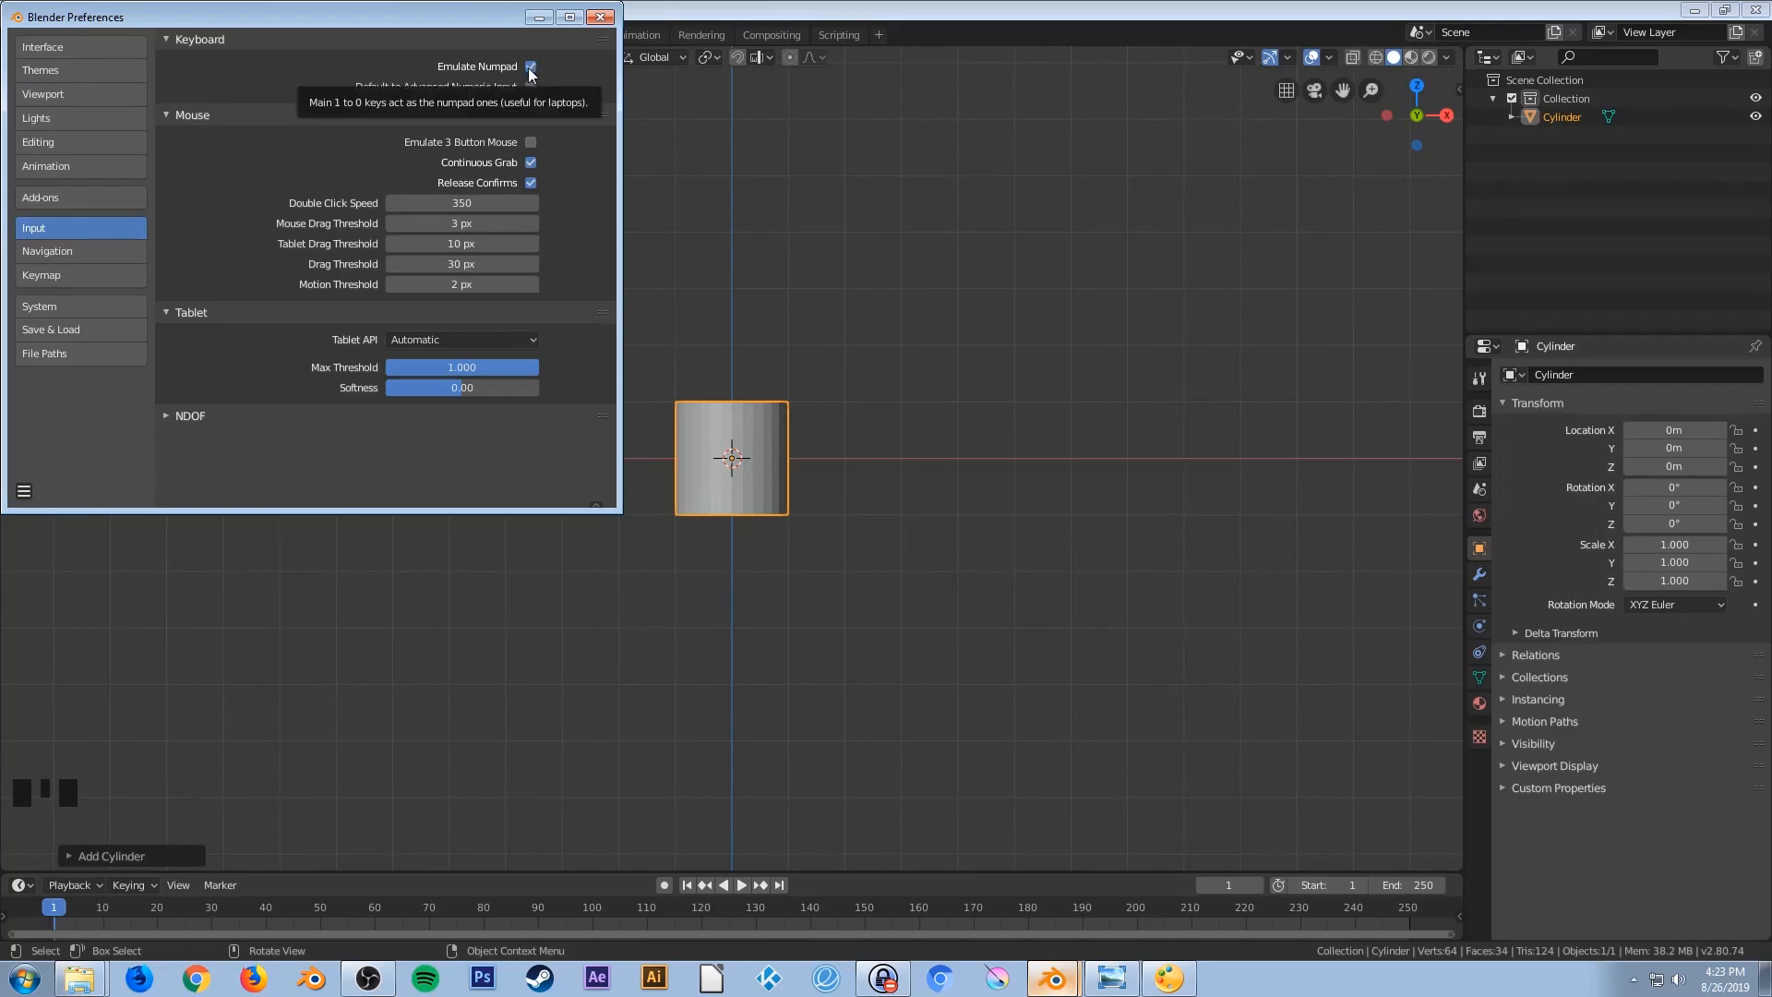
Close the preferences and move the cylinder's whole mesh up 1 m along Z so its base sits at the origin
click(602, 18)
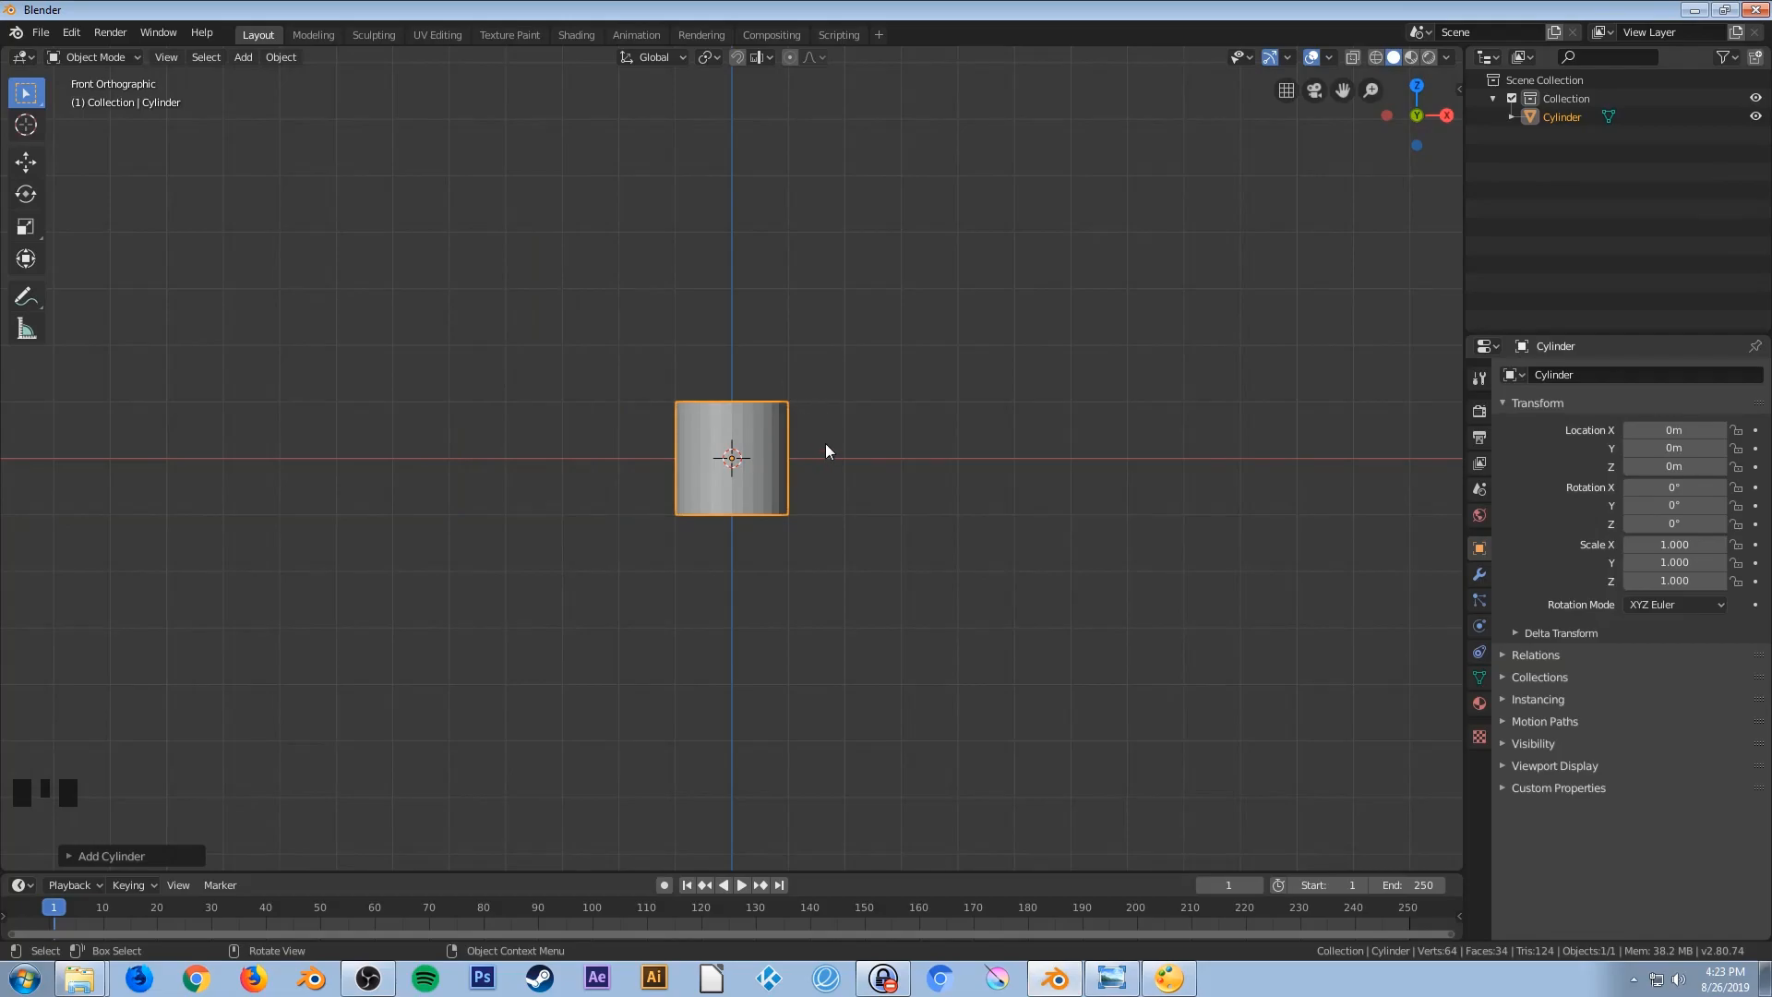
key(Tab)
scroll(825, 443, up, 1)
scroll(825, 443, up, 4)
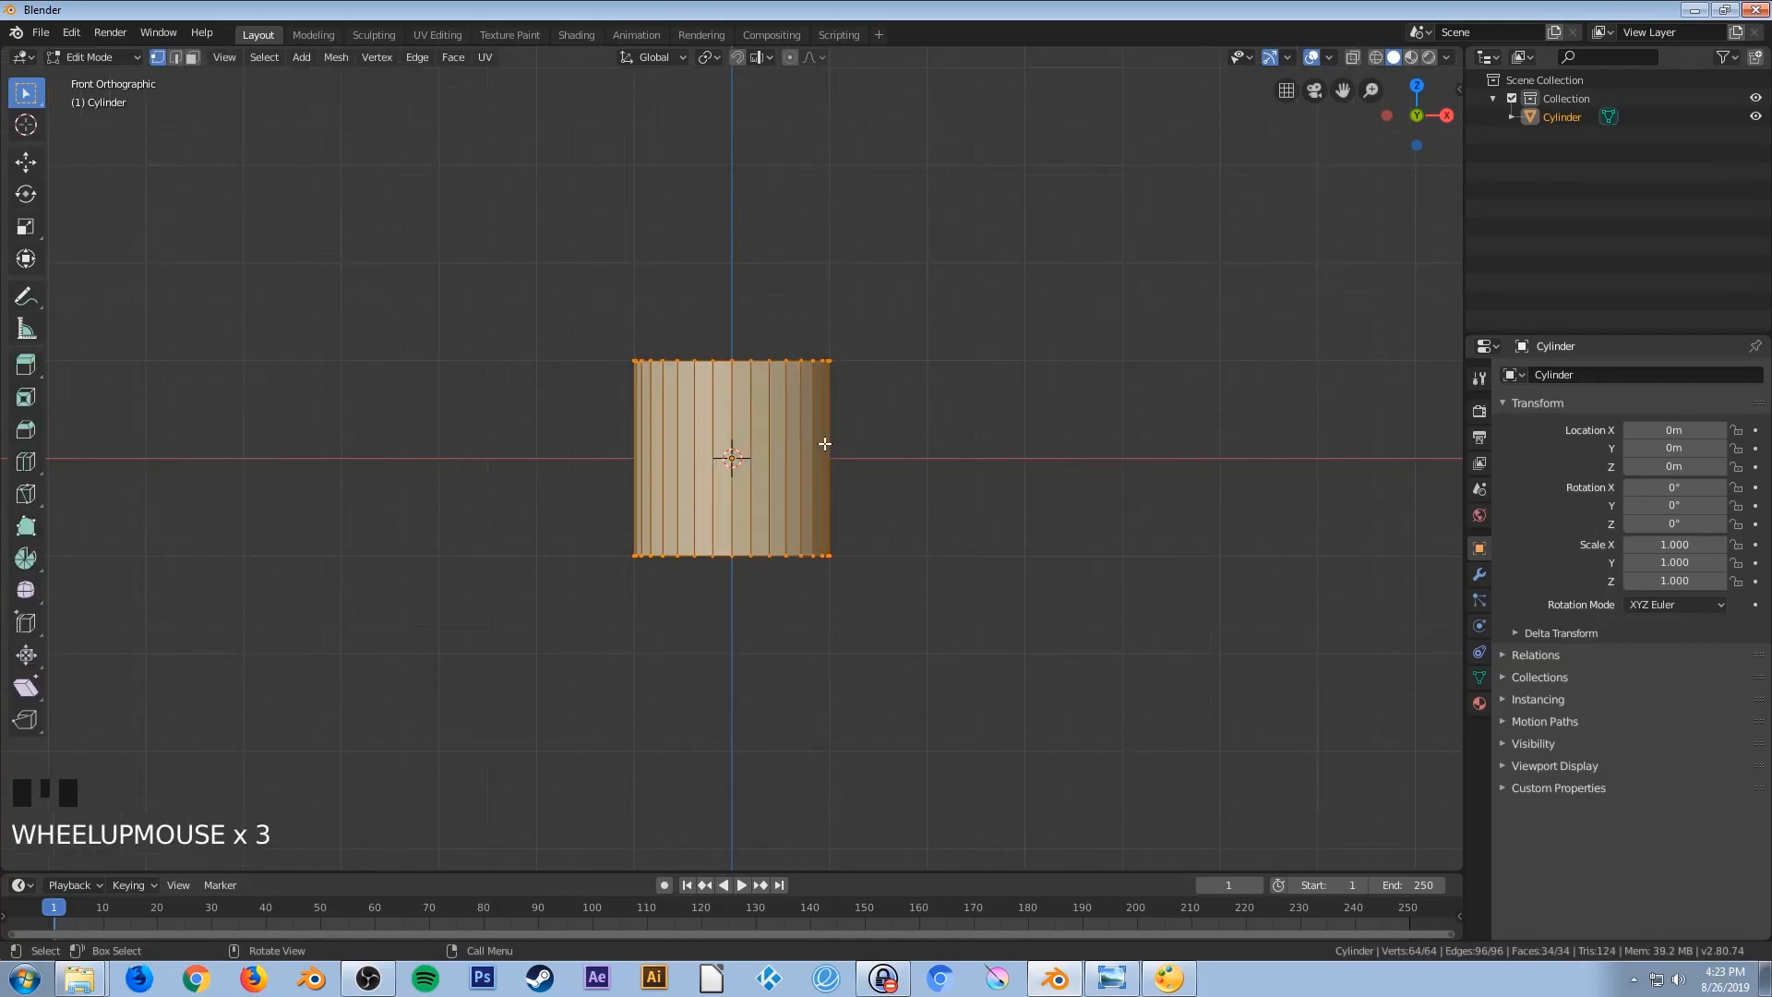
key(g)
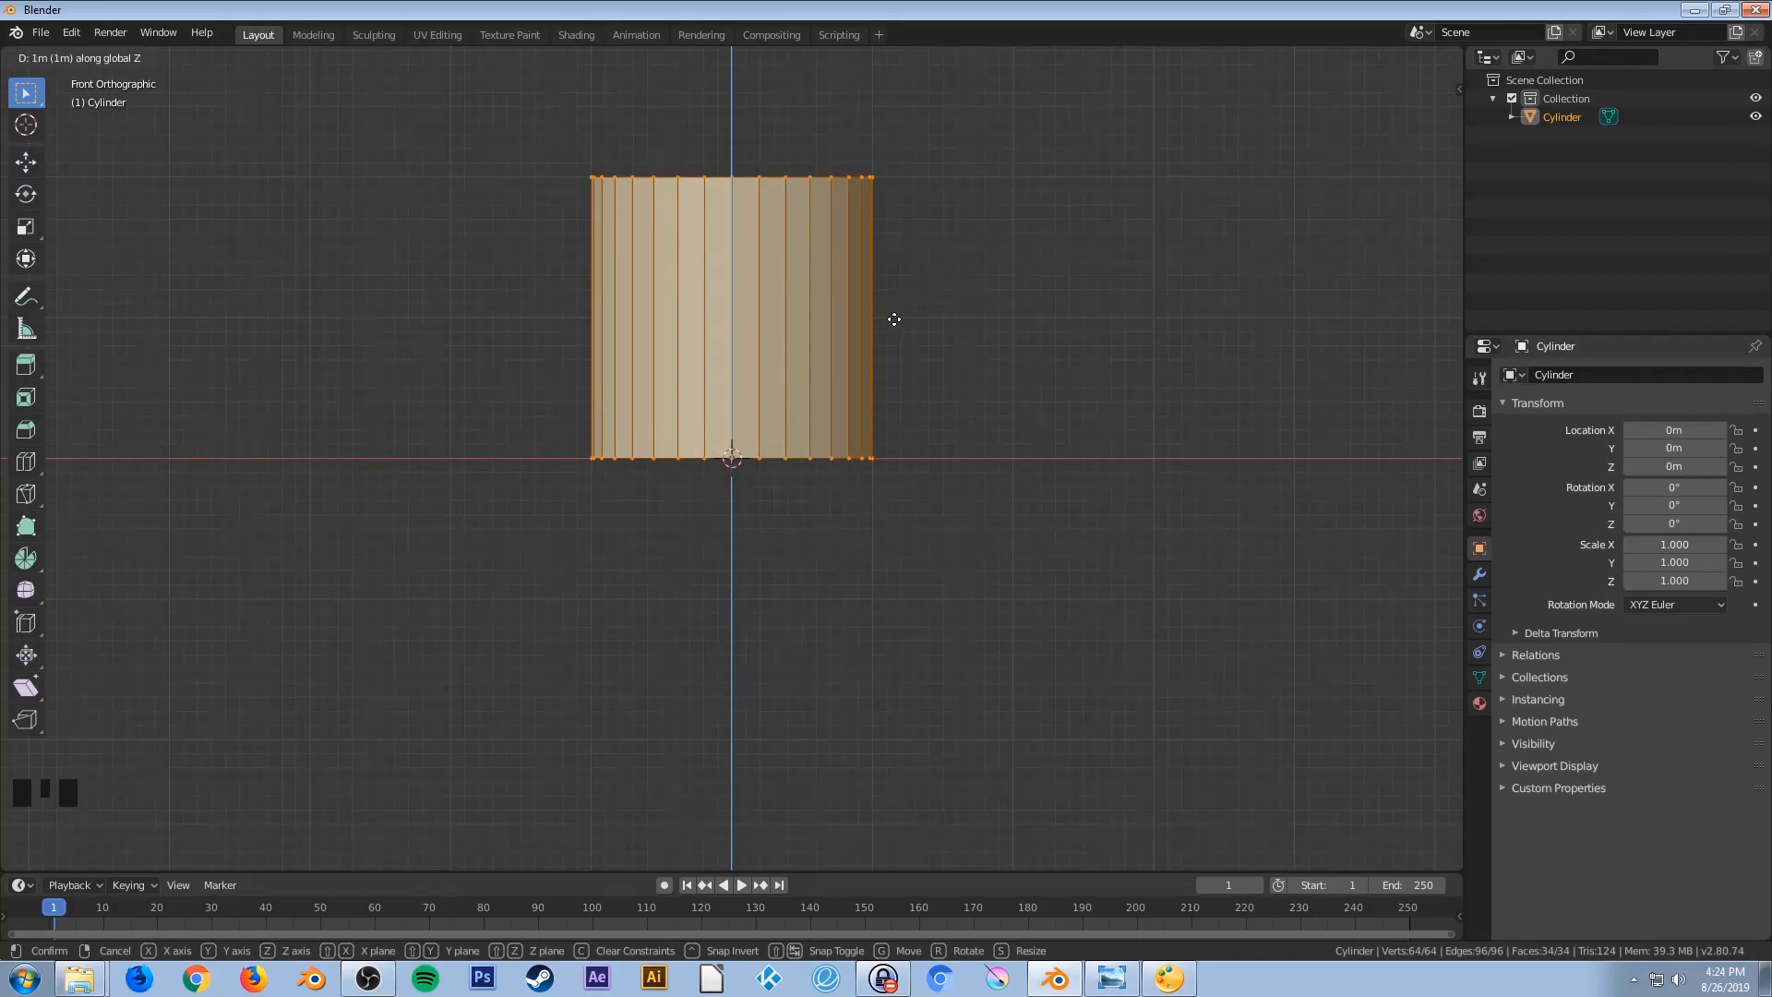
click(895, 319)
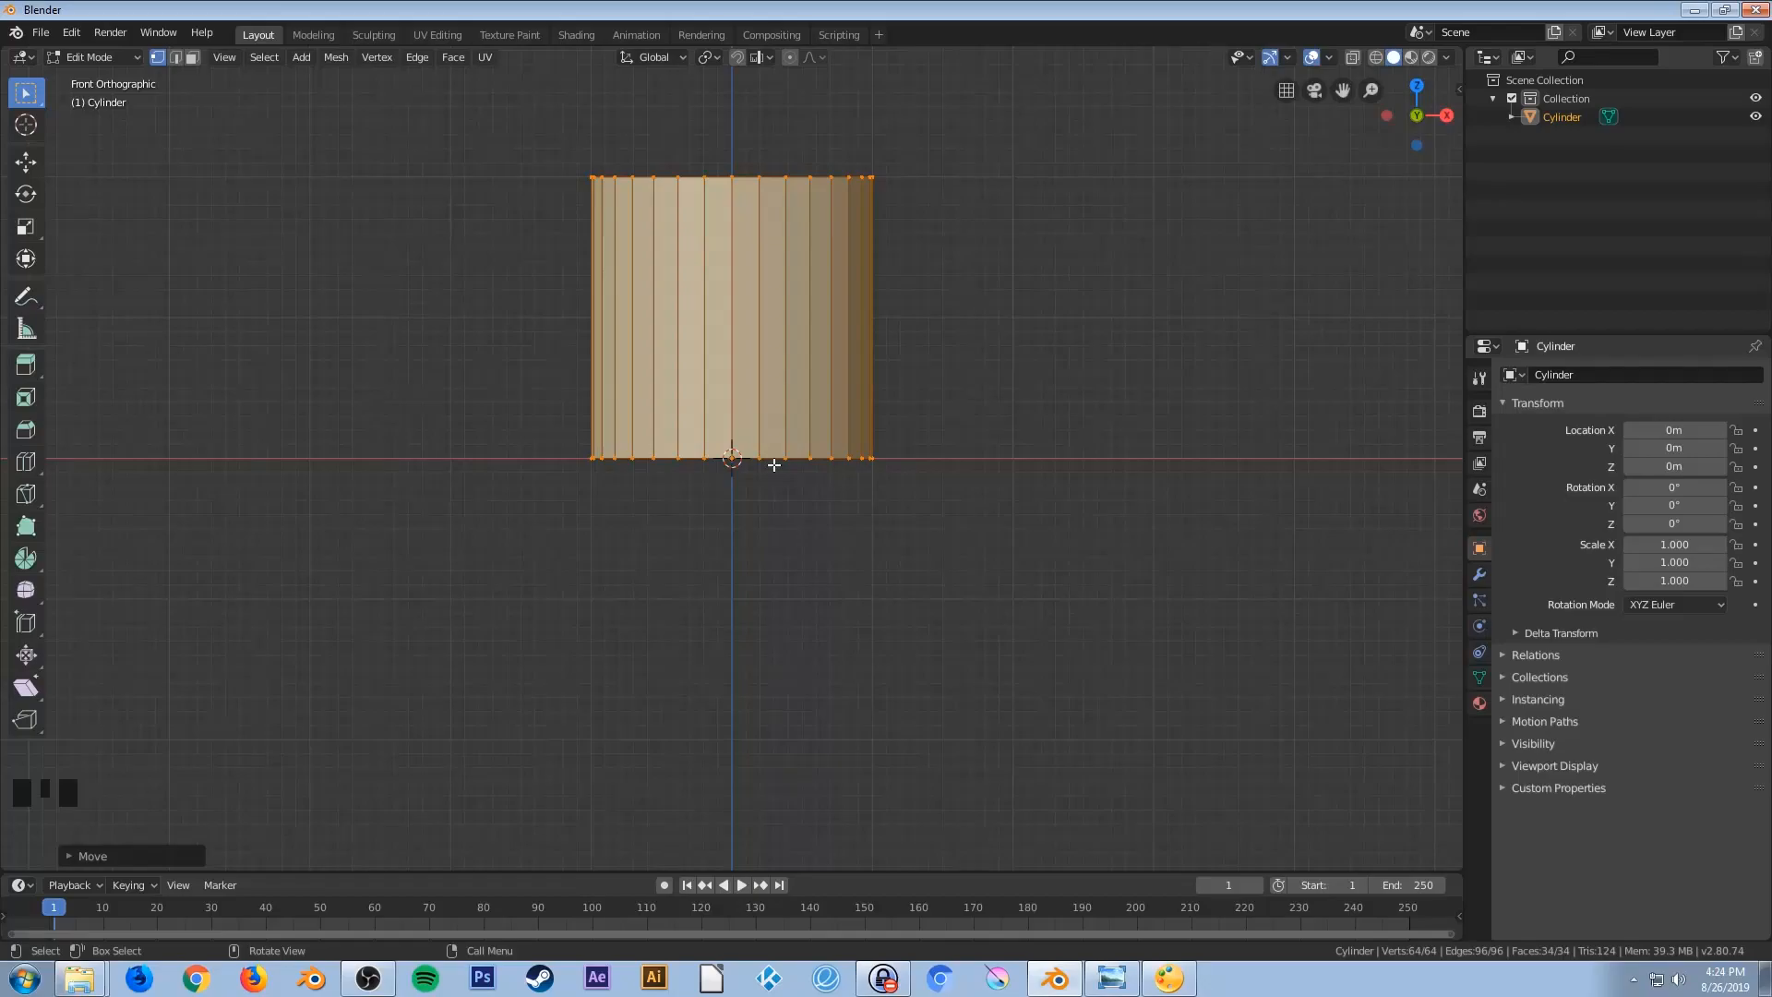
key(Tab)
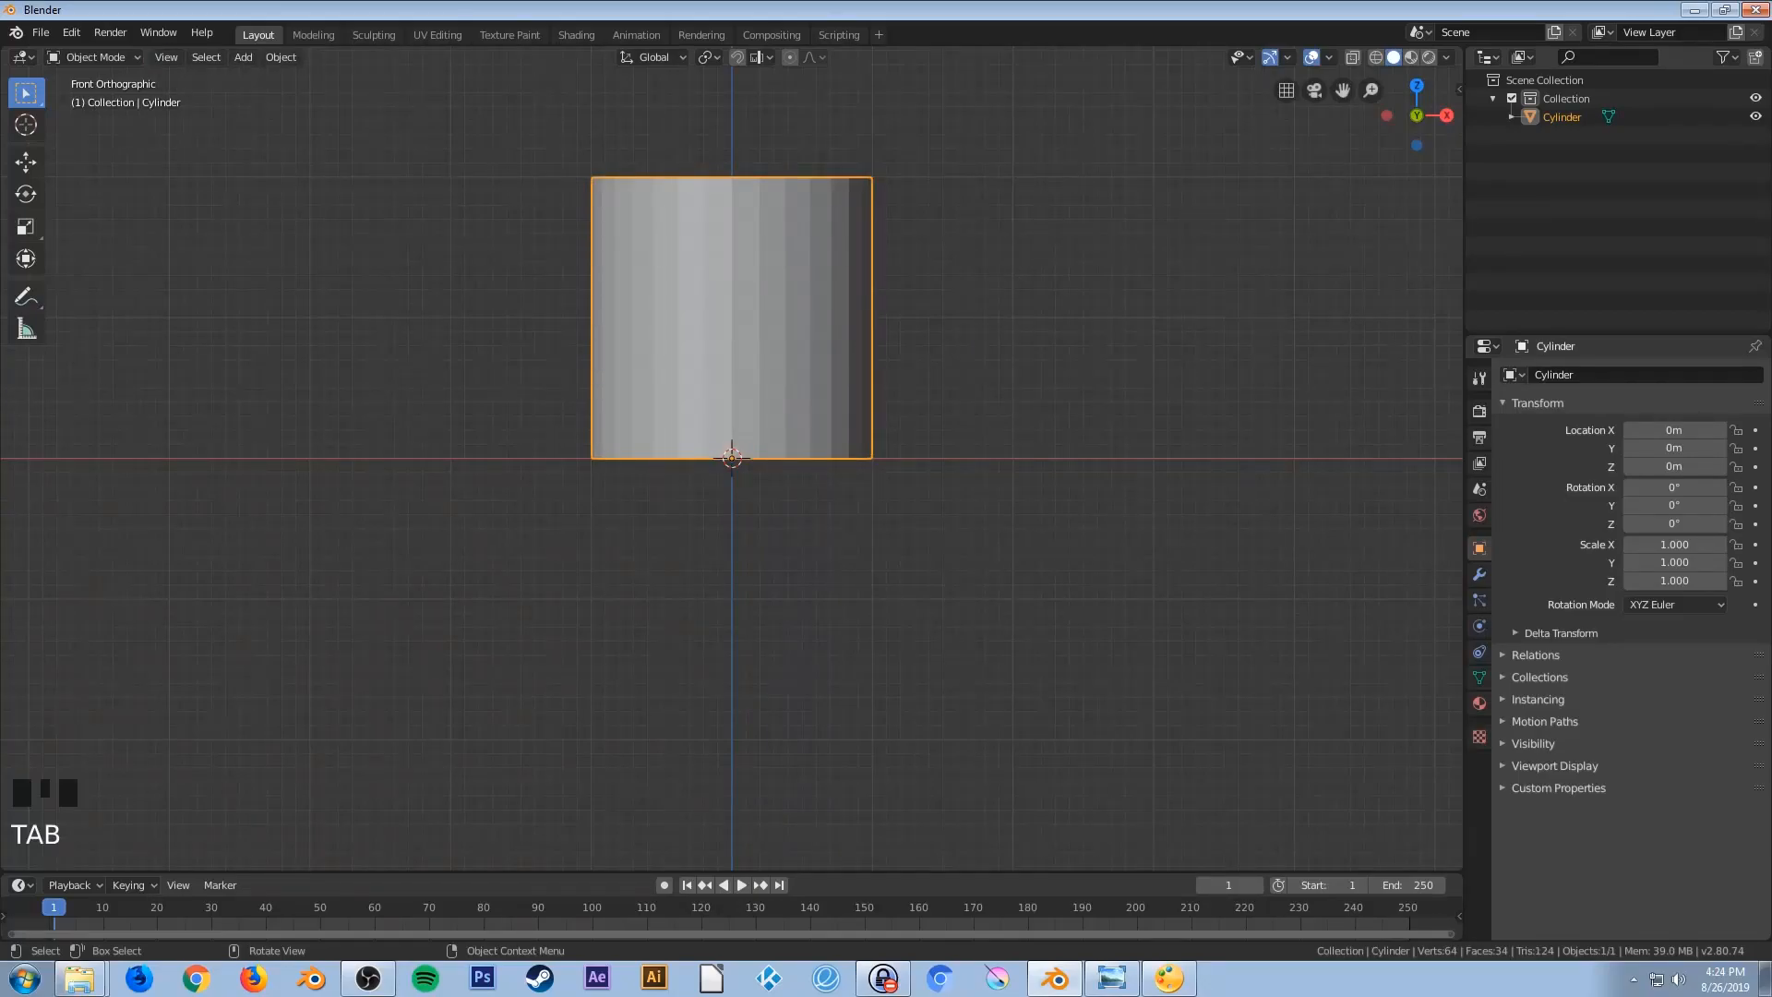
key(s)
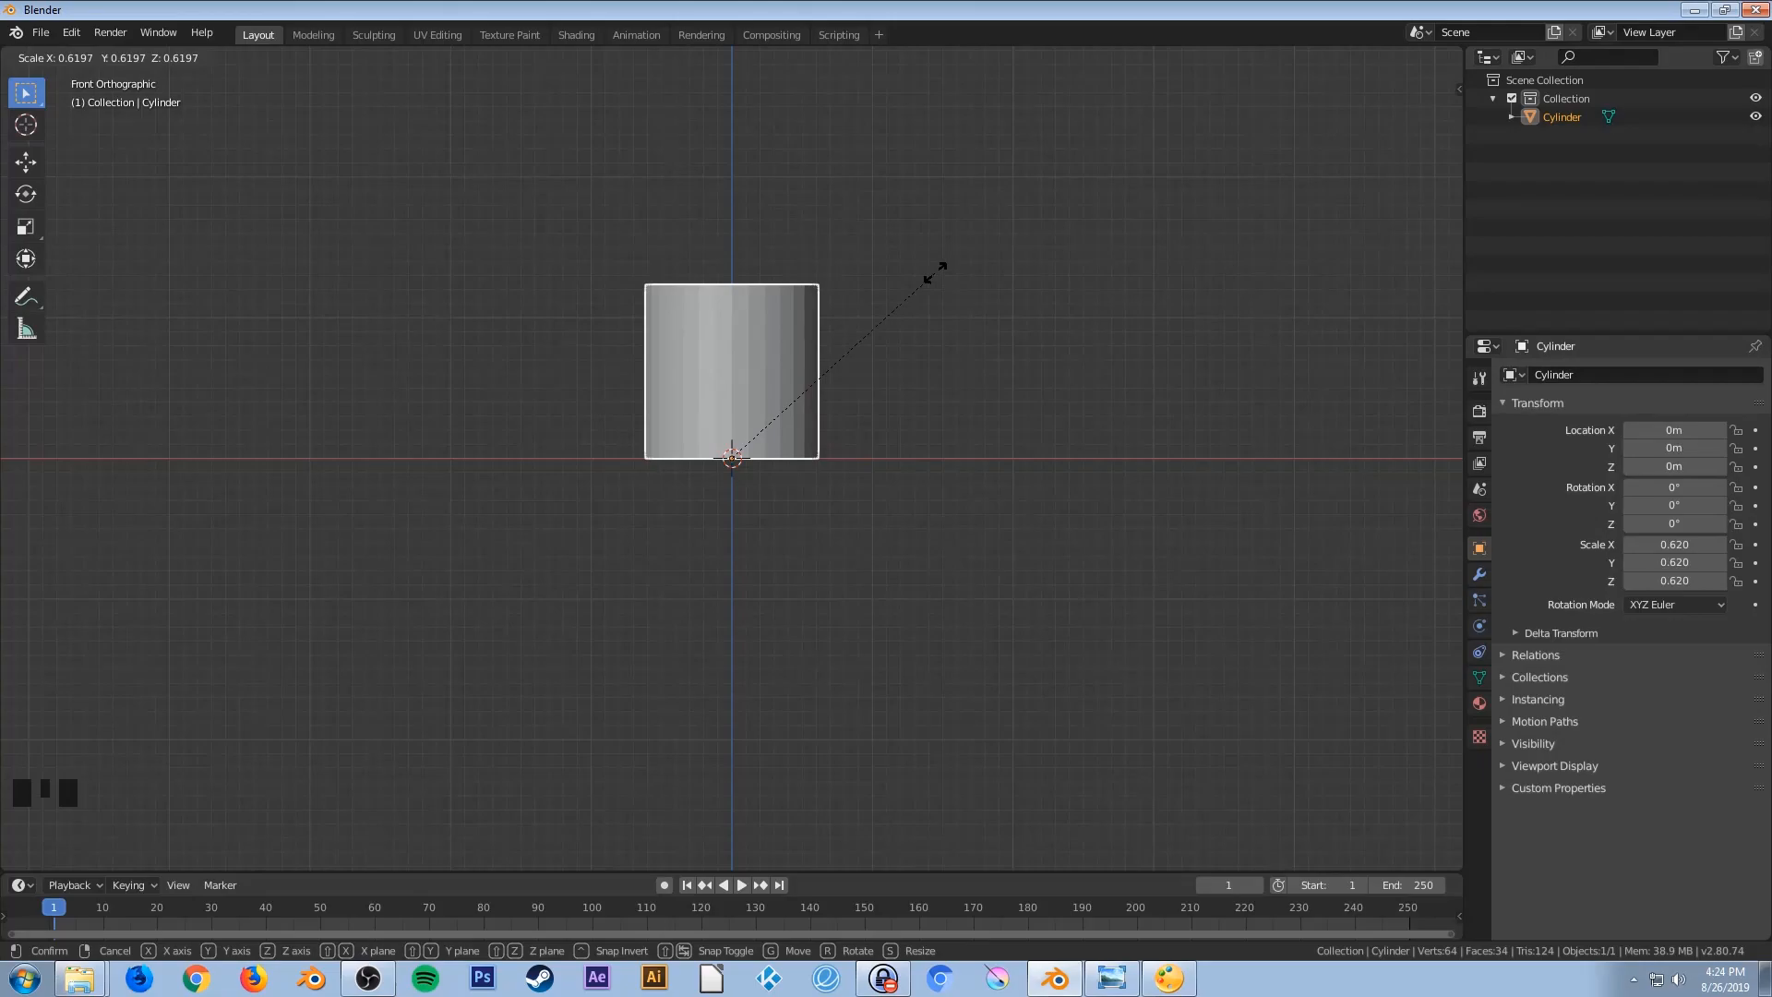
right_click(935, 272)
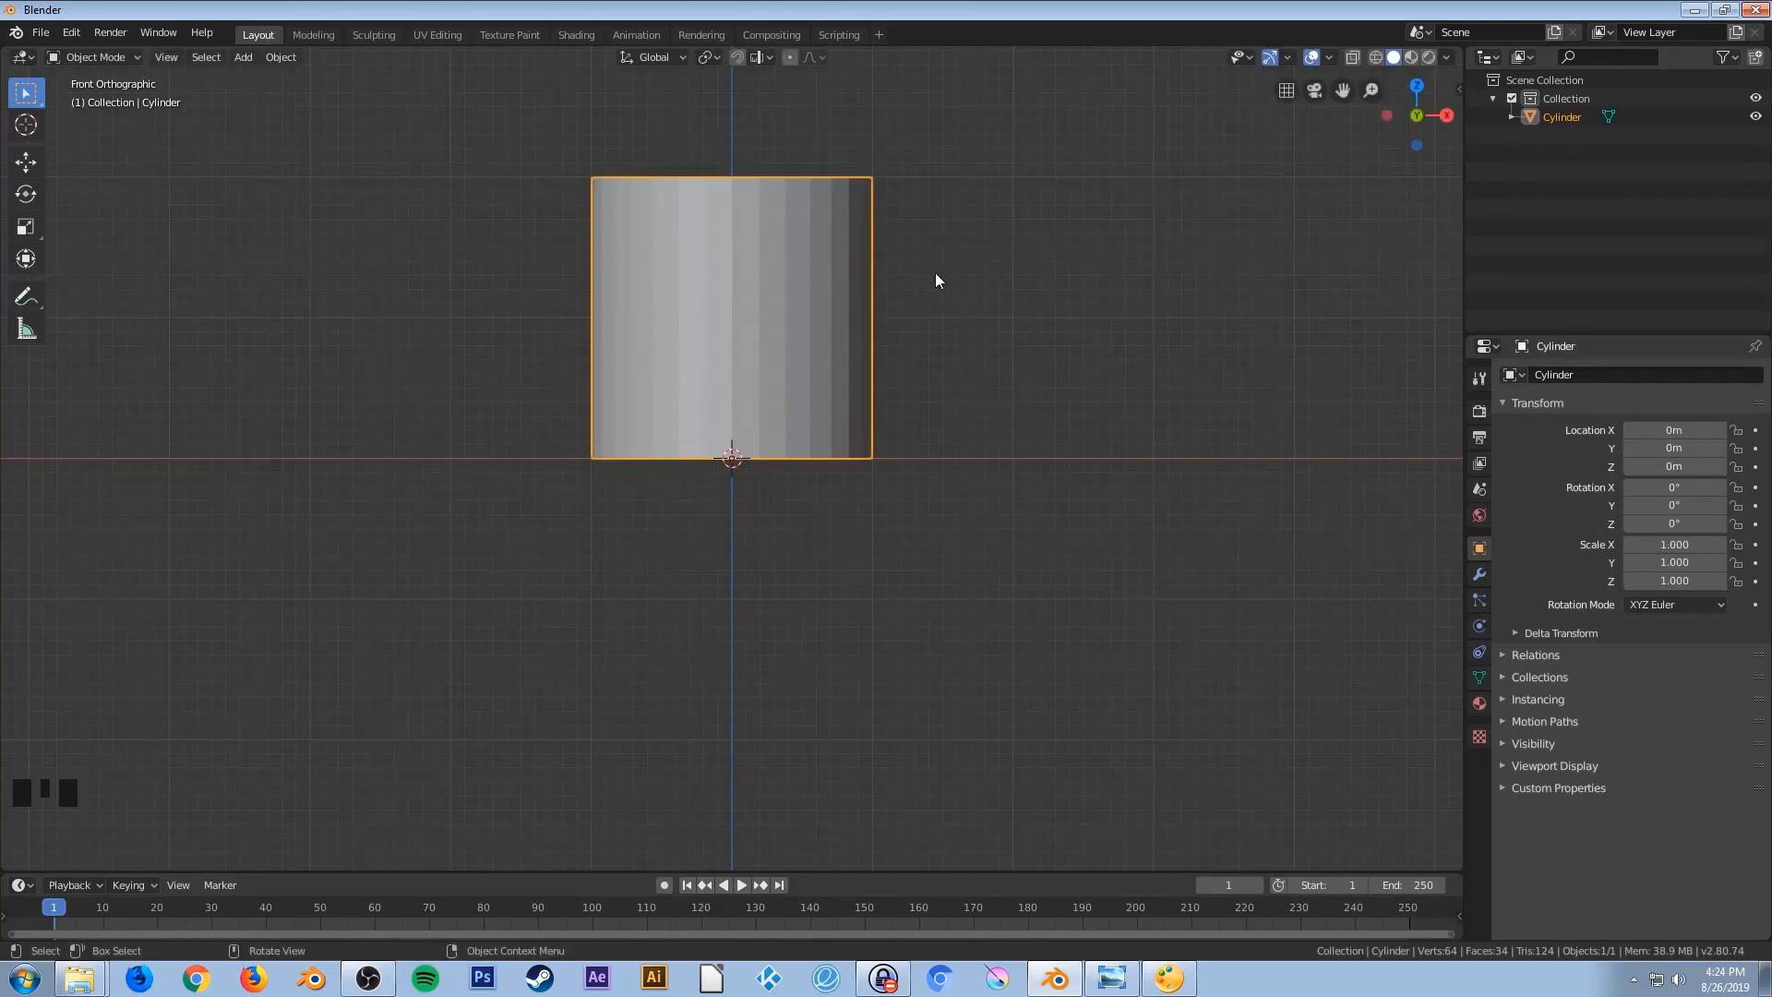
key(Tab)
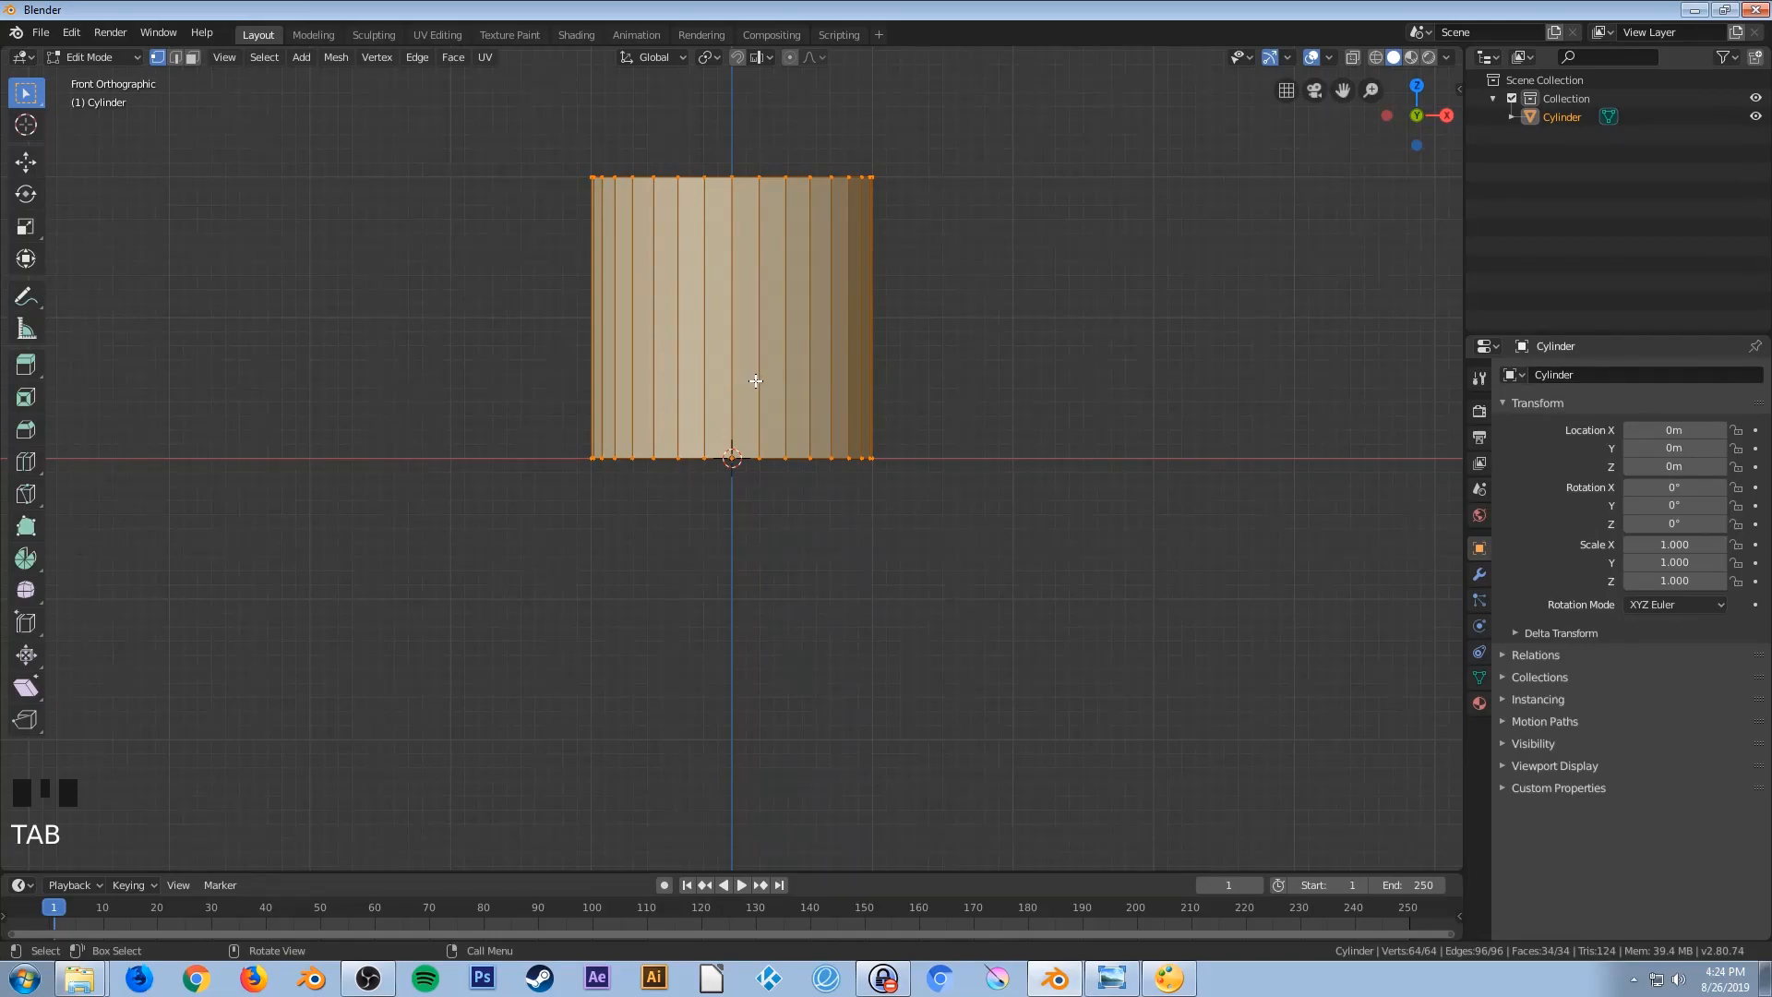
Delete the cylinder's top face in face selection mode
middle_drag(776, 358, 293, 108)
click(191, 58)
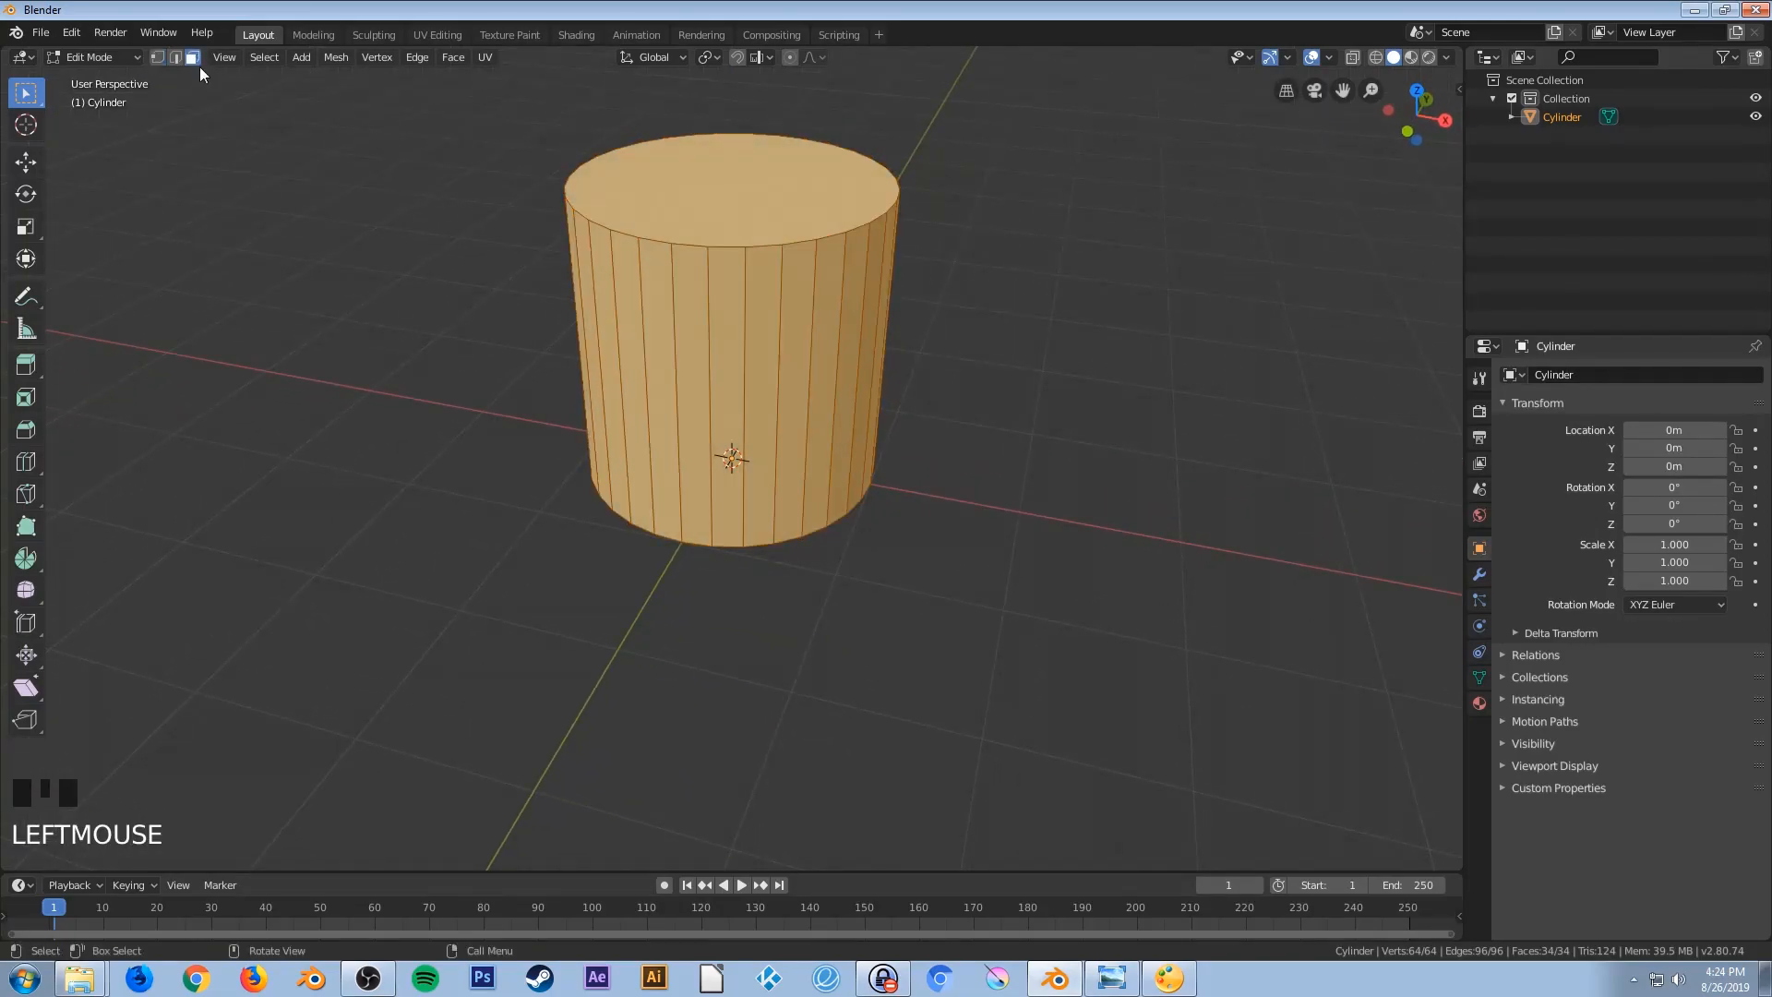
click(731, 188)
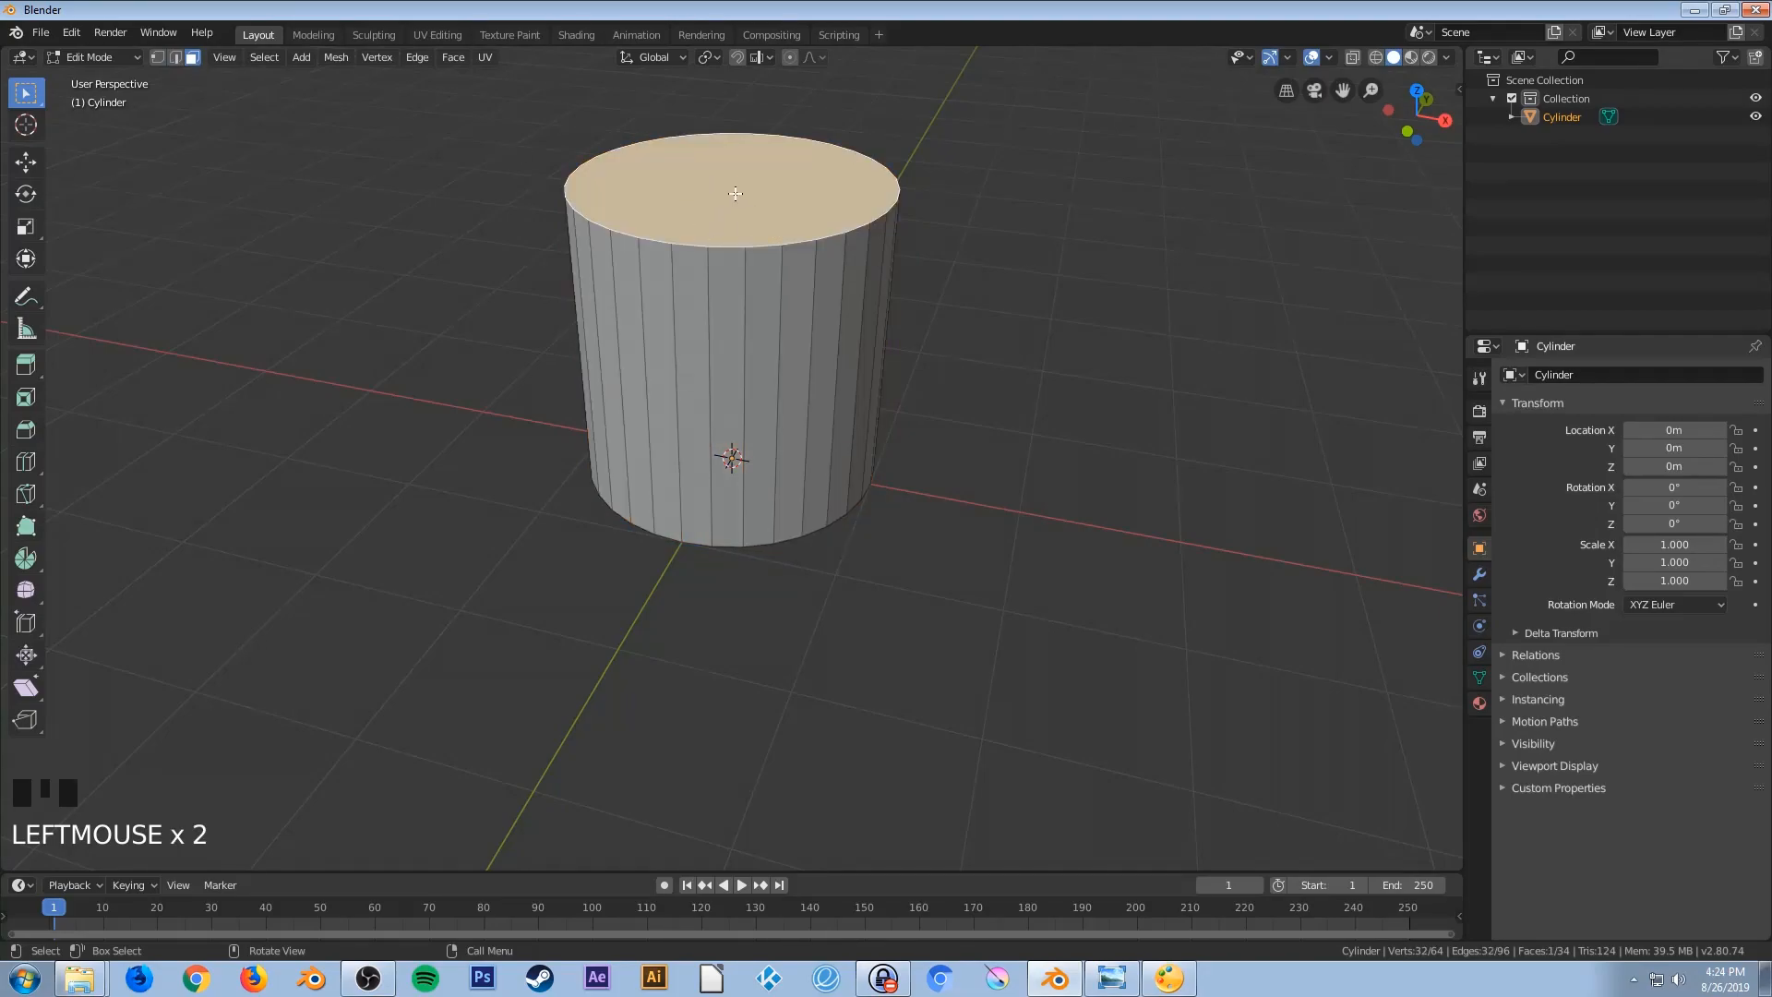
key(x)
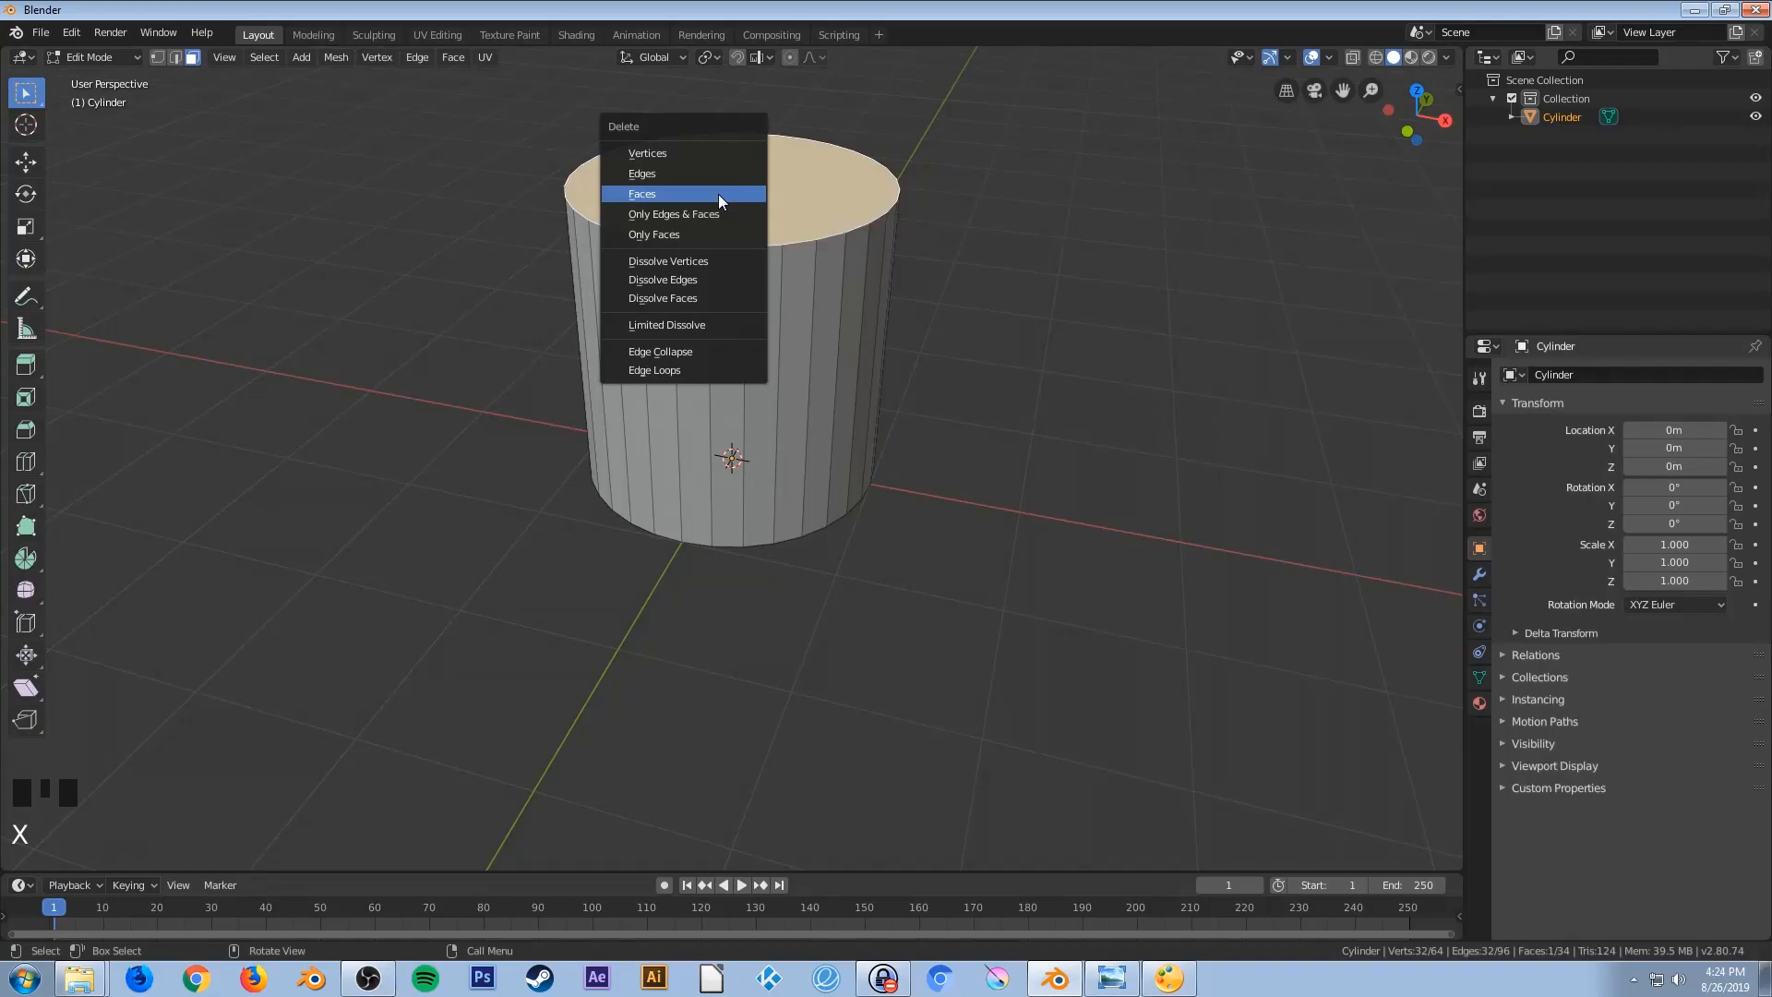
click(718, 194)
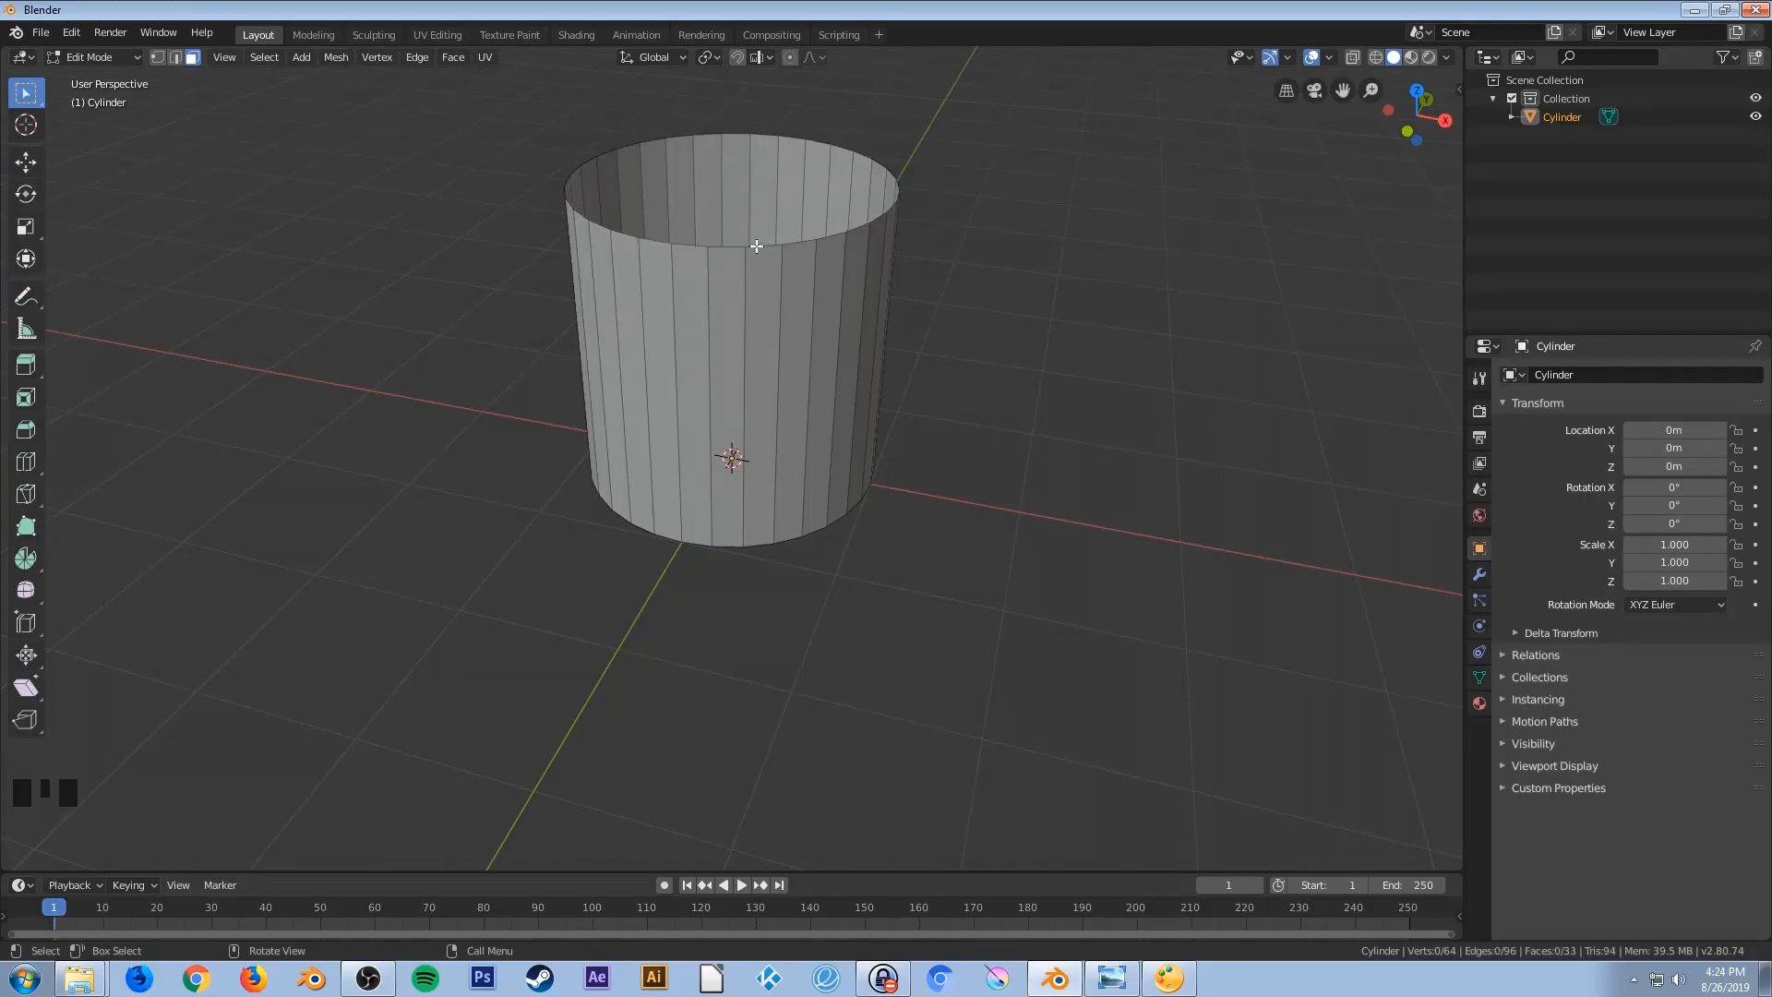
Switch to vertex selection and show the open cylinder in wireframe from the front
click(155, 57)
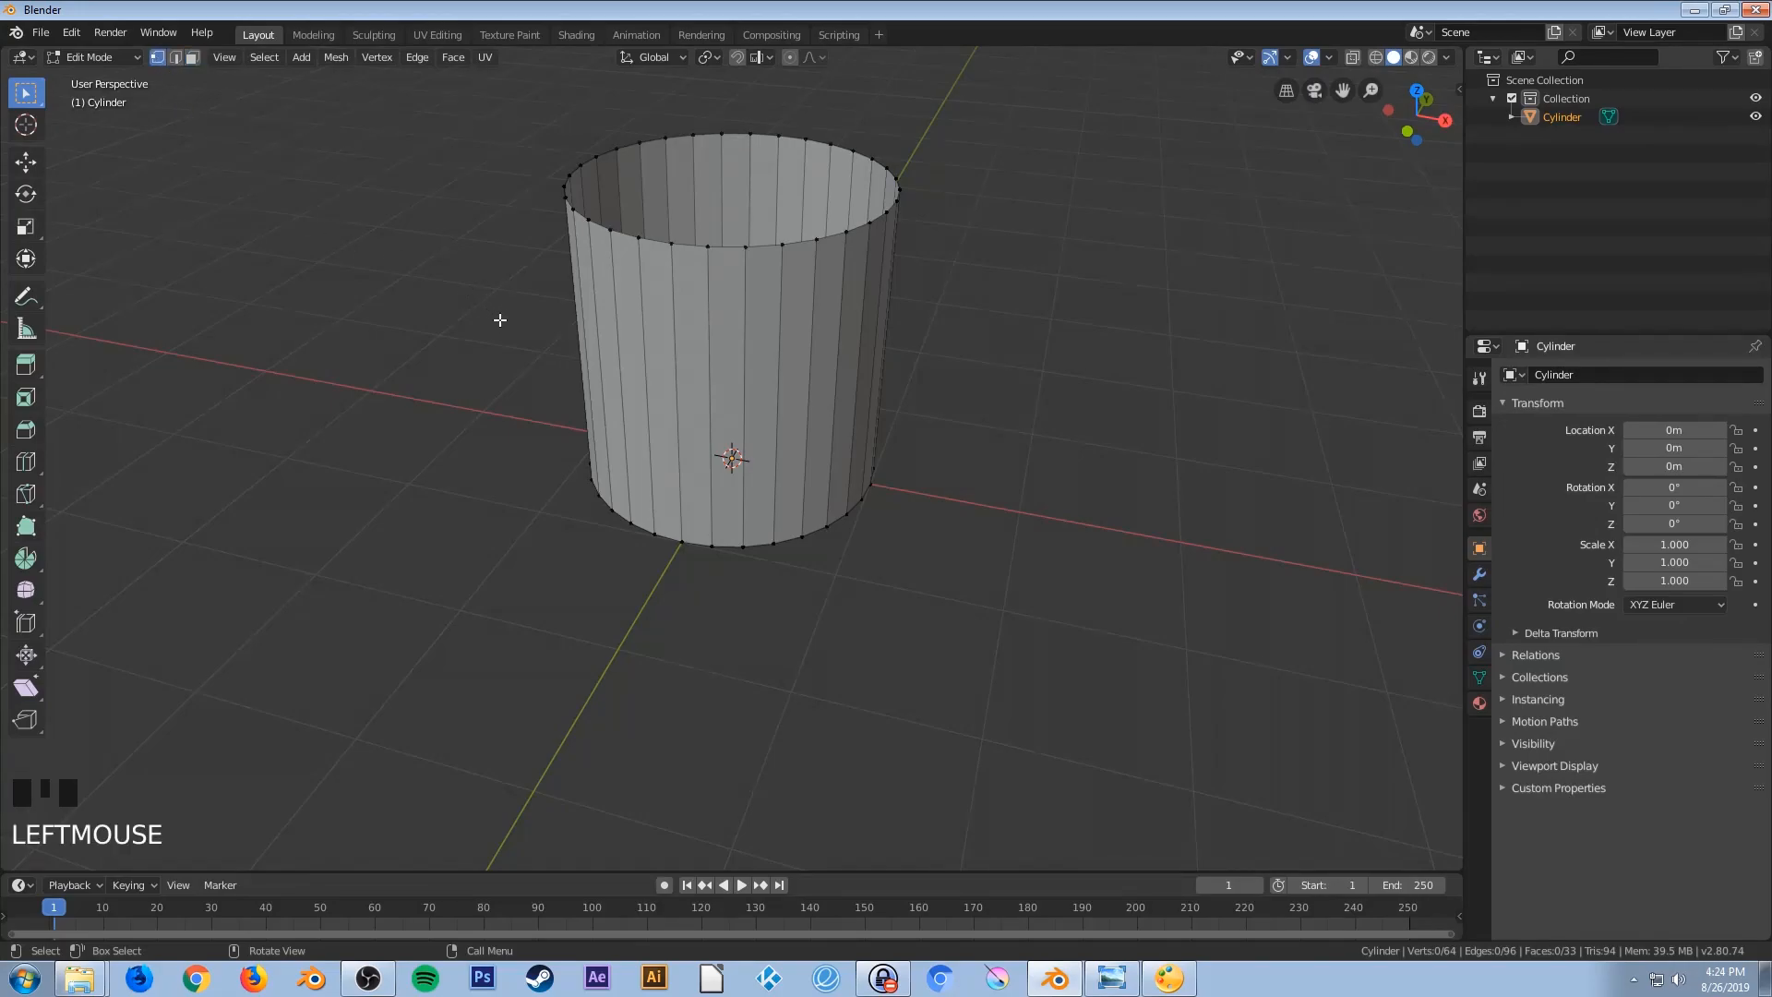
key(KP_1)
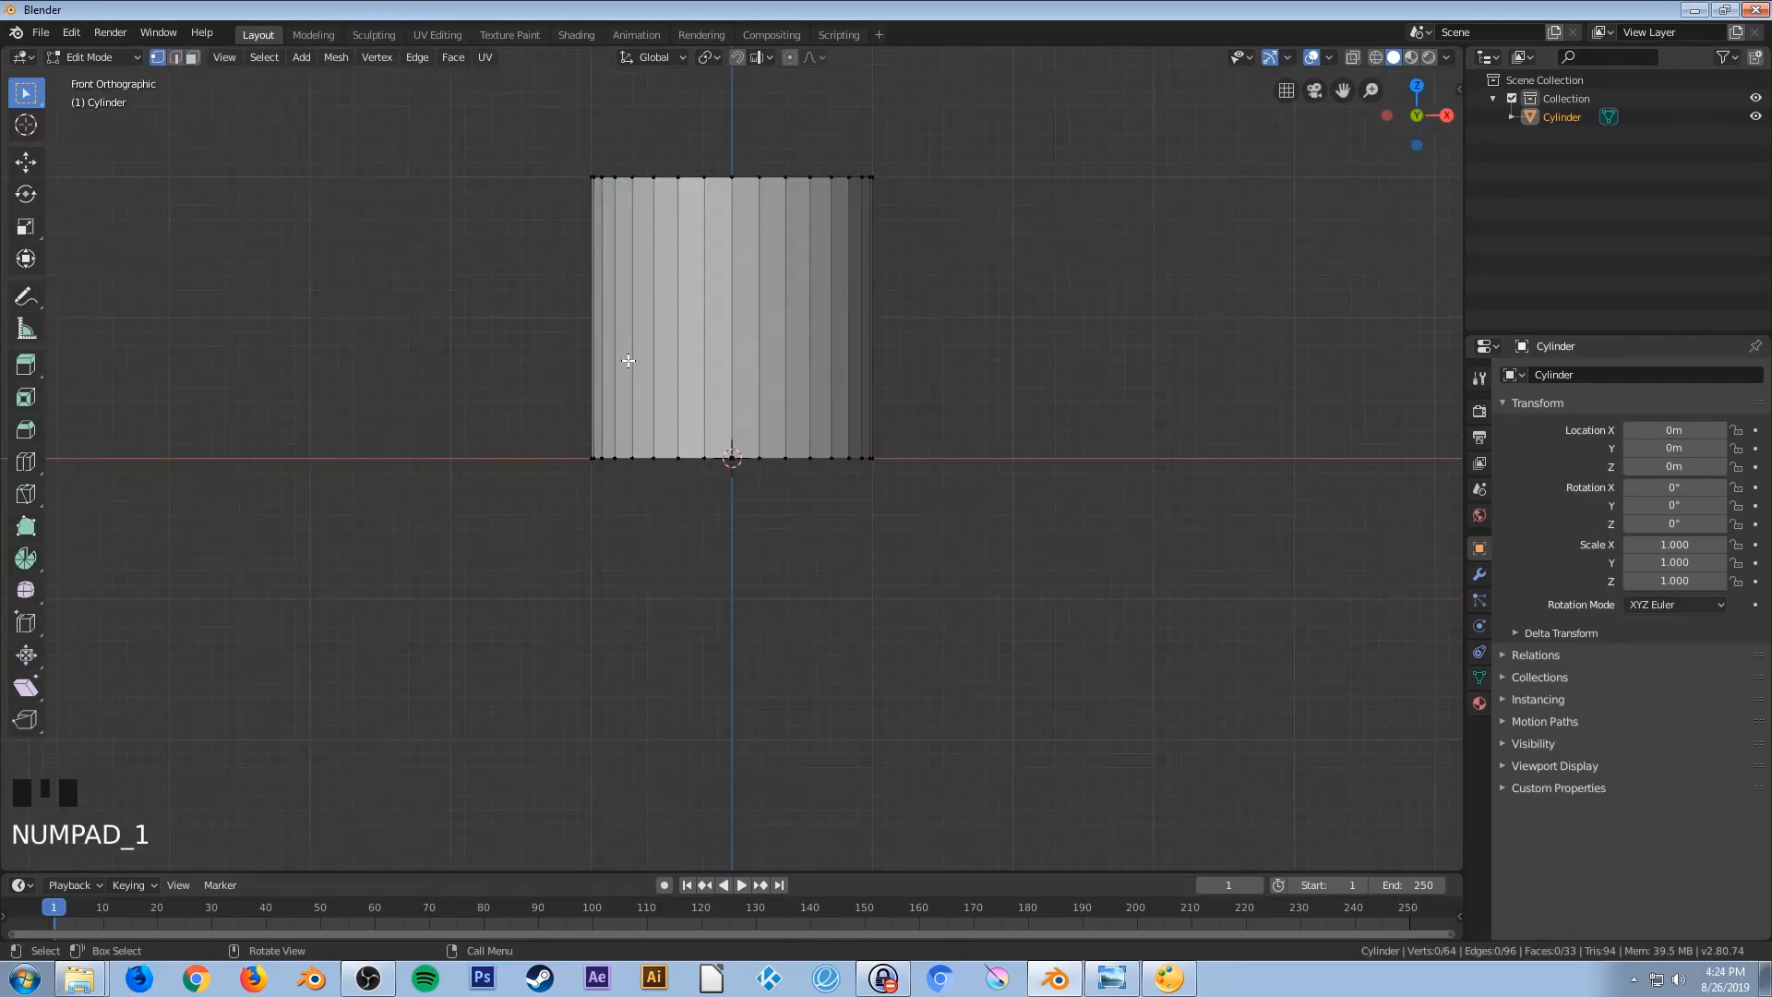
key(z)
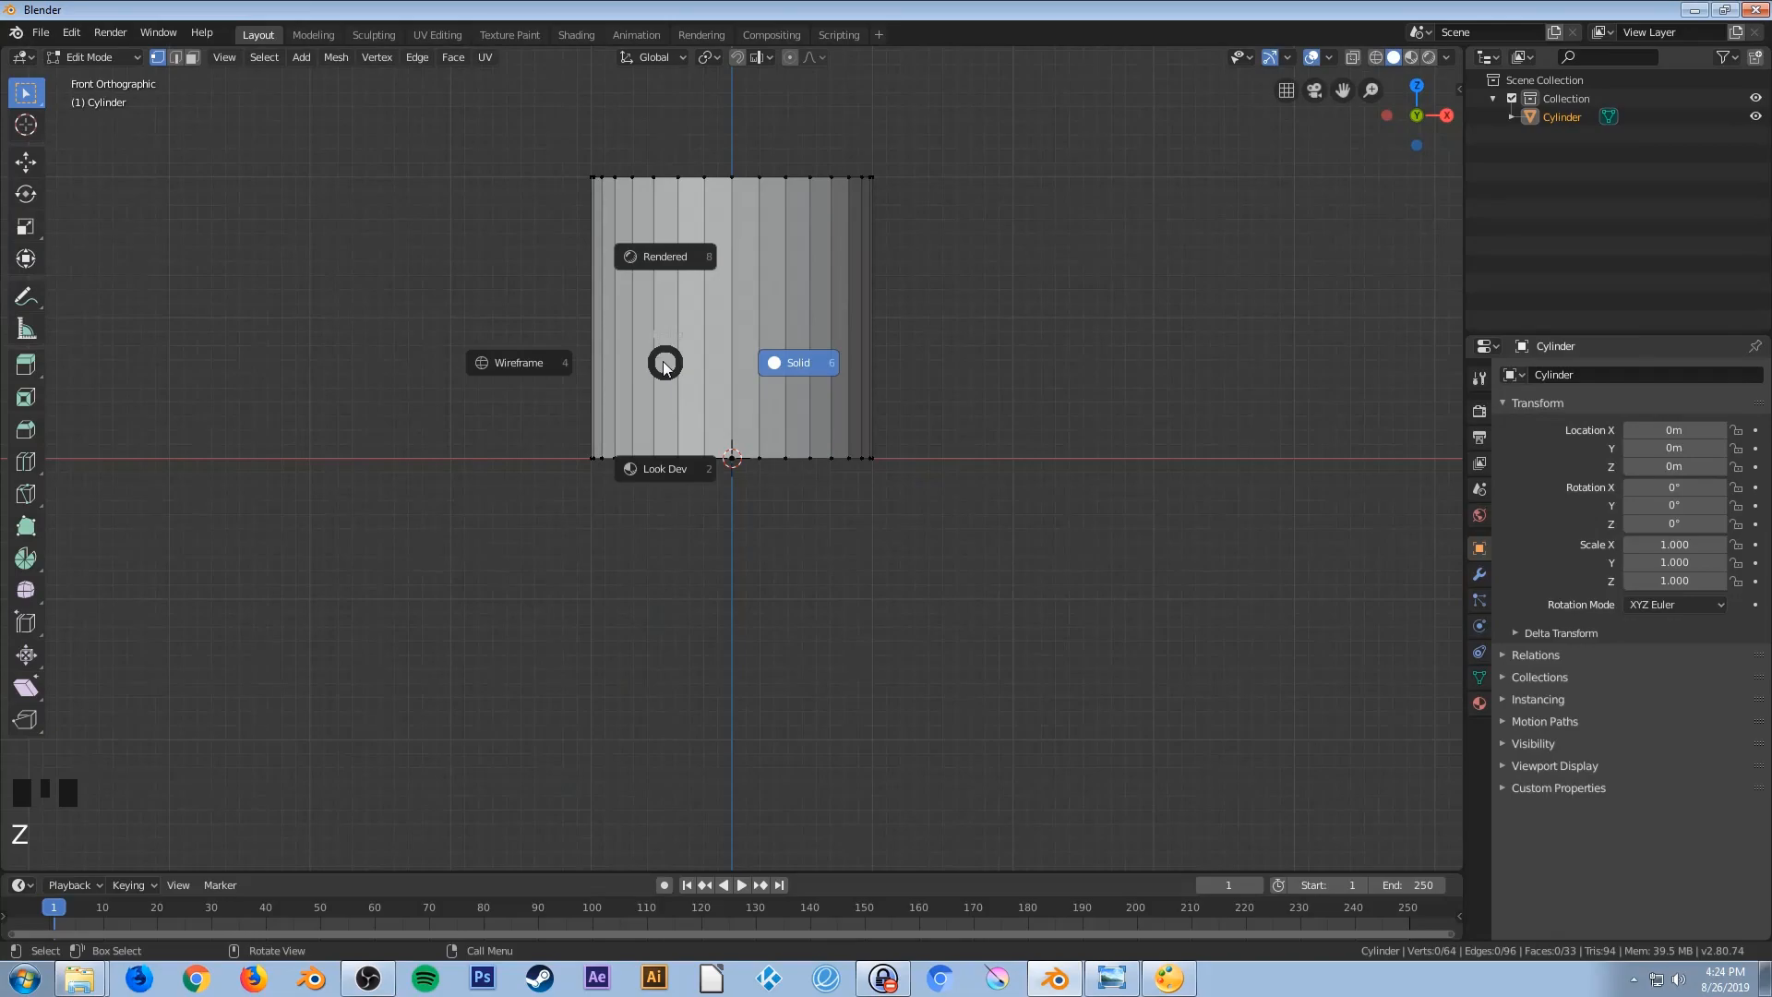
click(507, 362)
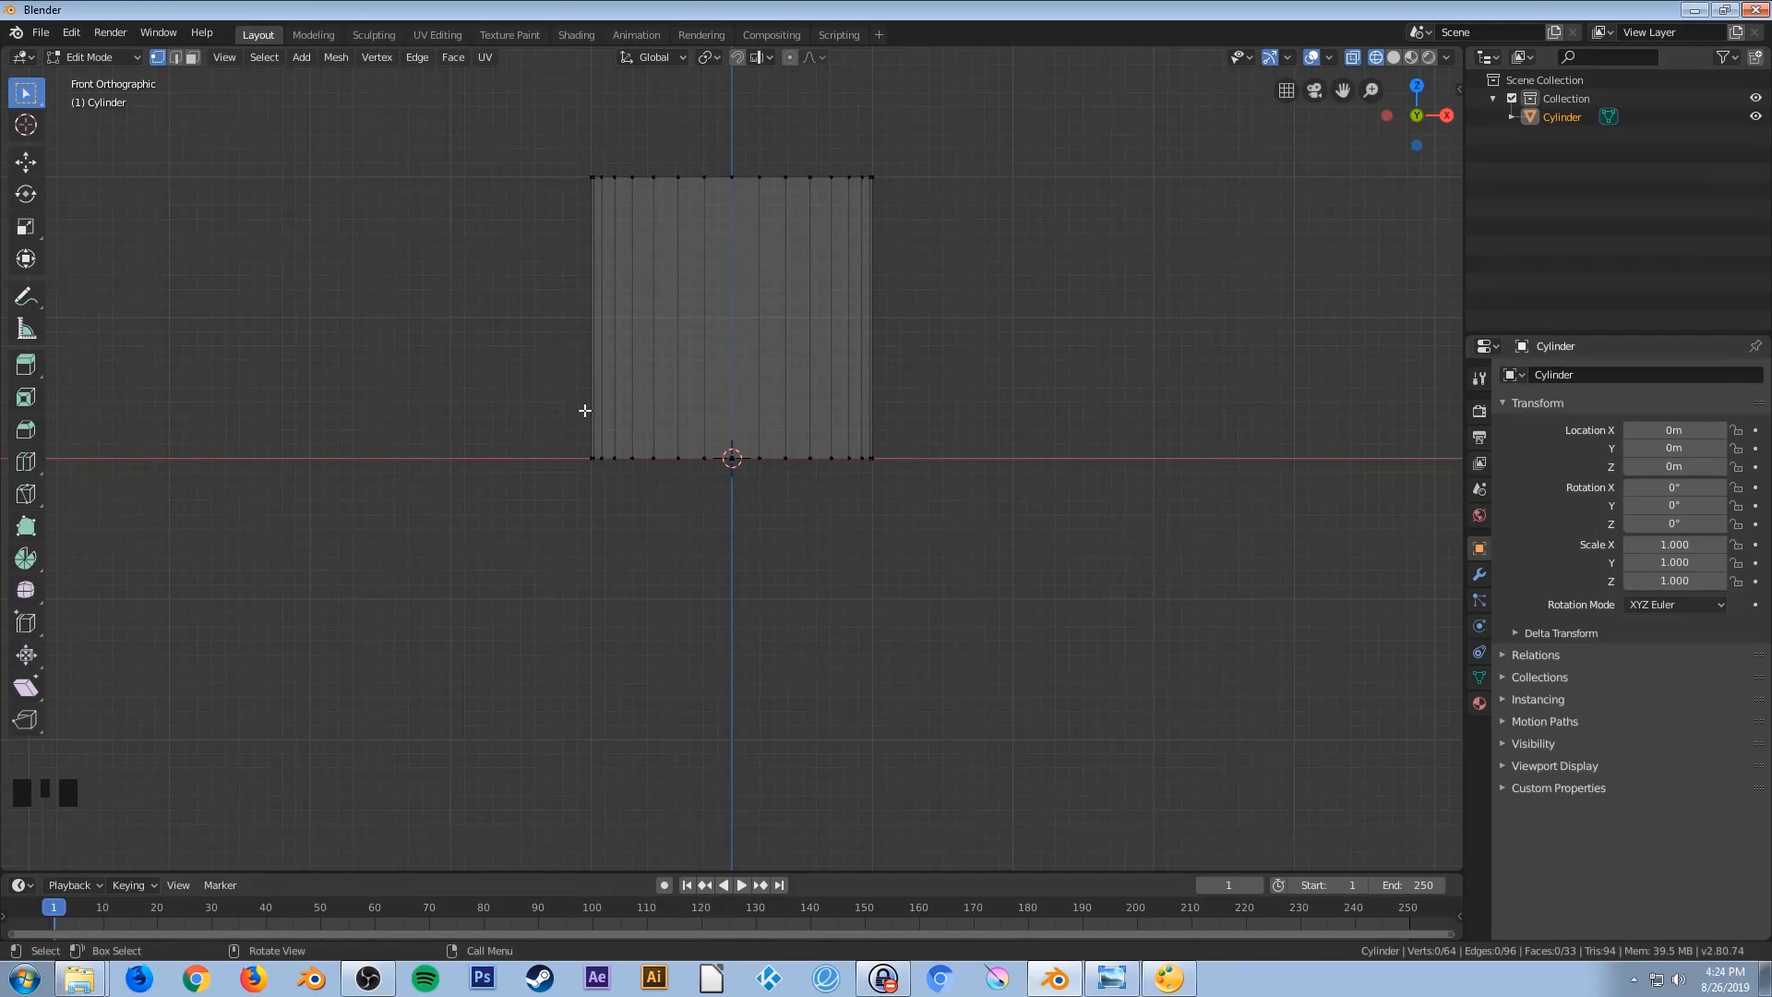
Add a horizontal loop cut around the cylinder and slide it down close to the base, about 0.91
key(ctrl)
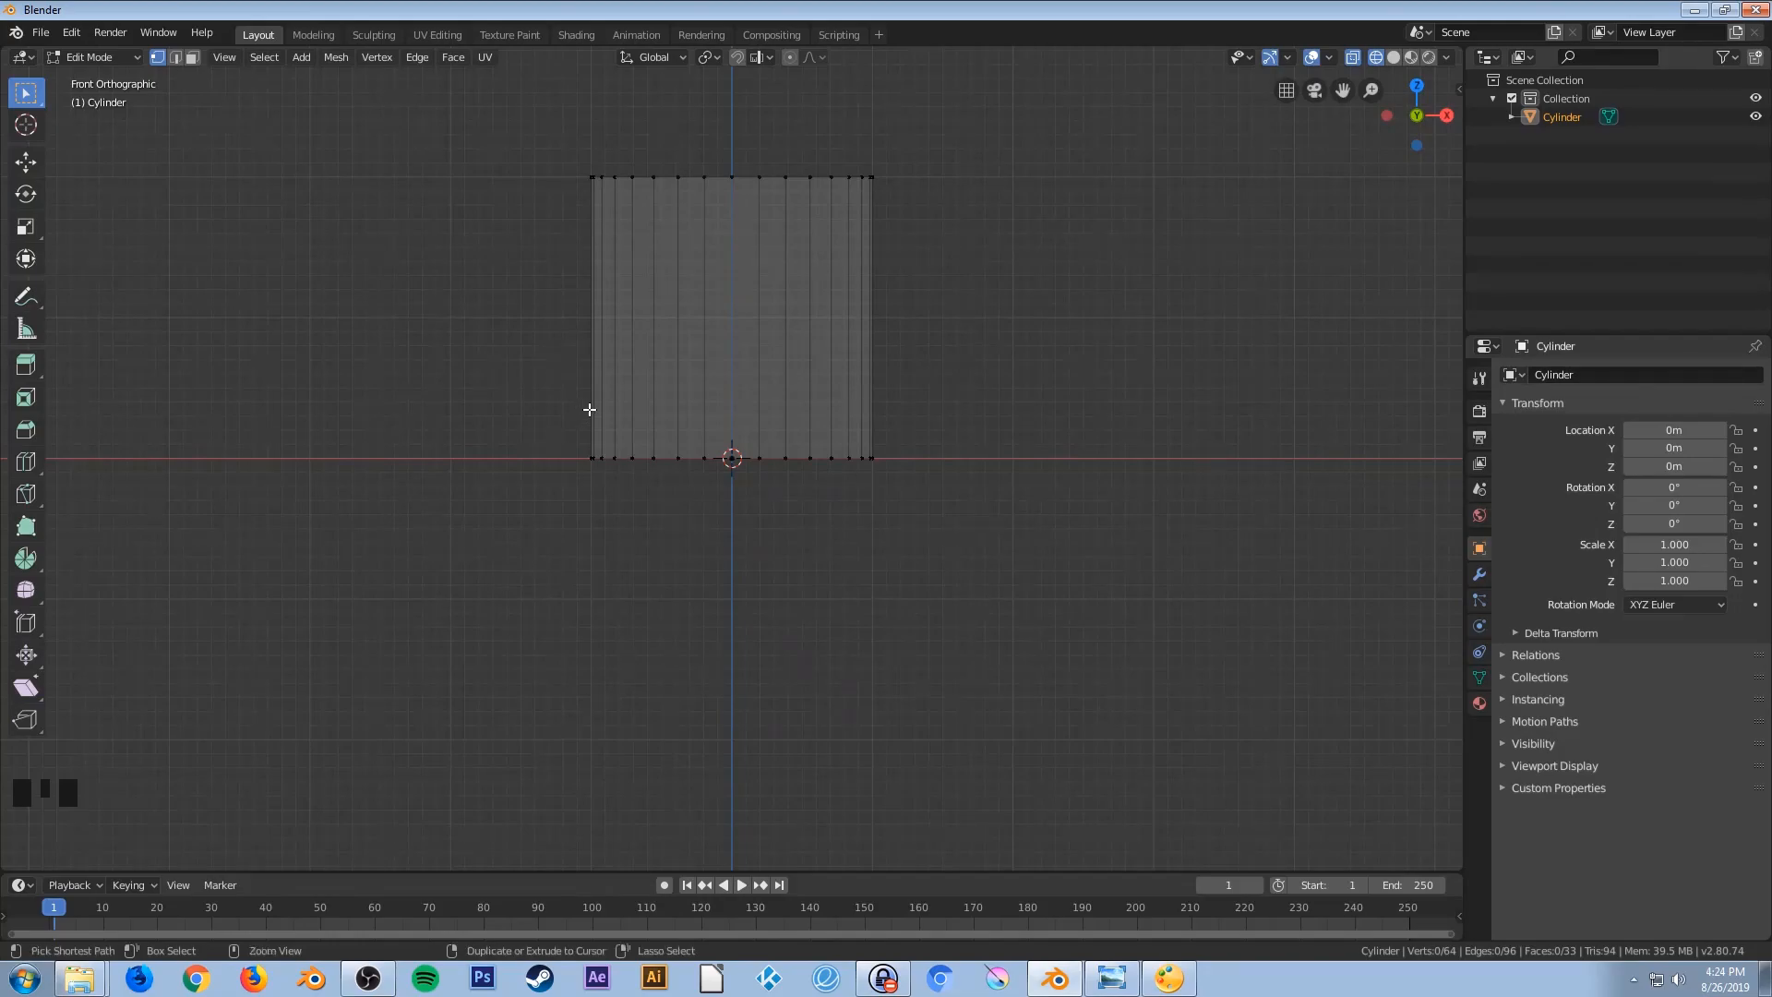
key(ctrl+r)
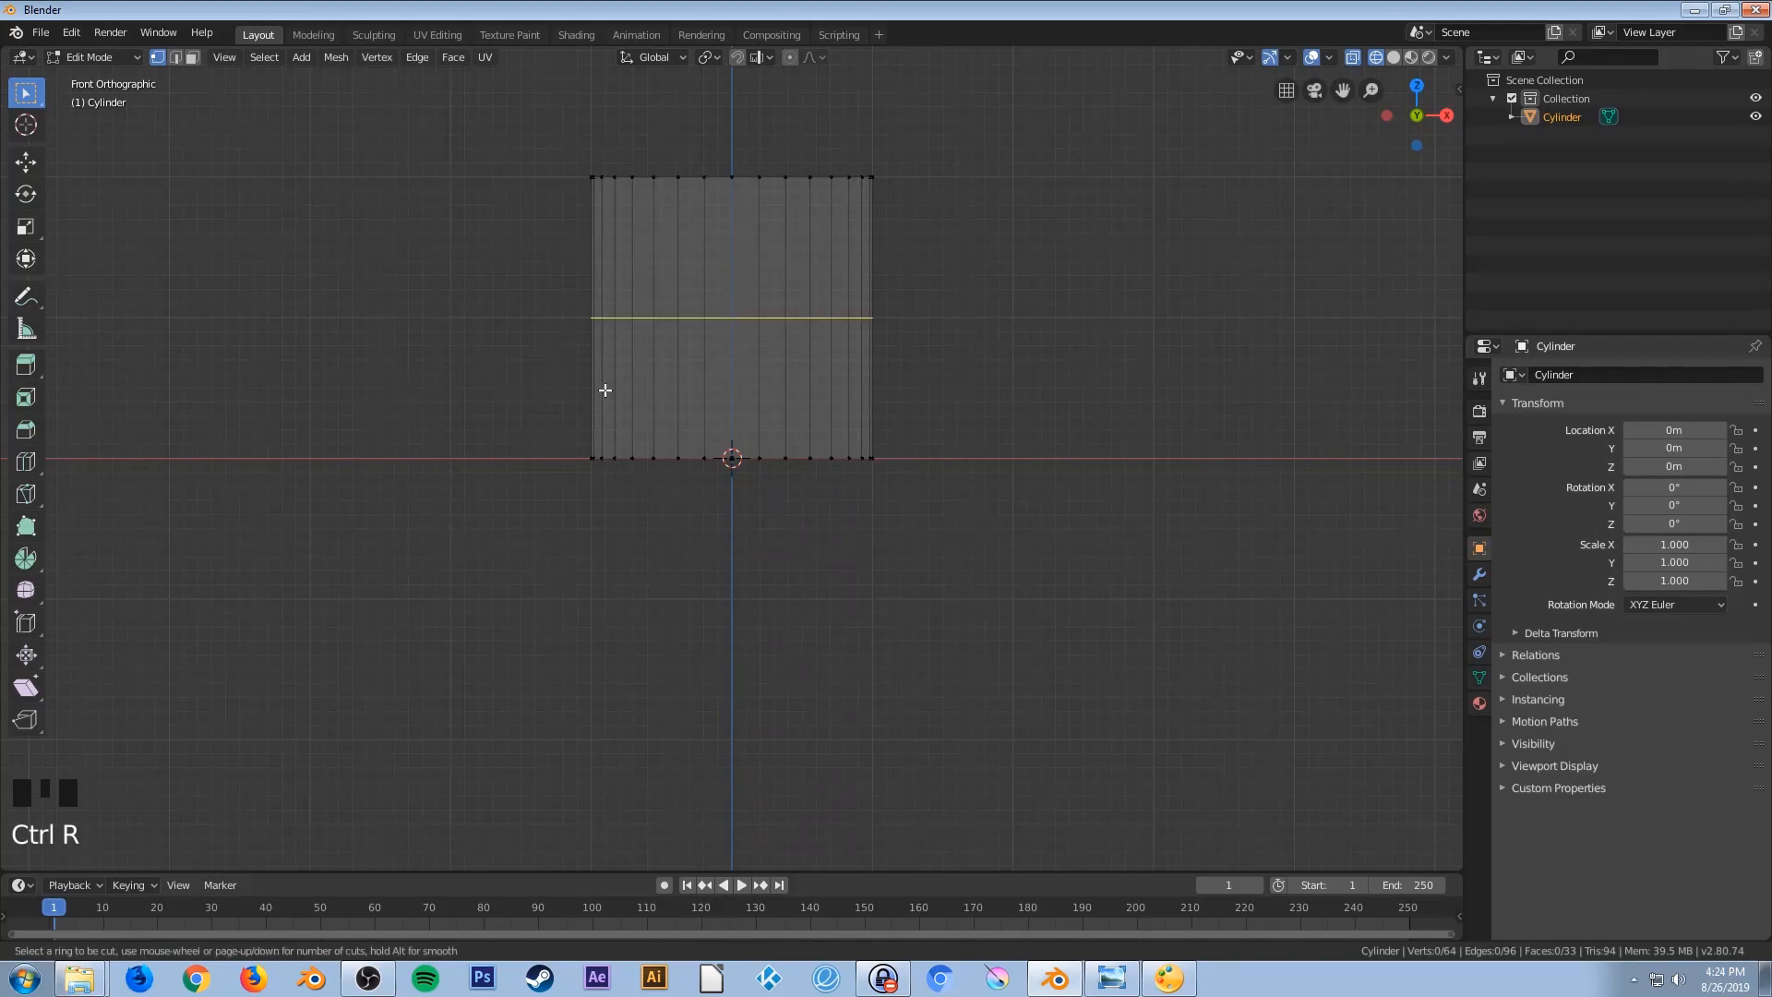
click(598, 325)
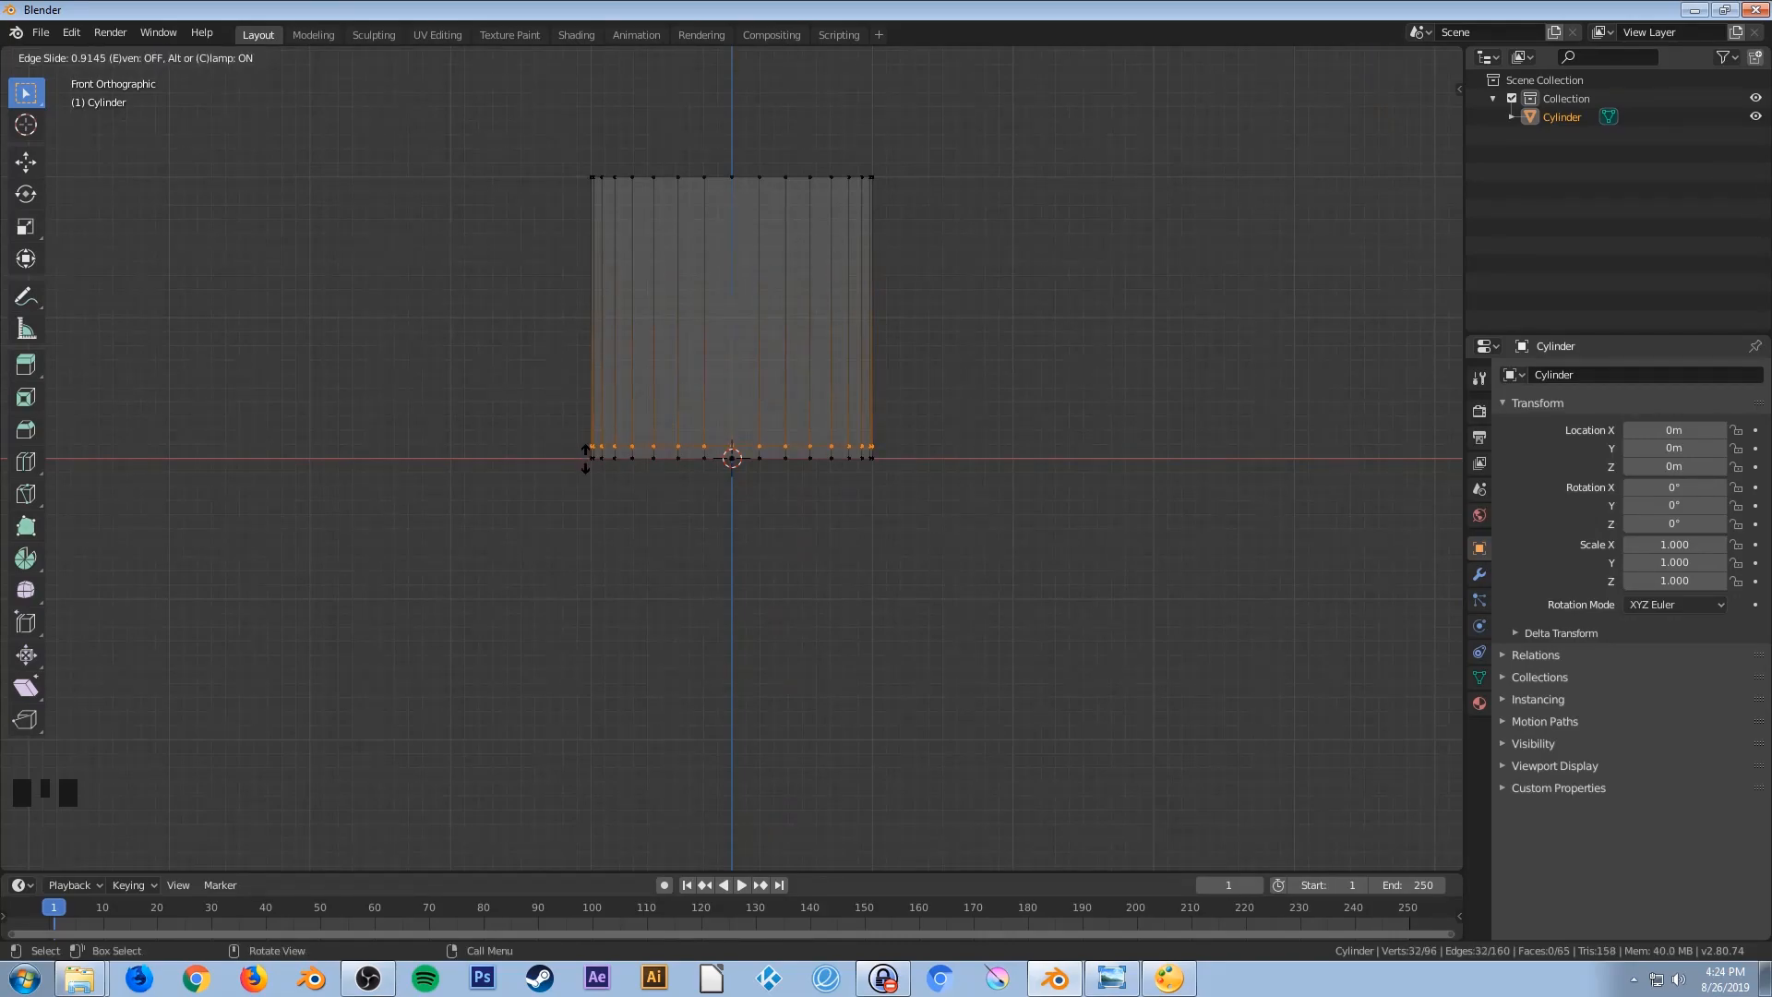
click(585, 457)
Add a second horizontal loop cut just above the first one near the cylinder's base
scroll(558, 419, up, 3)
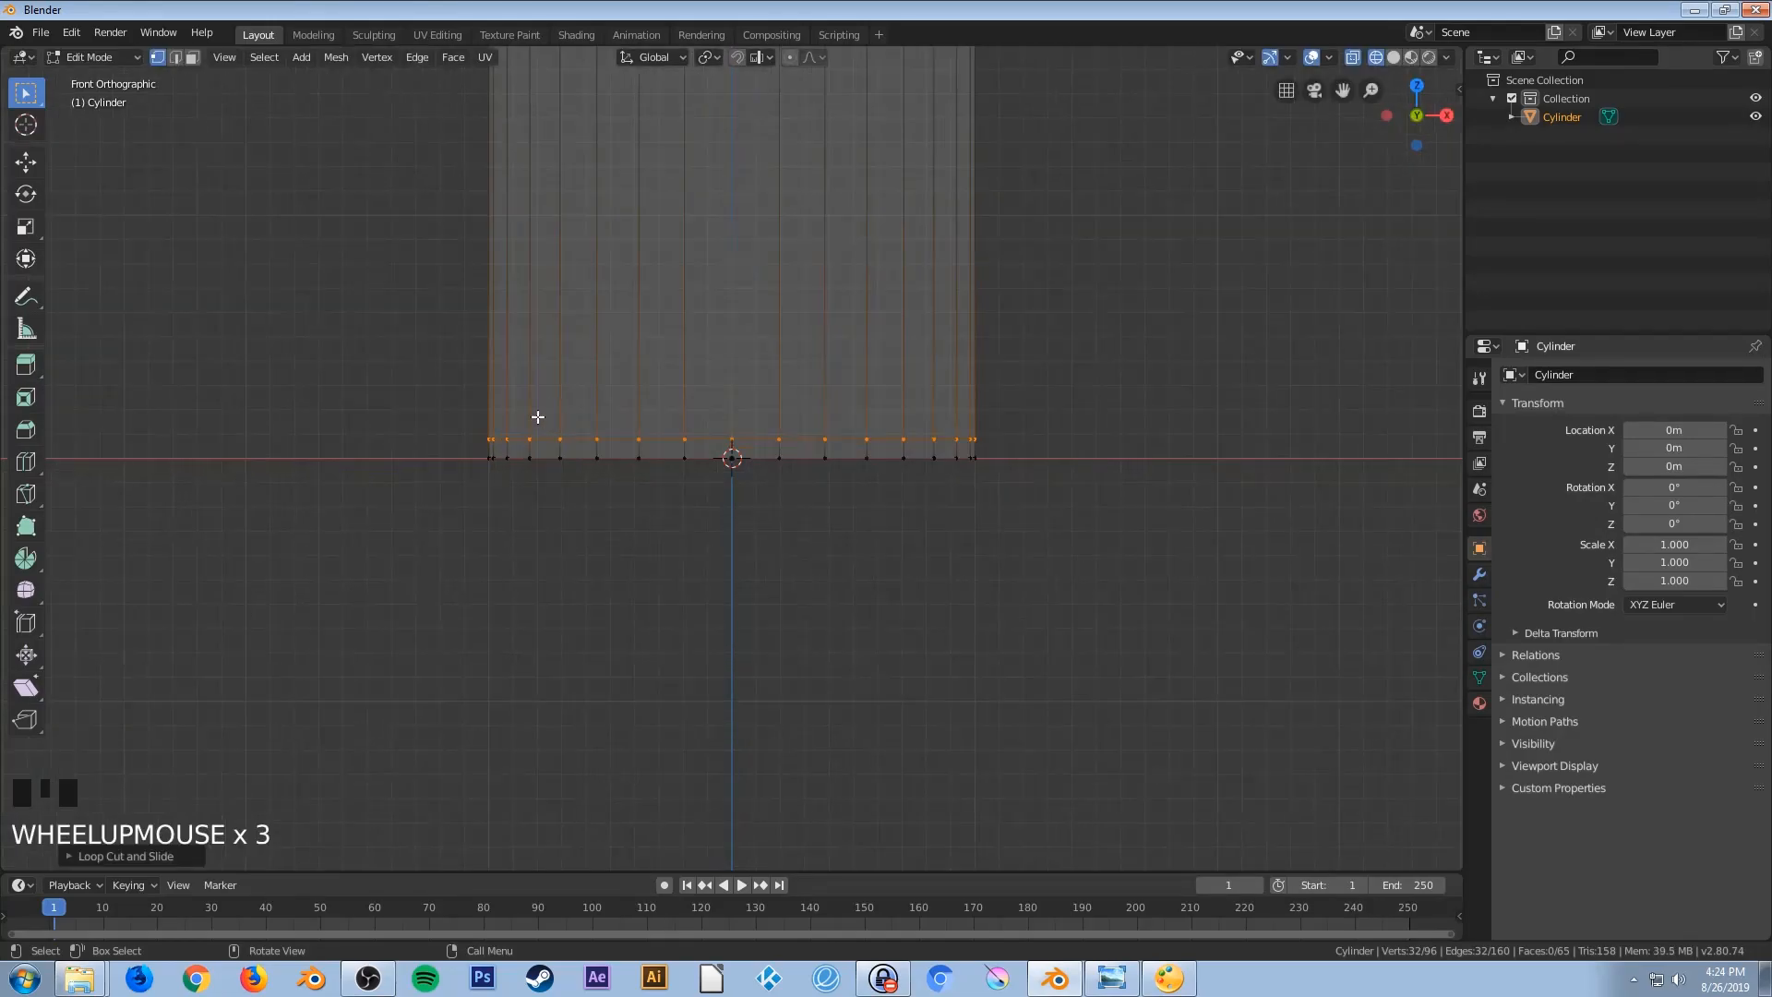
shift+middle_drag(395, 344, 386, 569)
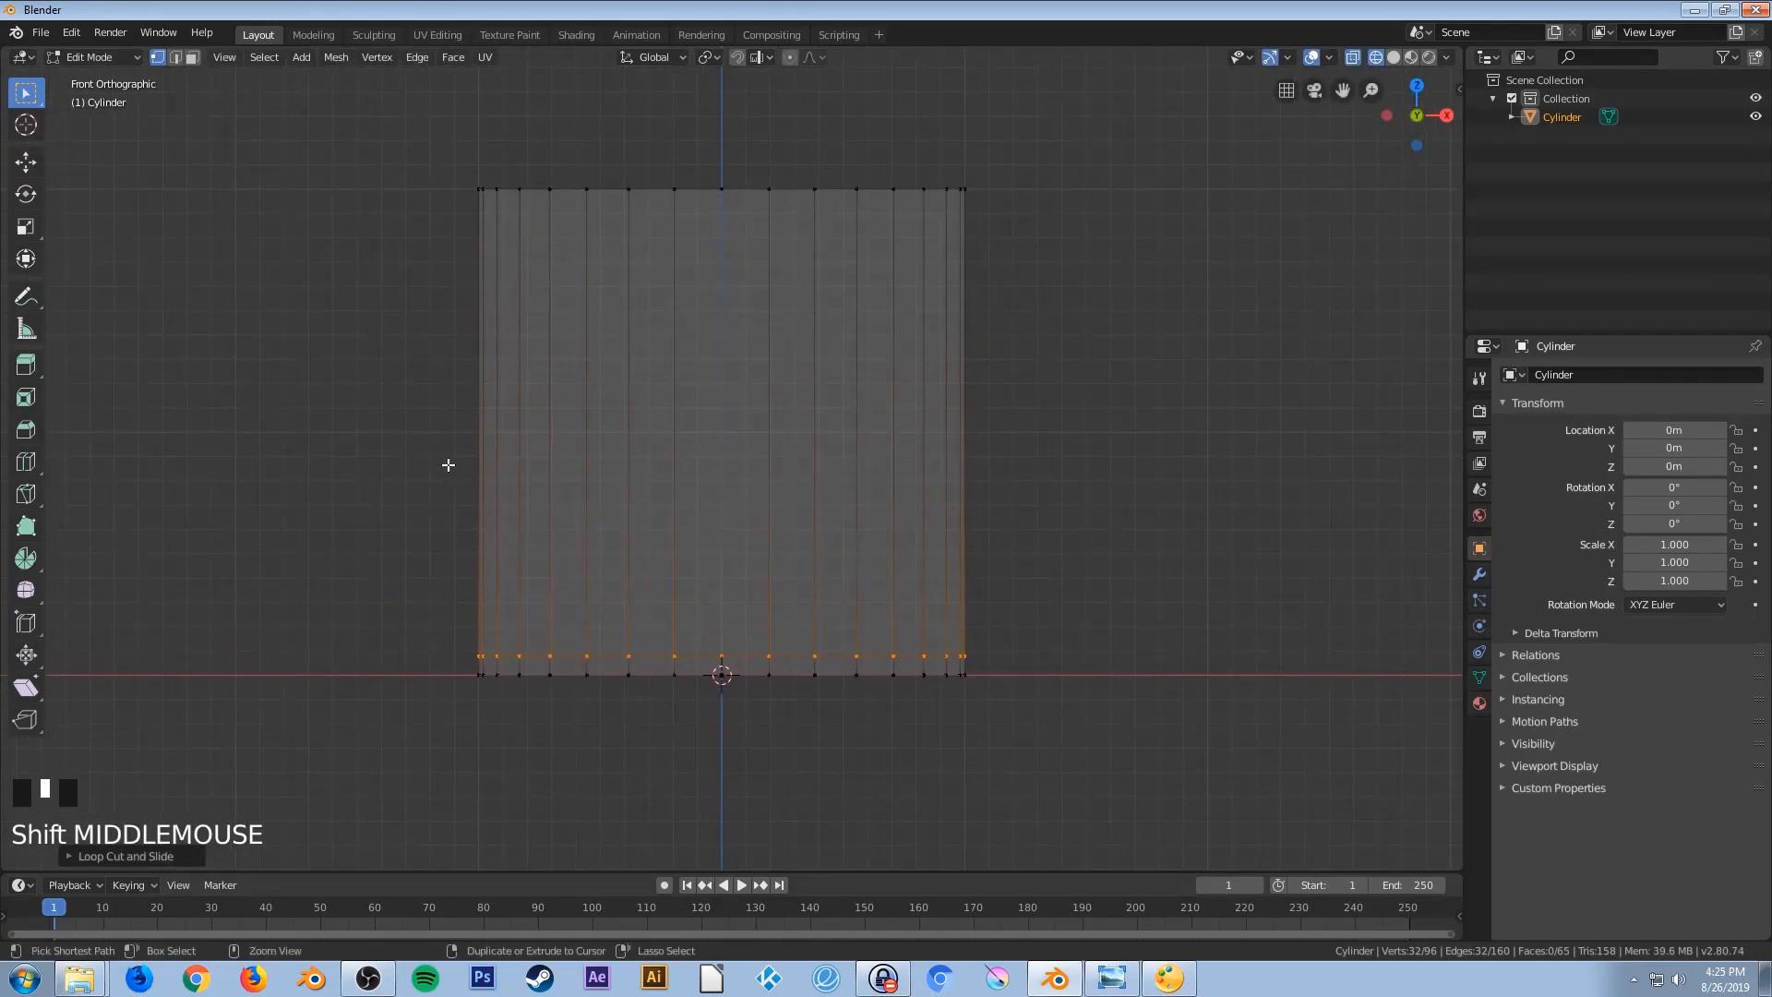
key(ctrl+r)
click(459, 426)
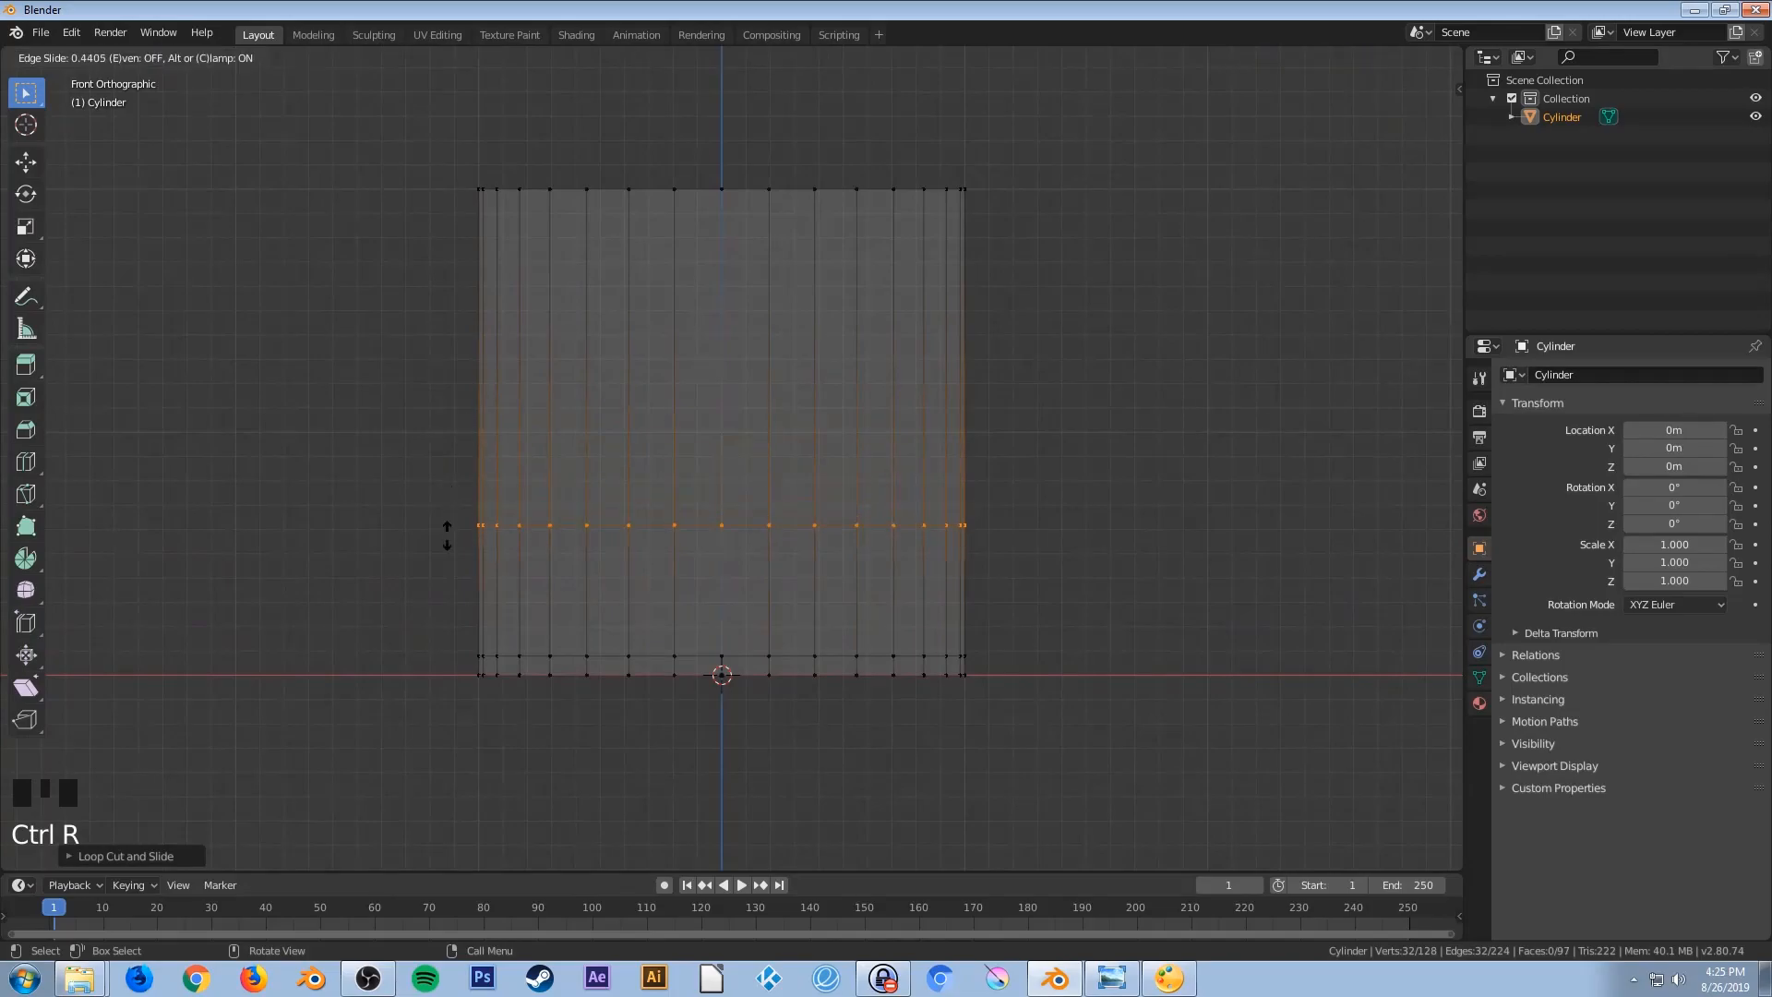
click(457, 635)
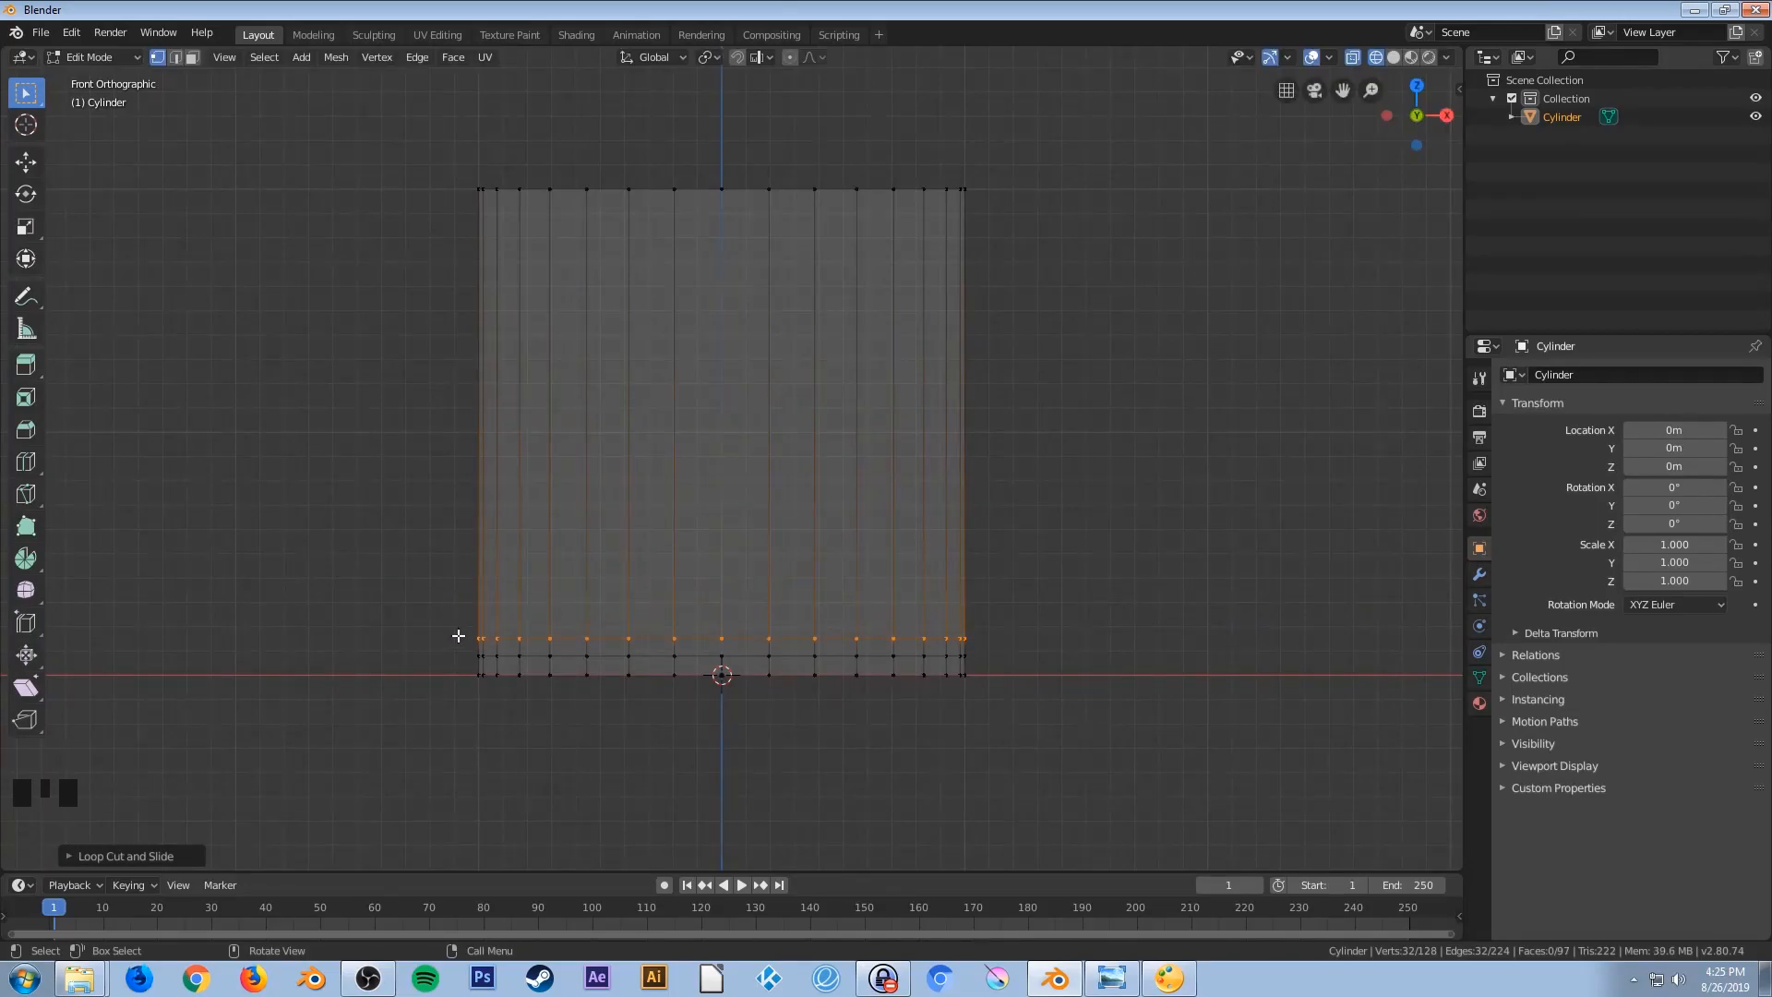
Taper the base by scaling the bottom vertex ring to roughly half its width and the ring above it to about 0.82
drag(439, 668, 1116, 724)
key(s)
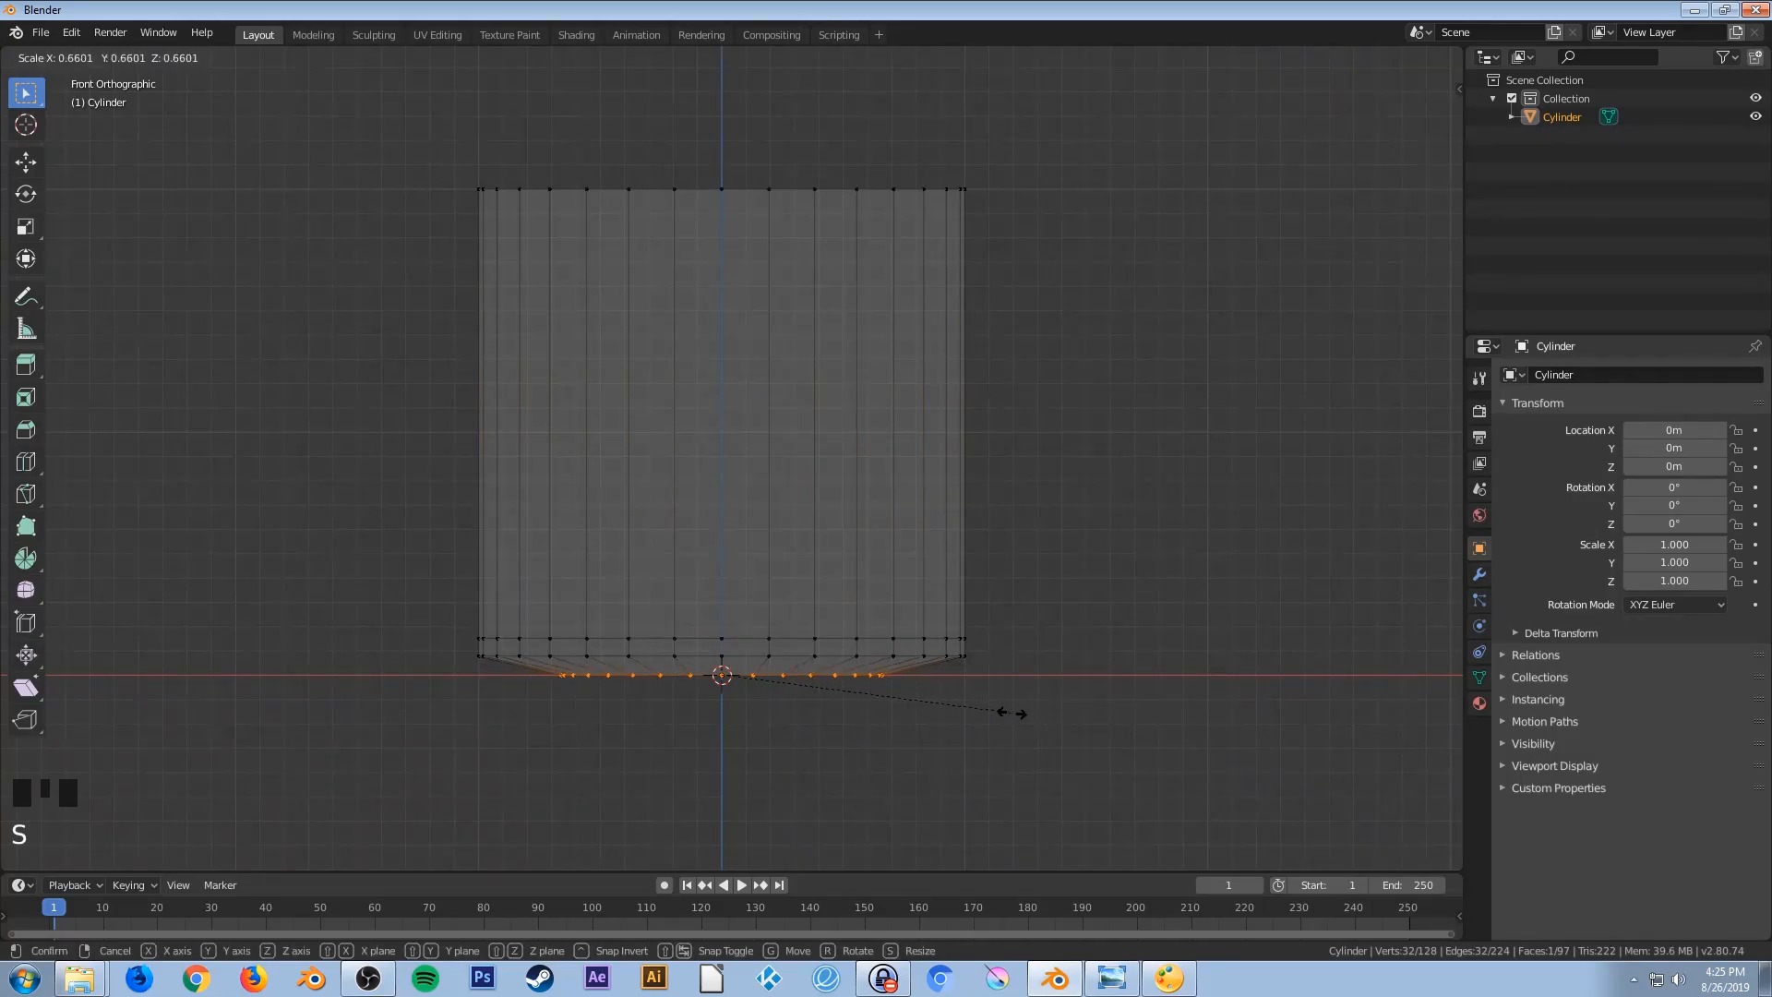
click(964, 717)
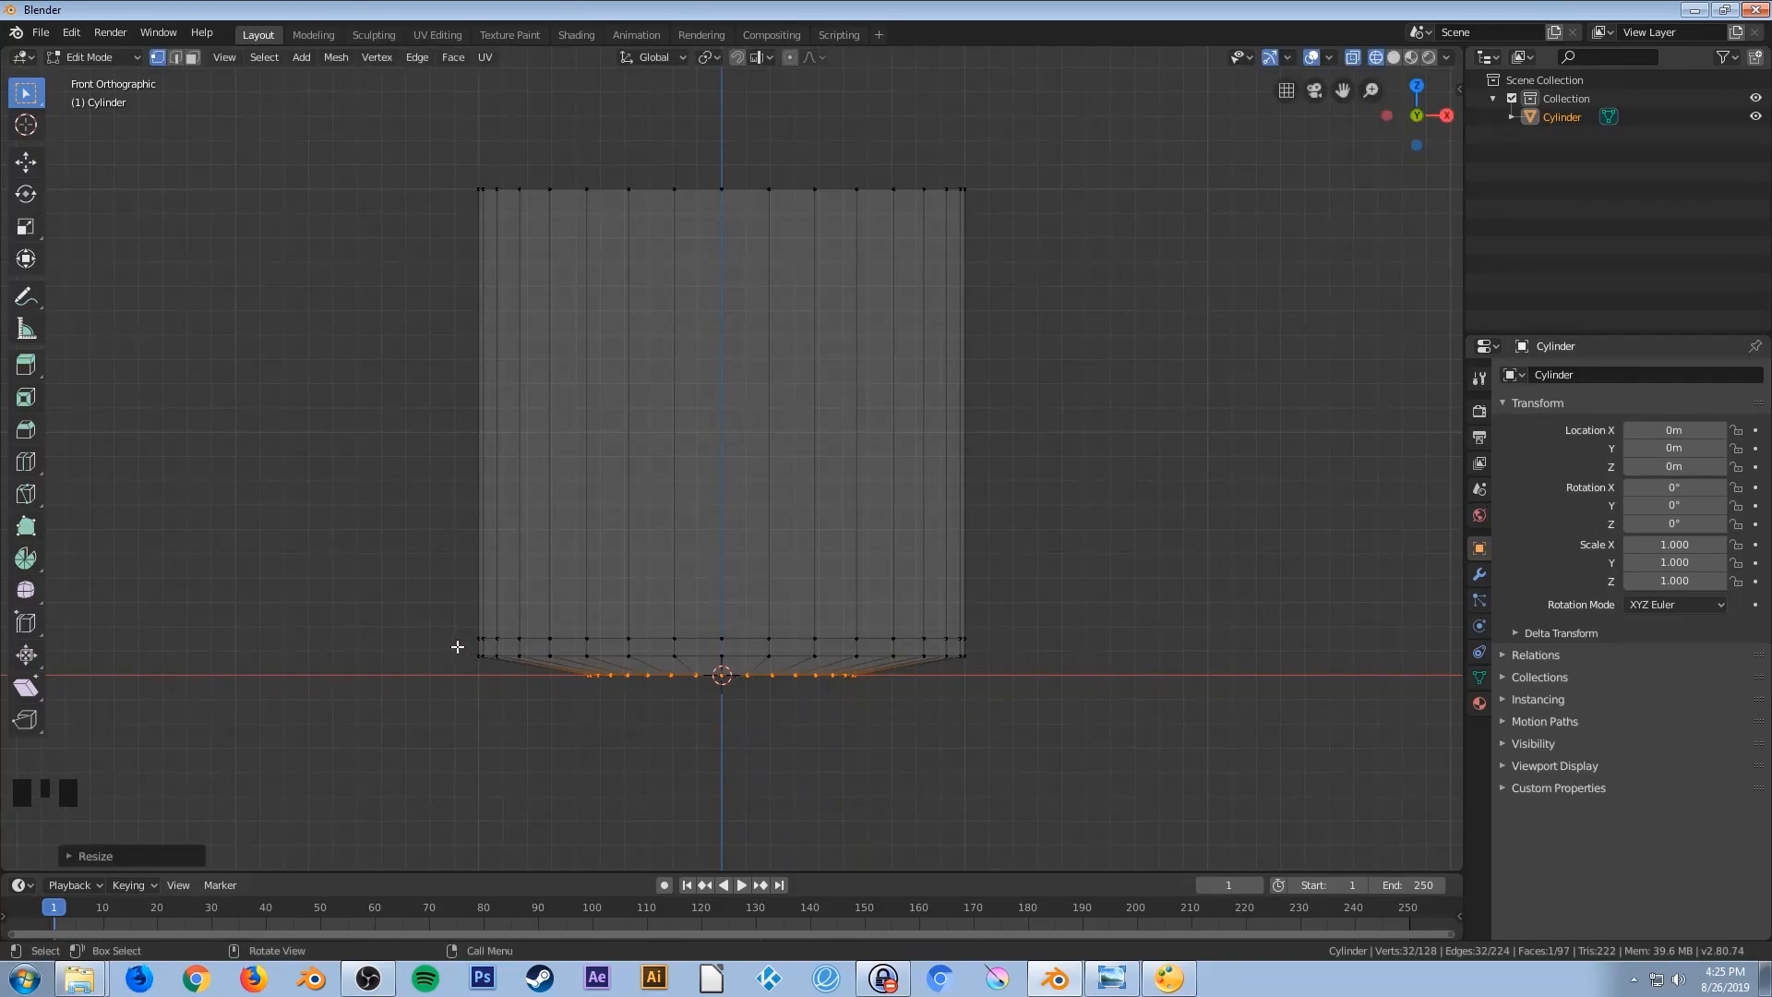
drag(451, 645, 1035, 662)
key(s)
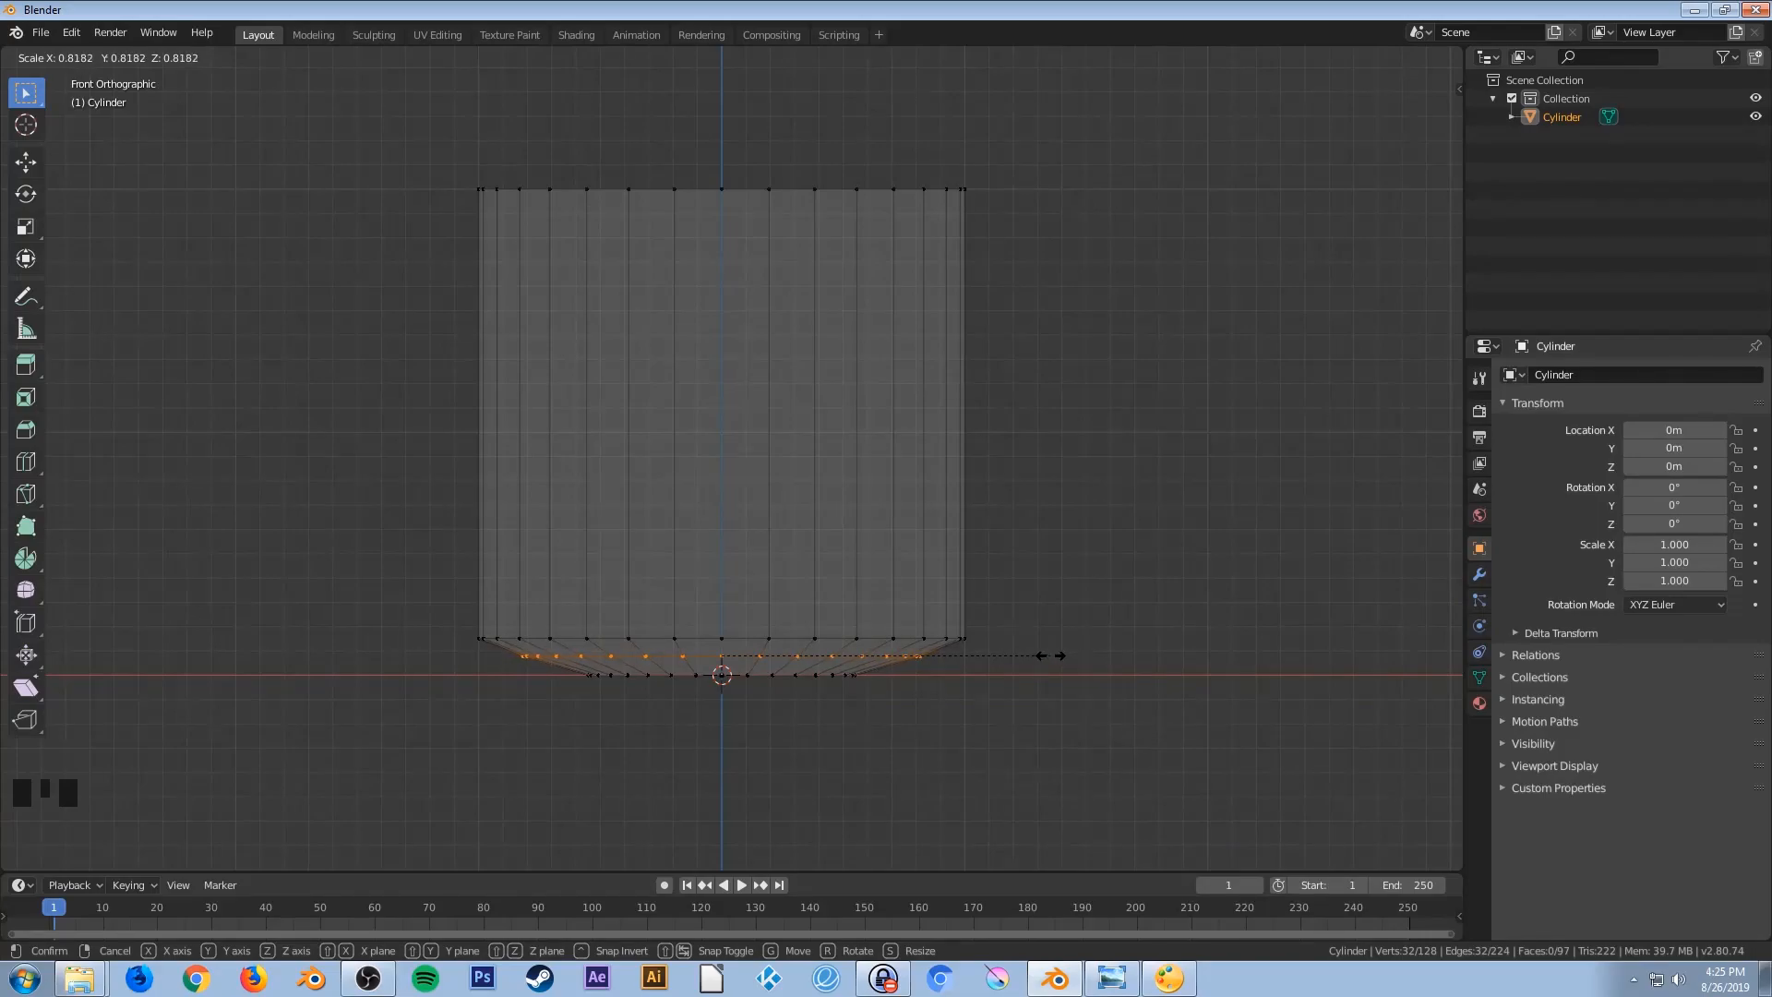
click(1051, 655)
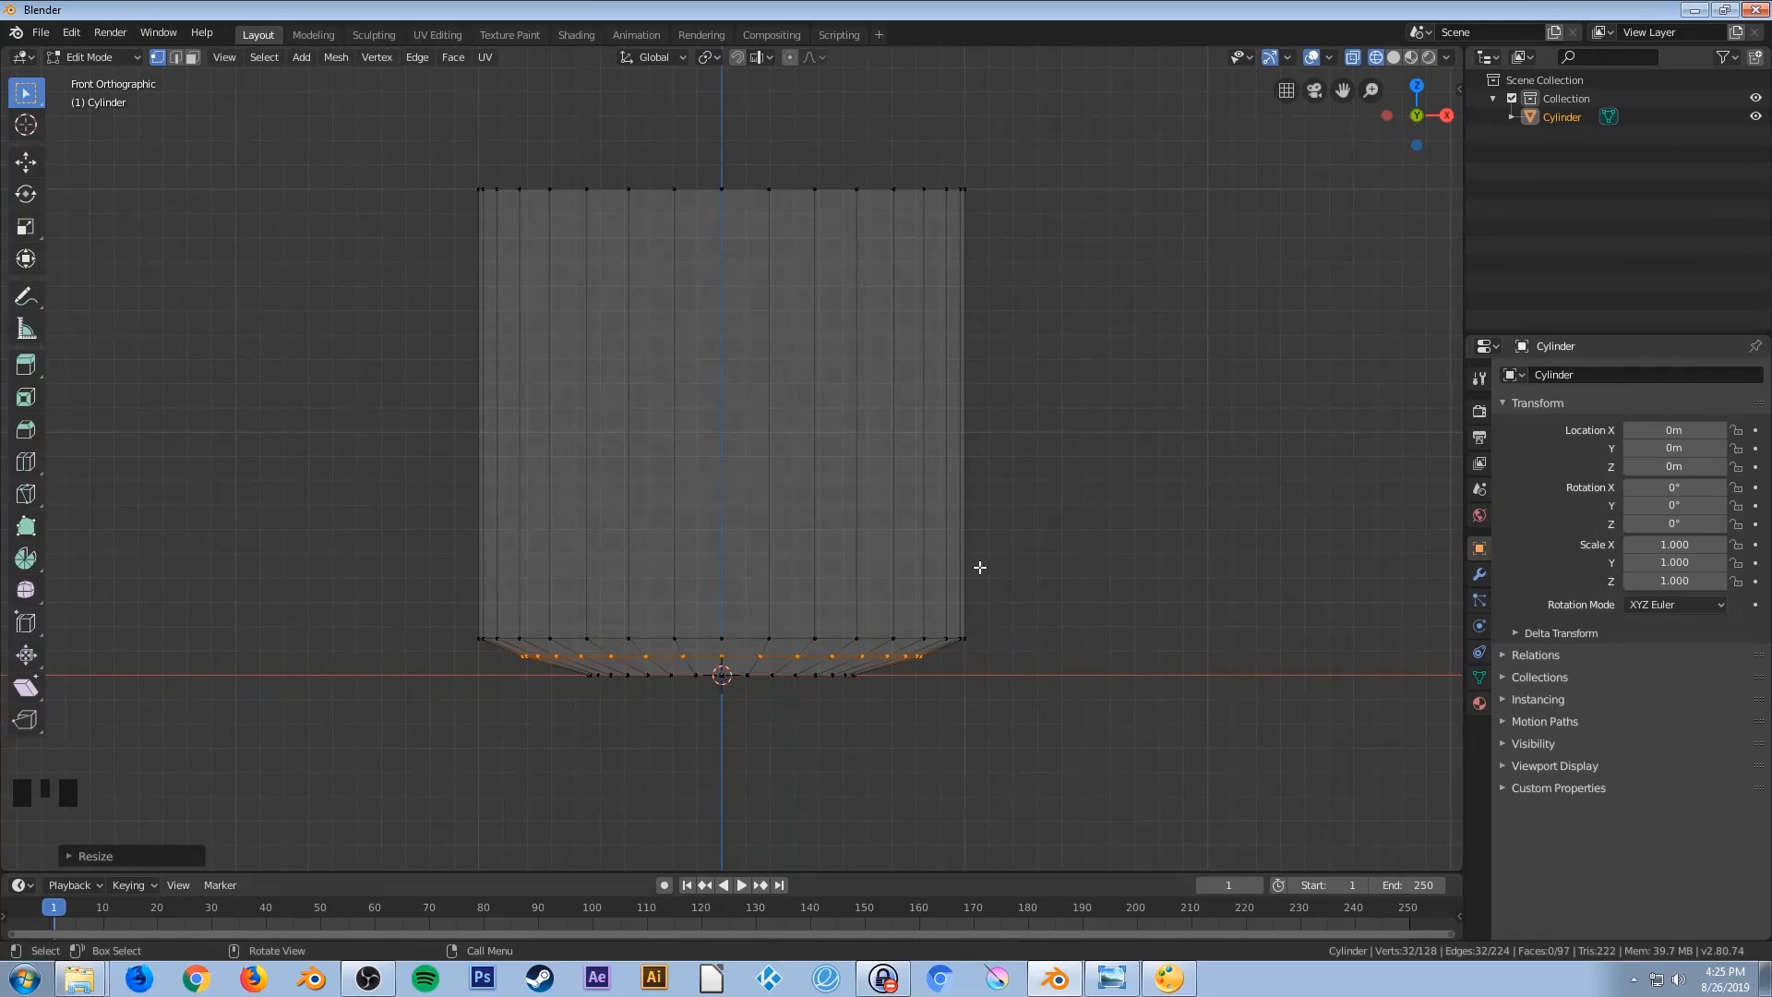
Extrude the cylinder's top vertex ring upward about 3 m along Z
drag(409, 148, 1098, 311)
scroll(1016, 384, down, 2)
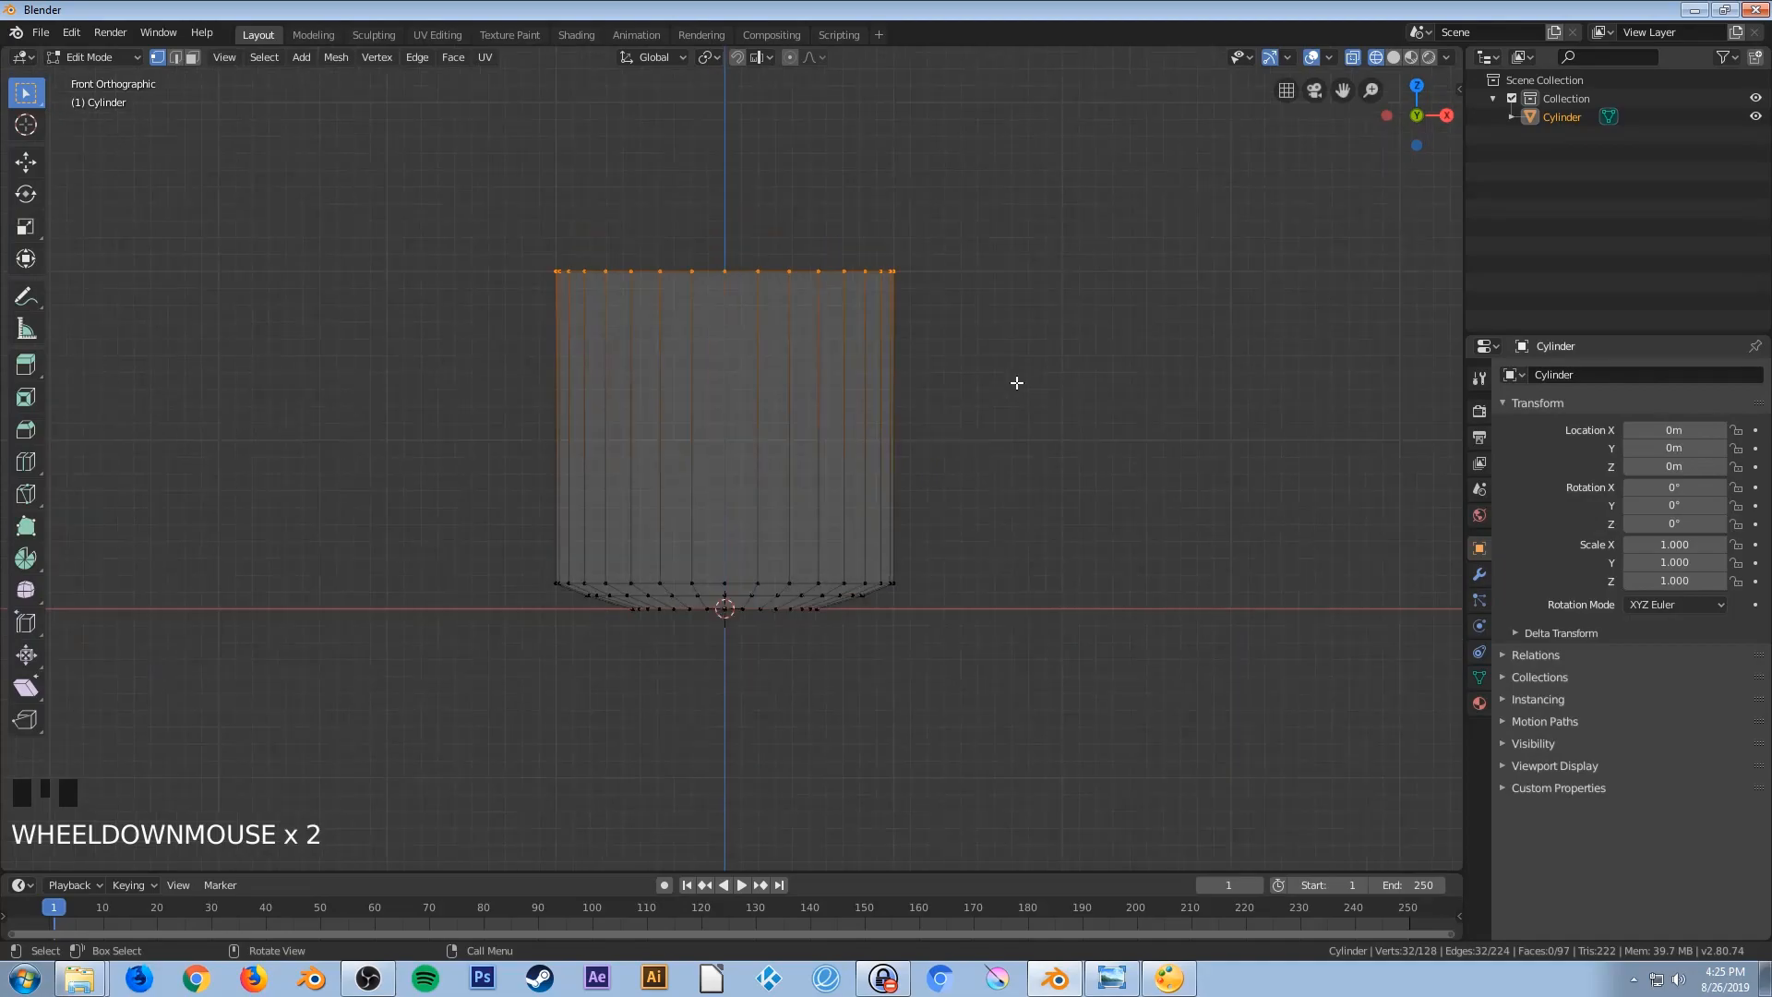
scroll(991, 328, down, 2)
shift+middle_drag(991, 328, 894, 534)
scroll(926, 490, down, 2)
key(e)
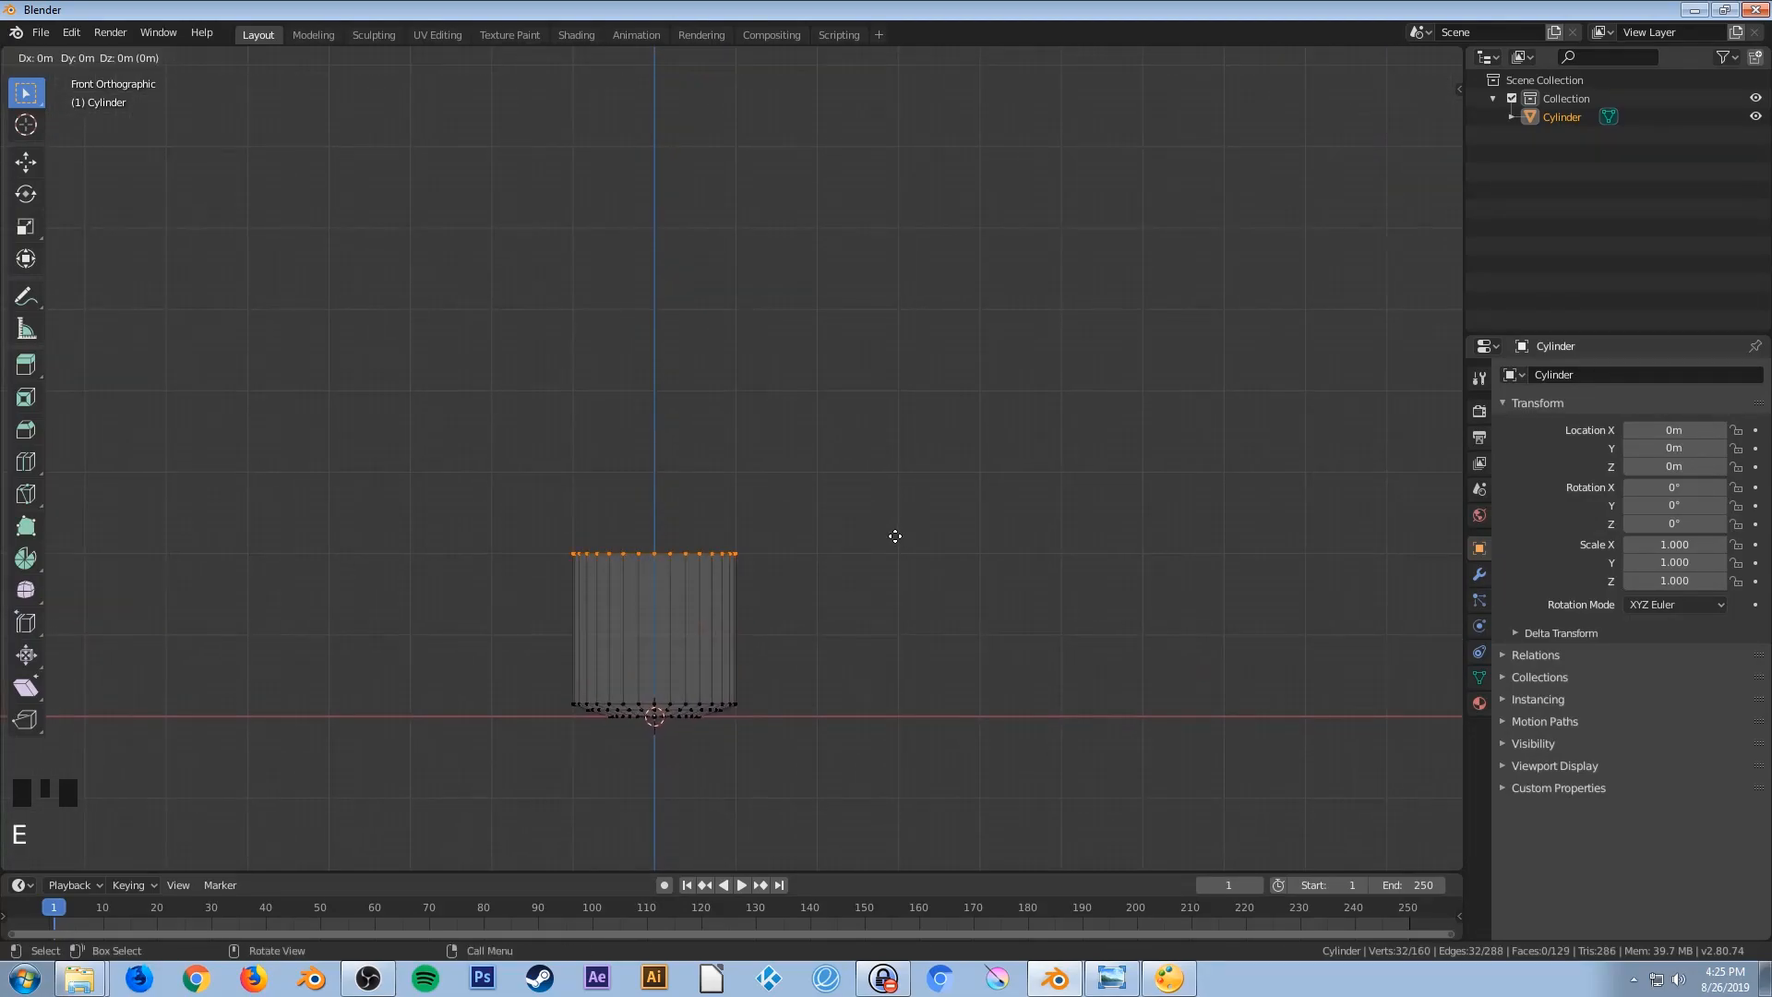
key(z)
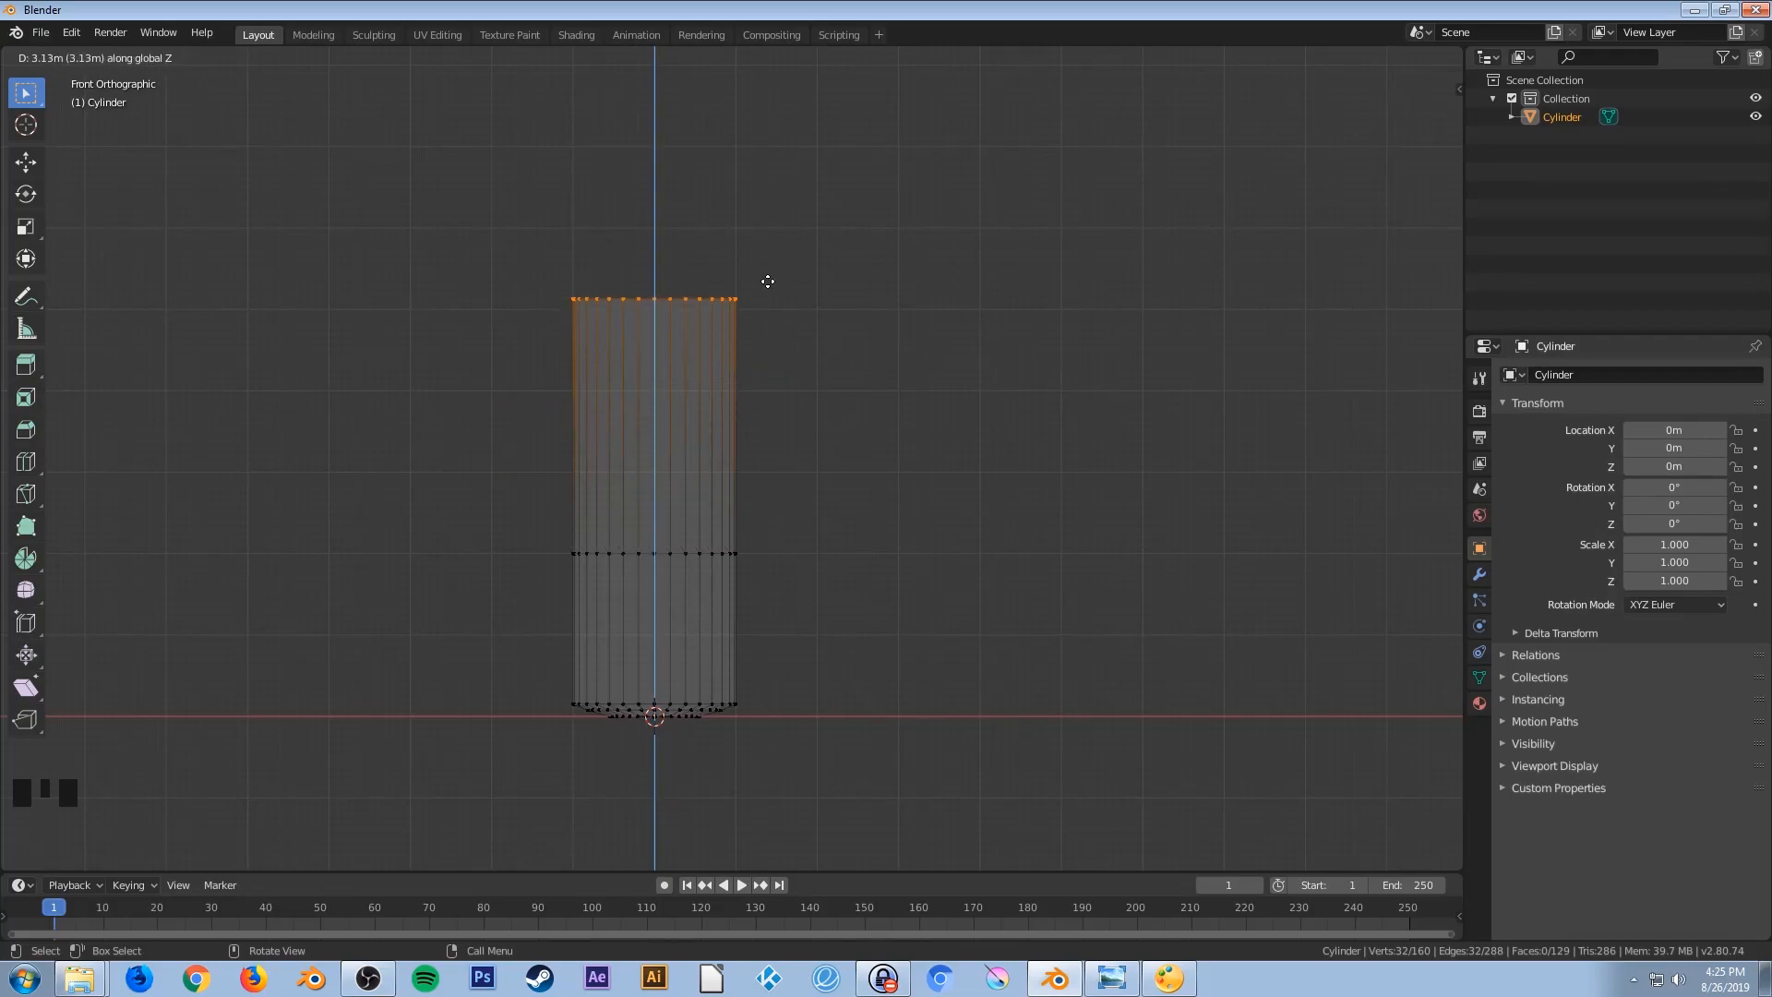
click(773, 292)
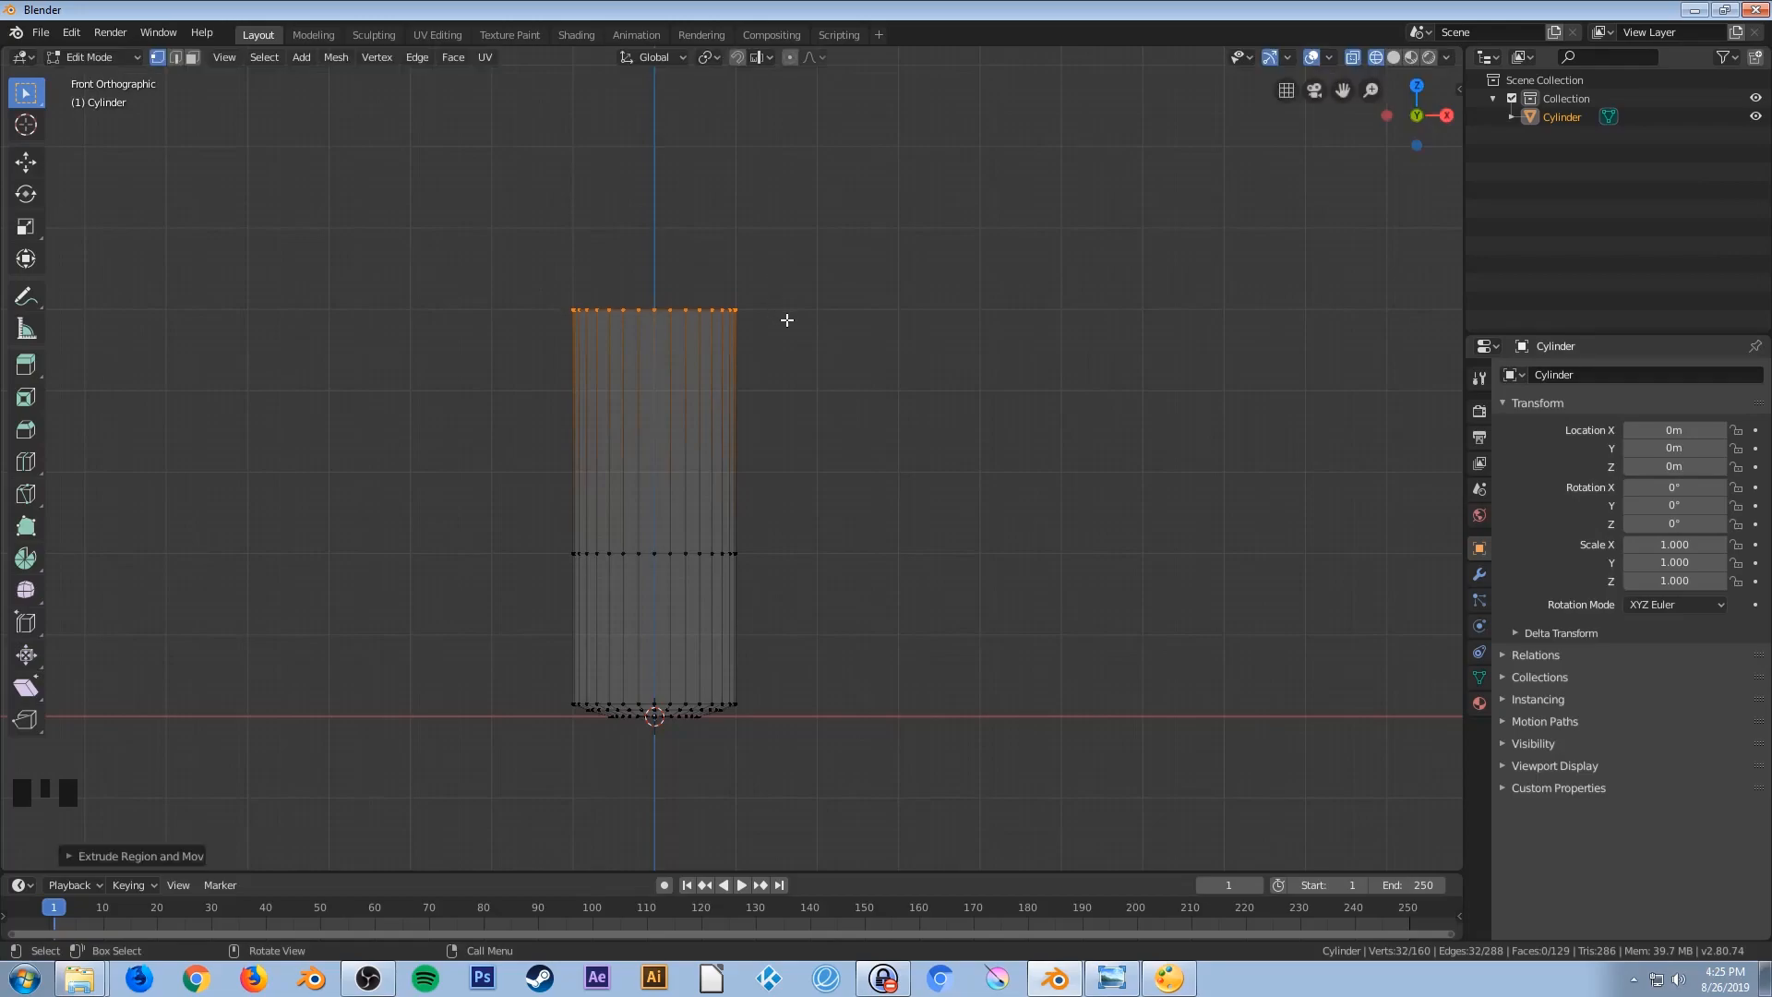
Extrude the open top edge ring in place and scale it inward to a bit over a third of its width
scroll(805, 353, up, 1)
scroll(805, 354, up, 3)
shift+middle_drag(831, 301, 954, 663)
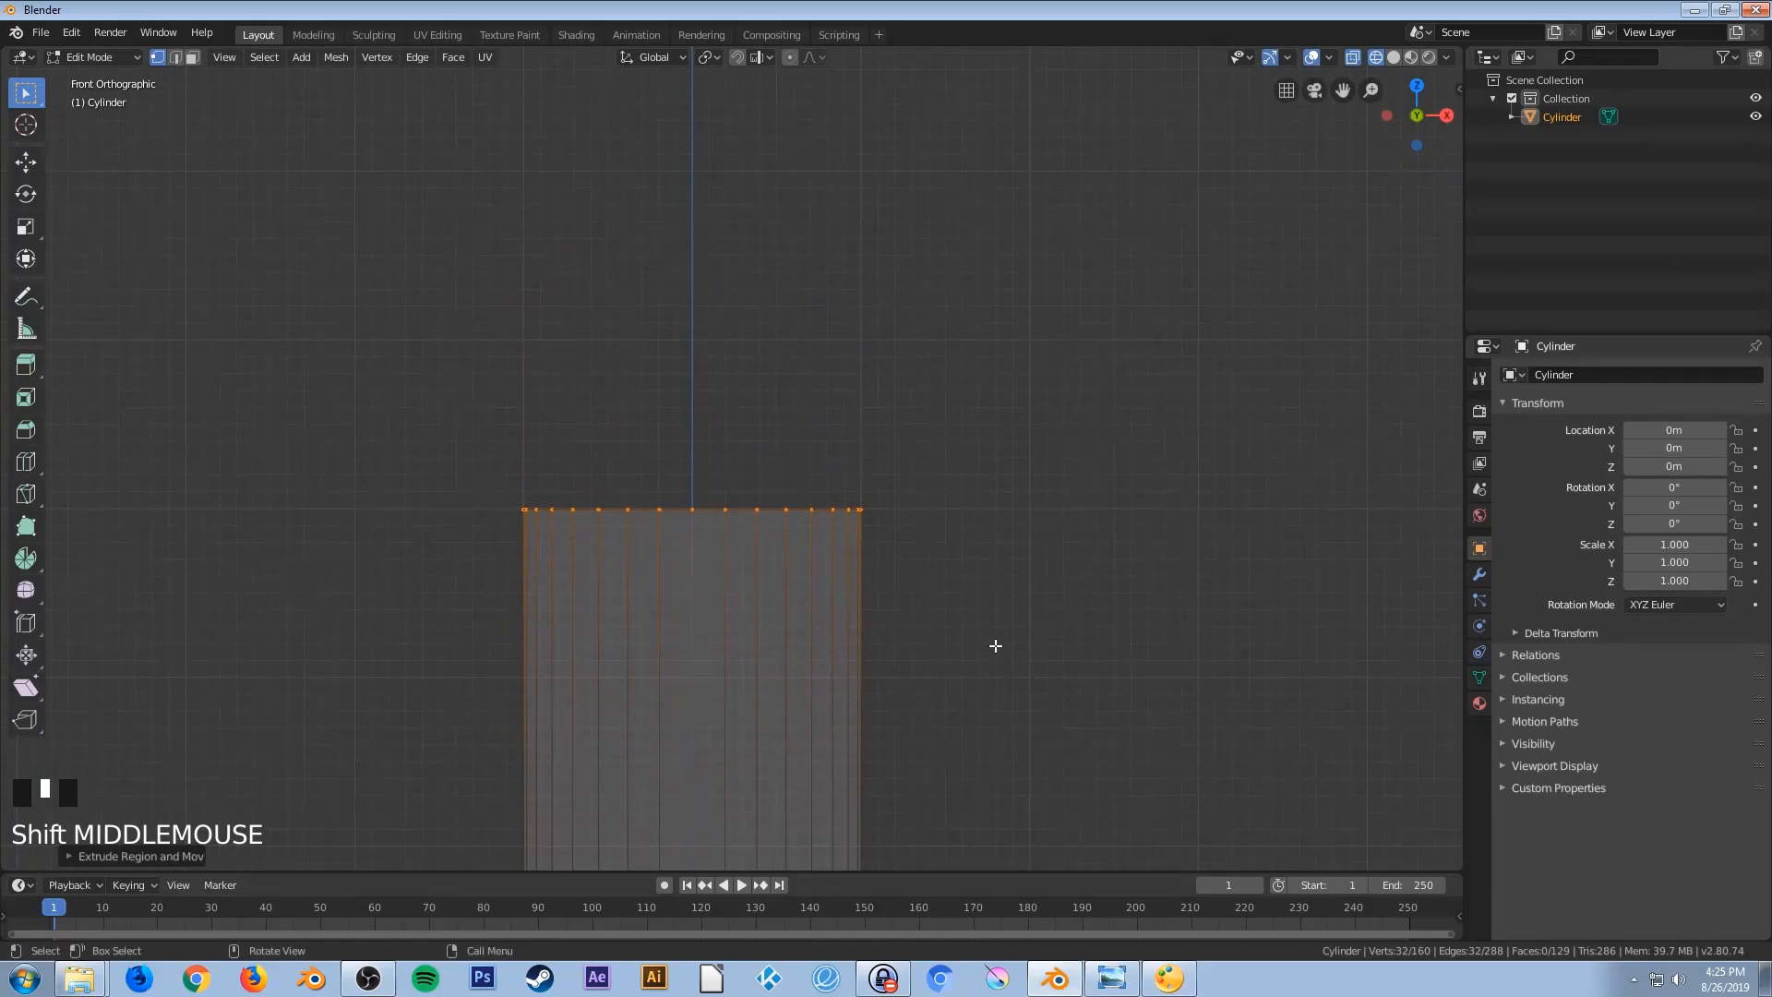
key(e)
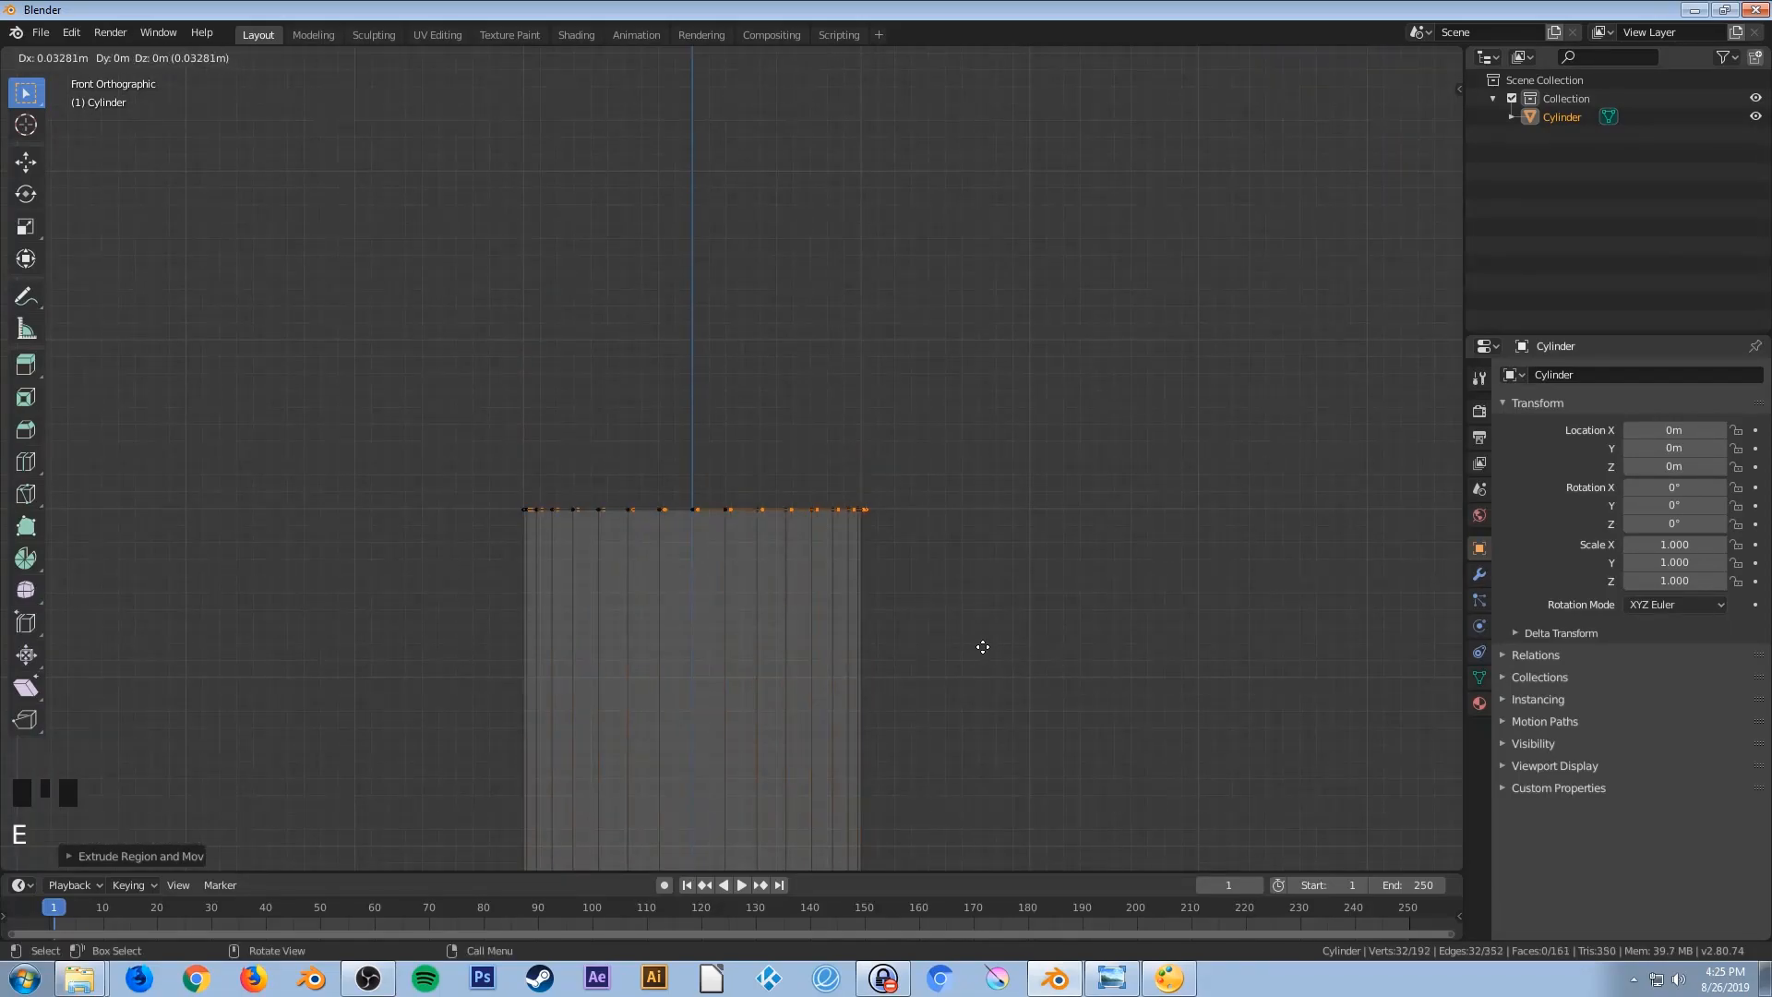
right_click(986, 647)
key(s)
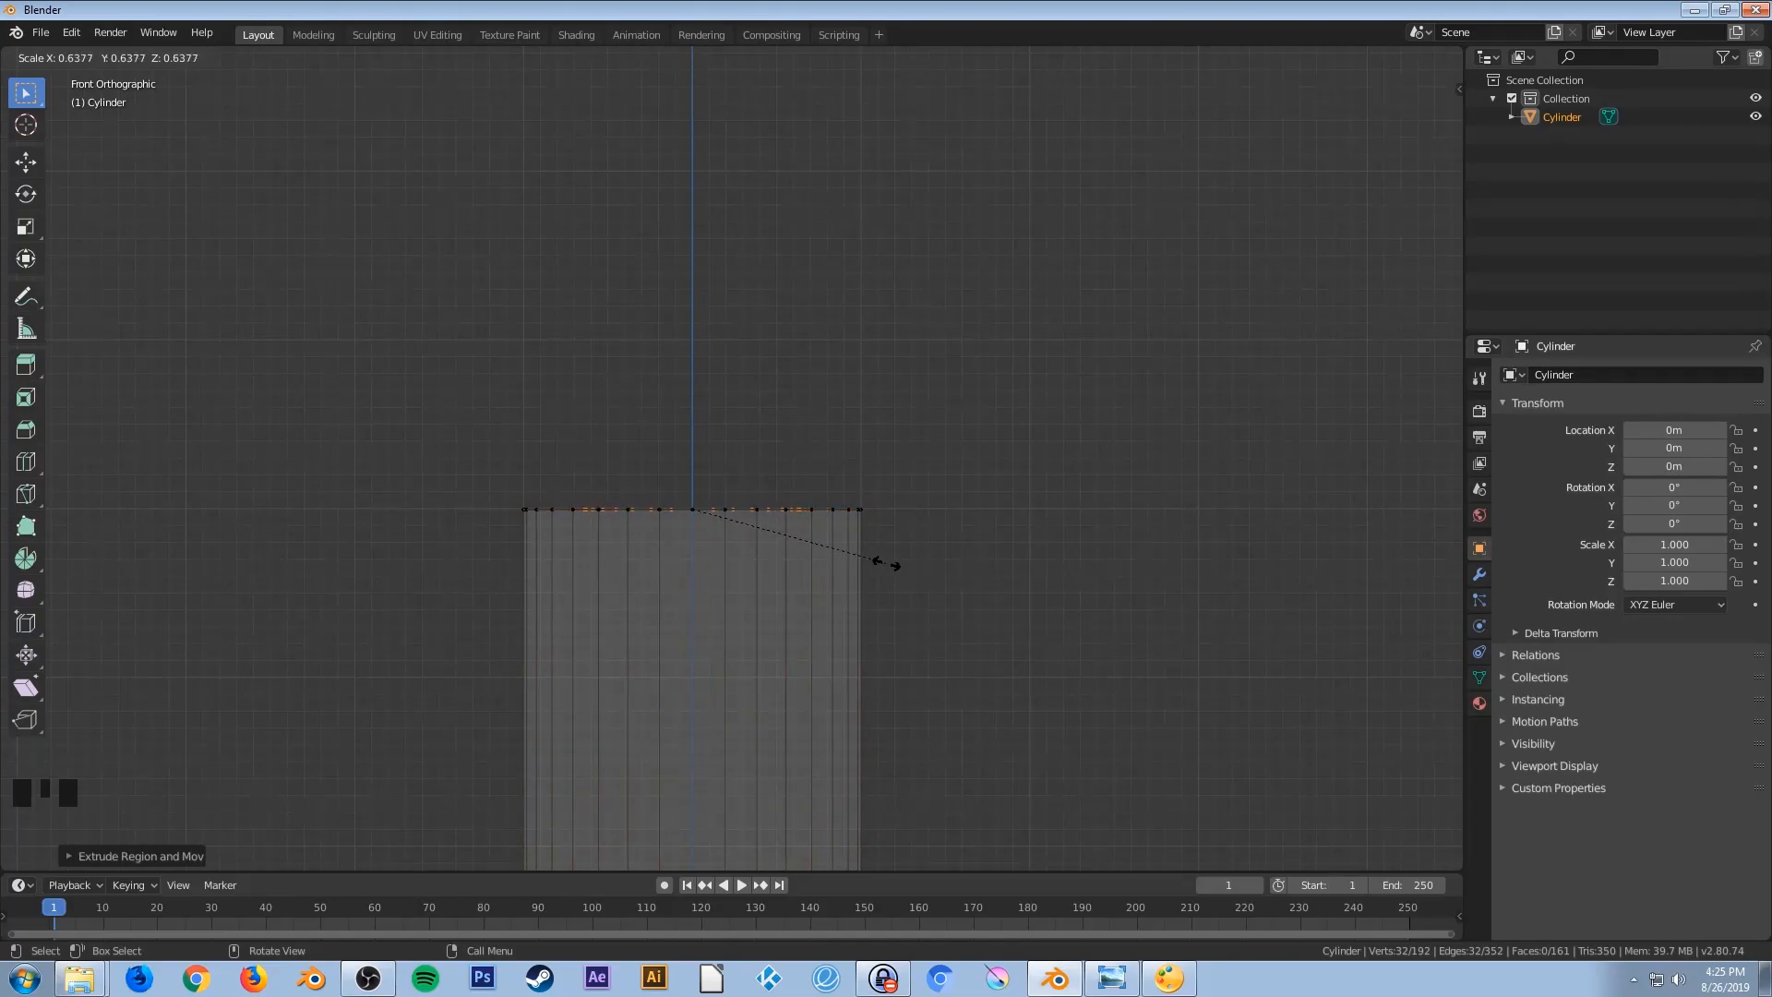
click(810, 529)
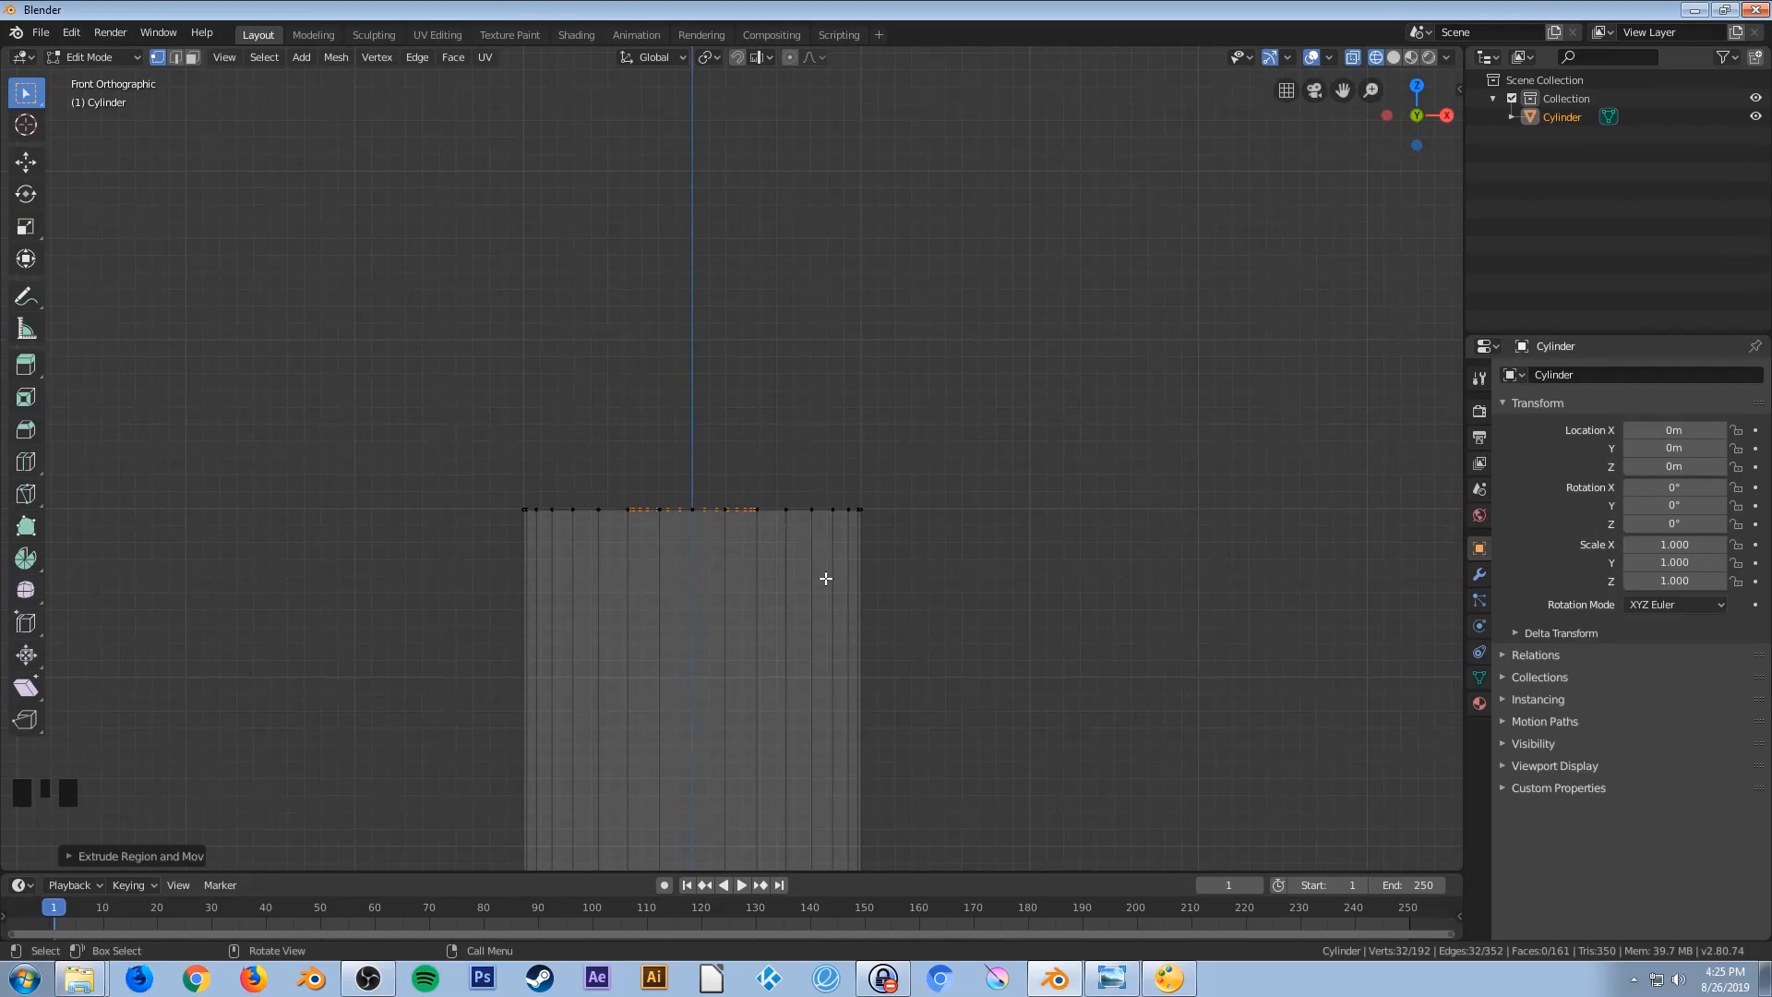
Raise the narrowed top ring about 0.19 m along Z for a sloped shoulder, and extrude it about 0.38 m upward as the neck
key(g)
key(z)
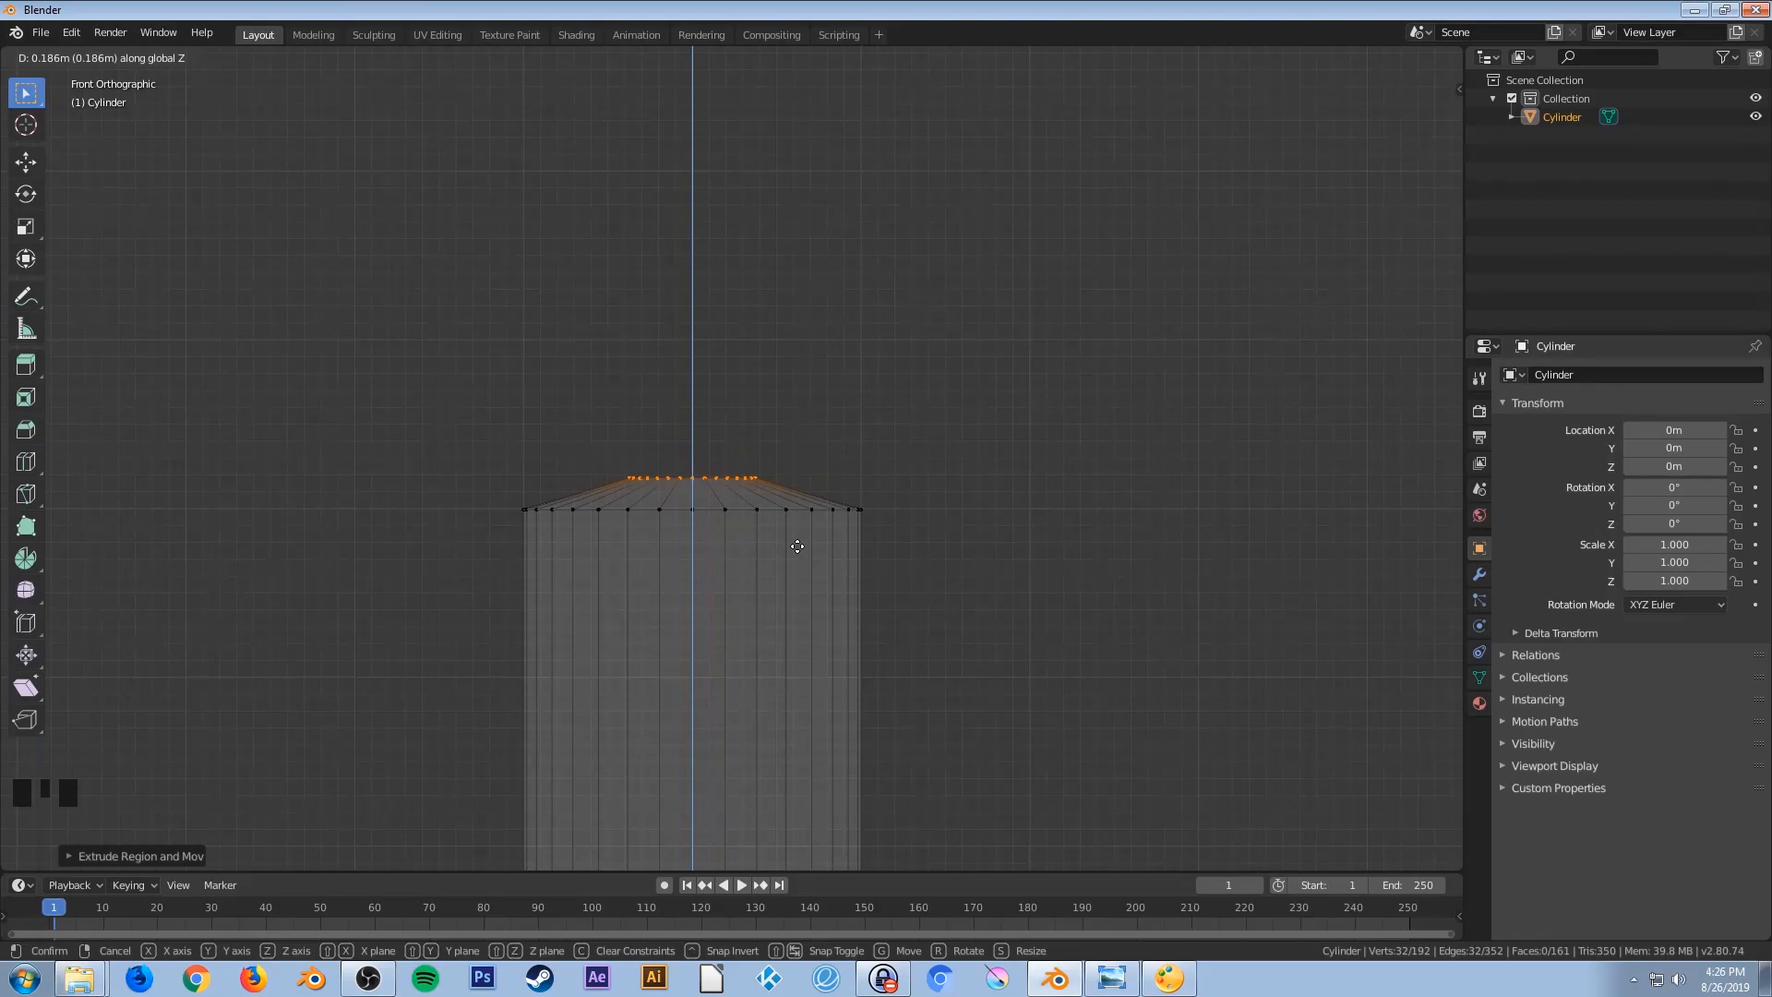
click(798, 546)
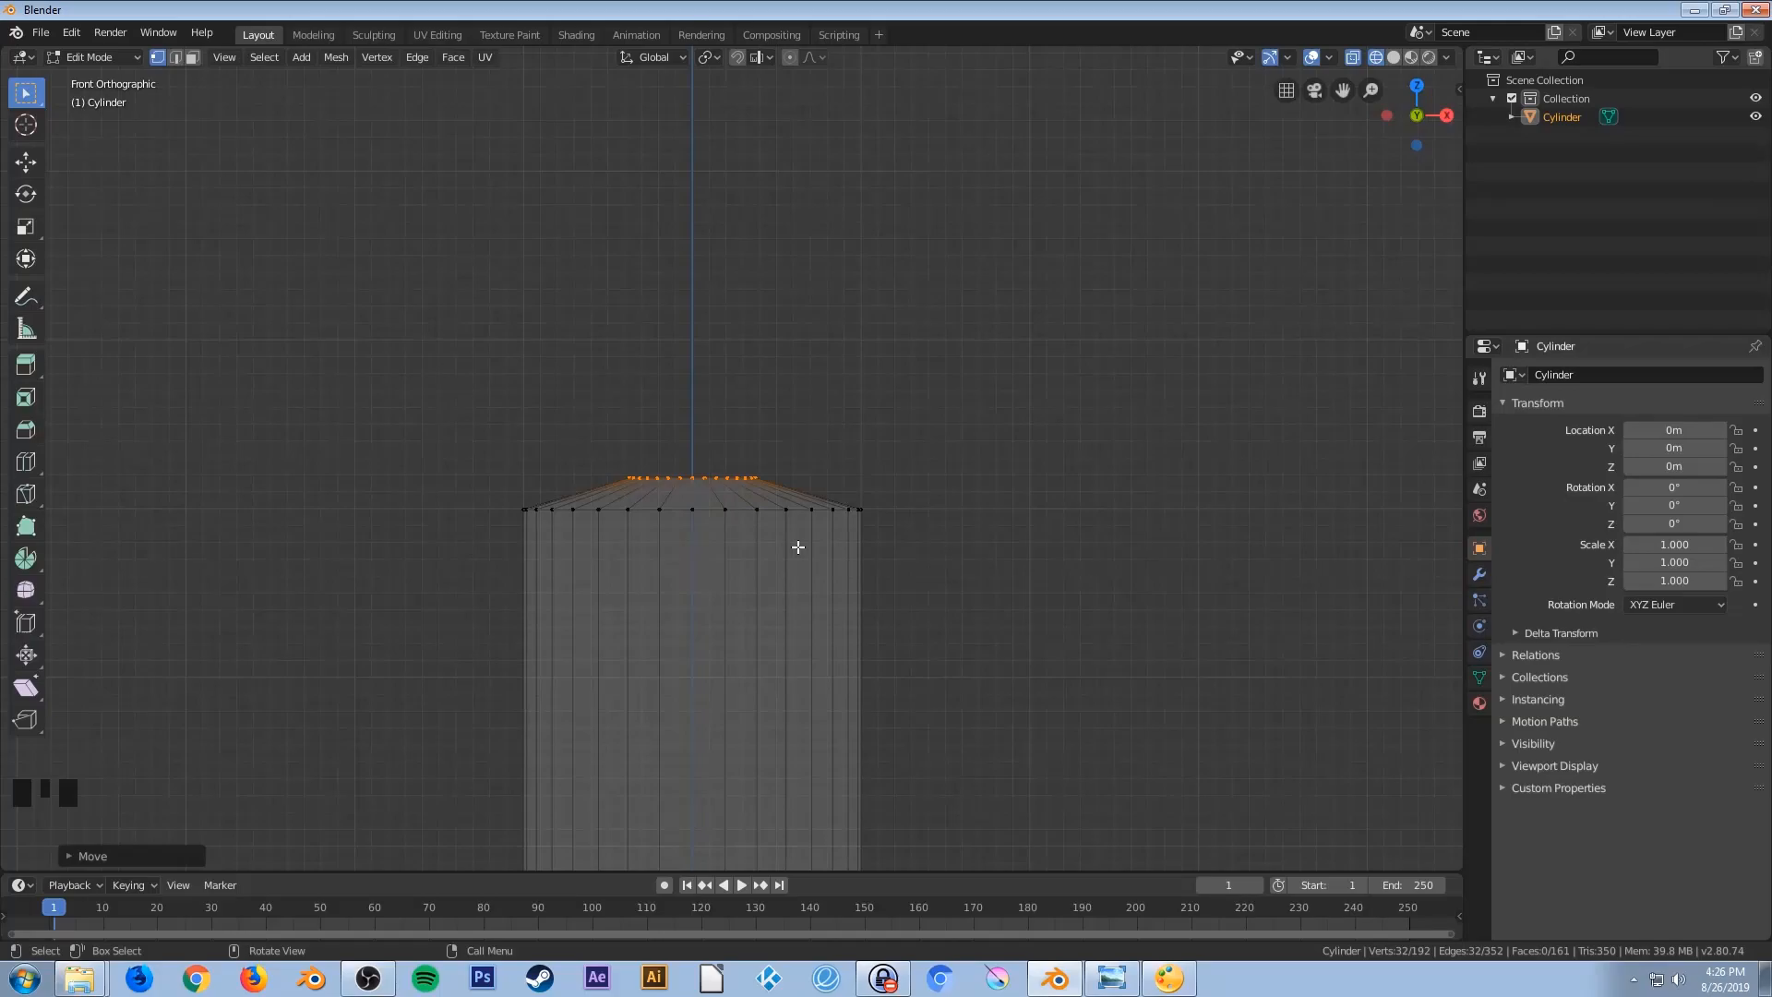
key(e)
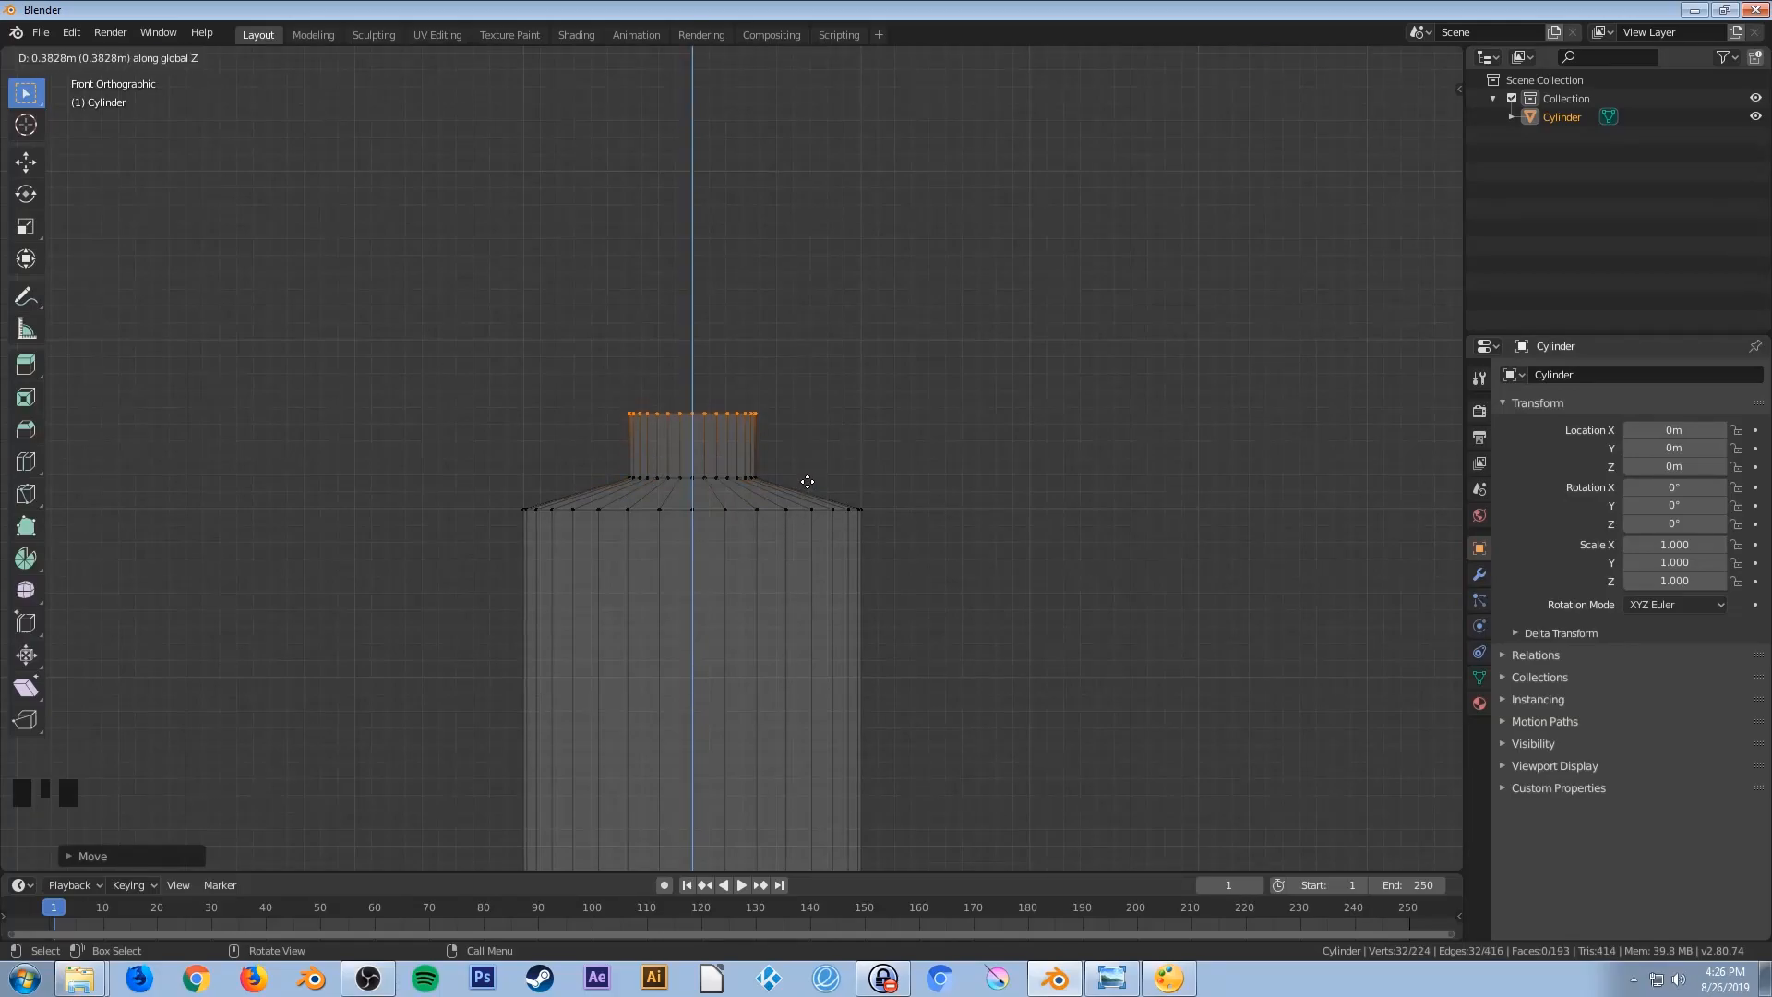
click(808, 482)
scroll(809, 481, up, 4)
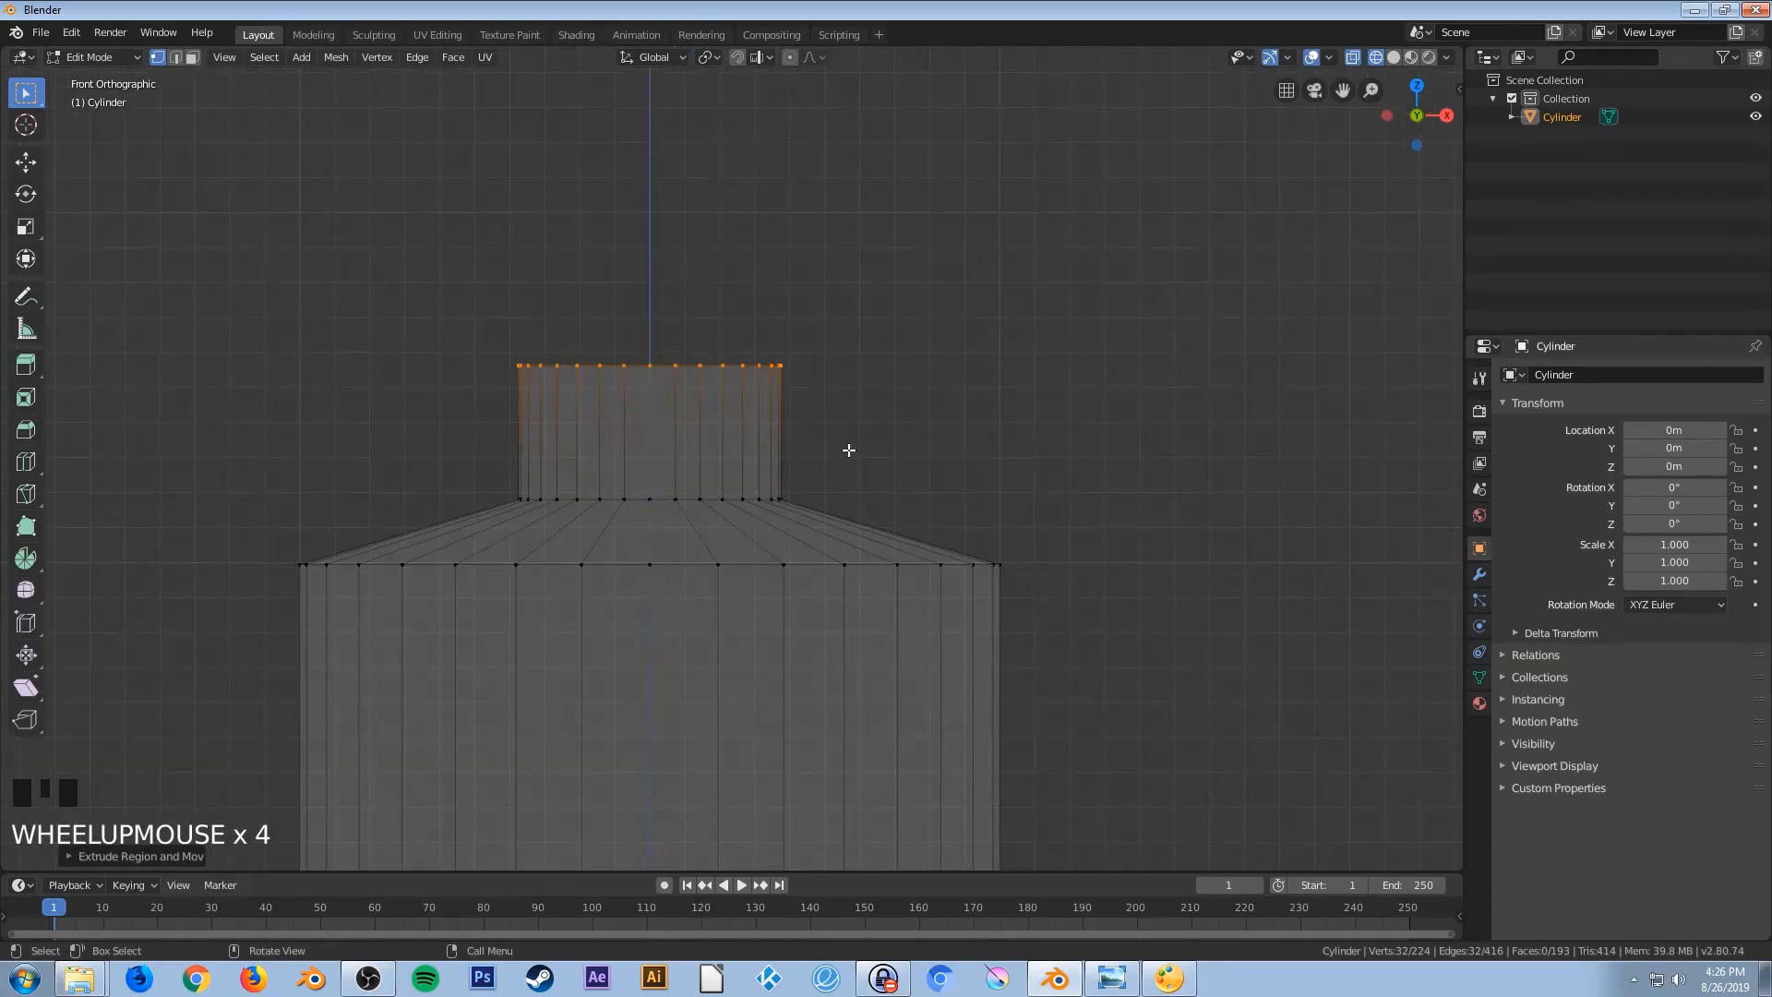
Extrude the neck's top ring outward by scaling it to about 1.33, and raise it about 0.02 m along Z to start a lip
key(s)
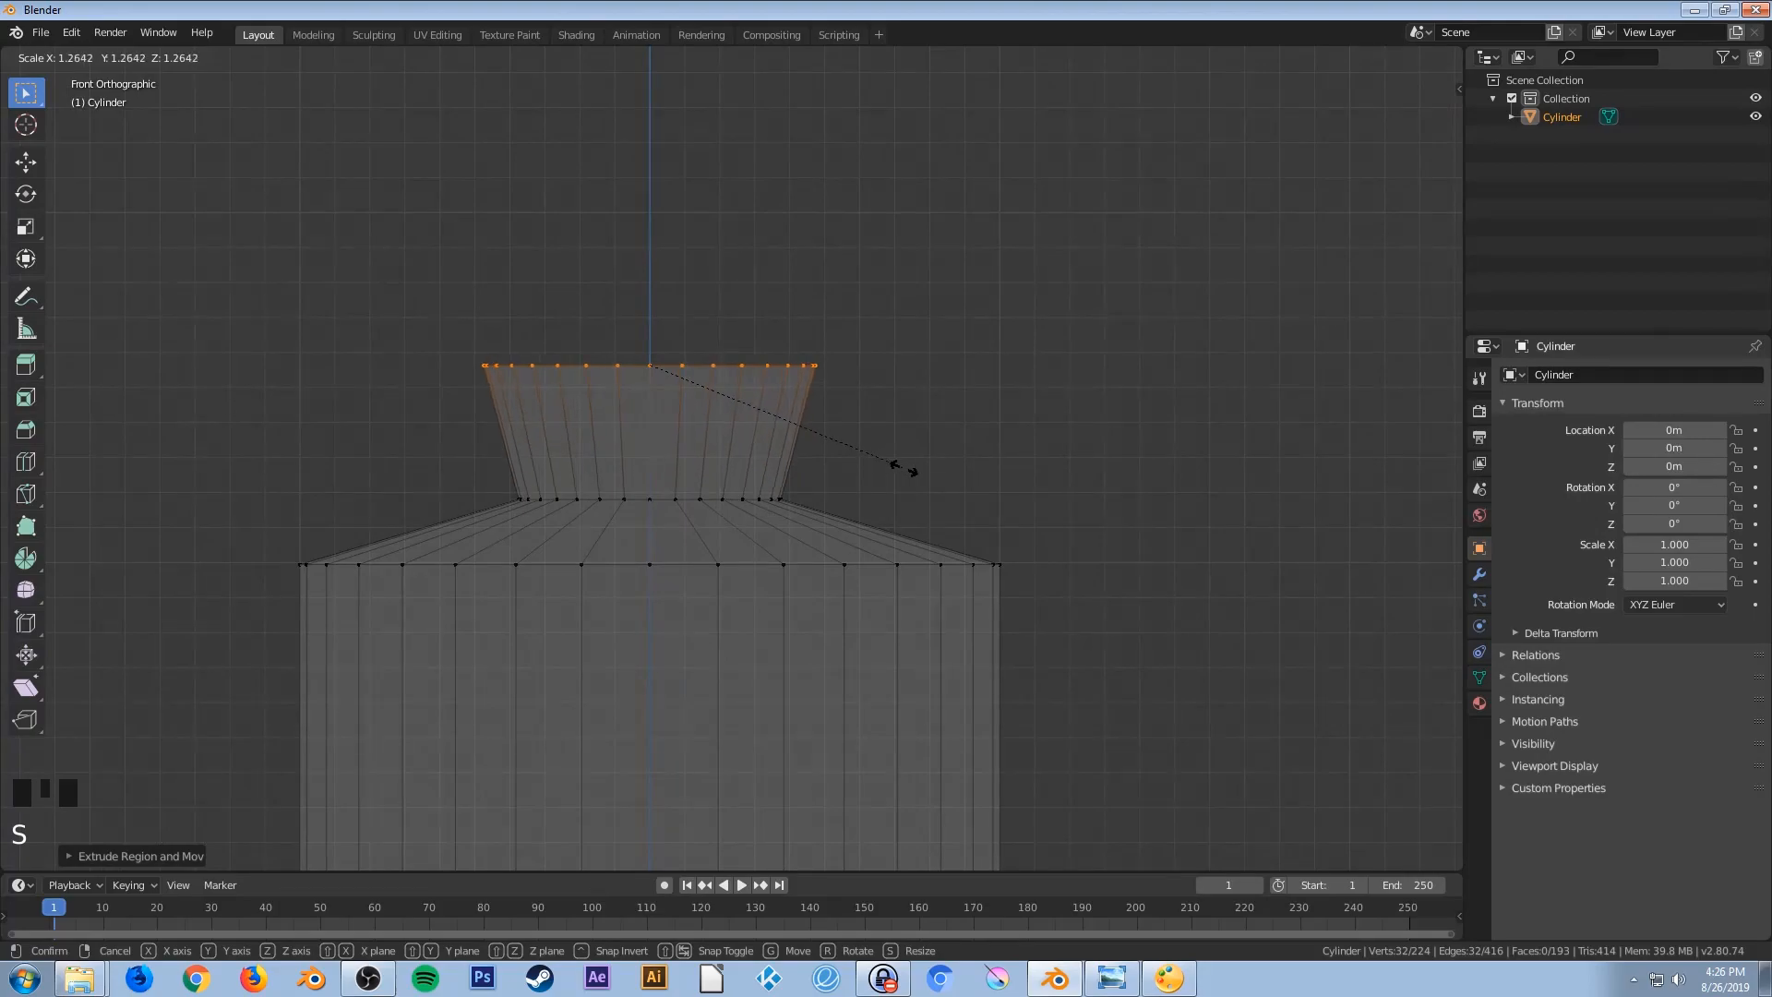
key(Escape)
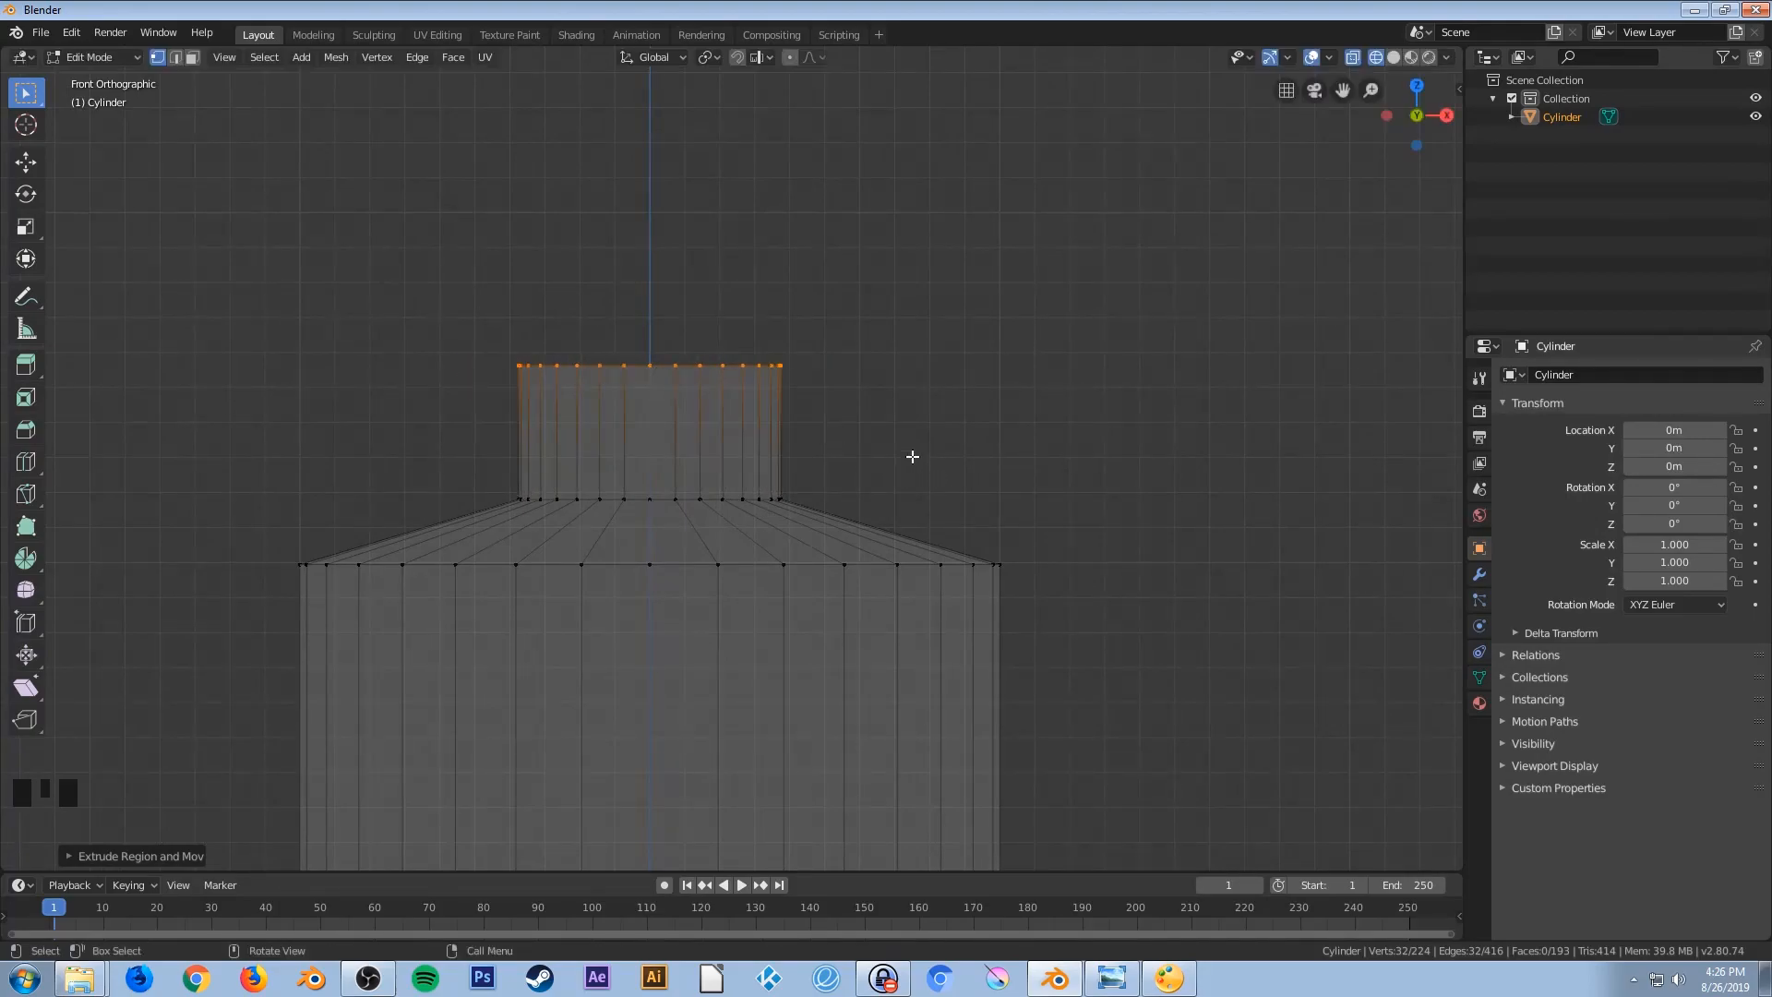
key(e)
key(s)
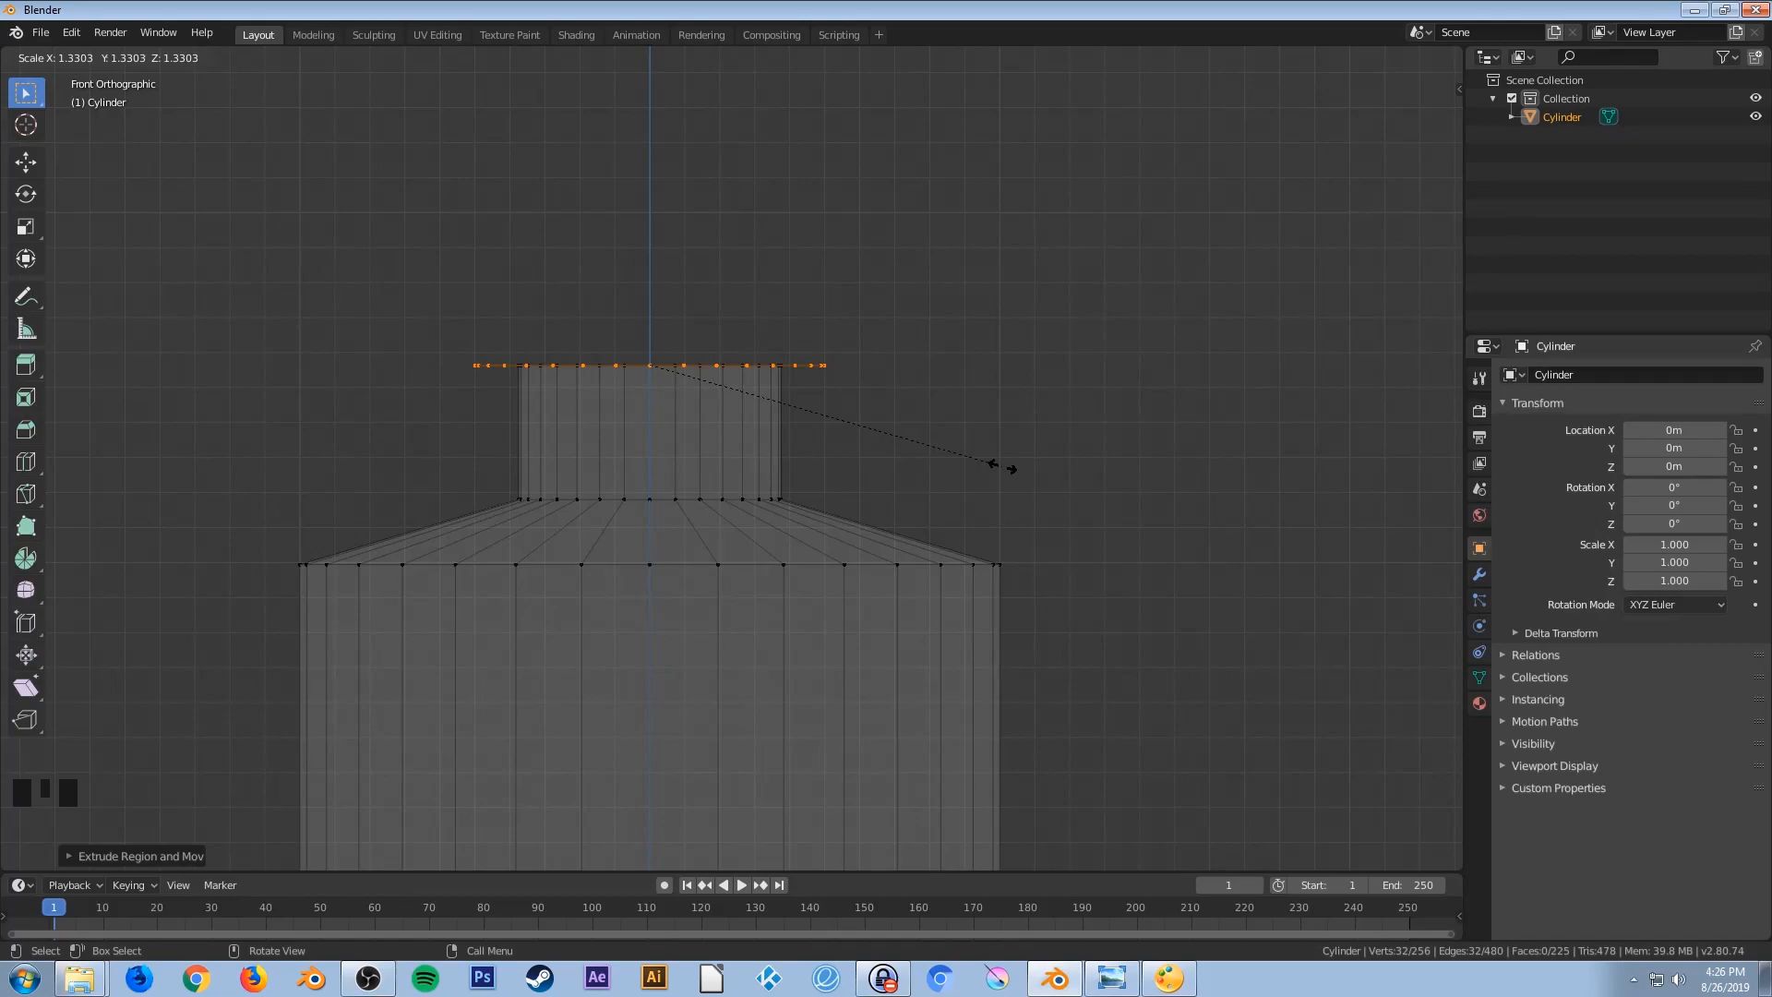
click(1003, 467)
key(g)
key(z)
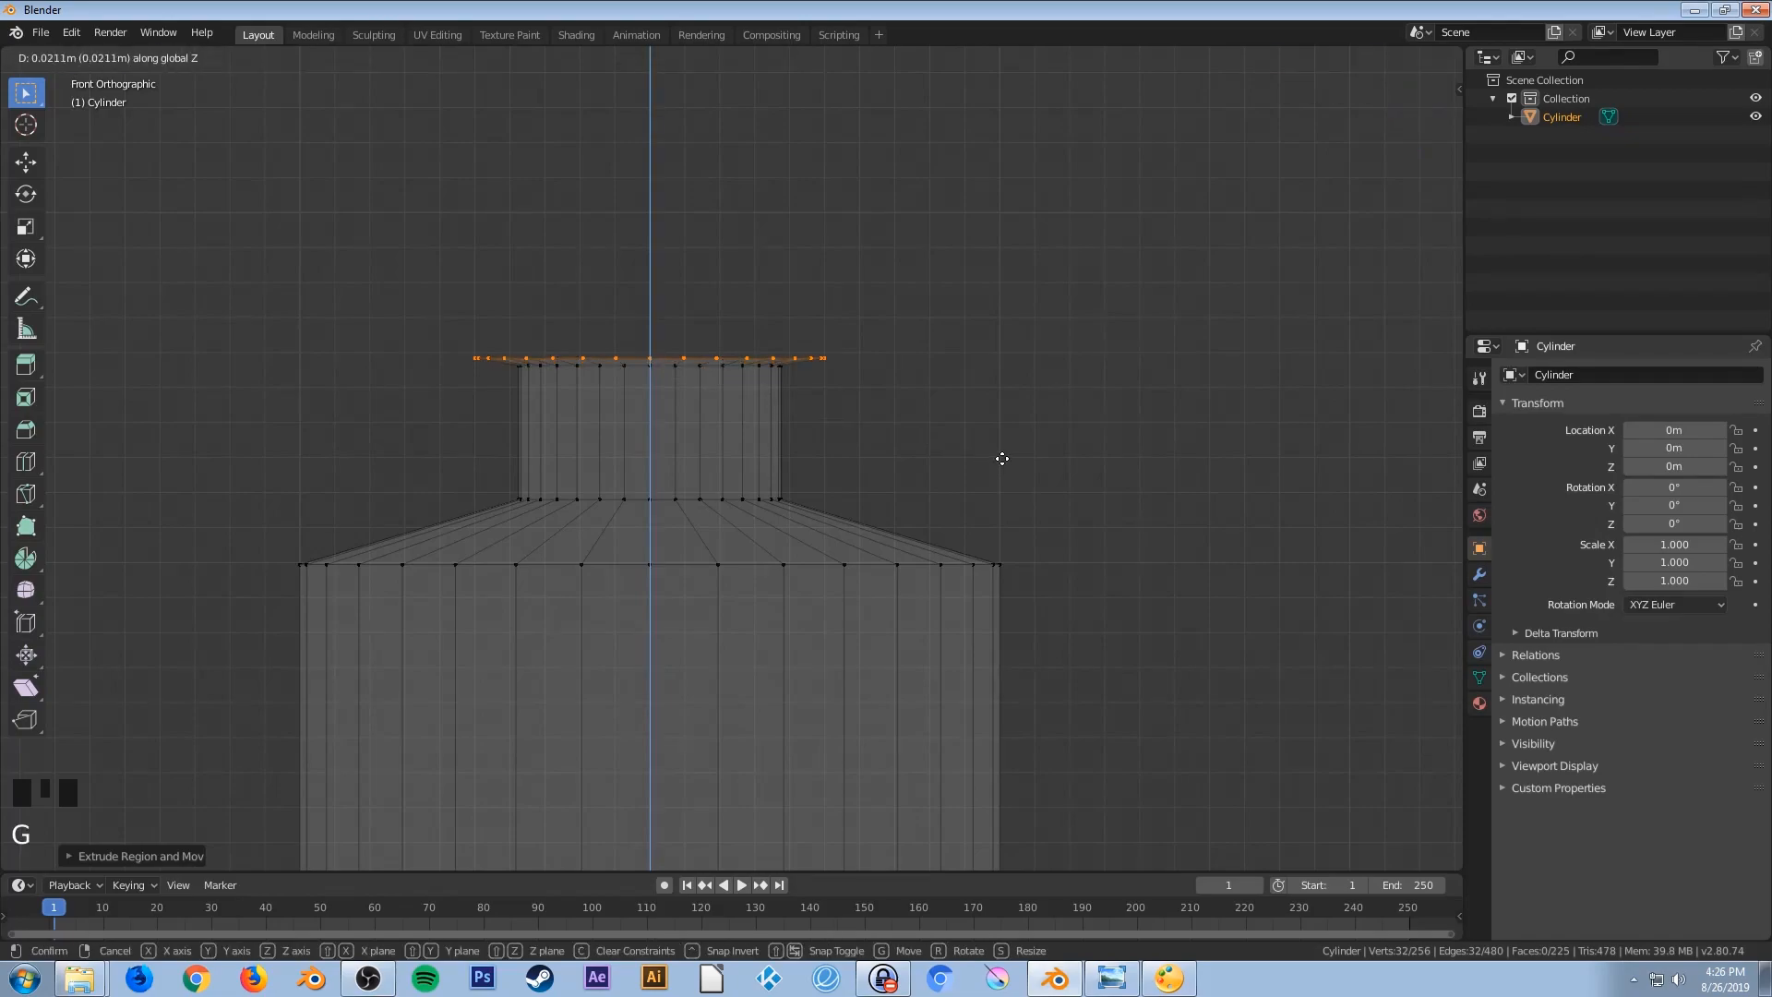
click(998, 458)
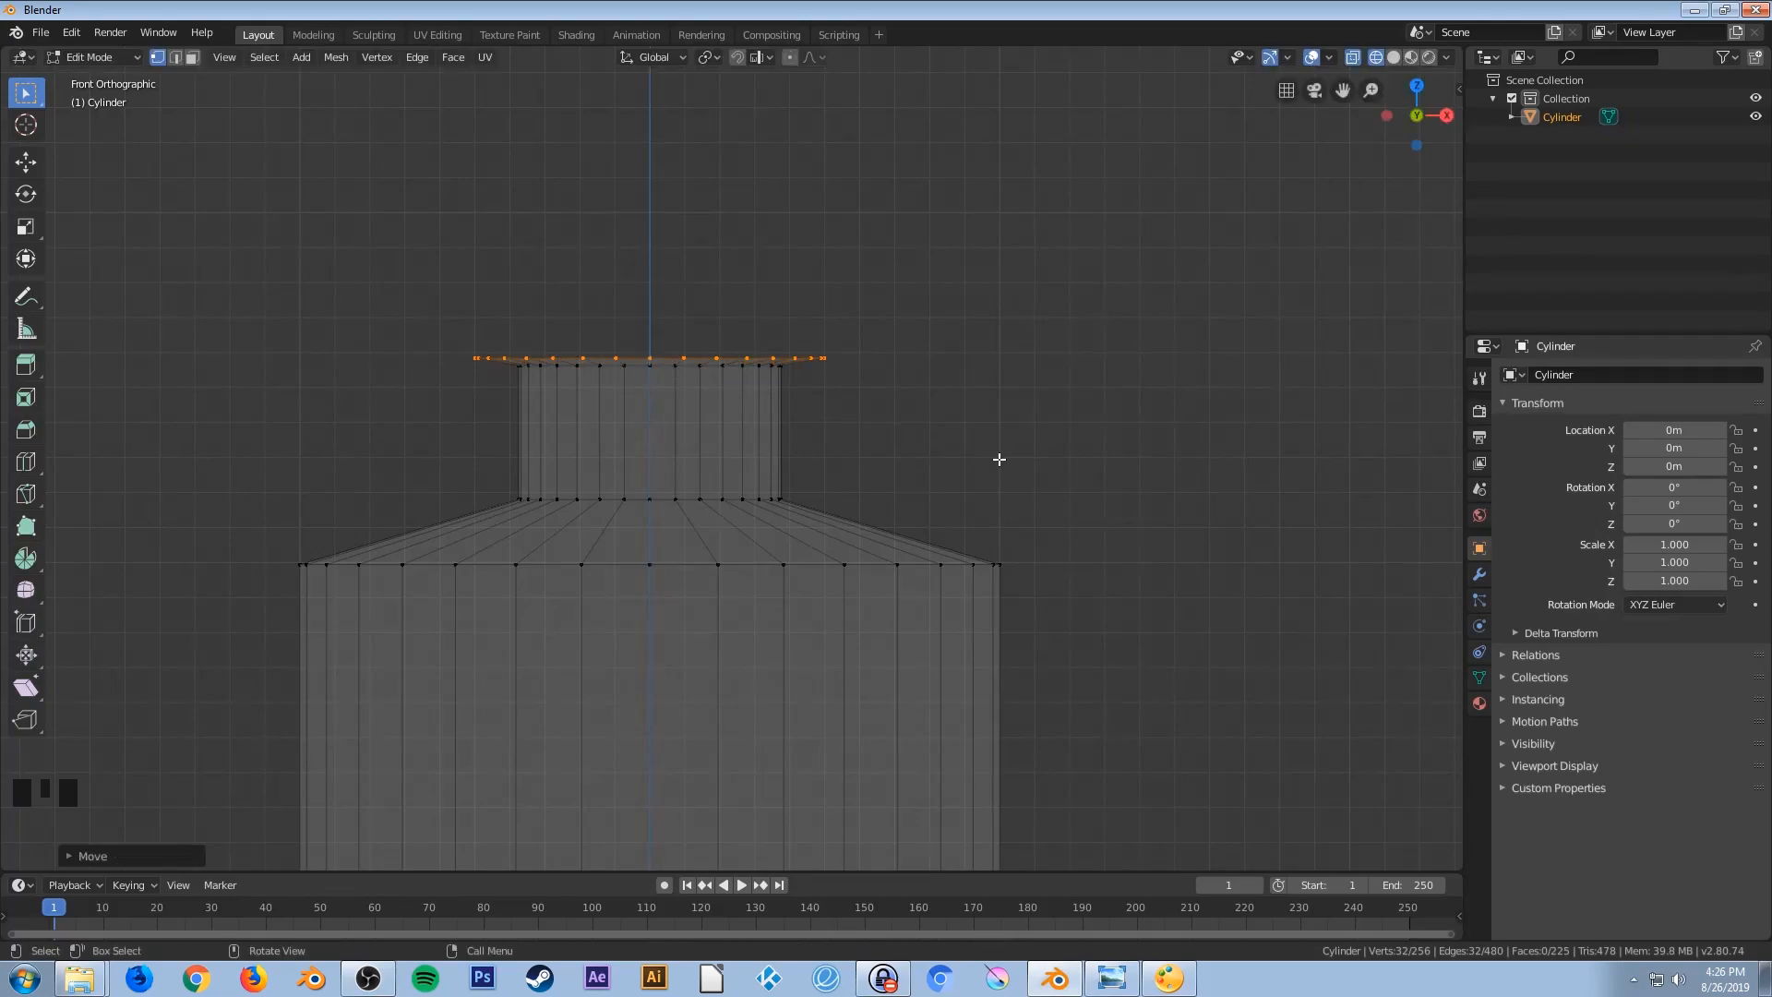
Extrude the lip's outer ring straight up twice, by about 0.04 m and about 0.03 m along Z
key(e)
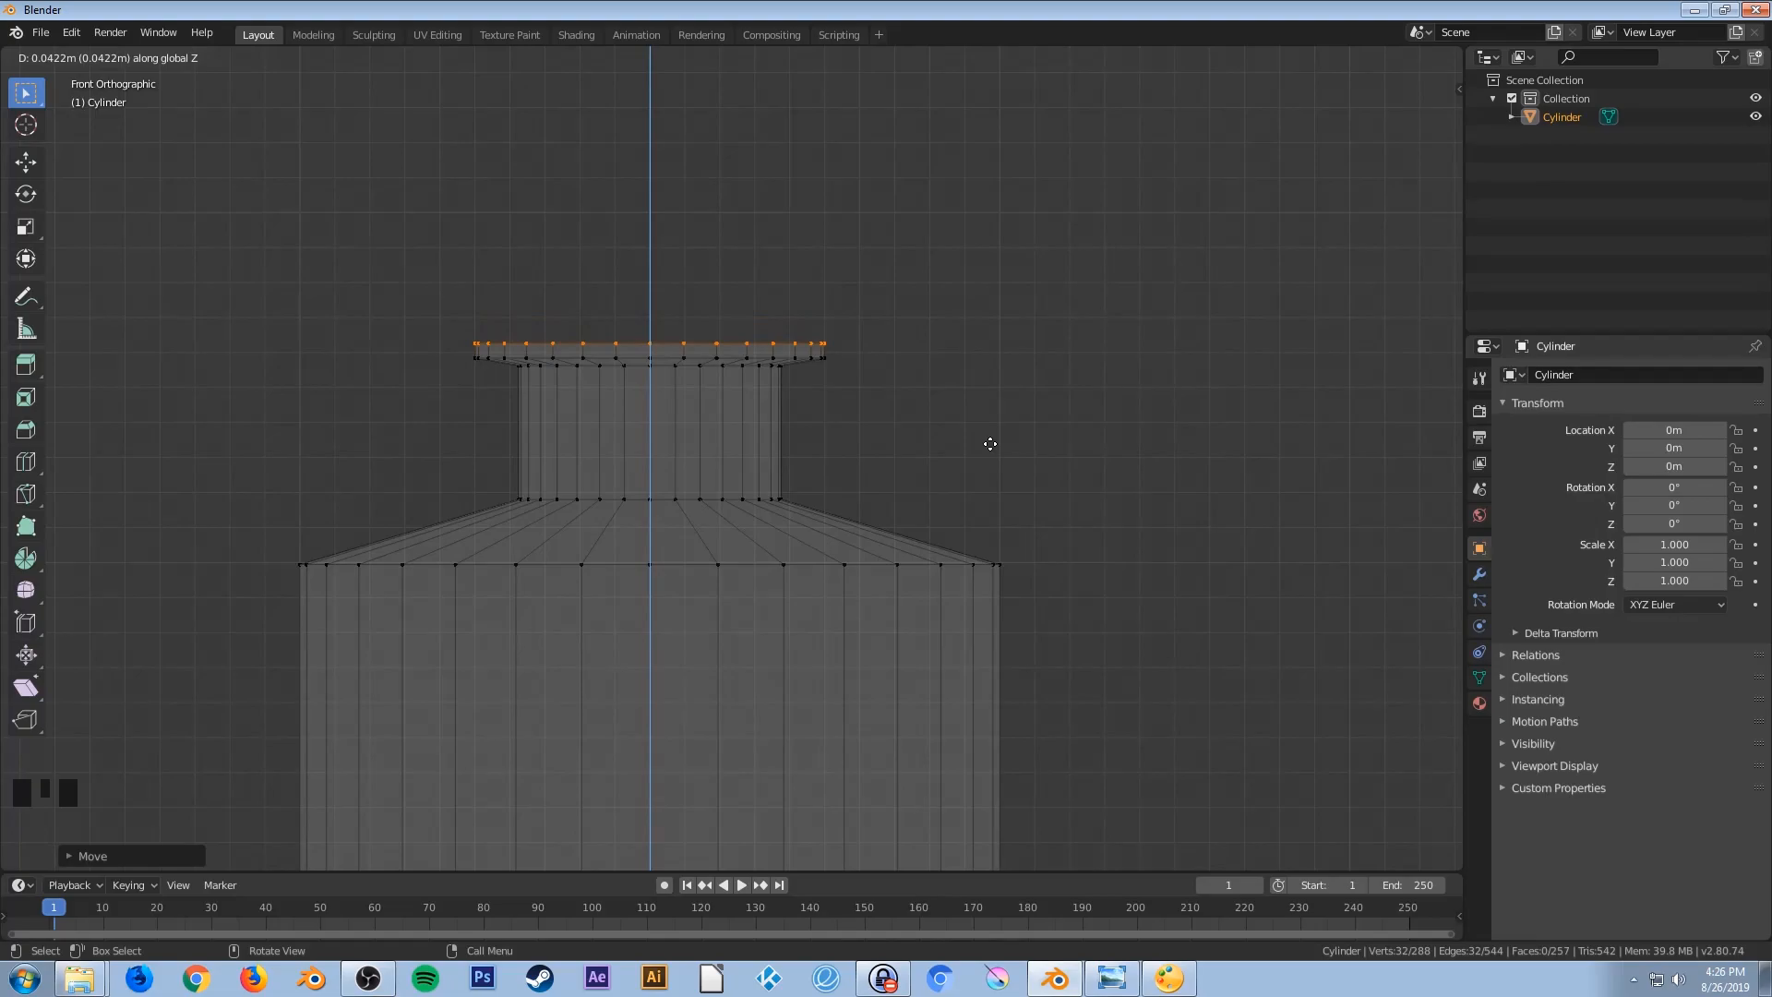
click(989, 444)
scroll(990, 445, up, 1)
key(e)
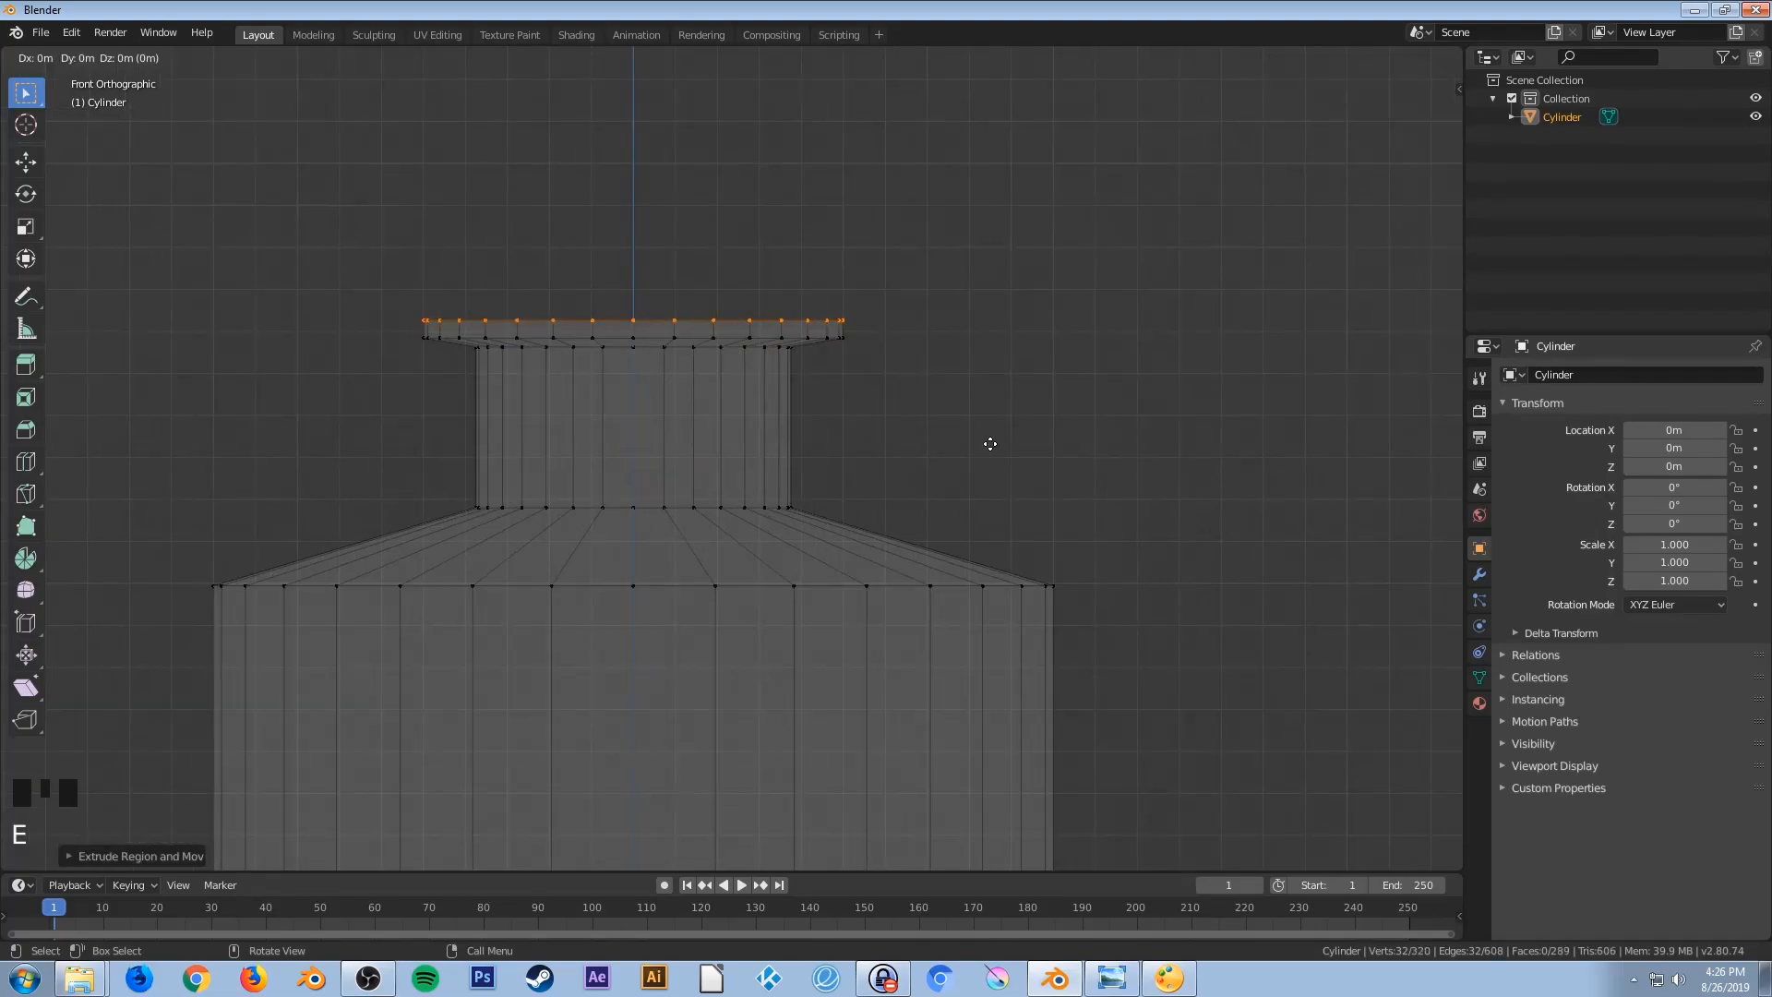
key(z)
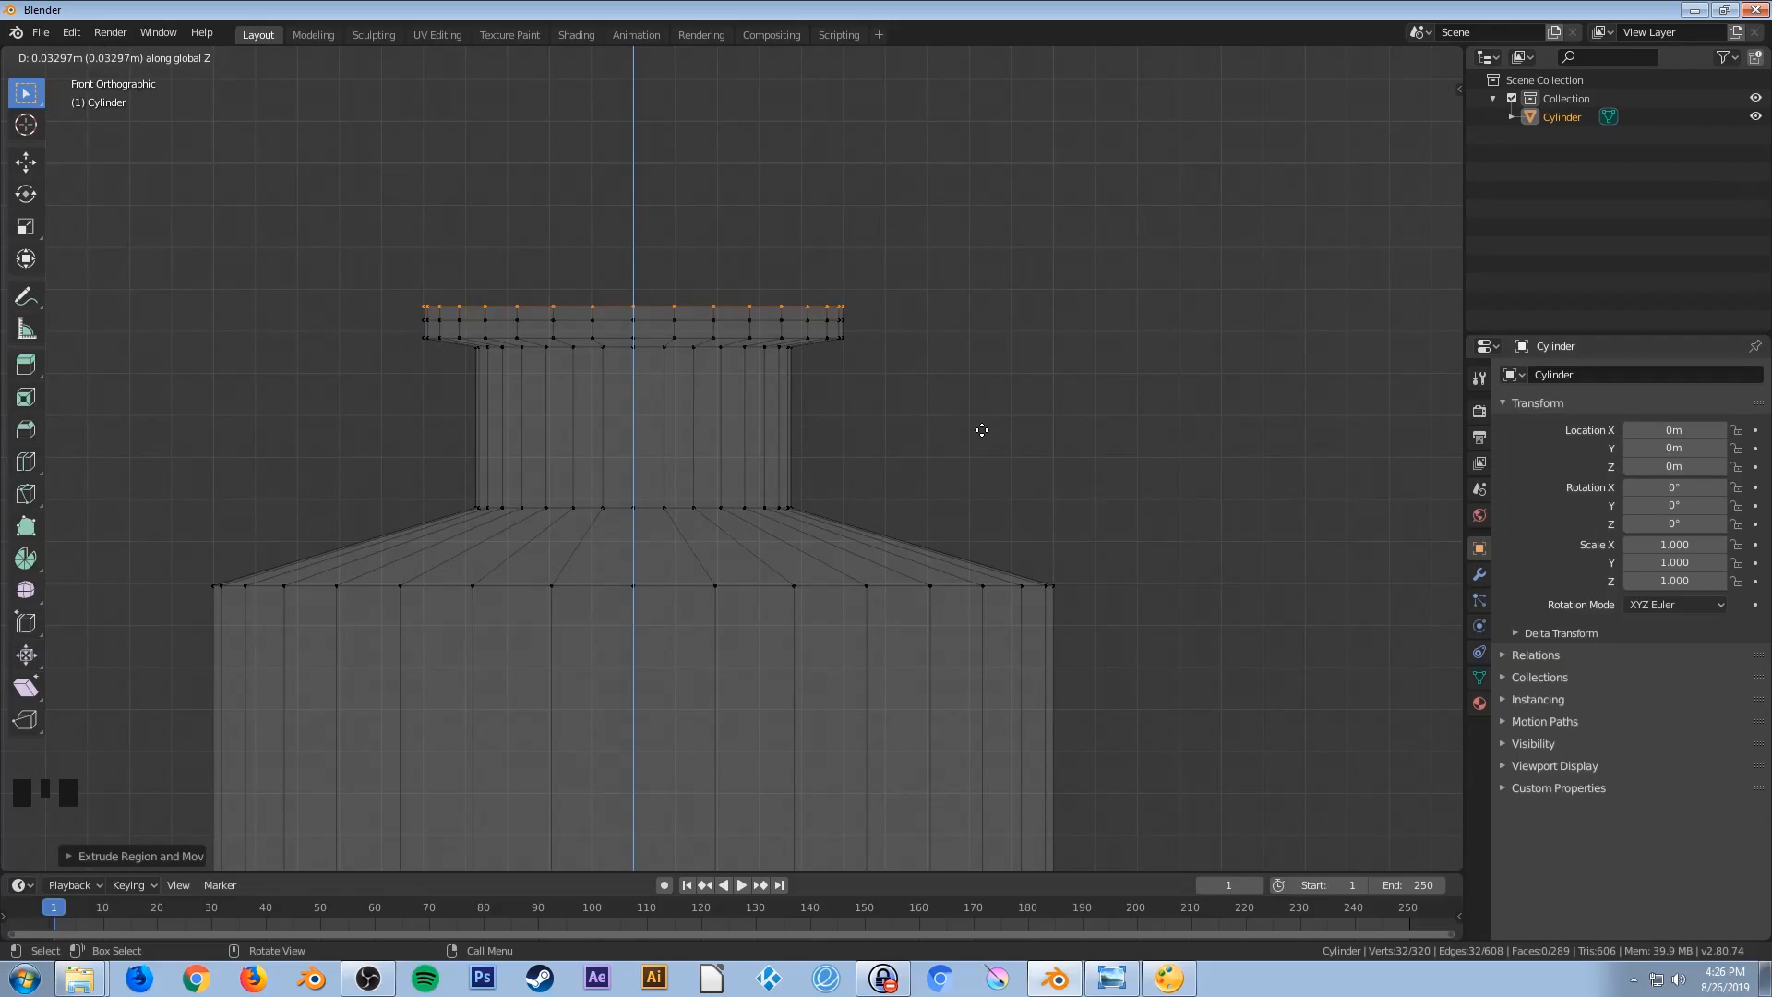
click(981, 430)
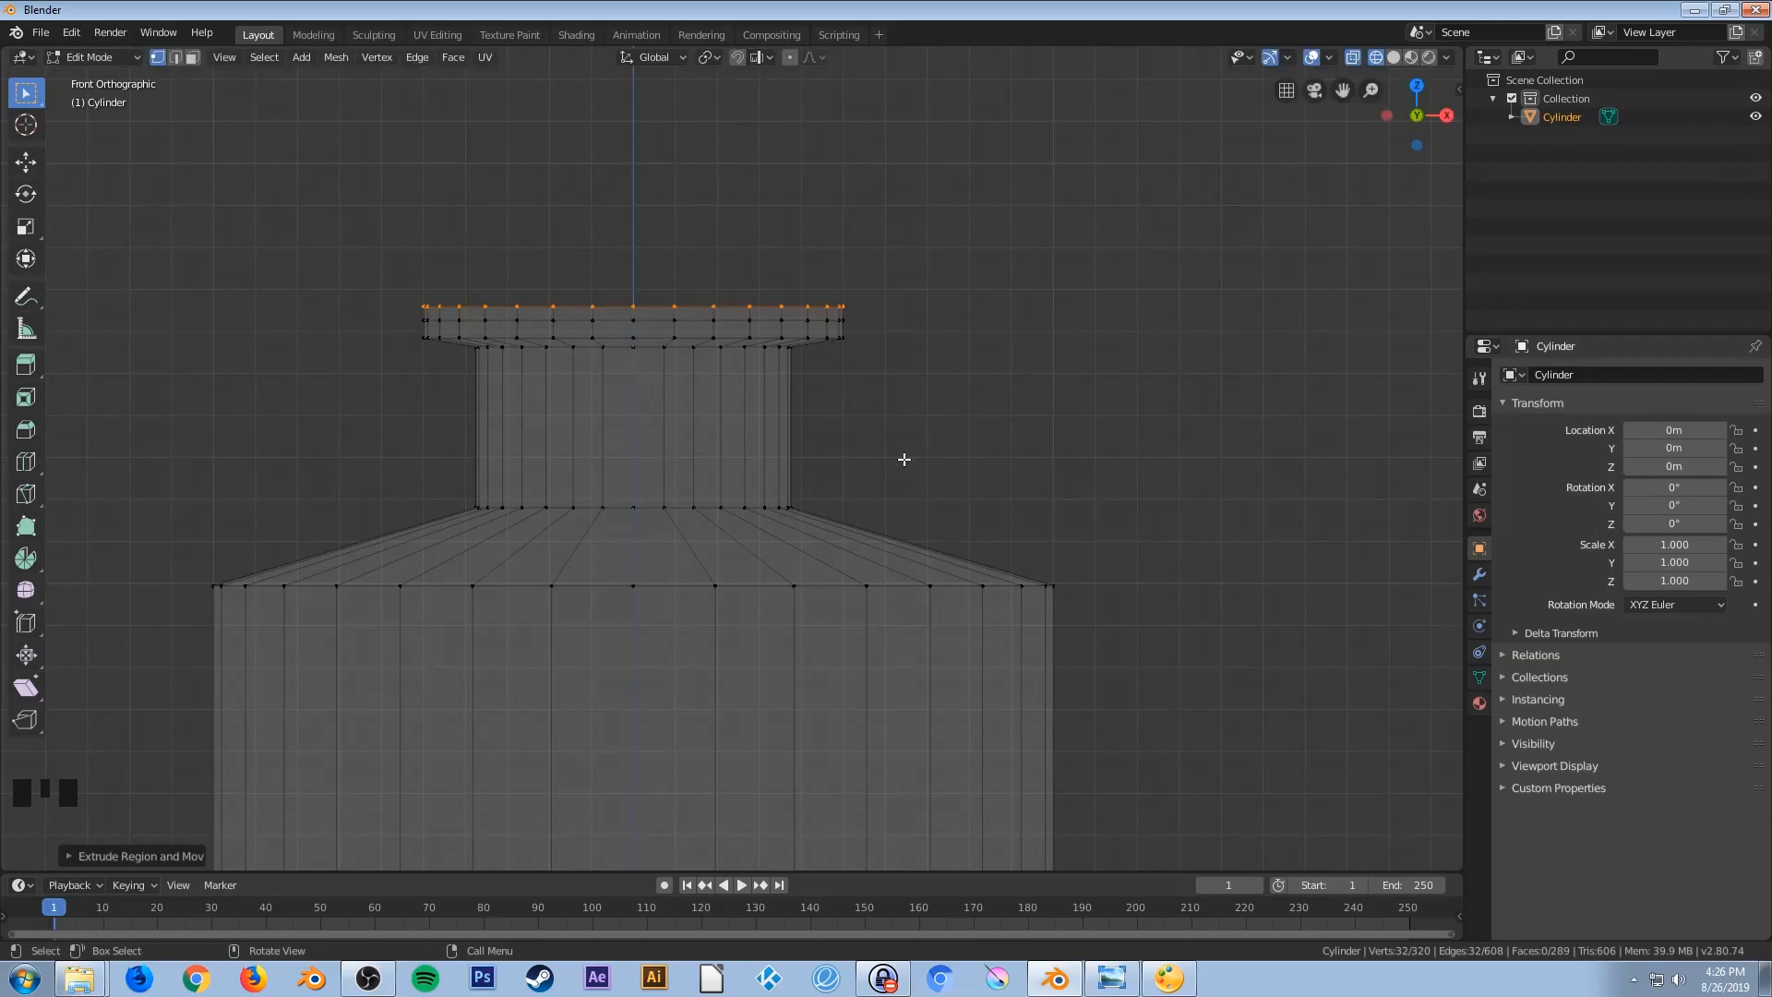
Return to Object Mode and display the bottle with Look Dev shading, viewing its neck and lip in perspective
key(Tab)
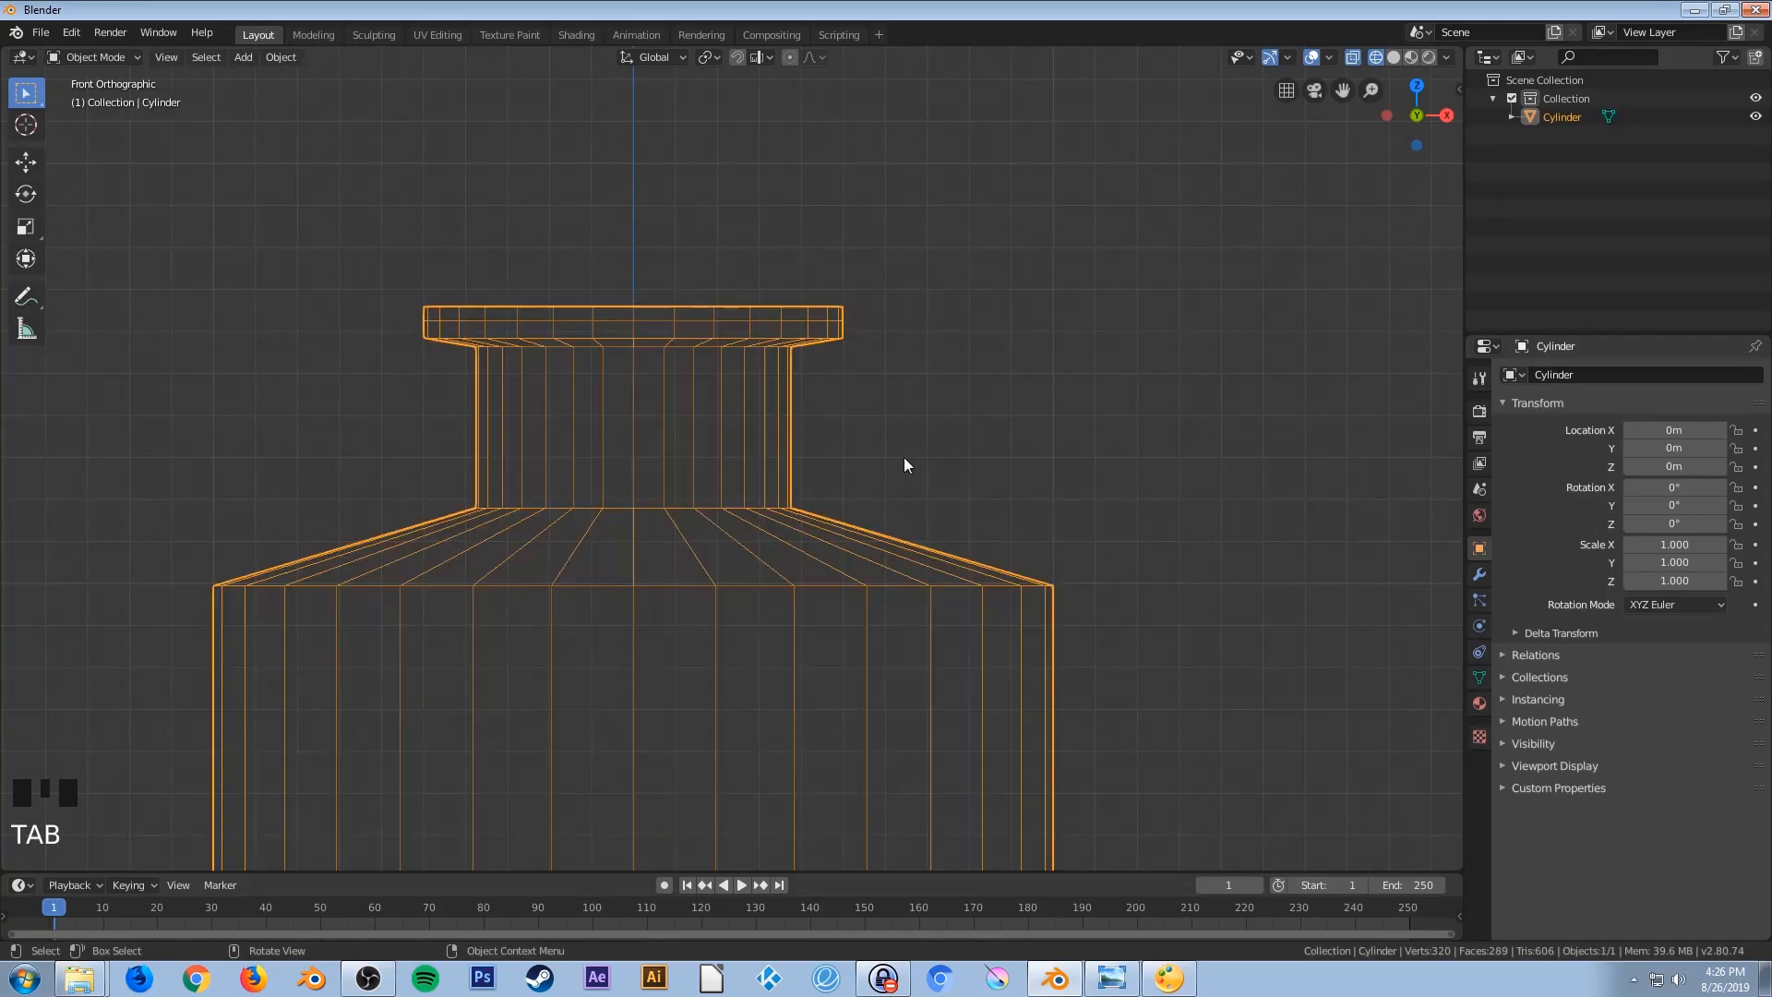
key(z)
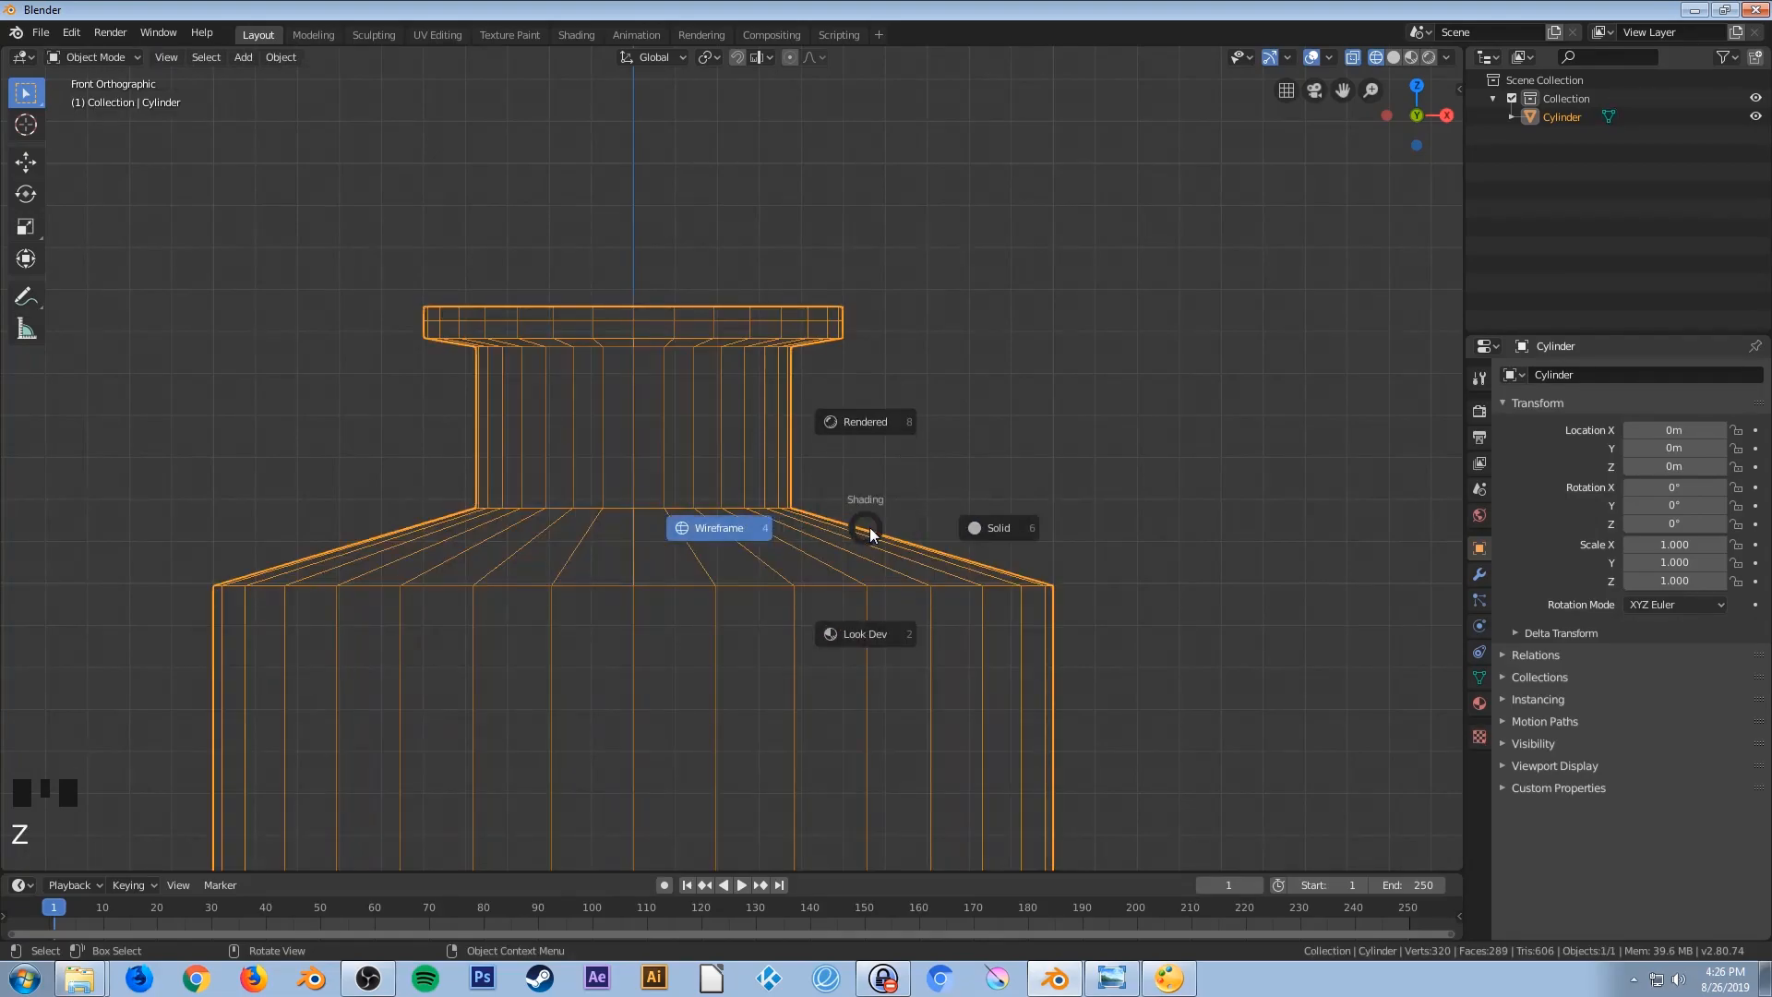
click(877, 642)
scroll(847, 618, down, 1)
middle_drag(900, 600, 758, 619)
scroll(758, 619, down, 7)
scroll(759, 624, up, 11)
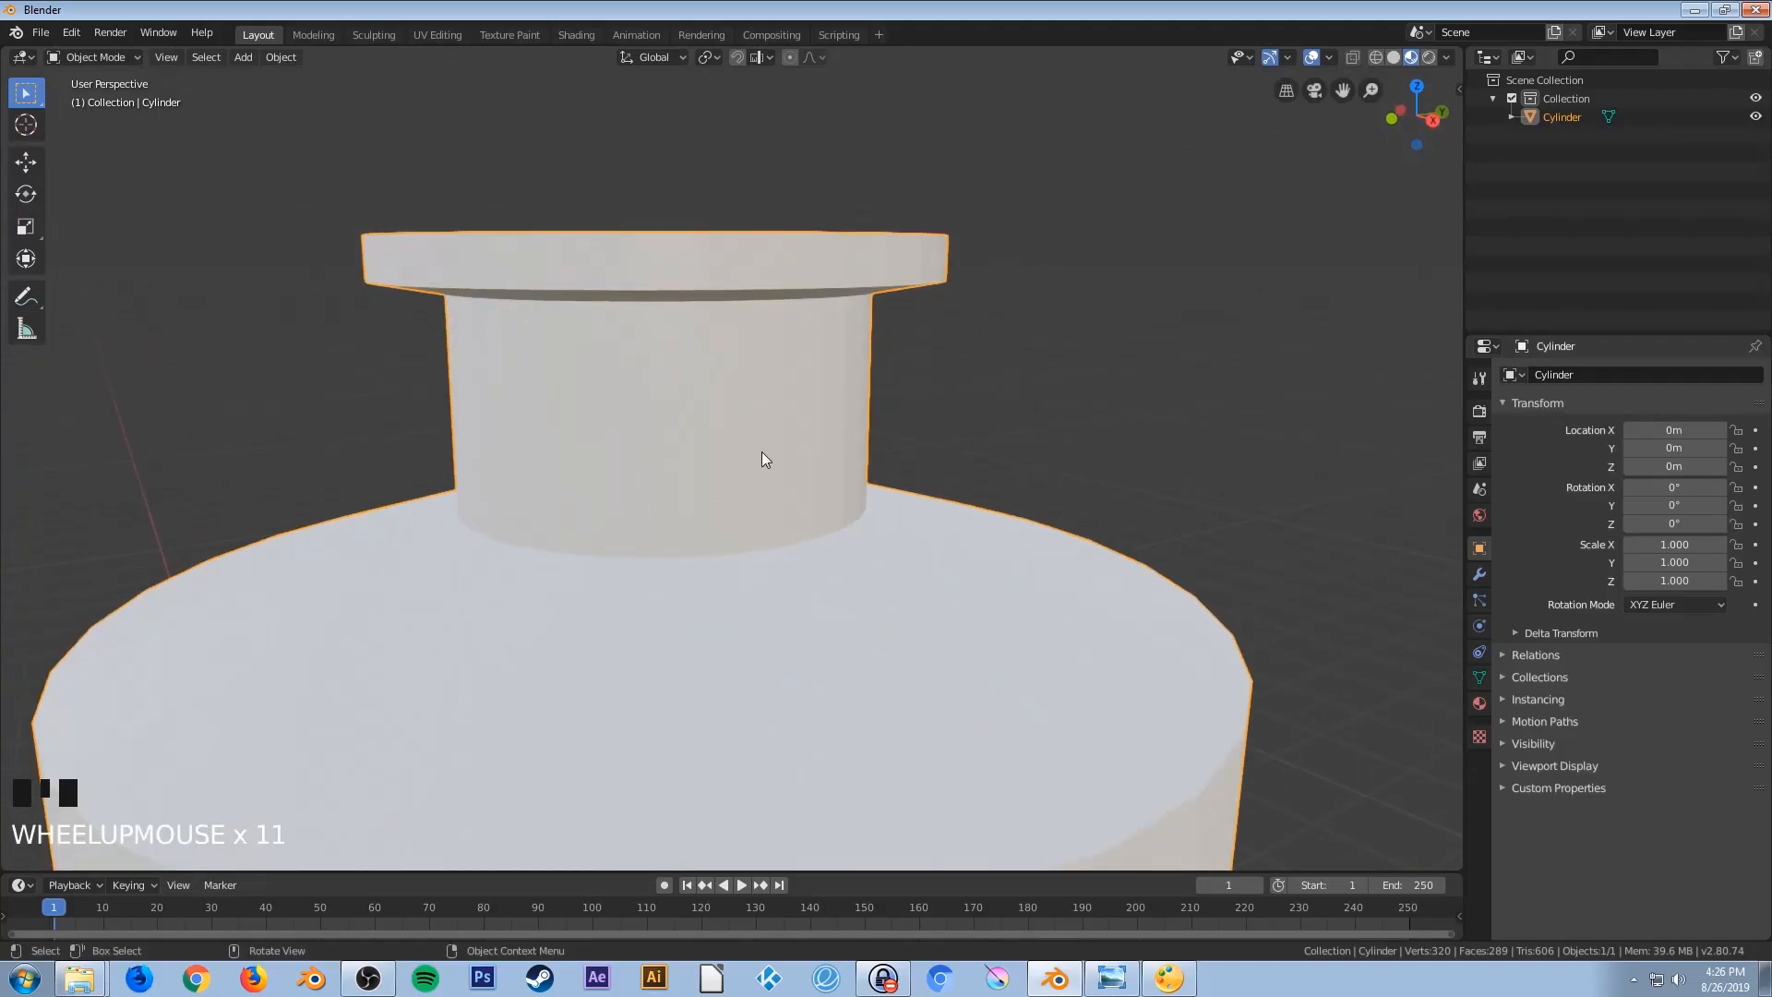
middle_drag(757, 451, 823, 438)
scroll(1004, 552, down, 2)
scroll(679, 690, down, 1)
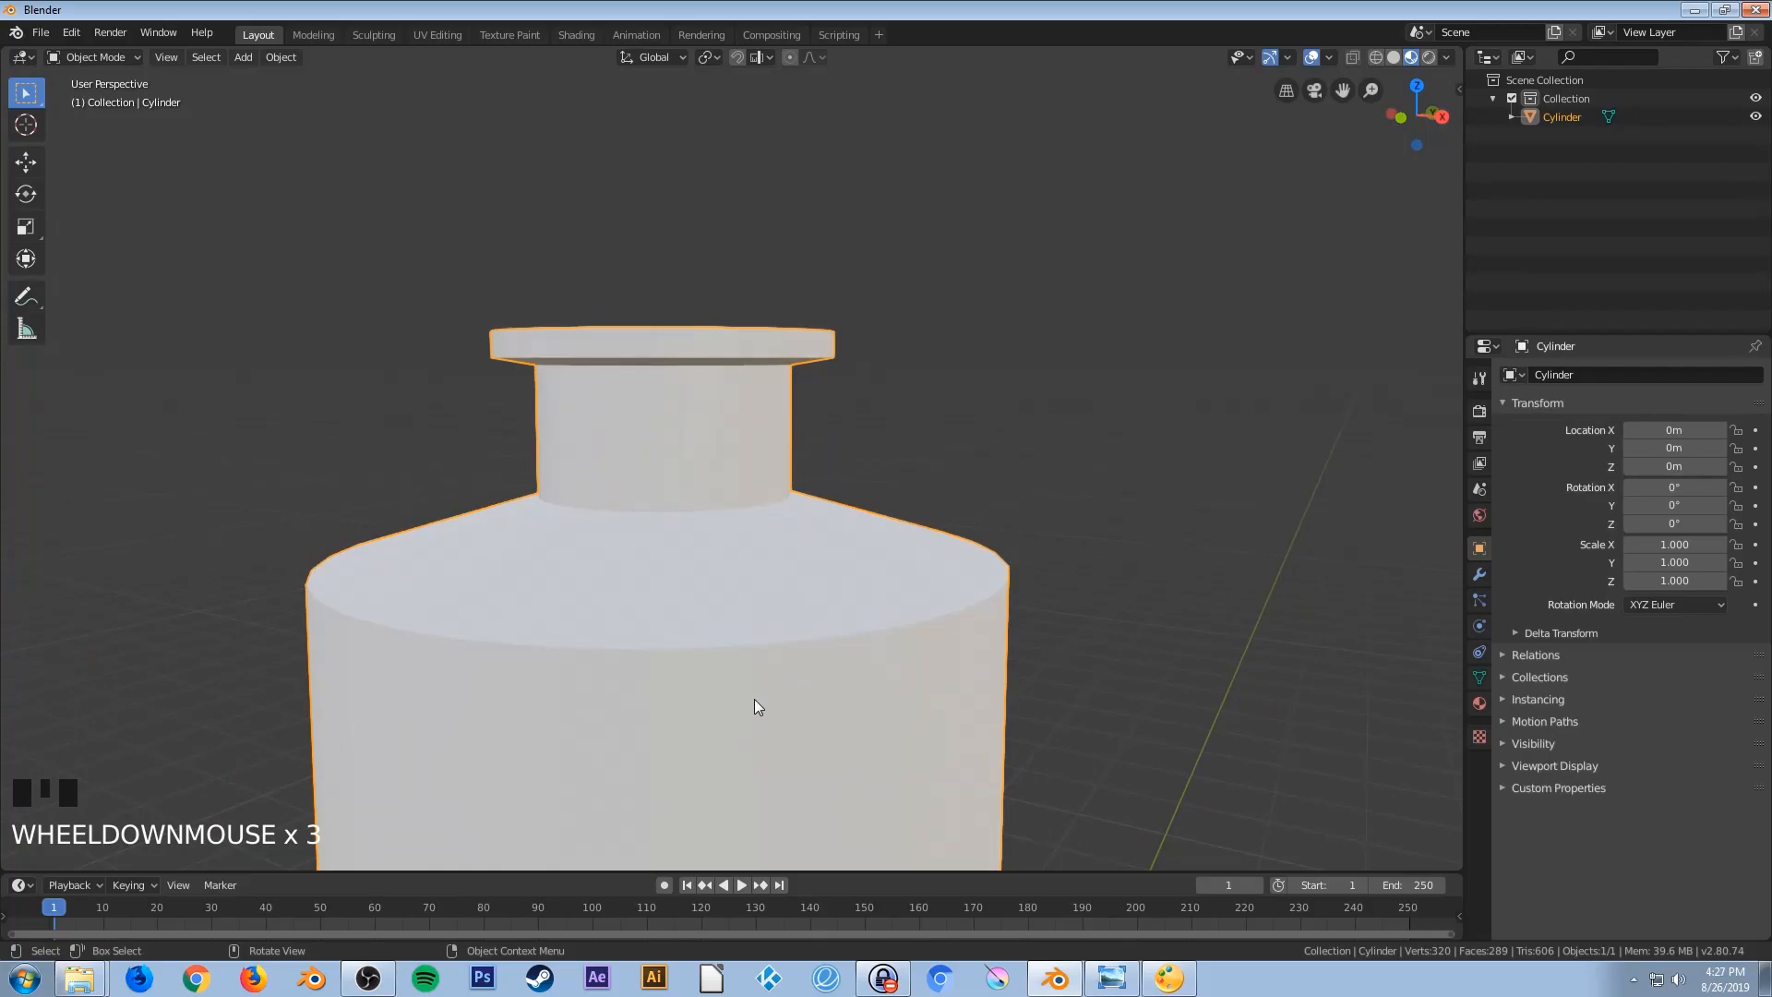
Apply Shade Smooth to the bottle
key(F3)
text(shade)
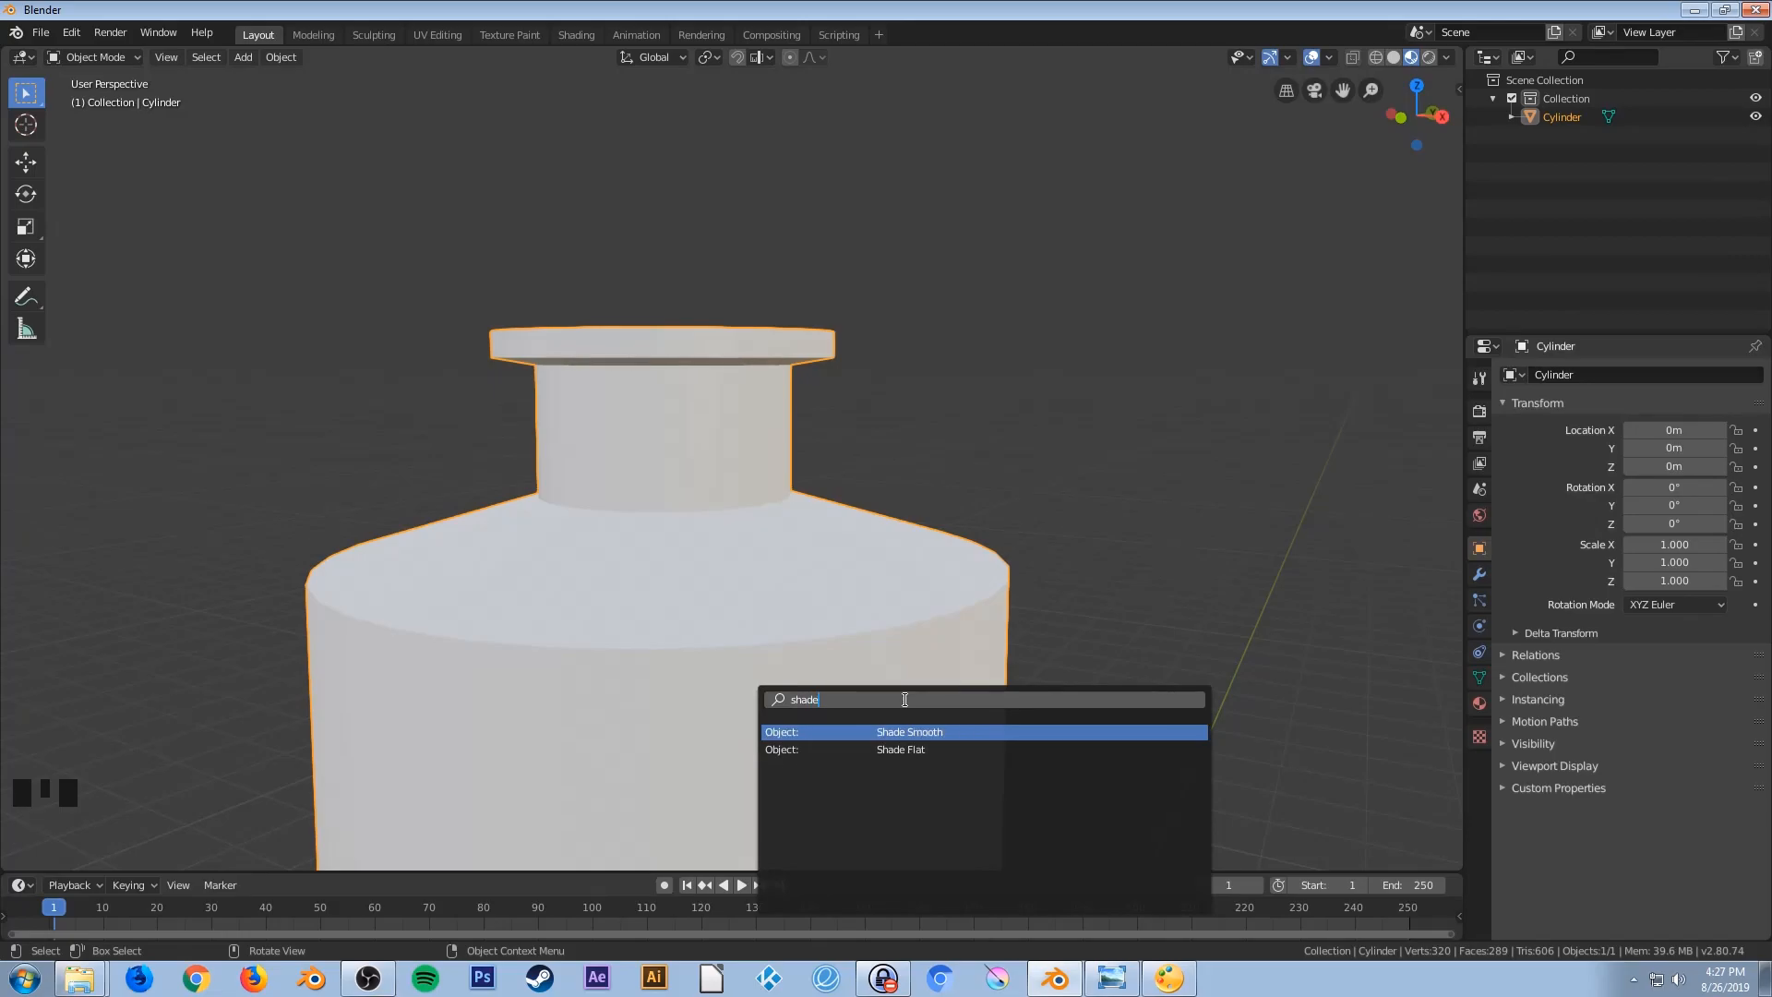
click(942, 731)
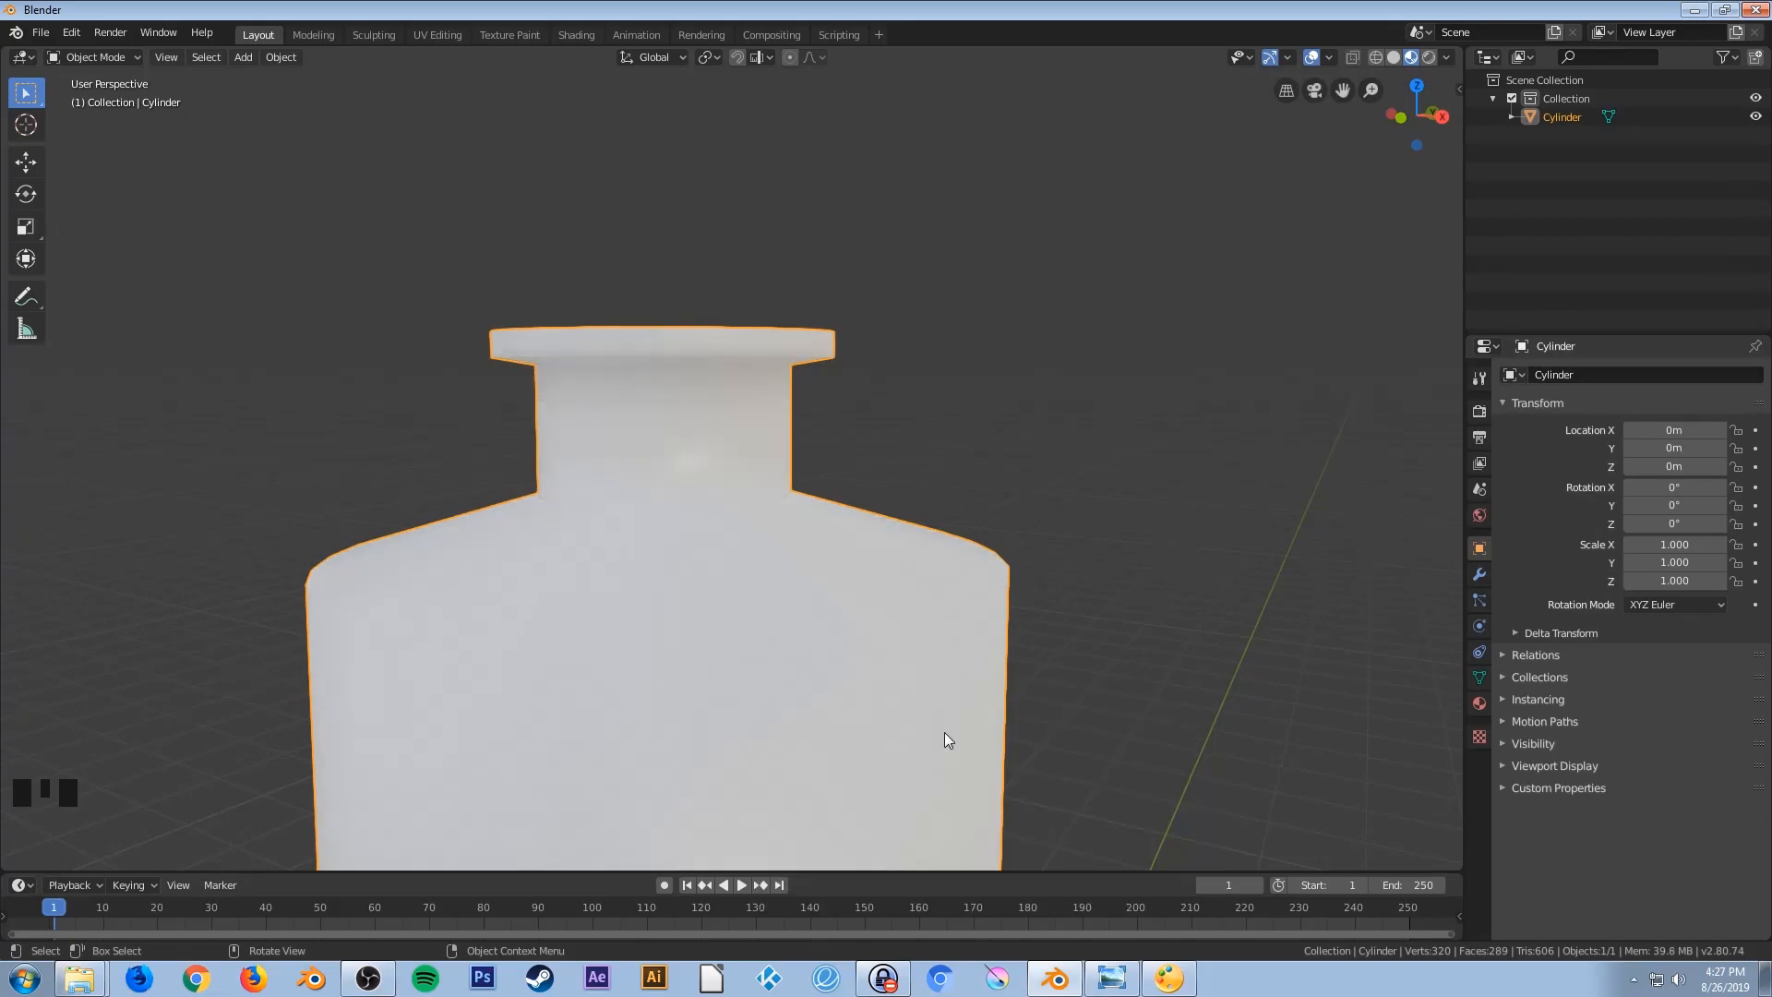
scroll(735, 476, down, 2)
middle_drag(735, 474, 799, 552)
scroll(799, 548, up, 2)
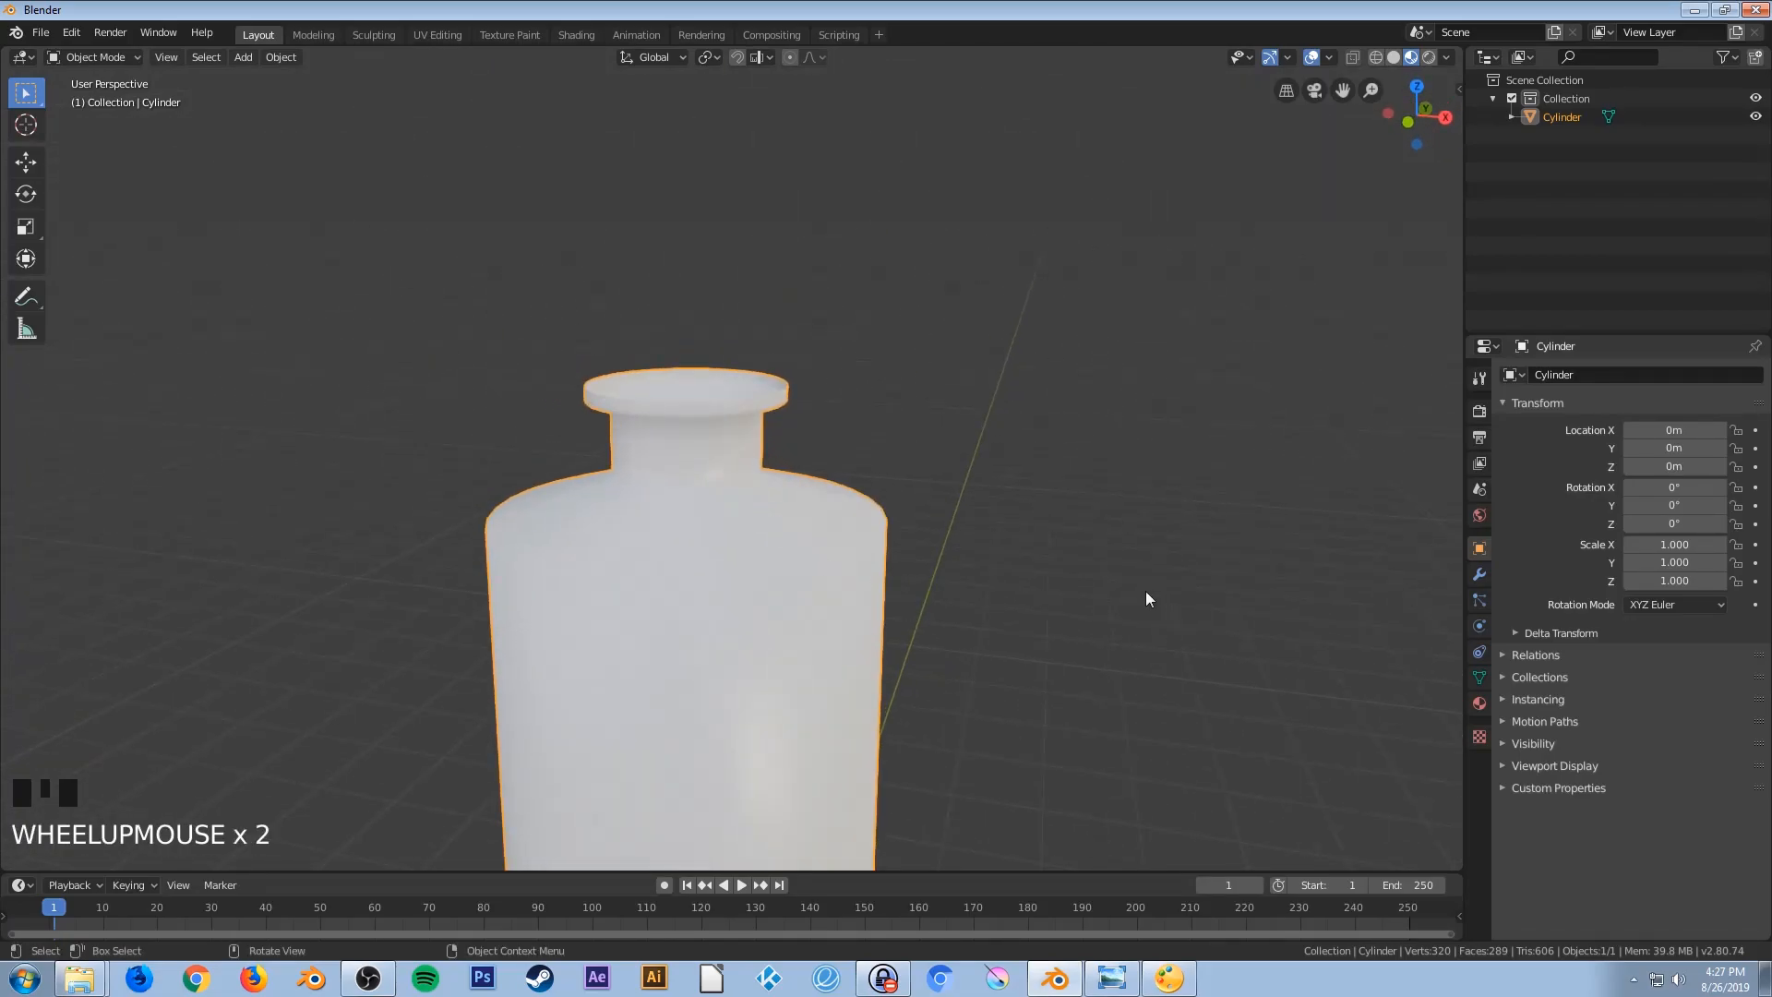
Add a Subdivision Surface modifier to the bottle and set its viewport subdivisions to 2
click(1478, 572)
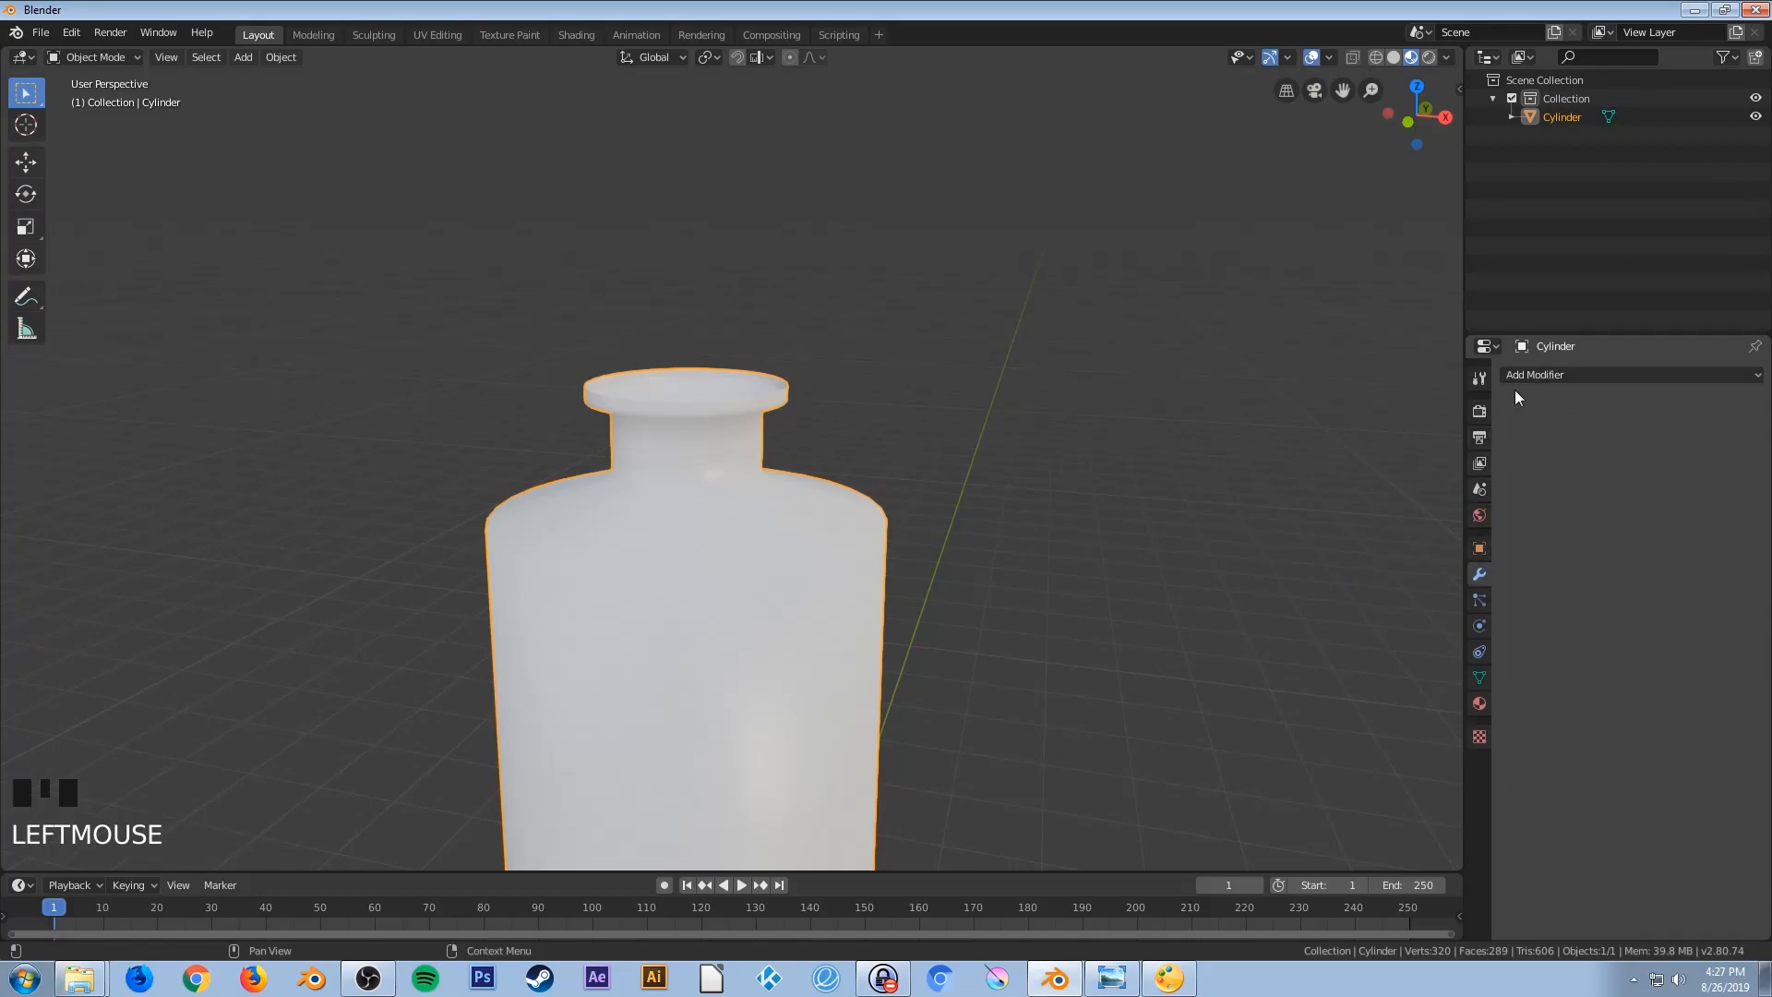
click(1541, 376)
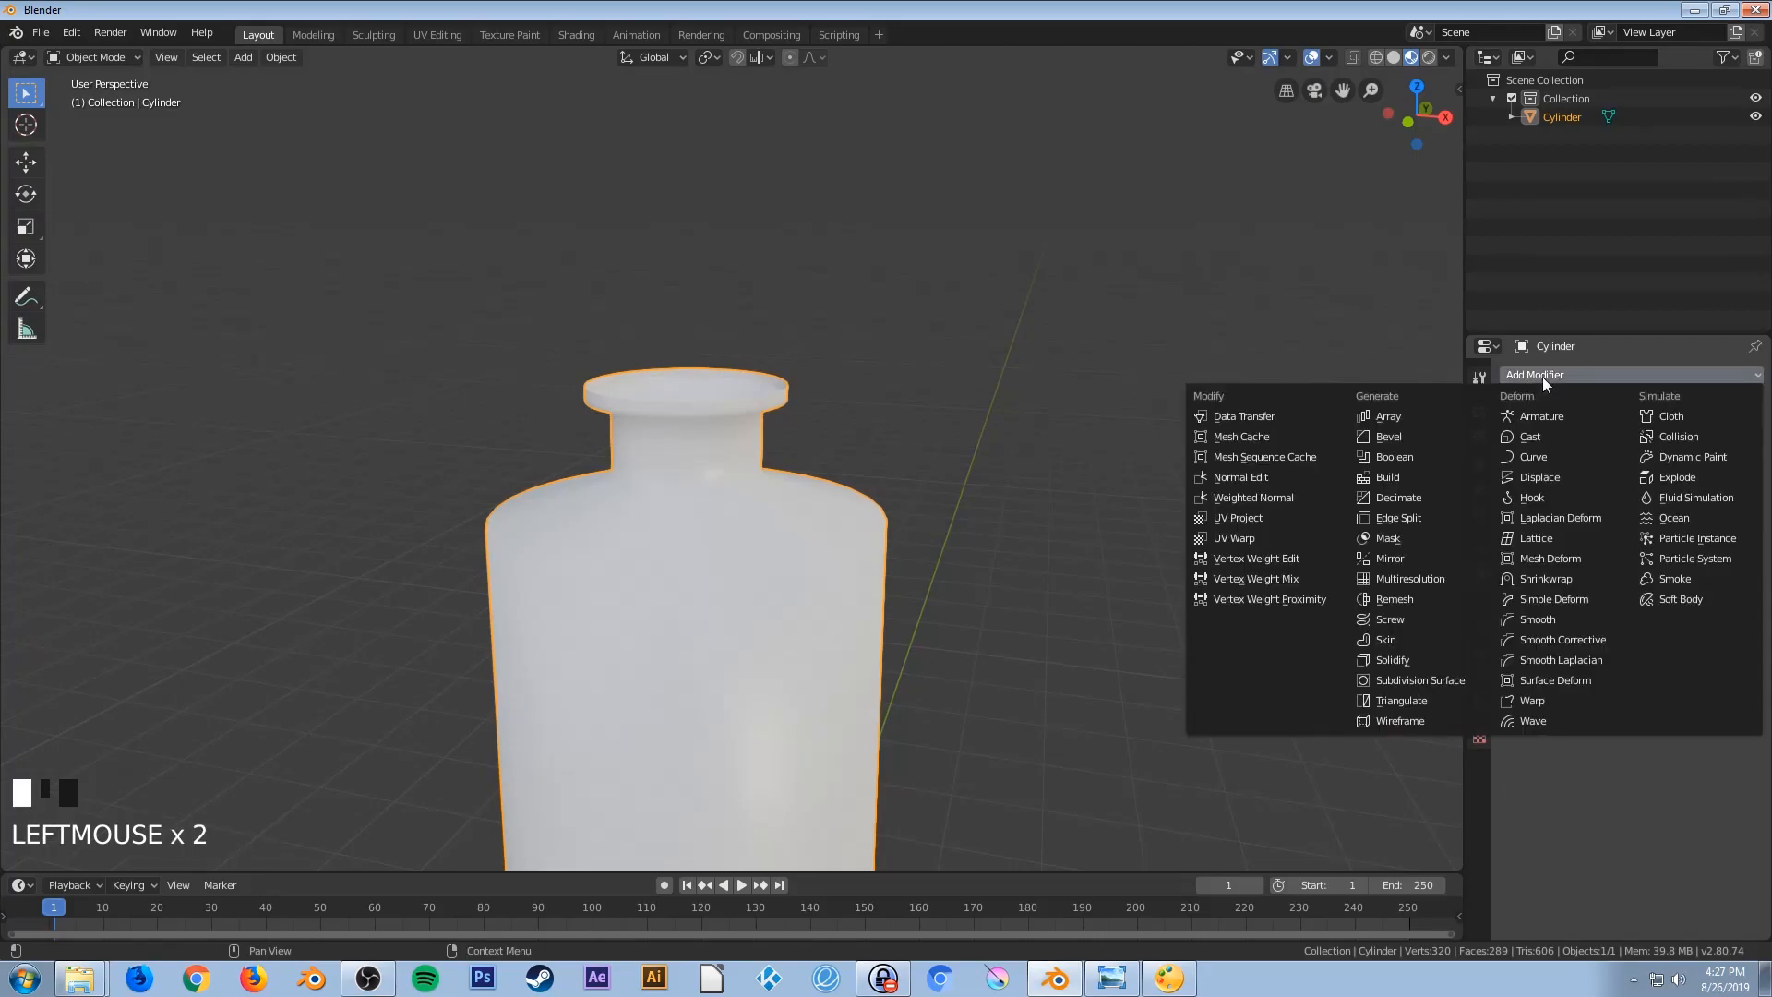
click(1446, 682)
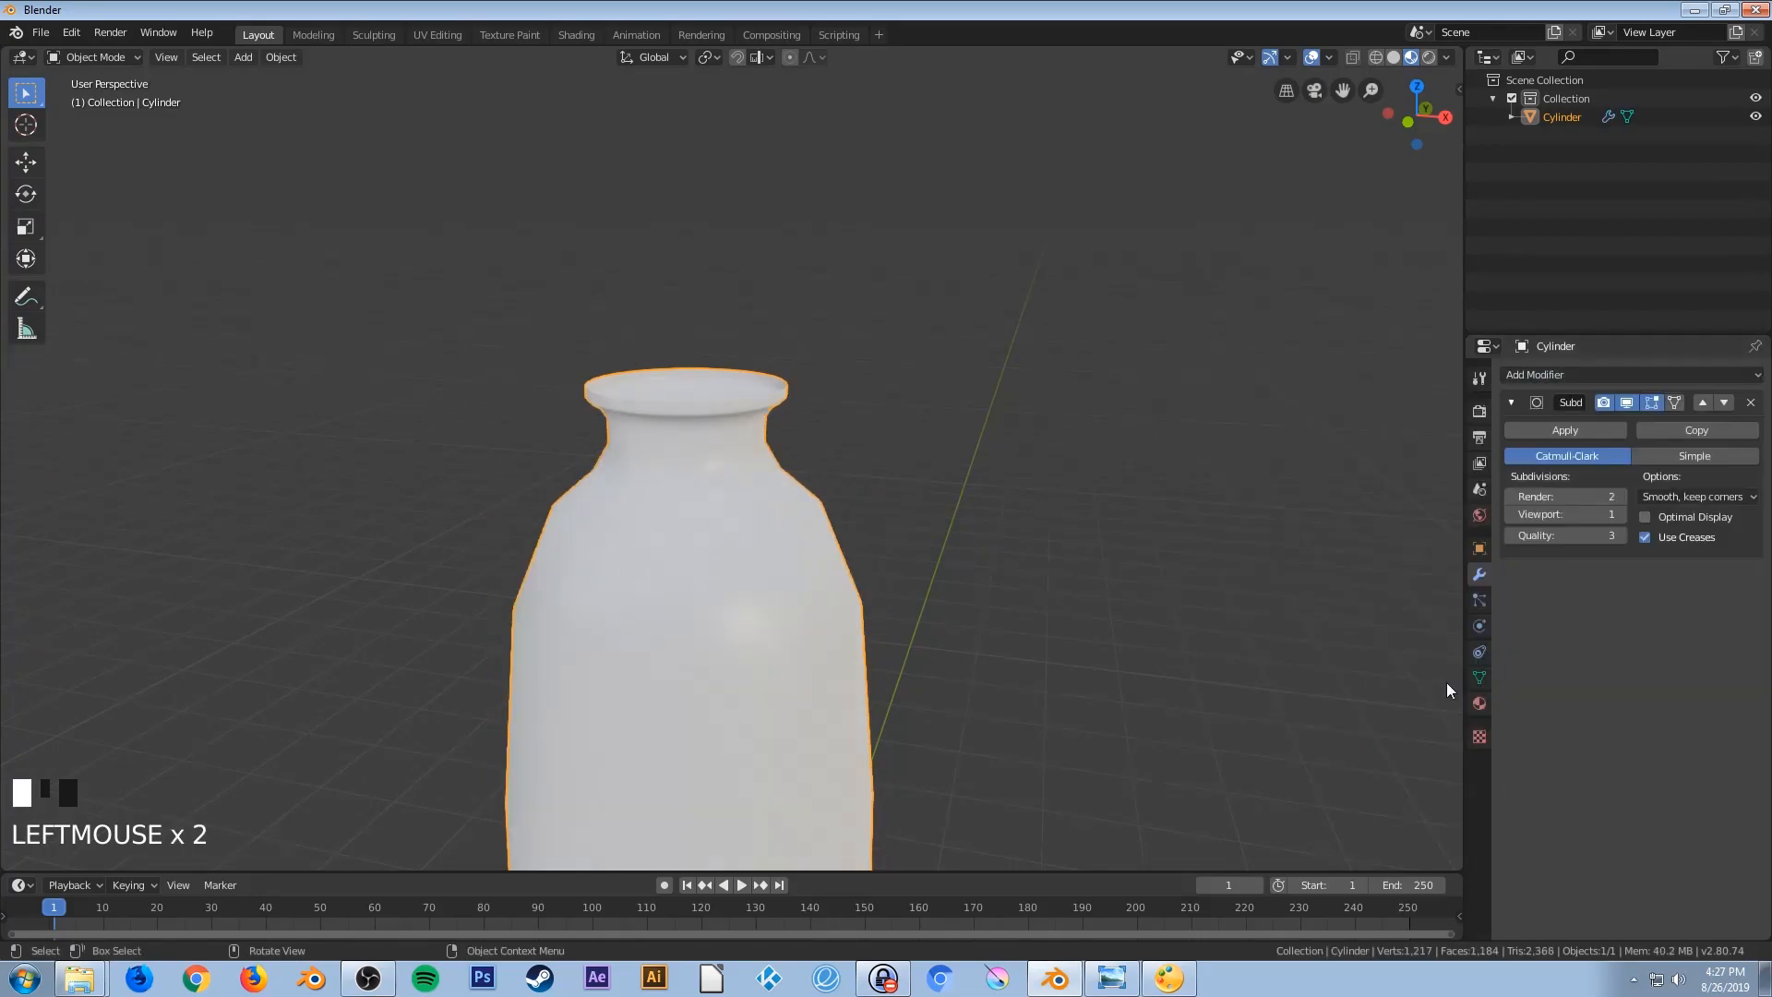
click(1622, 515)
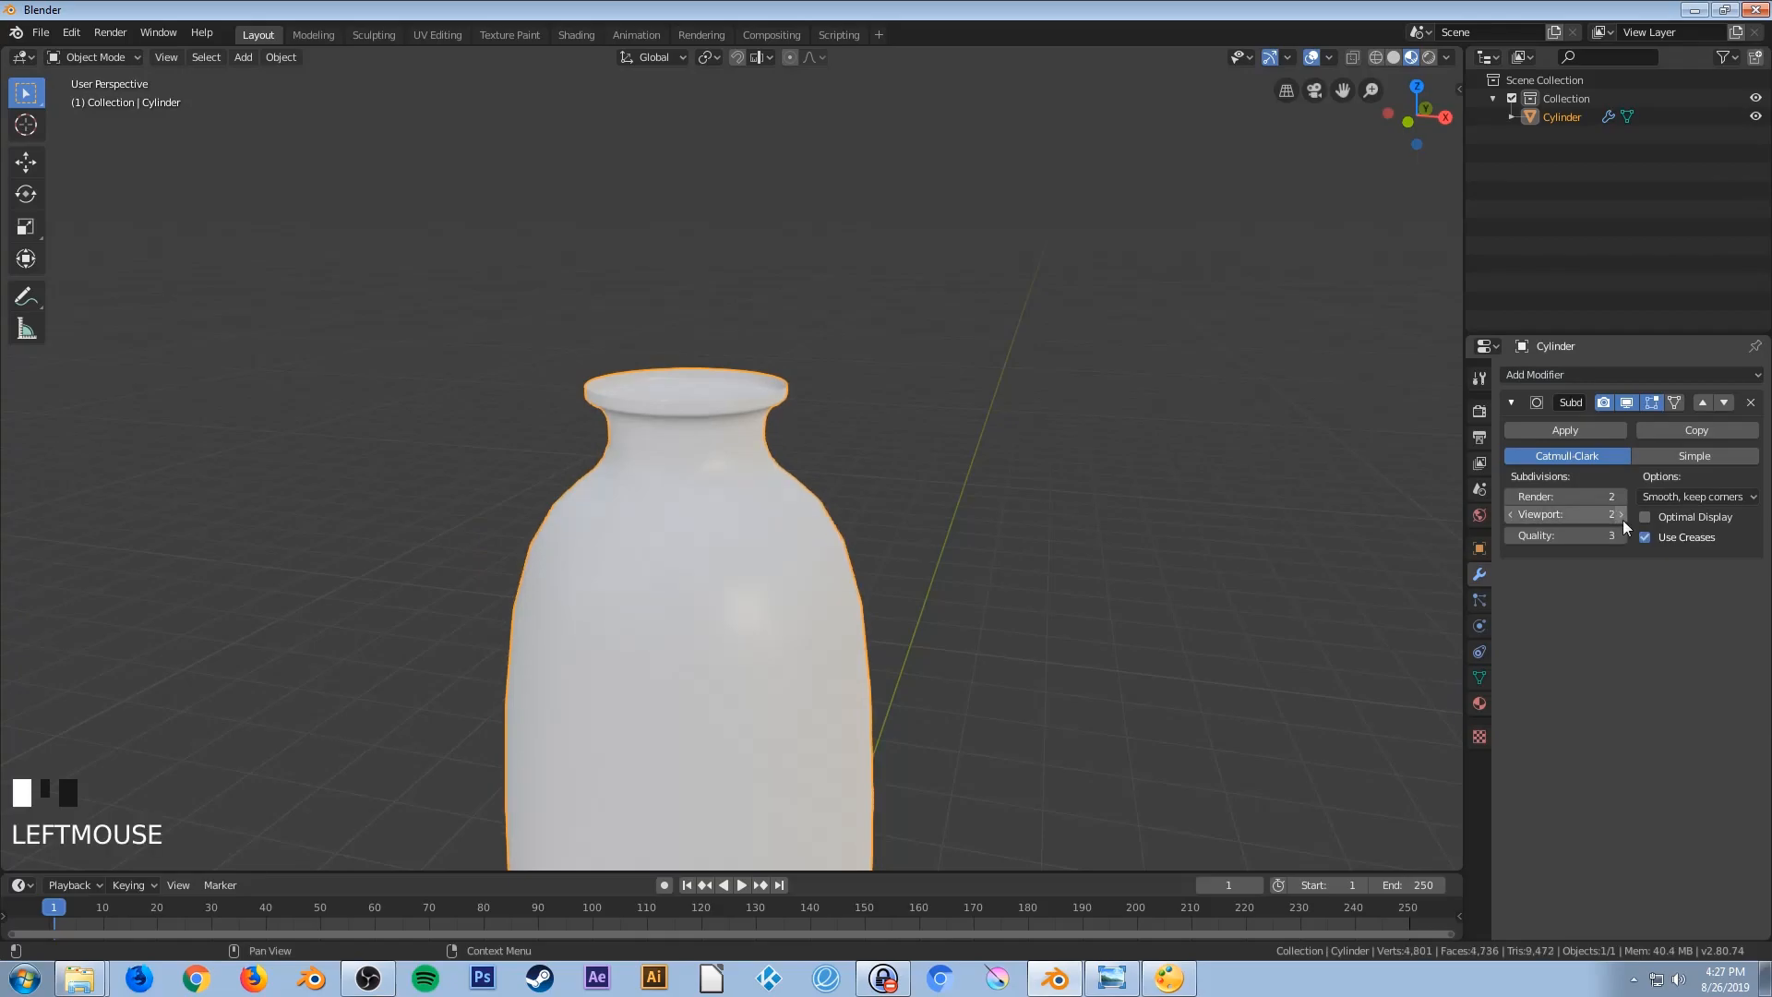
Examine the subdivided bottle's overall silhouette, shoulder and open rim from several angles
middle_drag(676, 684, 765, 679)
scroll(812, 663, down, 4)
scroll(722, 517, up, 4)
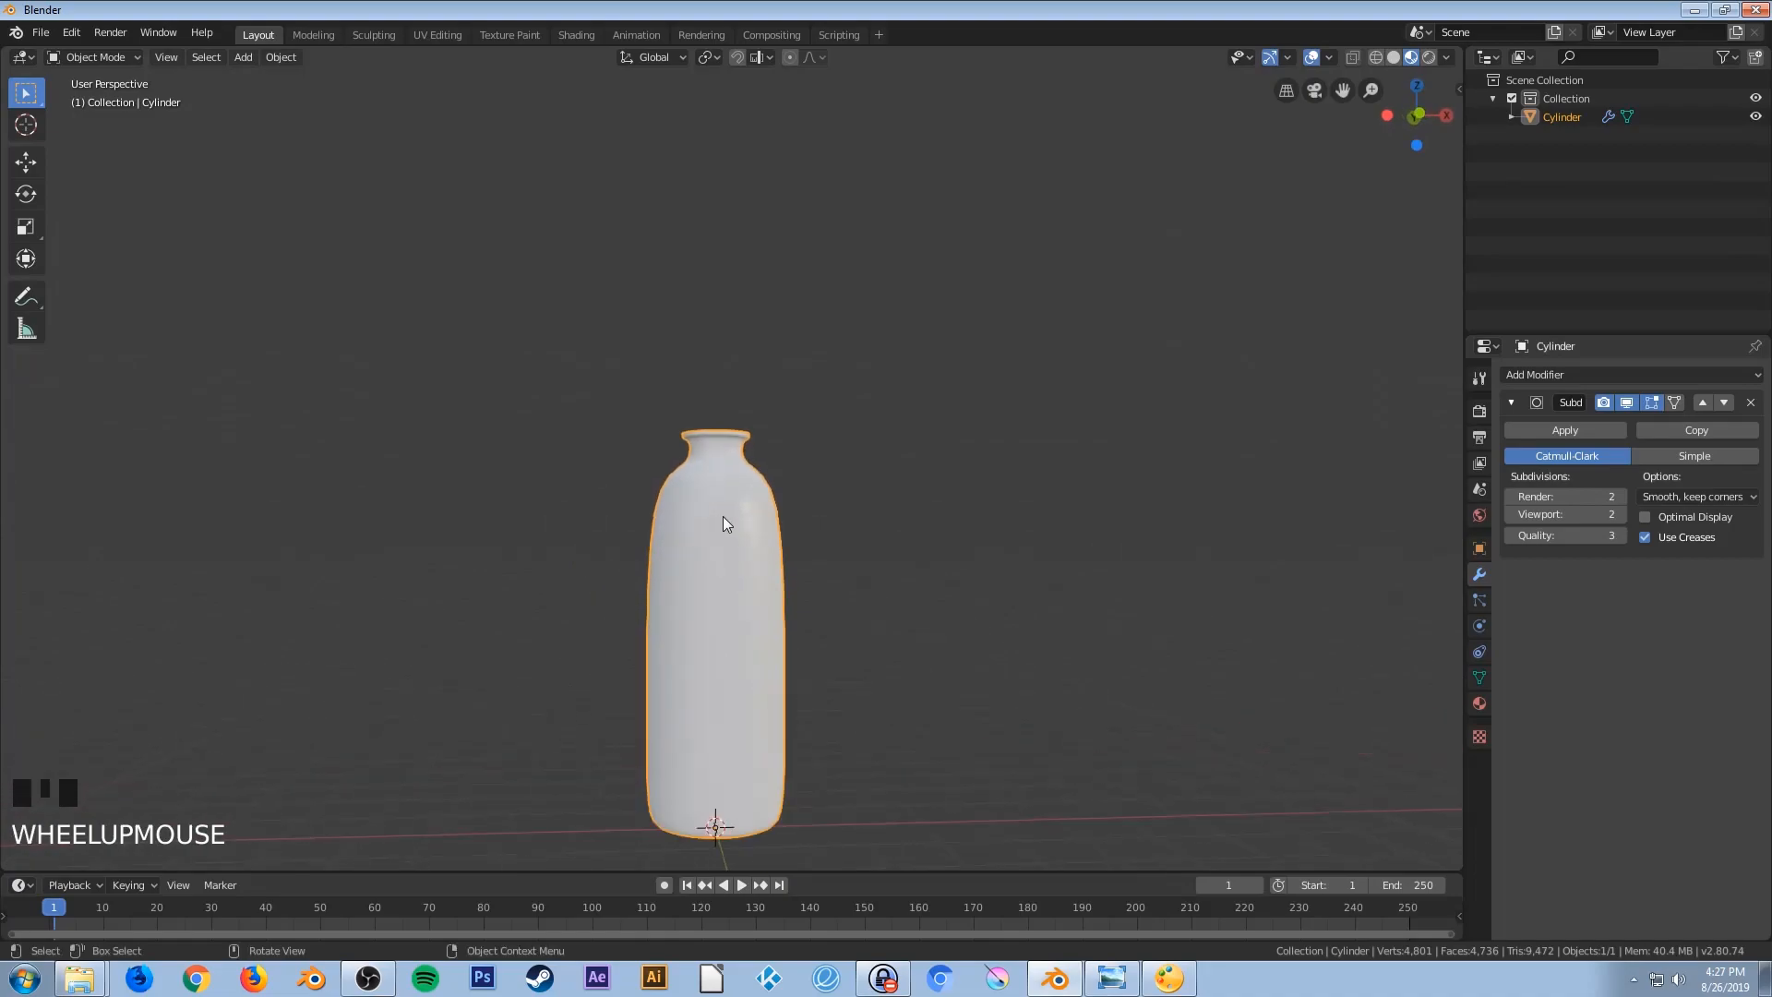
middle_drag(811, 529, 754, 574)
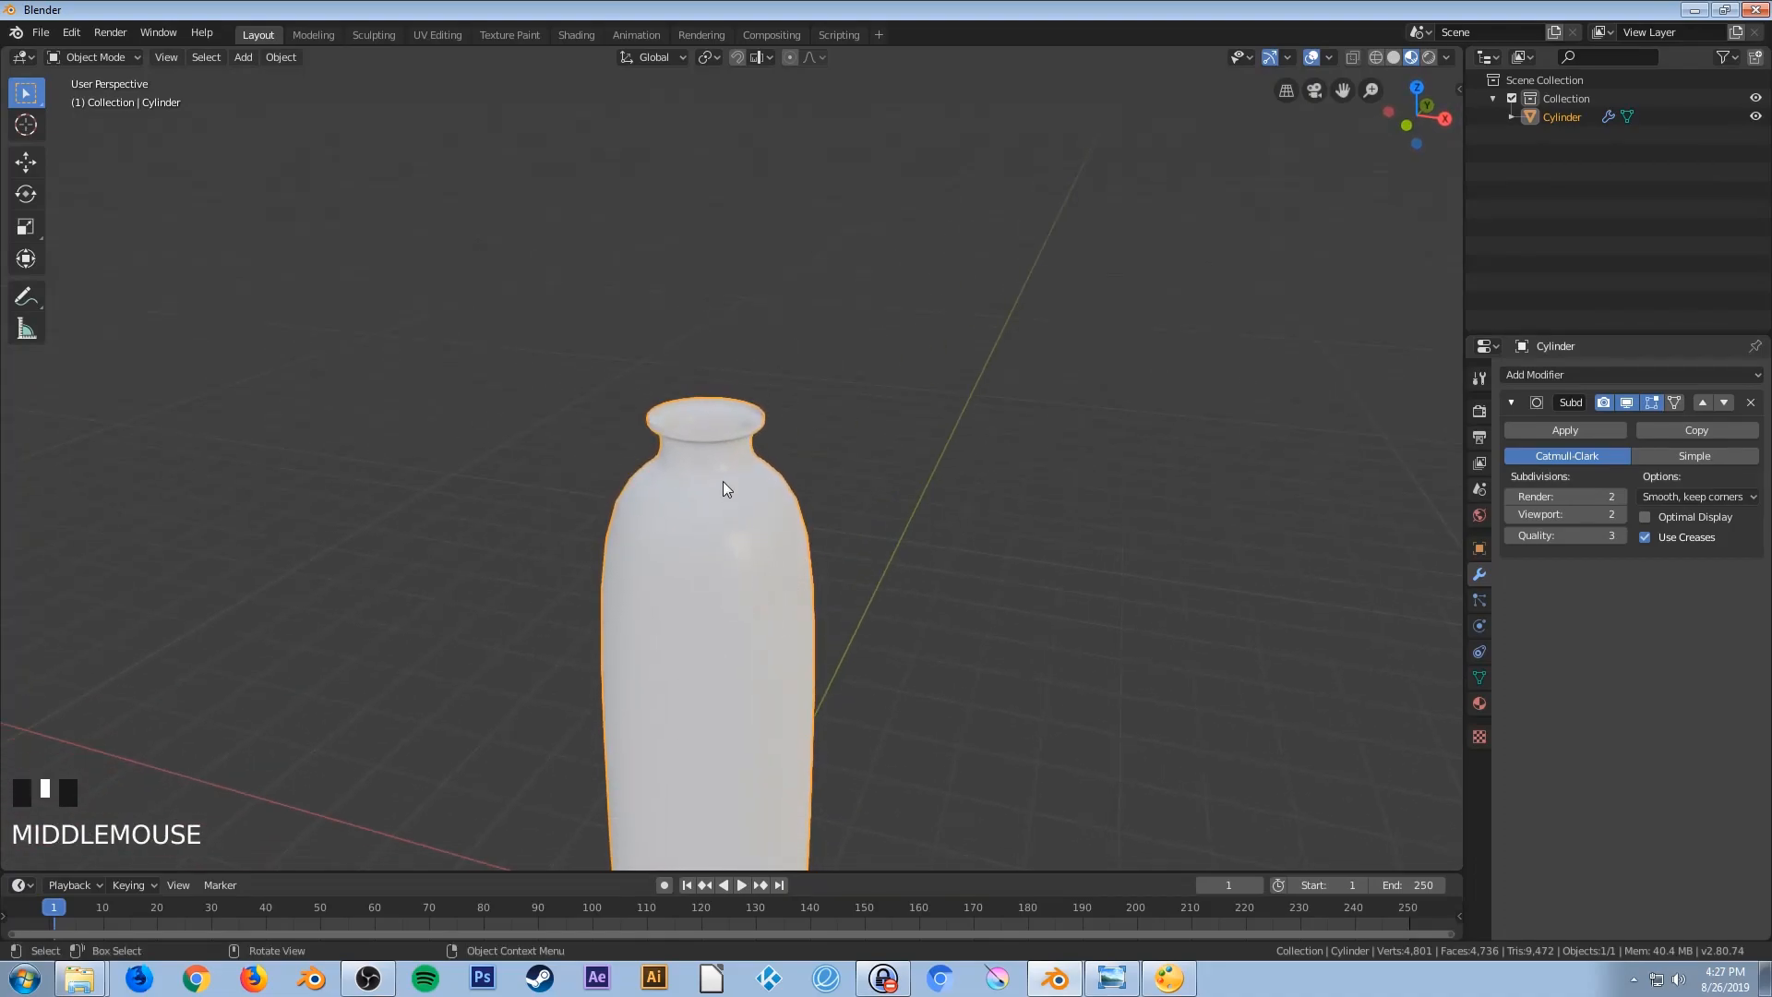
scroll(739, 473, up, 4)
middle_drag(760, 463, 784, 540)
scroll(762, 476, down, 1)
scroll(762, 476, down, 1)
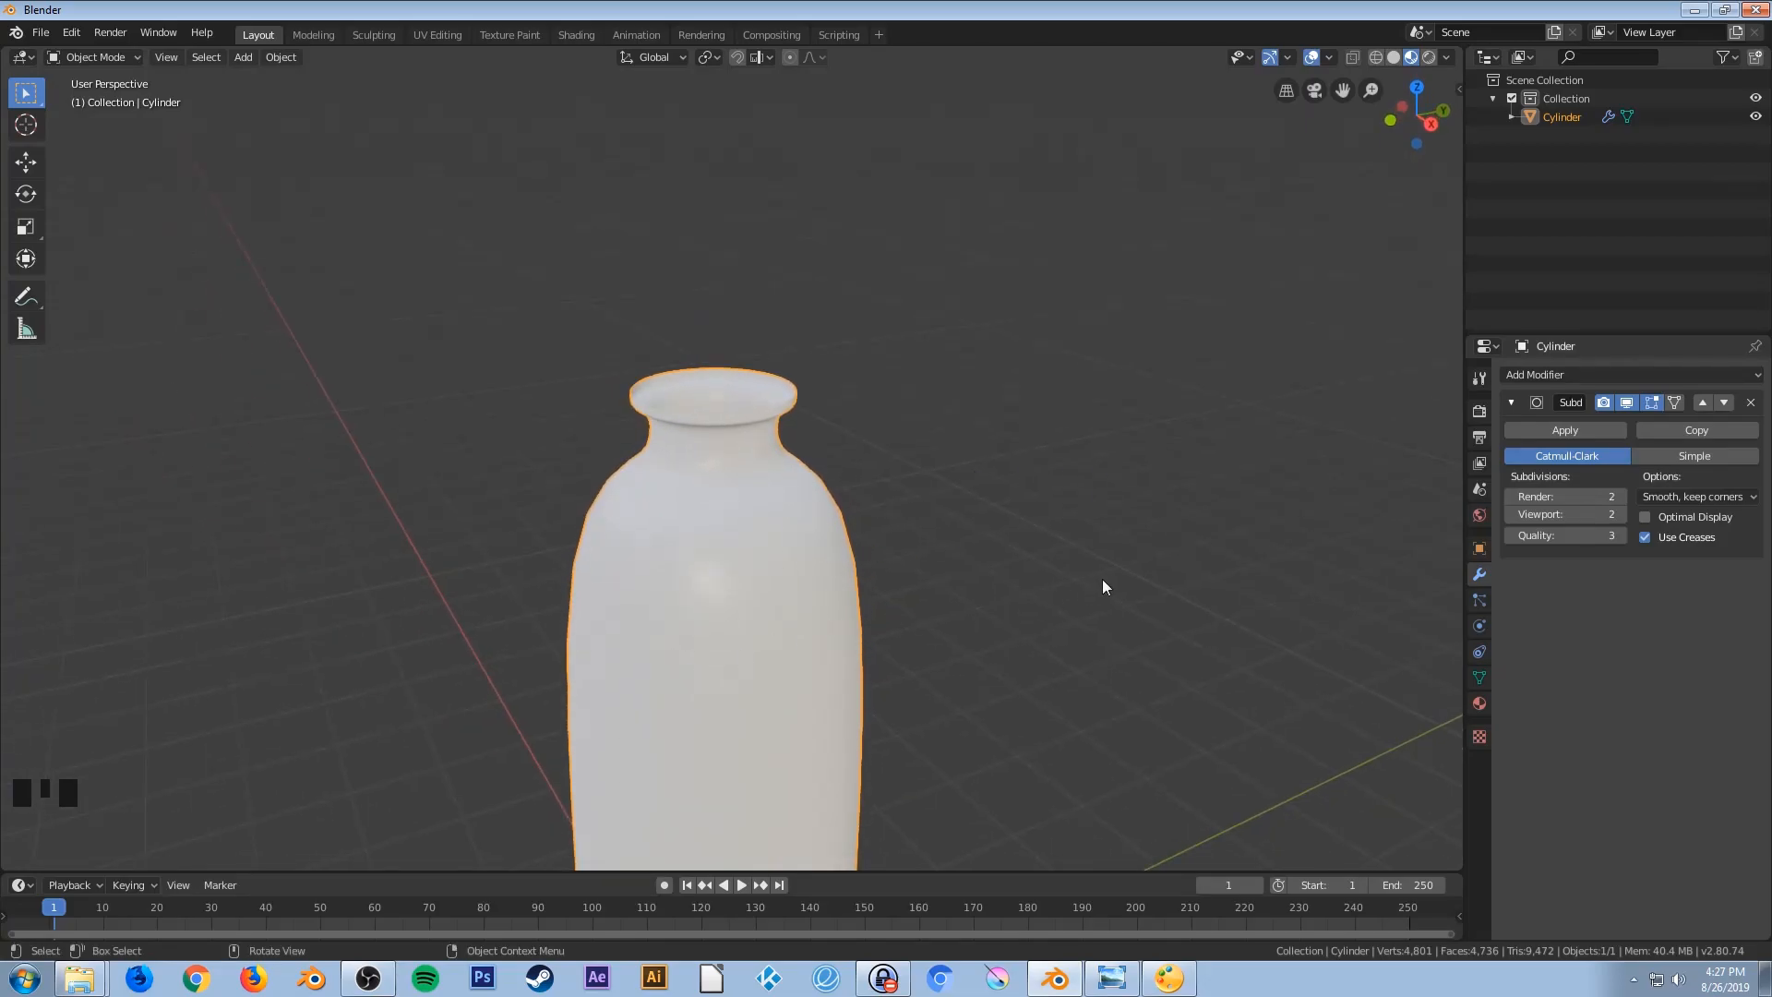
Collapse the Subdivision Surface settings and add a Solidify modifier below it to give the bottle wall thickness
click(1511, 402)
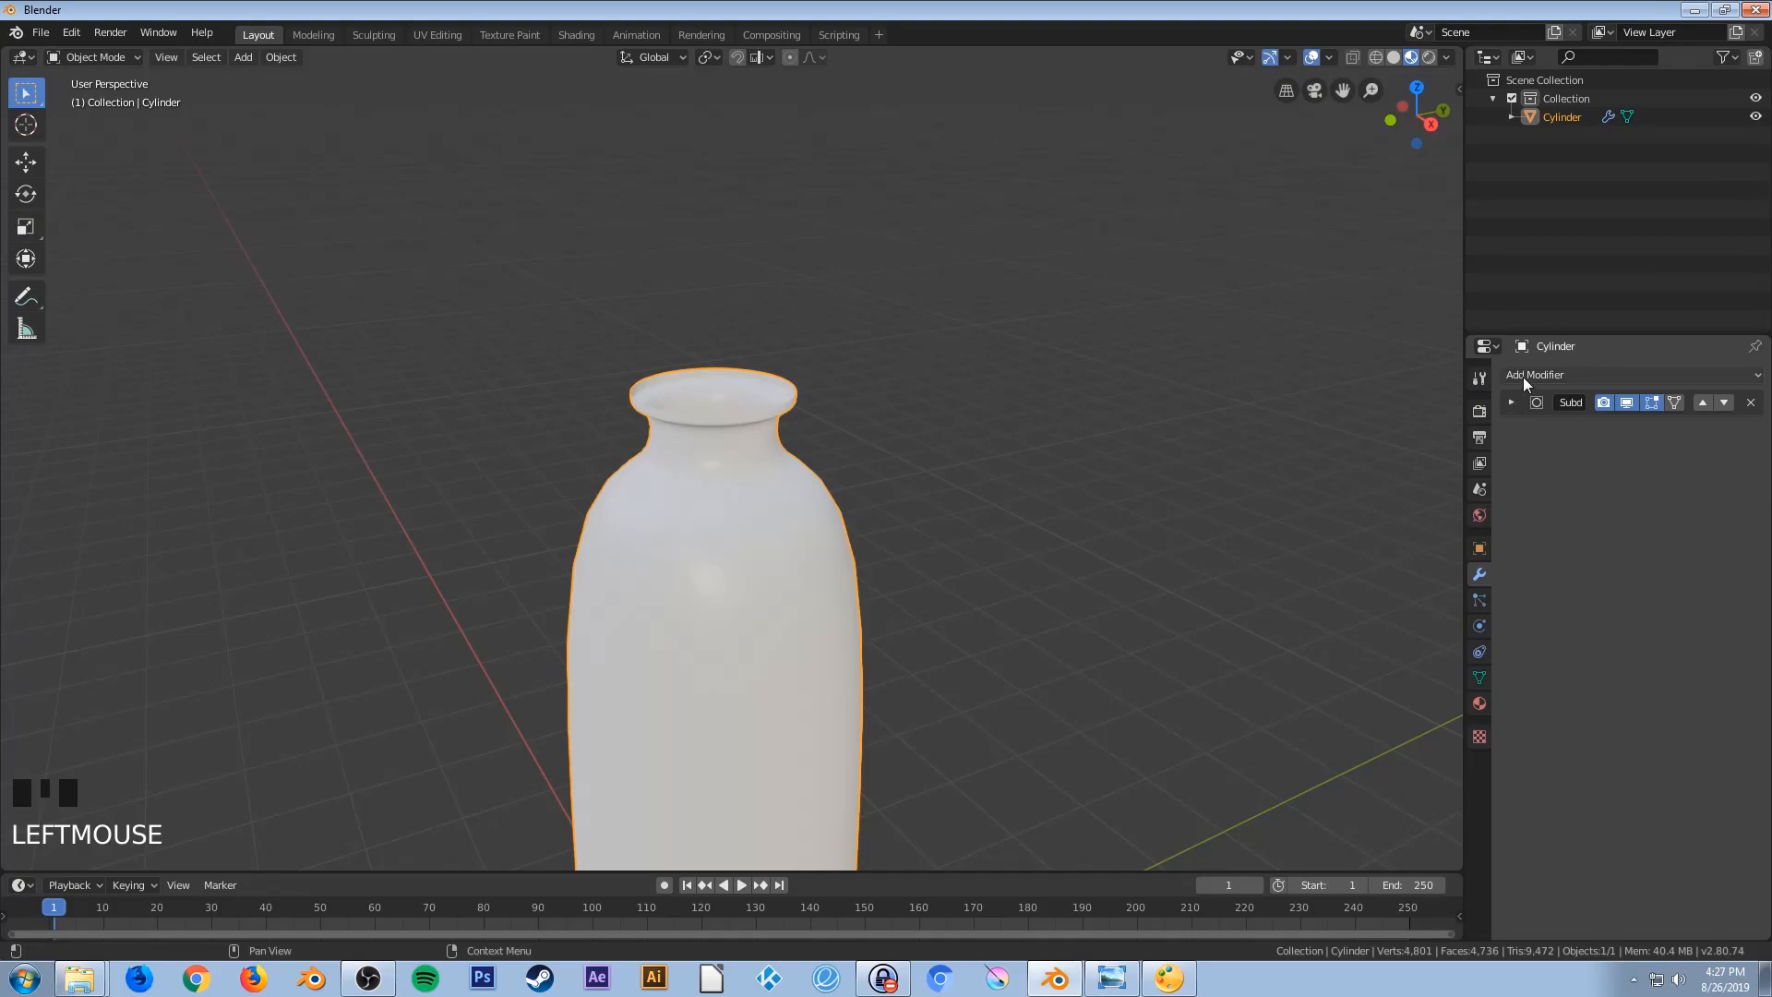
click(1522, 376)
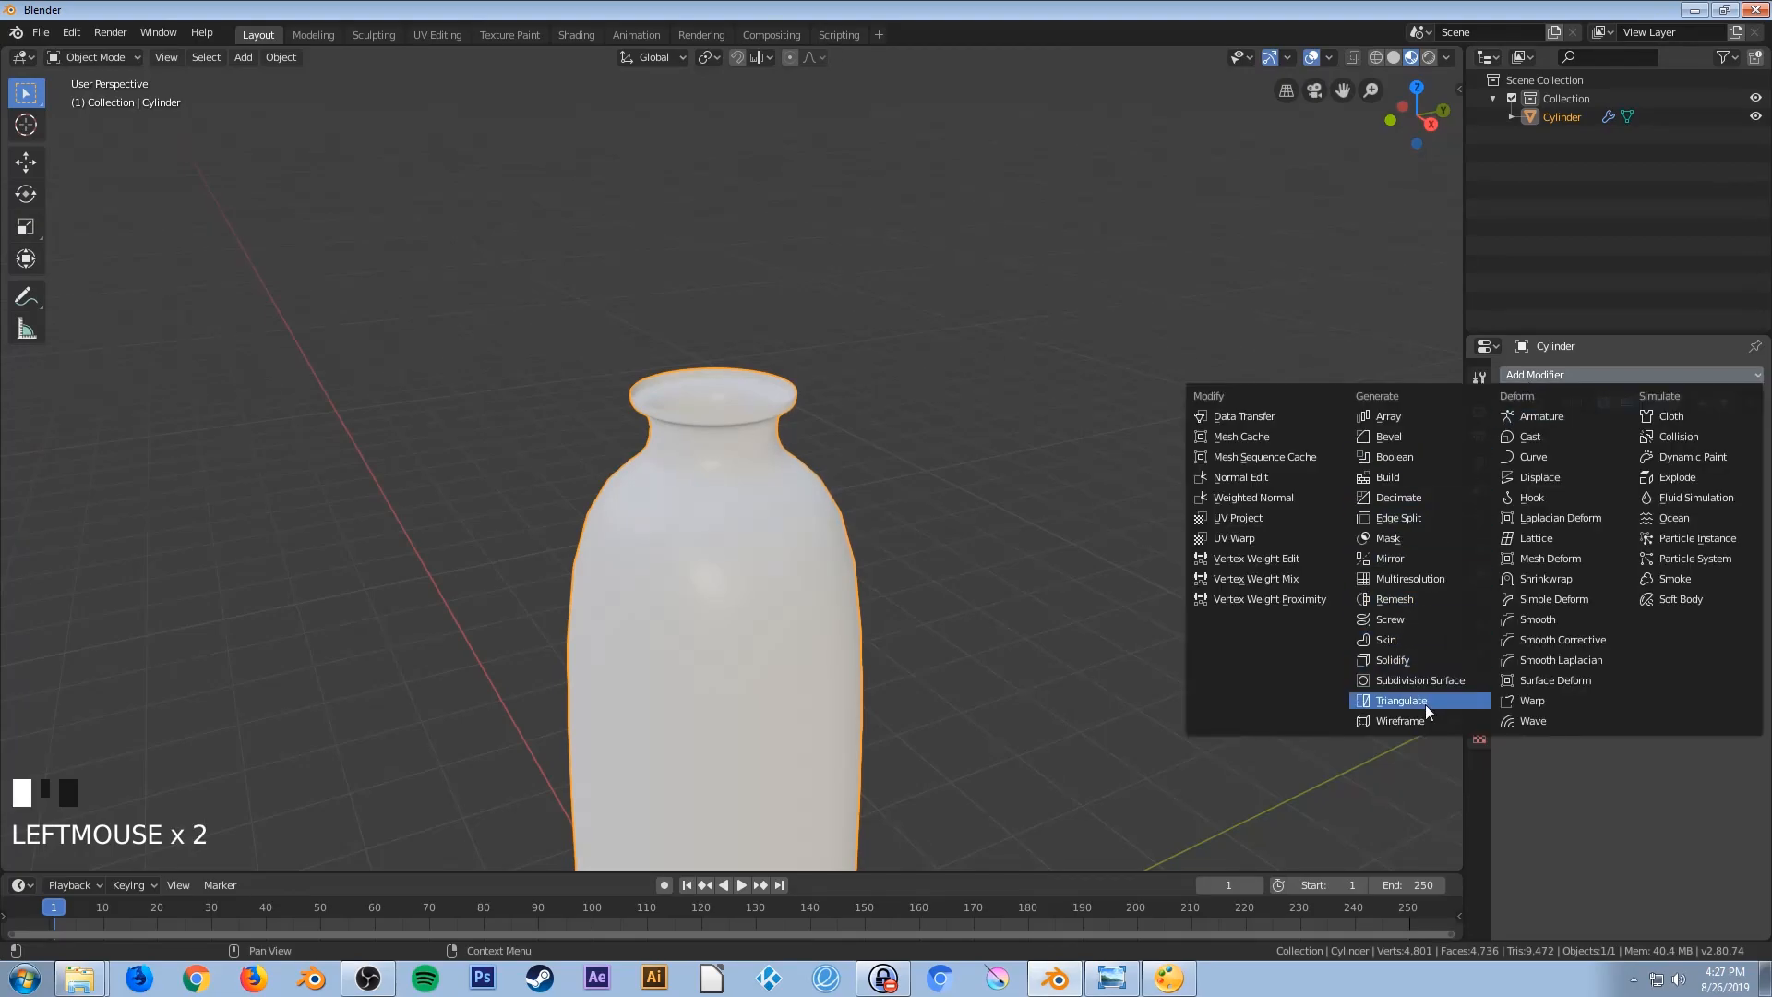
click(1407, 661)
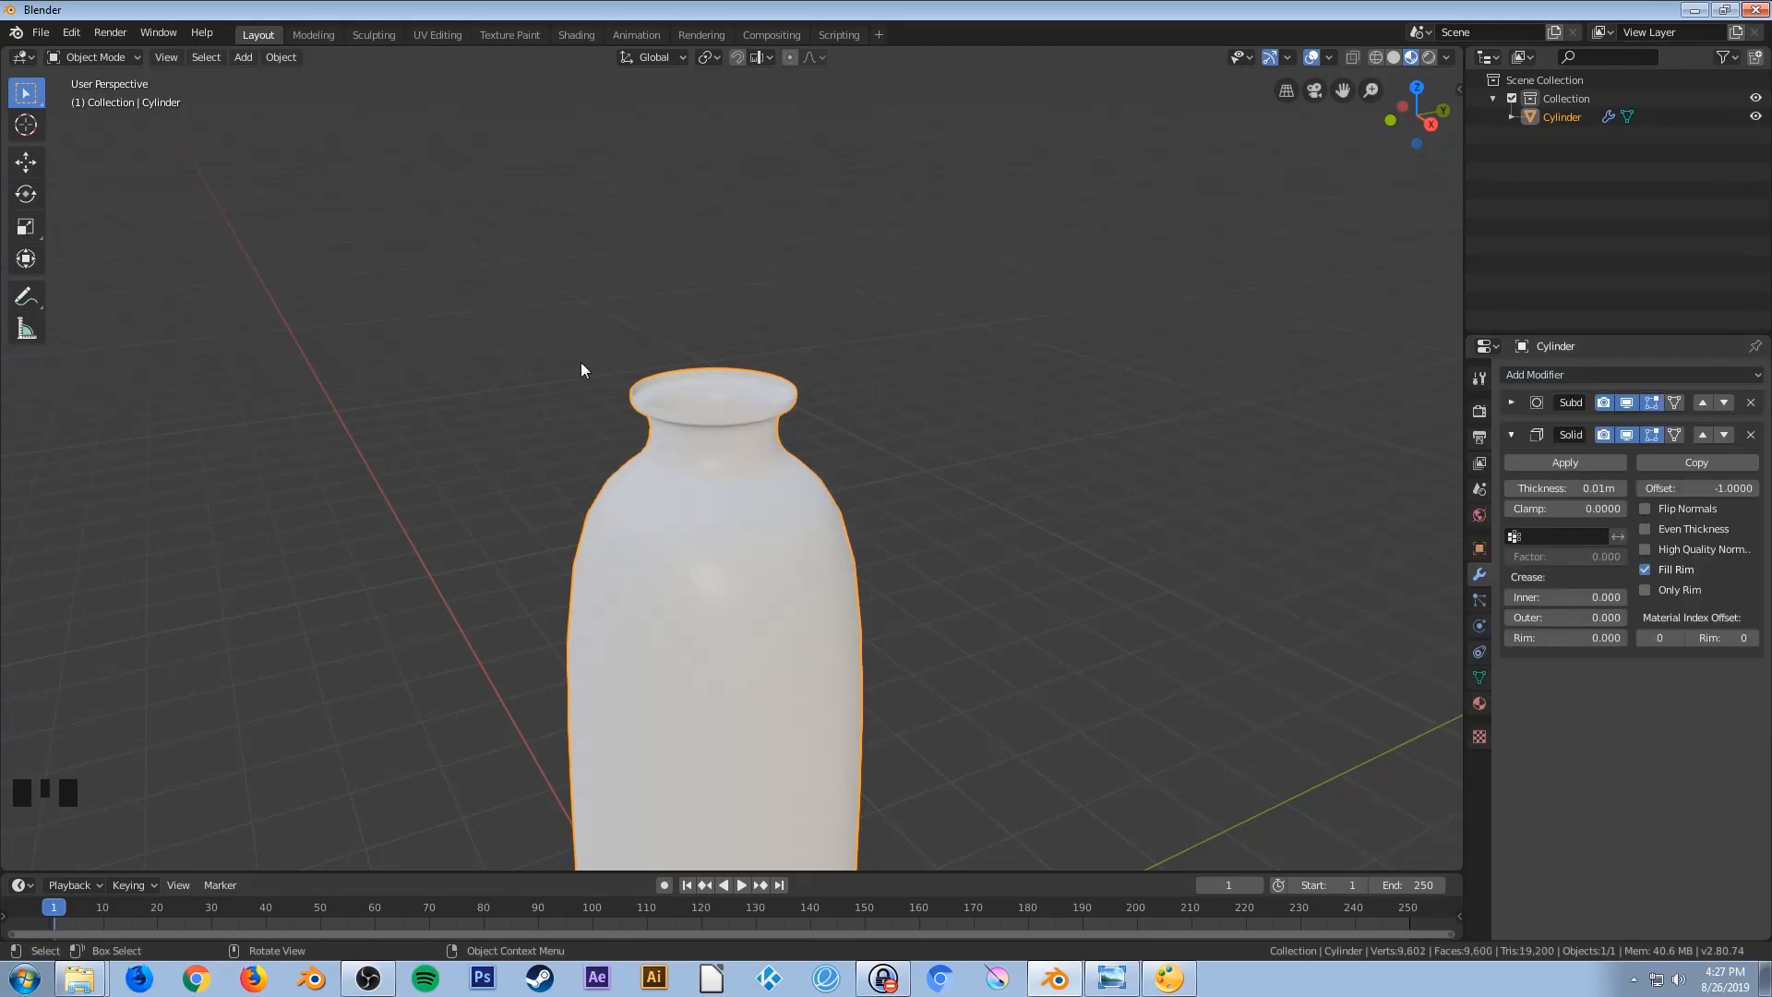
scroll(646, 364, up, 5)
scroll(638, 342, up, 1)
shift+middle_drag(645, 317, 680, 479)
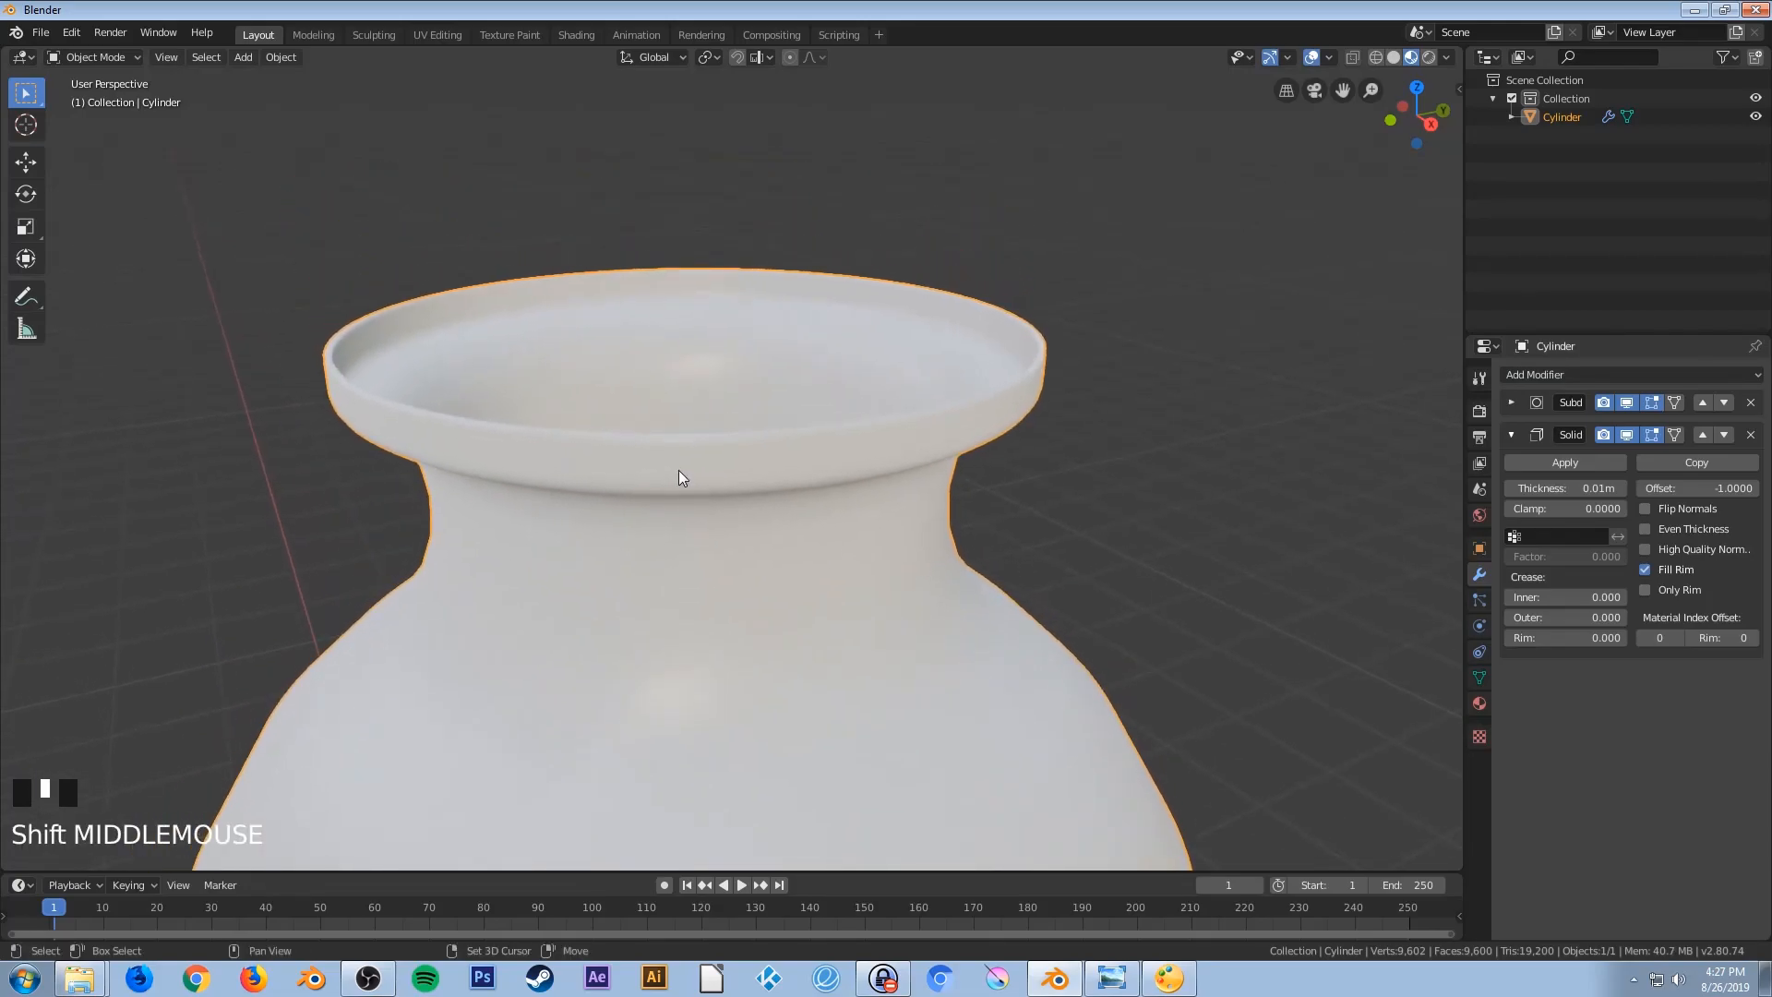
scroll(679, 475, up, 1)
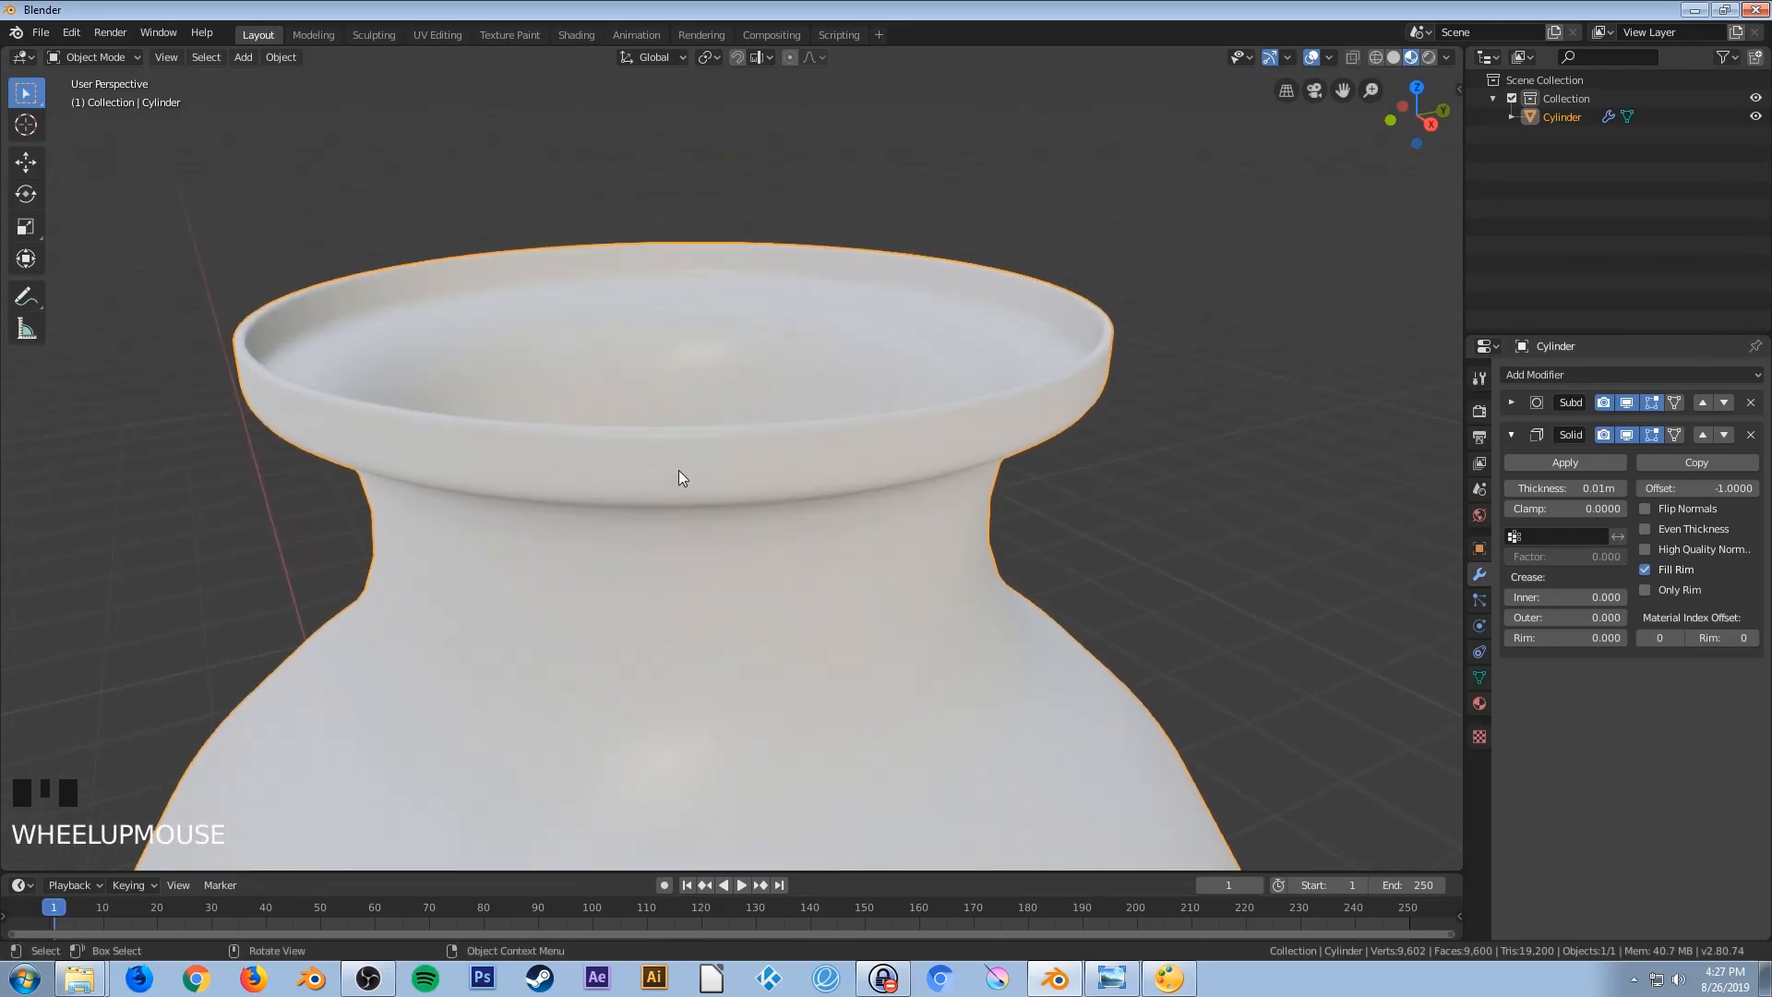
Toggle the Solidify modifier's viewport display off and on to compare the rim with and without wall thickness
click(1626, 434)
click(1626, 435)
click(1626, 435)
click(1626, 434)
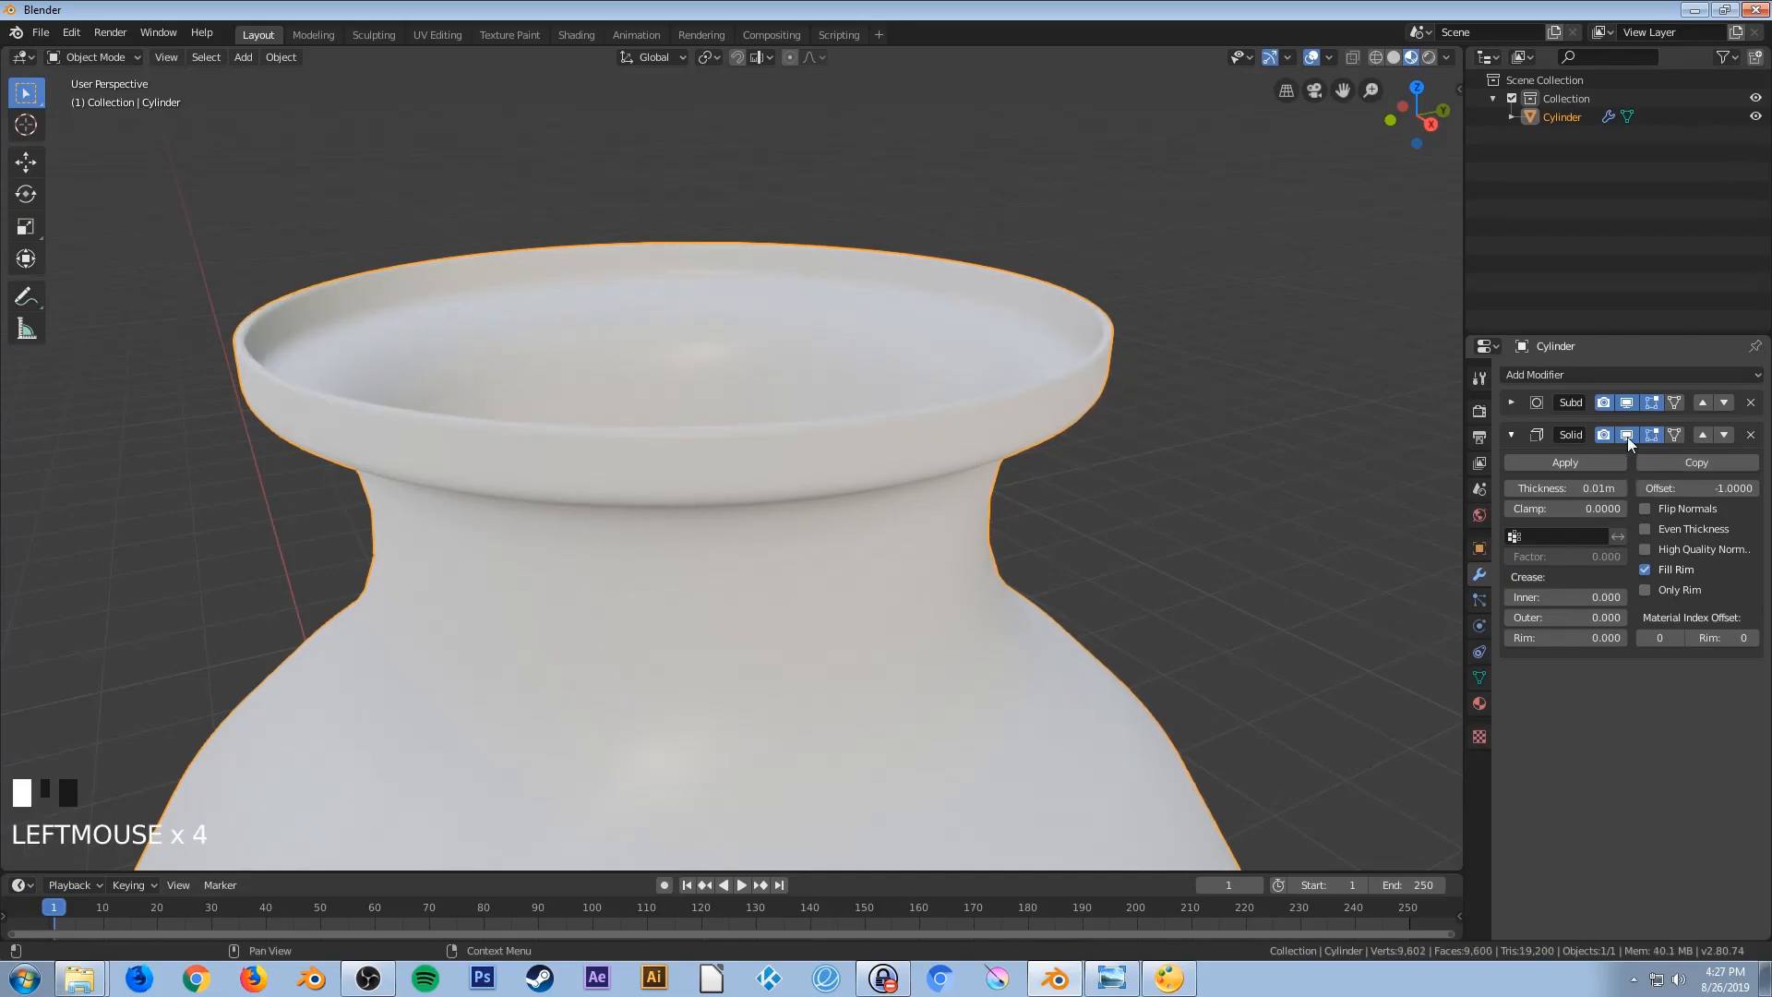
click(1626, 434)
click(1626, 435)
Set the Solidify thickness to 0.02 m and inspect the rim and the whole bottle
click(1564, 488)
text(.02)
key(Return)
scroll(622, 431, down, 2)
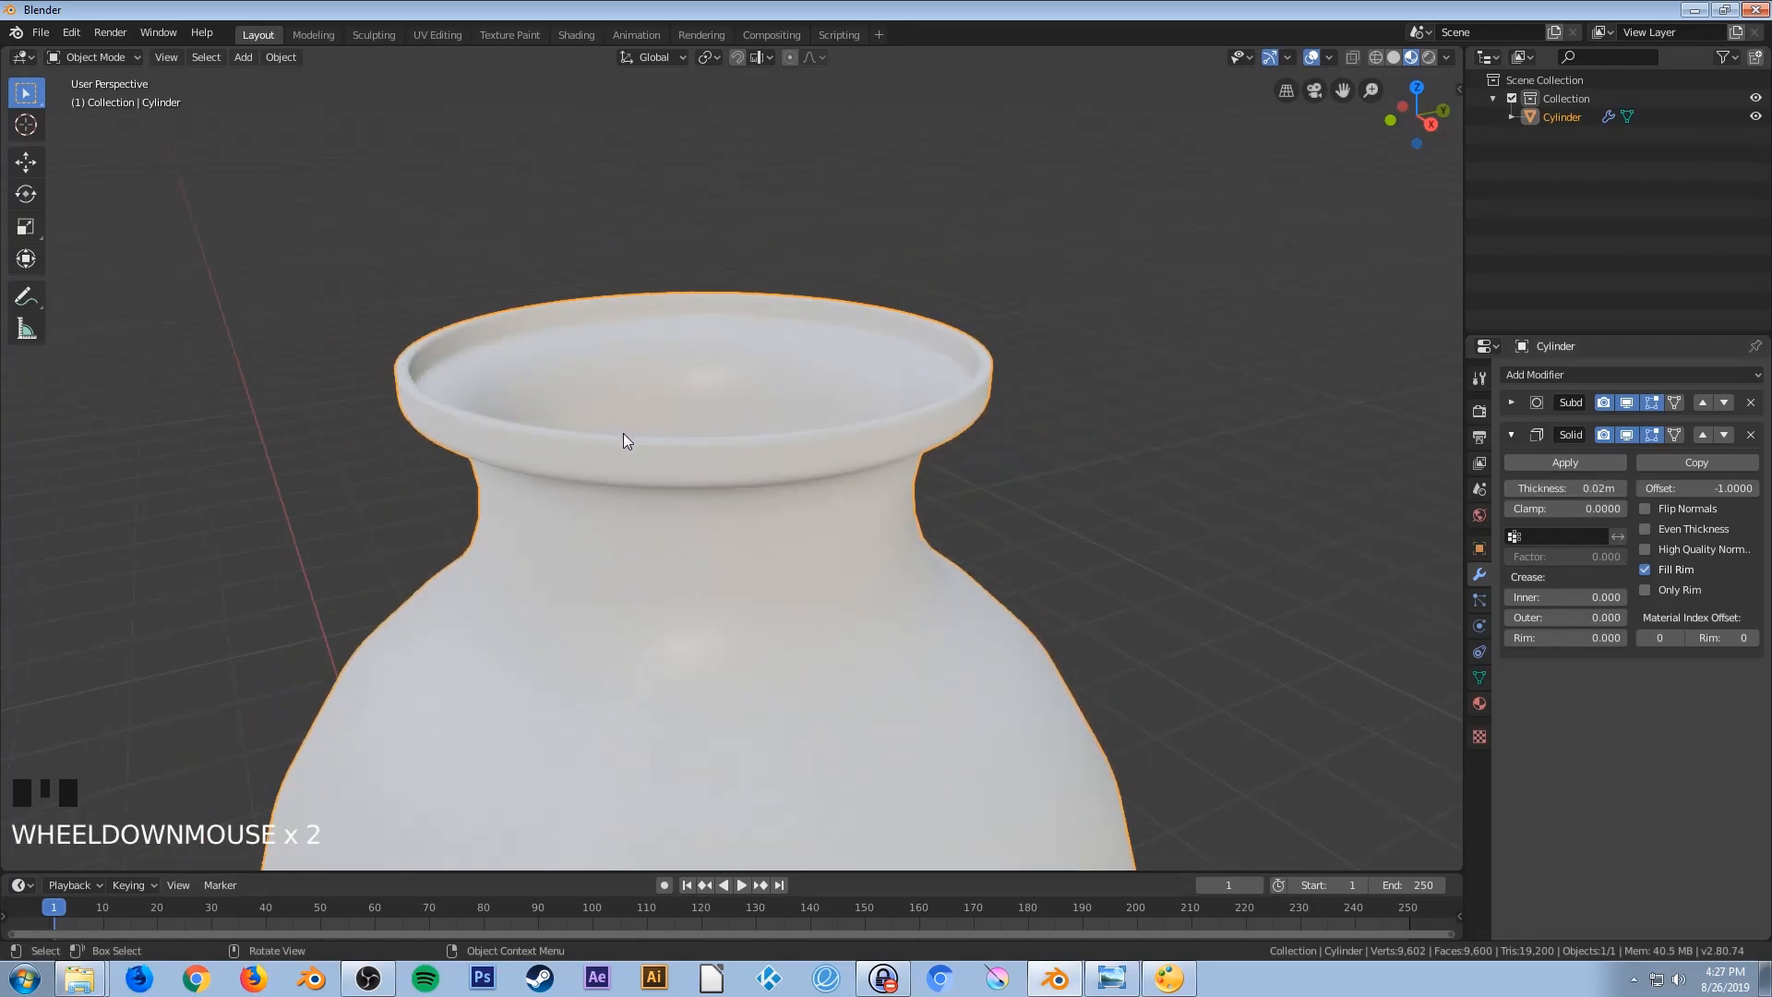
scroll(645, 480, down, 1)
middle_drag(683, 541, 799, 568)
scroll(777, 573, down, 4)
scroll(785, 632, down, 3)
scroll(811, 688, down, 5)
scroll(820, 690, up, 3)
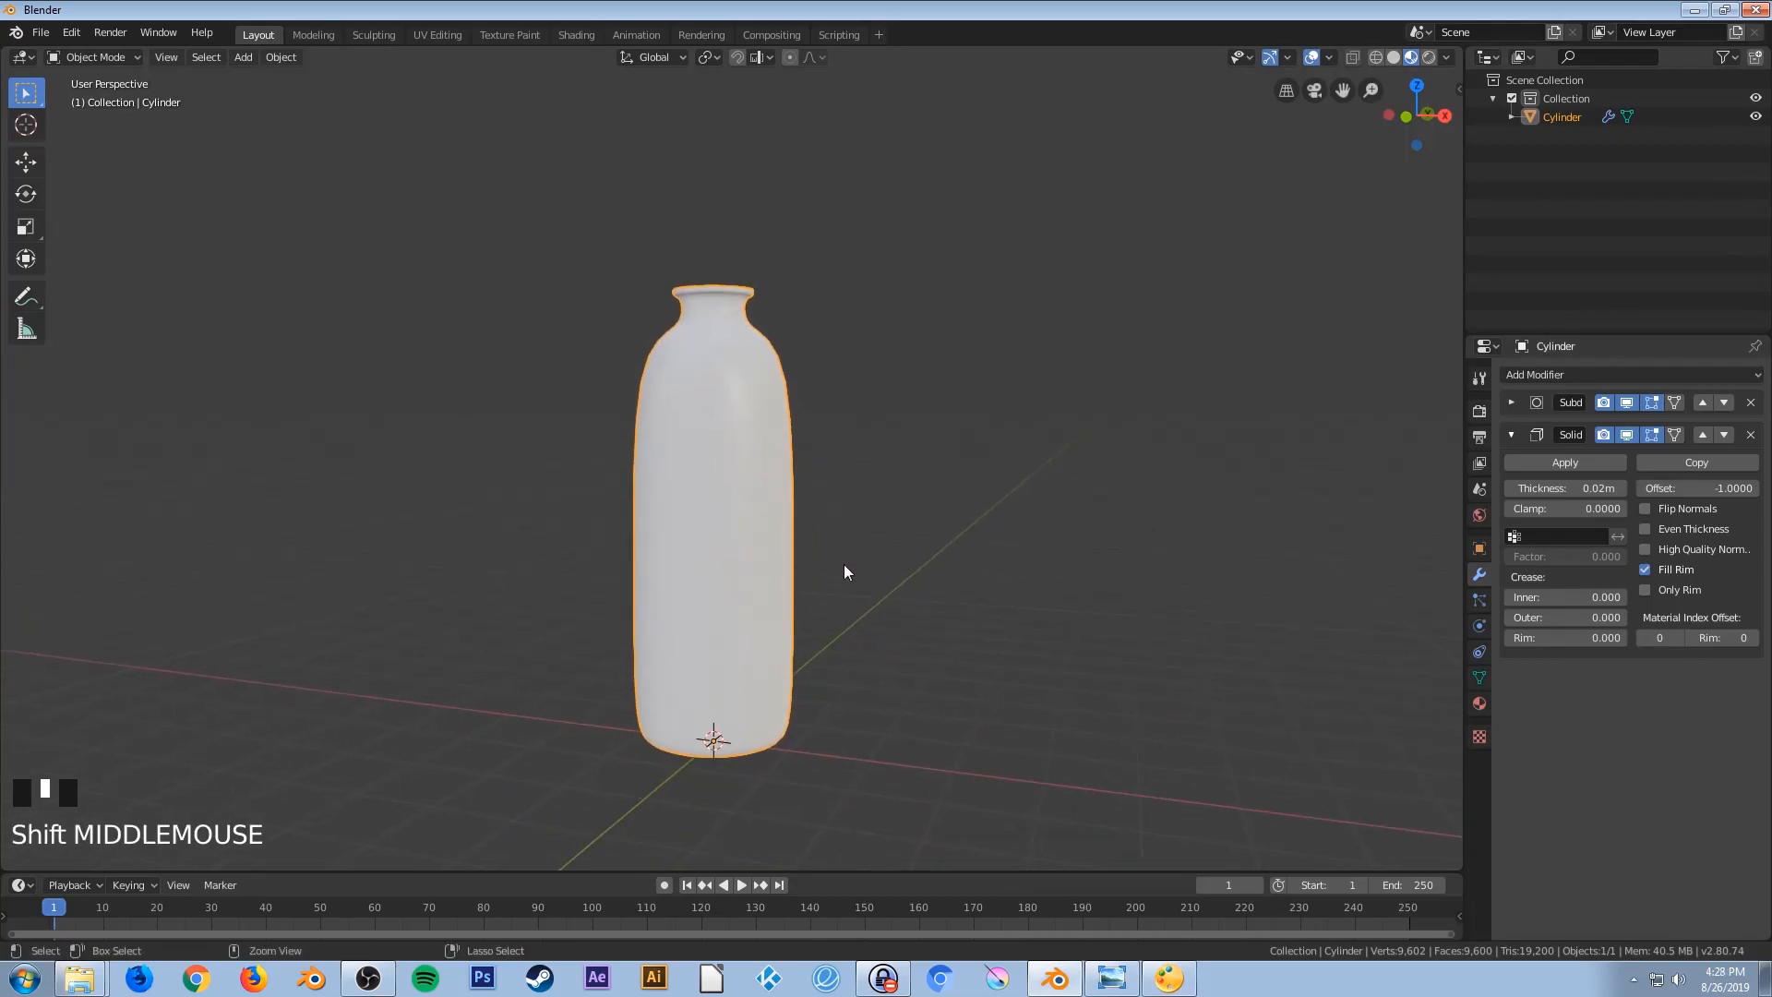
Save the scene as potions.blend in the 01_Potions_Tutorial folder
key(ctrl+s)
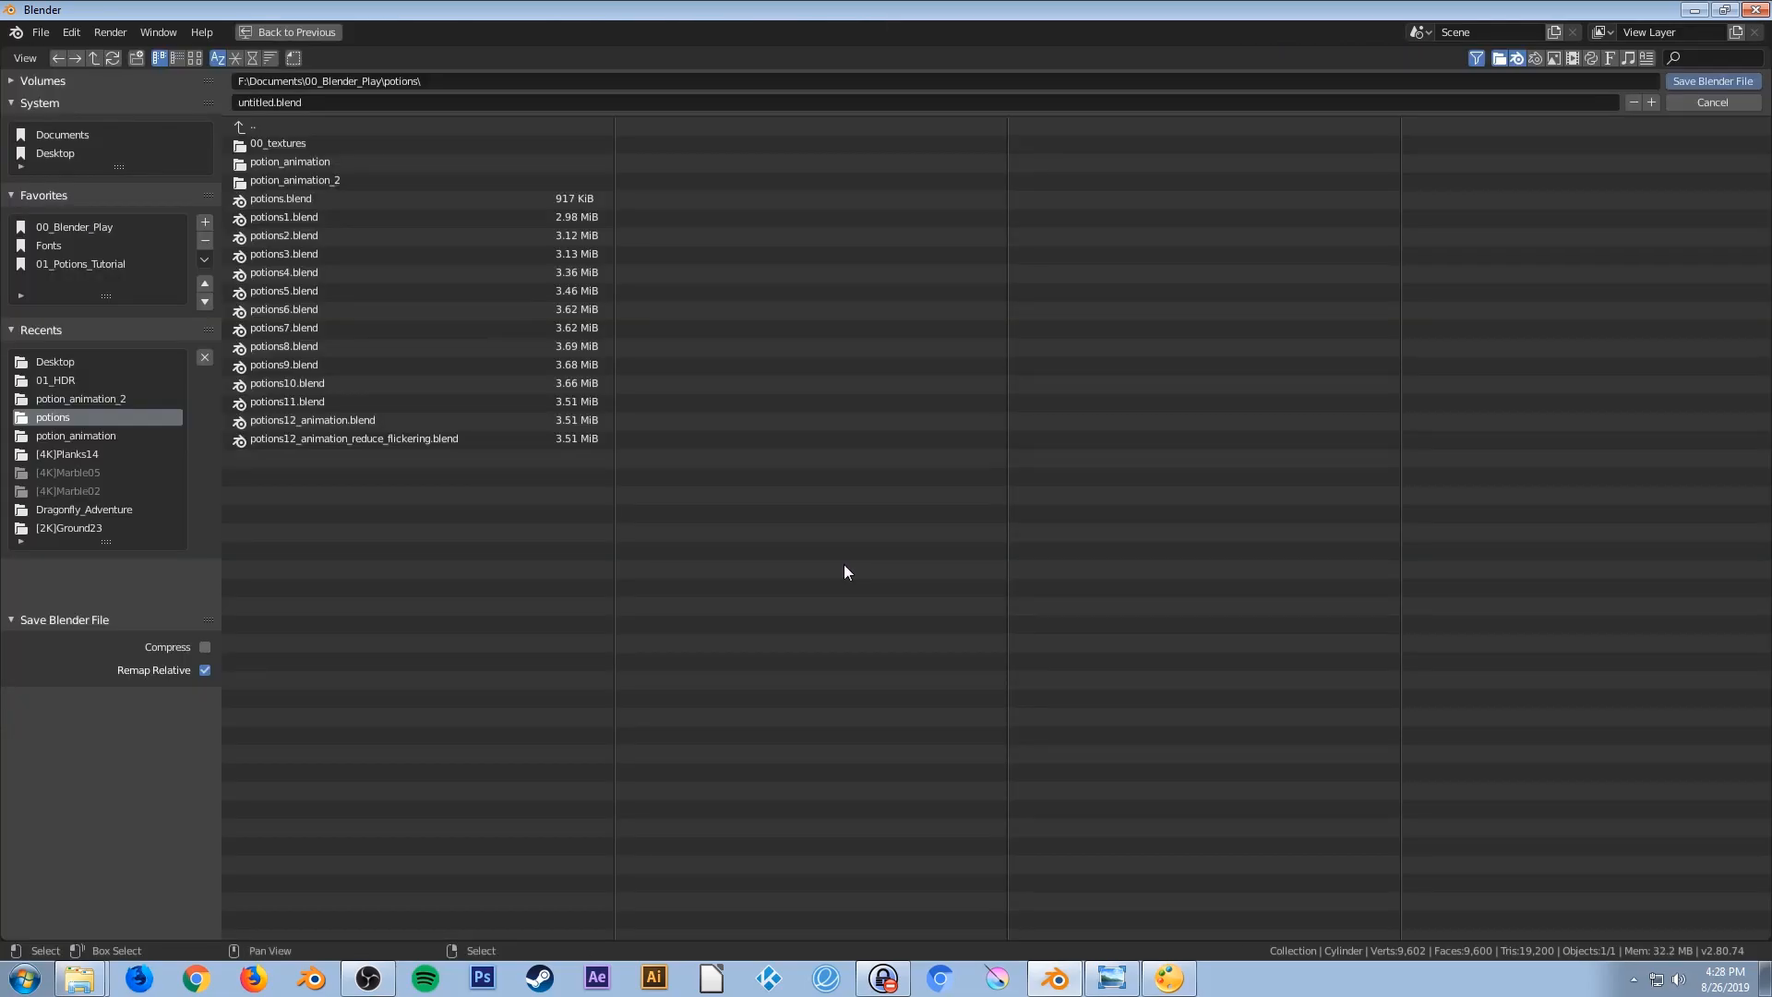
click(71, 265)
click(349, 97)
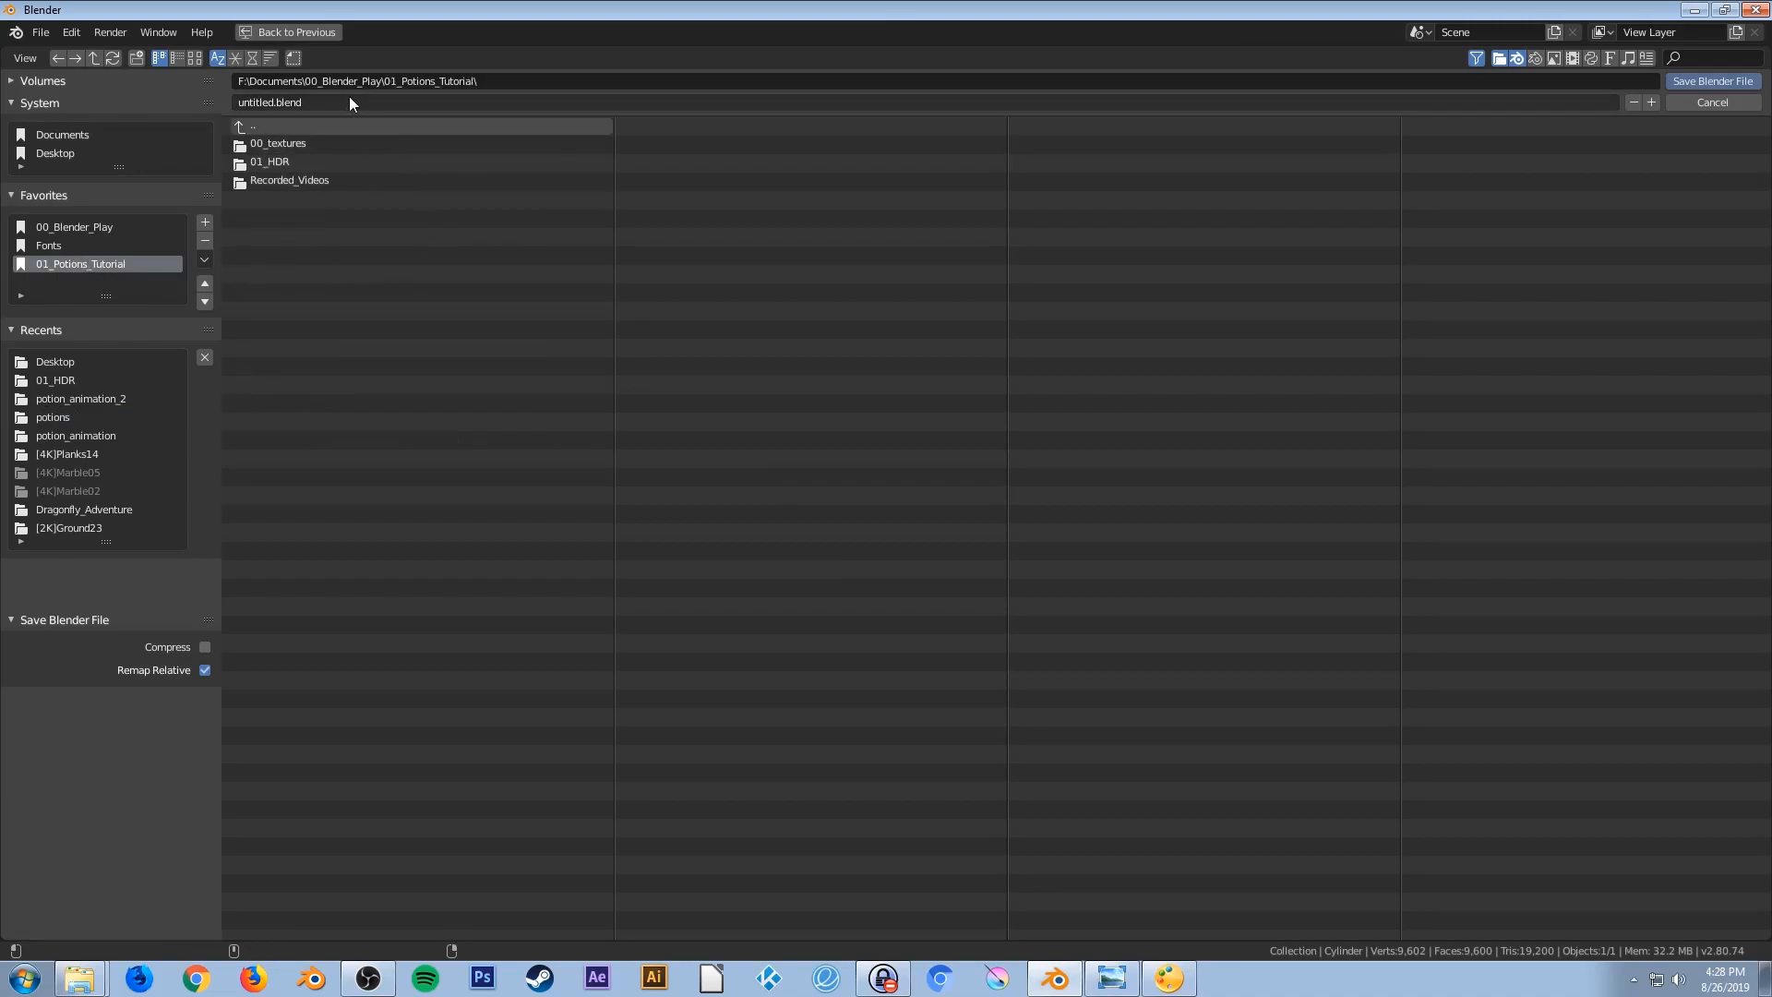
text(poti)
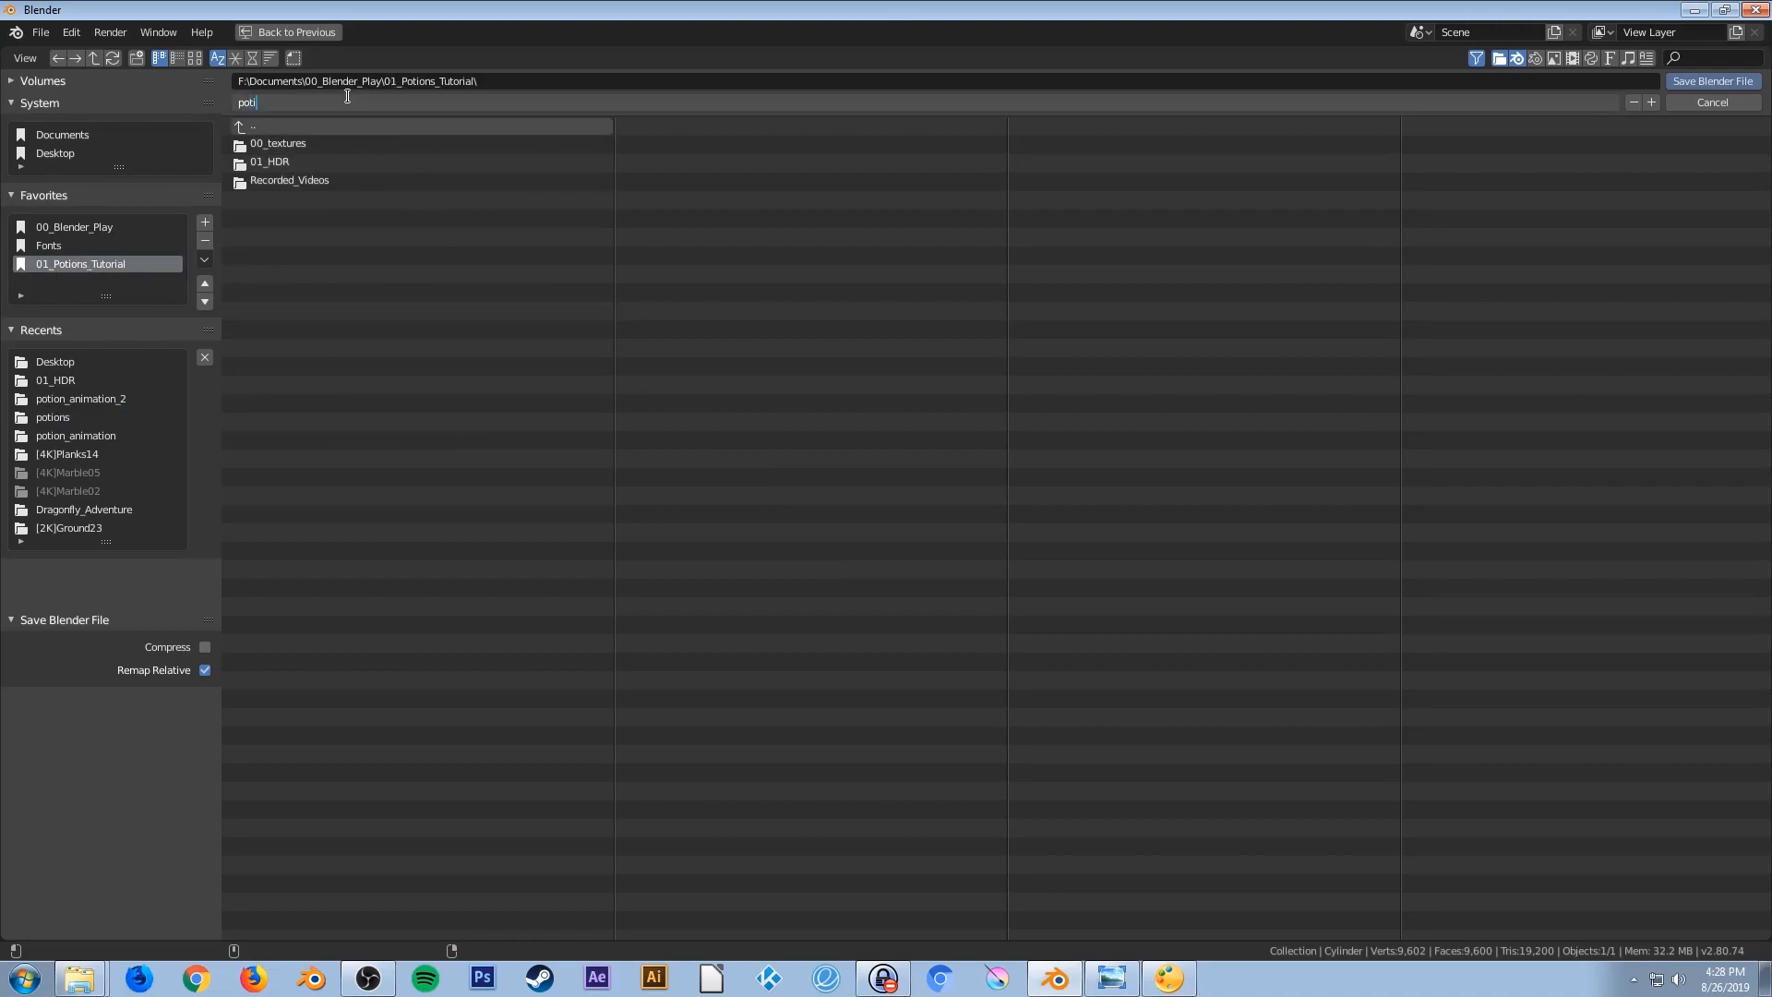
text(ons)
key(Return)
key(Return)
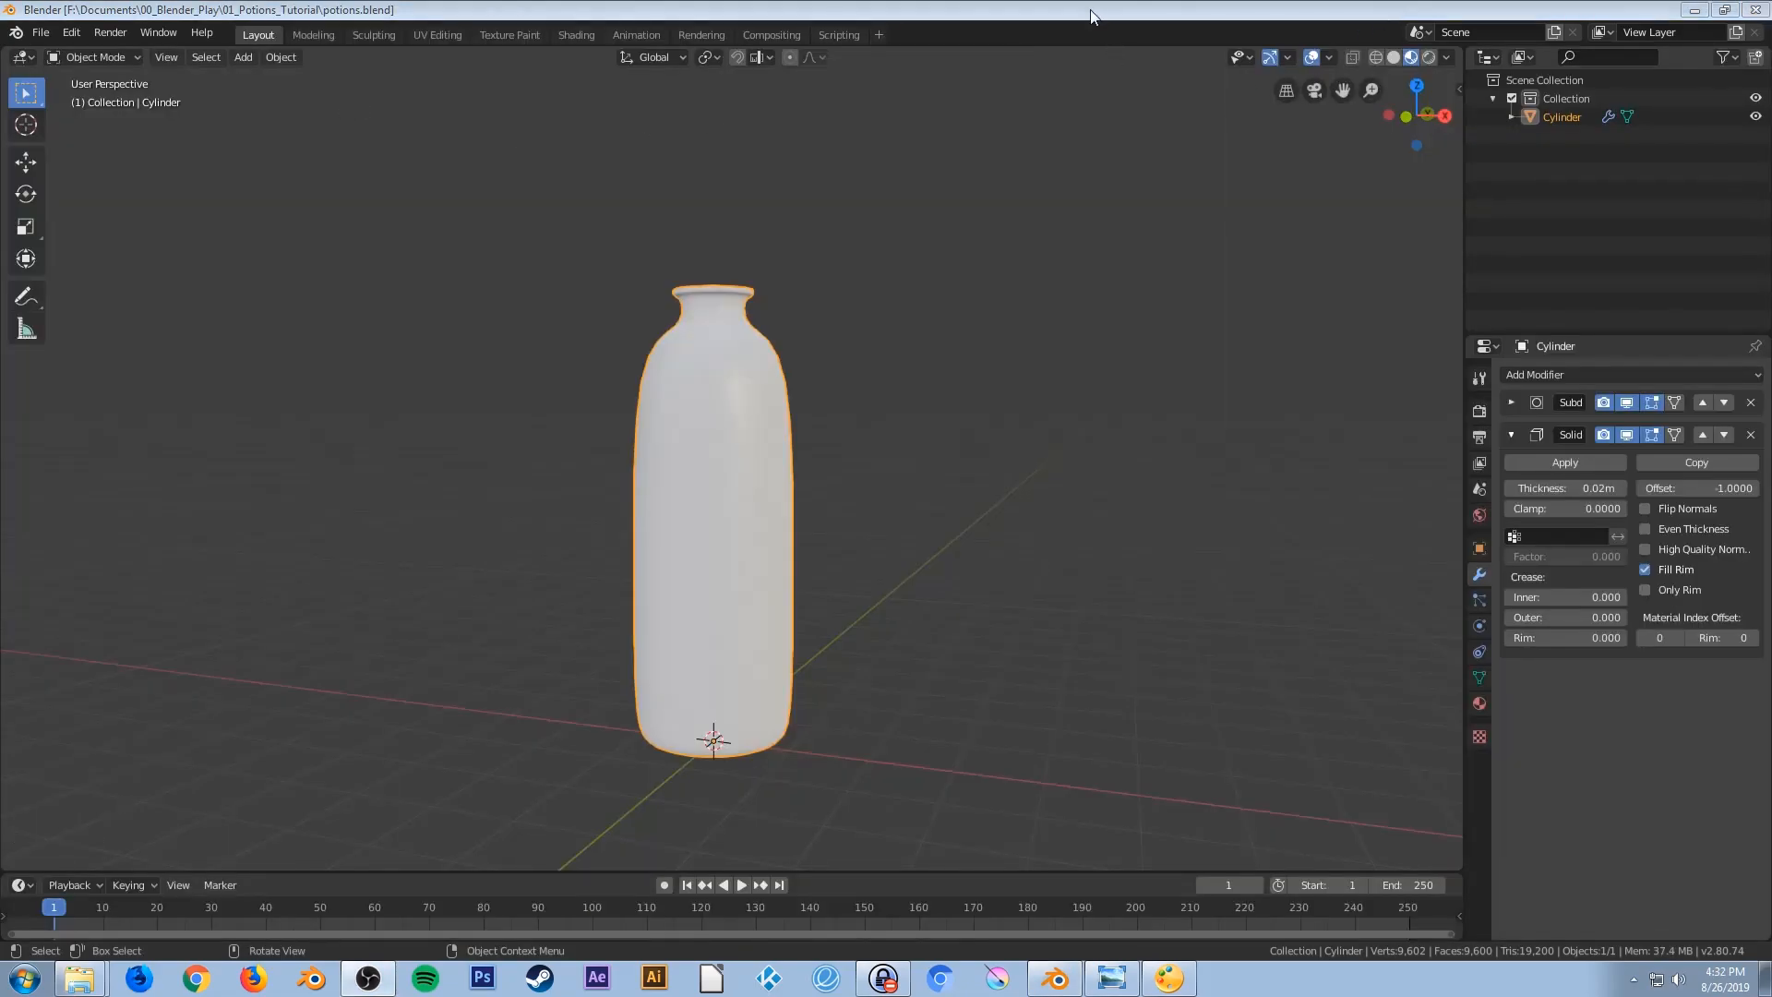
Move the bottle about 3 m in the negative X direction, keeping it at the same height and clear of the world origin
click(713, 495)
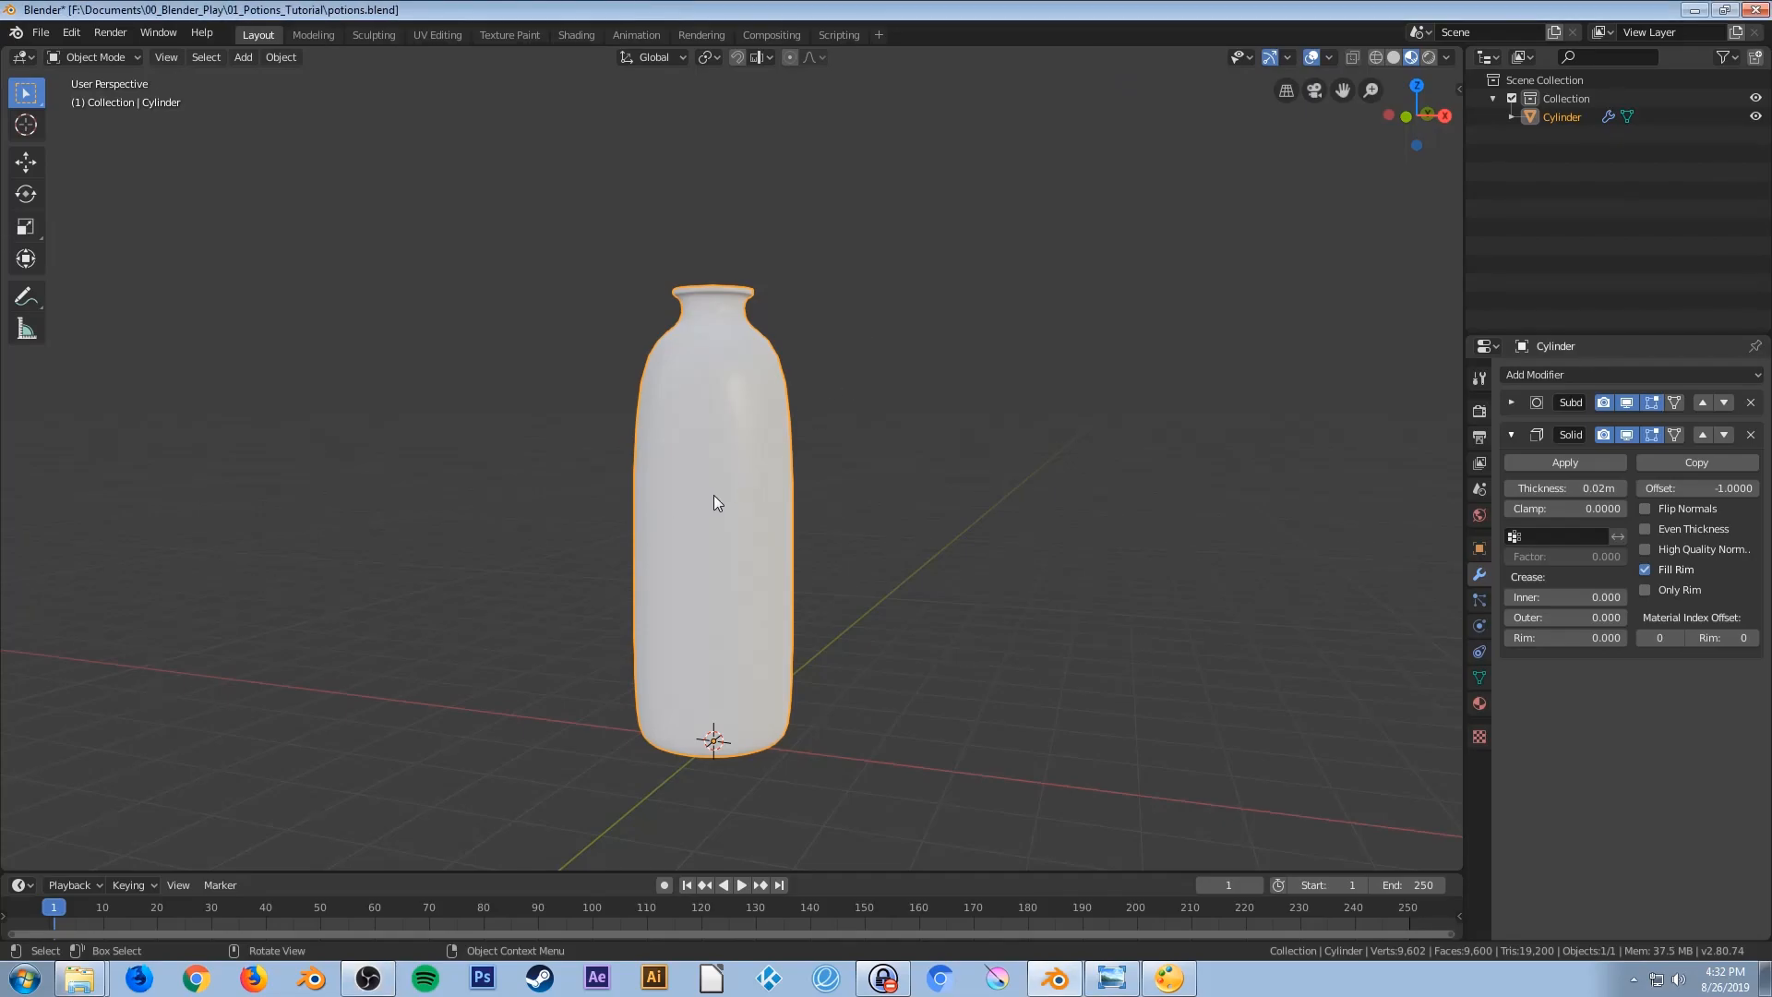
key(KP_1)
key(g)
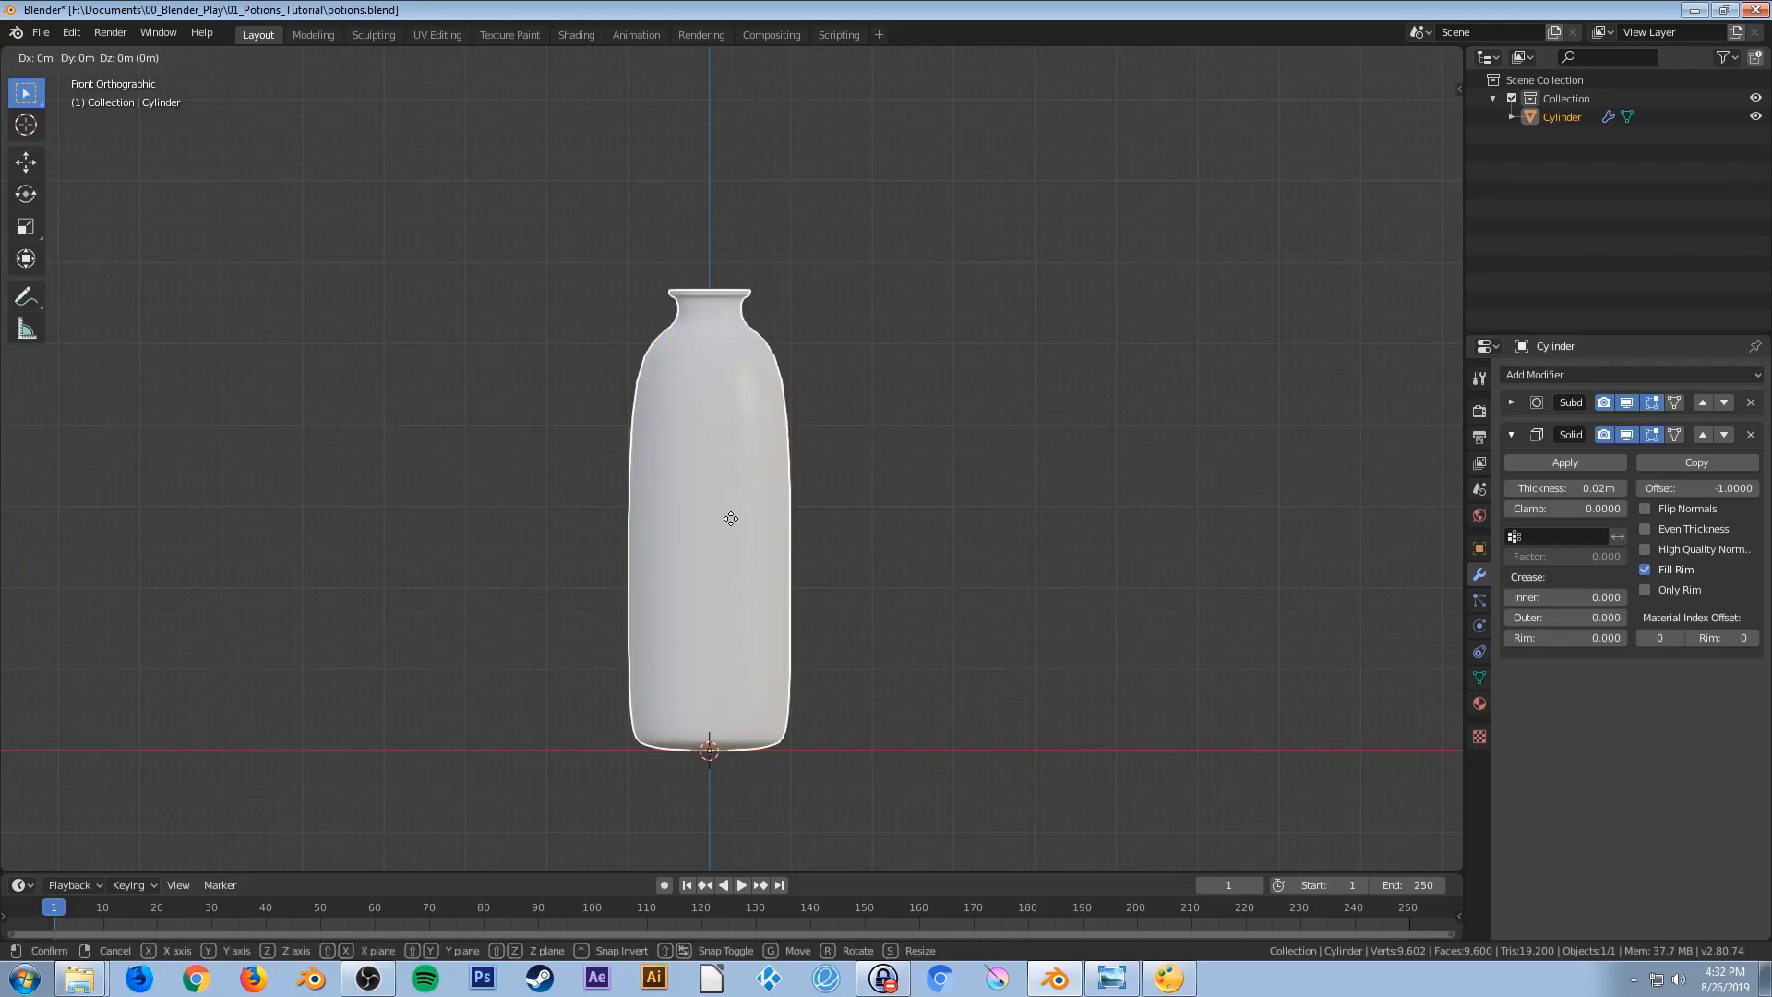
key(x)
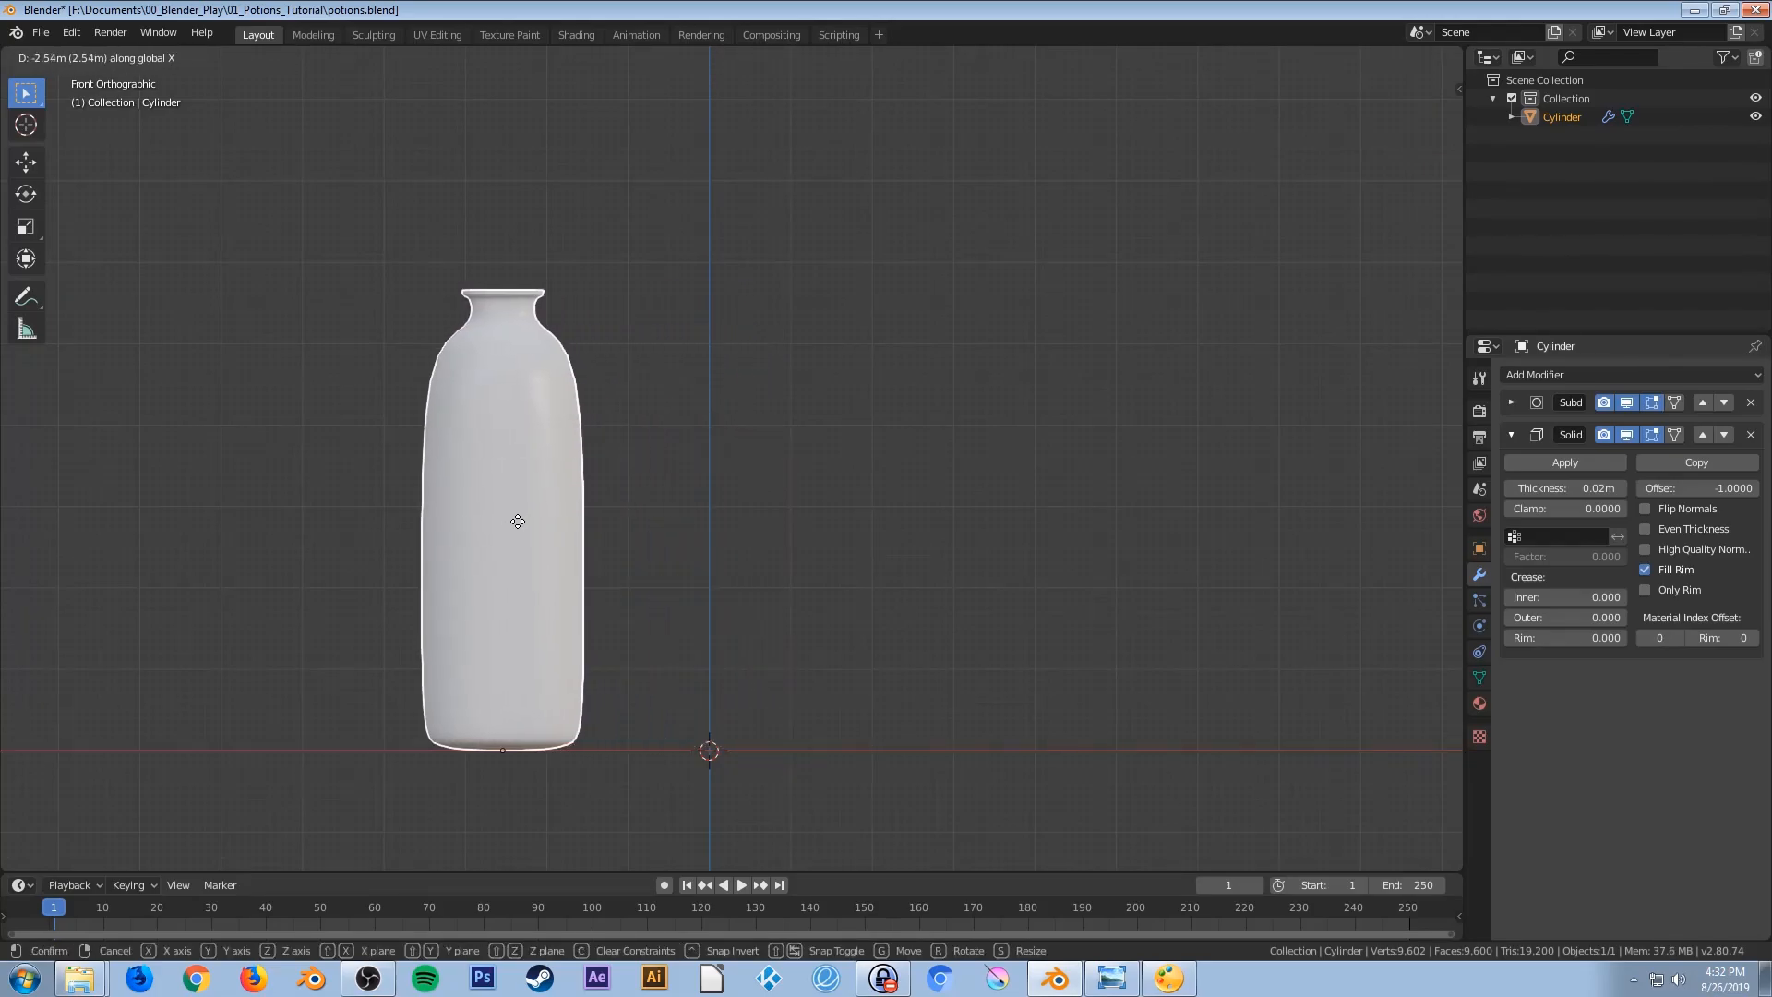
click(451, 552)
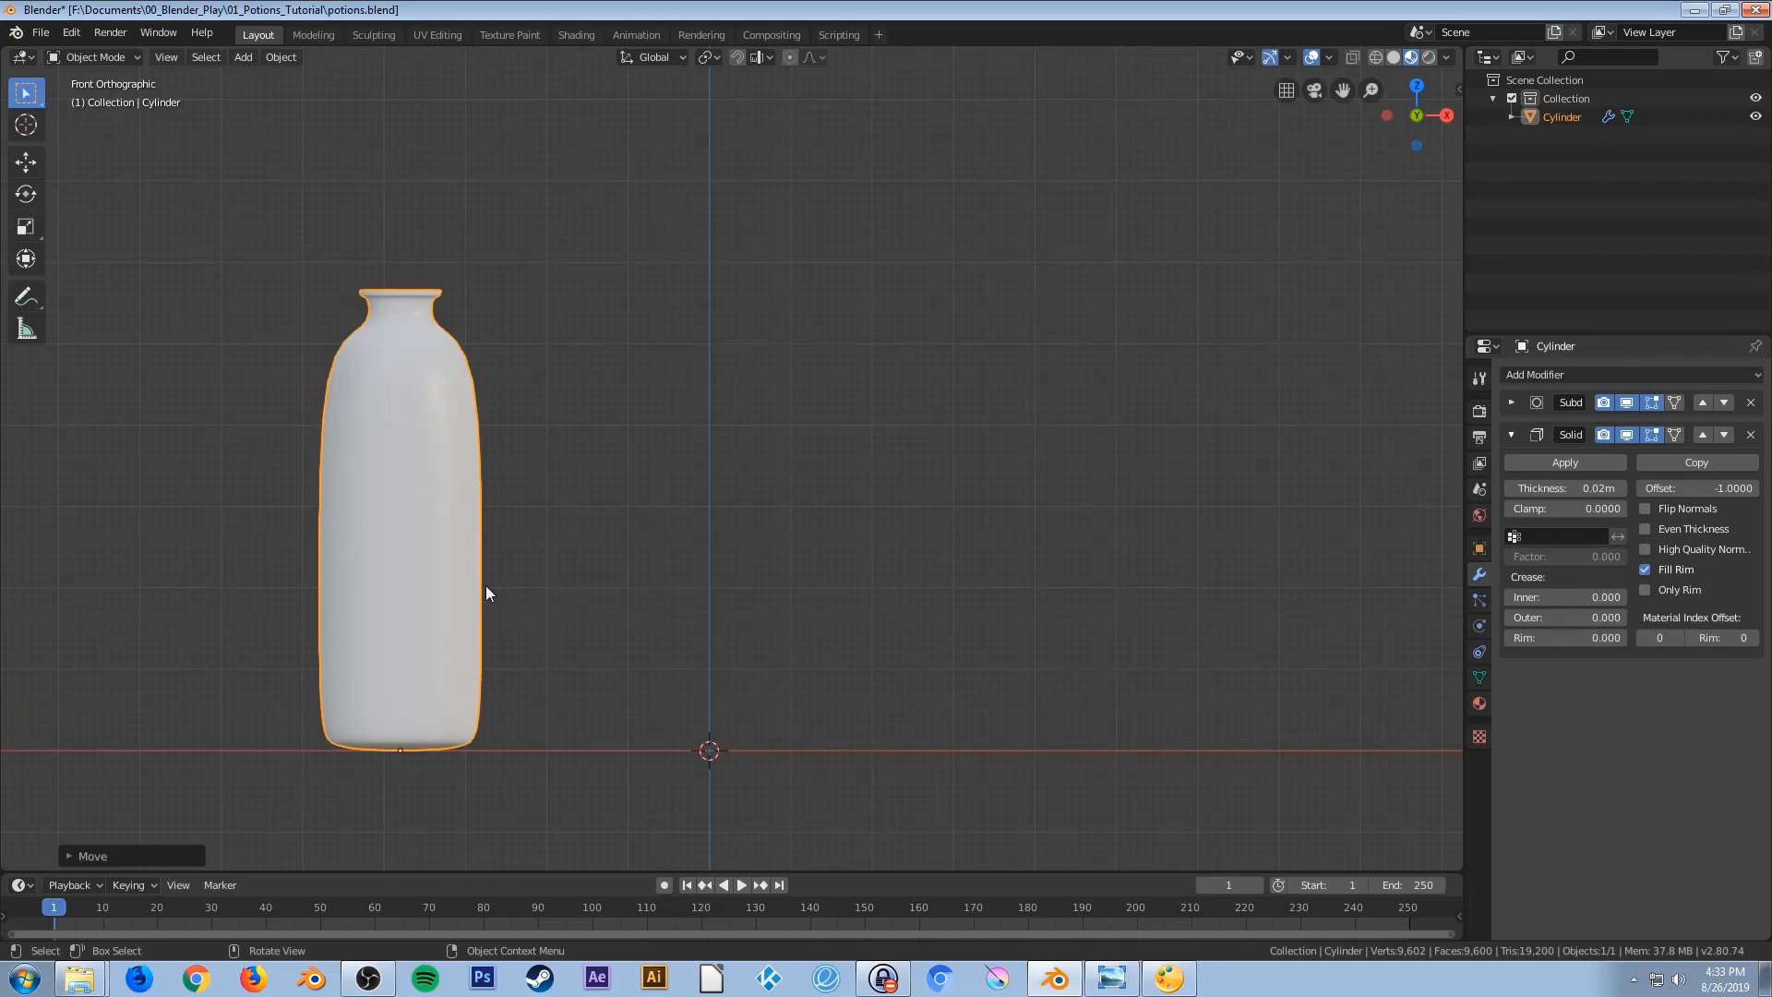
key(g)
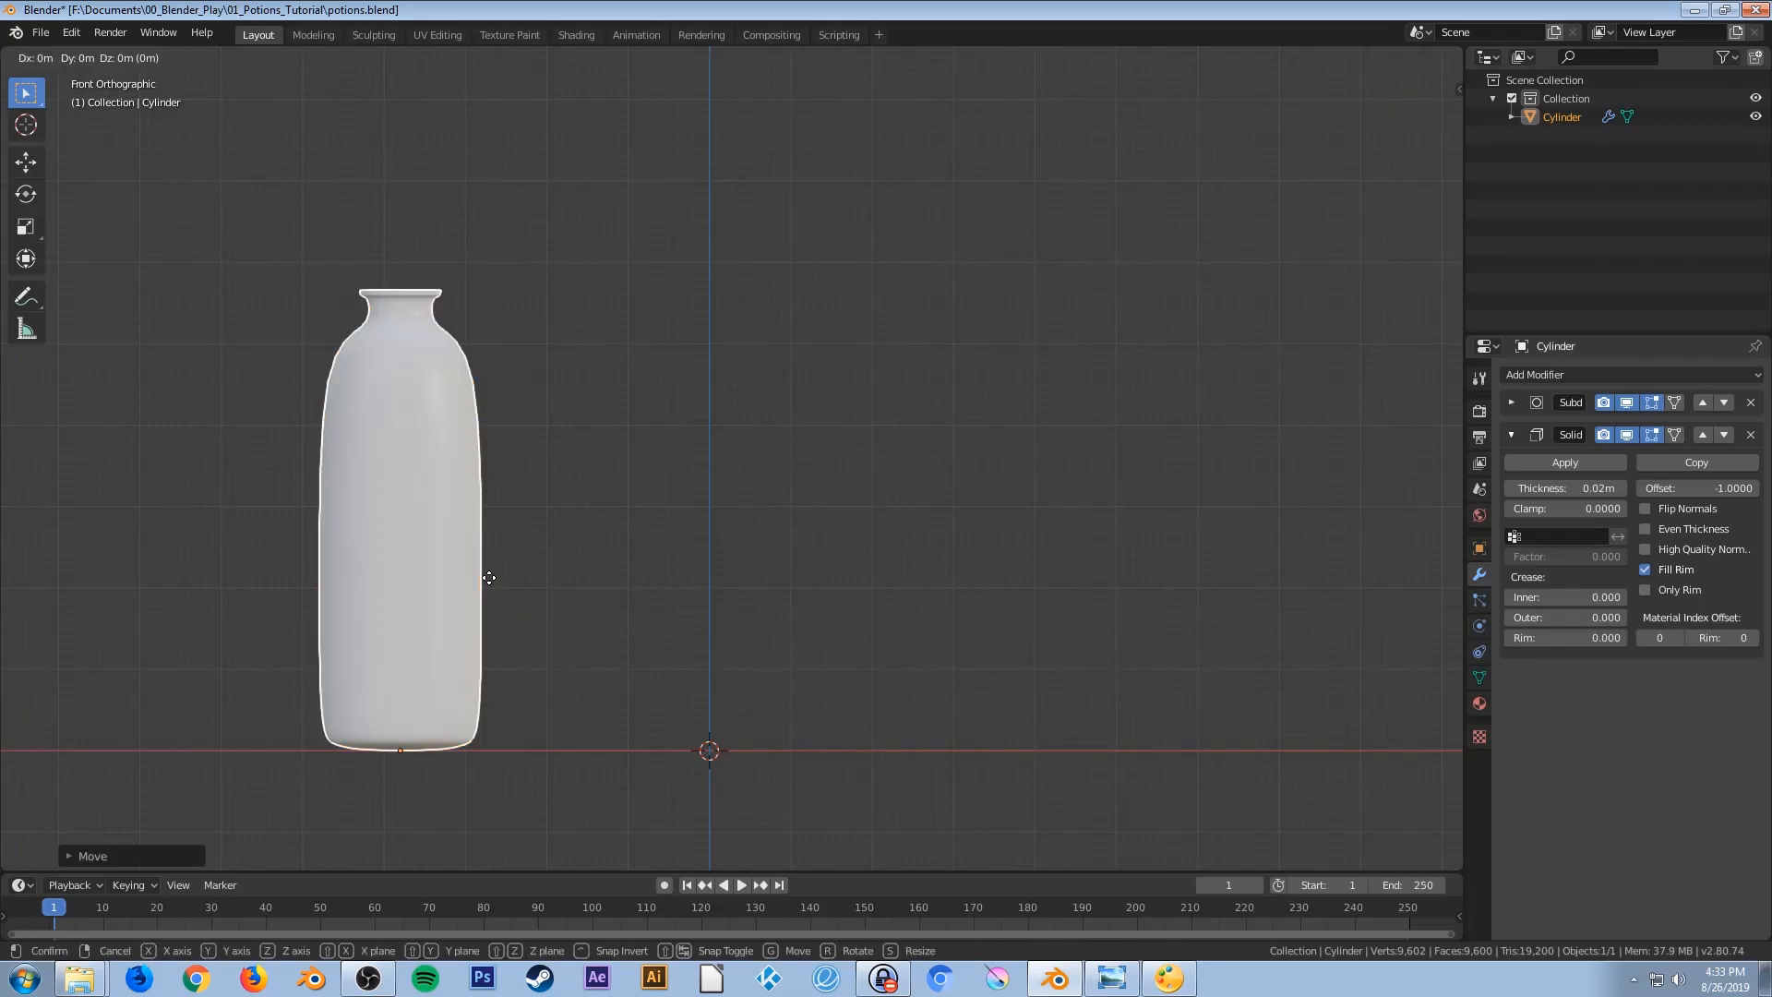
click(557, 586)
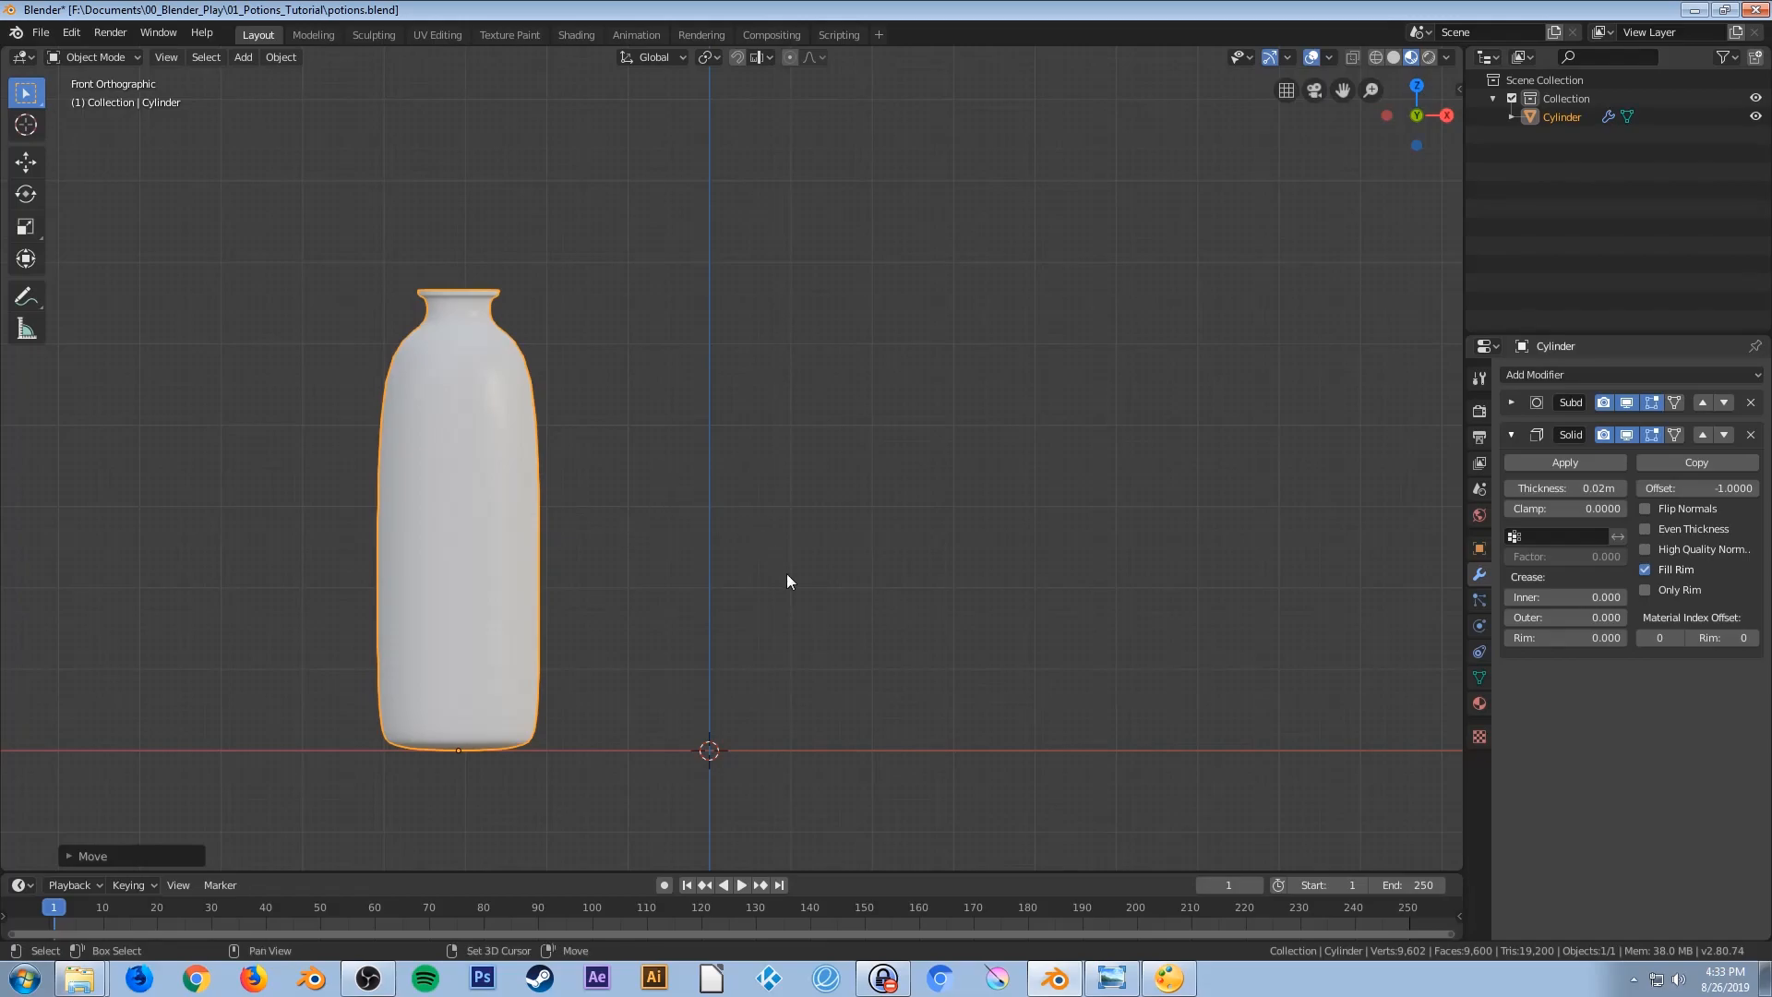
Add a cube mesh at the world origin beside the bottle
key(shift+a)
mouse_move(786, 575)
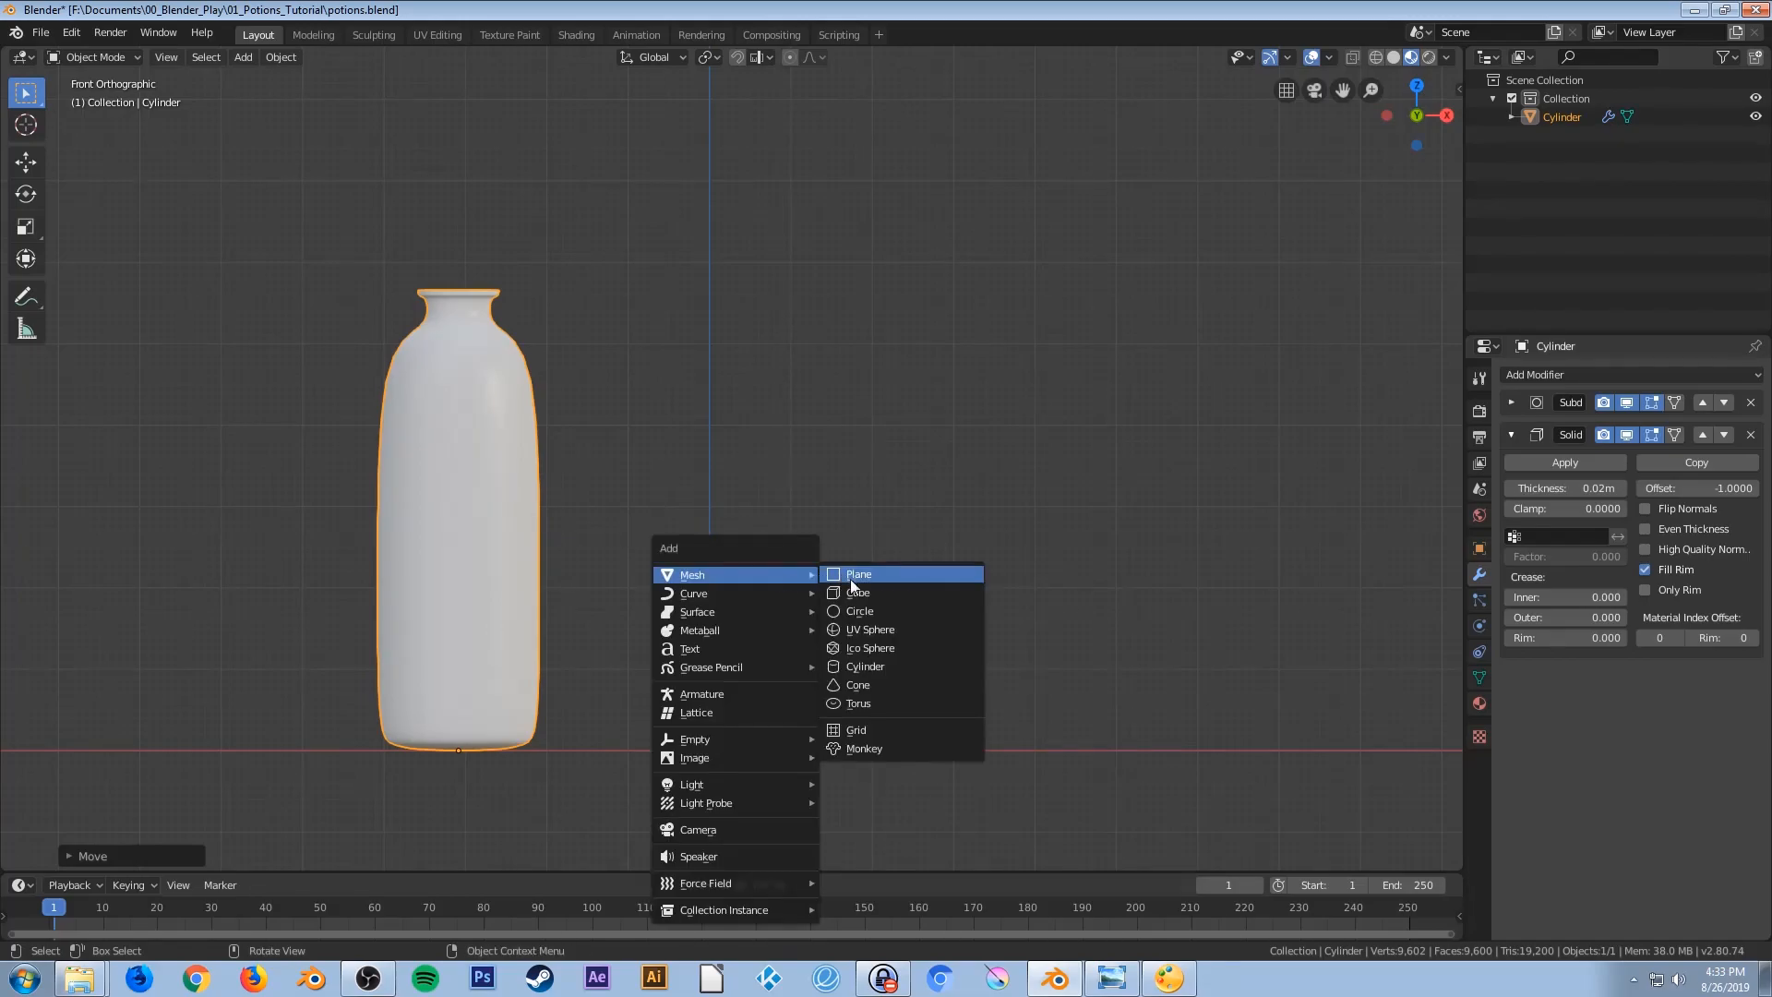
click(881, 595)
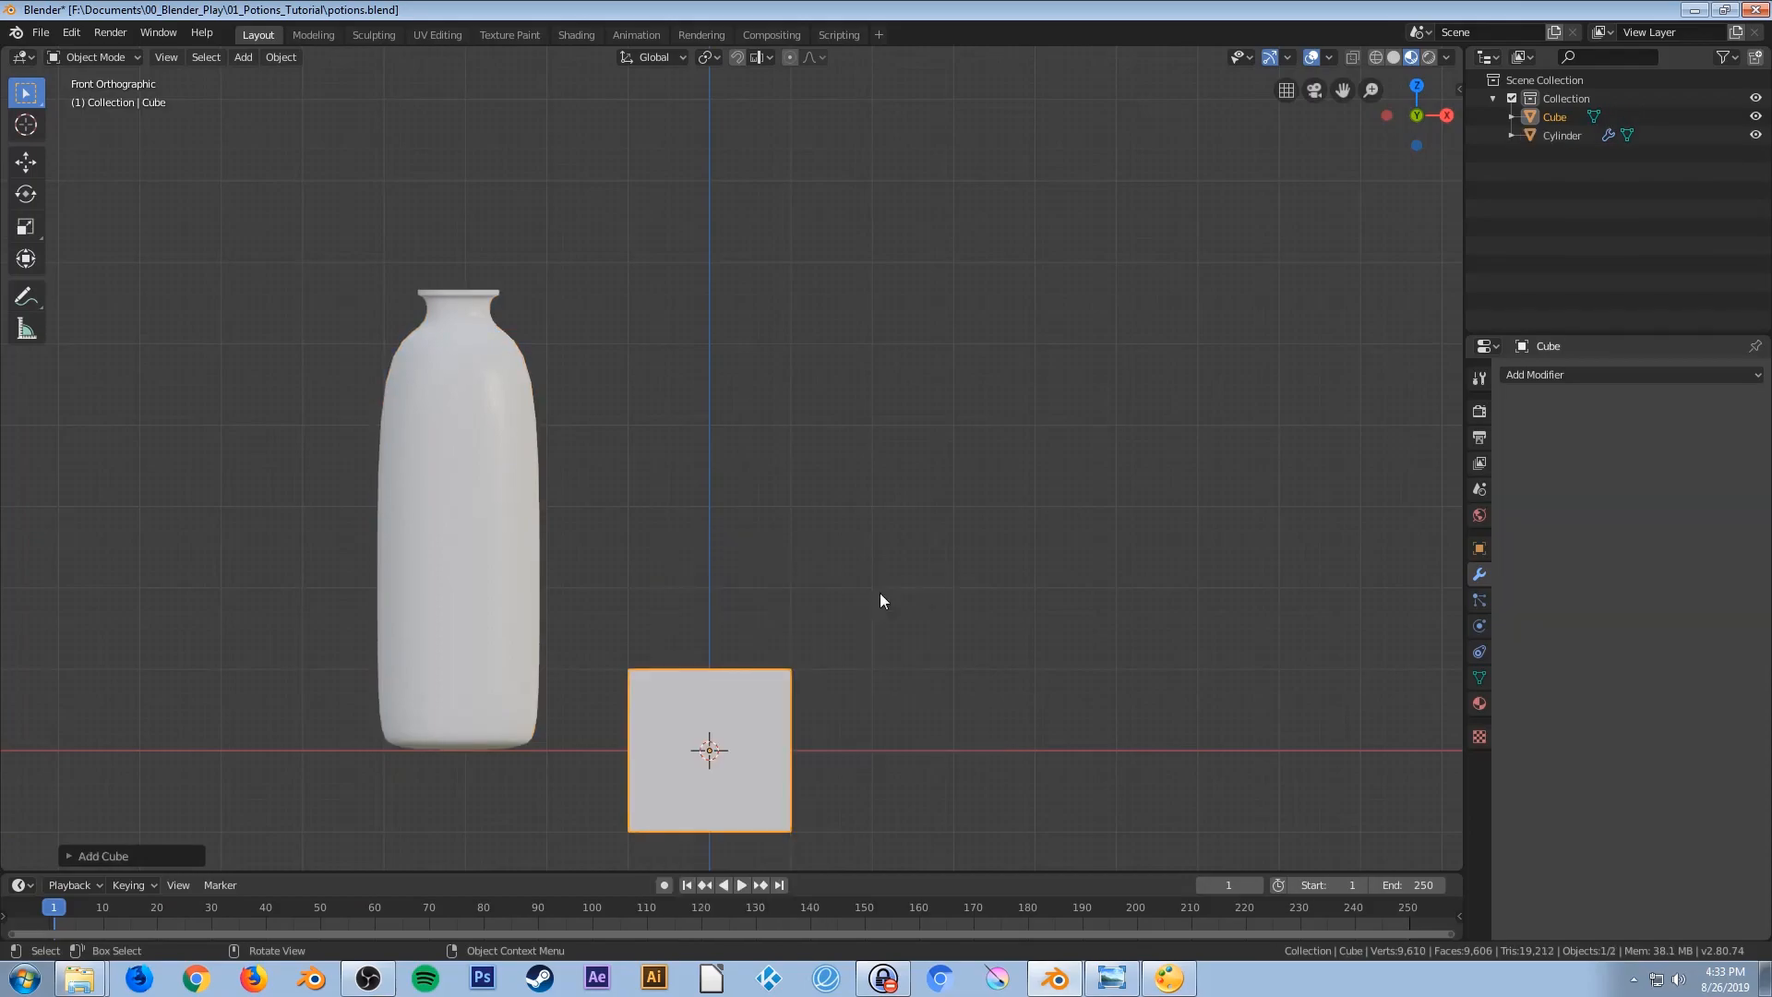
Raise the cube's mesh about 1 m along Z in Edit Mode so its base meets the origin, and scale the cube down to about two thirds
key(Tab)
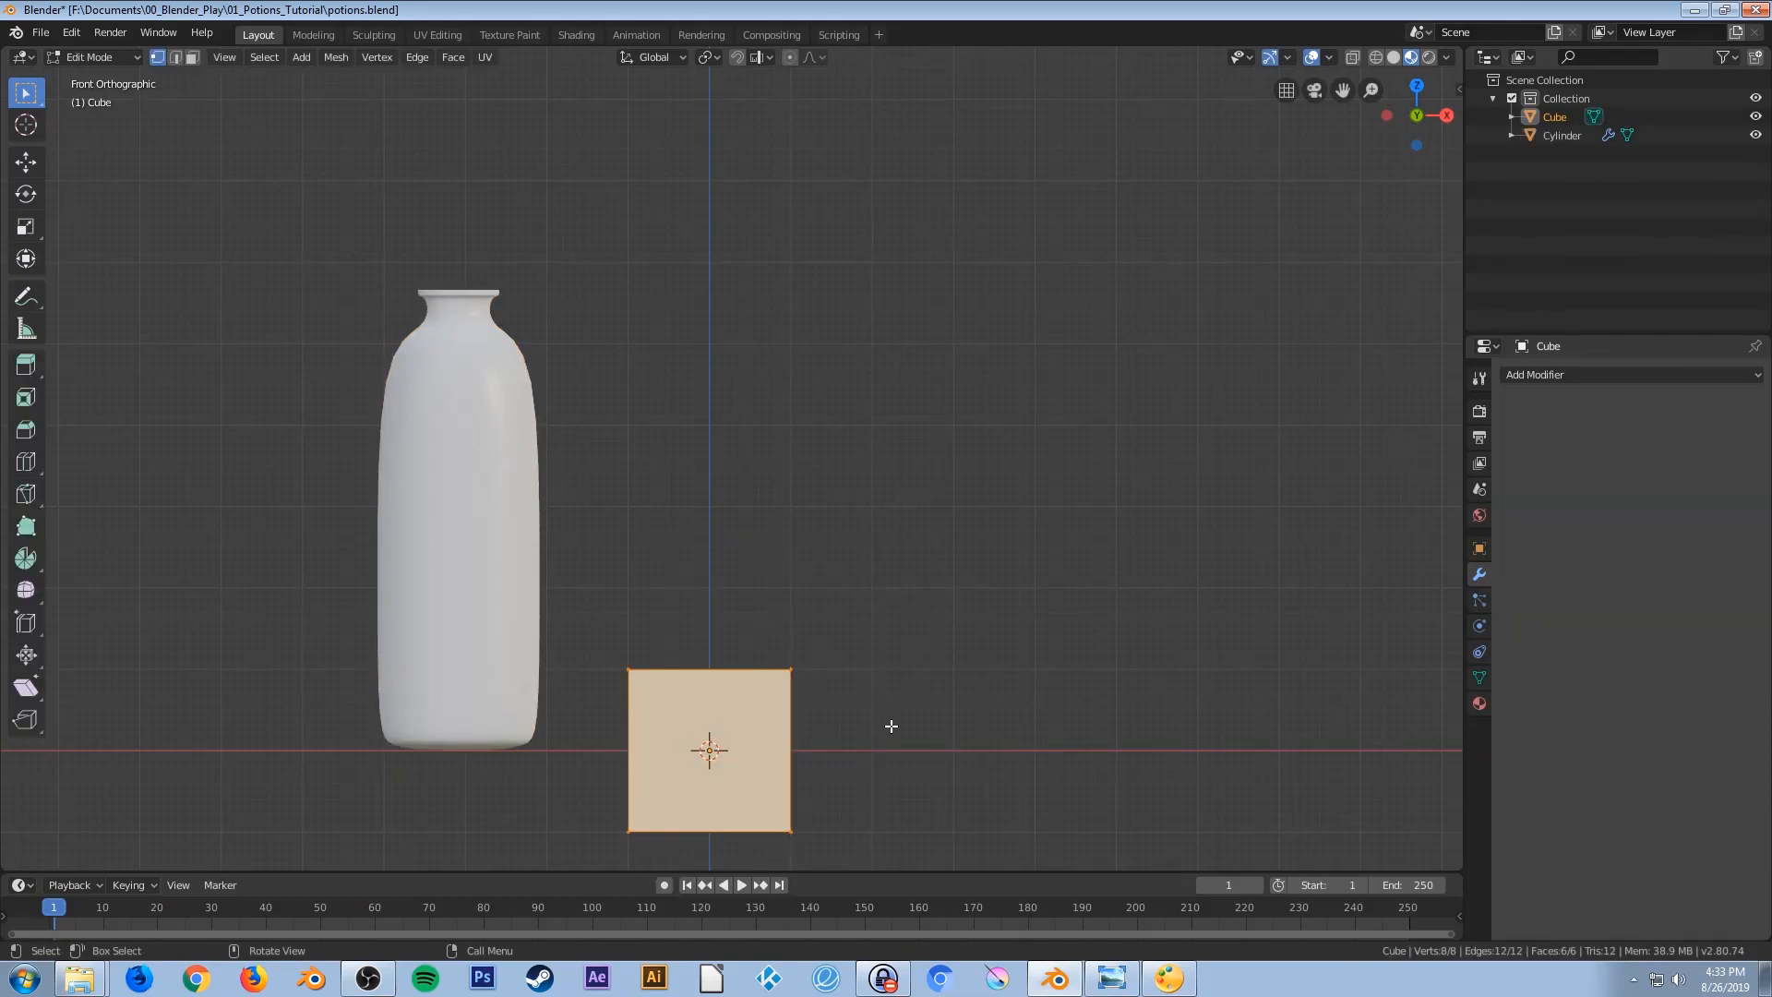
key(g)
key(z)
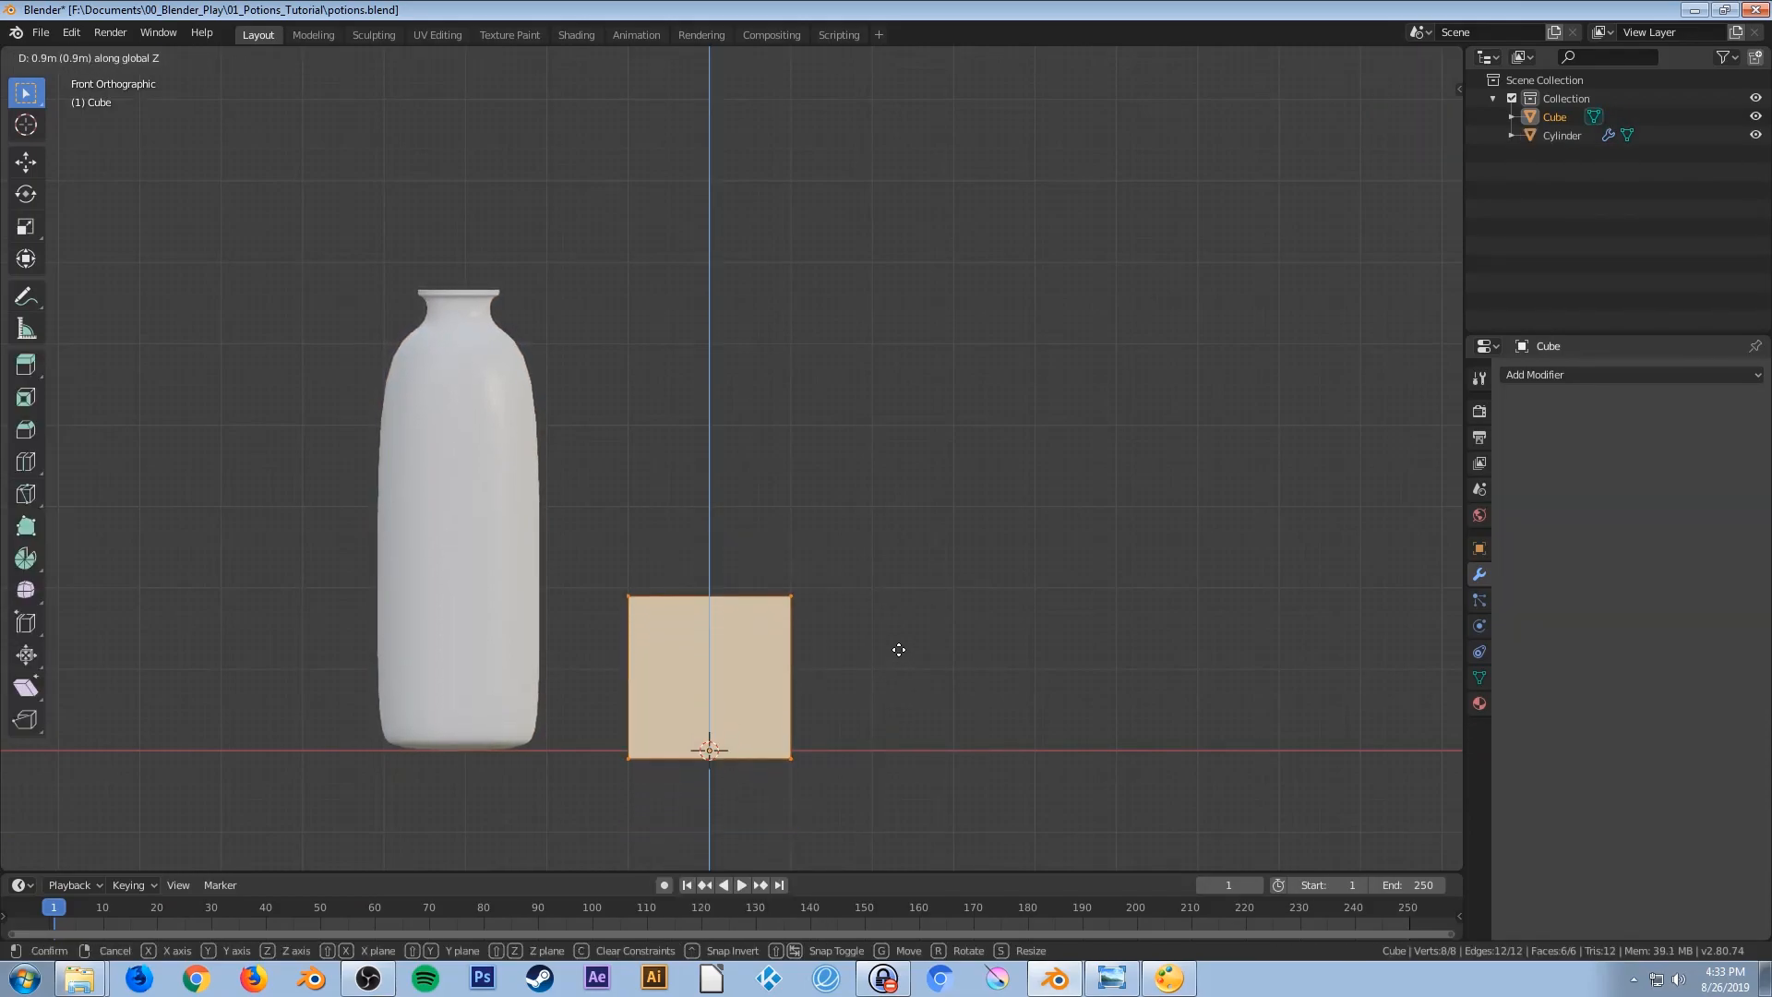
key(Return)
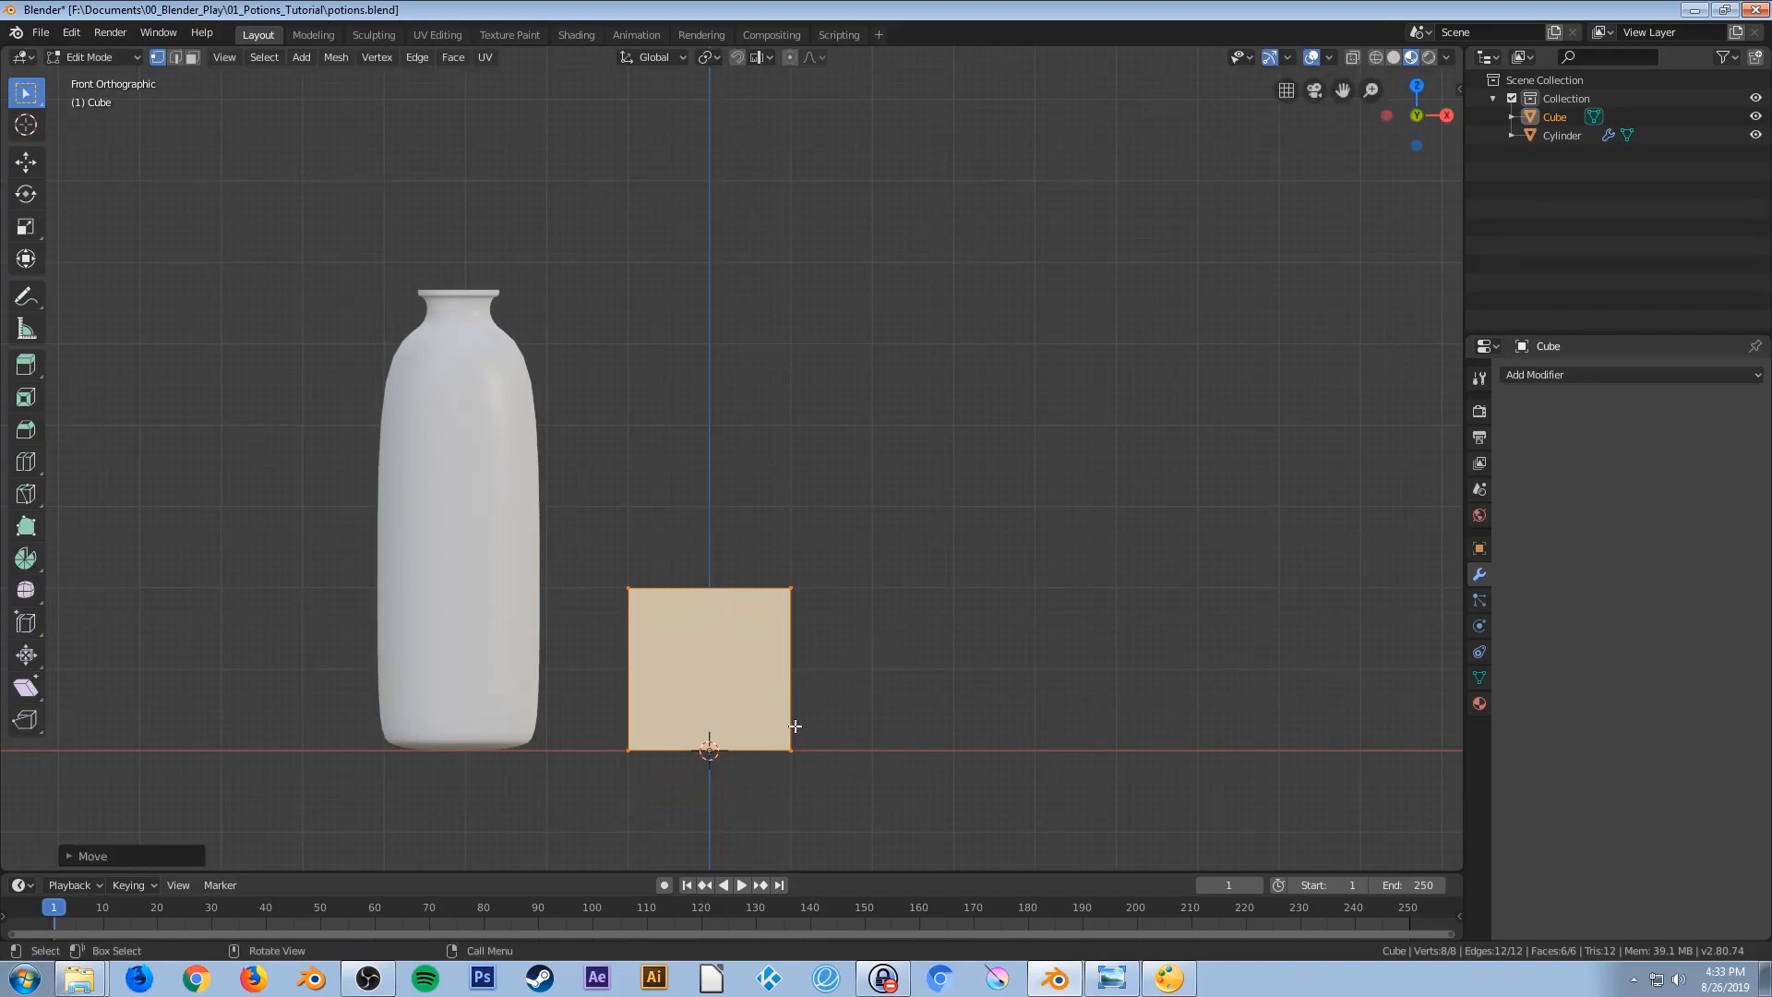
key(Tab)
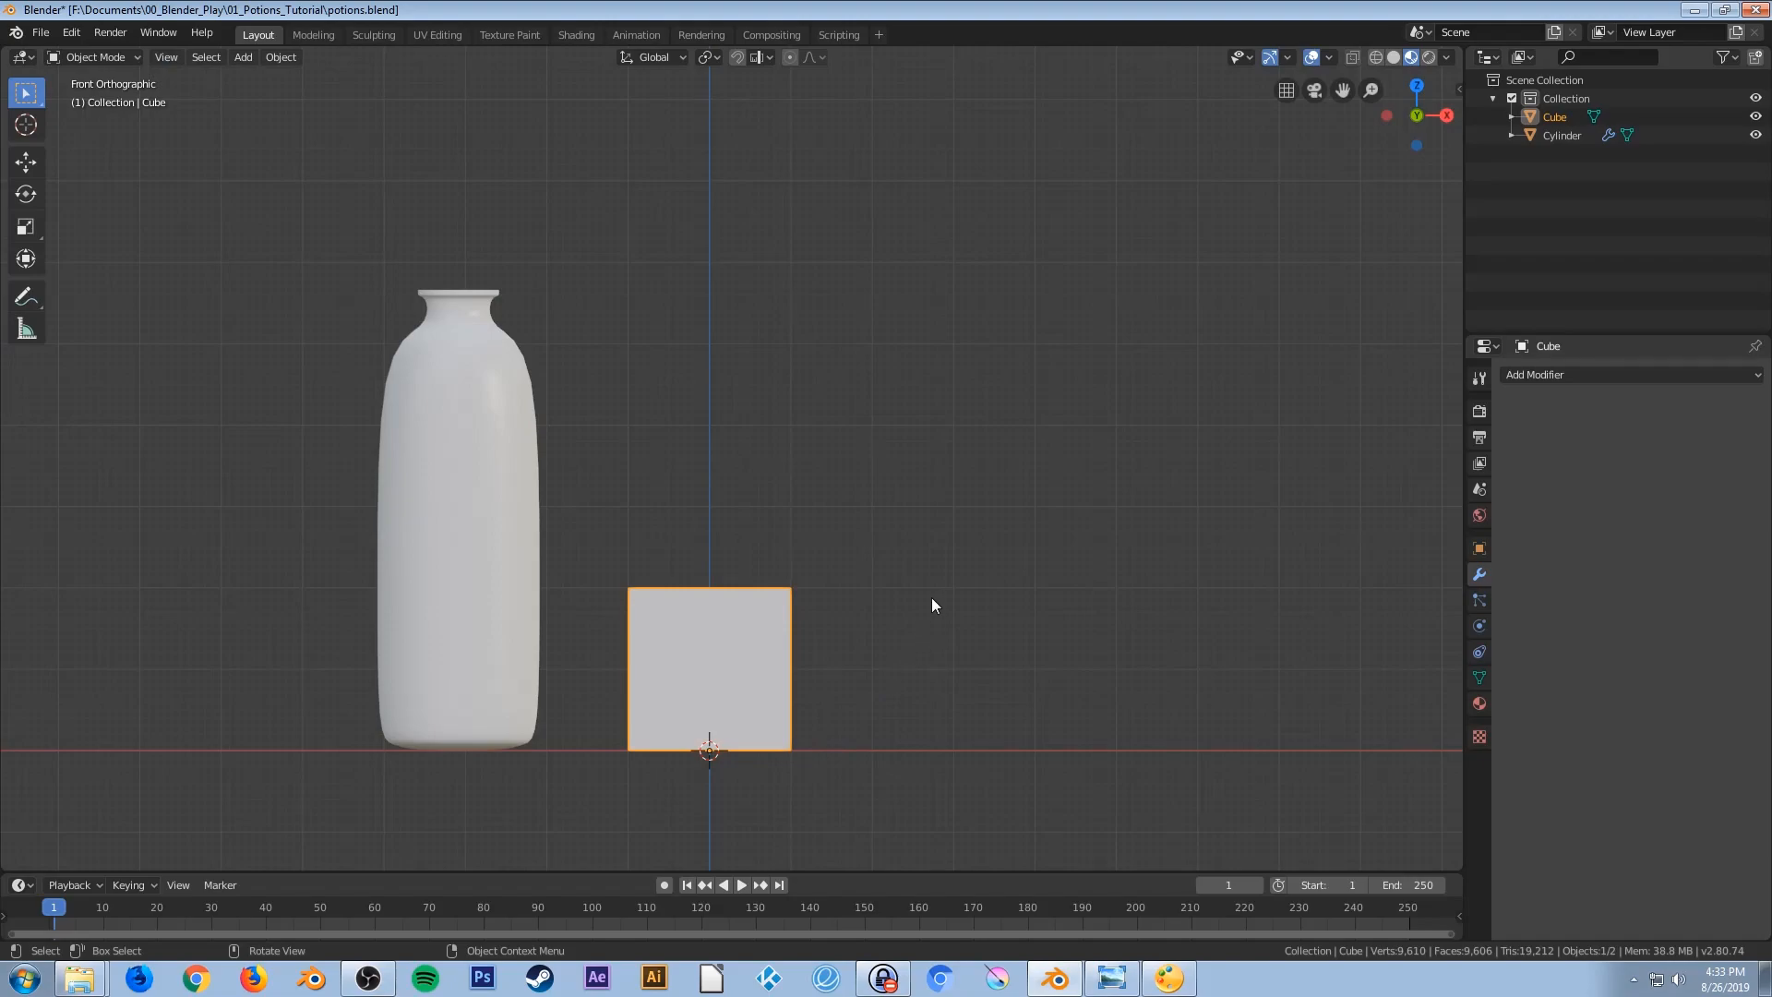
key(s)
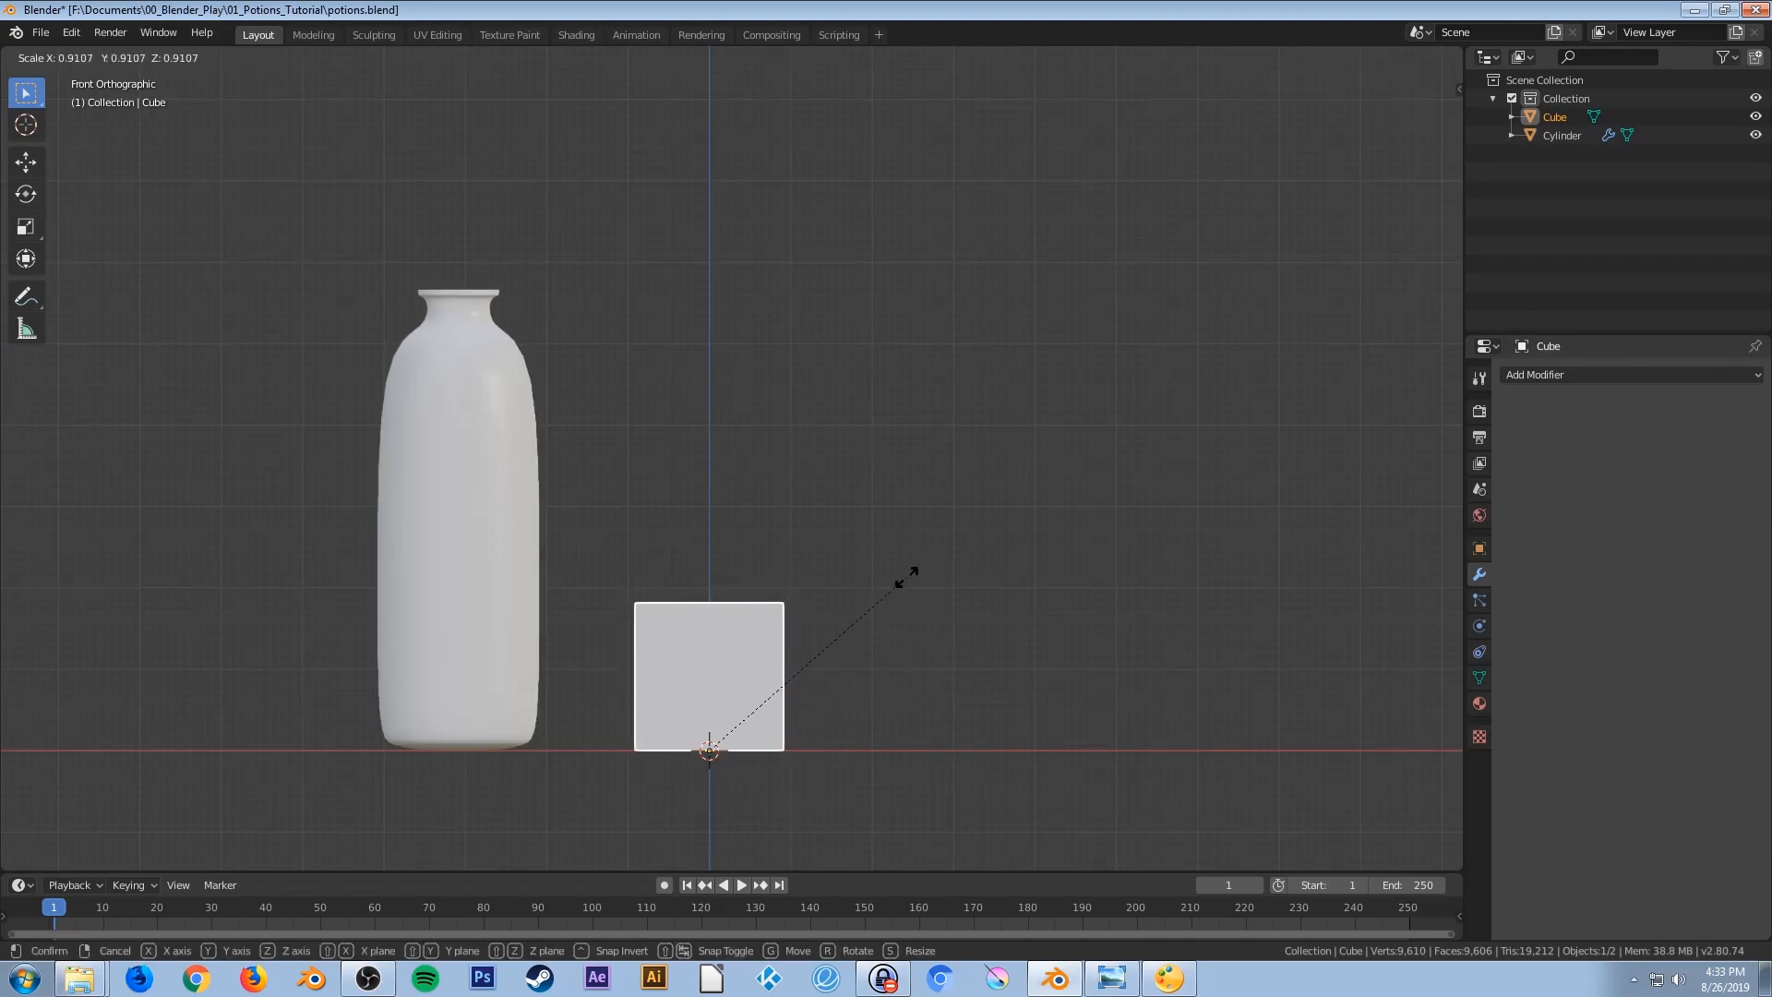
click(837, 605)
Cut a horizontal edge loop around the cube in Wireframe shading and slide it about 0.8 toward the base
scroll(821, 716, up, 1)
shift+middle_drag(821, 716, 861, 567)
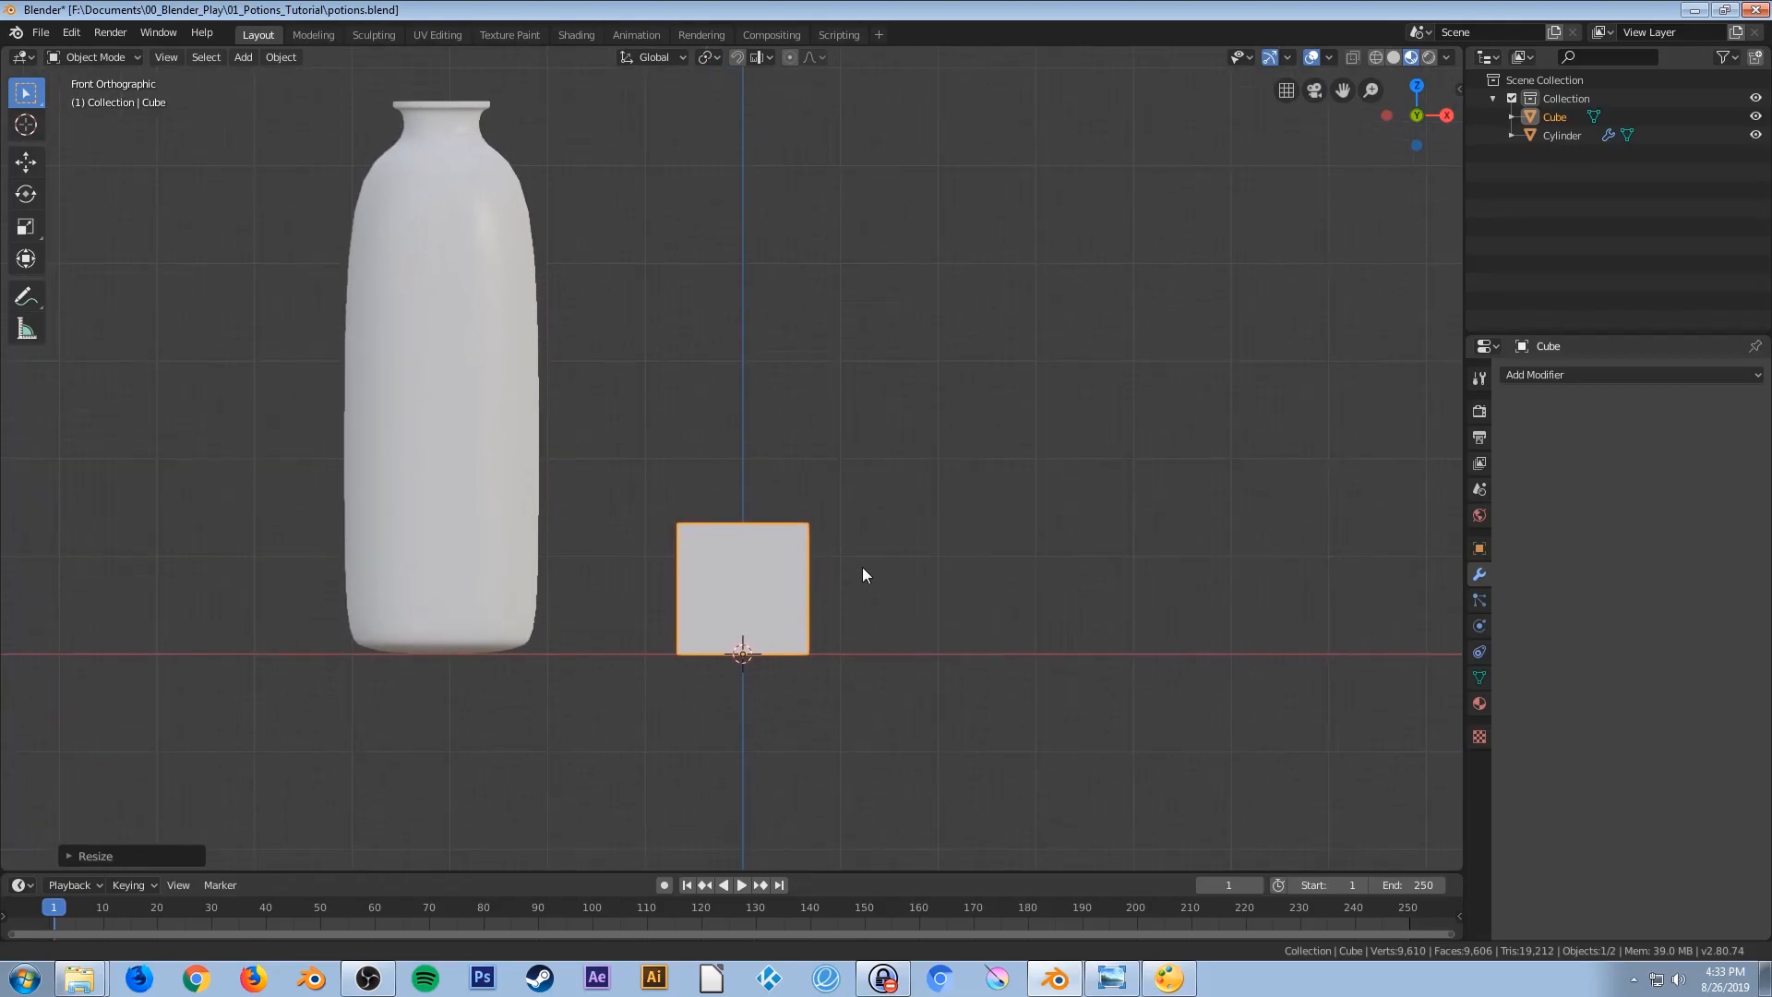
key(Tab)
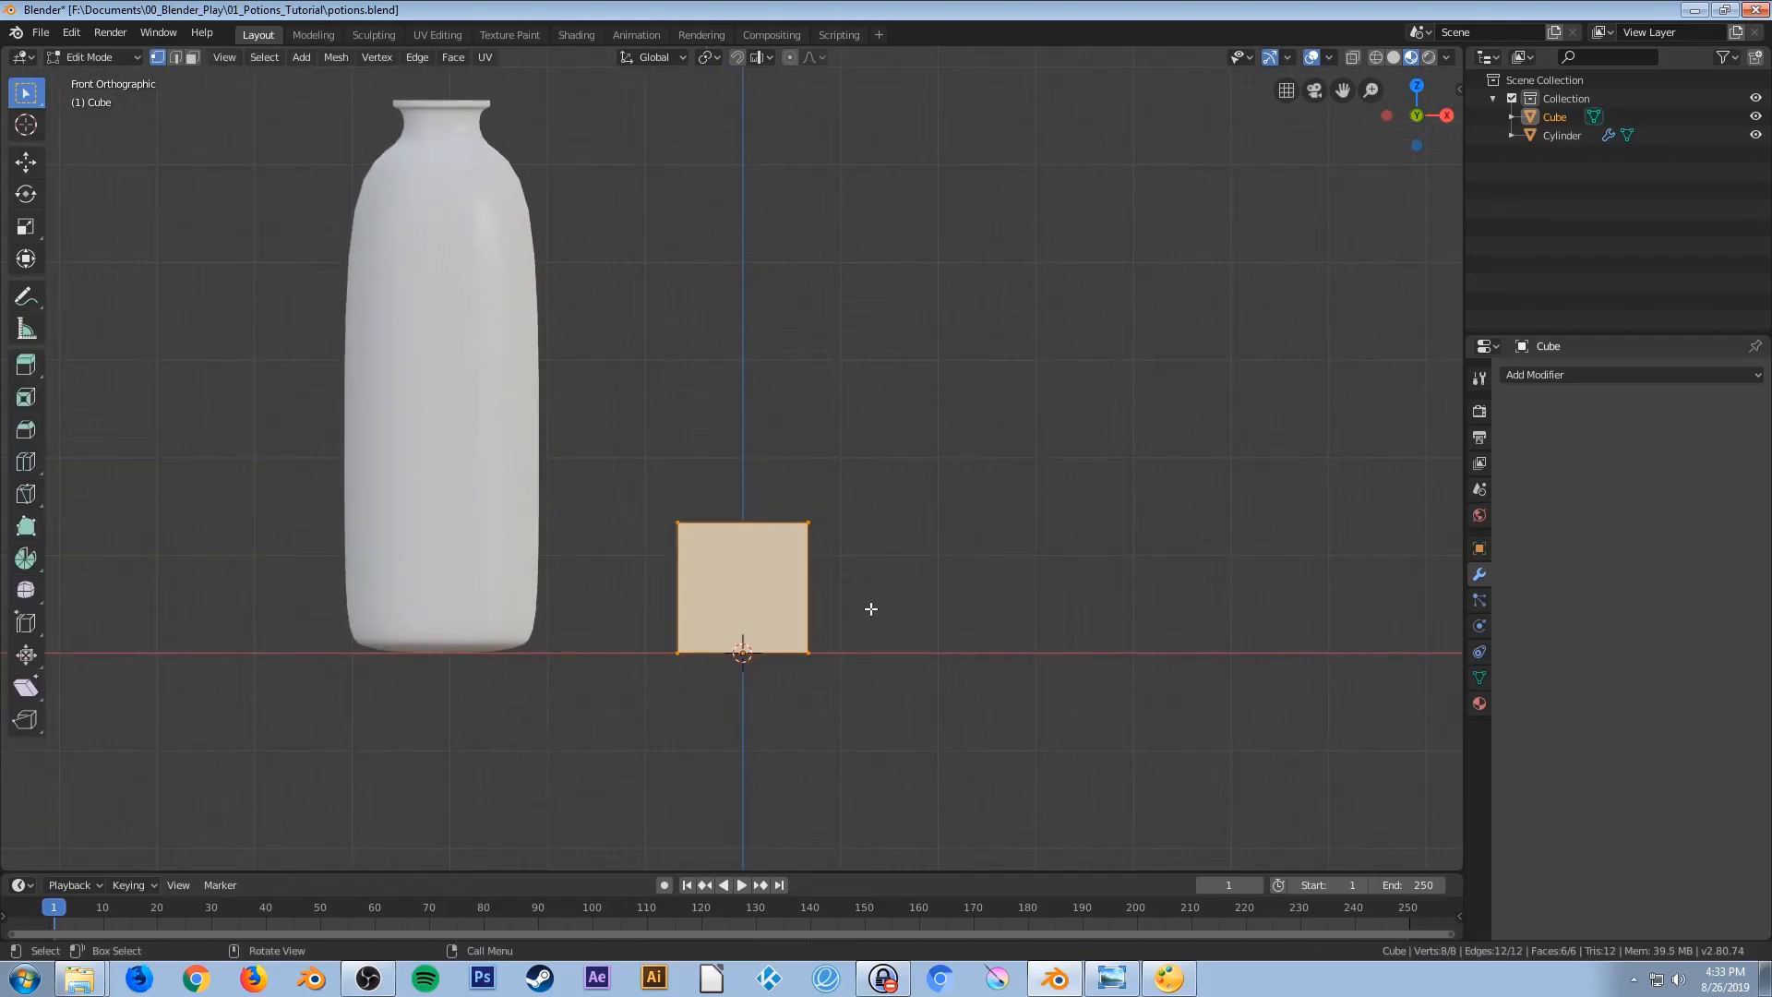
key(z)
click(718, 613)
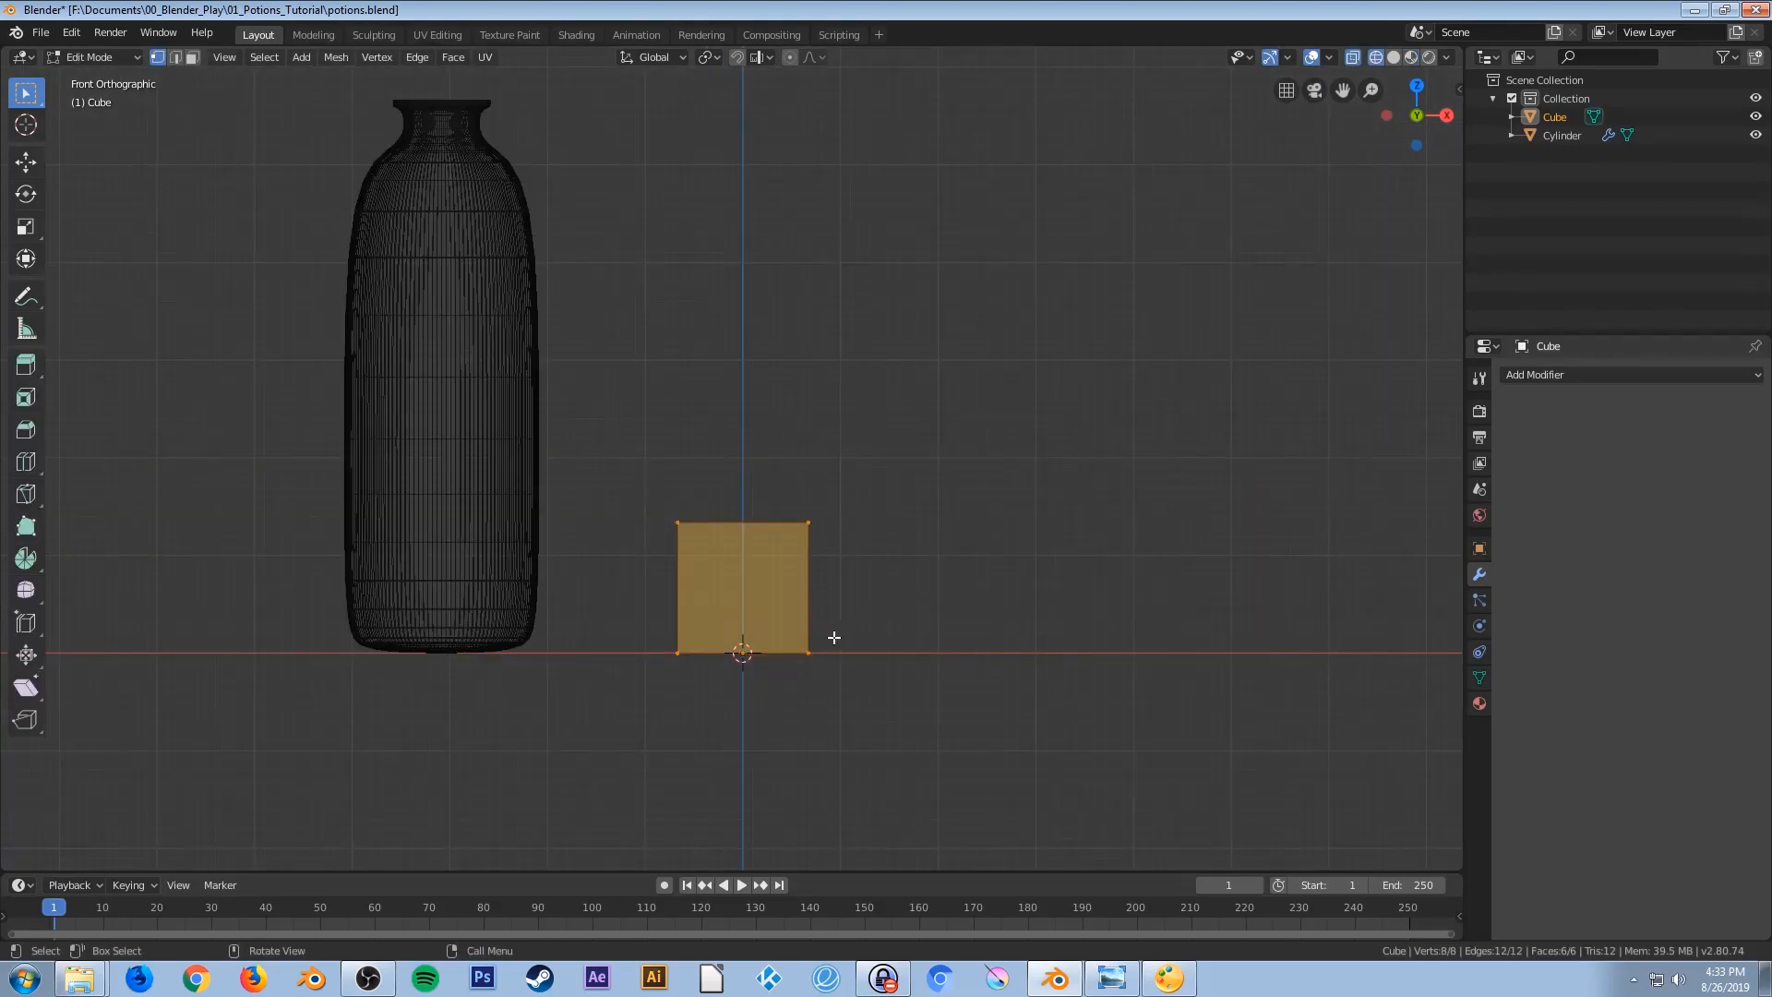
scroll(848, 637, up, 1)
scroll(858, 640, up, 1)
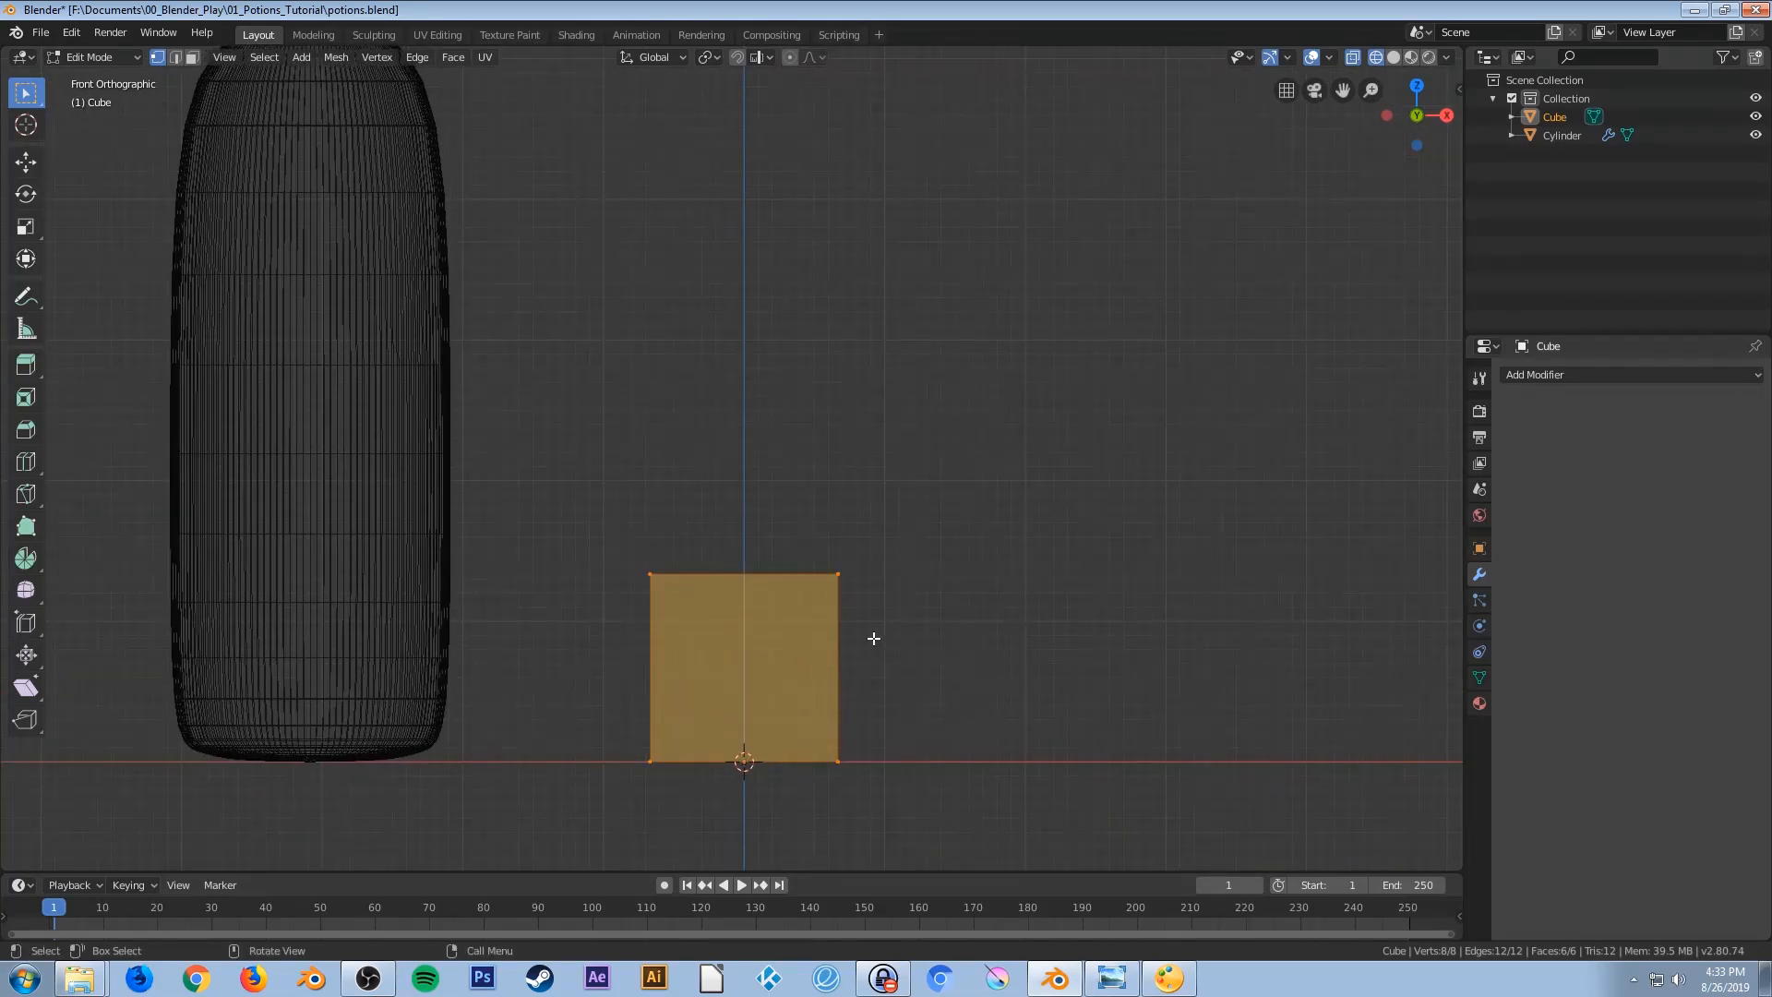
key(ctrl+r)
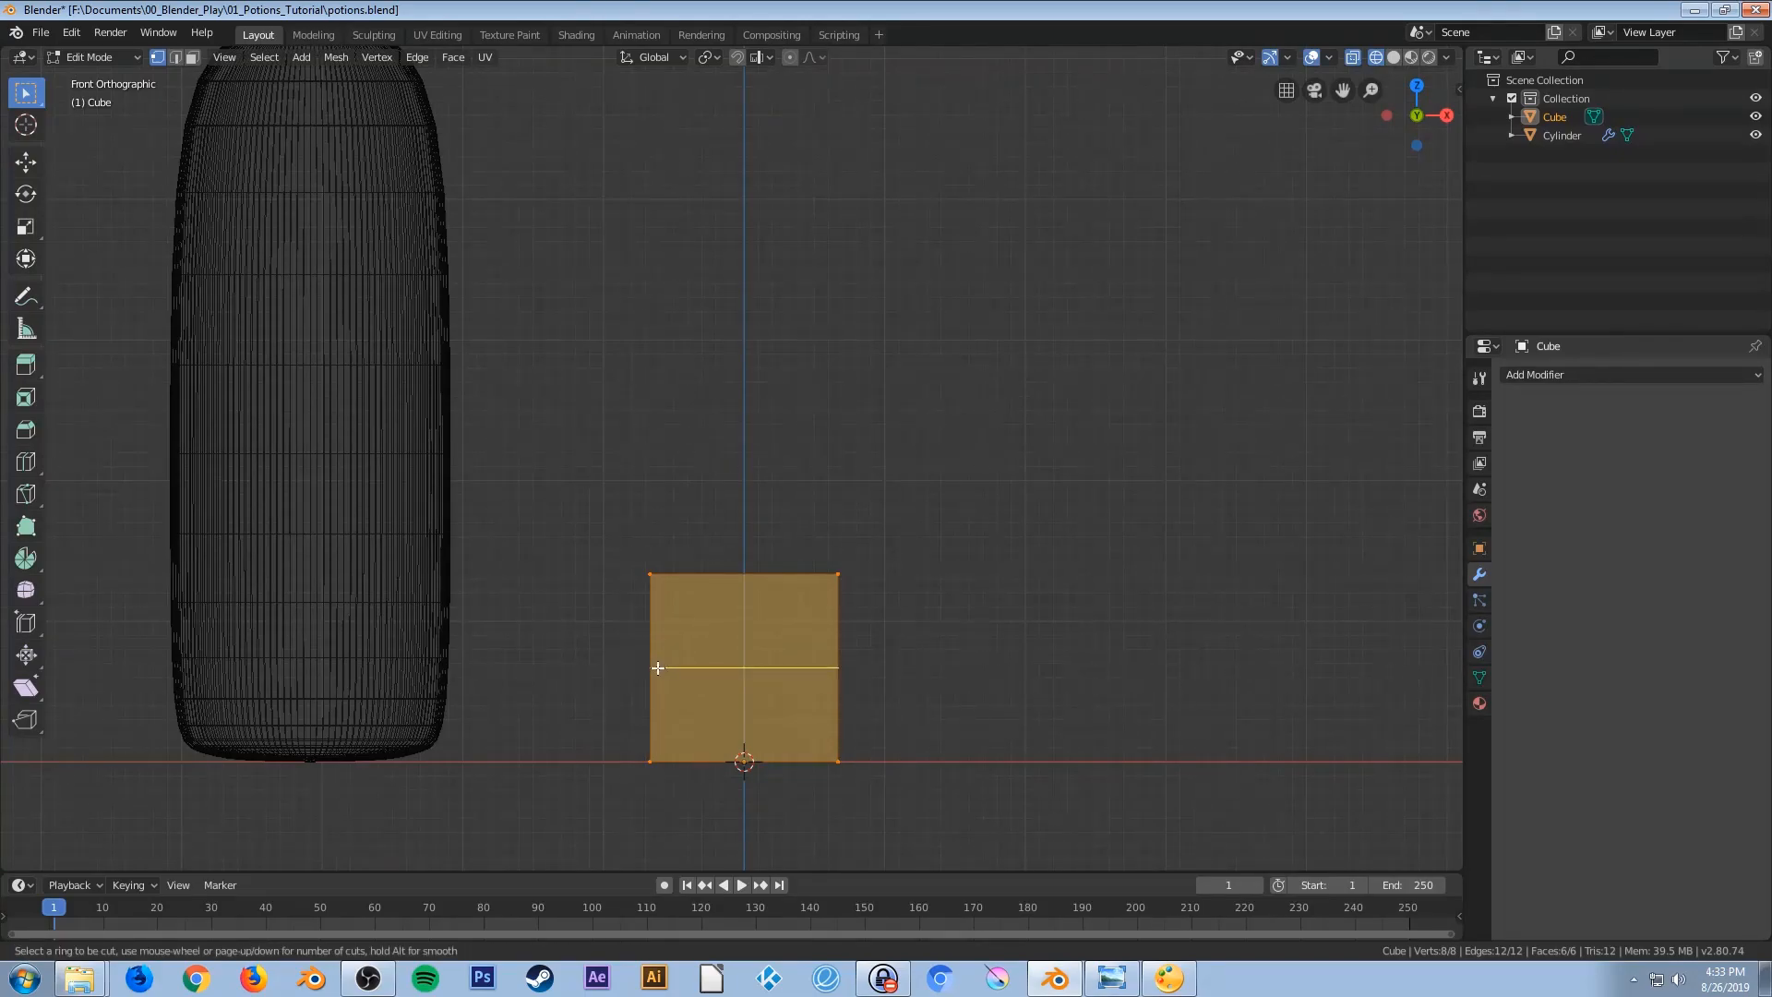
click(657, 667)
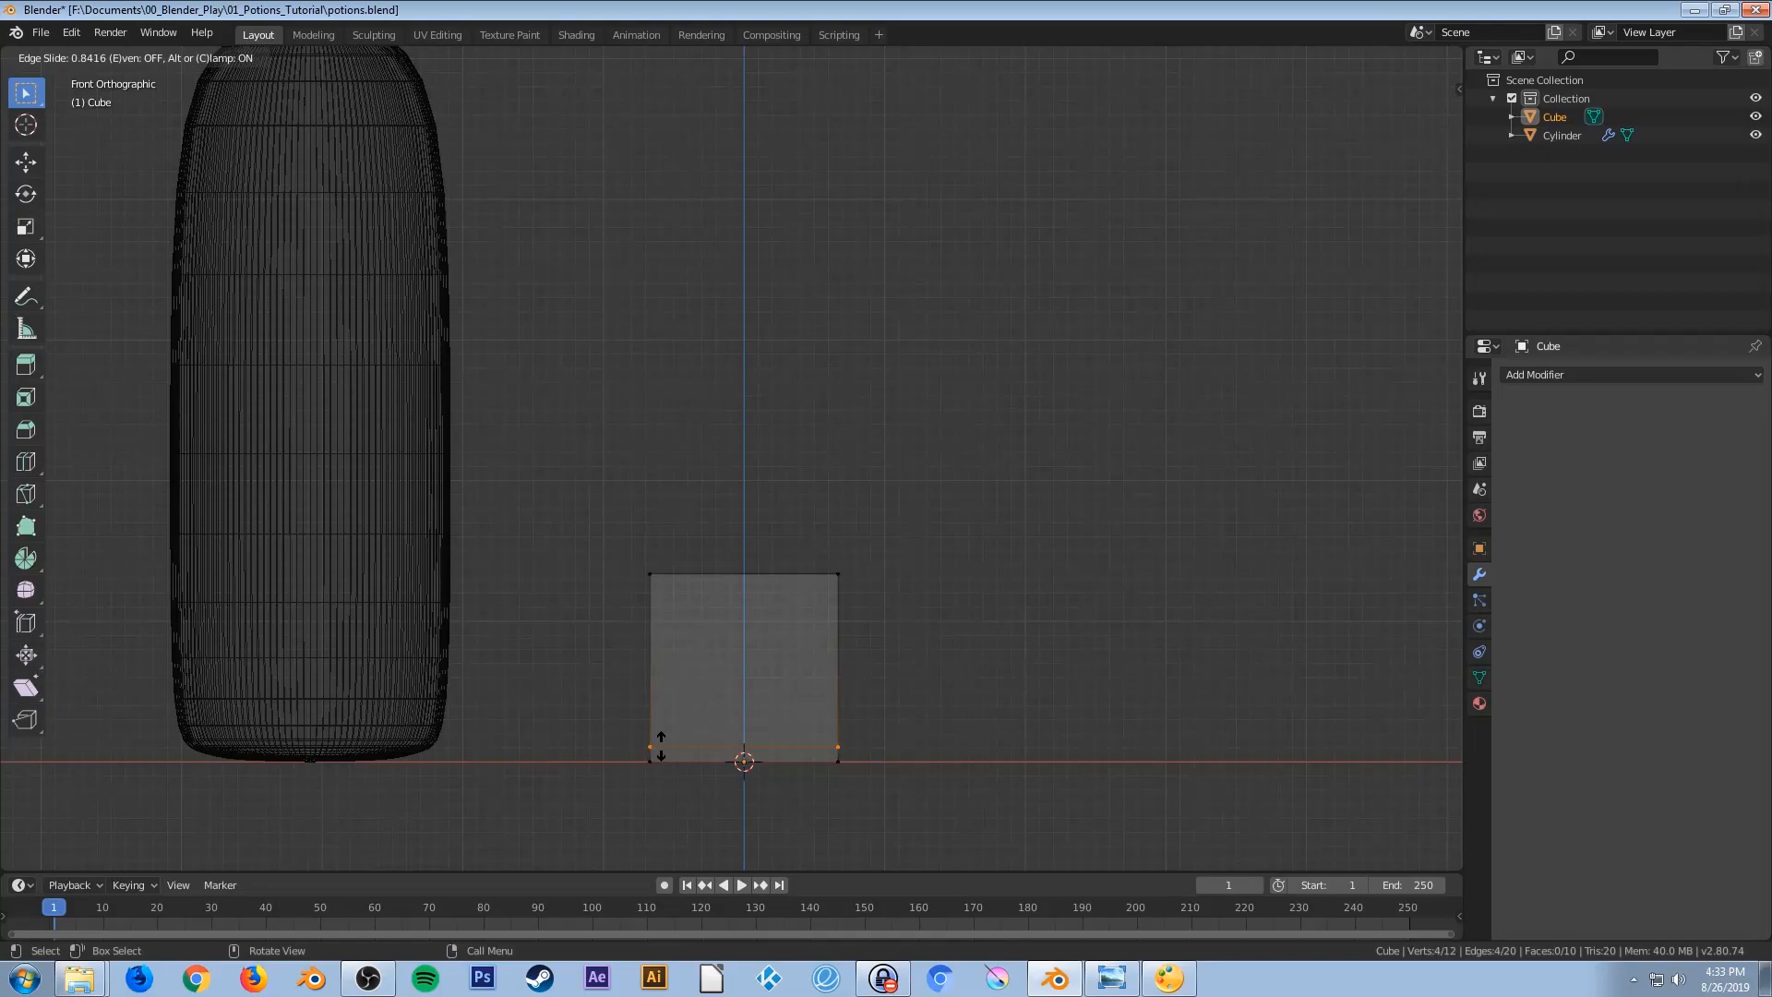
click(659, 745)
Taper the cube's base by scaling the bottom vertices to about 0.31 and raising the loop above them slightly along Z
drag(630, 753, 957, 829)
key(s)
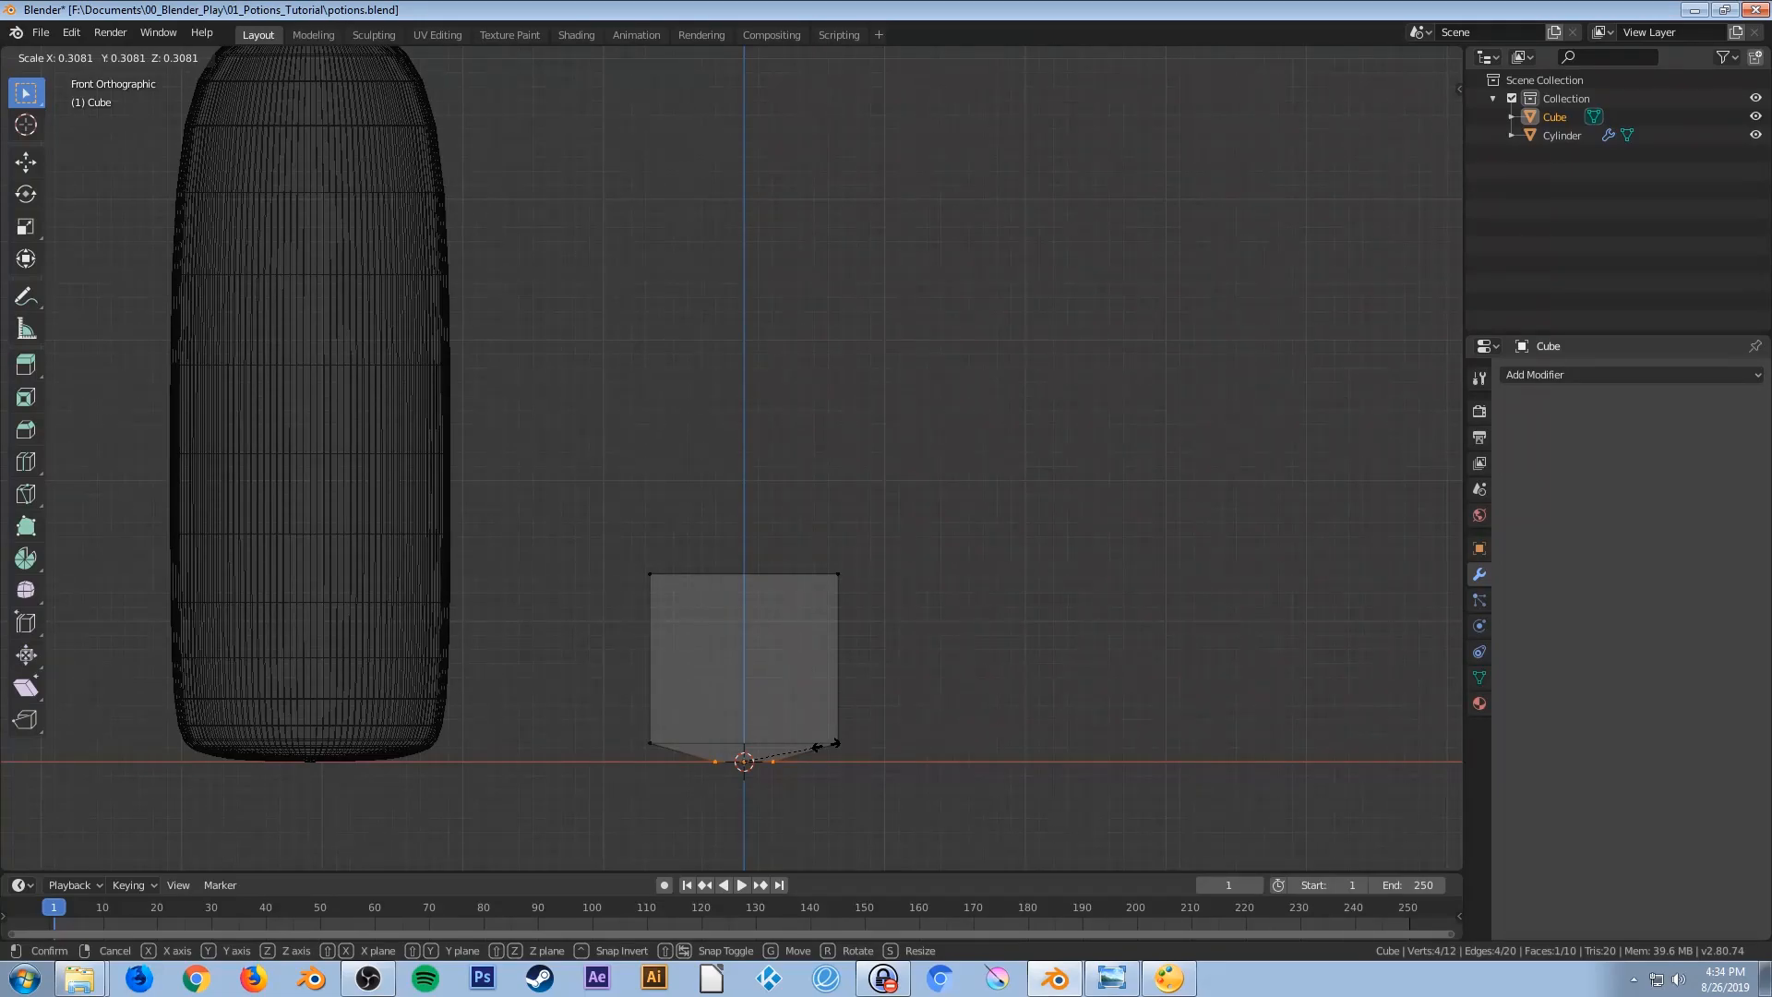
click(836, 742)
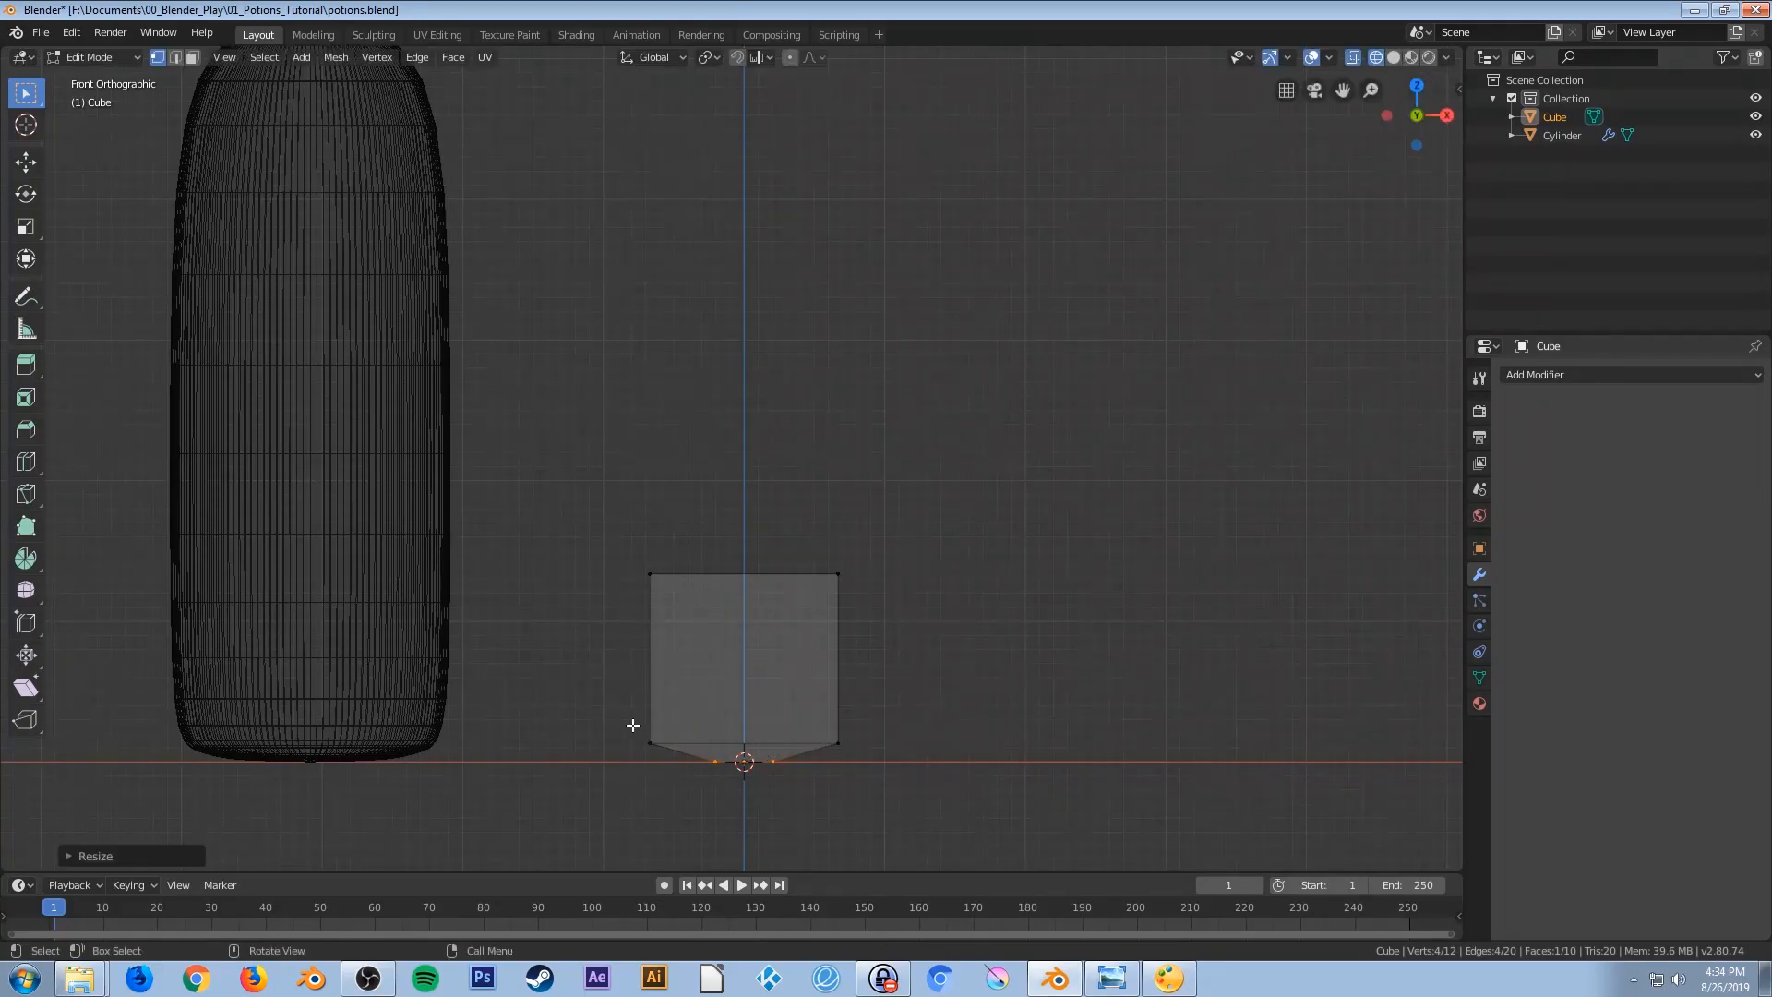
drag(626, 728, 867, 753)
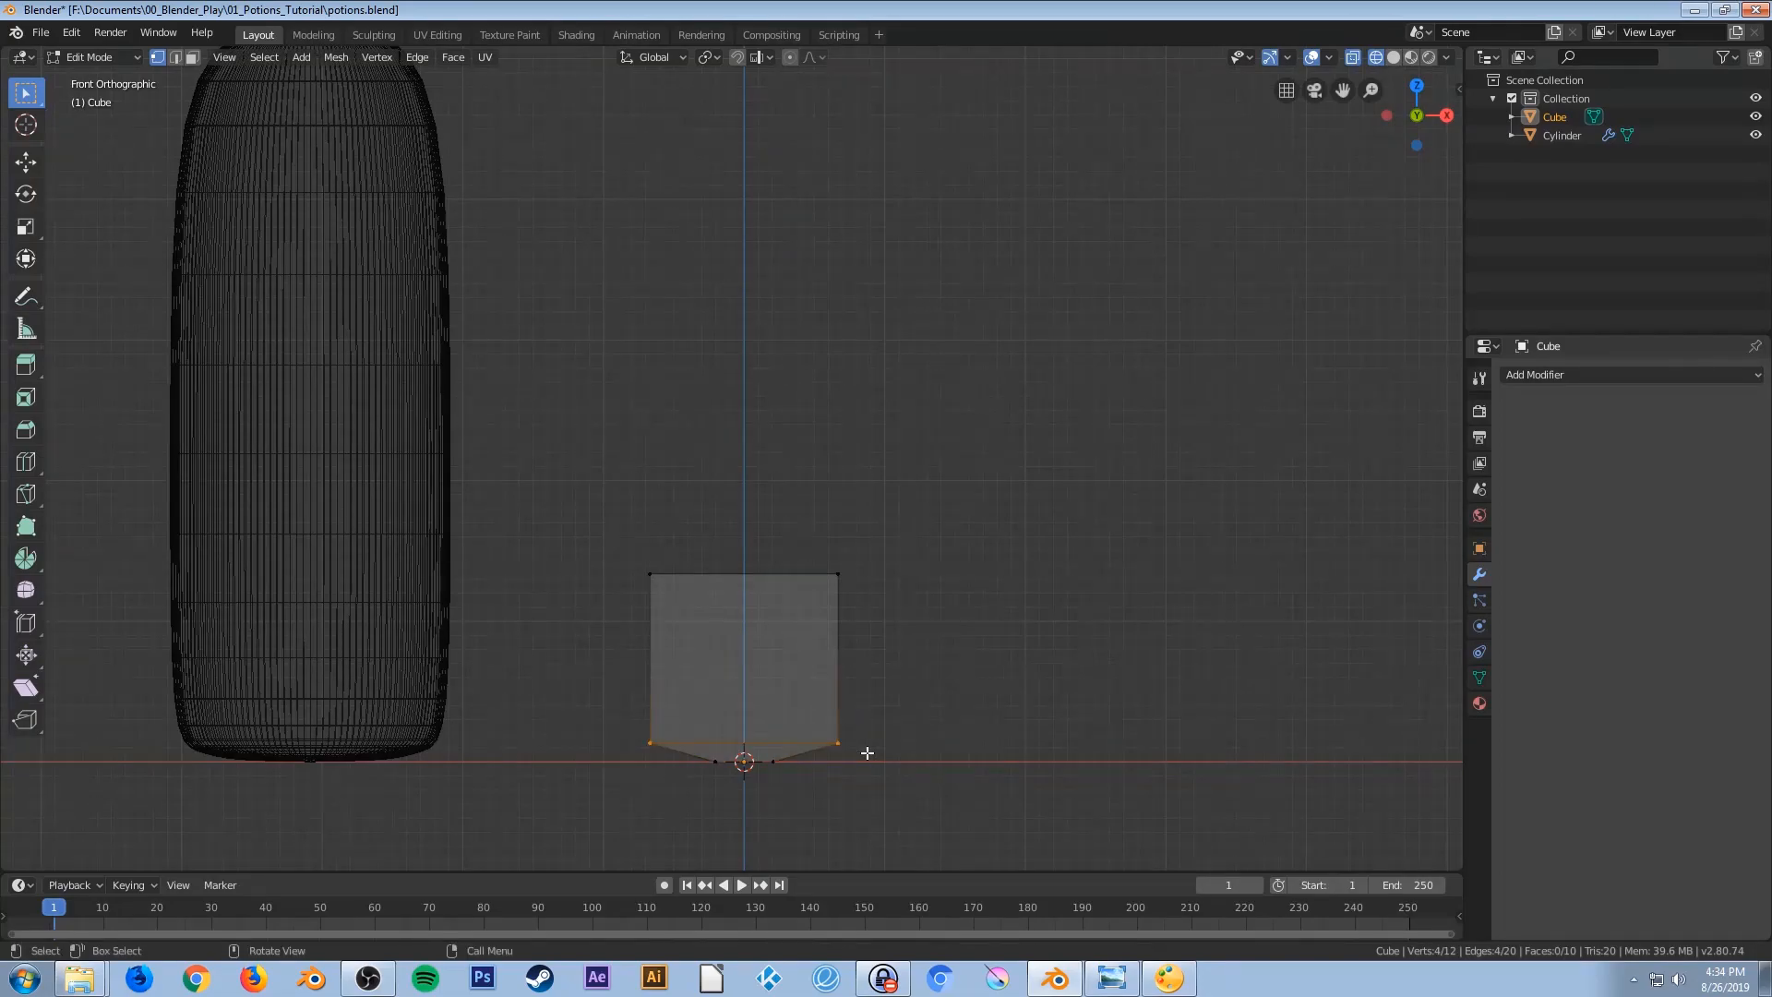
key(g)
key(z)
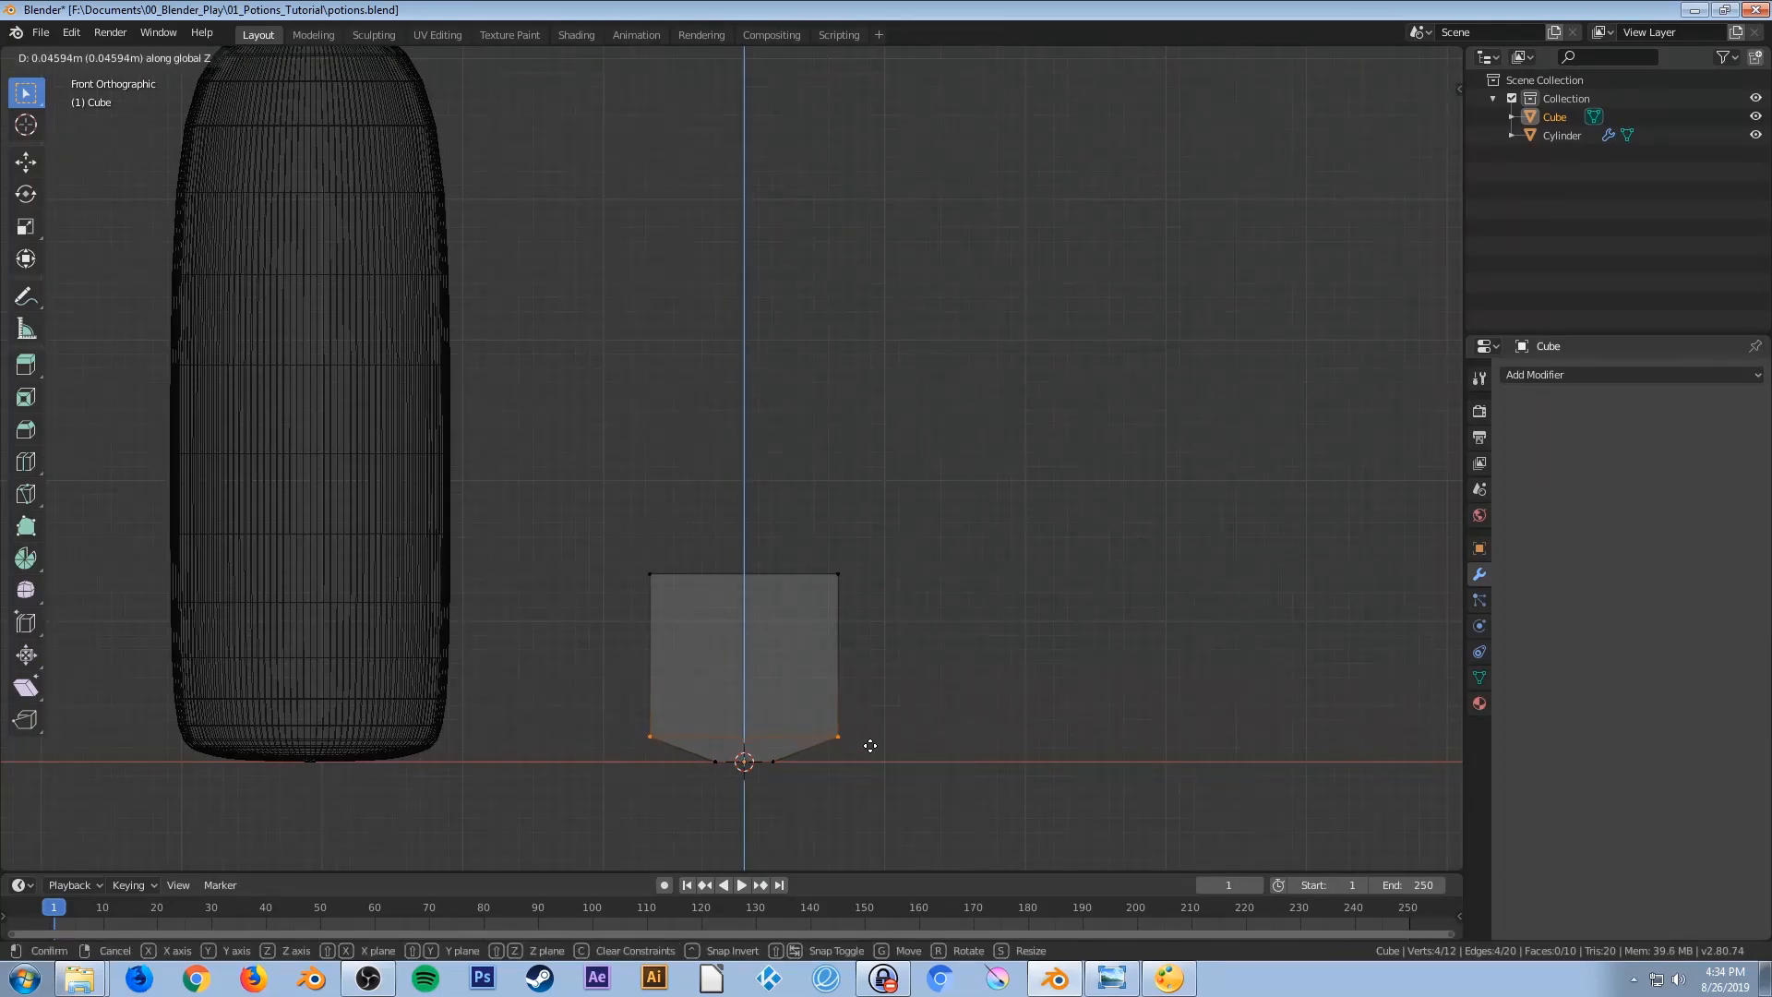
click(864, 747)
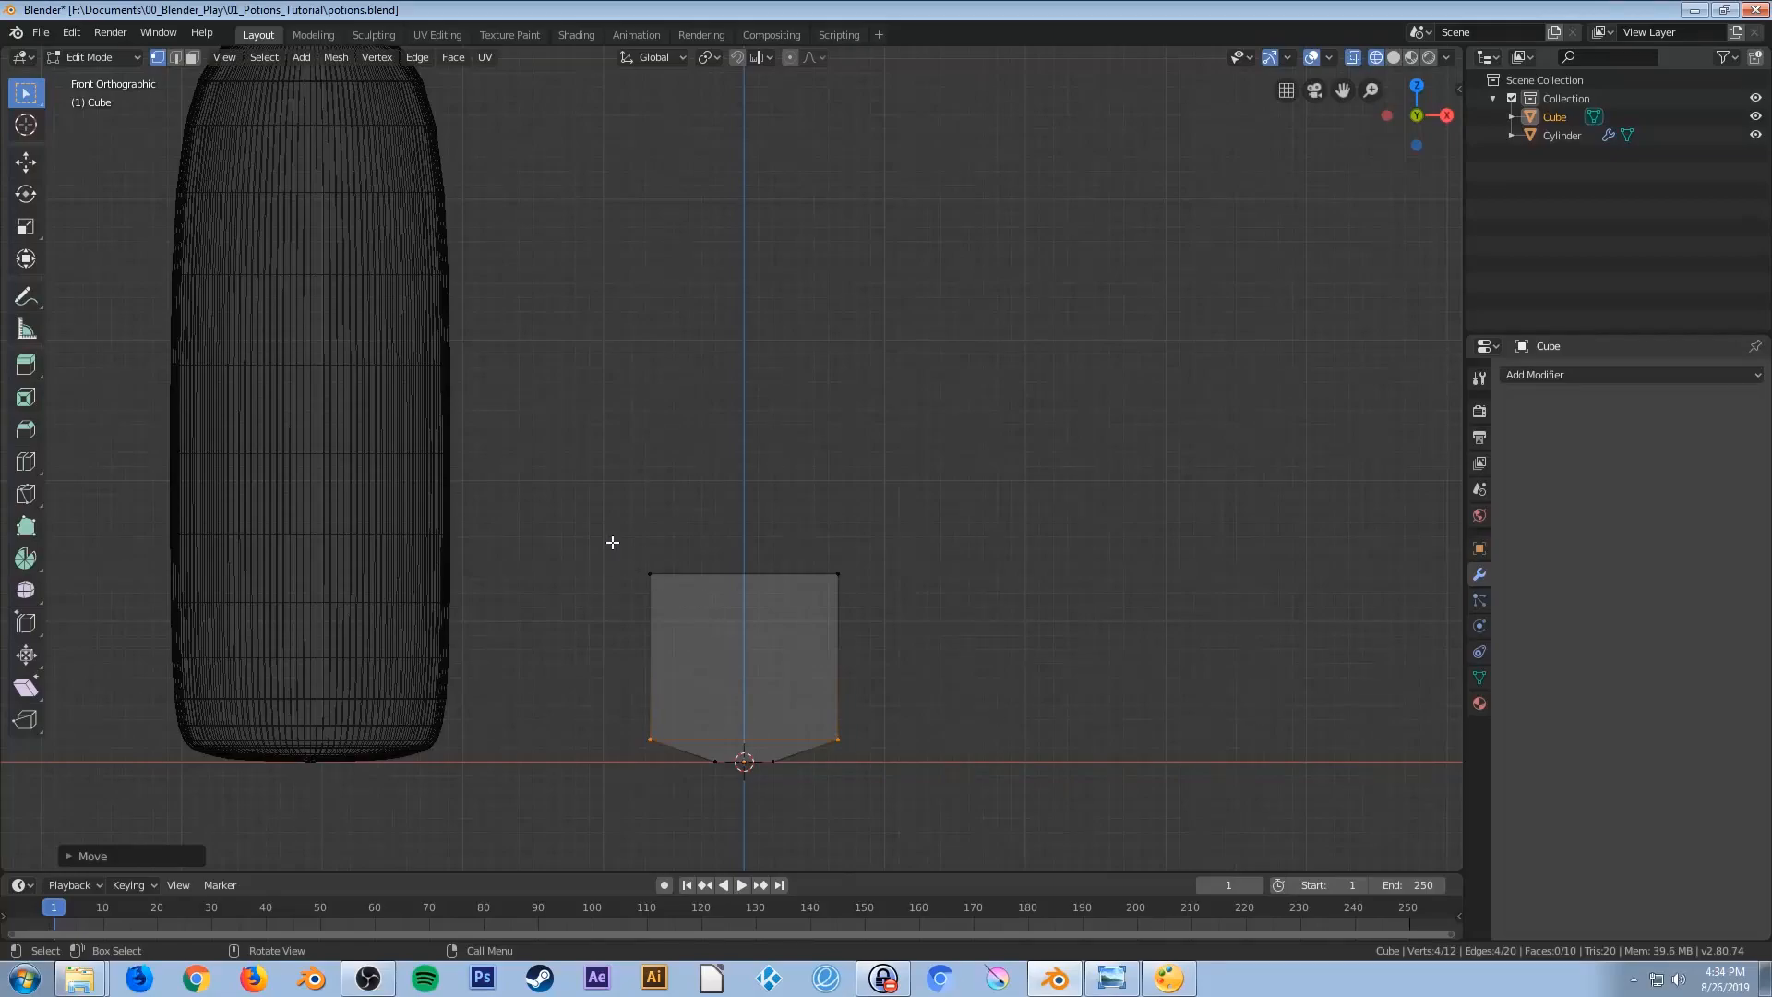
Switch to Look Dev shading, delete the cube's top face, and return to vertex selection
drag(613, 541, 925, 637)
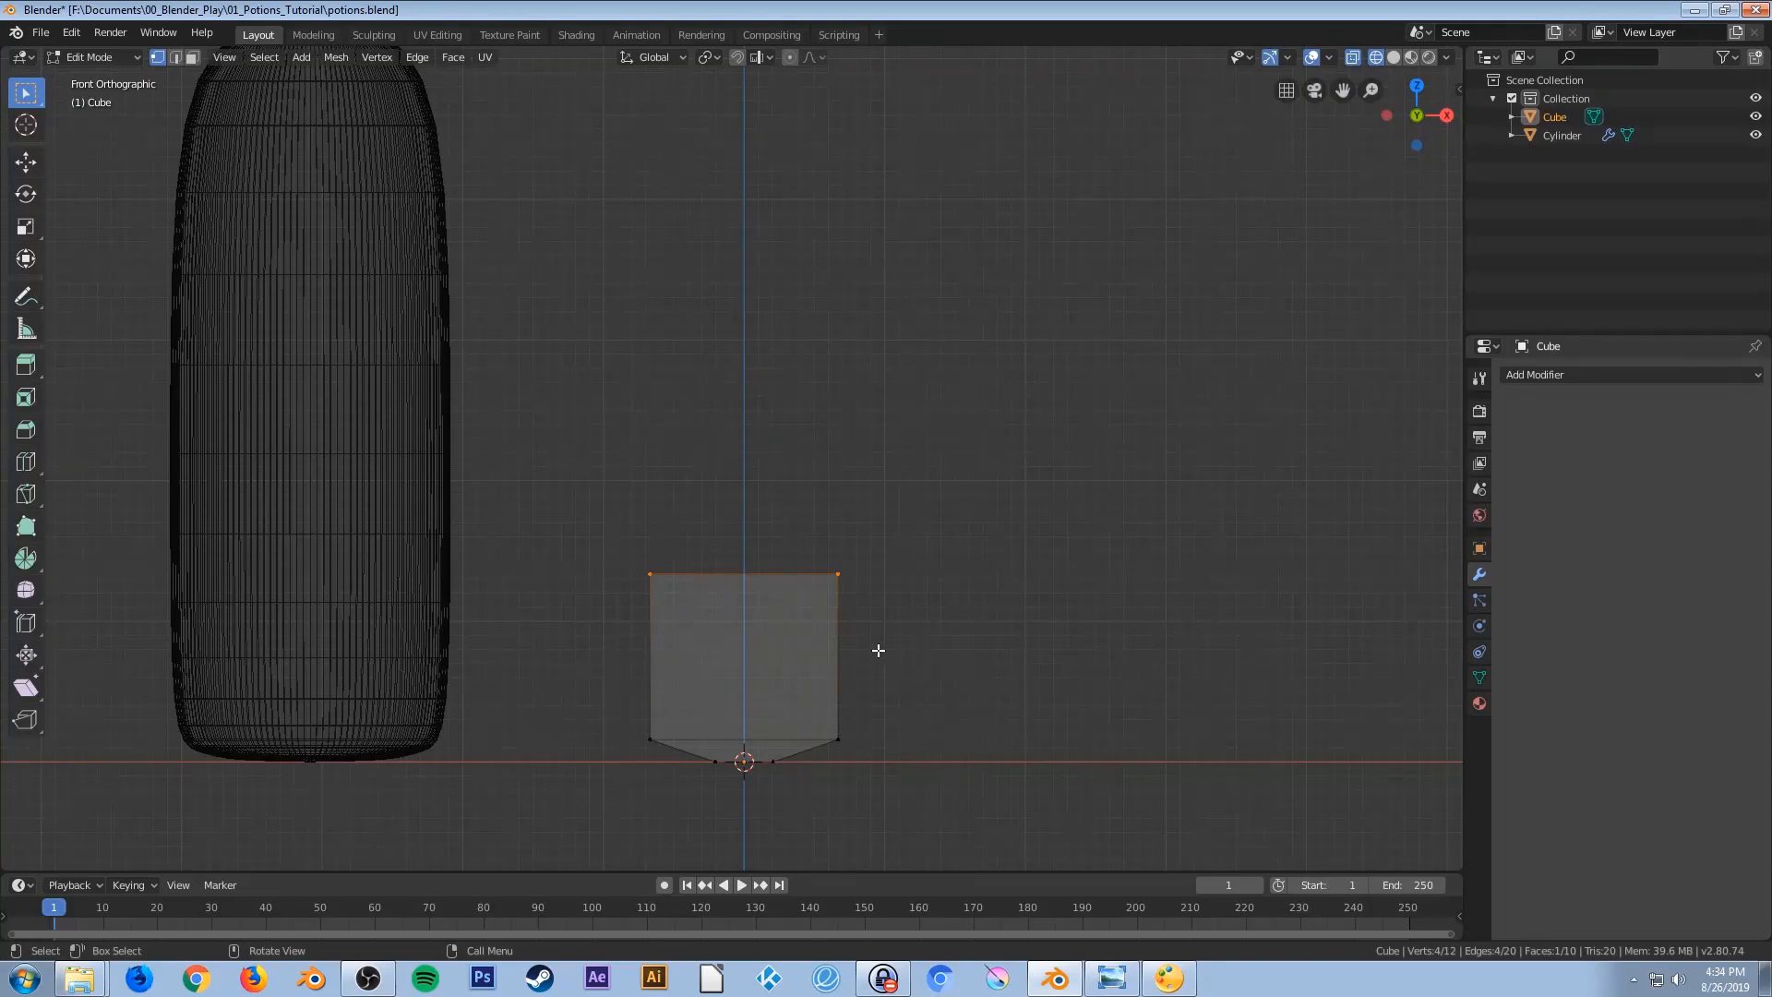
key(z)
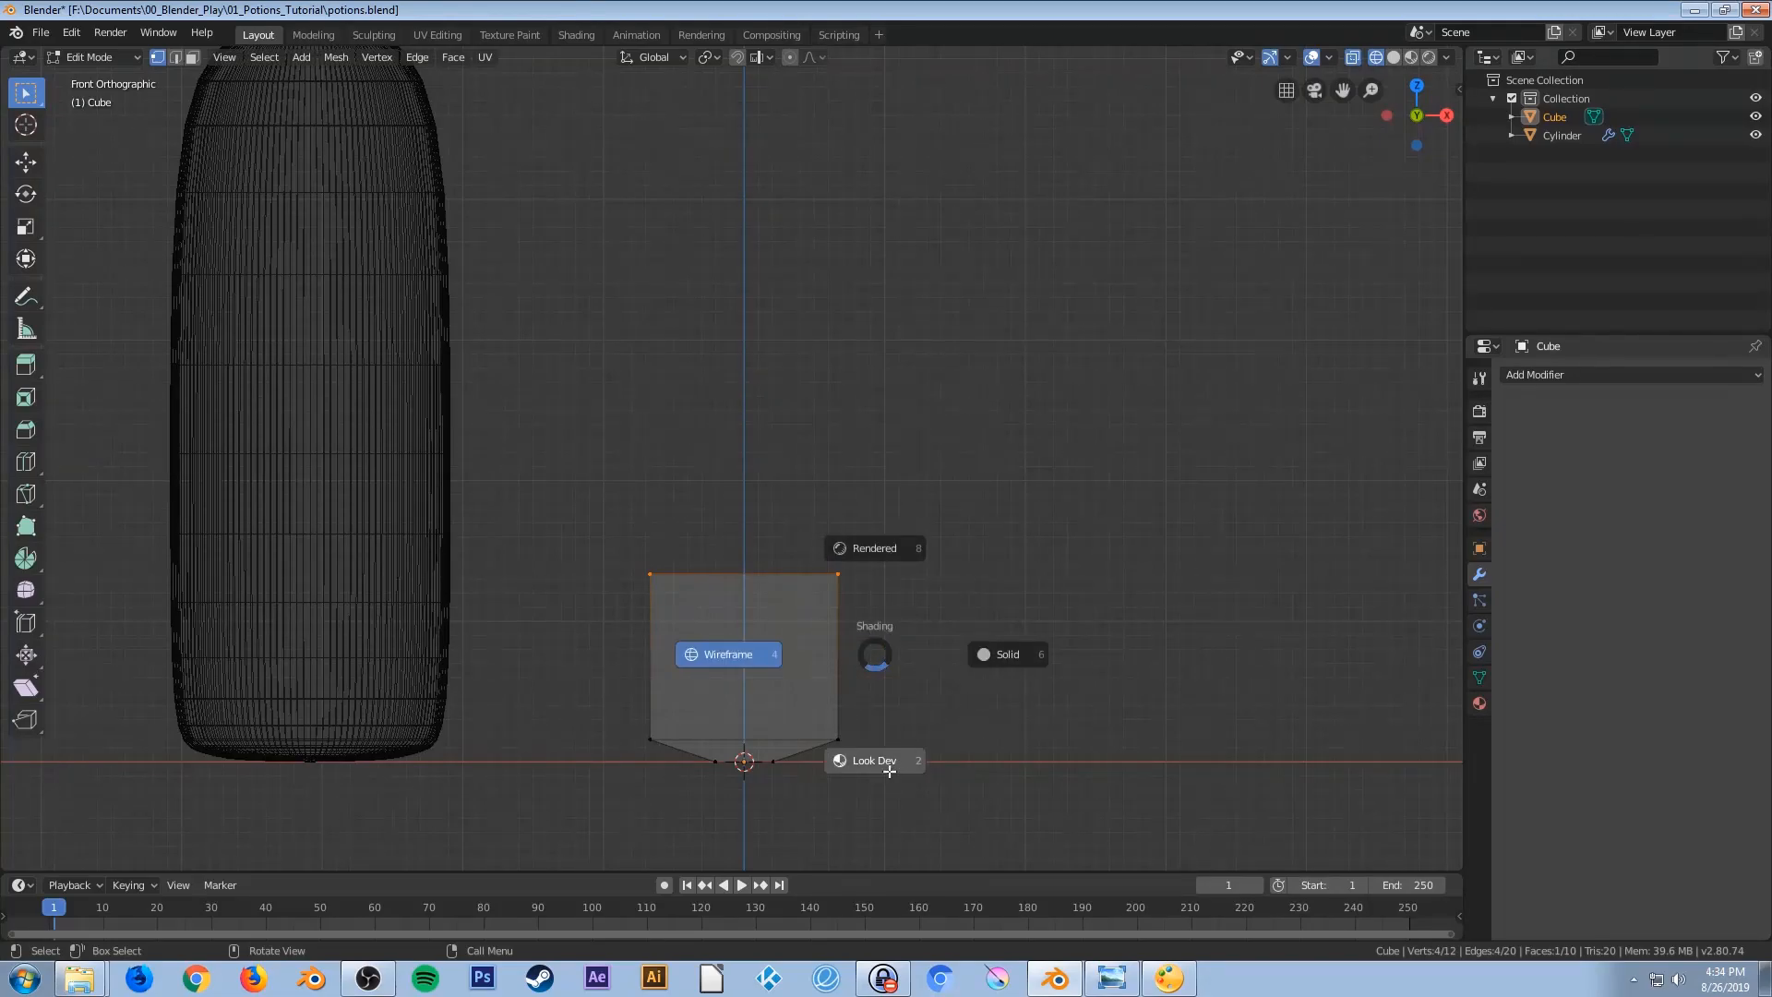
click(889, 771)
middle_drag(850, 640, 455, 376)
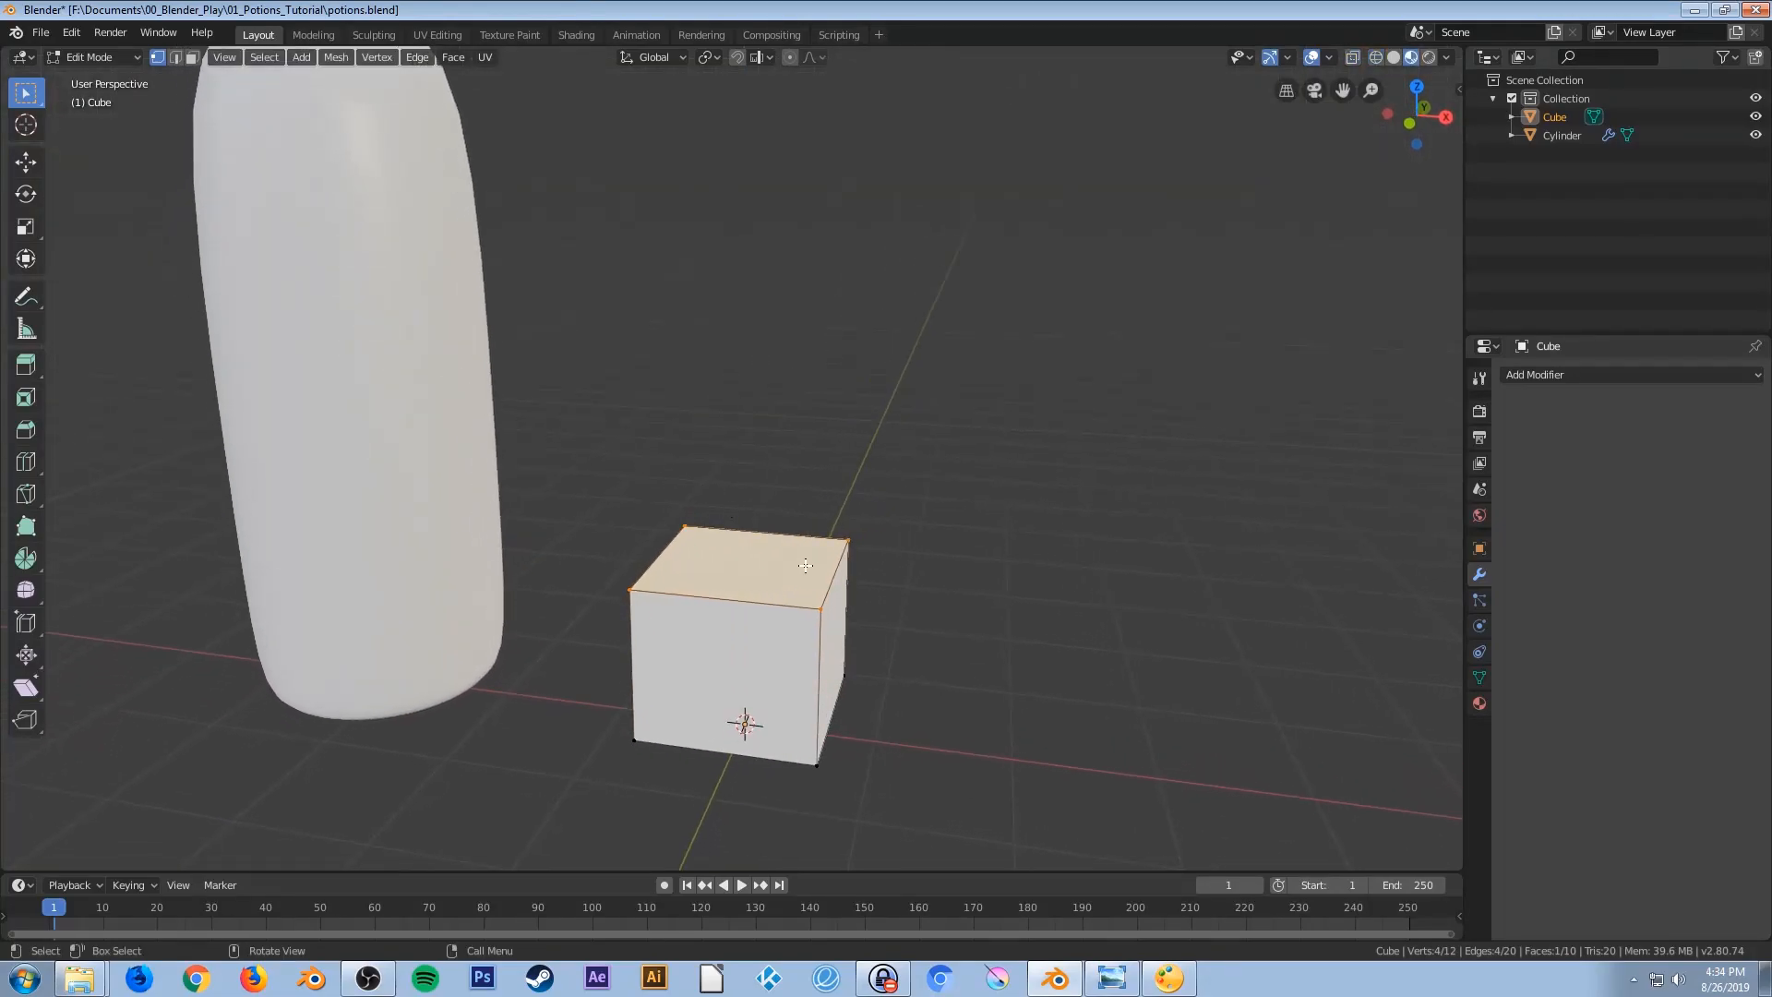
click(191, 58)
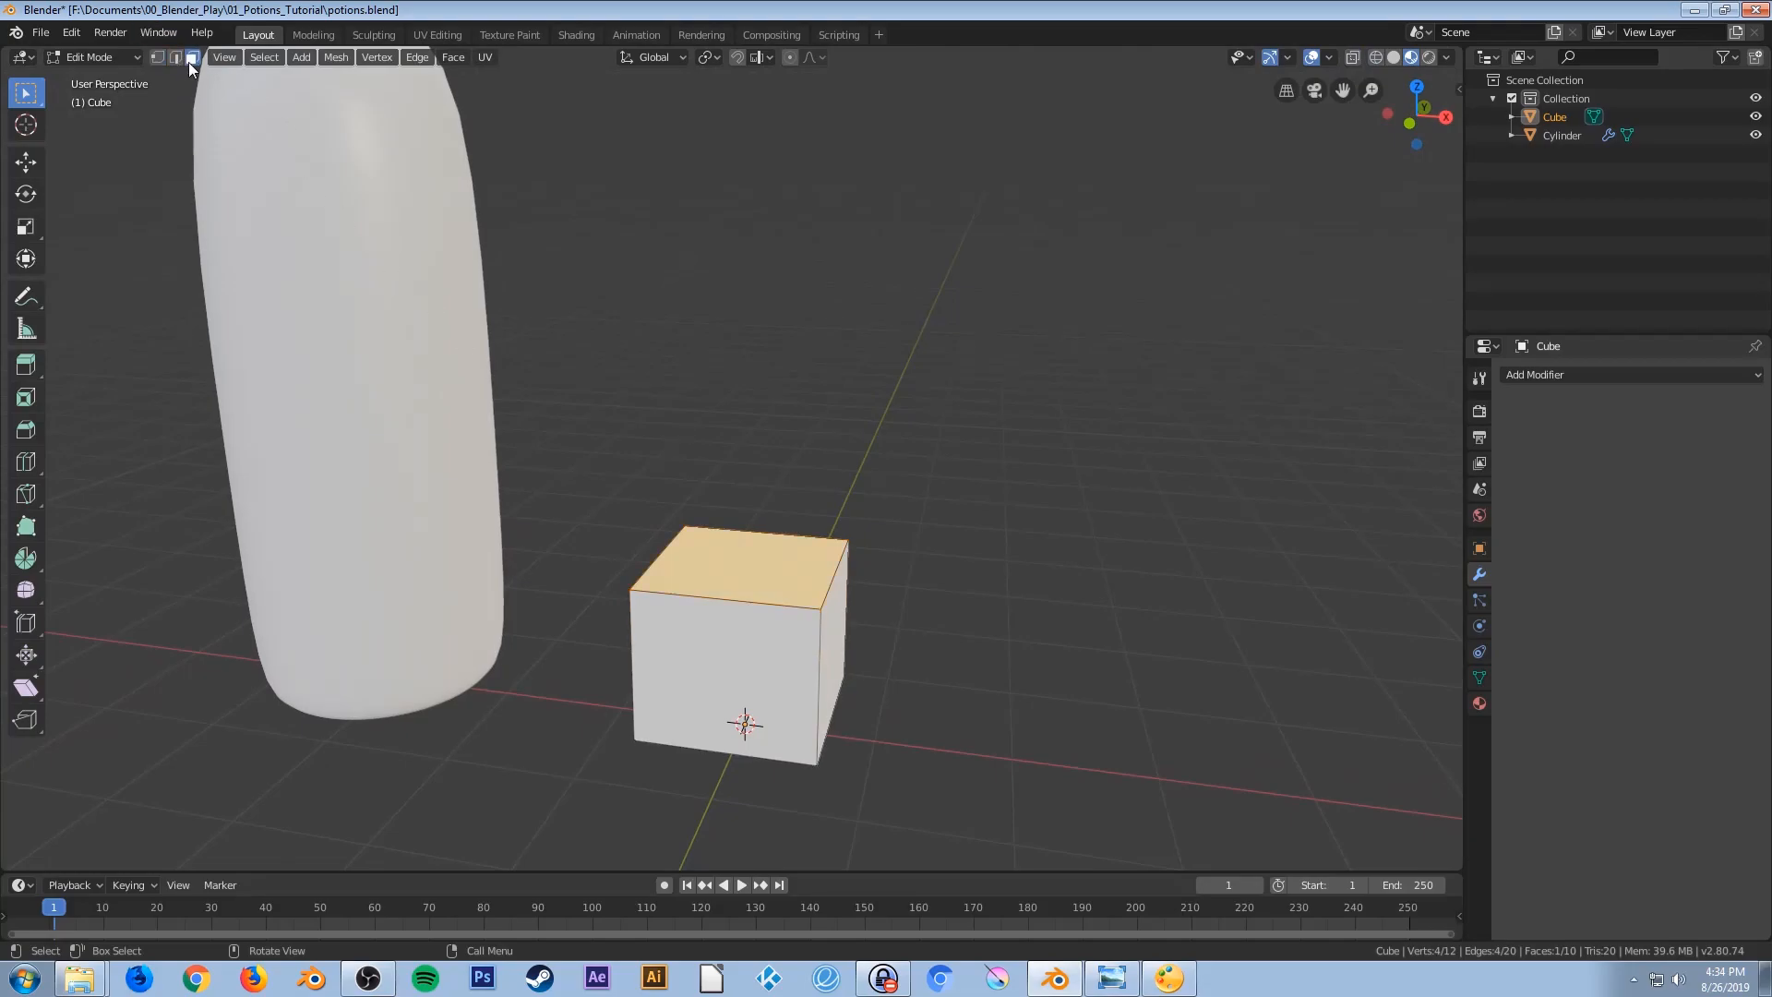
click(755, 567)
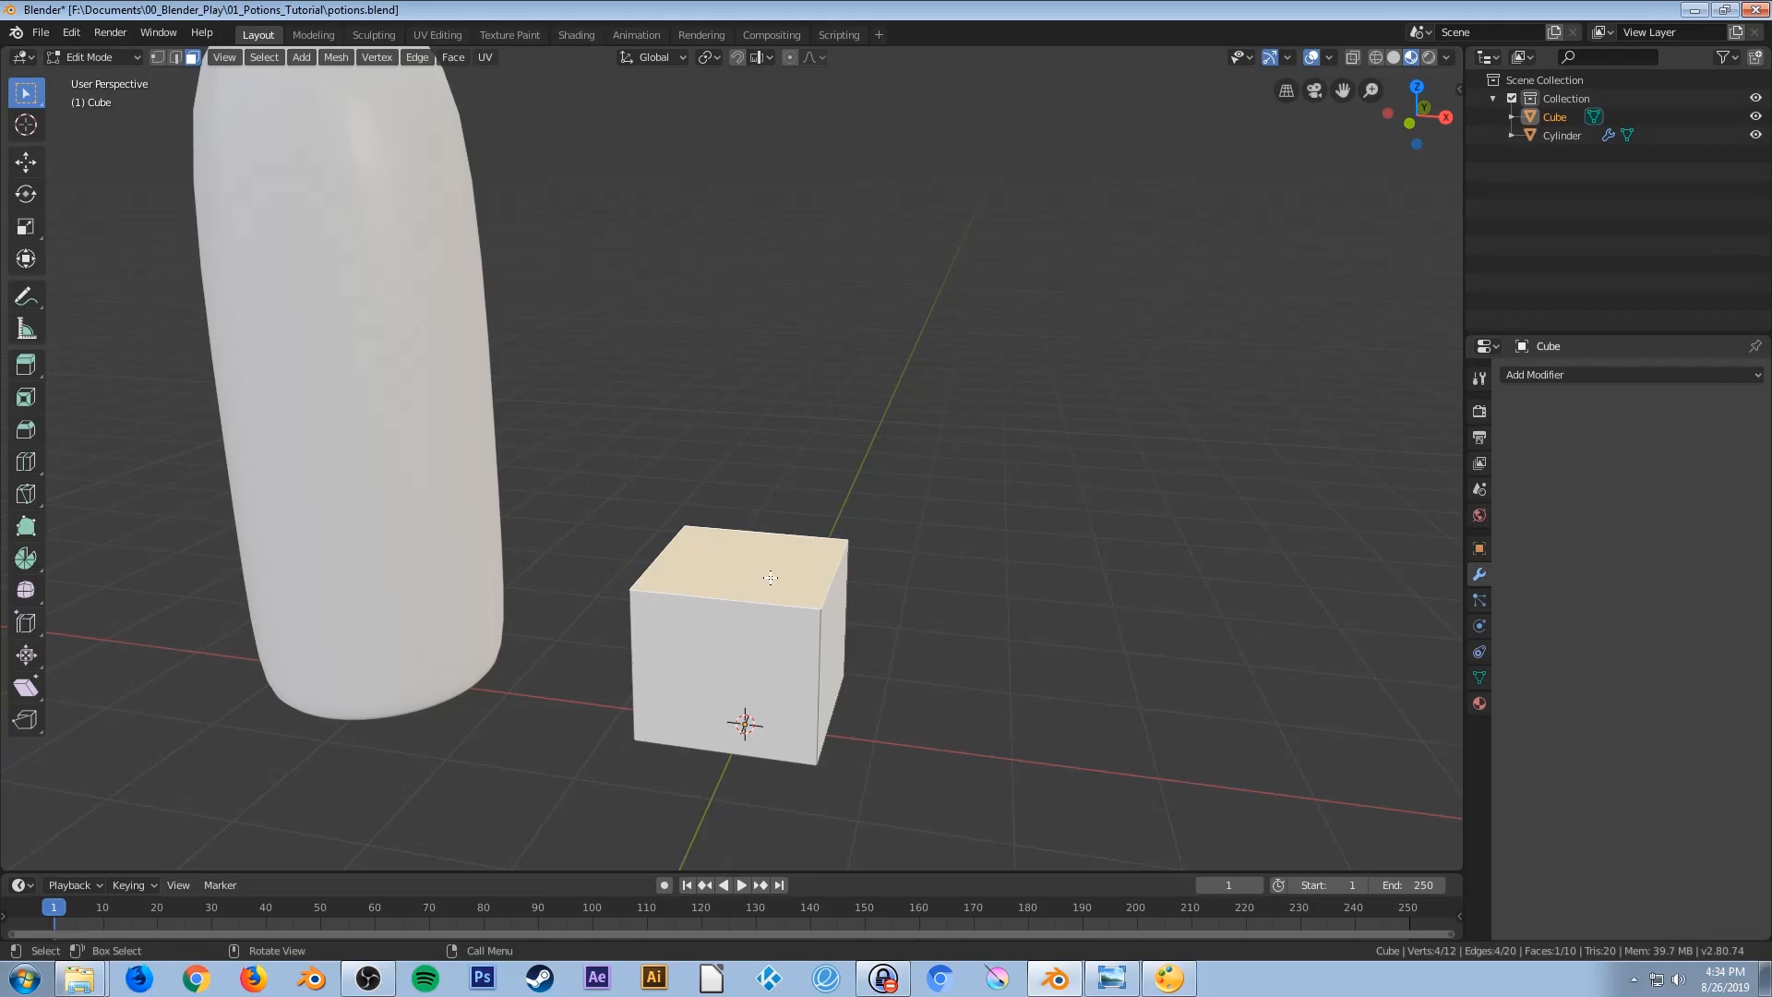
key(x)
click(727, 620)
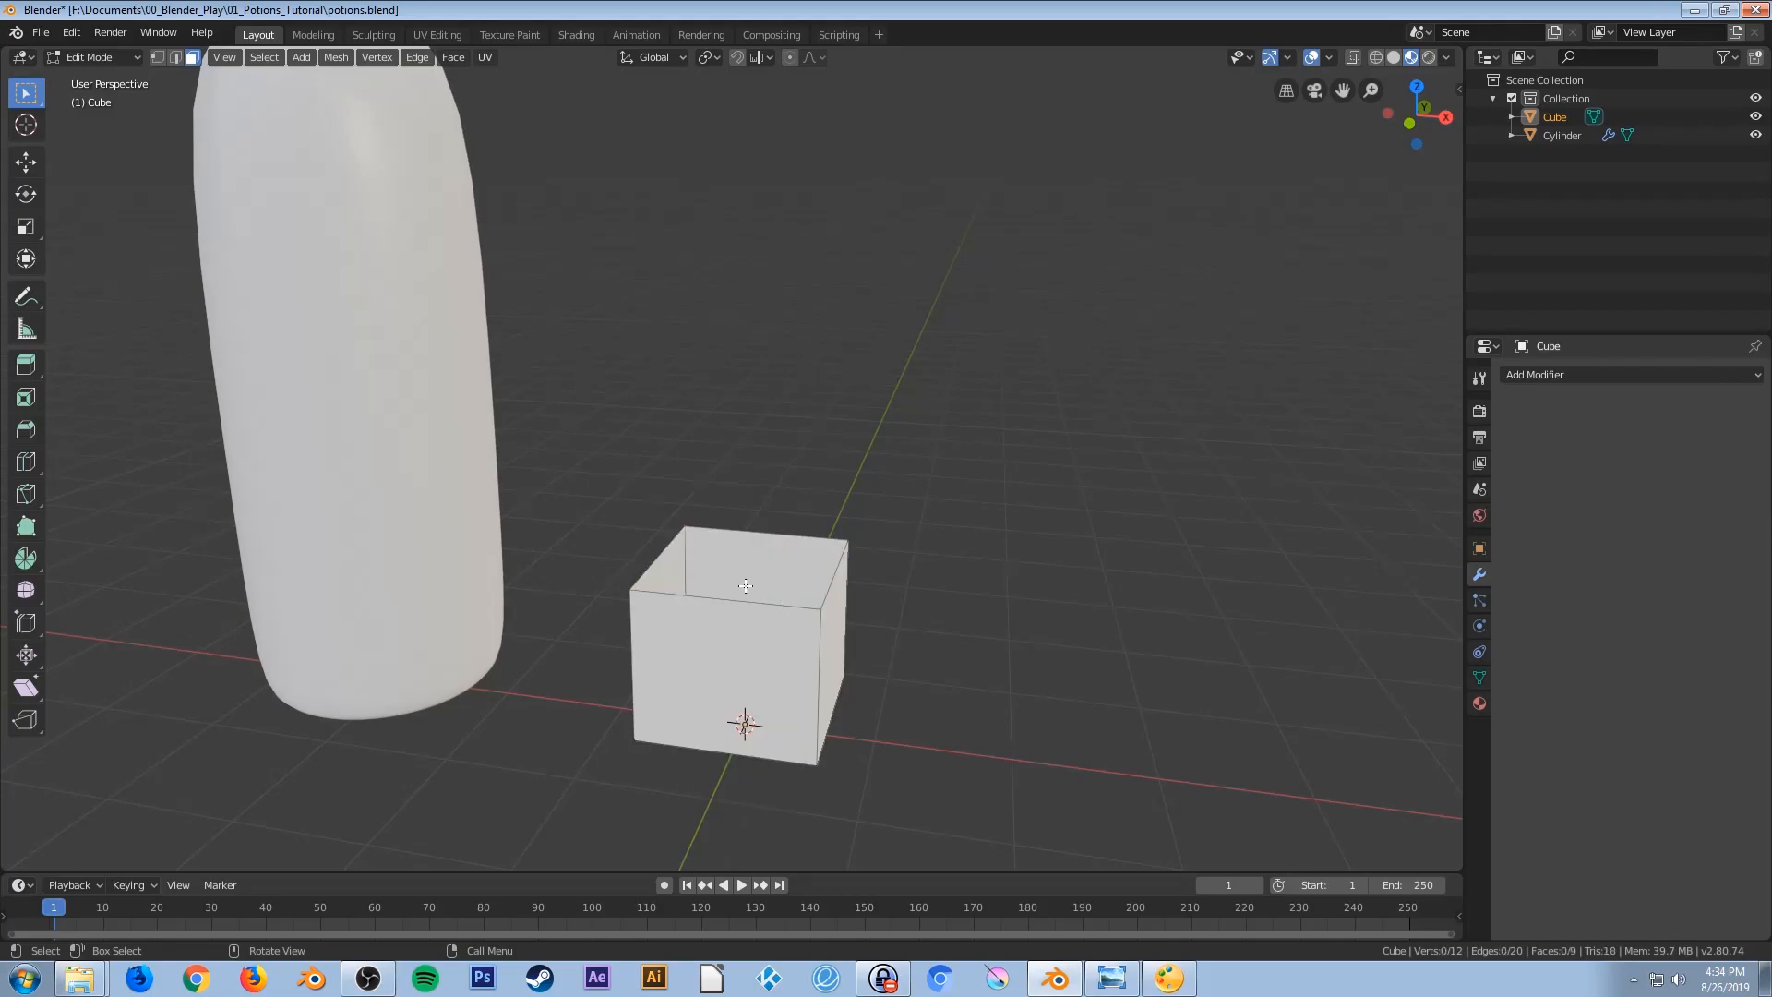
click(158, 57)
key(KP_1)
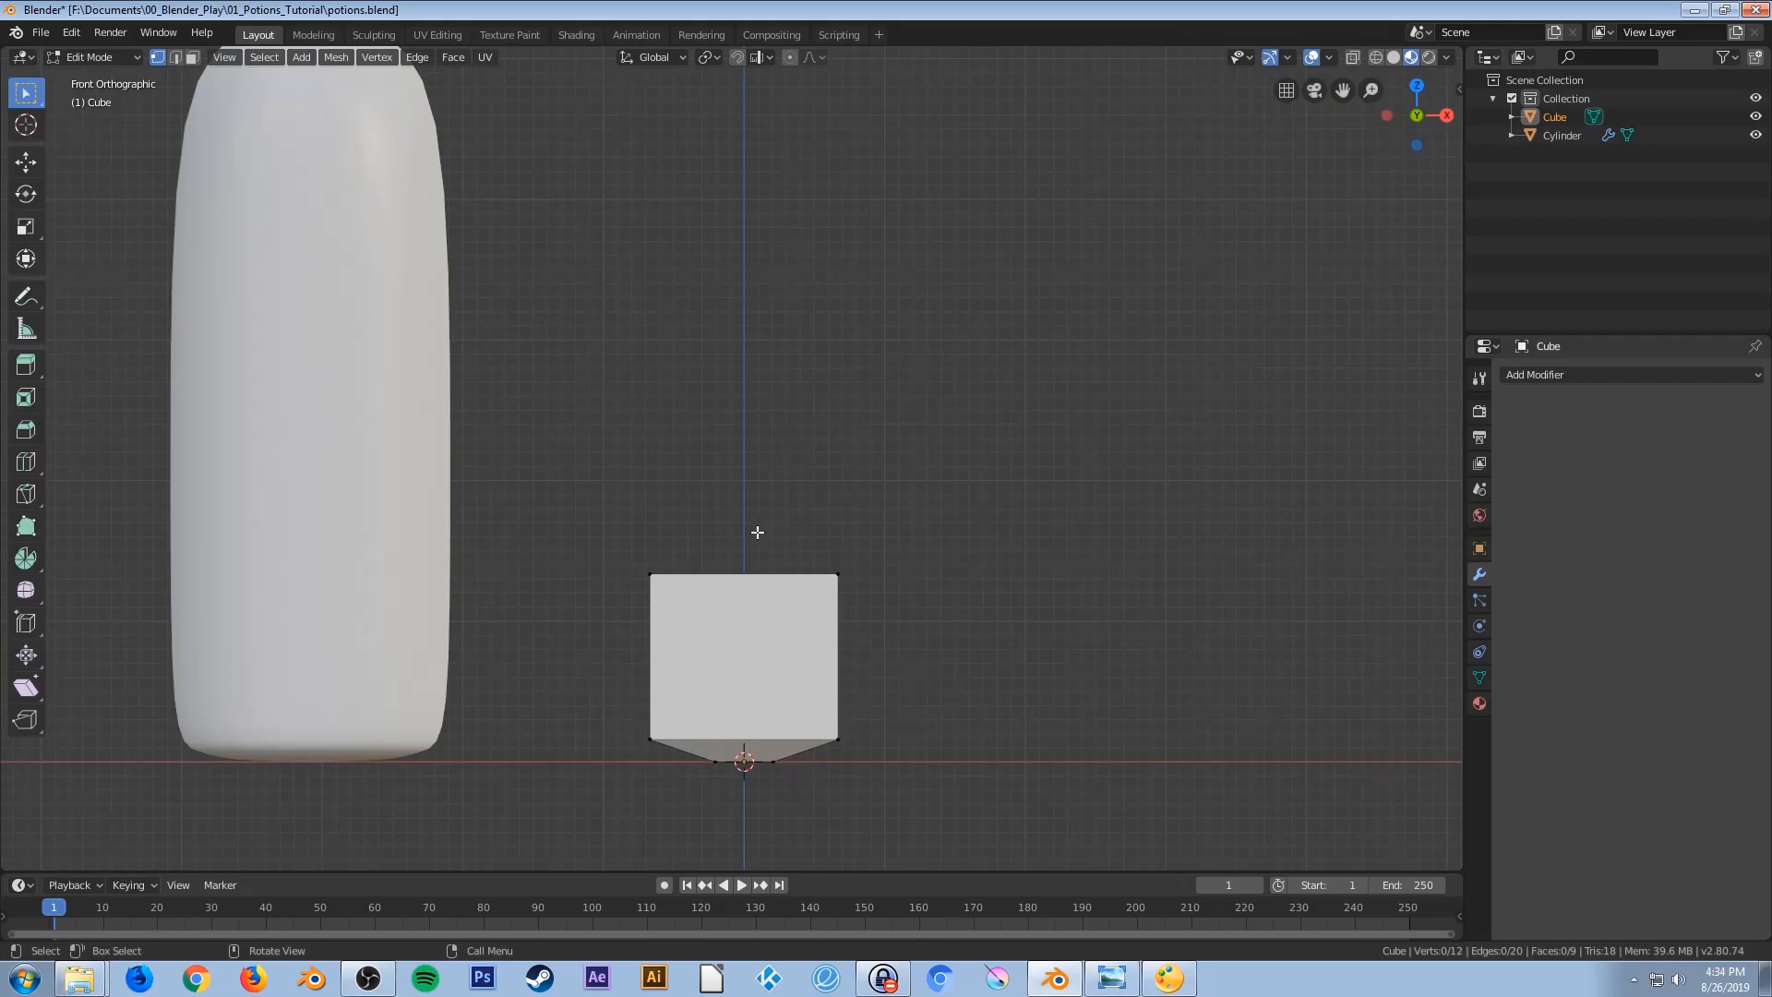
In Wireframe shading, extrude the cube's open top edge inward to about 0.4 scale and raise it about 0.12 m along Z as a shoulder
key(z)
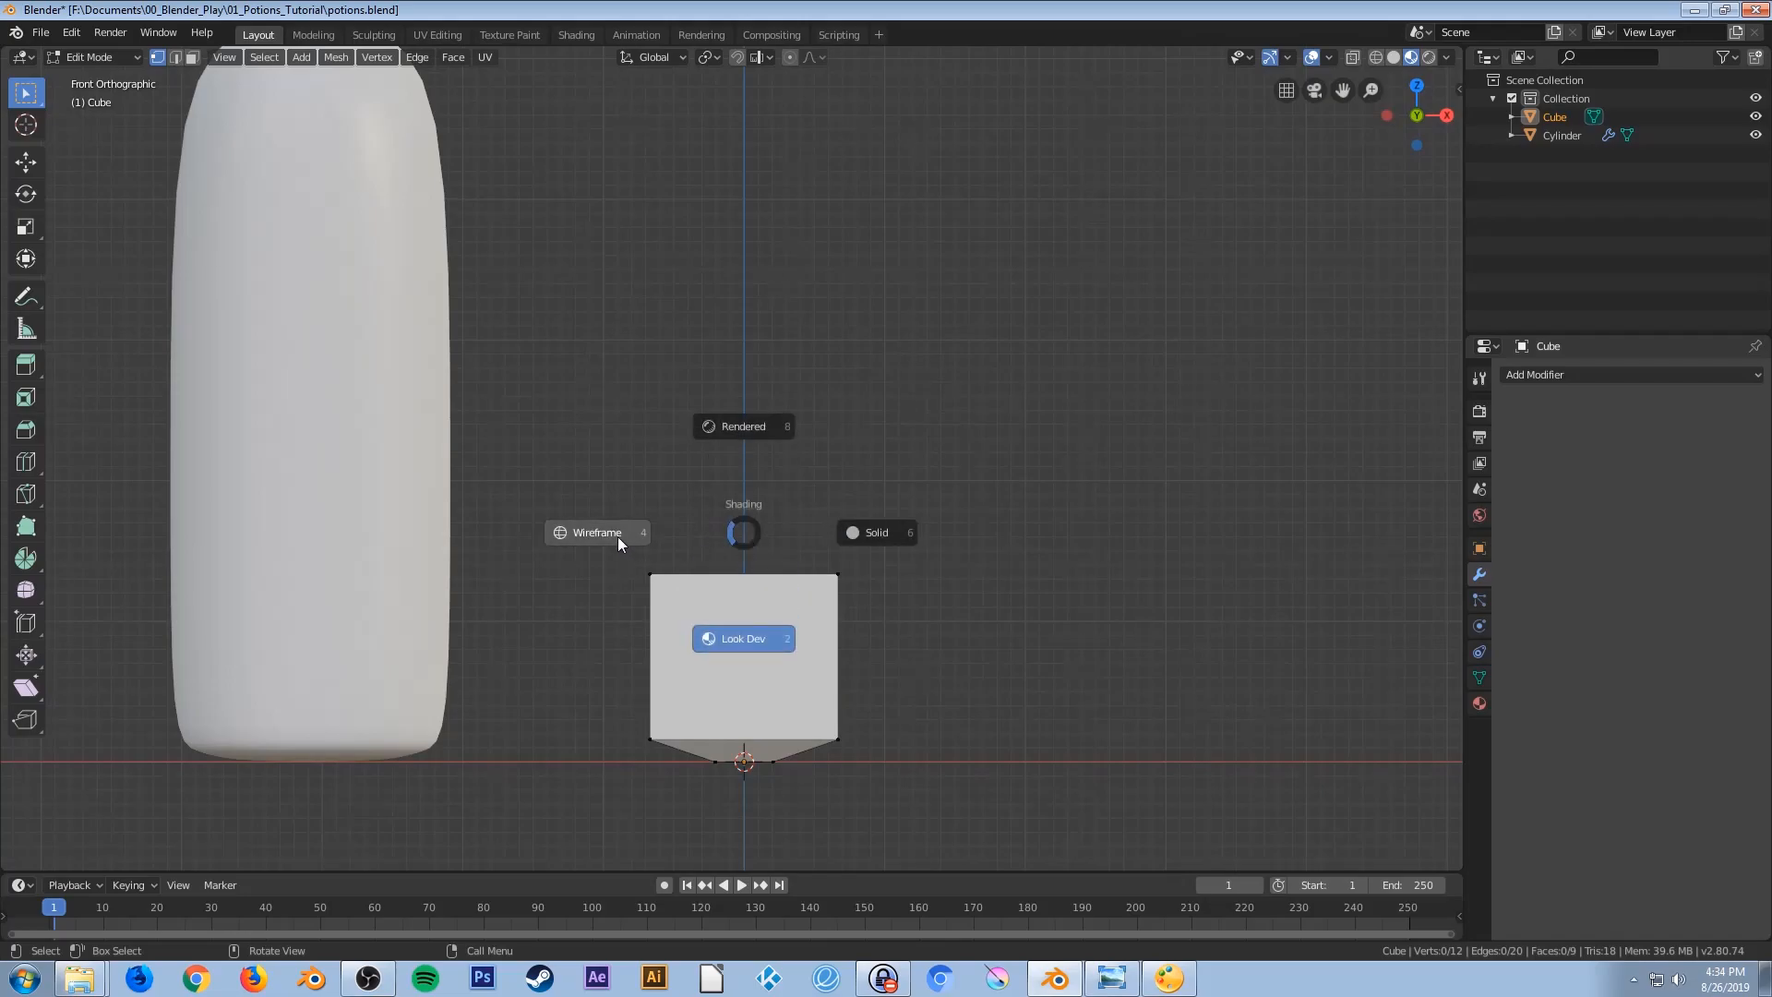
click(594, 532)
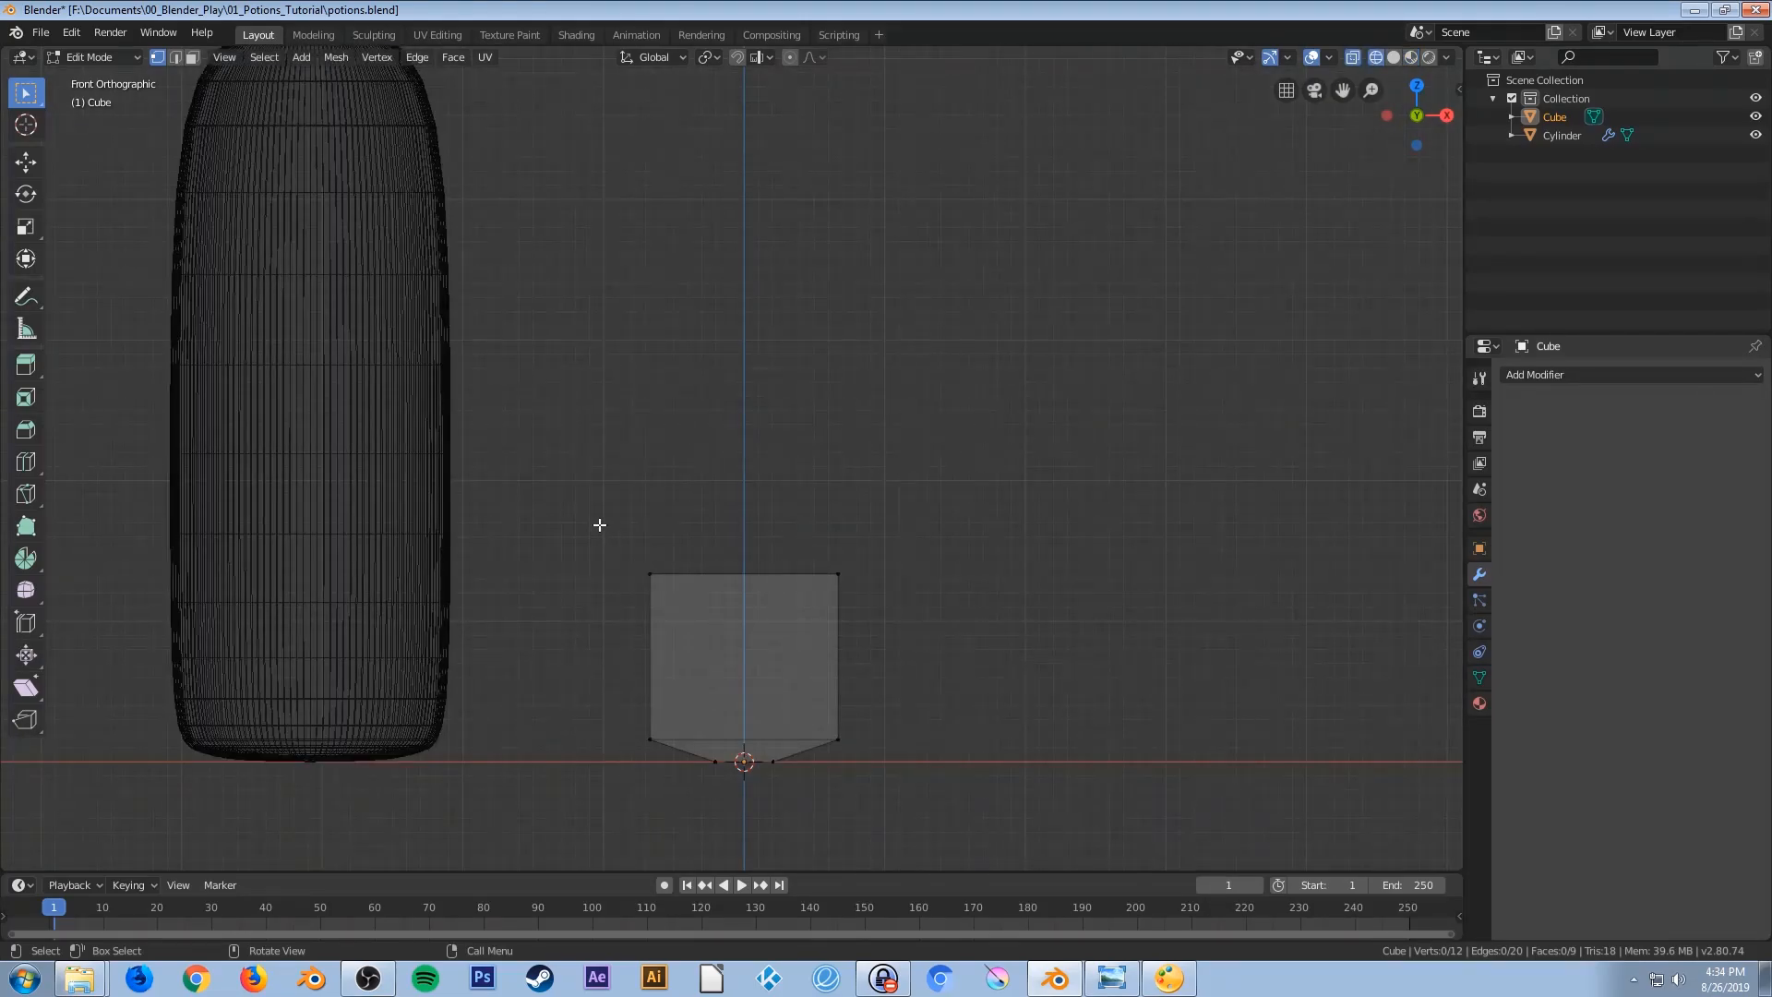
drag(594, 524, 908, 643)
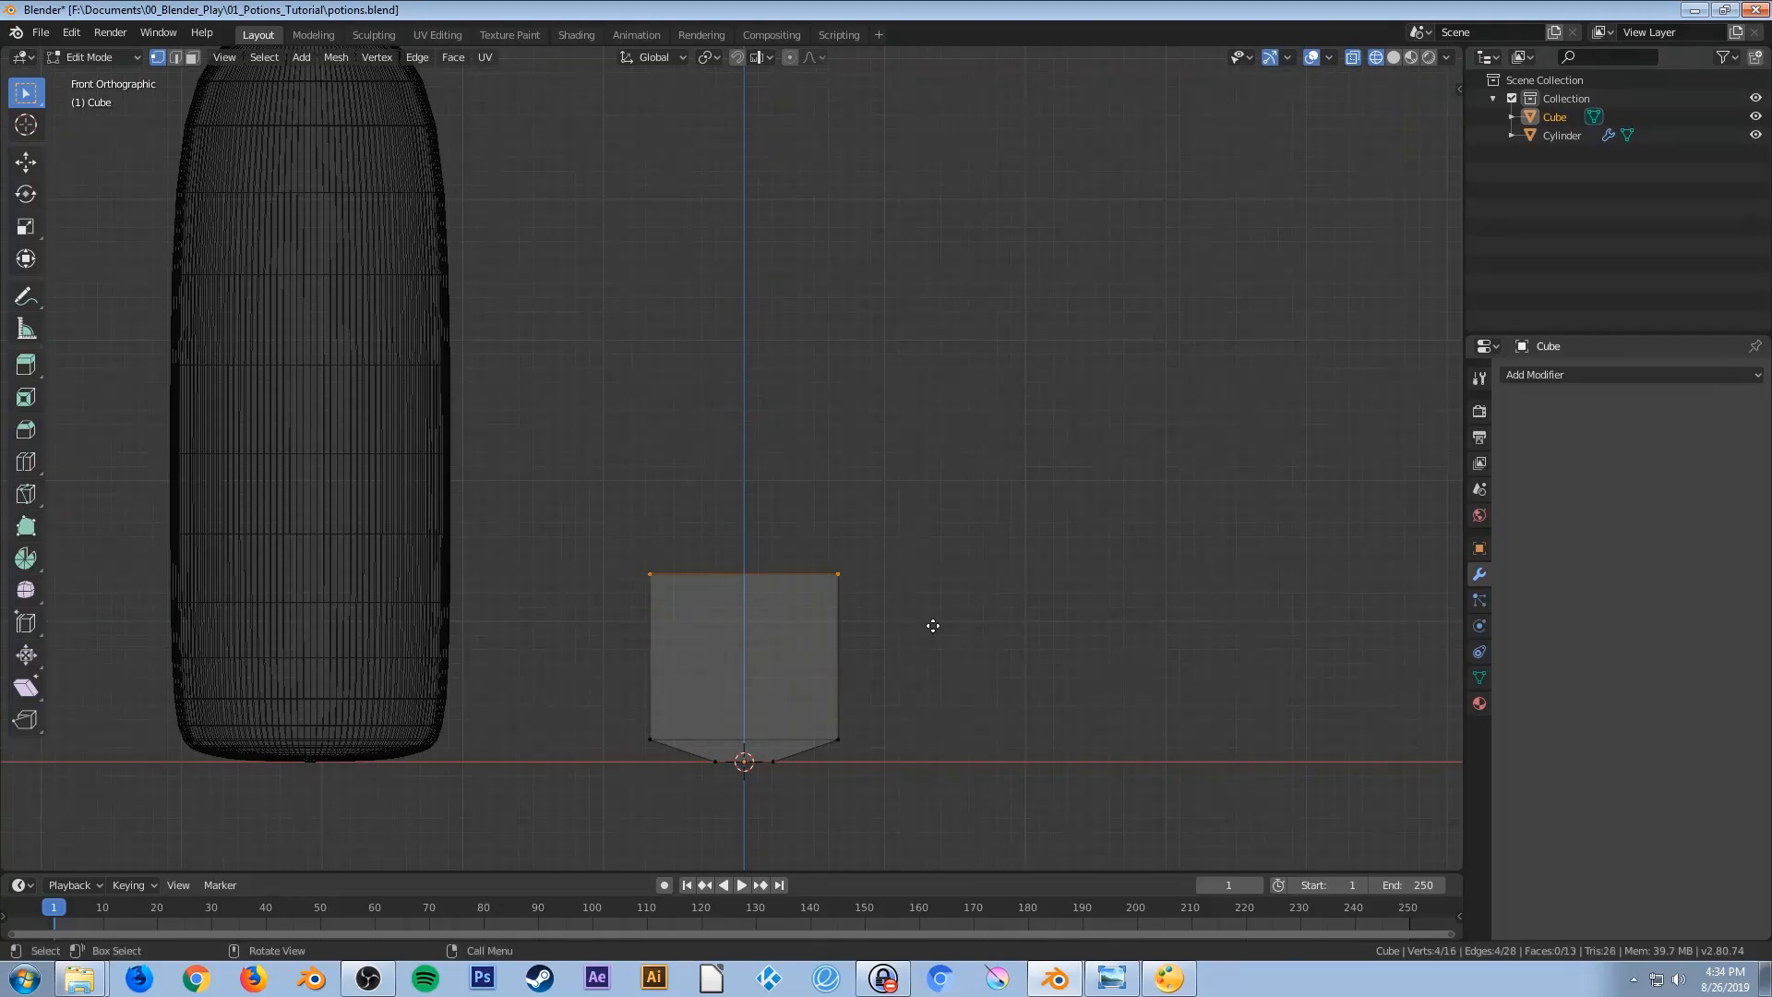
key(e)
key(s)
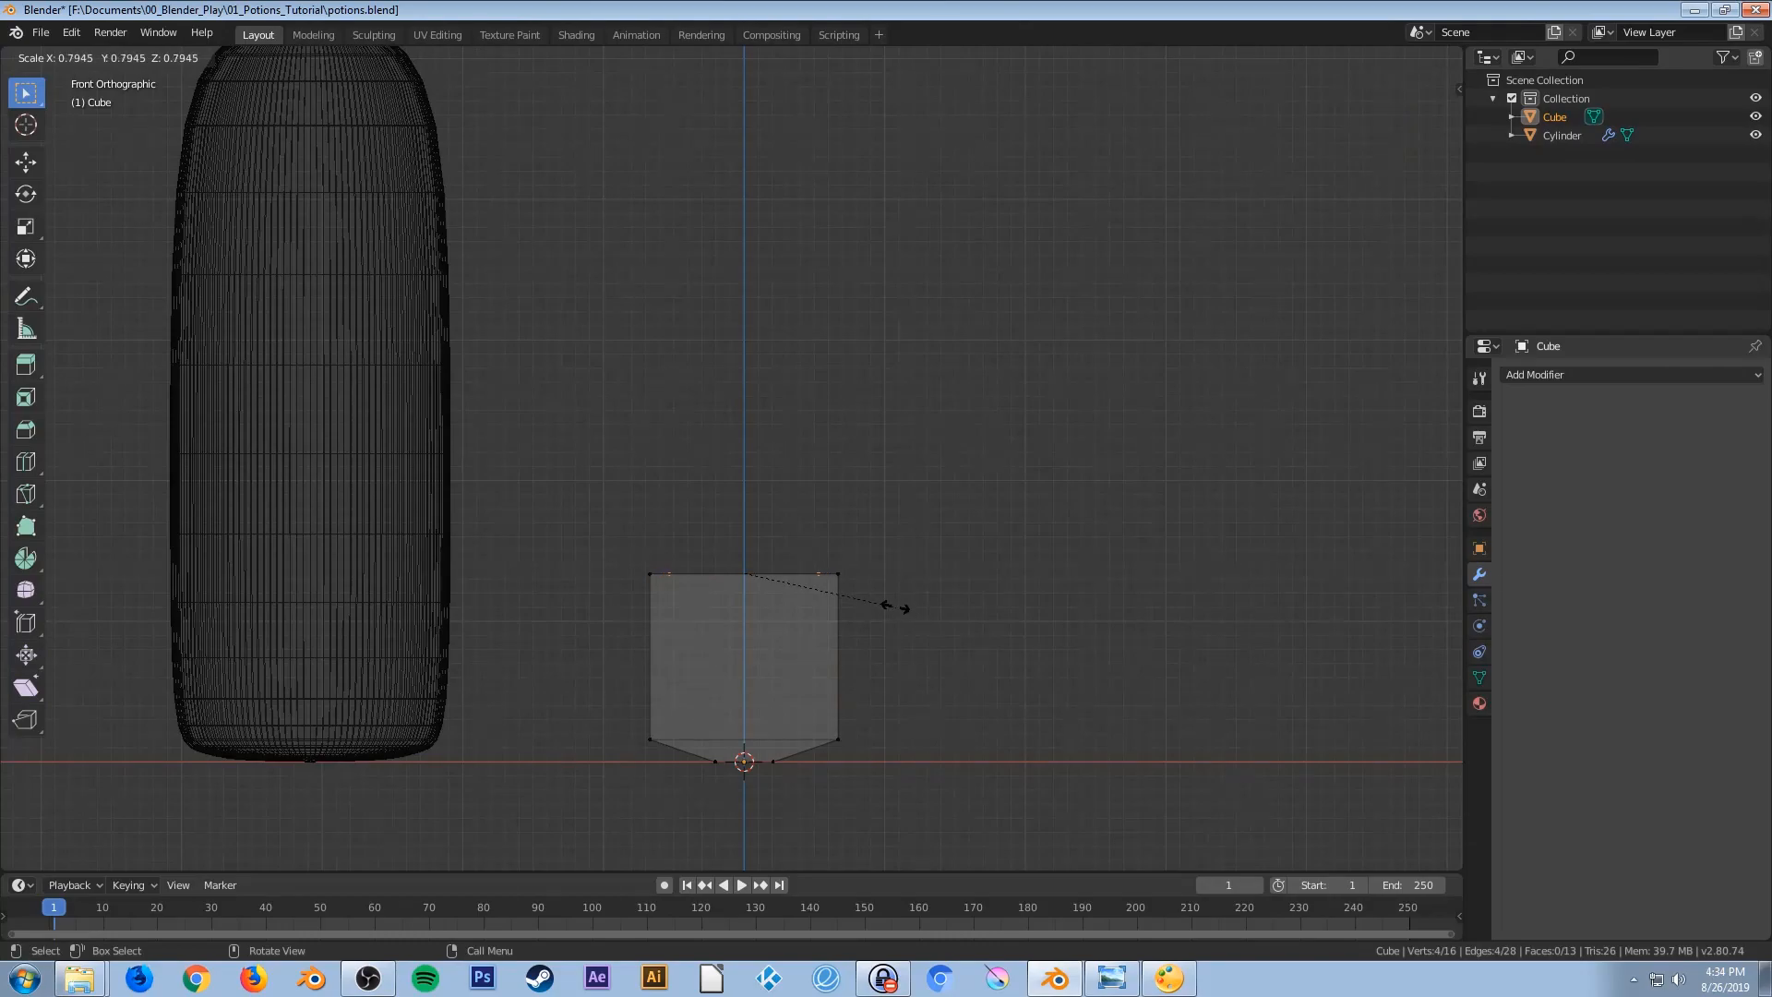
click(824, 573)
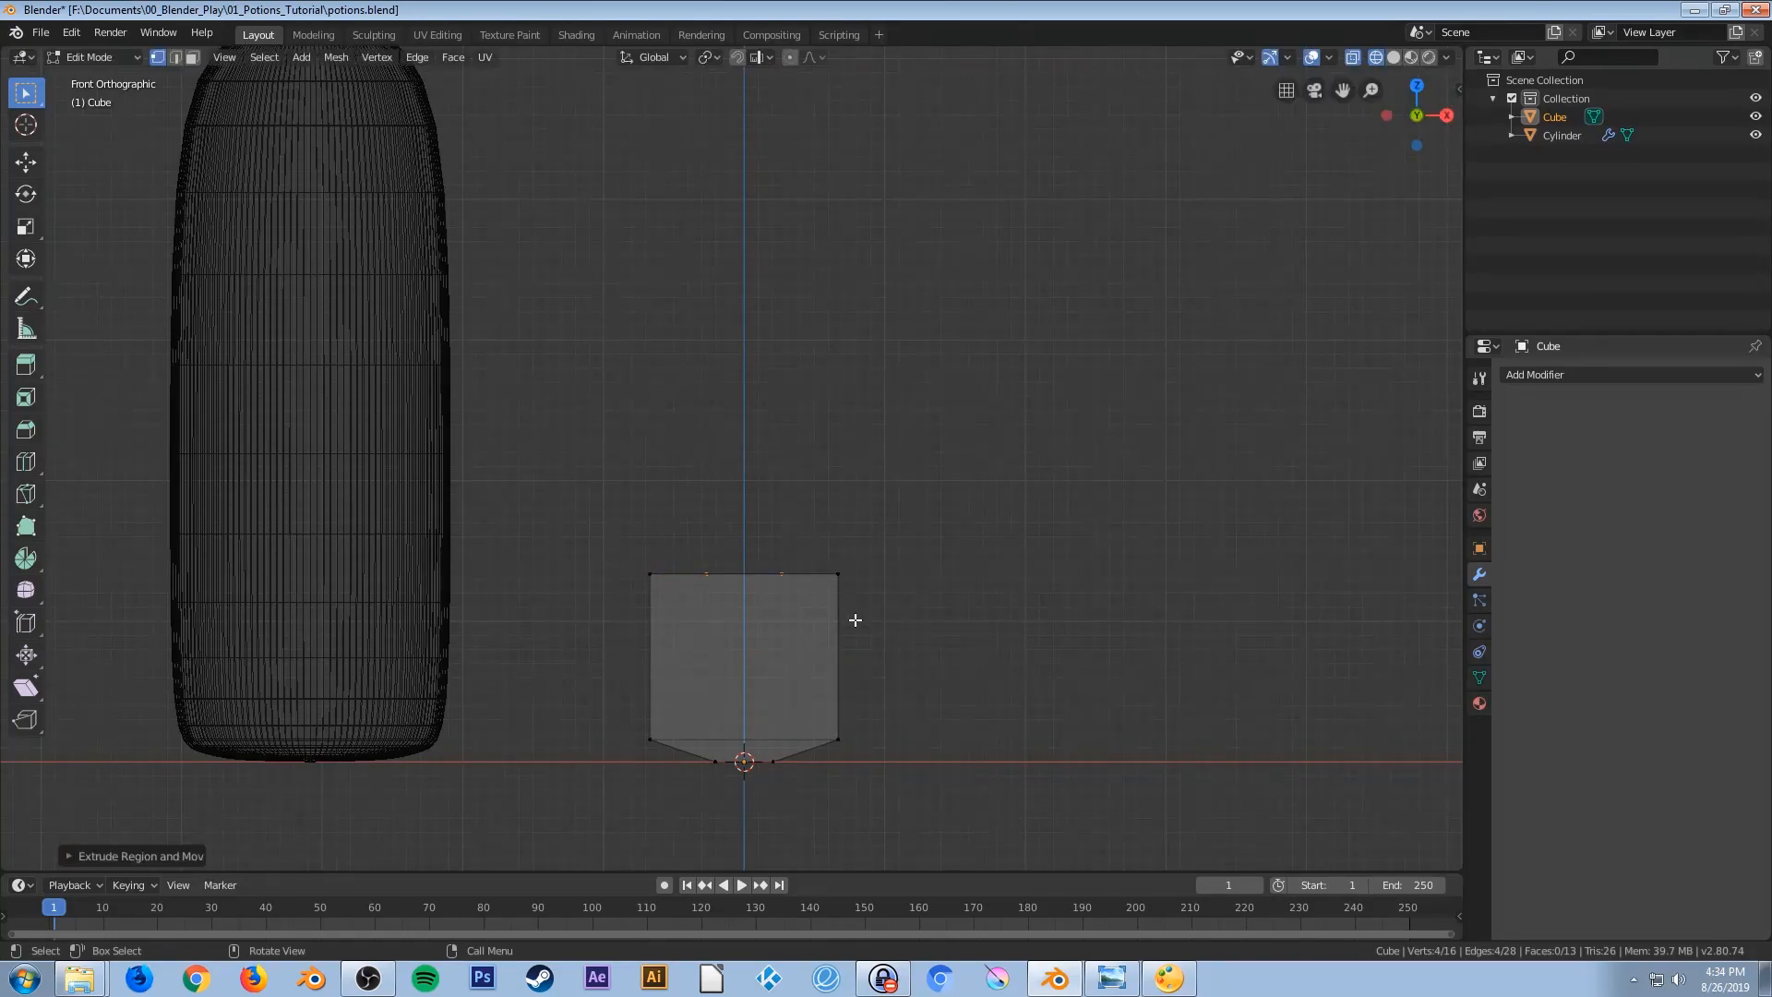
key(g)
key(z)
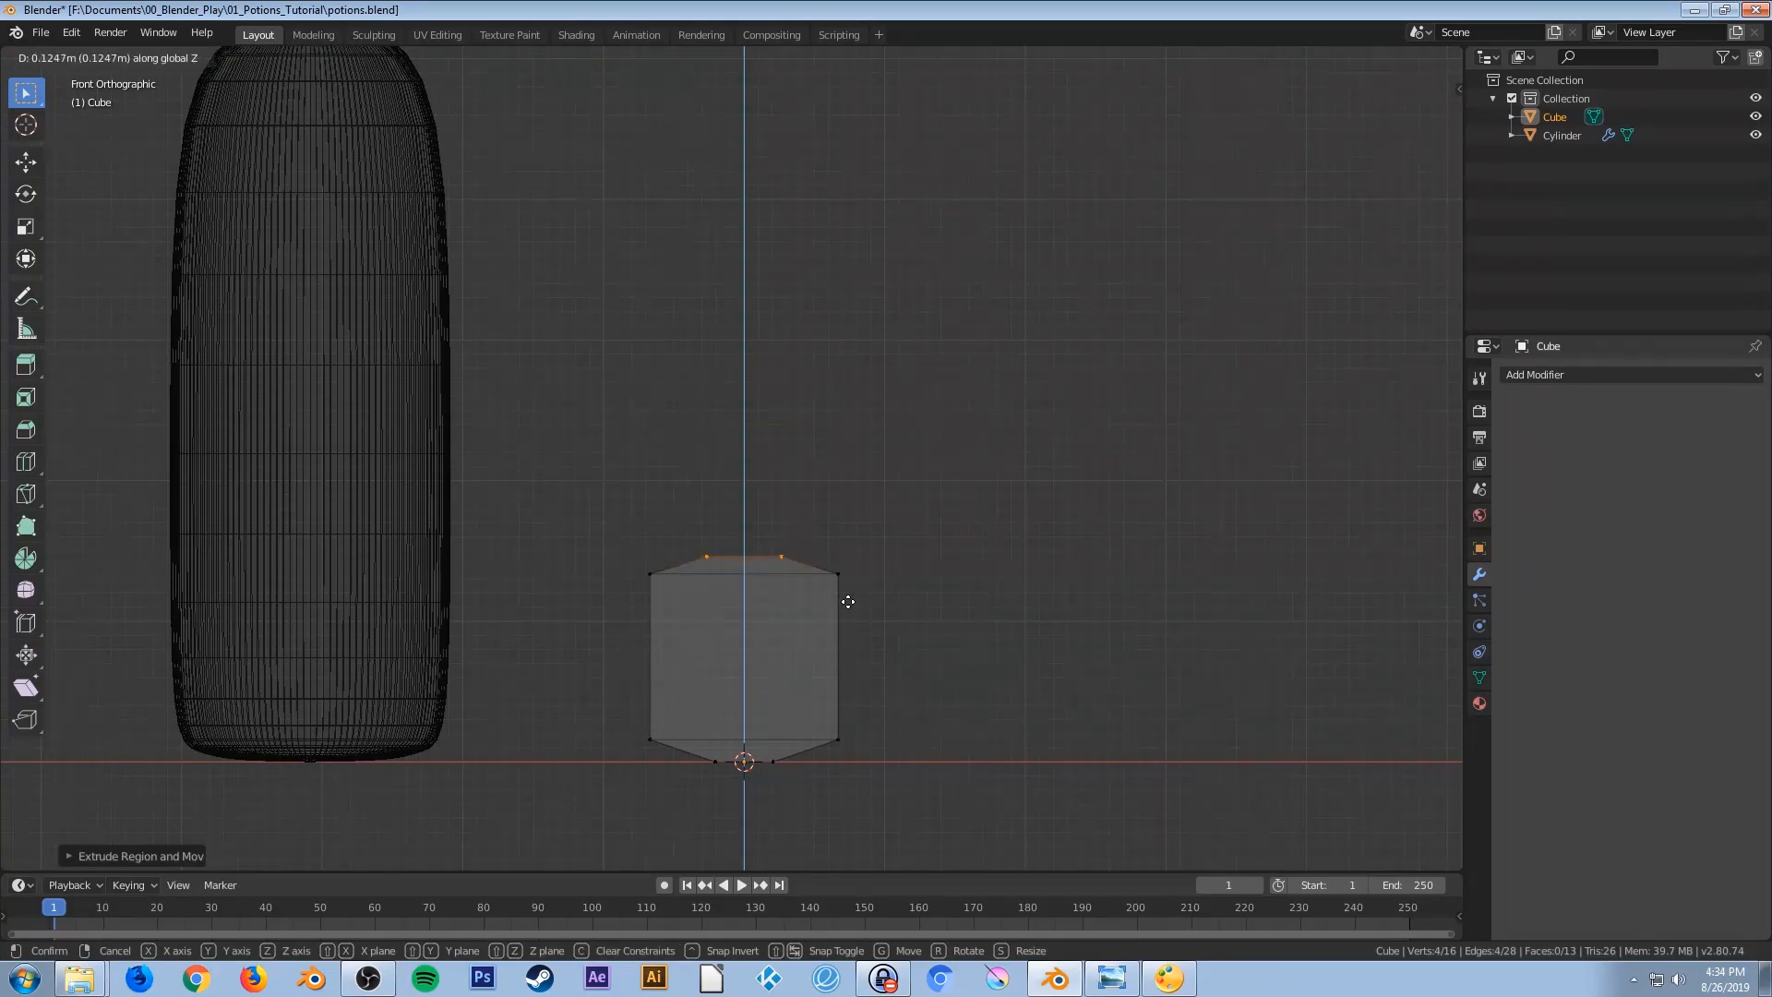
click(848, 602)
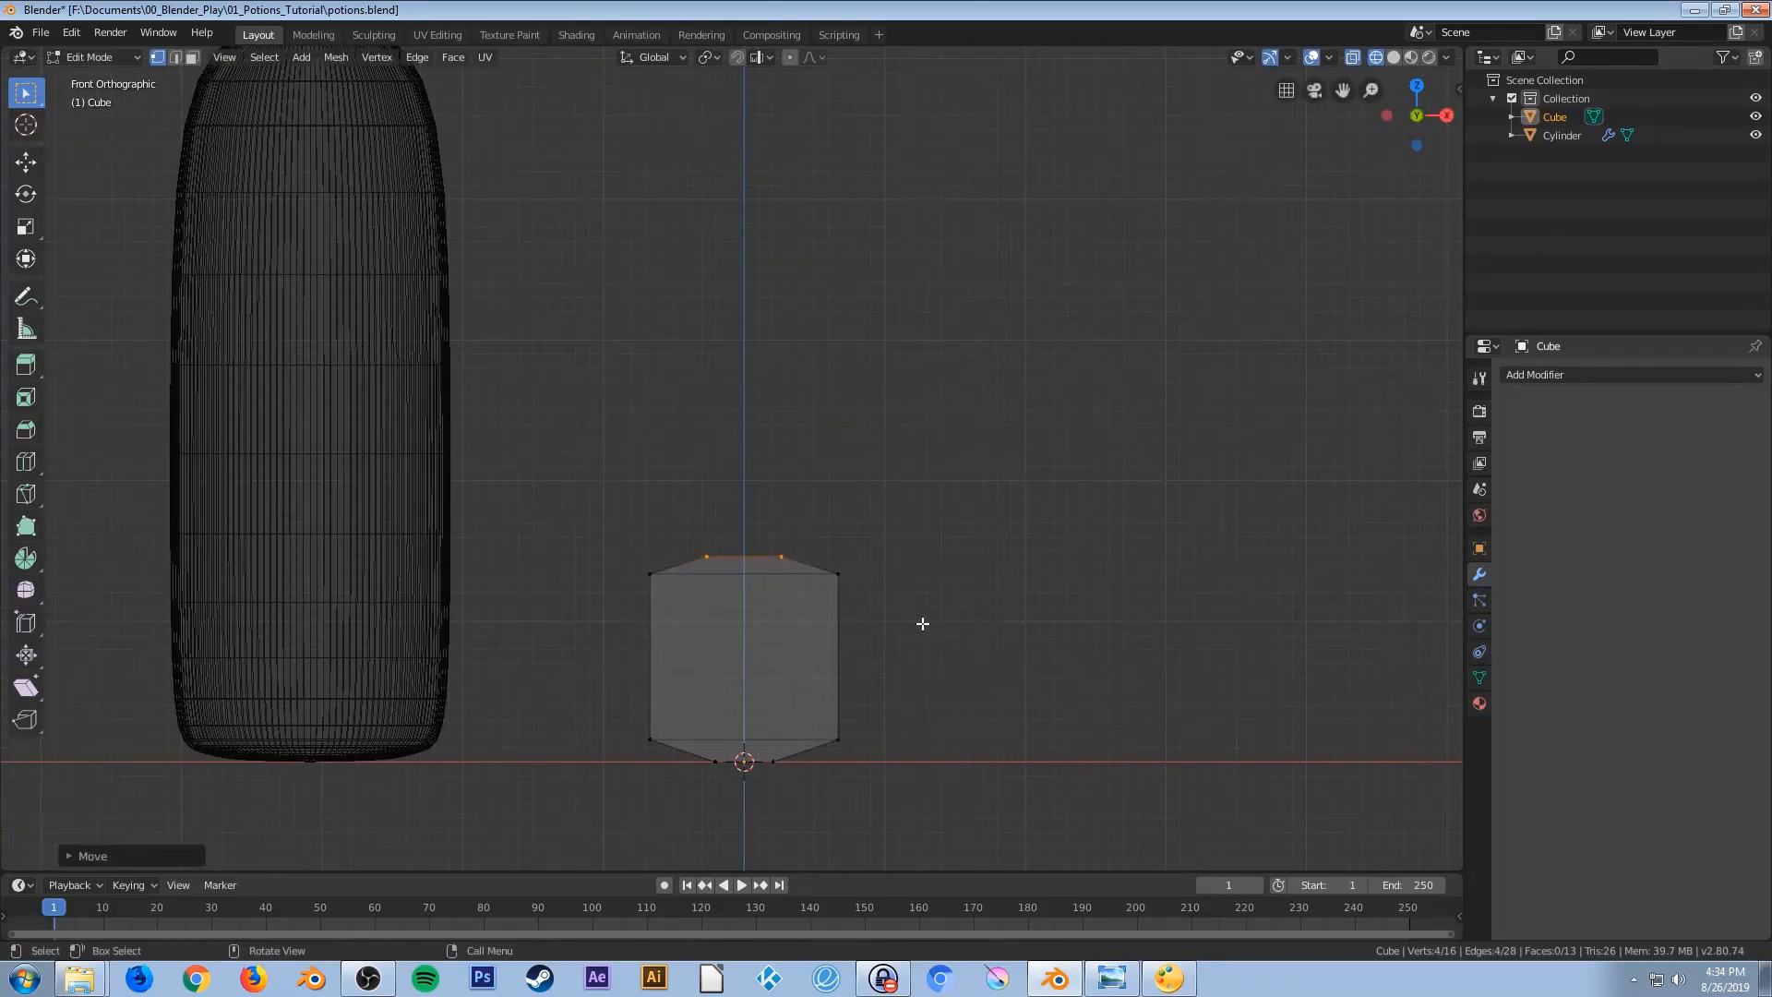
Extrude the bottle's neck about 0.45 m up along Z and taper its top by scaling to about 0.6
key(e)
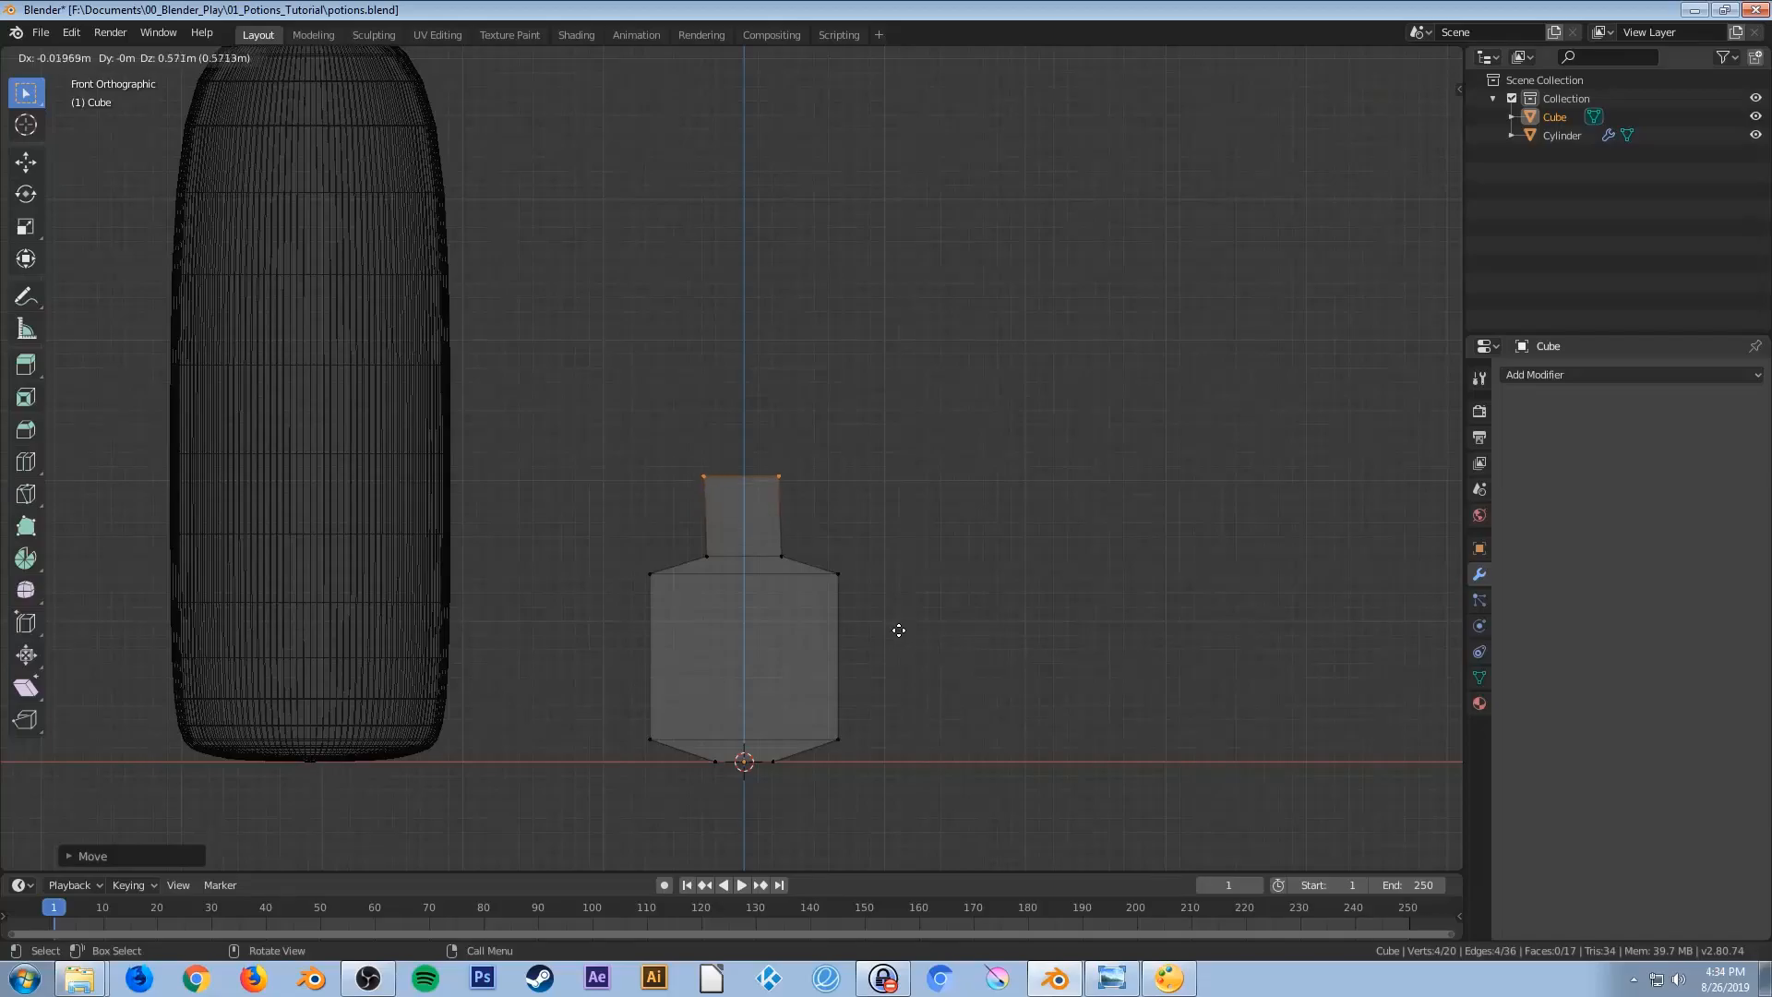
key(z)
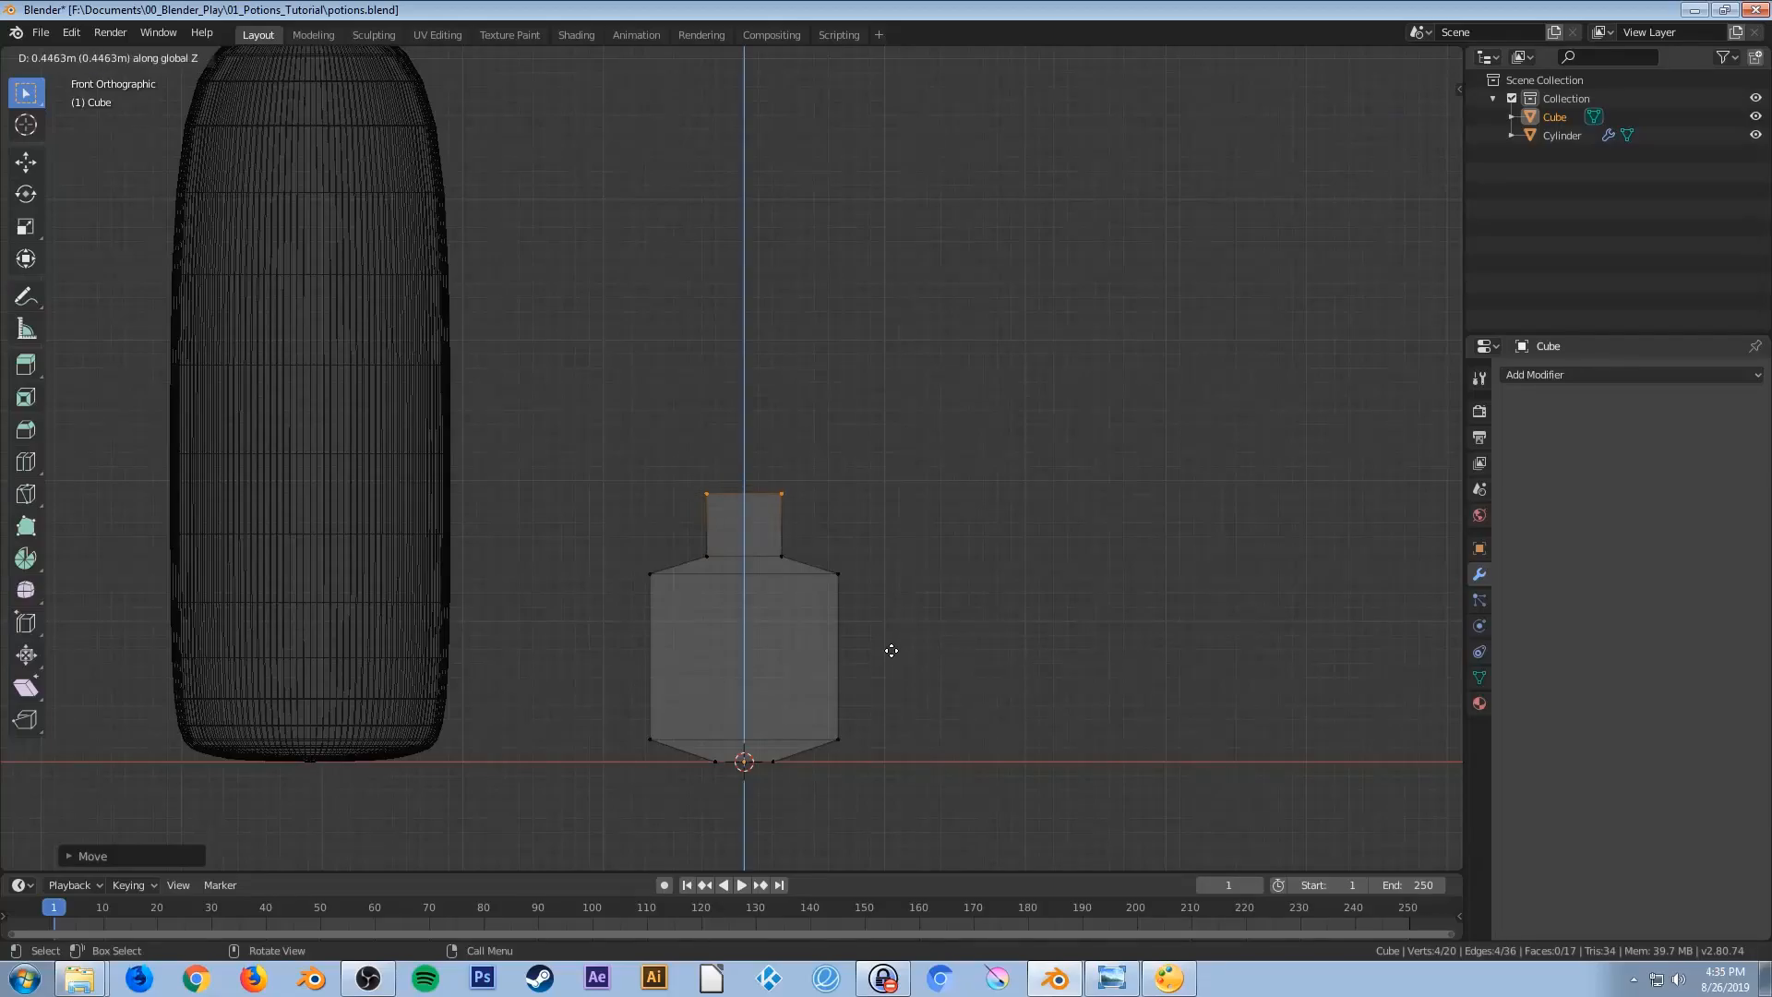
click(892, 651)
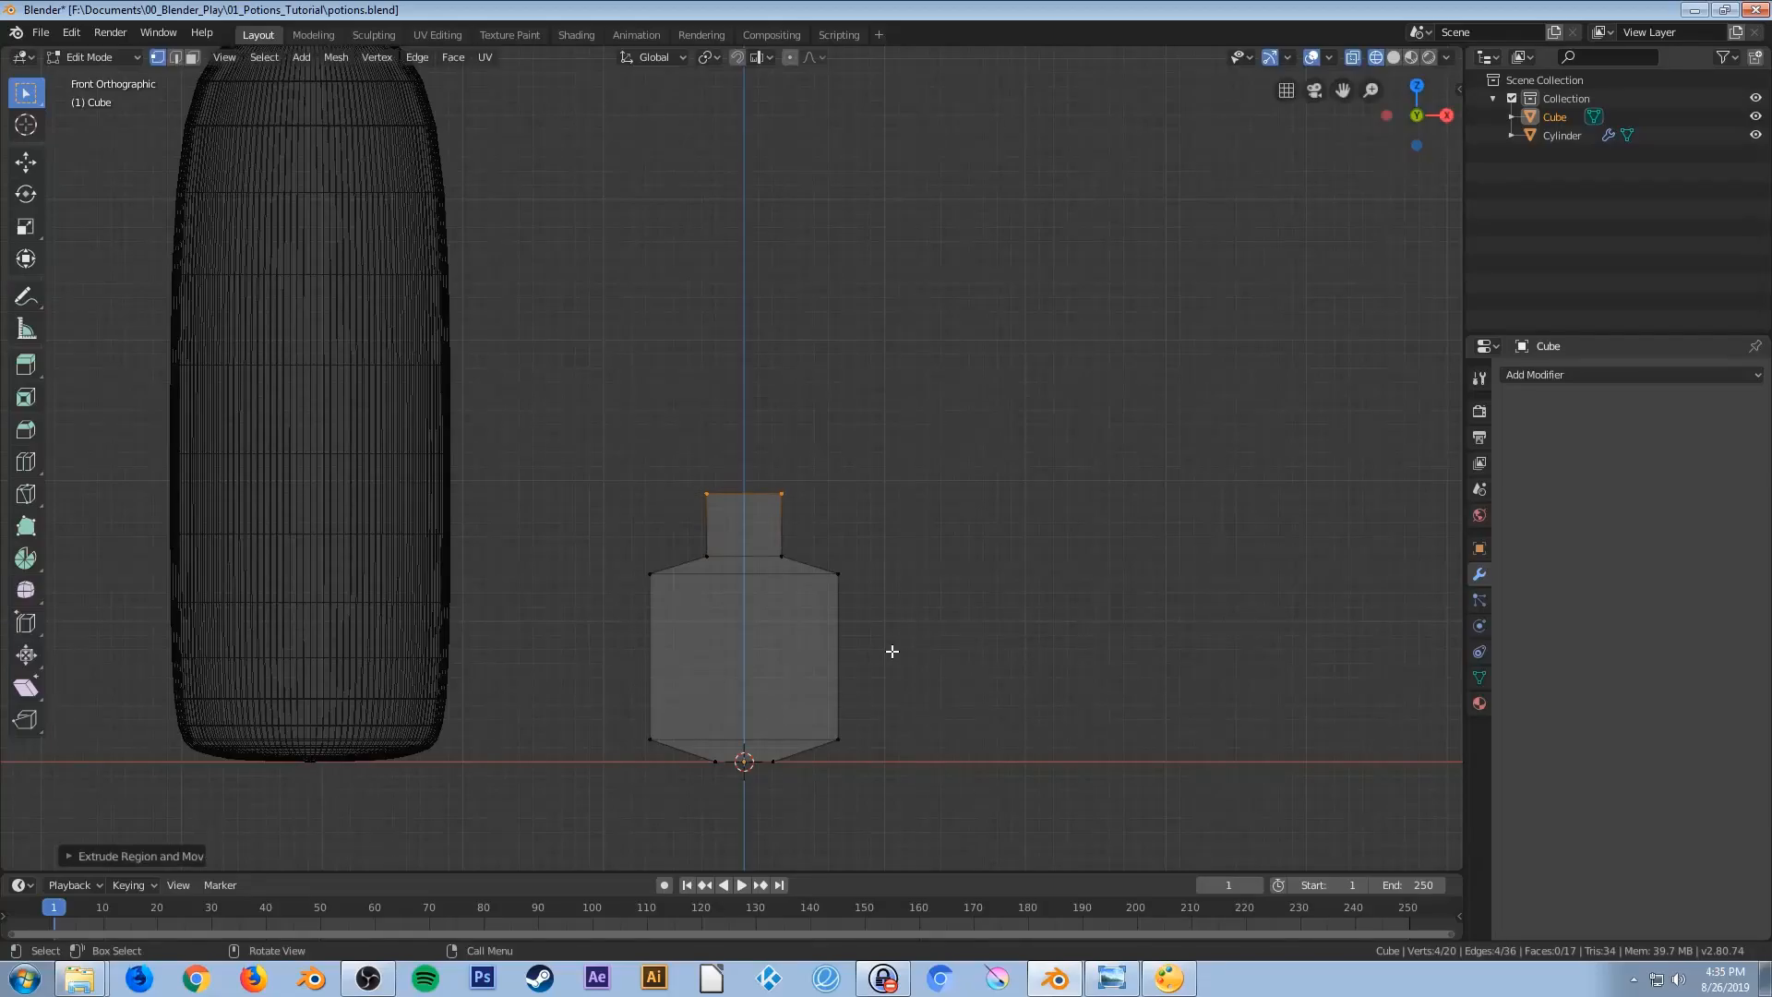
key(s)
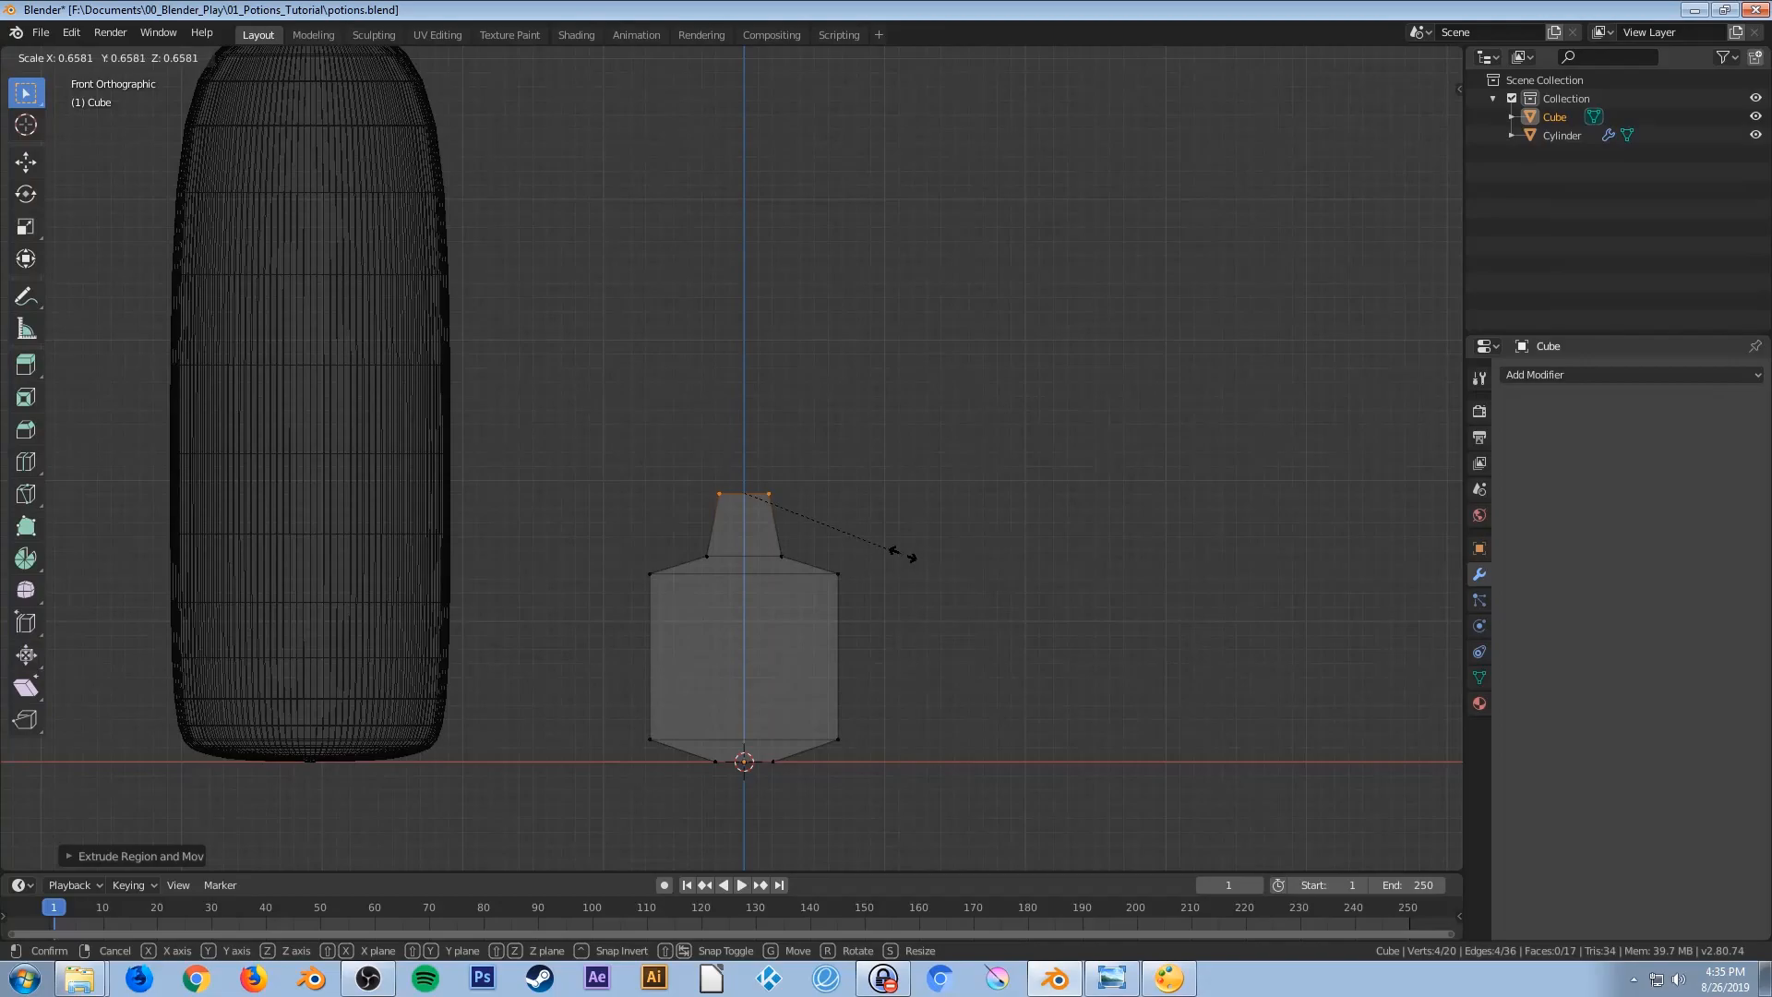
click(891, 548)
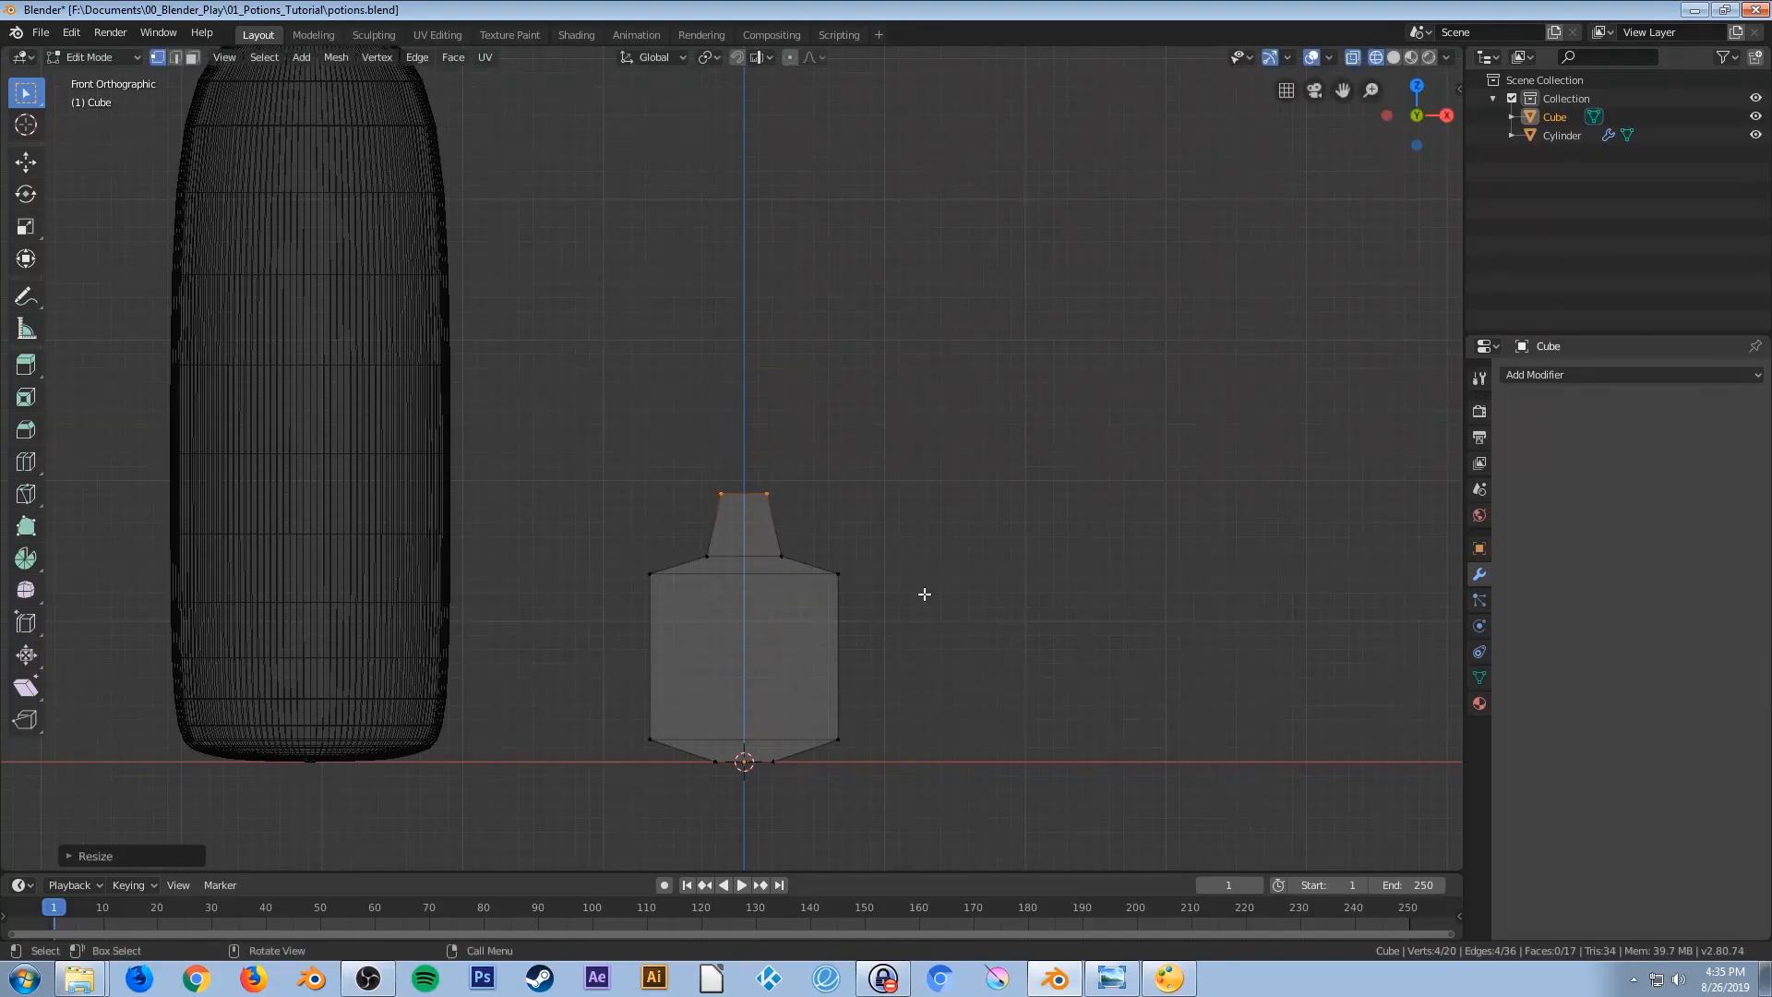
Extrude the neck's top edge in place and scale the new edge outward to about 1.4
scroll(924, 595, up, 4)
scroll(928, 631, up, 1)
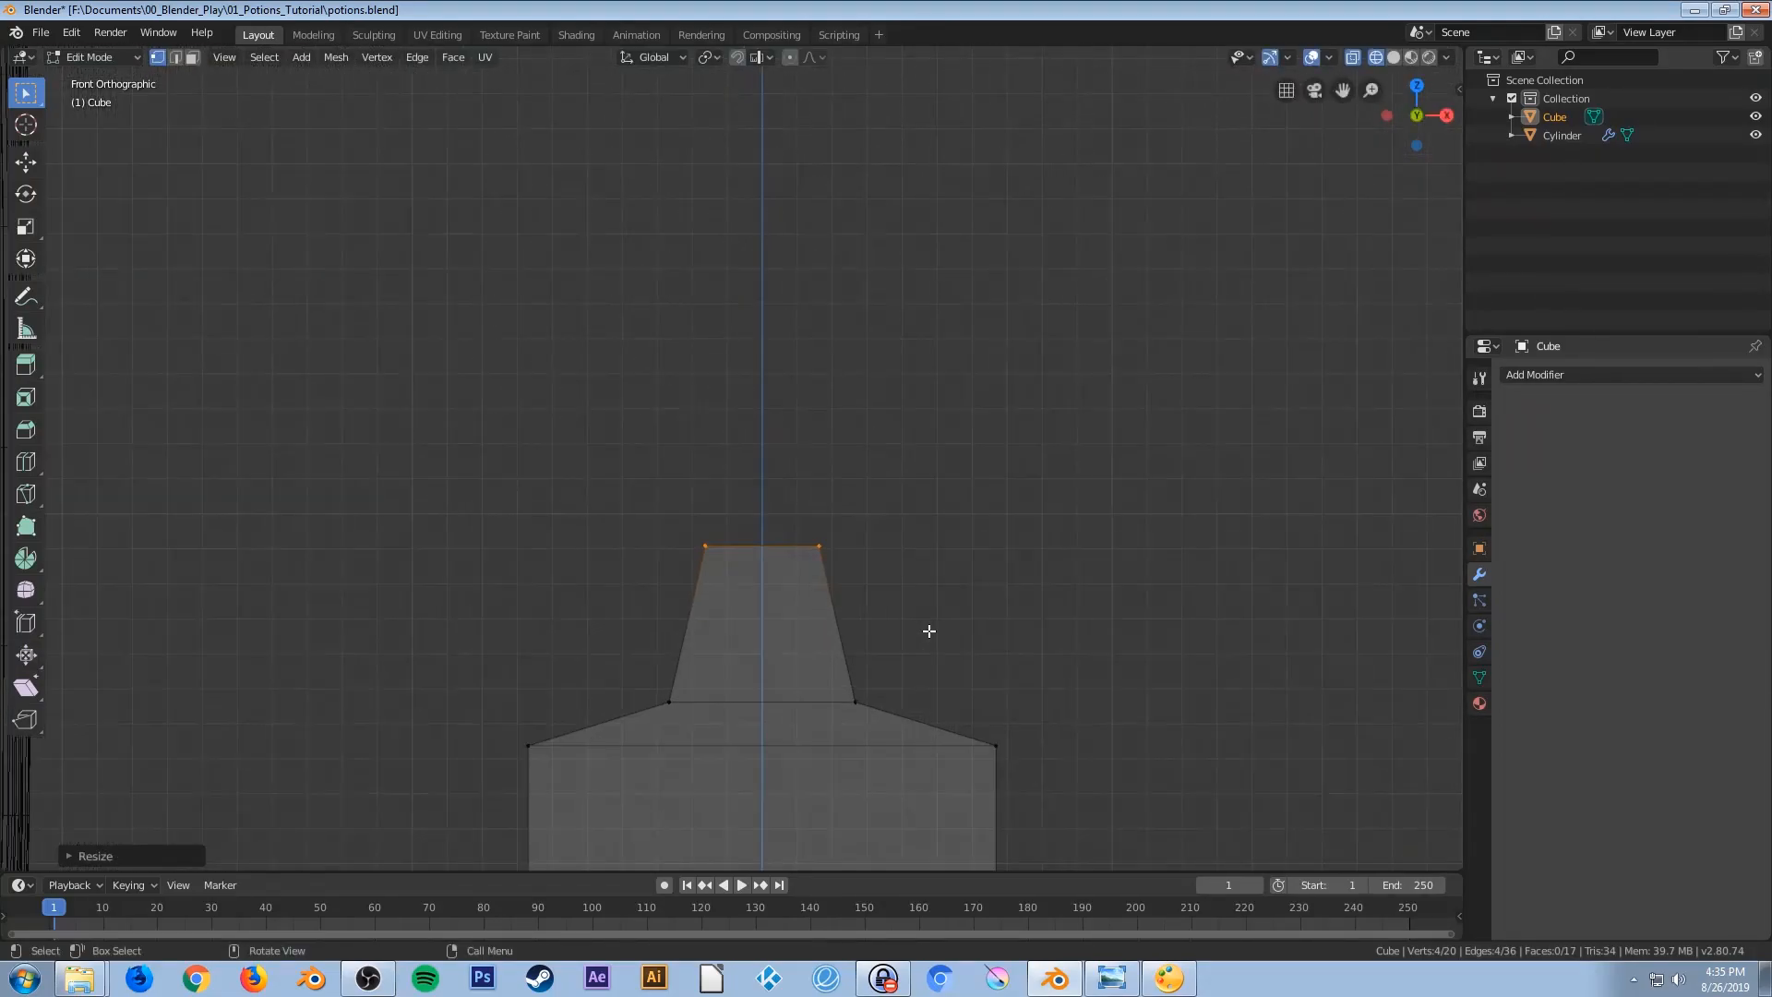
key(e)
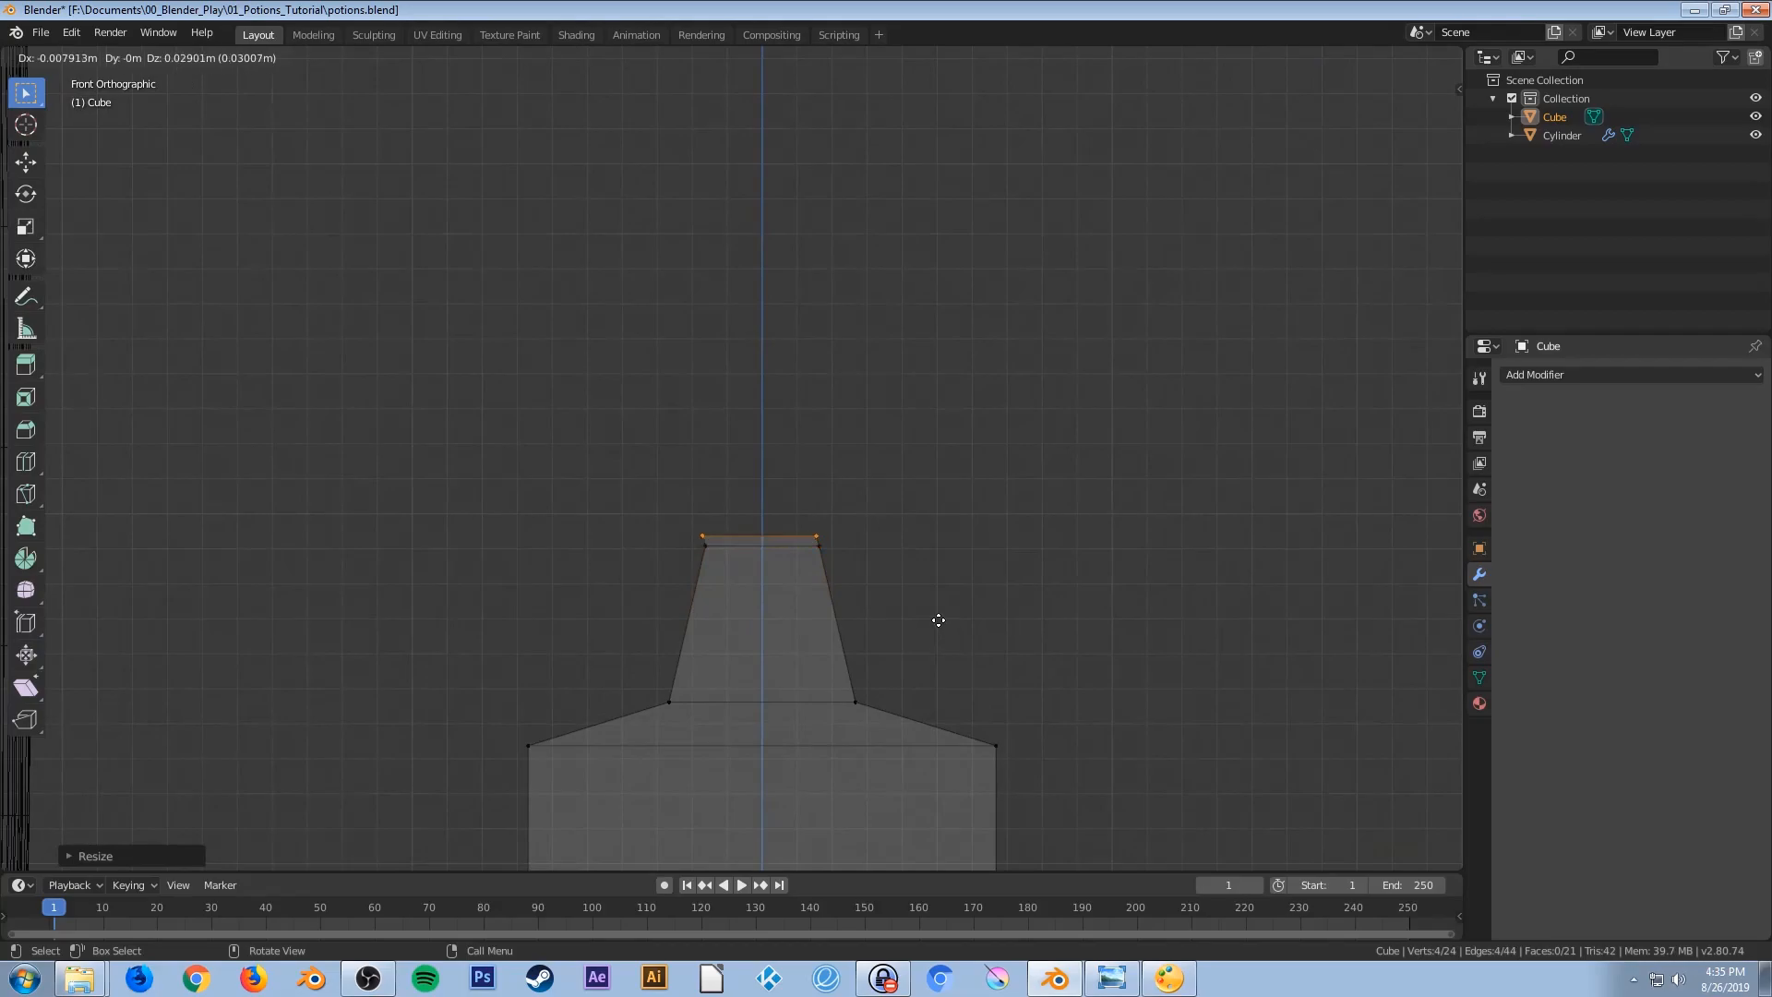
right_click(938, 621)
key(s)
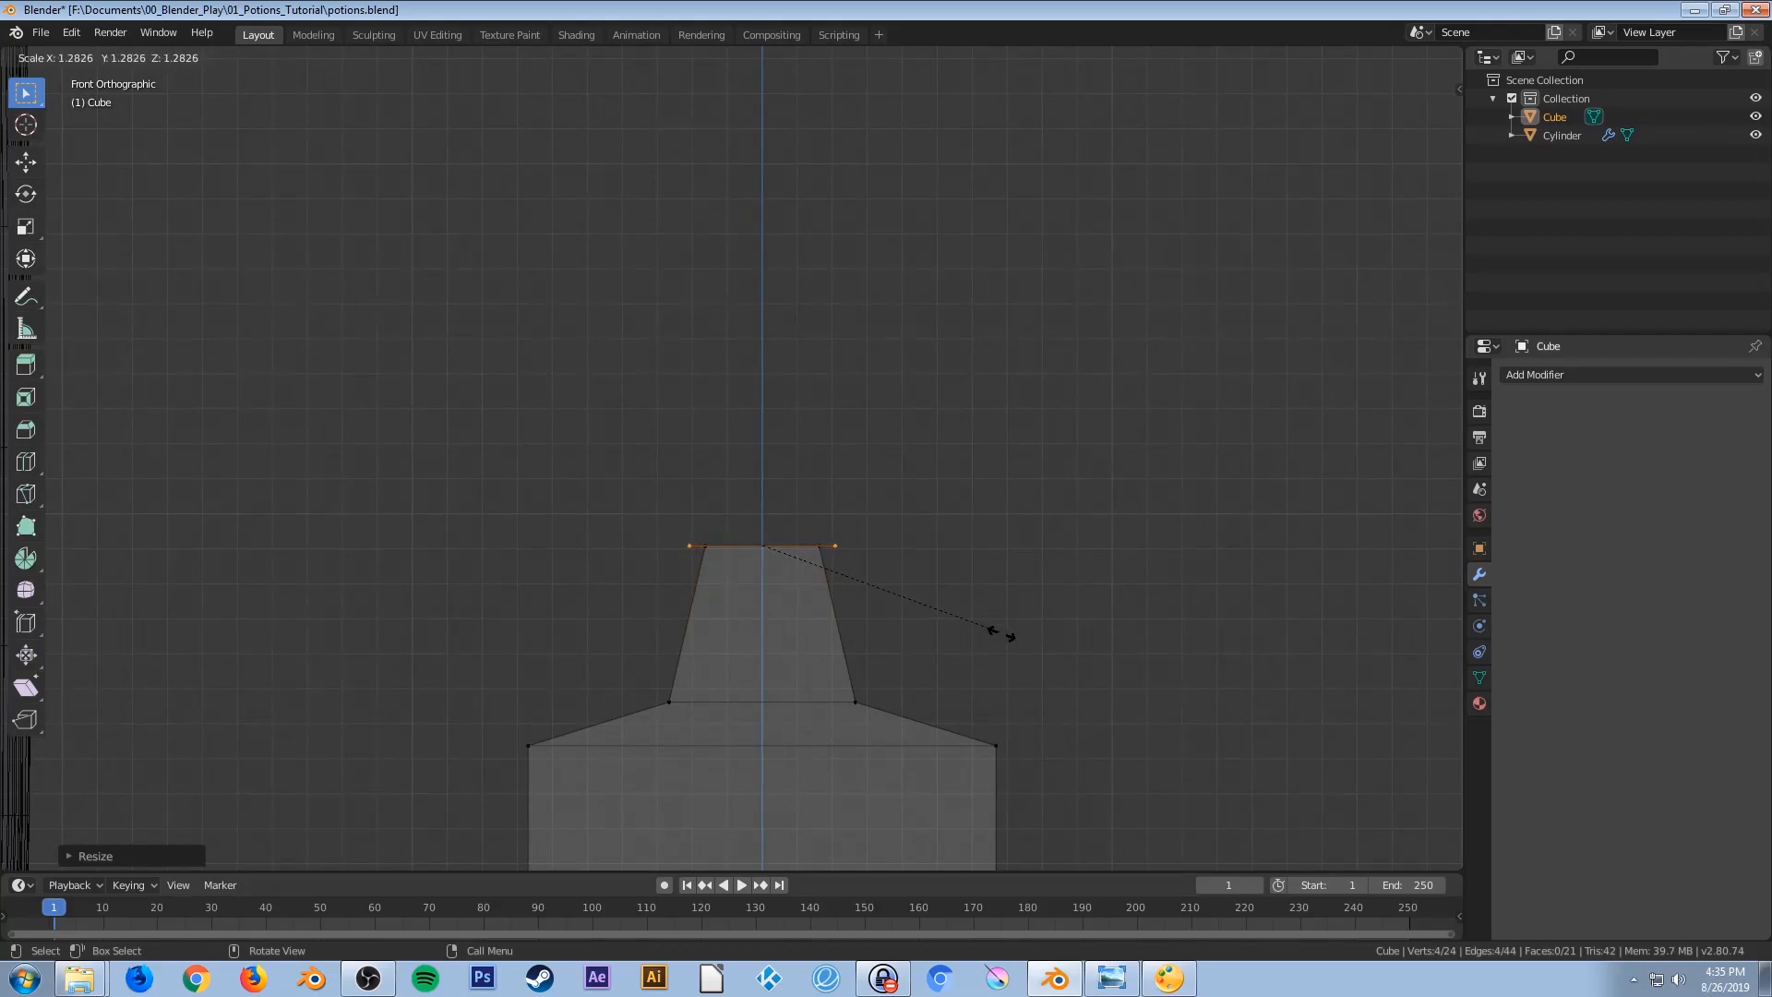
click(1025, 643)
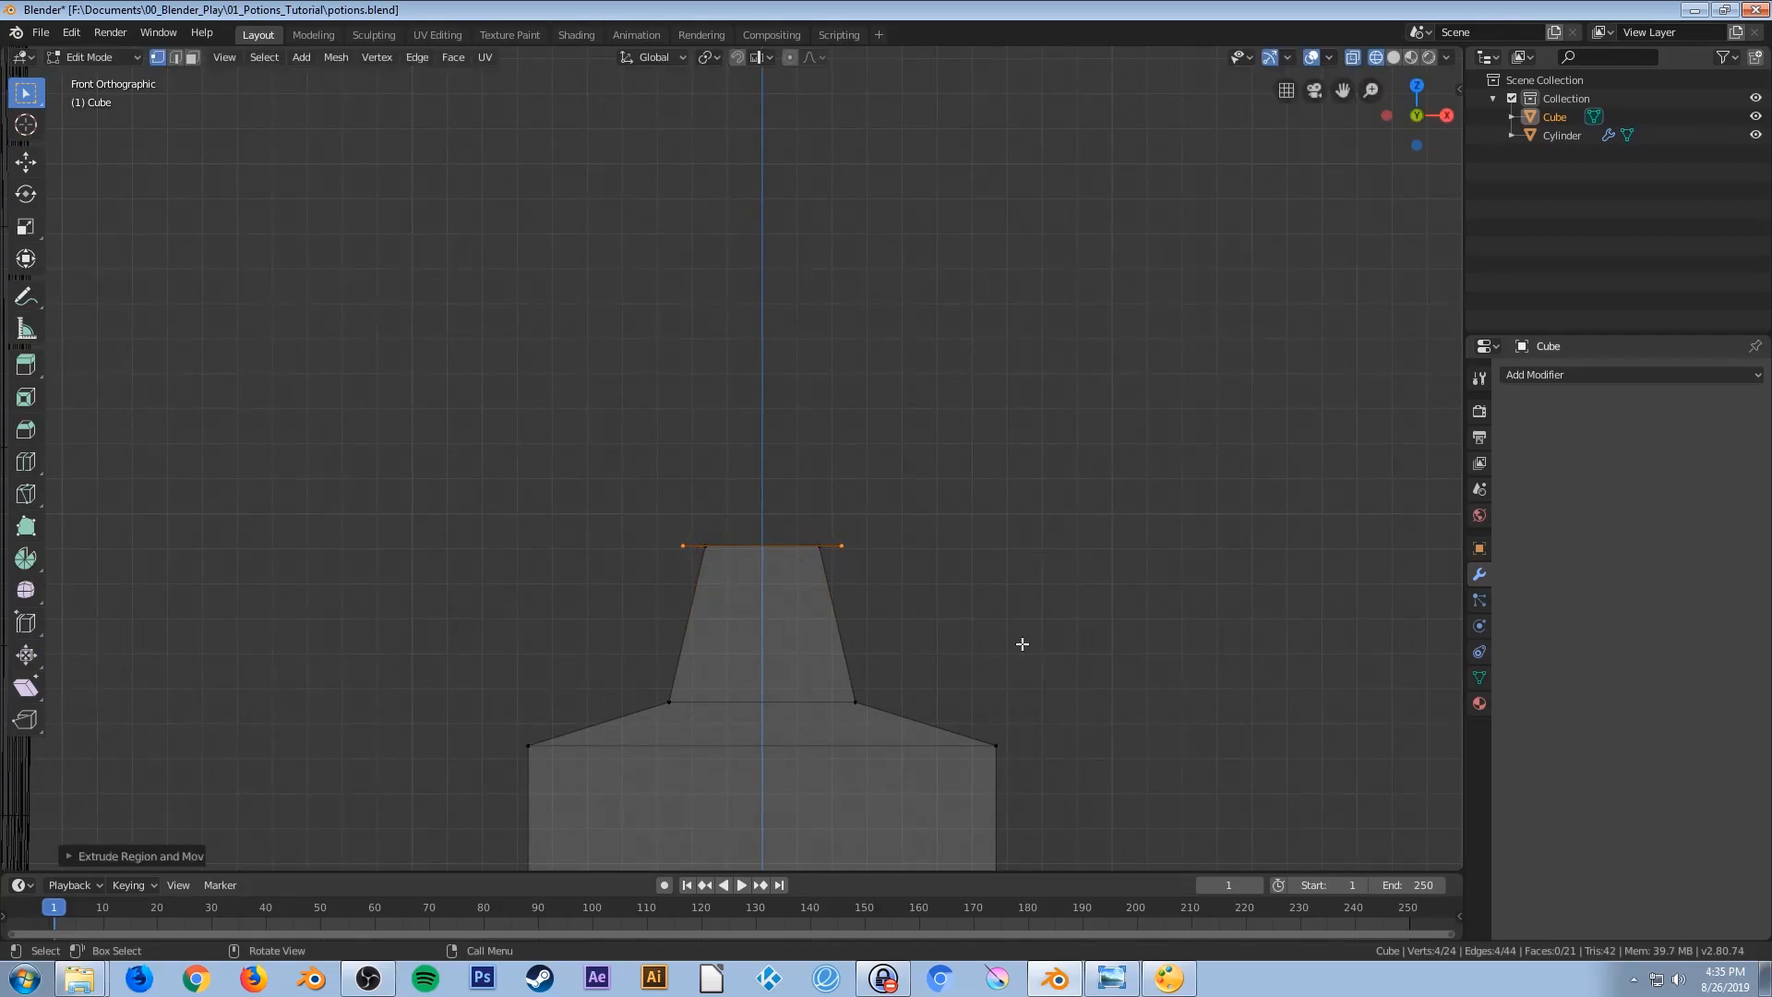
Raise the flared edge about 0.045 m along Z and extrude it about 0.22 m upward to form the bottle's rim
key(e)
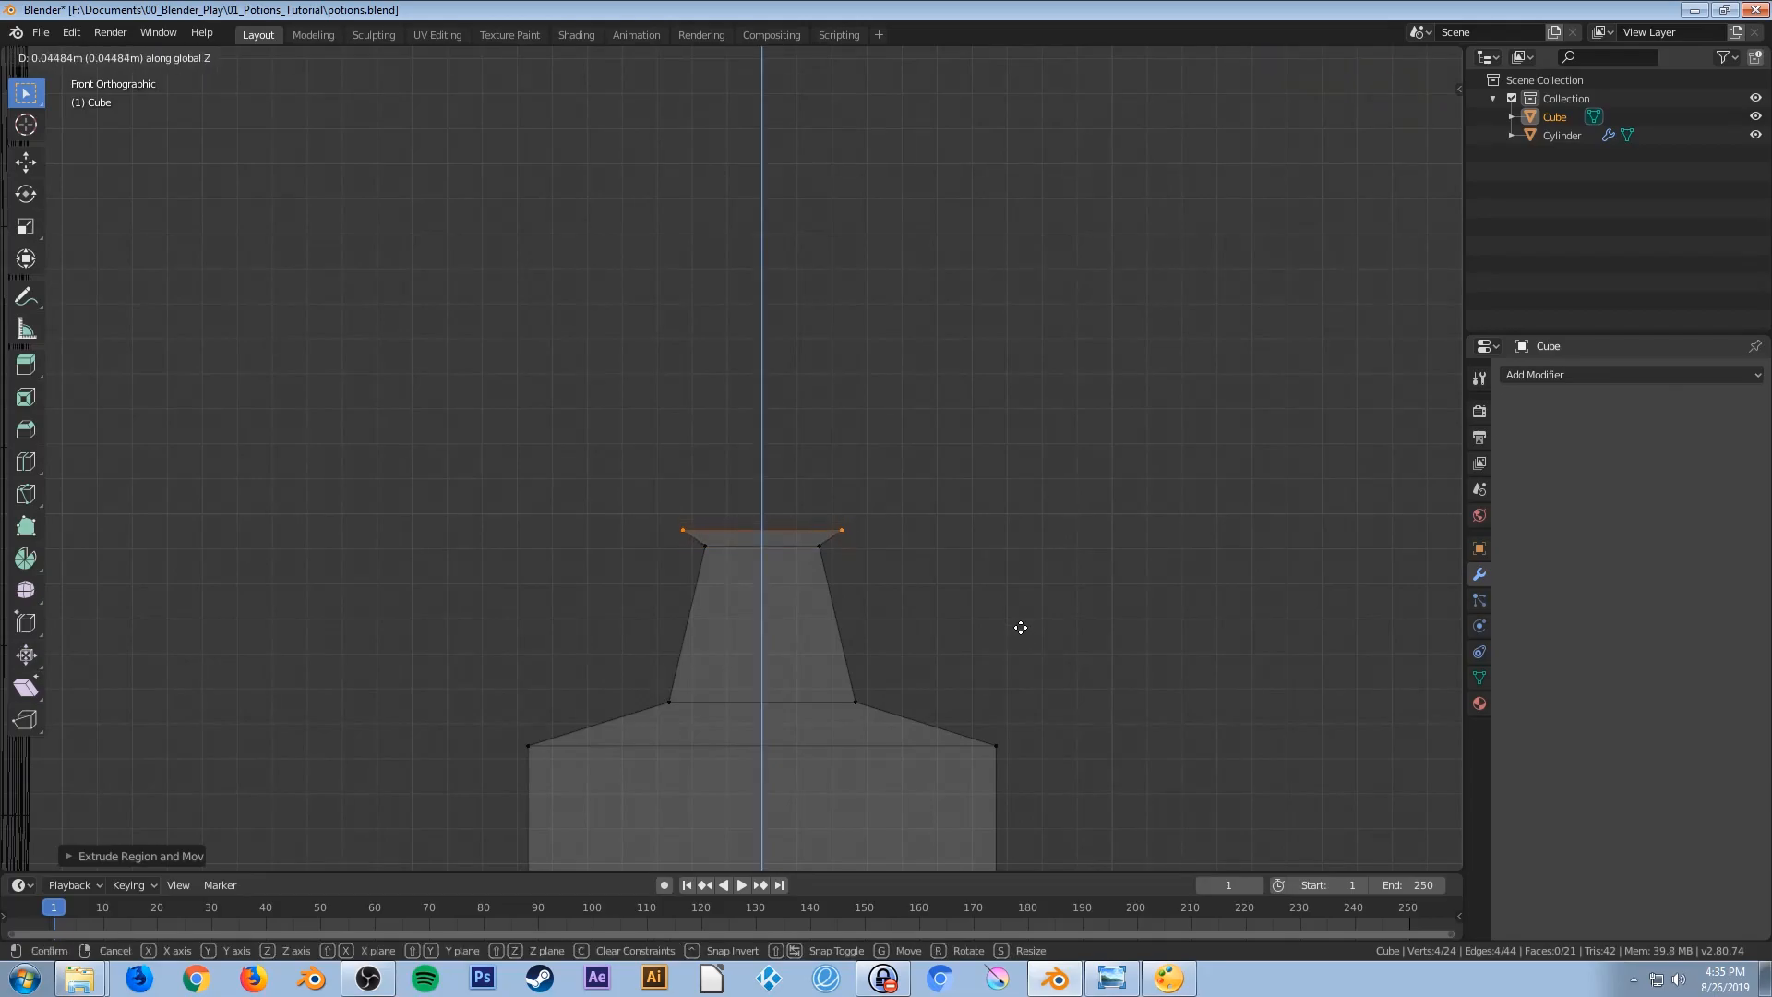
click(1021, 628)
key(e)
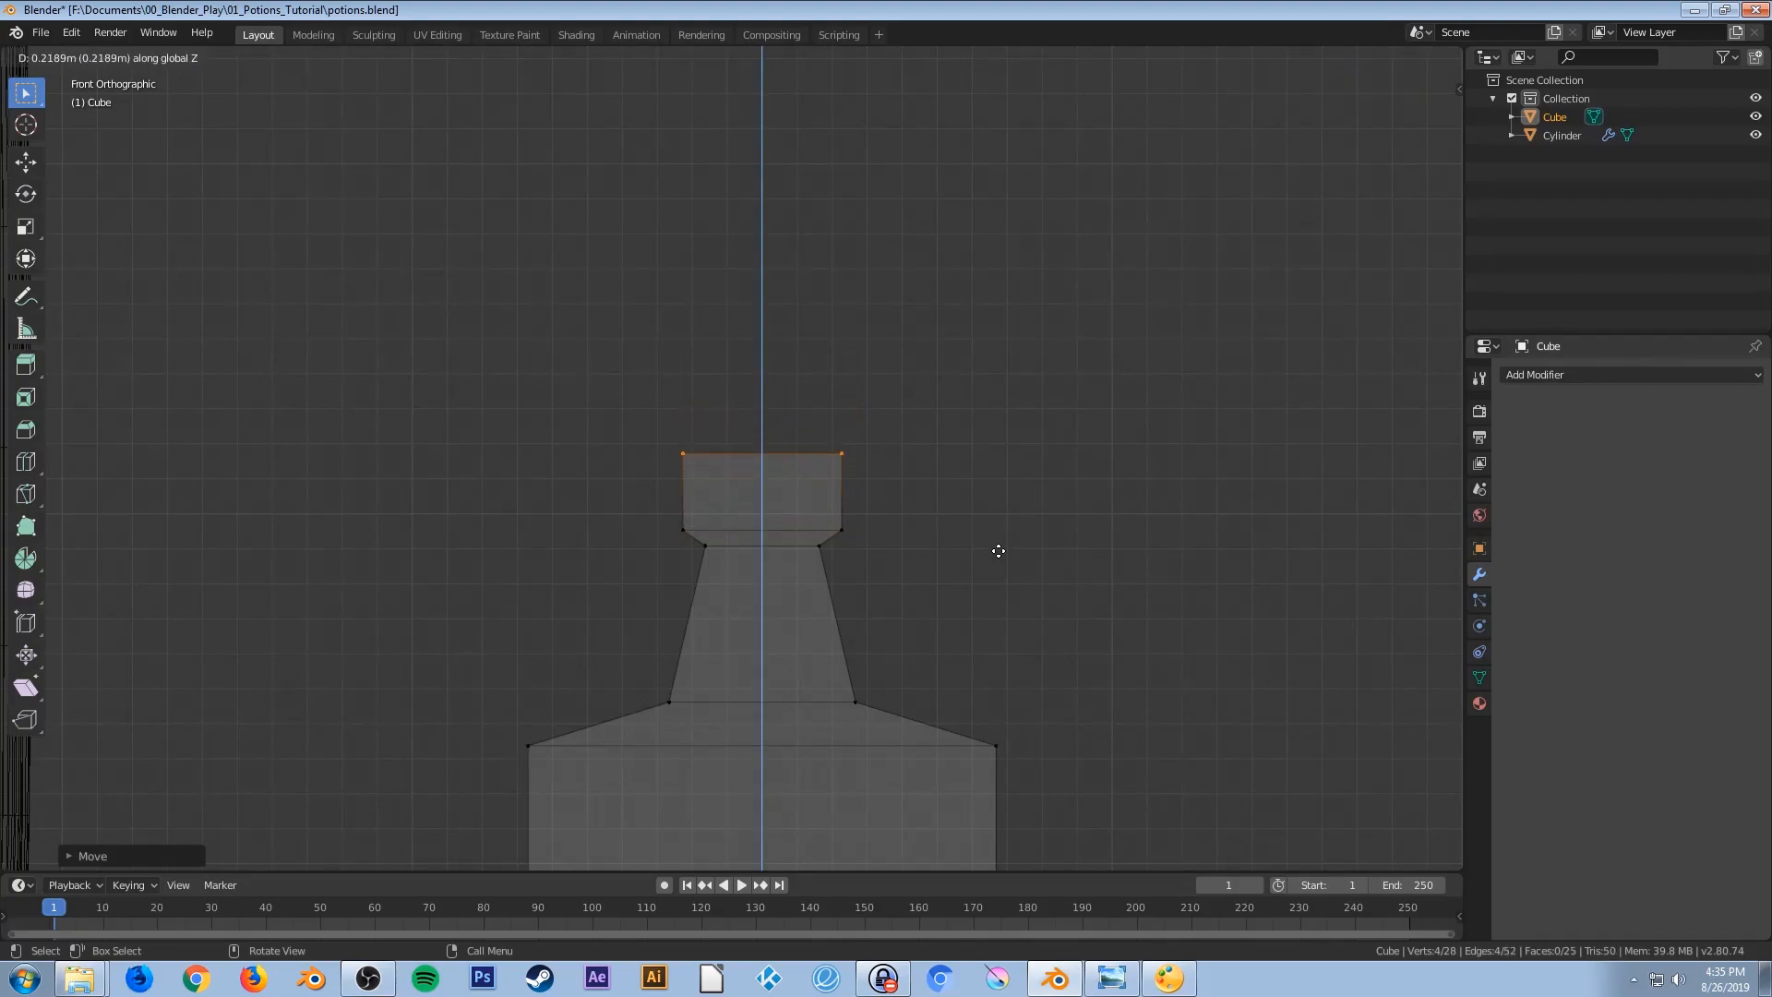
click(999, 549)
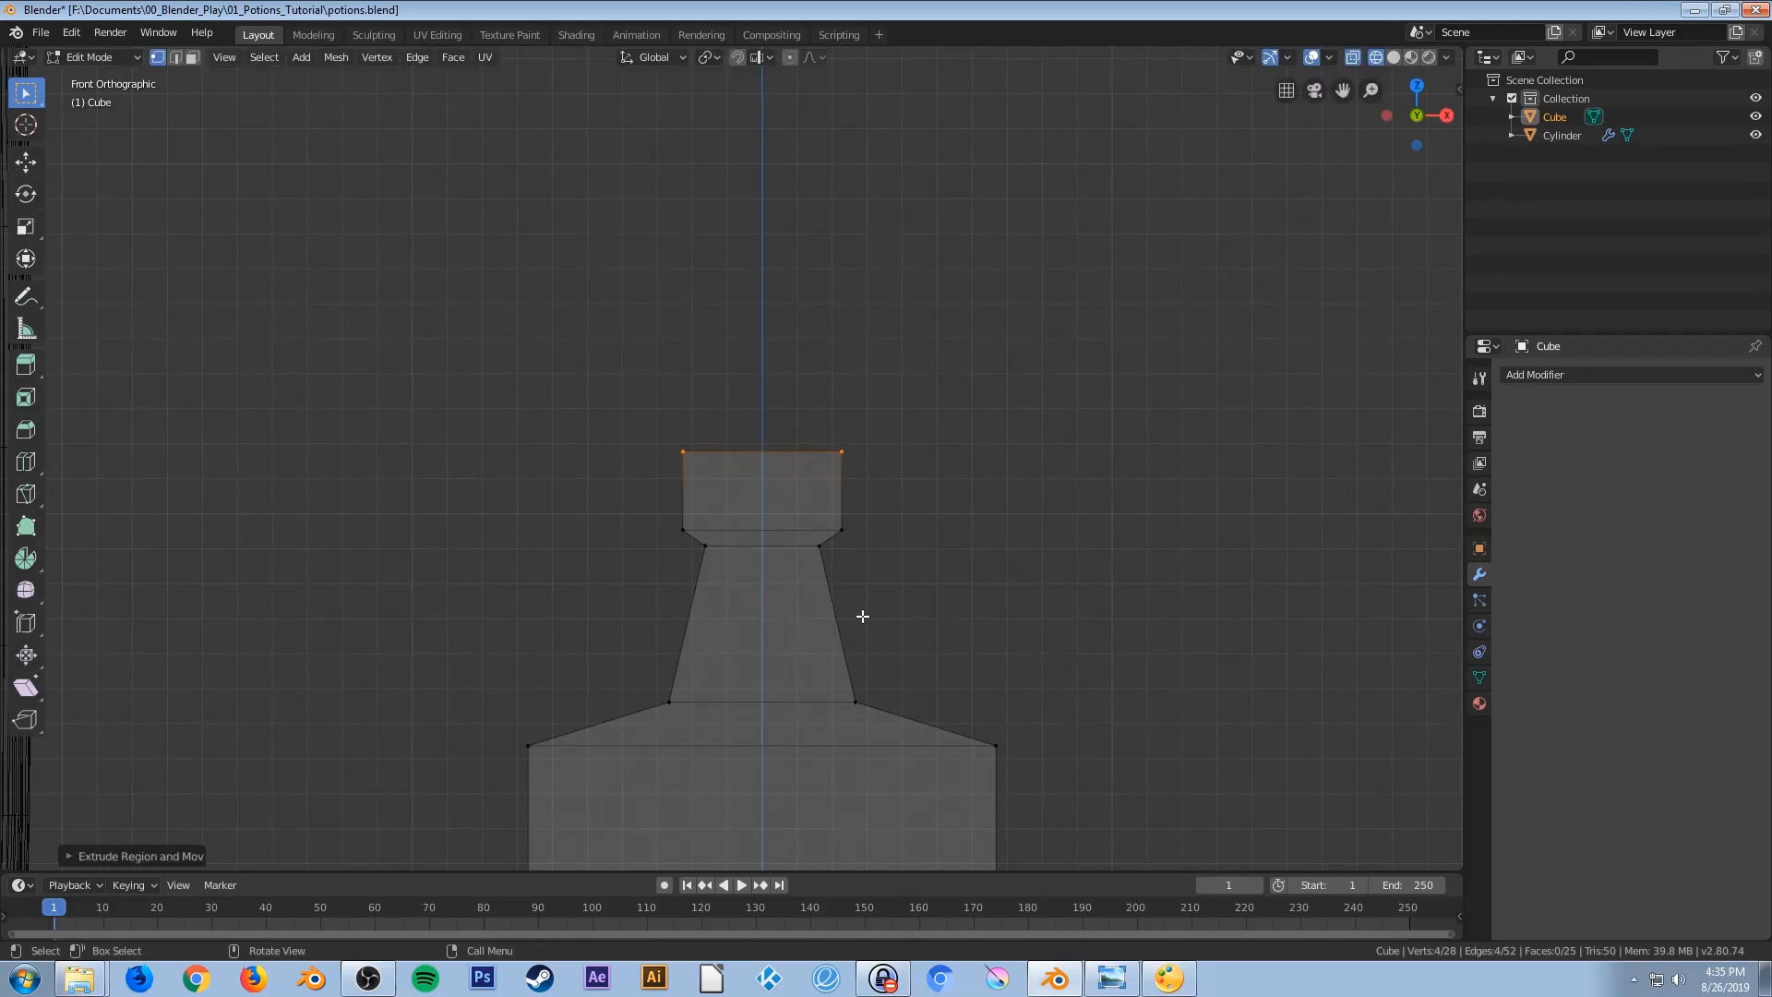
Extrude the rim's top edge inward to about 0.78 scale, and extrude that inner edge about 0.055 m down along Z
middle_drag(947, 687, 918, 588)
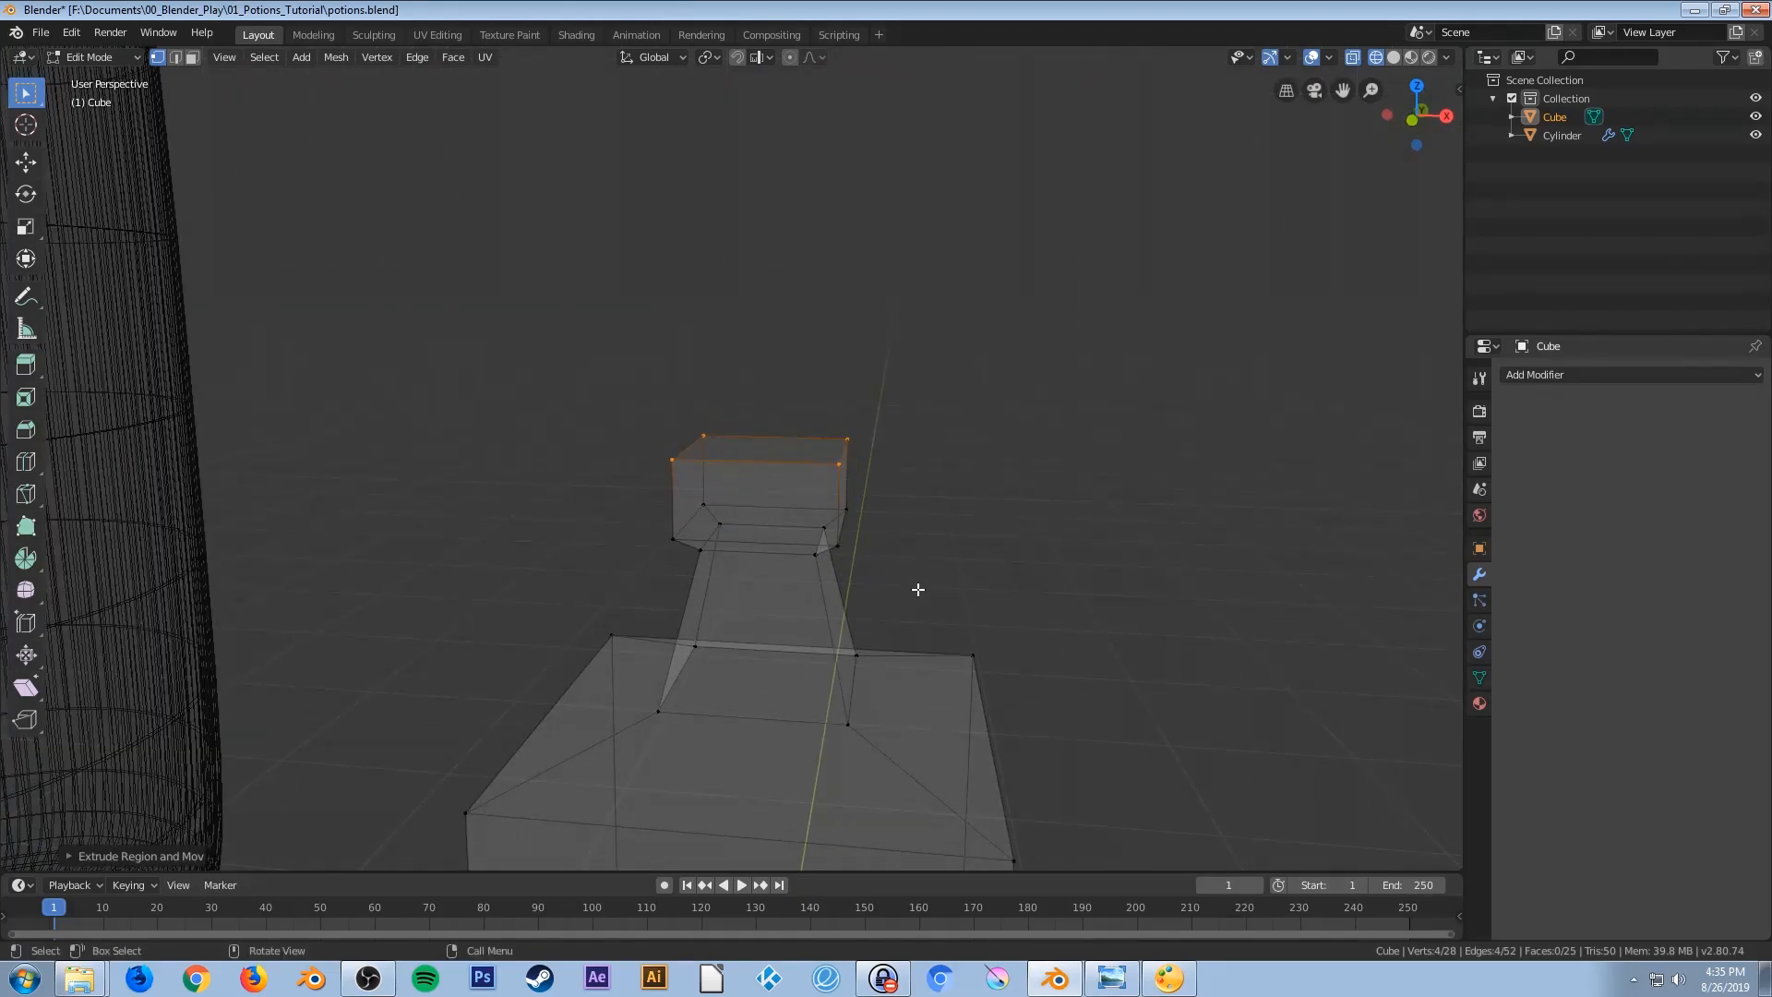
key(KP_1)
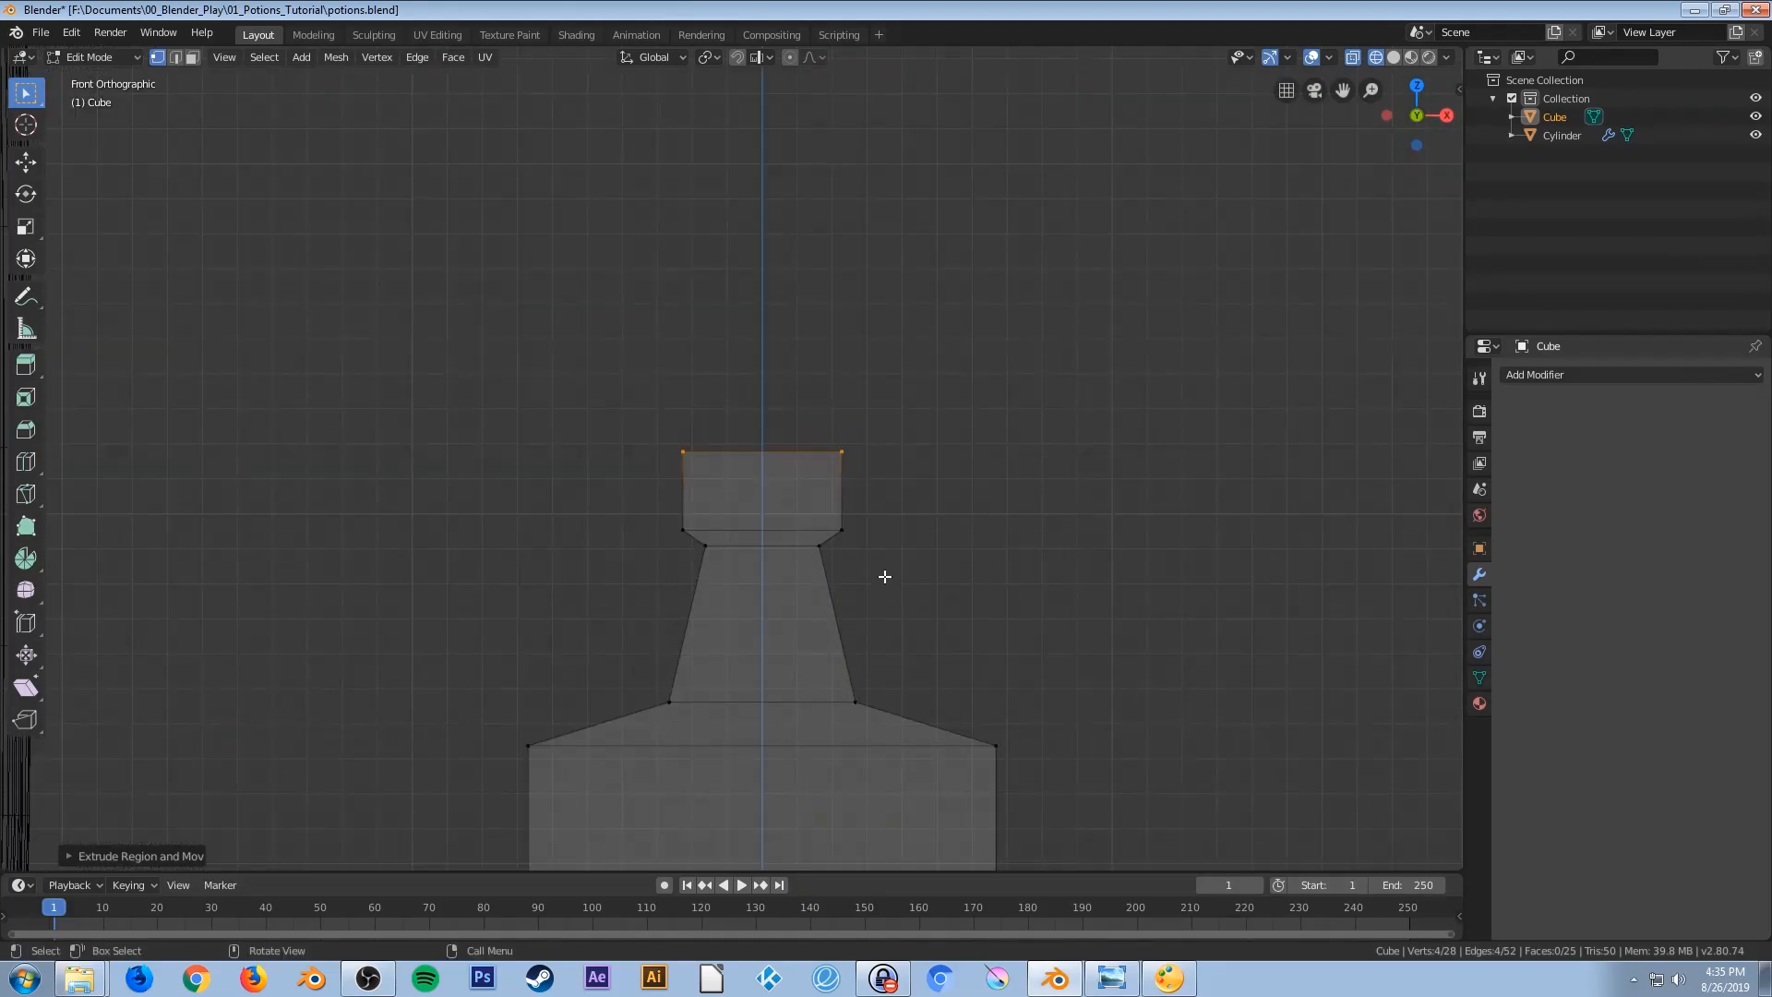
key(e)
right_click(998, 542)
key(s)
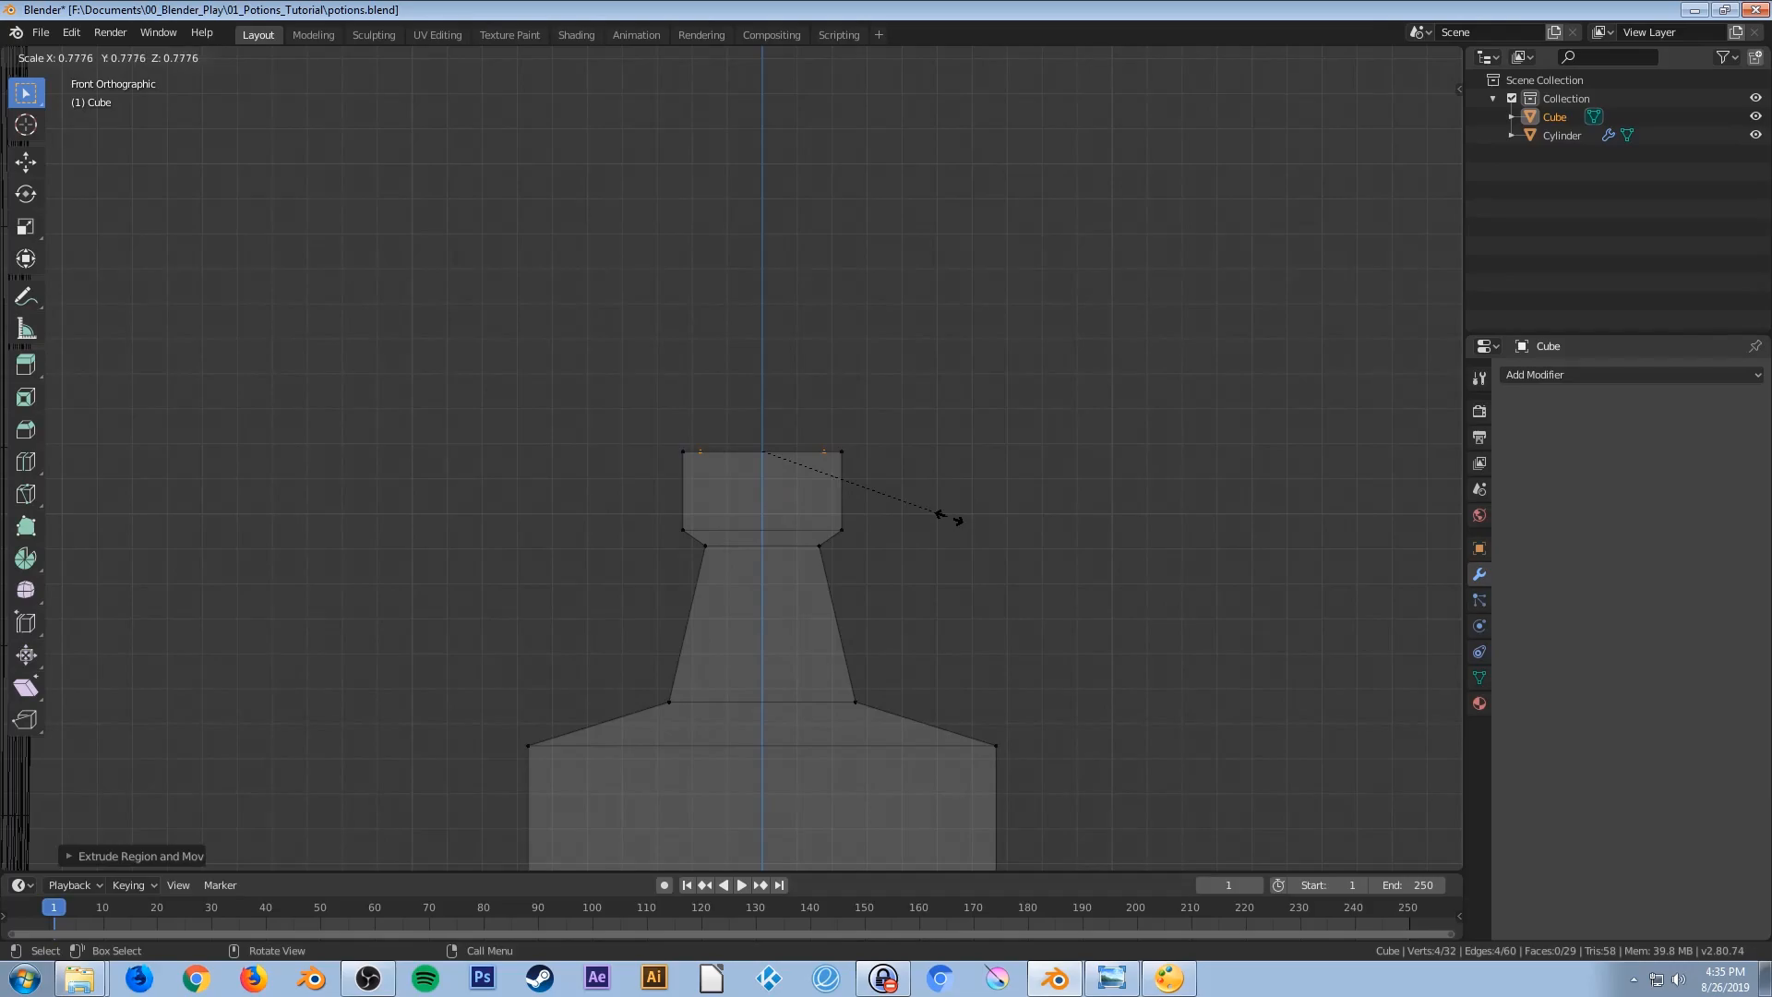
click(950, 517)
key(e)
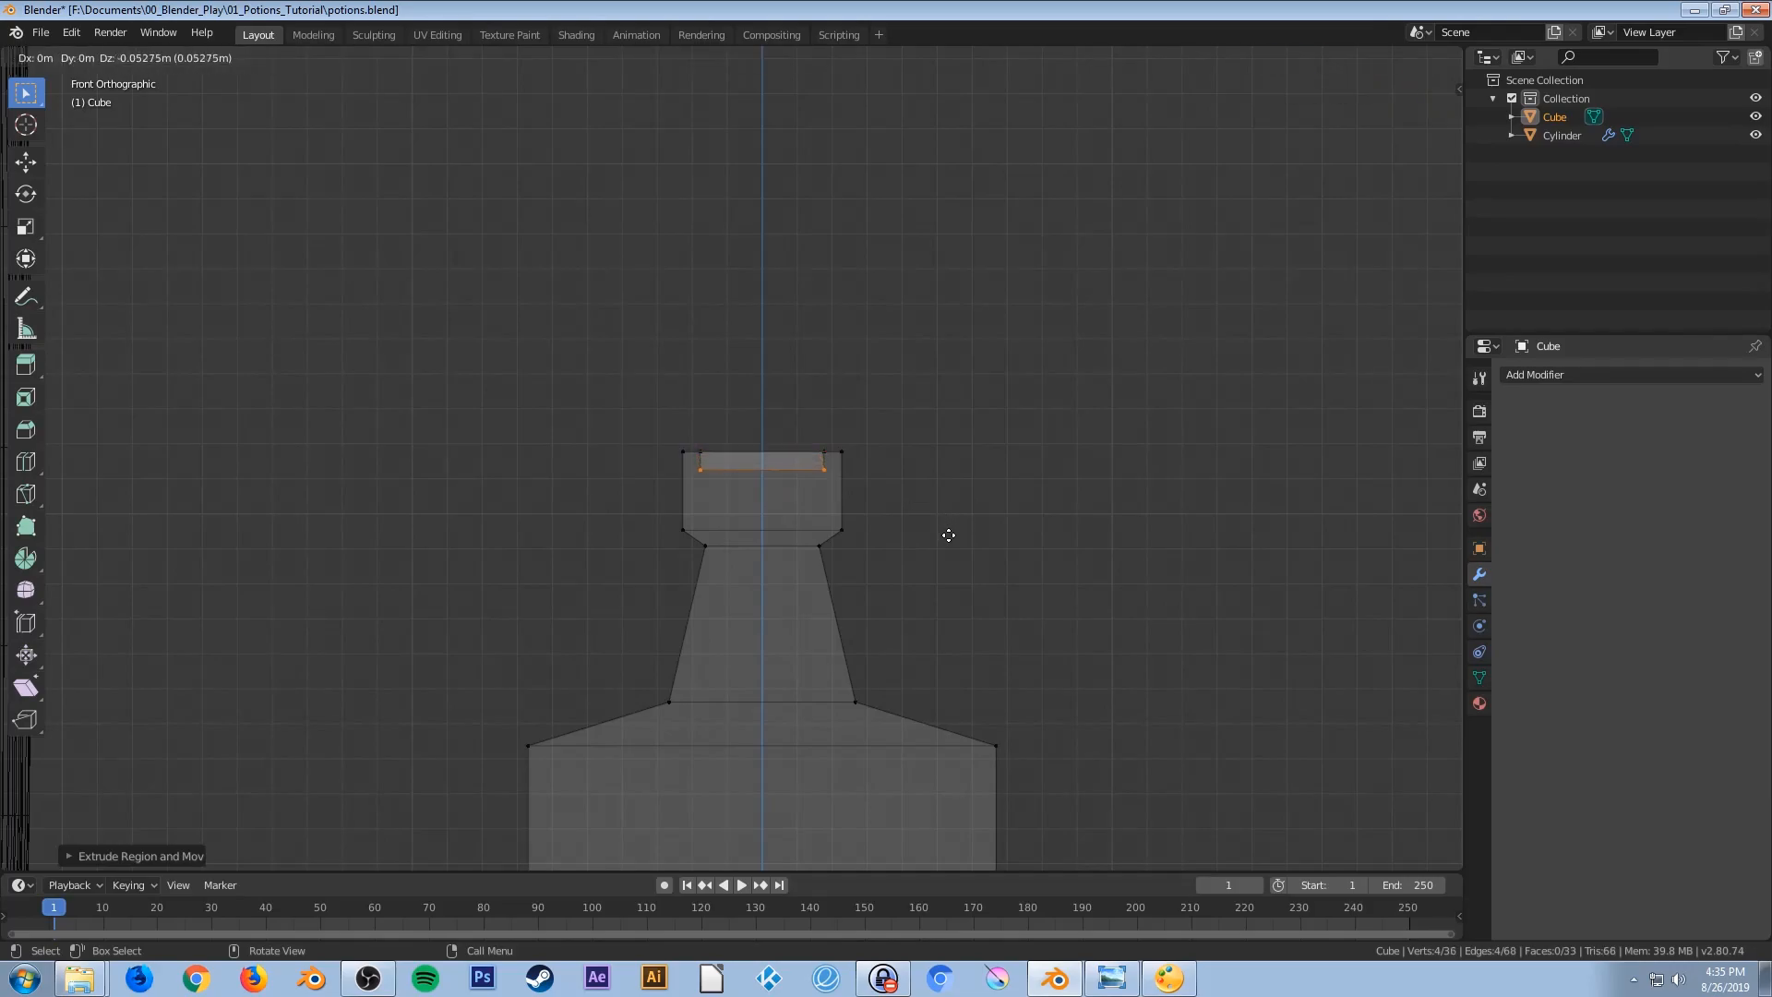
key(z)
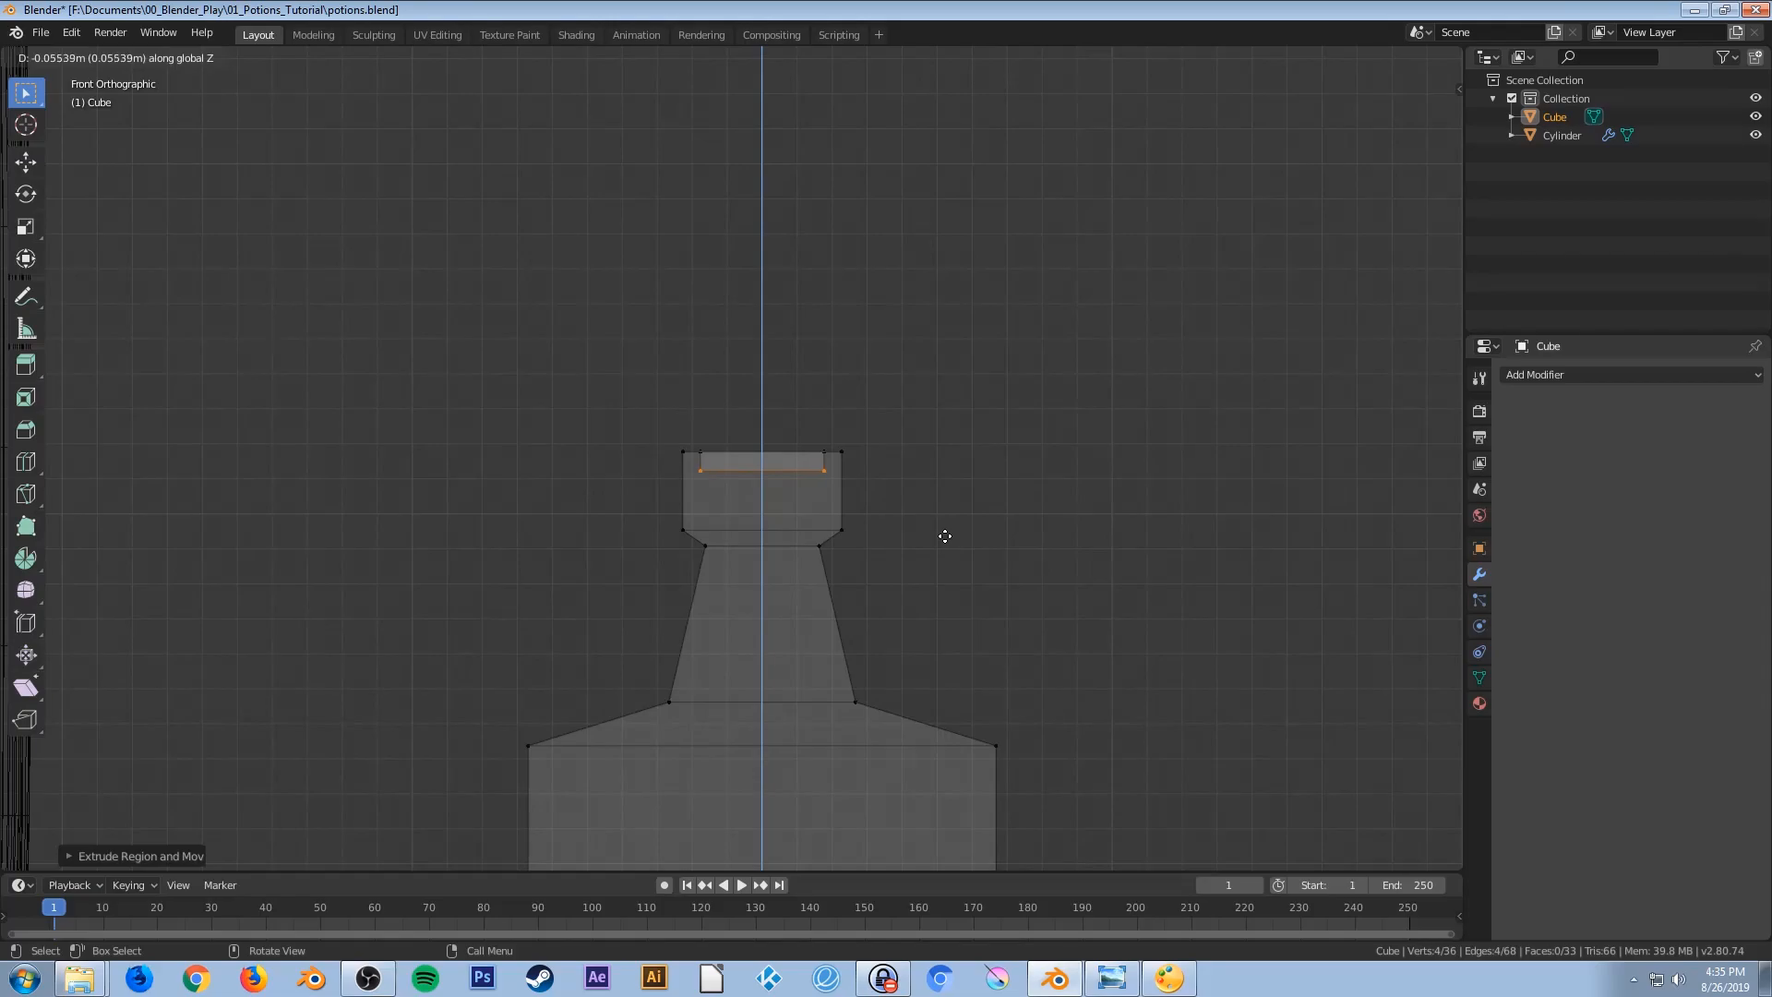
click(945, 535)
Return to Object Mode and display the new bottle in Look Dev shading
middle_drag(953, 581, 933, 621)
key(Tab)
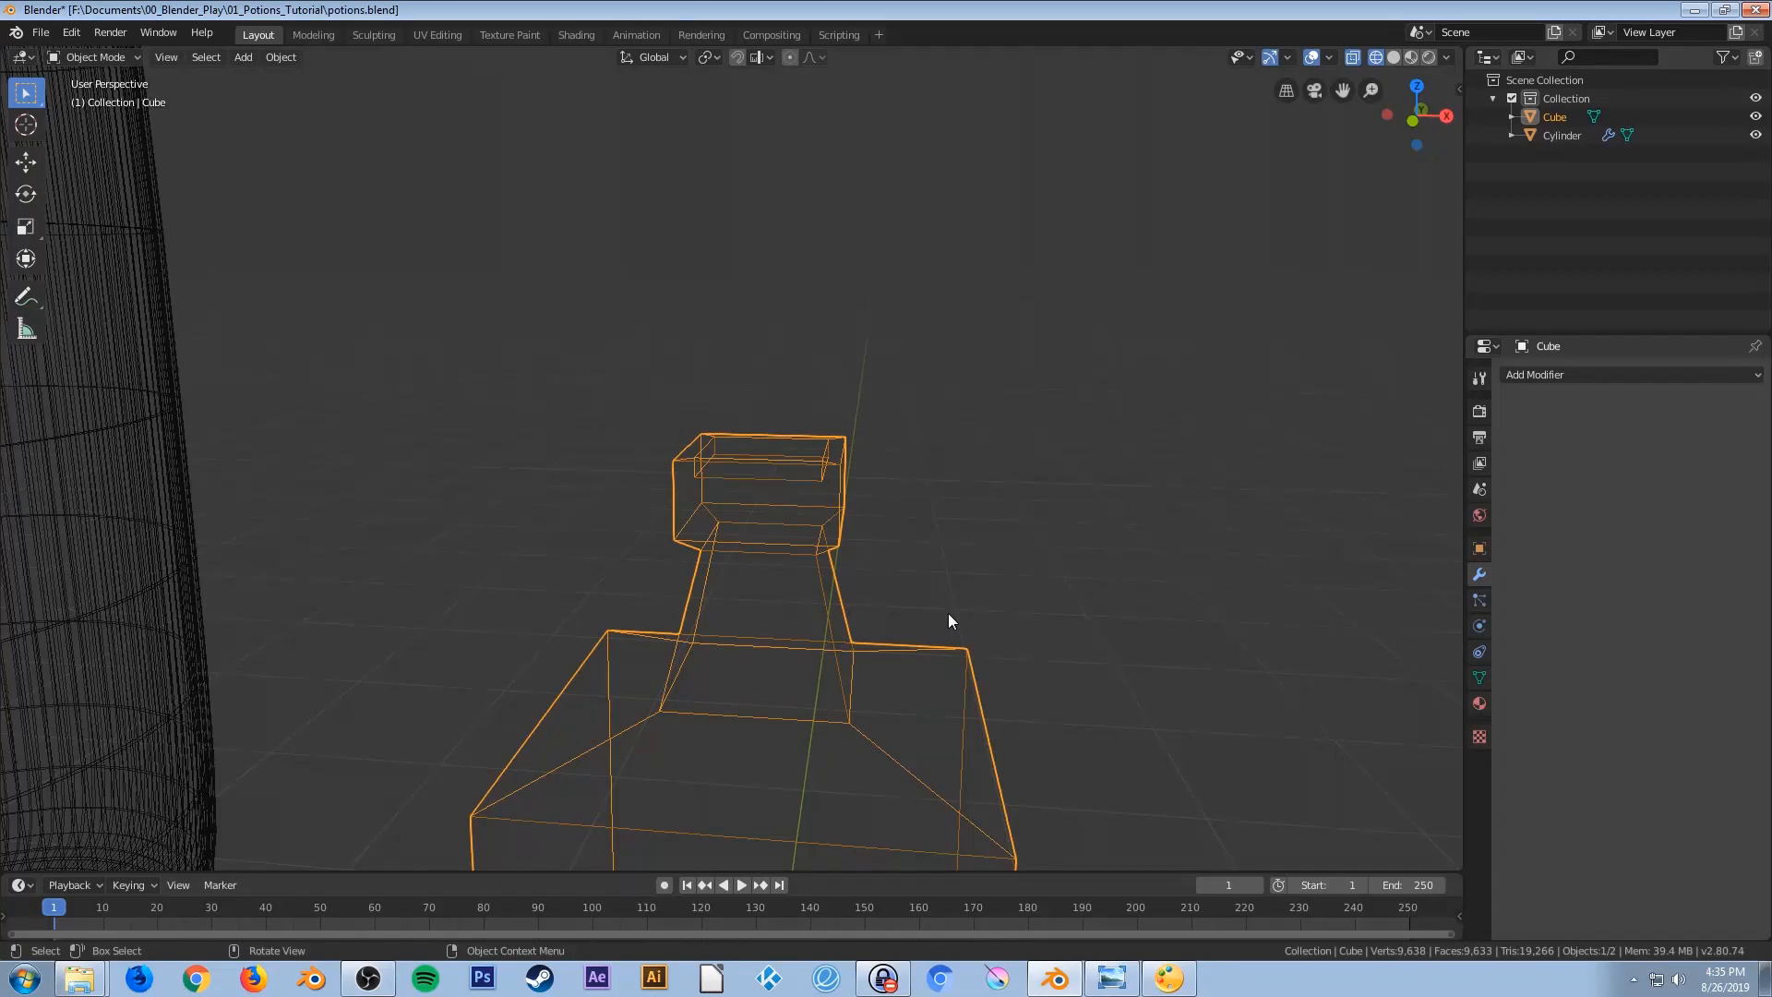
key(z)
click(973, 708)
middle_drag(901, 677, 939, 663)
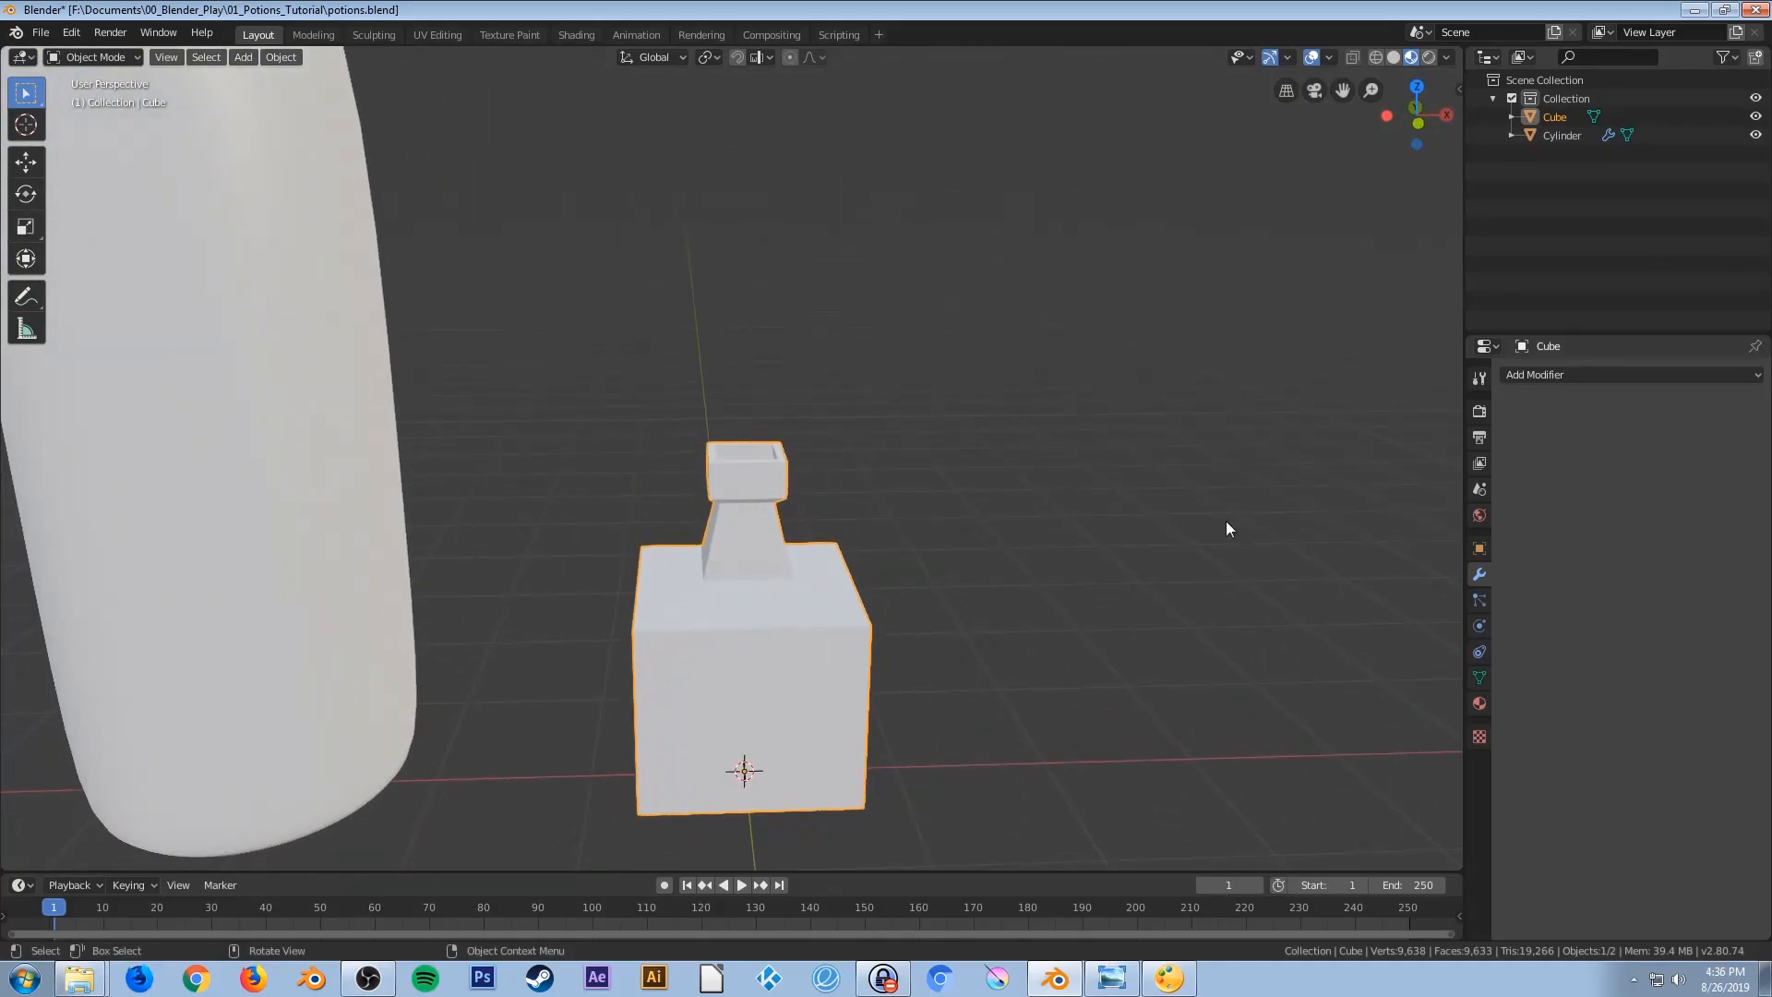
Add a Subdivision Surface modifier to the new bottle with 2 viewport subdivisions
click(1547, 374)
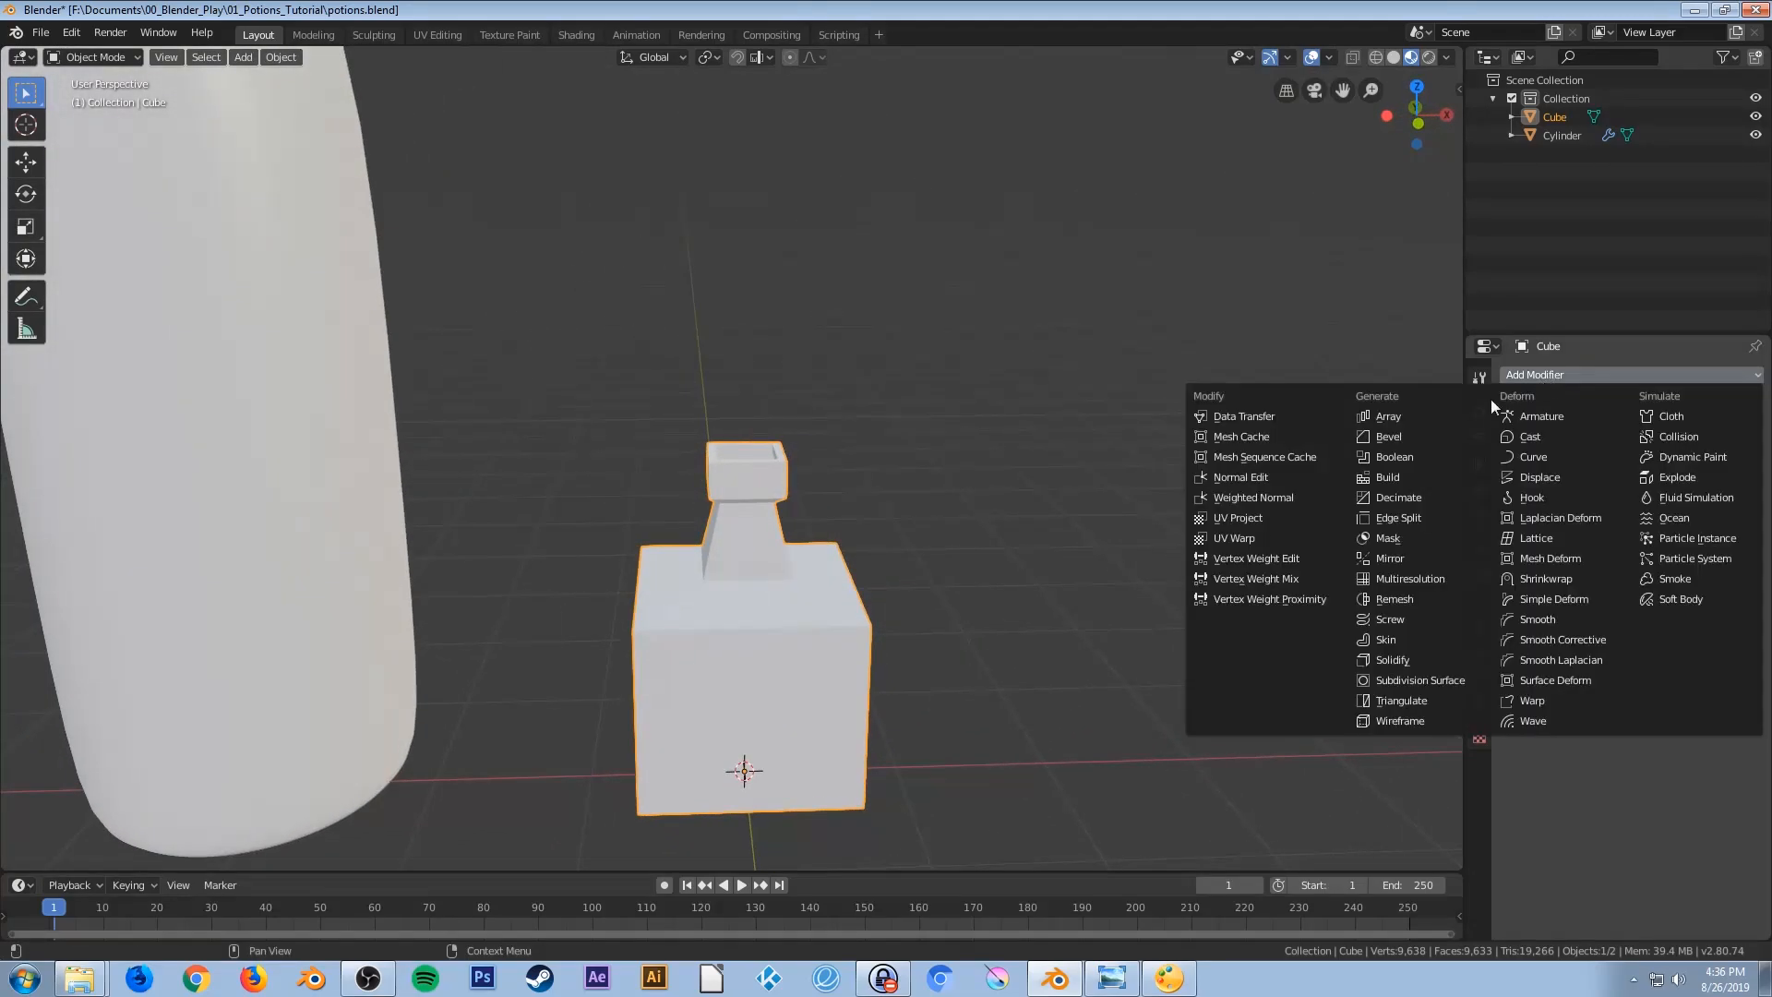
click(1411, 682)
click(1621, 514)
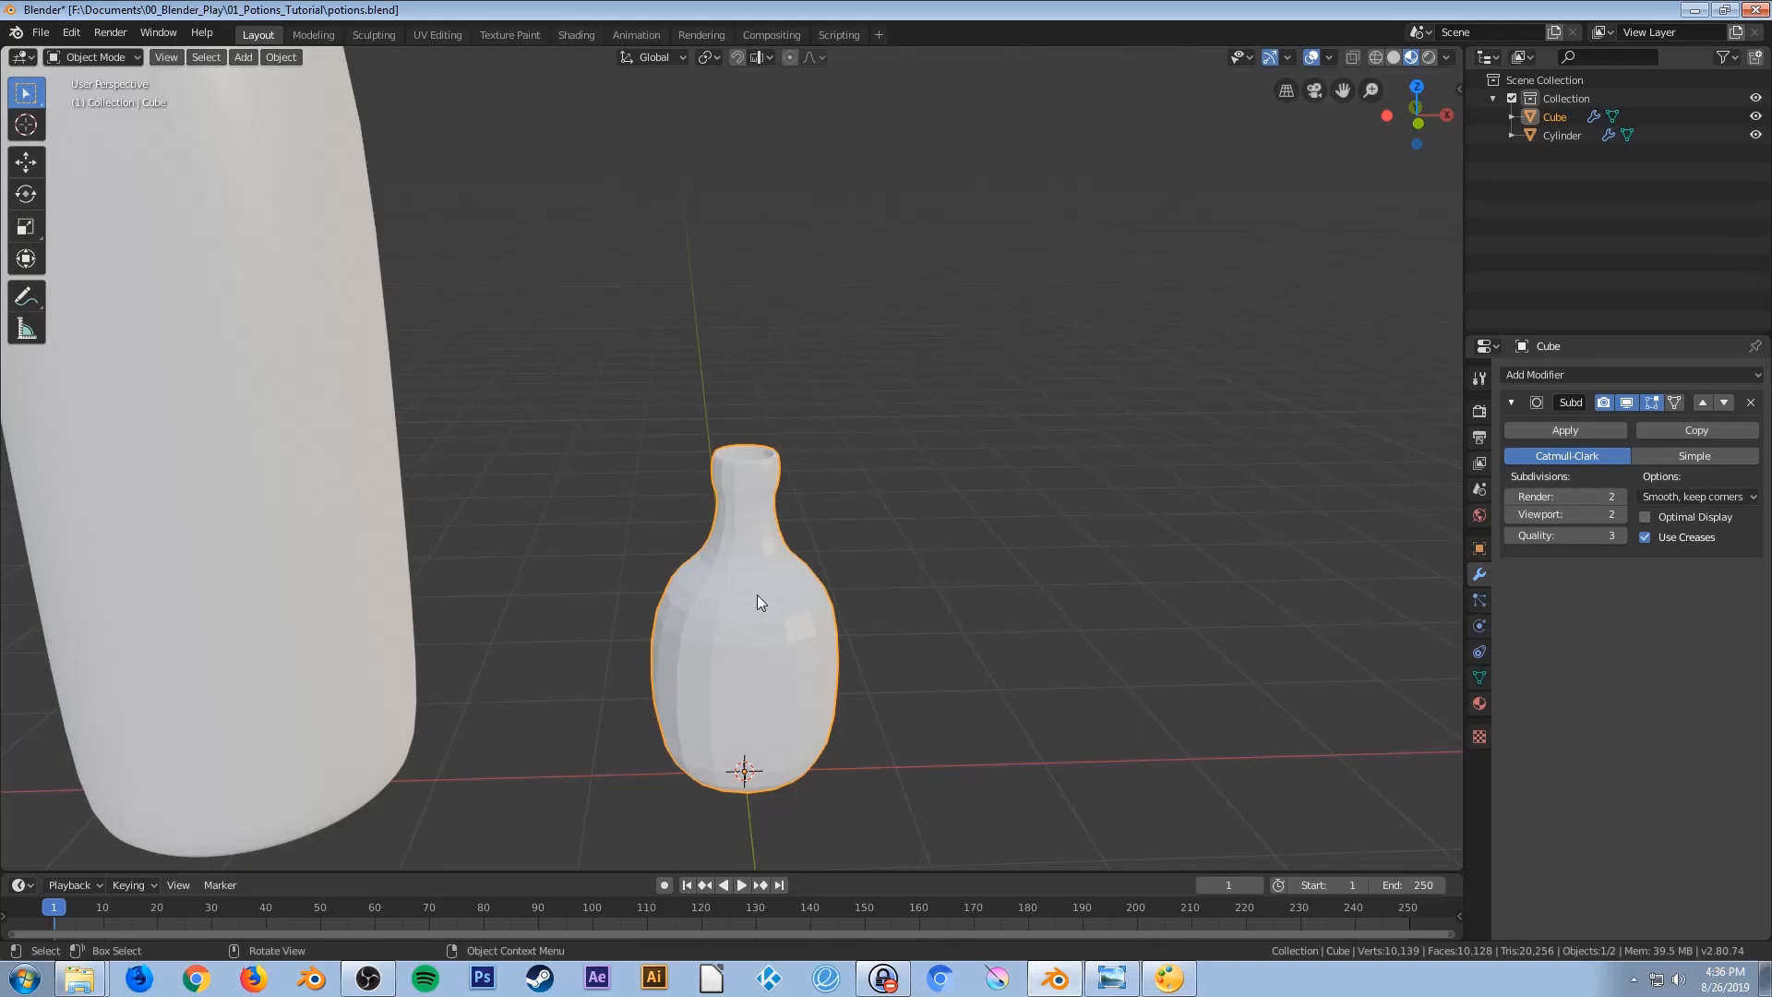
Apply Shade Smooth to the new bottle
key(F3)
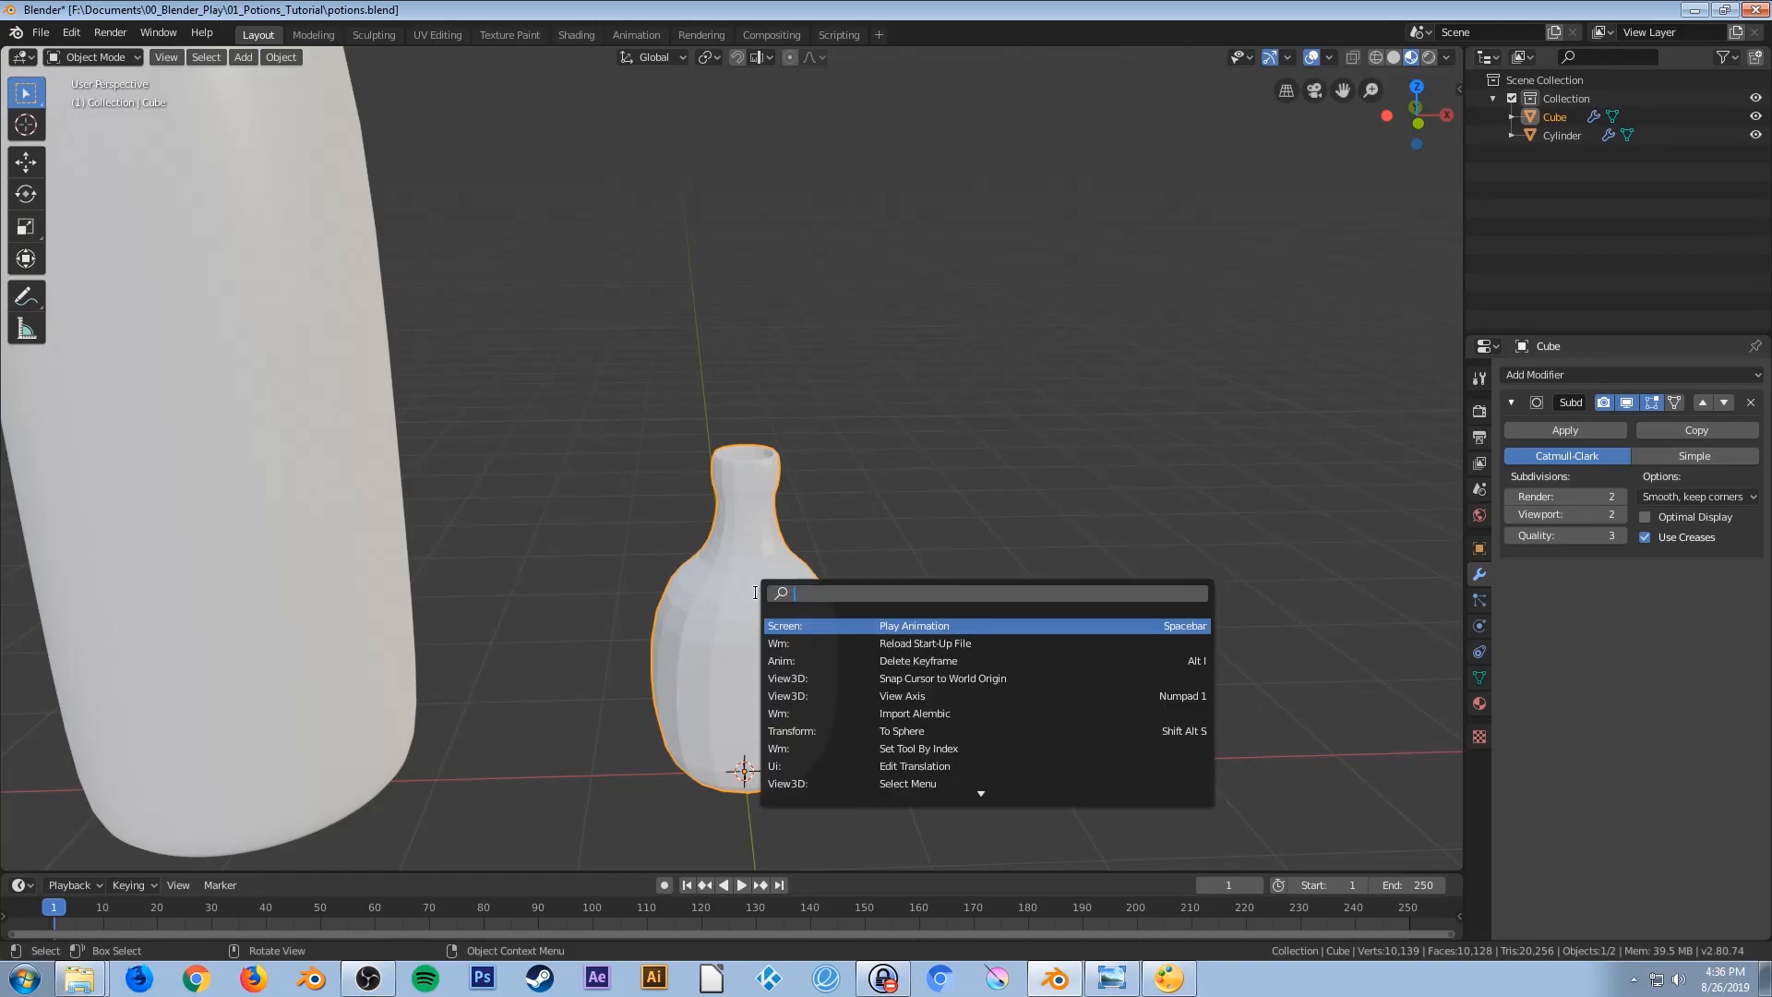
text(shade)
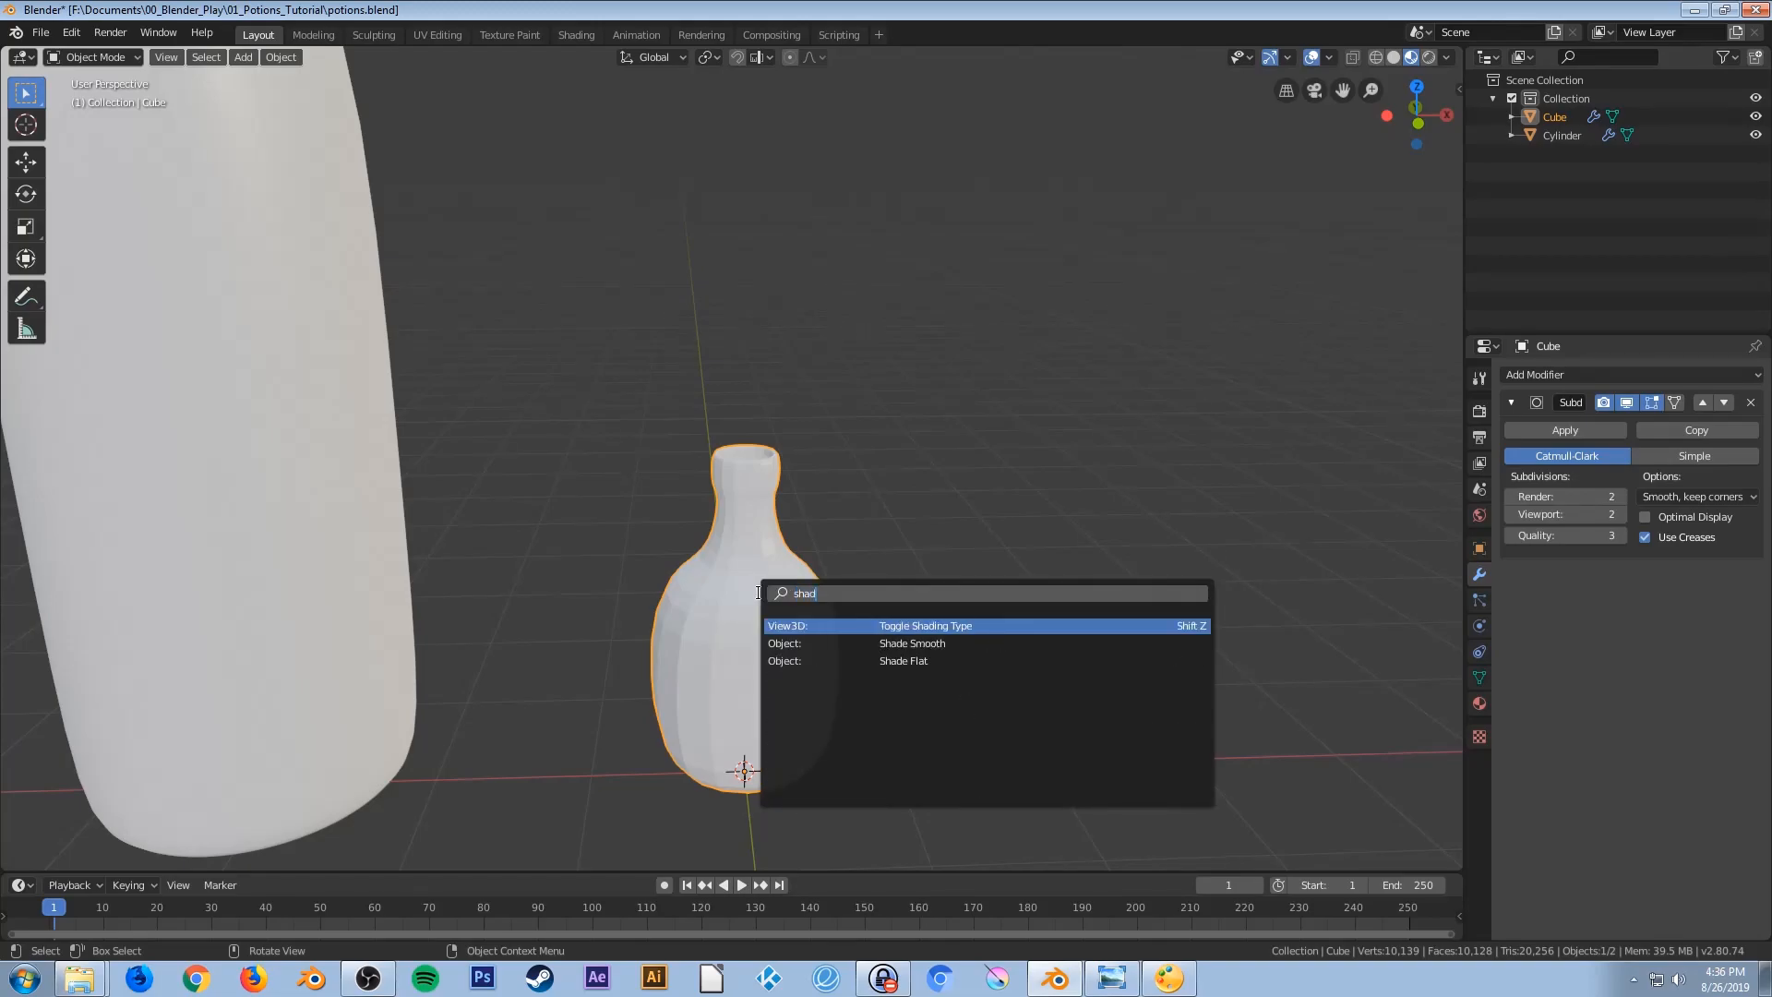
click(845, 627)
mouse_move(817, 610)
middle_down()
mouse_move(788, 595)
mouse_move(831, 606)
middle_up()
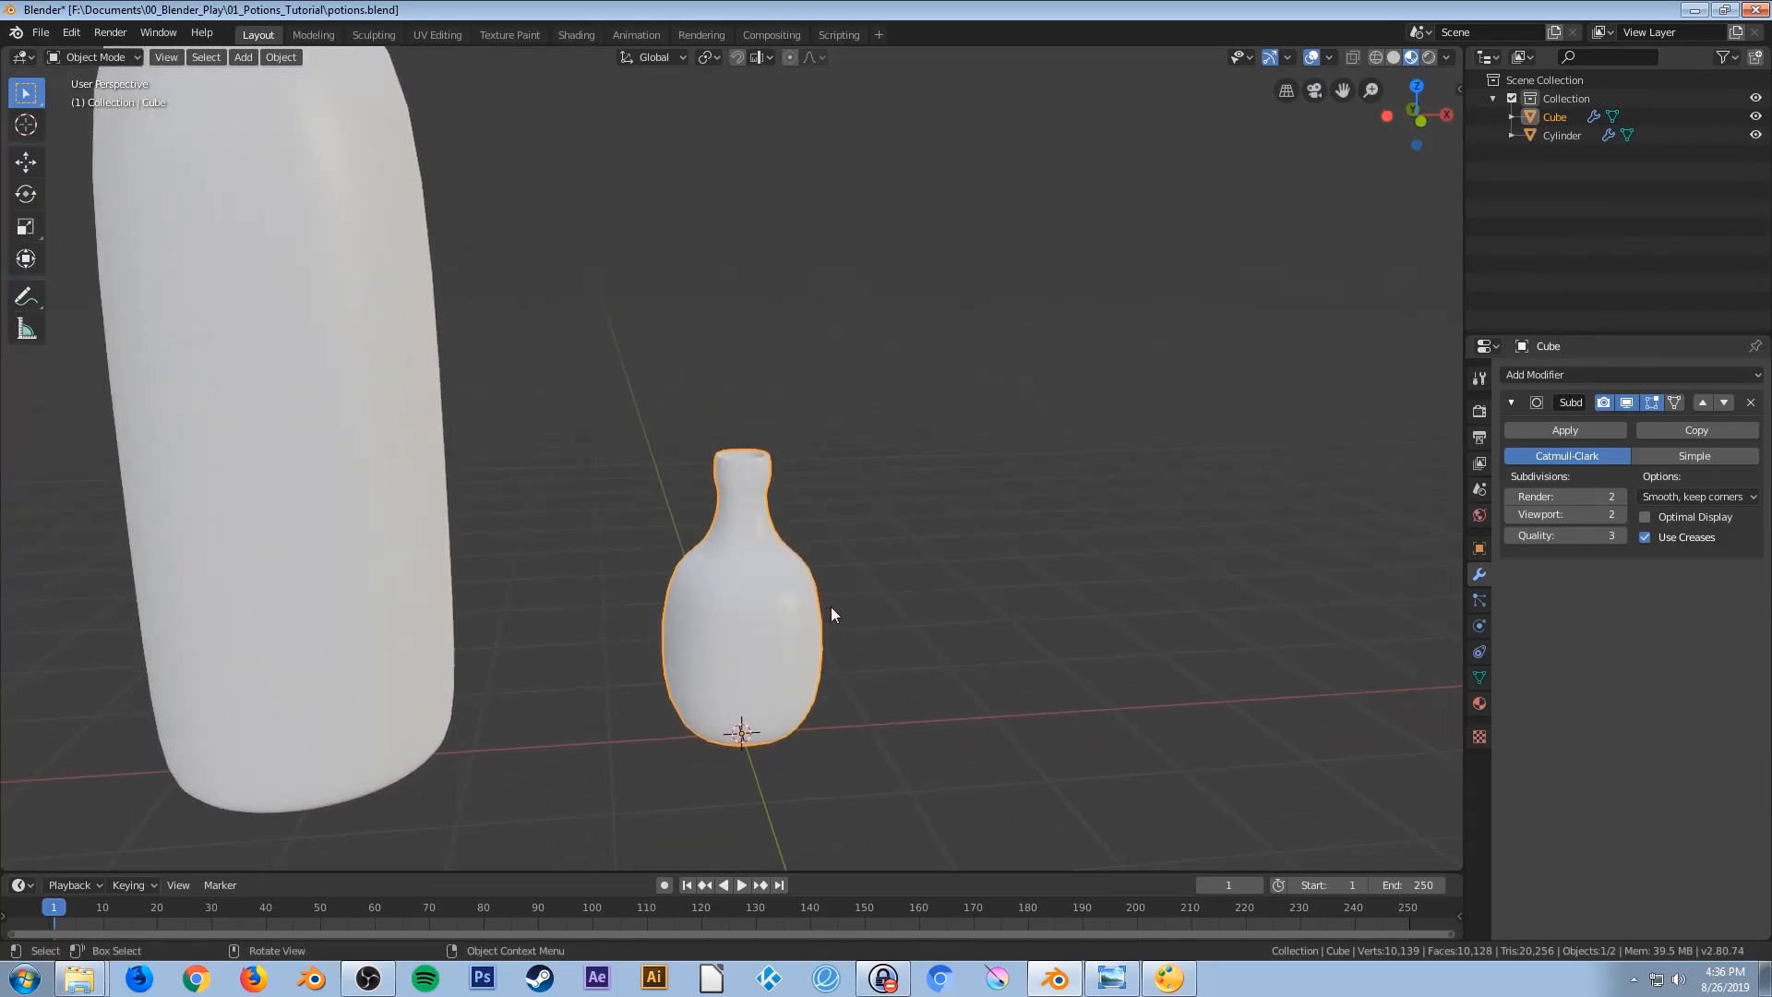
In Edit Mode with wireframe shading, select the small bottle's bottom vertices and scale them down to about 0.6
scroll(831, 606, down, 3)
key(KP_1)
scroll(818, 621, up, 4)
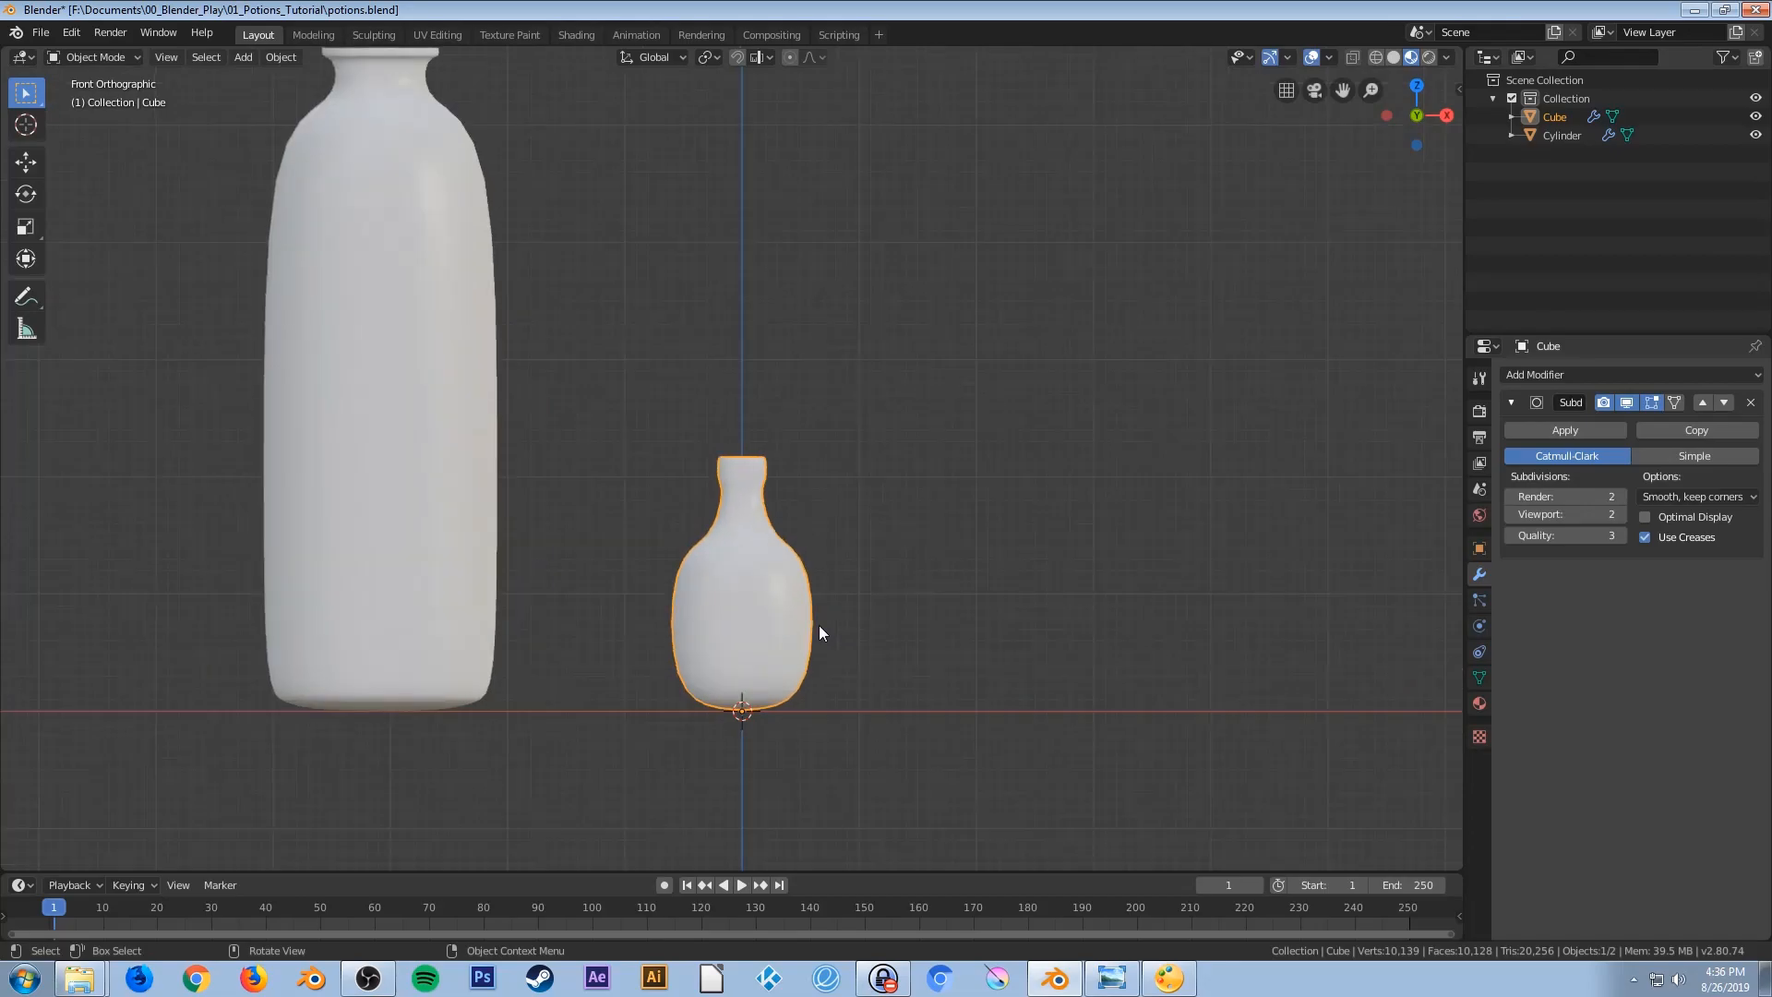
shift+middle_drag(822, 573, 823, 568)
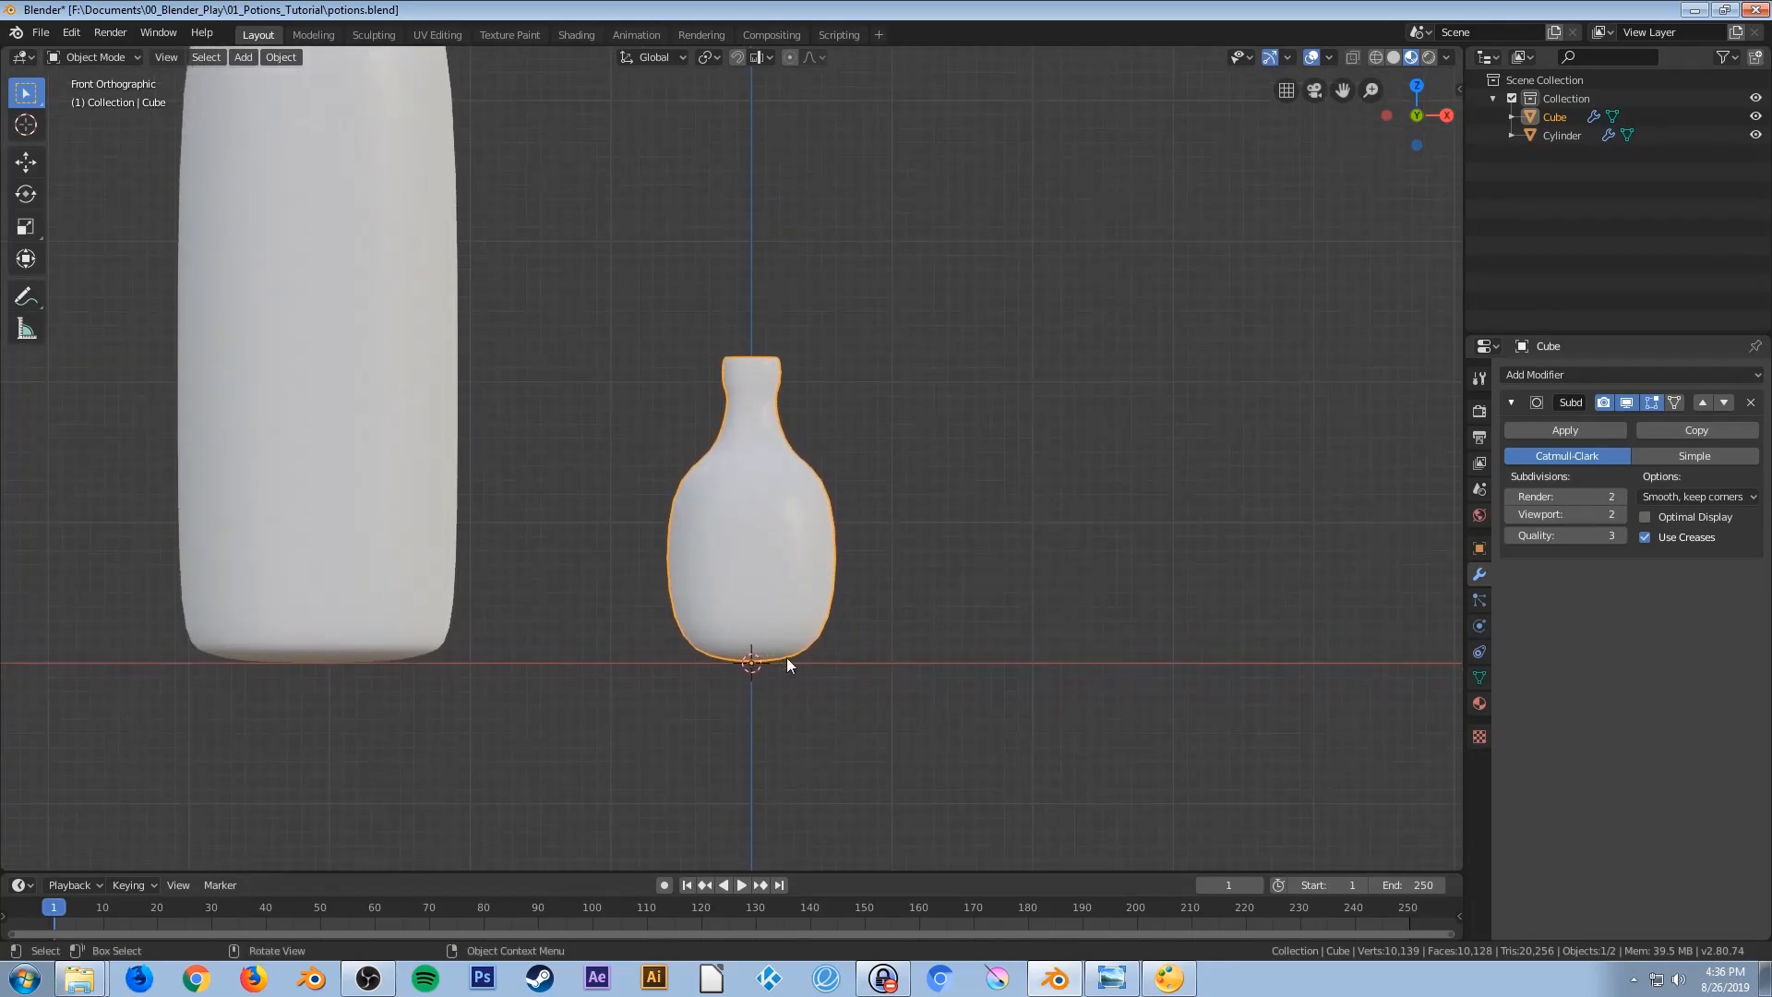
scroll(827, 674, up, 2)
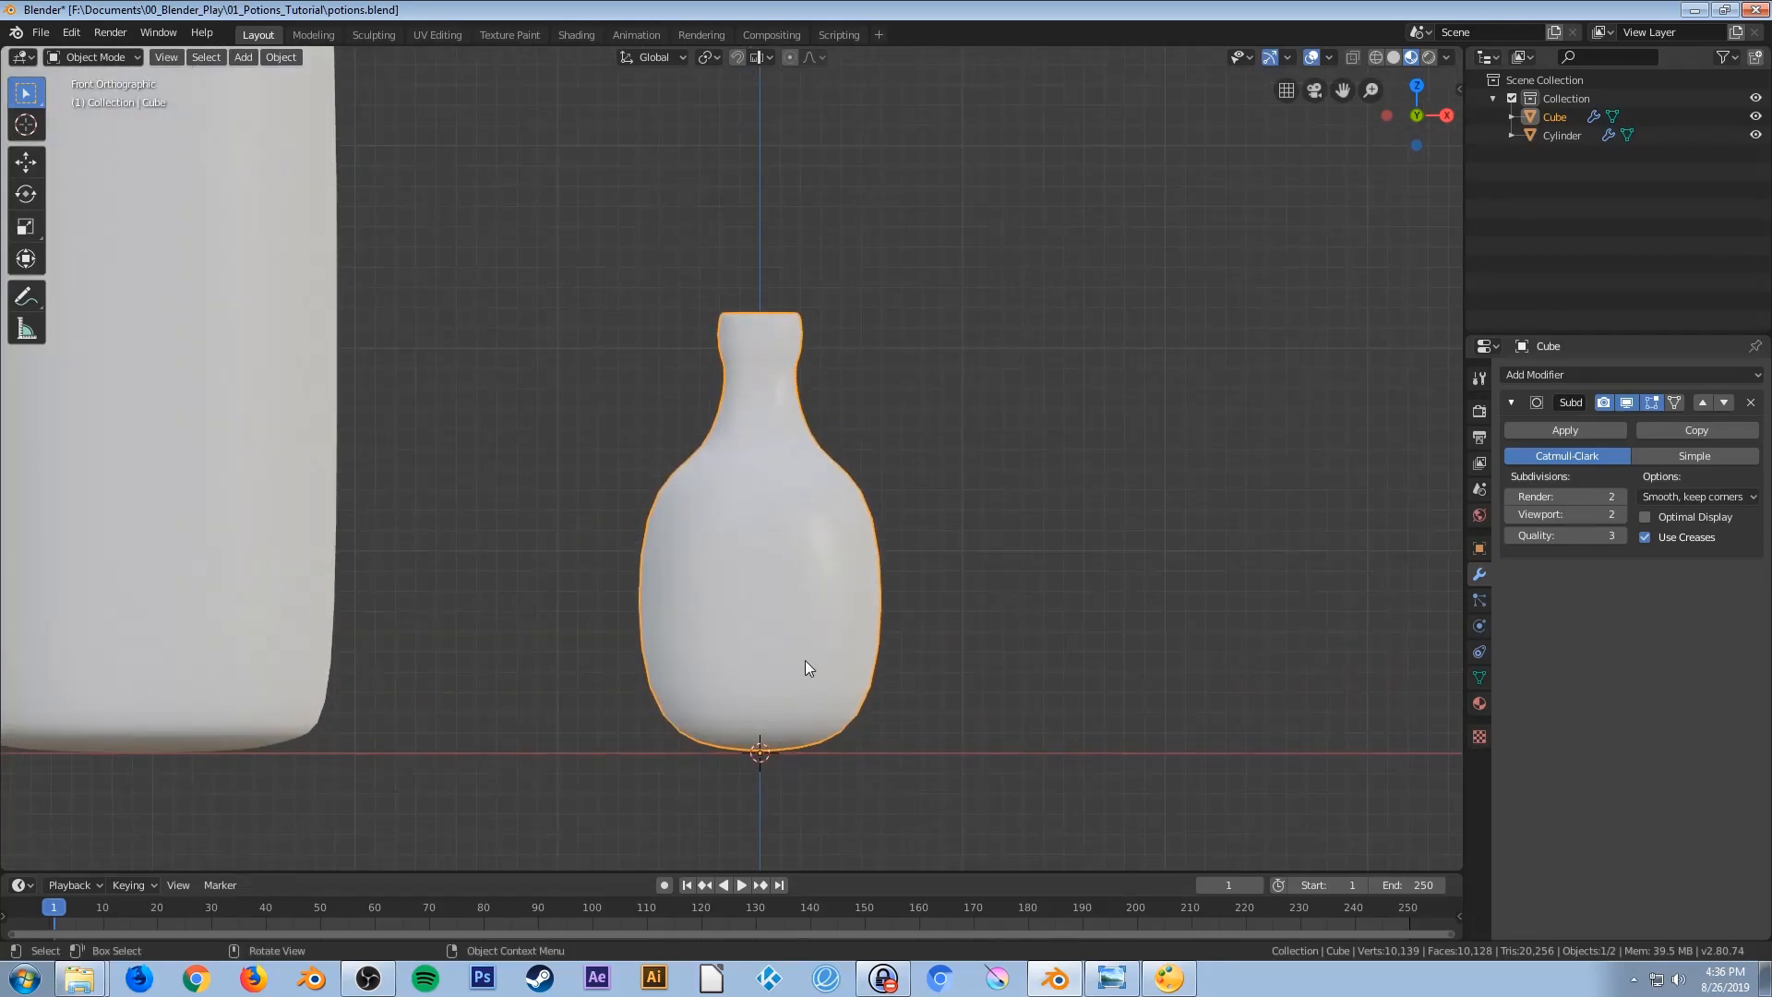
key(Tab)
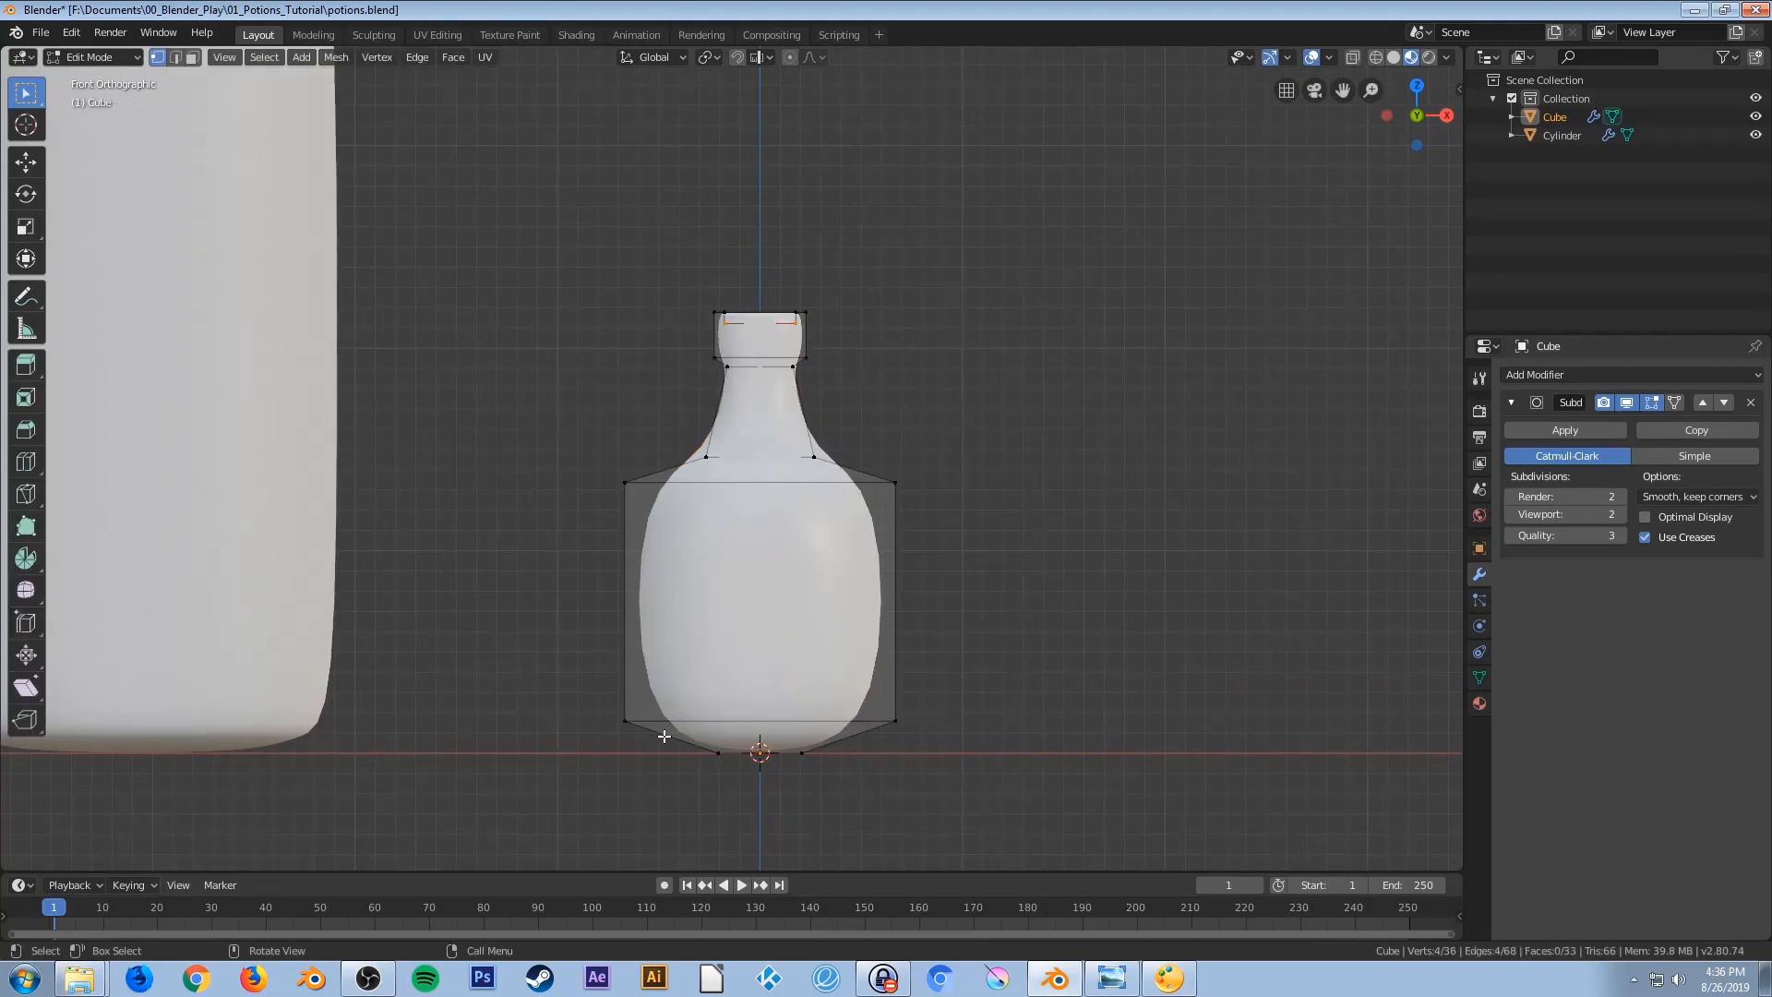
key(z)
click(545, 726)
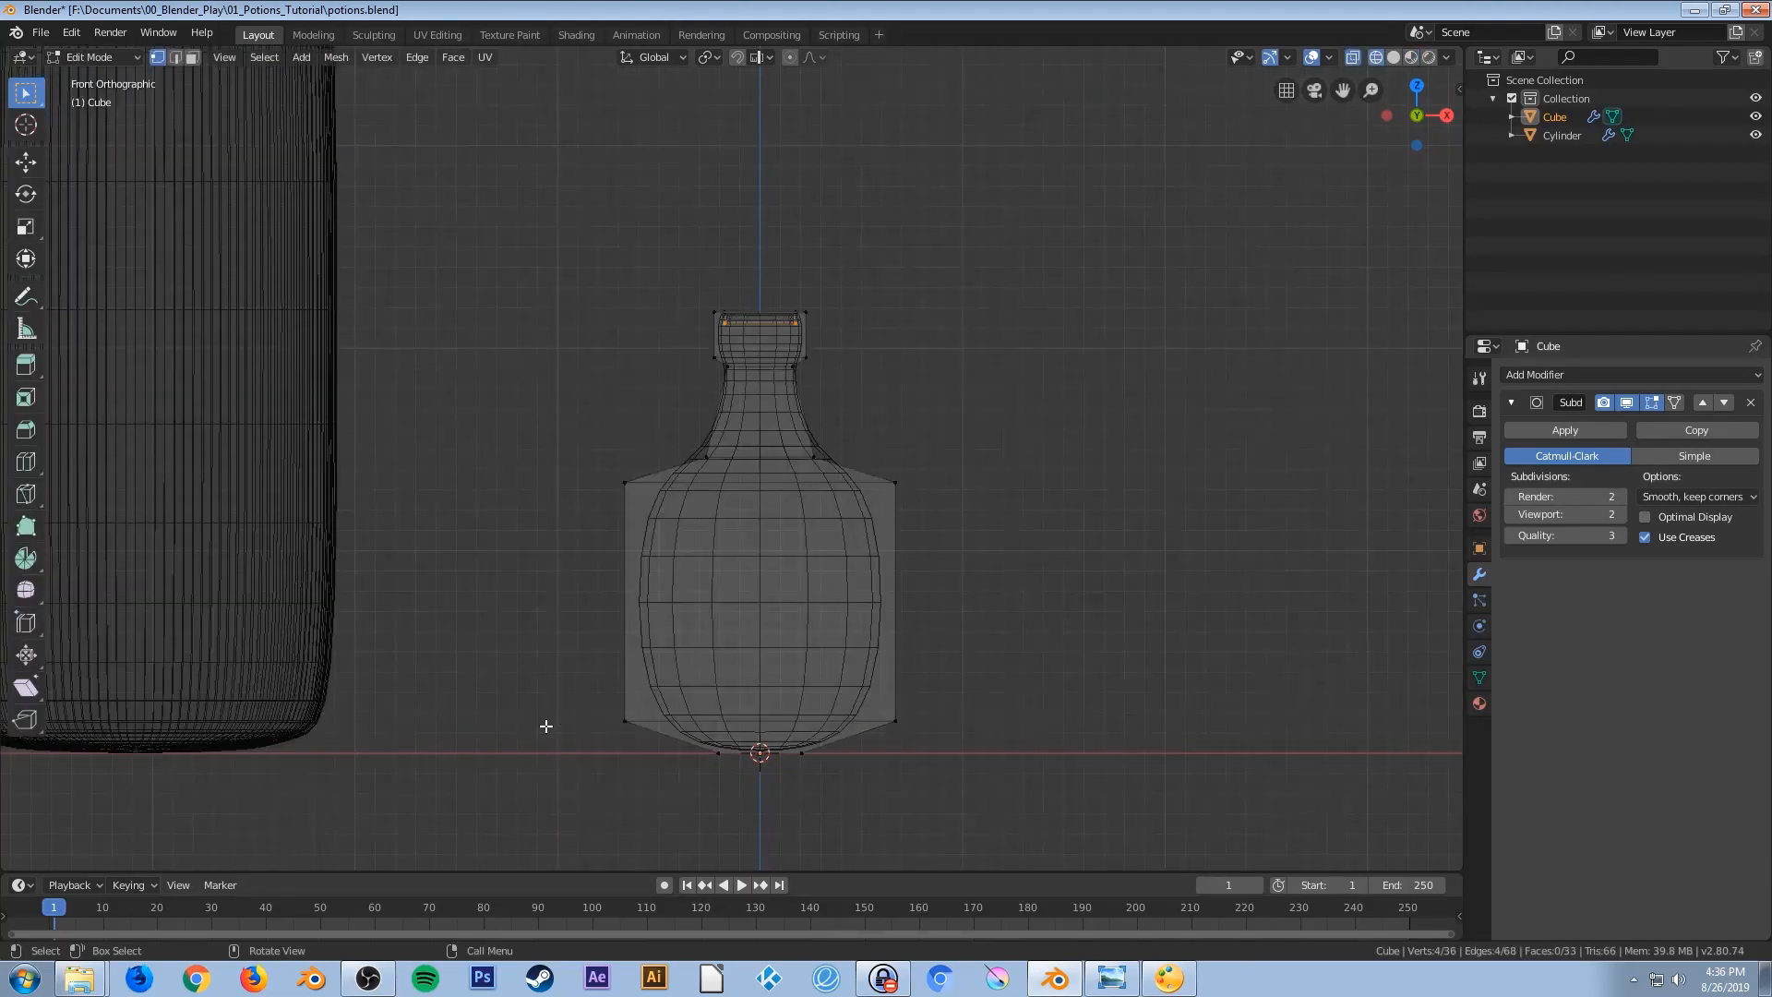
drag(672, 737, 883, 807)
key(s)
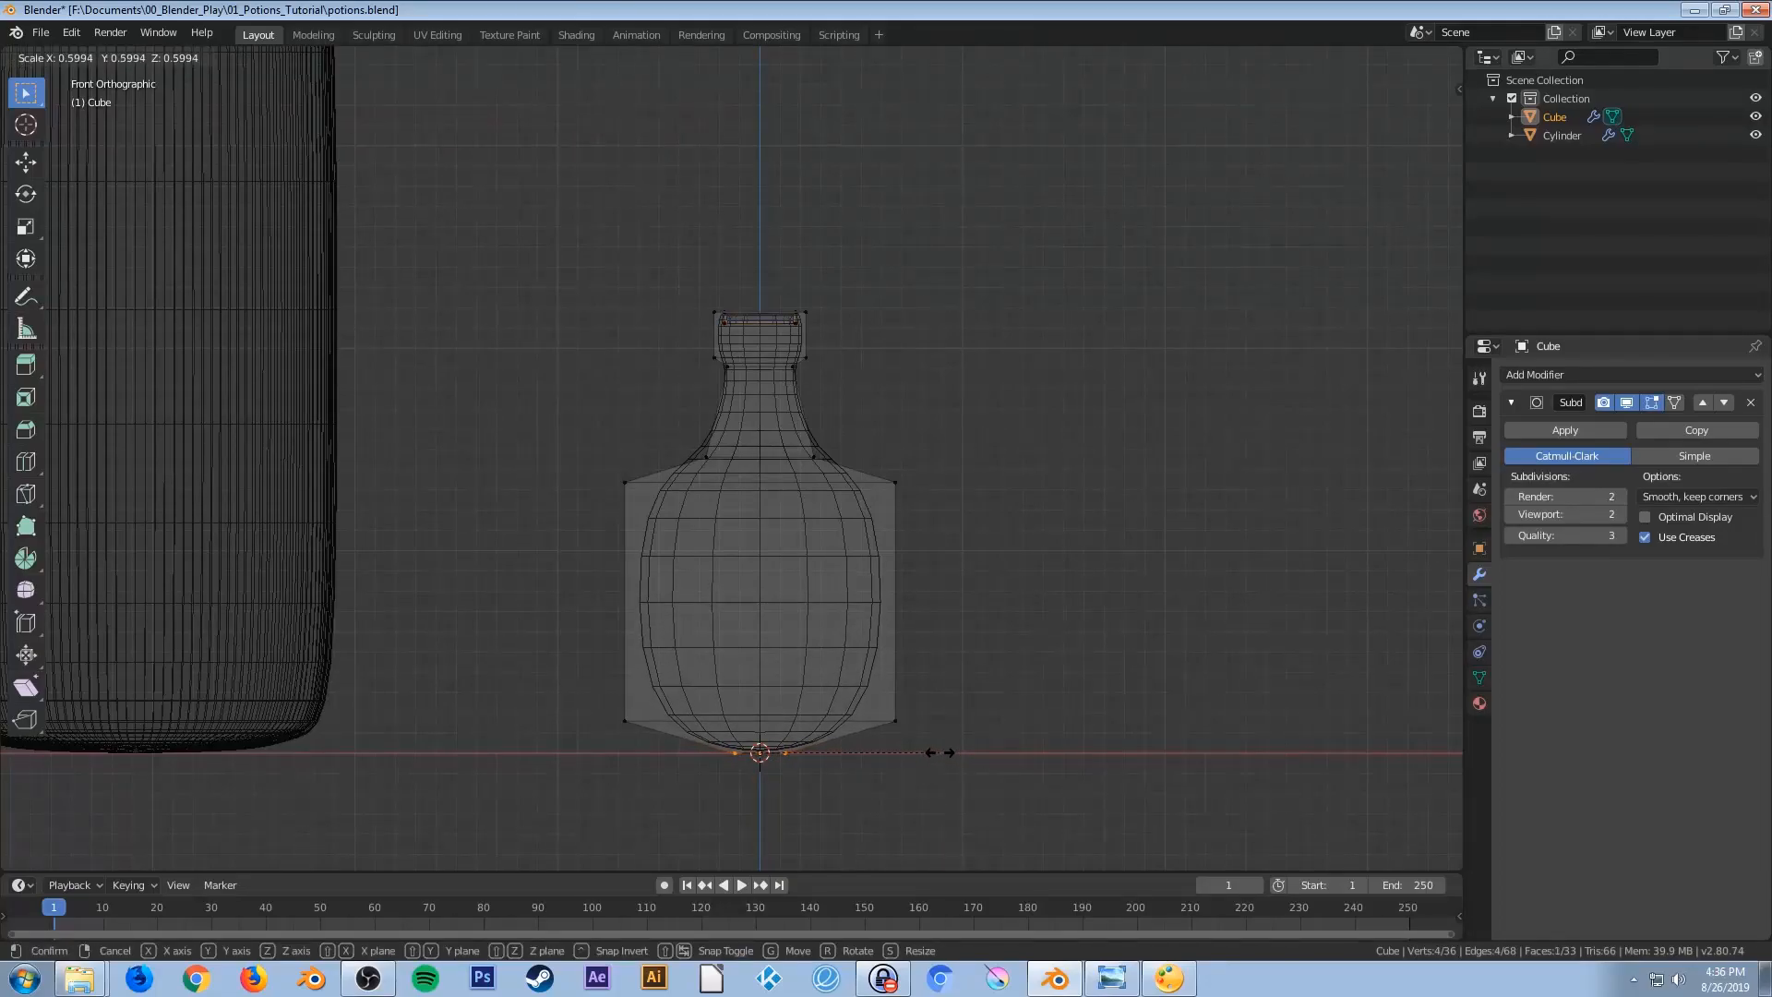
click(944, 750)
Move the small bottle's lower body ring of vertices up about 0.2 m along Z to taper the base
drag(582, 690, 957, 730)
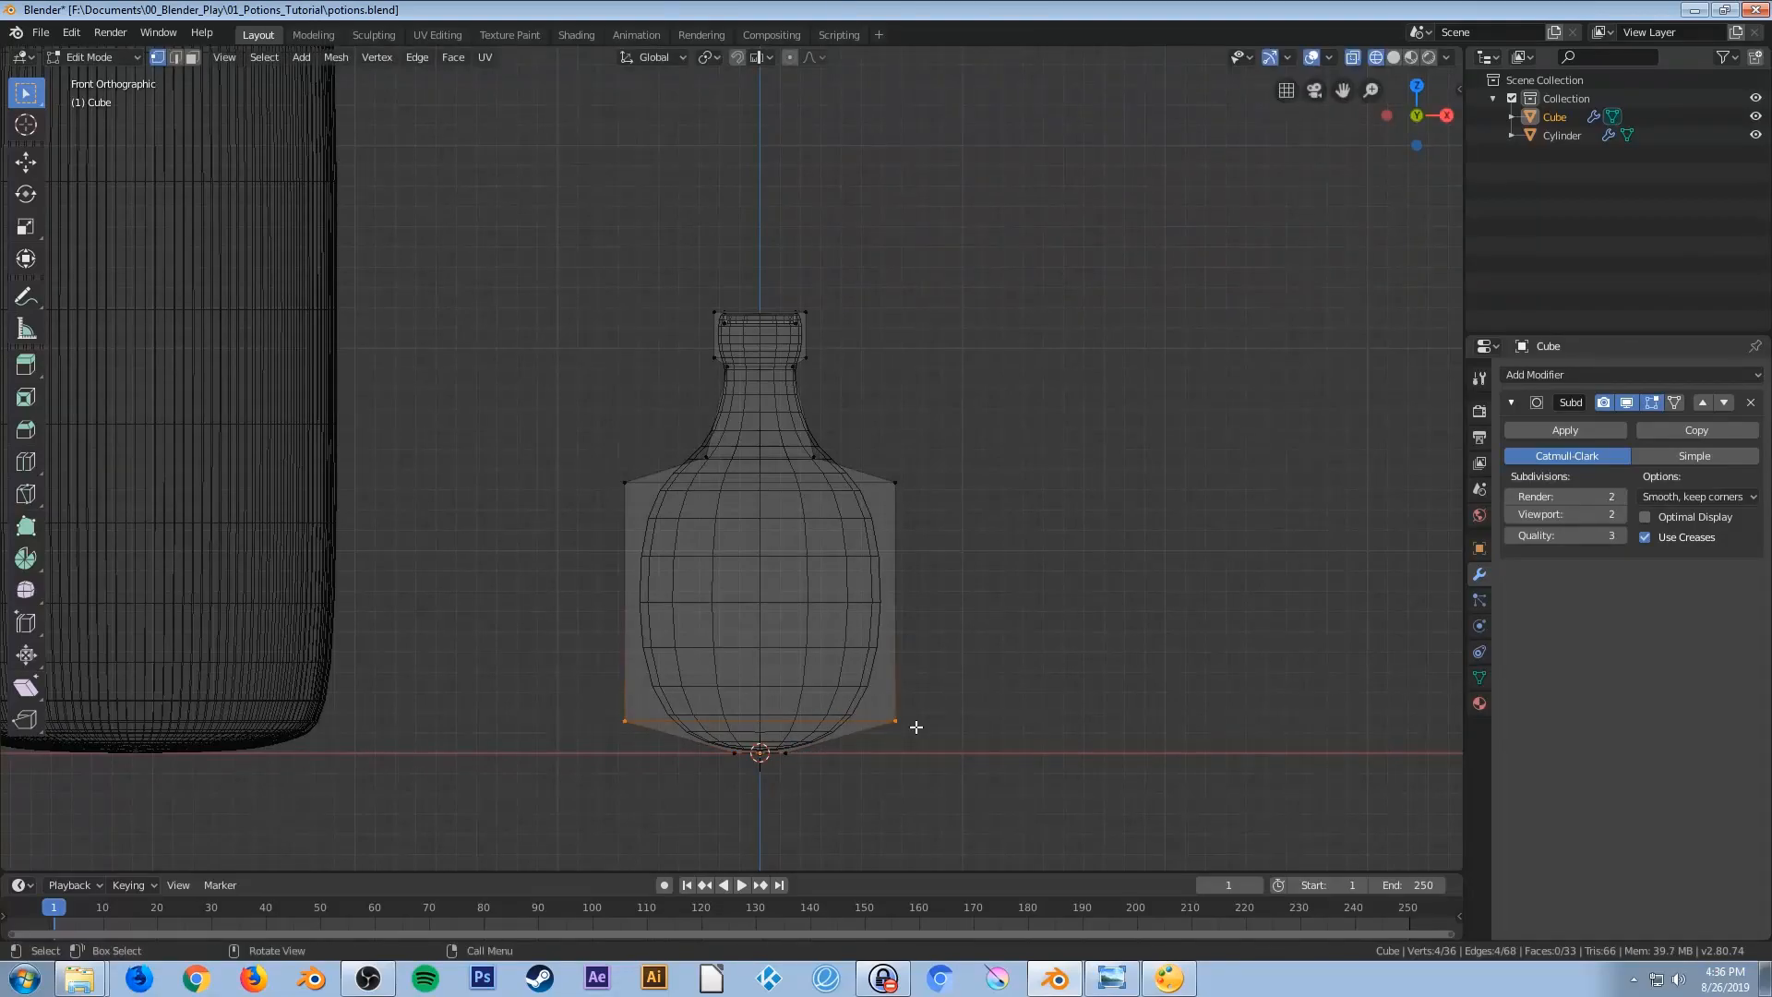
key(g)
key(z)
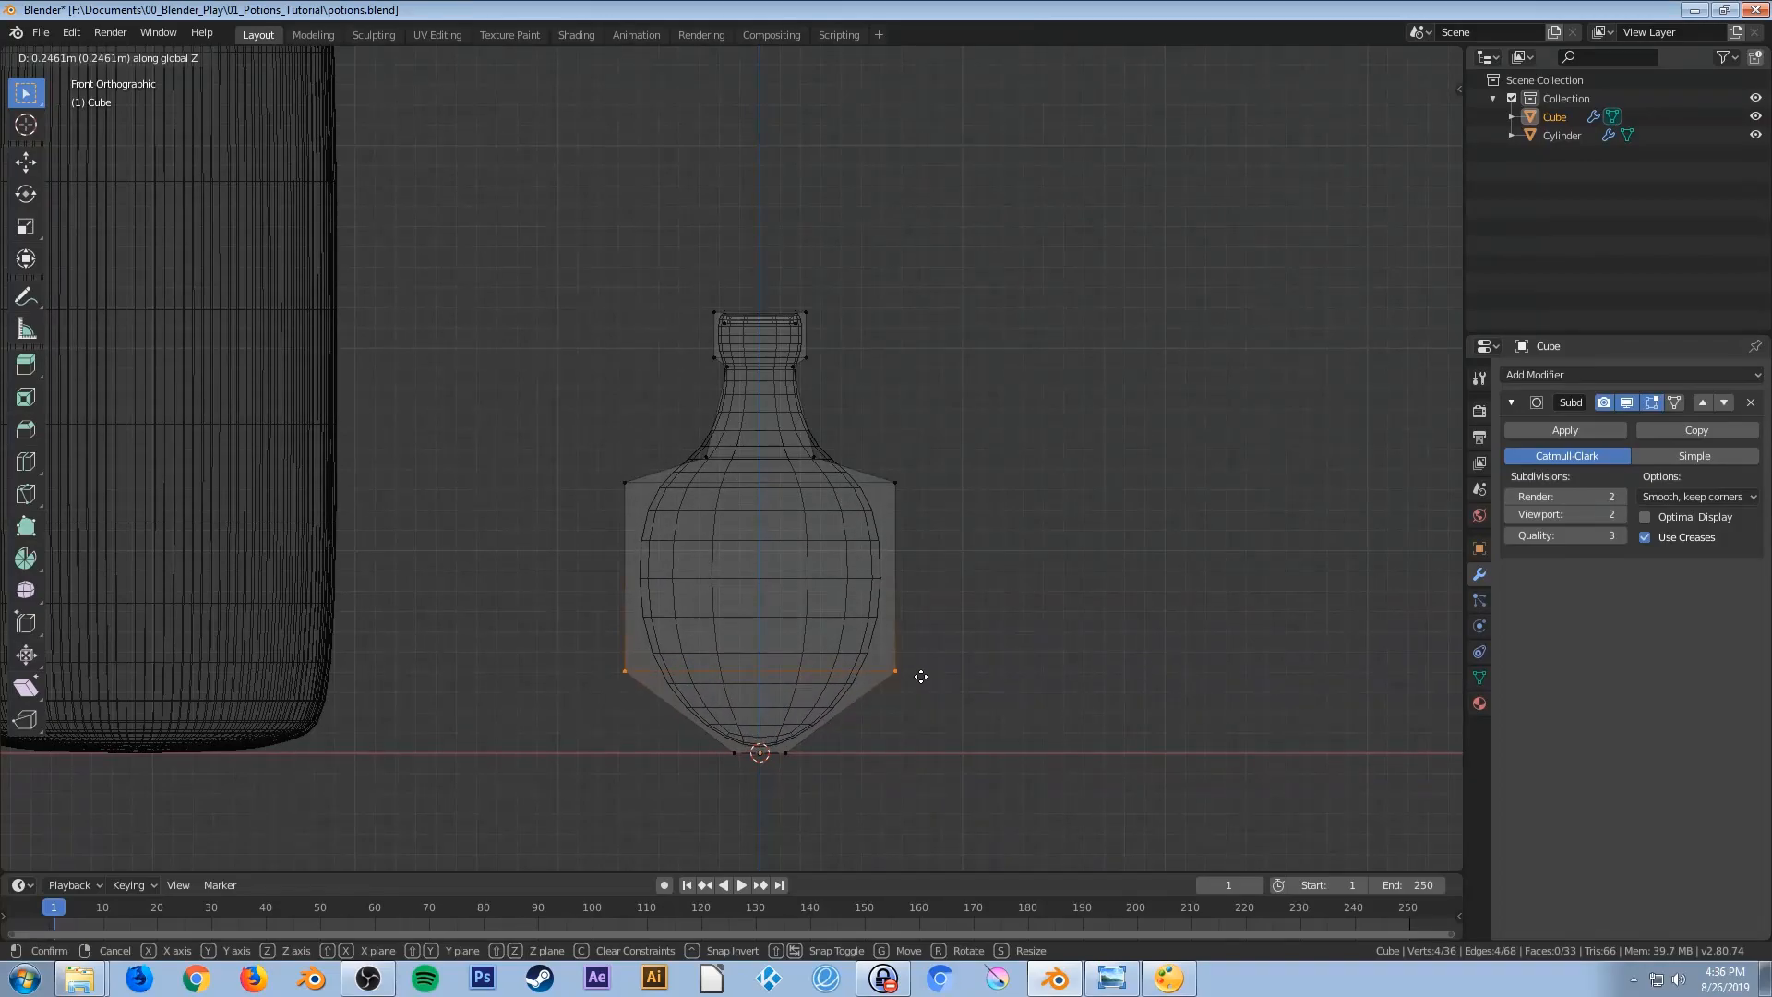
click(921, 680)
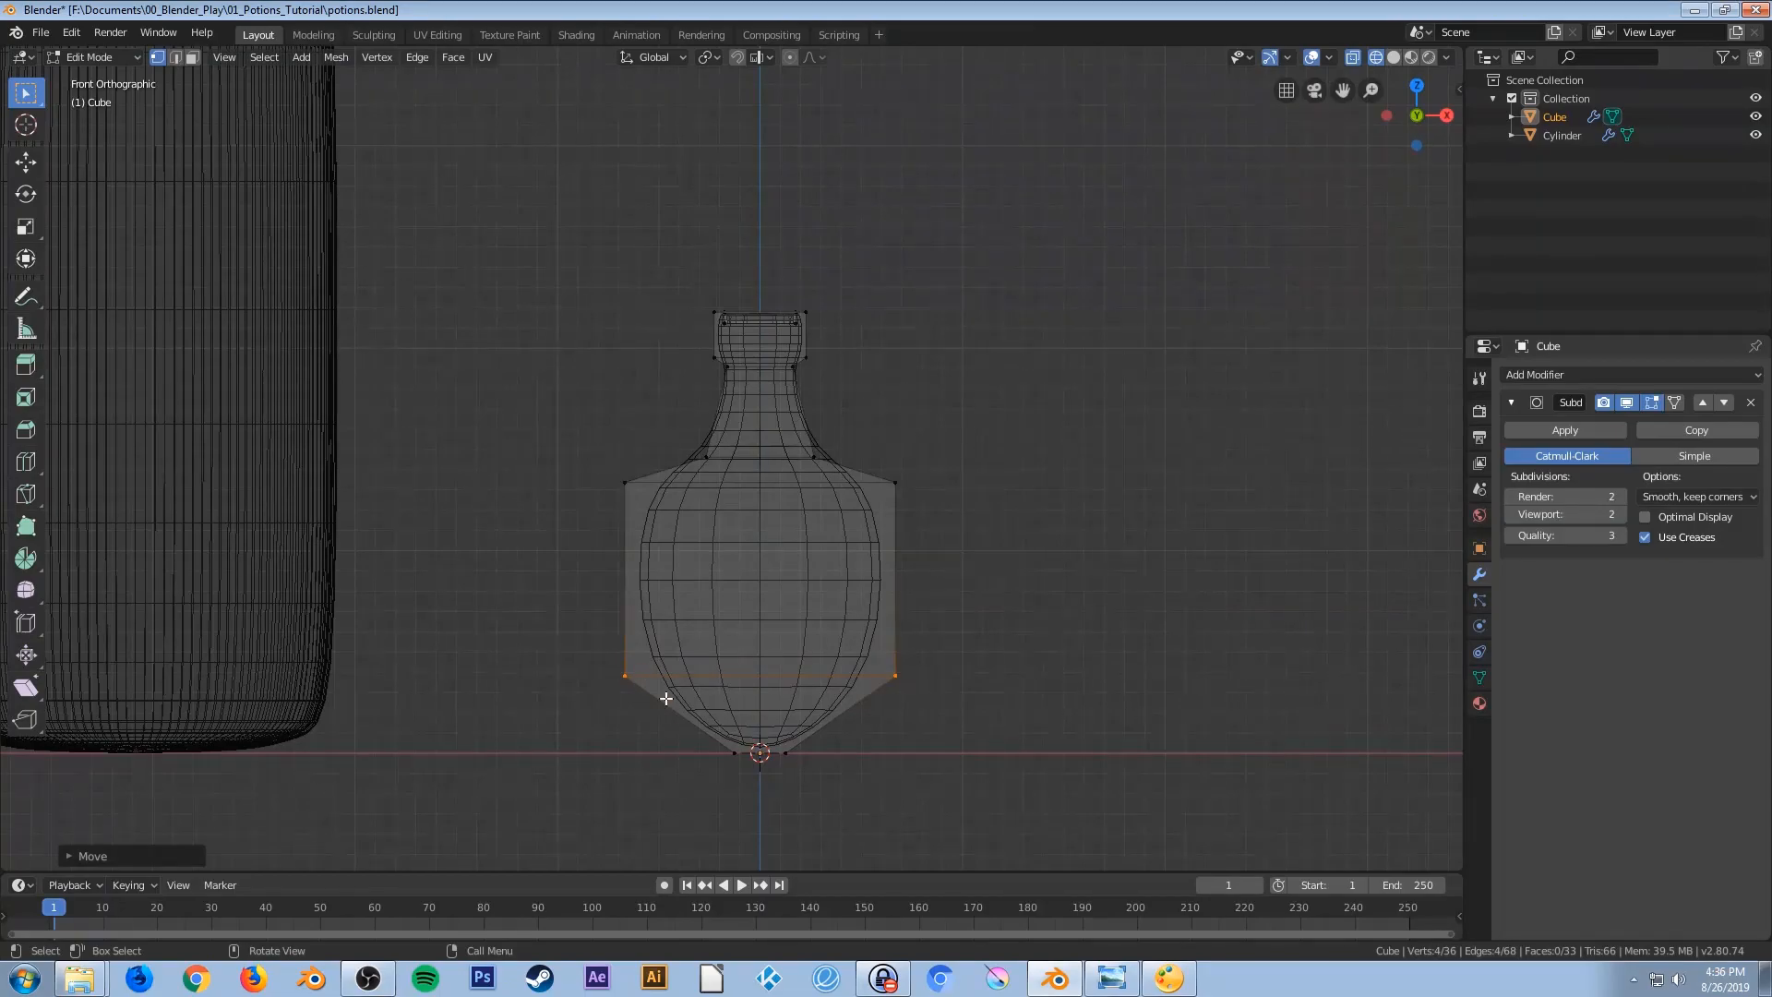
Return to Object Mode and display the bottles in Look Dev shading
key(Tab)
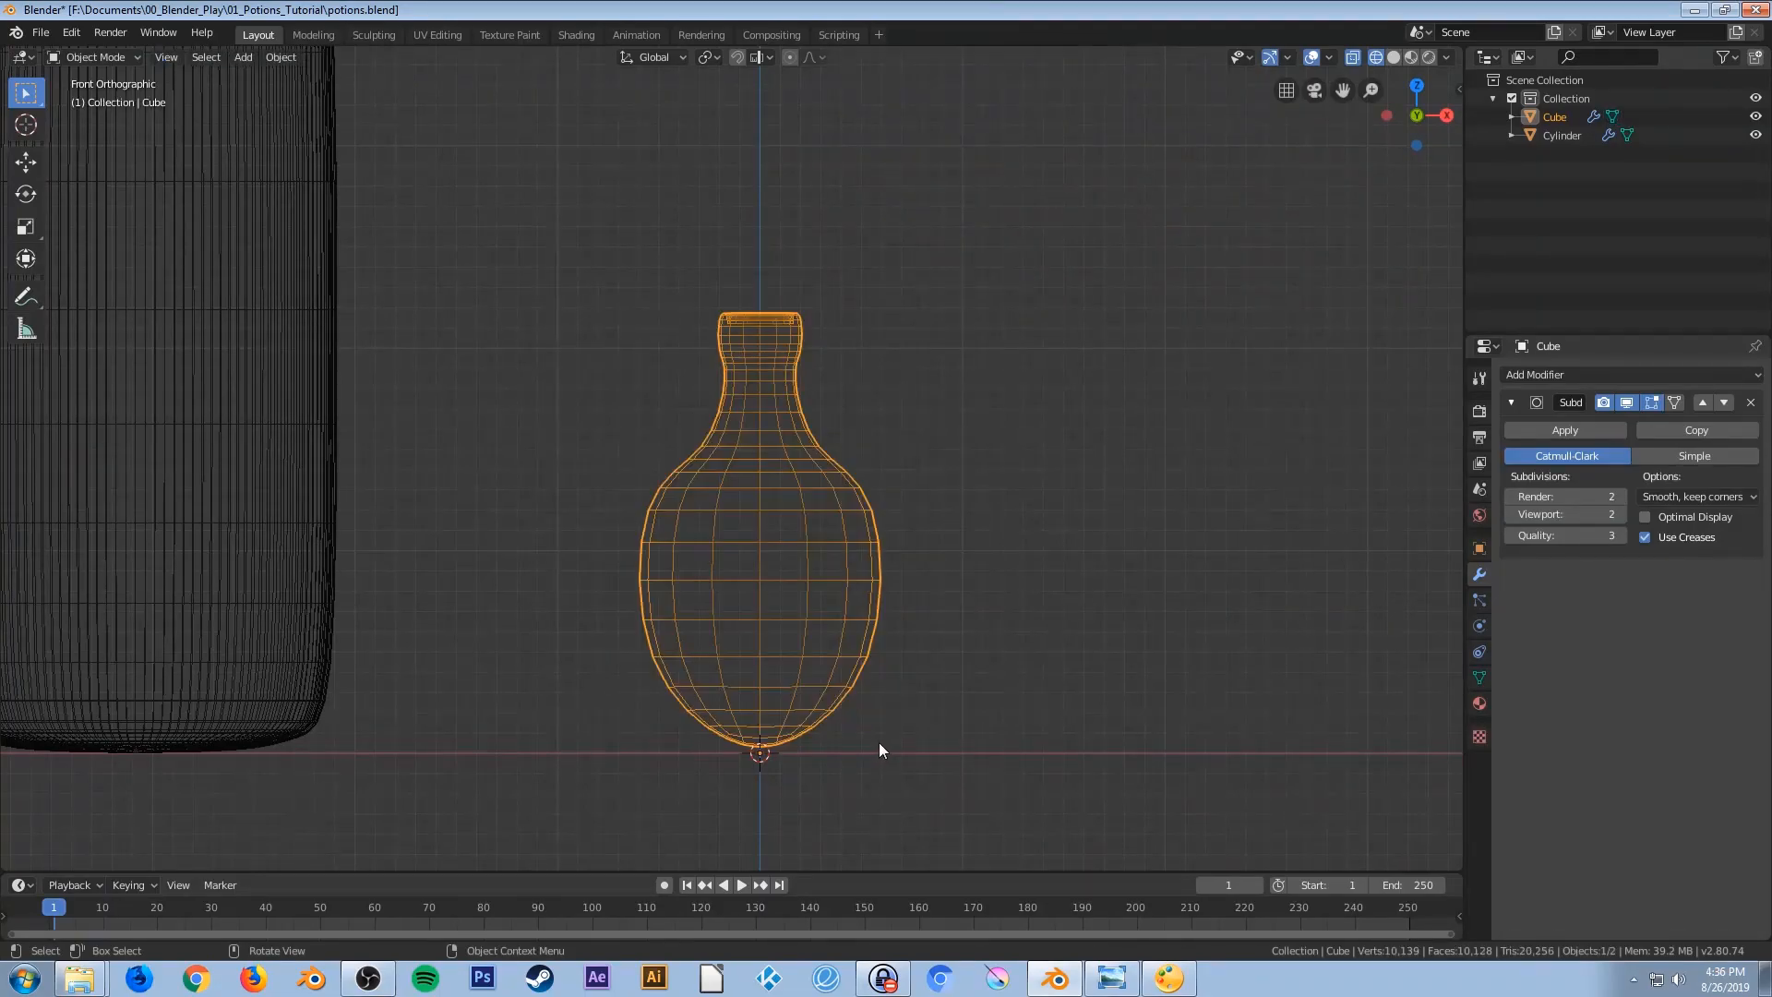
key(z)
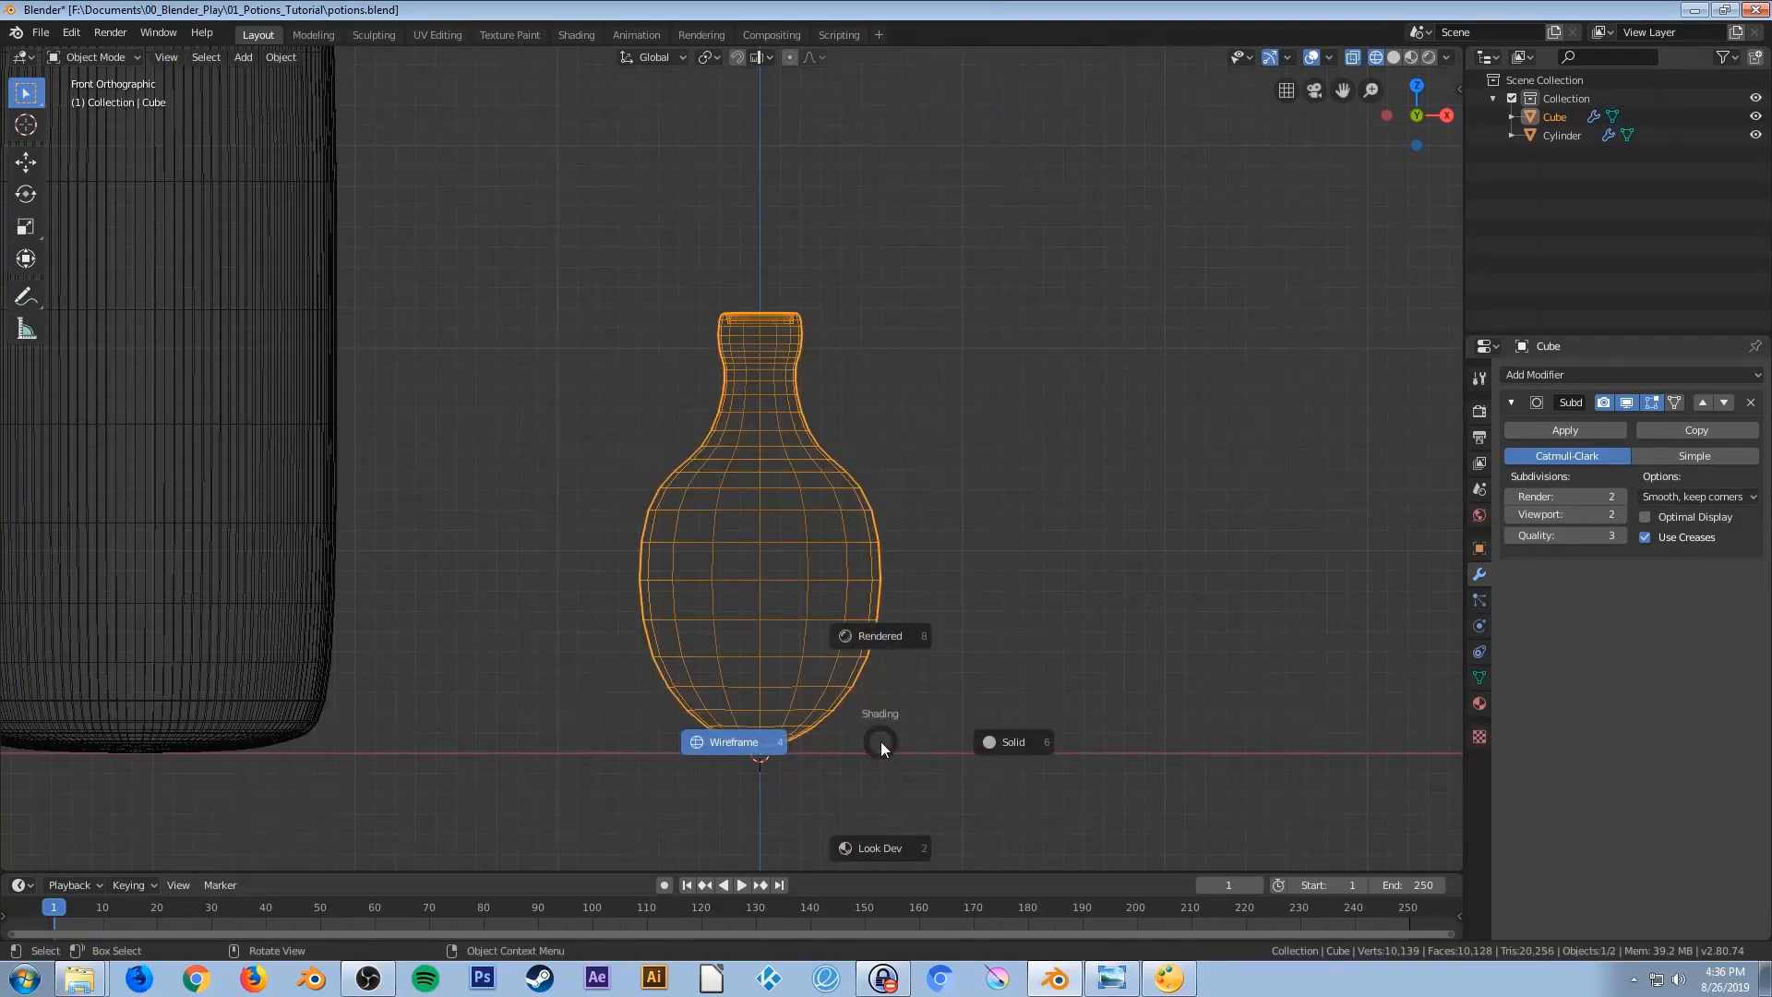
key(Escape)
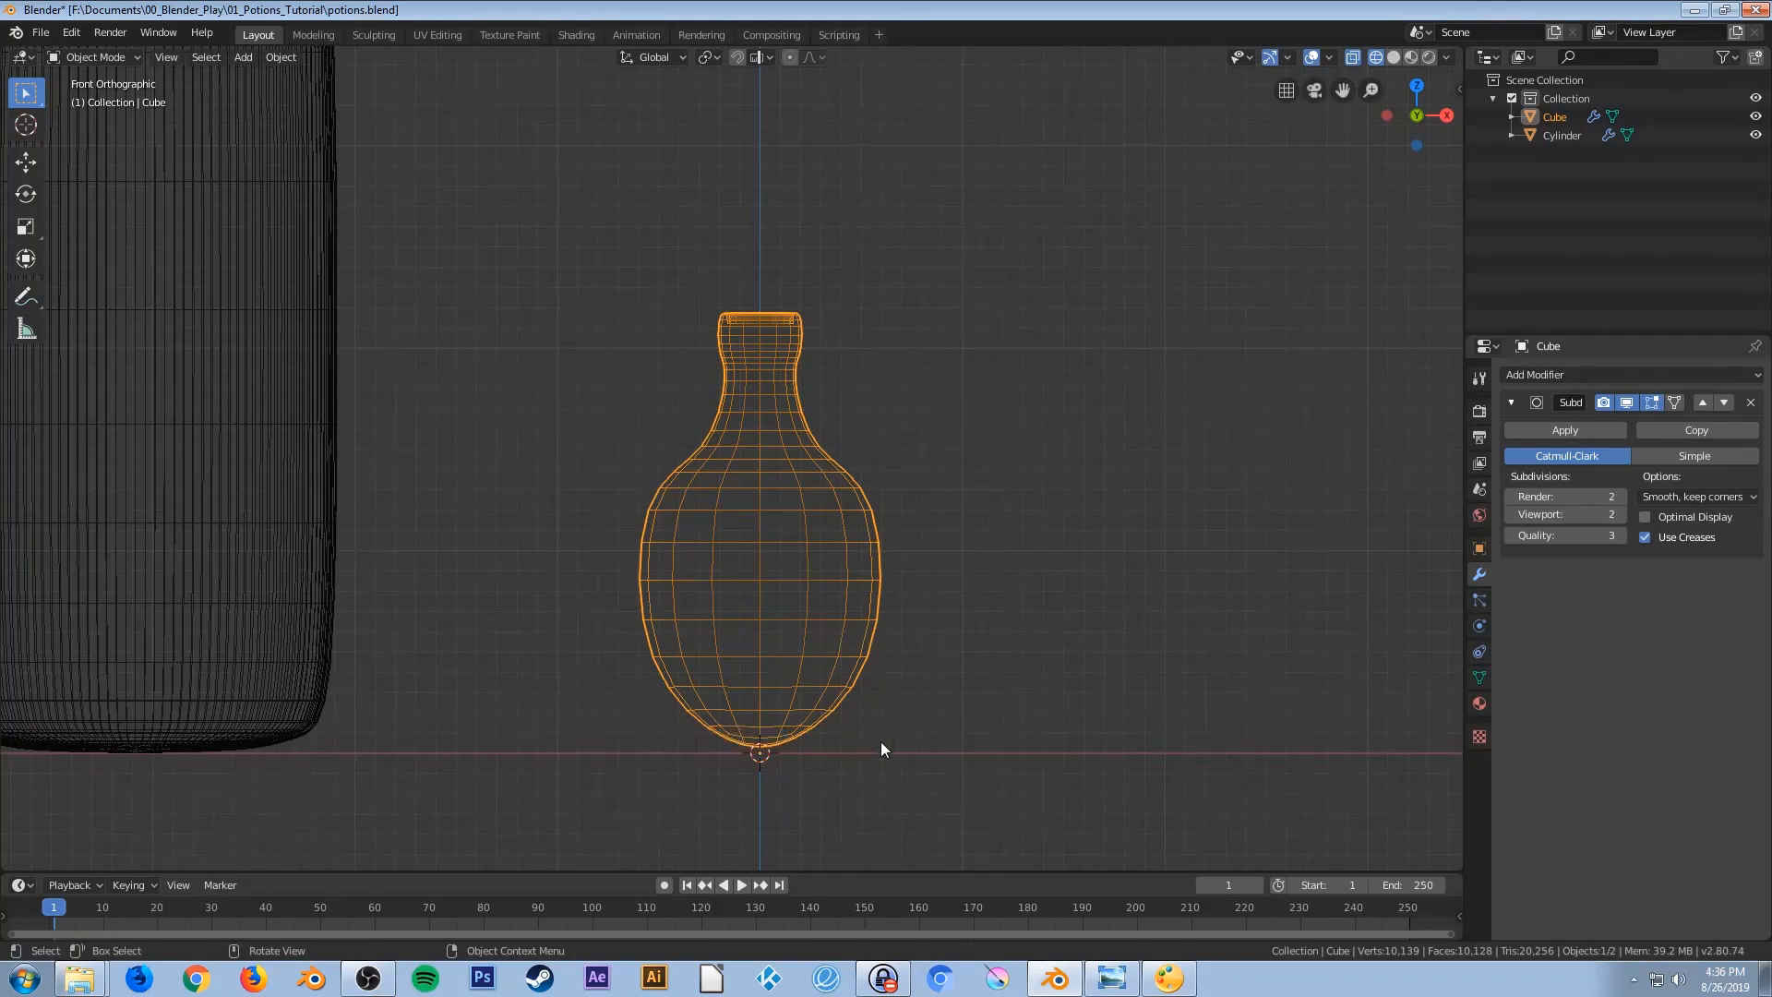
key(z)
click(893, 828)
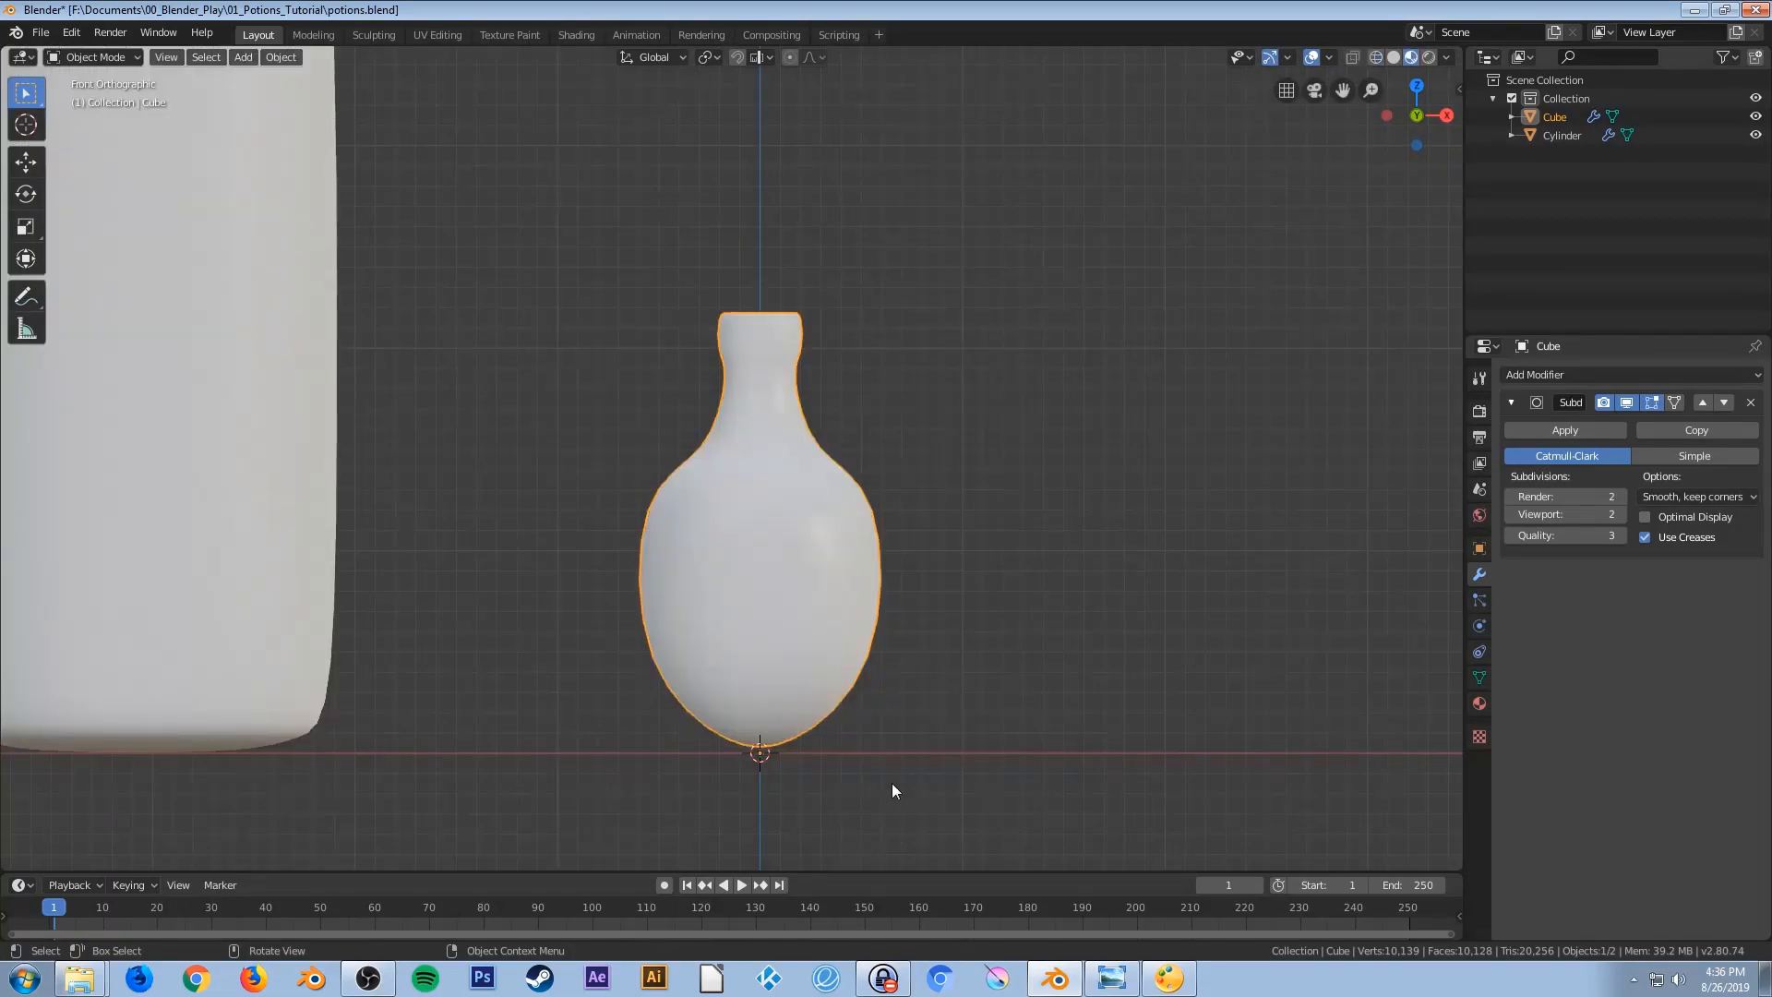
Examine the small bottle's tapered shape from several angles and in front view beside the tall bottle
scroll(893, 784, down, 2)
mouse_move(768, 690)
middle_down()
mouse_move(705, 687)
mouse_move(762, 701)
mouse_move(781, 663)
mouse_move(764, 661)
mouse_move(769, 786)
mouse_move(811, 766)
mouse_move(761, 749)
mouse_move(824, 769)
mouse_move(817, 748)
mouse_move(851, 744)
middle_up()
scroll(766, 671, up, 2)
scroll(823, 747, down, 1)
scroll(823, 747, down, 1)
key(KP_1)
scroll(851, 743, down, 3)
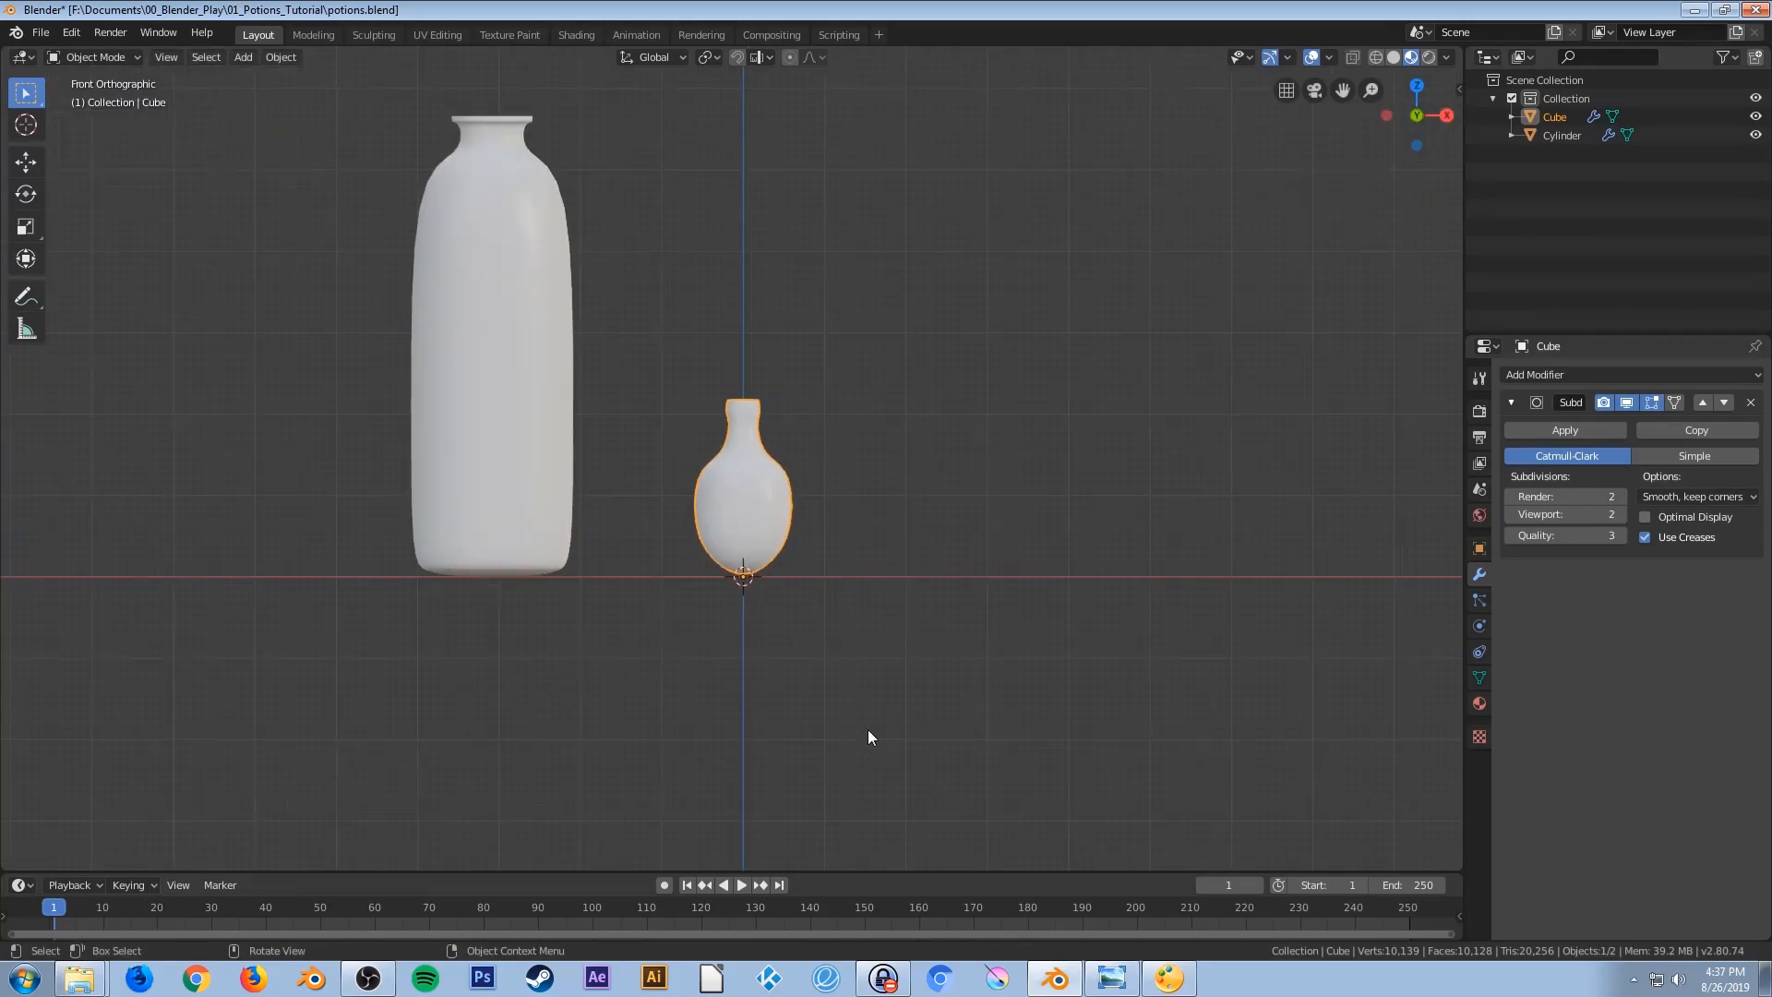
middle_drag(890, 643, 833, 450)
scroll(751, 513, up, 3)
scroll(823, 452, down, 2)
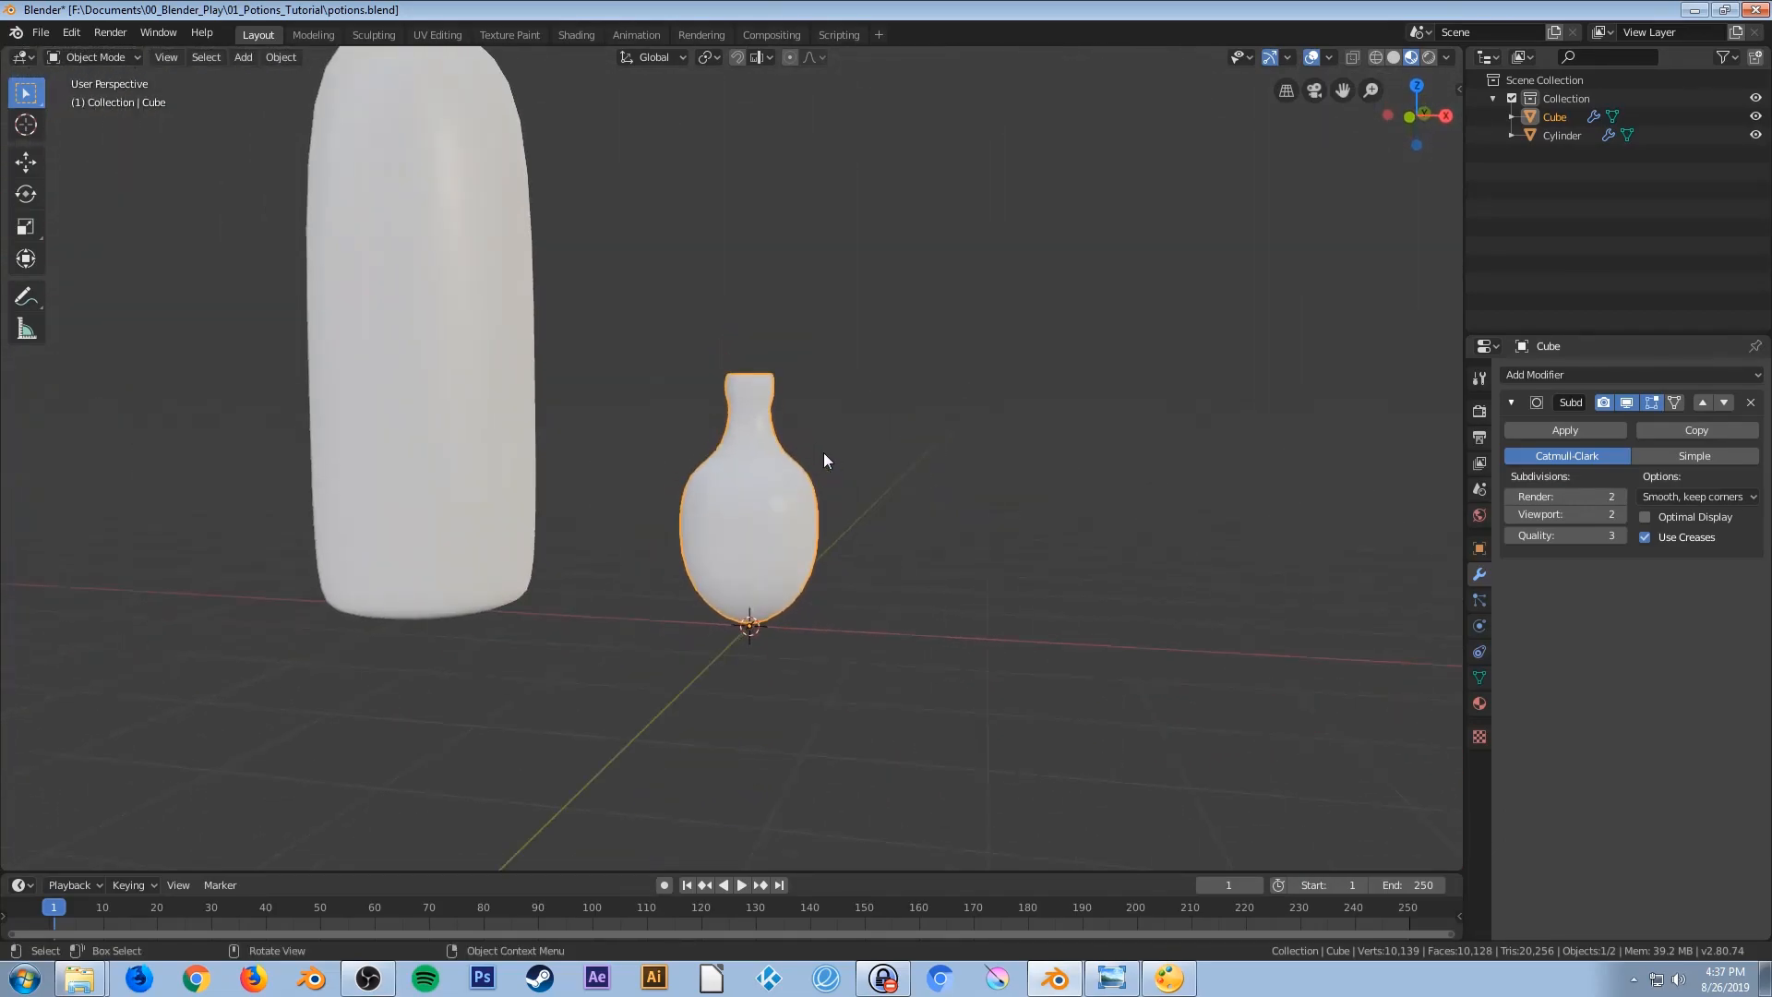
Save the potions.blend file
key(ctrl+s)
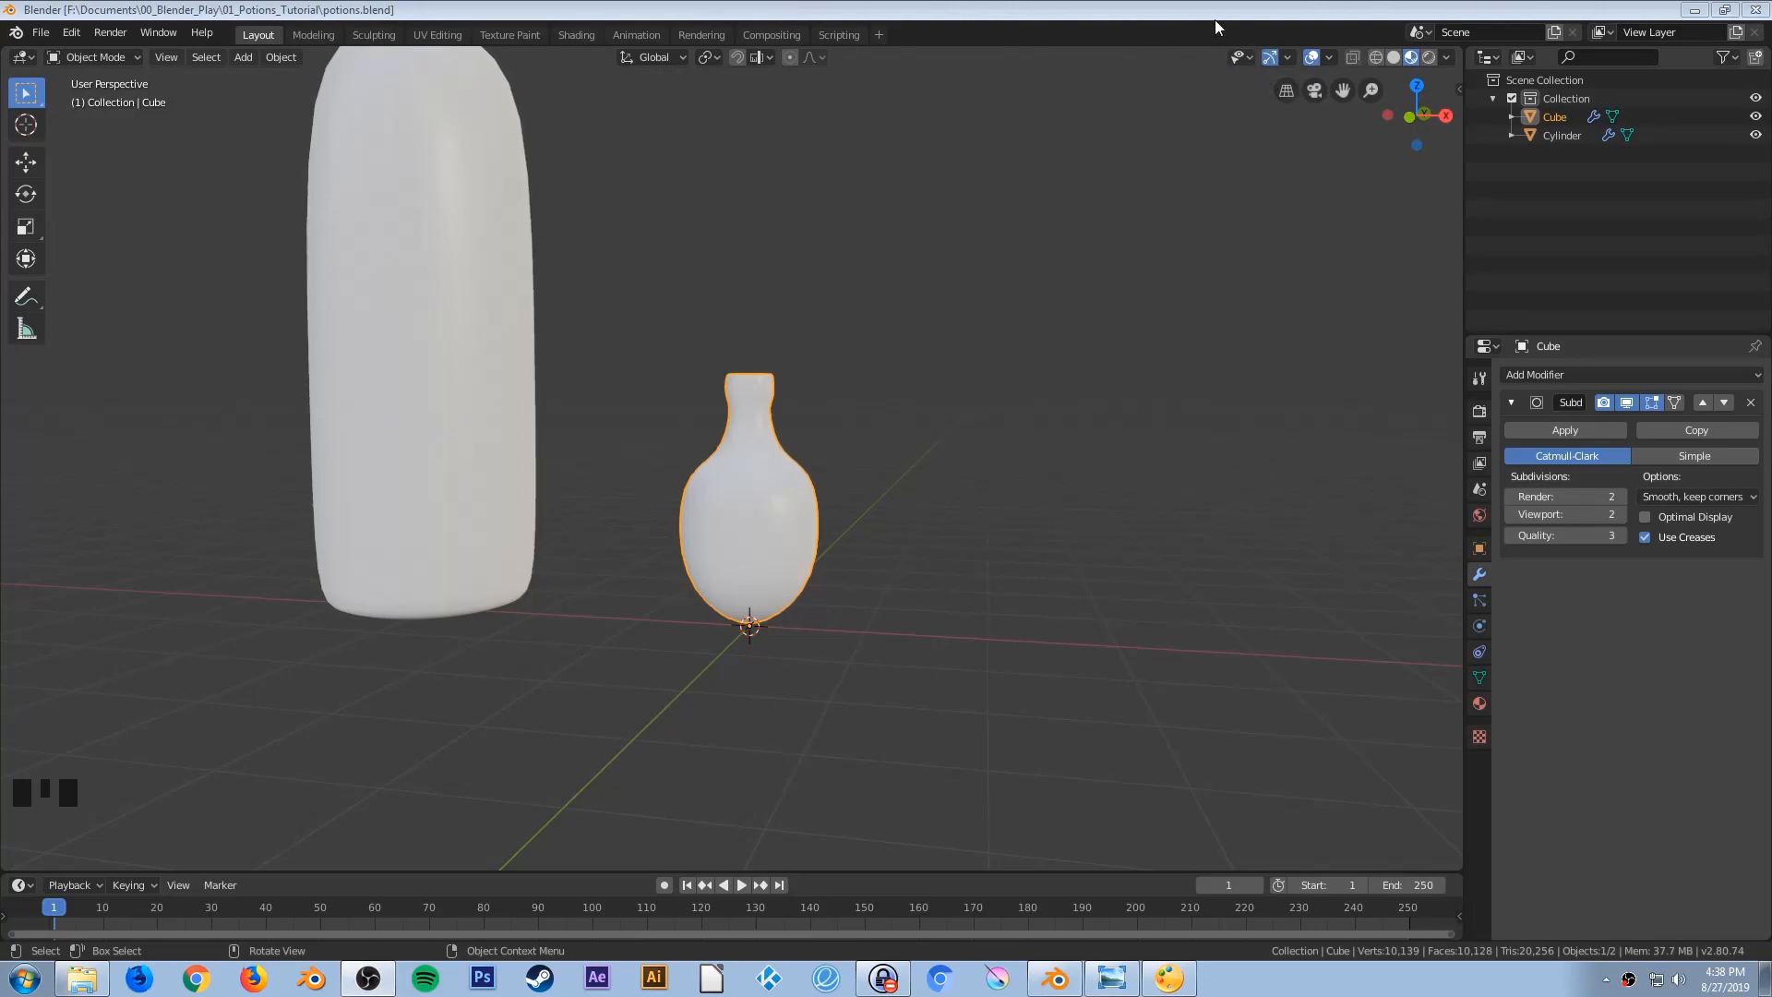
In front view, move the small bottle about 3.1 m along the positive X axis, away from the origin
scroll(817, 450, down, 2)
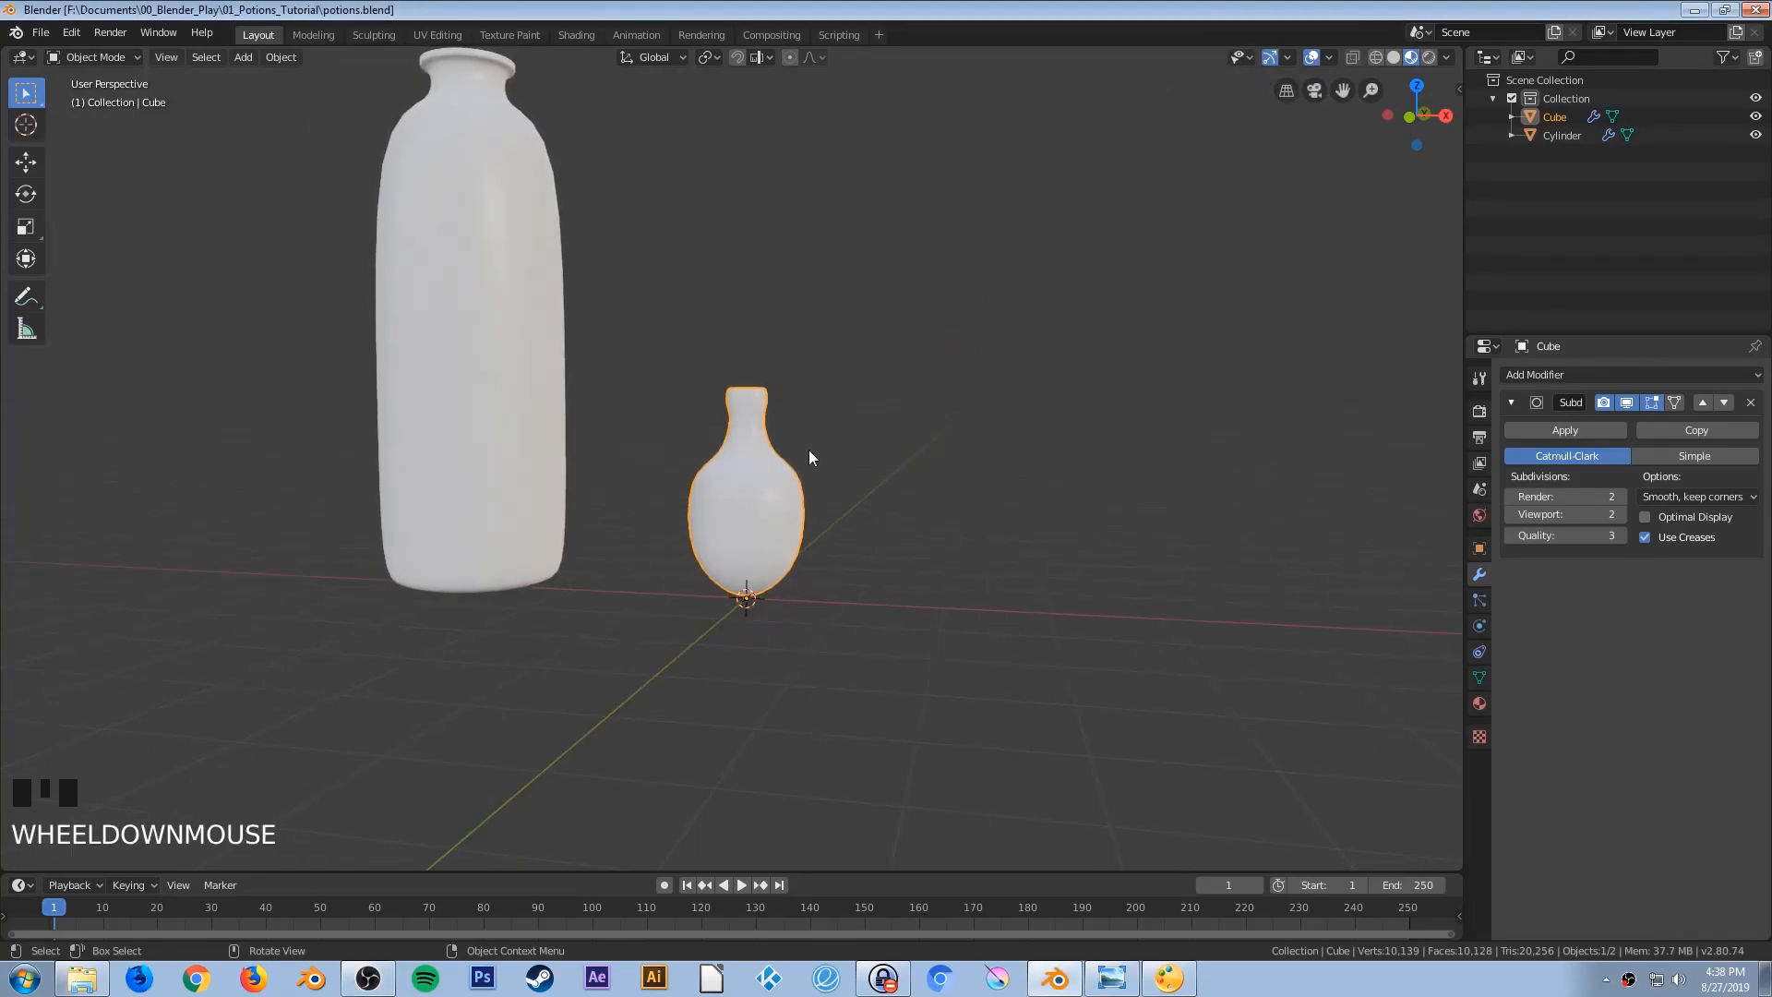
key(KP_1)
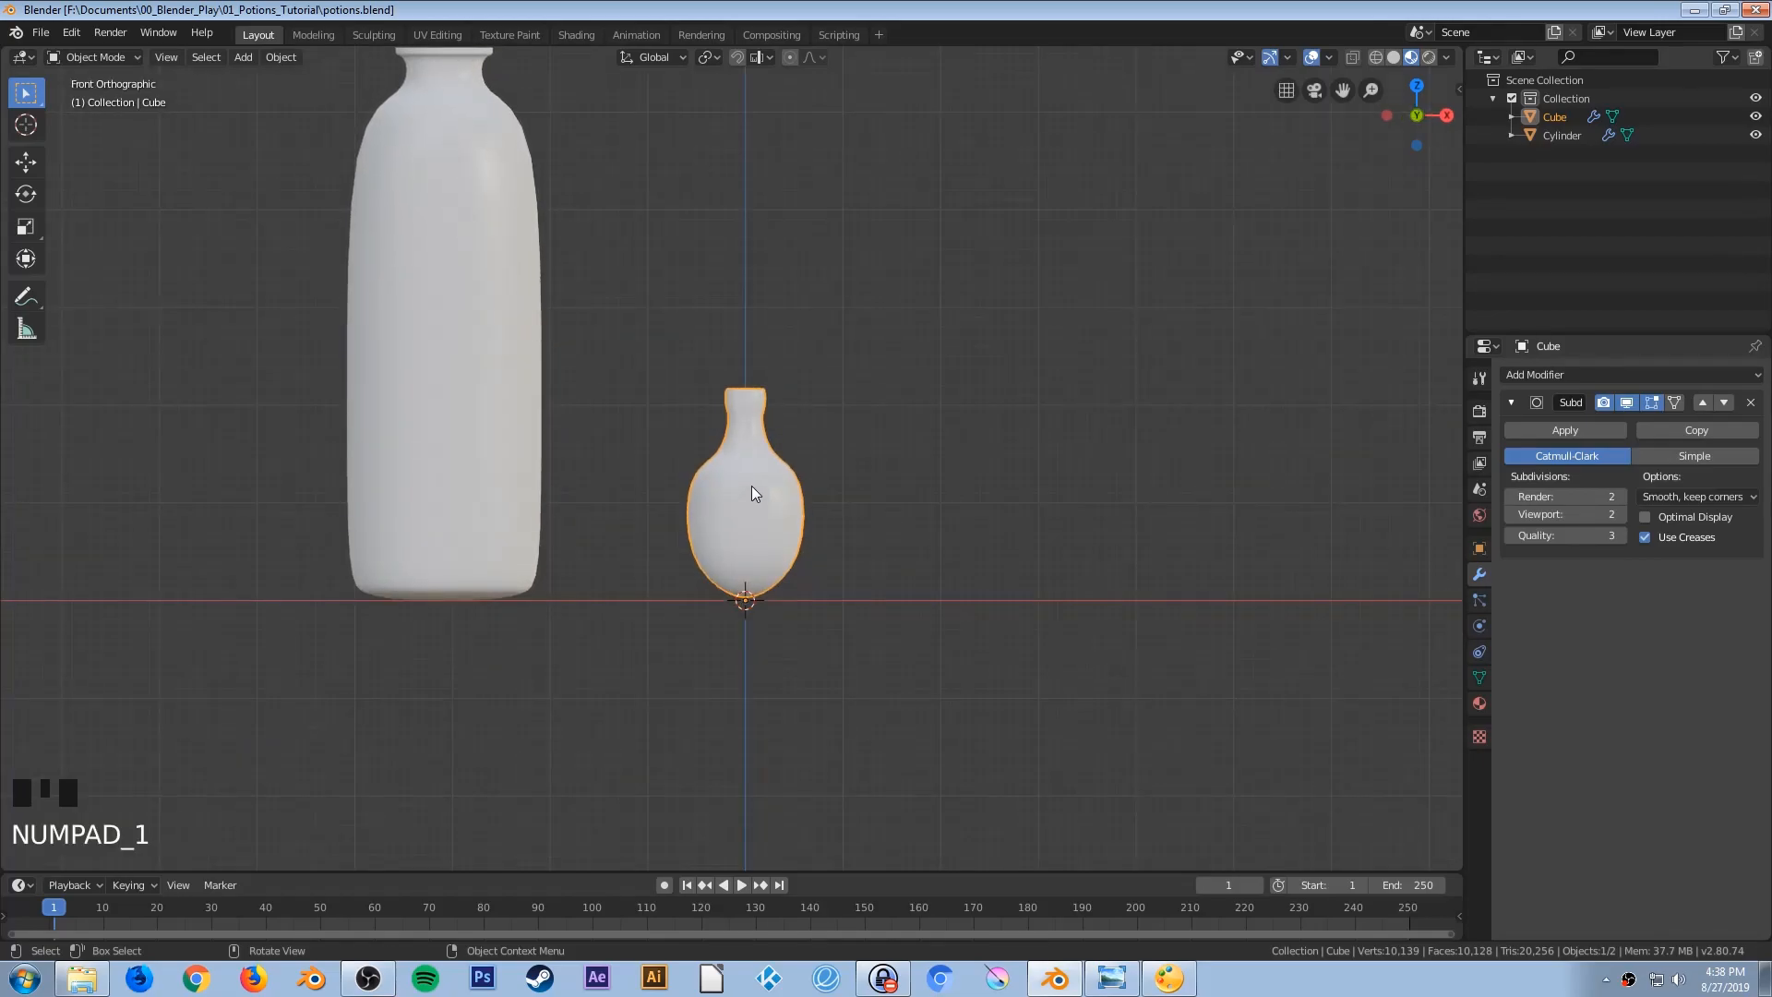
key(g)
key(x)
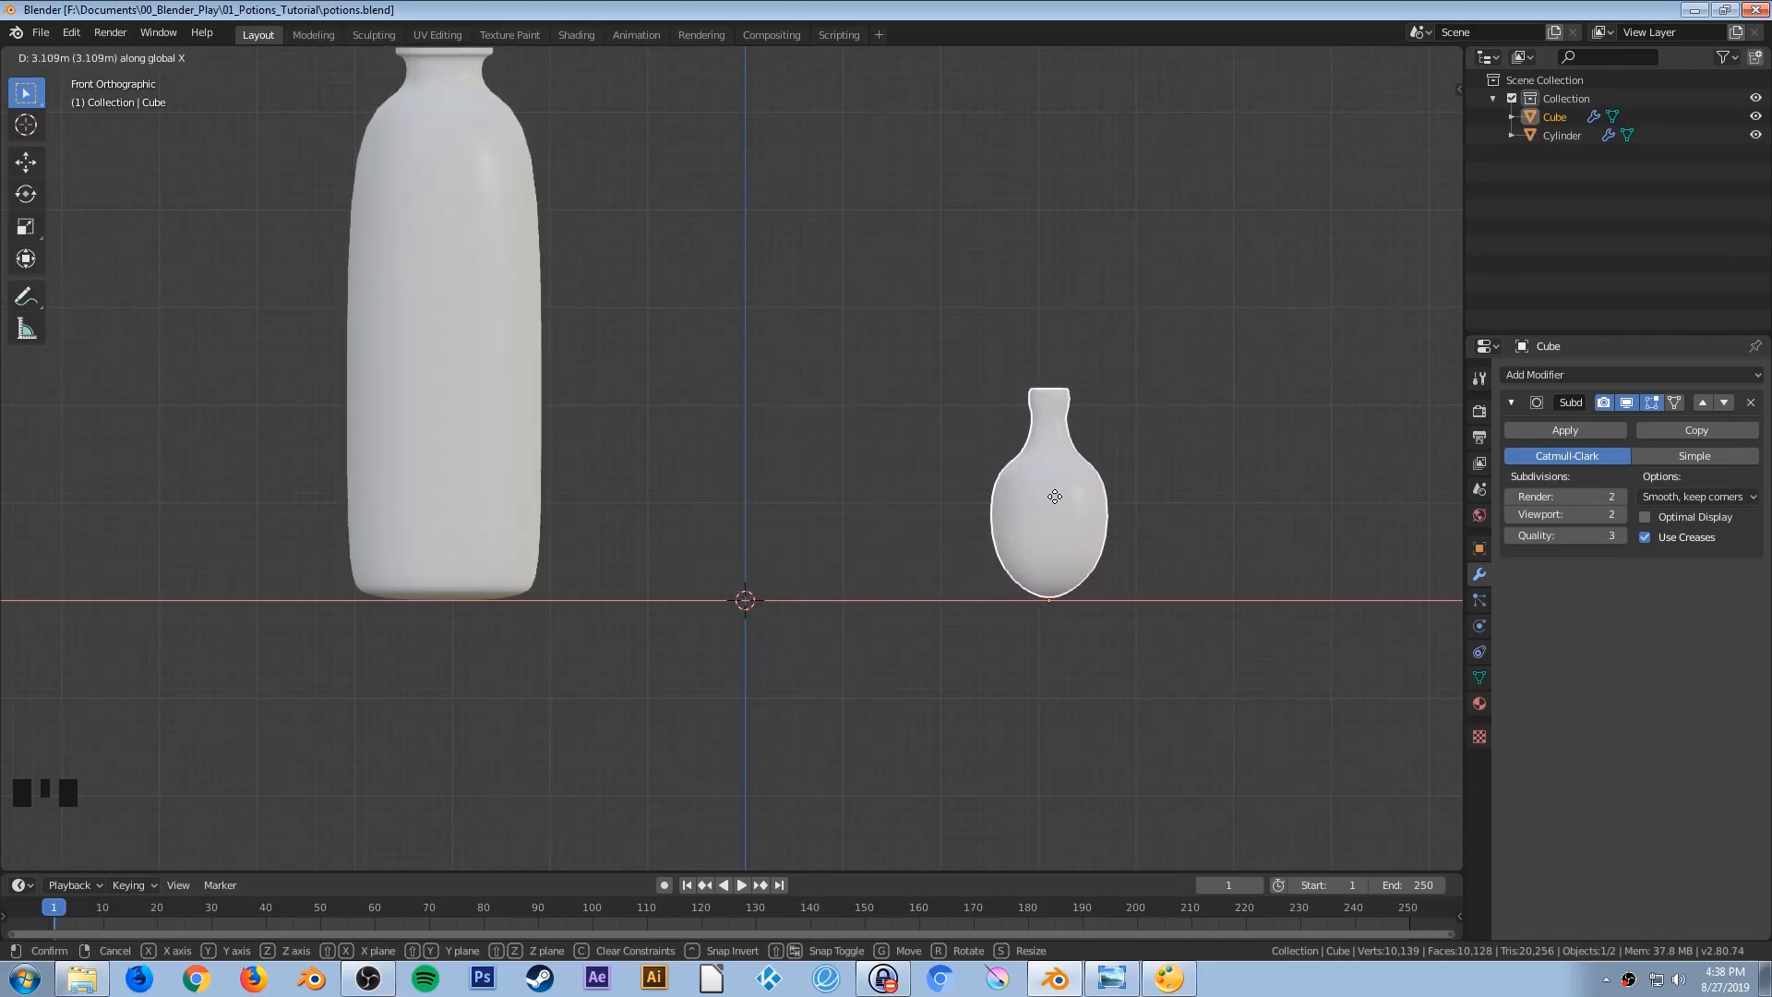
click(1036, 493)
Move the tall bottle farther from the origin along the negative X axis to free up space between the bottles
shift+middle_drag(842, 327, 832, 443)
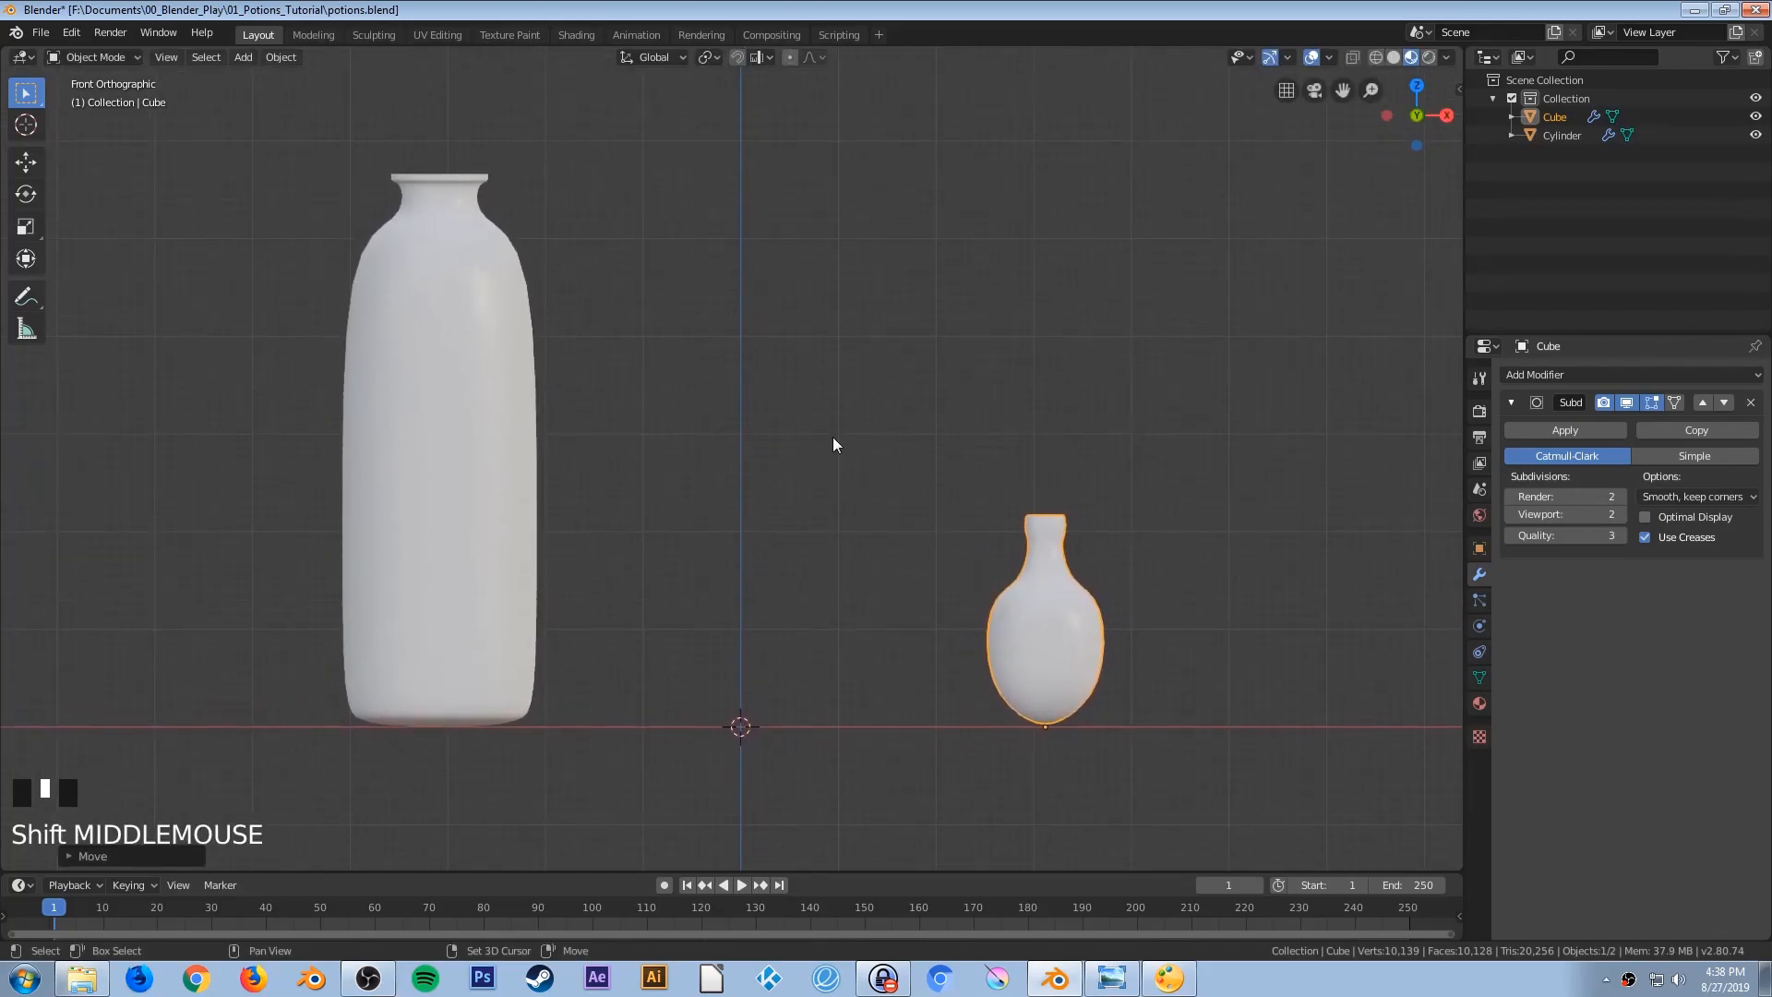
click(447, 440)
key(g)
key(x)
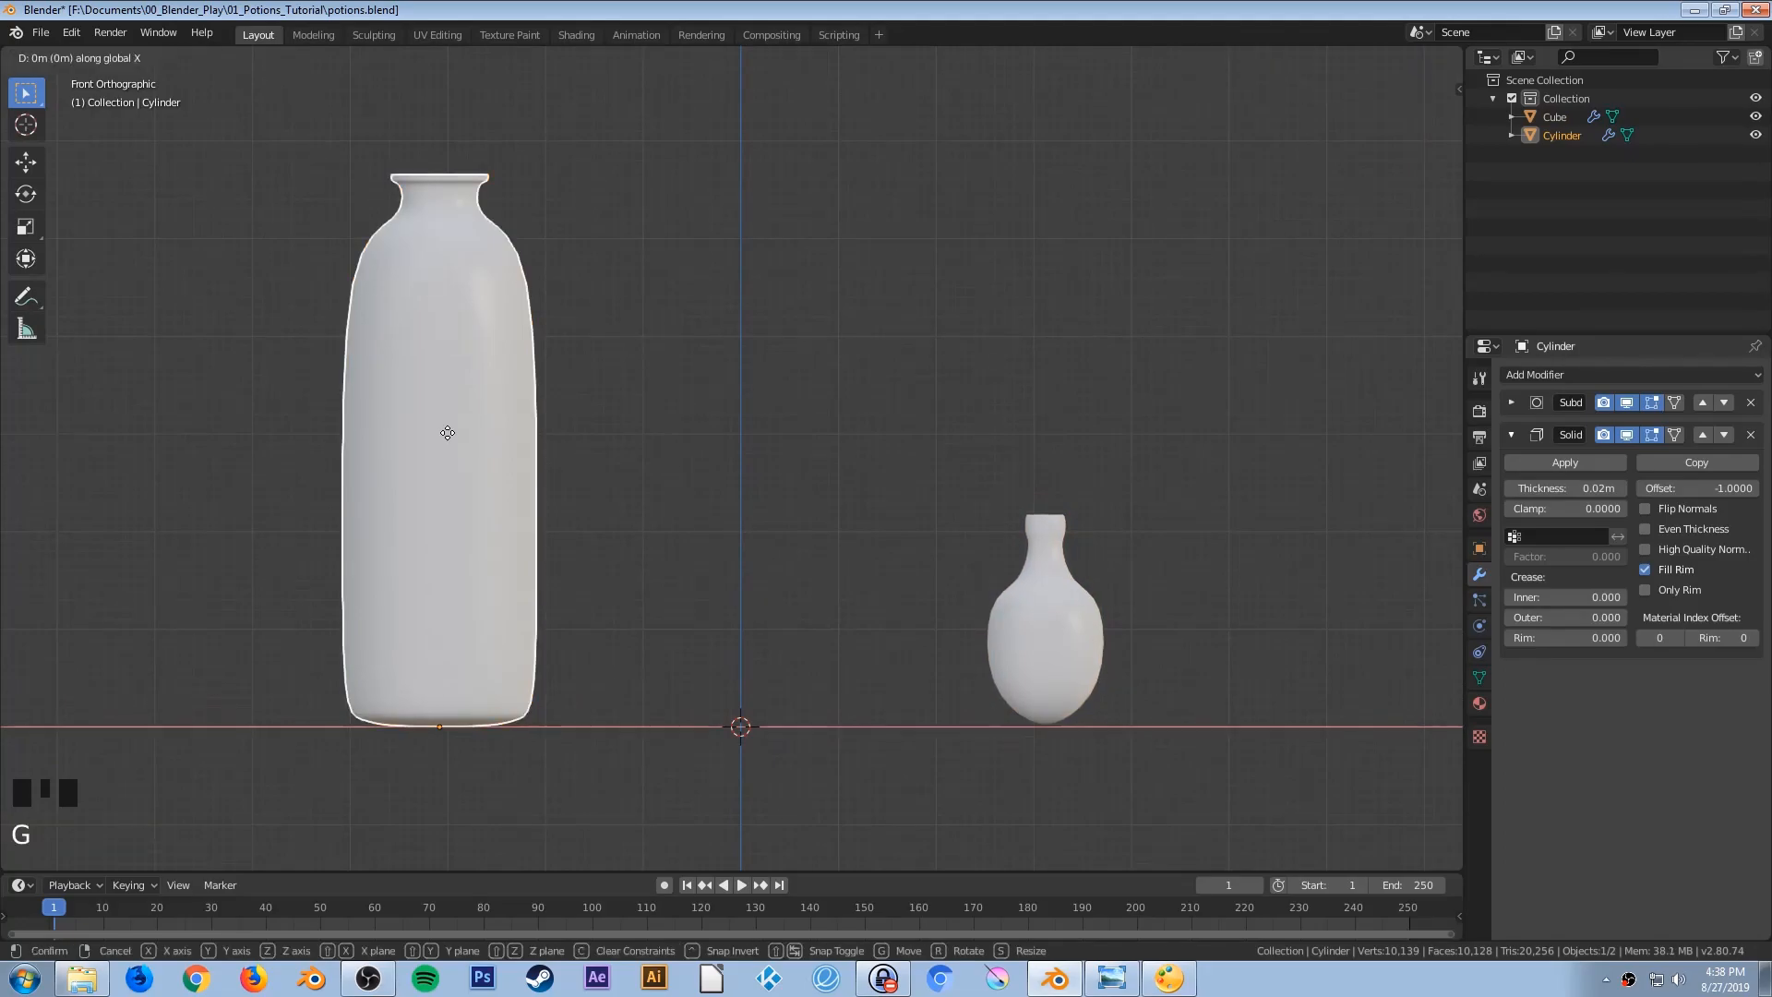
click(281, 414)
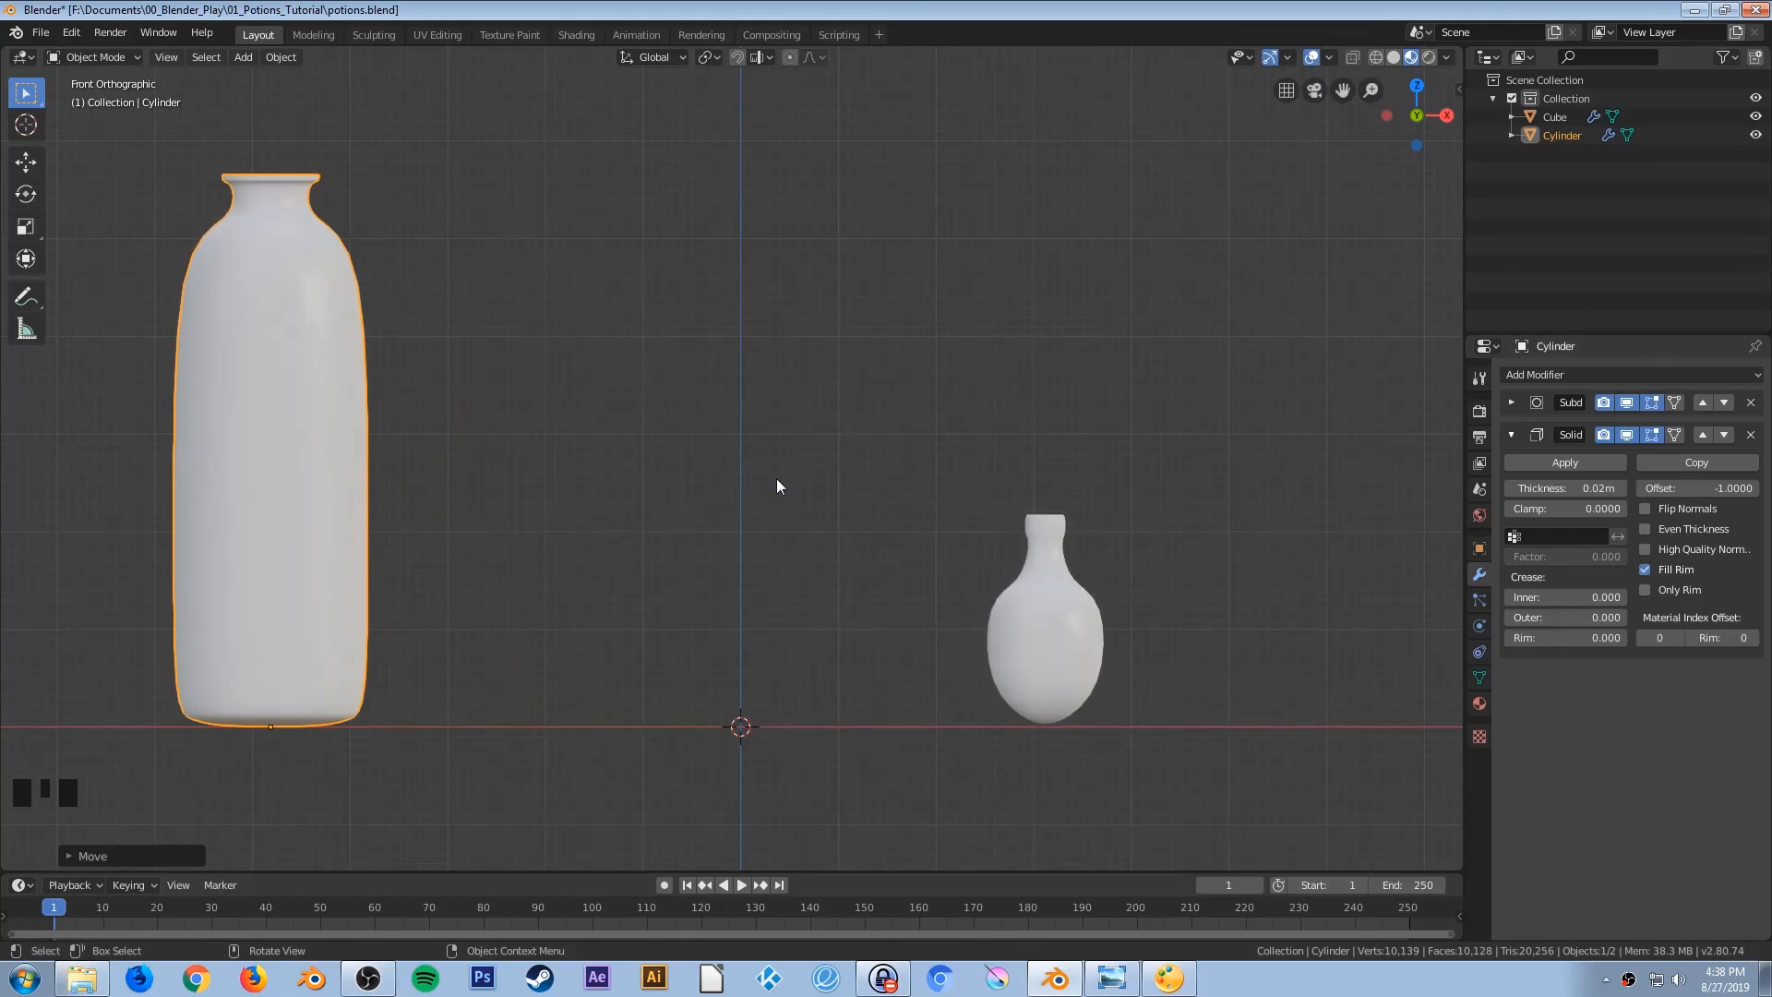
Add a UV sphere at the origin and scale it up uniformly until its side overlaps the small bottle's body
key(shift+a)
mouse_move(765, 479)
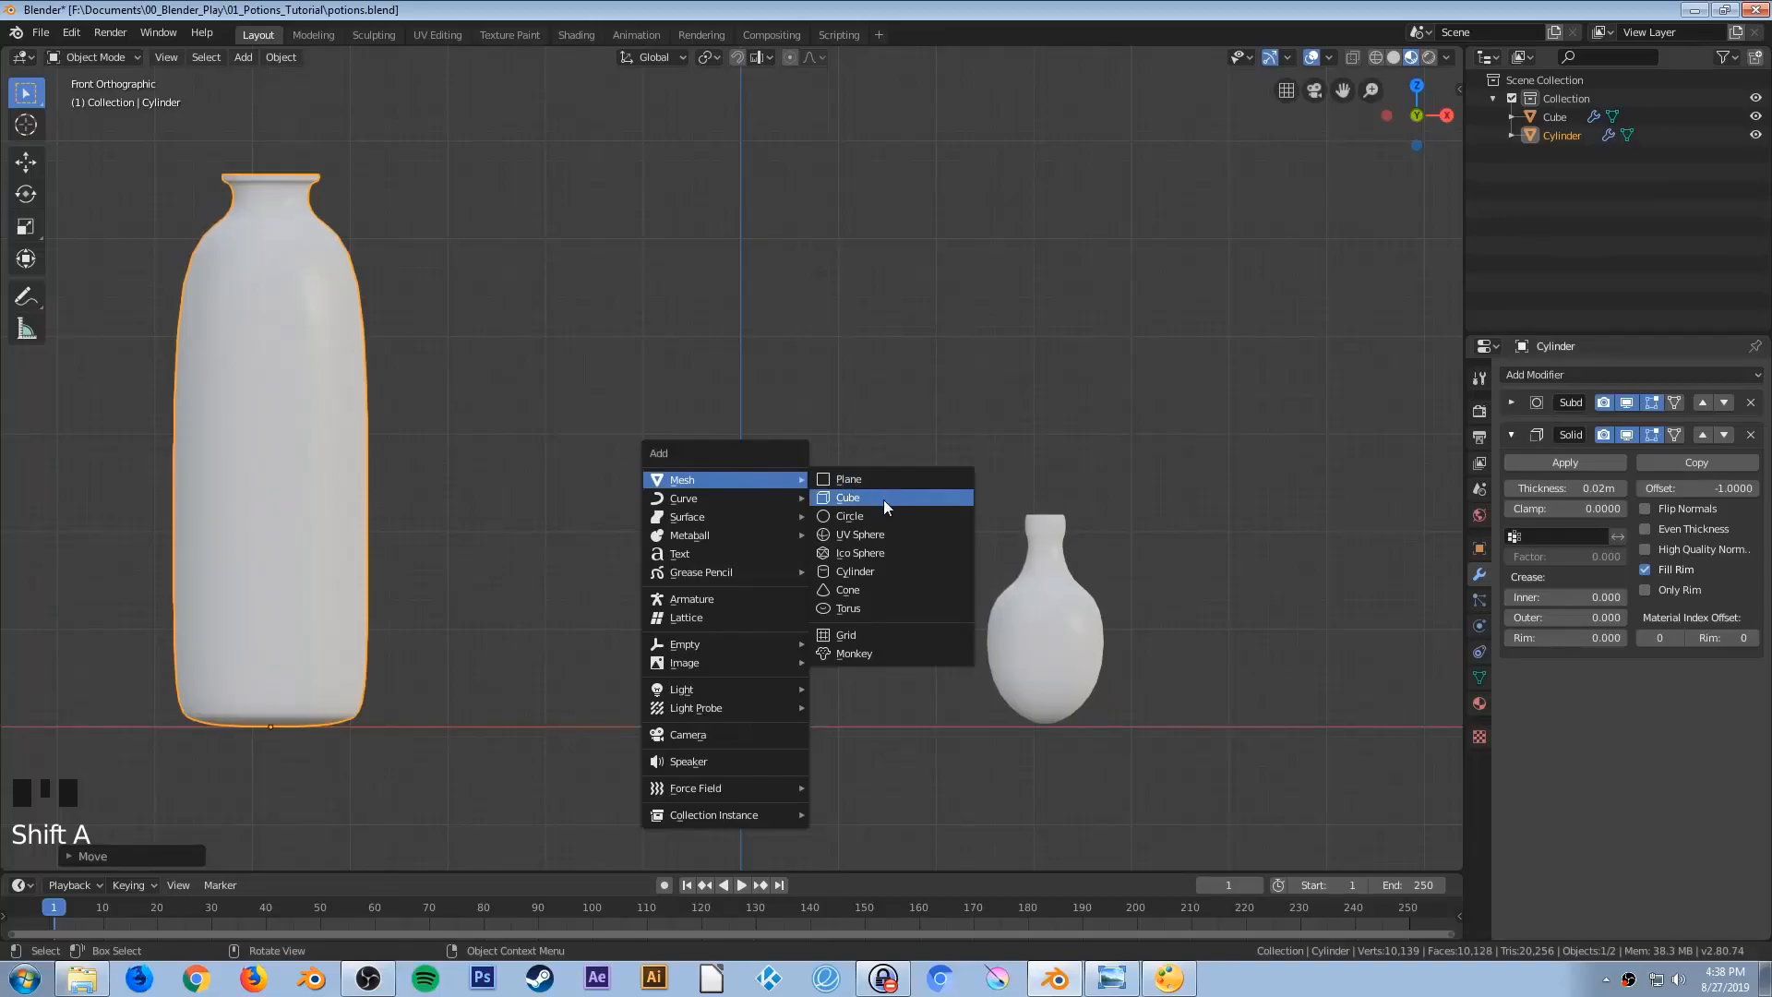
click(884, 533)
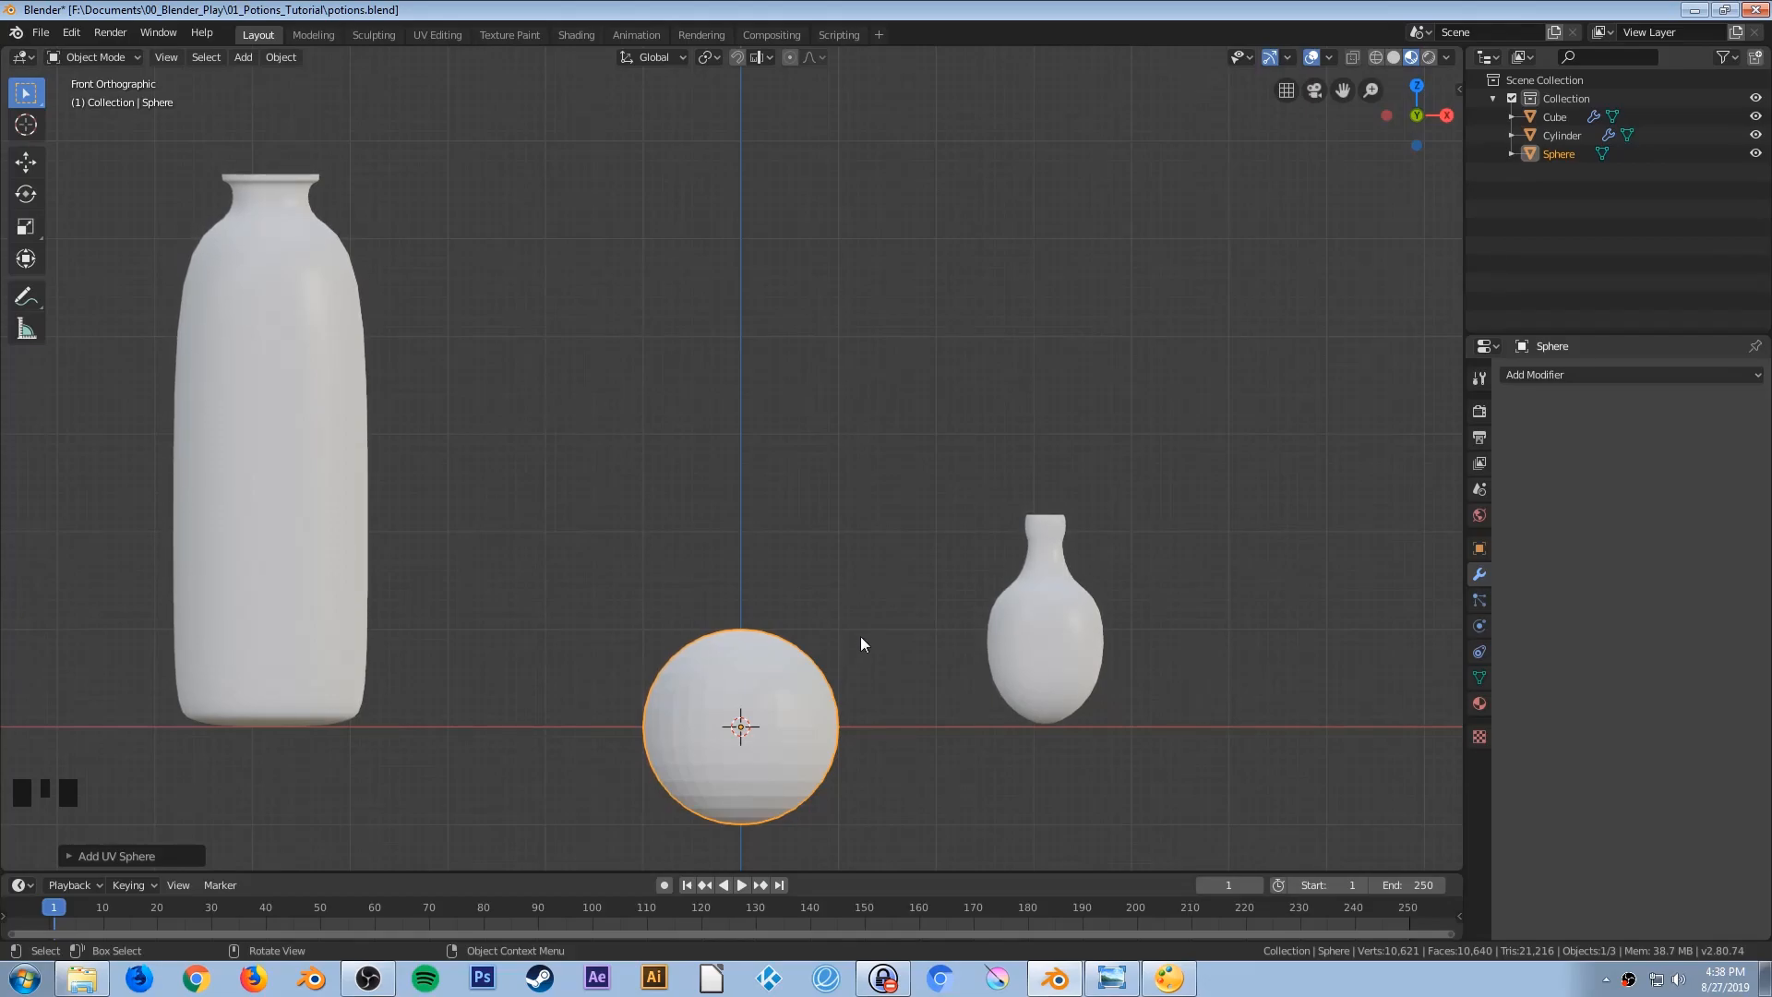
key(s)
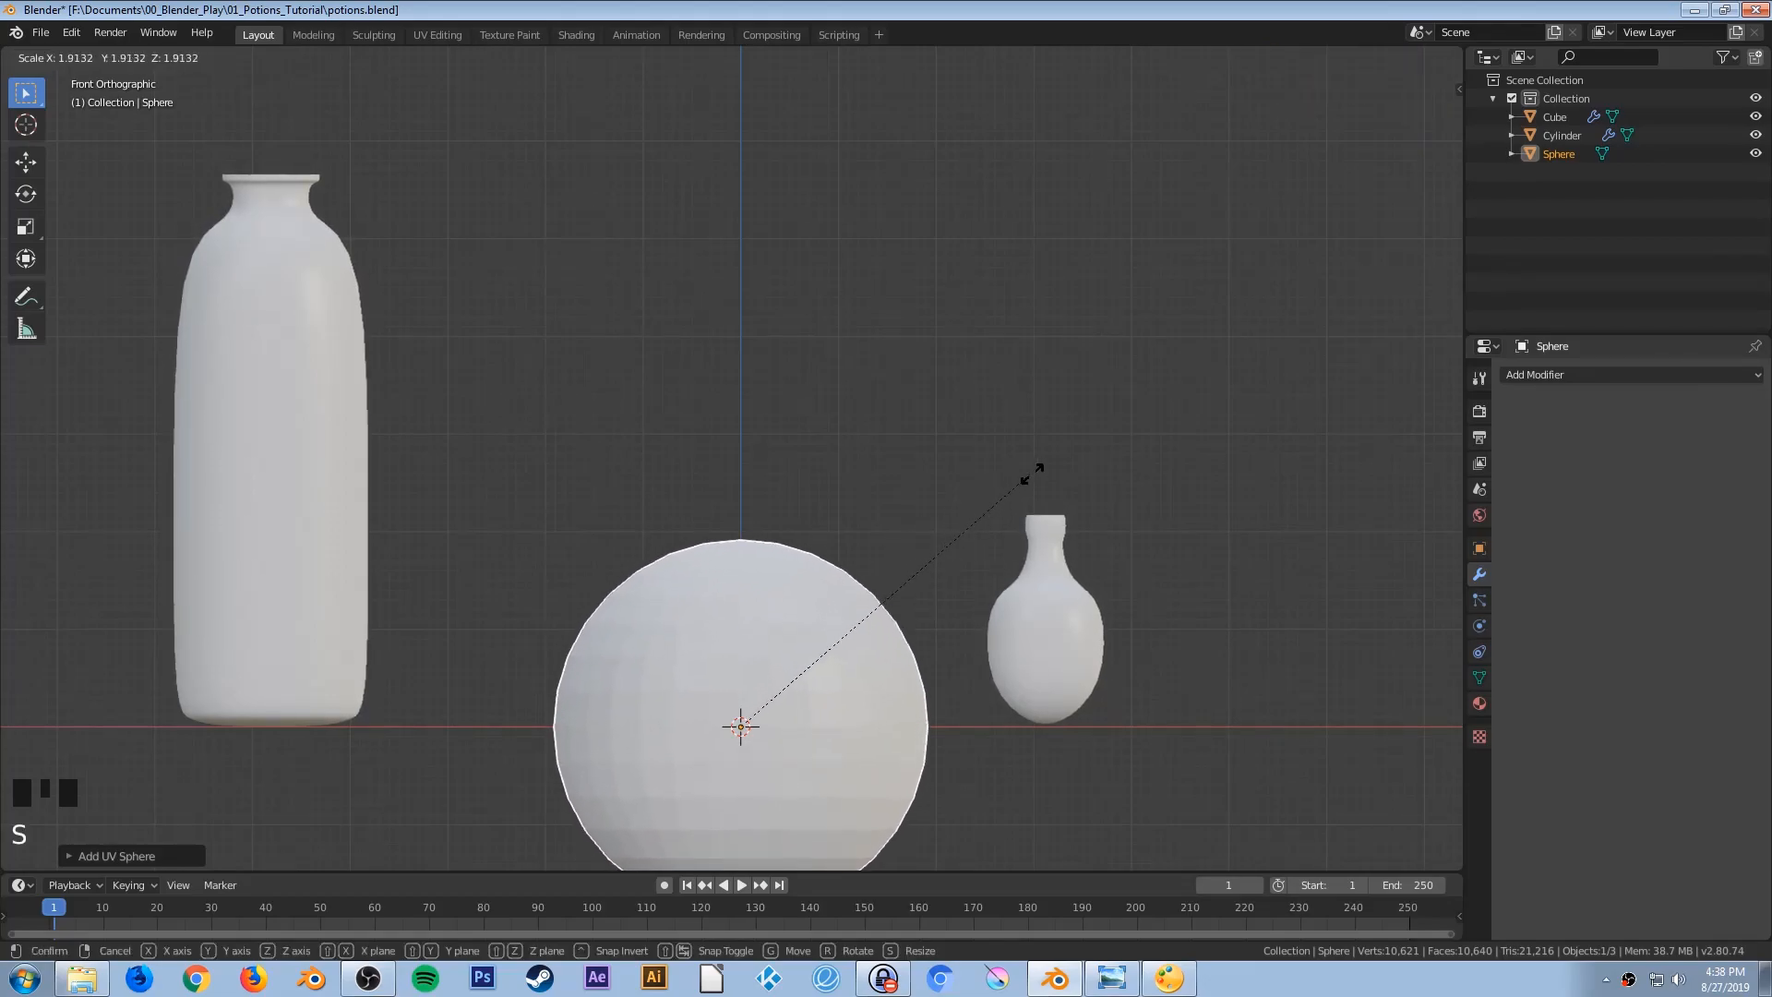
click(1092, 487)
shift+middle_drag(1092, 486, 1094, 439)
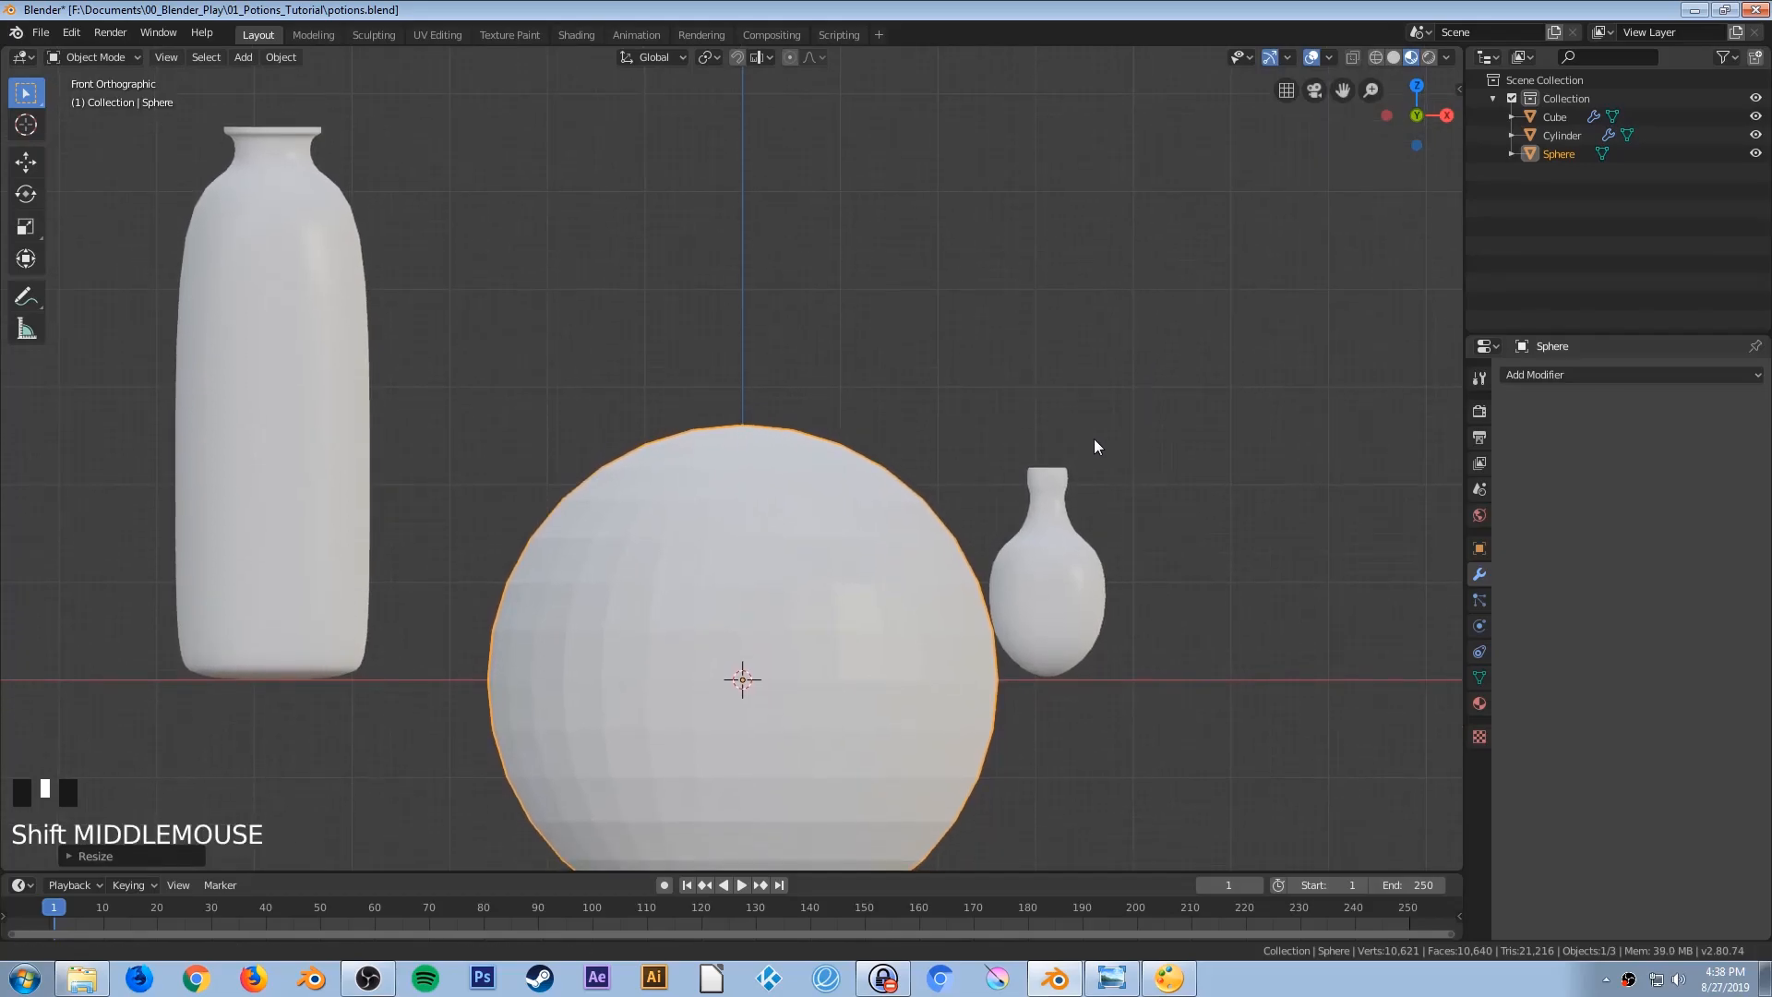
key(s)
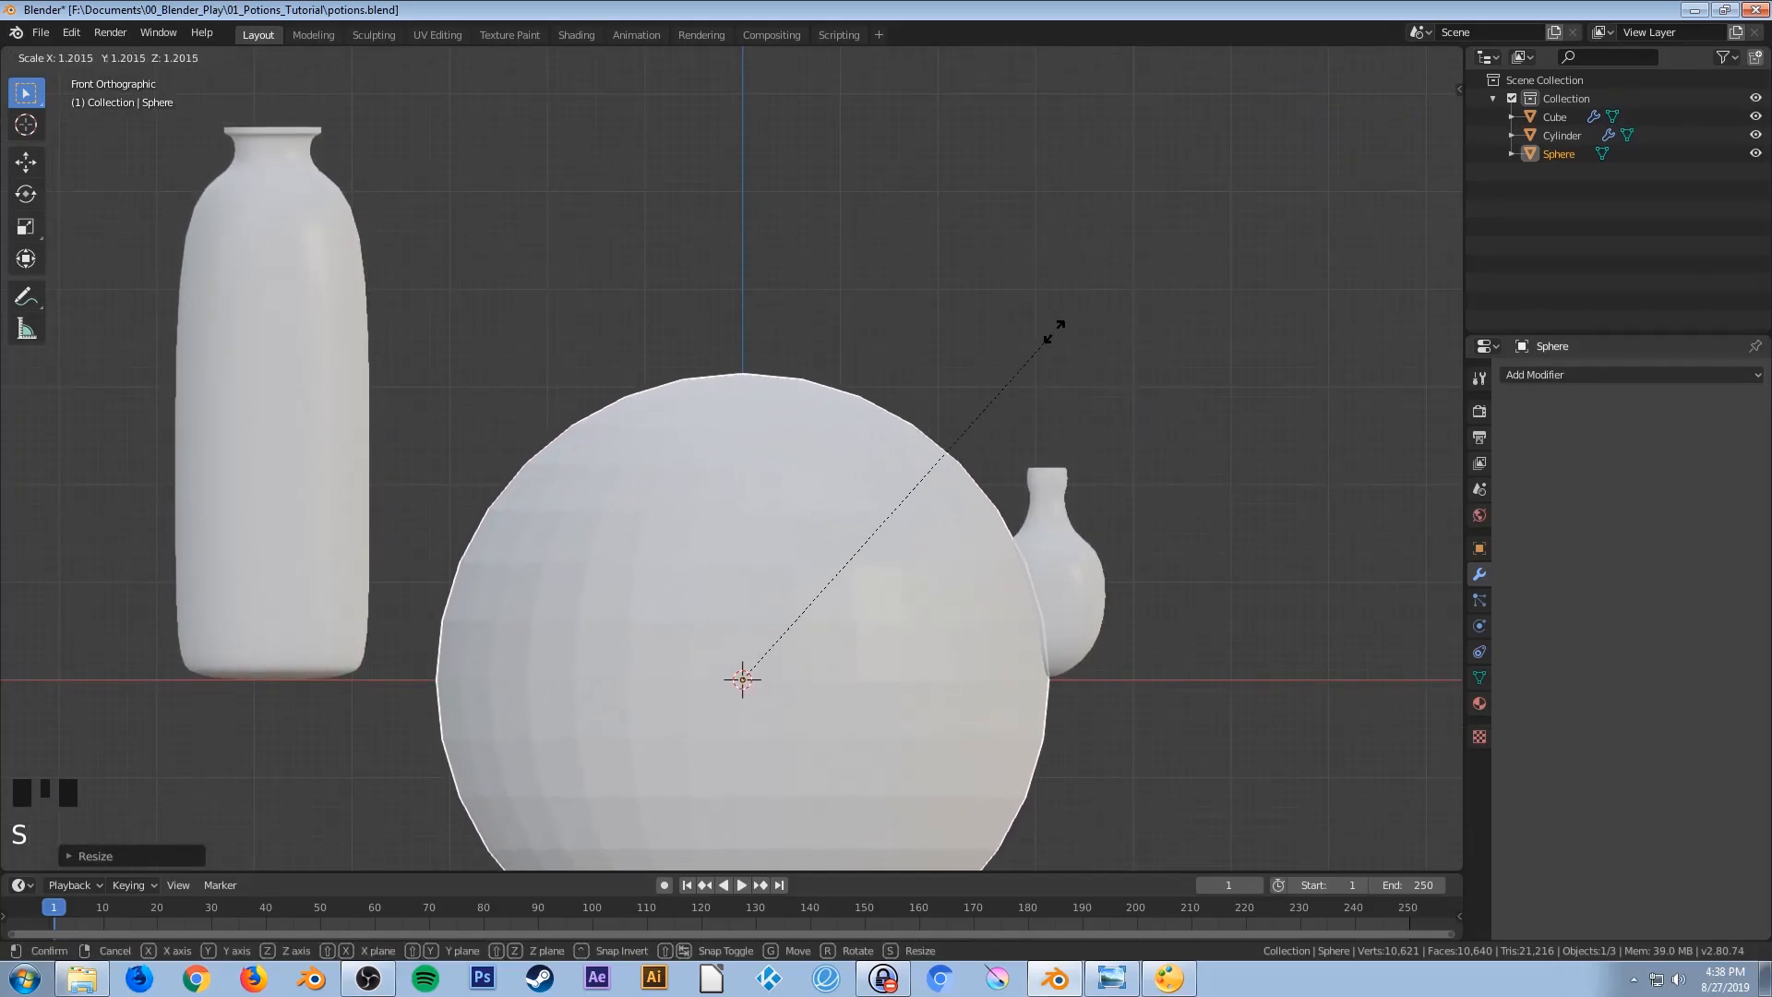
click(1016, 366)
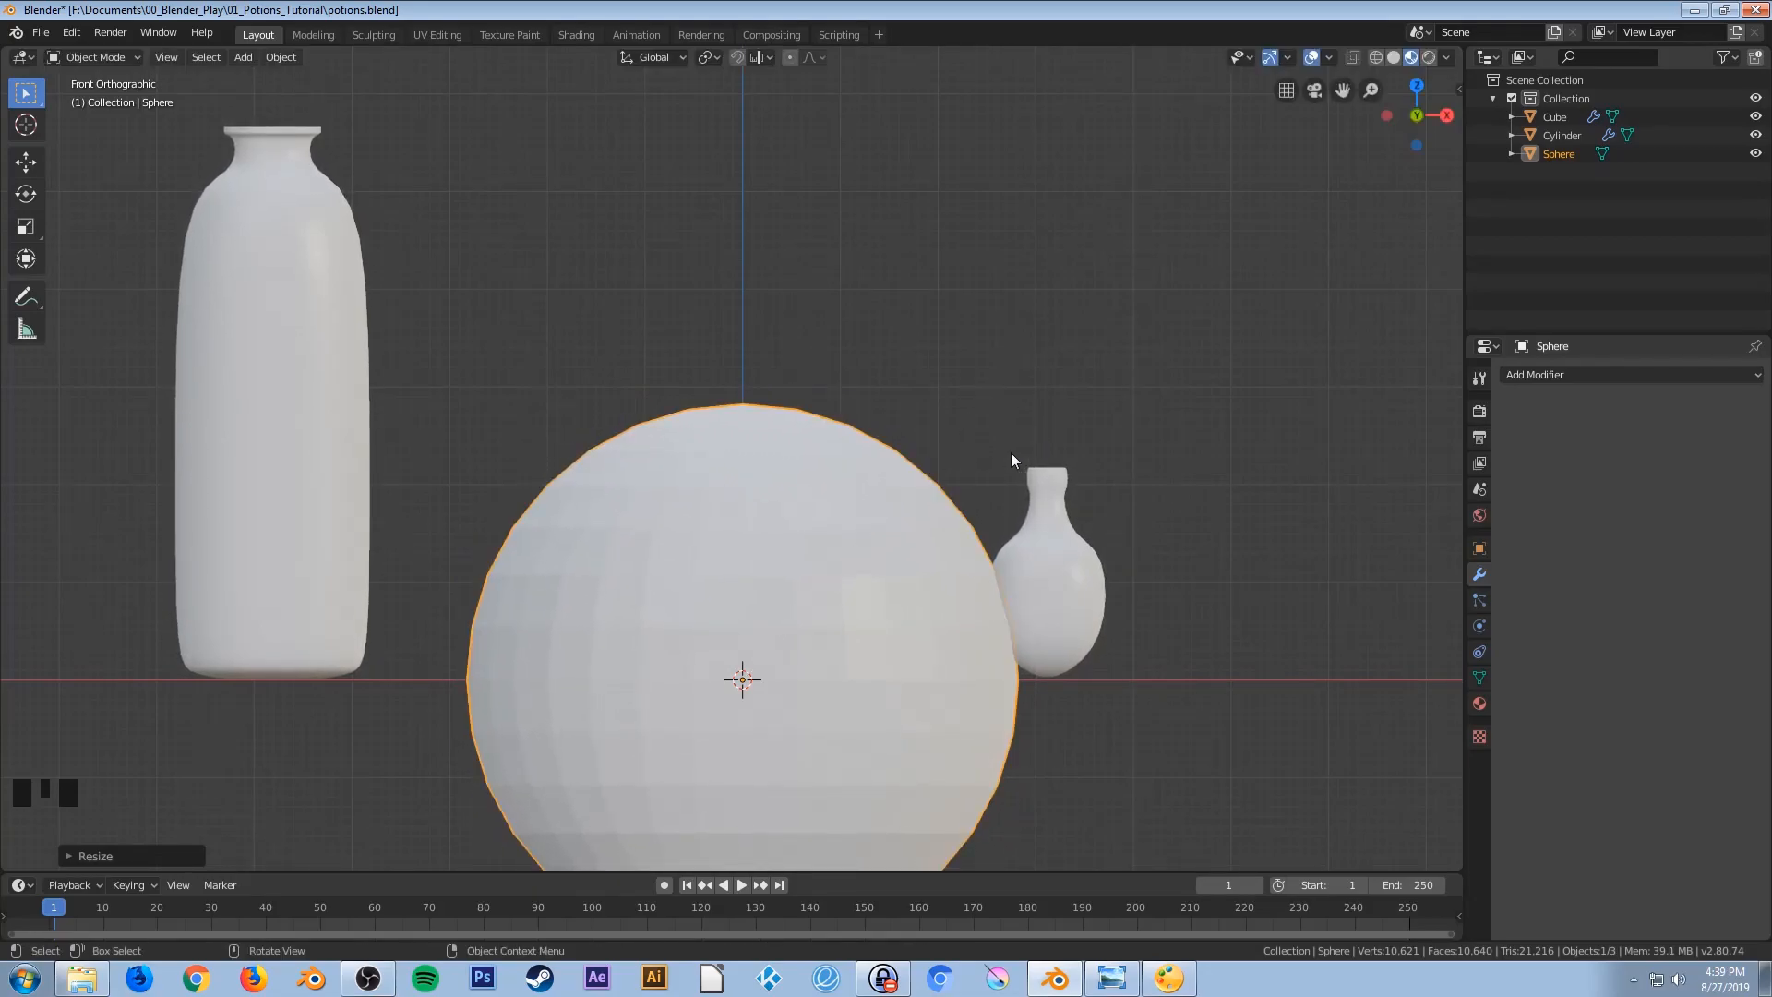
In Edit Mode with wireframe shading, move the sphere's entire mesh 2 m up along Z
shift+middle_drag(976, 472, 952, 353)
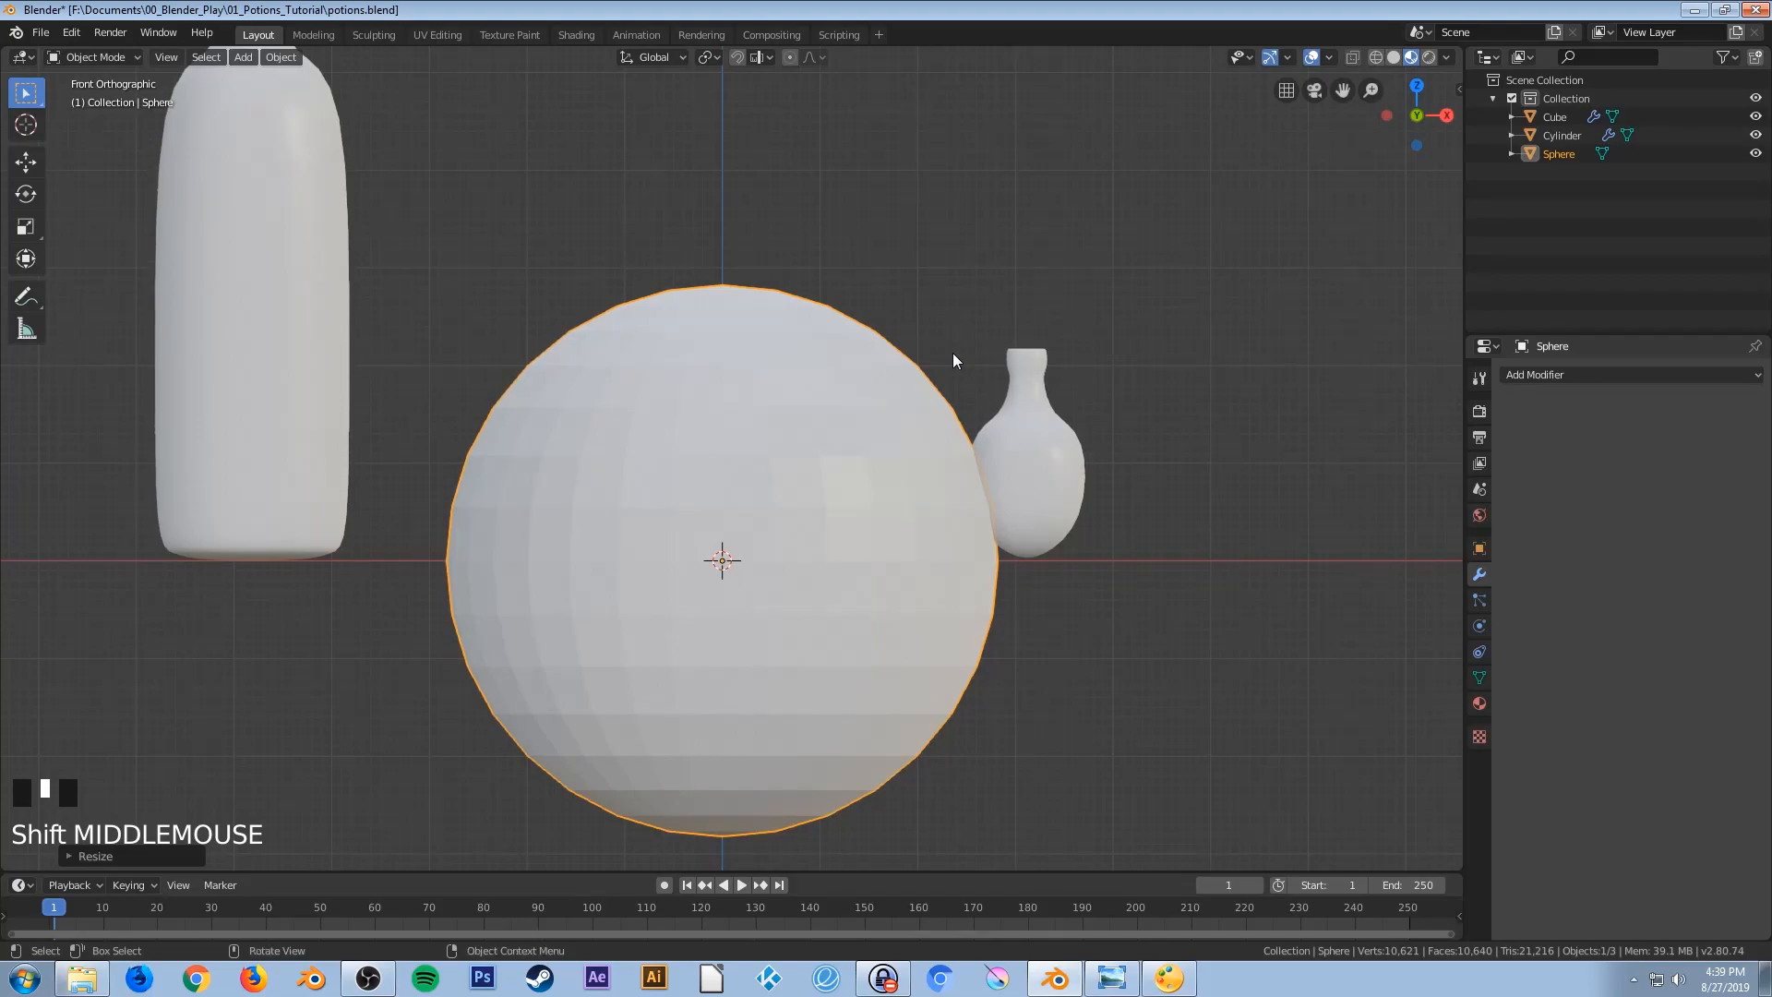
key(Tab)
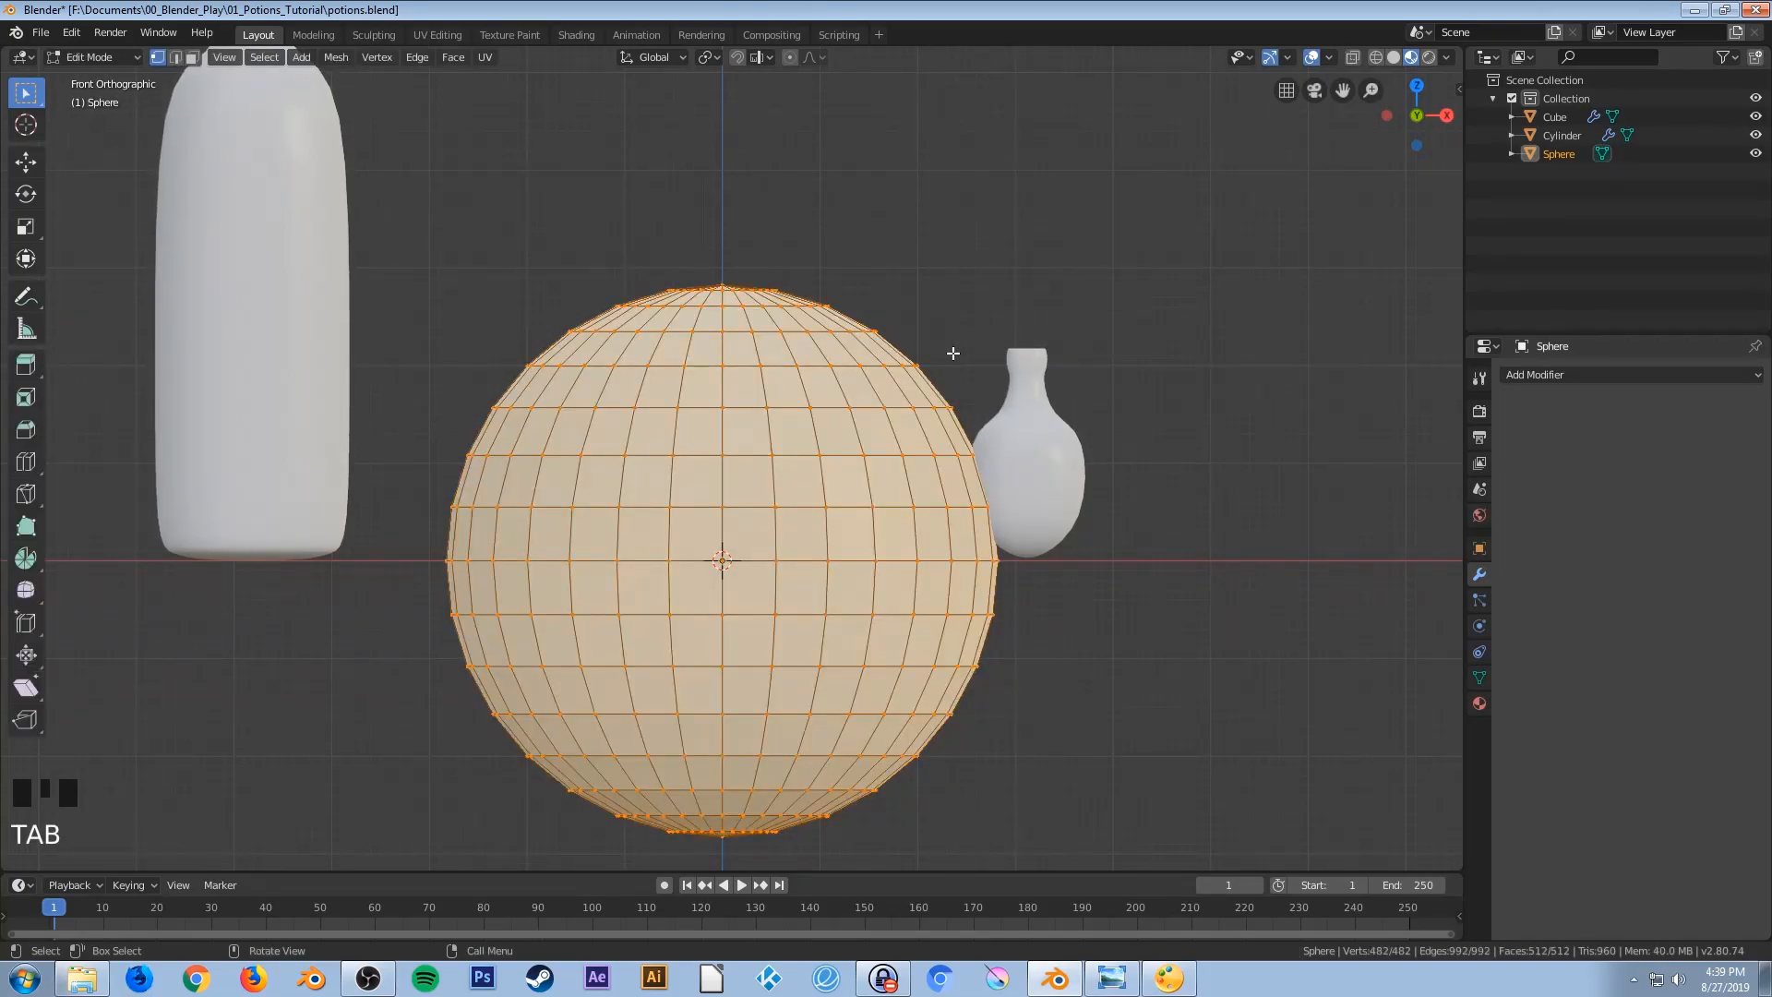
key(z)
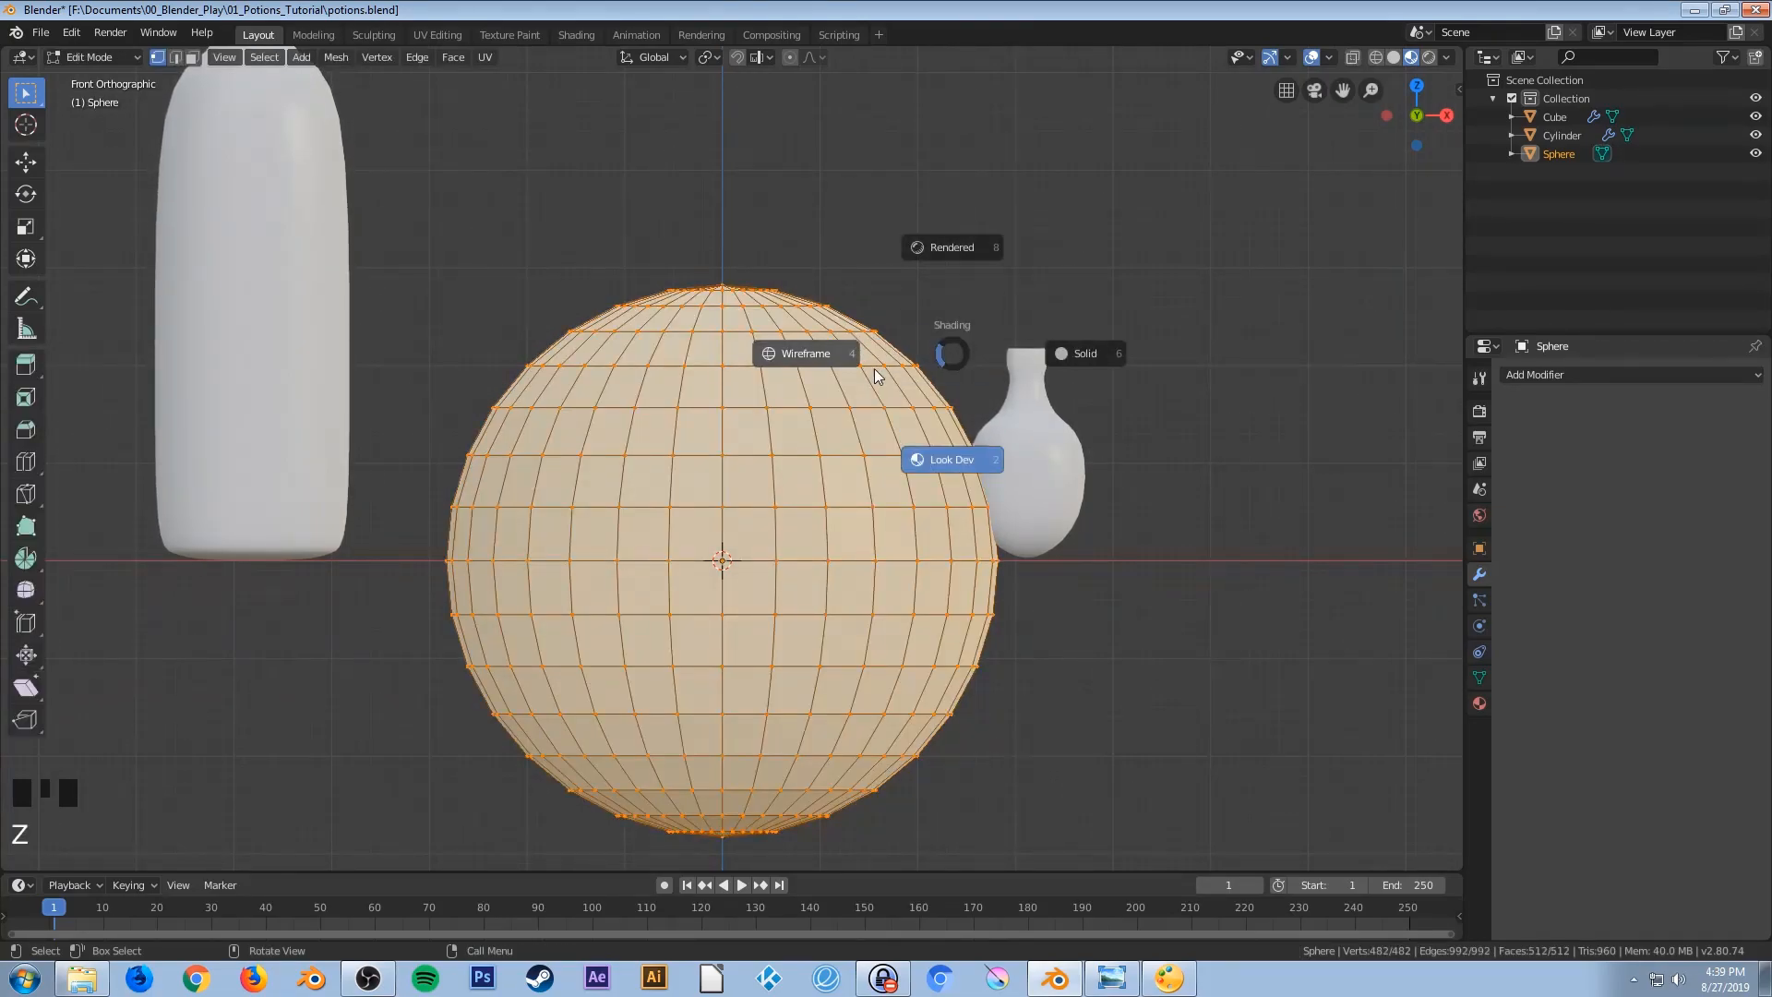
click(787, 356)
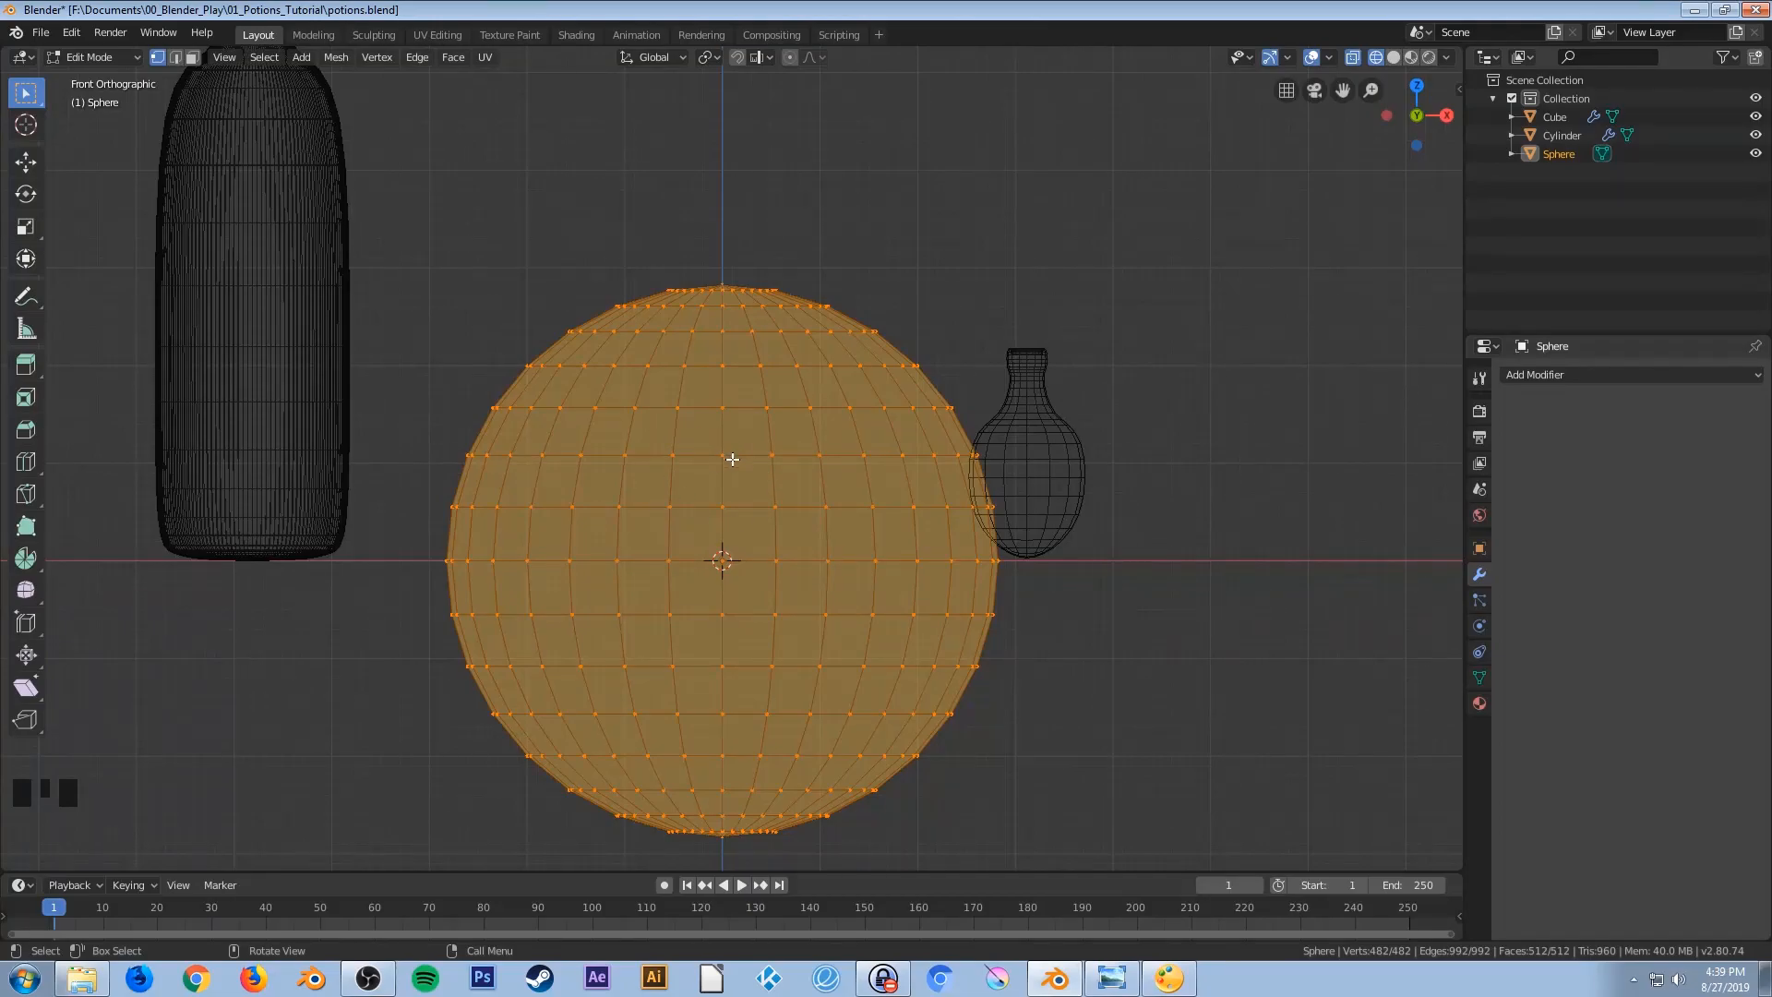
key(g)
key(z)
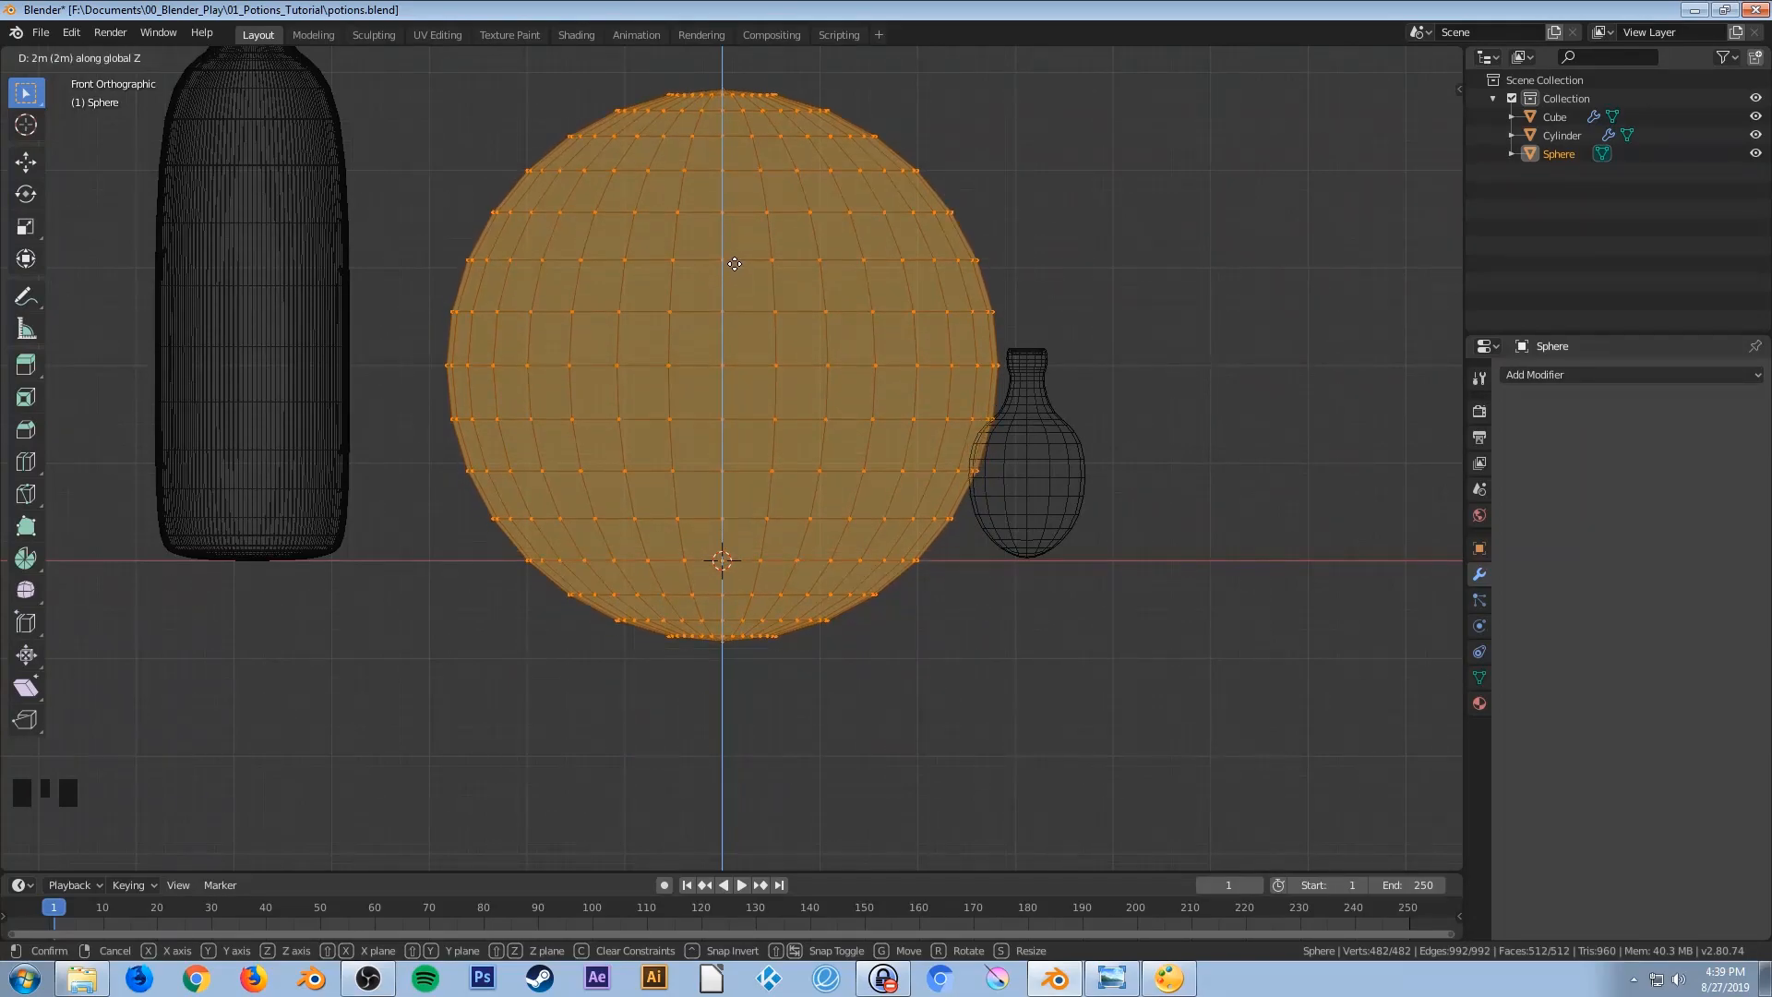
click(735, 263)
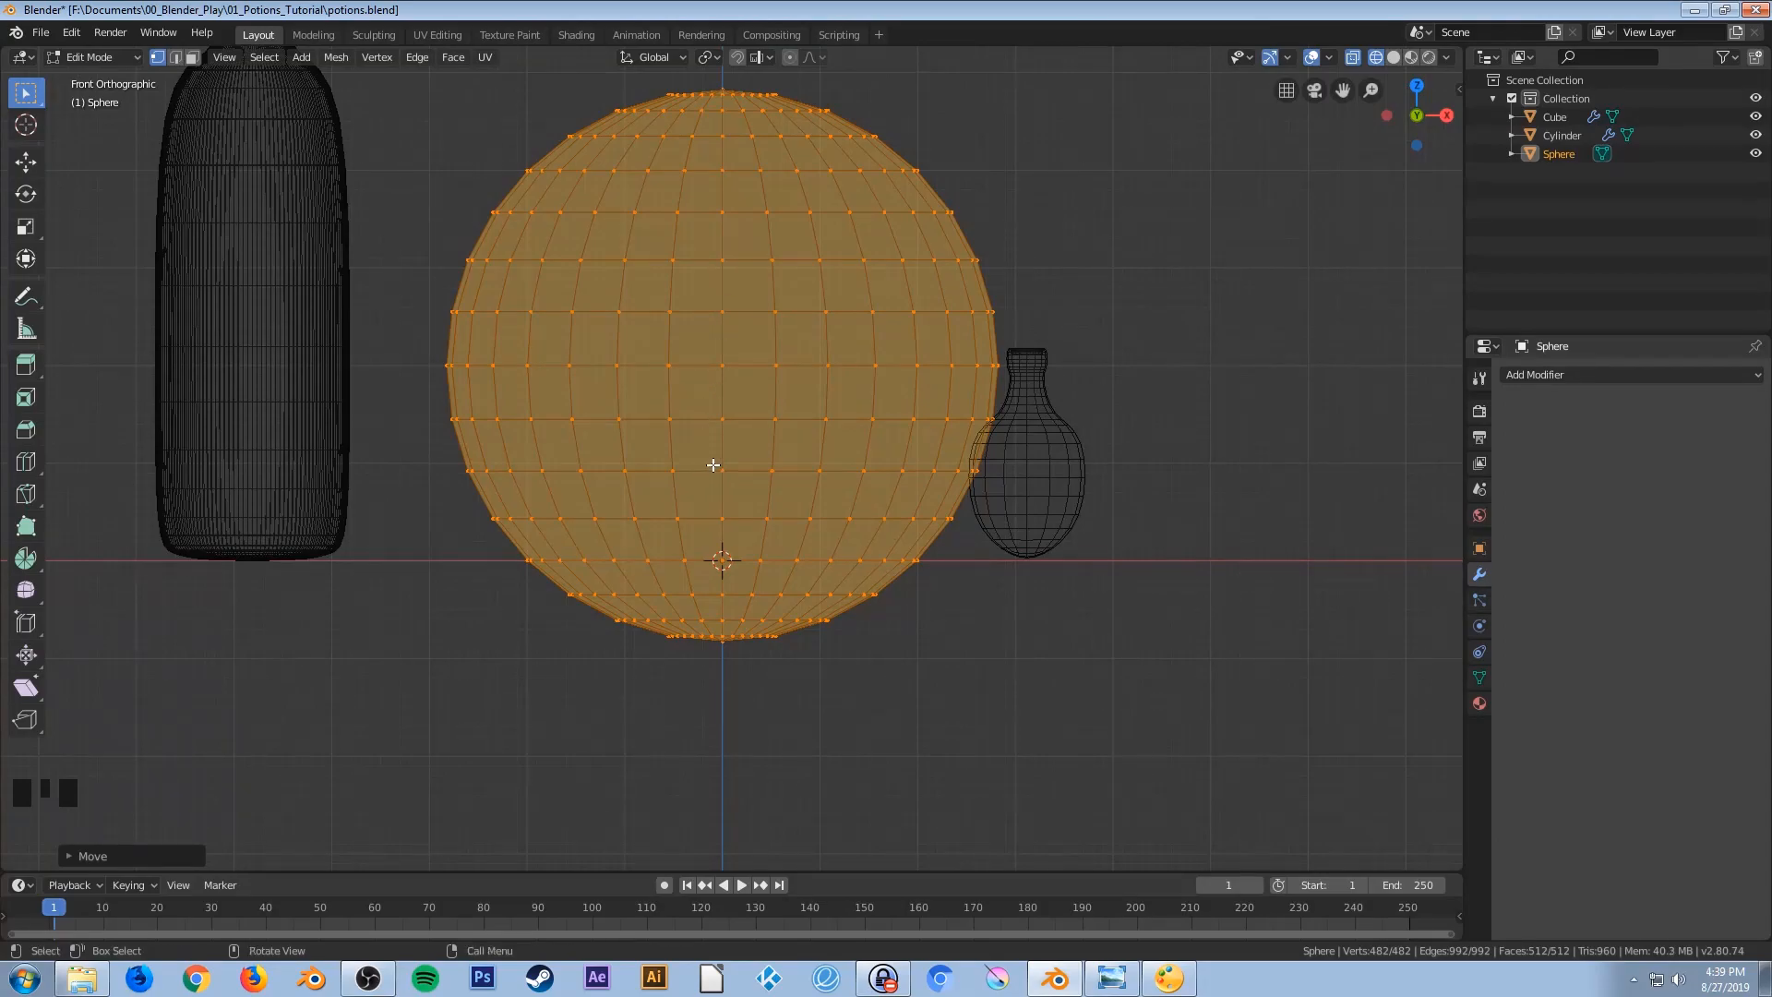
Delete the sphere's lowest vertex rings below the ground line and fill the remaining bottom ring with a flat face
drag(515, 575, 966, 688)
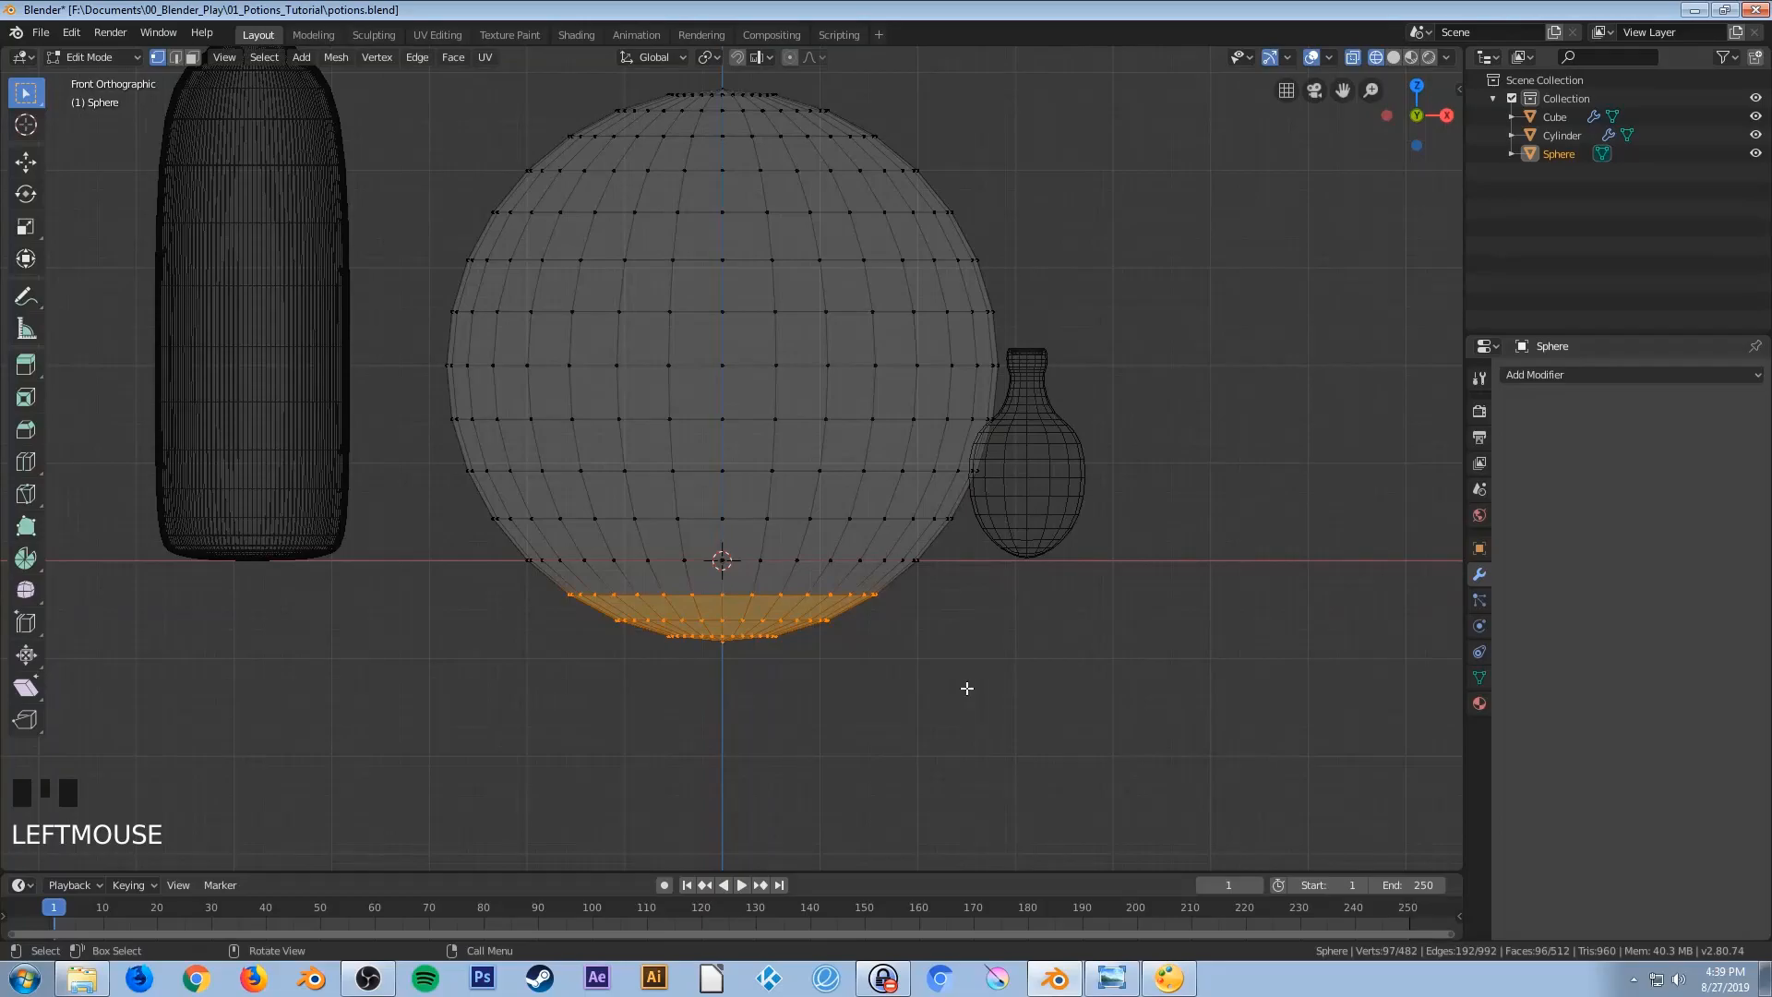
key(x)
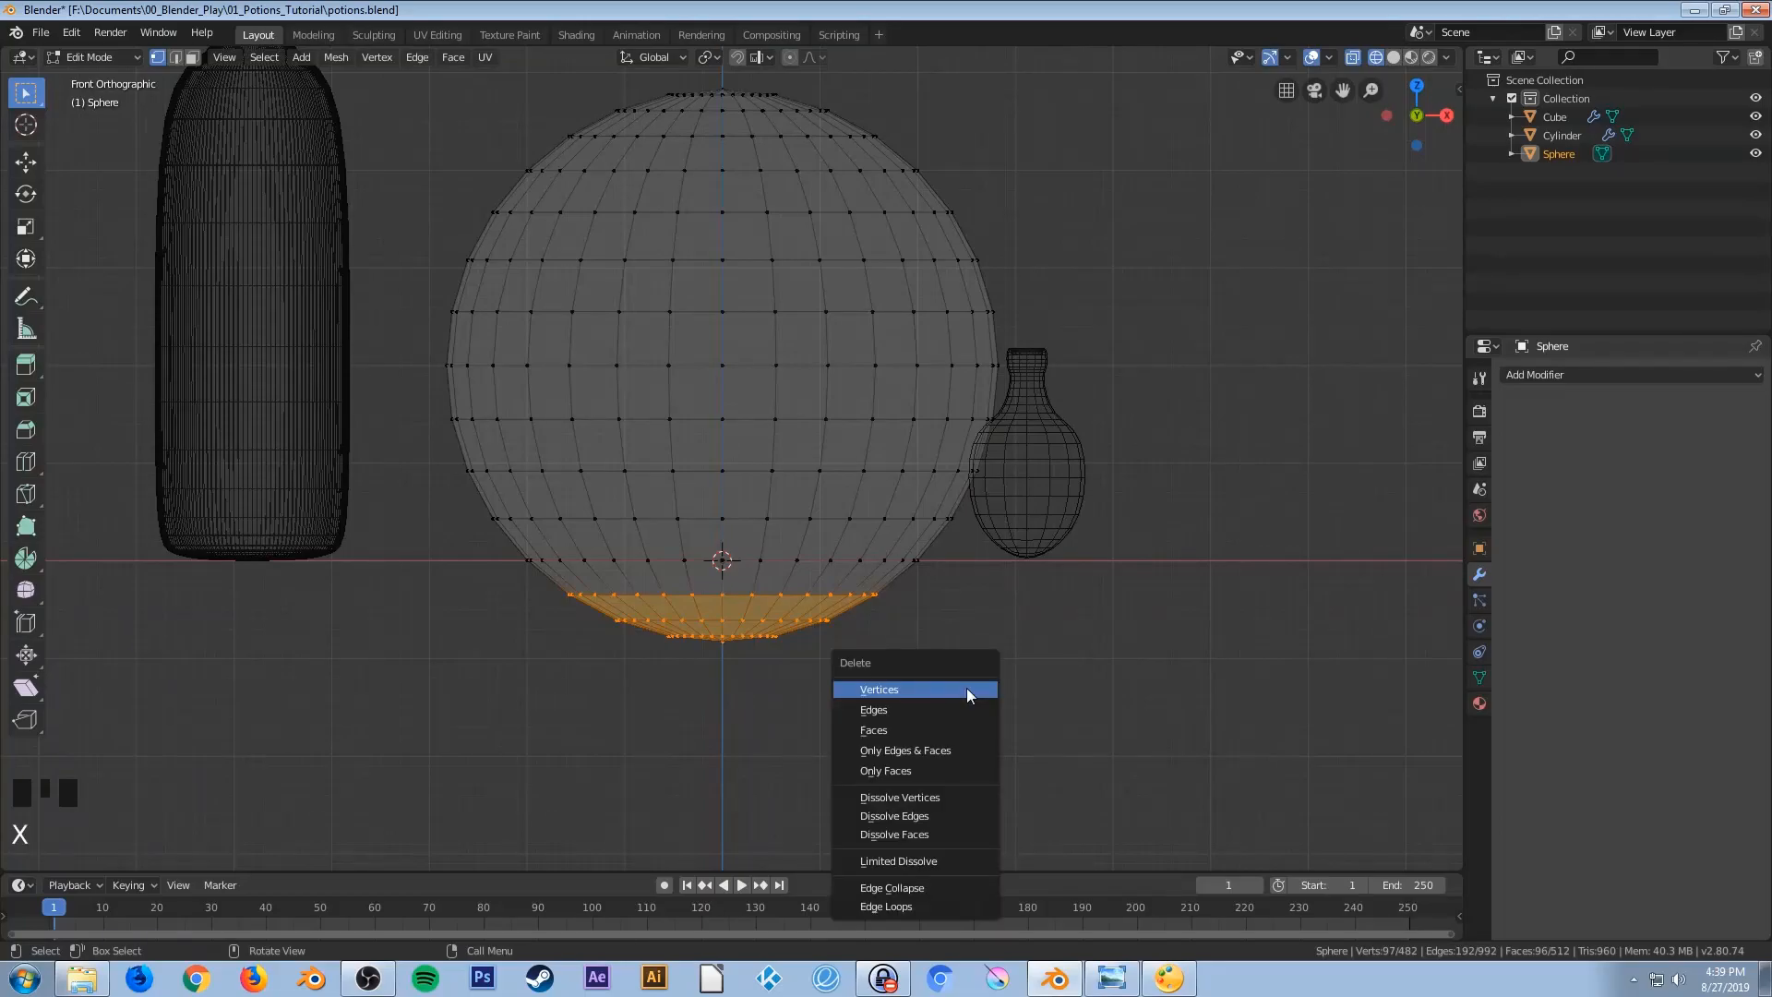
click(868, 689)
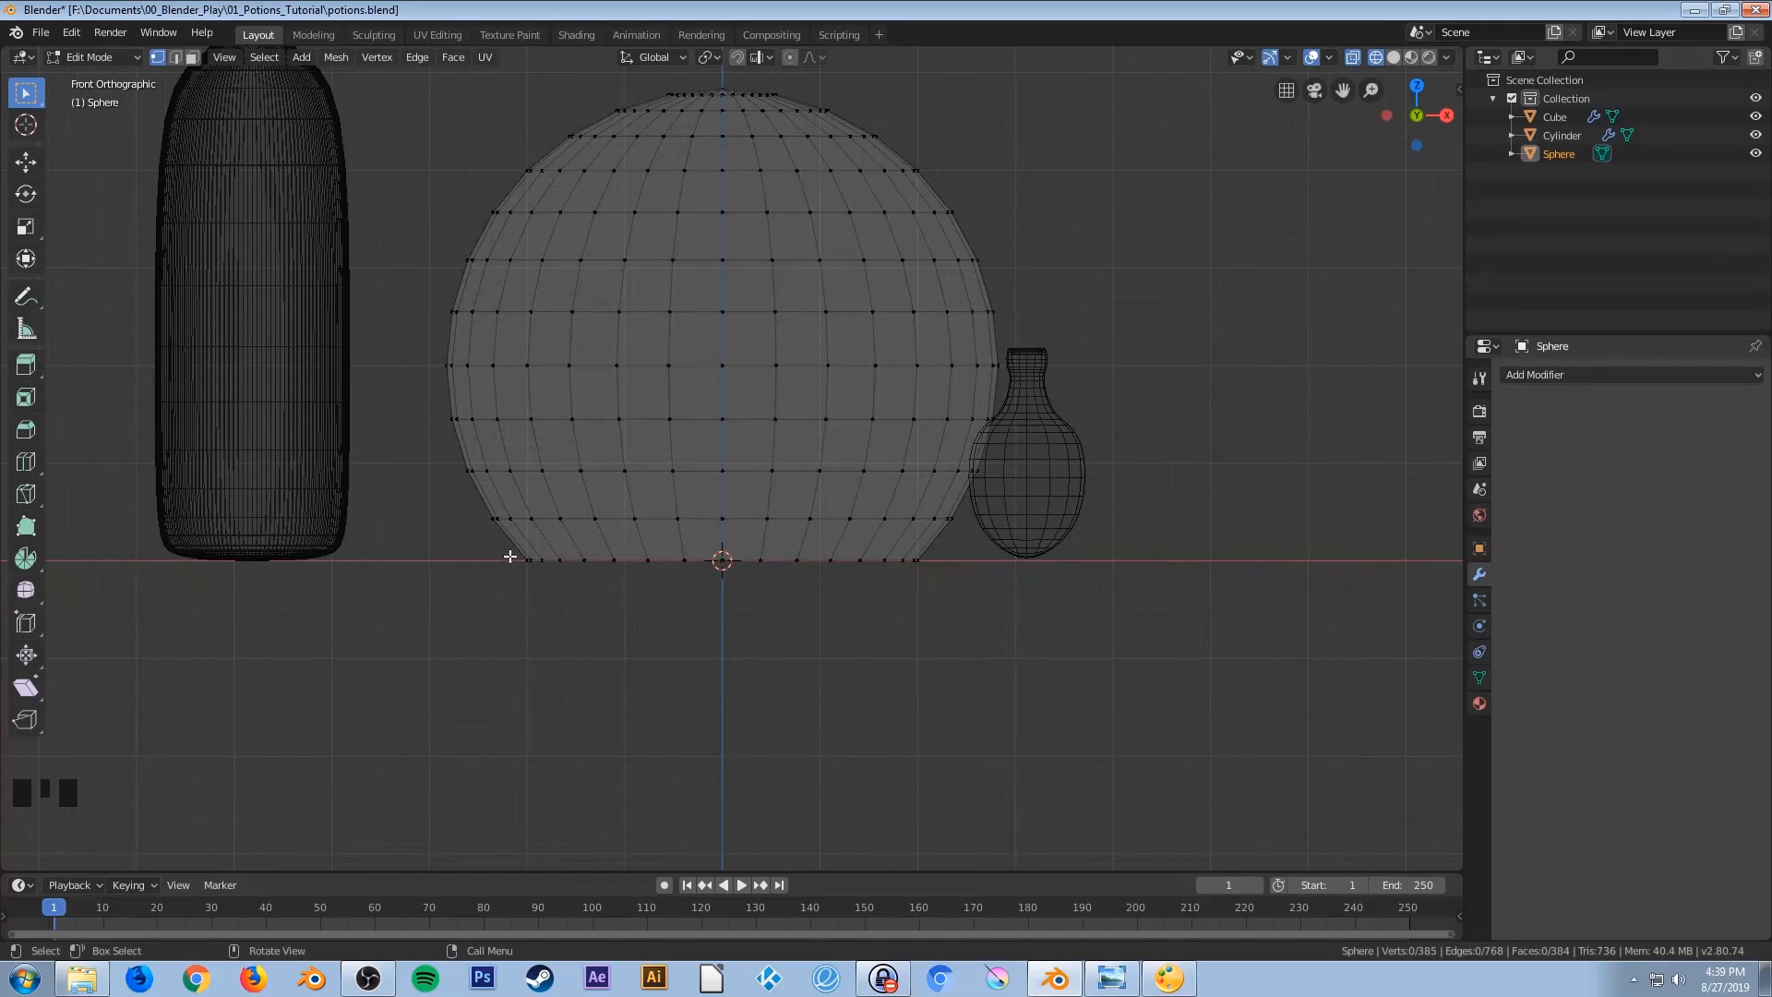
drag(495, 545, 1046, 624)
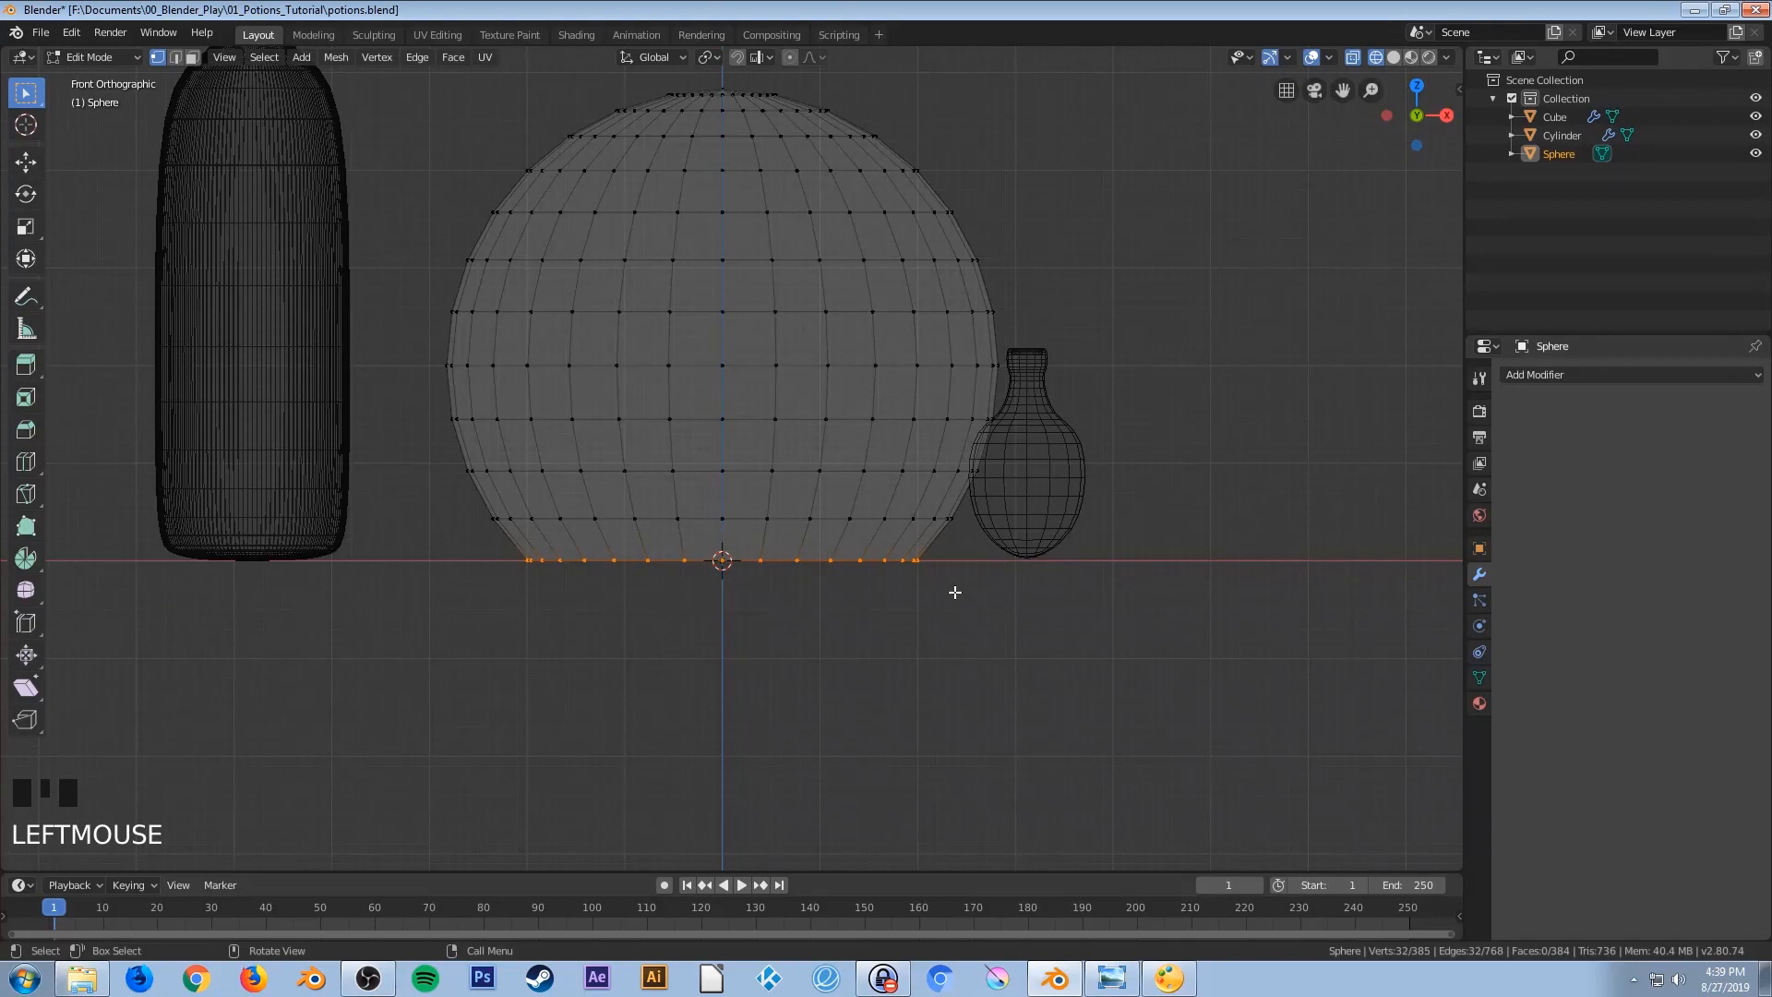
key(f)
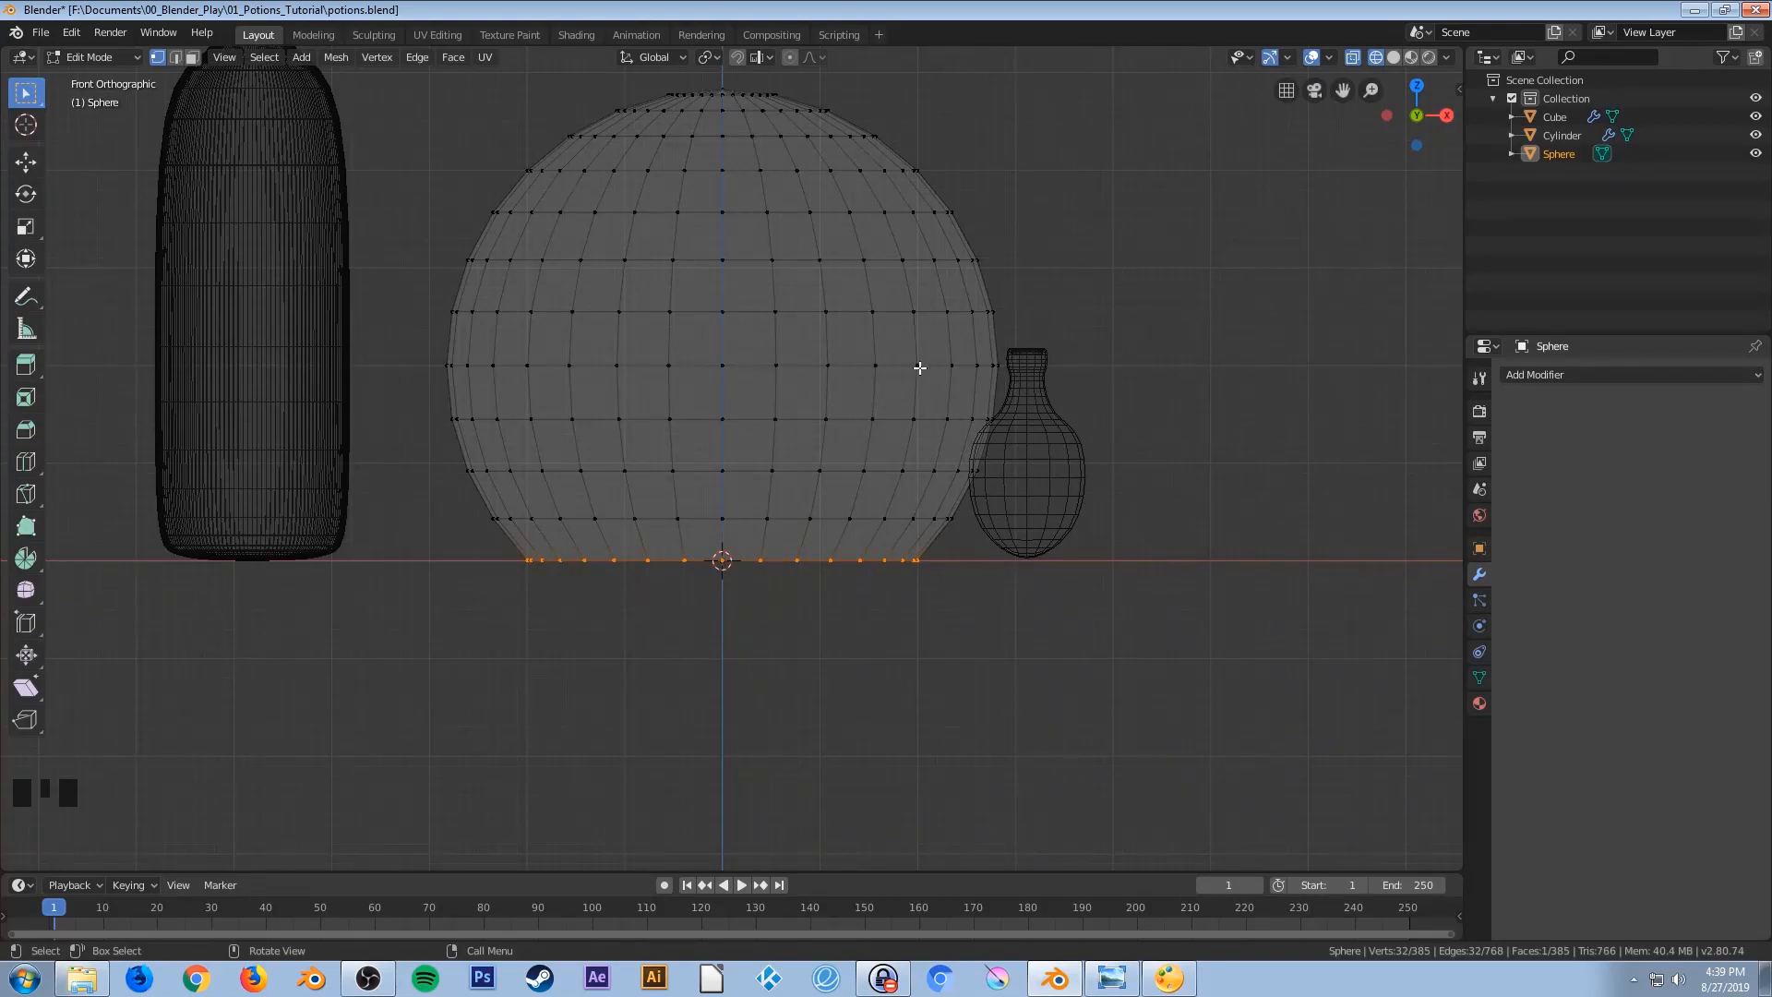
Delete the vertices of the sphere's upper cap, its top five rings and pole, to leave an open bowl shape
shift+middle_drag(921, 329, 921, 483)
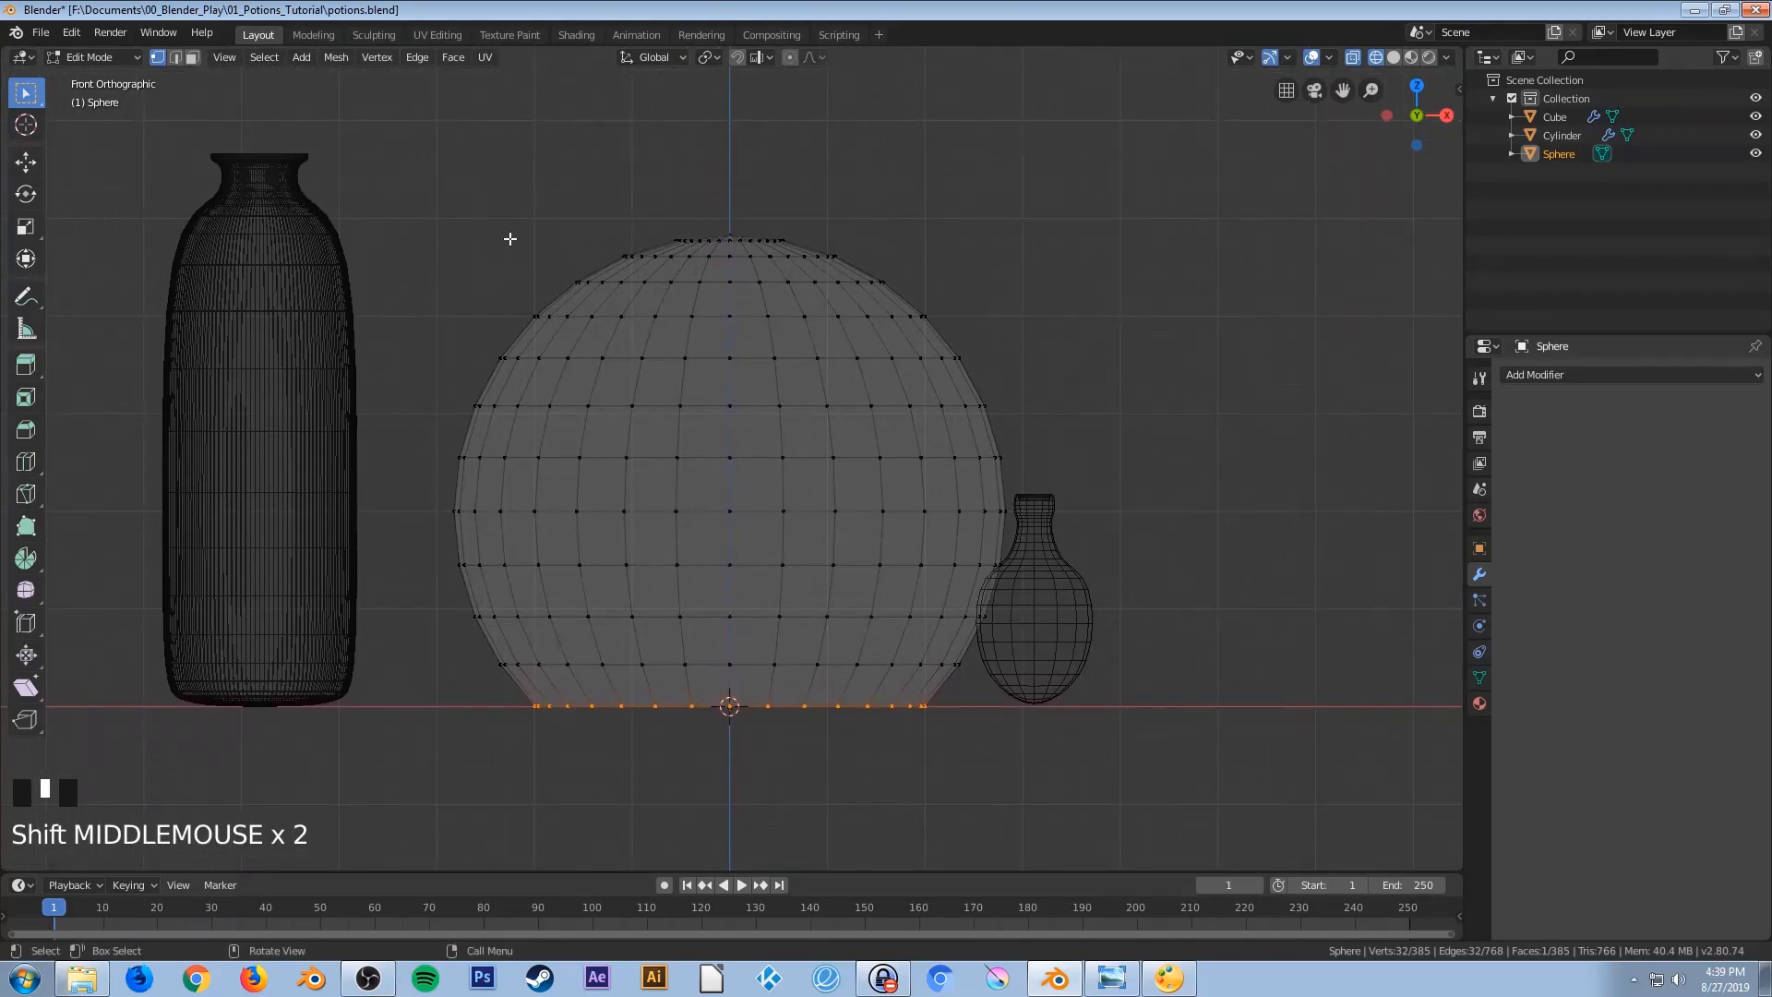
drag(429, 170, 1015, 375)
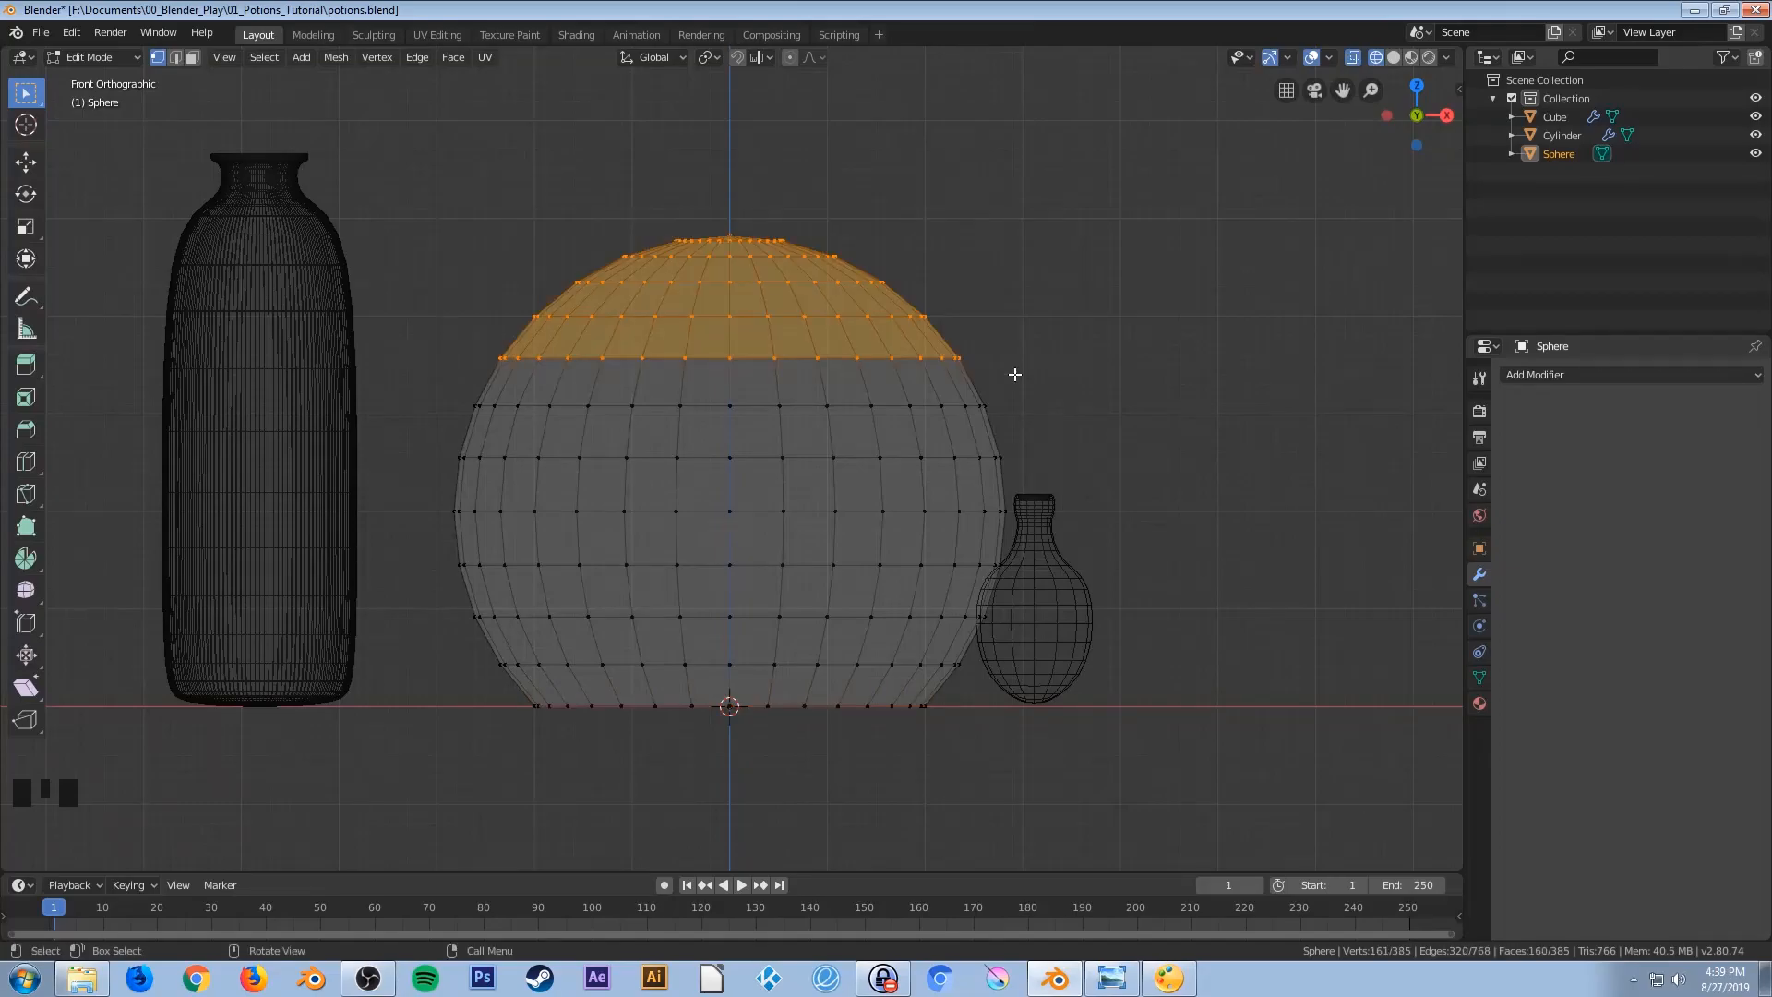
key(x)
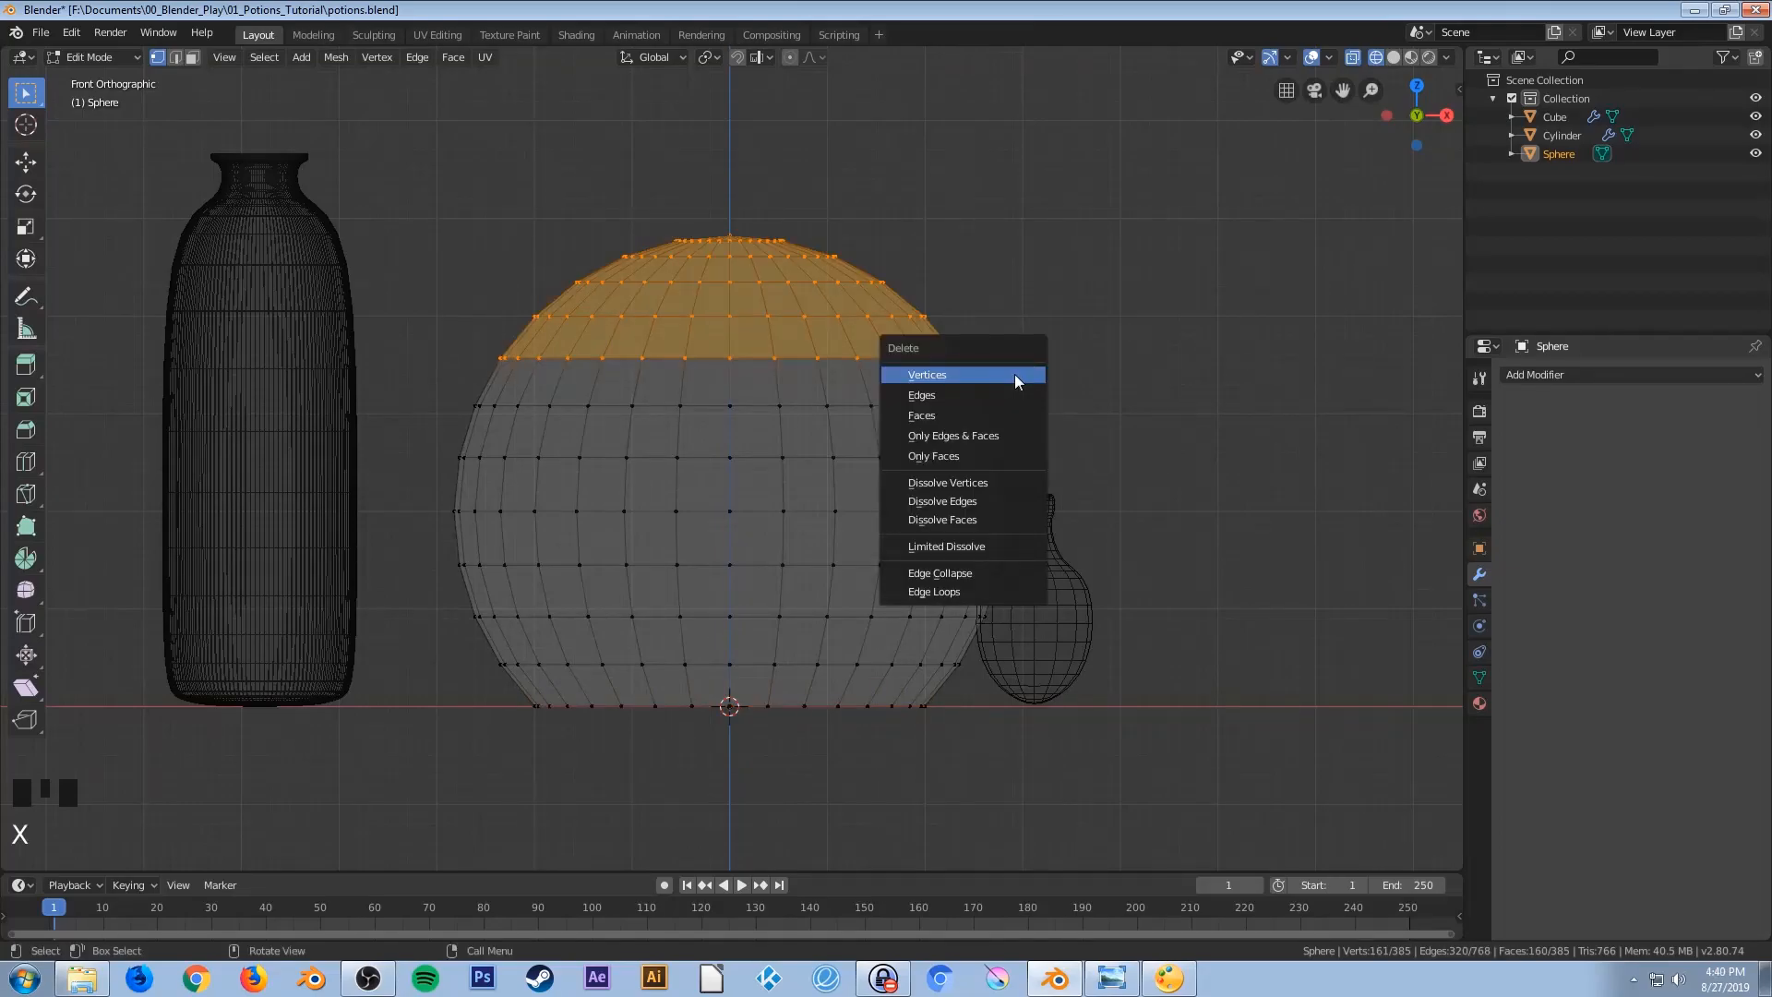
click(1015, 374)
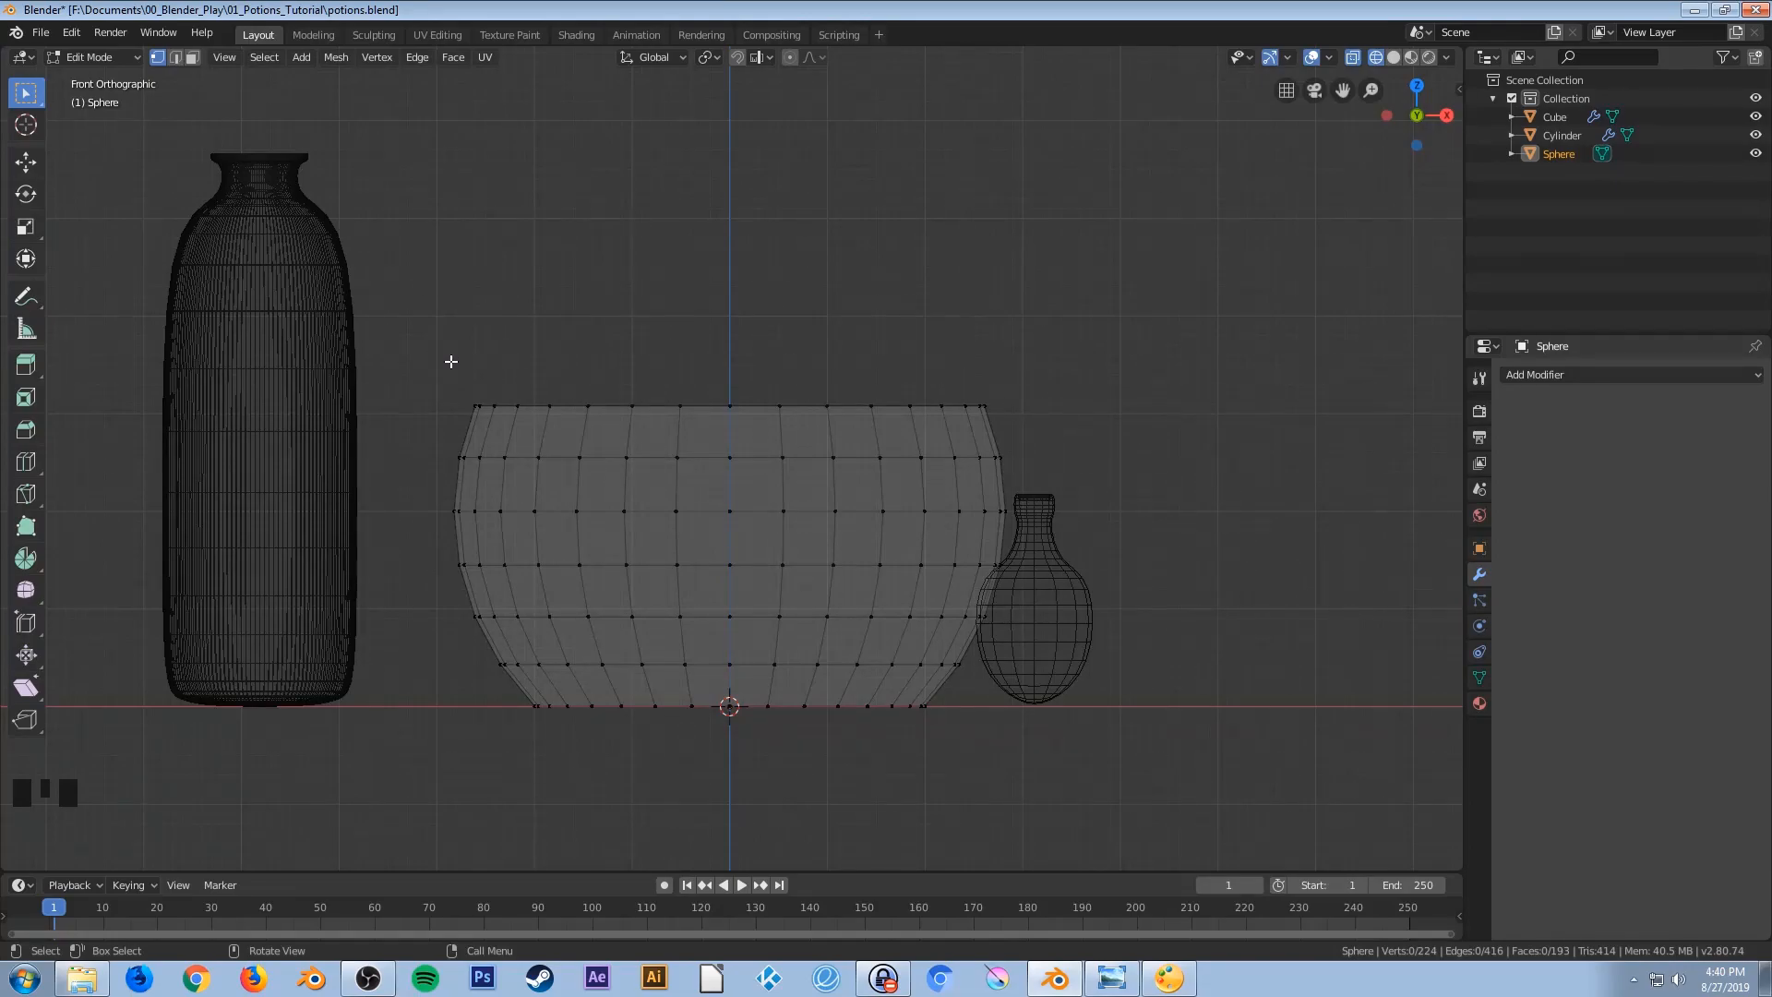
Return to Object Mode, show the bowl with shaded surfaces, and view it from directly above
key(Tab)
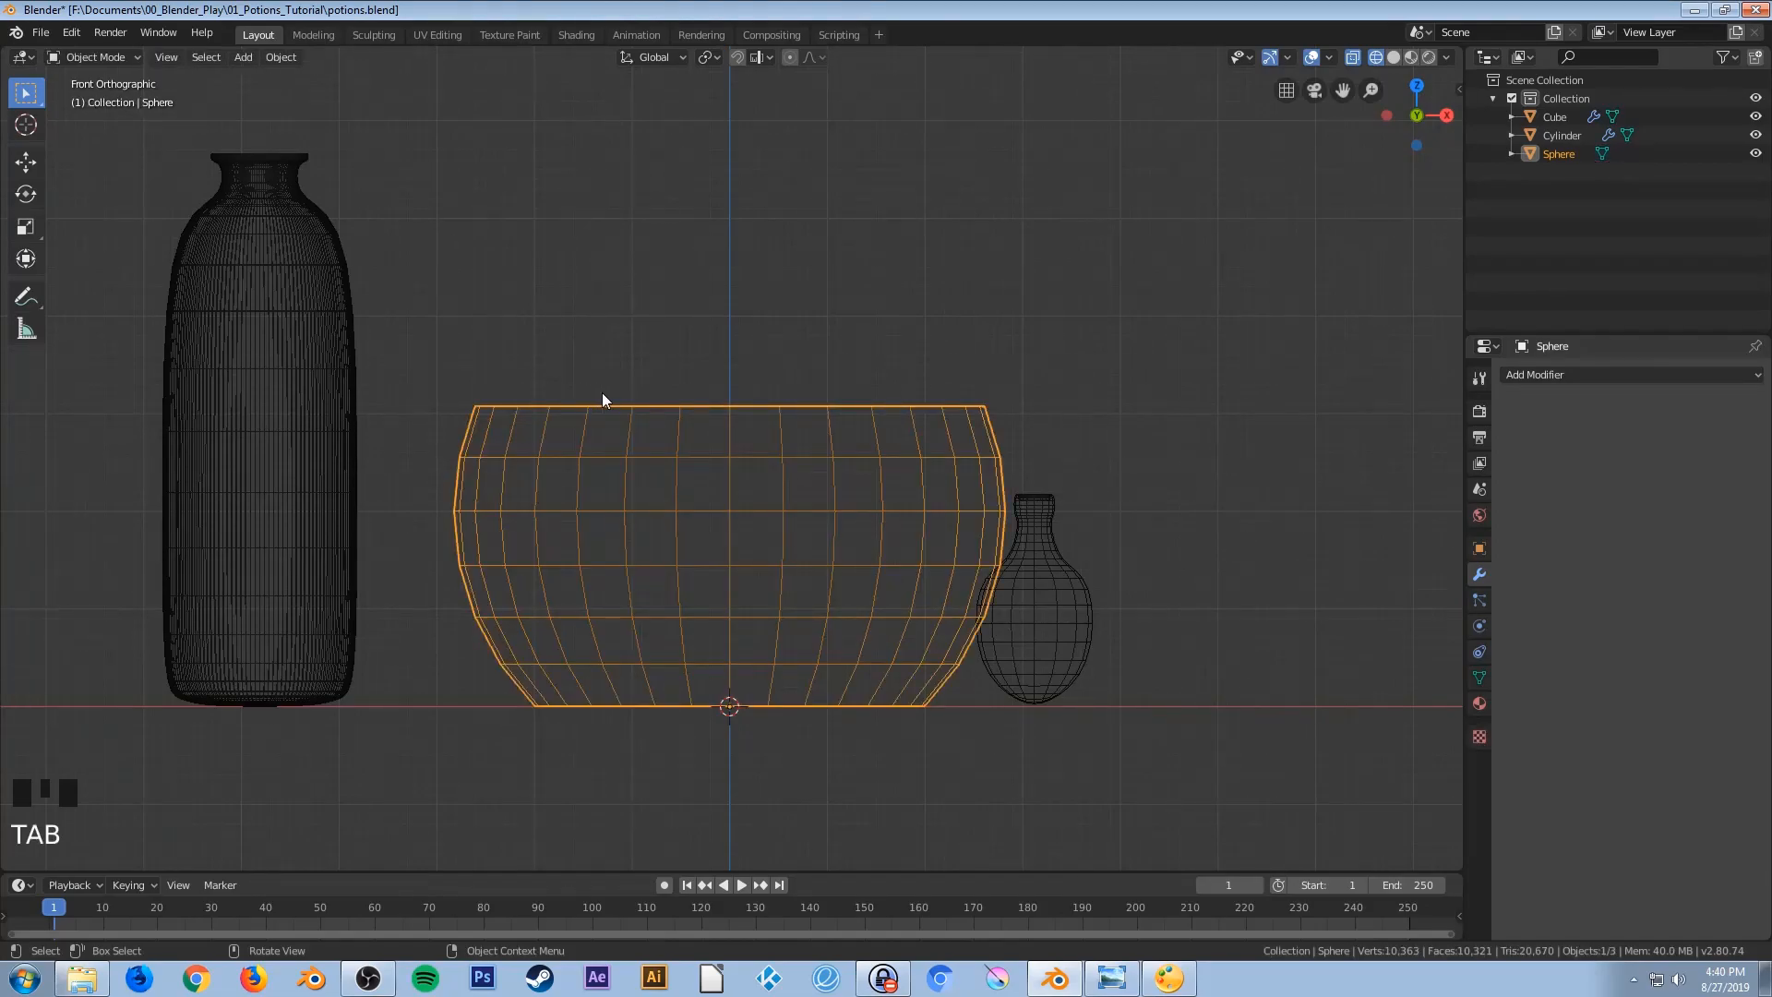
key(z)
click(609, 499)
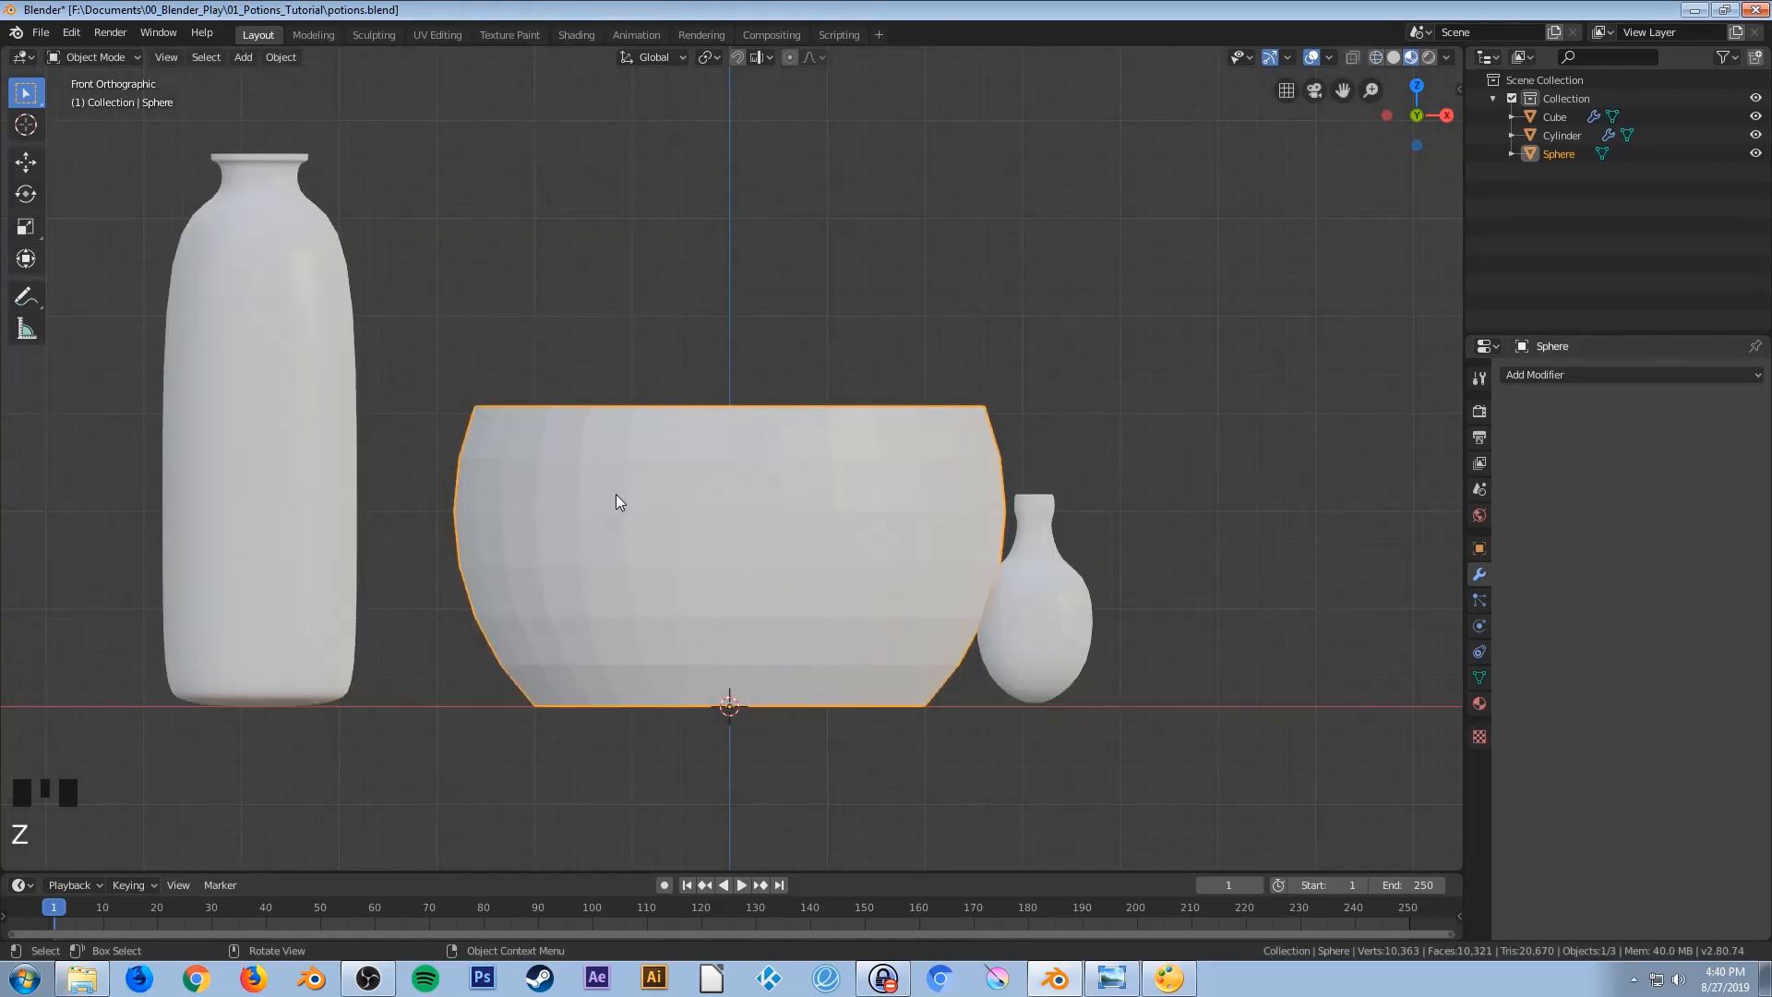
mouse_move(833, 479)
middle_down()
mouse_move(839, 518)
mouse_move(711, 592)
mouse_move(788, 619)
mouse_move(871, 525)
mouse_move(876, 490)
mouse_move(847, 541)
mouse_move(860, 552)
middle_up()
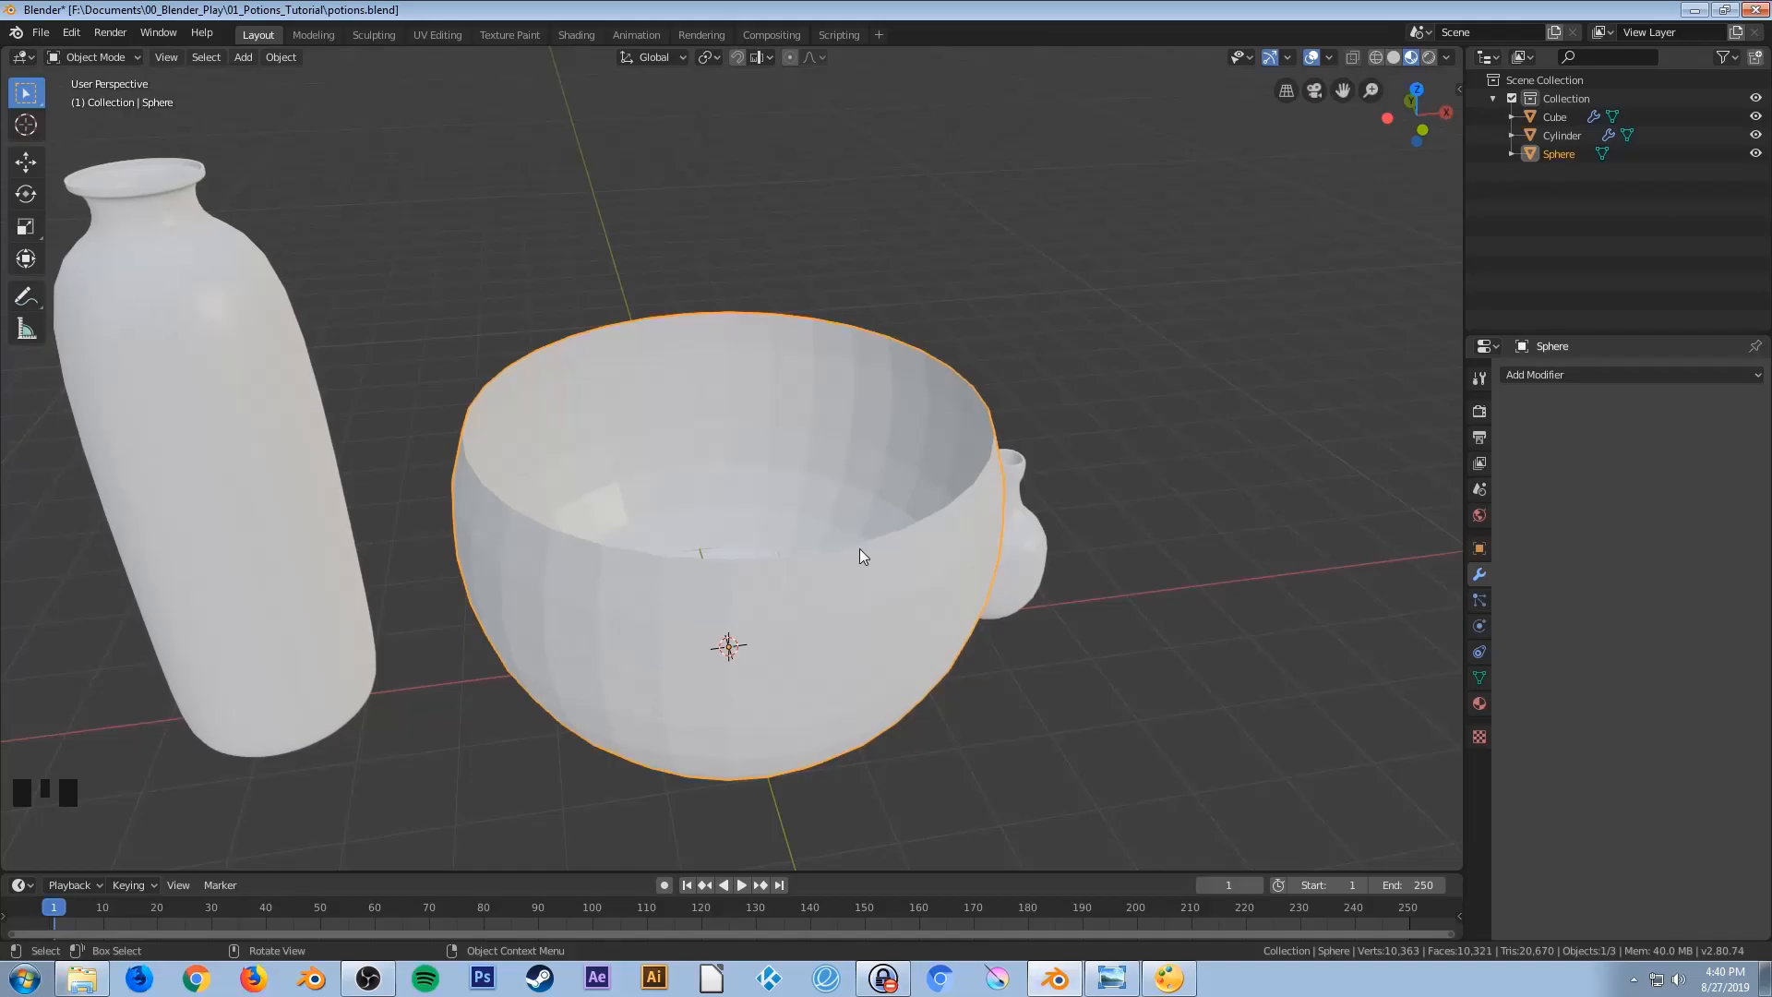
key(KP_7)
scroll(867, 582, down, 2)
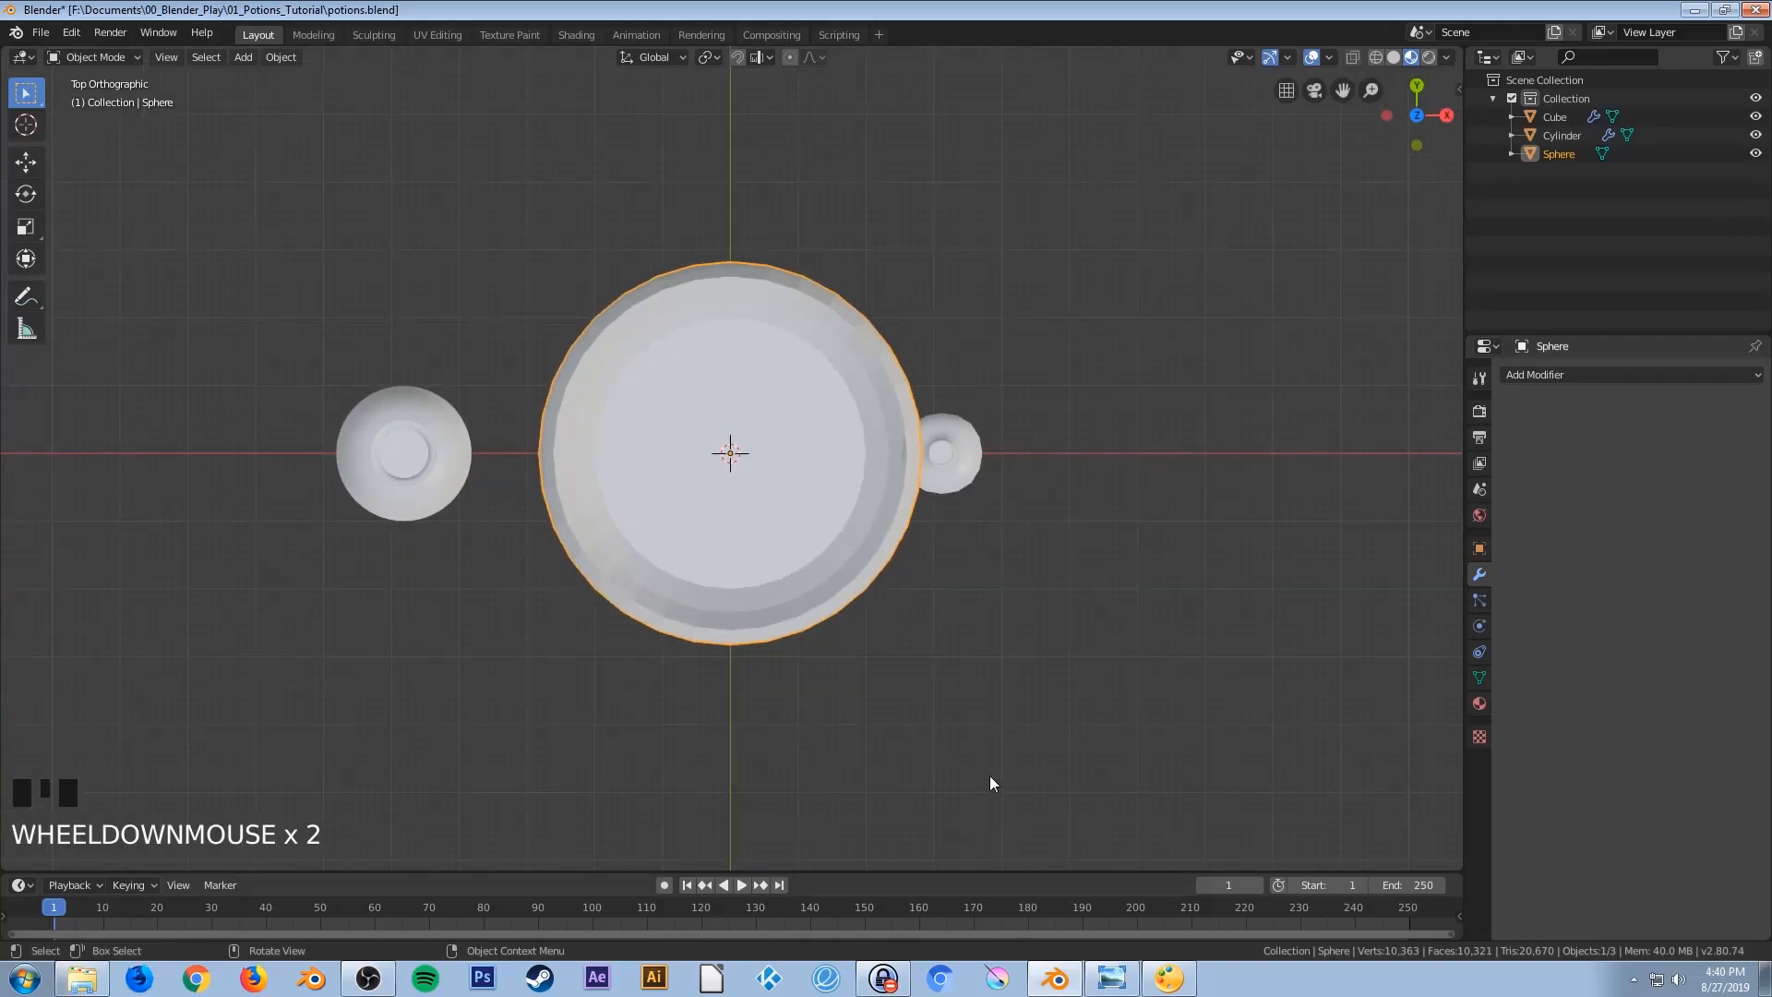
key(s)
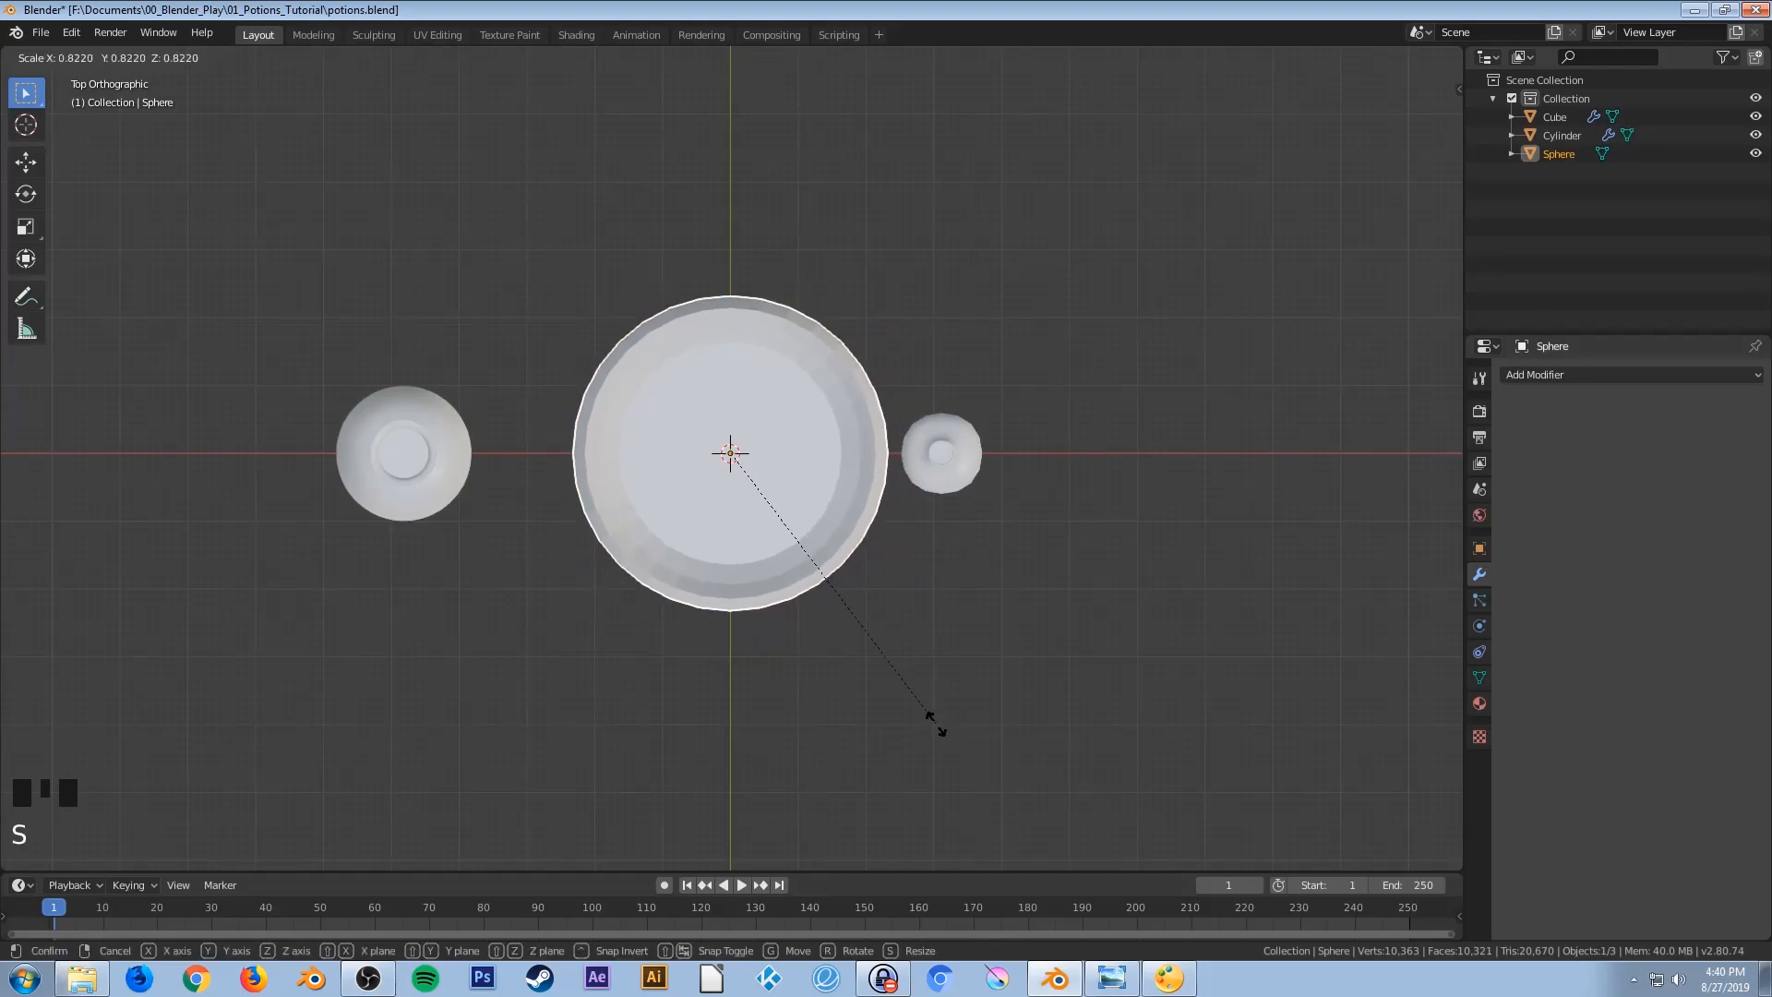
key(x)
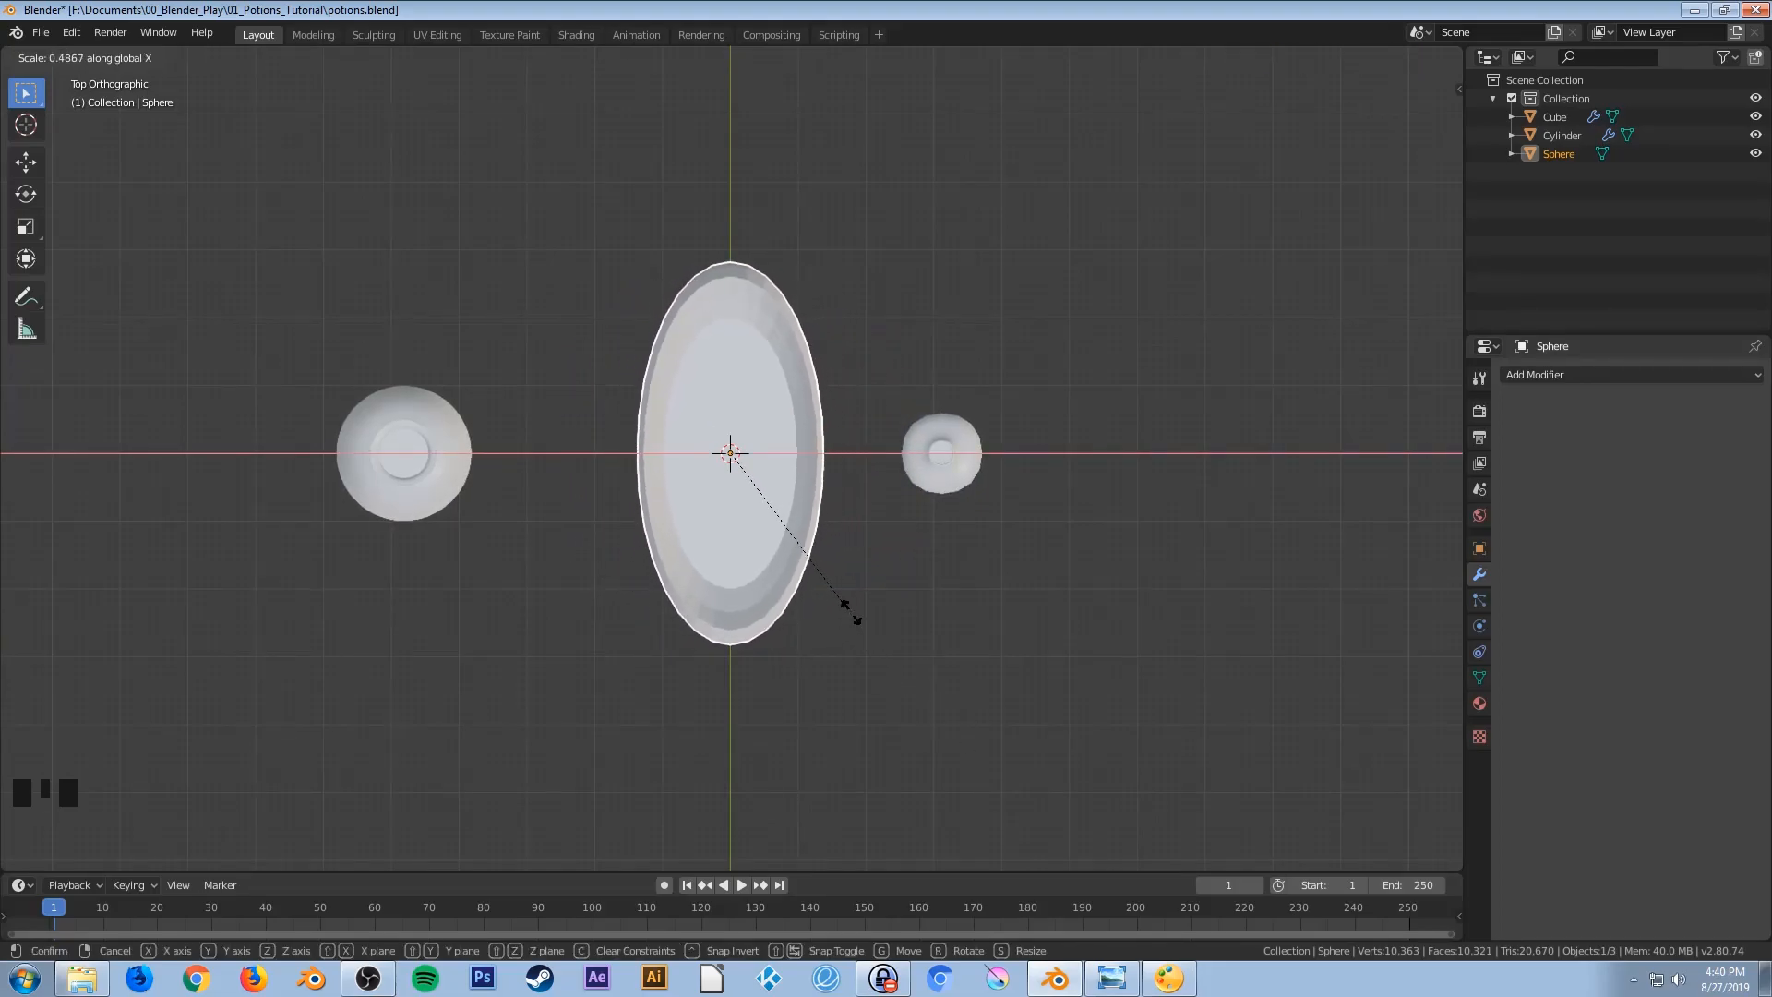
key(Escape)
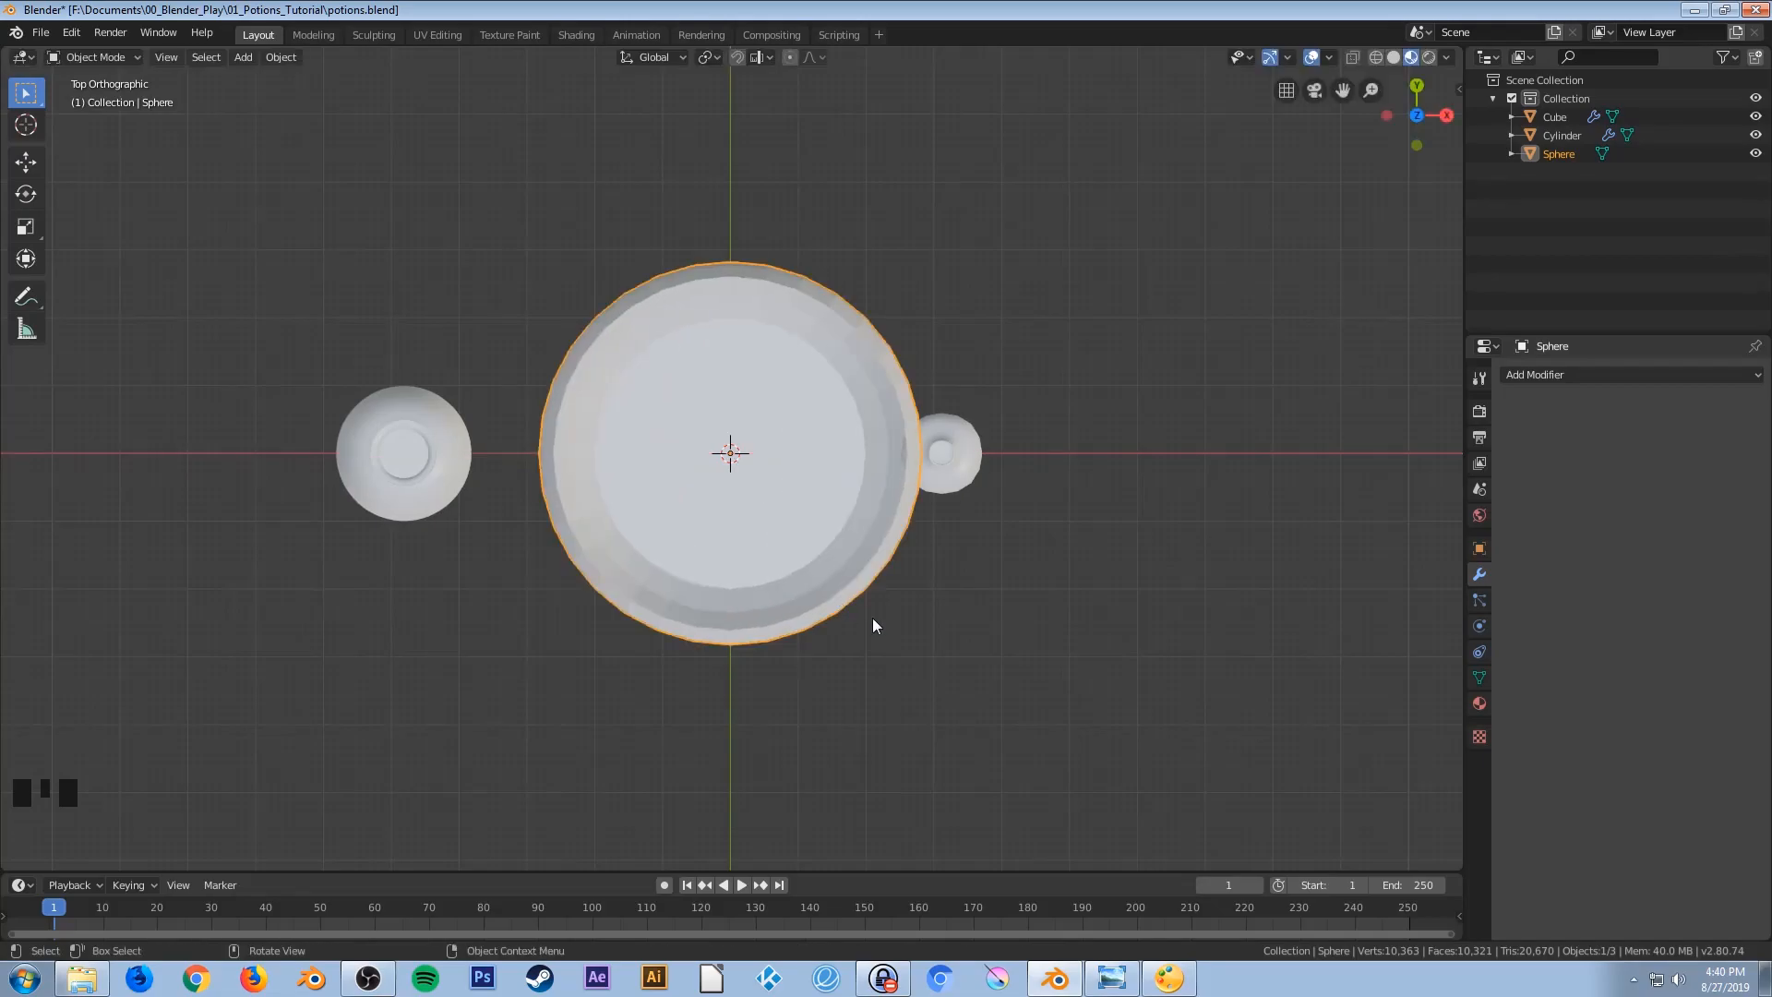
Flatten the open bowl by scaling it along the Y axis to roughly a third of its depth
key(s)
key(y)
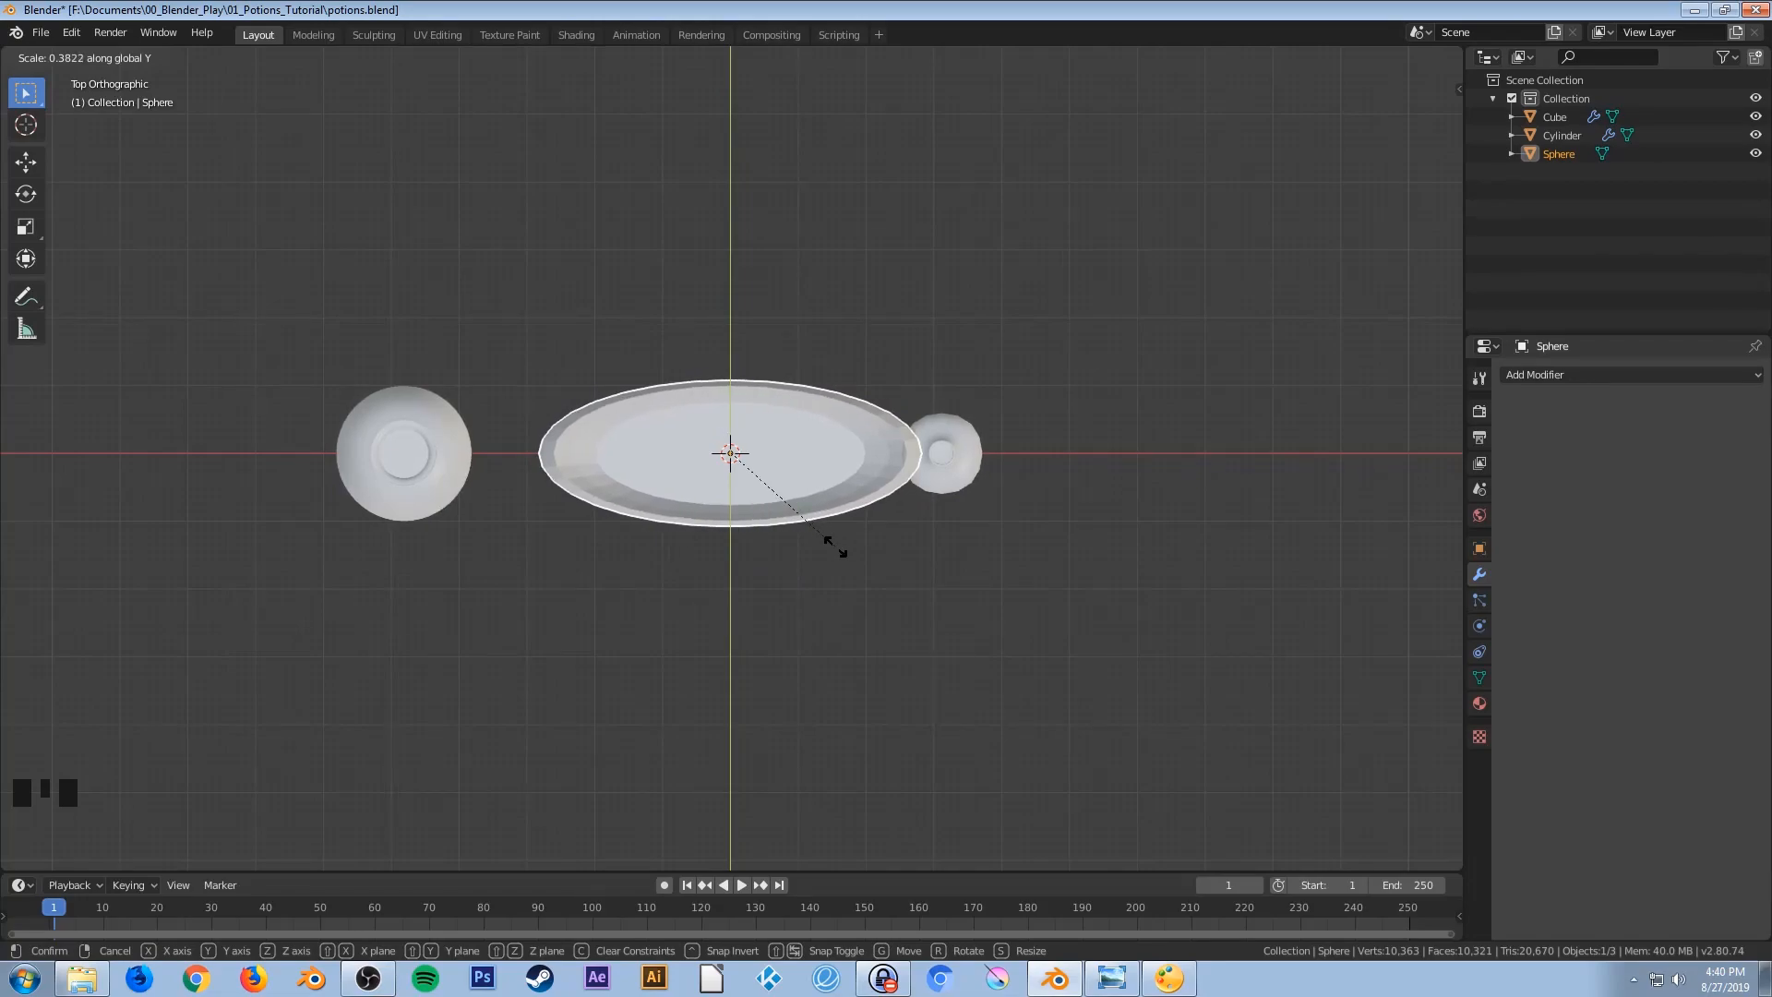
click(810, 528)
middle_drag(736, 653, 742, 465)
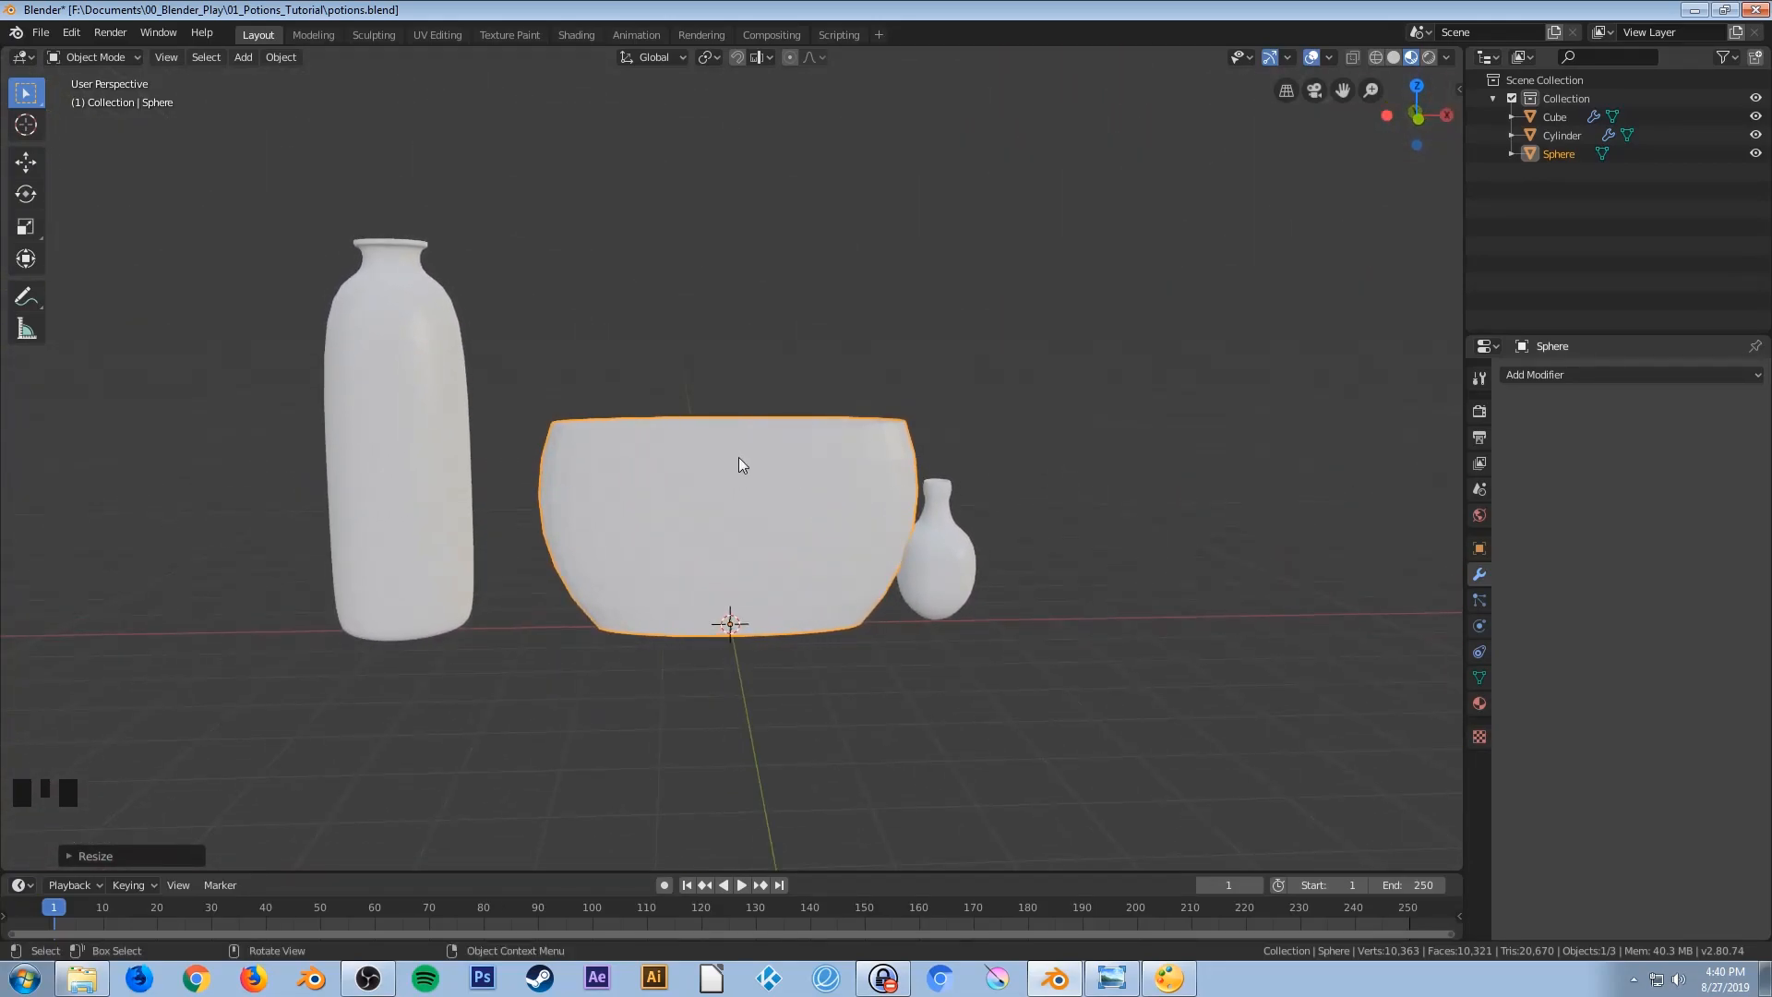
In front-view wireframe Edit Mode, extrude the bowl's top ring about 0.2 m up along Z and scale it inward to about 0.79
key(KP_1)
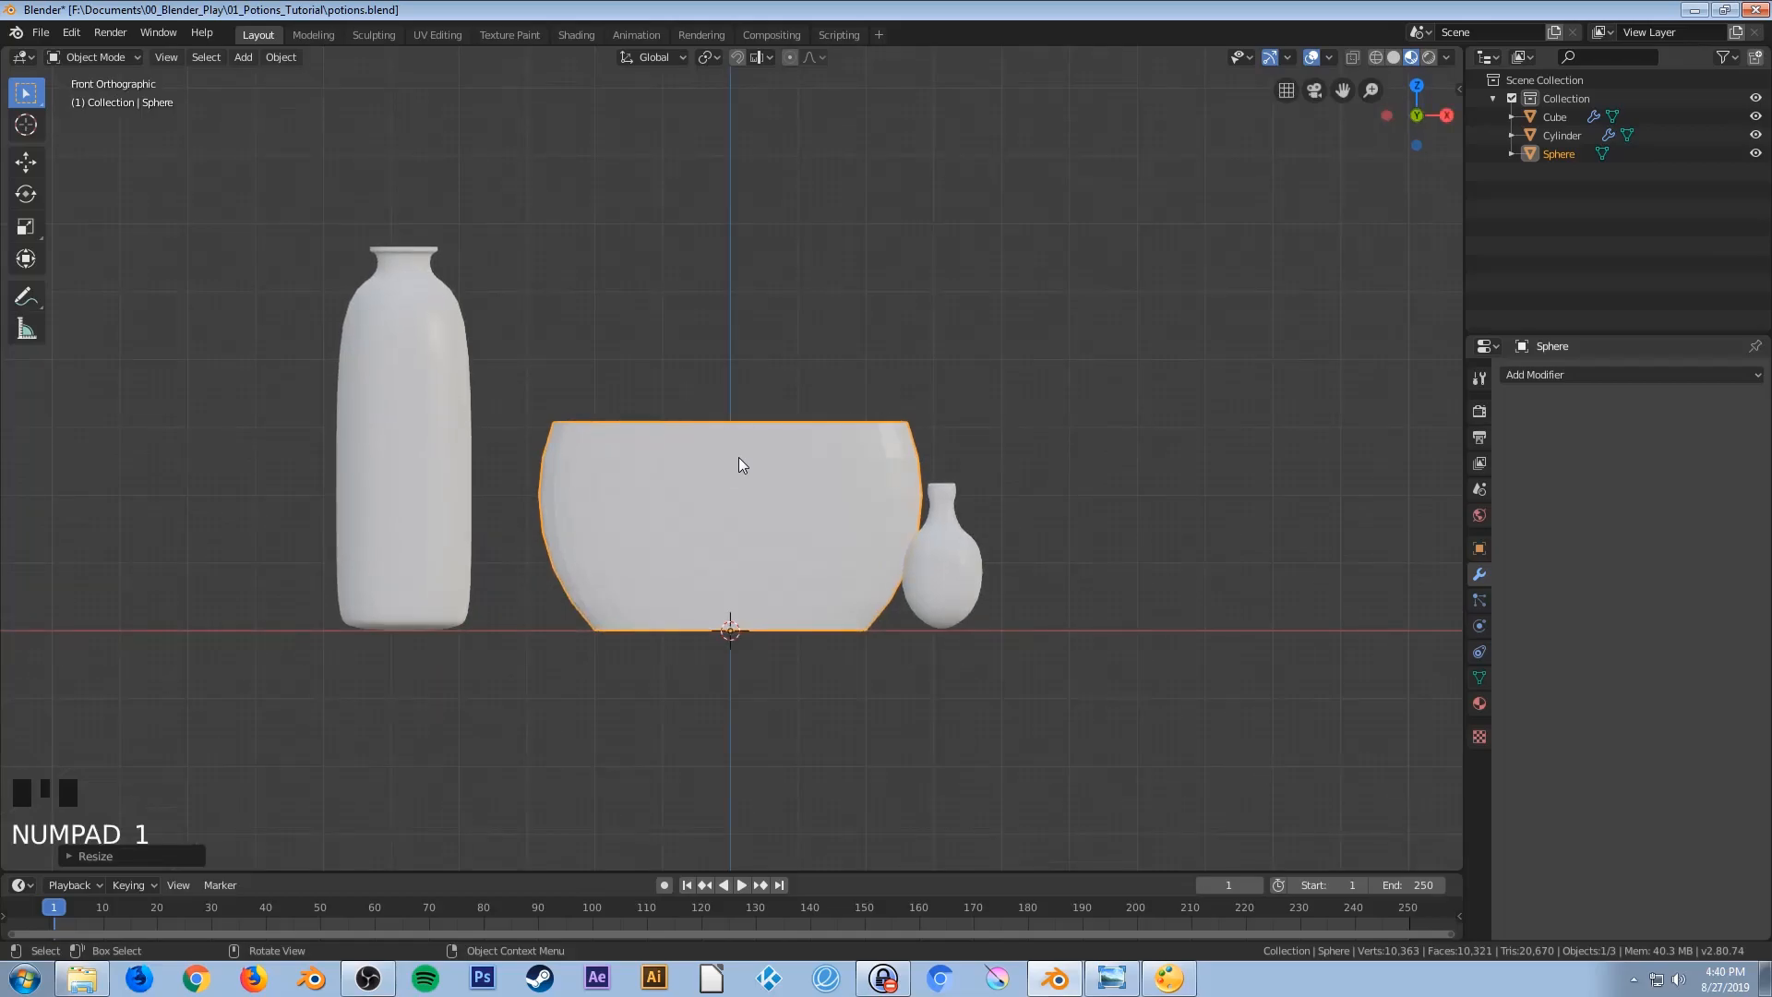
key(z)
click(588, 457)
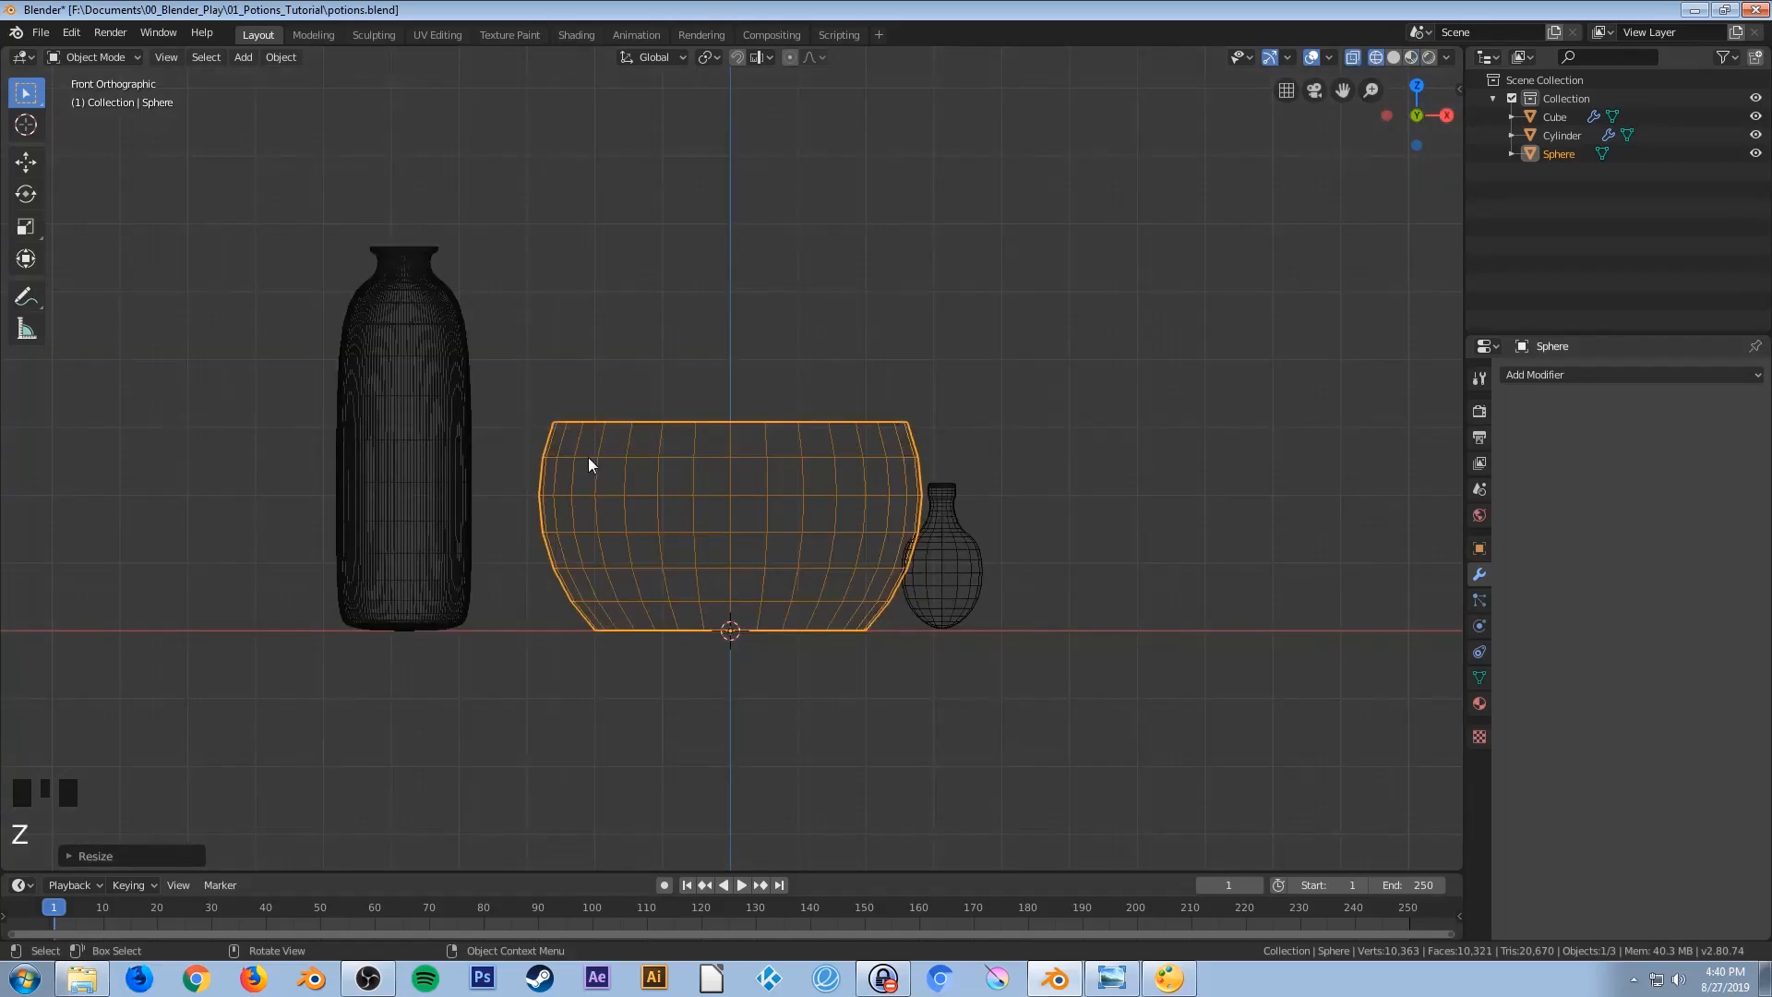
key(Tab)
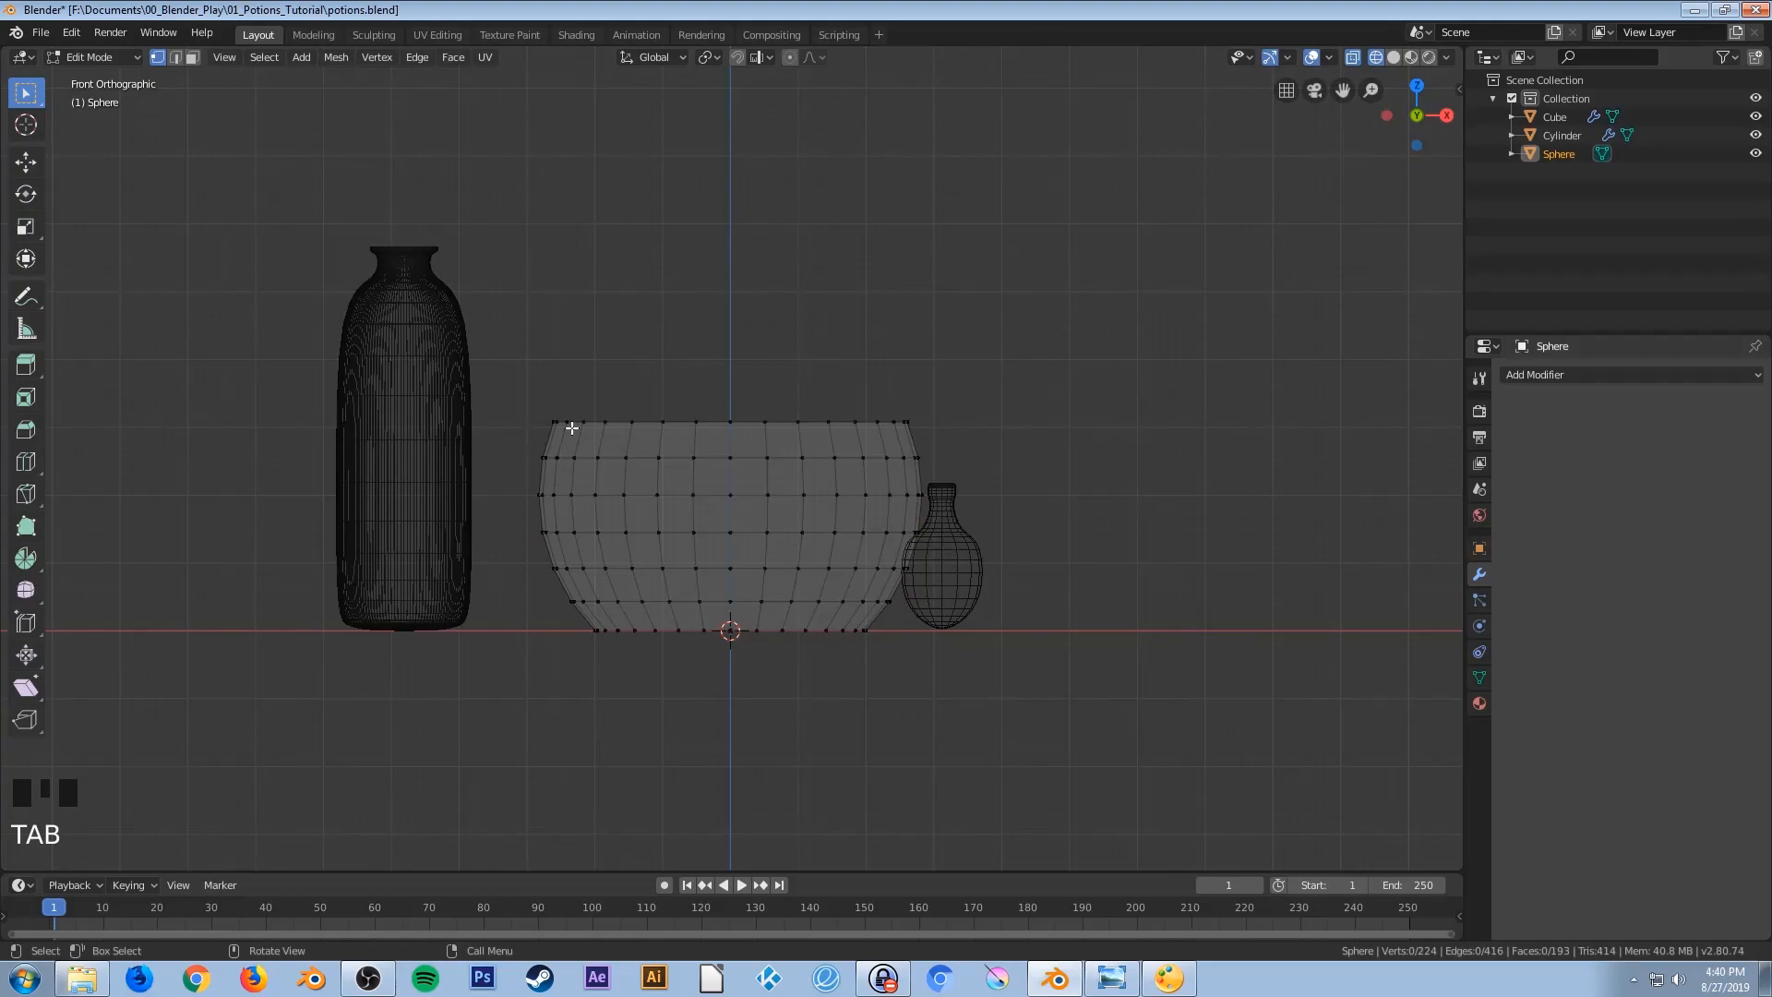
drag(515, 386, 945, 444)
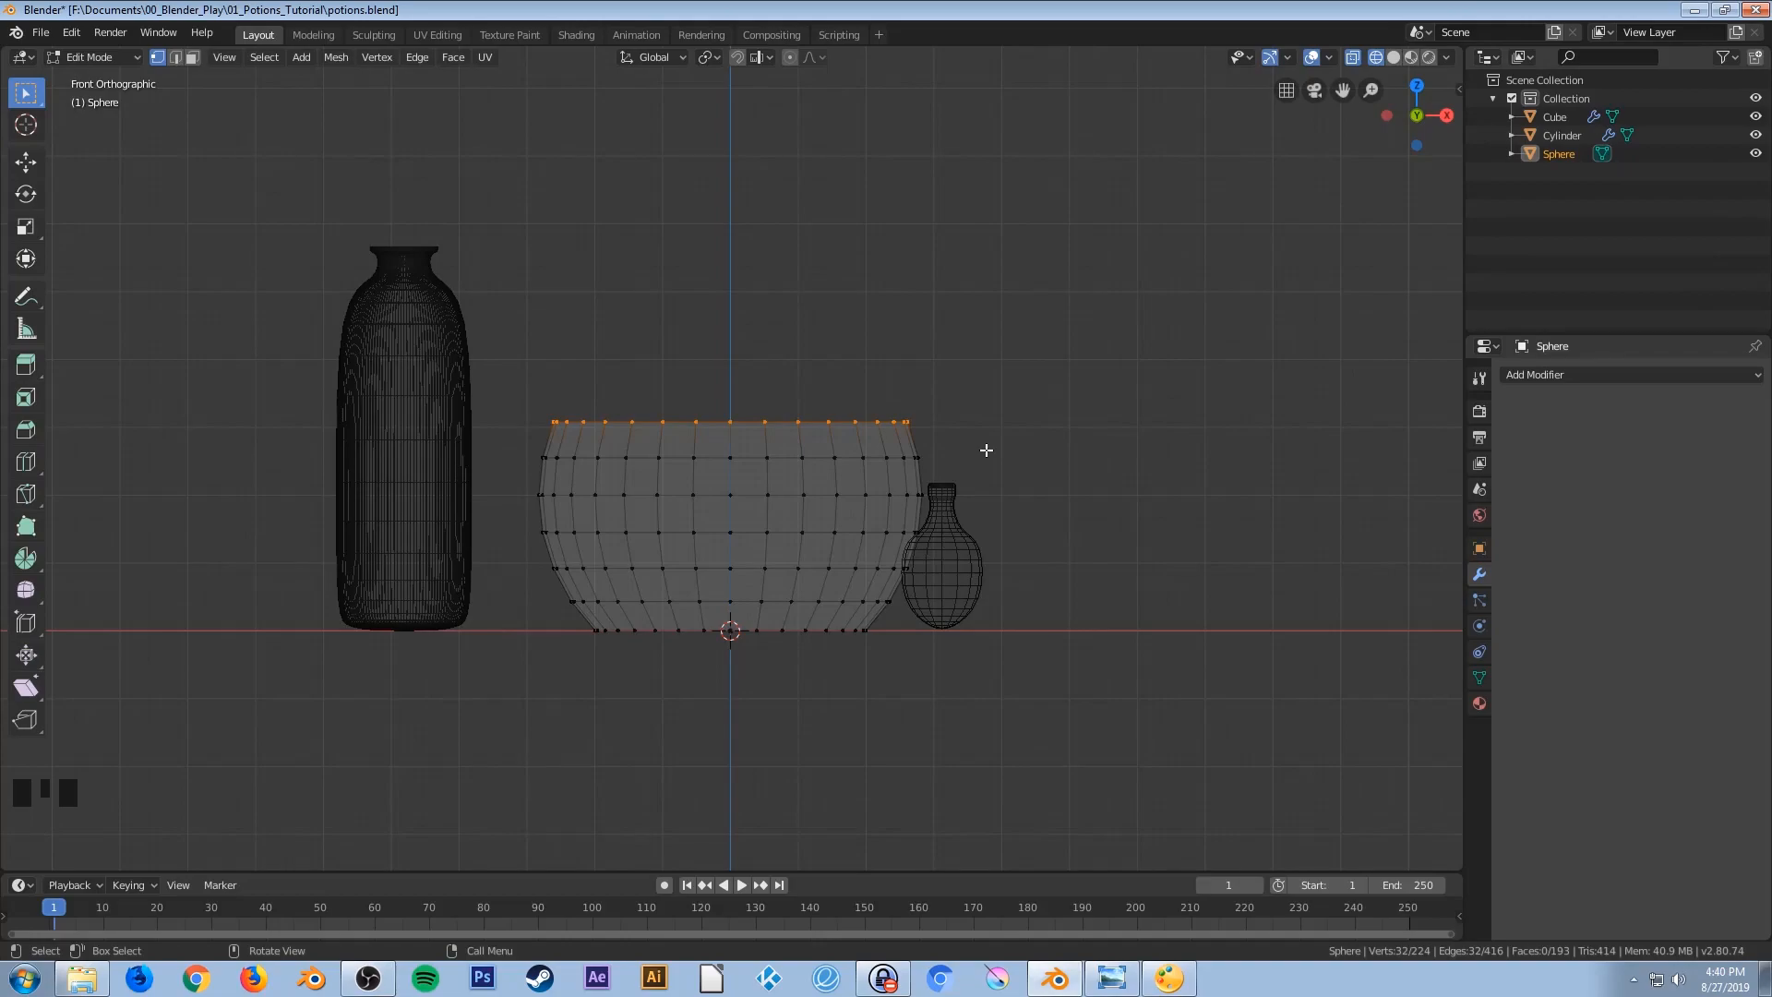
key(e)
key(z)
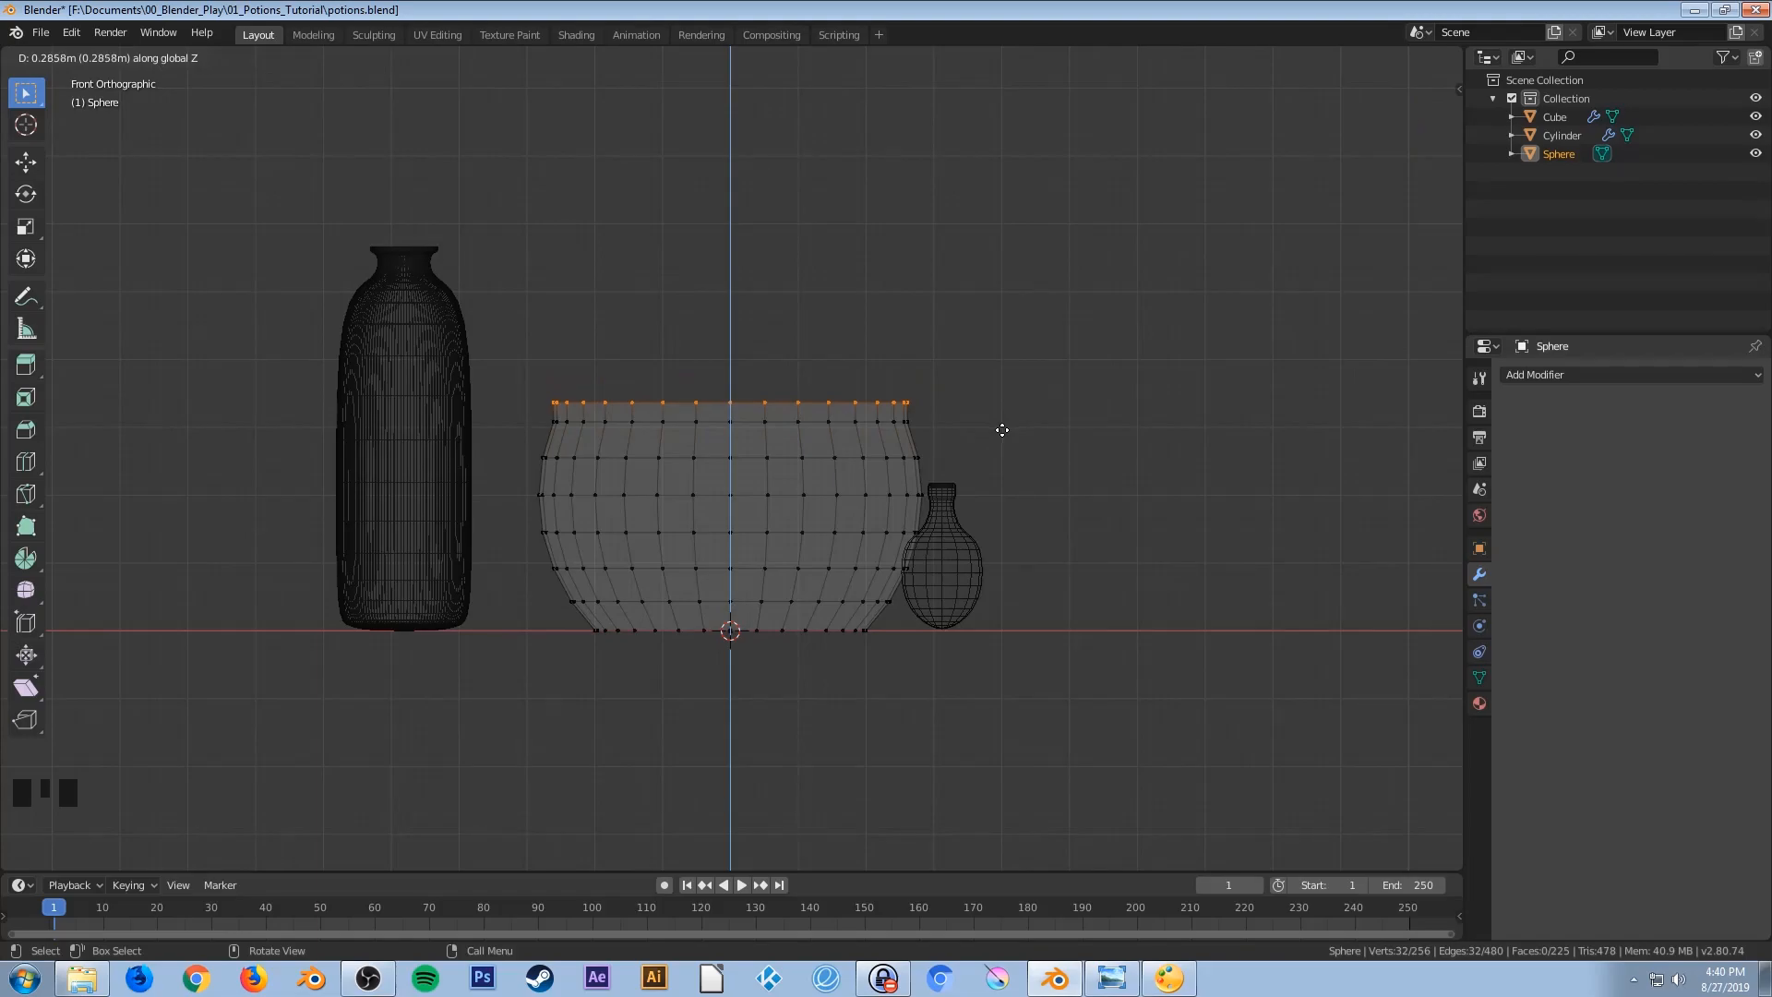
click(1004, 433)
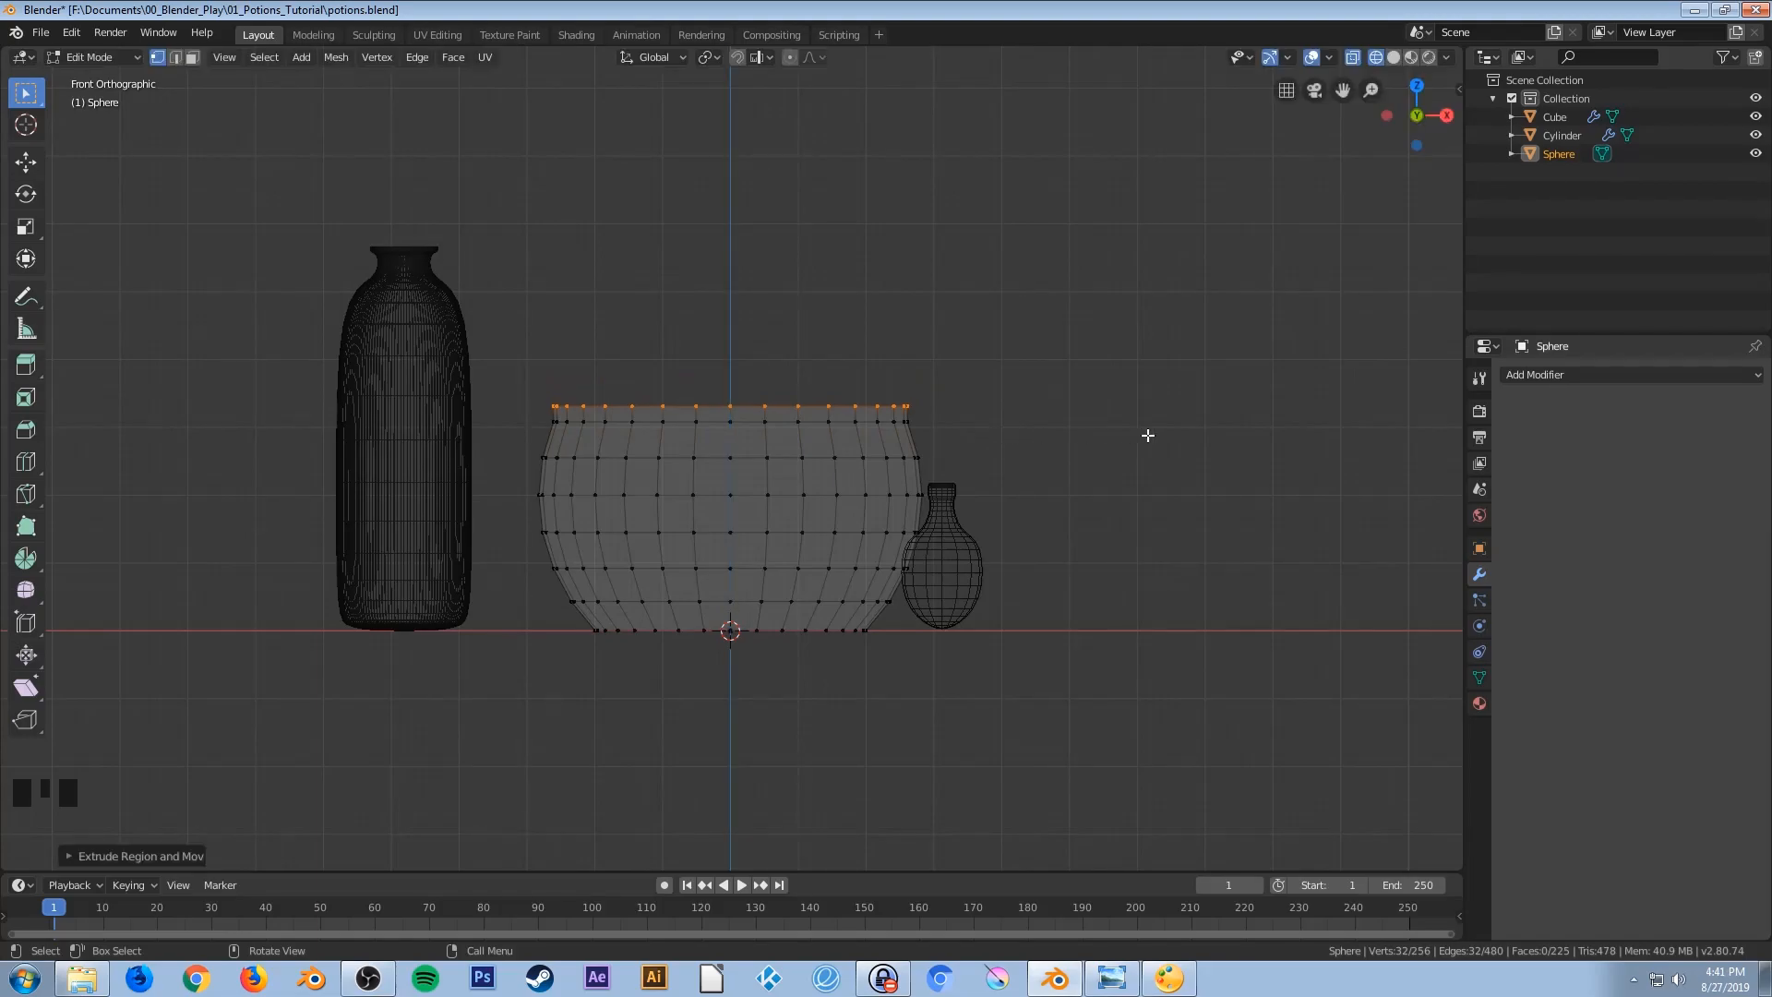
key(s)
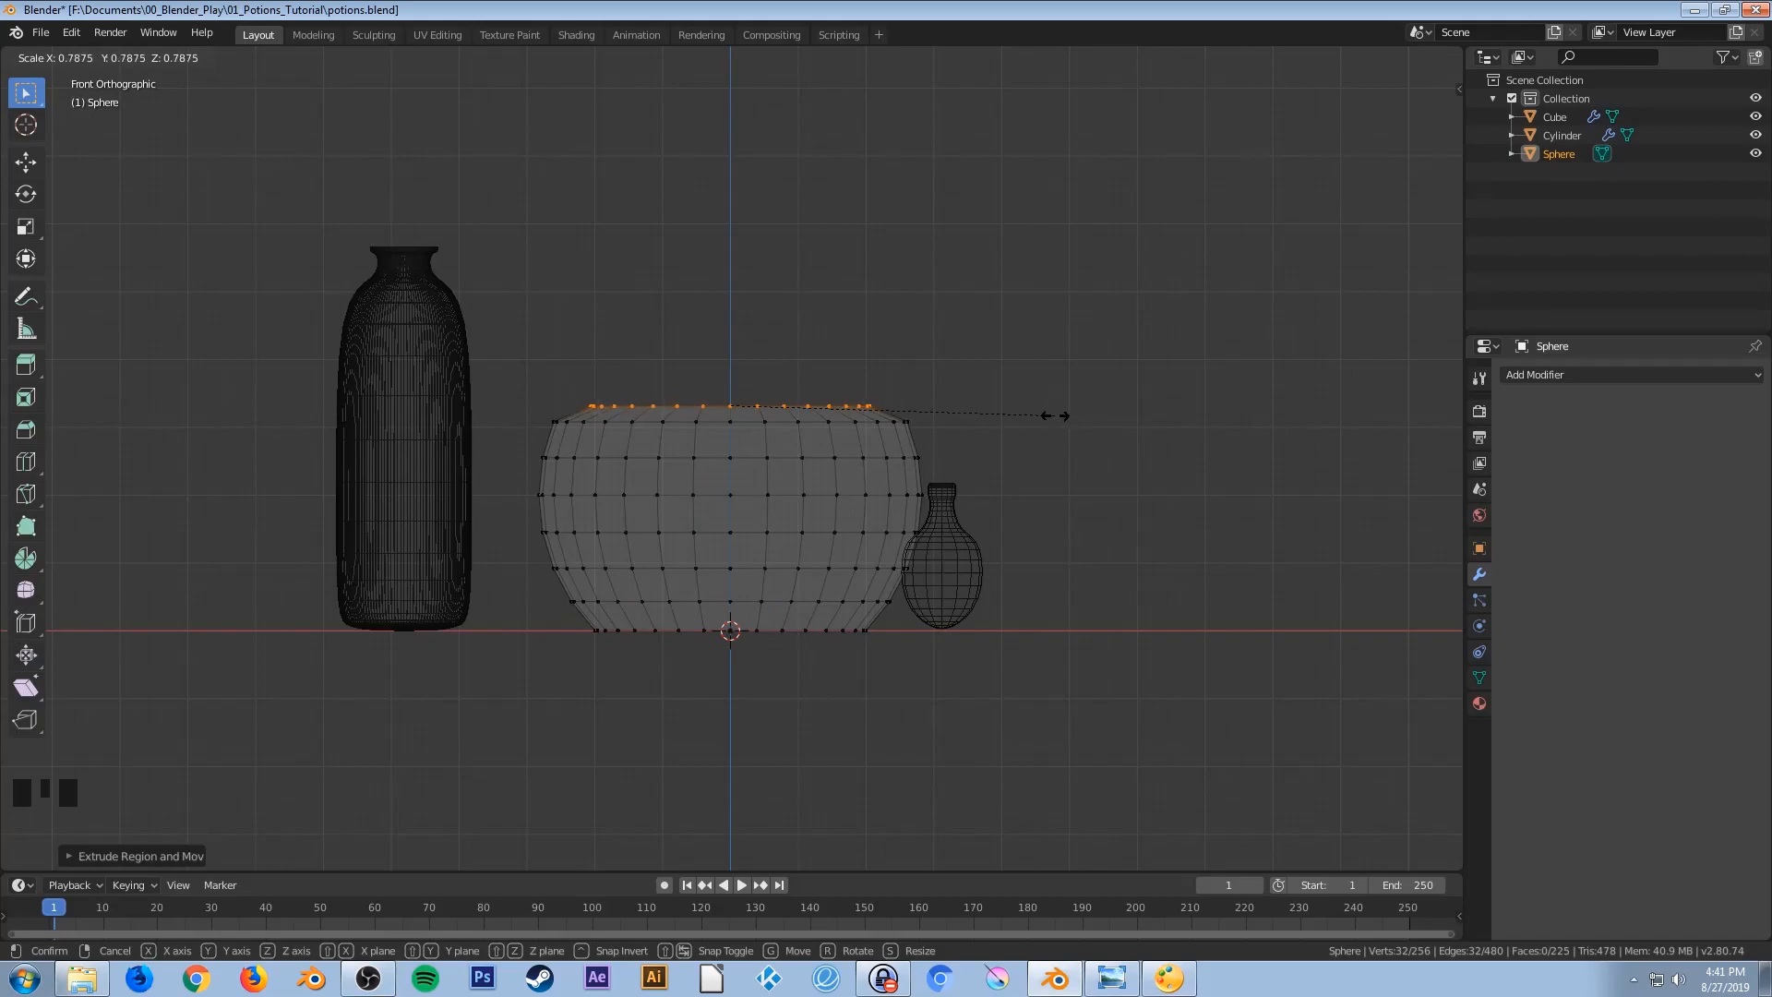
click(1053, 415)
From the top view, narrow the opening by scaling the selected rim along X to about 0.64, and check its shape
middle_drag(917, 474, 905, 571)
key(KP_7)
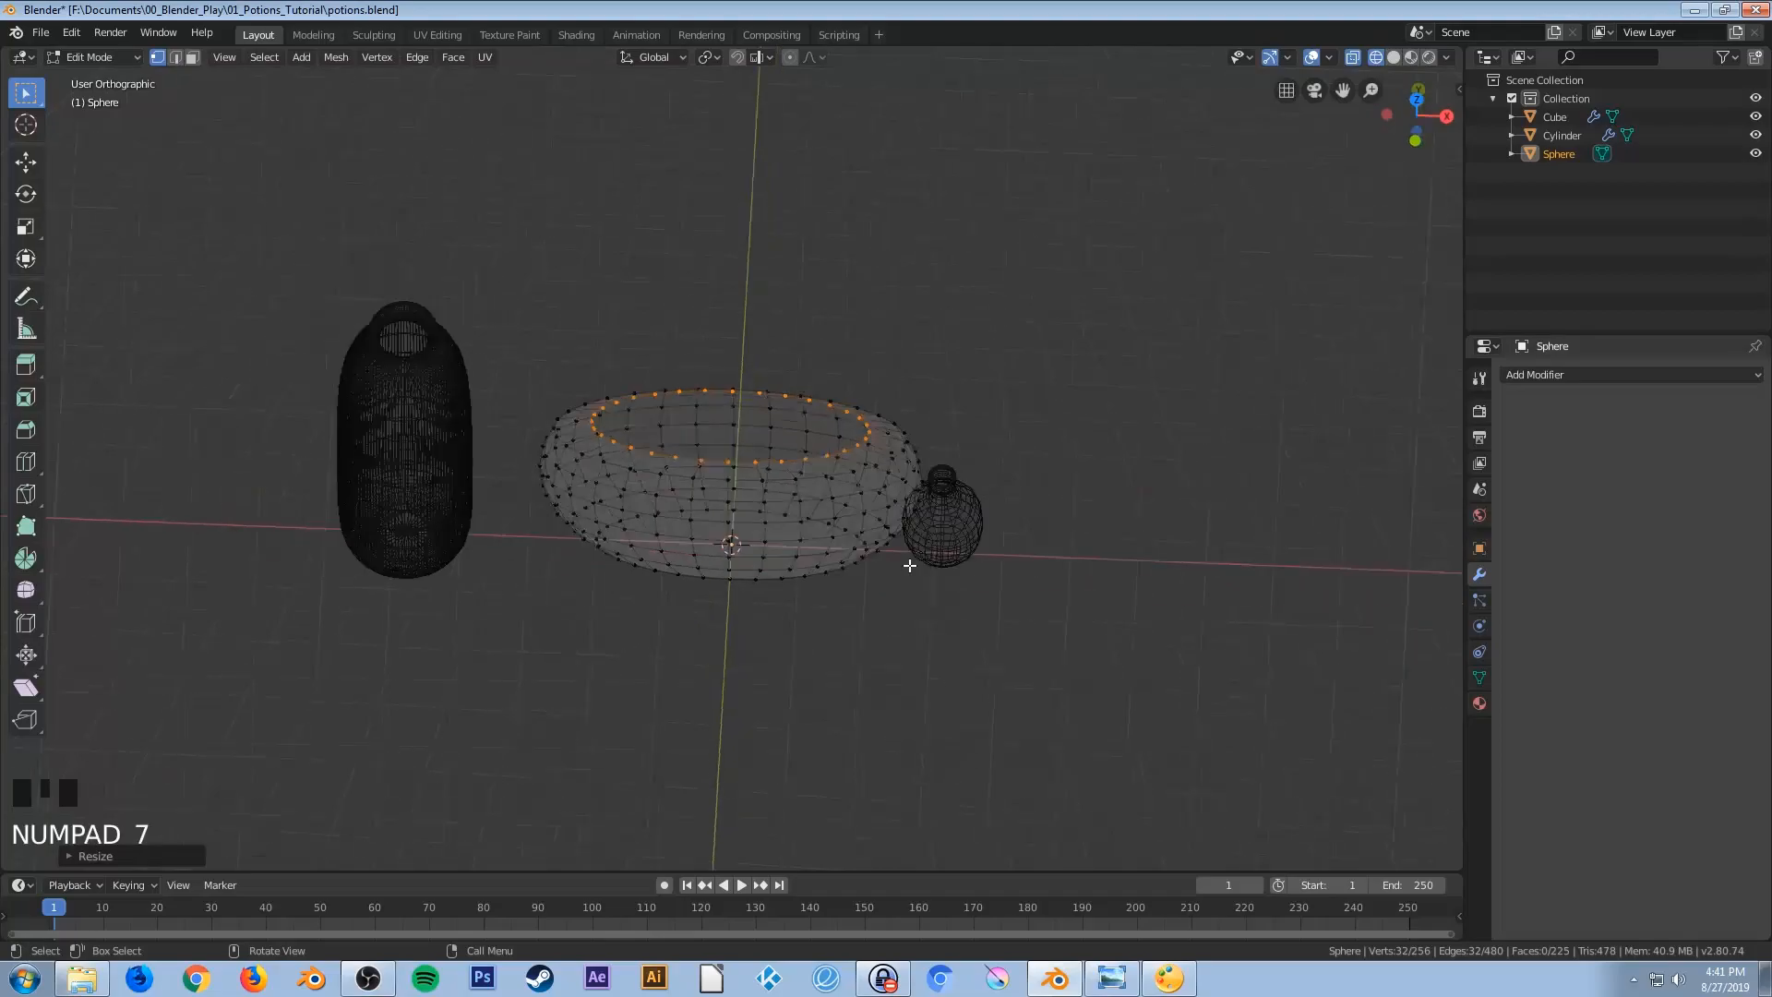
scroll(900, 560, up, 4)
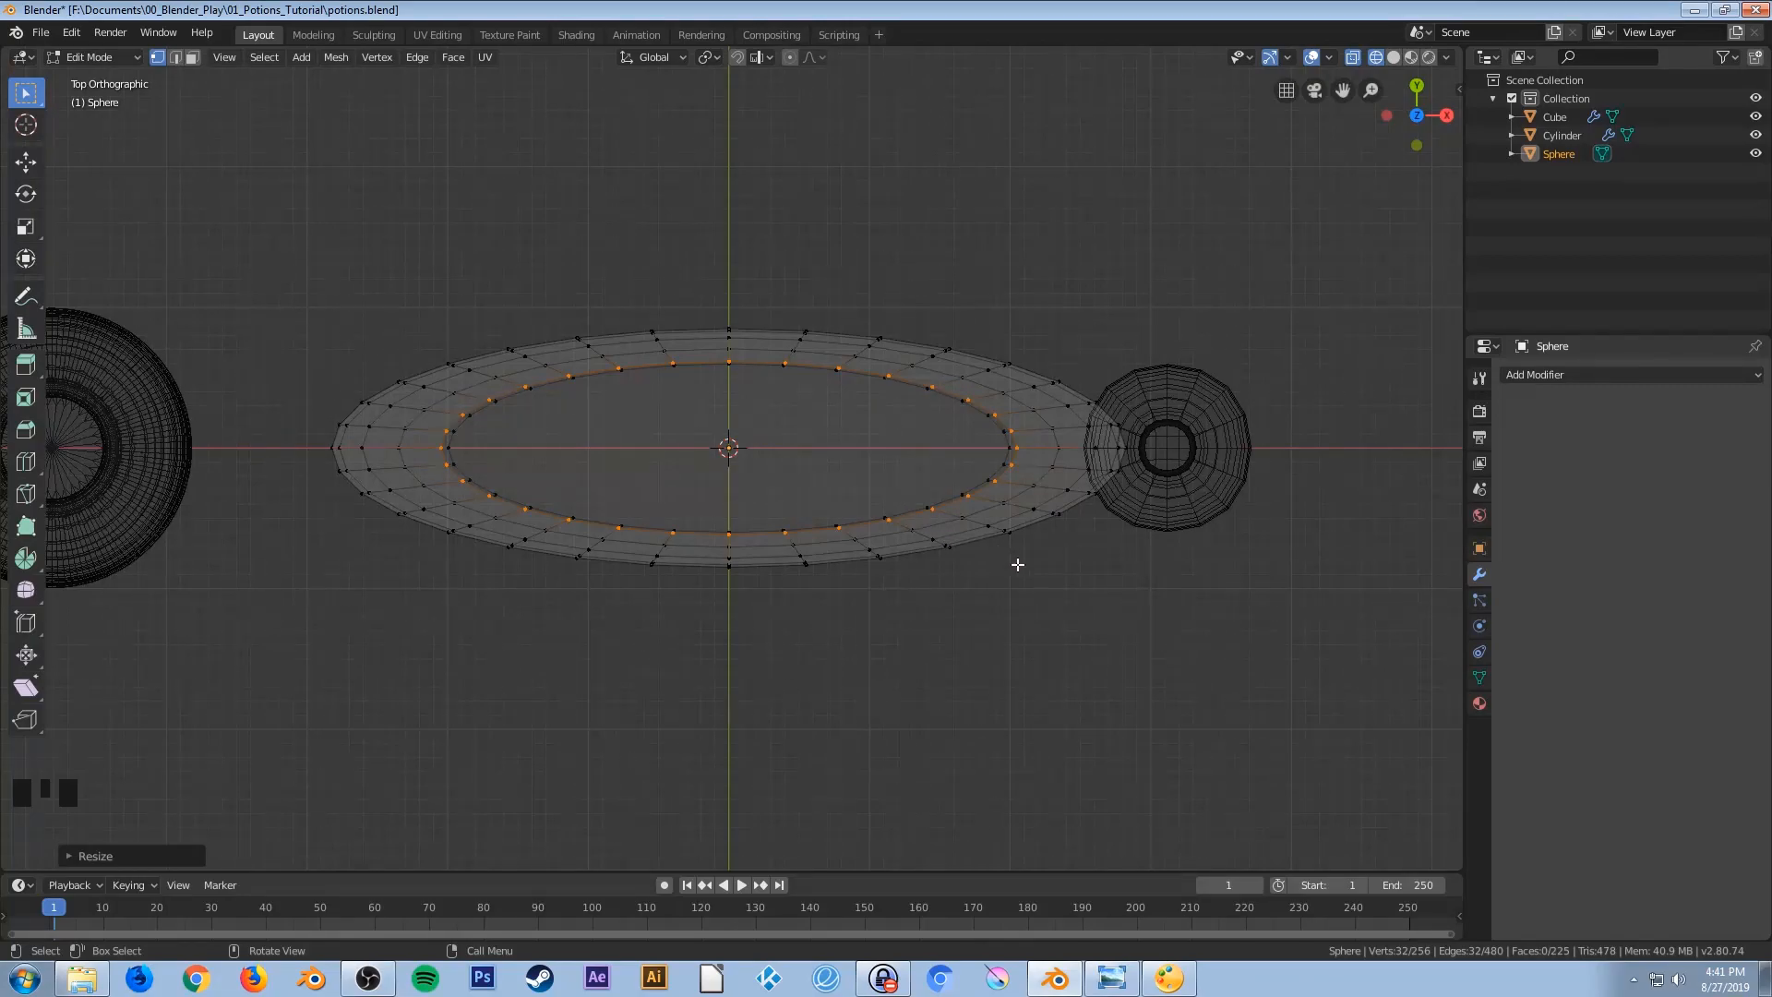
key(s)
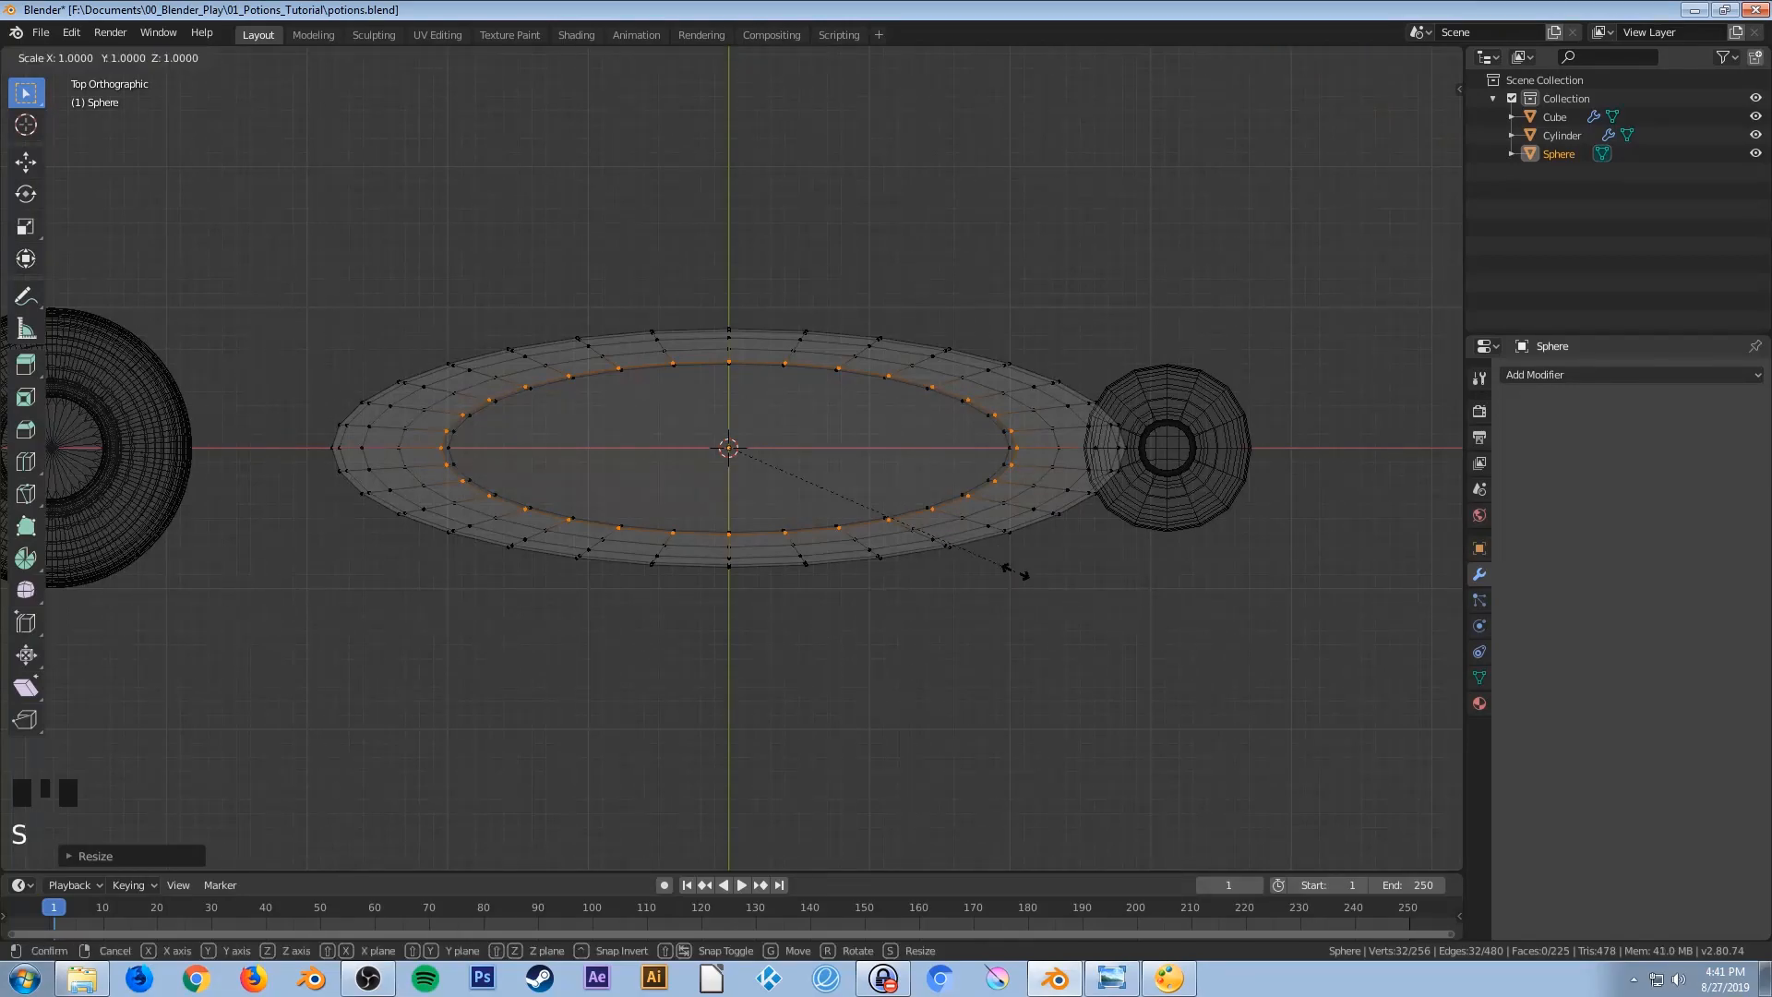
key(x)
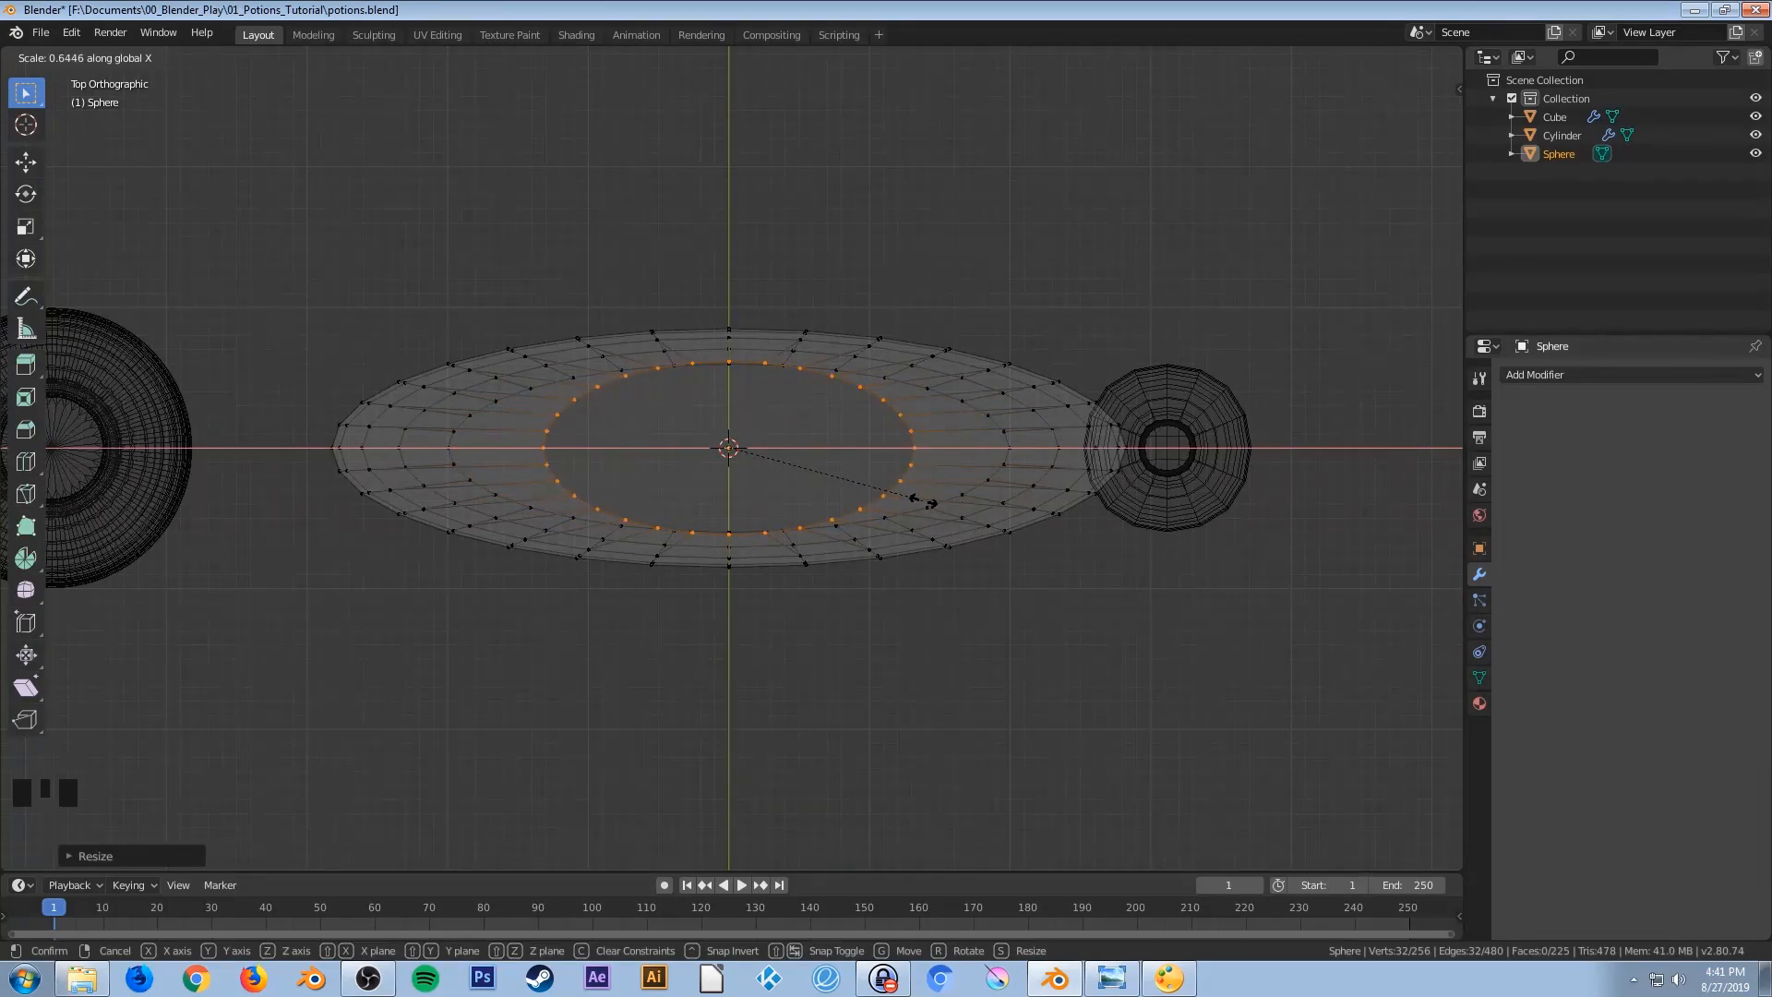
click(902, 621)
middle_drag(902, 621, 869, 521)
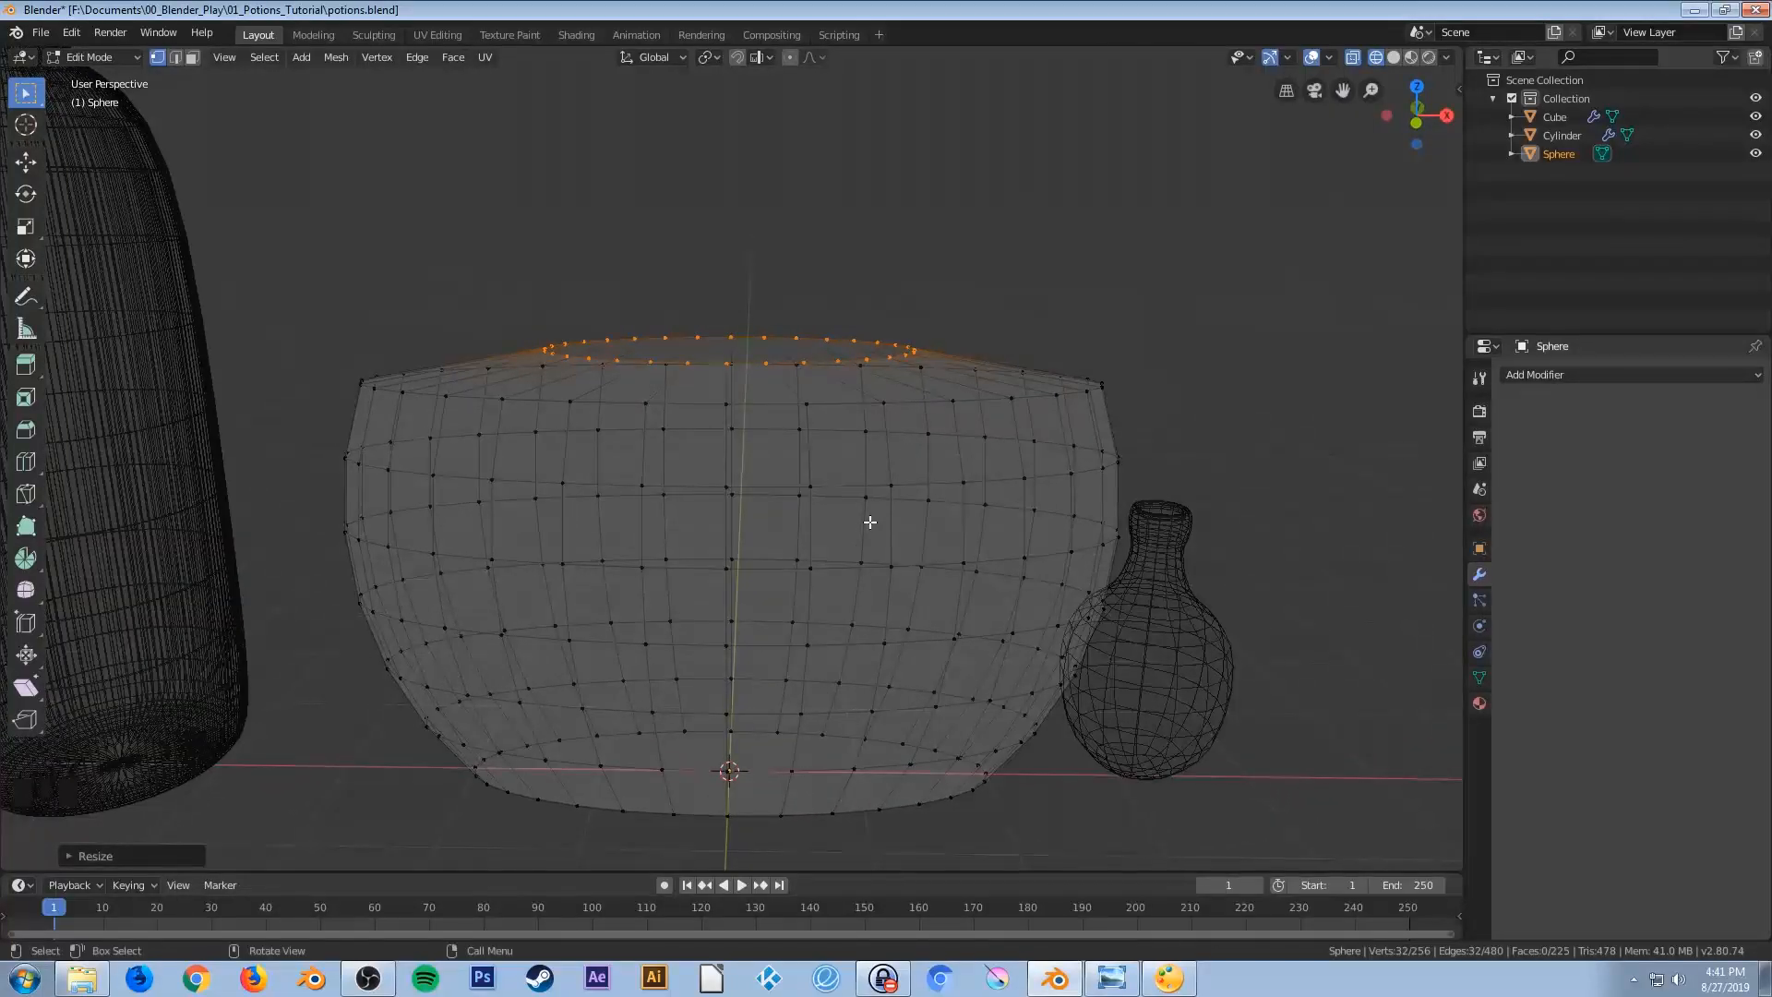
key(KP_7)
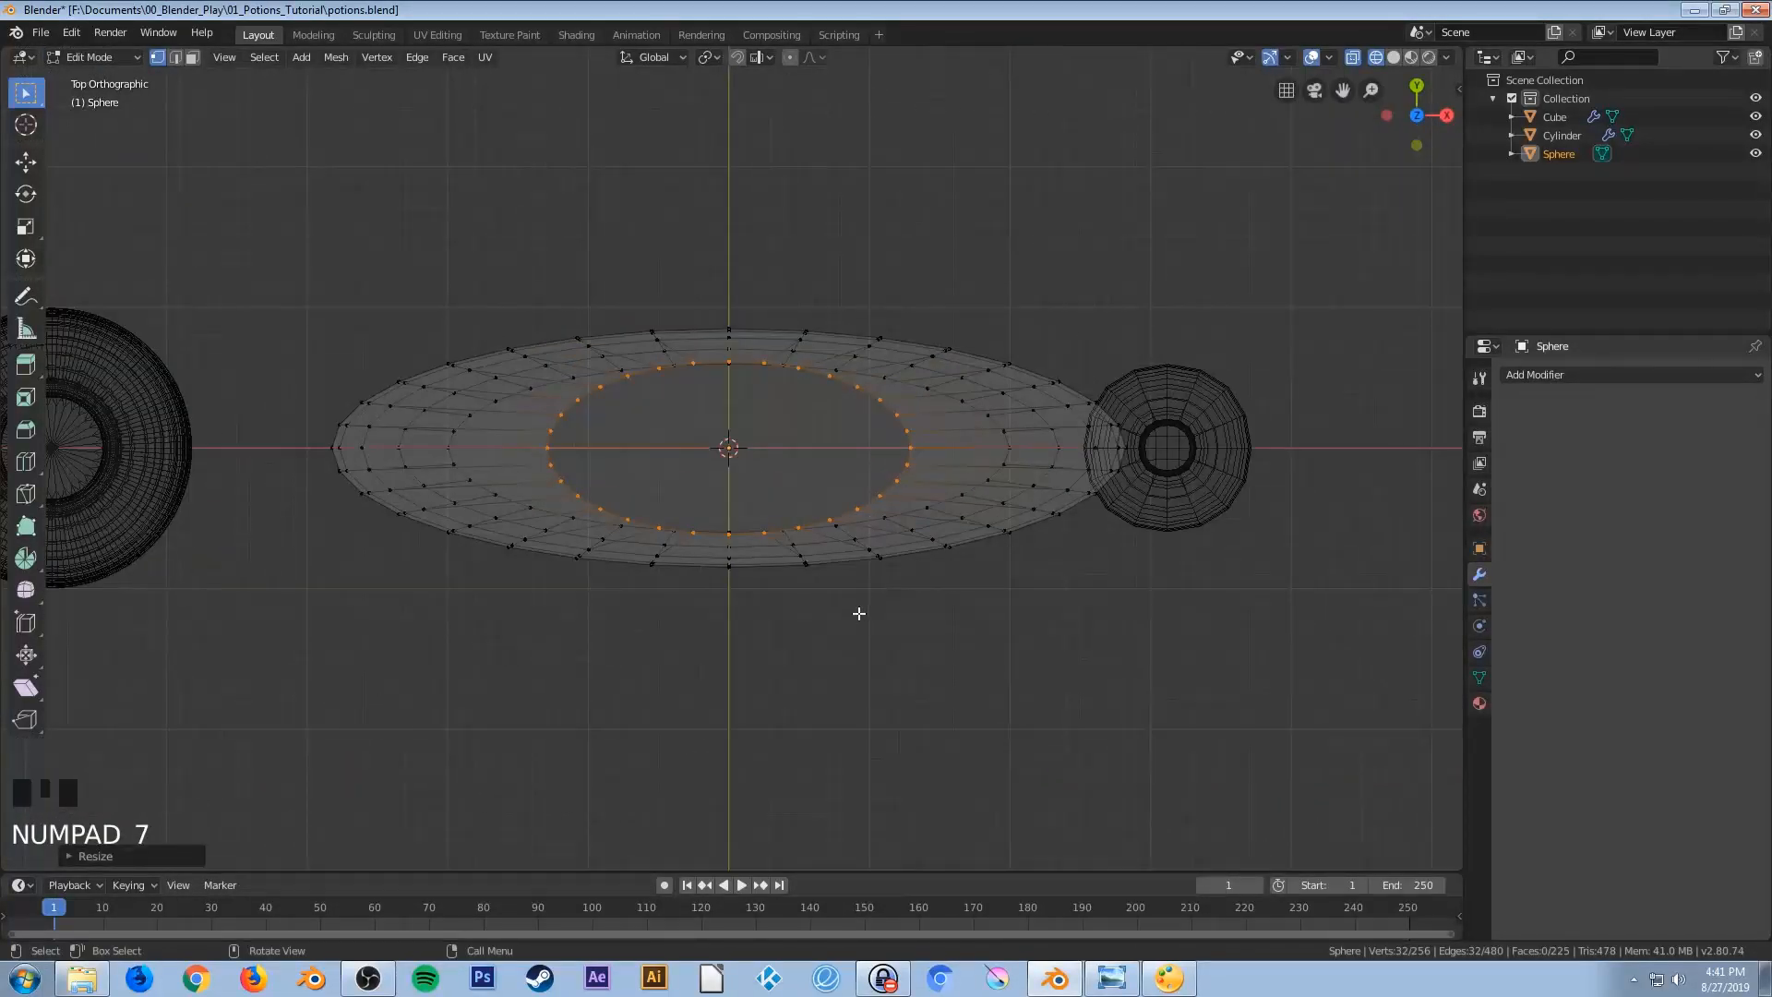
middle_drag(857, 632, 875, 427)
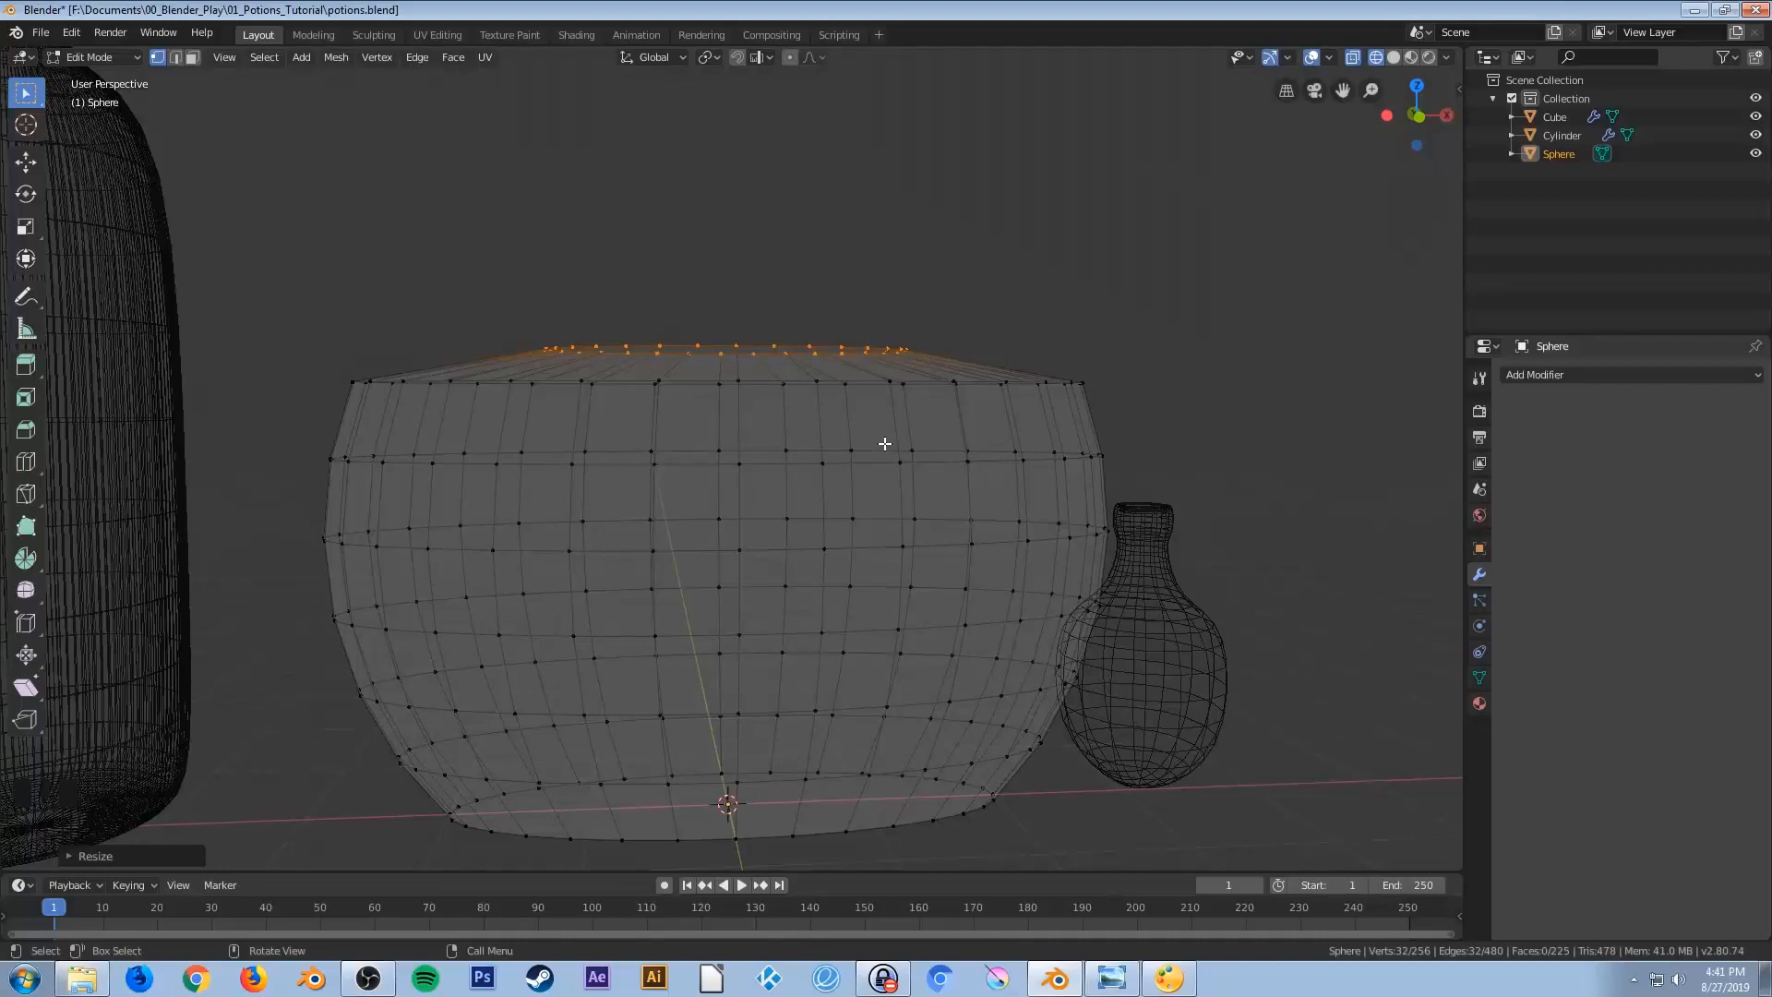
Widen the selected rim along X by about 1.67 so that it sits just inside the bottle's shoulder
key(s)
key(x)
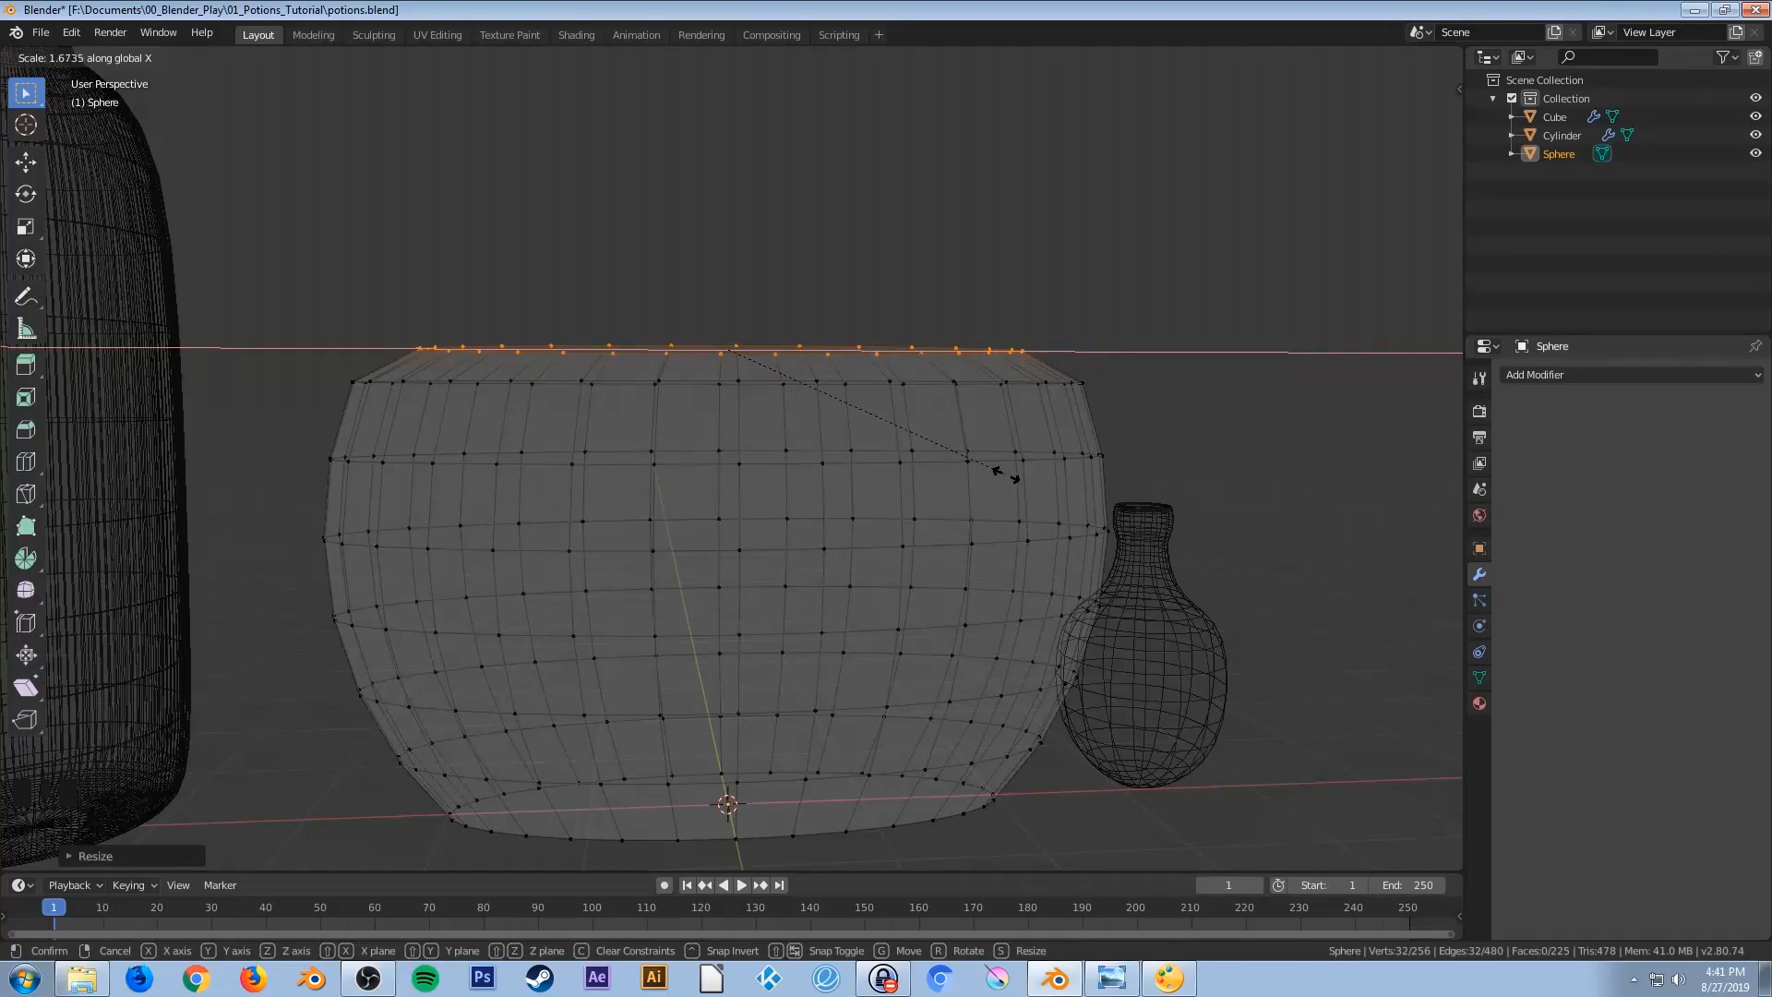
click(1006, 475)
In front view, extrude the selected rim about 0.14 m up along Z and scale it inward to about three quarters
key(KP_1)
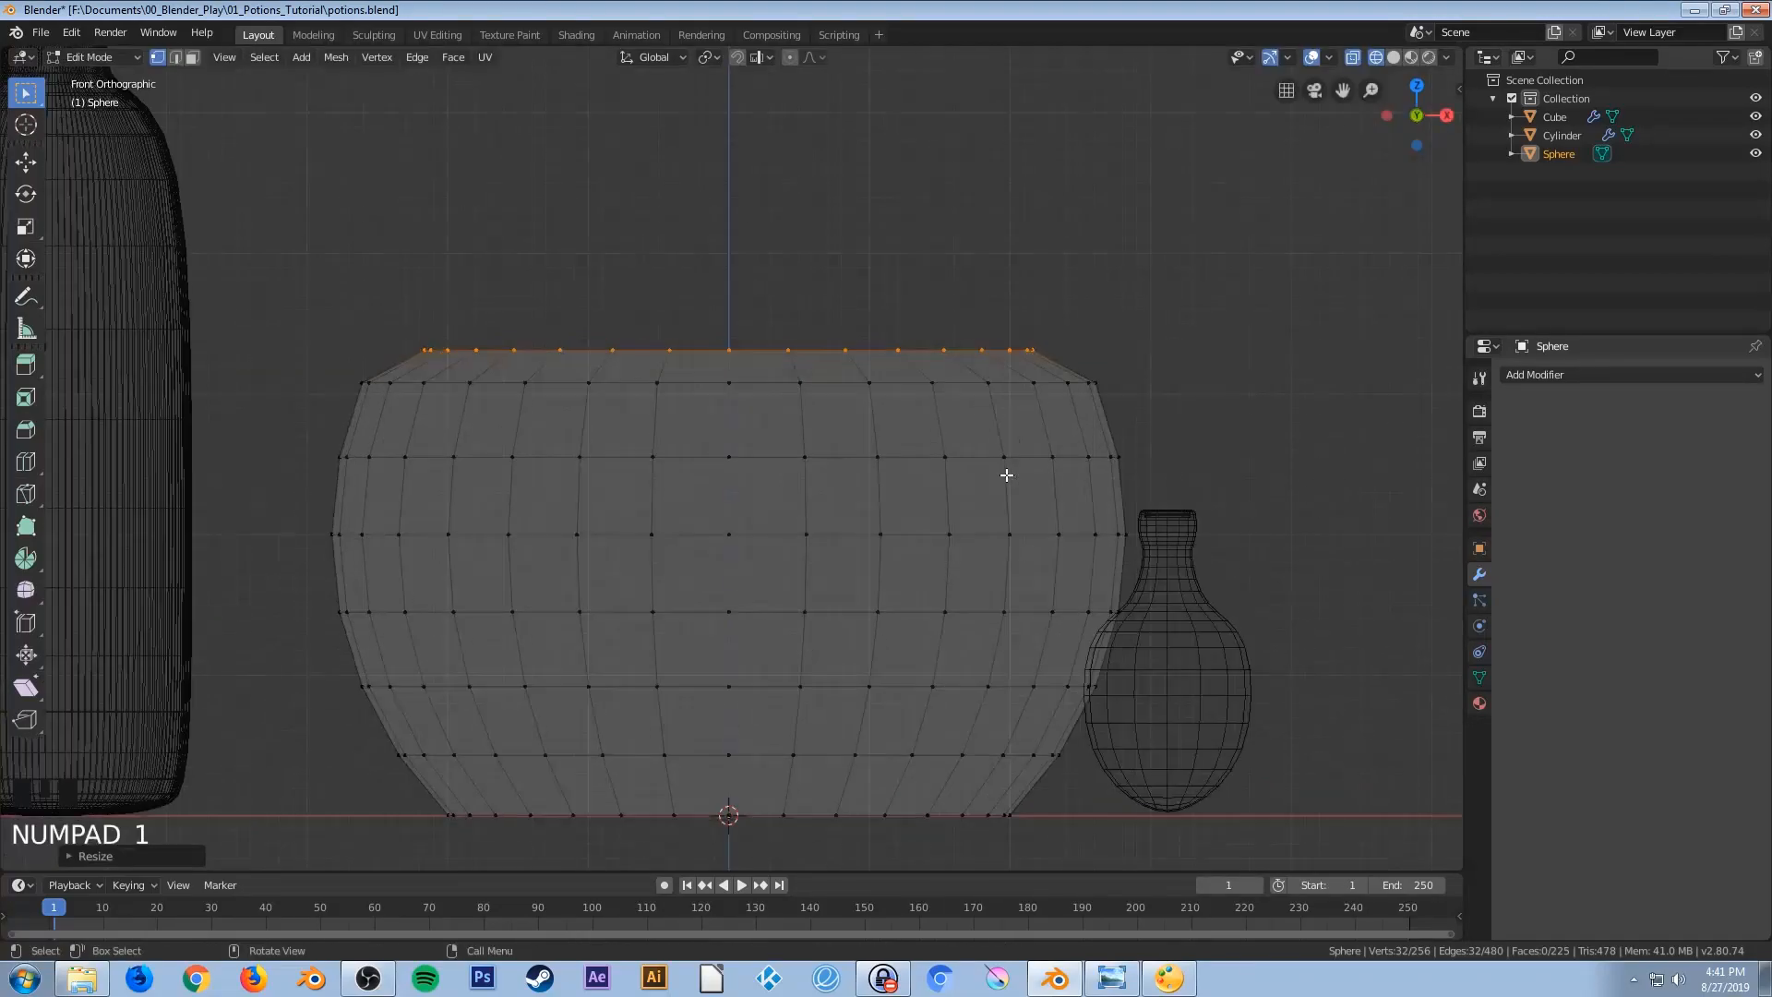
key(e)
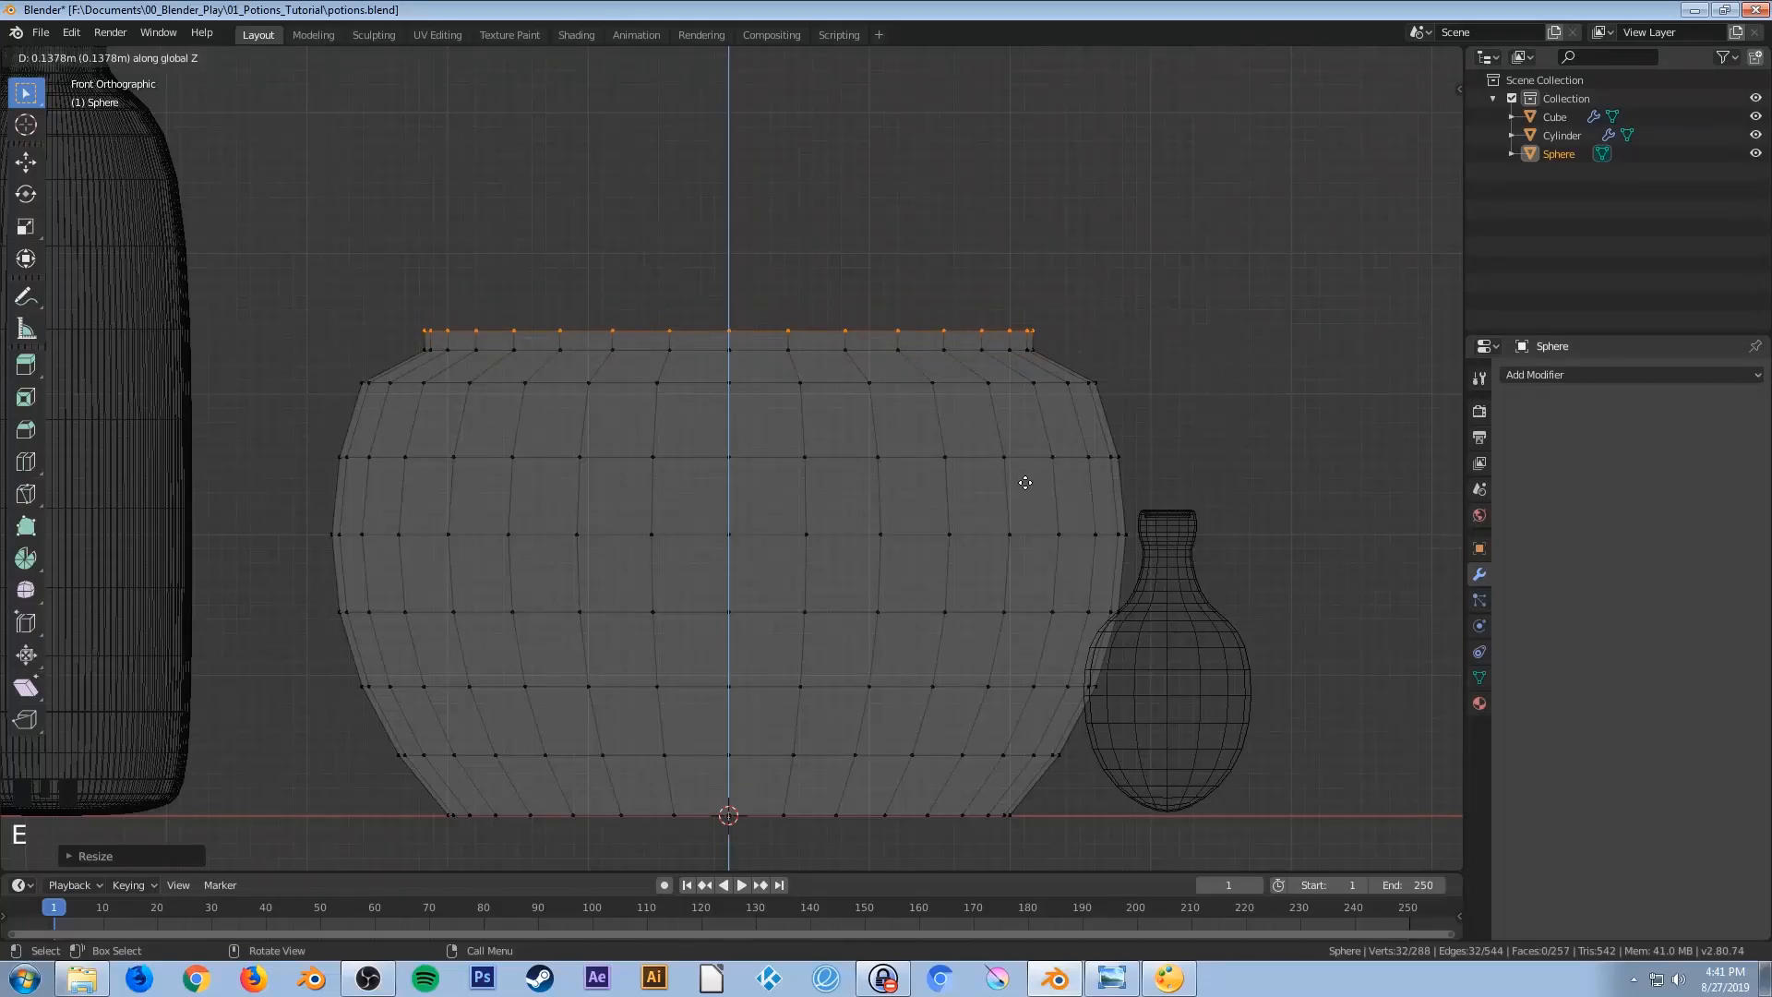
click(1025, 482)
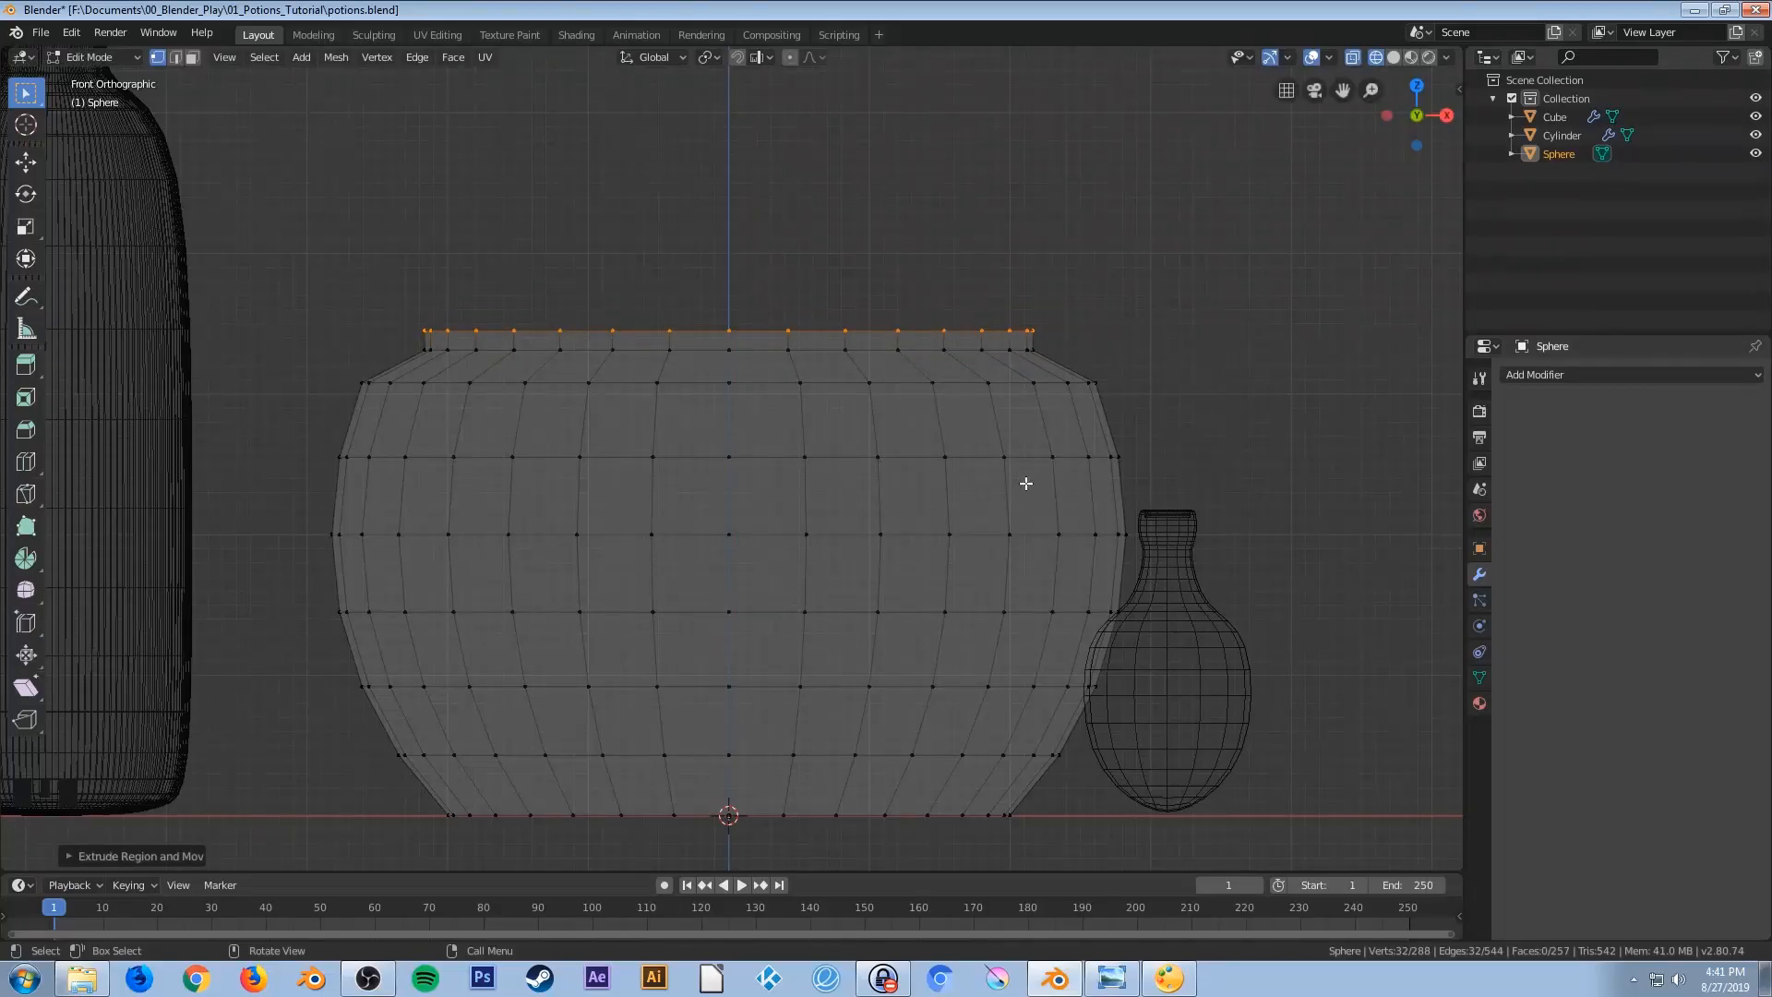
key(s)
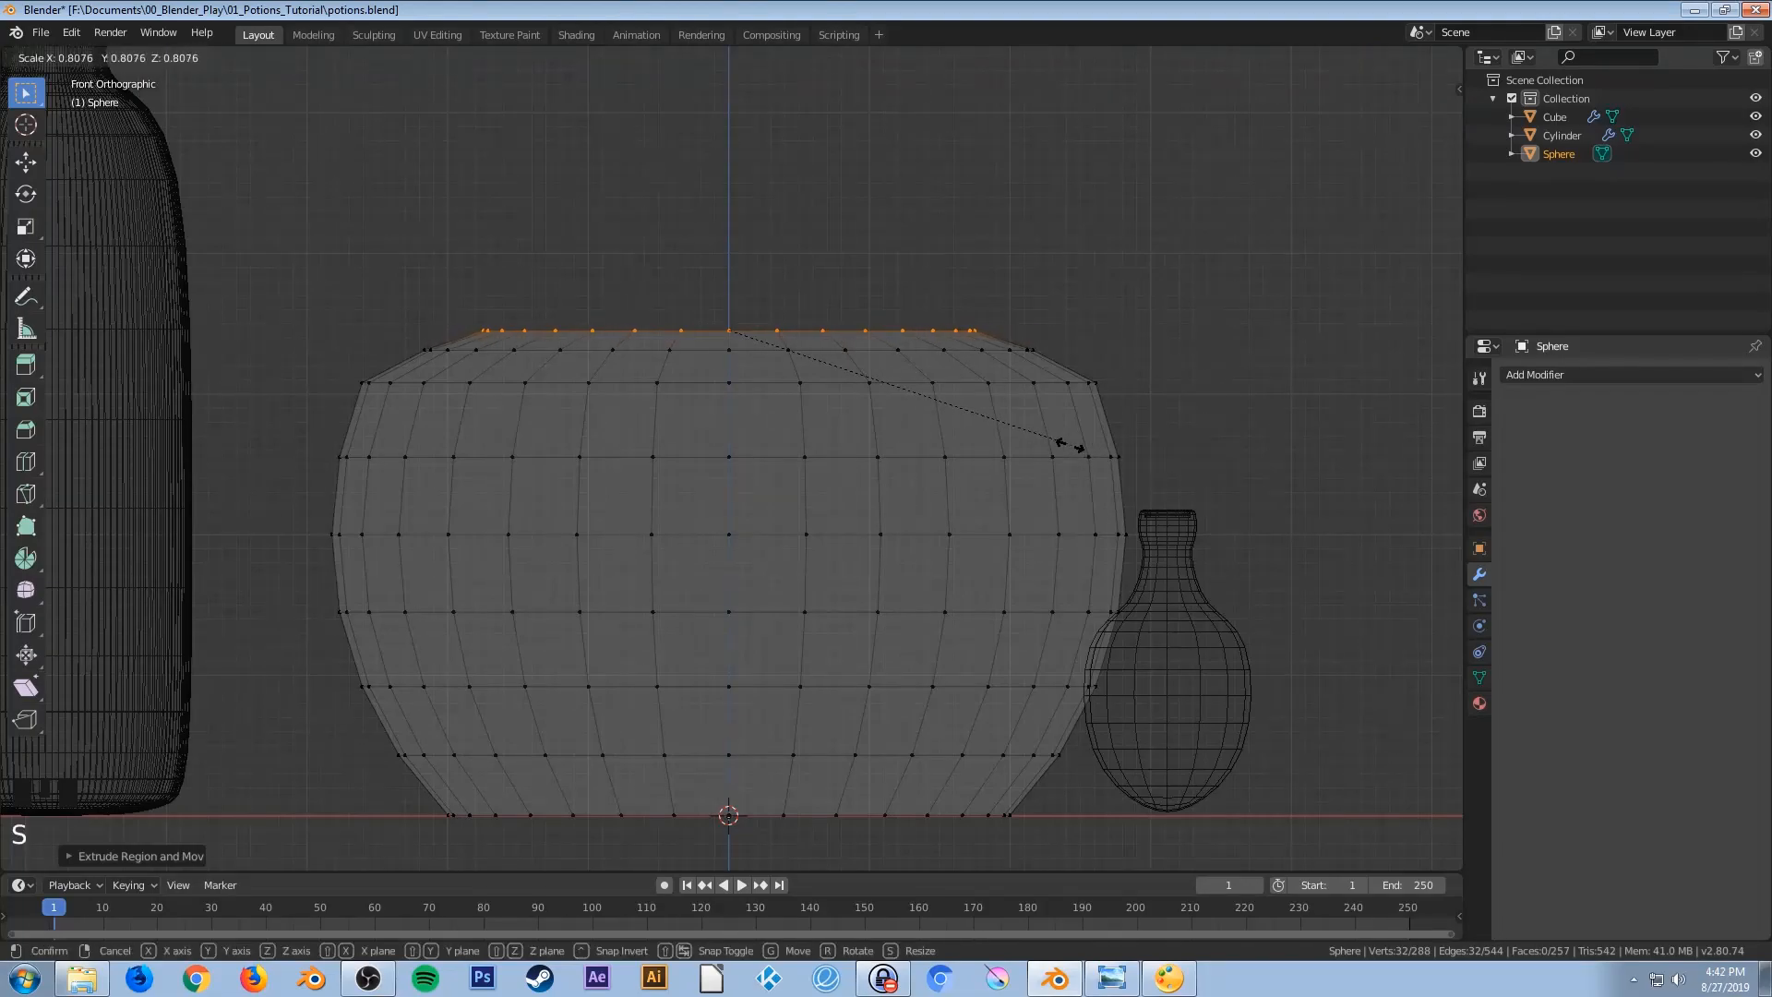
click(1053, 440)
From the top view, scale the new rim along X to about 0.37 so the opening is nearly round
key(KP_7)
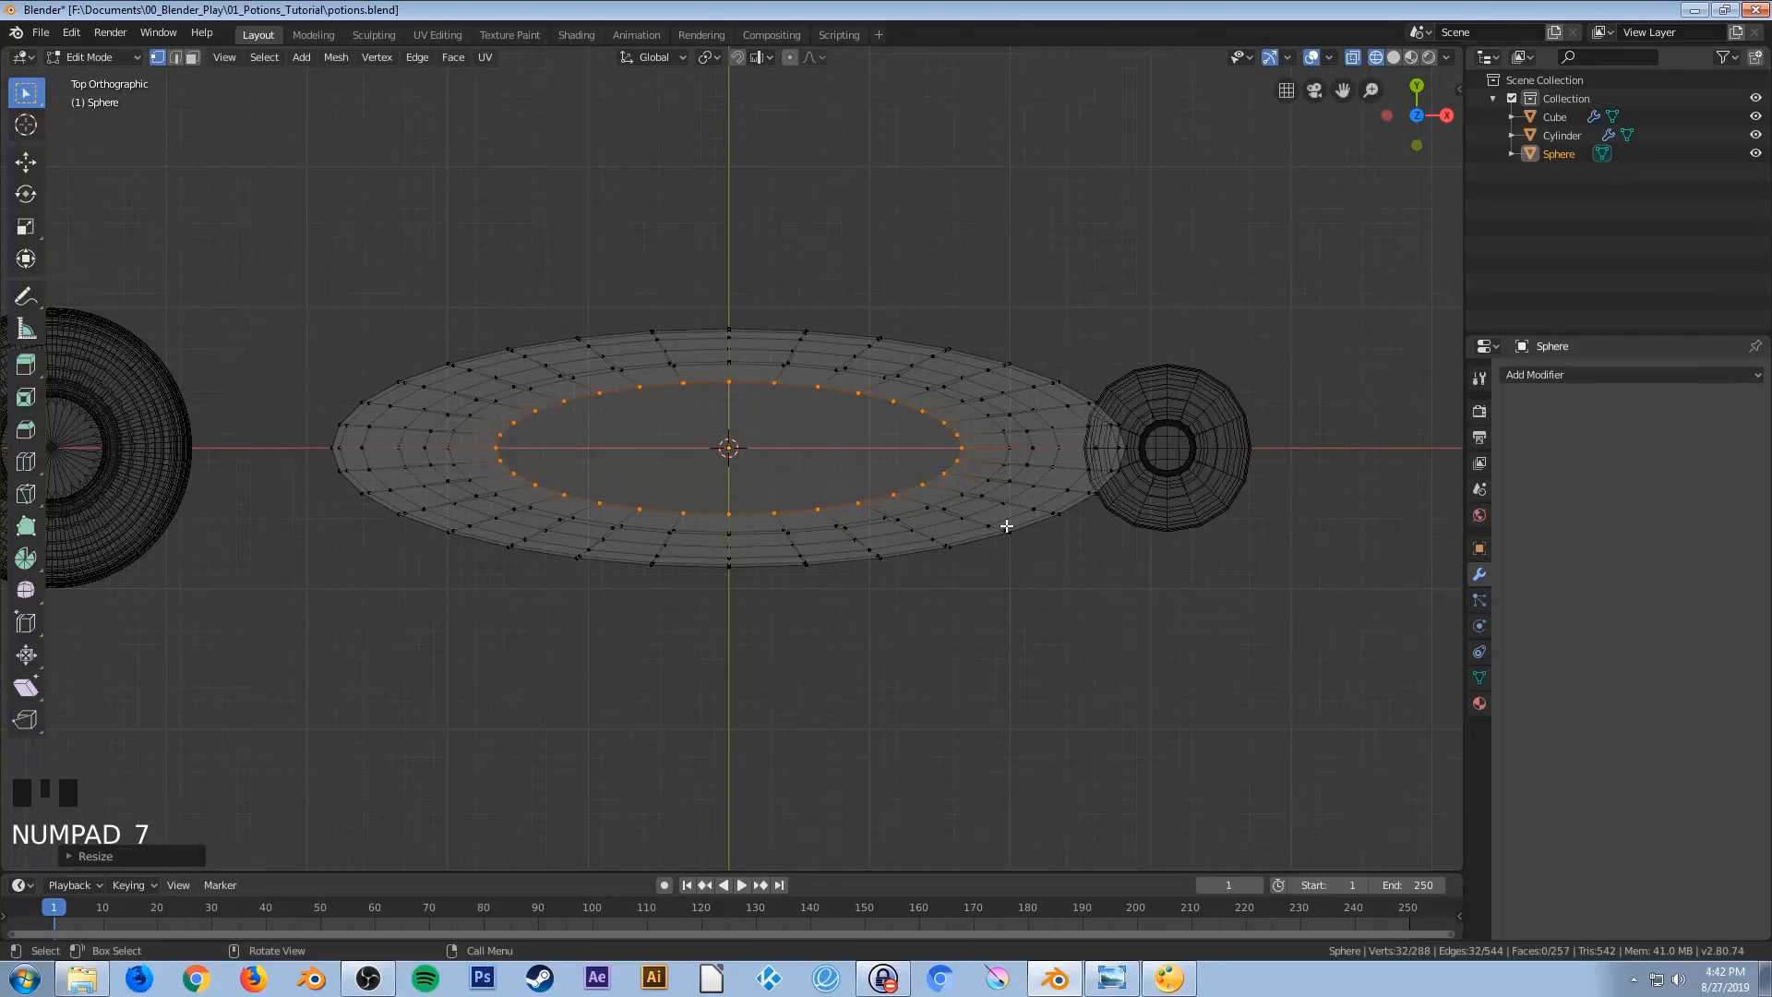
key(s)
key(x)
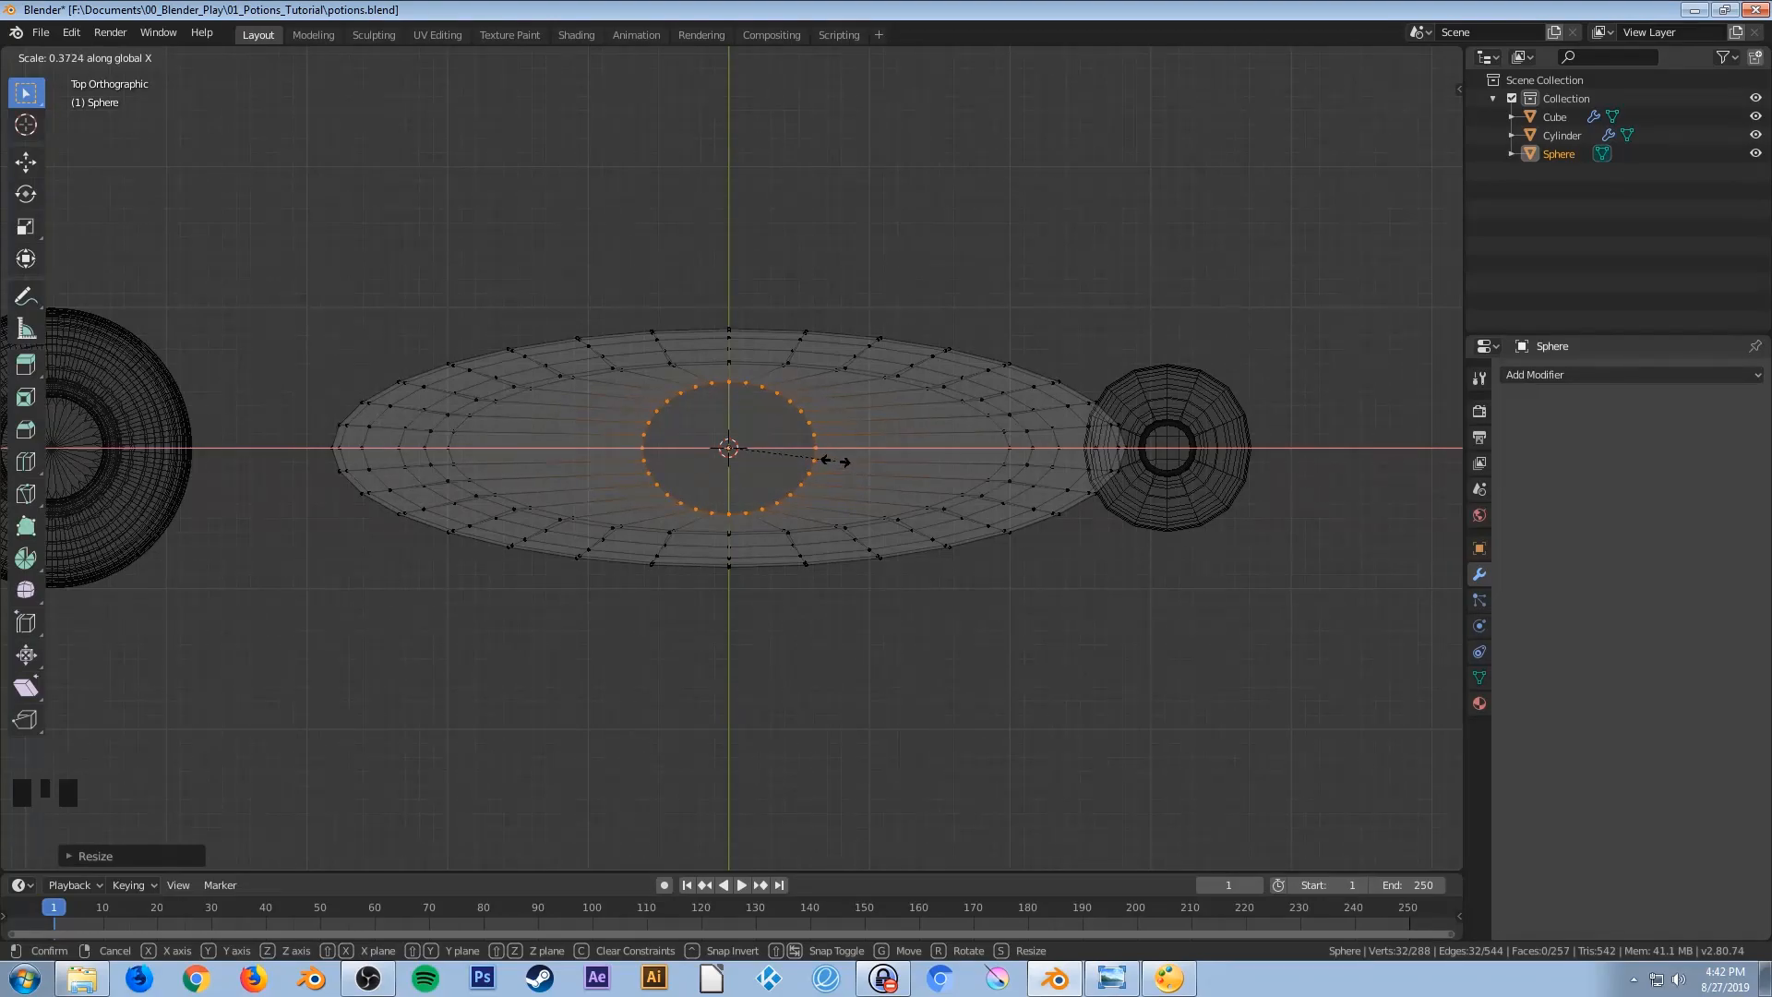
click(835, 462)
middle_drag(784, 653, 782, 459)
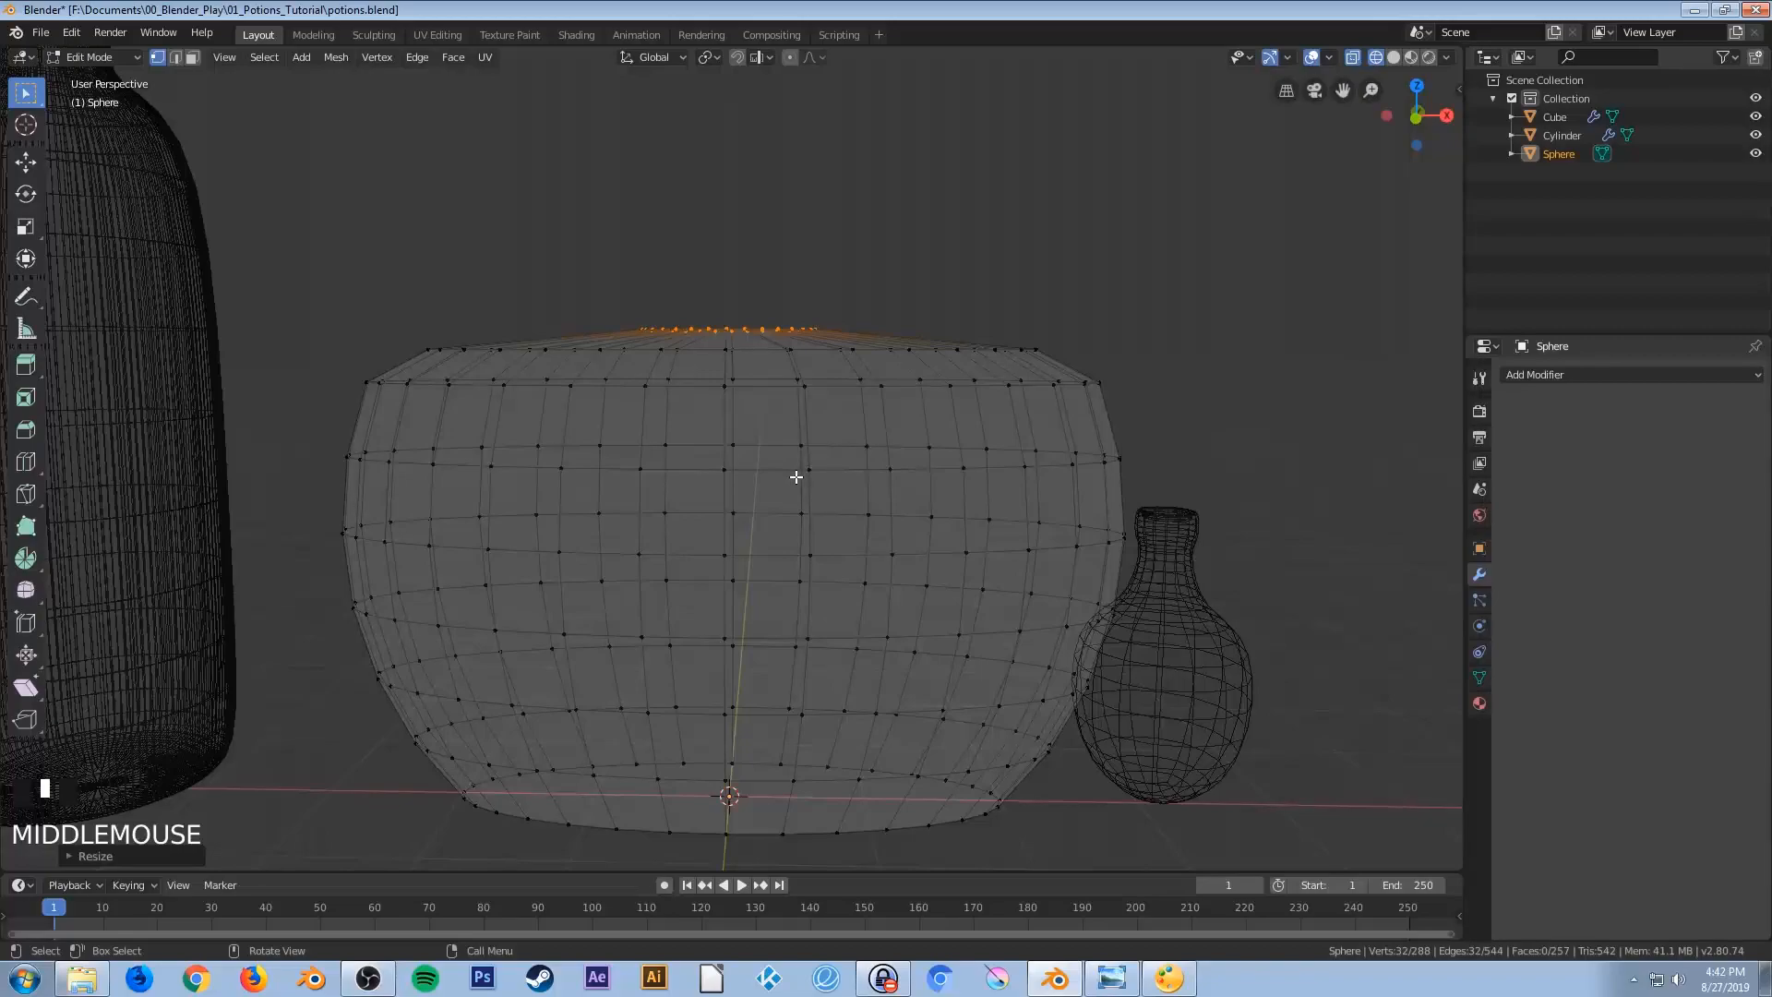
In front view, extrude the opening about 0.35 m up along Z and taper it inward to about three quarters
key(KP_1)
key(e)
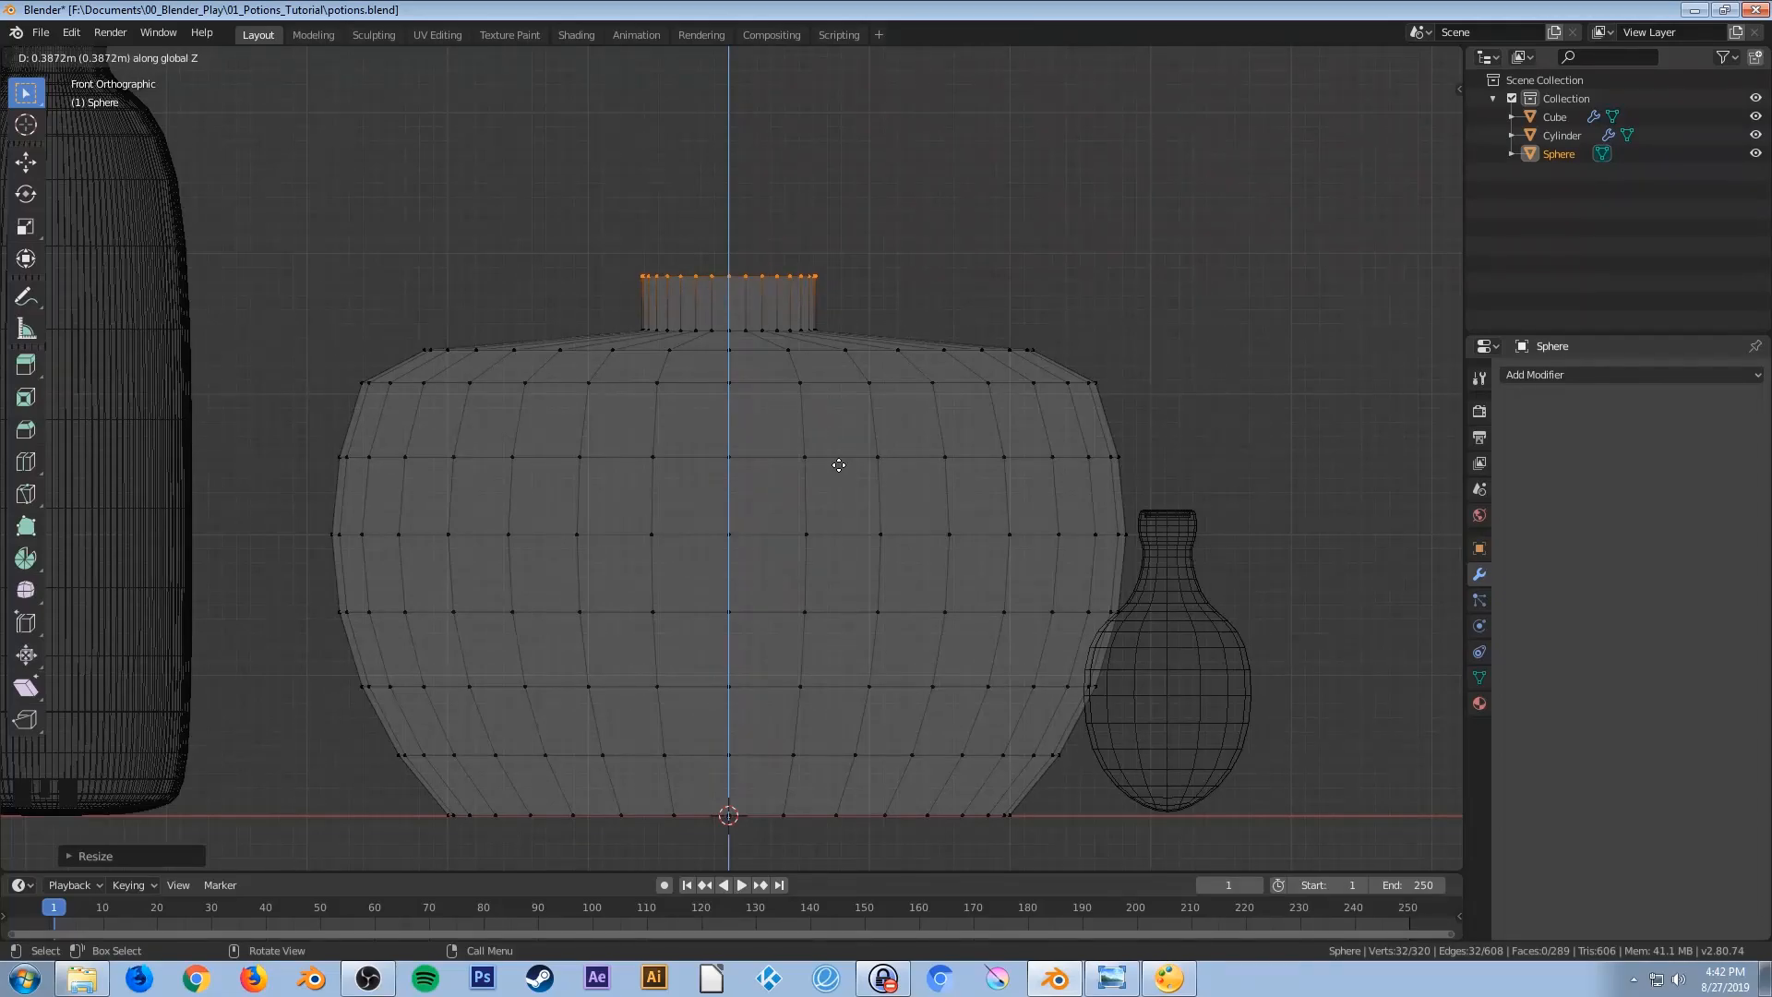
click(838, 465)
key(s)
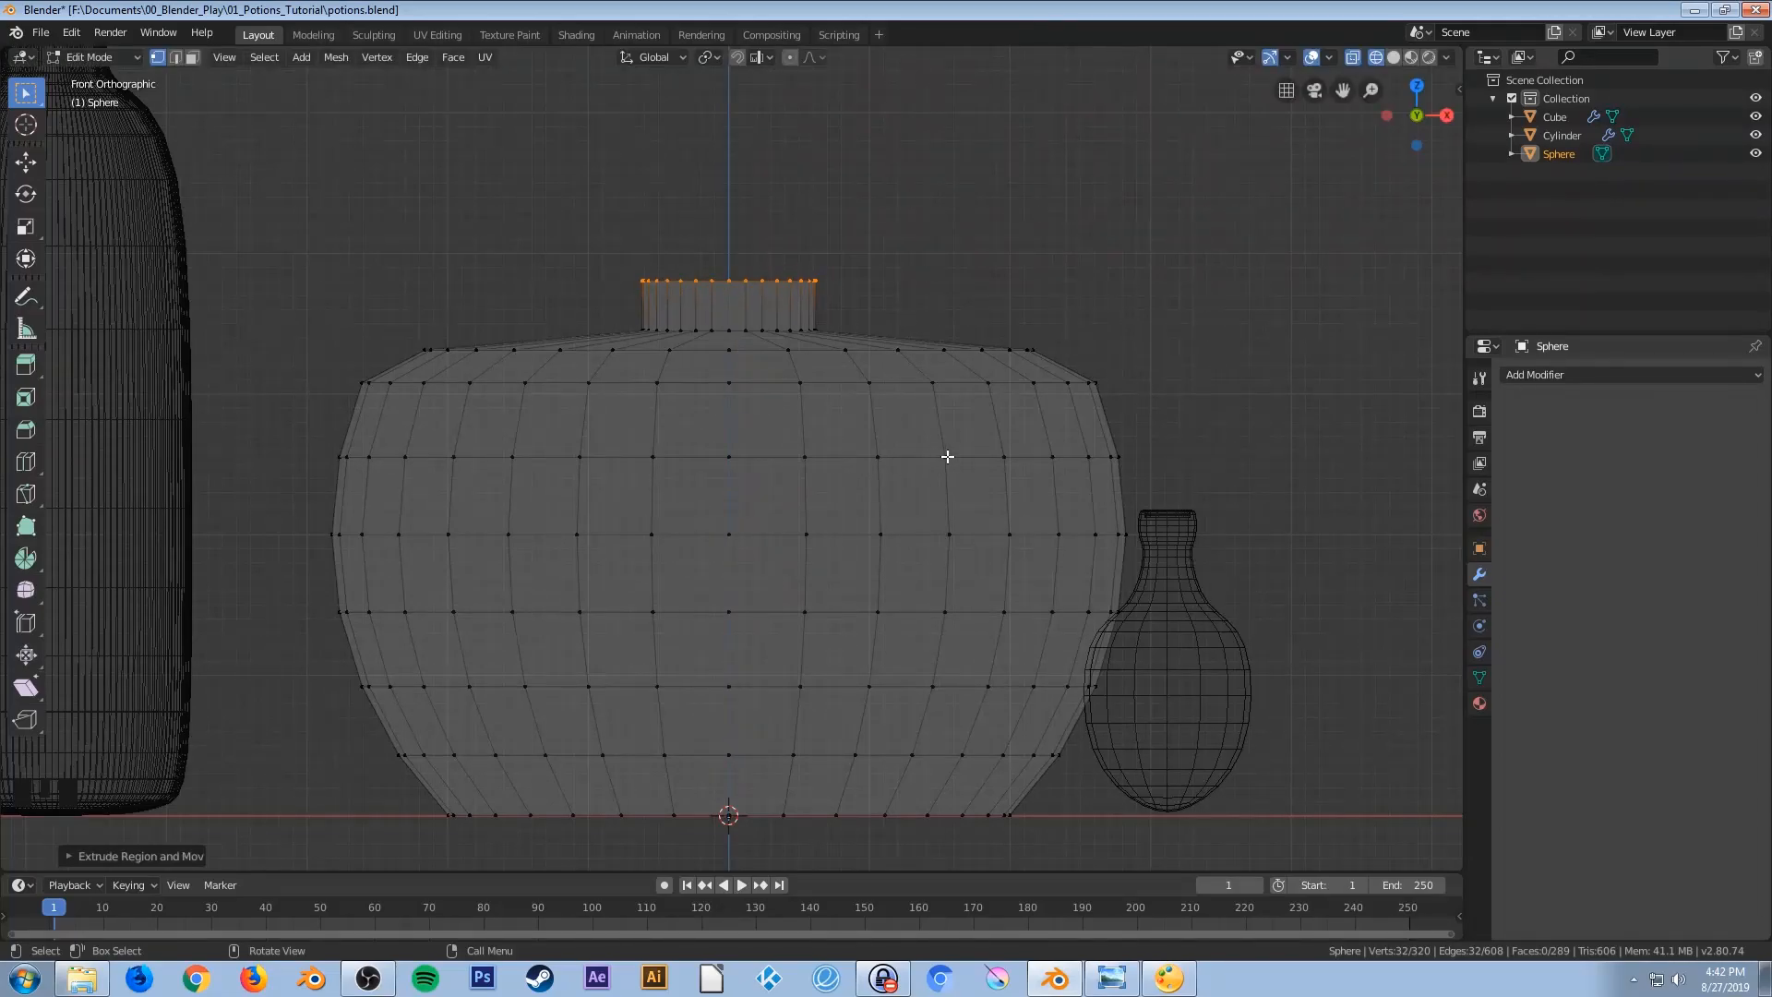
click(887, 420)
From the top view, scale the neck ring along X to about 0.8 to make it circular
middle_drag(905, 435, 935, 491)
middle_drag(929, 548, 877, 566)
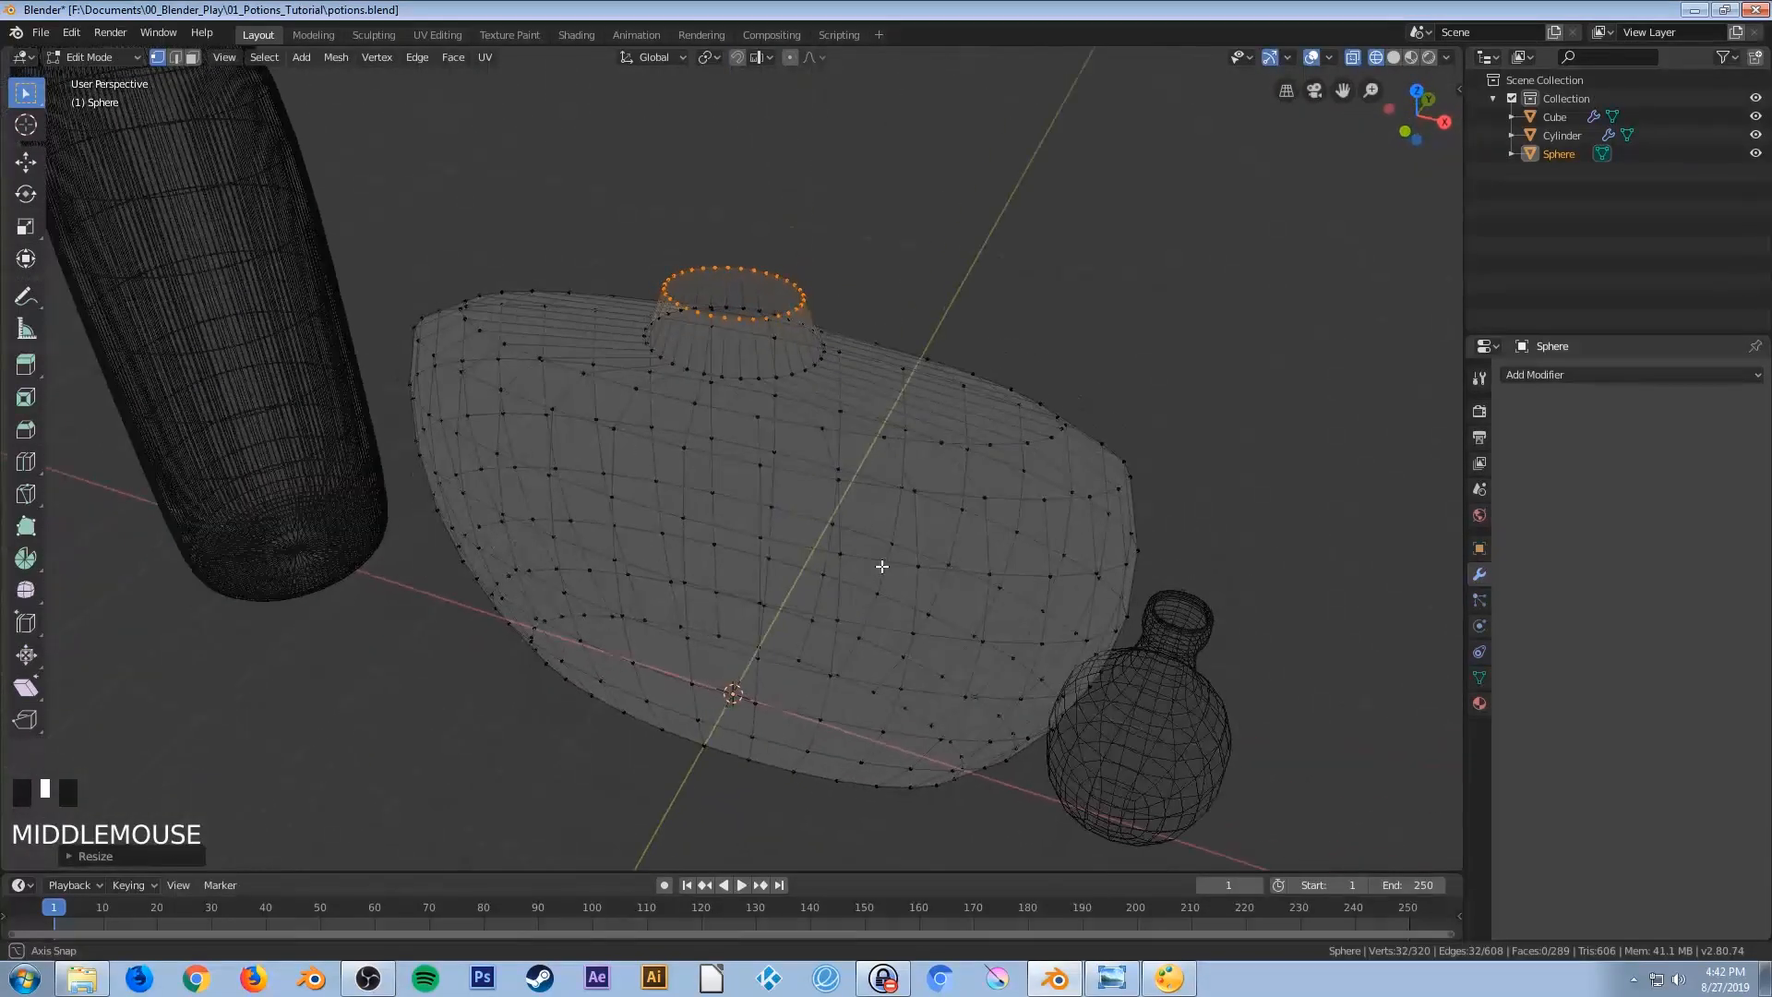
key(KP_7)
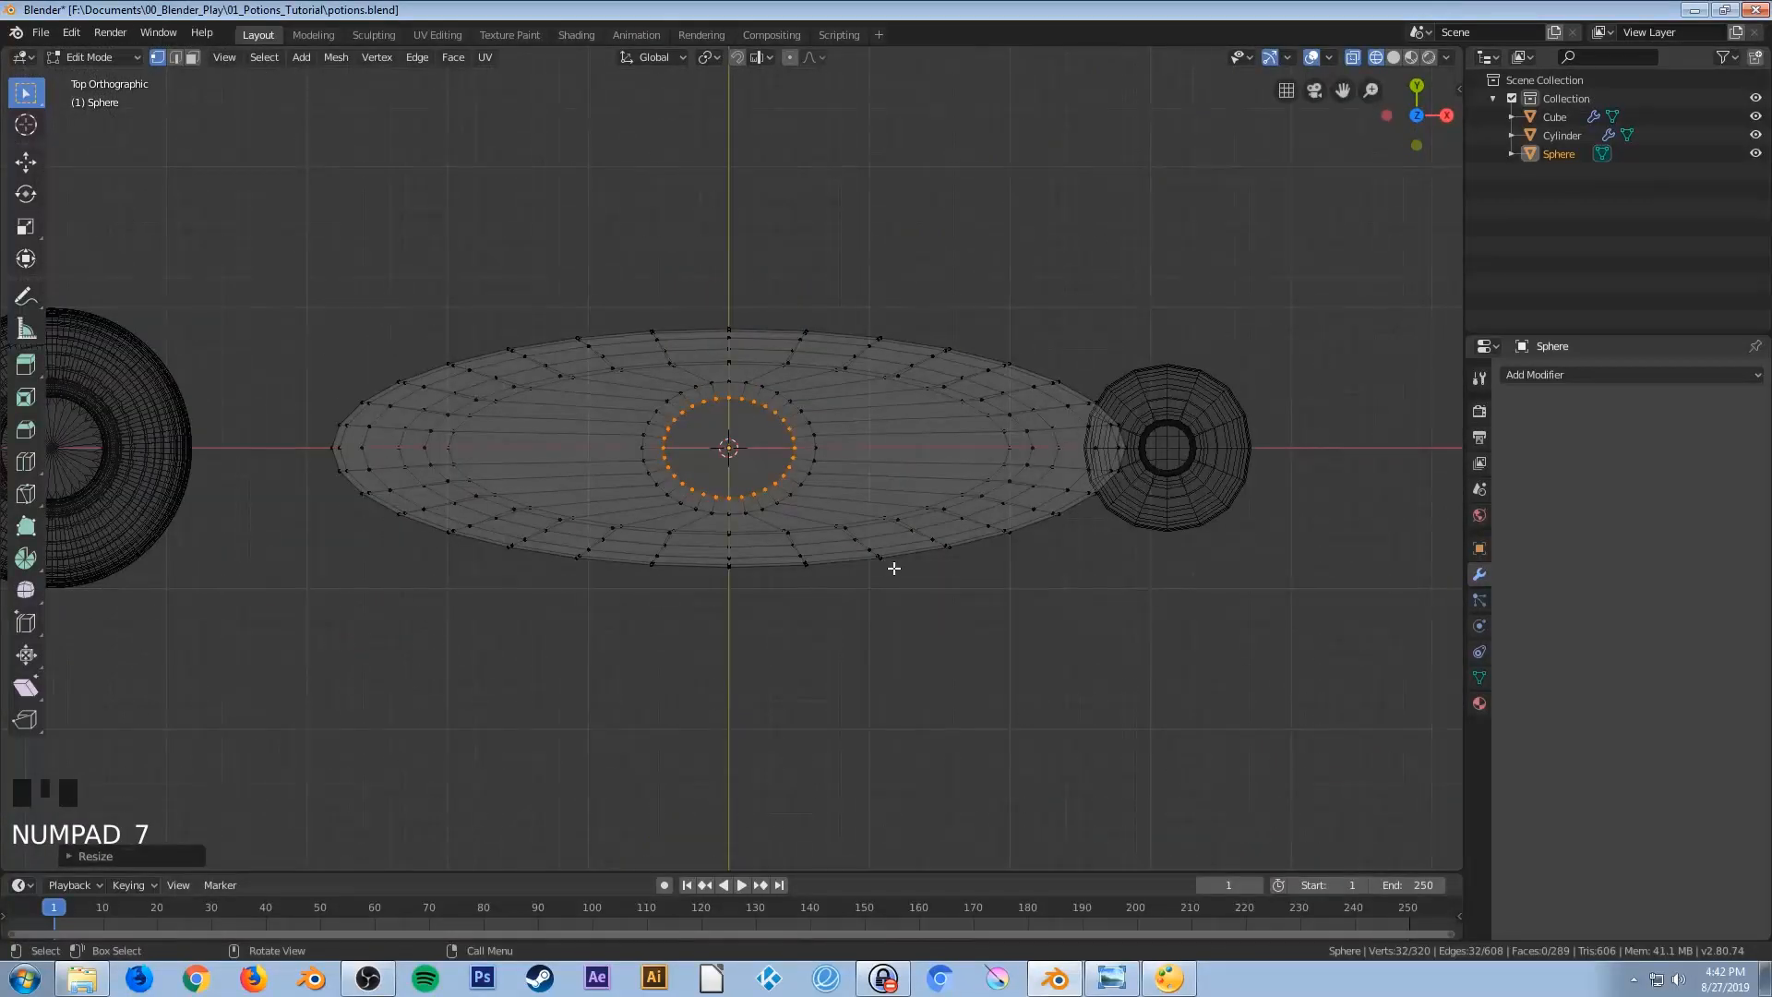
scroll(893, 568, up, 5)
scroll(941, 623, up, 2)
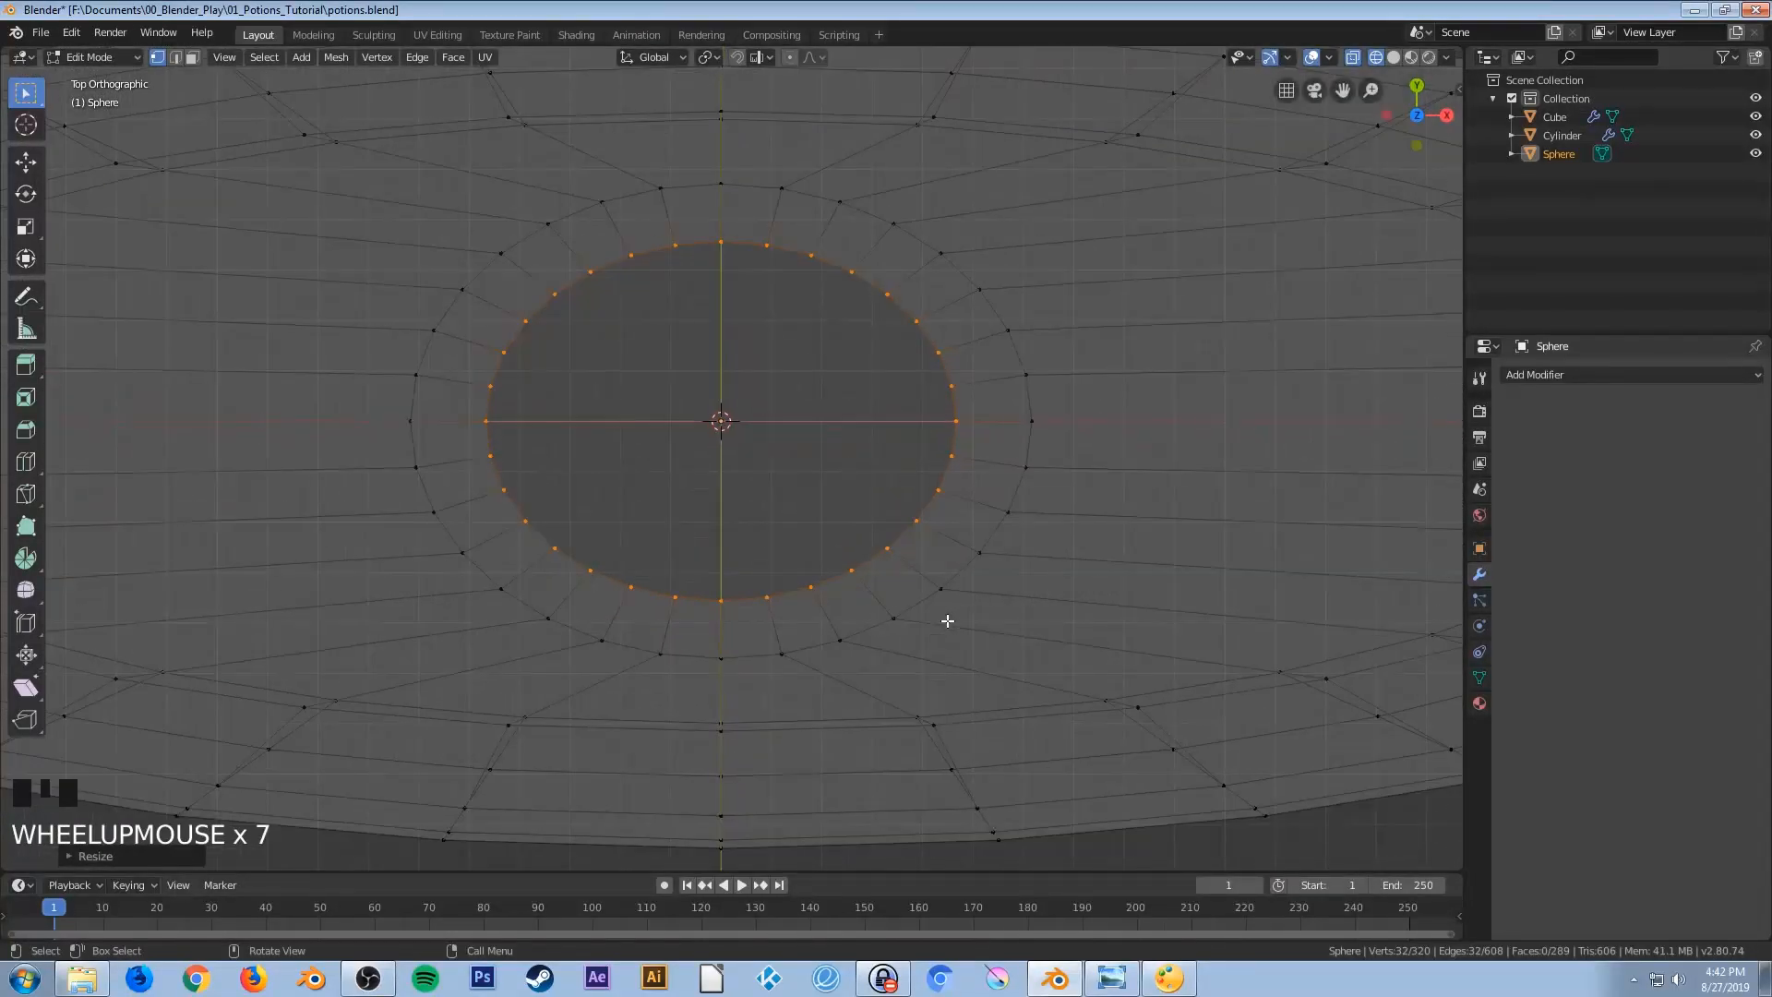
key(s)
key(x)
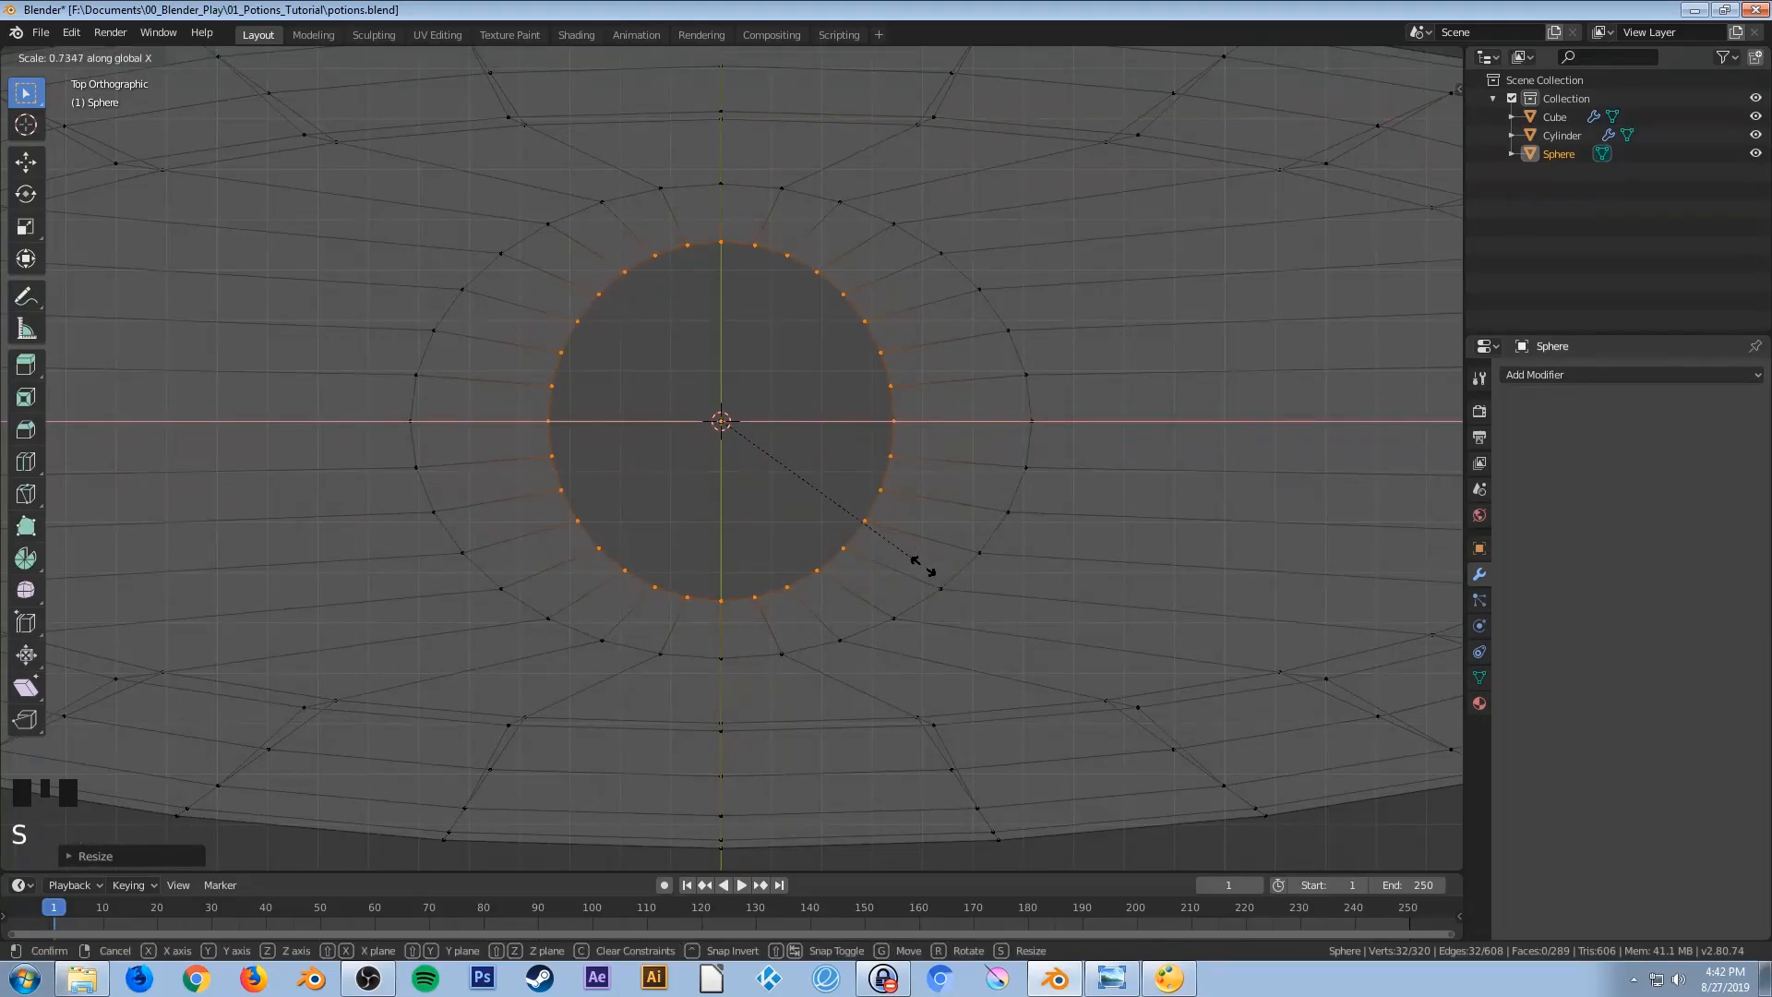
click(943, 572)
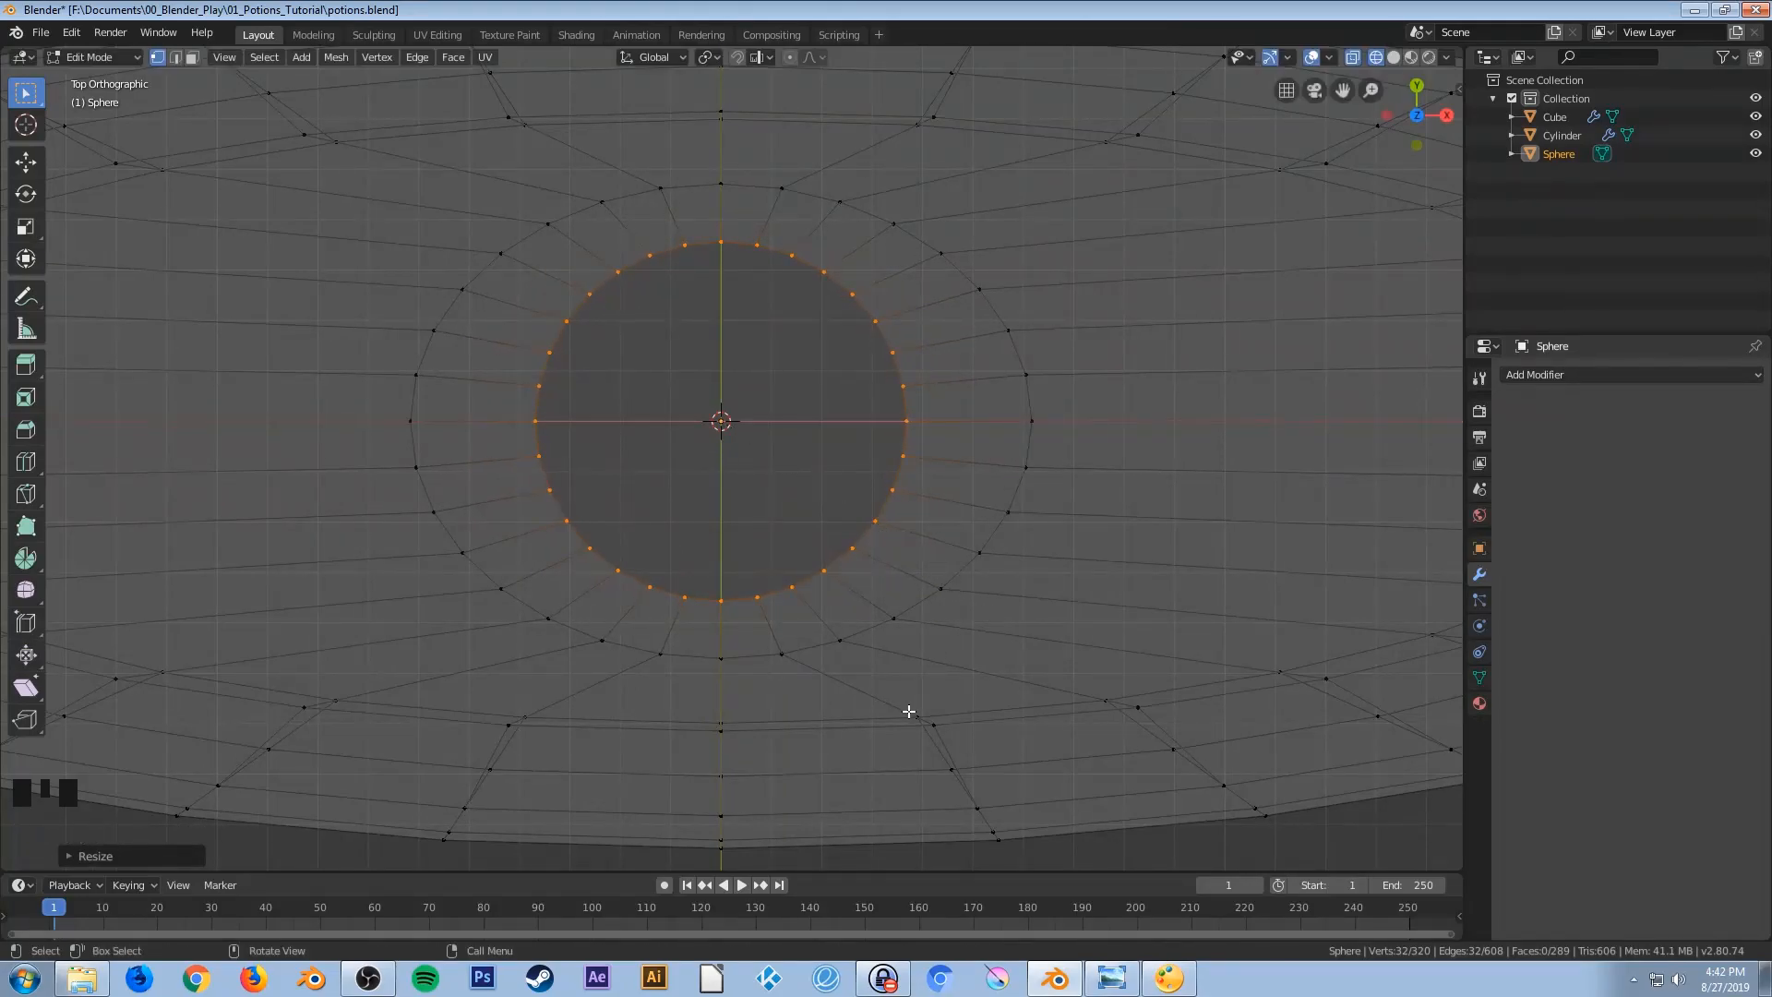
In front view, extrude the circular ring straight up along Z by about 0.55 m to form the neck
middle_drag(910, 711, 917, 665)
scroll(901, 652, down, 6)
middle_drag(922, 727, 912, 591)
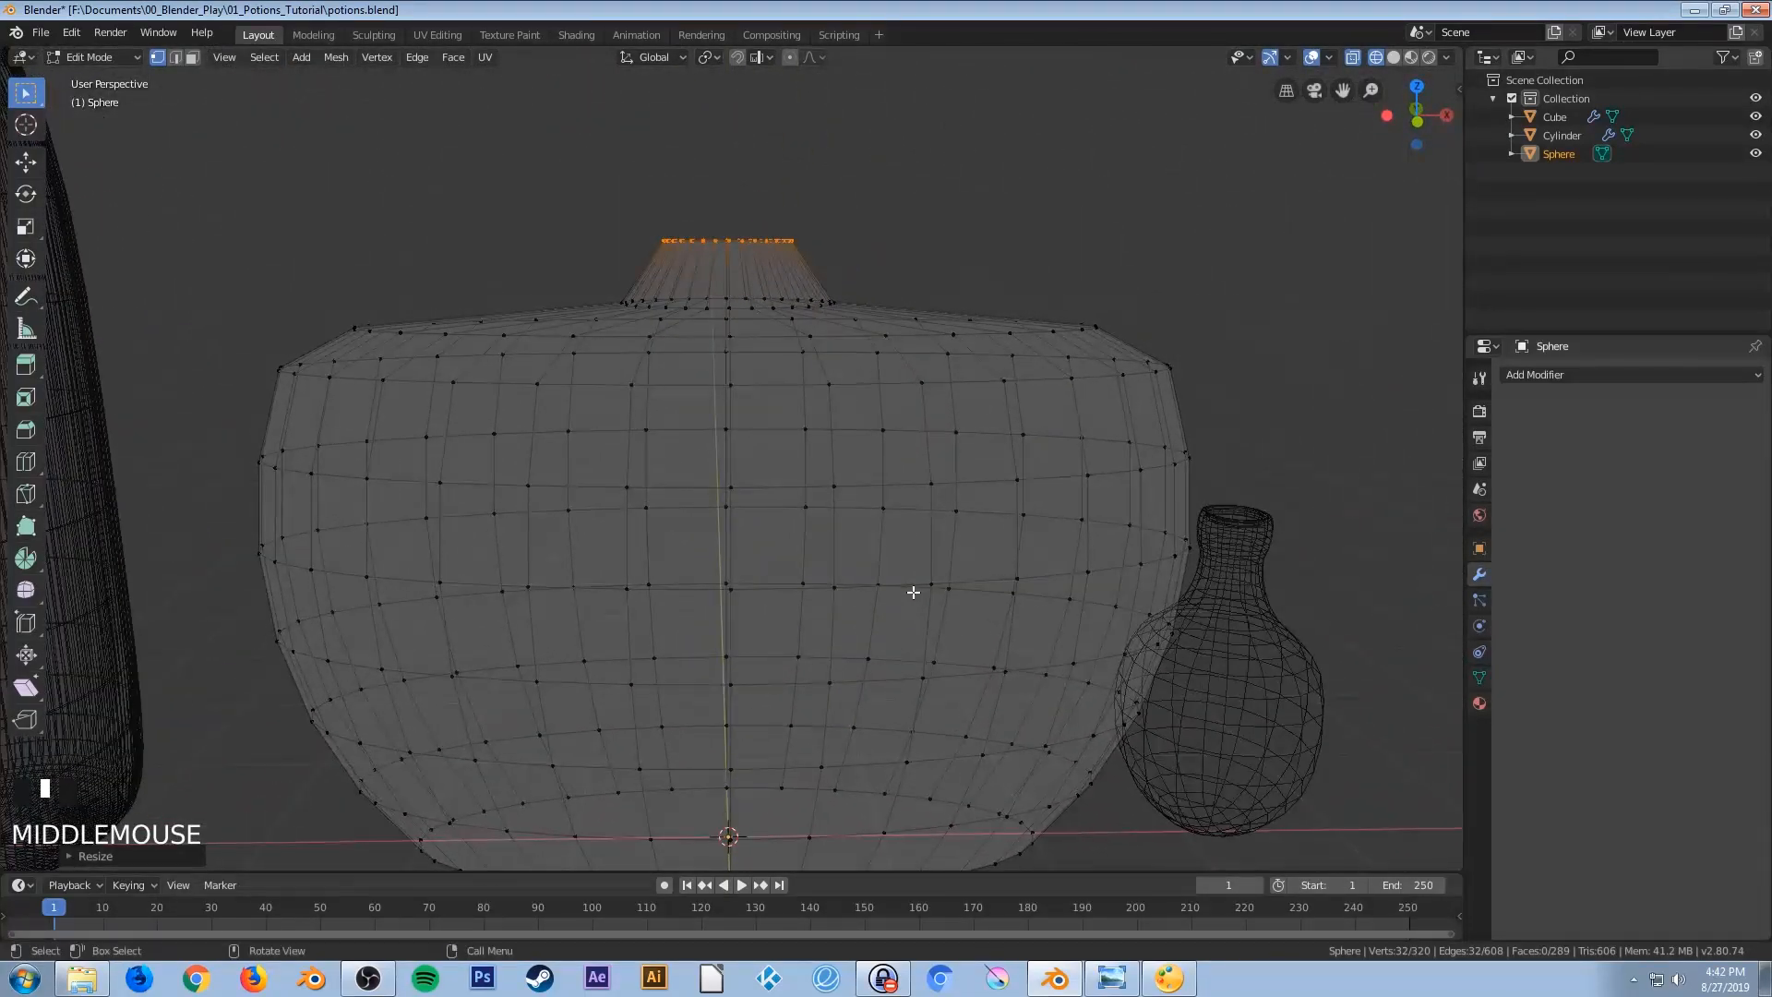
key(KP_1)
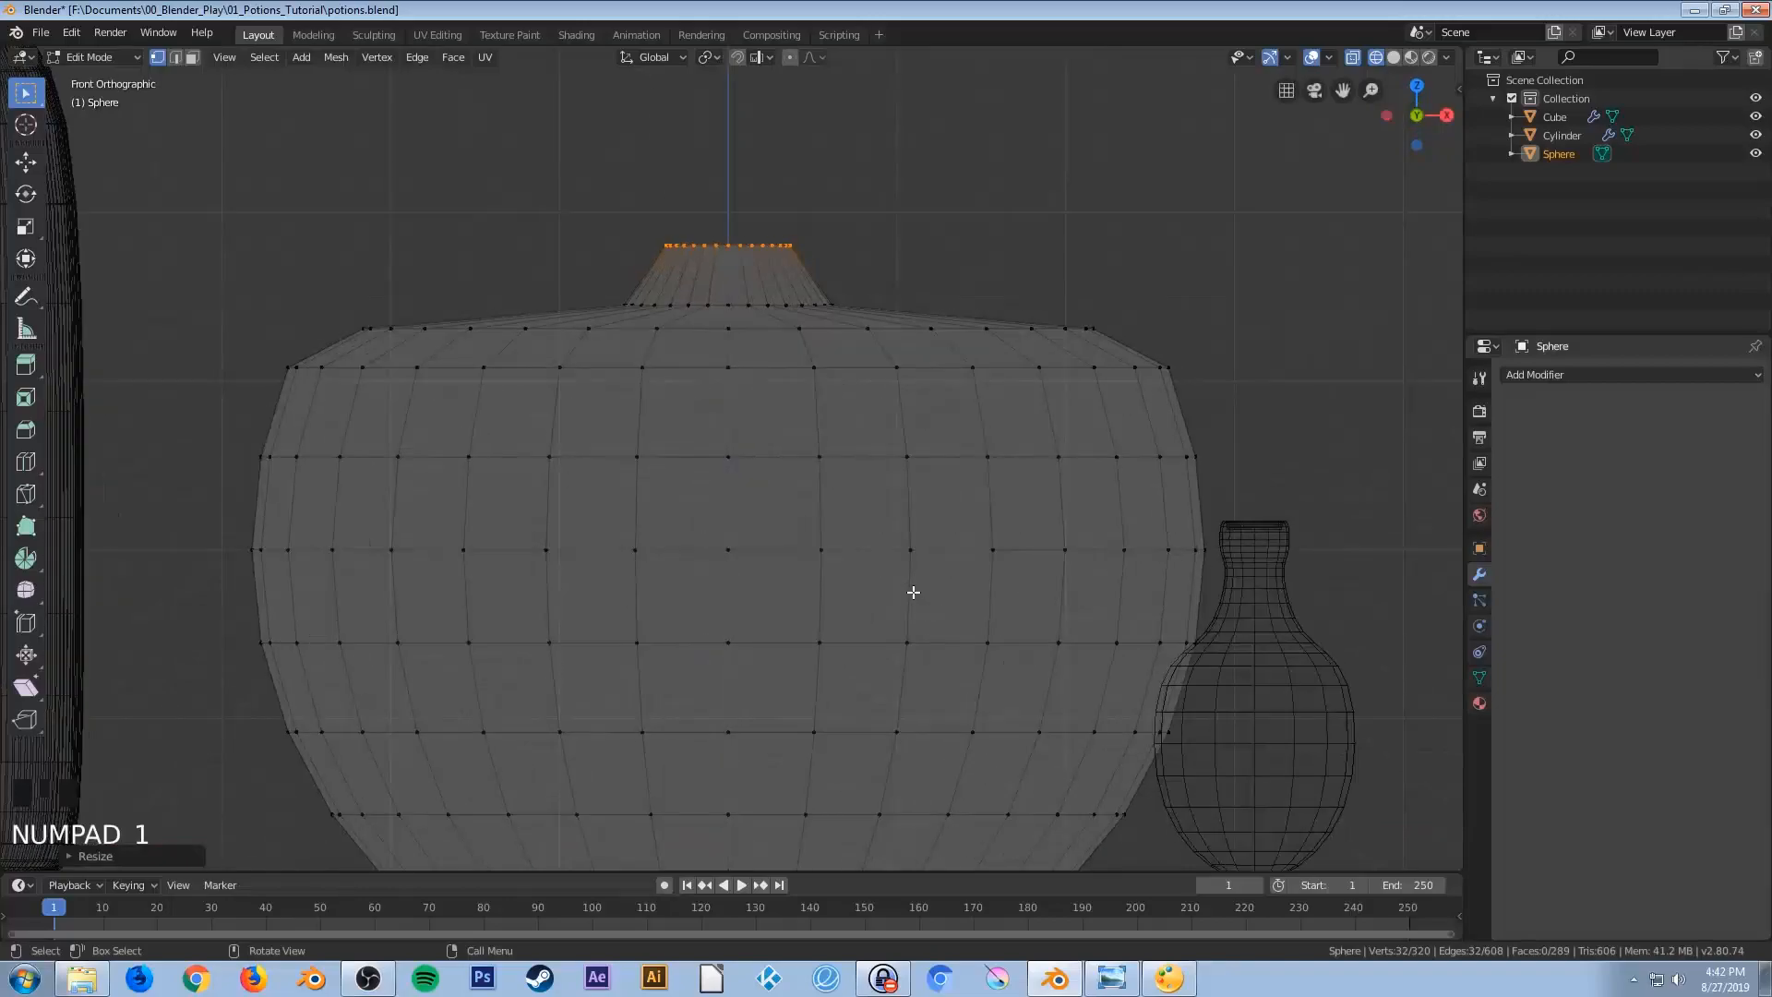
shift+middle_drag(912, 457, 898, 550)
key(e)
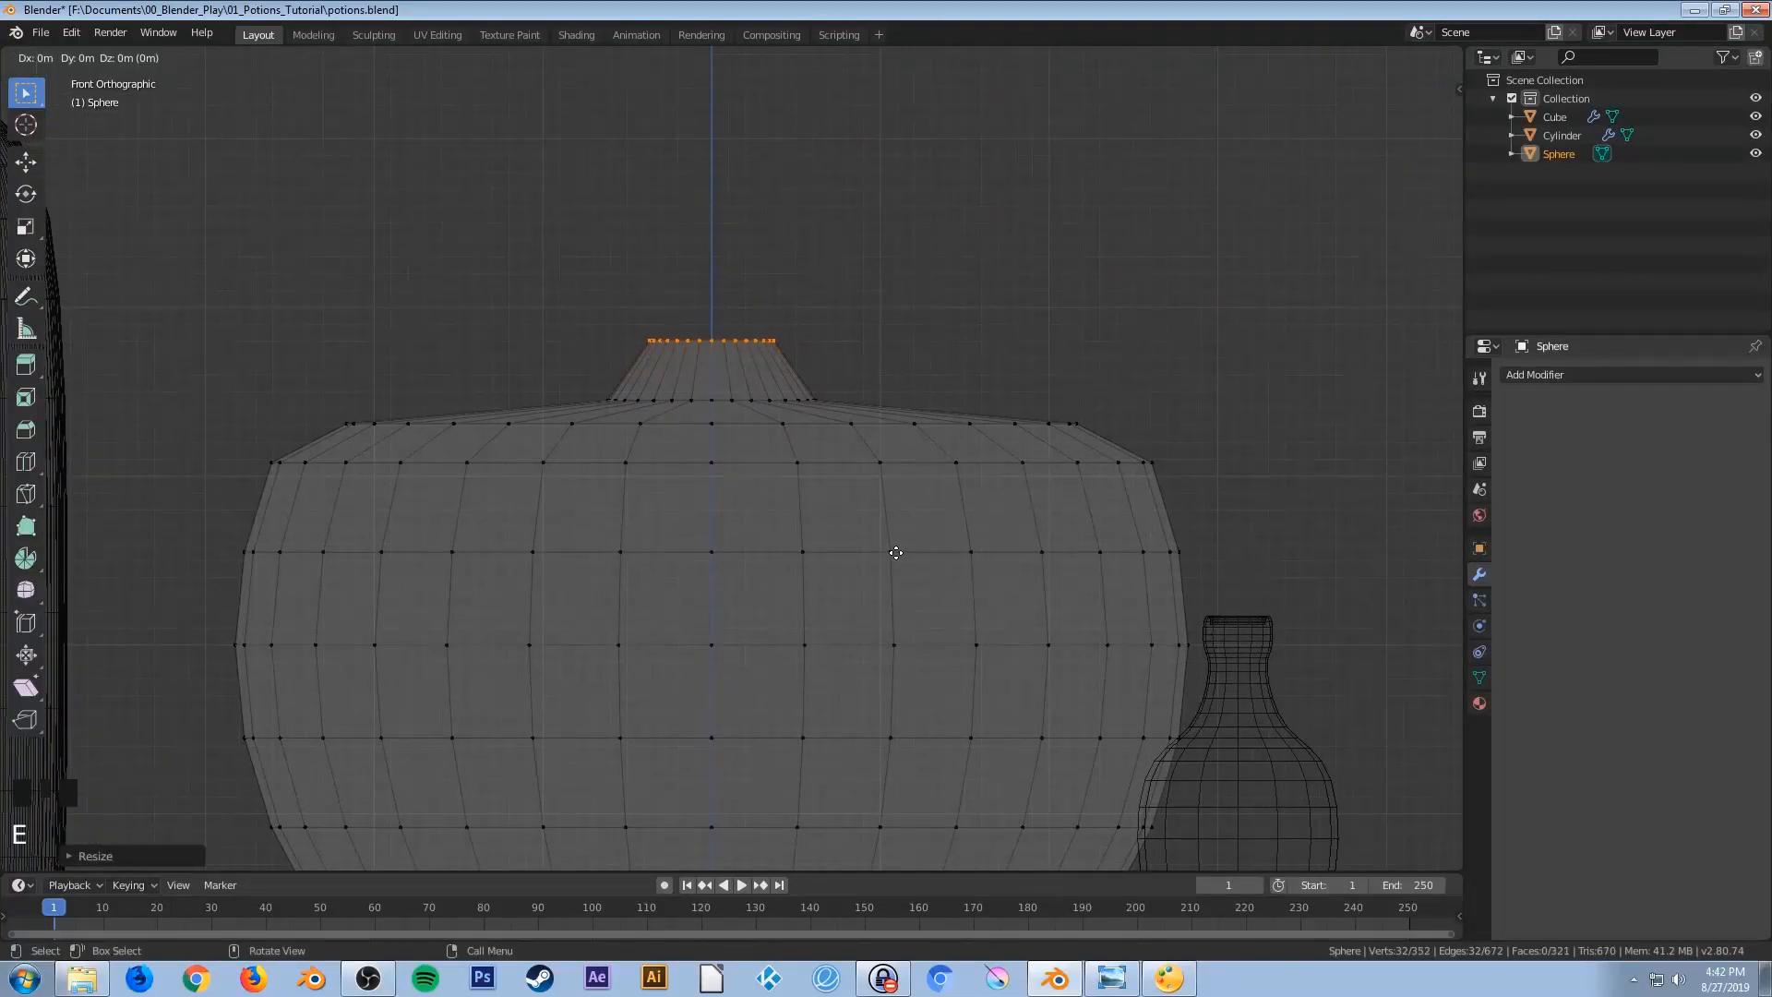
key(z)
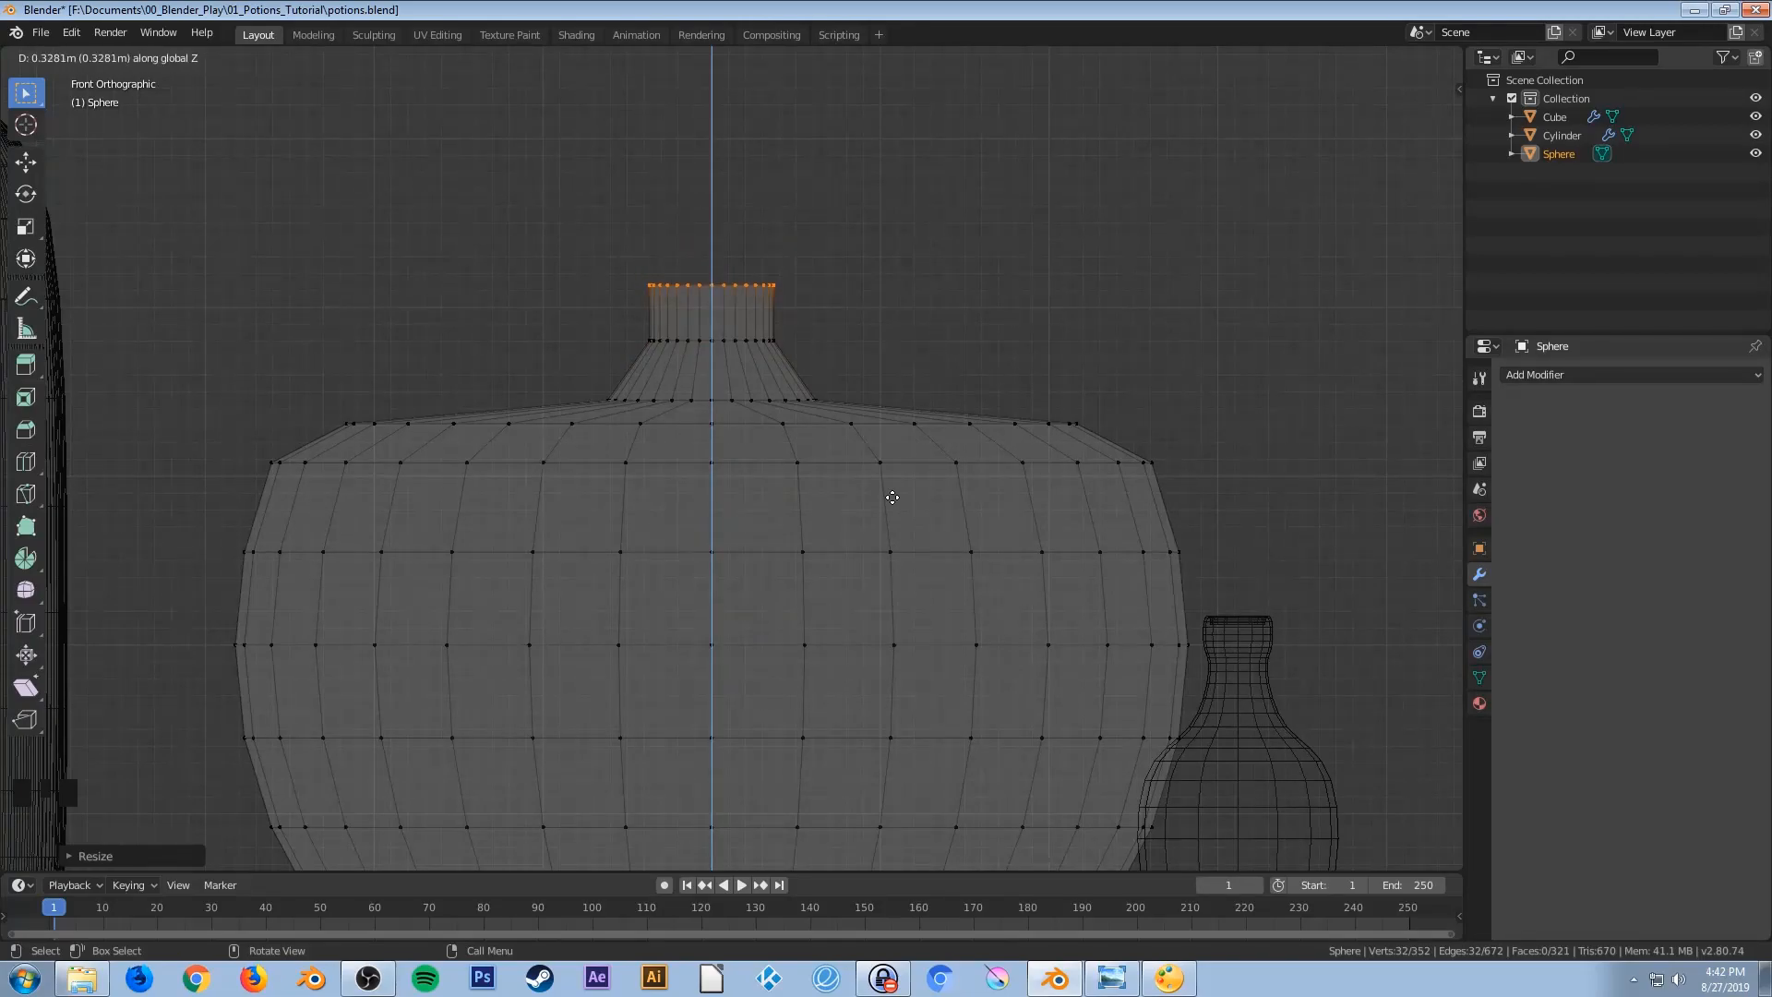
click(886, 460)
scroll(872, 473, down, 2)
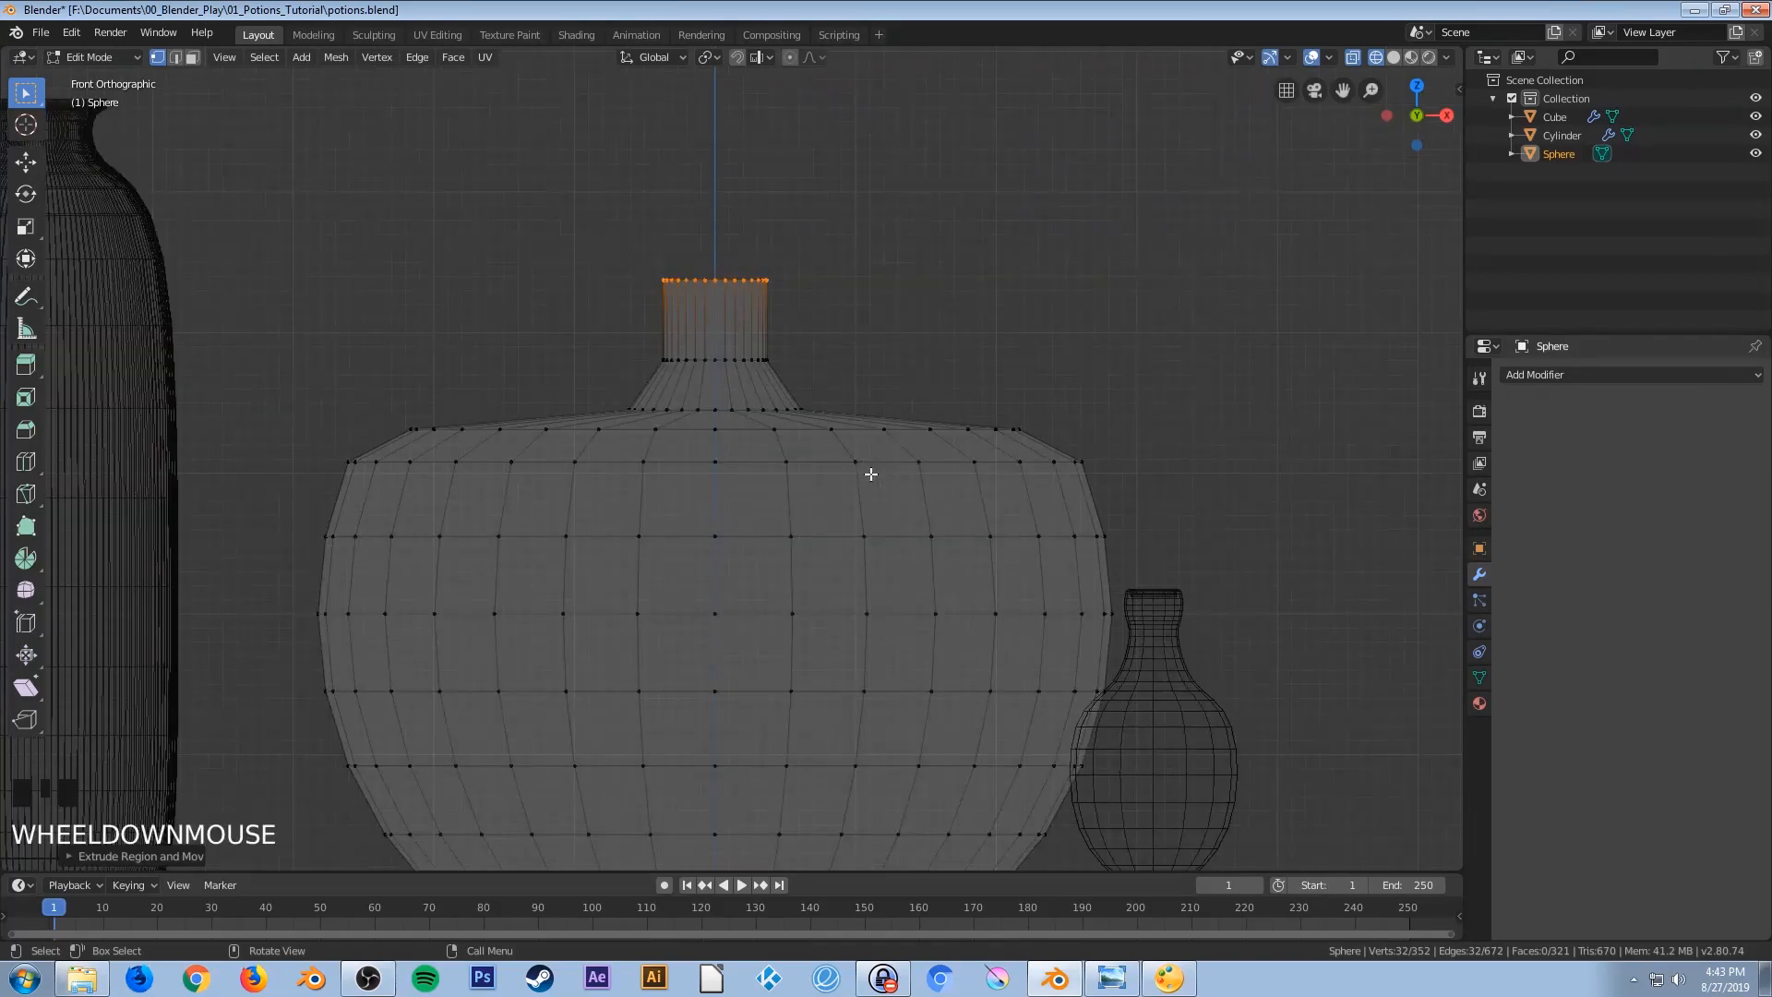
mouse_move(803, 496)
shift+middle_down()
mouse_move(775, 526)
mouse_move(811, 526)
shift+middle_up()
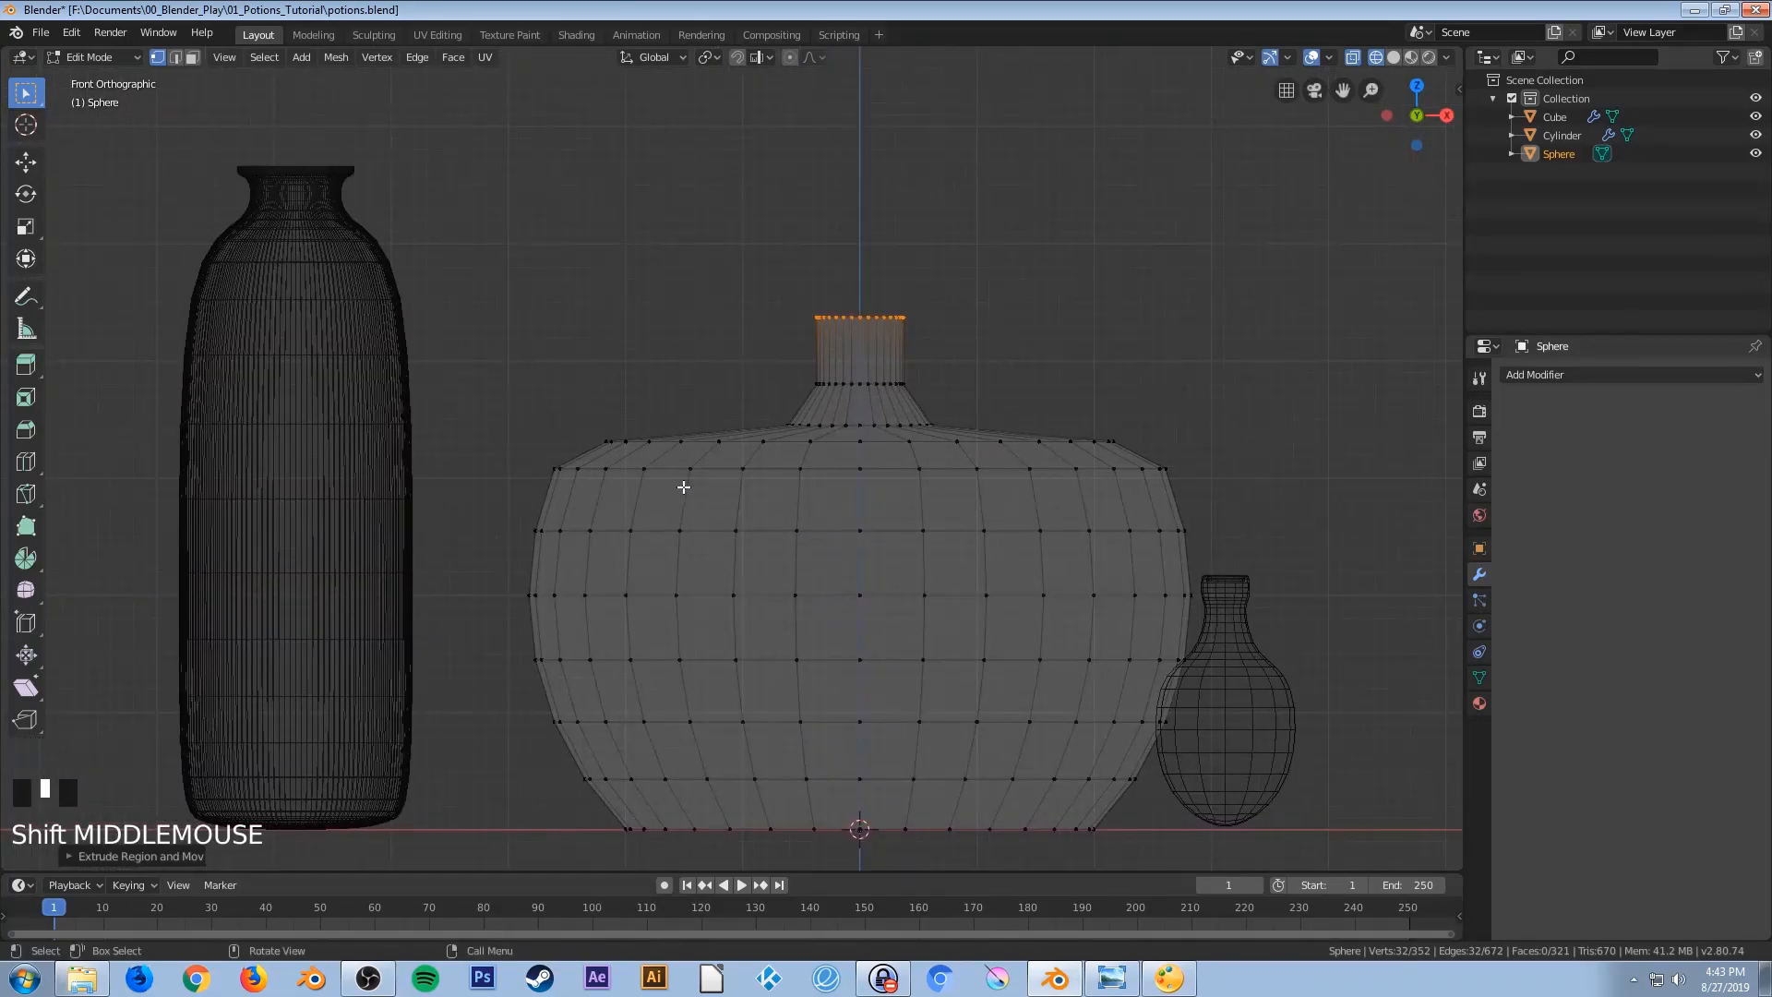
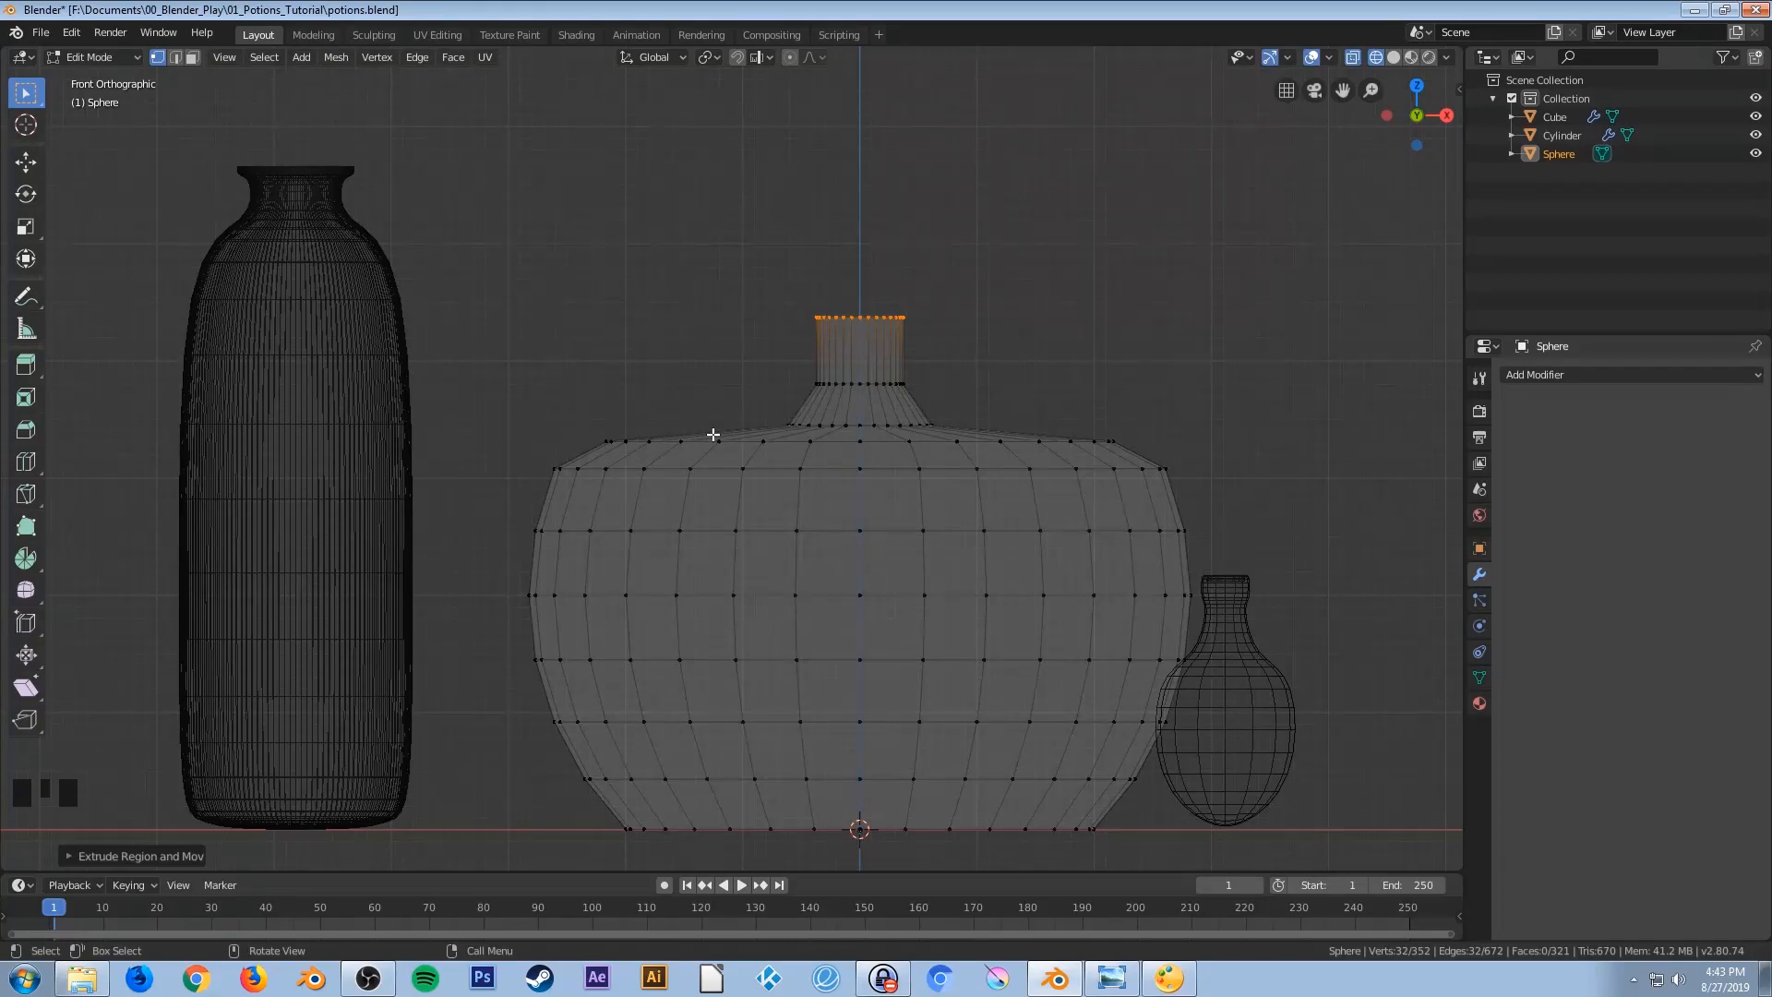
Select the two upper shoulder rings across the full bottle width and lower them about 0.24 m along Z
drag(529, 426, 912, 506)
drag(533, 426, 1204, 506)
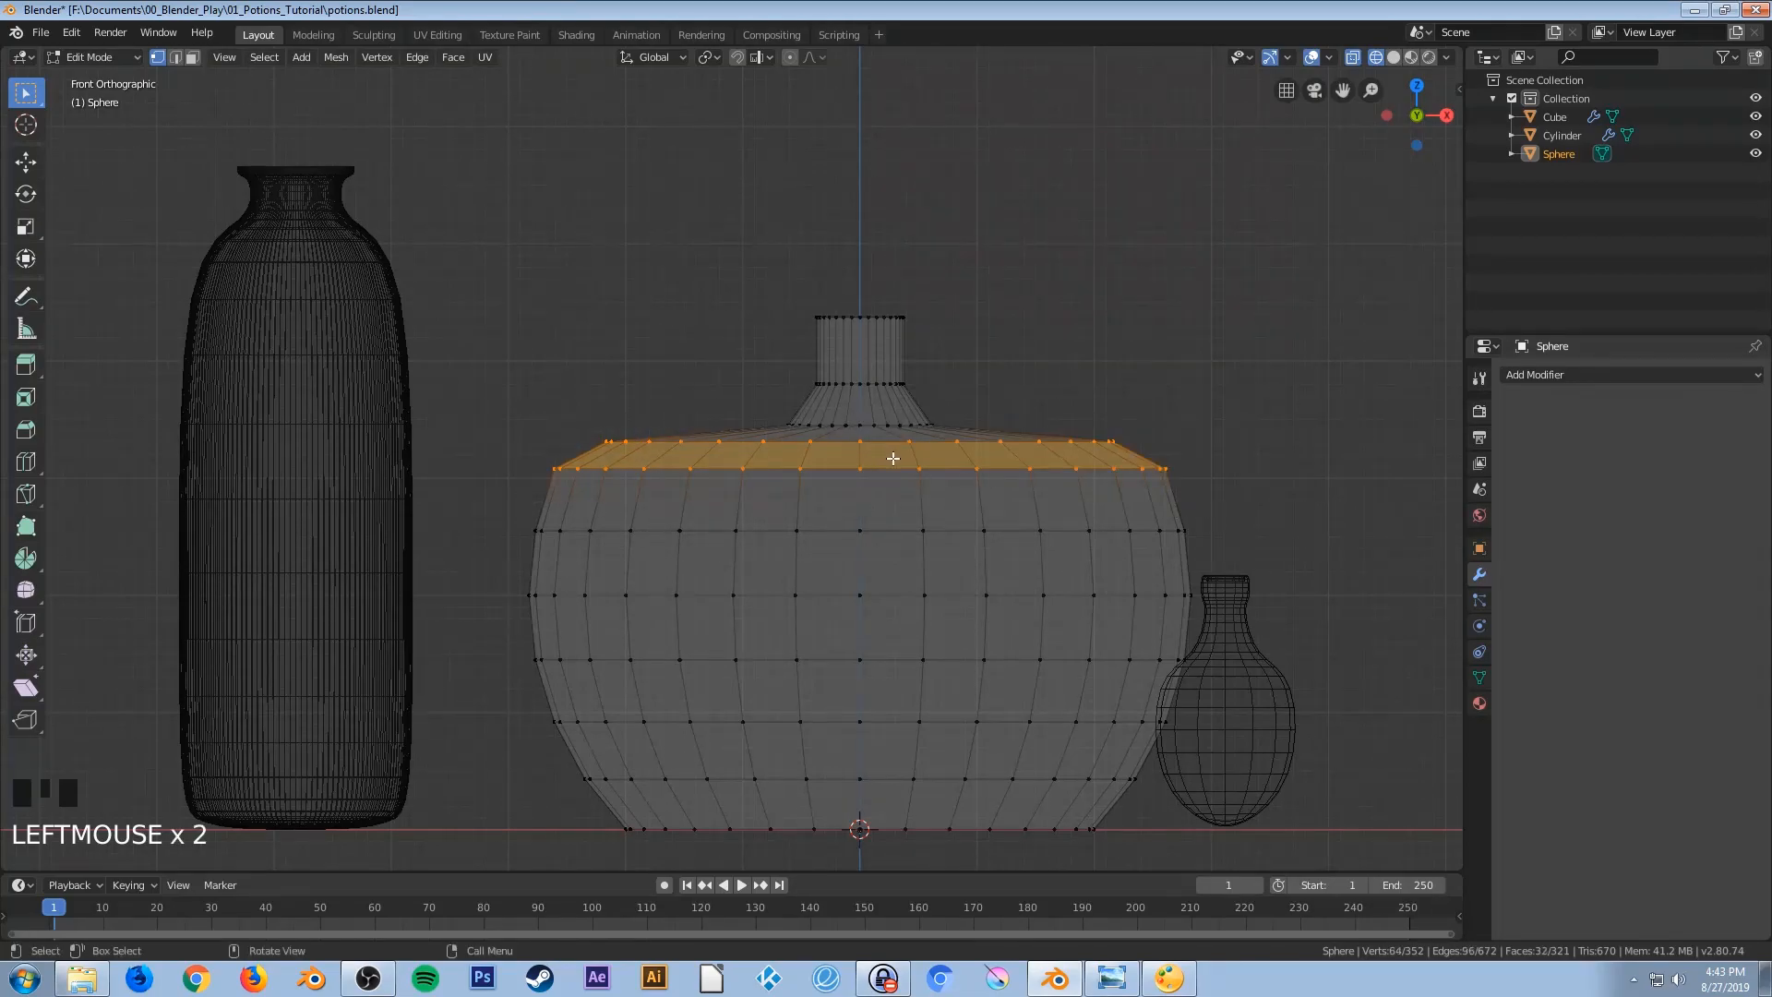
key(g)
key(z)
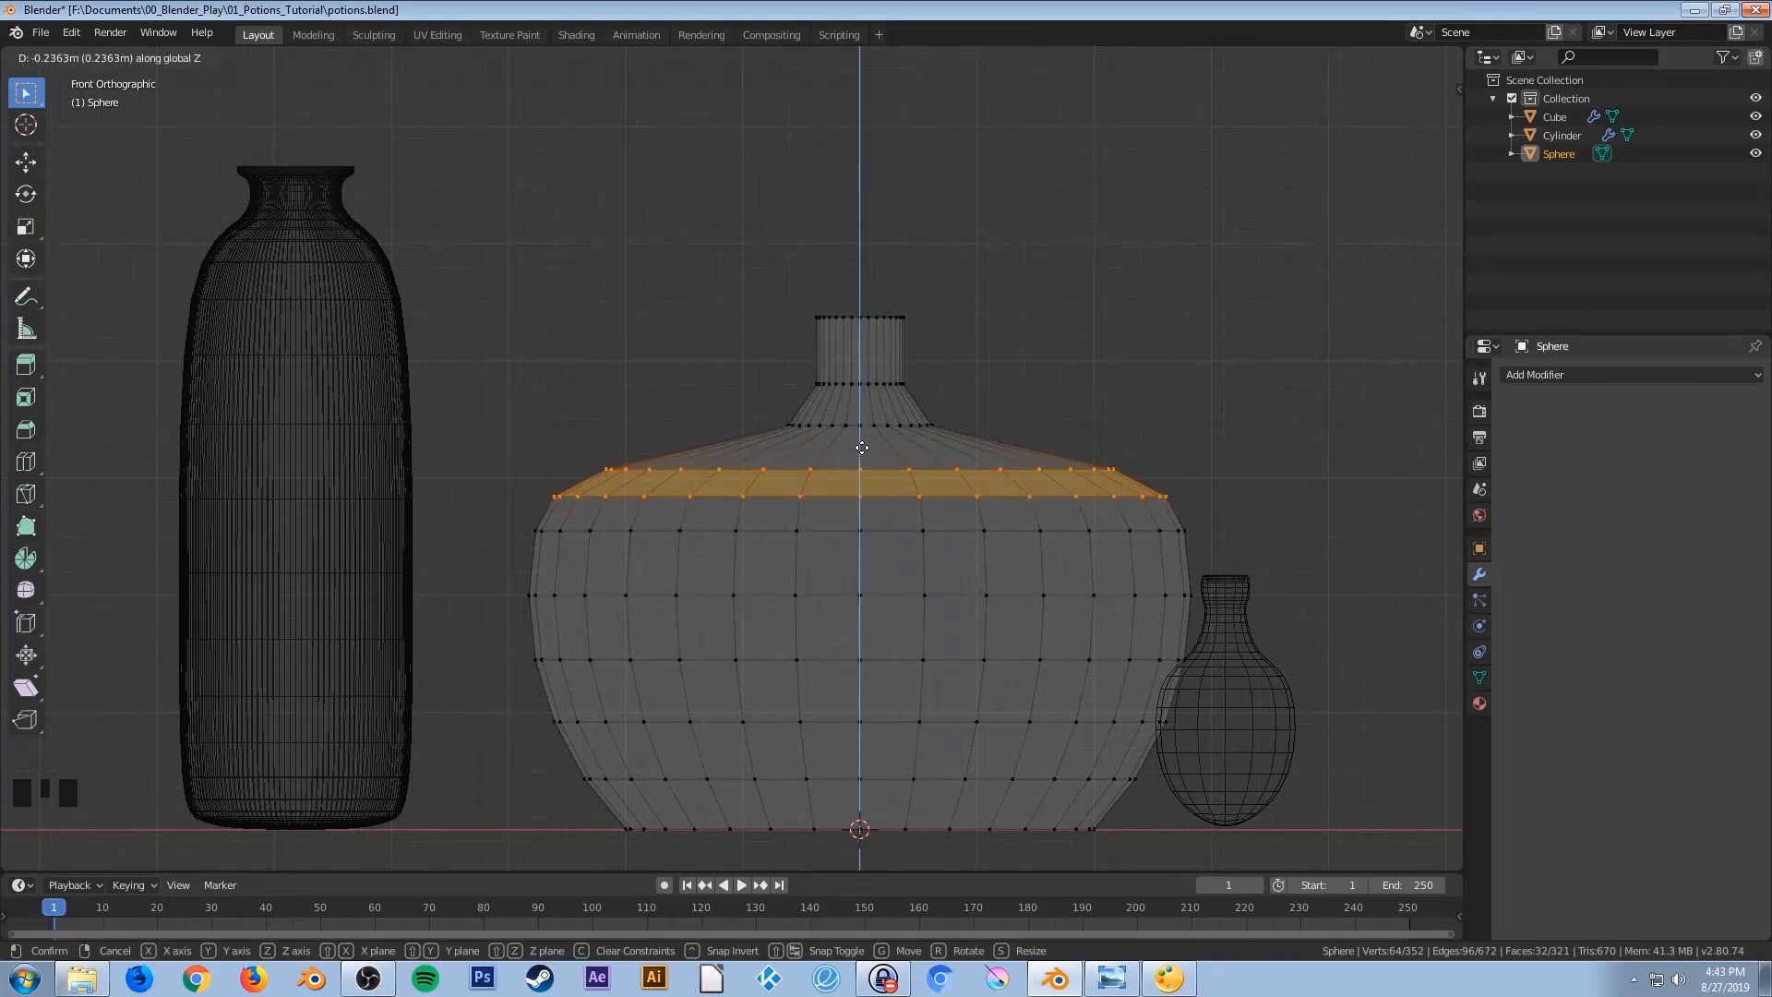
click(861, 448)
Add a centred loop cut between the neck base and the shoulder, and scale it outward to about 1.17
key(ctrl+r)
click(722, 453)
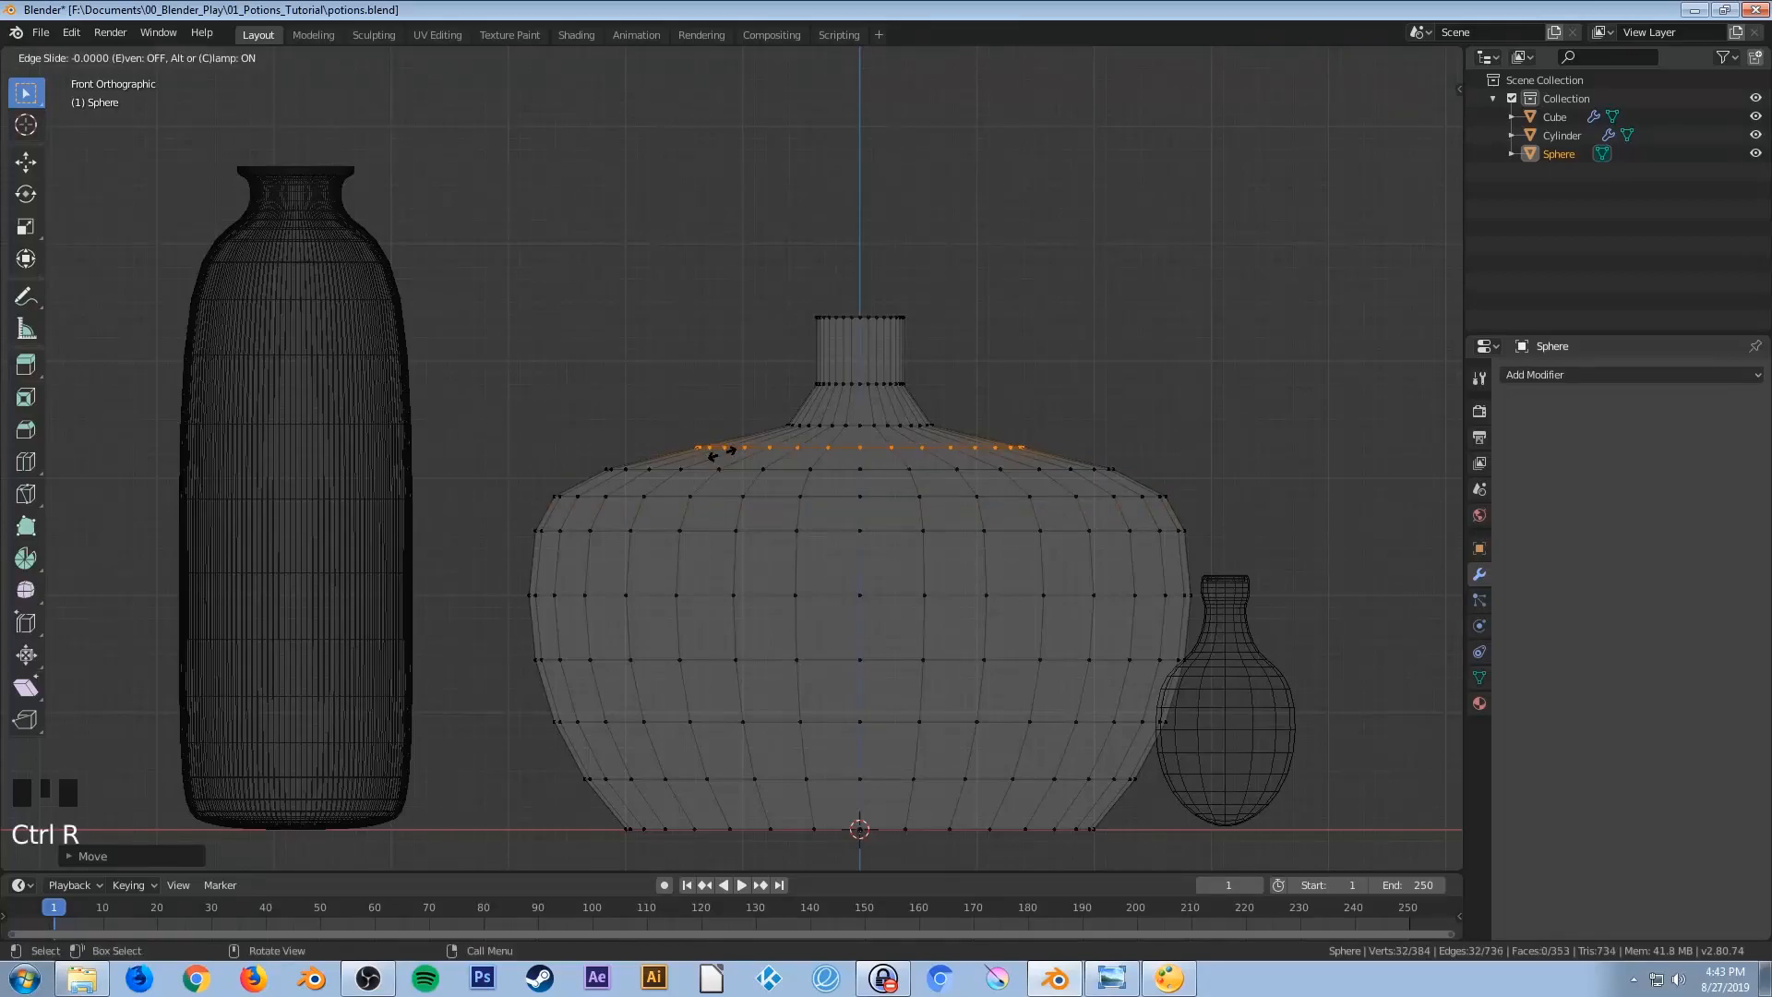
click(721, 453)
key(s)
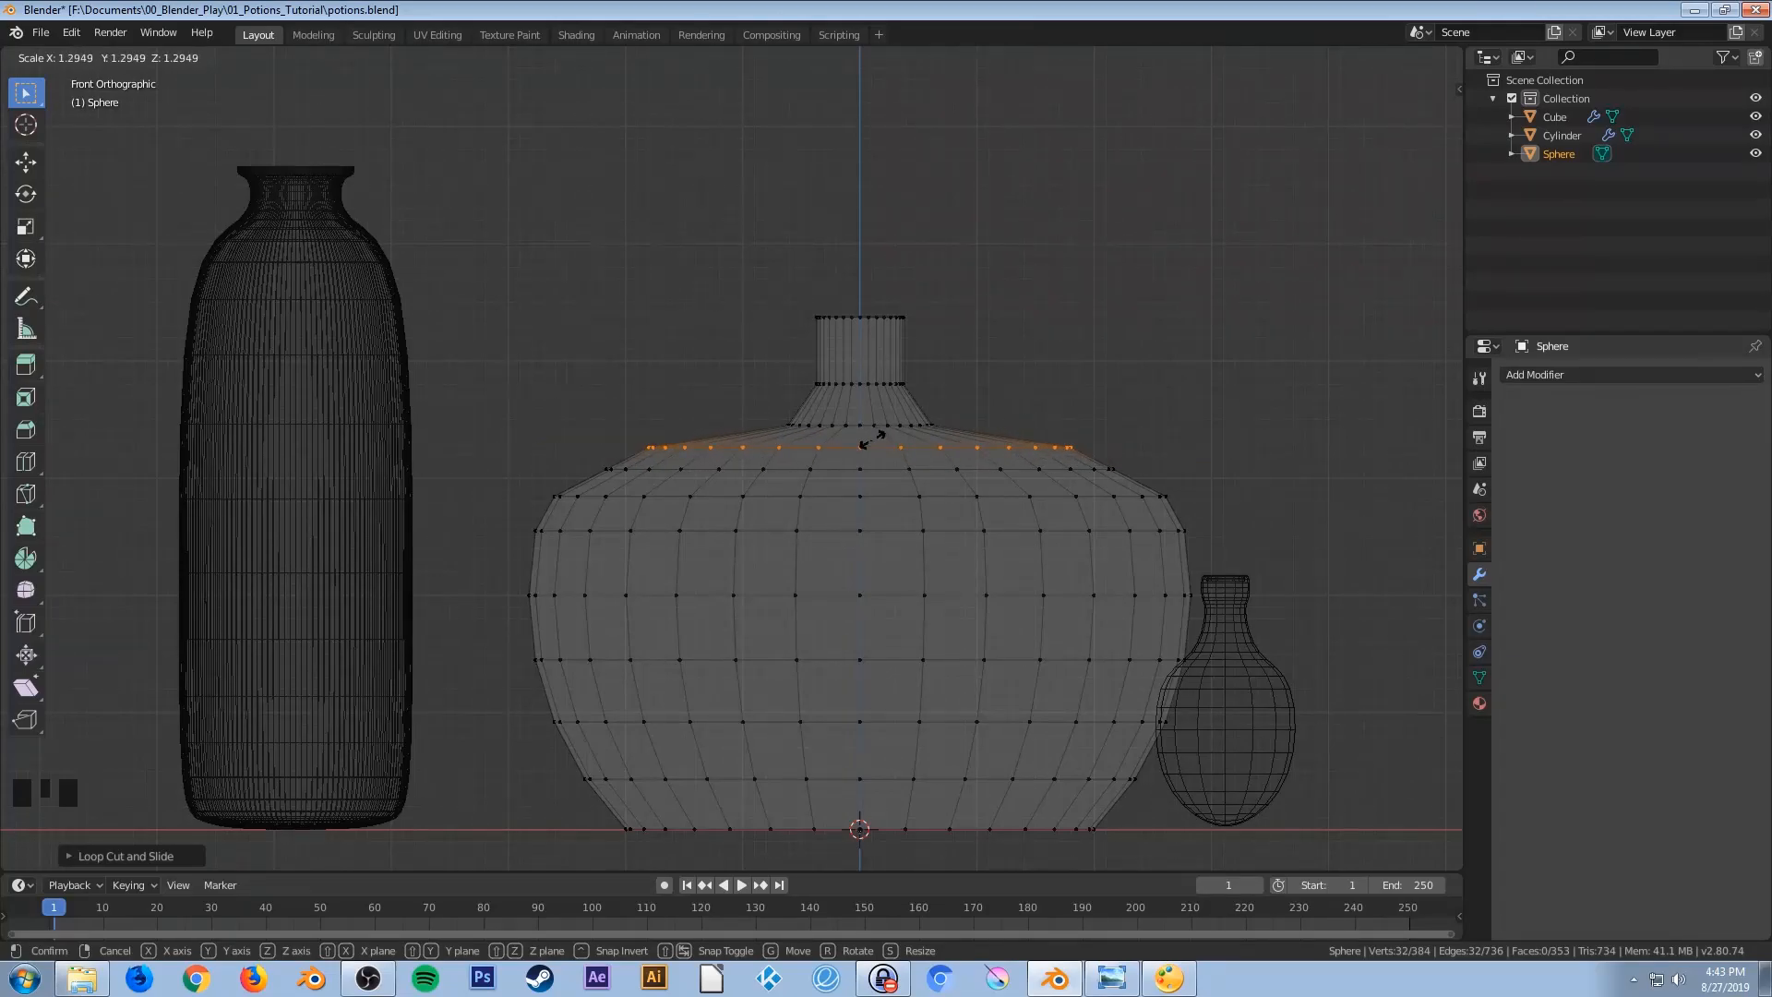
click(873, 440)
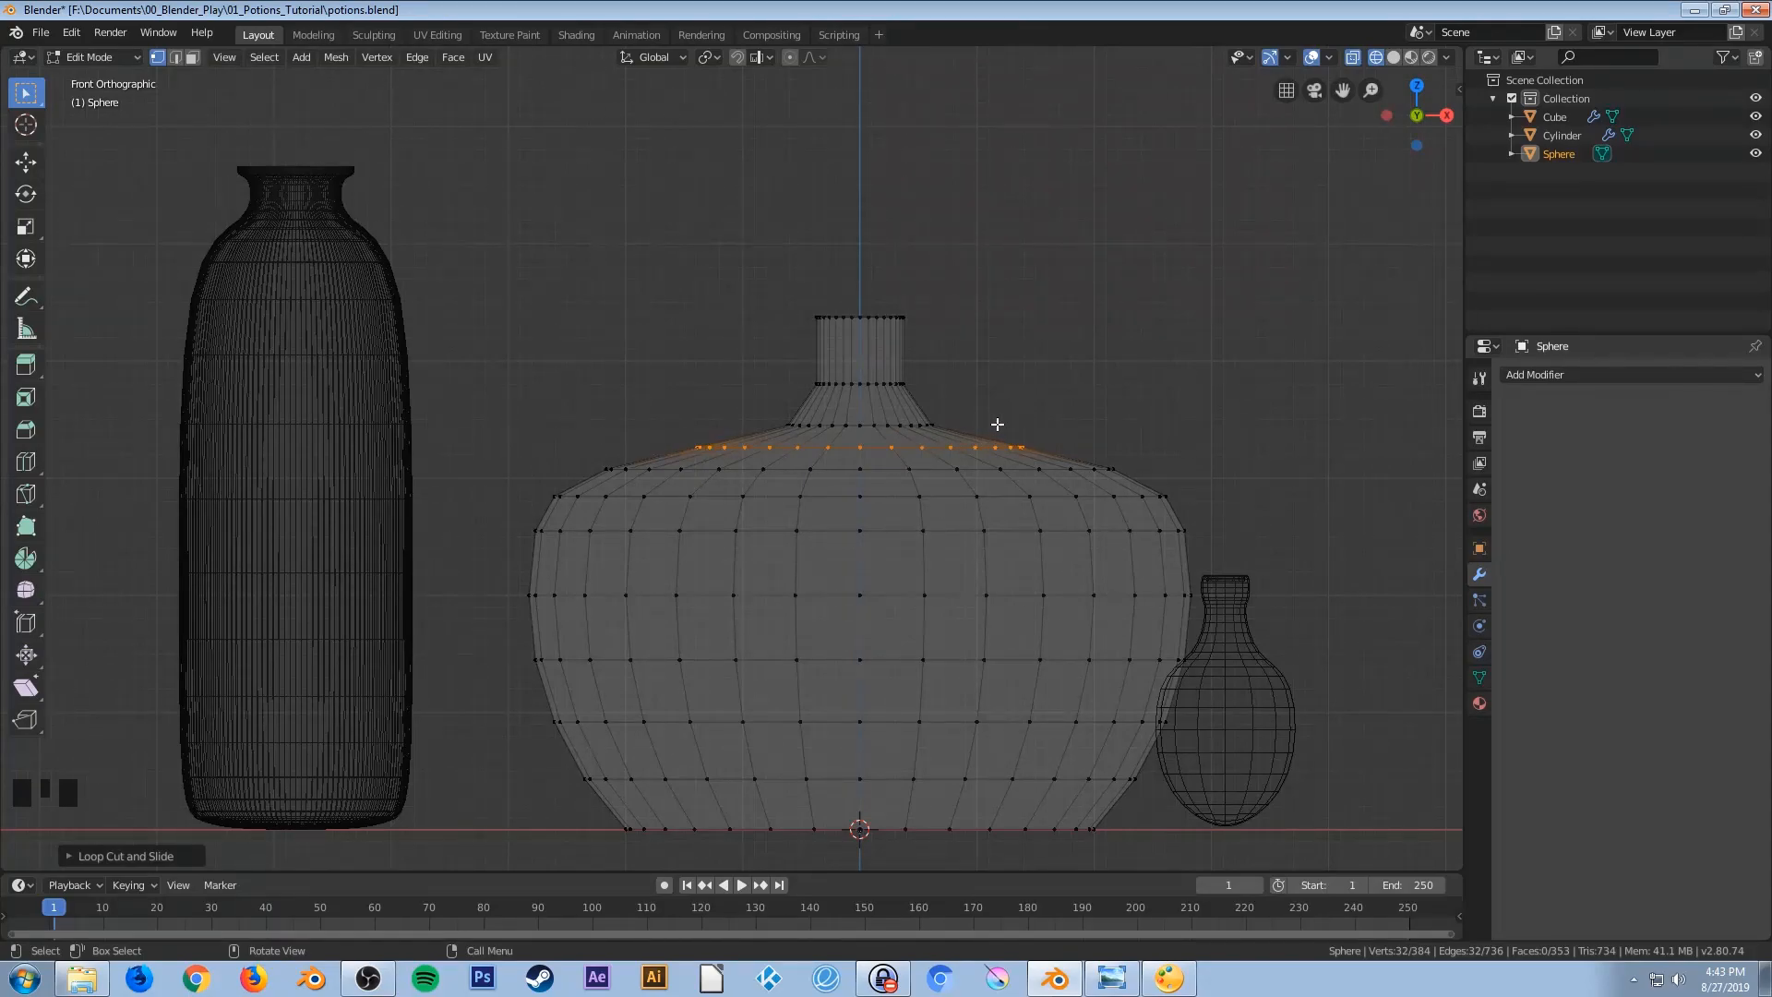
key(s)
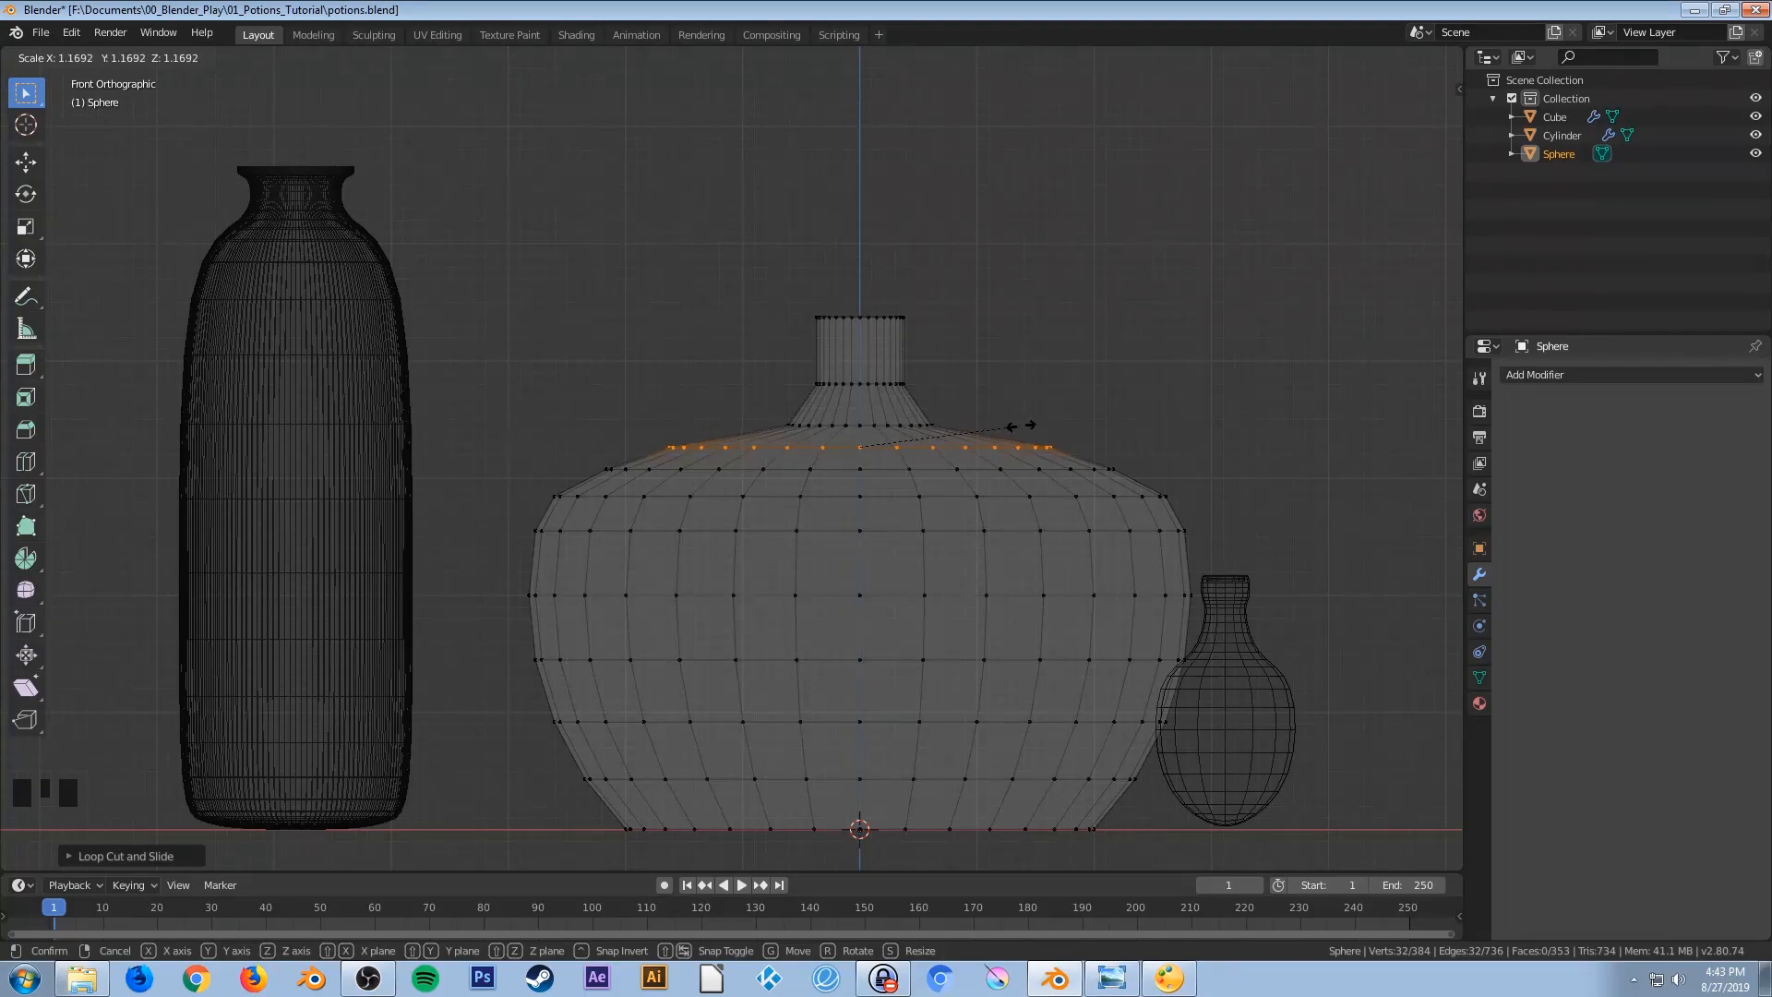
click(1021, 425)
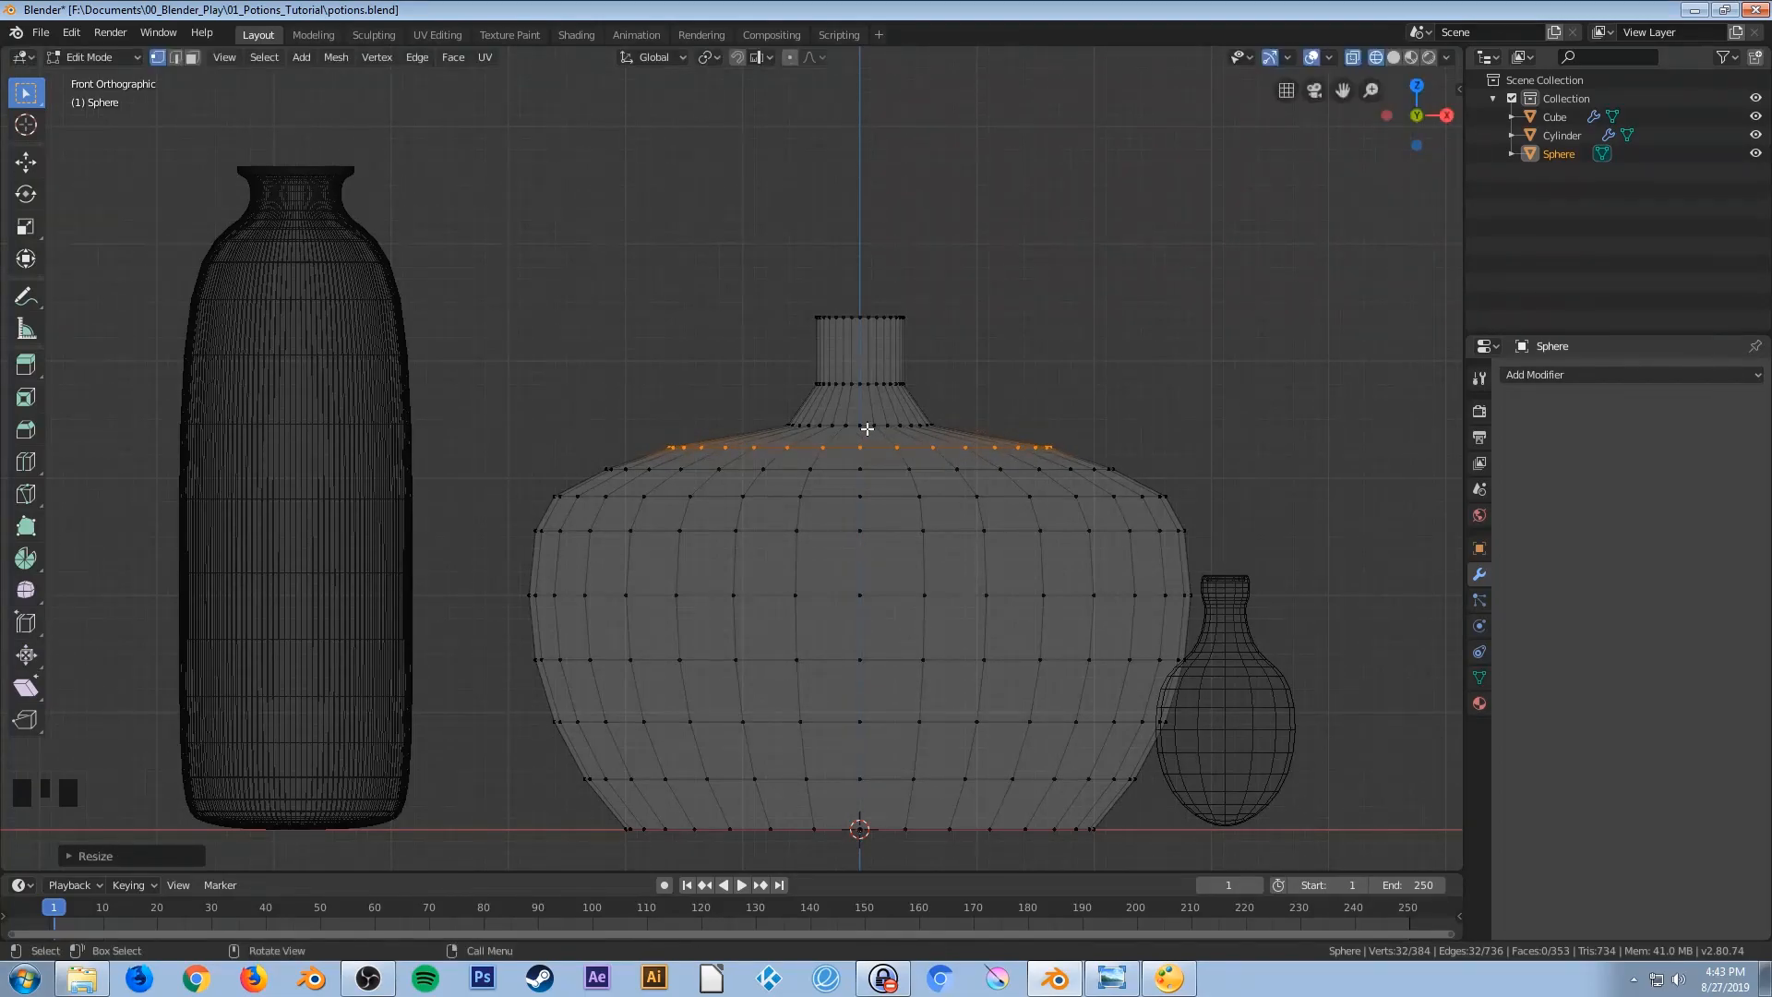
Select the neck's top ring, extrude it in place and scale it outward to about 1.3 for a lip
drag(773, 281, 958, 342)
scroll(959, 341, up, 4)
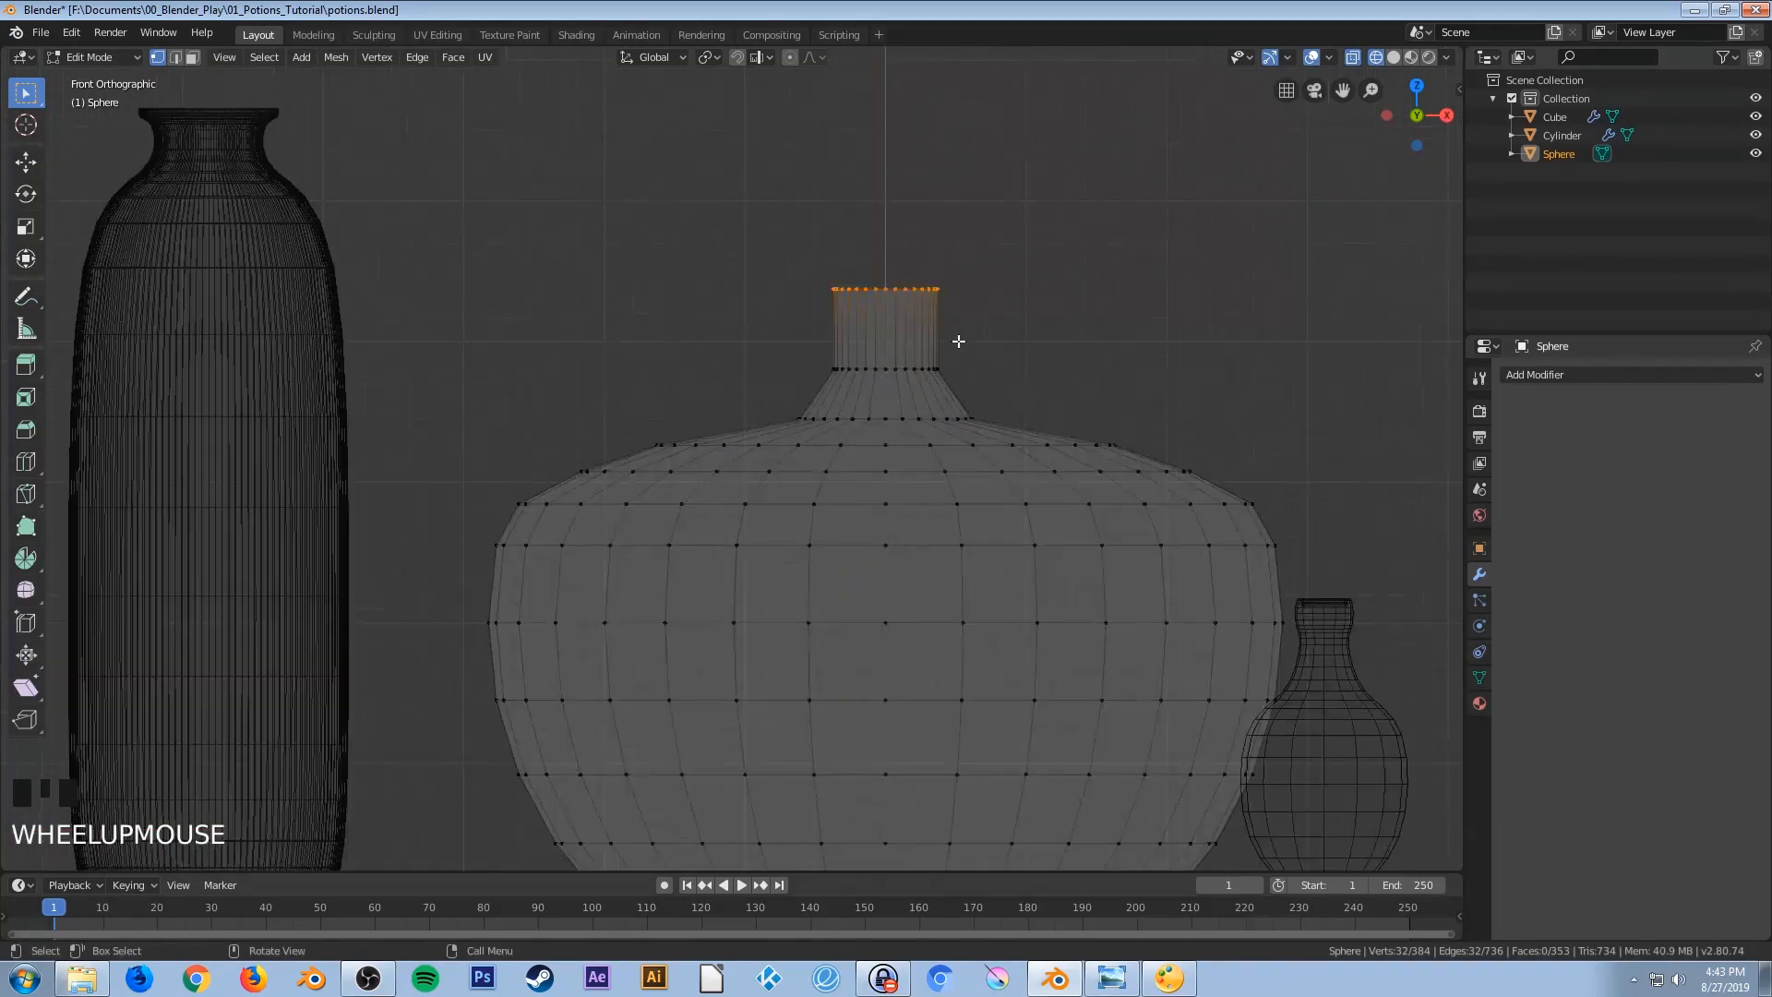
shift+middle_drag(965, 341, 671, 481)
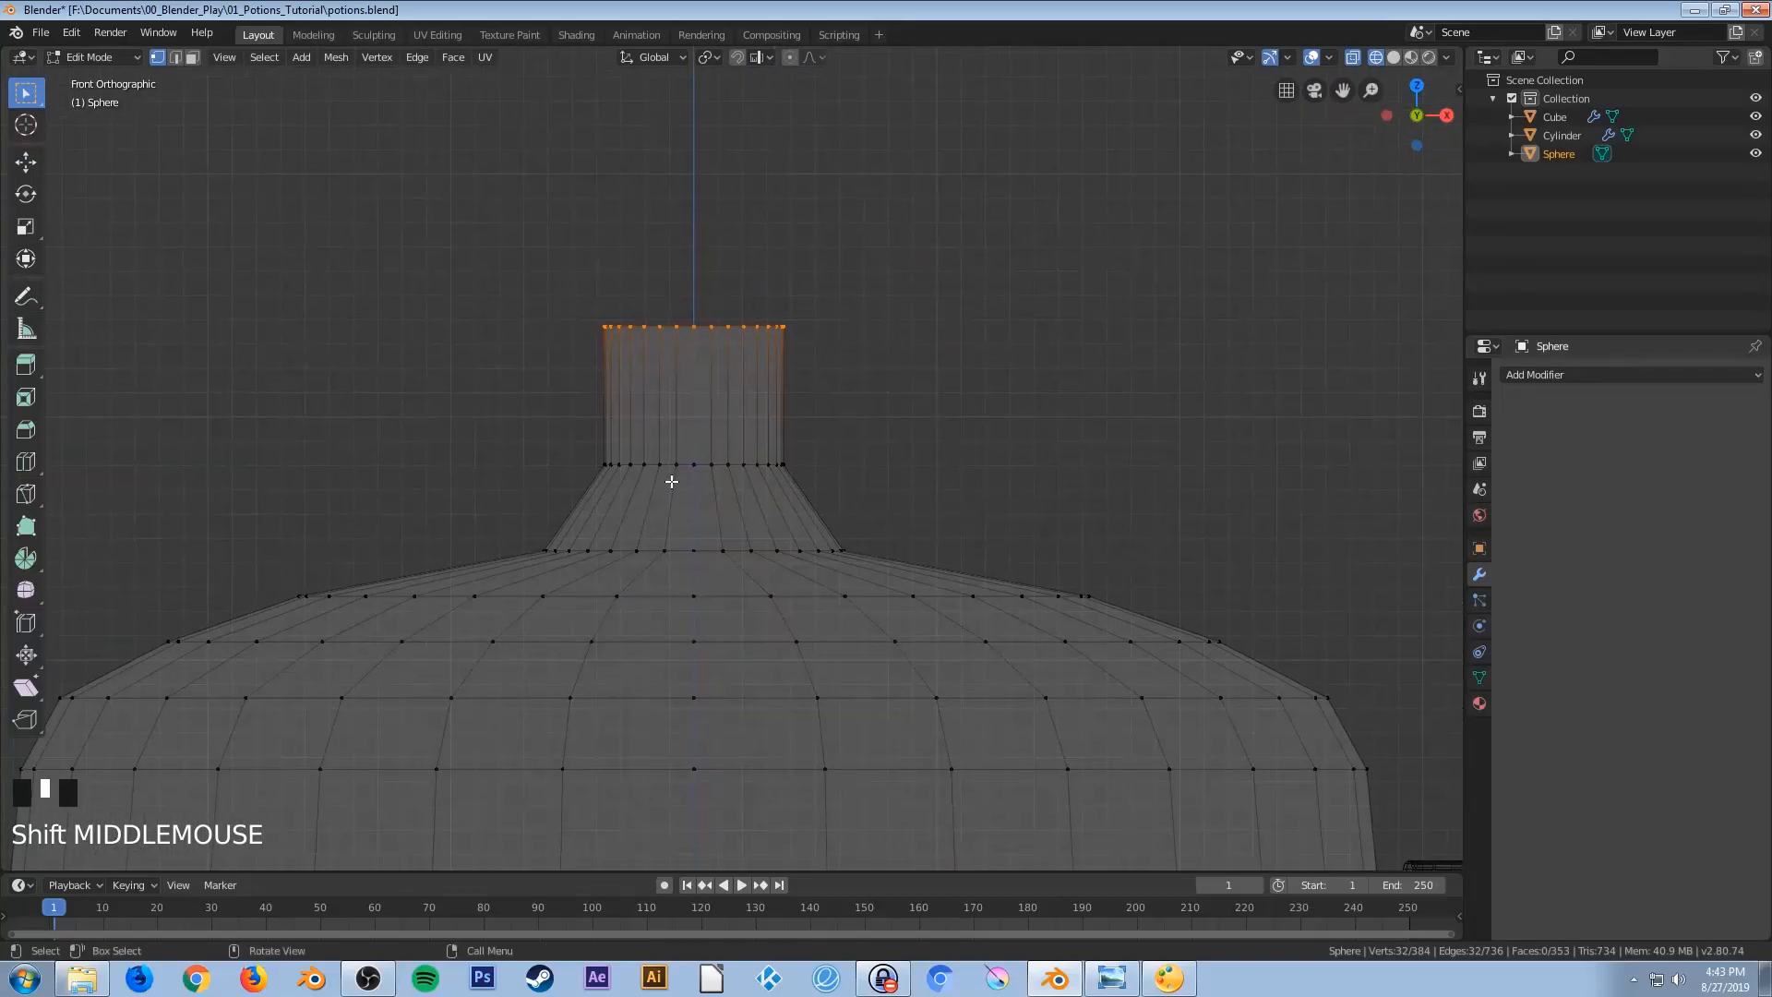
key(e)
key(s)
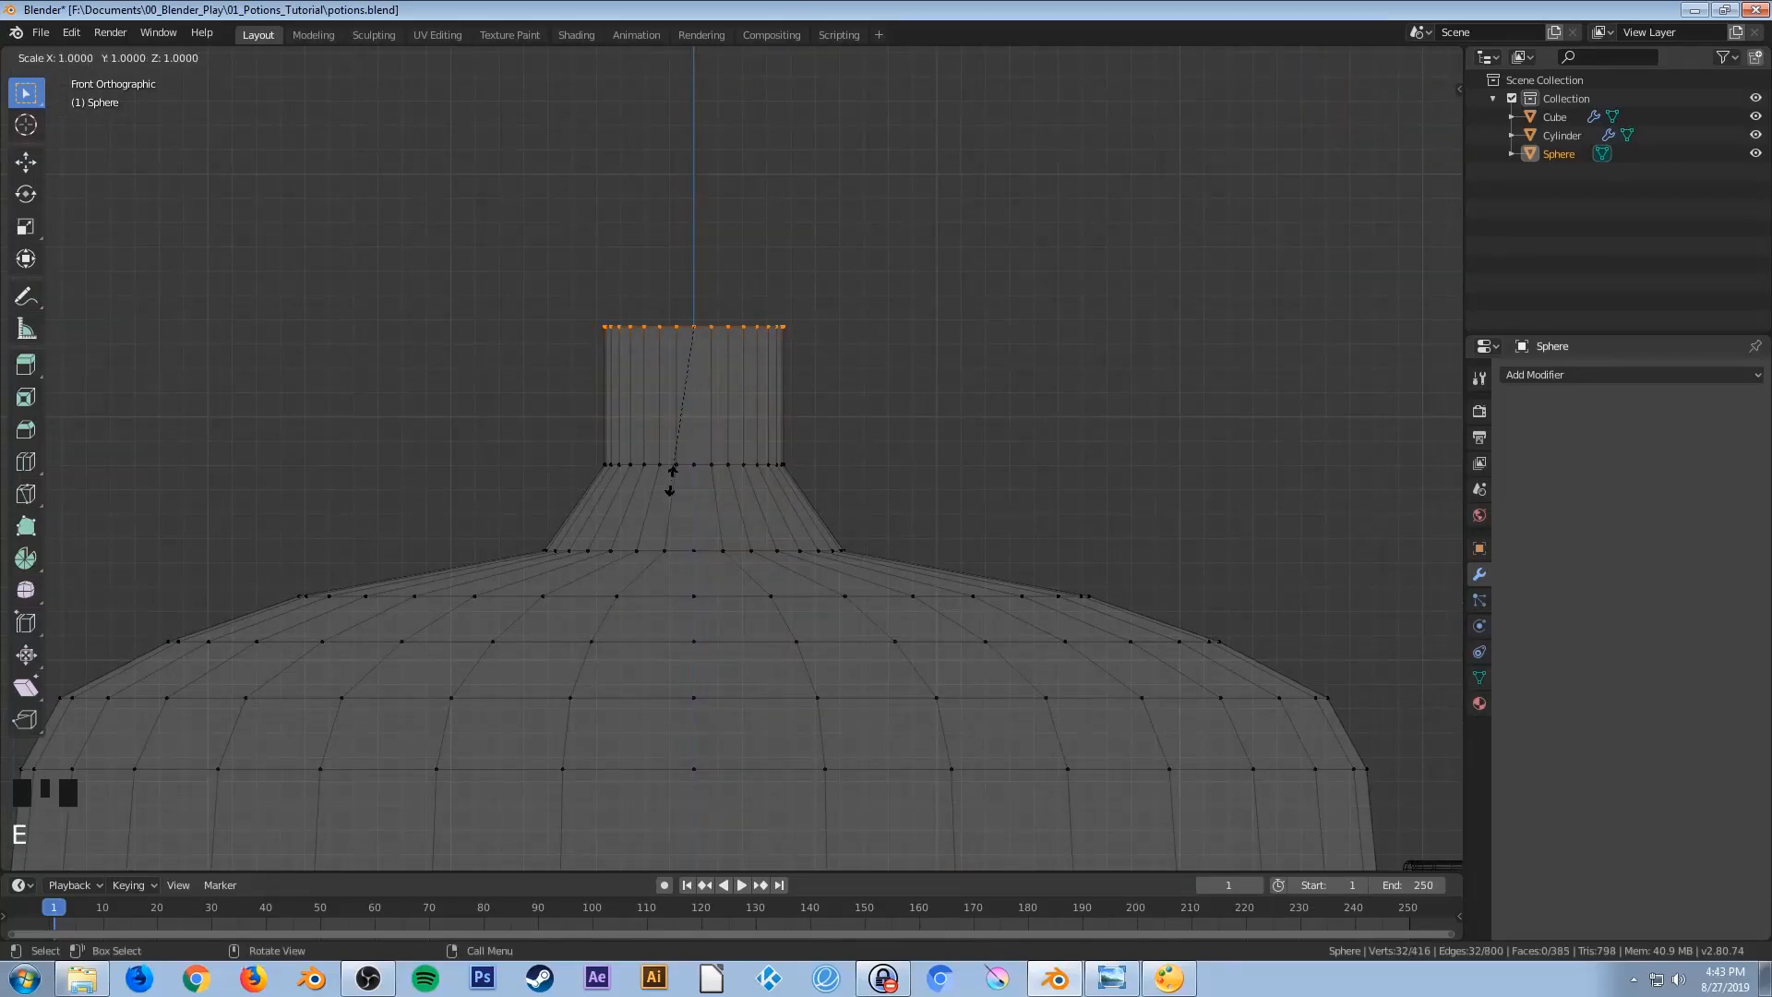
click(816, 487)
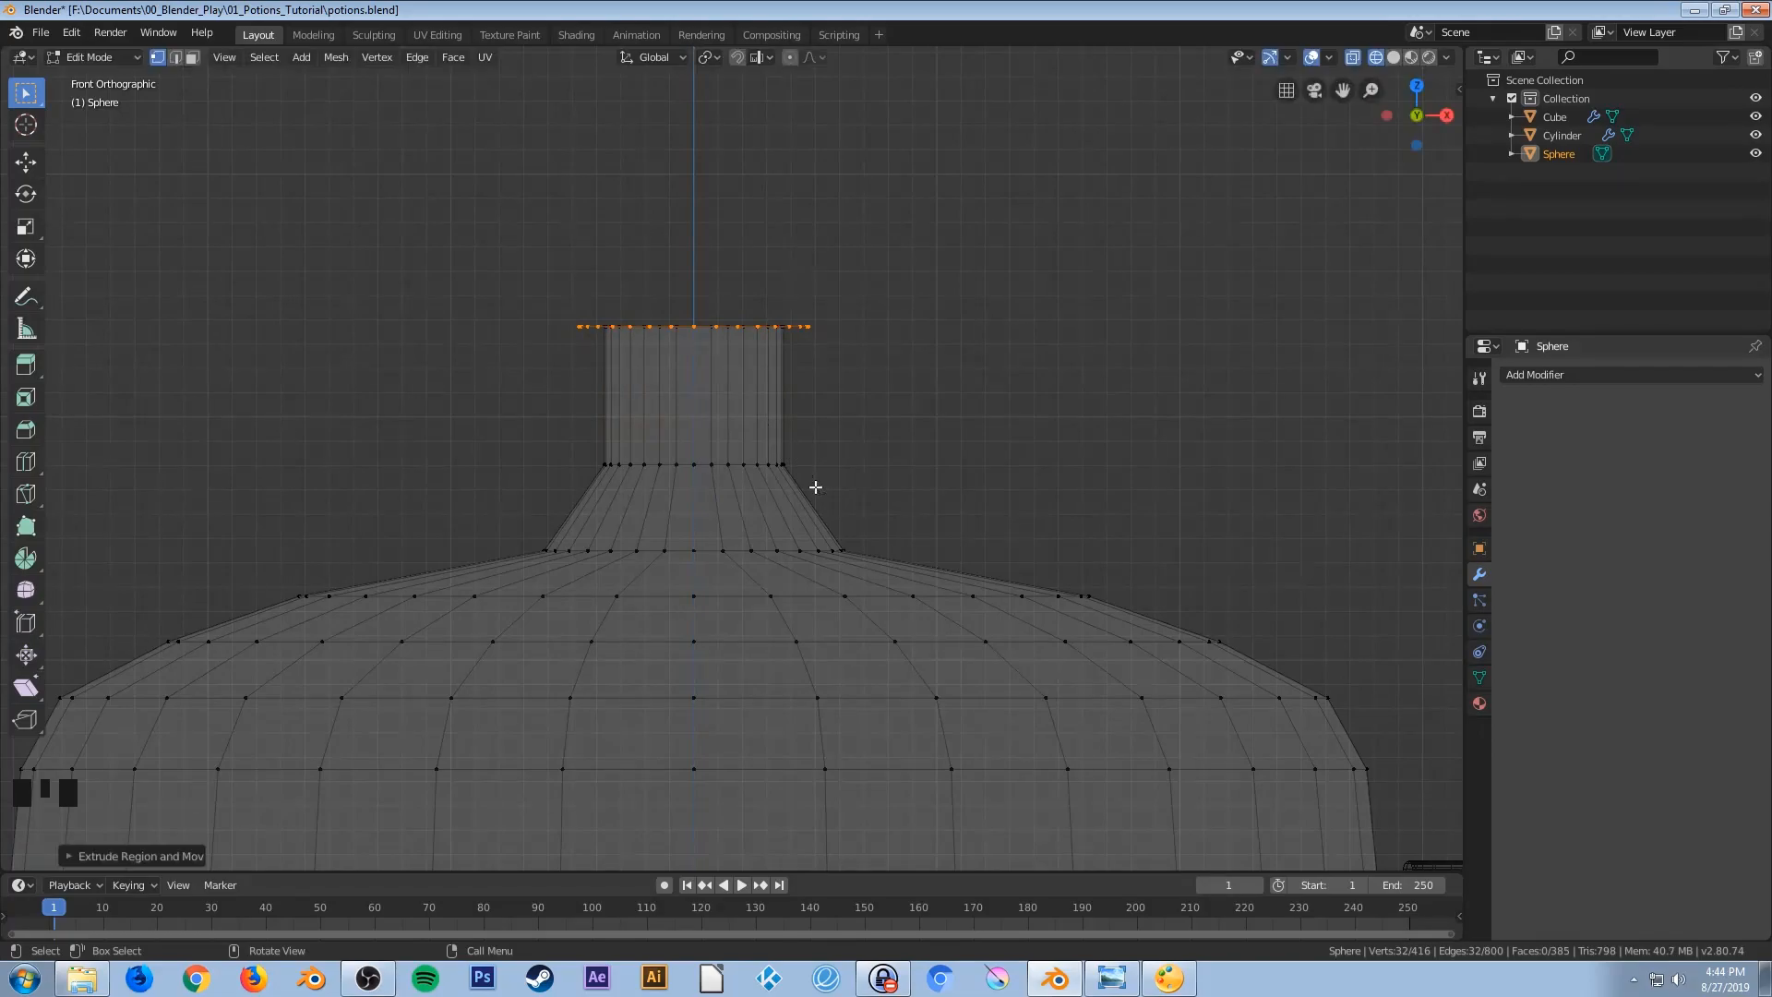
Extrude the widened lip ring about 0.4 m up along Z
key(e)
key(z)
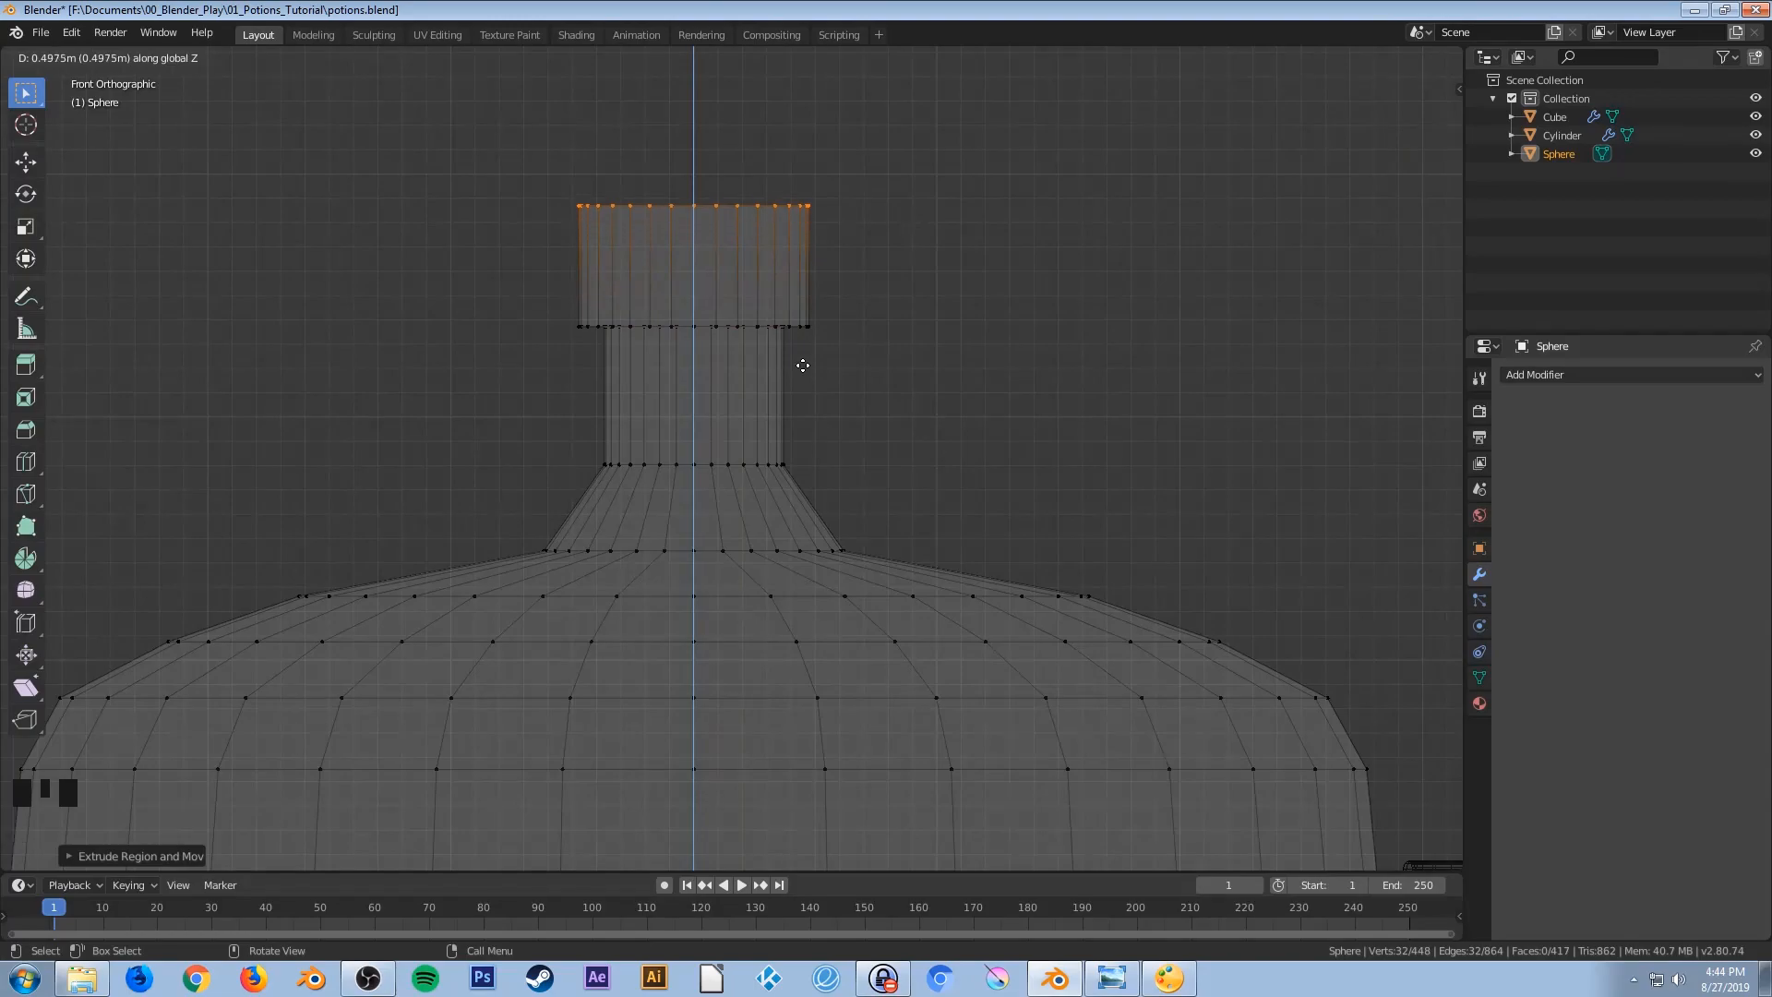
click(804, 393)
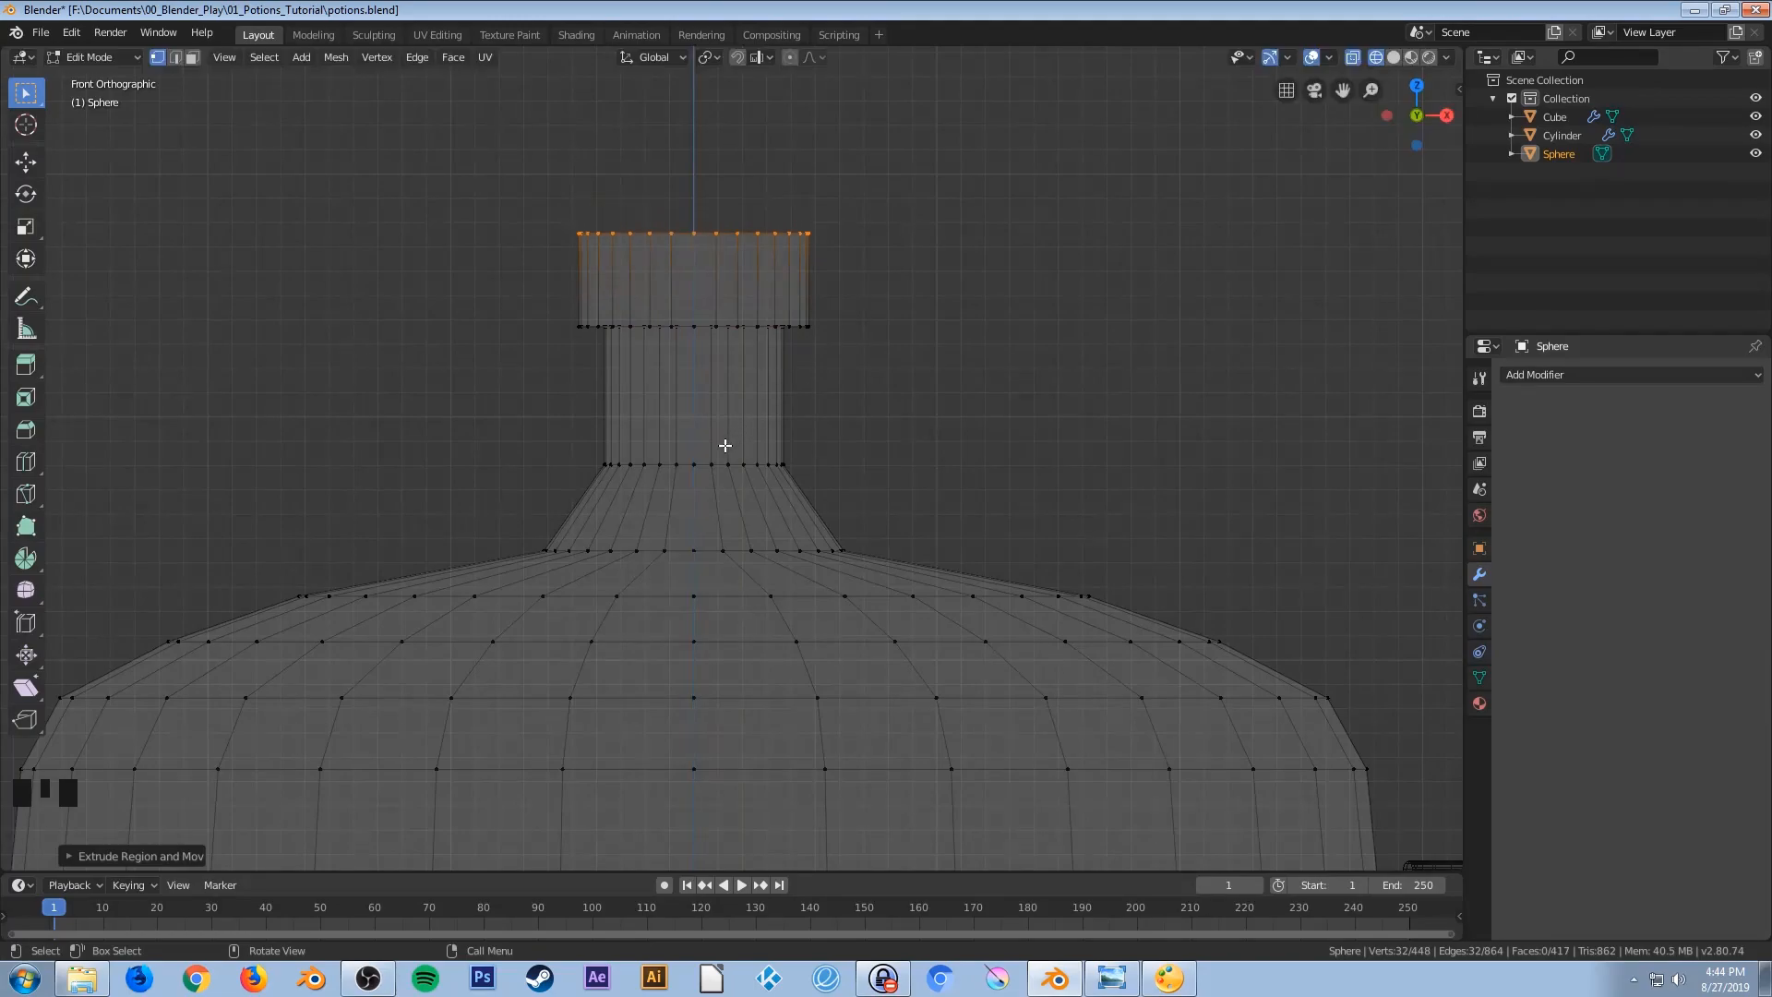
scroll(720, 449, down, 5)
shift+middle_drag(702, 462, 827, 442)
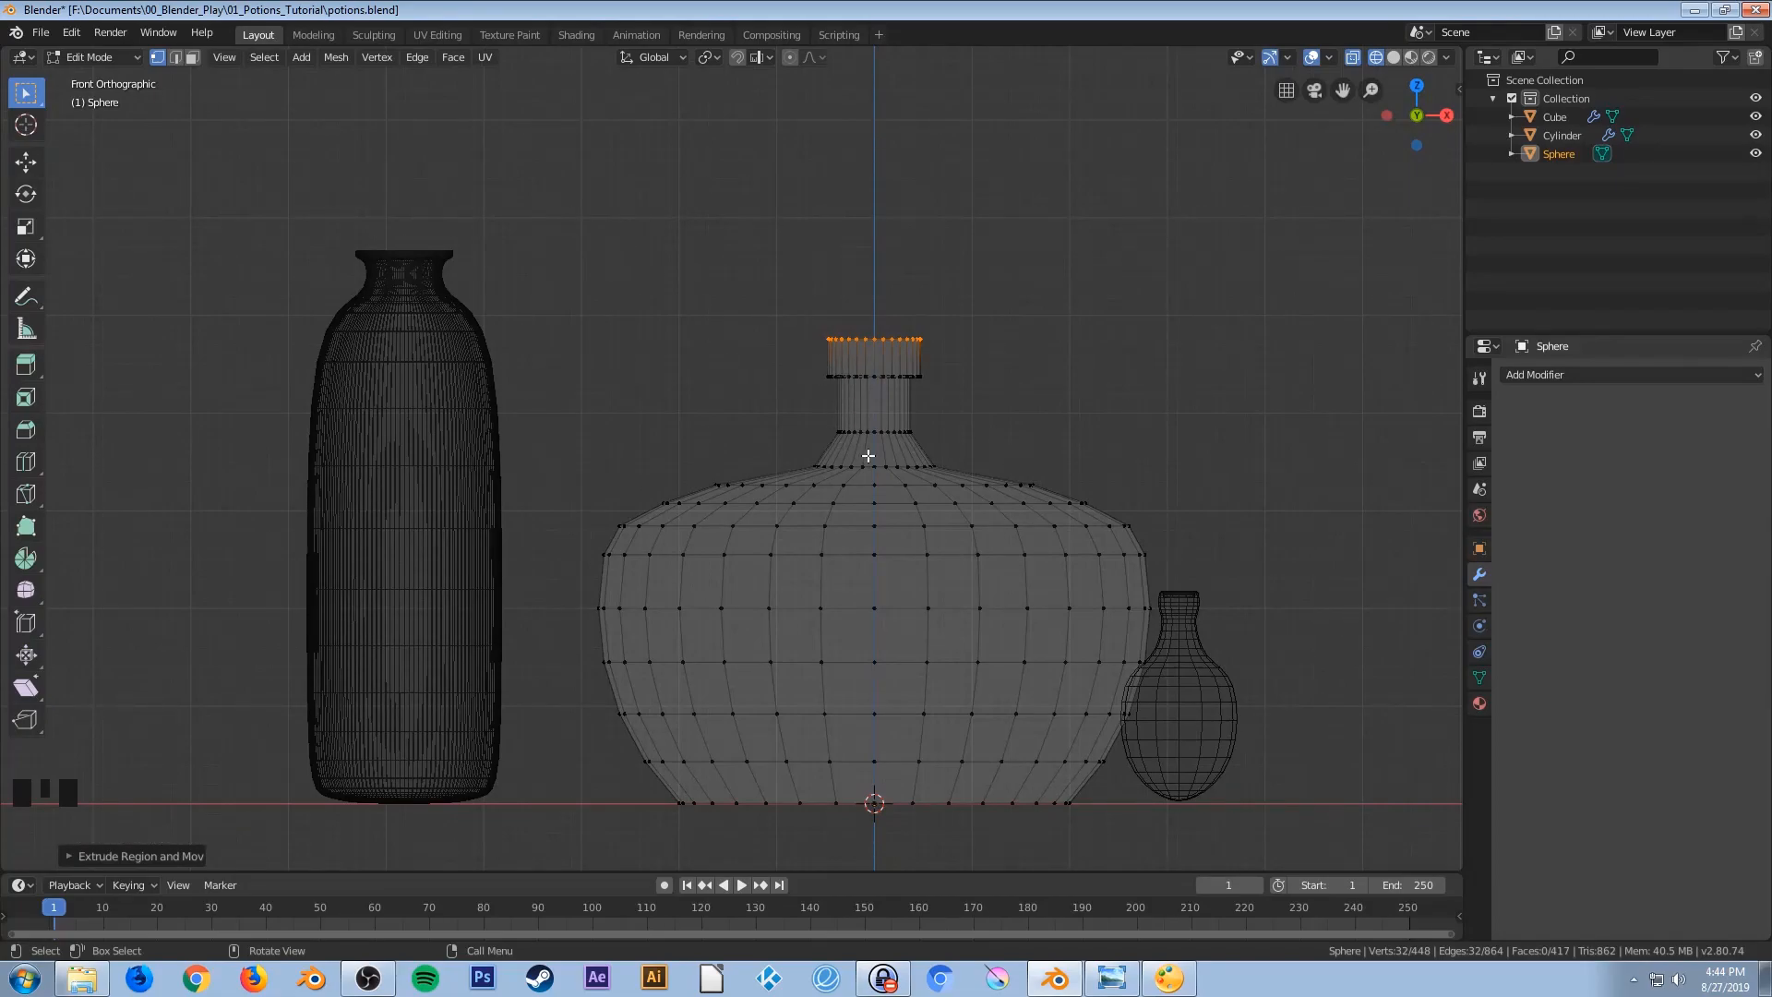
Return to object mode, preview the bottles in Look Dev shading and apply Shade Smooth to the flattened bottle
key(Tab)
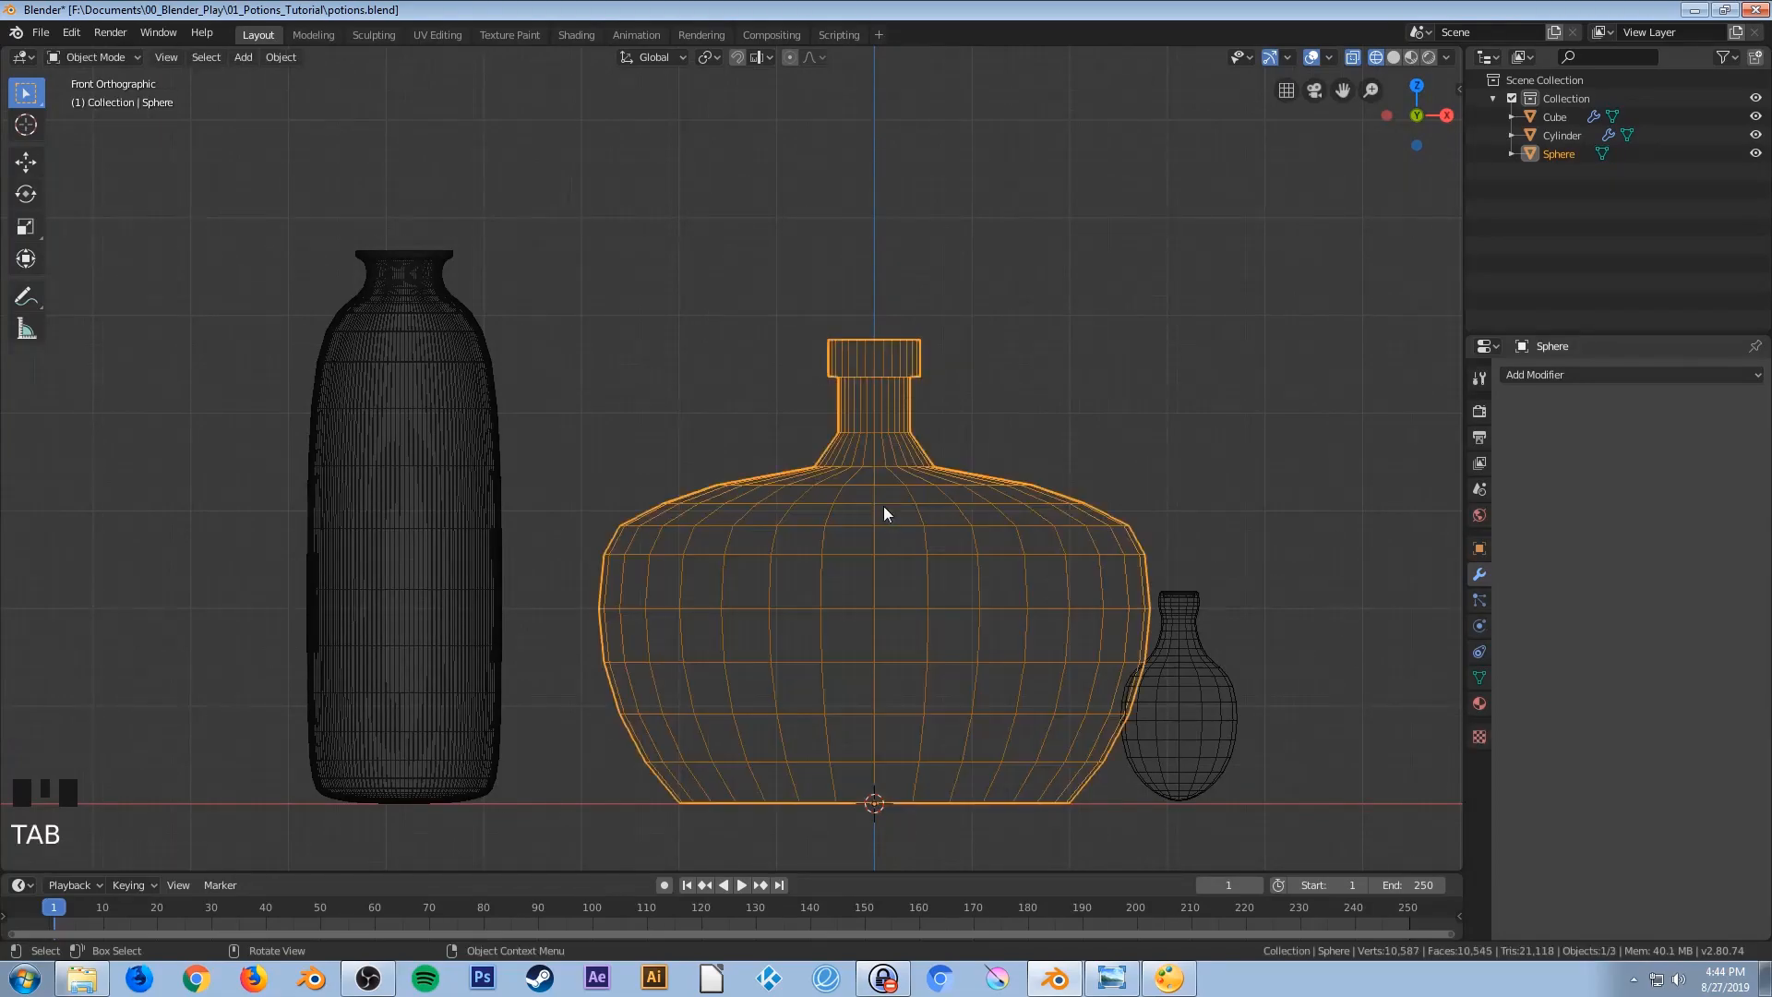
key(z)
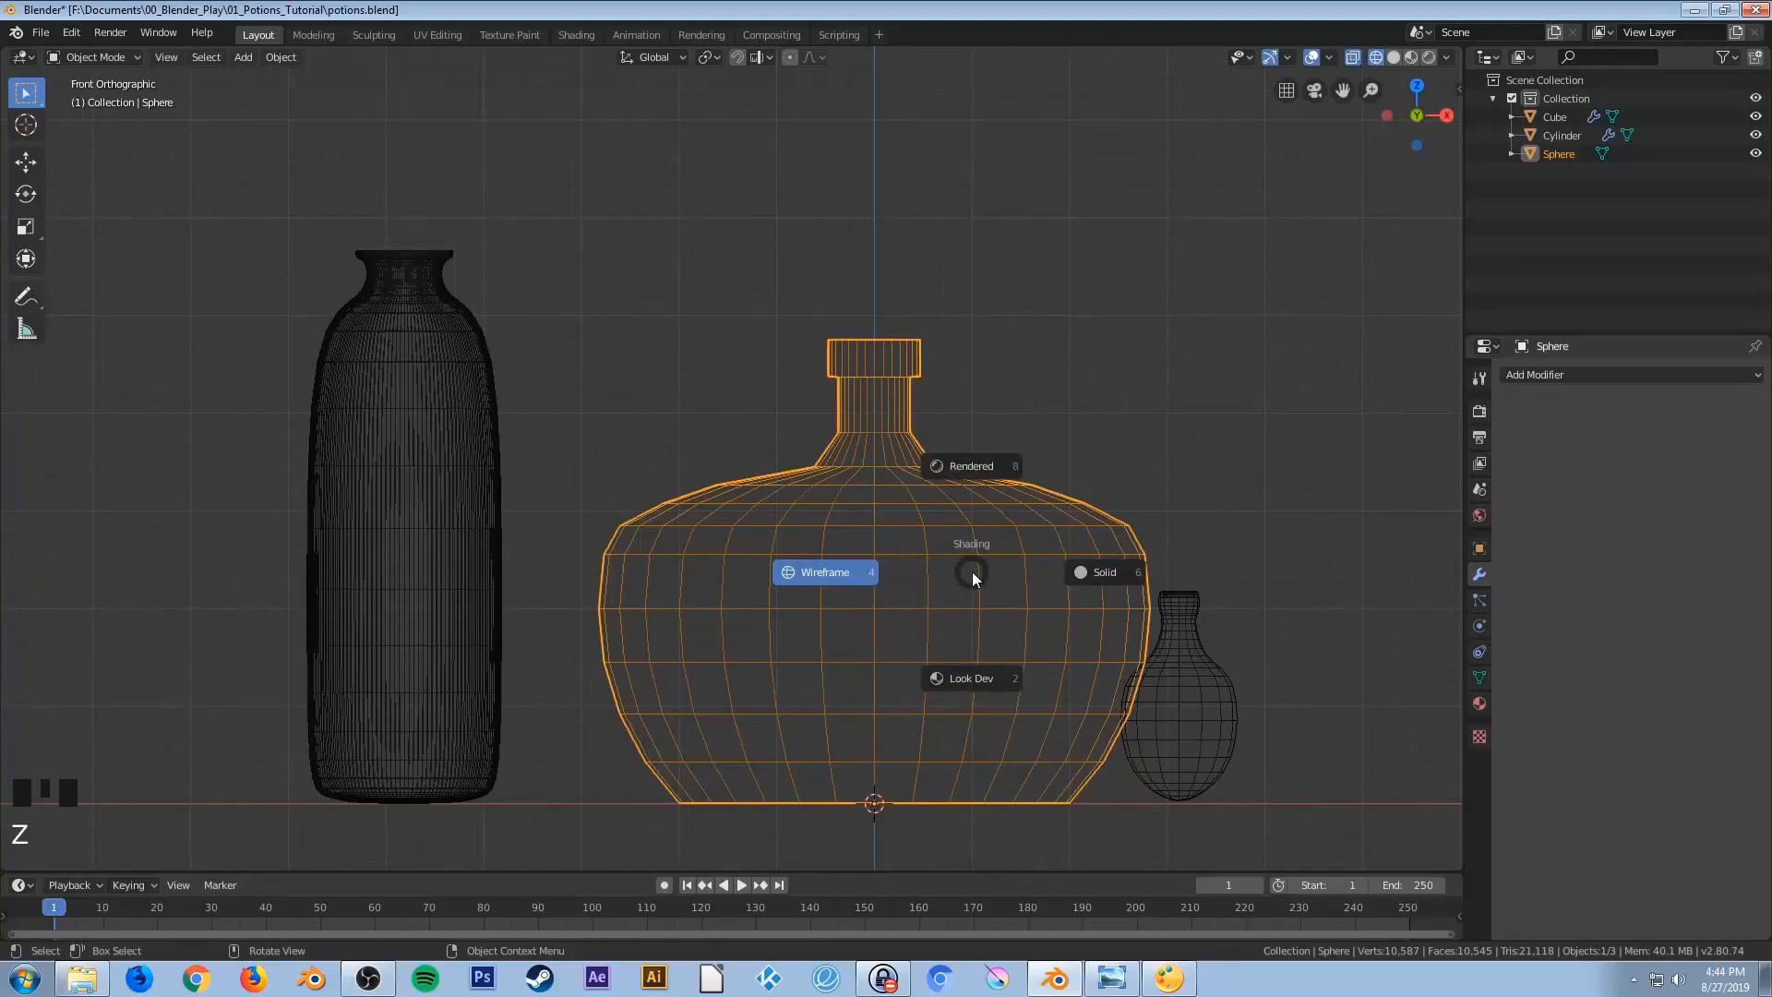
mouse_move(988, 667)
middle_down()
mouse_move(1059, 611)
mouse_move(1048, 660)
mouse_move(961, 680)
mouse_move(943, 646)
middle_up()
scroll(939, 640, down, 2)
middle_drag(850, 678, 834, 630)
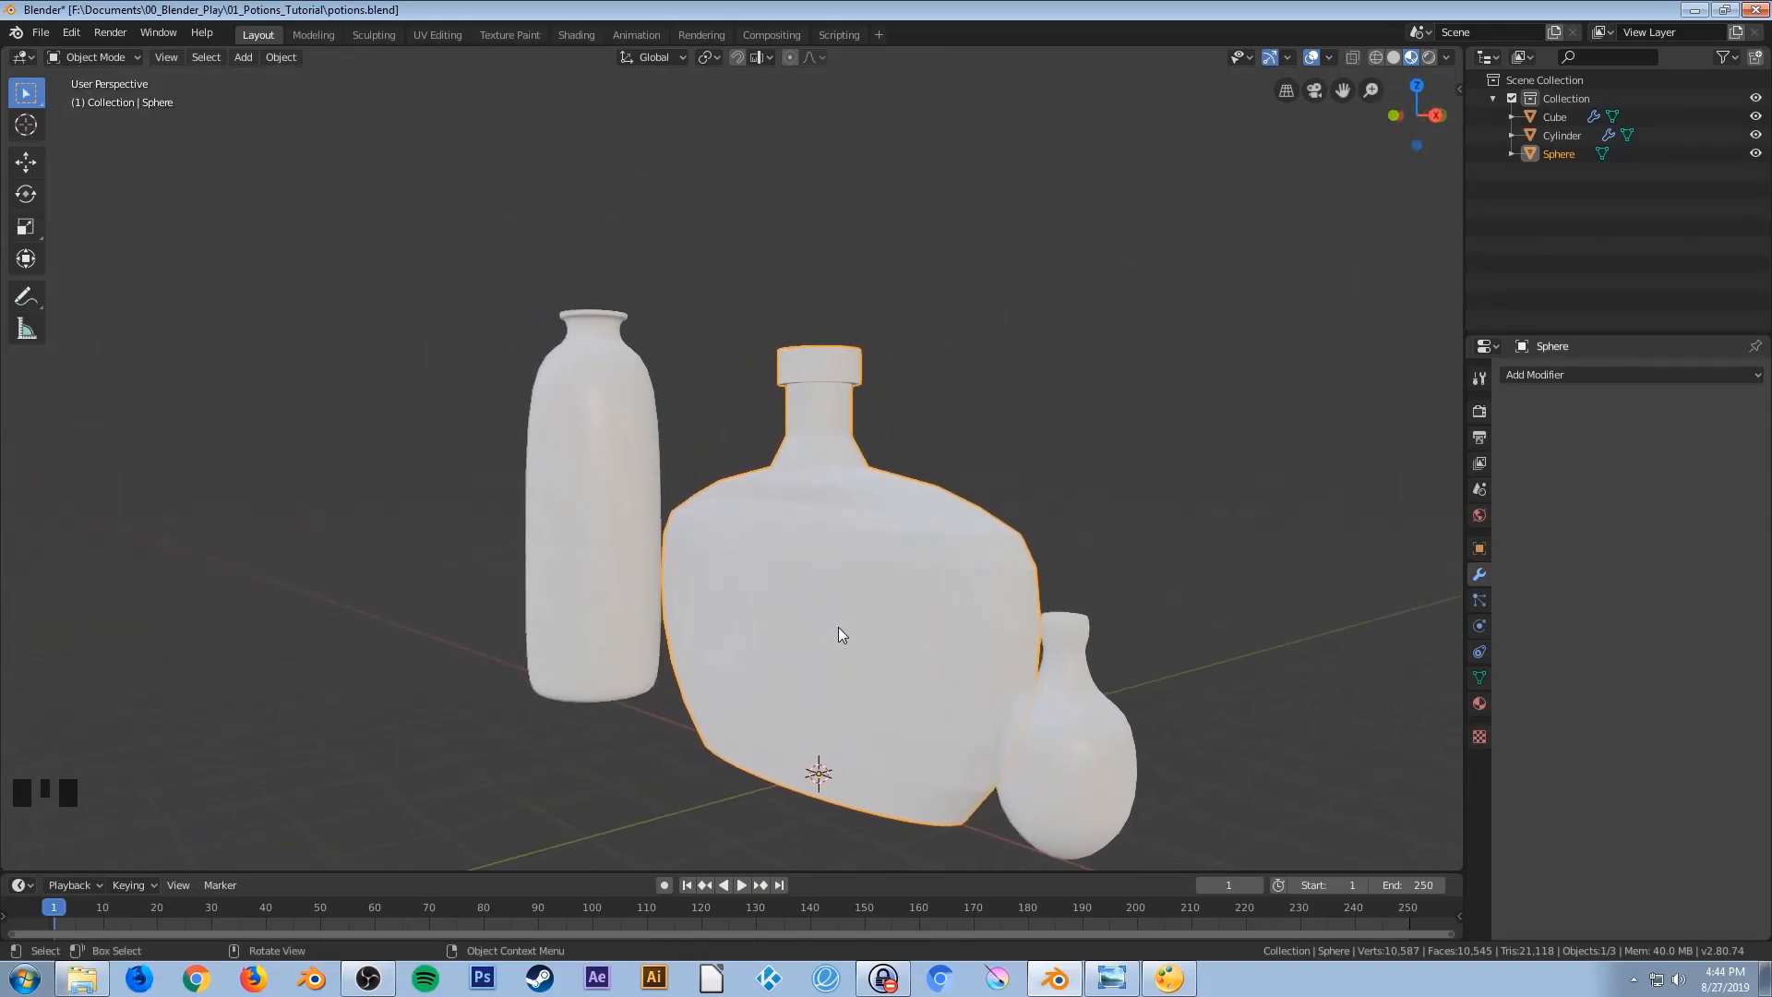
key(F3)
text(smooth)
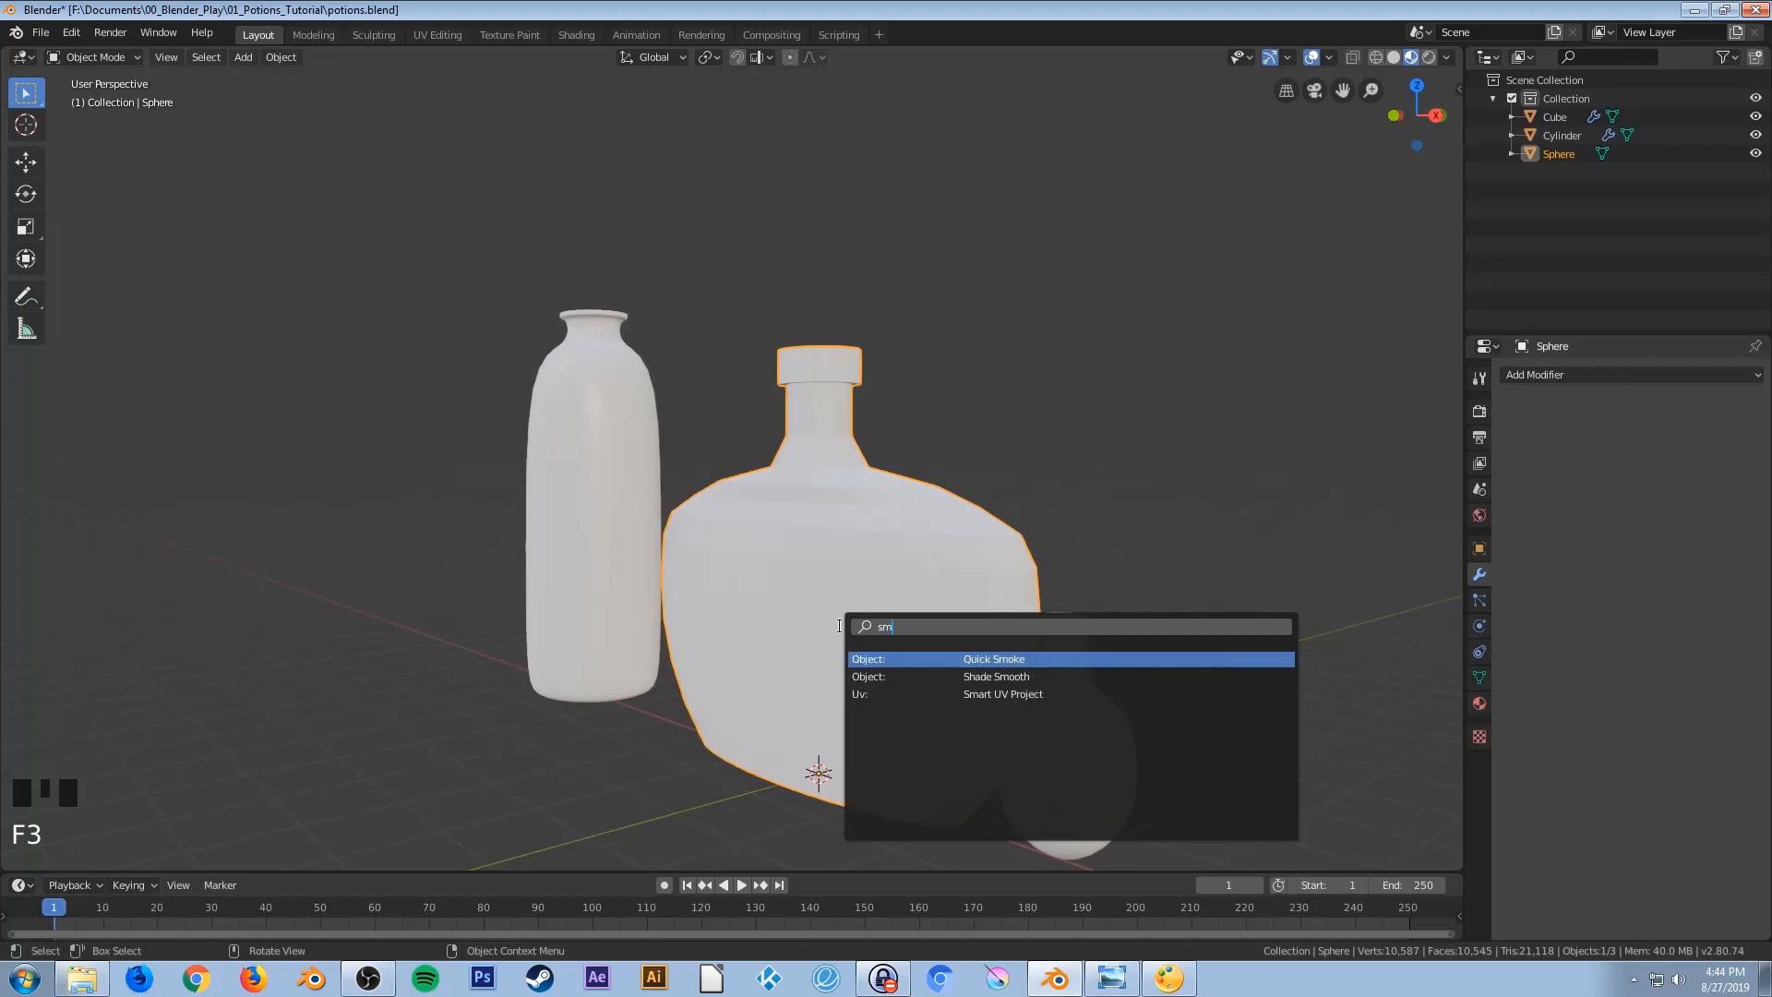
key(Return)
middle_drag(906, 455, 937, 537)
key(Tab)
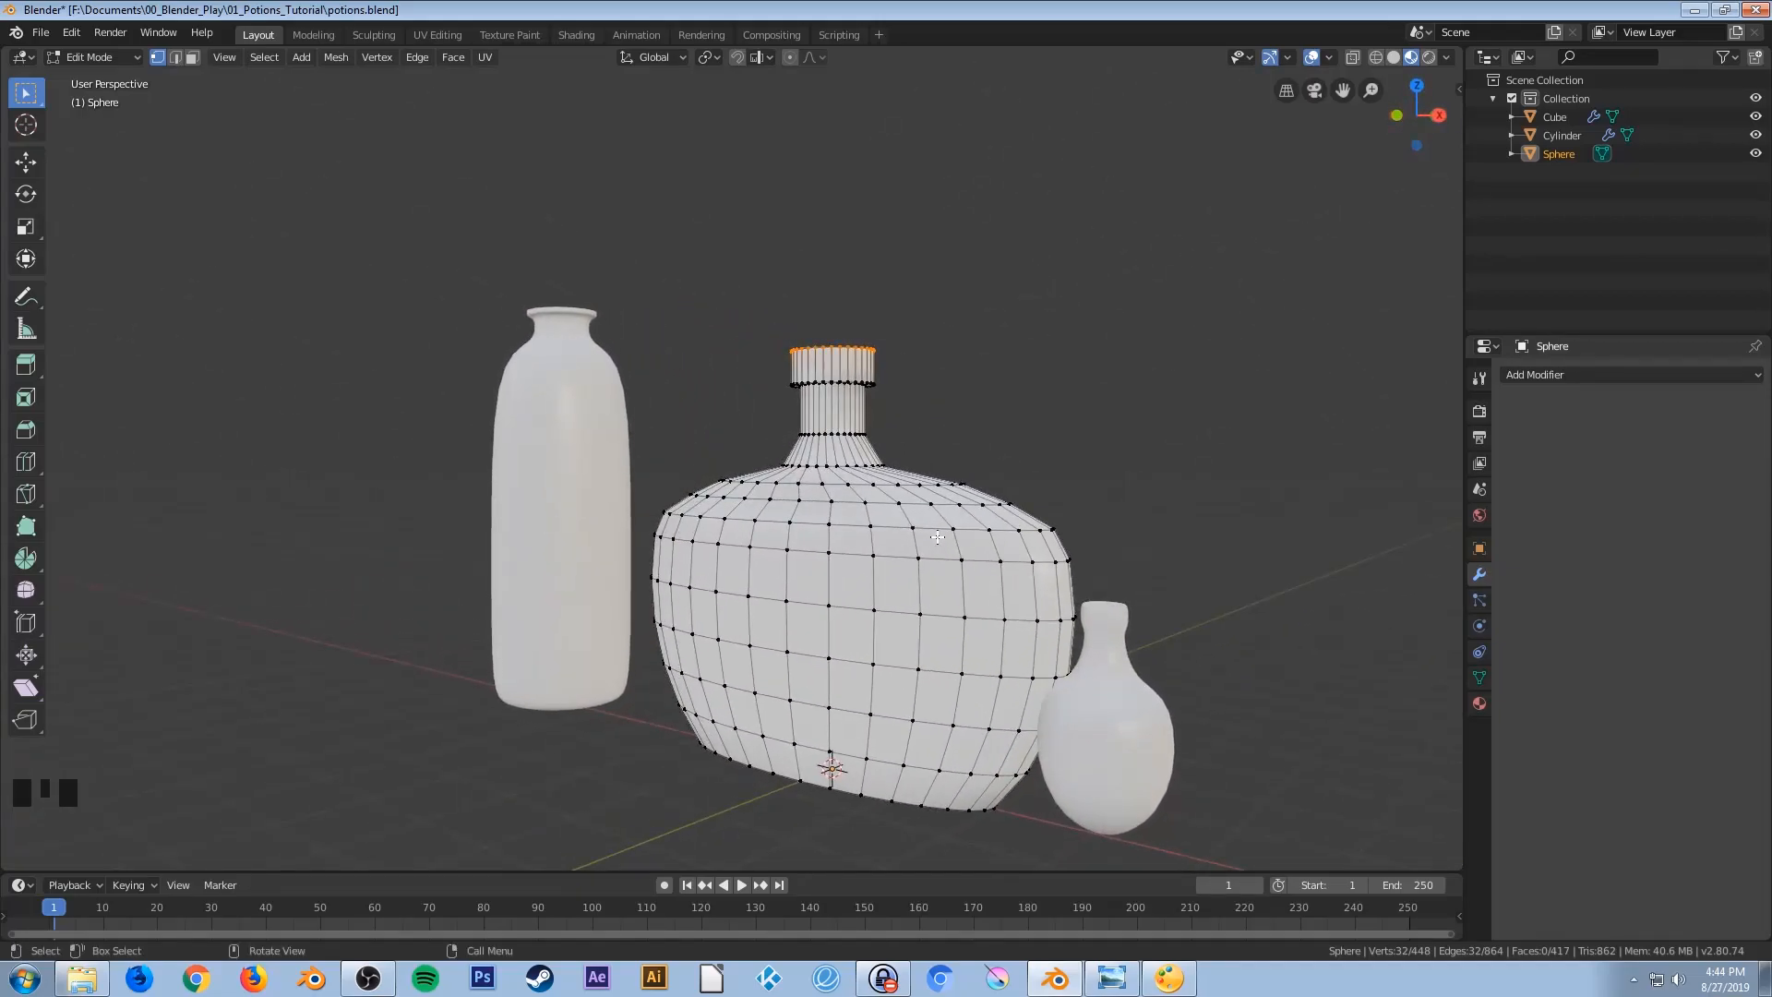
key(Tab)
Add a Subdivision Surface modifier to the flattened bottle with 2 viewport subdivisions
middle_drag(884, 595, 930, 590)
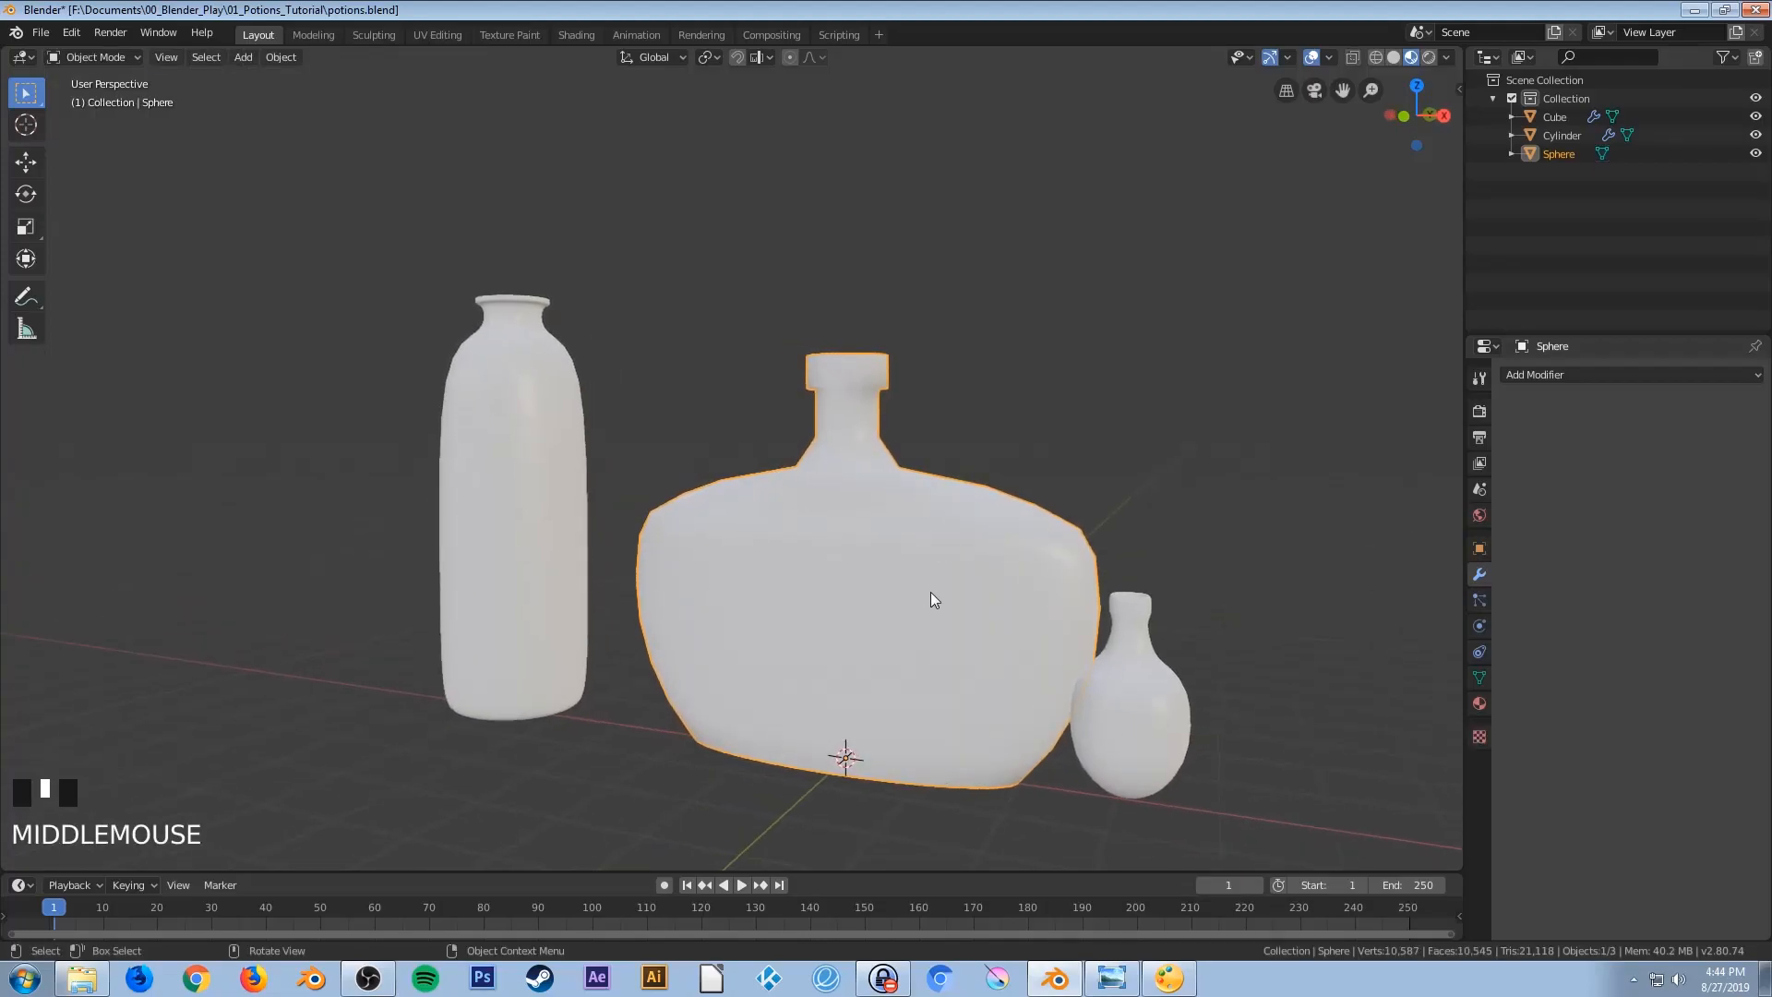
scroll(930, 591, down, 2)
click(1575, 374)
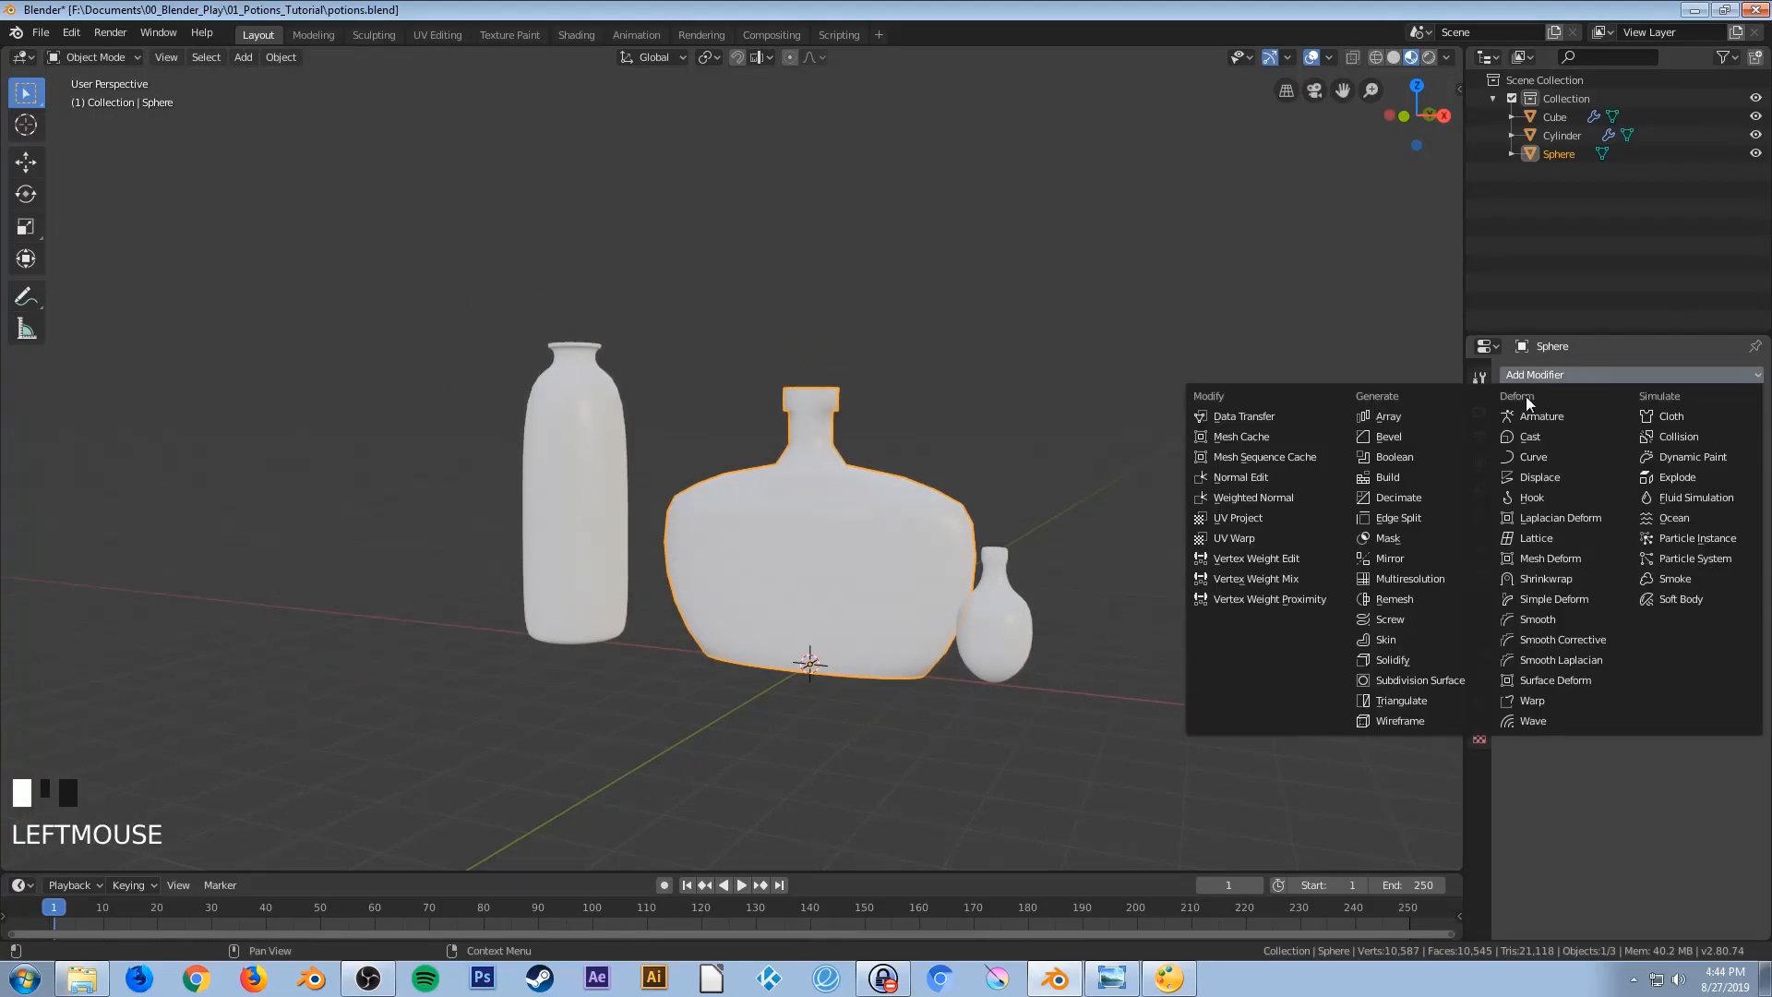
click(1423, 680)
click(1619, 514)
scroll(849, 544, down, 3)
middle_drag(849, 545, 759, 486)
key(KP_1)
scroll(834, 542, up, 5)
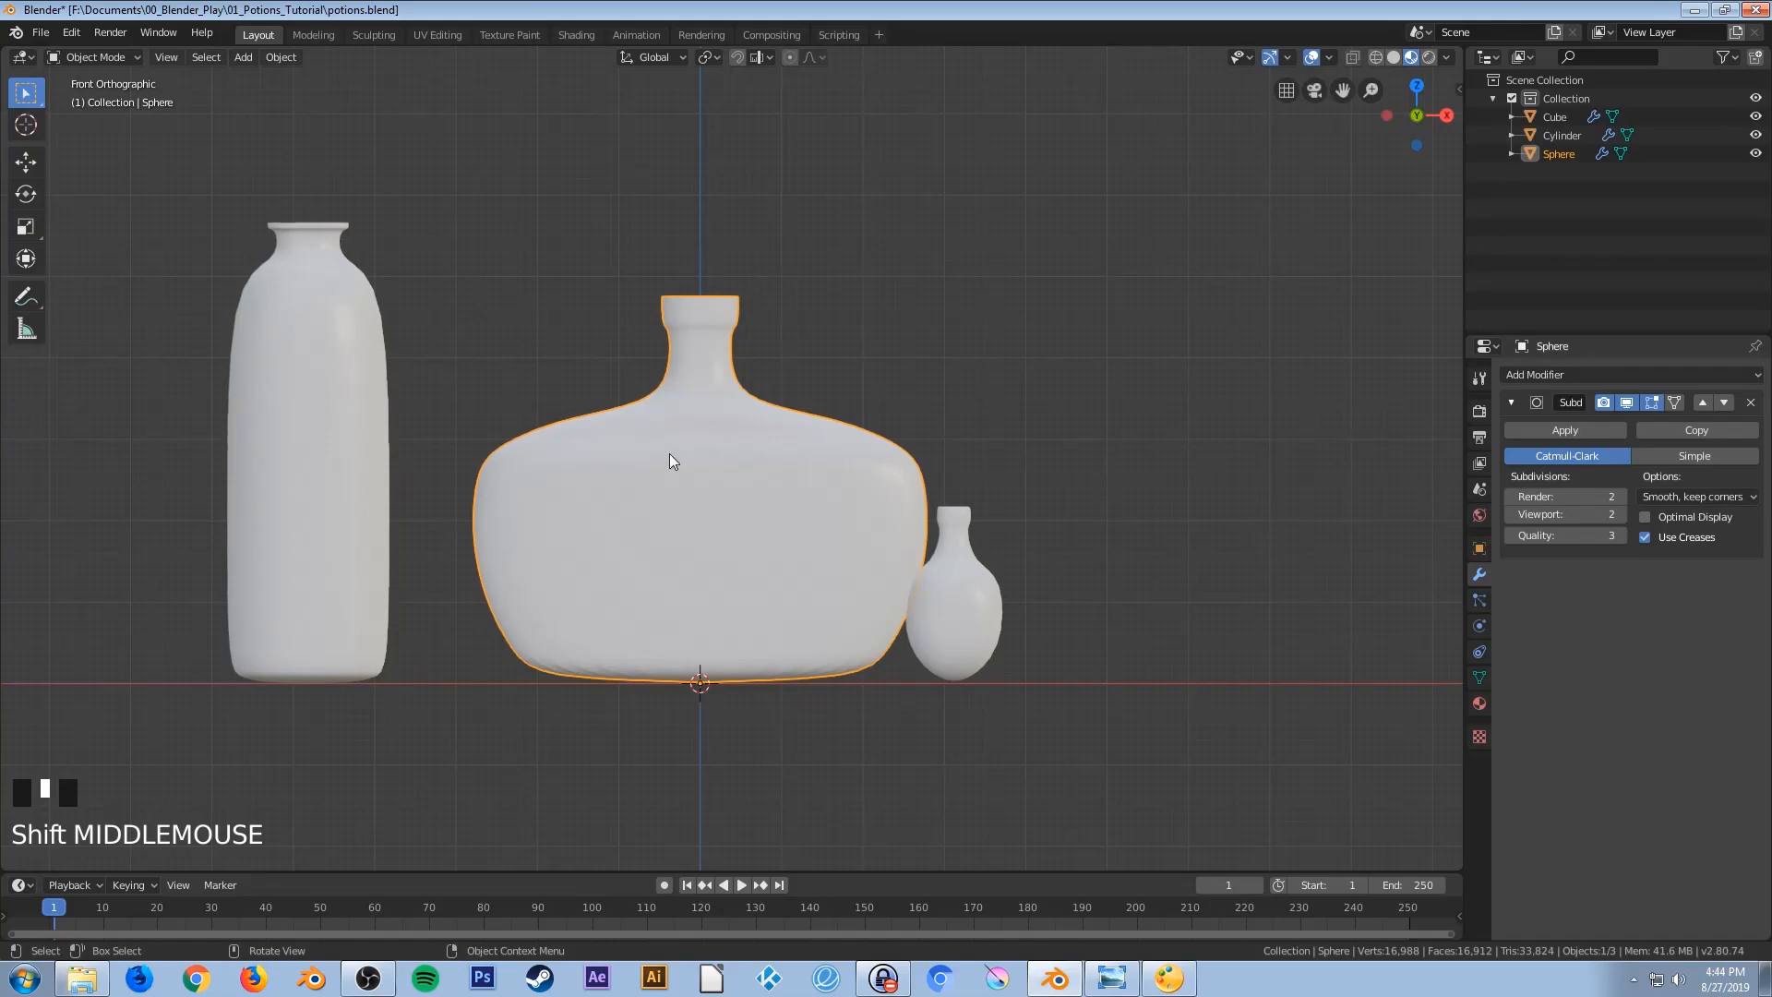
Open the flattened bottle for mesh editing in wireframe and hide its Subdivision Surface modifier in the viewport
key(Tab)
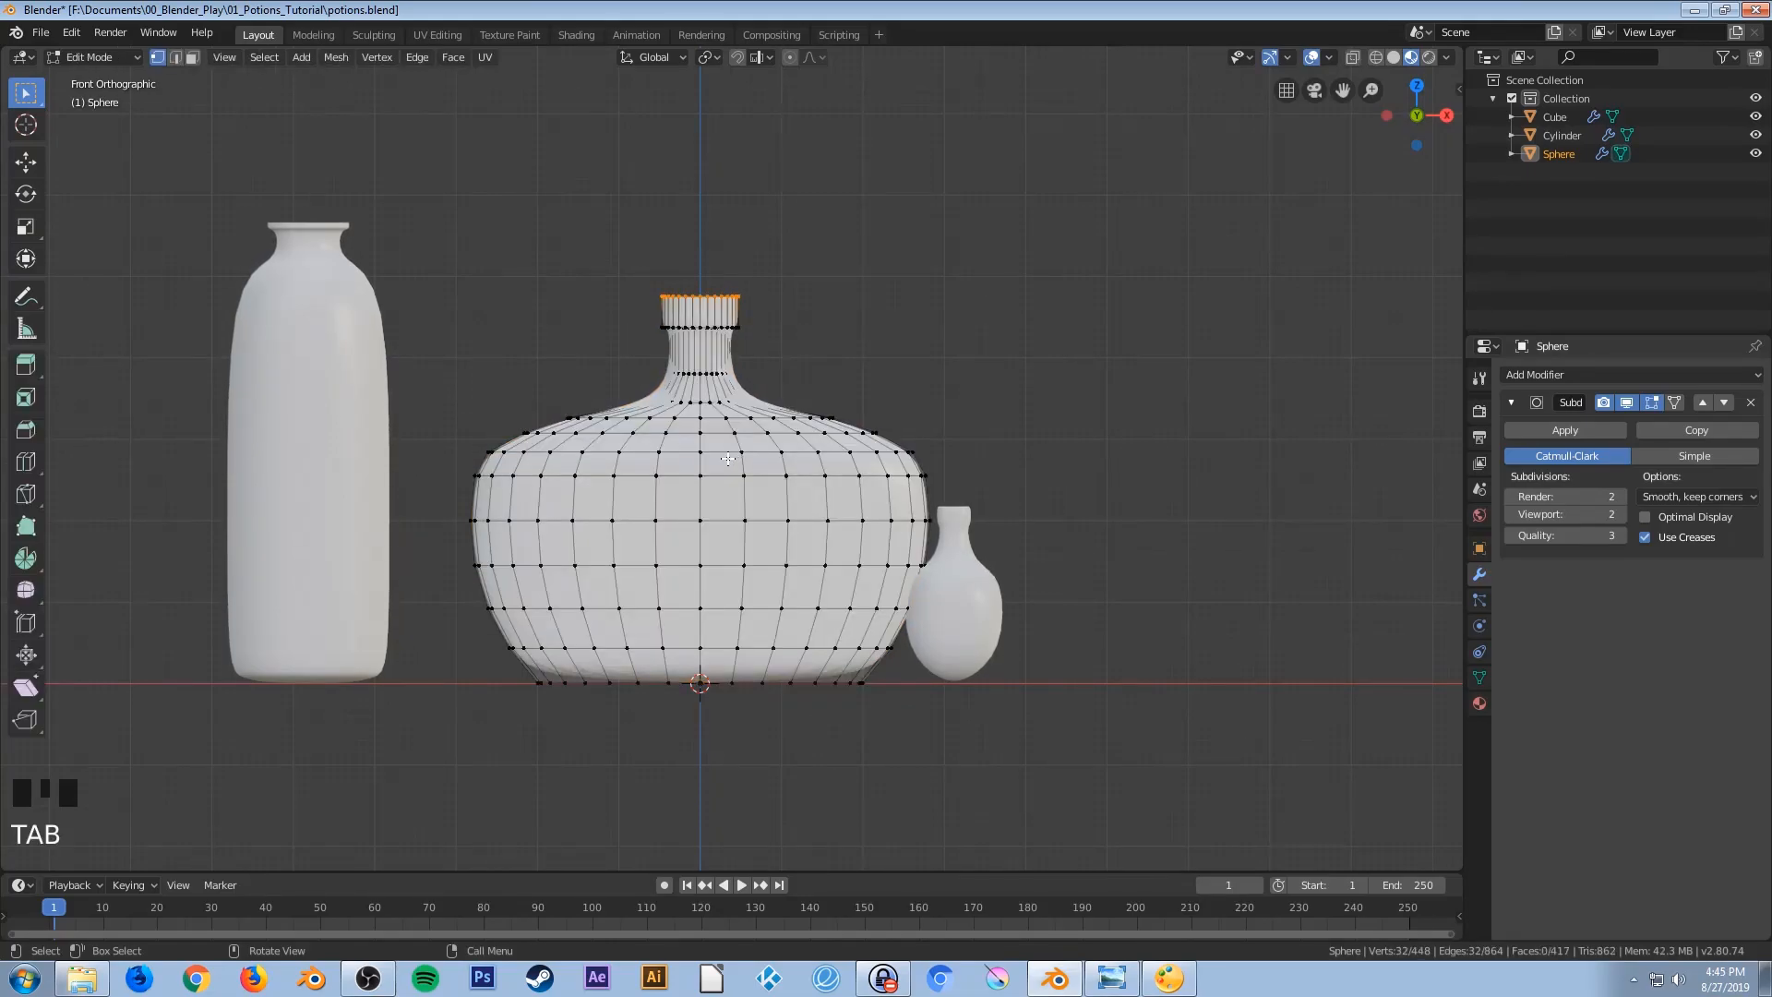
key(z)
scroll(626, 437, up, 2)
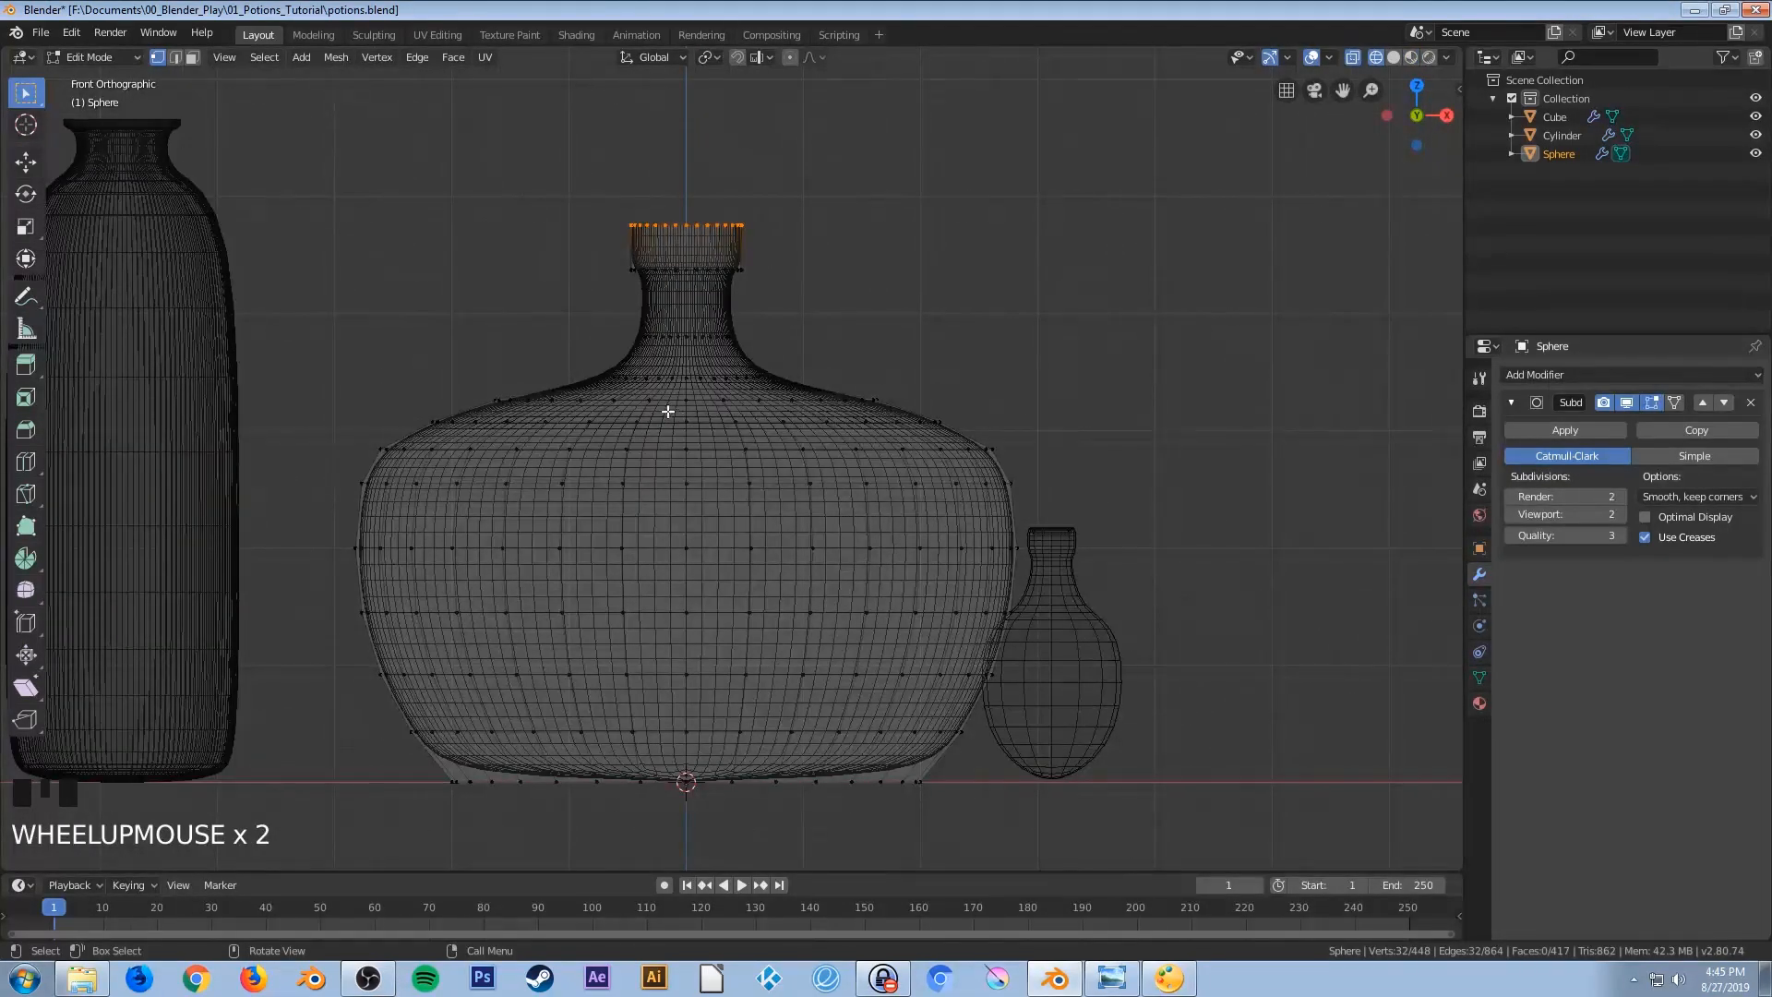
click(1626, 403)
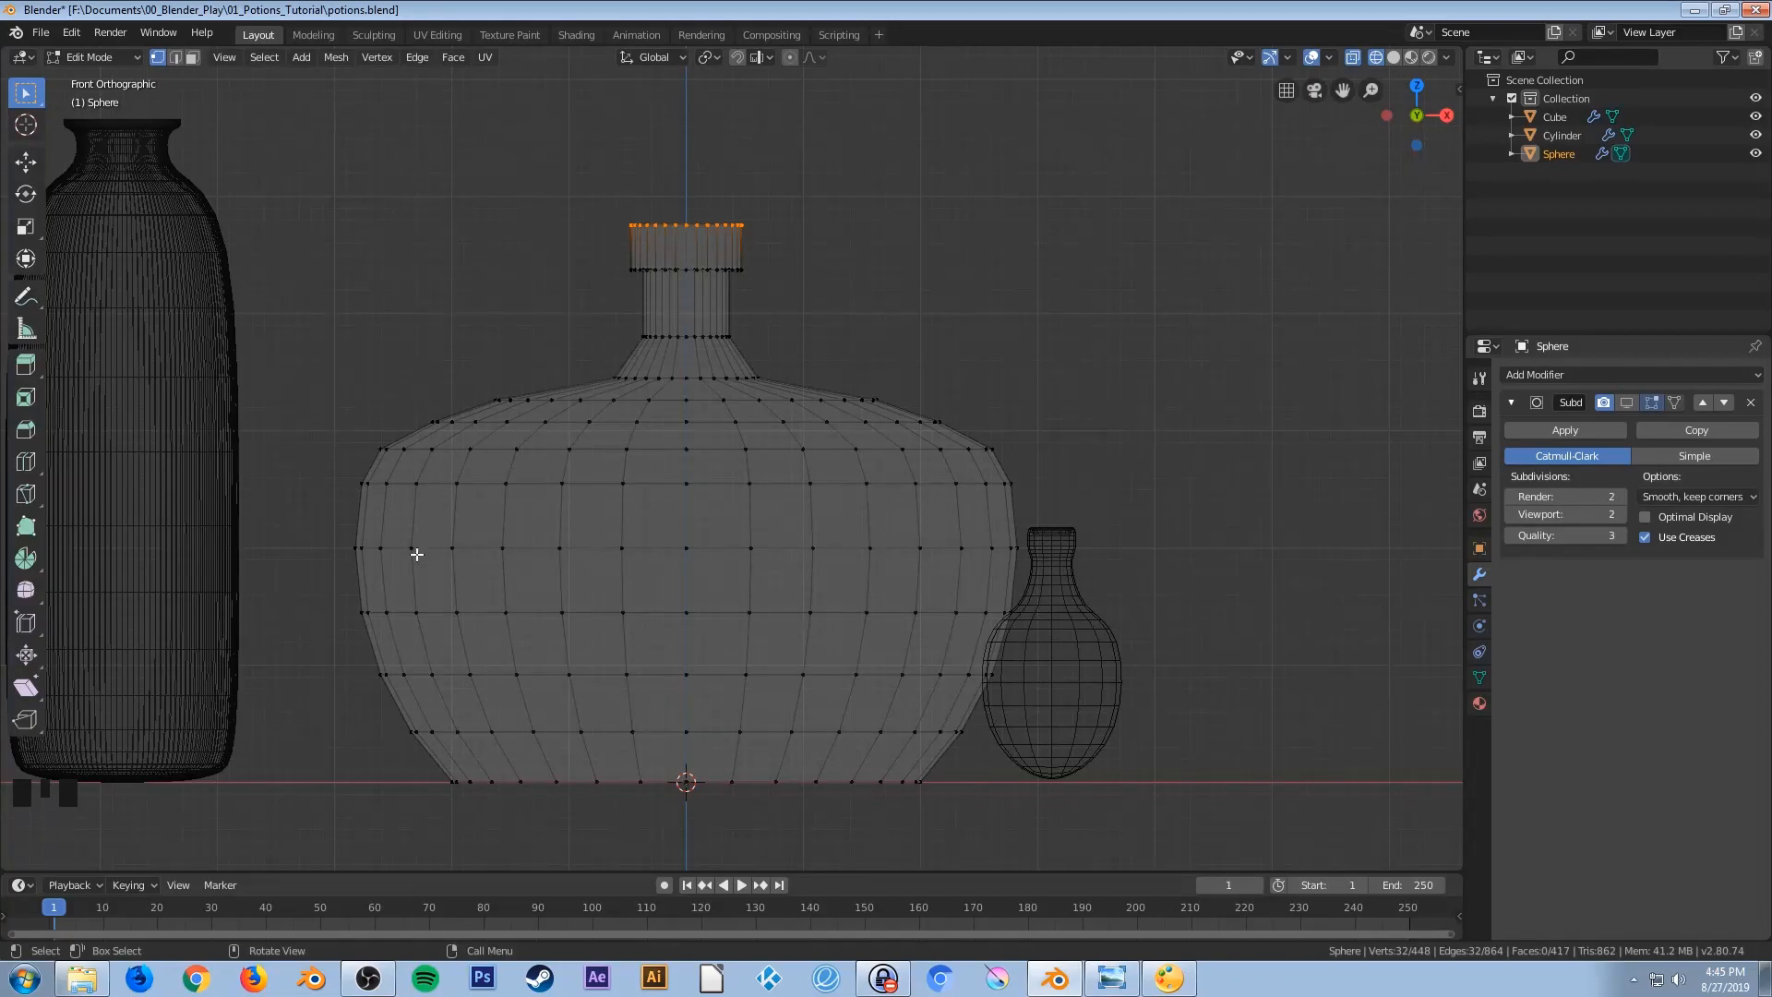
Select the three lower body rings above the base across the full width and scale them outward to about 1.04
click(360, 654)
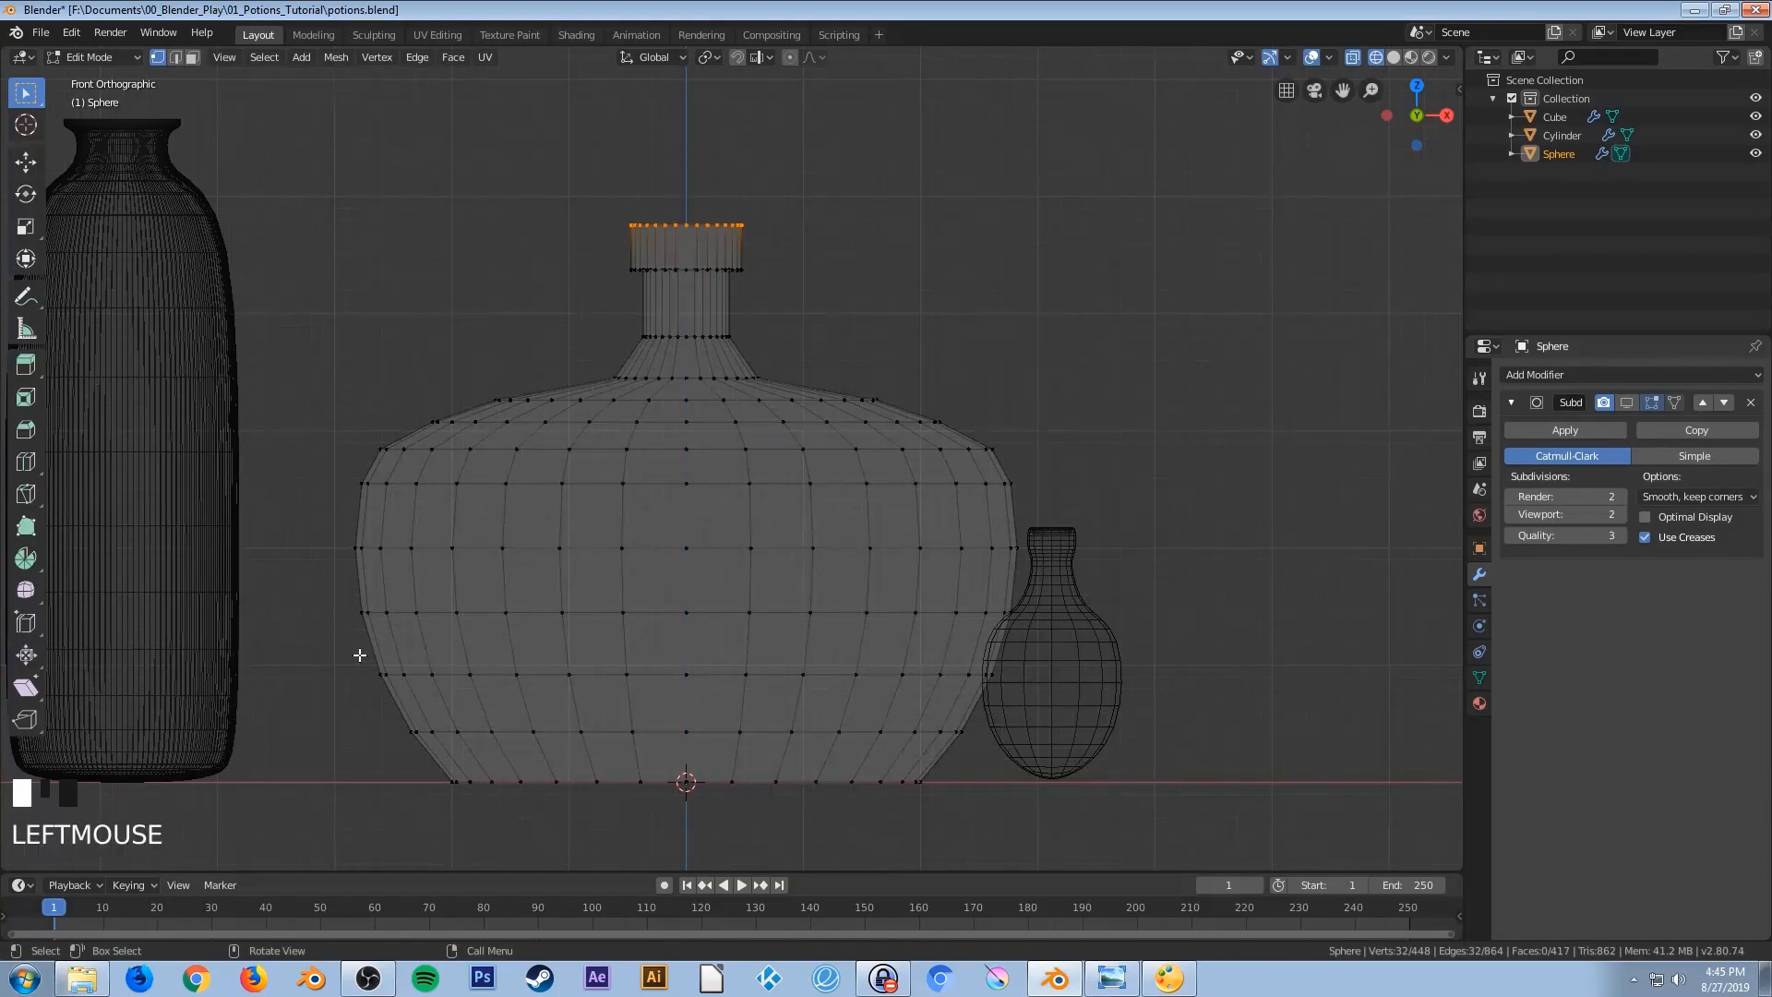
drag(359, 654, 1035, 736)
drag(315, 587, 1135, 749)
key(s)
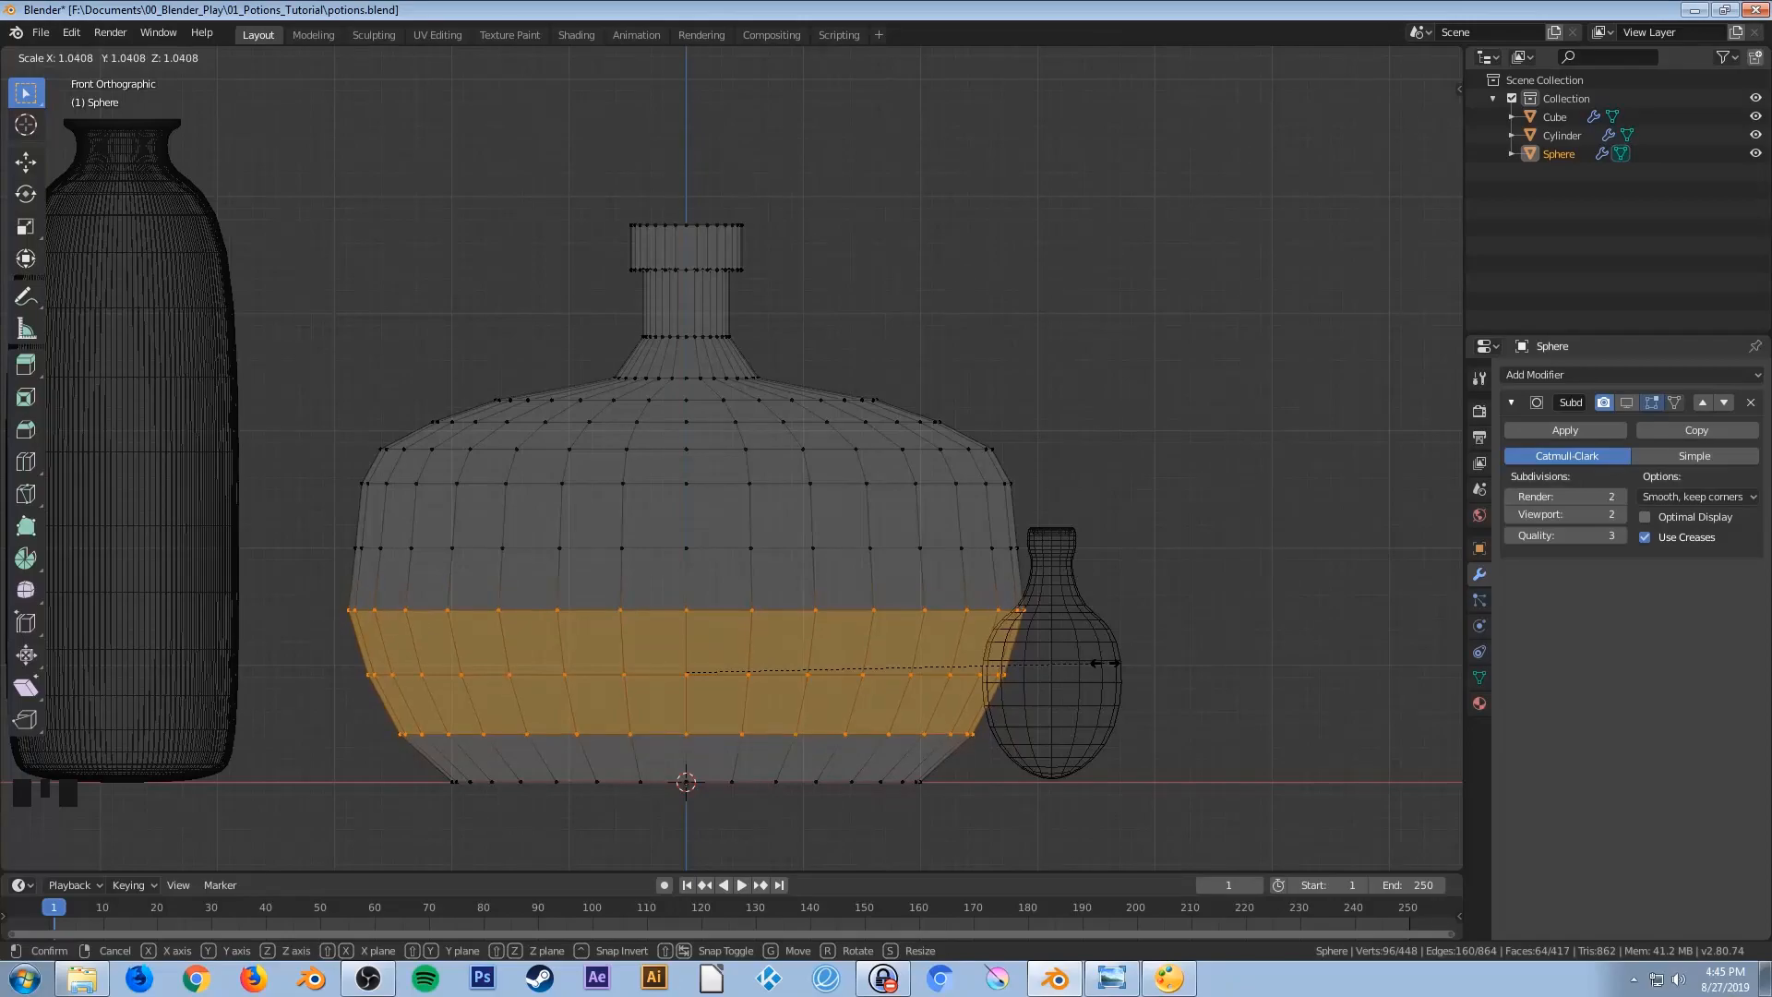
click(1106, 662)
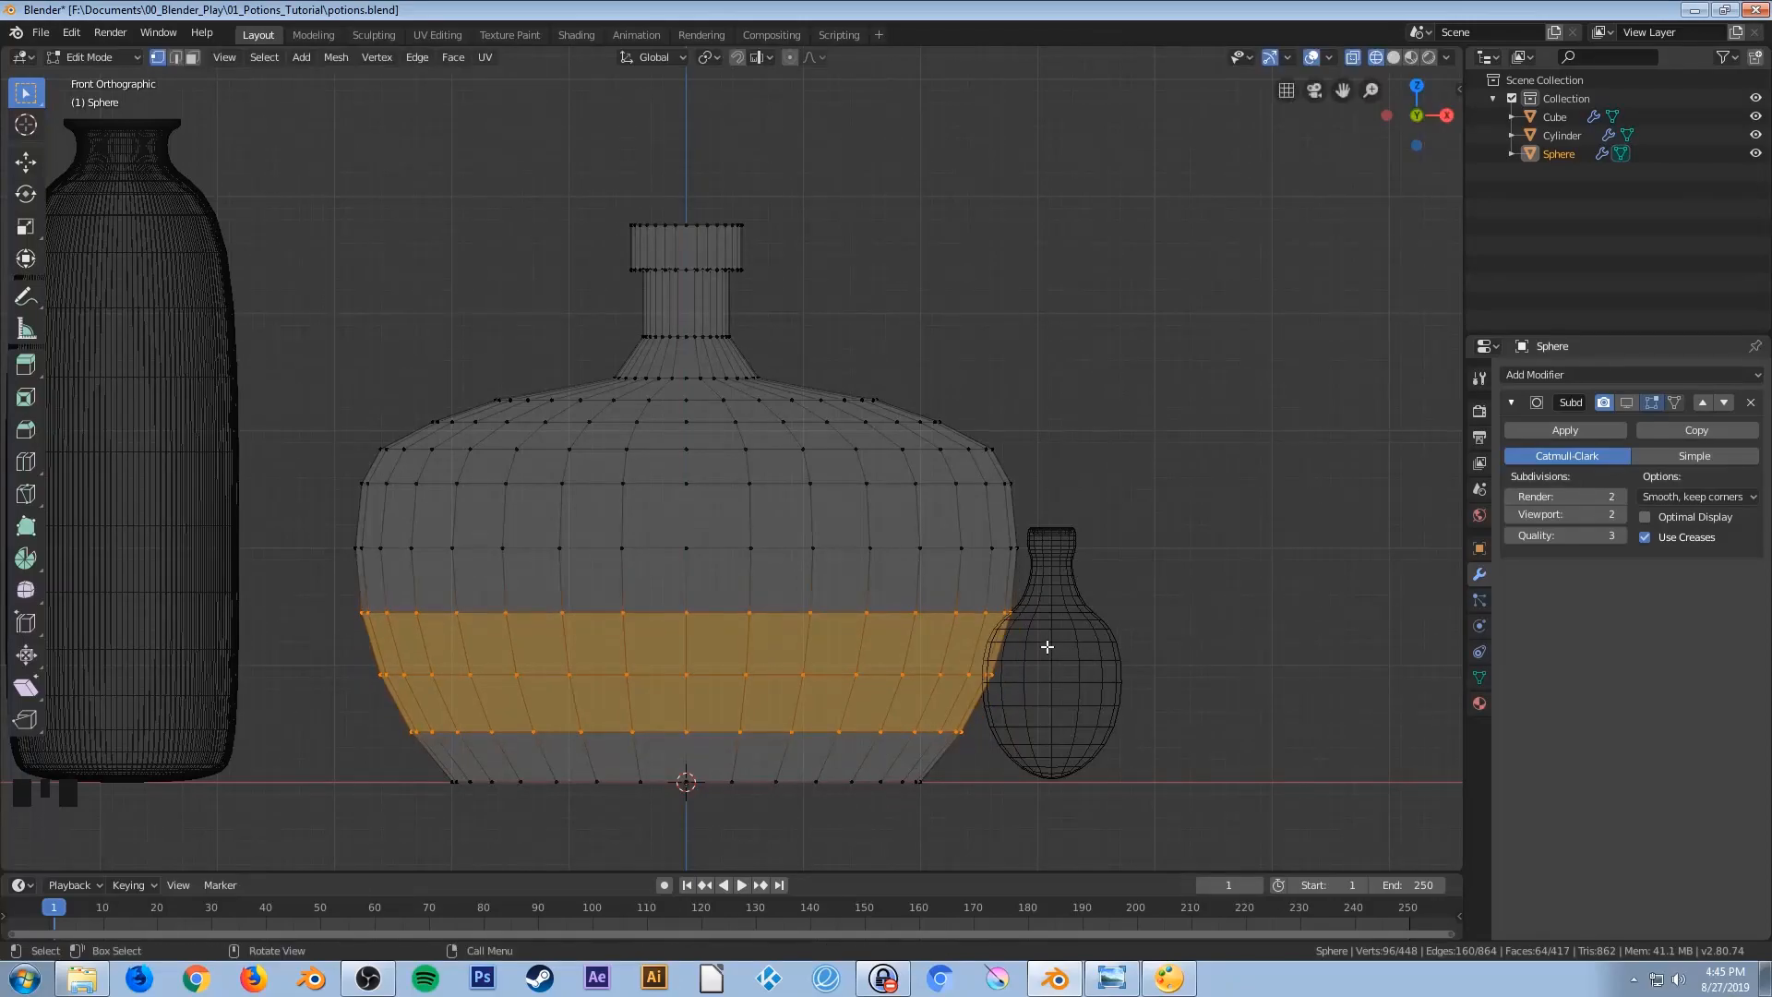
key(s)
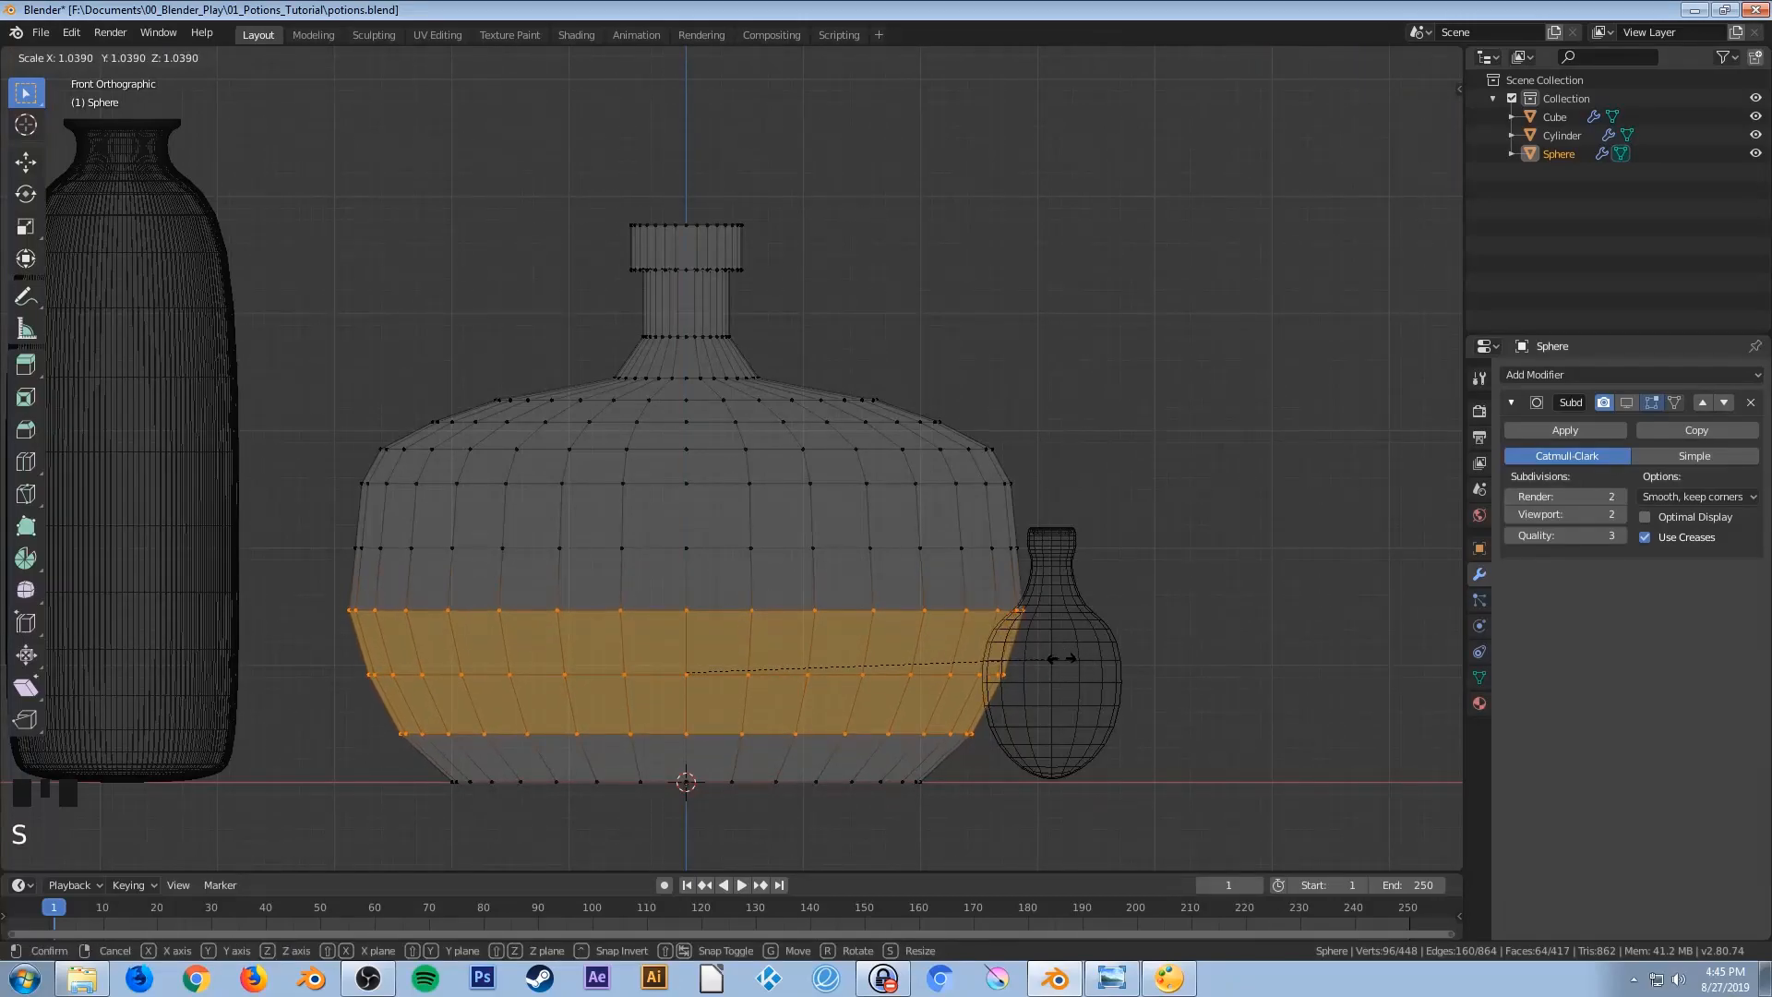
click(1059, 658)
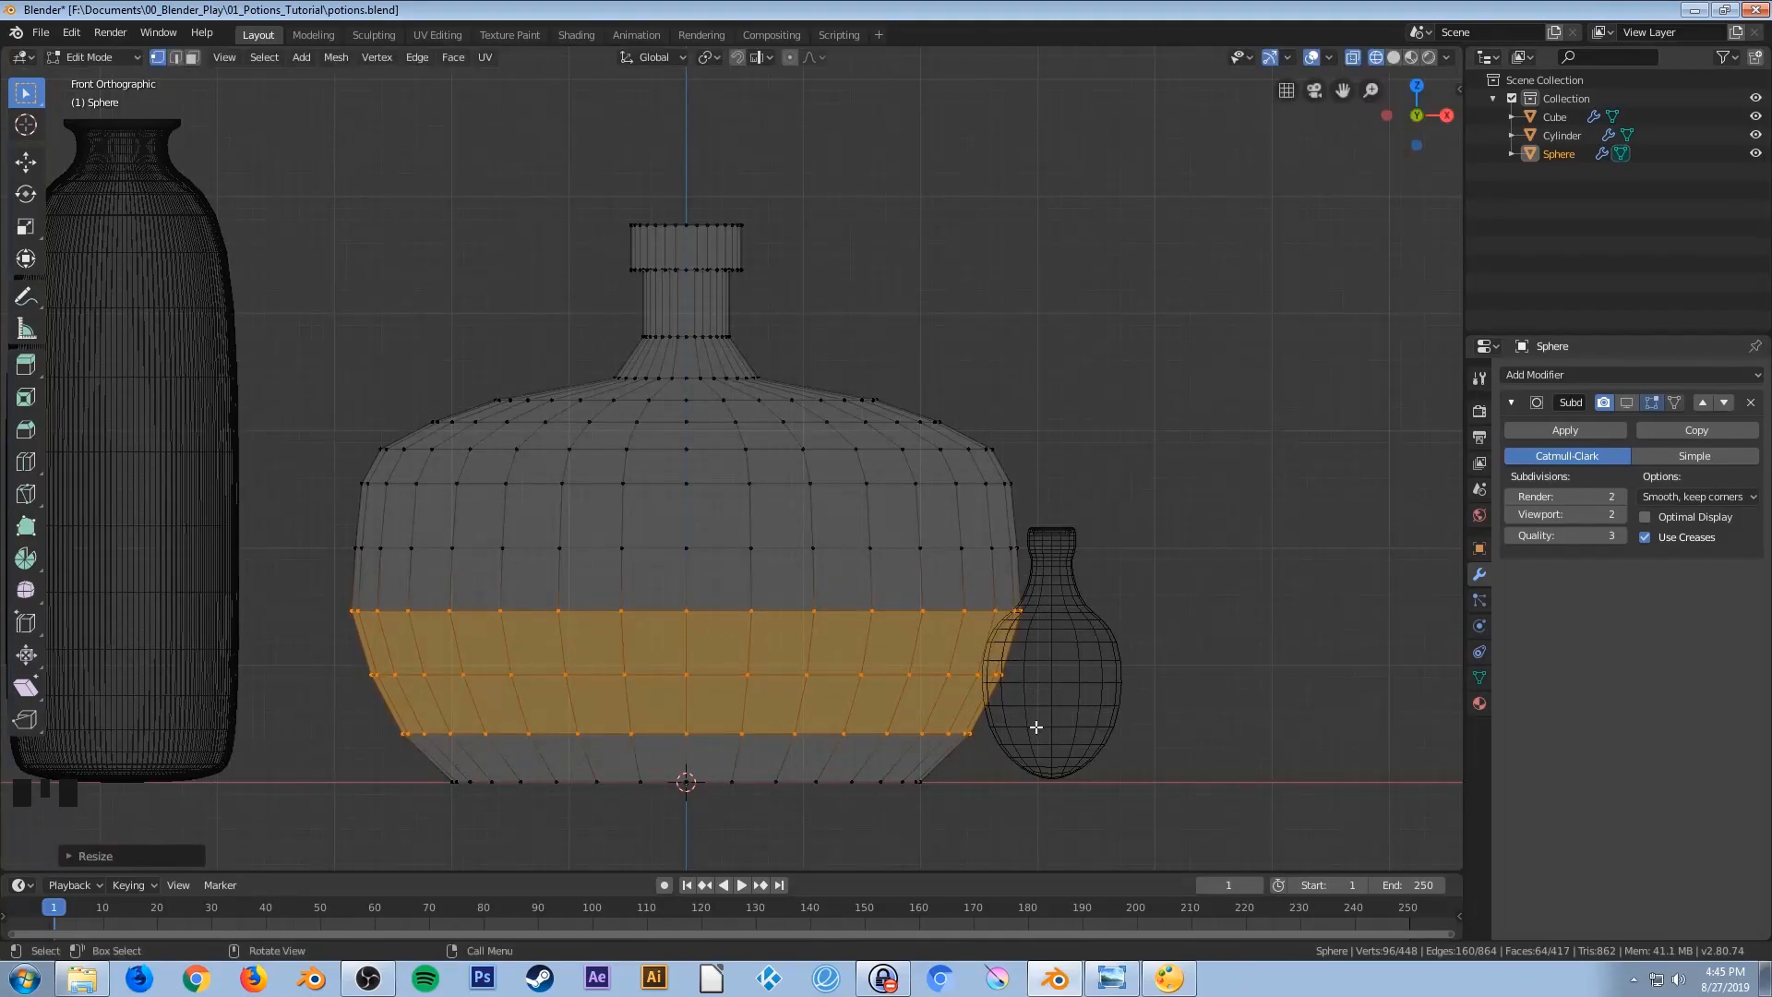
Select the bottle's base ring and scale it inward to about 0.87
drag(398, 756, 1124, 852)
key(s)
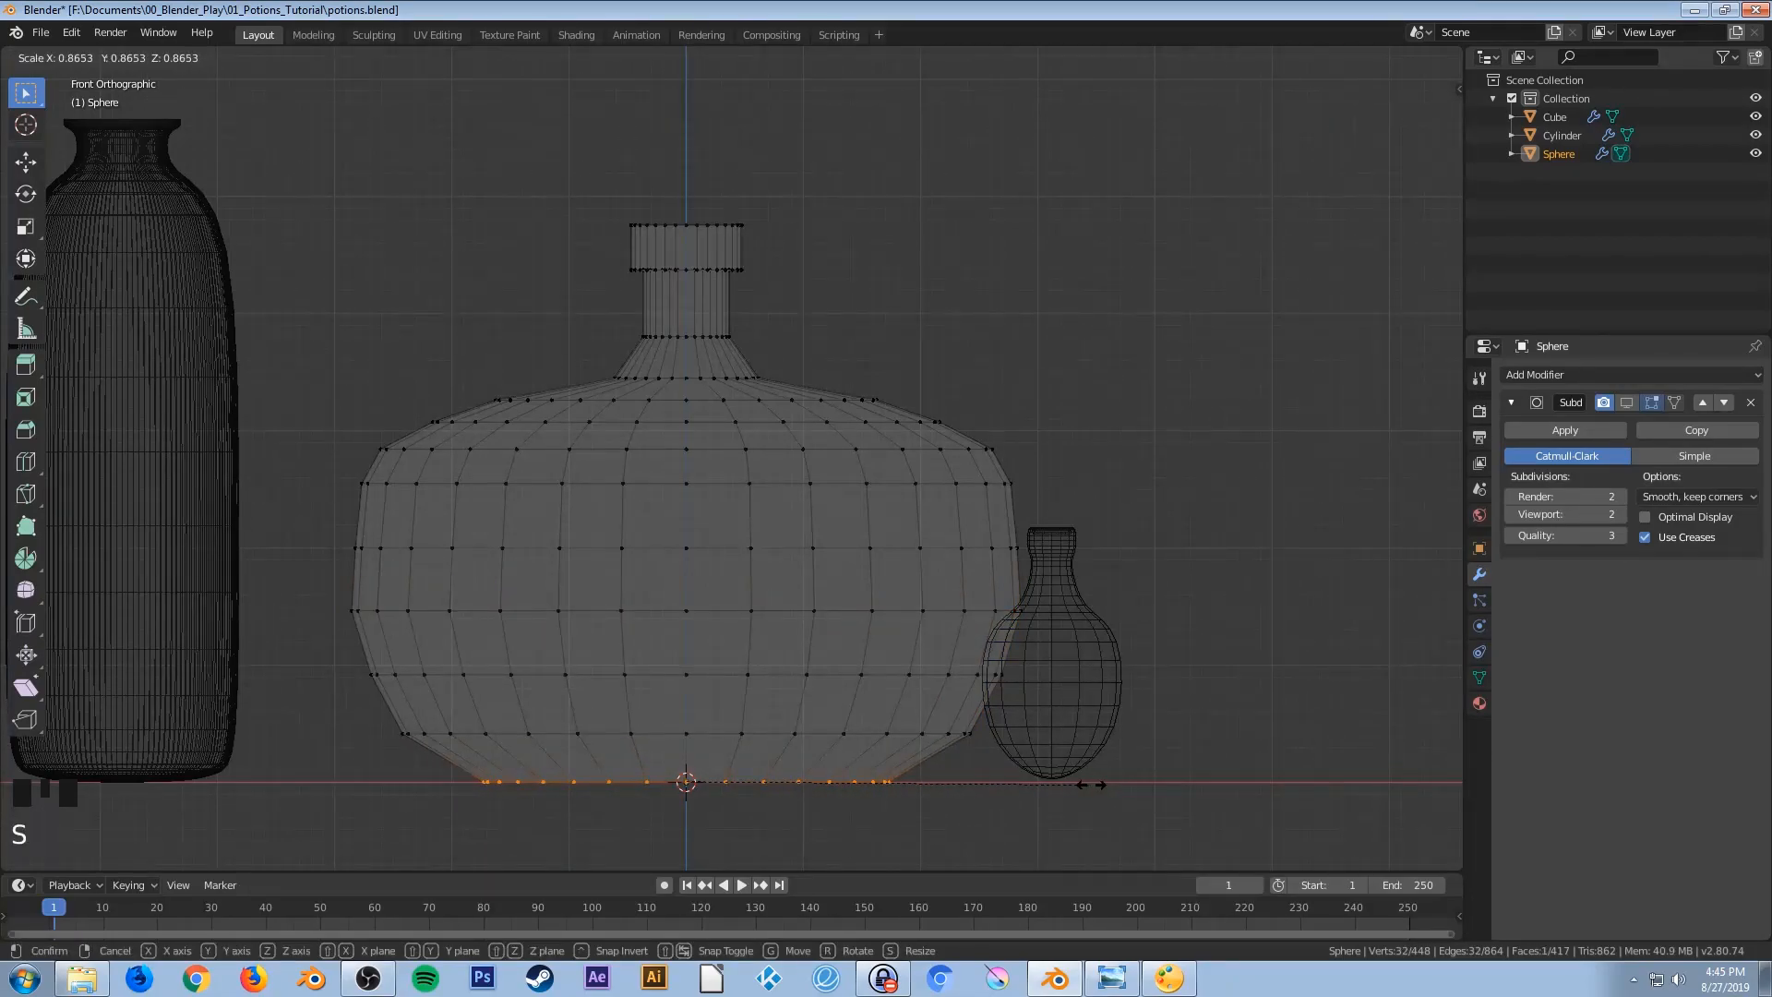
click(1092, 784)
Return to object mode with Look Dev shading and show the Subdivision Surface modifier in the viewport again
key(Tab)
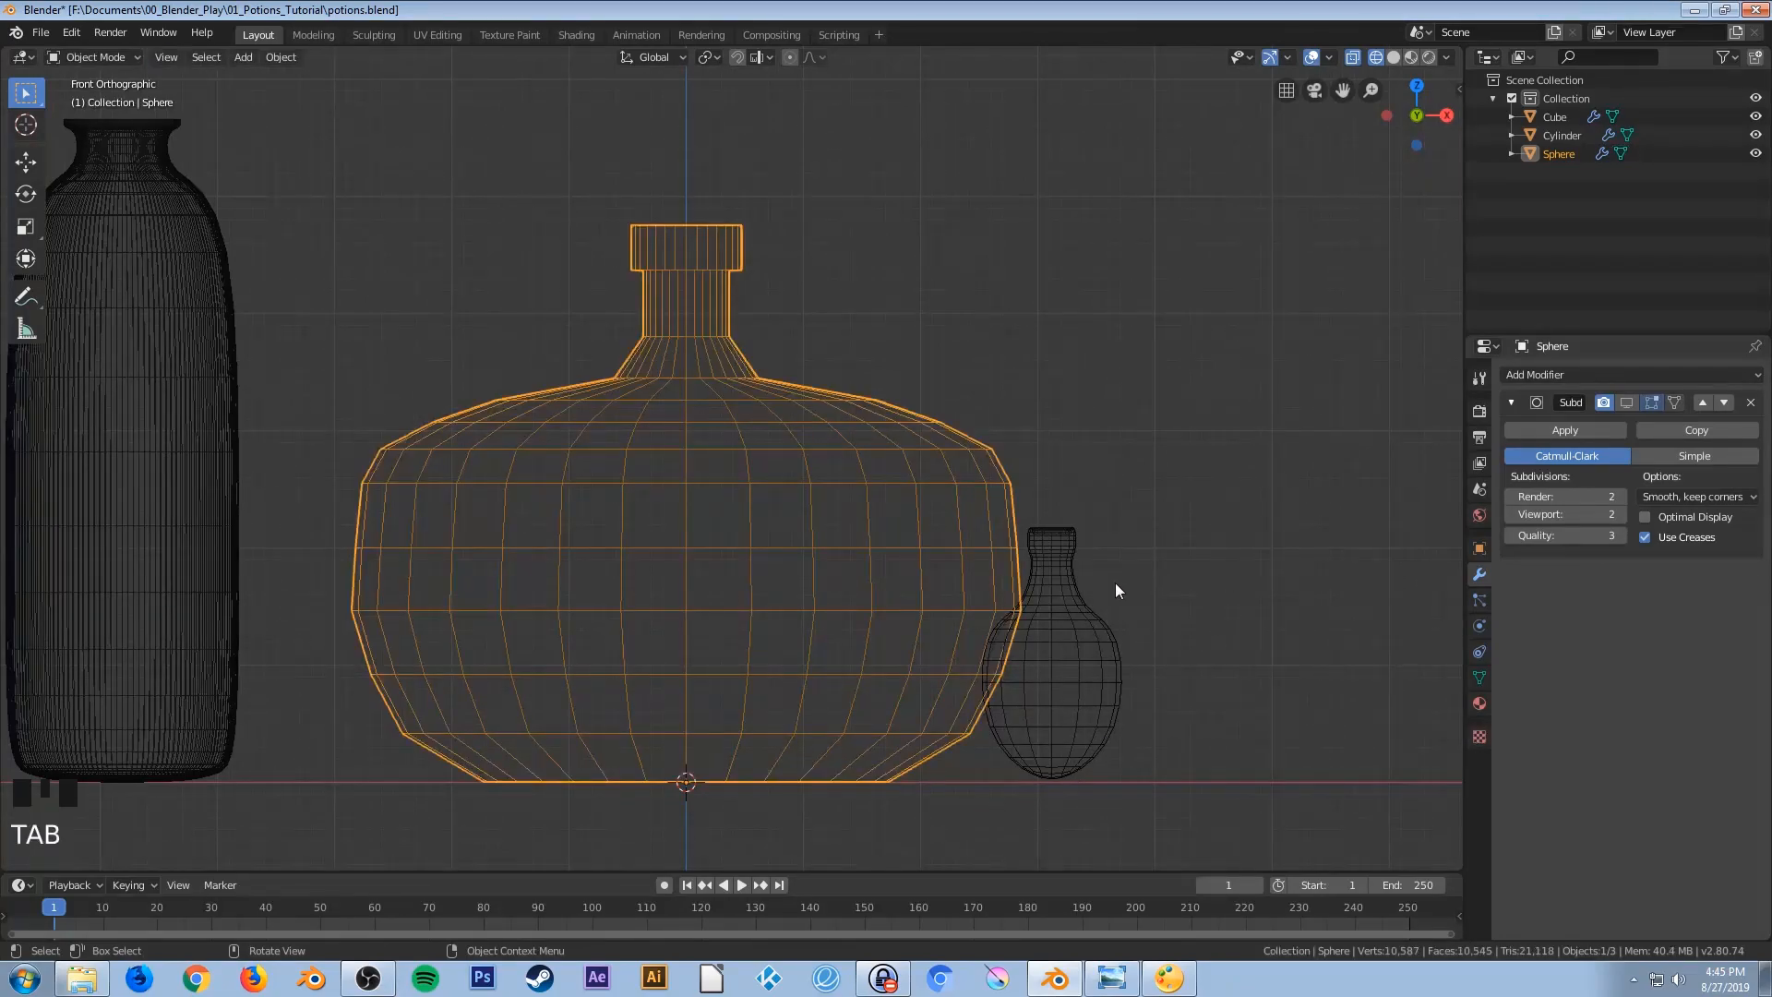
key(z)
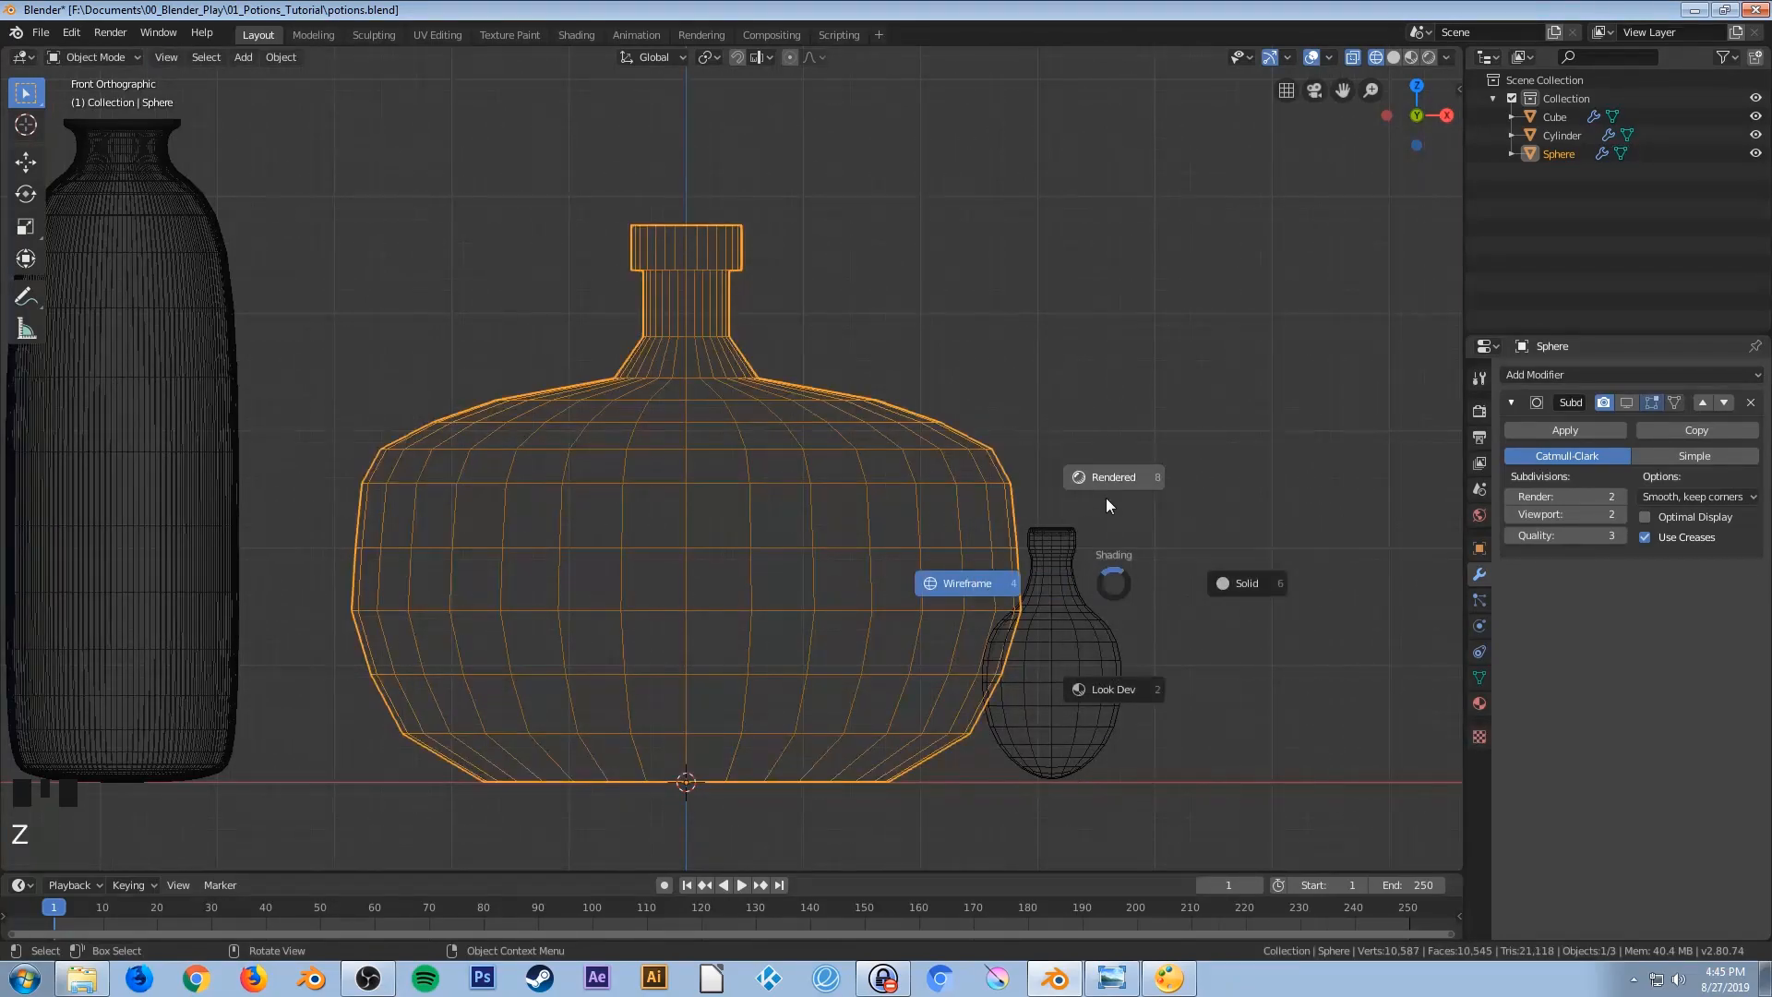
click(1625, 402)
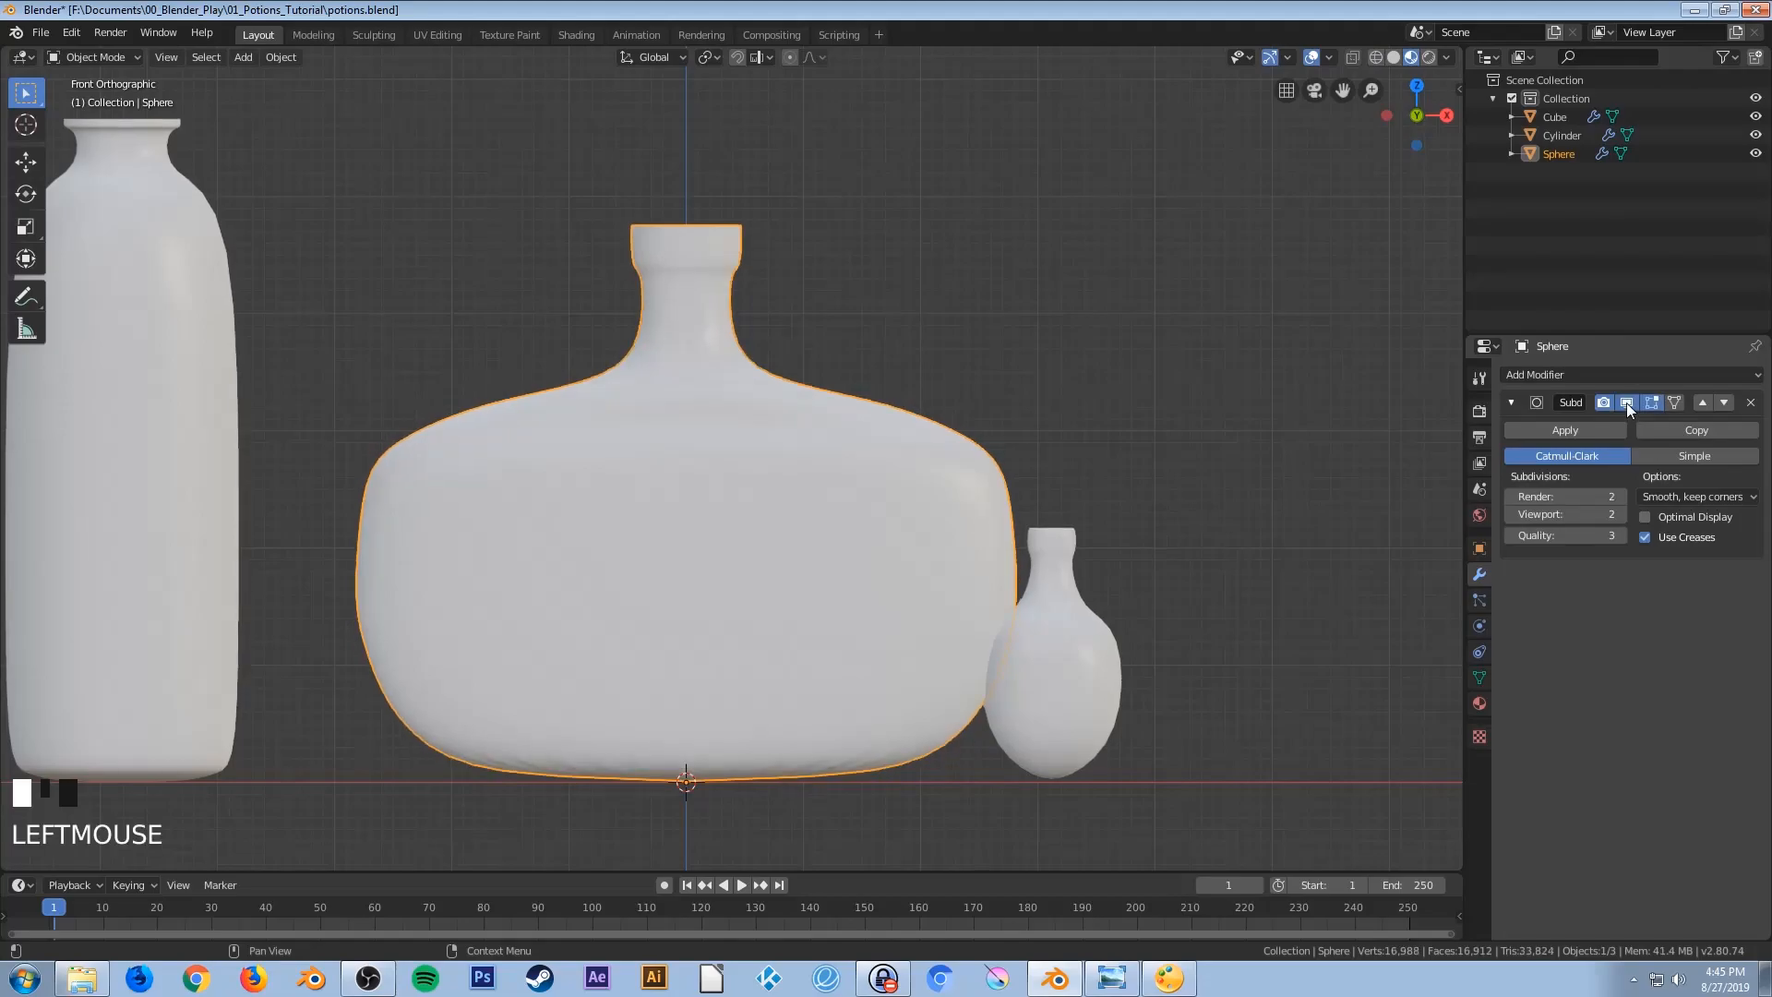
middle_drag(968, 613, 937, 627)
scroll(886, 635, down, 4)
middle_drag(776, 692, 702, 582)
scroll(694, 580, down, 3)
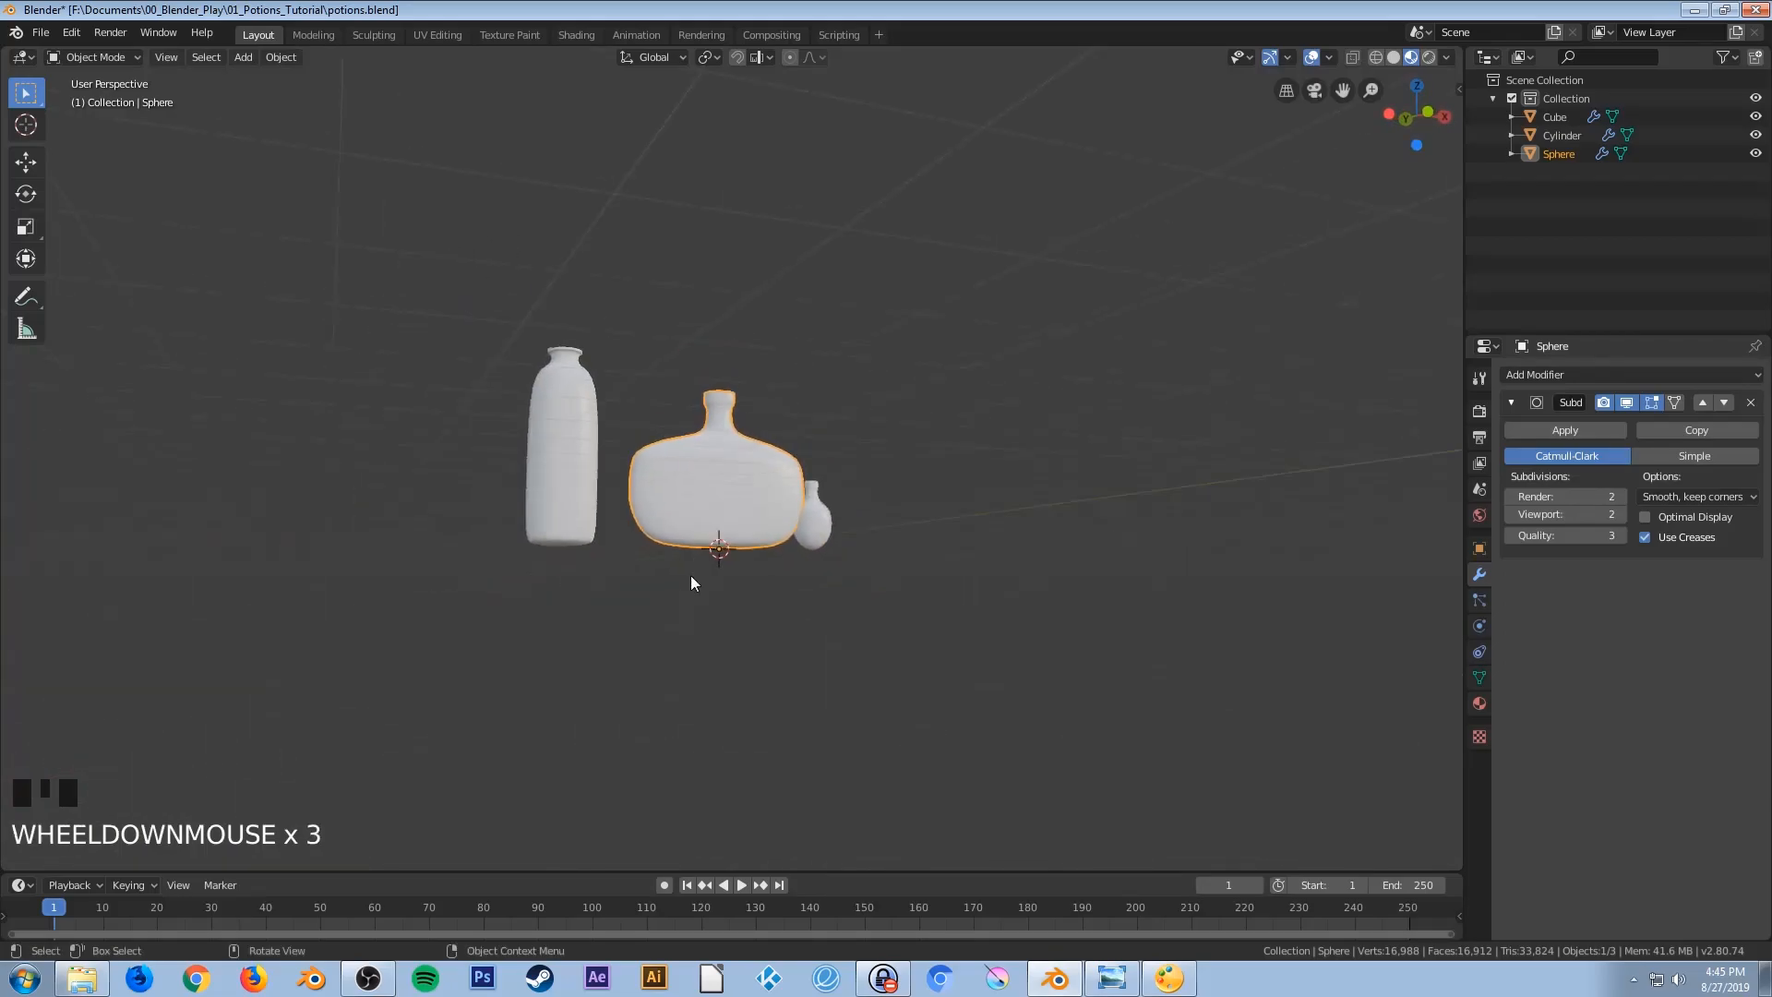
From the front view, scale the whole flattened bottle to about 0.93, and narrow it along X to about 0.85
key(KP_1)
scroll(759, 500, up, 2)
scroll(758, 500, up, 2)
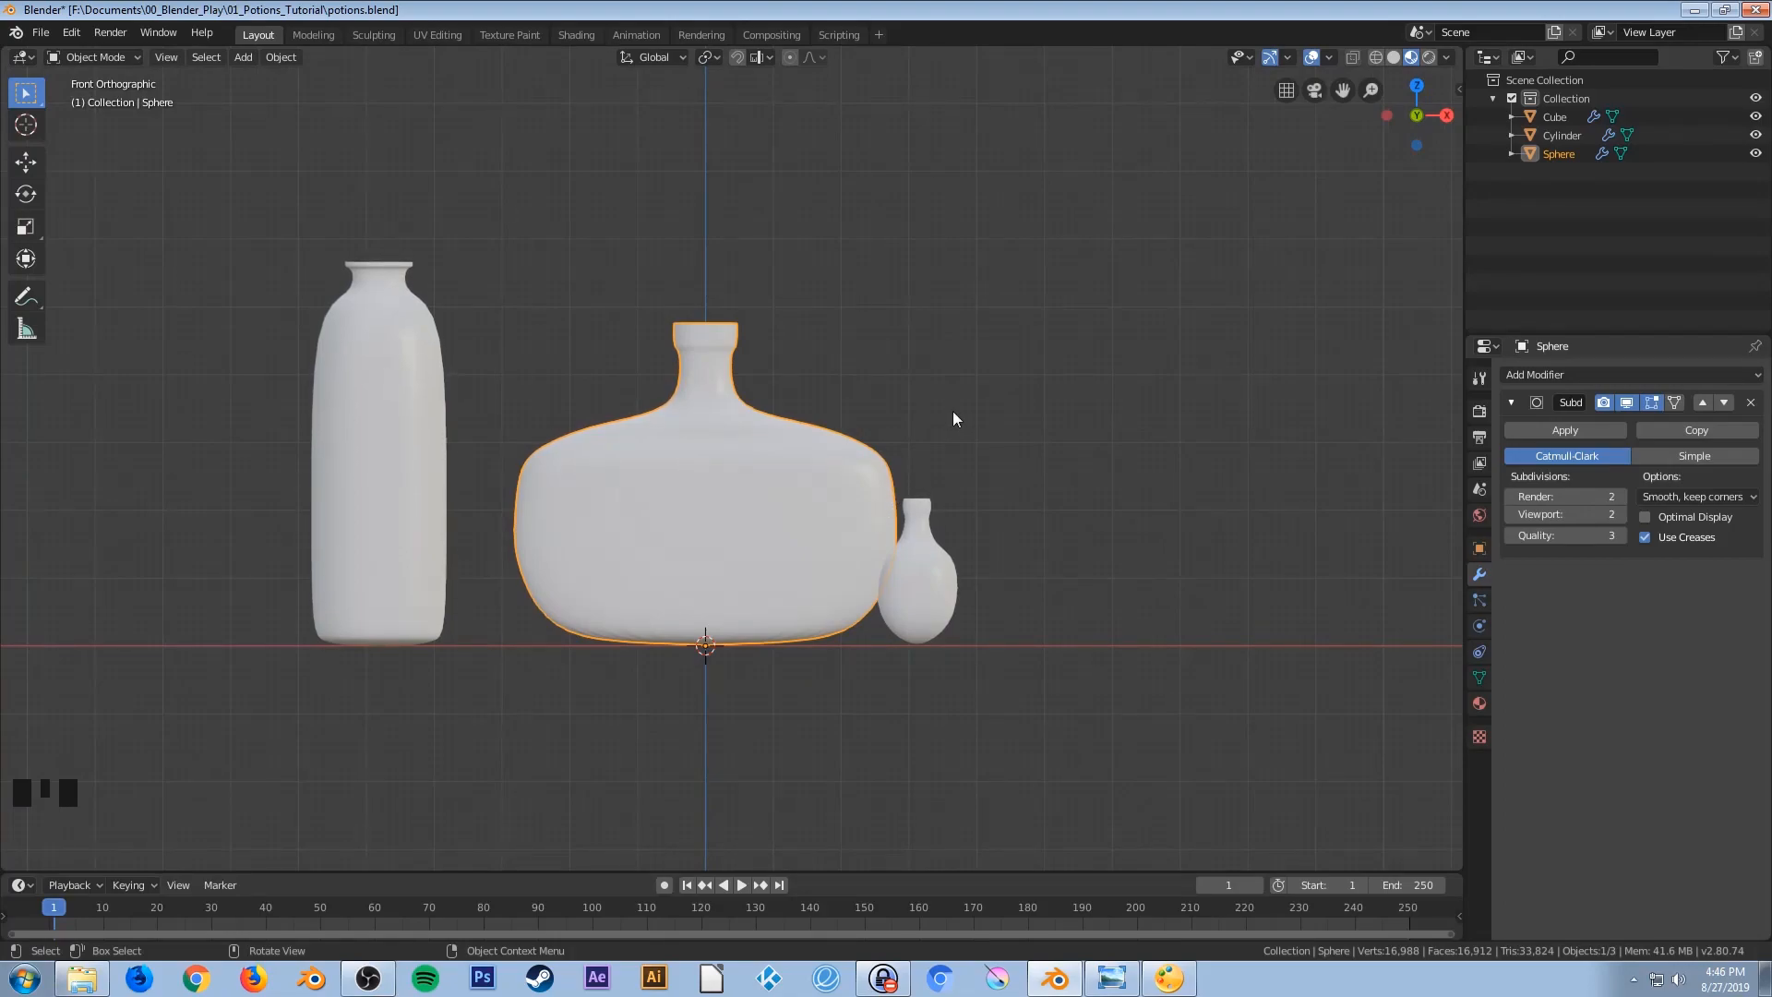
key(s)
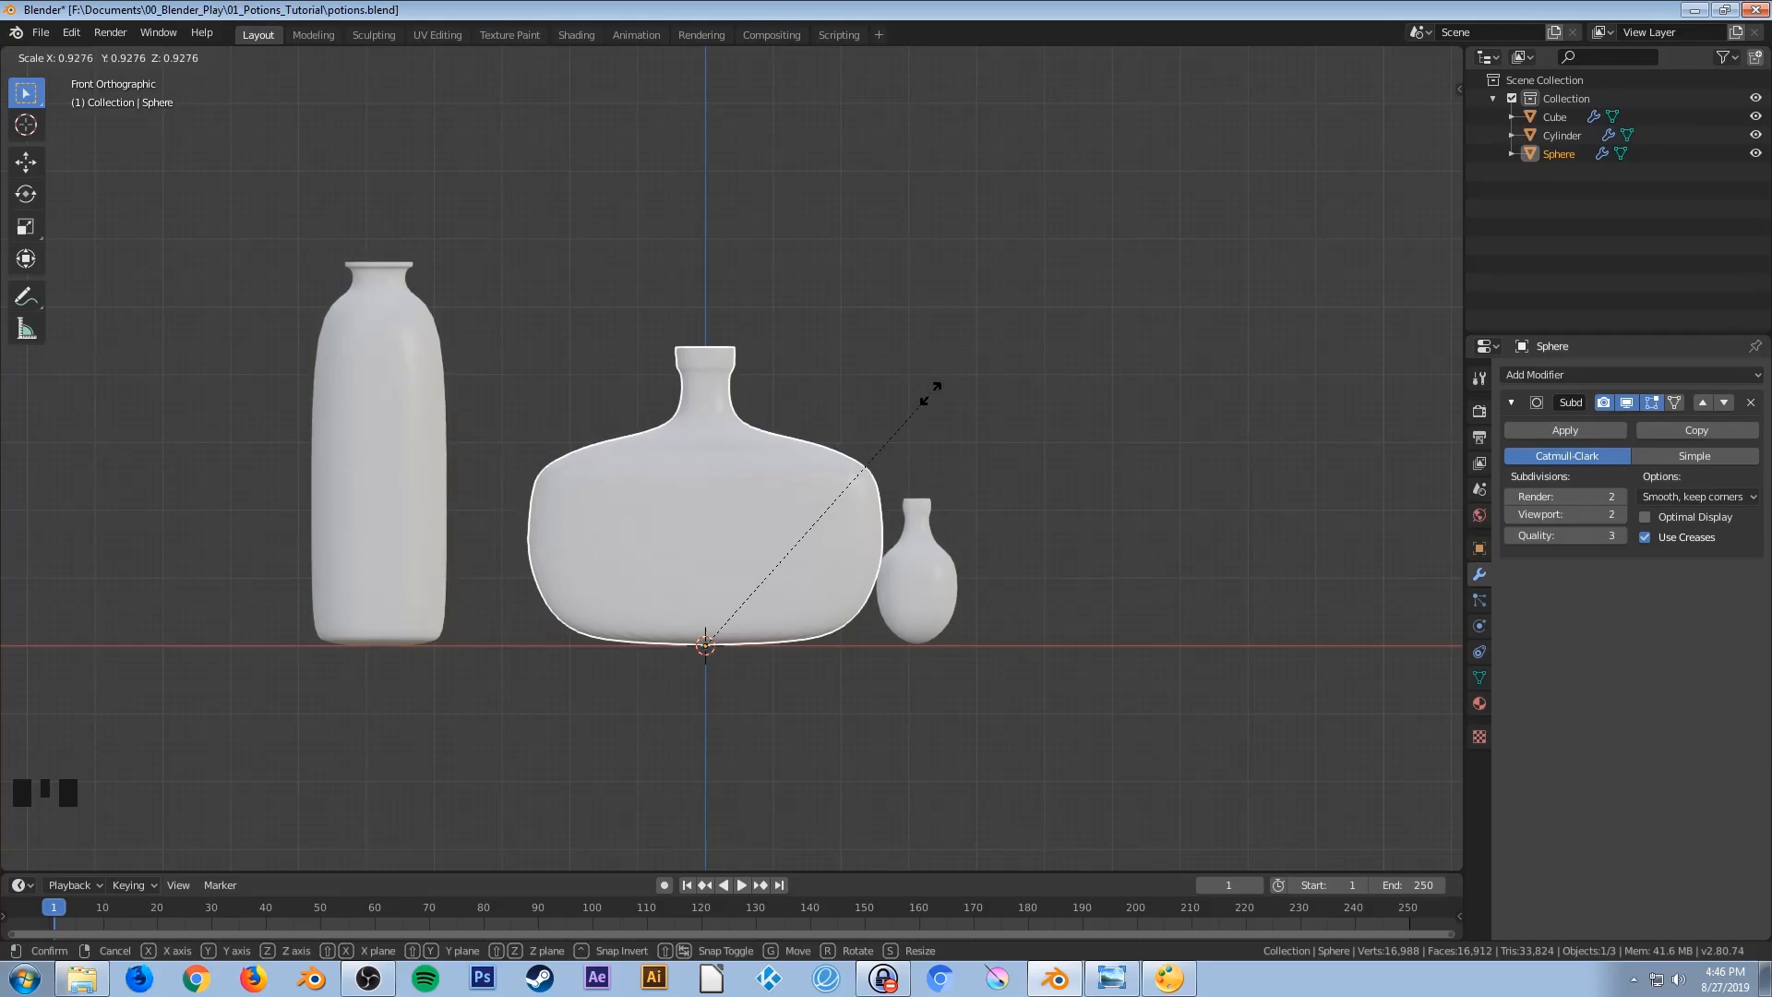
click(932, 396)
key(s)
key(x)
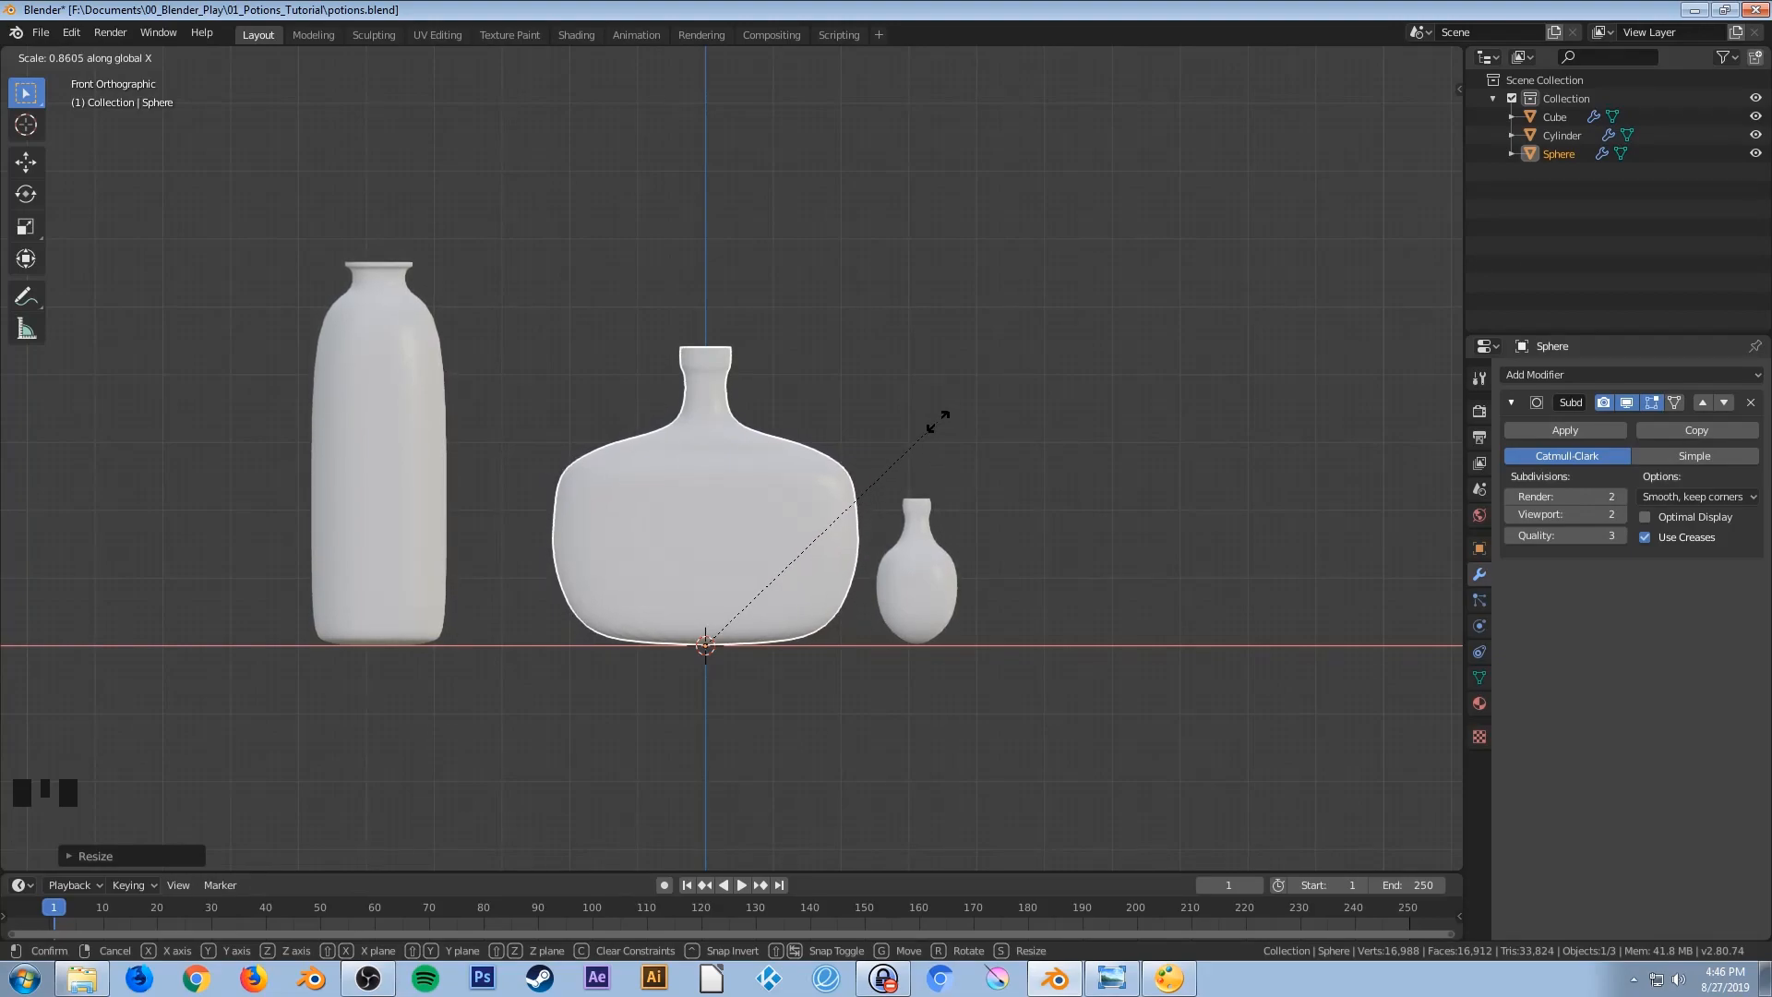
click(932, 421)
middle_drag(692, 545, 794, 522)
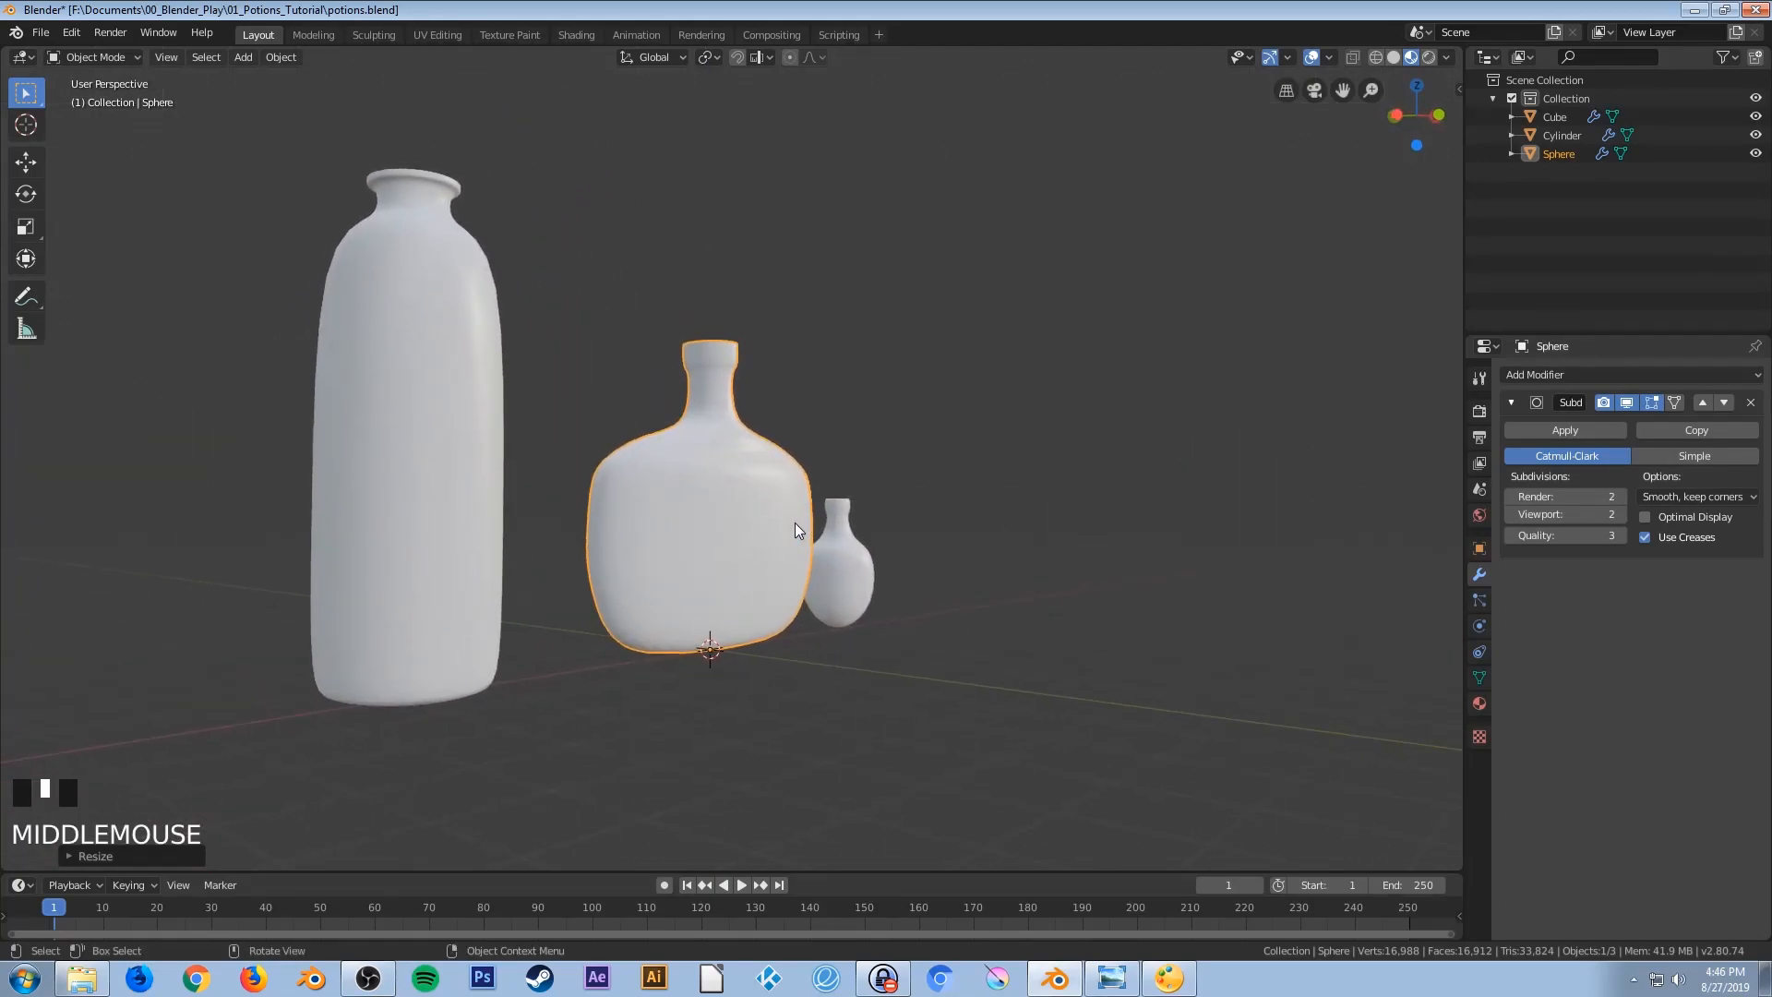
Select all the lip vertices at the top of the neck in wireframe and lower them about 0.35 m along Z
key(KP_1)
scroll(686, 406, up, 3)
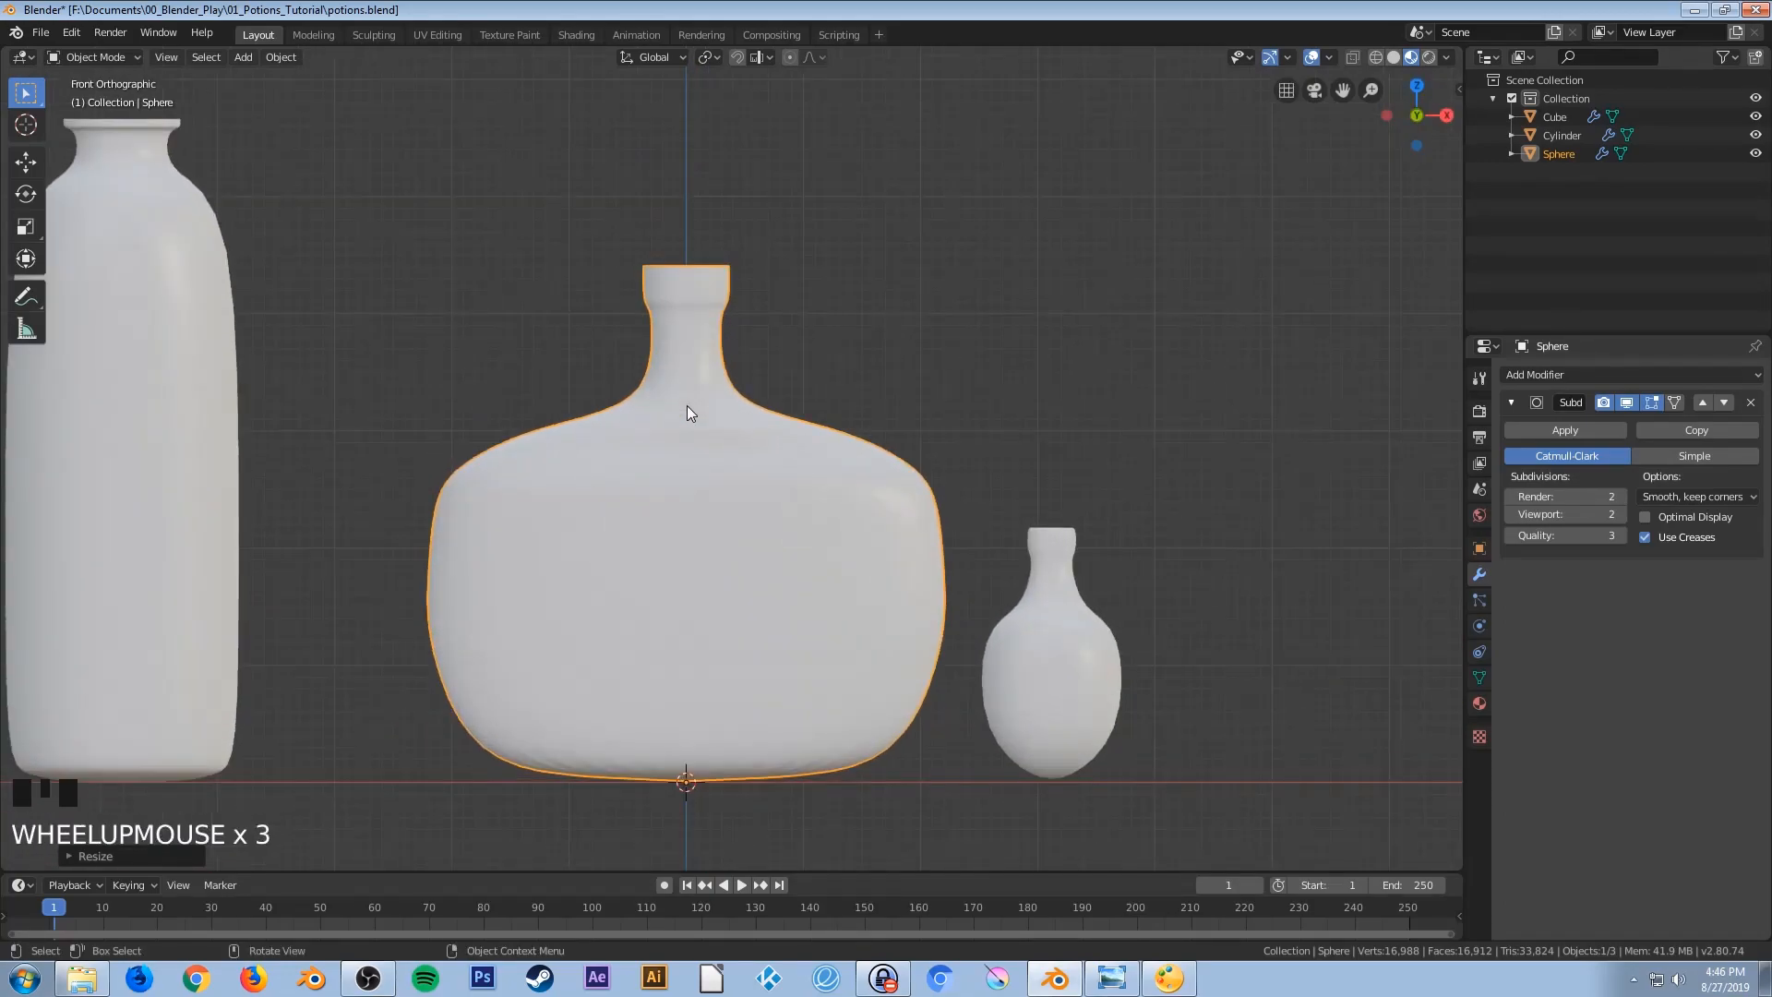
key(Tab)
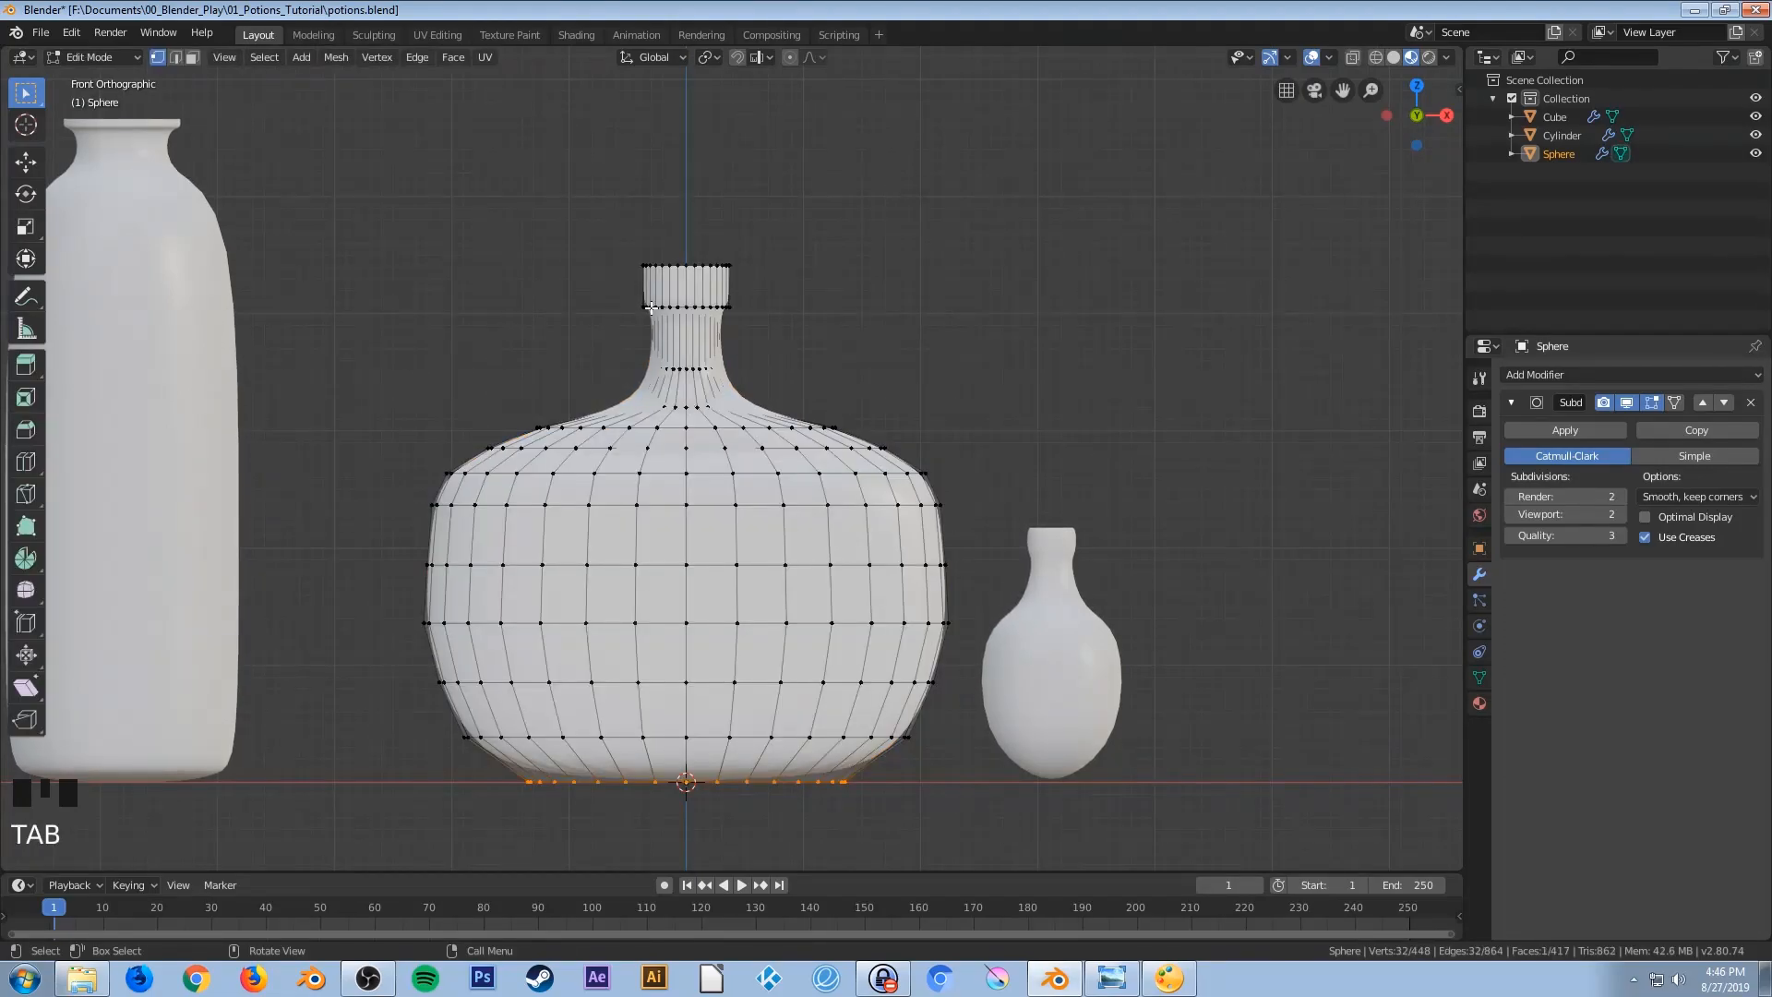
key(z)
click(551, 306)
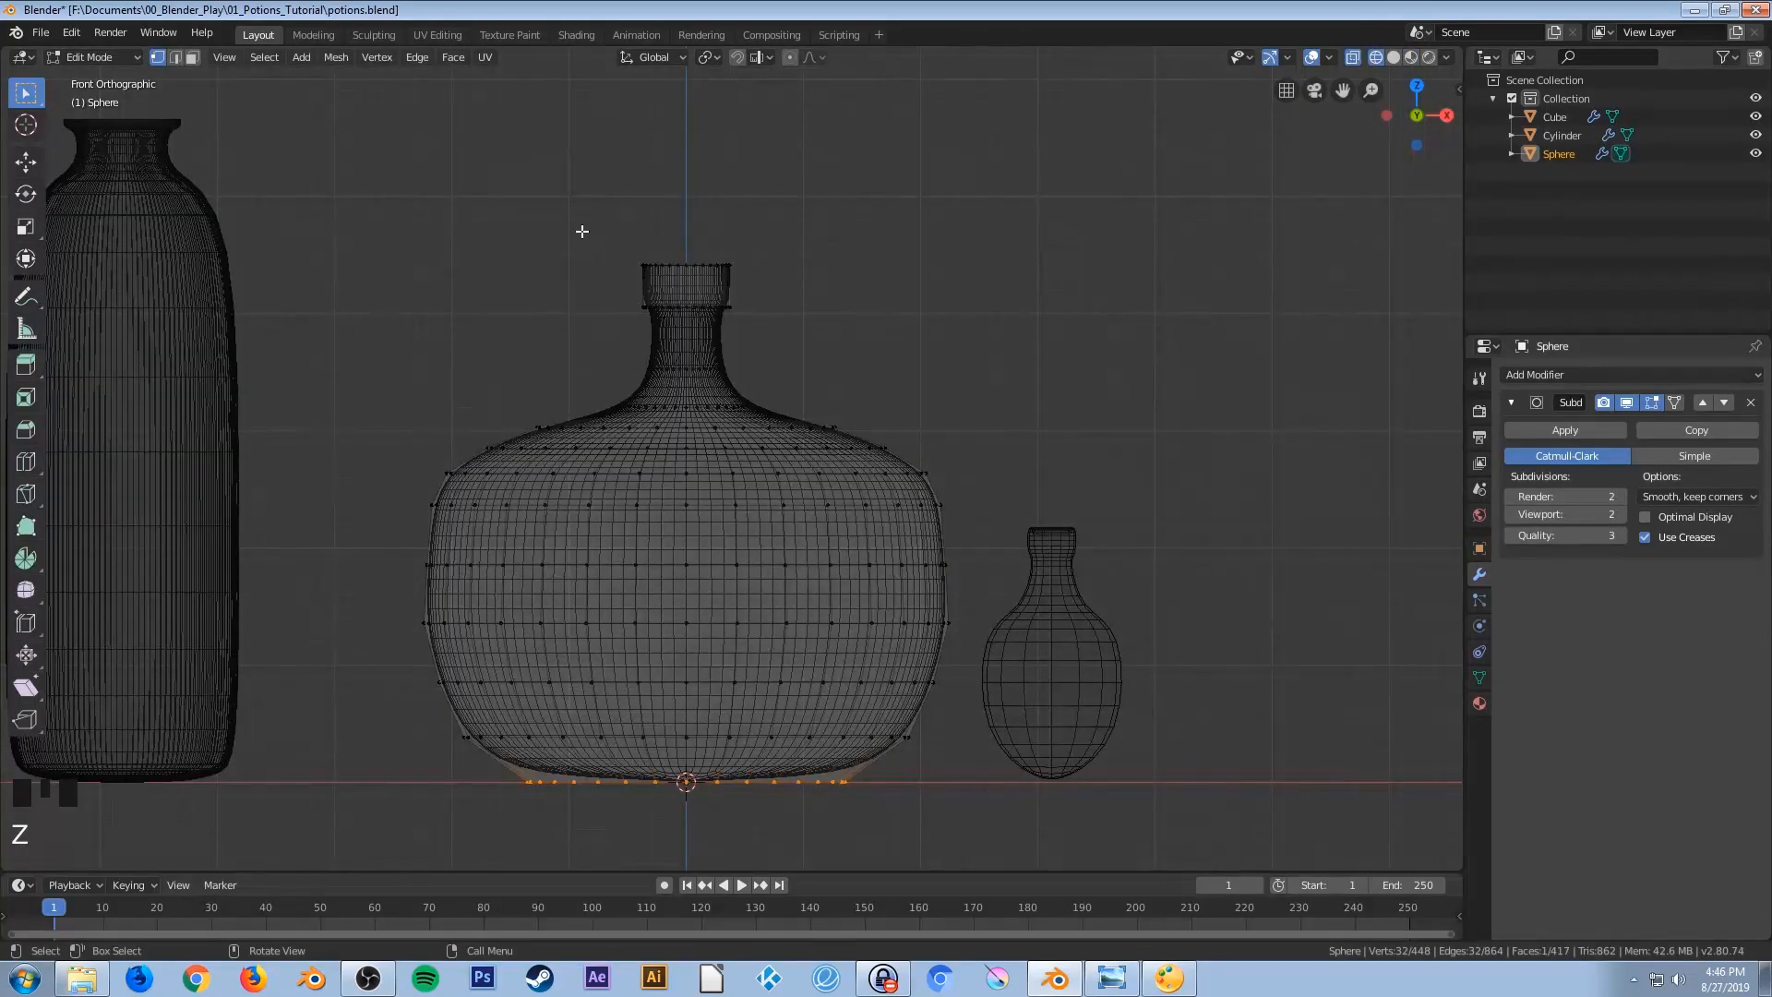
drag(586, 226, 789, 338)
scroll(789, 337, up, 2)
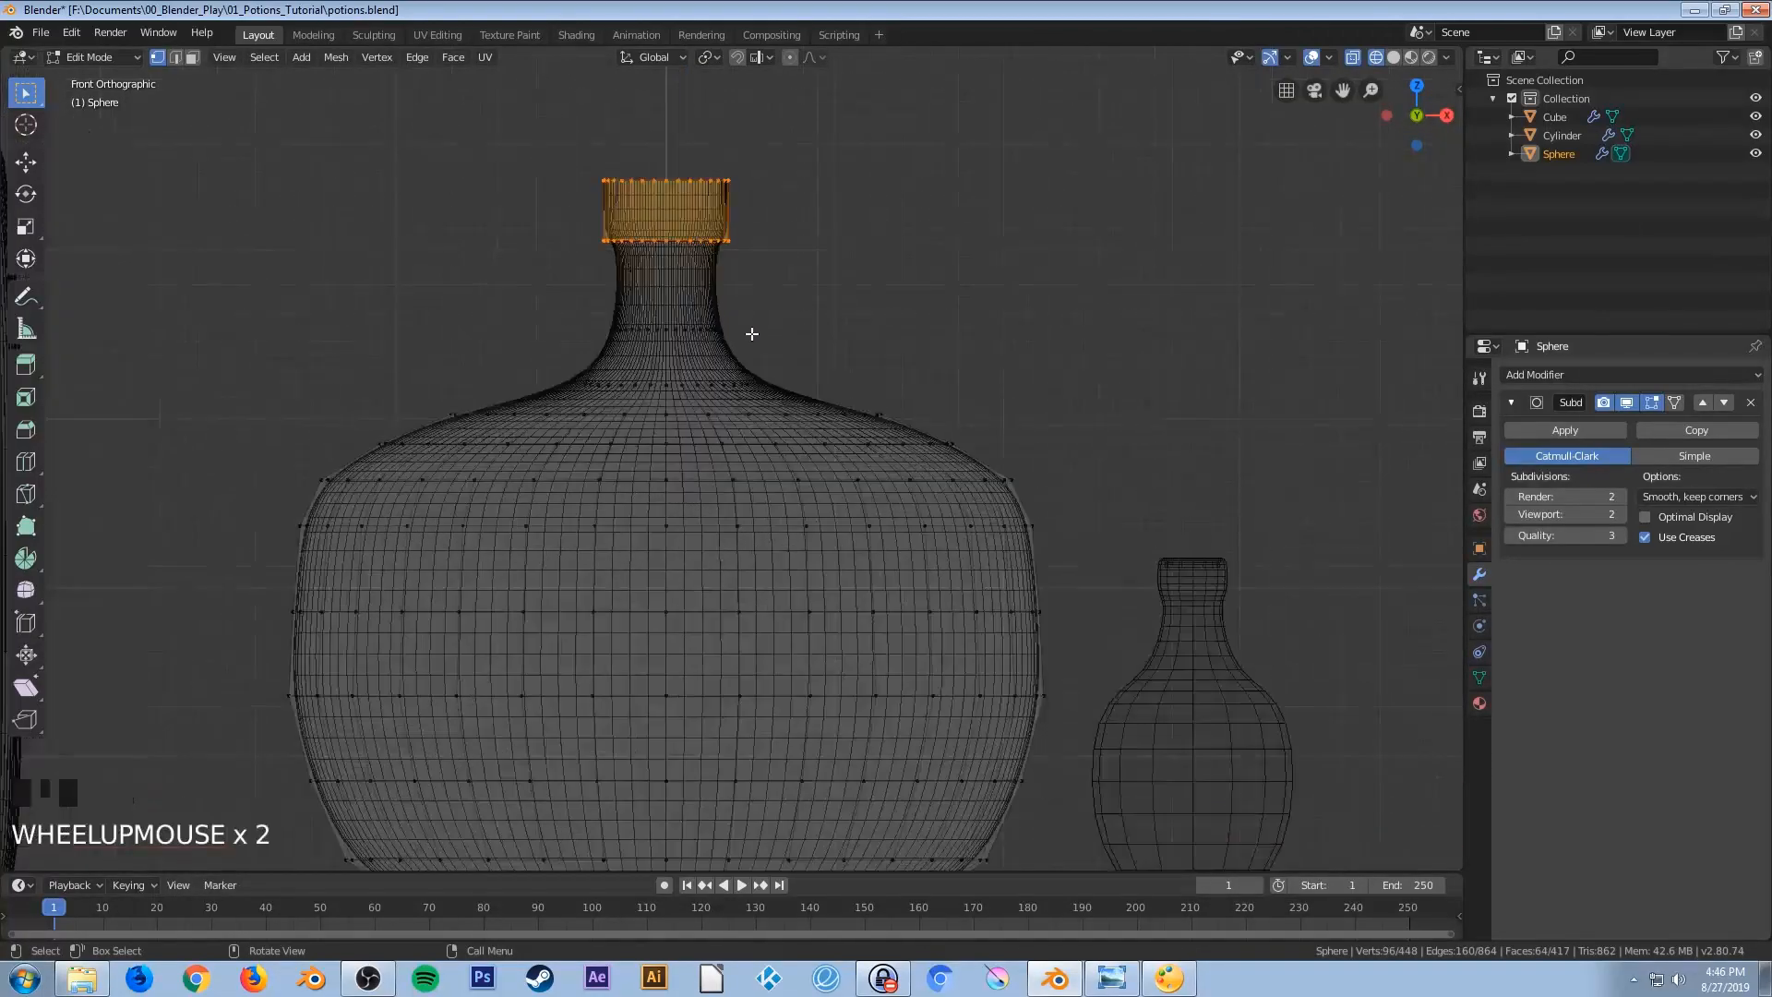
key(g)
key(z)
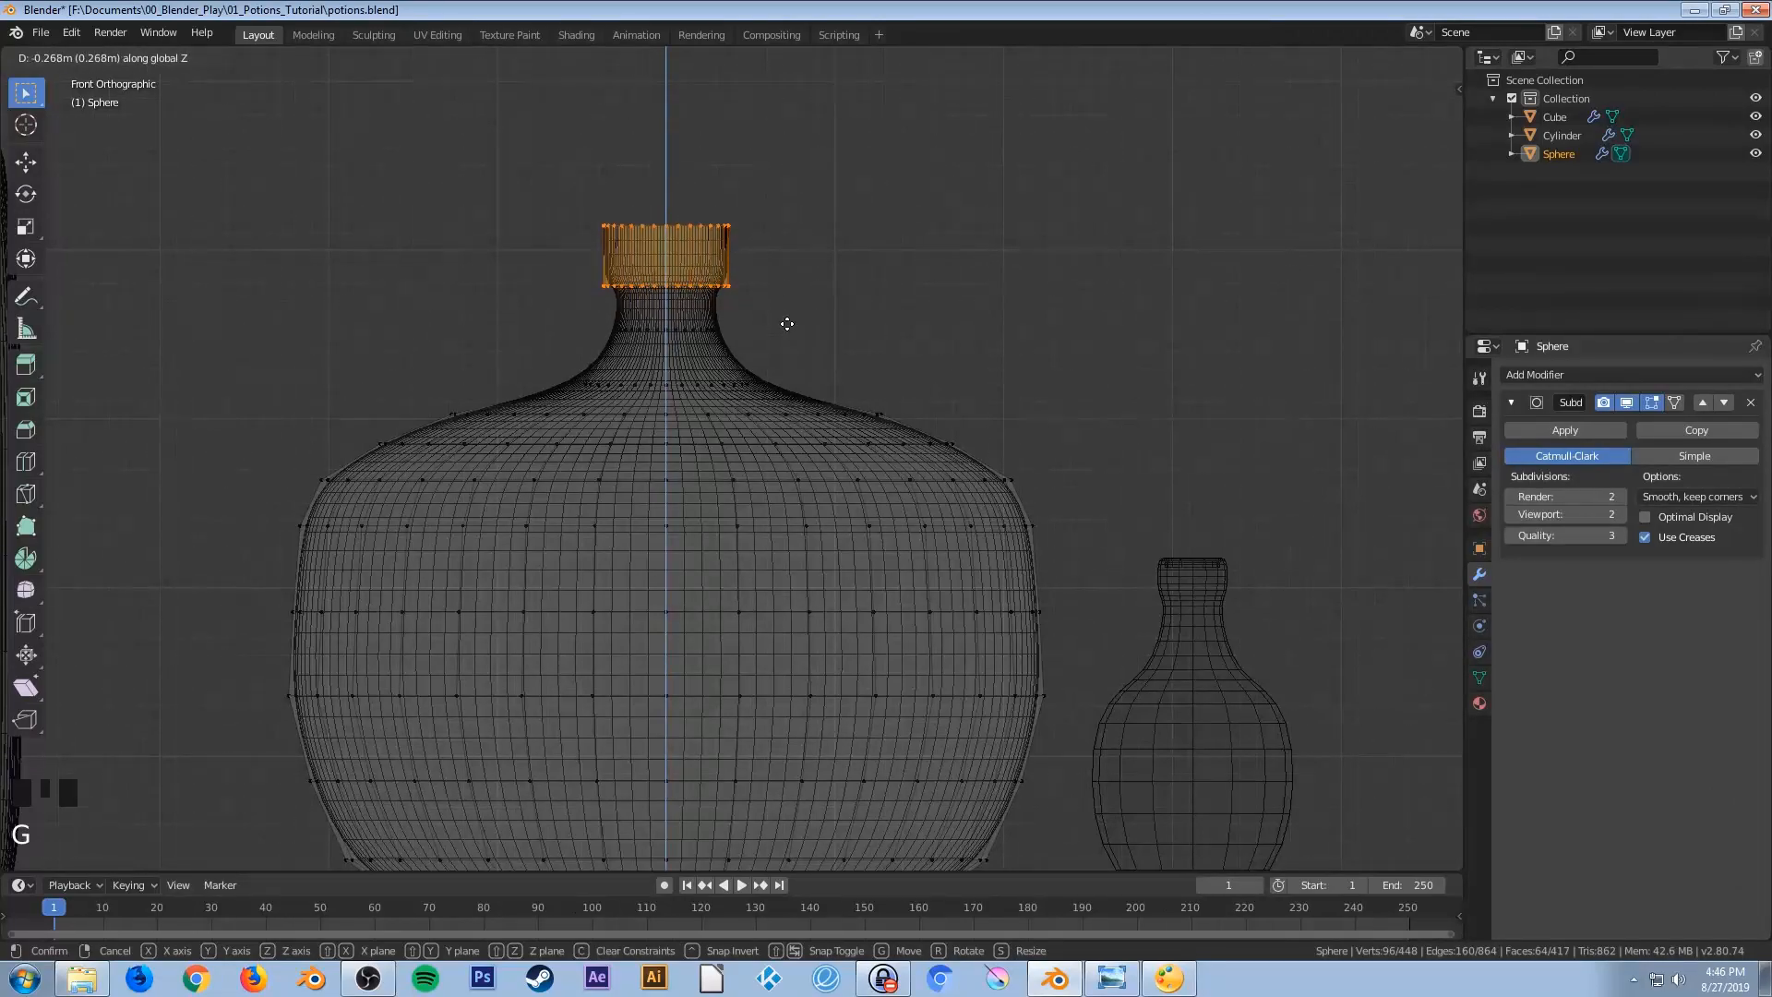
click(779, 356)
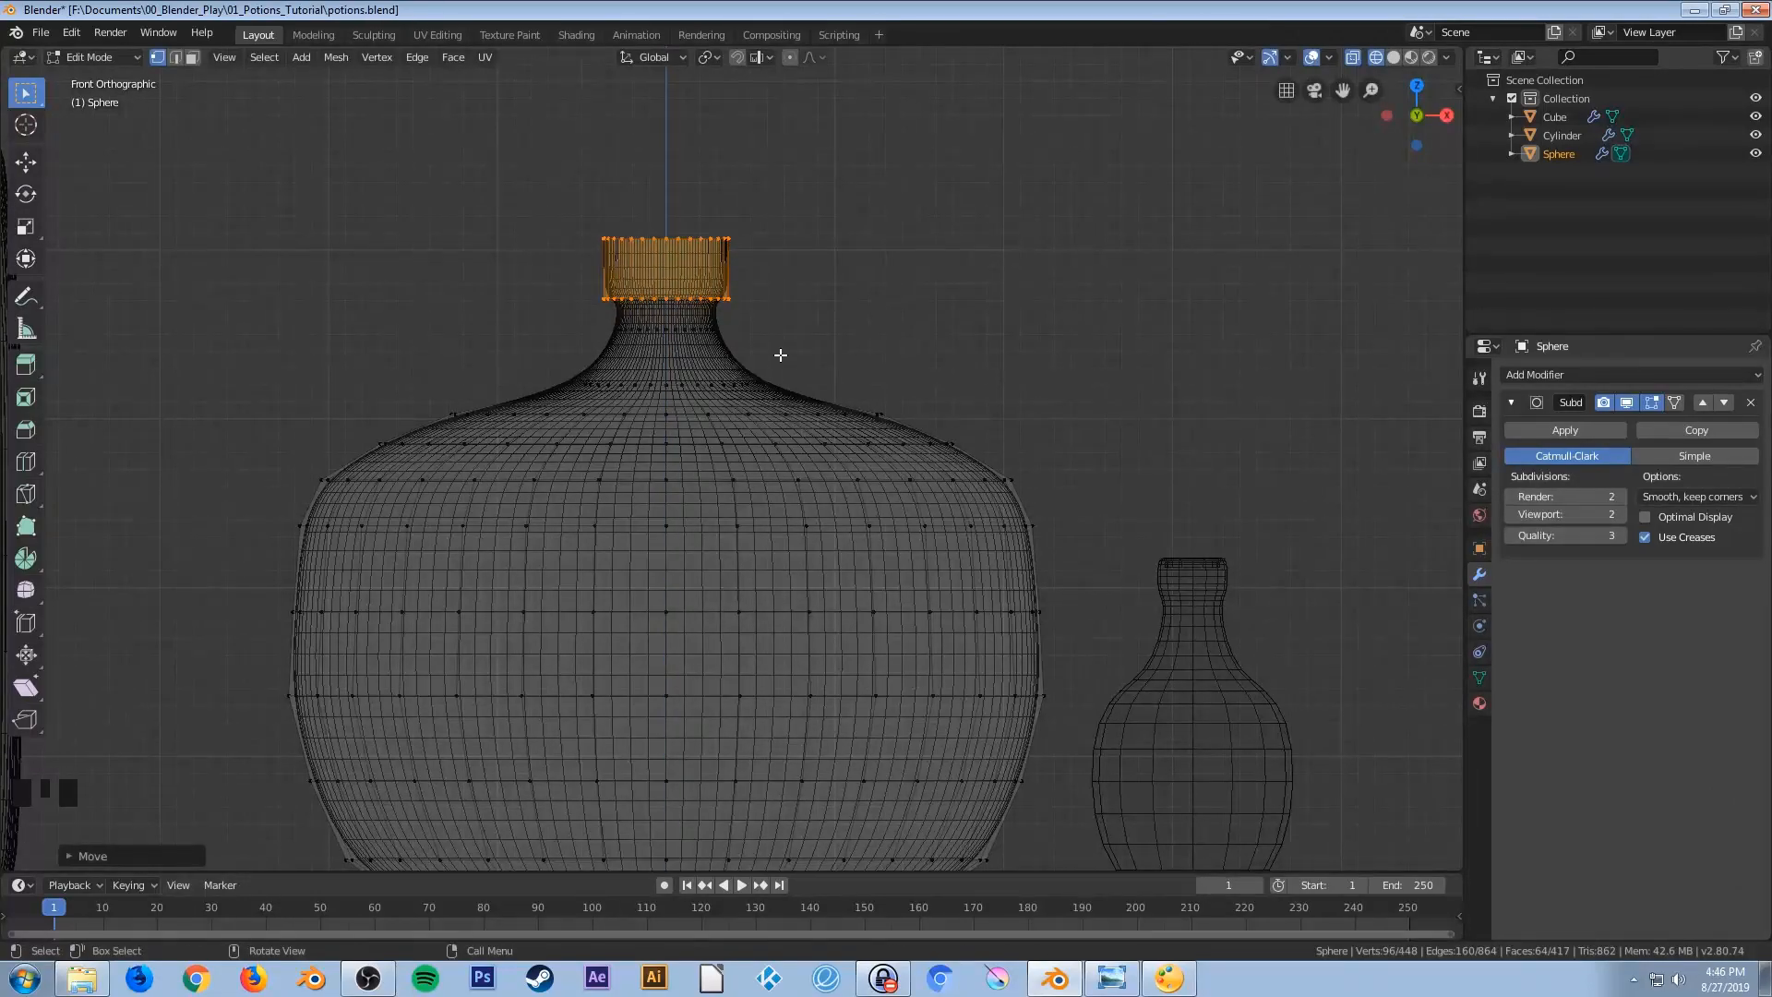
Return to object mode, check the bottles in Look Dev shading and save the file
key(Tab)
scroll(767, 388, down, 3)
key(z)
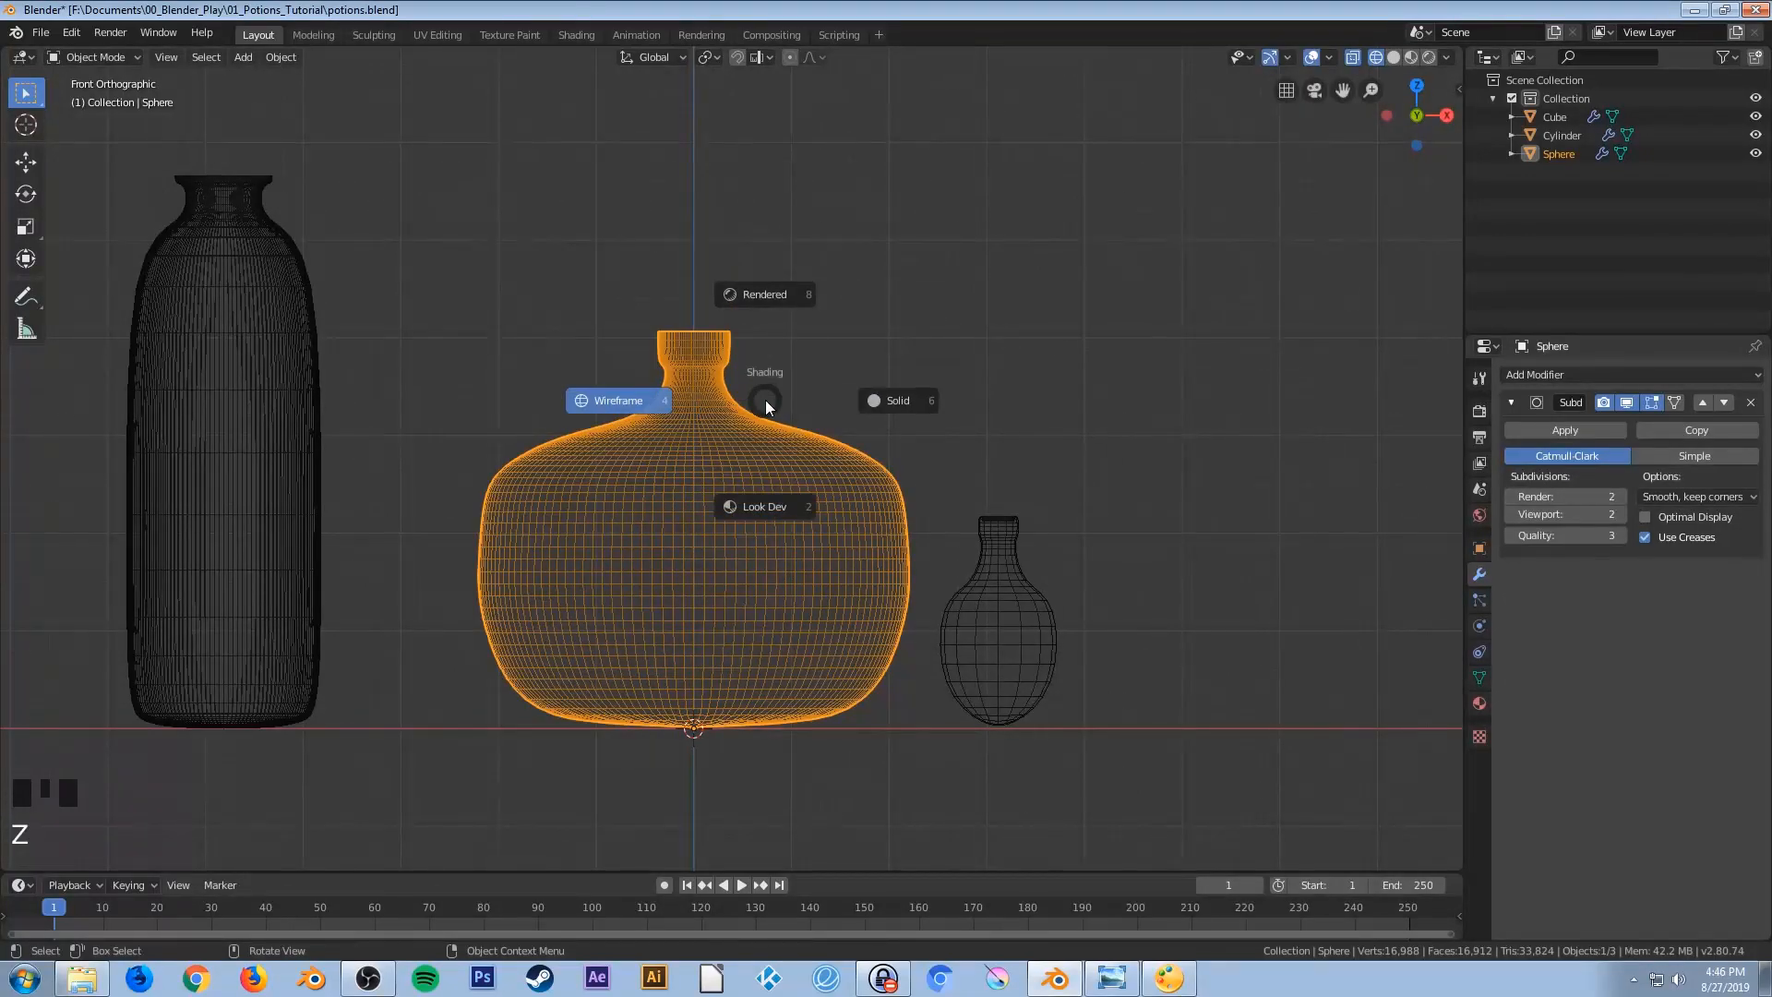
click(779, 517)
scroll(779, 546, down, 2)
middle_drag(779, 547, 750, 629)
key(KP_1)
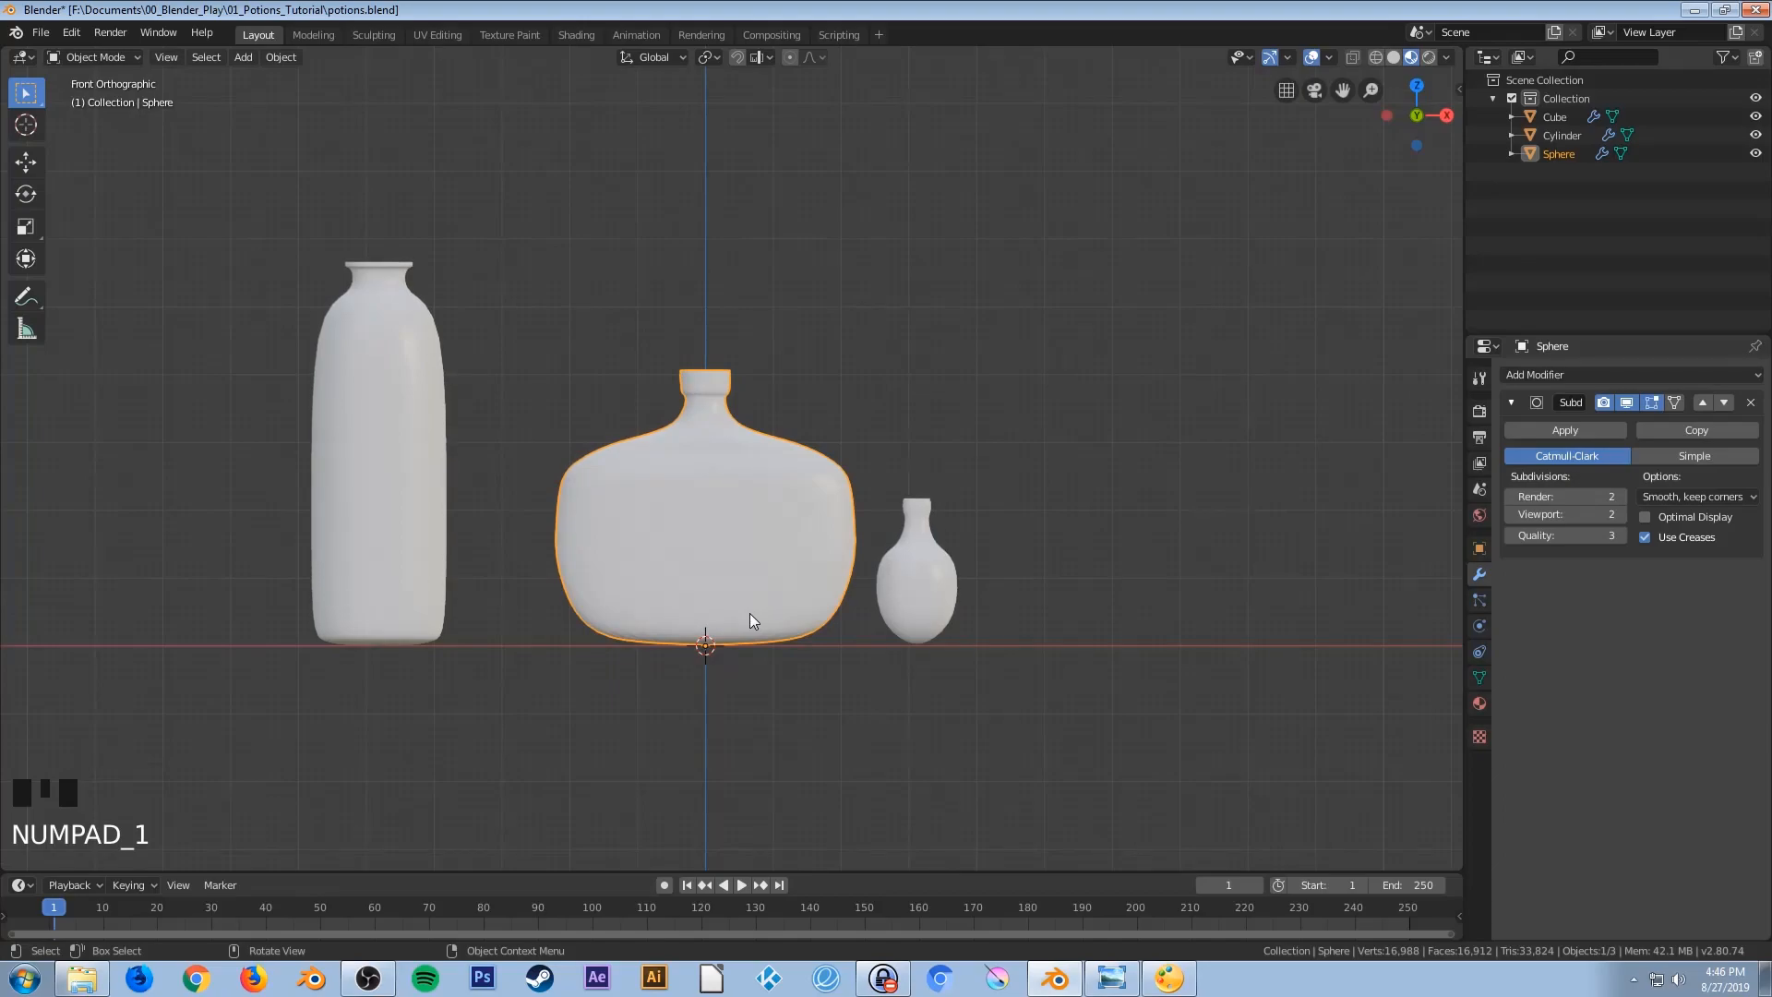
key(ctrl+s)
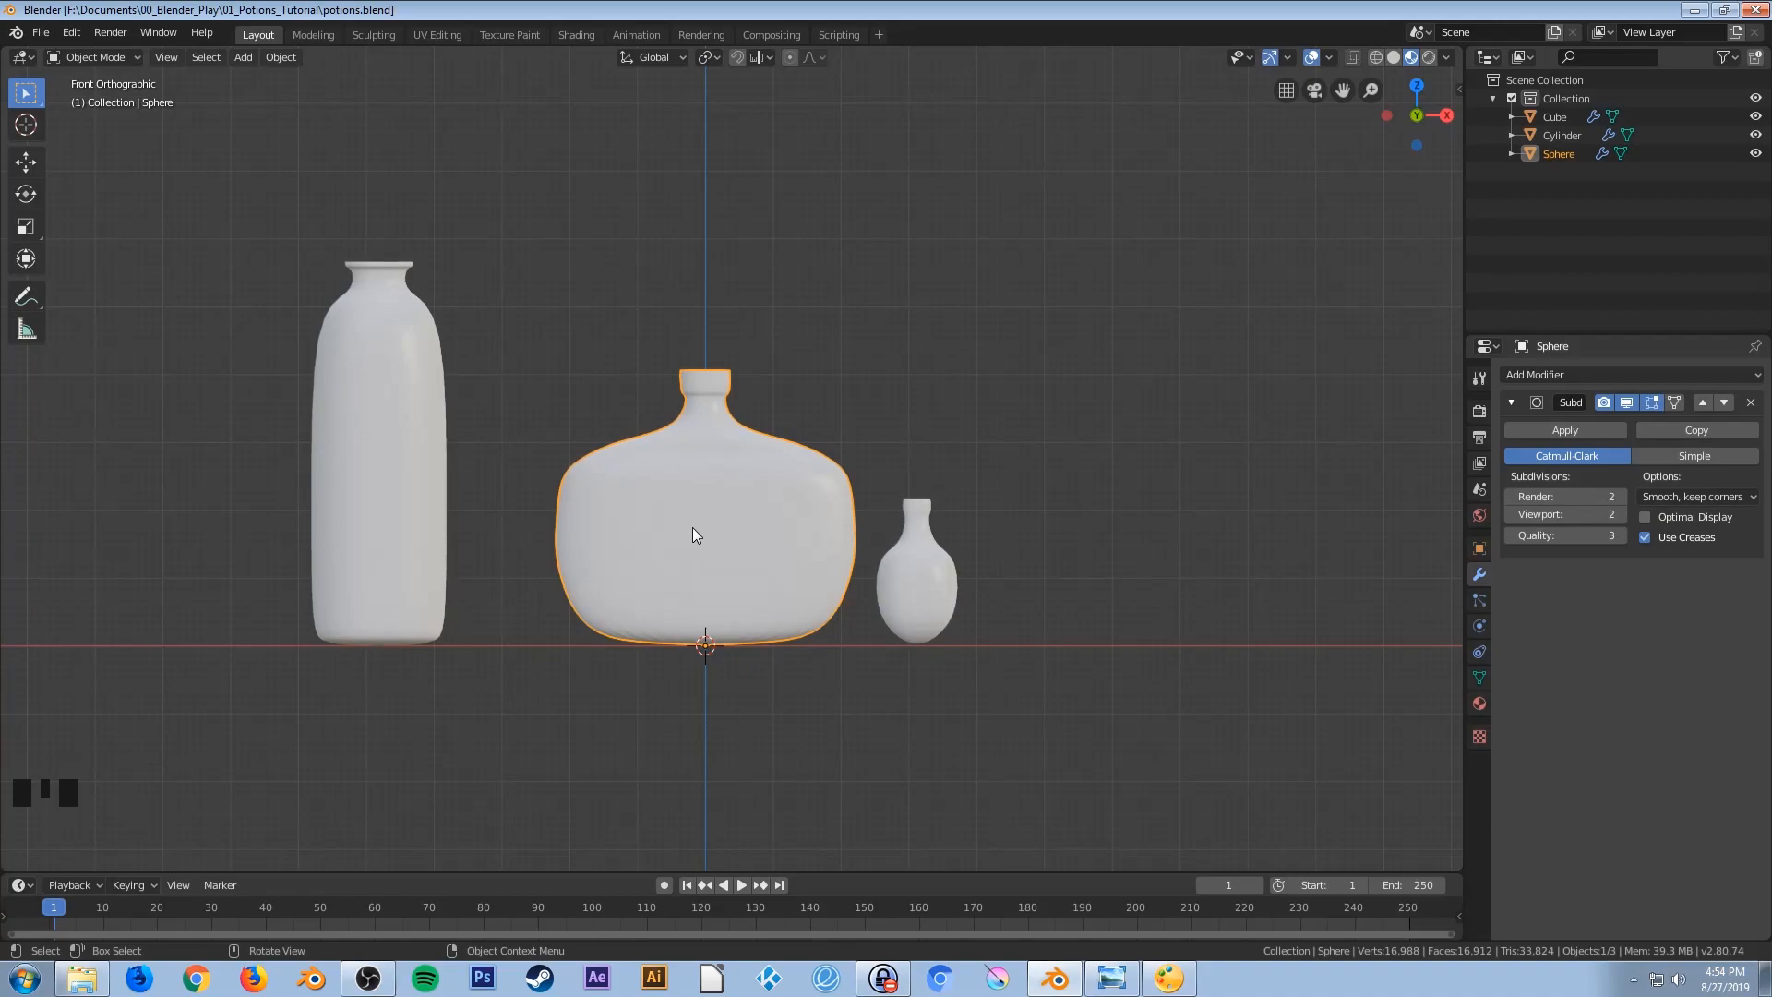
Move the flattened bottle along X past the small bottle, and shift the small bottle back toward the origin by about 1.2 m
key(g)
key(x)
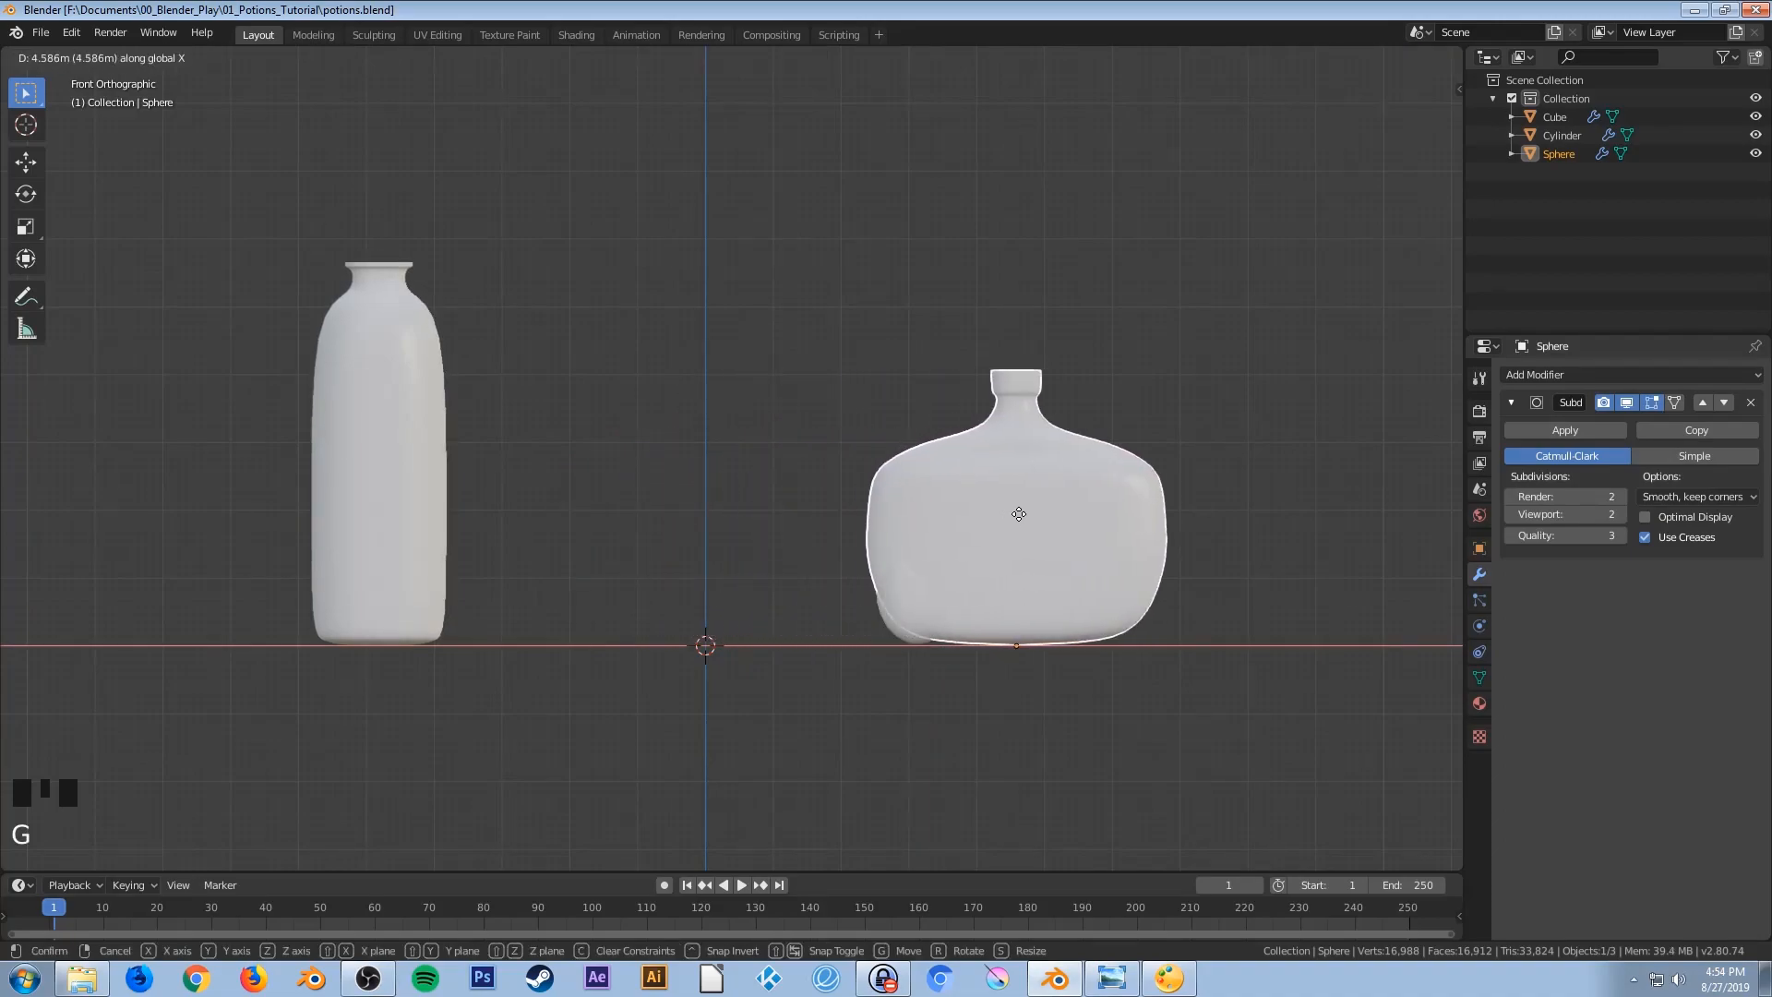
click(1108, 514)
click(927, 585)
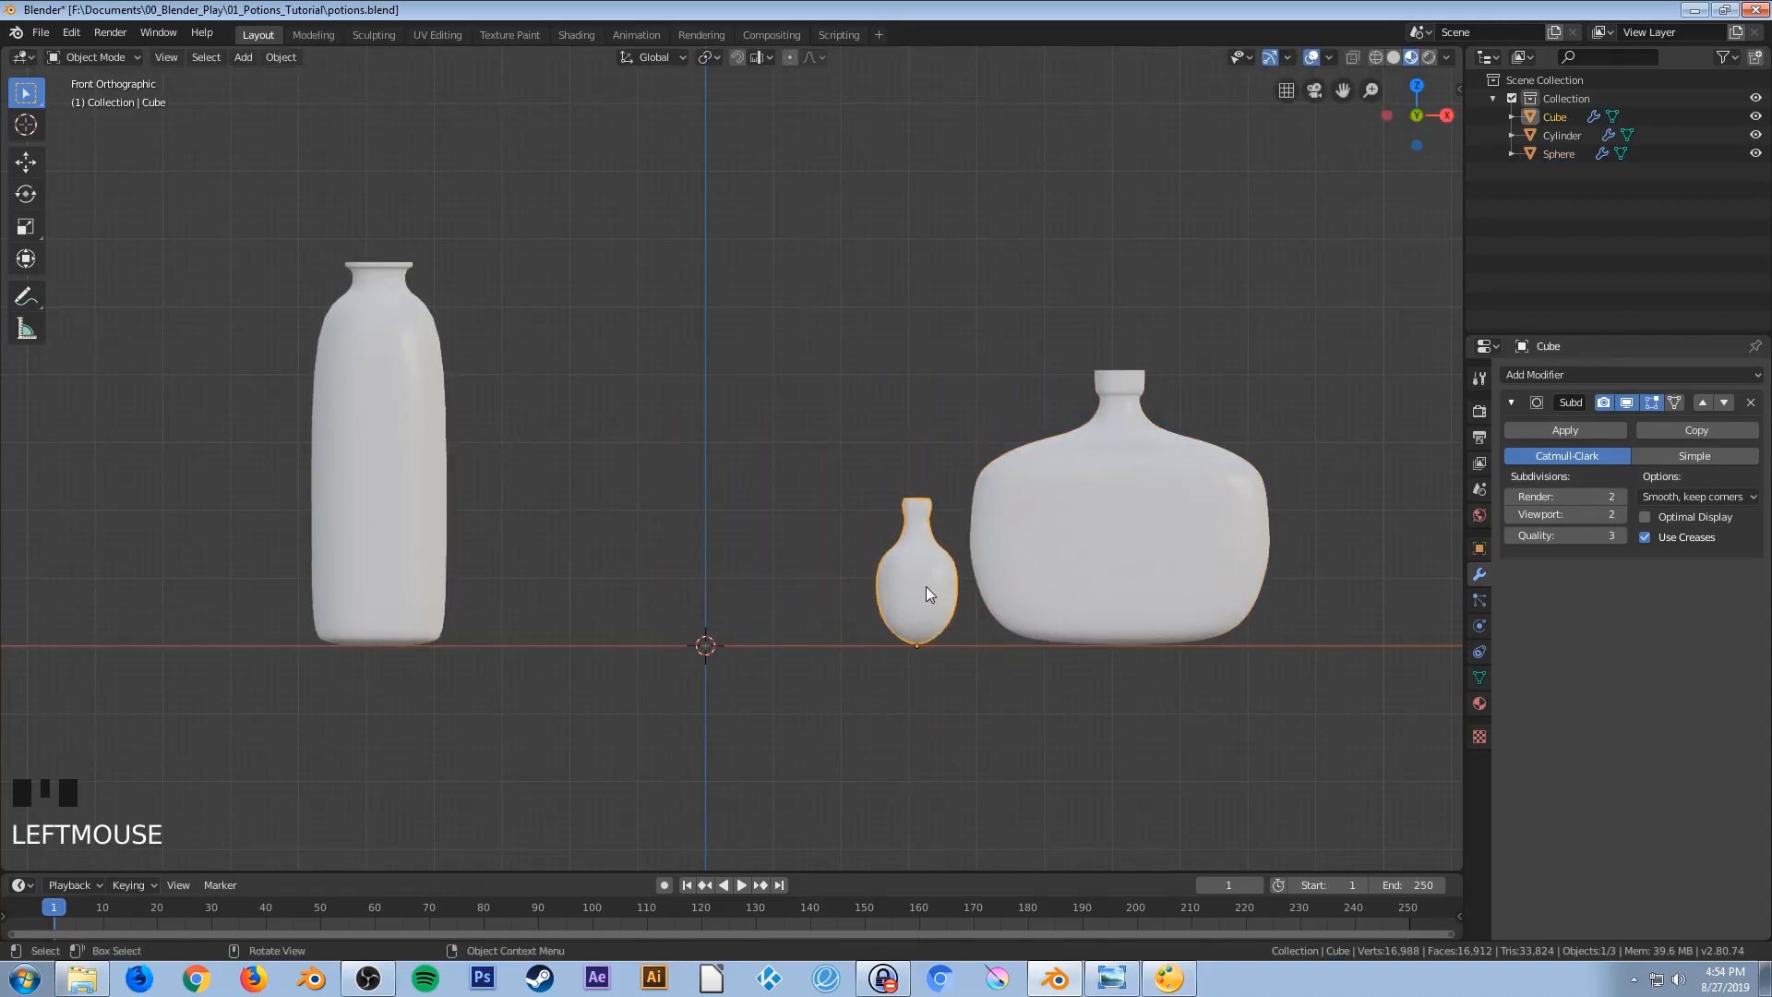
key(g)
key(x)
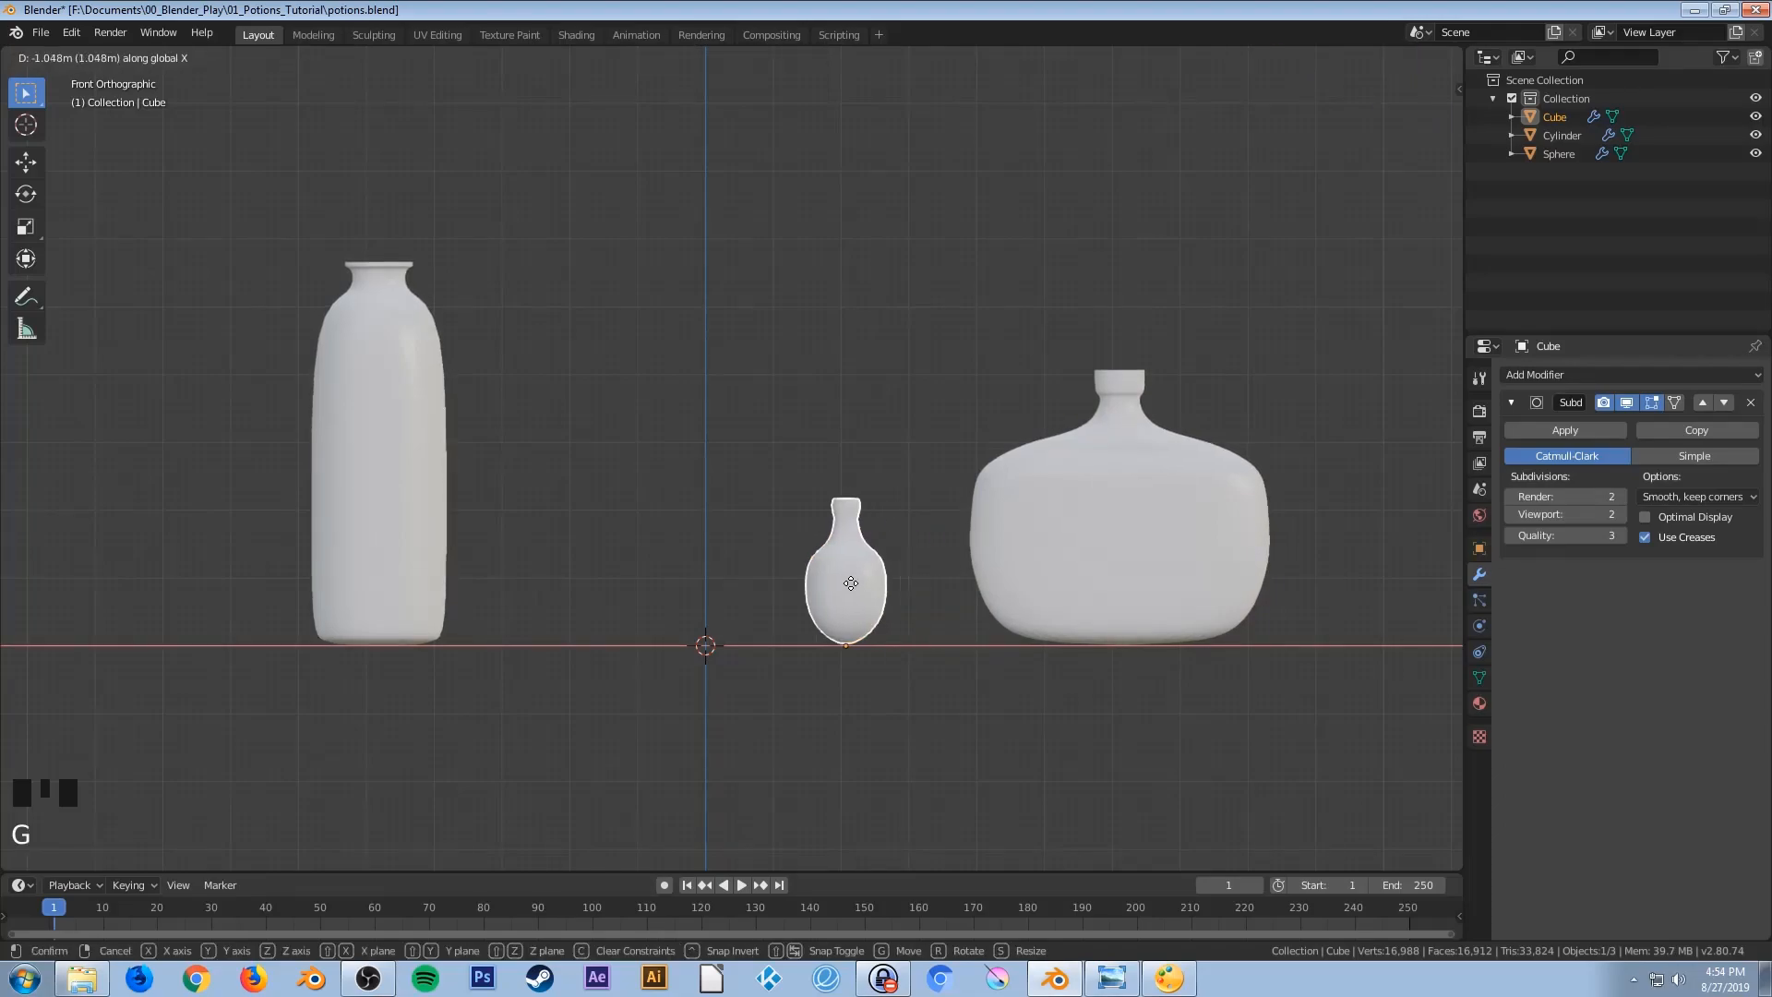
click(840, 580)
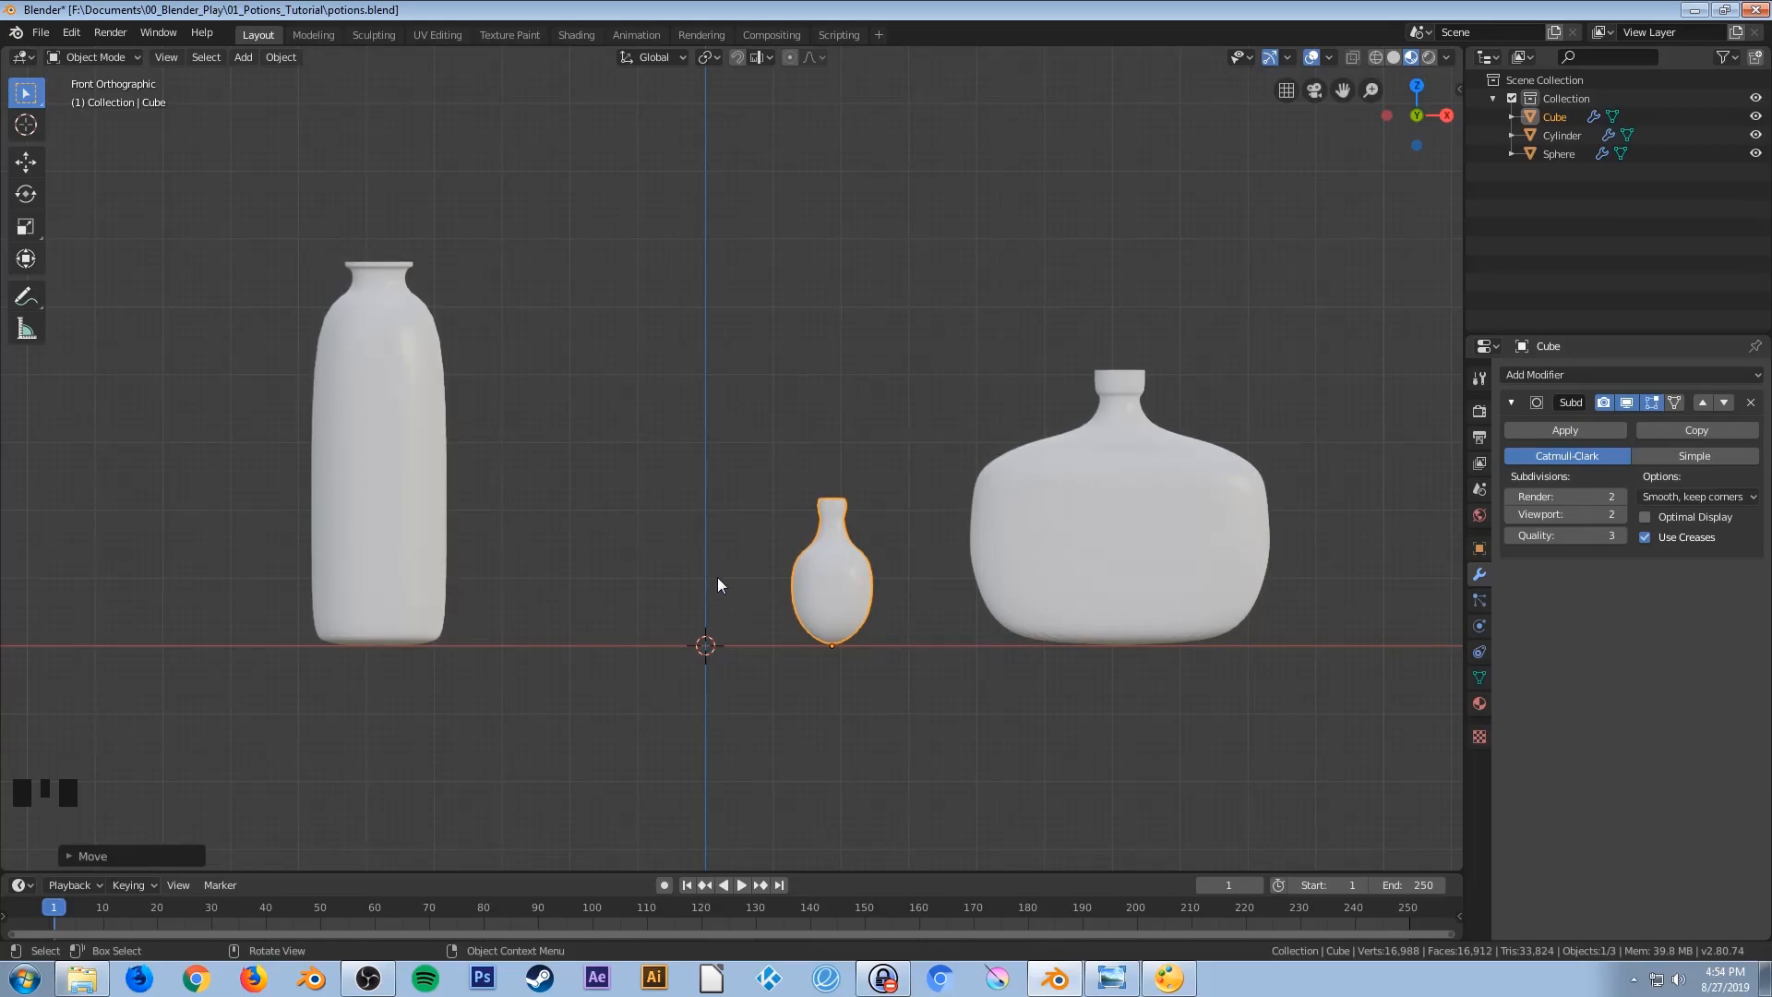
Add a cylinder mesh at the origin between the tall bottle and the small bottle
scroll(736, 466, up, 2)
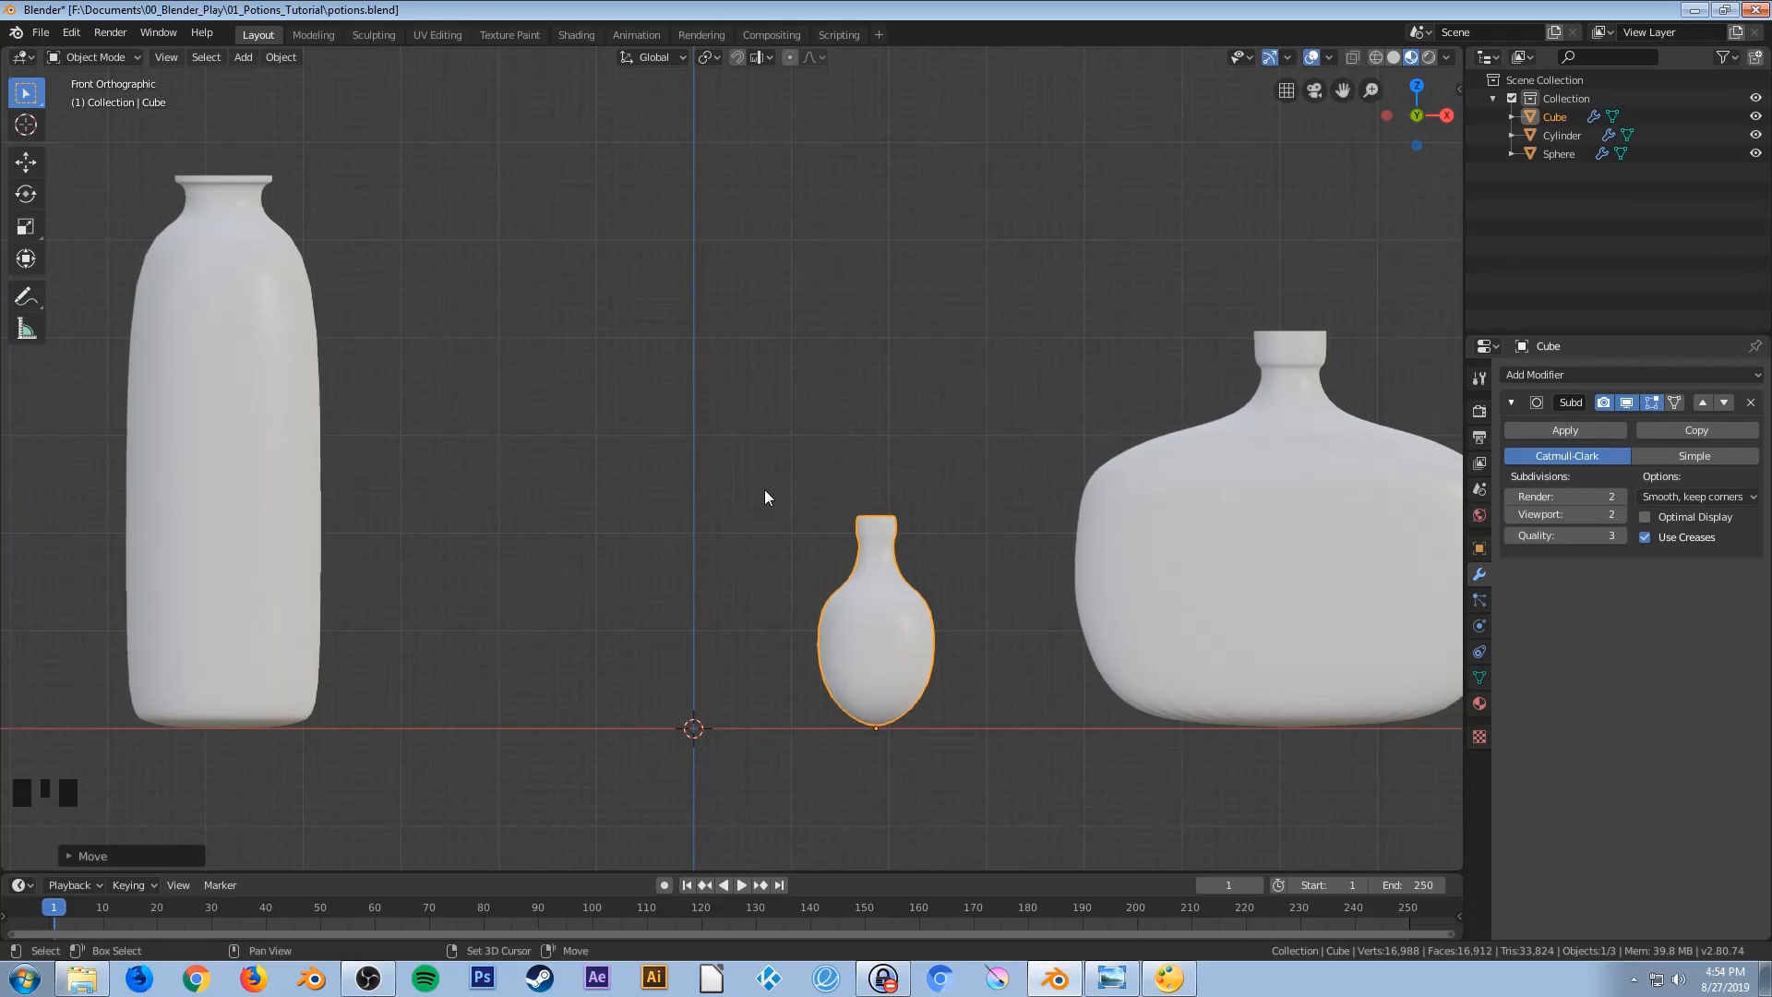
key(shift+a)
mouse_move(764, 489)
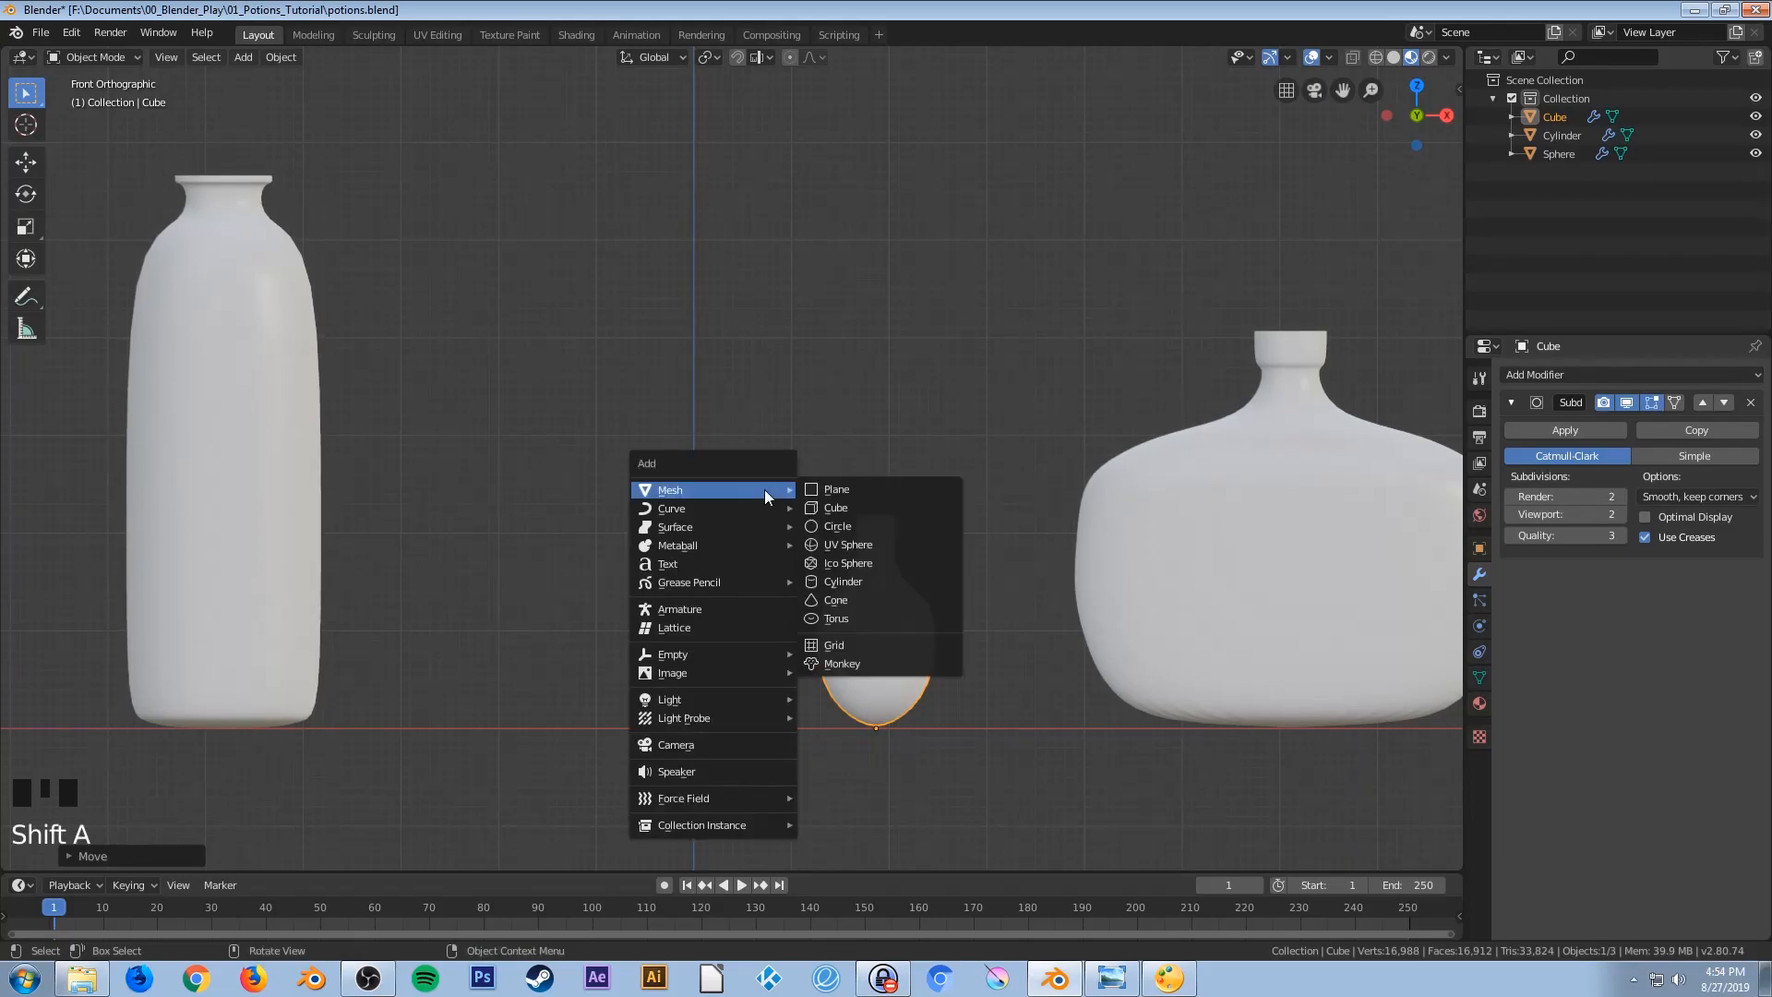
click(865, 579)
middle_drag(751, 676, 726, 638)
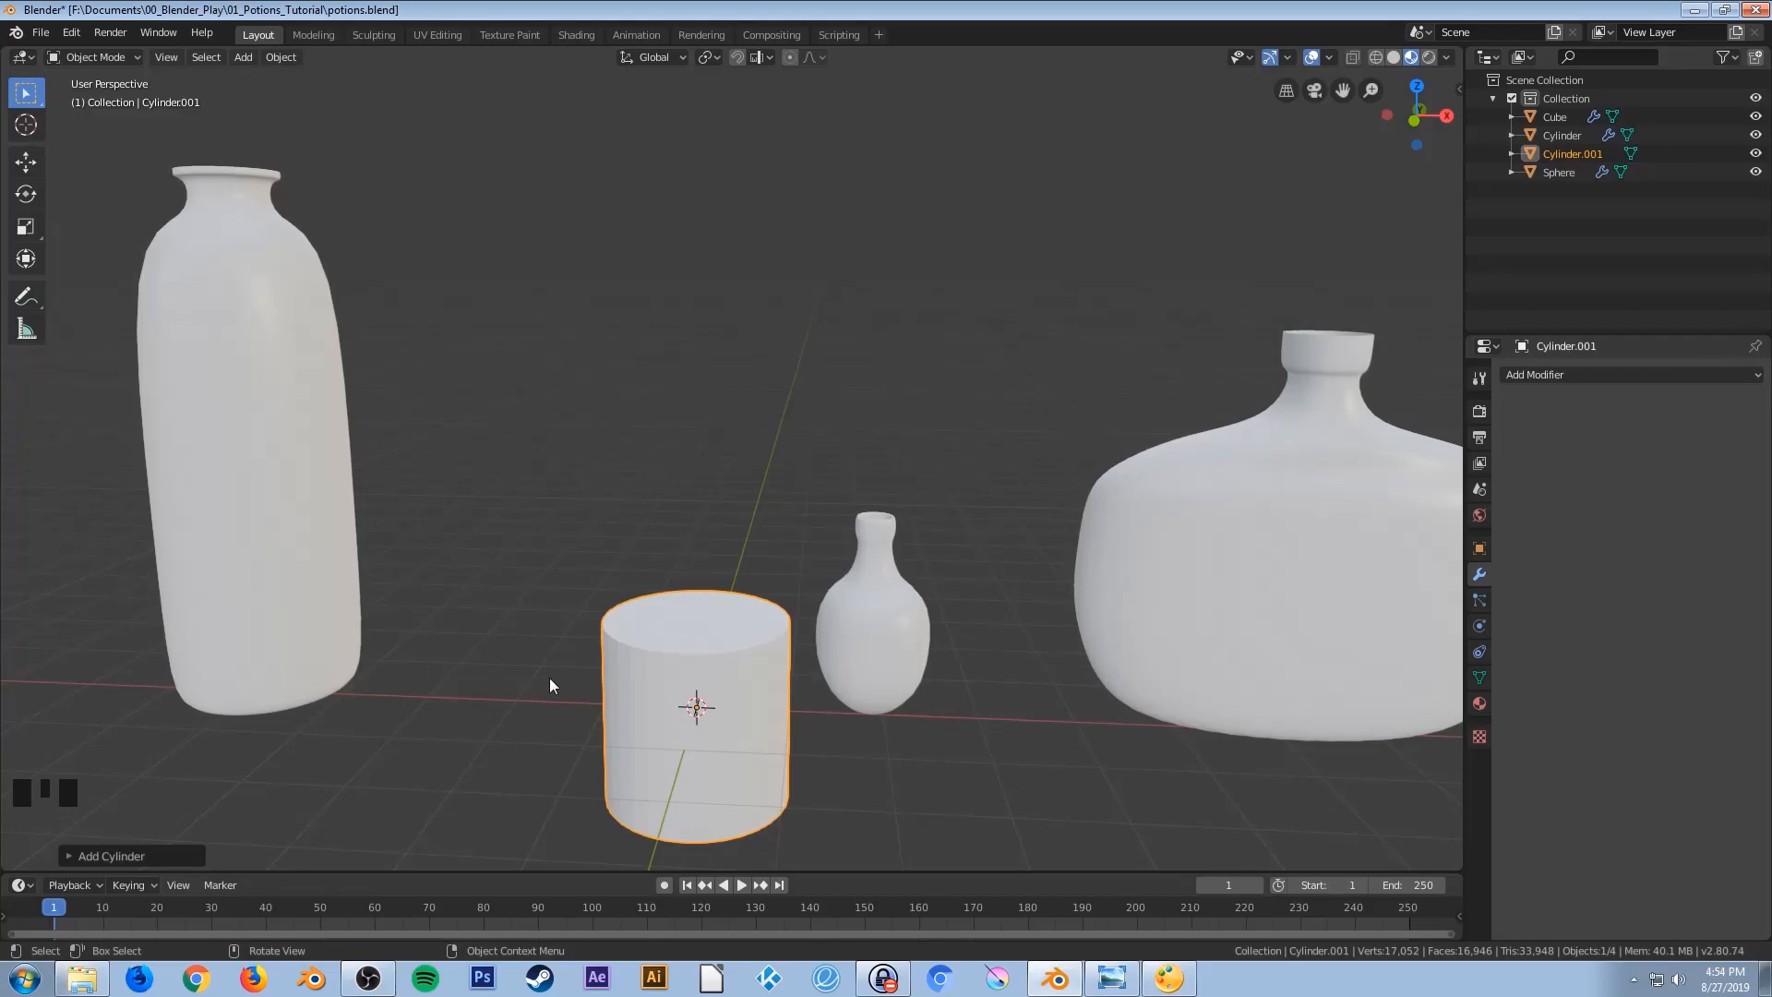
Raise the cylinder's mesh 1 m along Z in edit mode so its base sits on the ground line, and scale the object to about 0.28
key(KP_1)
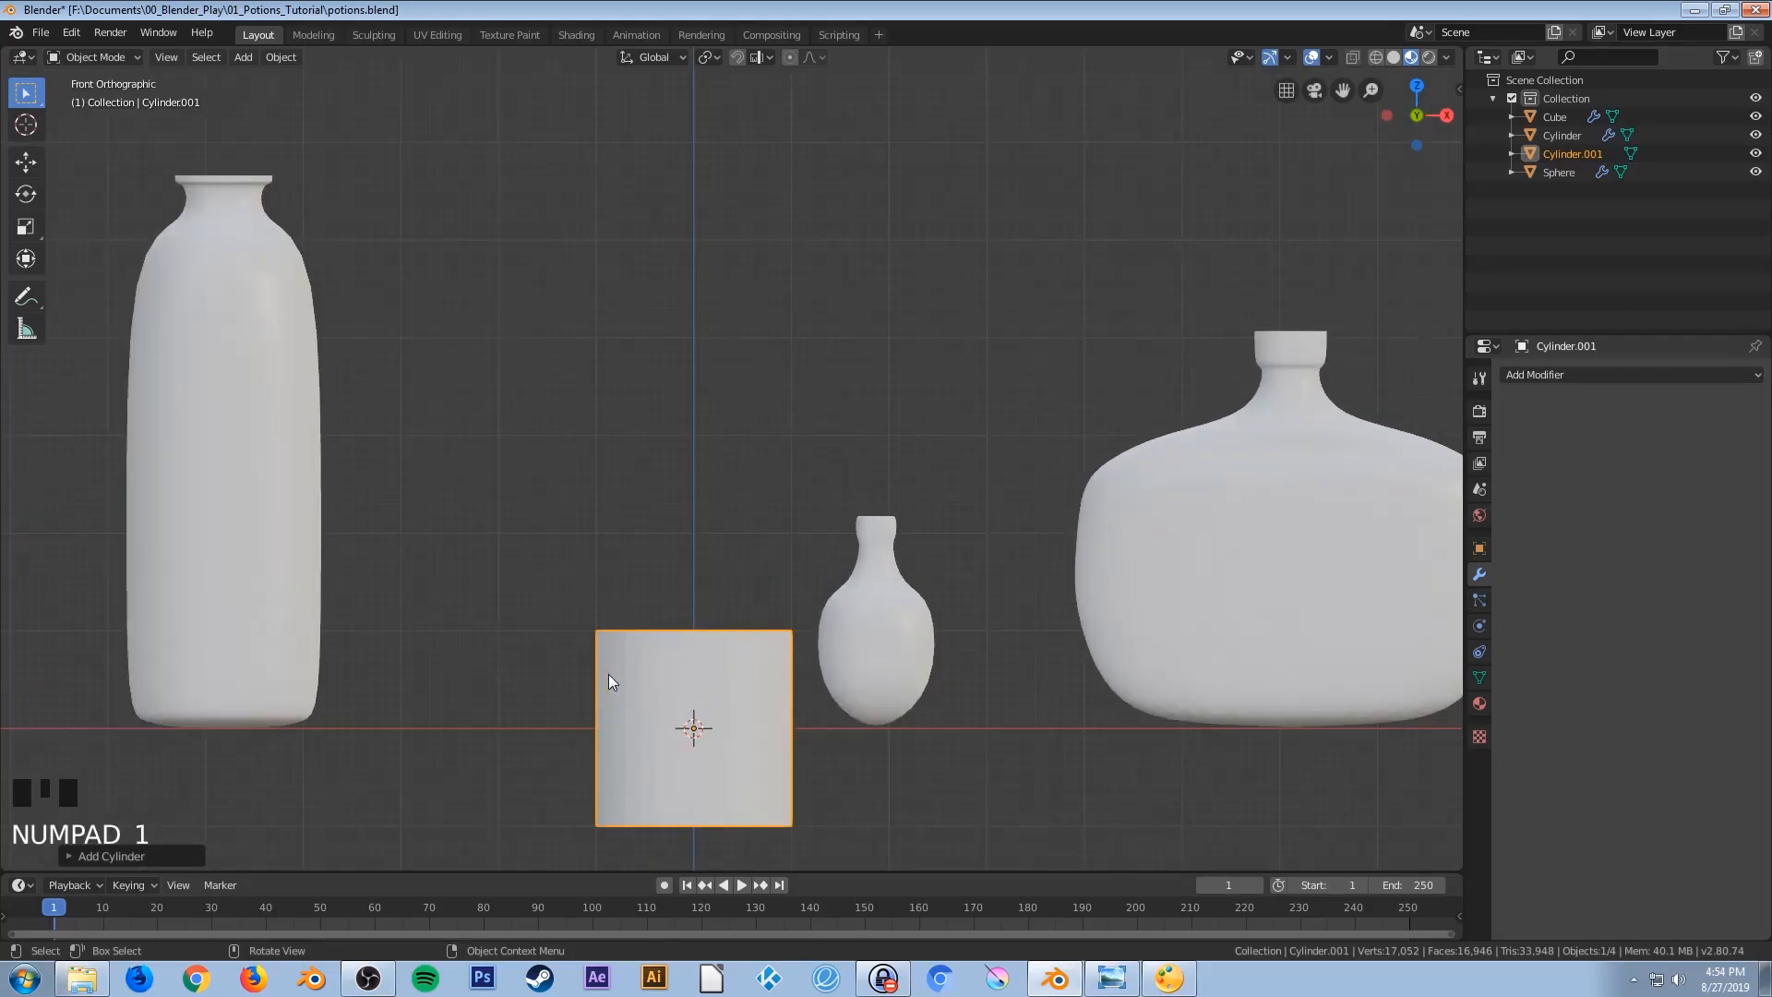
shift+middle_drag(648, 705, 655, 577)
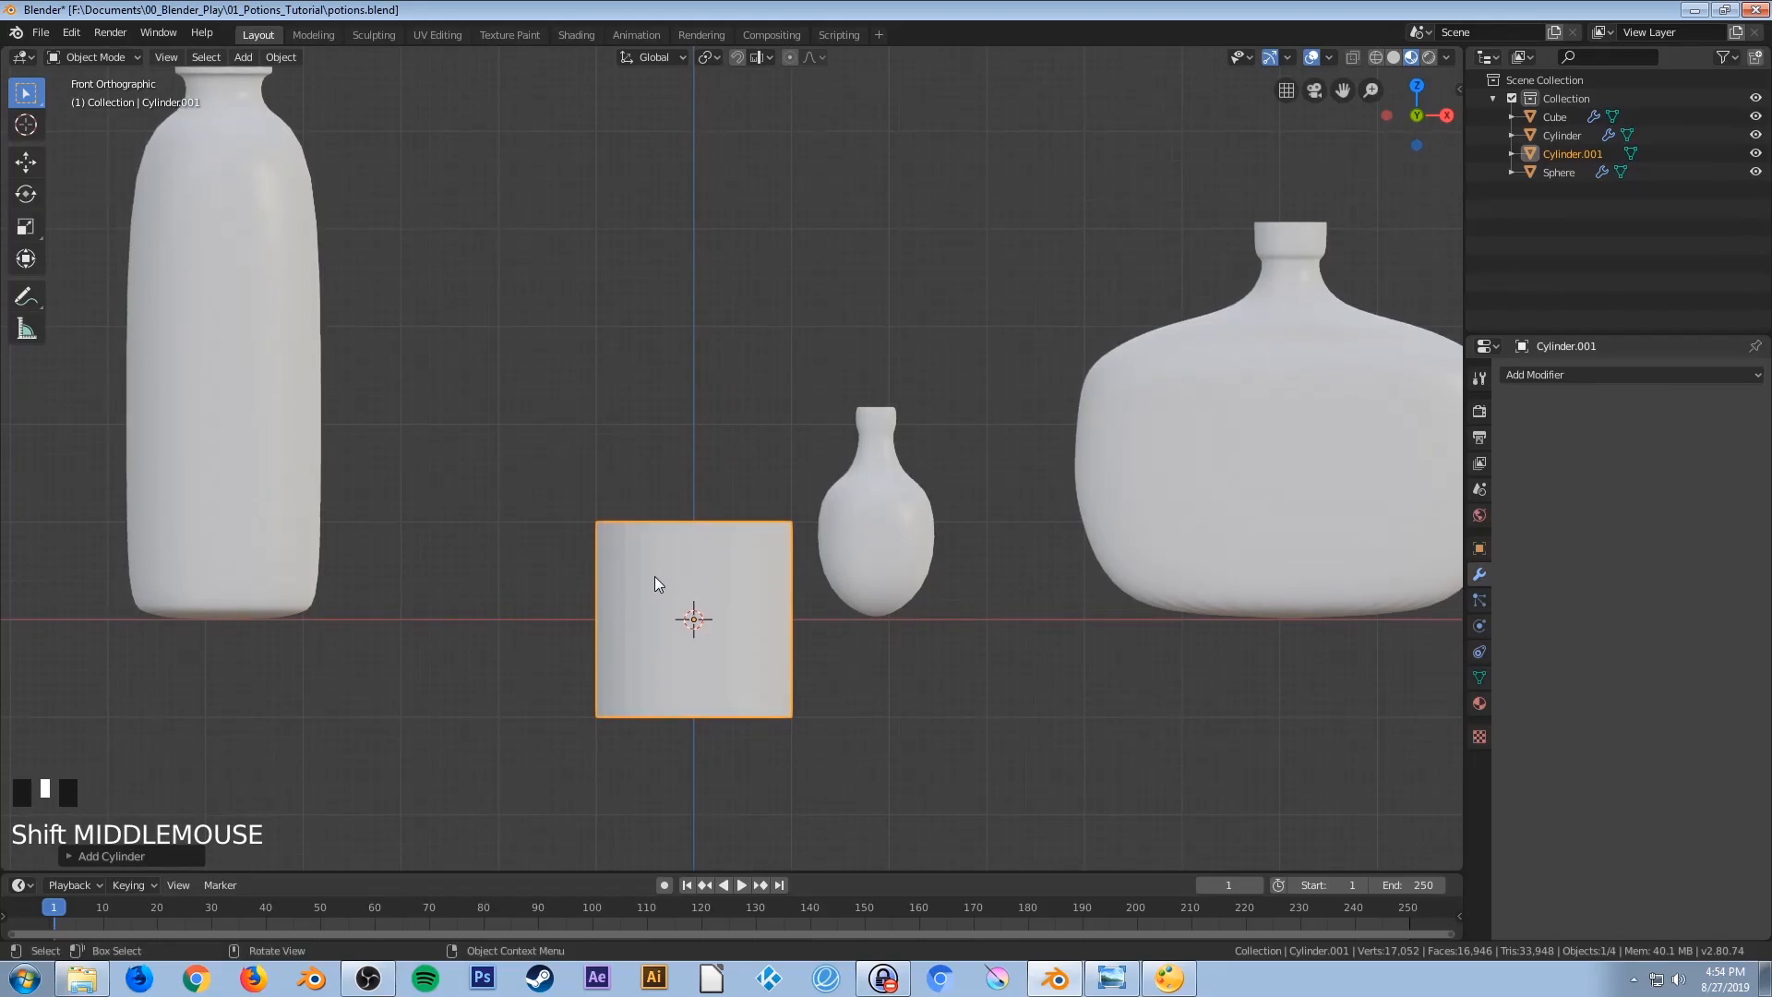
key(Tab)
key(g)
key(z)
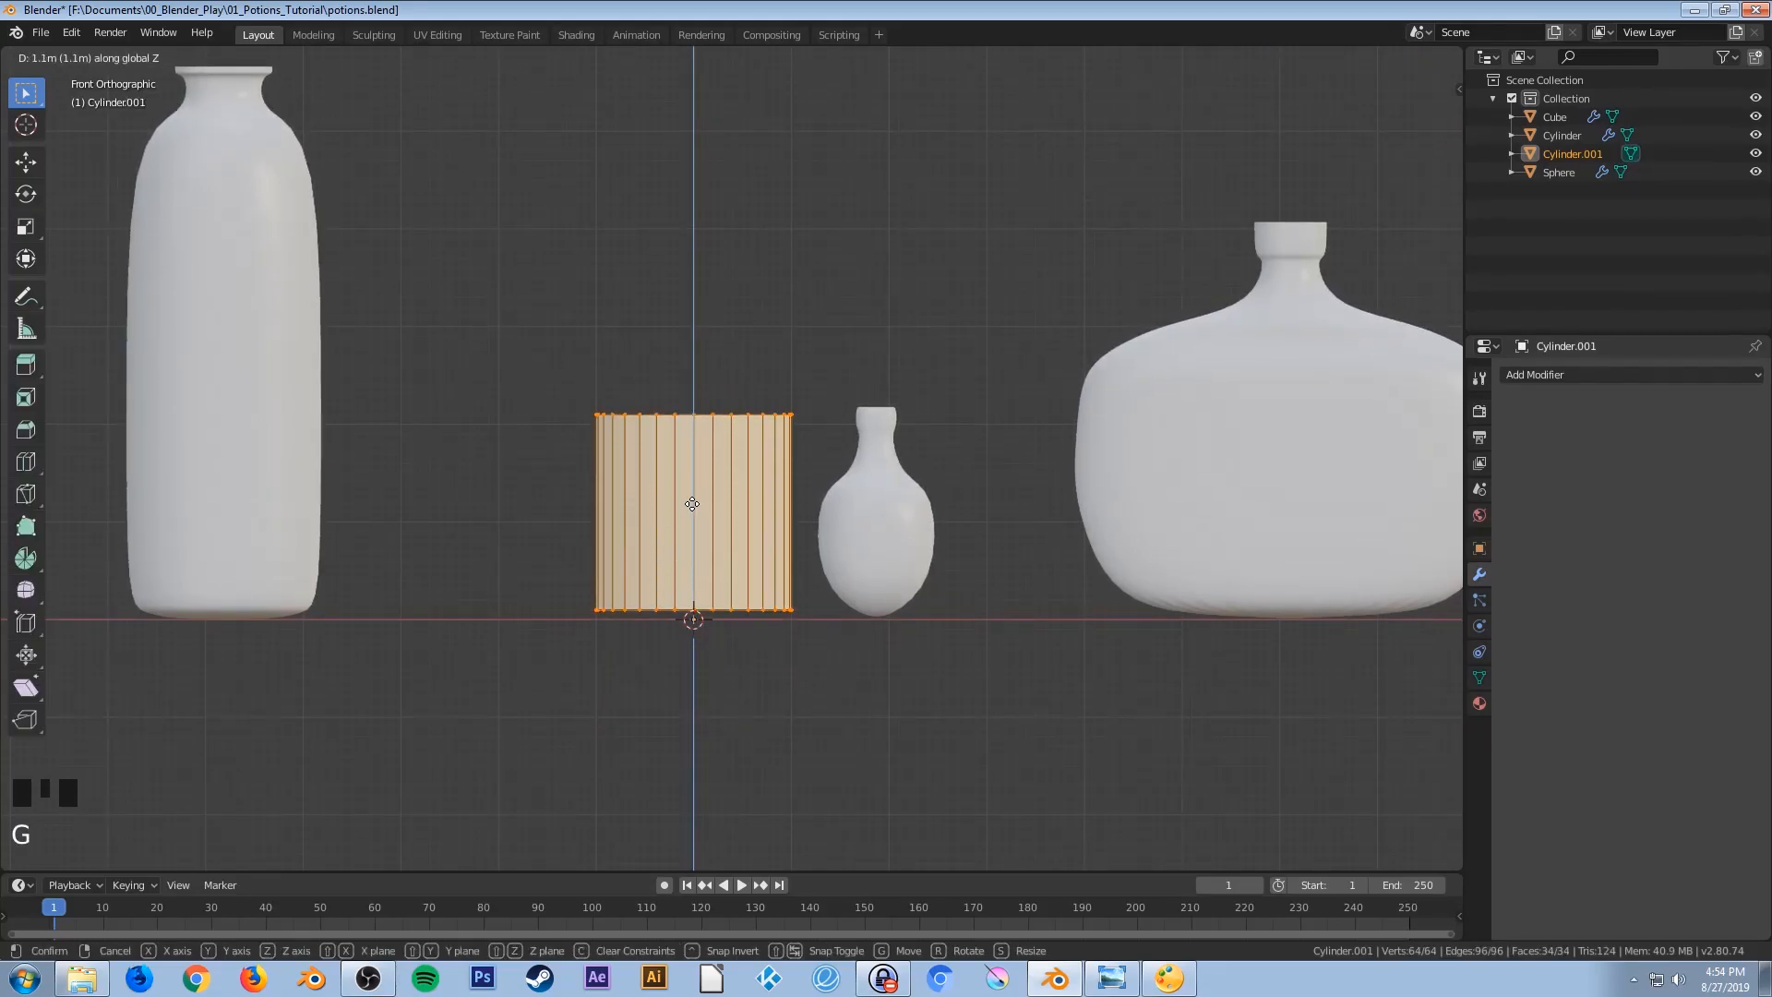
click(694, 514)
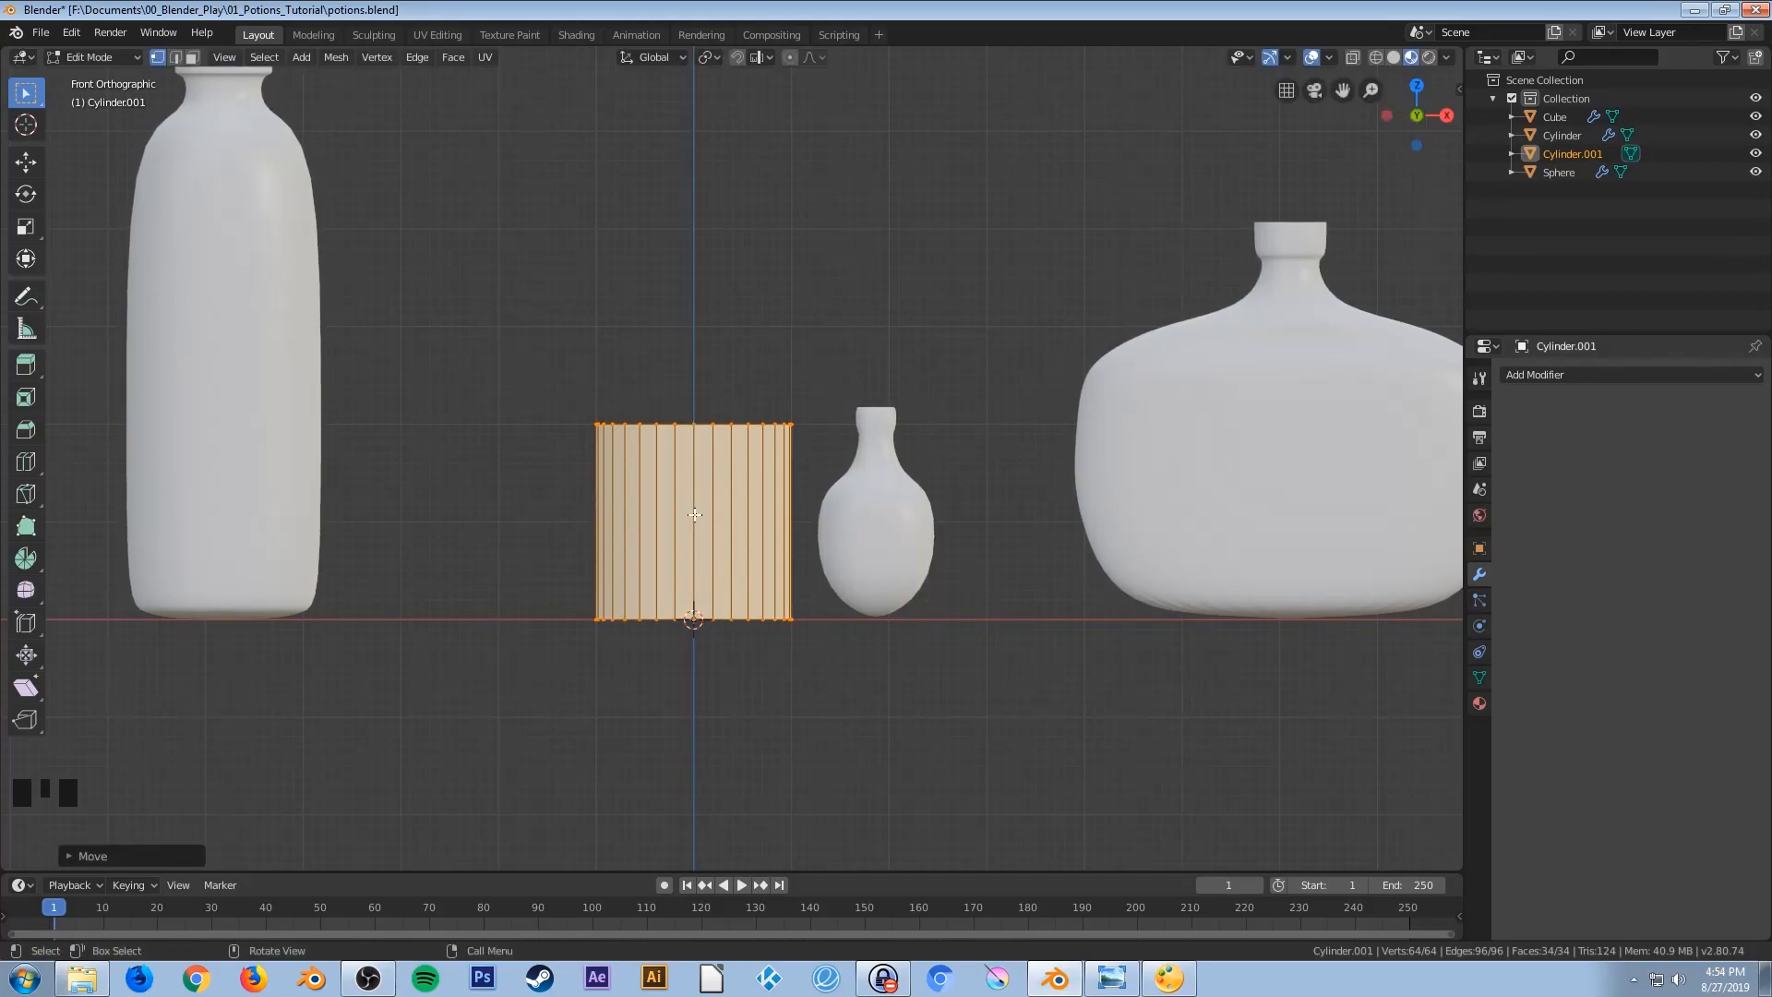
key(Tab)
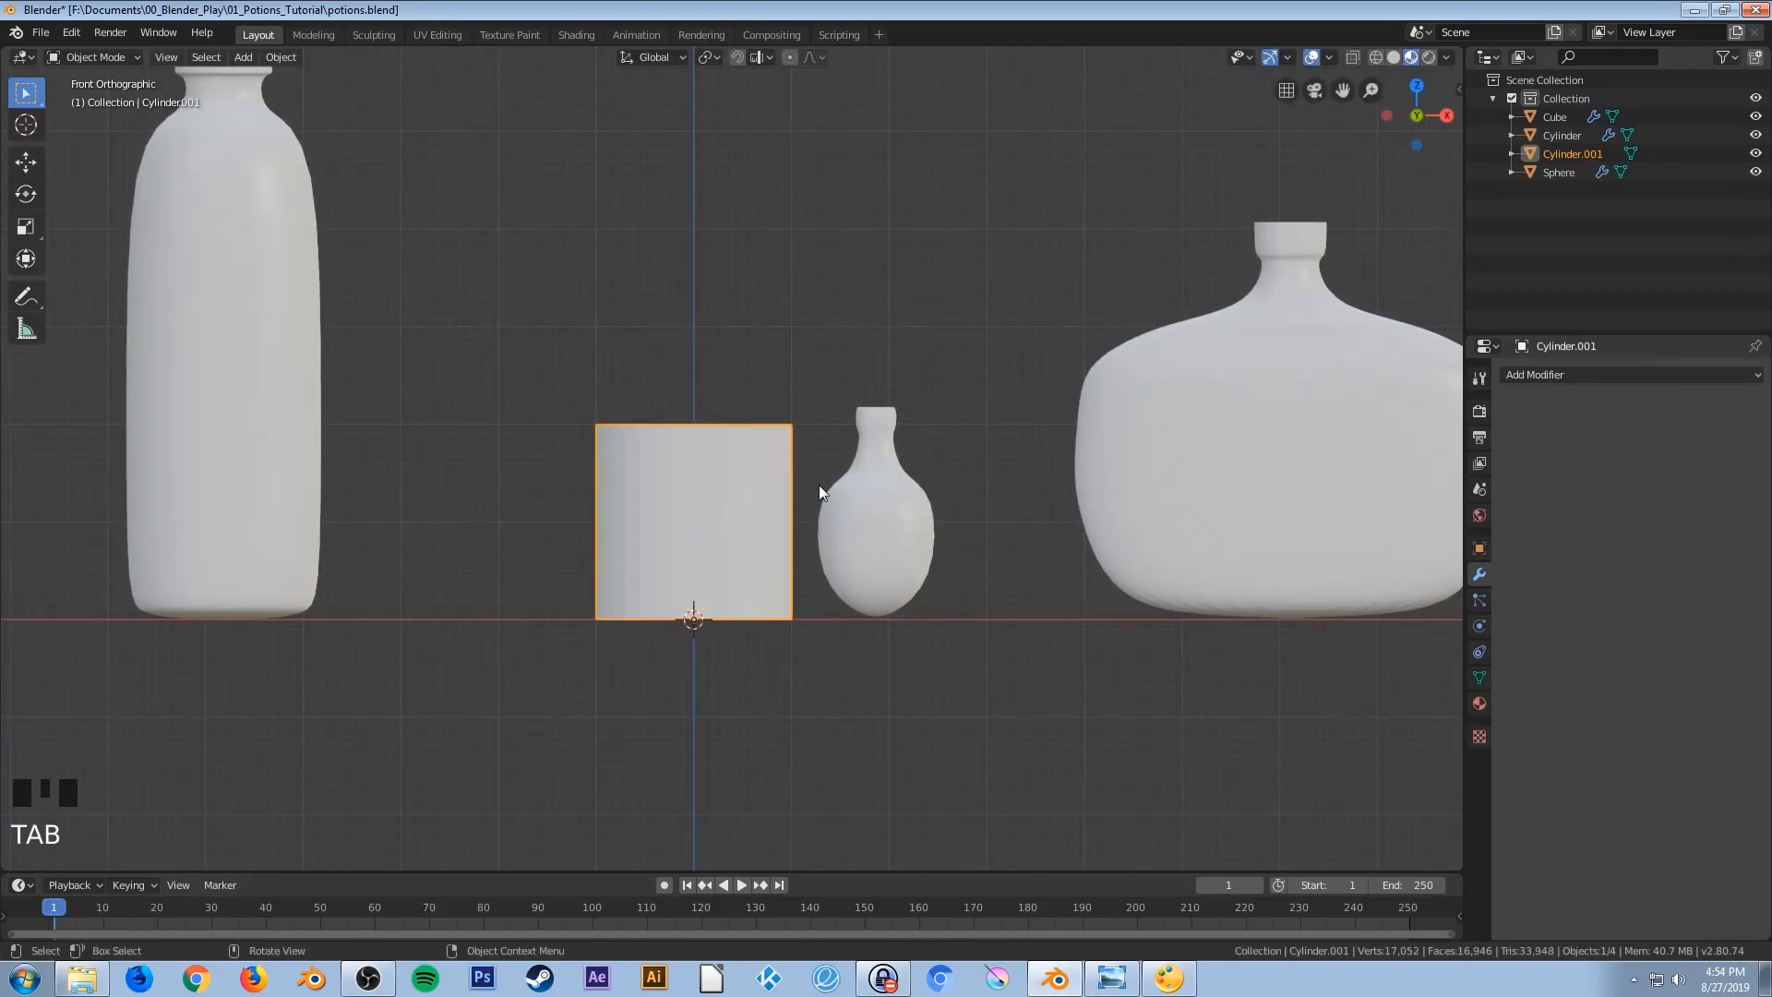
key(s)
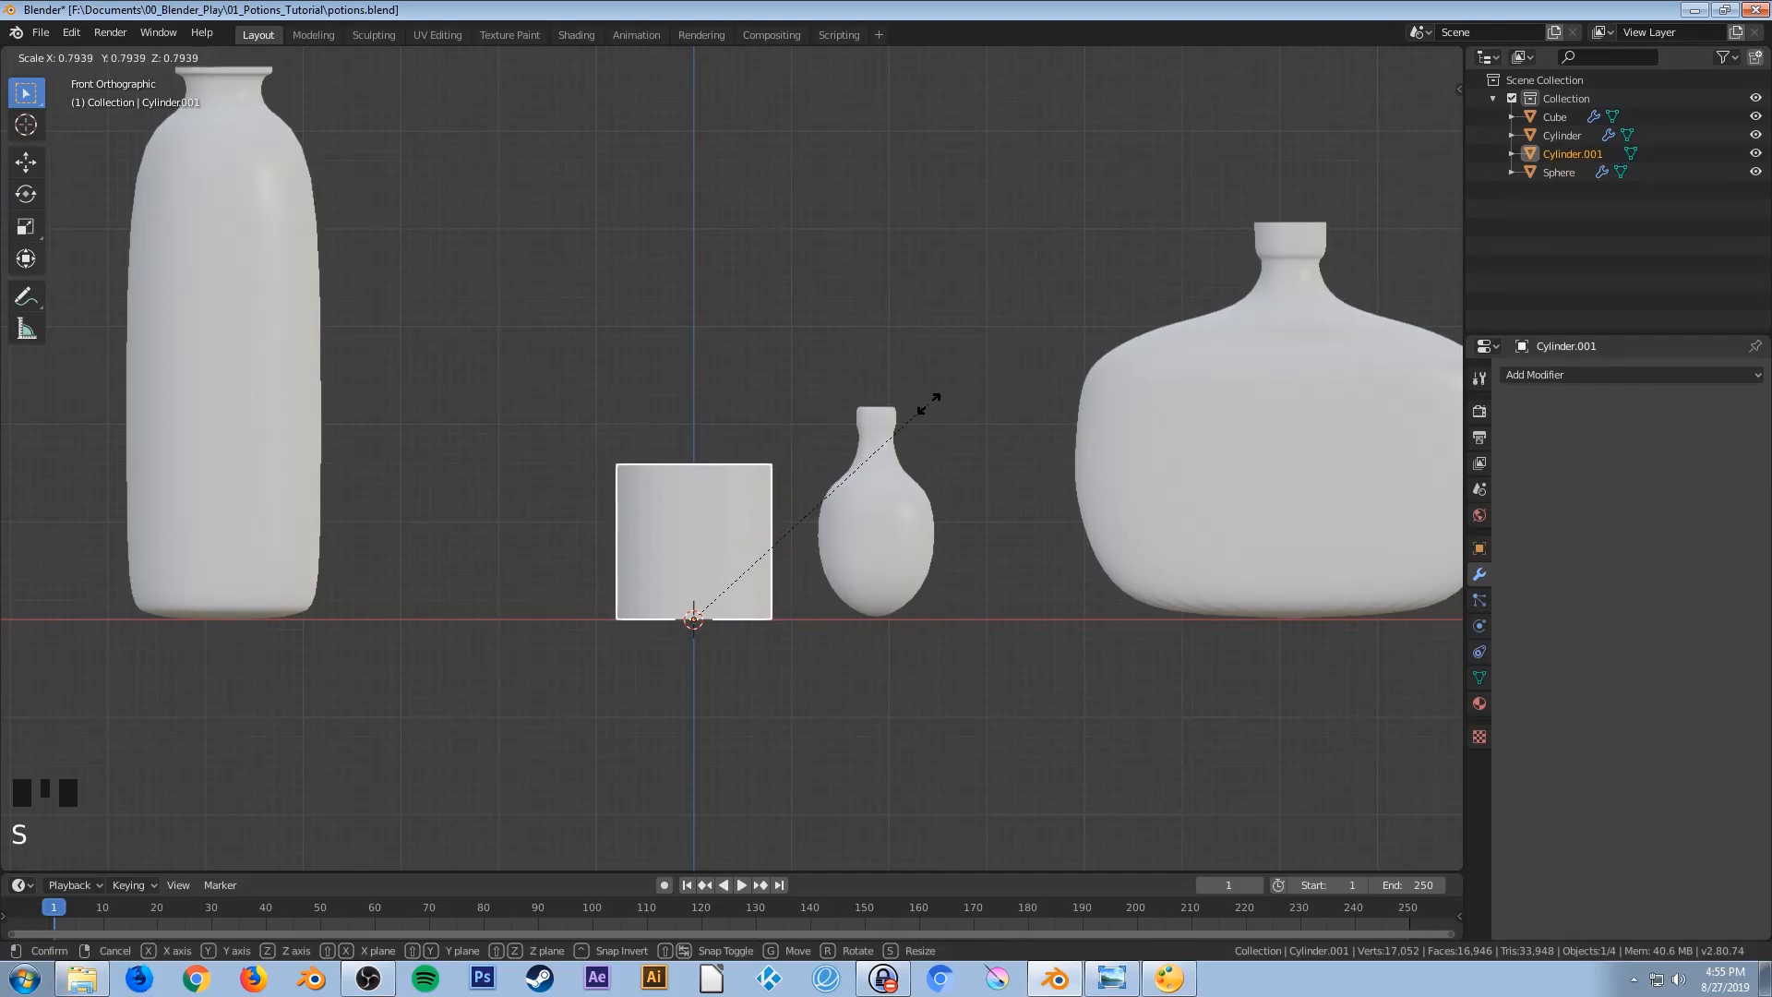
click(764, 534)
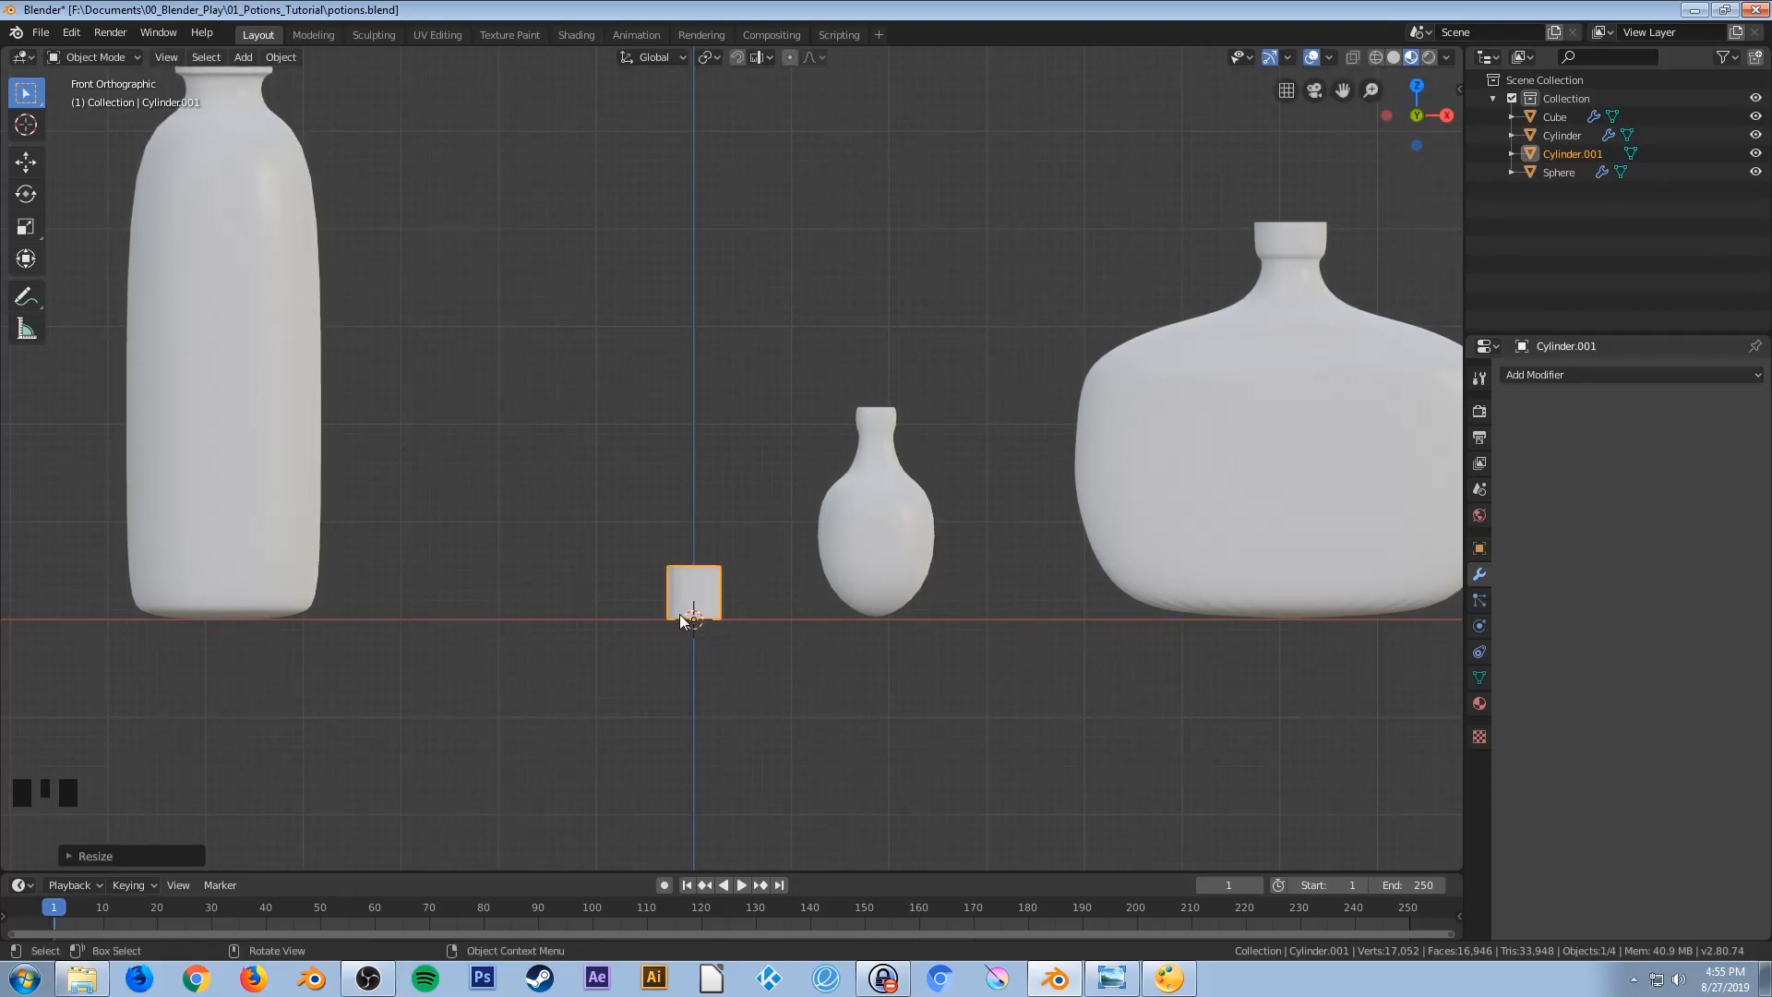
Delete the top face of the small cylinder in face select mode
scroll(694, 628, up, 2)
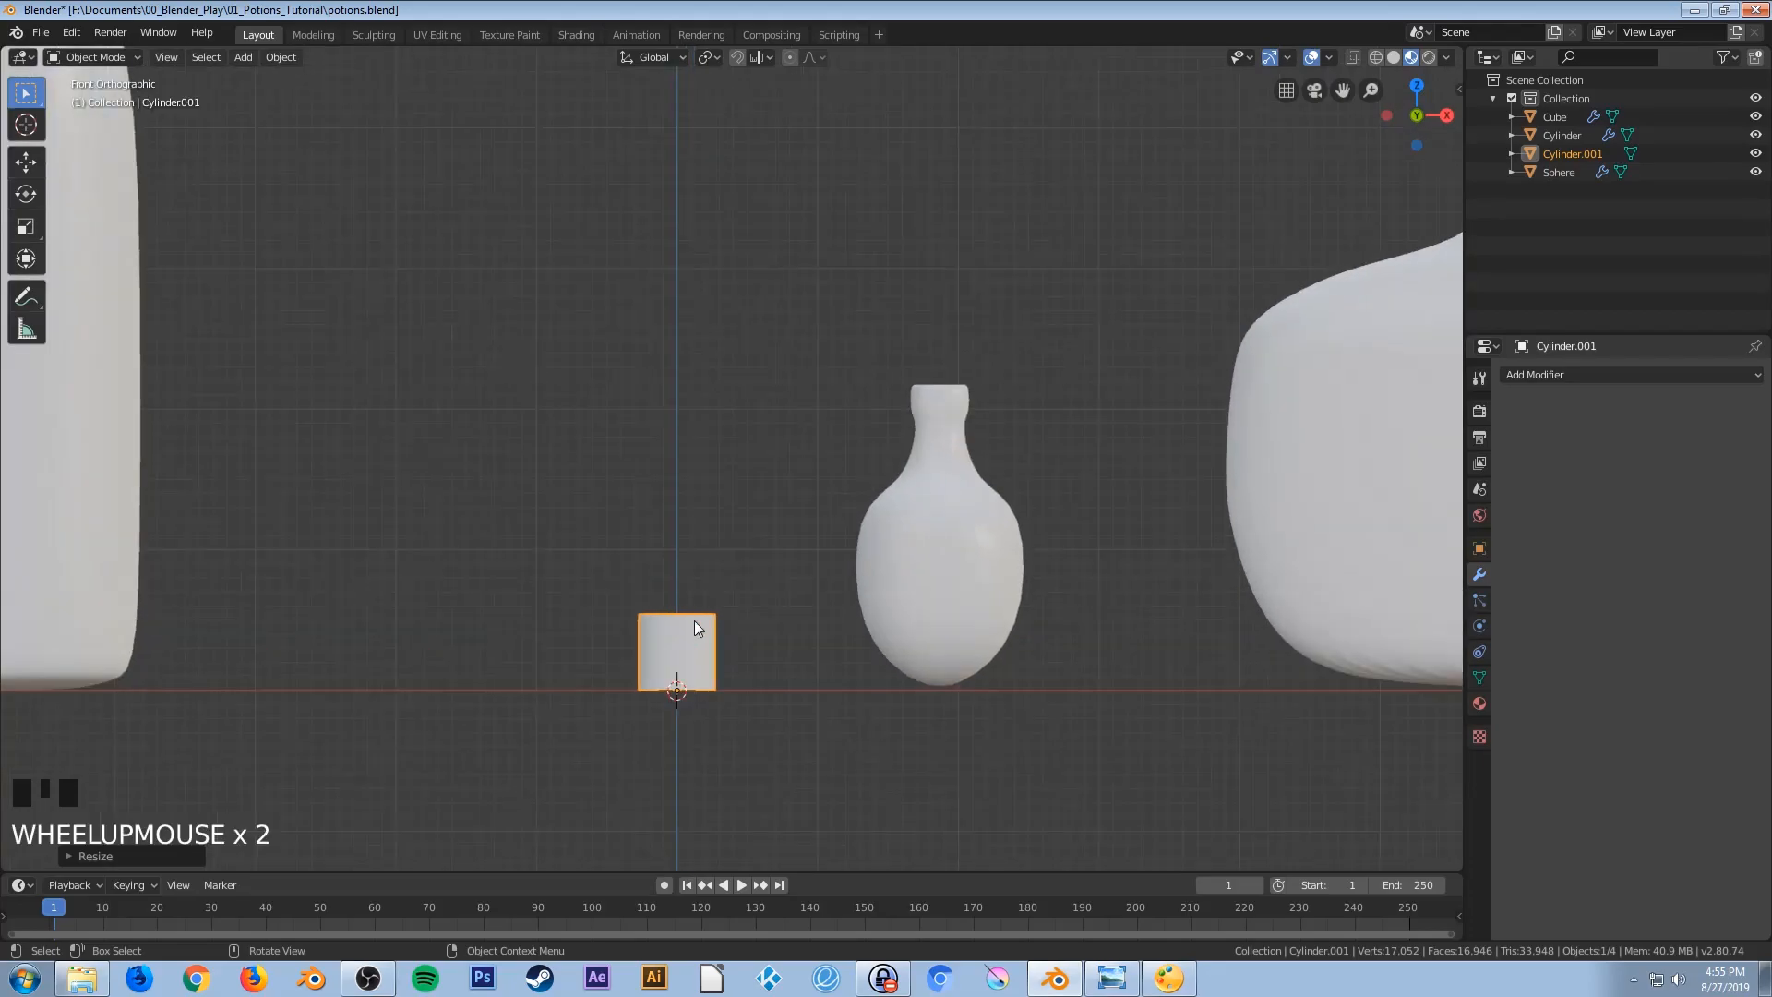
middle_drag(711, 677, 697, 695)
key(Tab)
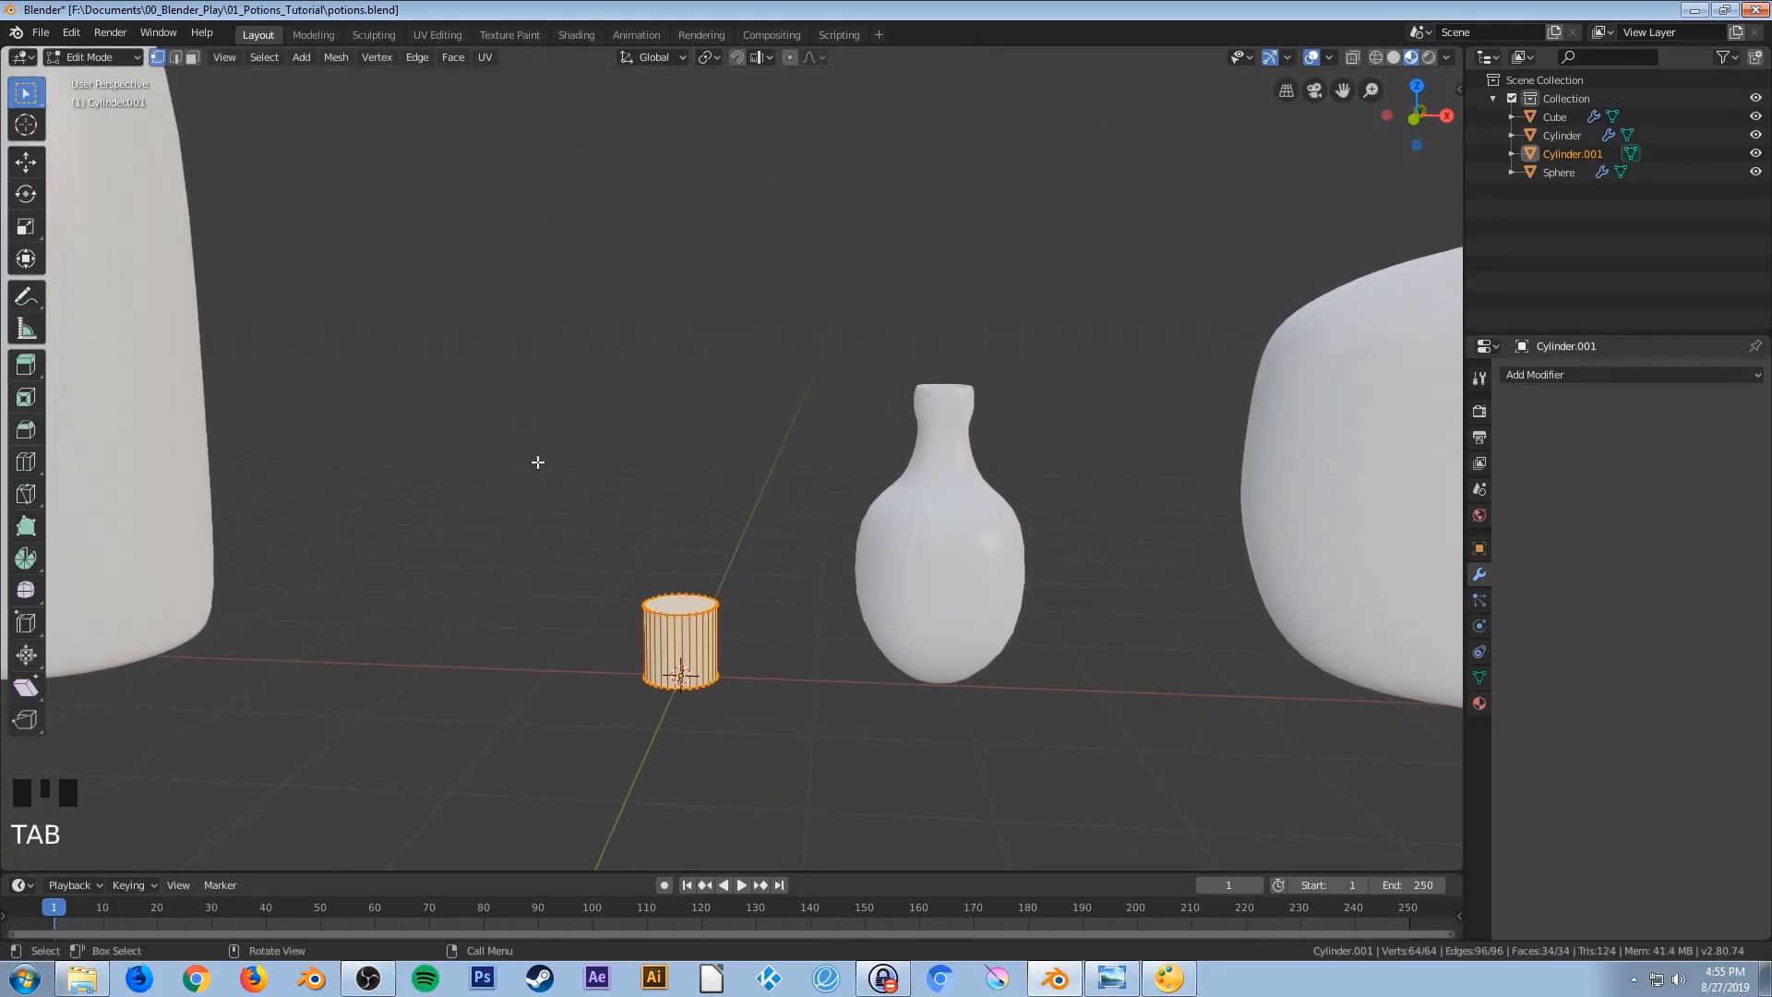
click(192, 57)
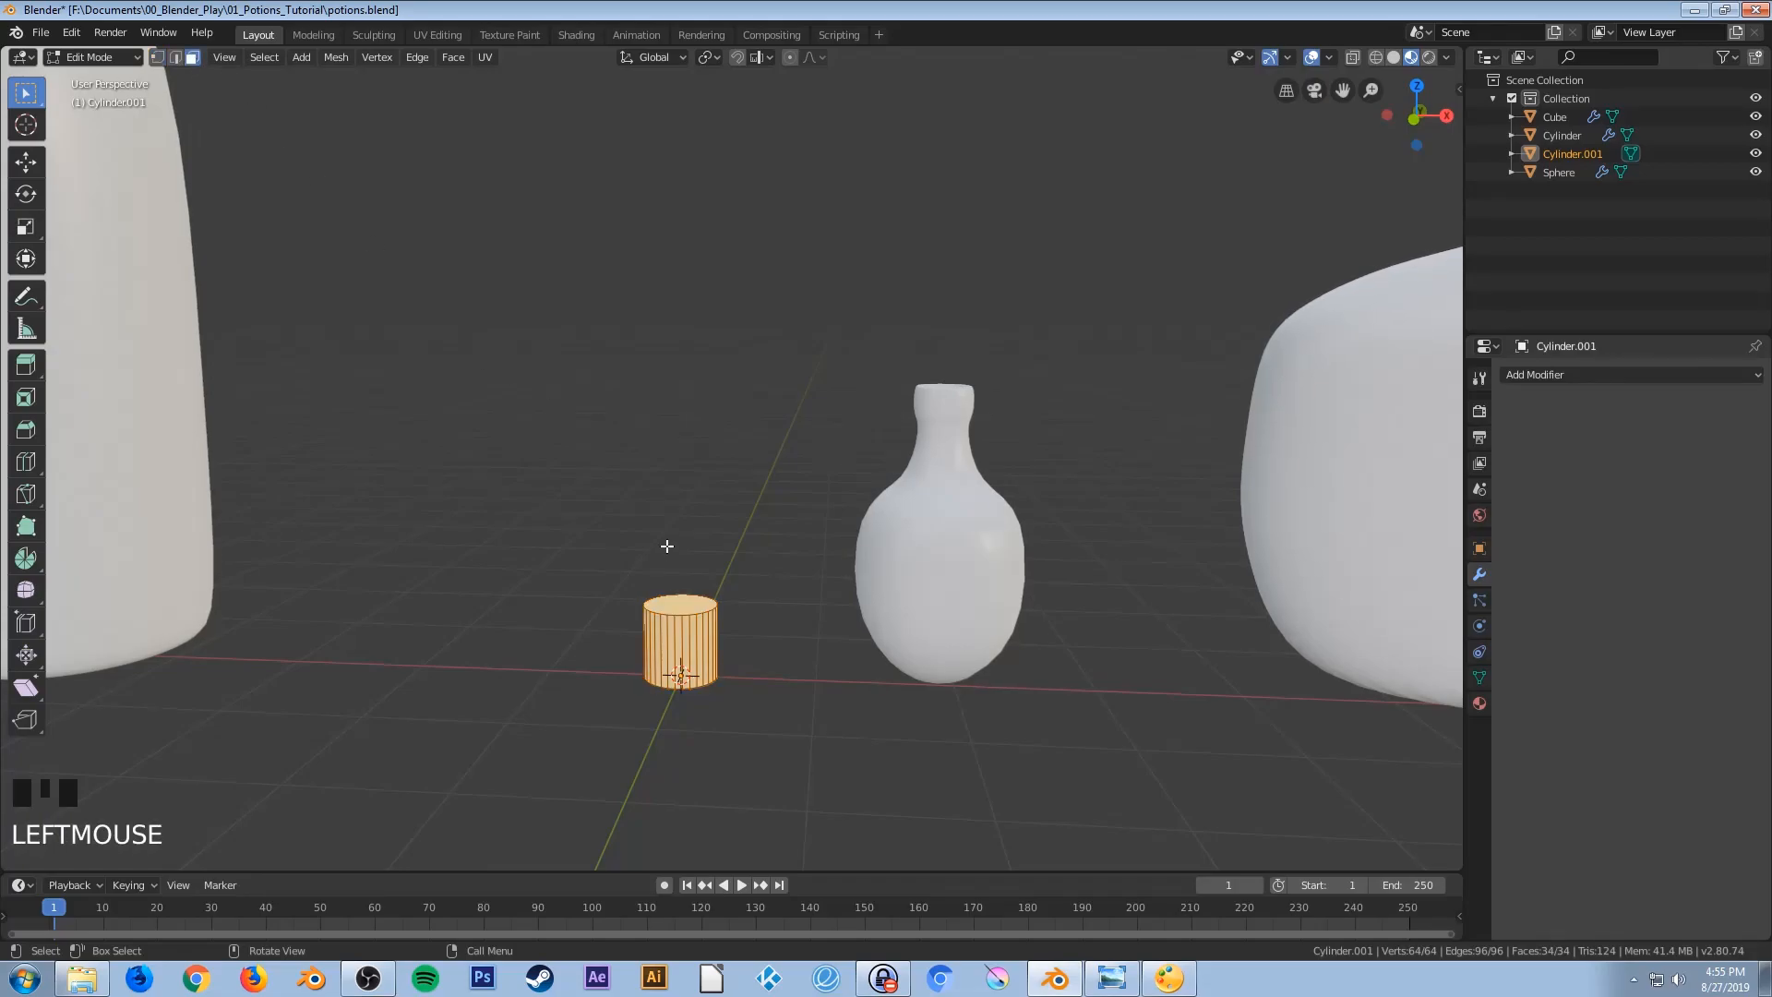
click(685, 602)
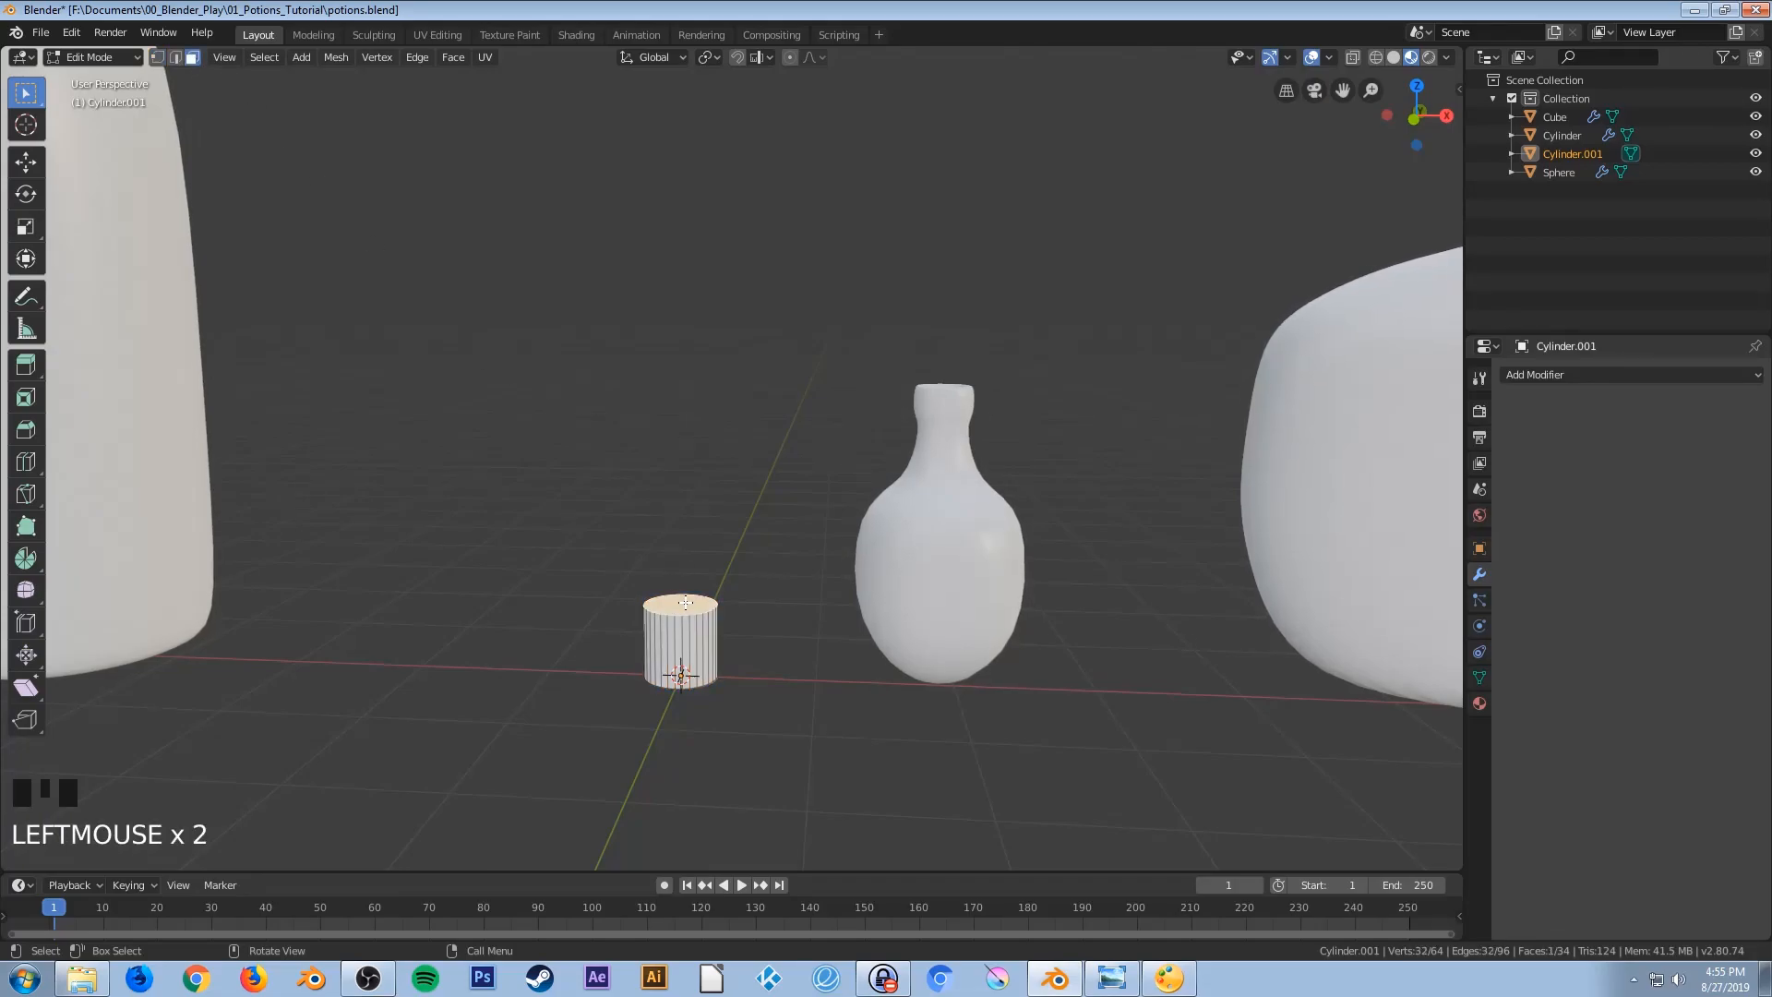
key(x)
click(610, 637)
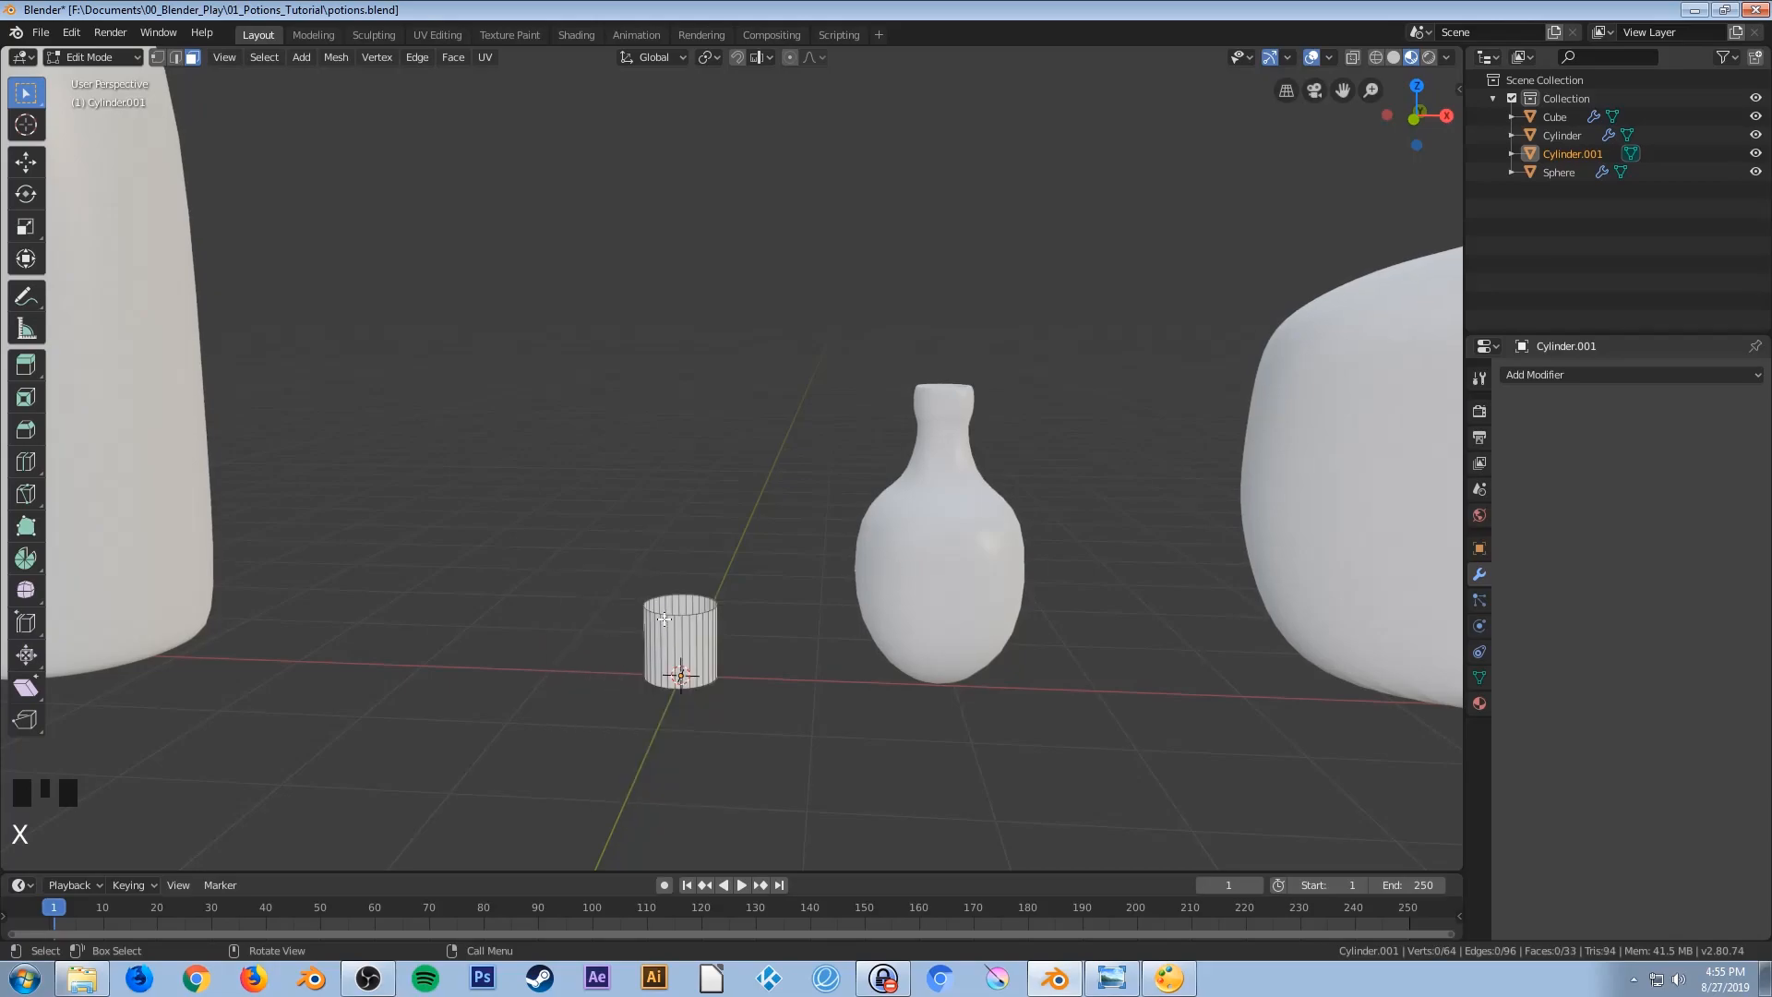
In front wireframe view with vertex selection, add a single loop cut to the cylinder and slide it down close to the base
click(158, 57)
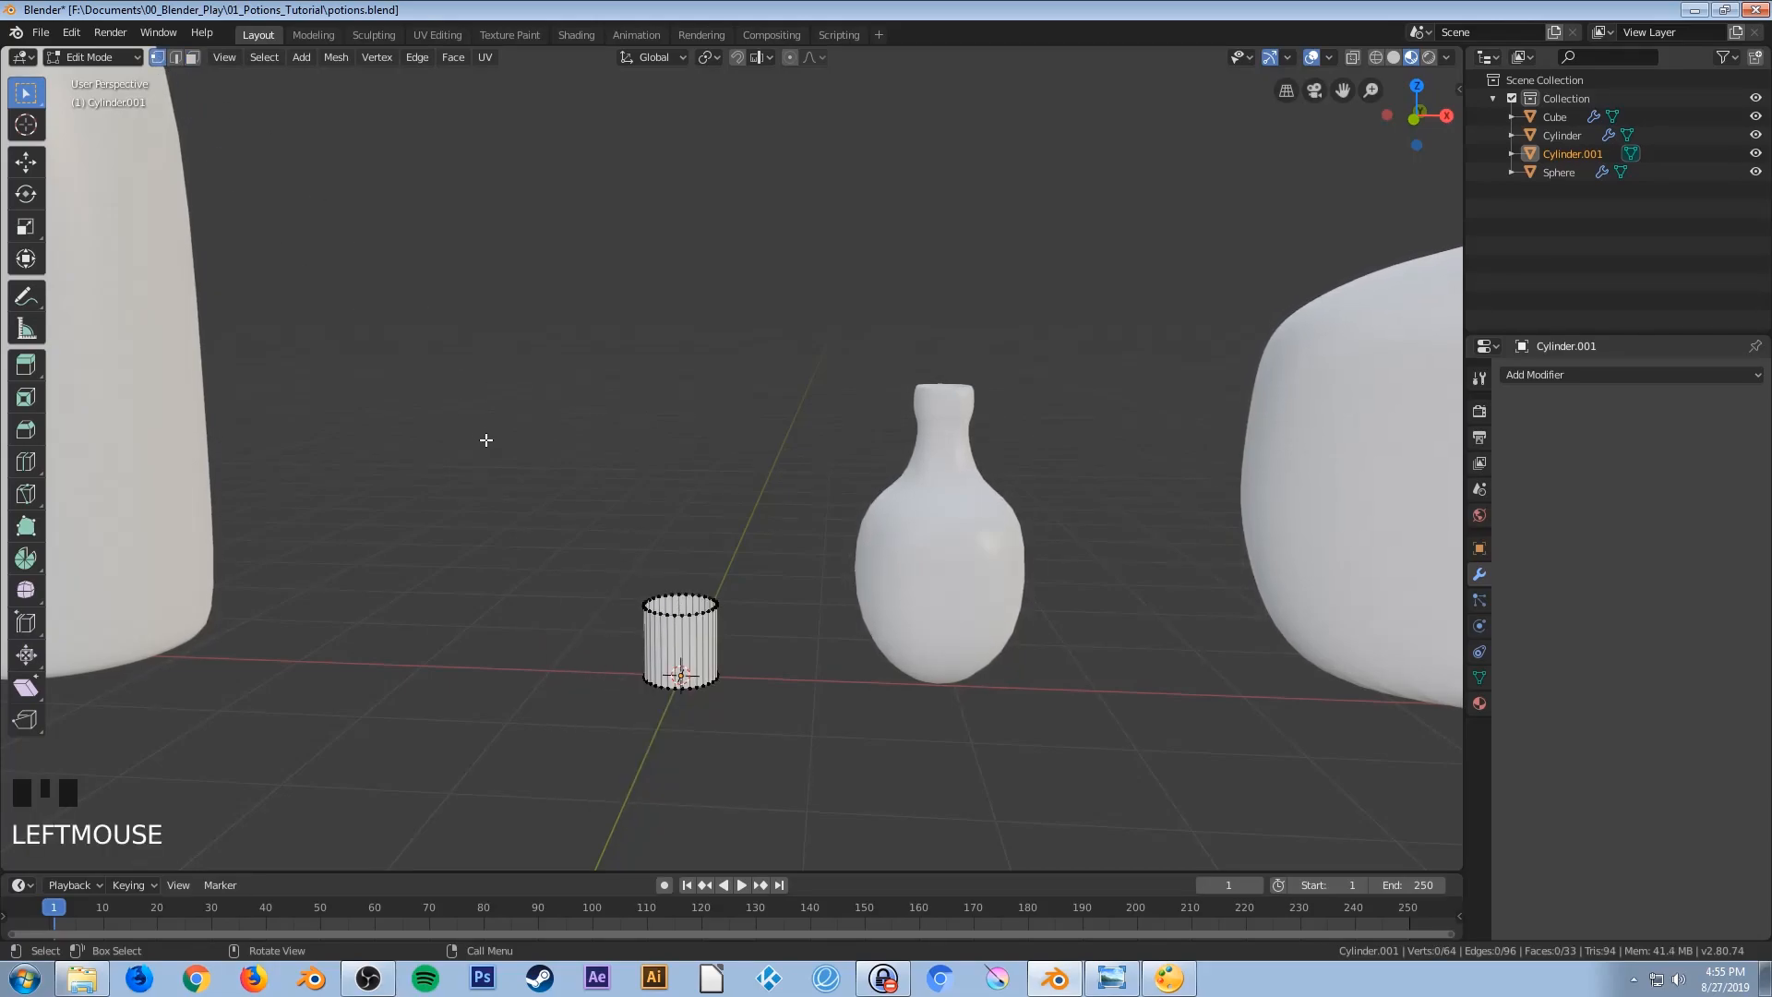
key(KP_1)
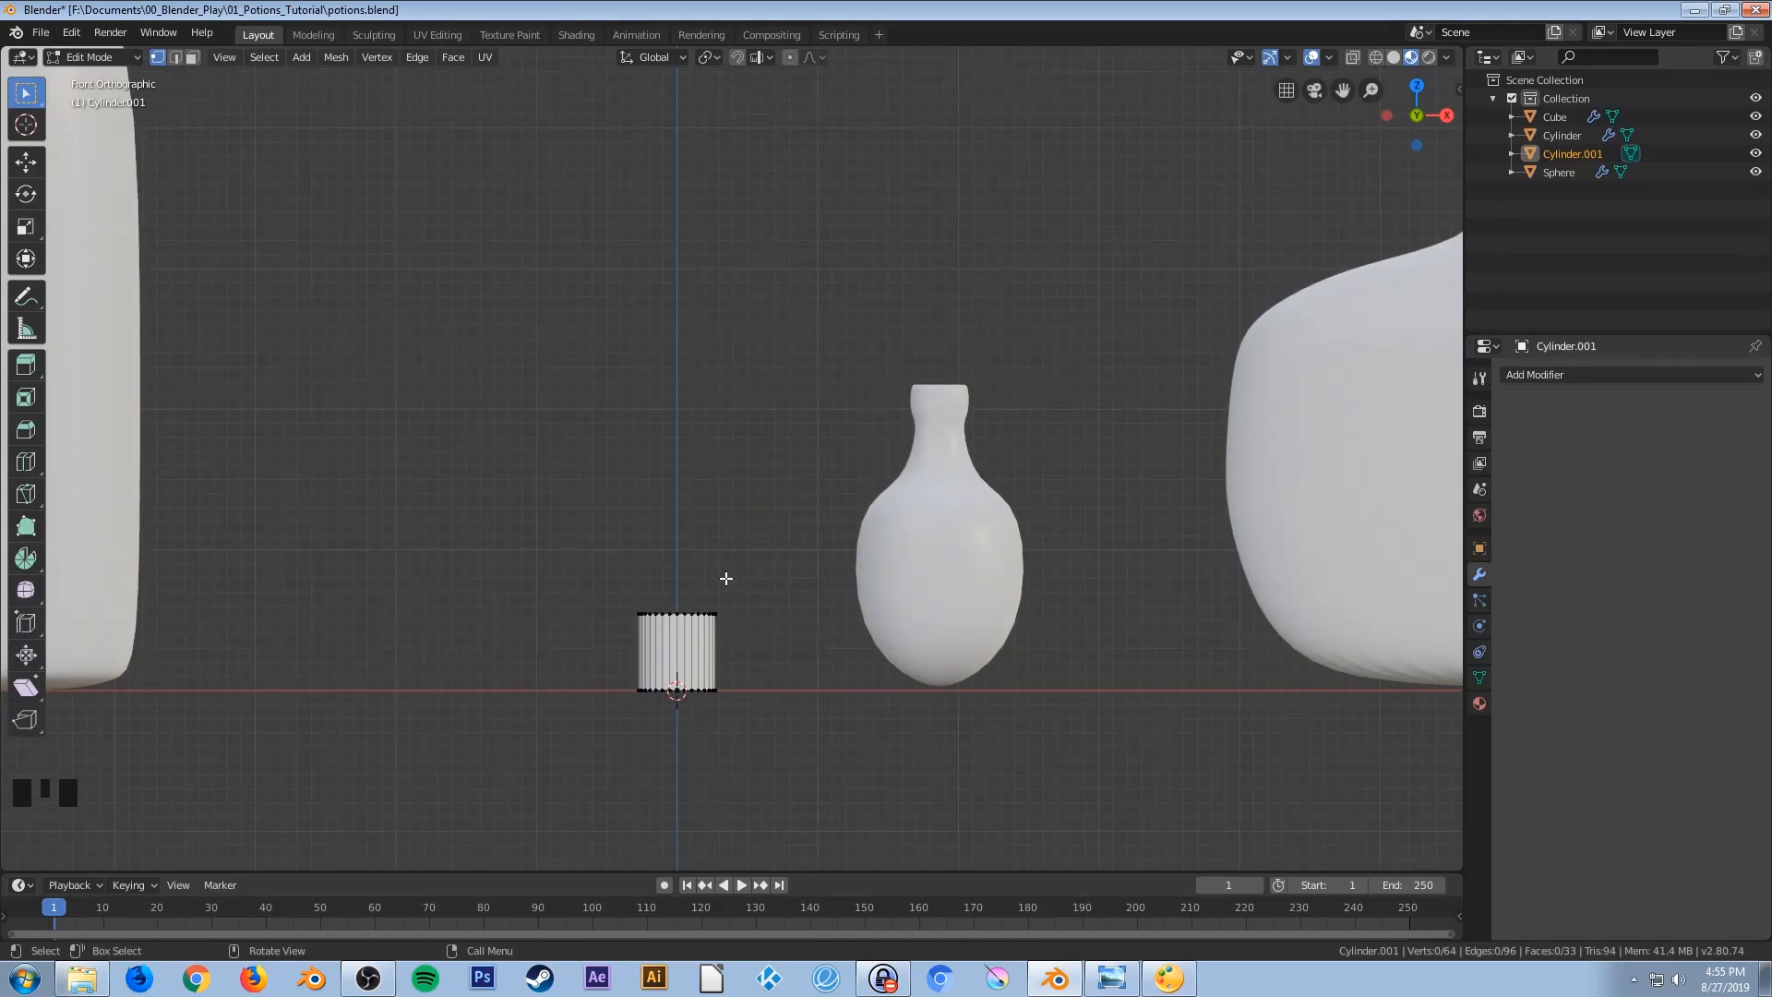
scroll(724, 585, up, 1)
shift+middle_drag(725, 584, 728, 526)
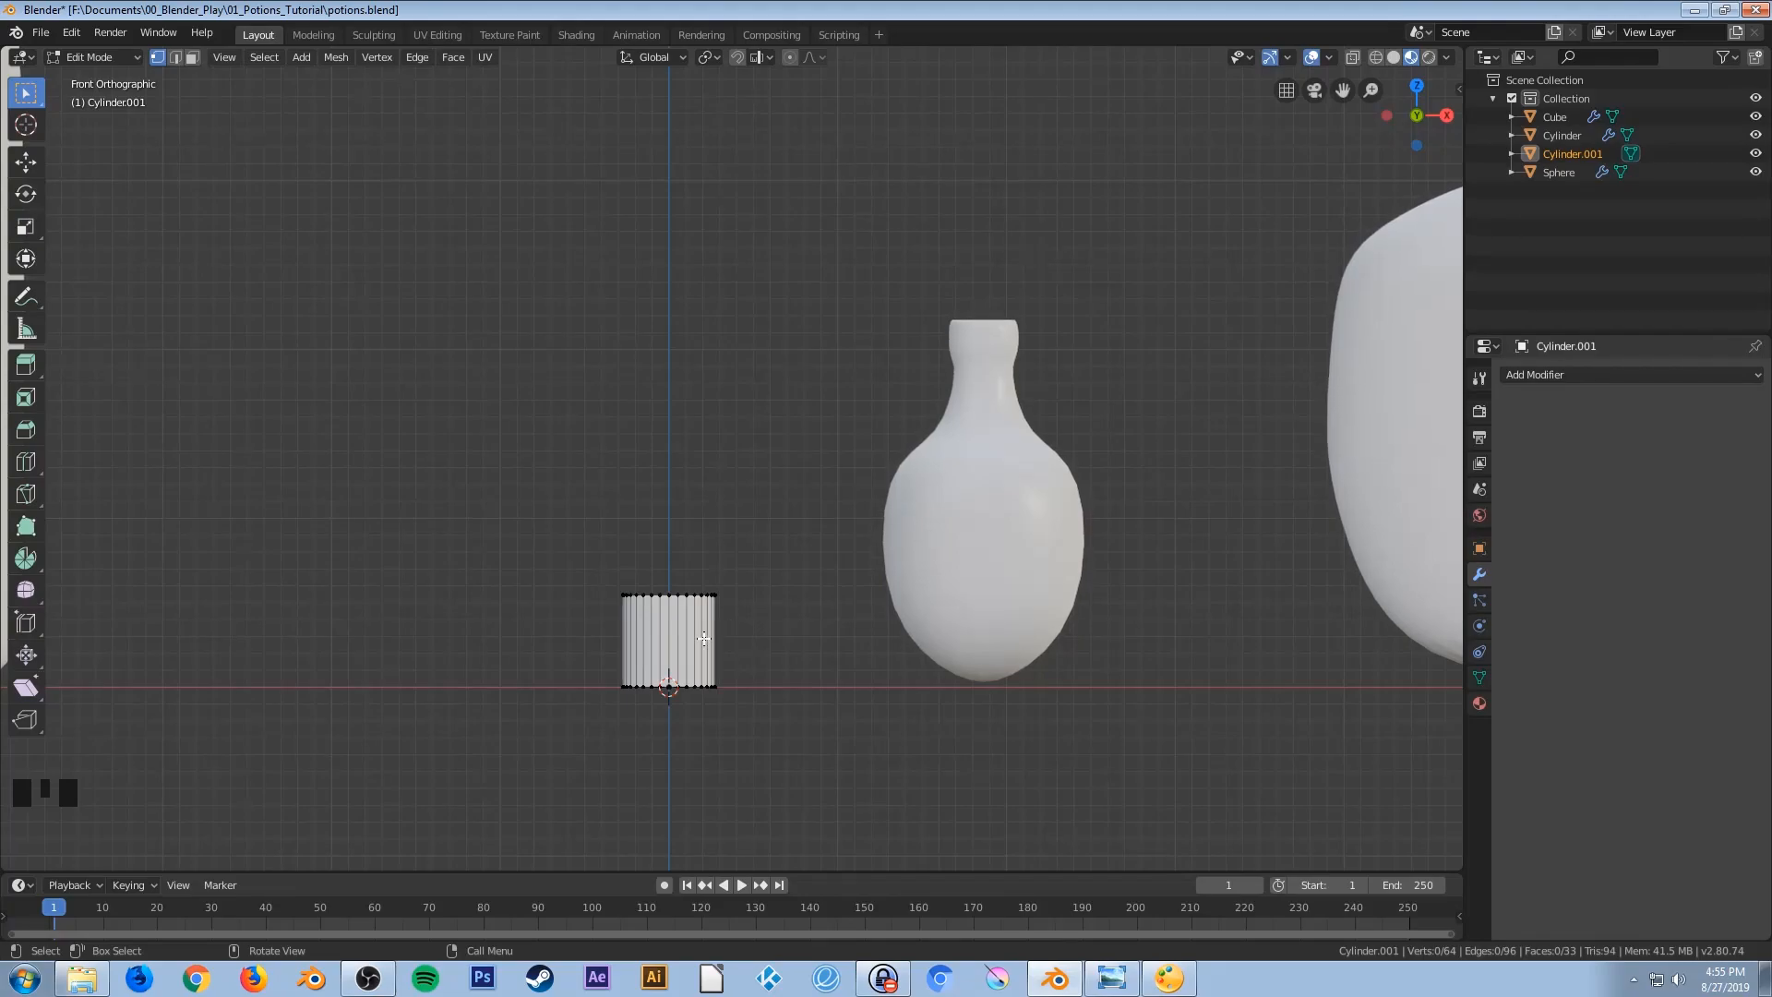
key(z)
click(576, 639)
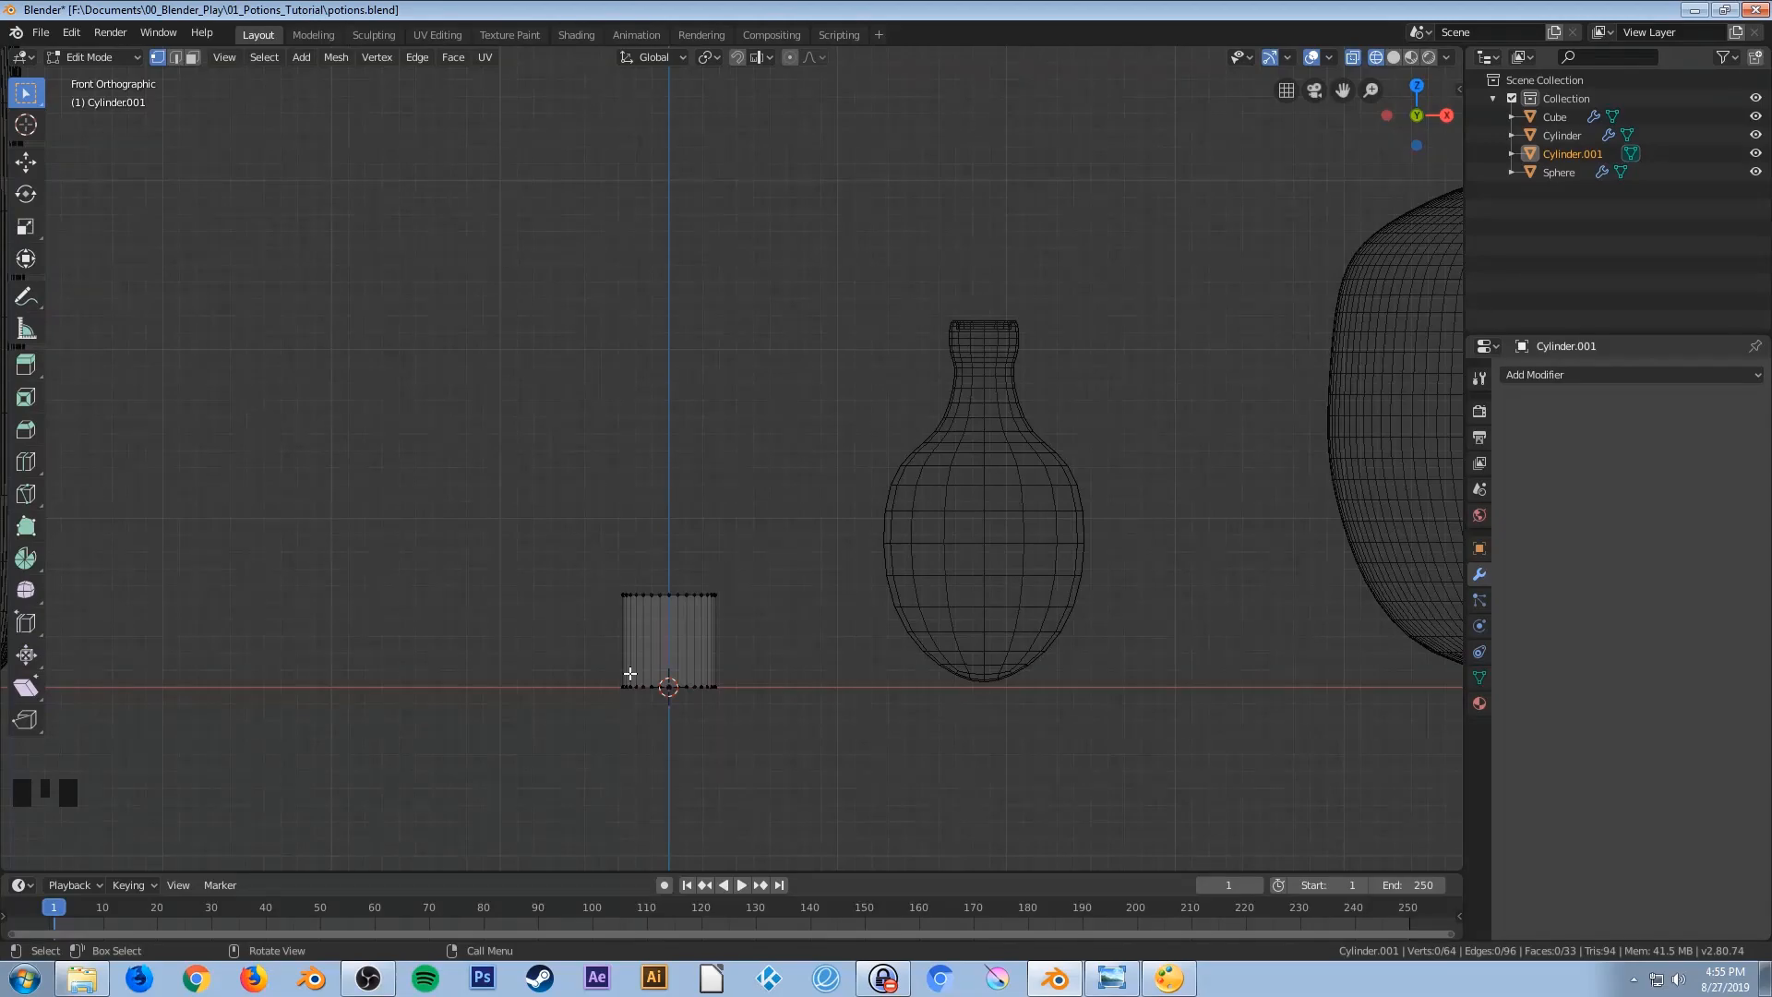
key(ctrl+r)
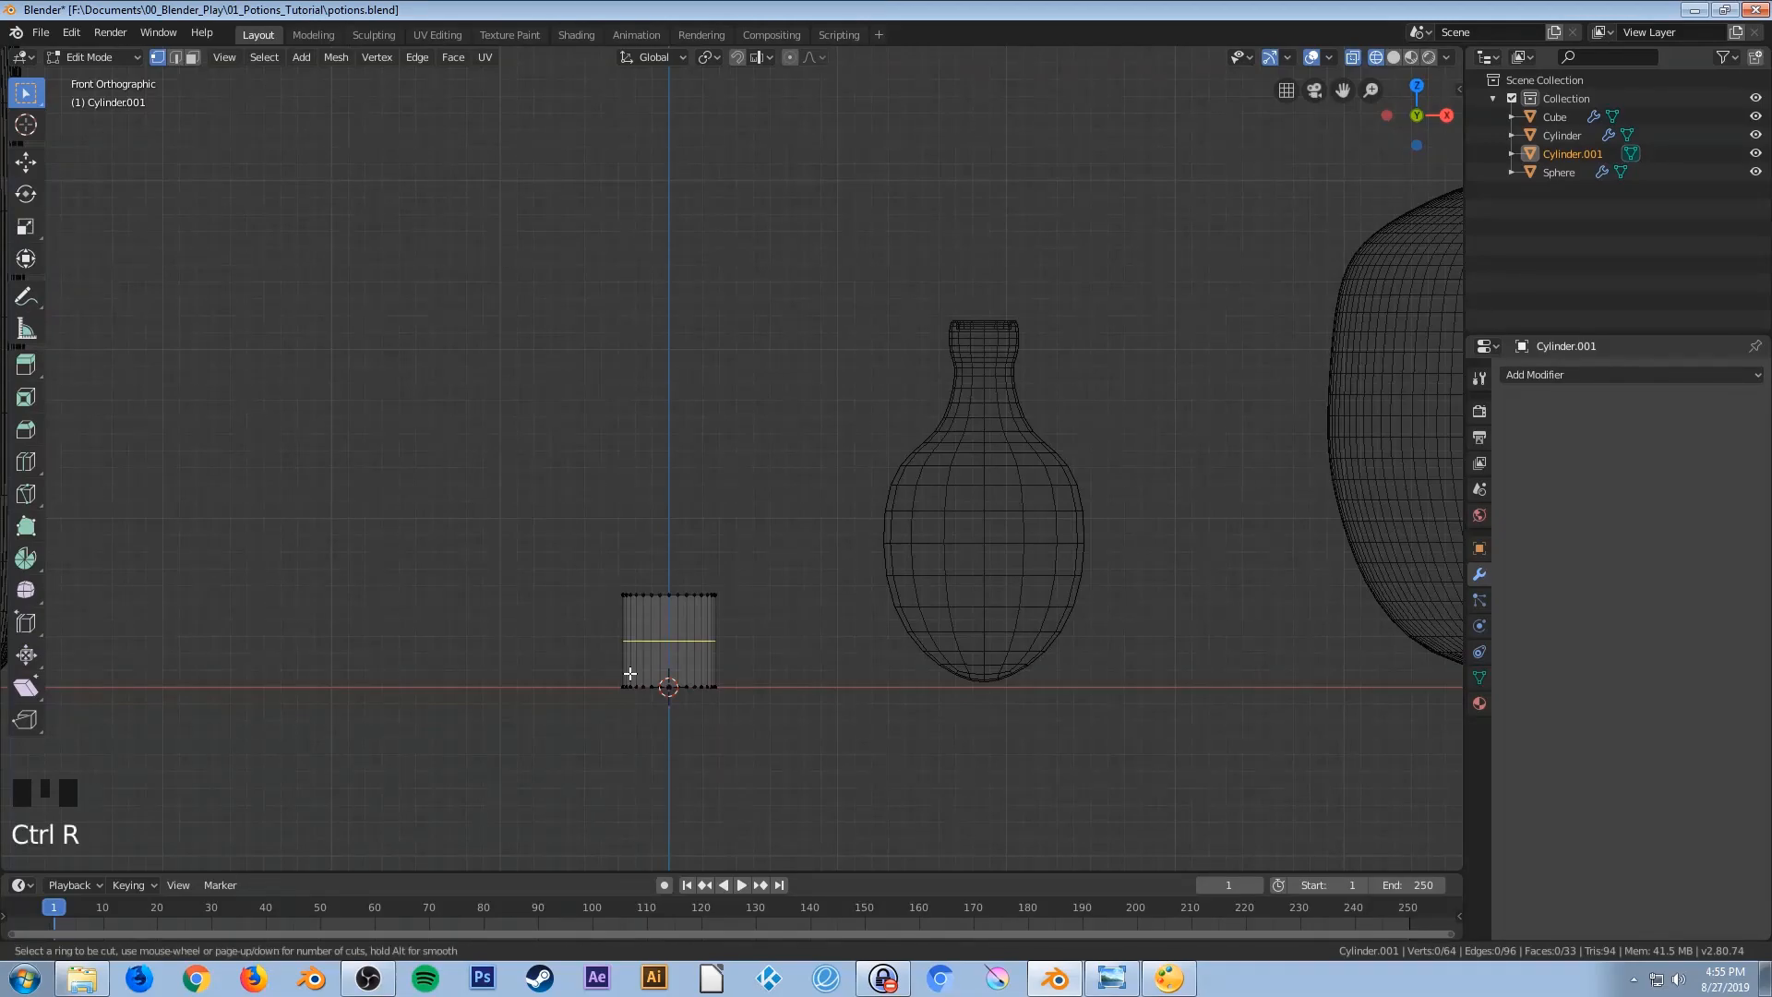
scroll(623, 648, up, 1)
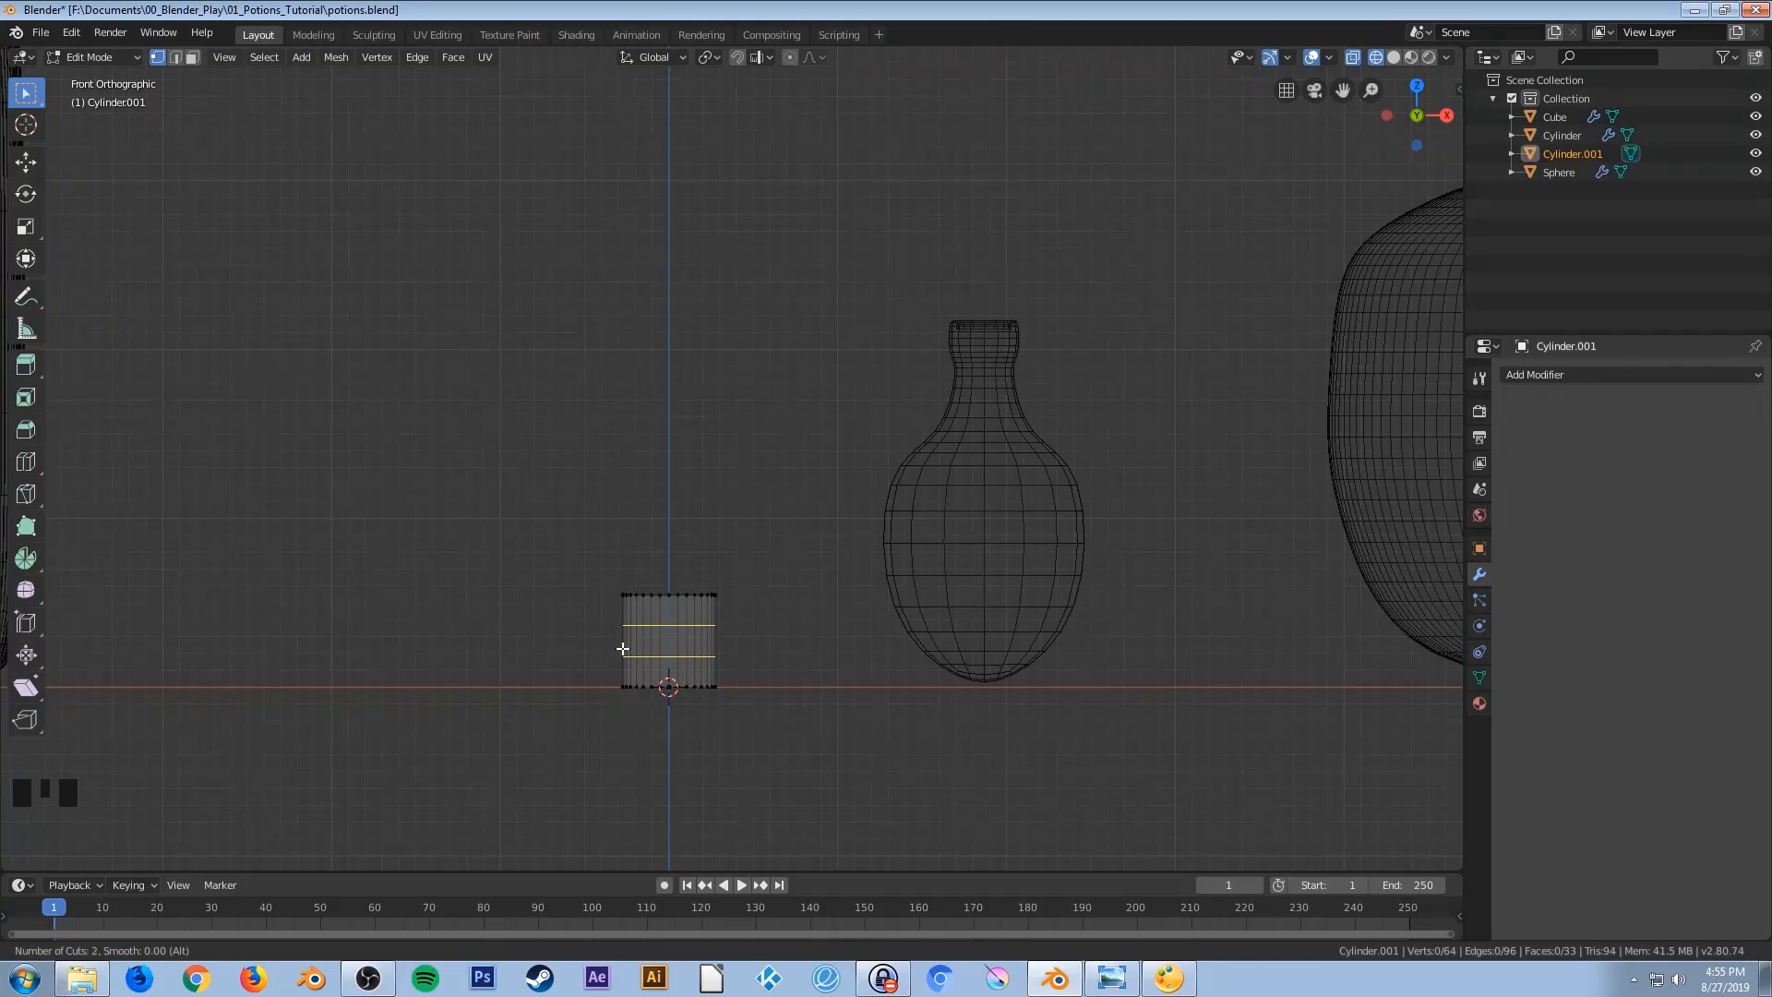
scroll(623, 649, down, 1)
click(623, 649)
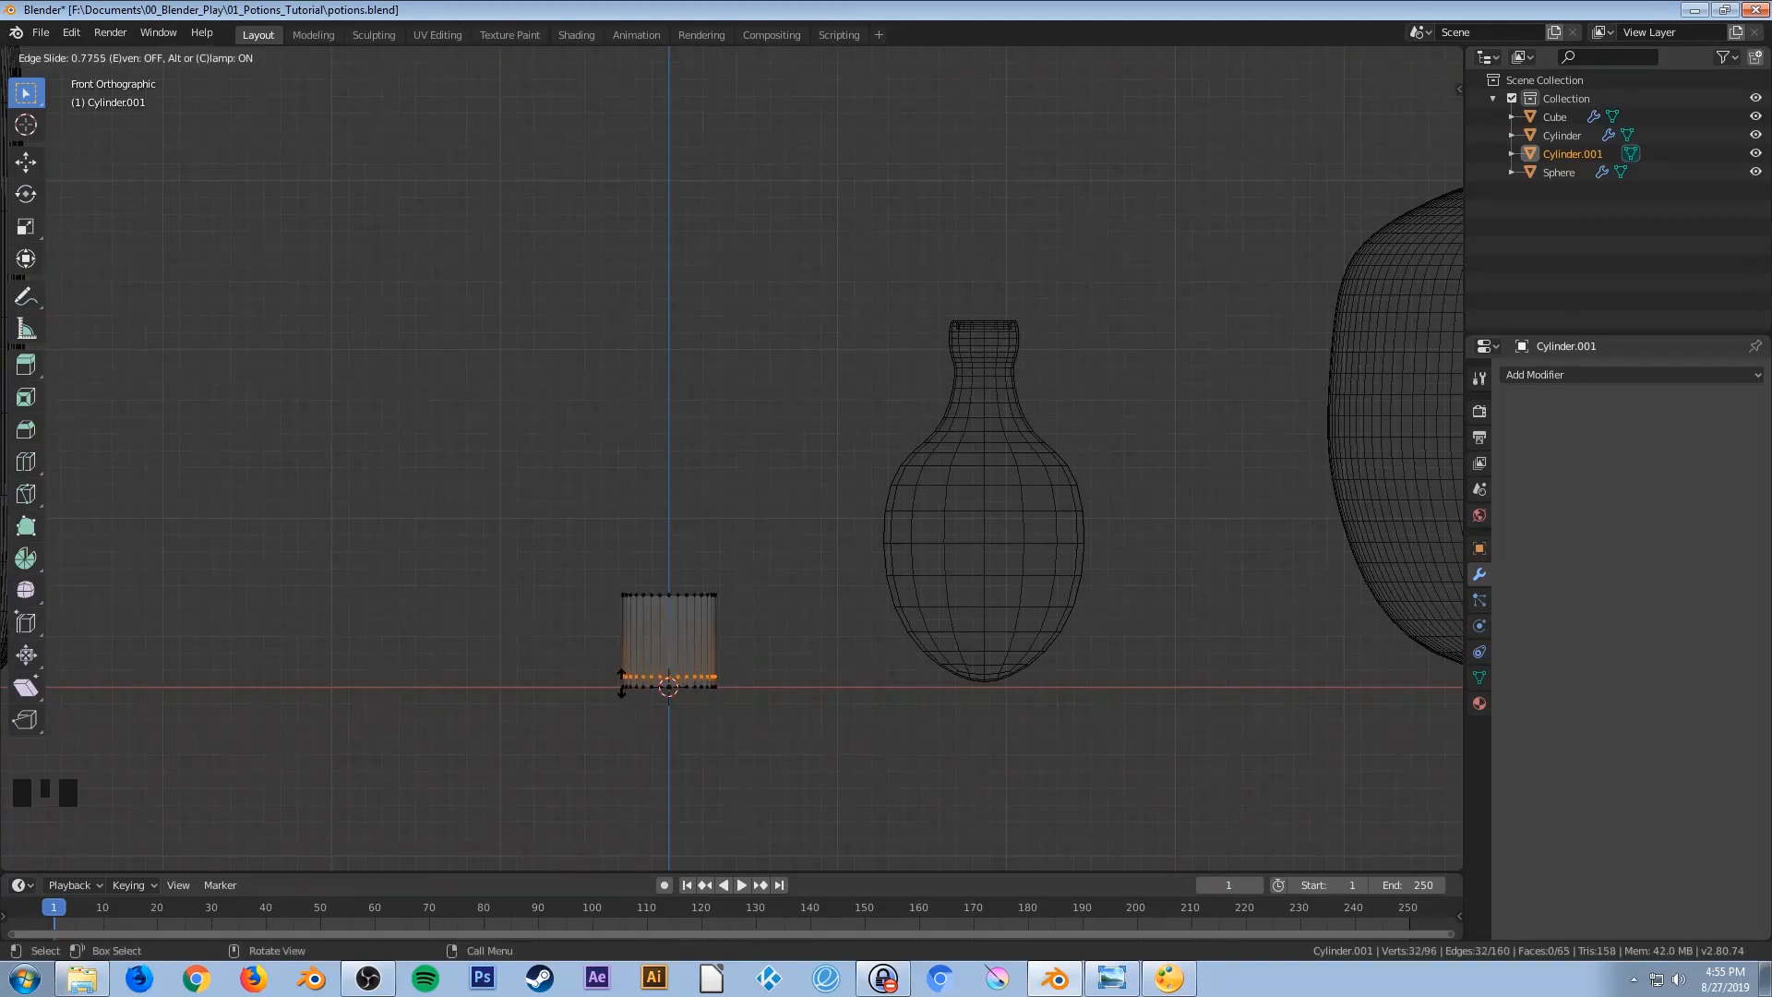
click(622, 683)
Add a second loop cut slightly above the first, about a quarter of the way up the cylinder
key(ctrl+r)
click(616, 628)
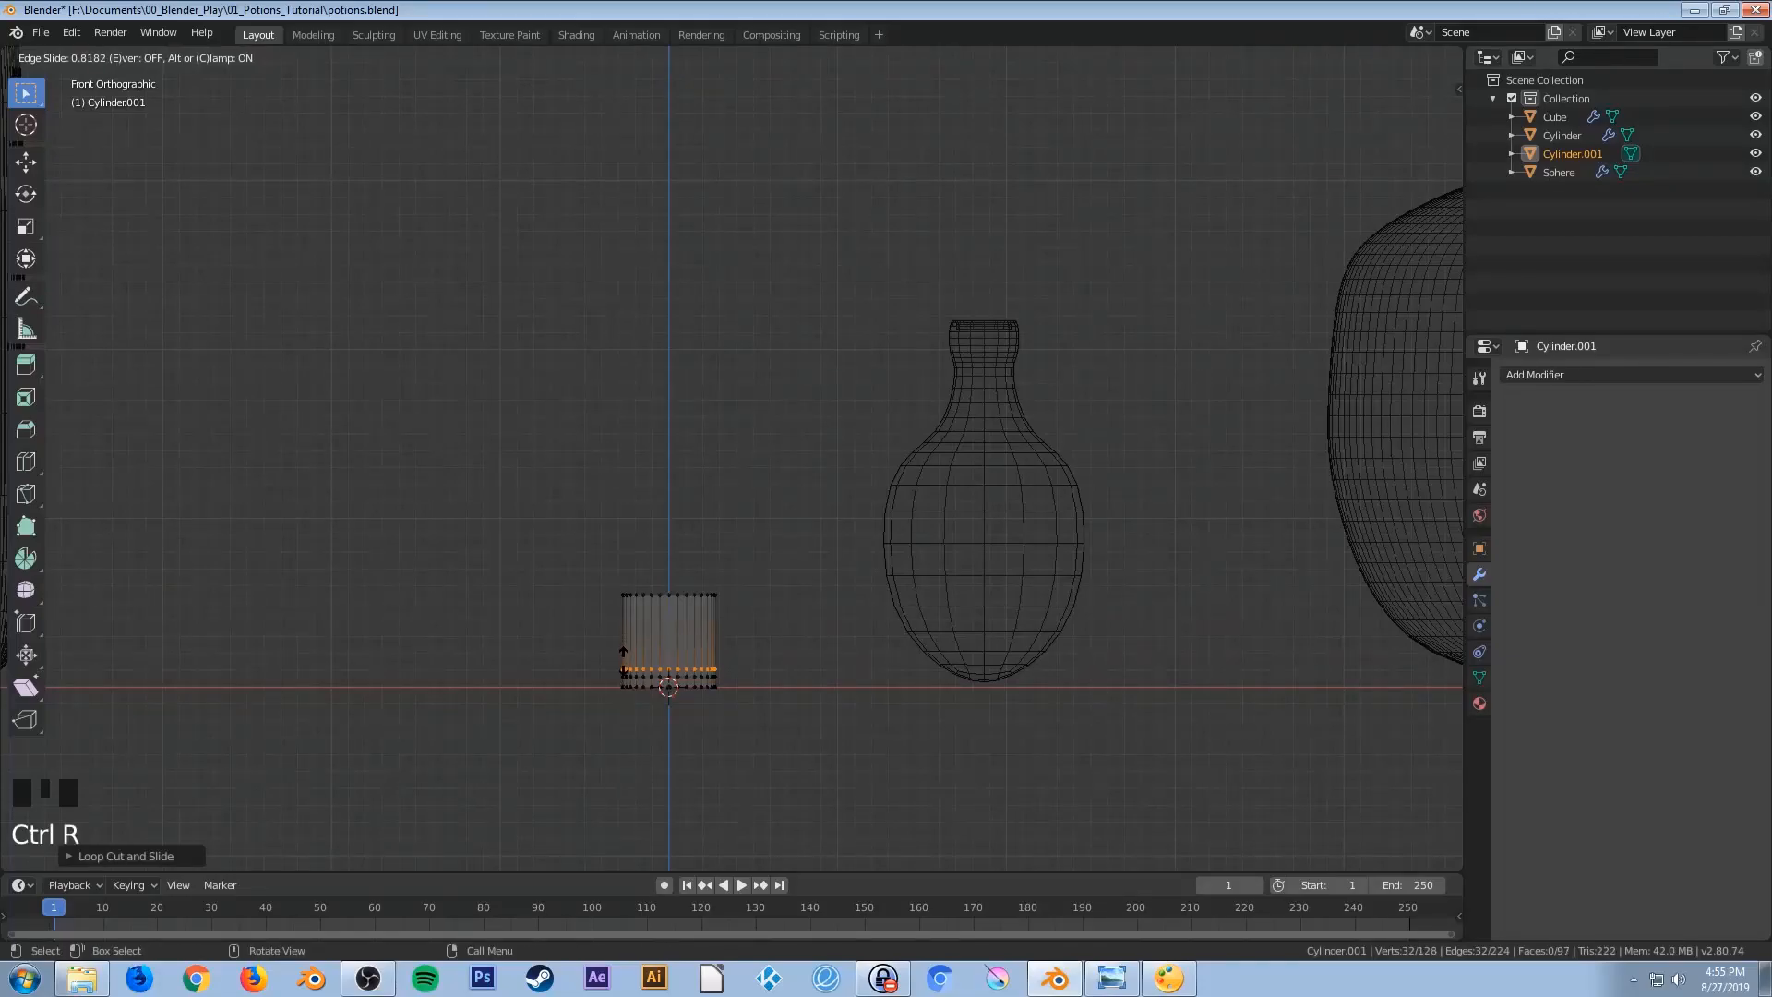
click(621, 661)
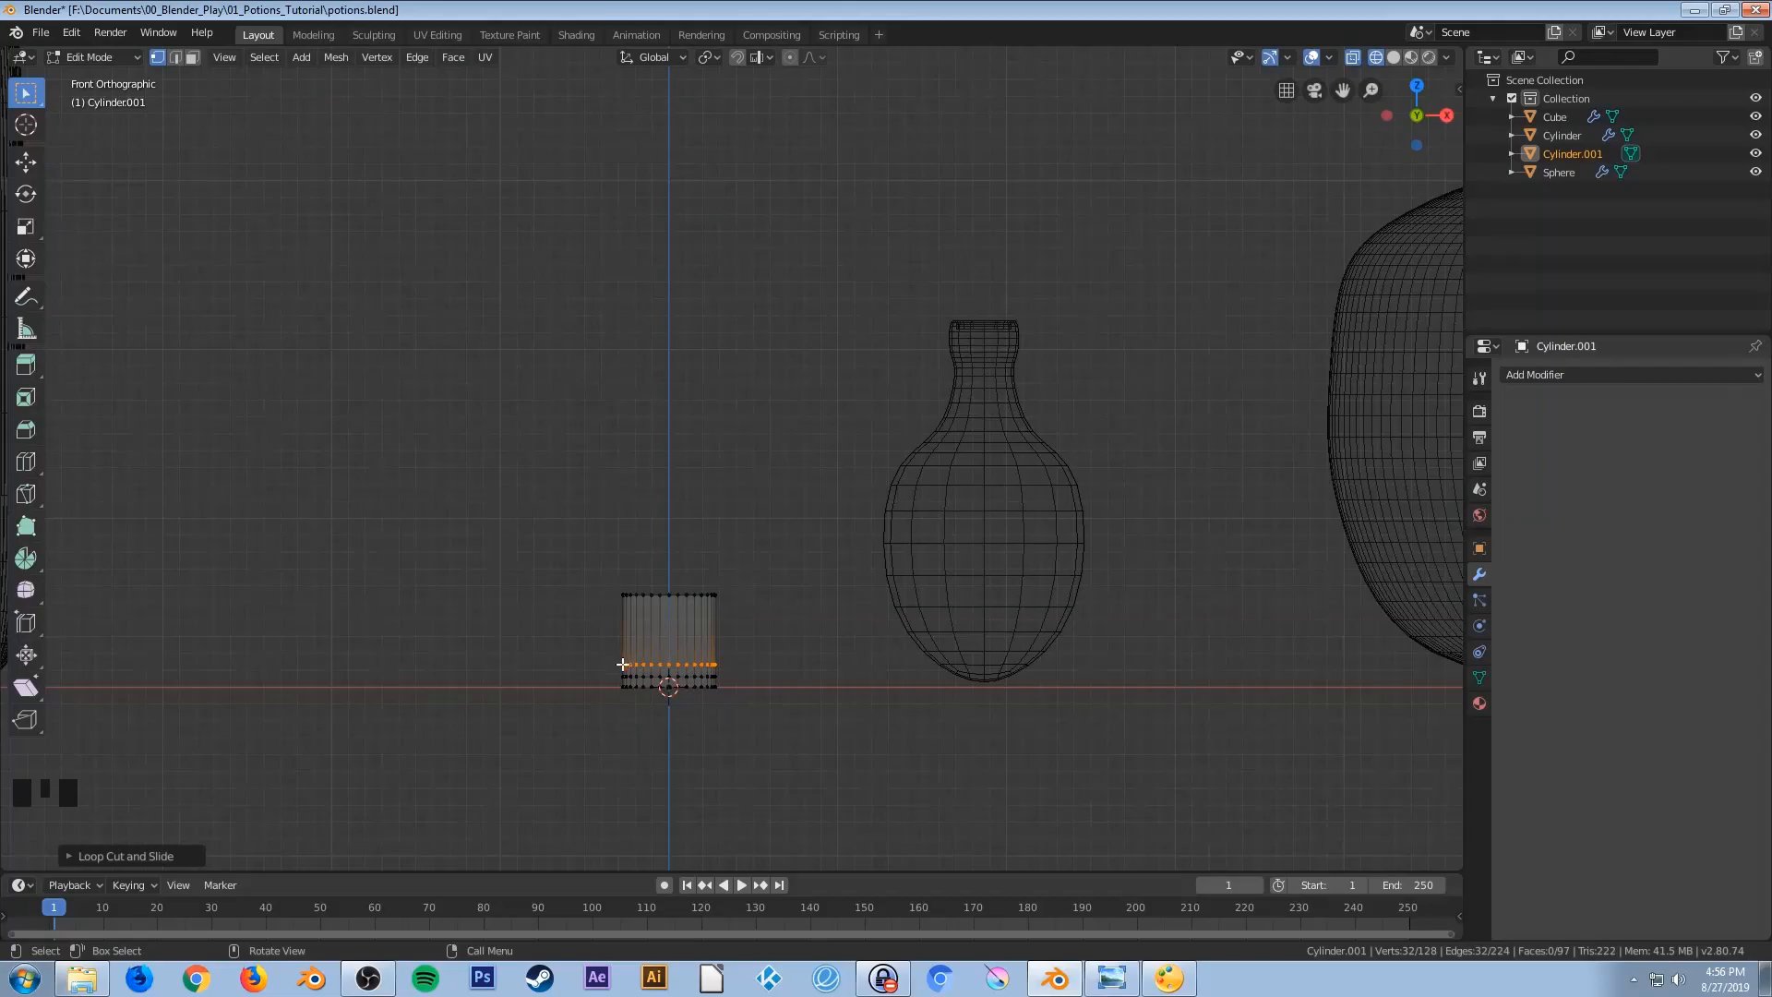
Select the cylinder's bottom ring of vertices and scale it in to about 0.4
scroll(623, 688, up, 3)
shift+middle_drag(623, 688, 547, 587)
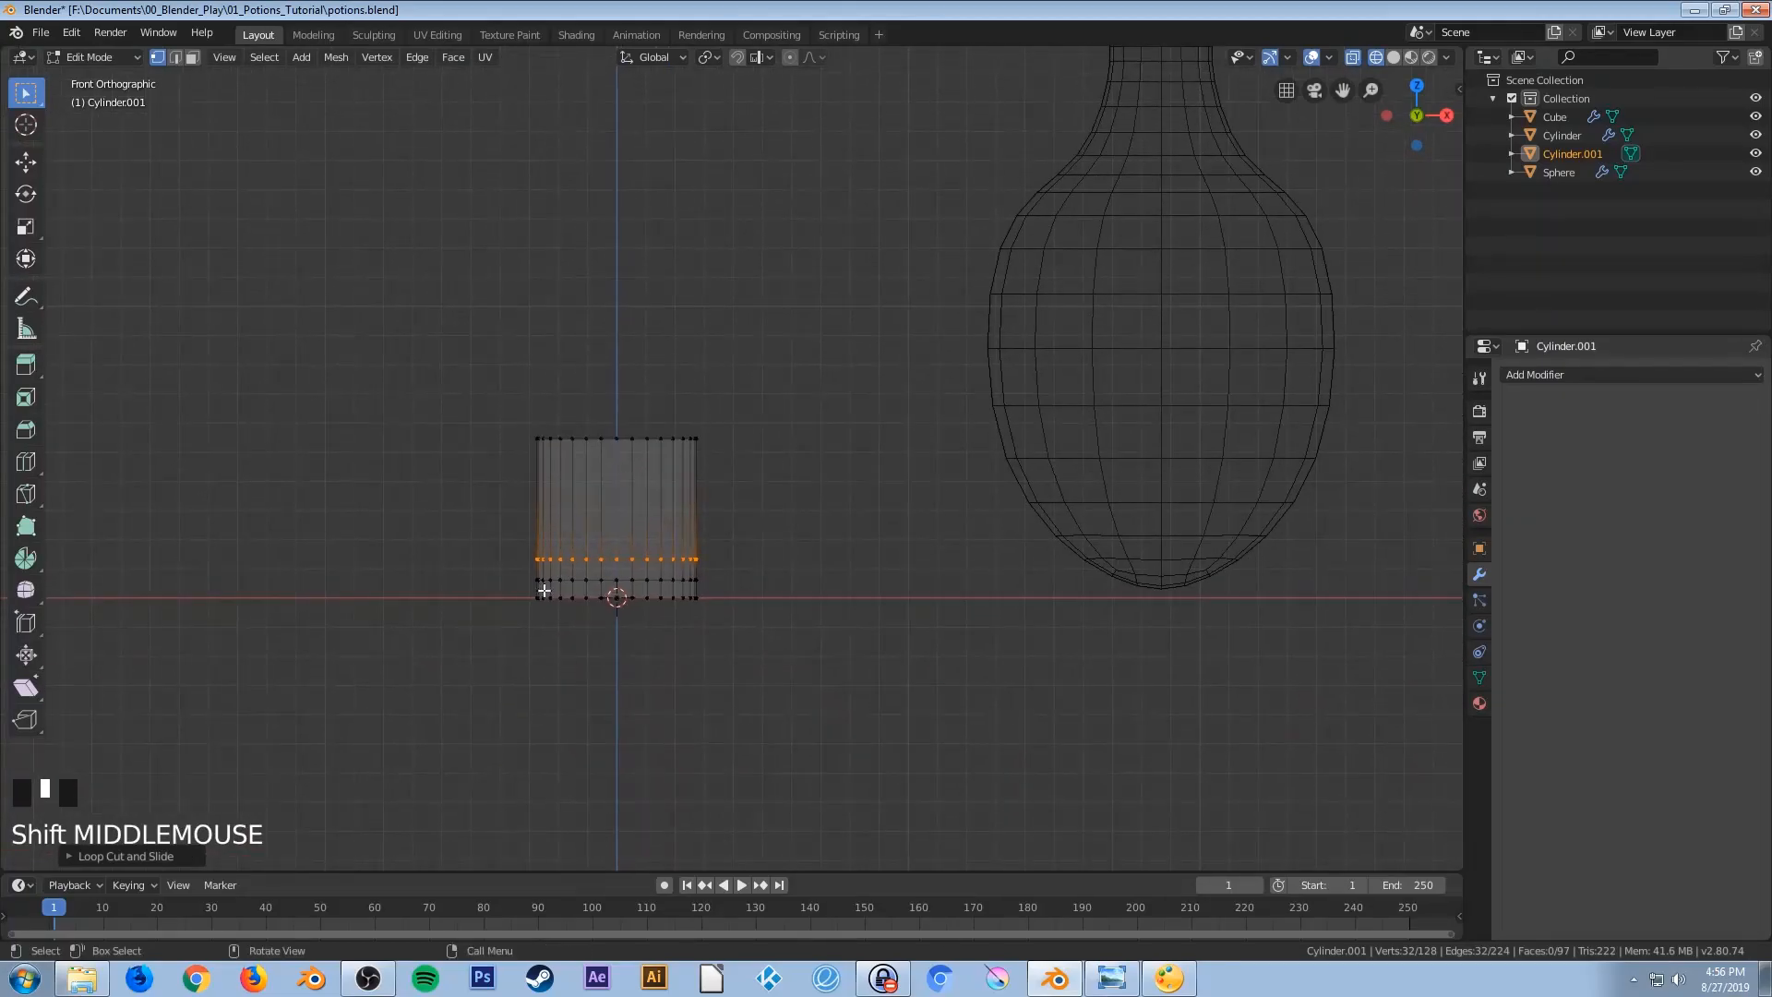
click(522, 596)
drag(787, 695, 449, 593)
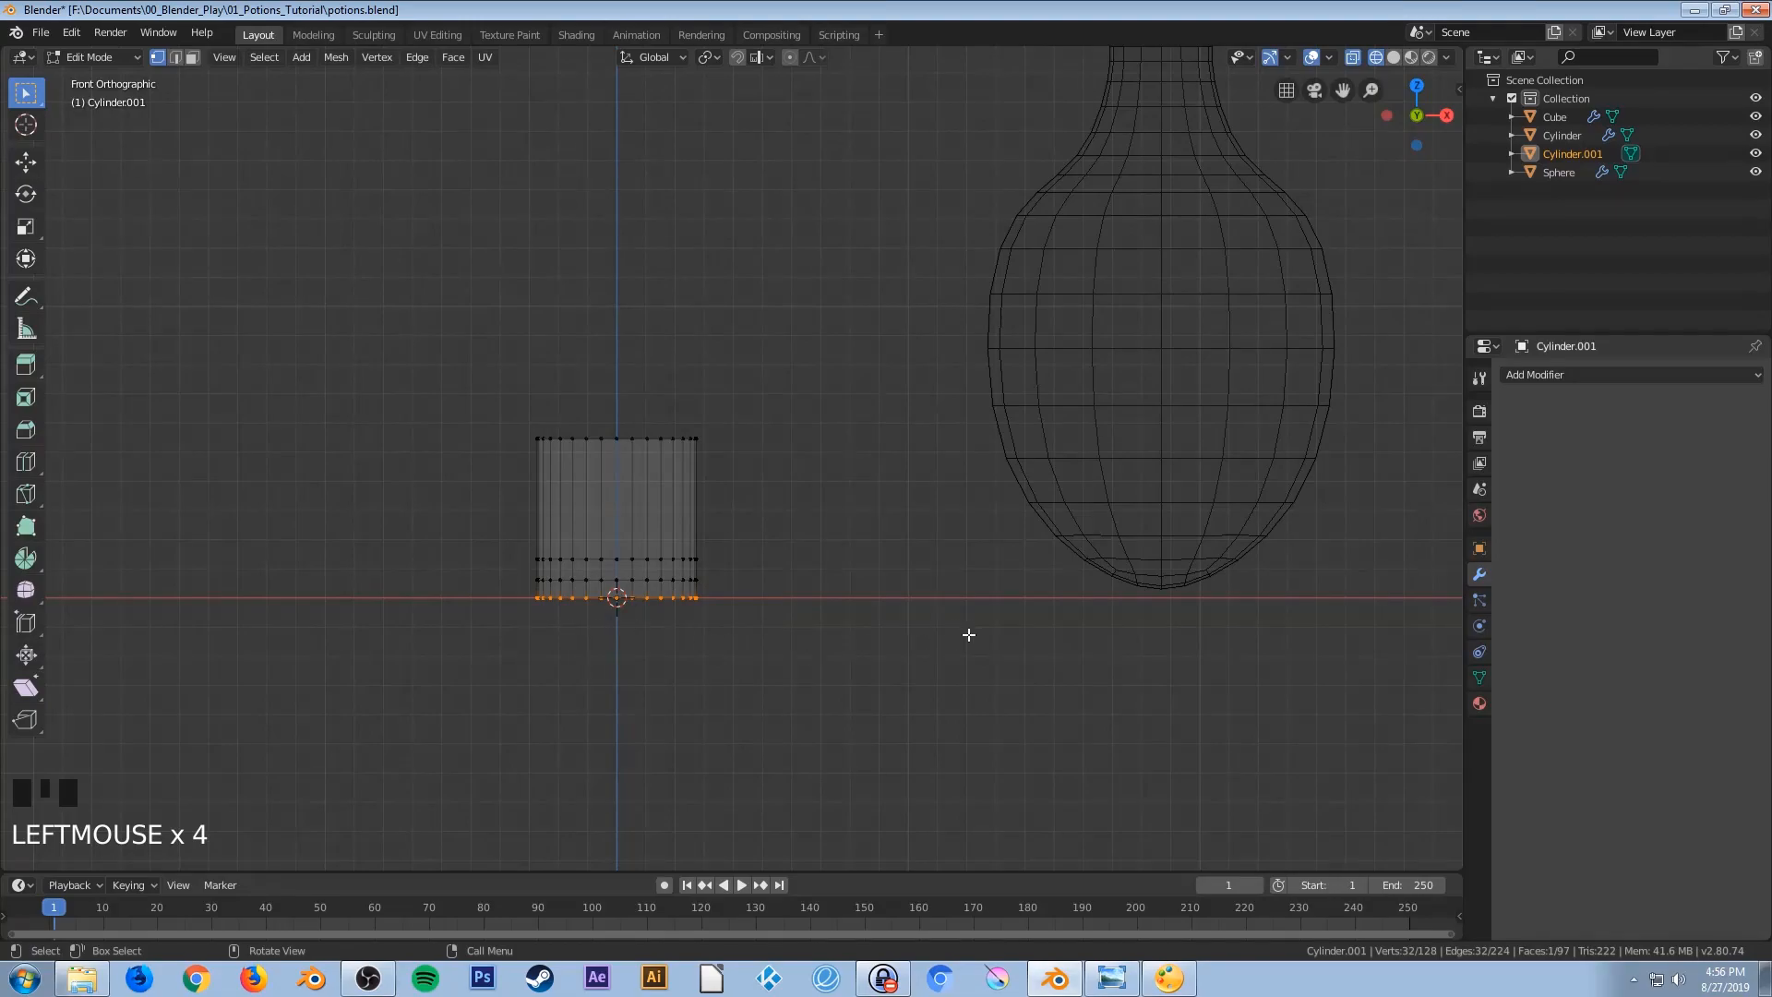
key(s)
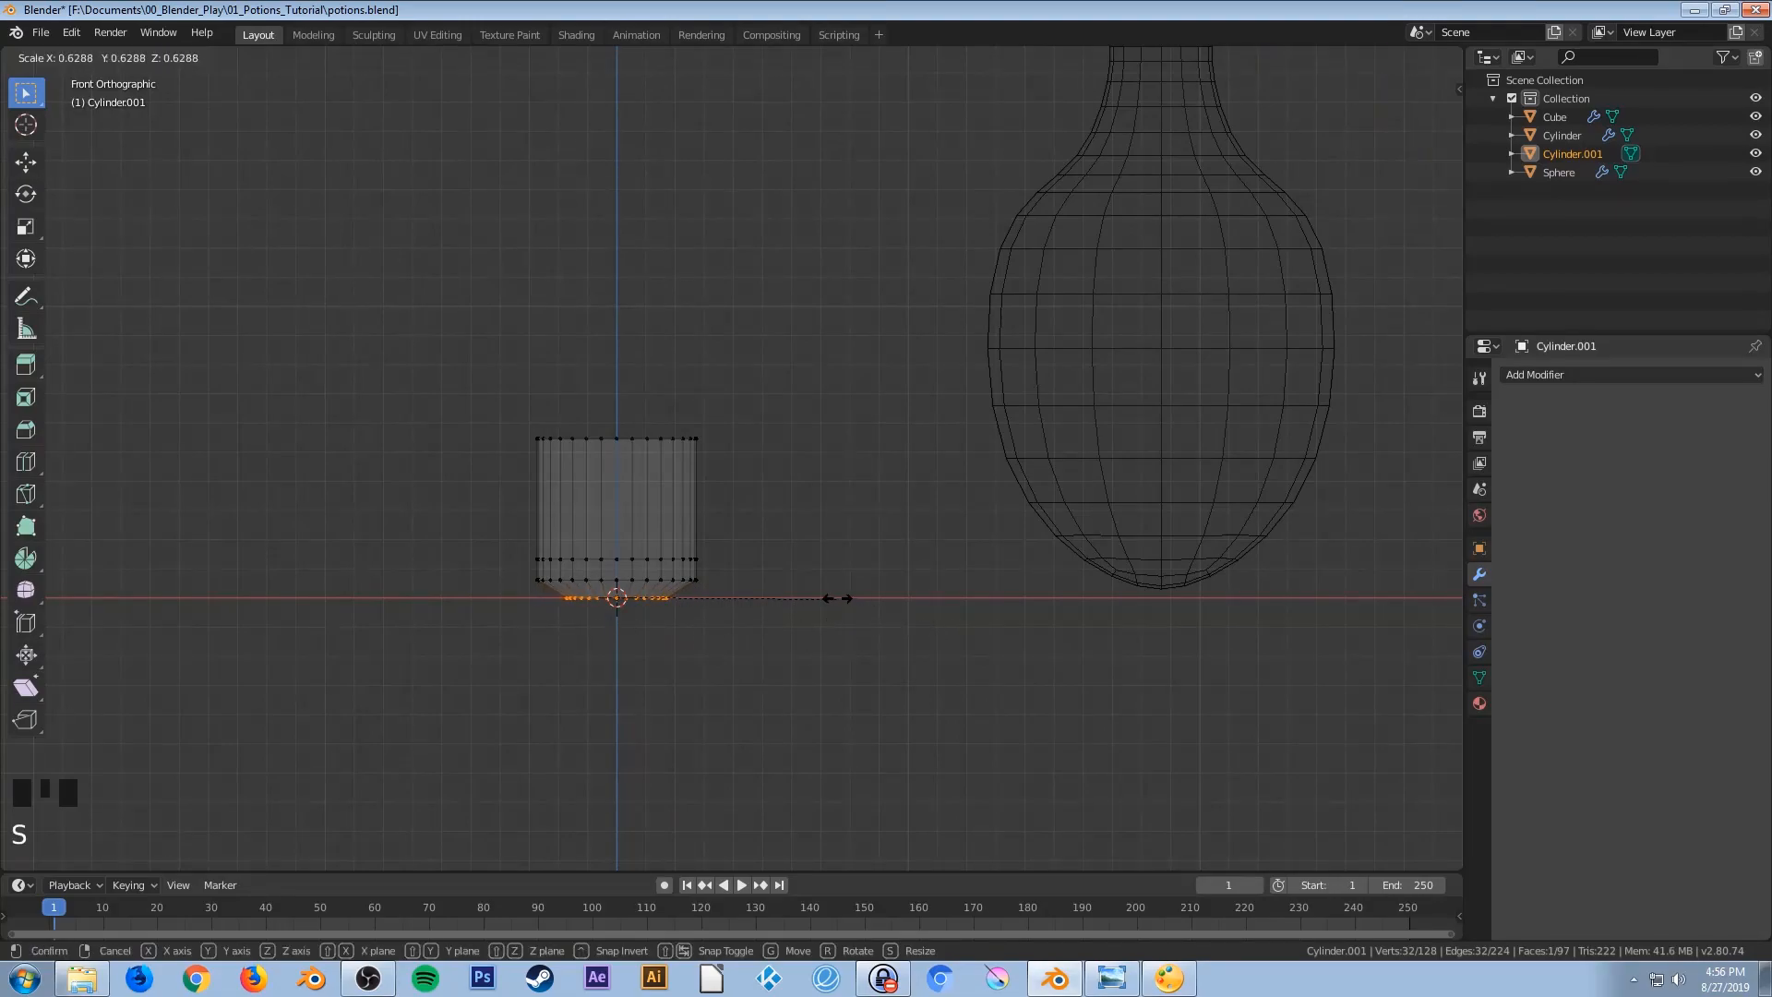
click(747, 589)
Select the ring just above the base and scale it to about 0.76 to round the bottom
drag(510, 574, 739, 587)
key(s)
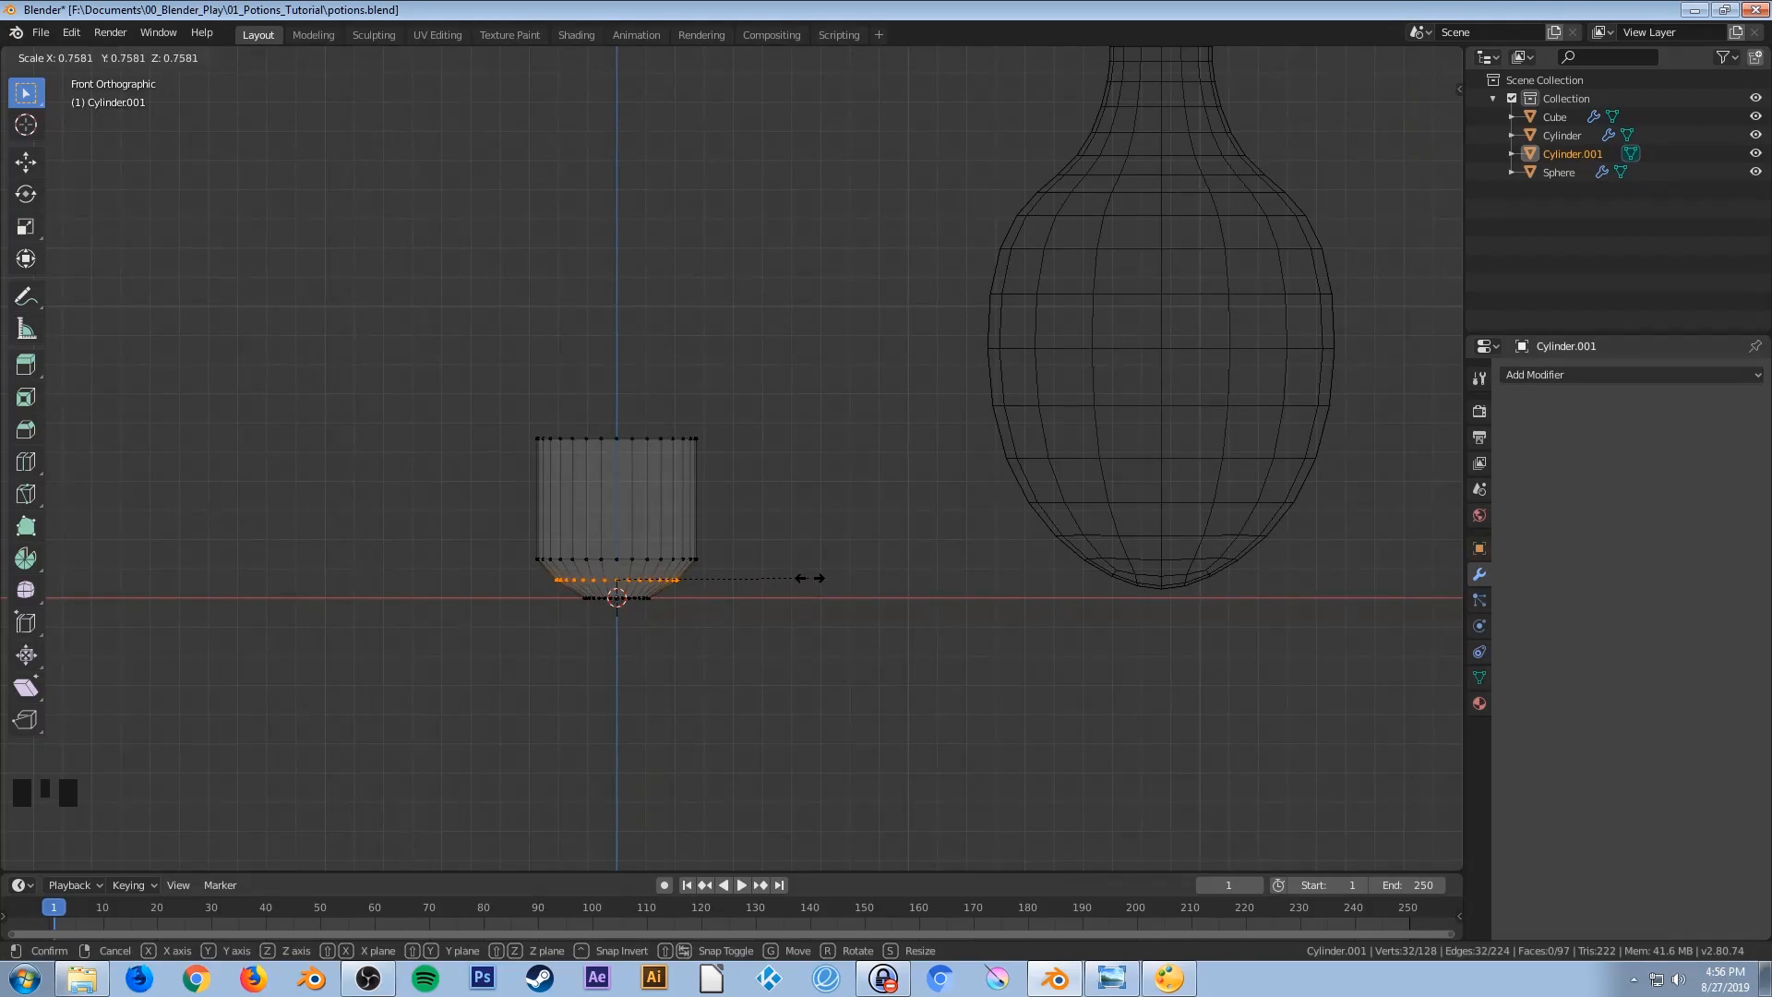
click(810, 577)
Select the cylinder's open top ring and extrude it about 2.15 m upward along Z
scroll(772, 583, down, 3)
shift+middle_drag(771, 585, 751, 619)
drag(573, 551, 816, 628)
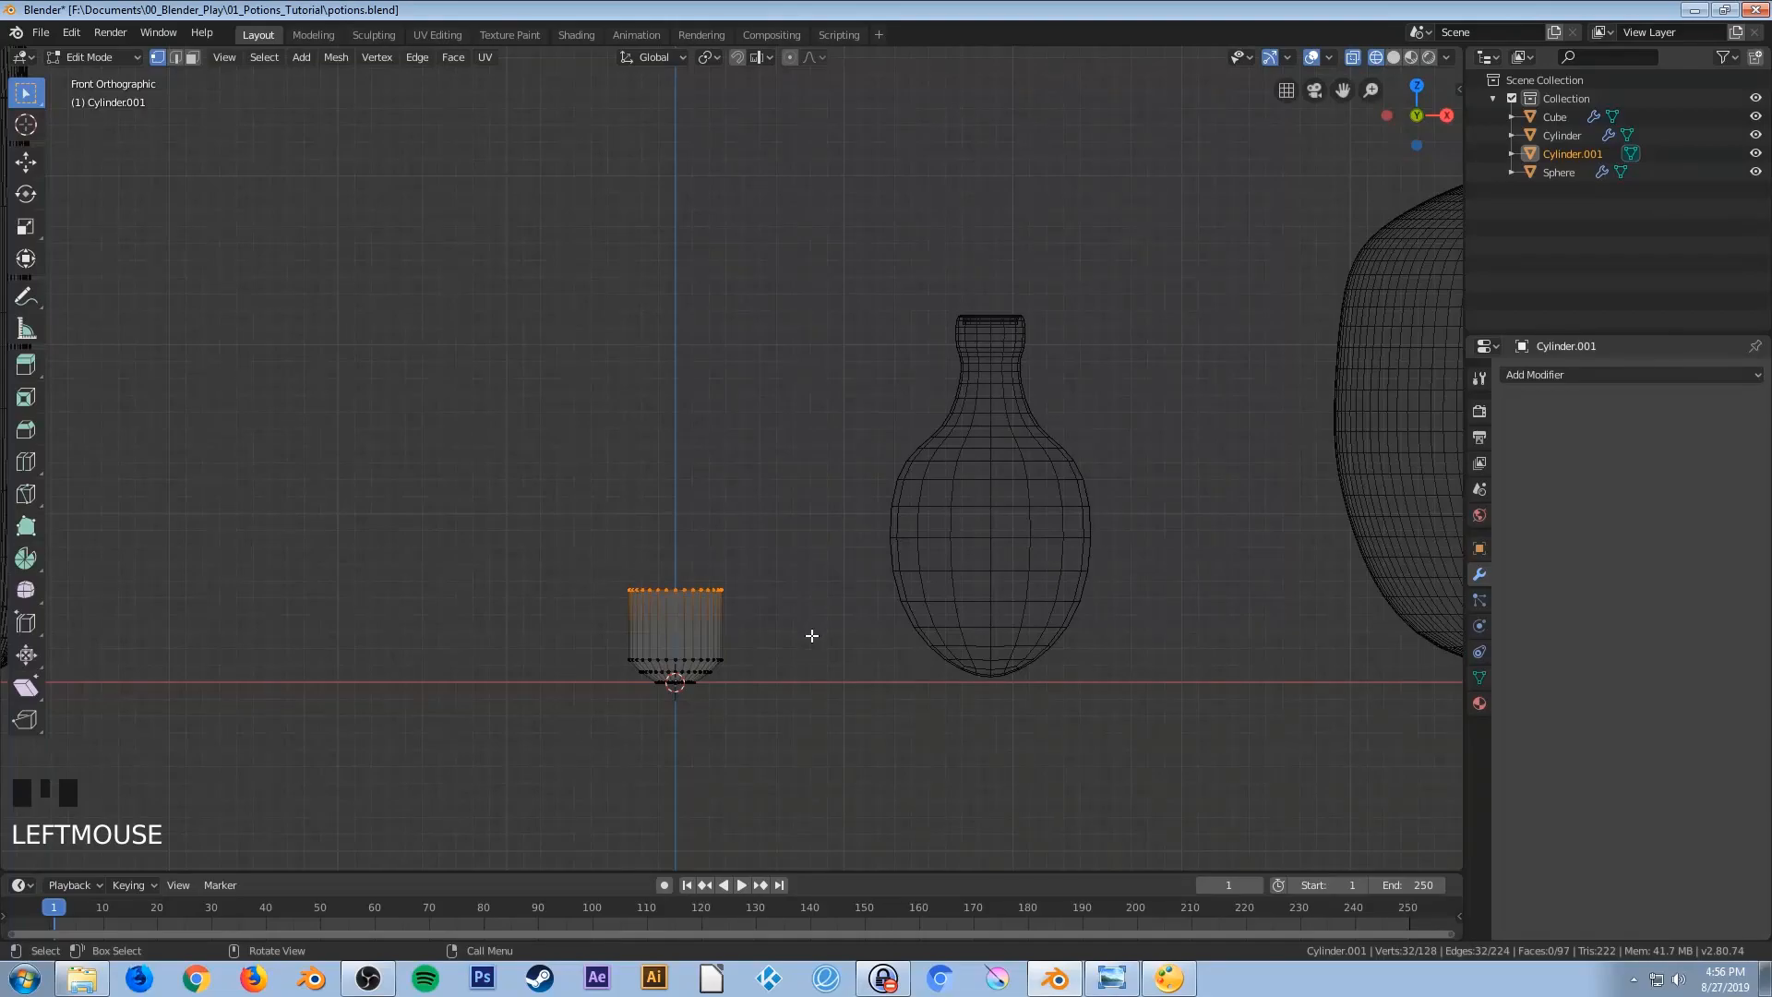
key(e)
key(z)
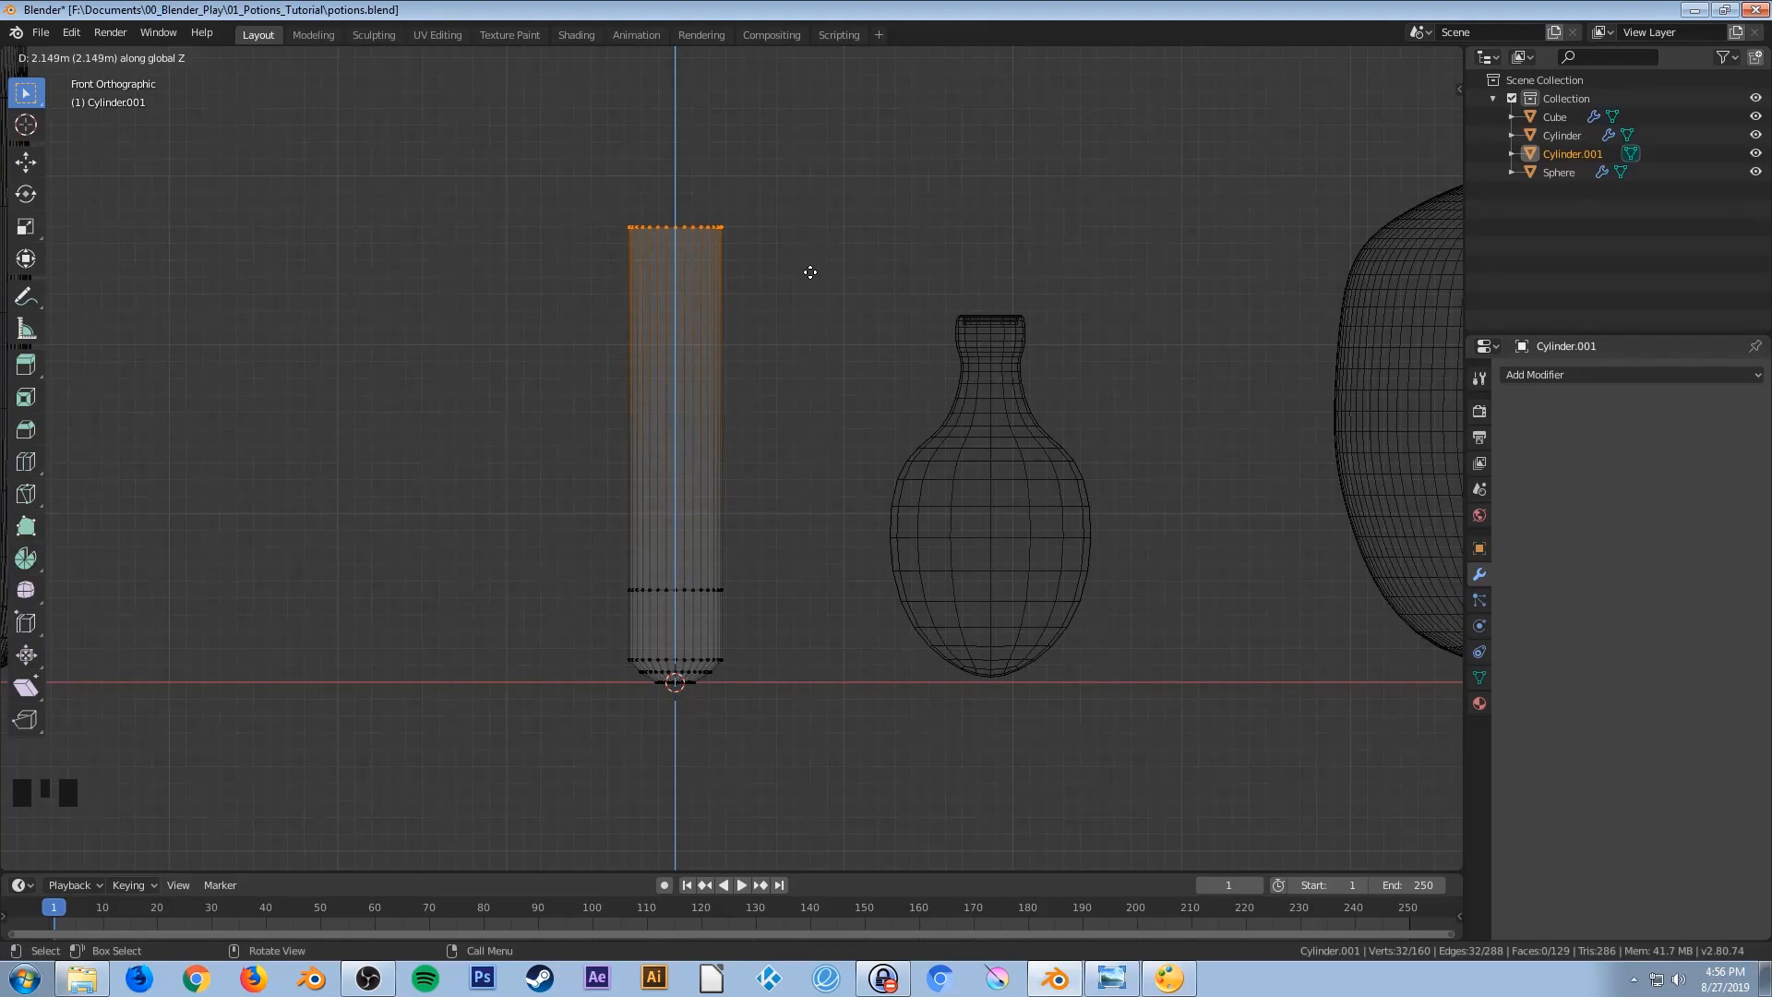
click(809, 273)
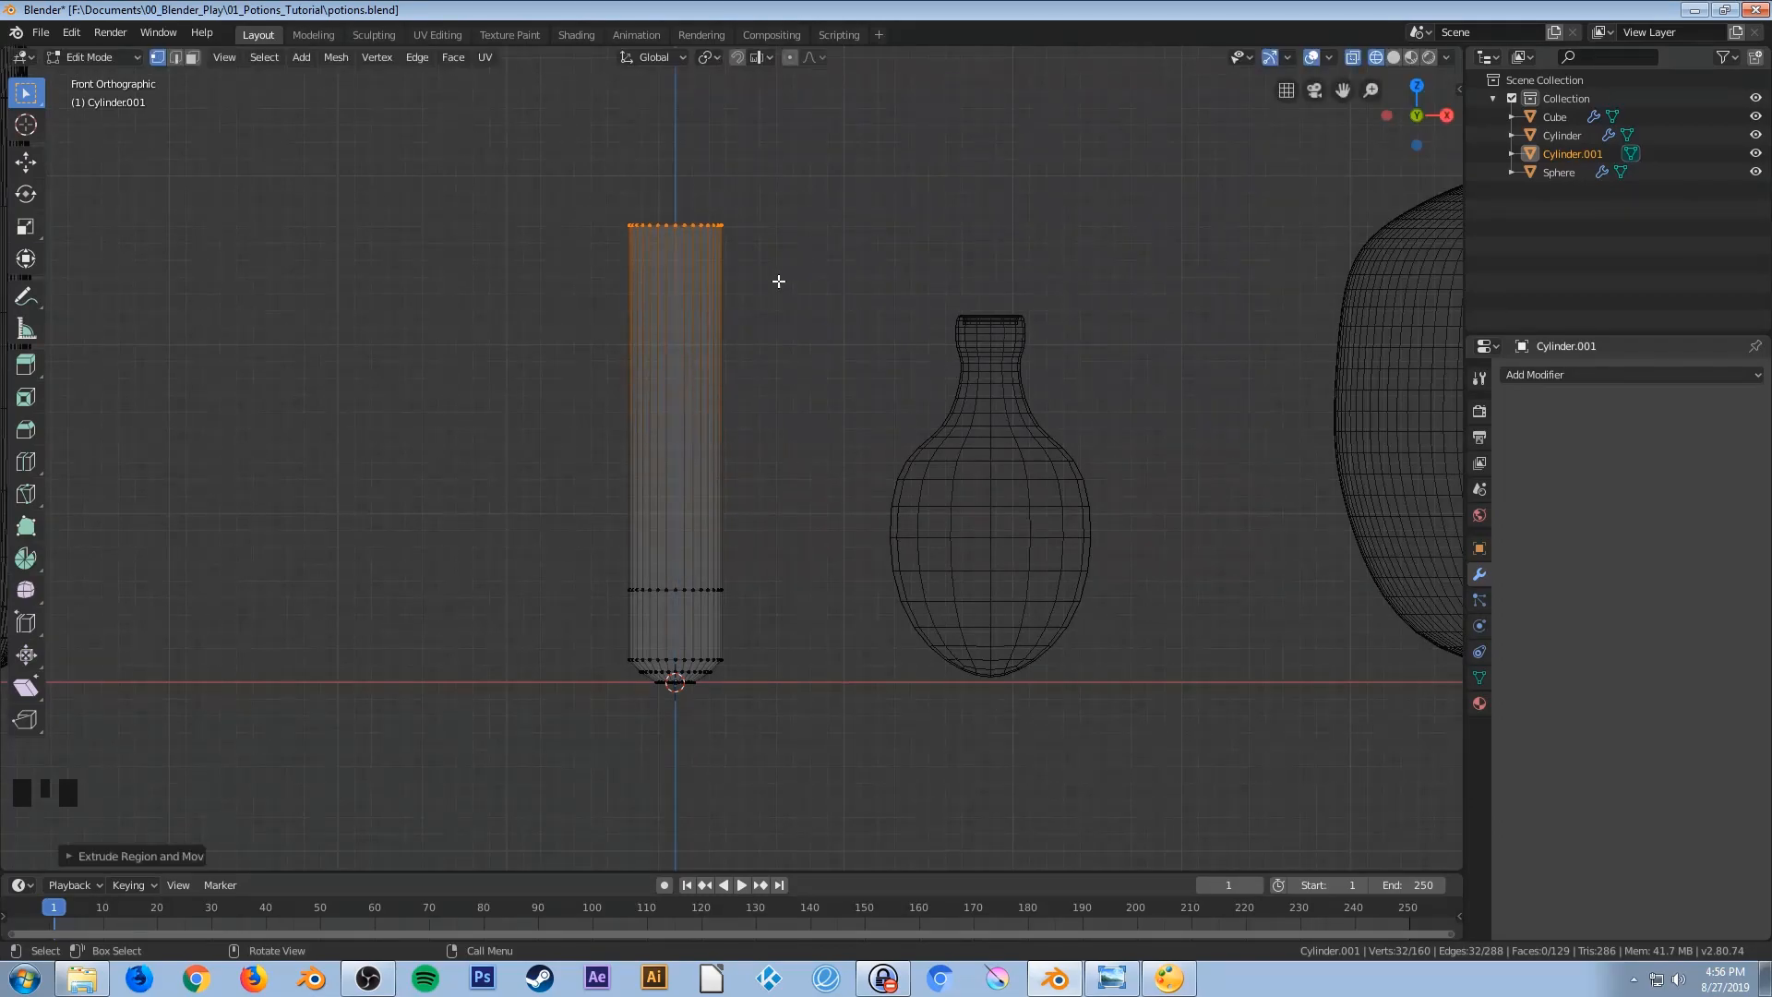
Extrude the tube's top ring outward to about 1.3 times its width and raise it about 0.03 m along Z
scroll(778, 281, up, 2)
shift+middle_drag(778, 280, 795, 557)
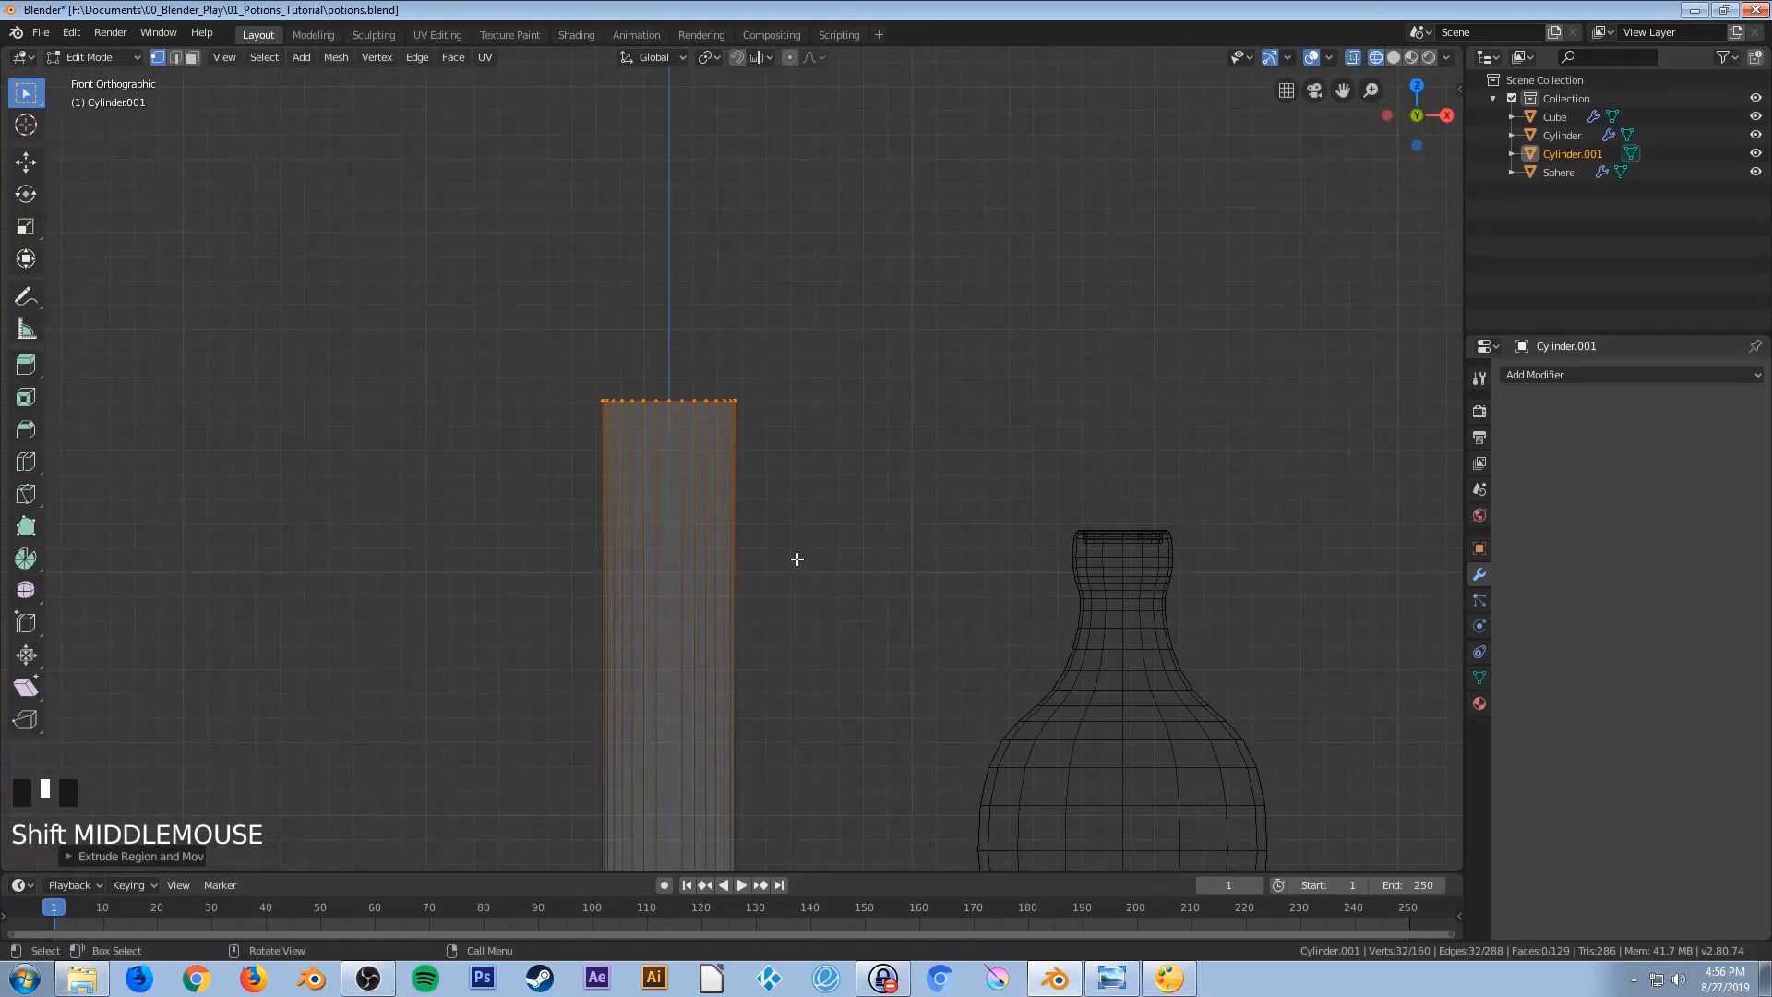
key(e)
key(s)
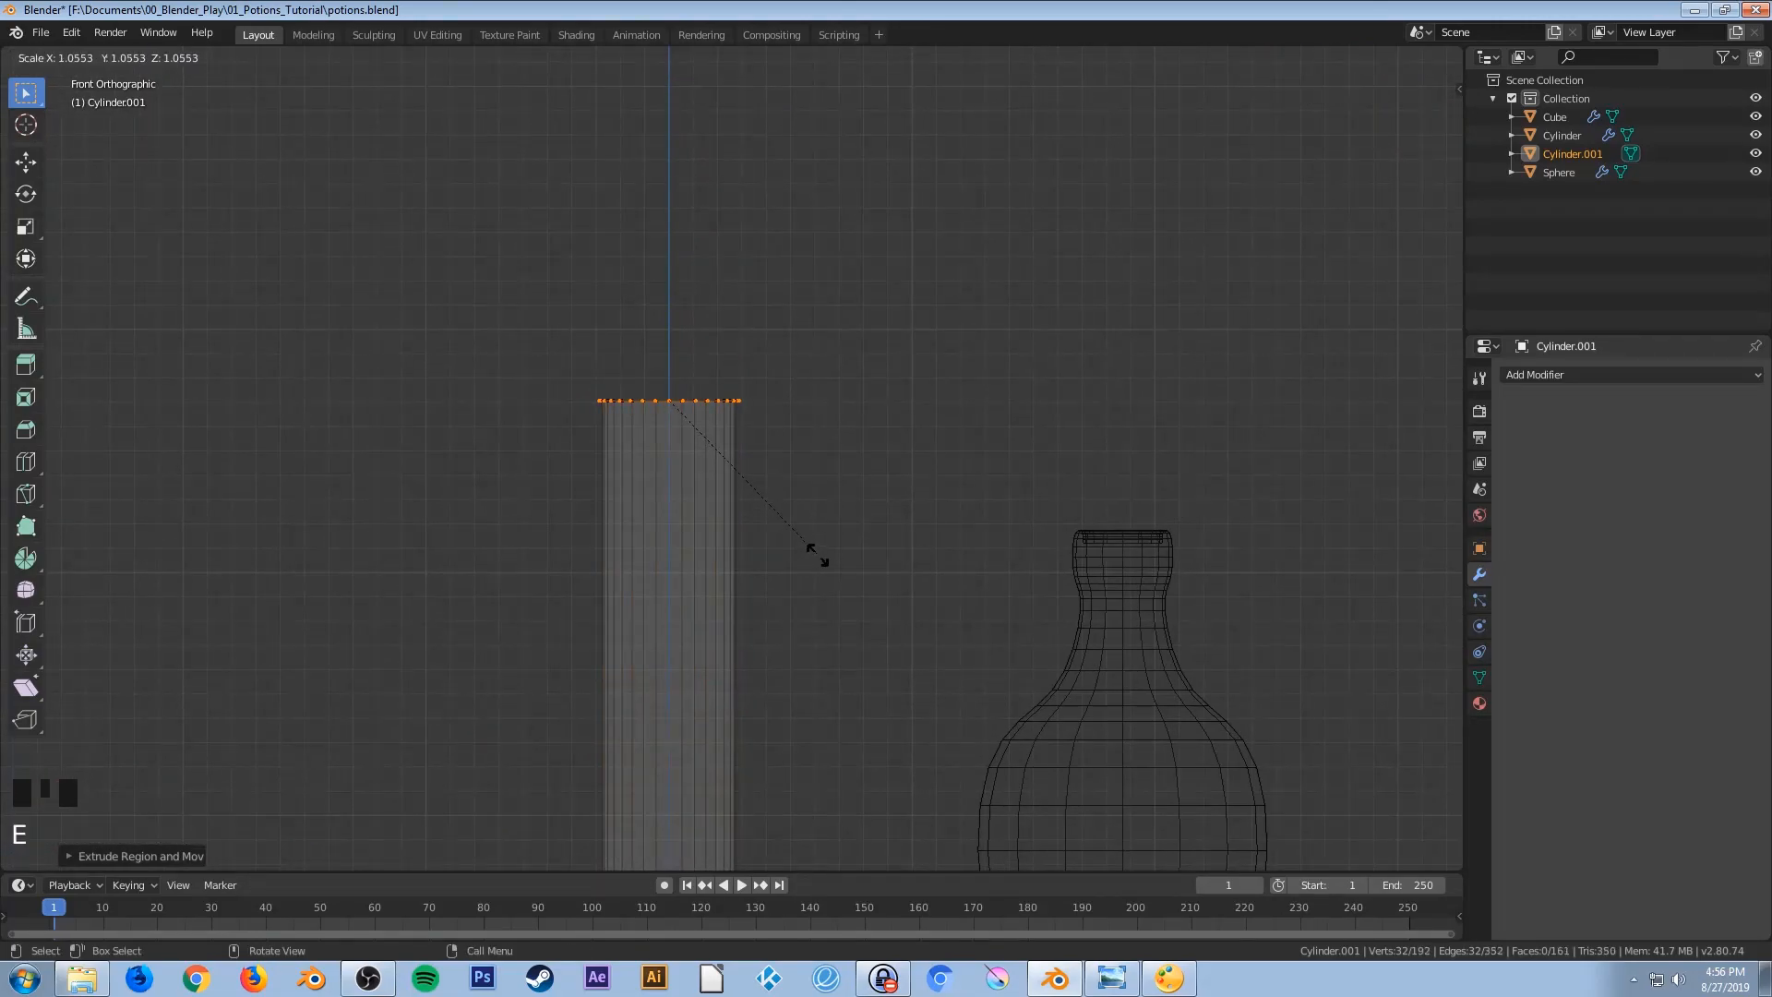
click(869, 575)
key(g)
key(z)
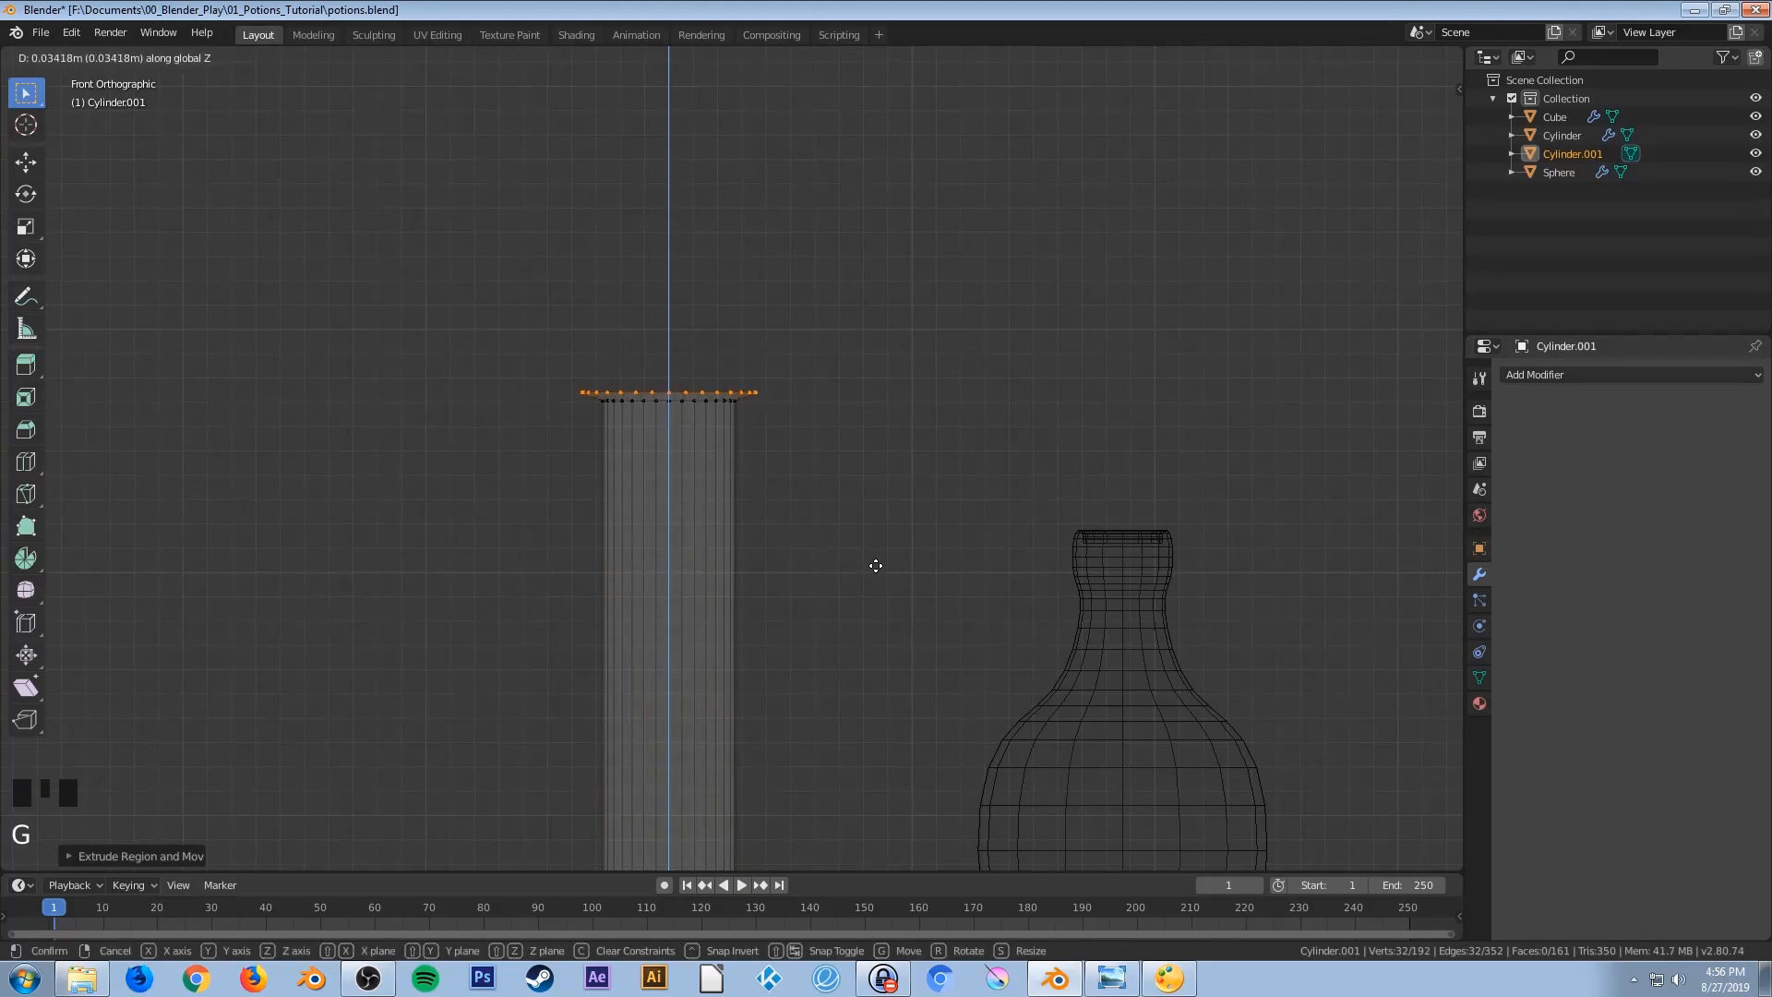
click(876, 566)
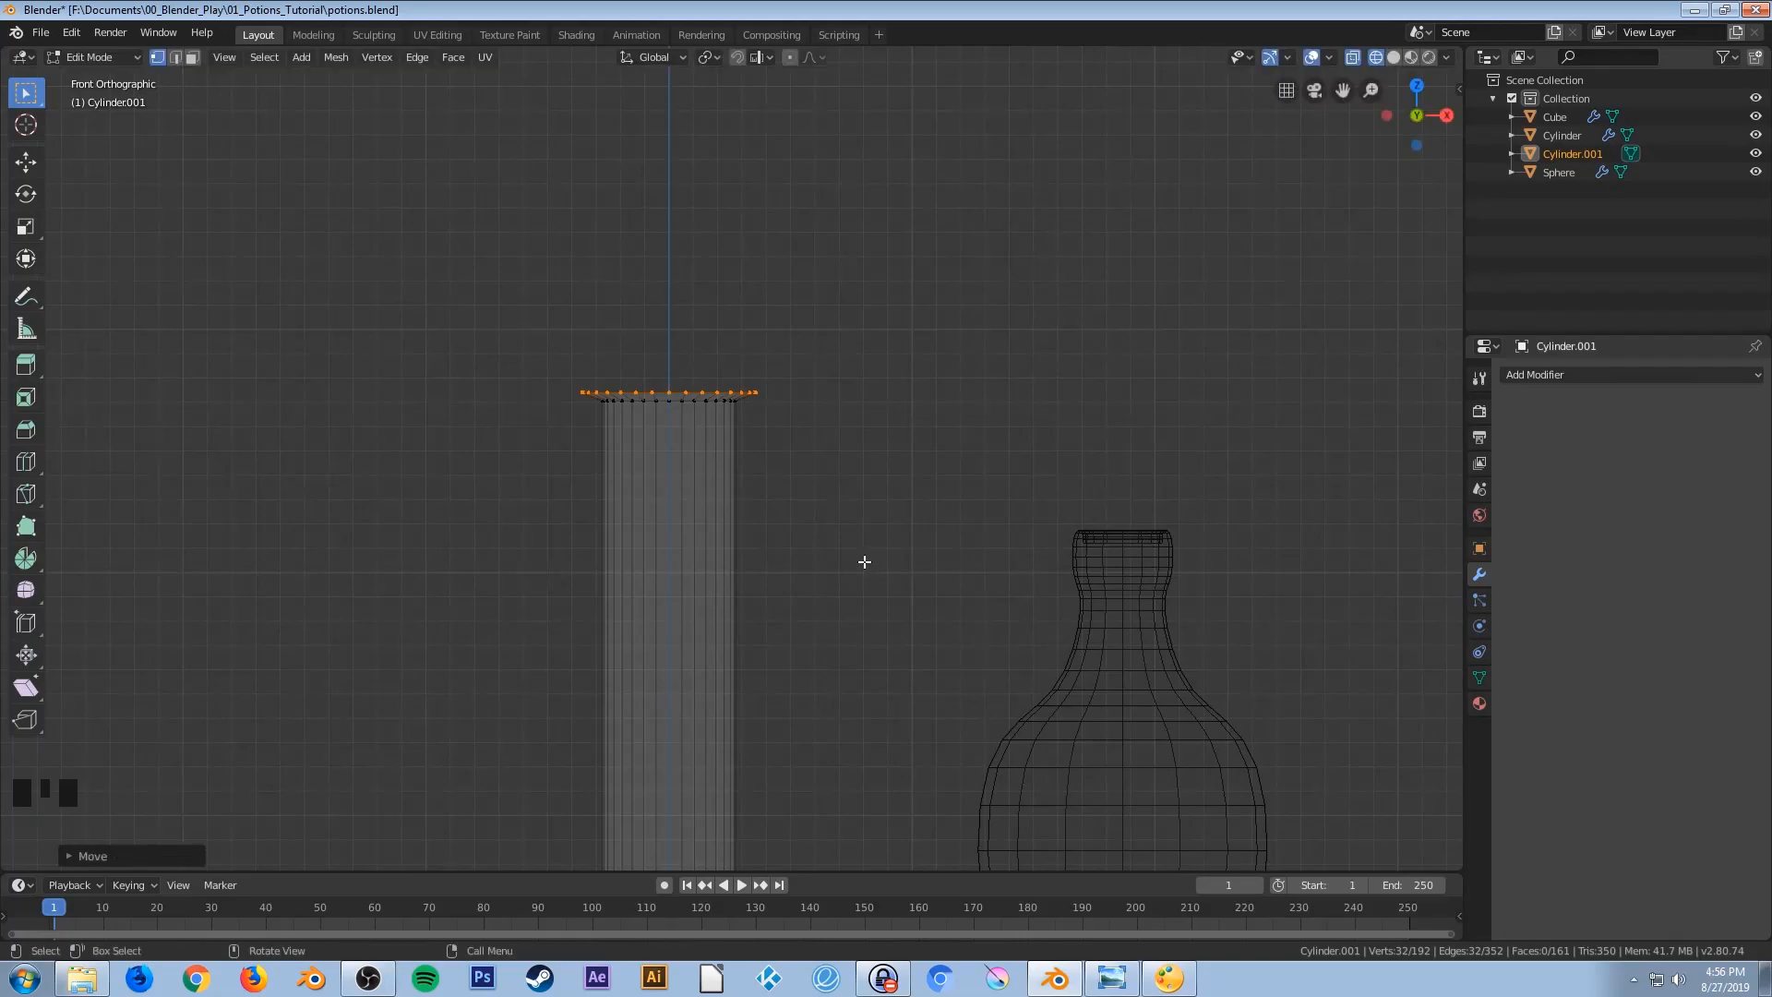
Widen the flared ring slightly and extrude it about 0.055 m upward along Z to form the rim
scroll(747, 563, up, 3)
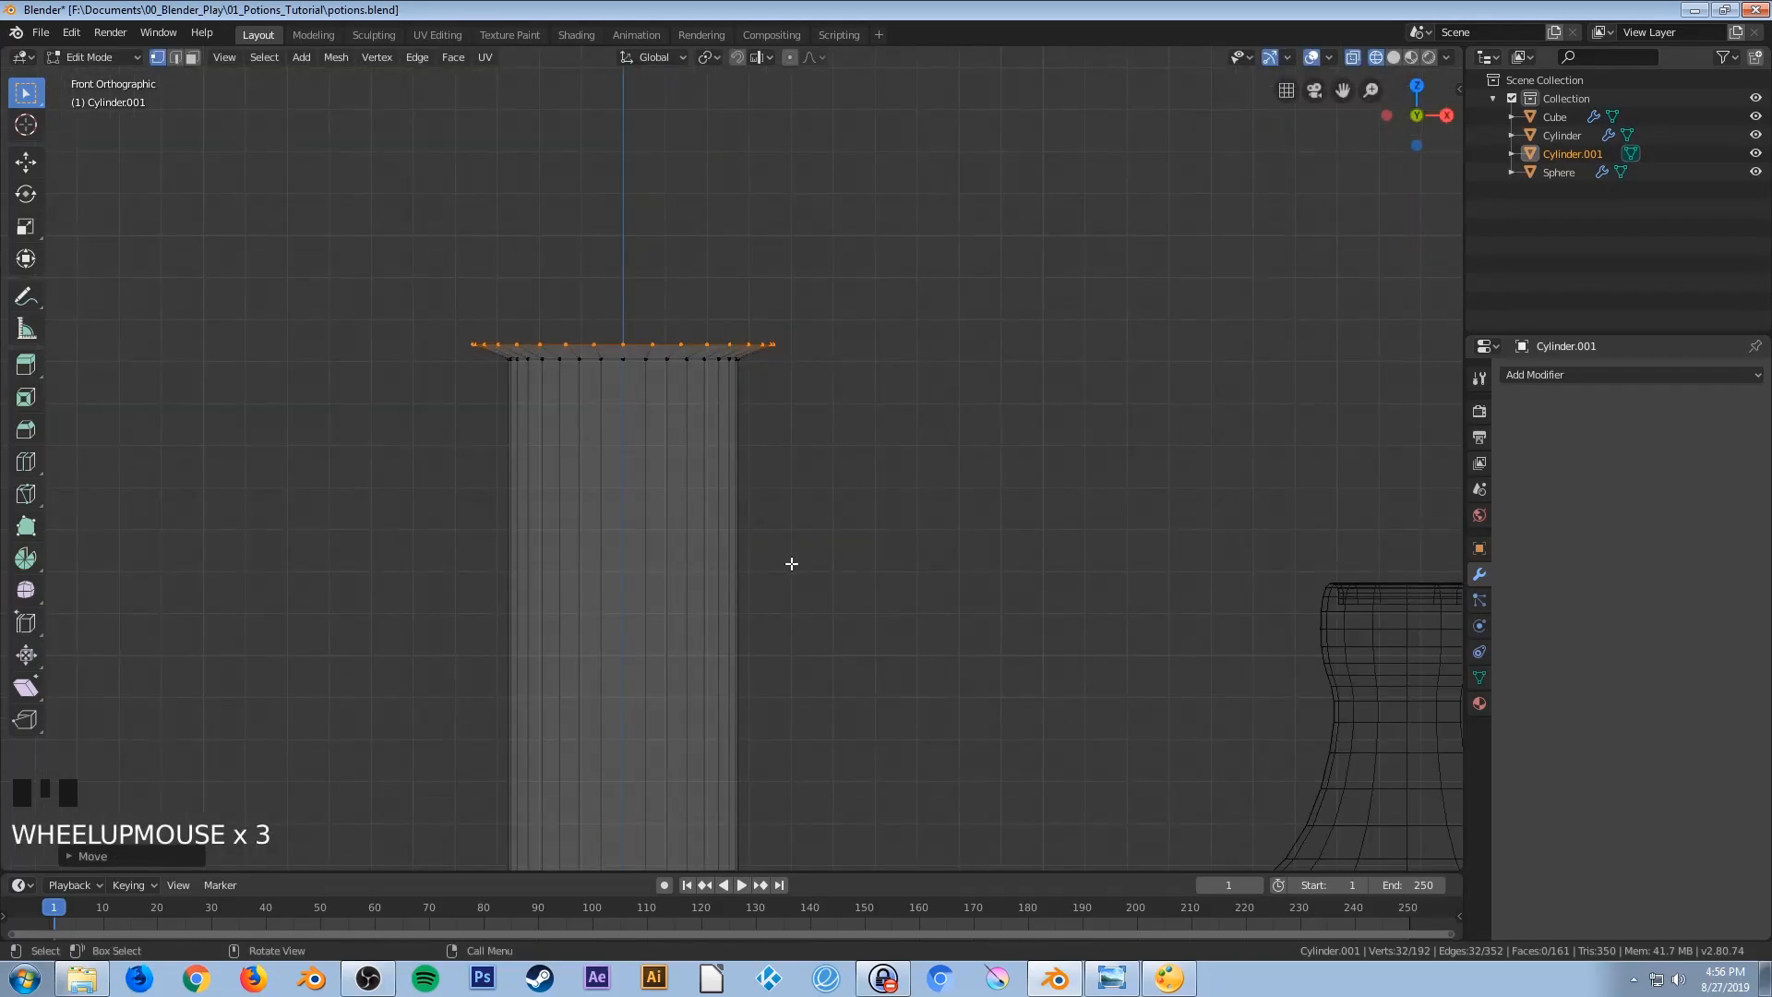
key(s)
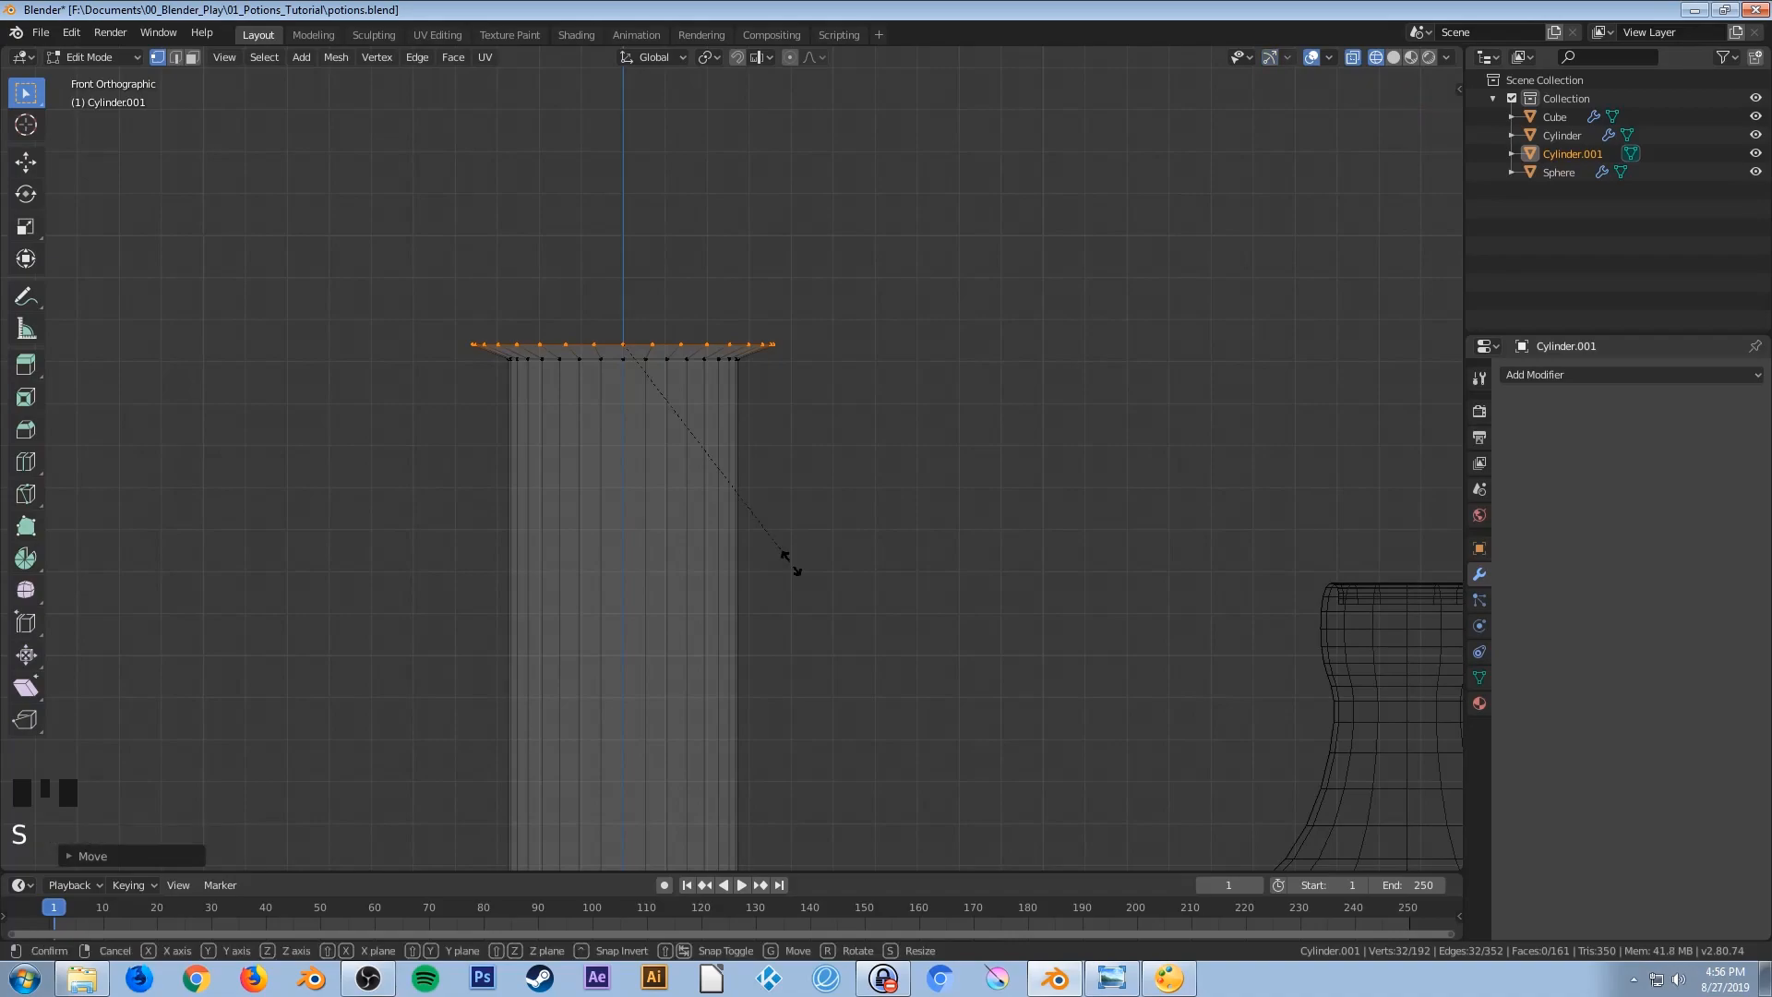
click(804, 566)
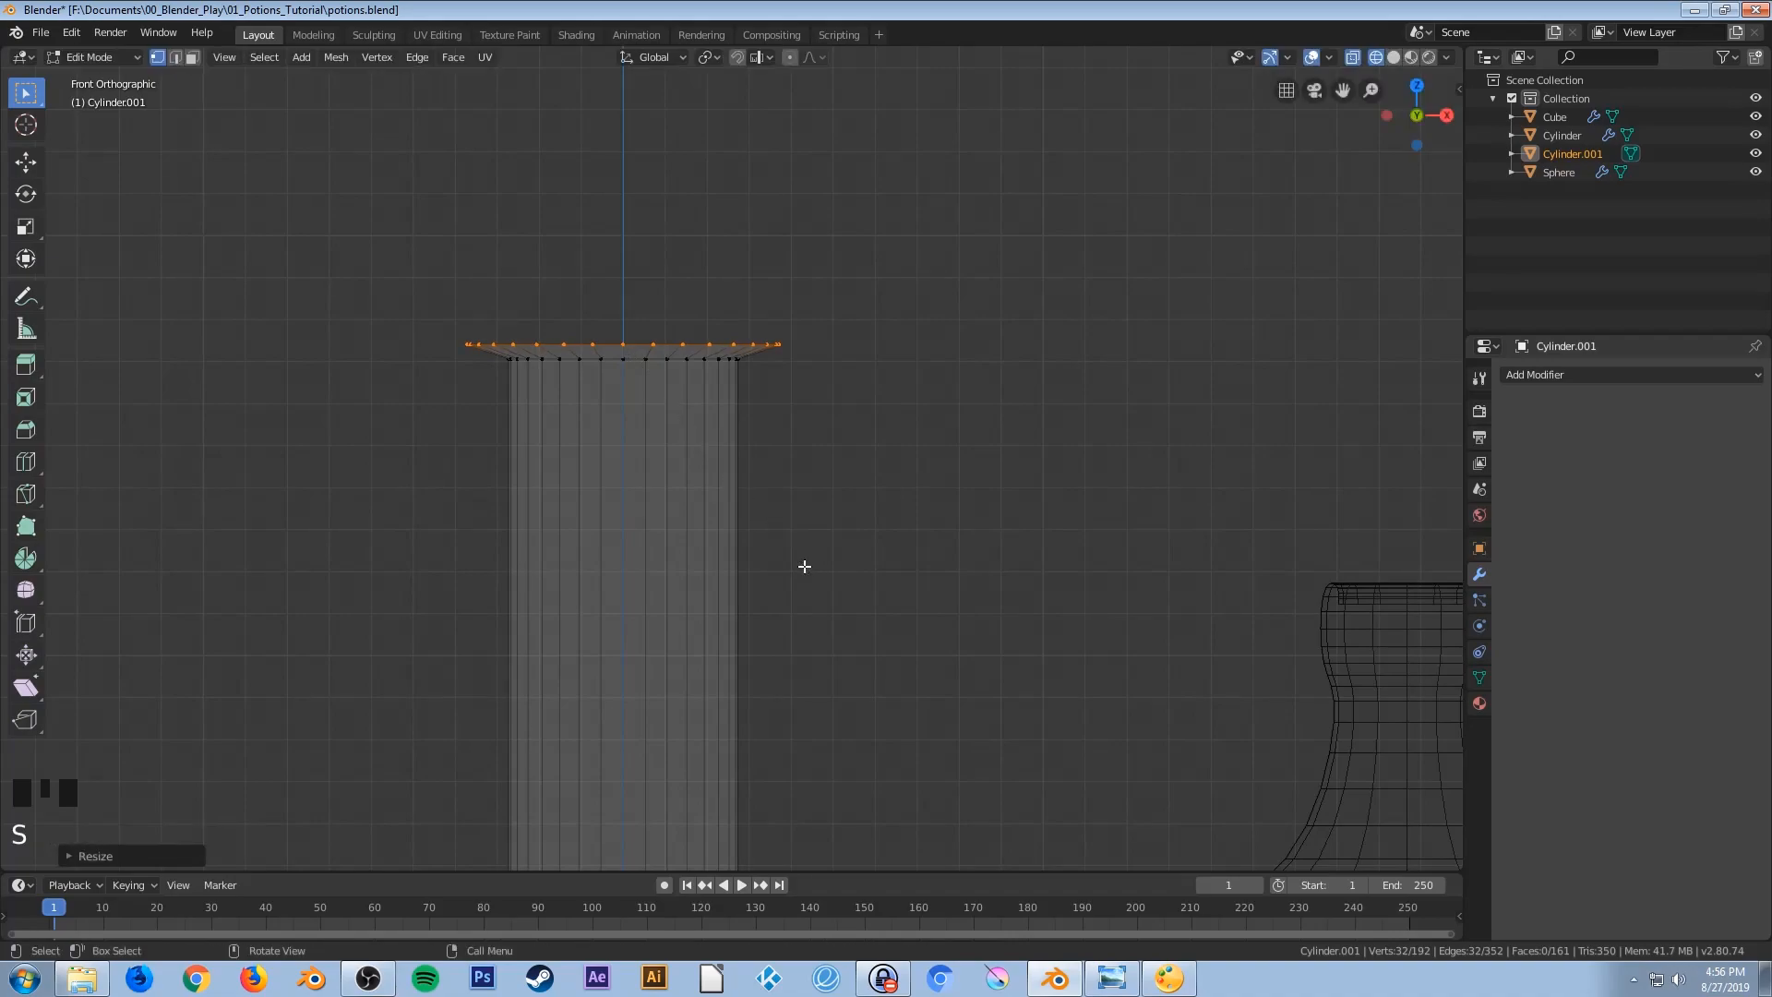
key(e)
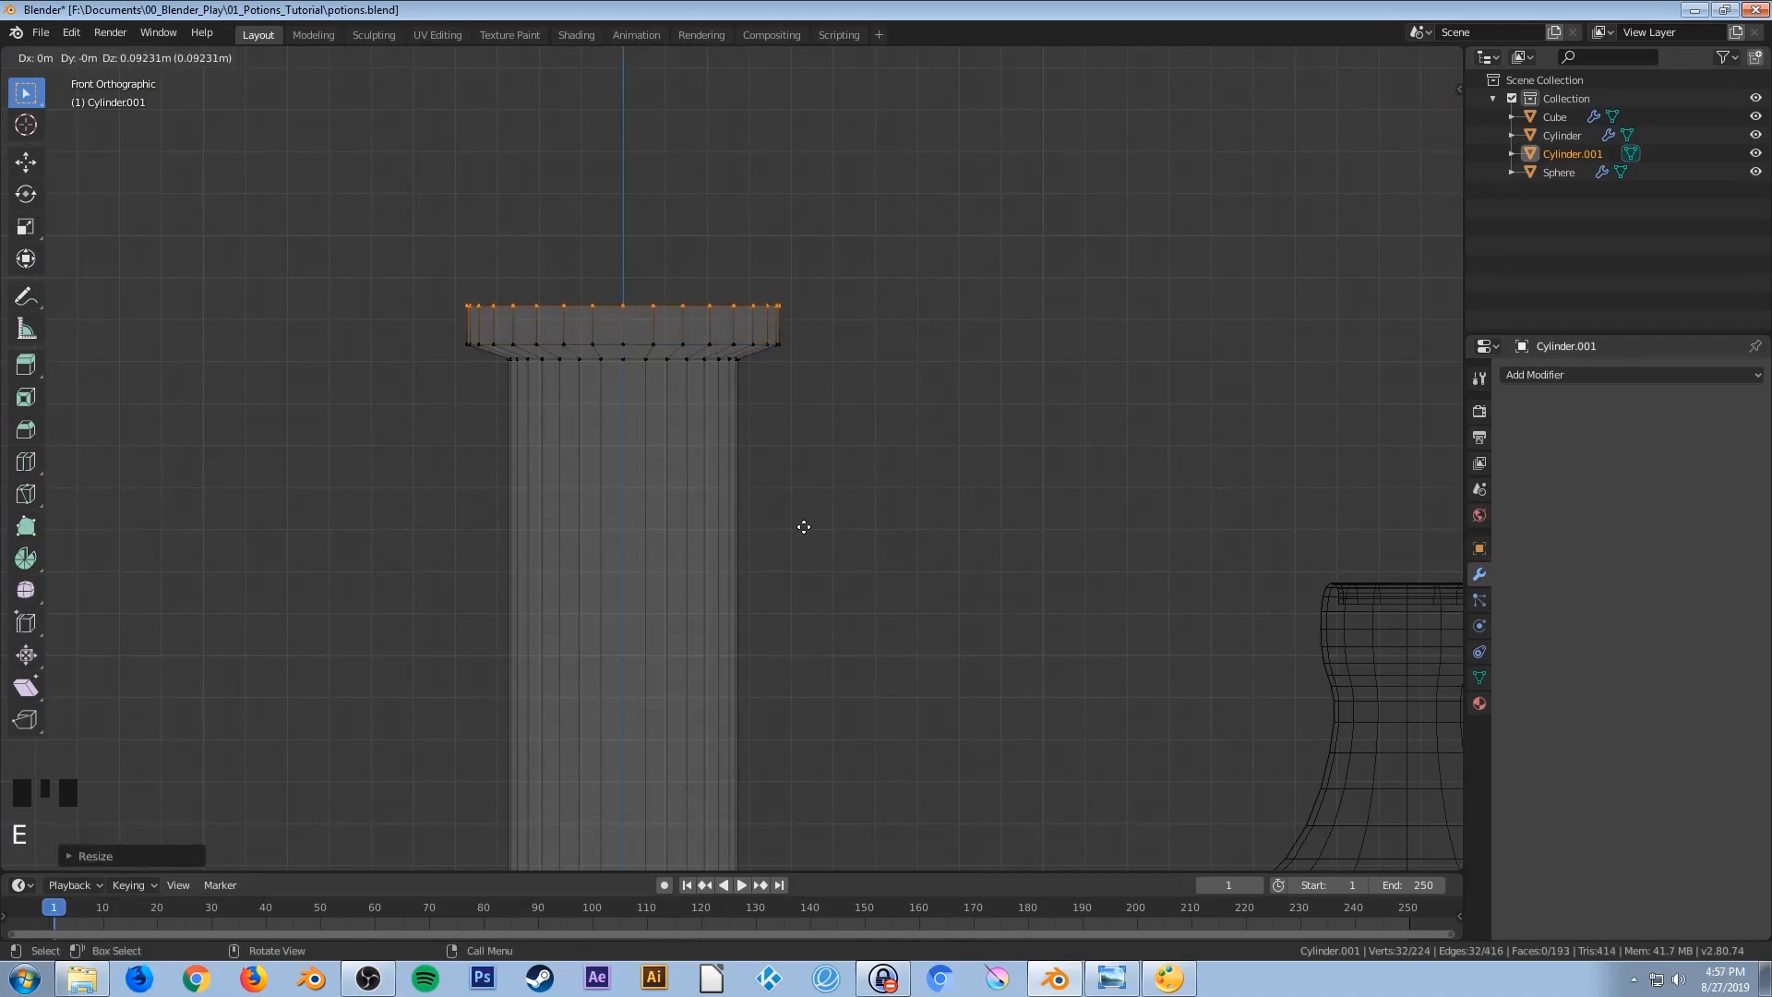
key(z)
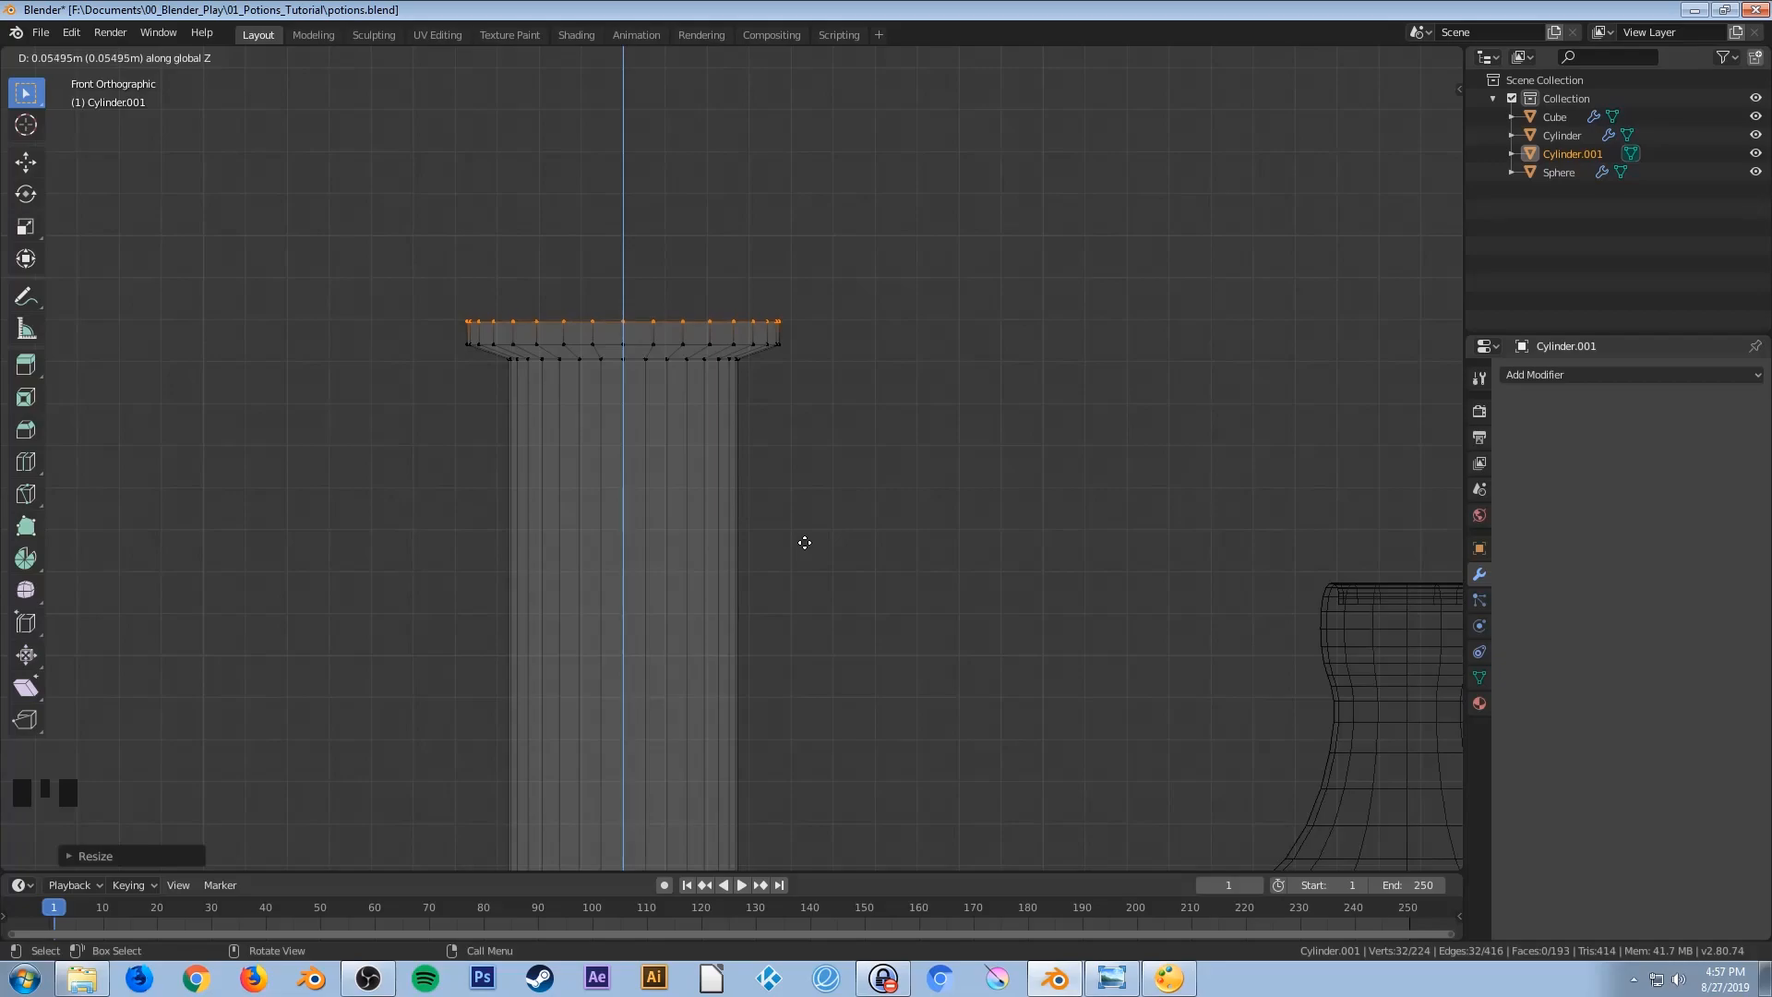
click(805, 543)
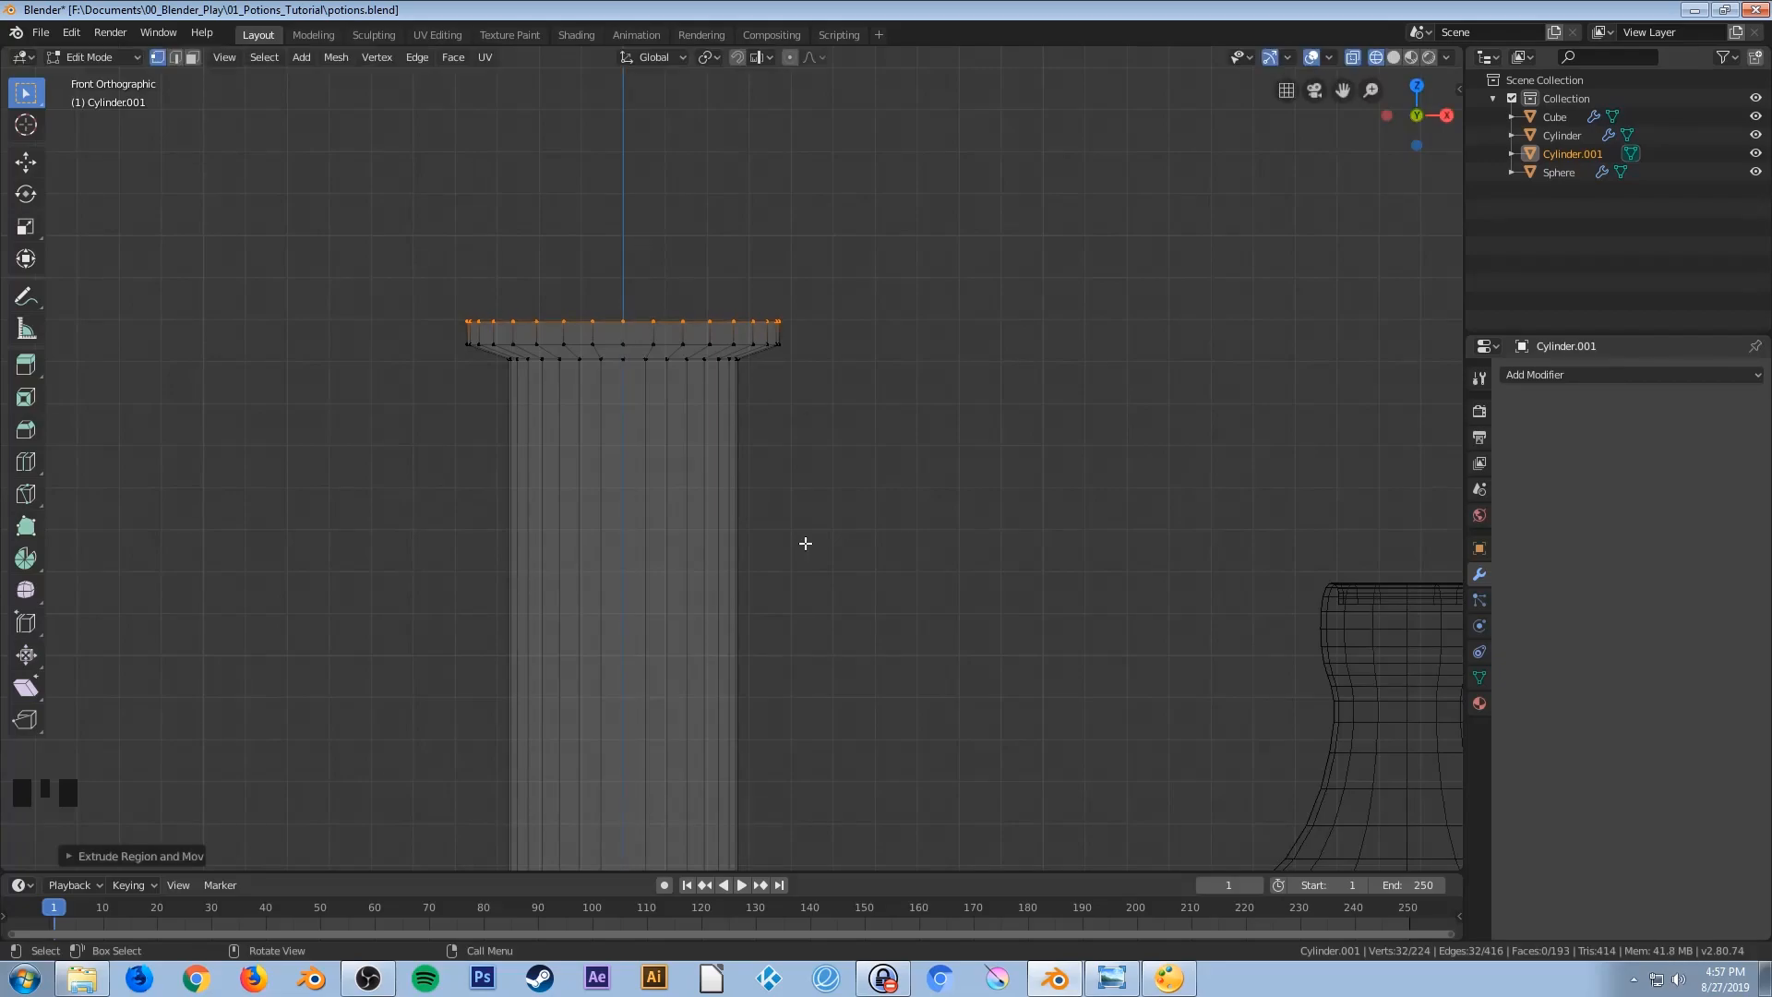
Return to Object Mode and display the bottles in Look Dev shading to check the flared tube
key(Tab)
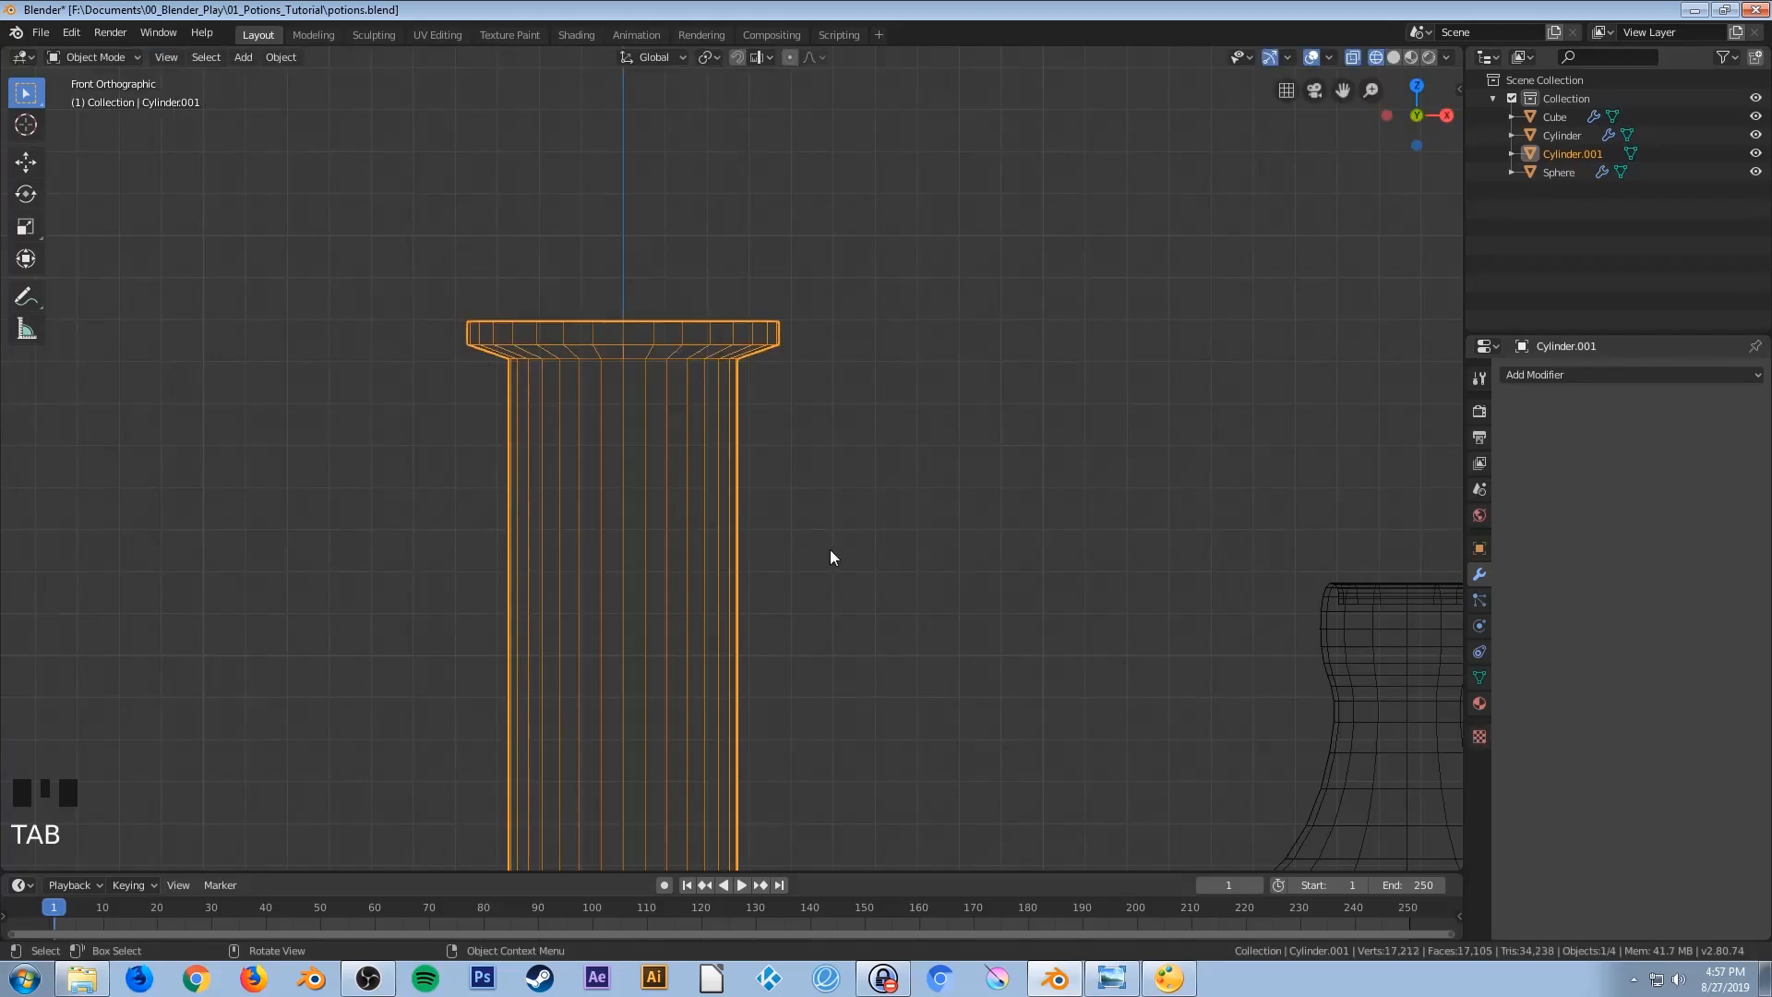
key(z)
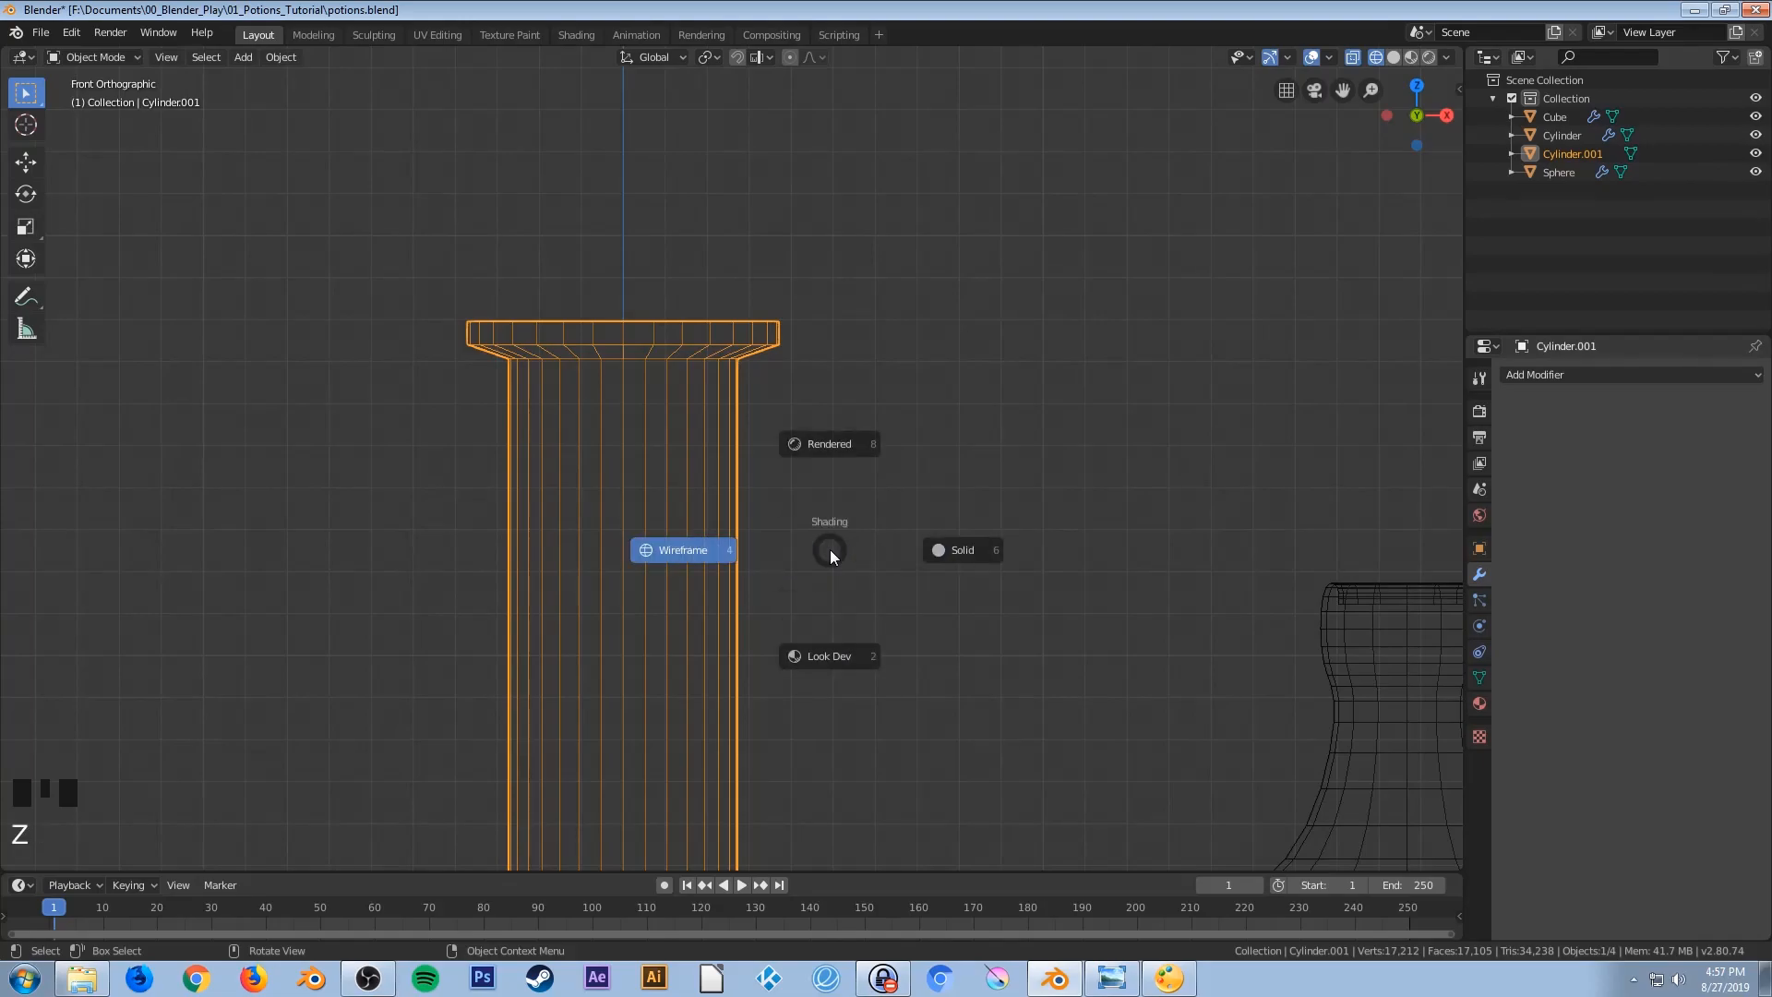
click(844, 644)
scroll(824, 674, down, 7)
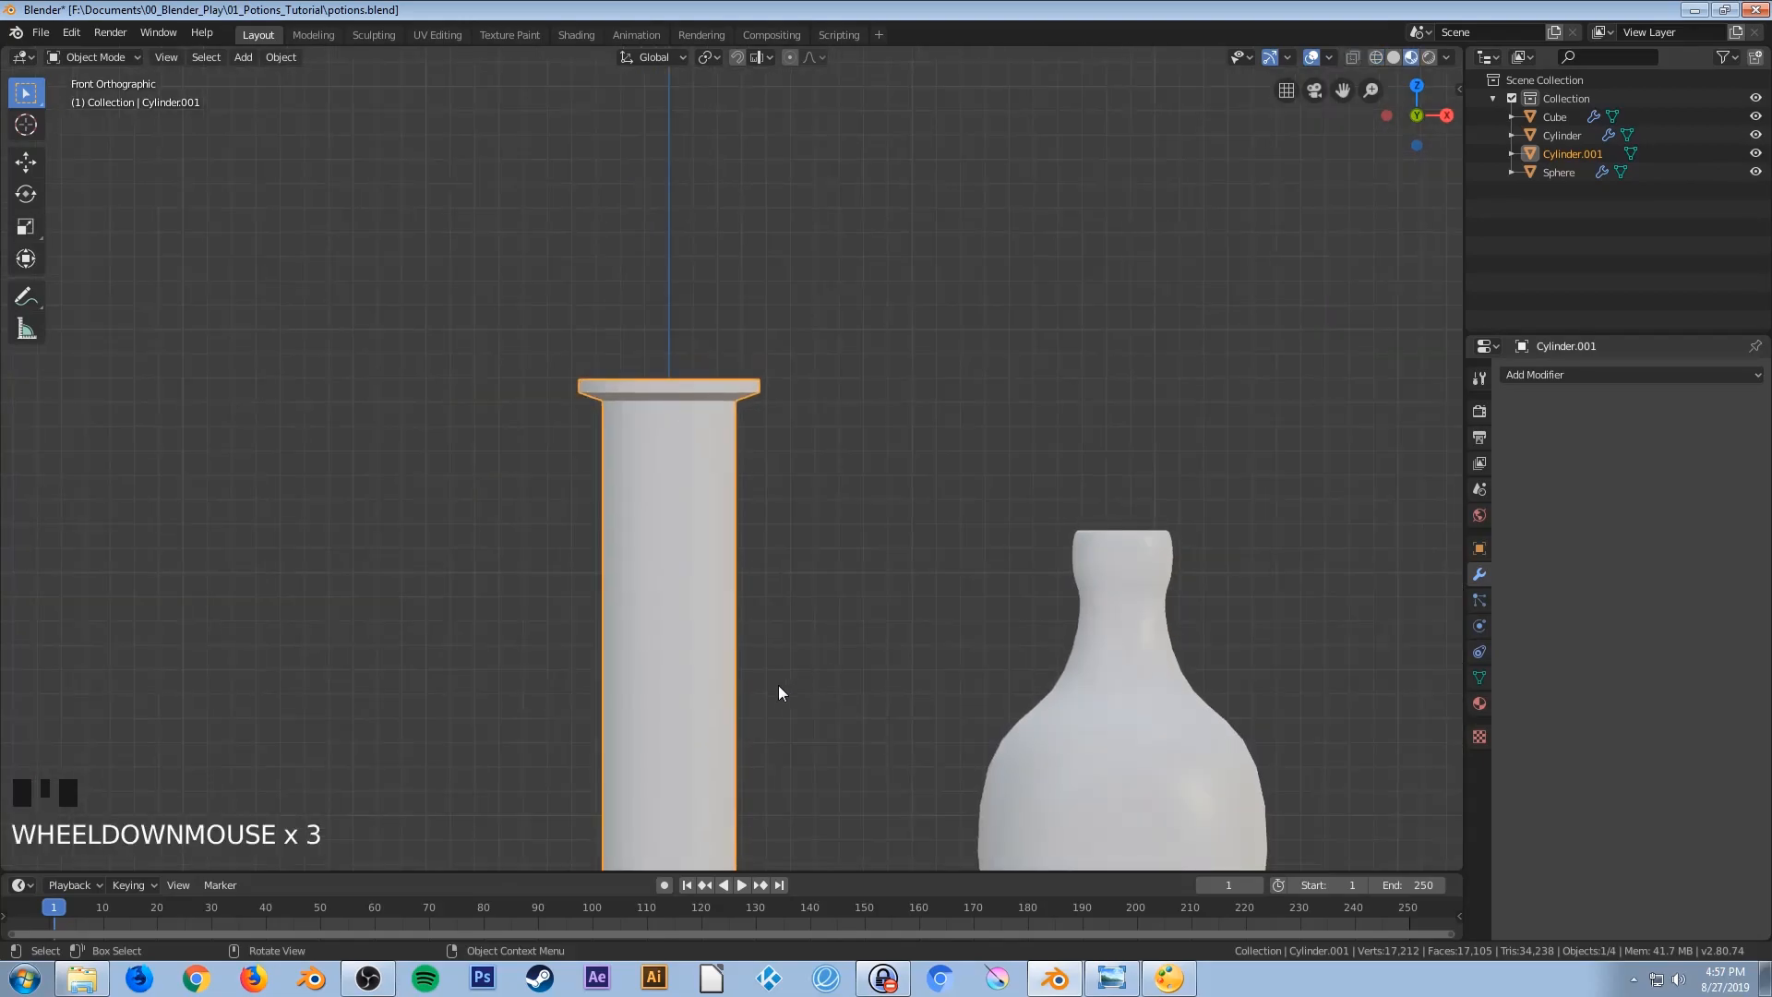
middle_drag(783, 704, 735, 668)
scroll(713, 683, down, 3)
scroll(736, 599, up, 2)
middle_drag(736, 595, 790, 561)
scroll(775, 517, up, 4)
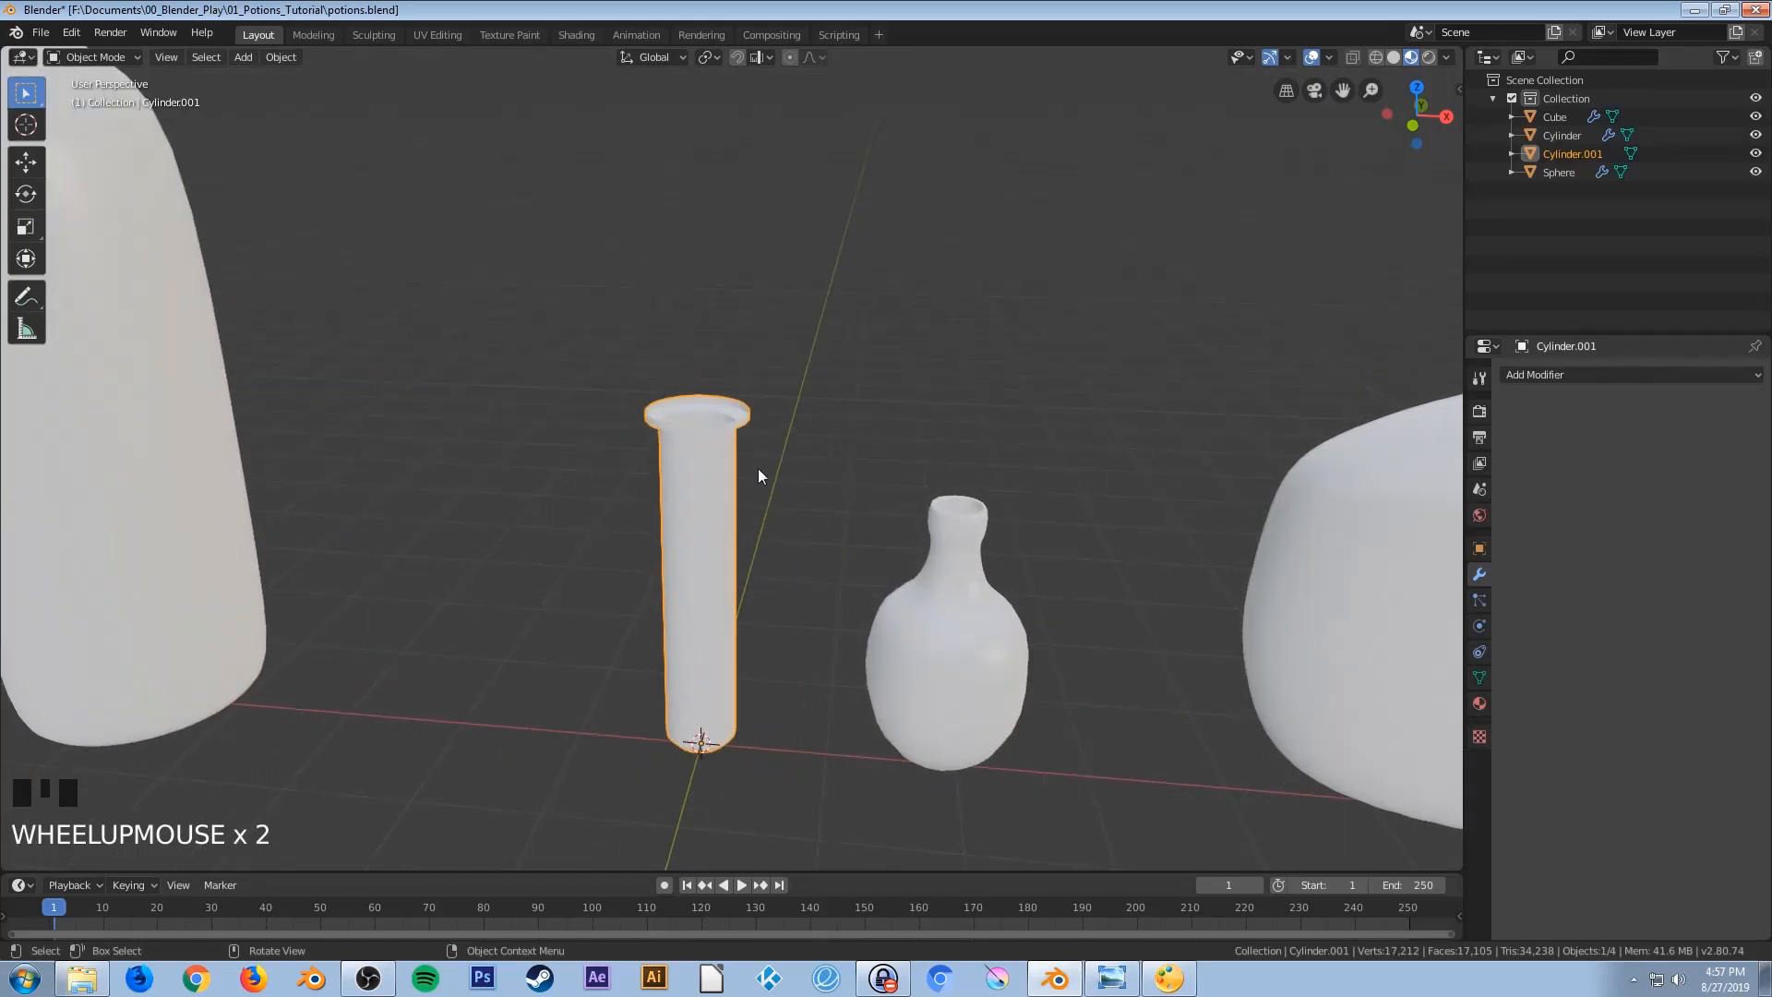
Apply Shade Smooth to the tube bottle
middle_drag(748, 470, 694, 505)
scroll(702, 448, up, 1)
scroll(699, 445, up, 1)
key(F3)
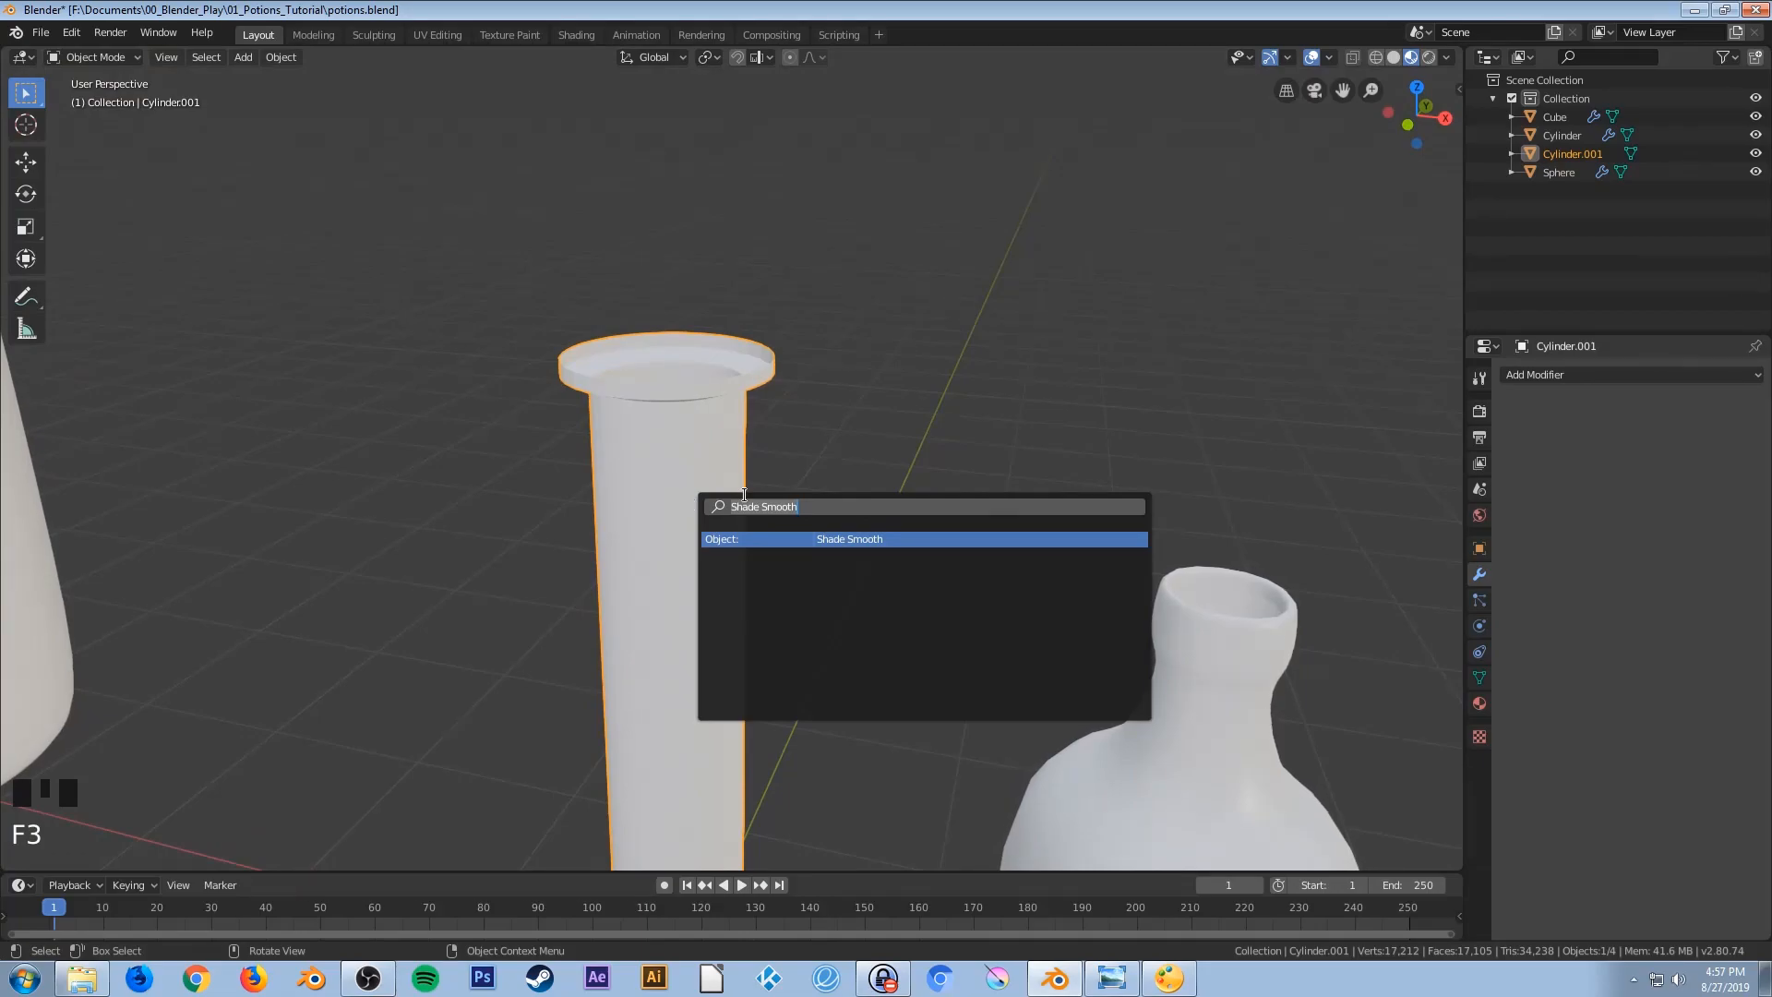
click(797, 540)
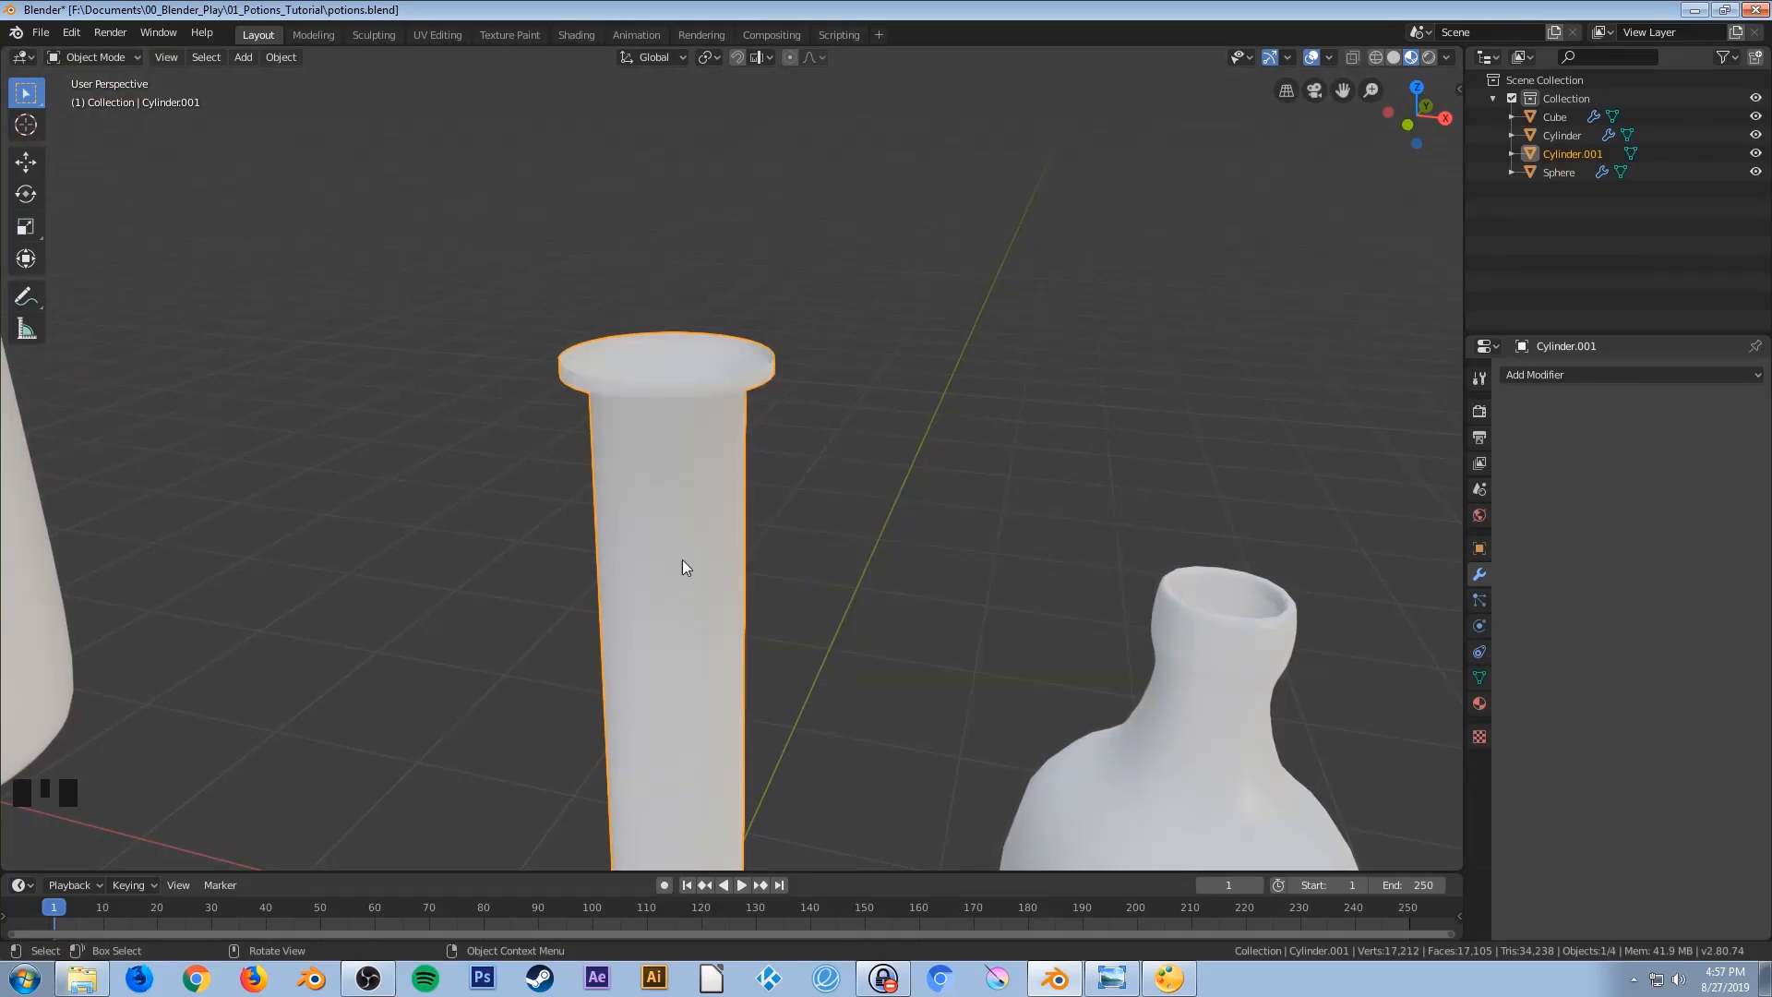
Add a Subdivision Surface modifier to the tube bottle and set its viewport subdivisions to 2
scroll(683, 560, down, 2)
middle_drag(684, 576, 727, 574)
click(1539, 375)
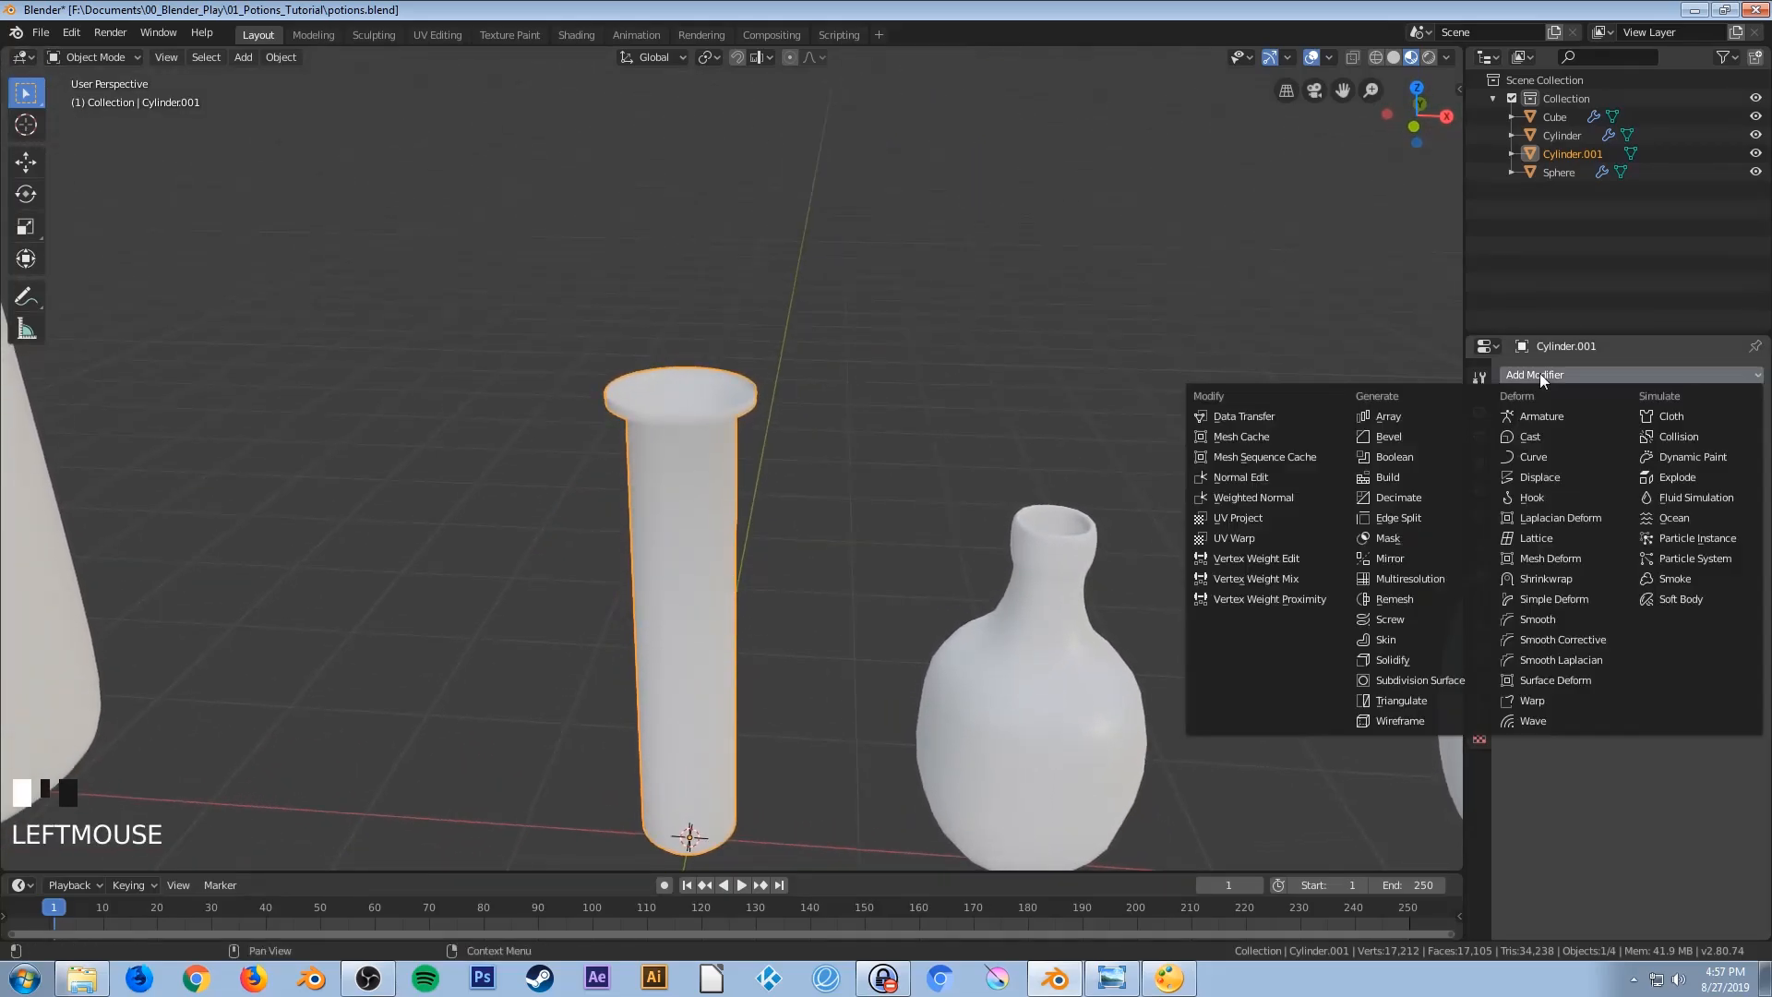
click(1434, 679)
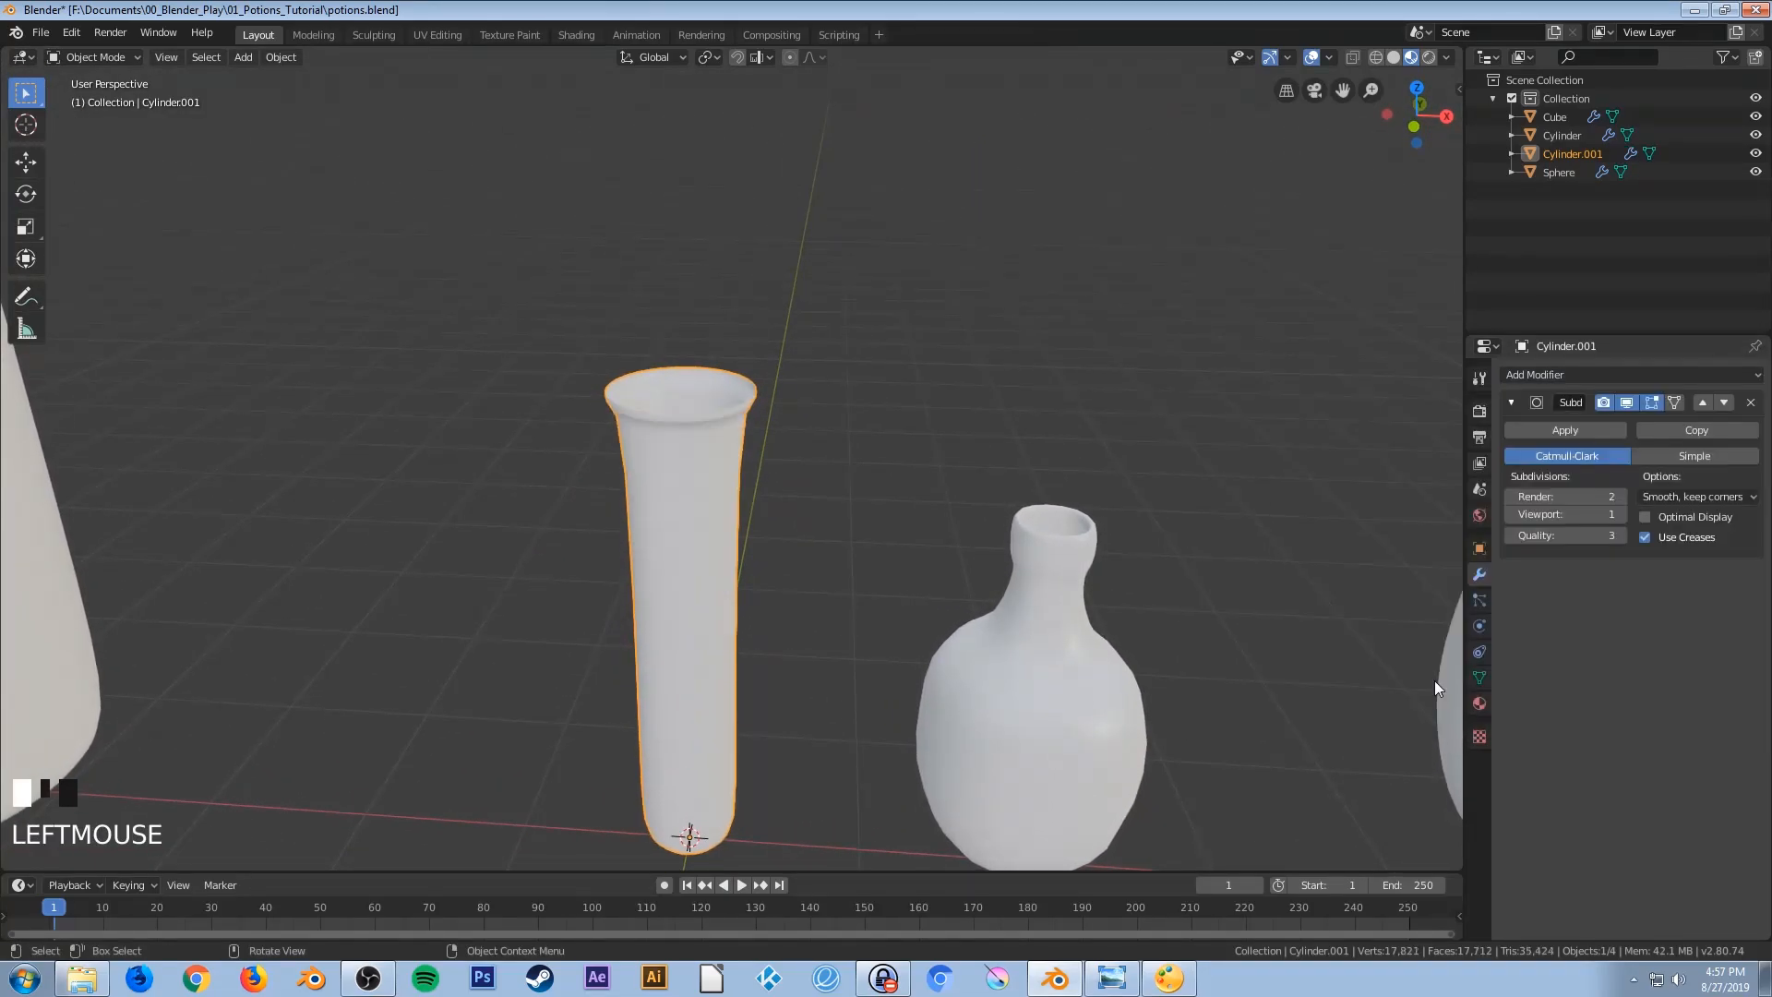
click(1619, 513)
mouse_move(729, 611)
middle_down()
mouse_move(772, 576)
mouse_move(729, 580)
middle_up()
scroll(729, 588, down, 3)
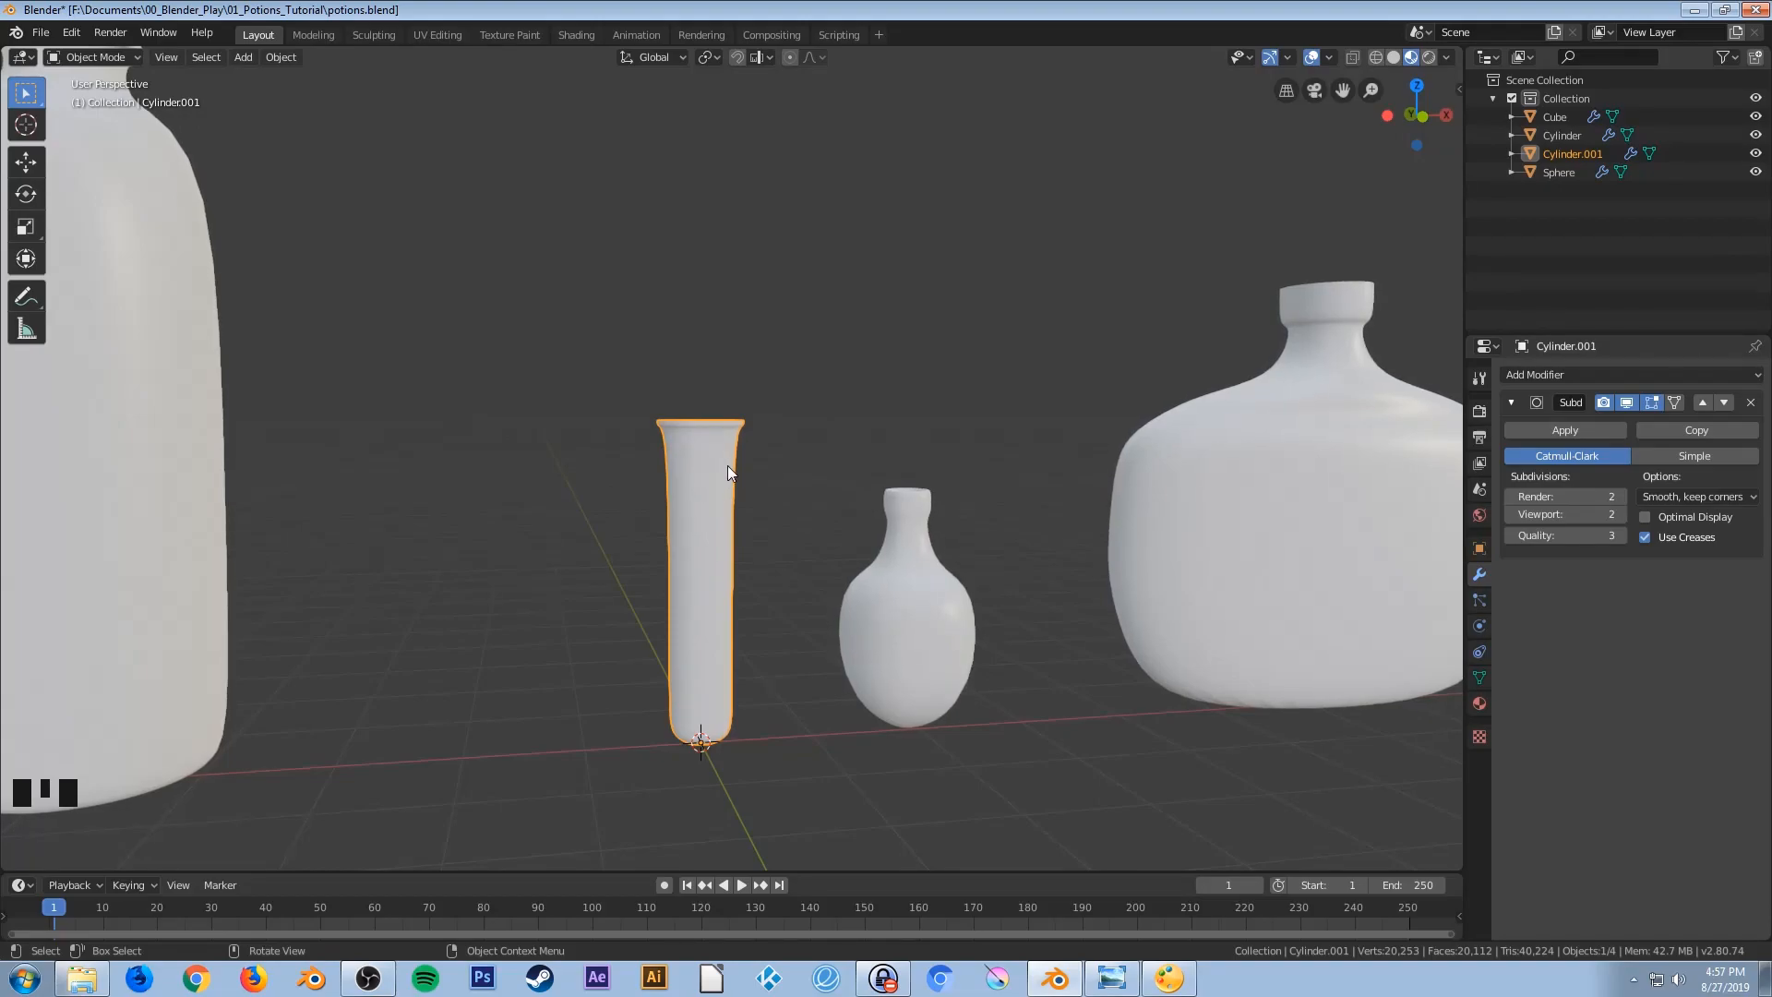
In front wireframe view, add a loop cut to the tube's body and slide it up just below the flared rim
key(KP_1)
key(Tab)
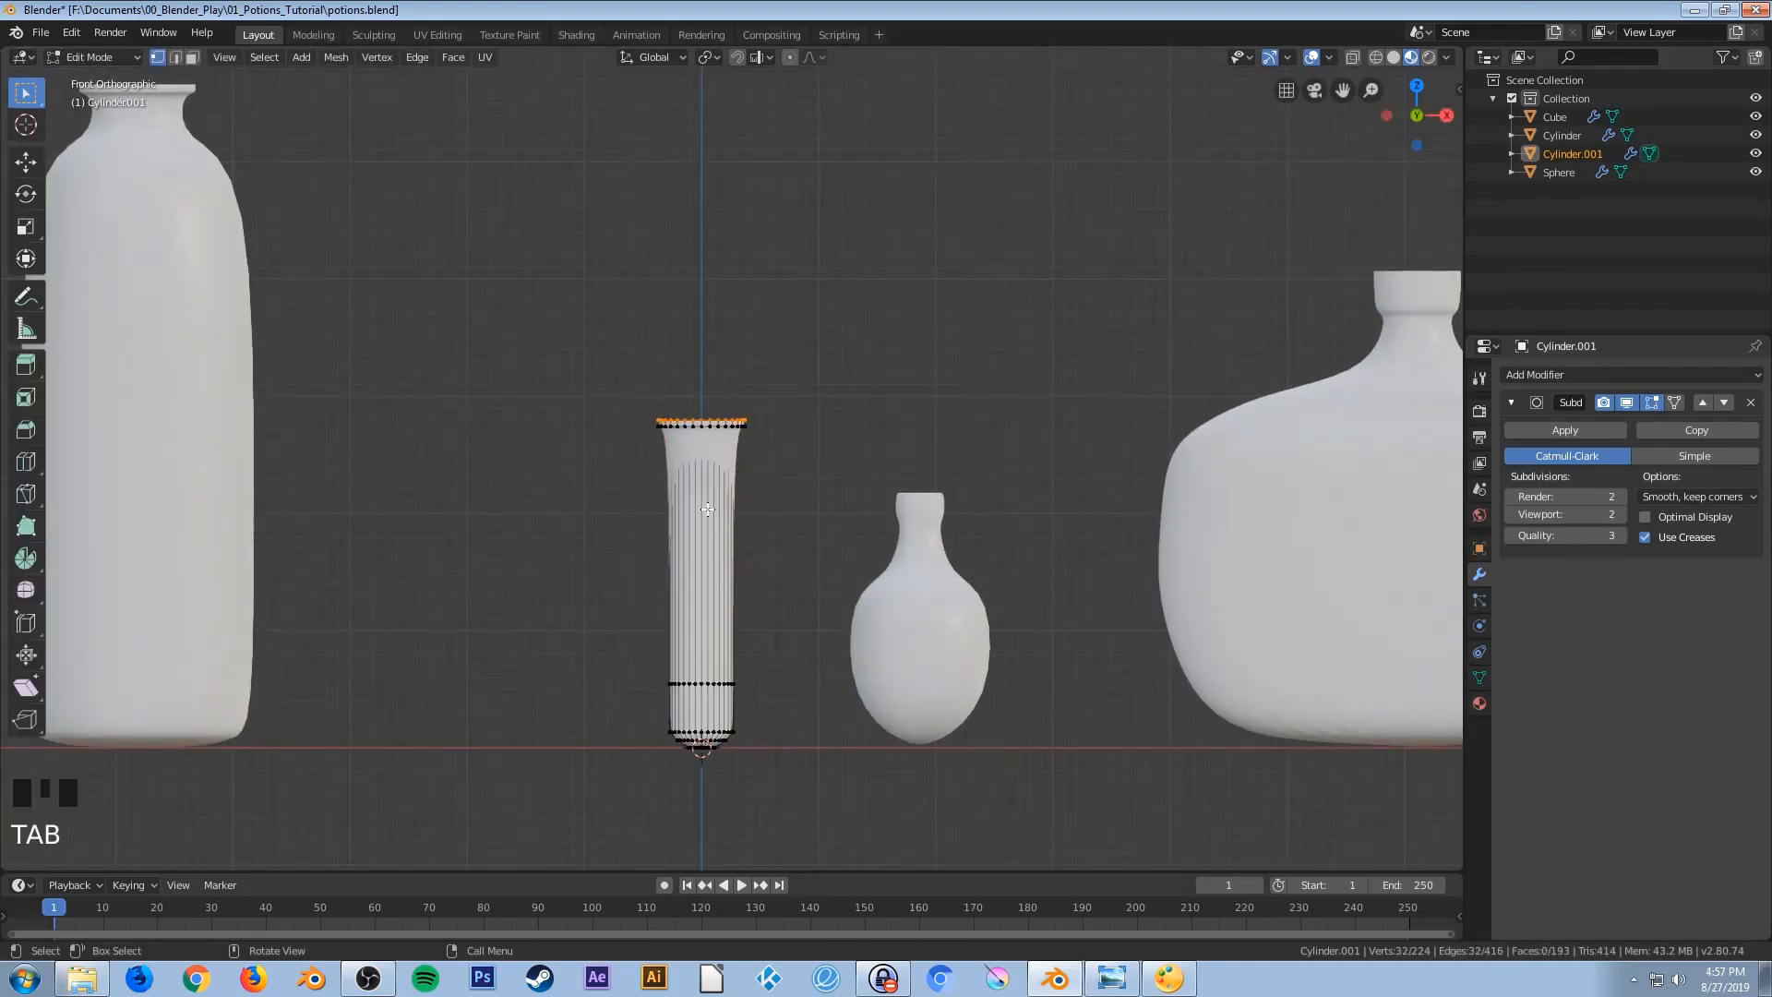
scroll(706, 510, up, 2)
key(z)
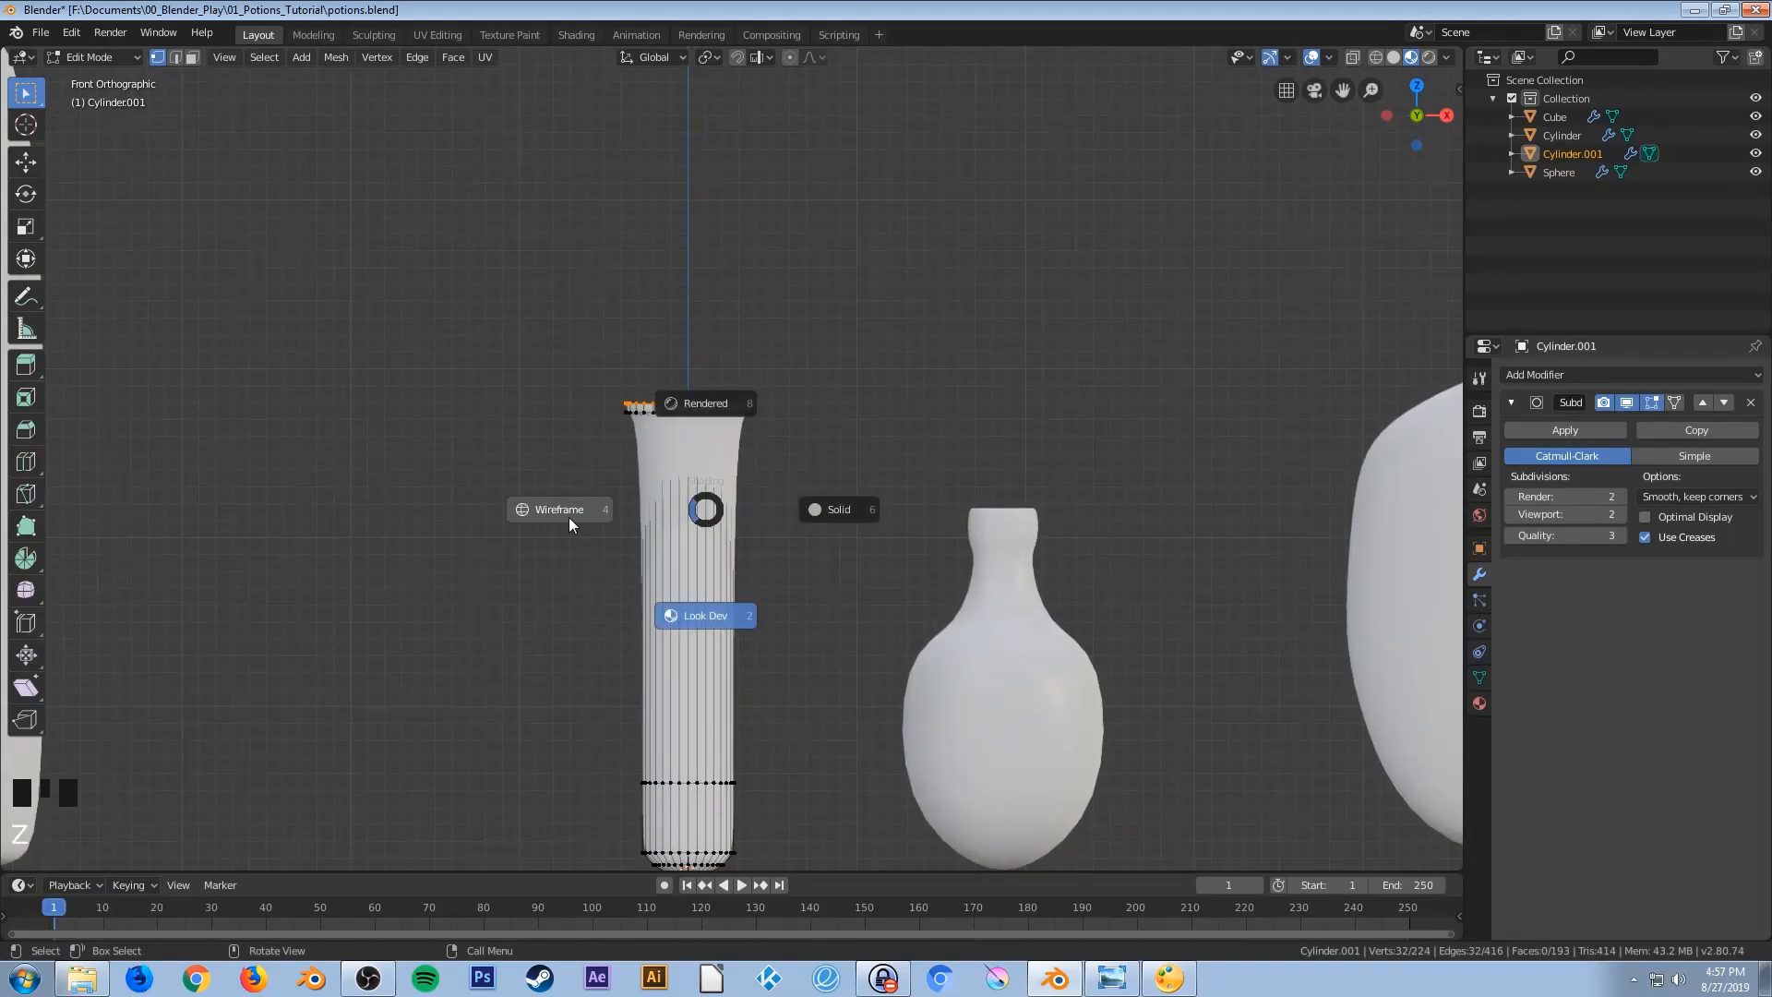
key(ctrl+r)
drag(638, 596, 617, 421)
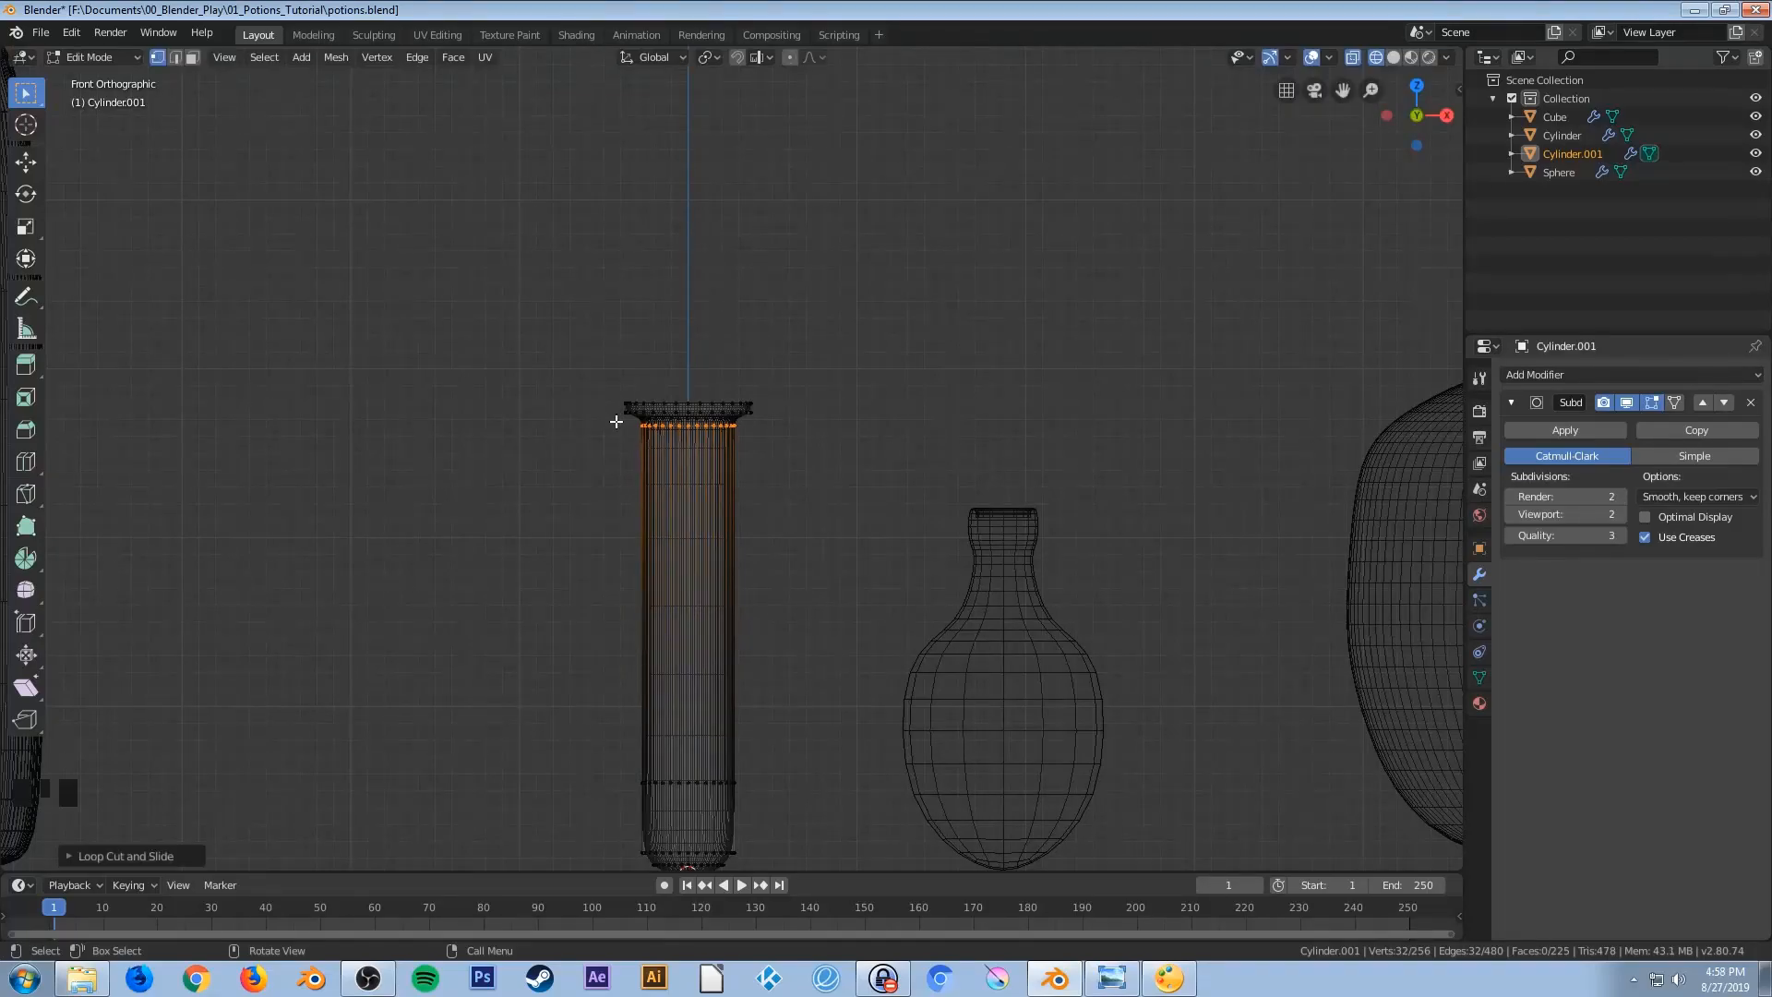
Leave Edit Mode and examine the tube's sharpened rim in Look Dev shading
key(Tab)
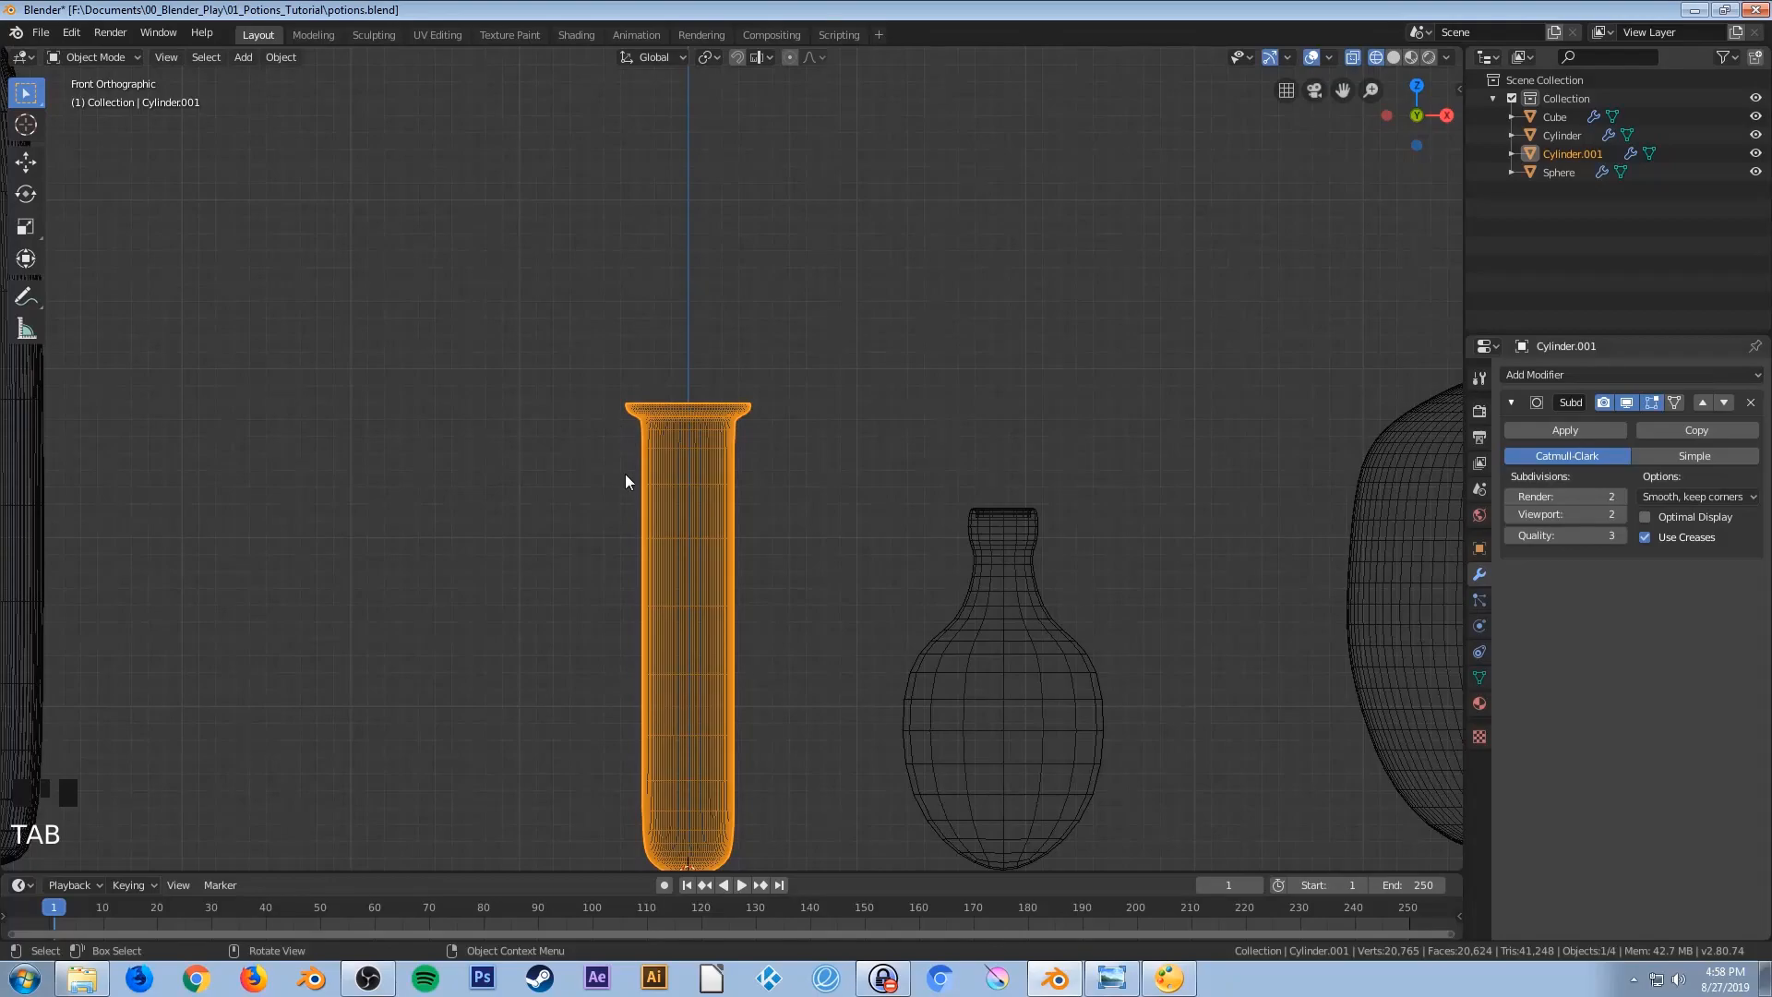
key(z)
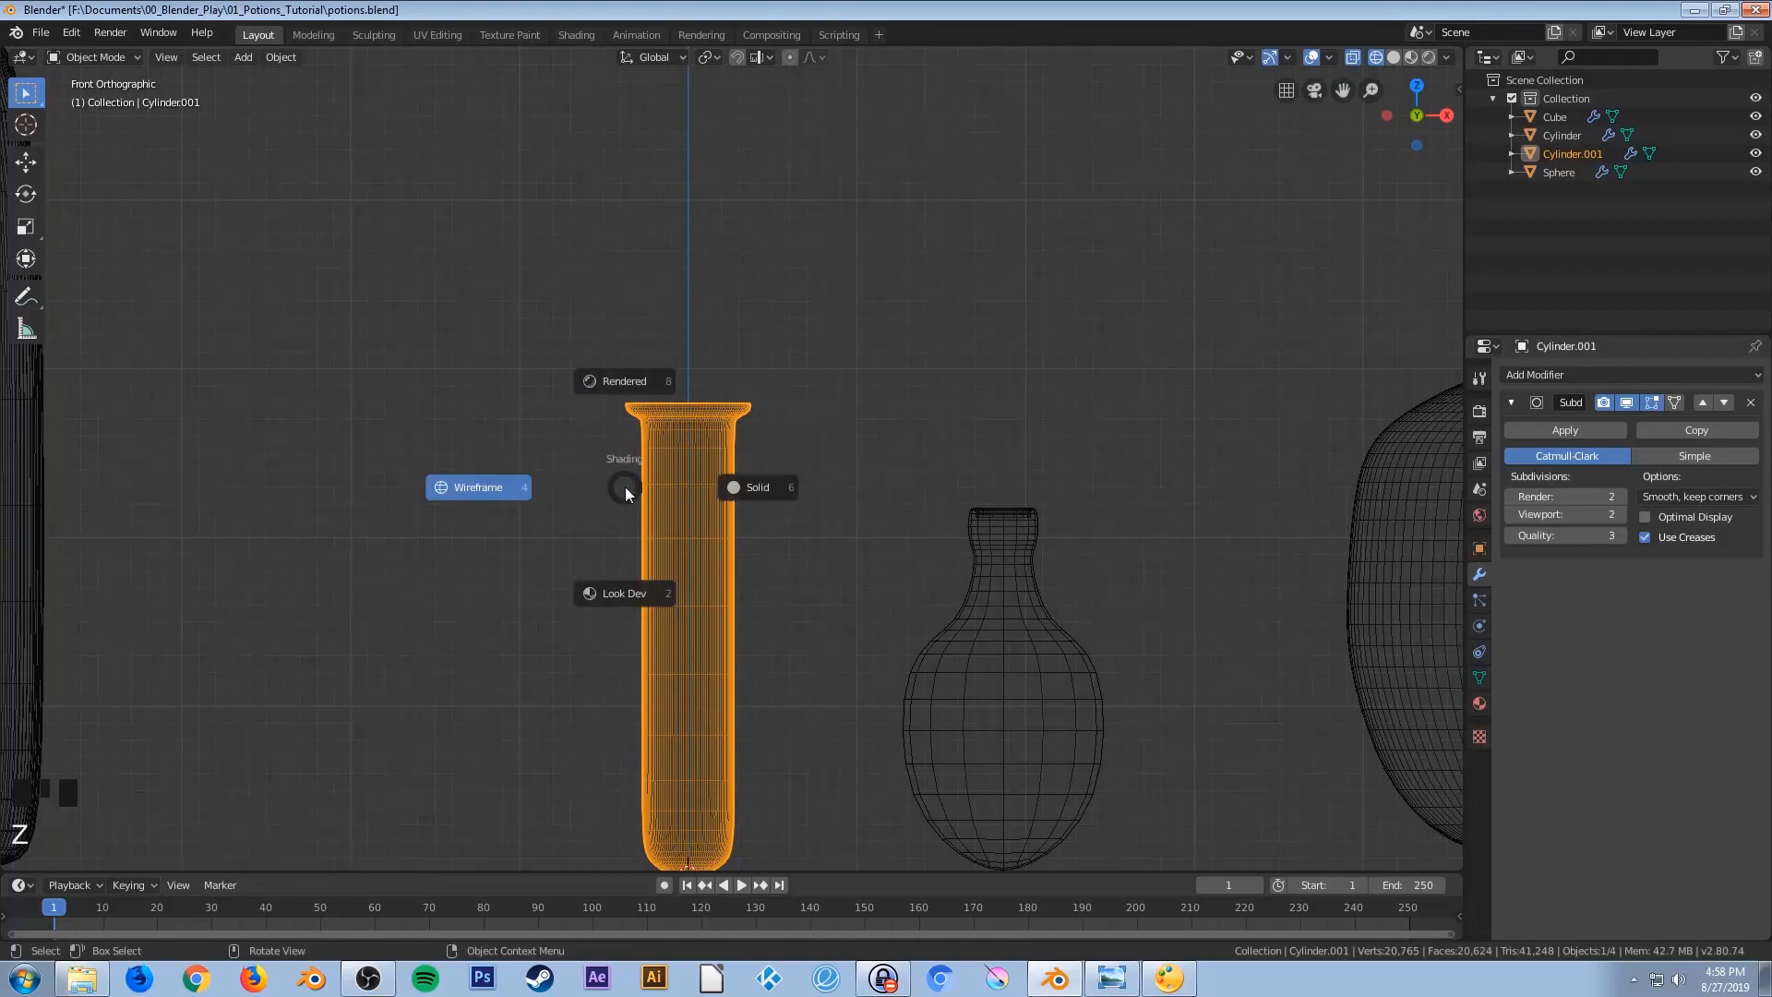
click(635, 584)
middle_drag(679, 609, 703, 559)
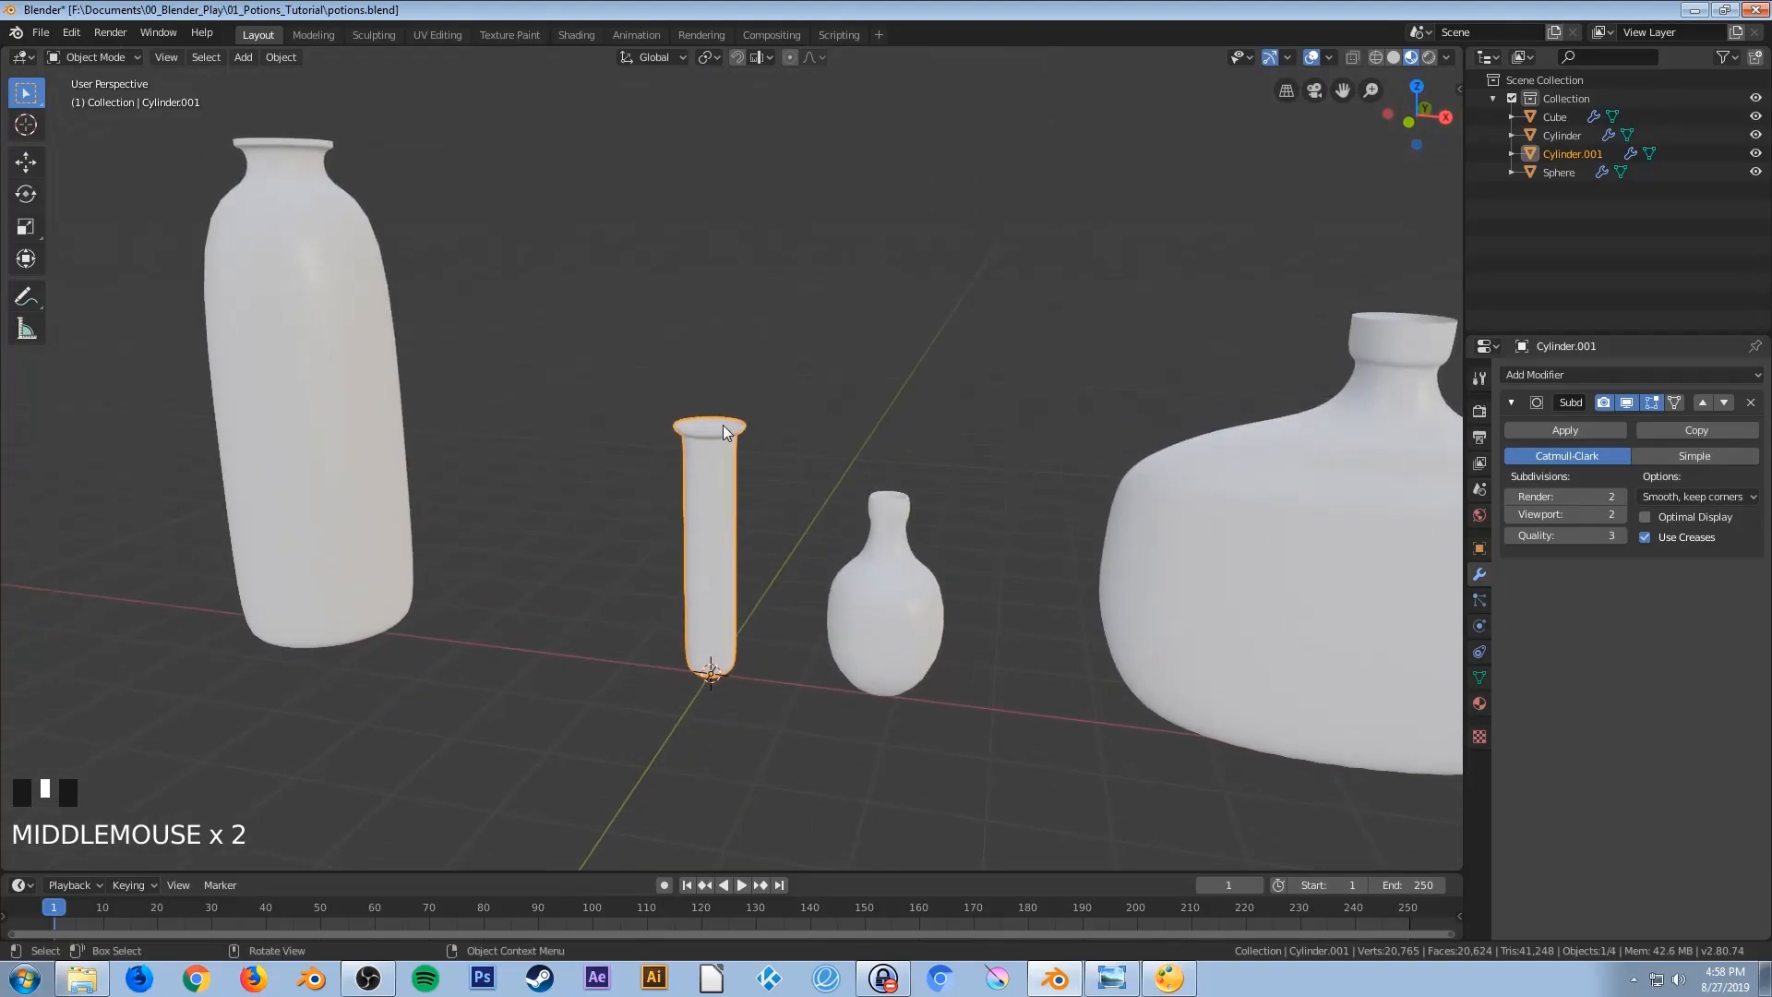
scroll(719, 430, up, 4)
middle_drag(718, 436, 725, 473)
scroll(706, 473, up, 2)
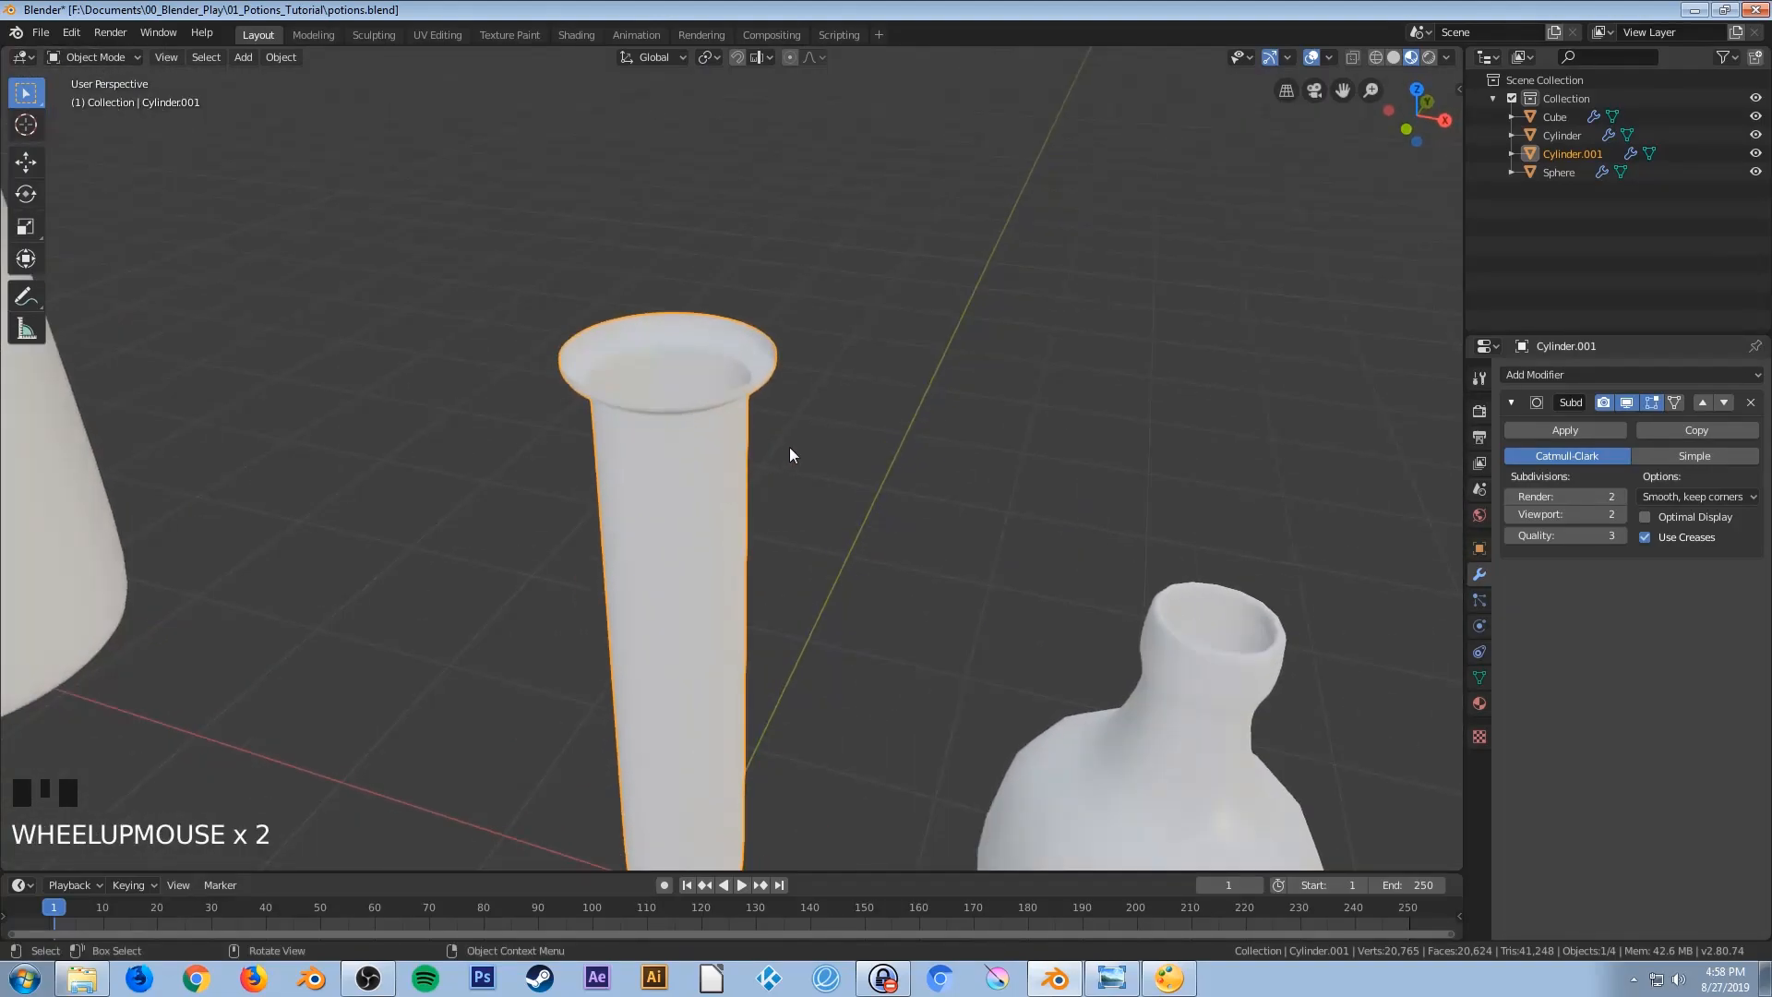
Add a Solidify modifier to the tube bottle and set its thickness to 0.02 m
click(1587, 374)
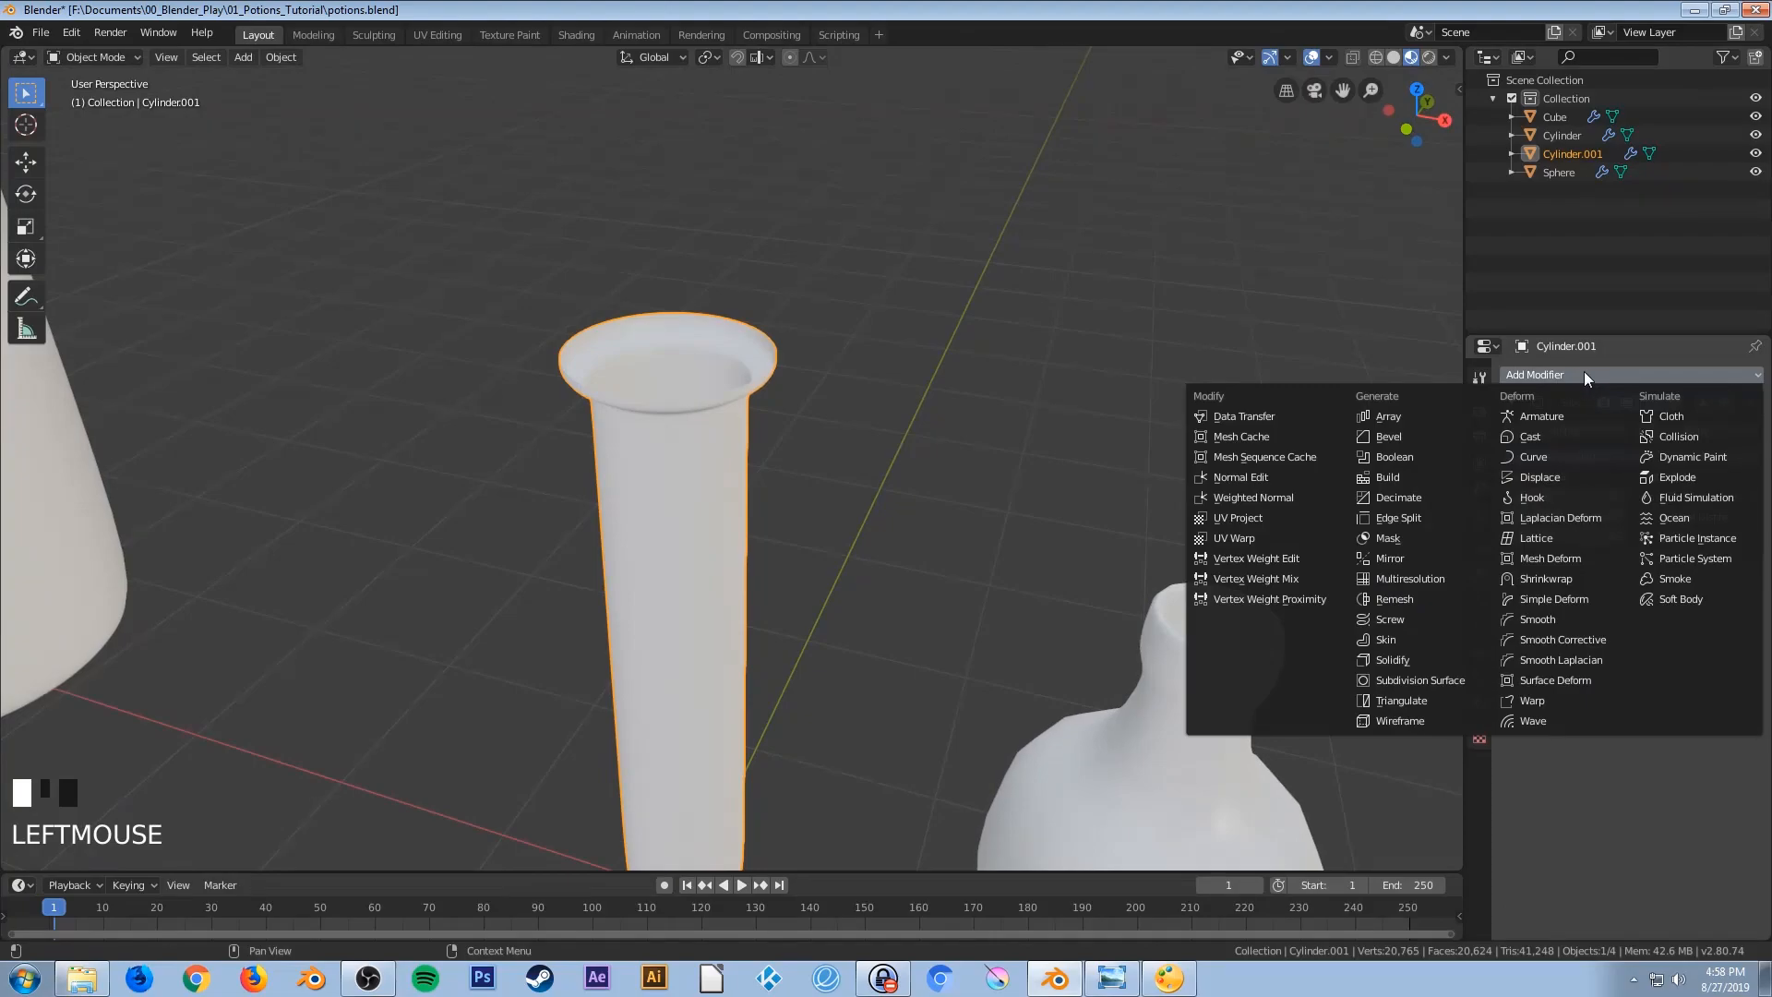
click(1402, 657)
scroll(713, 391, up, 2)
middle_drag(712, 391, 692, 346)
double_click(1583, 630)
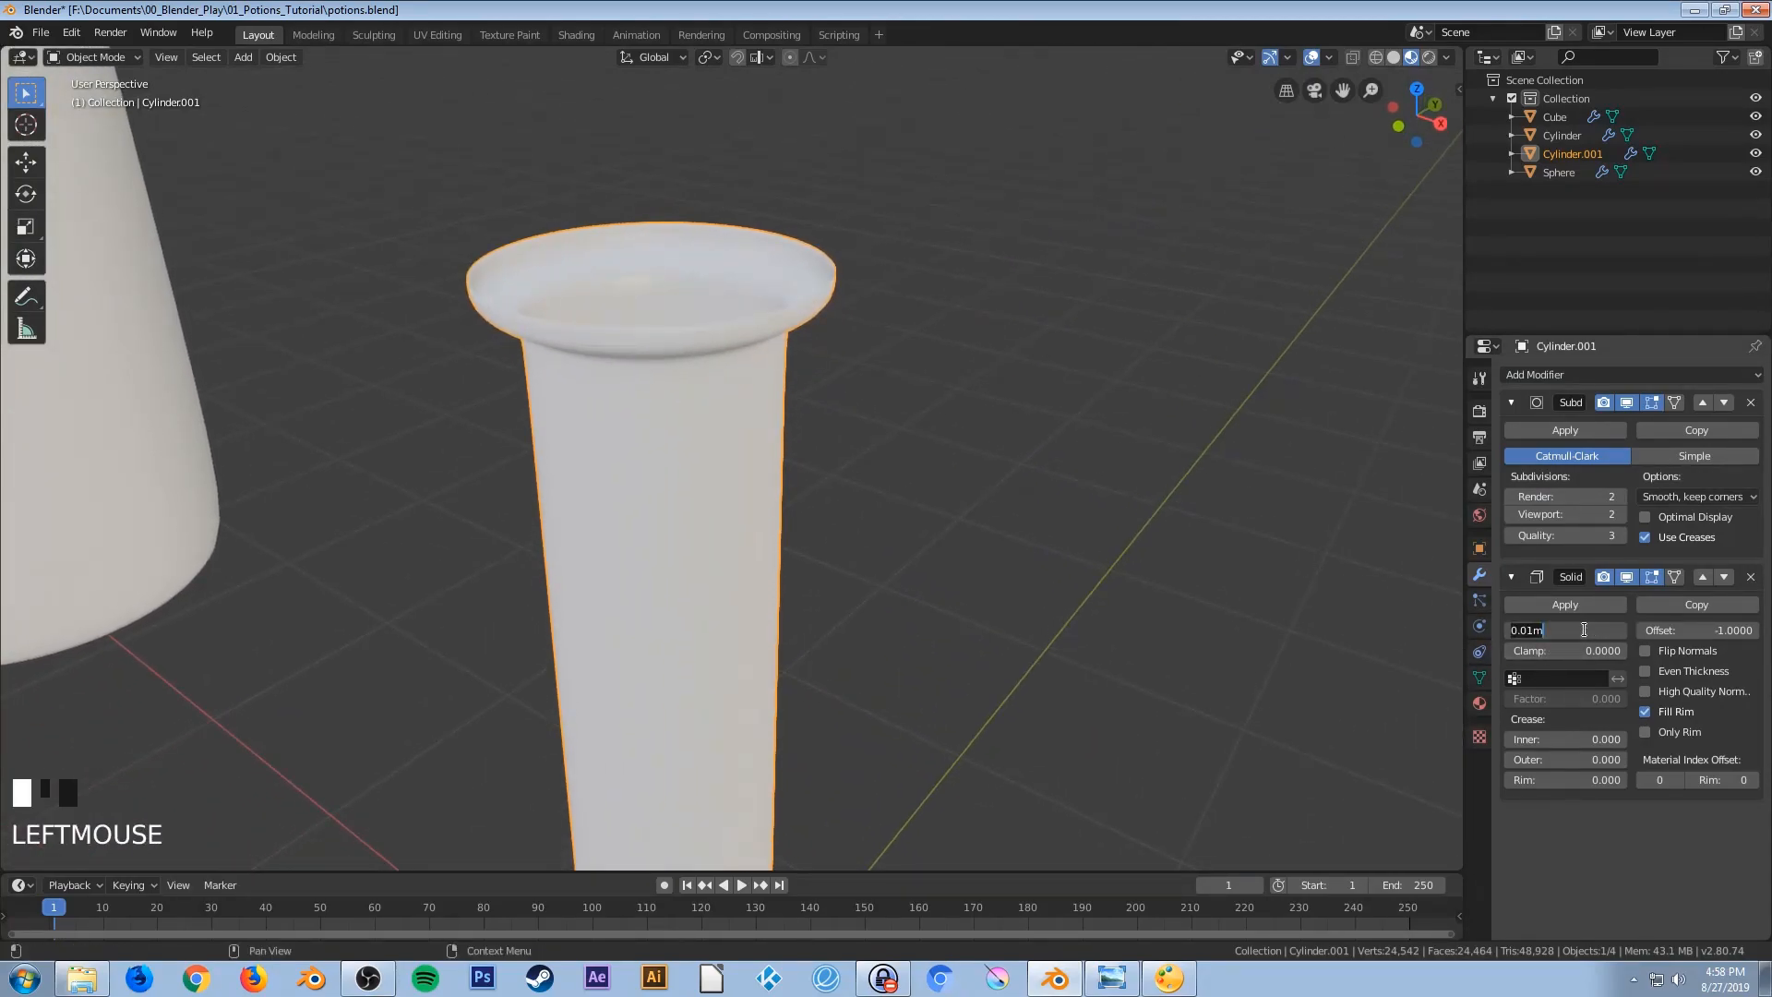
text(.02)
key(Return)
middle_drag(714, 266, 676, 280)
scroll(738, 334, down, 7)
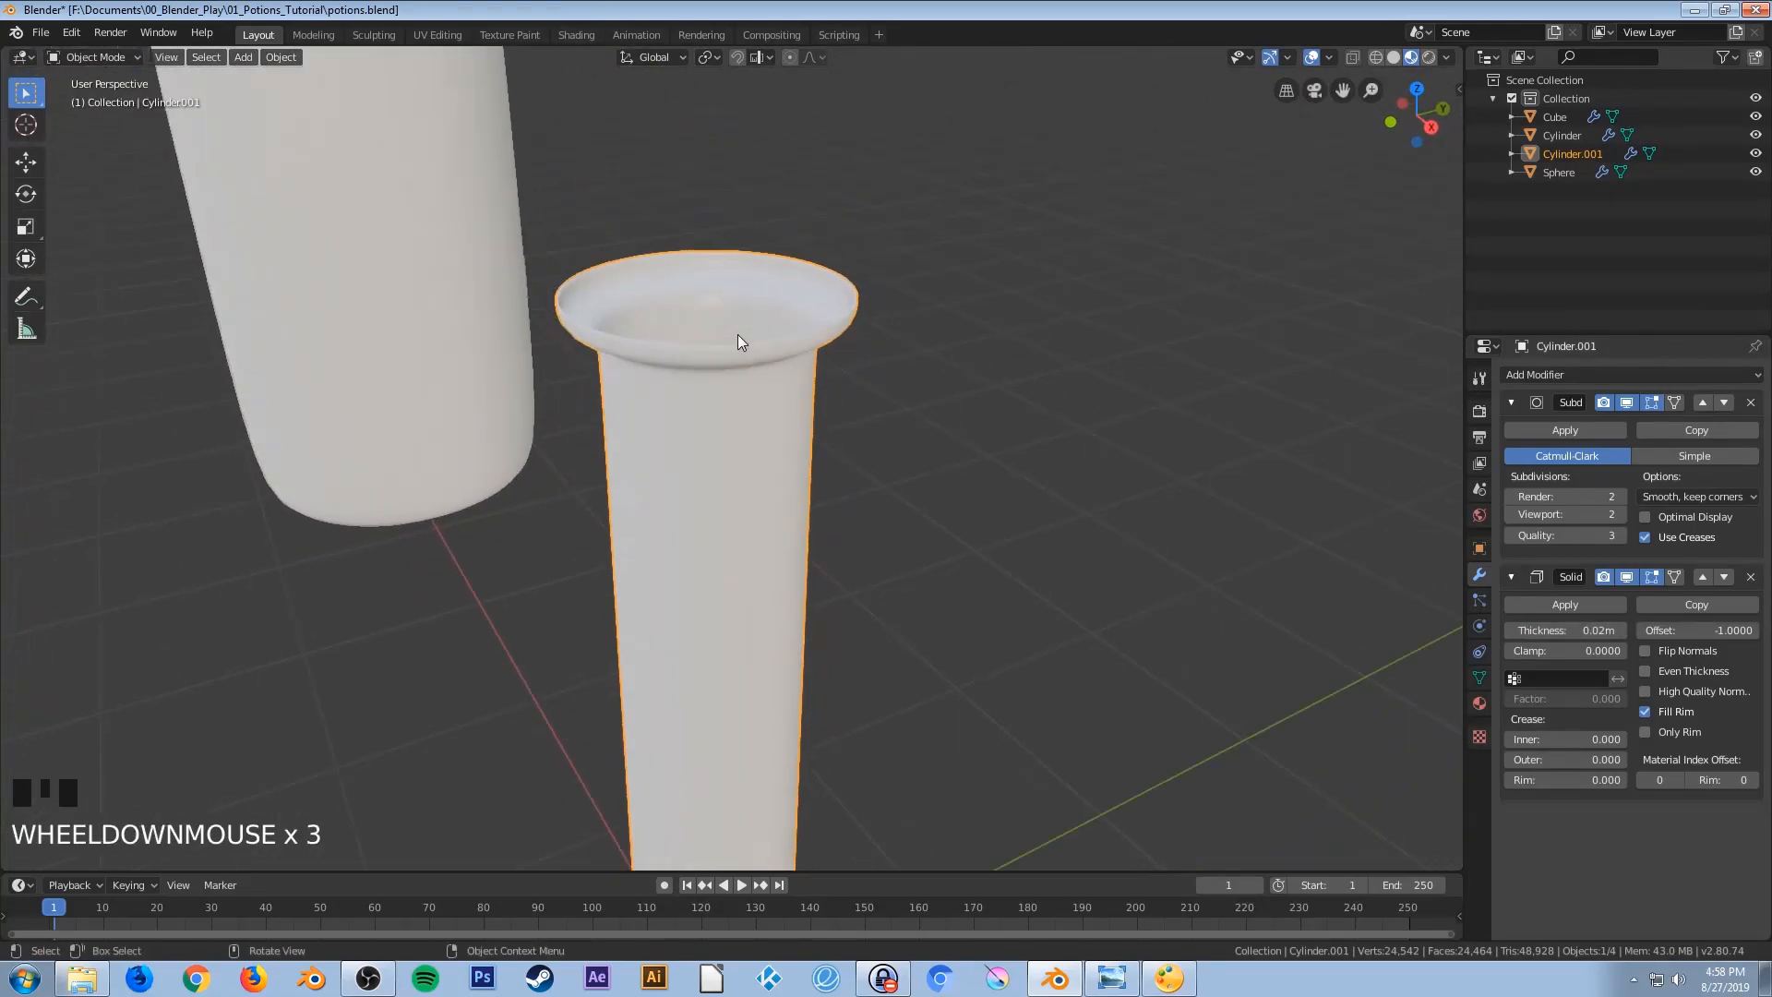
Select the wide sphere-based bottle and add a Solidify modifier with a thickness of 0.02 m
scroll(758, 380, down, 3)
middle_drag(731, 458, 814, 476)
scroll(826, 480, down, 2)
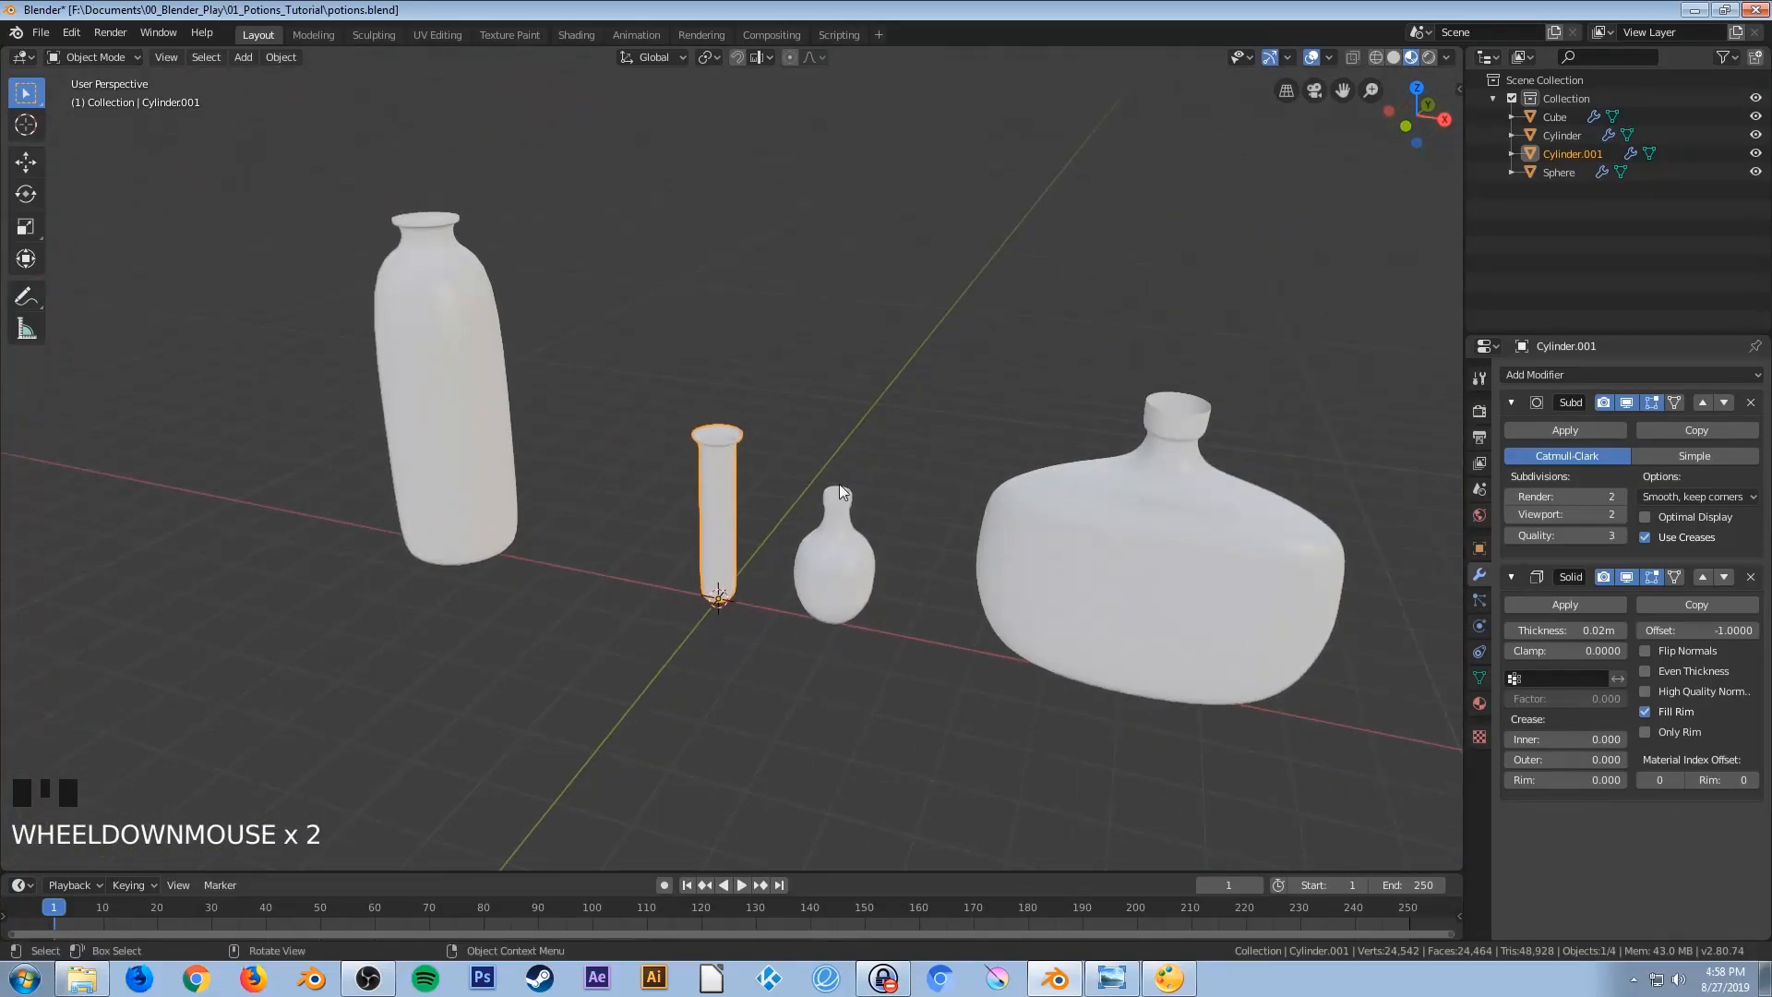
click(1127, 507)
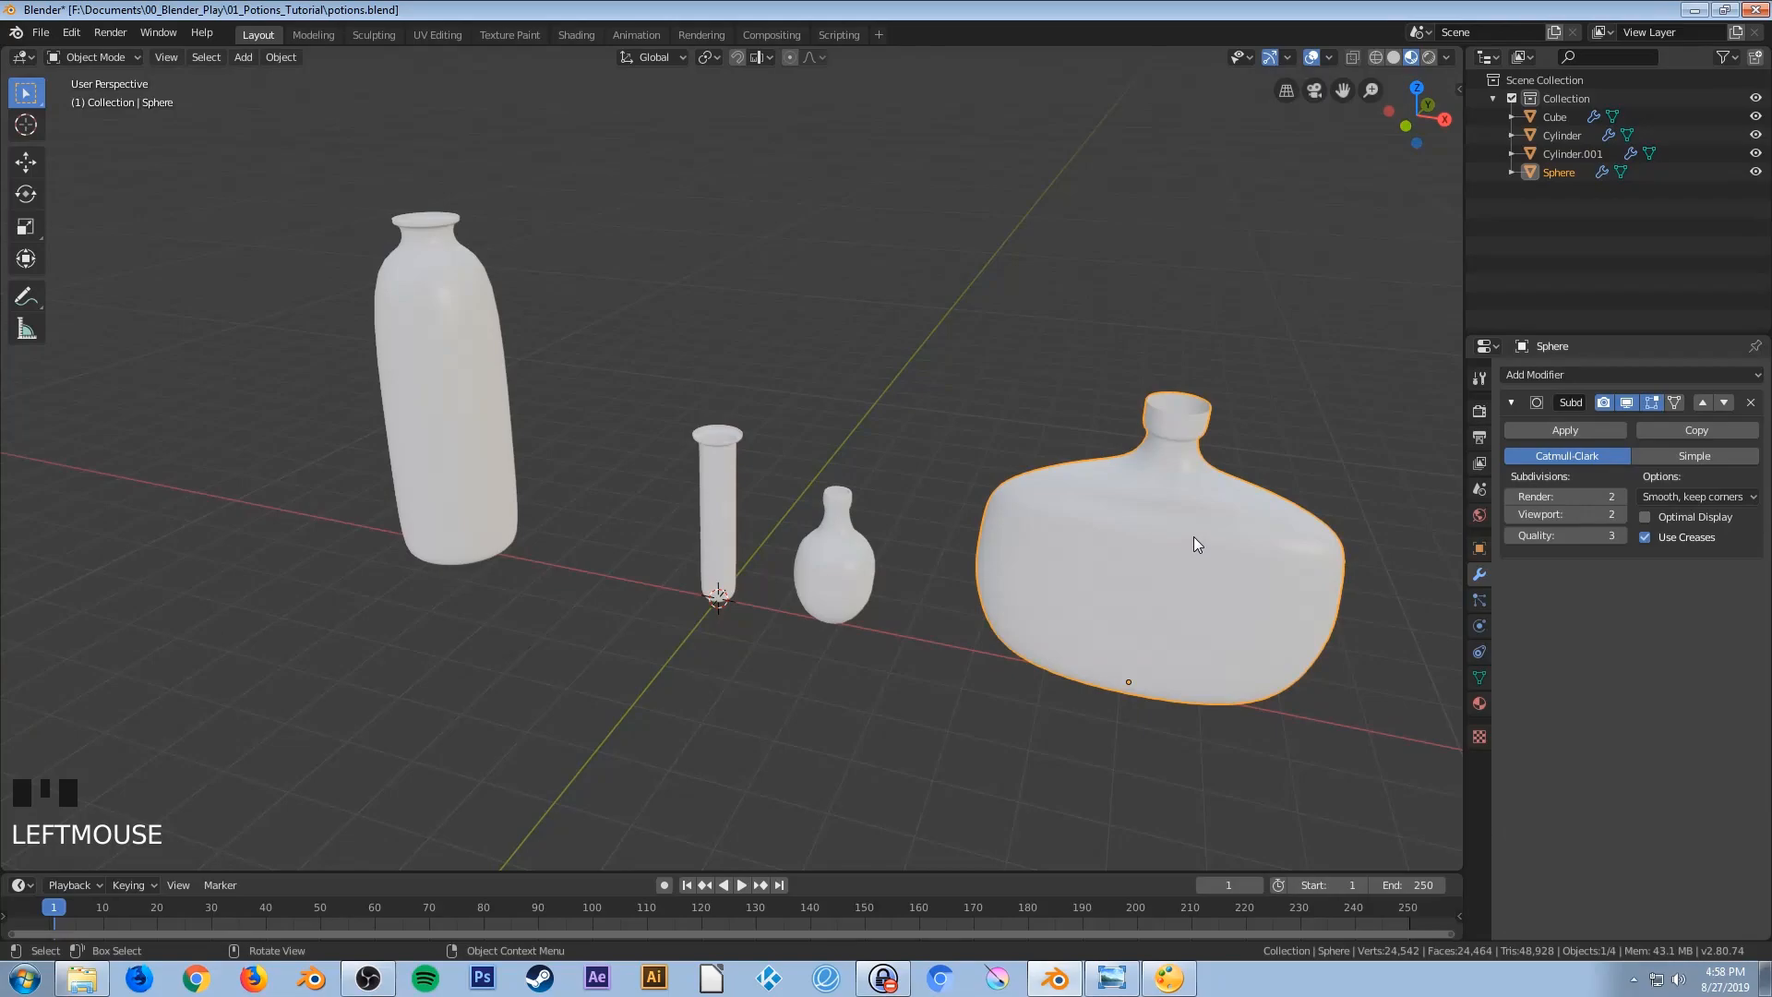
middle_drag(1194, 541, 1196, 530)
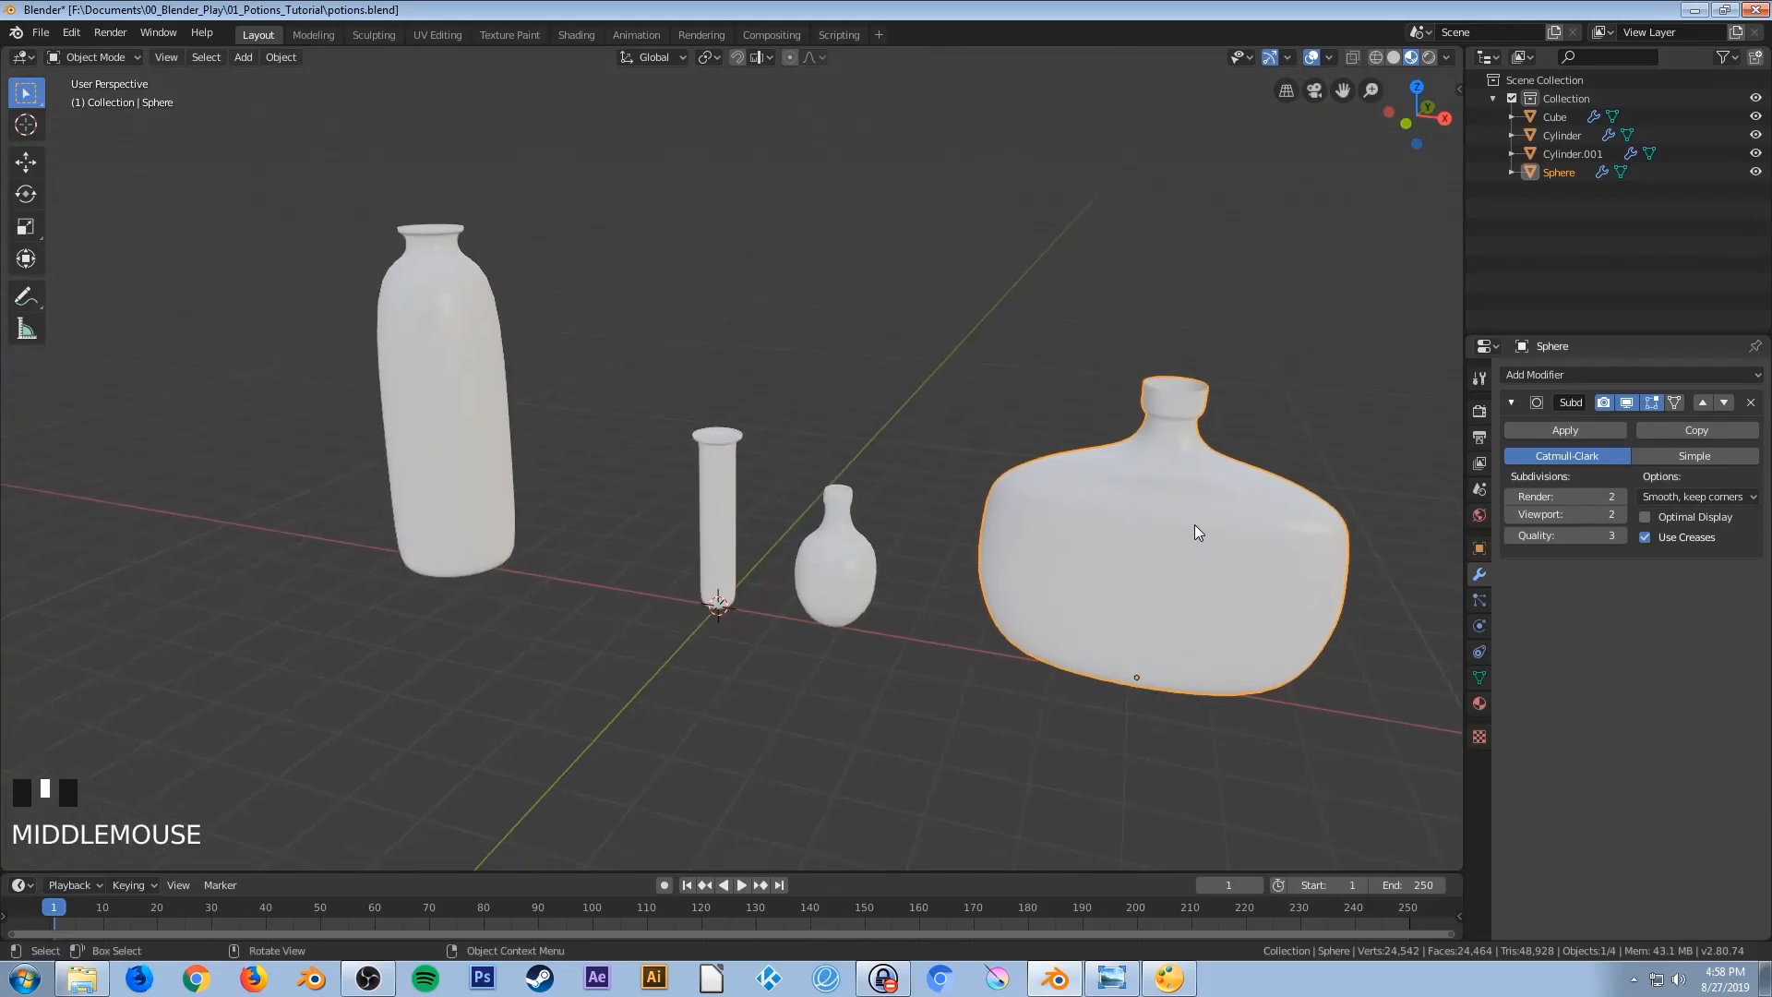
click(1534, 374)
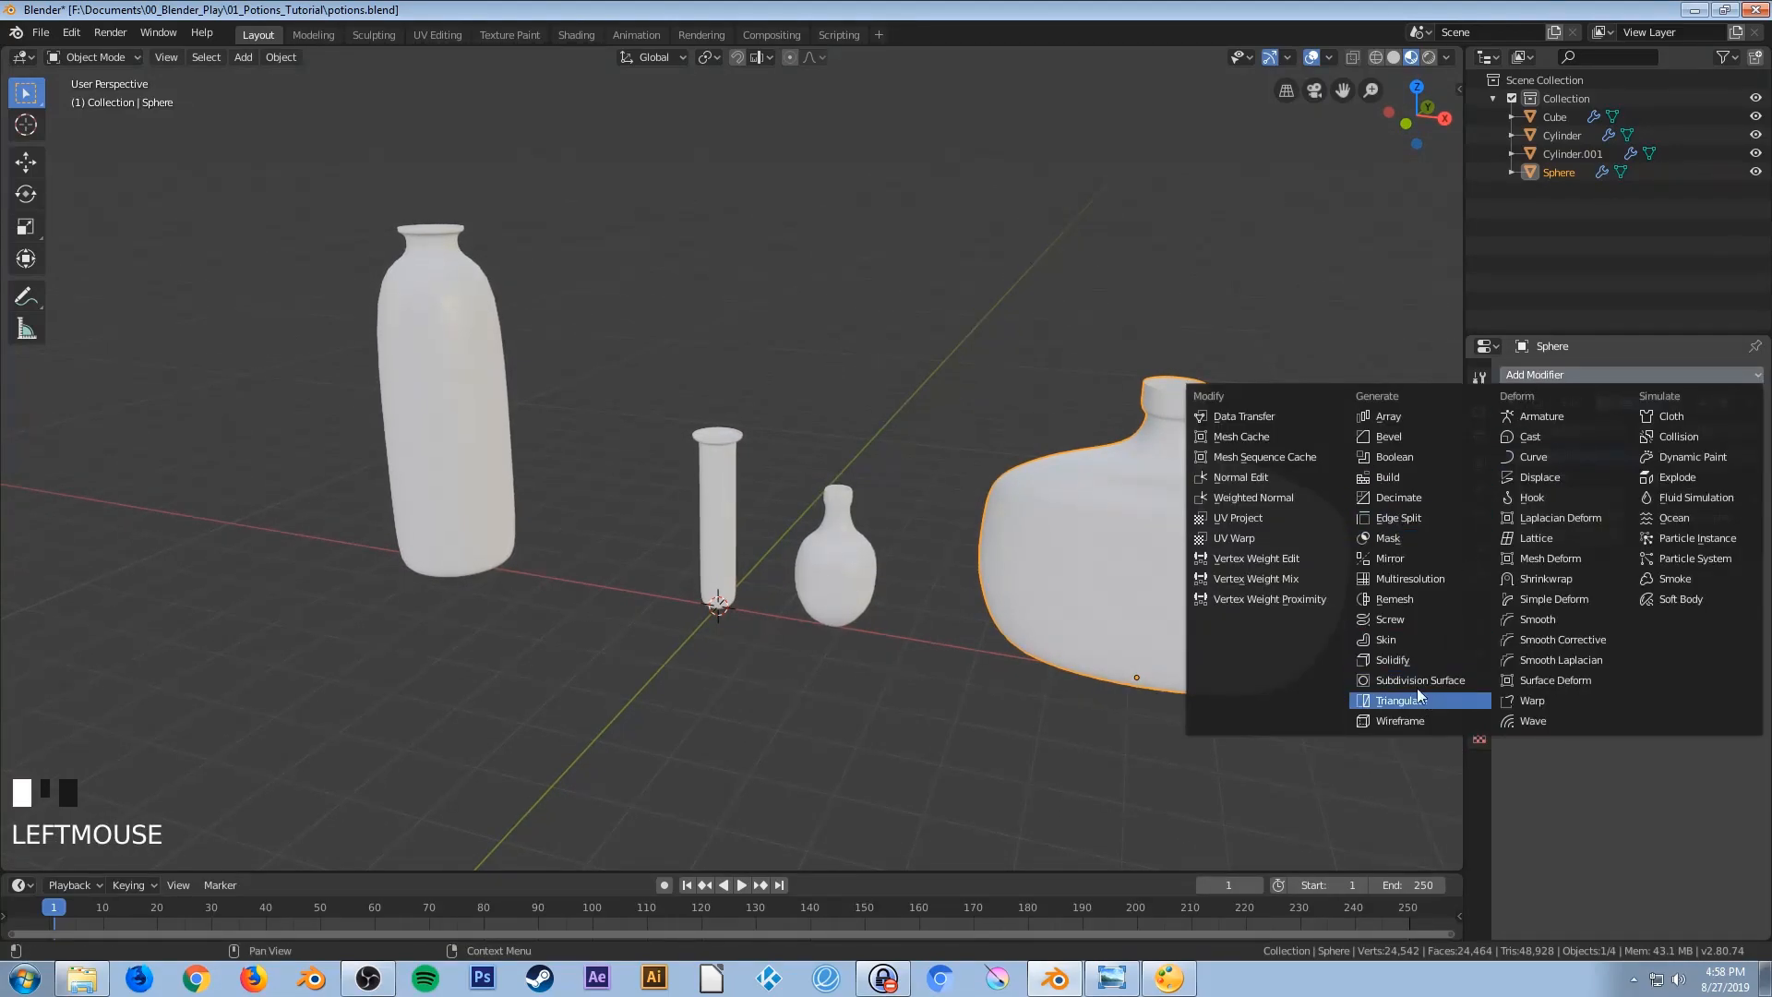
click(1412, 659)
click(1566, 630)
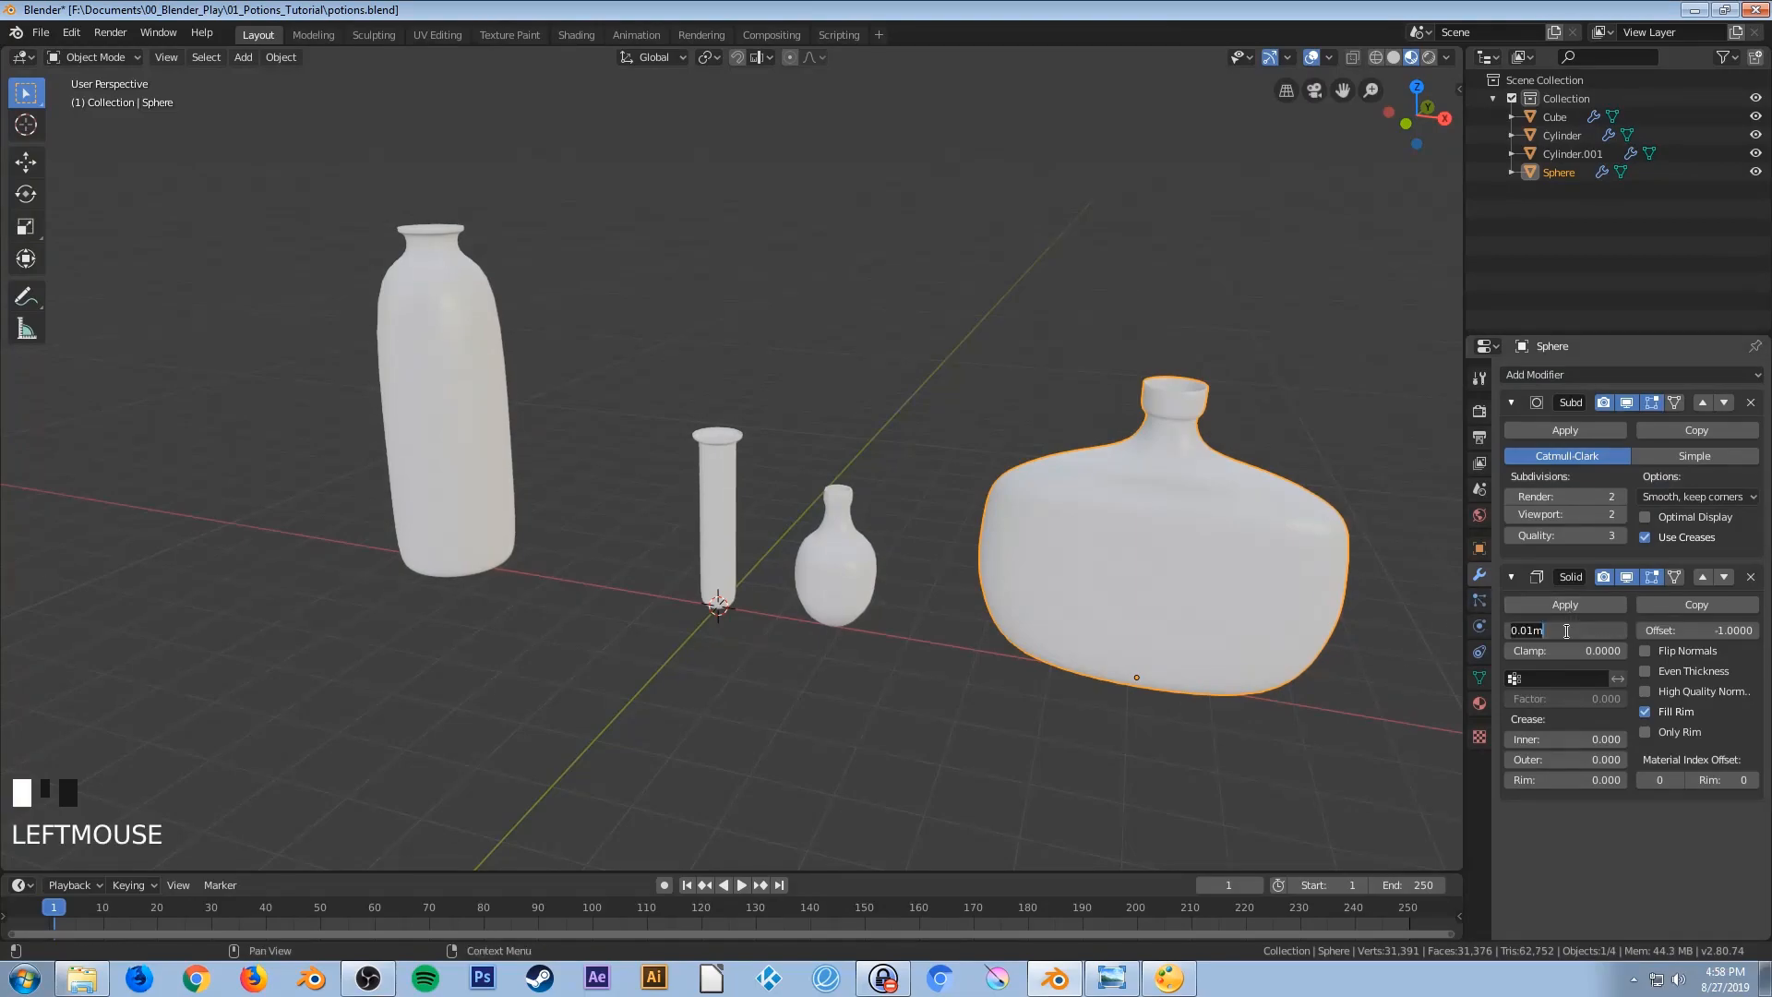
text(.02)
key(Return)
mouse_move(1059, 420)
middle_down()
mouse_move(1109, 382)
mouse_move(1087, 433)
middle_up()
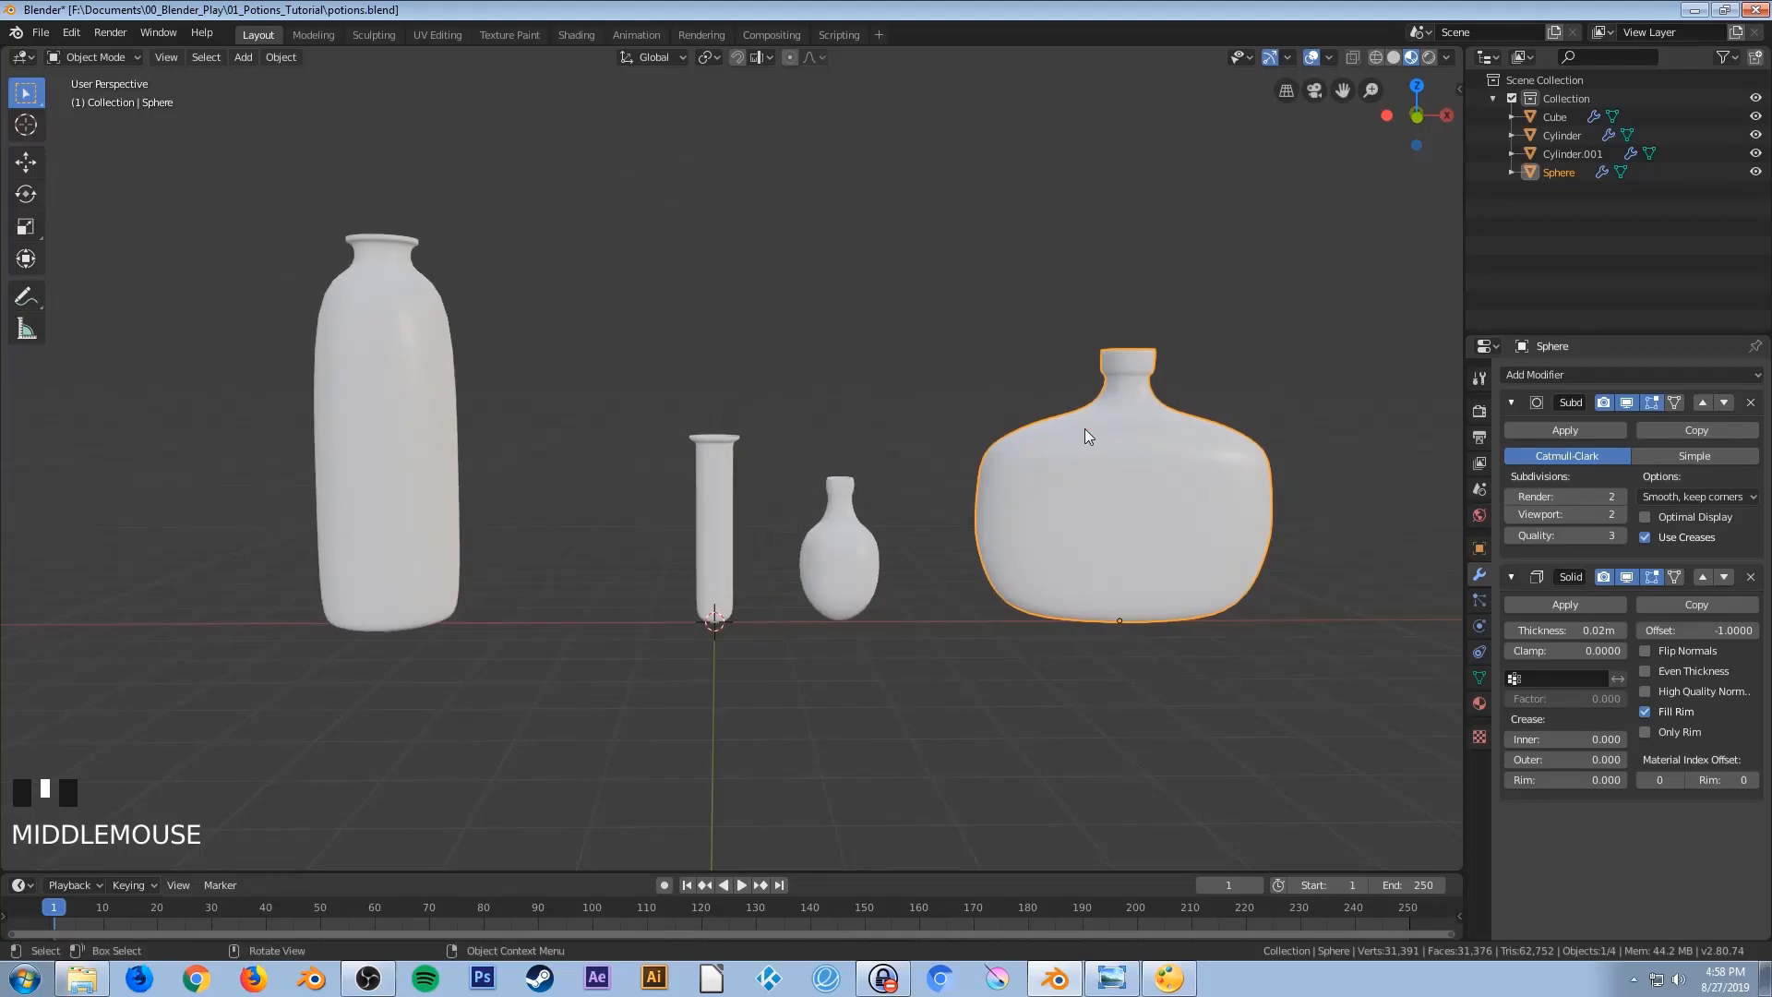
Select the tube bottle, look over all the bottles in front view, and save the file
click(716, 539)
key(KP_1)
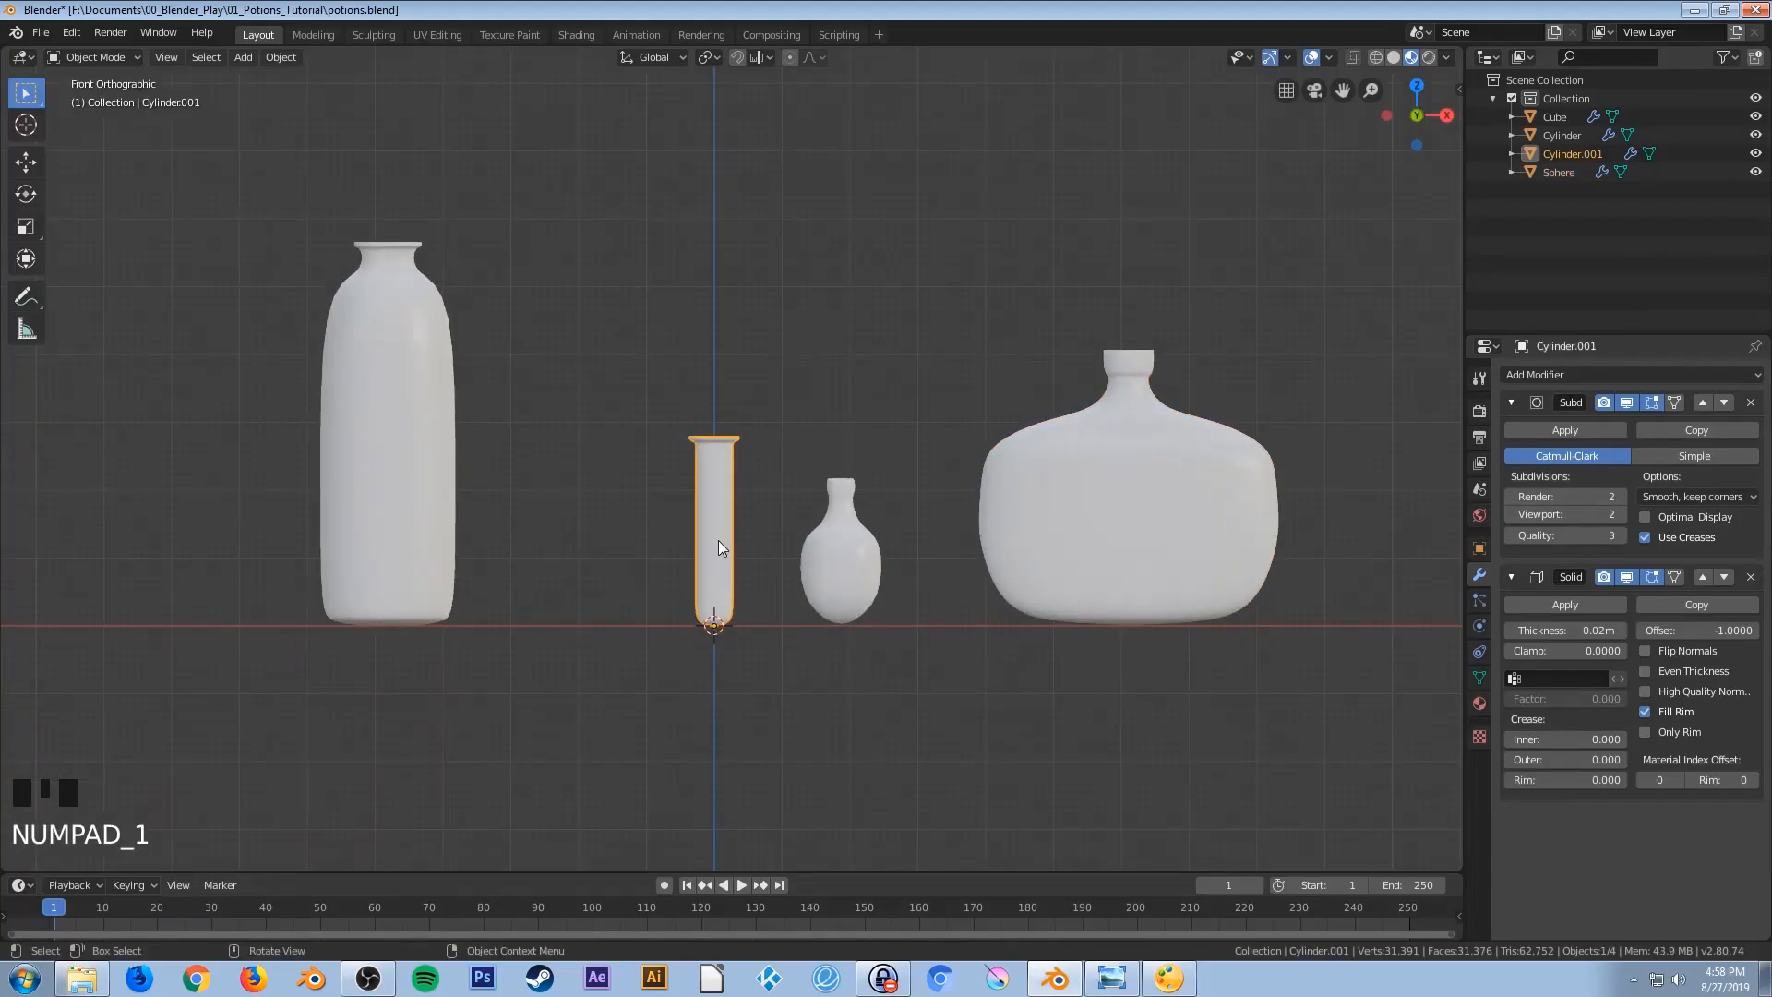
scroll(721, 545, up, 1)
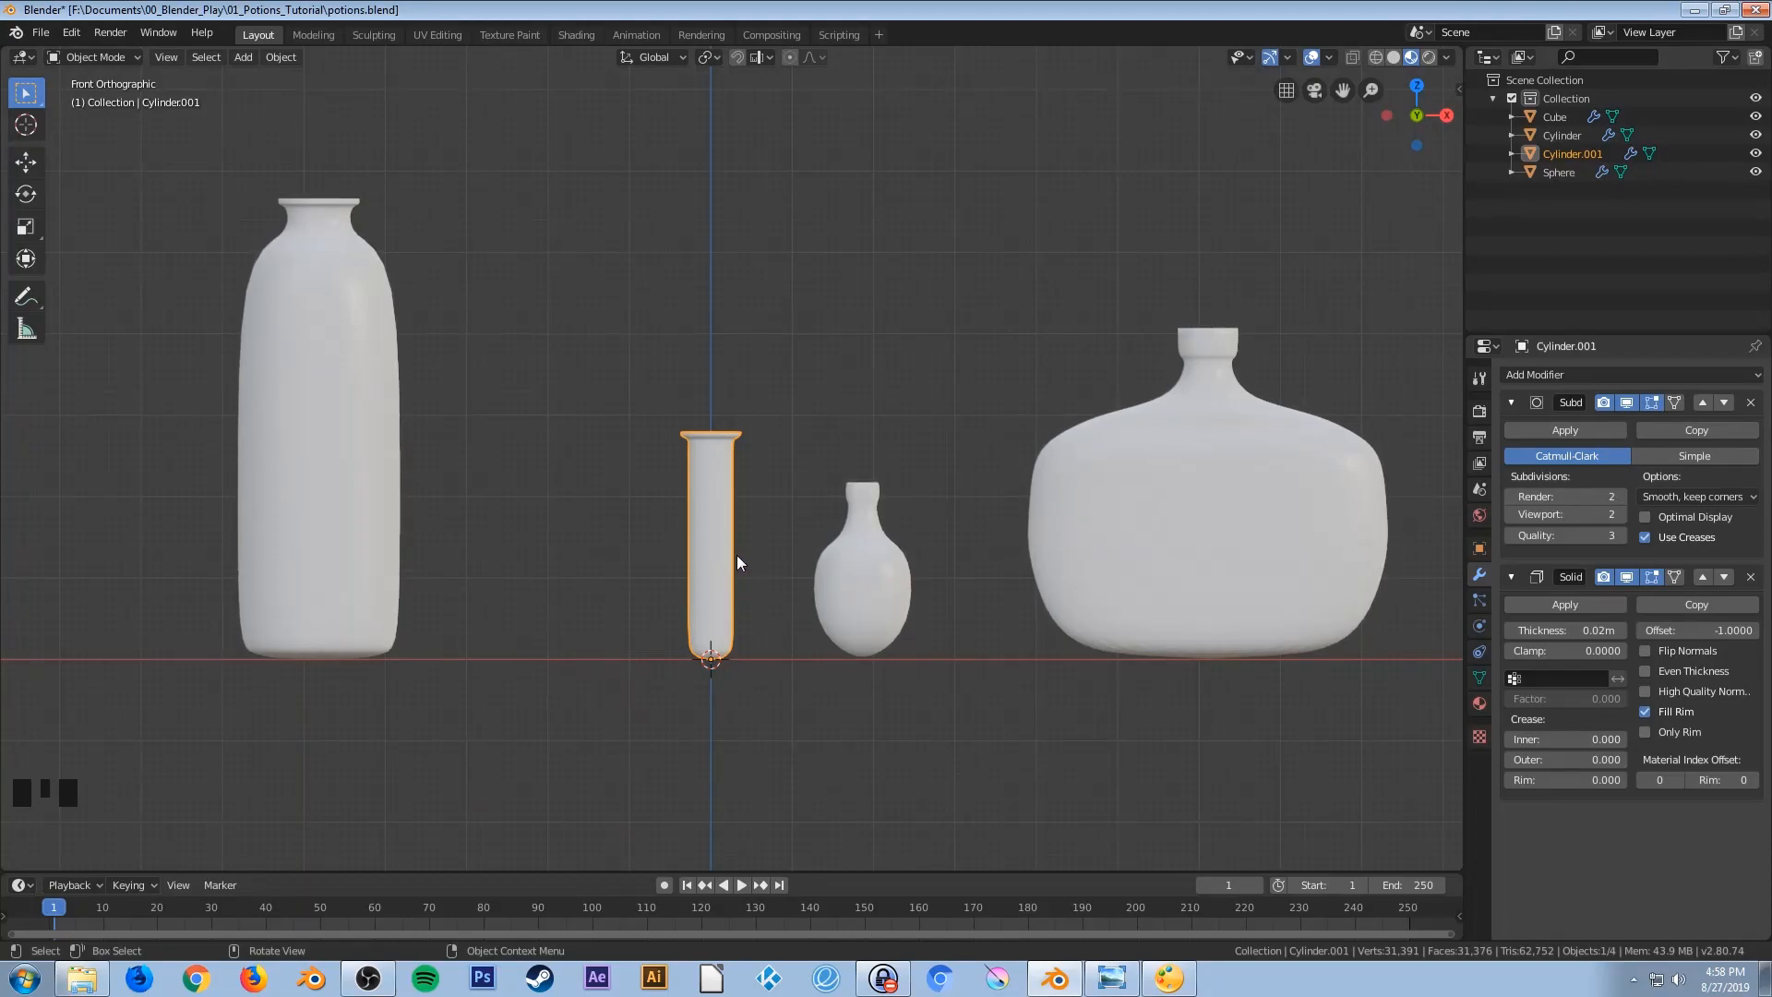
key(s)
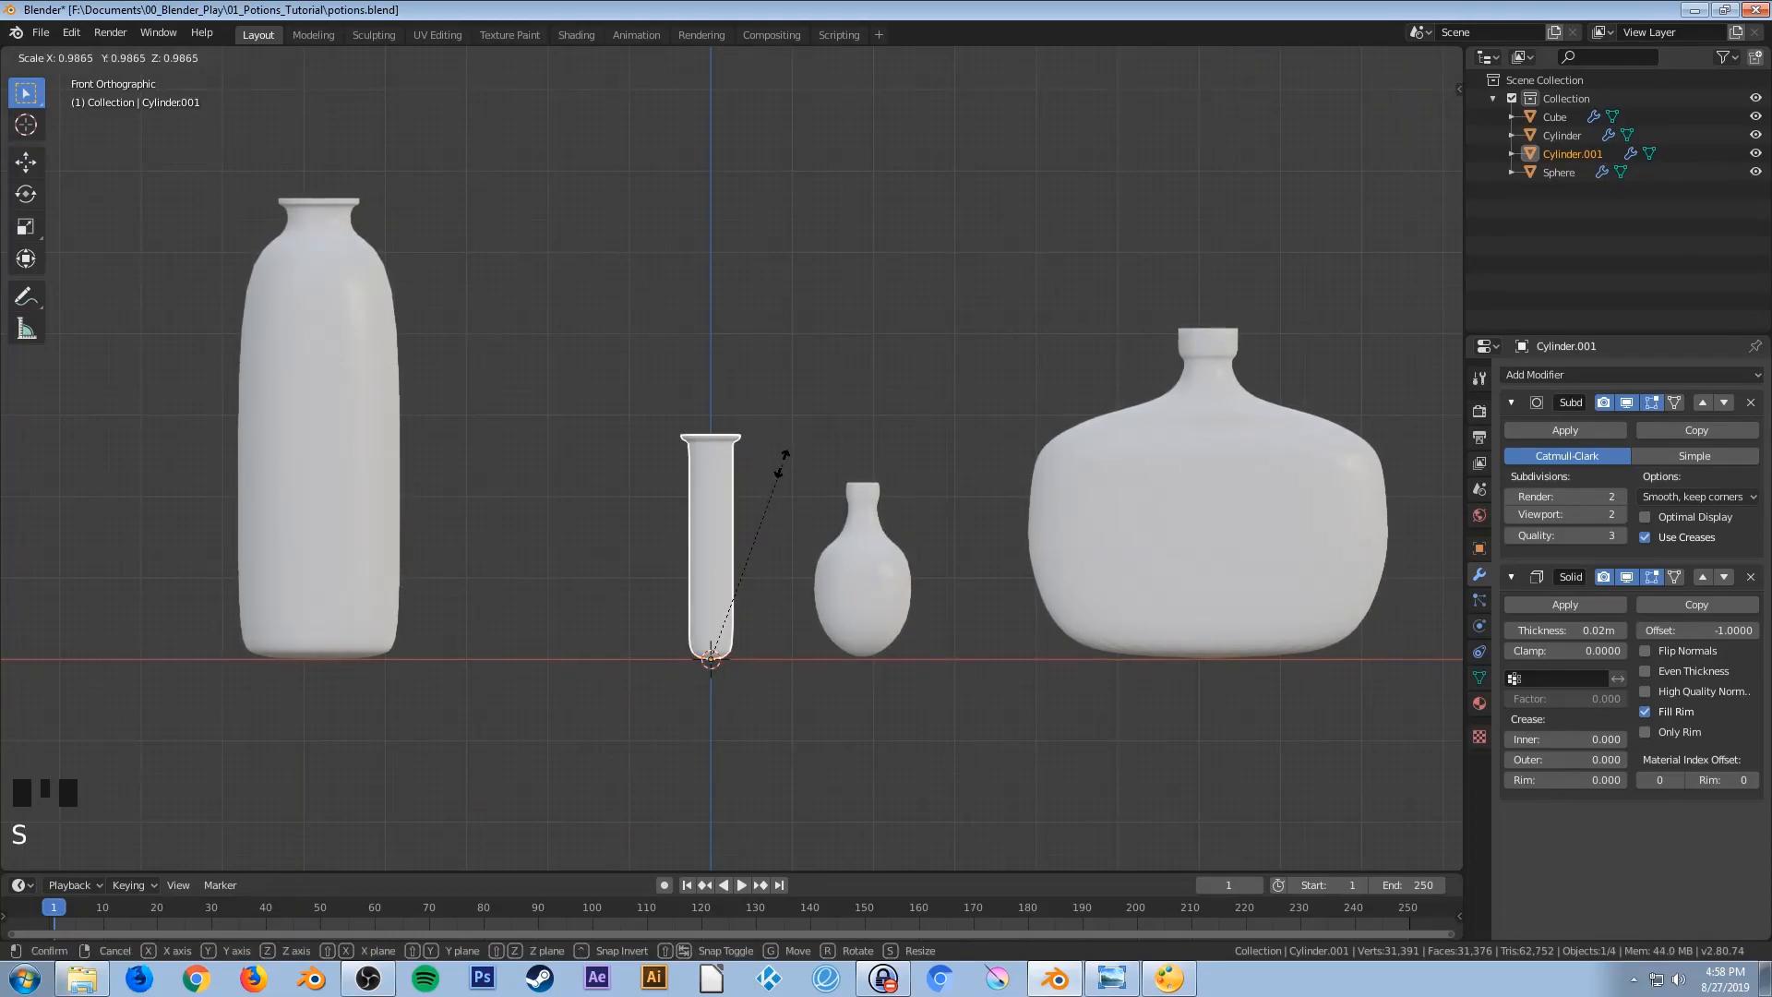
right_click(765, 487)
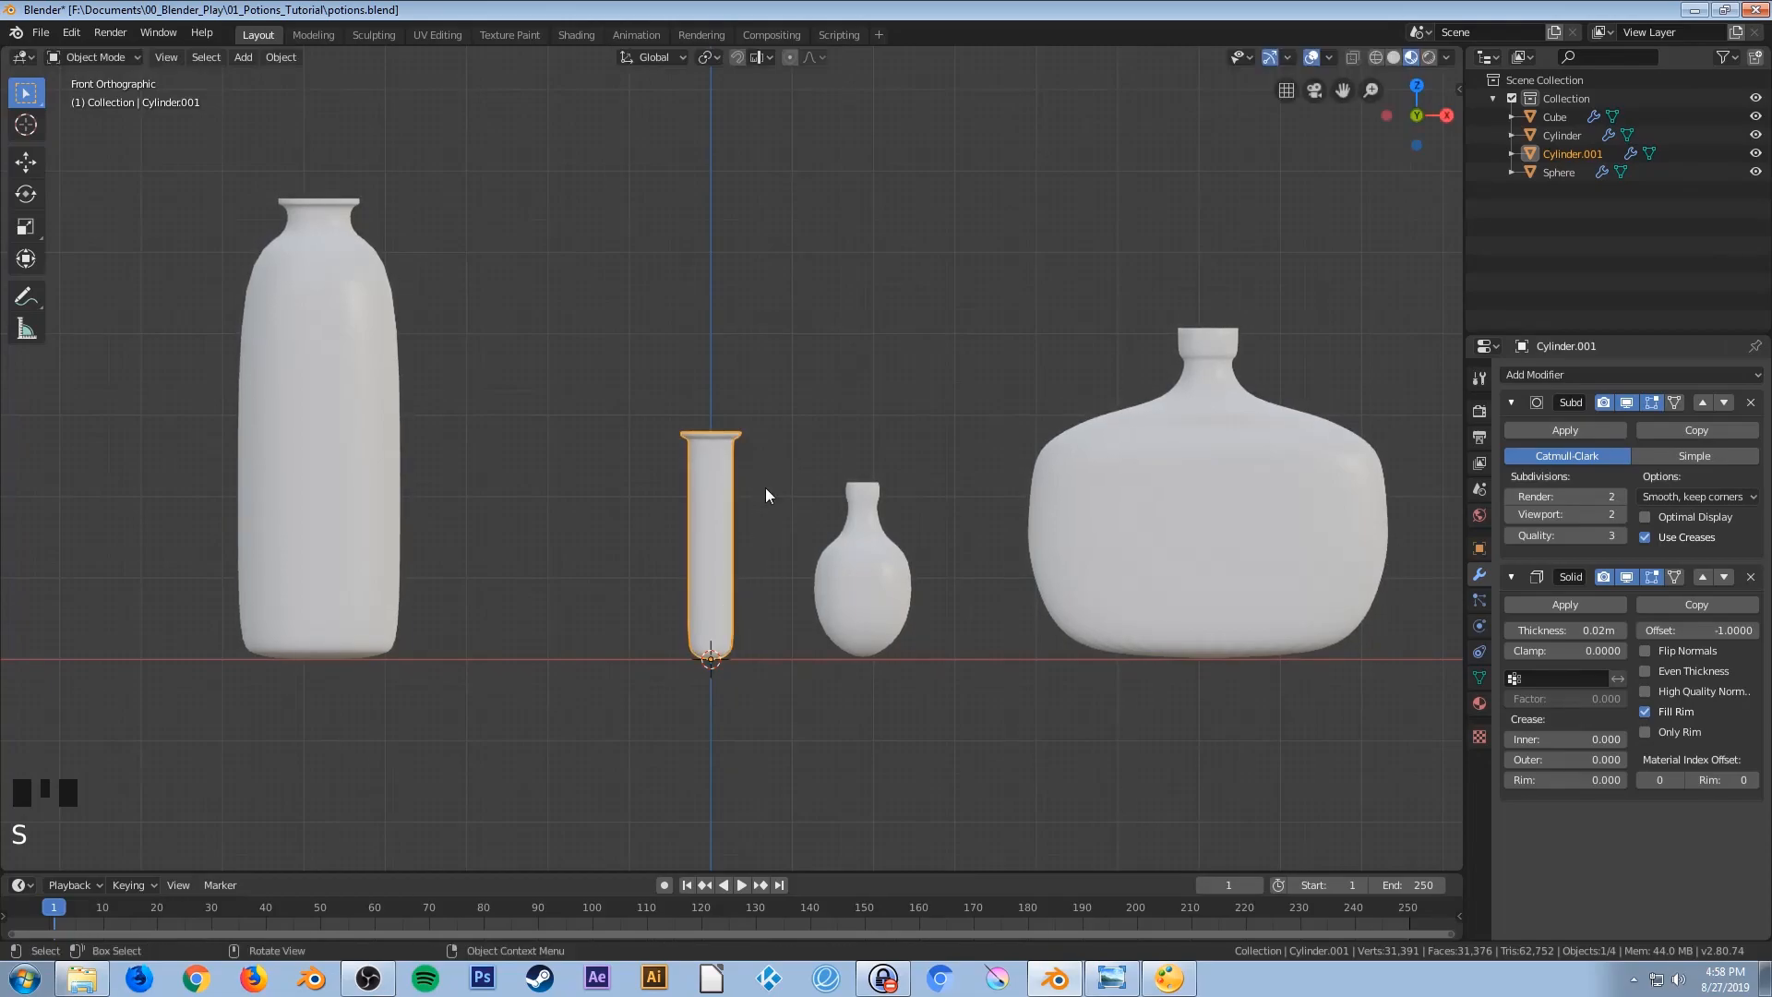
middle_drag(868, 561, 882, 585)
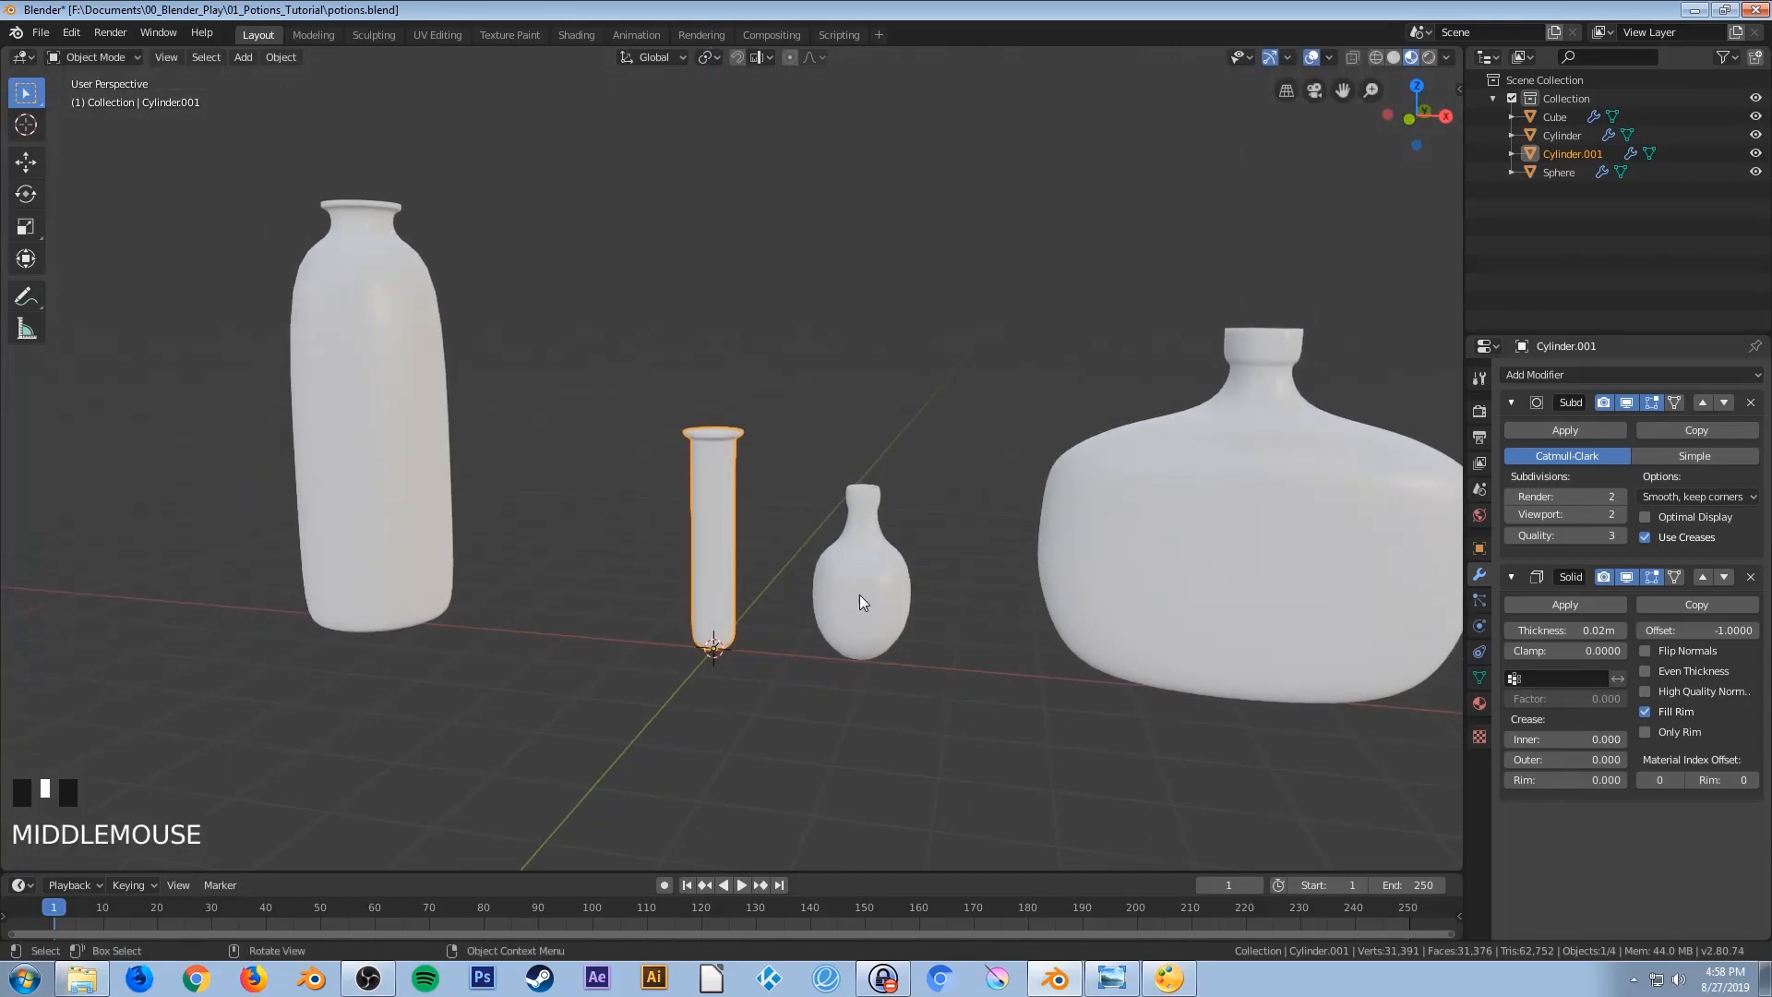
key(KP_1)
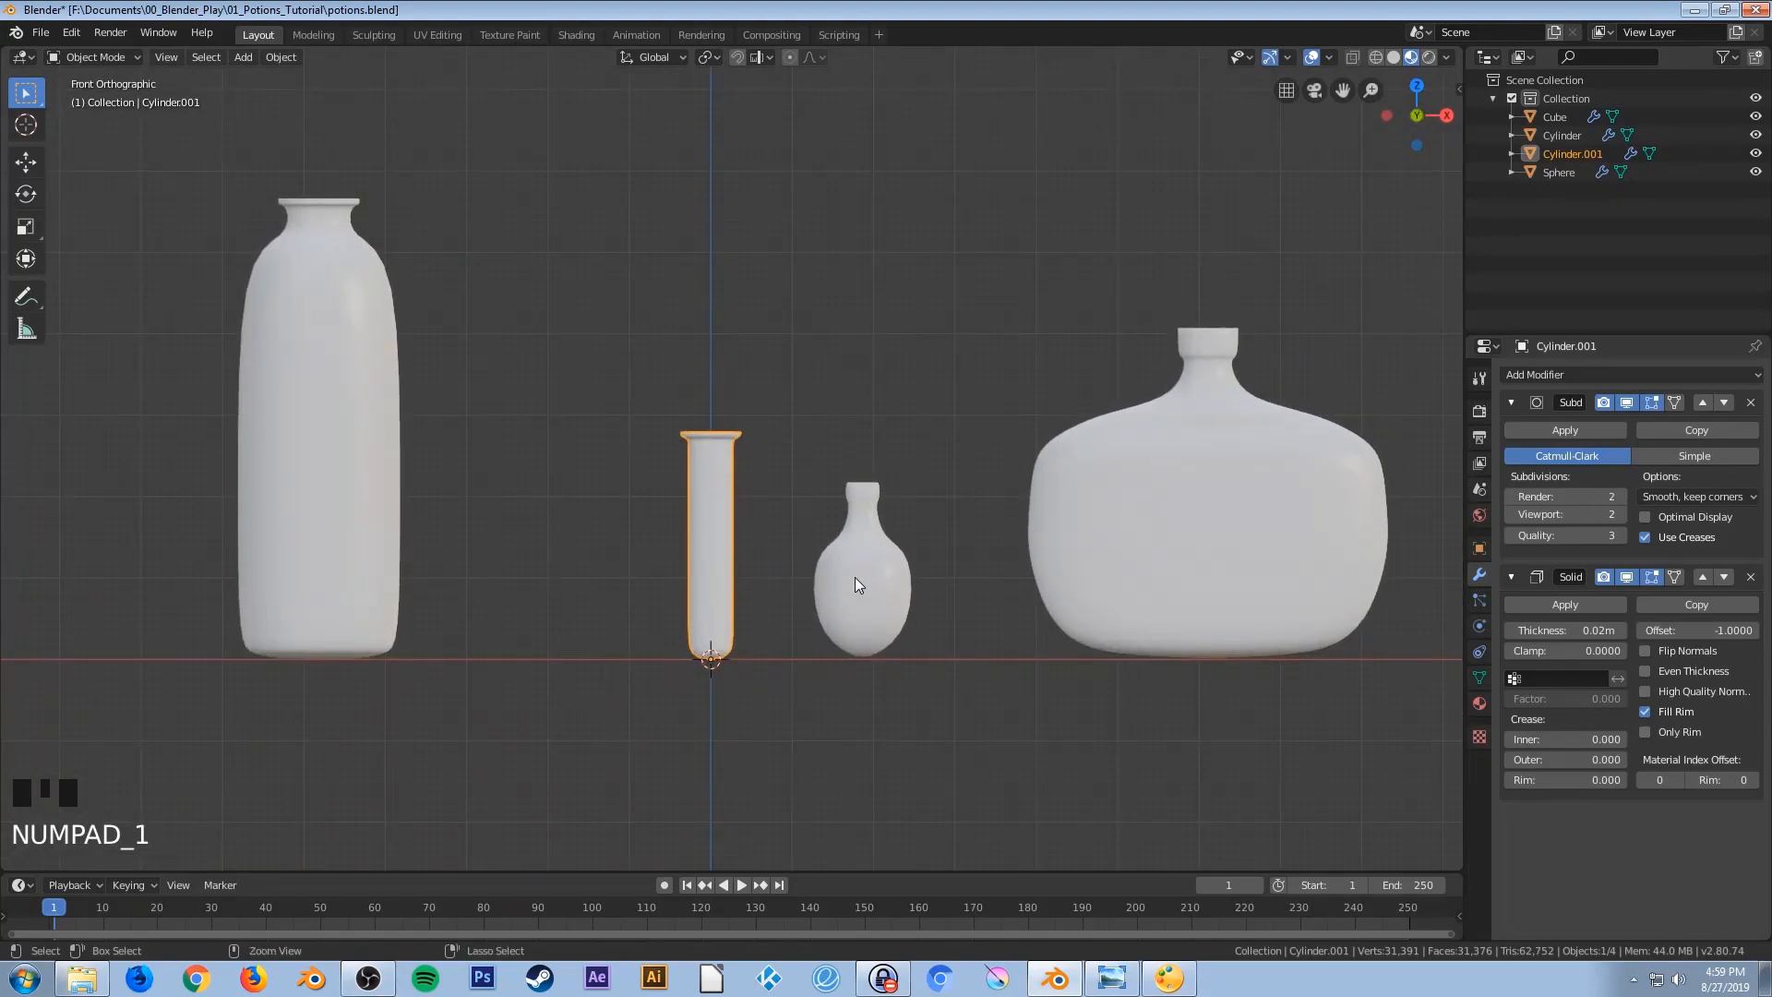
key(ctrl+s)
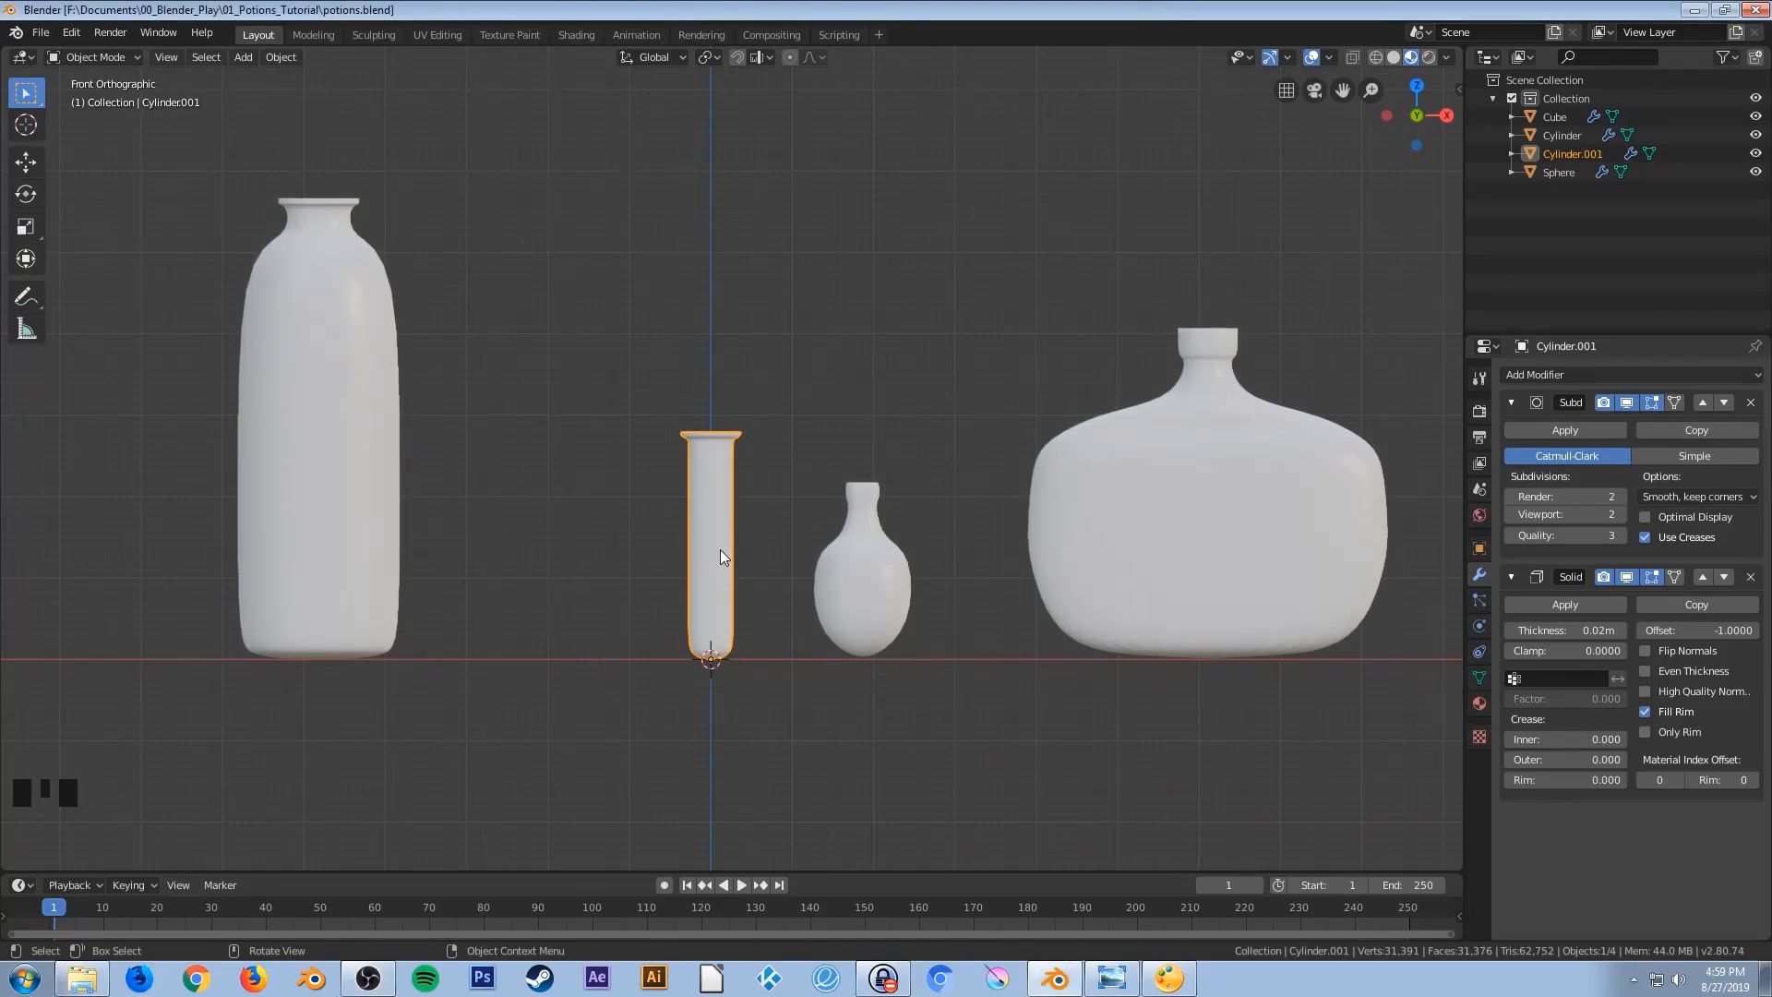
Raise the tube bottle about 1.3 m straight up along the Z axis
key(g)
key(z)
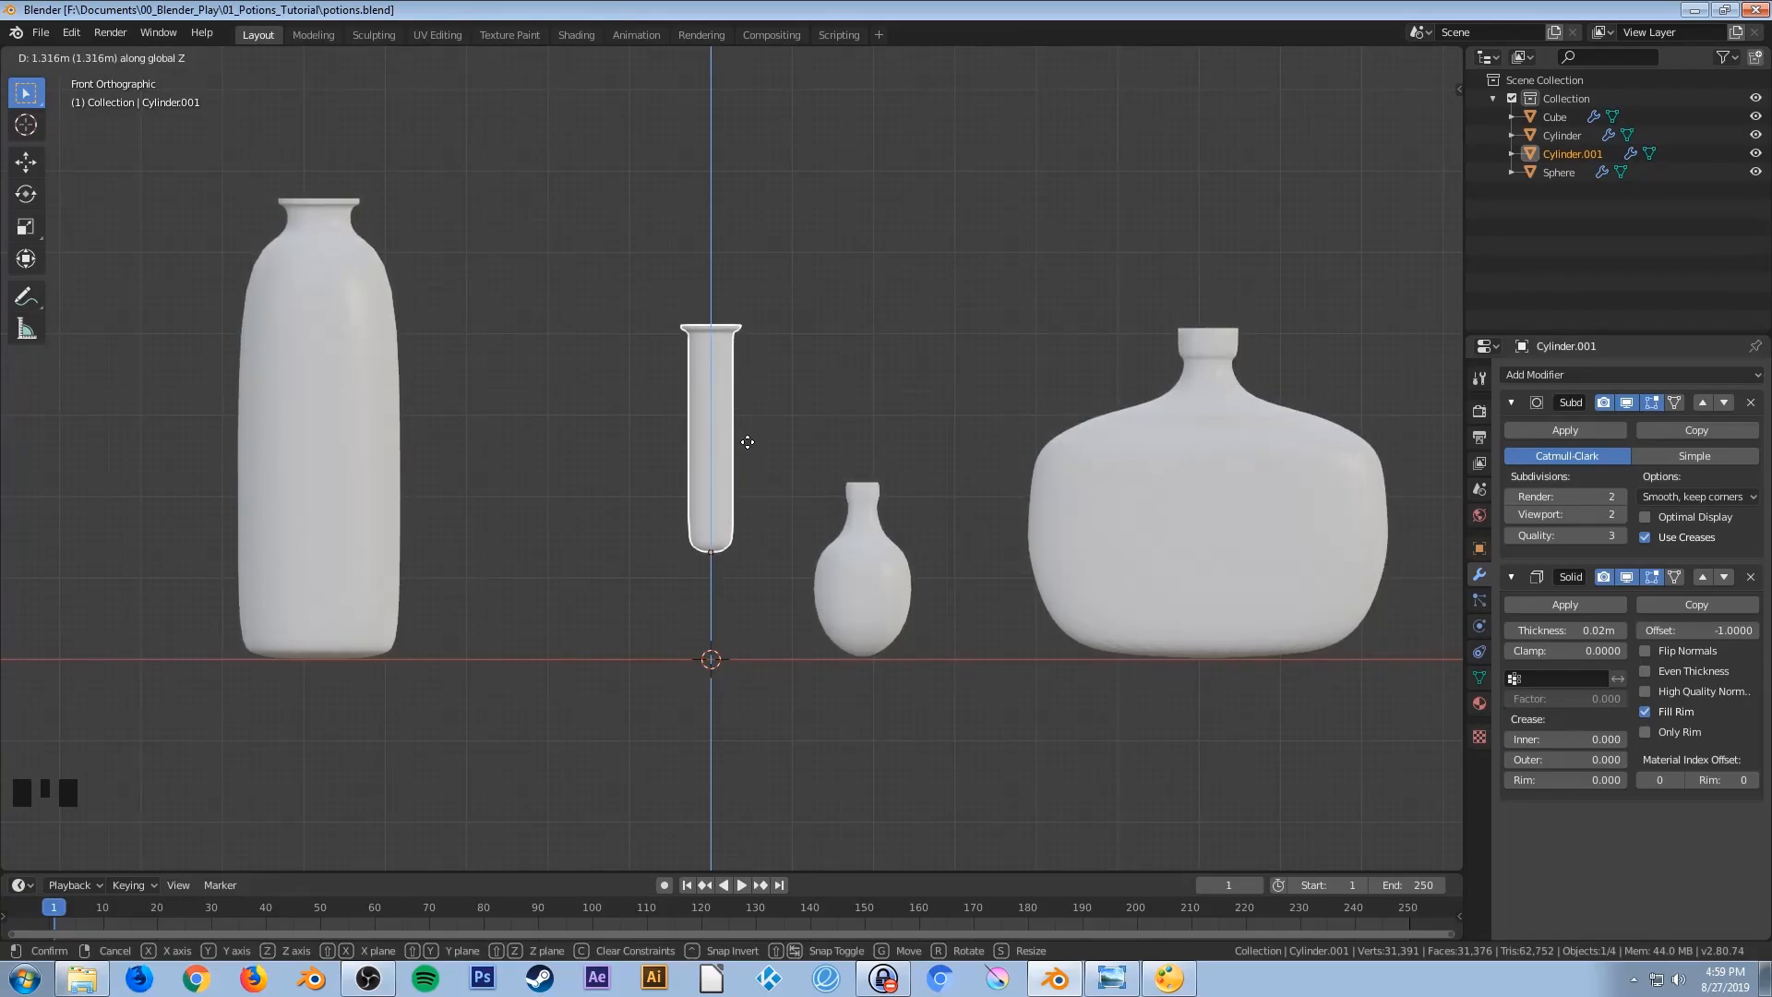
click(748, 442)
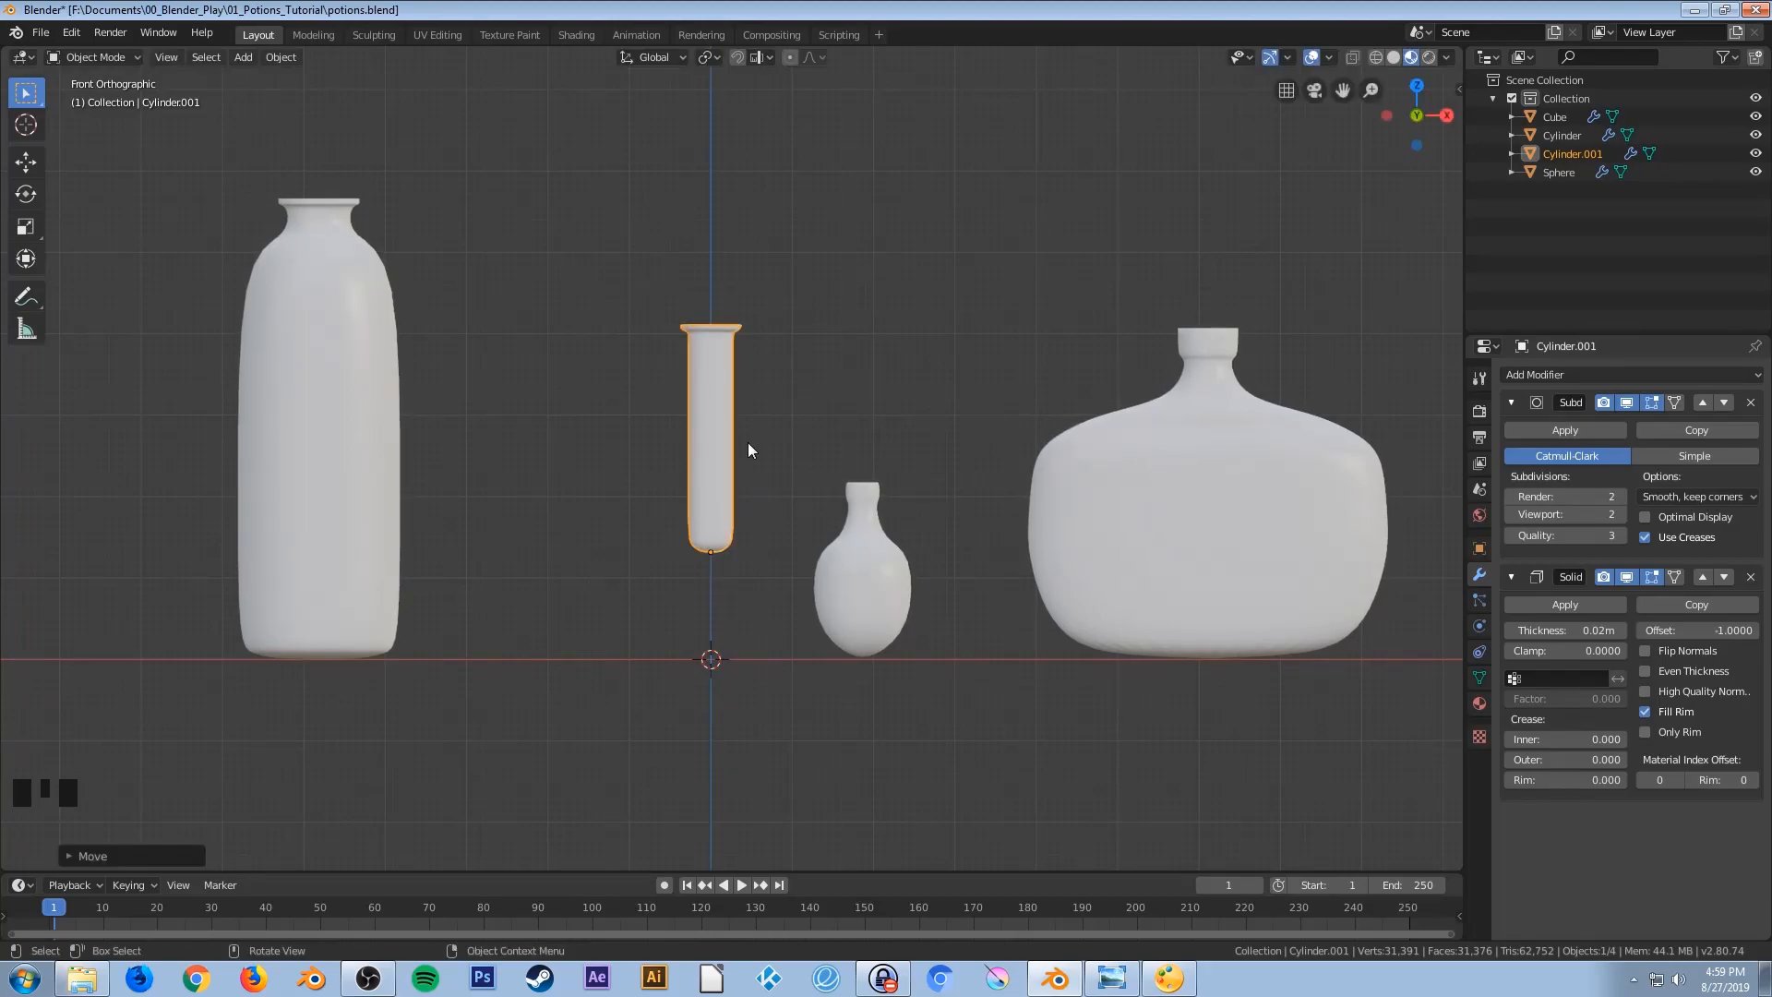
Duplicate the tube twice along the X axis, offsetting the first copy about 1.2 m and the second about 1.1 m further
key(shift+d)
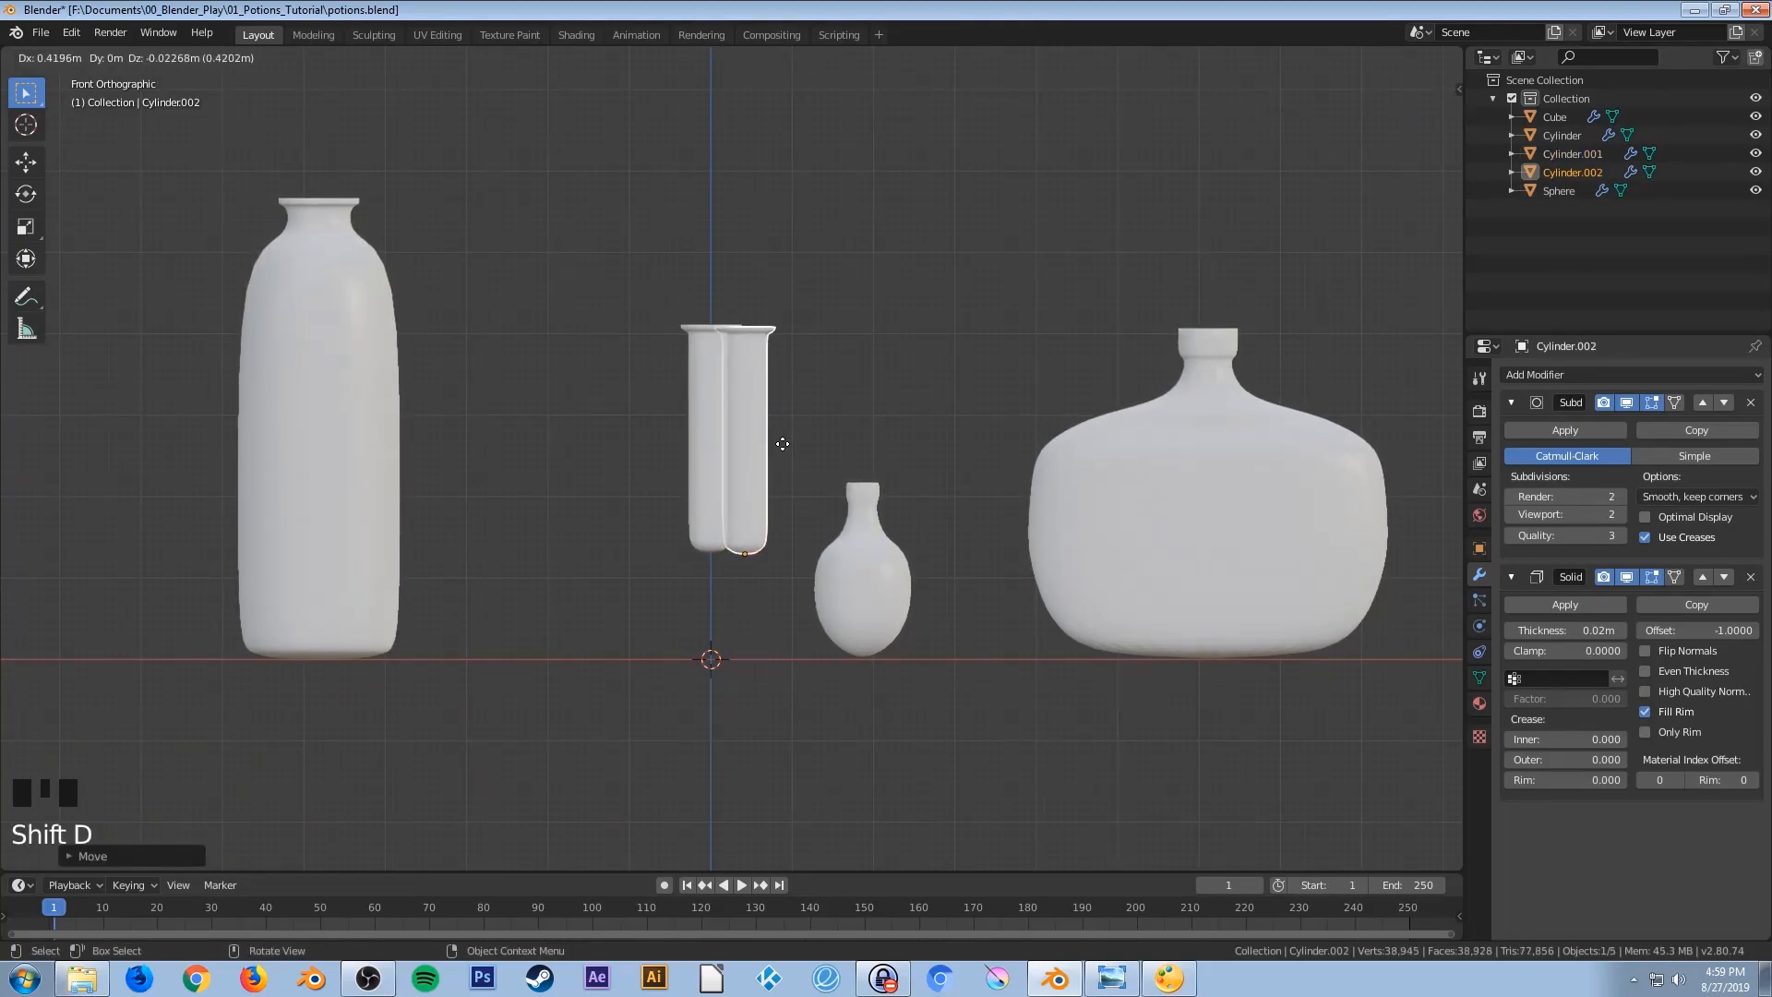
key(x)
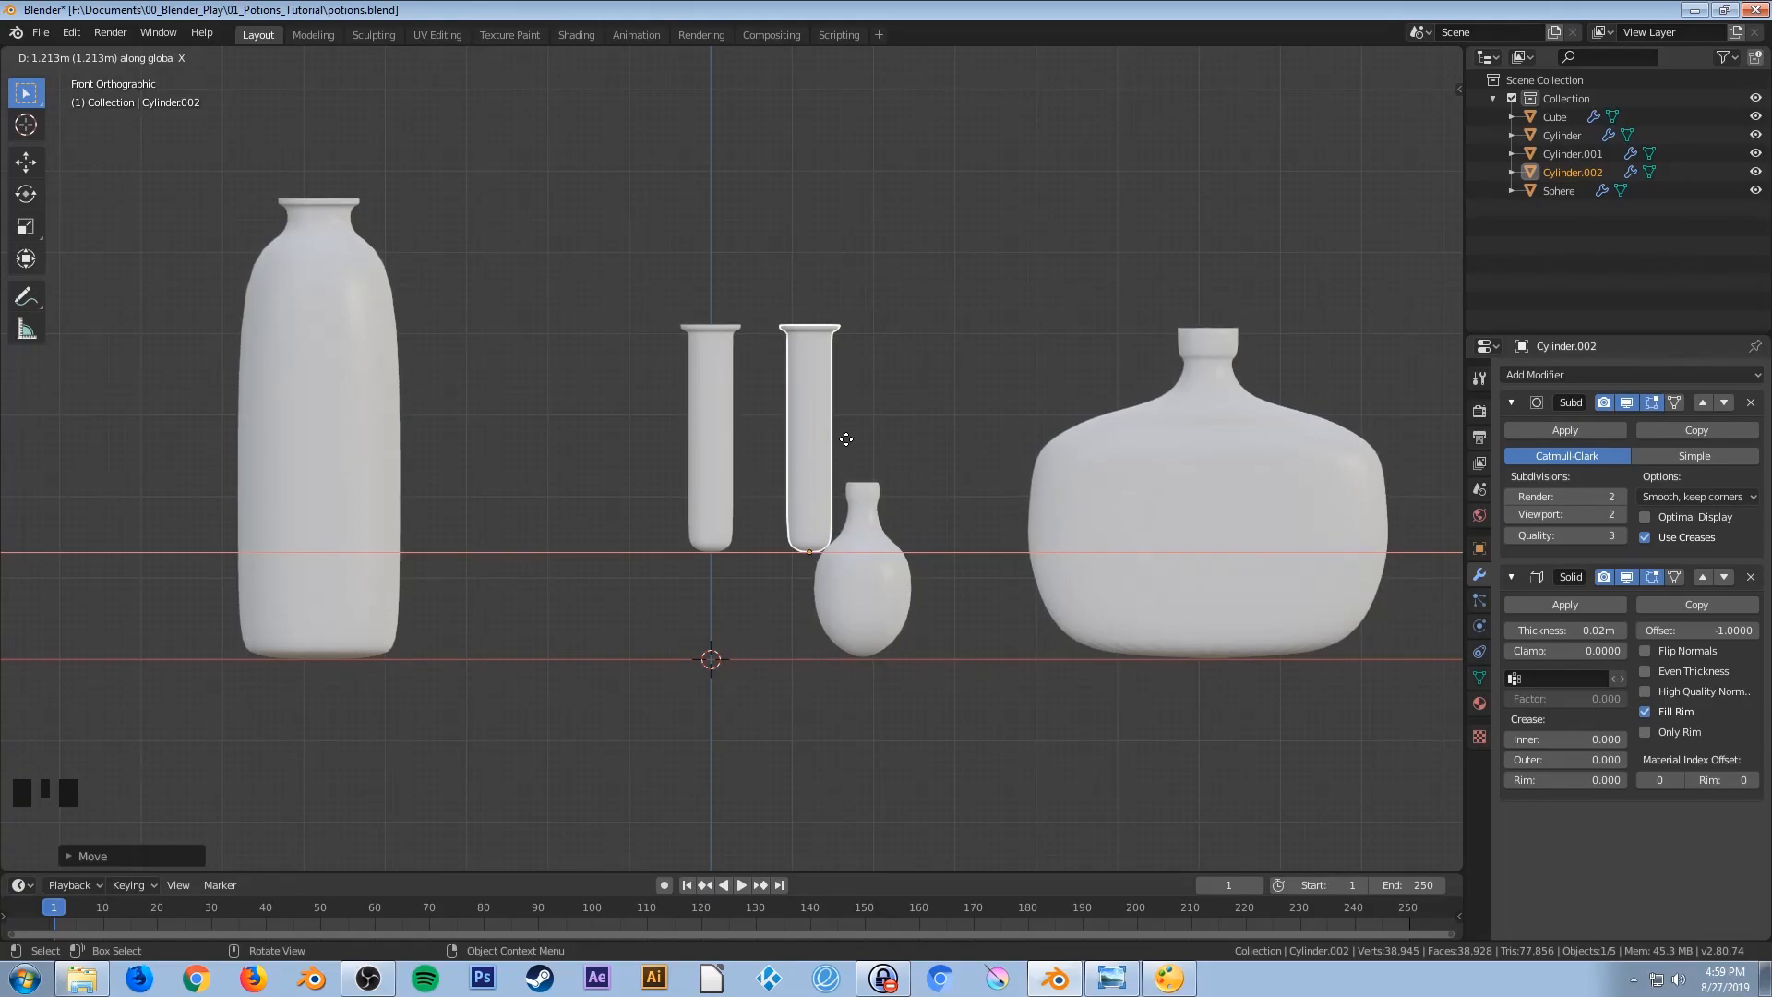
click(846, 440)
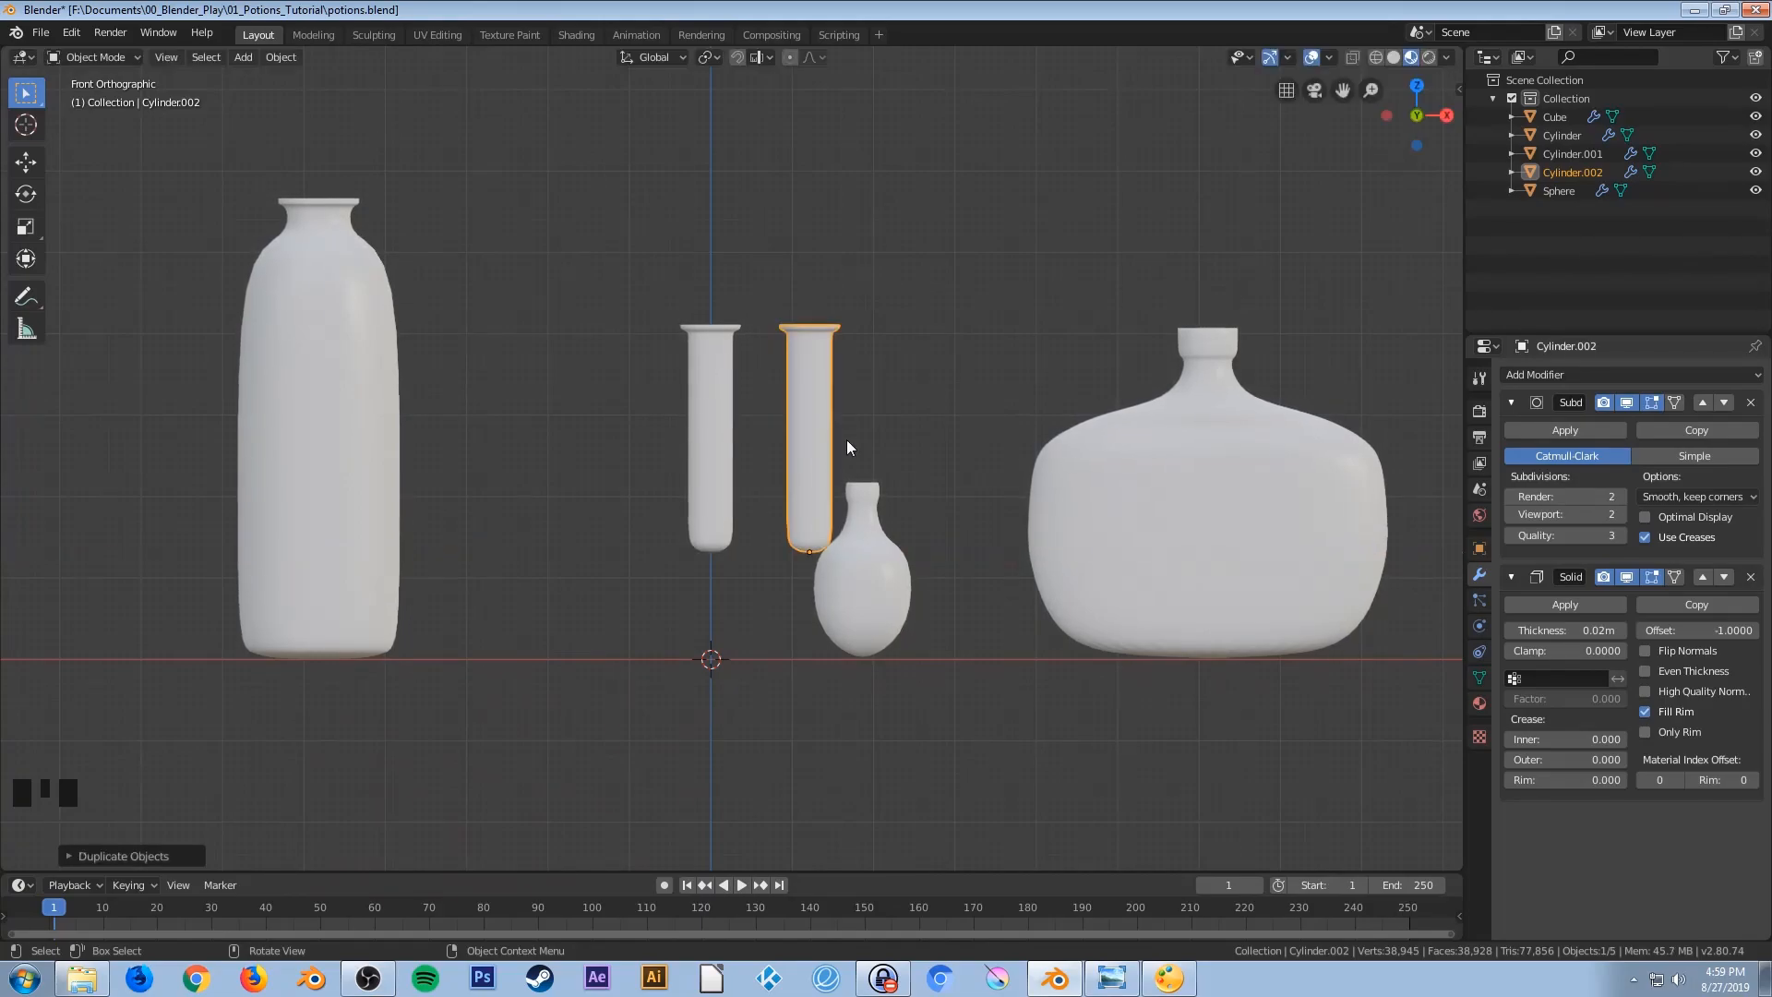
key(shift+d)
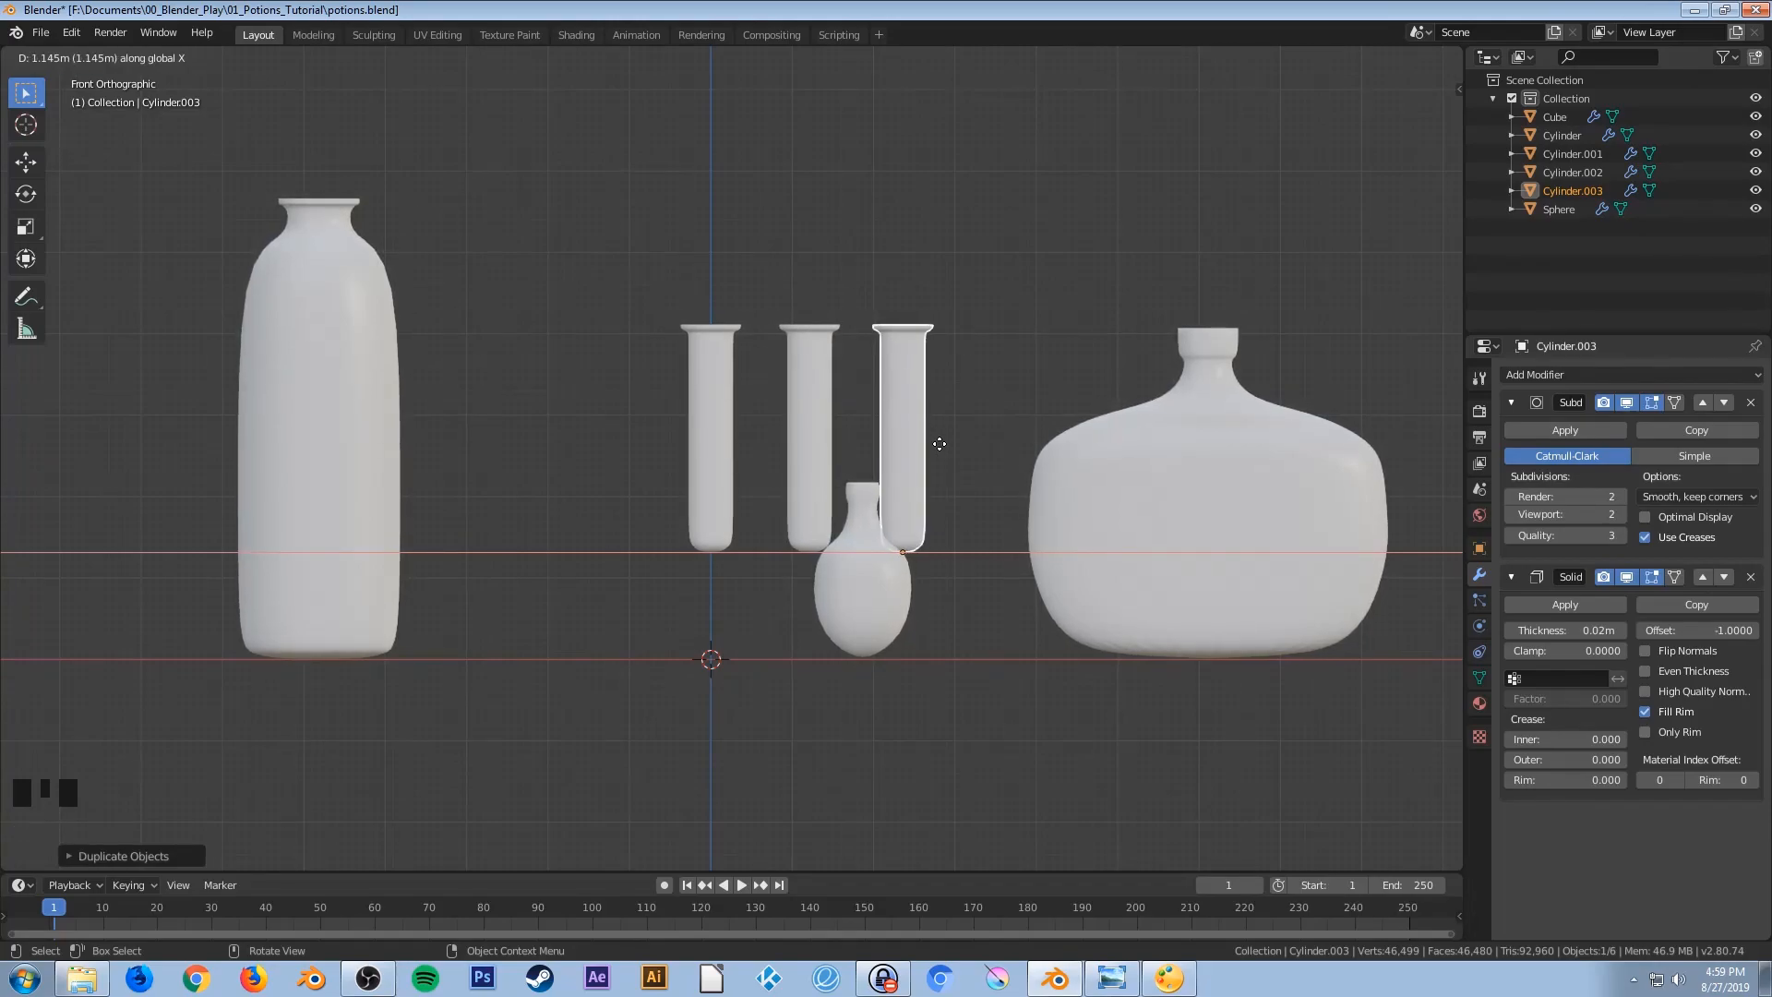
click(939, 444)
Add a torus at the origin and, in top wireframe view, scale it down until it sits closely around the original tube
middle_drag(851, 457, 876, 508)
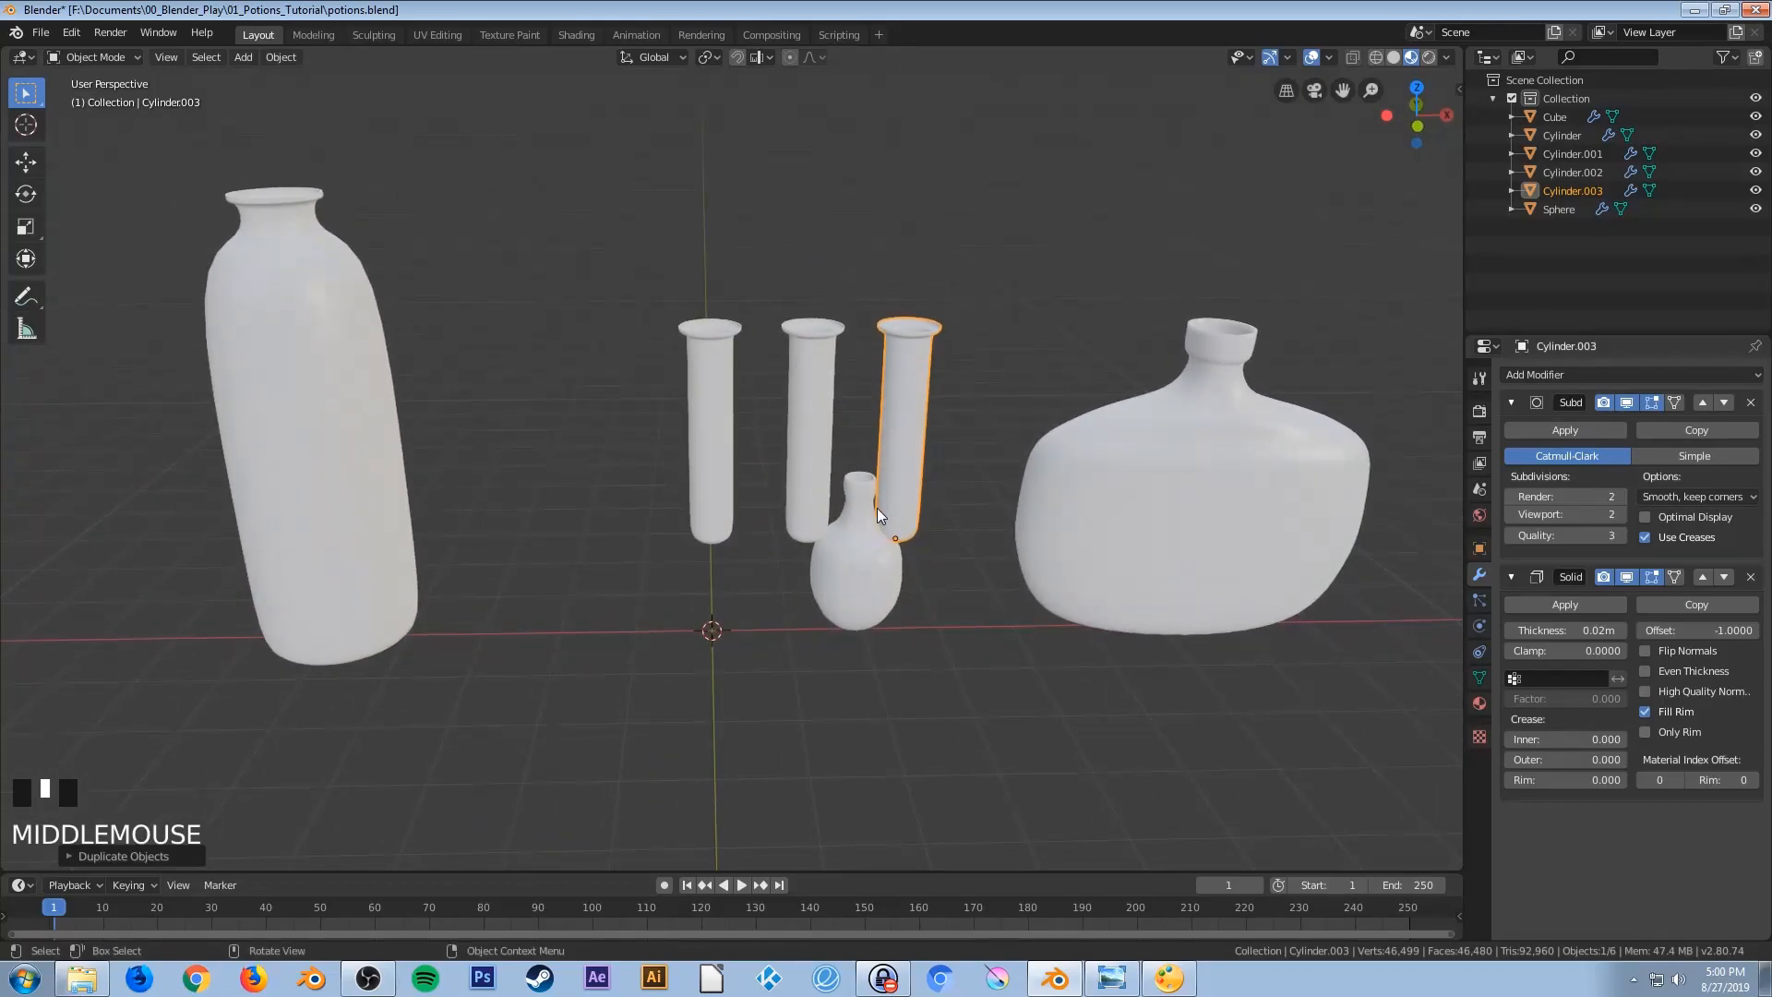
key(shift+a)
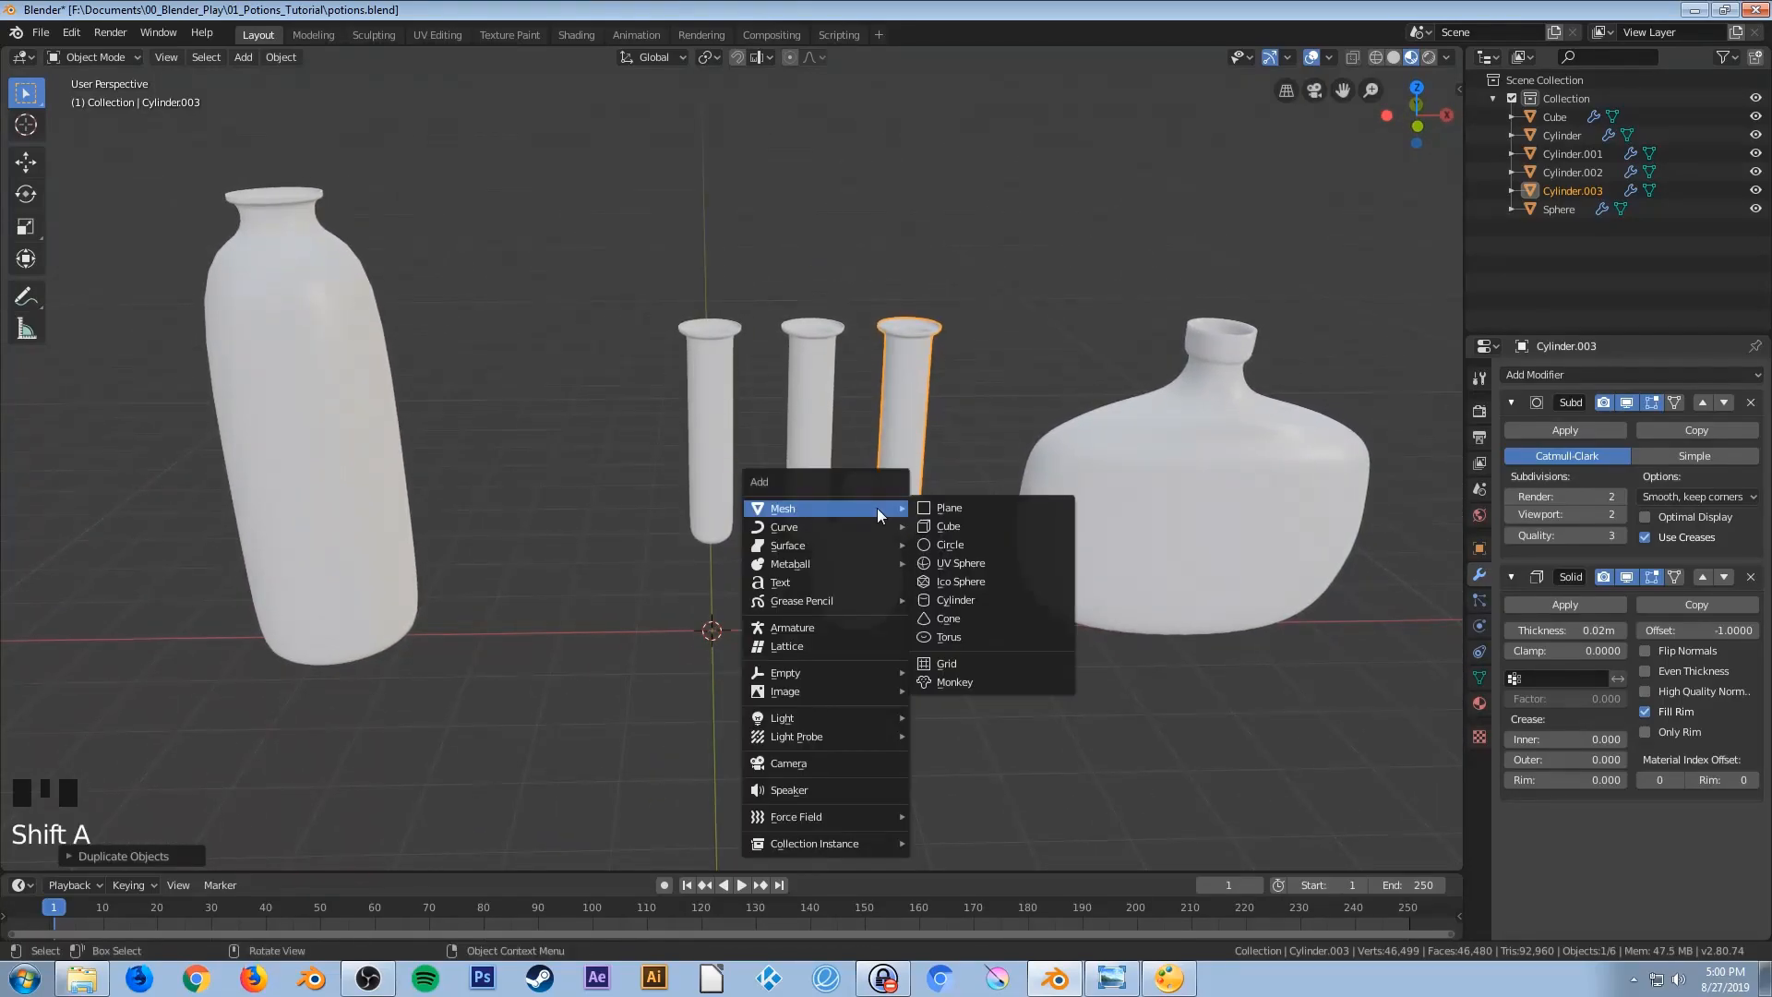
click(950, 635)
key(KP_7)
scroll(754, 538, up, 5)
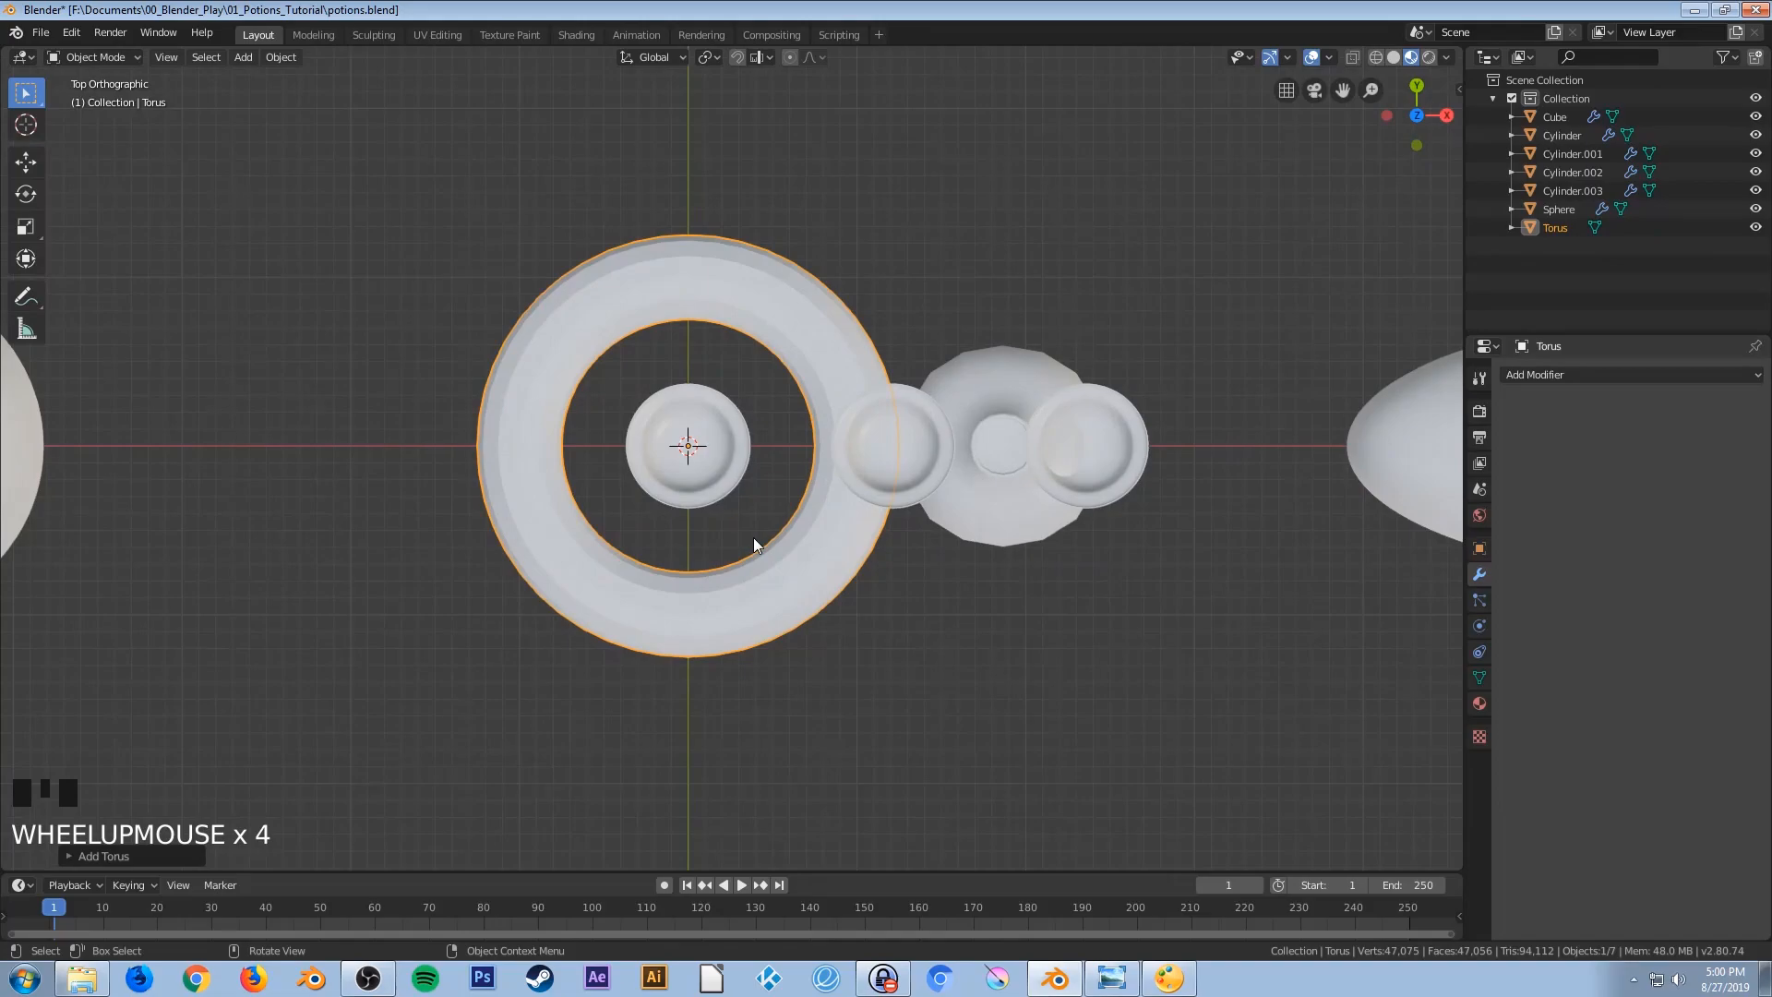
key(z)
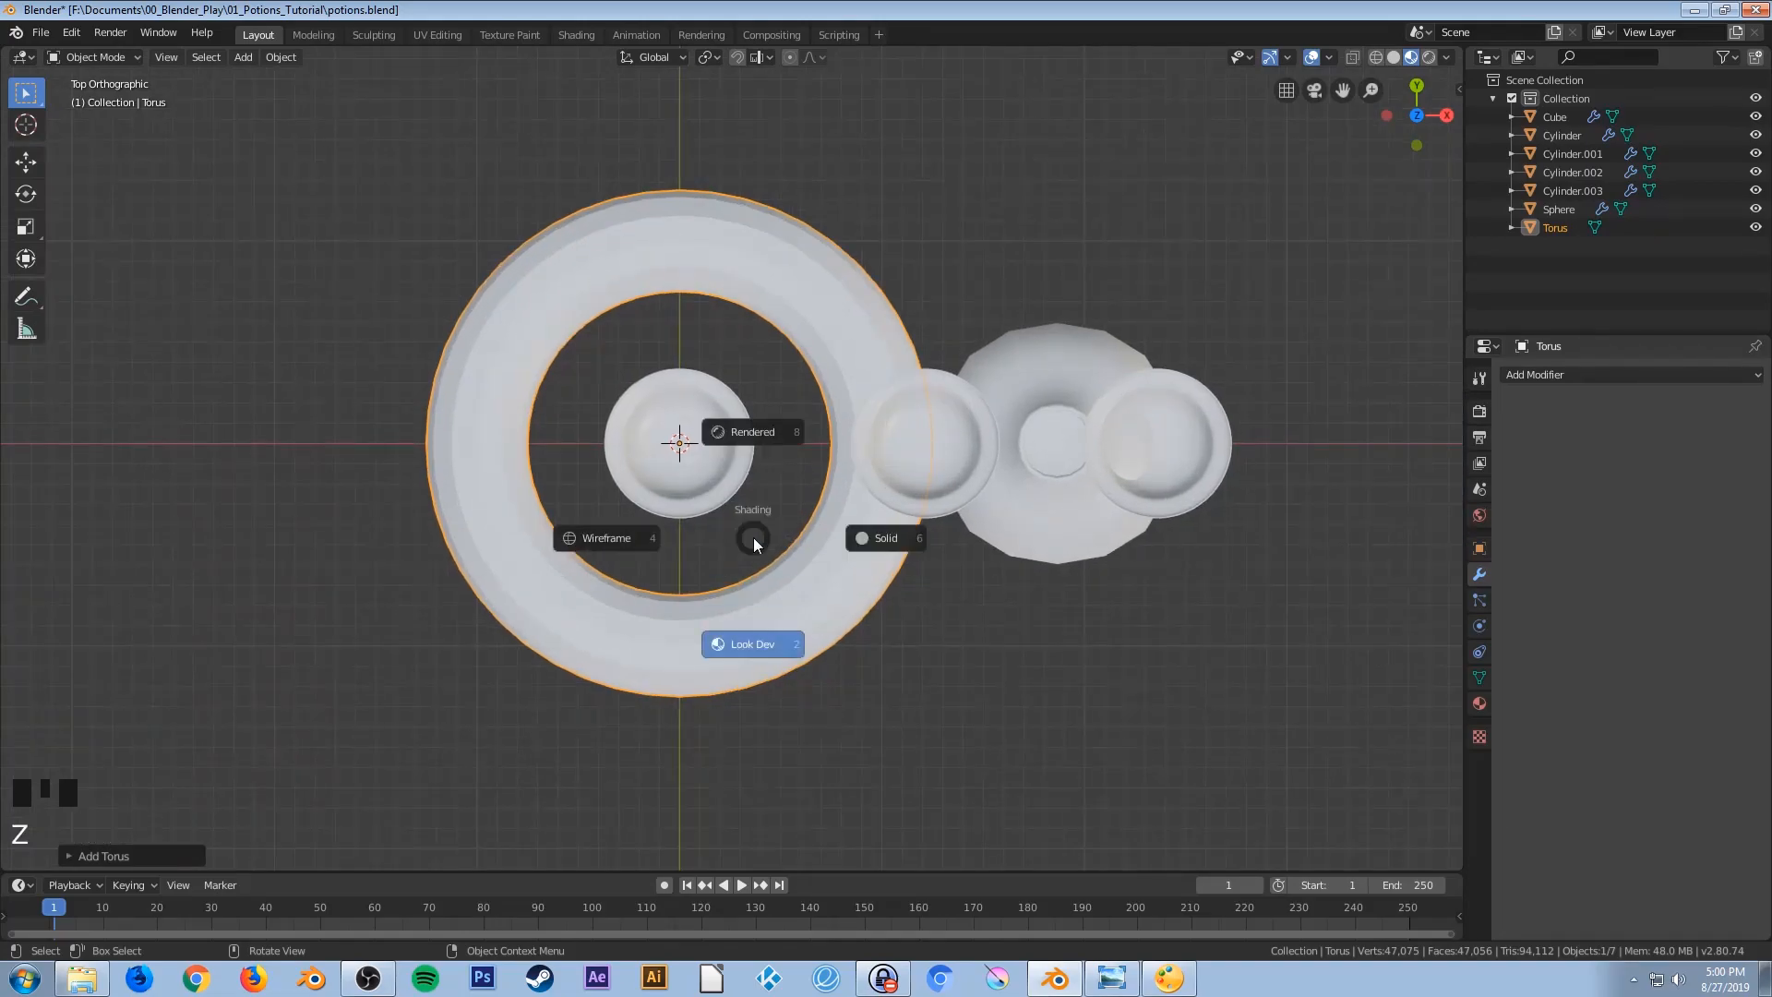
click(633, 541)
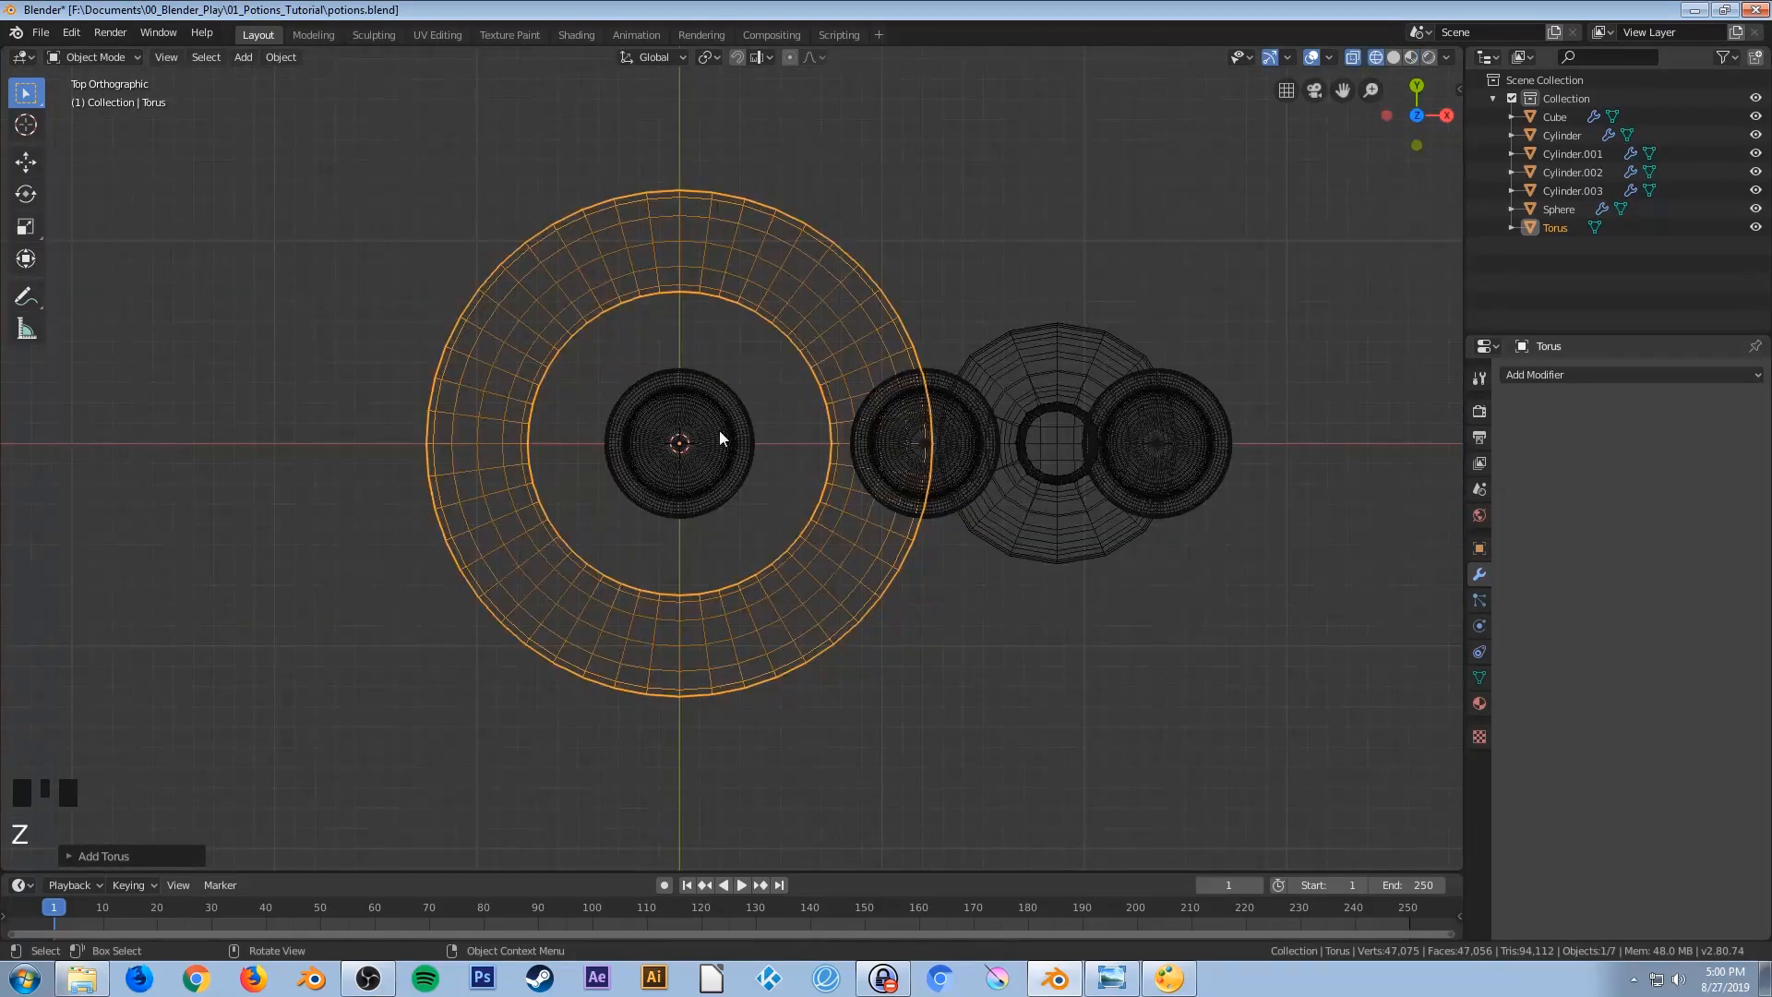
key(s)
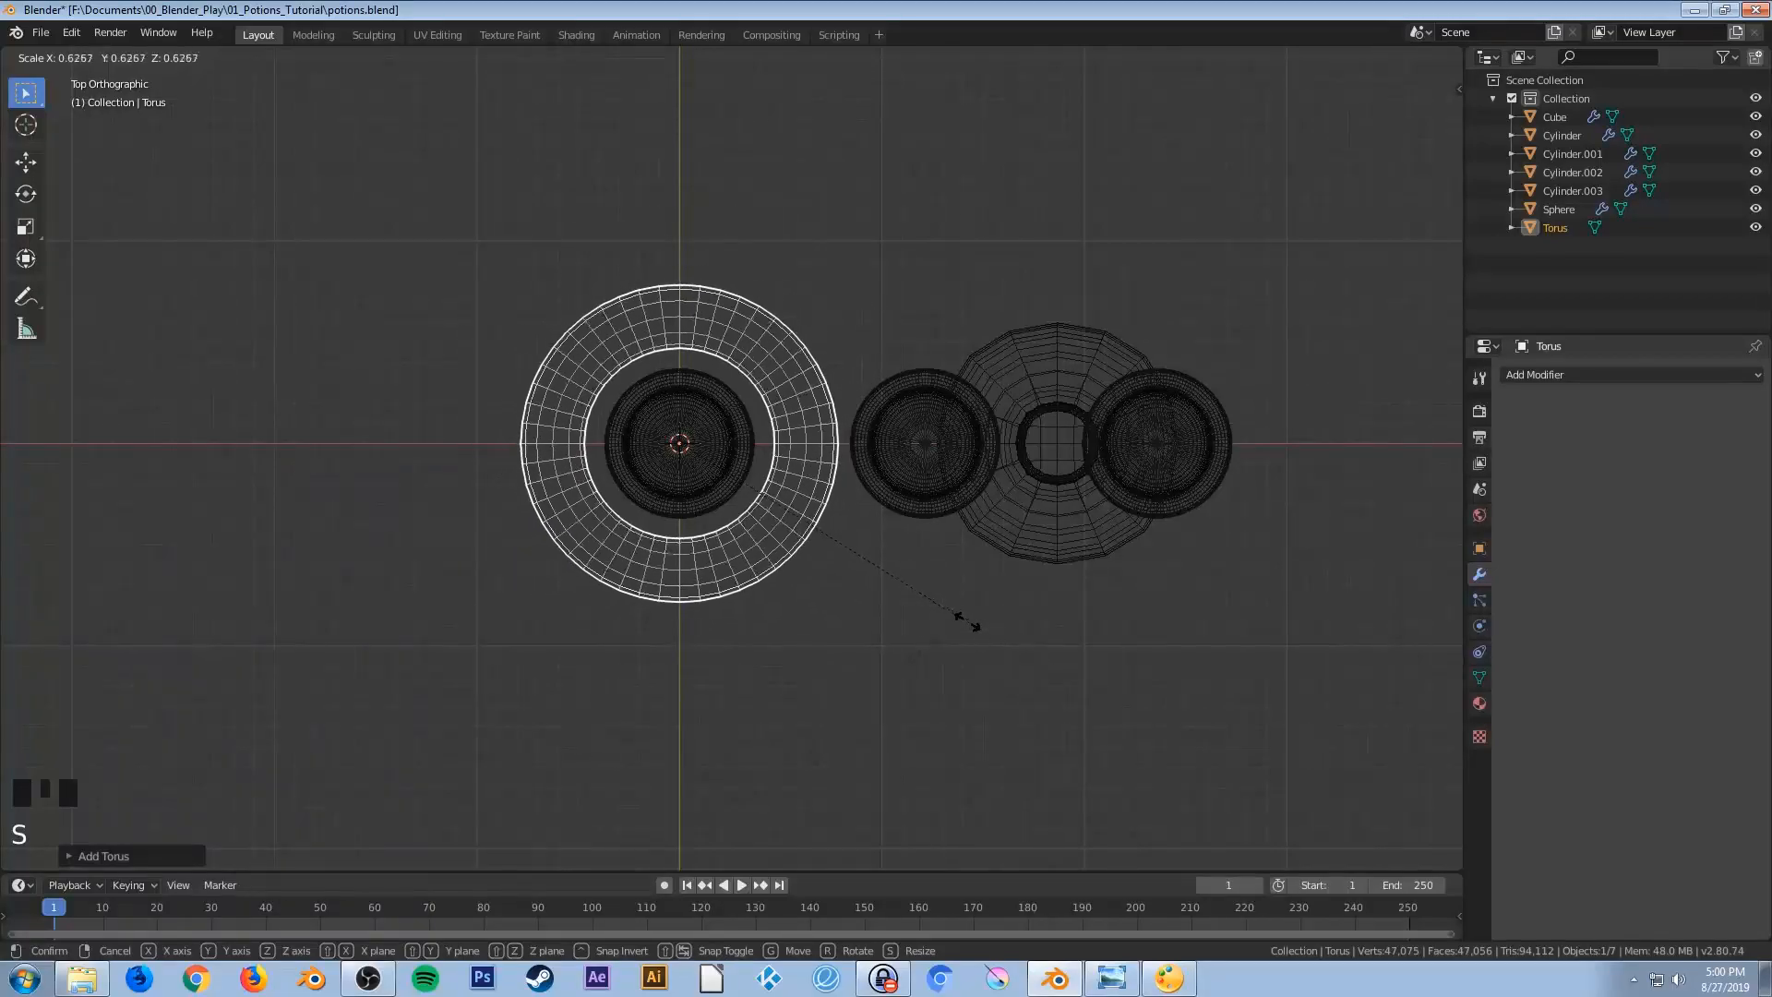
click(891, 573)
In front view, move the torus up along Z to just below the flared rim of the original tube
middle_drag(891, 574, 689, 624)
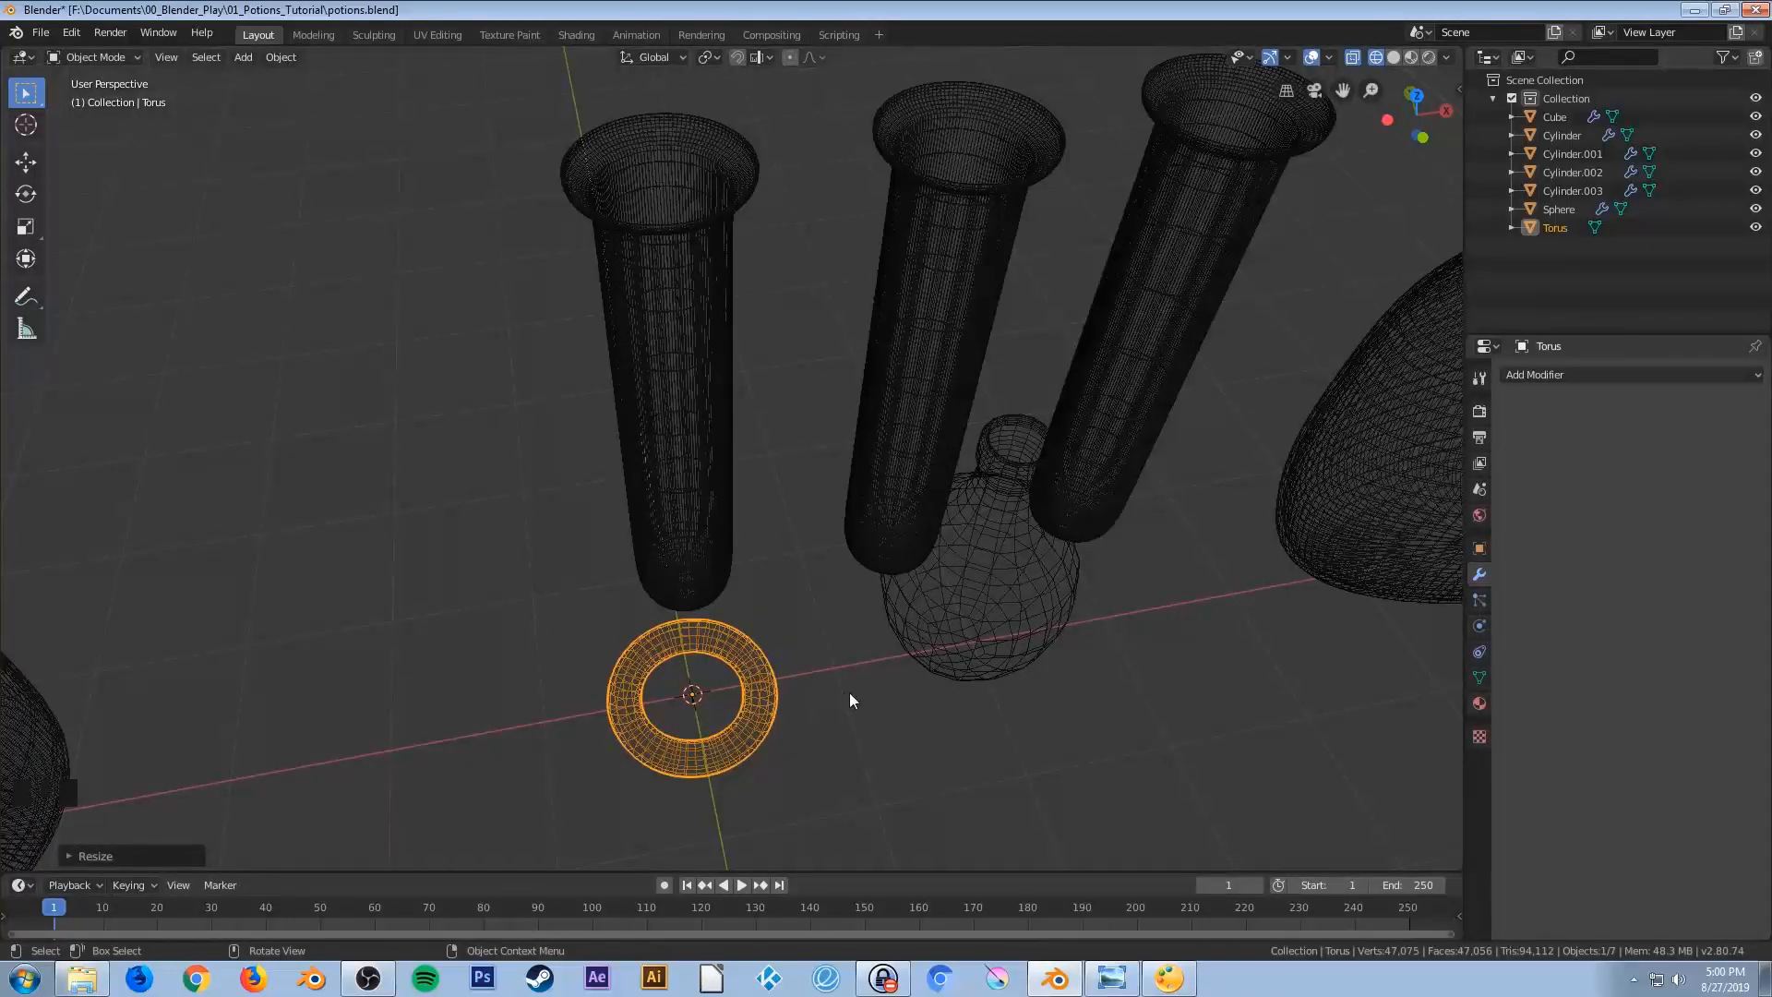
key(KP_1)
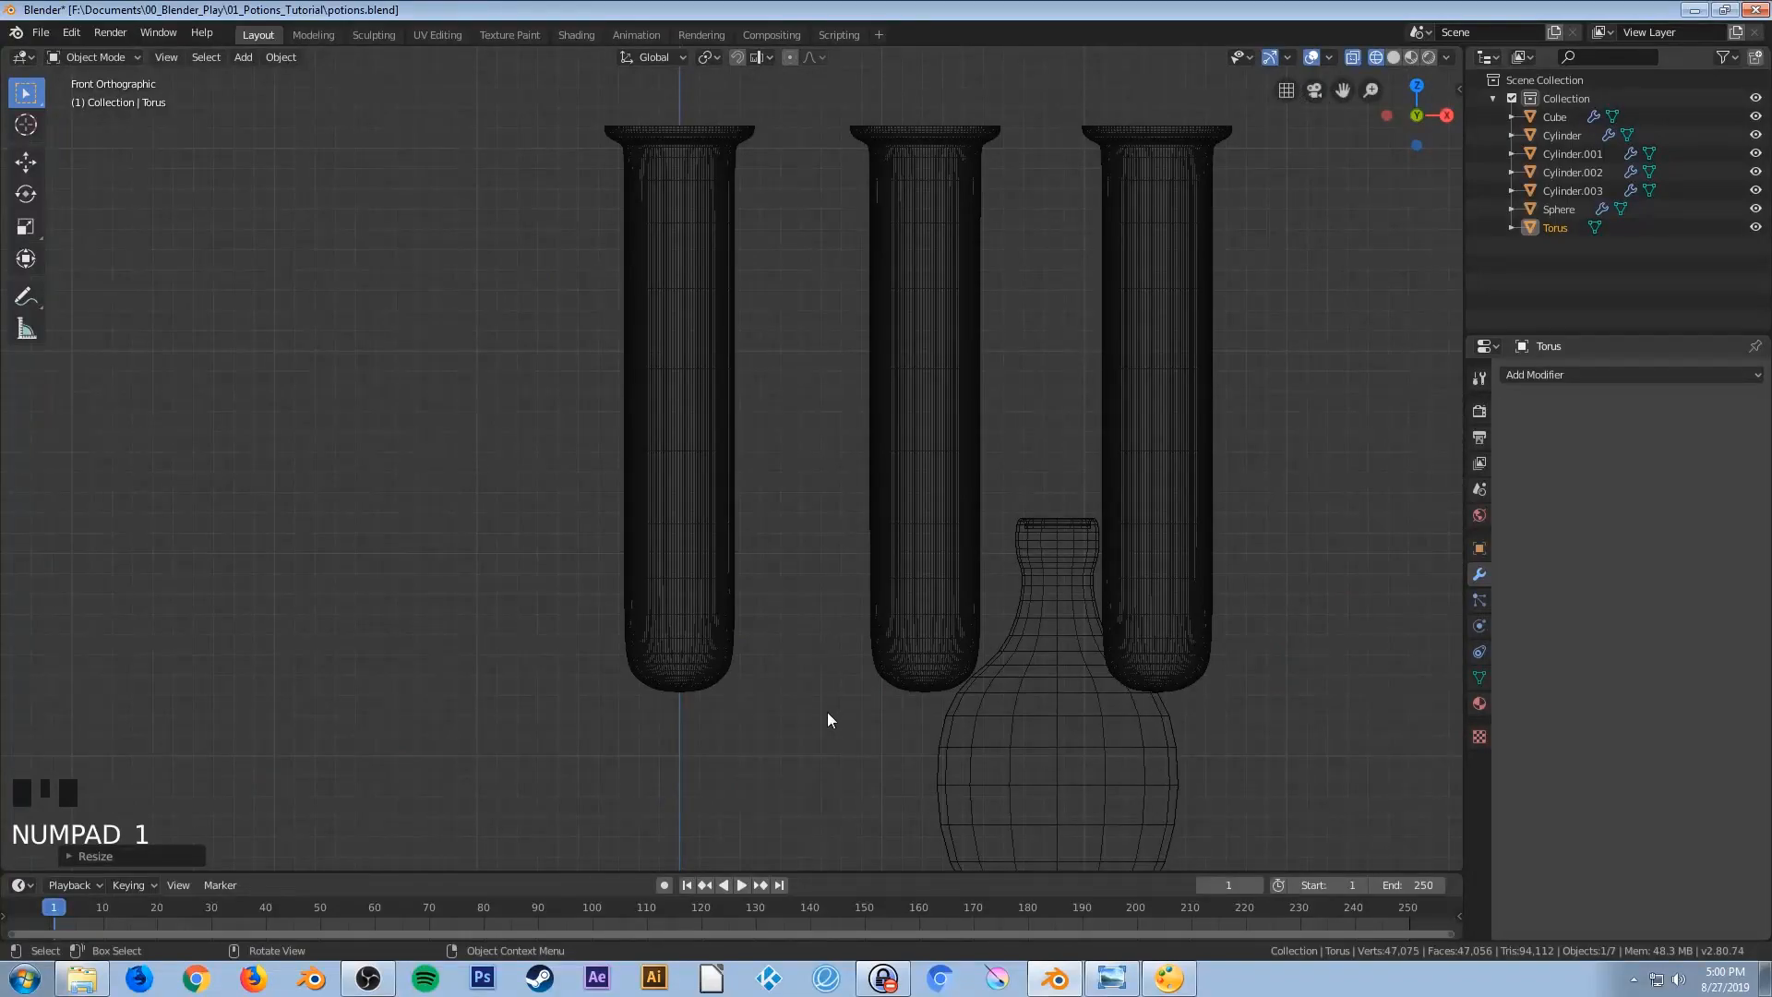
key(g)
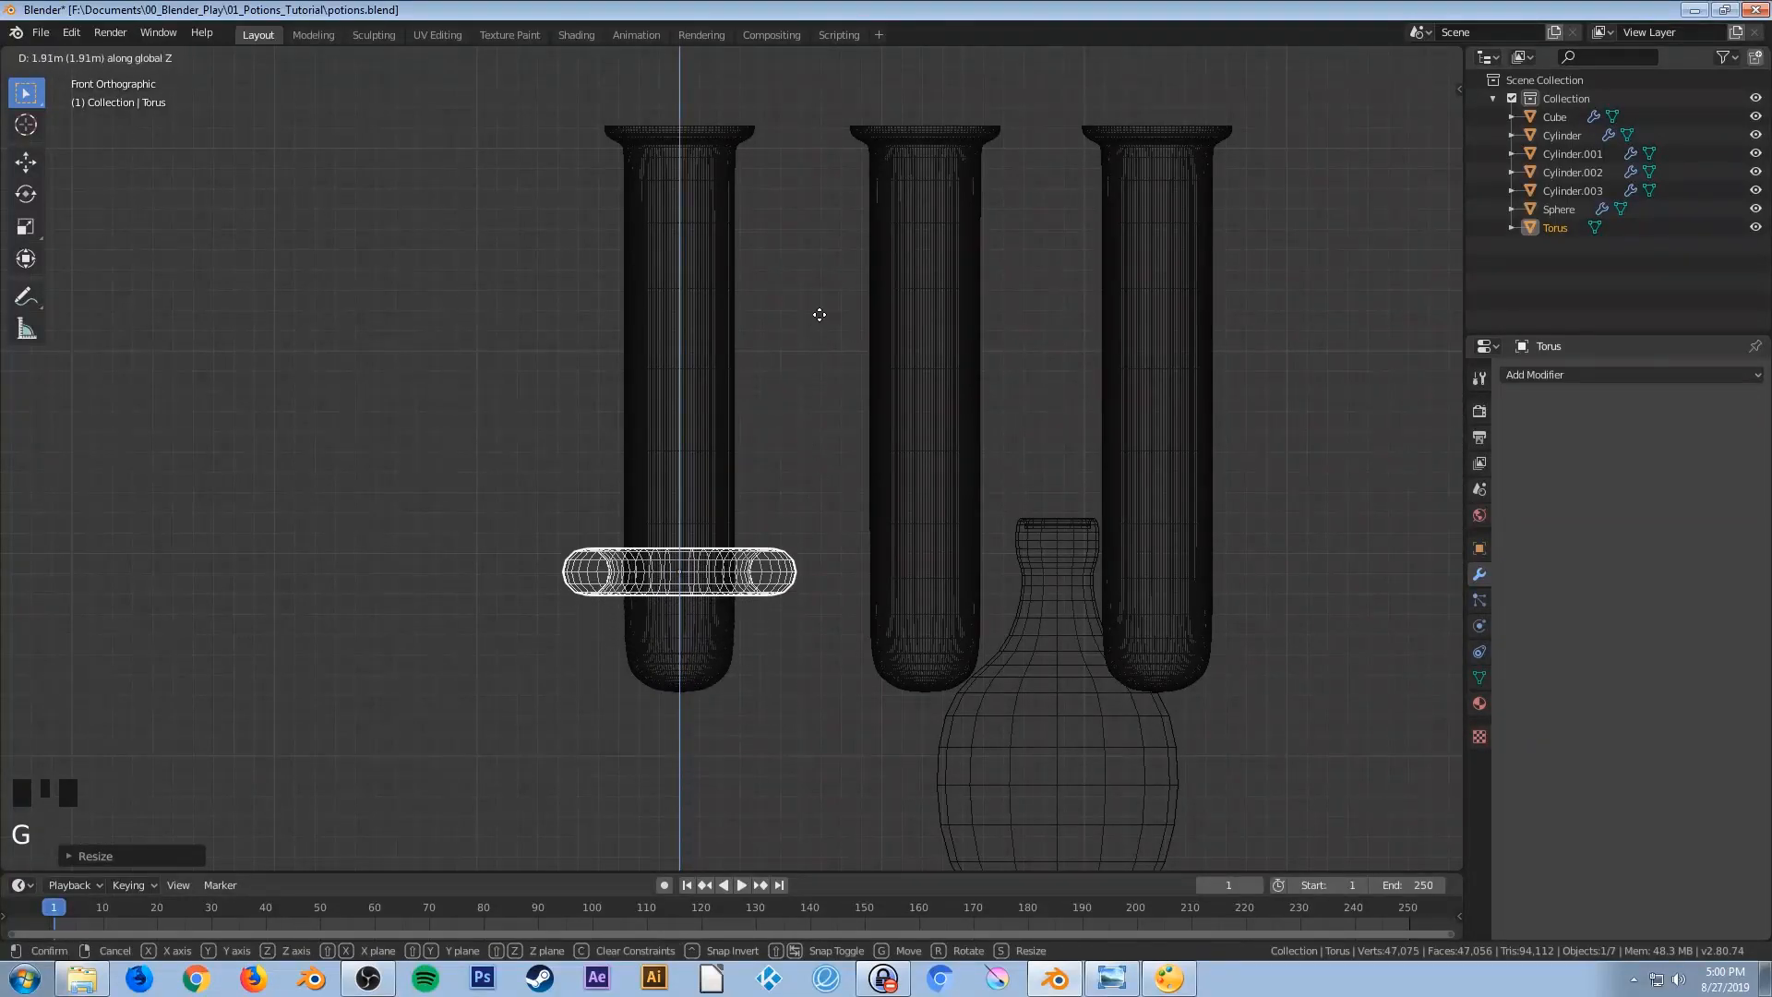
click(823, 361)
key(g)
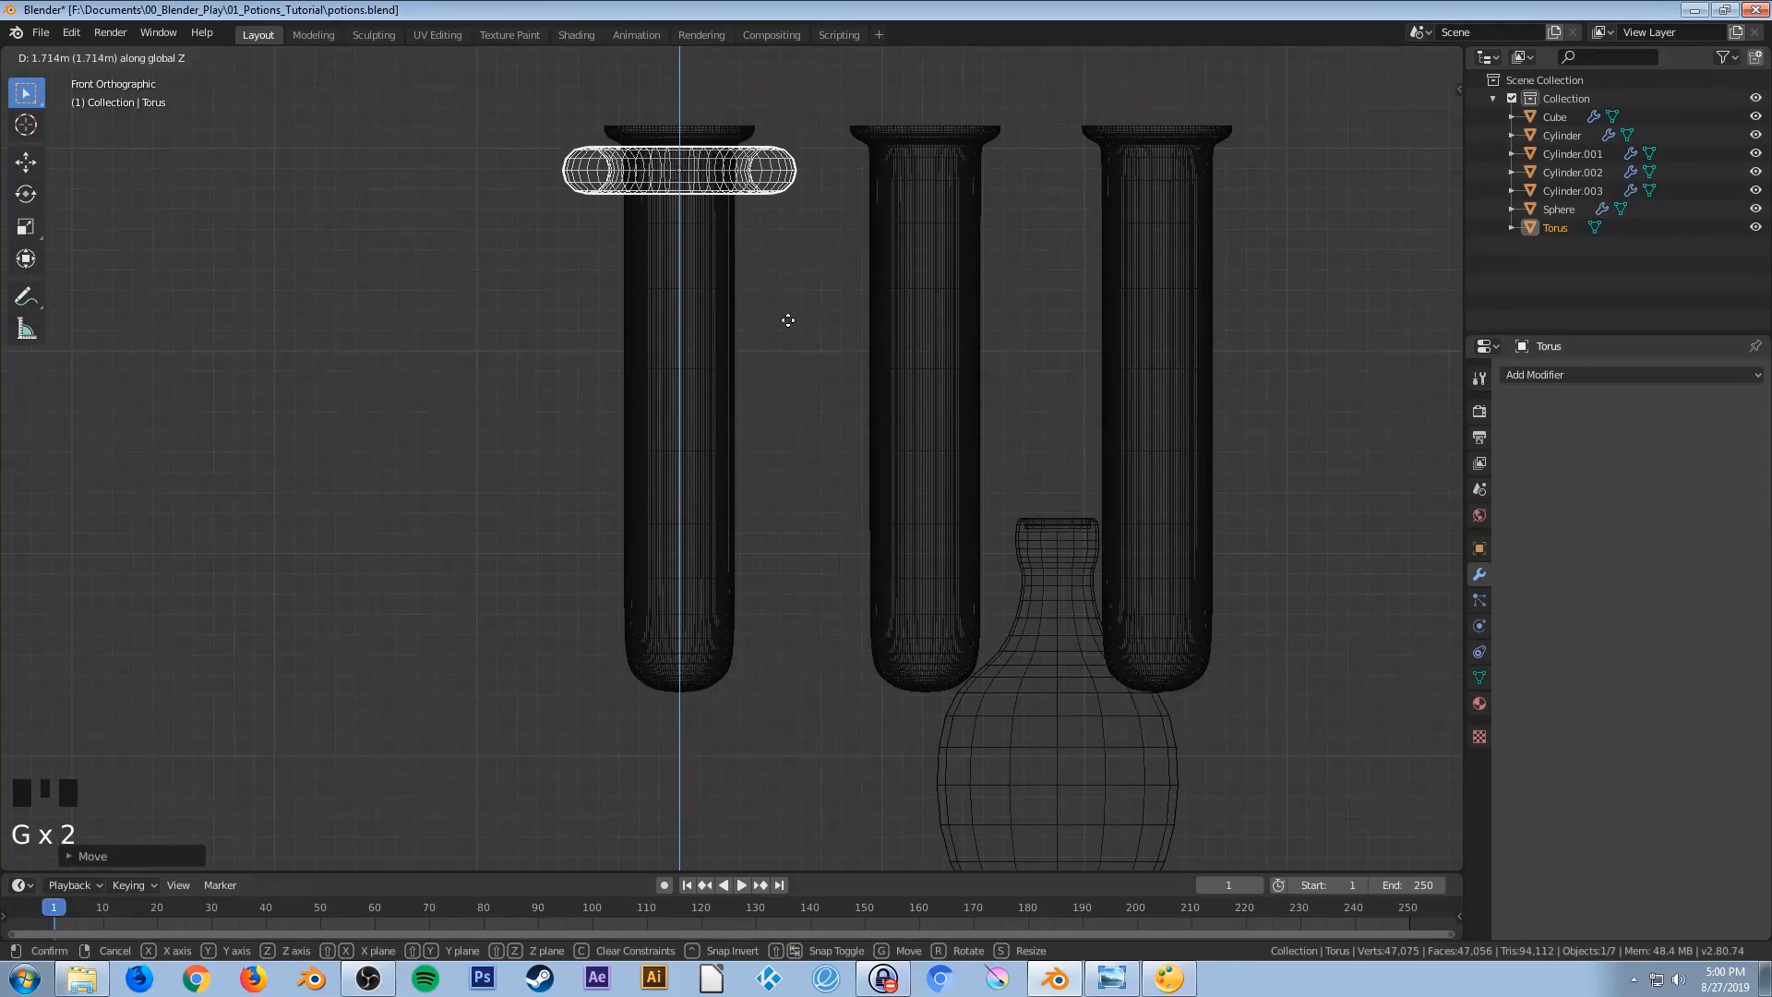
click(778, 313)
Scale the torus down in two passes, by about 0.82 and about 0.90, so its inner edge hugs the tube's neck
scroll(773, 304, up, 1)
shift+middle_drag(773, 305, 670, 612)
scroll(702, 682, up, 2)
key(s)
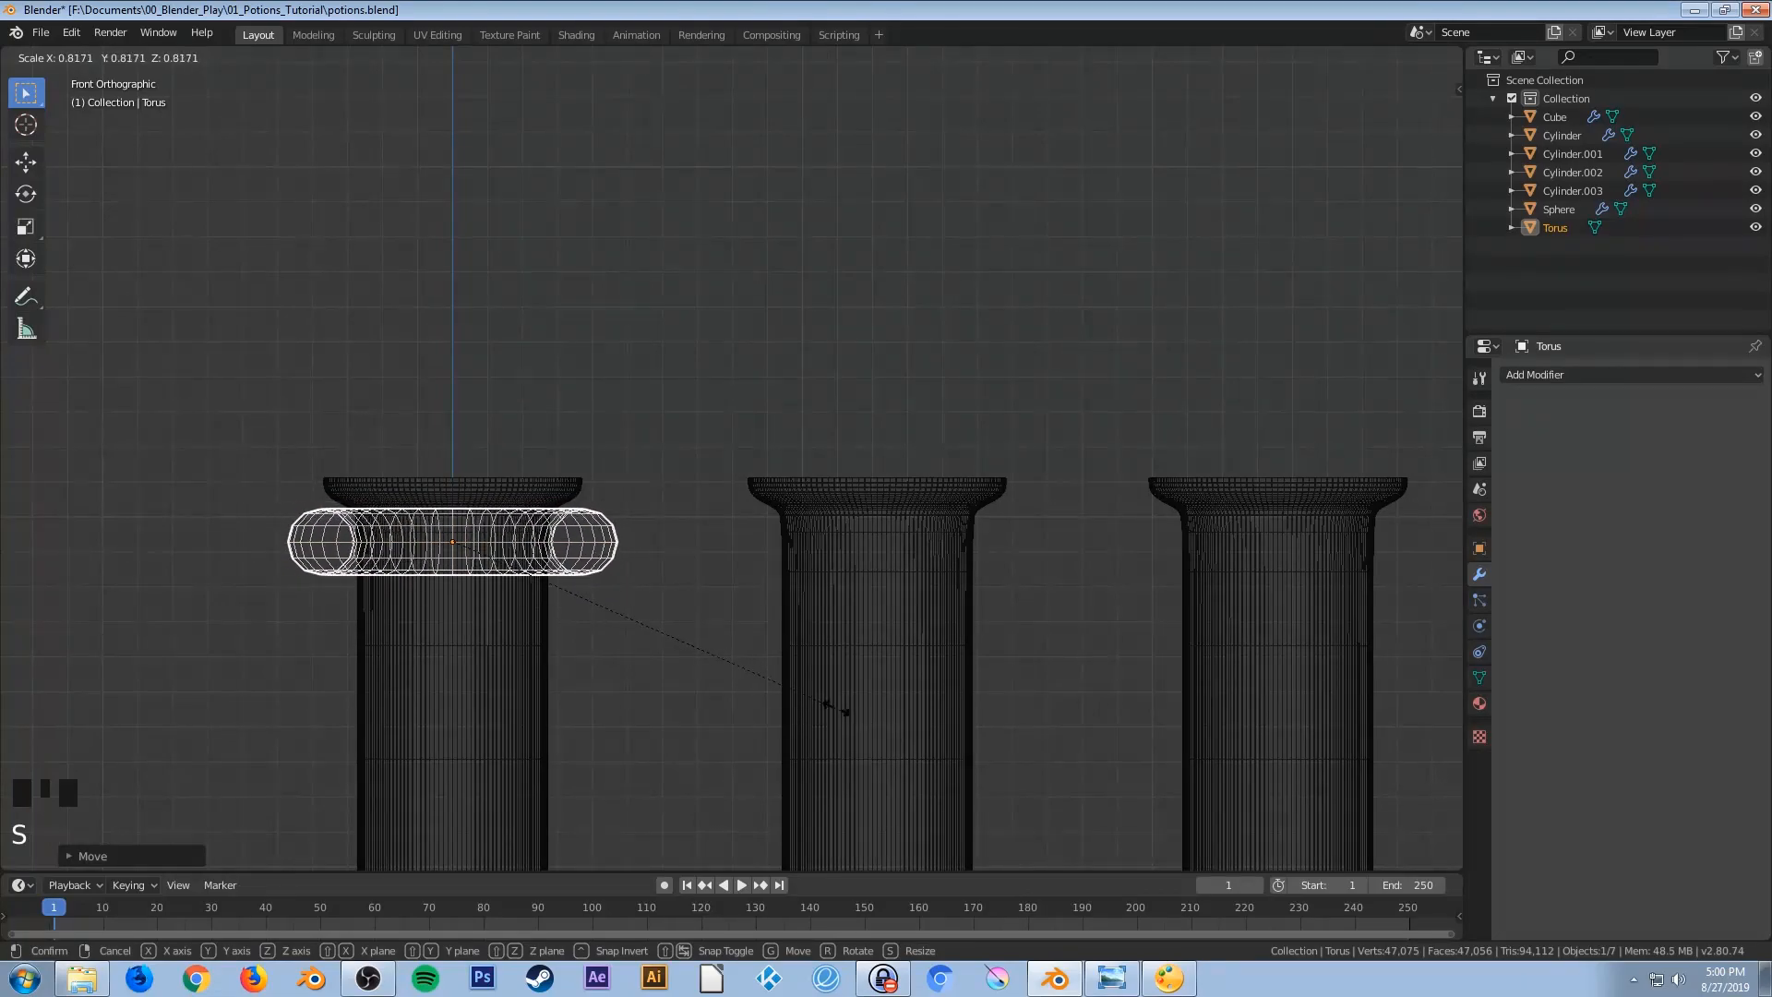
click(835, 715)
mouse_move(609, 678)
middle_down()
mouse_move(635, 738)
mouse_move(579, 676)
middle_up()
scroll(434, 573, up, 3)
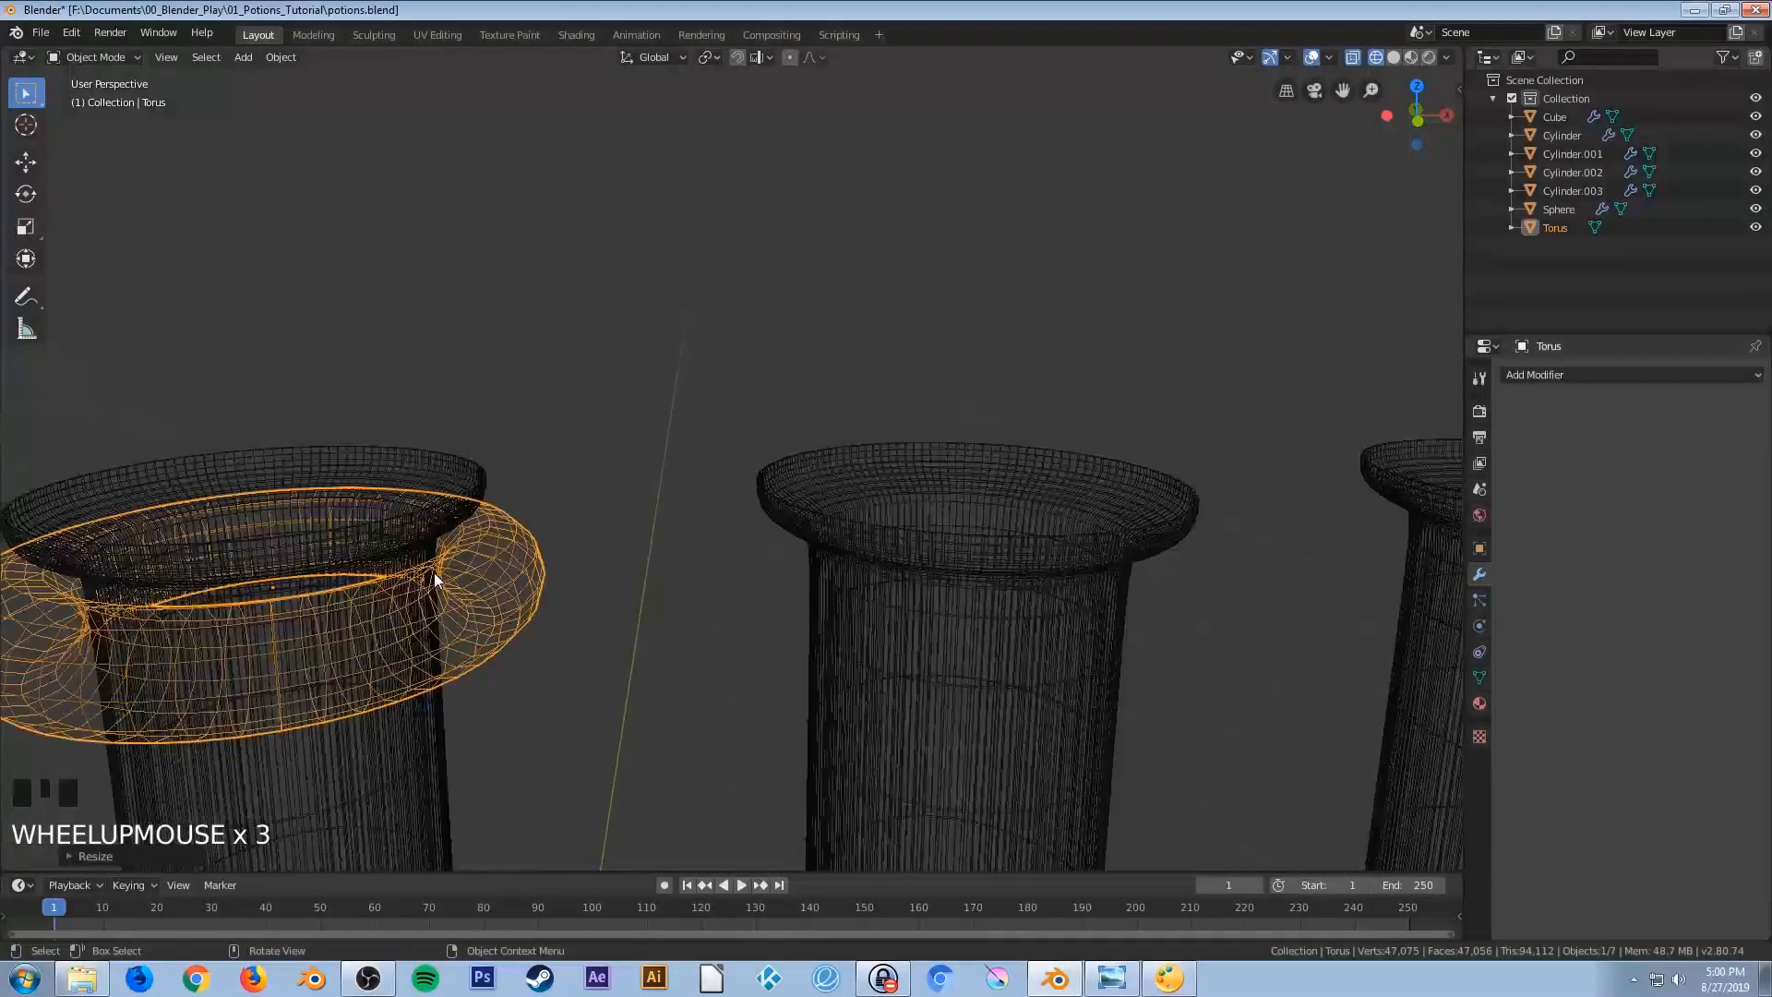
shift+middle_drag(434, 572, 690, 507)
scroll(690, 508, up, 2)
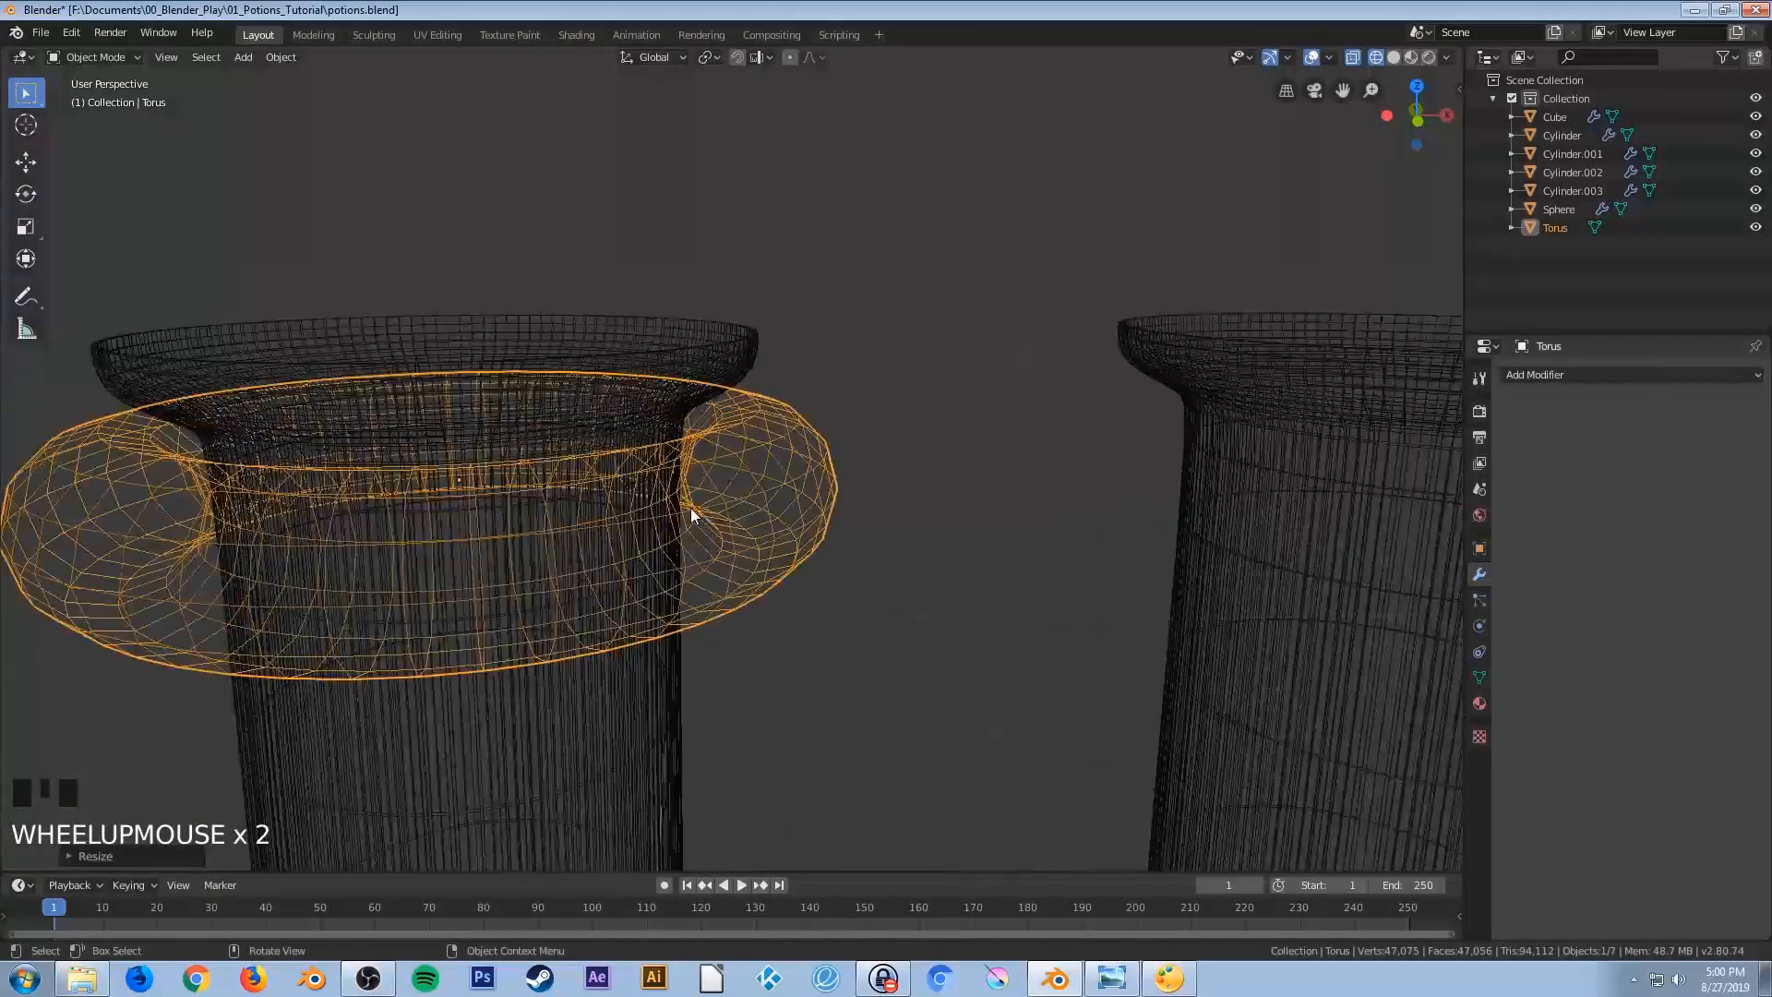
key(s)
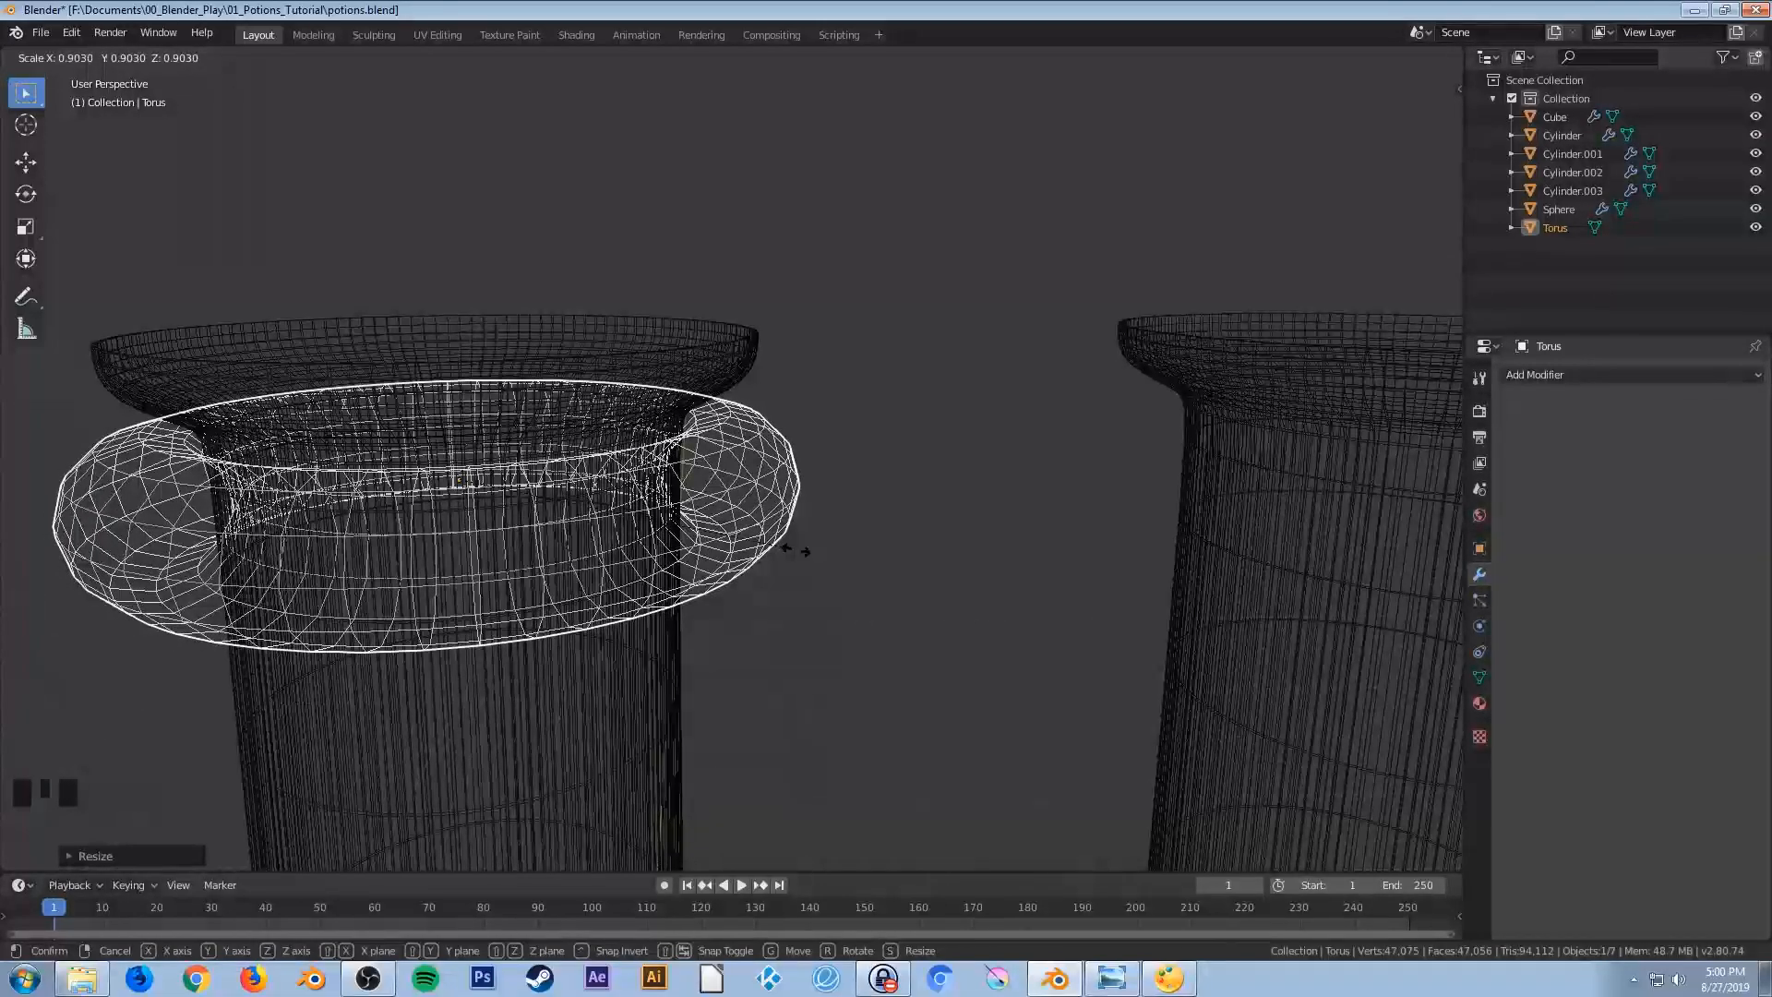
click(800, 598)
Nudge the torus up about 0.03 m along Z and fine-tune its height in front view so it nests under the rim
key(g)
key(z)
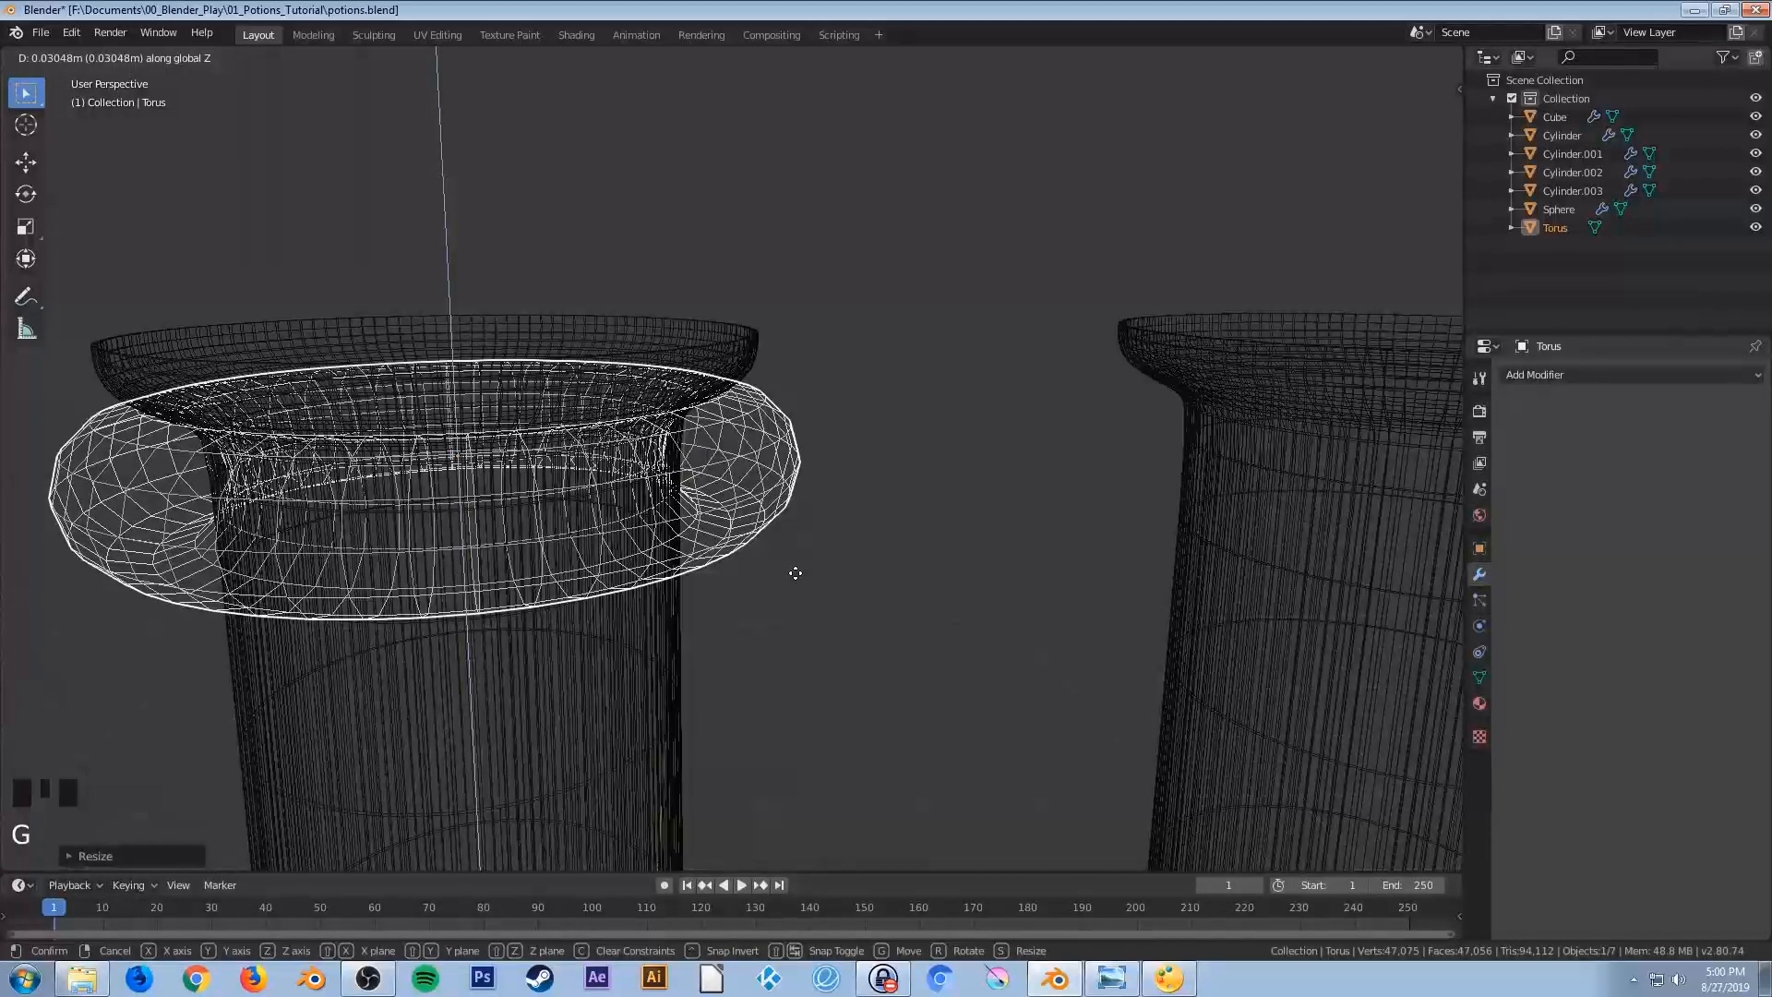
click(795, 573)
key(KP_1)
key(g)
key(z)
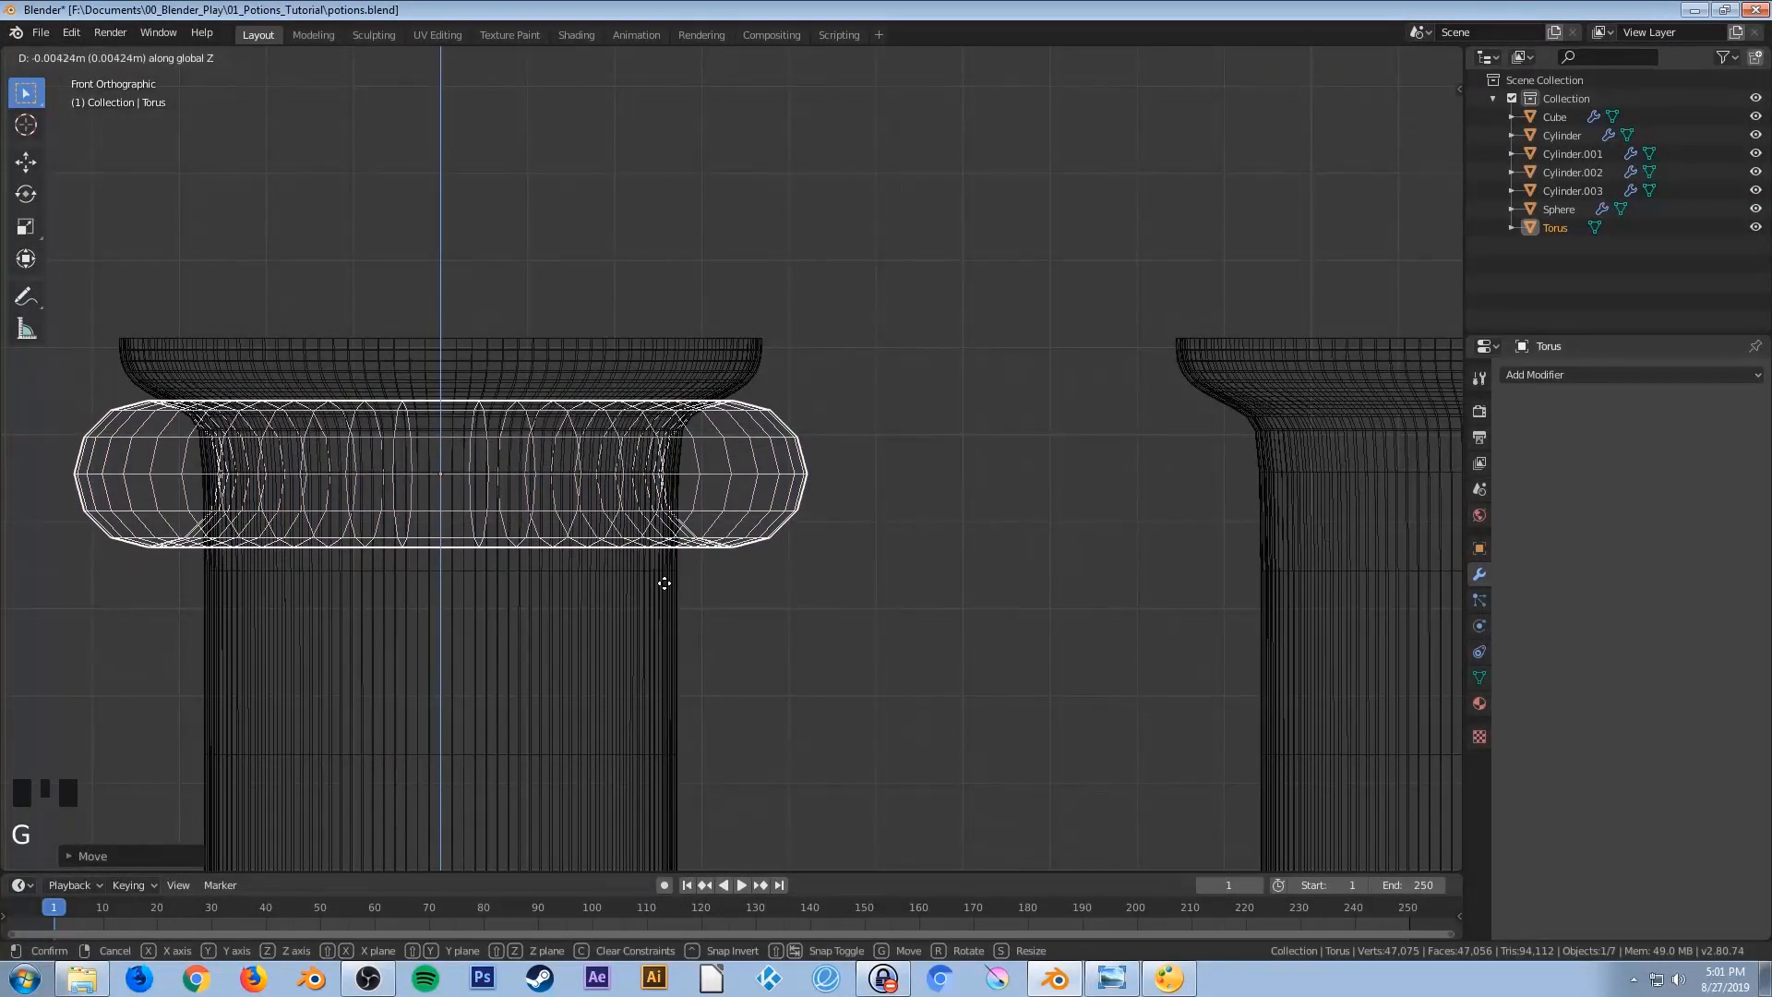
click(664, 583)
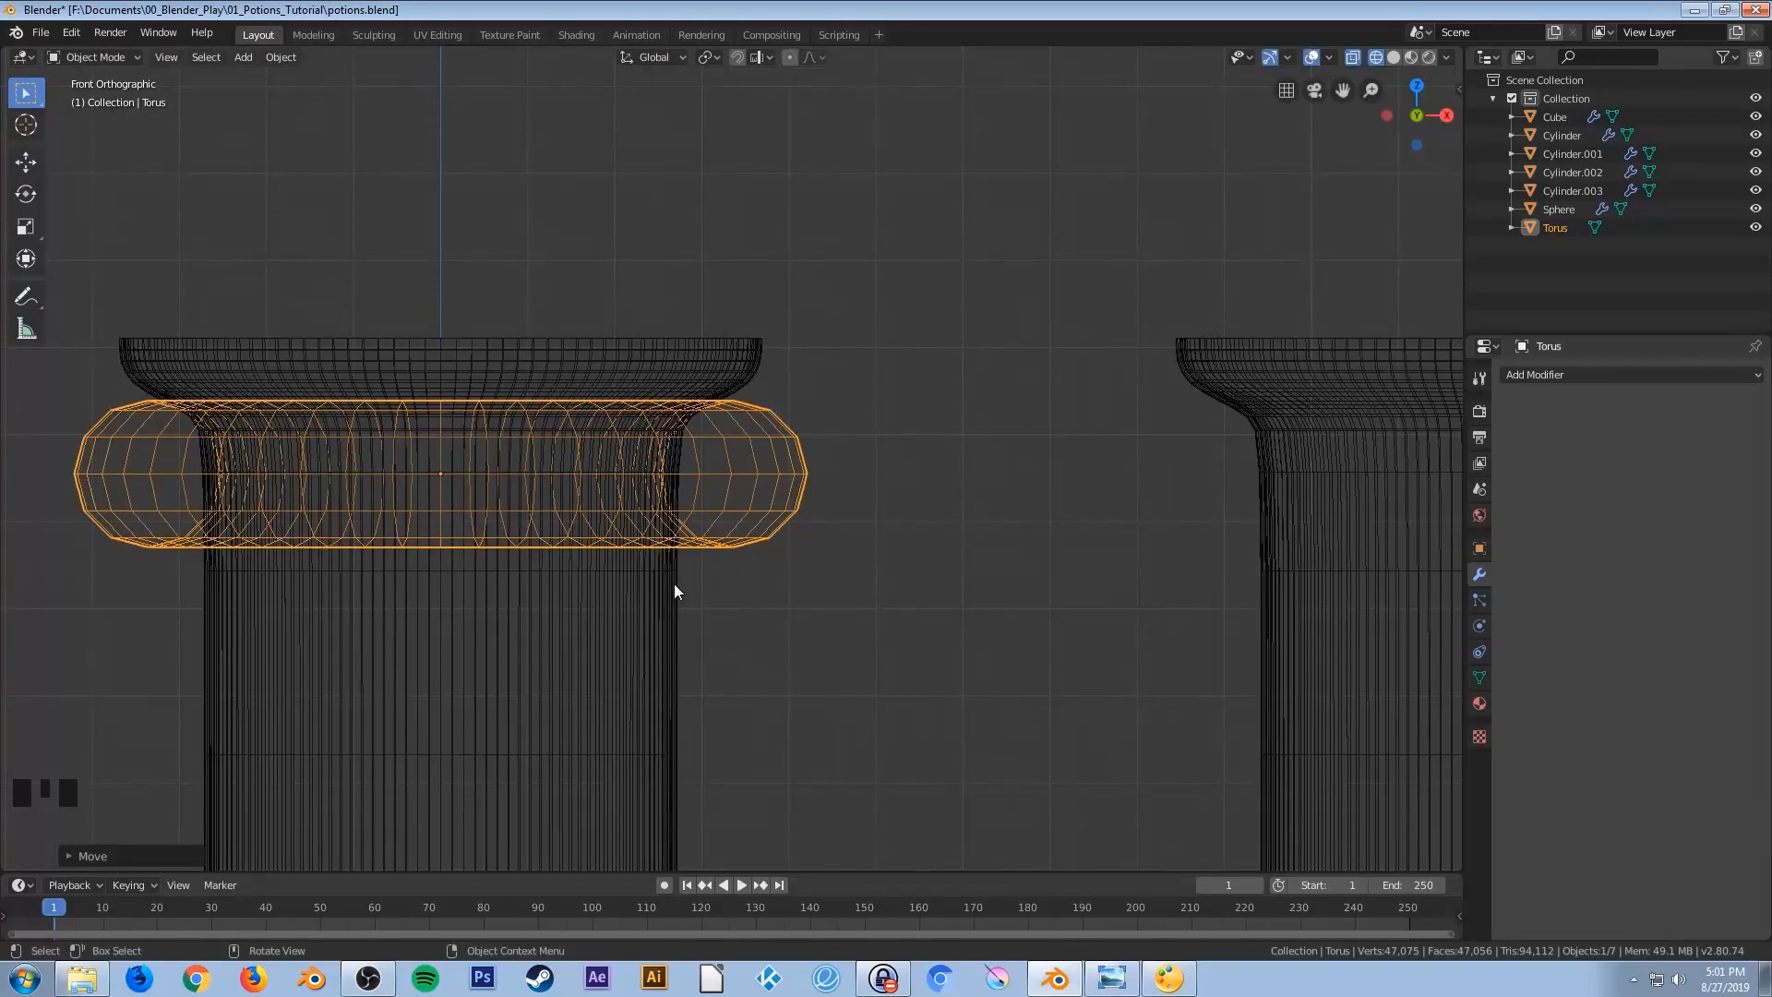
Switch to Look Dev shading and examine how the torus ring fits around the neck of the tube
key(z)
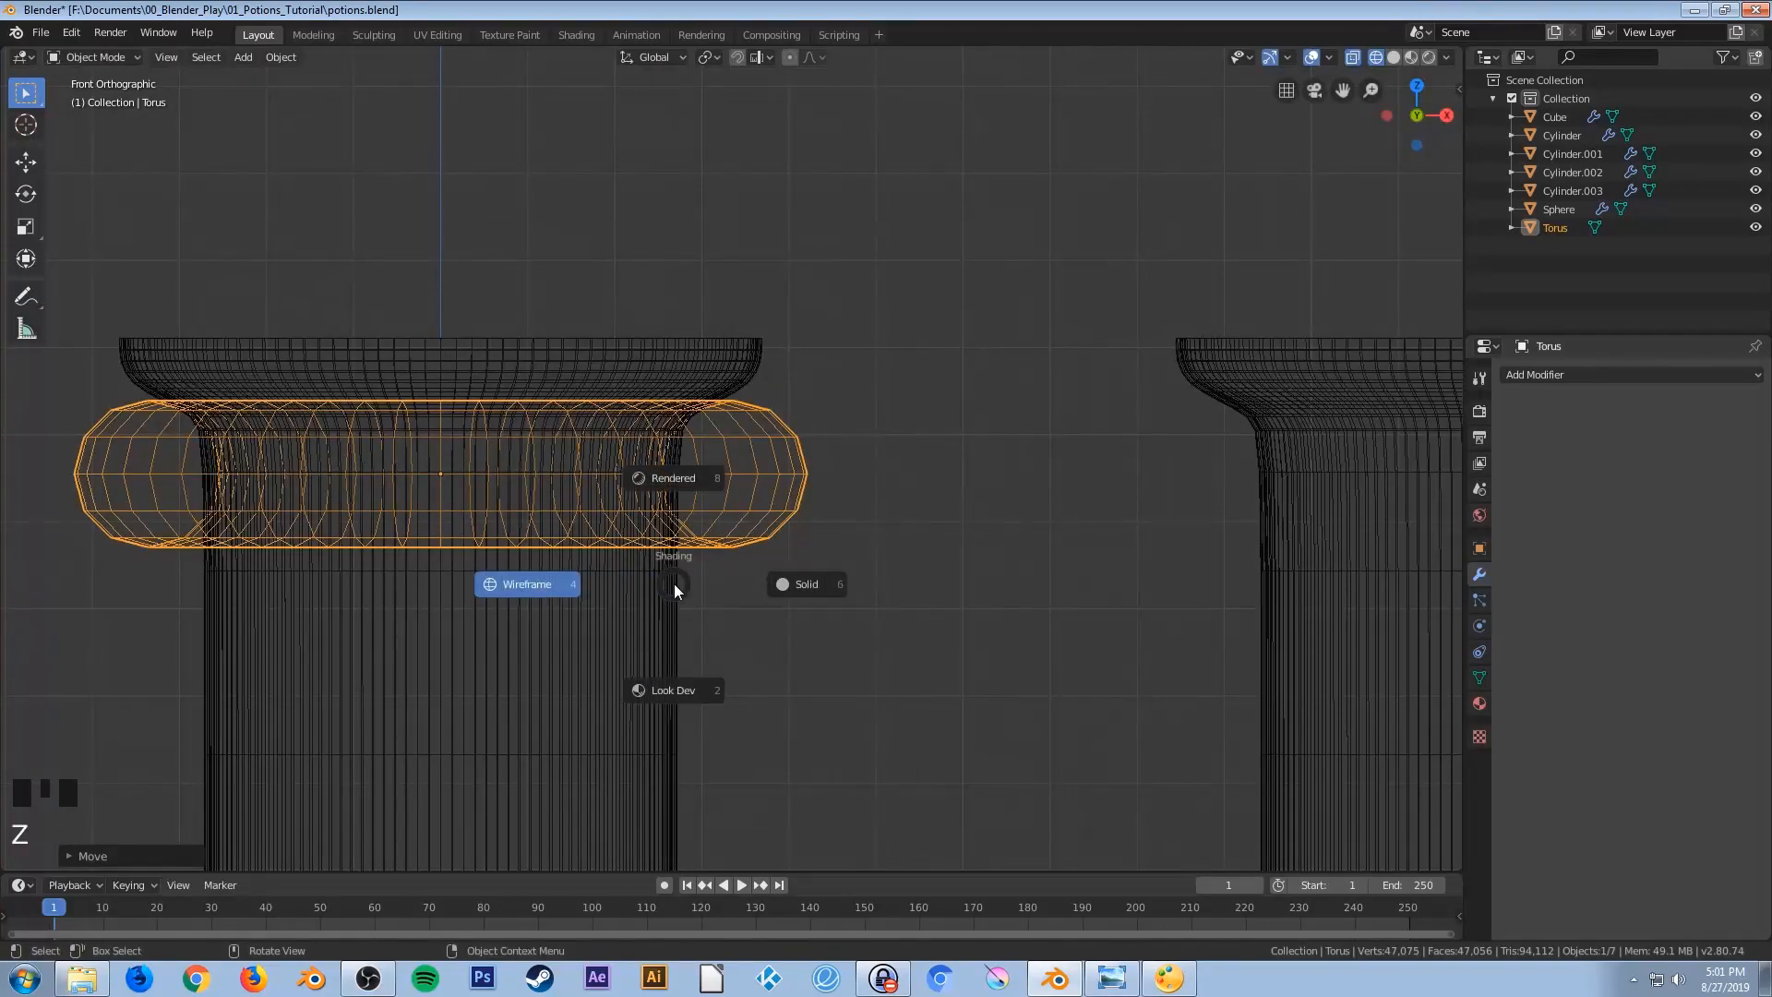
click(684, 687)
middle_drag(745, 659, 719, 680)
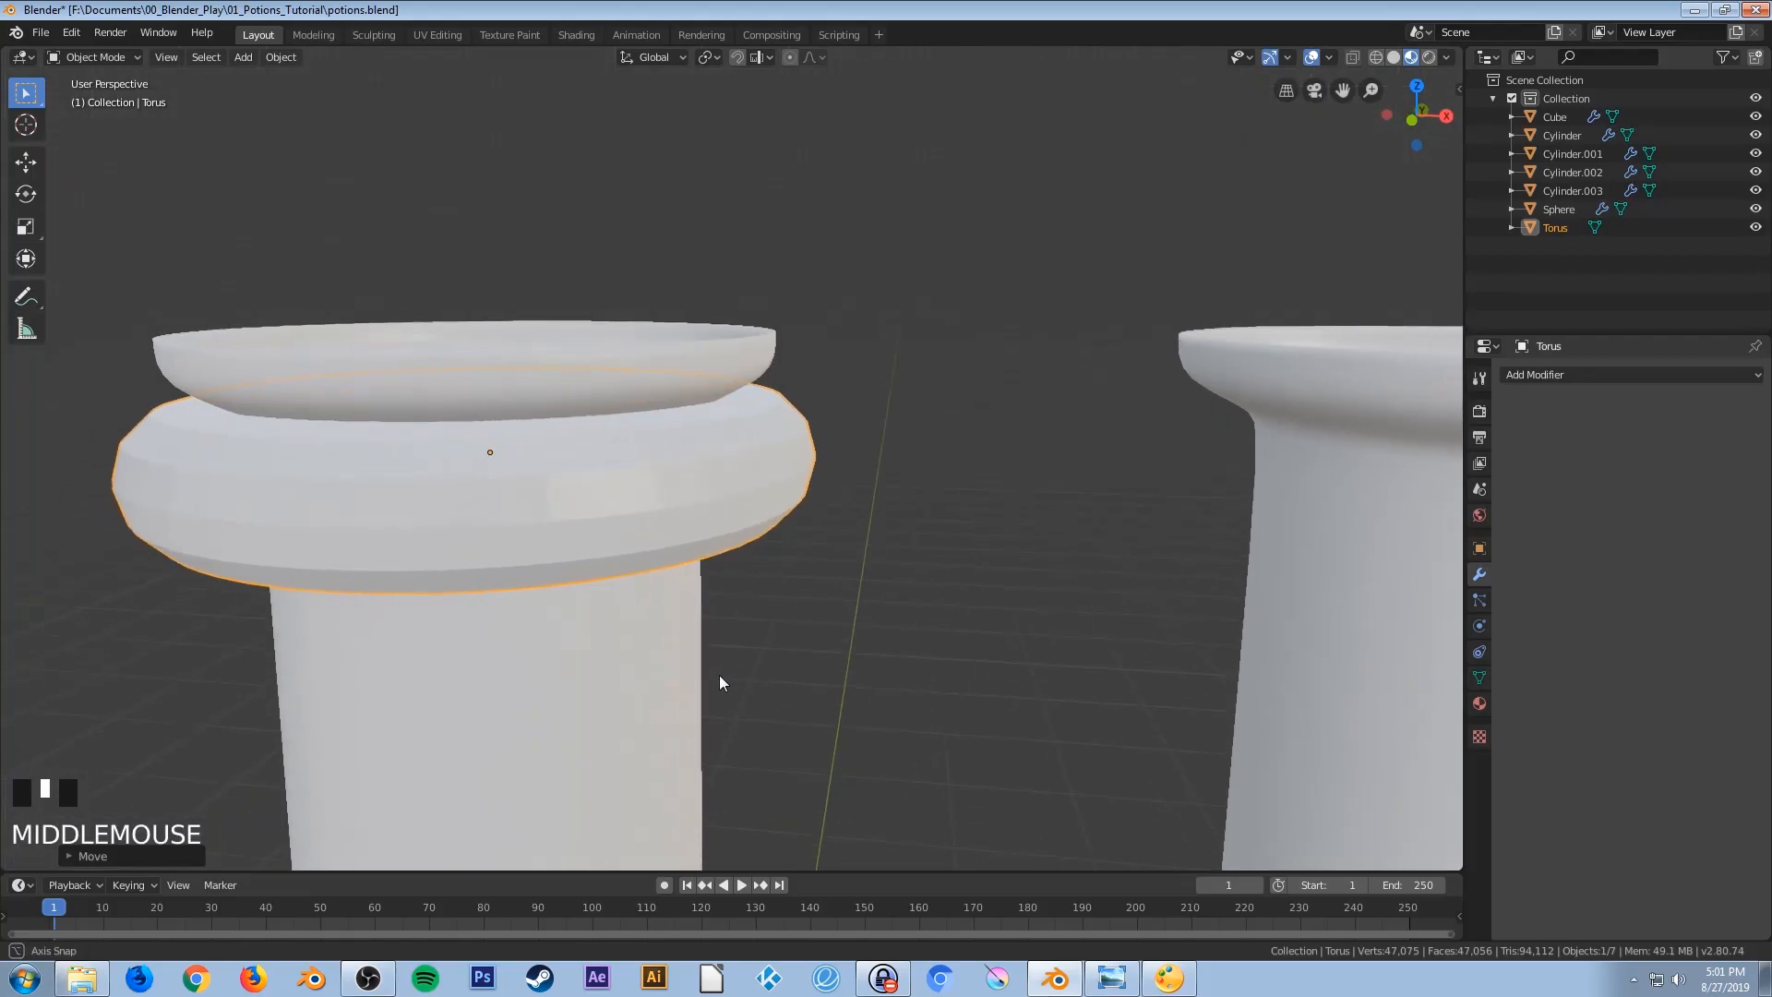
scroll(692, 682, down, 5)
middle_drag(822, 711, 776, 694)
scroll(742, 683, down, 3)
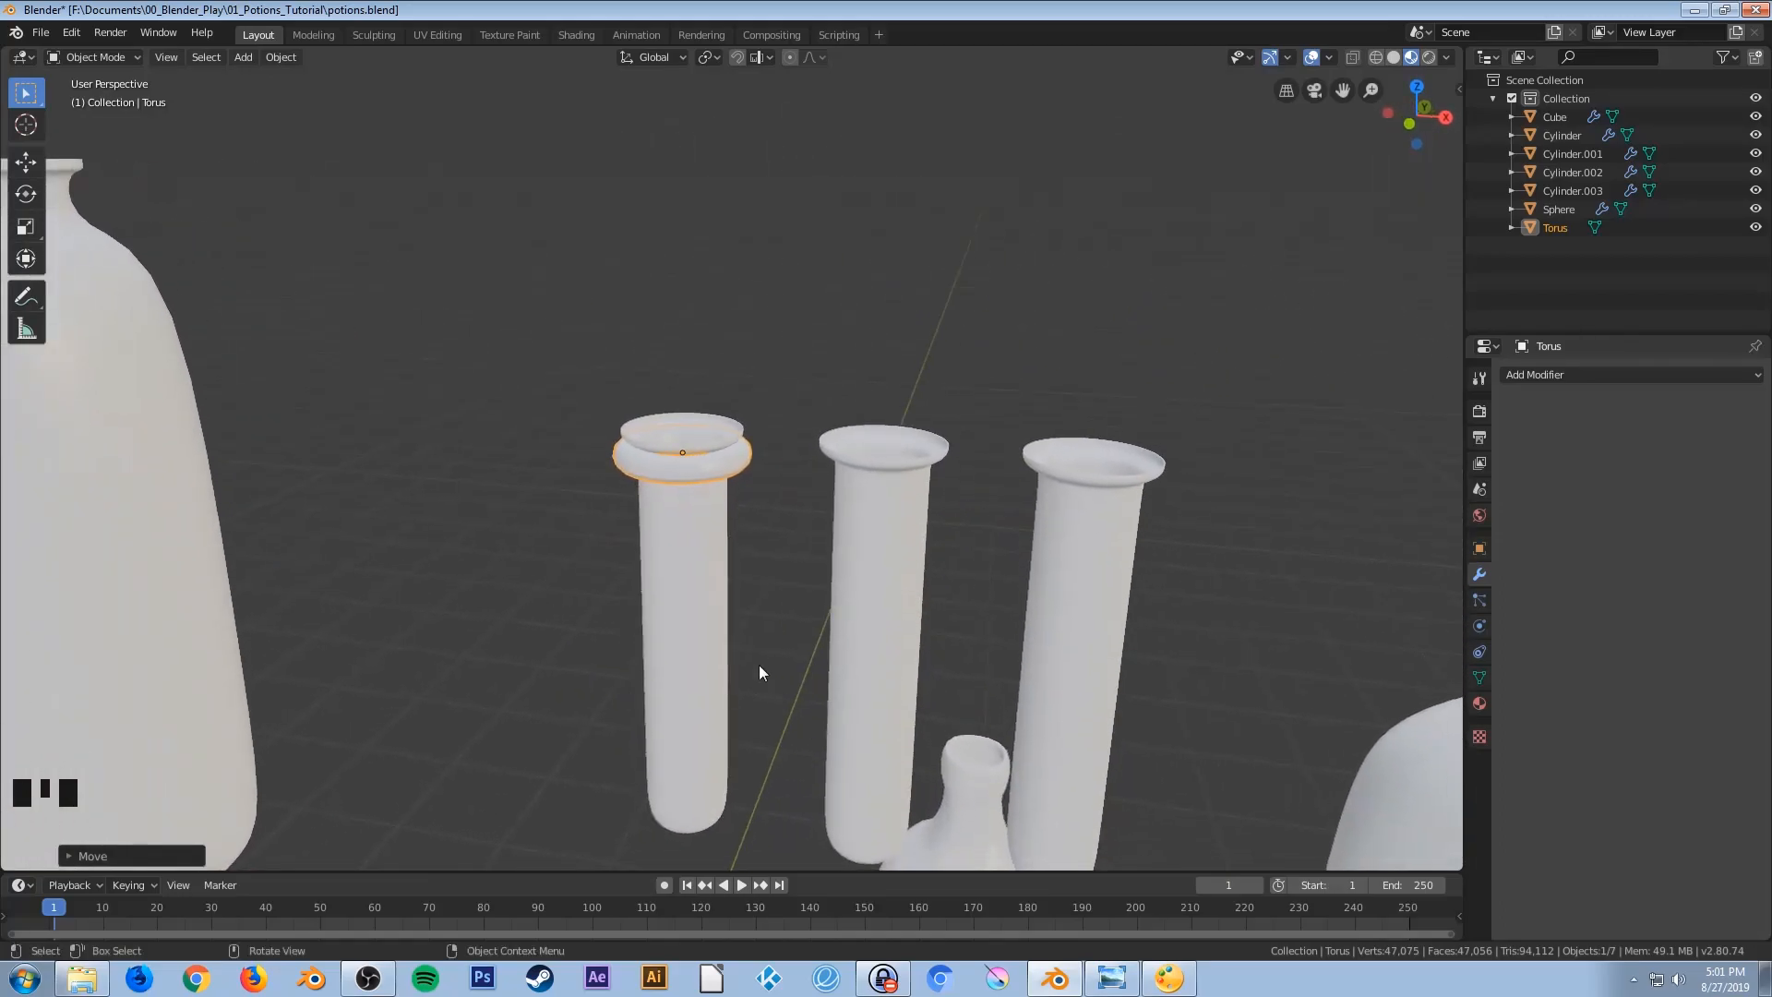
Apply Shade Smooth to the torus ring around the first tube's neck
scroll(688, 545, up, 3)
middle_drag(688, 546, 699, 569)
scroll(696, 563, up, 1)
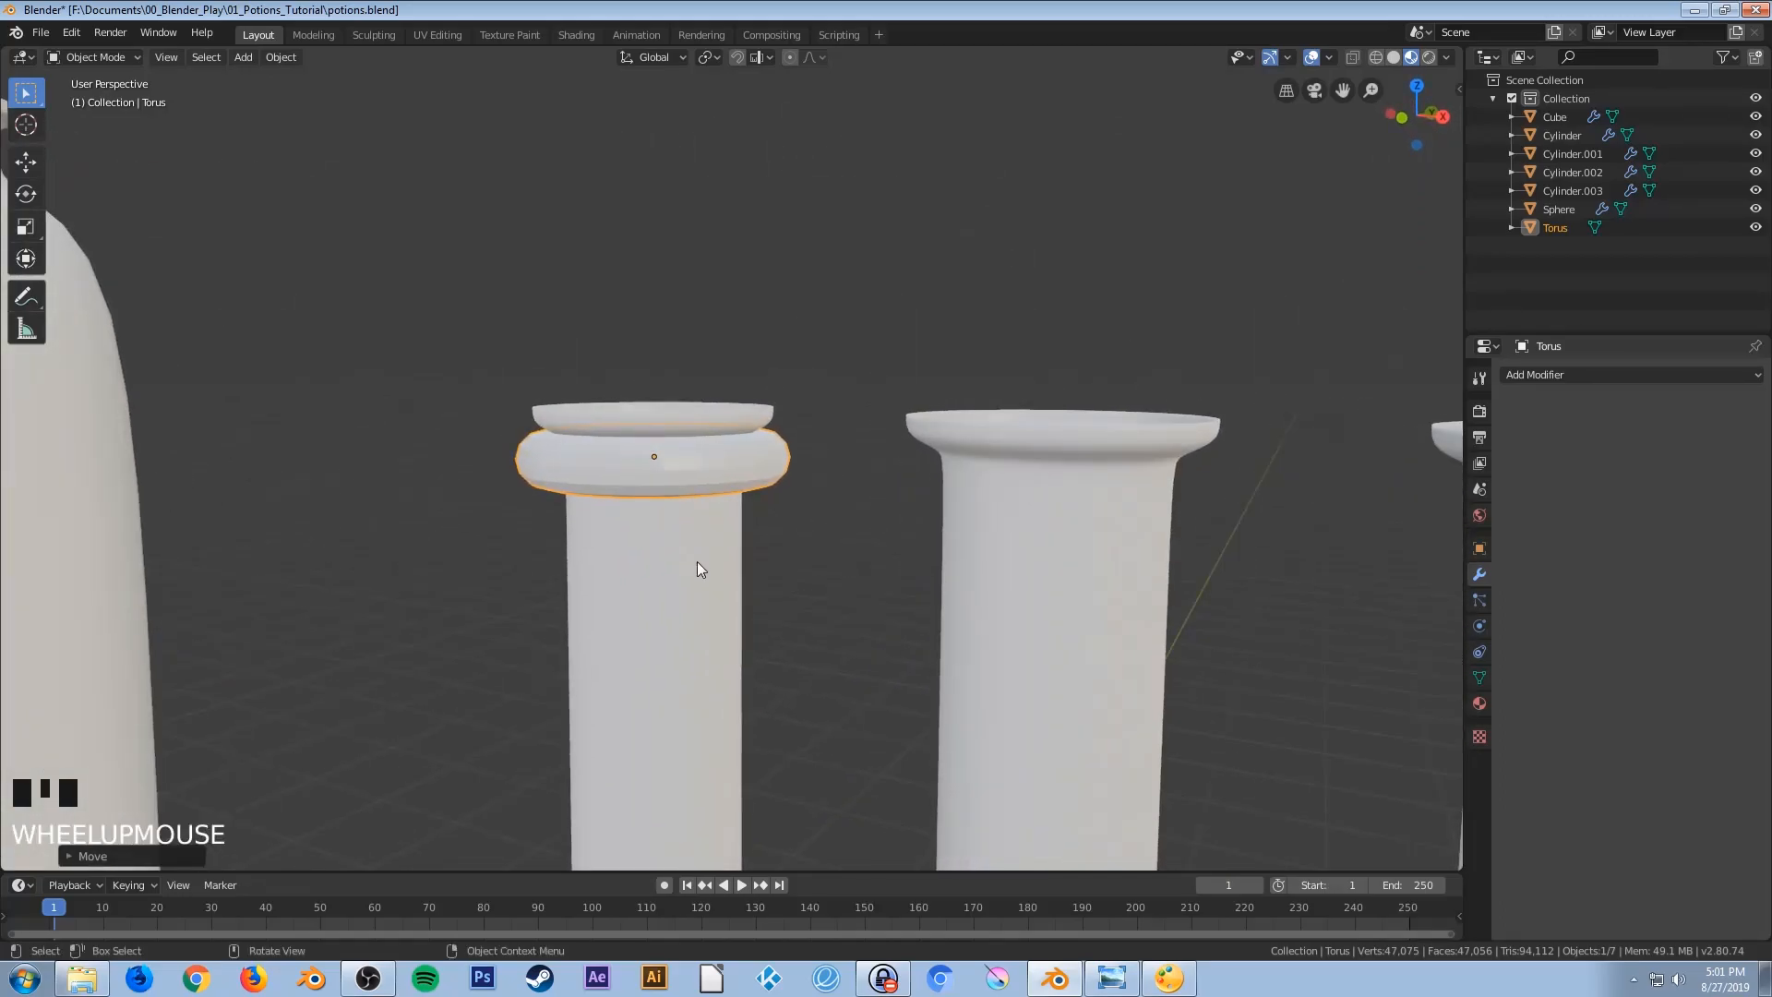
key(F3)
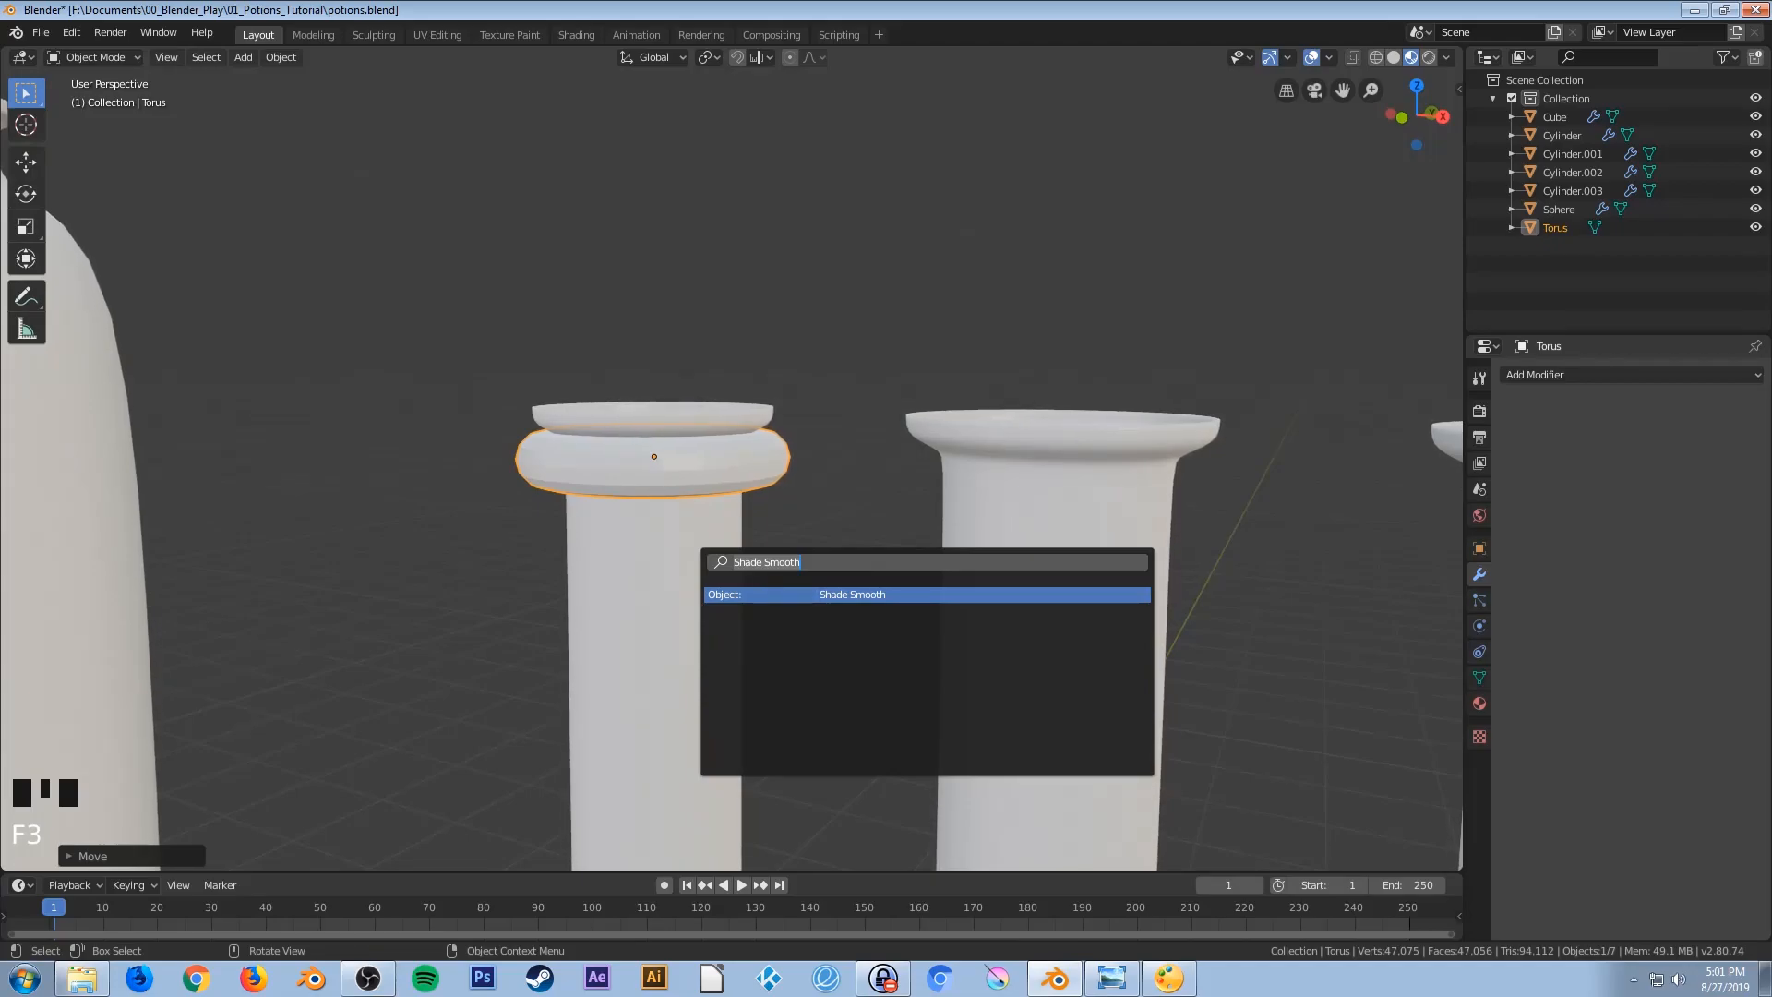
click(777, 594)
In front view, duplicate the torus ring and move the copy about 1.2 m along X onto the middle tube's neck
key(KP_1)
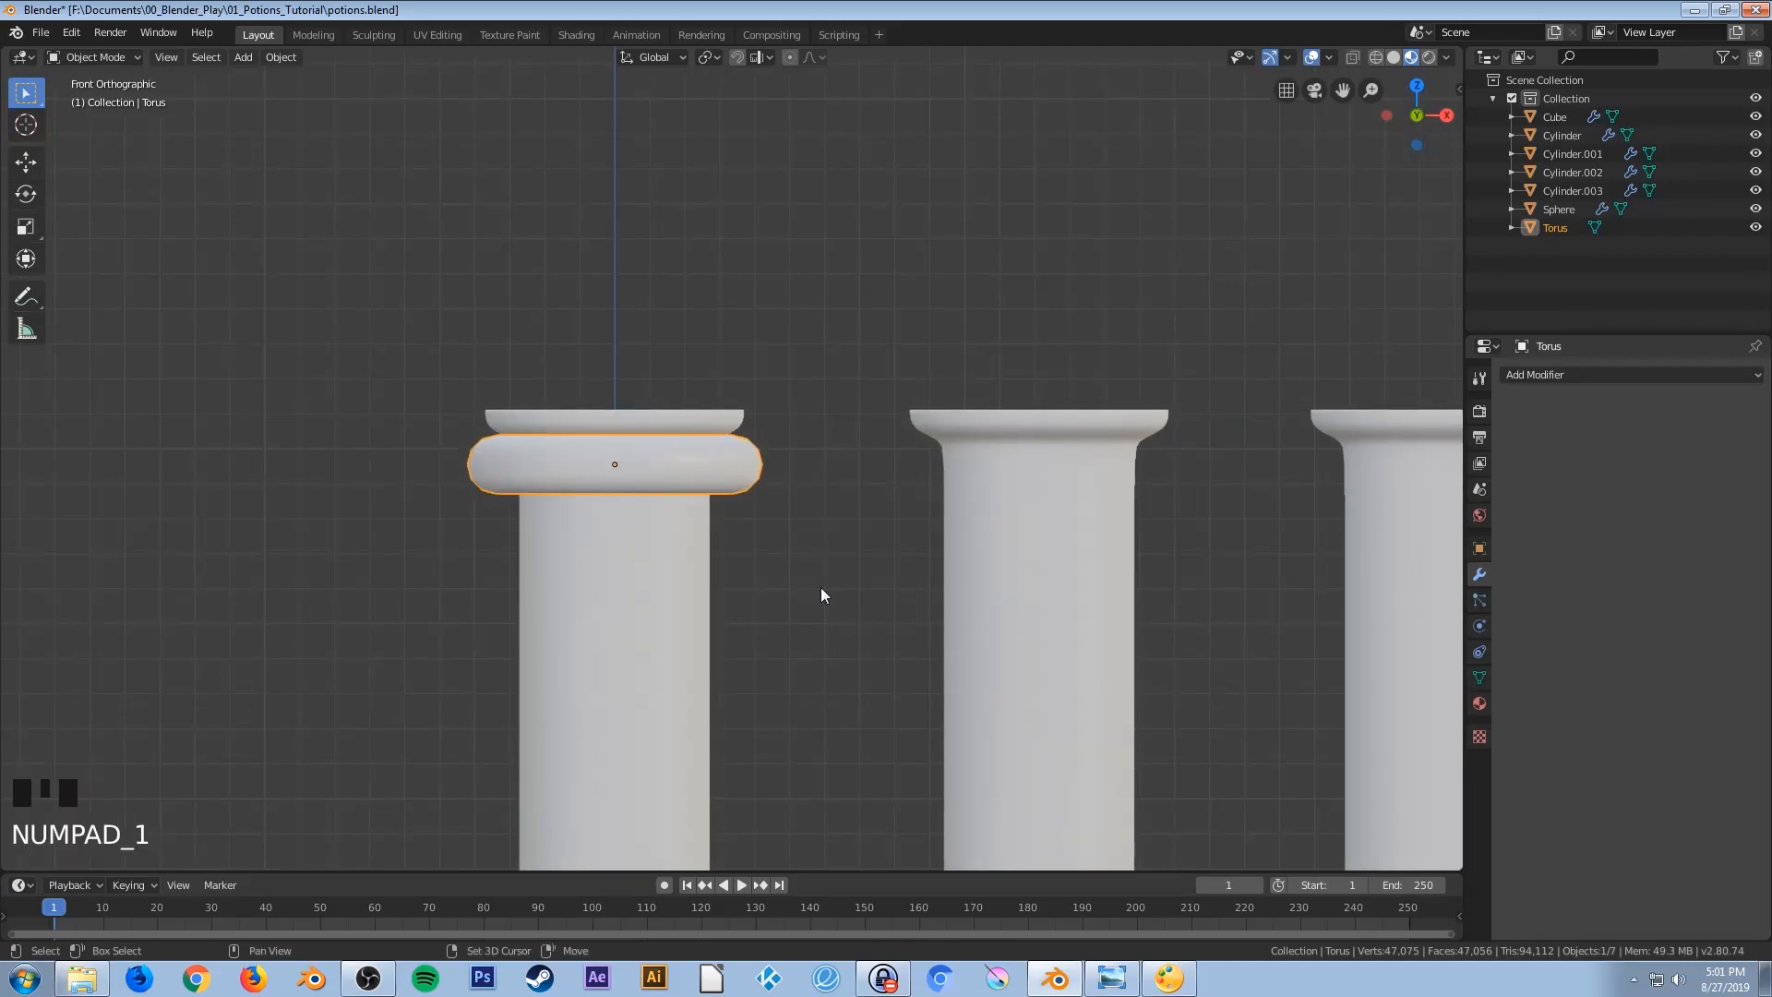
shift+middle_drag(821, 594, 583, 574)
key(shift+d)
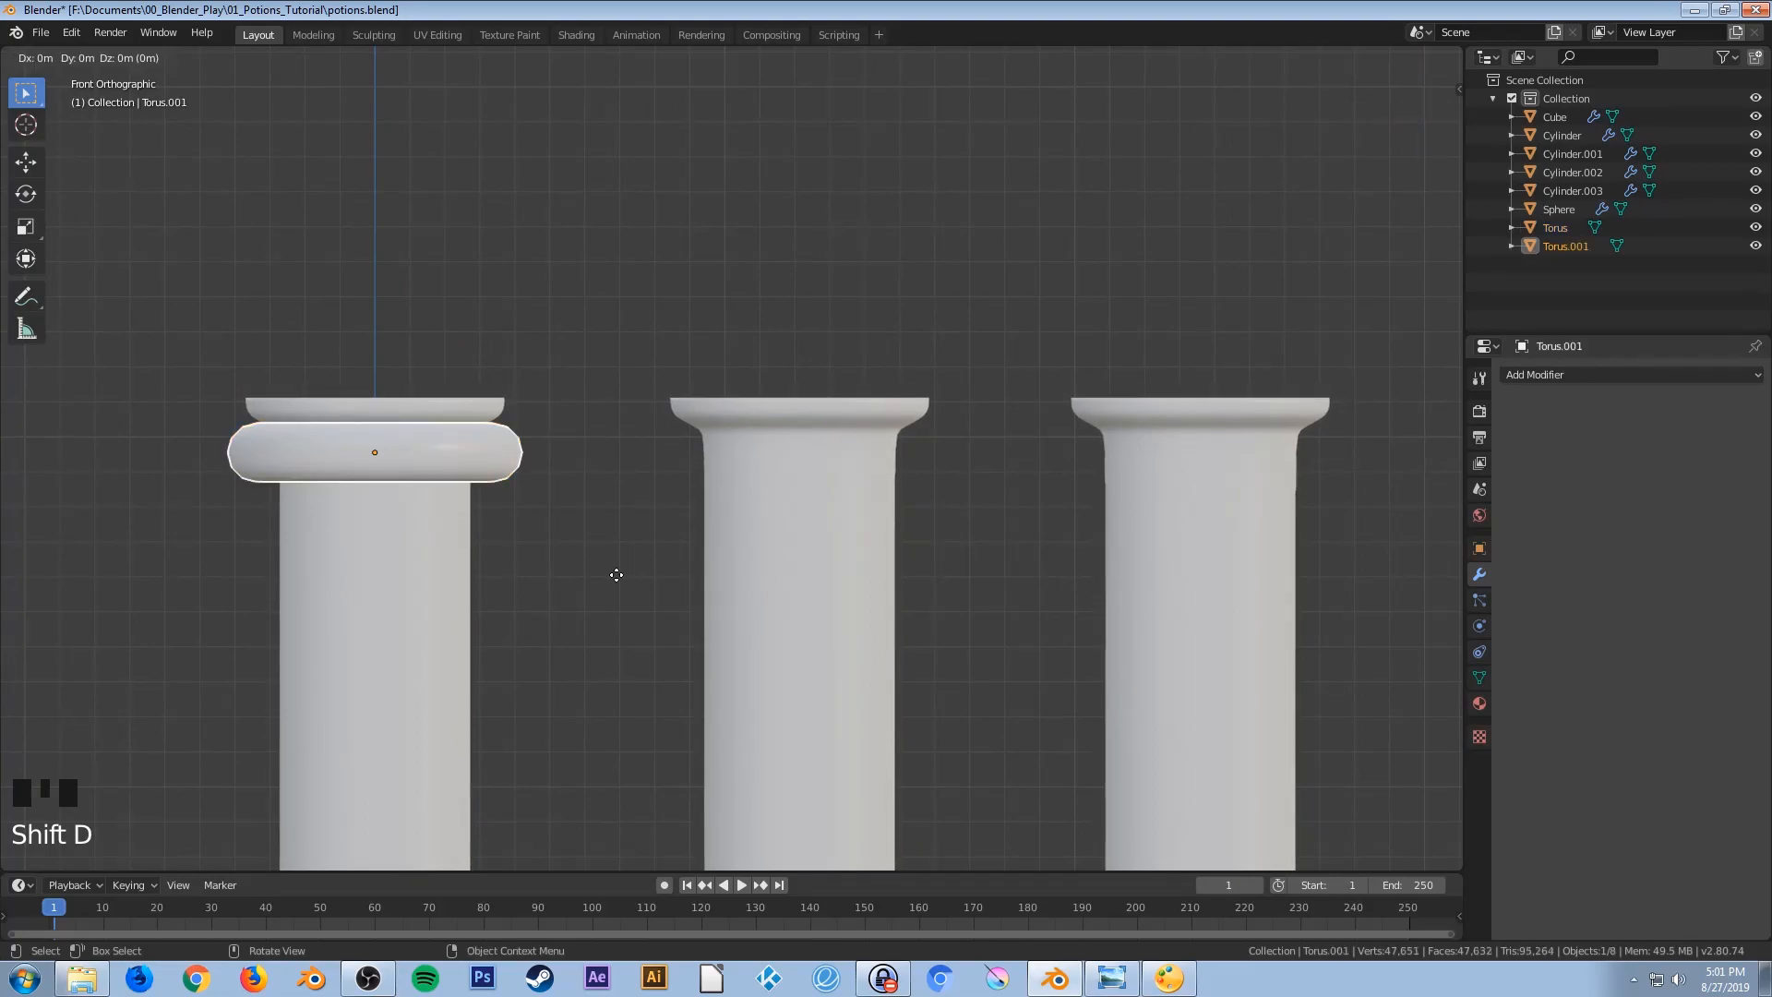
key(x)
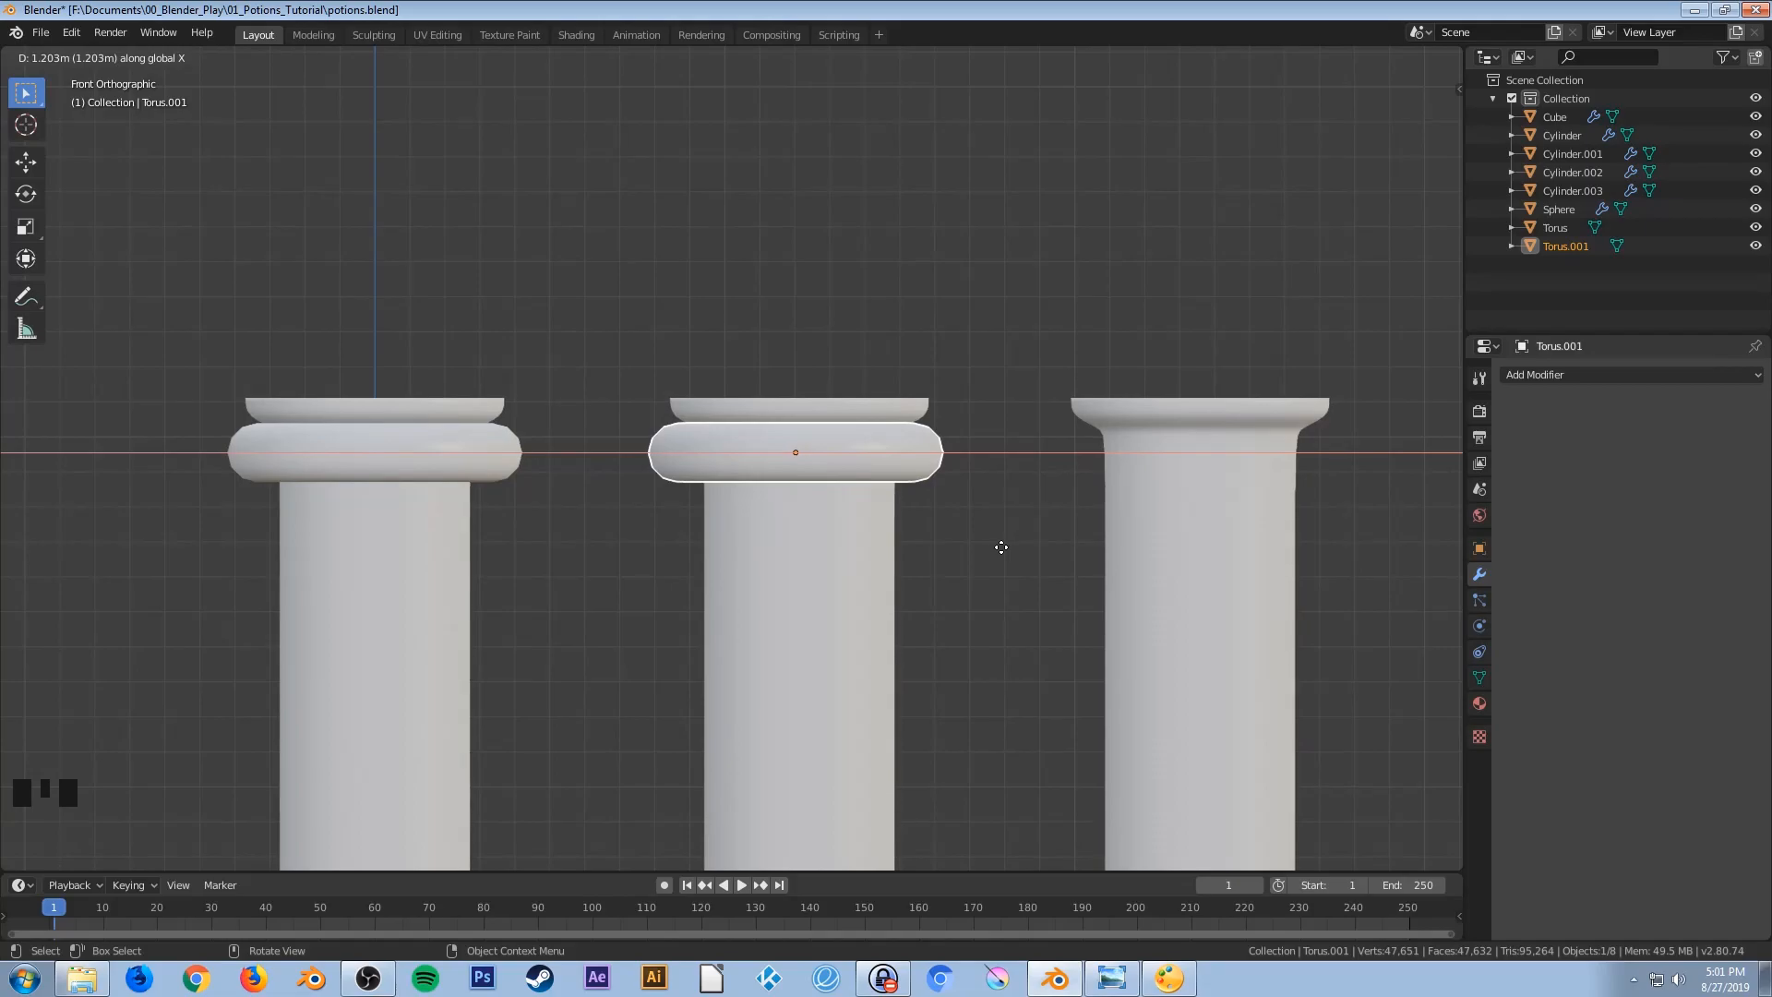
click(997, 549)
Switch to Wireframe shading and nudge the duplicated ring about 0.006 m along X to center it on the middle tube's neck
key(z)
click(743, 555)
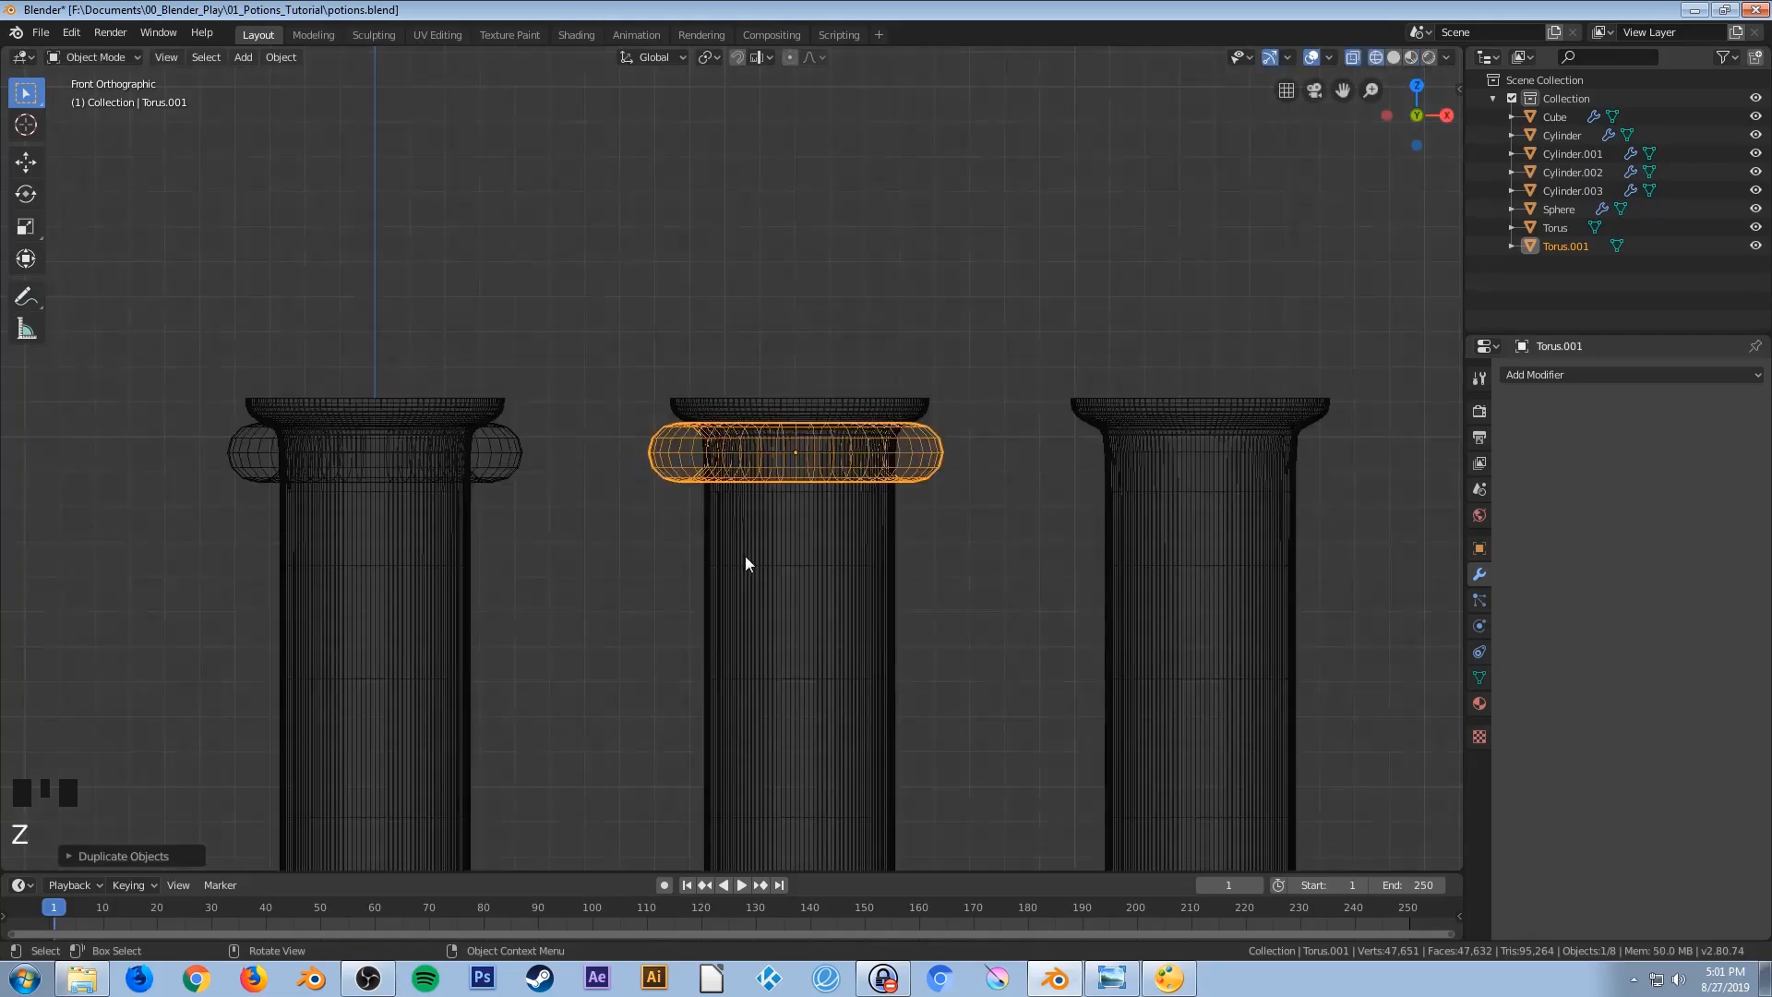
scroll(895, 553, up, 4)
shift+middle_drag(900, 570, 777, 567)
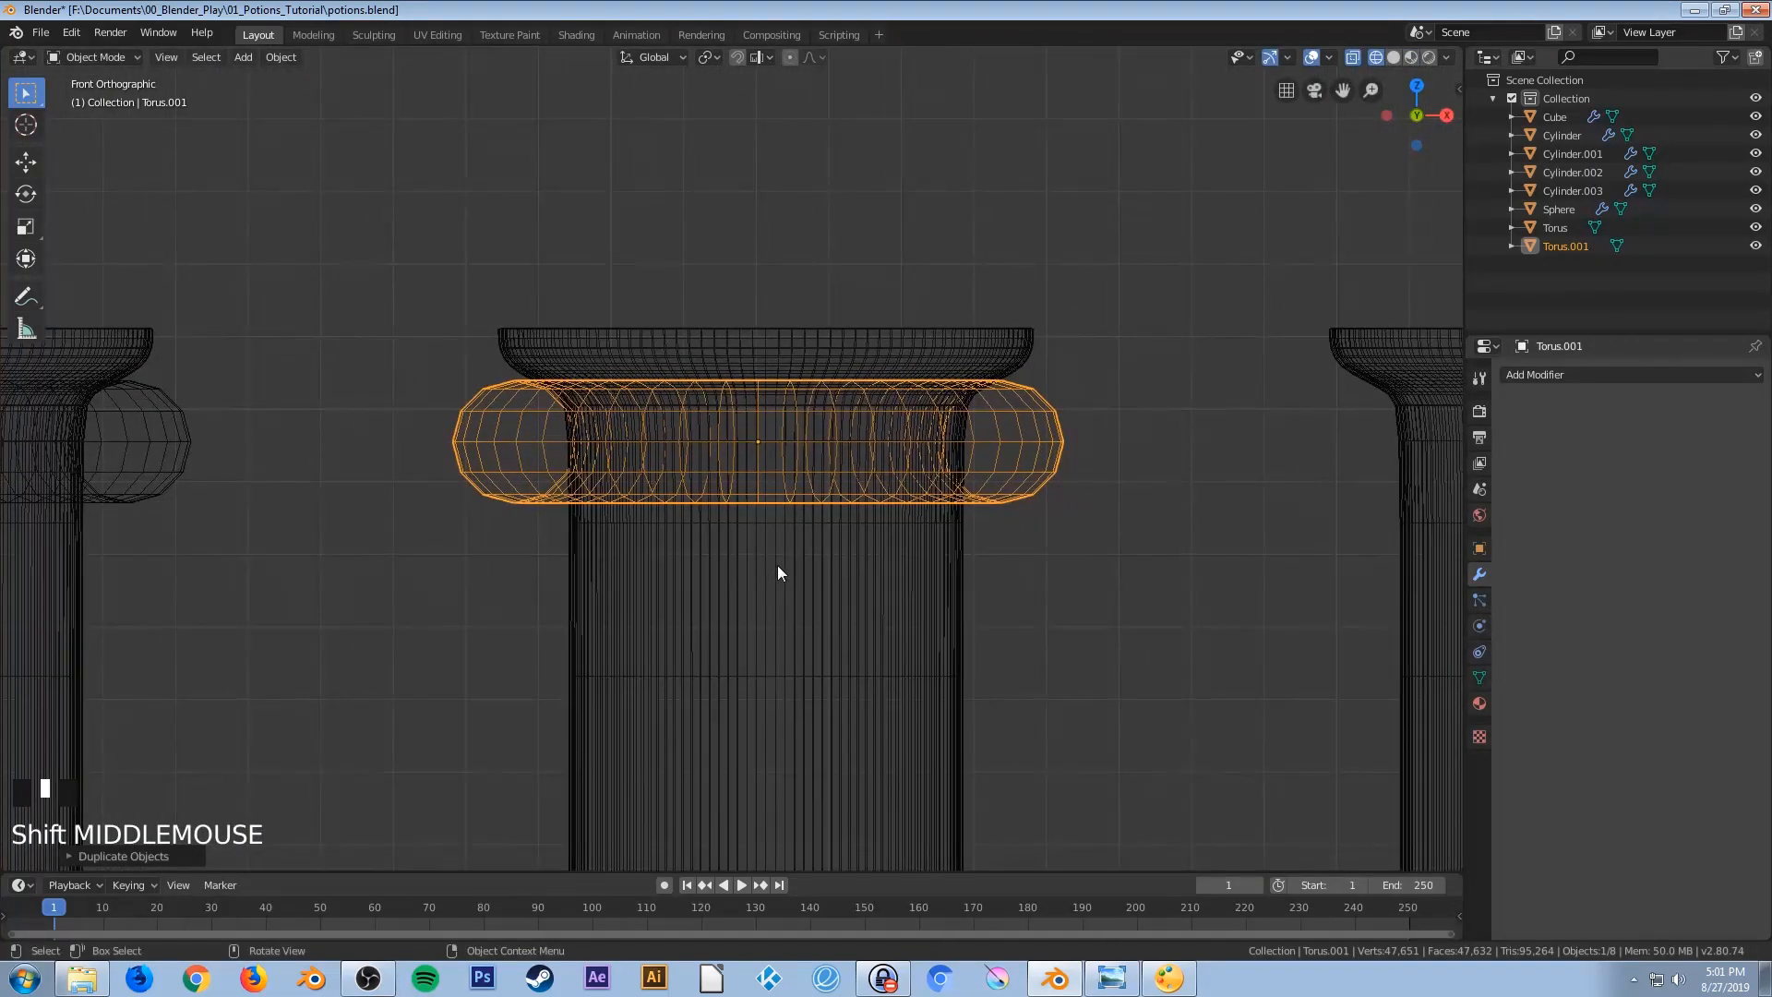
key(g)
key(x)
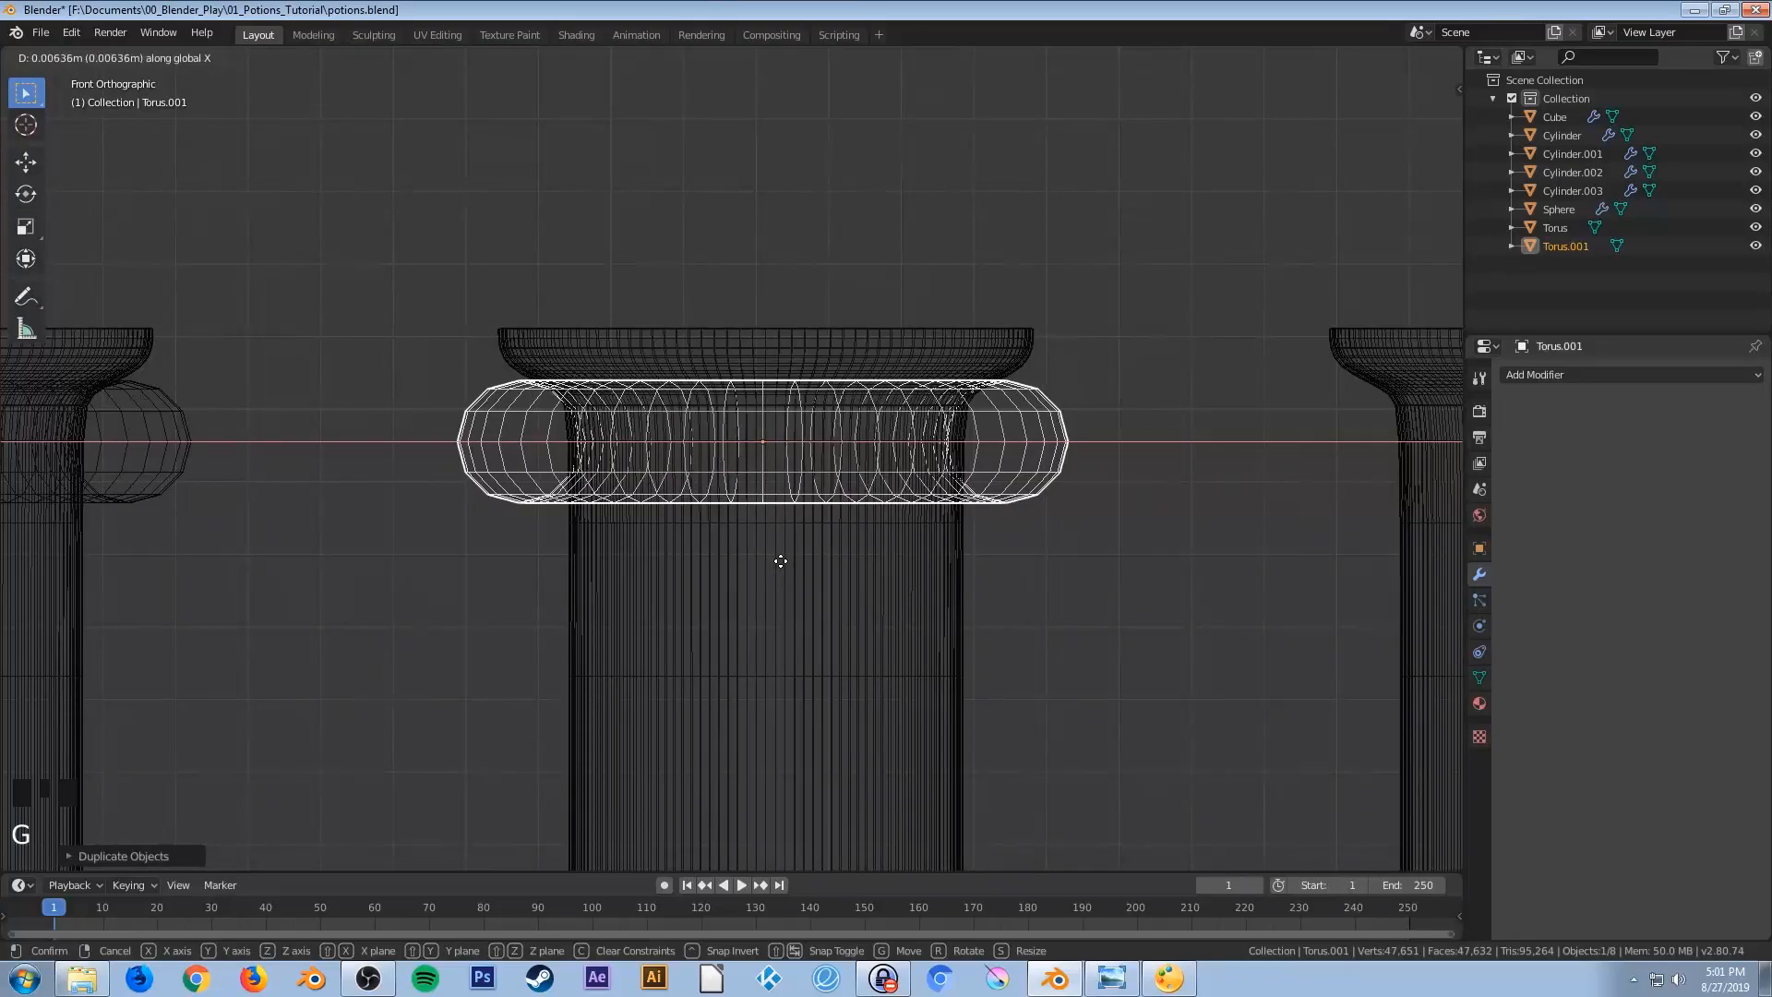
click(781, 561)
Duplicate the middle ring and move the copy about 1.145 m along X onto the third tube's neck
shift+middle_drag(930, 587, 761, 618)
scroll(706, 565, down, 2)
key(shift+d)
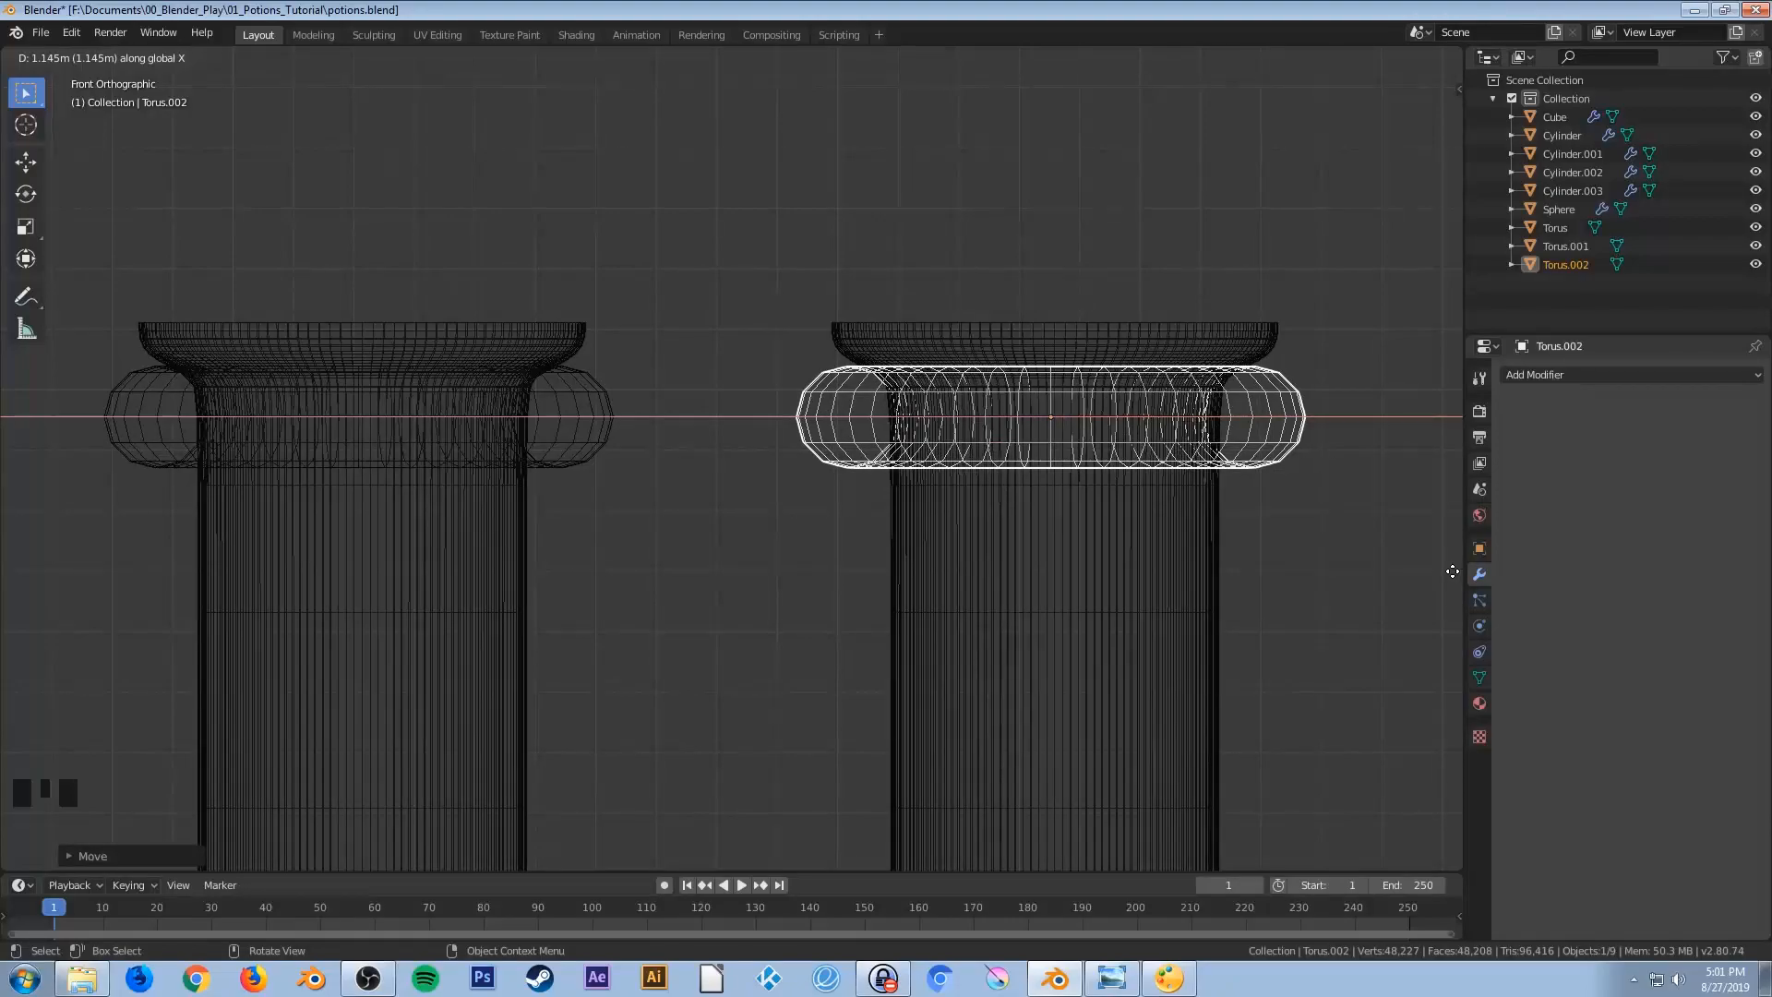
click(1451, 571)
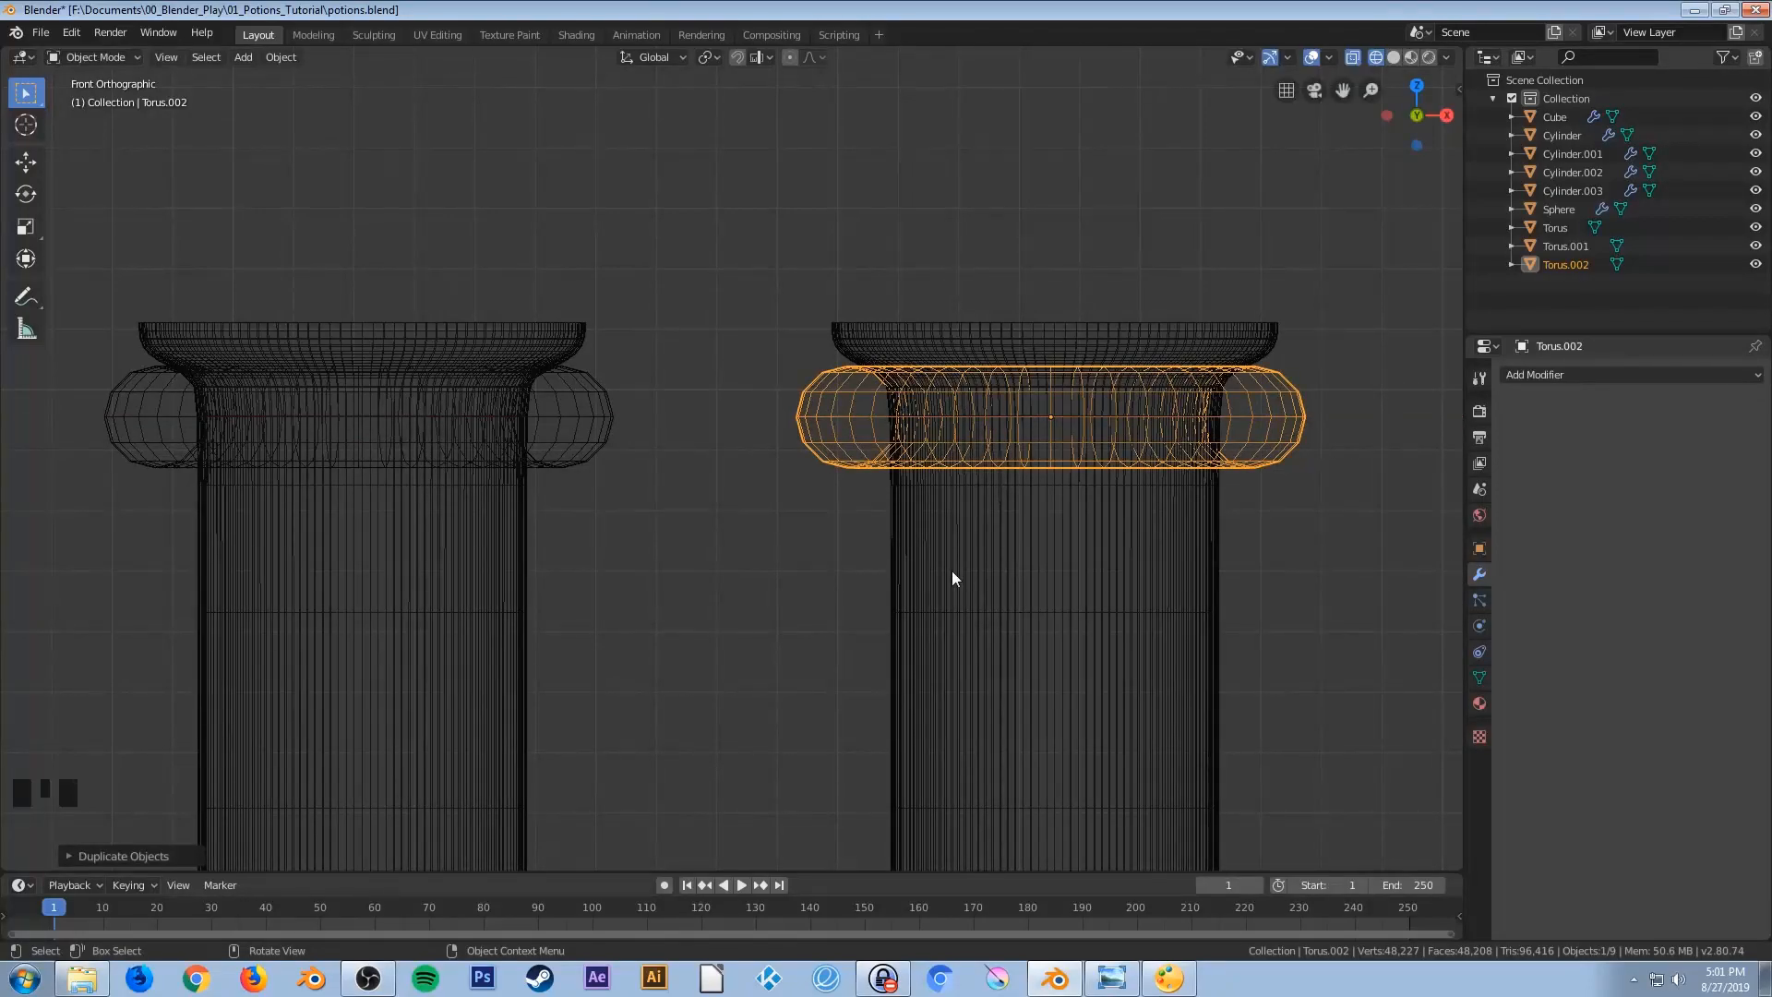
Open the viewport shading choices
key(z)
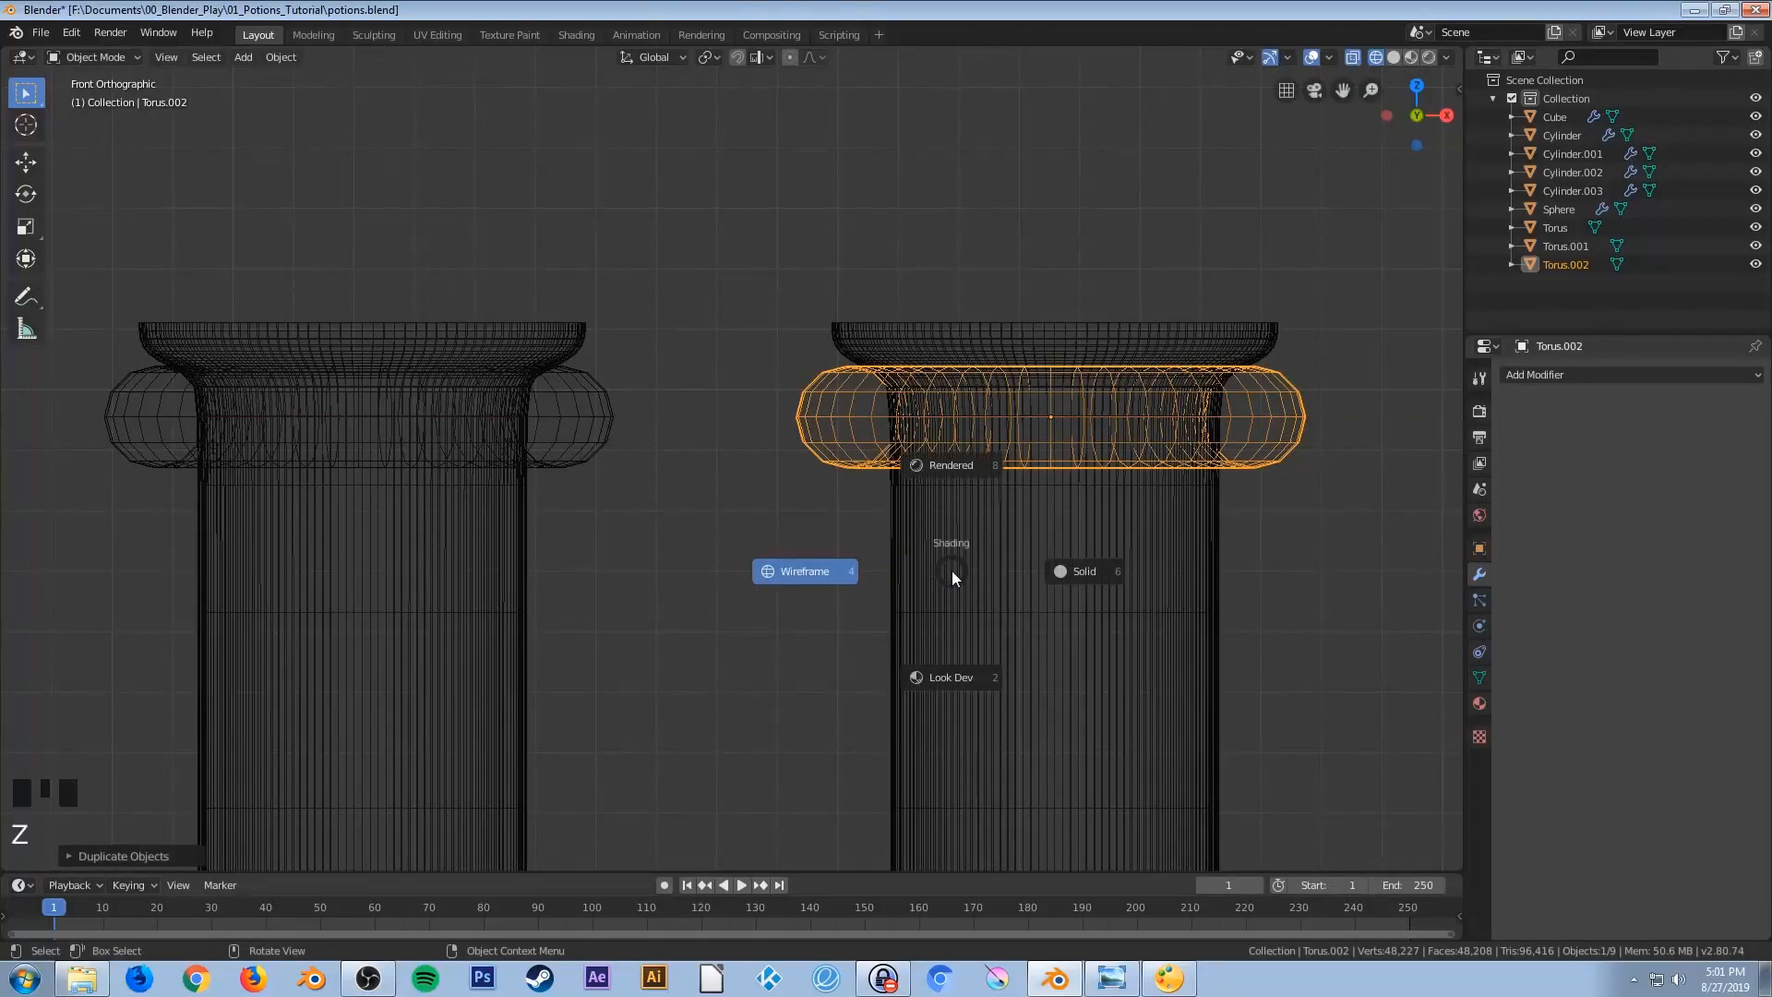
Switch the viewport to Look Dev shading, review the ringed test tubes and bottles in perspective, and save the file
click(960, 678)
scroll(807, 639, down, 10)
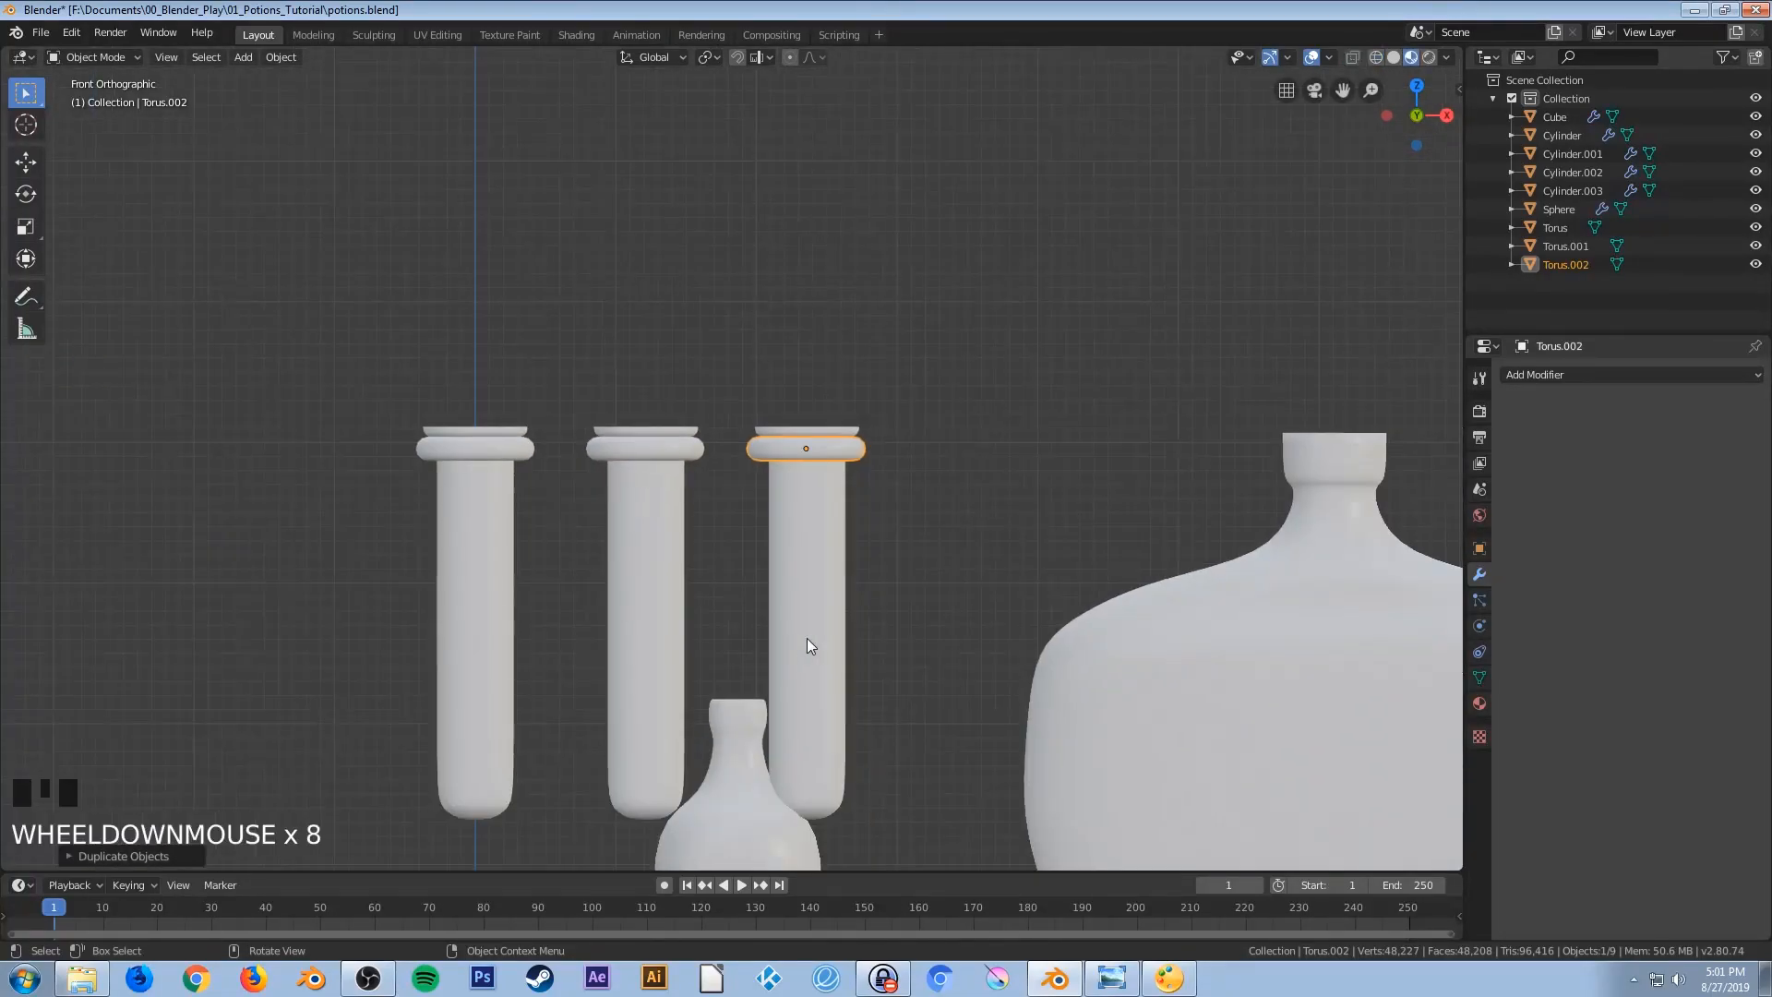
middle_drag(796, 602, 555, 539)
middle_drag(682, 531, 847, 568)
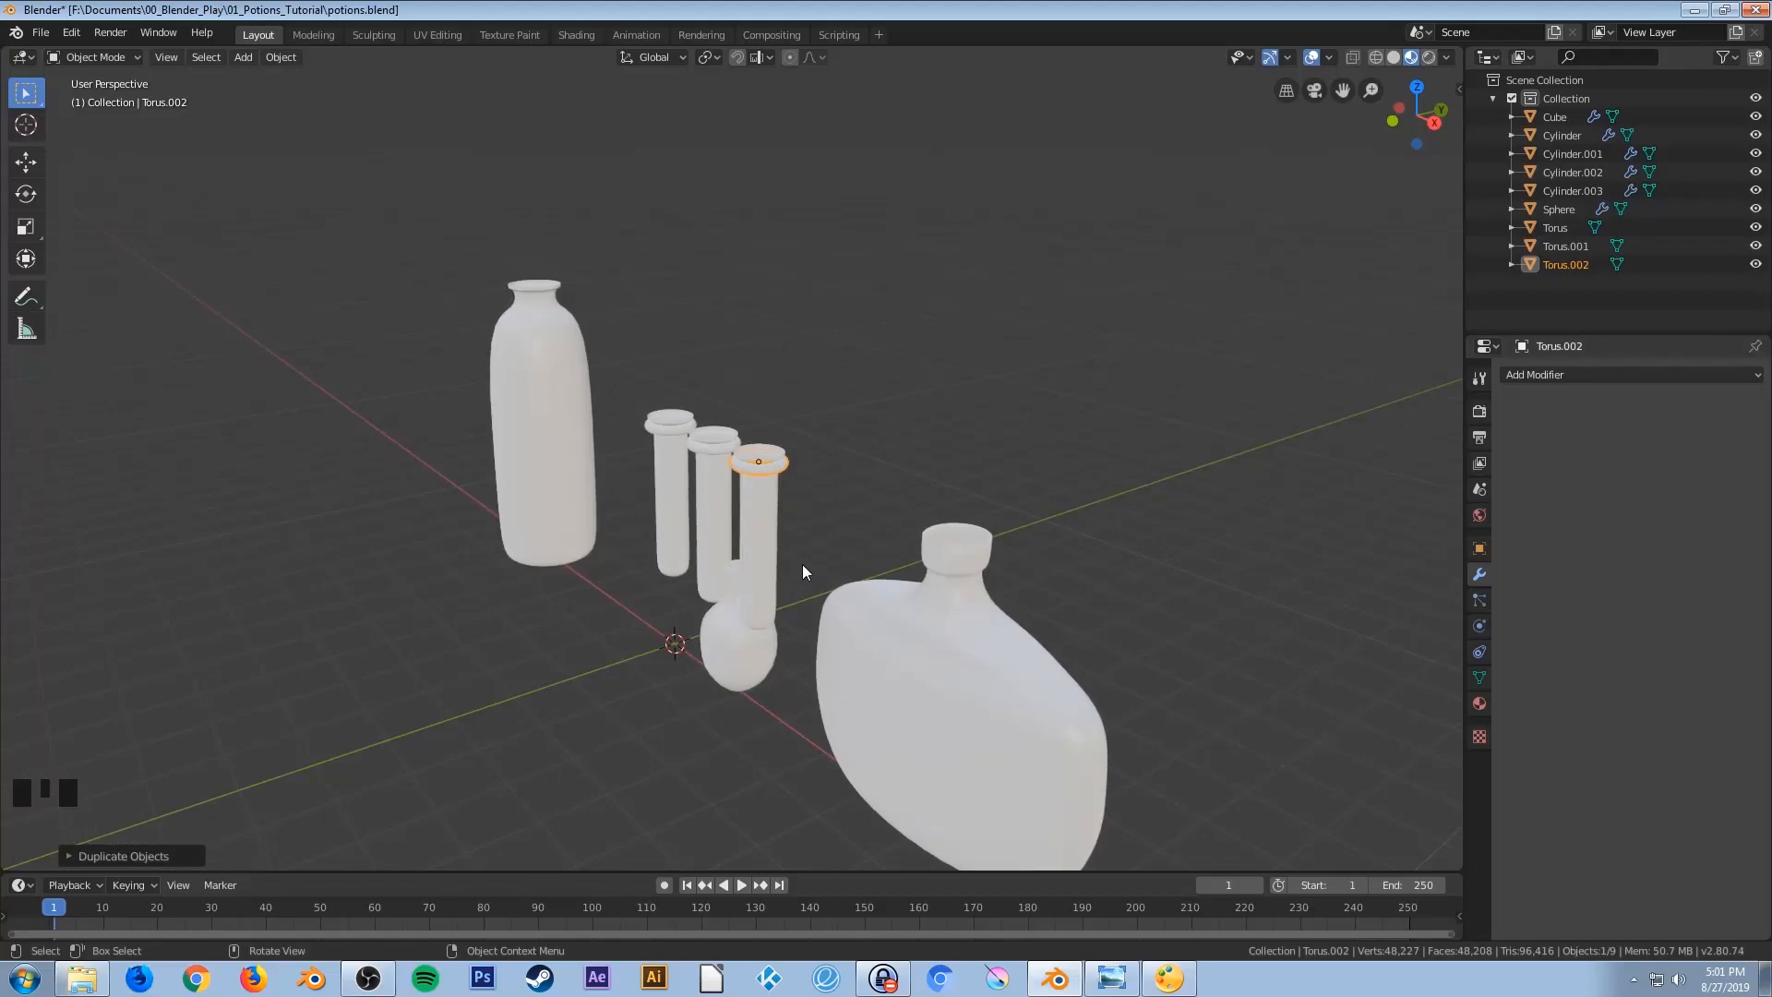
middle_drag(800, 565, 847, 551)
key(ctrl+s)
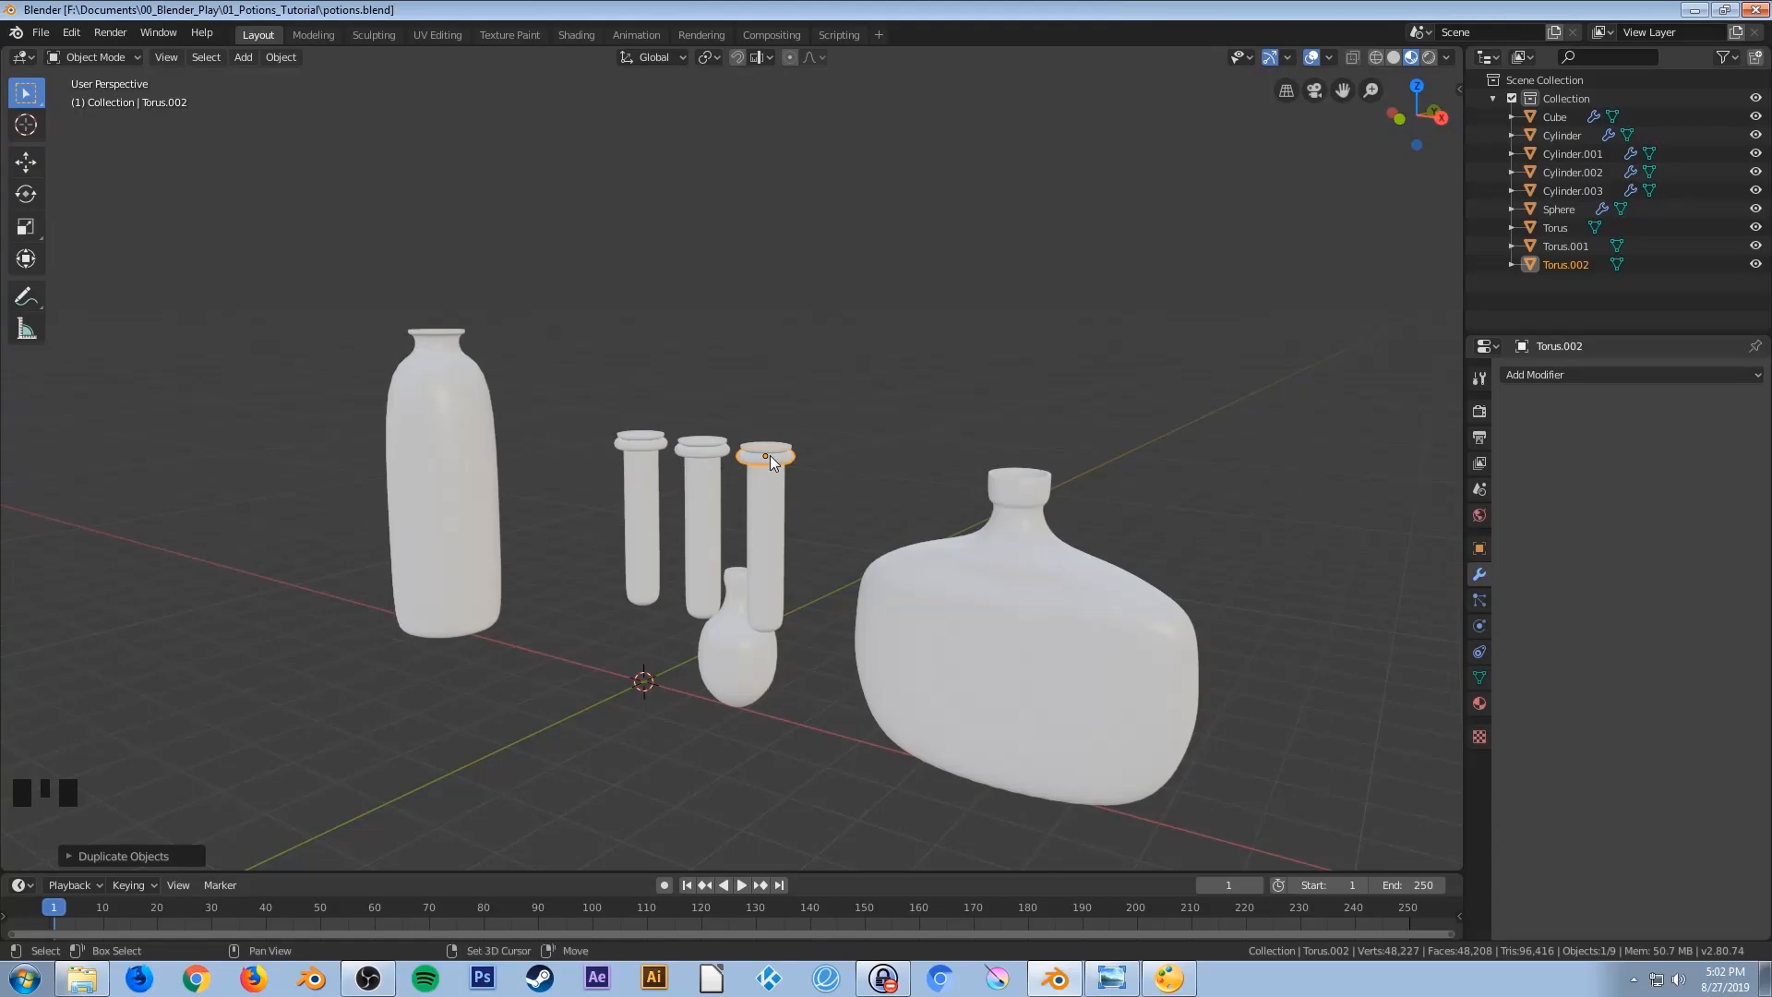
Add a cube at the origin and scale it down uniformly until it is smaller than the first test tube's opening
key(shift+a)
mouse_move(770, 455)
click(853, 471)
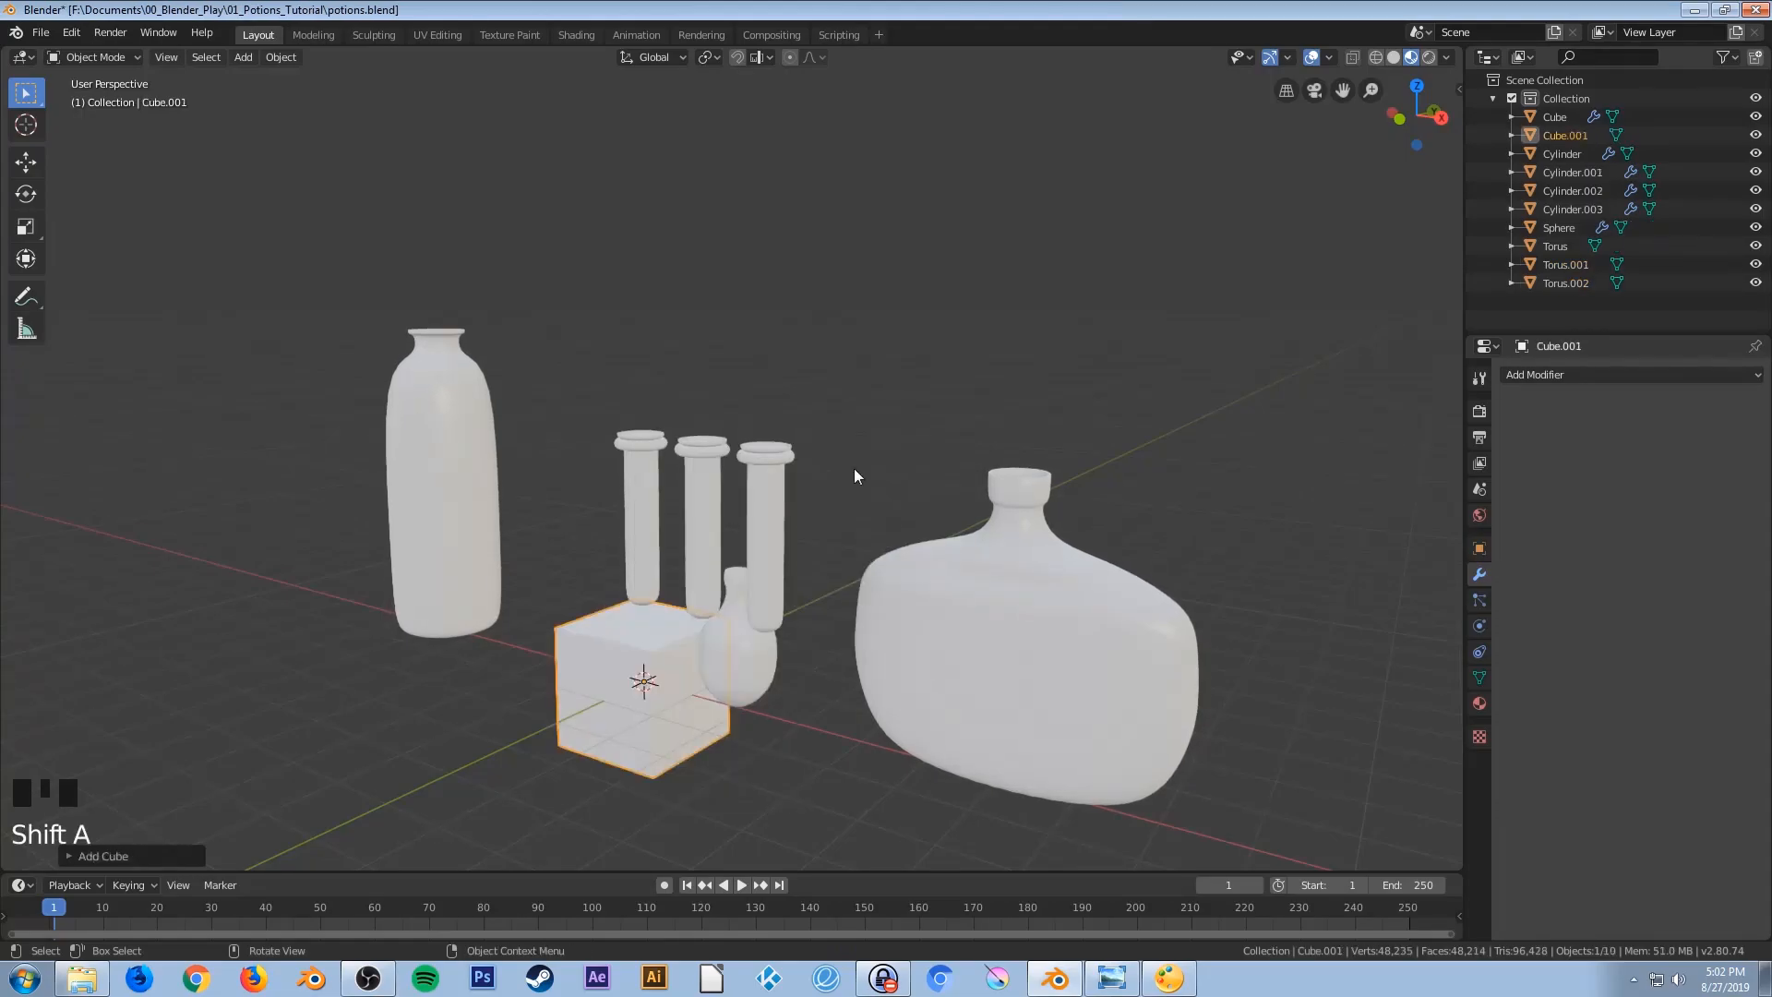
key(KP_7)
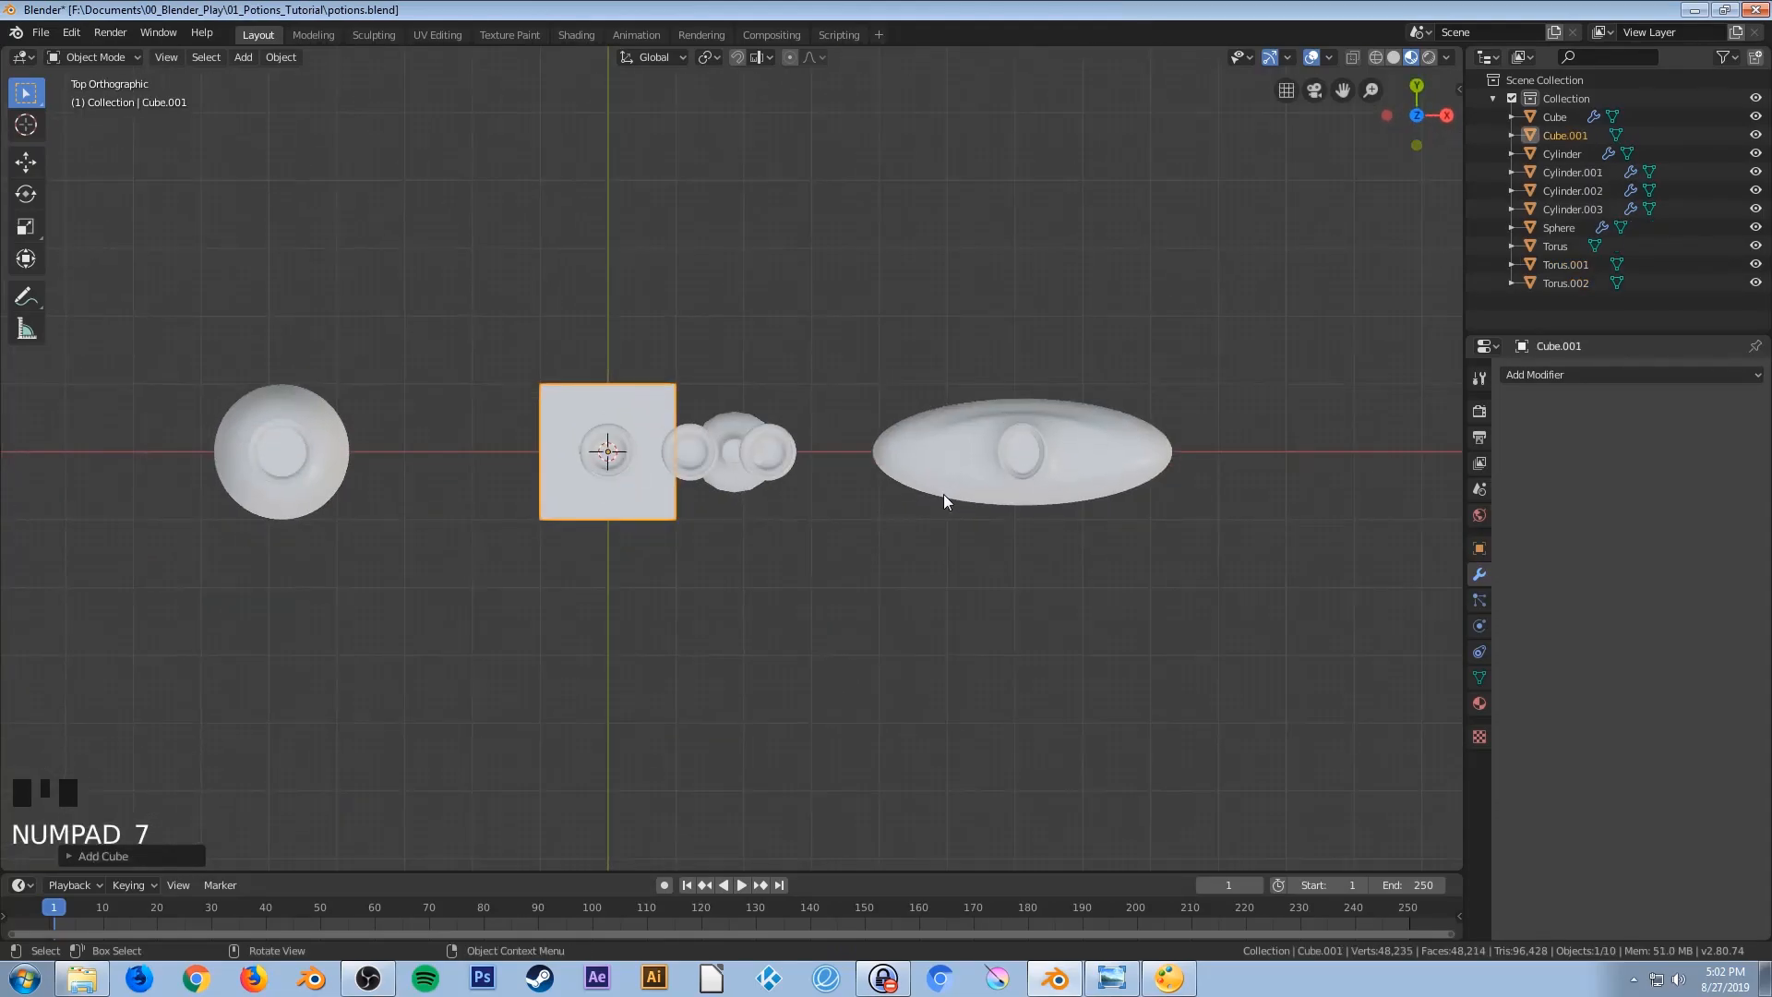
scroll(740, 551, up, 4)
scroll(740, 550, up, 2)
shift+middle_drag(574, 550, 910, 589)
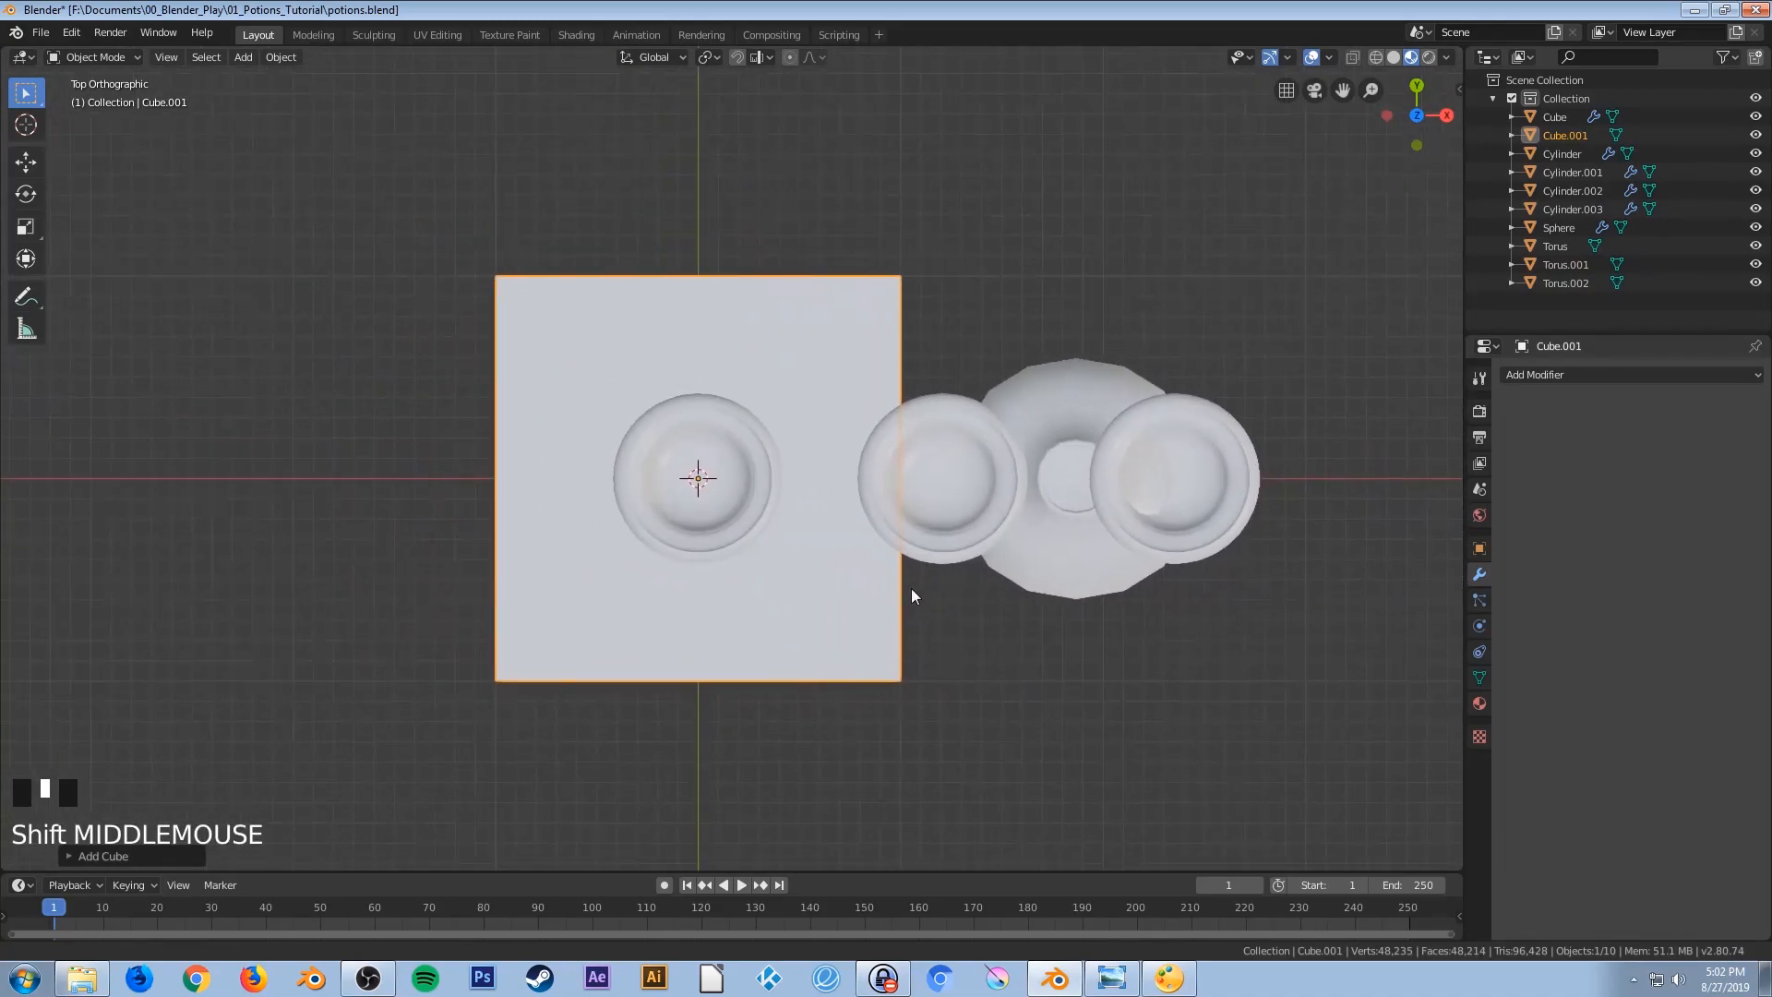
key(s)
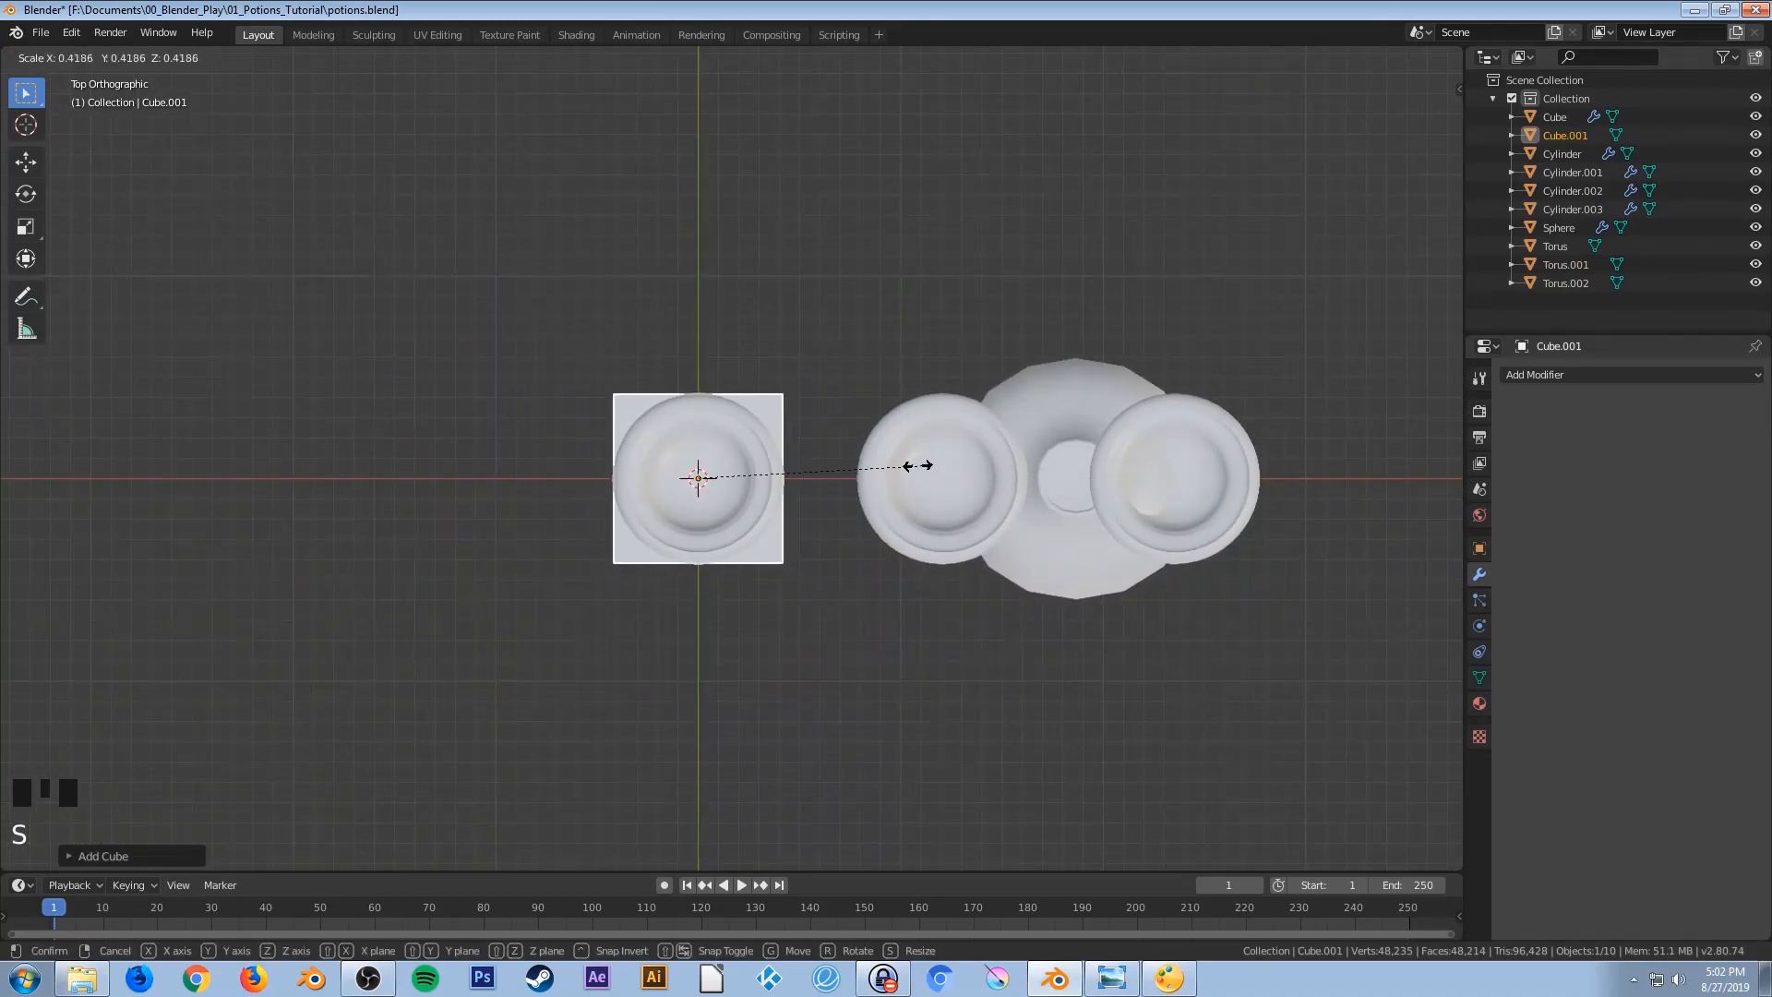
click(783, 459)
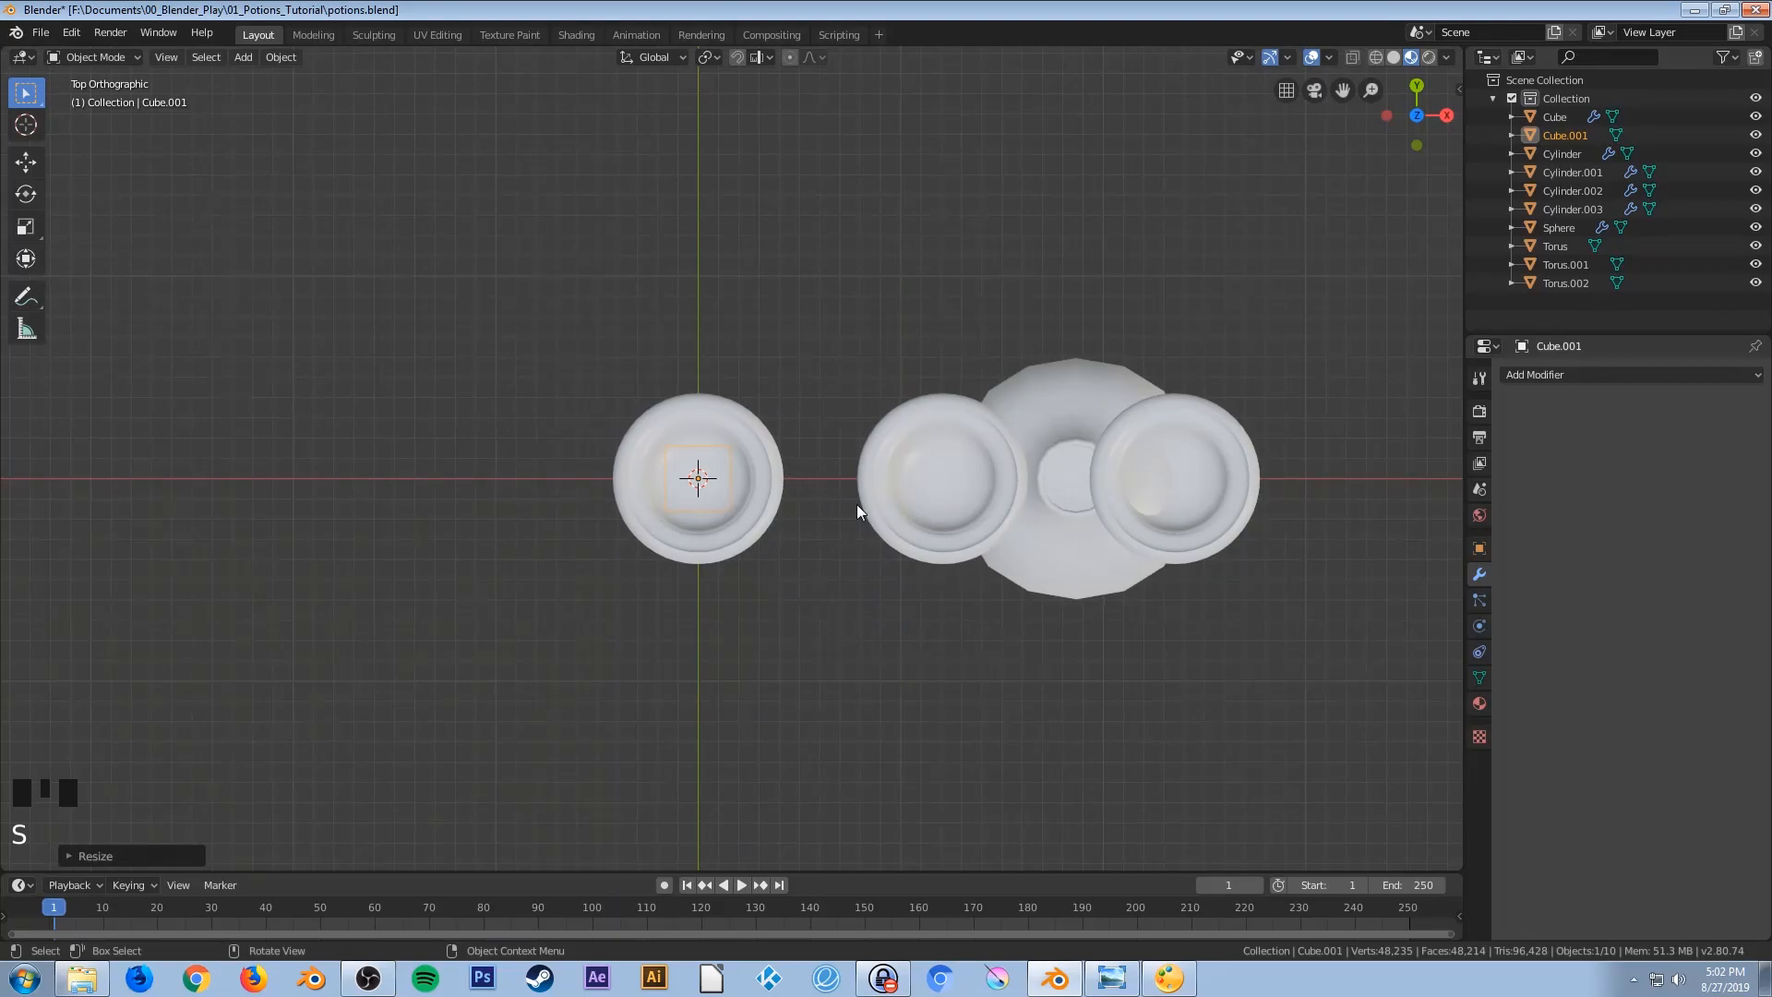
Move the cube about 0.57 m along Y to just behind the first tube's ring and scale it to about half size
key(g)
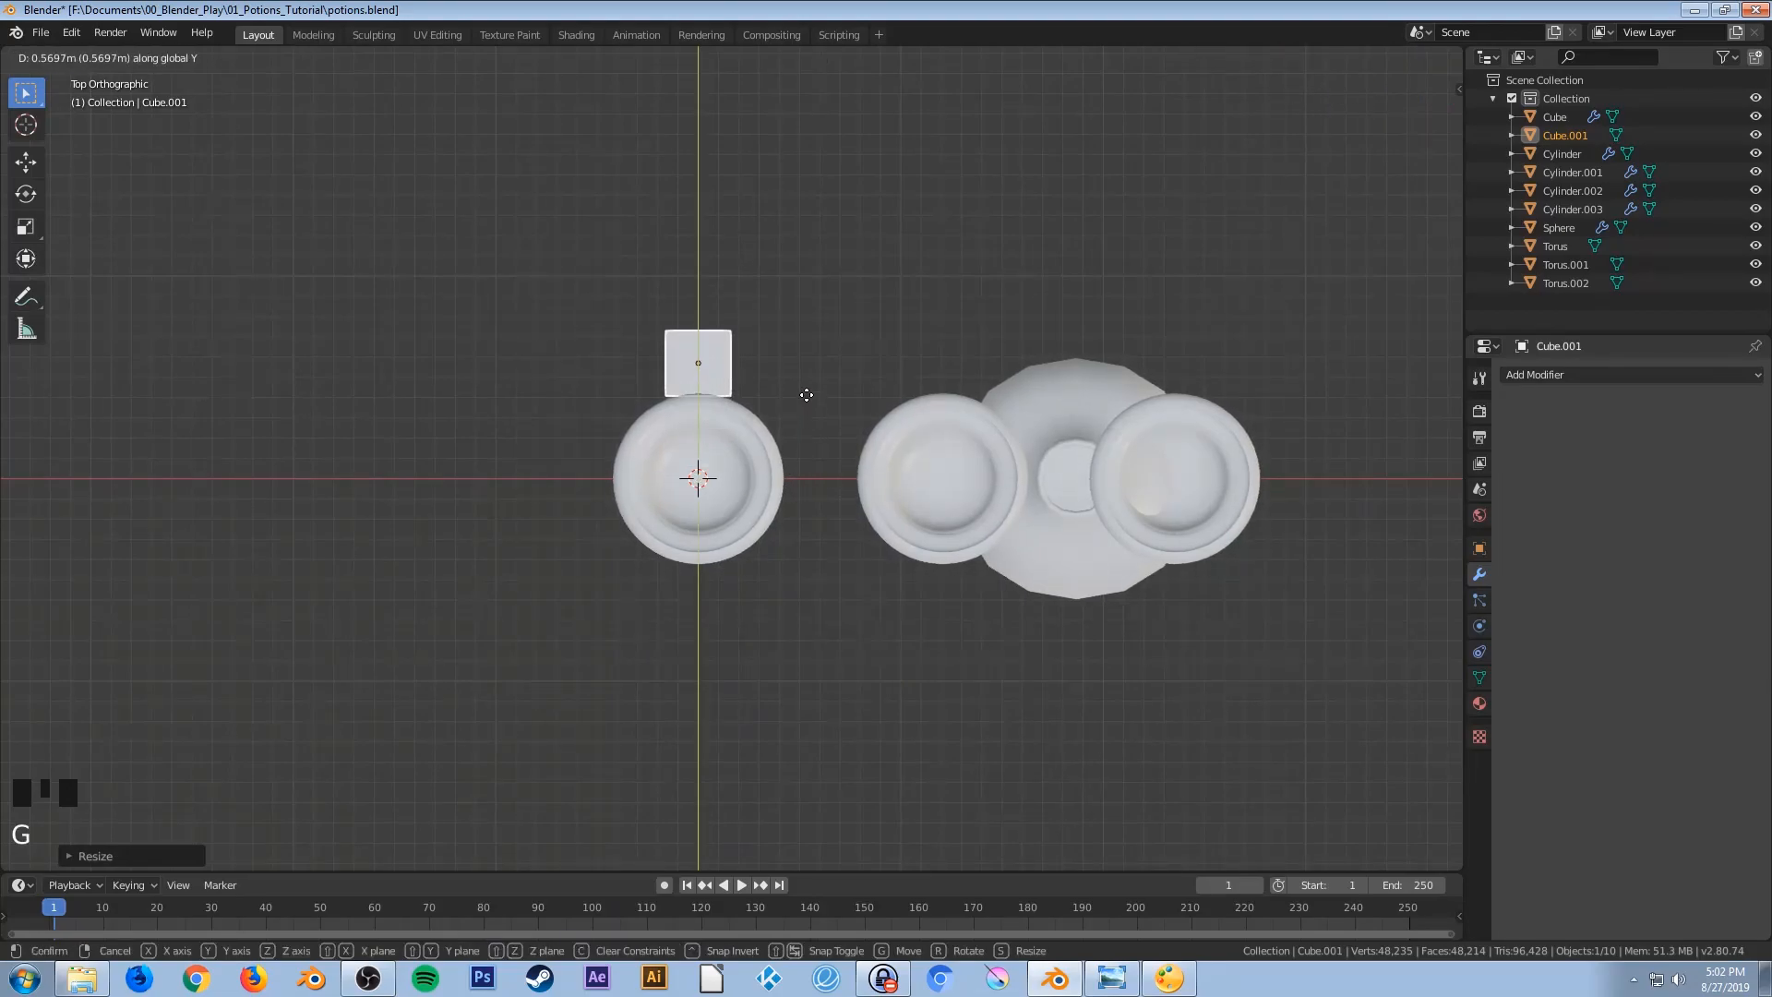
click(806, 395)
scroll(807, 395, up, 3)
shift+middle_drag(801, 378, 796, 418)
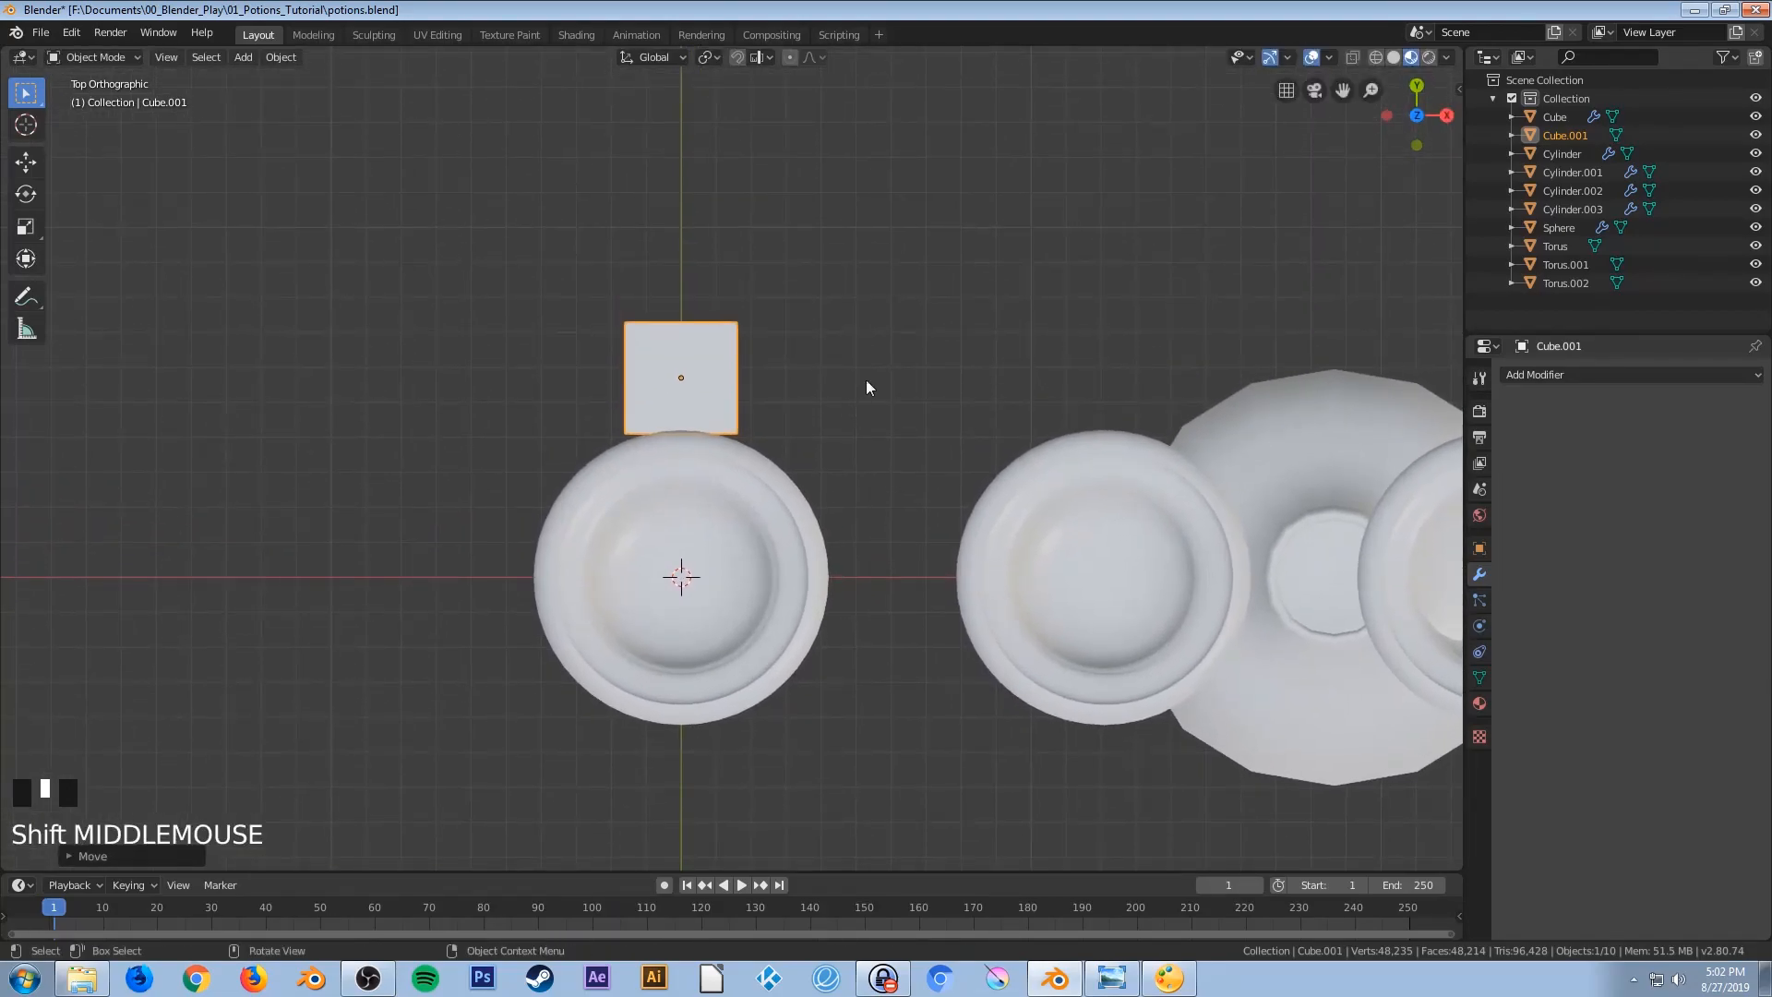
key(s)
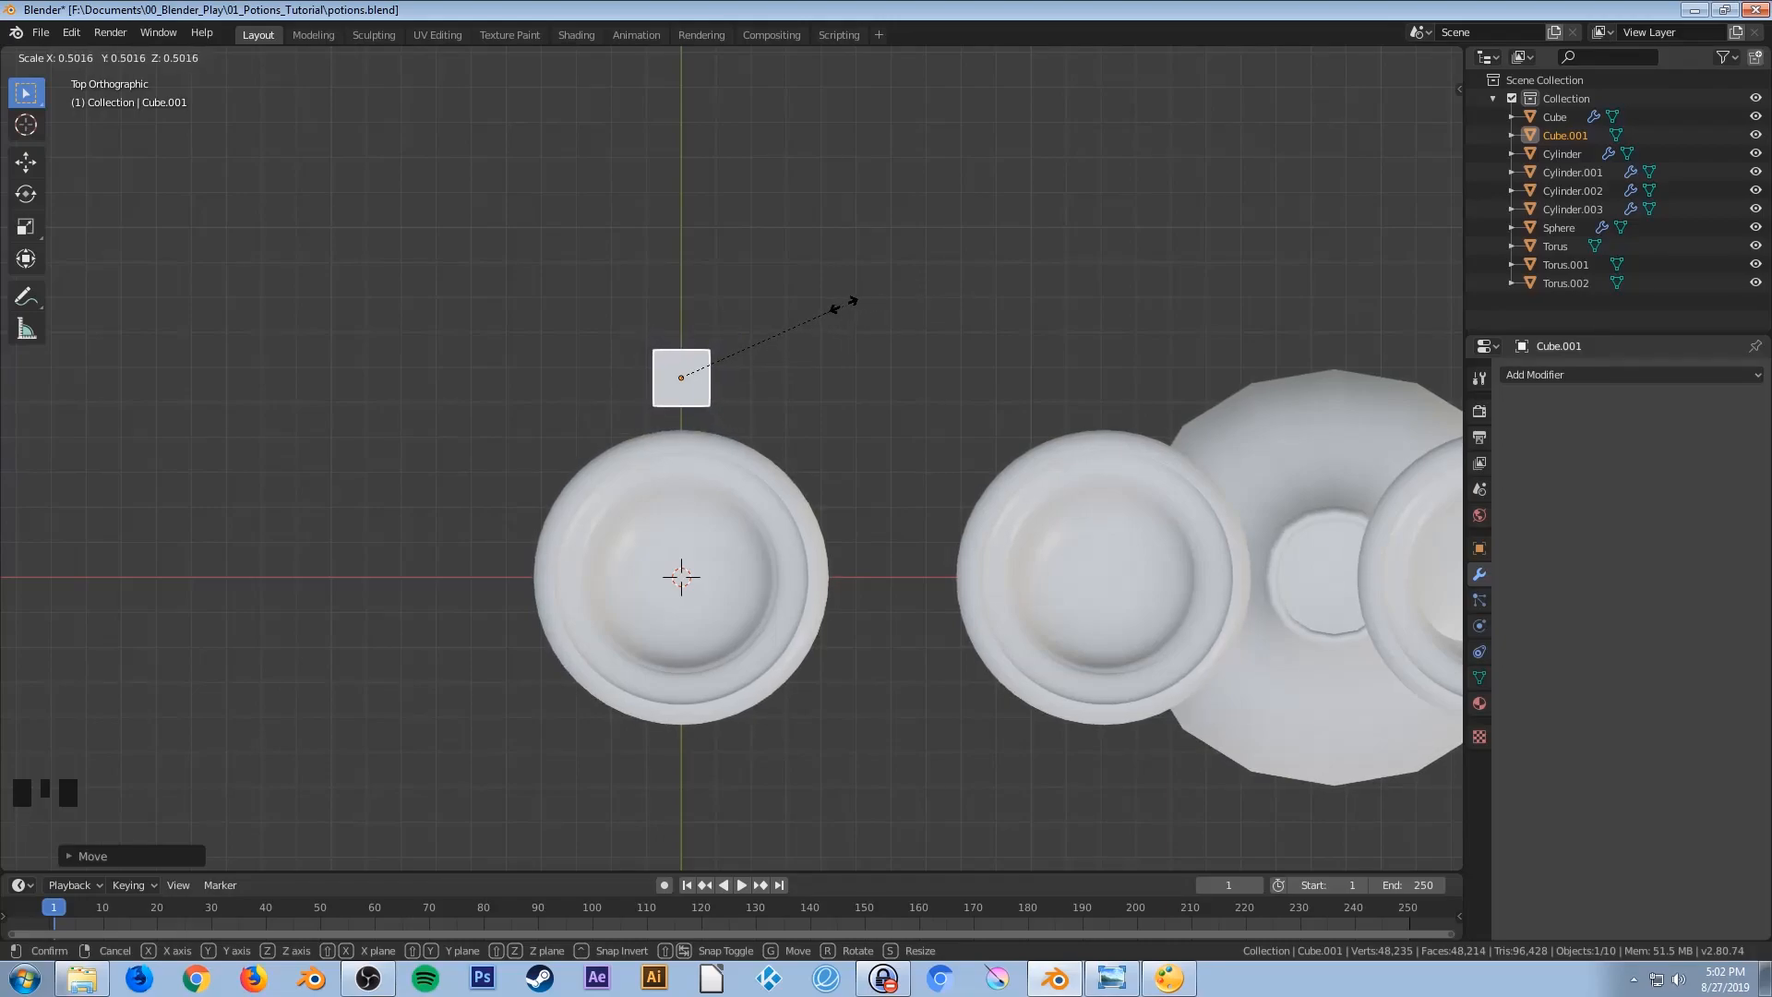
click(844, 304)
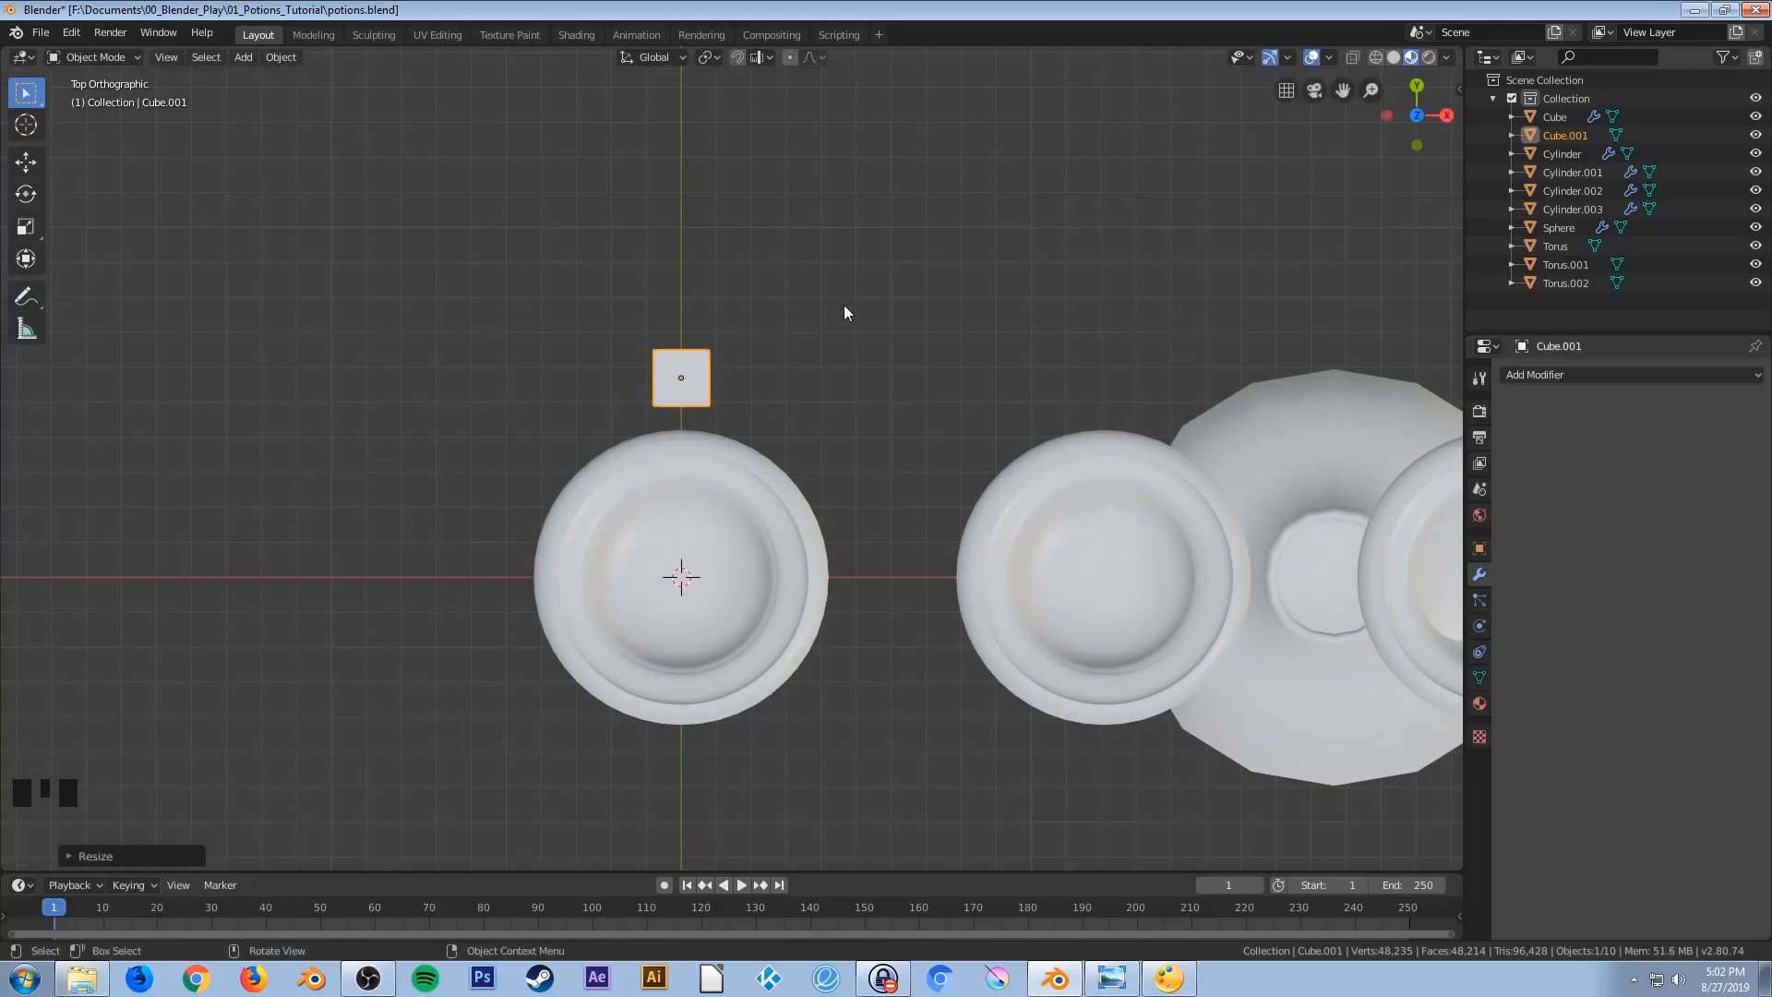
Select the tall bottle and the wide flask and move both along negative Y, clear of the test tubes
key(KP_1)
key(KP_3)
scroll(844, 304, down, 3)
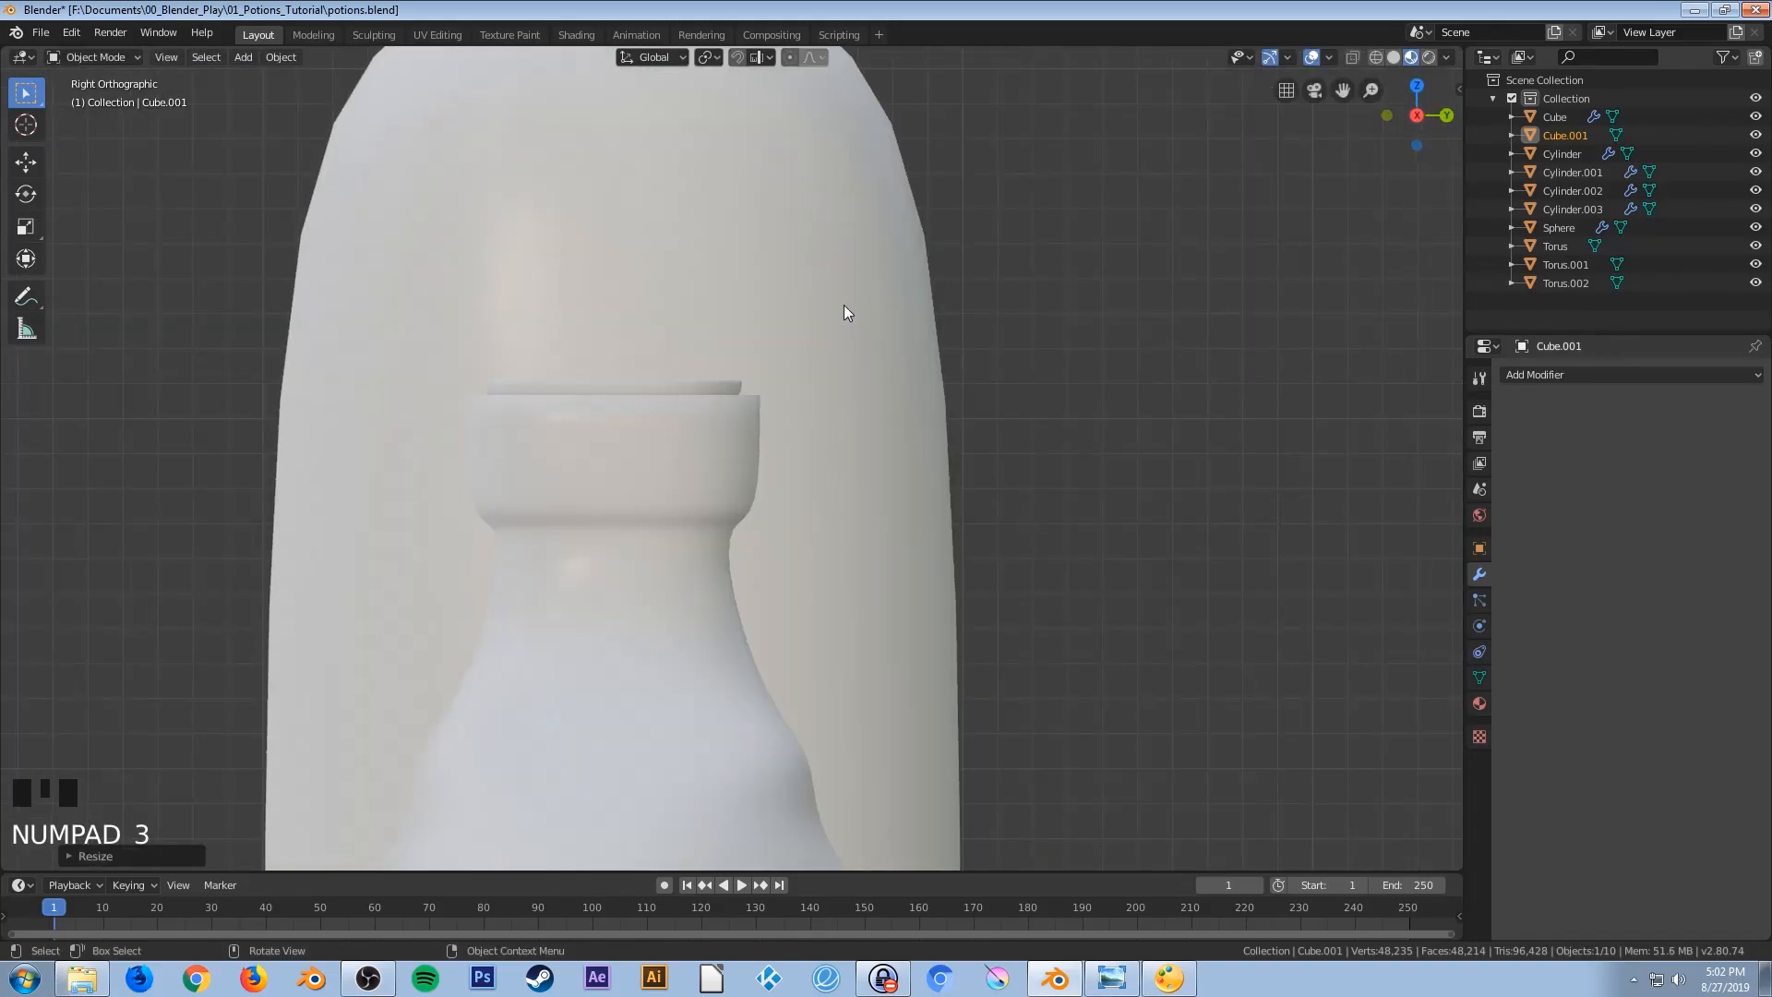
scroll(796, 452, down, 6)
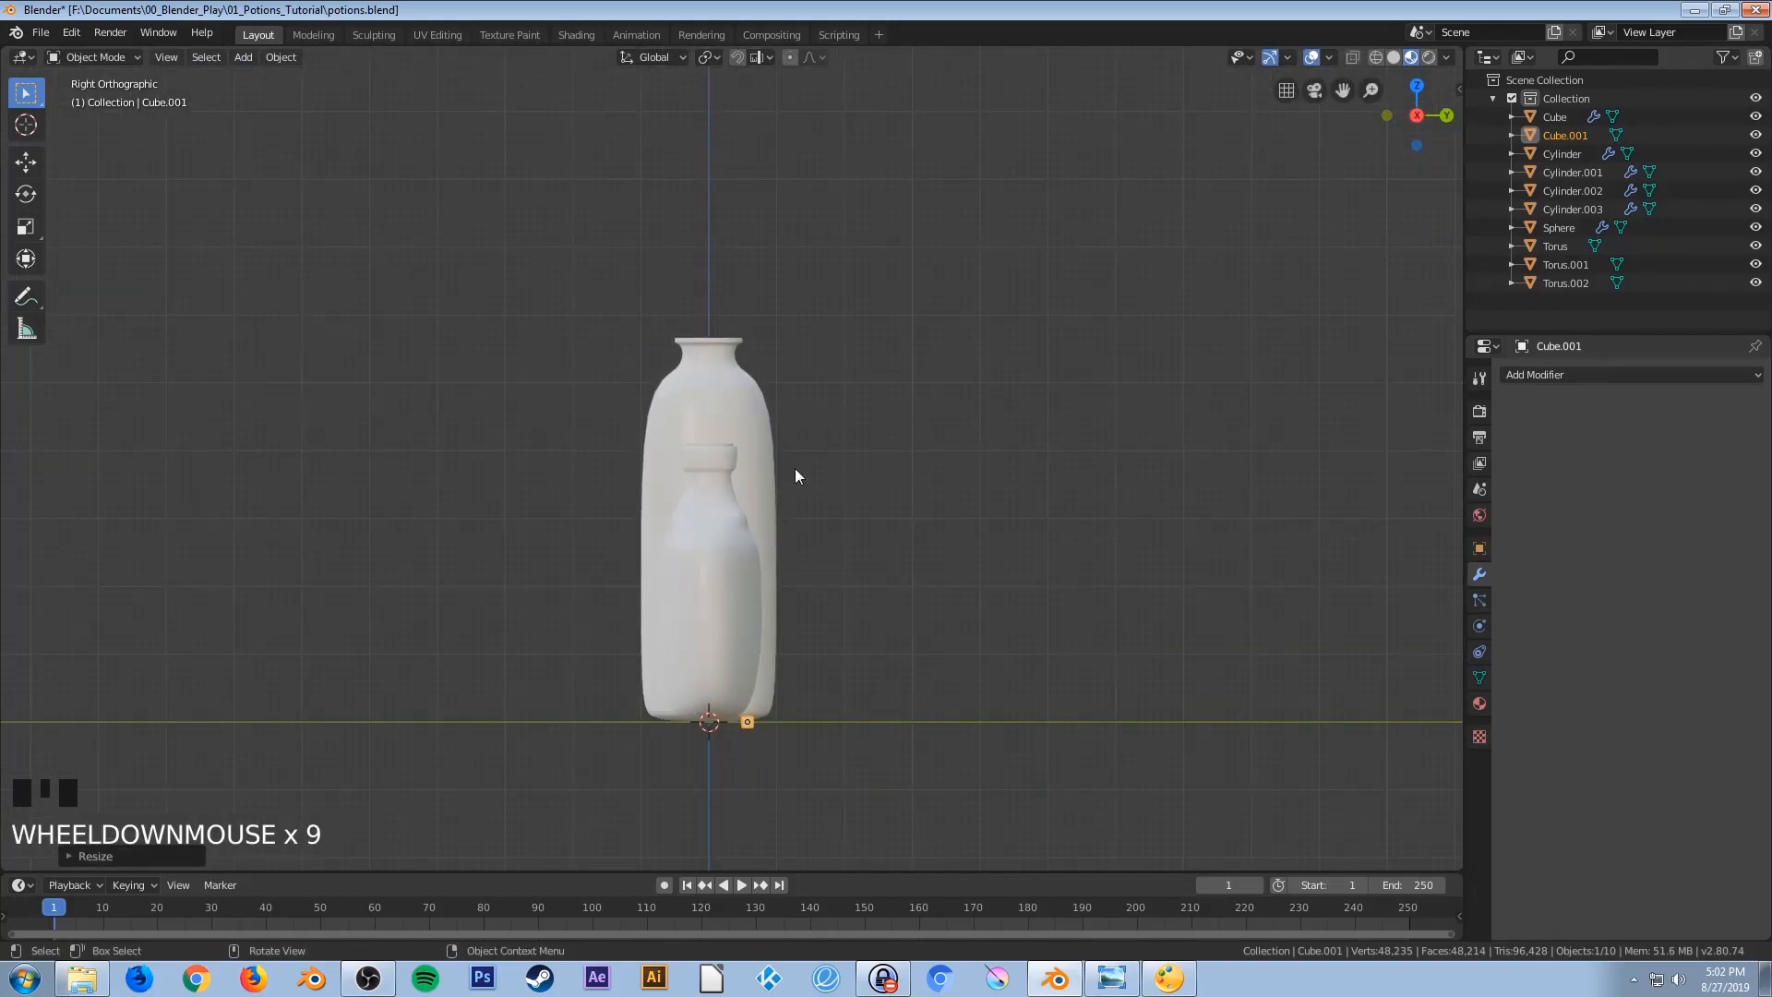
scroll(795, 530, up, 1)
scroll(802, 533, up, 1)
middle_drag(815, 535, 1182, 590)
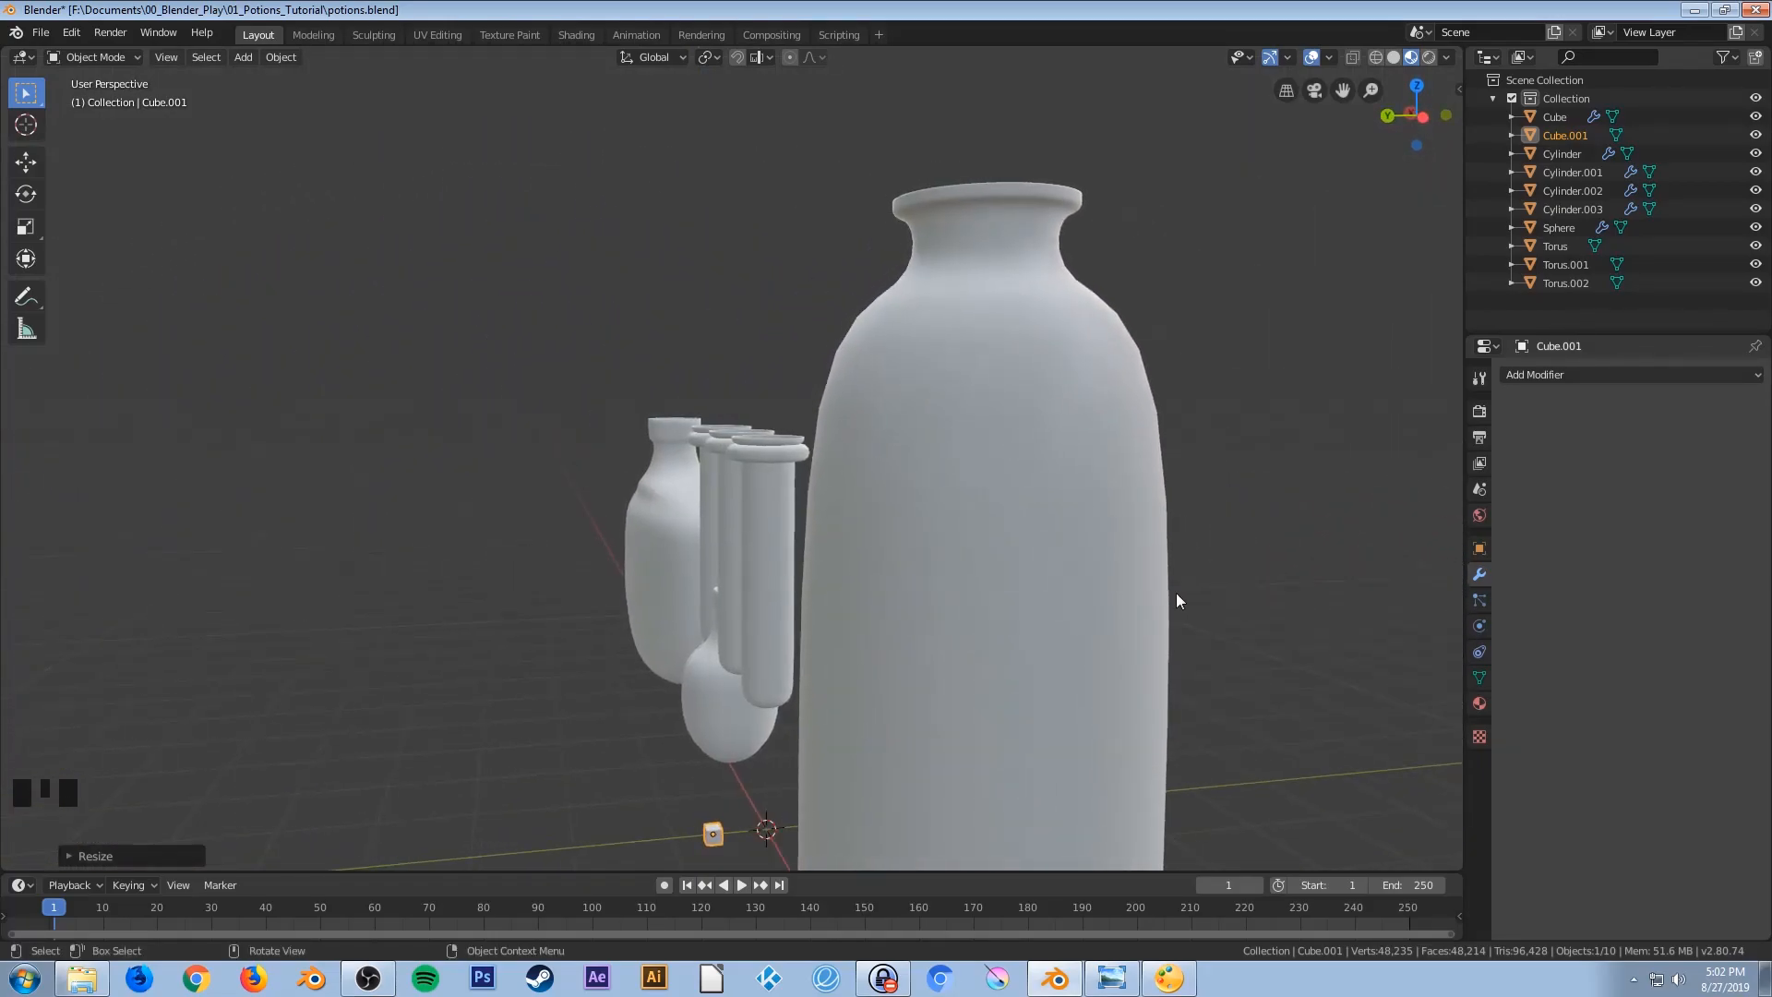
click(990, 594)
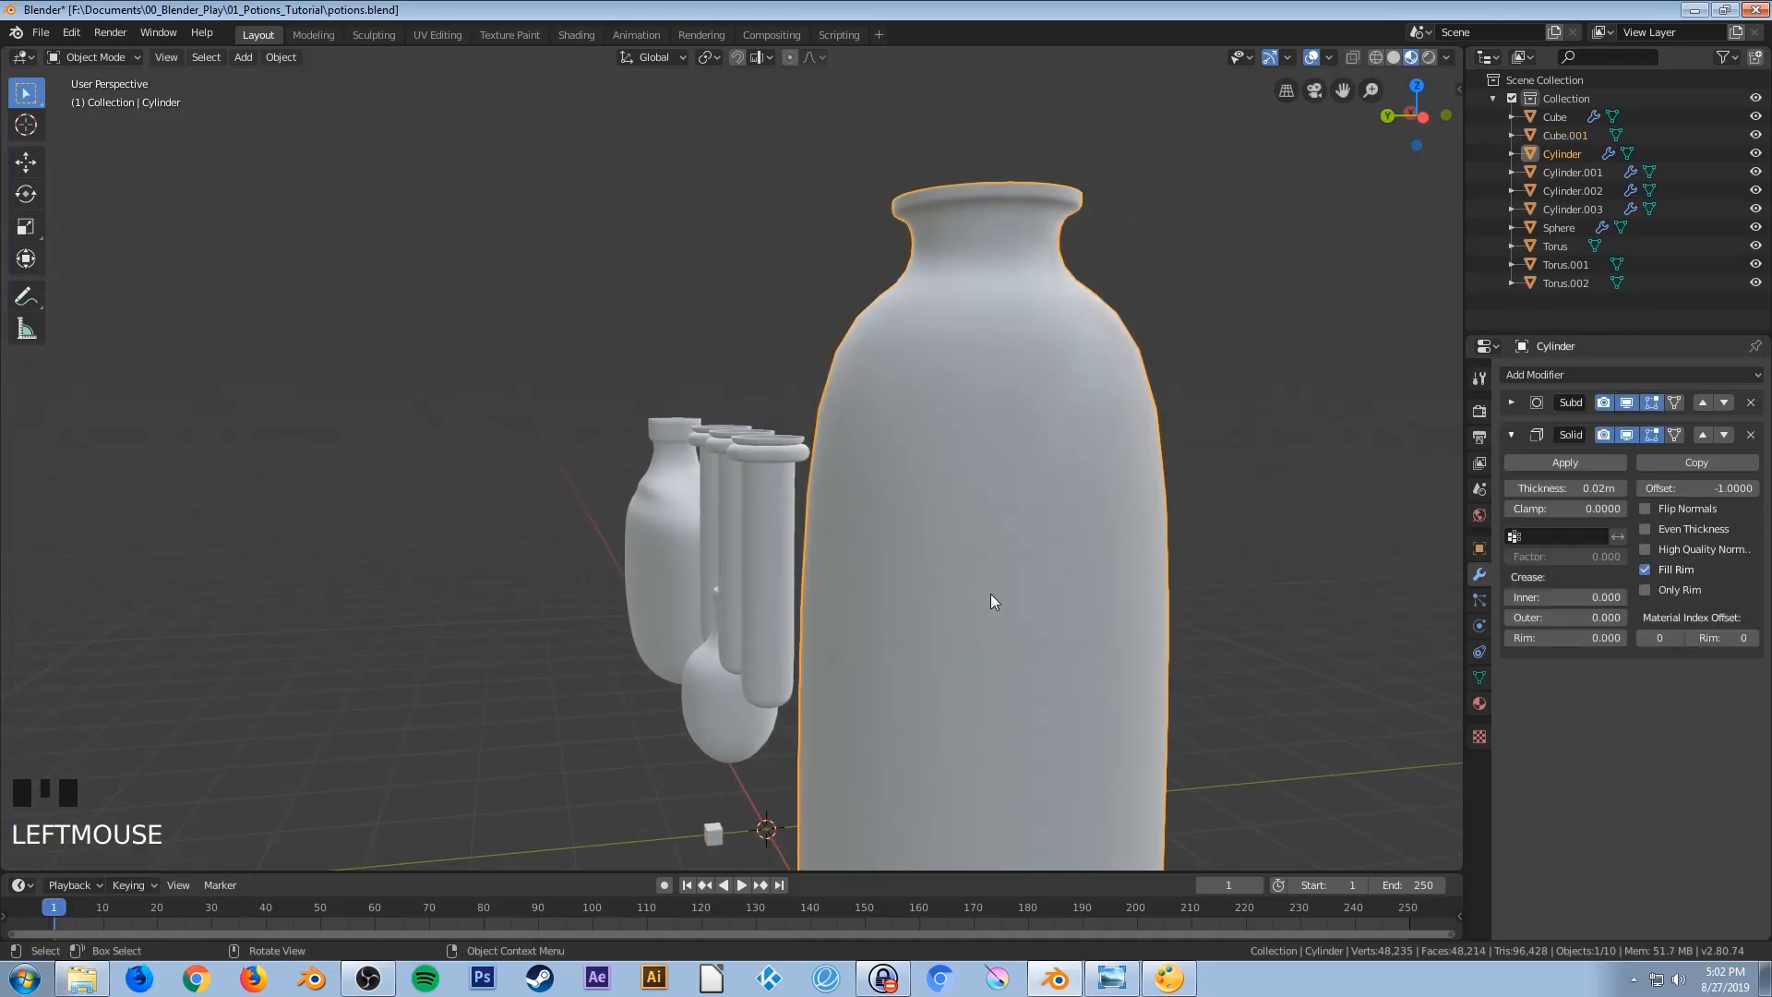
shift+click(655, 543)
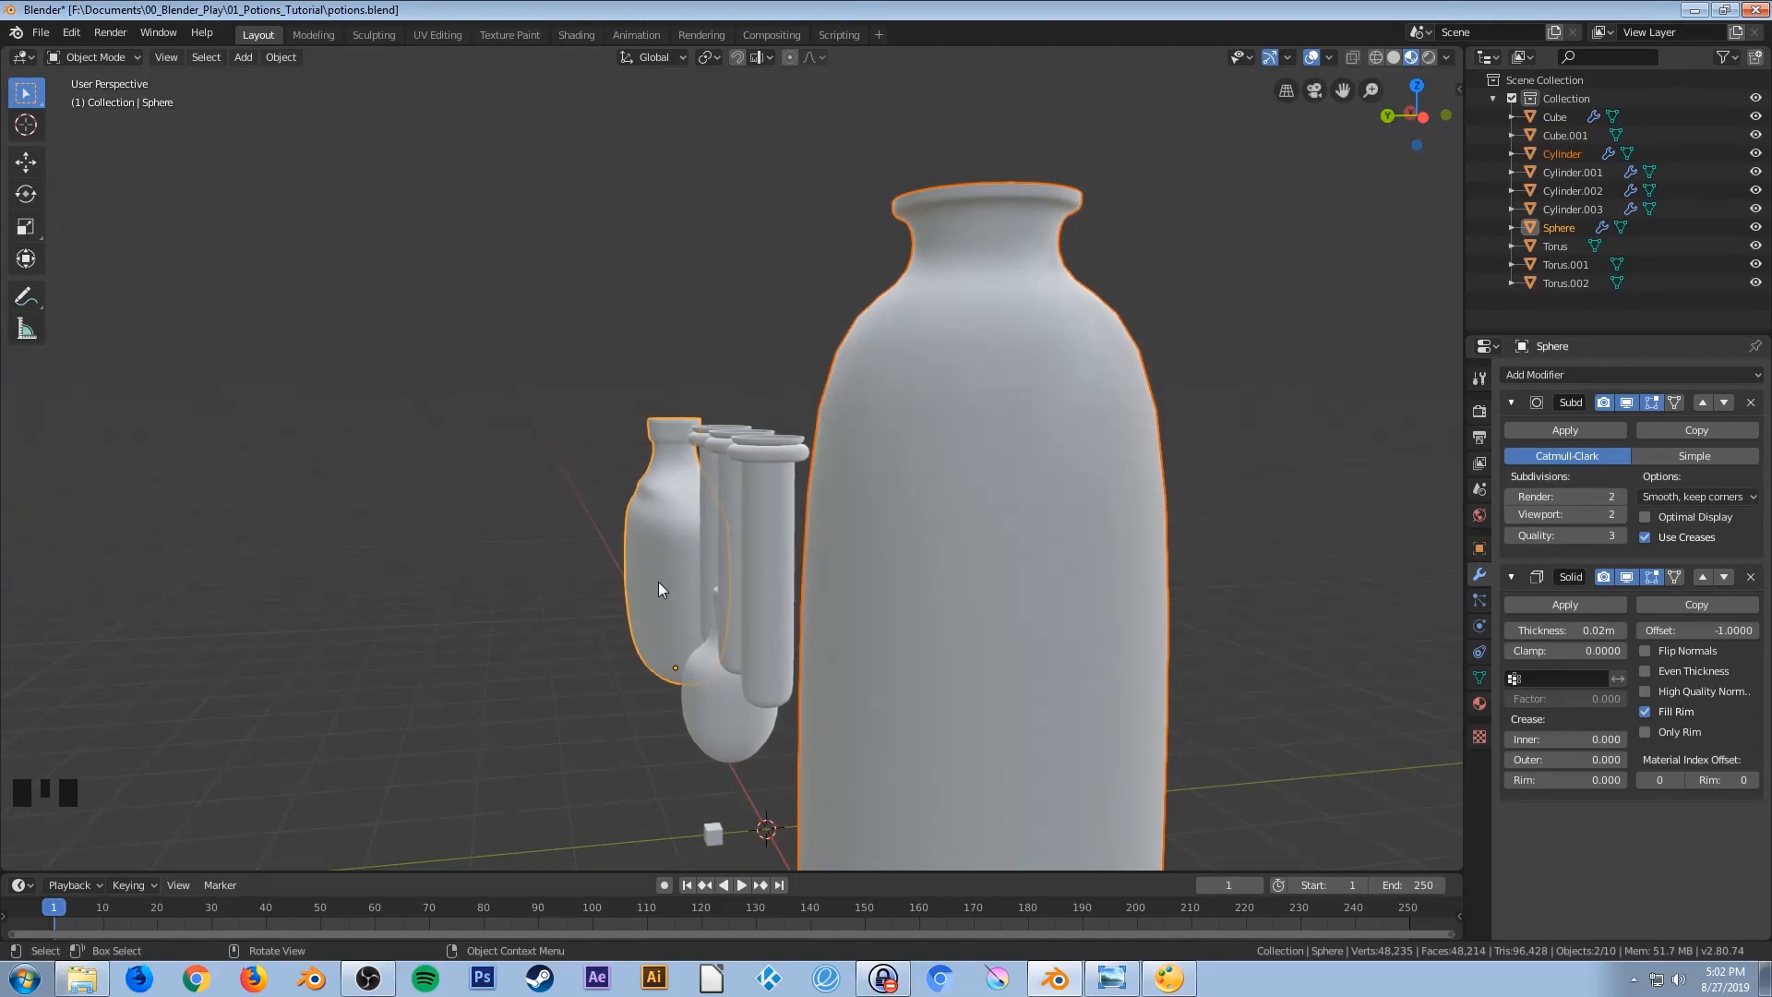
key(g)
key(y)
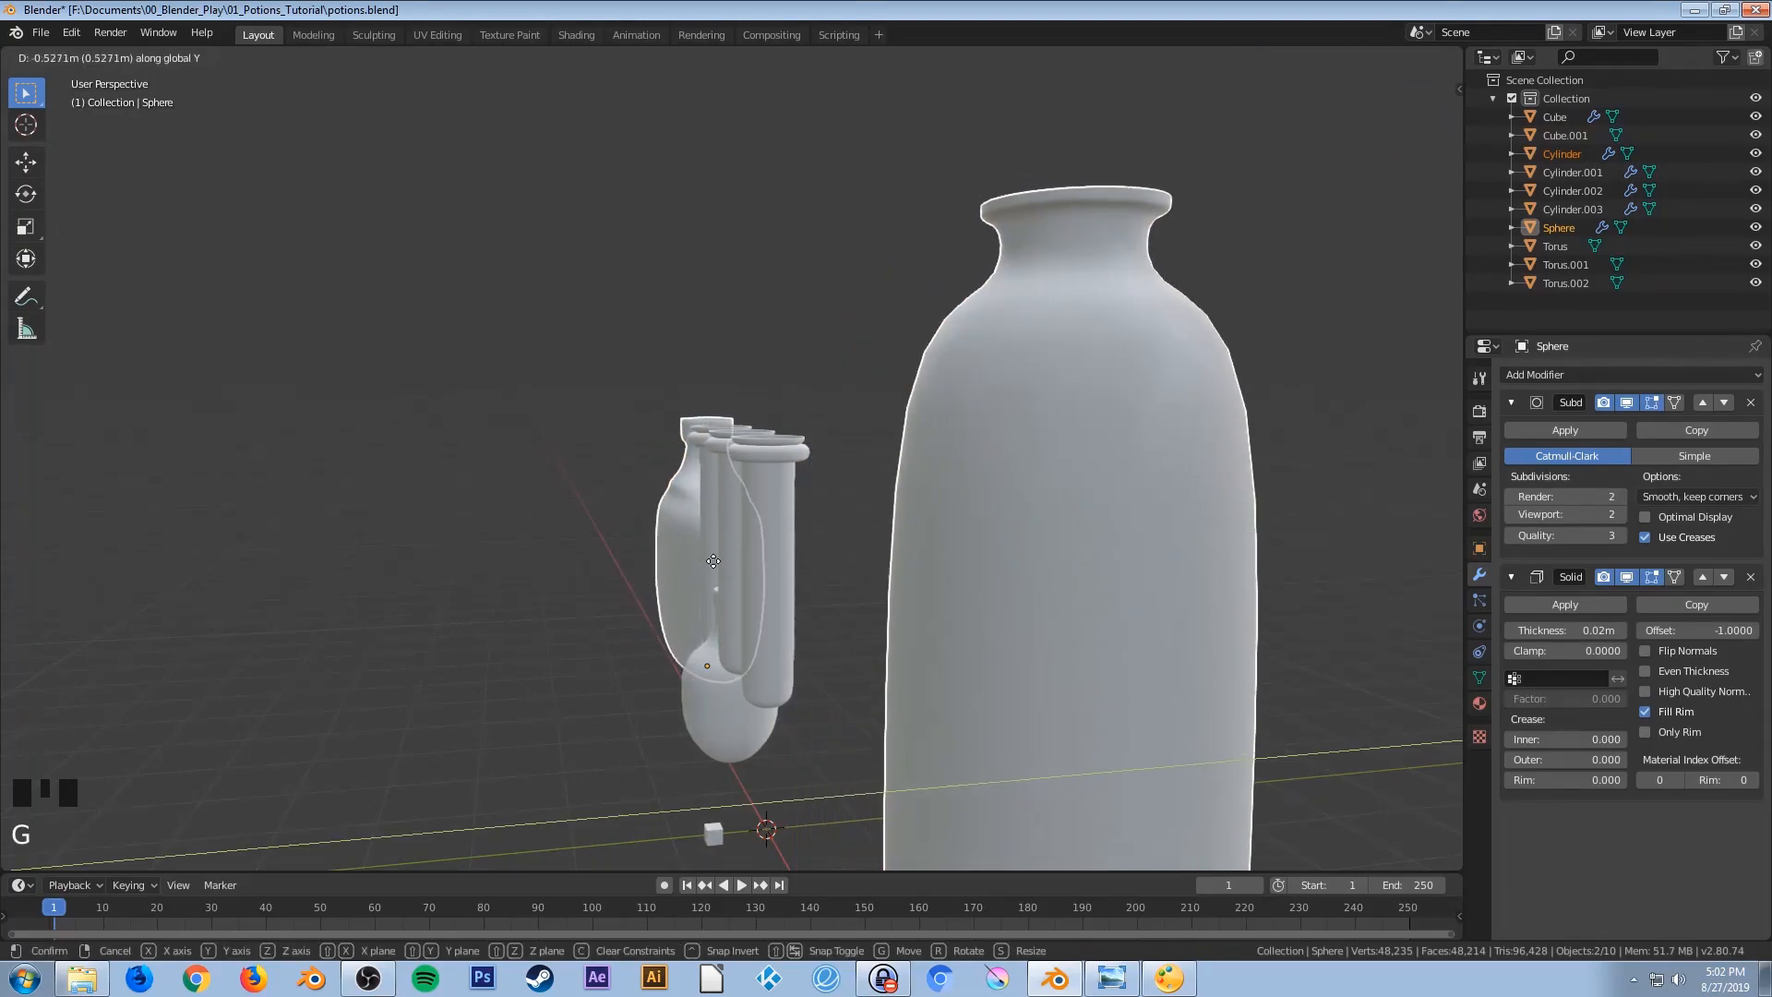
click(902, 568)
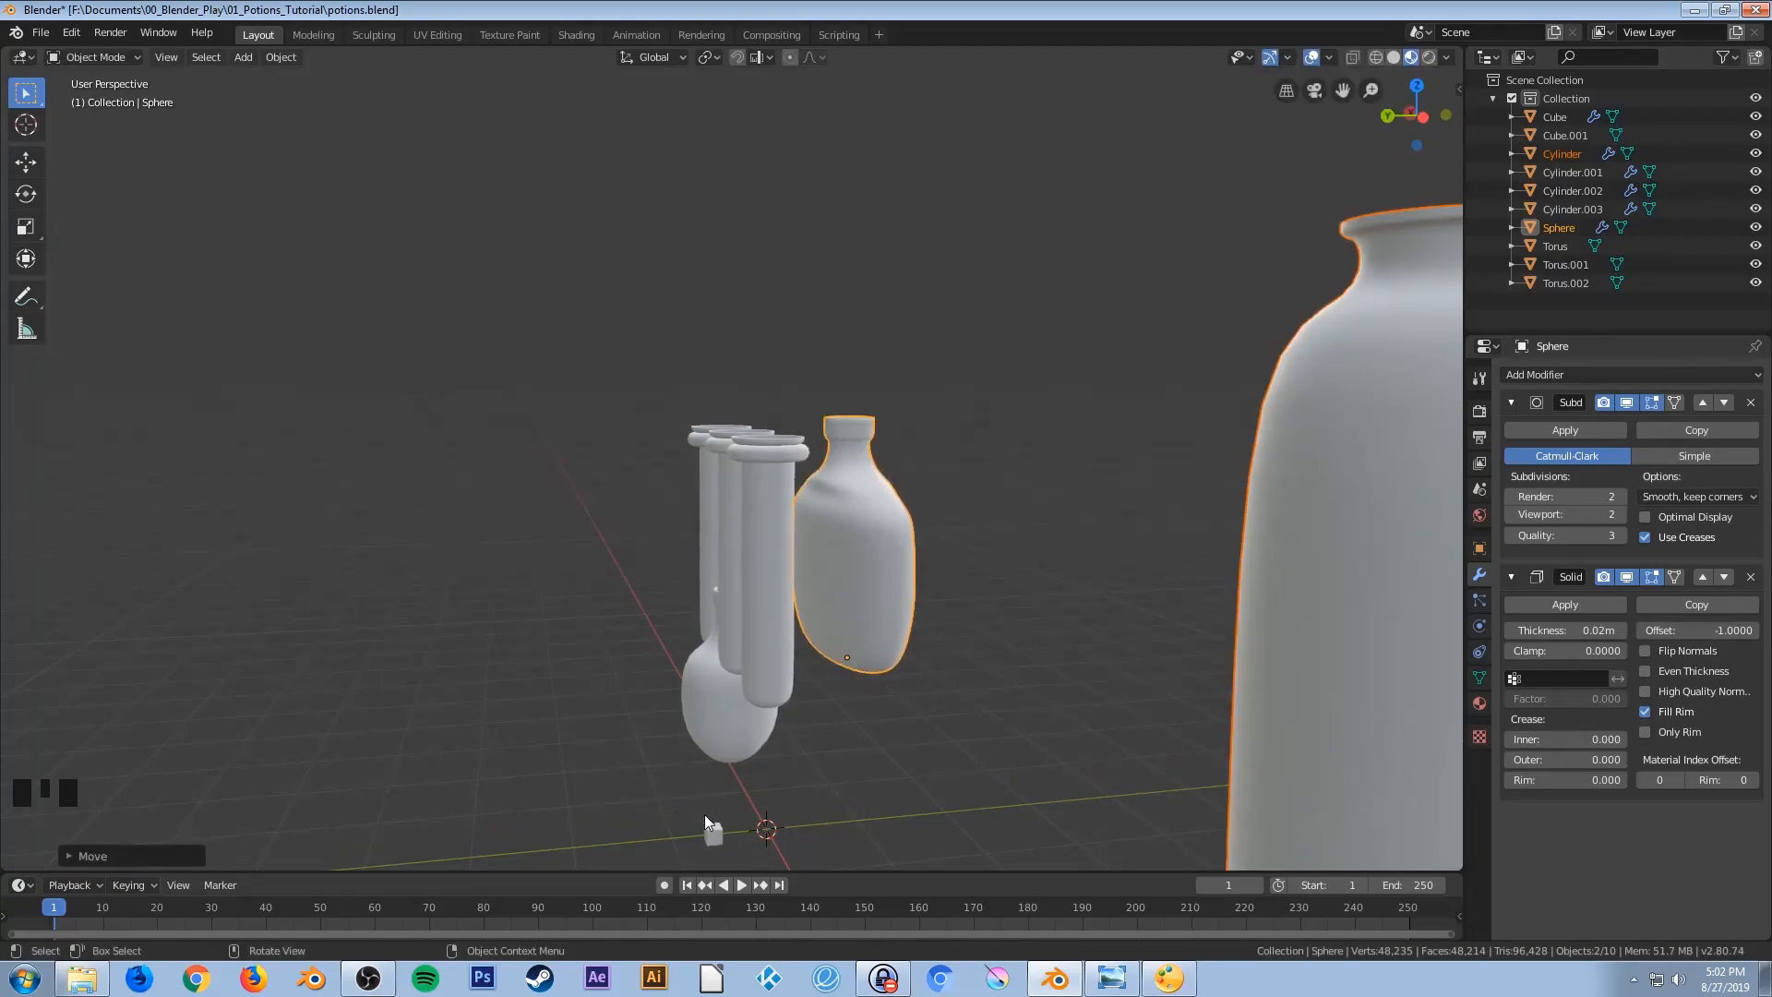
Raise the small cube about 4 m in the side view to the outer edge of the test tube's ring
key(KP_3)
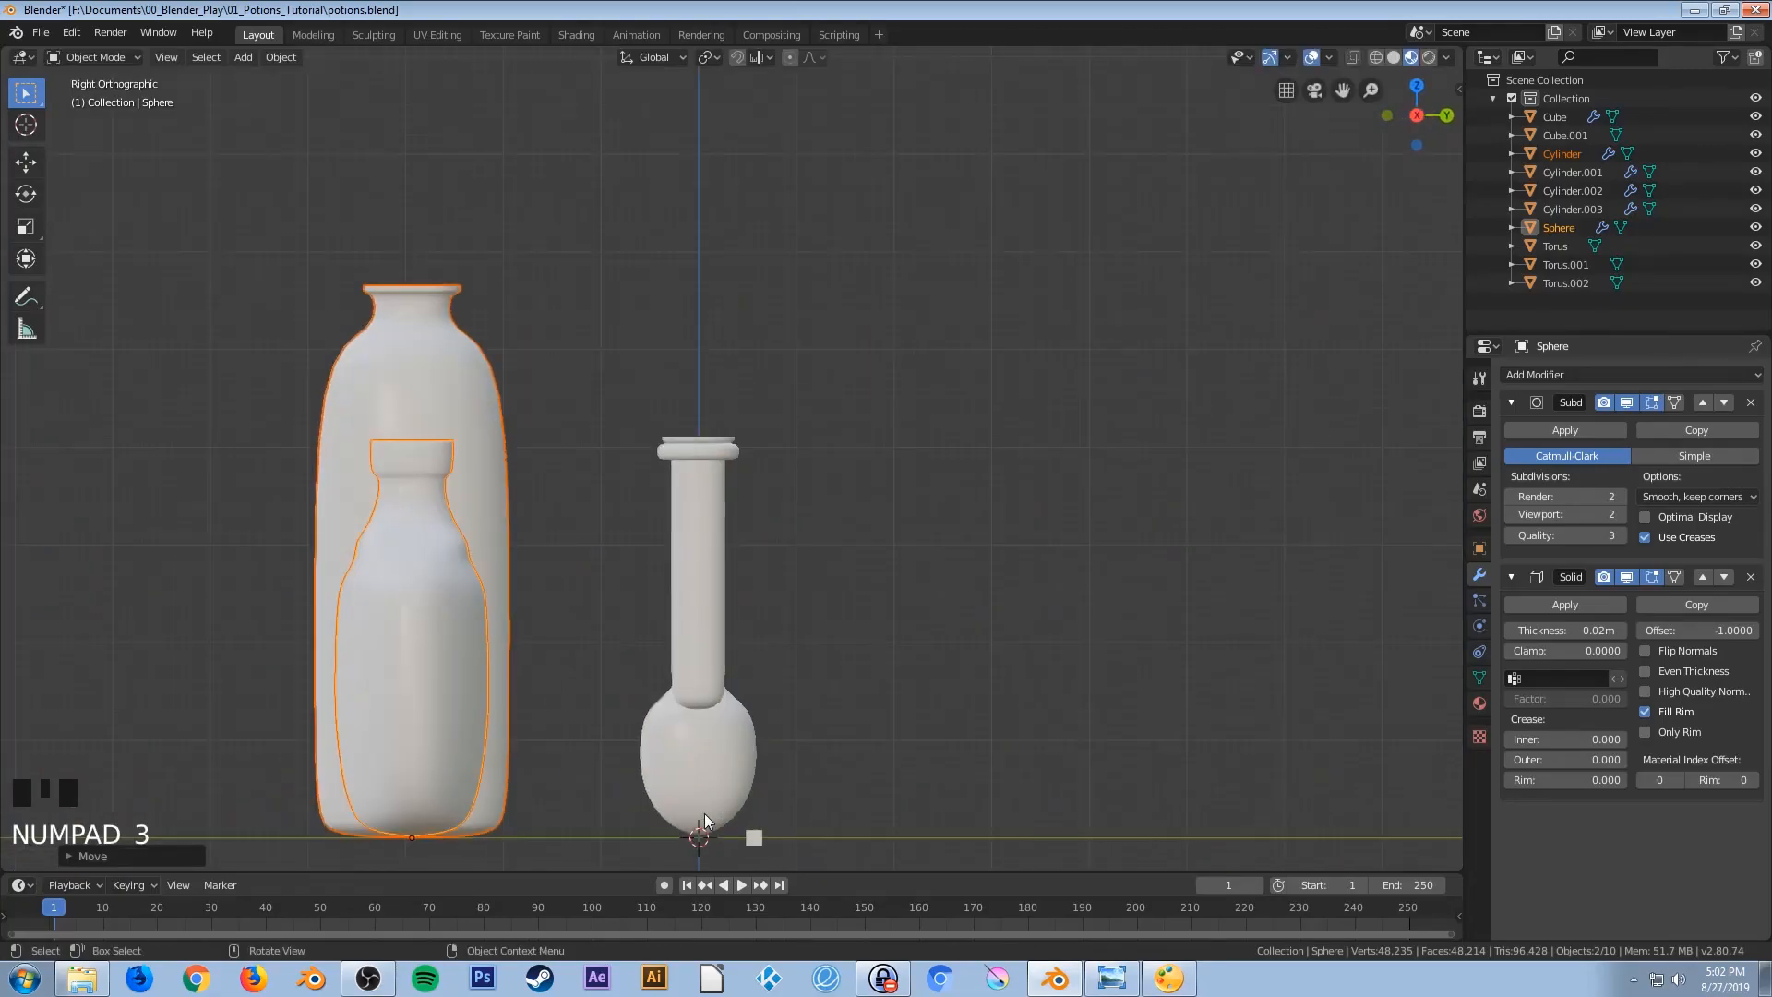
click(755, 837)
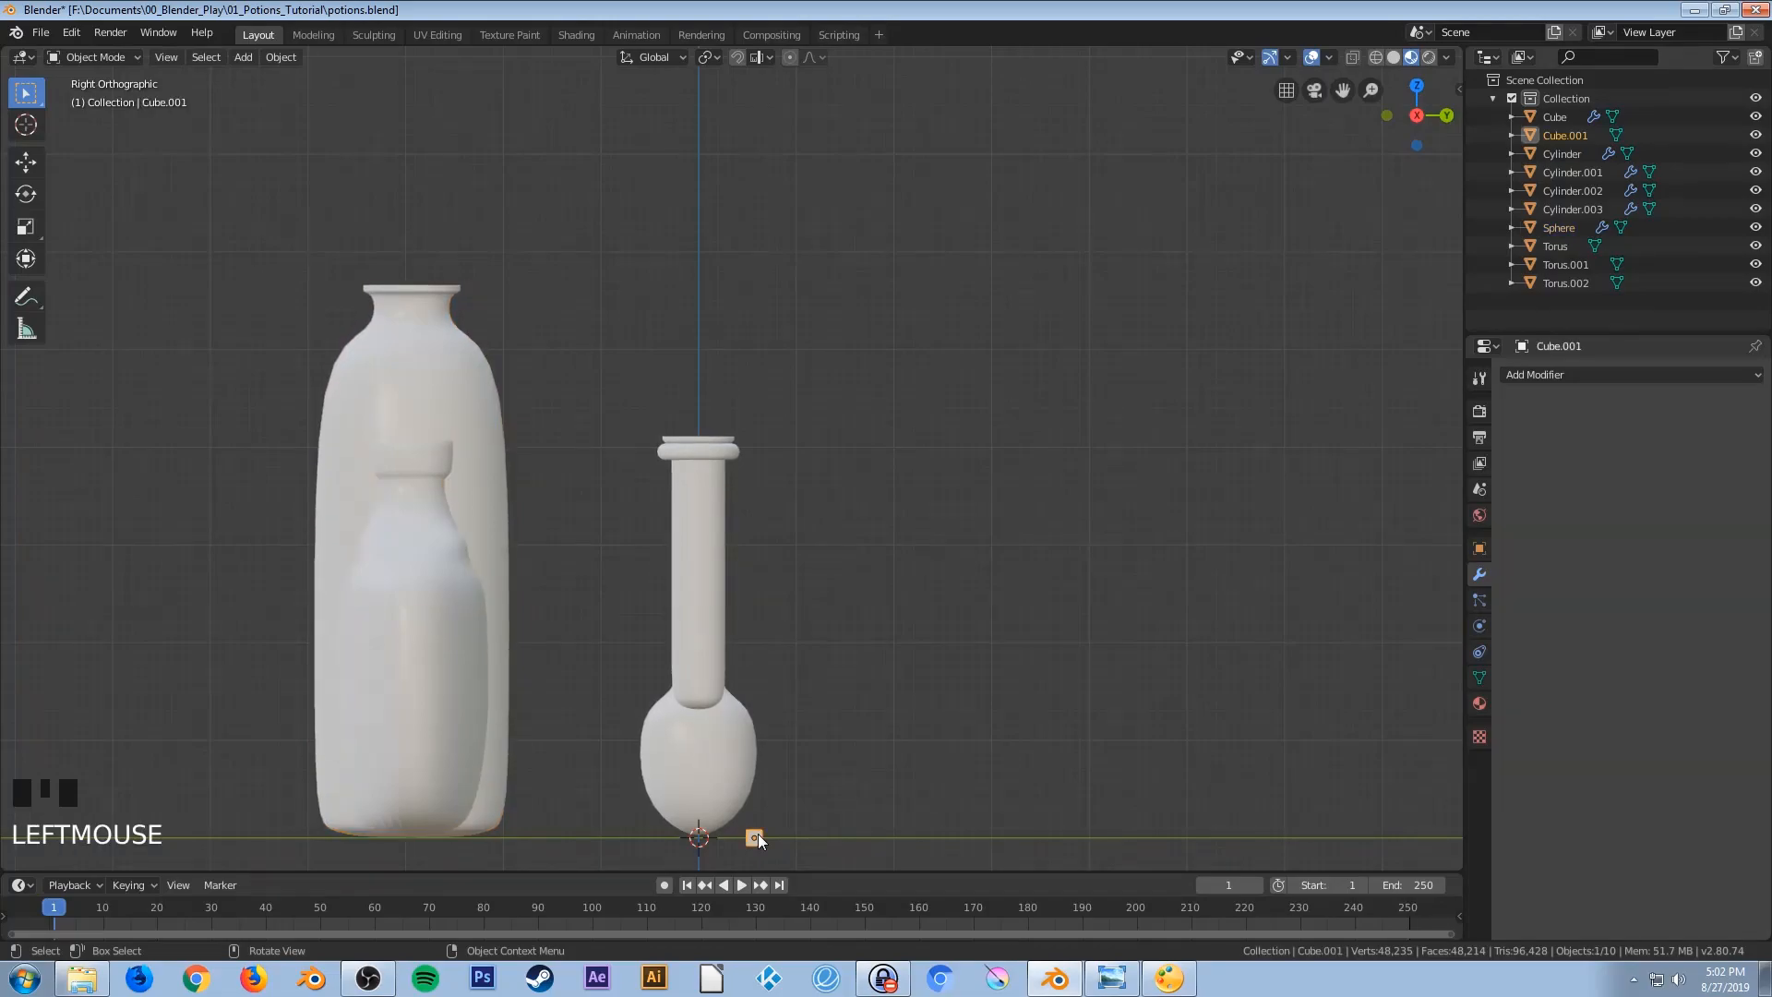
key(g)
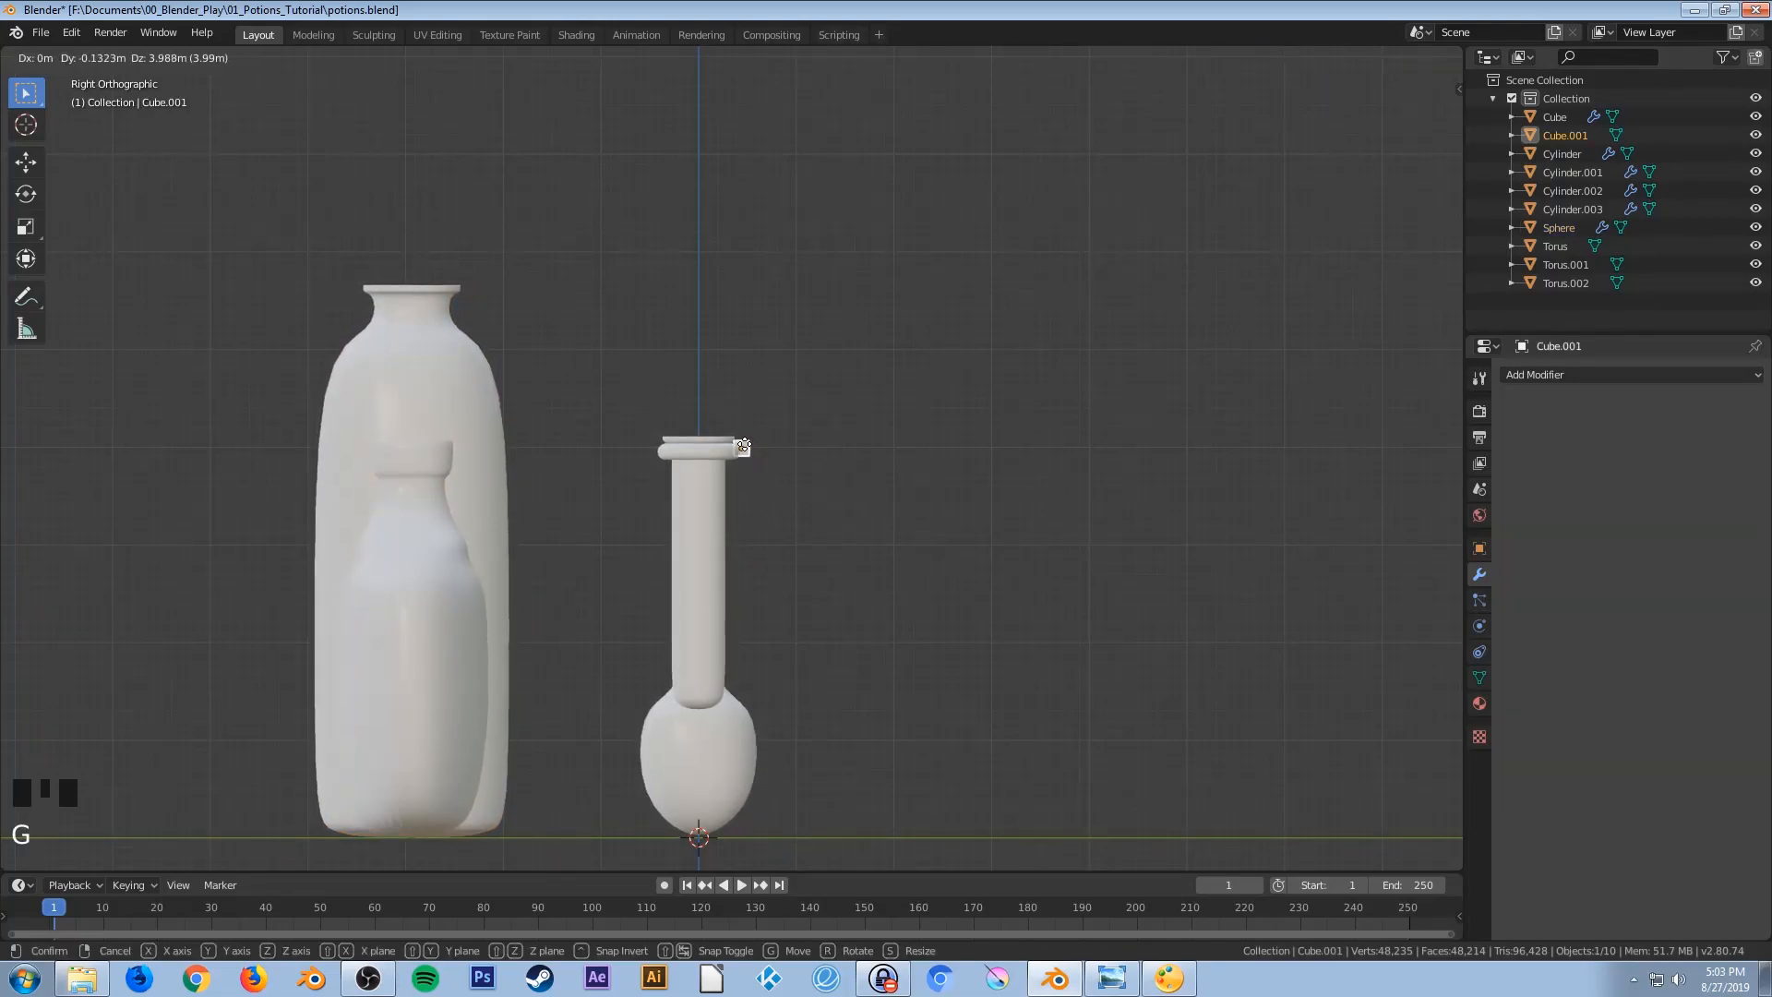
click(758, 457)
scroll(734, 484, up, 6)
scroll(734, 483, up, 3)
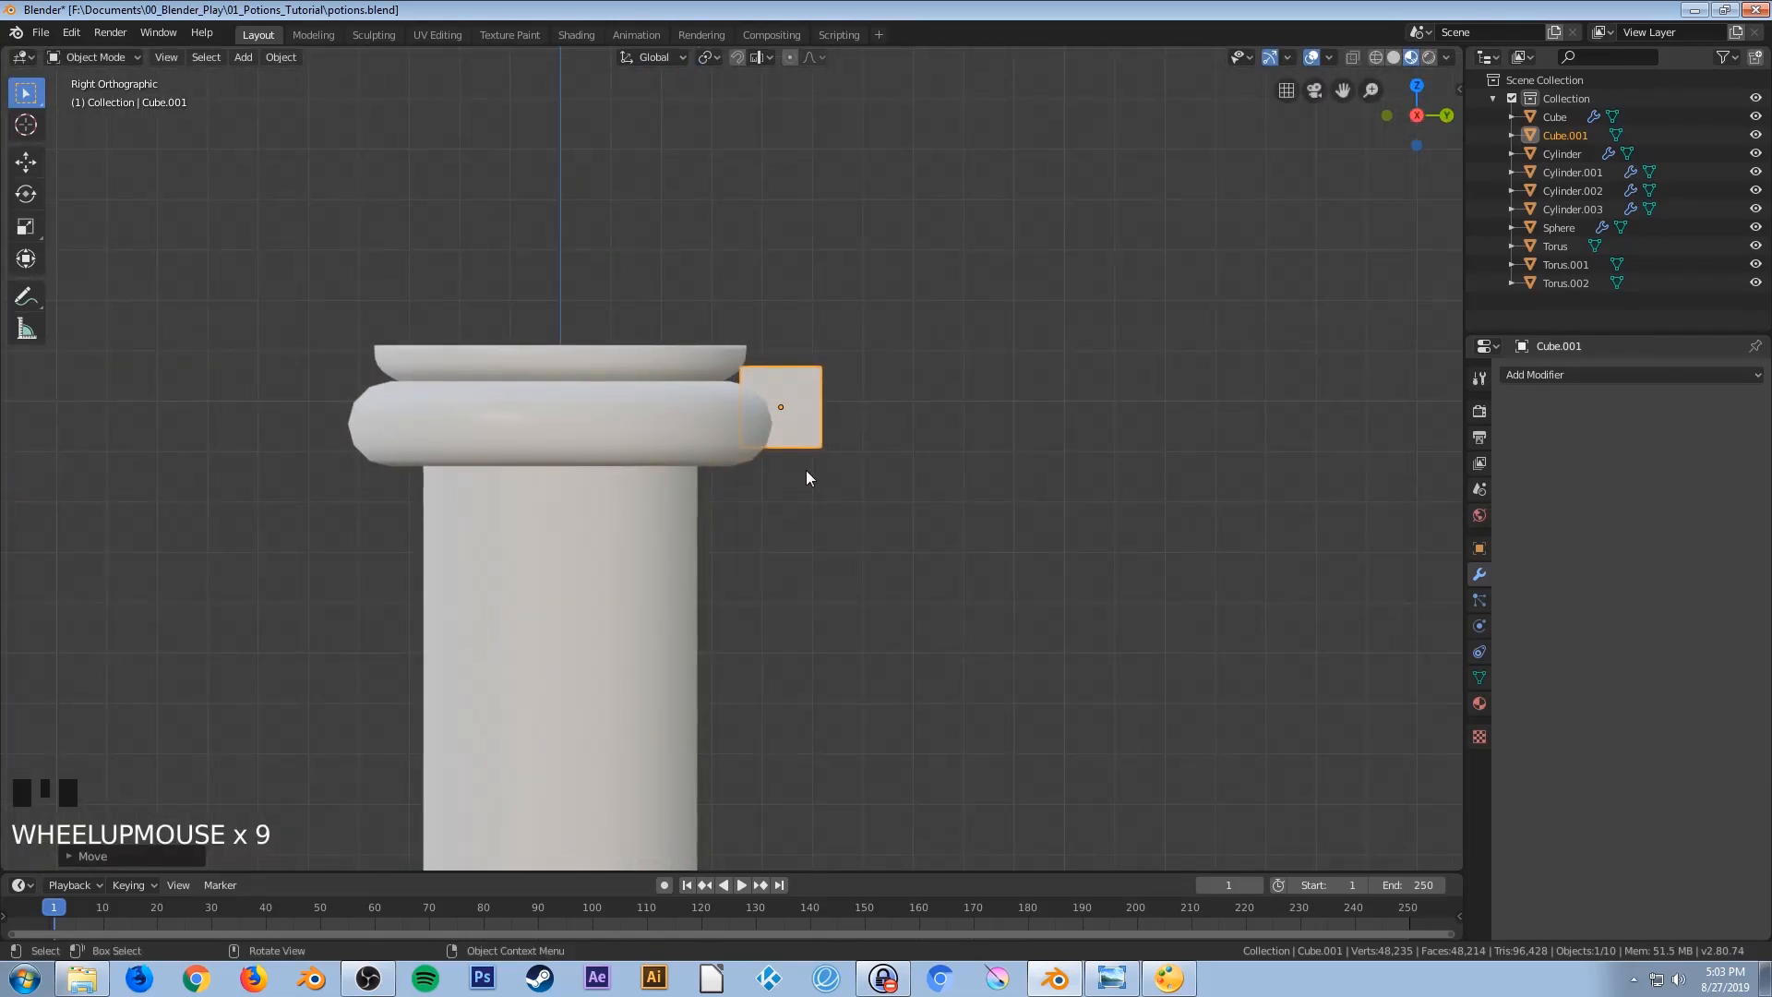
Scale the small cube down slightly and position it vertically centred on the ring, half embedded in its outer edge
key(g)
click(807, 484)
key(s)
click(880, 537)
key(g)
click(873, 528)
scroll(801, 493, up, 4)
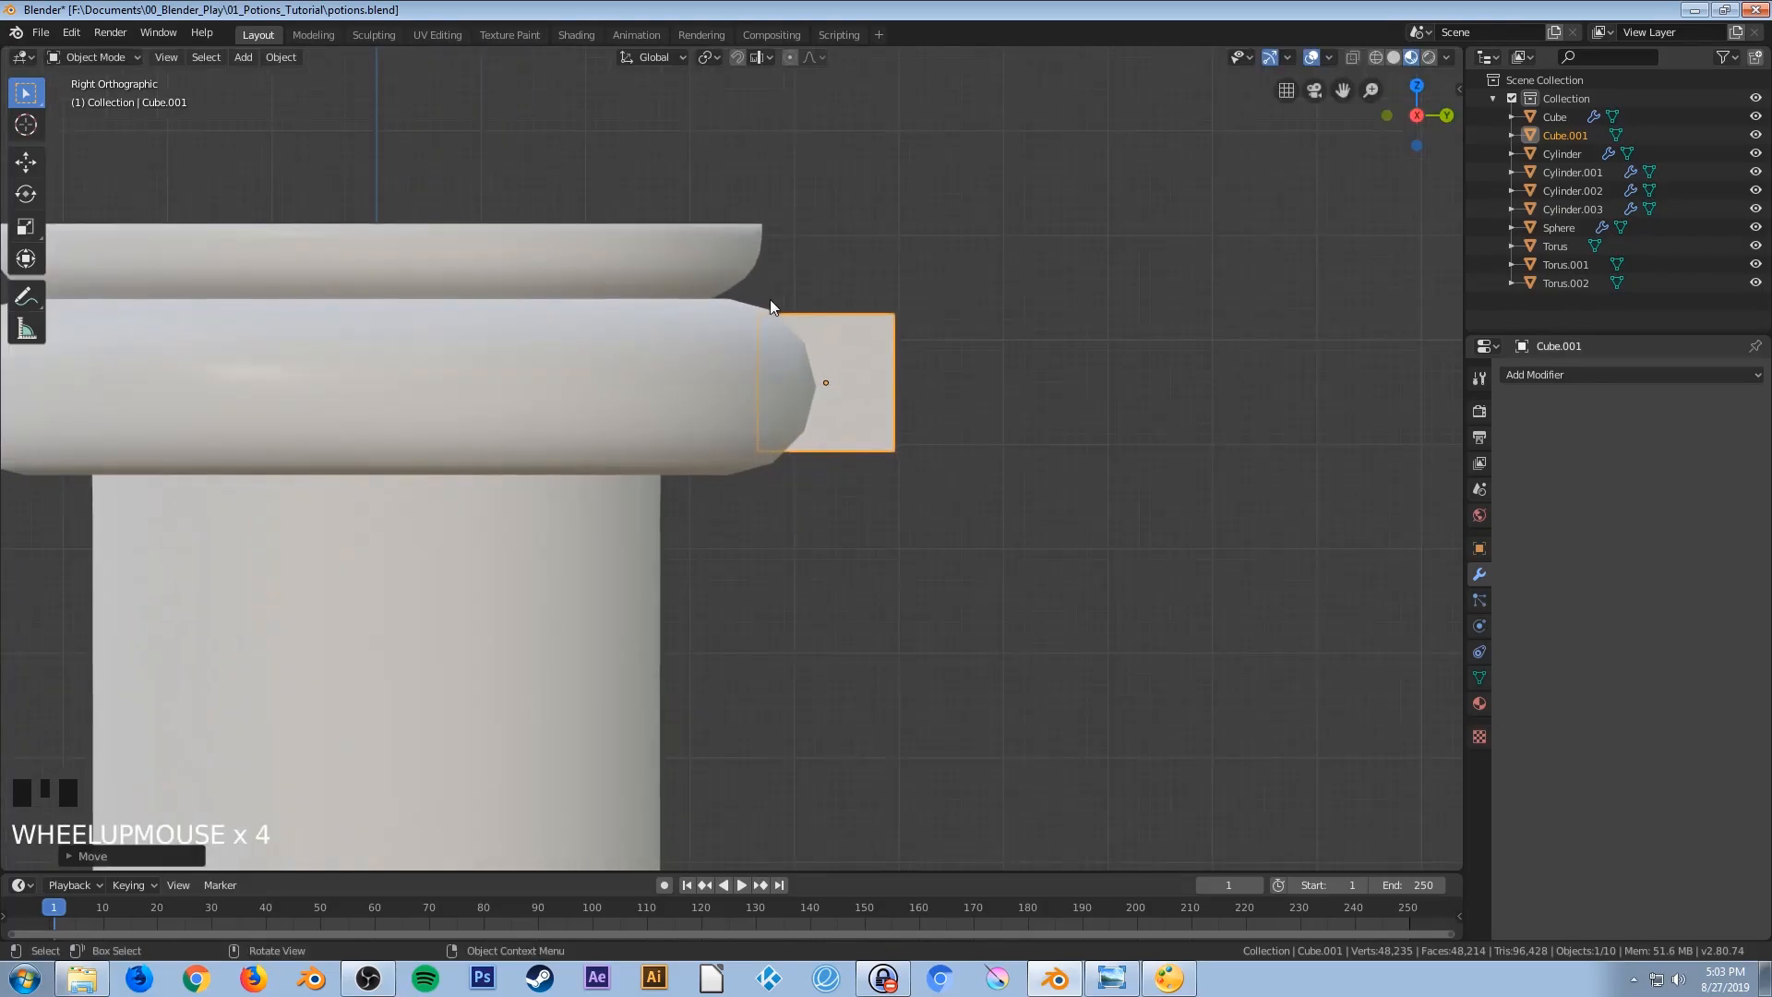
key(g)
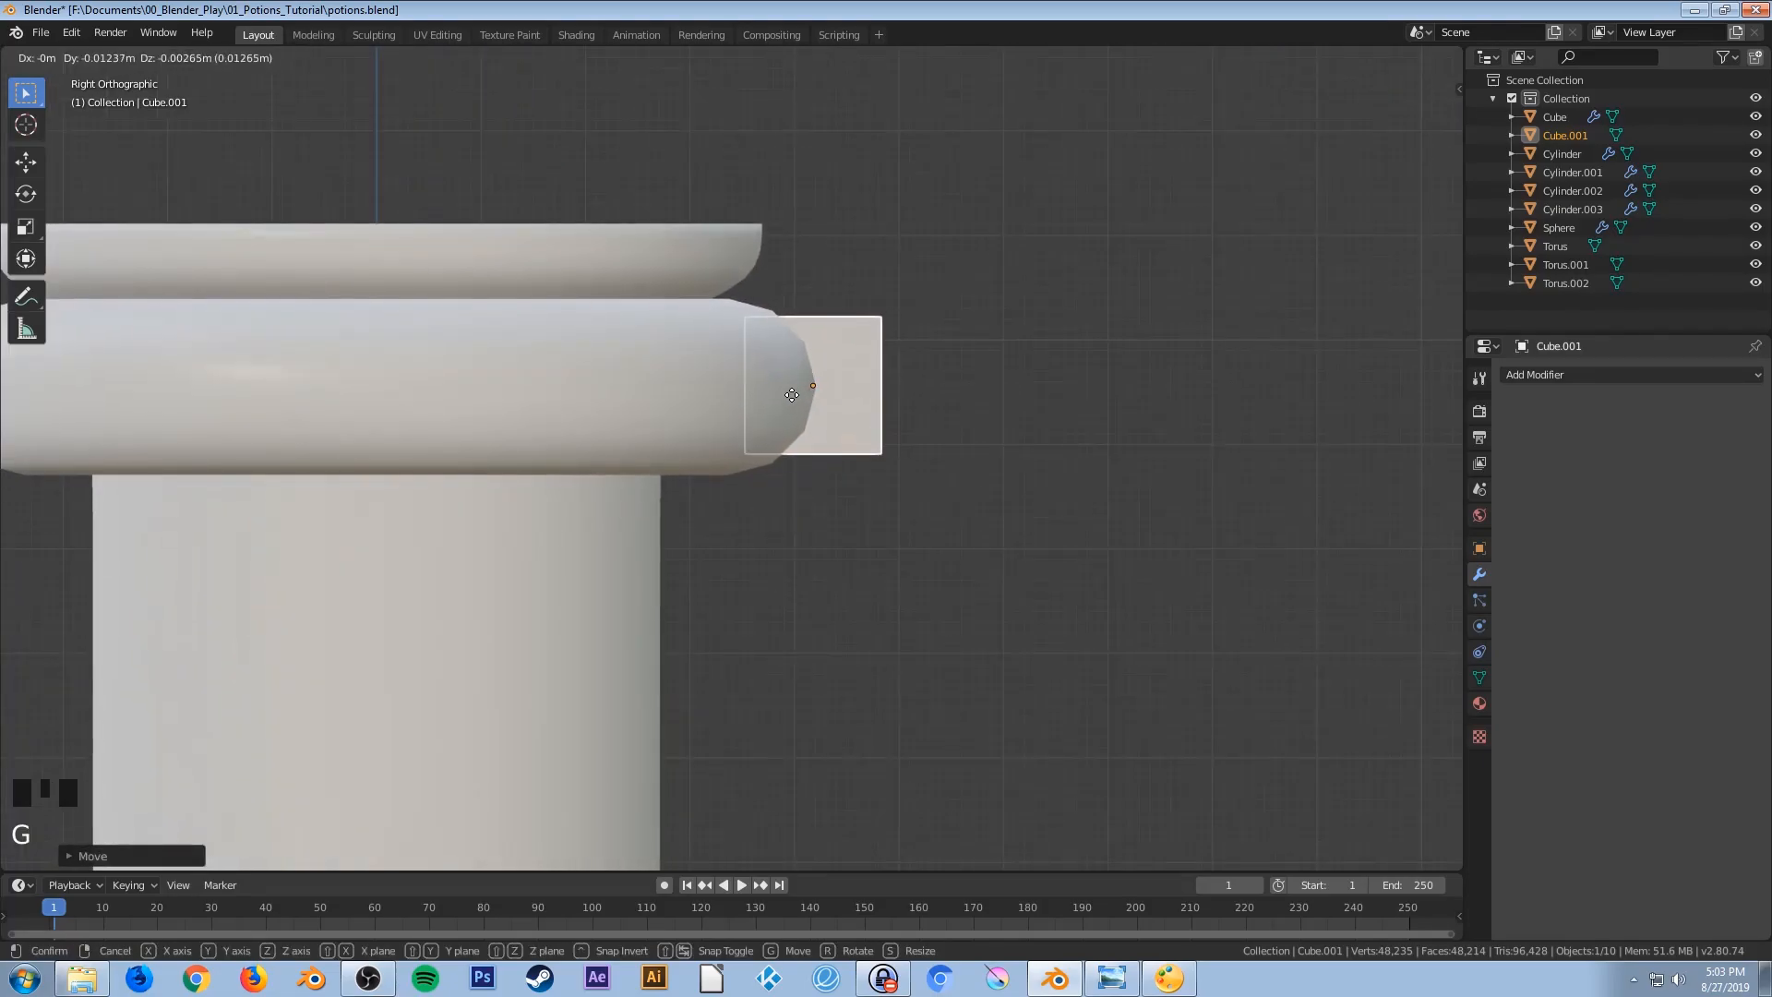
click(790, 391)
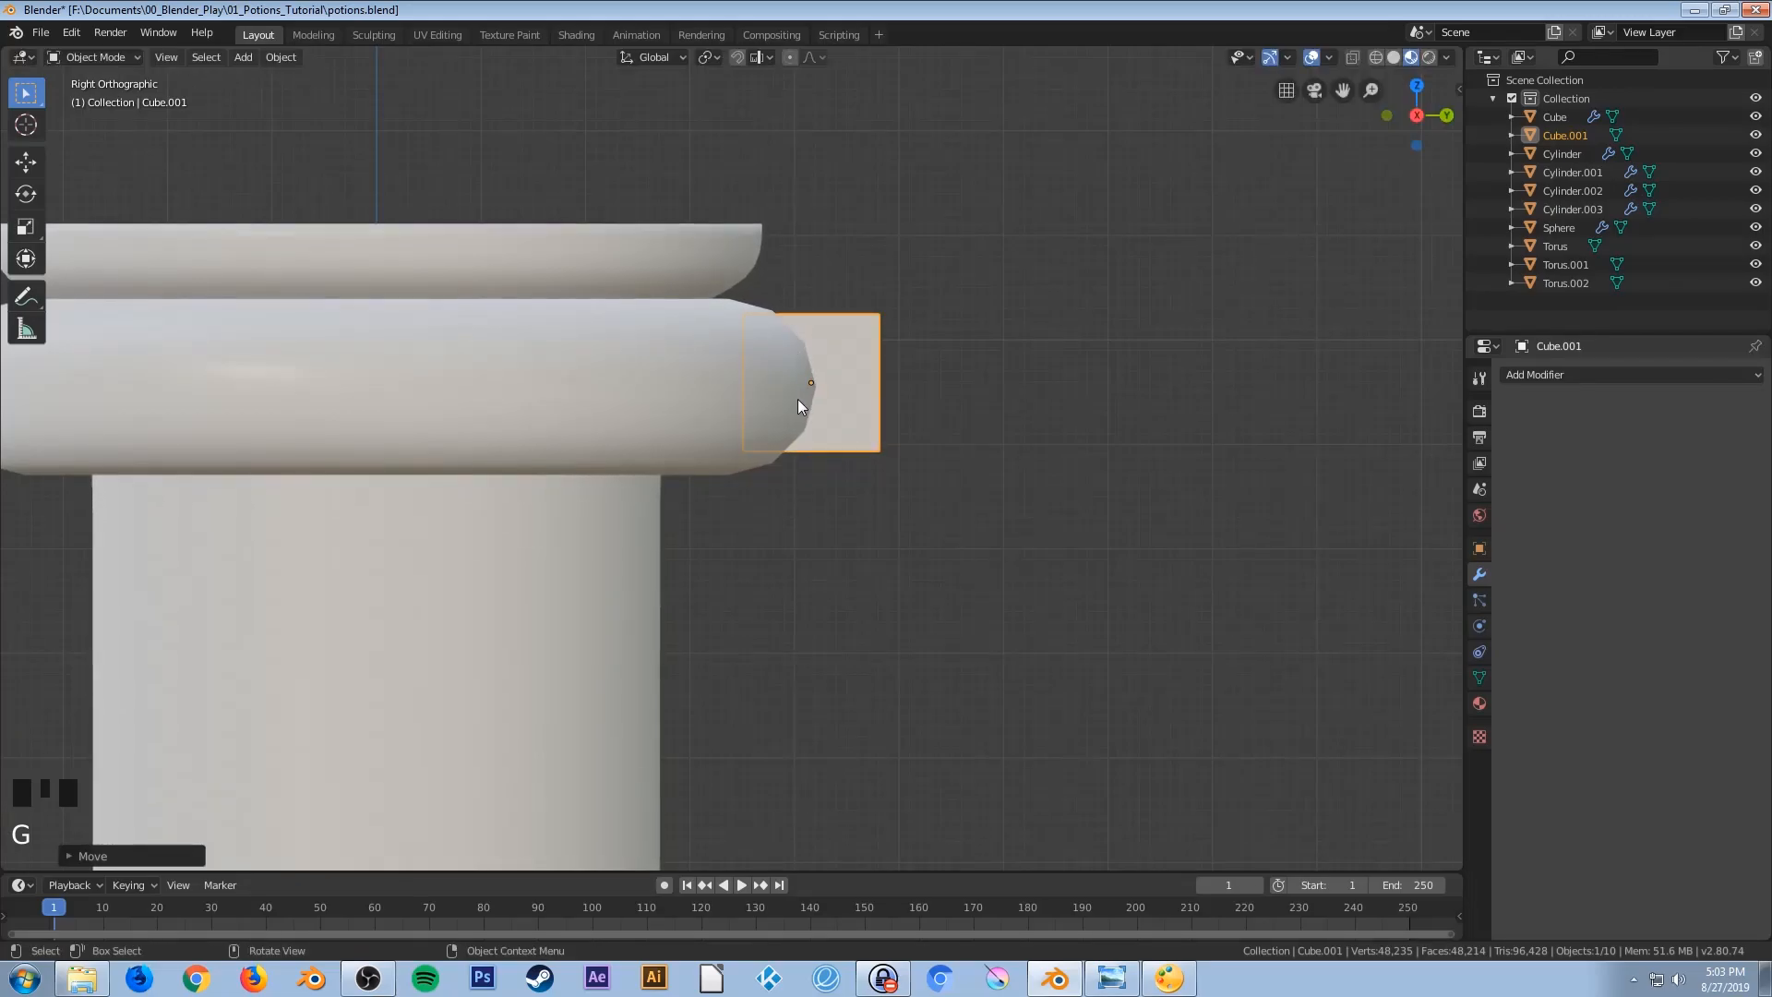
Enter Edit Mode on the small cube, switch to wireframe shading and select its face pointing away from the tube
middle_drag(808, 434, 805, 499)
scroll(739, 474, down, 7)
middle_drag(879, 563, 737, 486)
key(Tab)
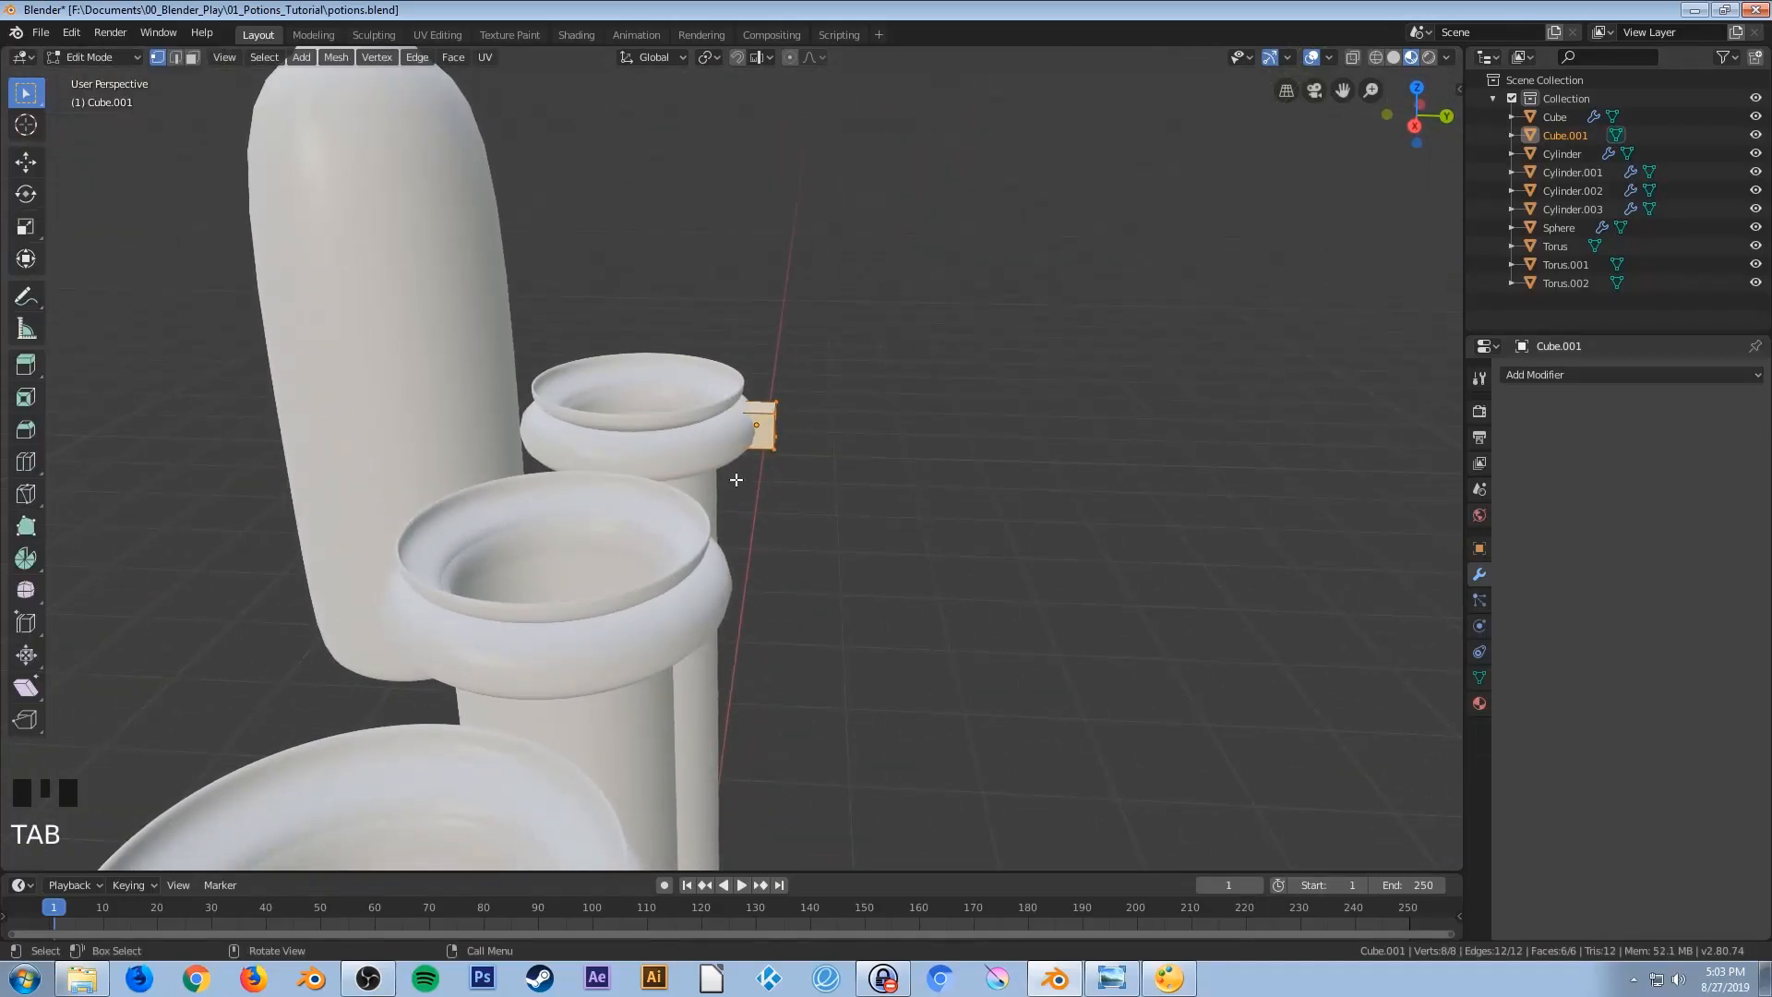
key(KP_3)
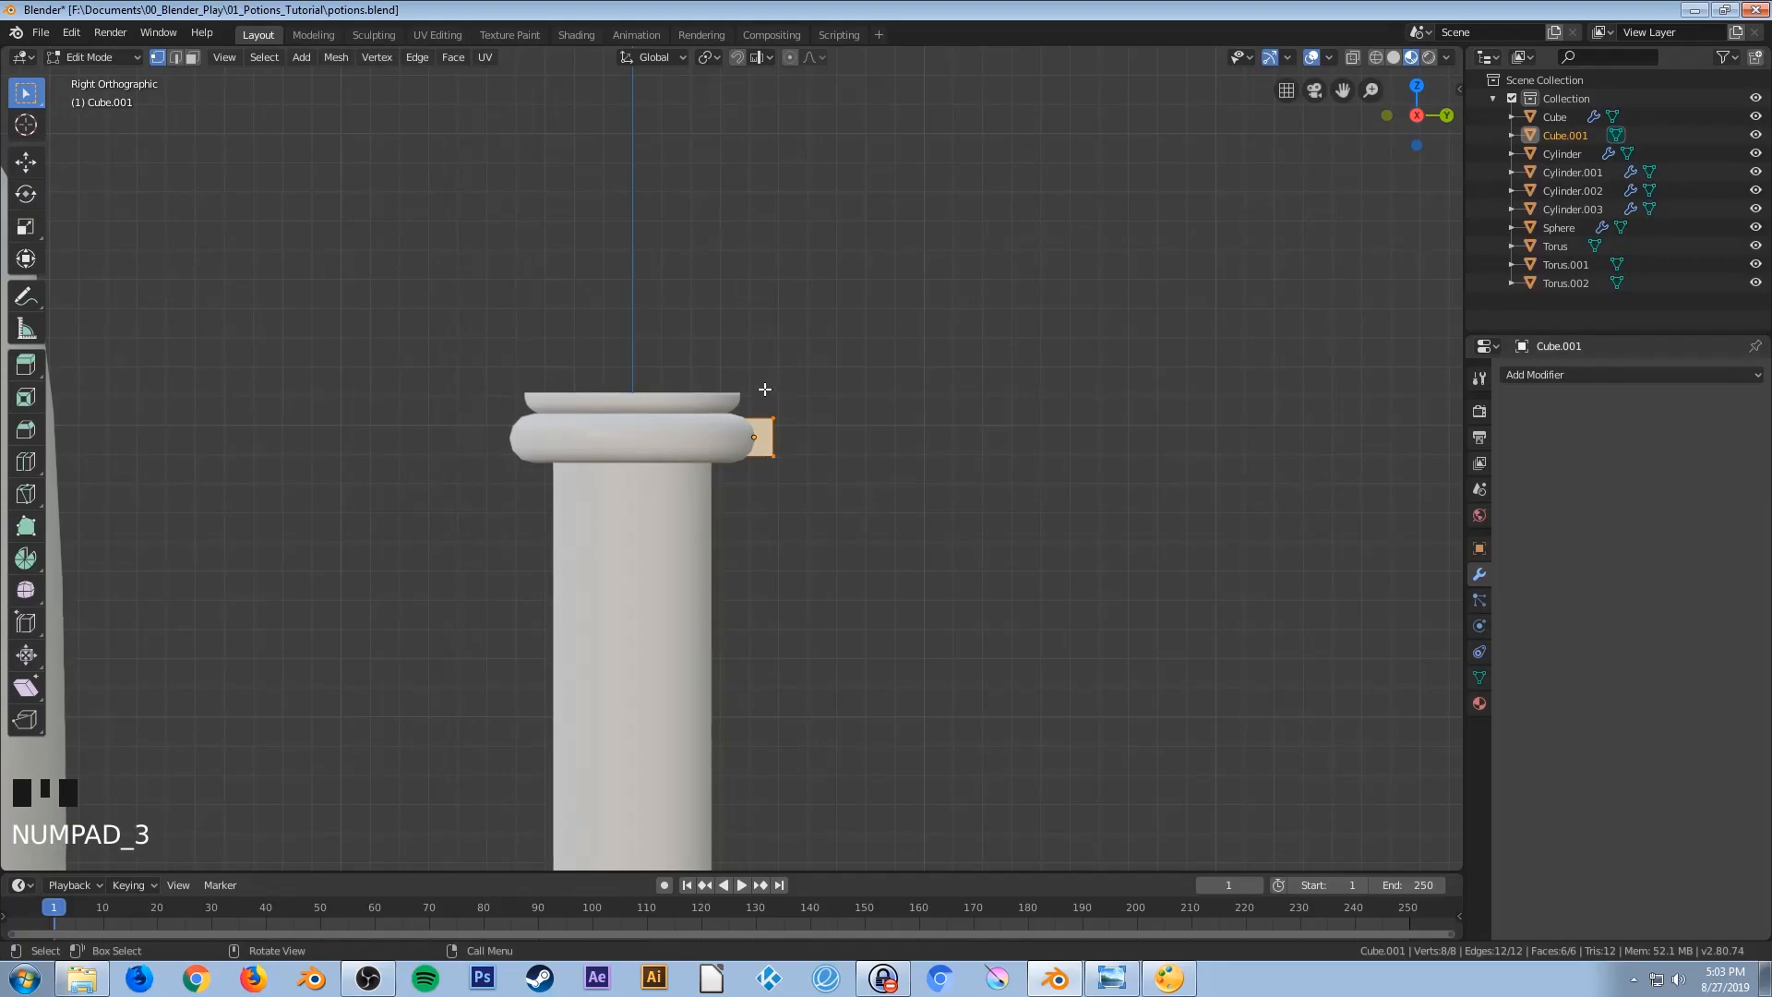
key(z)
click(631, 391)
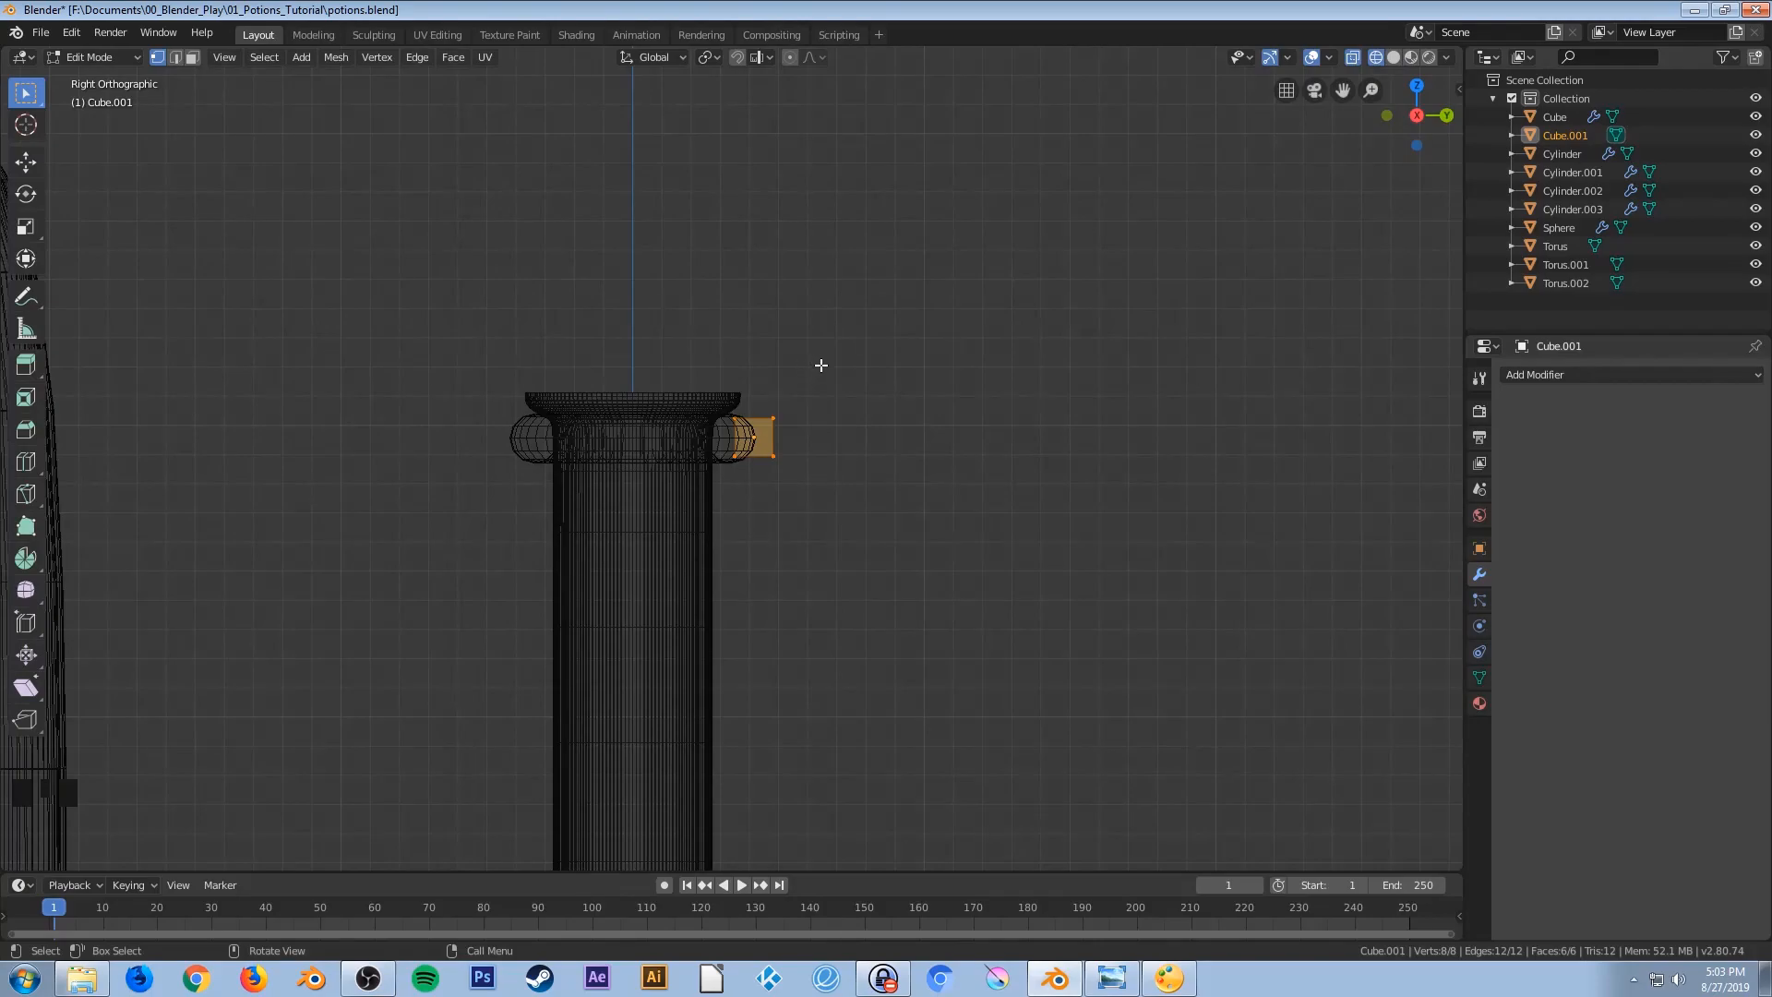
drag(827, 361, 758, 527)
middle_drag(835, 455, 789, 440)
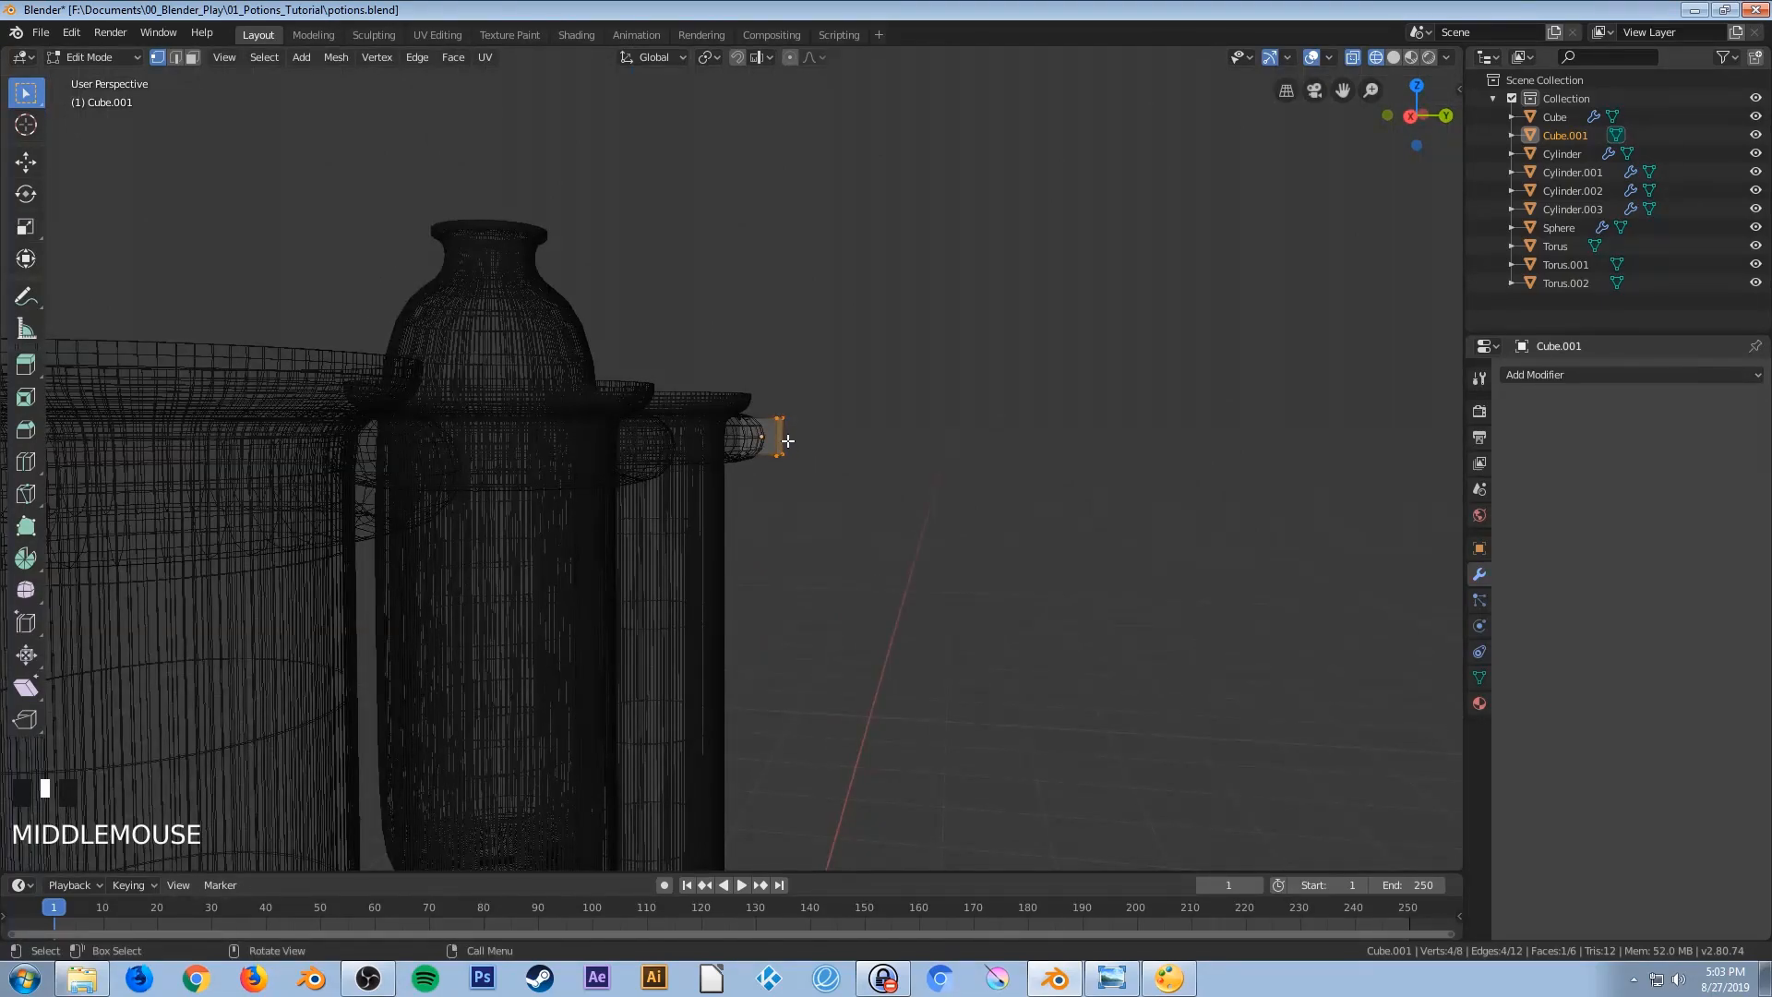
key(KP_3)
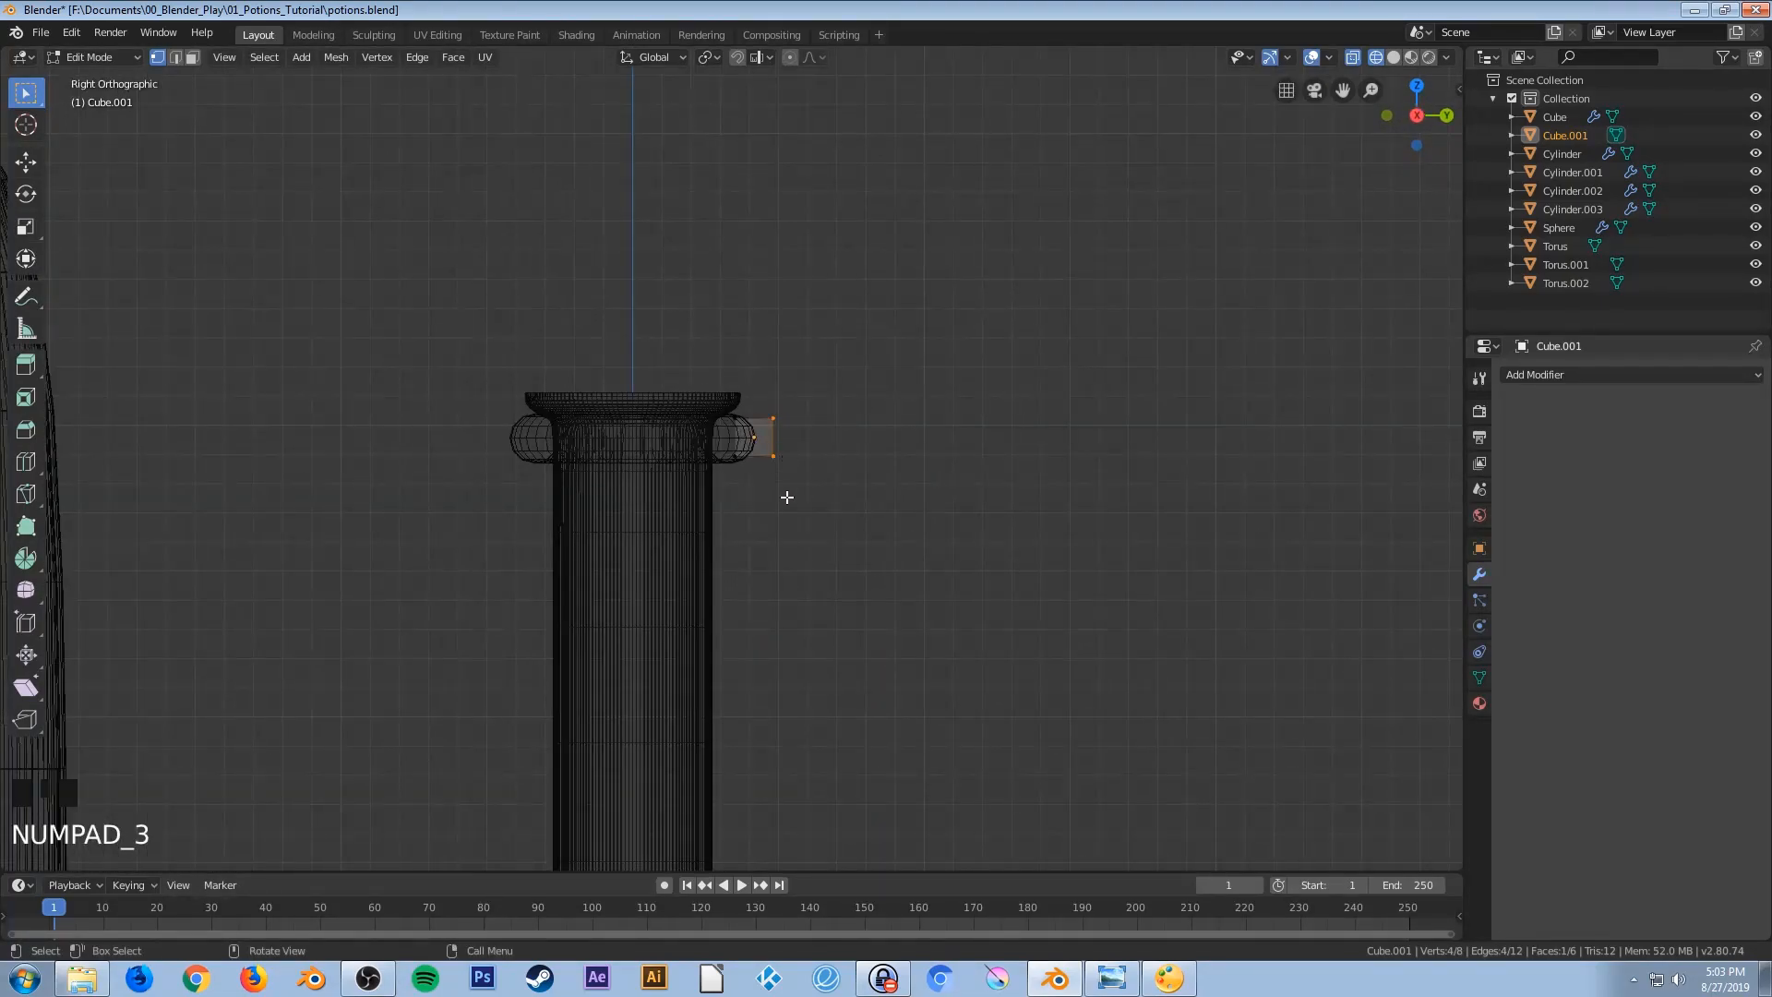
Extrude the selected face about 1.37 m away from the tube and move its end about 0.12 m further along Y
scroll(786, 496, down, 1)
scroll(781, 507, down, 2)
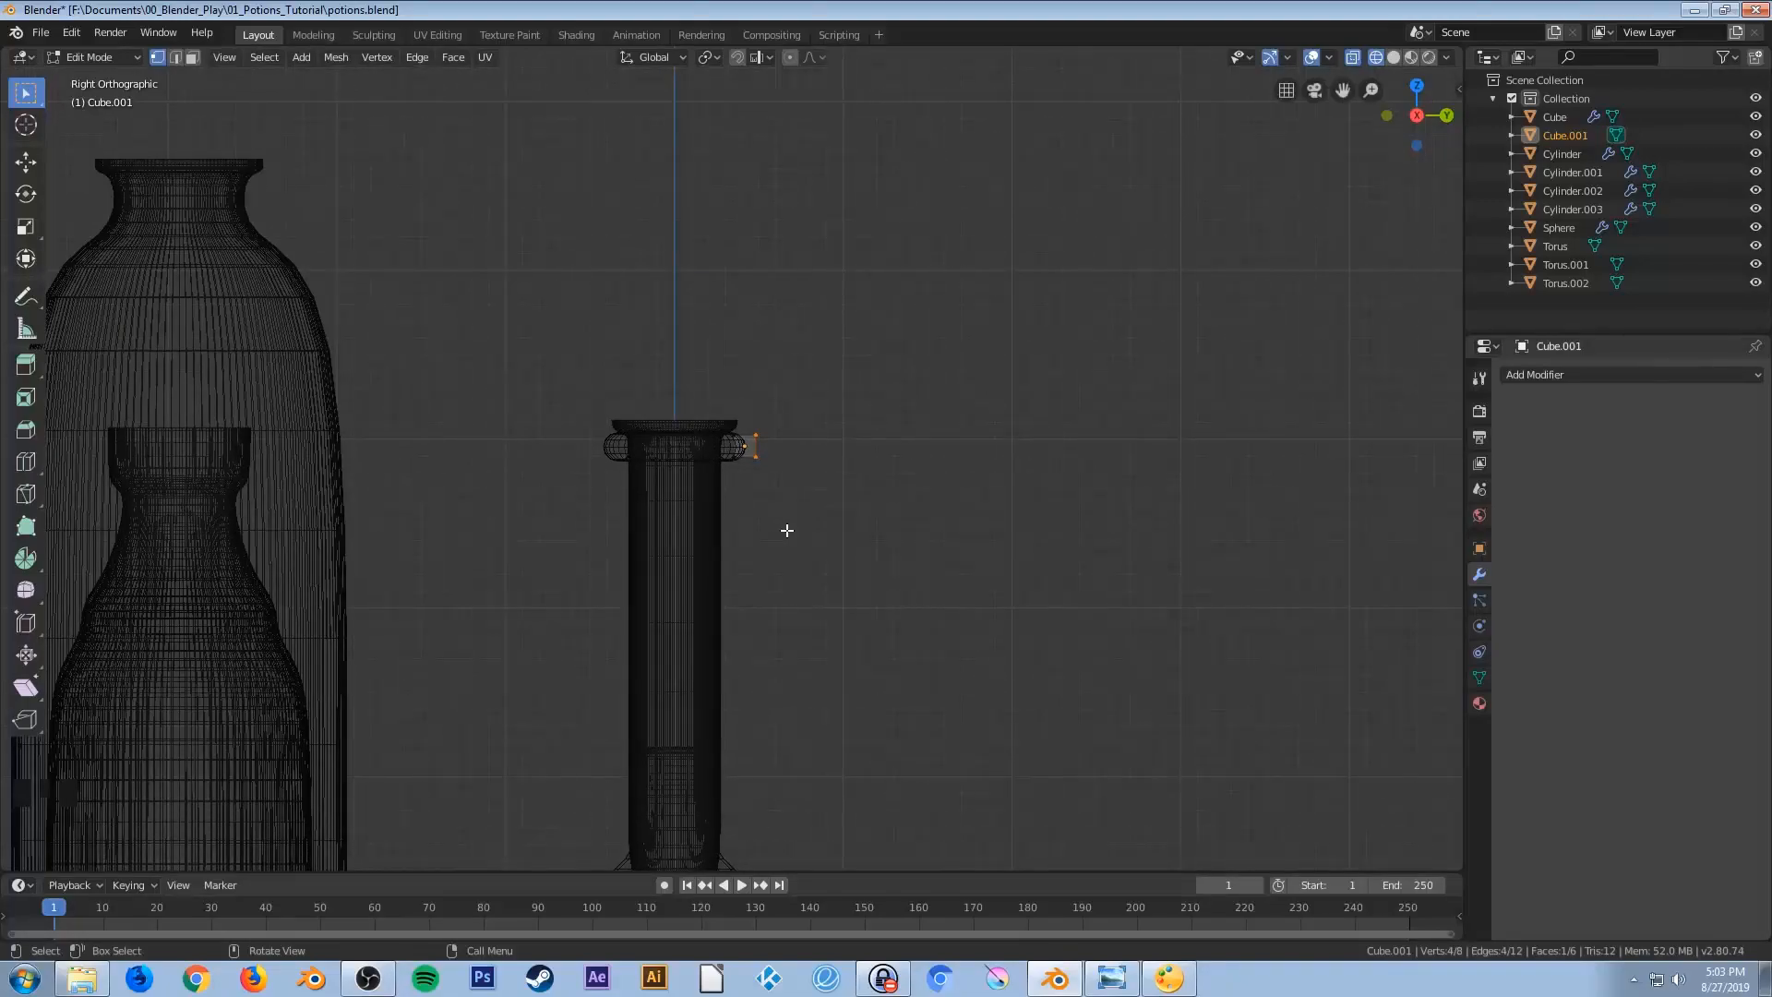
key(e)
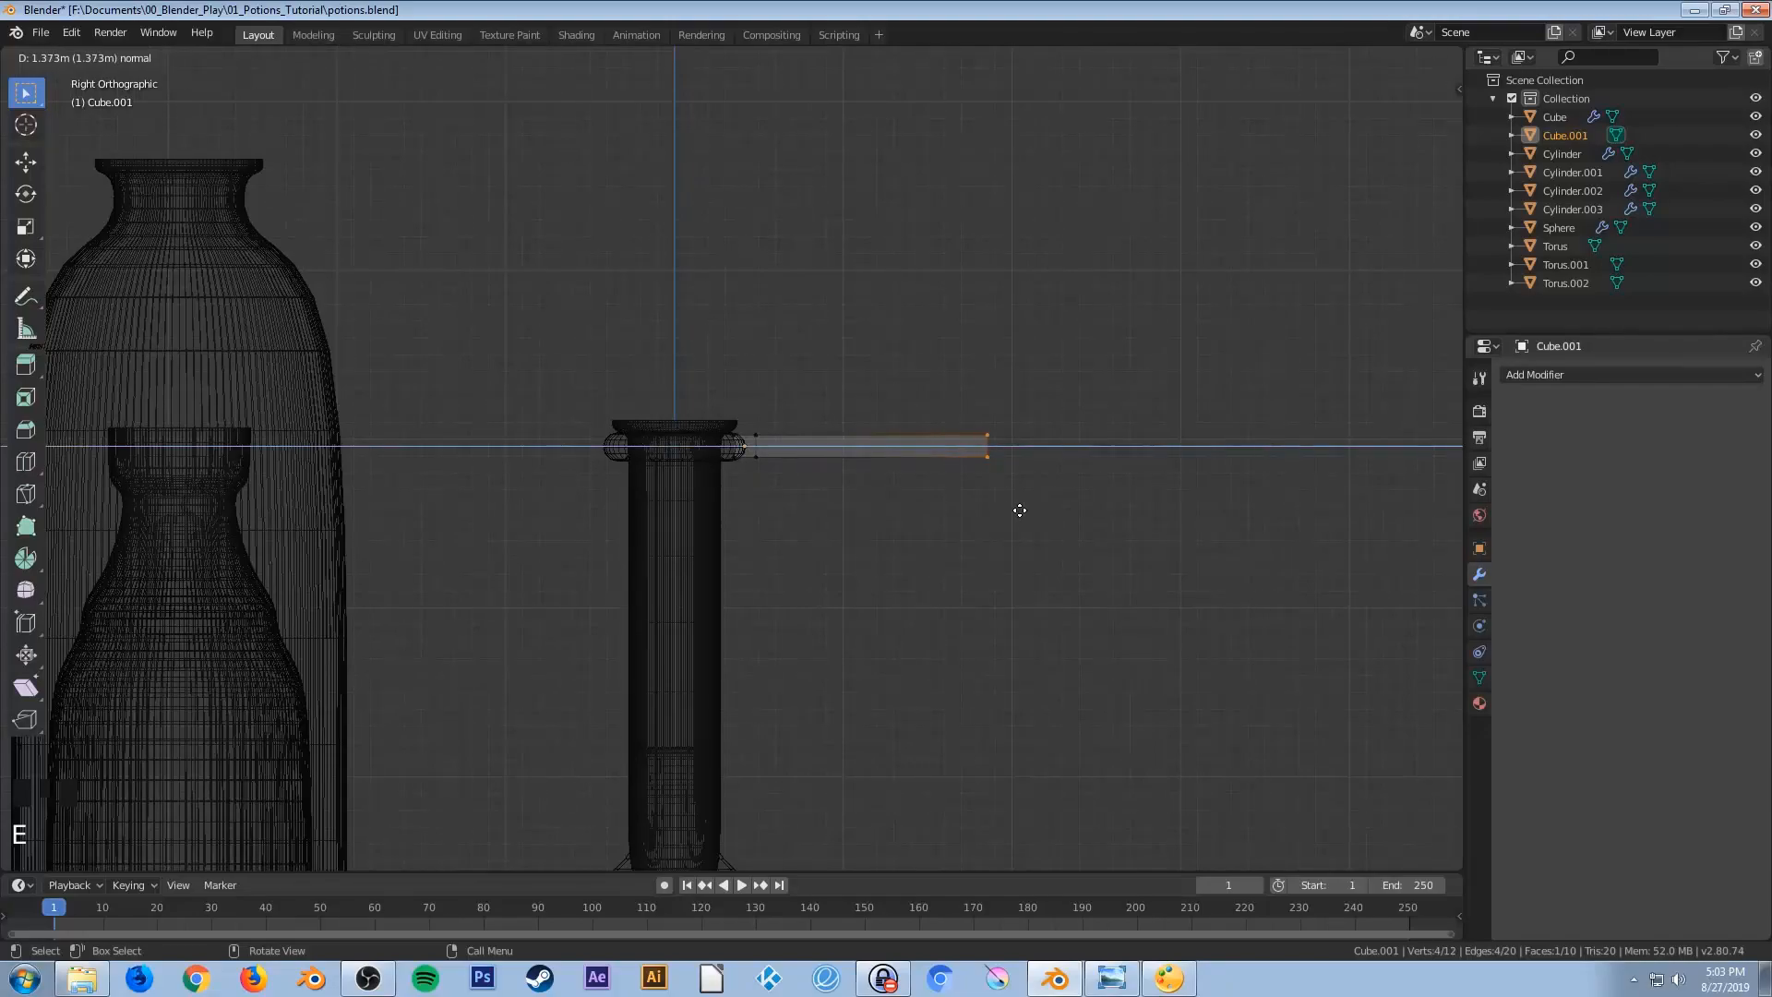
click(1016, 509)
scroll(963, 550, down, 3)
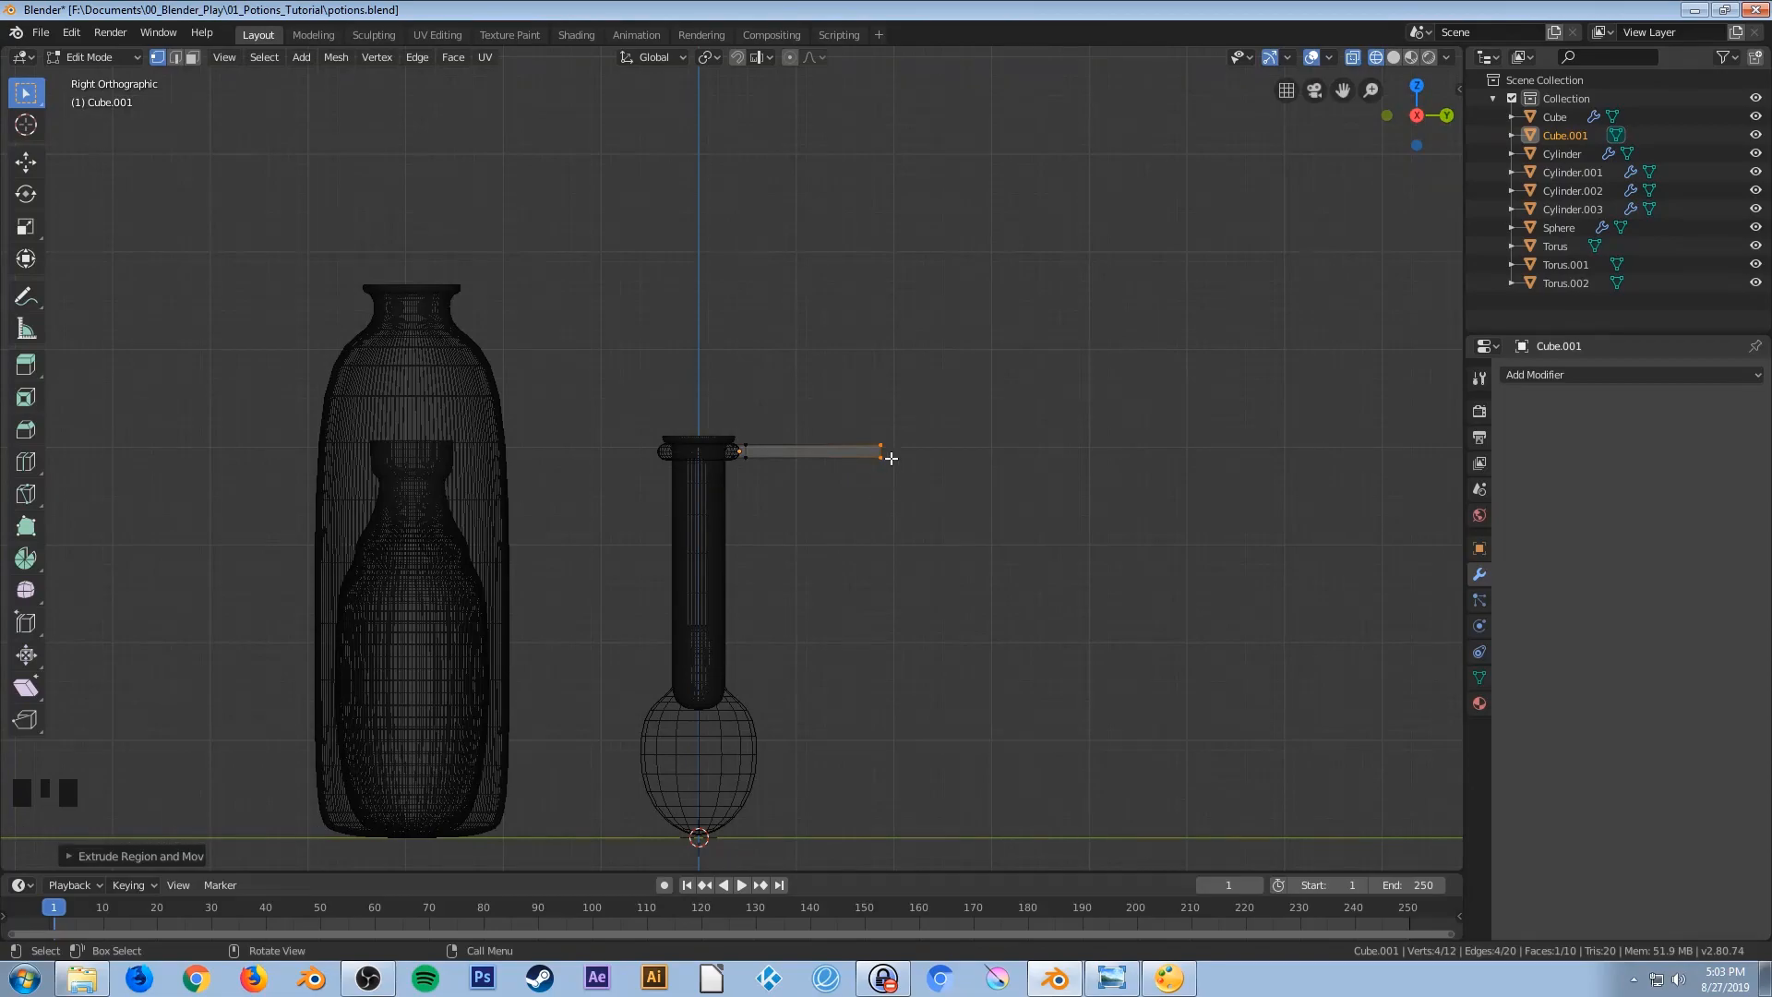
key(g)
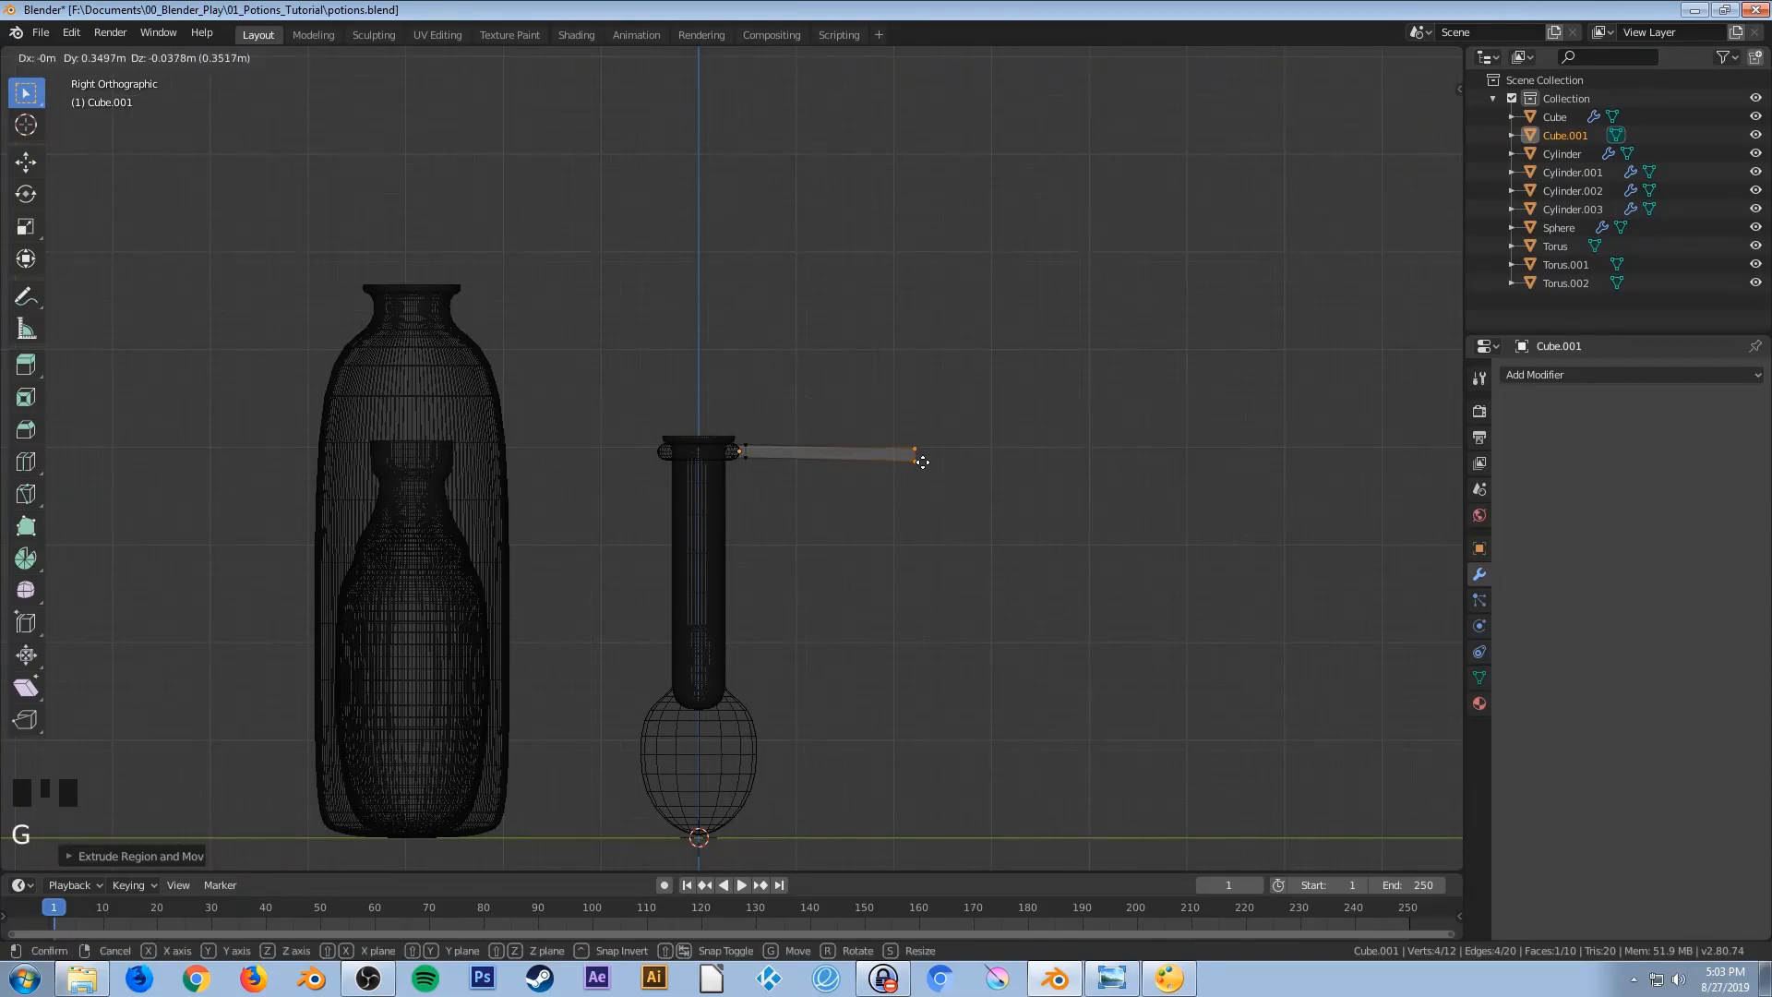
key(y)
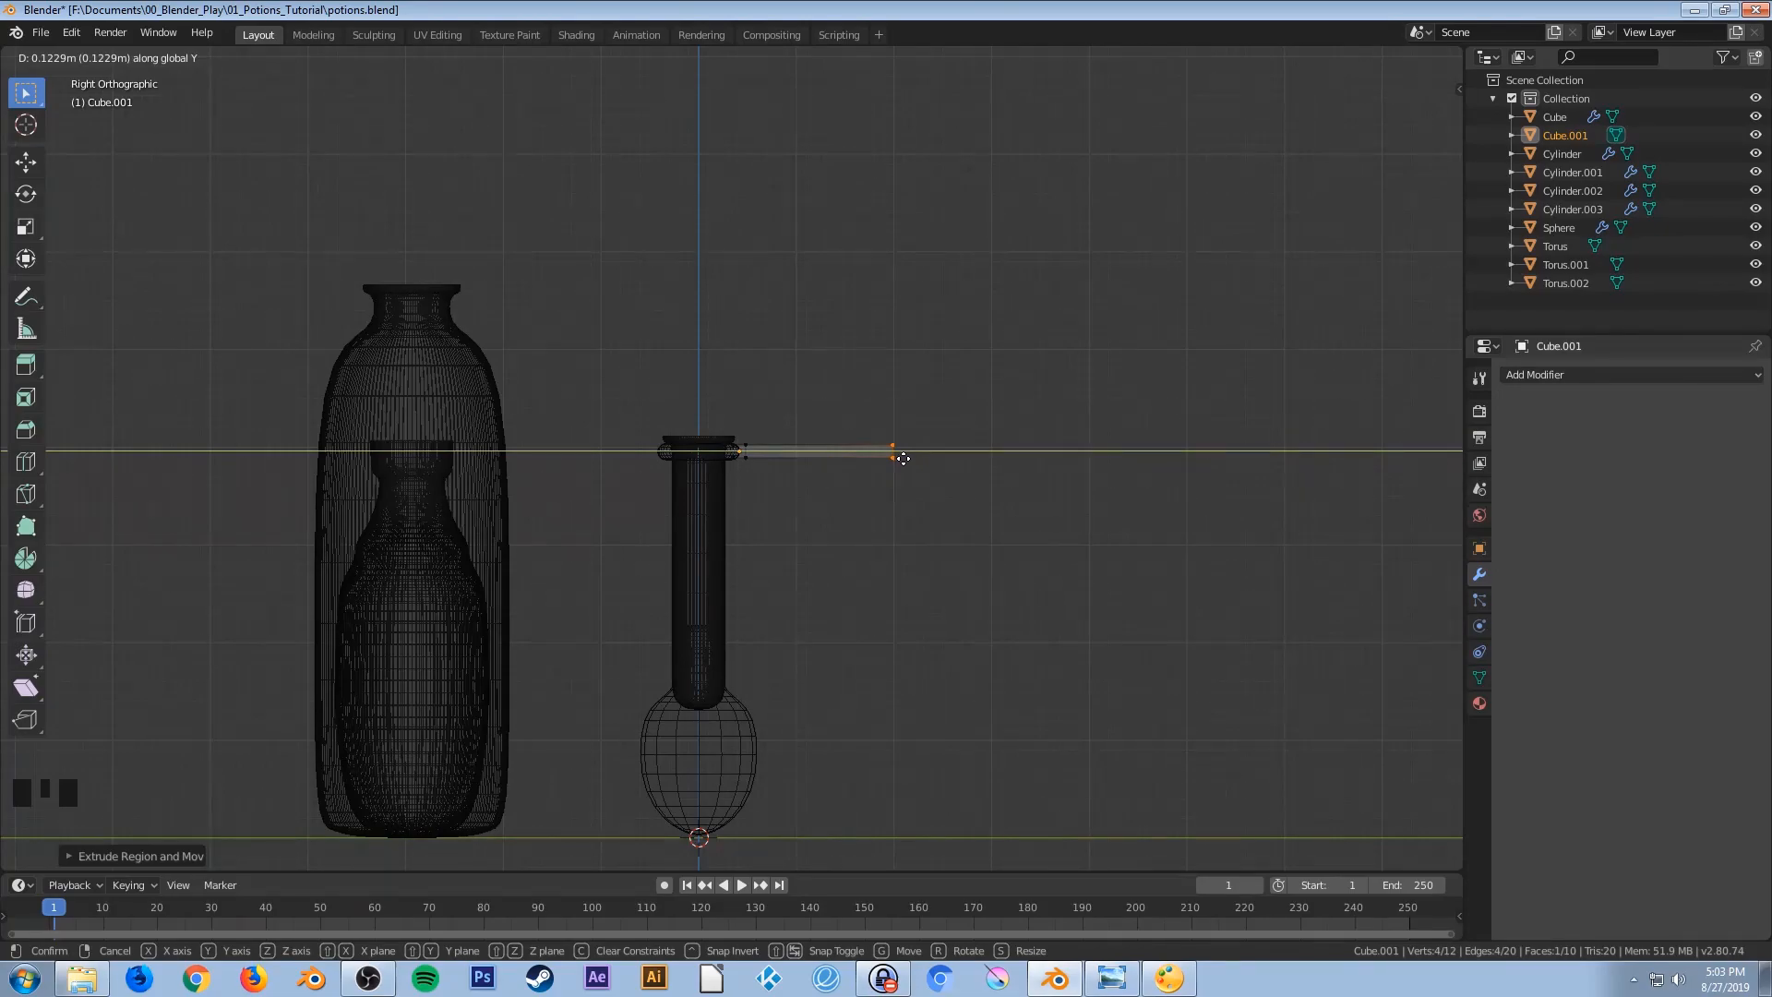
click(903, 459)
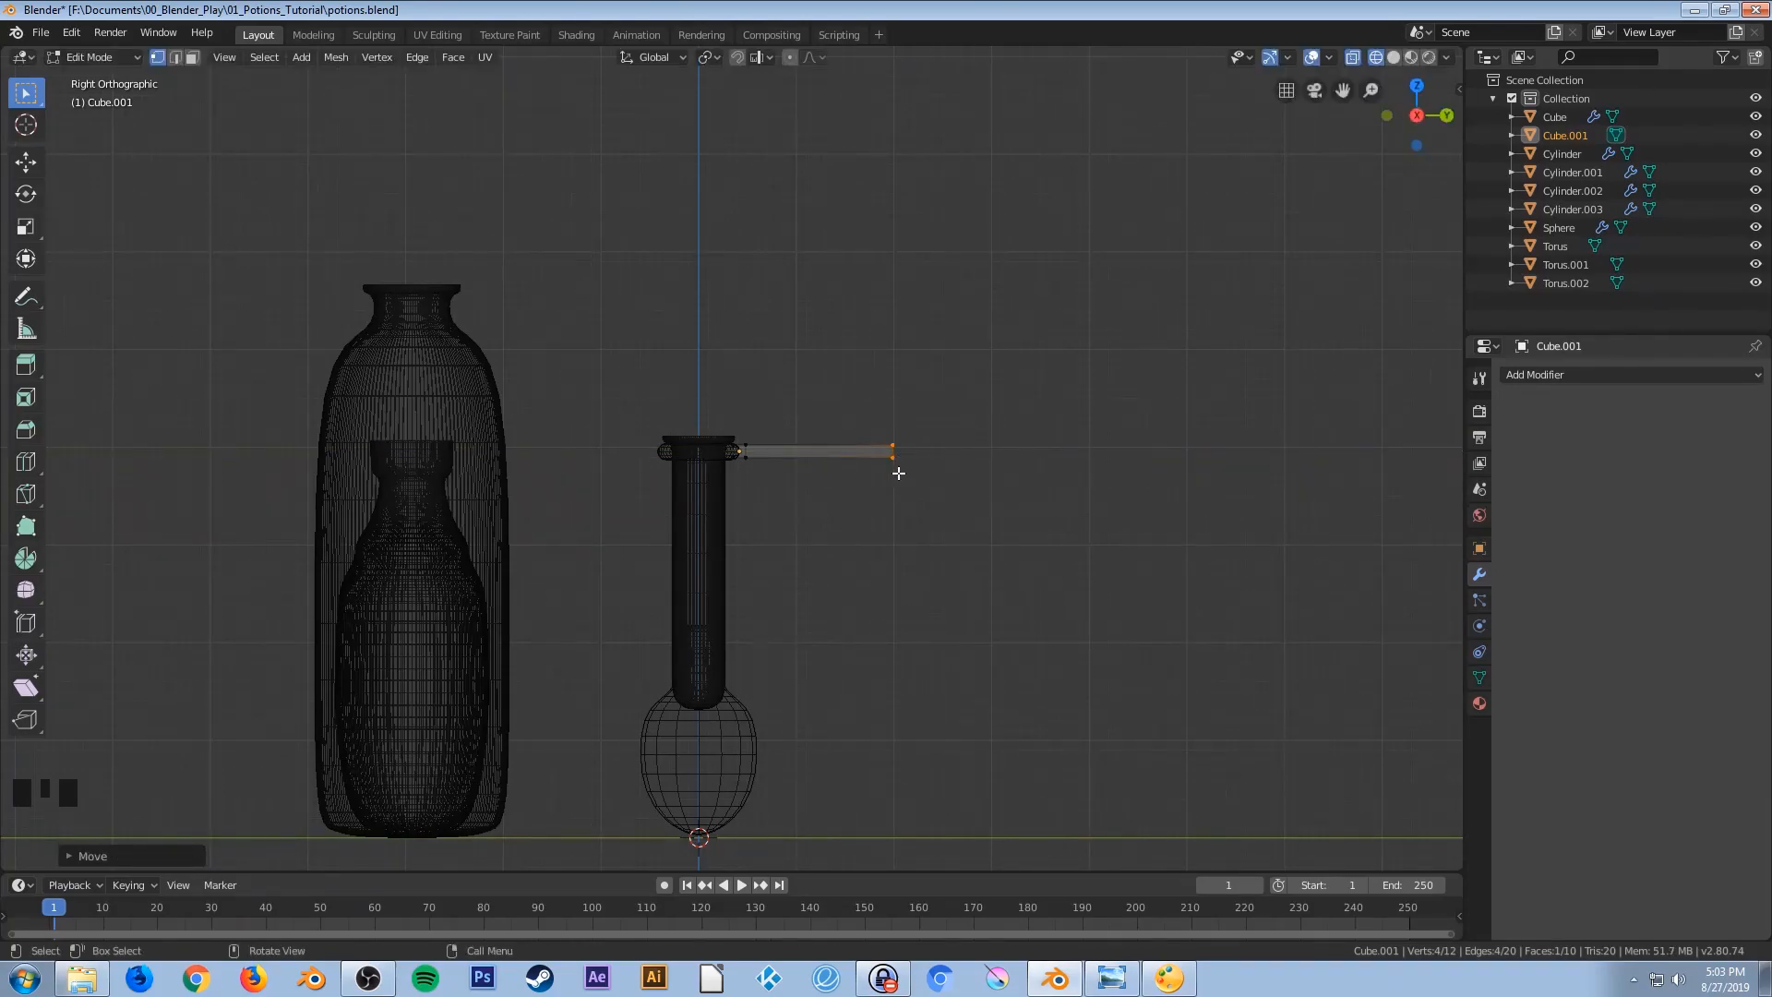
Add a loop cut across the horizontal arm and slide it close to the outer end, leaving a short square segment
scroll(886, 454, up, 2)
shift+middle_drag(882, 510, 830, 420)
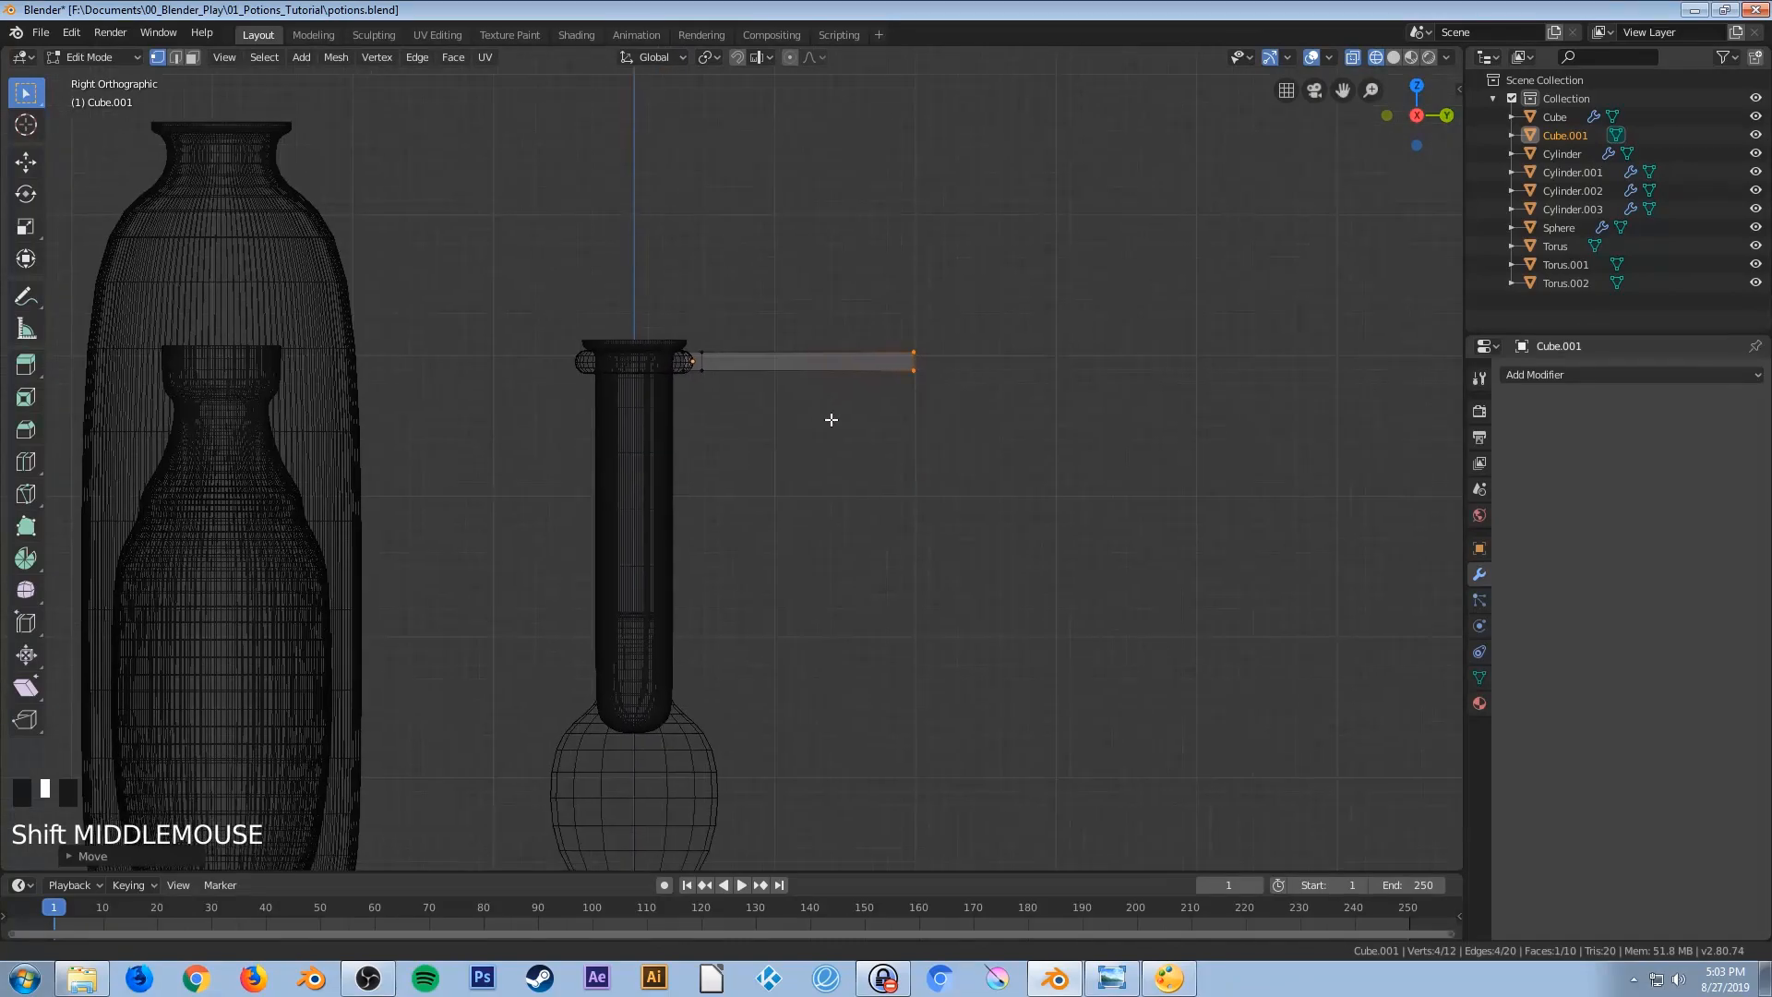
key(ctrl+r)
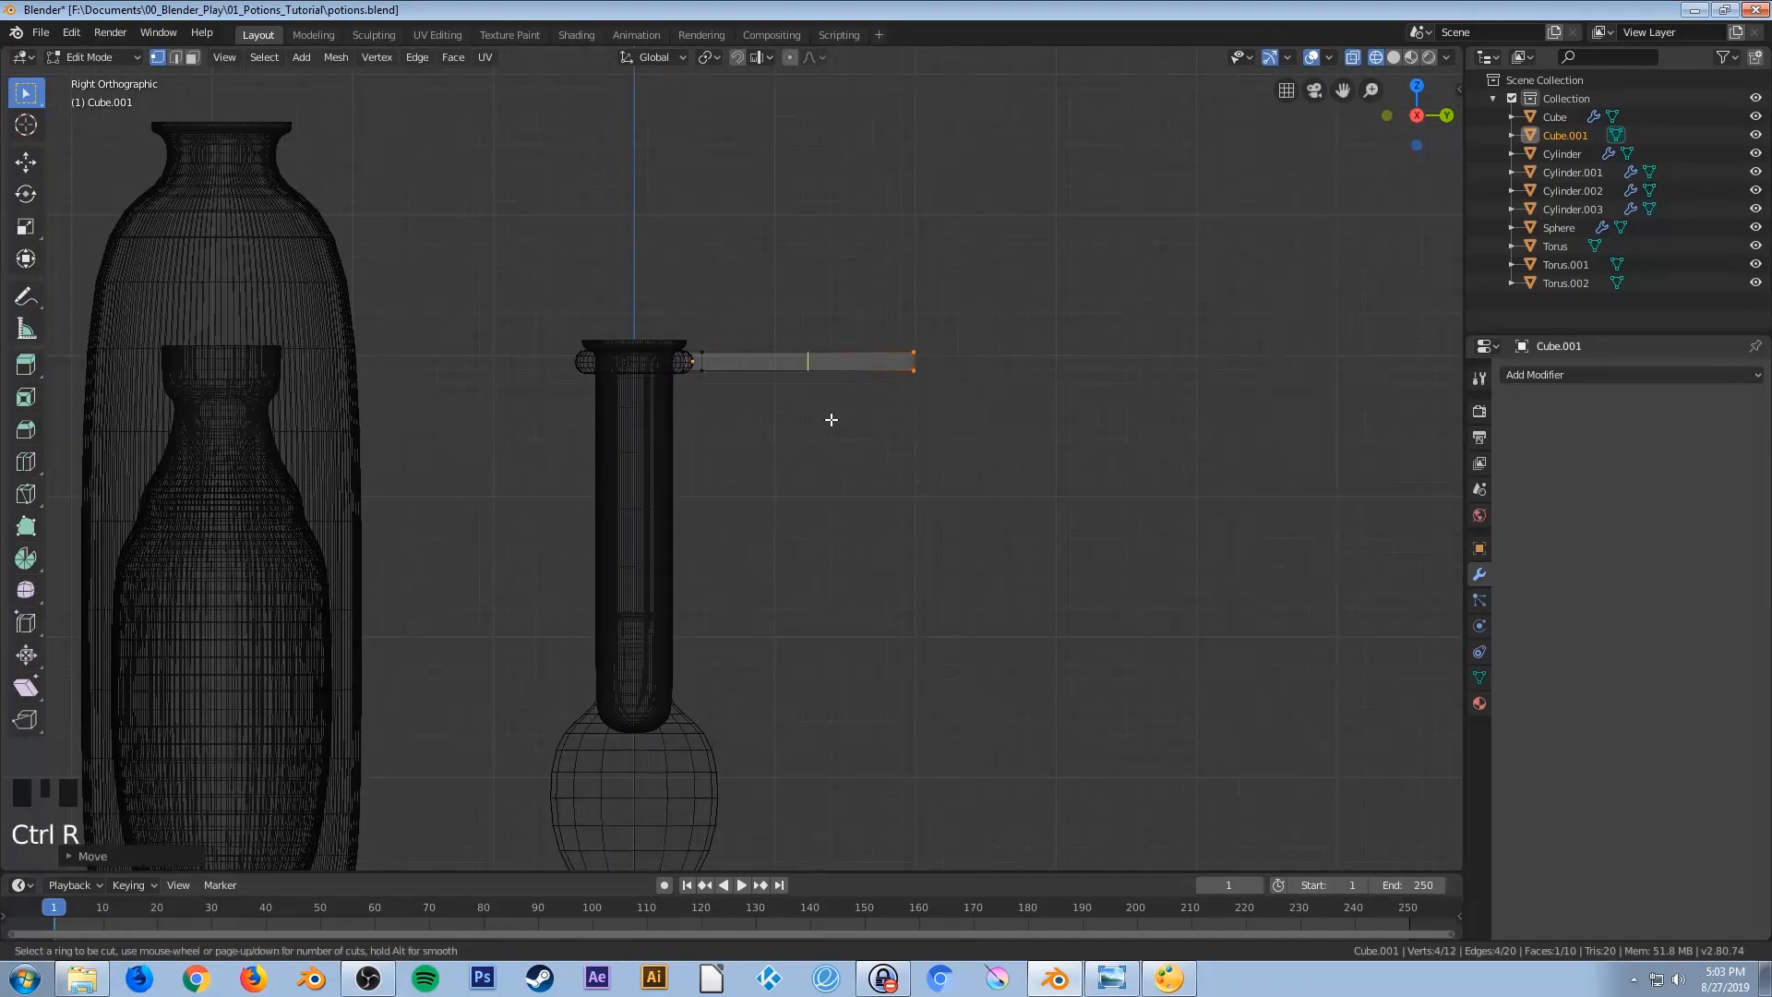
click(808, 362)
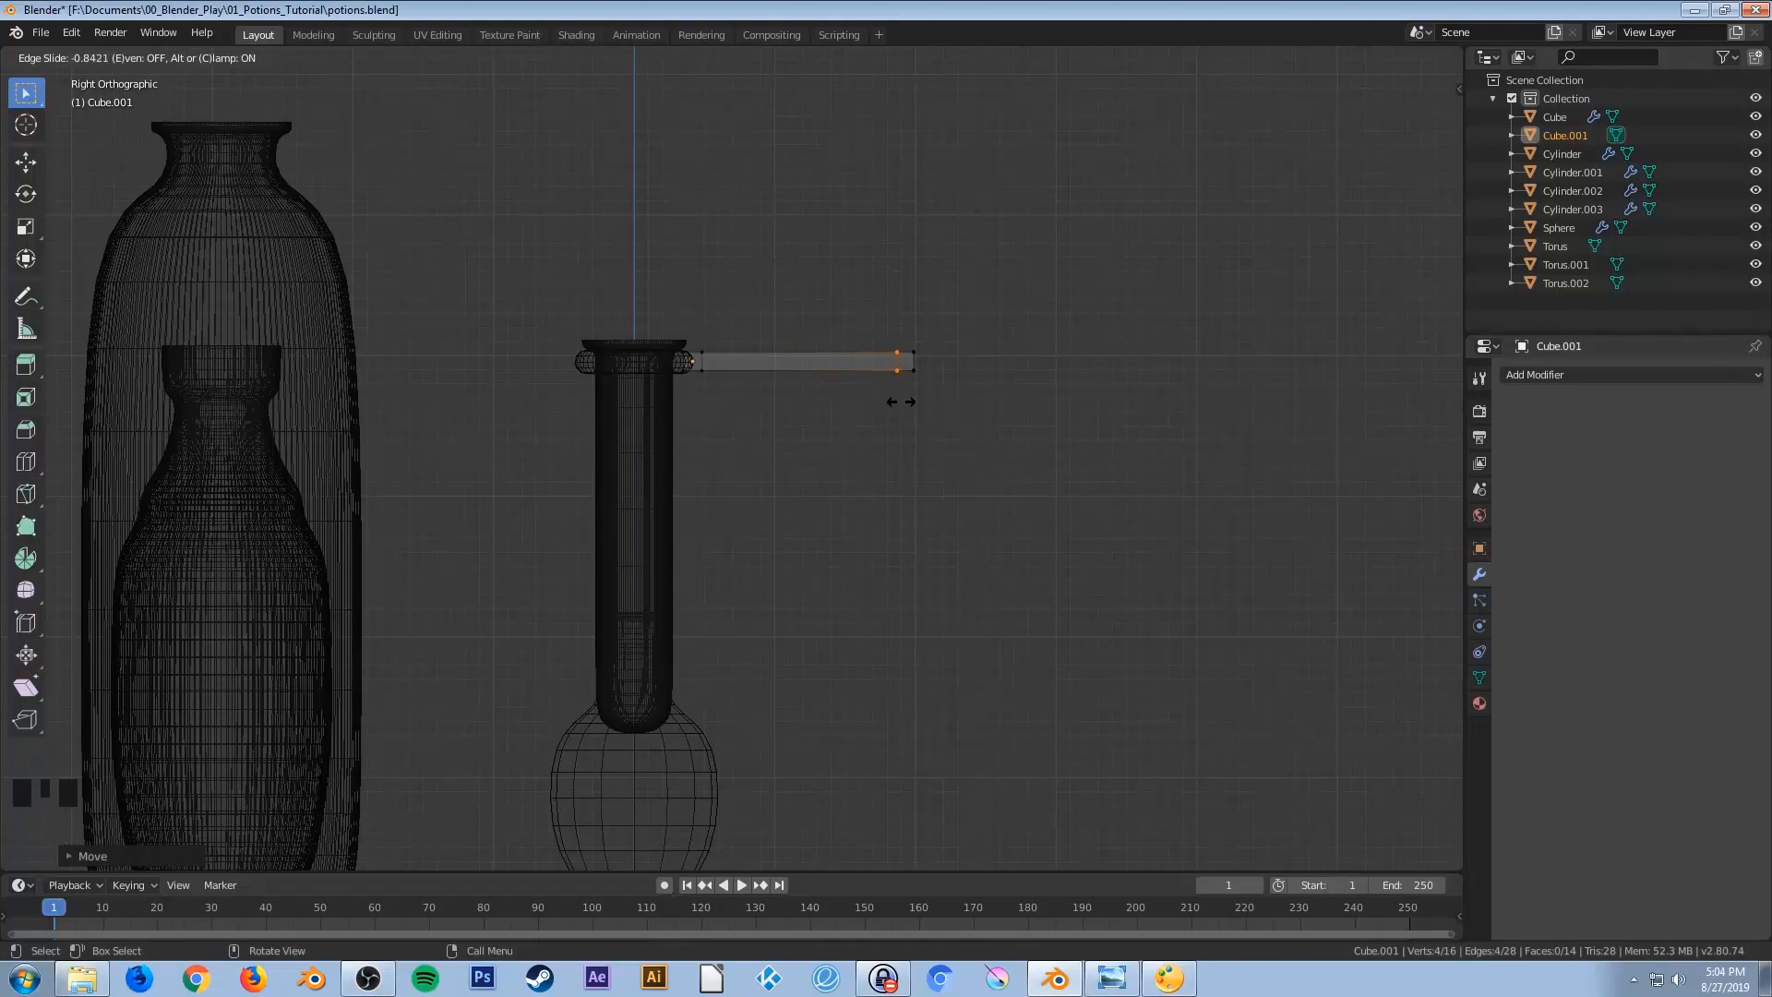
click(882, 406)
Select the underside of the arm's short end segment and extrude it straight down to the ground line
drag(845, 422, 940, 366)
scroll(944, 381, down, 2)
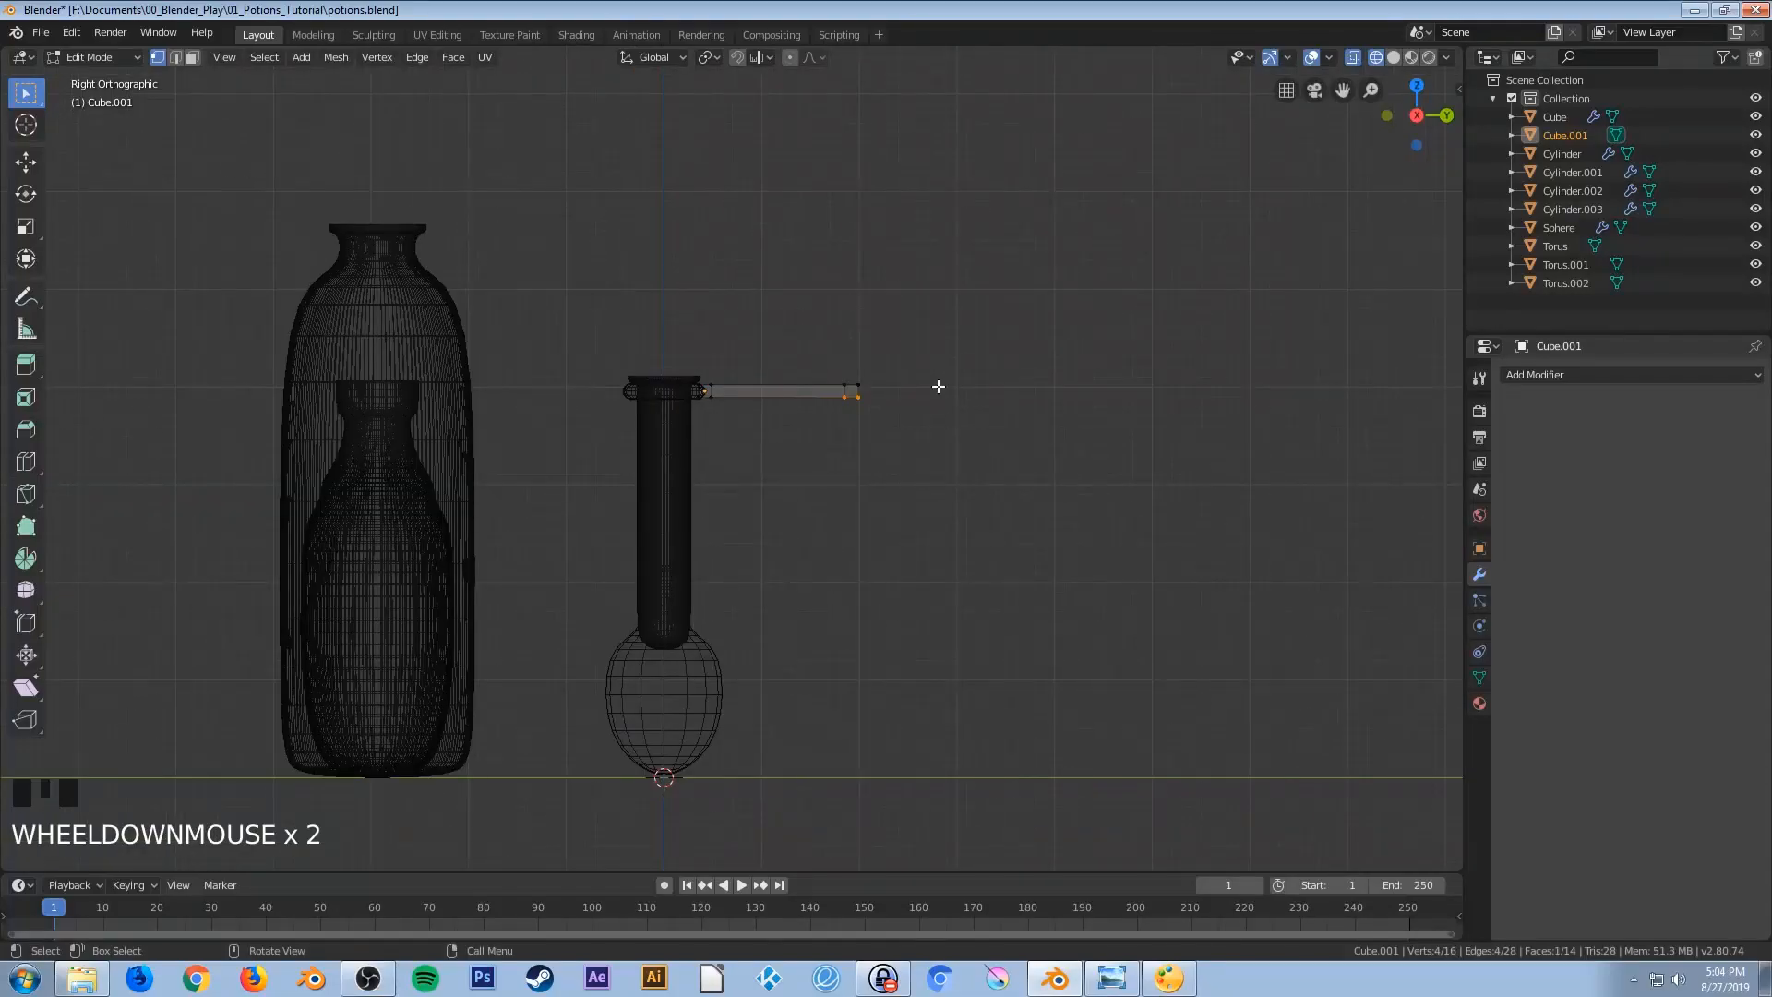
key(e)
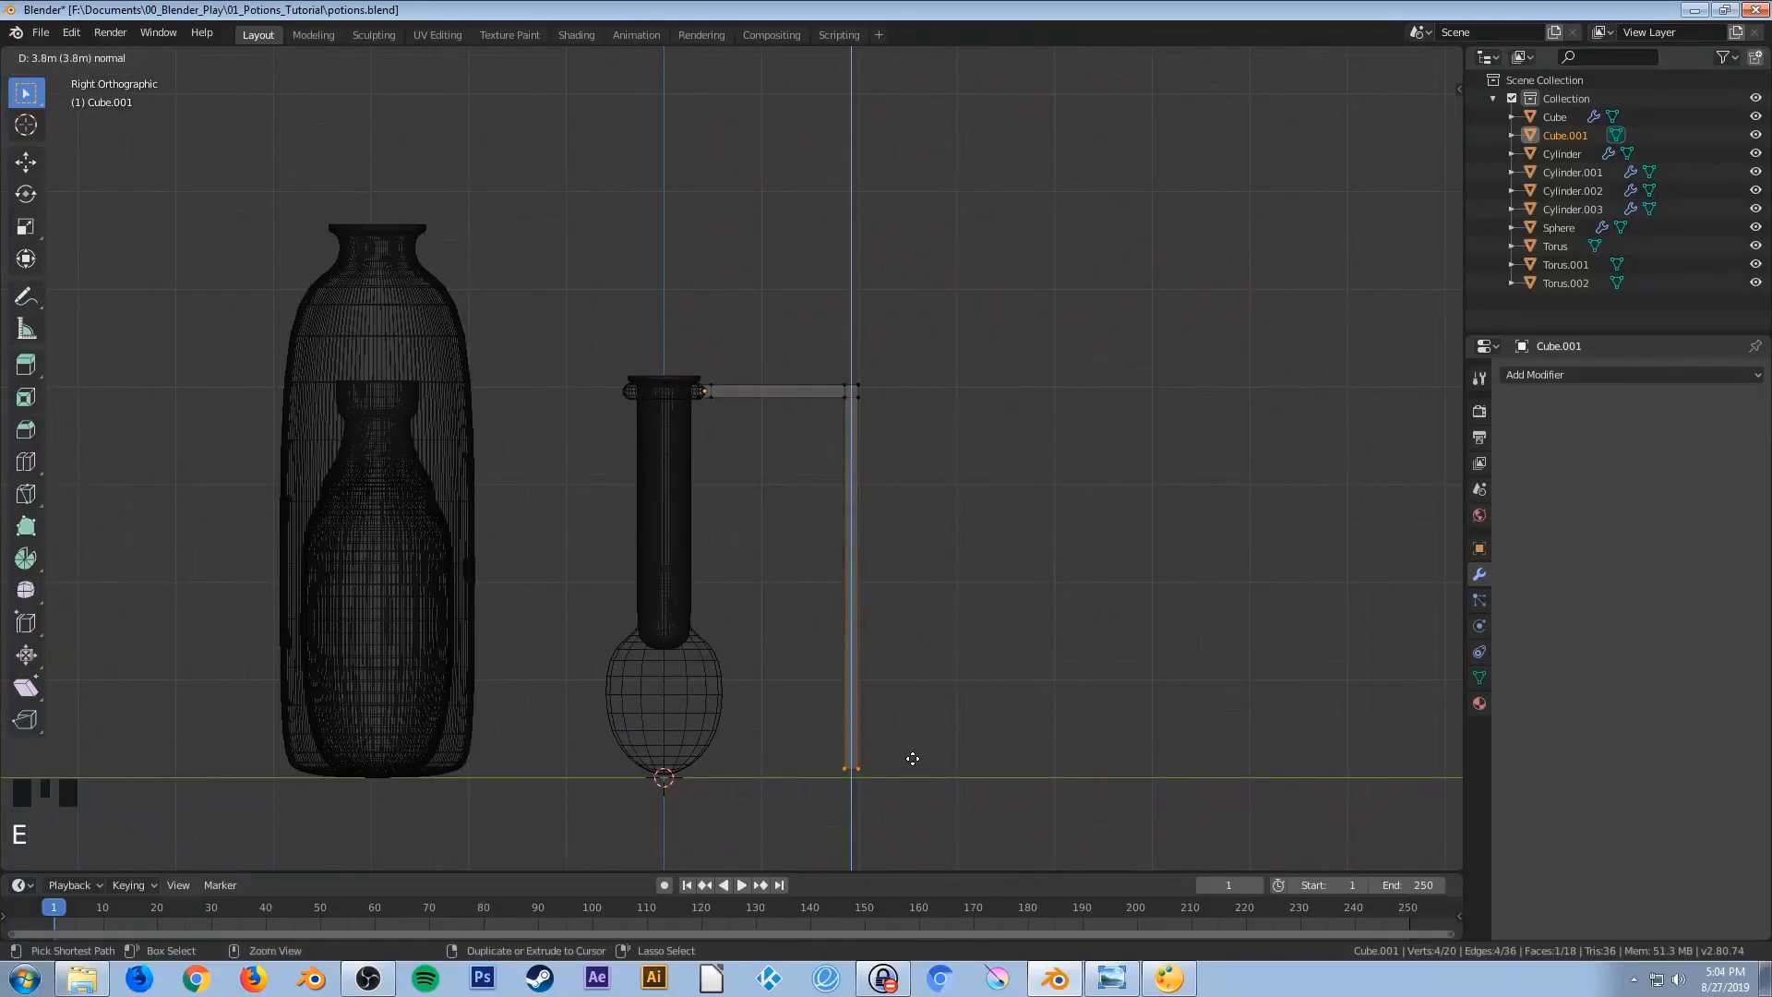
click(910, 765)
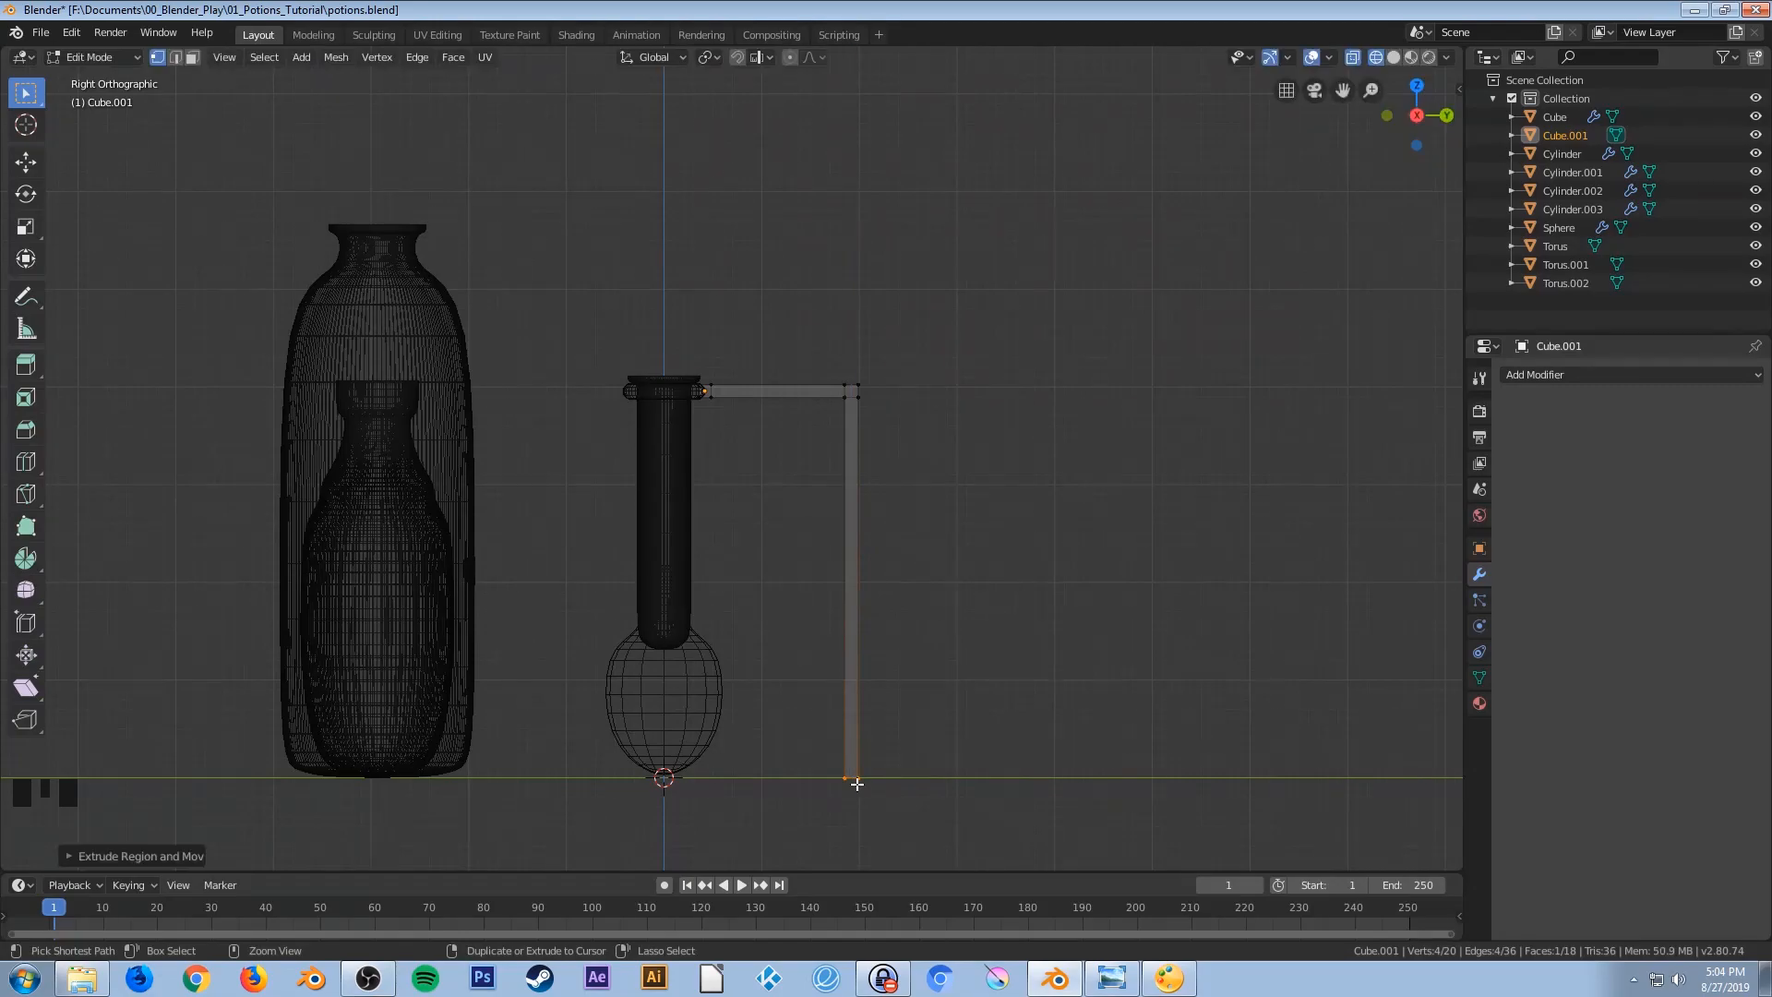
Add a loop cut across the vertical post and slide it by about -0.93, close to the post's lower end
scroll(900, 752, up, 1)
scroll(900, 752, down, 1)
key(ctrl+r)
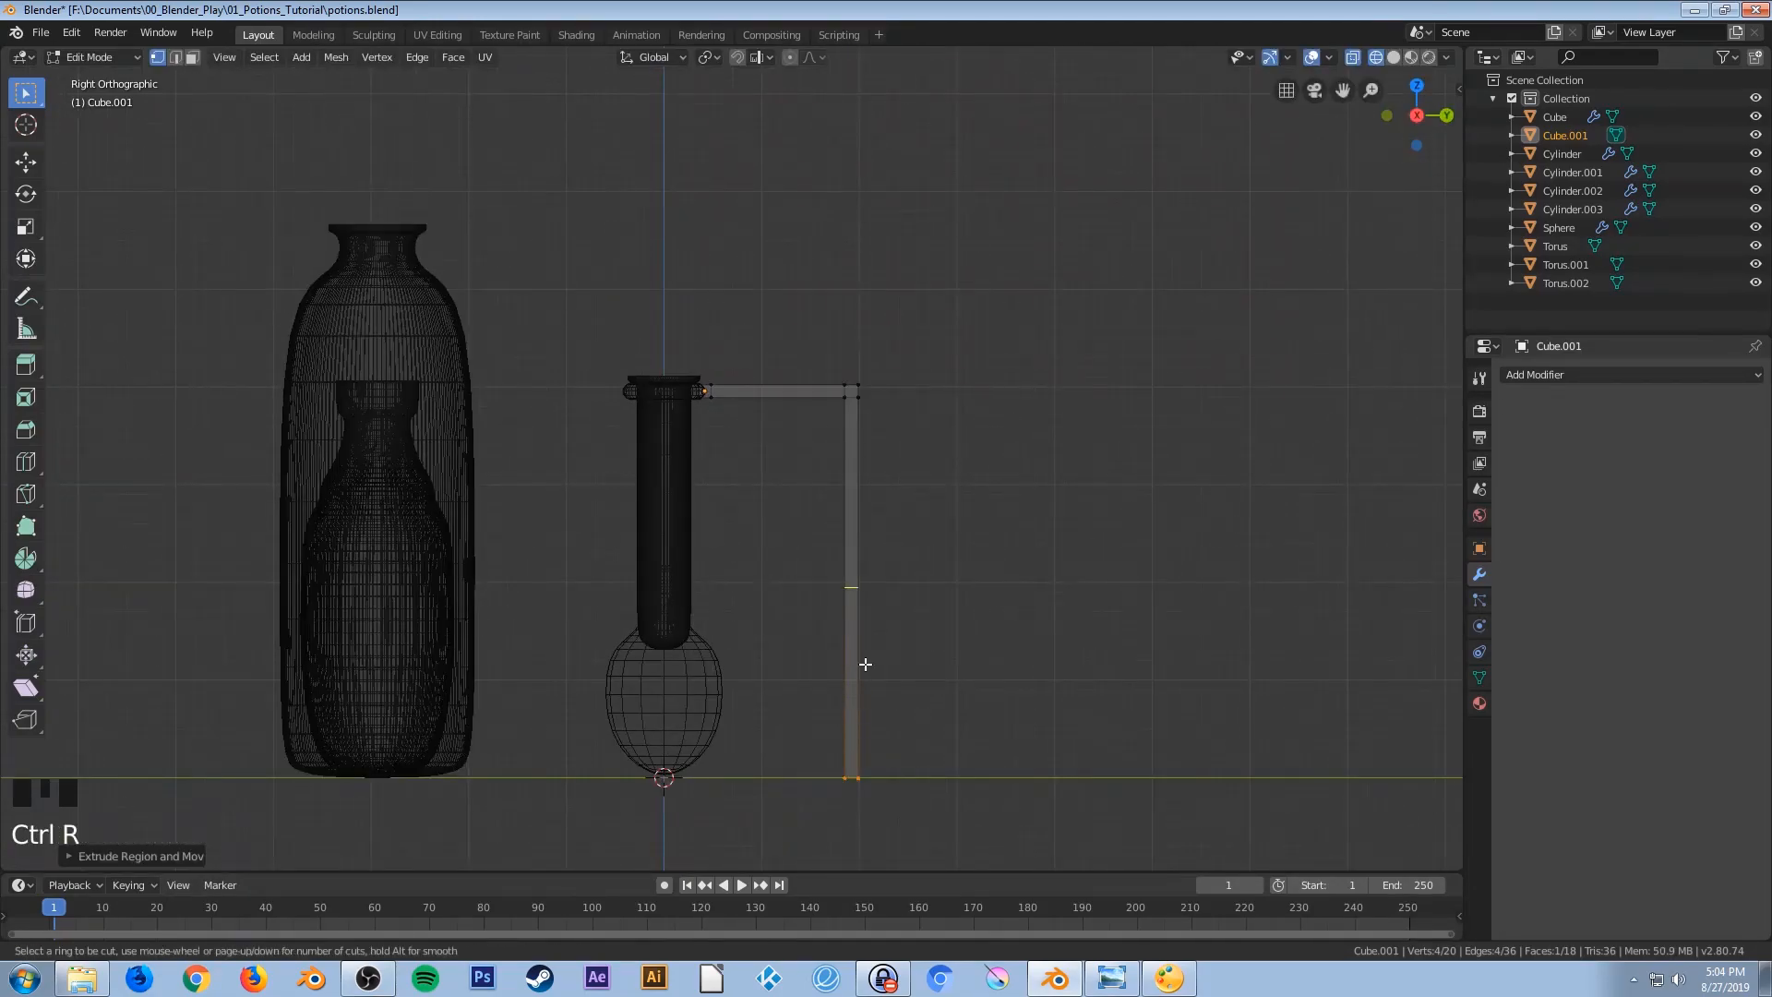
click(857, 598)
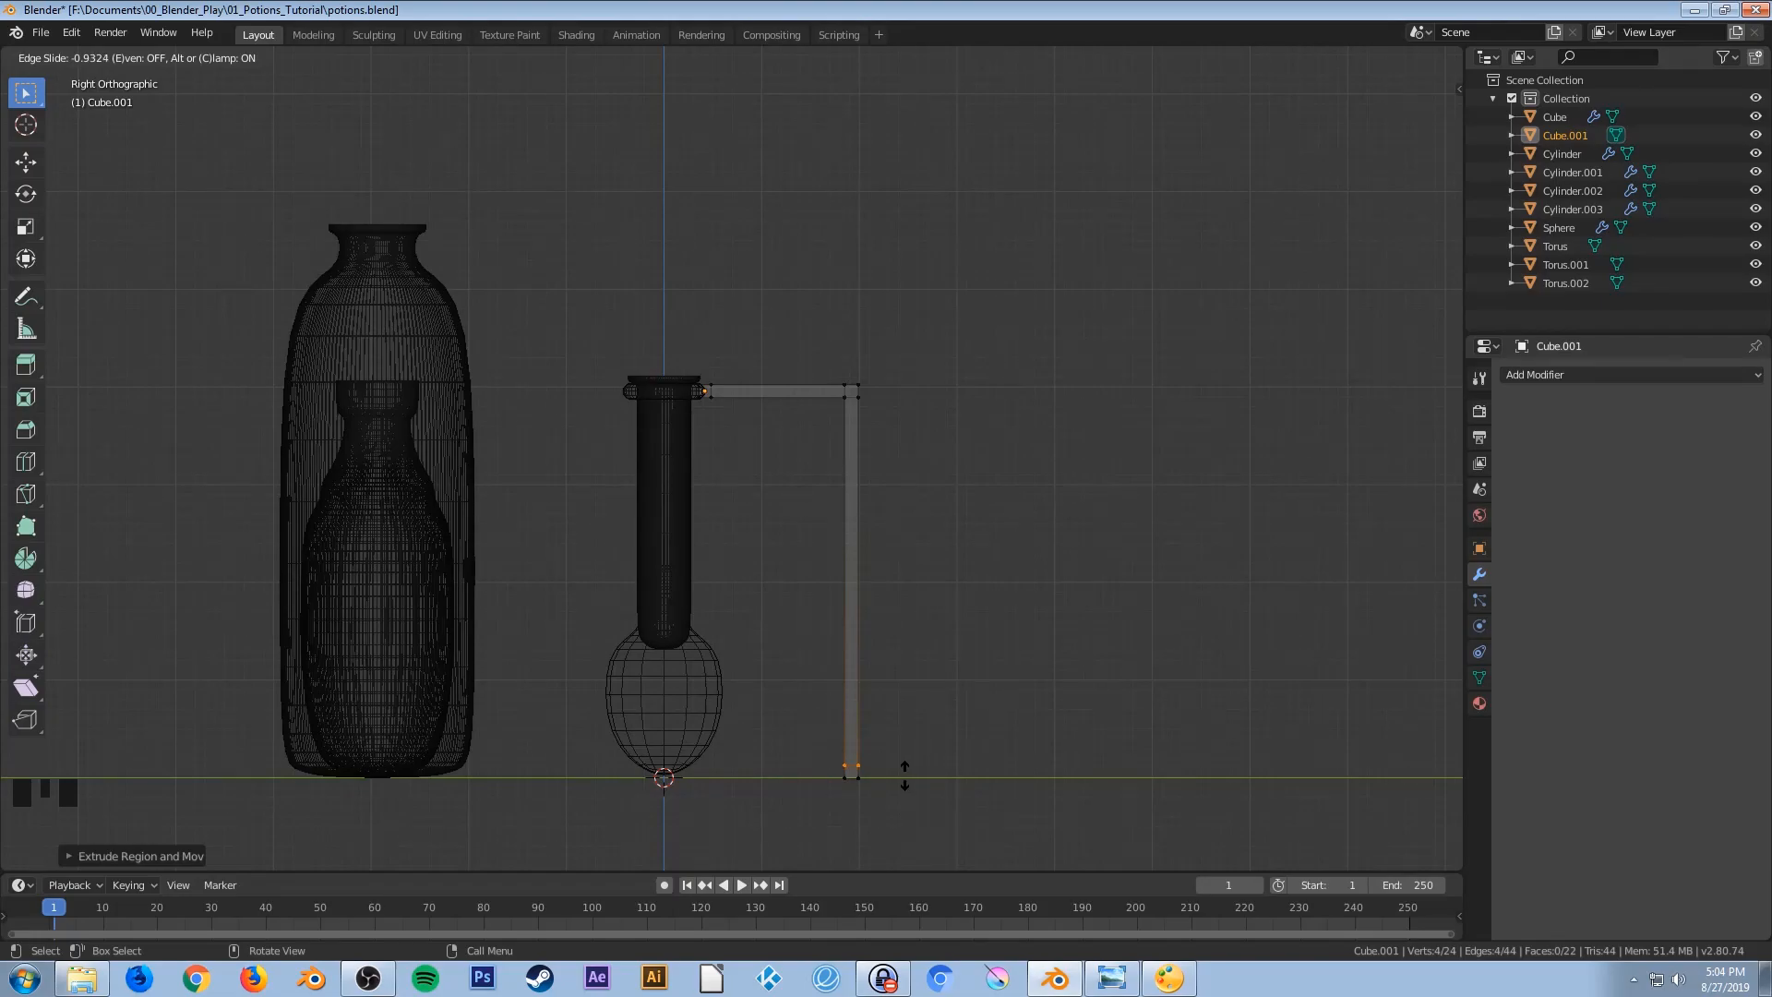
click(905, 775)
Select the tube-facing side of the post's bottom segment and extrude it about 1.88 m back beneath the test tube
drag(817, 735, 868, 808)
key(e)
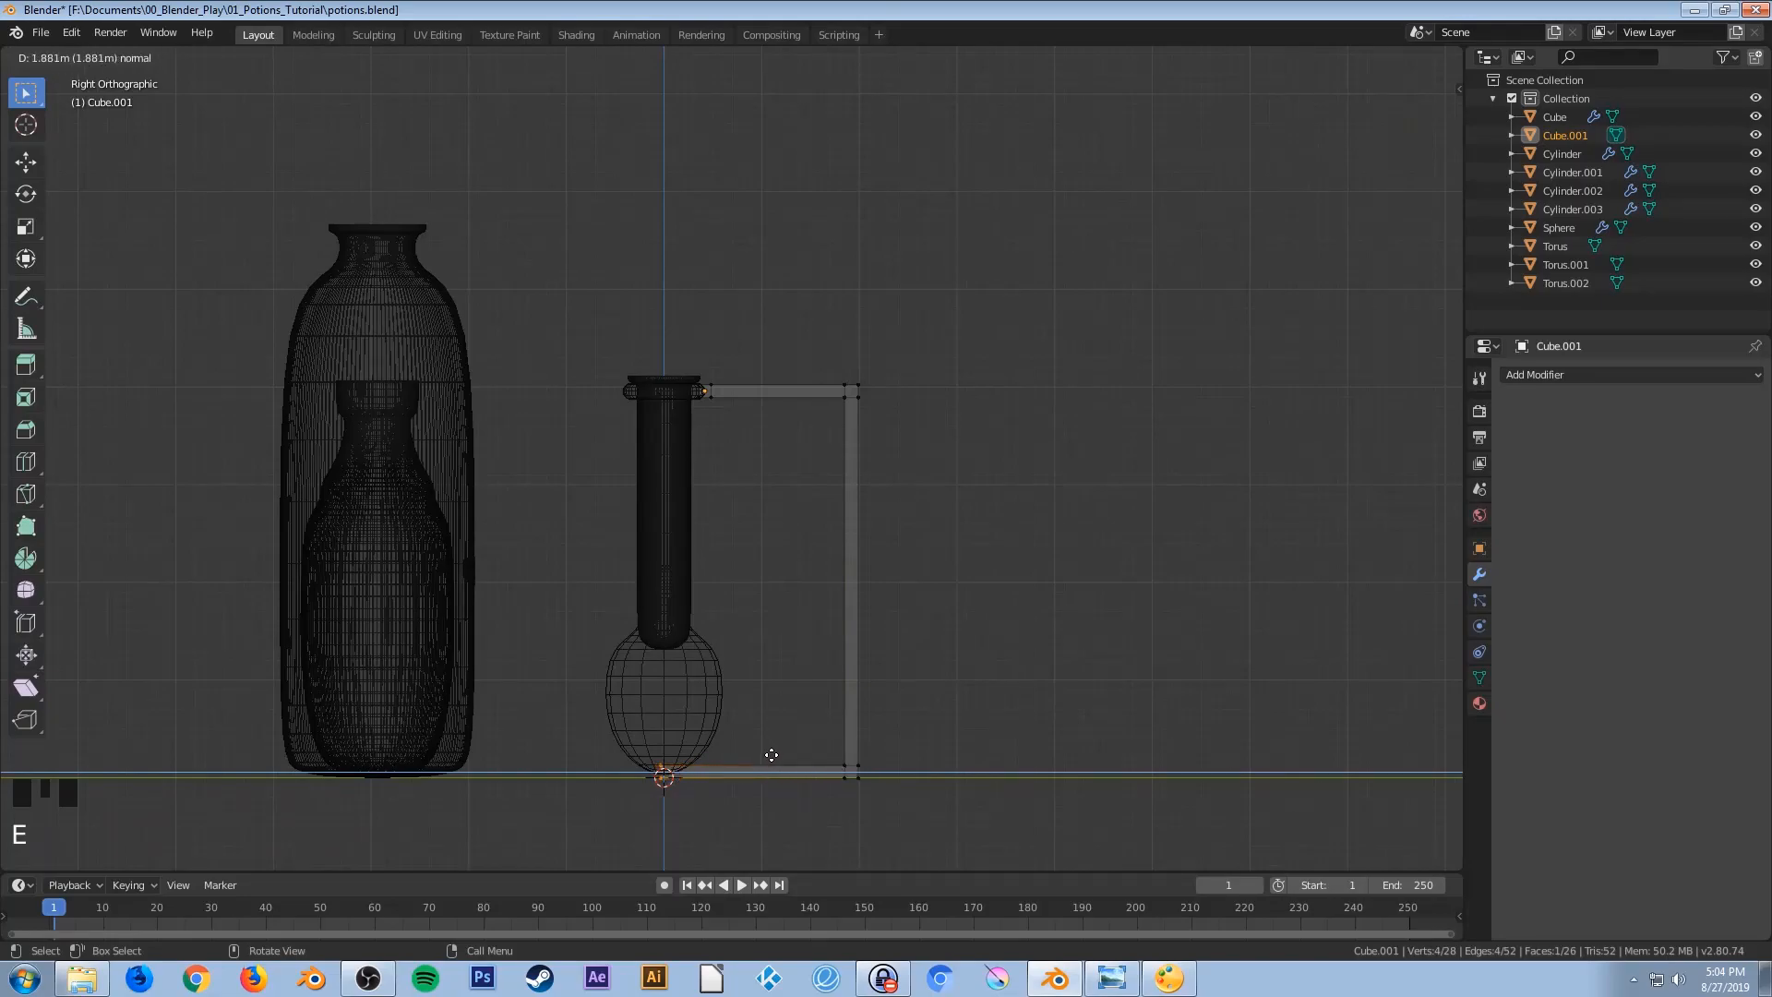
key(ctrl)
click(773, 755)
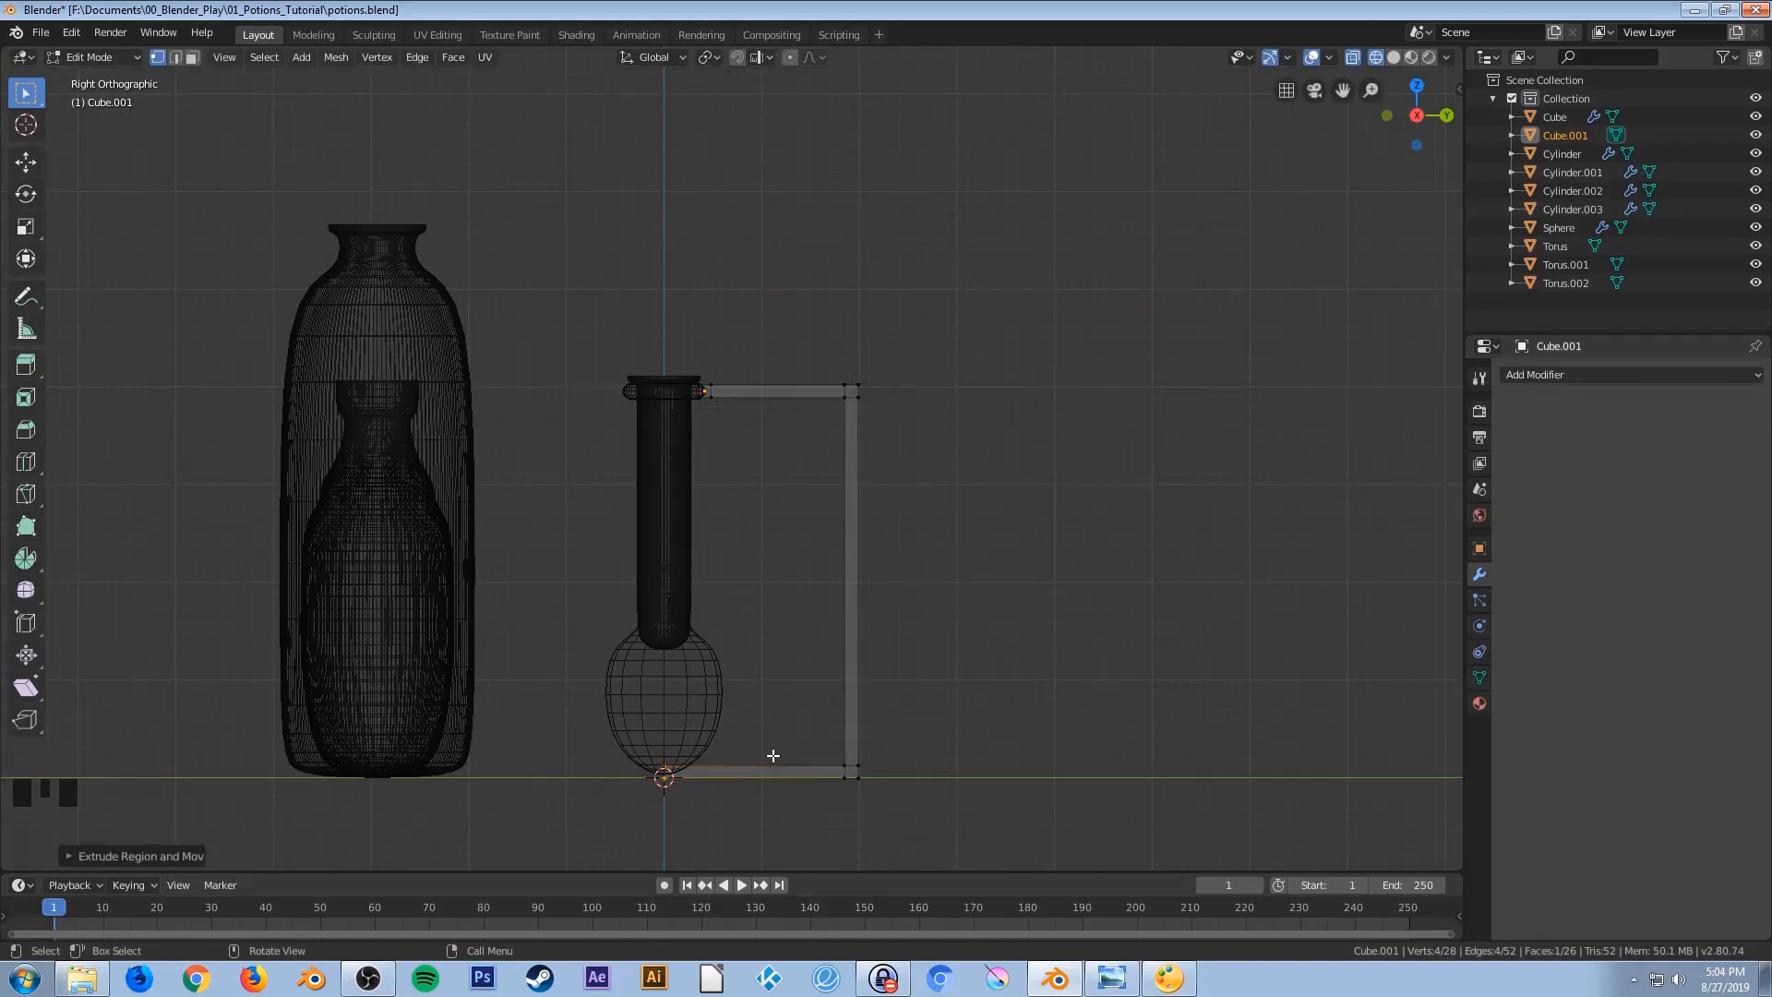
Leave Edit Mode on the holder arm and switch the viewport to Look Dev shading
key(Tab)
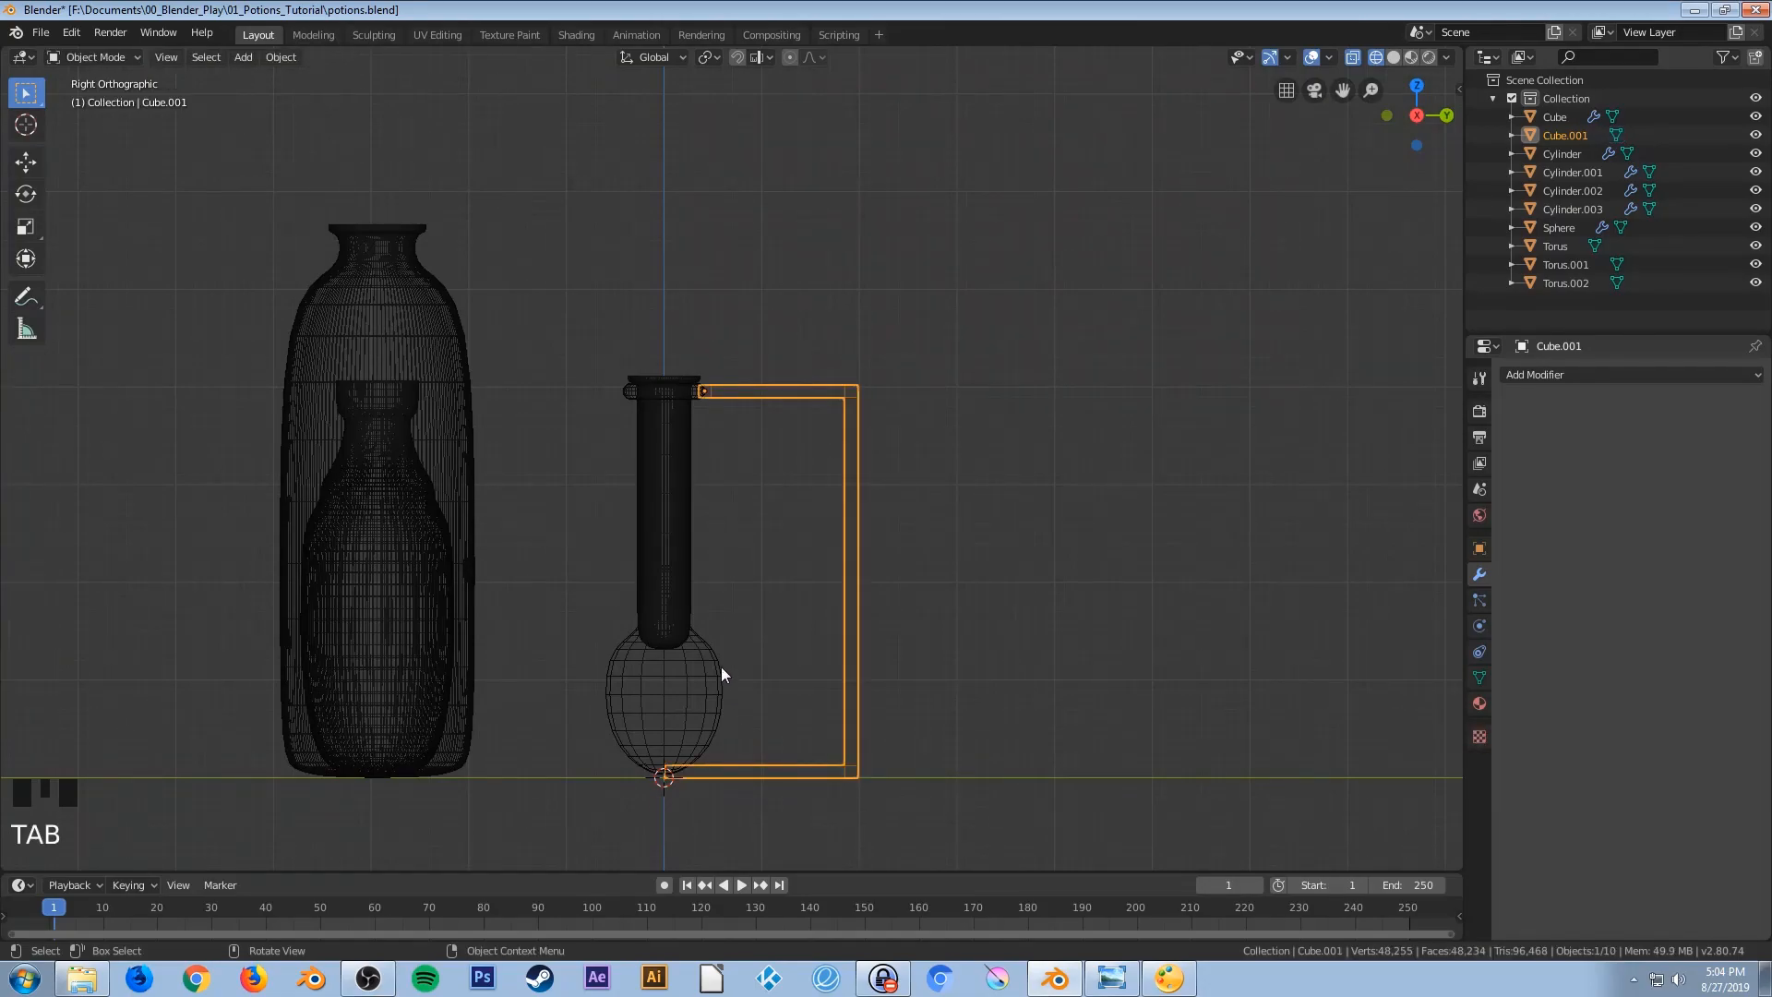
key(z)
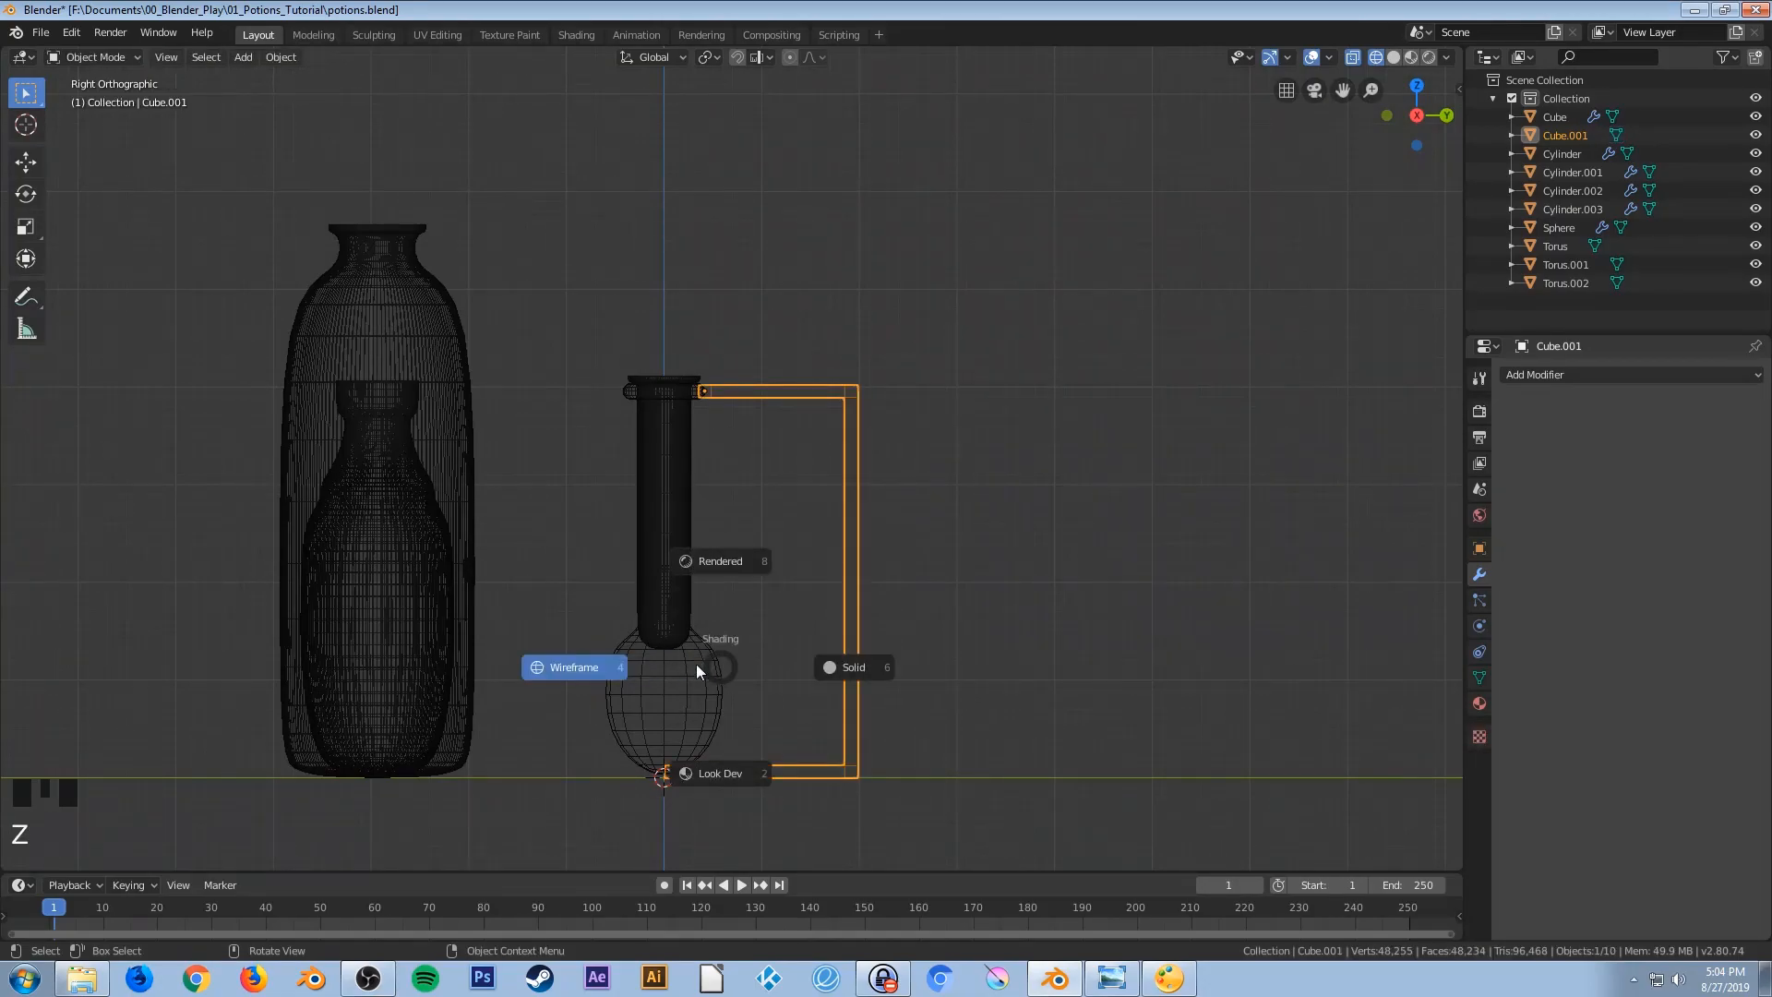
click(715, 771)
mouse_move(680, 557)
middle_down()
mouse_move(739, 610)
mouse_move(866, 619)
mouse_move(980, 595)
mouse_move(777, 585)
mouse_move(850, 607)
mouse_move(773, 612)
mouse_move(695, 596)
mouse_move(777, 618)
middle_up()
scroll(788, 587, down, 3)
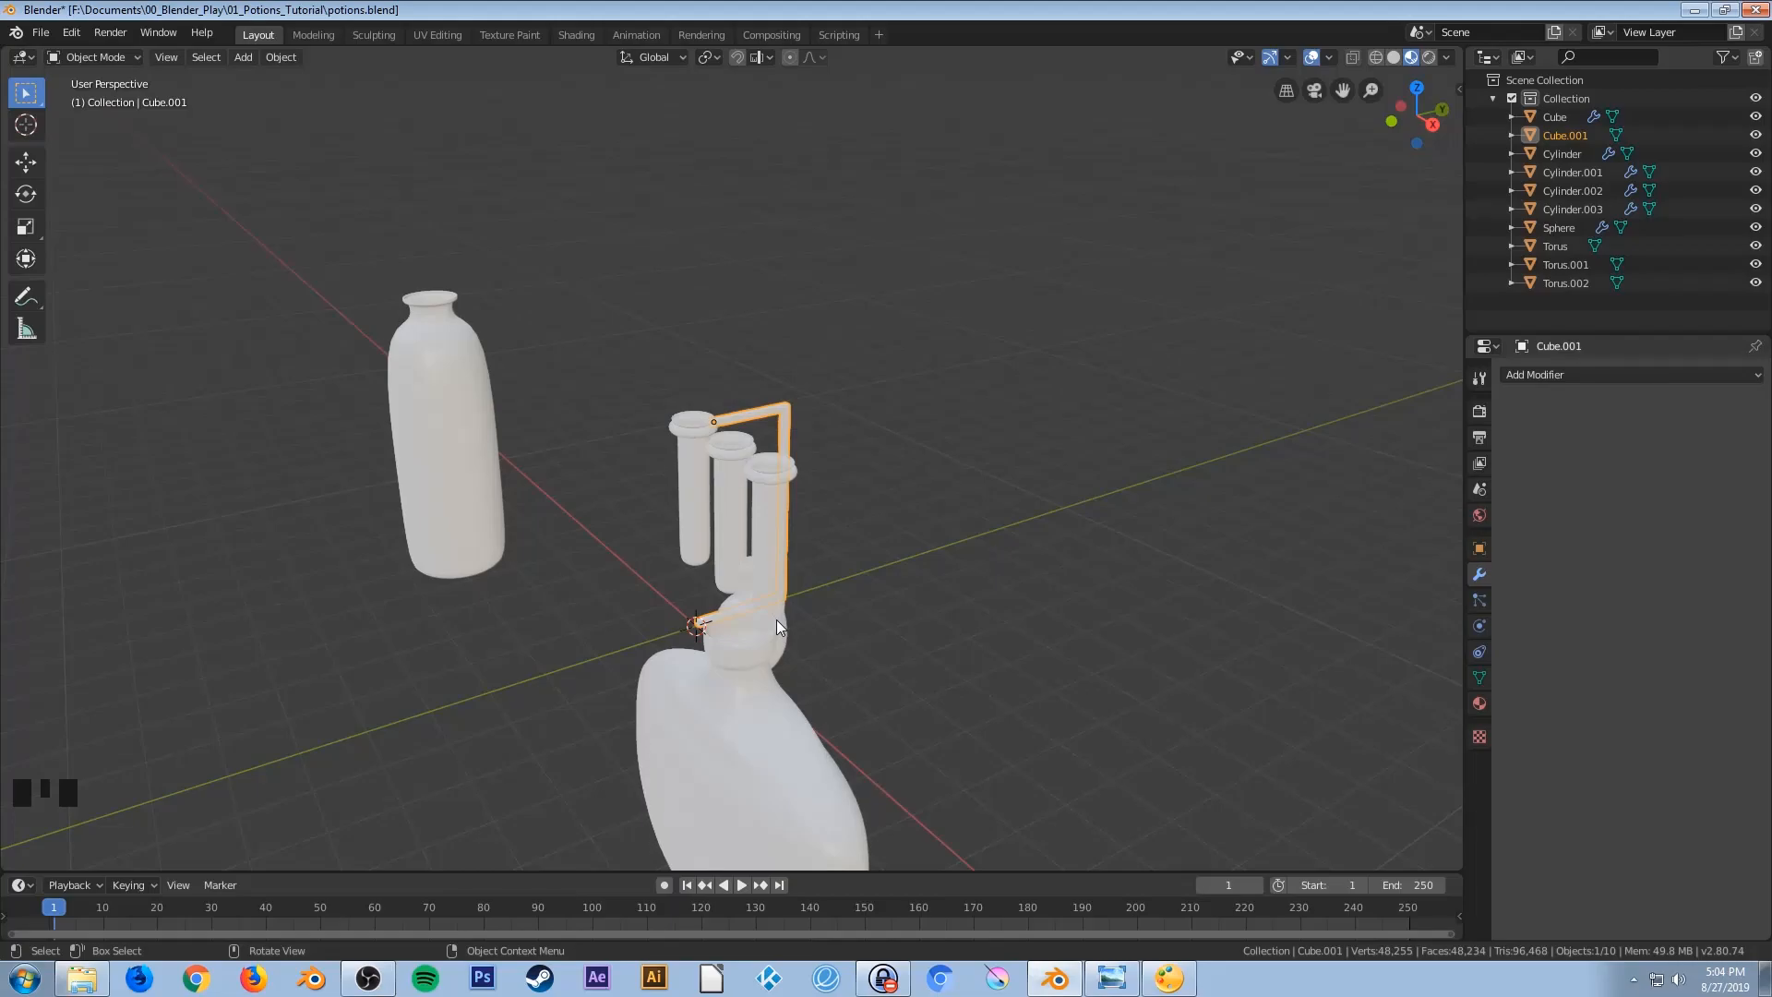
In the top view, duplicate the whole arm mesh in Edit Mode along X to line up with the middle test tube
key(KP_7)
scroll(777, 619, up, 2)
scroll(777, 627, up, 2)
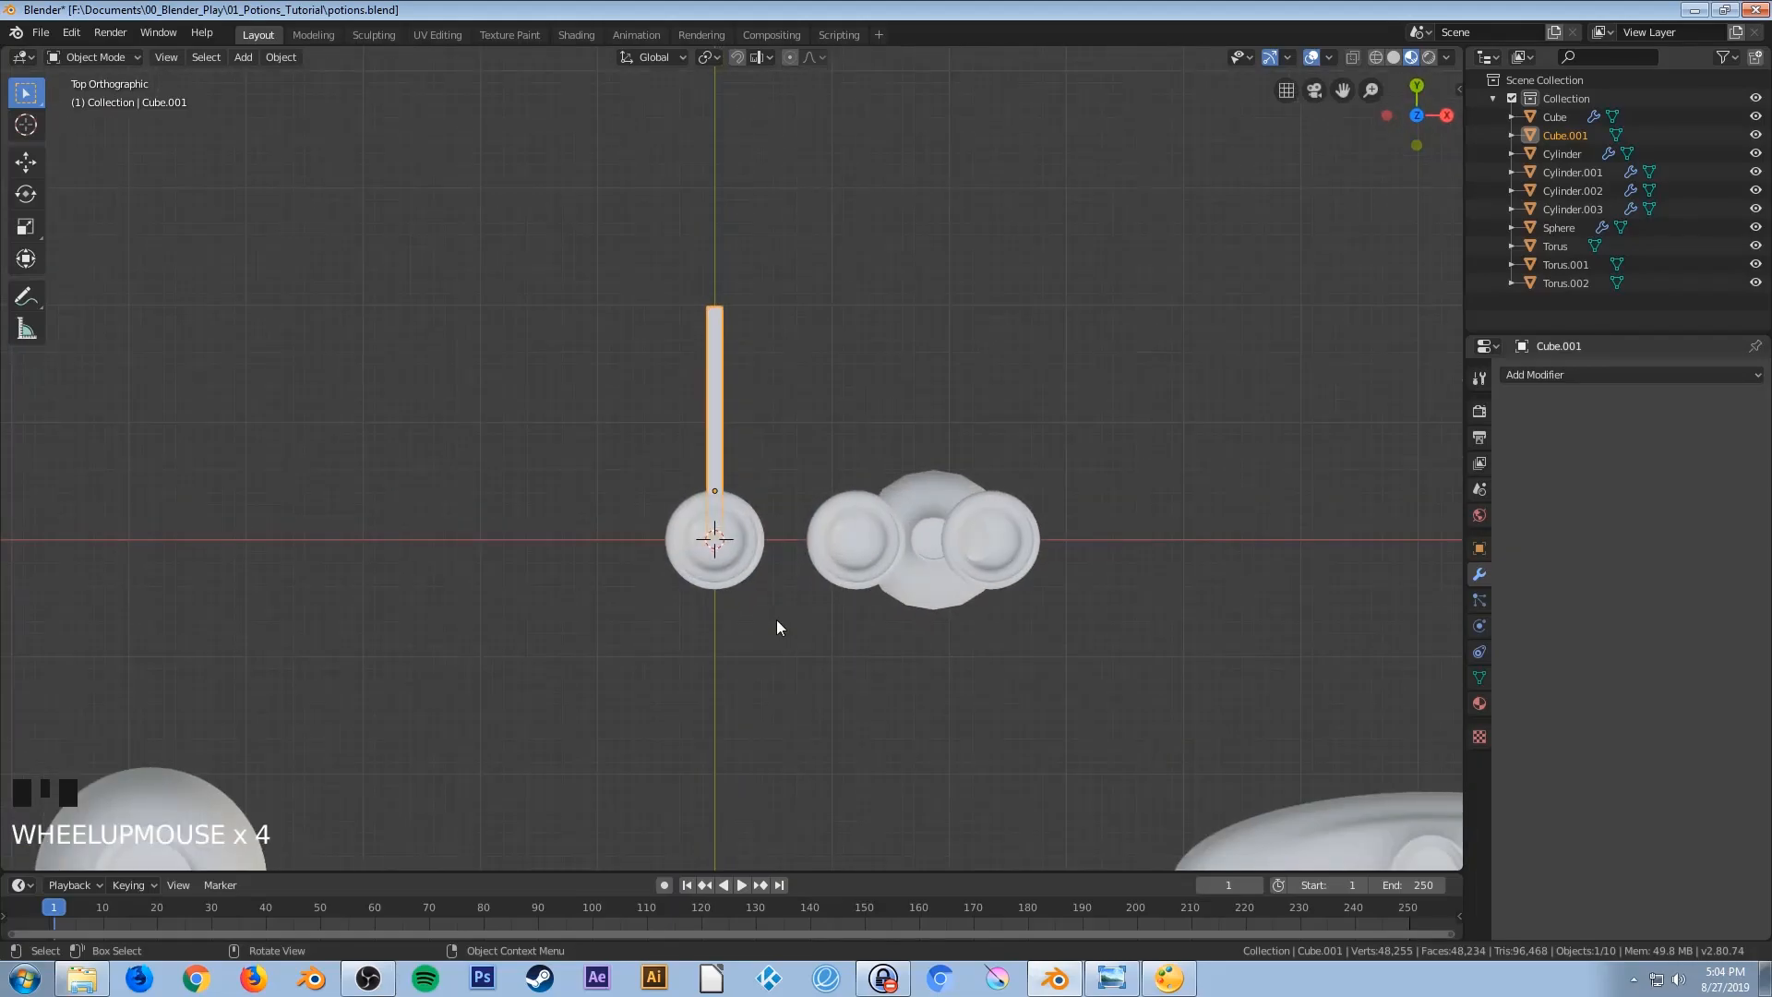
key(KP_7)
shift+middle_drag(810, 625, 683, 620)
key(Tab)
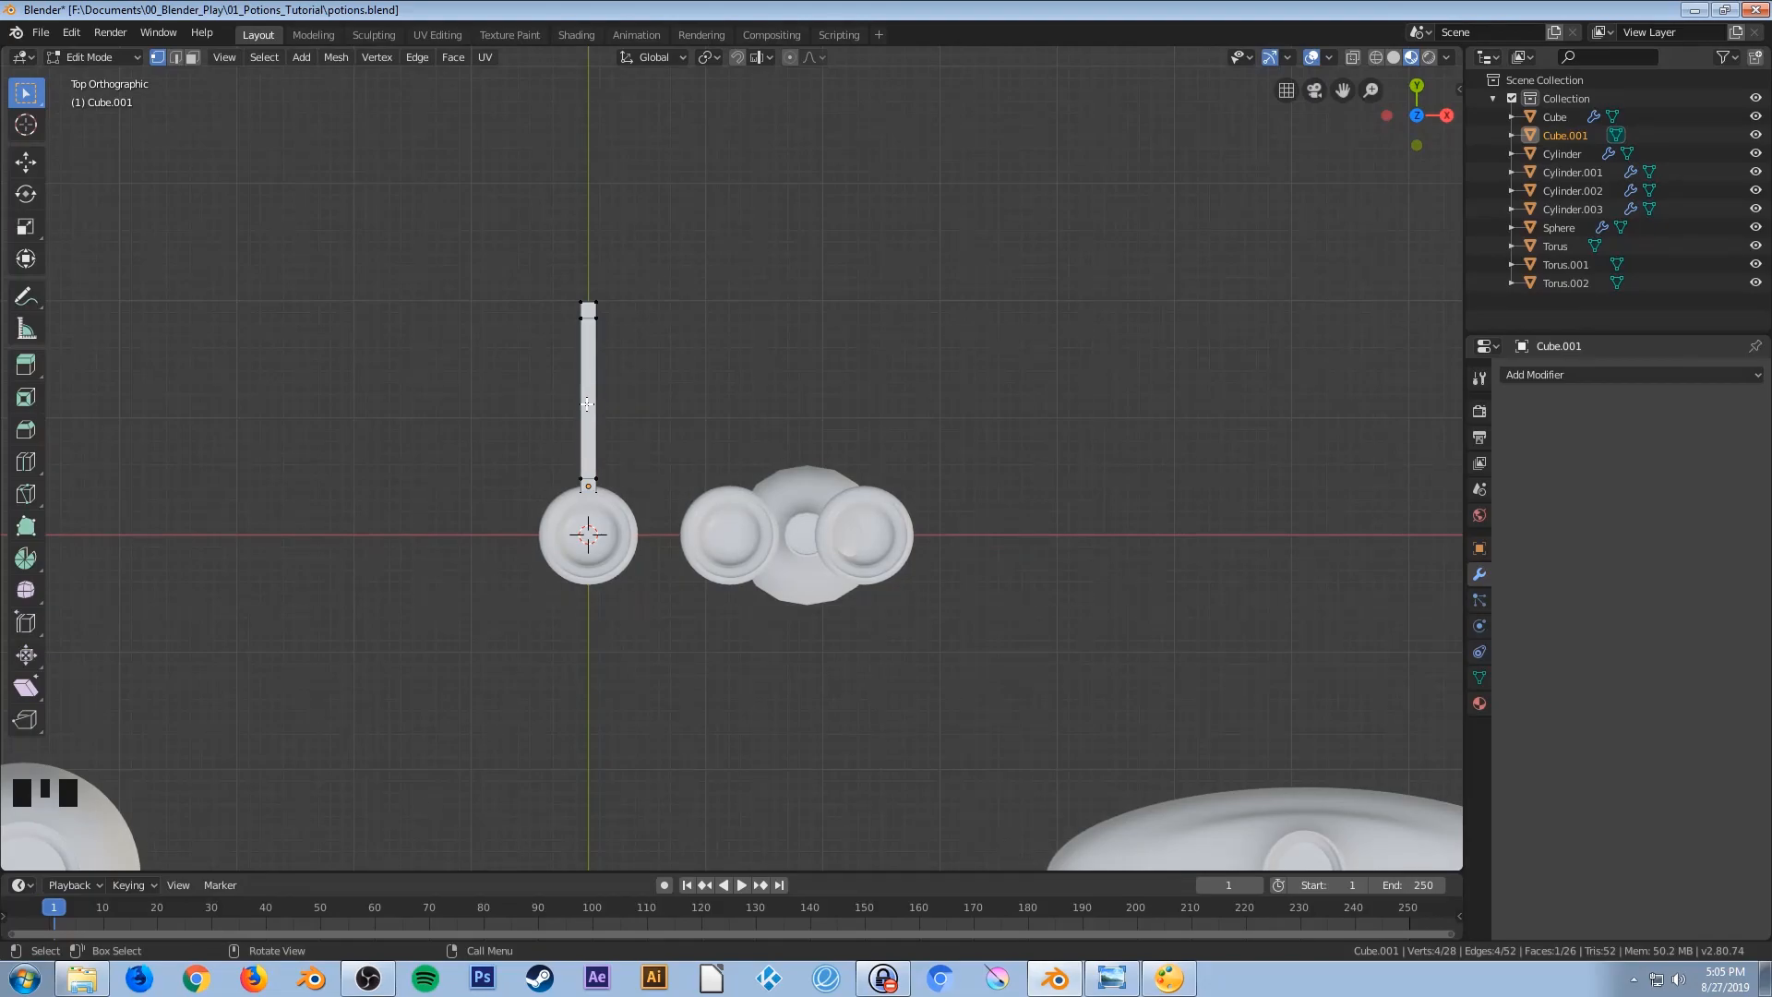
key(a)
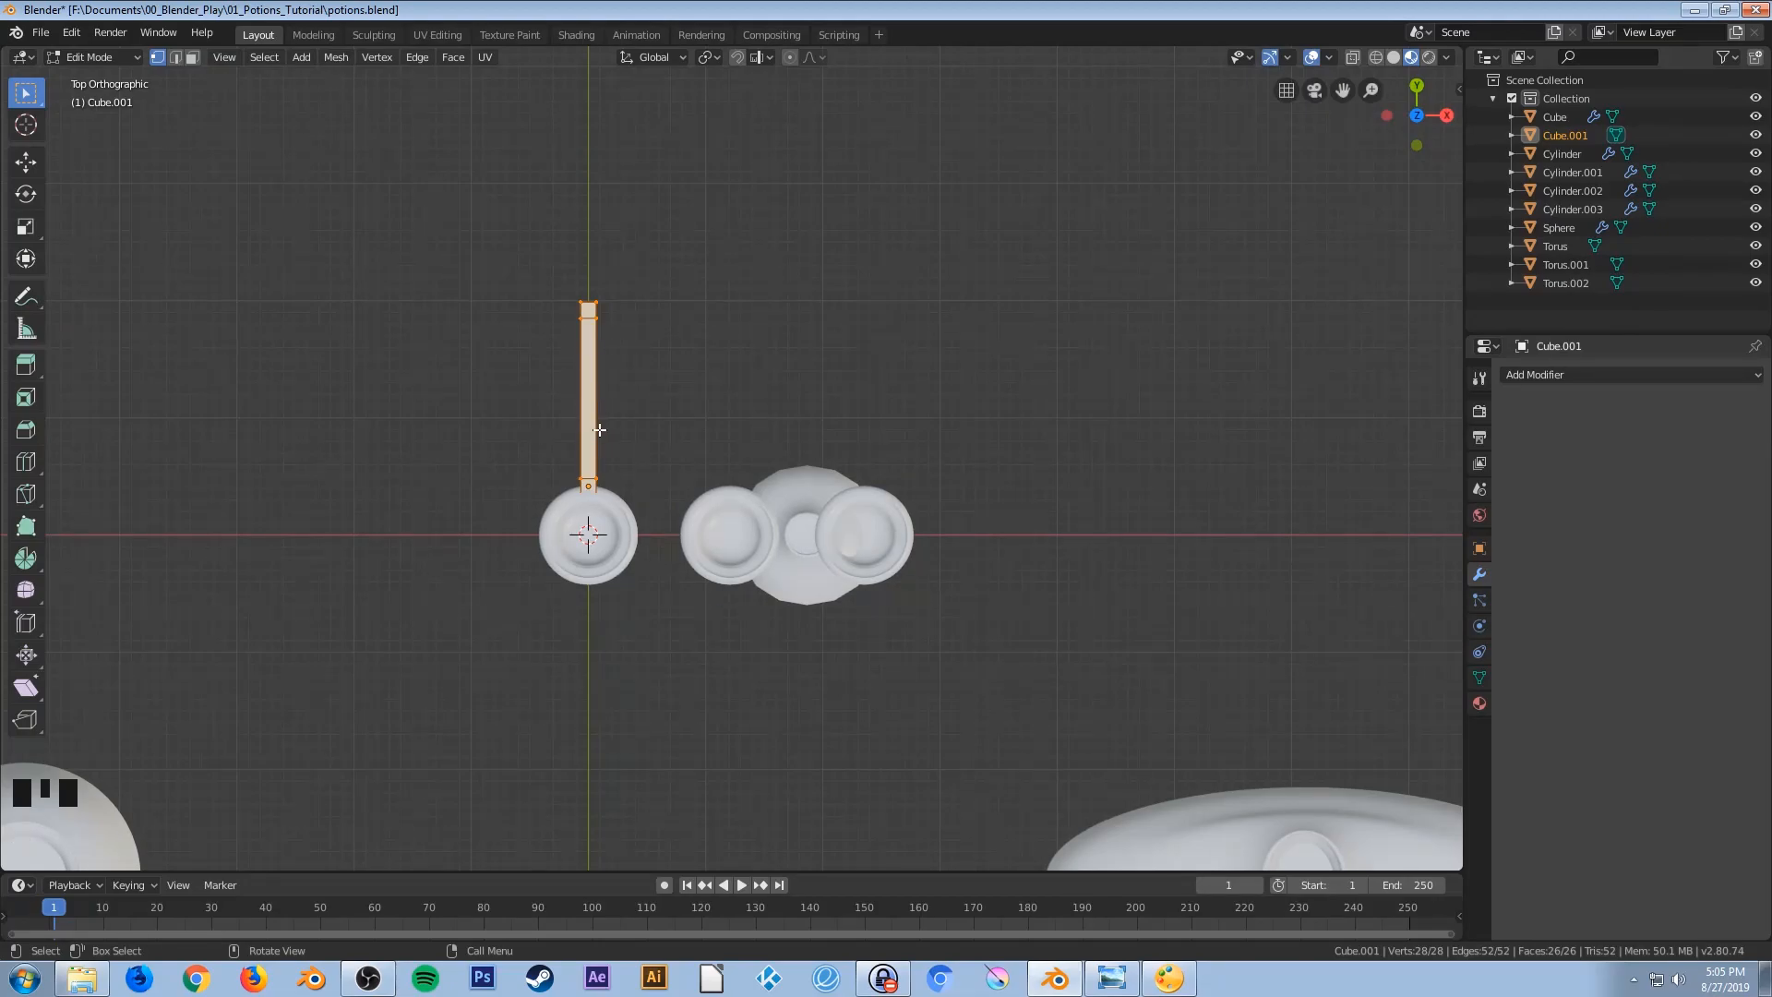
key(shift)
key(shift+d)
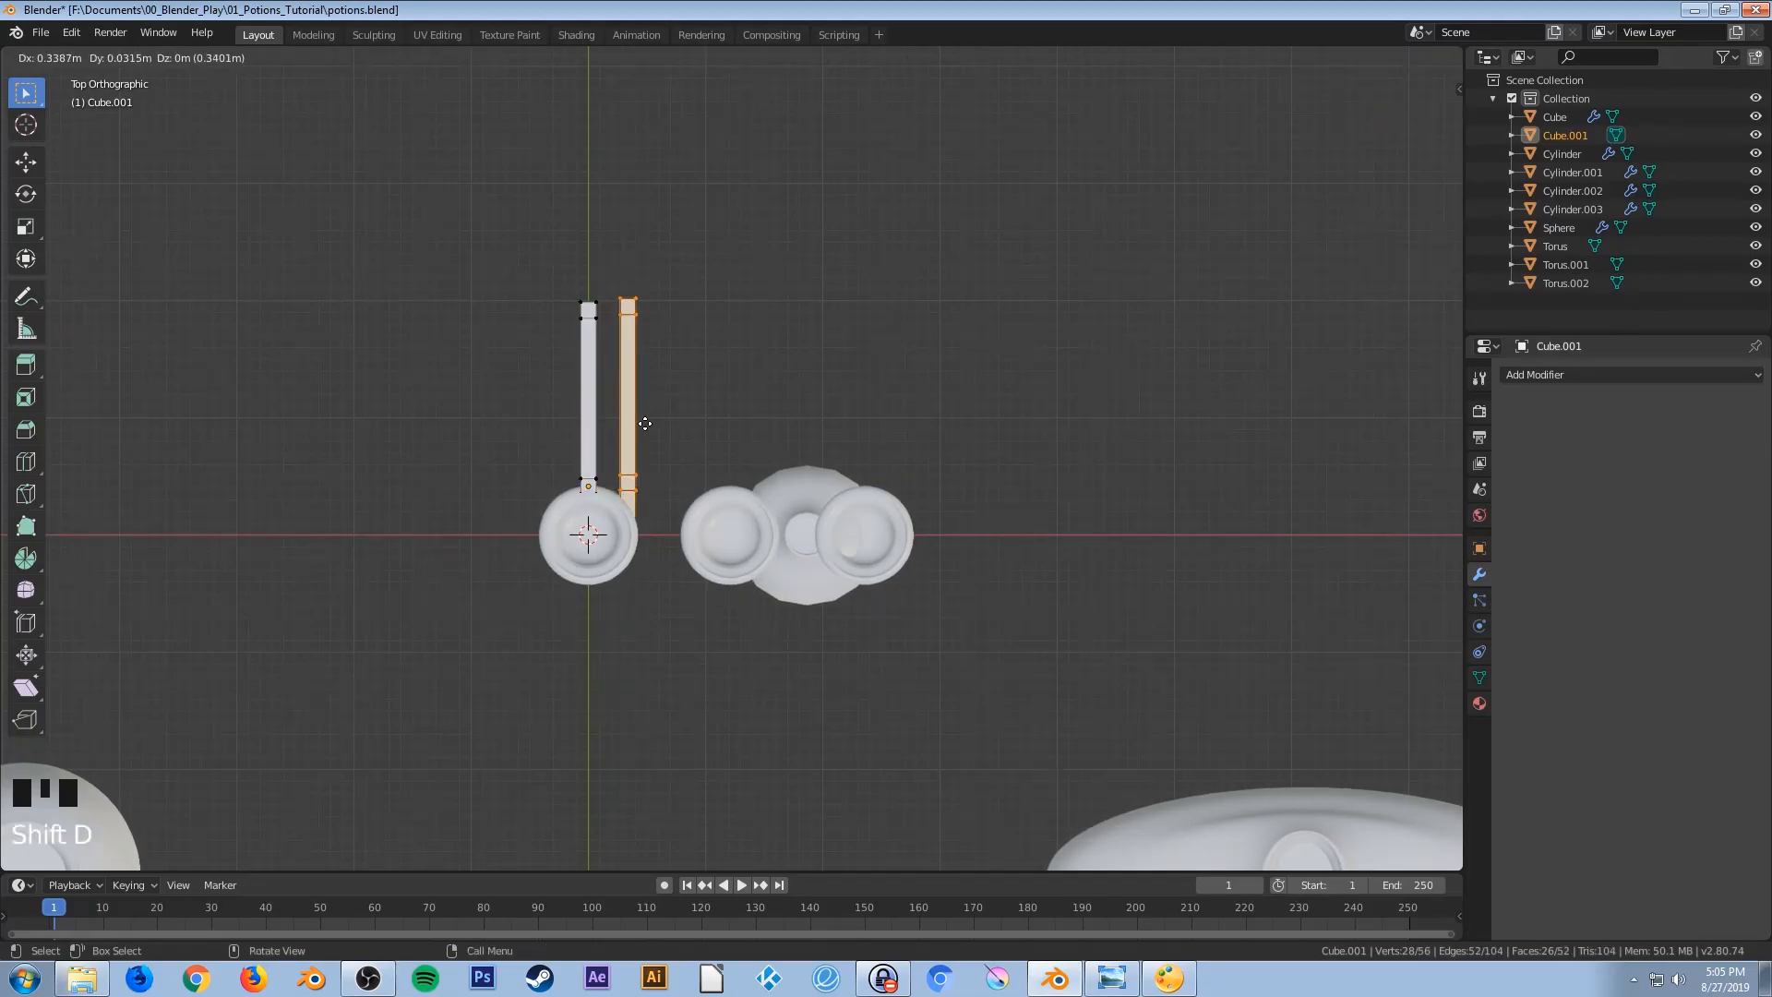
key(x)
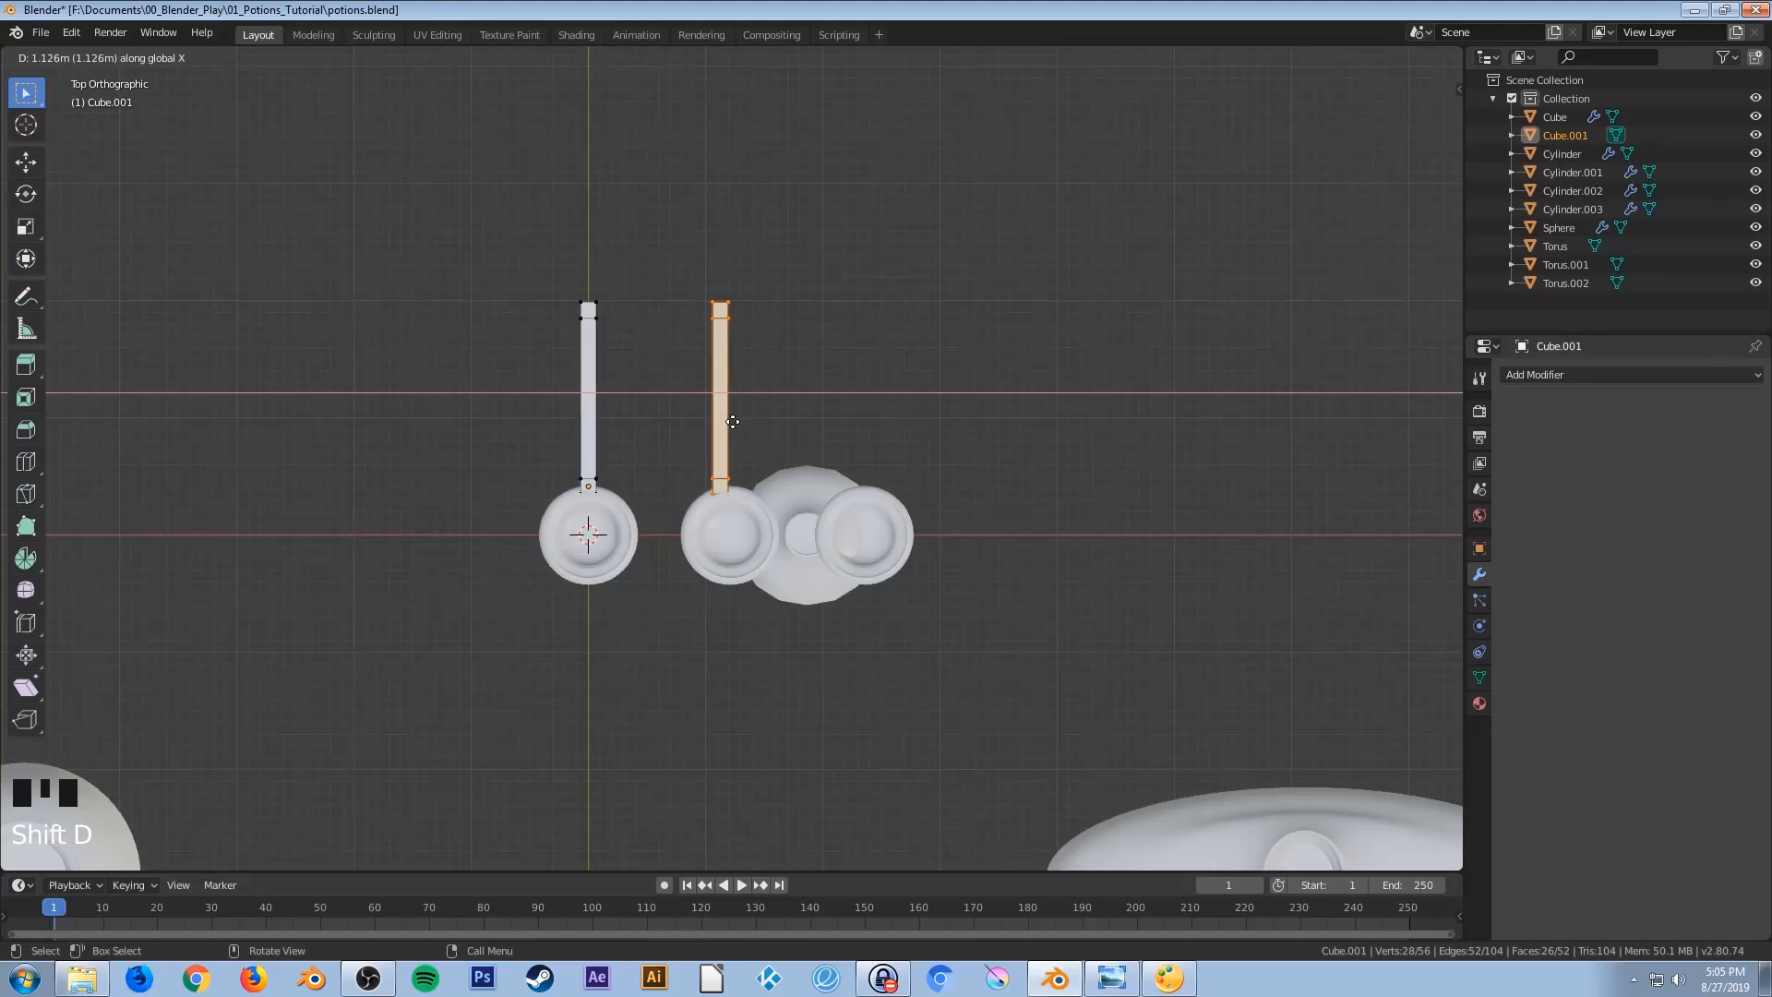
click(742, 425)
Duplicate the middle arm about 1.14 m along X to line up with the third test tube
scroll(743, 425, up, 3)
shift+middle_drag(766, 520, 680, 554)
scroll(689, 552, up, 1)
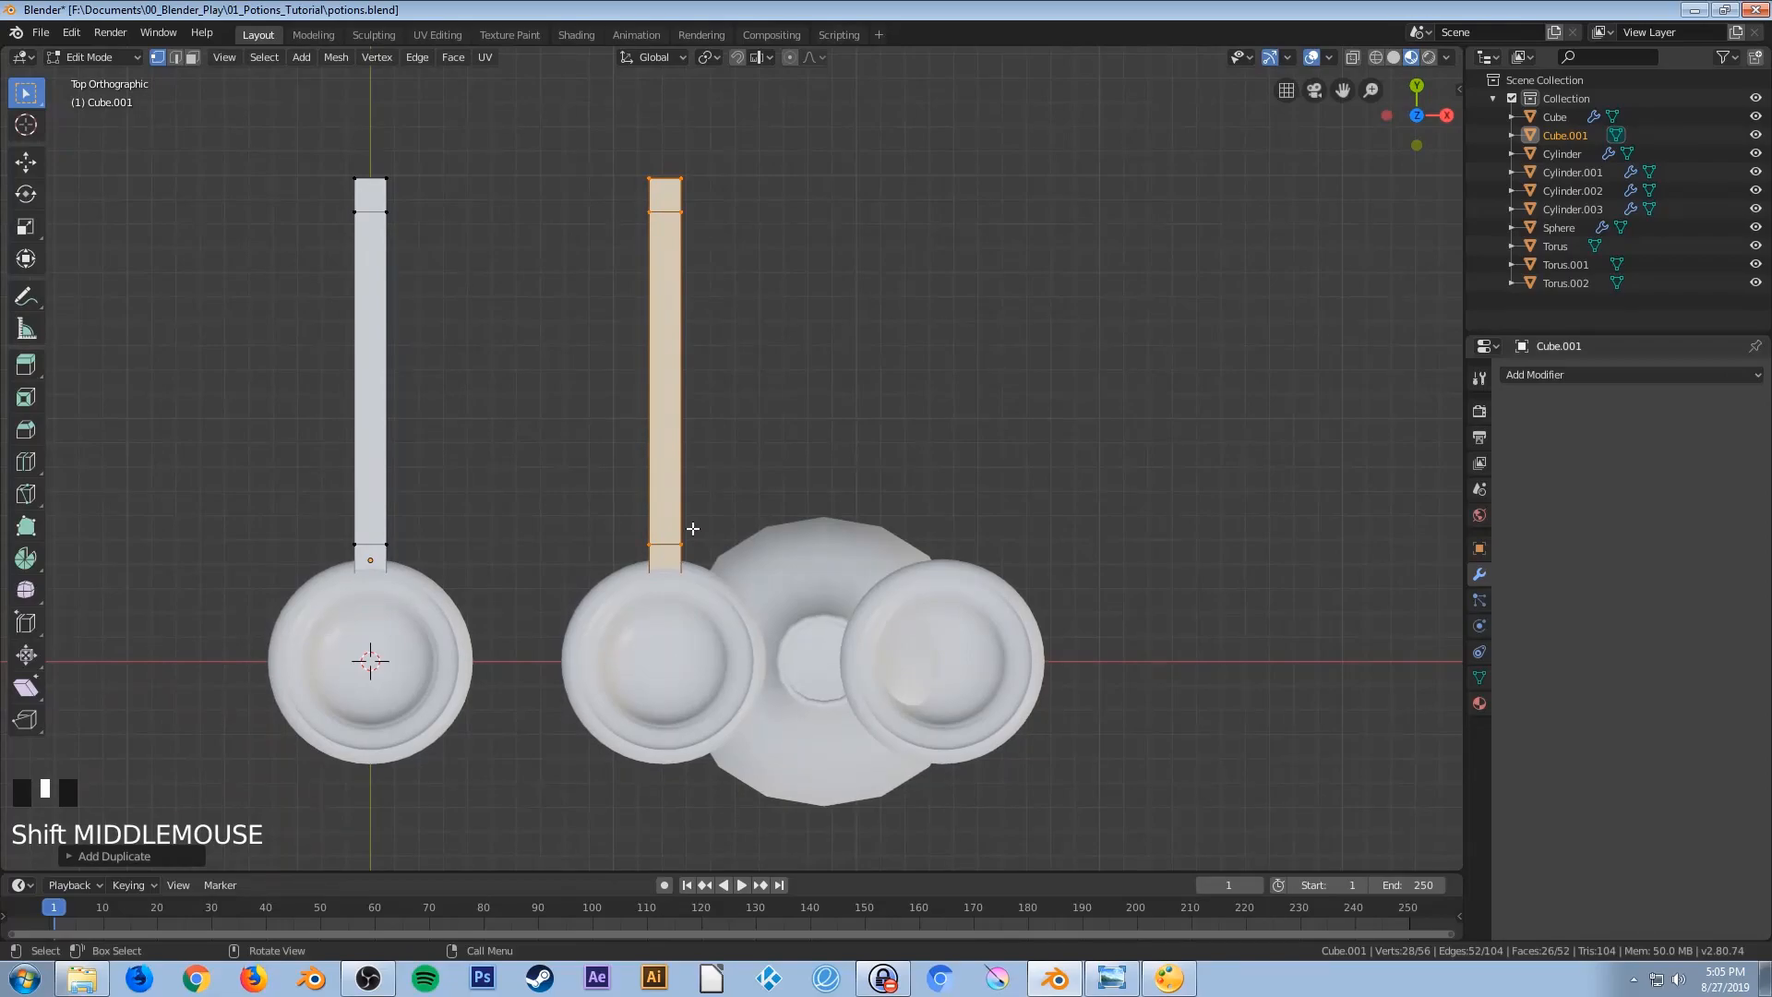
key(shift+d)
key(x)
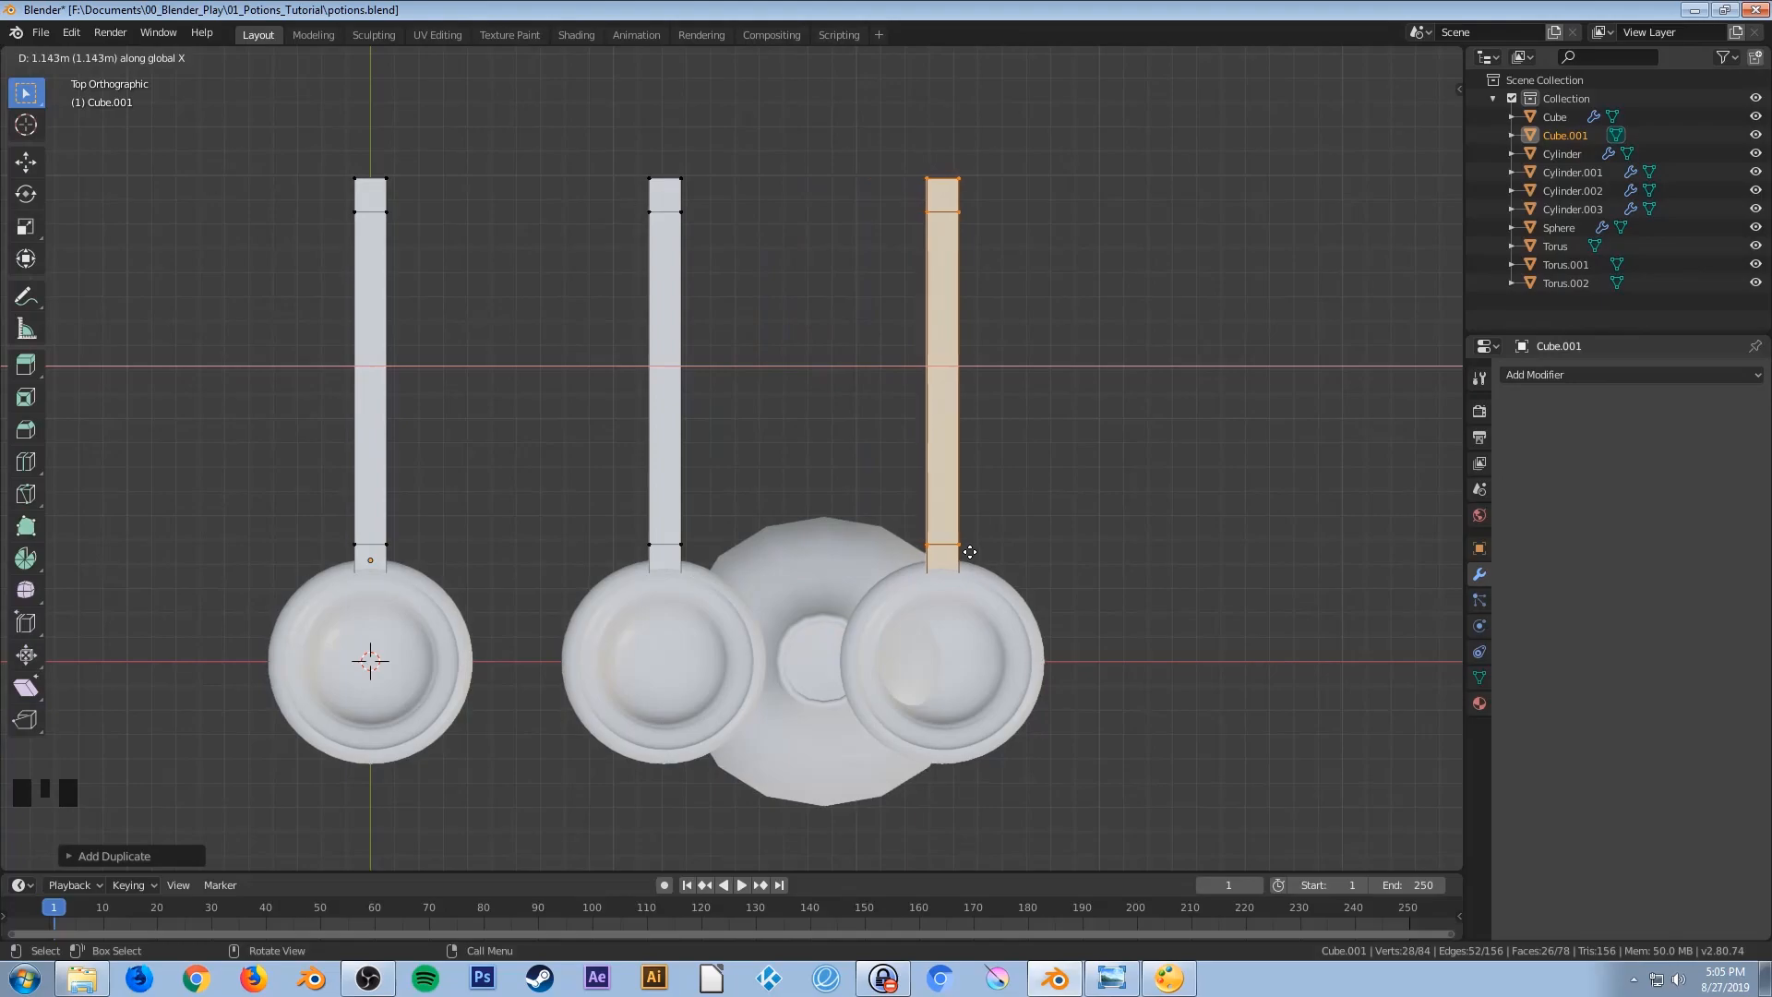
click(971, 551)
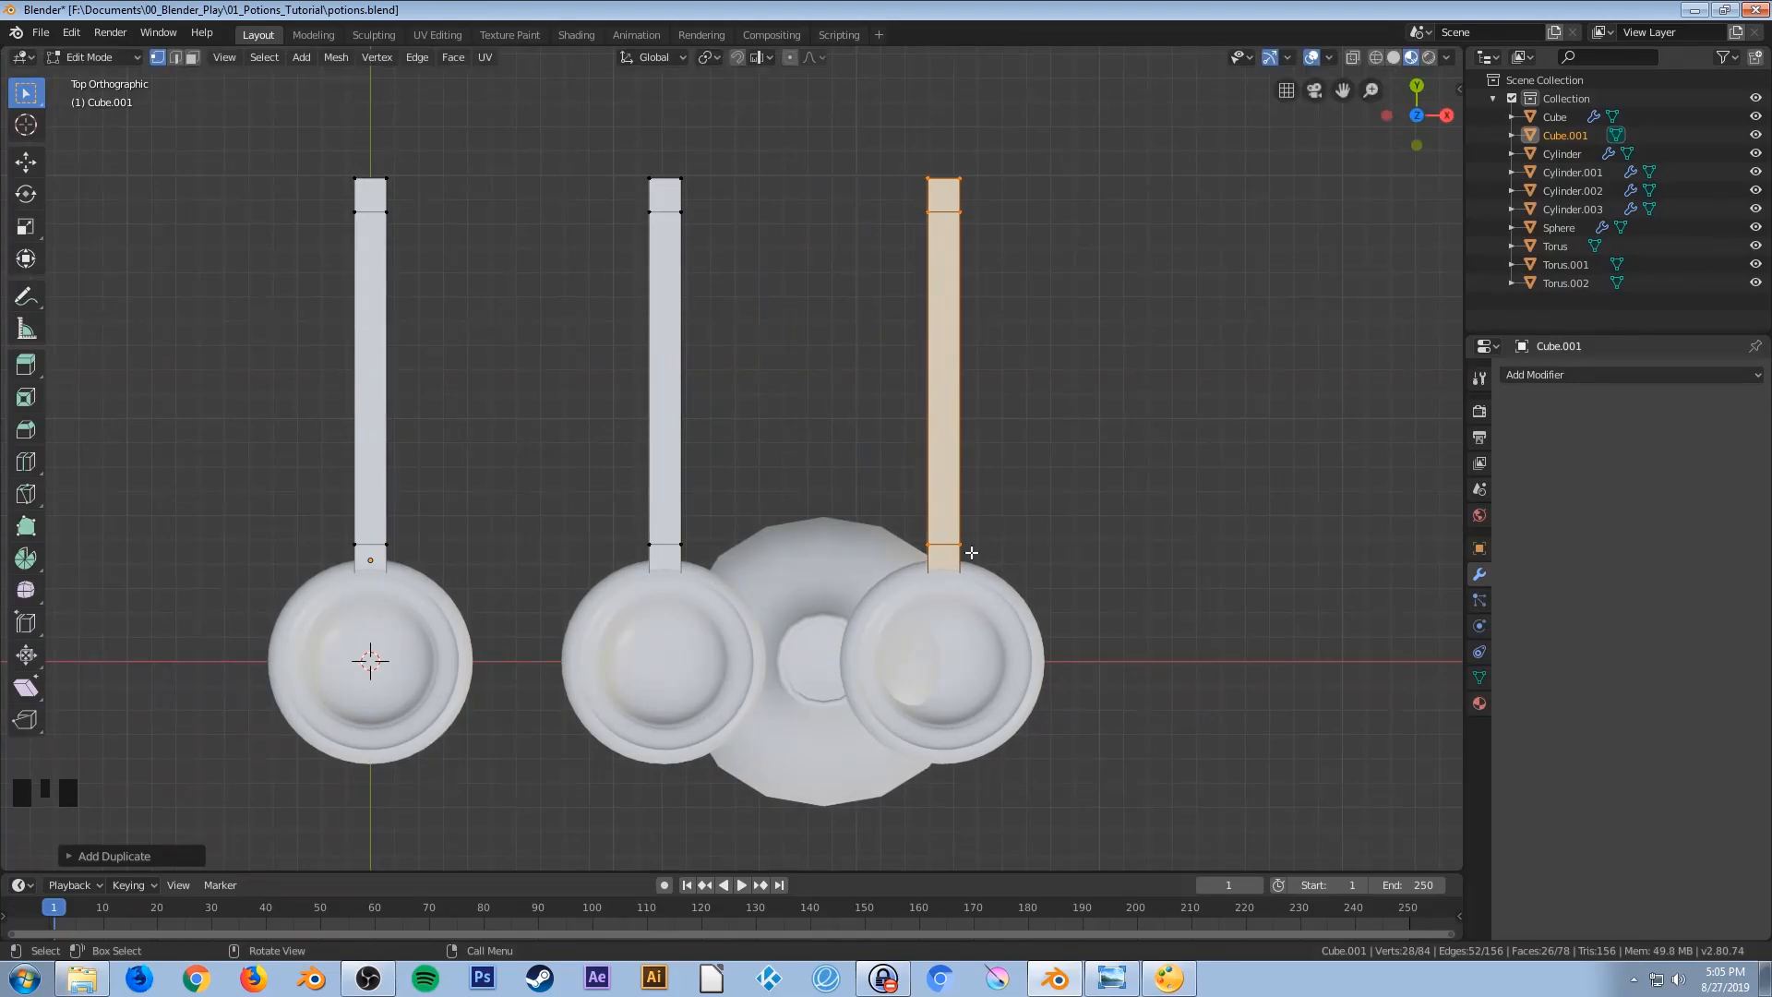
Leave Edit Mode and try moving the three holder arms together as one object
key(Tab)
middle_drag(965, 570, 822, 537)
scroll(820, 526, down, 6)
key(g)
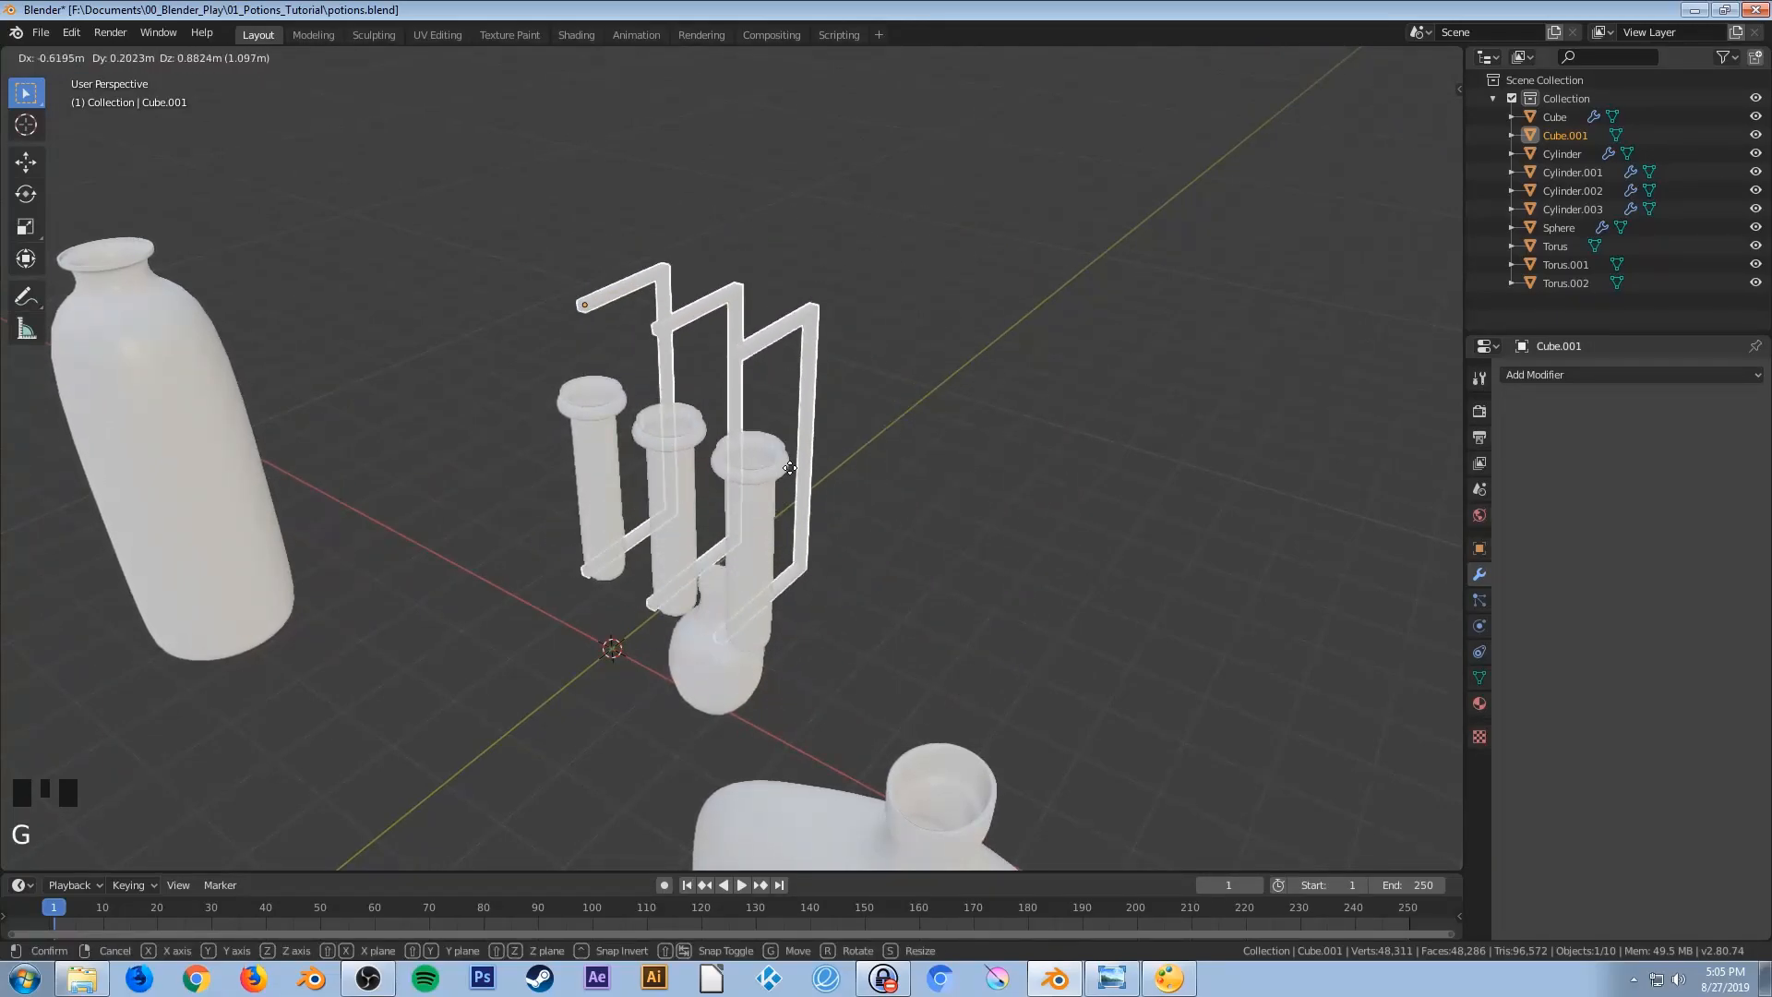
click(739, 559)
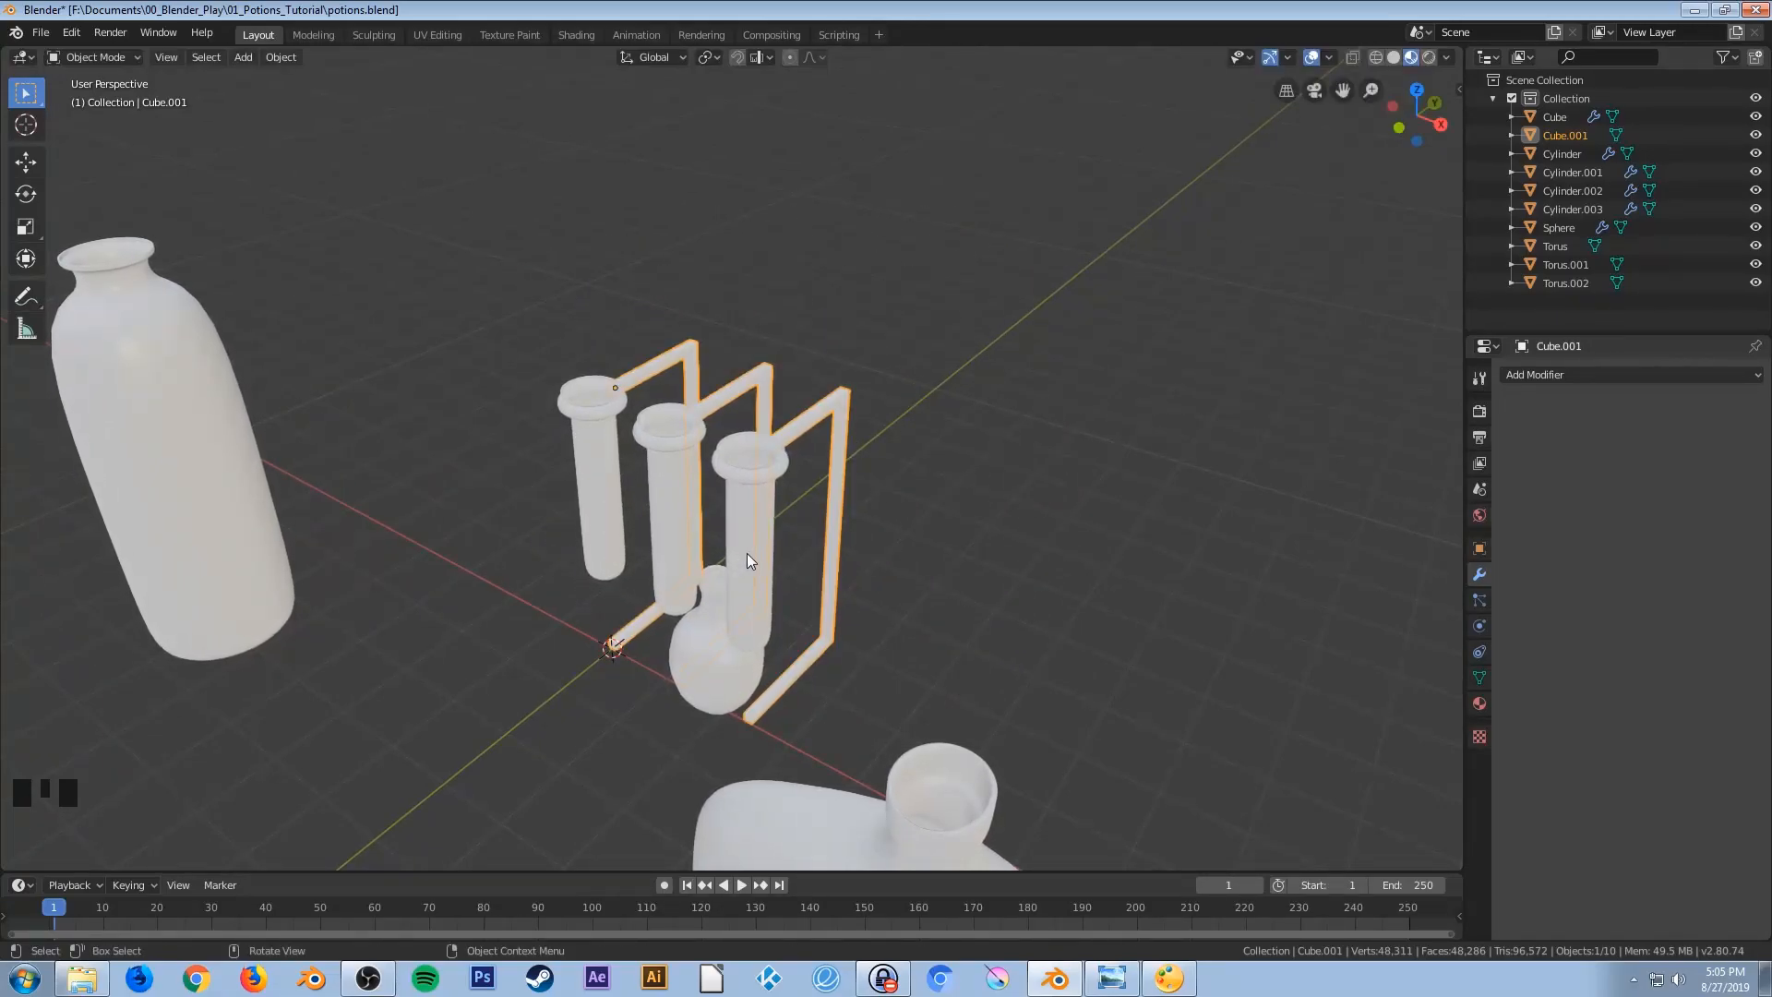
middle_drag(822, 554, 733, 524)
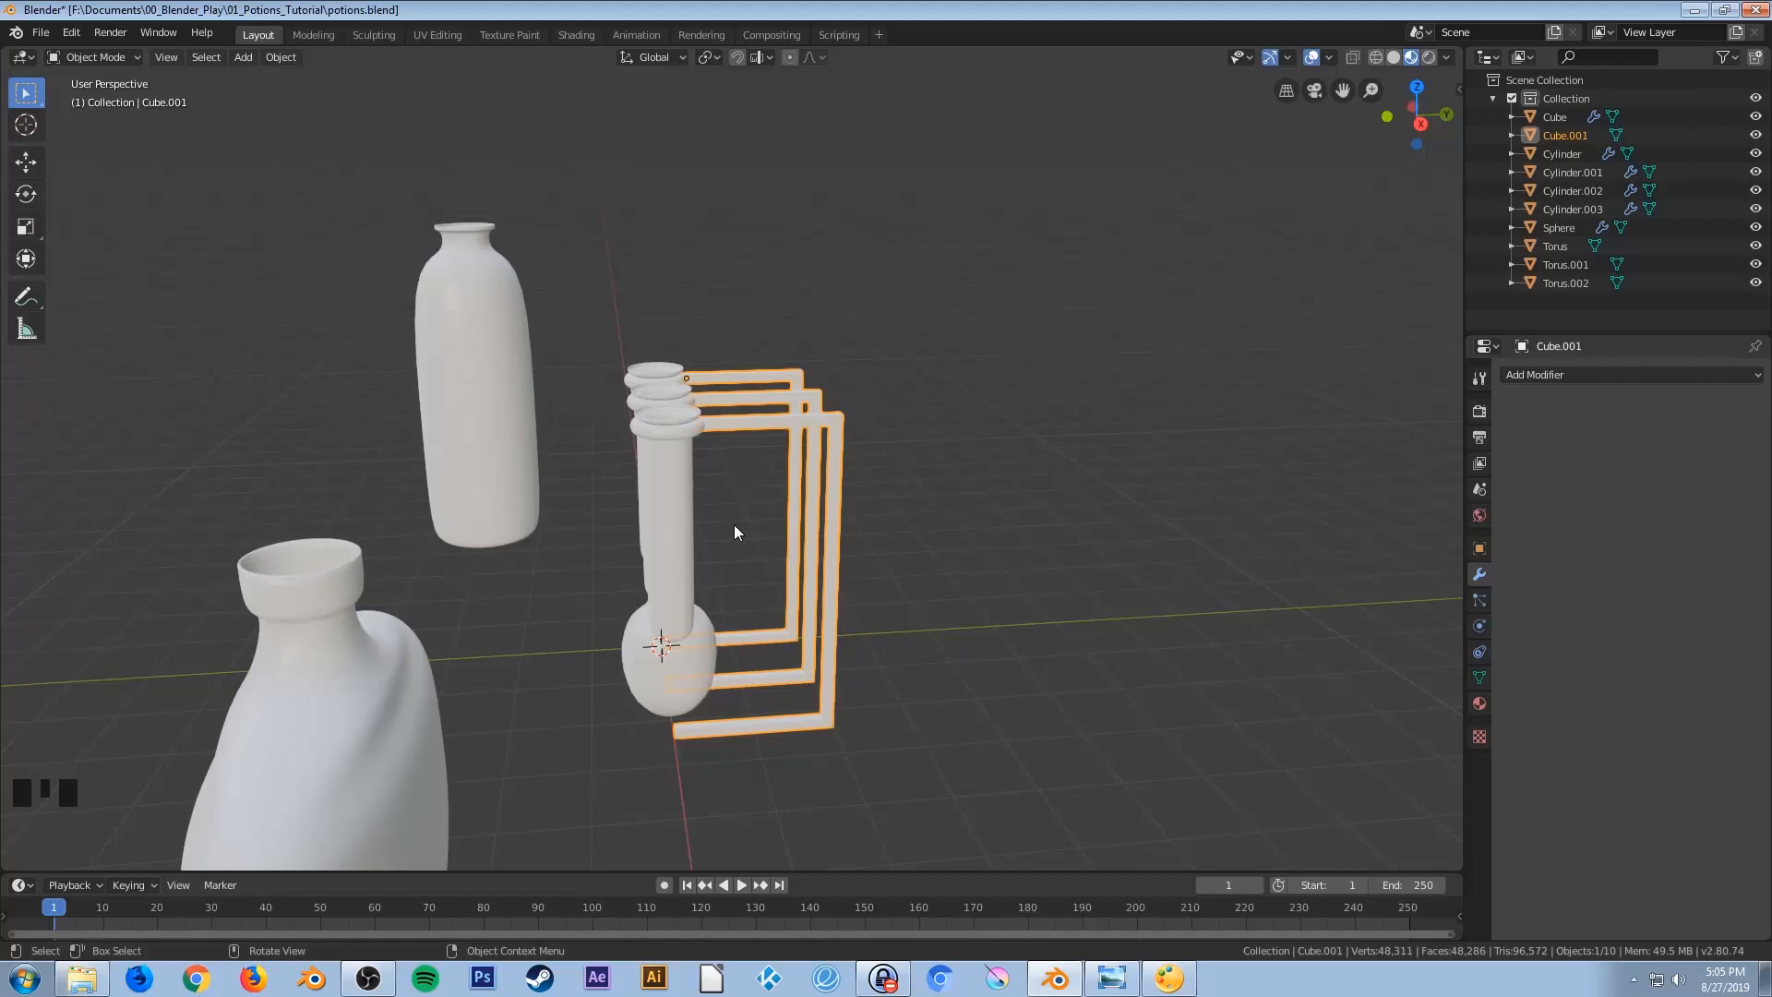
In the top view, extrude the inner side face of the third arm's rear corner about 2.33 m across to the first arm
key(KP_7)
key(Tab)
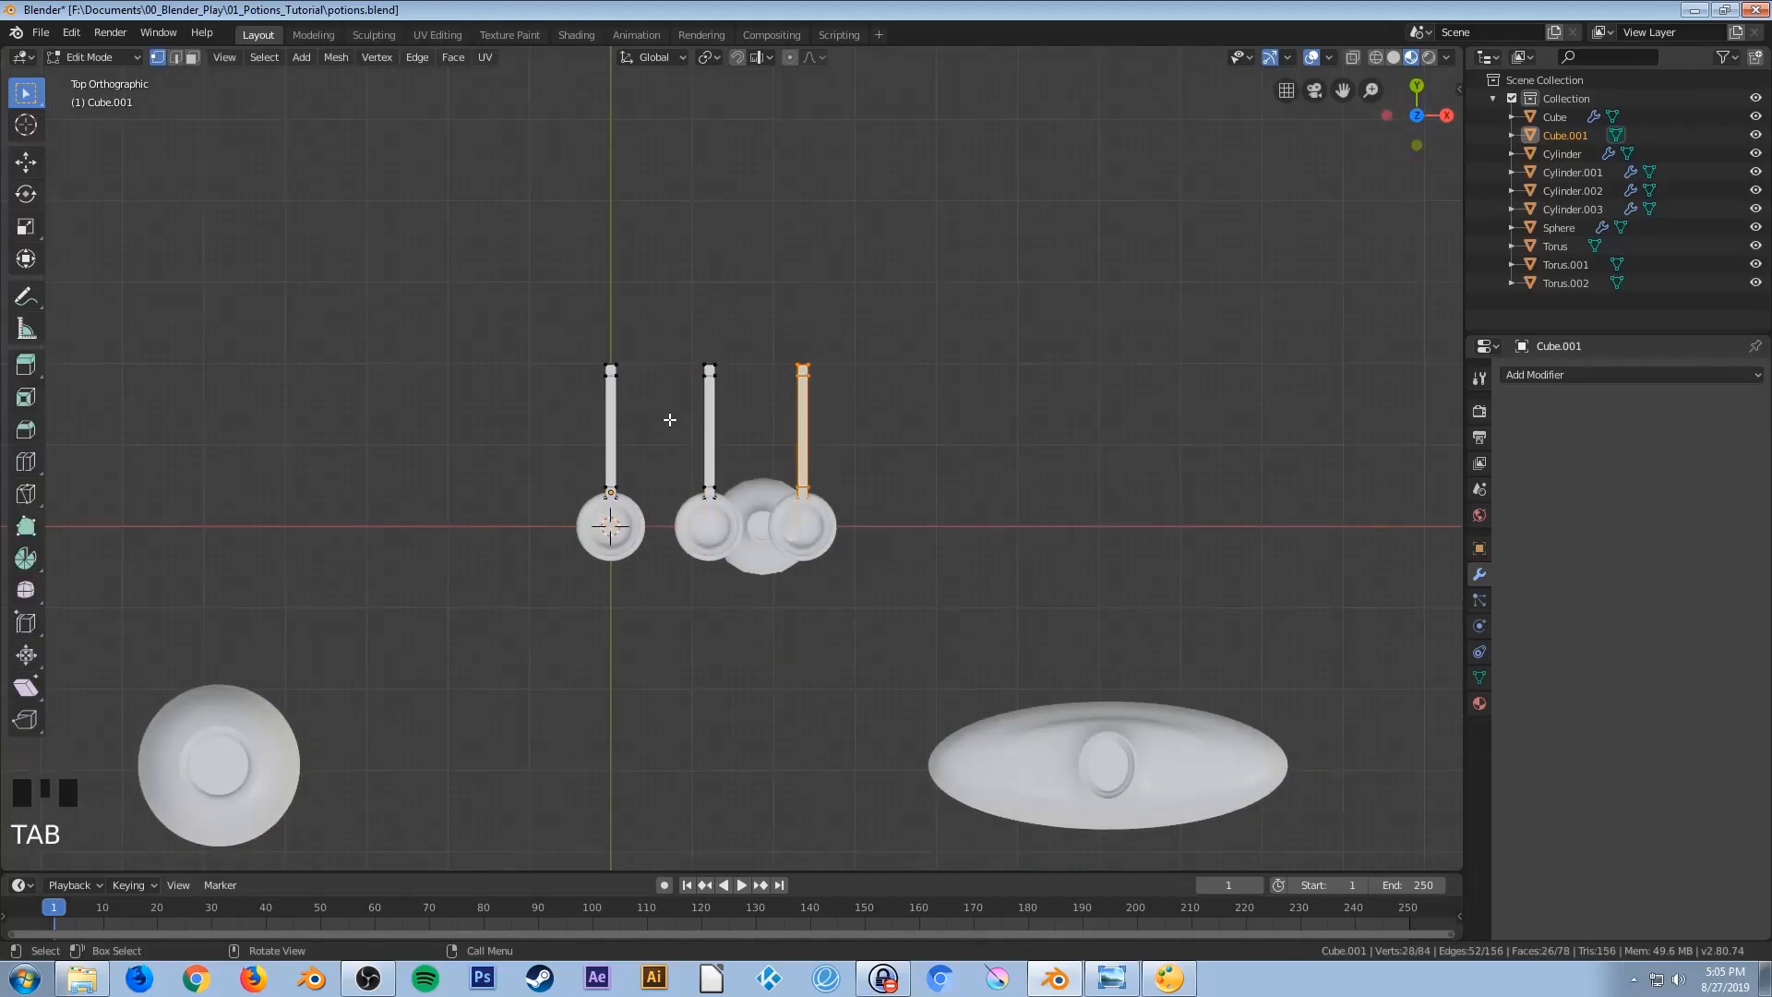
scroll(670, 423, up, 5)
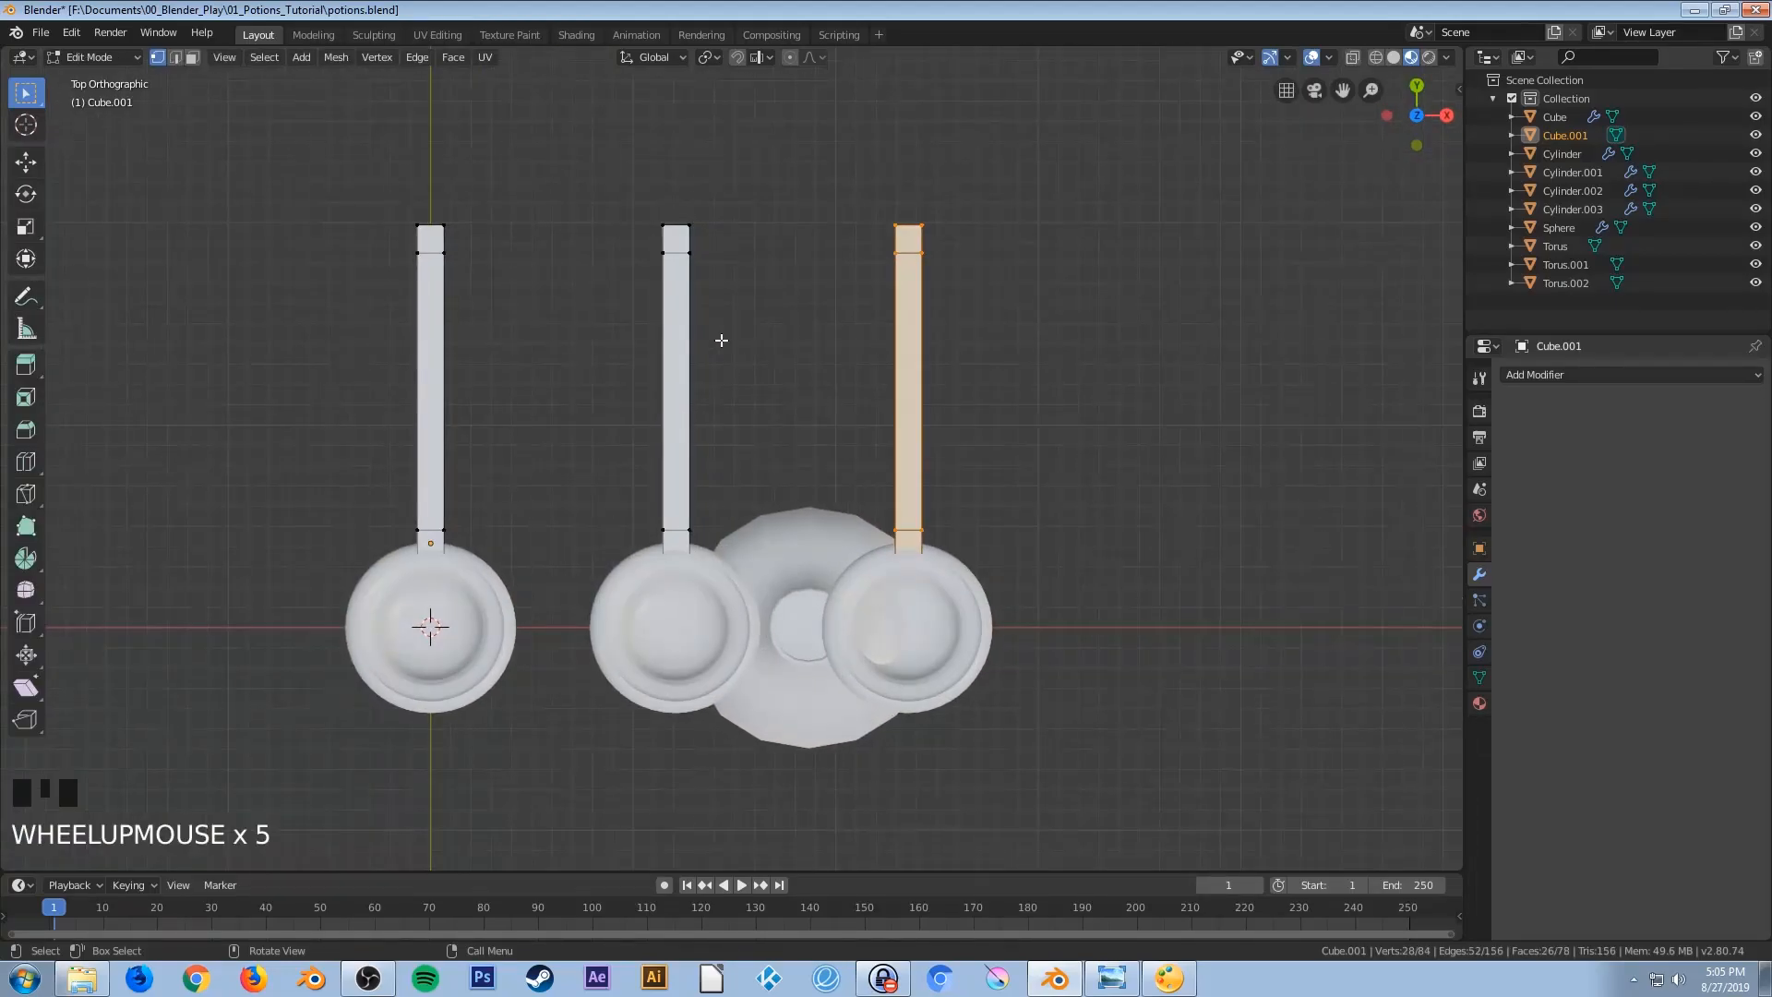
middle_drag(878, 205, 938, 239)
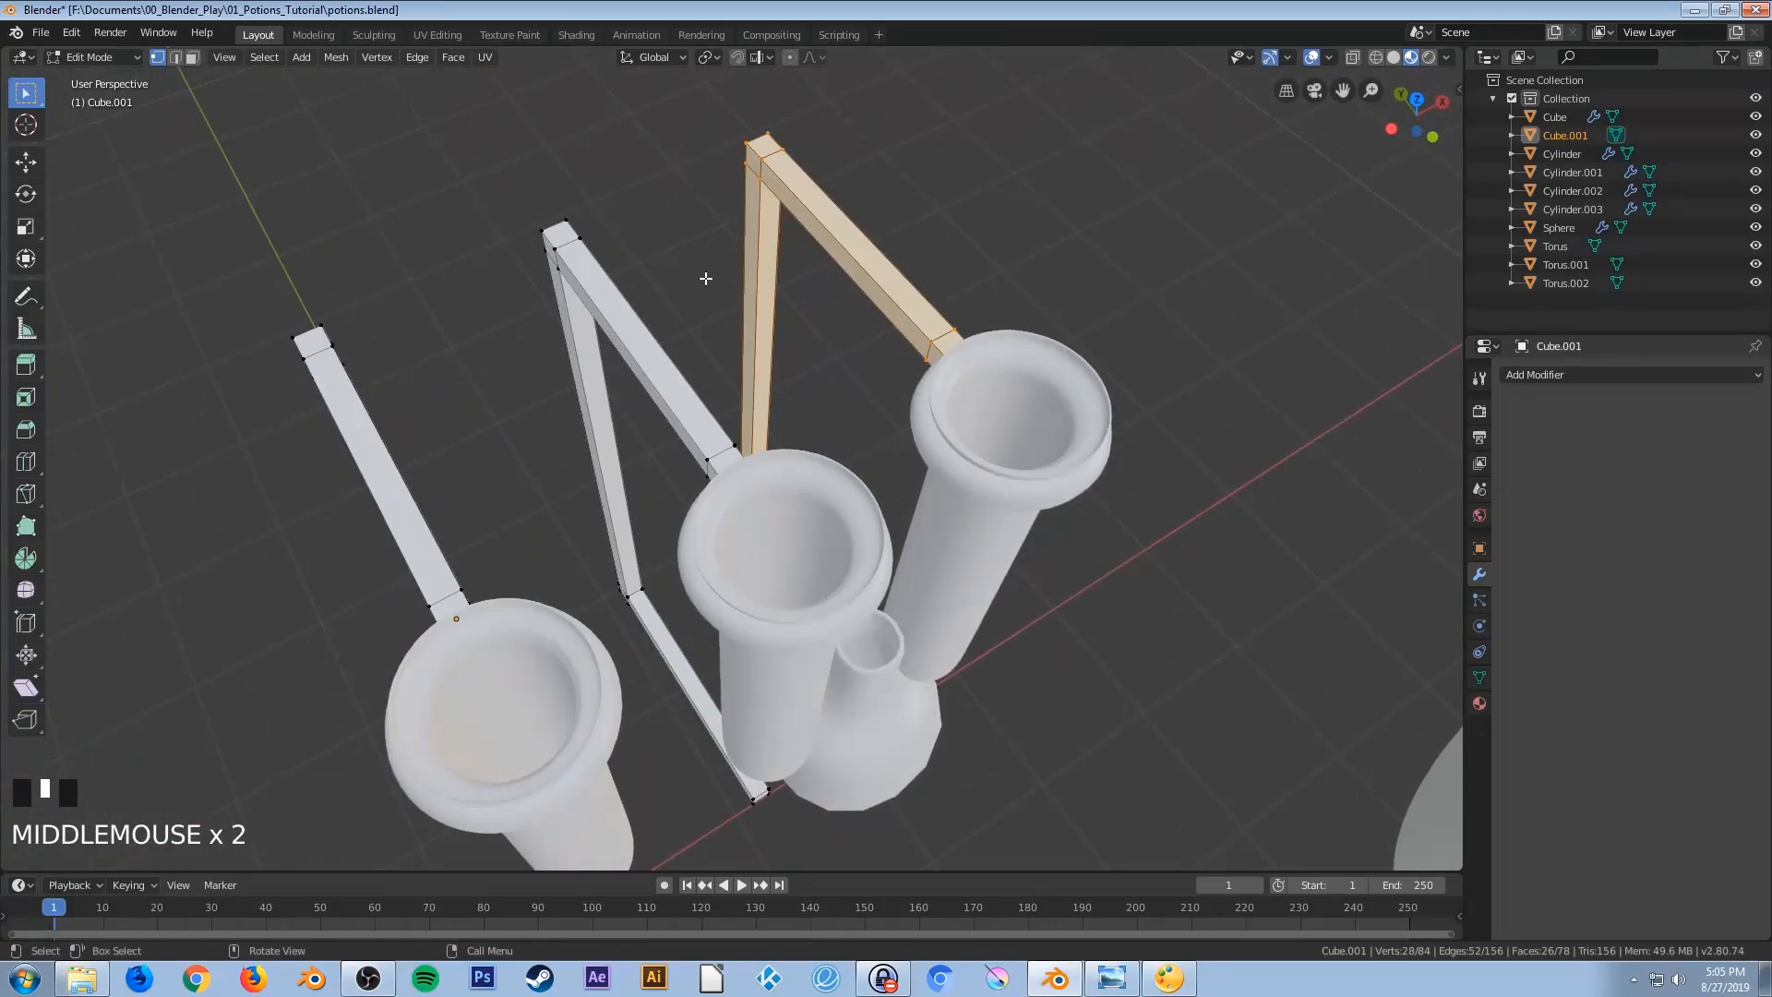
click(192, 57)
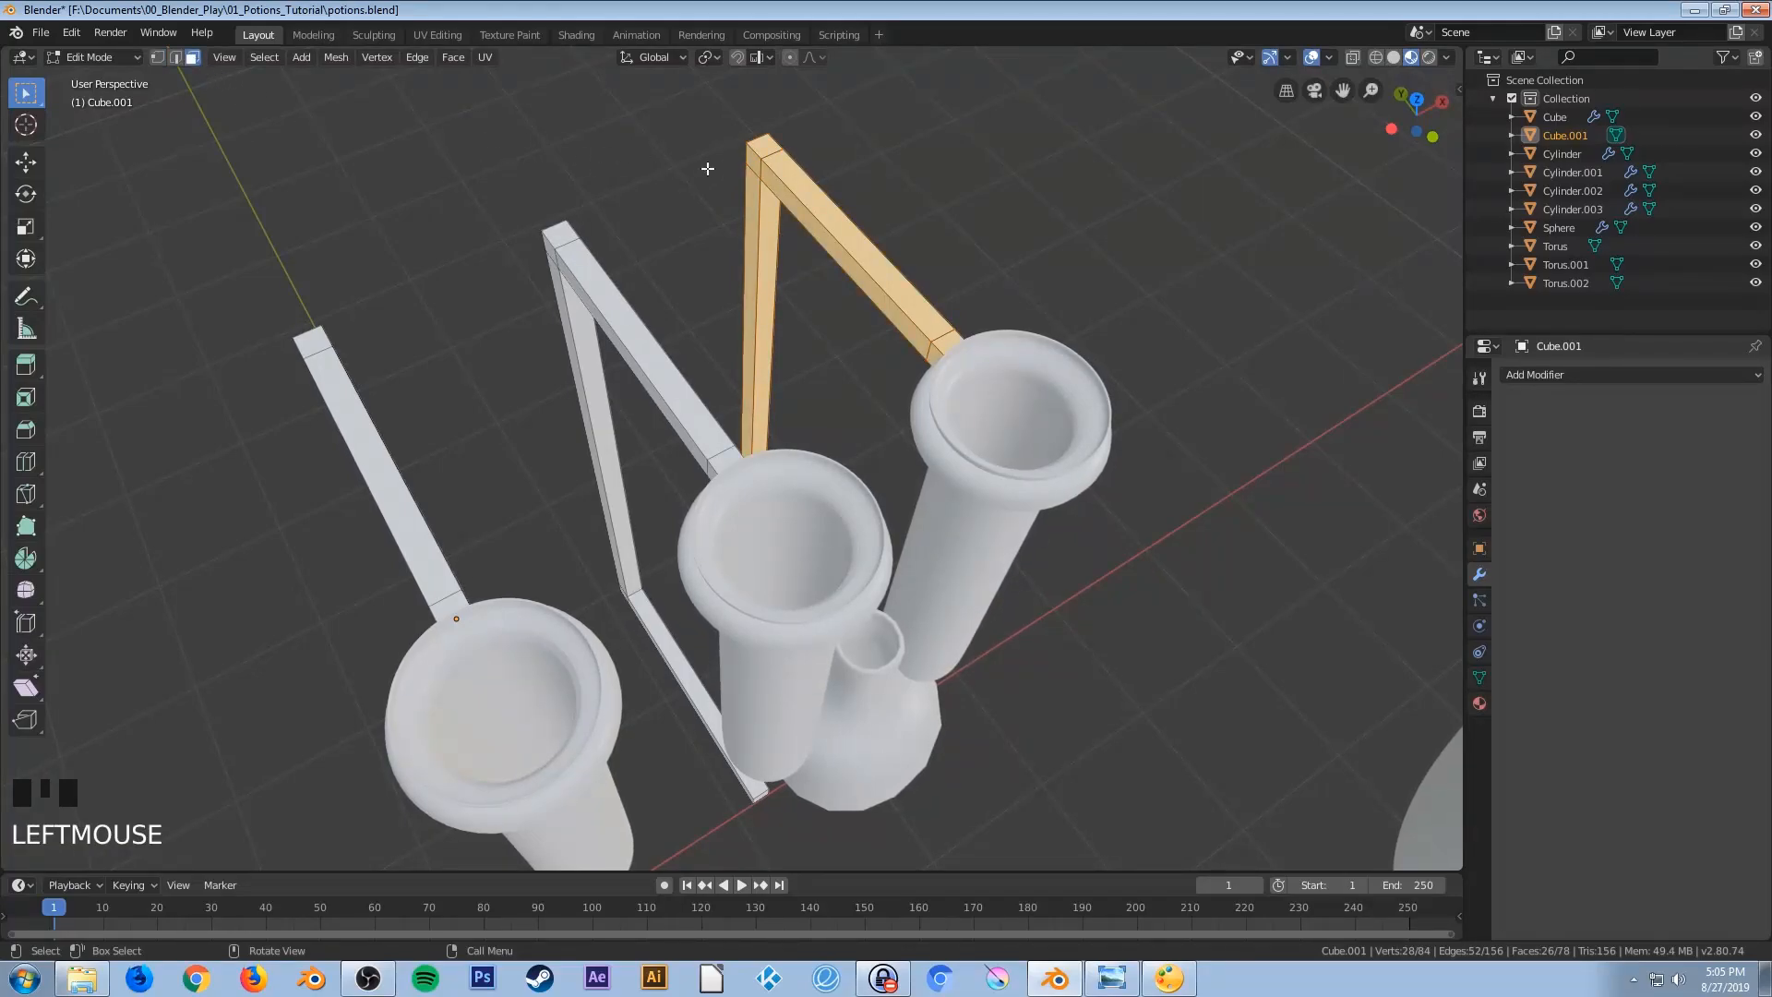
click(752, 174)
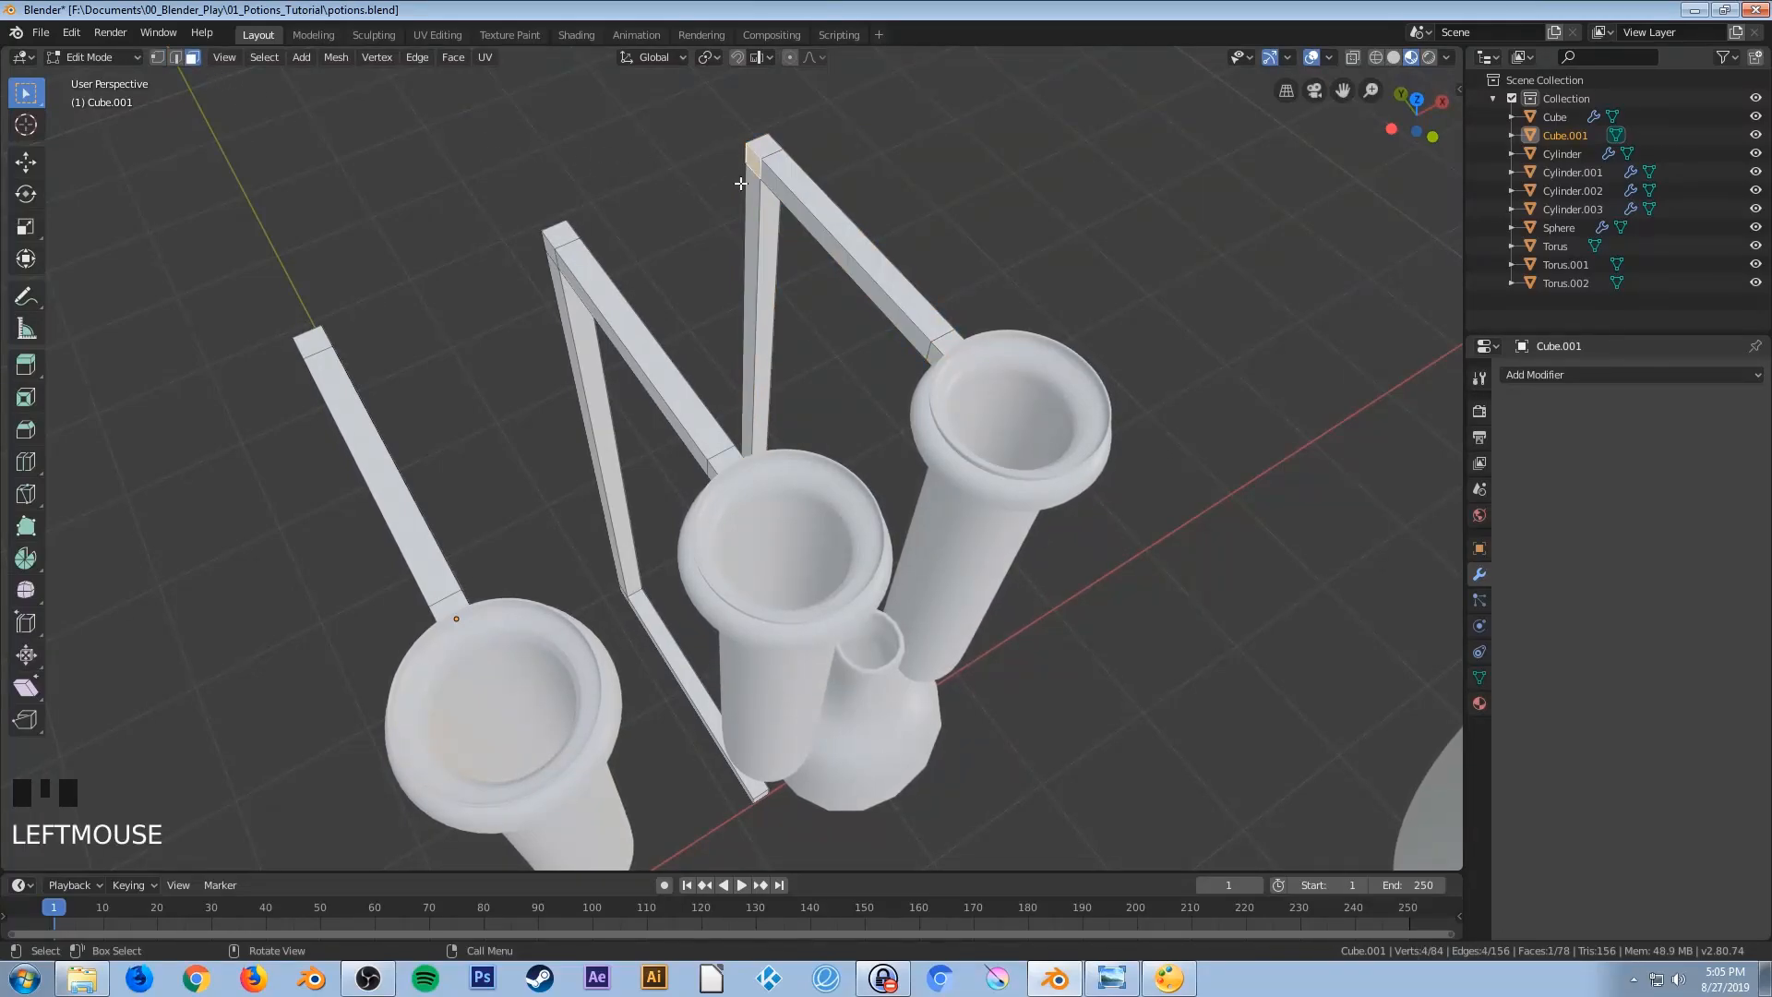
key(KP_7)
key(e)
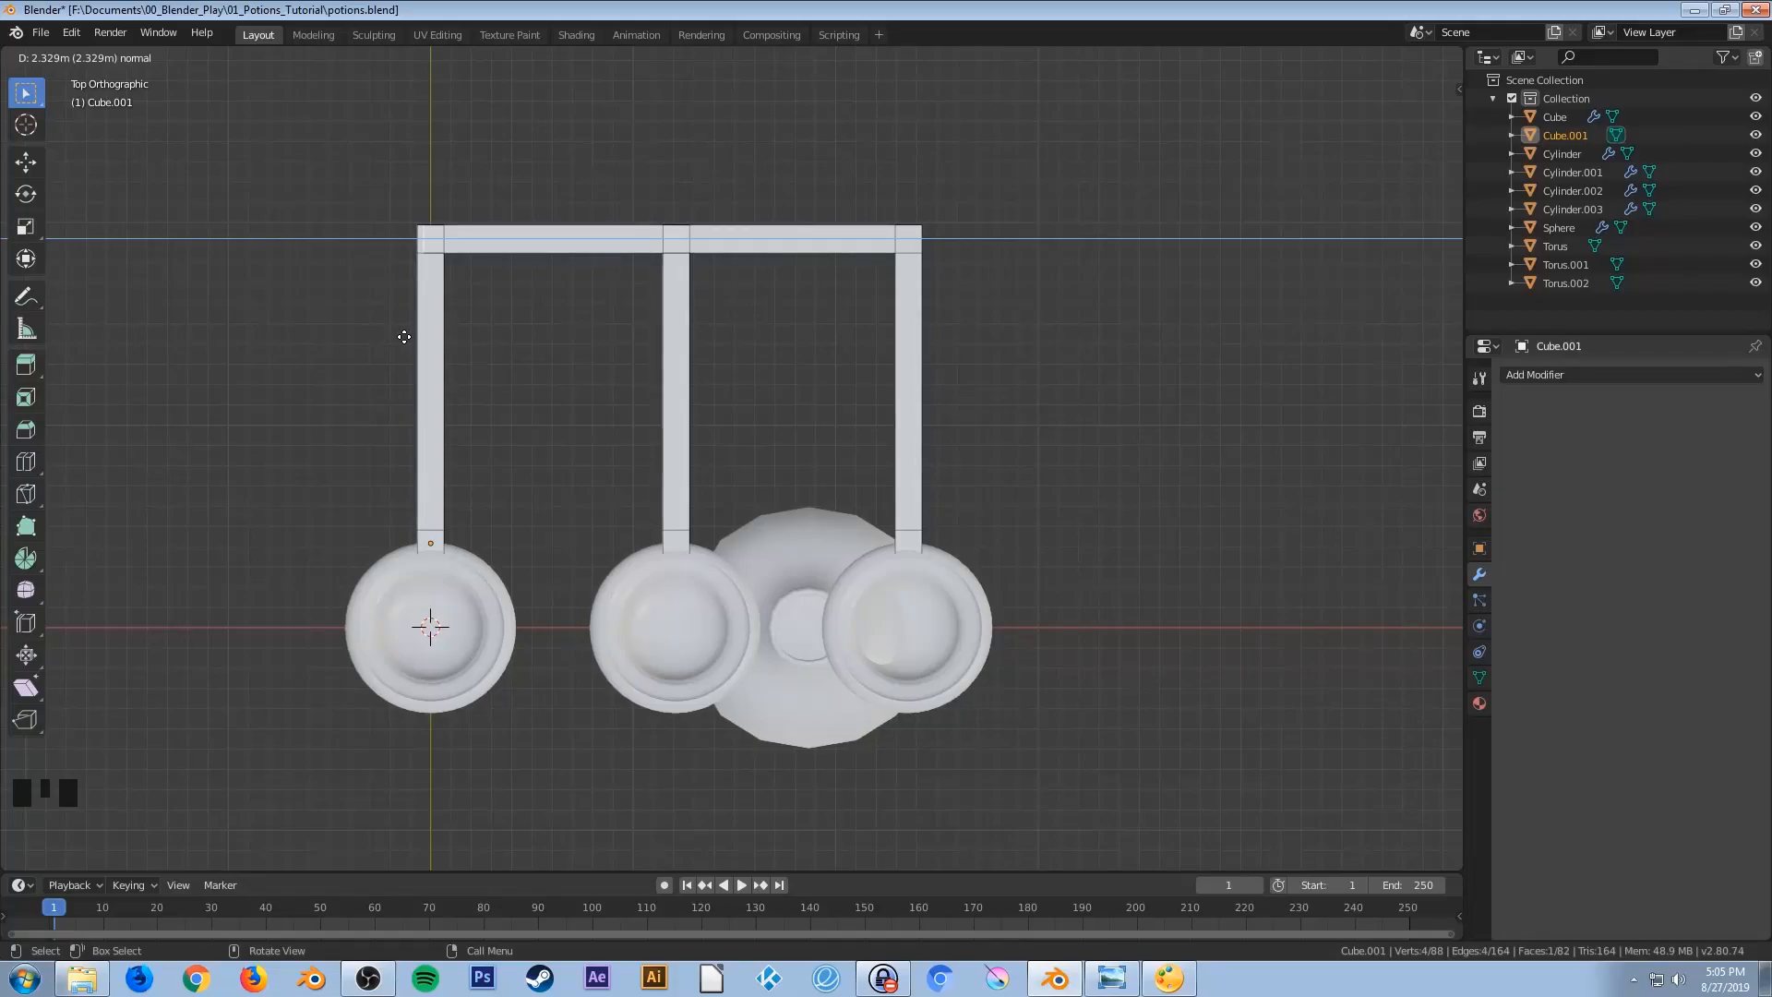
click(399, 332)
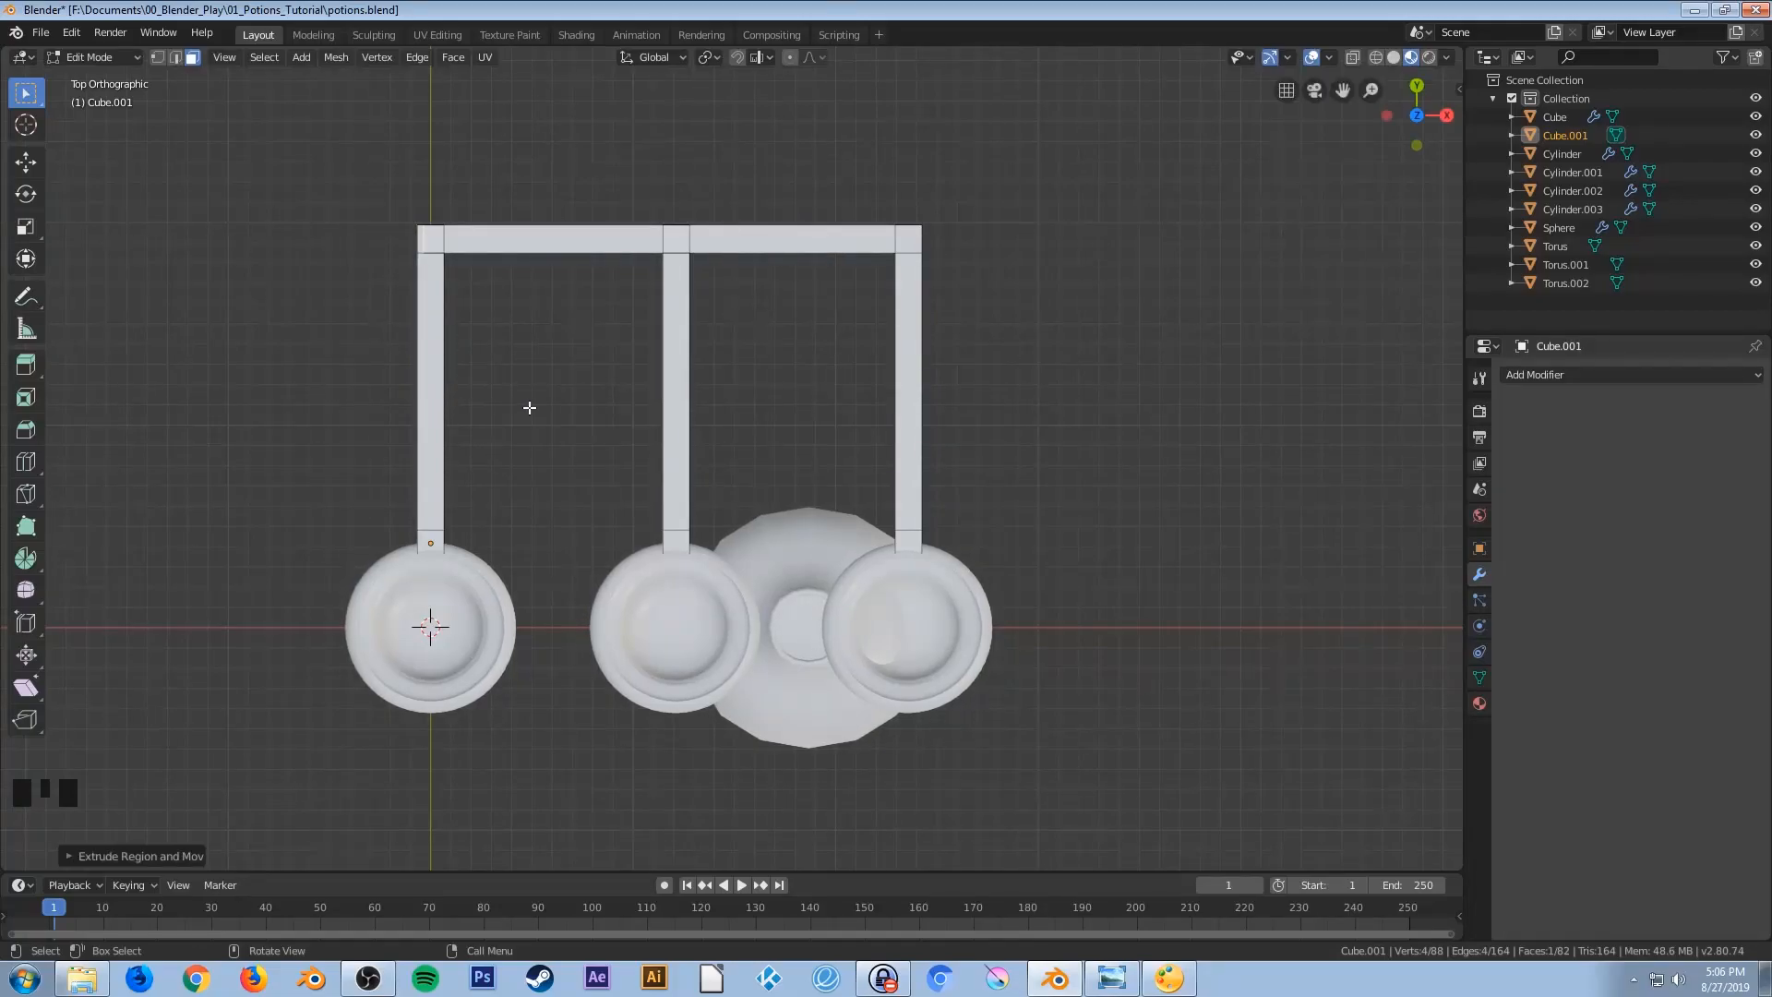
key(Tab)
Move the small round flask about 8.9 m along X, past the wide bottle, and save the file
scroll(546, 468, down, 4)
middle_drag(595, 502, 736, 643)
scroll(716, 536, down, 3)
click(755, 620)
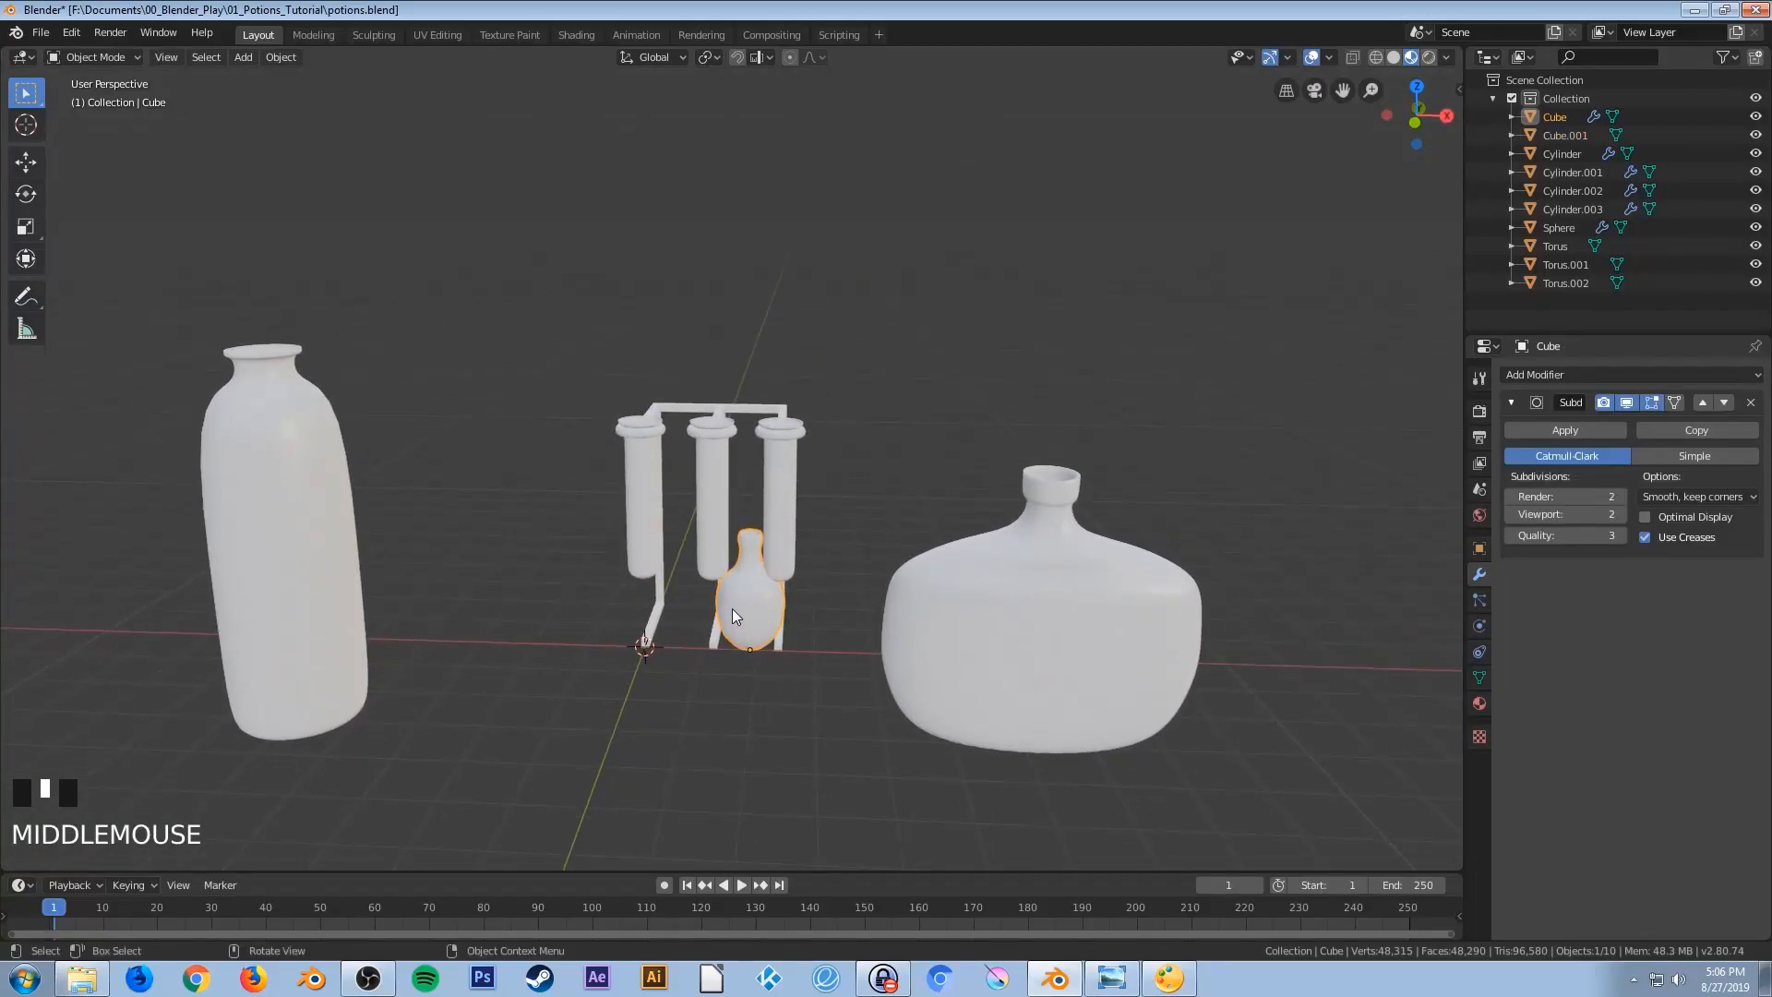
key(g)
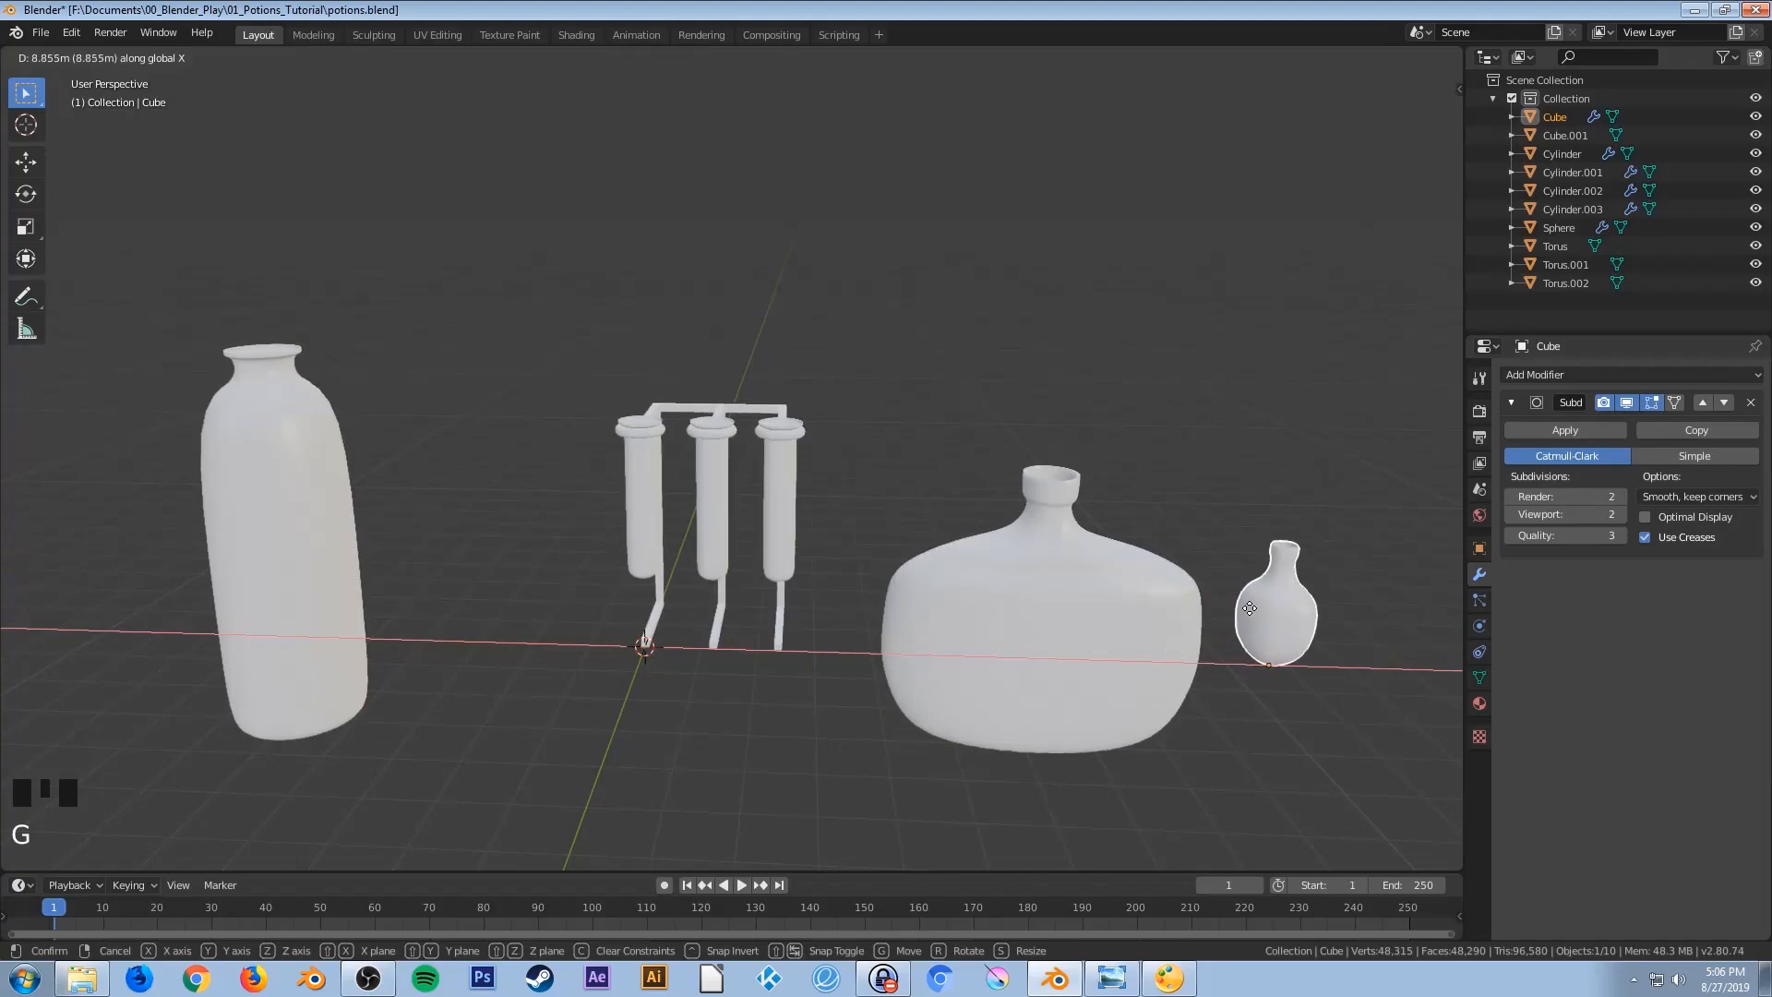
click(1249, 608)
scroll(646, 632, down, 2)
middle_drag(688, 620, 684, 570)
scroll(668, 601, down, 2)
scroll(727, 539, up, 4)
key(ctrl+s)
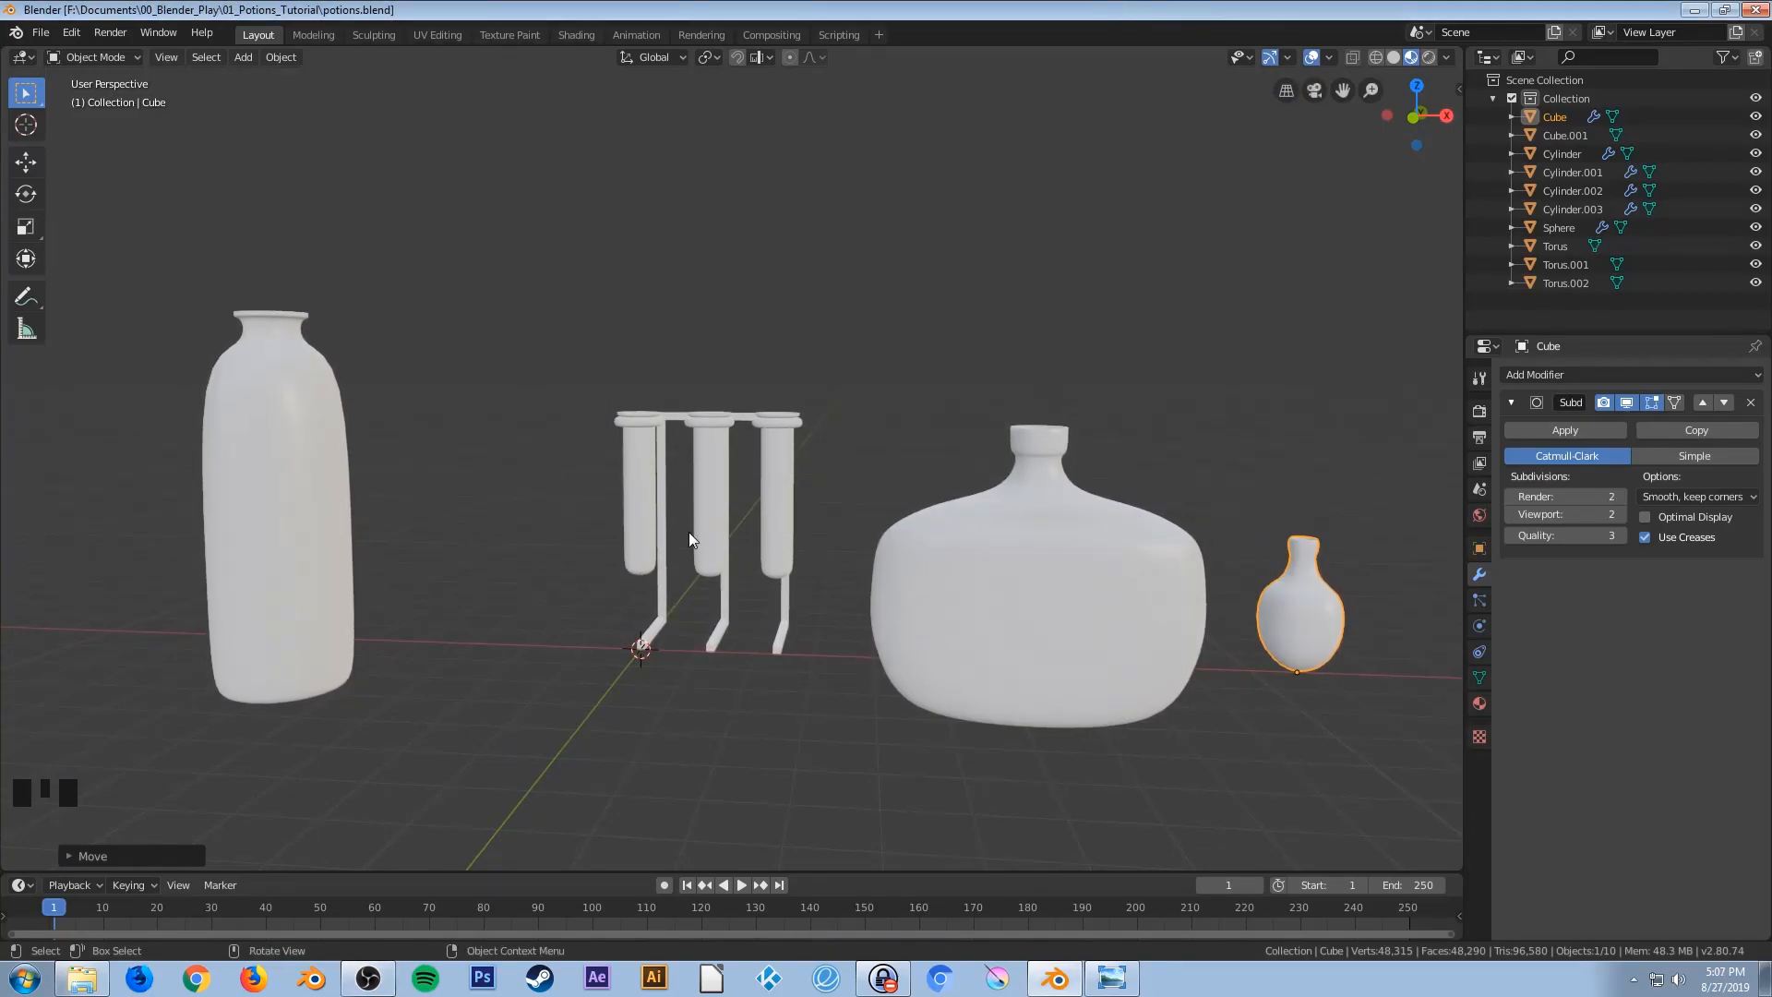
middle_drag(723, 555, 667, 534)
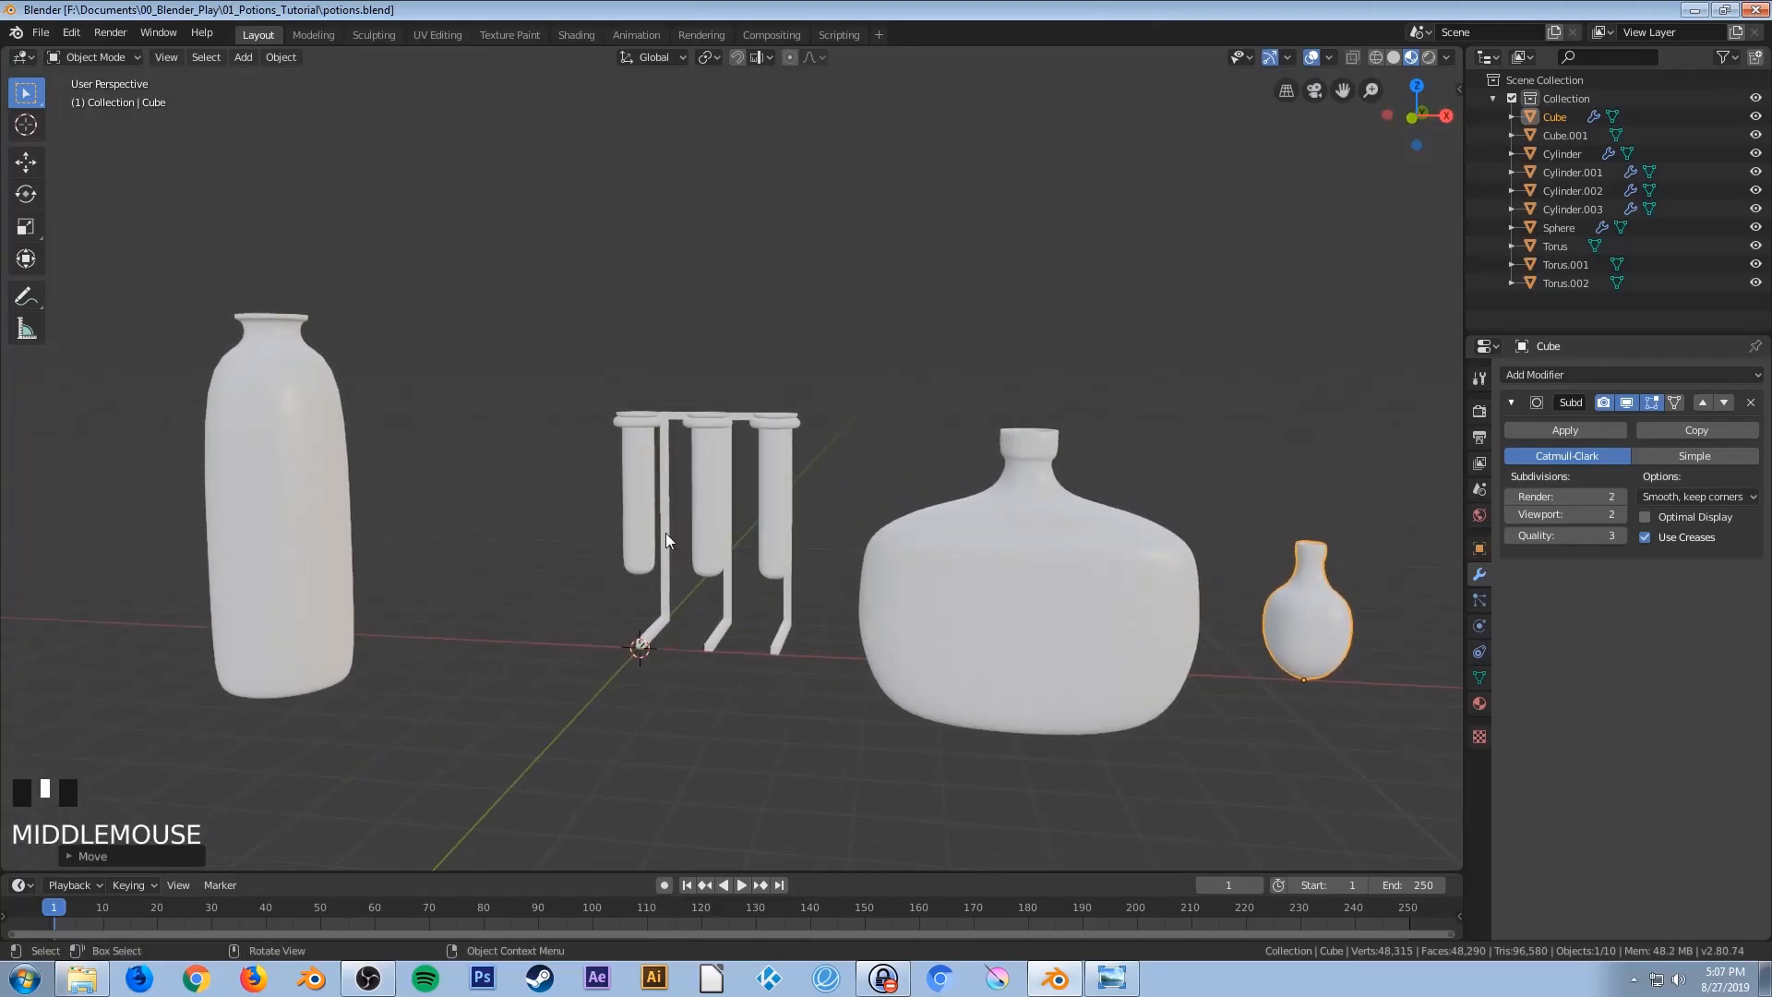
click(641, 516)
key(g)
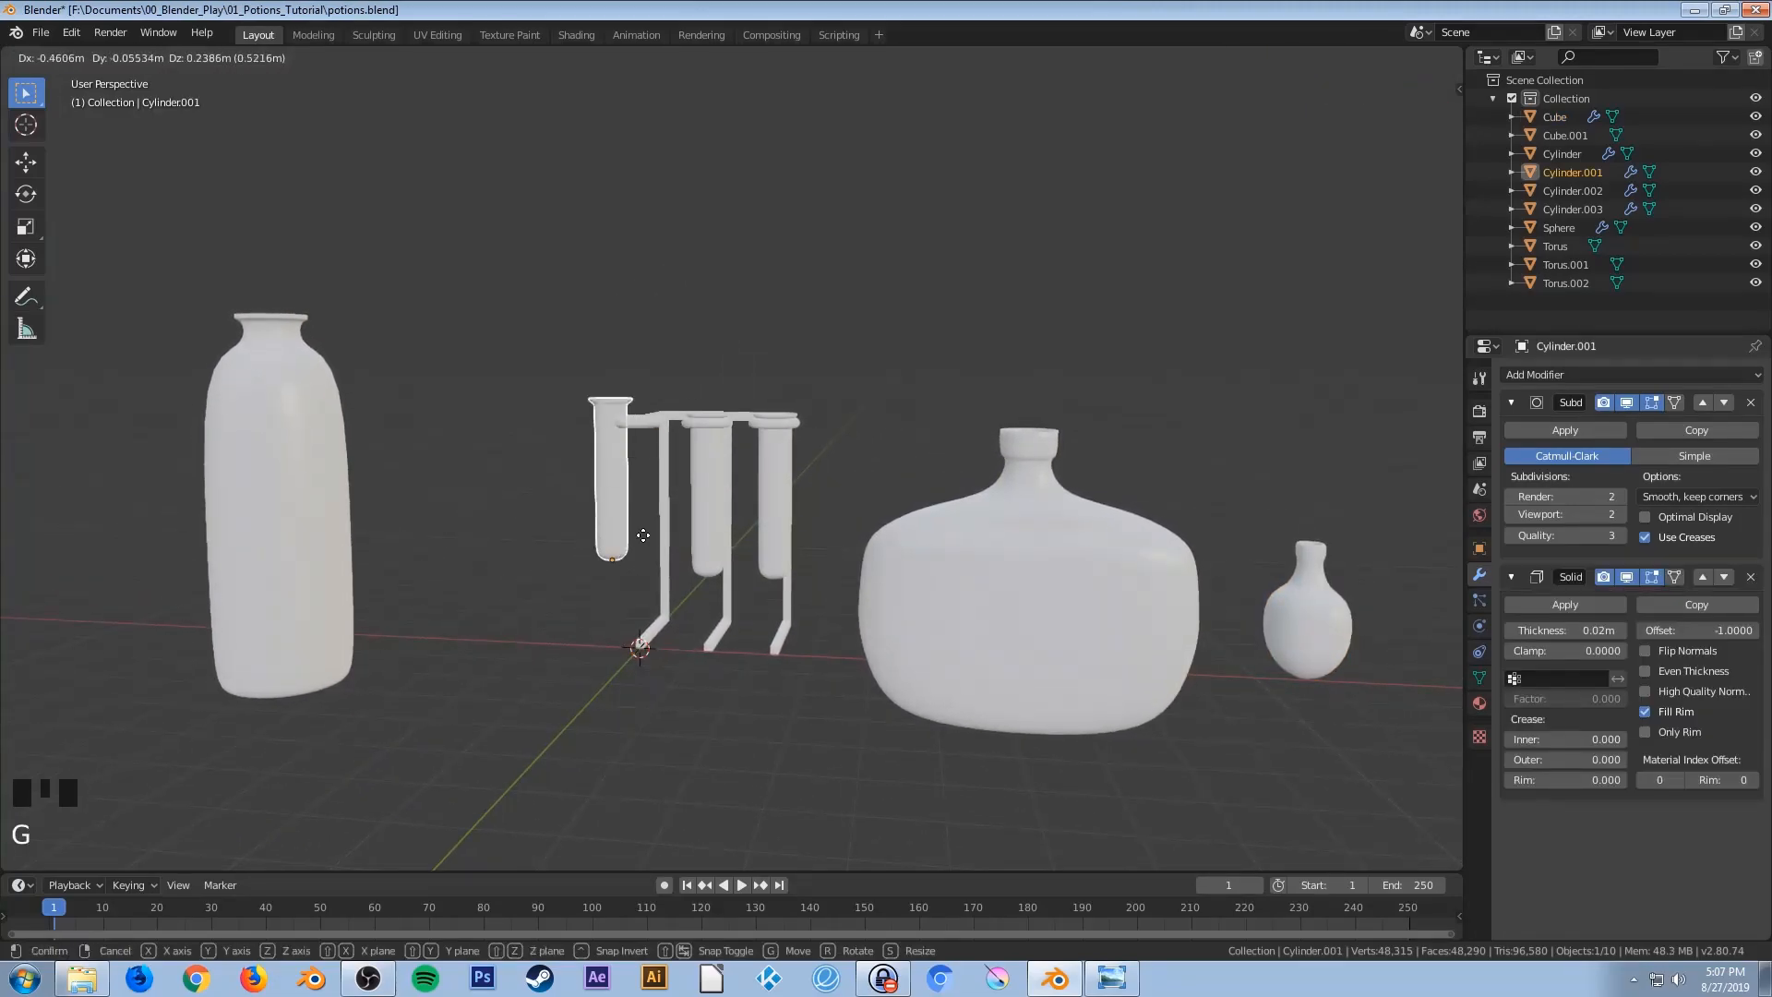
right_click(659, 535)
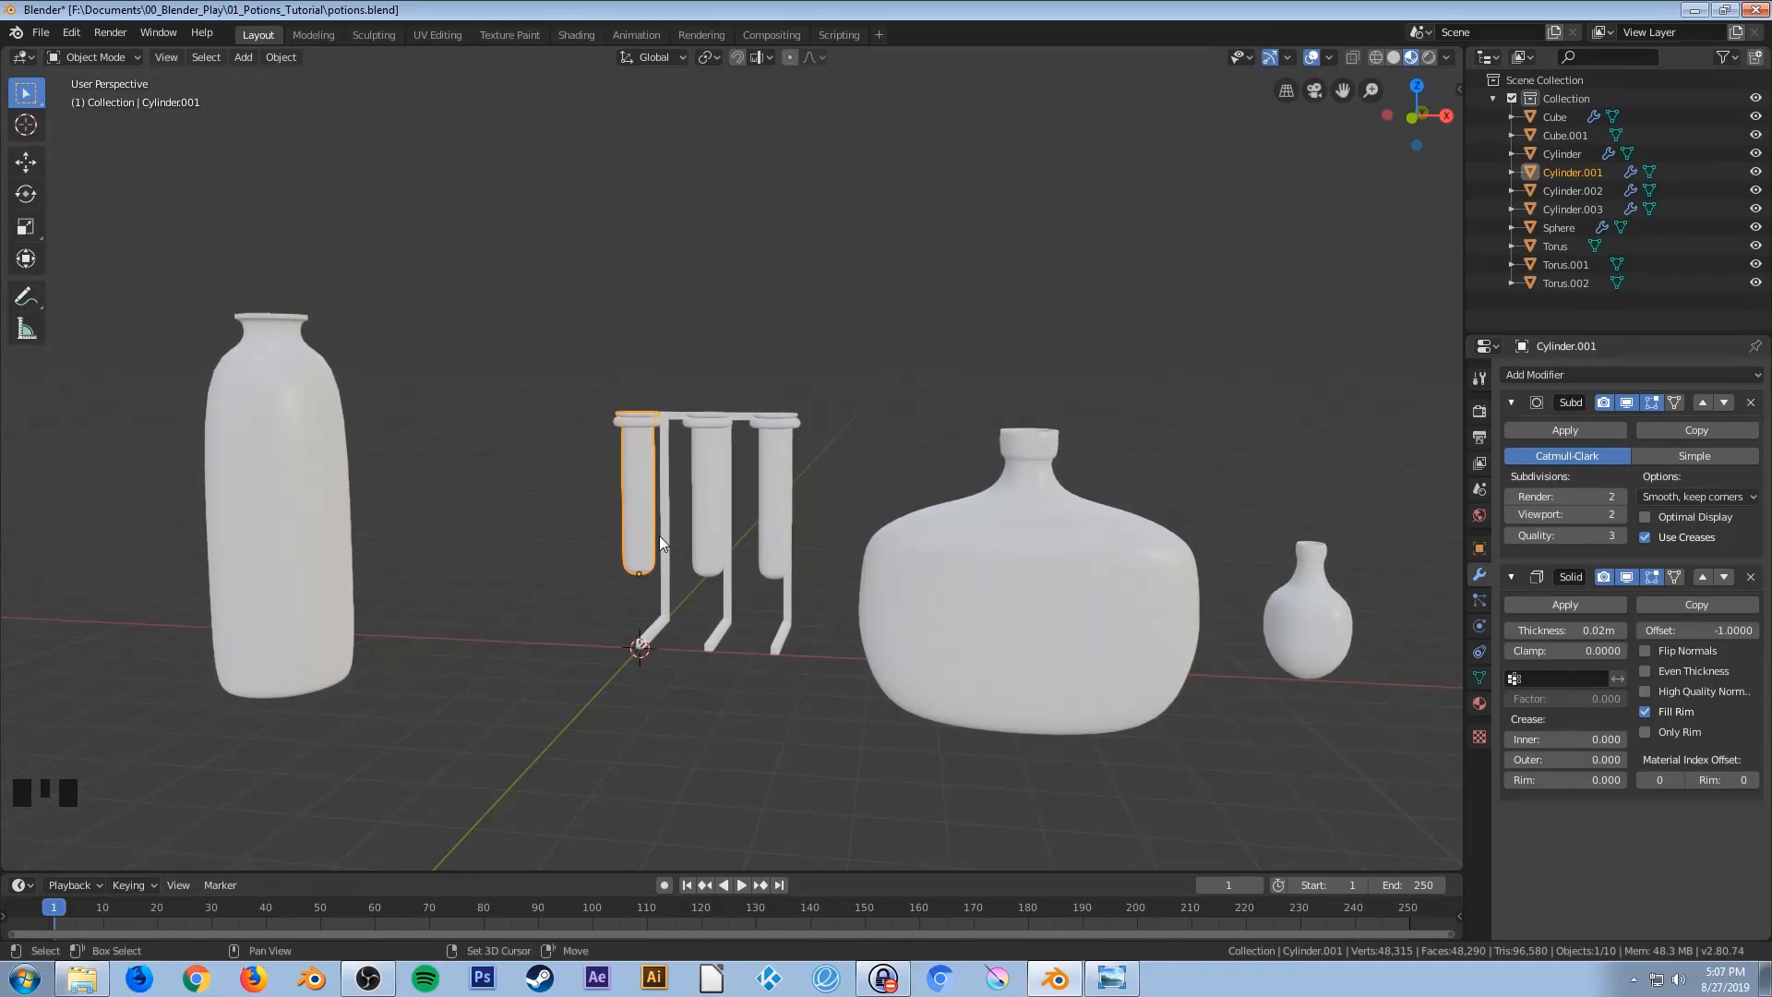
Add a Plain Axes empty at the origin and scale it up to about 4.69
key(shift+a)
mouse_move(635, 700)
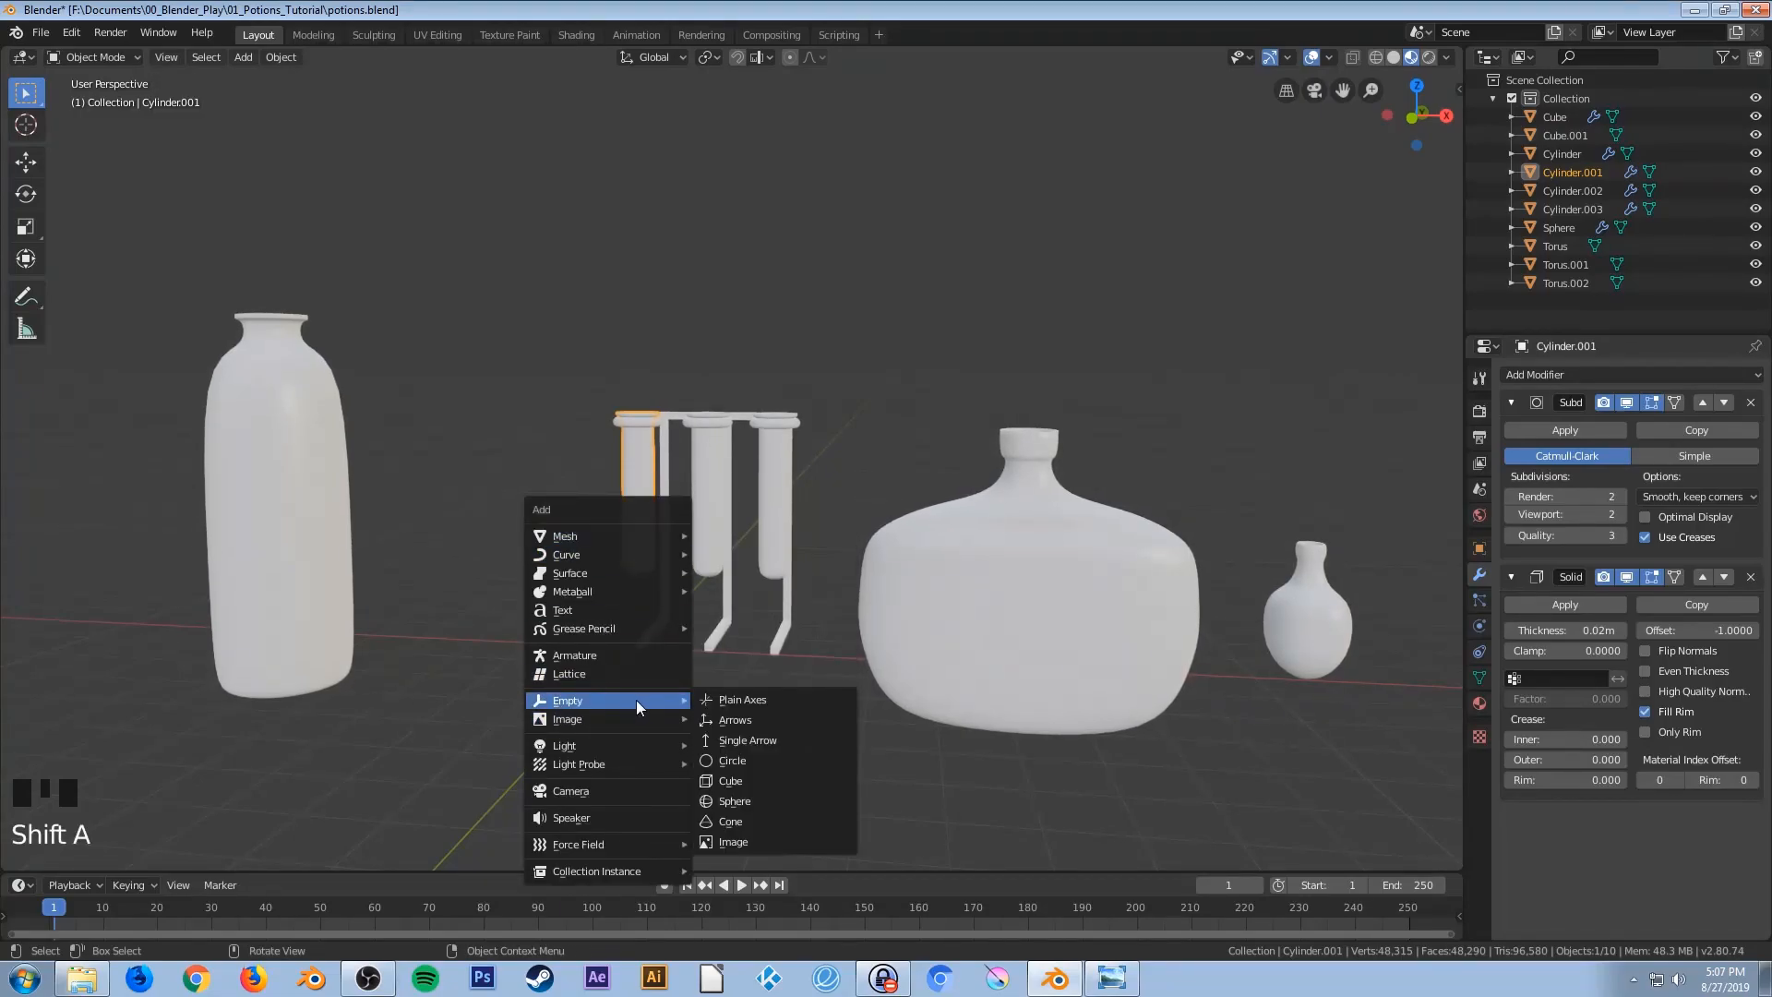
click(726, 700)
middle_drag(690, 579, 699, 579)
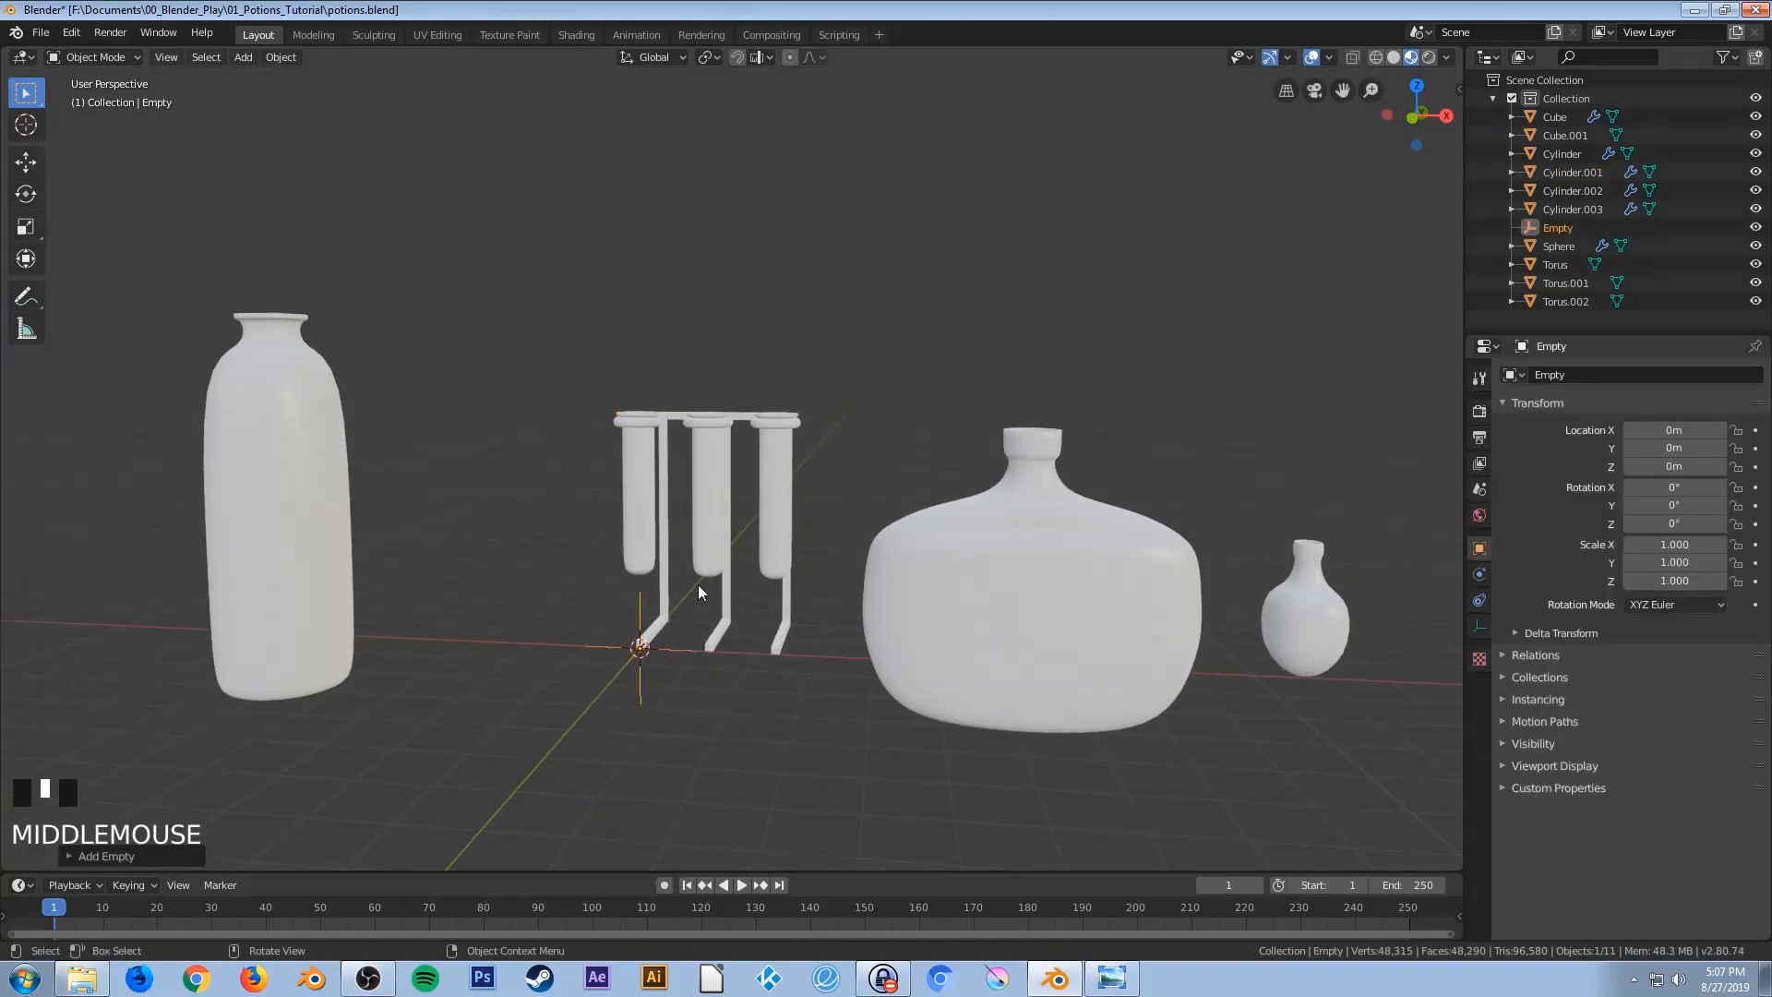
key(s)
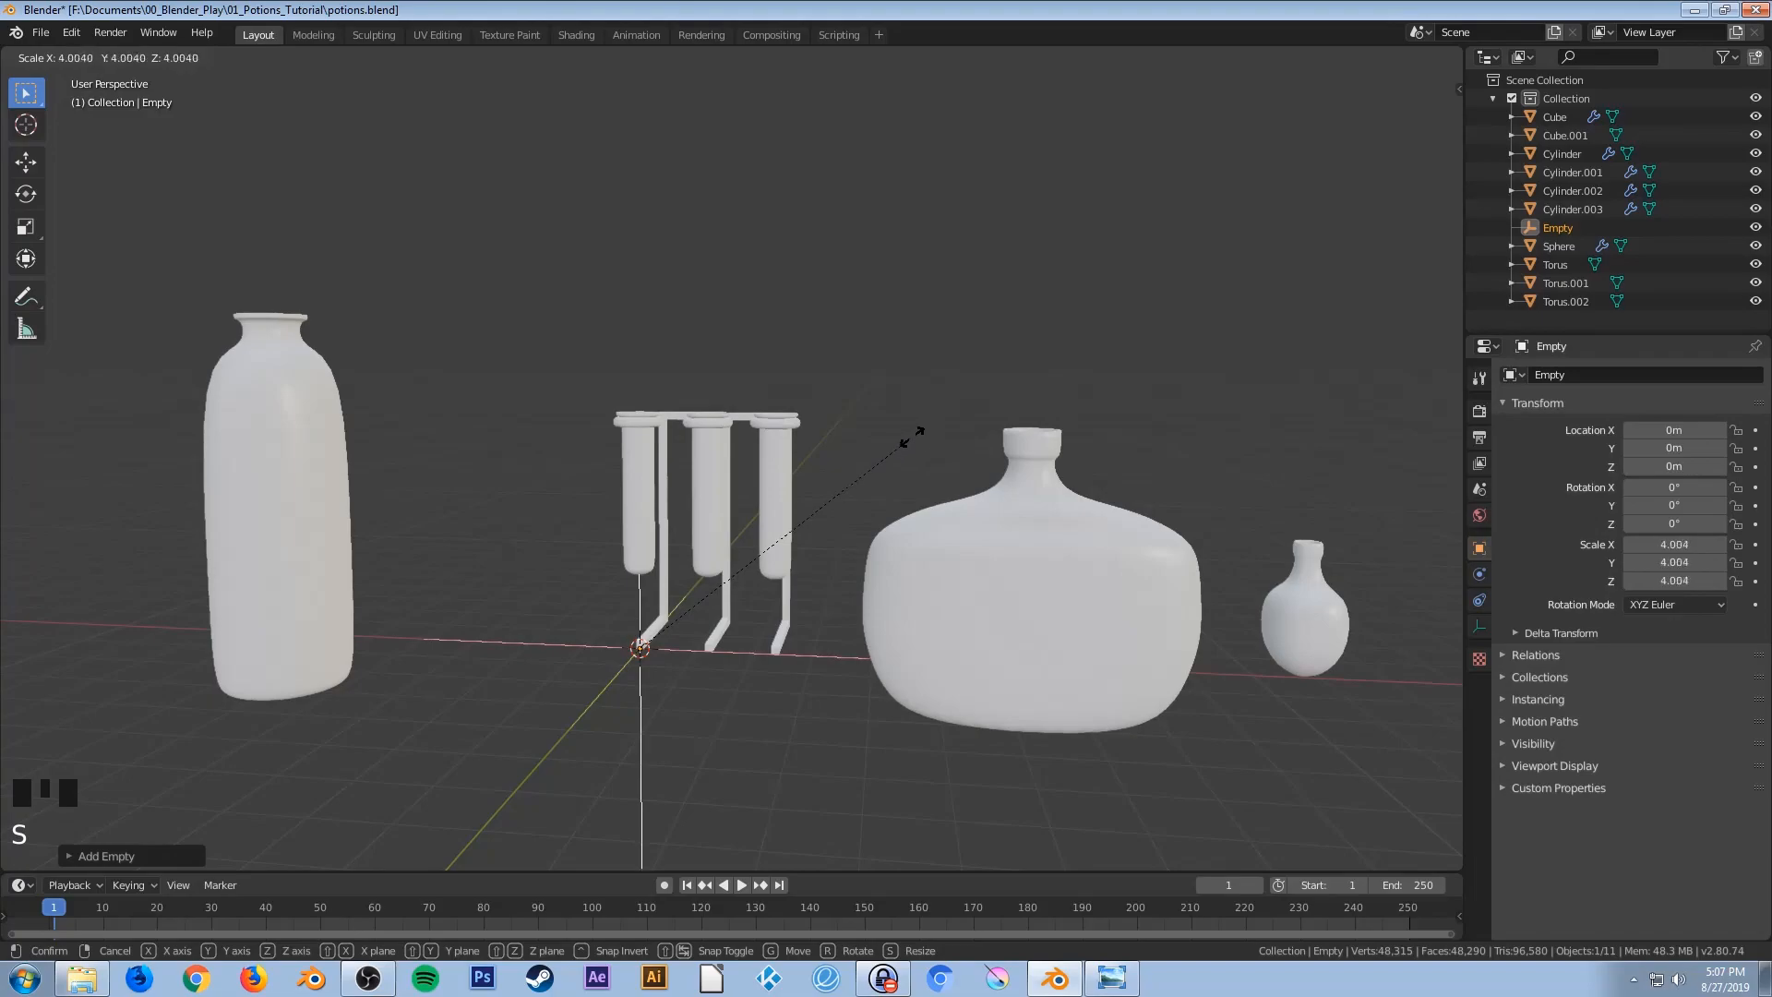
click(959, 412)
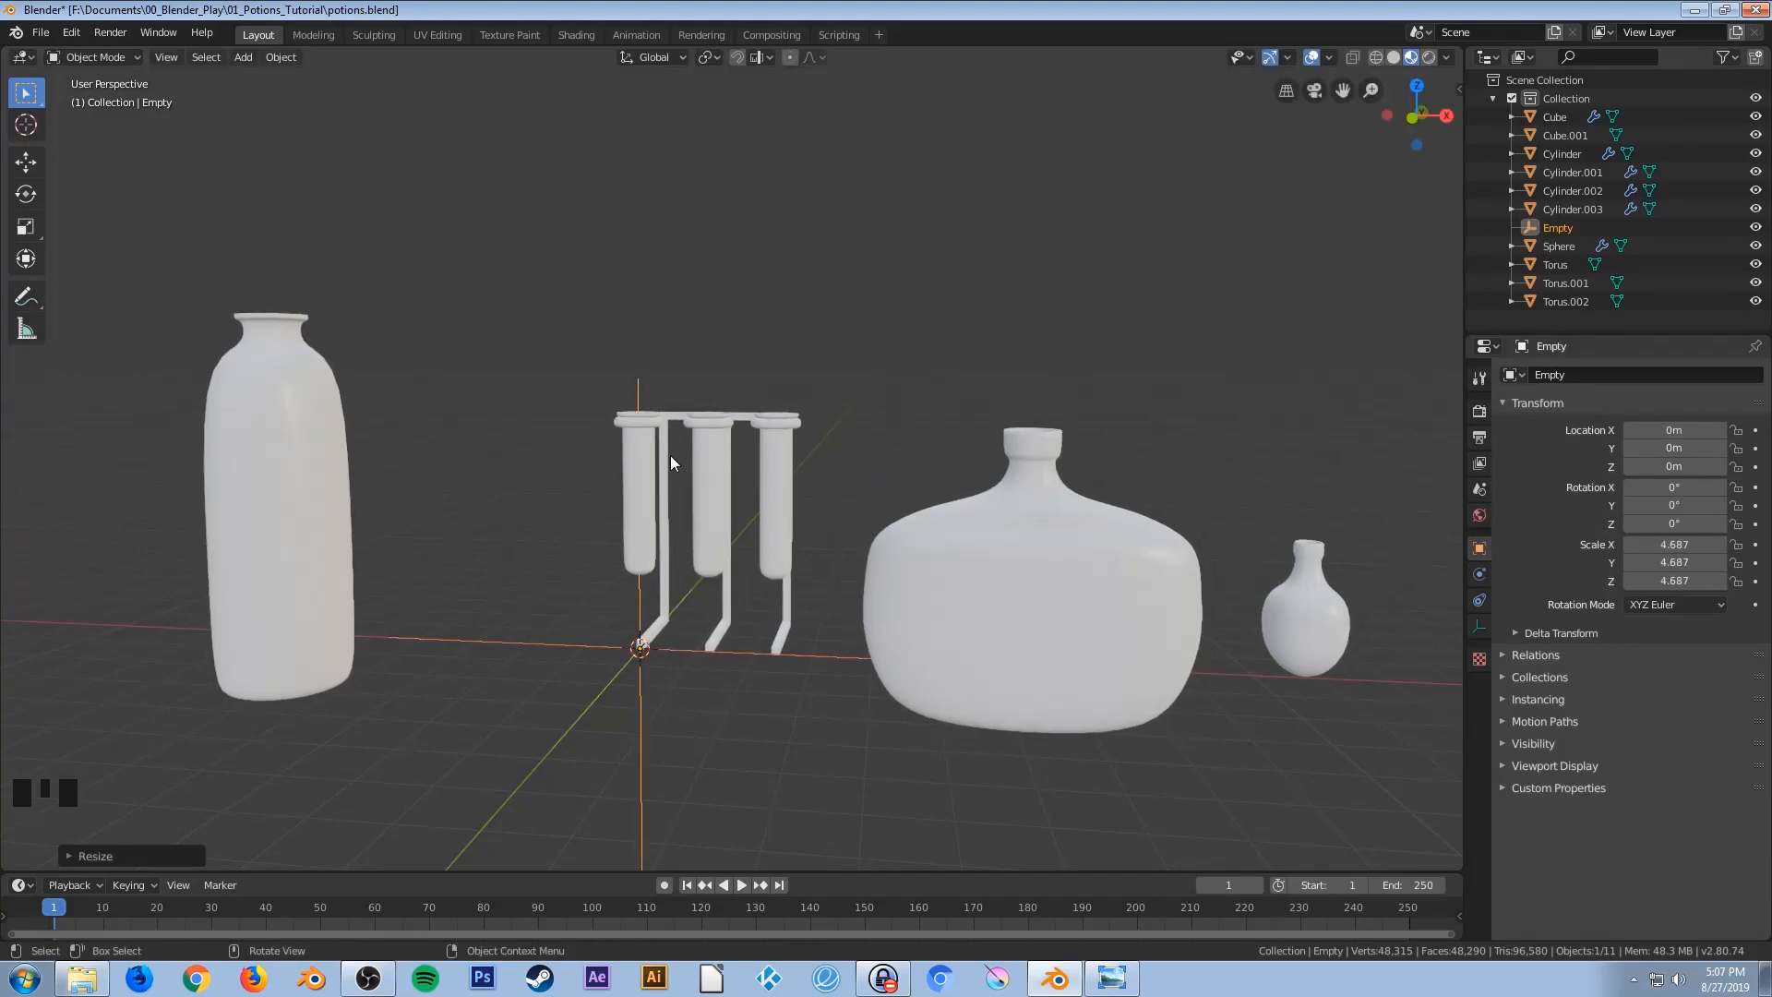
In the front view, move the empty about 1.22 m along X to line up with the middle test tube
key(KP_1)
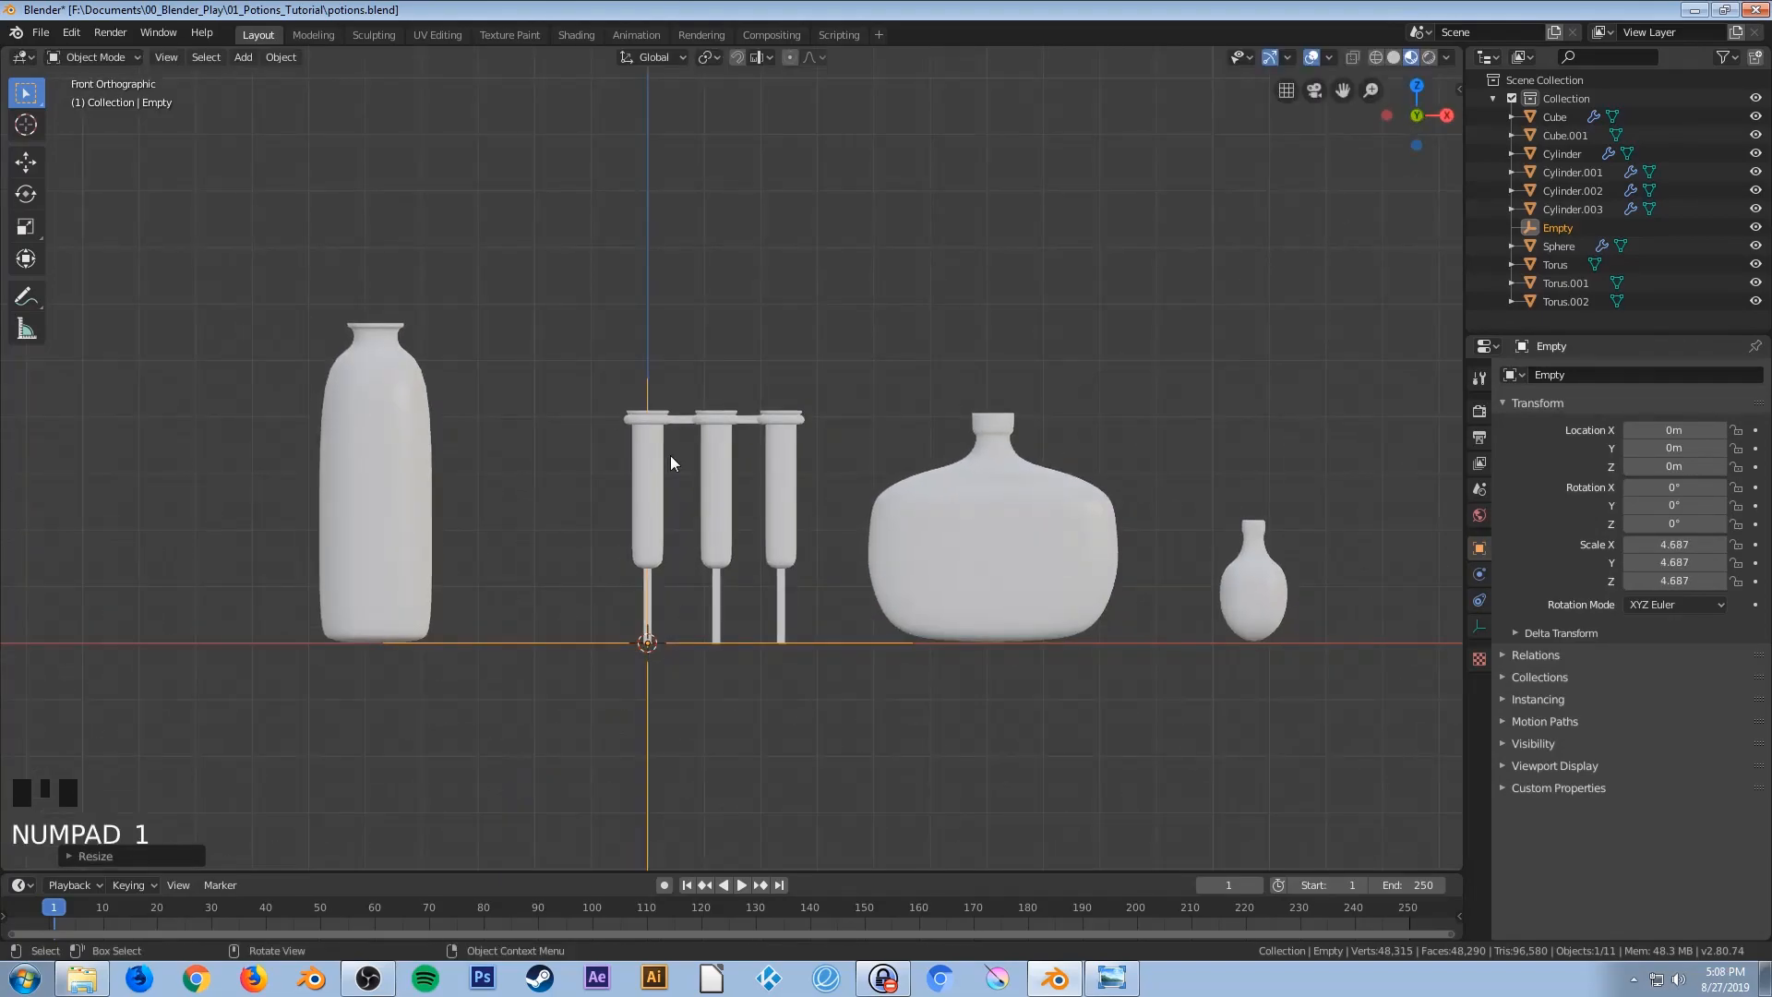
key(g)
key(x)
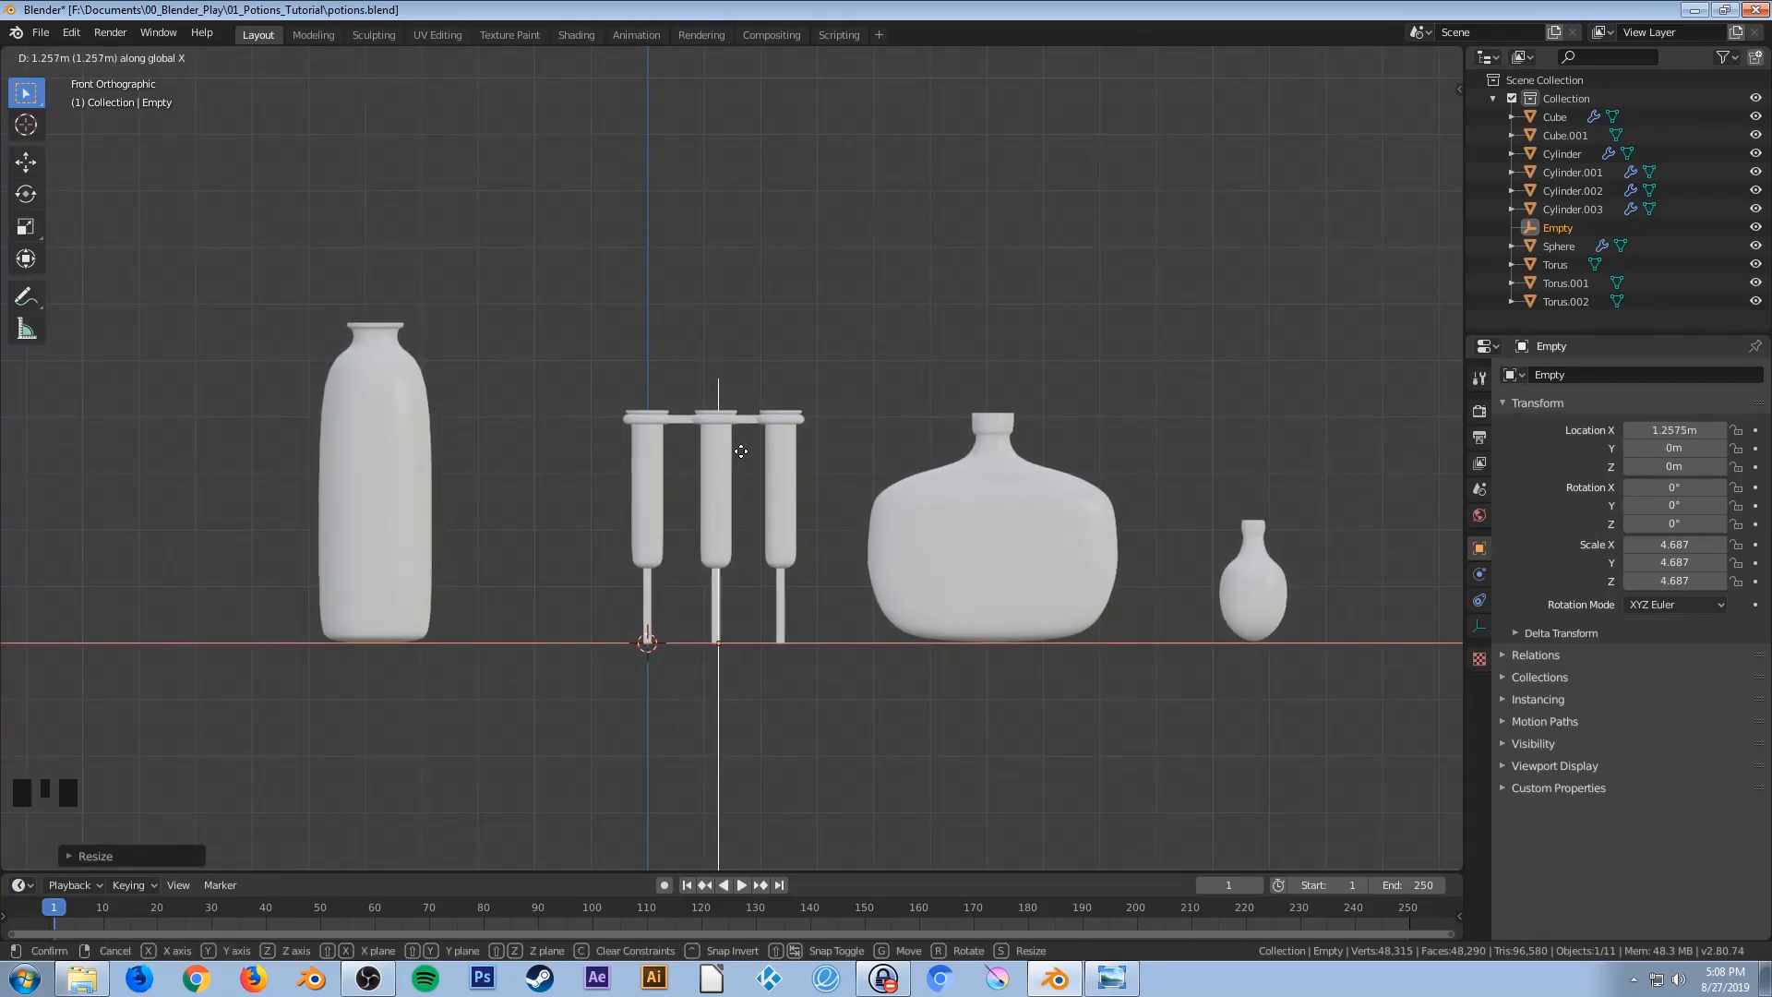
click(740, 452)
Parent the test tubes, rings and holder to the empty with the Object option, and leave only the empty selected
drag(572, 326, 830, 478)
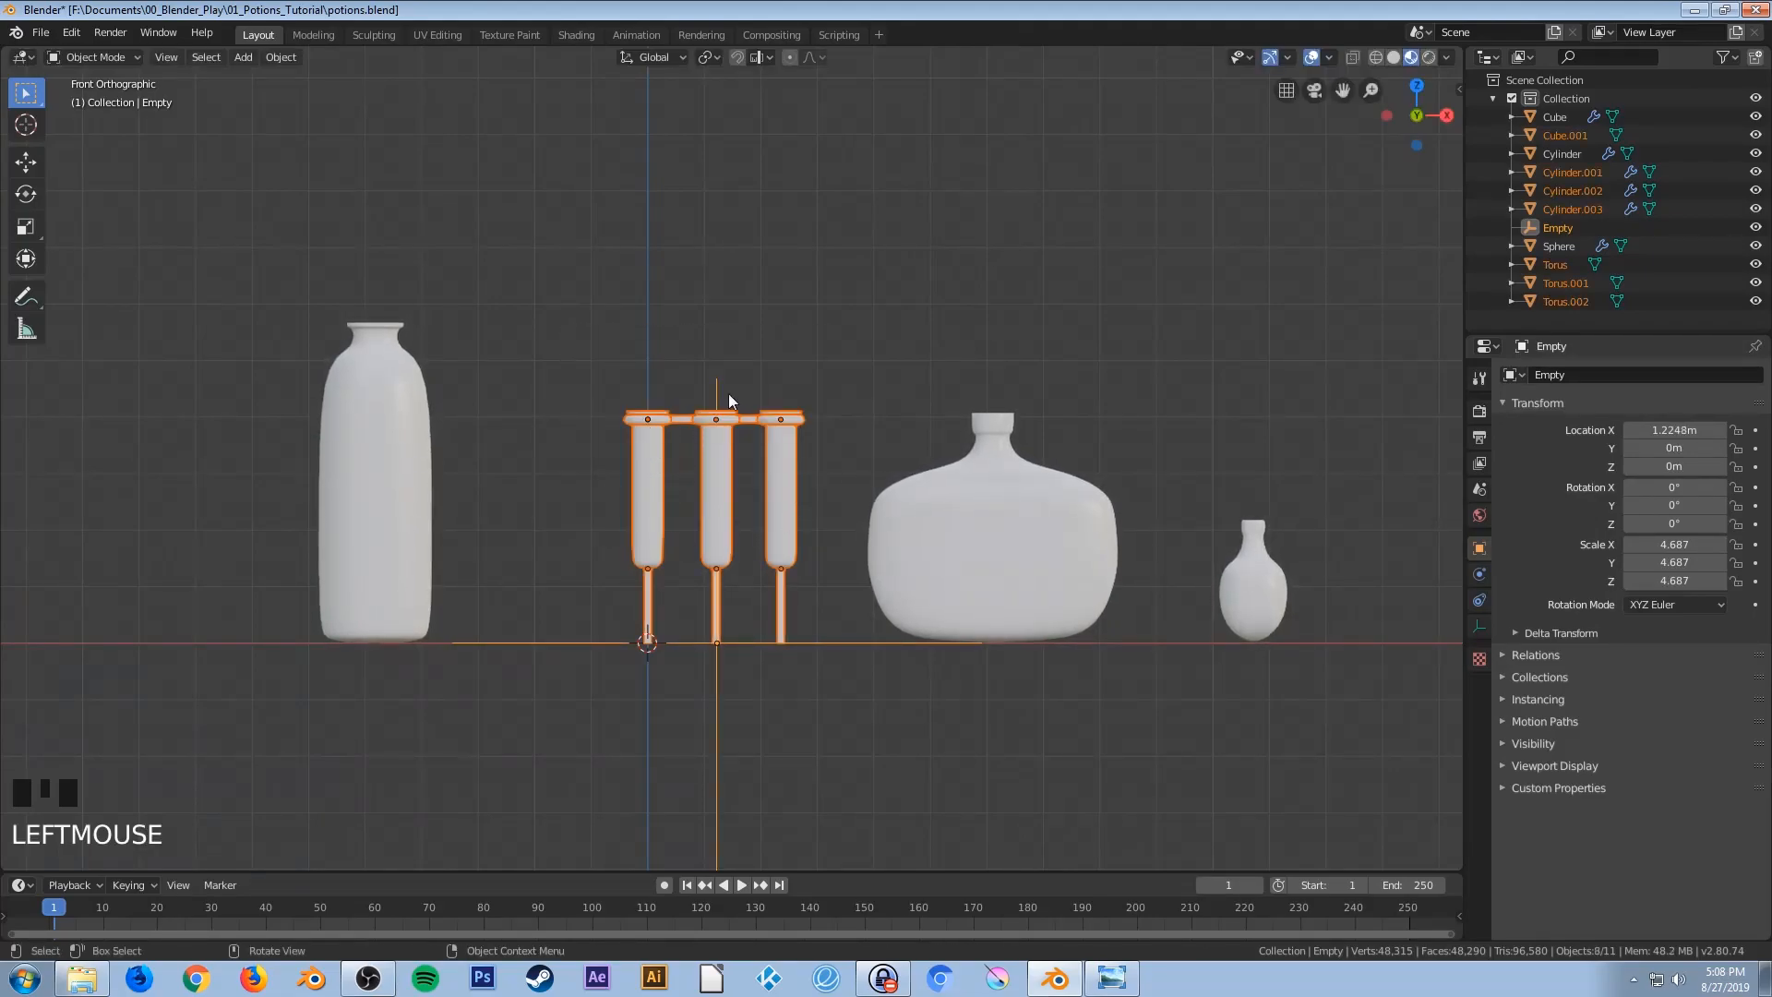
scroll(705, 495, up, 4)
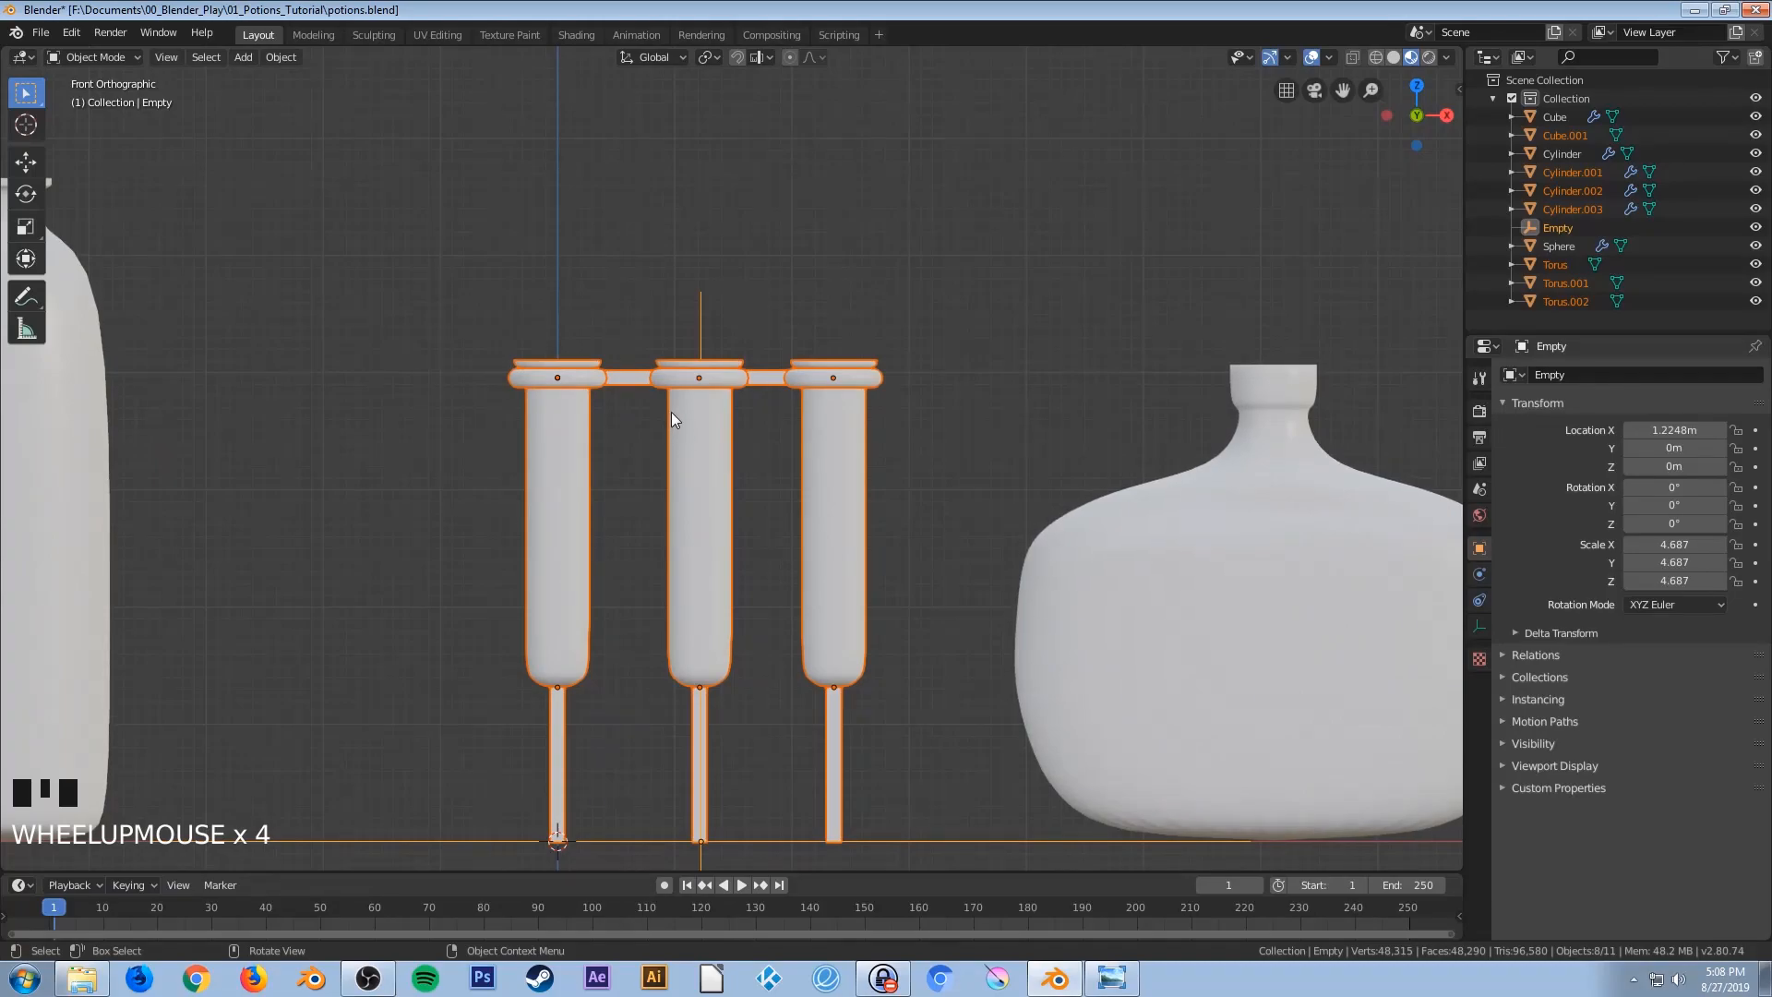
shift+click(700, 340)
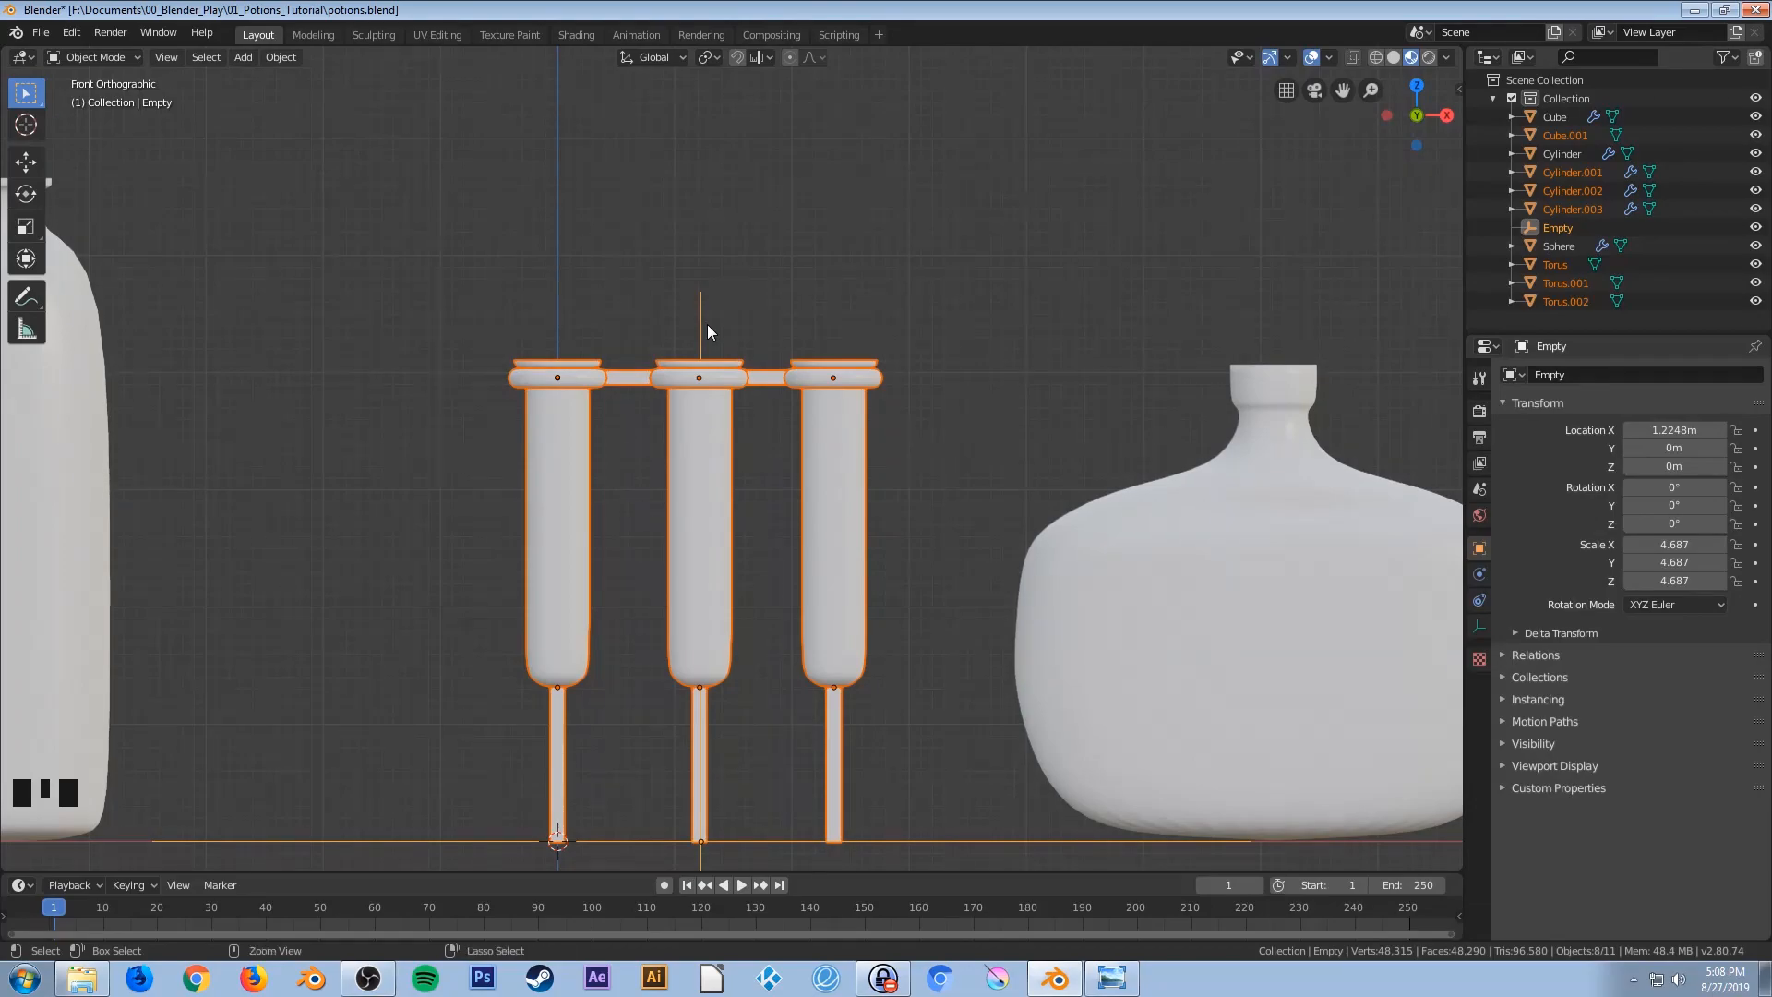
key(ctrl+p)
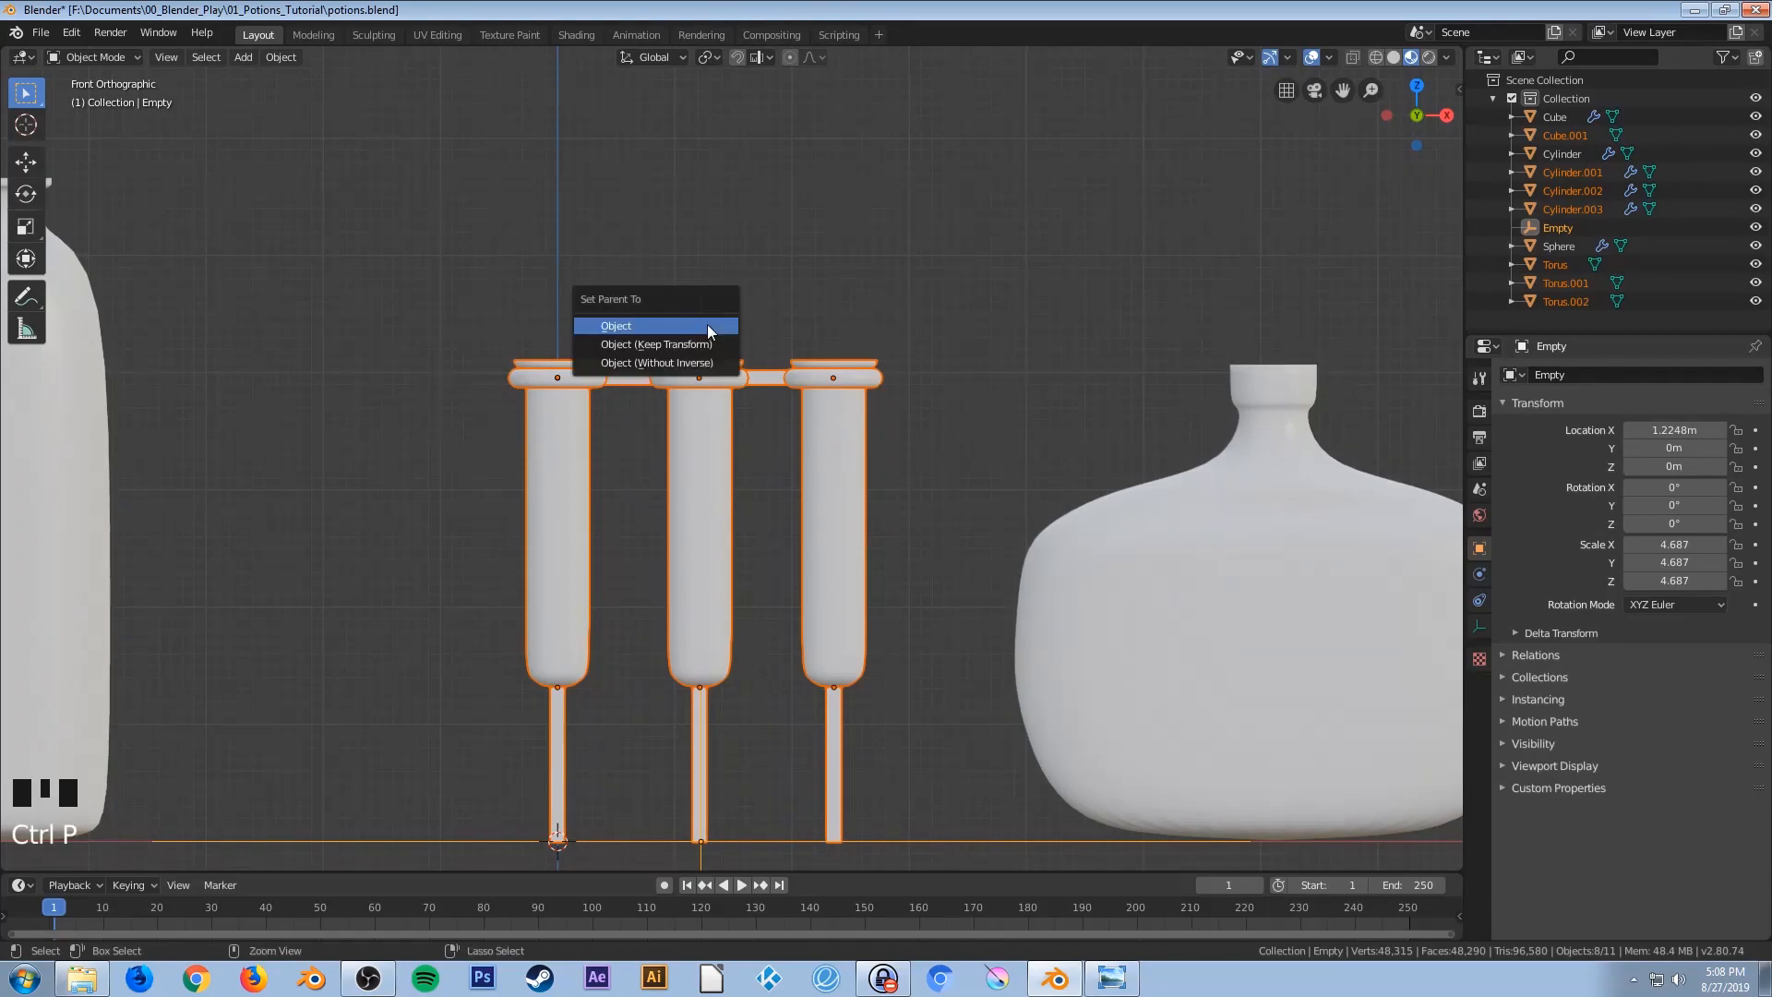
click(645, 327)
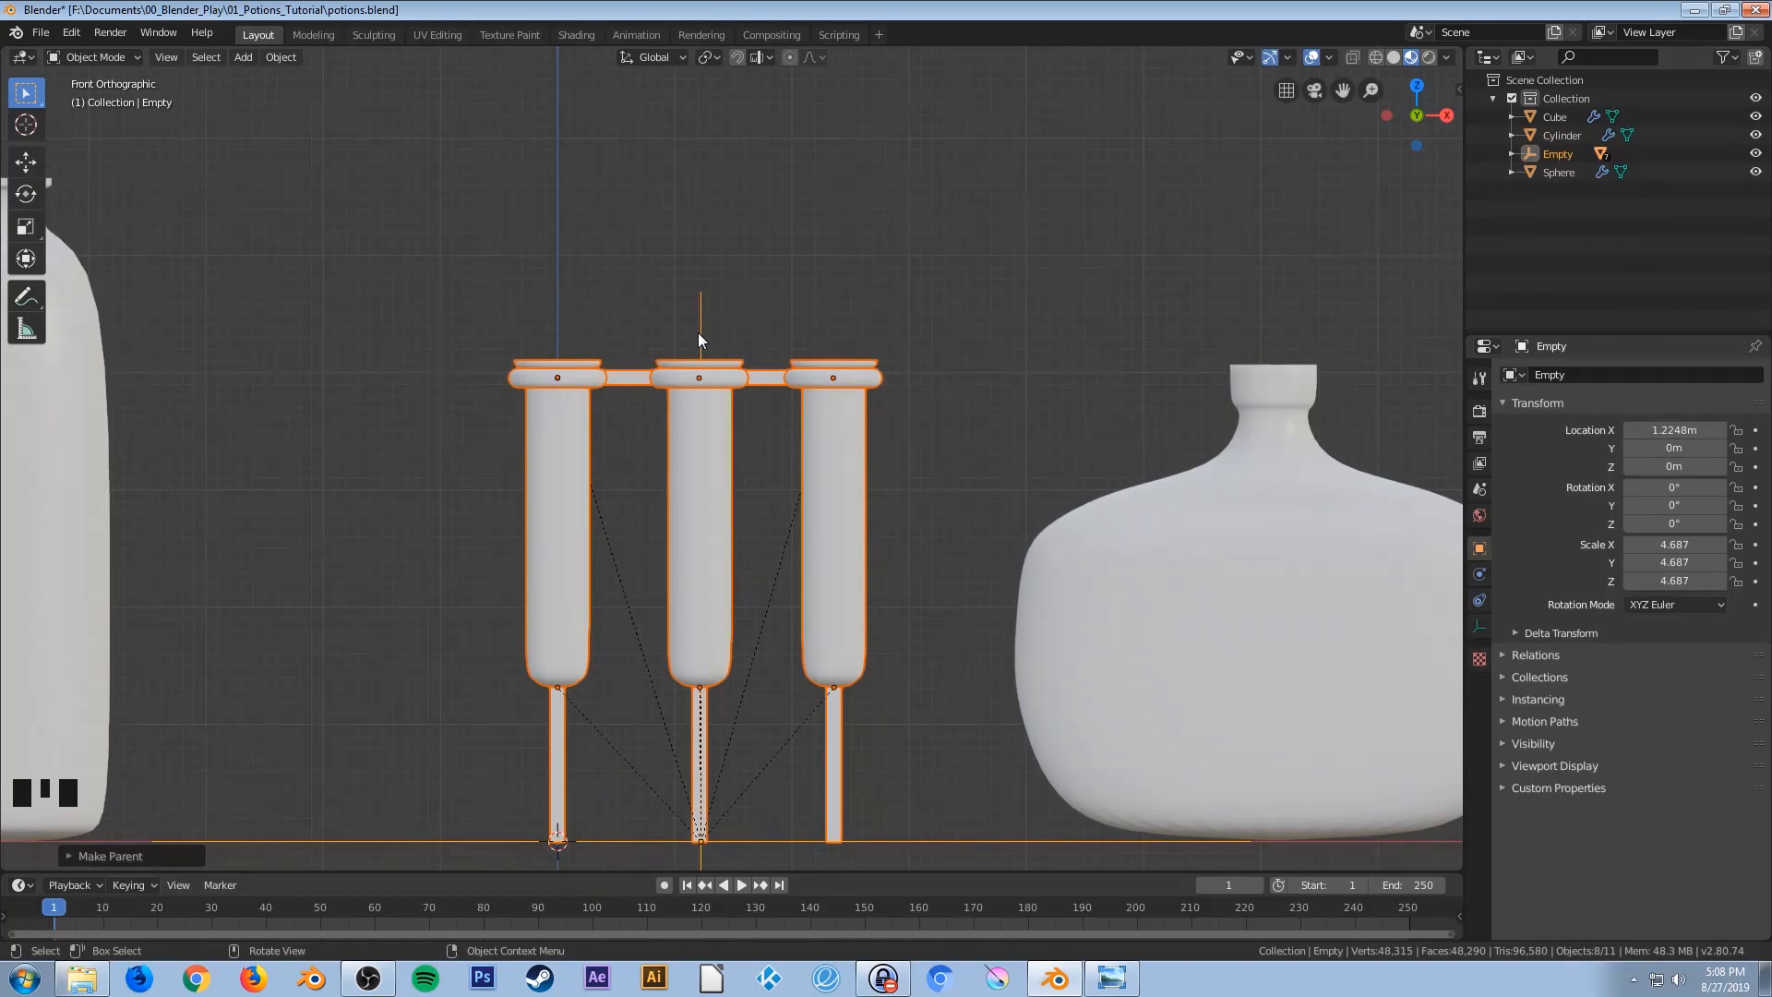
click(558, 565)
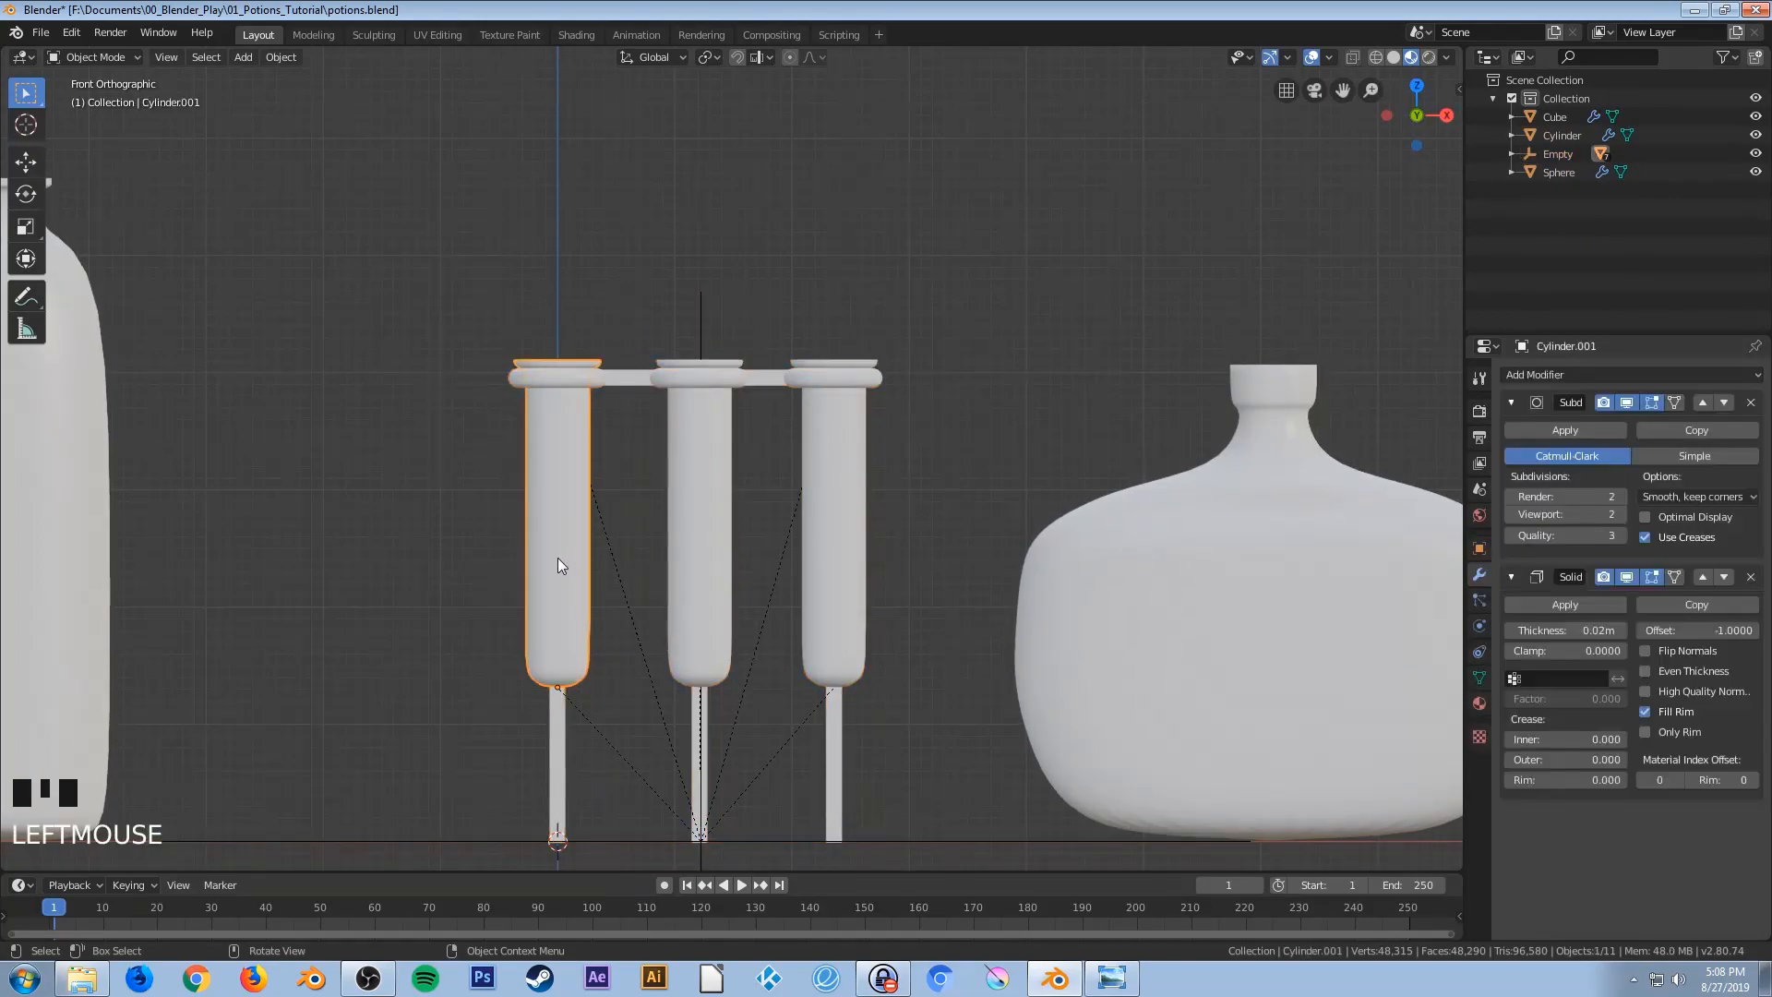
click(700, 324)
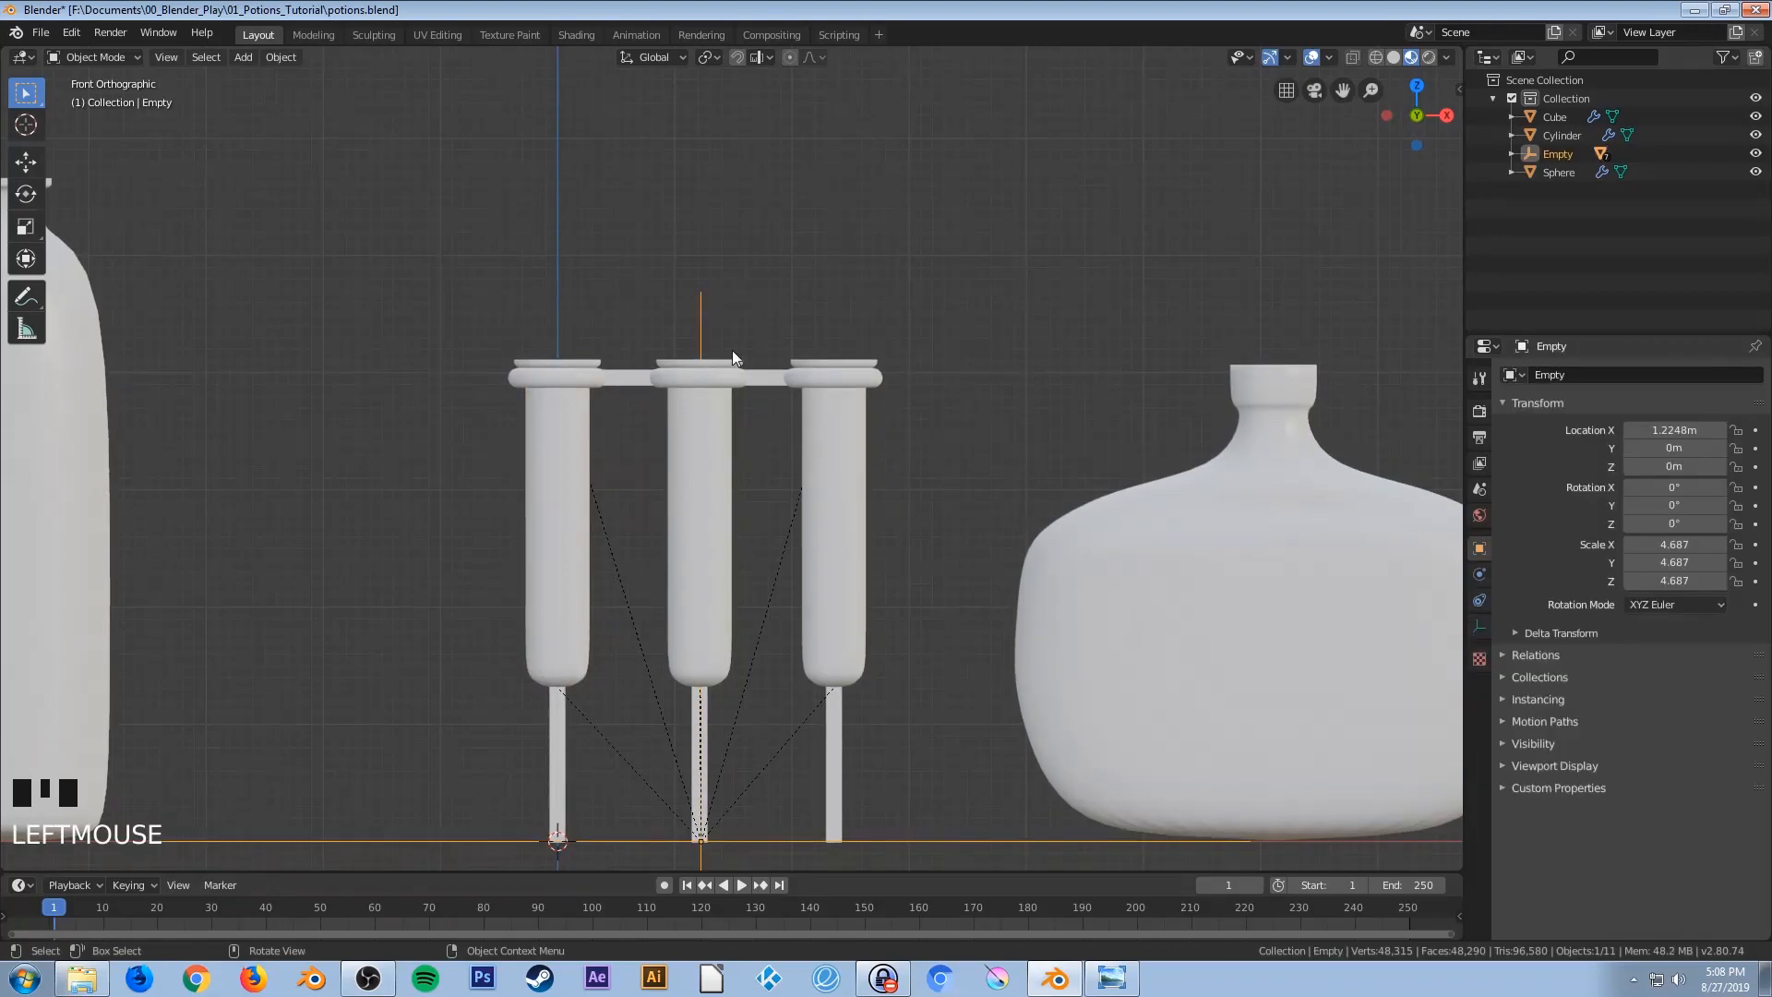
middle_drag(895, 560, 842, 540)
scroll(788, 563, down, 5)
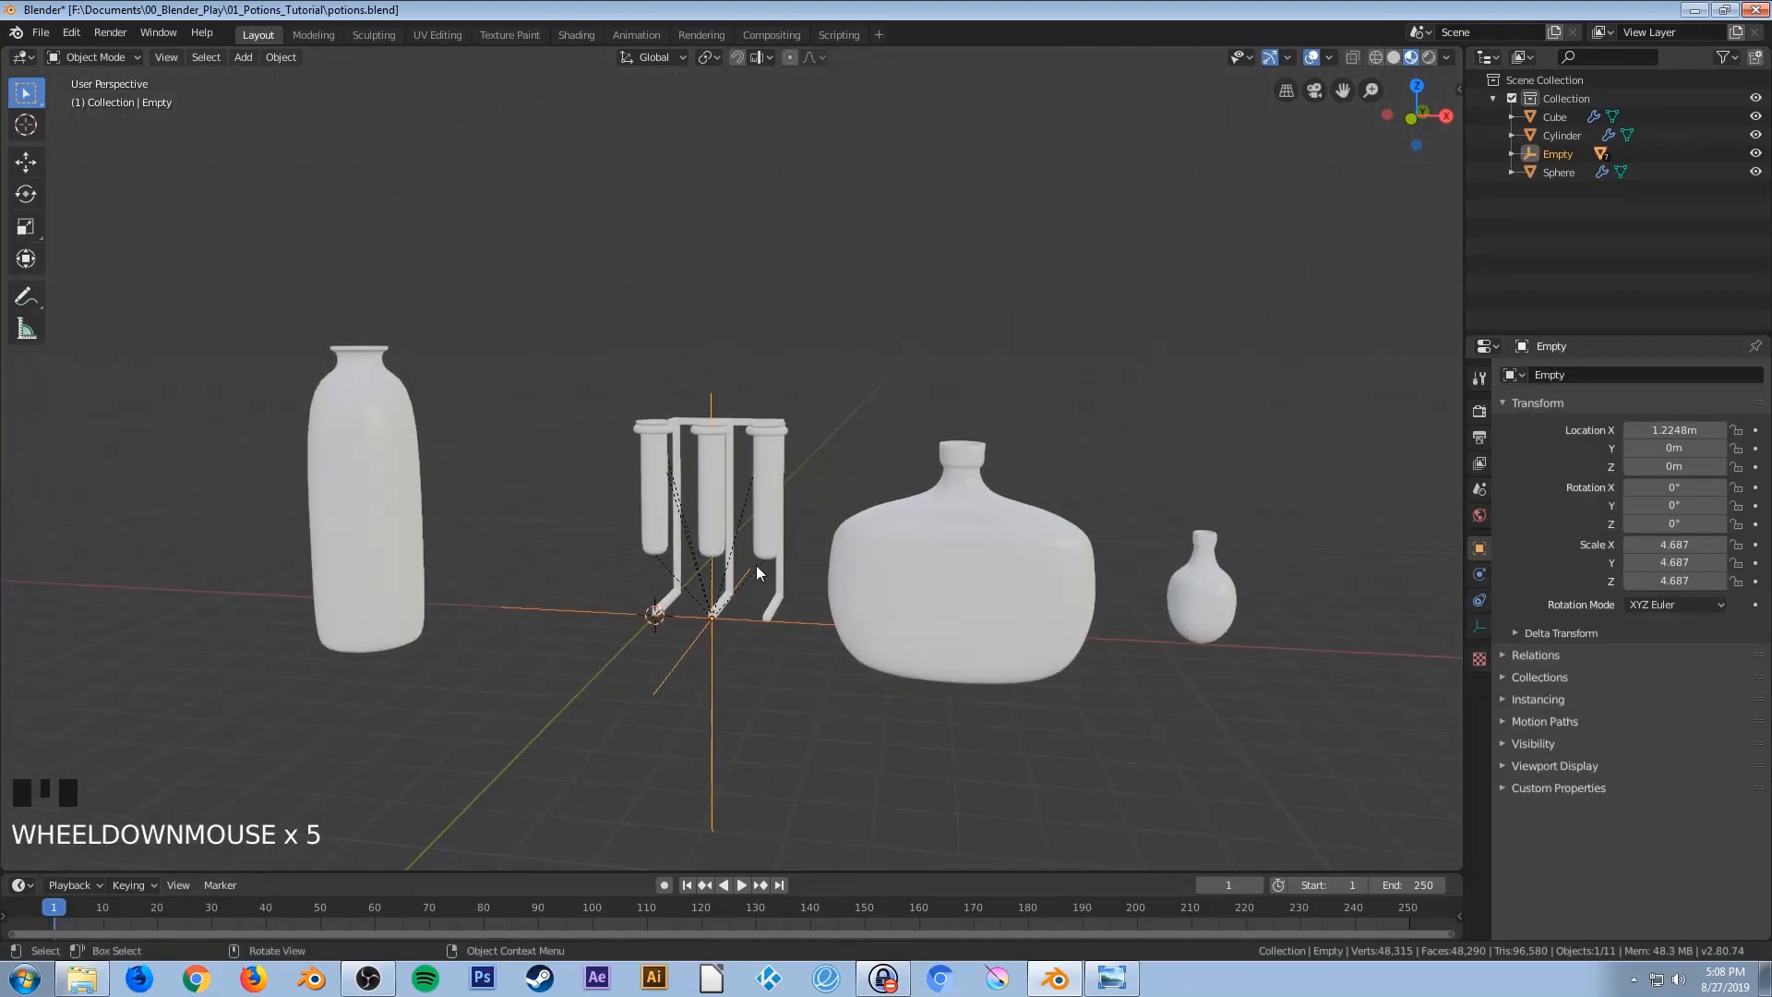
key(g)
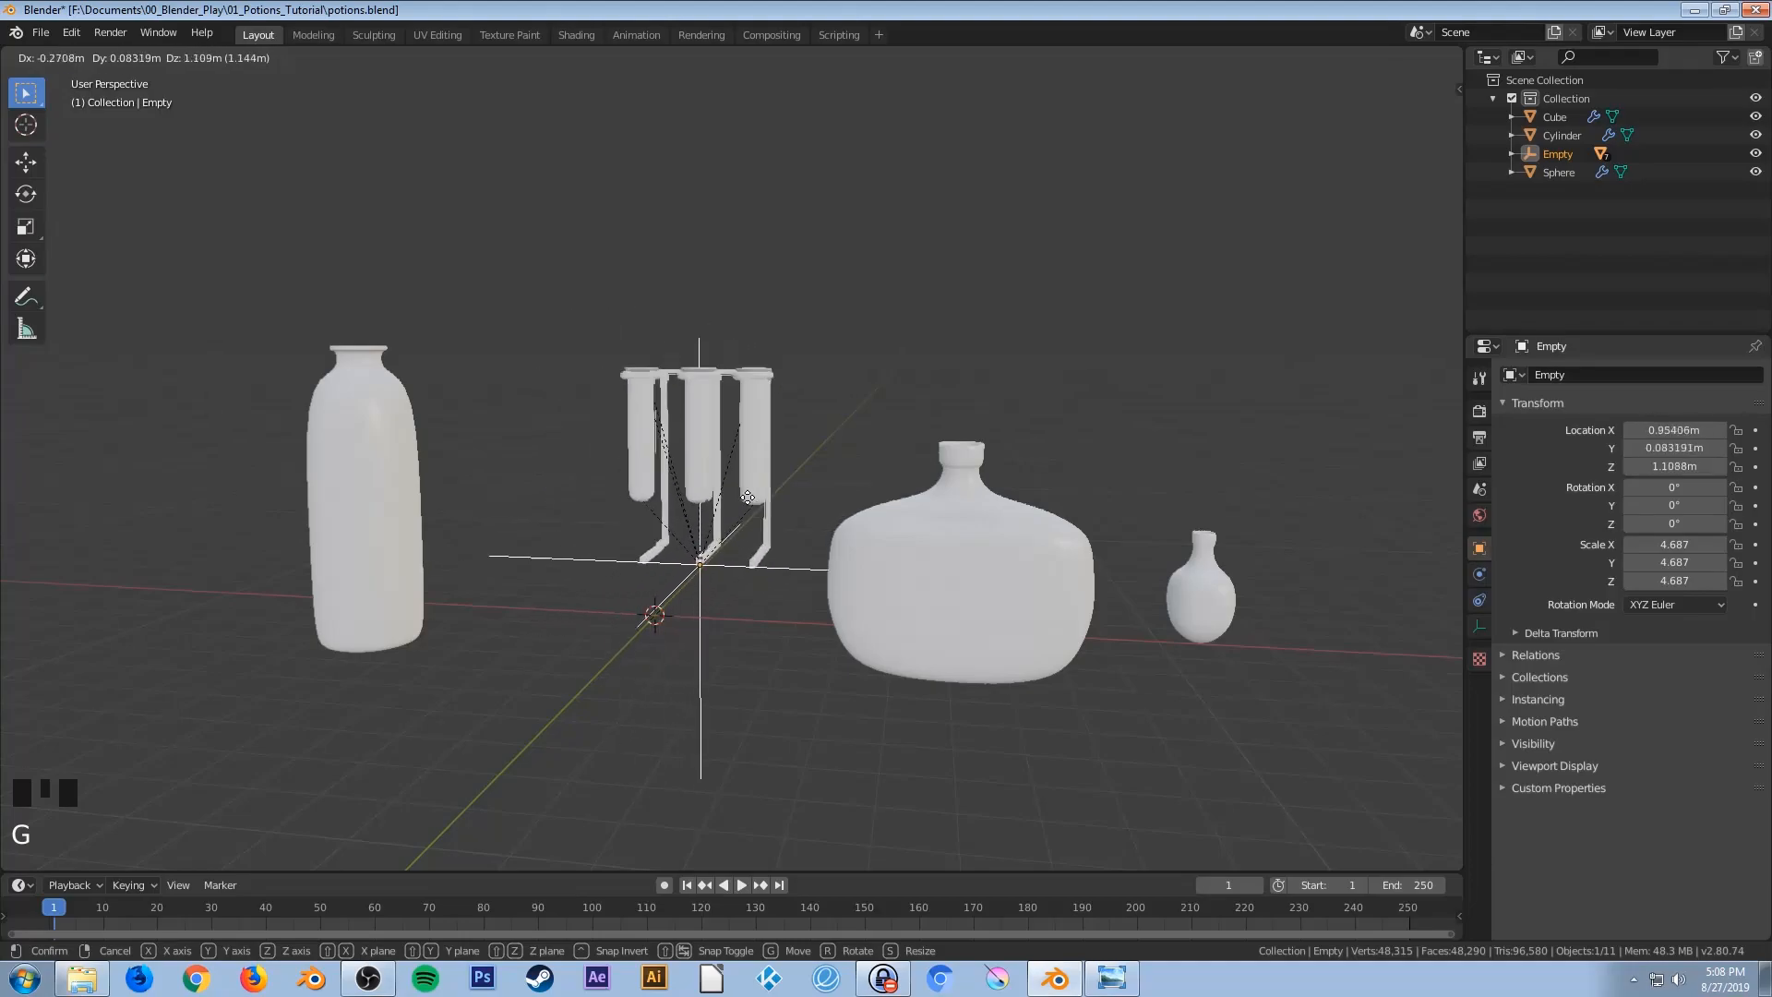
right_click(722, 485)
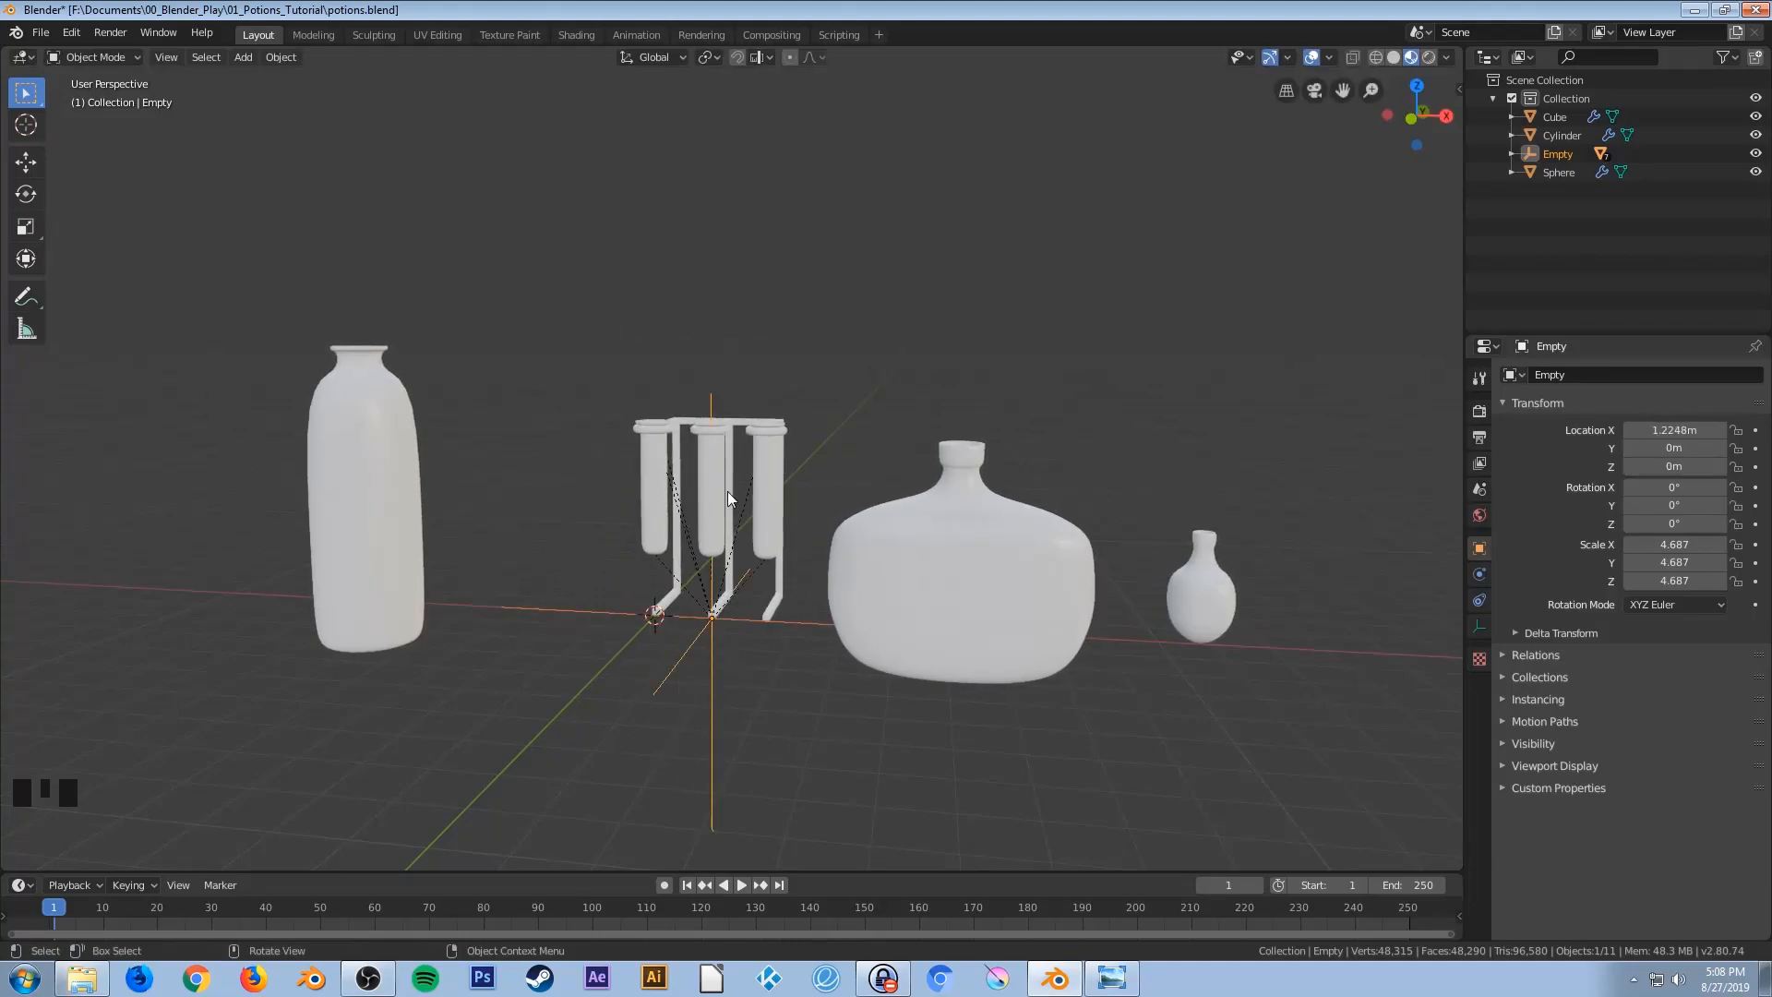
In the front view, move the empty along X to about -11.1 m, placing the test tube rack beyond the tall bottle
key(KP_1)
scroll(729, 511, down, 3)
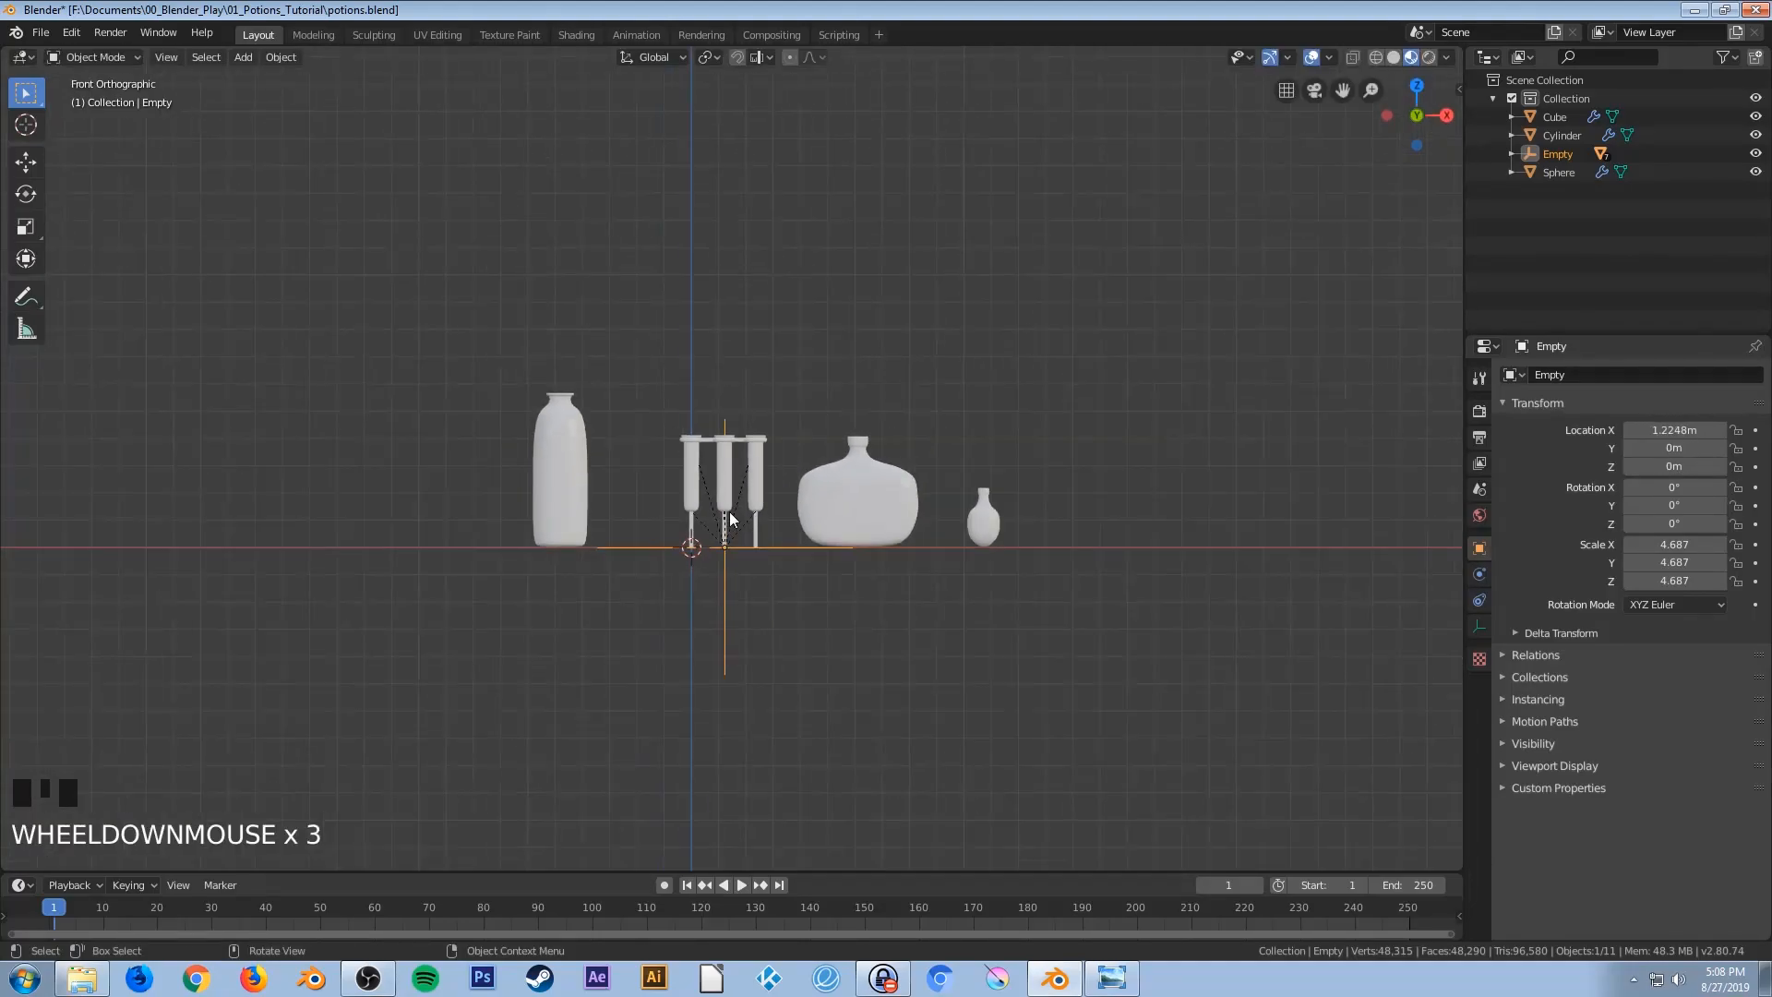
key(g)
key(x)
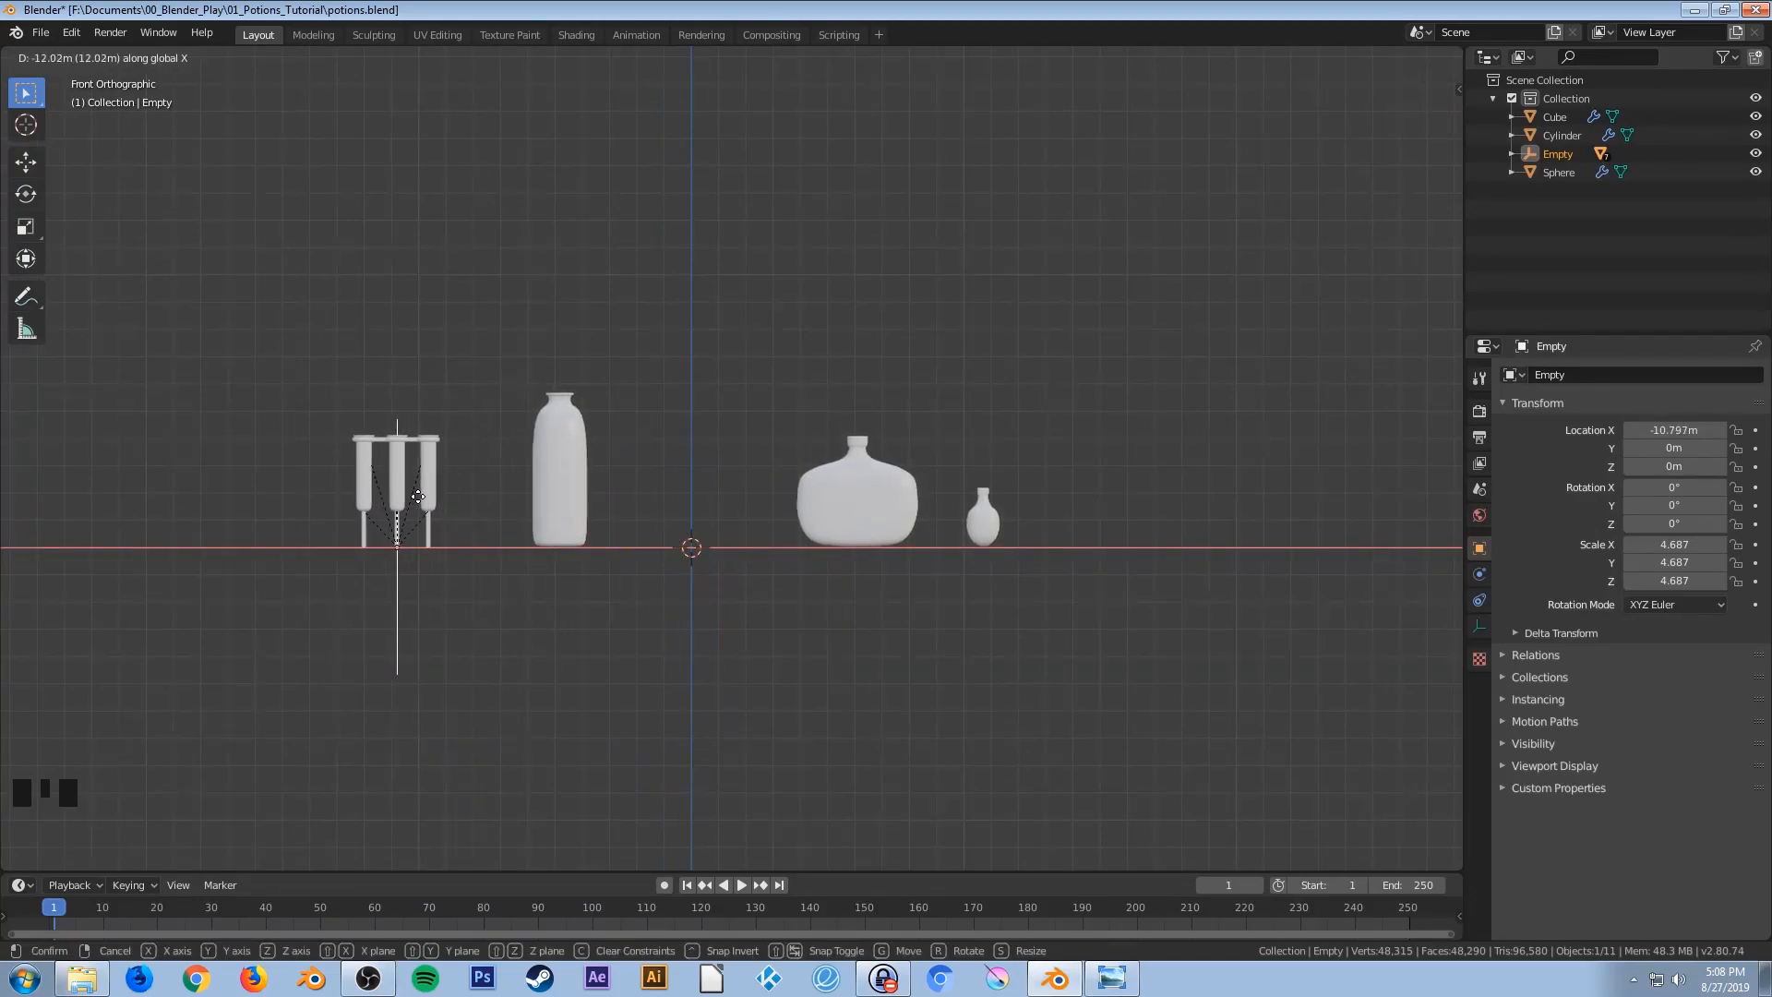
click(410, 497)
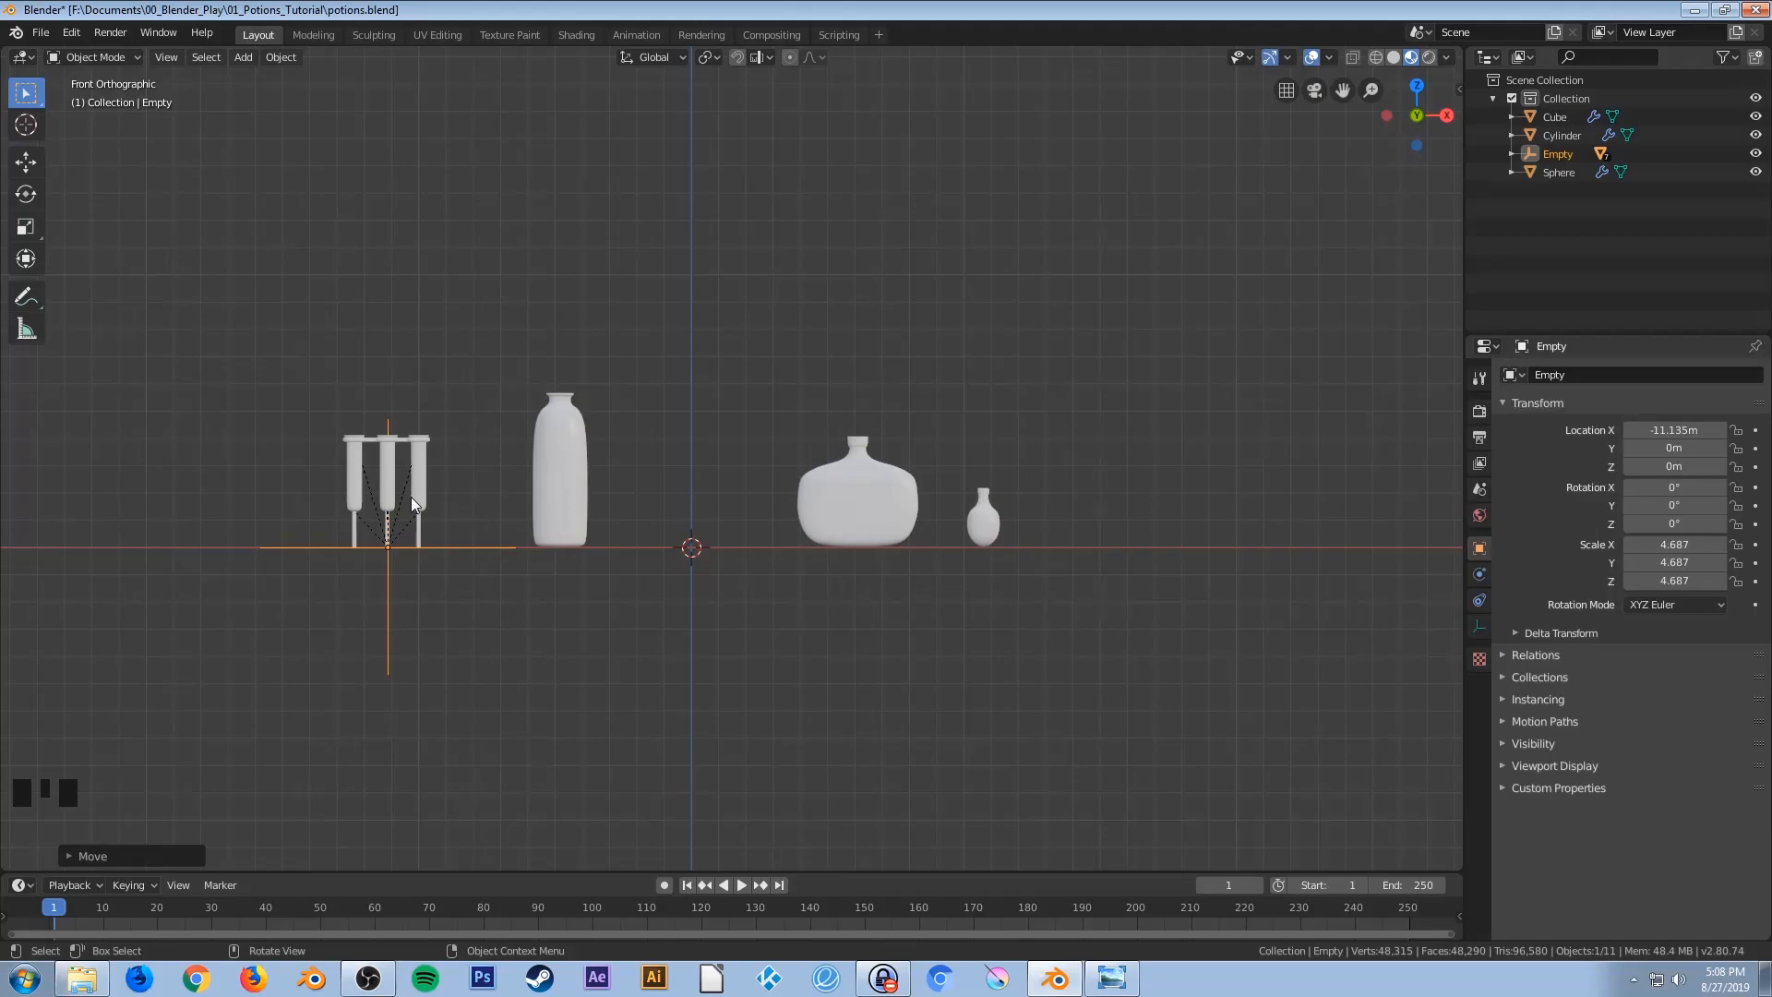
Move the tall bottle about 1.4 m along negative X, closer to the test tube rack
scroll(513, 495, up, 1)
click(521, 481)
key(g)
key(x)
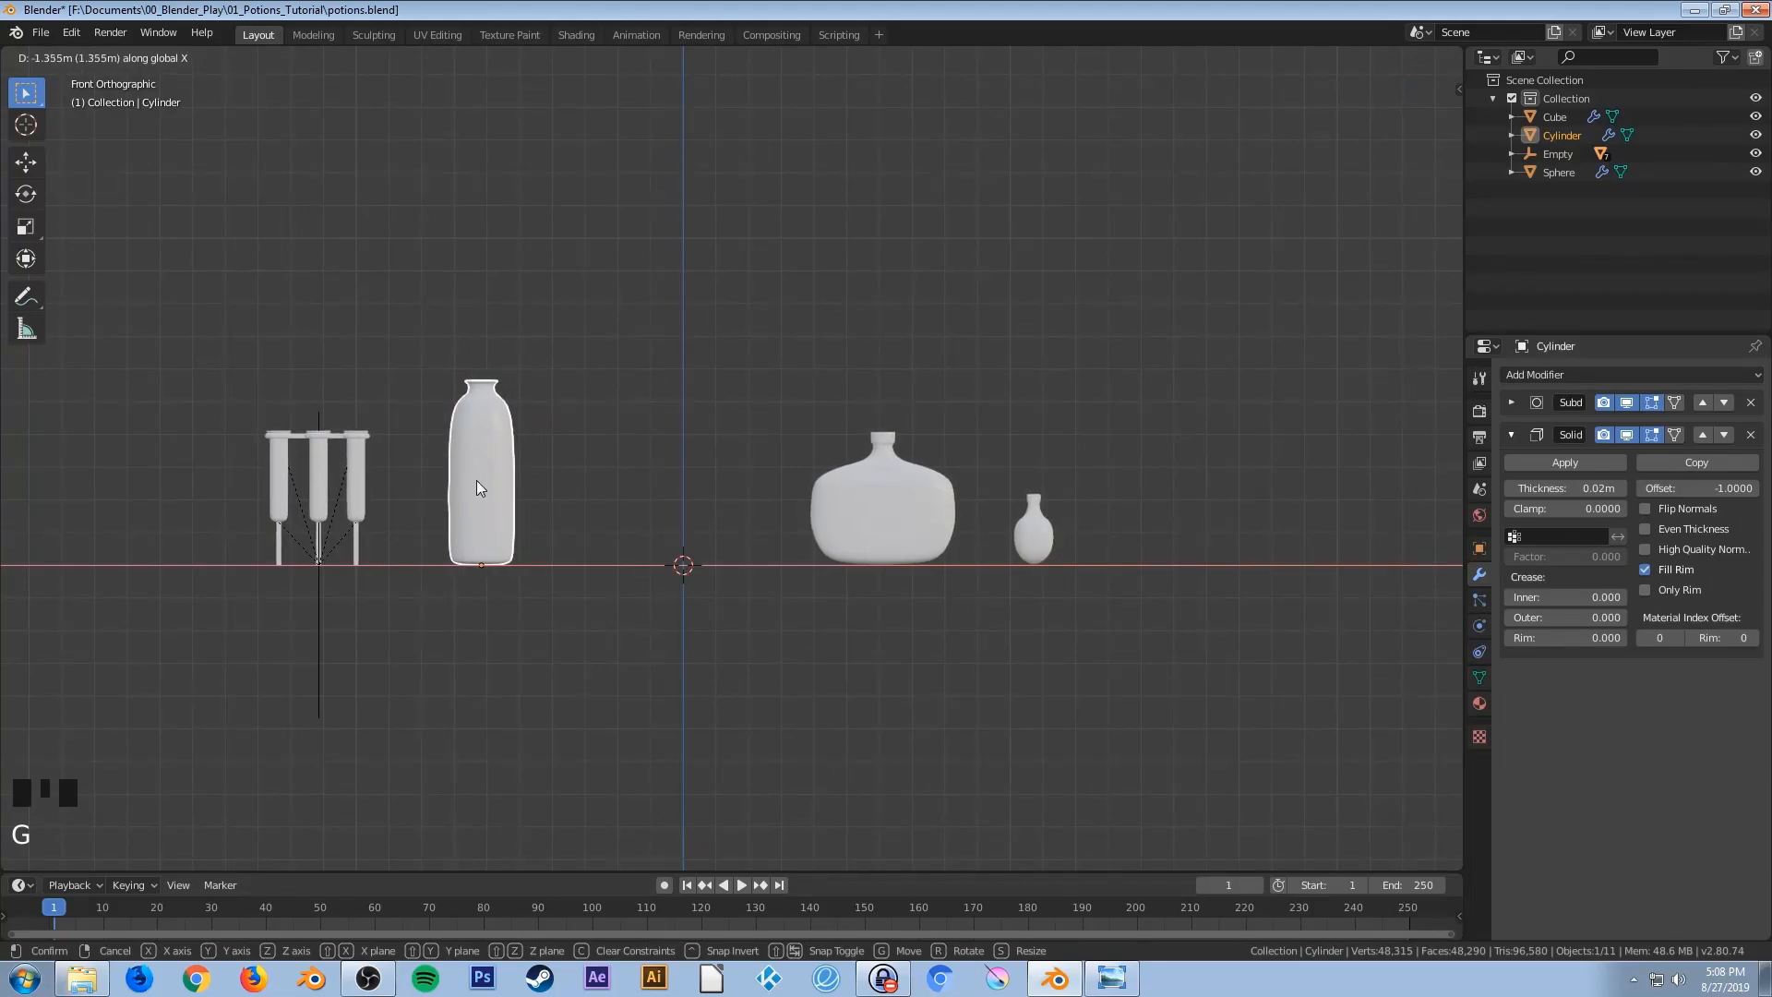
click(473, 481)
Move the wide bottle along X closer to the small round flask and save the file
click(897, 505)
key(g)
key(x)
click(941, 510)
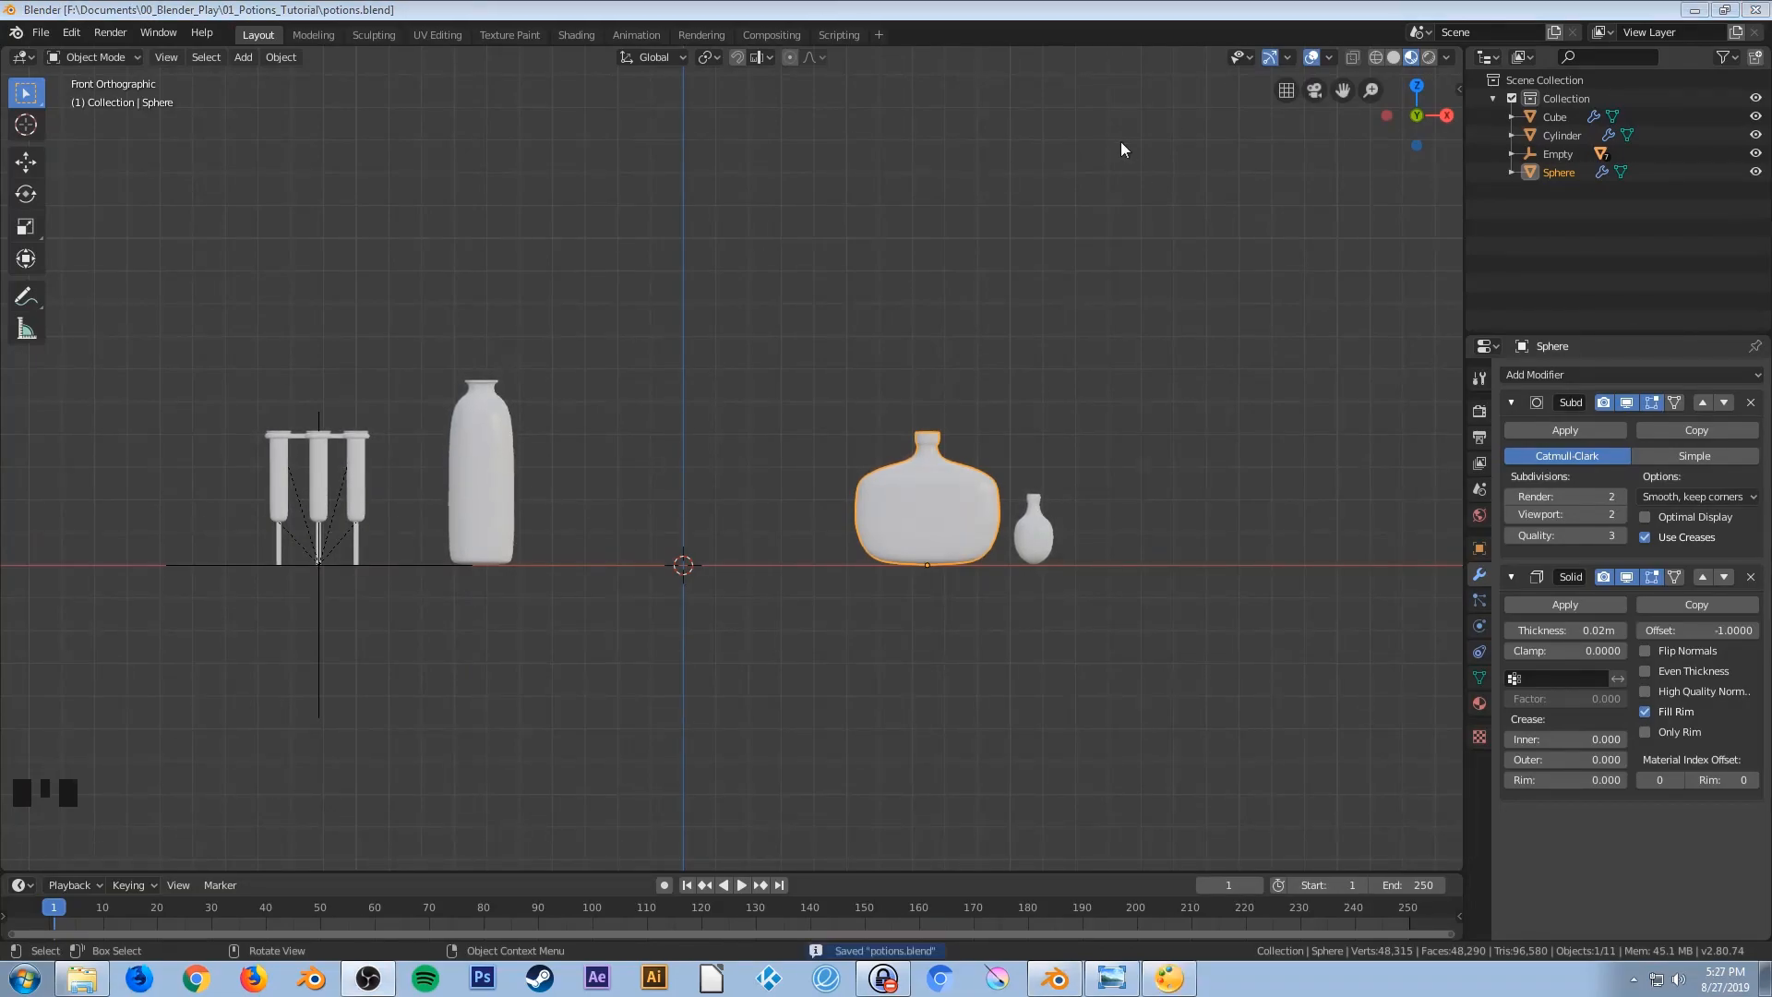
click(1047, 17)
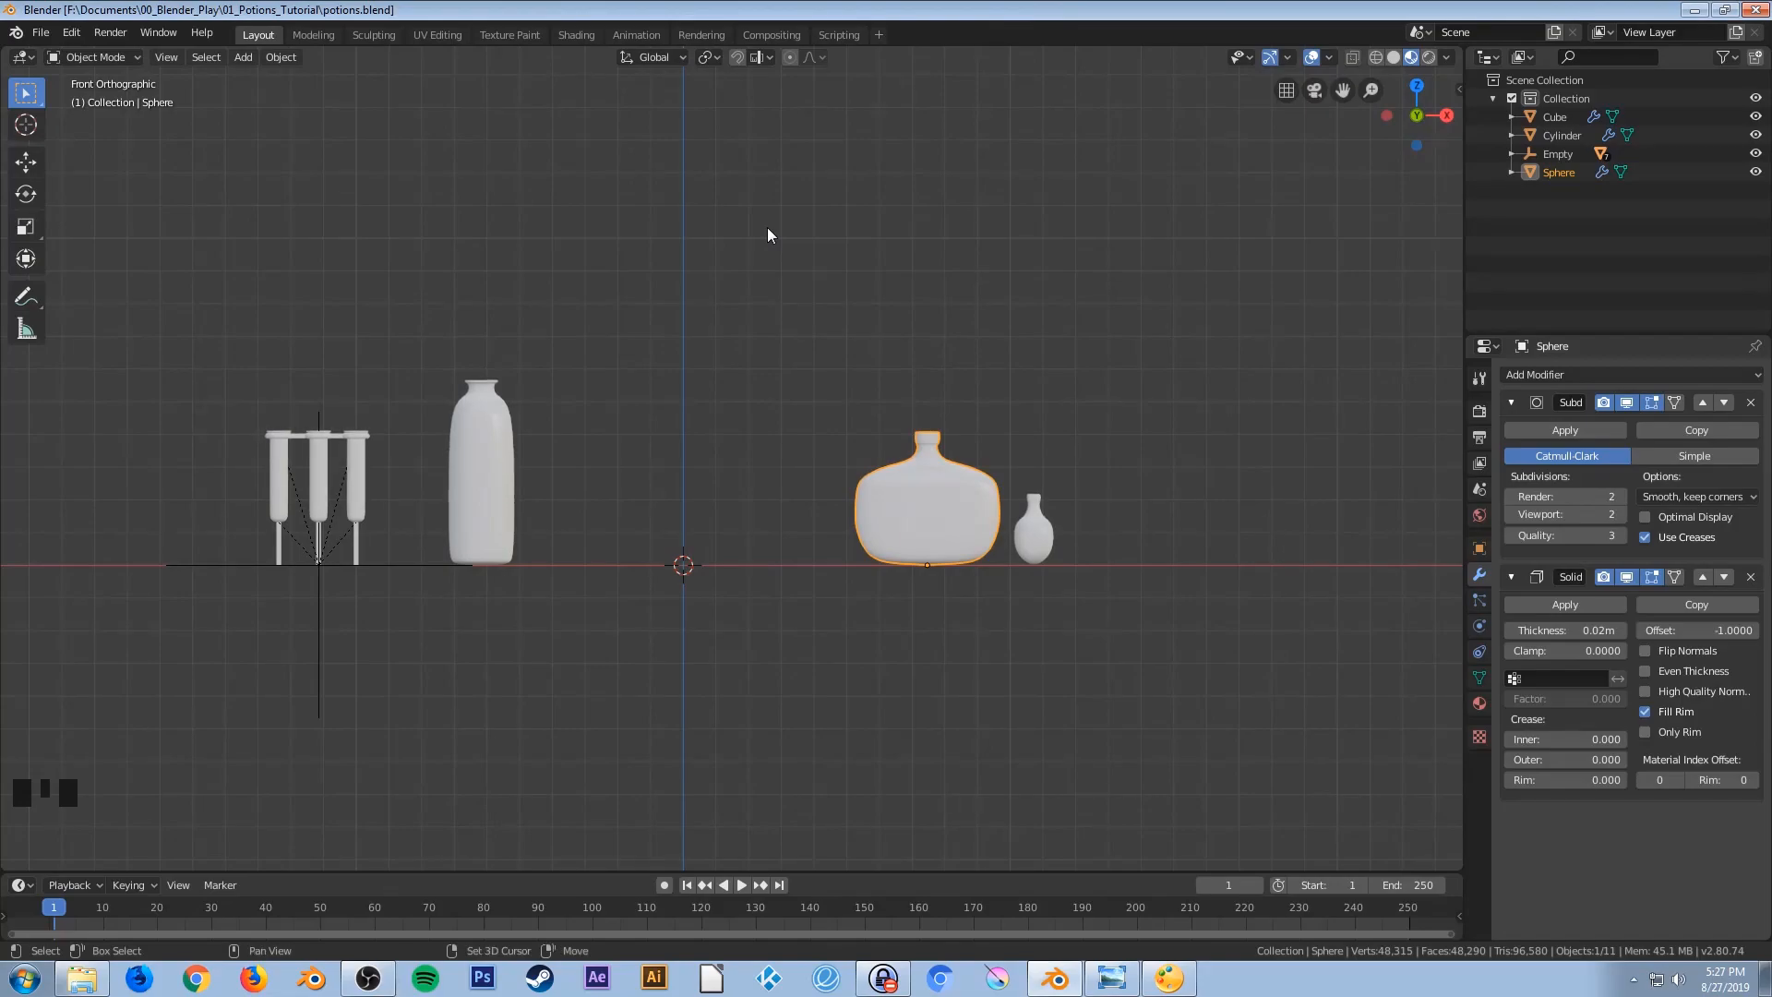
Add a cube mesh at the 3D cursor, between the tall bottle and the wide bottle
key(shift+a)
mouse_move(768, 232)
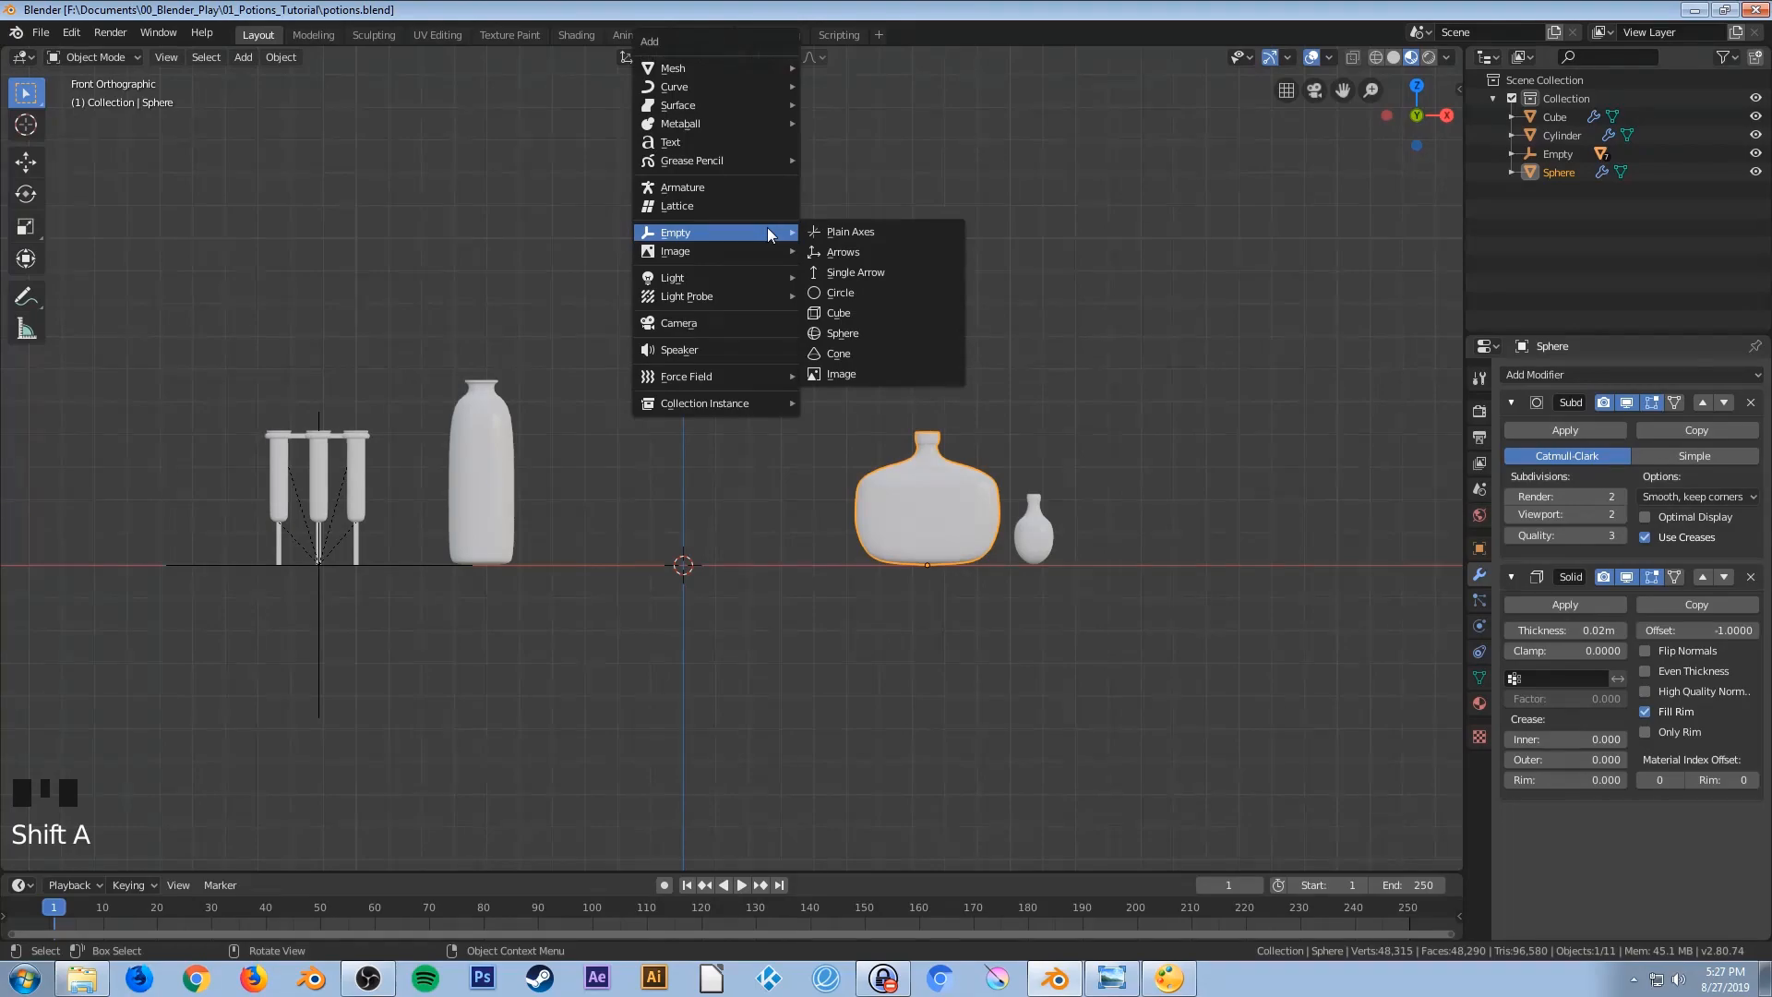
mouse_move(727, 66)
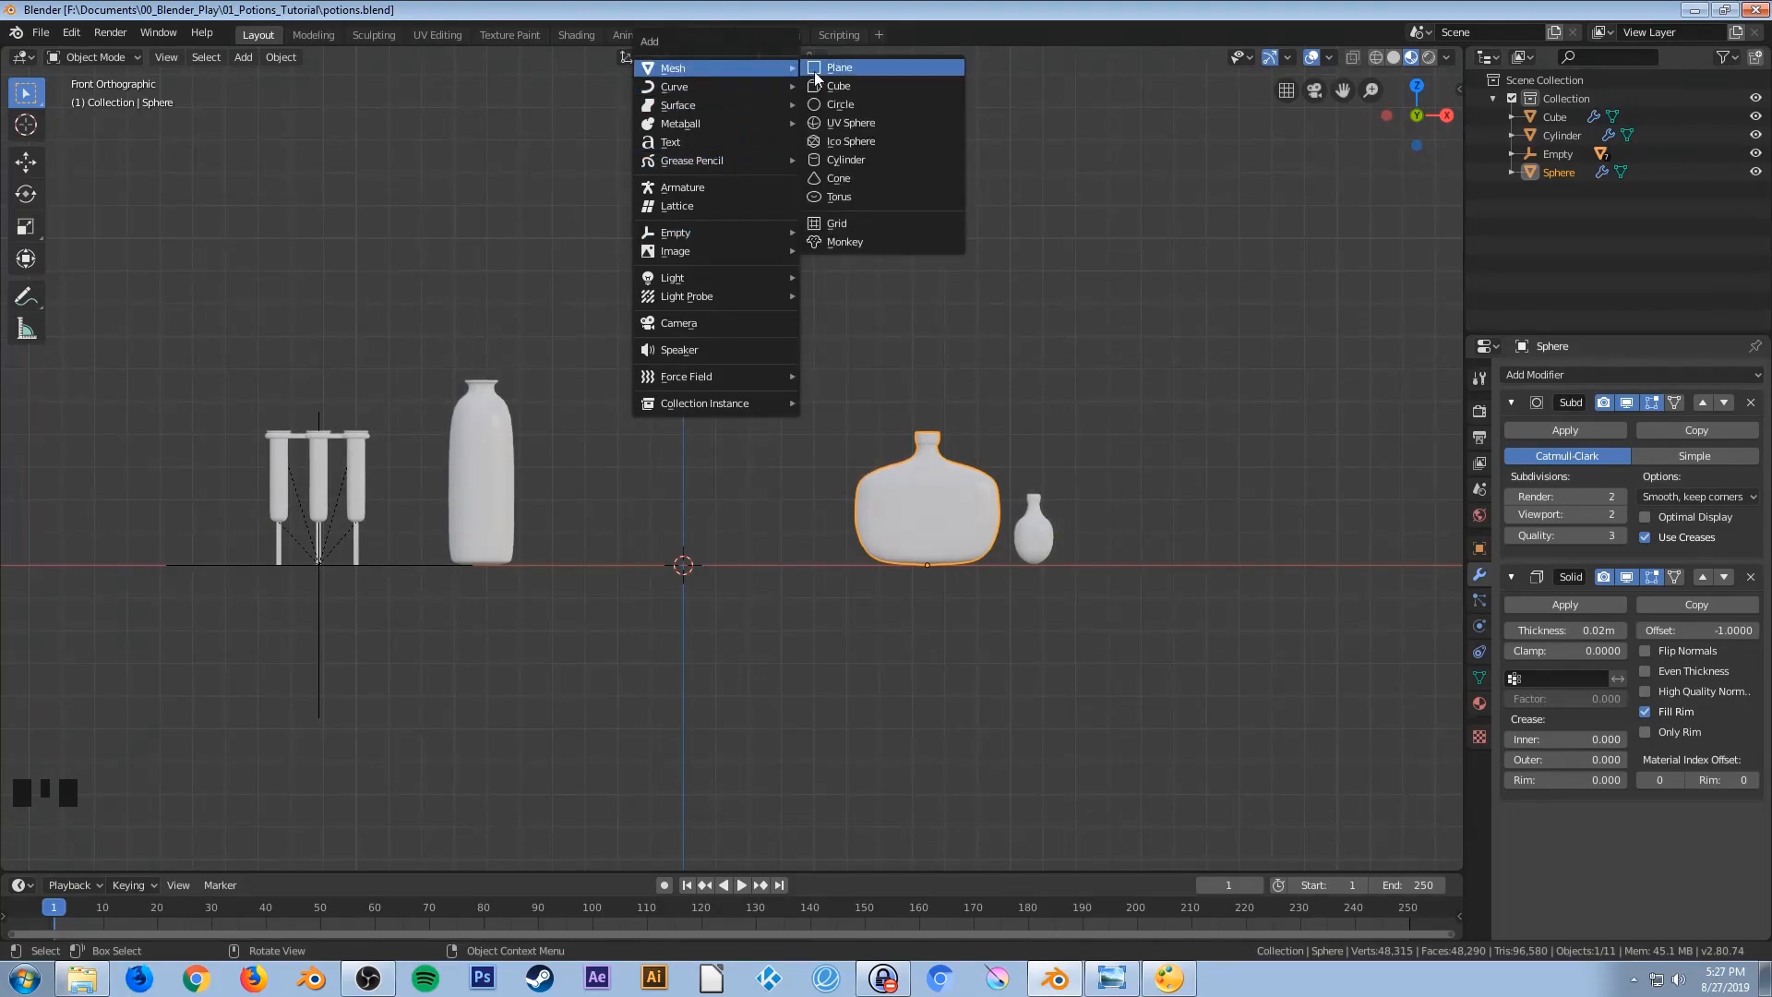
click(838, 88)
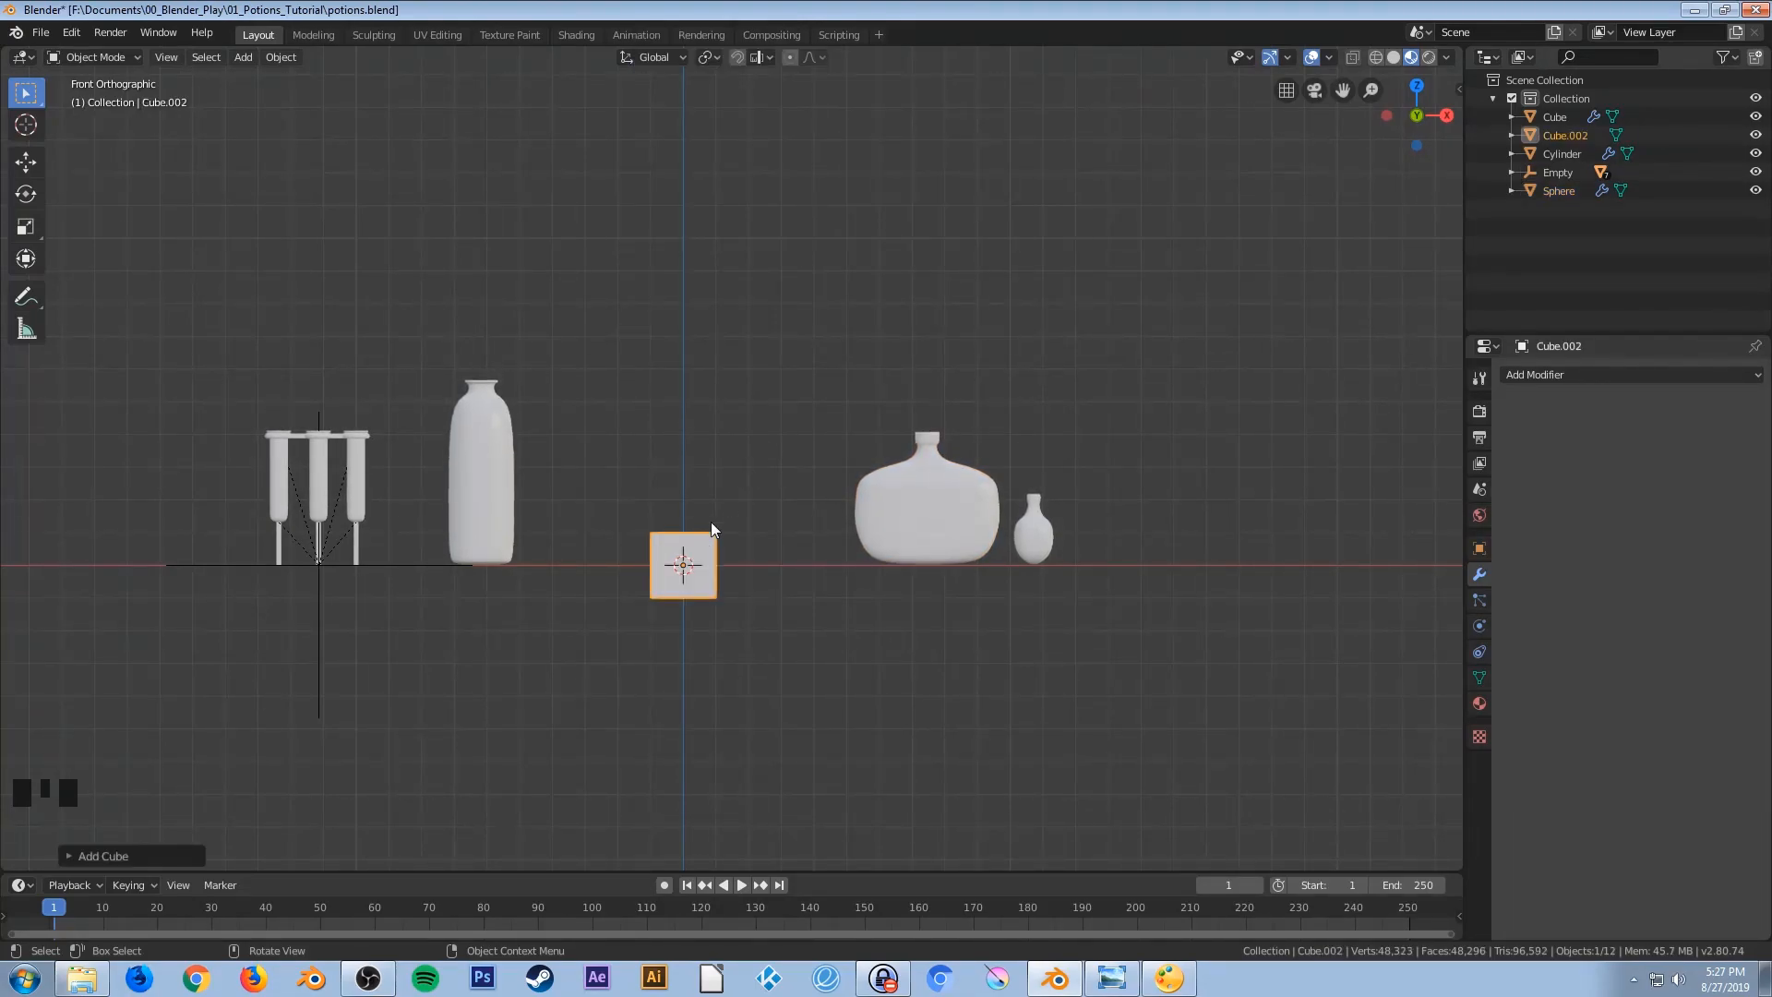
In Edit Mode, move the cube's whole mesh 1 m up along Z so its base rests on the origin
scroll(686, 554, up, 1)
key(Tab)
scroll(692, 572, up, 2)
shift+middle_drag(708, 608, 772, 516)
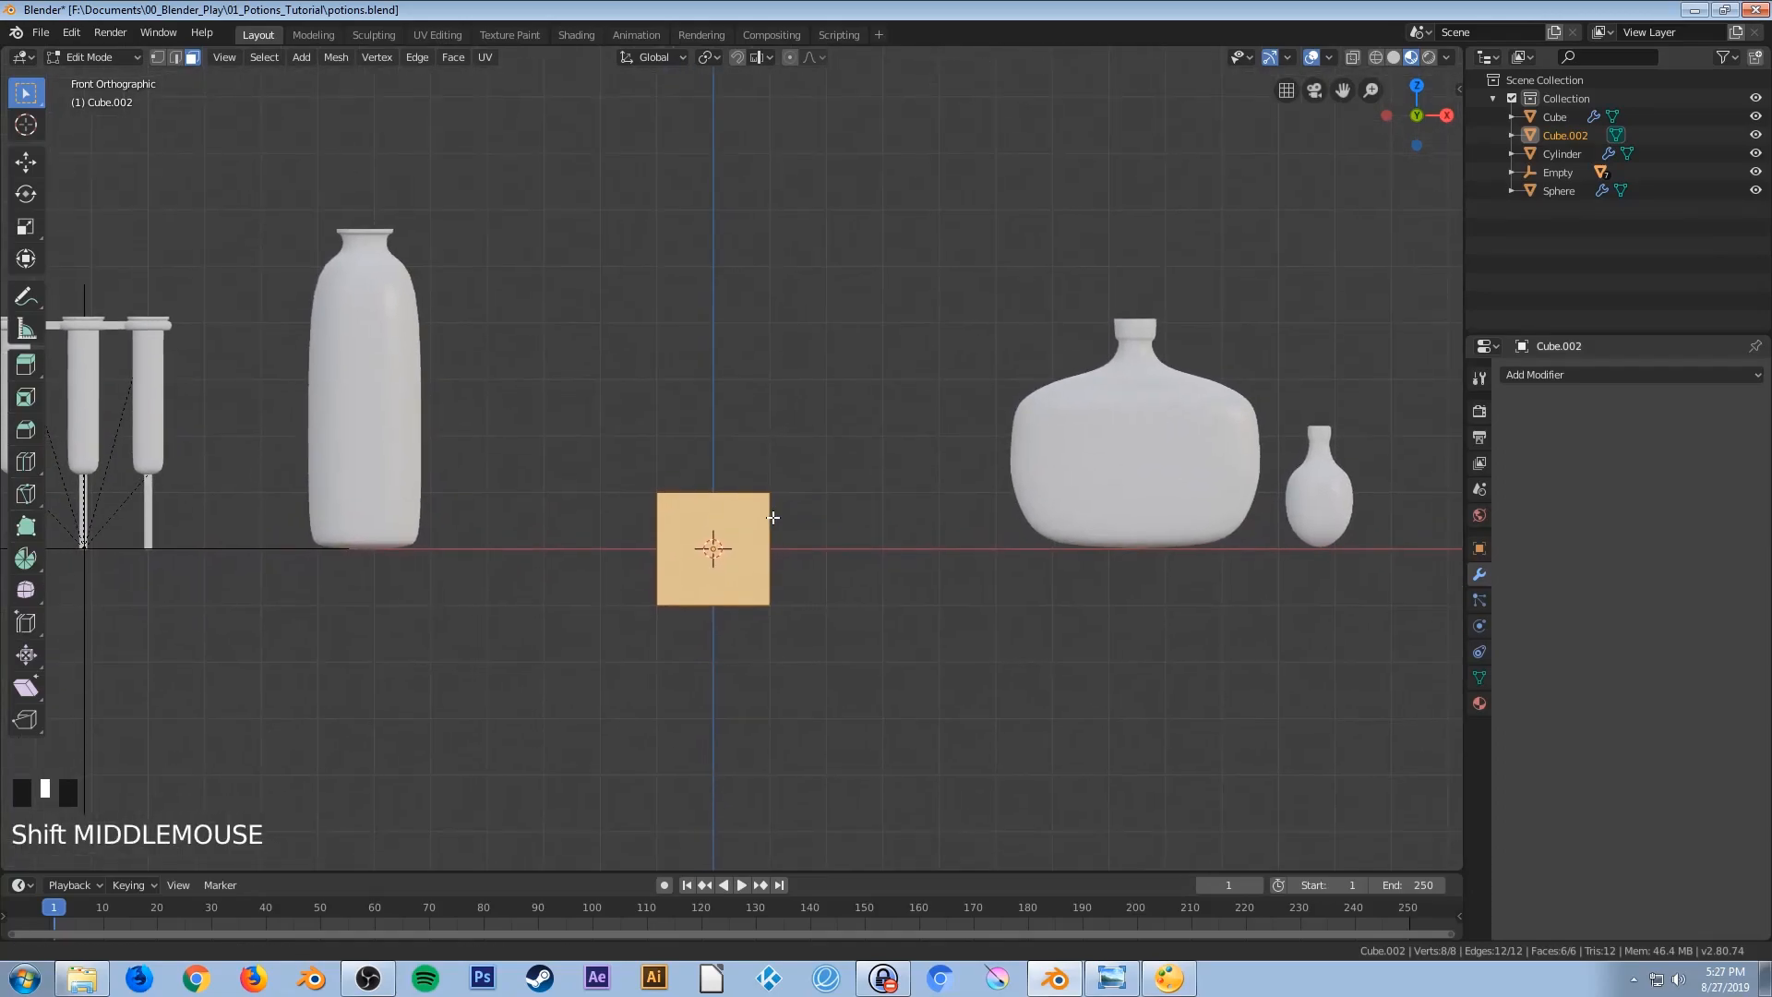
key(g)
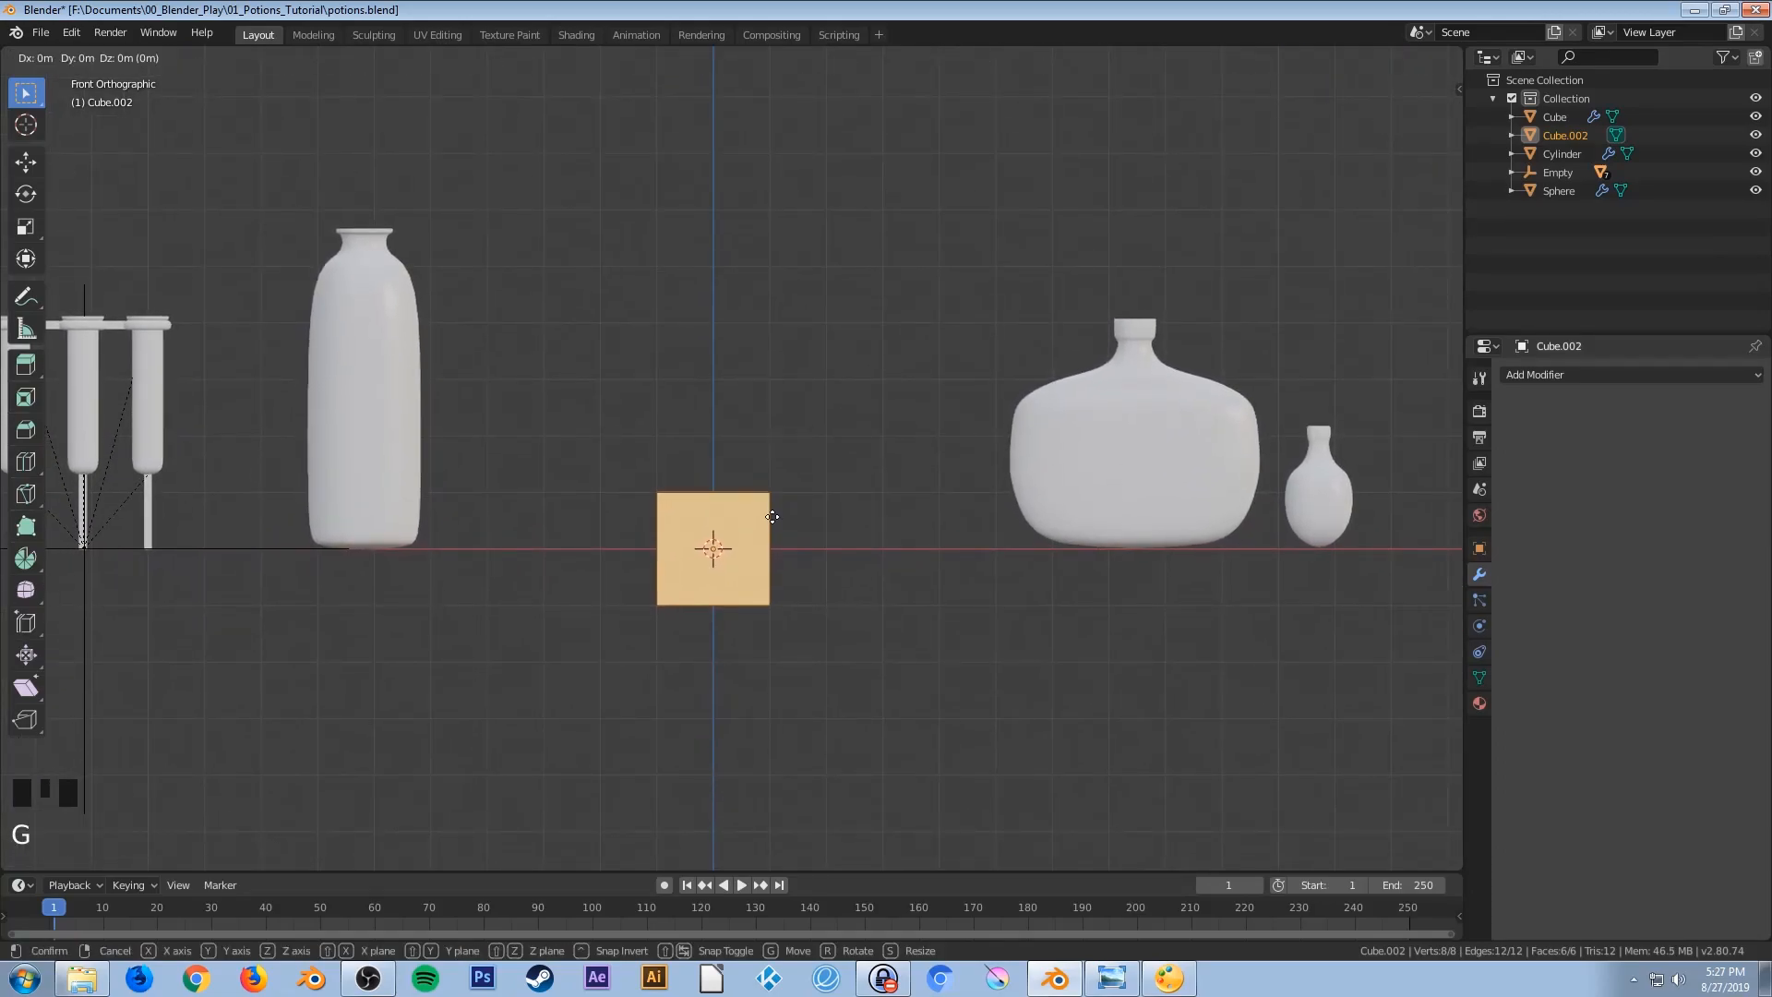
key(z)
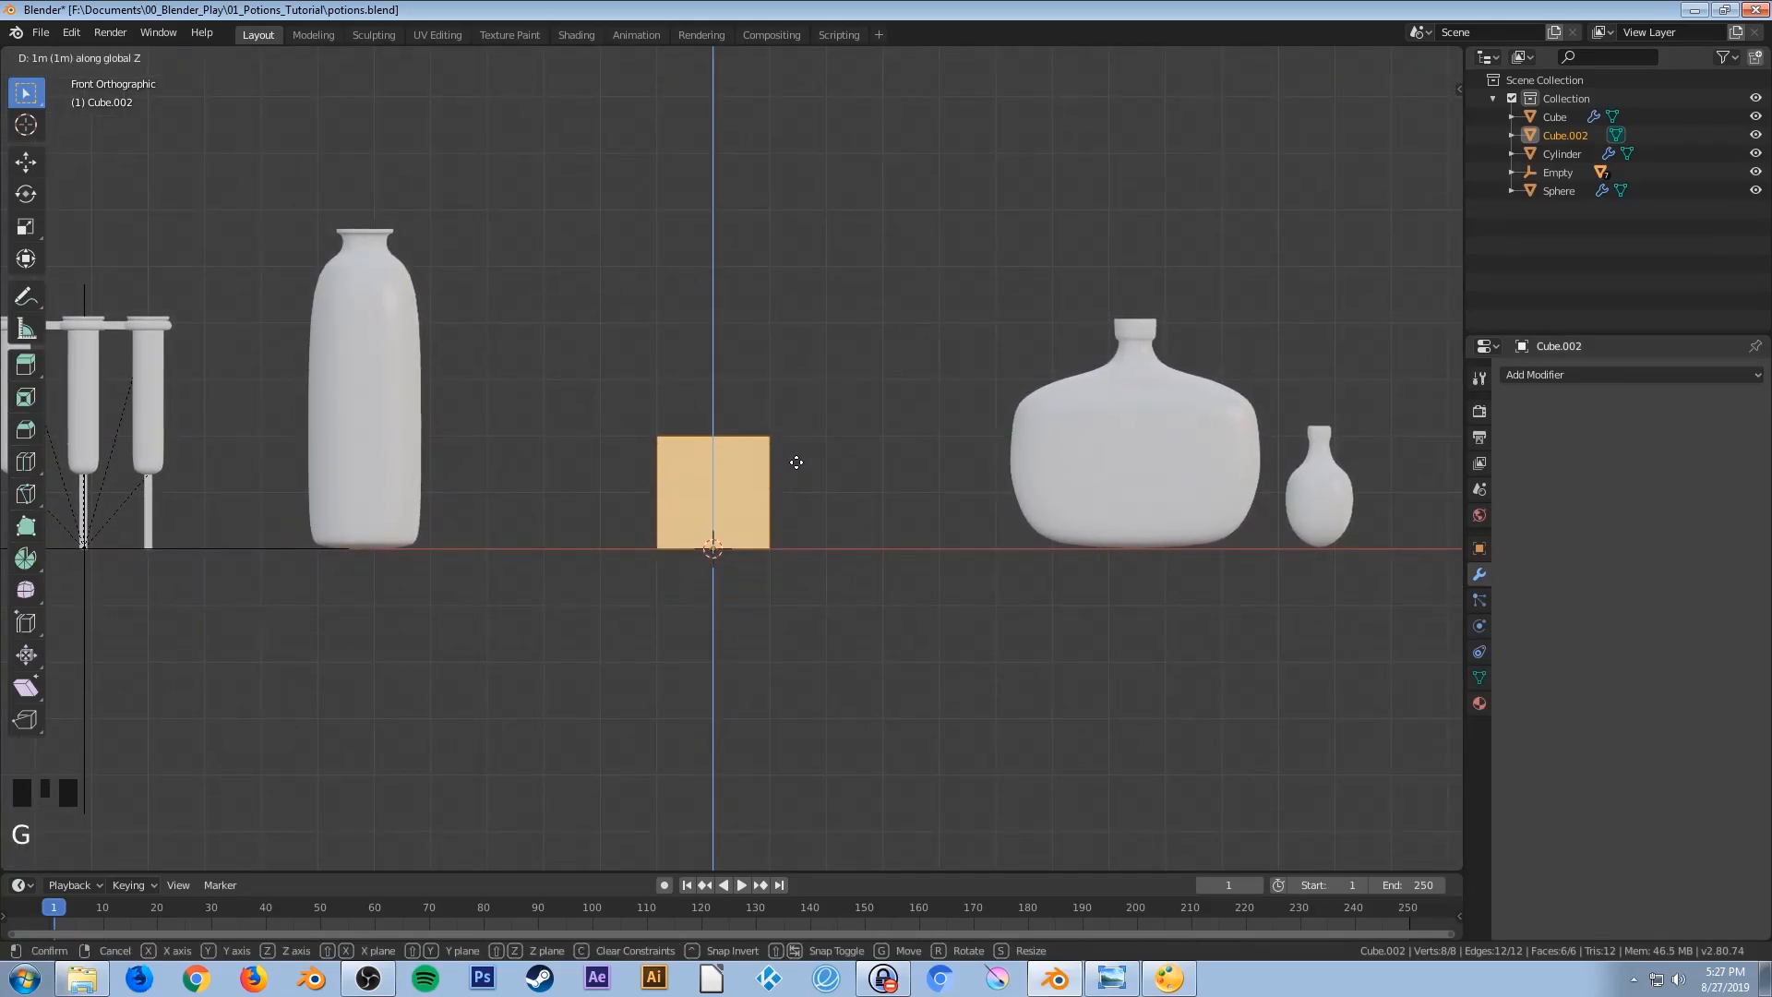
click(796, 461)
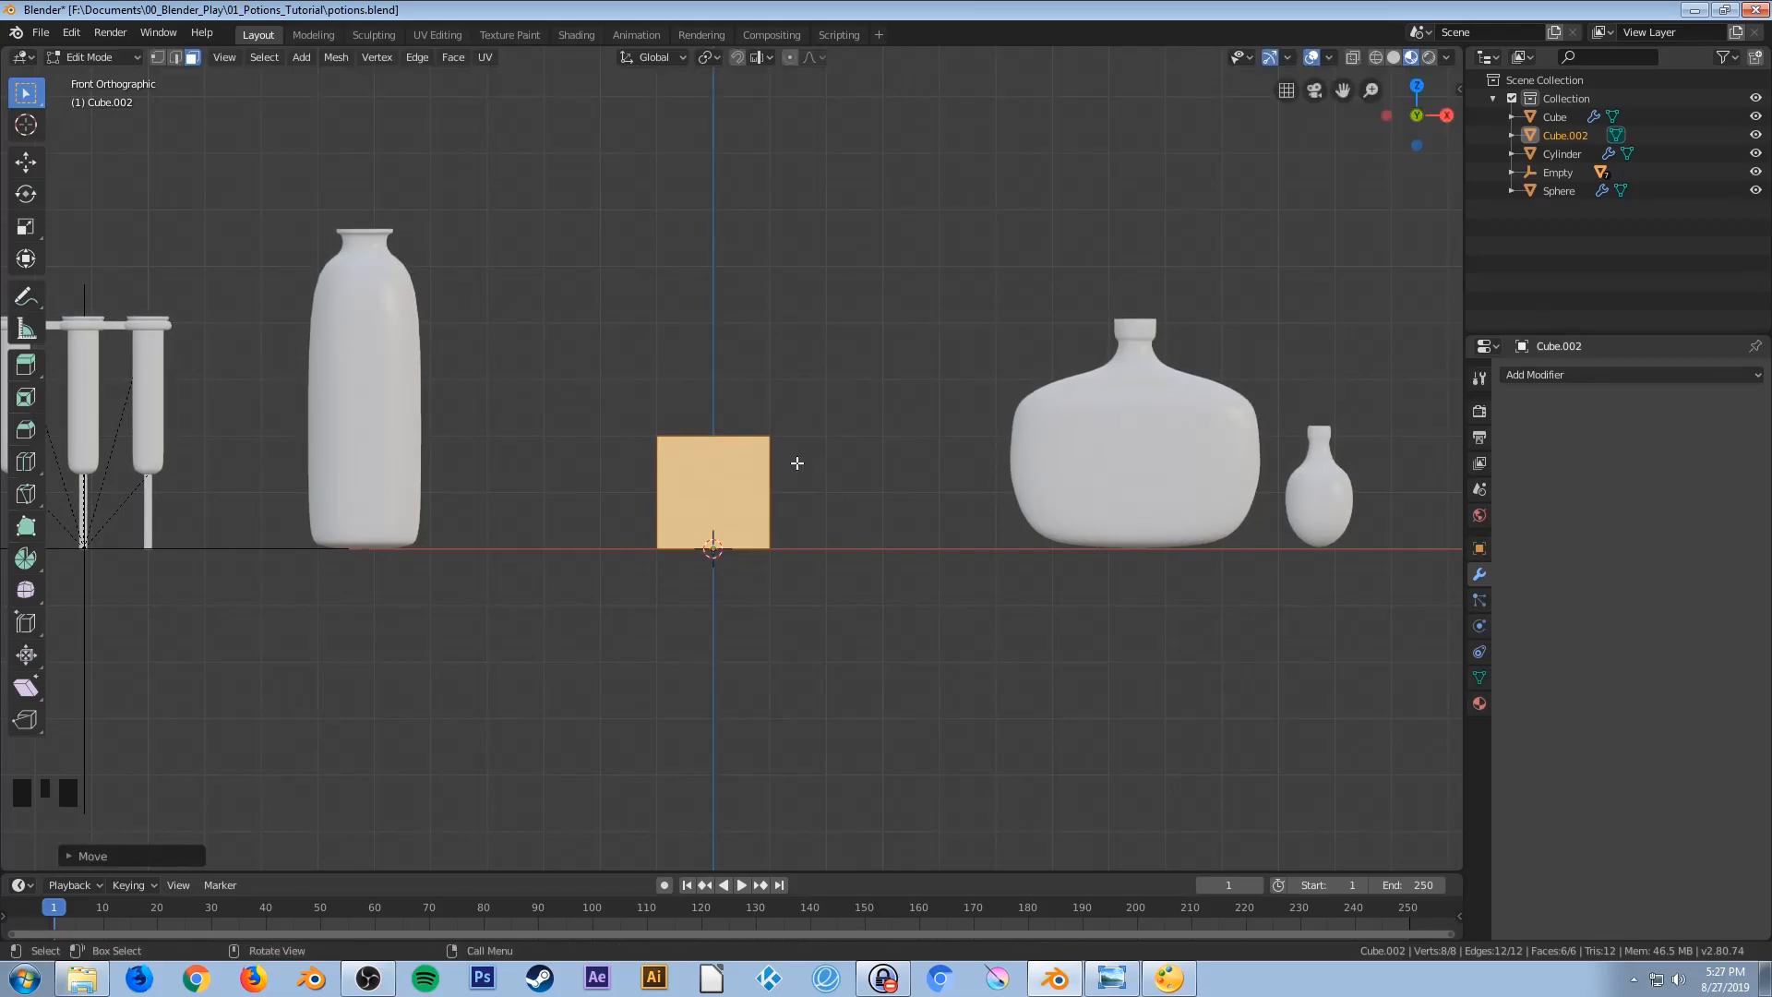
In Object Mode, scale the cube up uniformly by about 1.6
key(Tab)
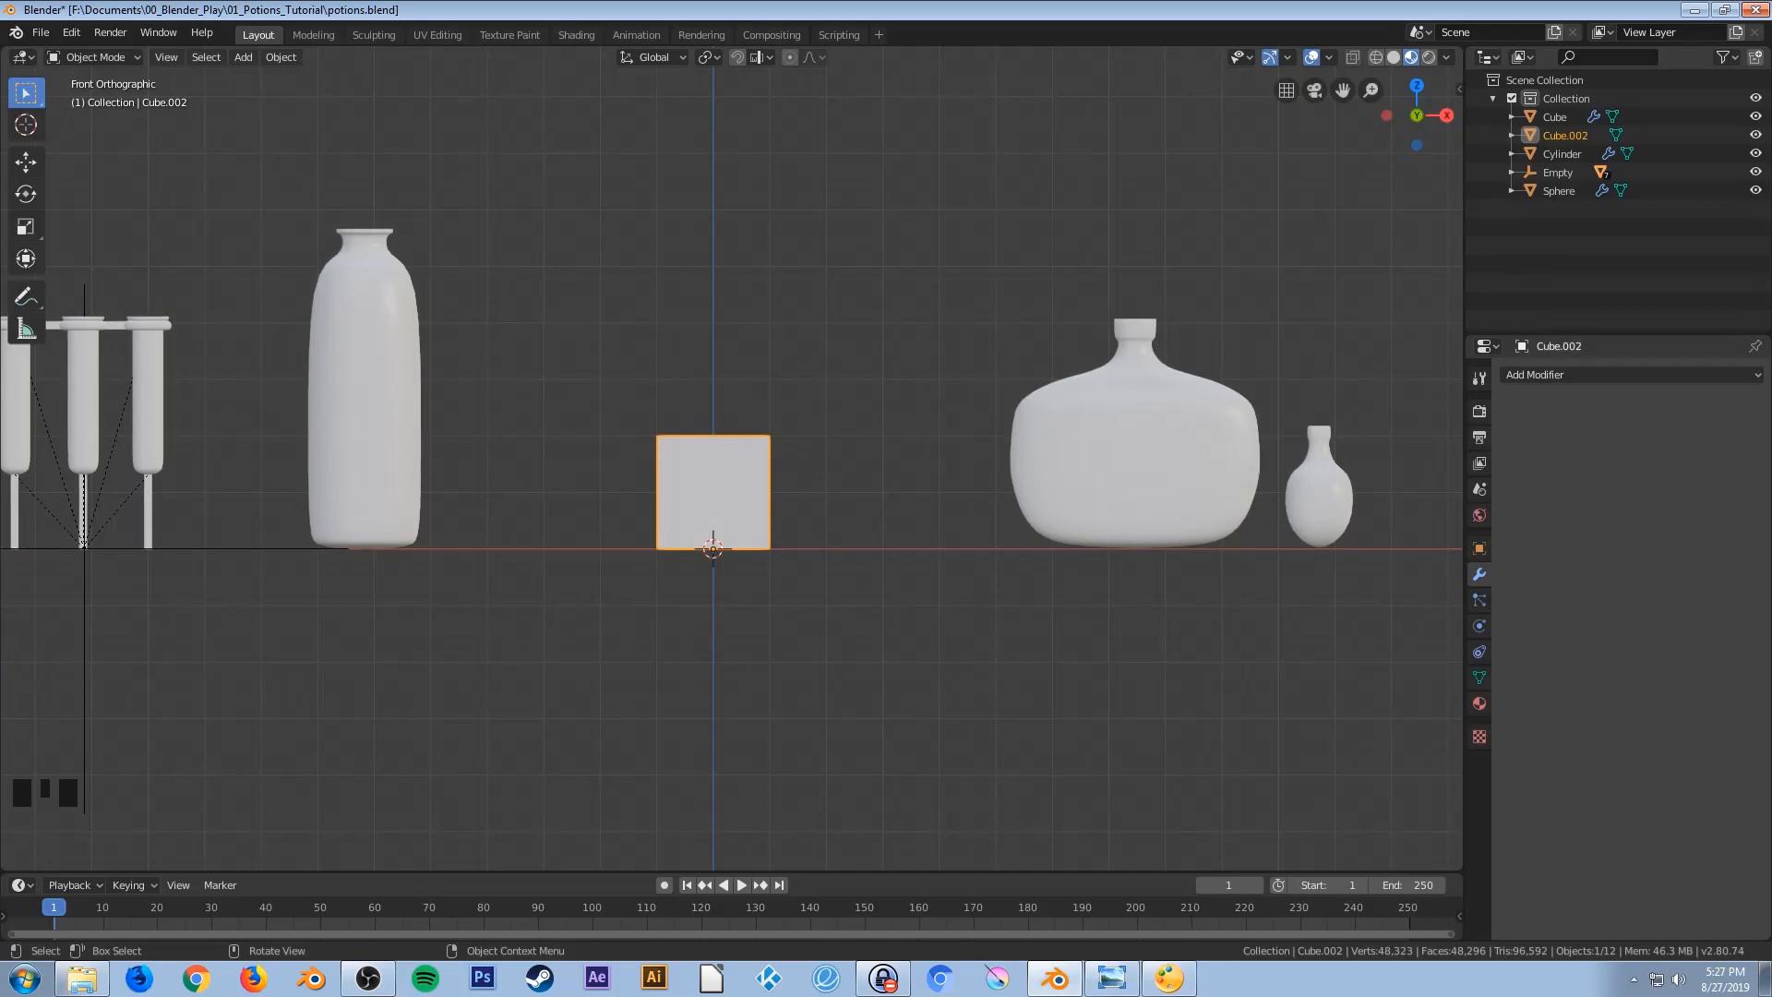
key(s)
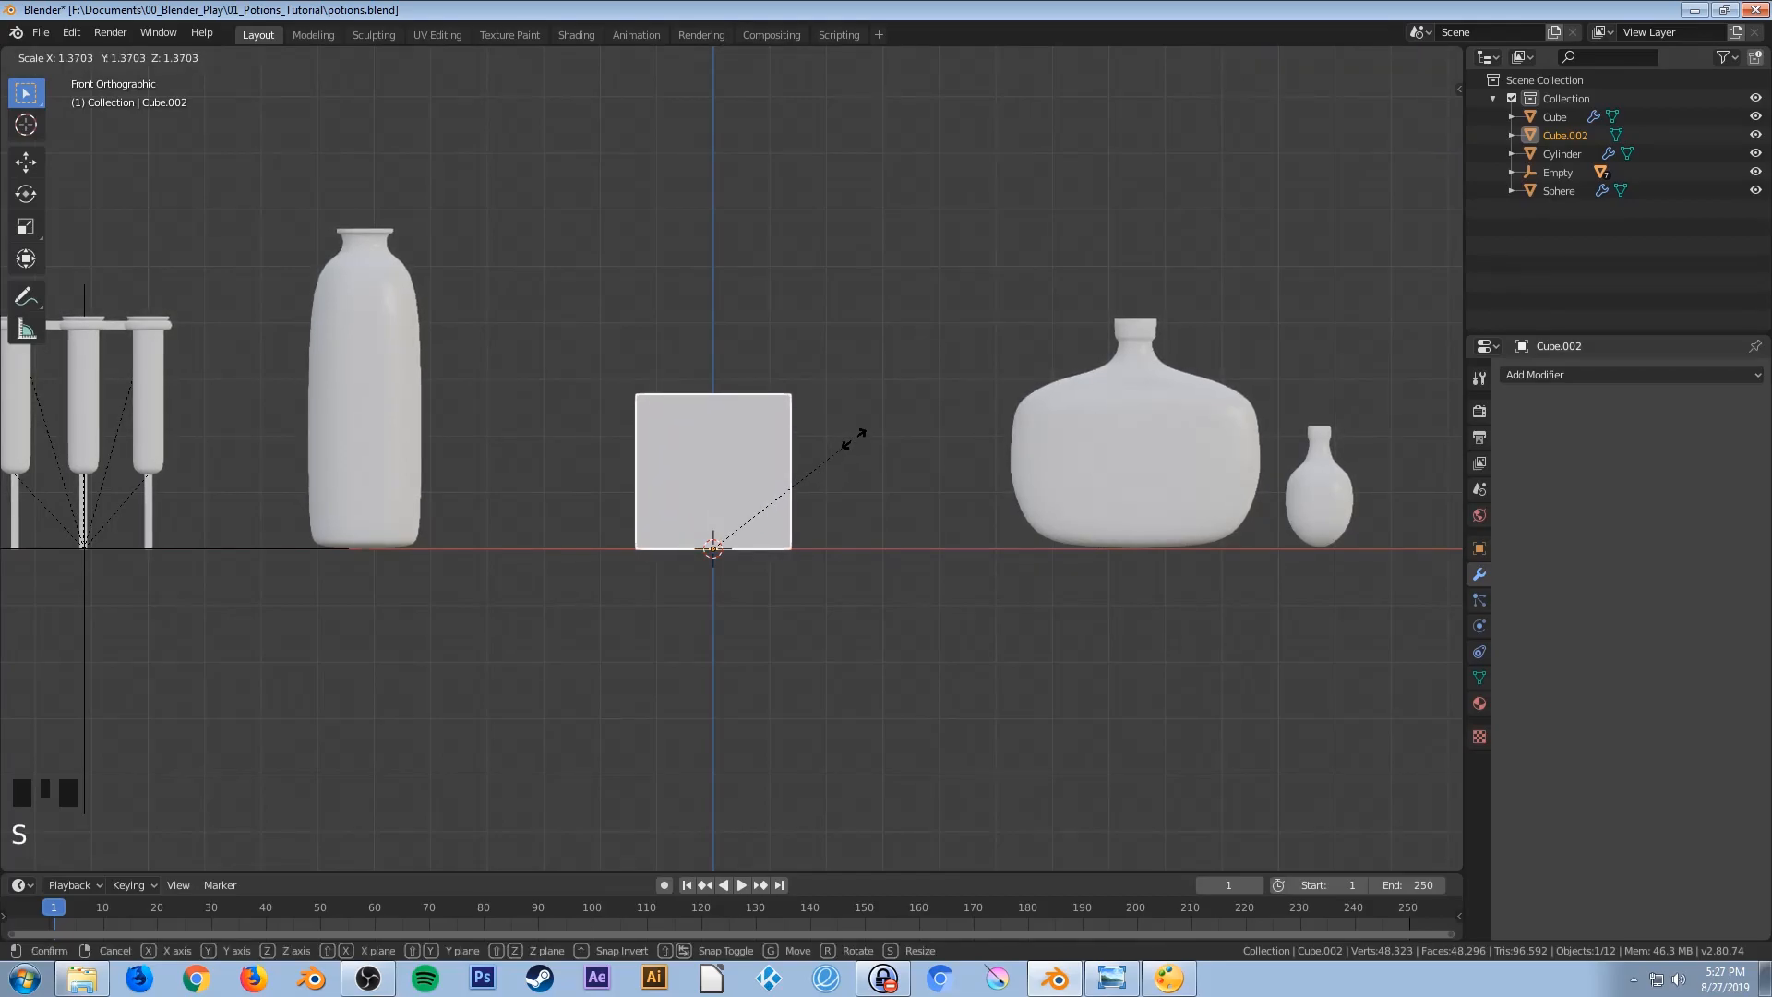
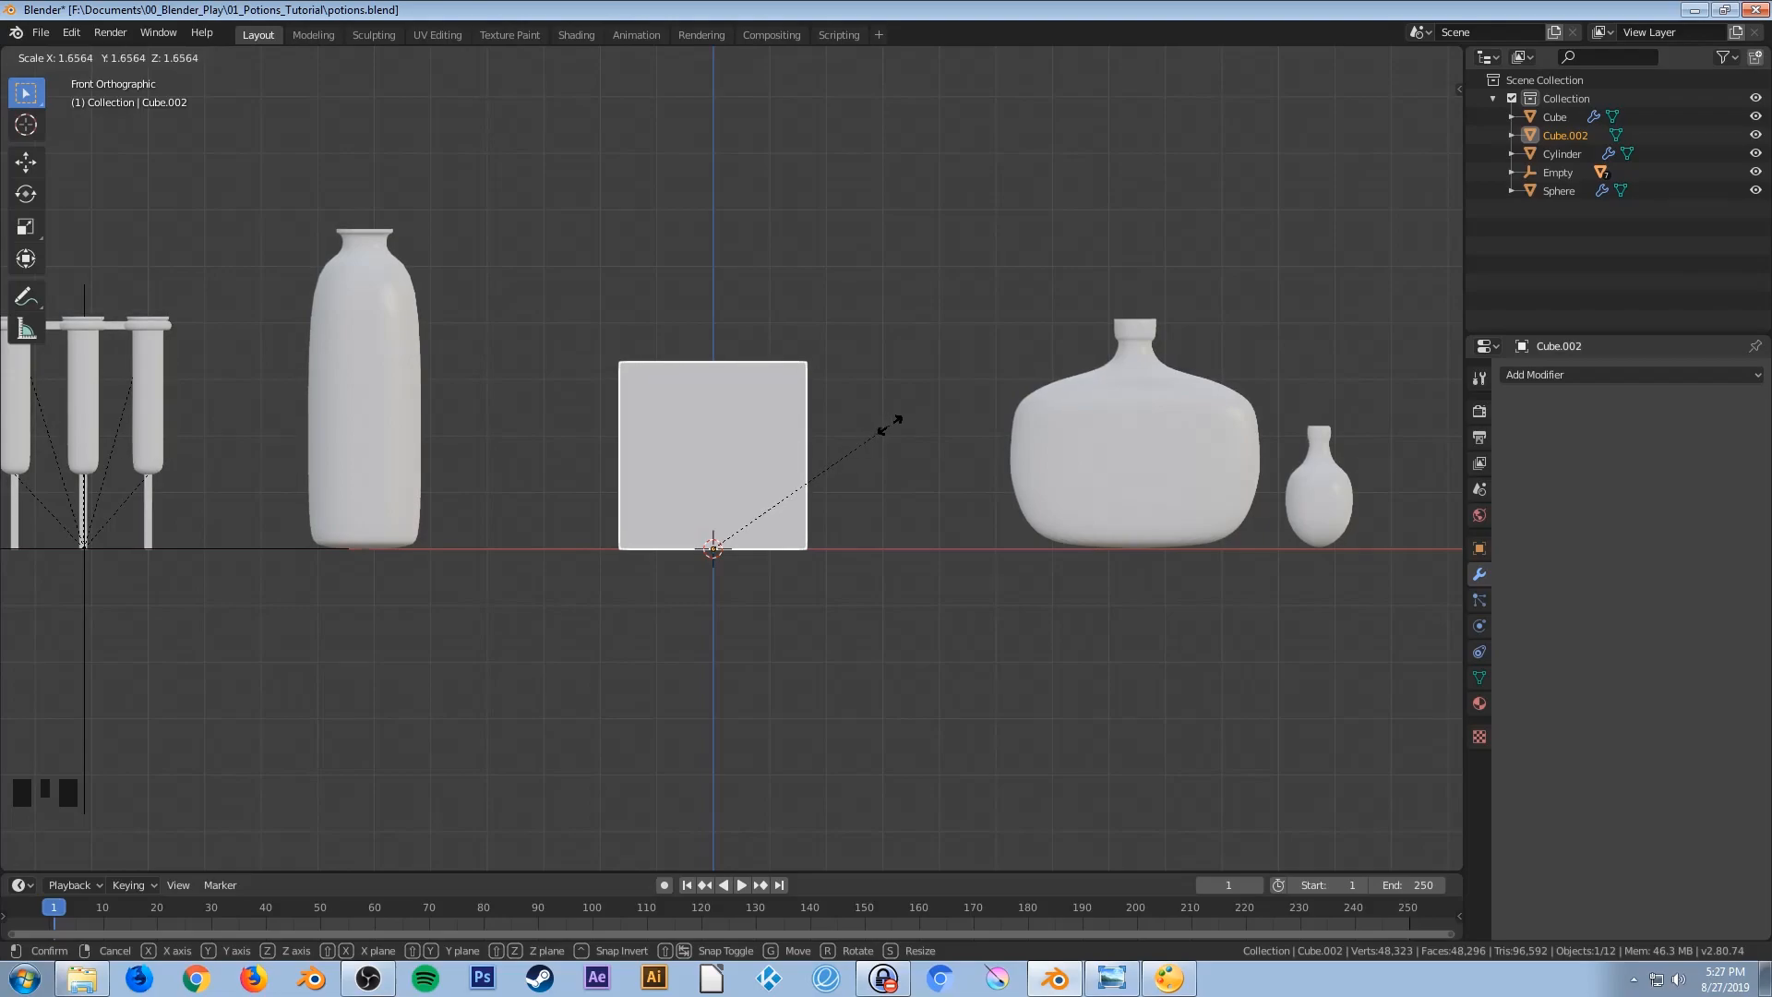
click(884, 431)
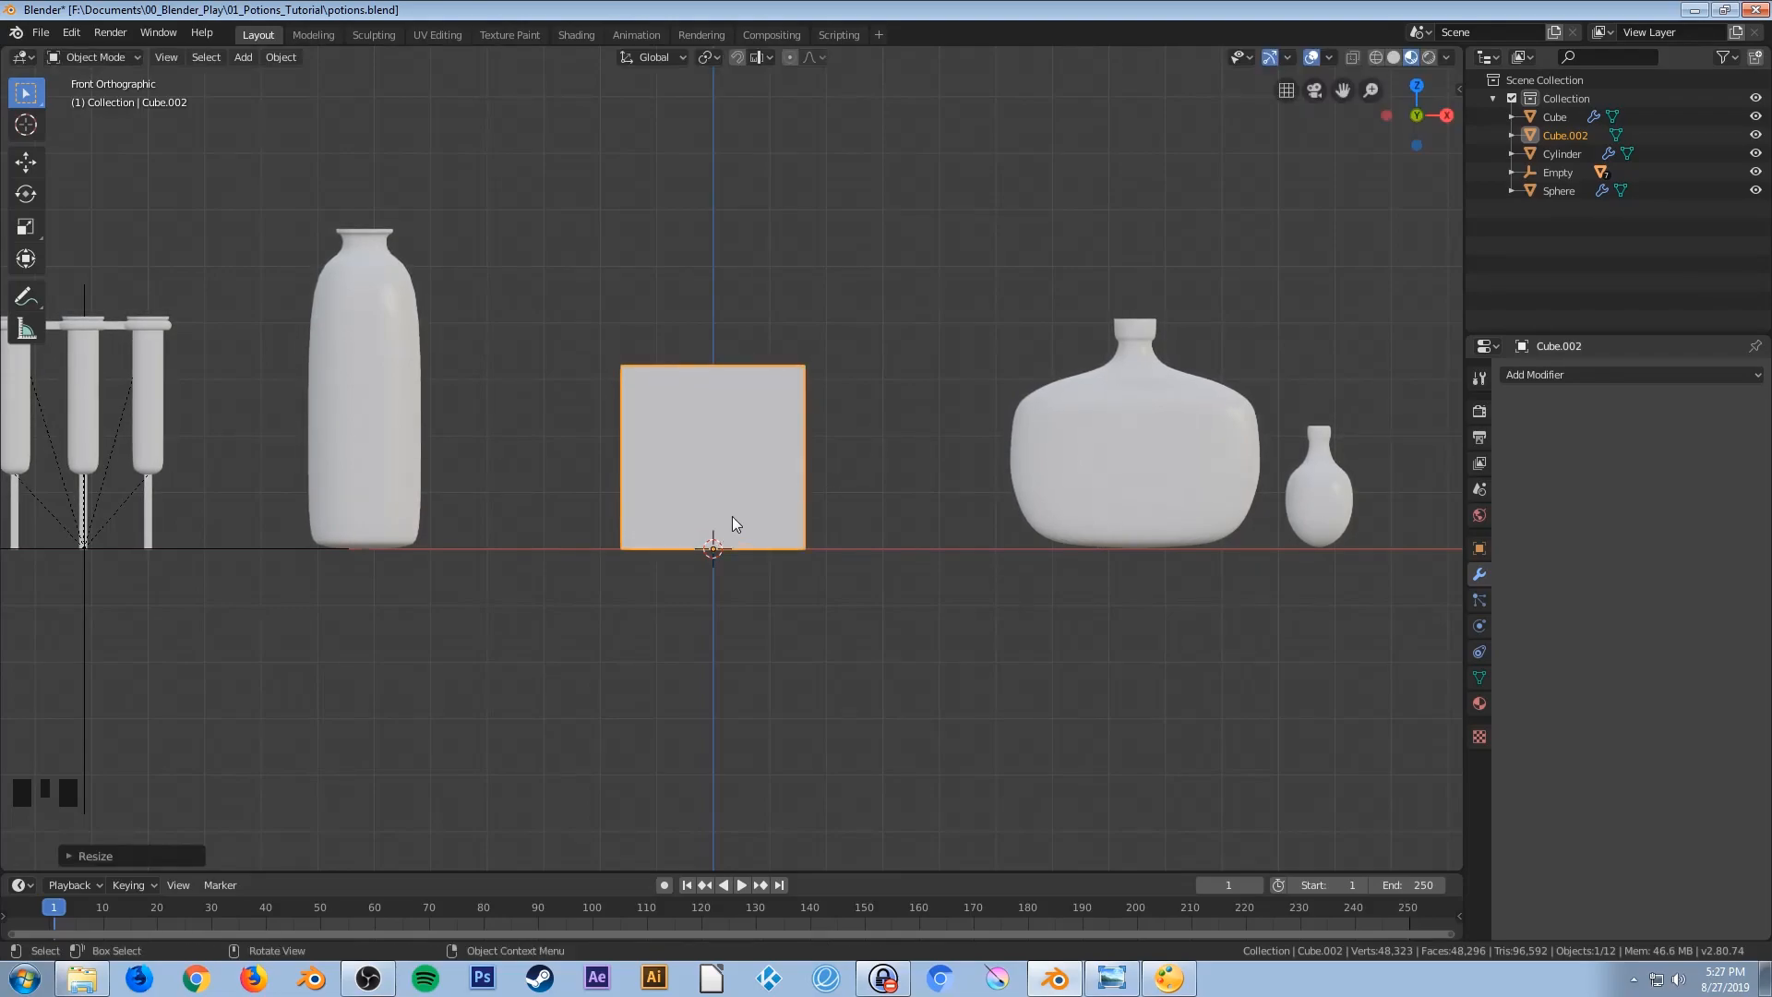
Add a Subdivision Surface modifier to the cube with 3 render and 3 viewport subdivisions
middle_drag(733, 524, 871, 541)
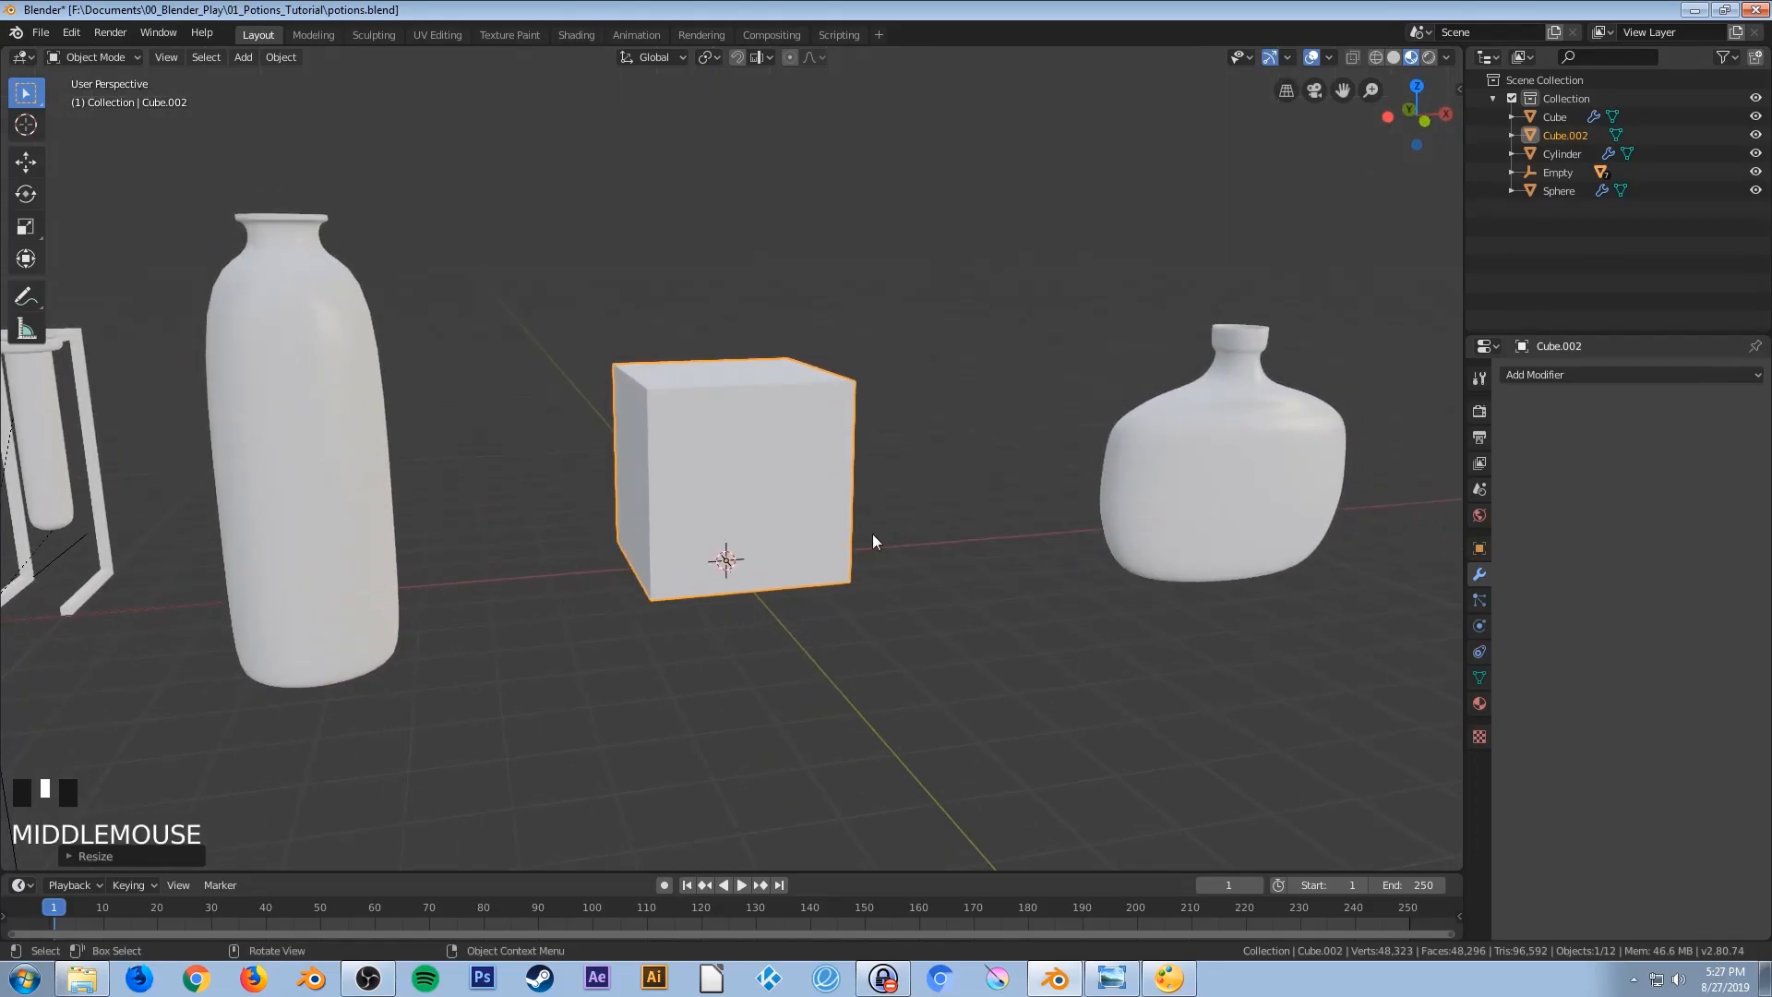
click(1532, 373)
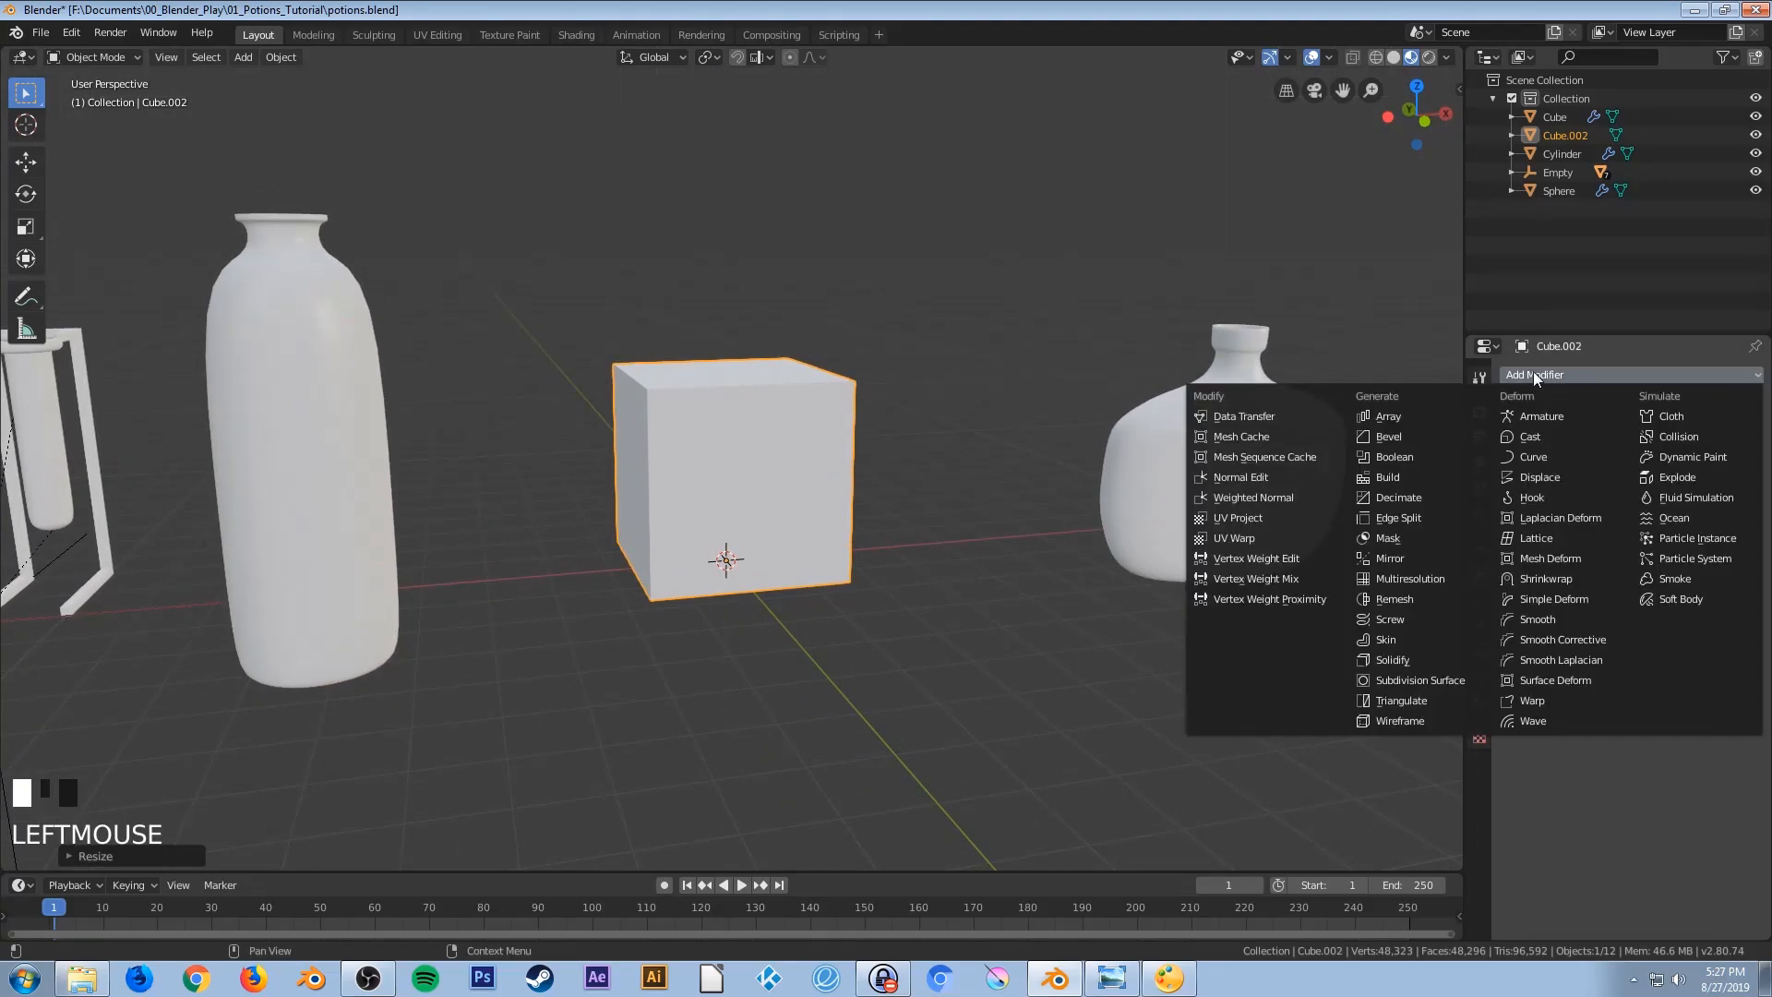
click(1441, 680)
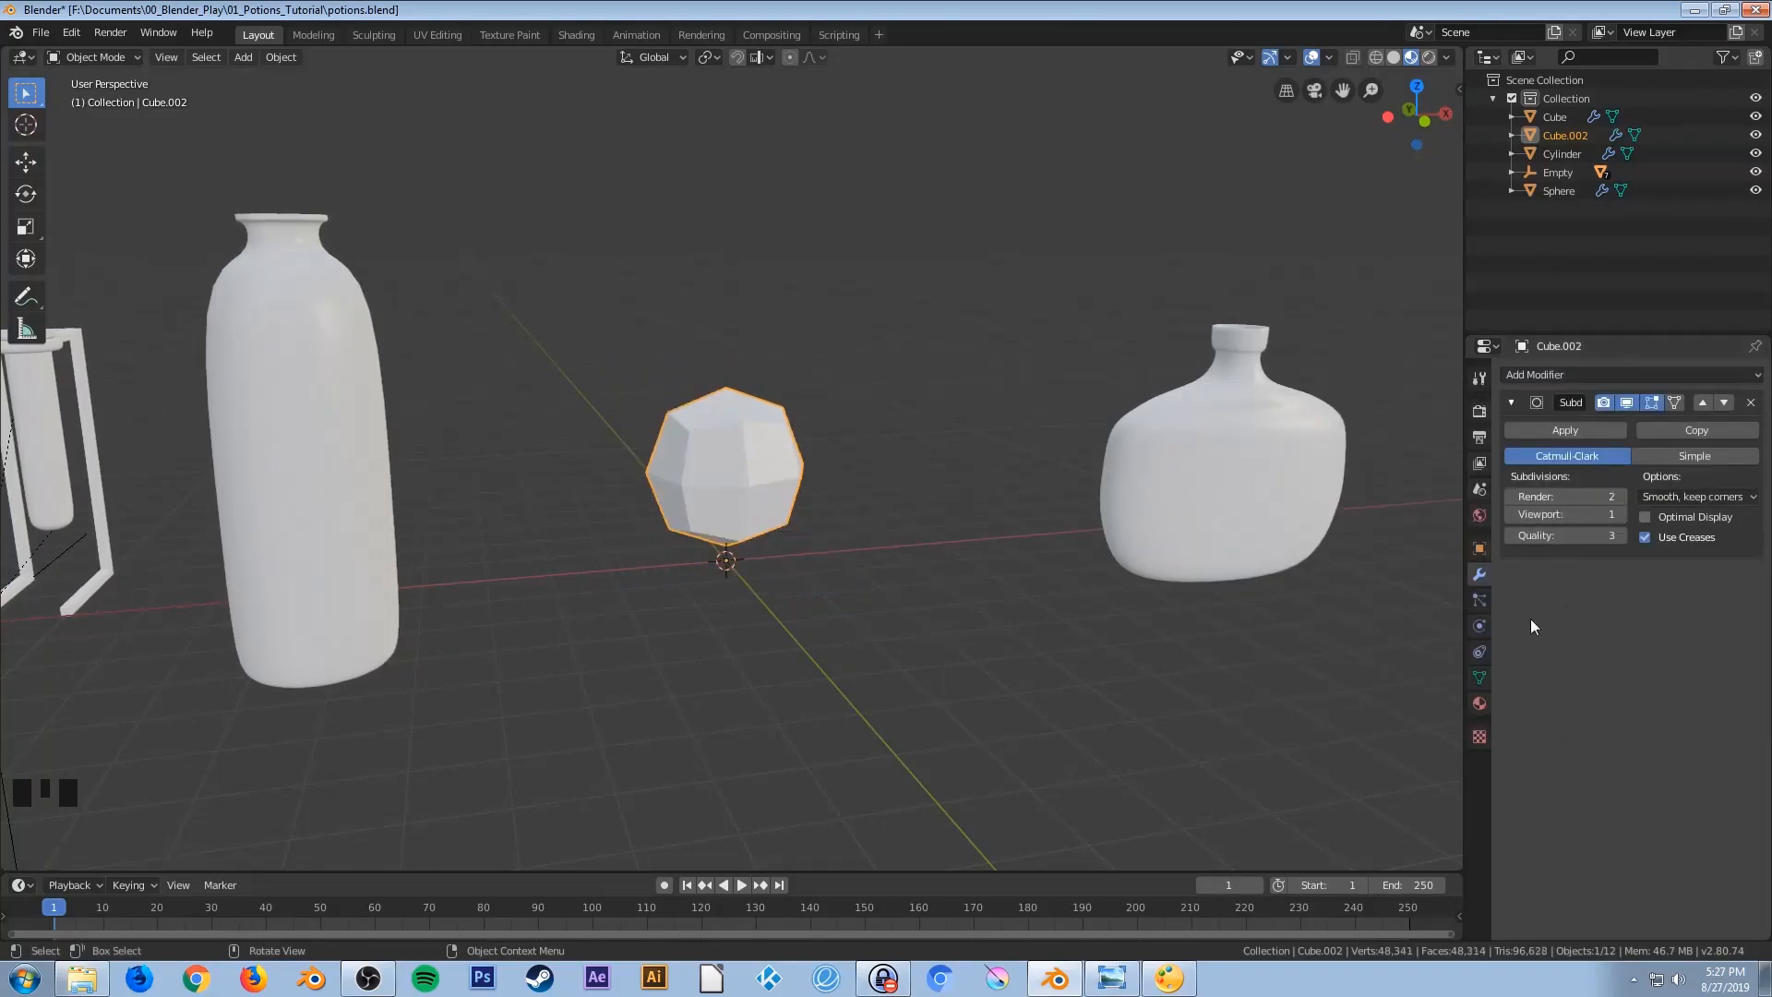
click(1620, 498)
click(1624, 518)
click(1623, 518)
In Edit Mode, add a horizontal loop cut around the cube and slide it about 0.84 towards the base
middle_drag(893, 576, 890, 554)
key(Tab)
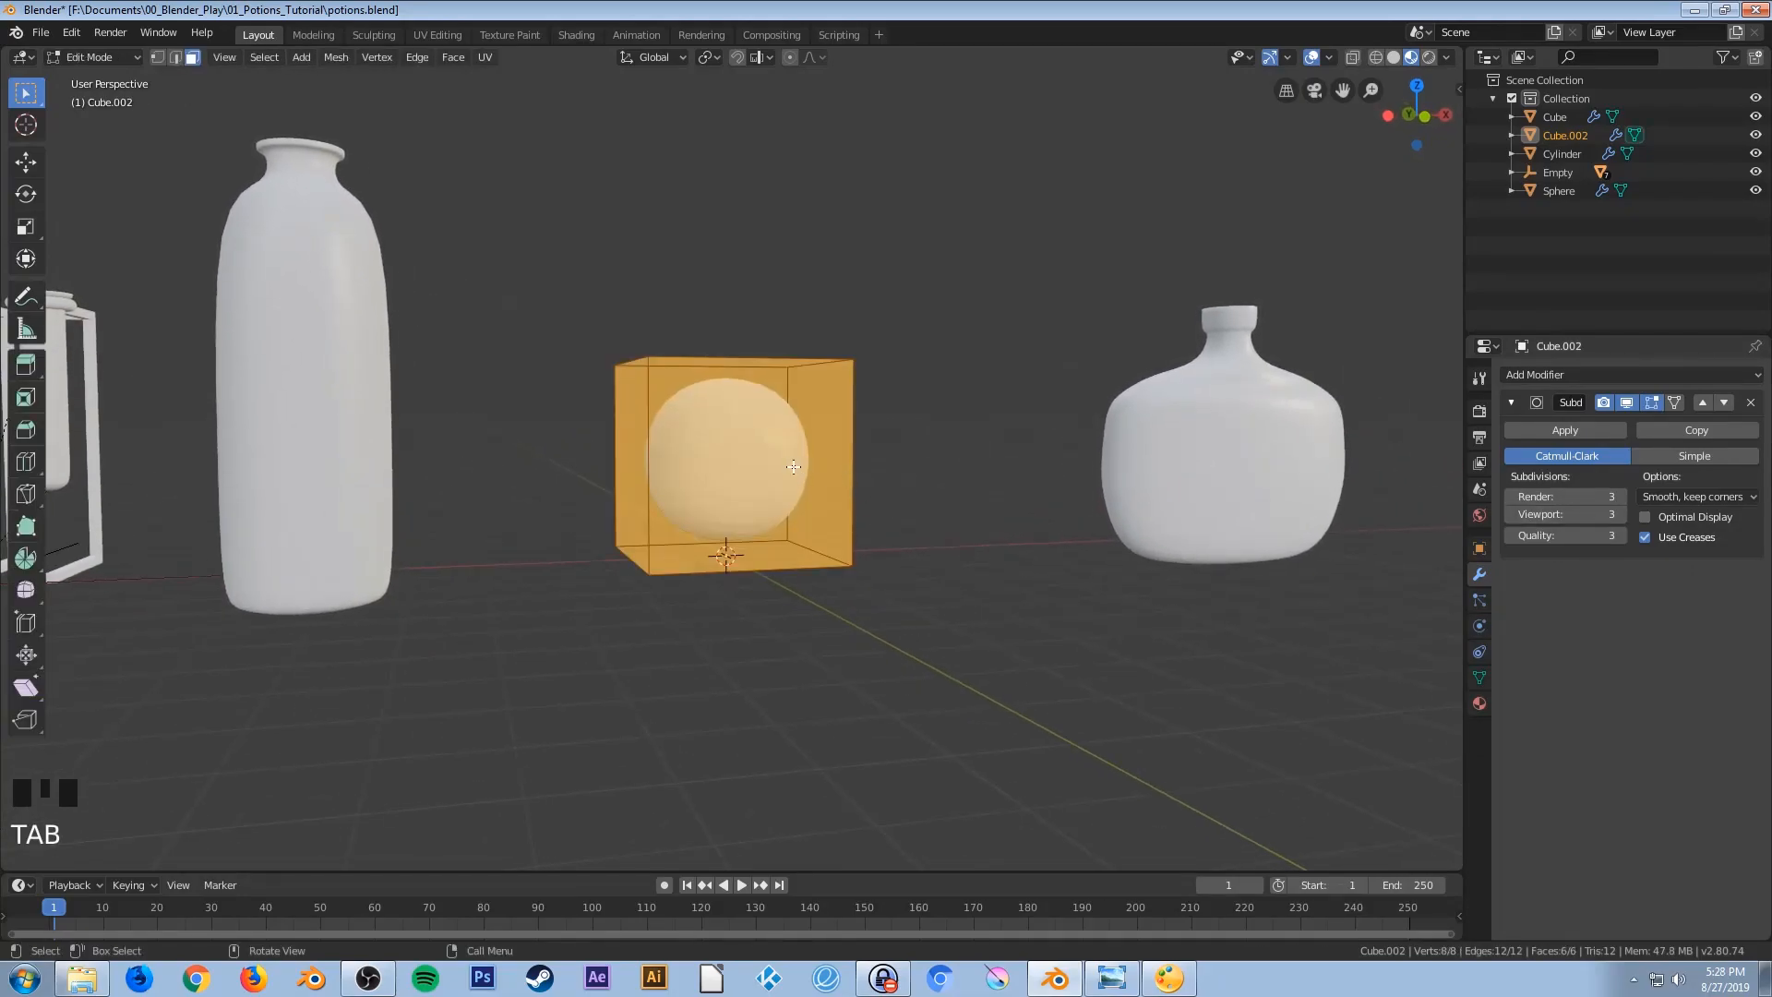
key(ctrl+r)
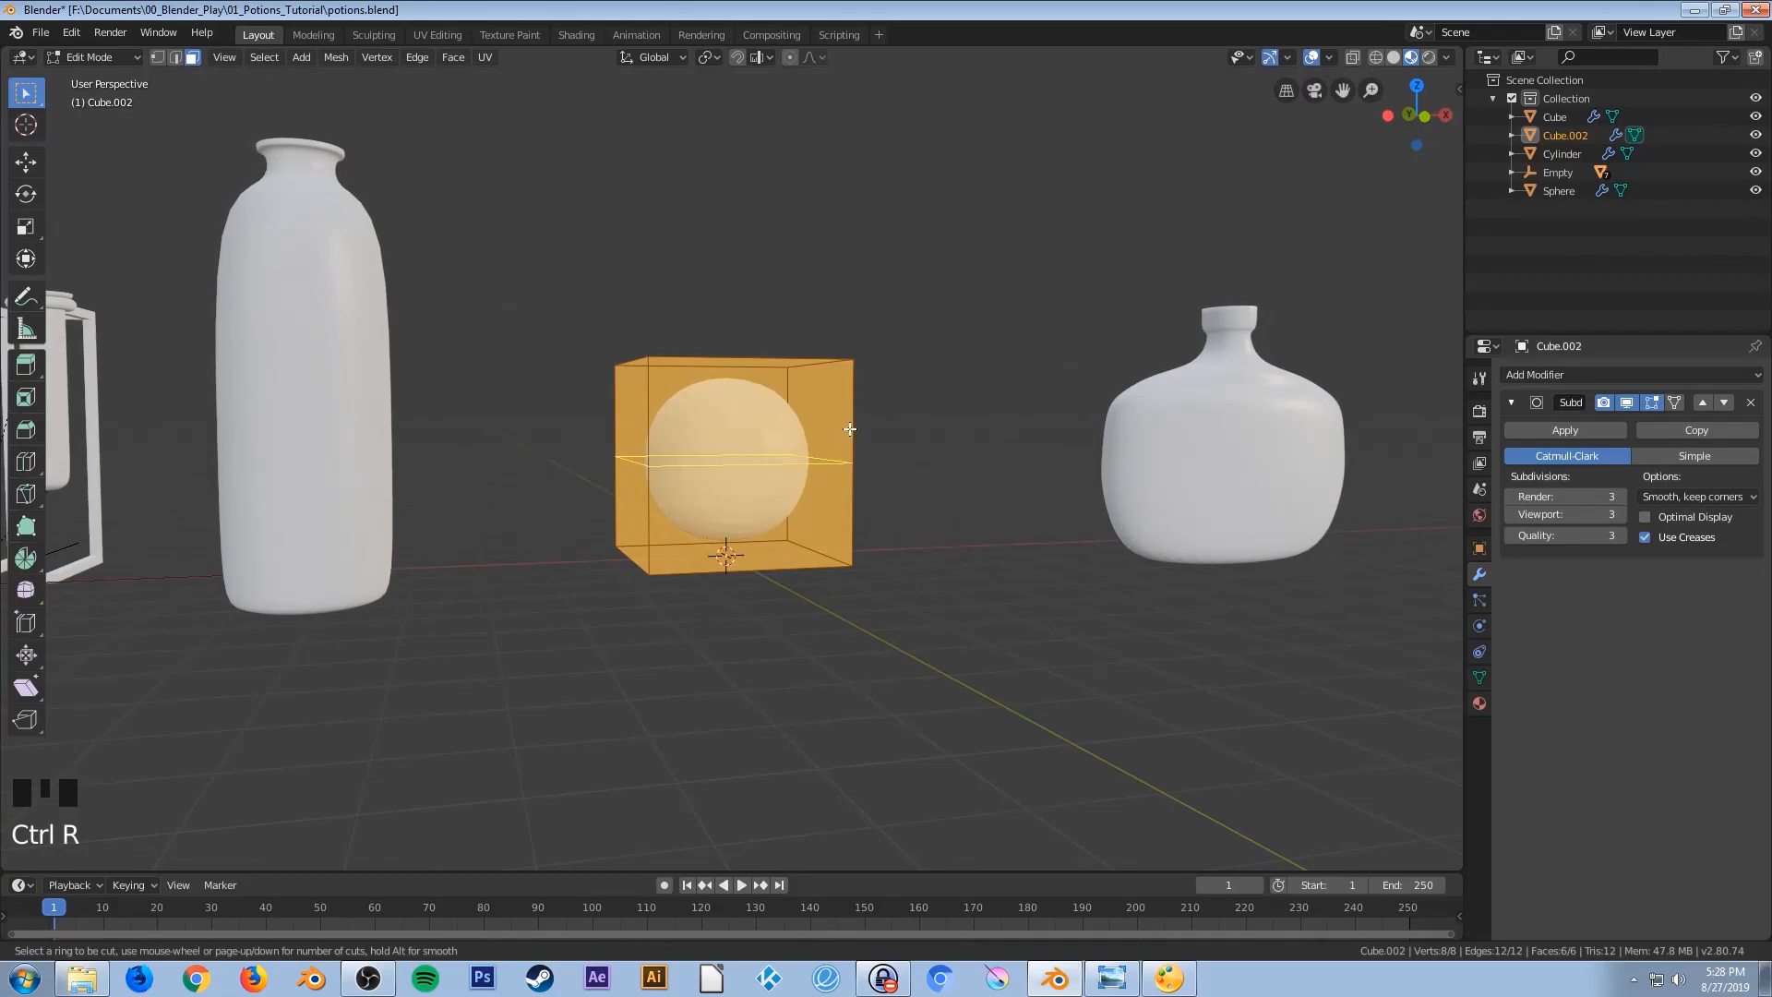
click(849, 430)
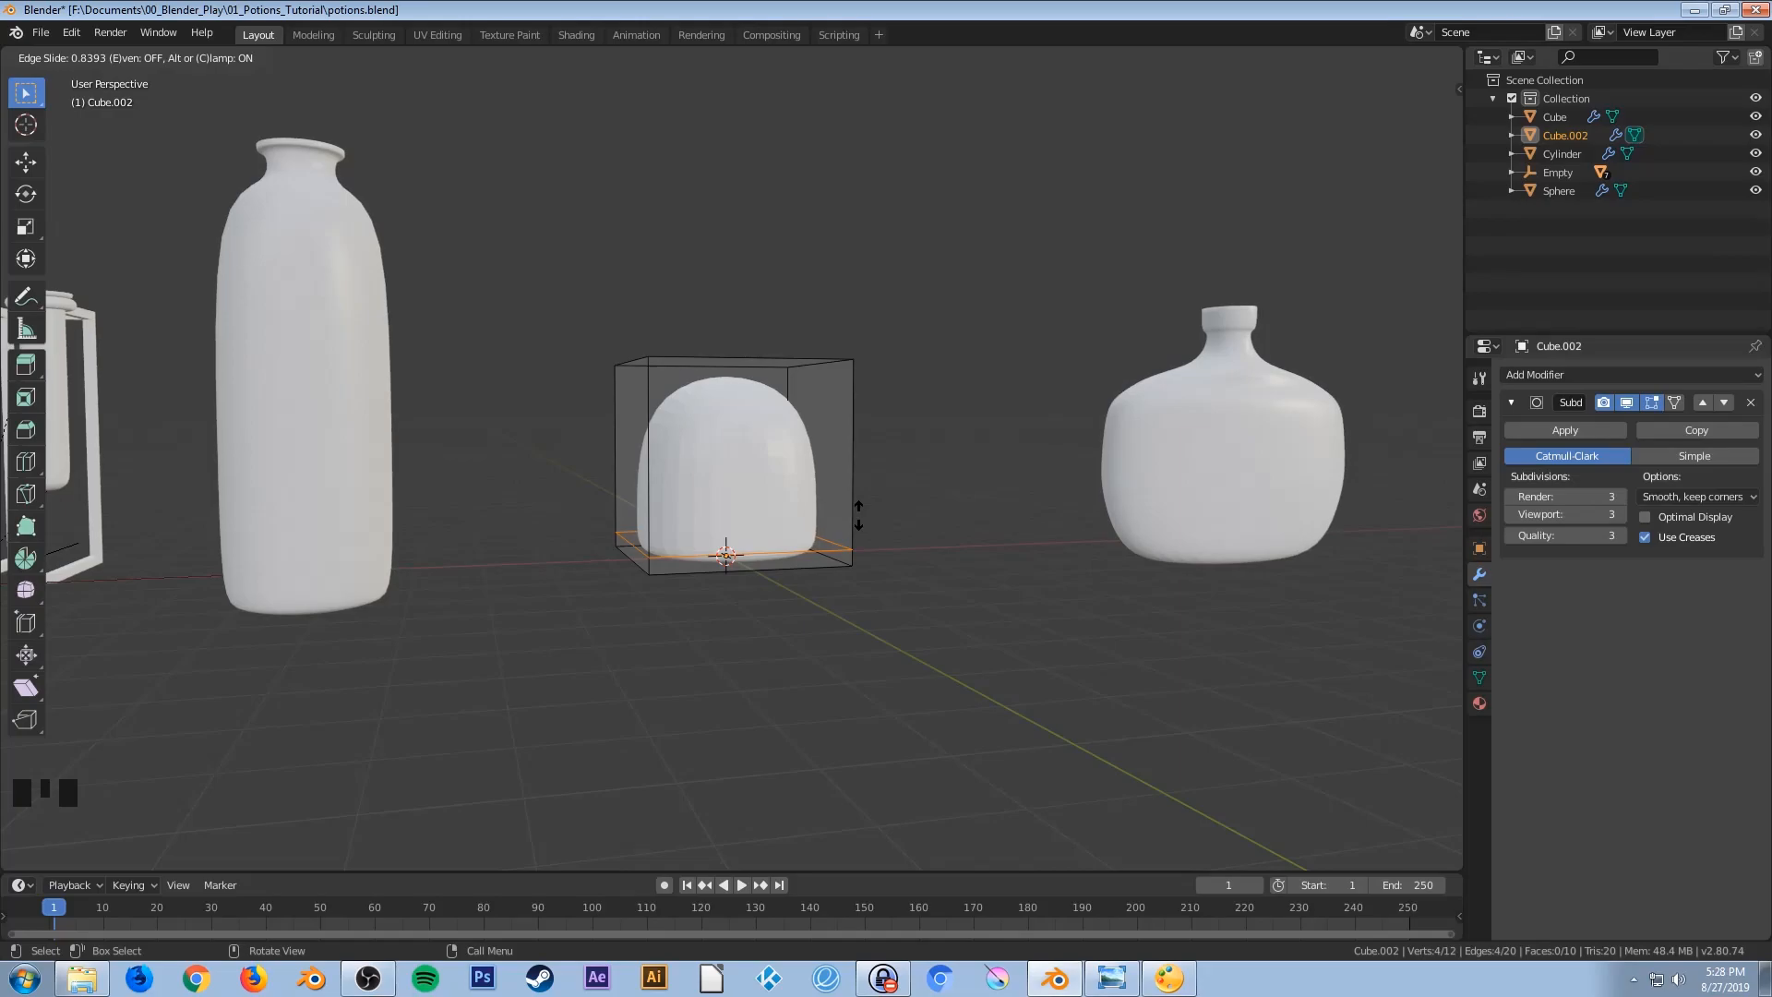
click(858, 515)
mouse_move(858, 515)
middle_down()
mouse_move(864, 577)
mouse_move(884, 498)
middle_up()
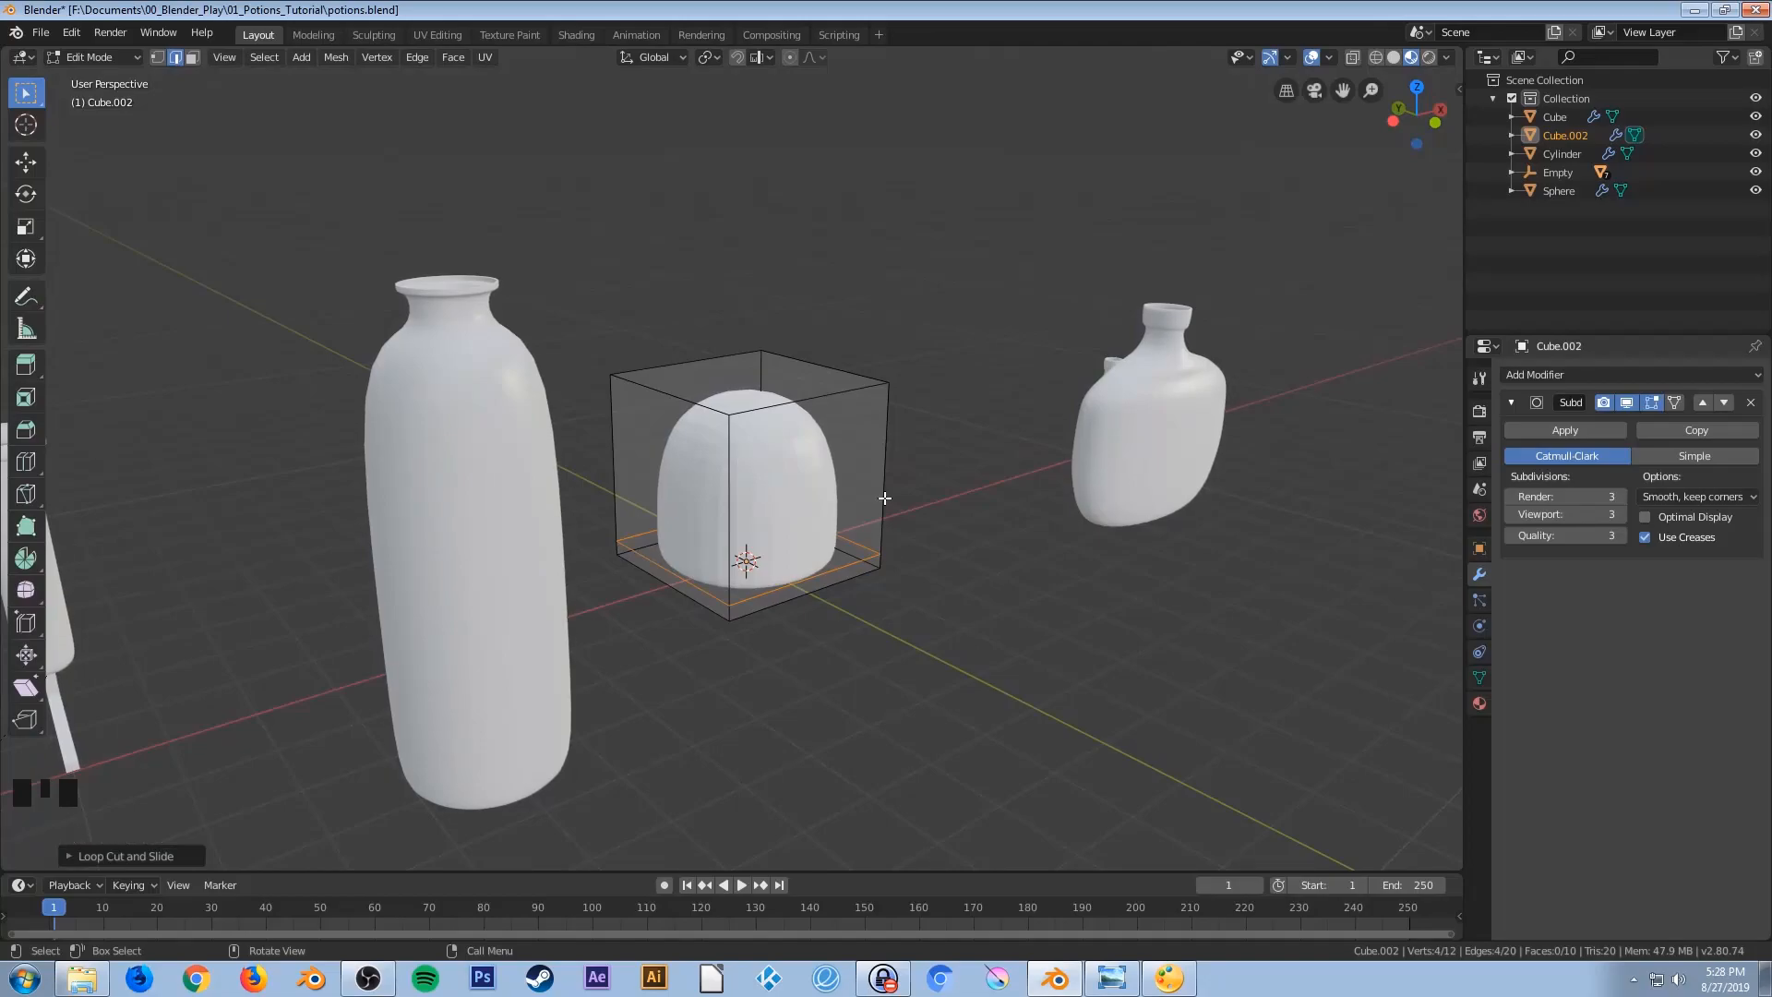
key(ctrl+r)
click(738, 494)
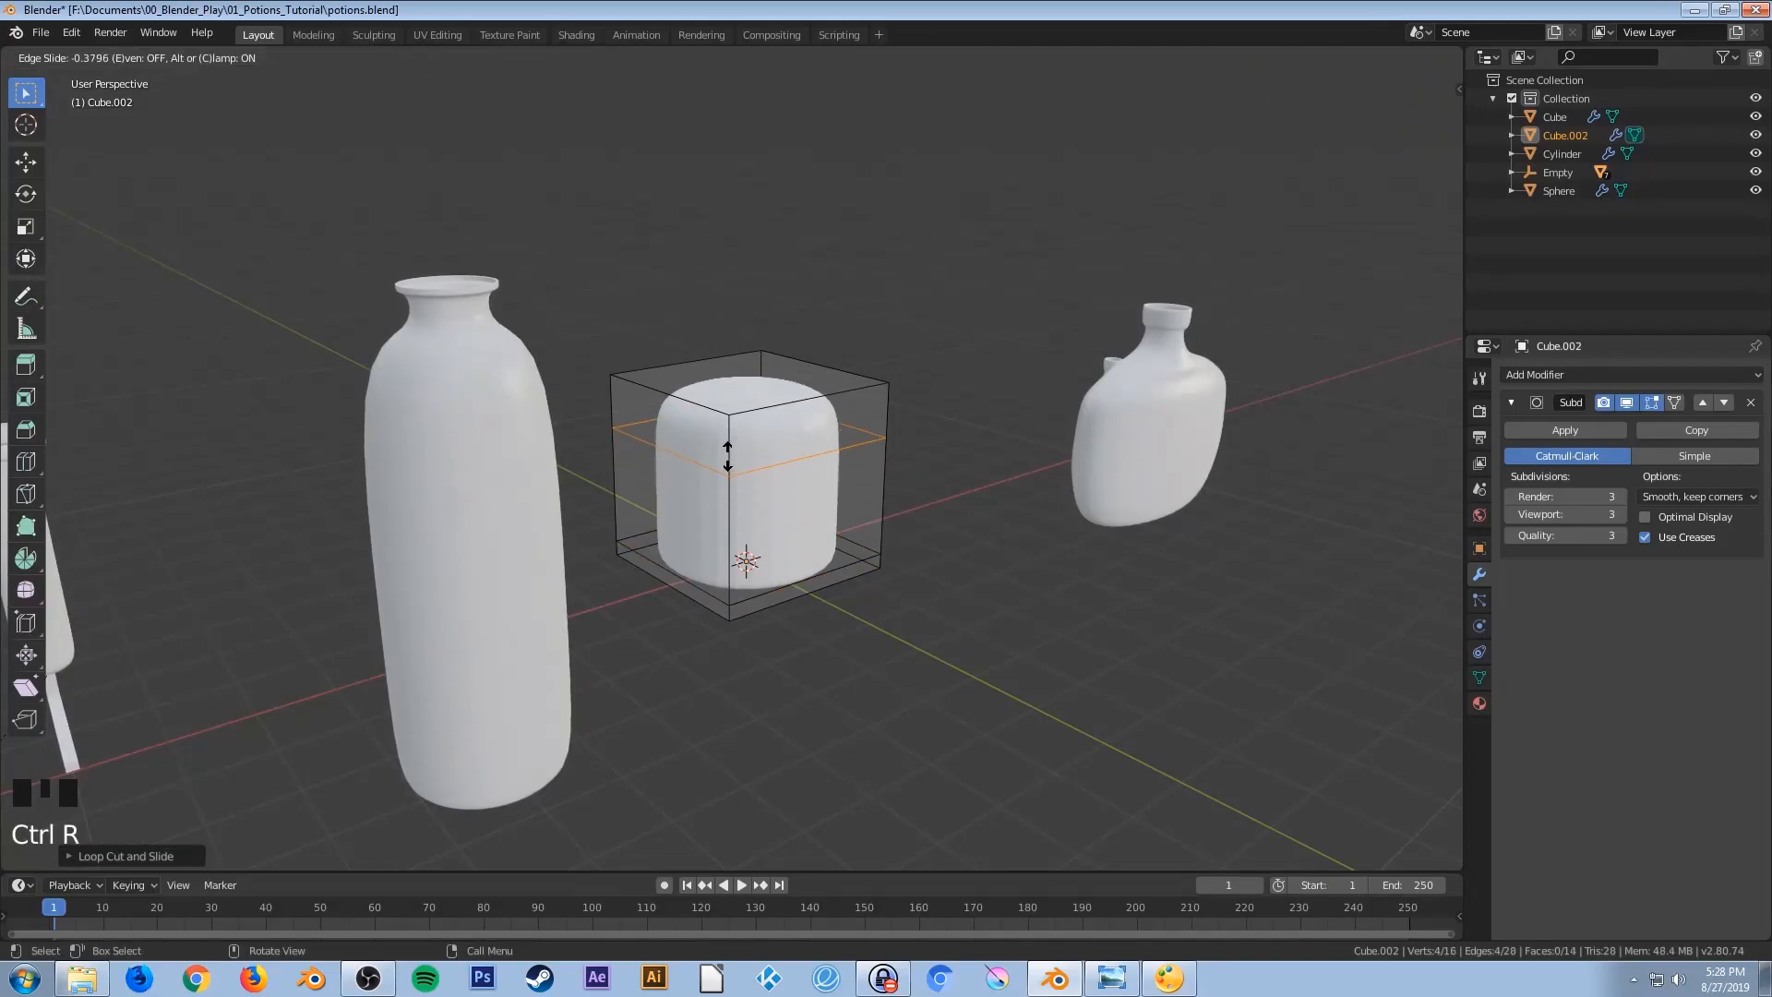
click(736, 511)
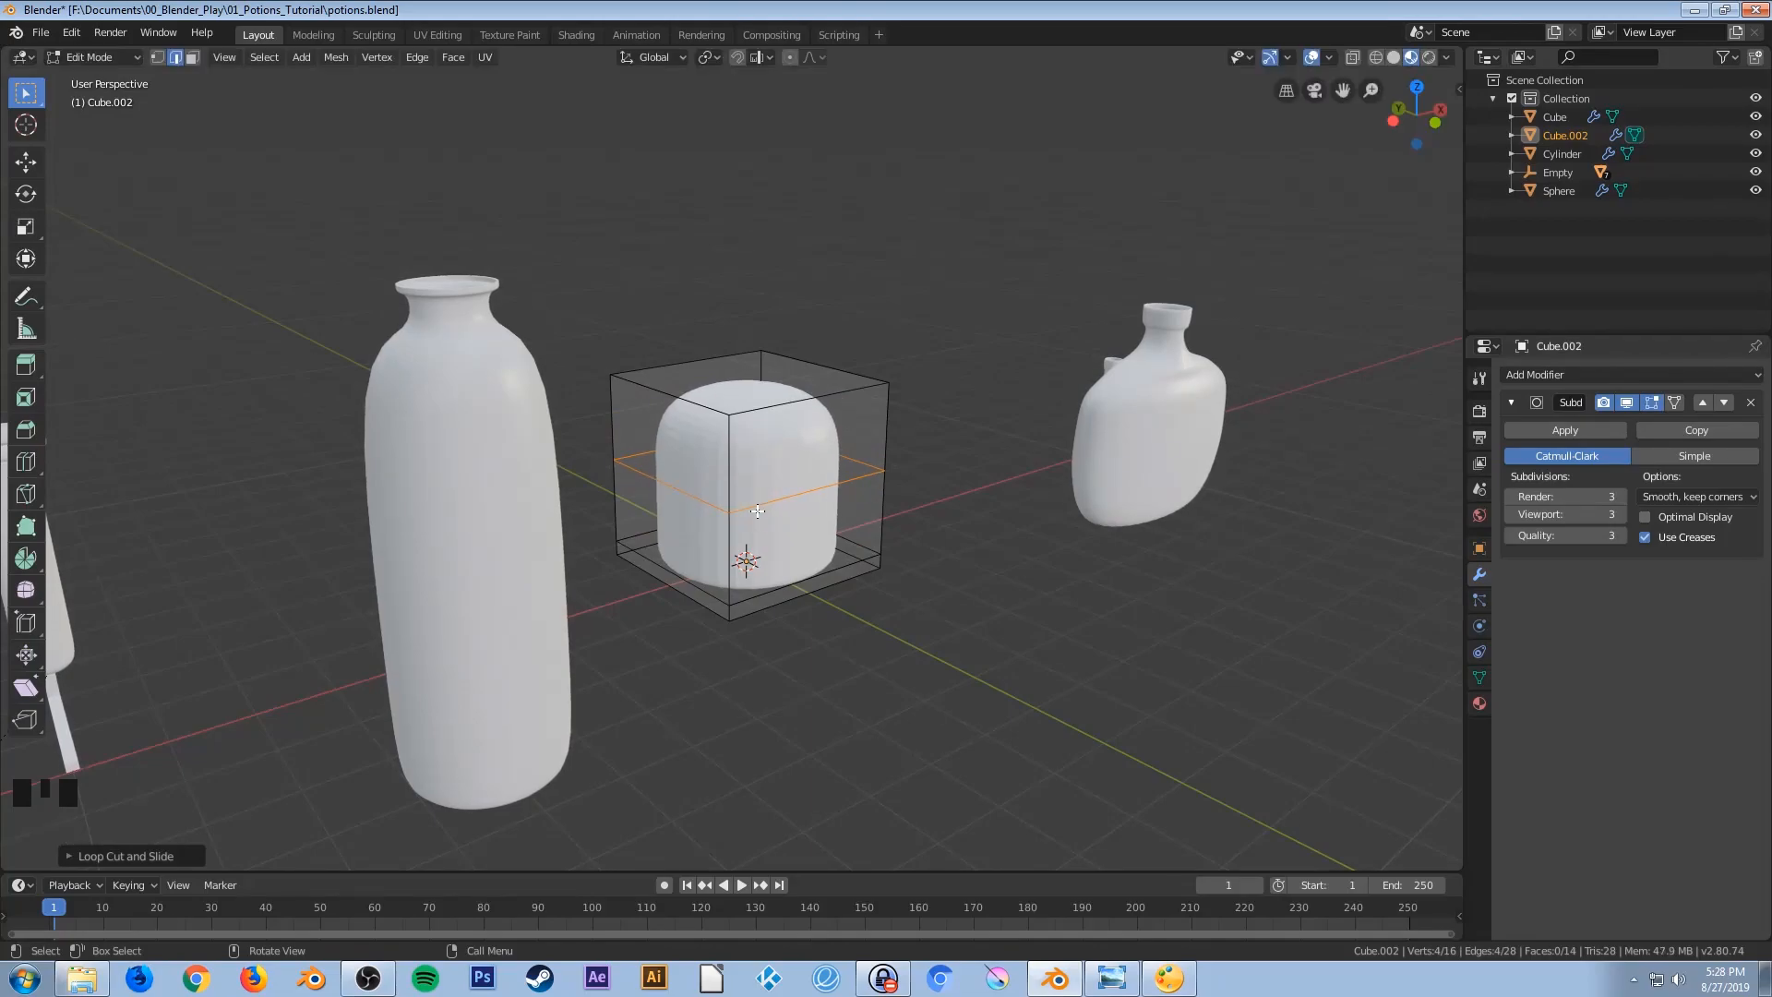
key(ctrl+z)
Add two unslid vertical loop cuts running along X and scale them apart along Y, close to the front and back faces
middle_drag(757, 510, 830, 535)
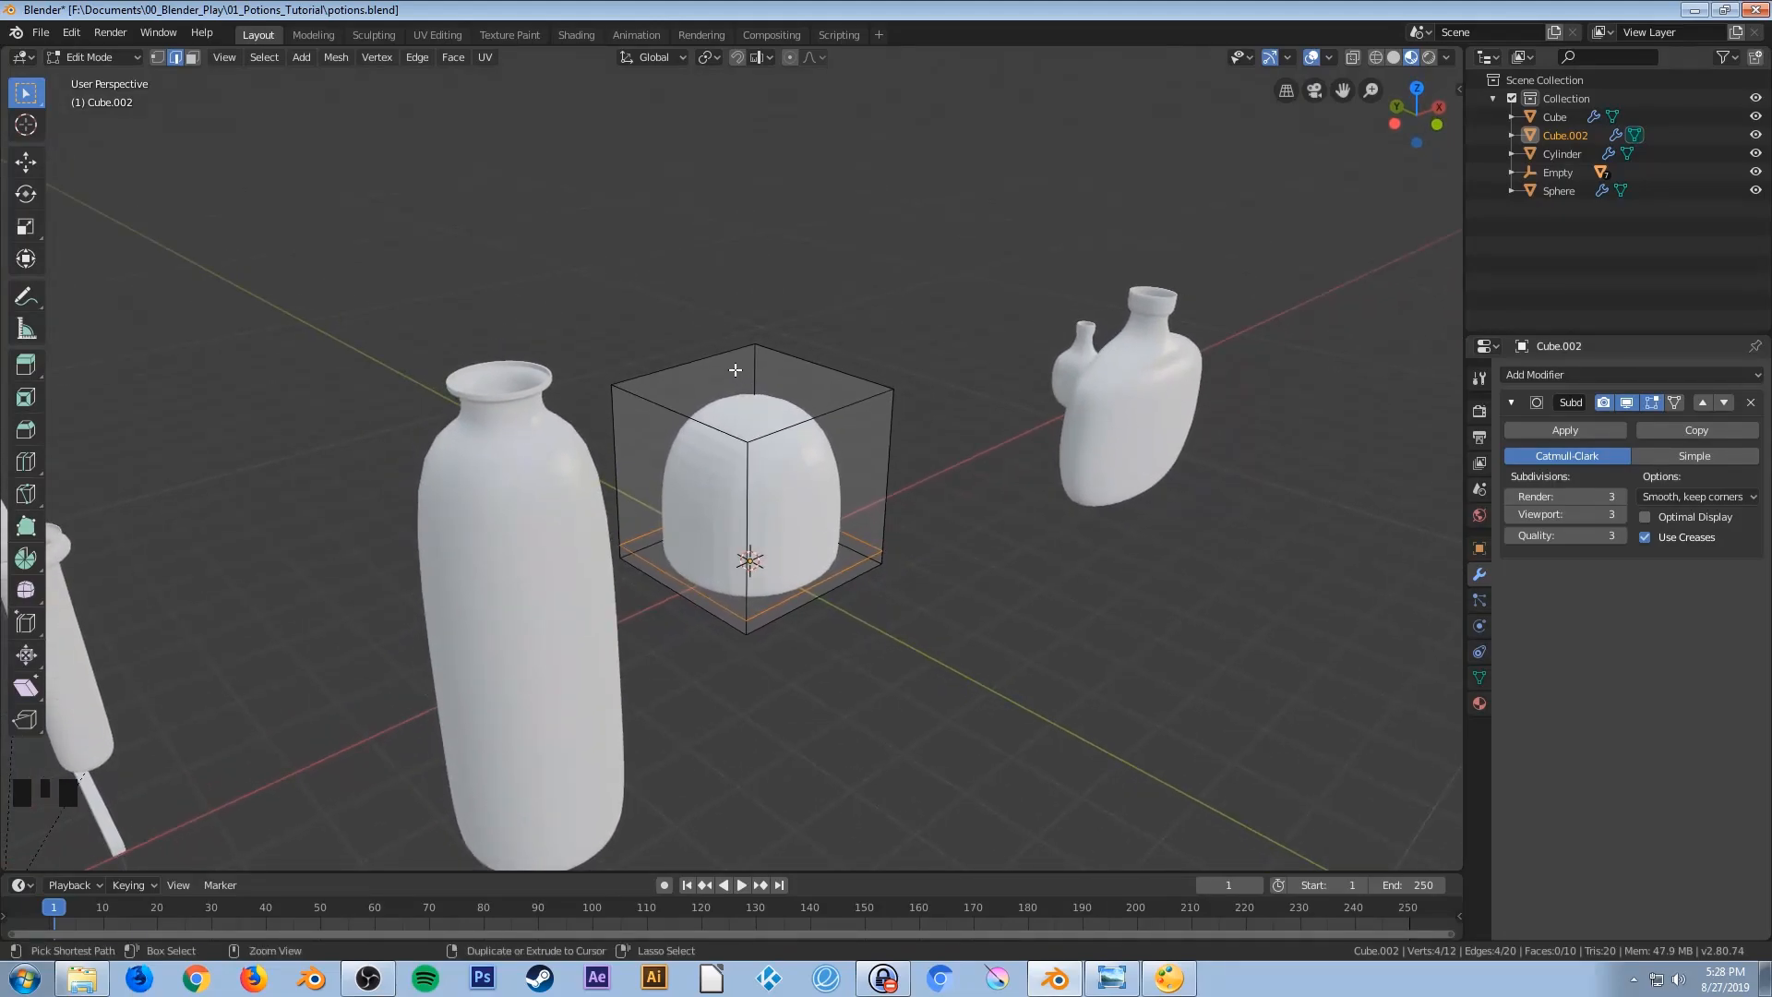
key(ctrl+r)
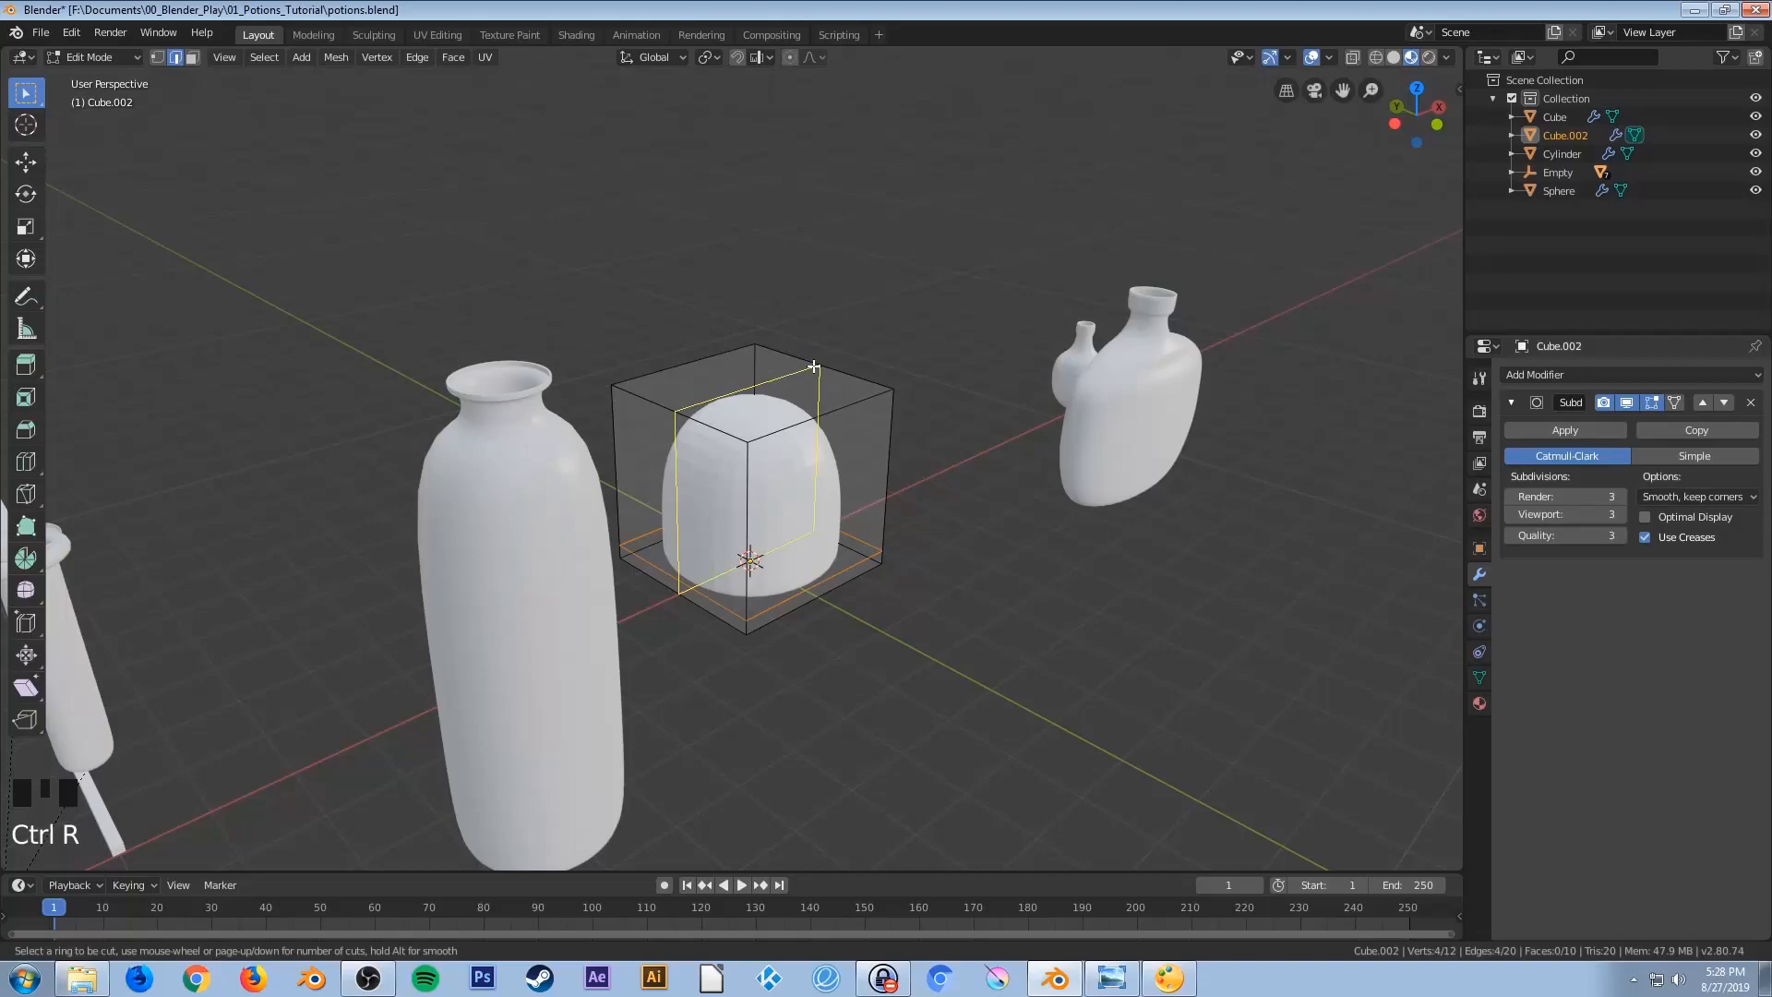
scroll(813, 366, up, 1)
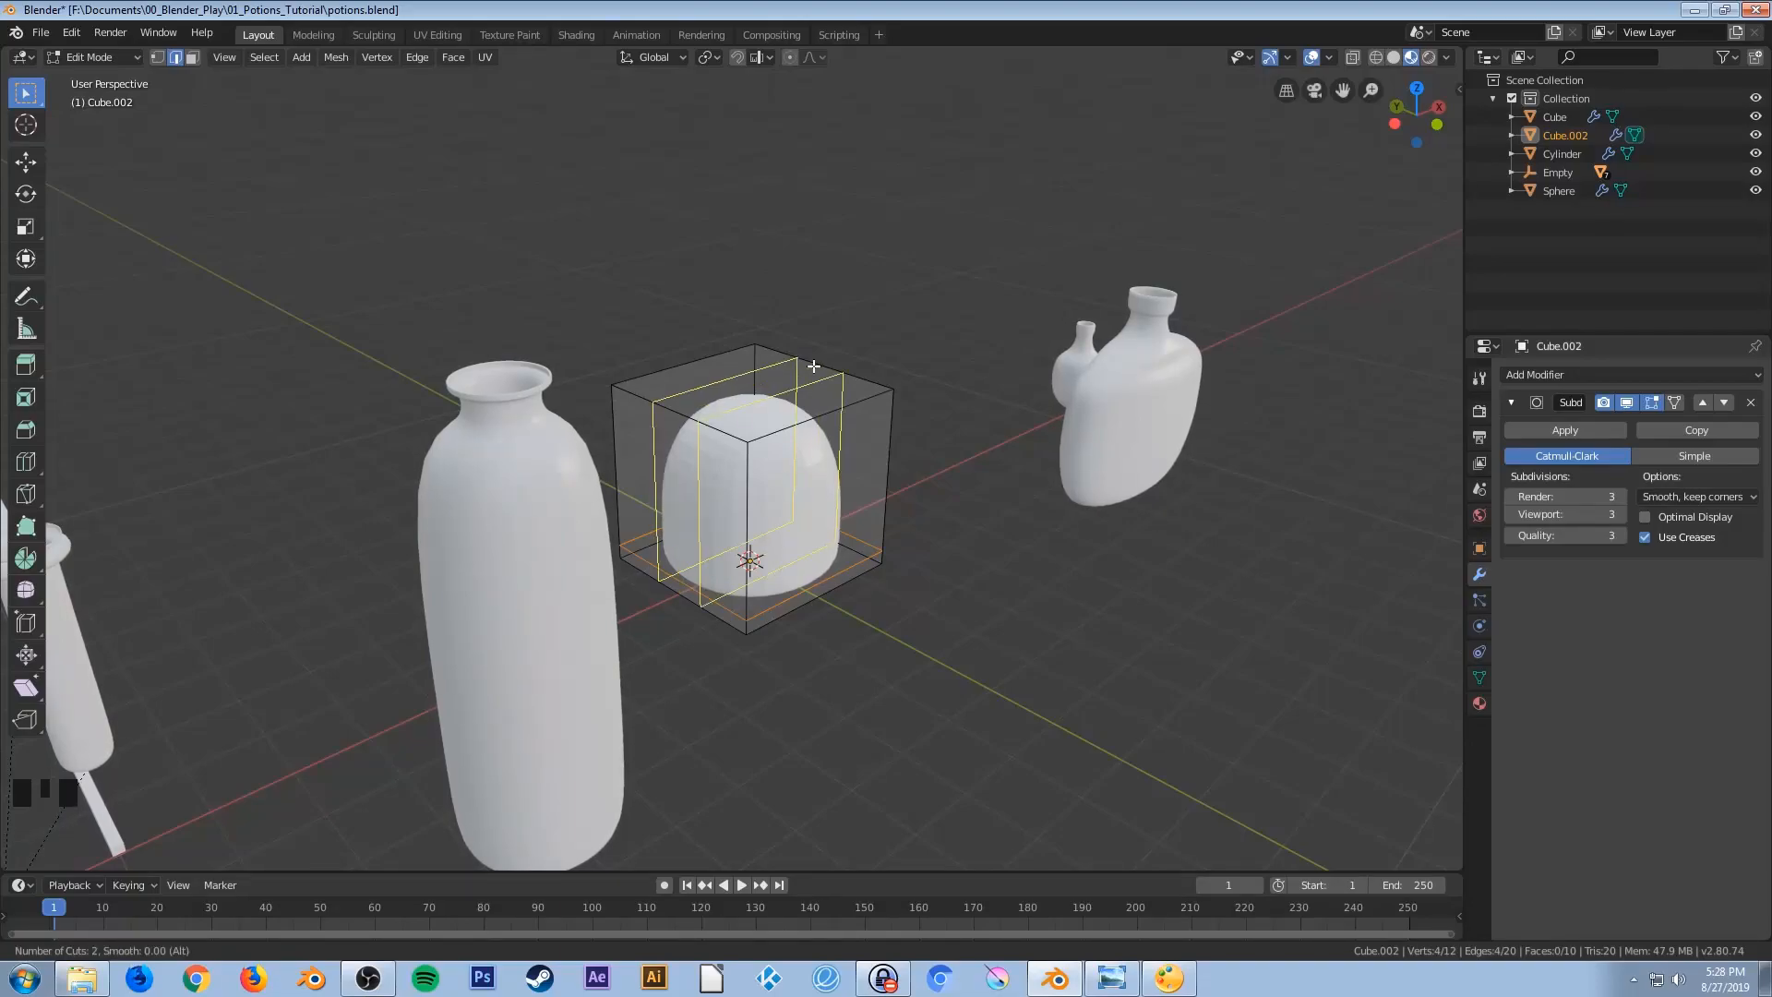
click(813, 367)
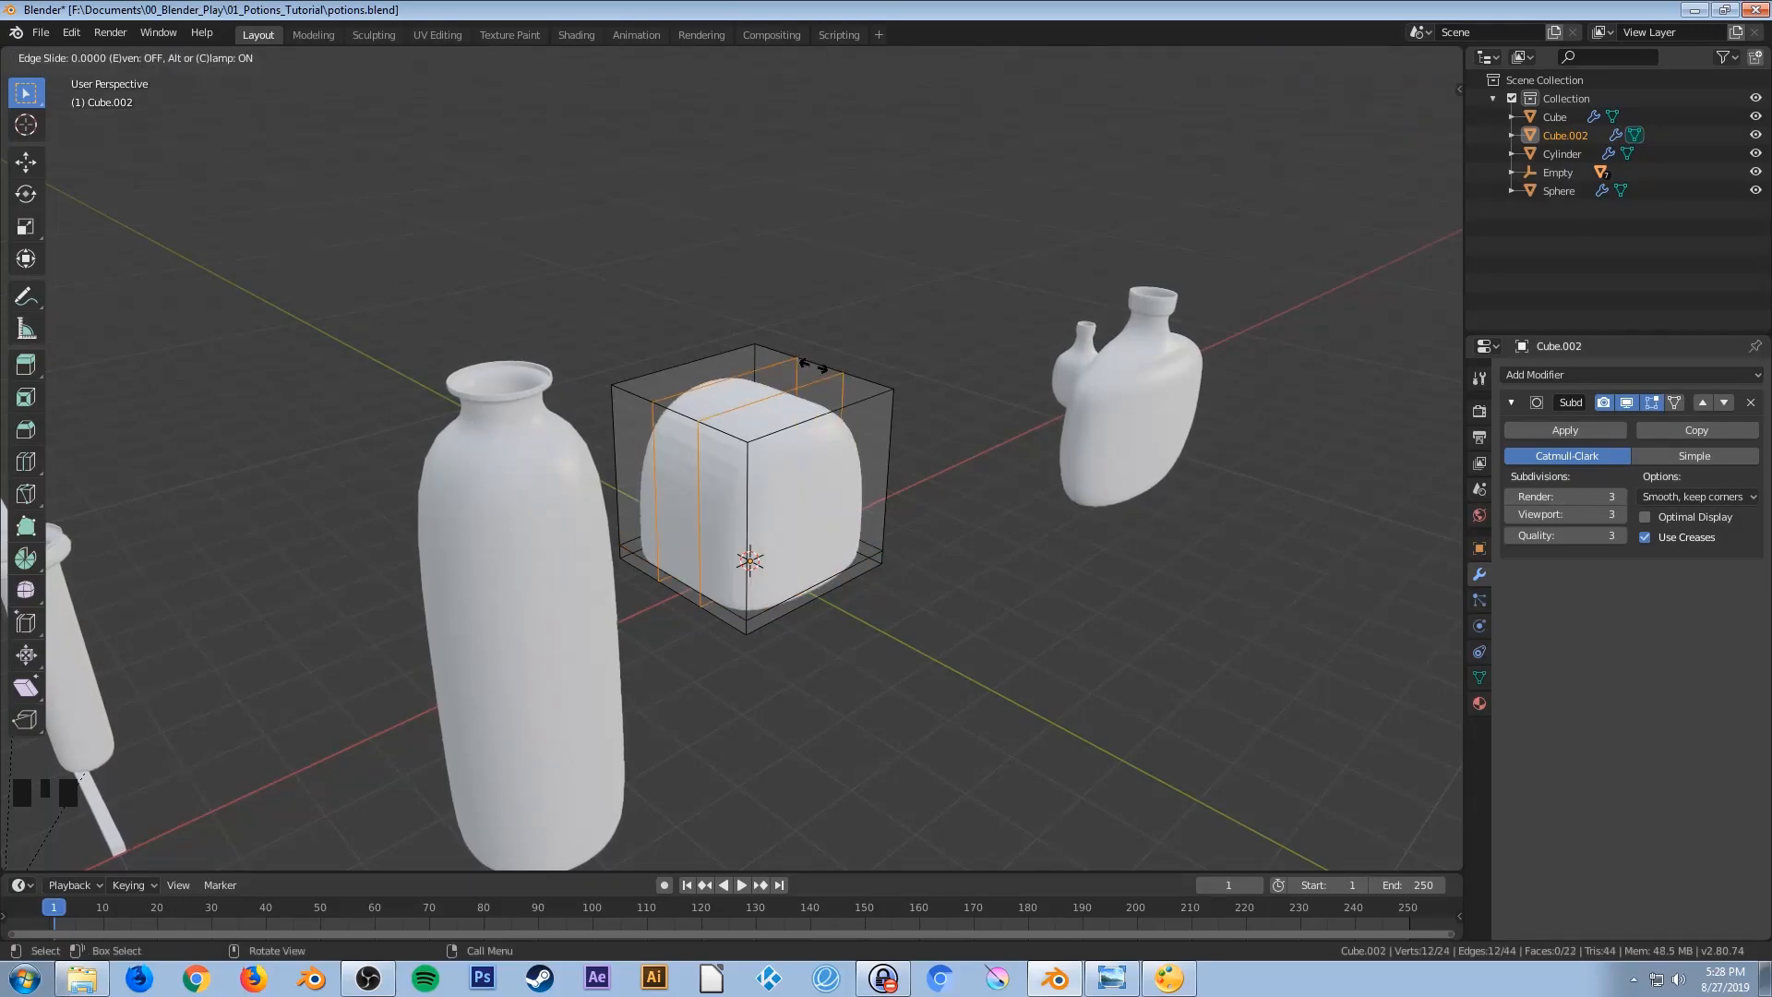
right_click(812, 367)
key(s)
key(y)
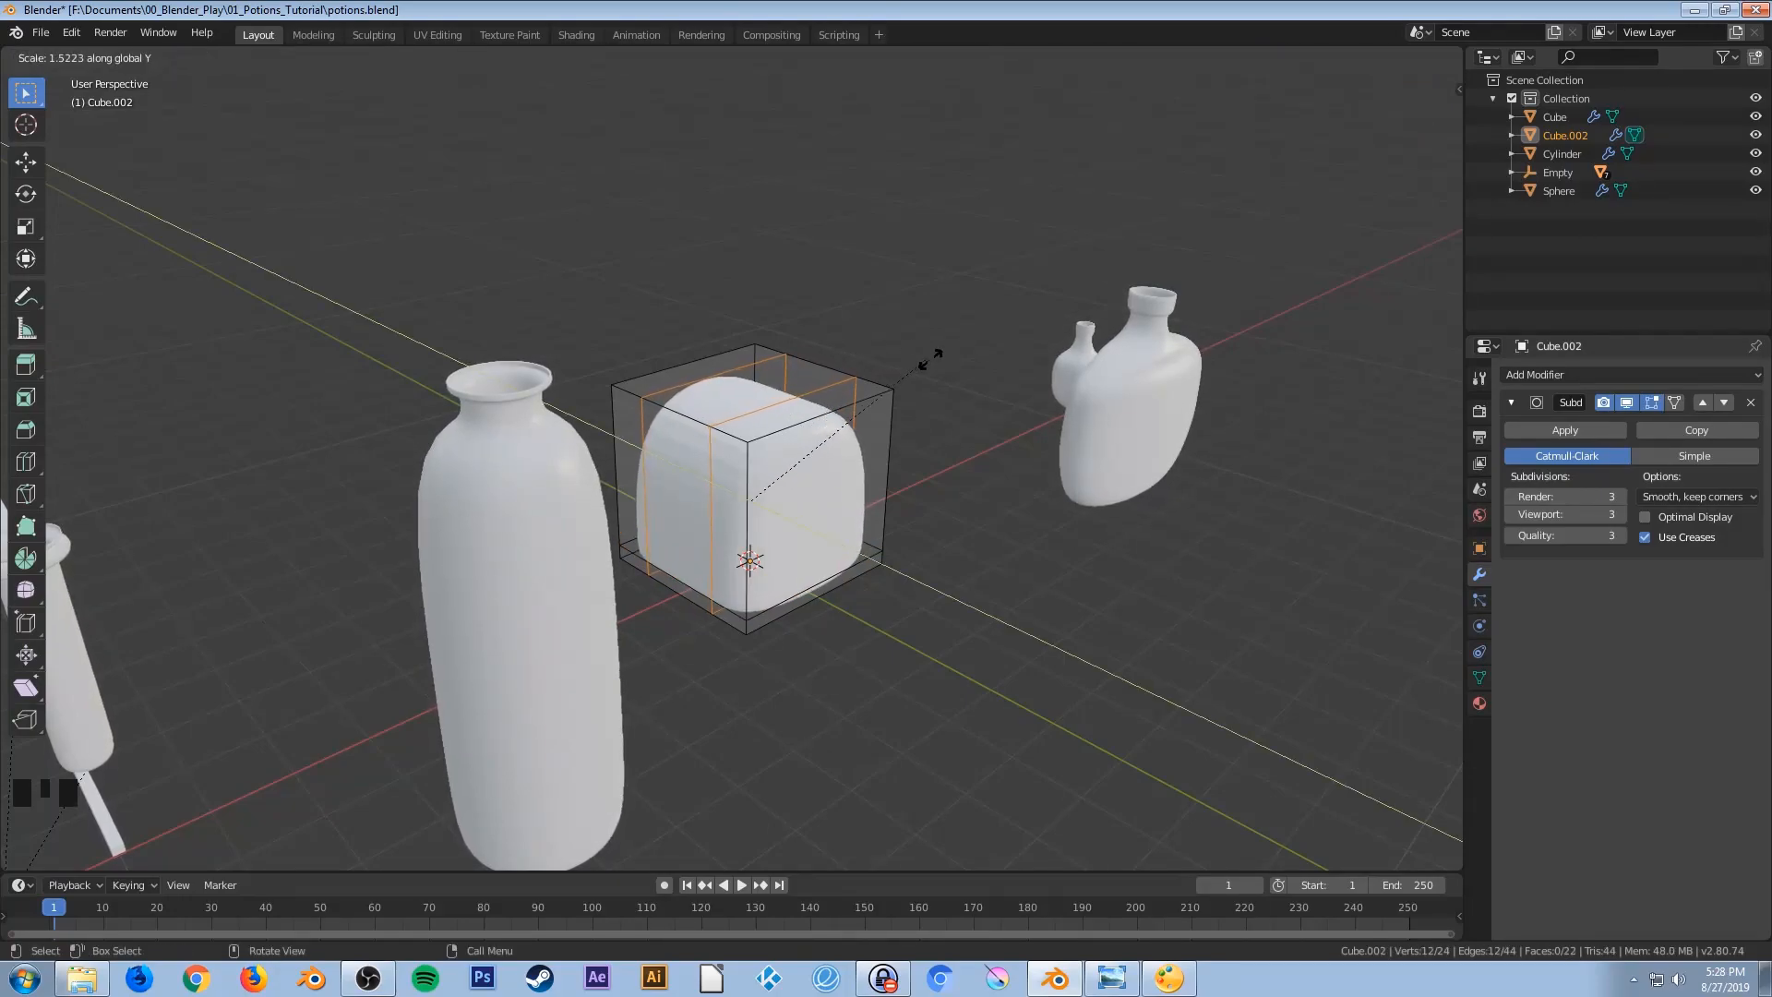
click(1098, 365)
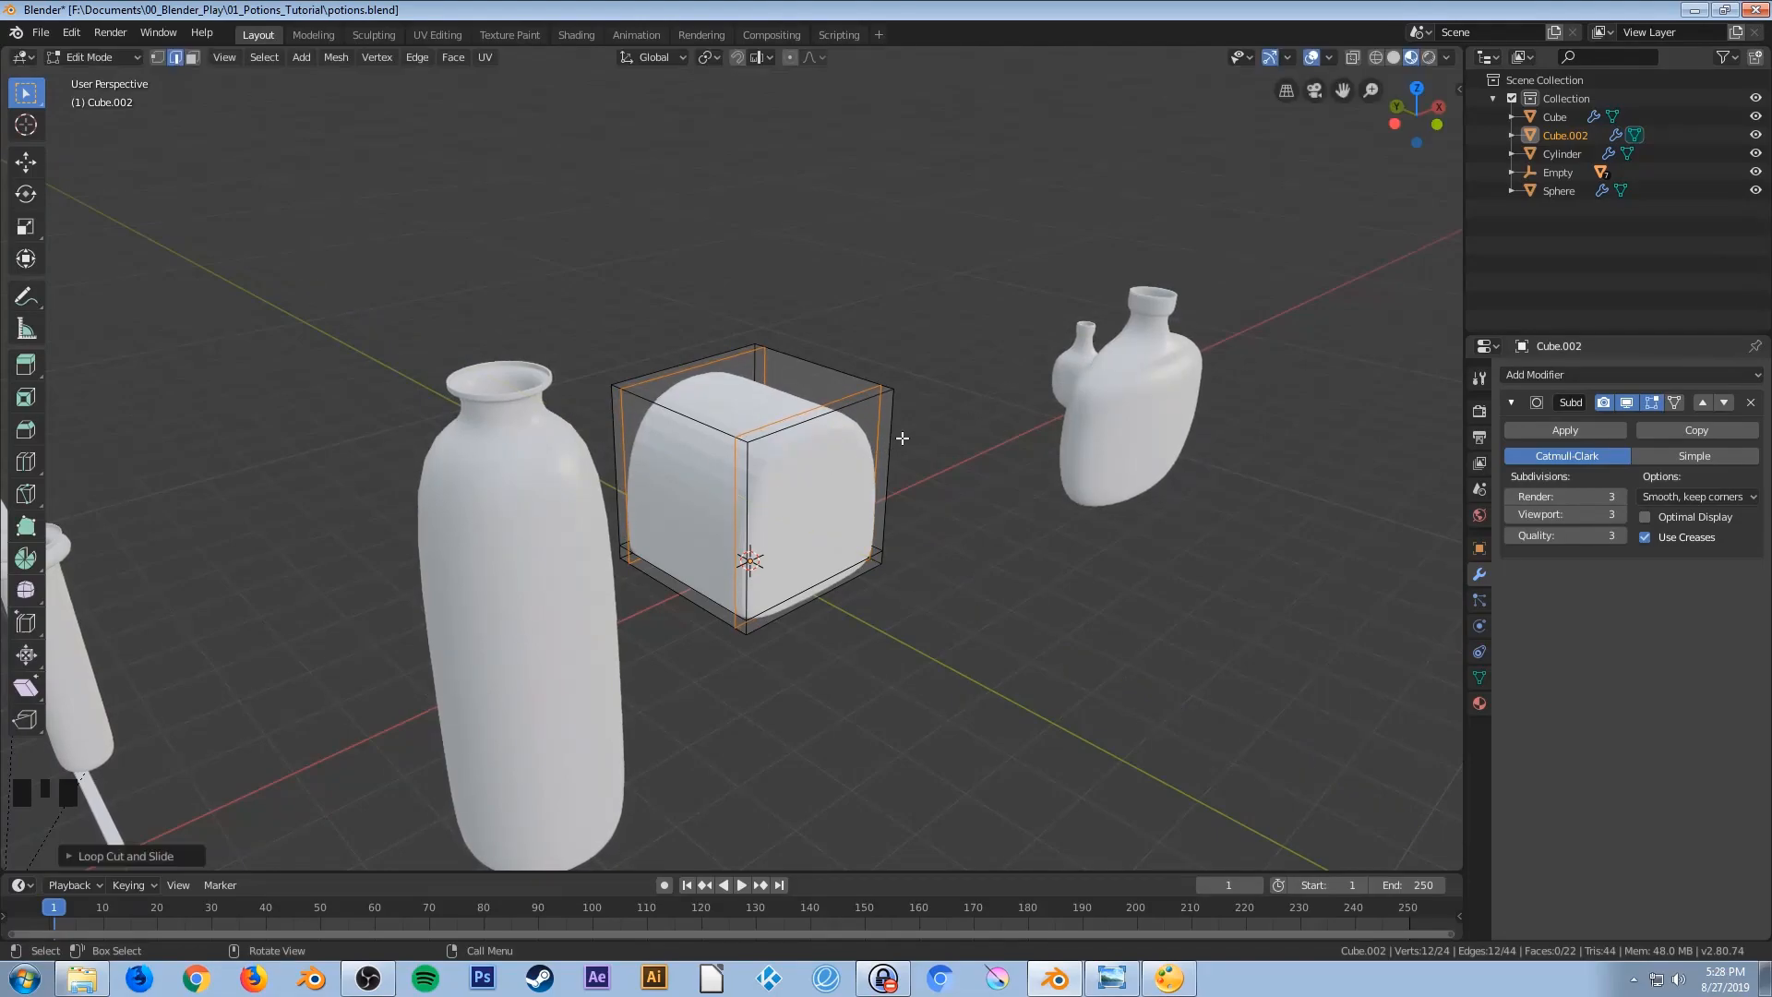
In Object Mode, flatten the rounded cube in the top view by scaling it to about 0.34 along Y
scroll(799, 473, up, 3)
scroll(812, 456, up, 1)
scroll(876, 456, down, 1)
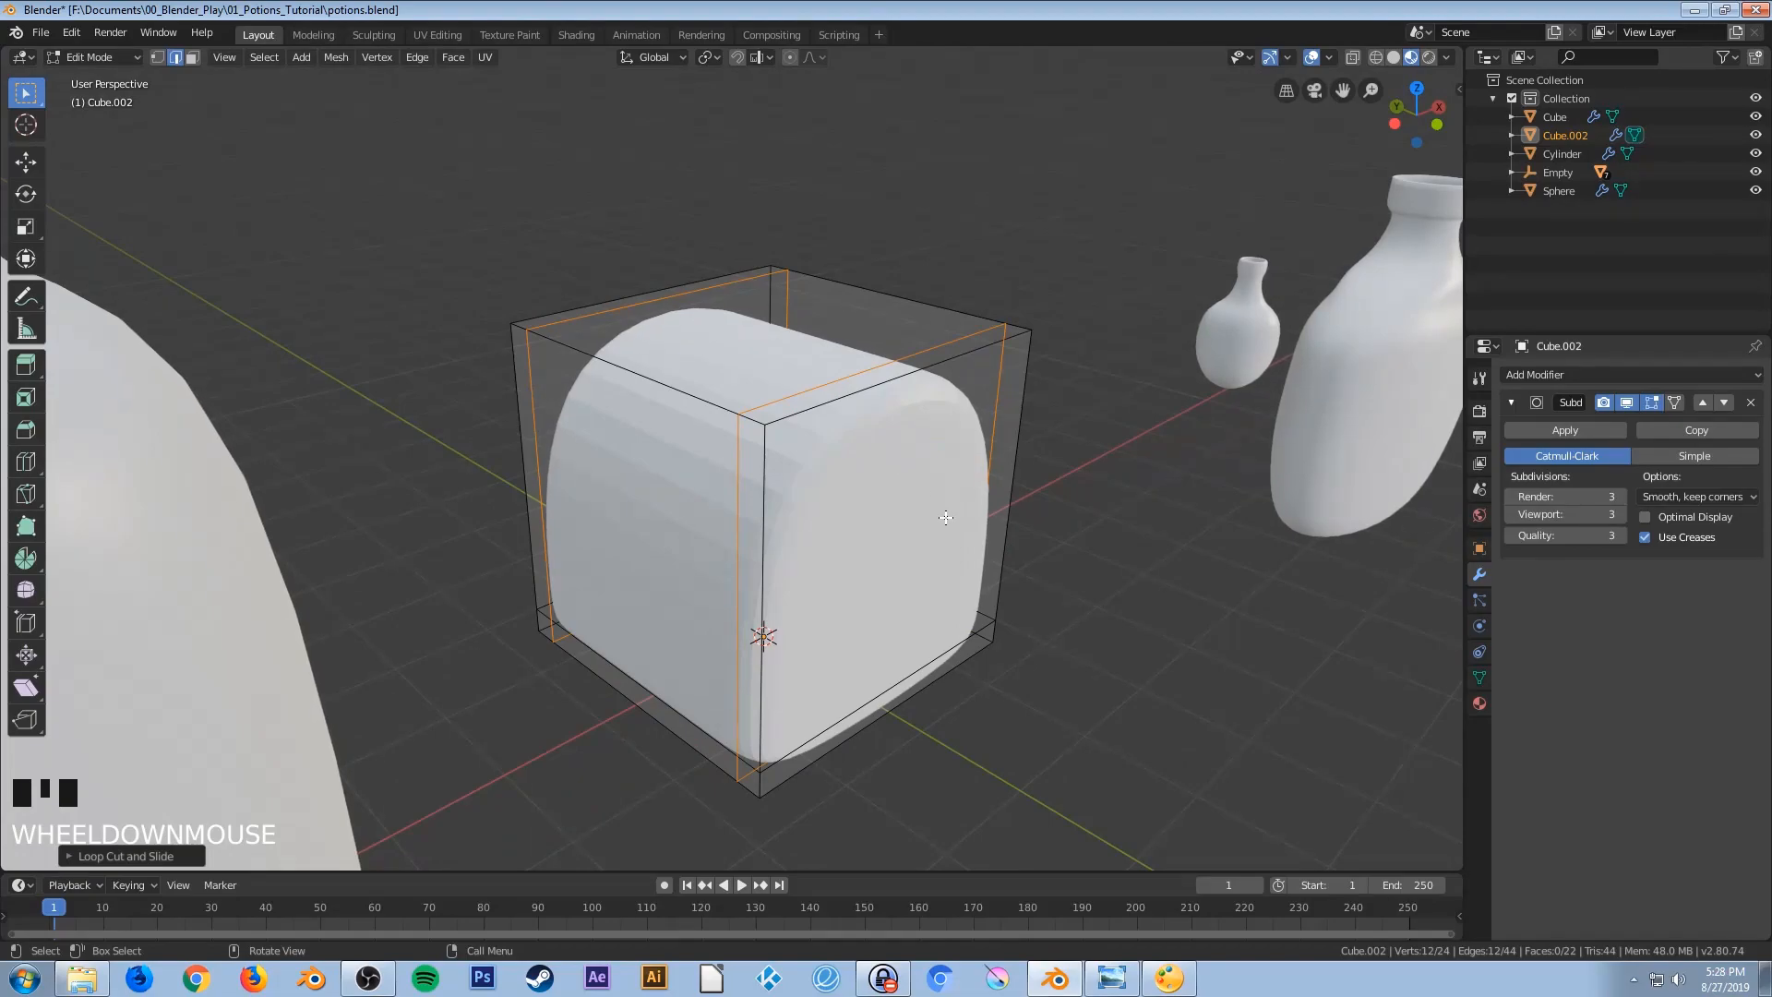
key(Tab)
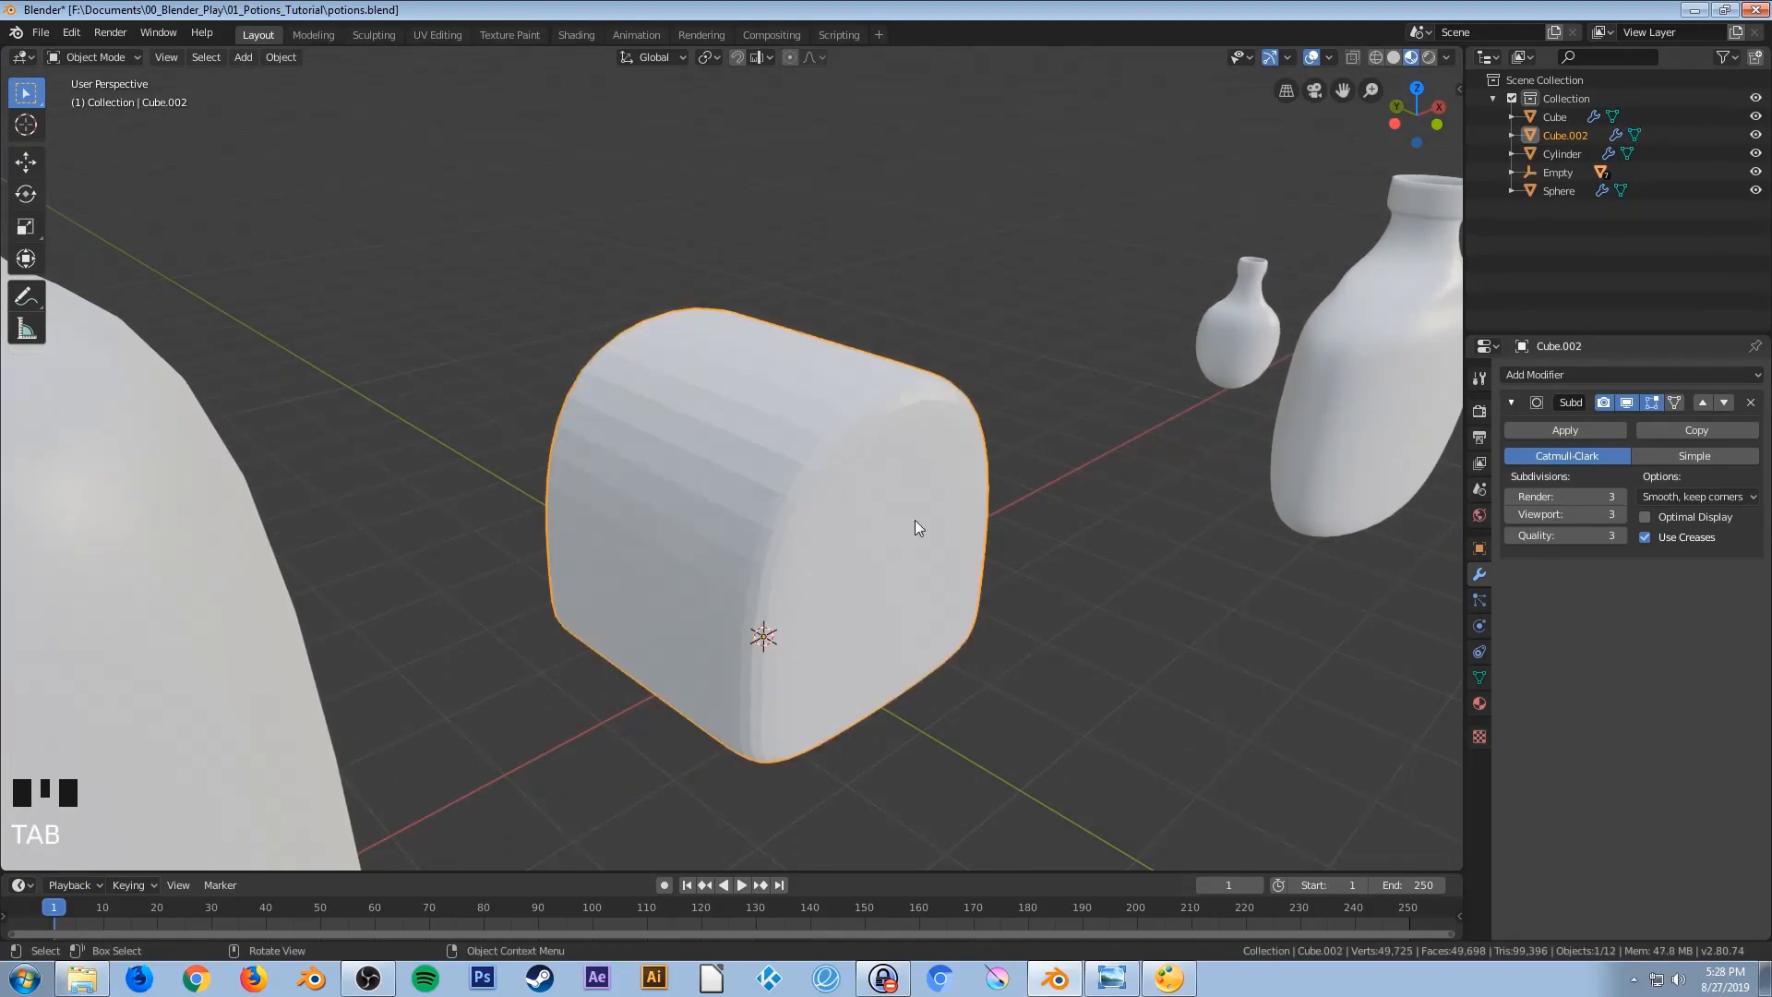
middle_drag(810, 514, 833, 570)
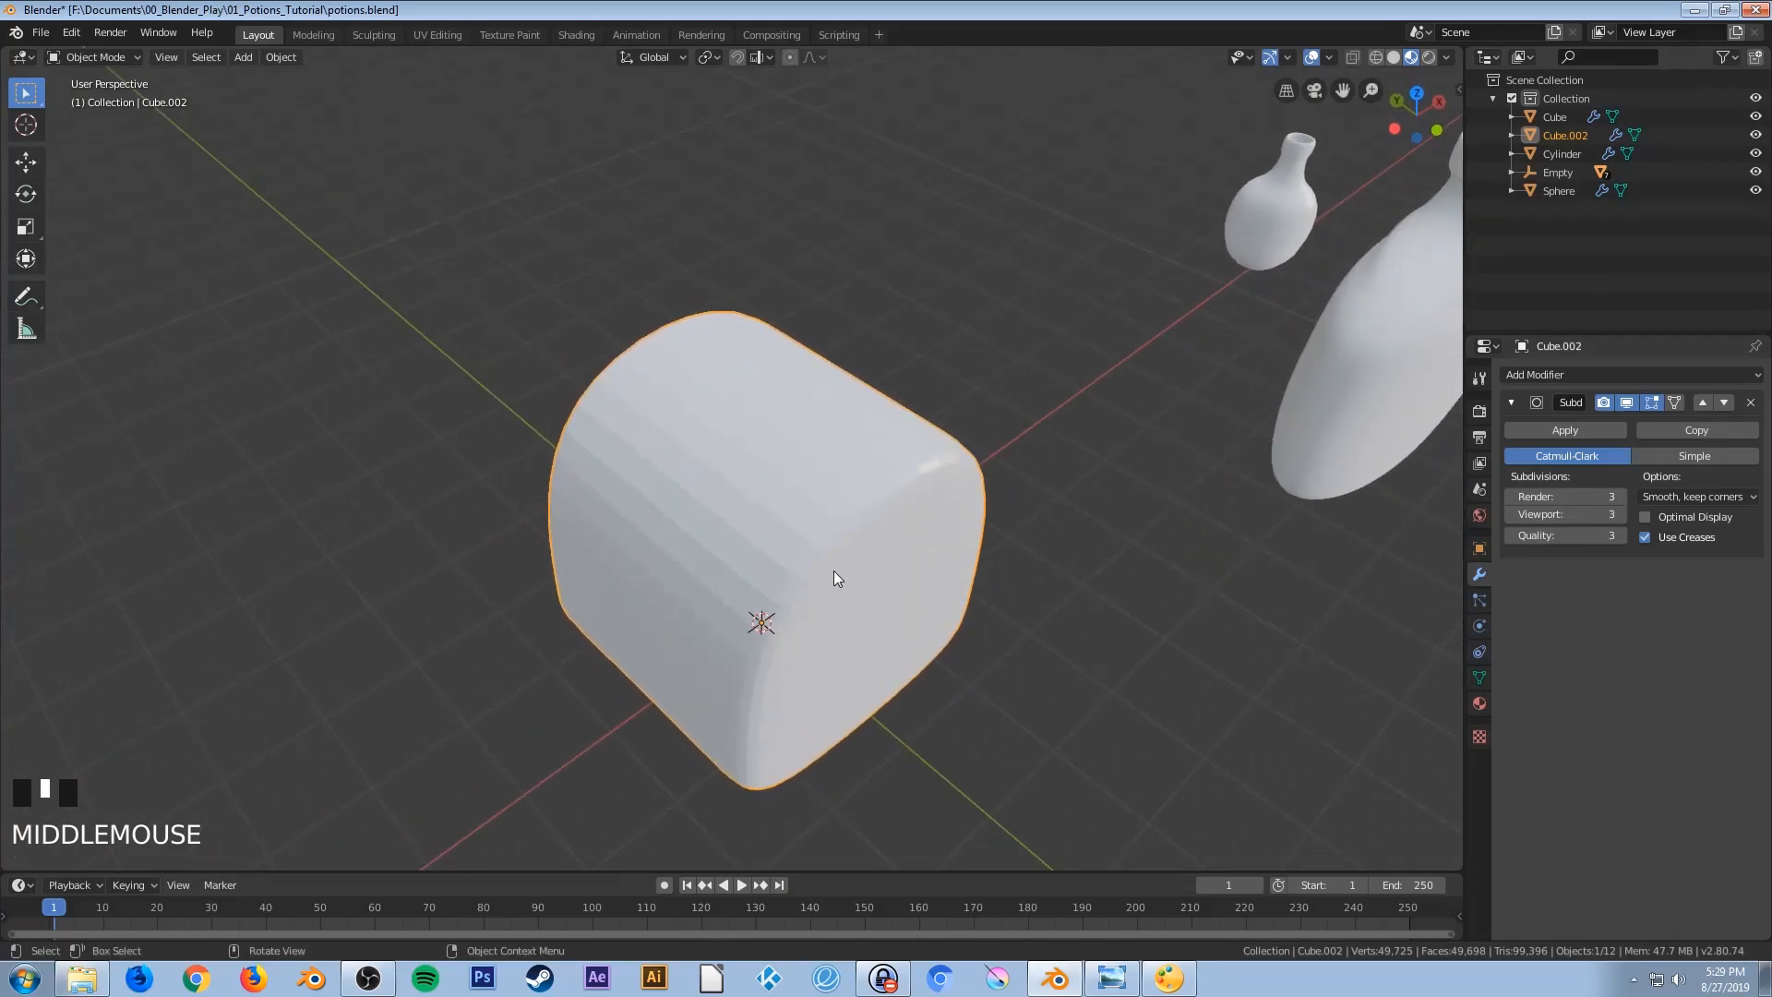
key(KP_7)
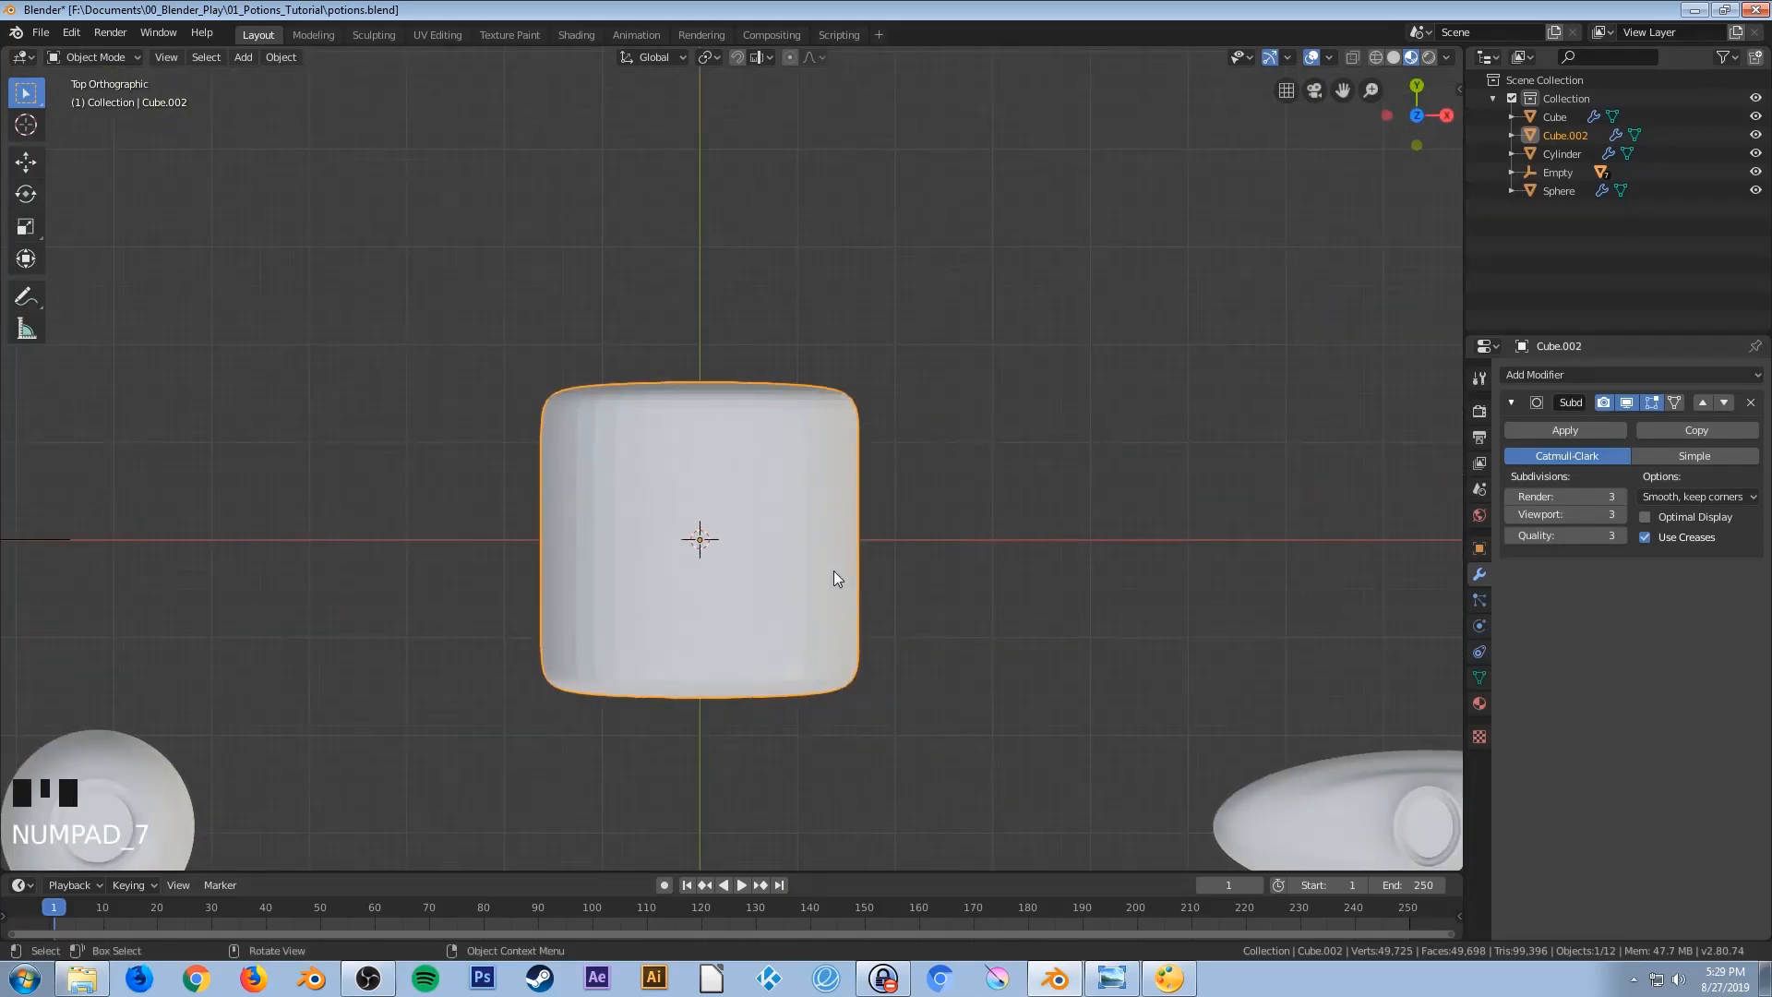
key(s)
key(y)
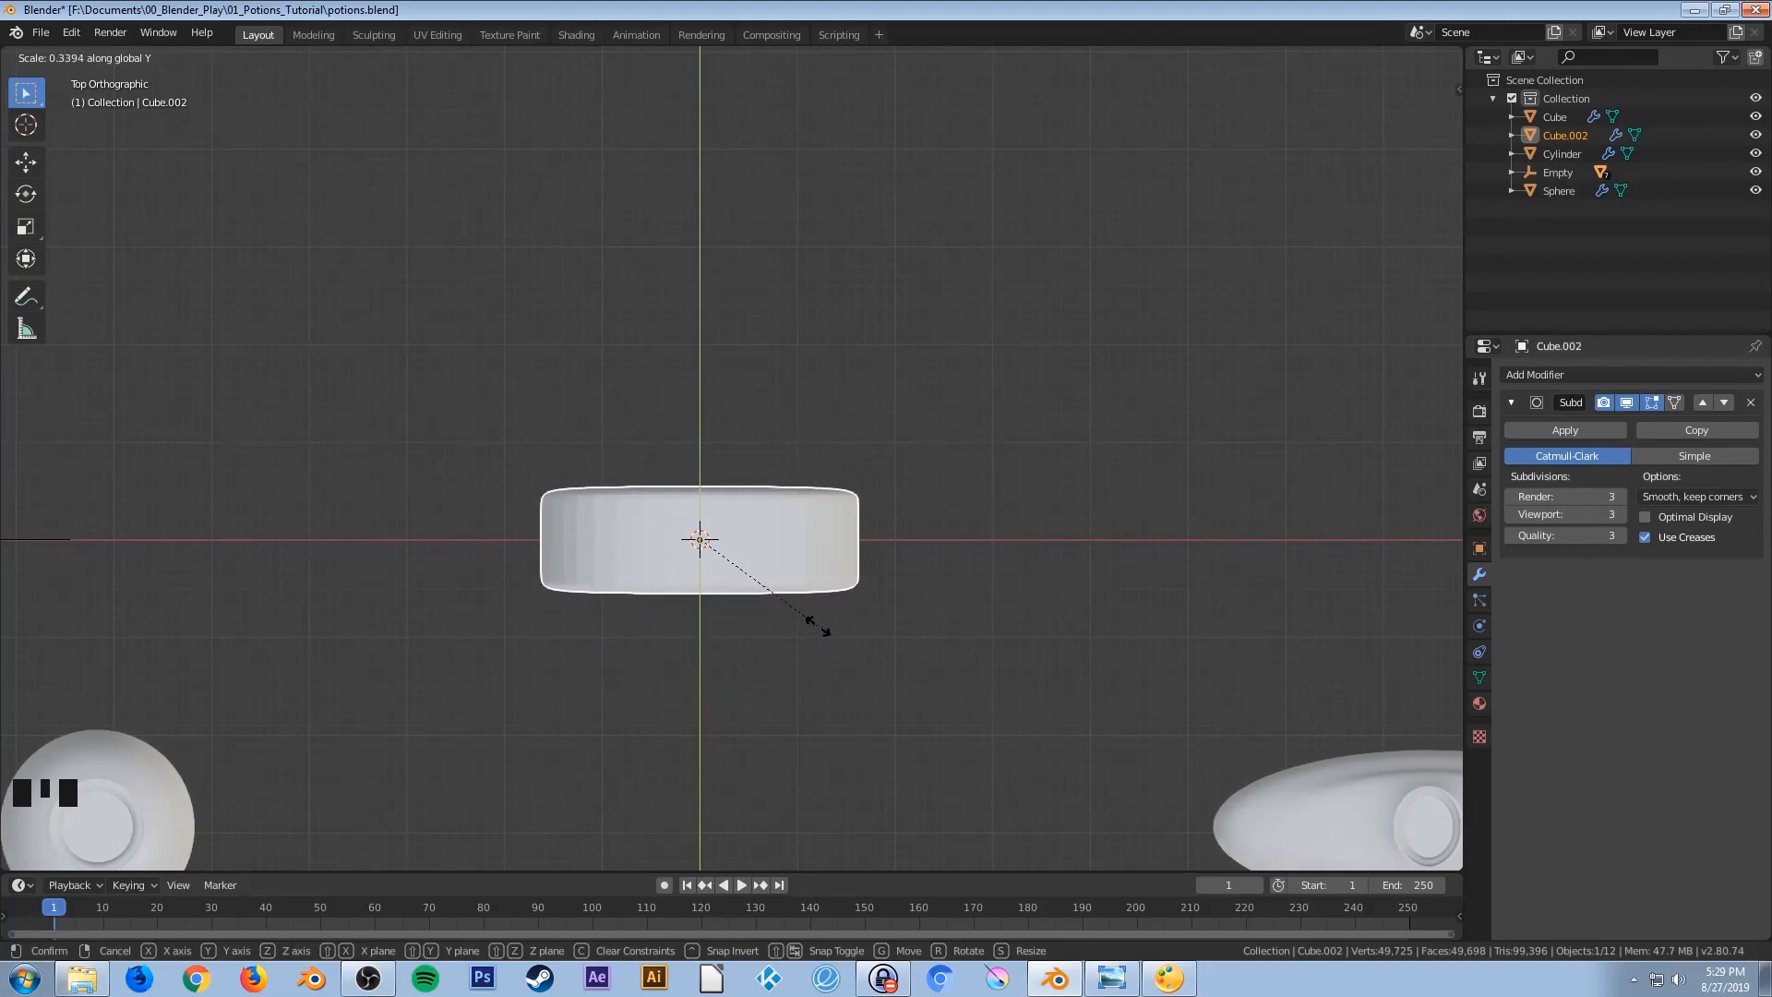
click(812, 623)
In Edit Mode with front wireframe view, select the top of the flattened cube and lower it about 0.47 m along Z
middle_drag(812, 625, 645, 501)
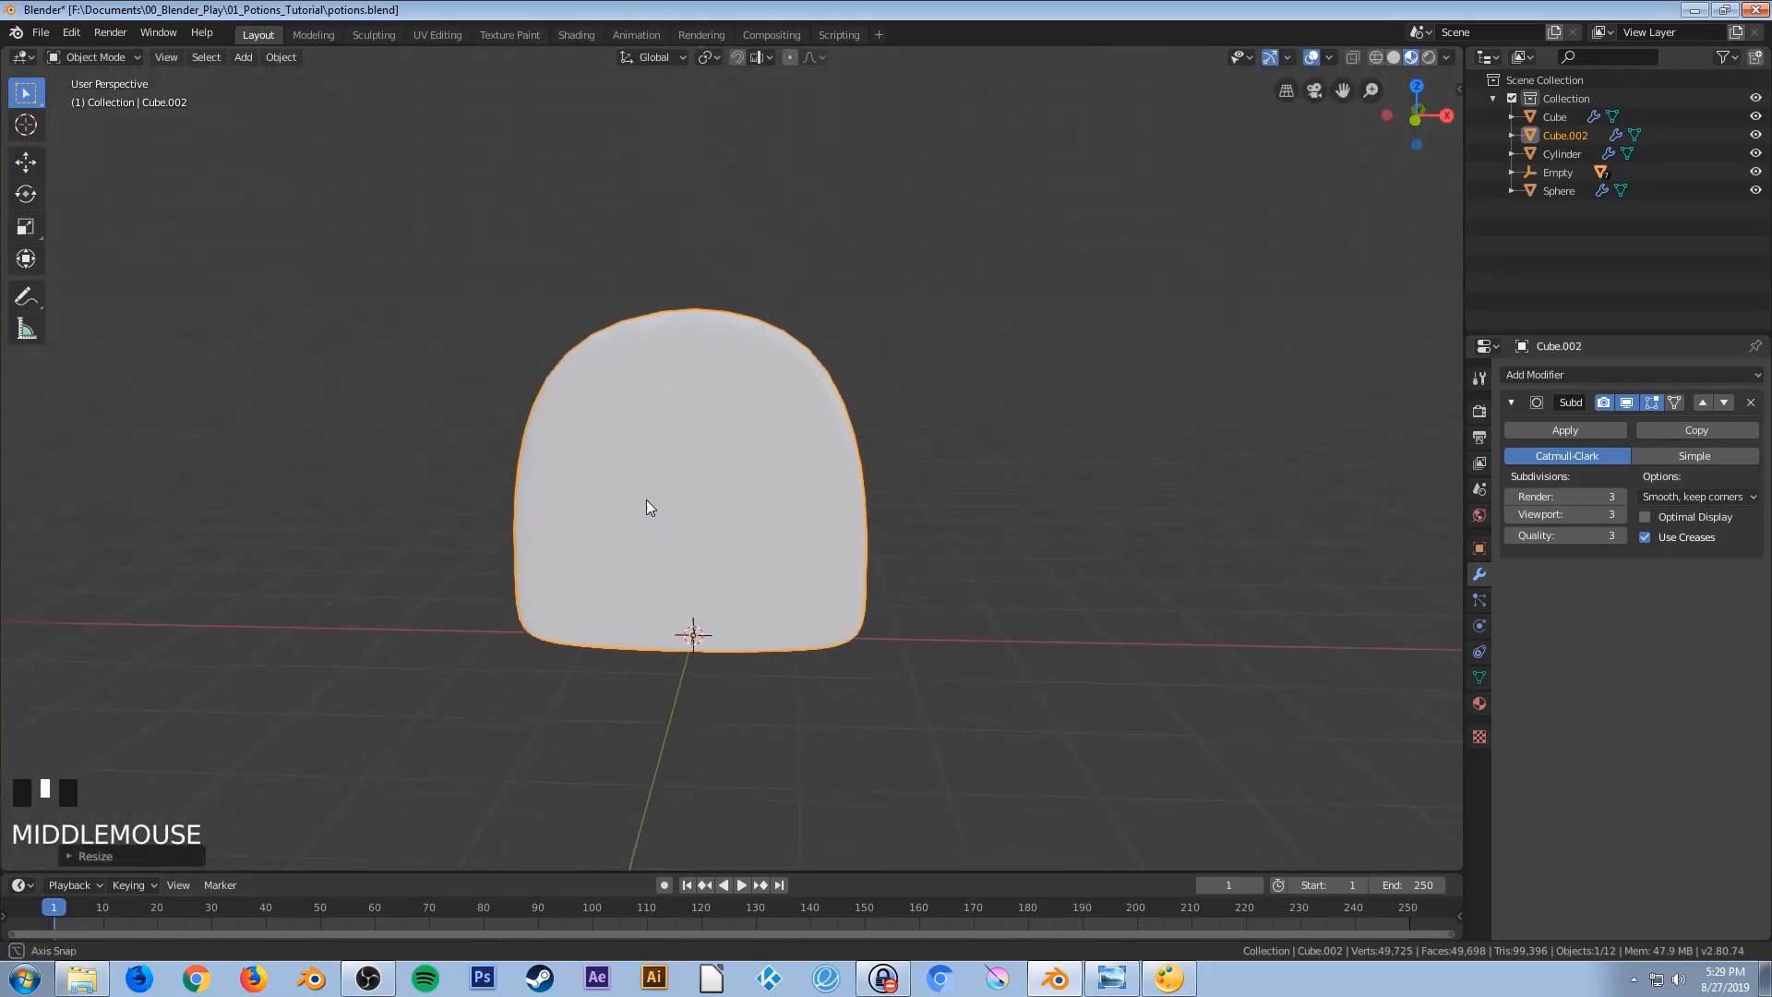
key(KP_1)
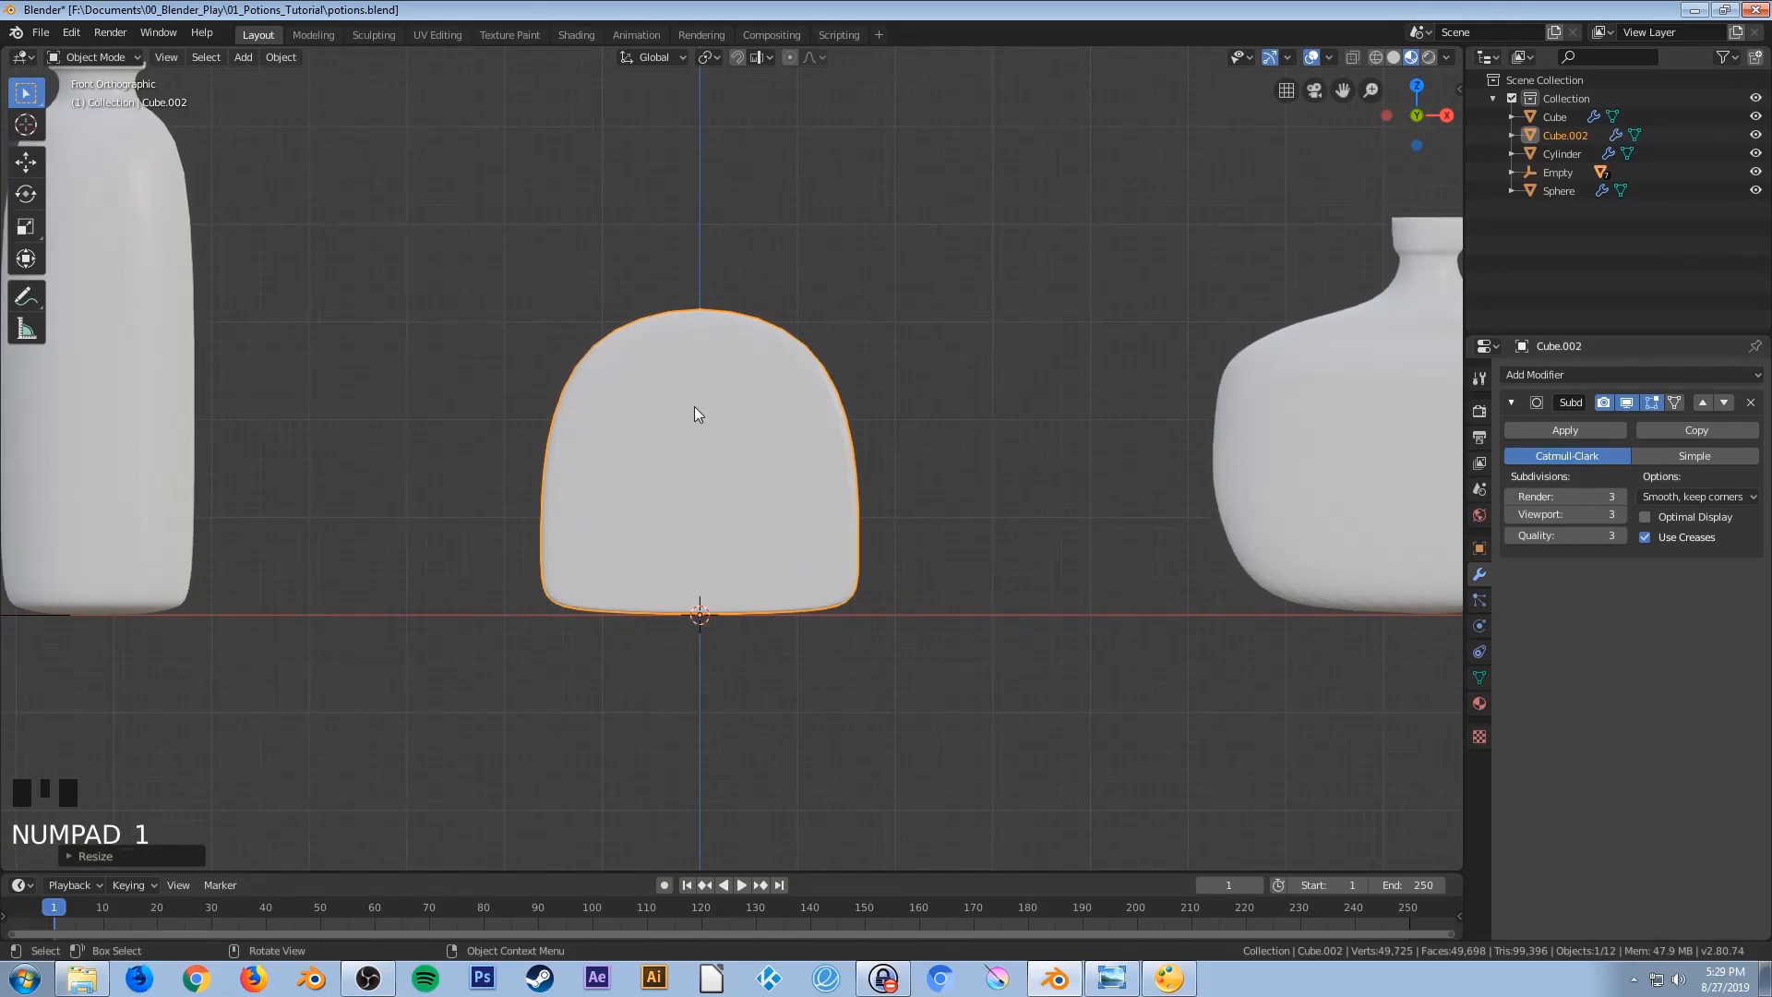
key(Tab)
key(z)
click(566, 423)
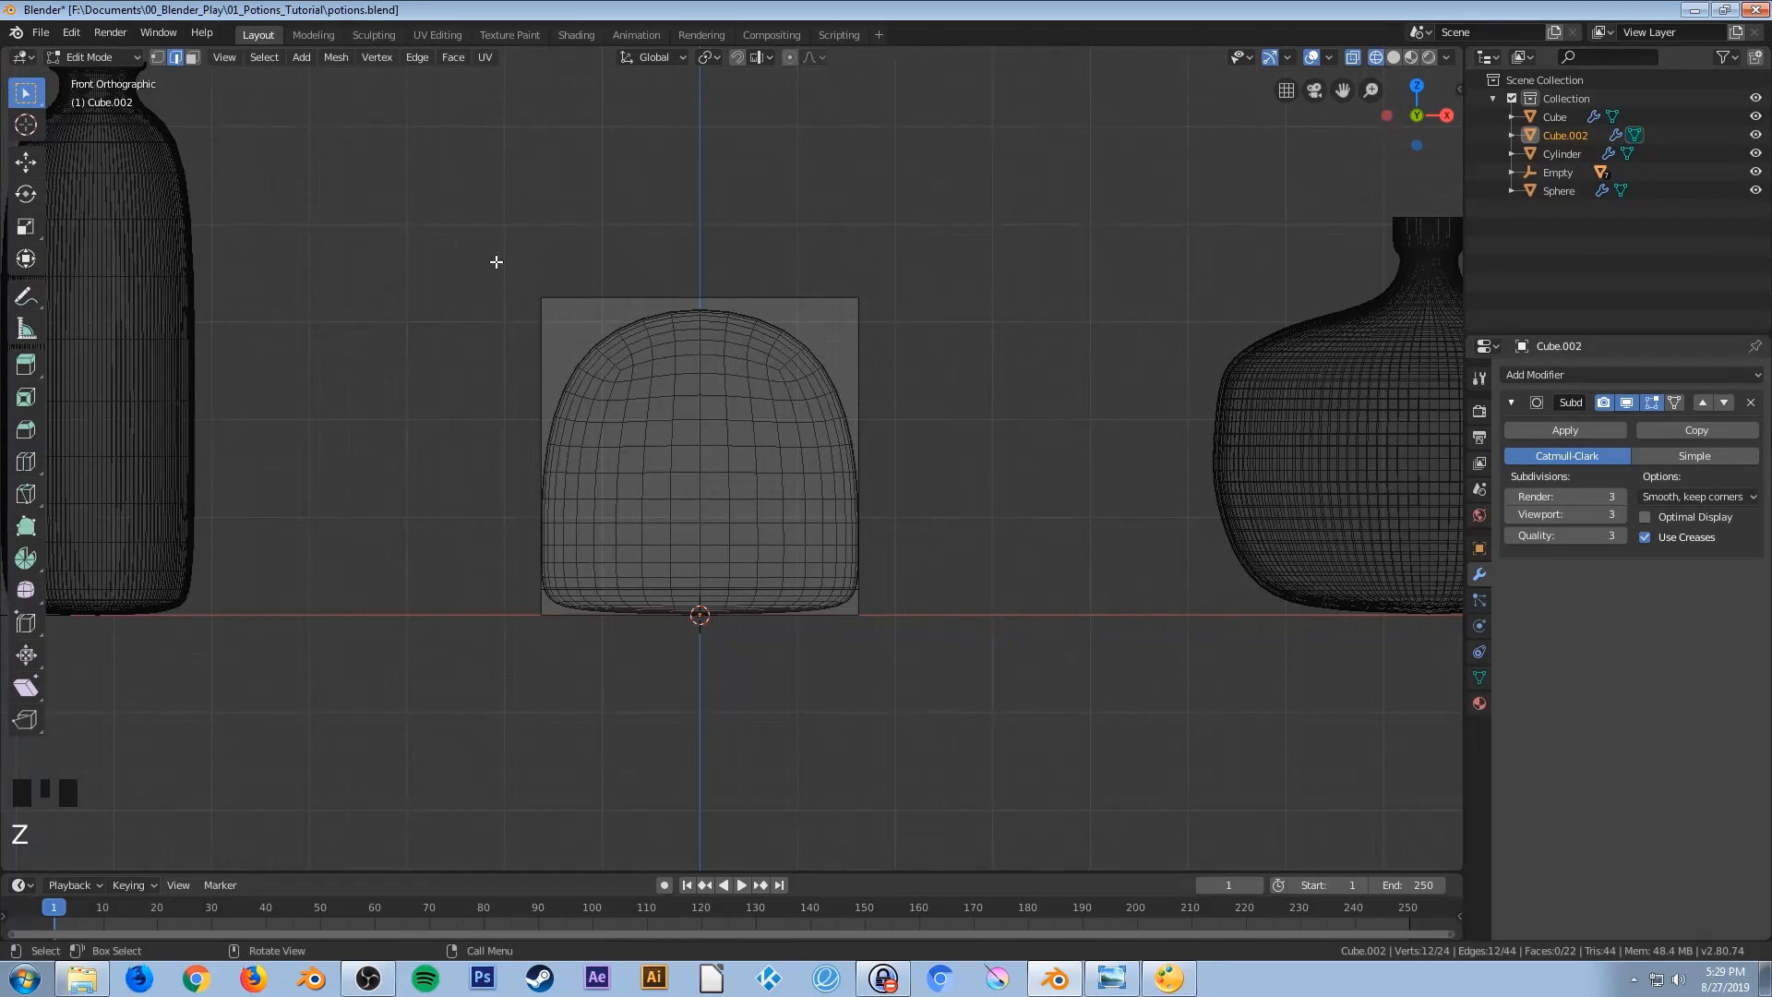
drag(475, 246, 929, 378)
key(g)
key(z)
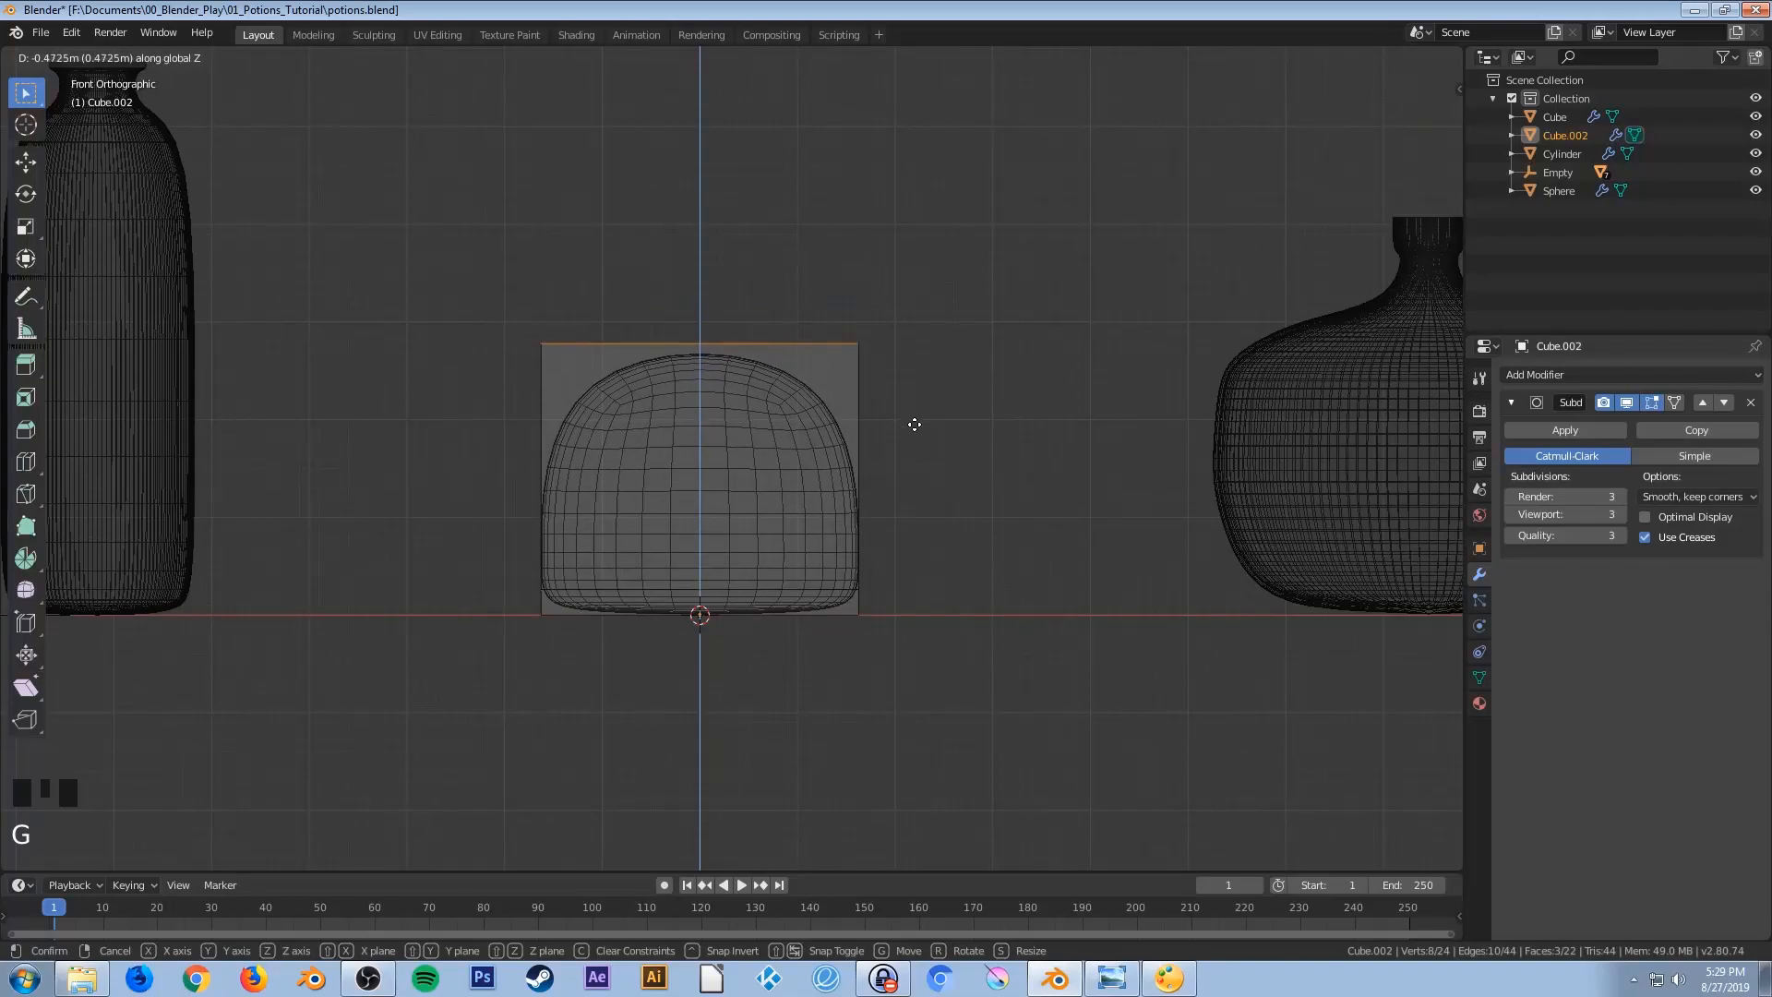
click(915, 425)
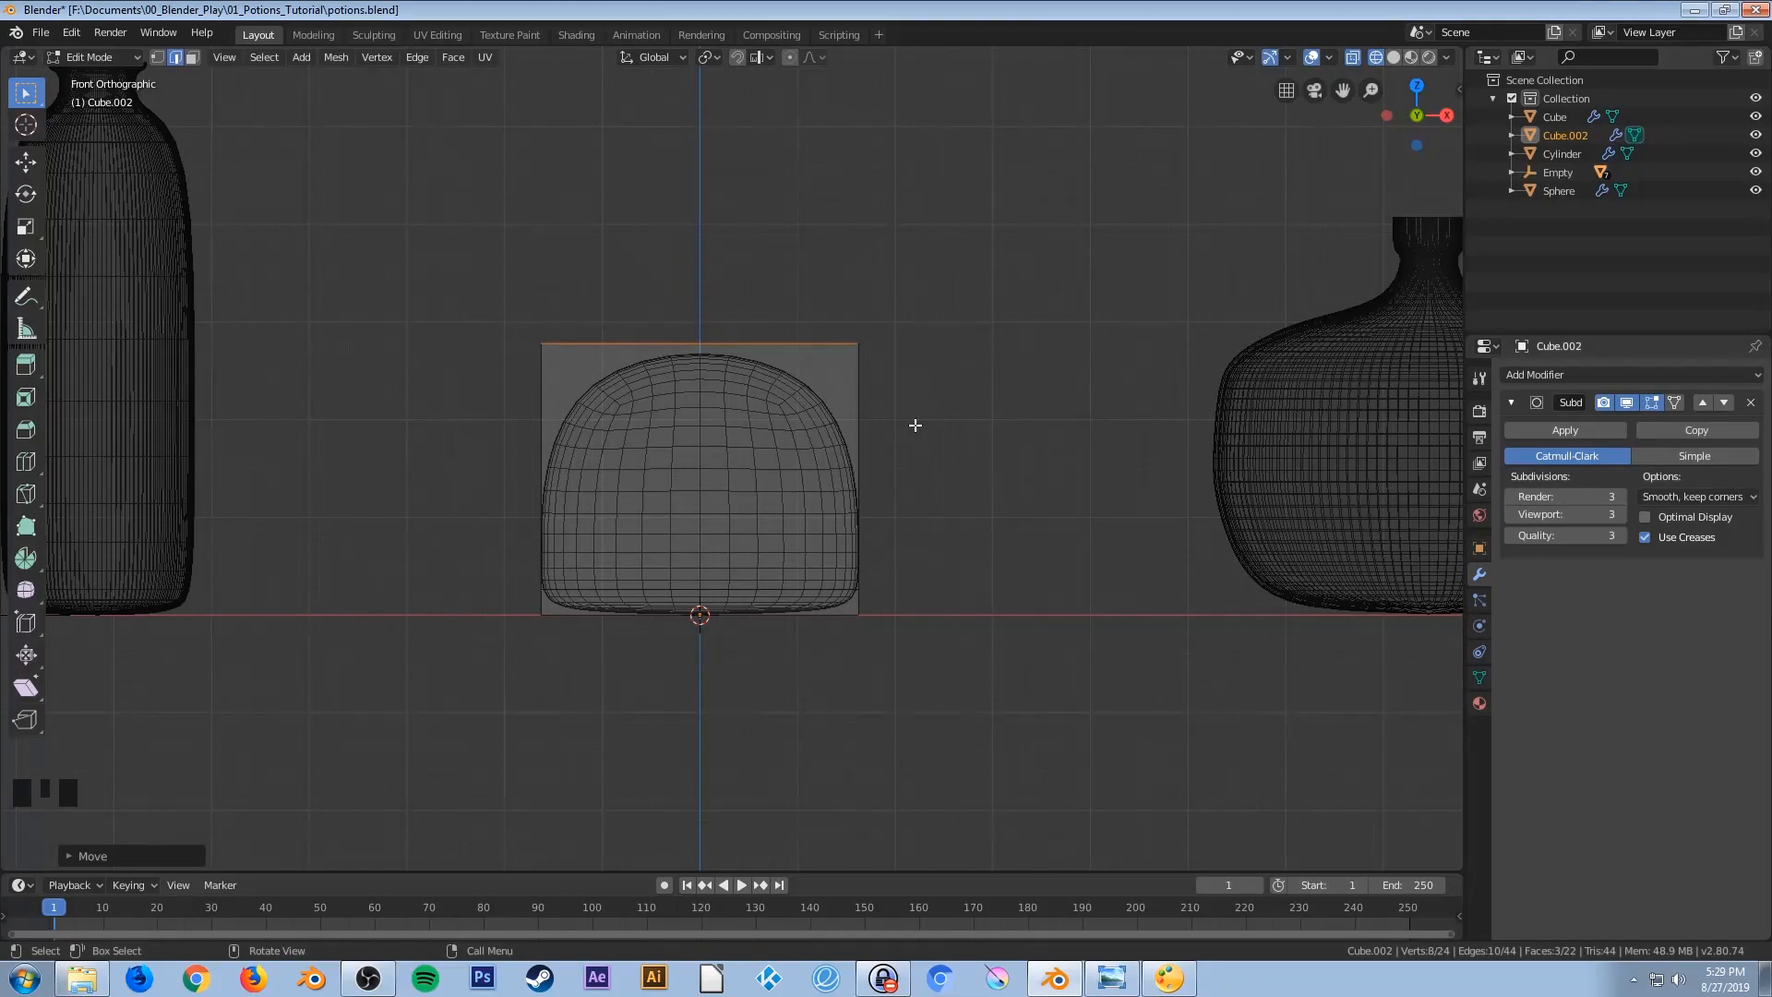
Add two unslid vertical loop cuts across the cube's width and scale them together to about 0.54 along X
key(ctrl+r)
scroll(649, 366, up, 1)
click(648, 366)
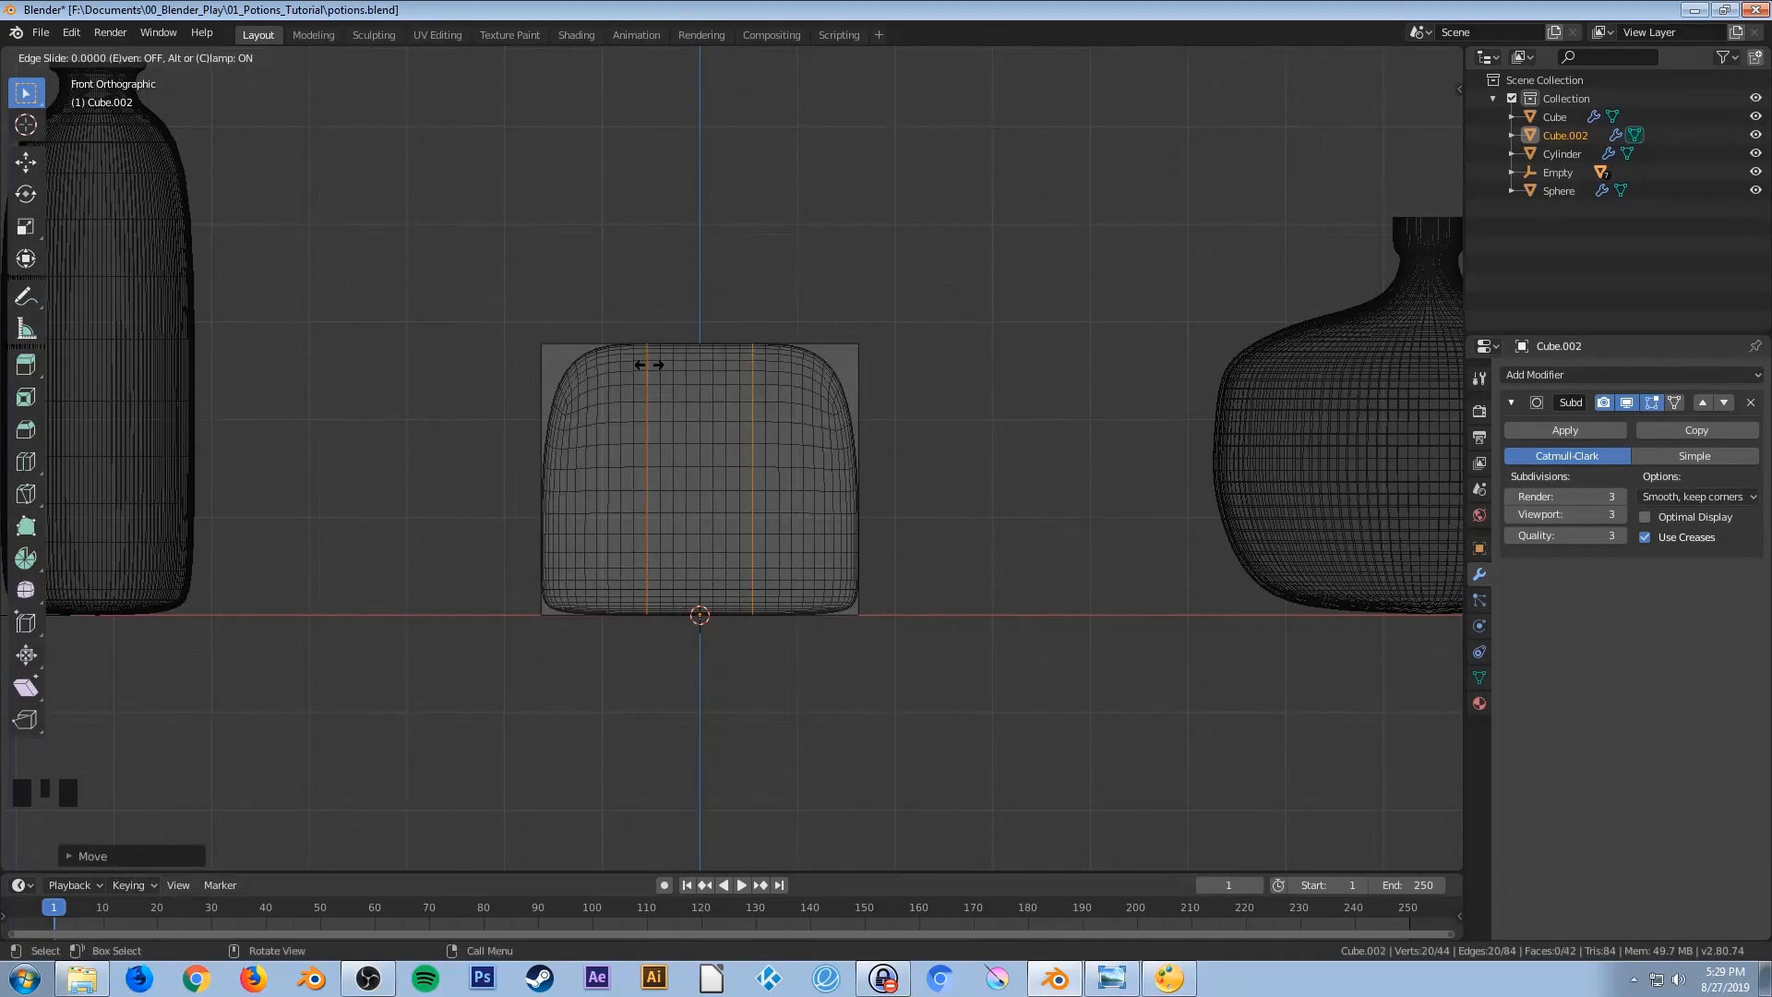
right_click(649, 365)
key(s)
key(x)
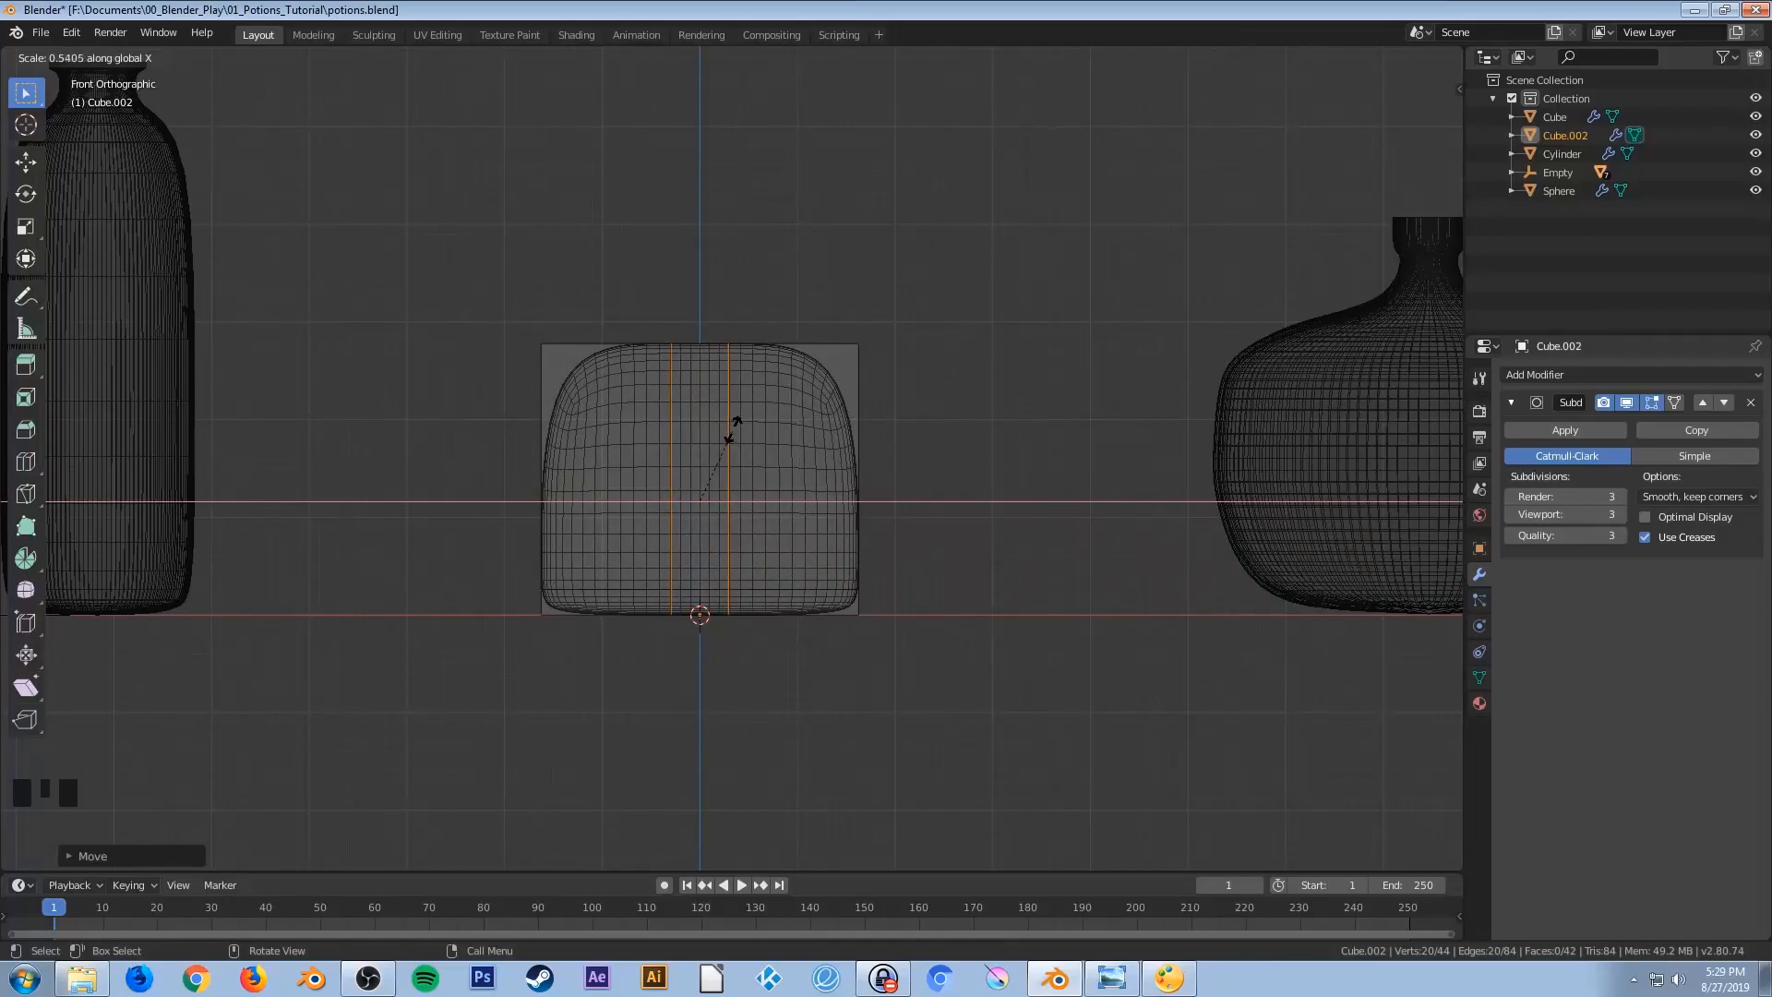
click(733, 429)
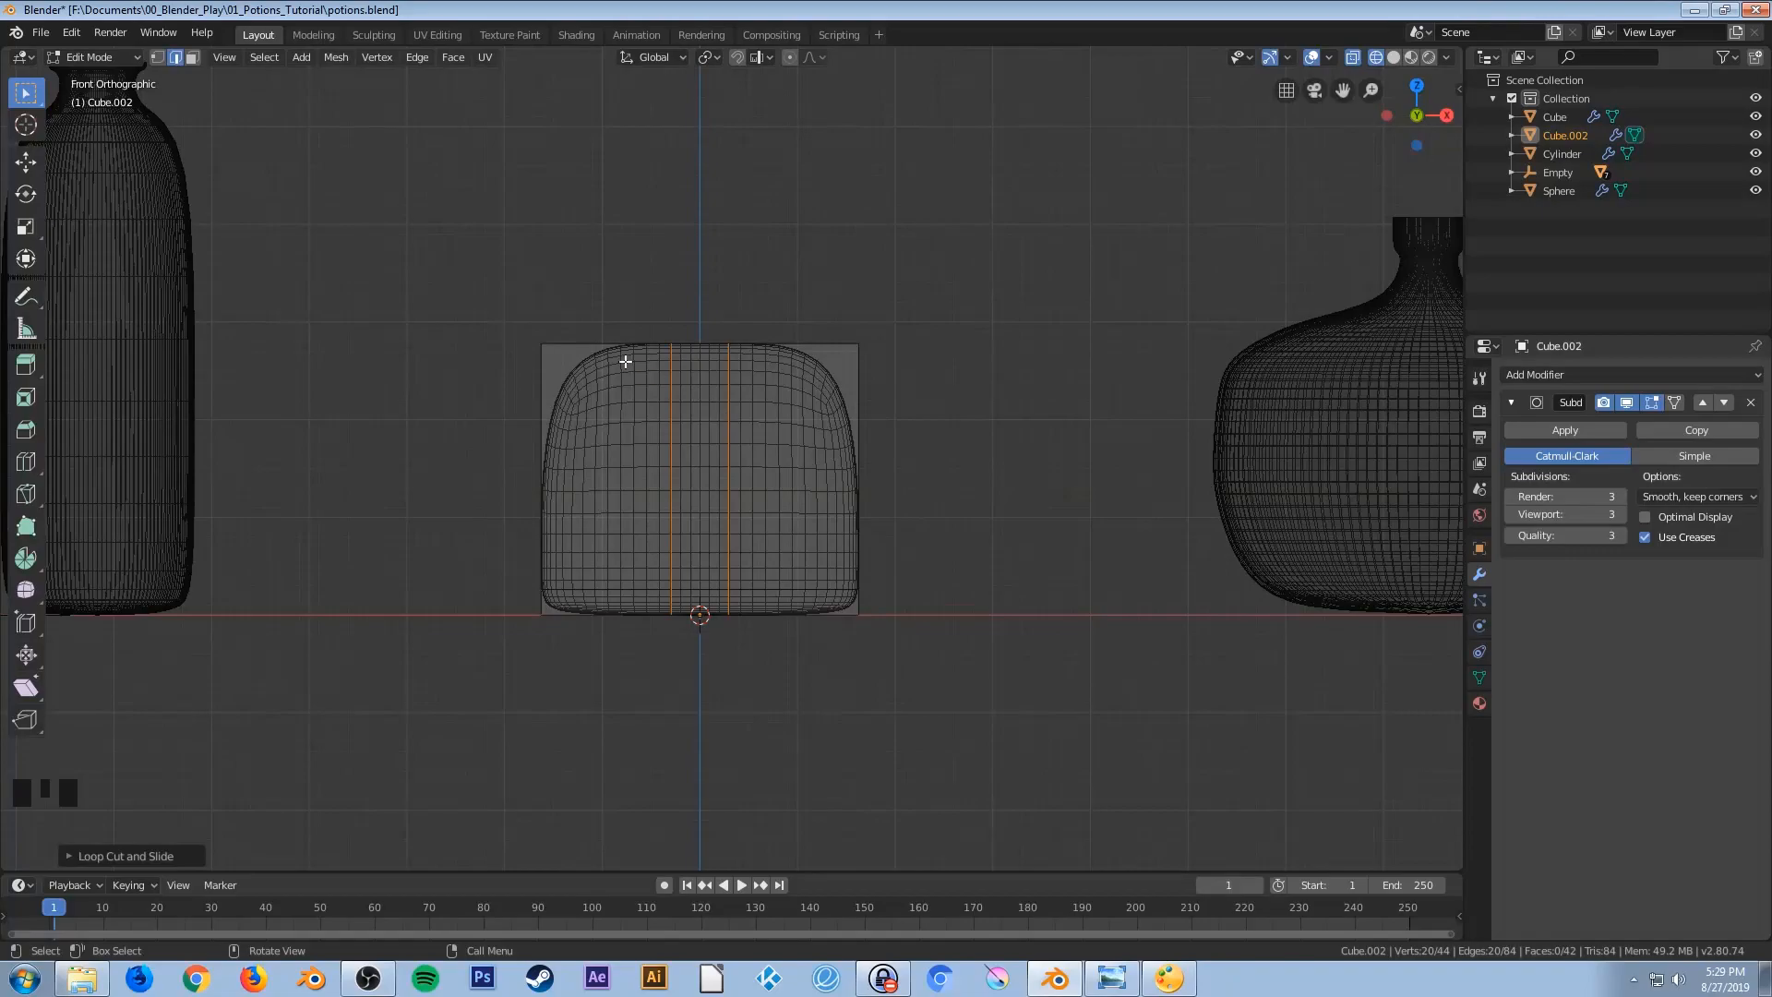
In vertex mode, select the upper corner vertices on both sides and scale them inward along X to taper the body
drag(507, 304, 580, 372)
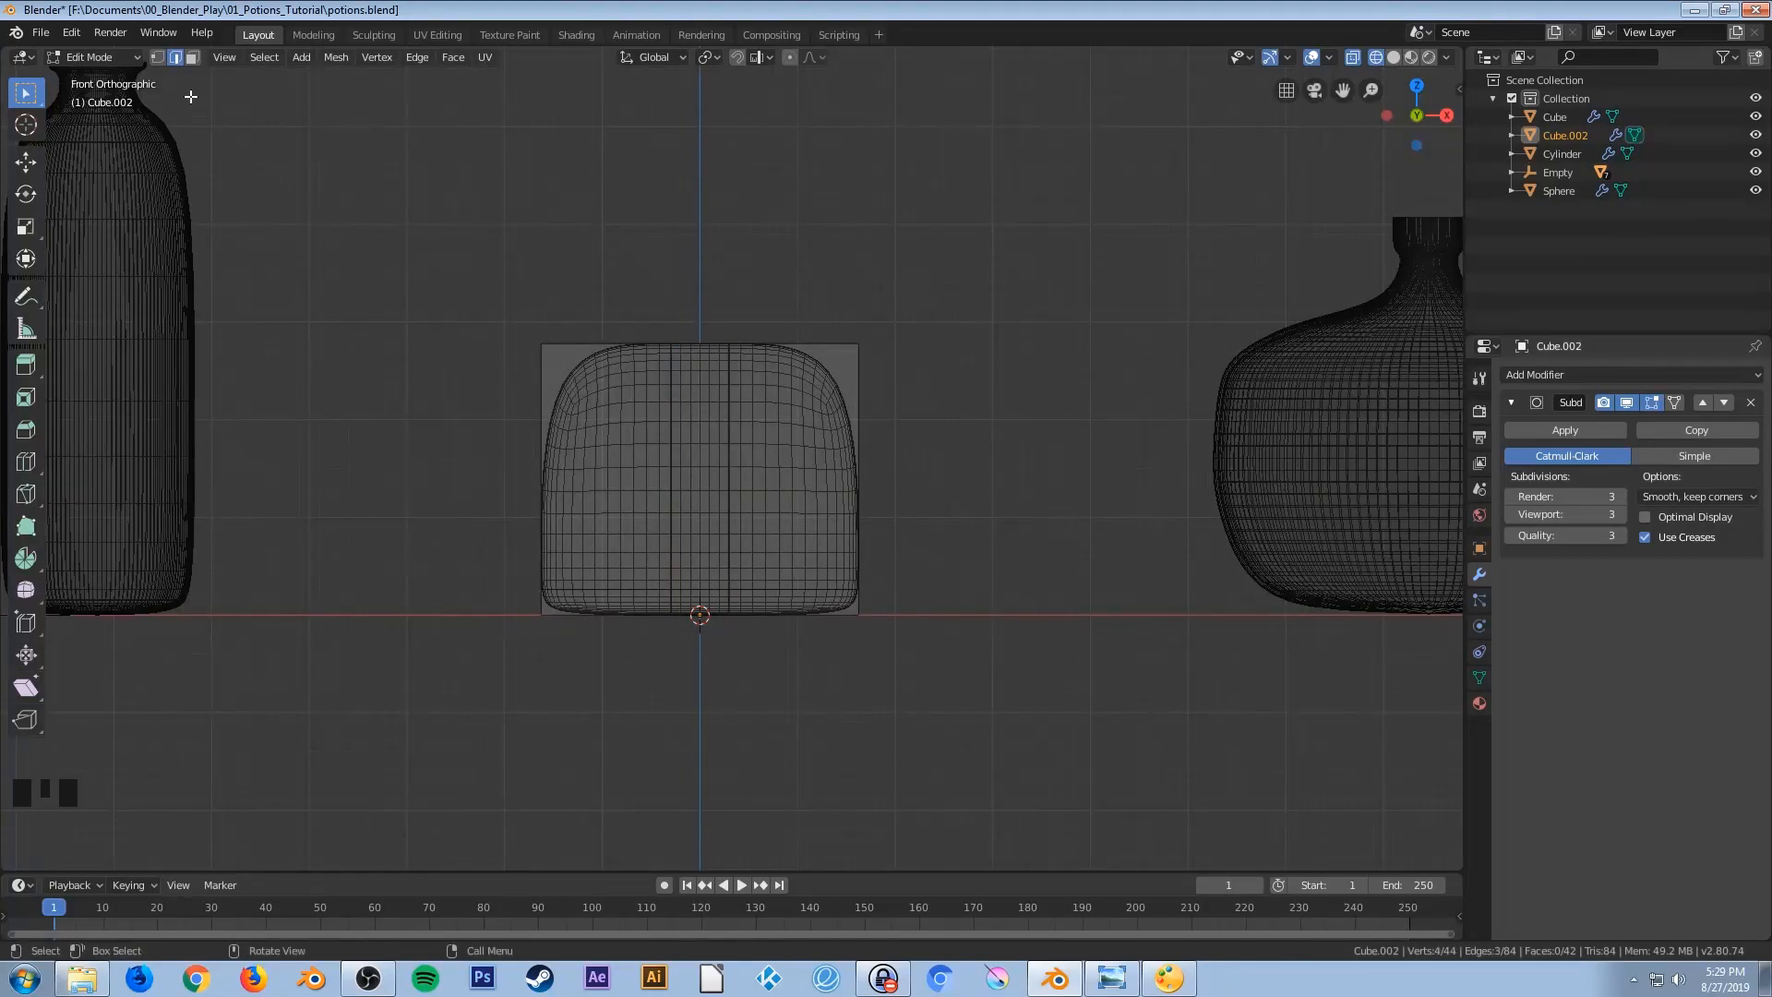
click(157, 60)
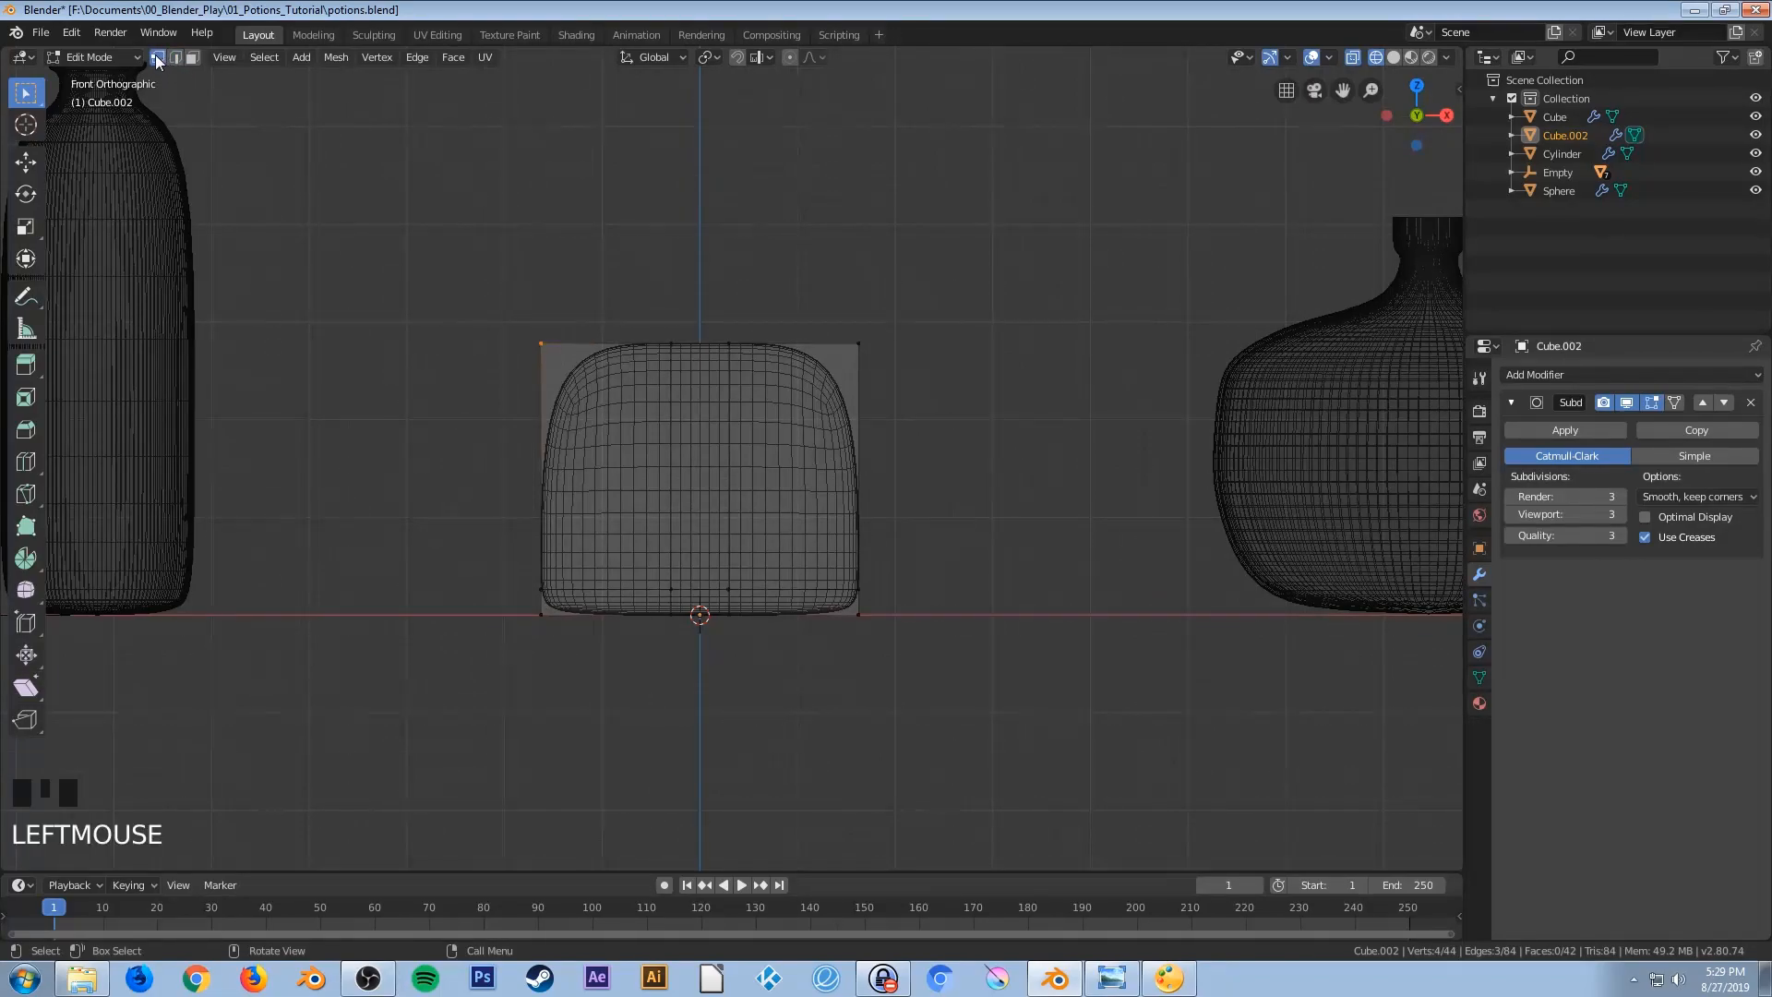
drag(487, 297, 571, 382)
shift+drag(812, 295, 932, 407)
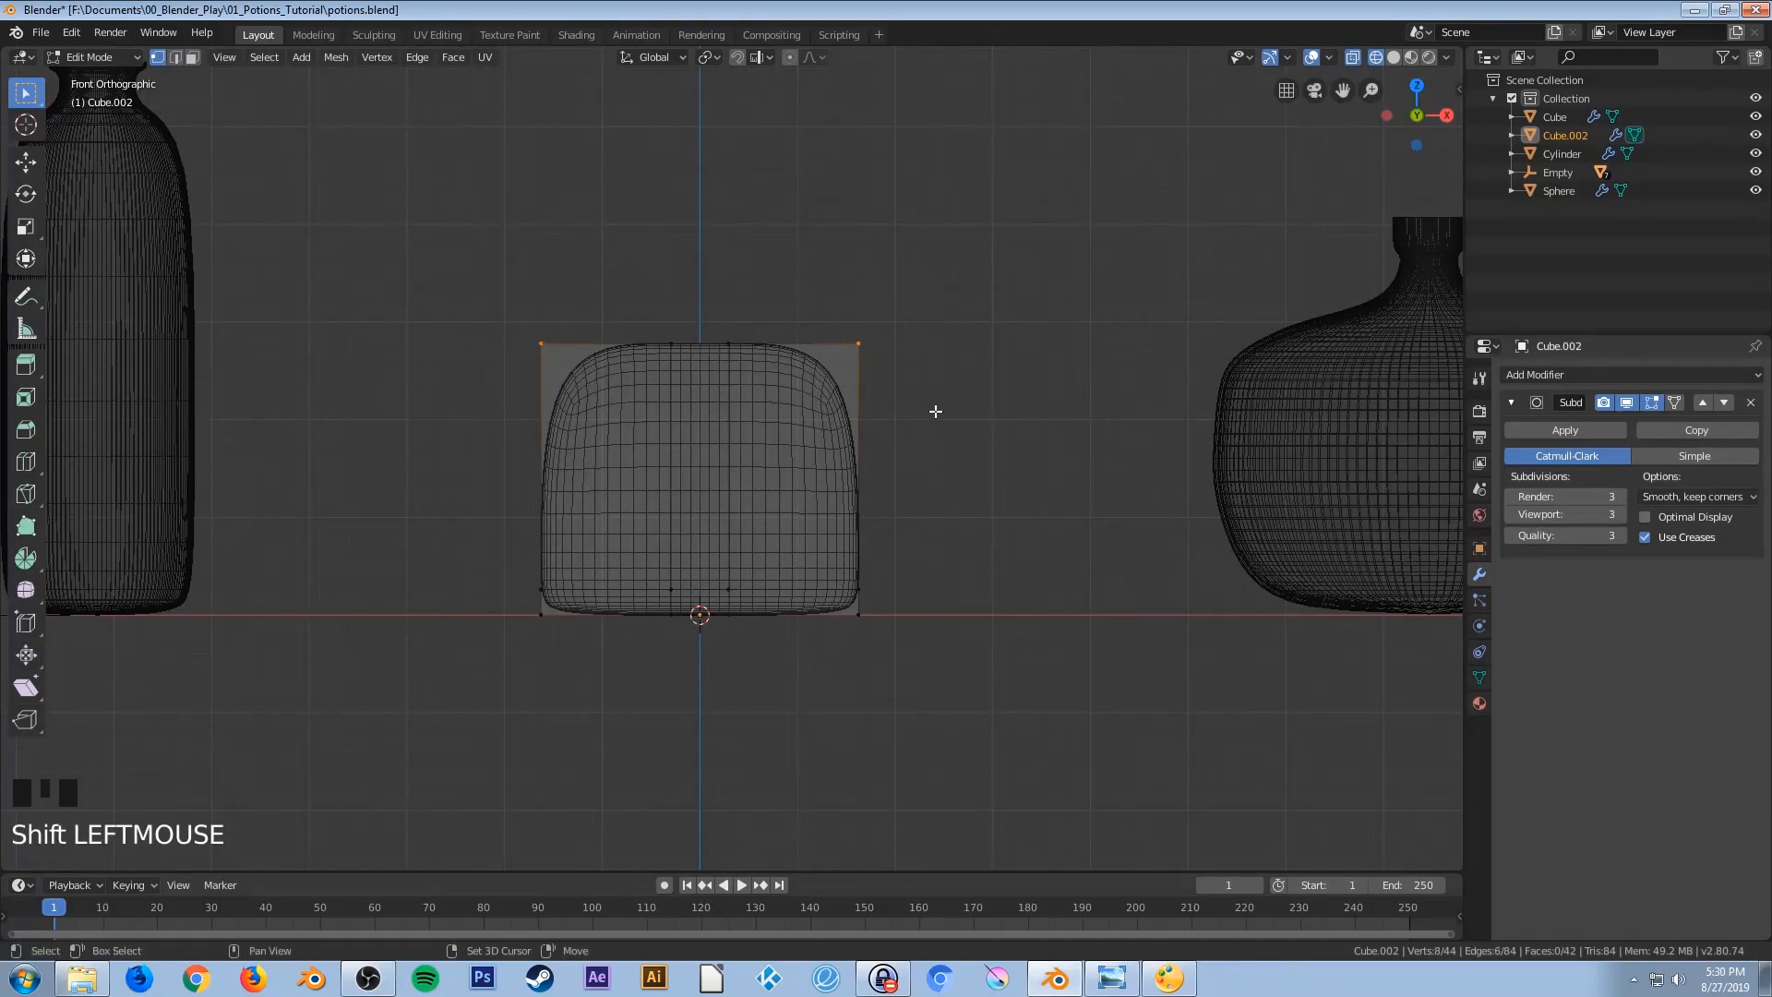
middle_drag(803, 424, 841, 486)
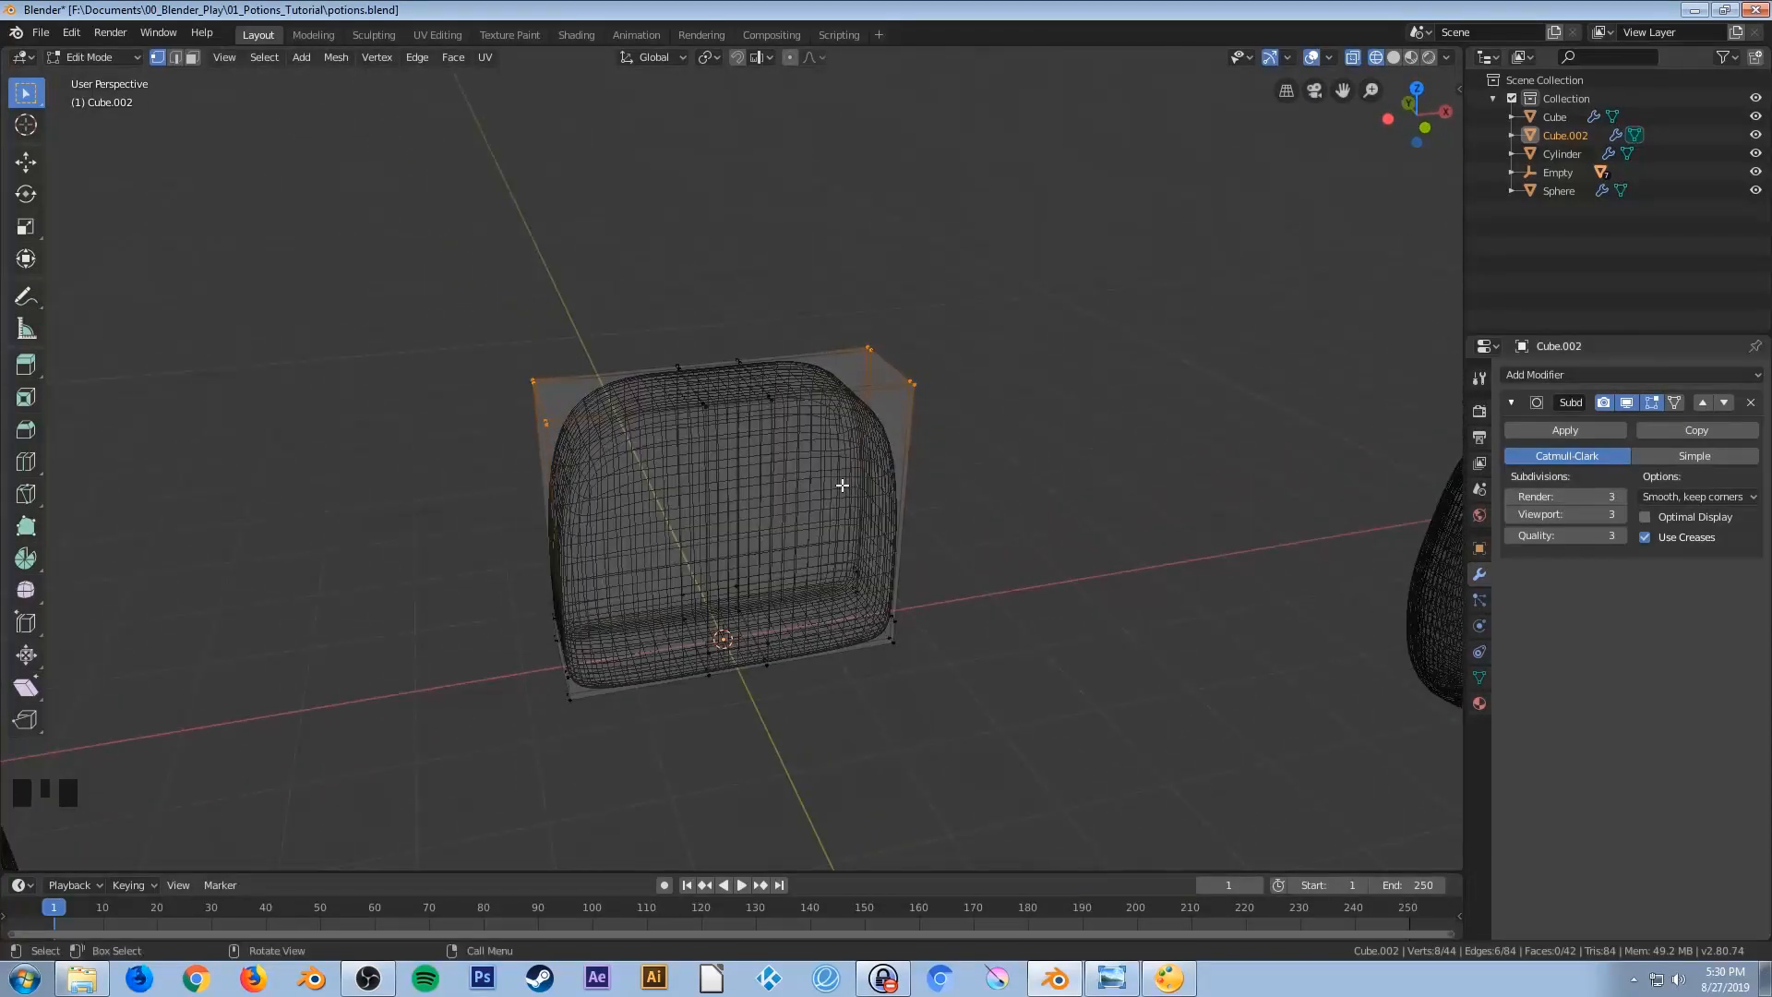
key(s)
key(x)
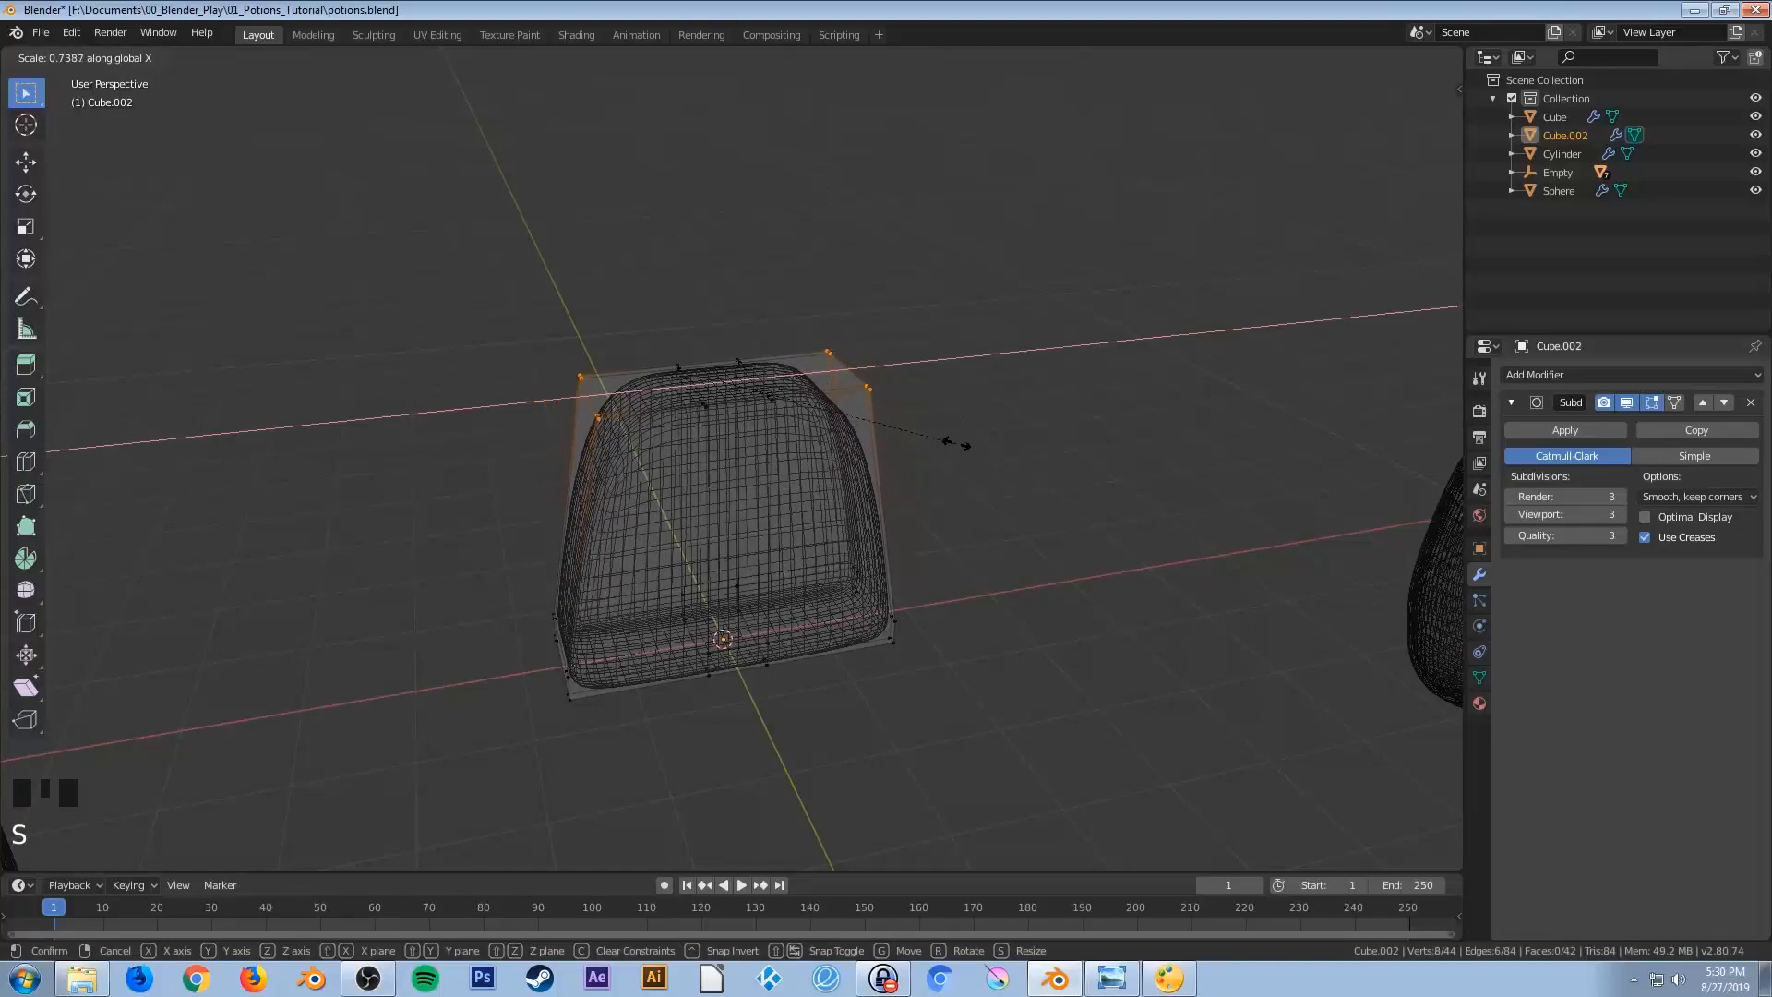
click(914, 420)
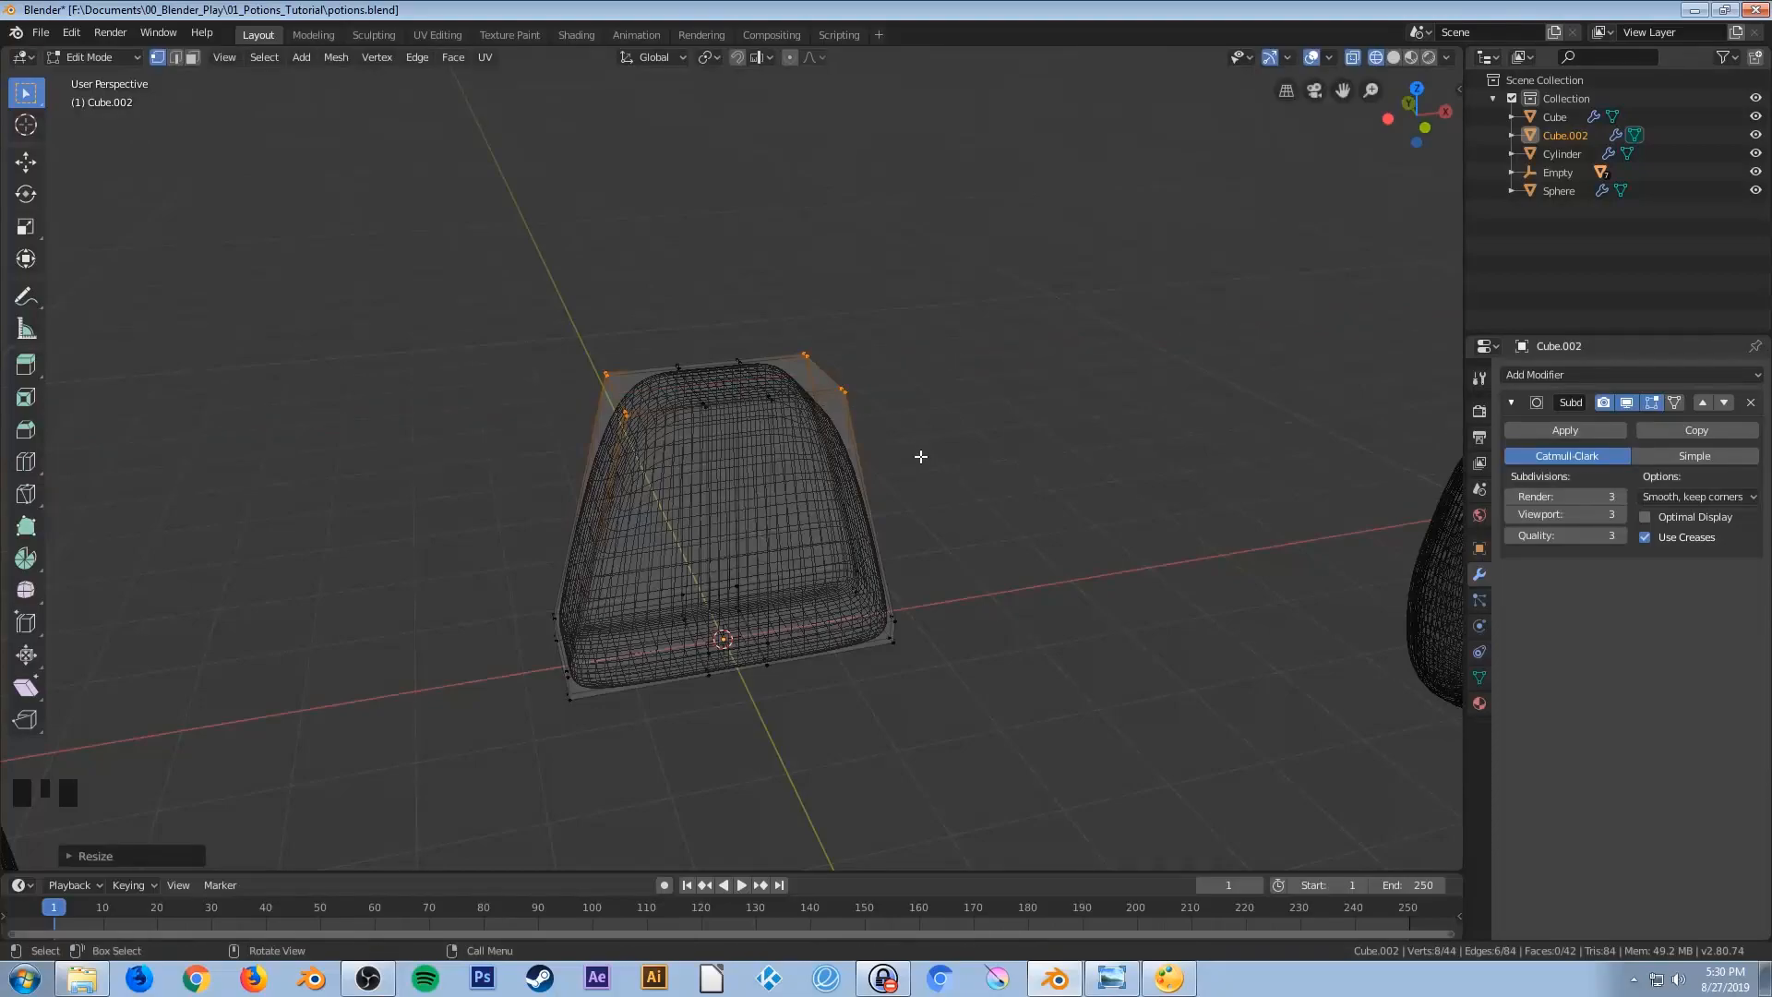
In the front view, scale the selected upper corner vertices slightly back outward along X
key(KP_1)
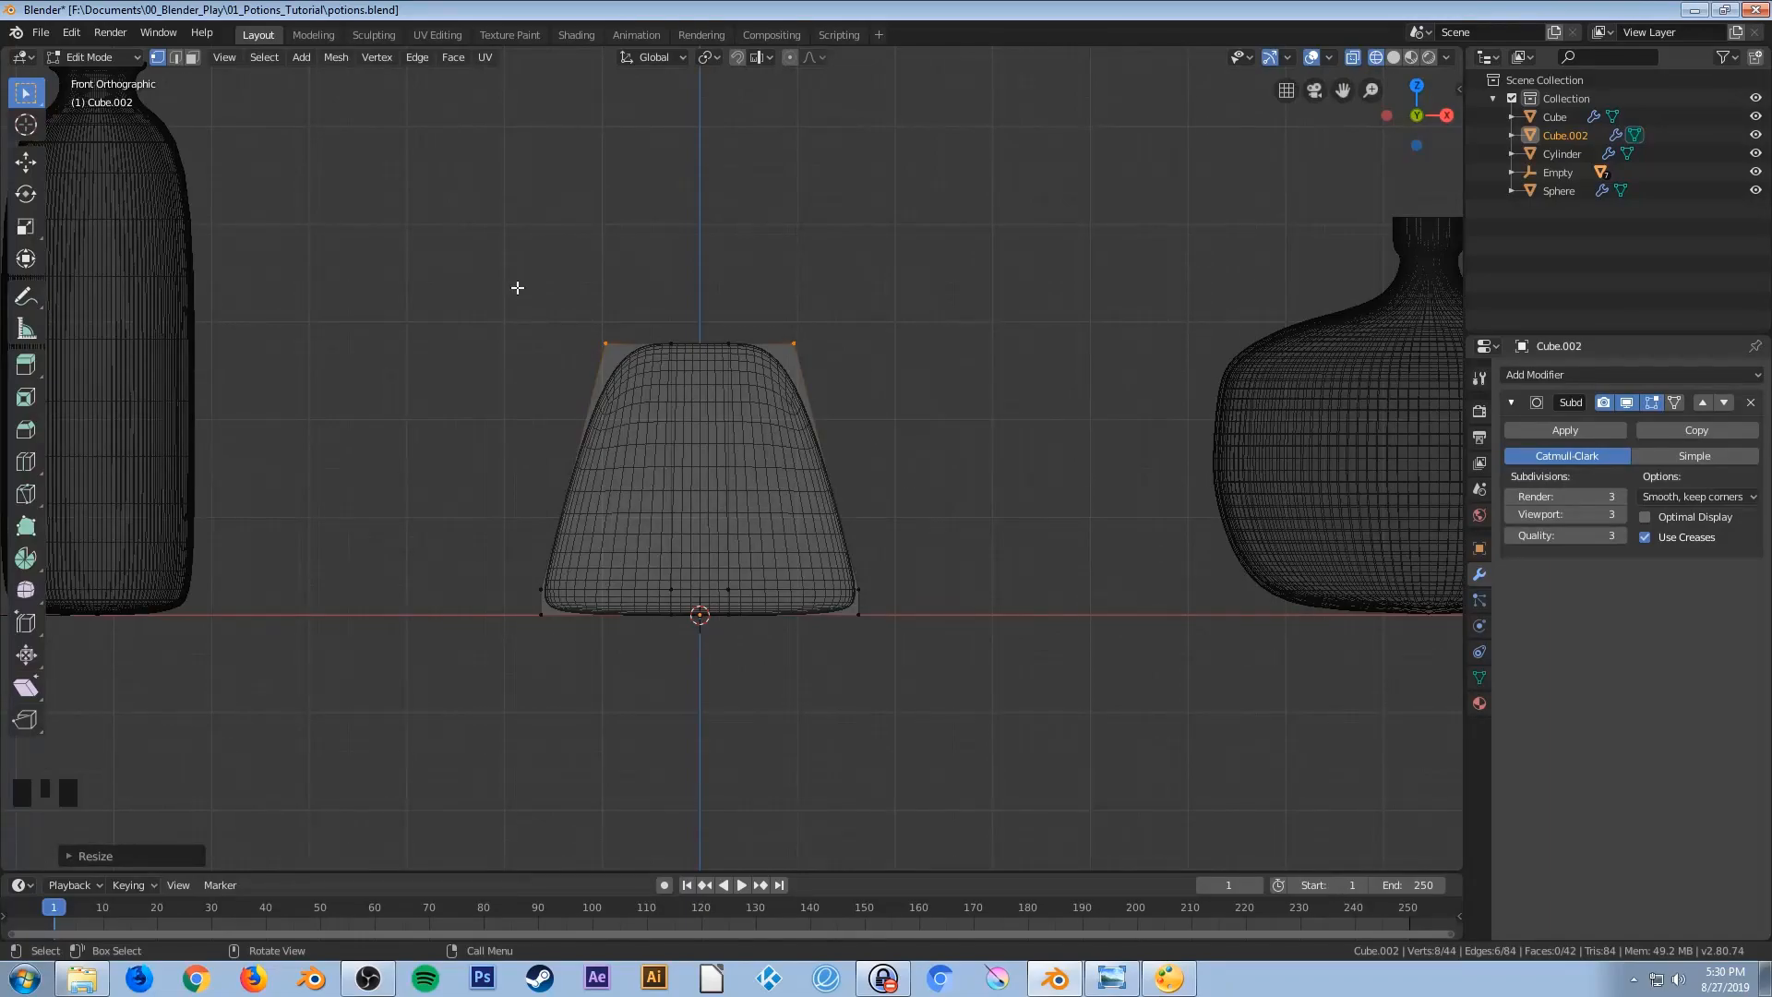
key(s)
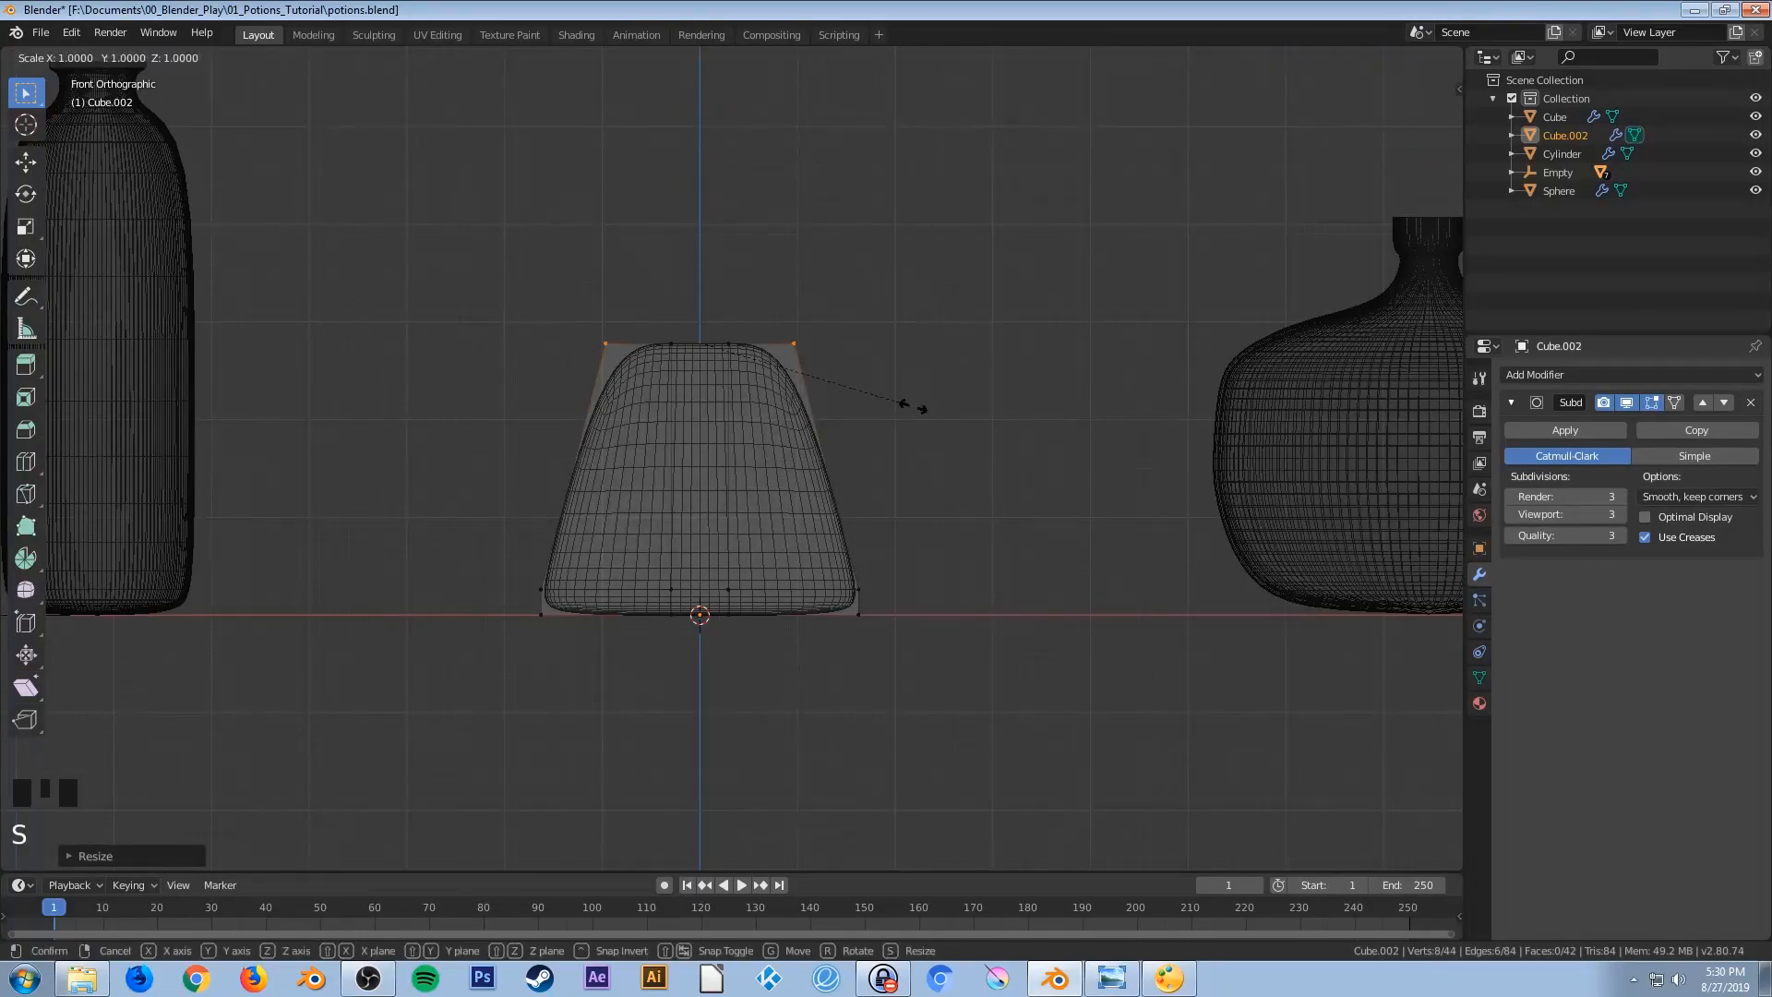
key(x)
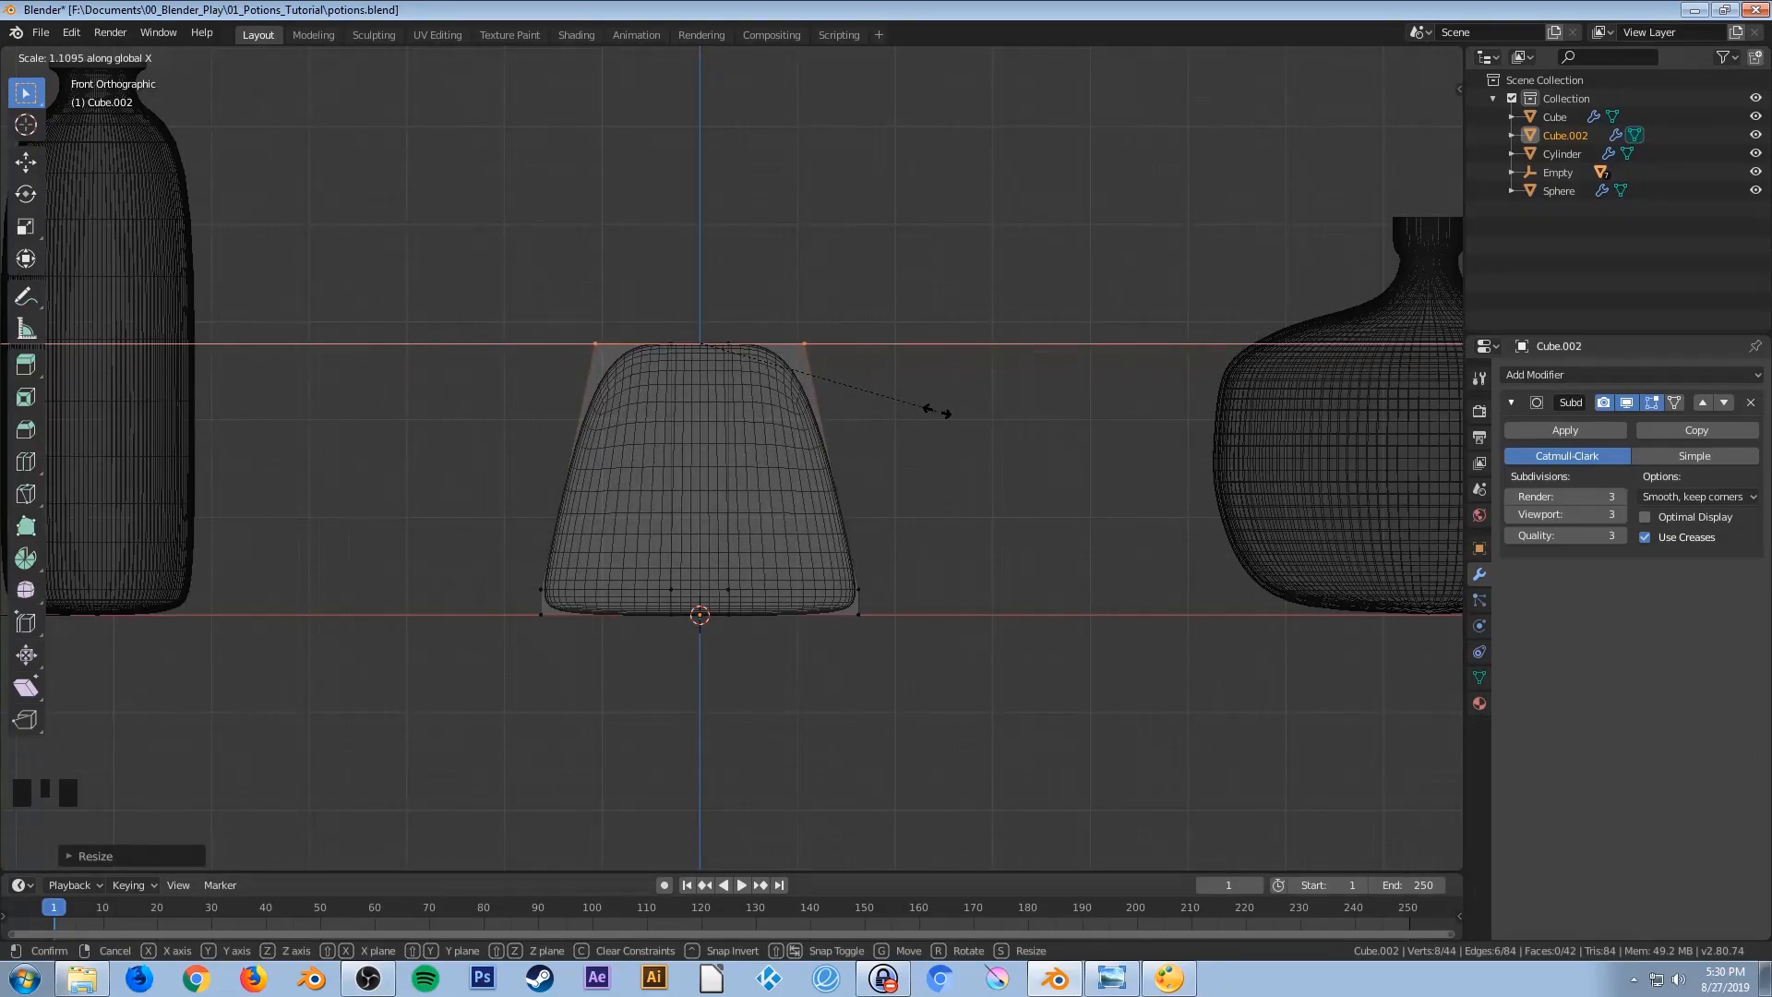
click(932, 407)
Lower all the top vertices about 0.67 m along Z, then return to Object Mode with Look Dev shading
drag(509, 290, 922, 391)
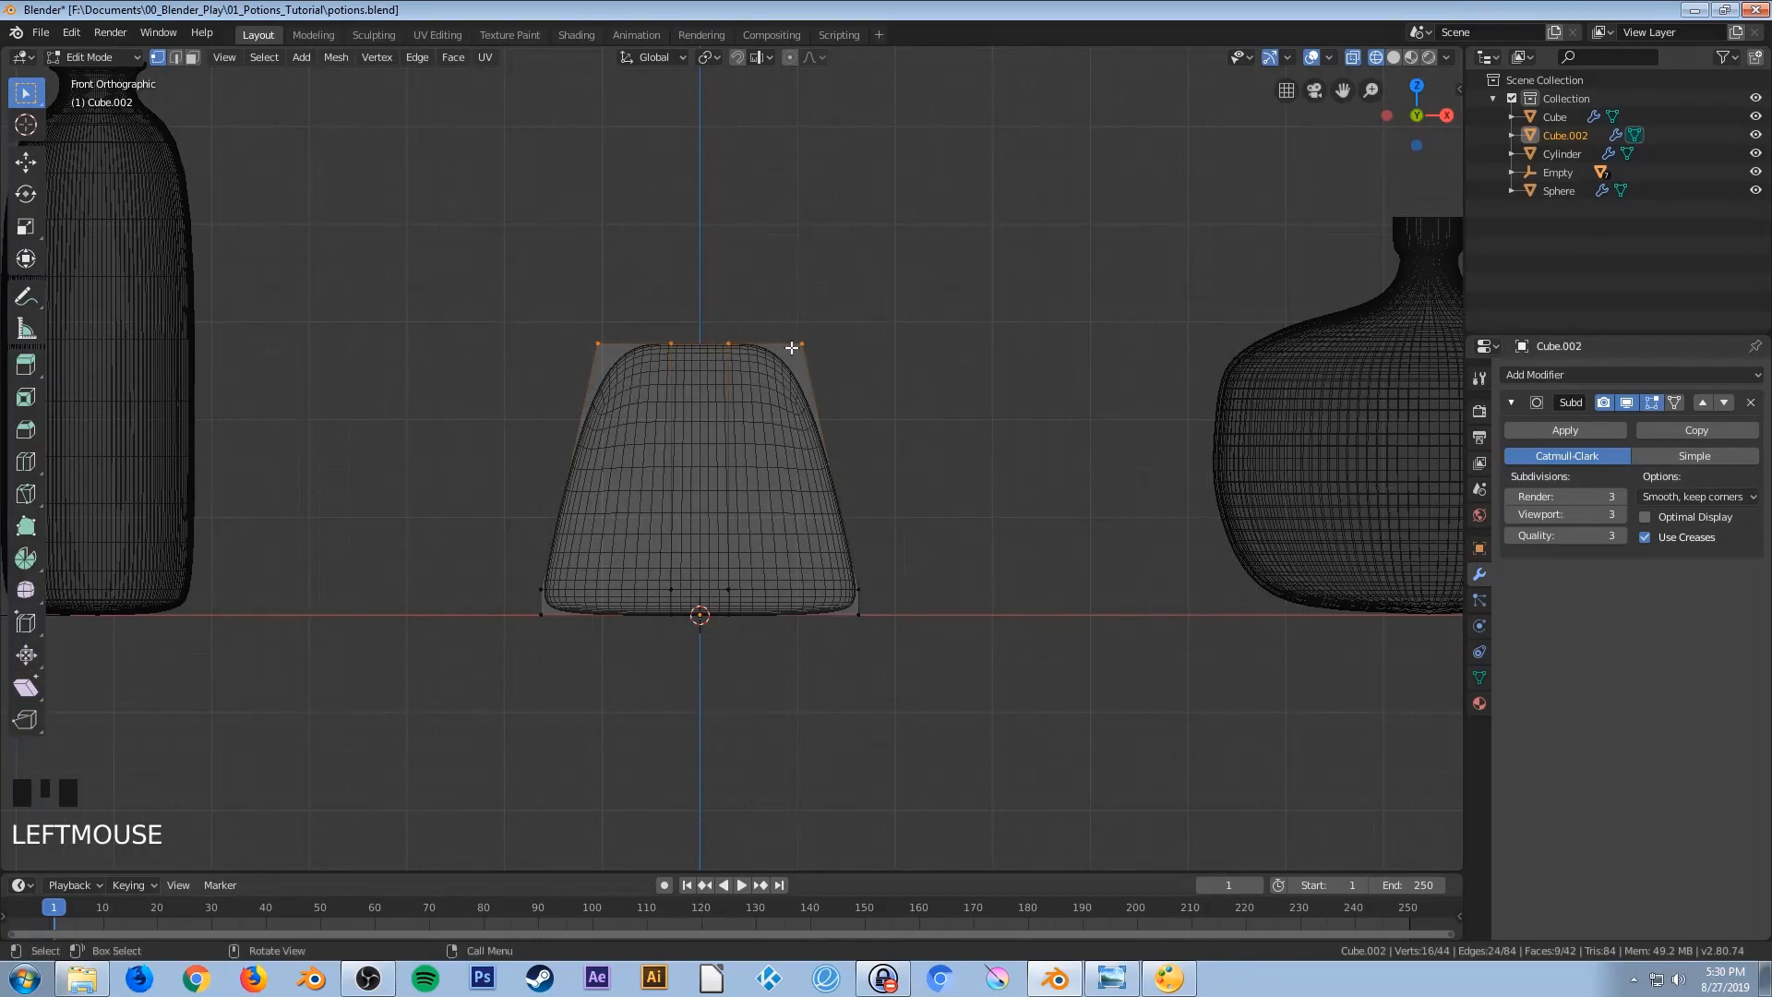
key(g)
key(z)
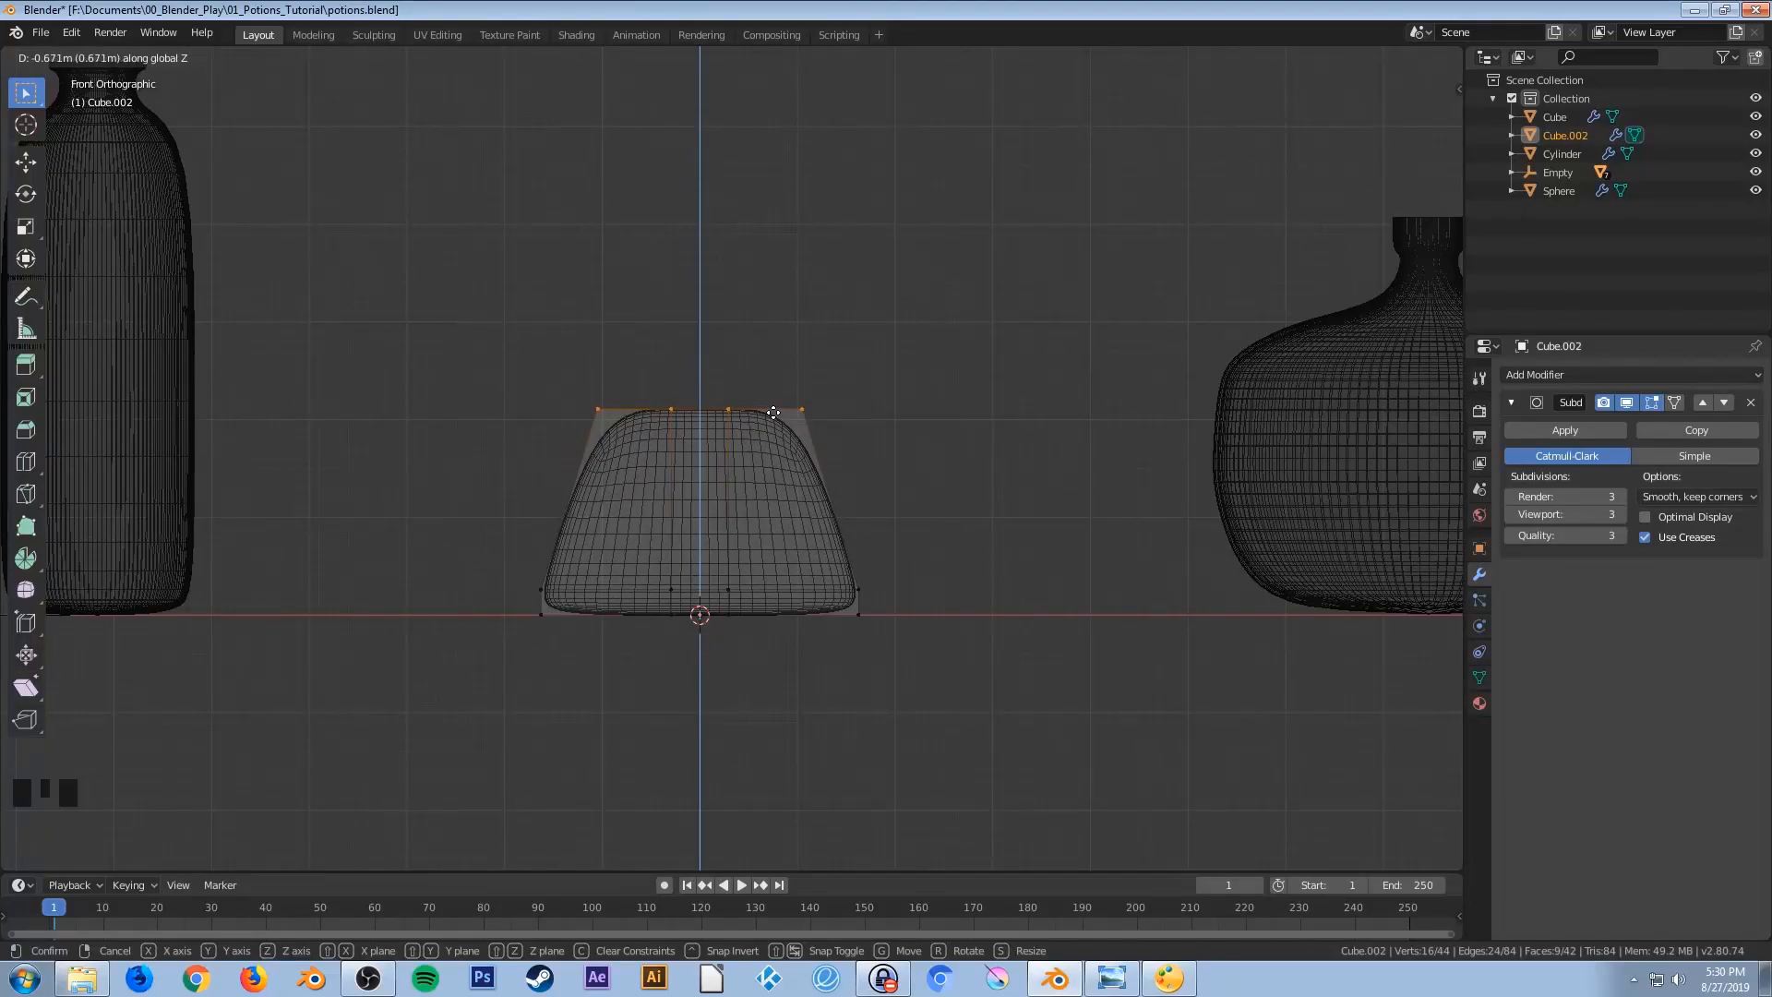
click(773, 413)
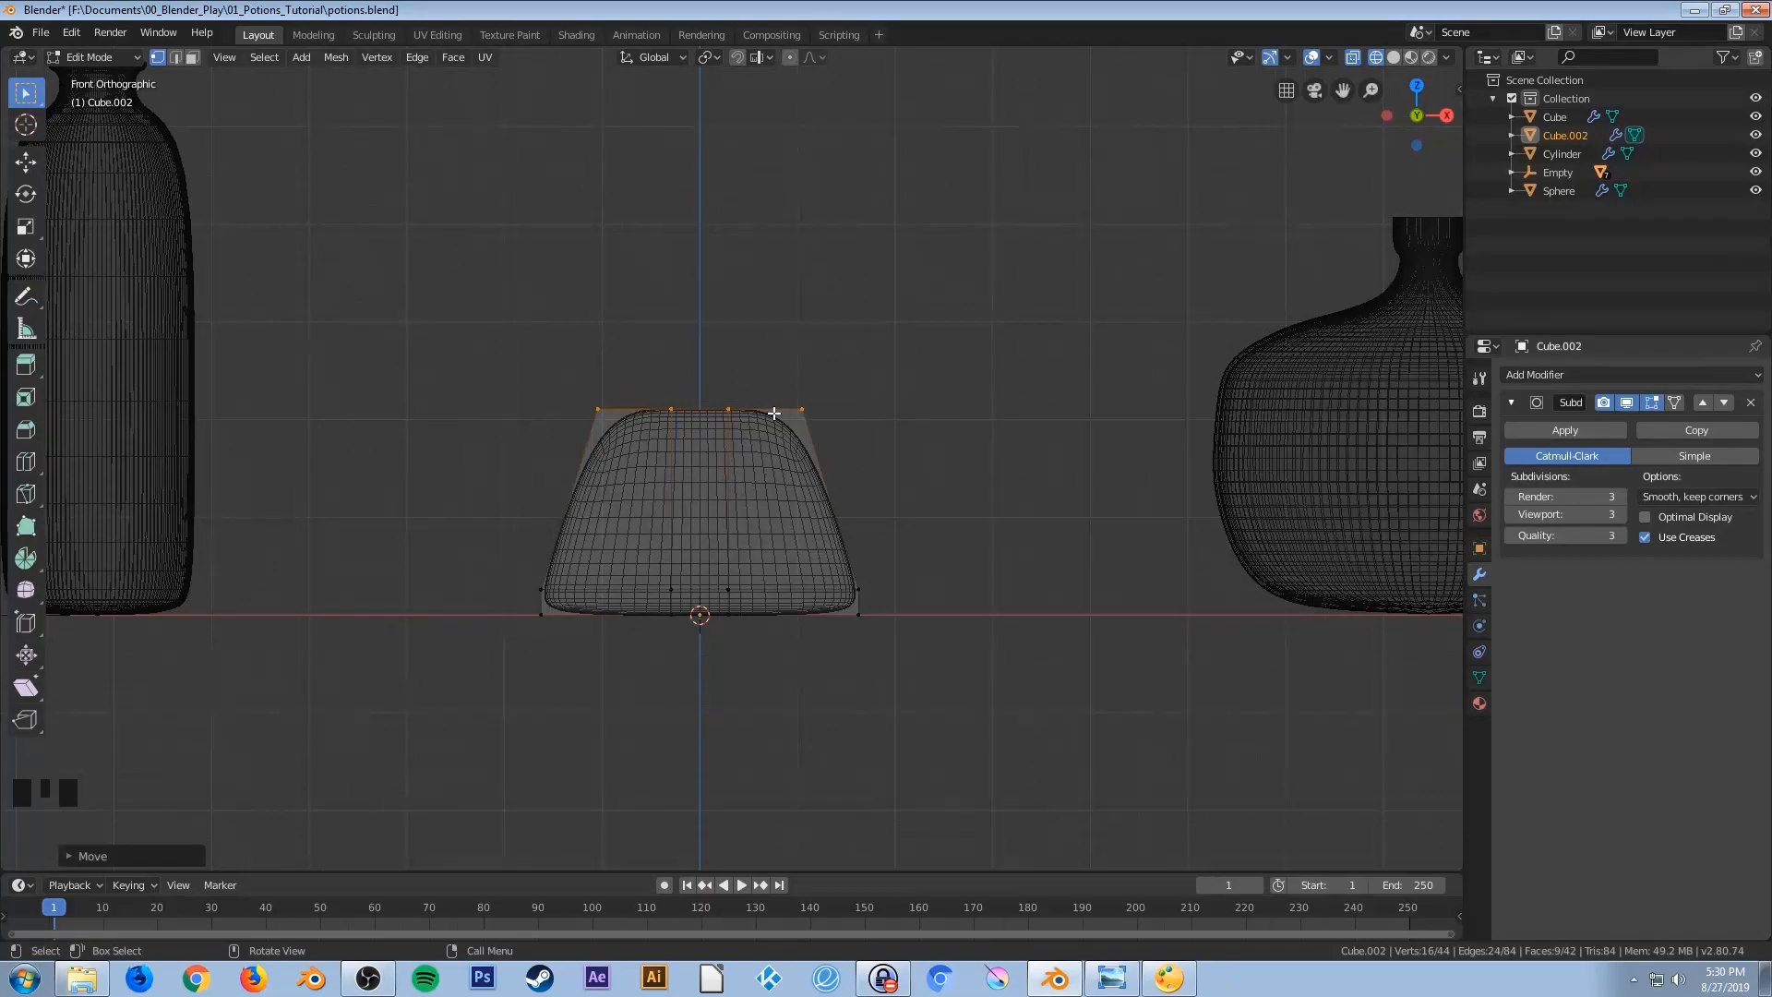
key(Tab)
key(z)
click(788, 508)
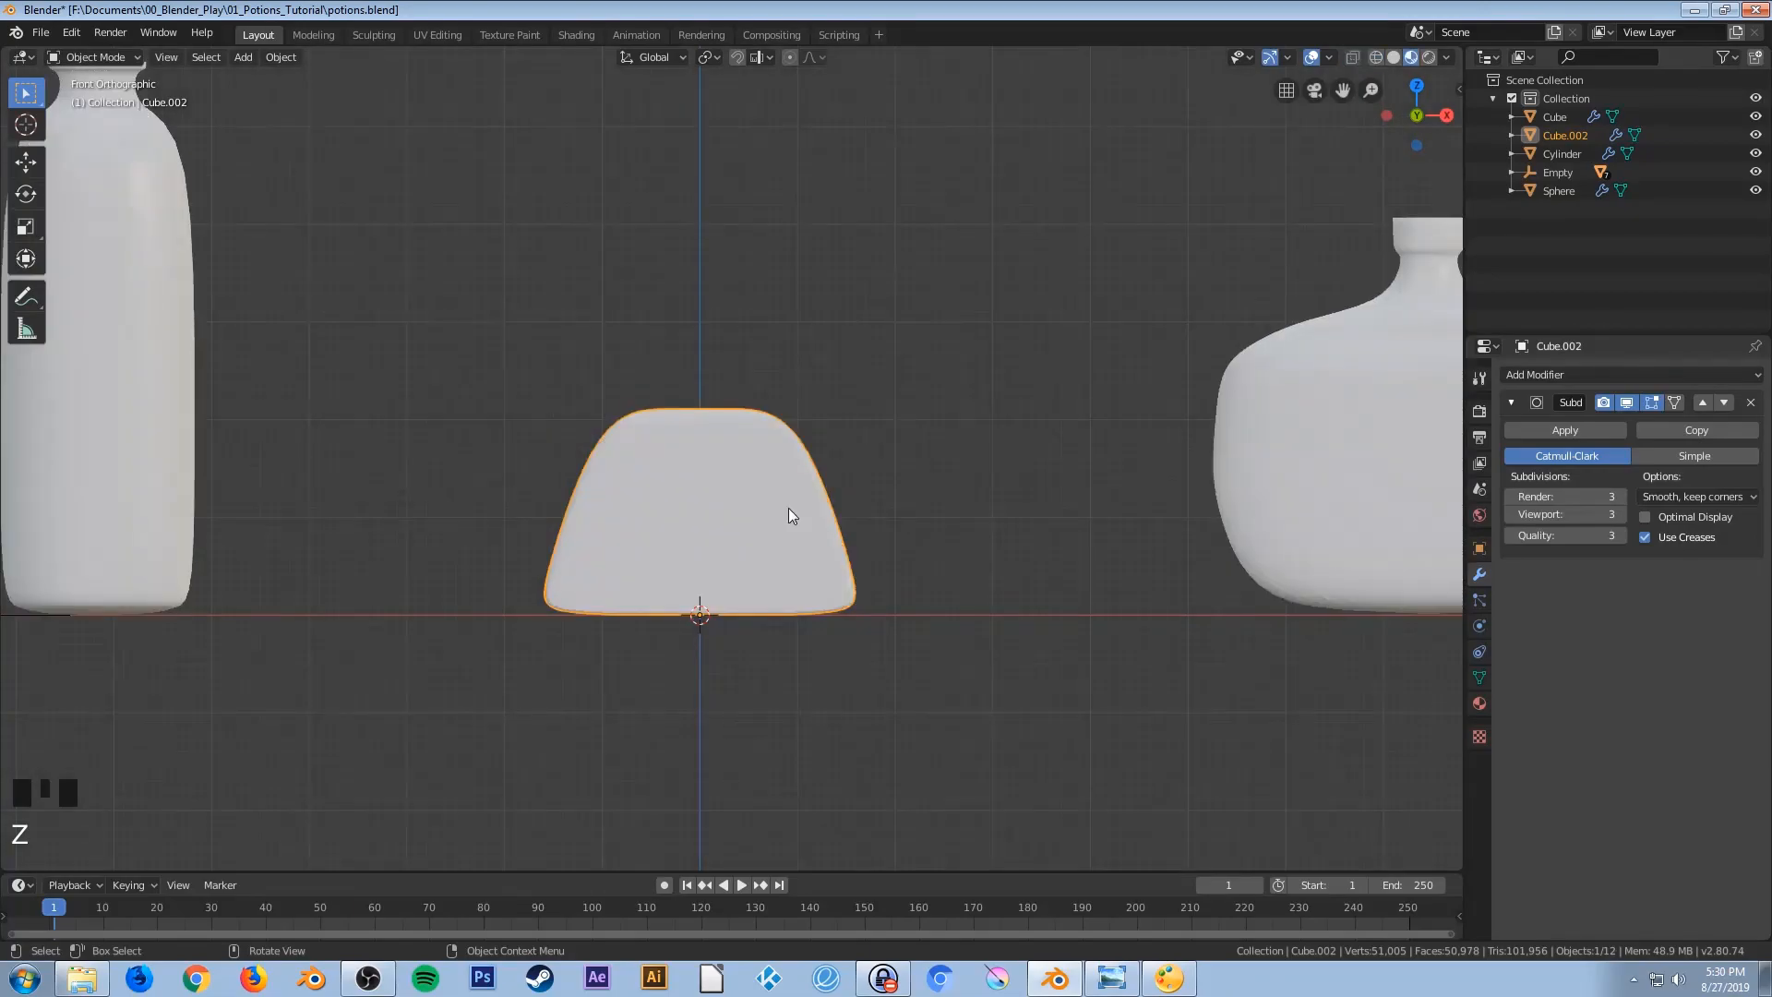
scroll(788, 515, down, 2)
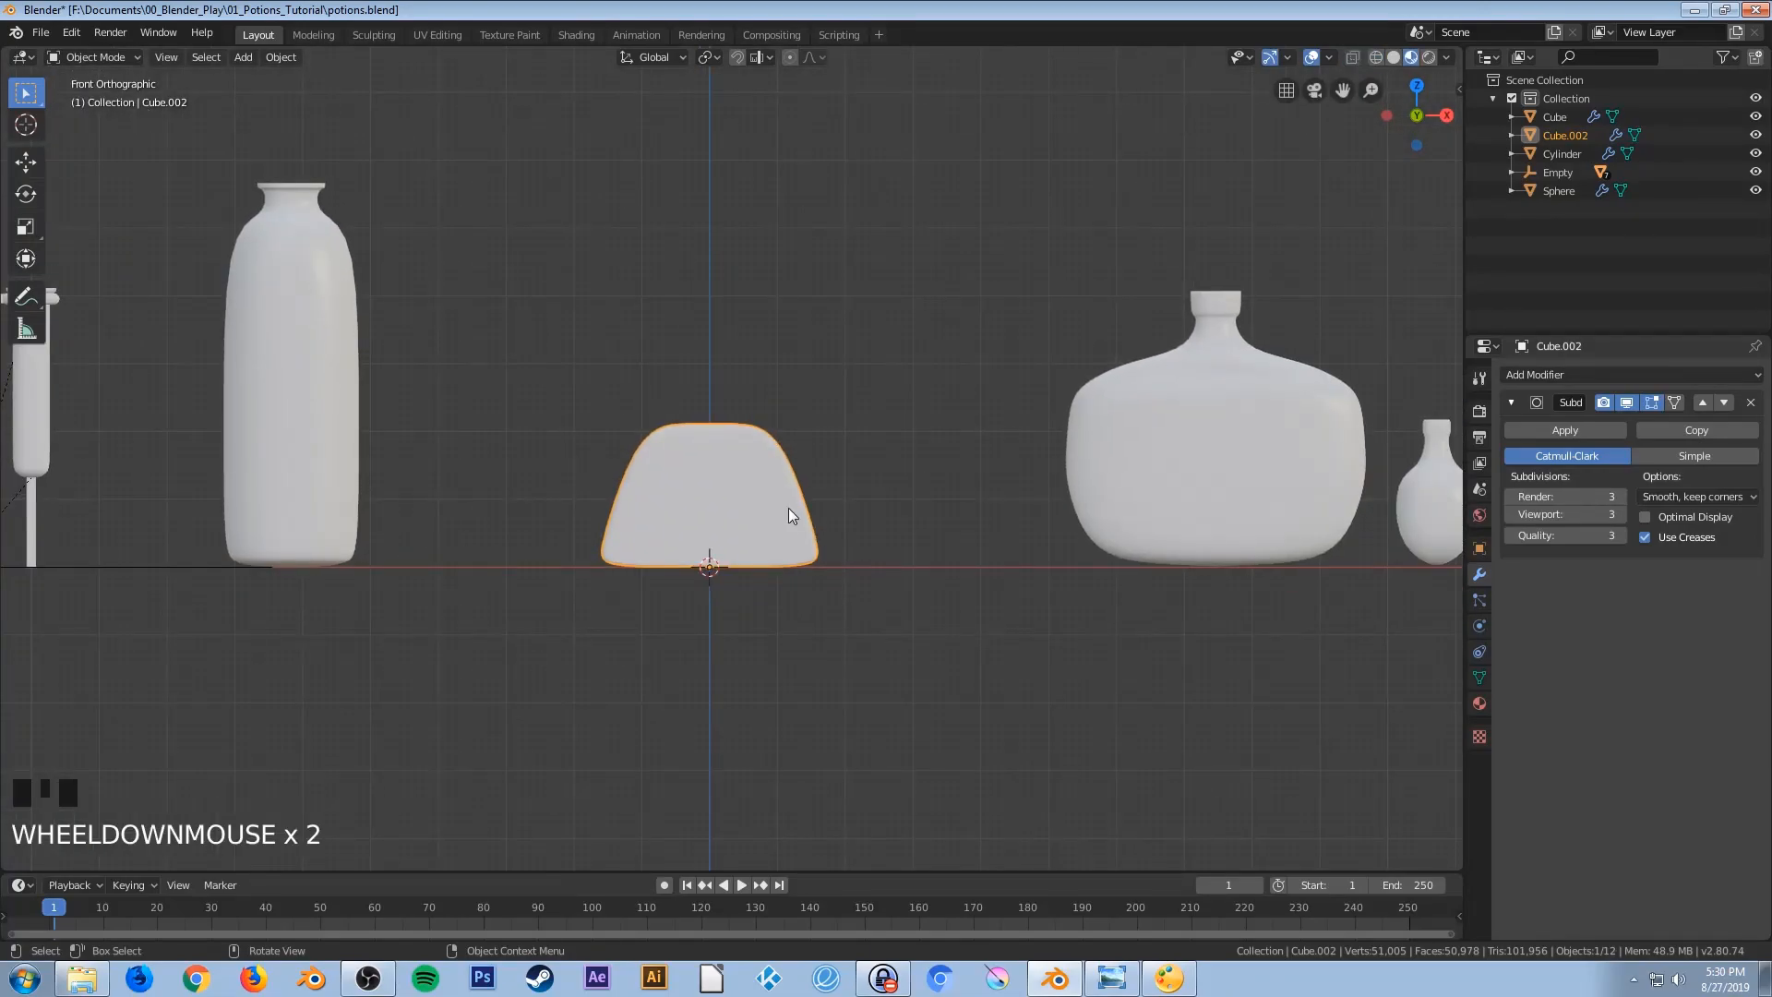
scroll(788, 514, up, 2)
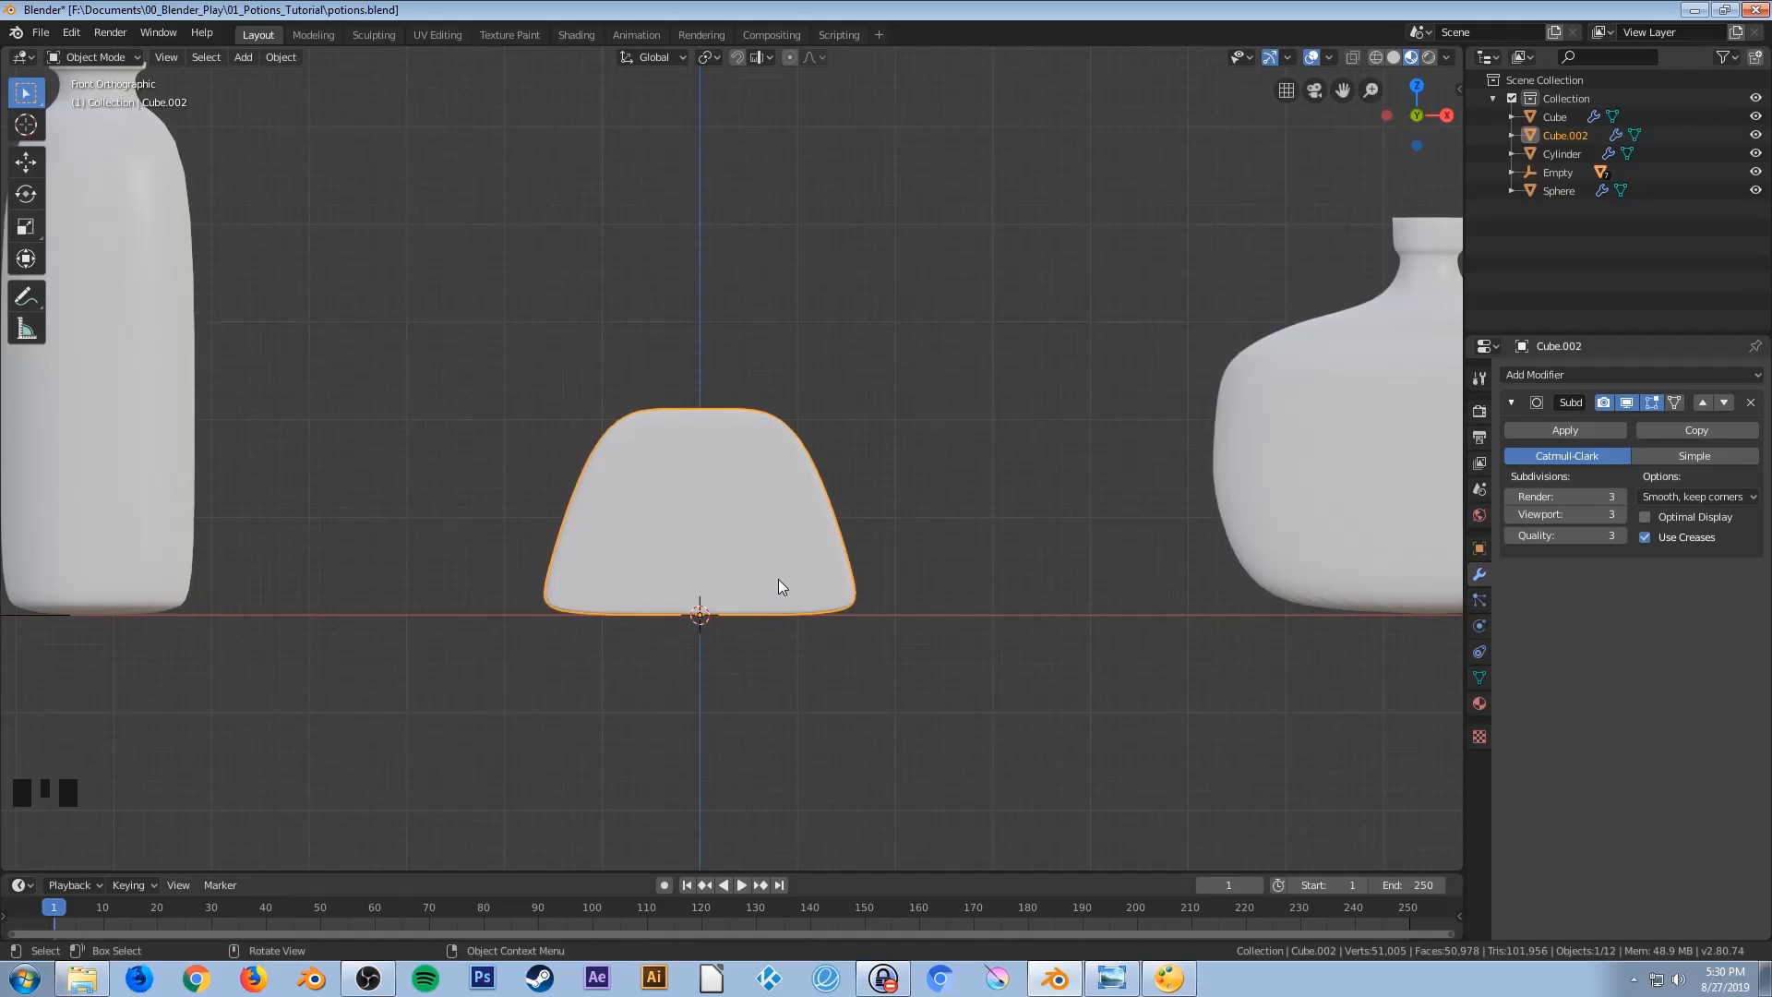
In wireframe Edit Mode, lower the horizontal loop near the base about 0.2 m along Z, then restore Object Mode and Look Dev shading
key(Tab)
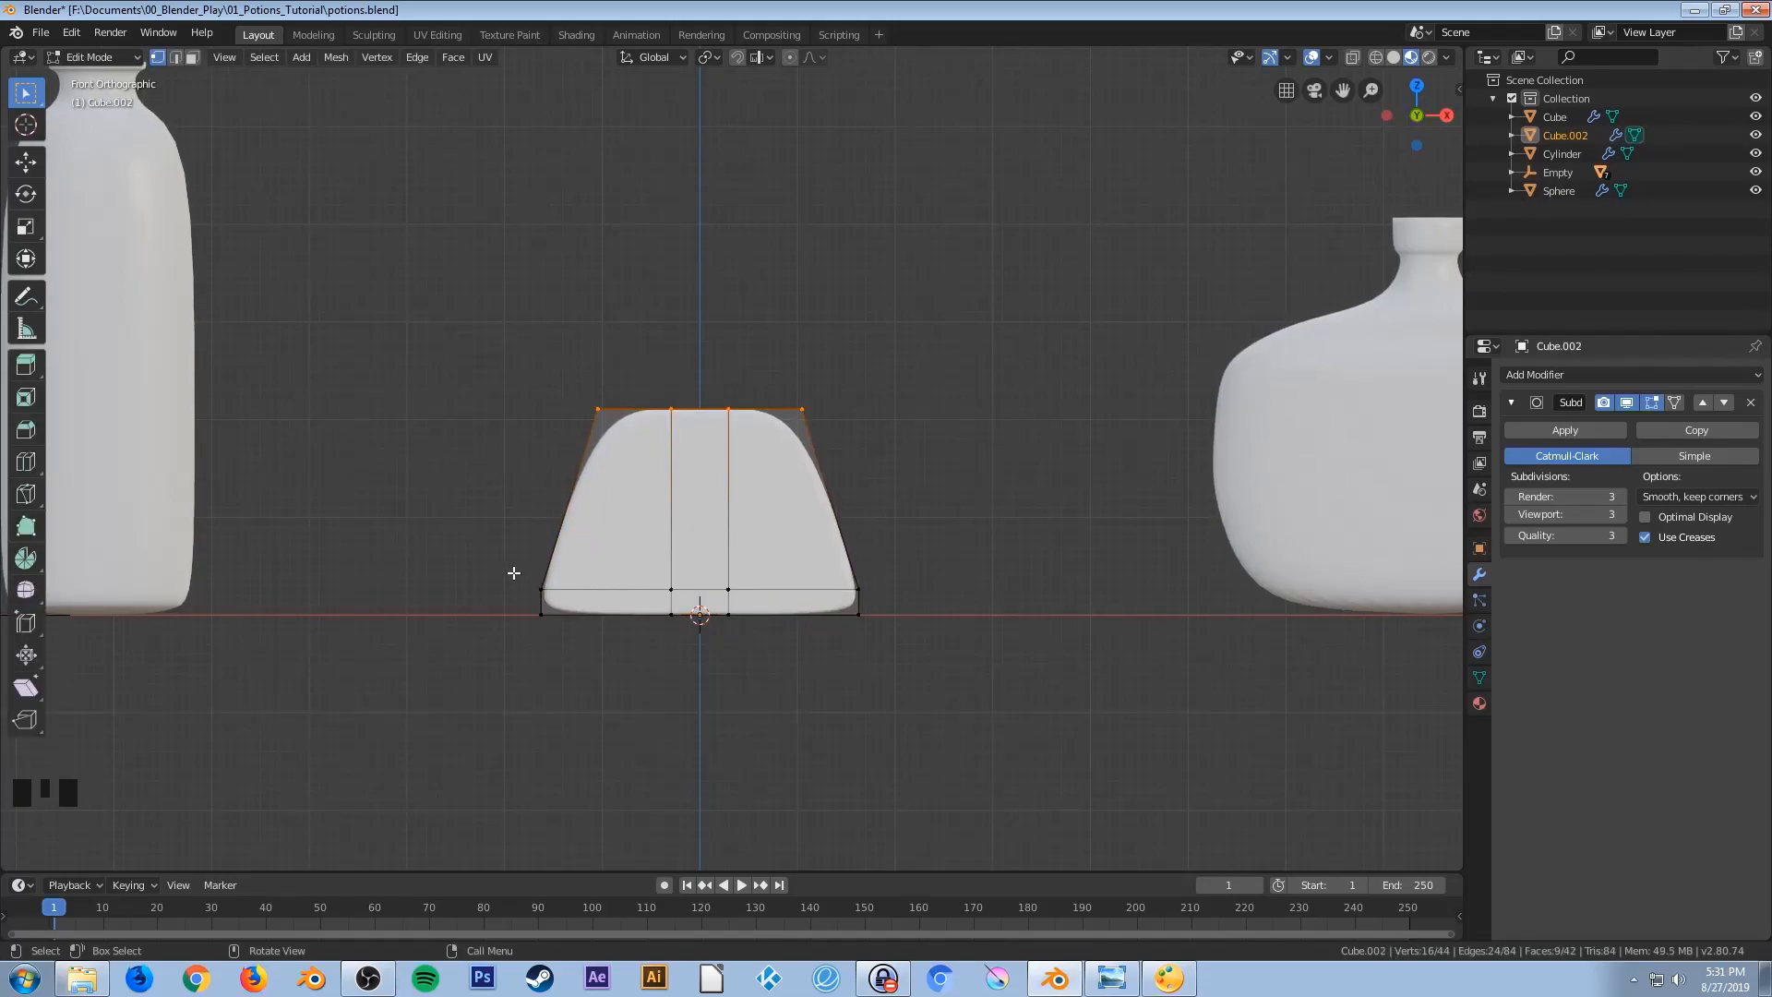
key(z)
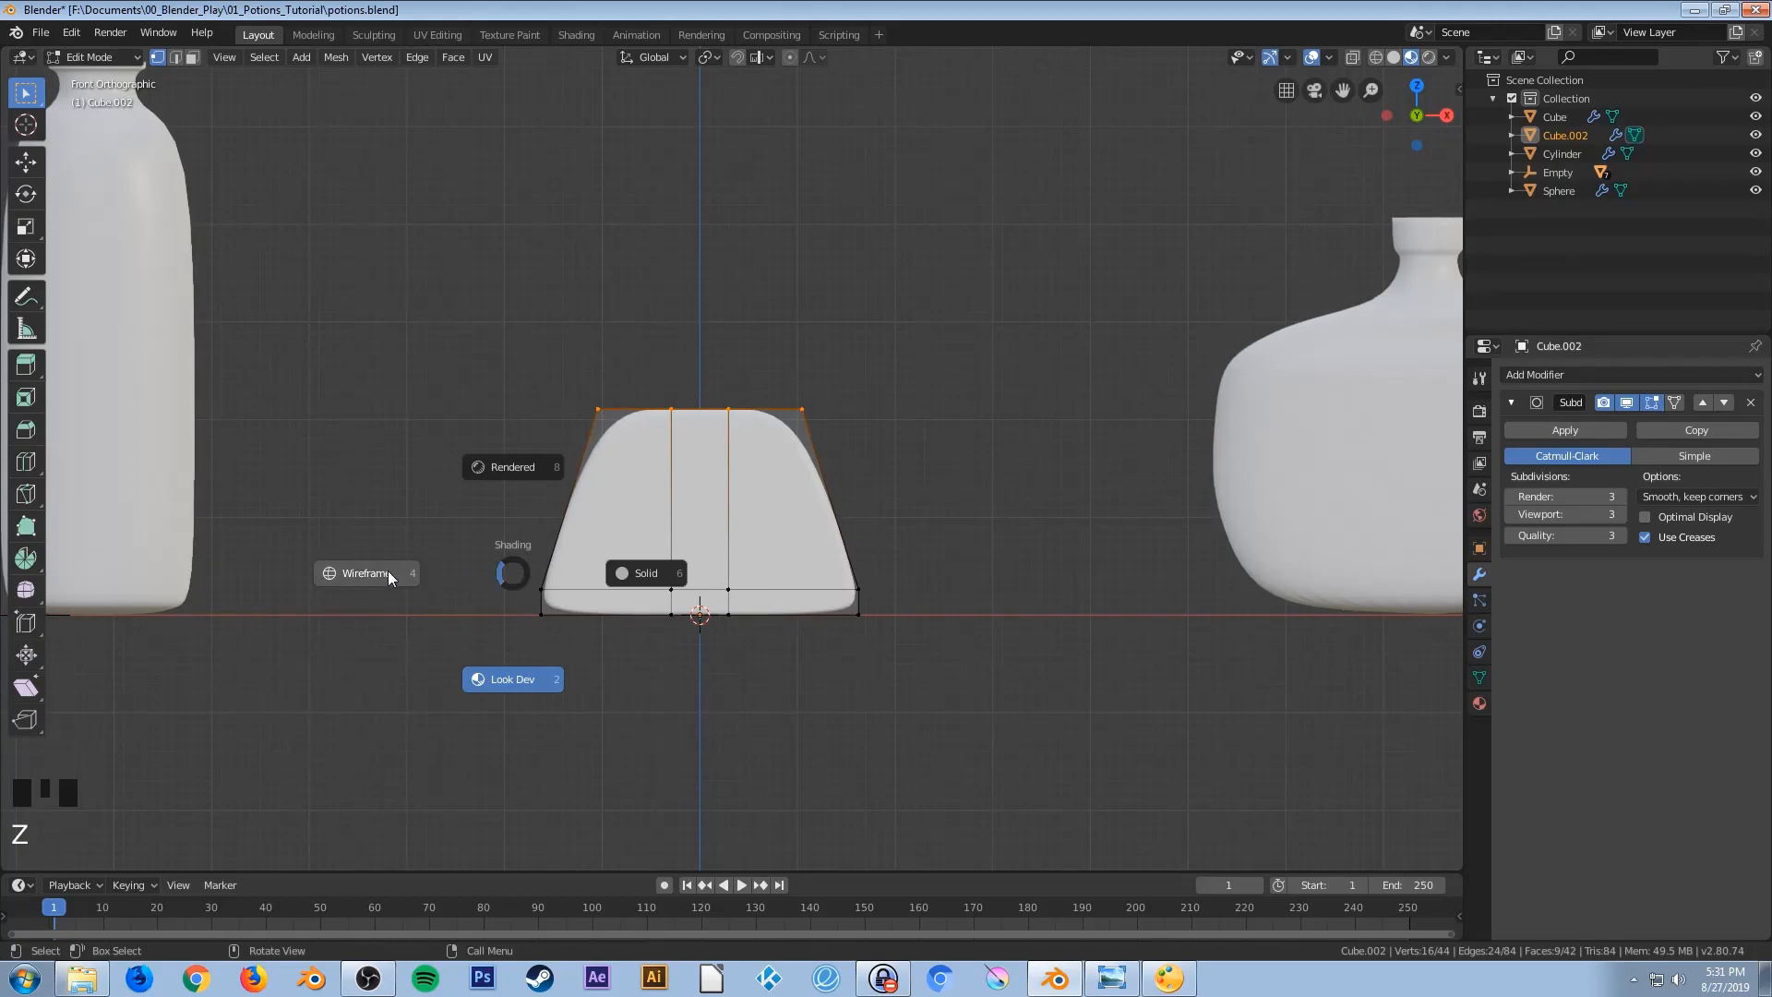
drag(495, 550, 886, 598)
scroll(945, 618, up, 3)
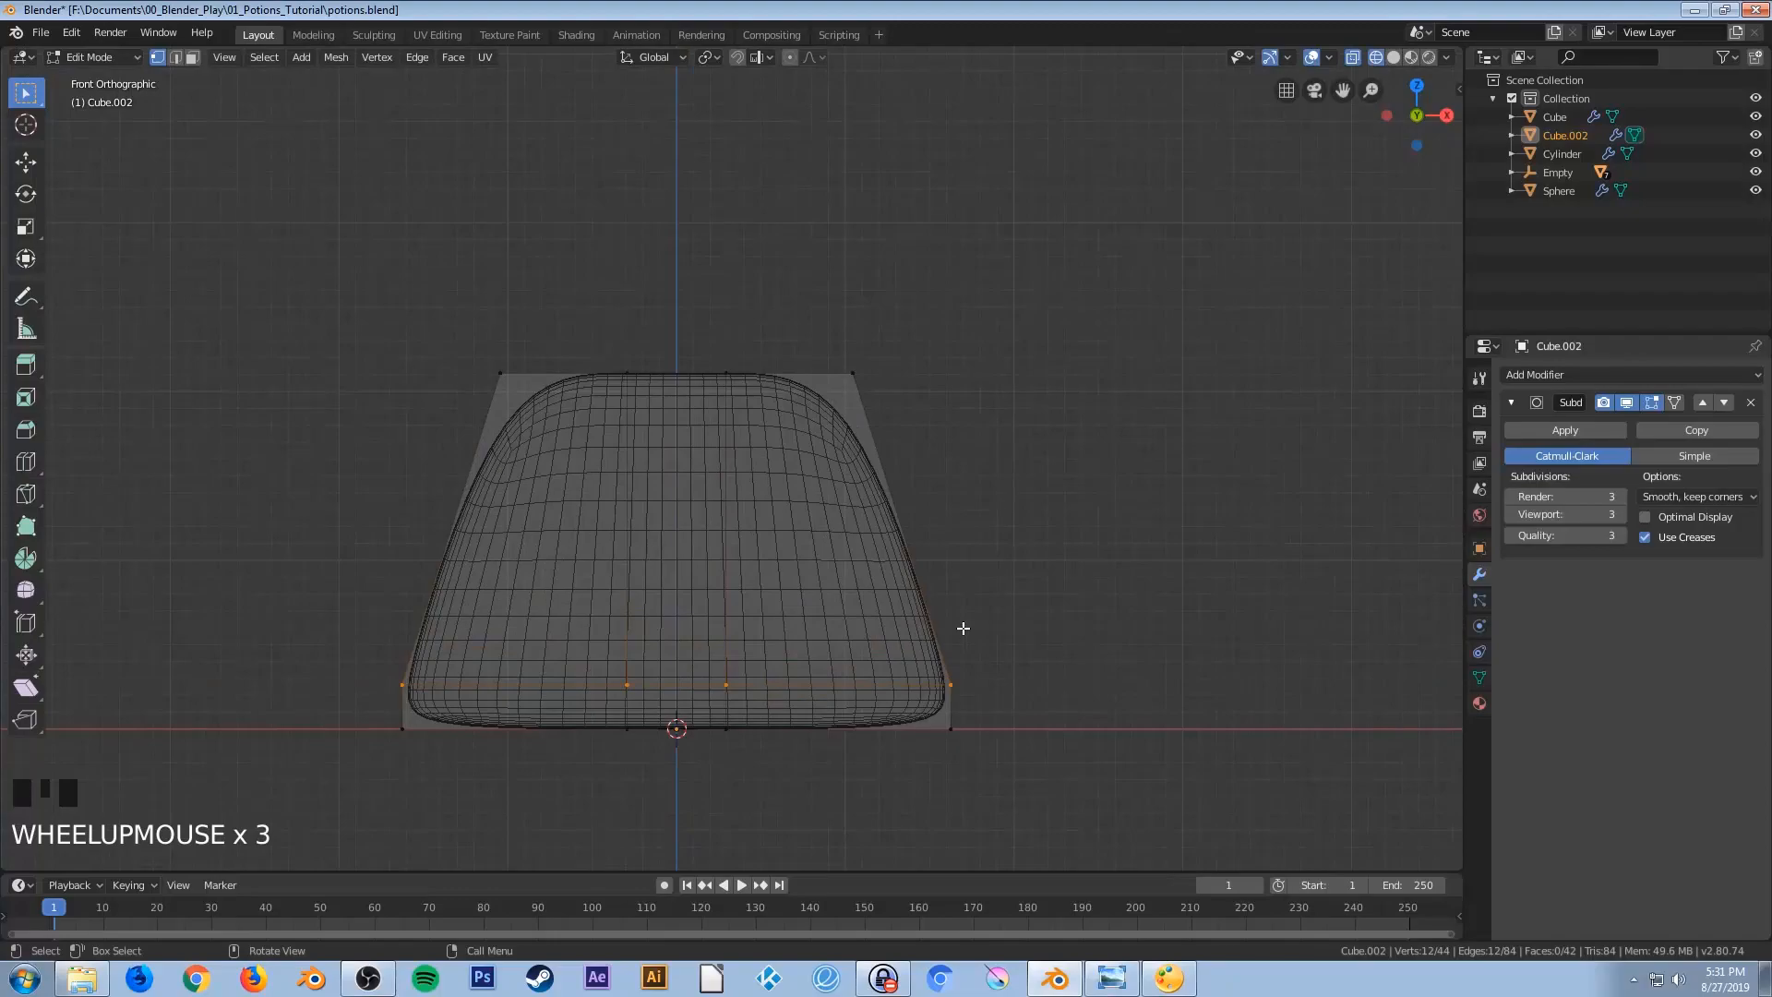
key(g)
key(z)
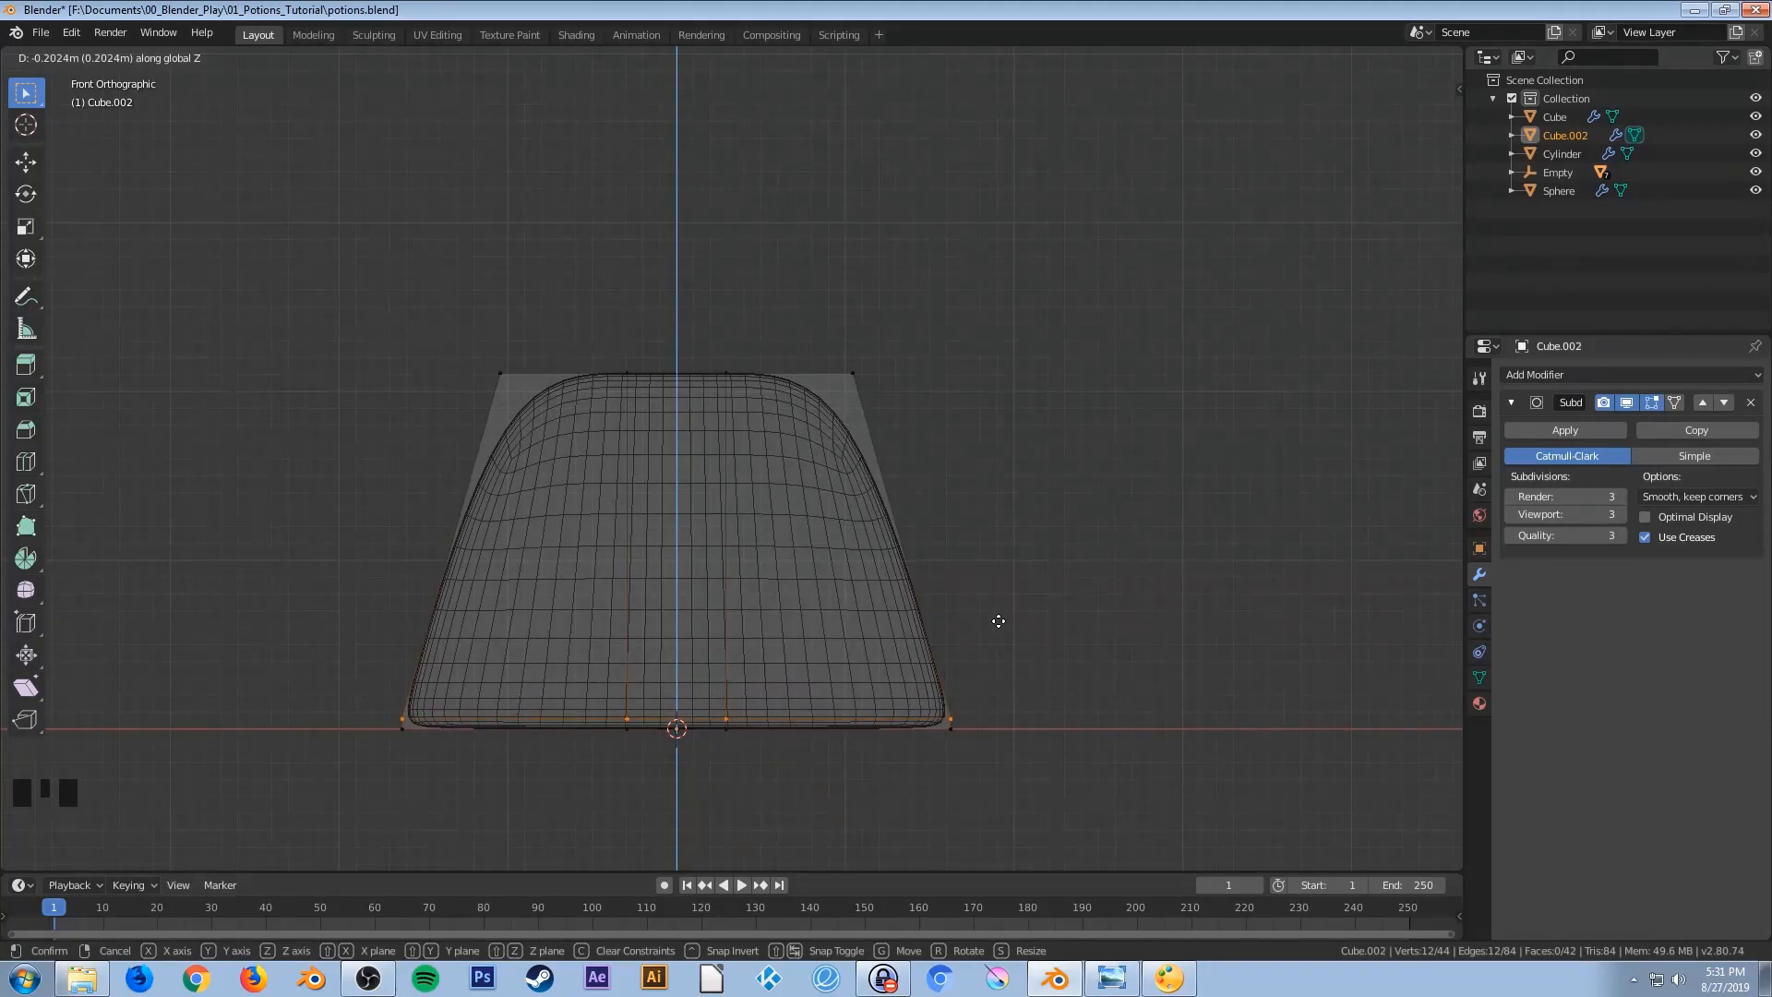
click(998, 621)
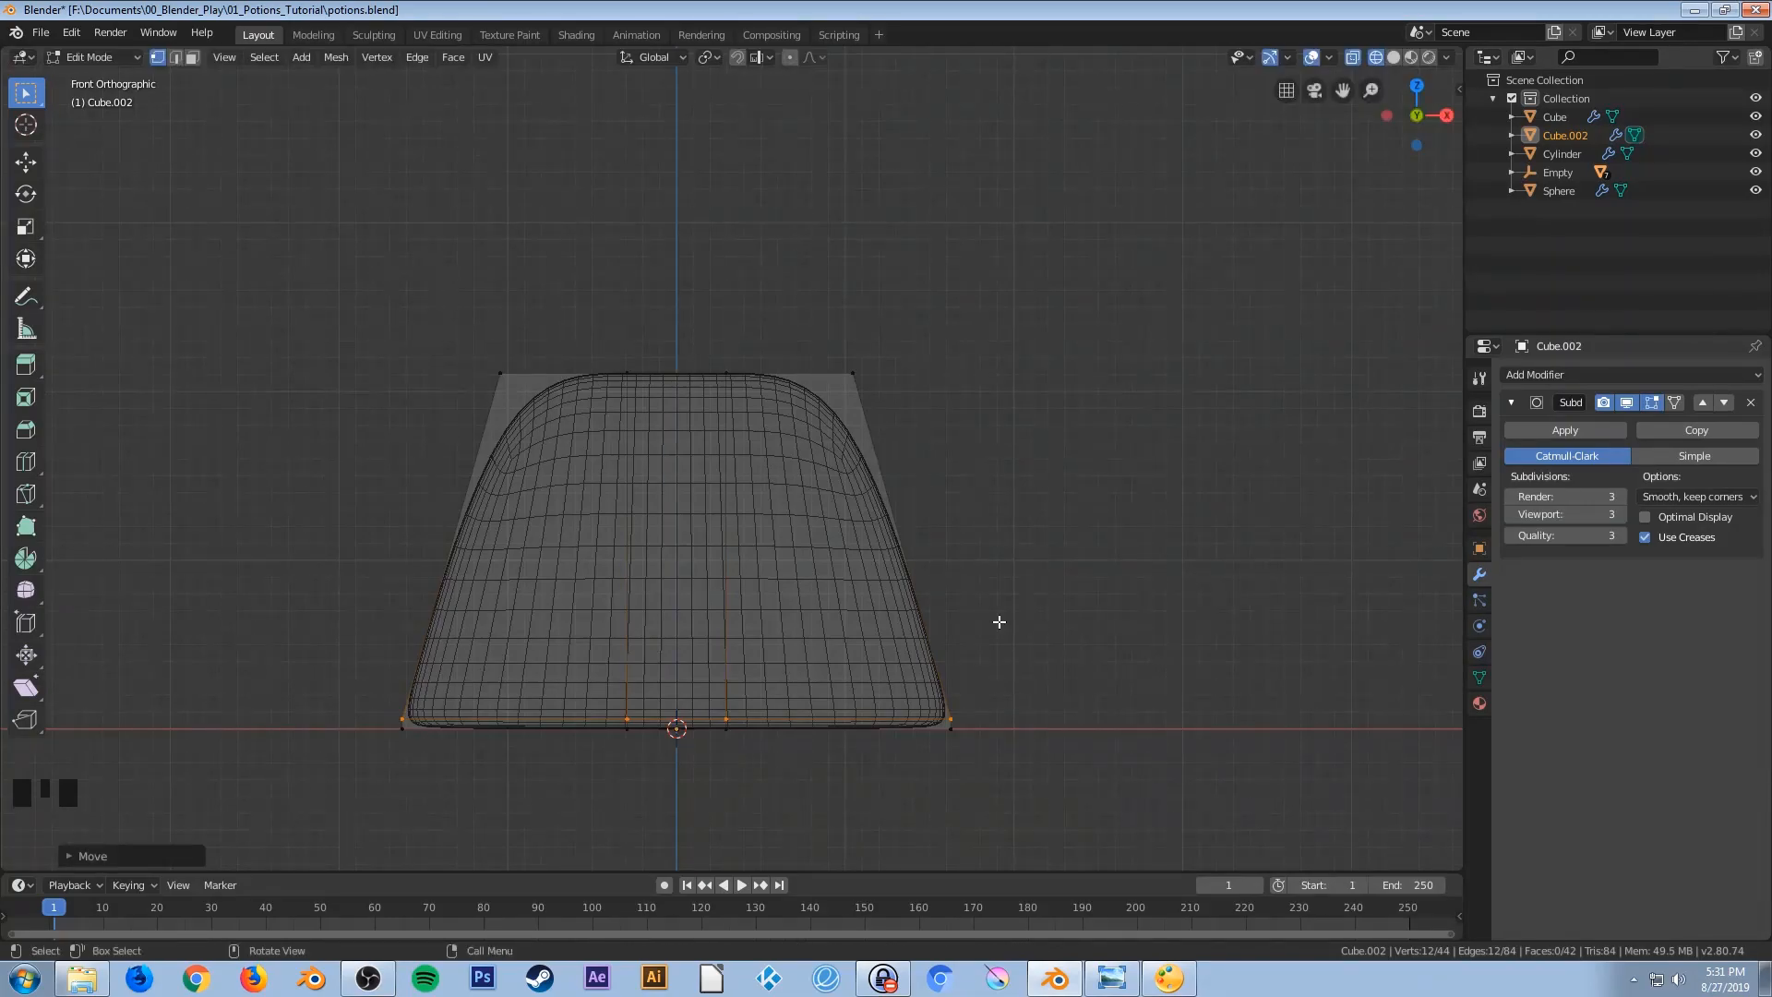
key(Tab)
scroll(998, 620, down, 3)
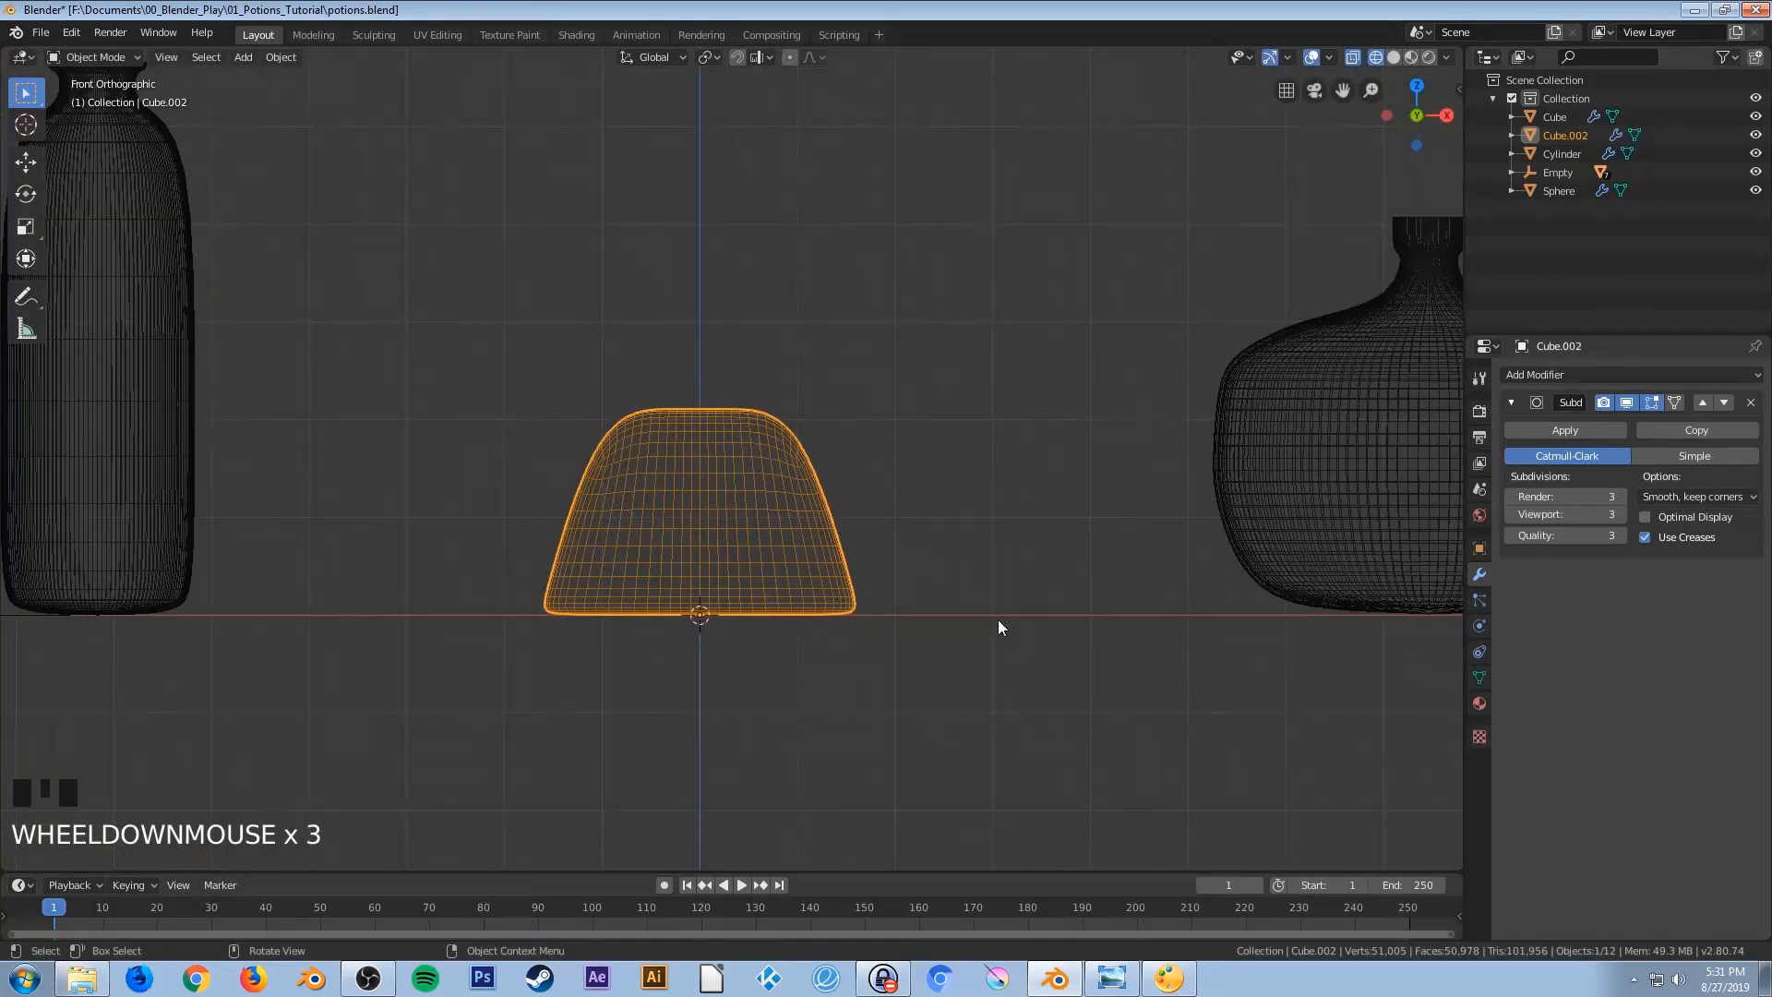
key(z)
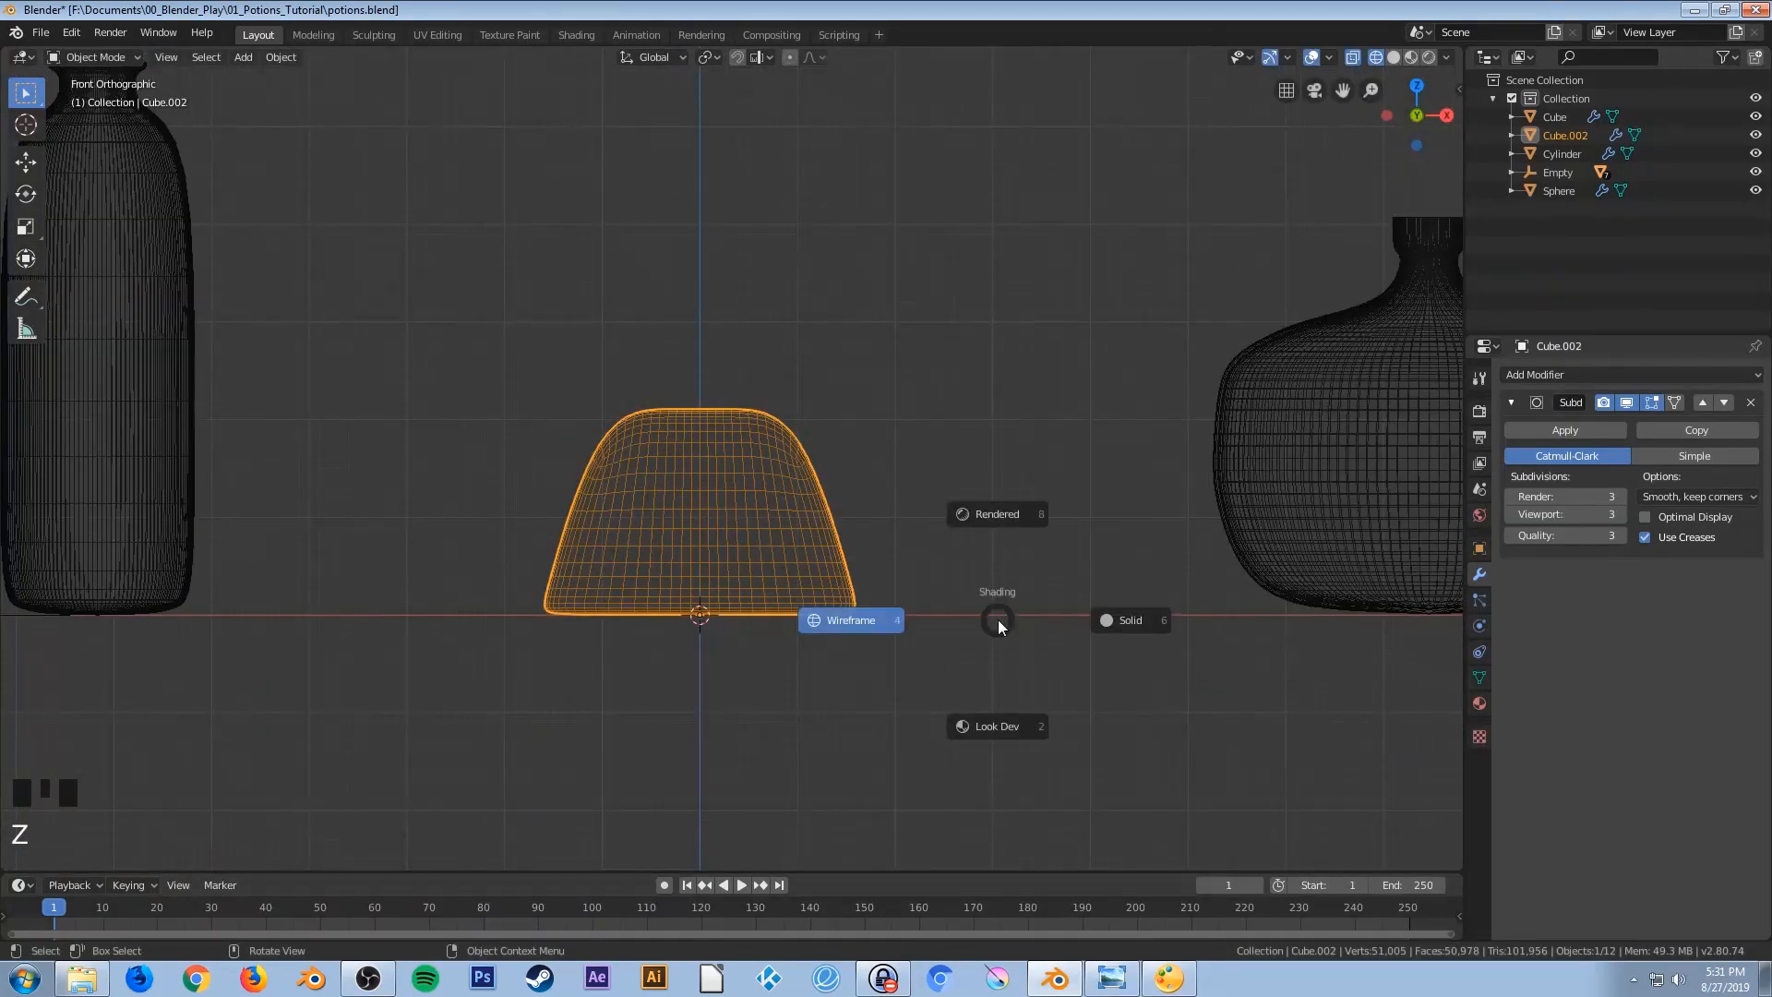
click(1018, 727)
Apply Shade Smooth to the tapered bottle body and return to the front view showing the neighbouring bottles
scroll(928, 615, down, 4)
scroll(906, 544, up, 1)
mouse_move(906, 545)
shift+middle_down()
mouse_move(878, 496)
mouse_move(933, 566)
shift+middle_up()
scroll(930, 574, up, 2)
middle_drag(872, 622, 945, 657)
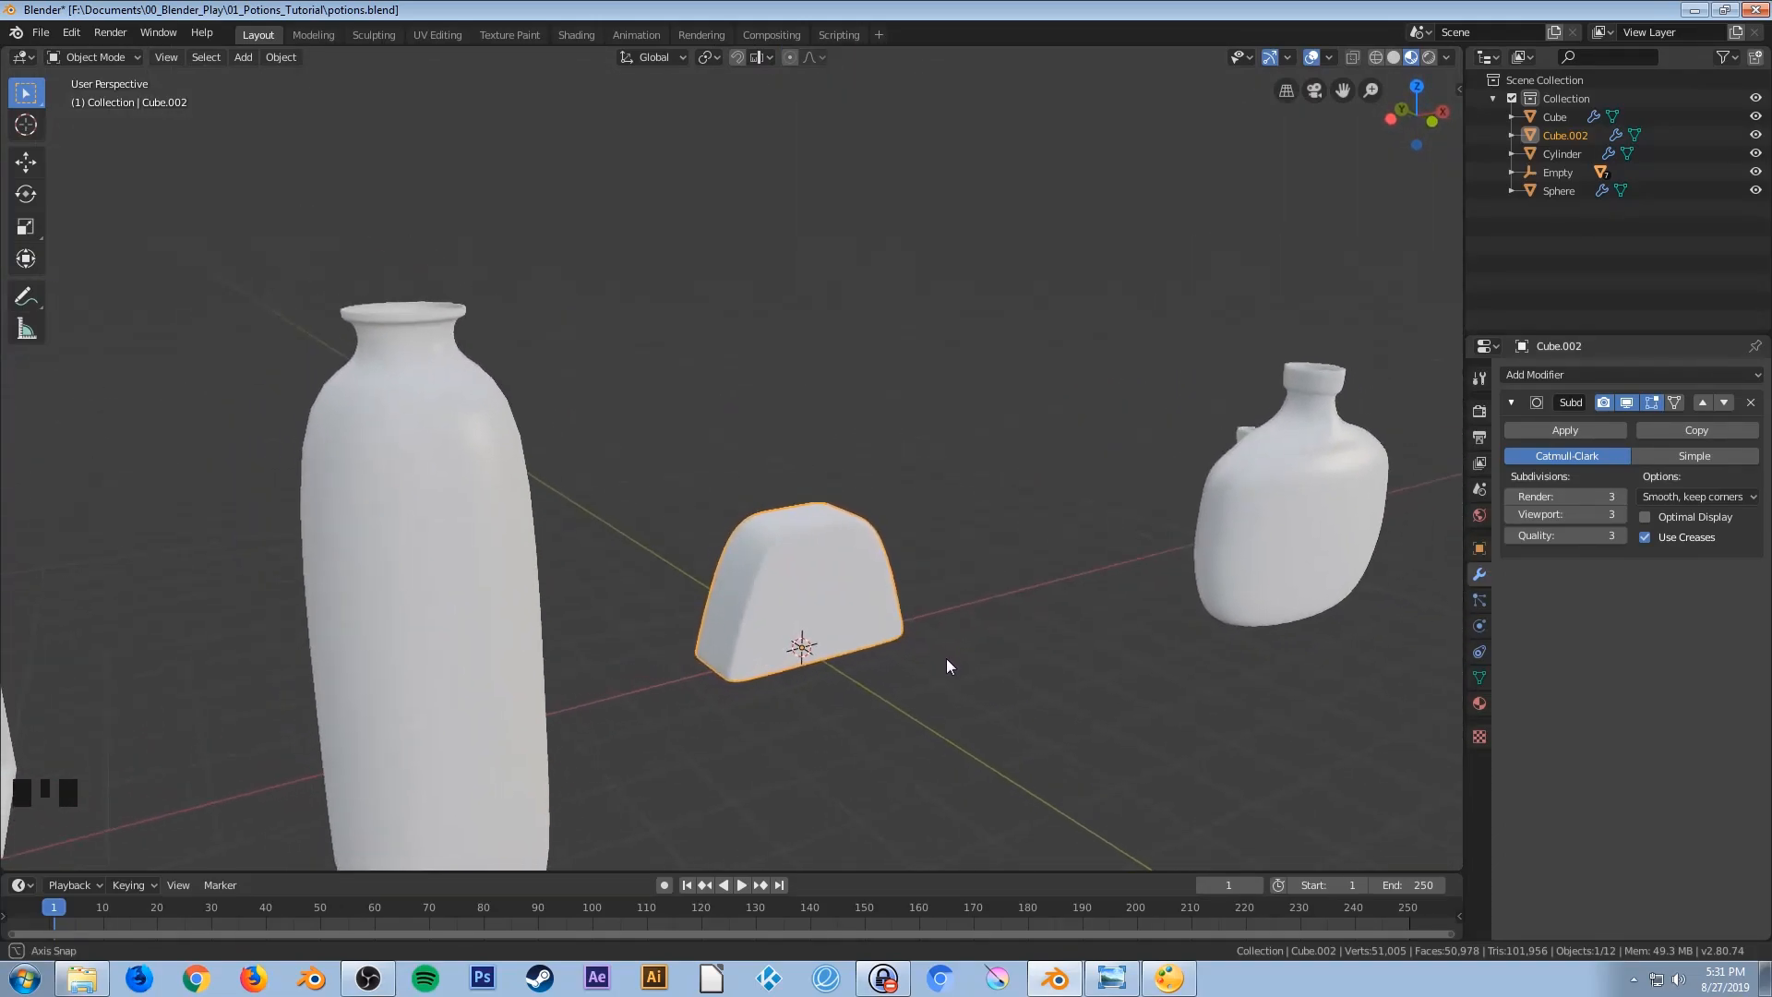
scroll(945, 657, up, 2)
key(F3)
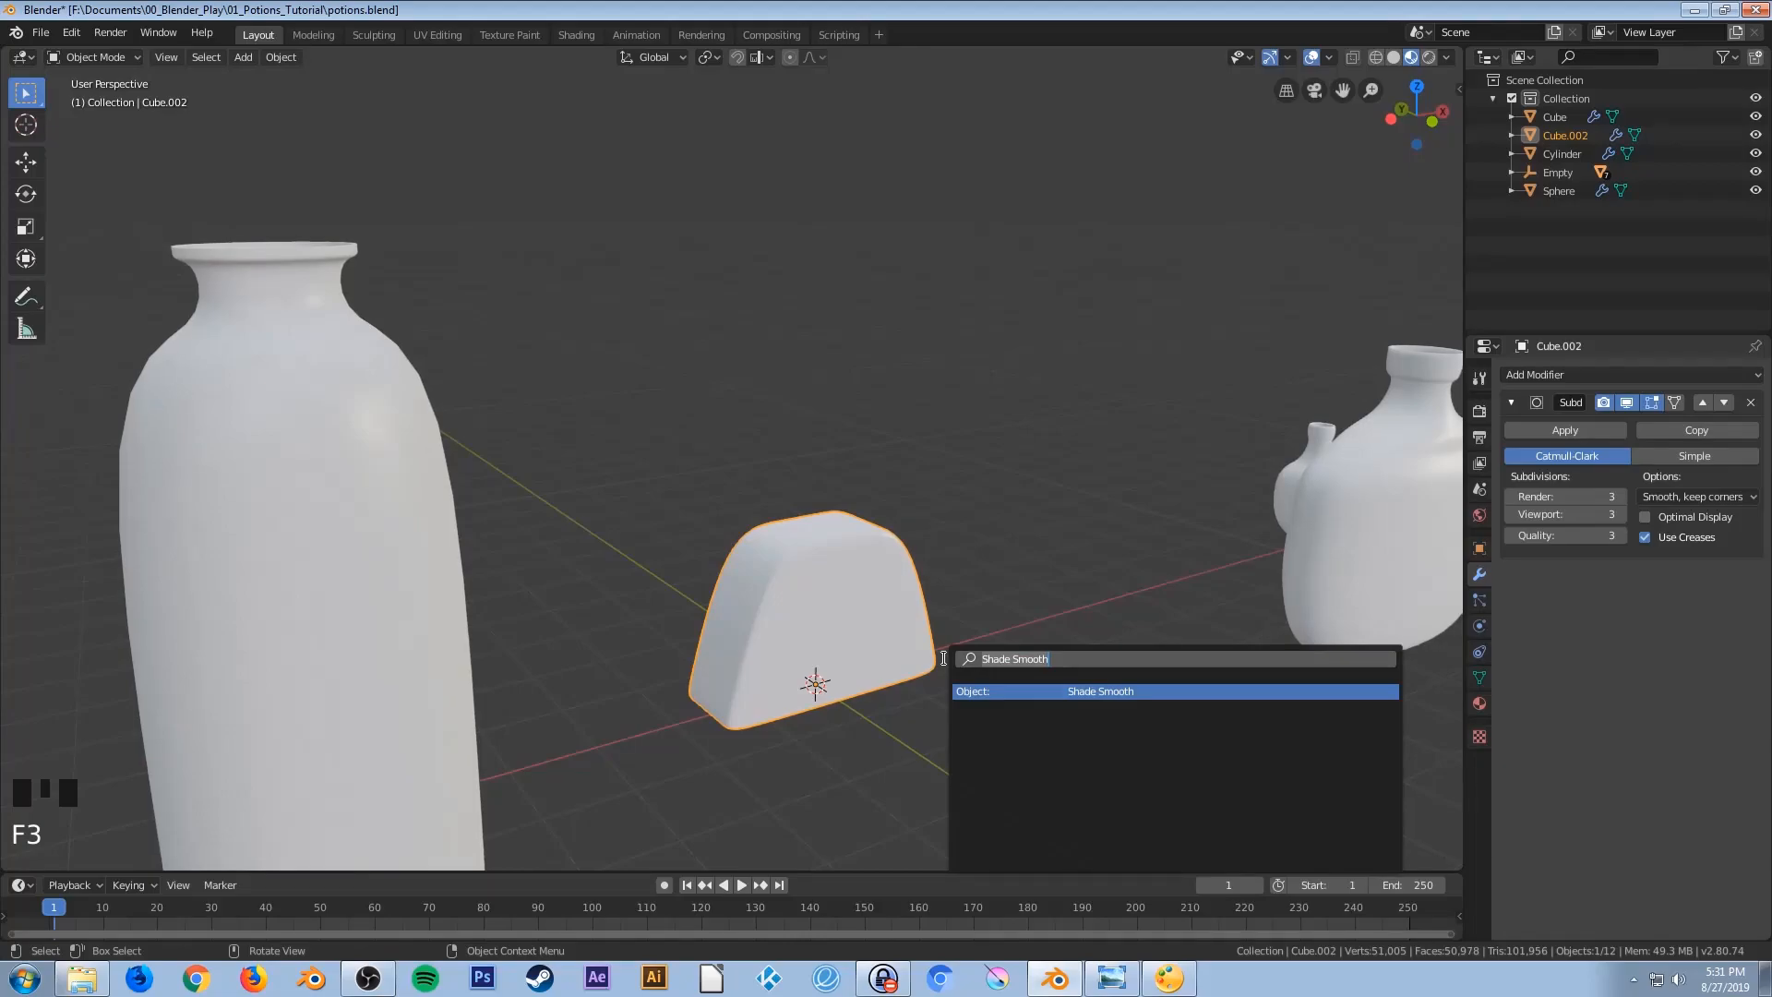
key(Return)
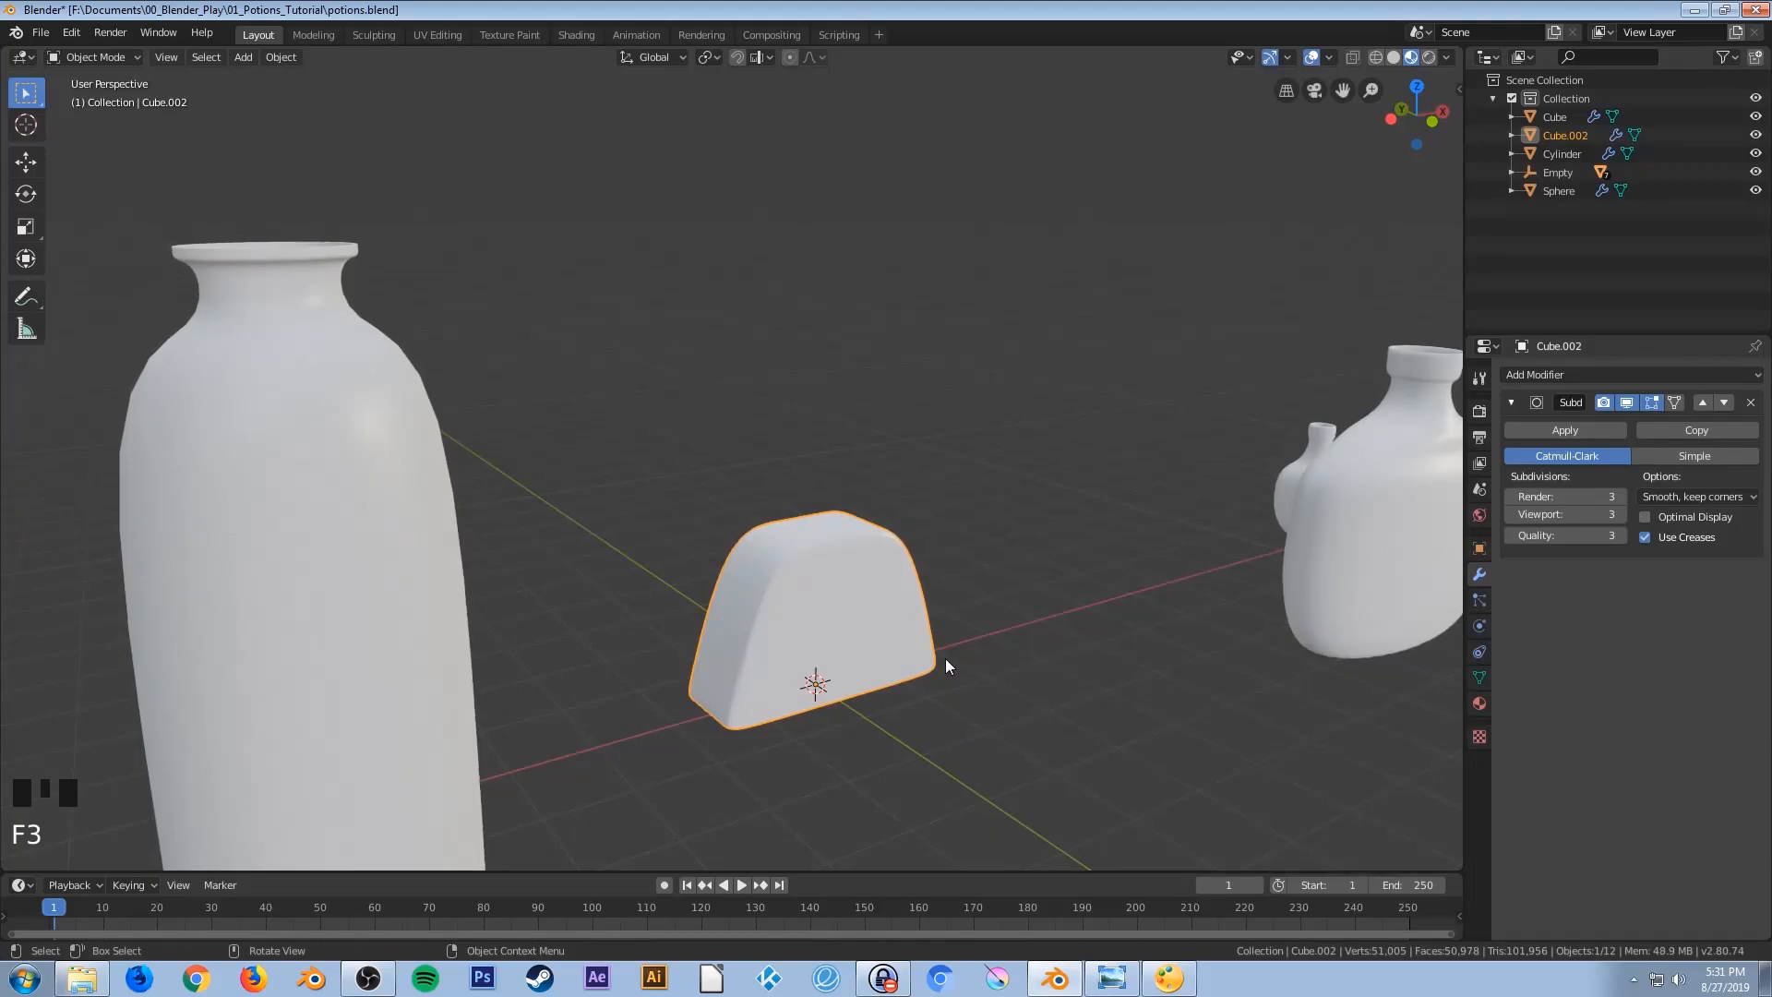
key(KP_1)
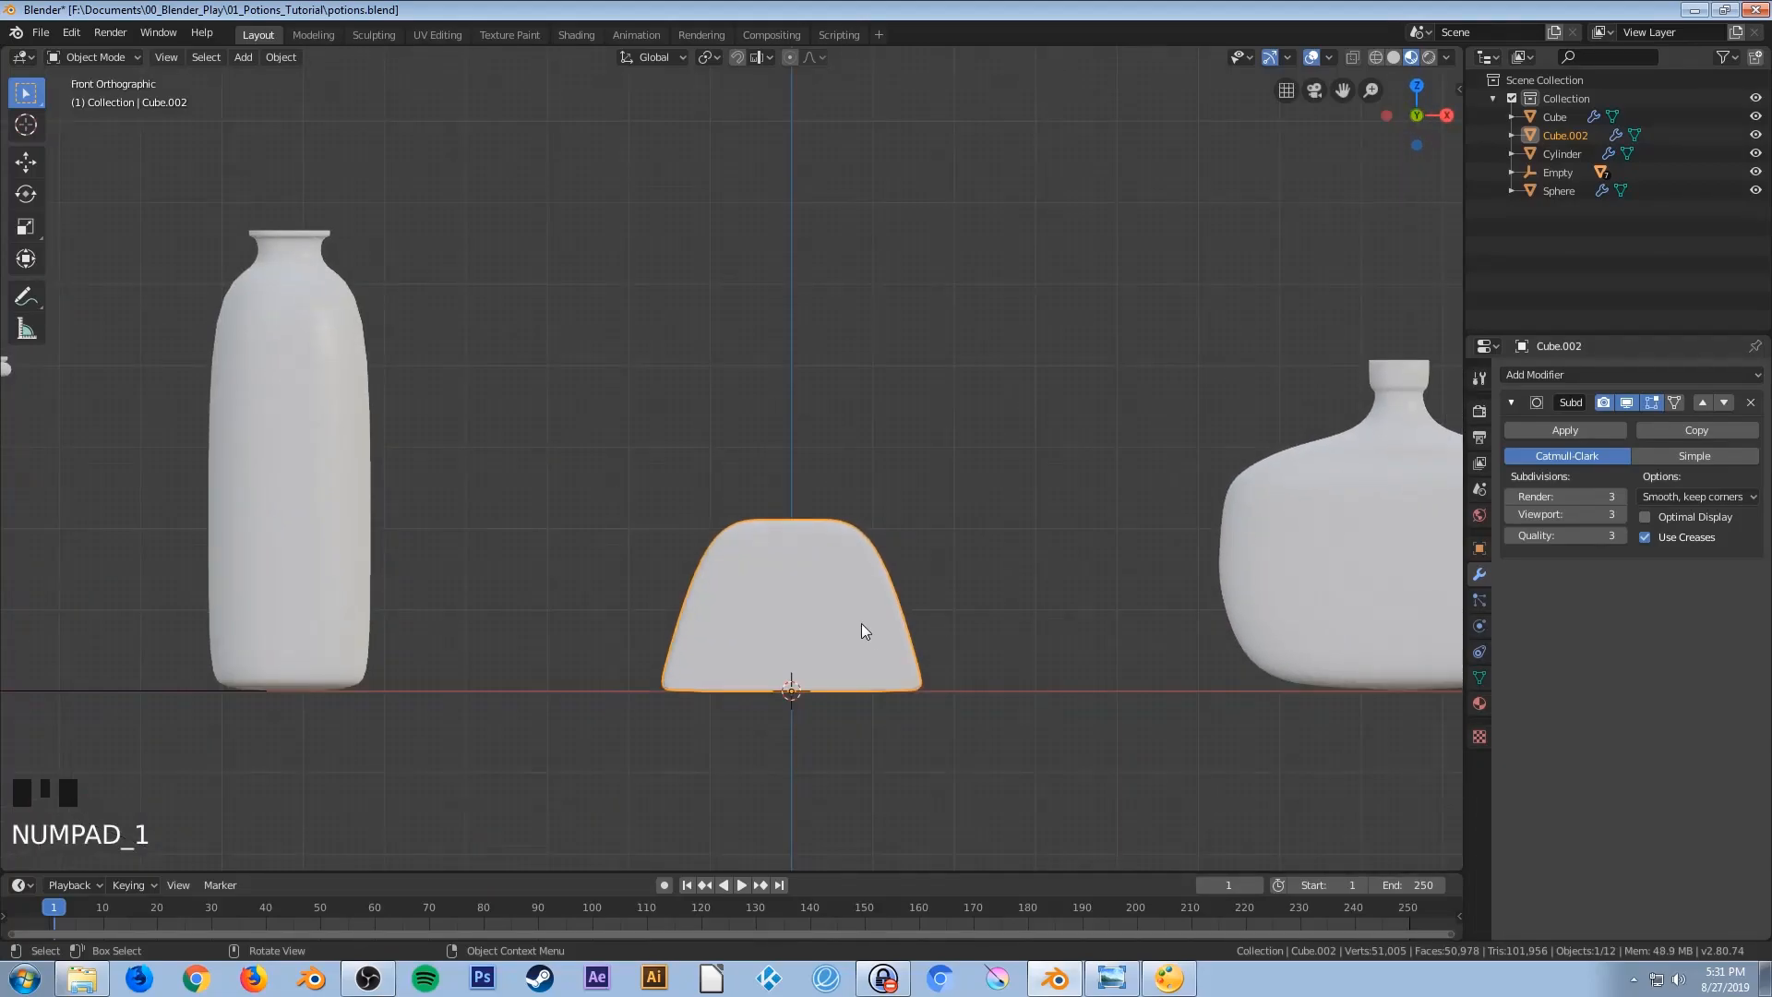
scroll(858, 614, down, 2)
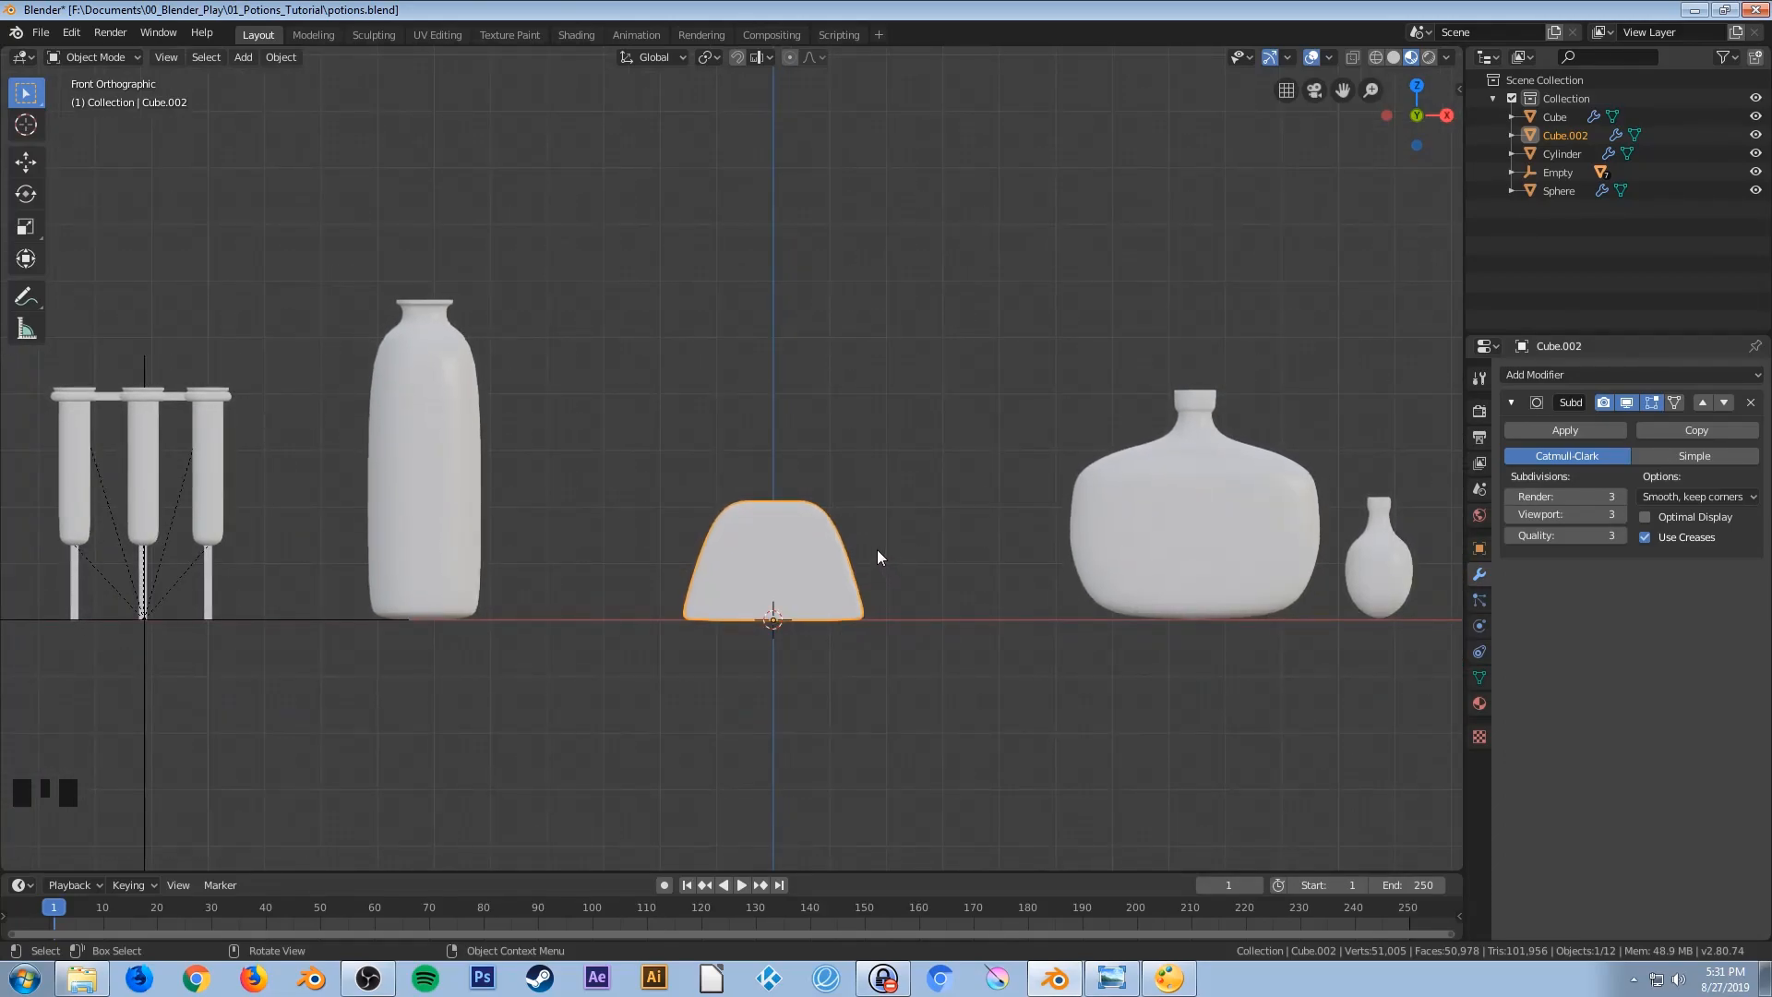
Scale the tapered bottle body up uniformly by about 1.52, then save the file
key(s)
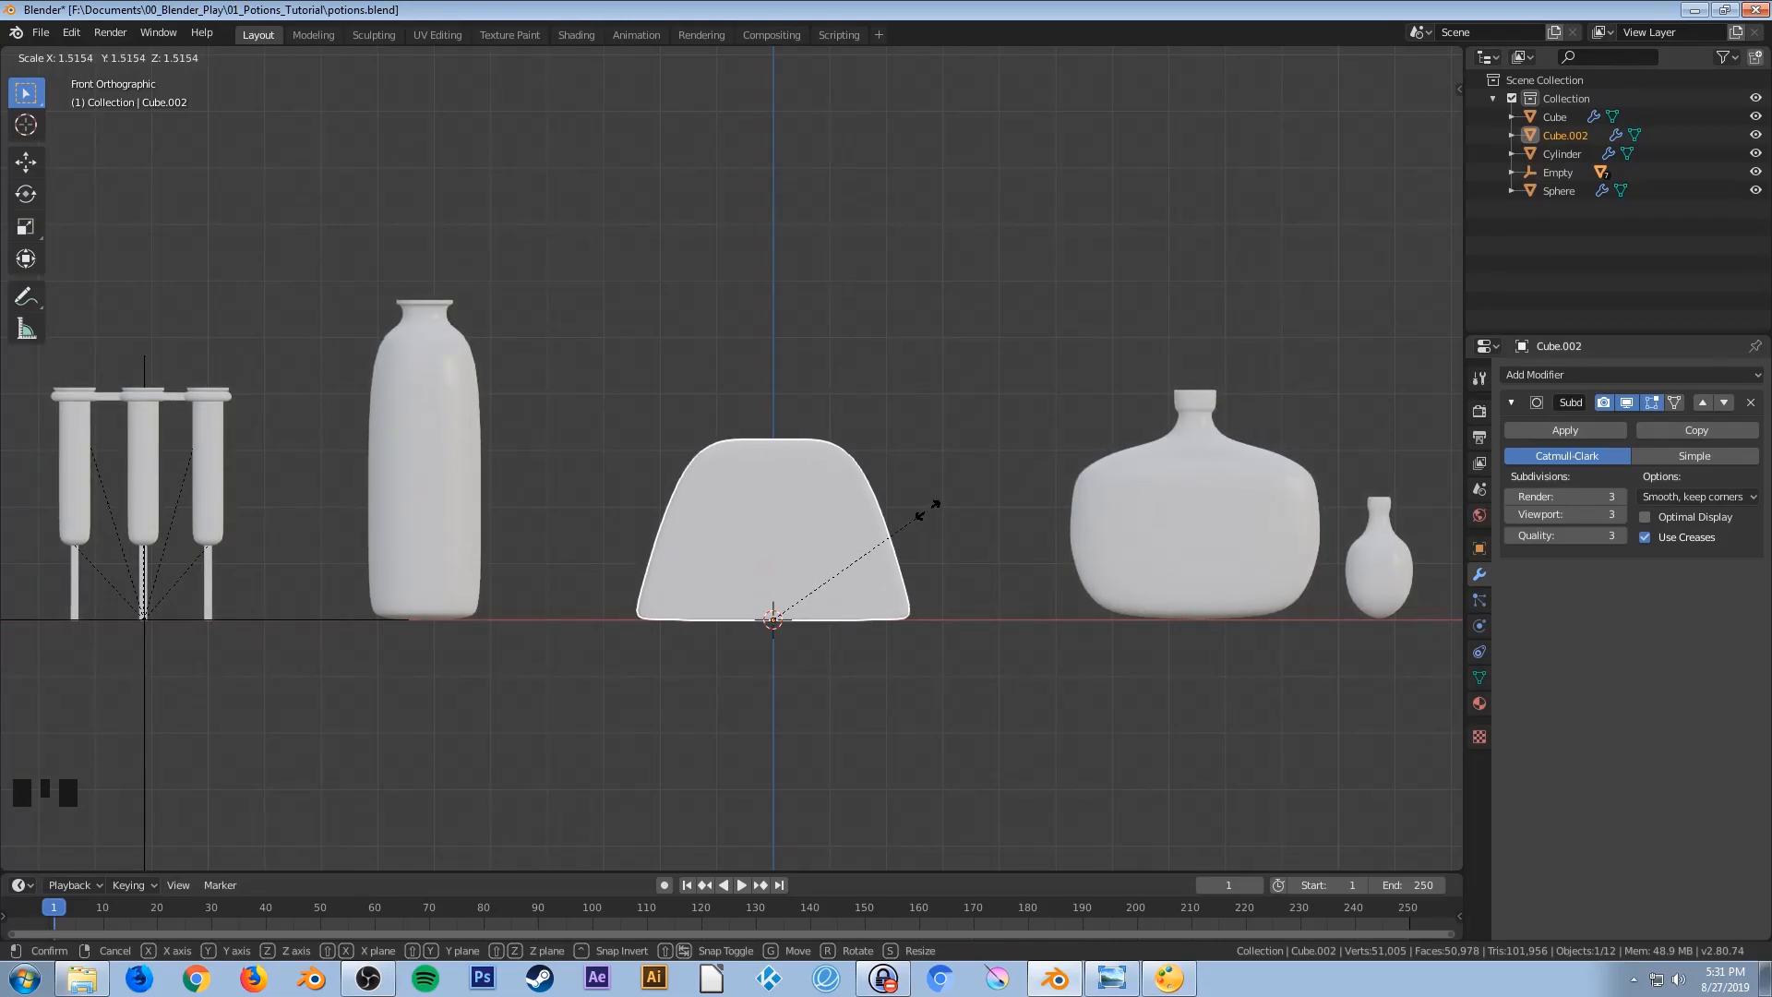
click(928, 510)
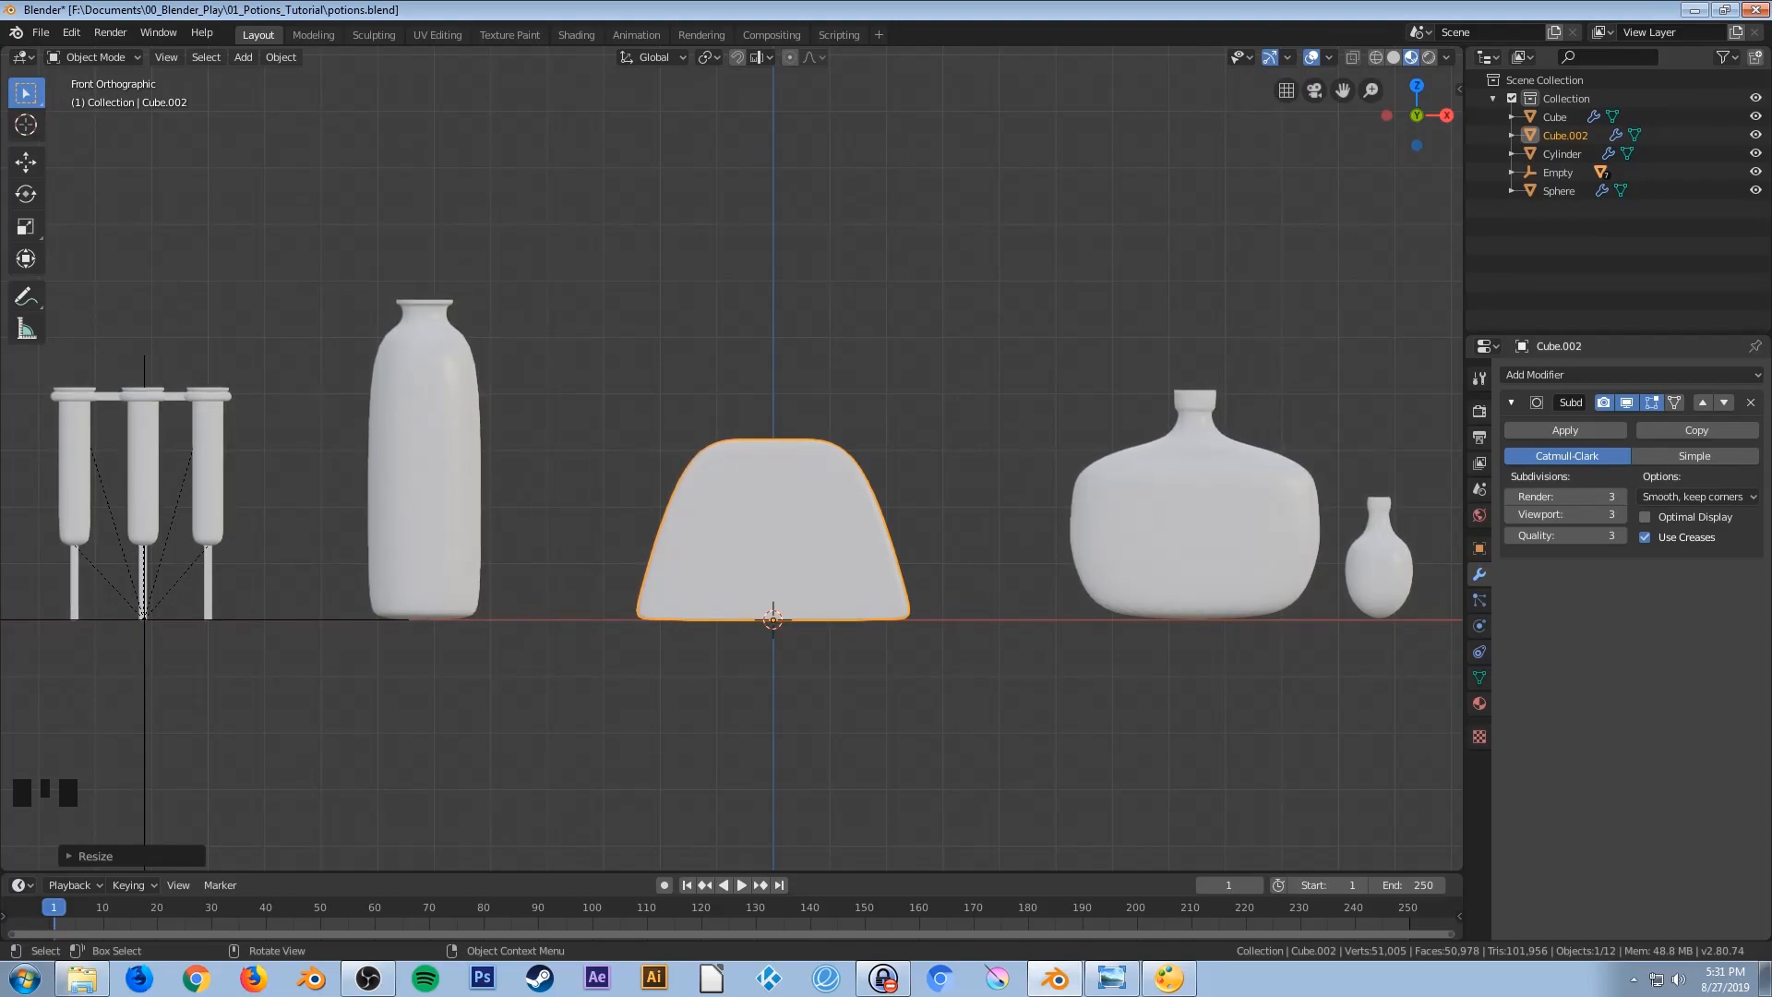
key(ctrl+s)
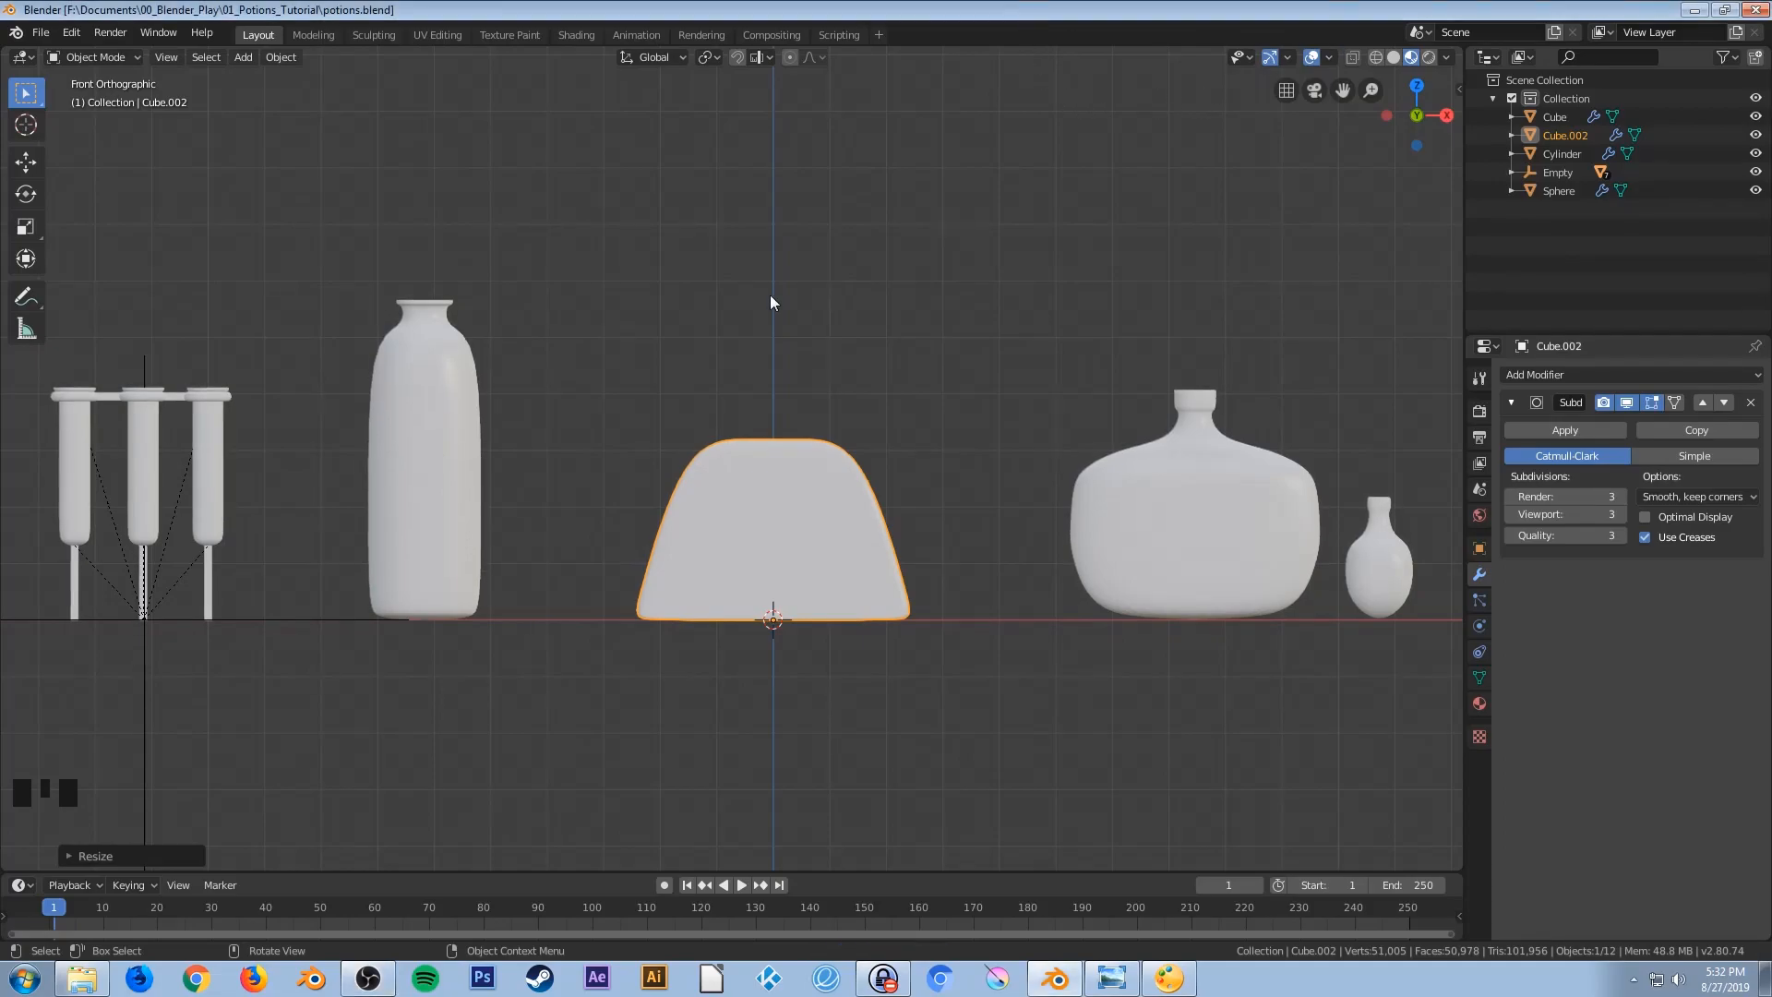
In Edit Mode, select the two edge loops near the front and back faces and scale them to about 0.5 along Y
middle_drag(693, 463, 706, 508)
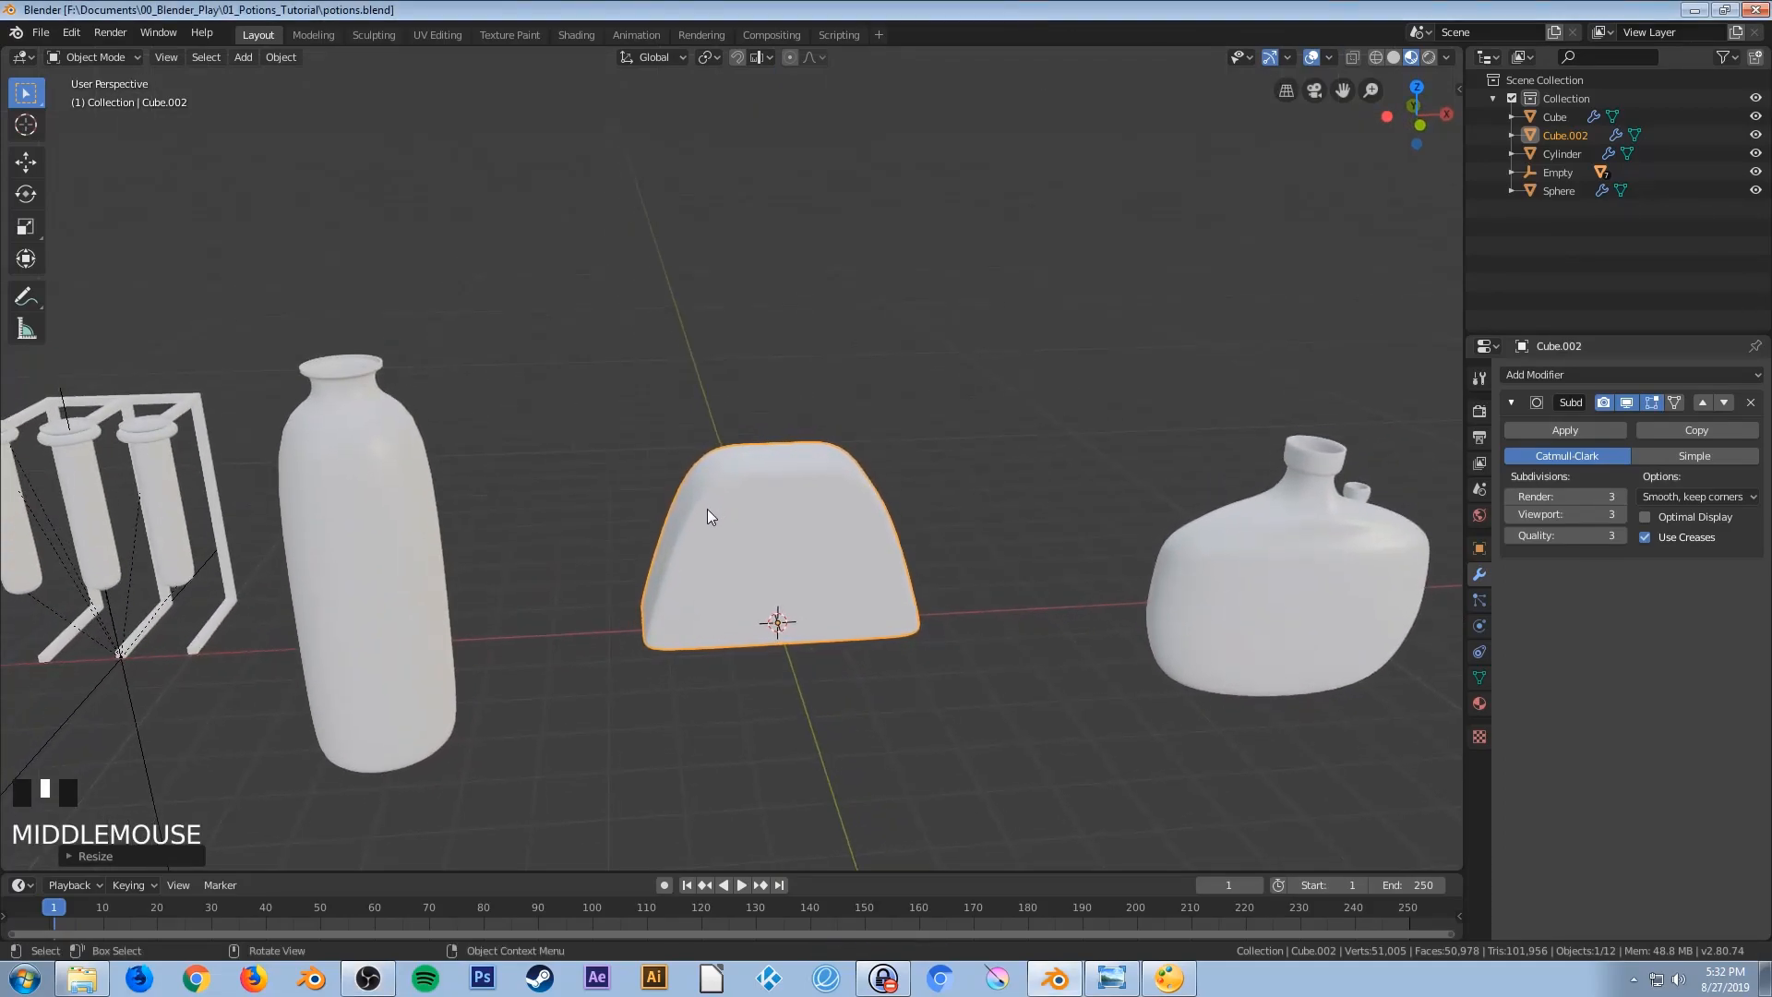
key(Tab)
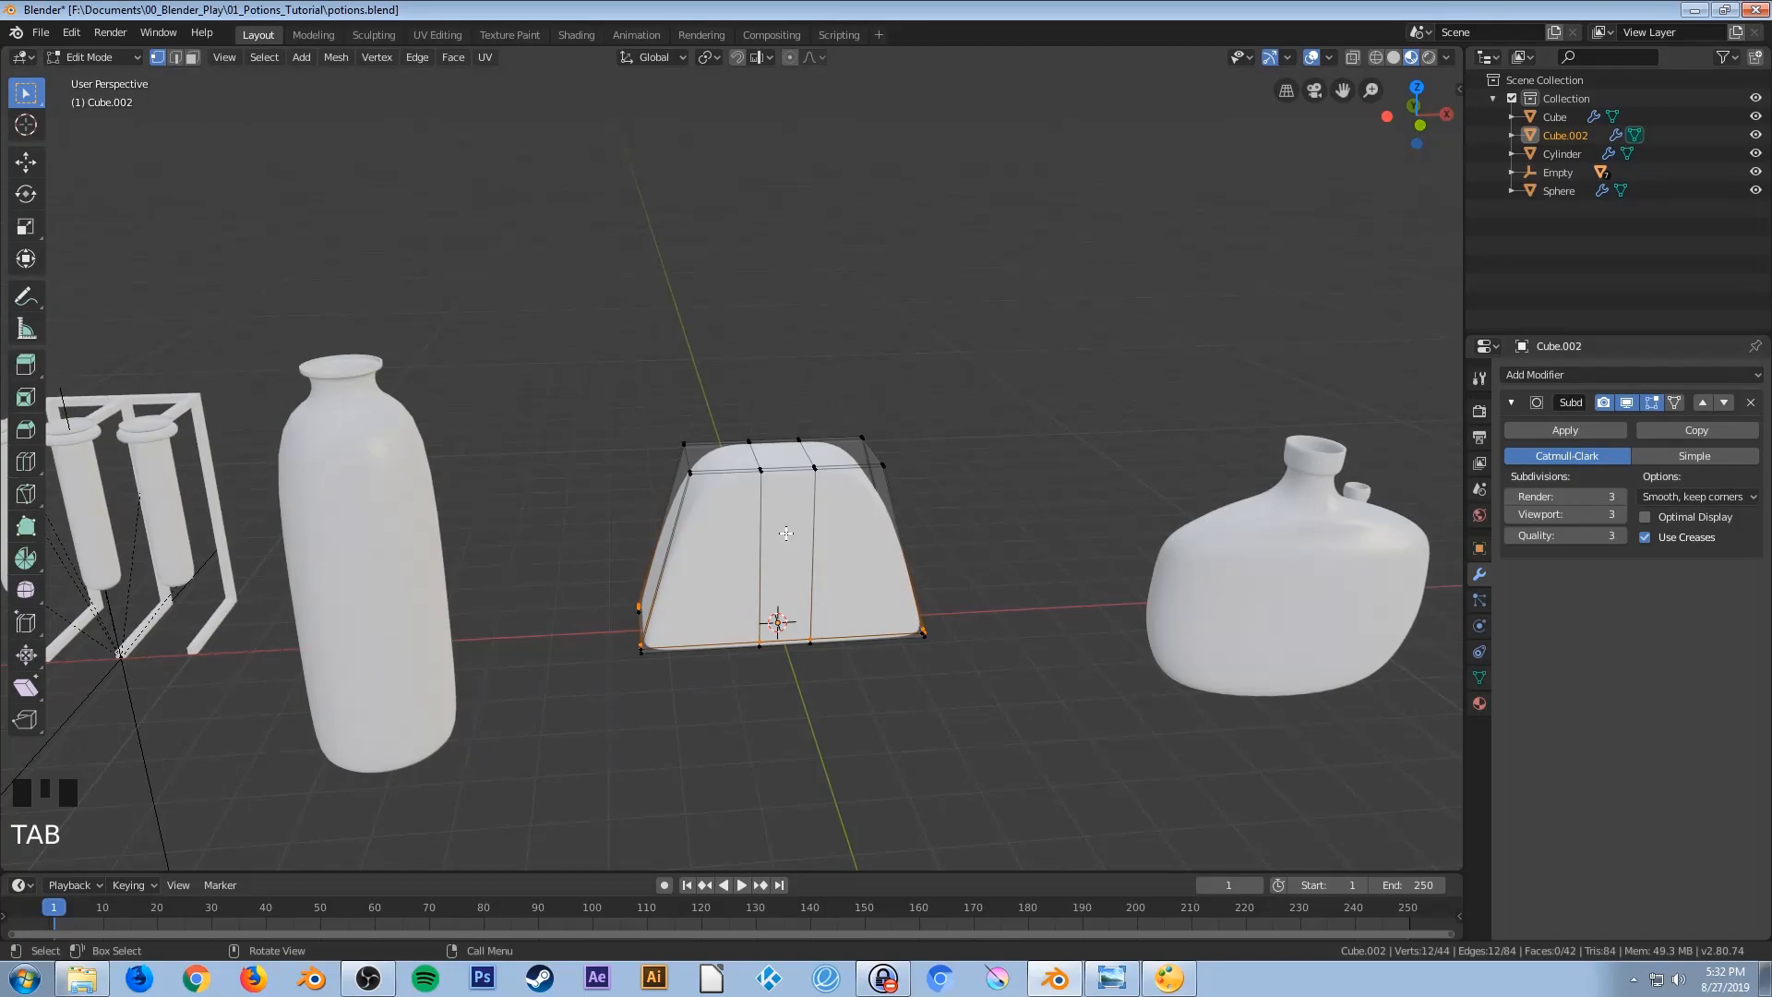
scroll(785, 533, up, 4)
middle_drag(810, 549, 966, 562)
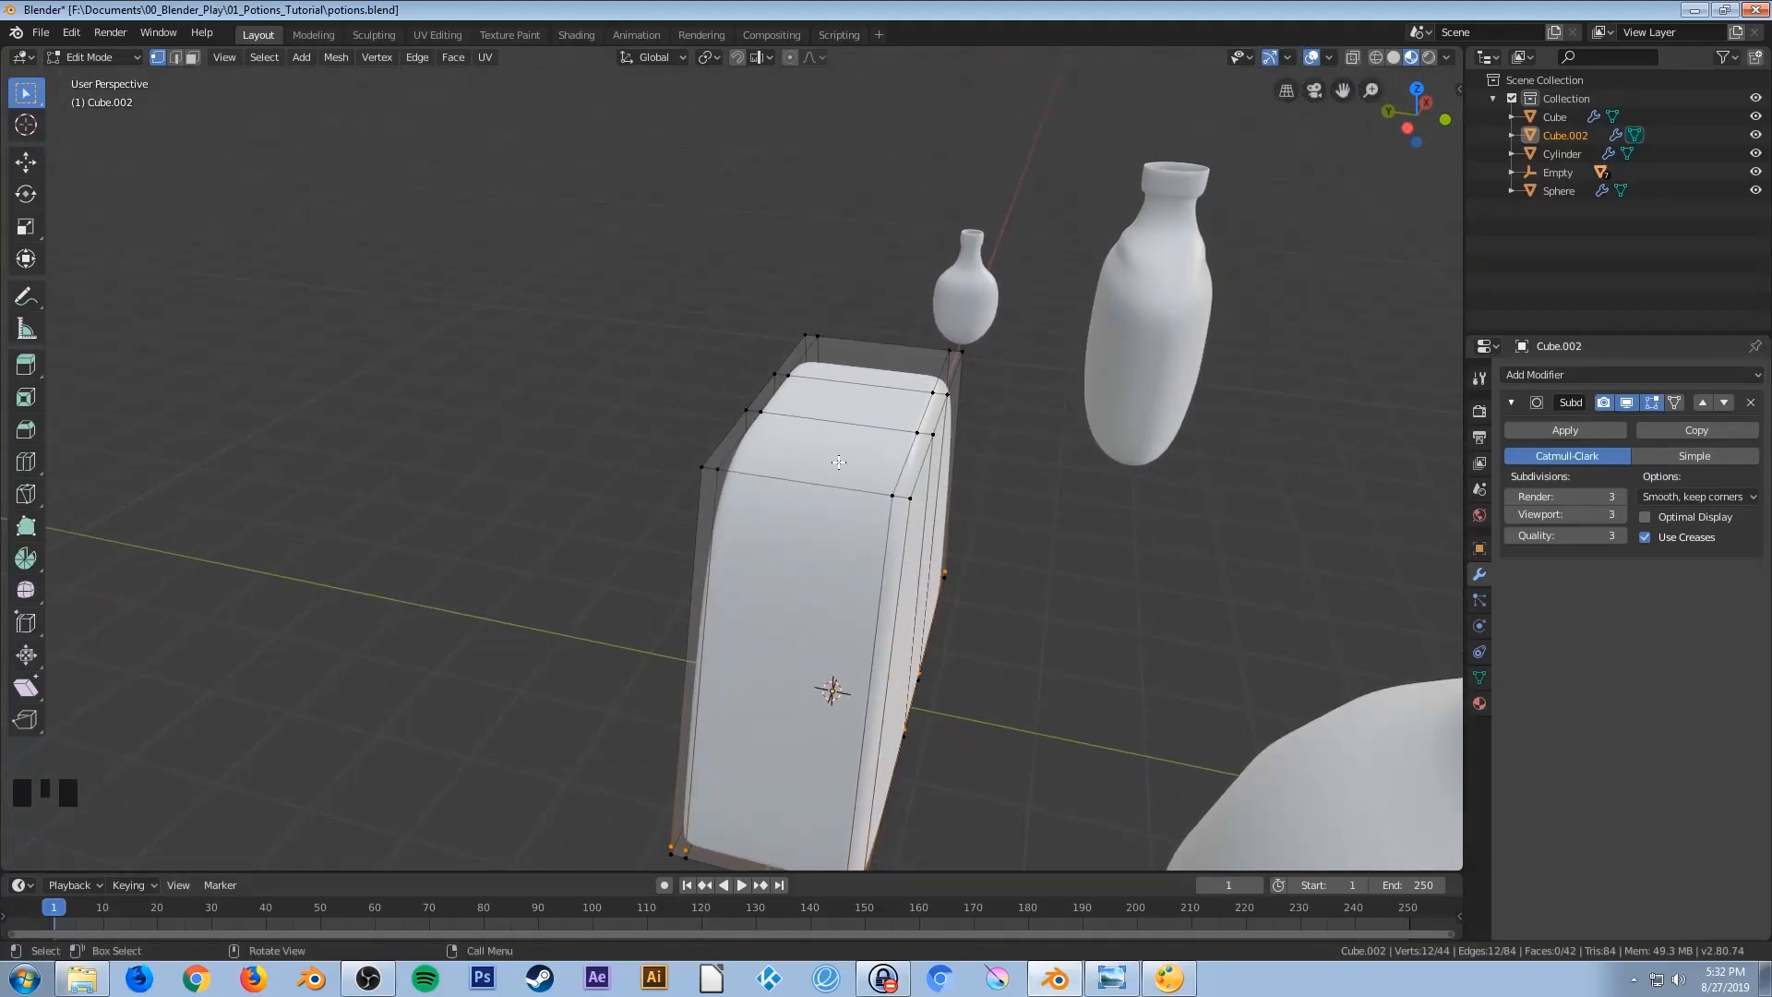
key(alt)
key(alt+a)
key(shift)
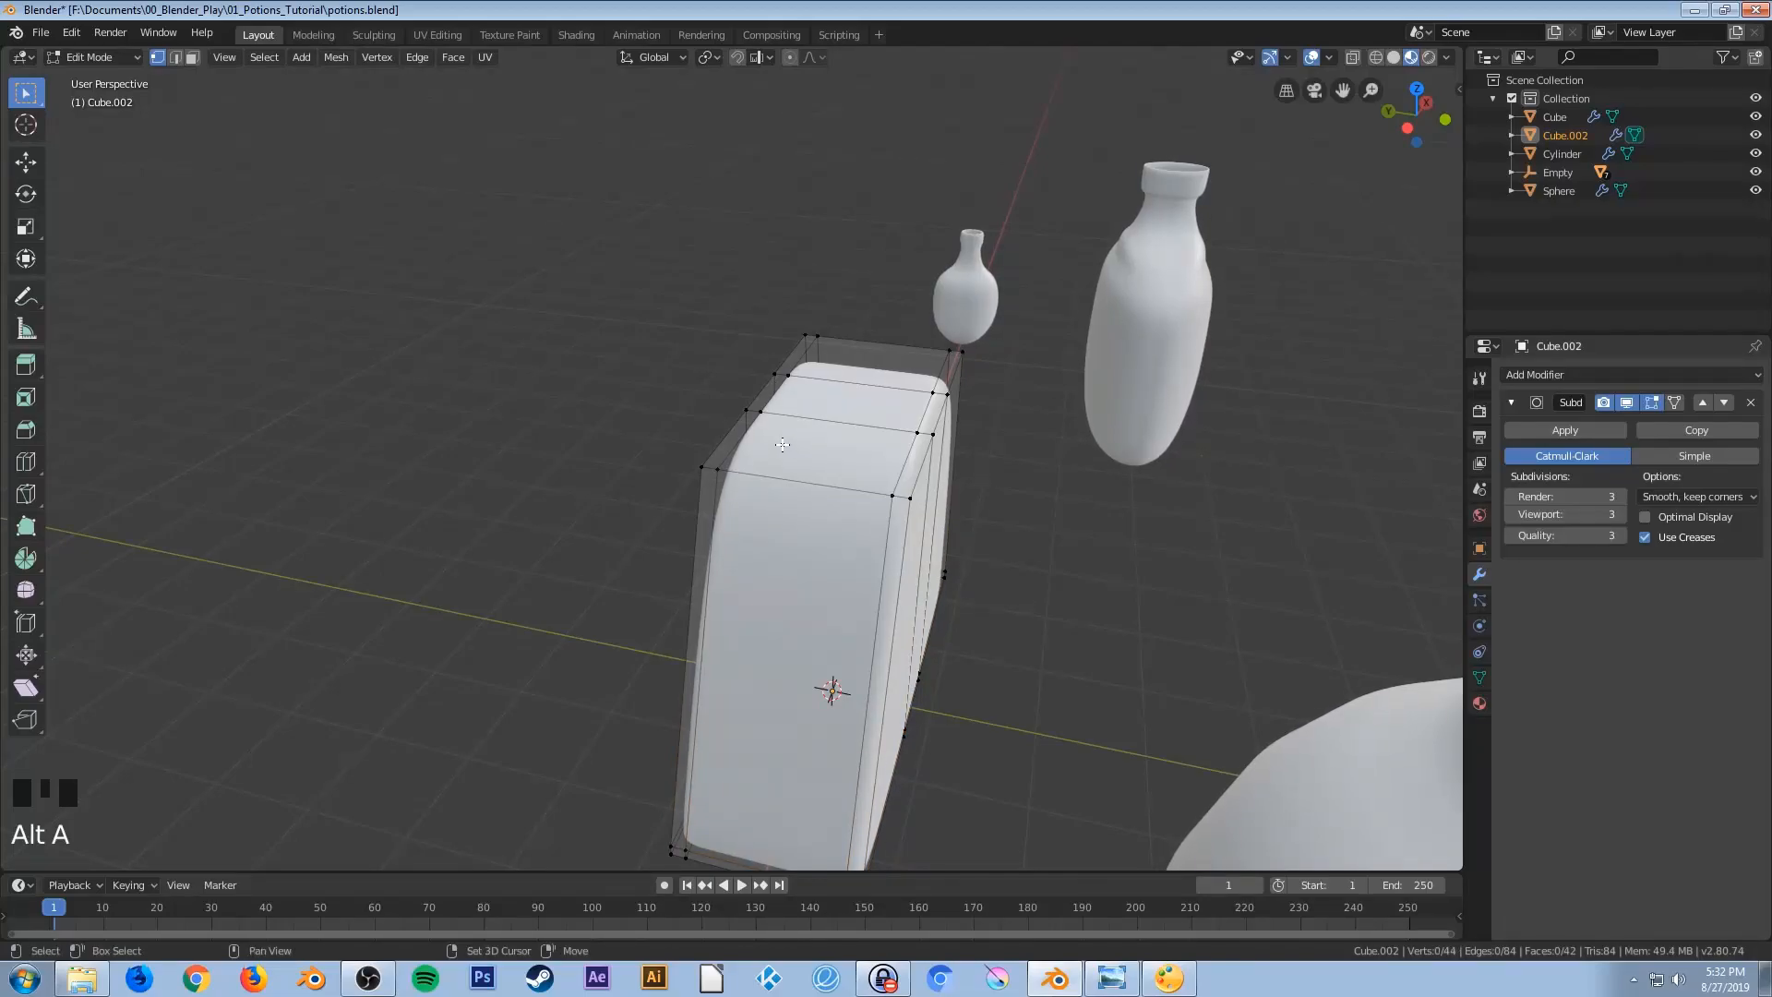
key(alt)
alt+shift+click(777, 397)
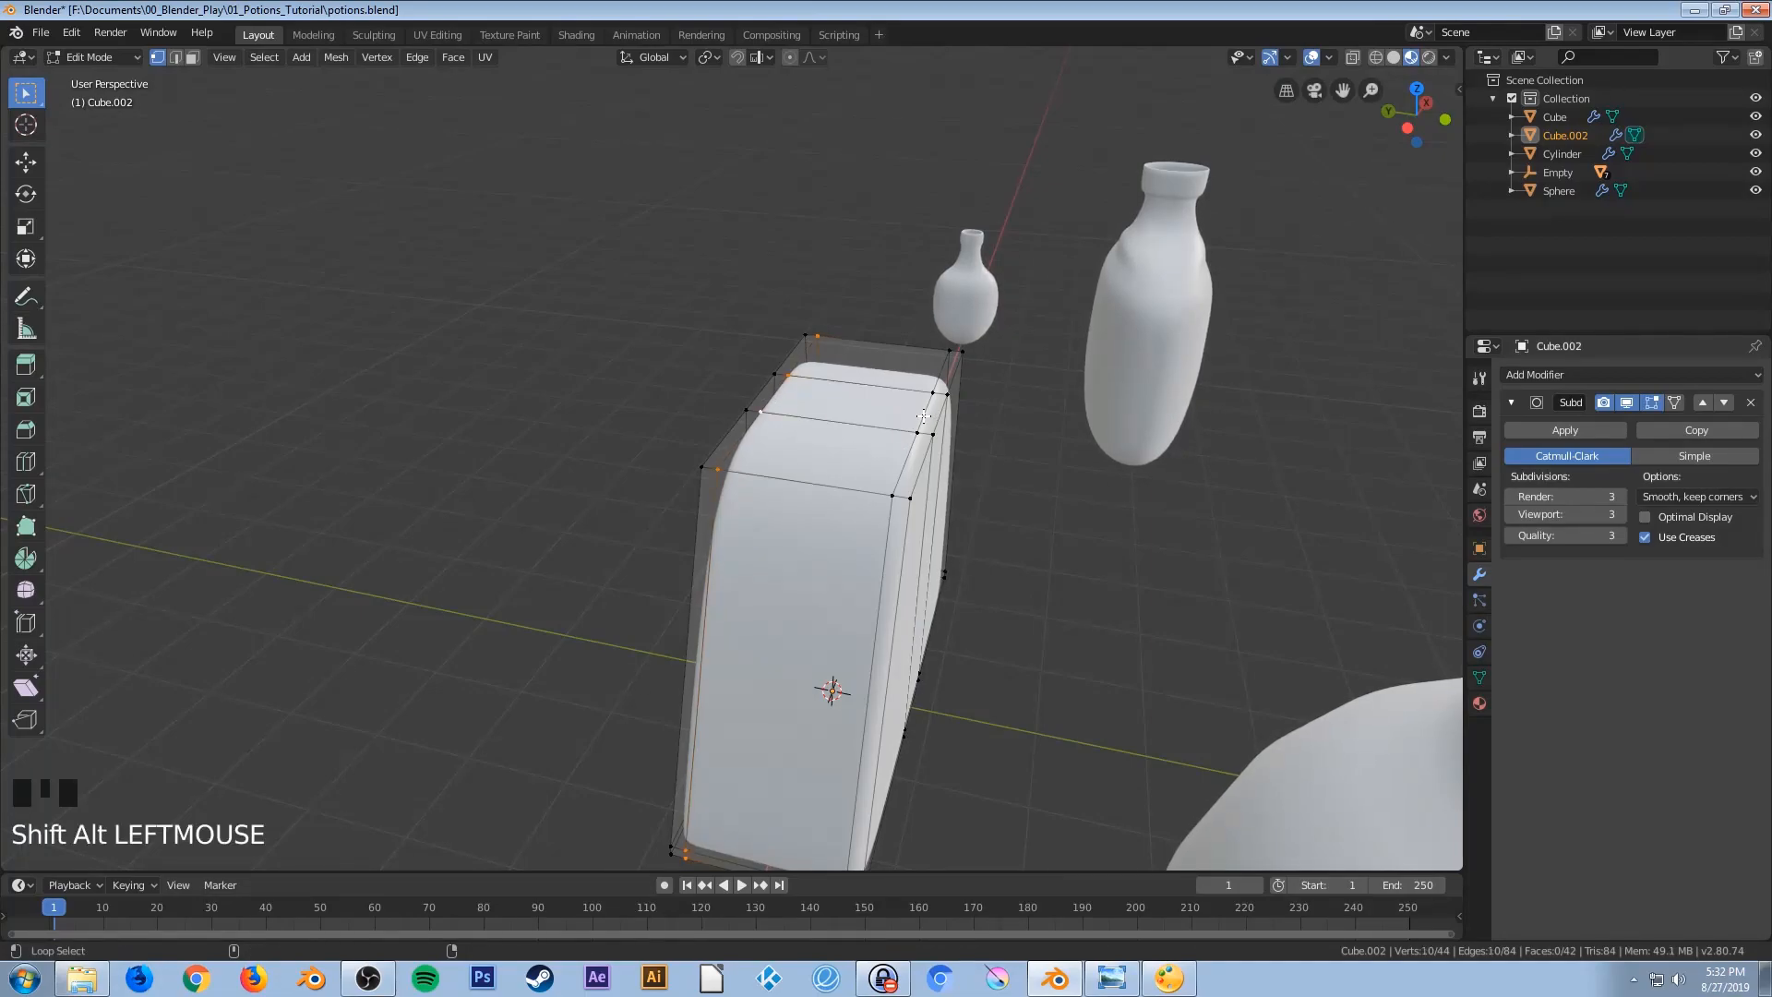
alt+shift+click(920, 416)
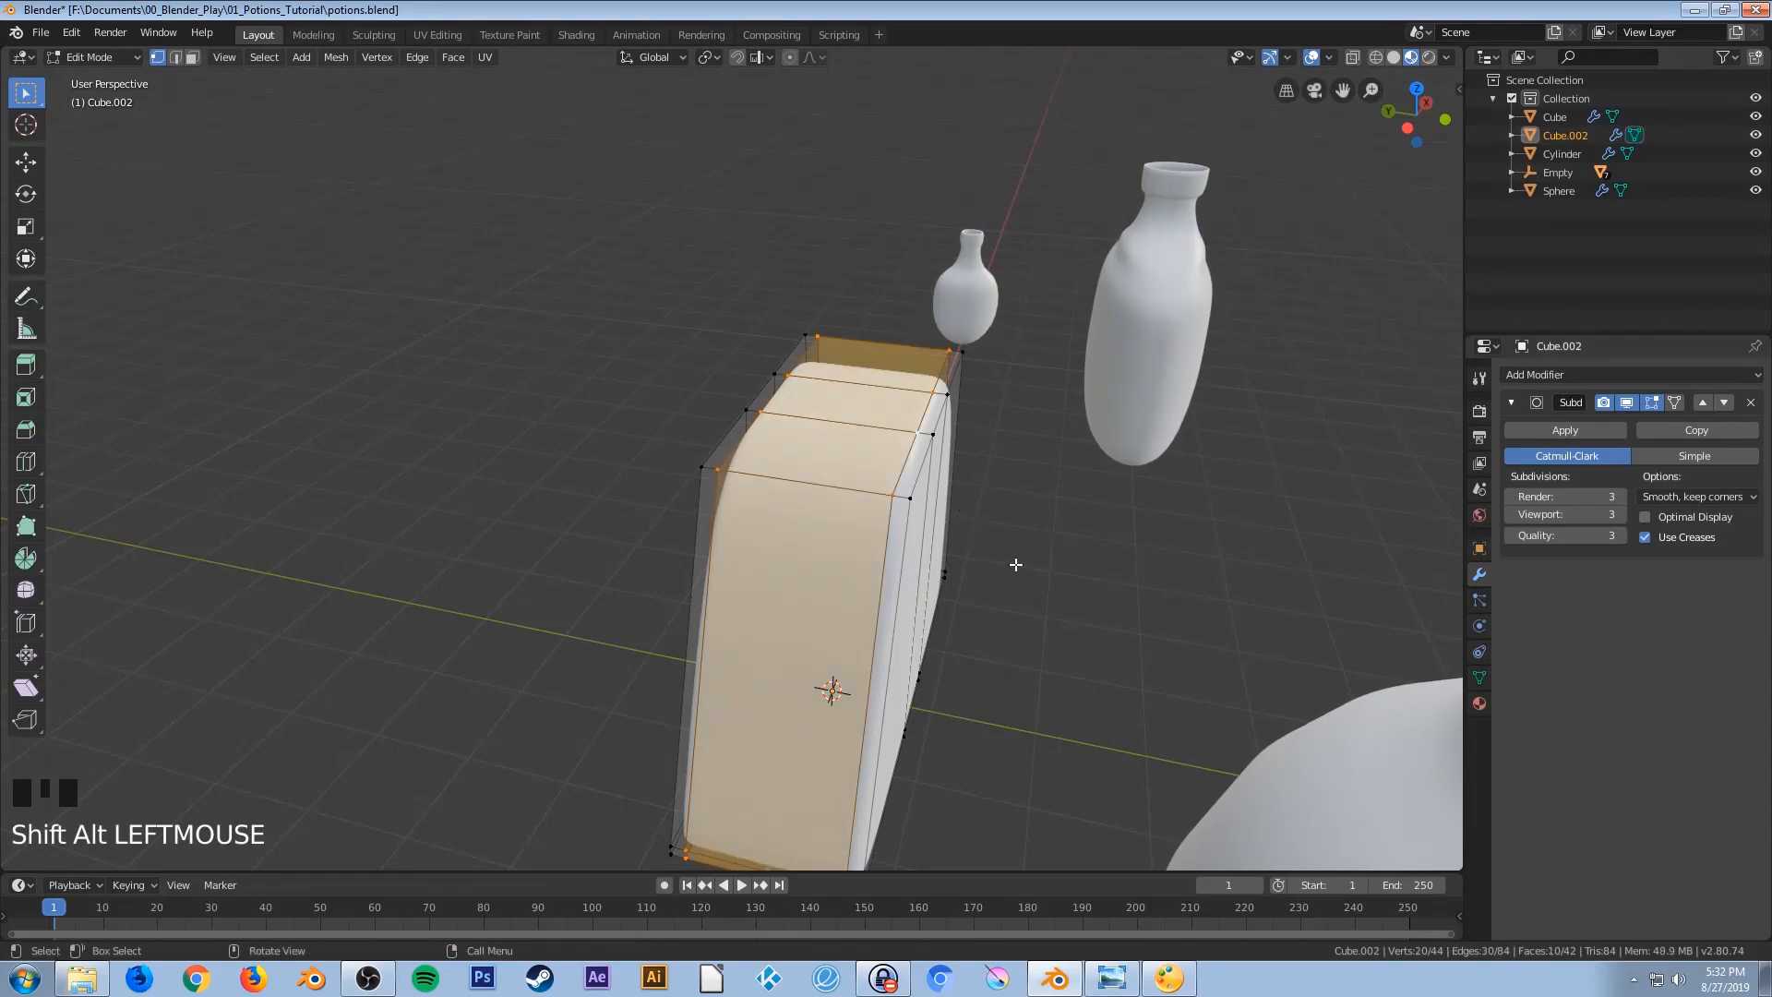
key(s)
key(y)
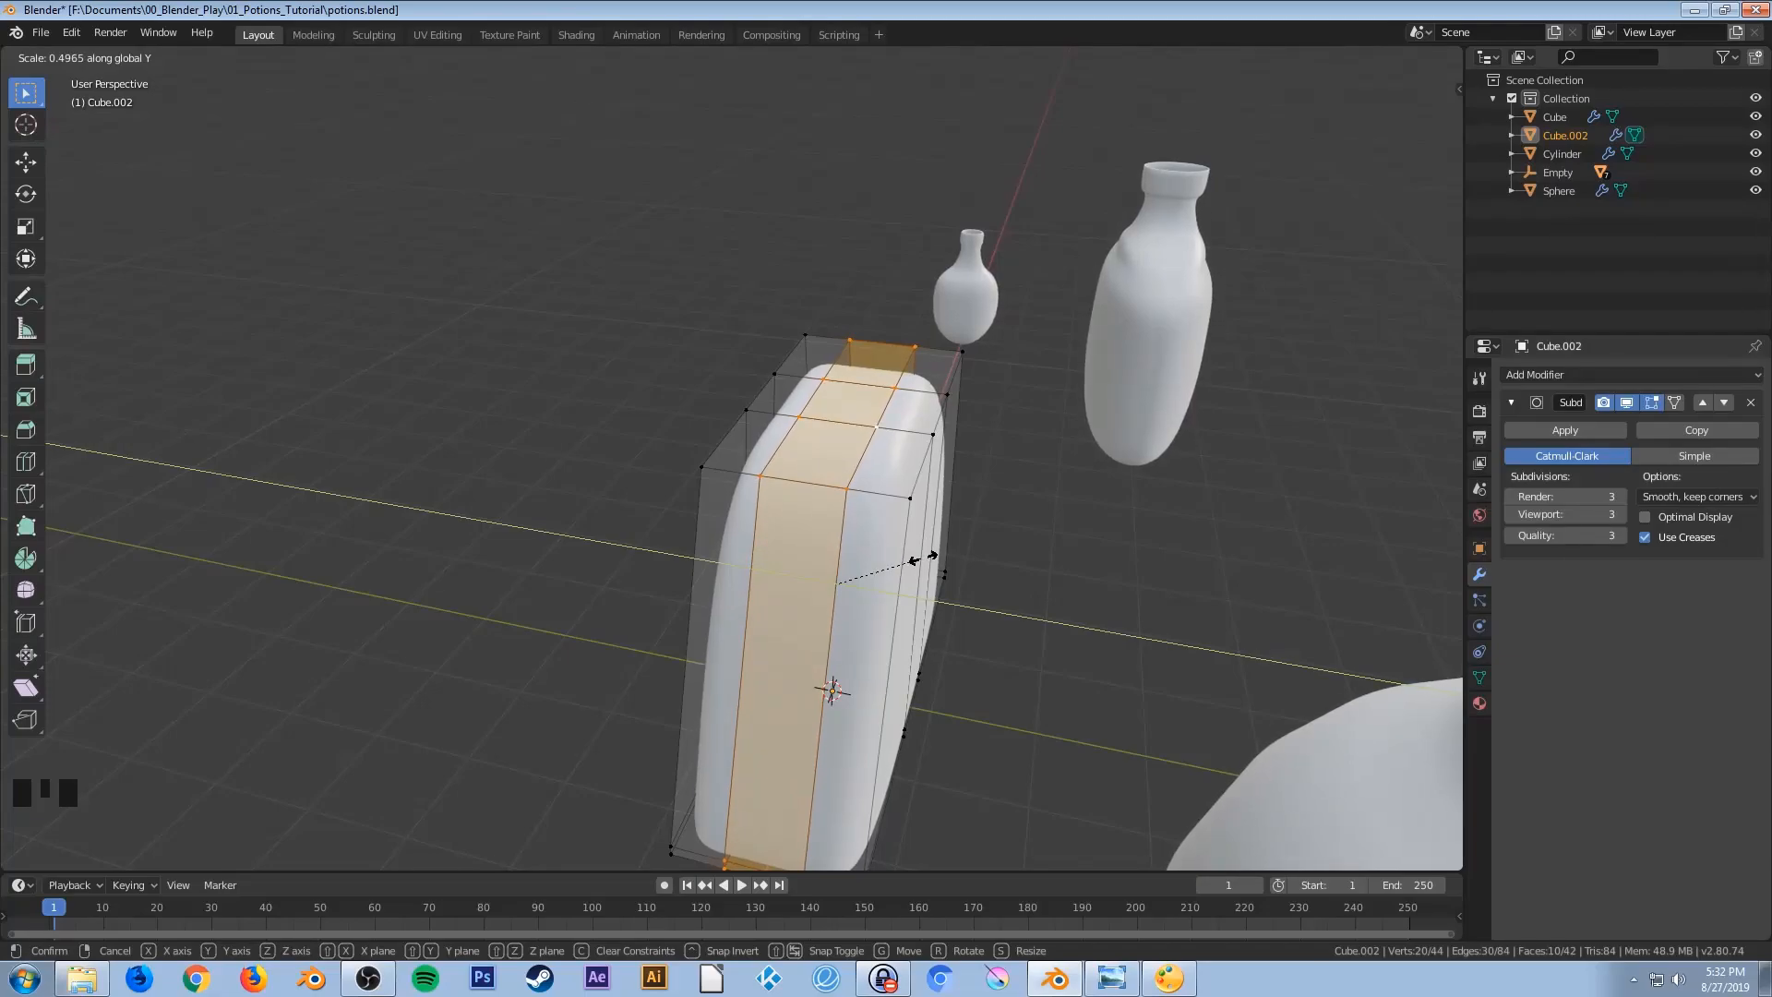
click(923, 558)
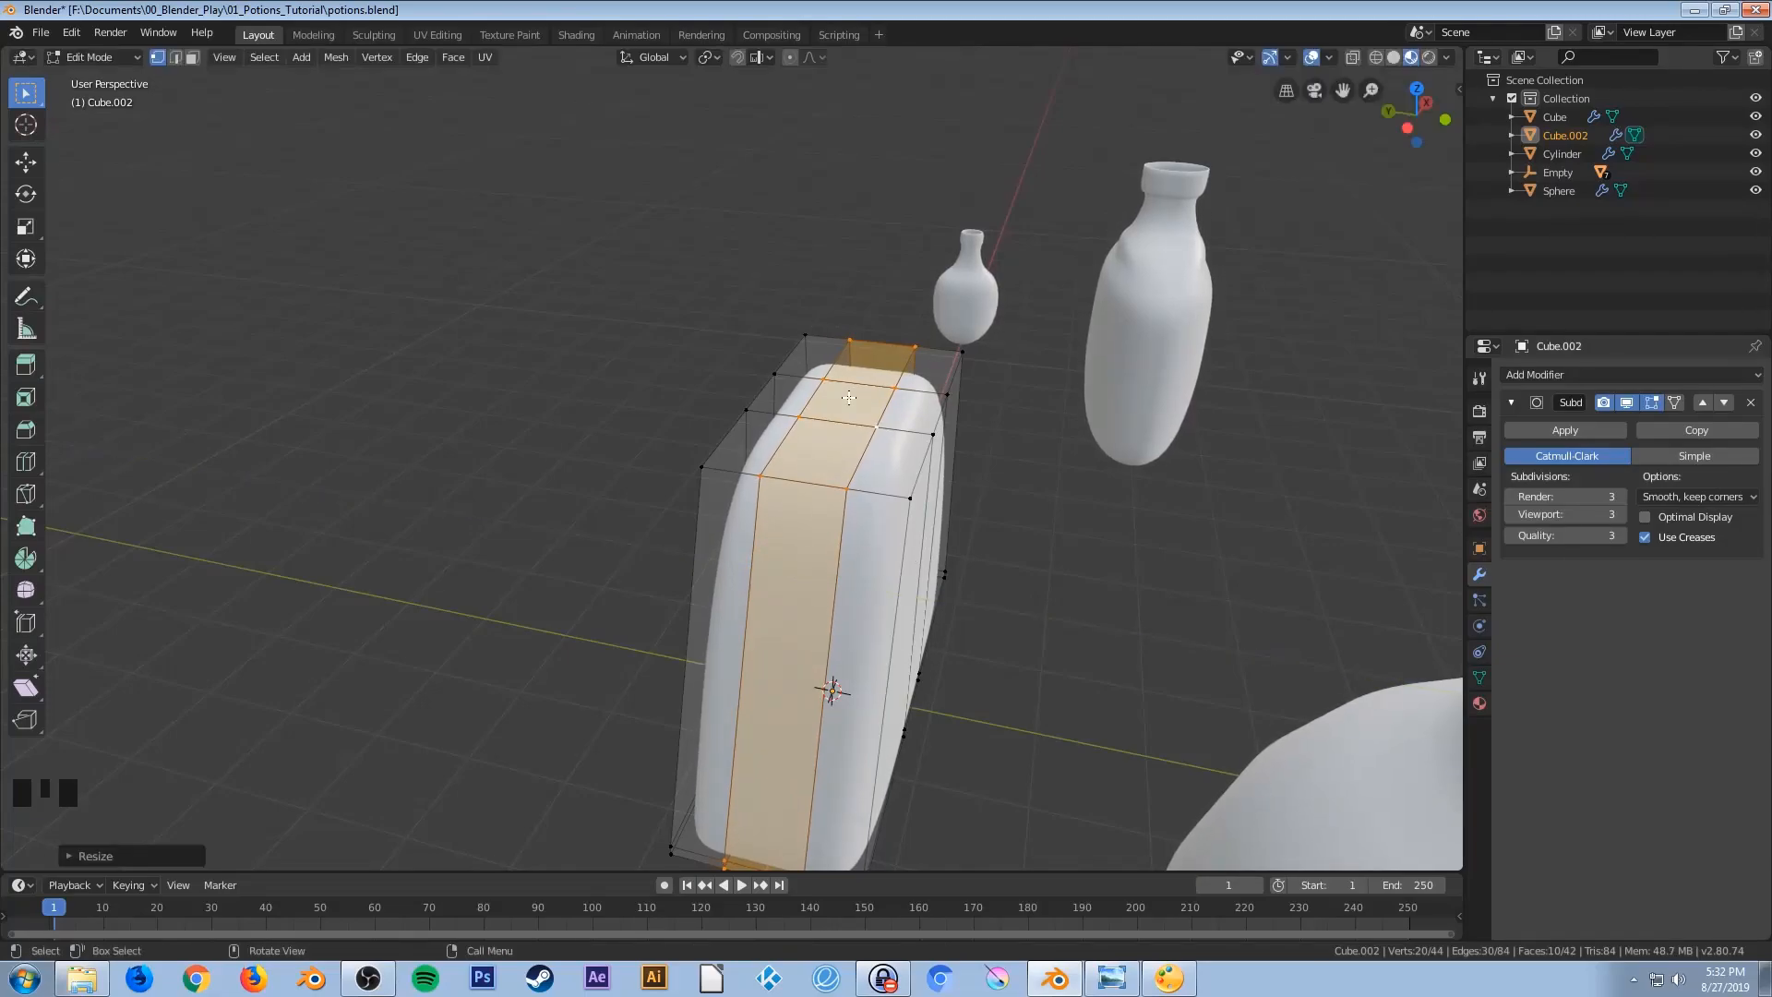
Delete the central face on top of the bottle body to open it for the neck
middle_drag(957, 676, 858, 666)
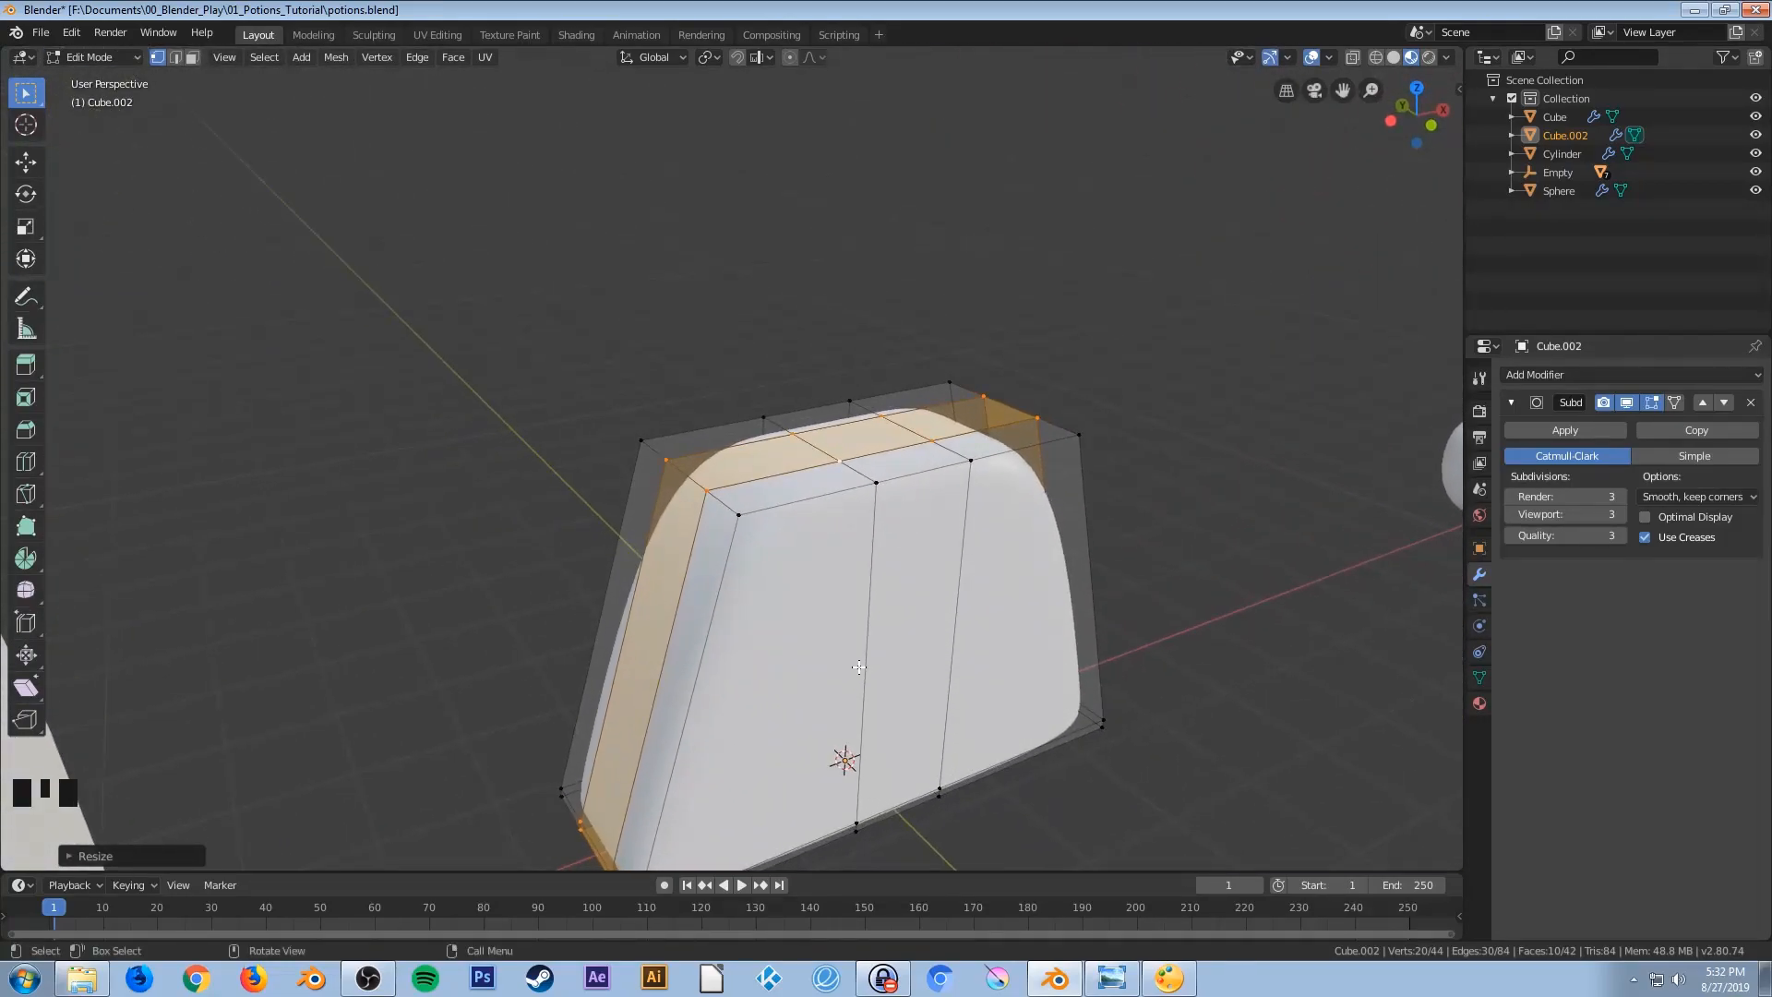
click(190, 59)
click(854, 439)
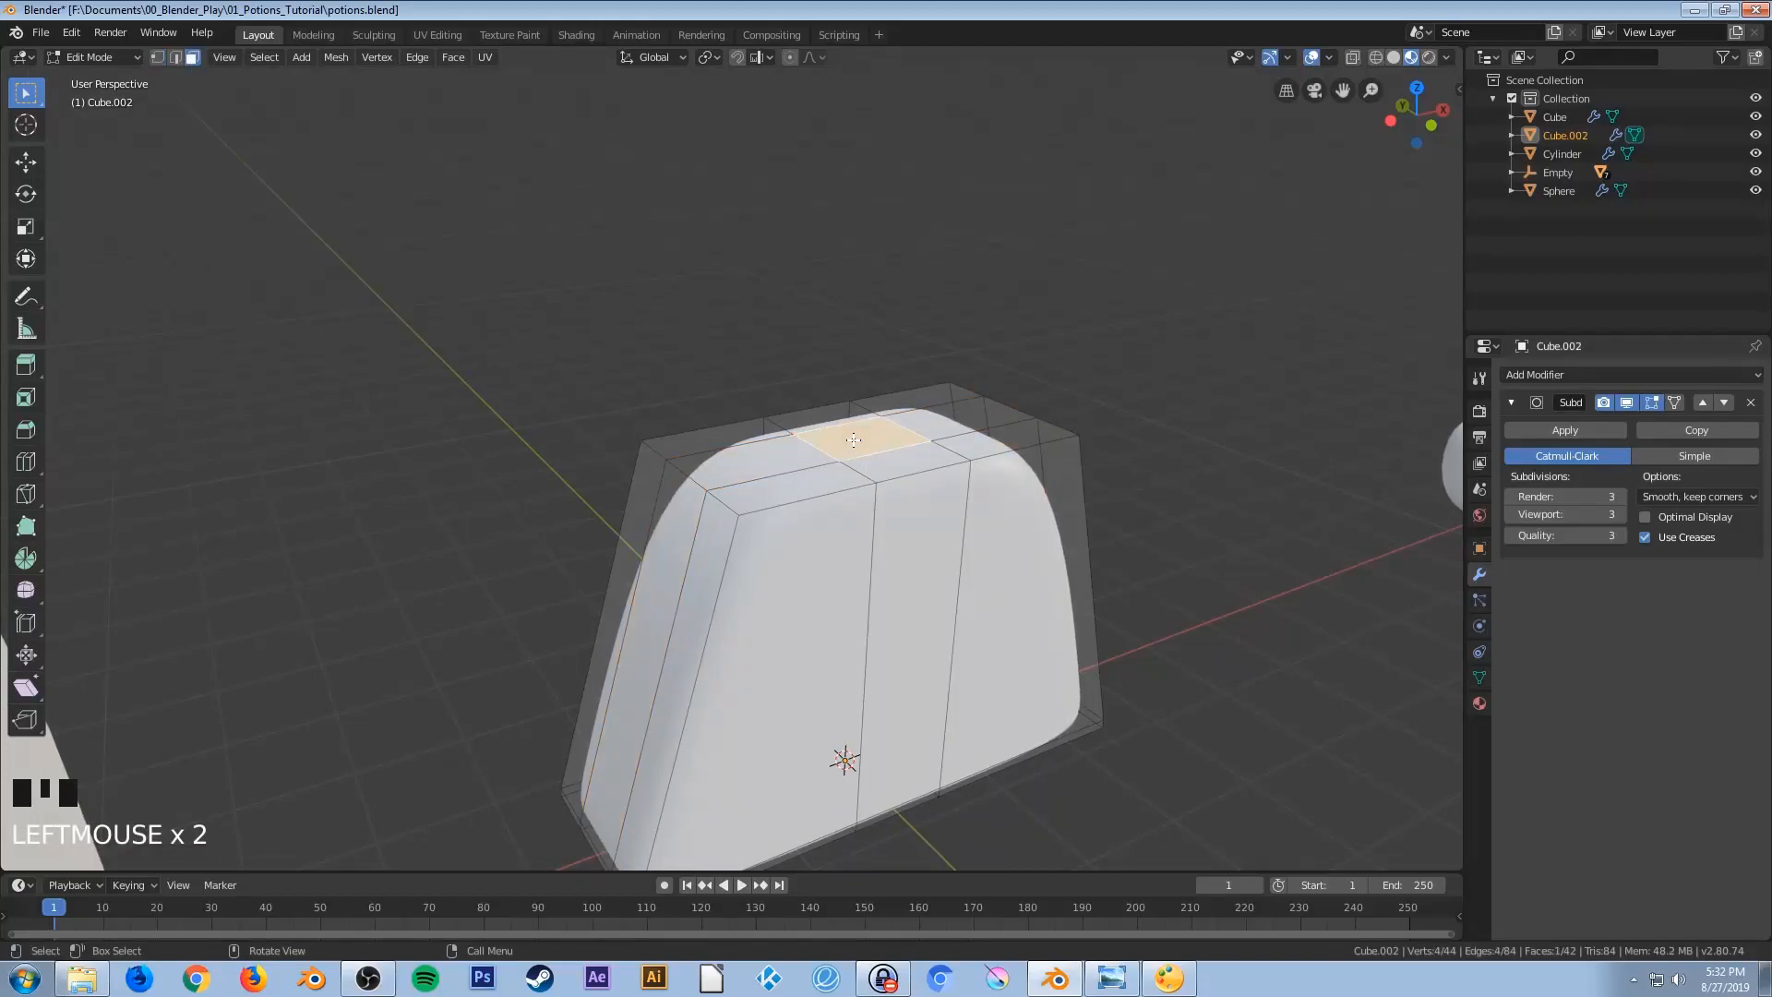
key(x)
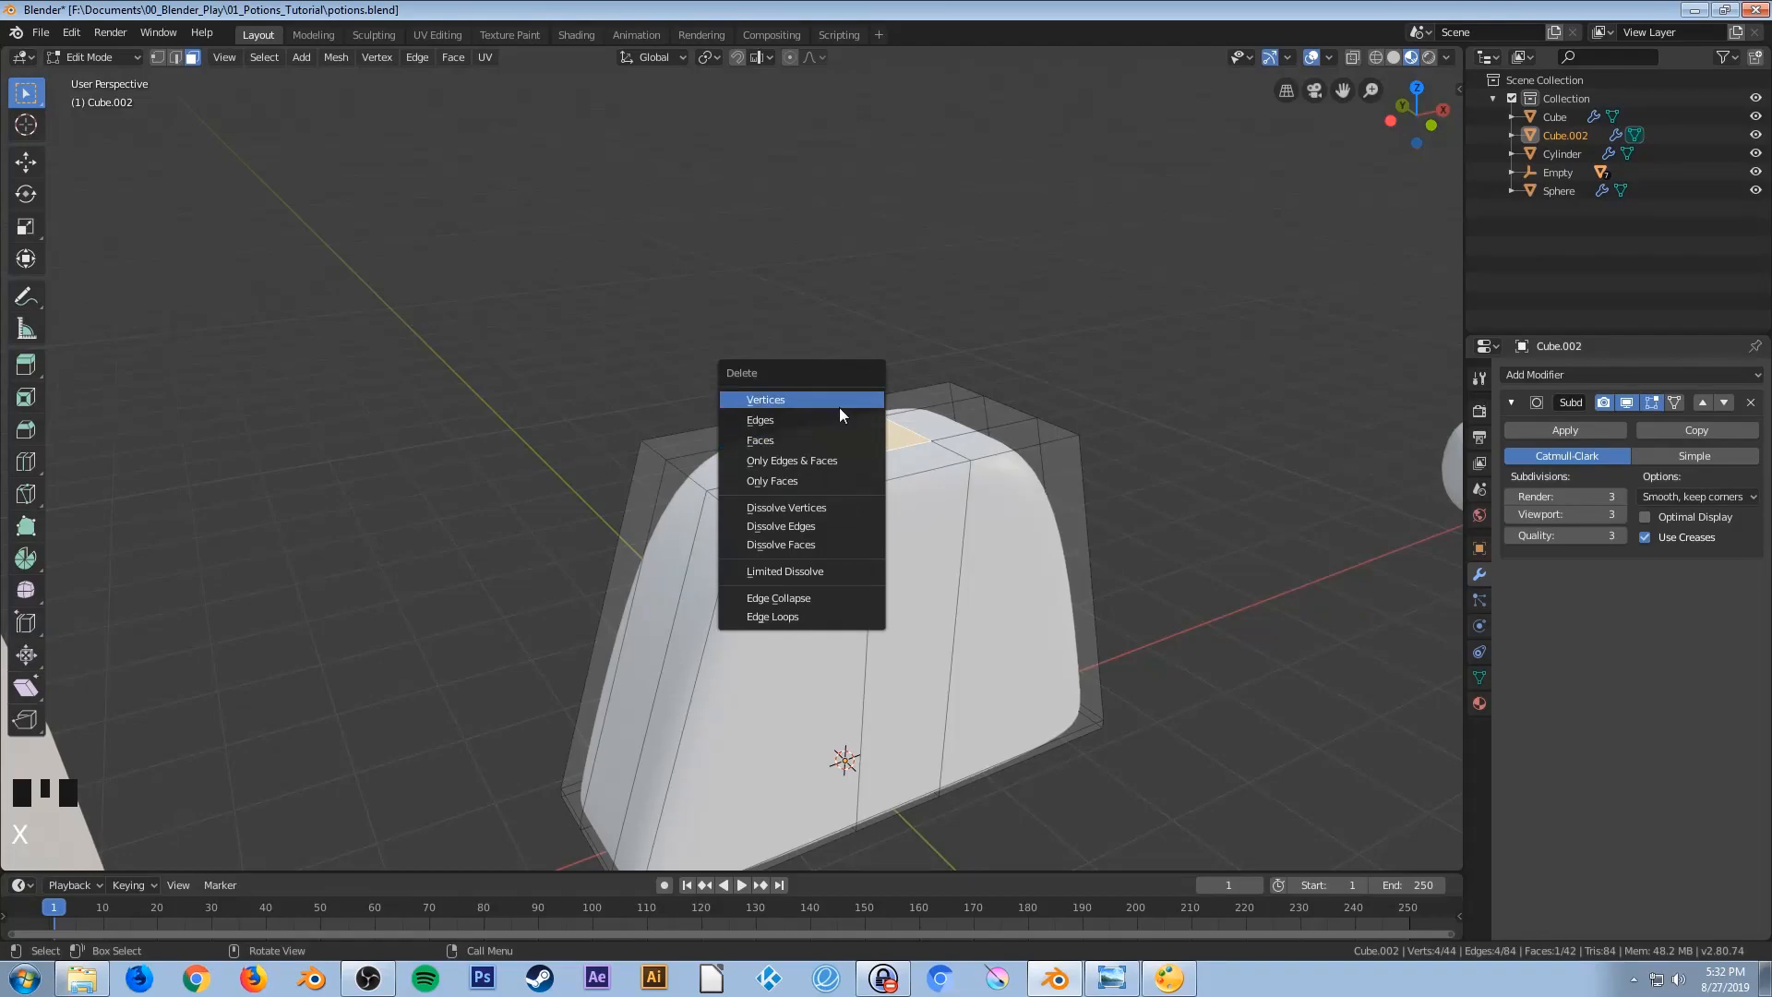
click(770, 440)
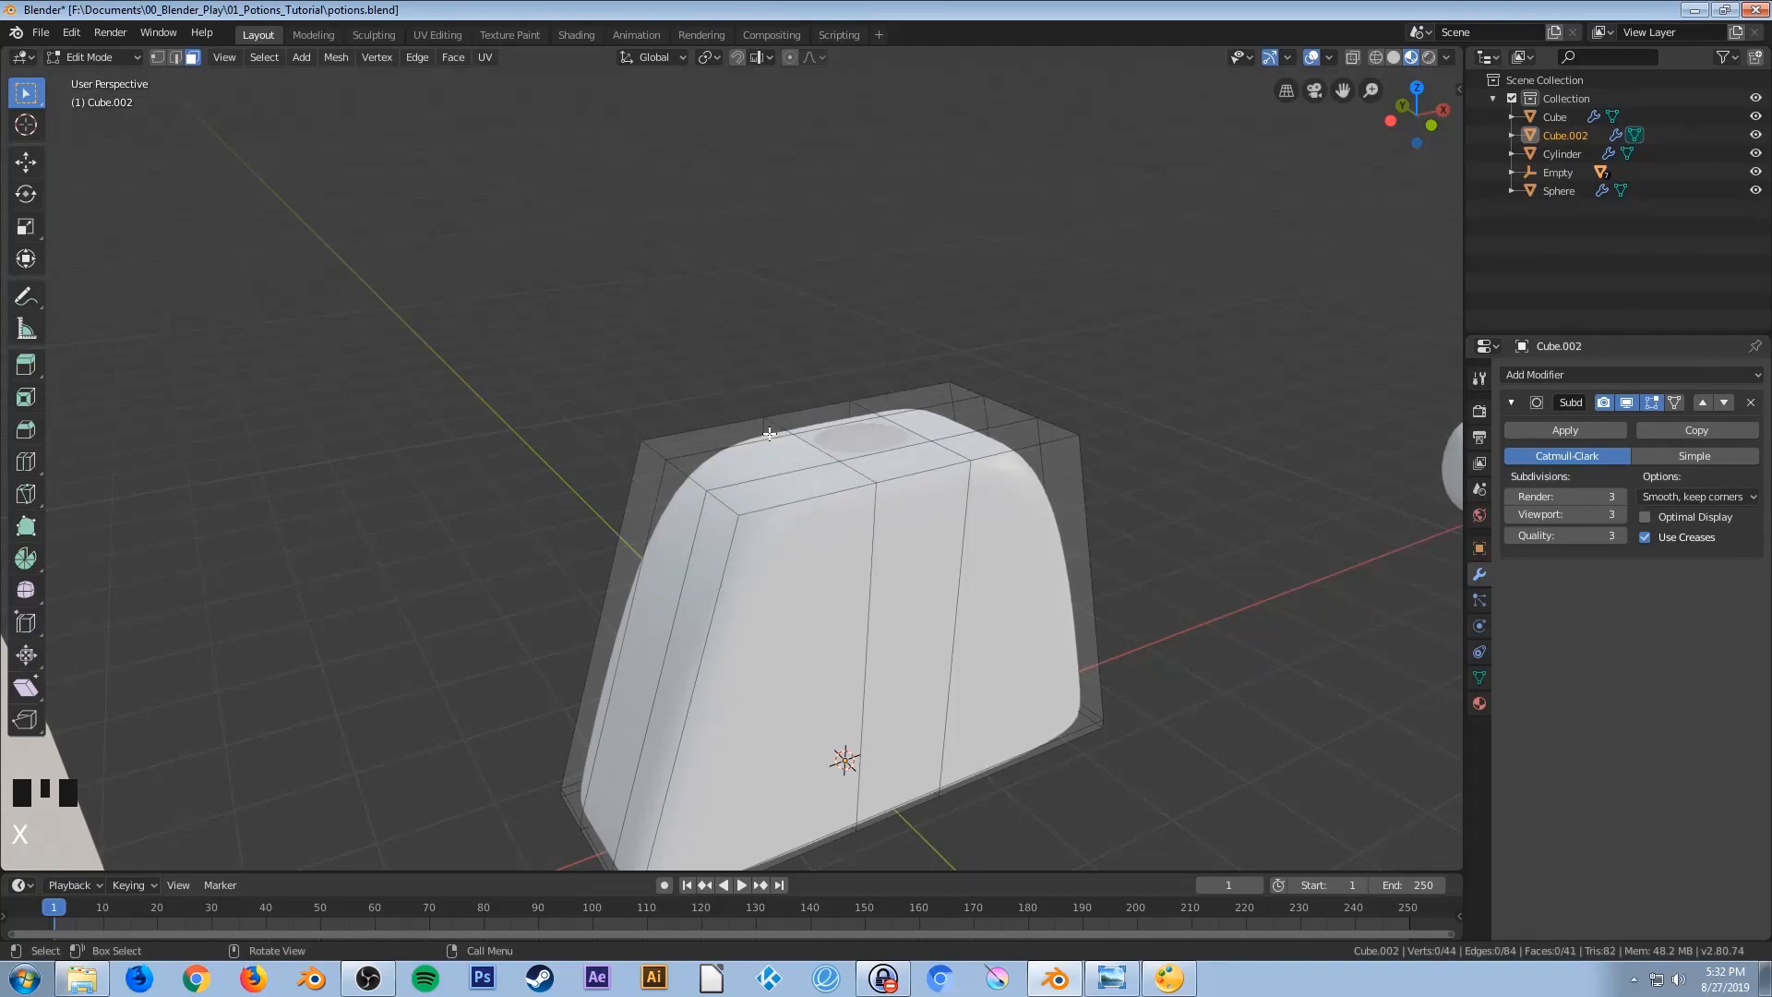
Select the four vertices around the top opening and extrude them about 0.42 m up along Z in the front view
click(158, 61)
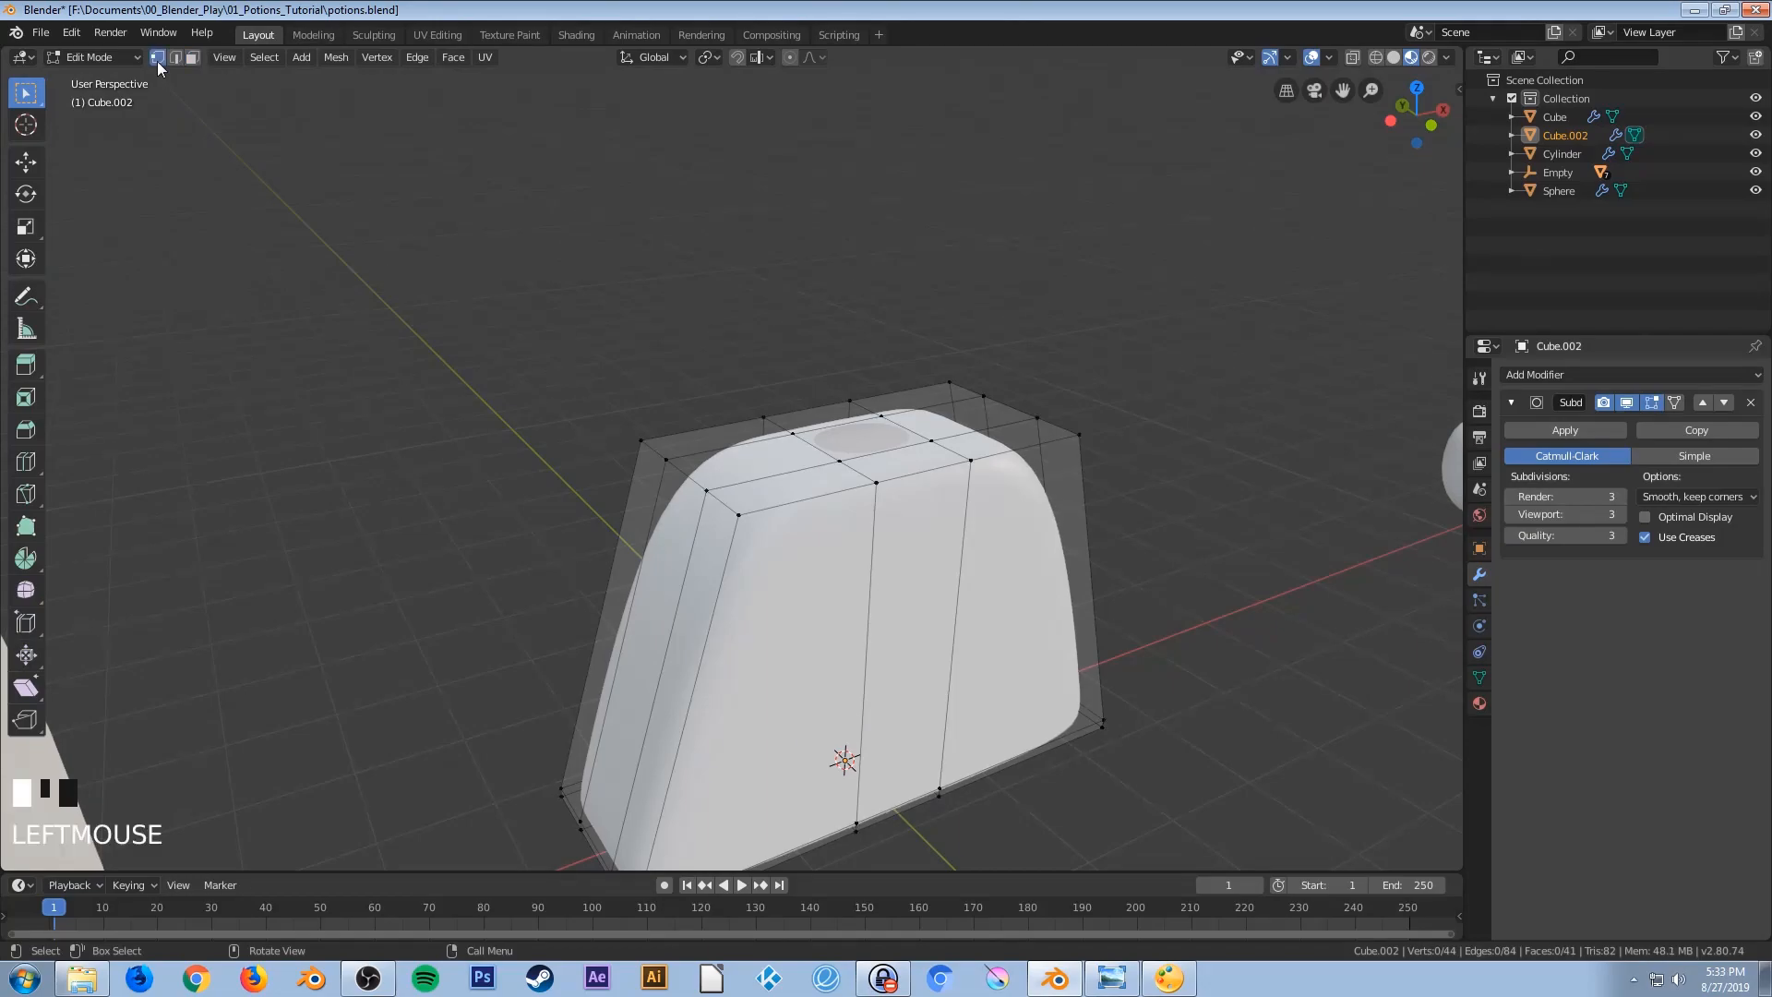
click(794, 435)
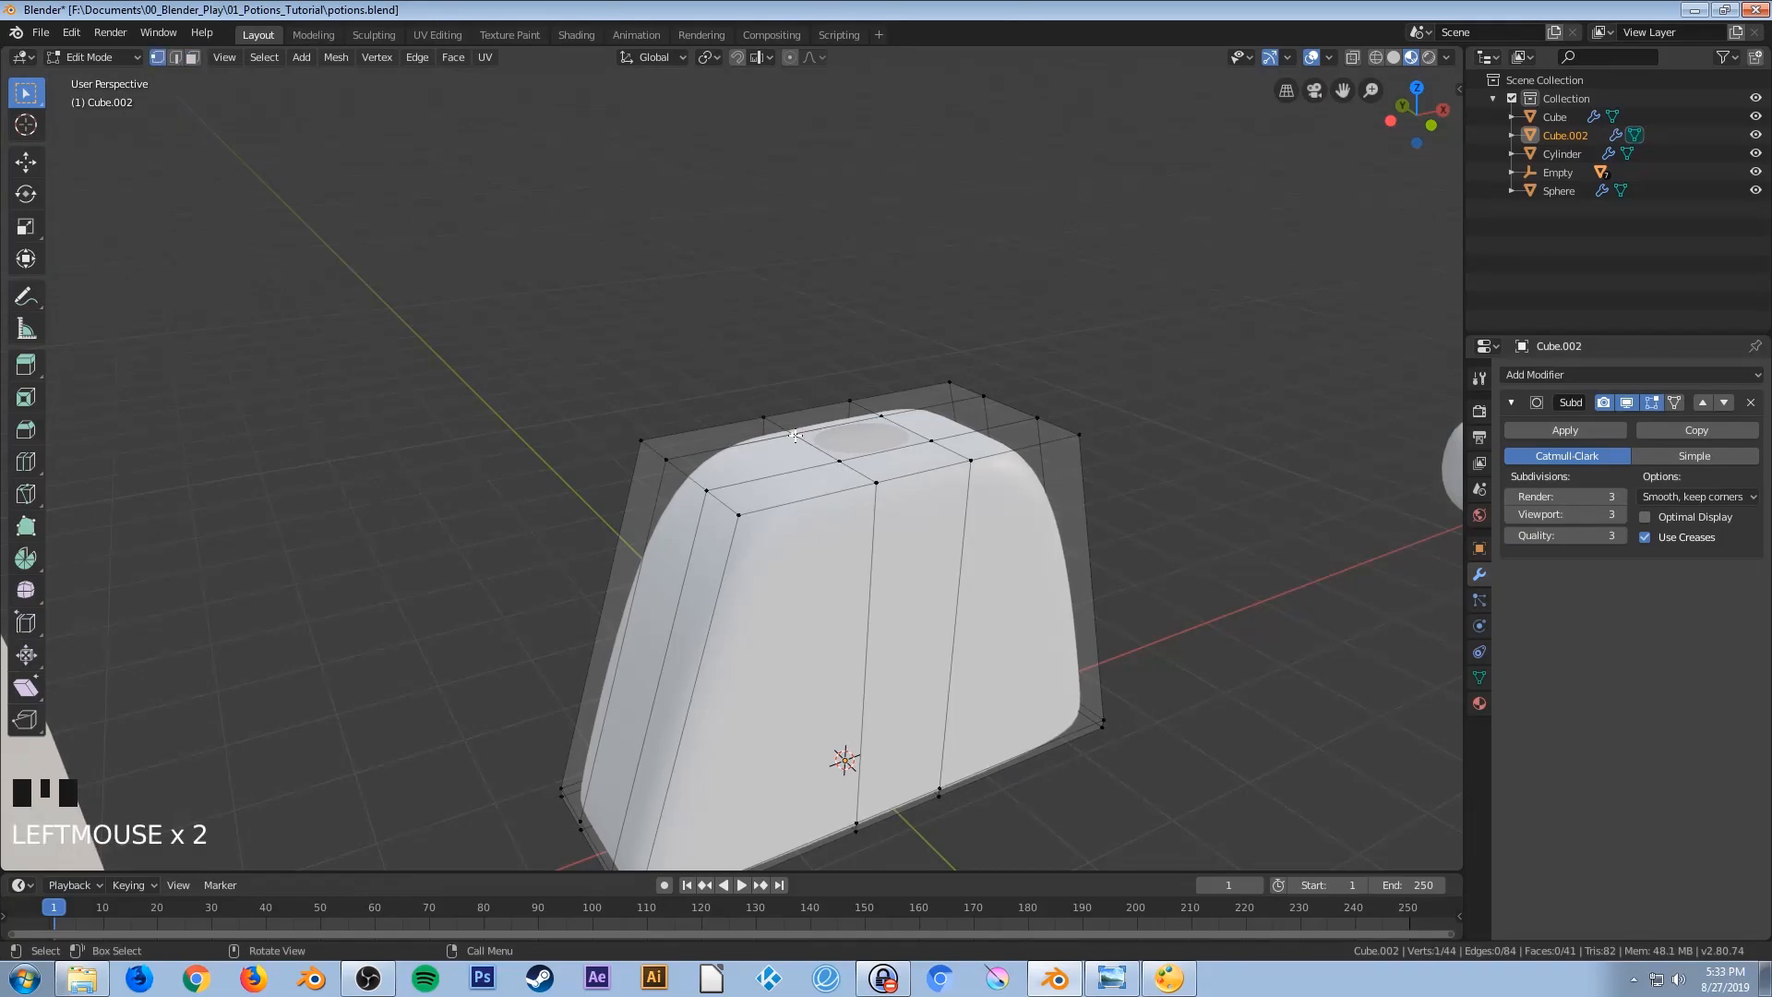
shift+click(882, 415)
shift+click(928, 444)
shift+click(845, 466)
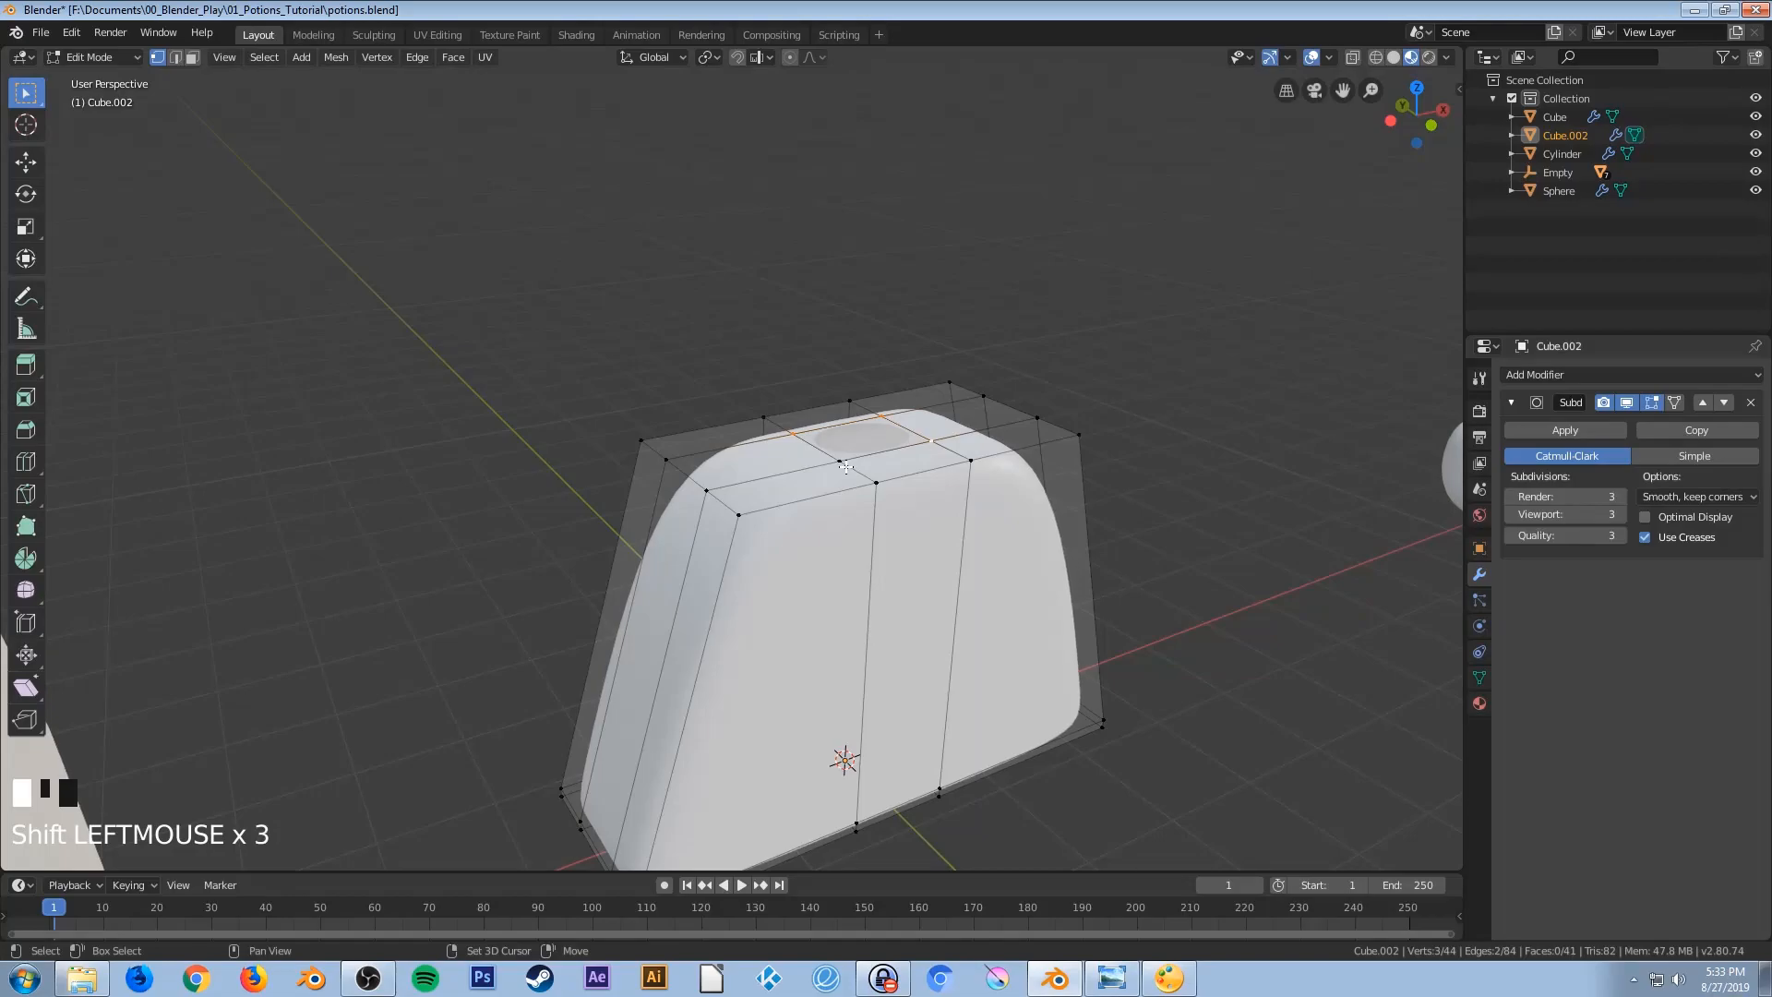
key(KP_1)
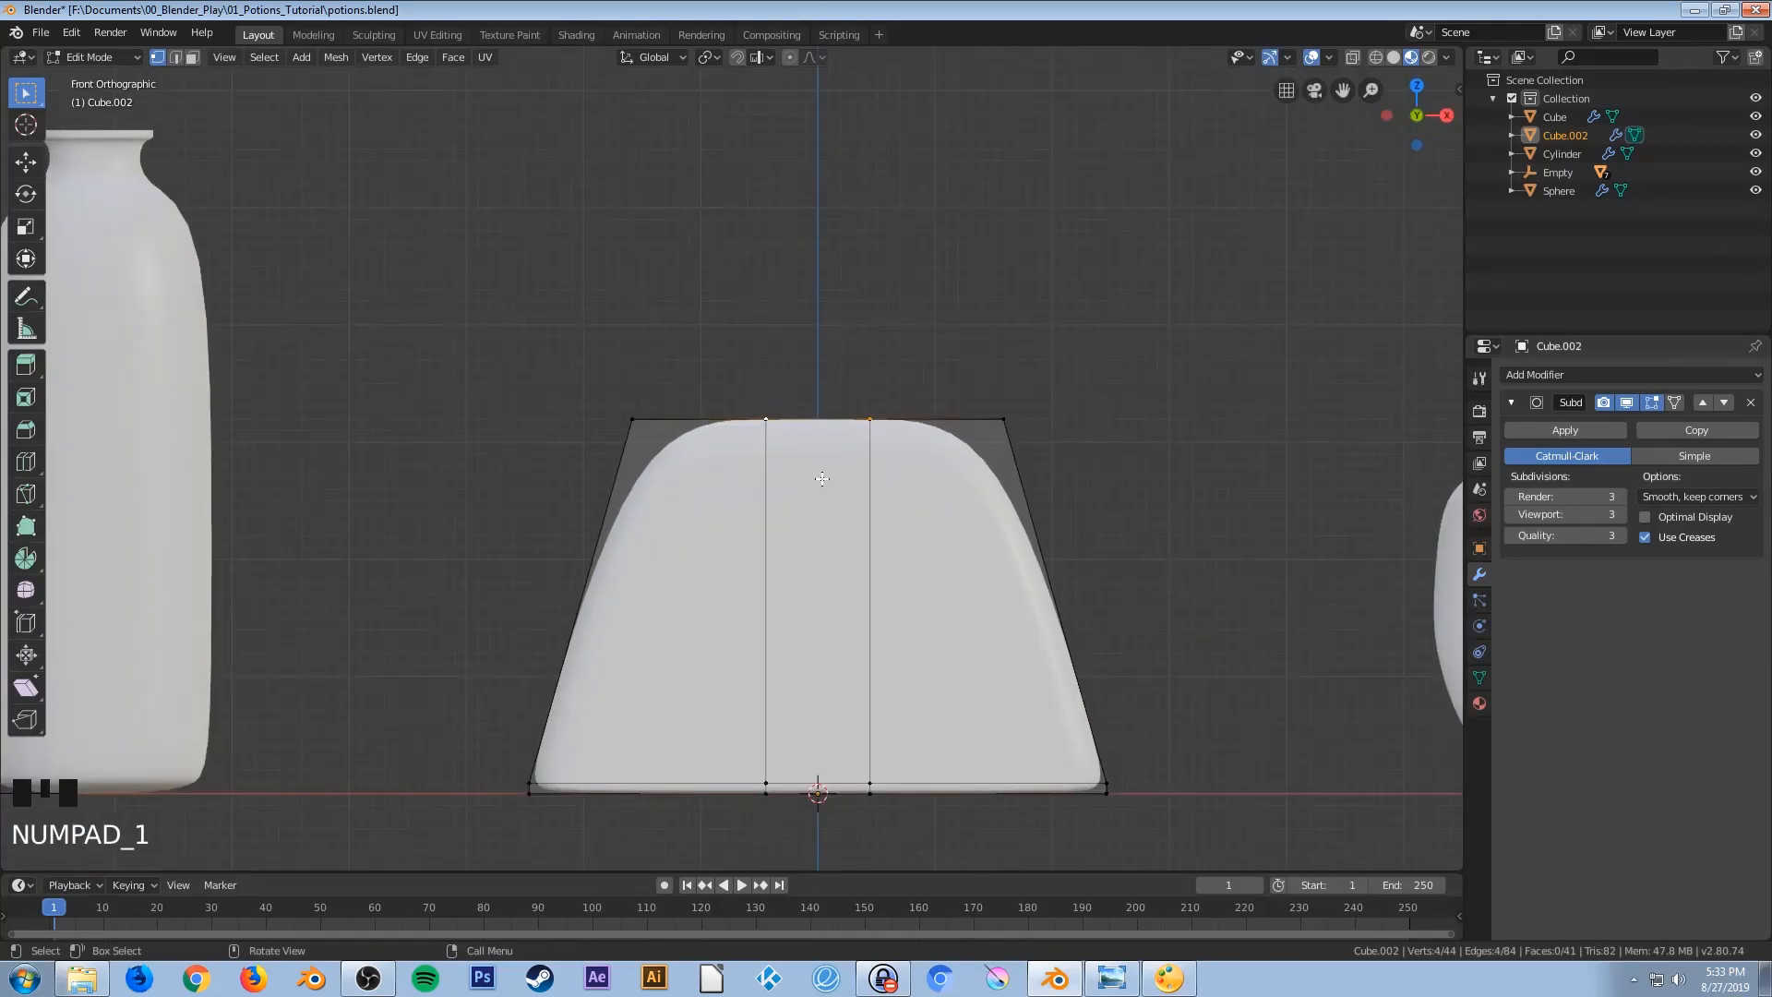
scroll(816, 483, down, 2)
key(e)
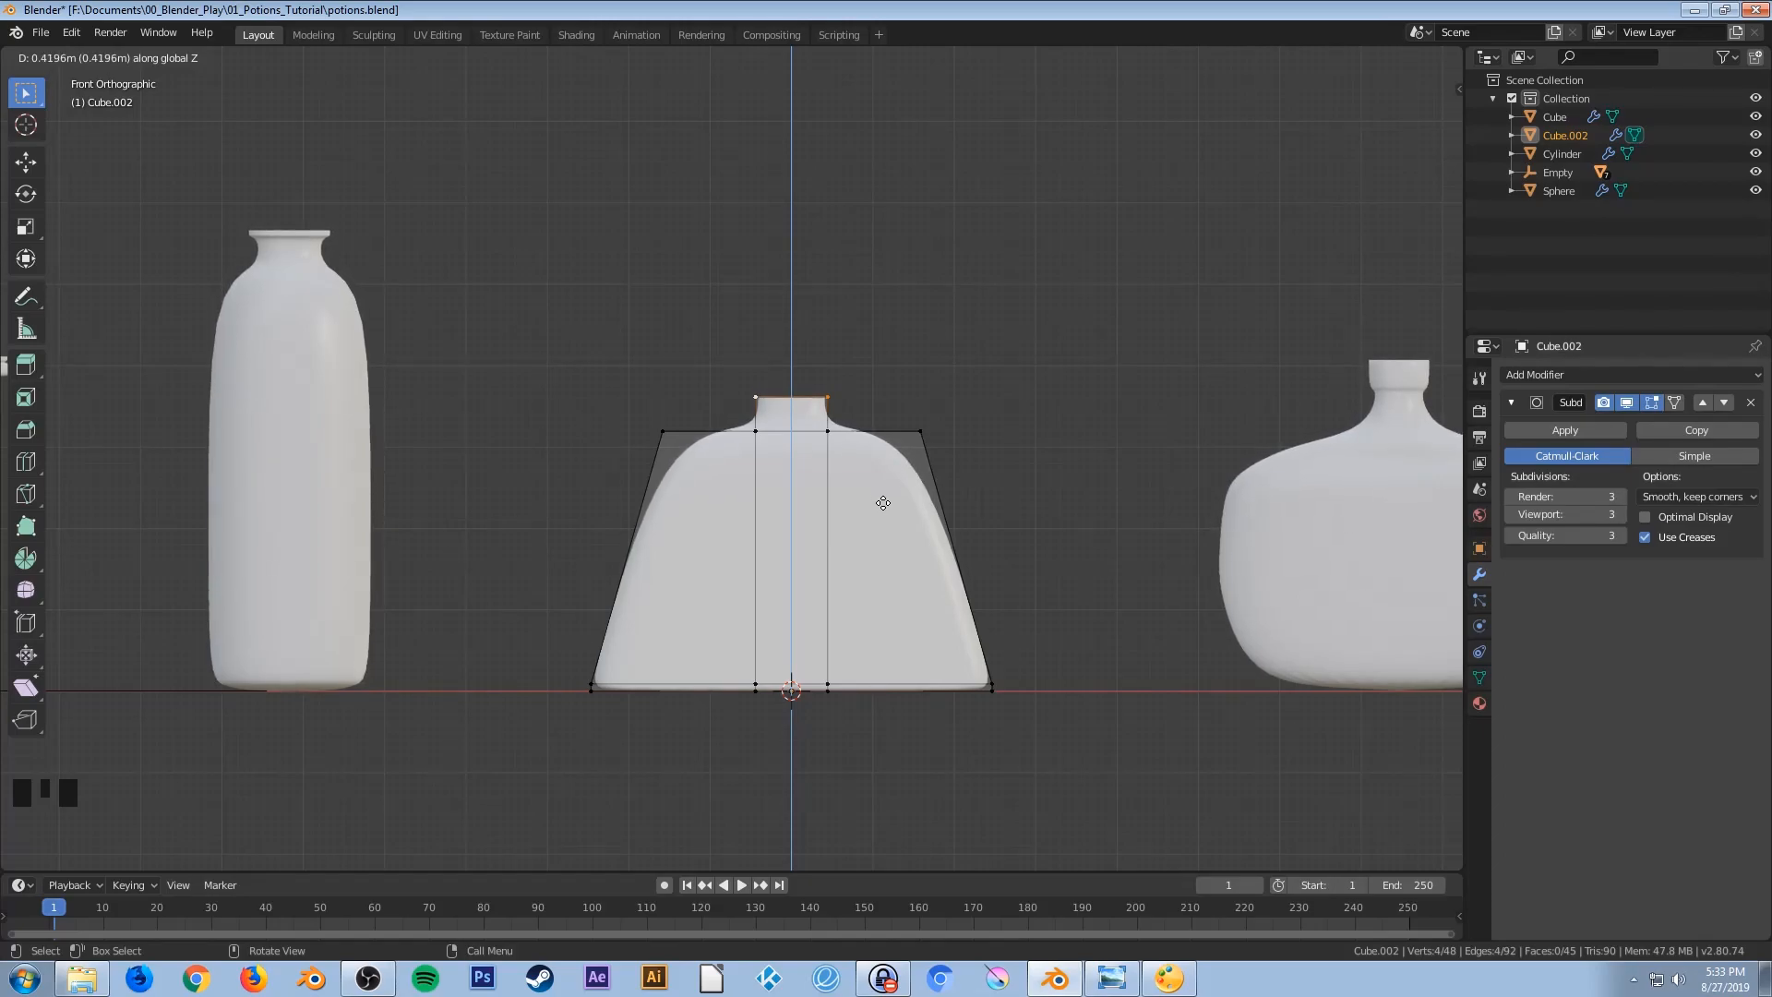
click(880, 501)
Extrude the neck's top edge about 0.07 m up along Z and scale it outward by about 1.2
scroll(883, 505, up, 1)
scroll(883, 505, up, 2)
shift+middle_drag(883, 504, 831, 498)
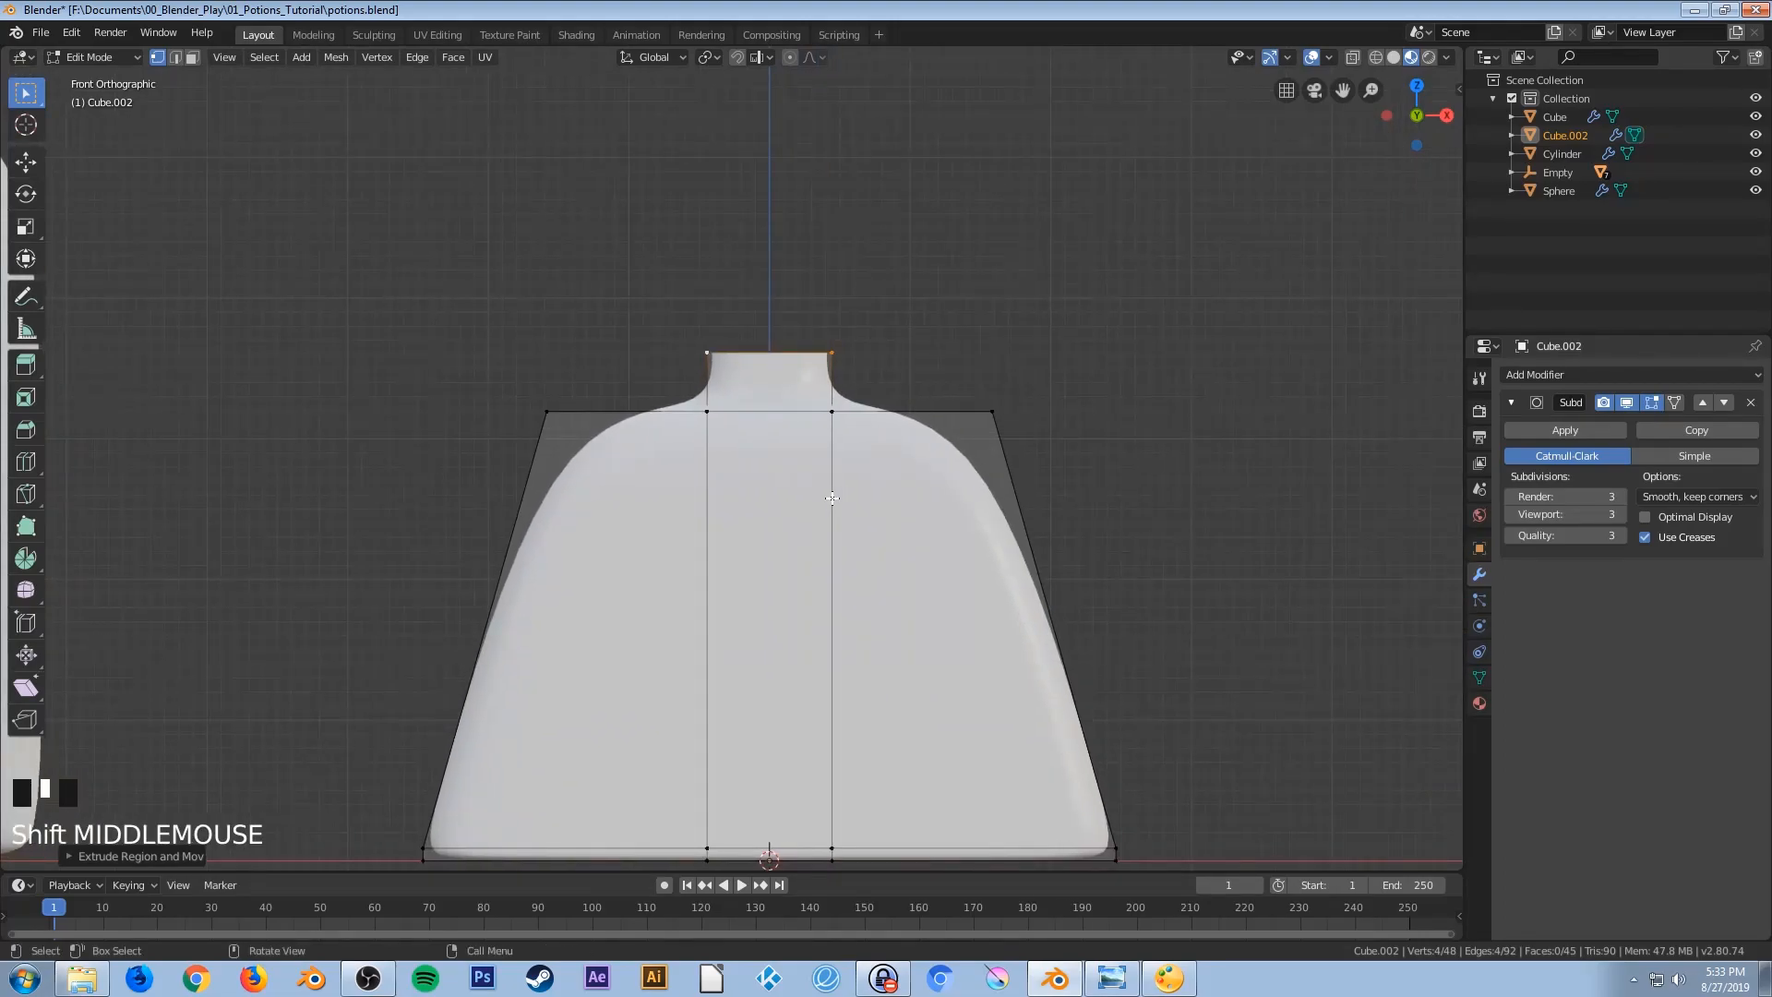
key(e)
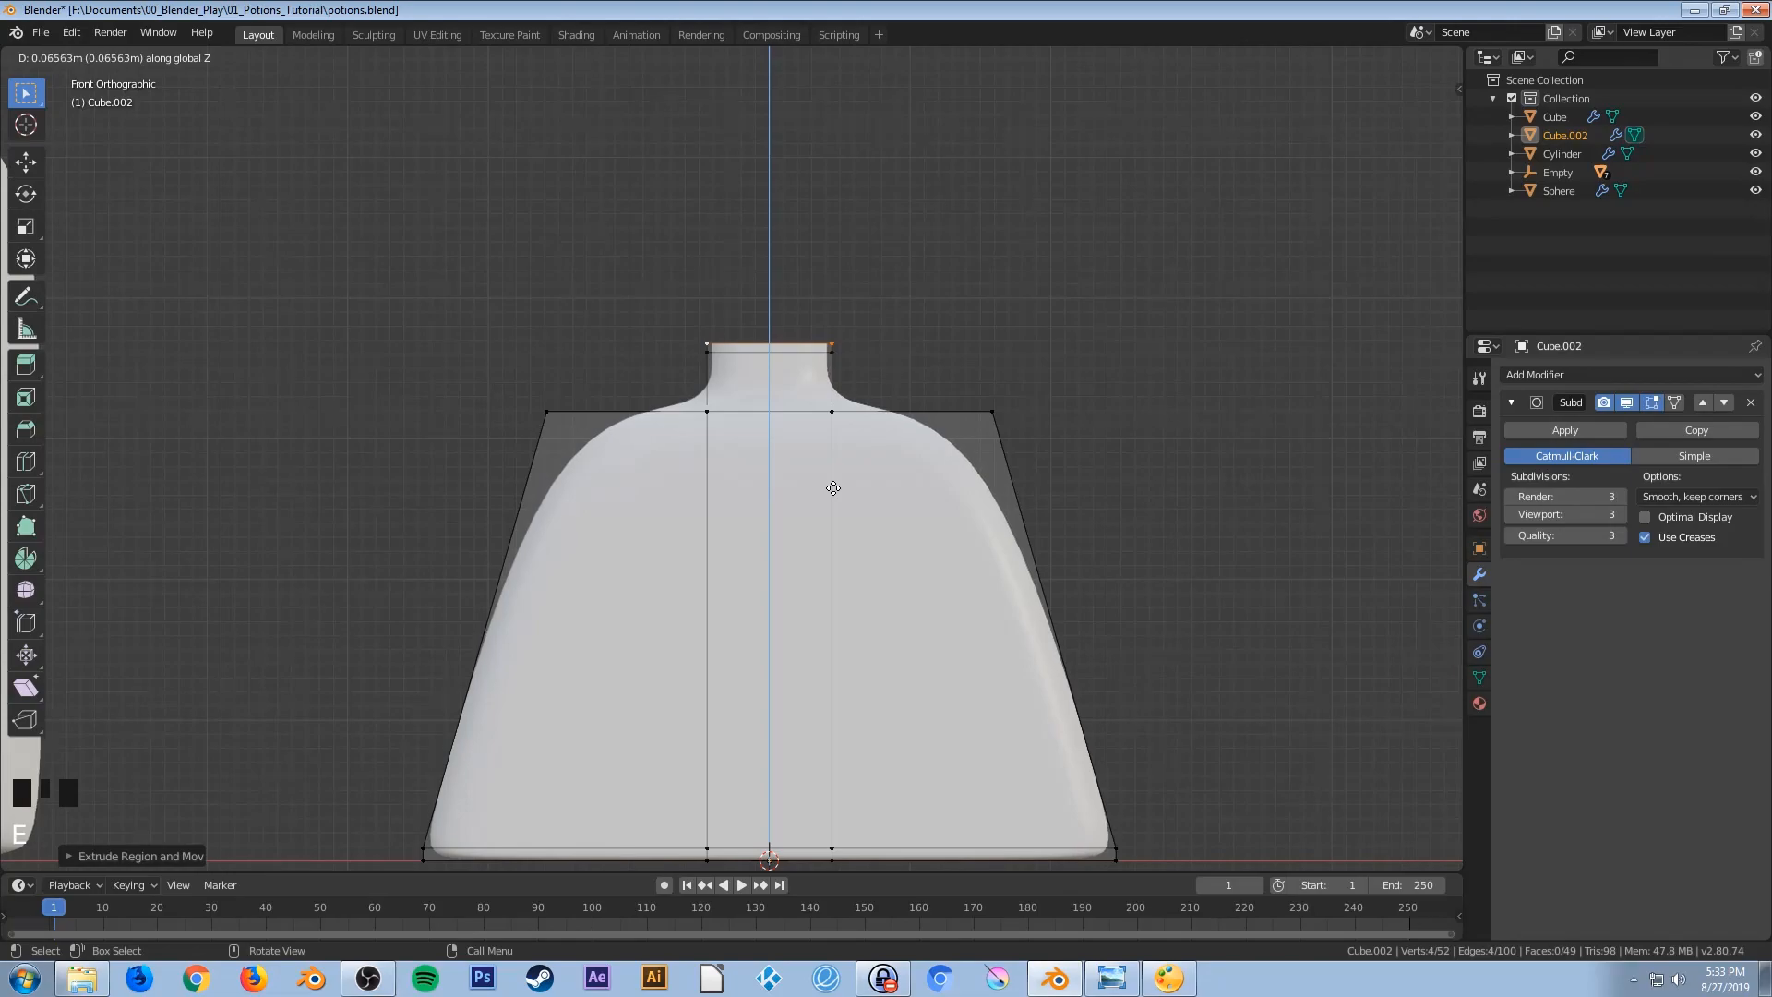
click(834, 489)
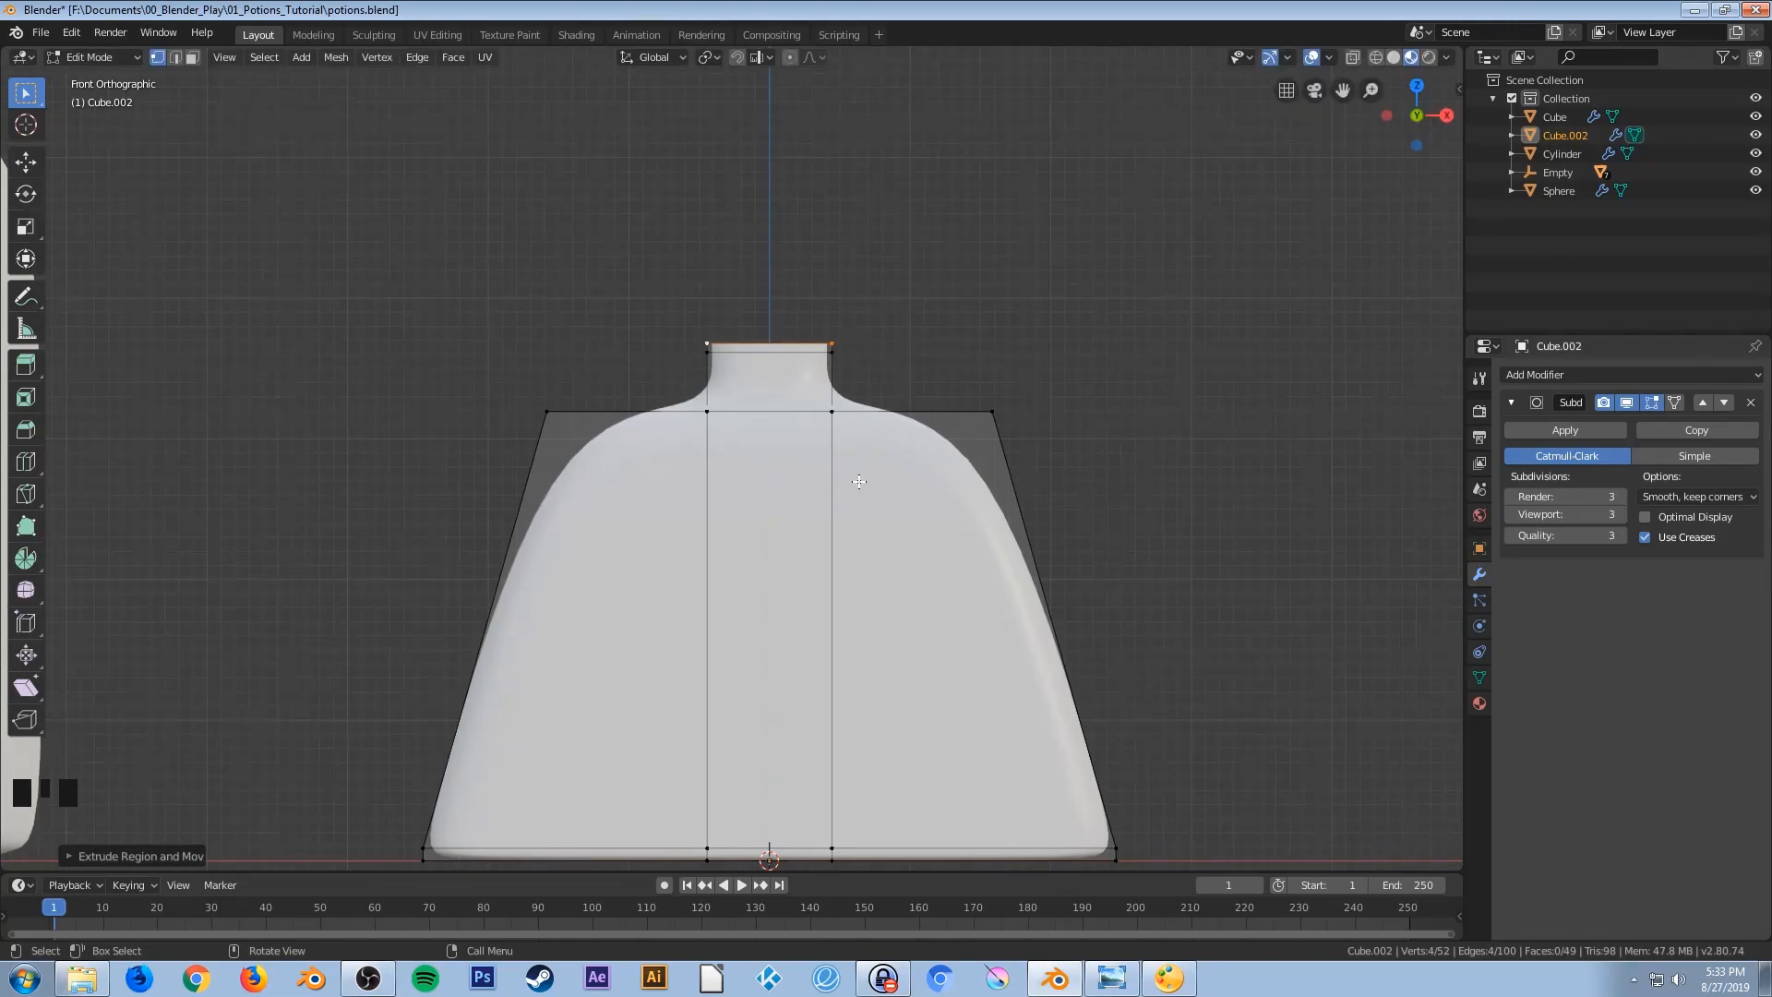
key(s)
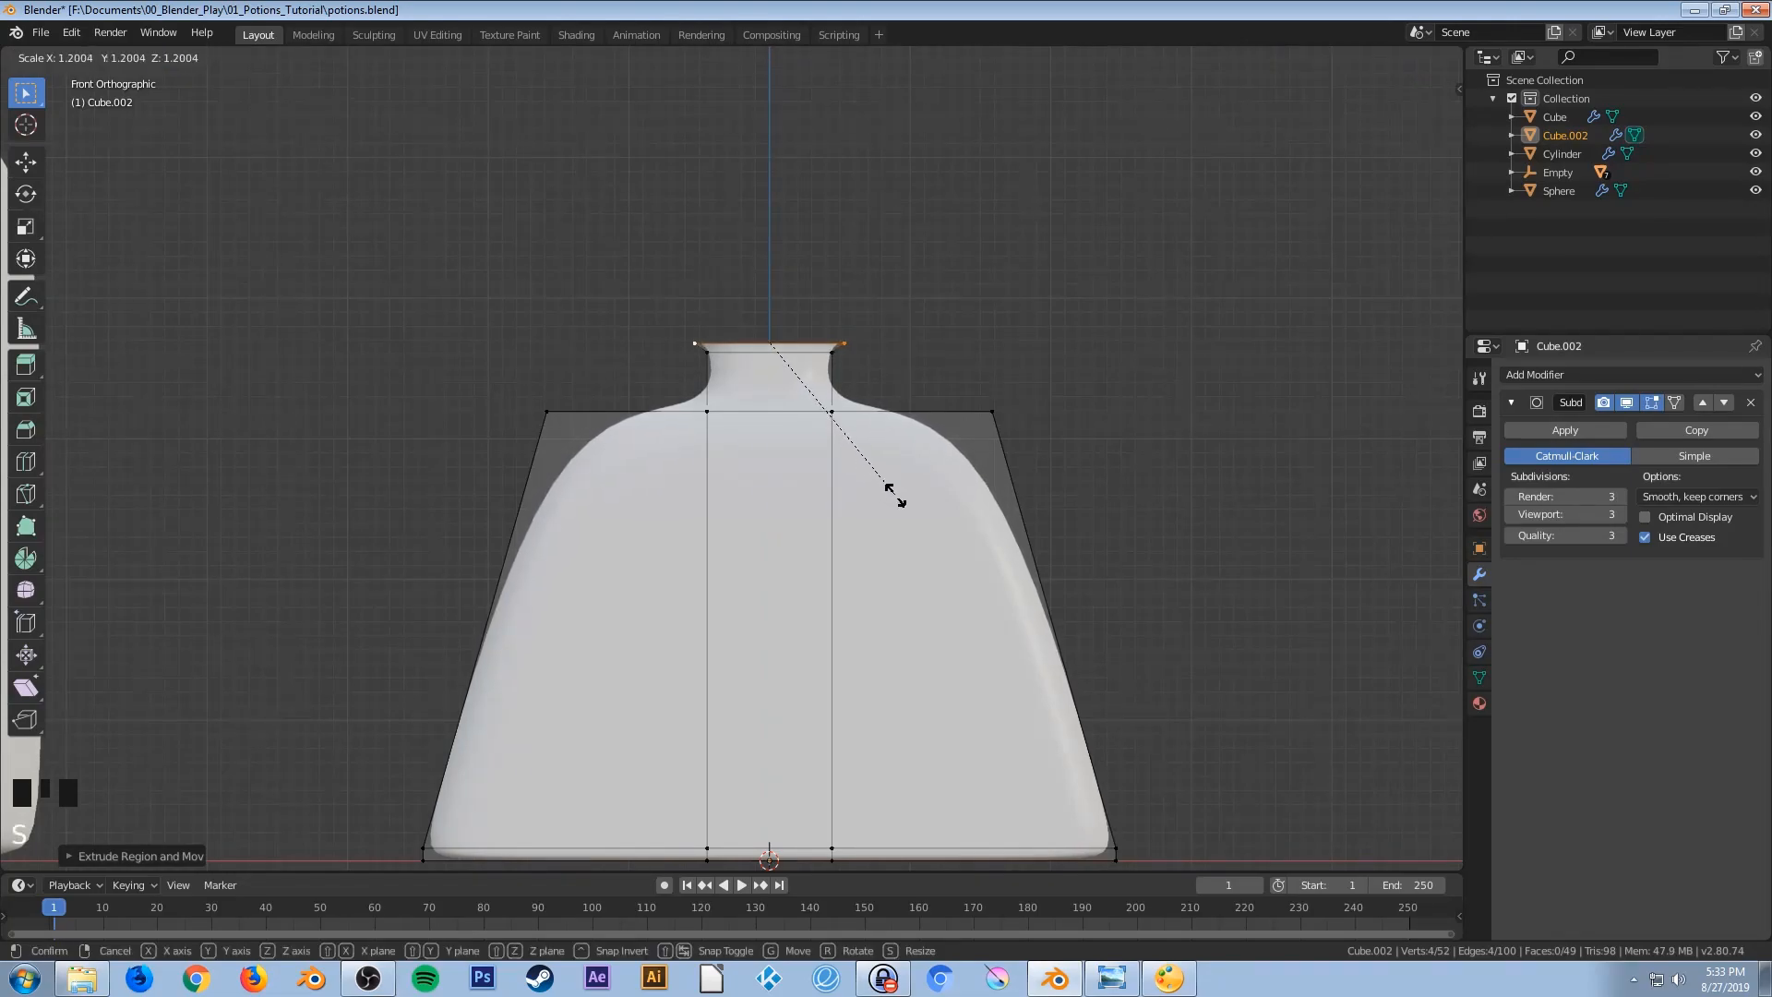
click(900, 501)
Extrude the widened edge about 0.24 m up along Z to form the rim's wall
key(e)
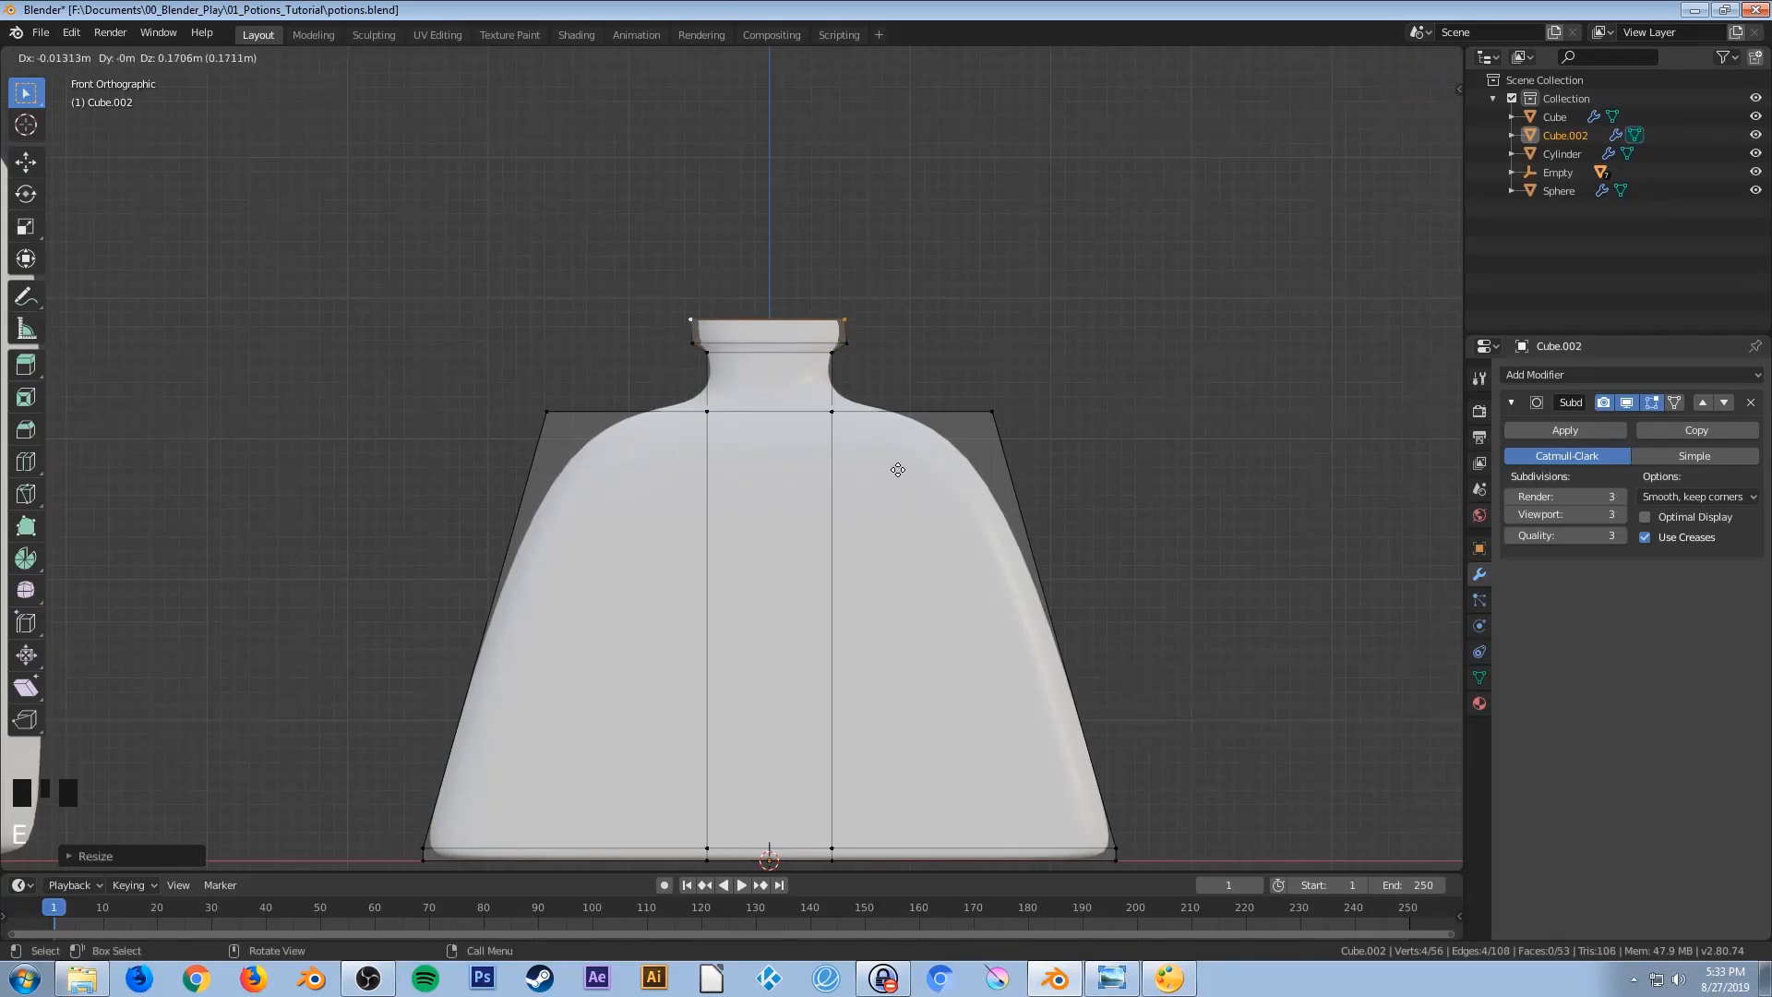
key(z)
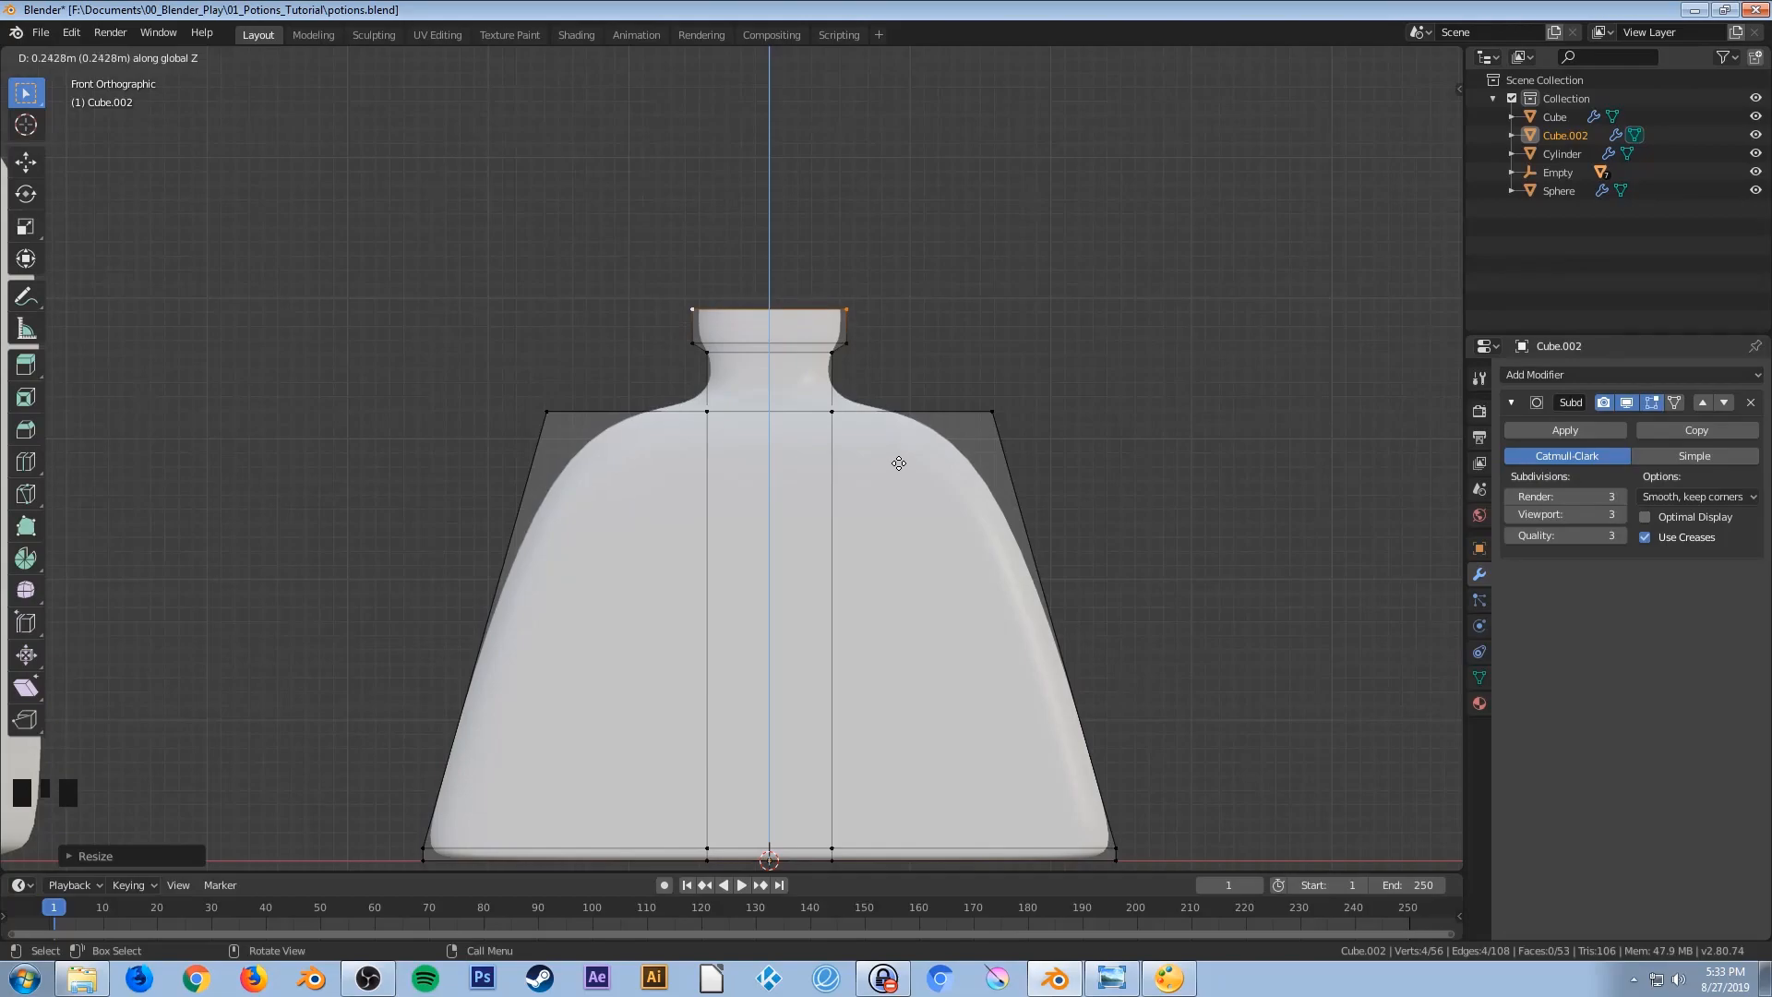
click(901, 470)
Extrude the rim's top edge slightly upward along Z and scale it inward to about 0.73
scroll(909, 469, up, 2)
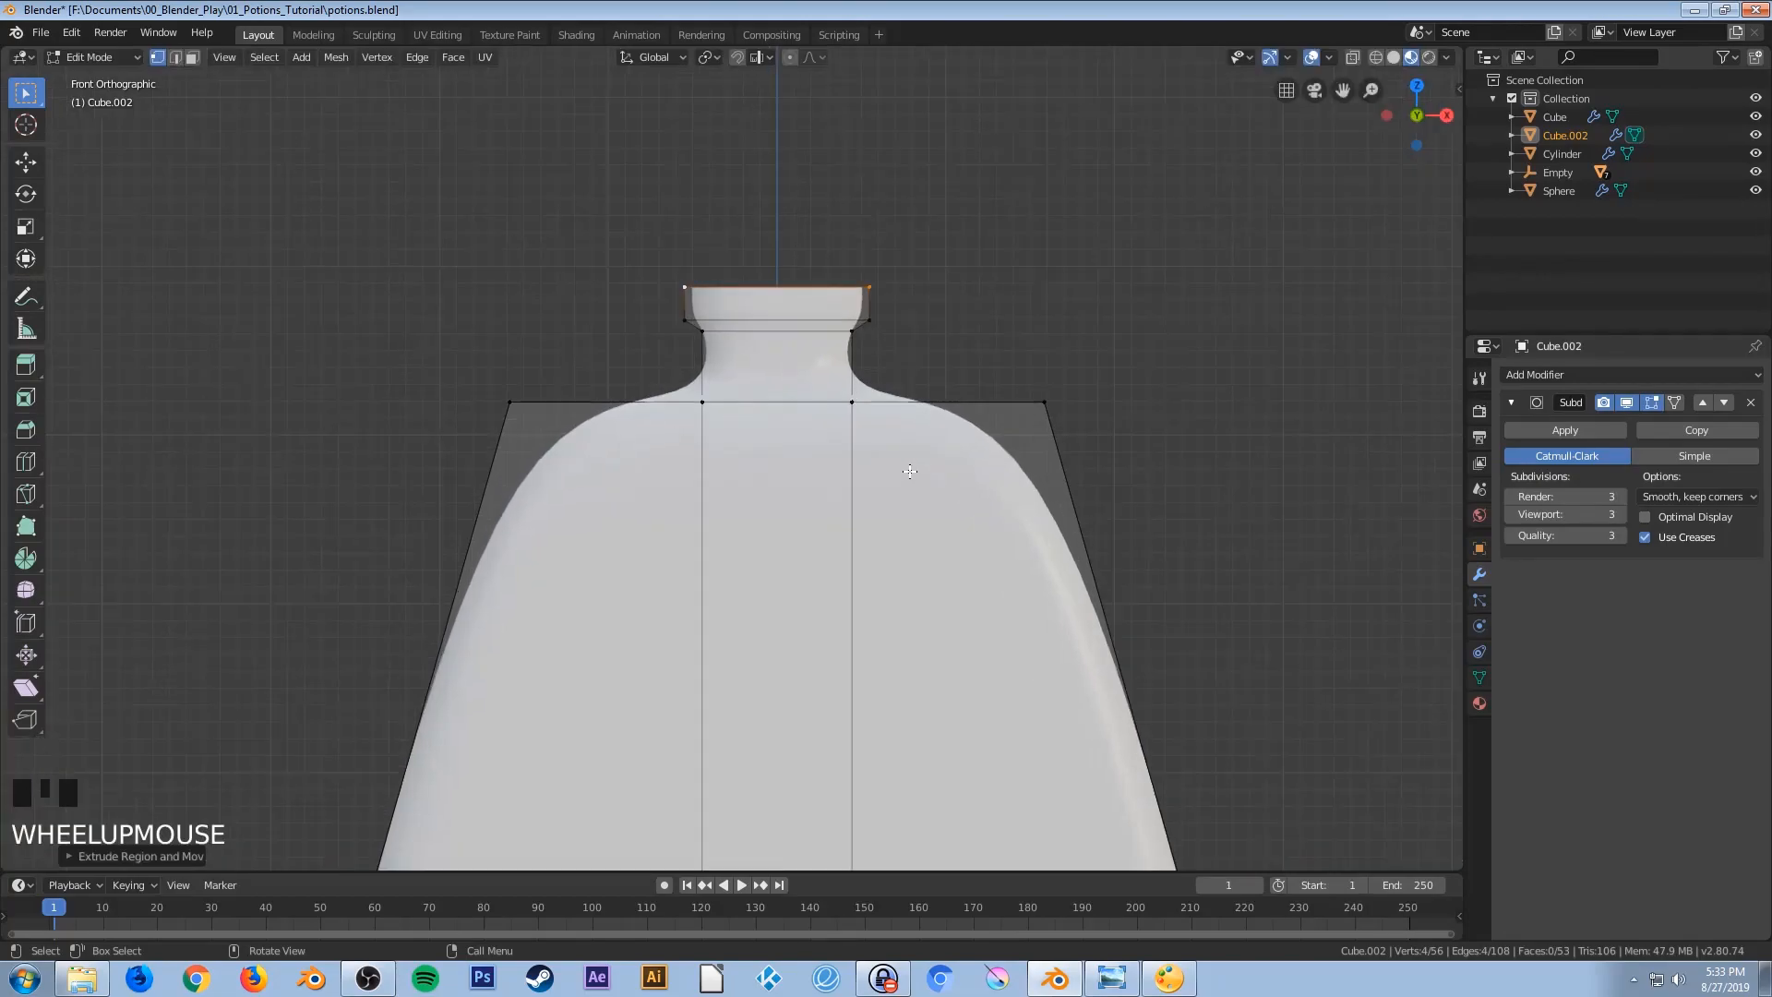
shift+middle_drag(945, 456, 933, 443)
key(e)
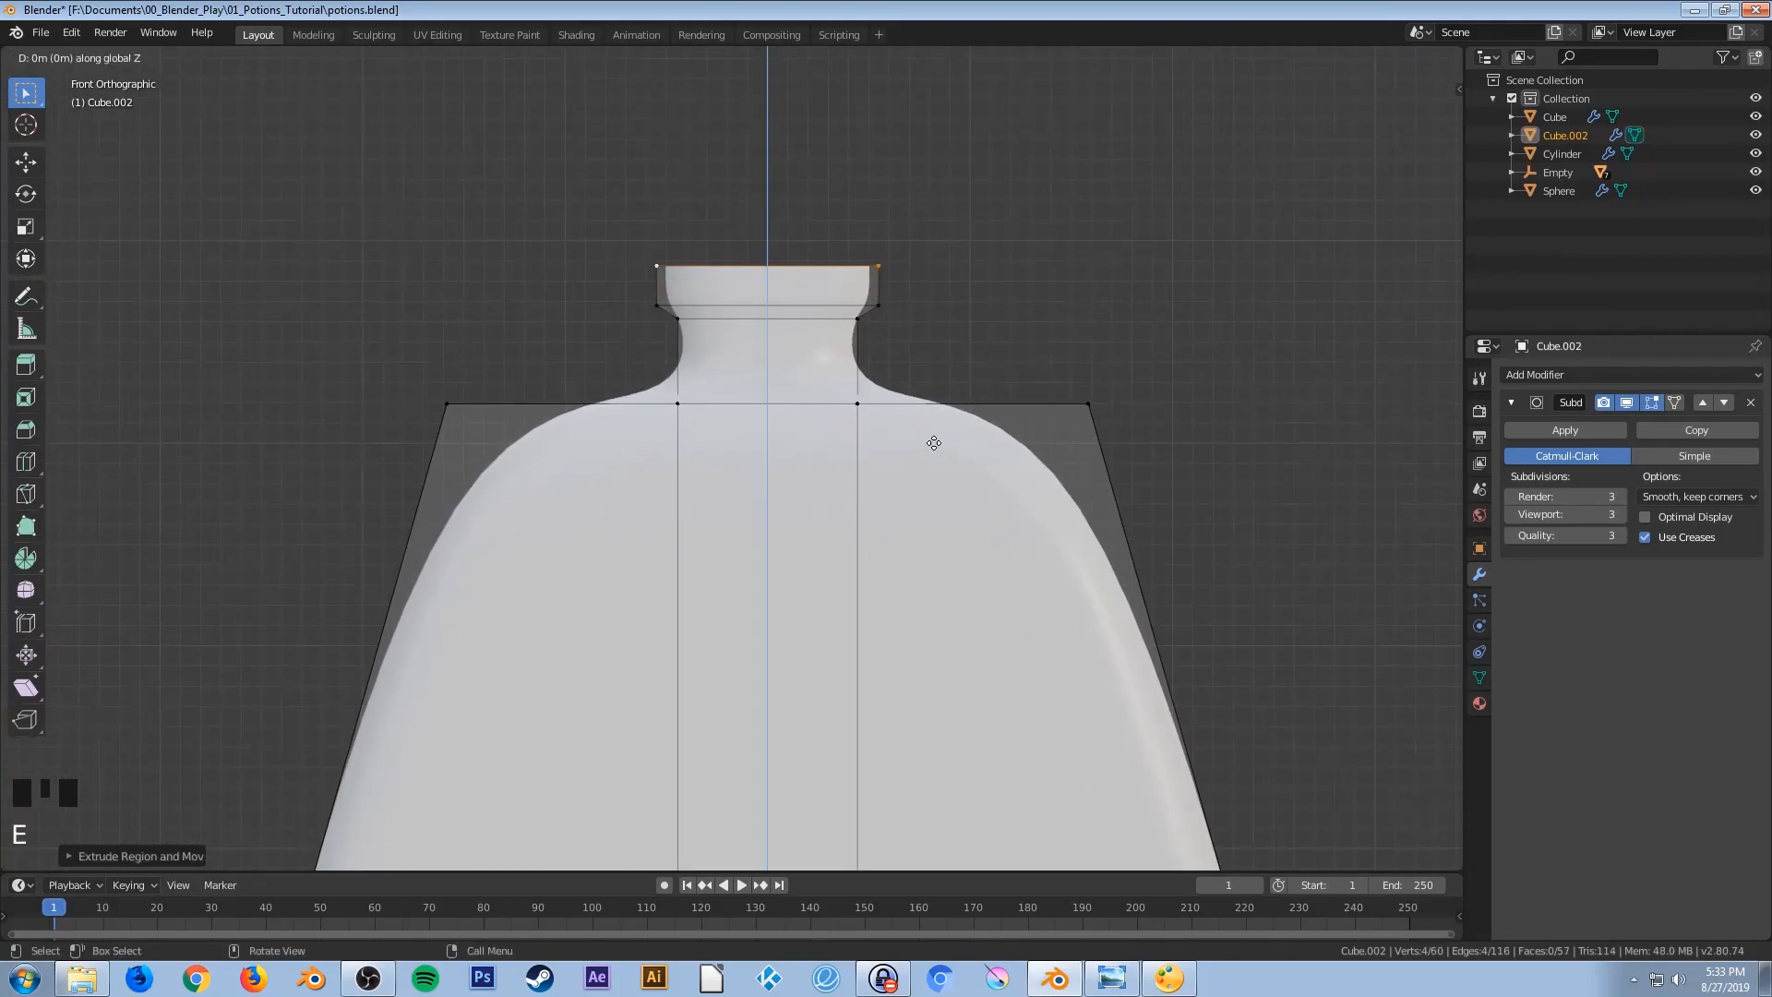
click(934, 417)
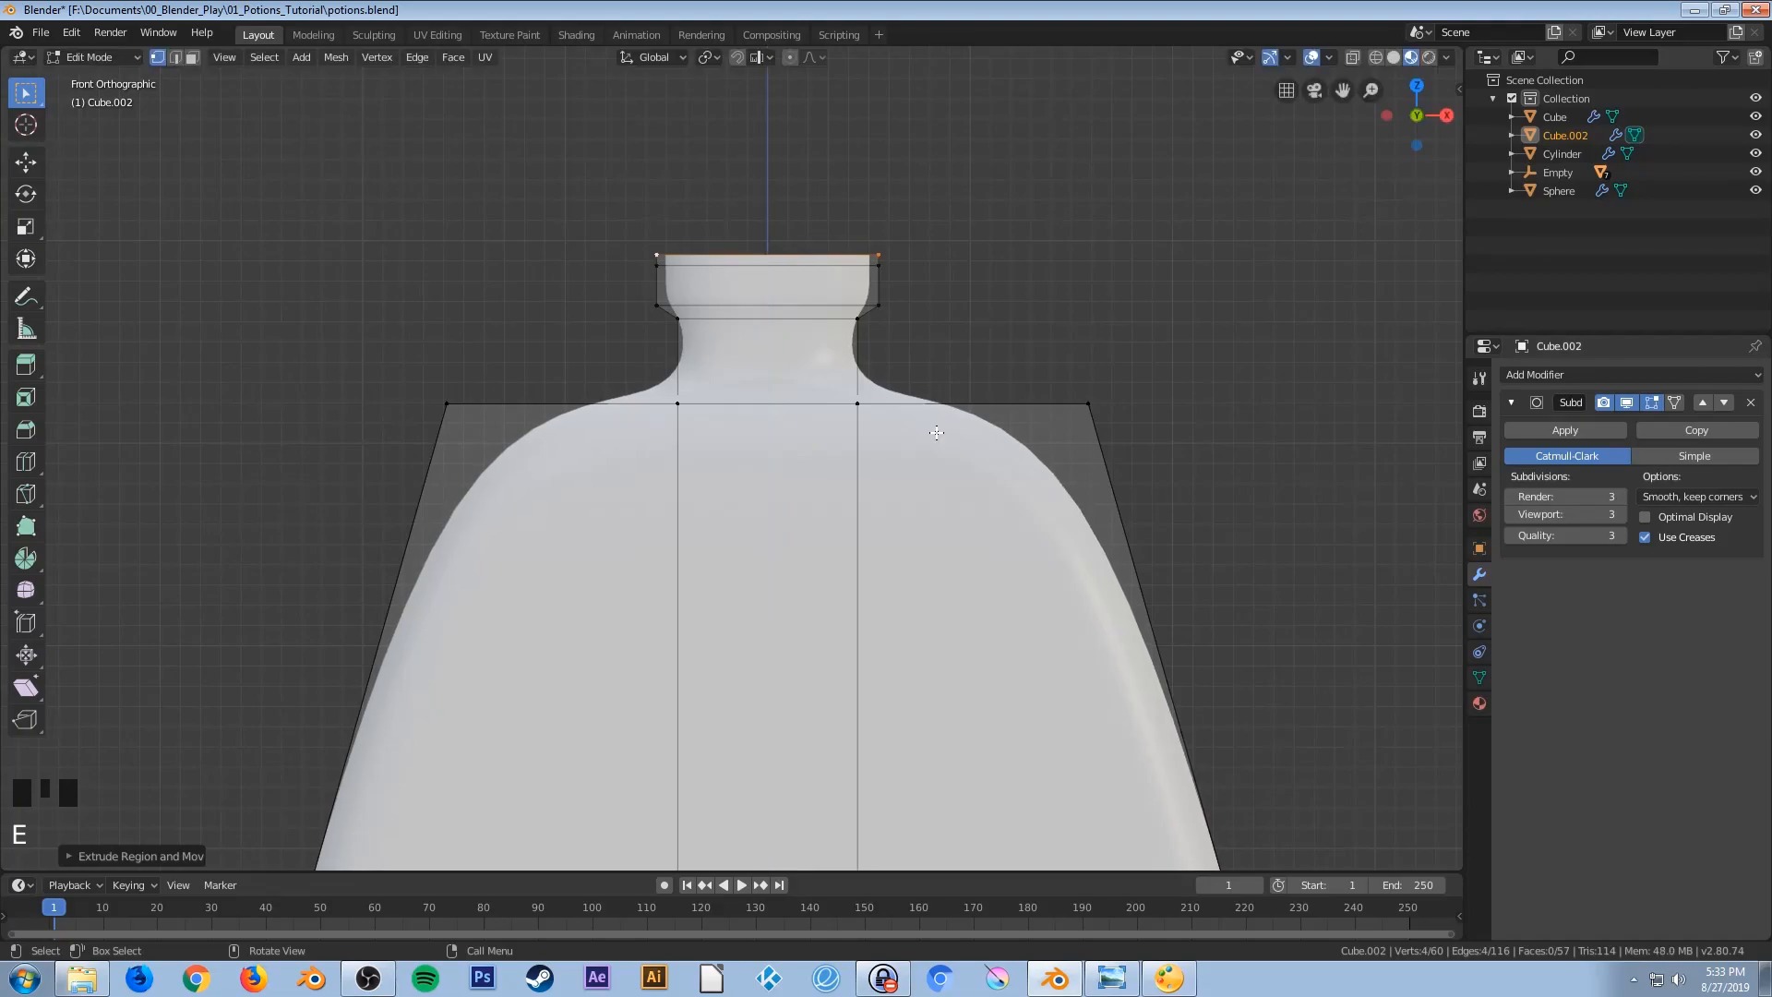
key(s)
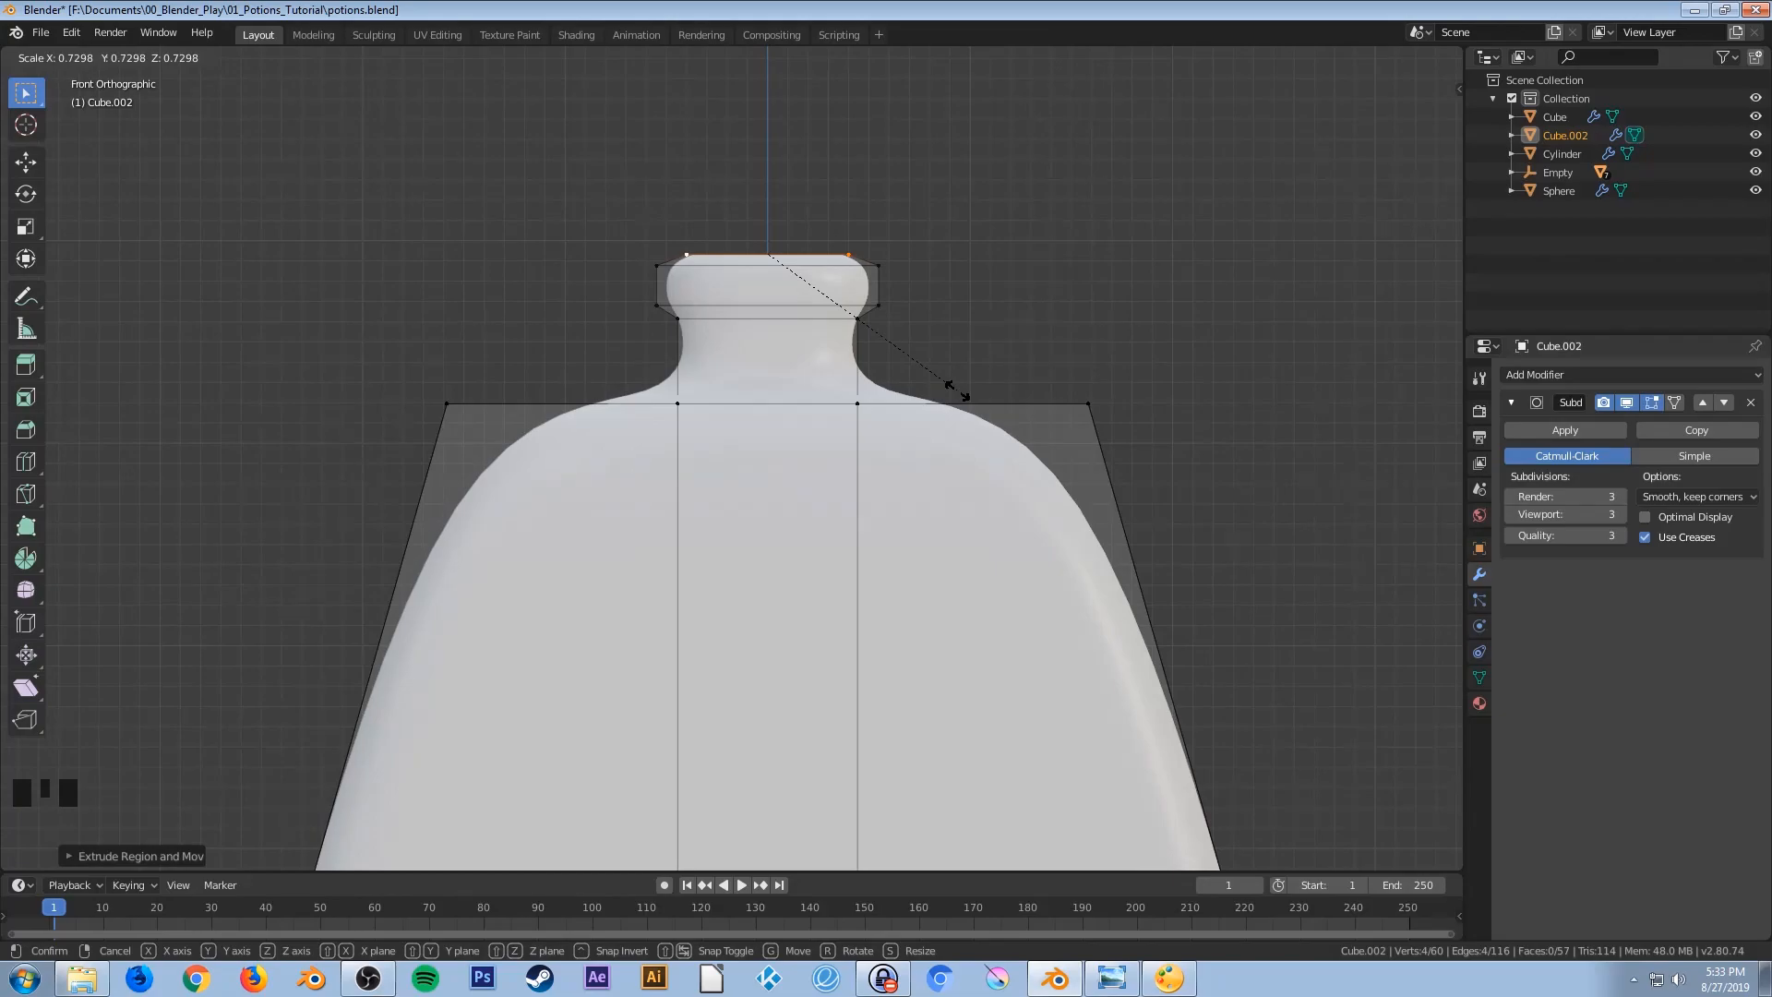
click(958, 392)
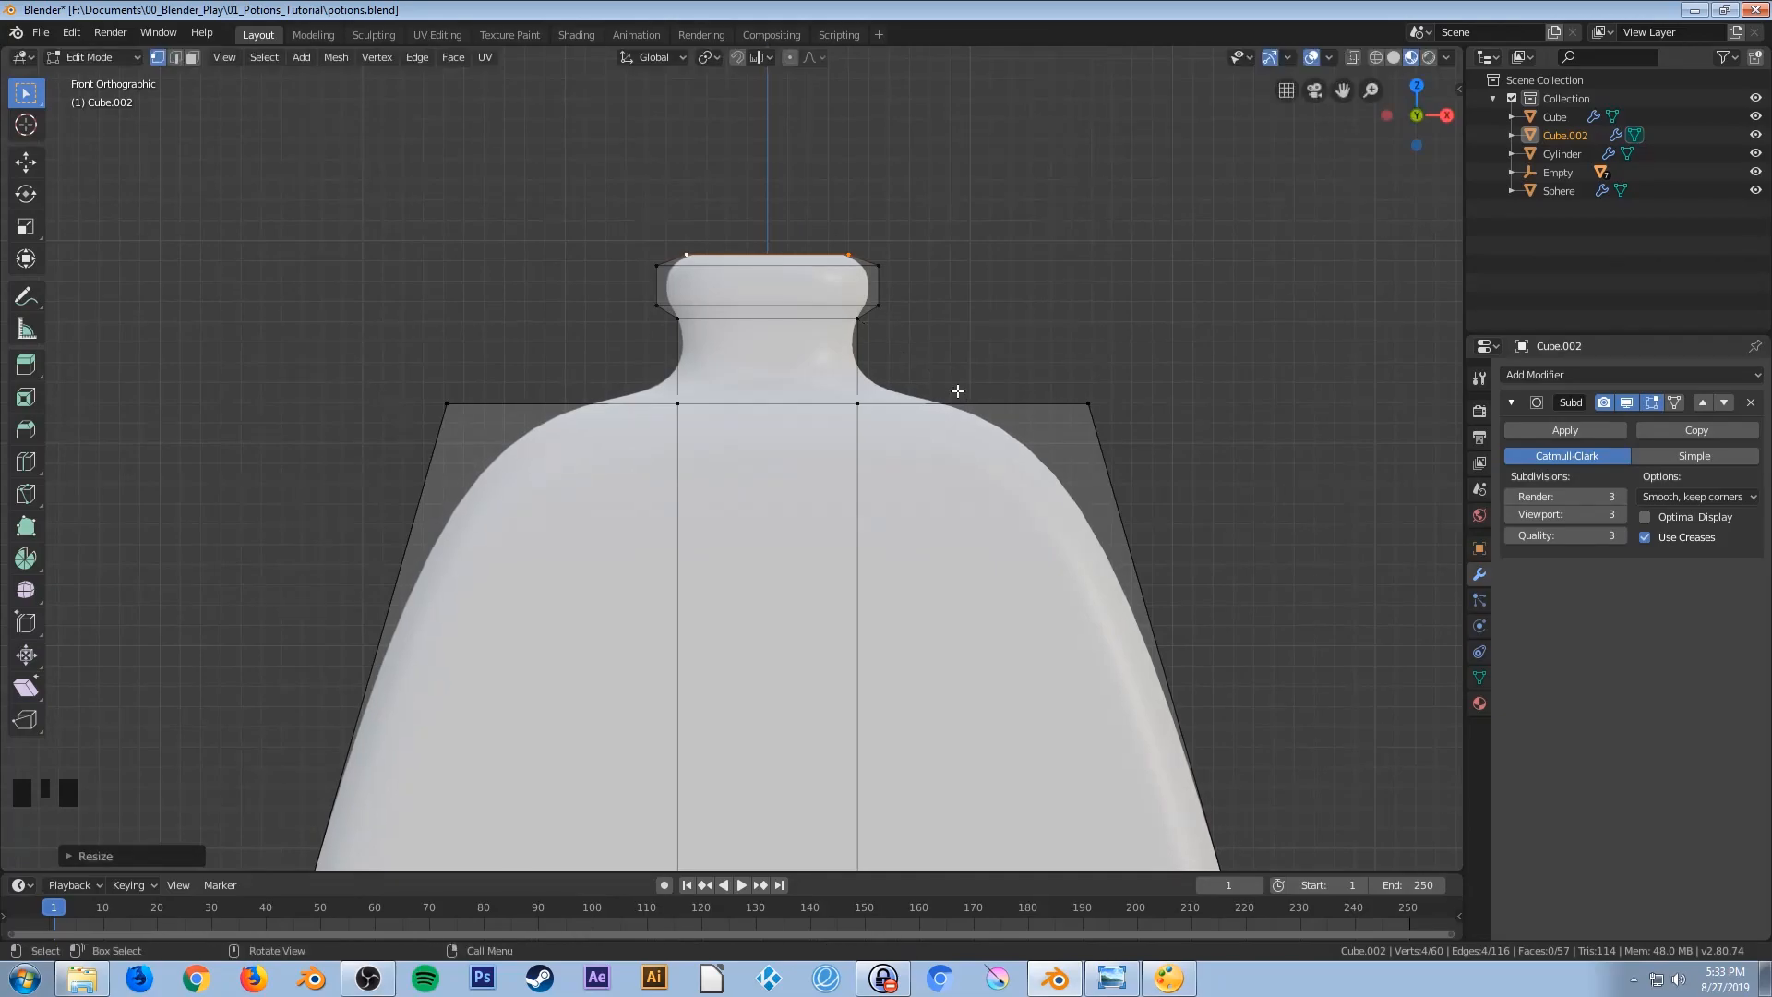
Lower the inset top edge of the rim about 0.03 m along Z, then return to Object Mode and view the opening
key(g)
key(z)
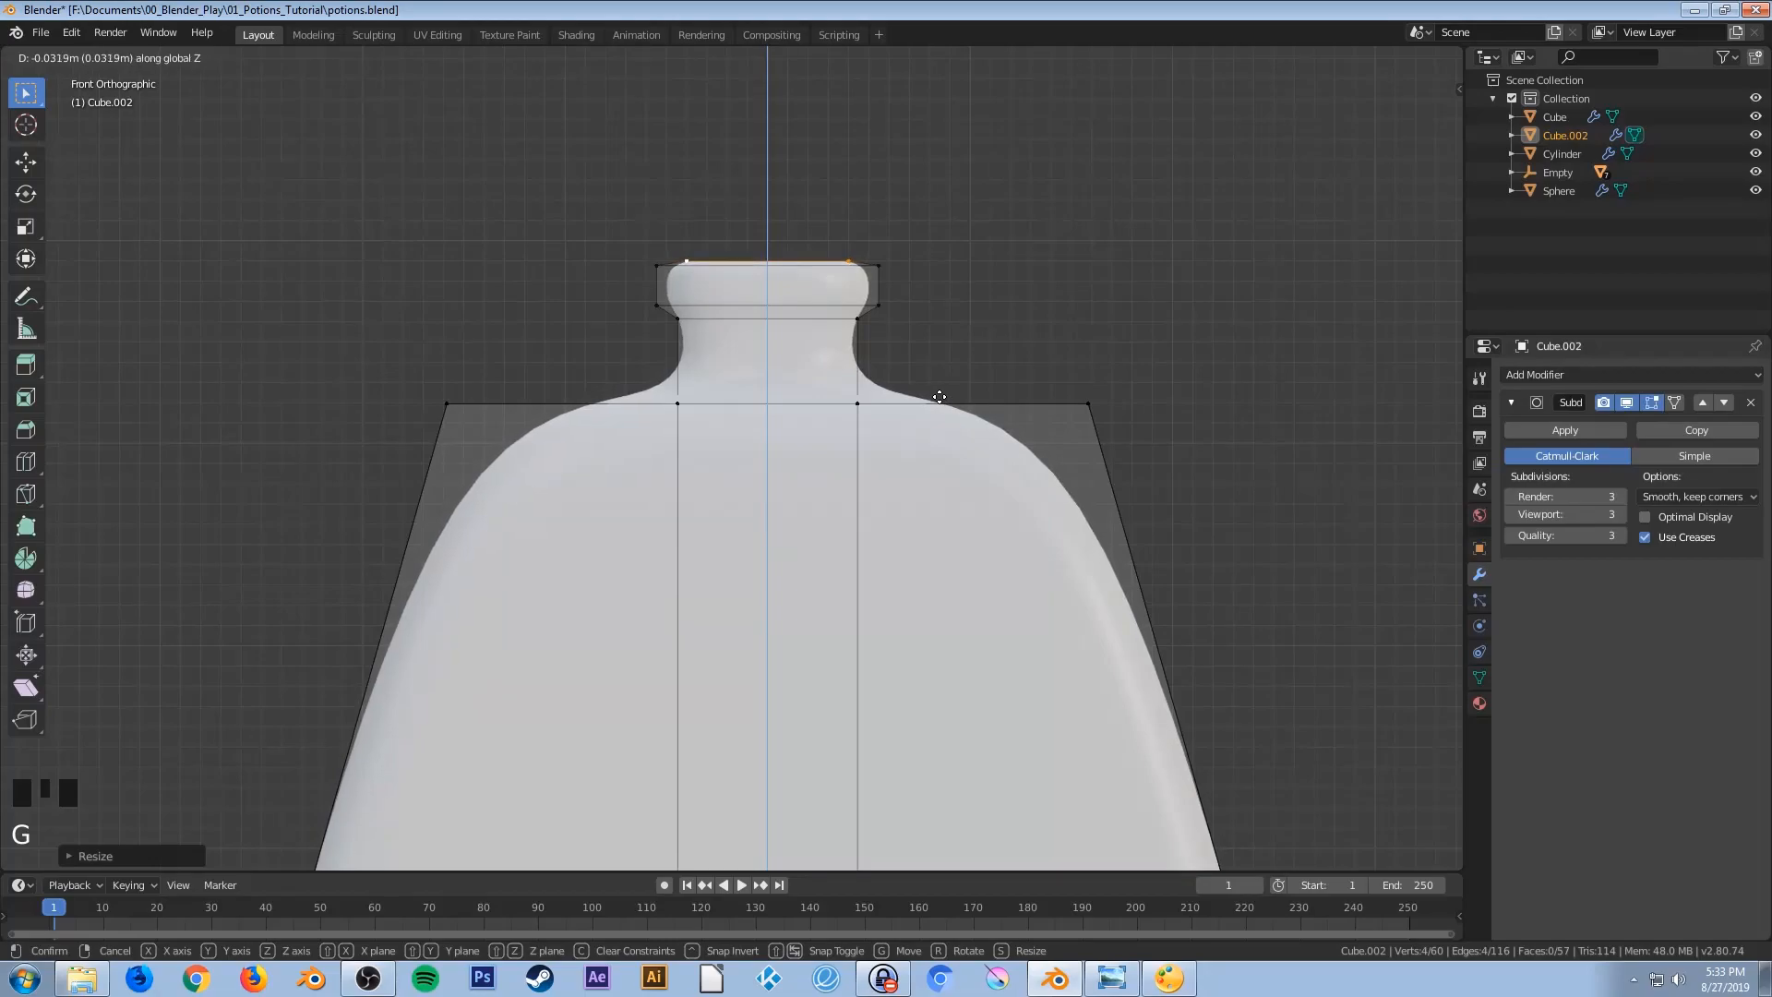
click(940, 397)
scroll(939, 397, up, 1)
shift+middle_drag(886, 351, 717, 501)
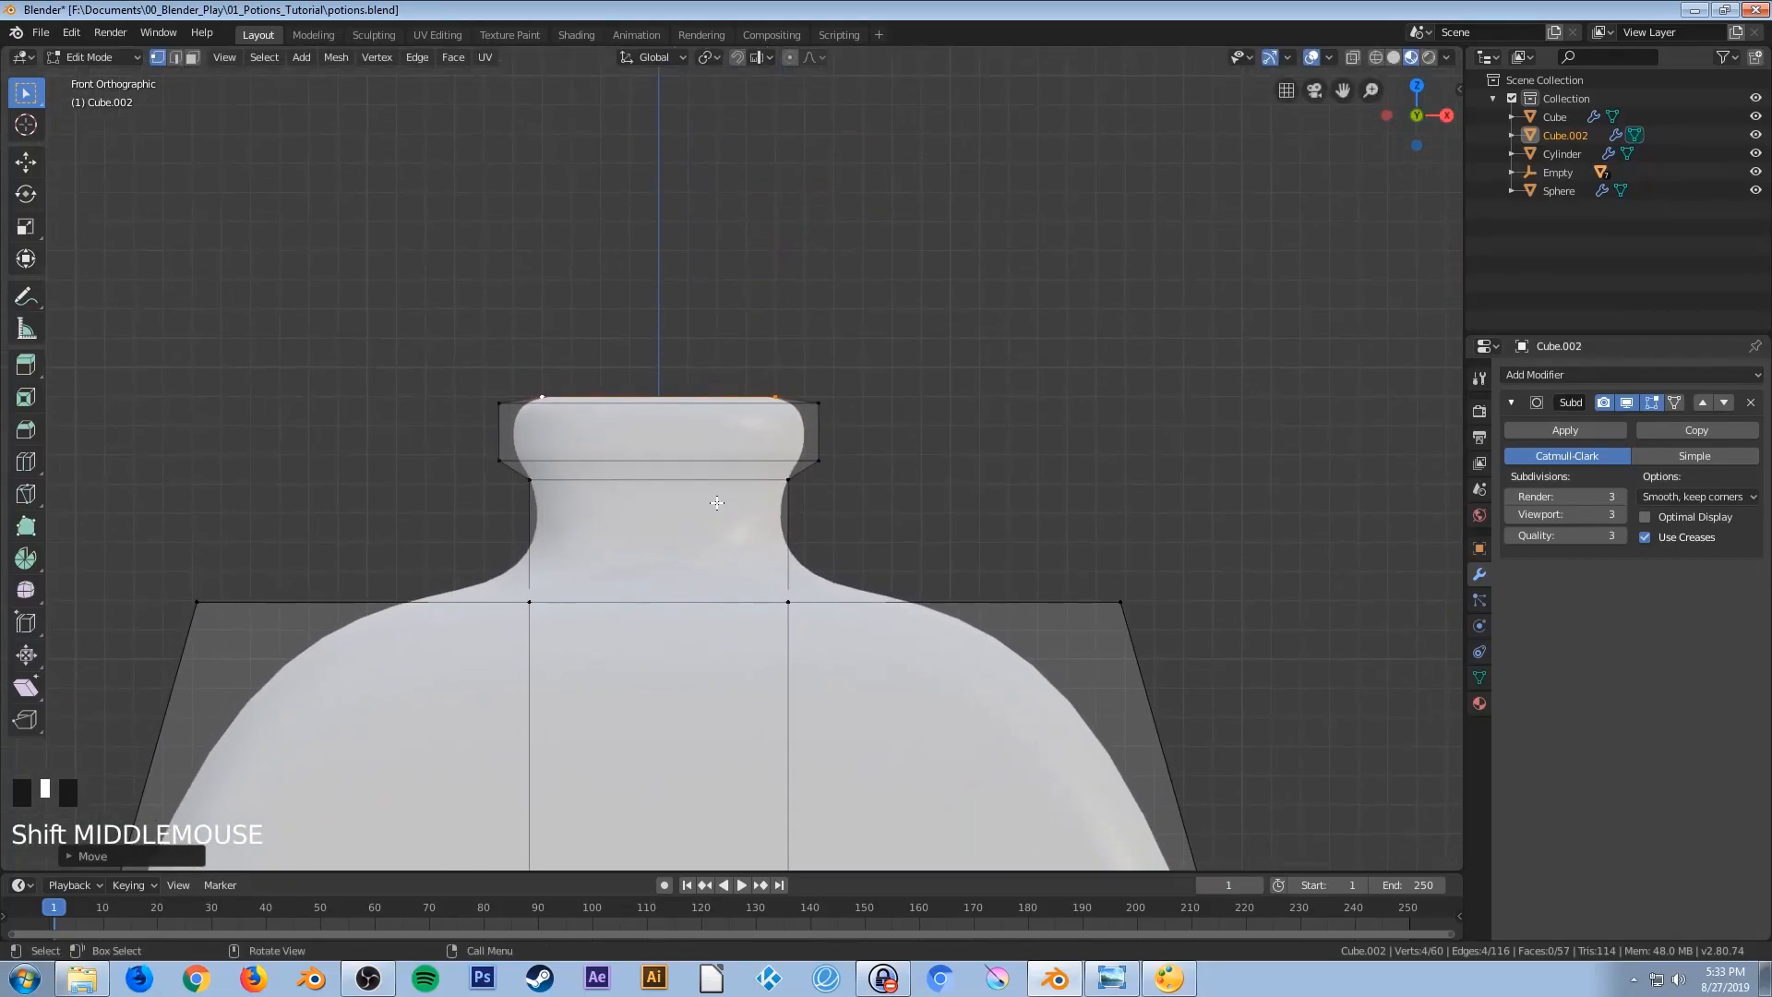
scroll(717, 501, up, 1)
scroll(717, 501, up, 2)
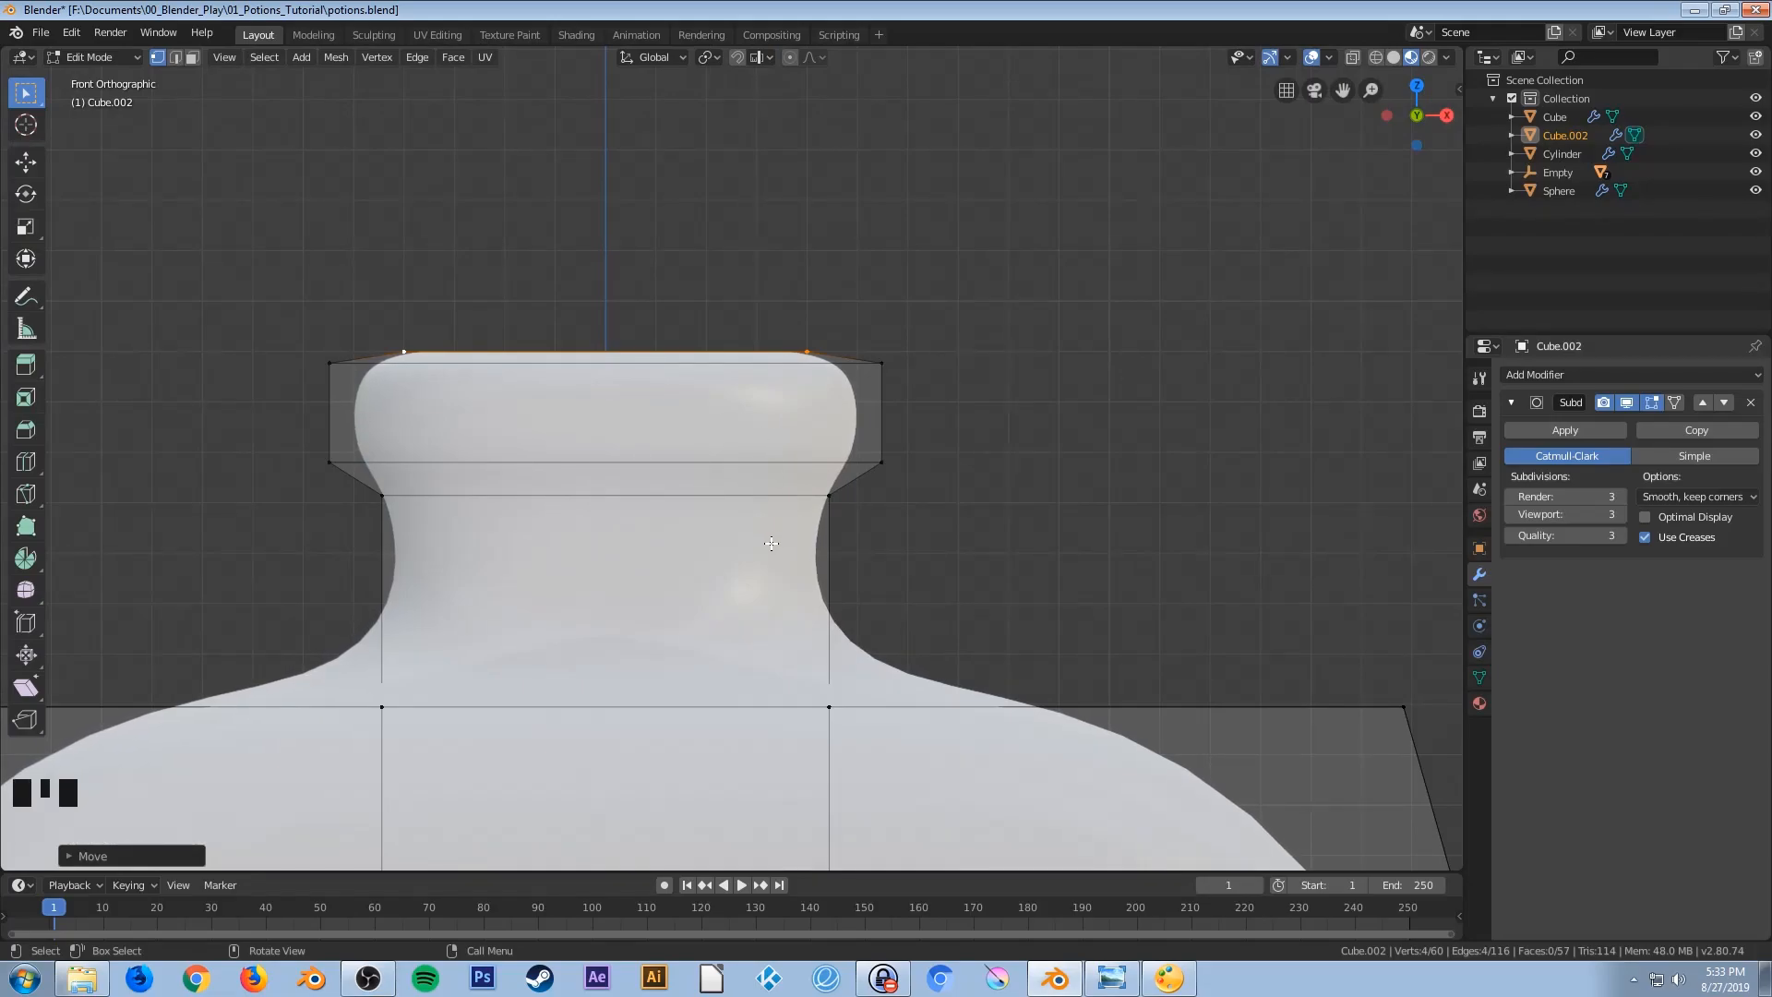
key(Tab)
middle_drag(771, 554, 573, 696)
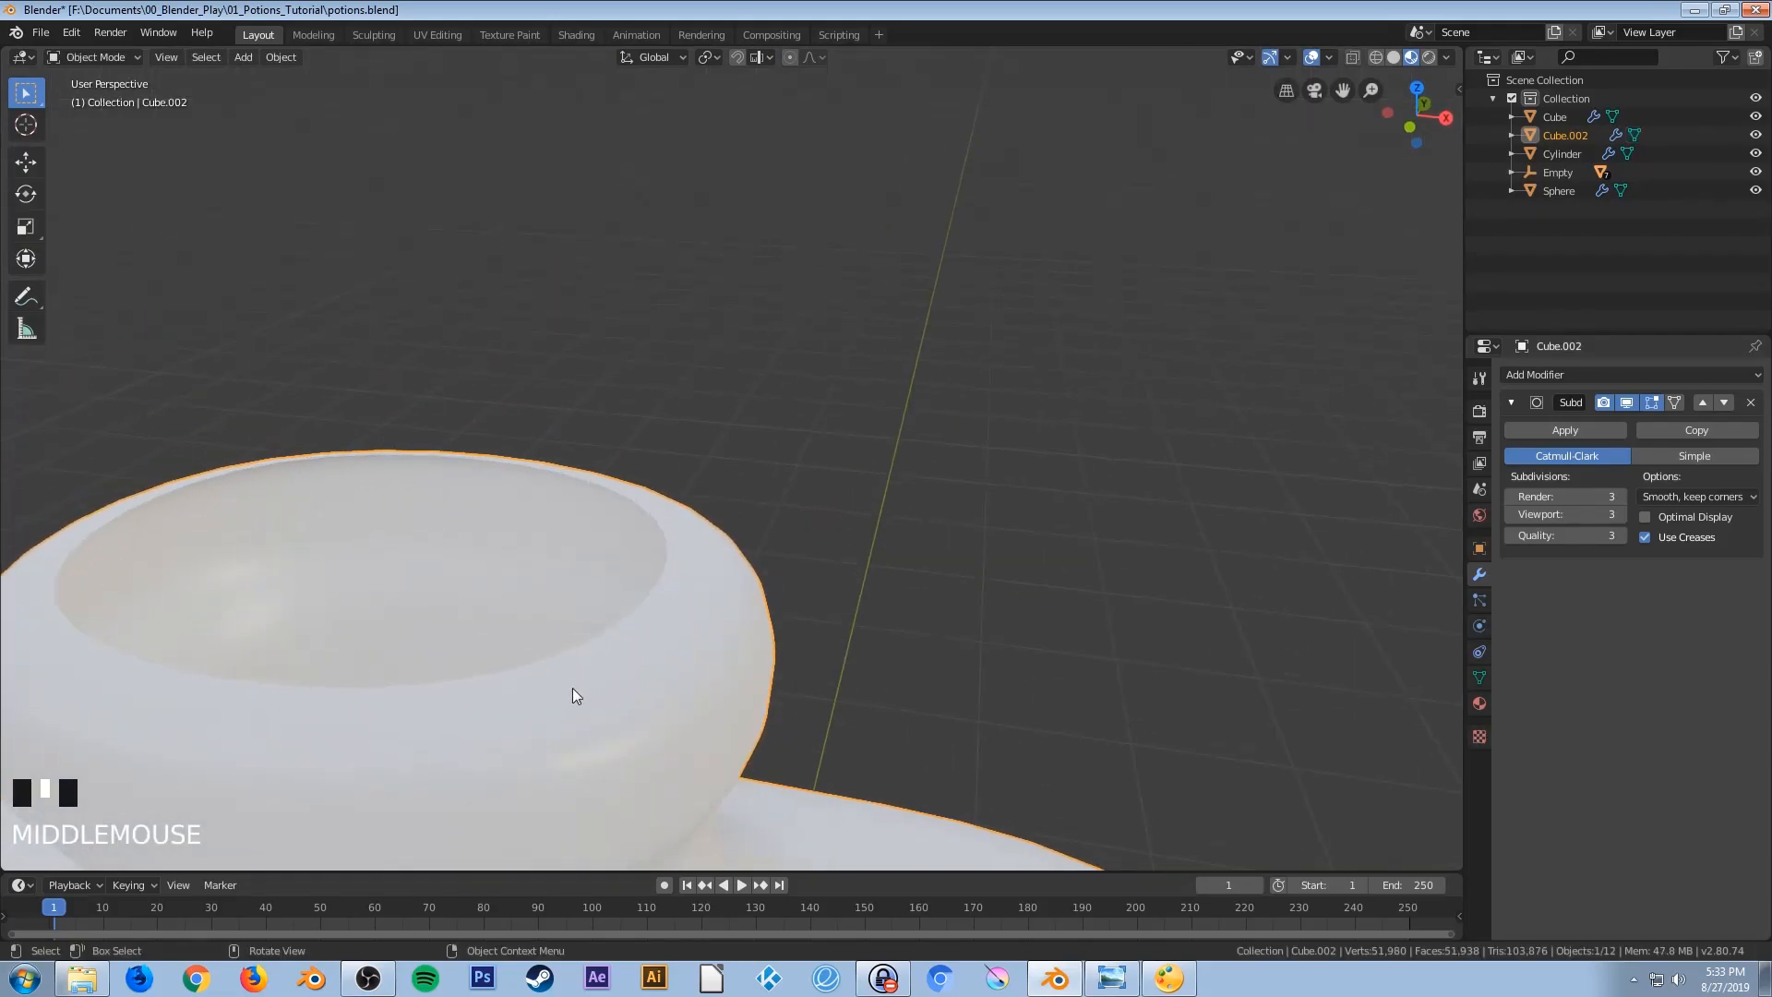
Add a Solidify modifier to the flat tapered bottle with a thickness of 0.02 m and inspect the glass wall
scroll(653, 688, down, 7)
scroll(651, 683, down, 2)
middle_drag(727, 683, 688, 663)
scroll(688, 661, up, 2)
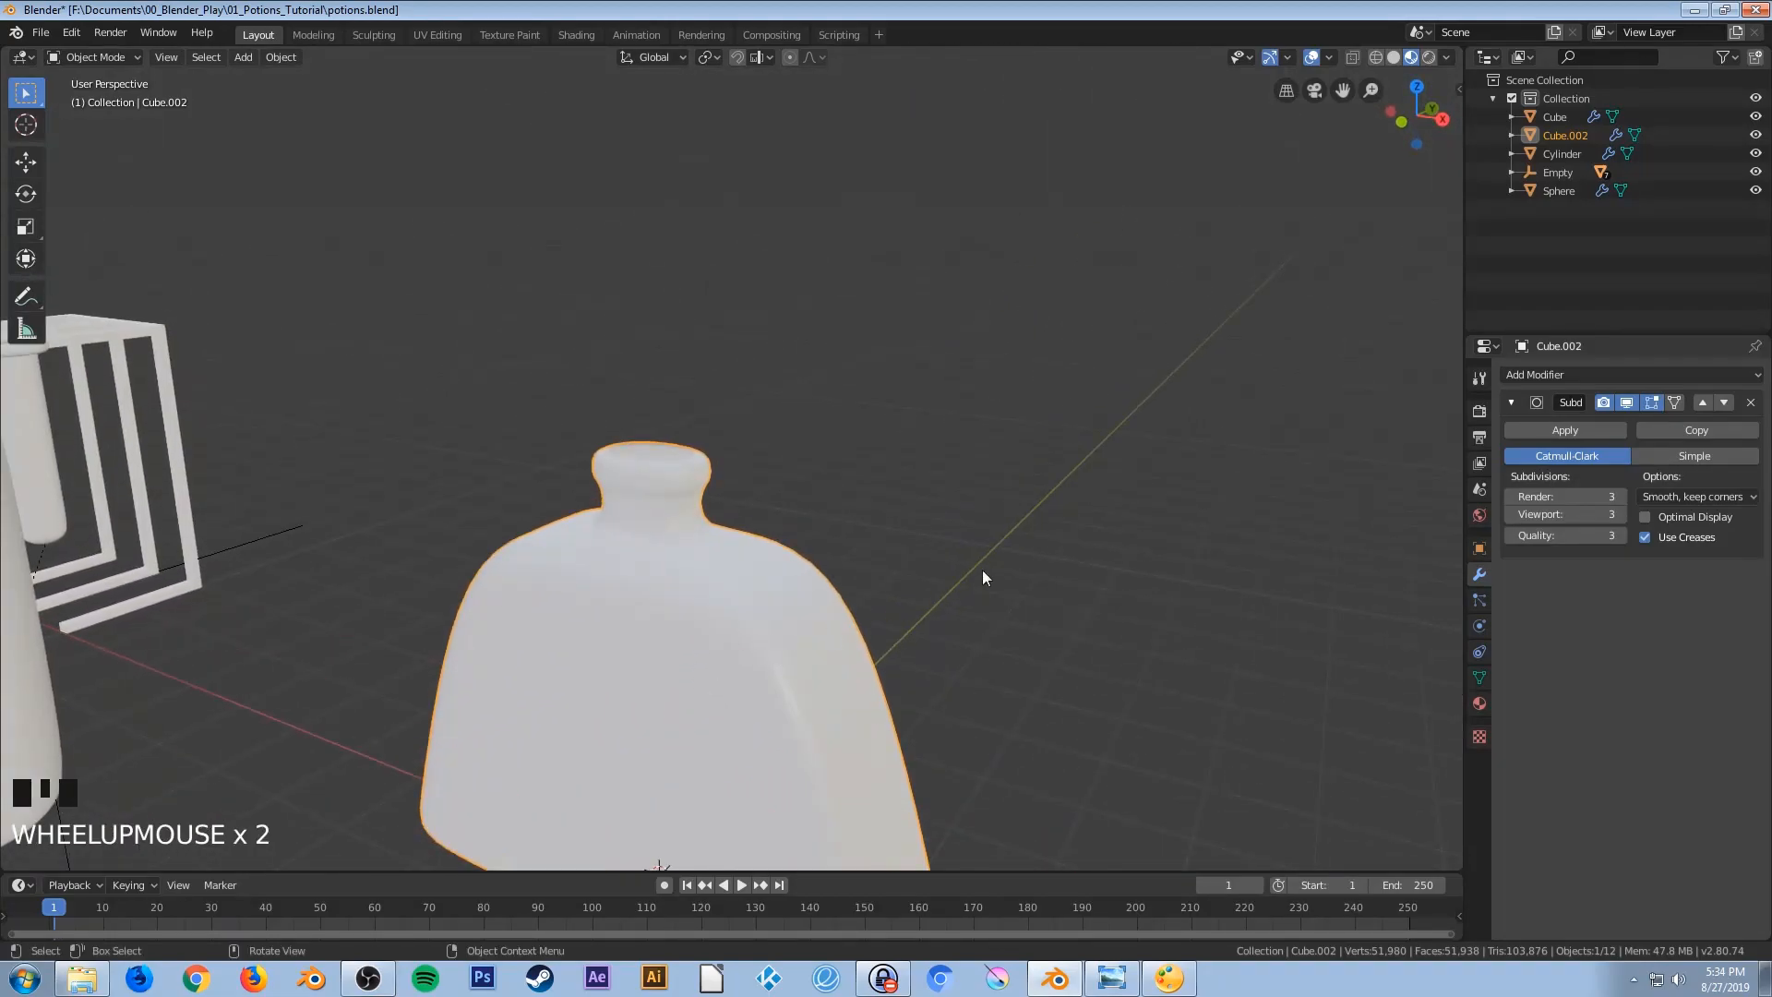
click(1542, 372)
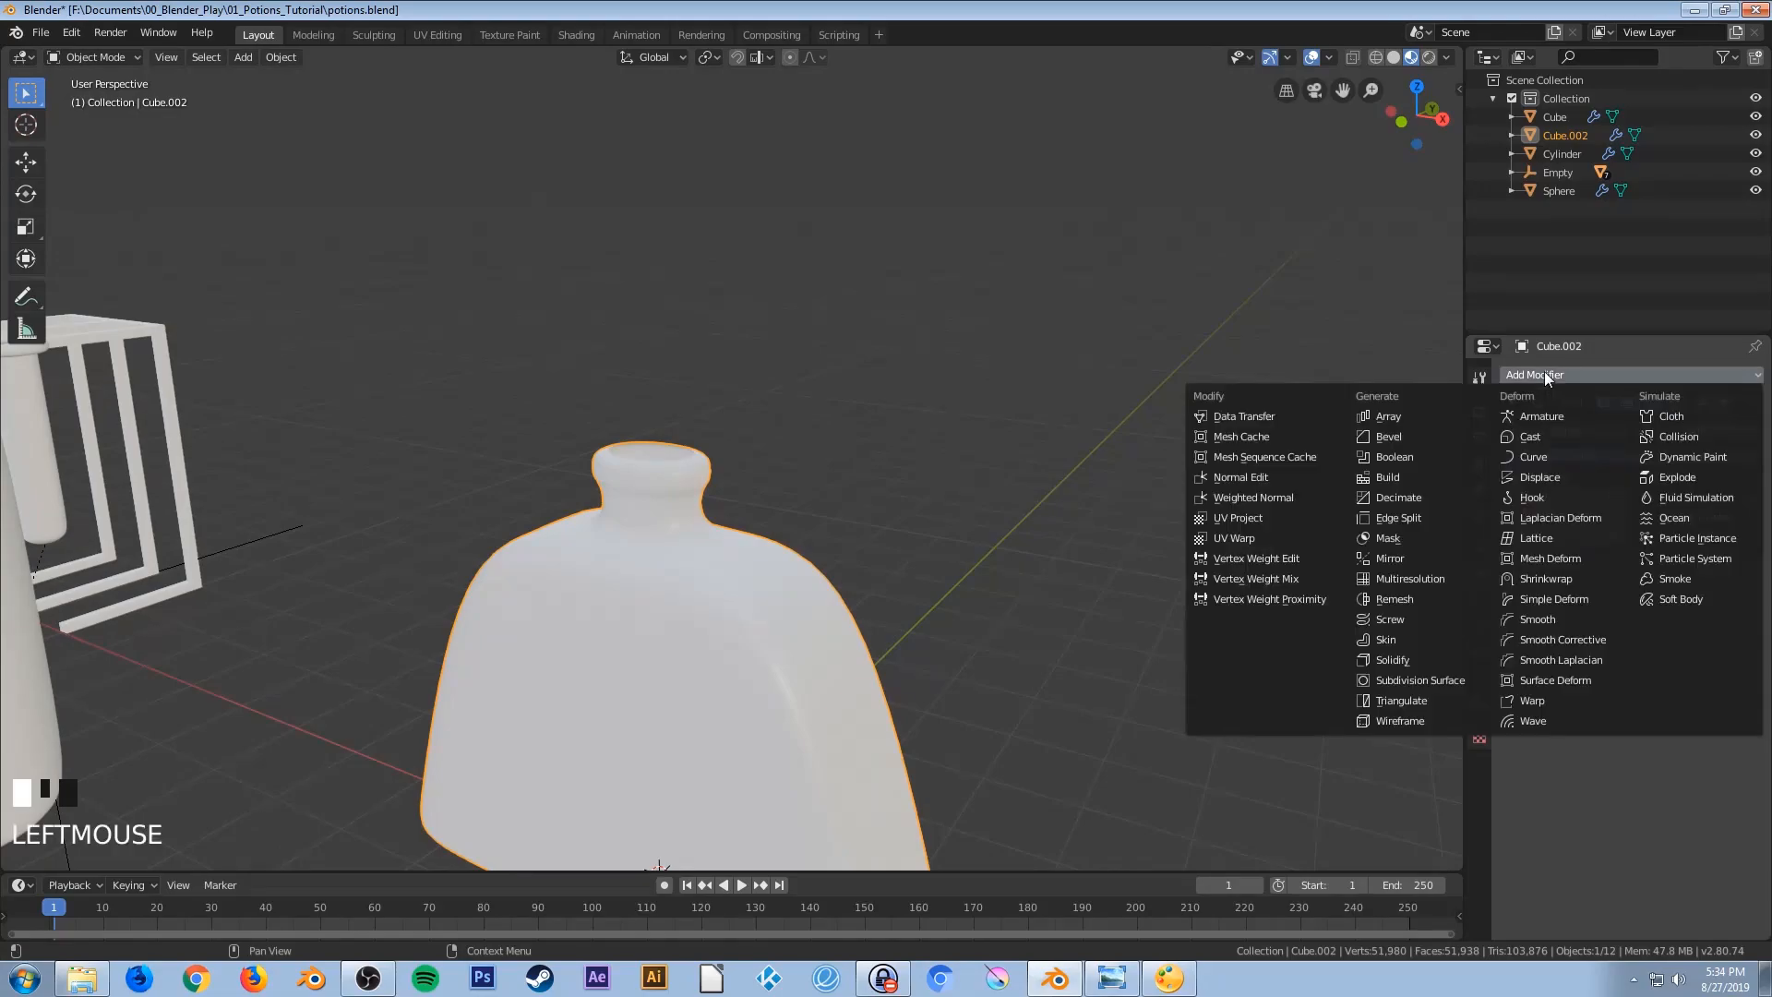
click(1416, 658)
click(1582, 629)
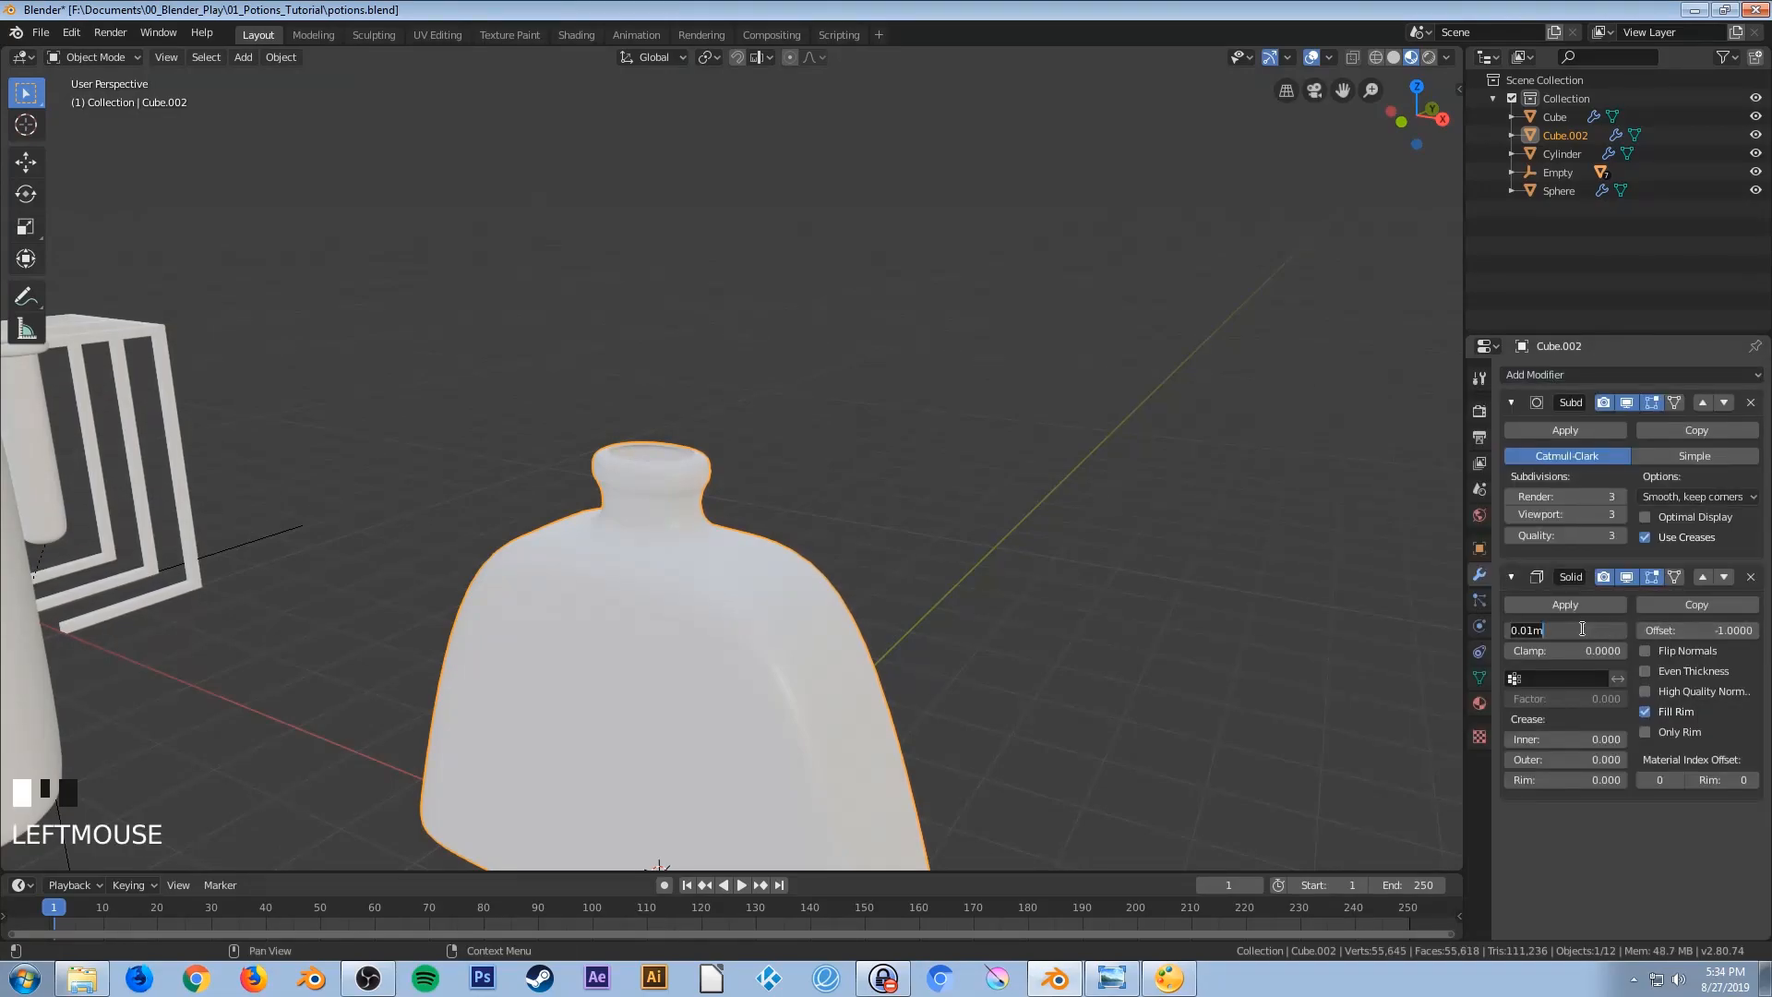
text(.02)
key(Return)
scroll(622, 511, up, 3)
middle_drag(623, 511, 733, 548)
scroll(596, 556, down, 4)
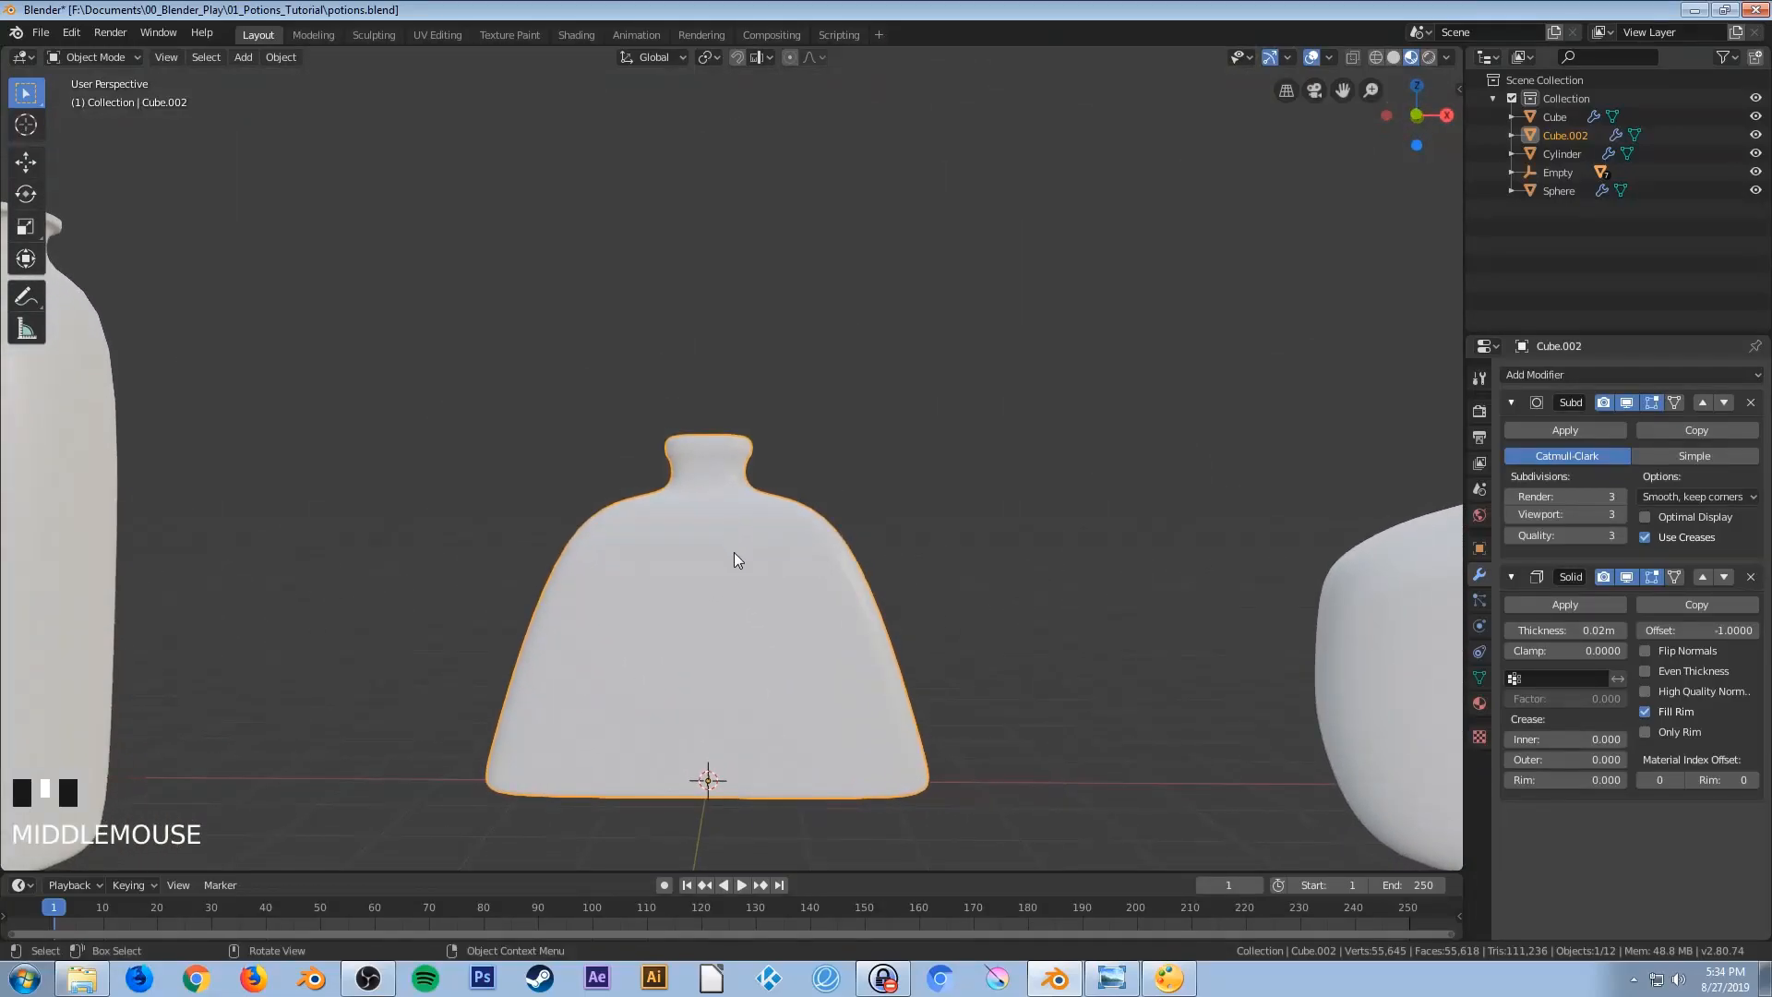
scroll(738, 553, down, 2)
middle_drag(794, 650, 838, 668)
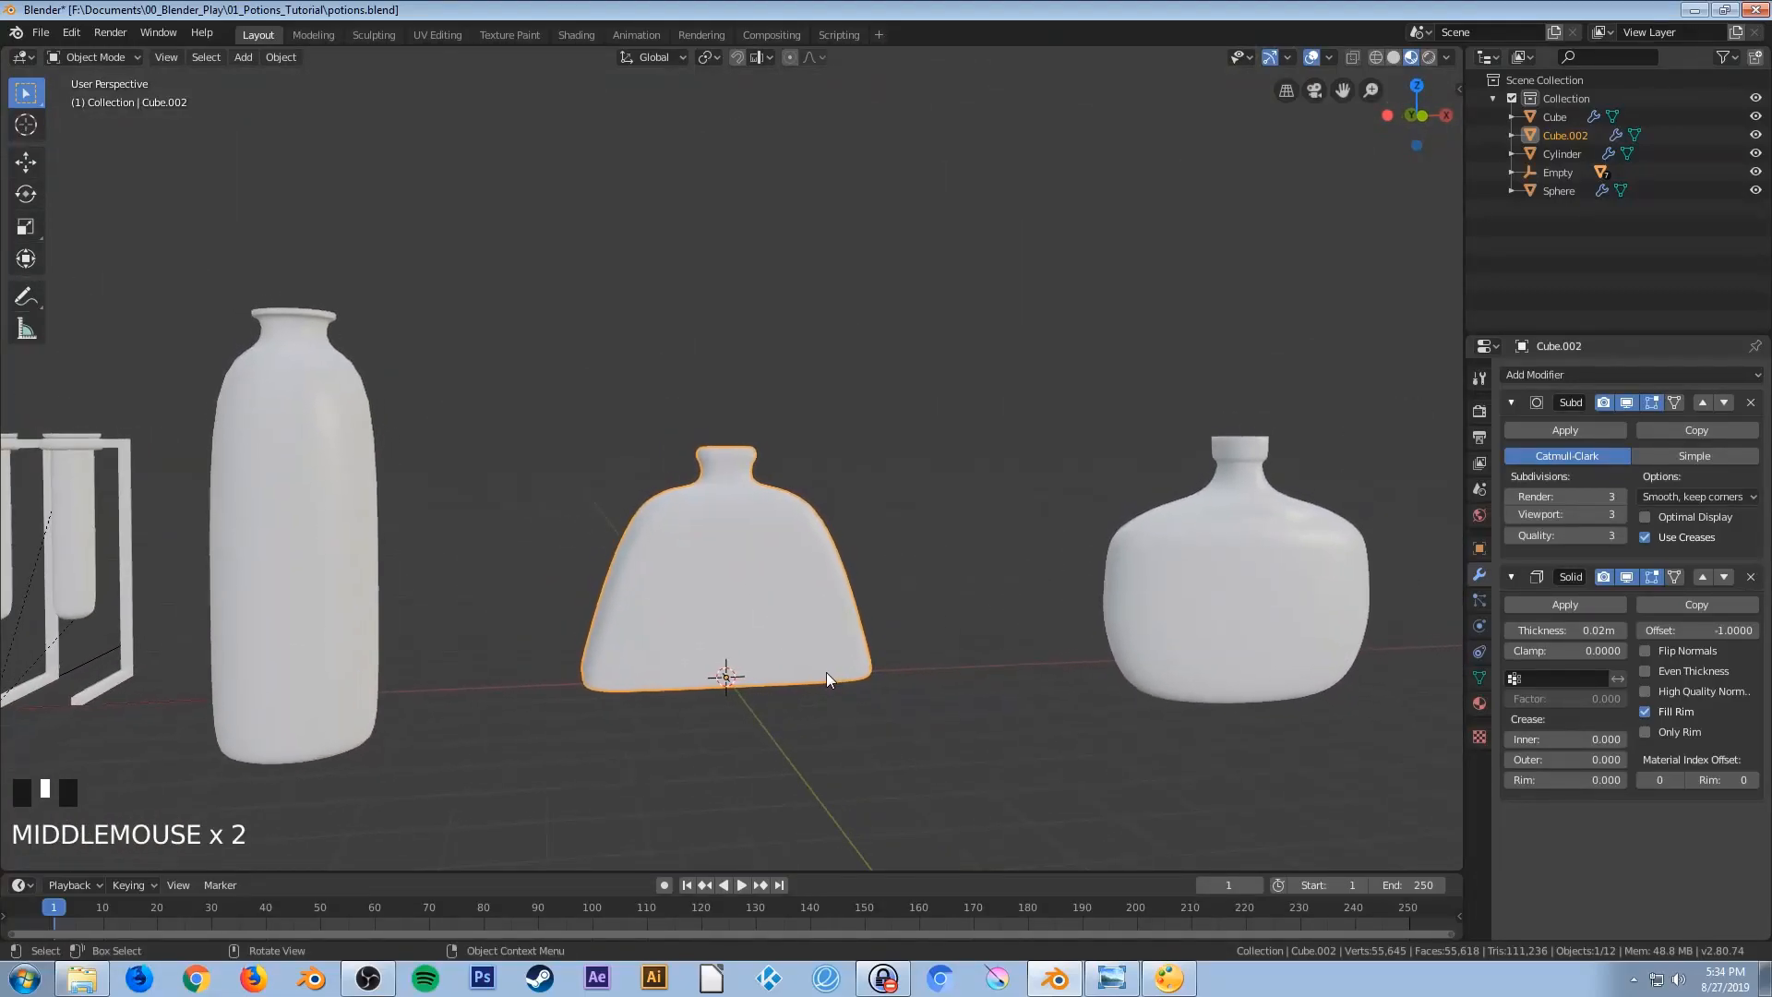
In front wireframe view, select the flat bottle's vertex loop just above the base and scale it along X by about 1.05
key(KP_1)
scroll(604, 674, up, 3)
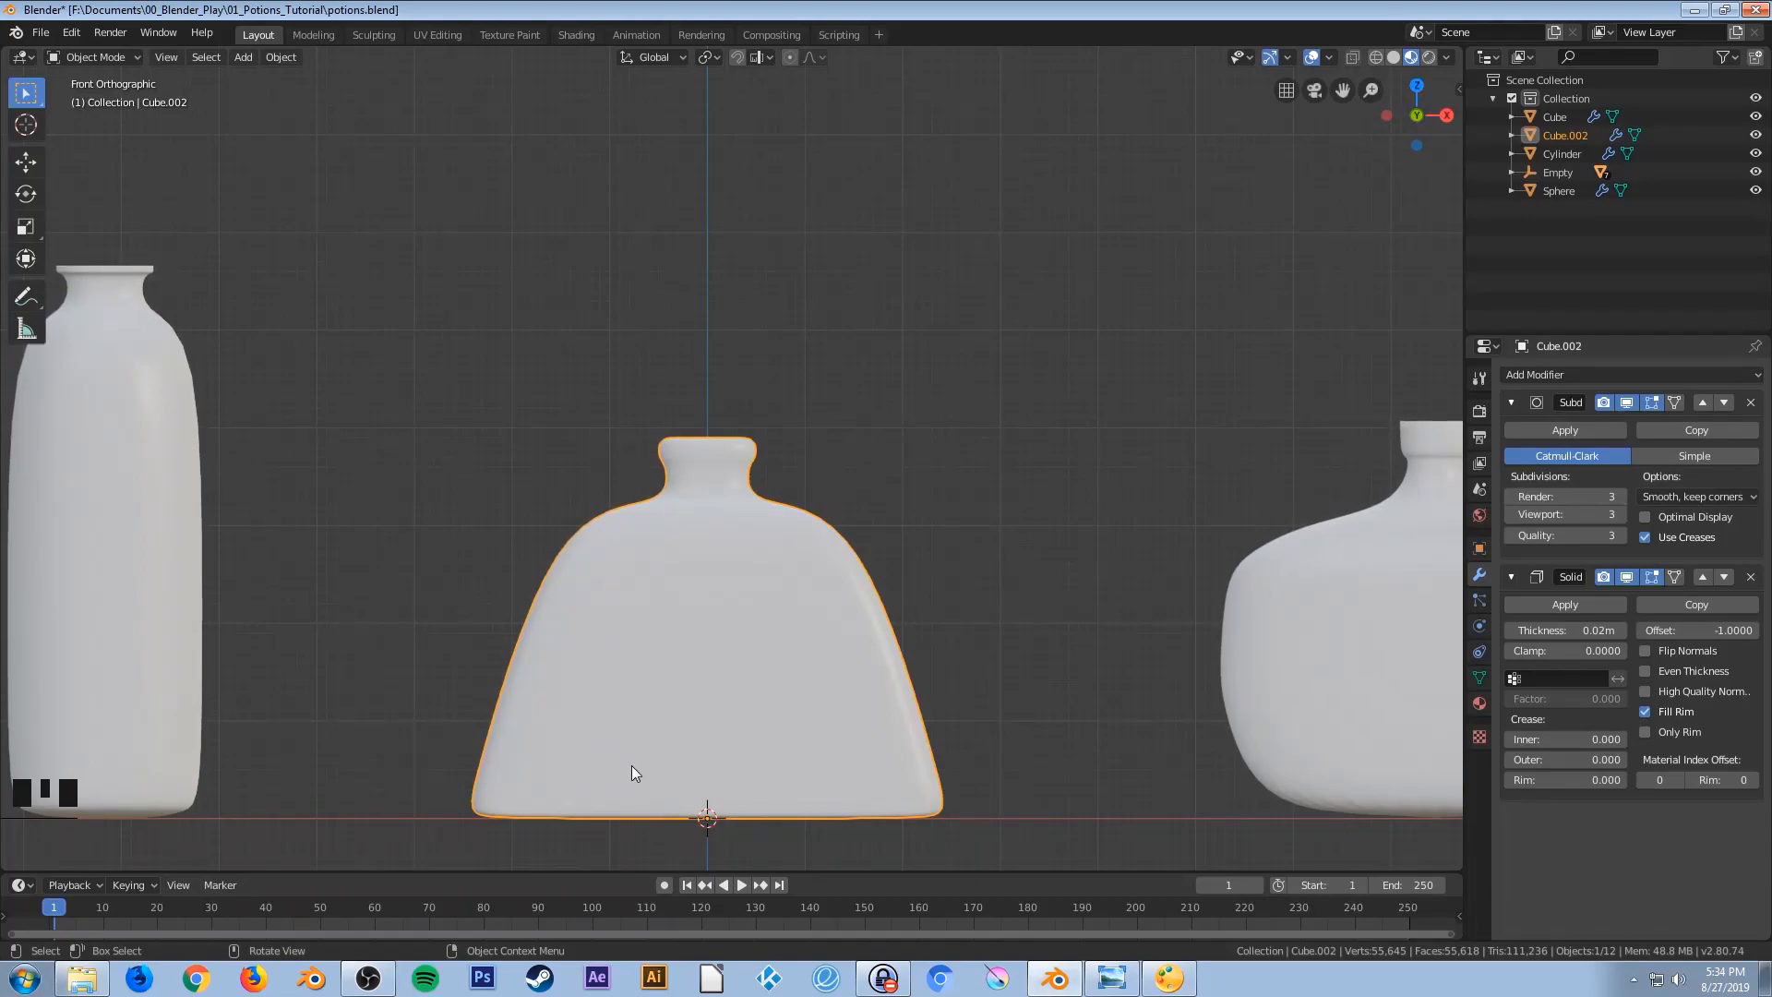
key(alt+a)
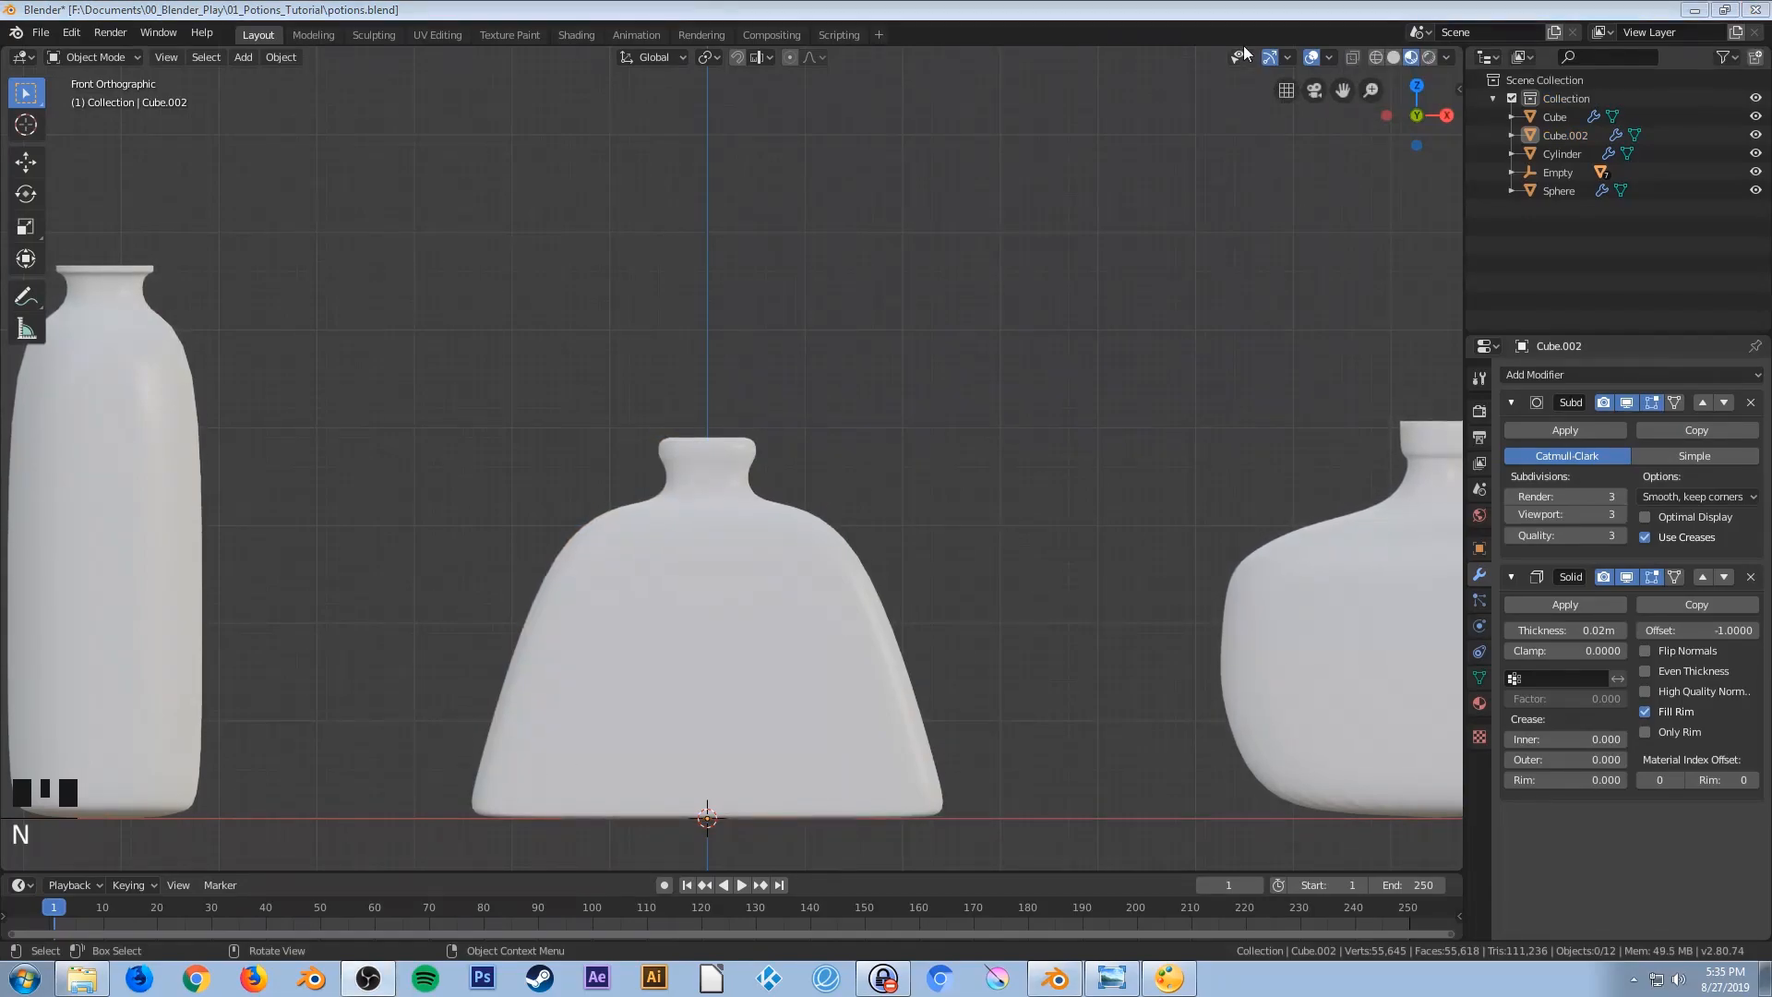
click(683, 613)
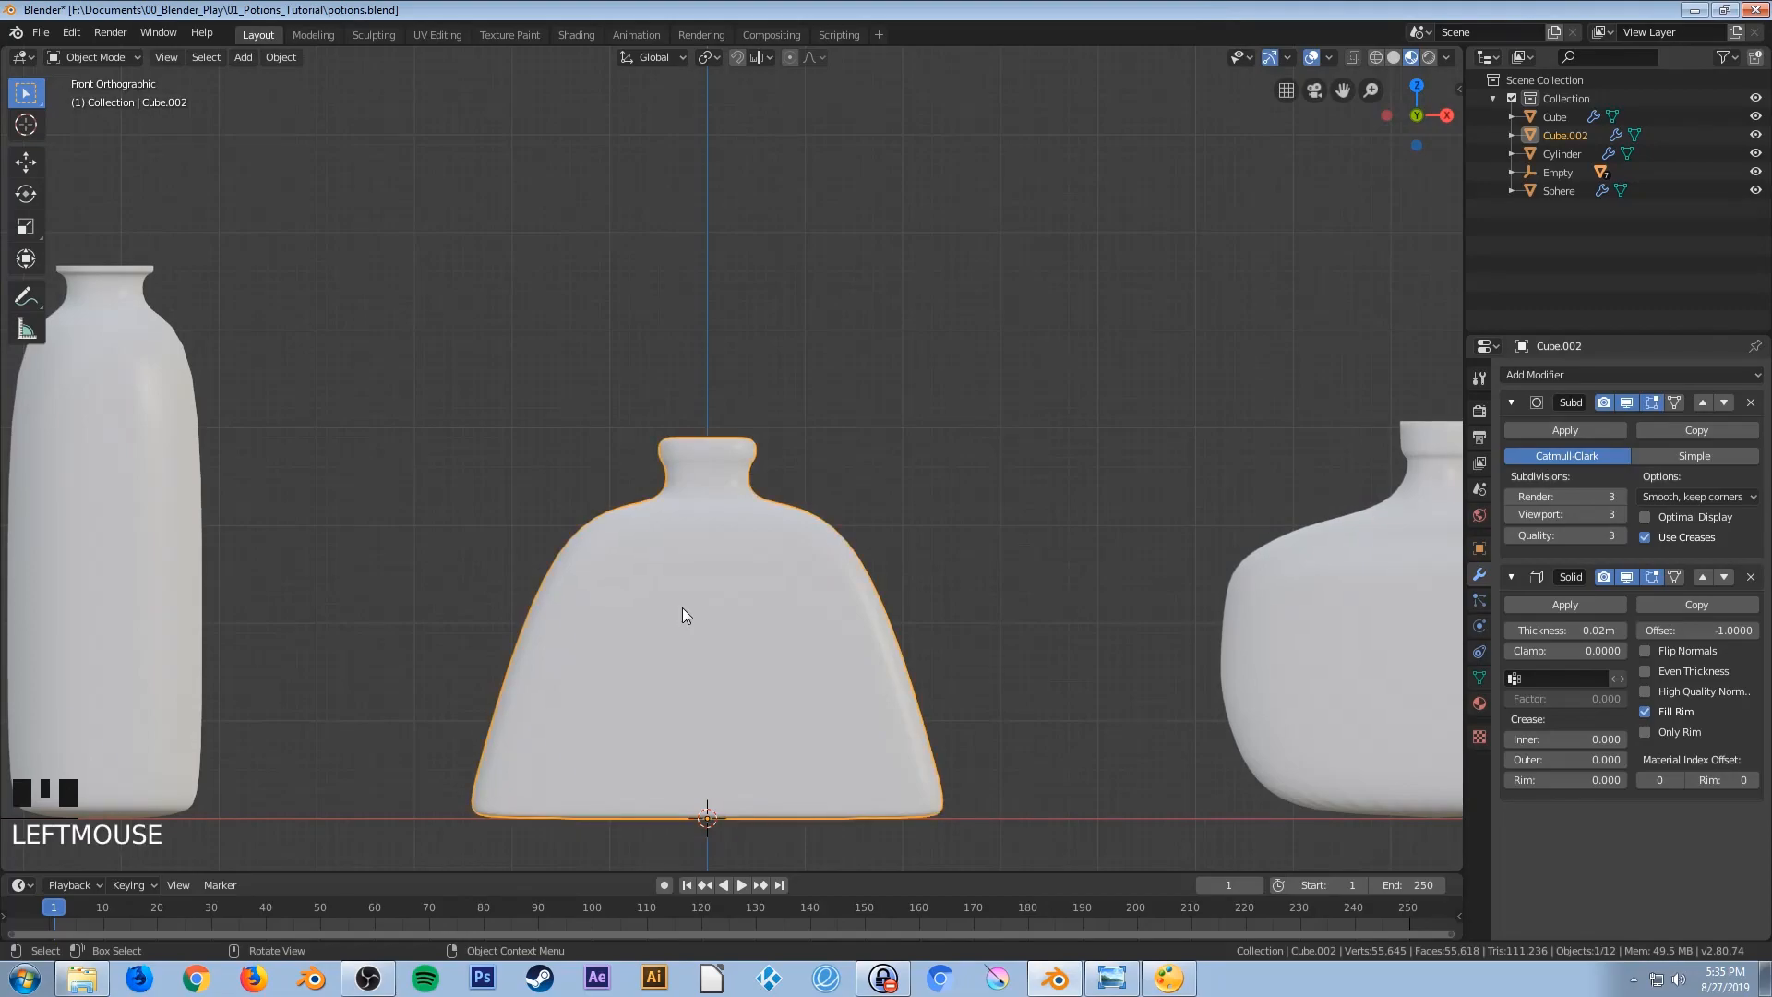
key(Tab)
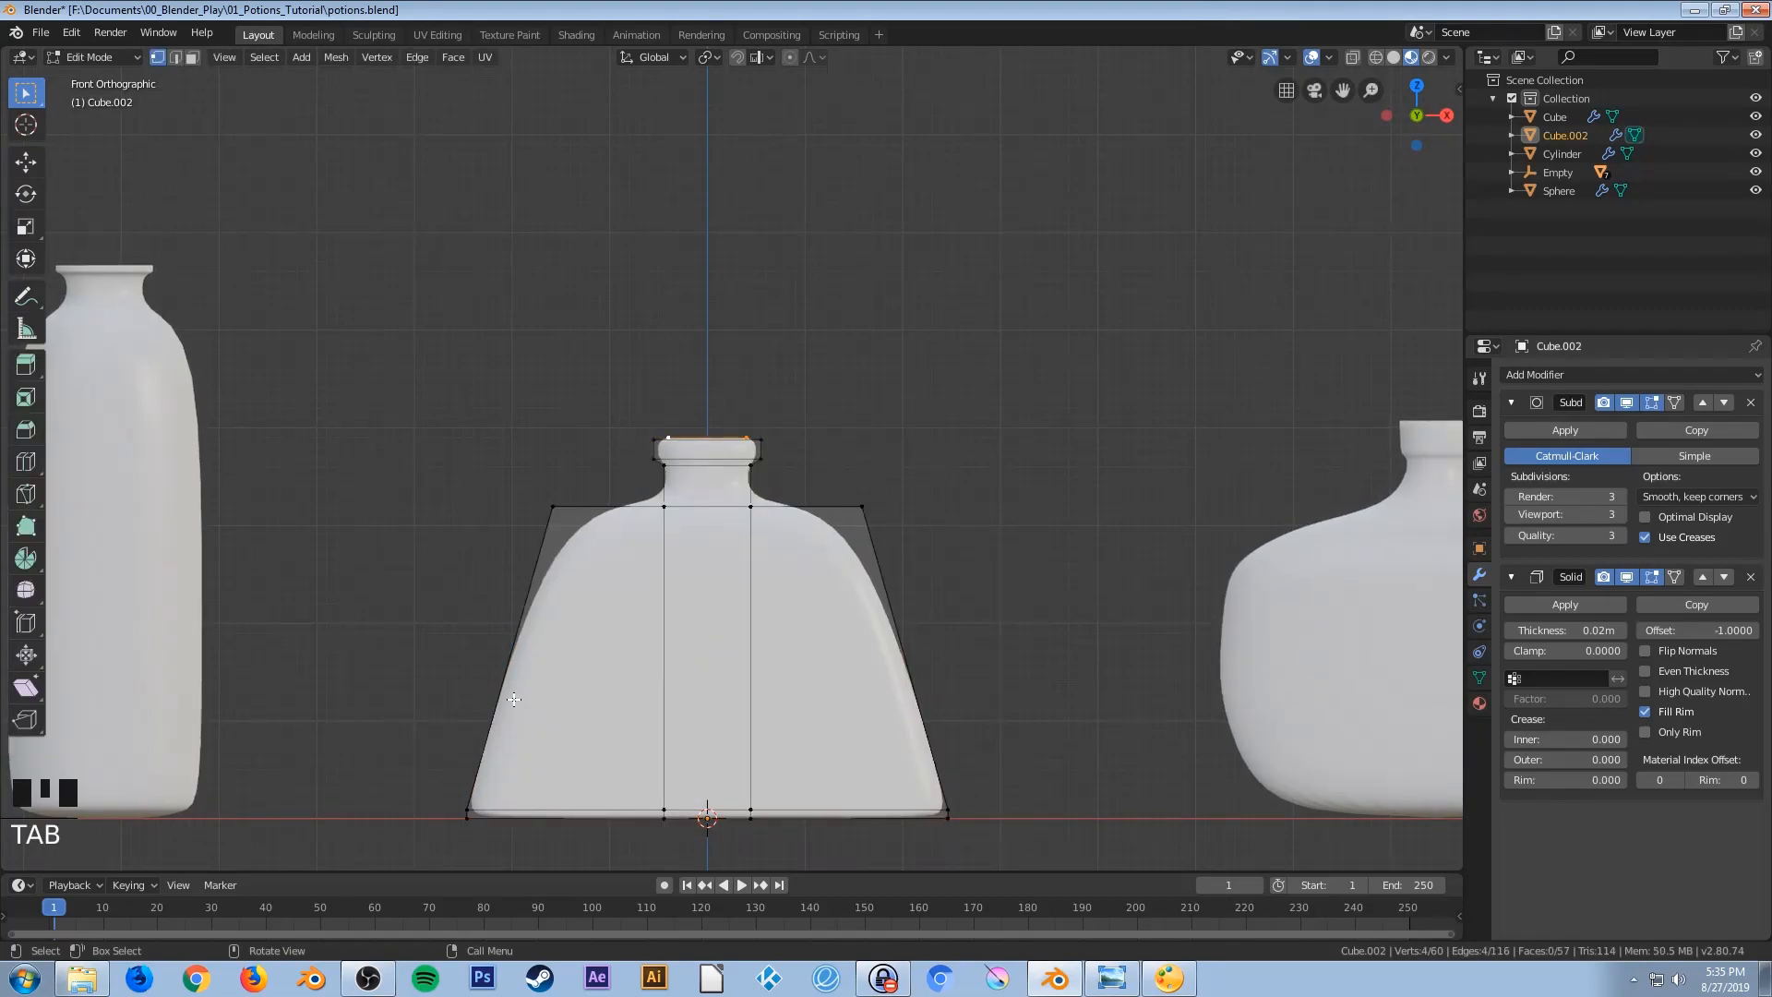
shift+middle_drag(501, 754, 570, 603)
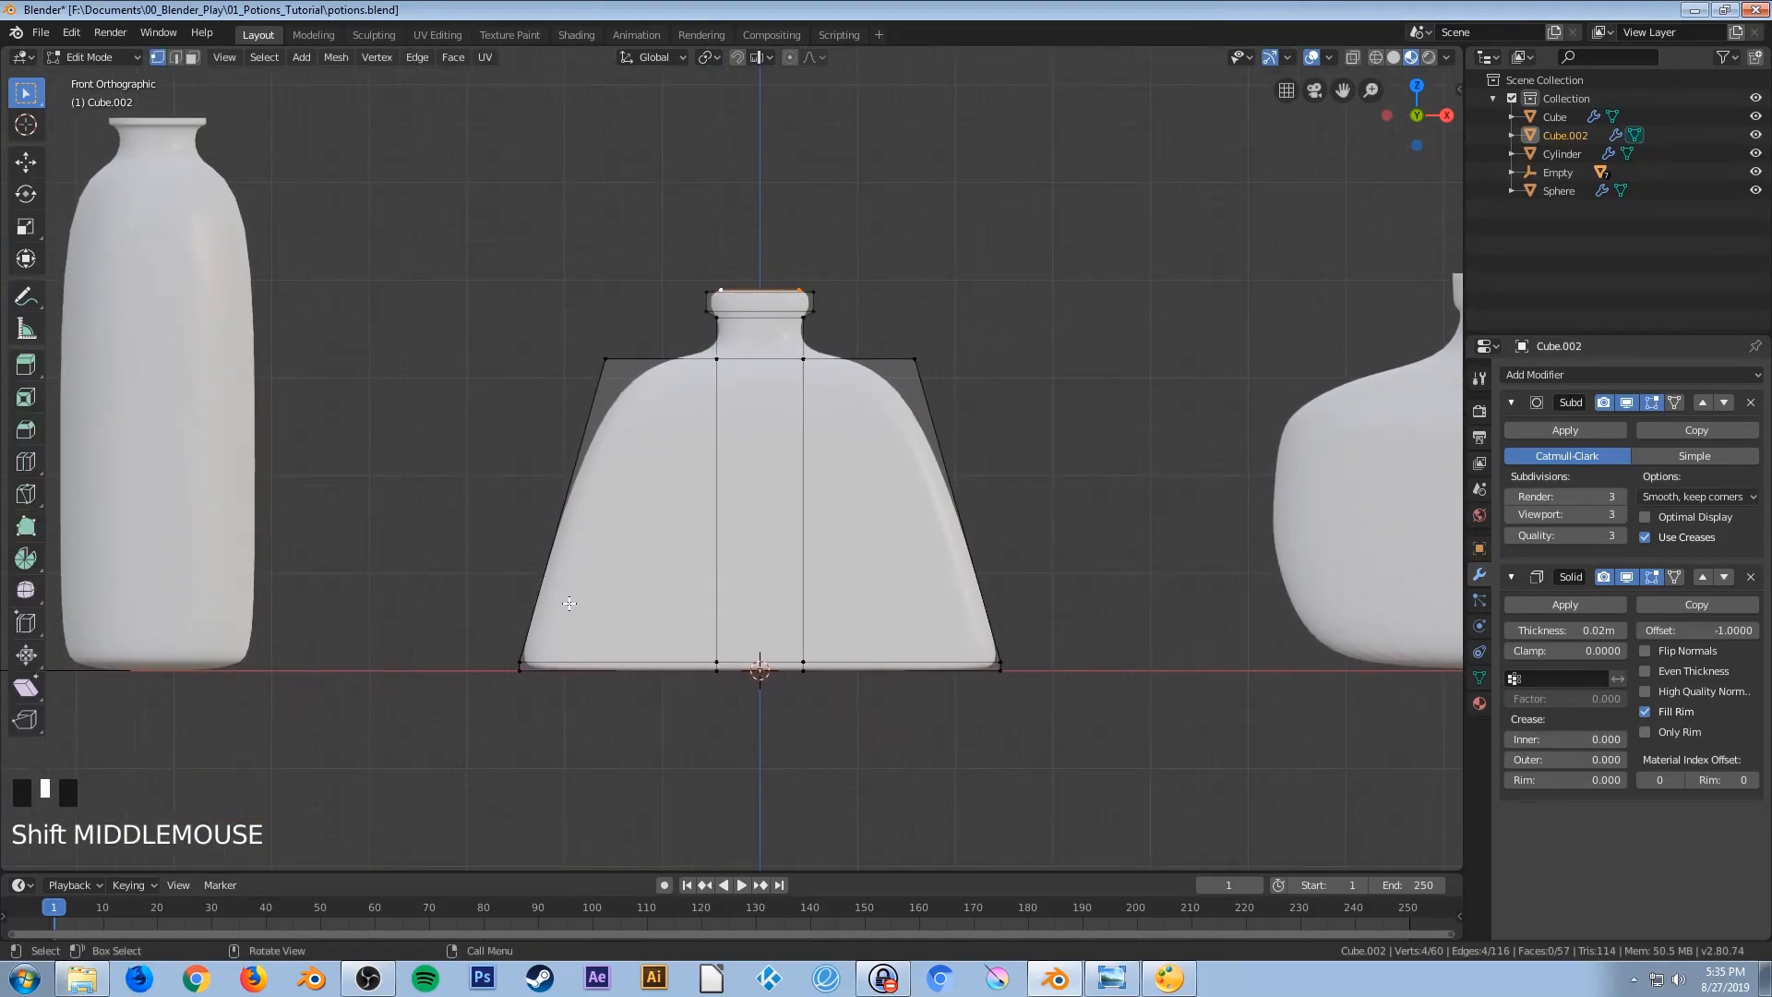
key(z)
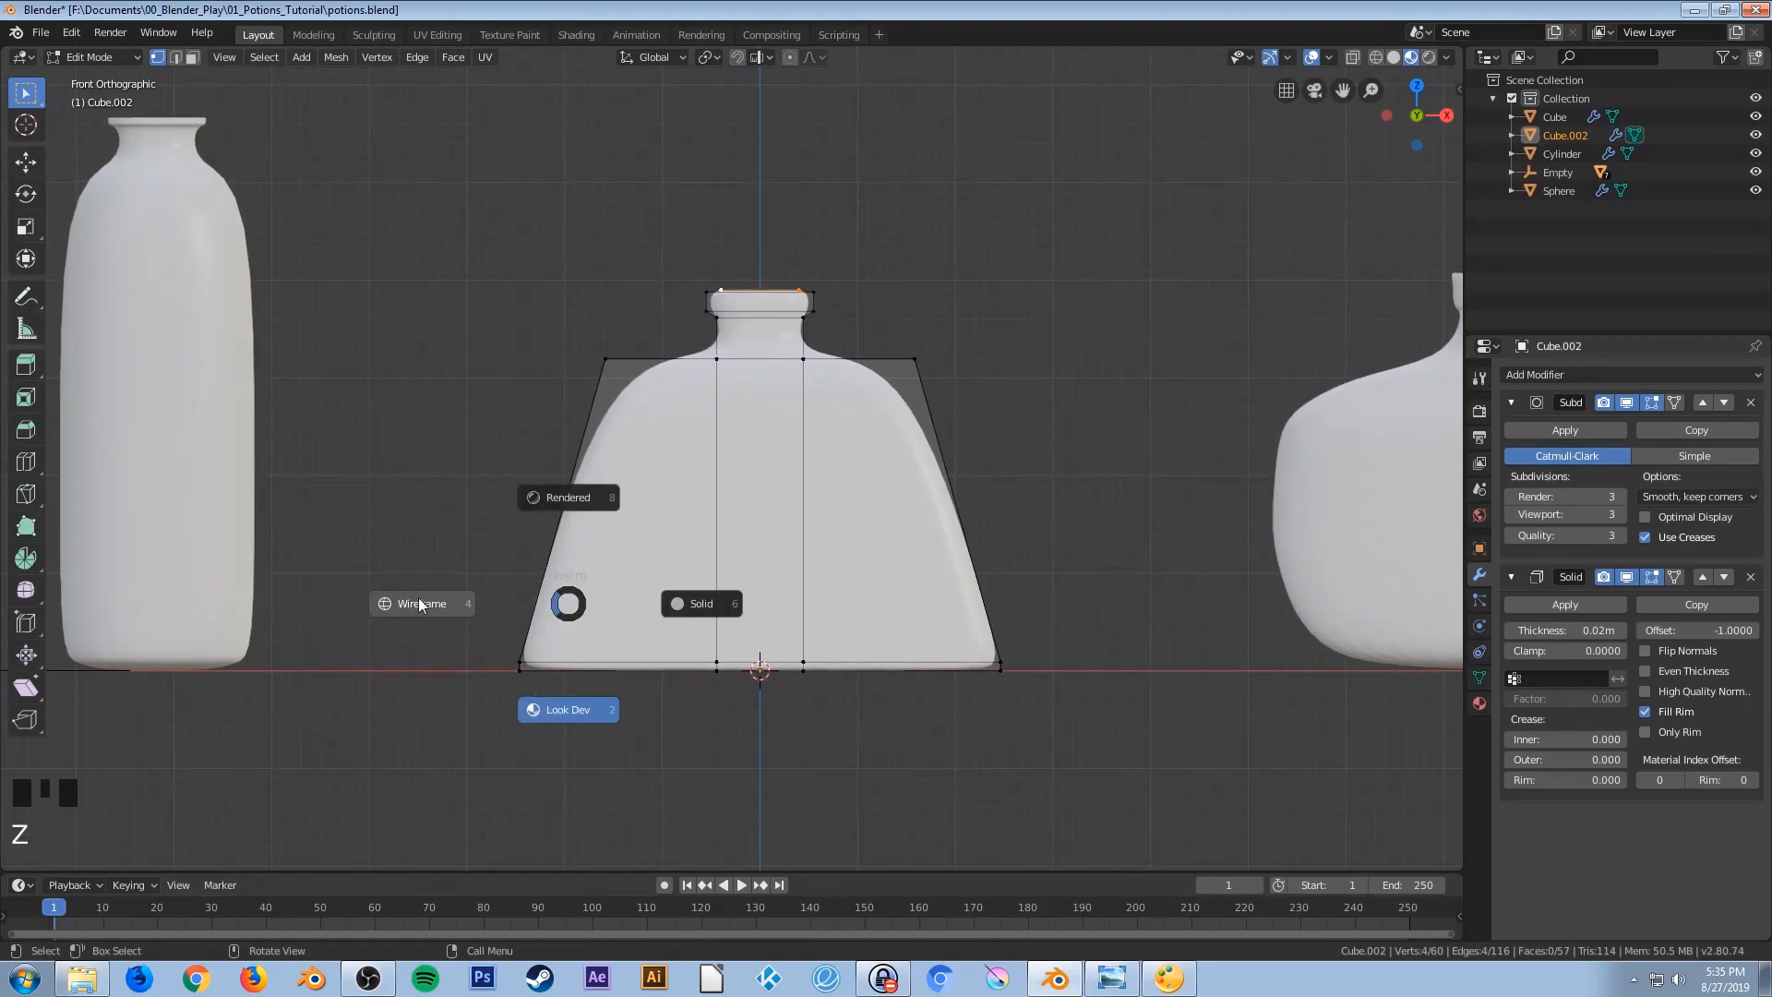
drag(455, 614, 1038, 676)
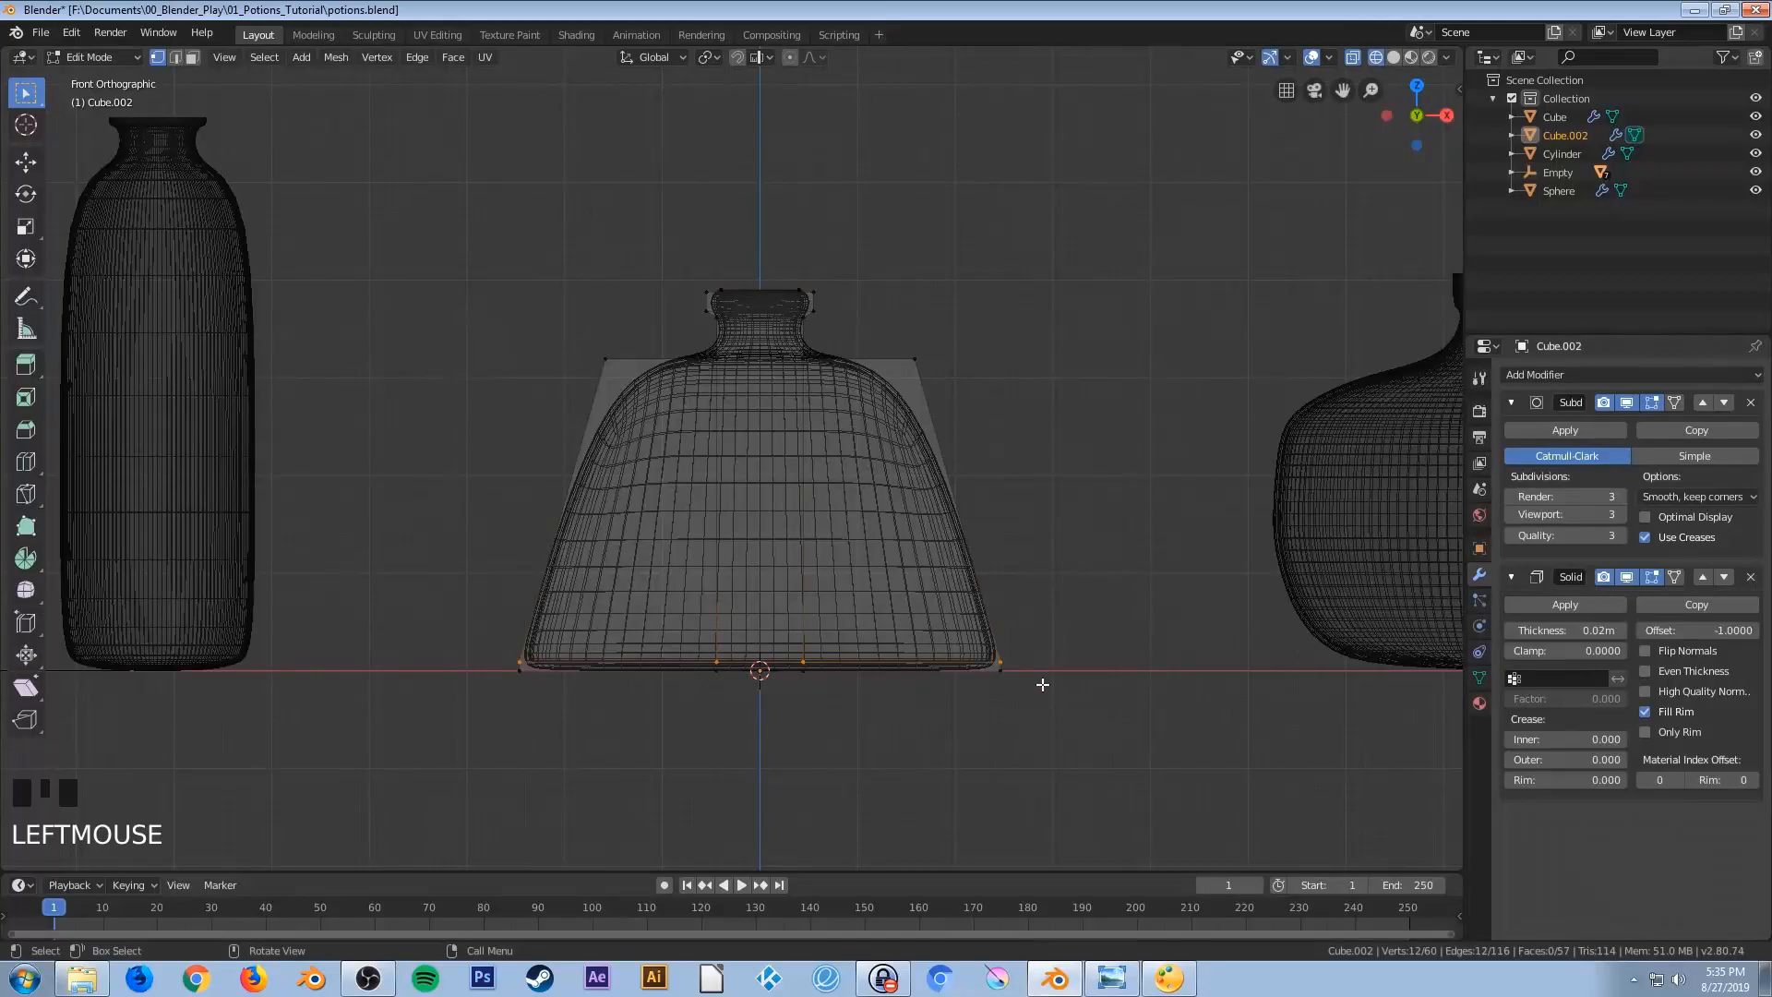
scroll(684, 711, up, 2)
shift+middle_drag(683, 711, 653, 615)
scroll(550, 719, up, 1)
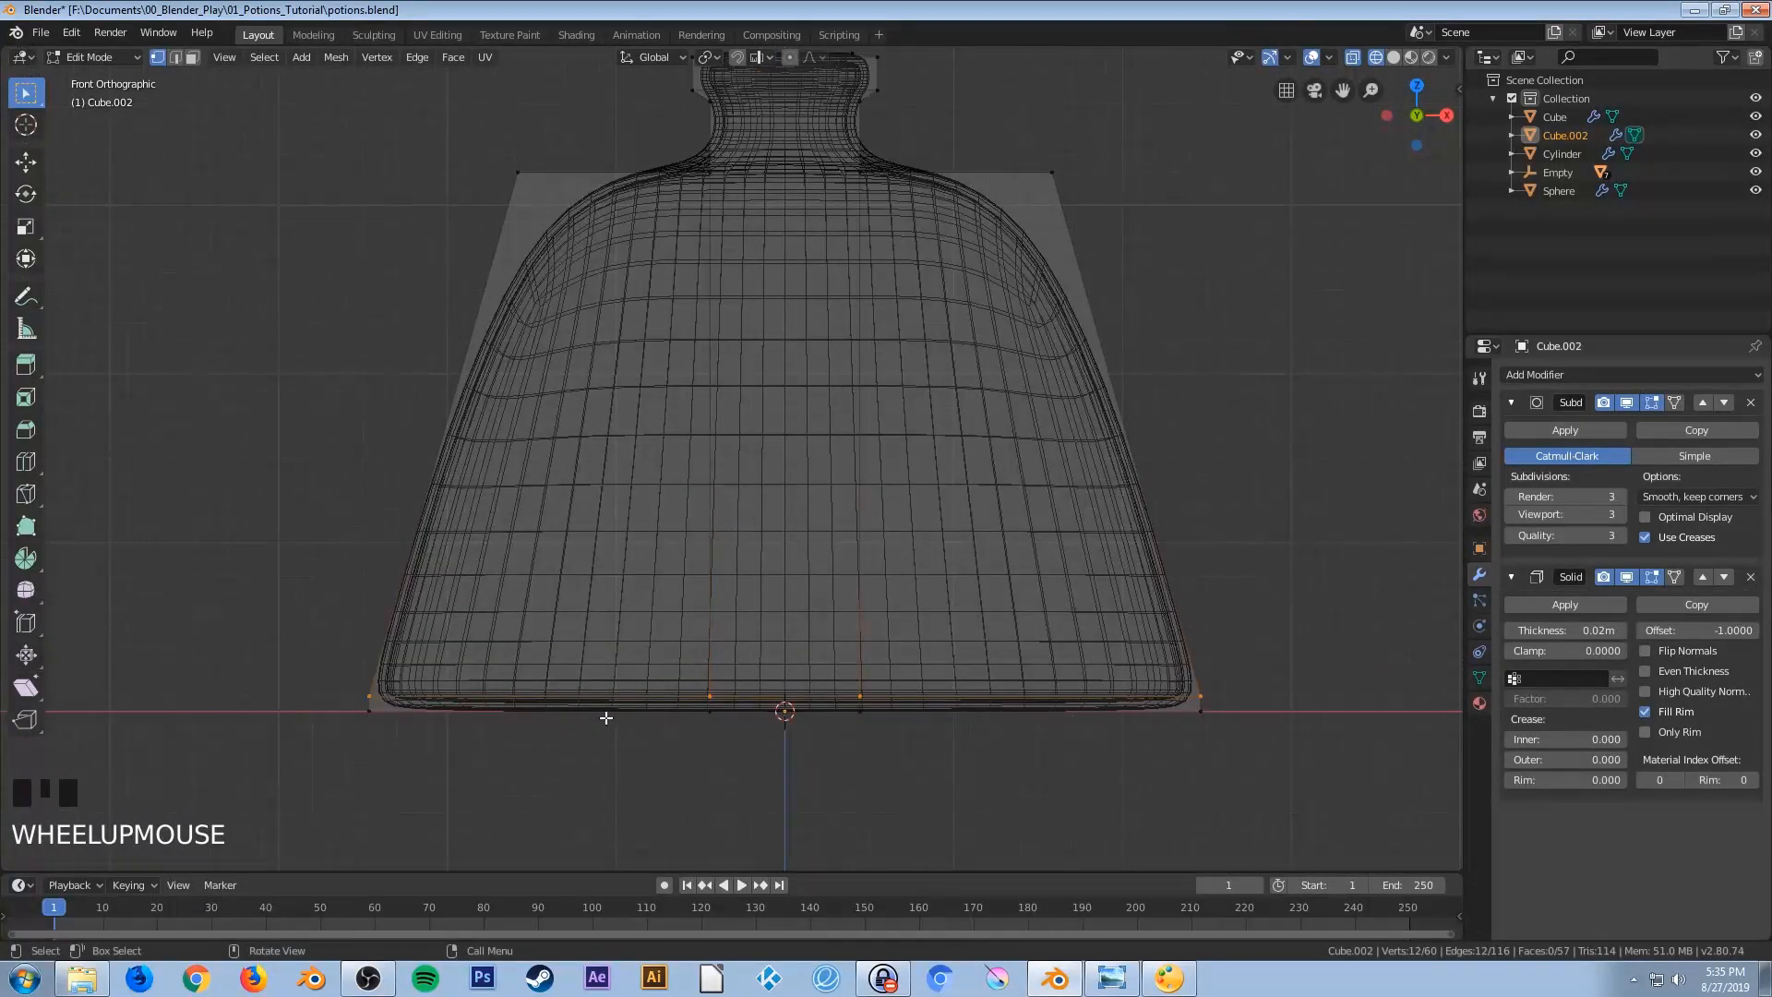
key(s)
key(x)
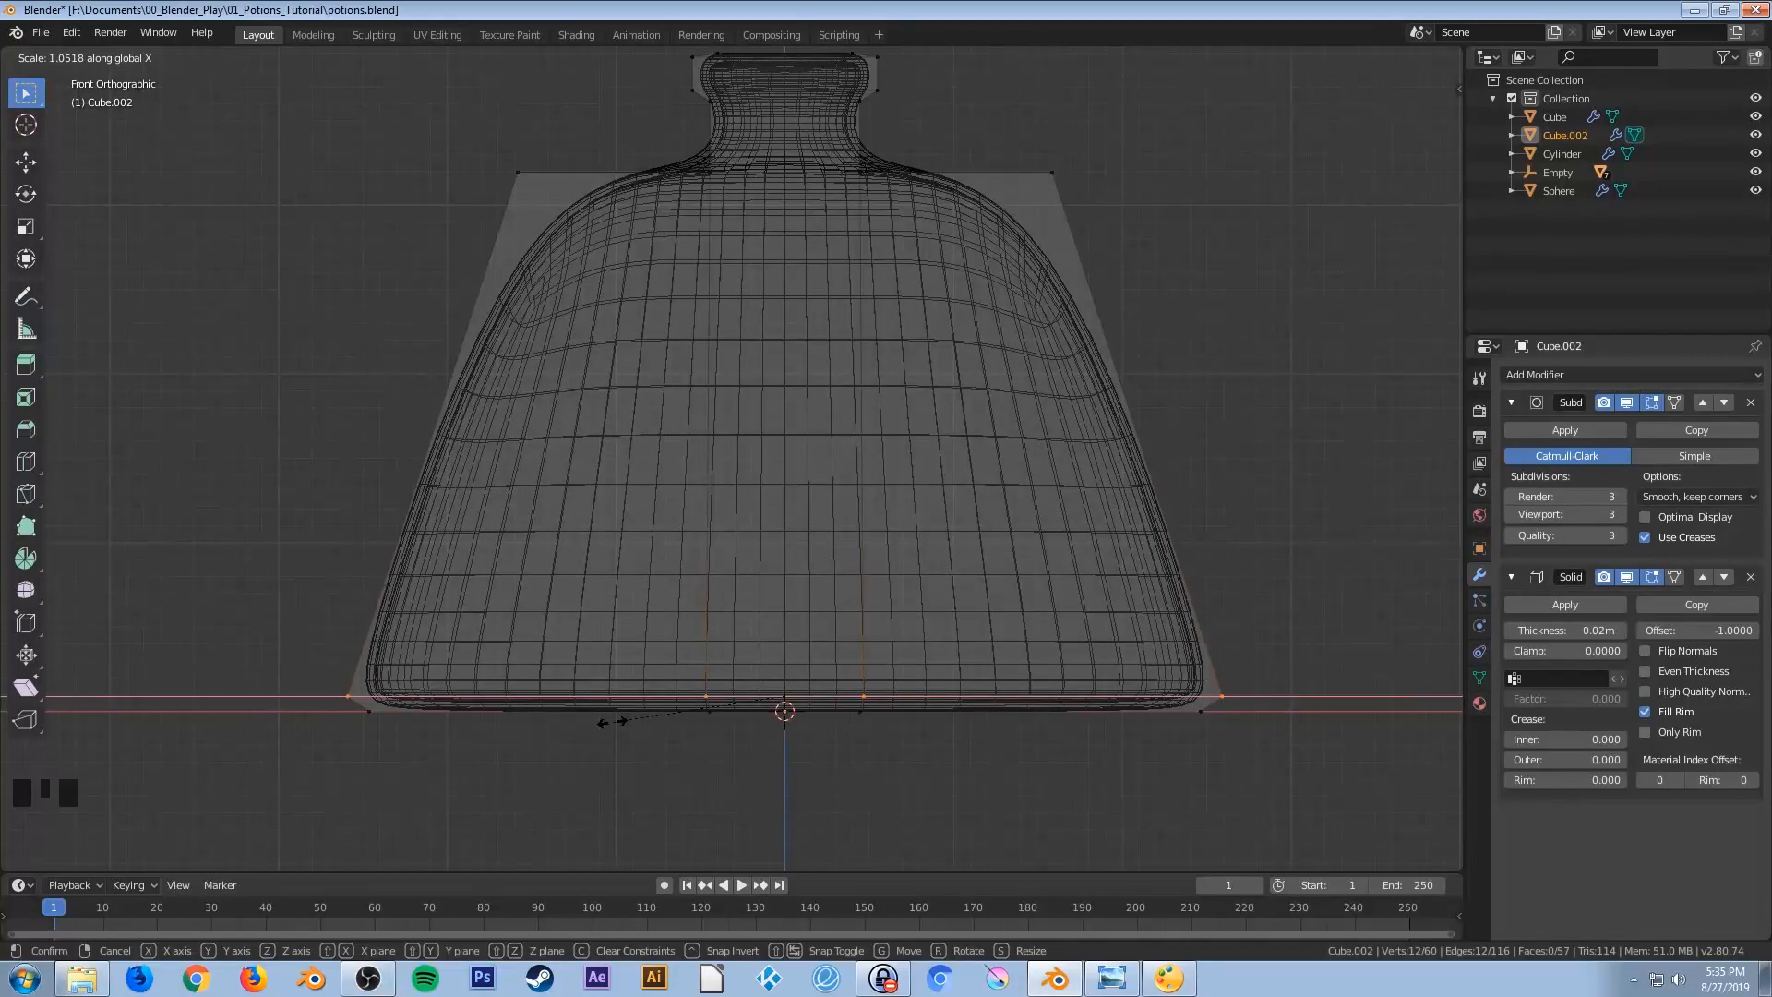
click(612, 722)
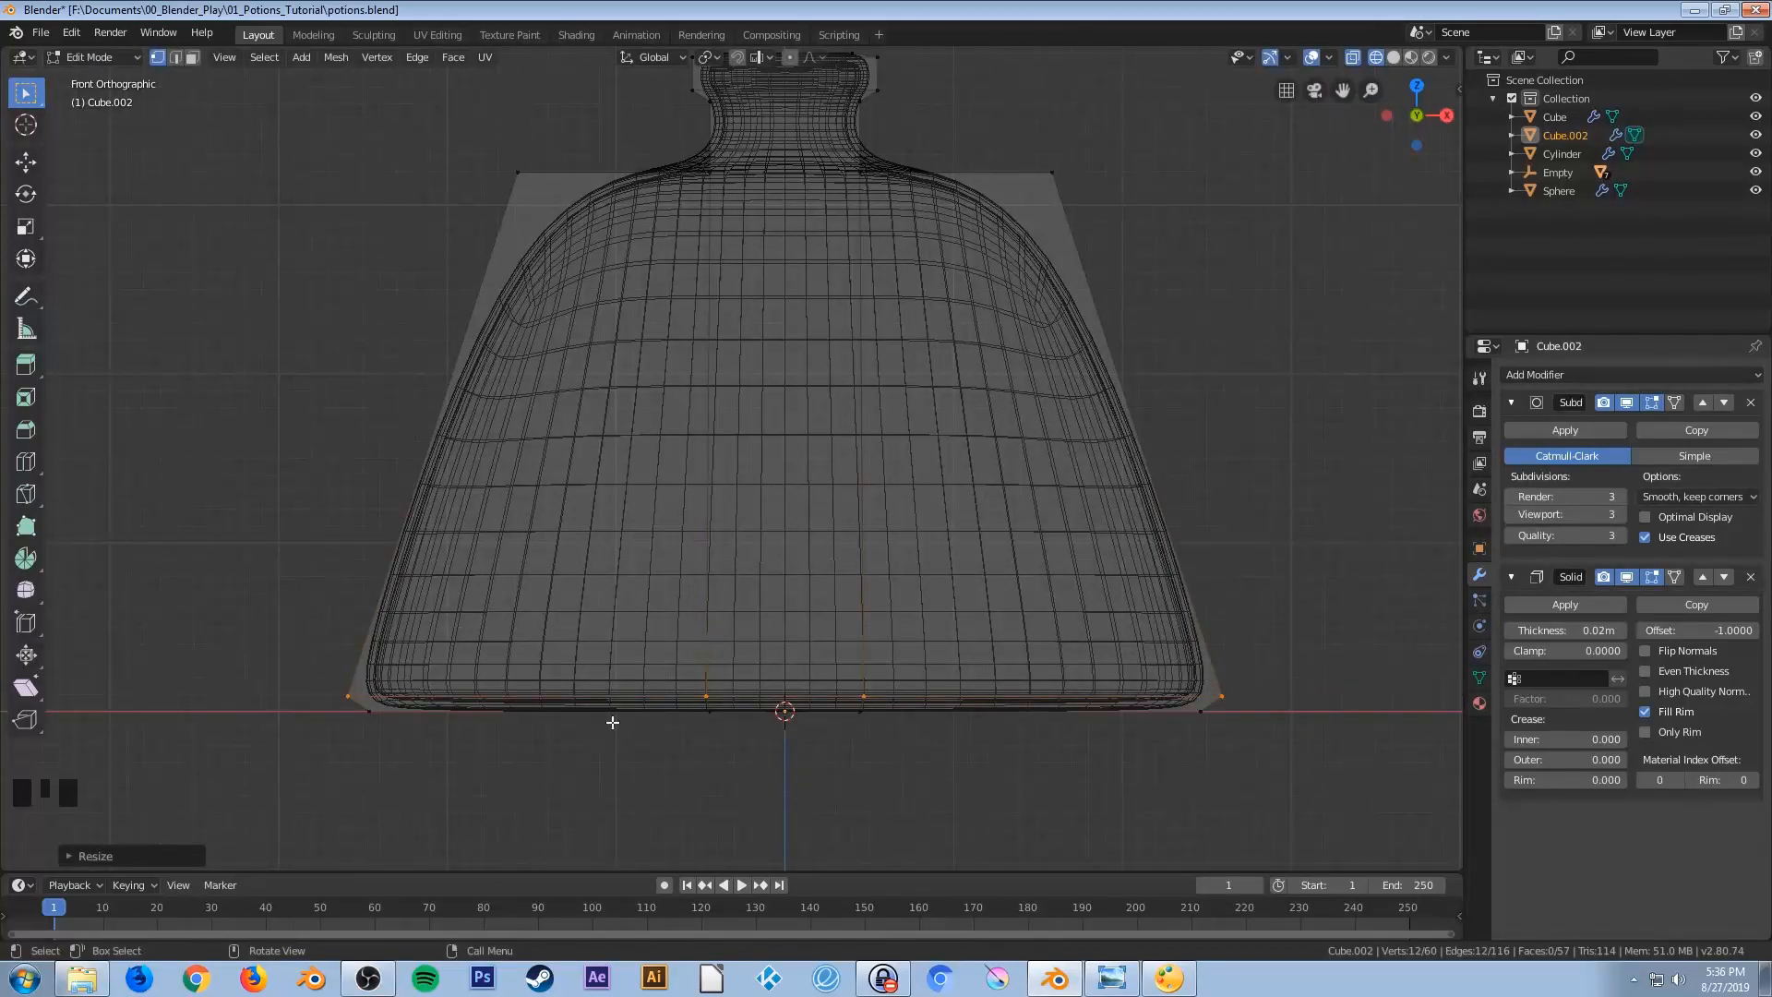
Return to Object Mode with Look Dev shading, check the bottle's shape from the front, and save the file
key(Tab)
scroll(612, 721, down, 1)
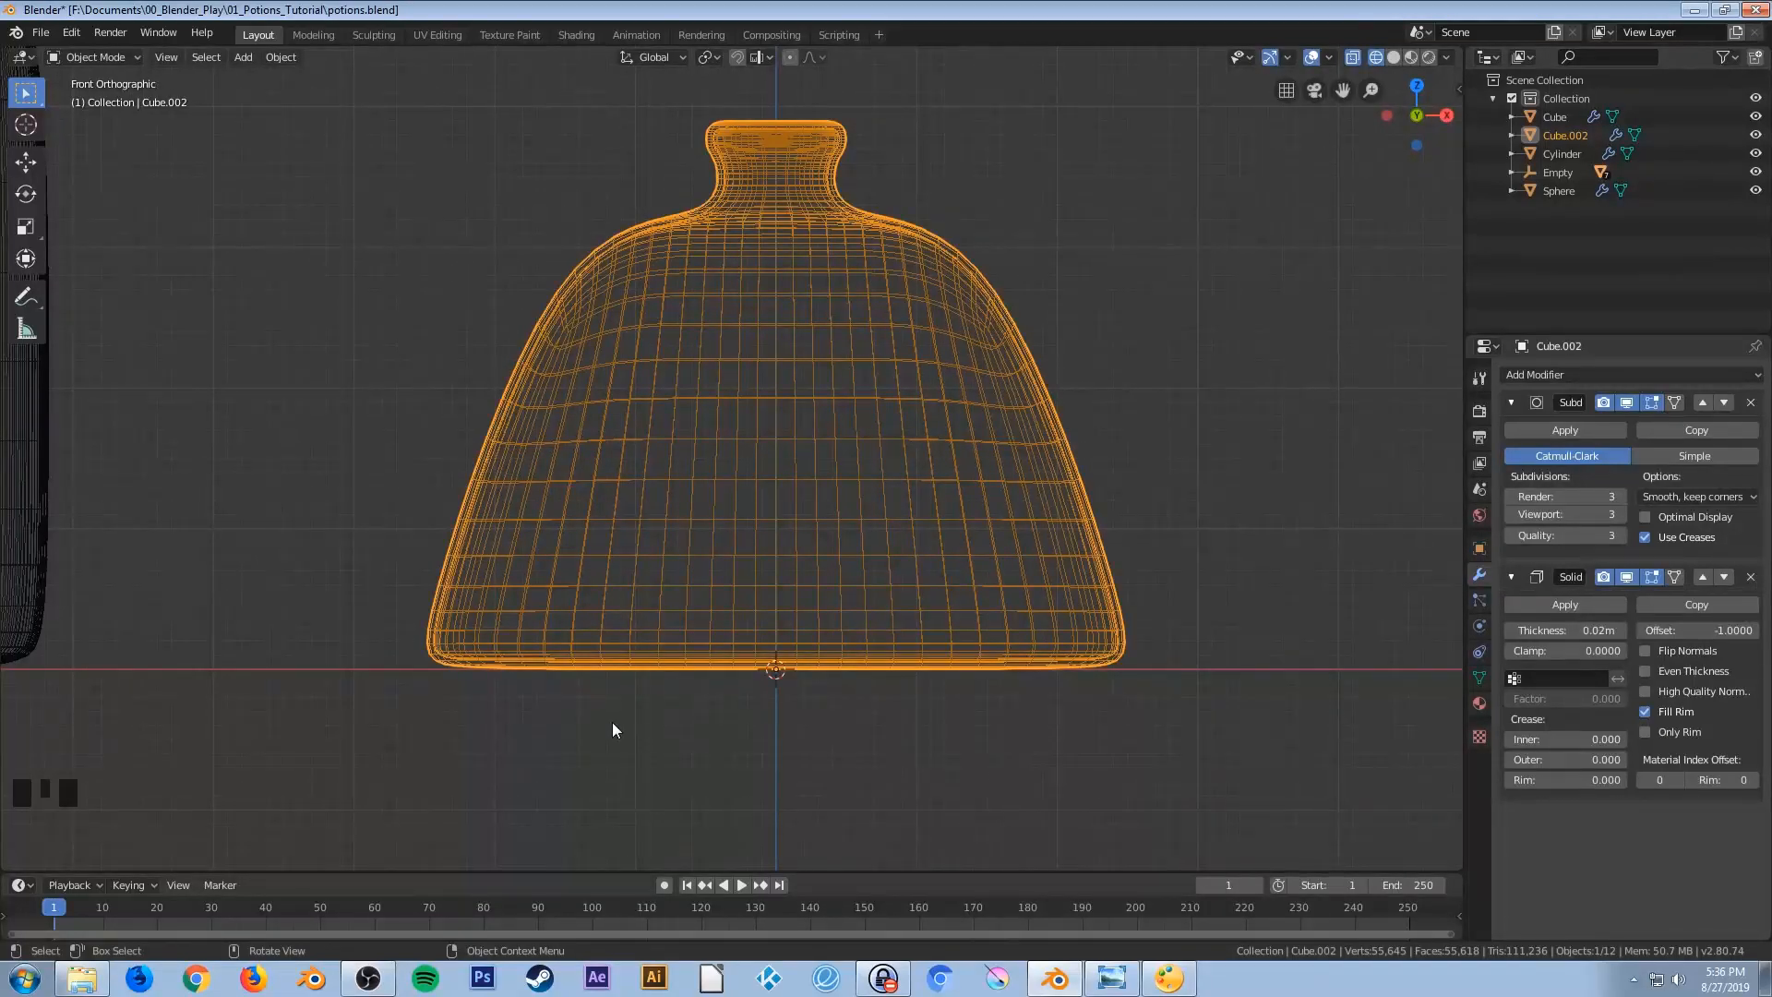
key(z)
scroll(785, 678, down, 3)
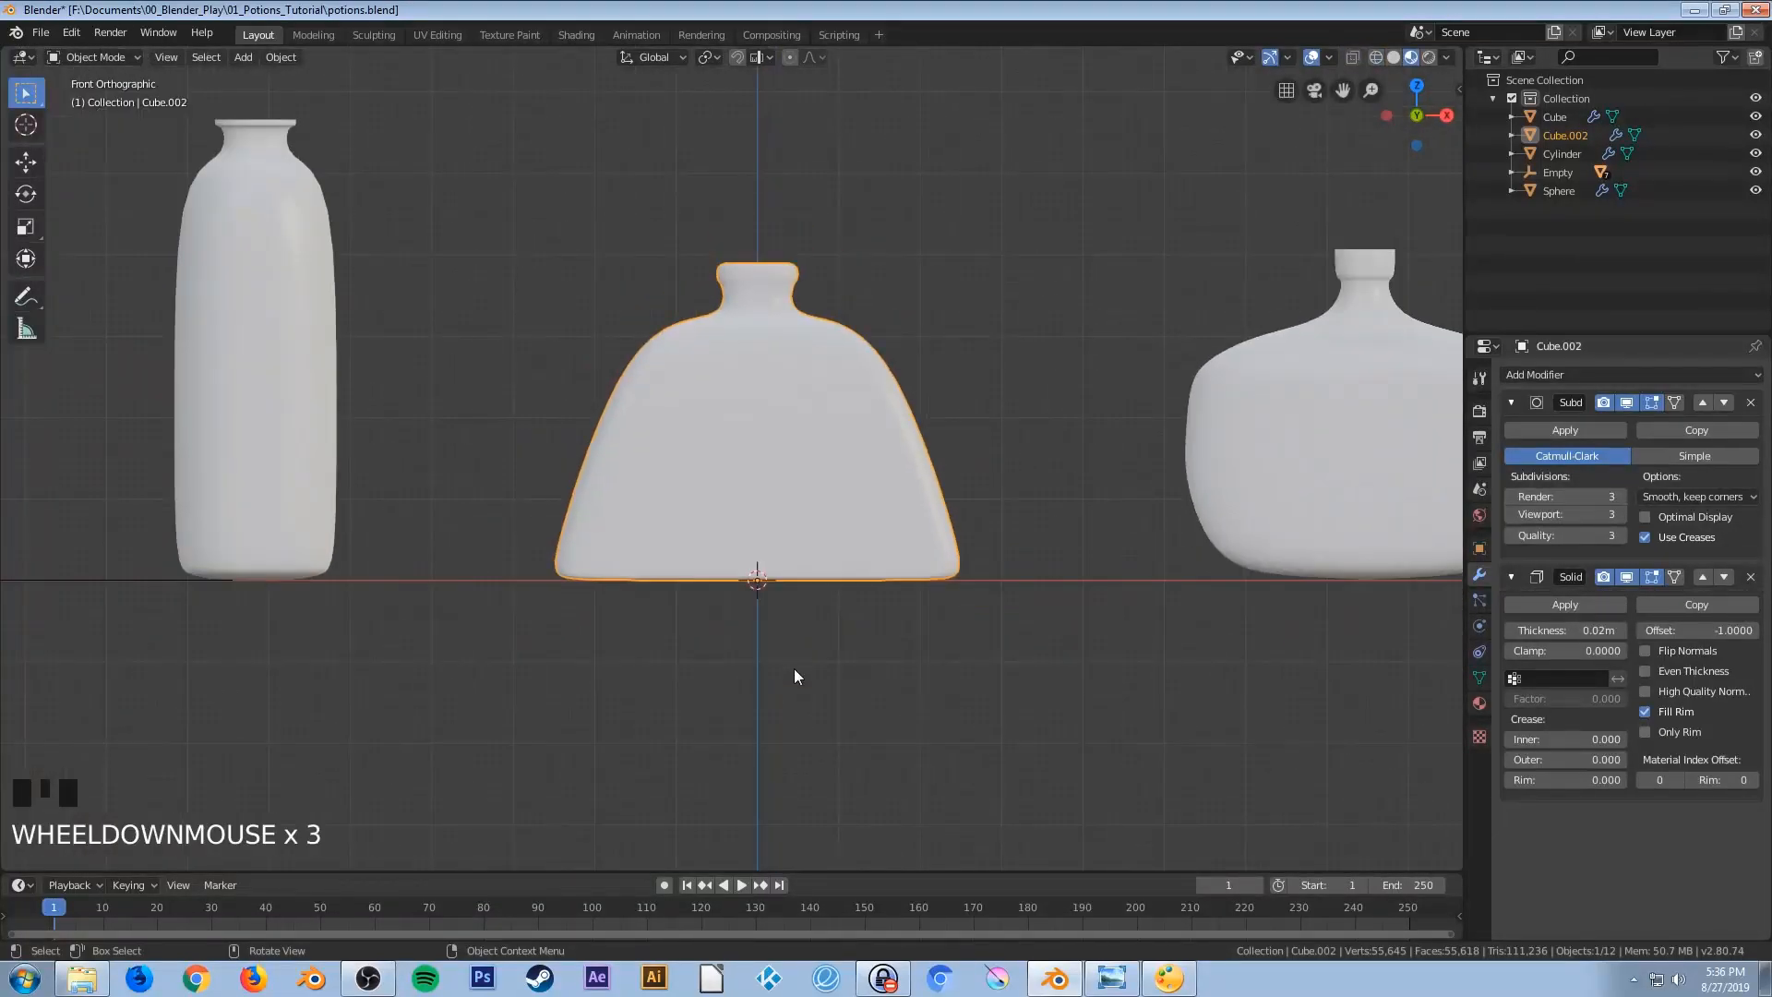
mouse_move(827, 656)
middle_down()
mouse_move(735, 687)
mouse_move(797, 712)
mouse_move(921, 674)
mouse_move(838, 660)
middle_up()
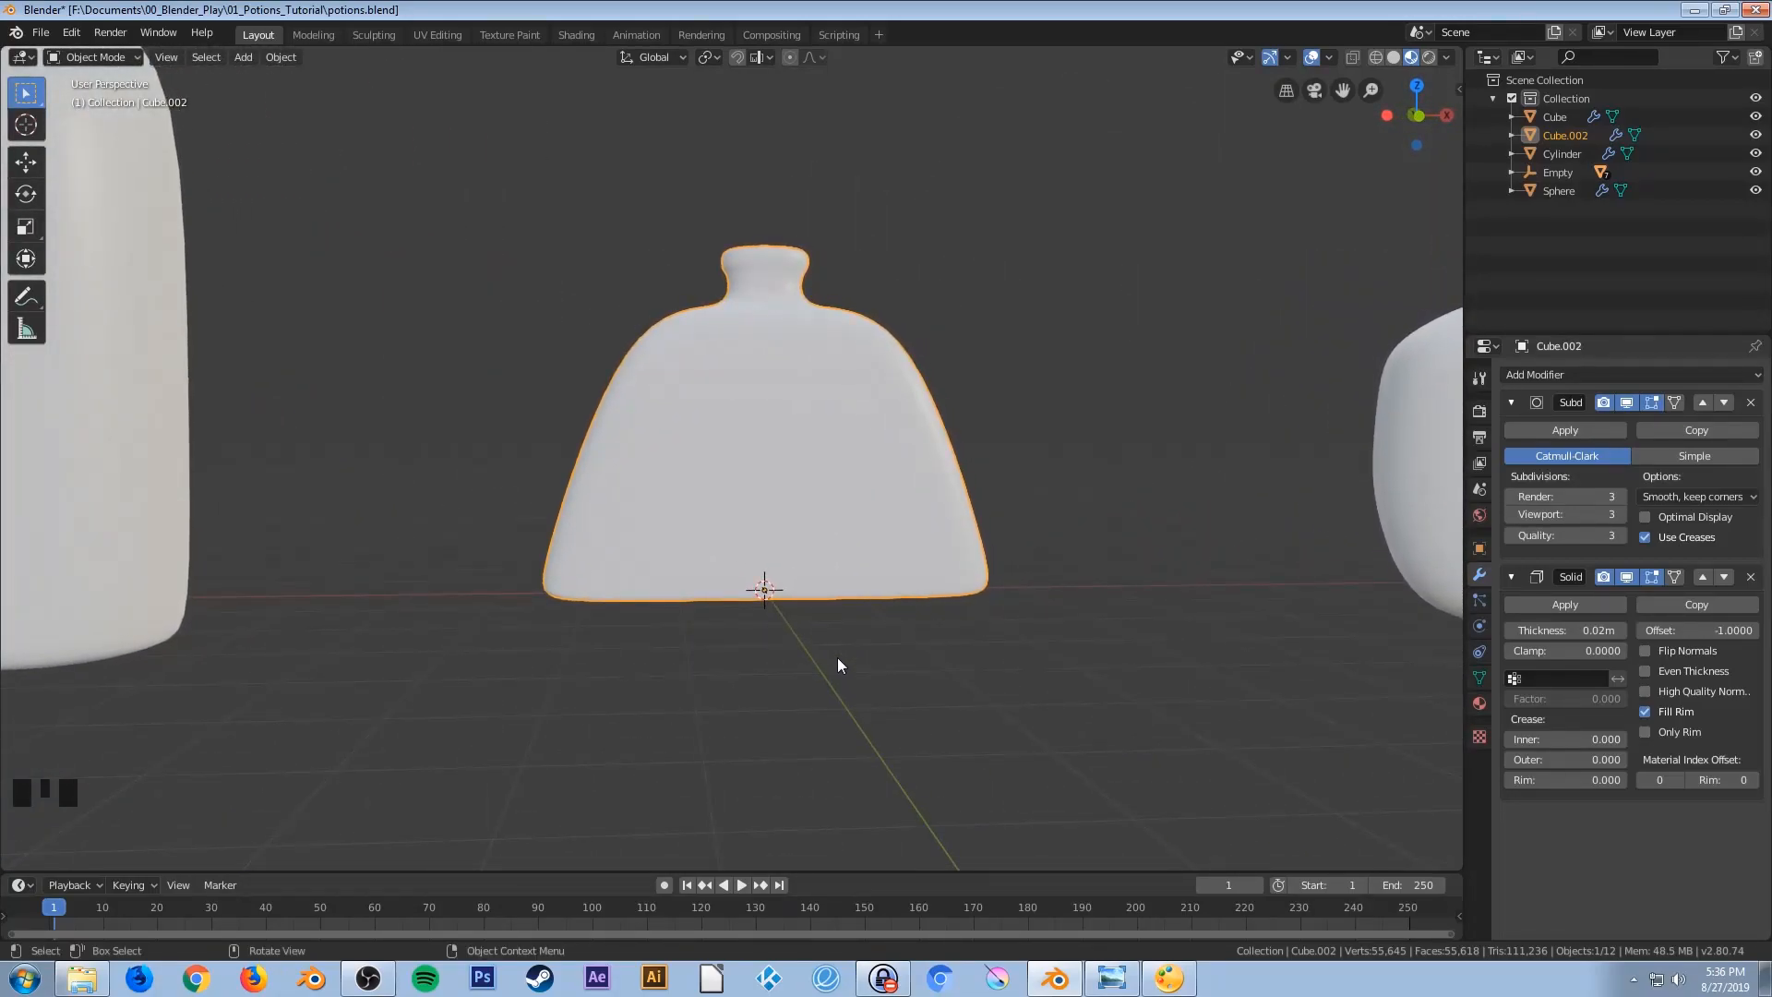
key(KP_1)
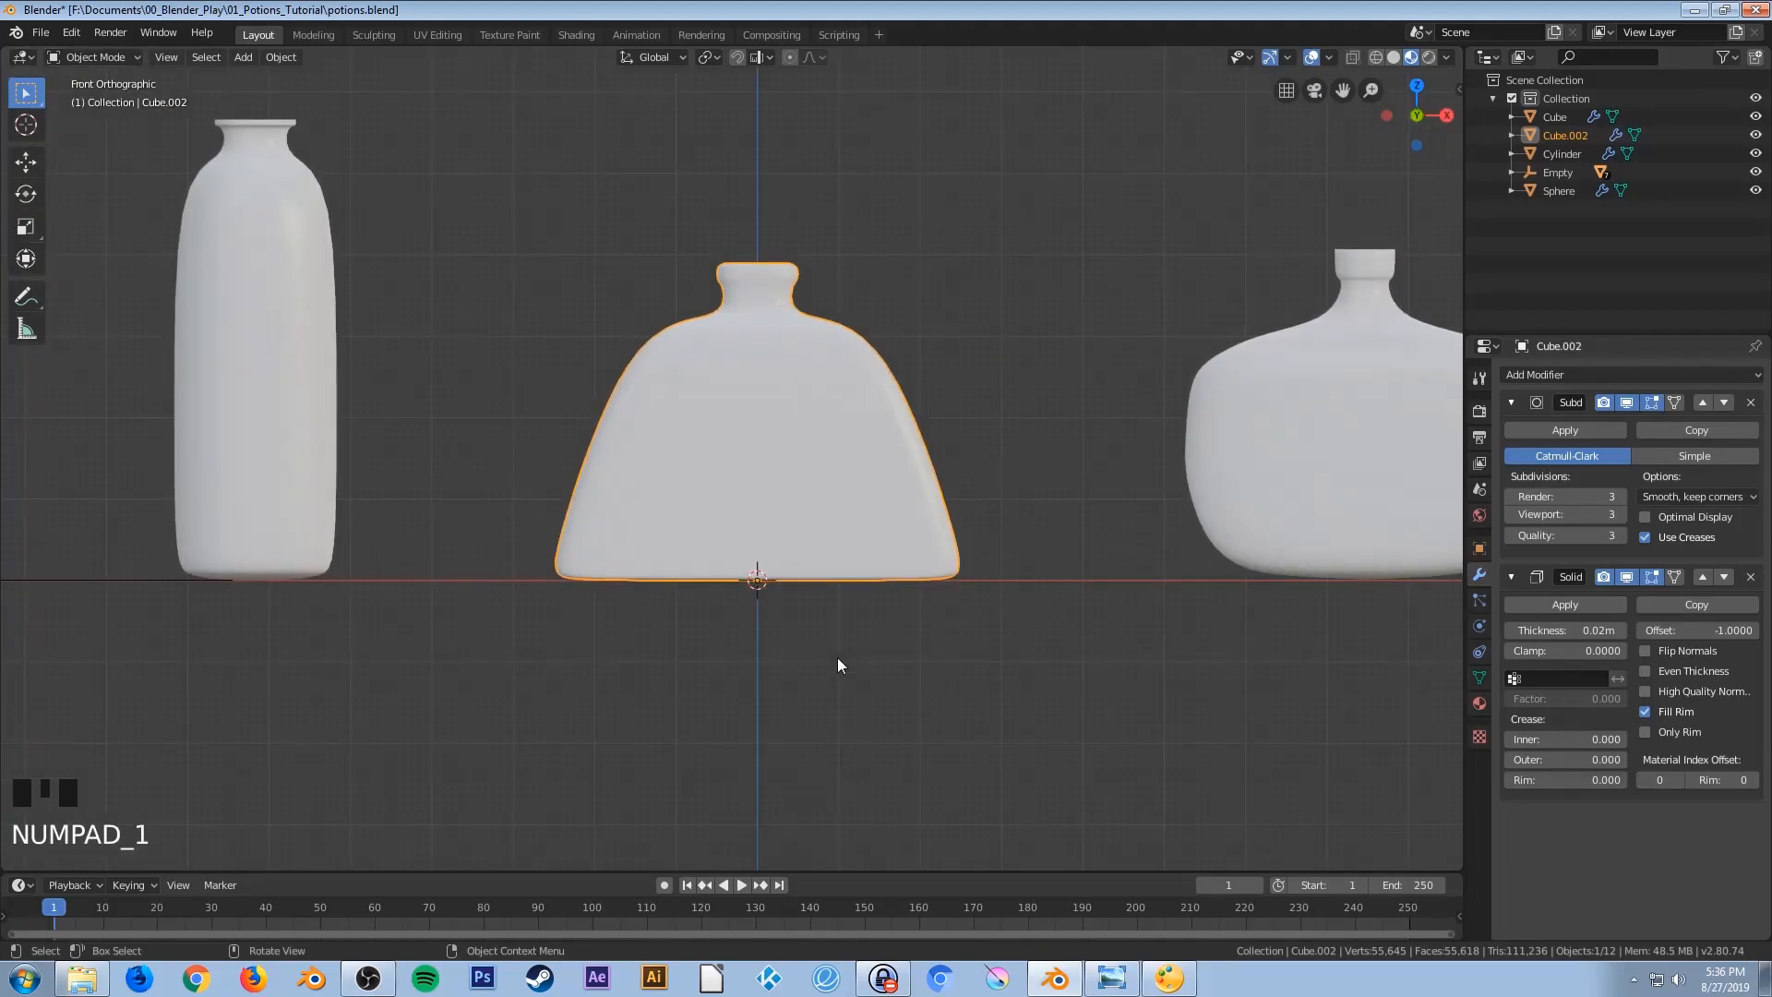
key(ctrl+s)
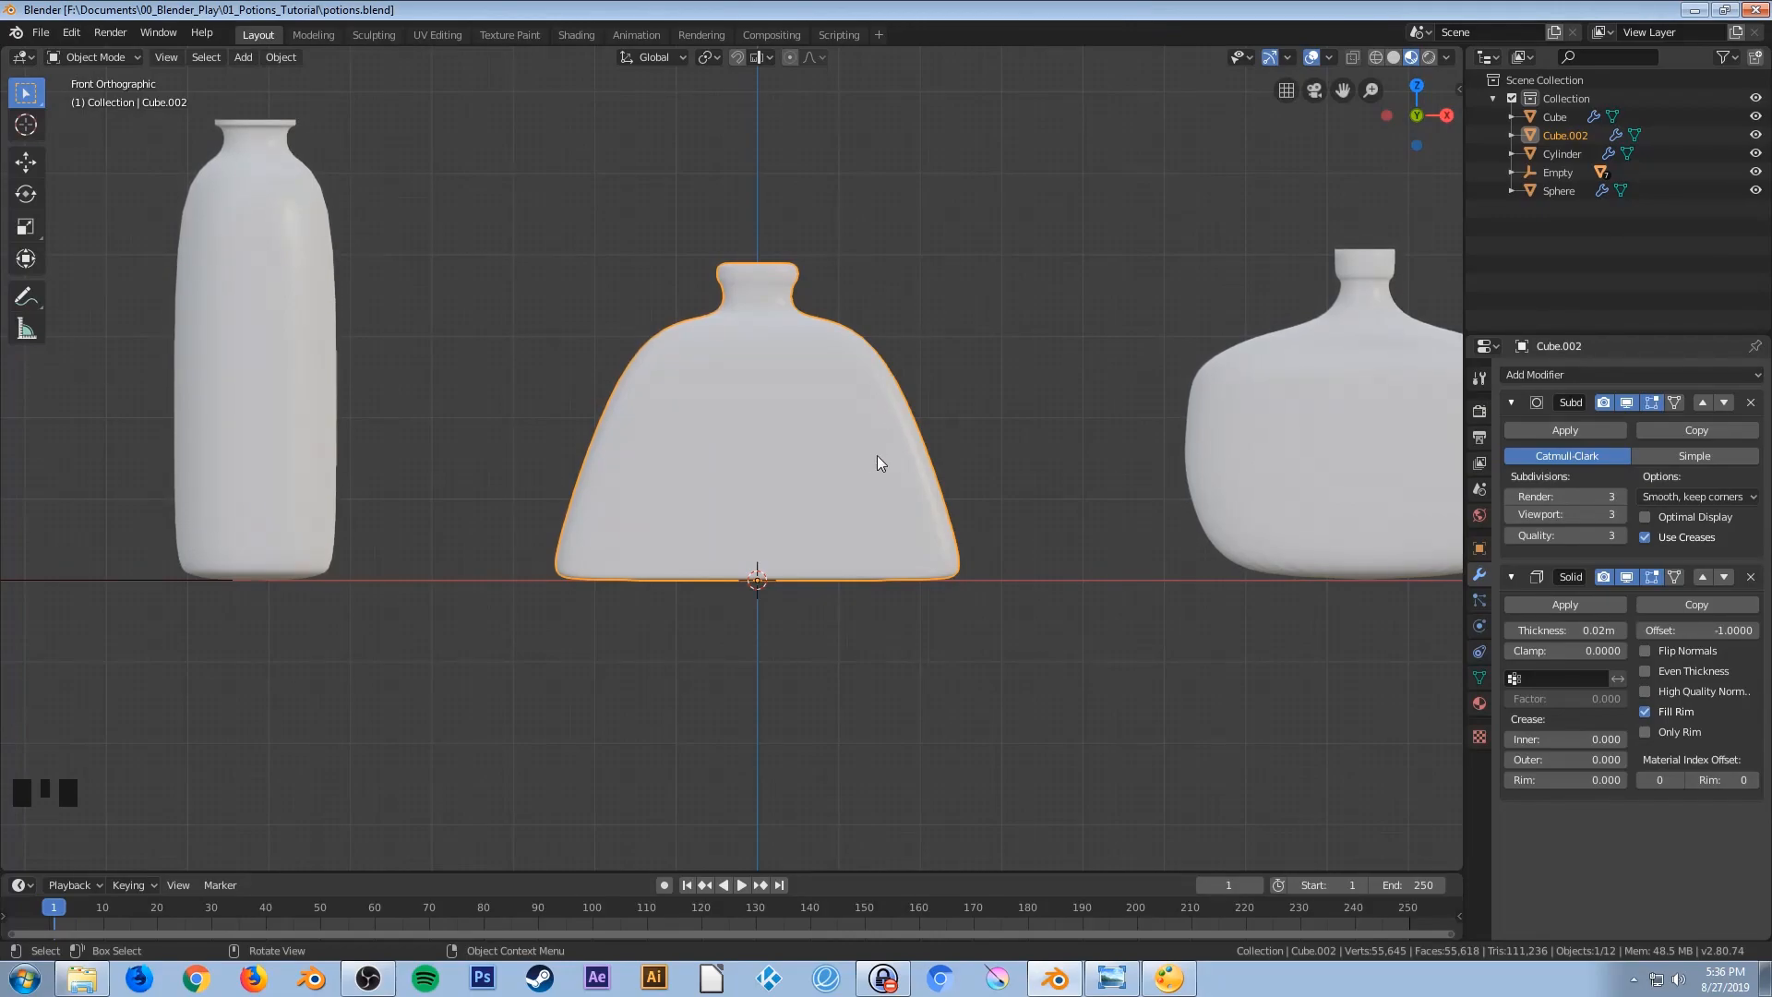
Narrow the whole flat bottle by scaling it along X to about 0.85
key(s)
key(x)
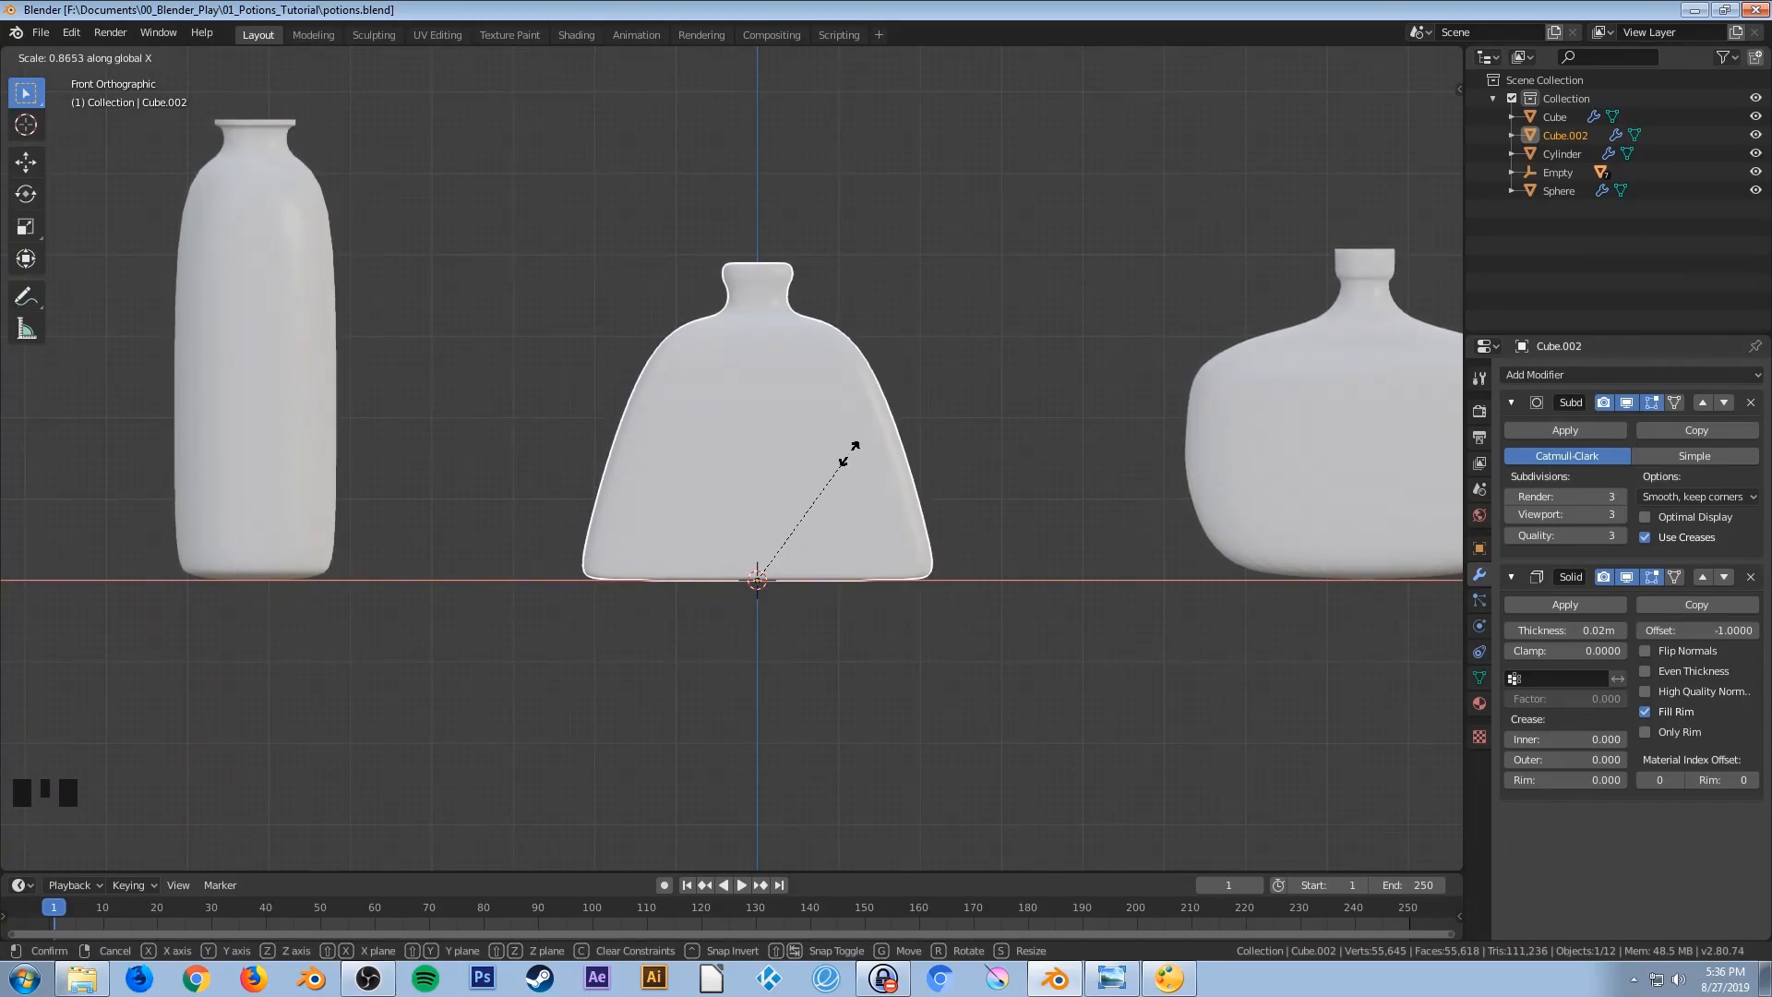
click(847, 458)
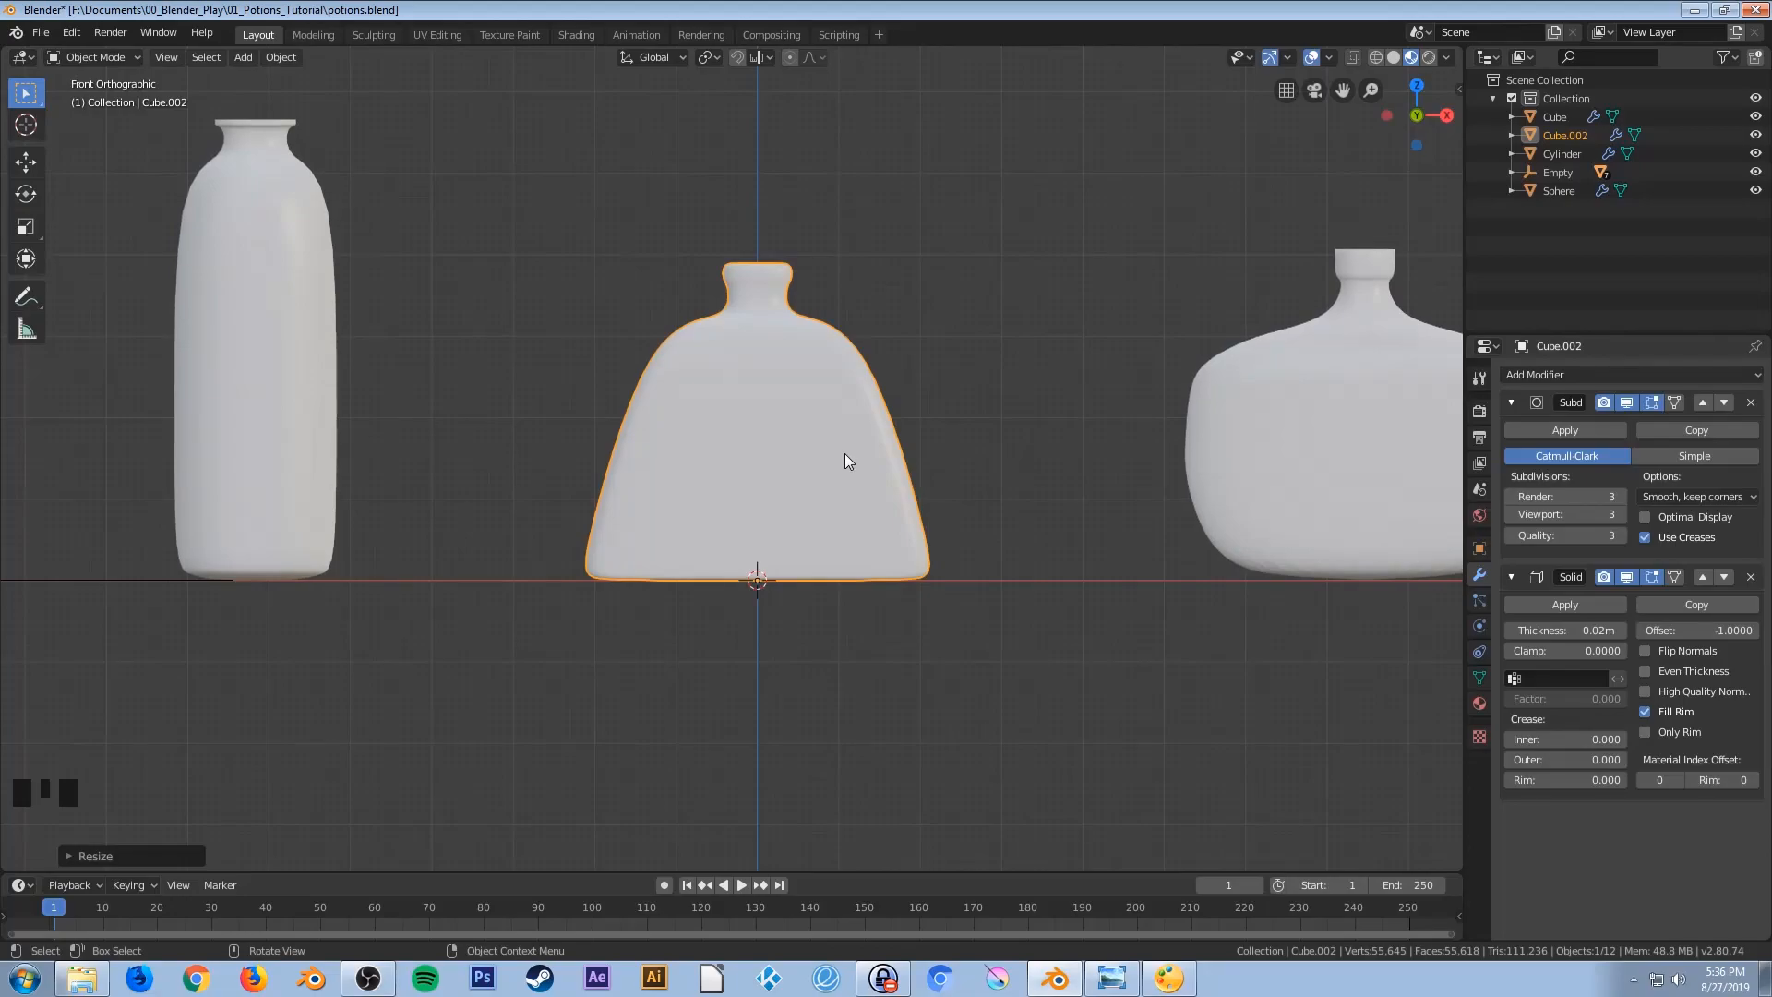
Lower the bottle's shoulder, neck and rim vertices along Z to shorten the body, then return to Object Mode in Look Dev shading
key(Tab)
key(z)
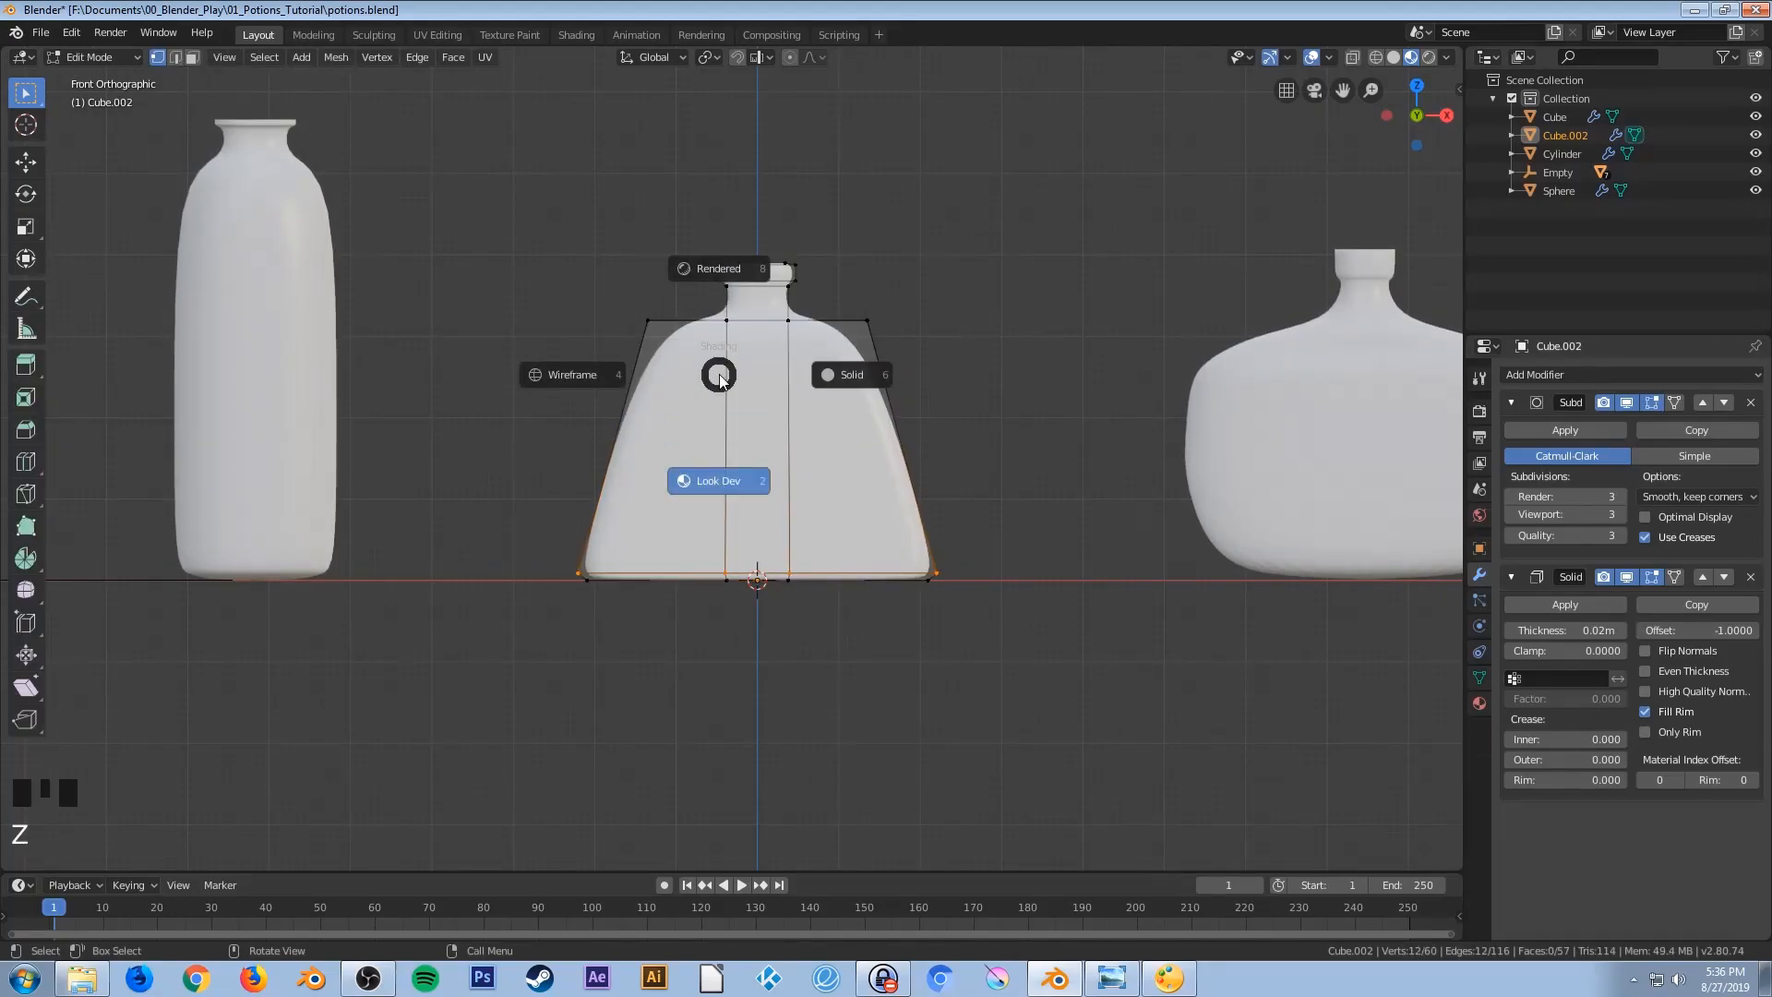
click(609, 363)
drag(561, 187, 955, 388)
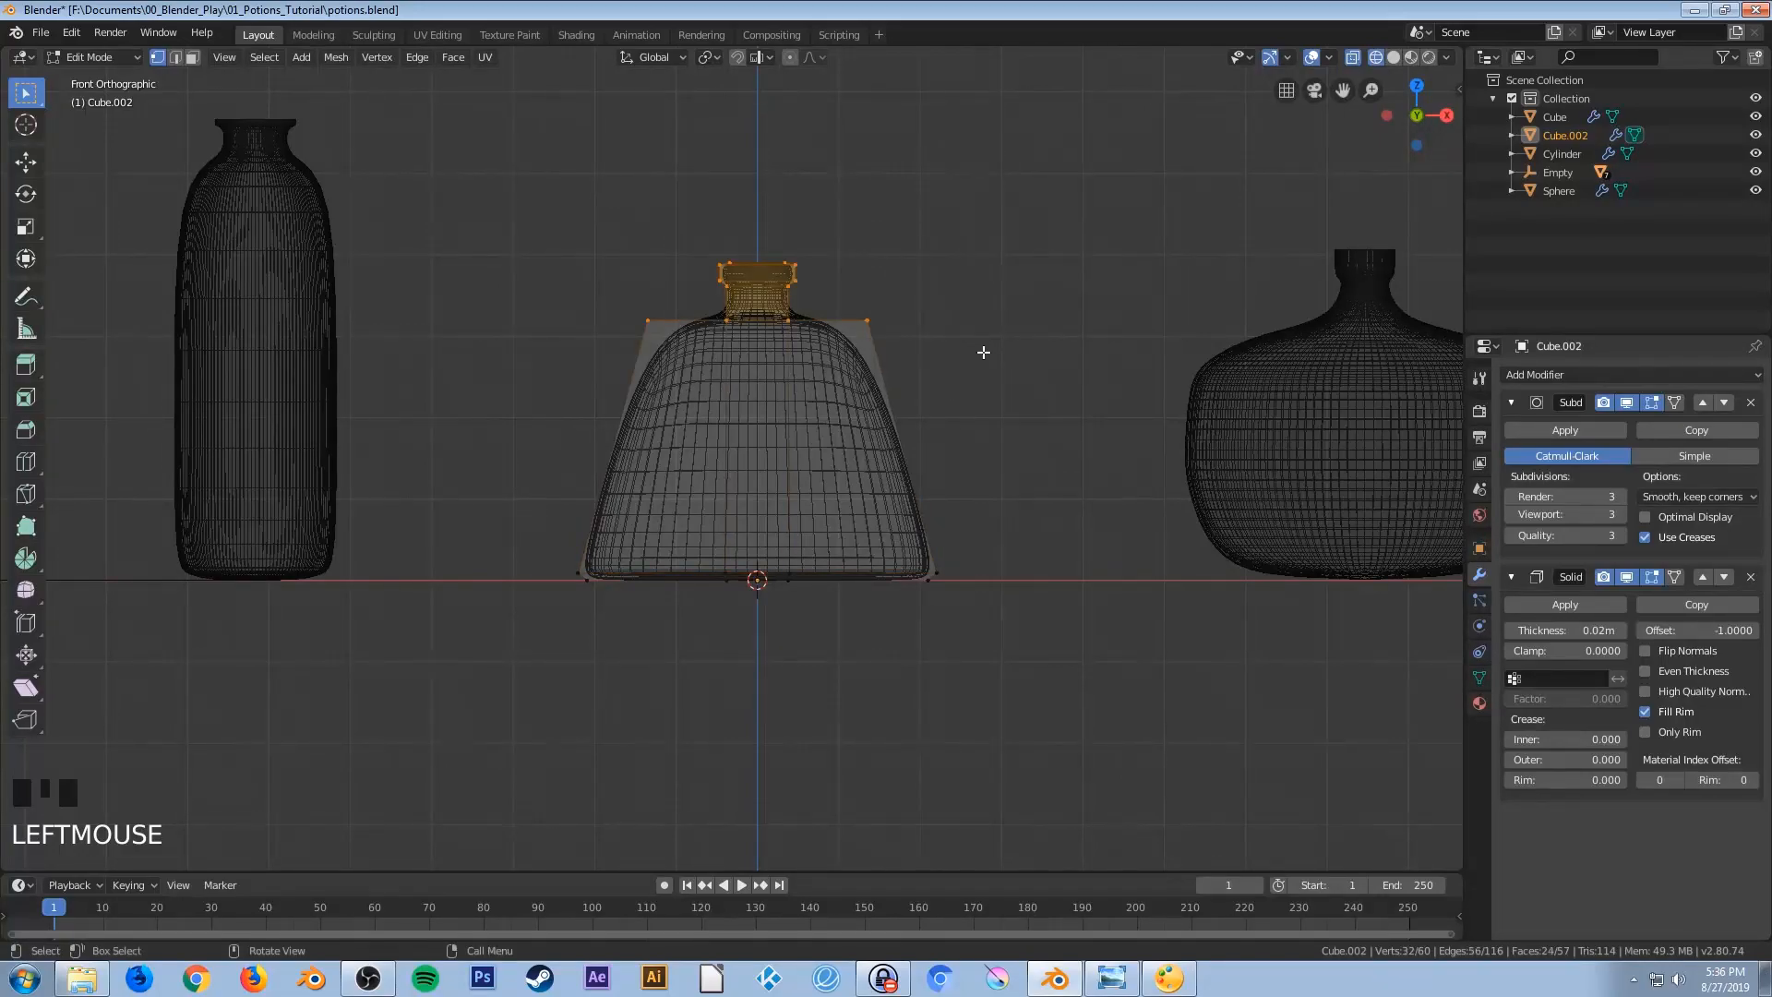
key(g)
key(z)
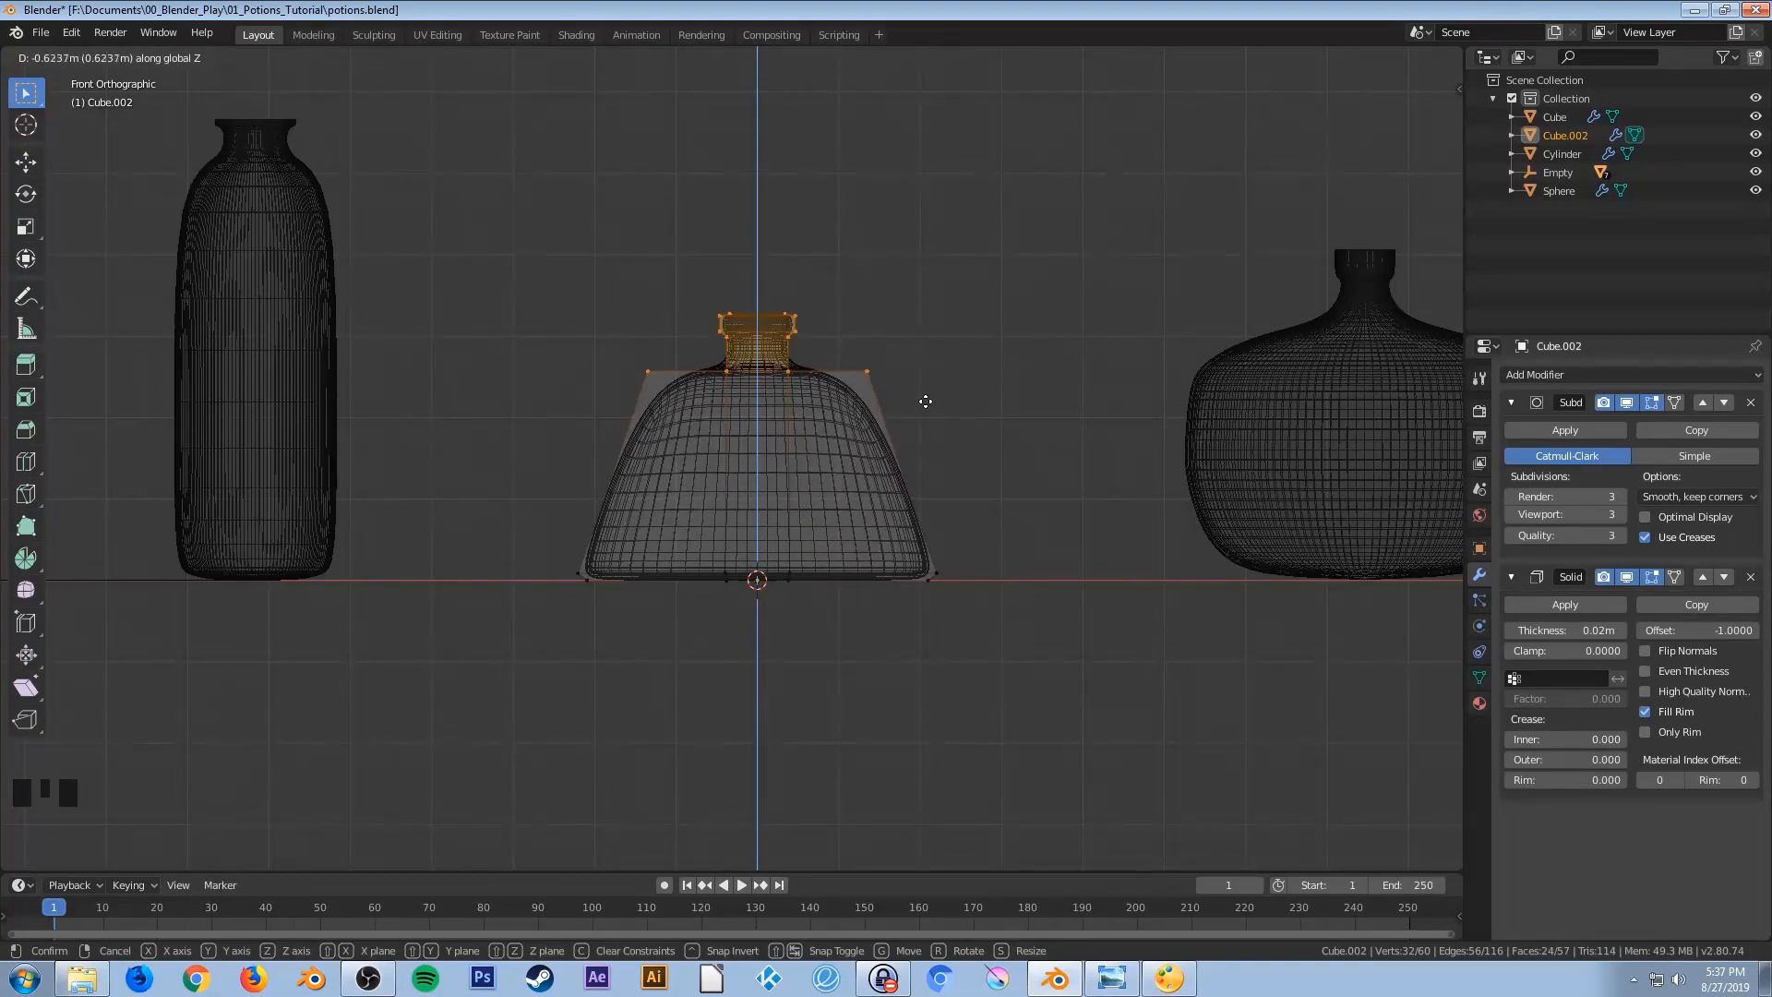
click(918, 388)
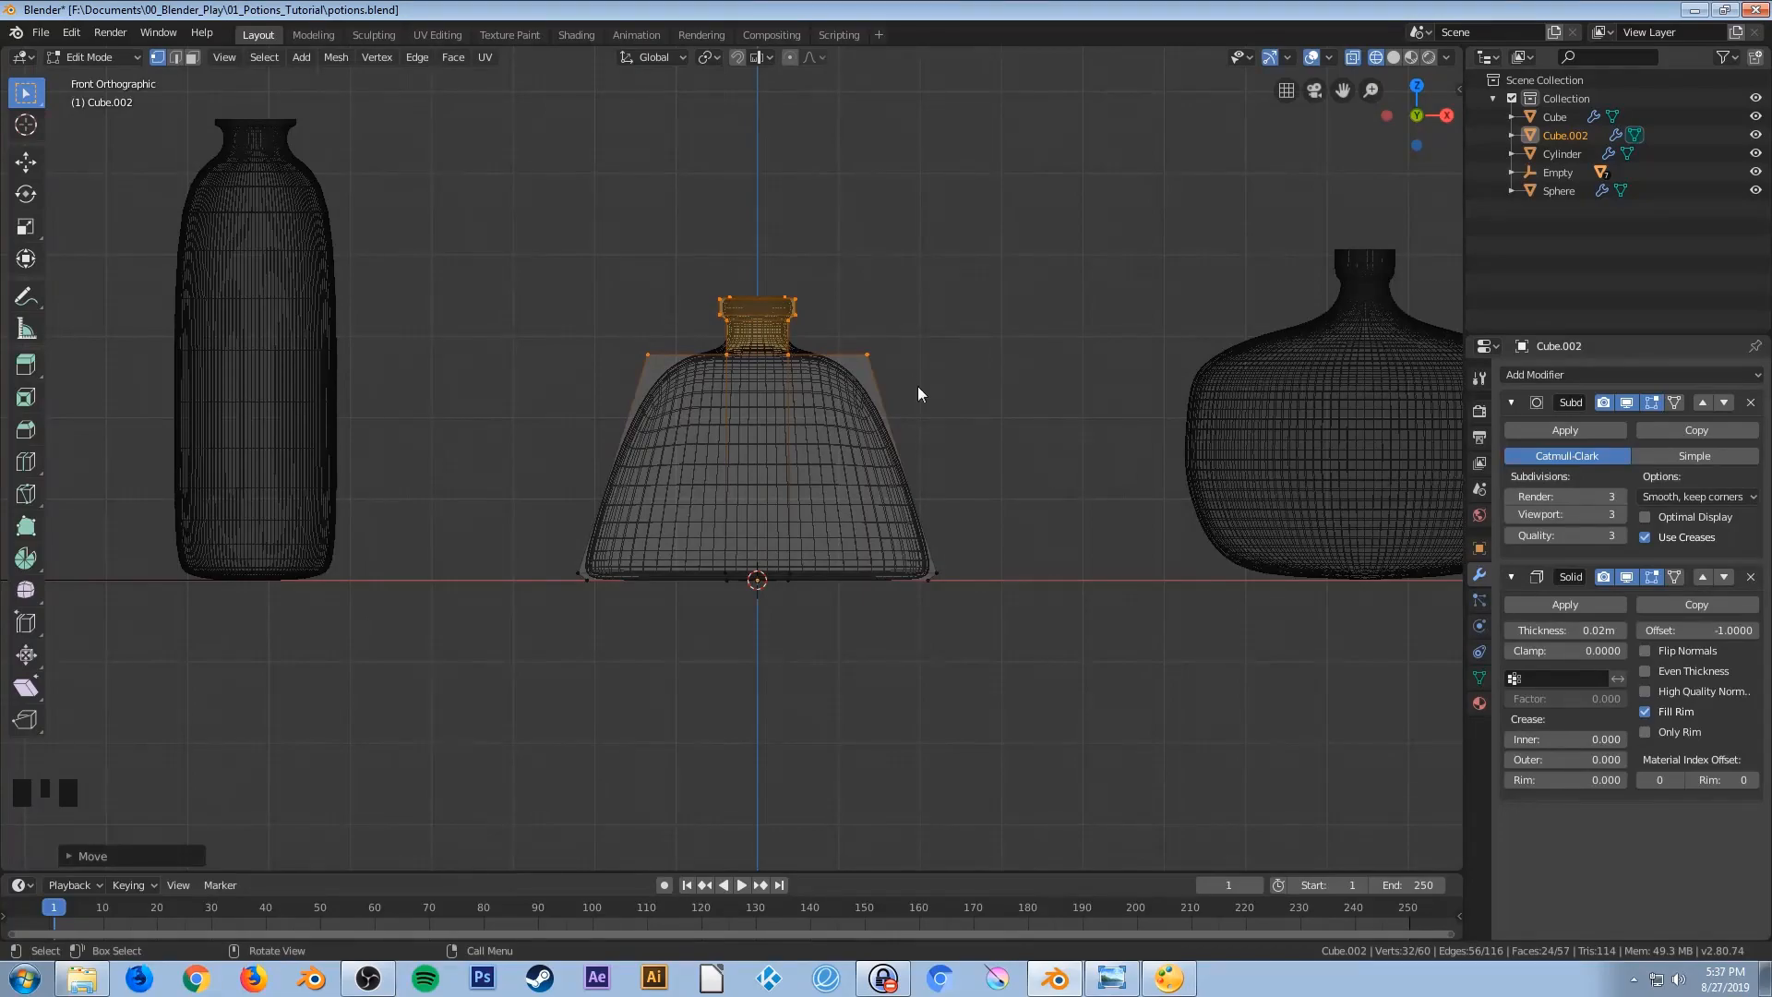
key(Tab)
key(z)
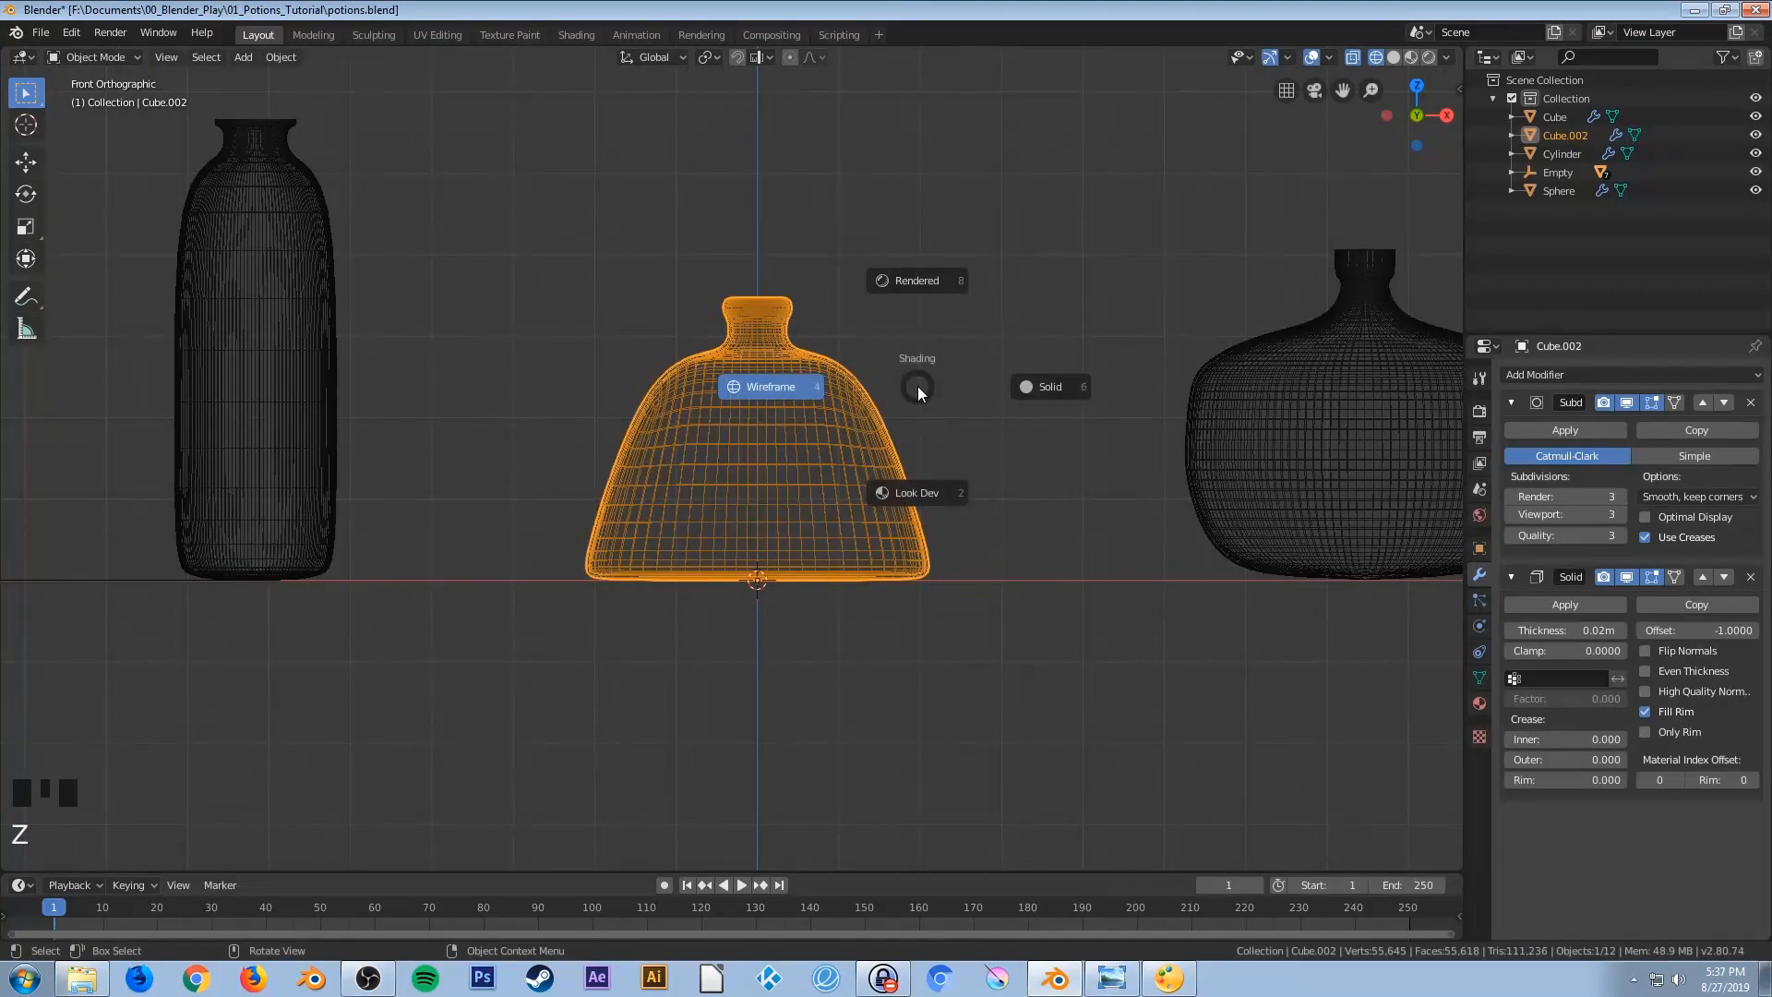
click(929, 498)
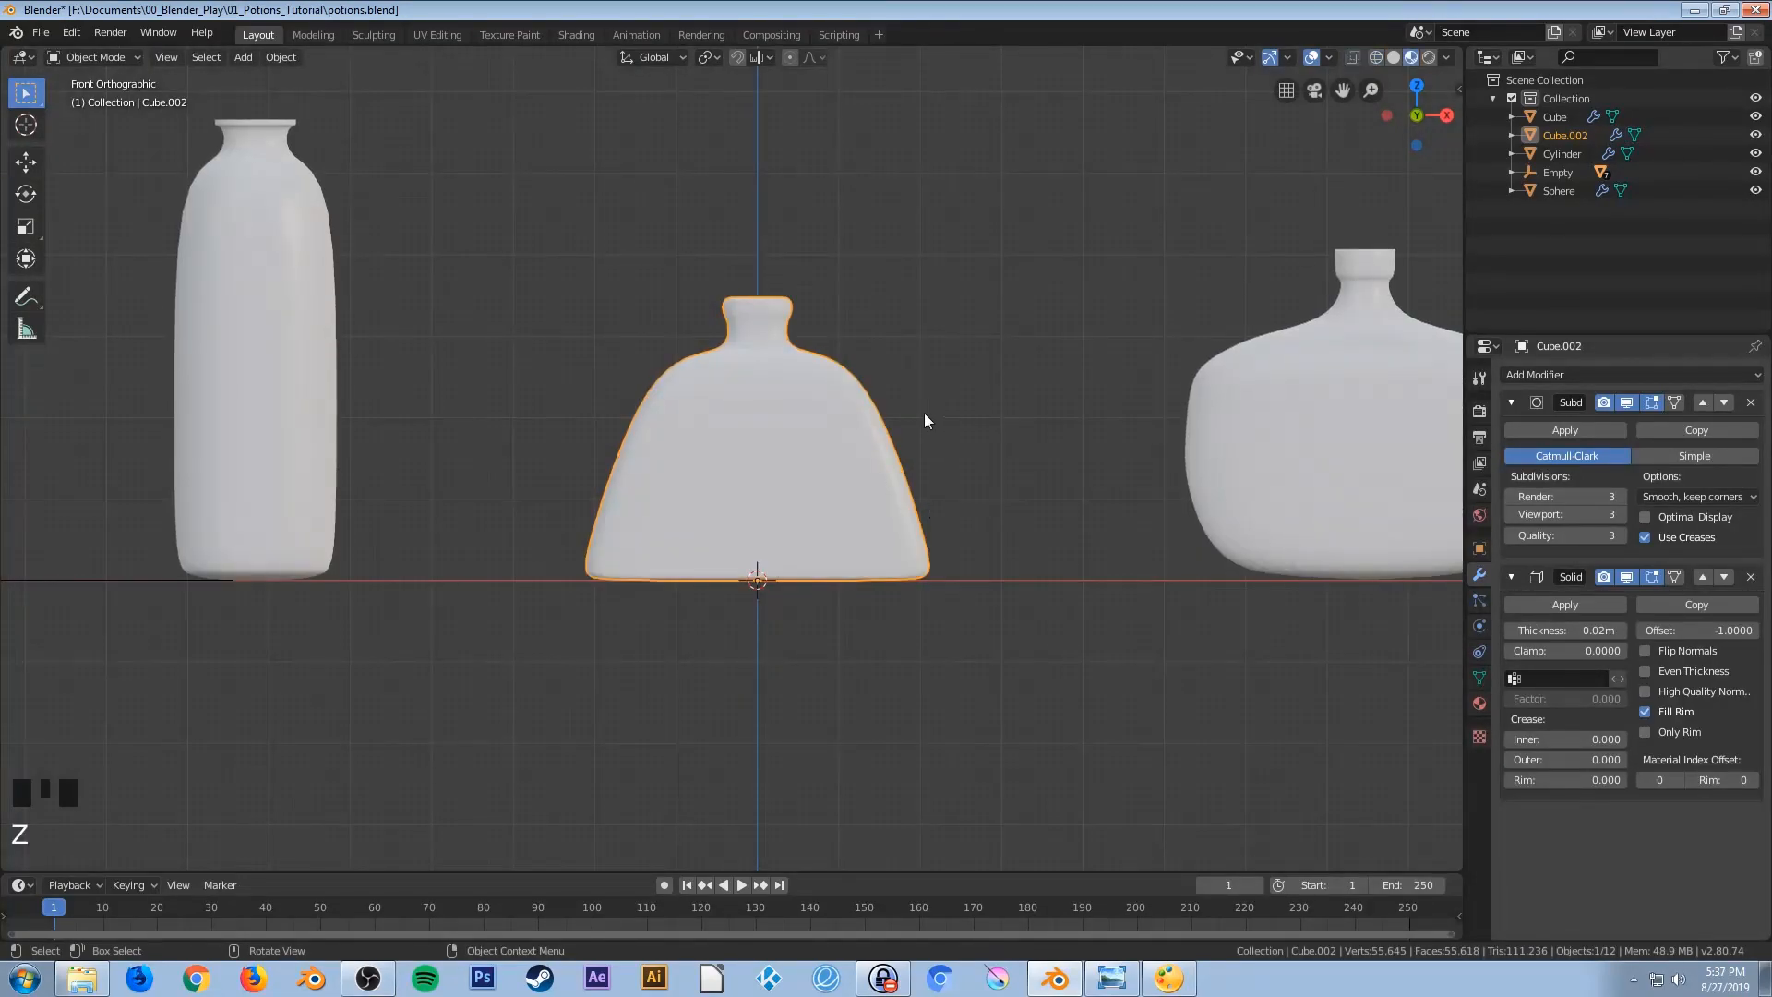
Compare the flat bottle with its neighbours and scale it up uniformly by about 1.05
middle_drag(823, 432, 817, 563)
scroll(900, 569, down, 2)
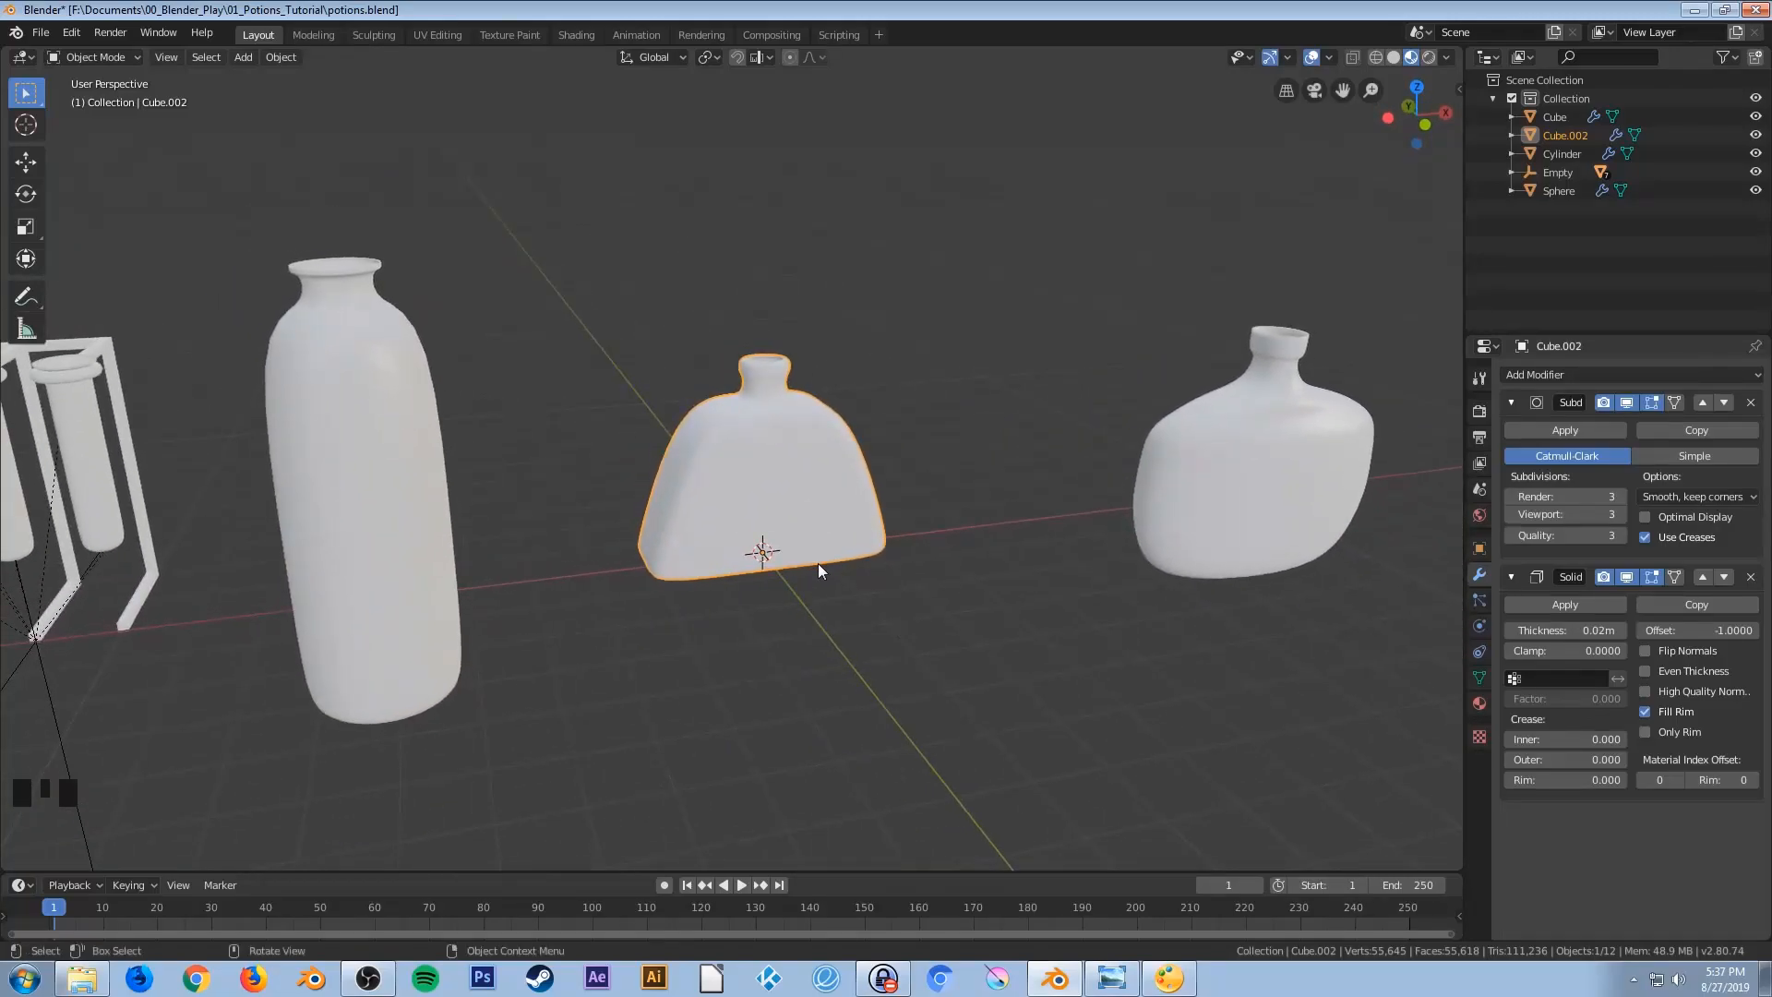
key(KP_1)
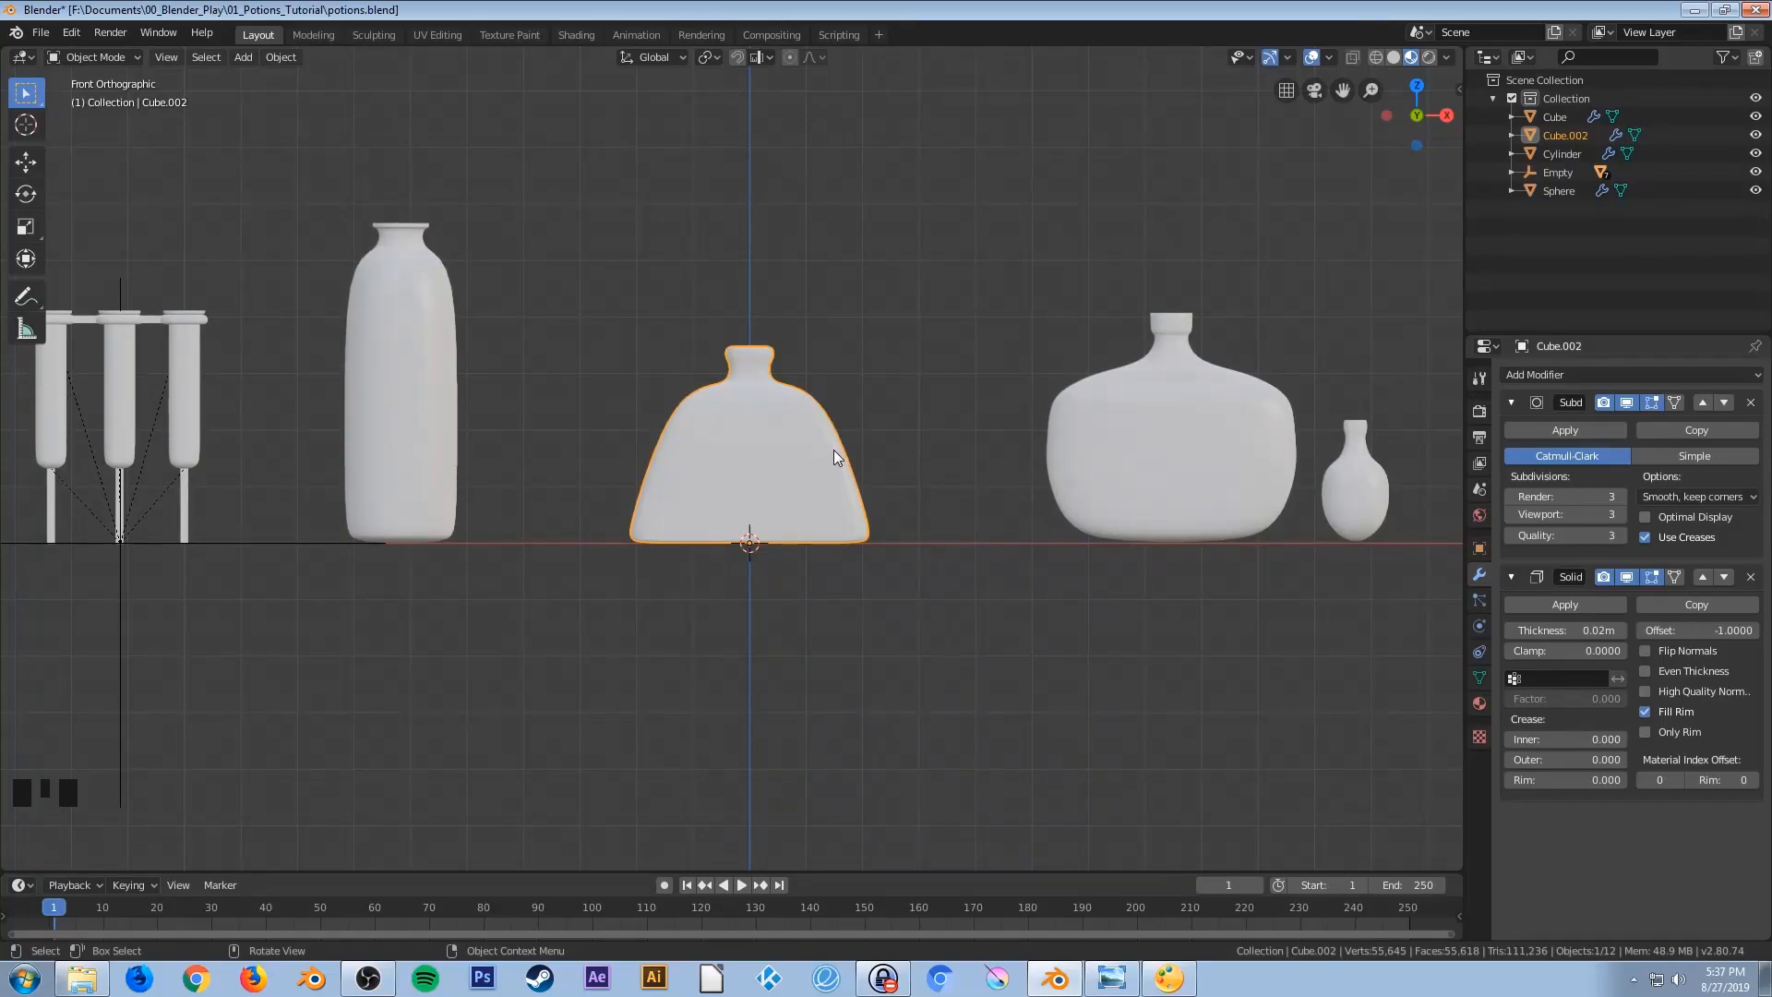
key(s)
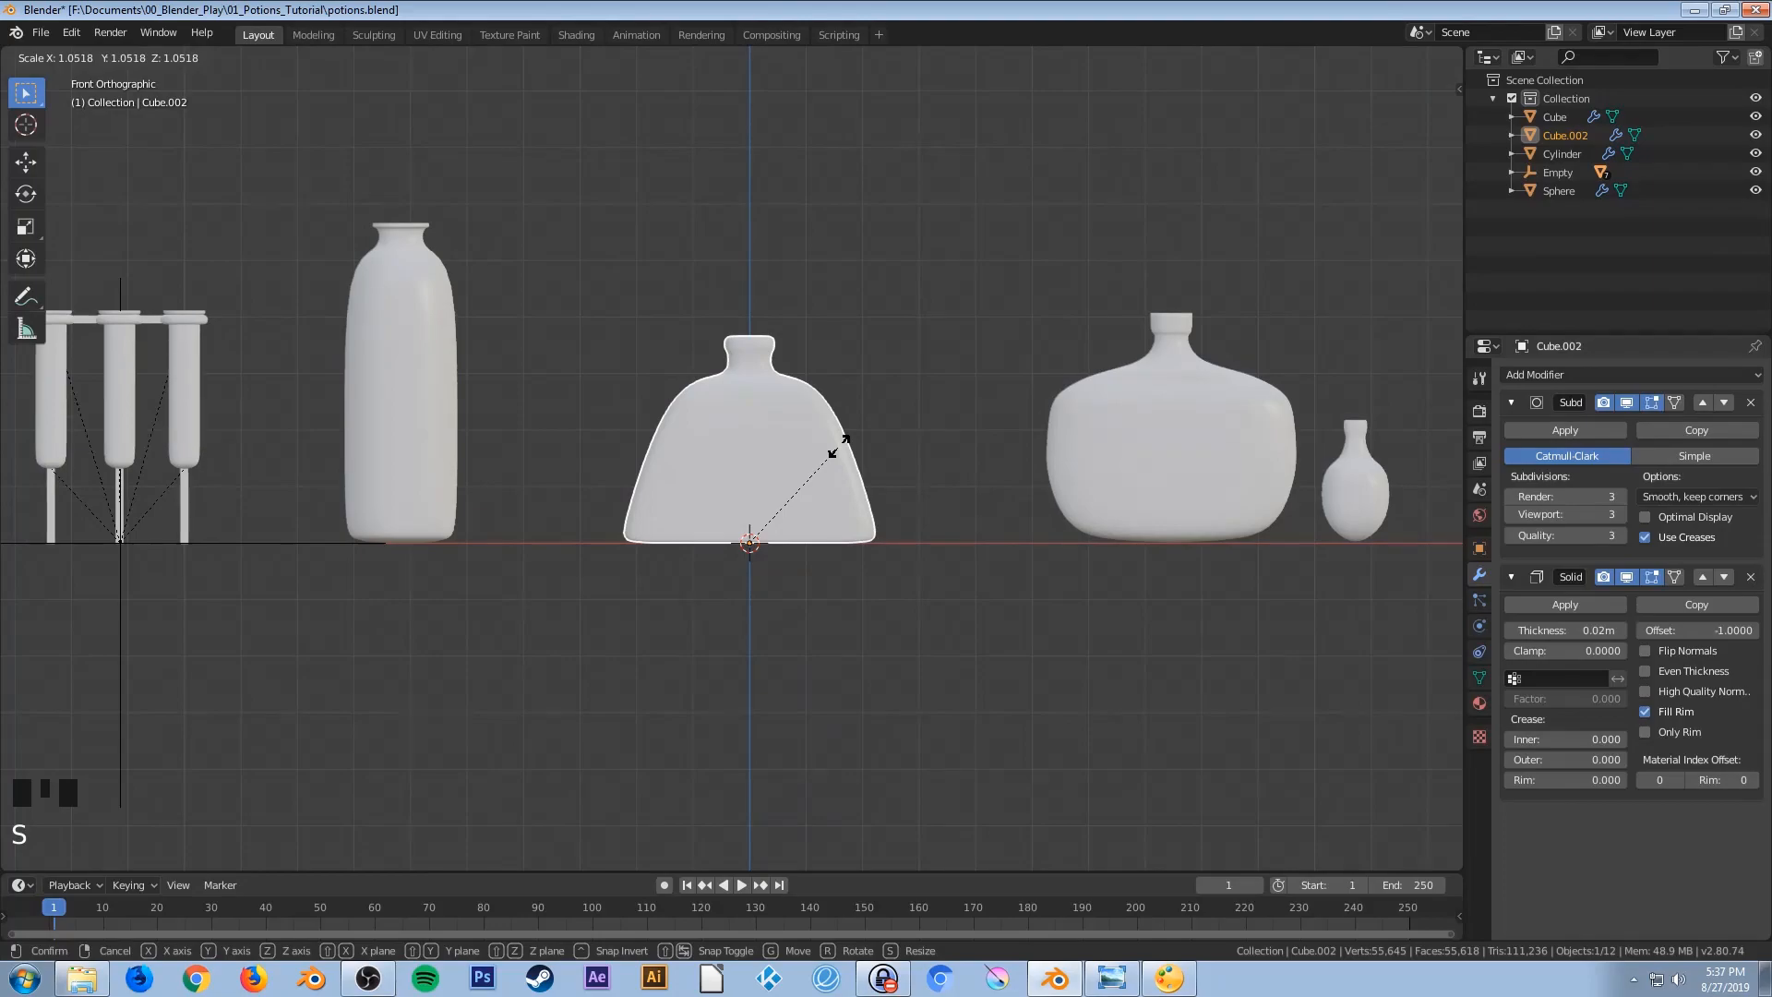
click(840, 447)
middle_drag(842, 452, 871, 494)
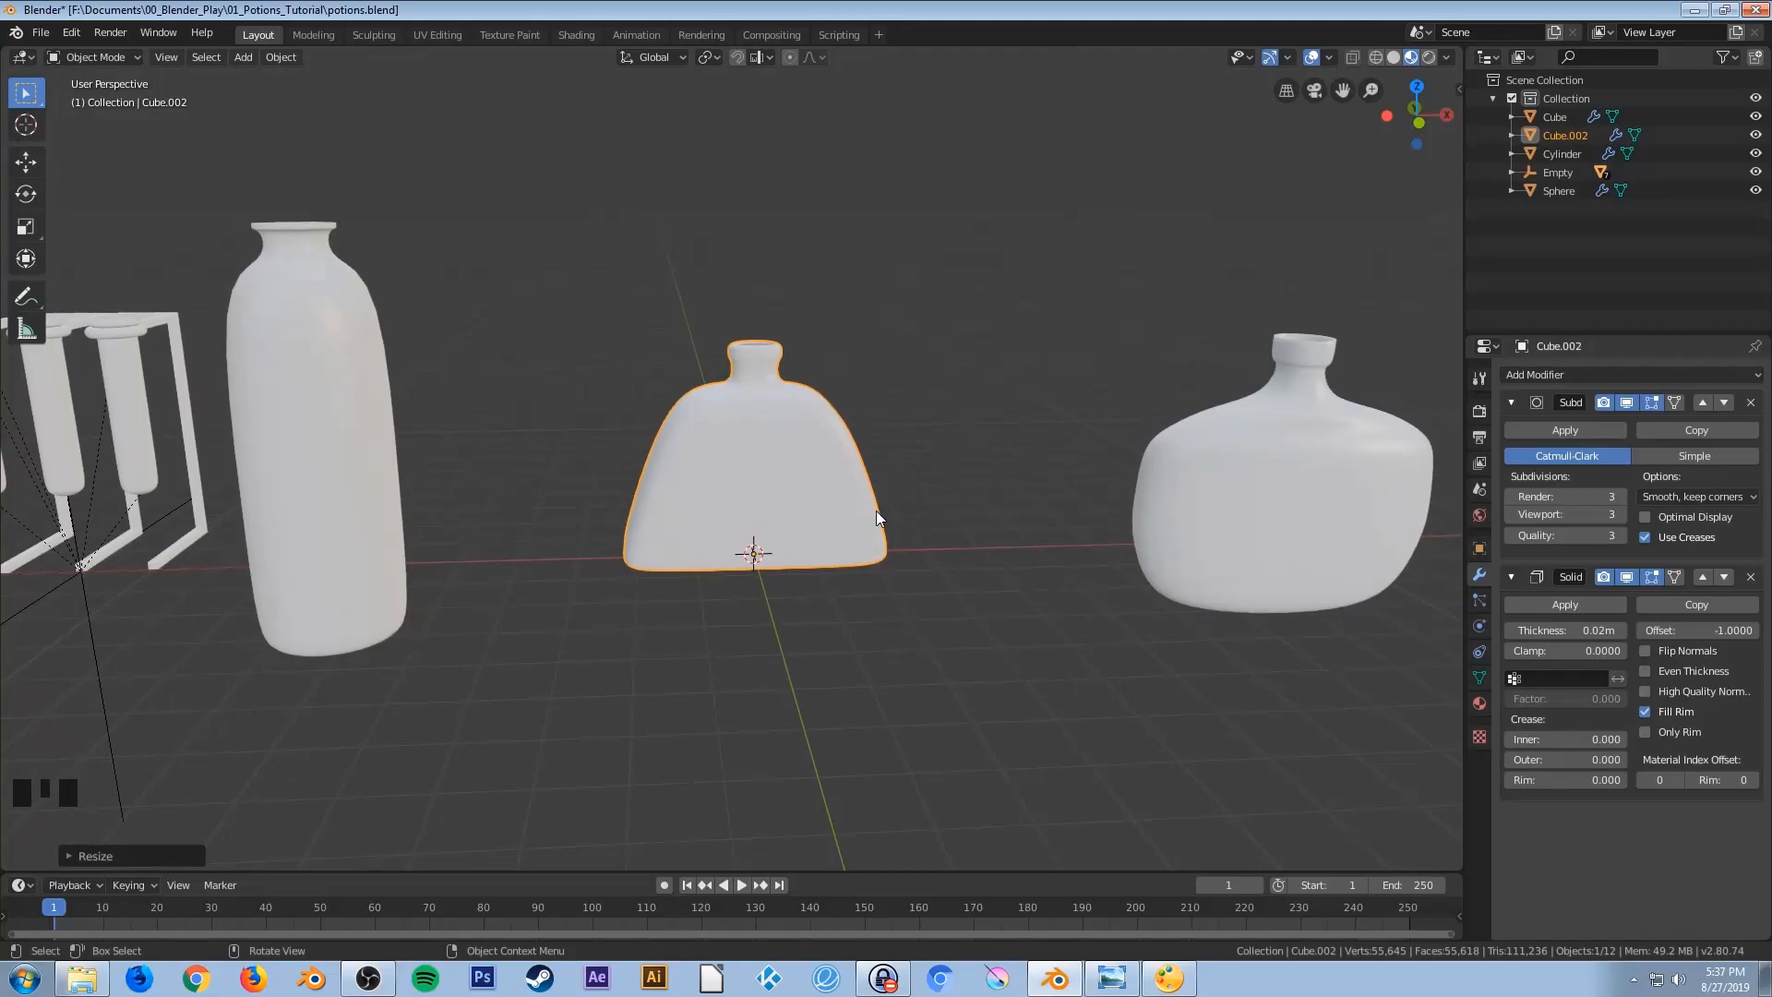
Add a Monkey mesh at the flat bottle's base and raise it along Z to the bottle's neck
key(KP_1)
scroll(723, 533, up, 2)
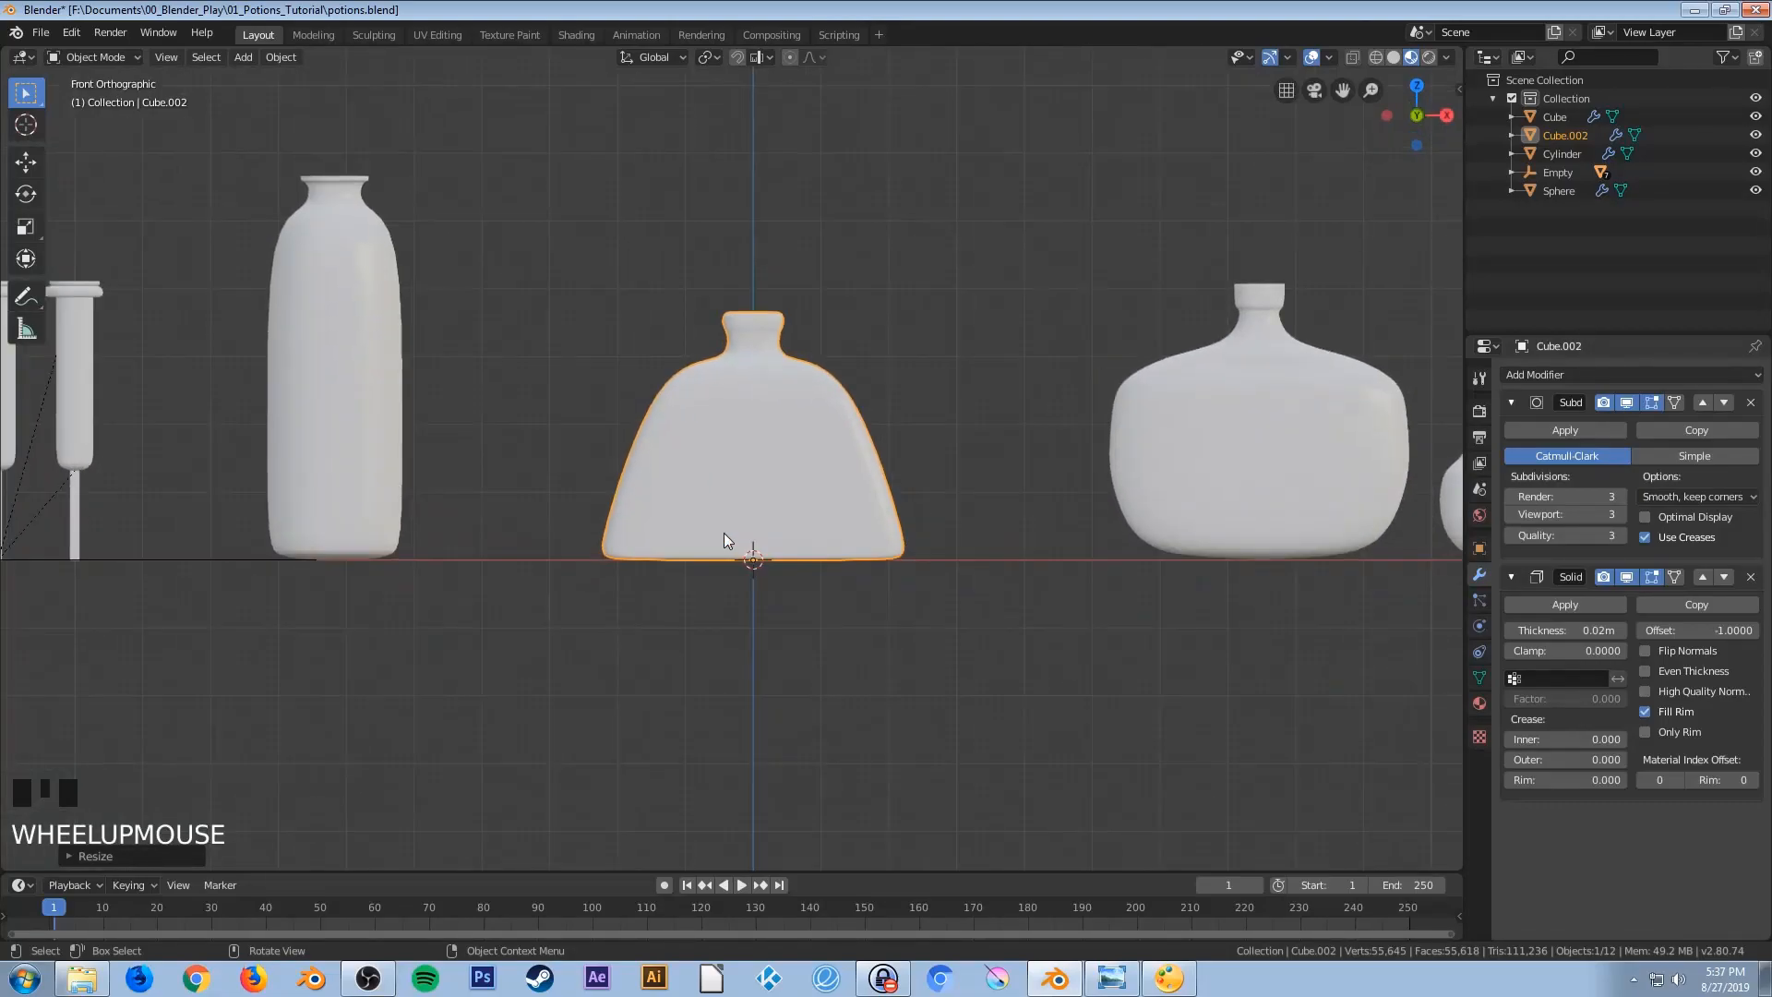
scroll(724, 533, up, 2)
shift+middle_drag(834, 486, 807, 515)
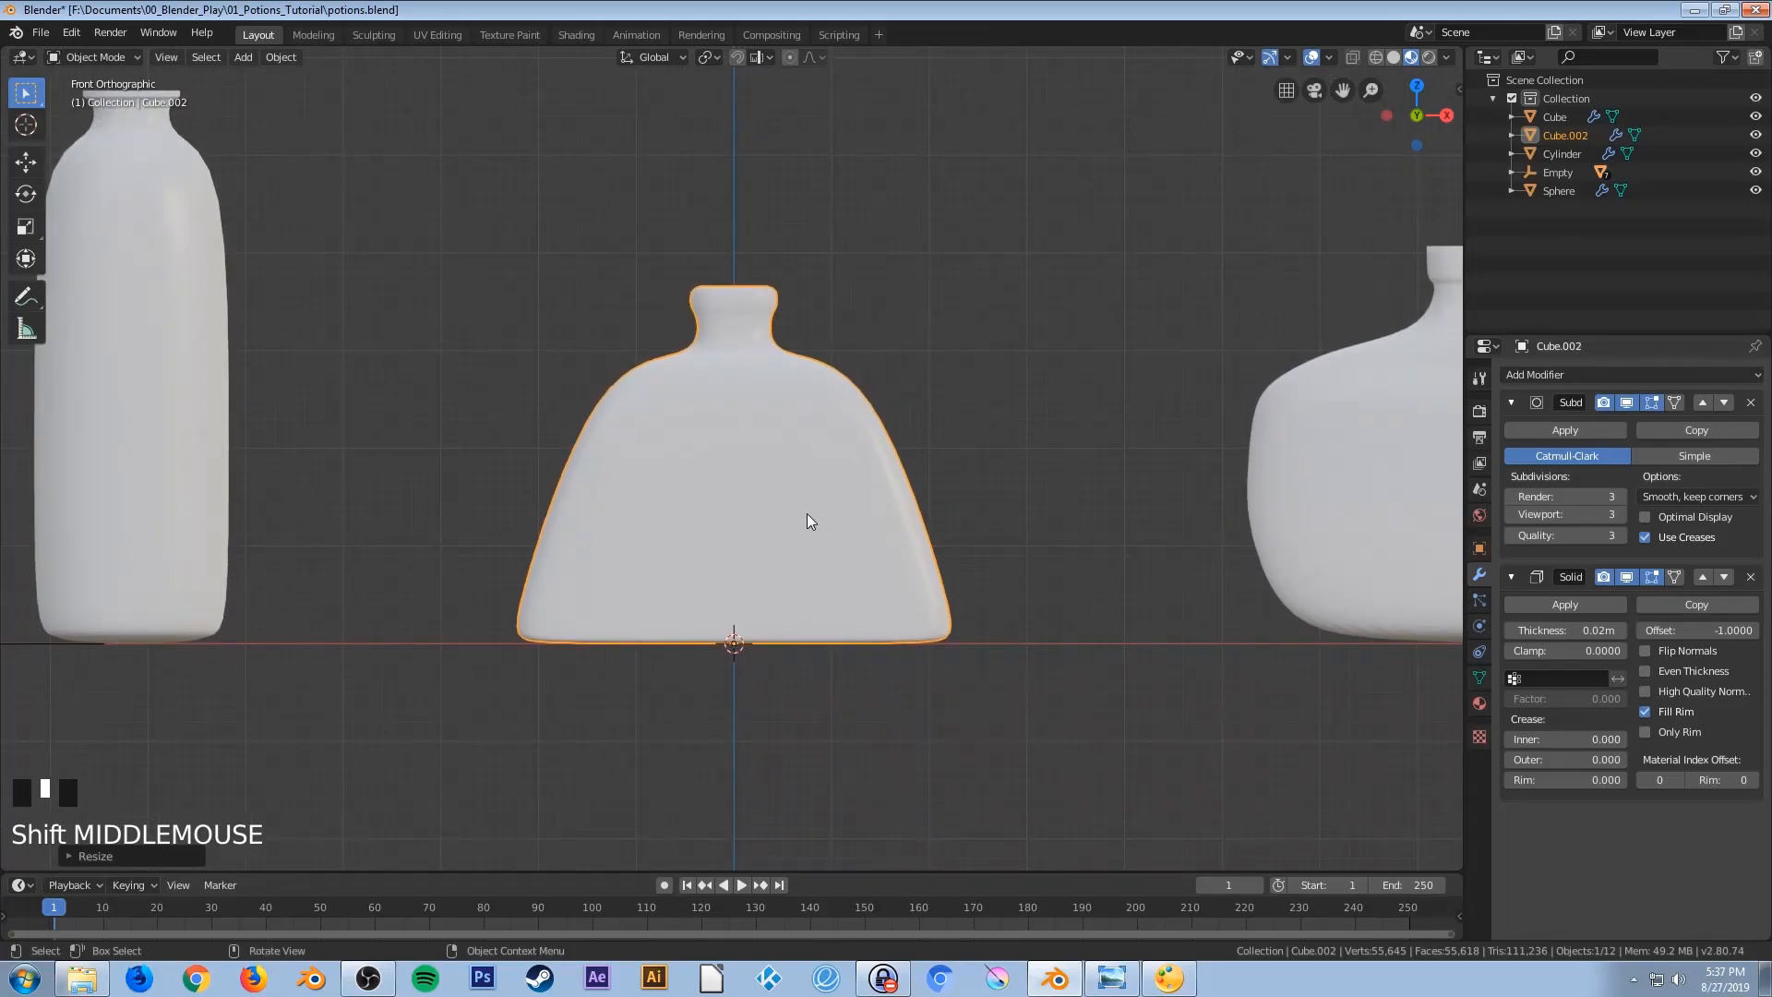
key(shift+a)
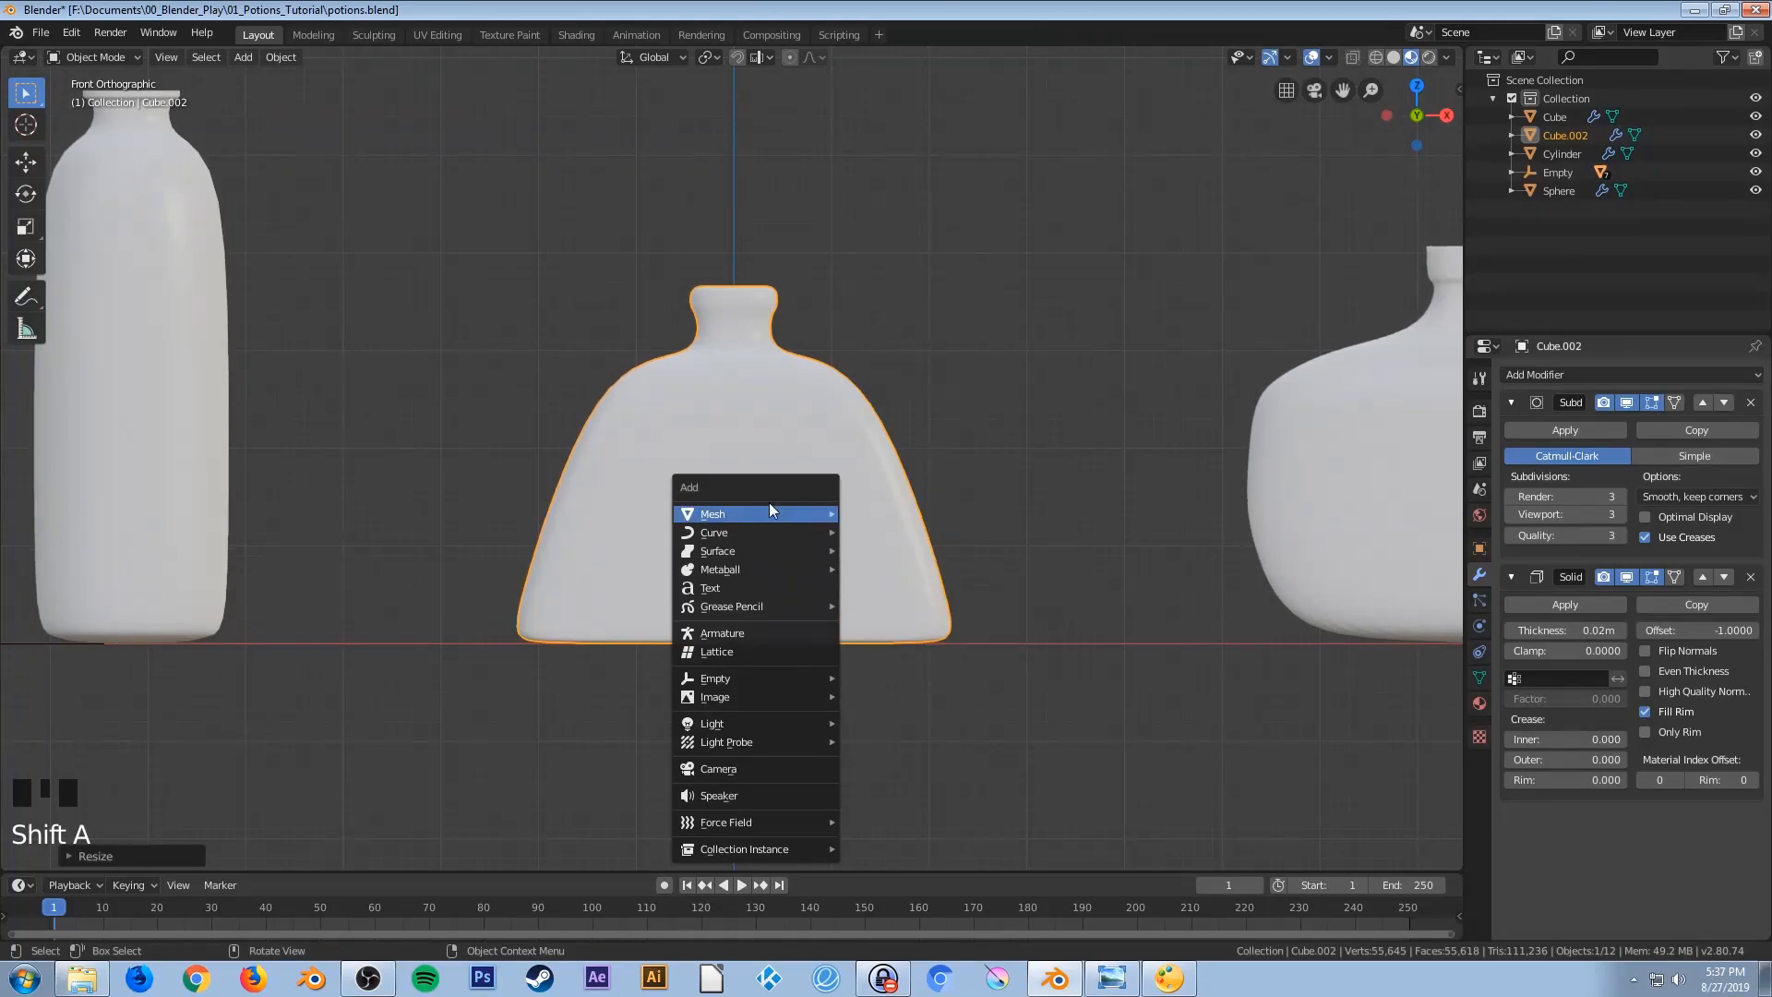
mouse_move(766, 517)
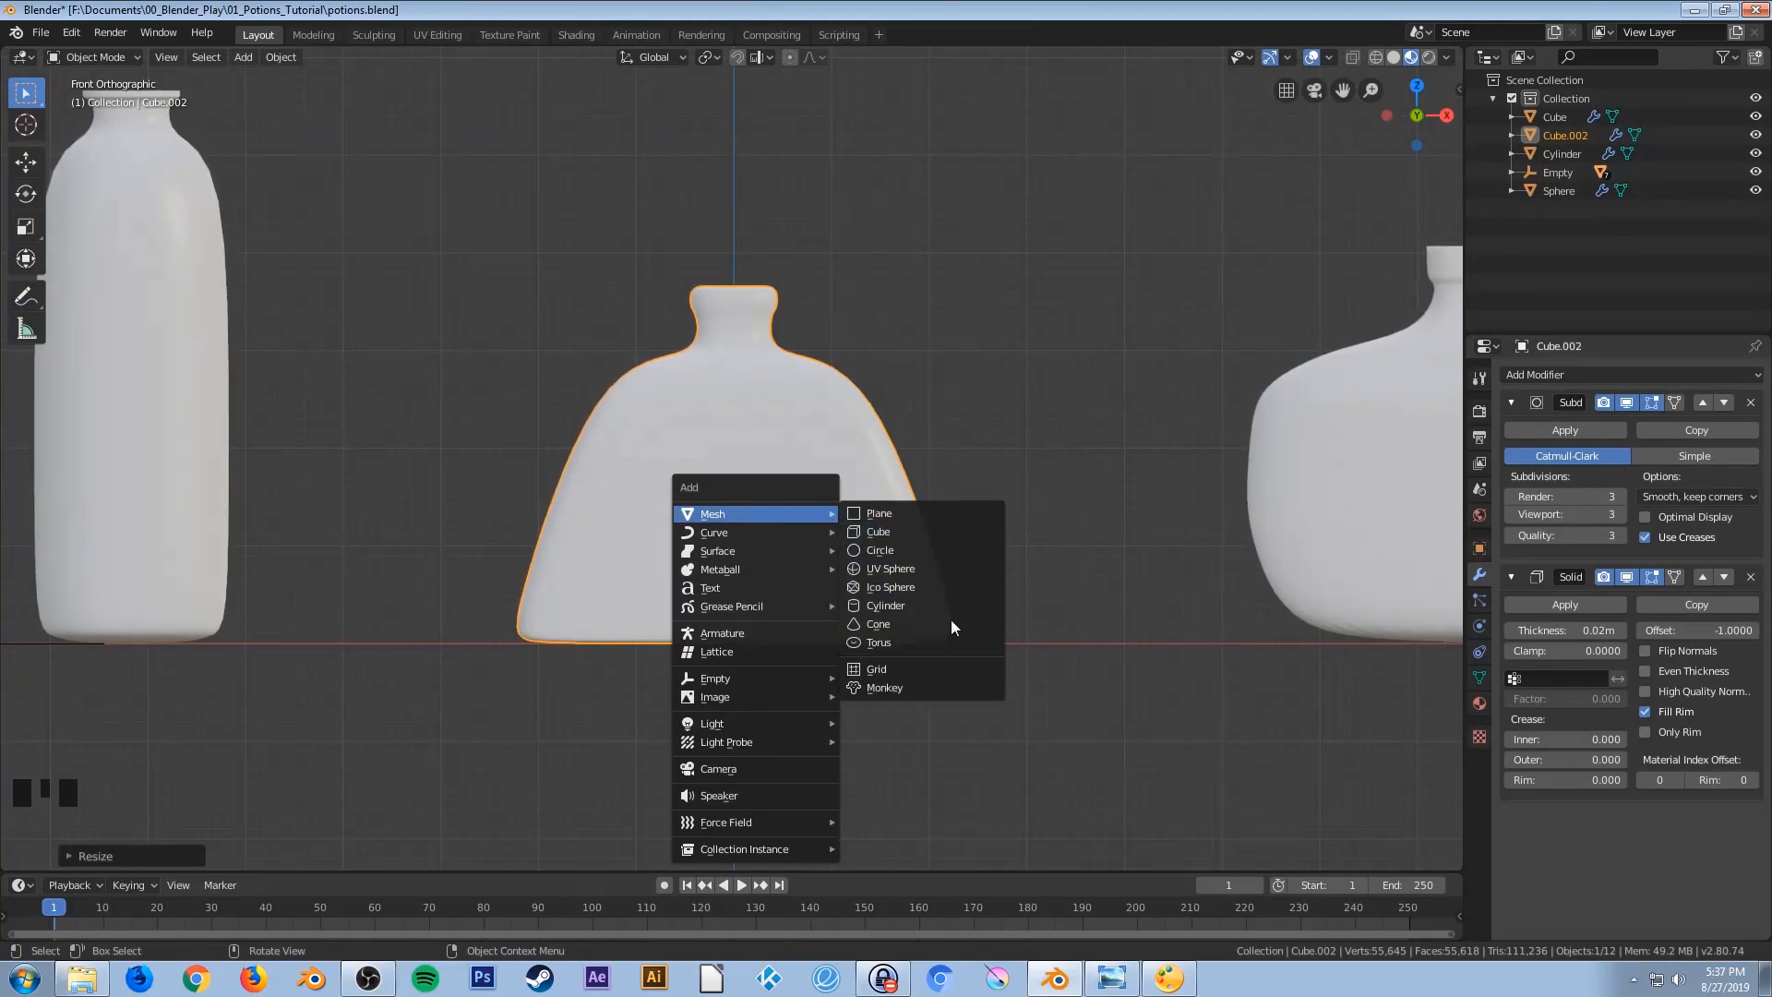
click(895, 688)
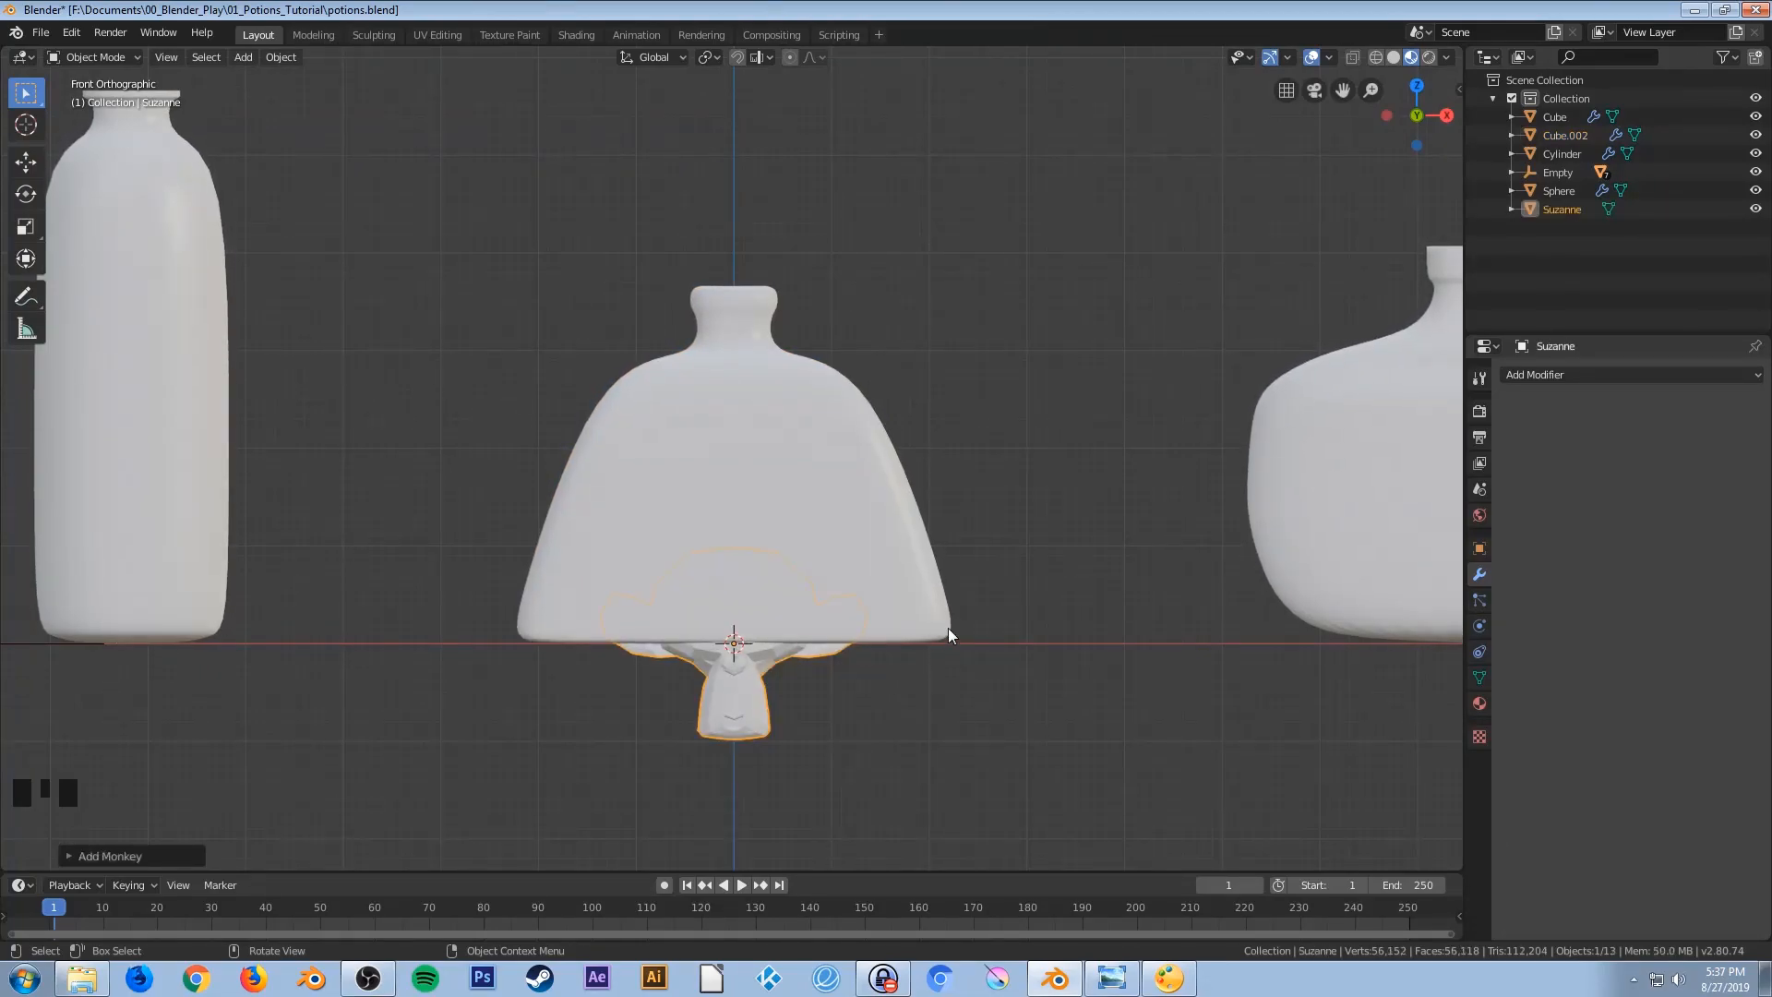
key(g)
key(z)
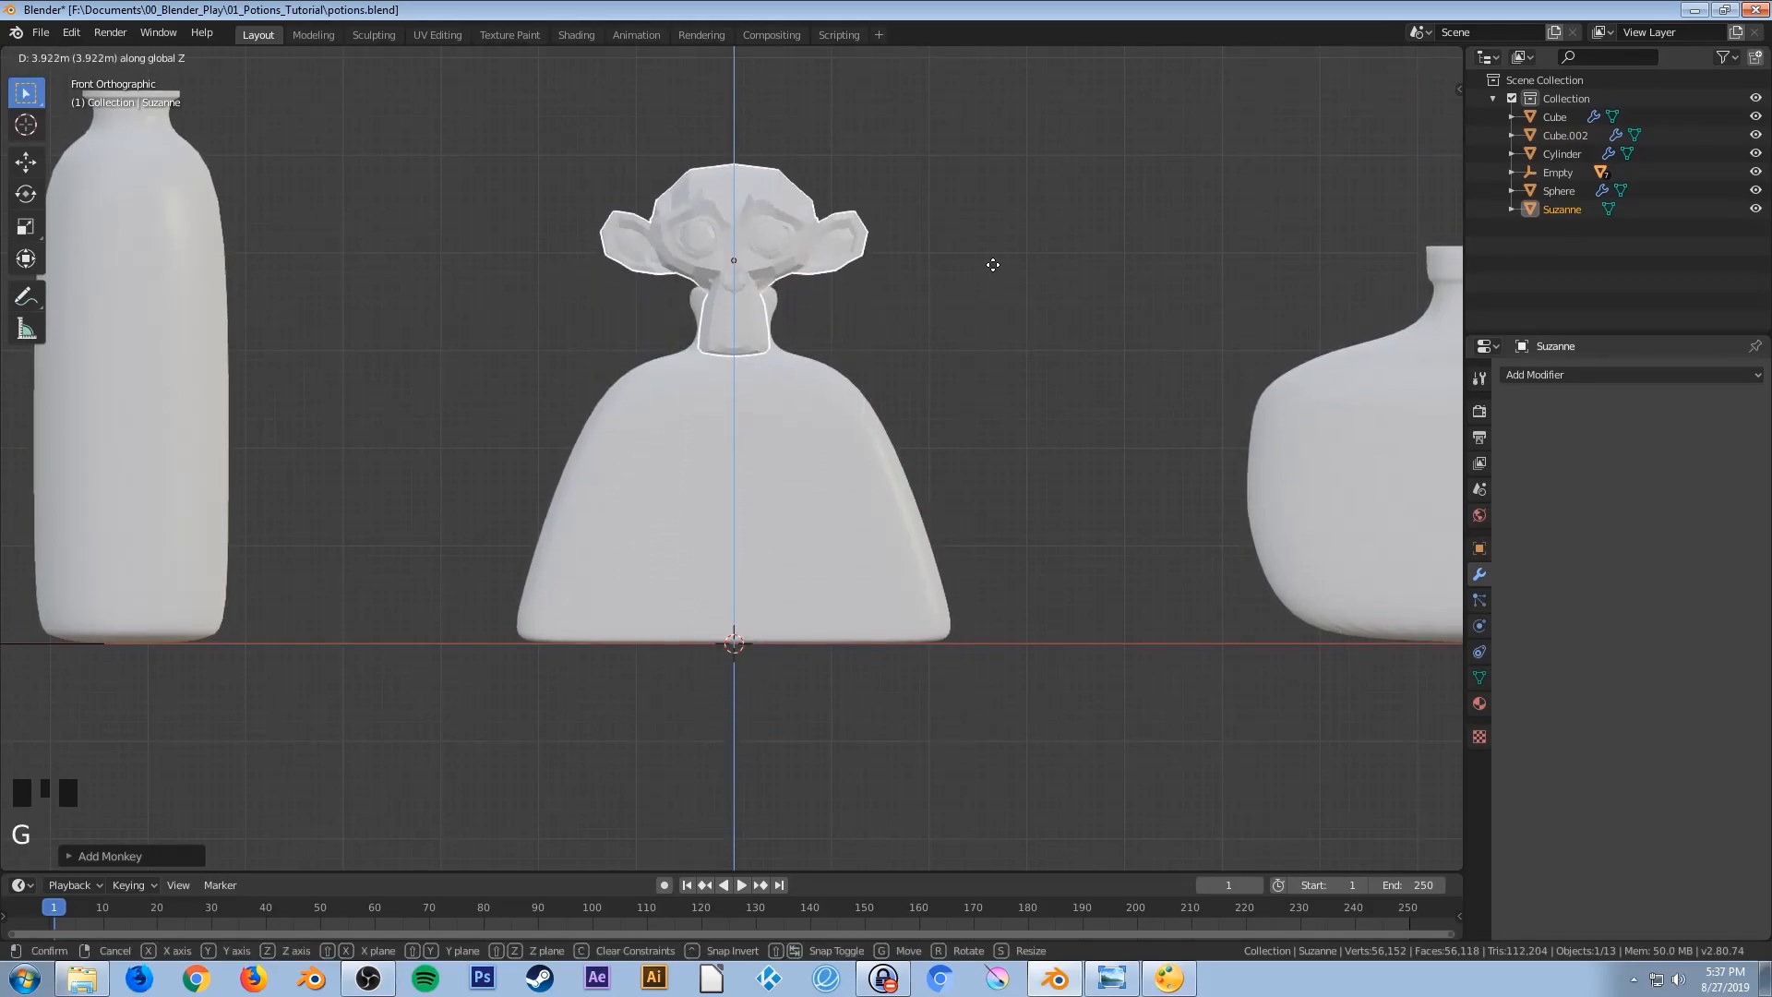
click(1000, 272)
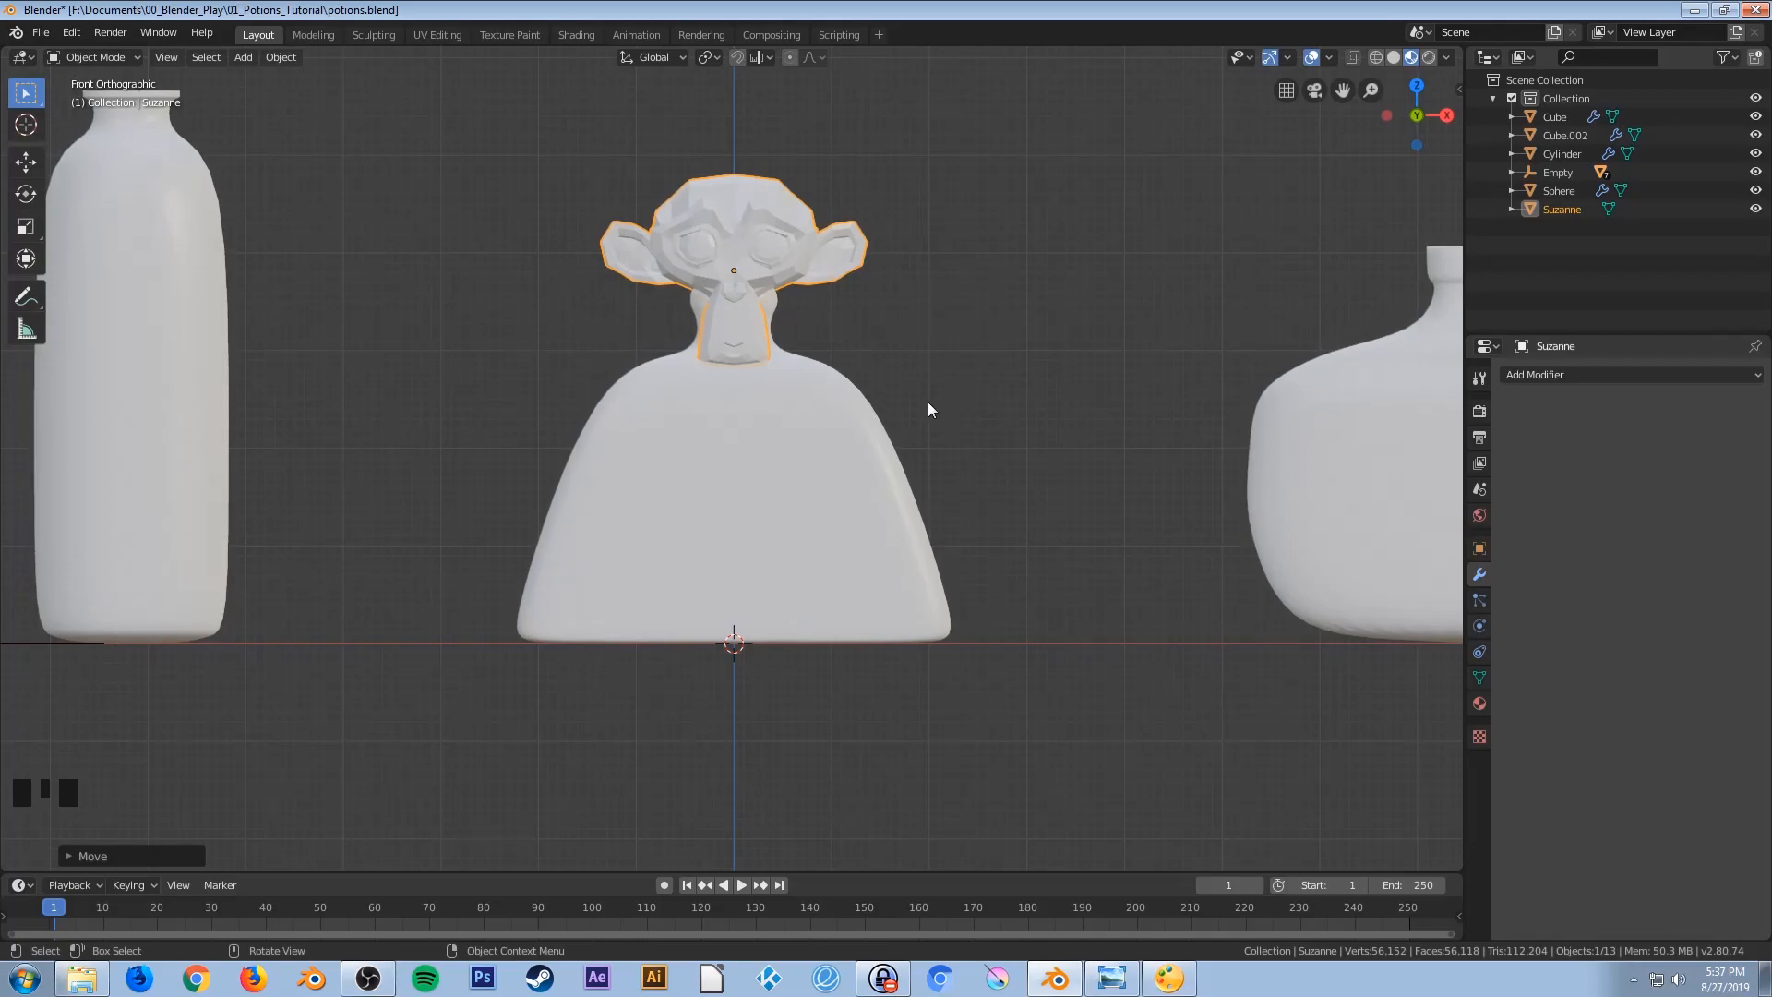
Scale the monkey head down uniformly to about 0.75
scroll(983, 413, up, 2)
shift+middle_drag(984, 412, 878, 585)
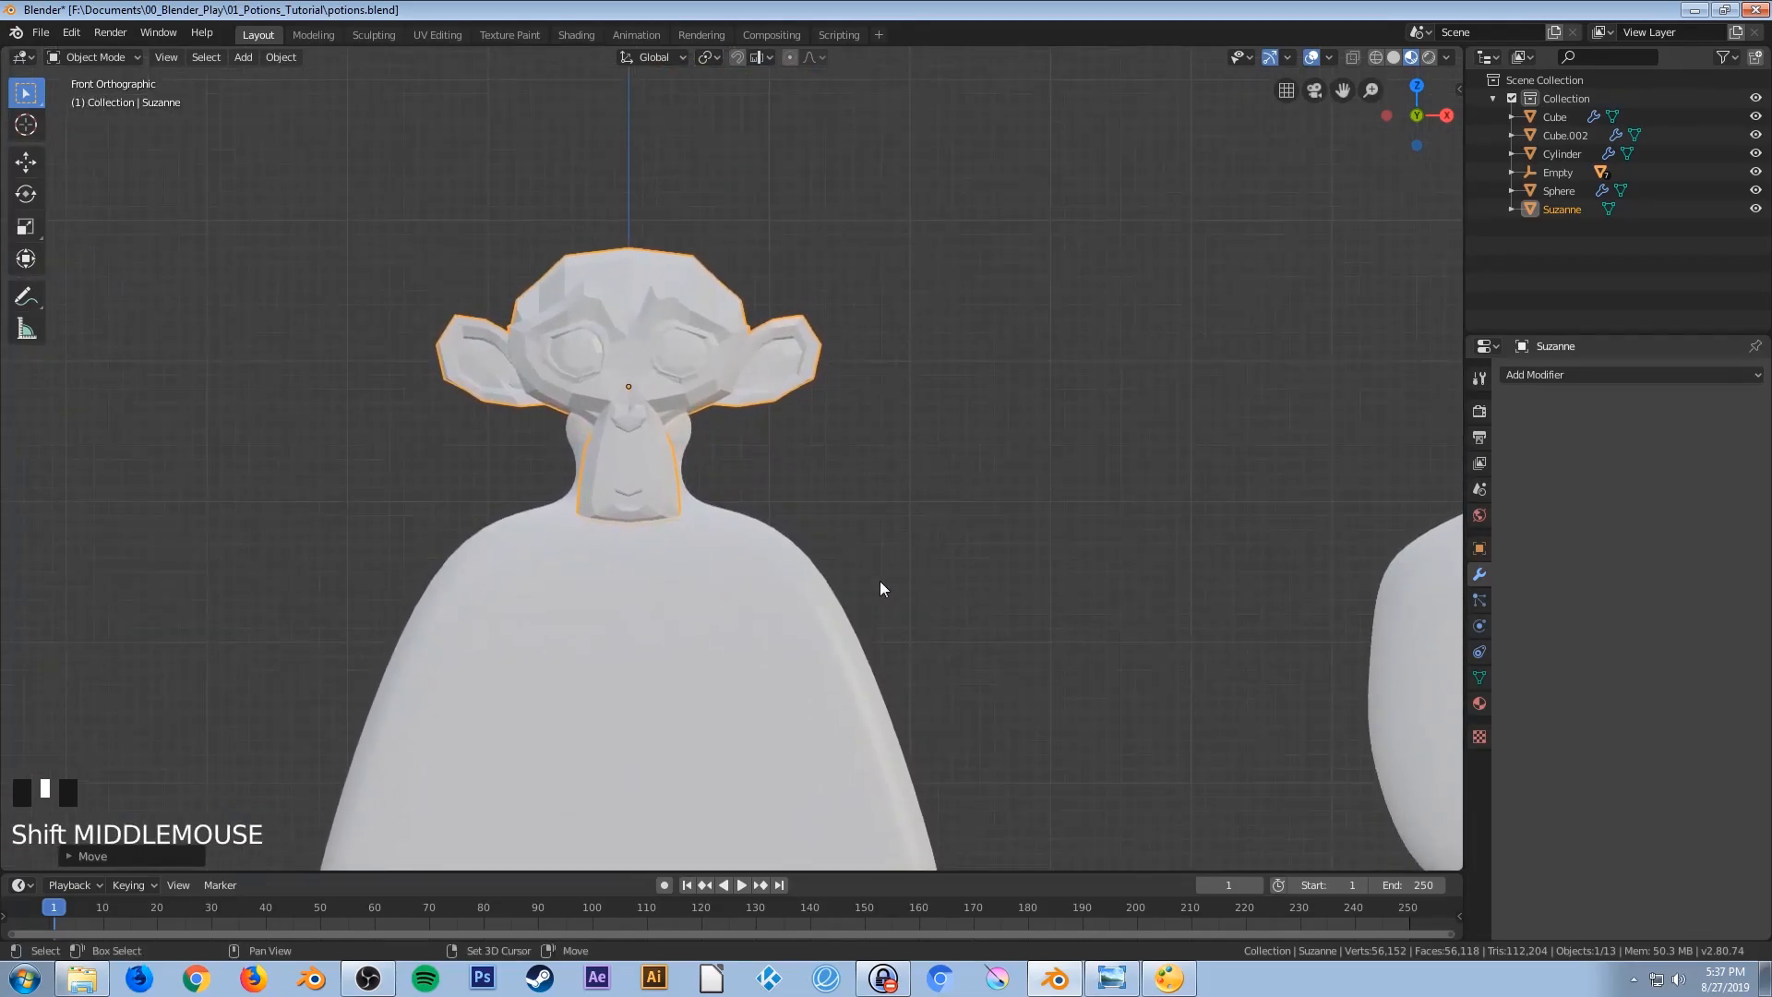
key(s)
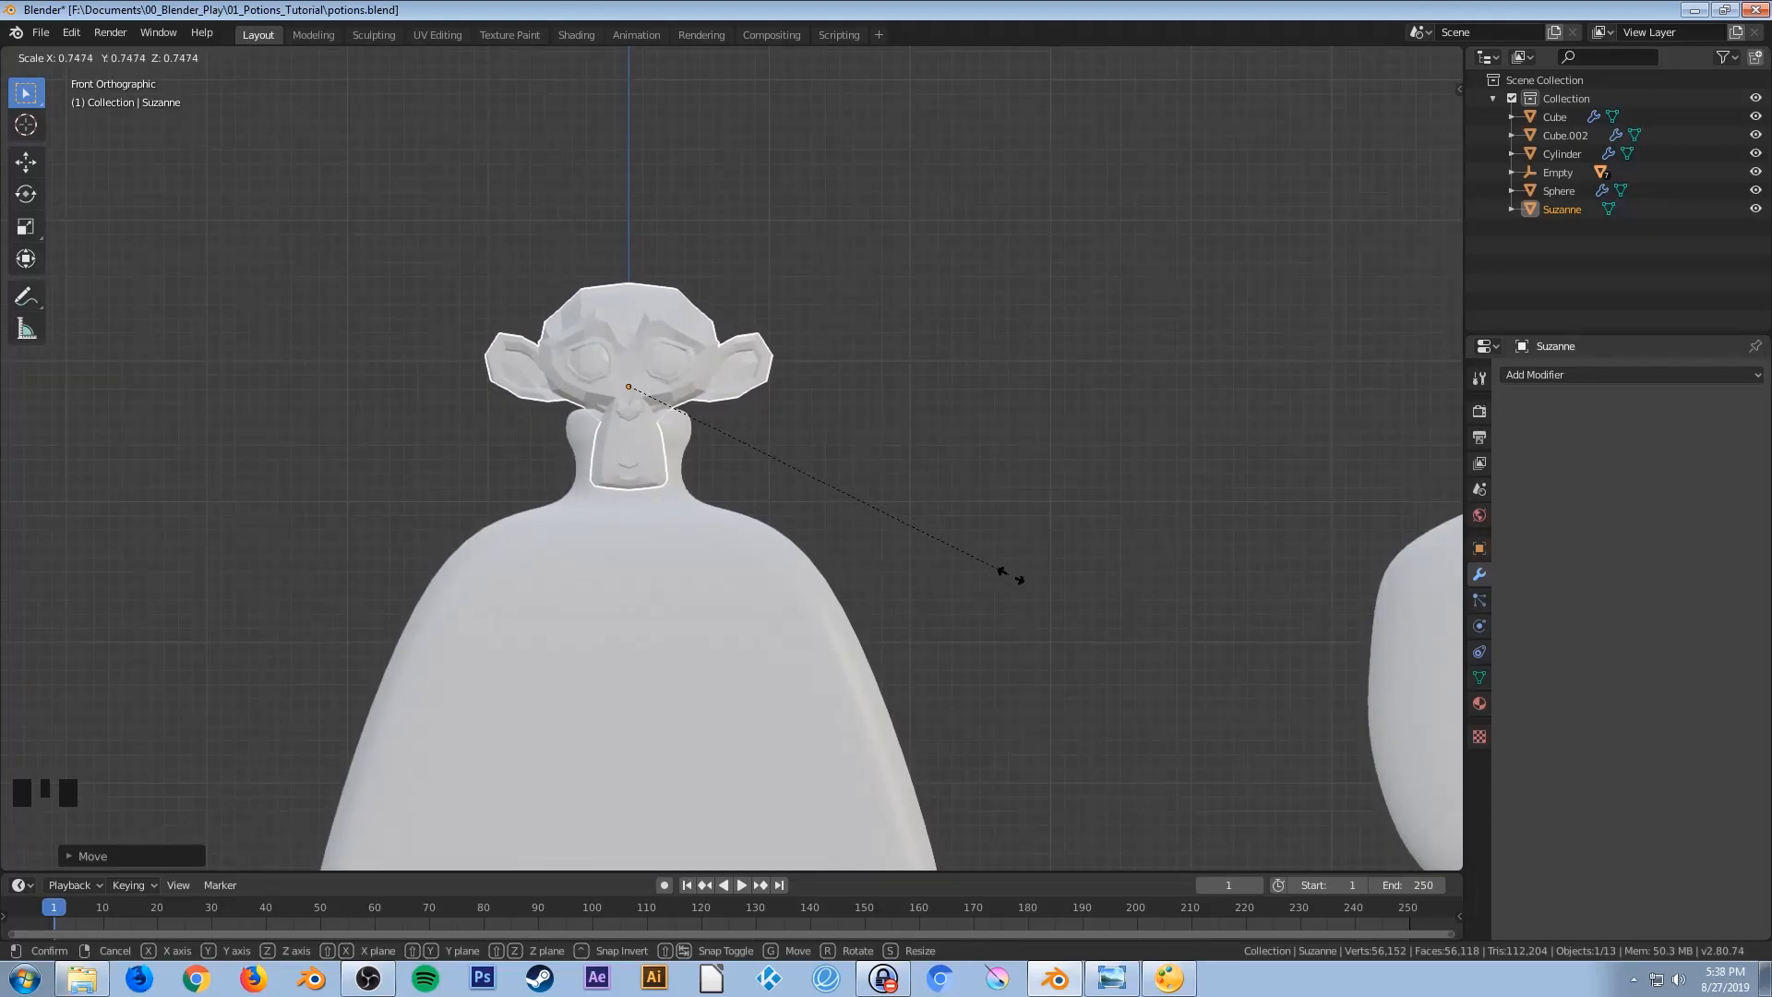
click(1005, 580)
From the right side view, shift the monkey head slightly forward and up, about 0.05 m, over the bottle's neck
middle_drag(981, 594, 911, 602)
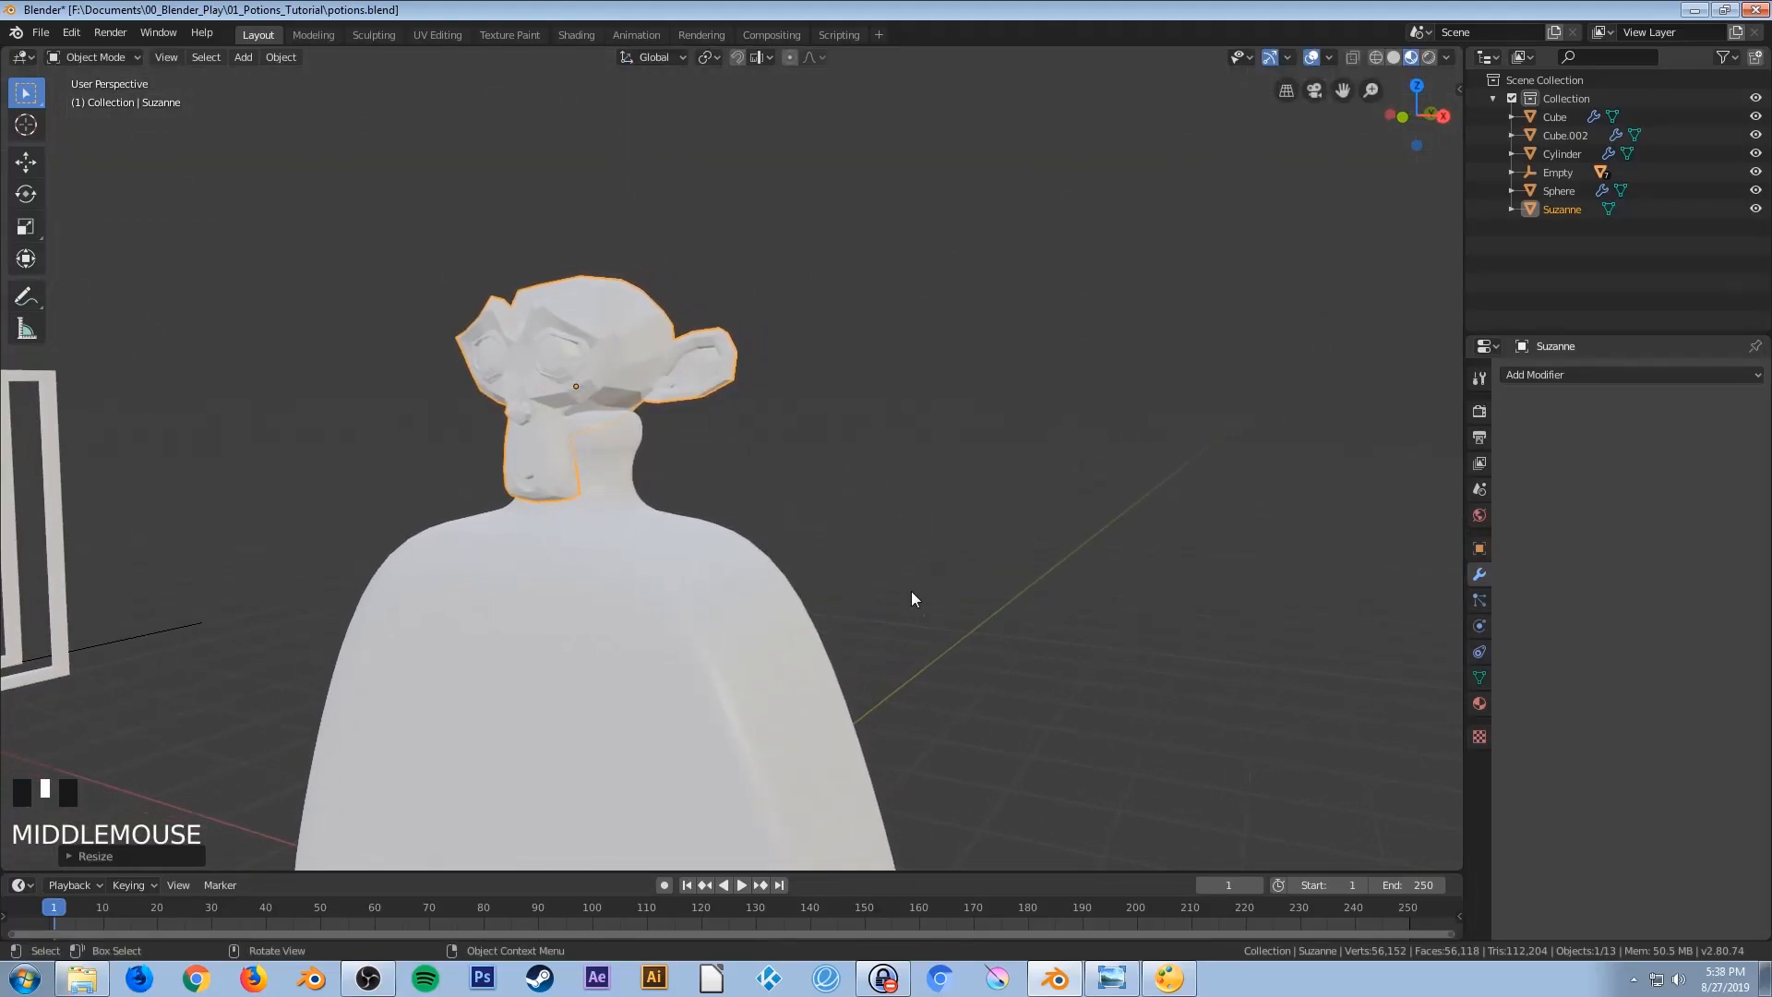
key(KP_3)
scroll(798, 560, up, 2)
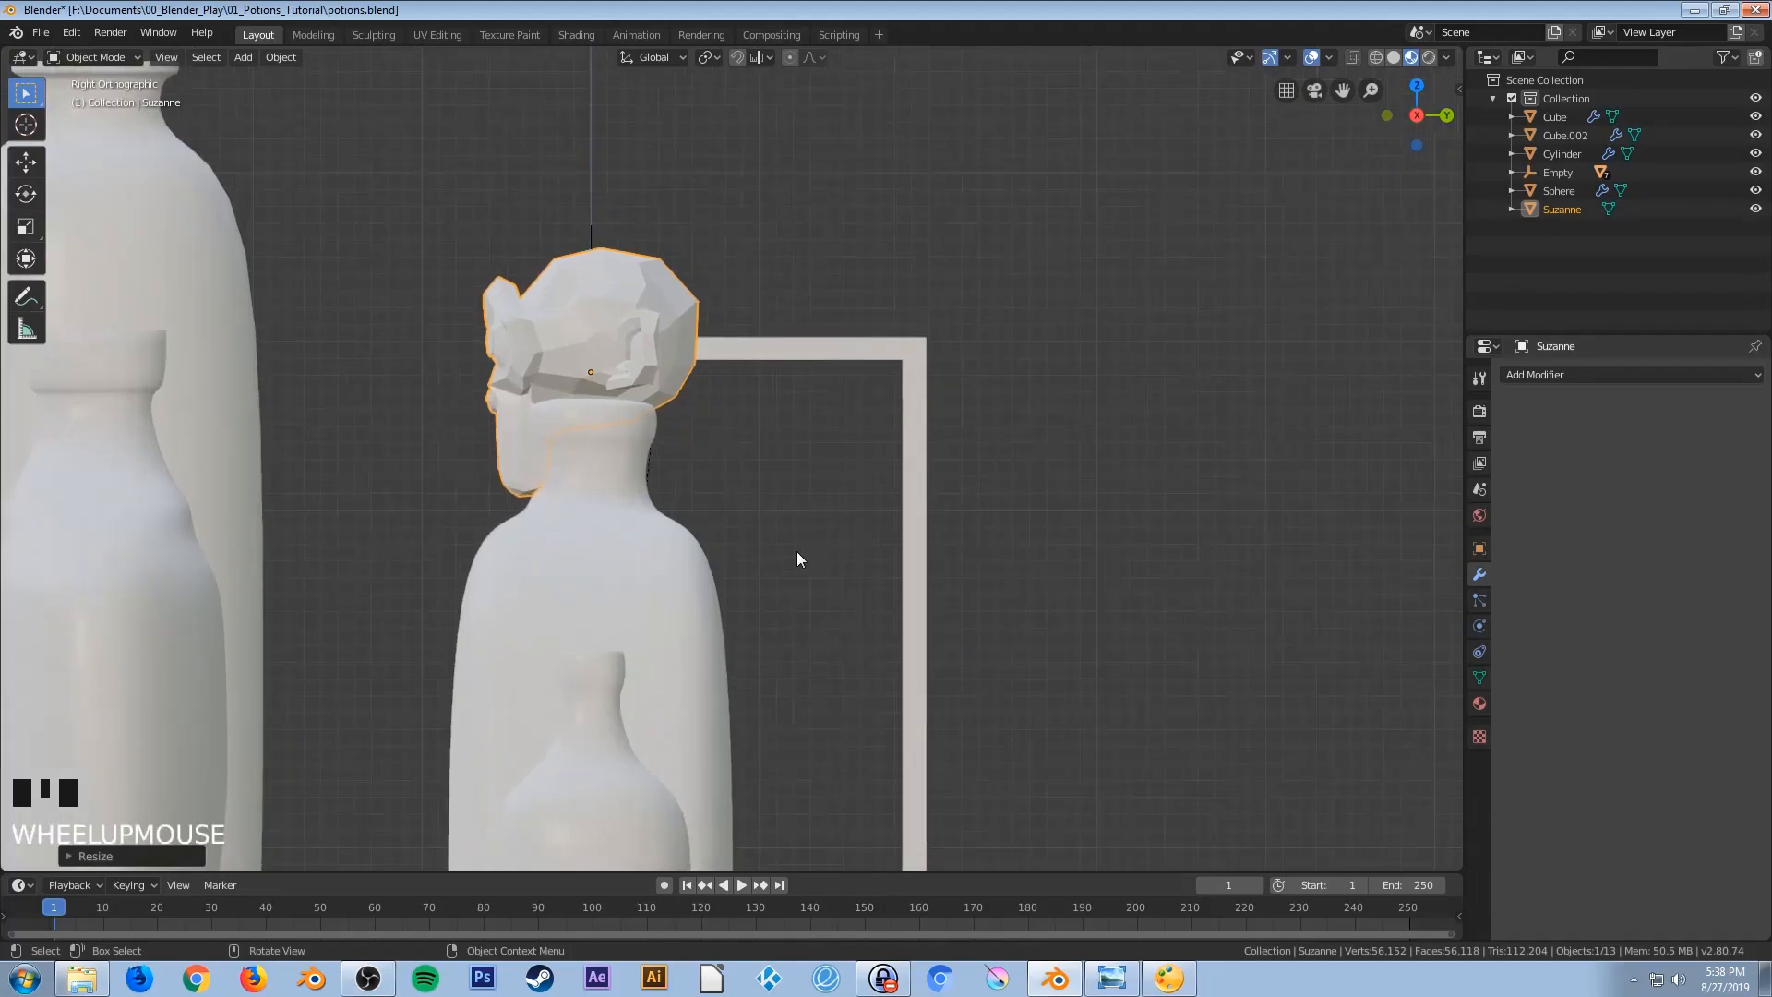
key(g)
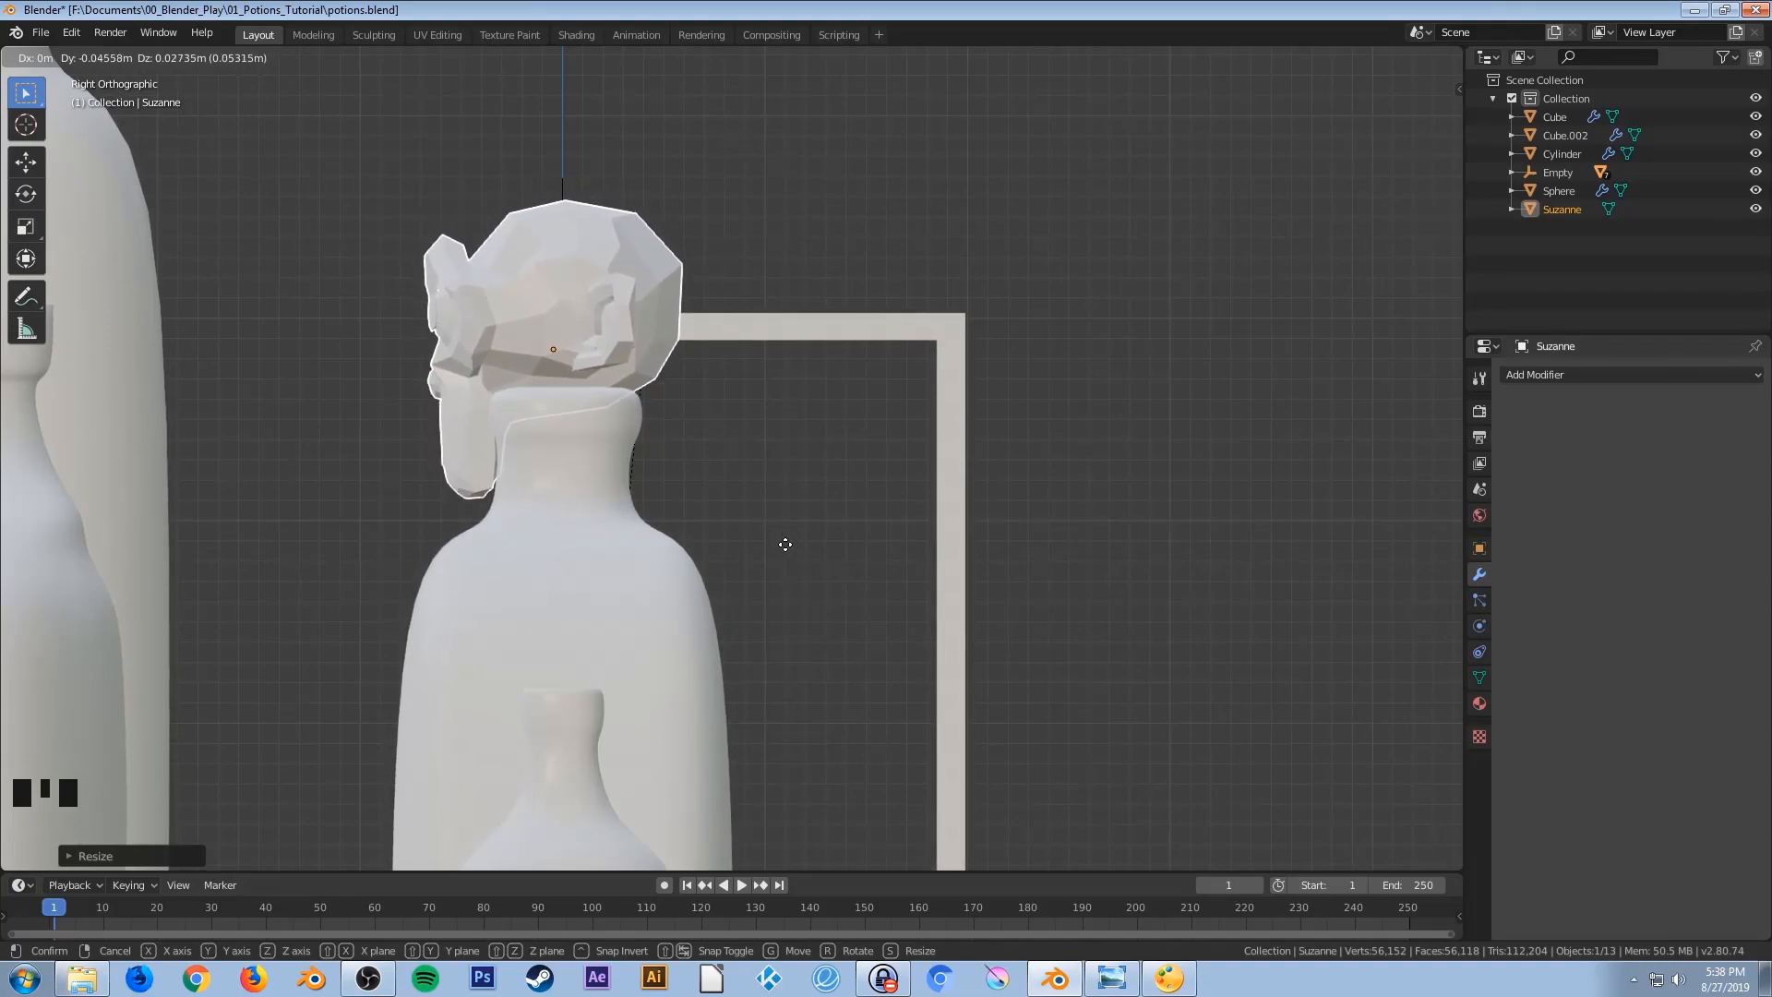
click(785, 546)
Fine-tune the monkey head's height along Z so that it rests on the bottle's rim
middle_drag(777, 548, 1070, 561)
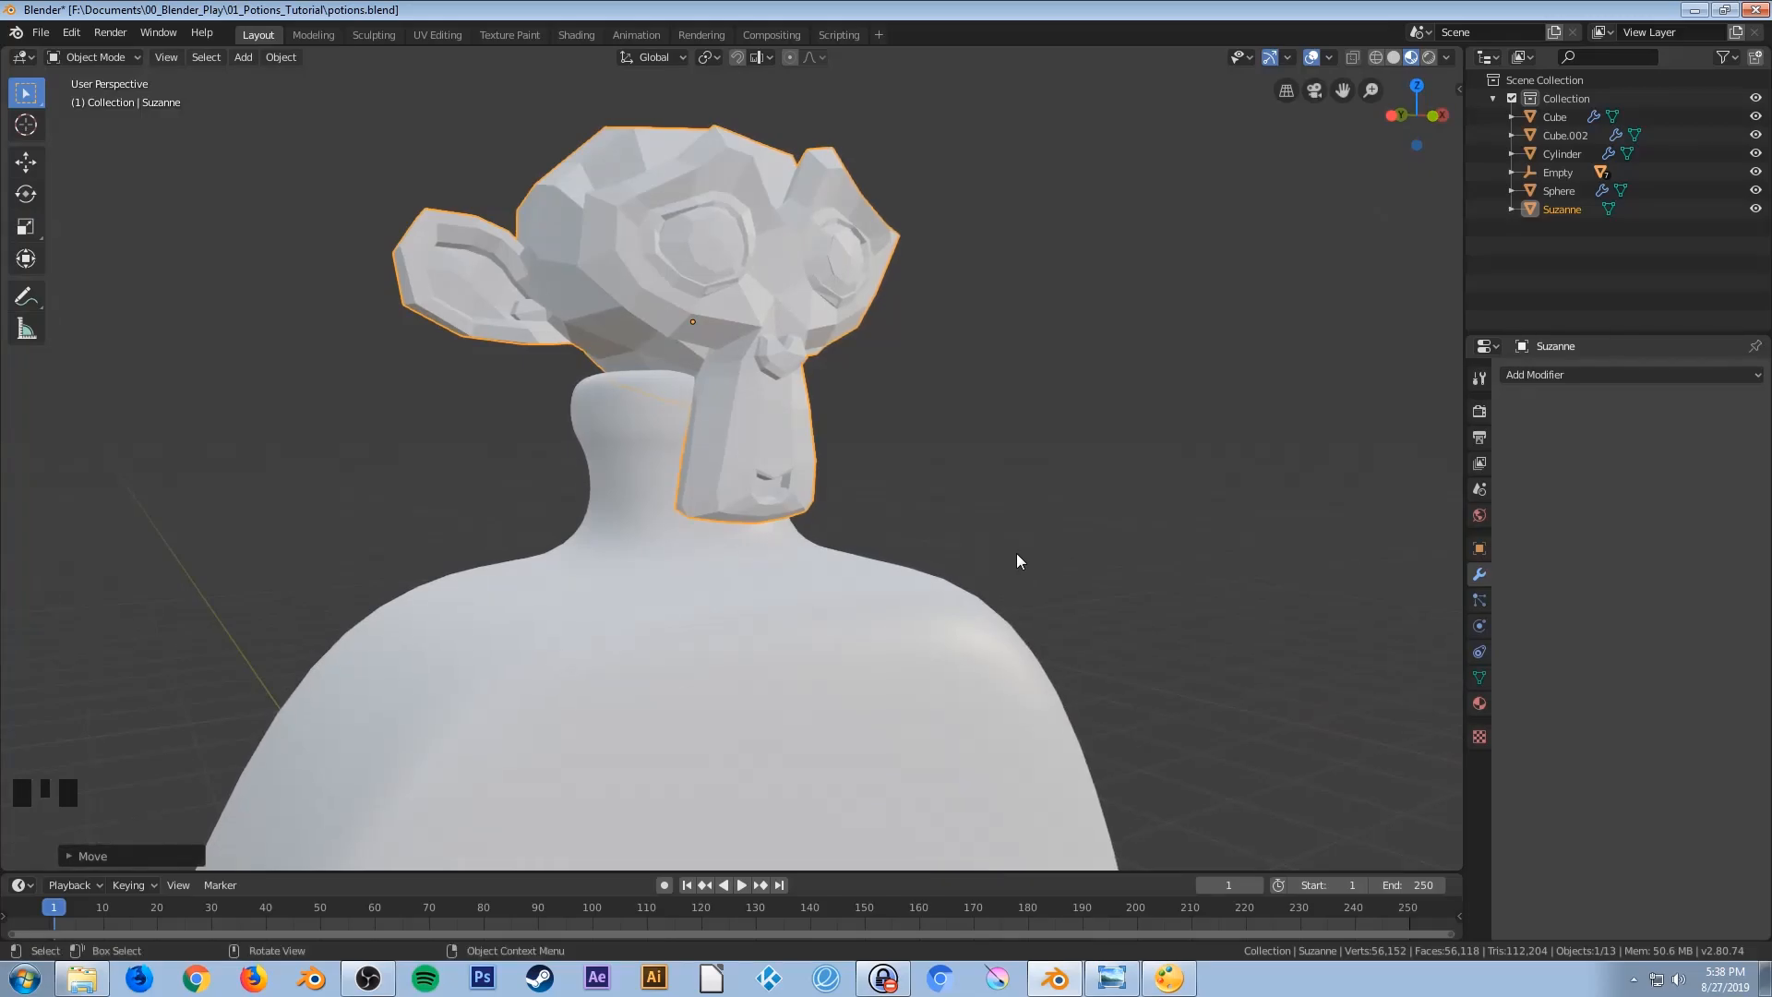
key(g)
key(z)
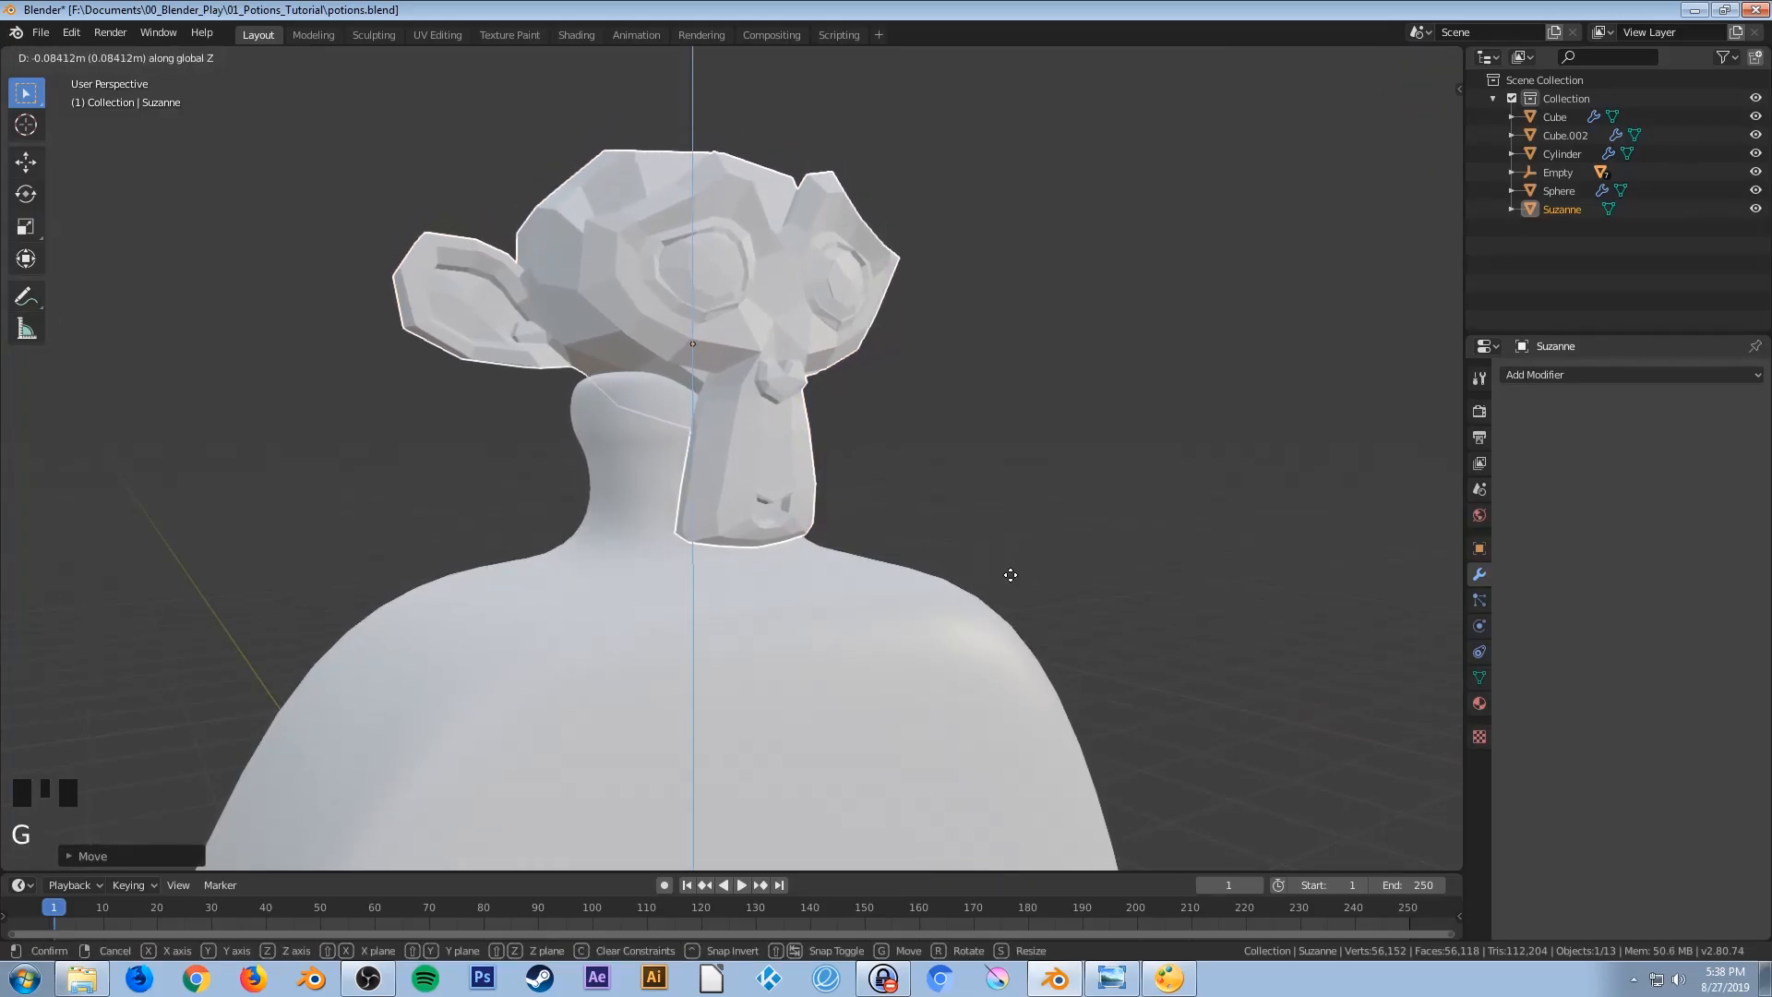
click(1009, 575)
middle_drag(1009, 578, 865, 600)
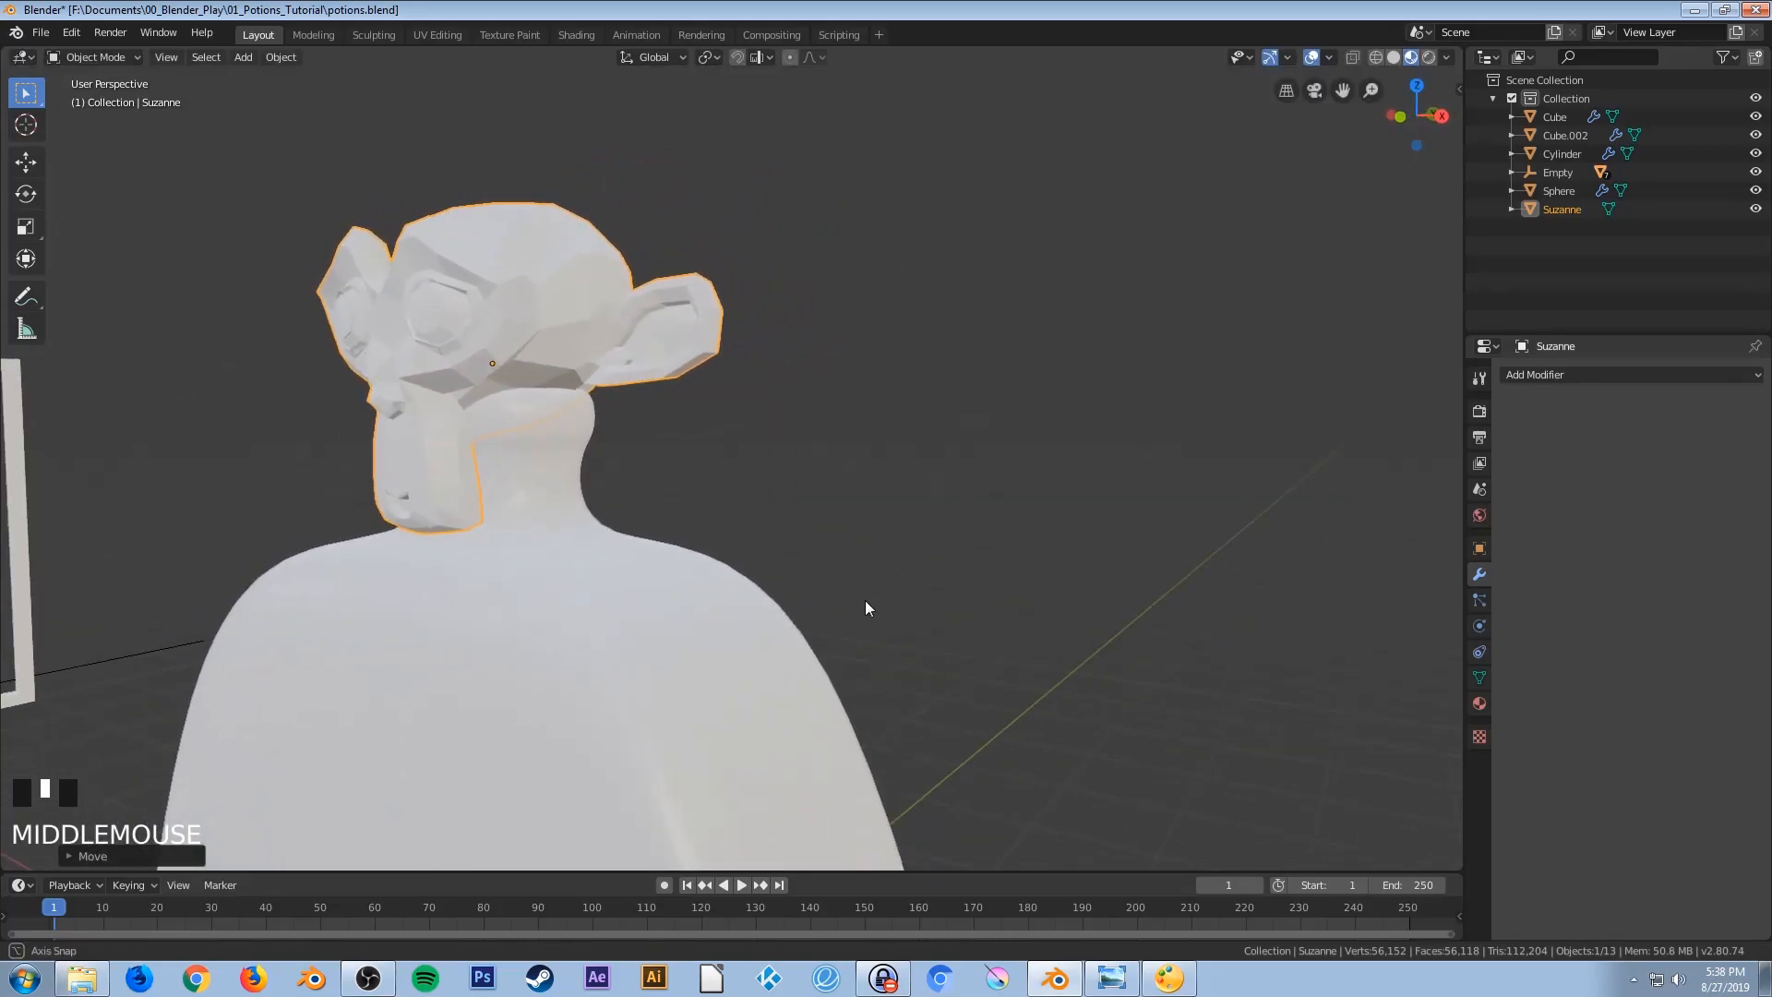
key(g)
key(z)
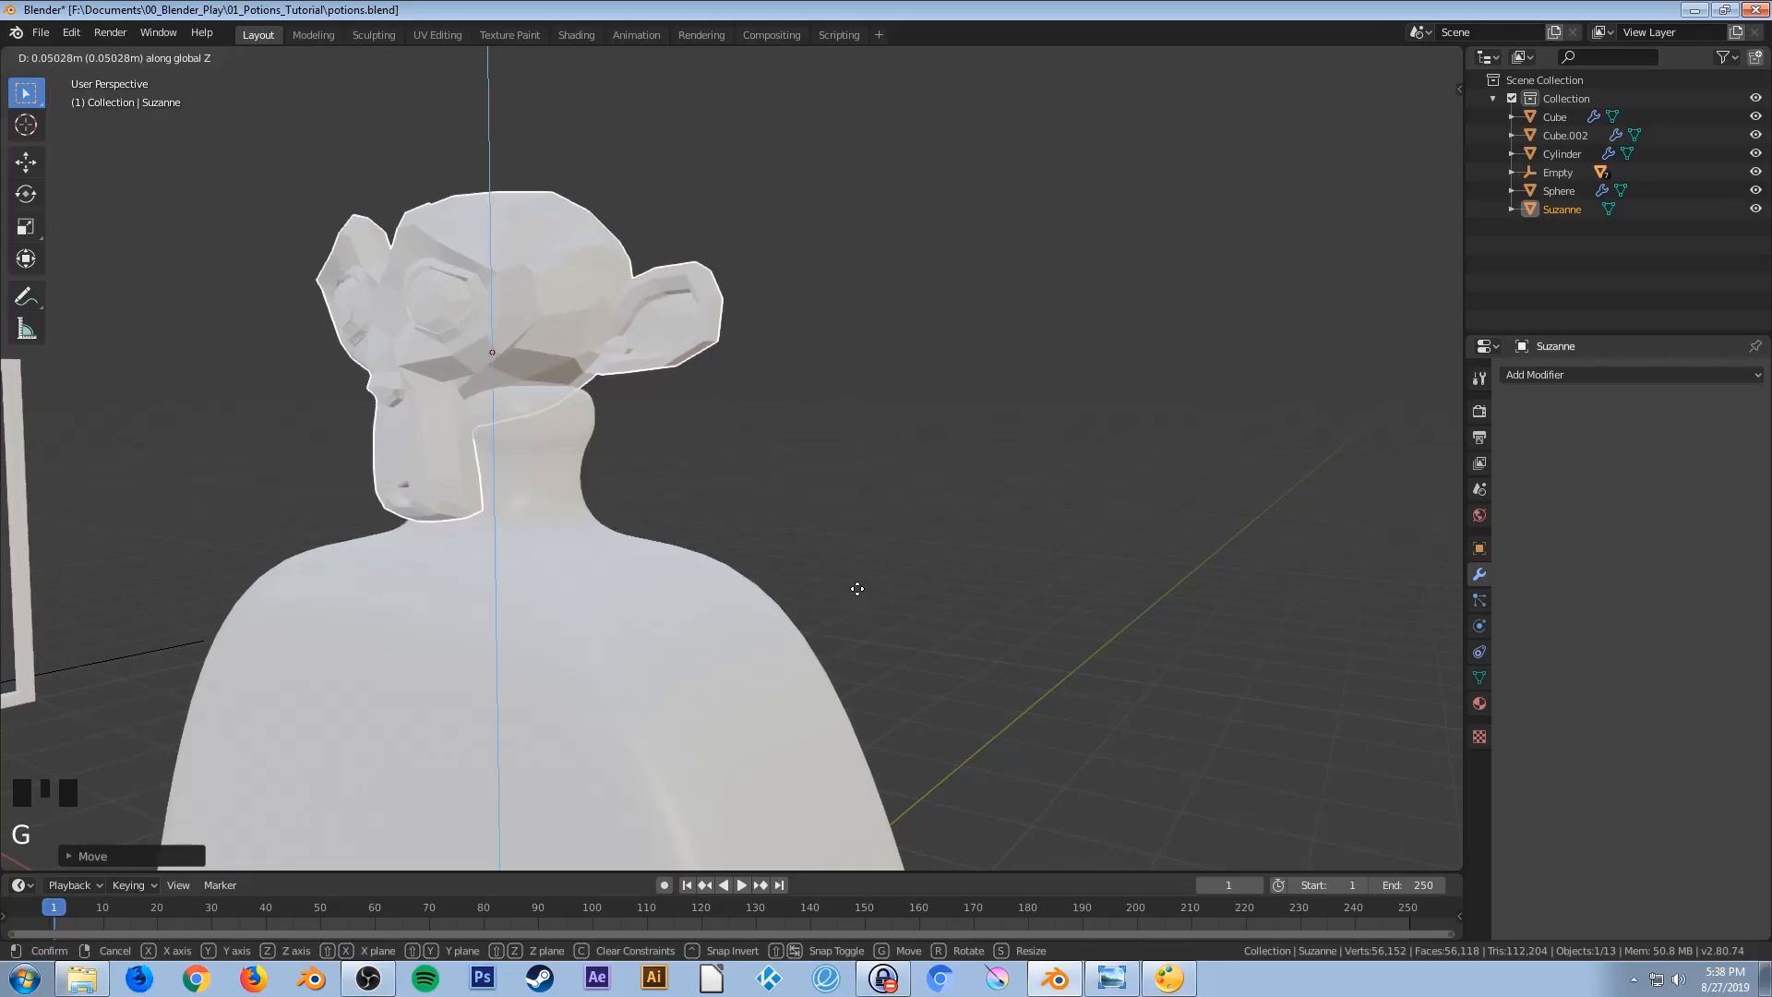
click(867, 630)
Scale the monkey head down to about 0.92 and lower it about 0.05 m along Z onto the bottle's rim
middle_drag(868, 630, 716, 407)
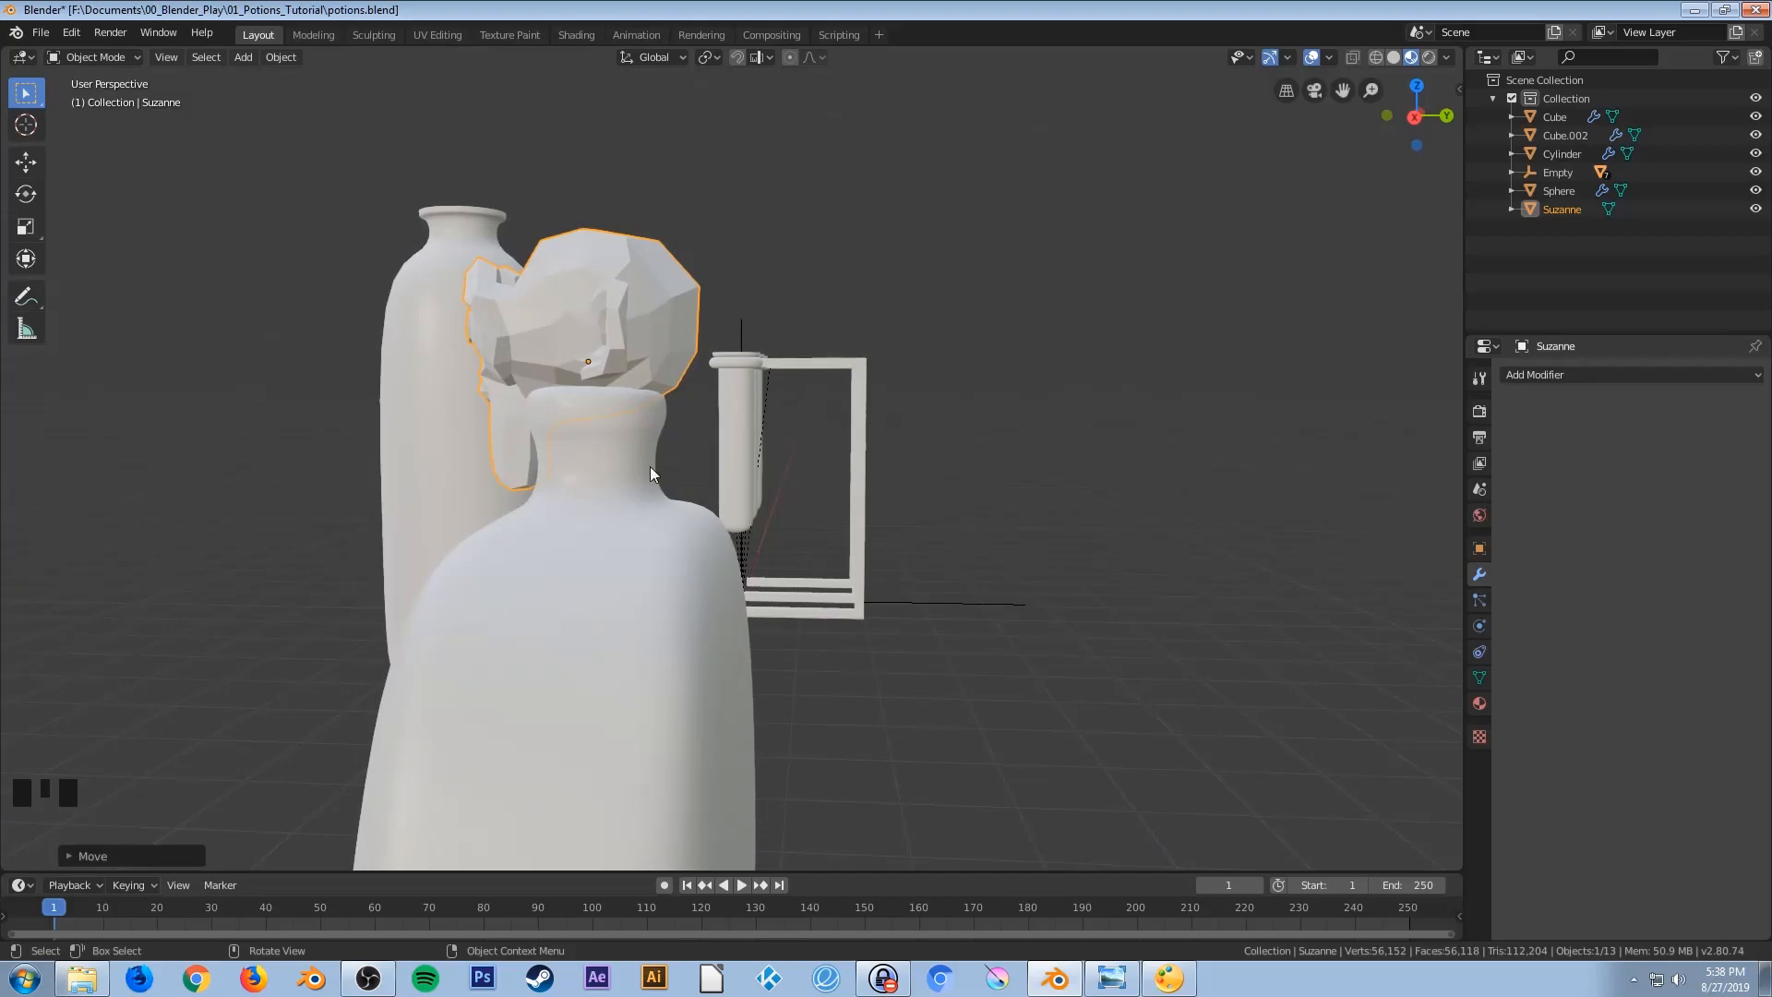
key(KP_1)
scroll(649, 467, down, 5)
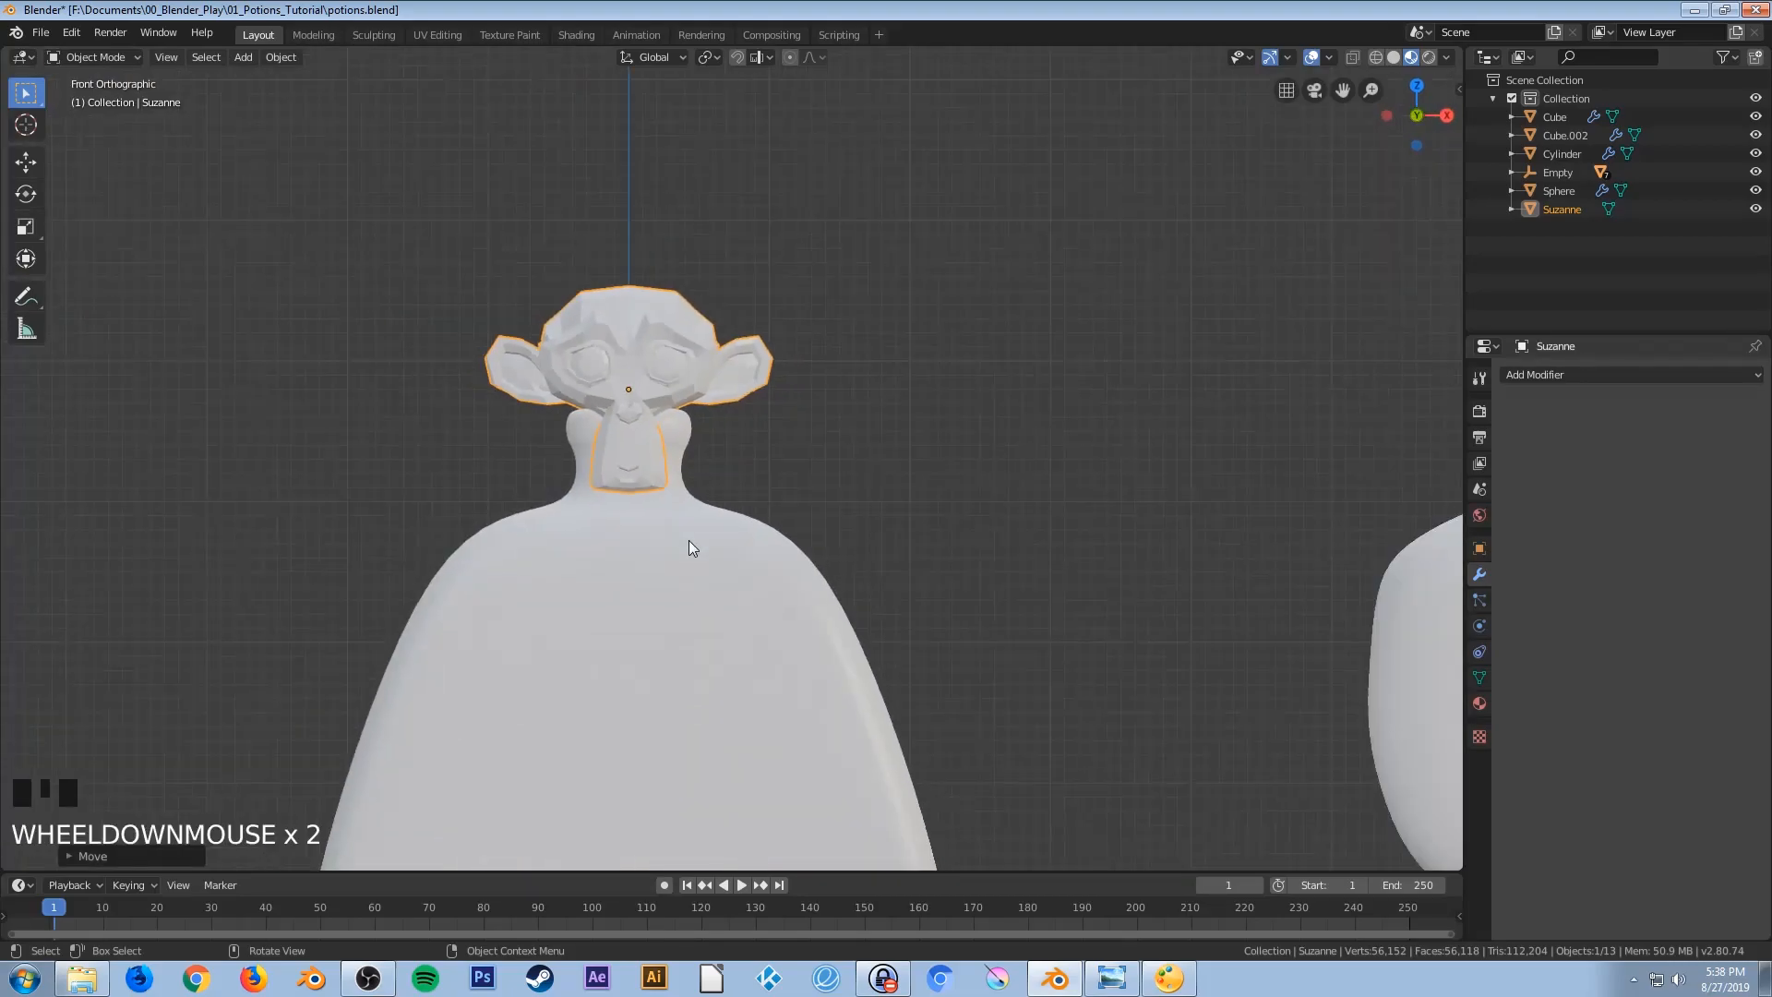
shift+middle_drag(764, 577, 880, 496)
scroll(880, 558, up, 3)
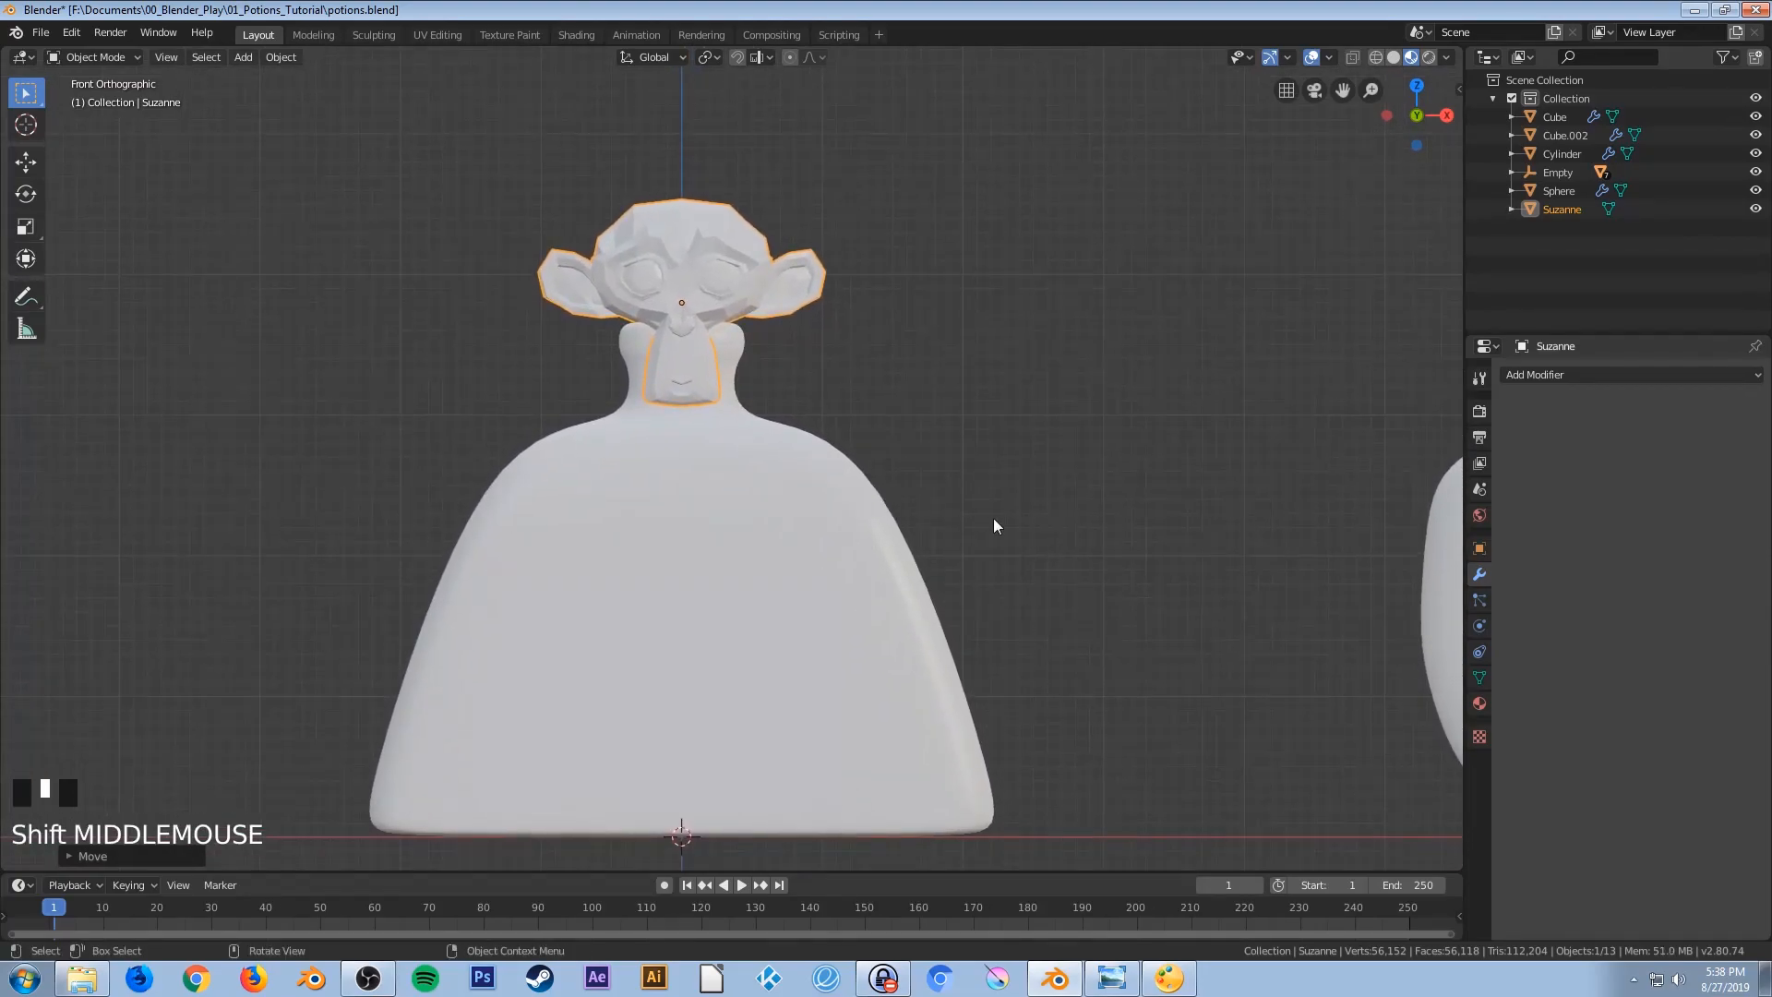
key(s)
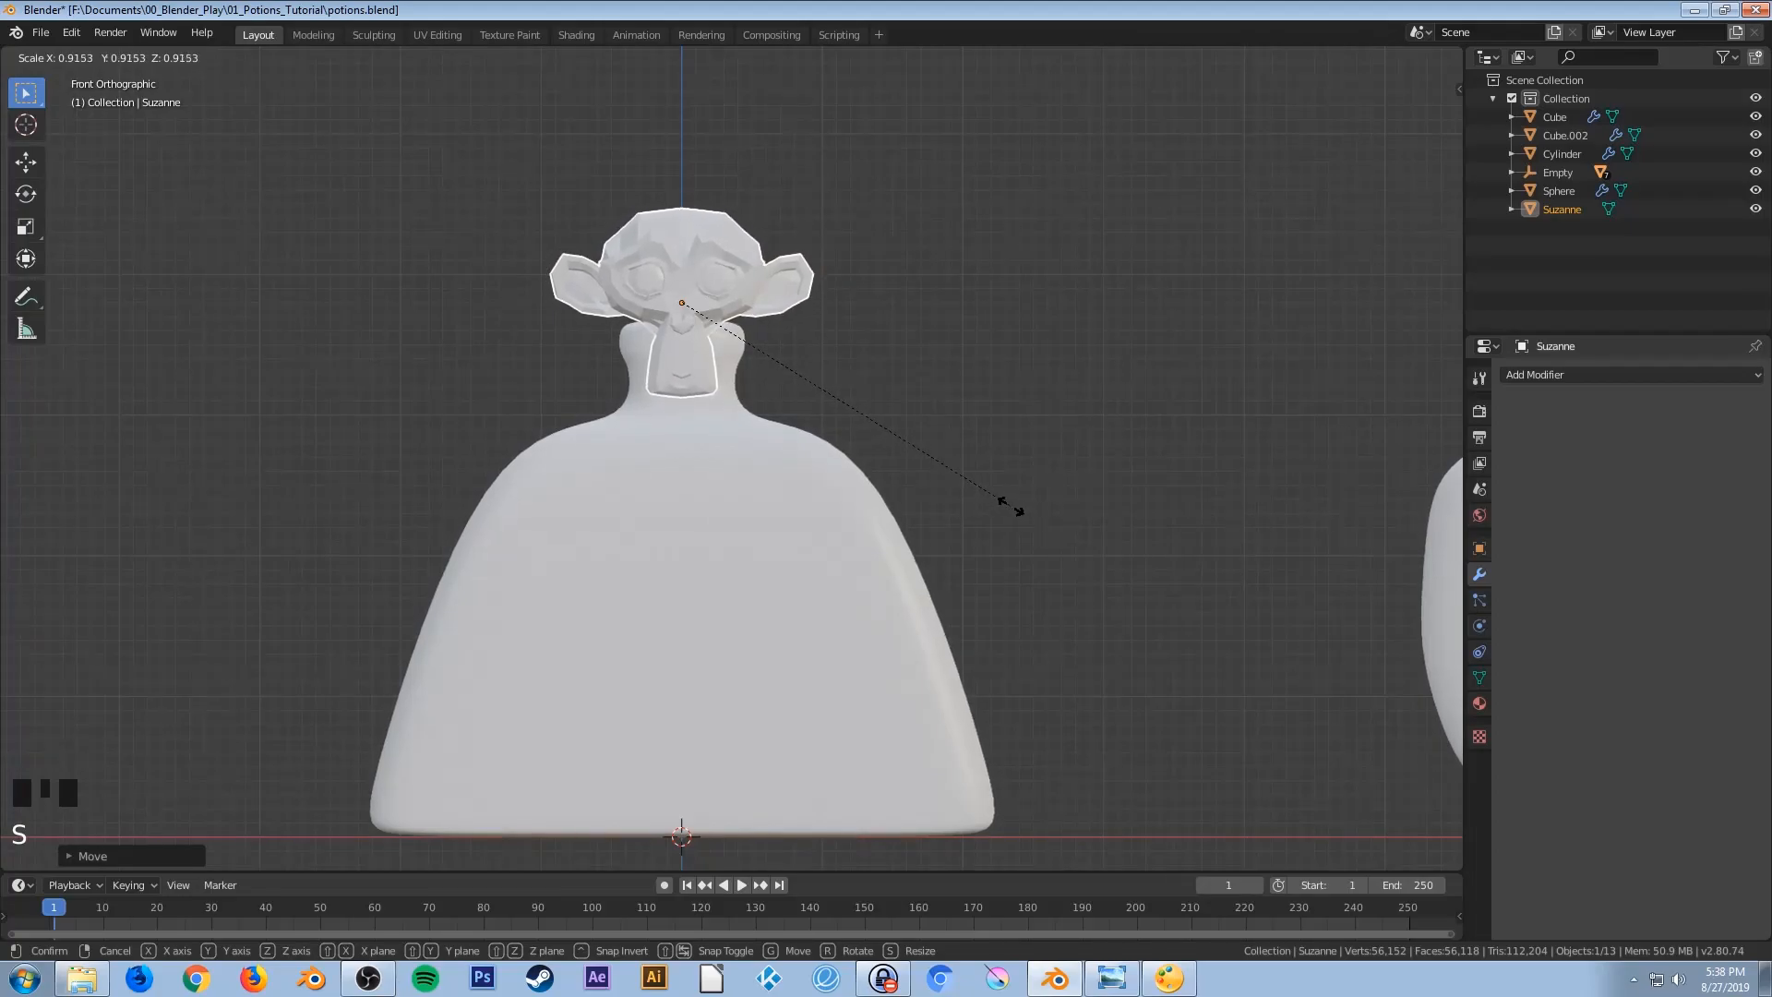
click(1008, 507)
key(g)
key(z)
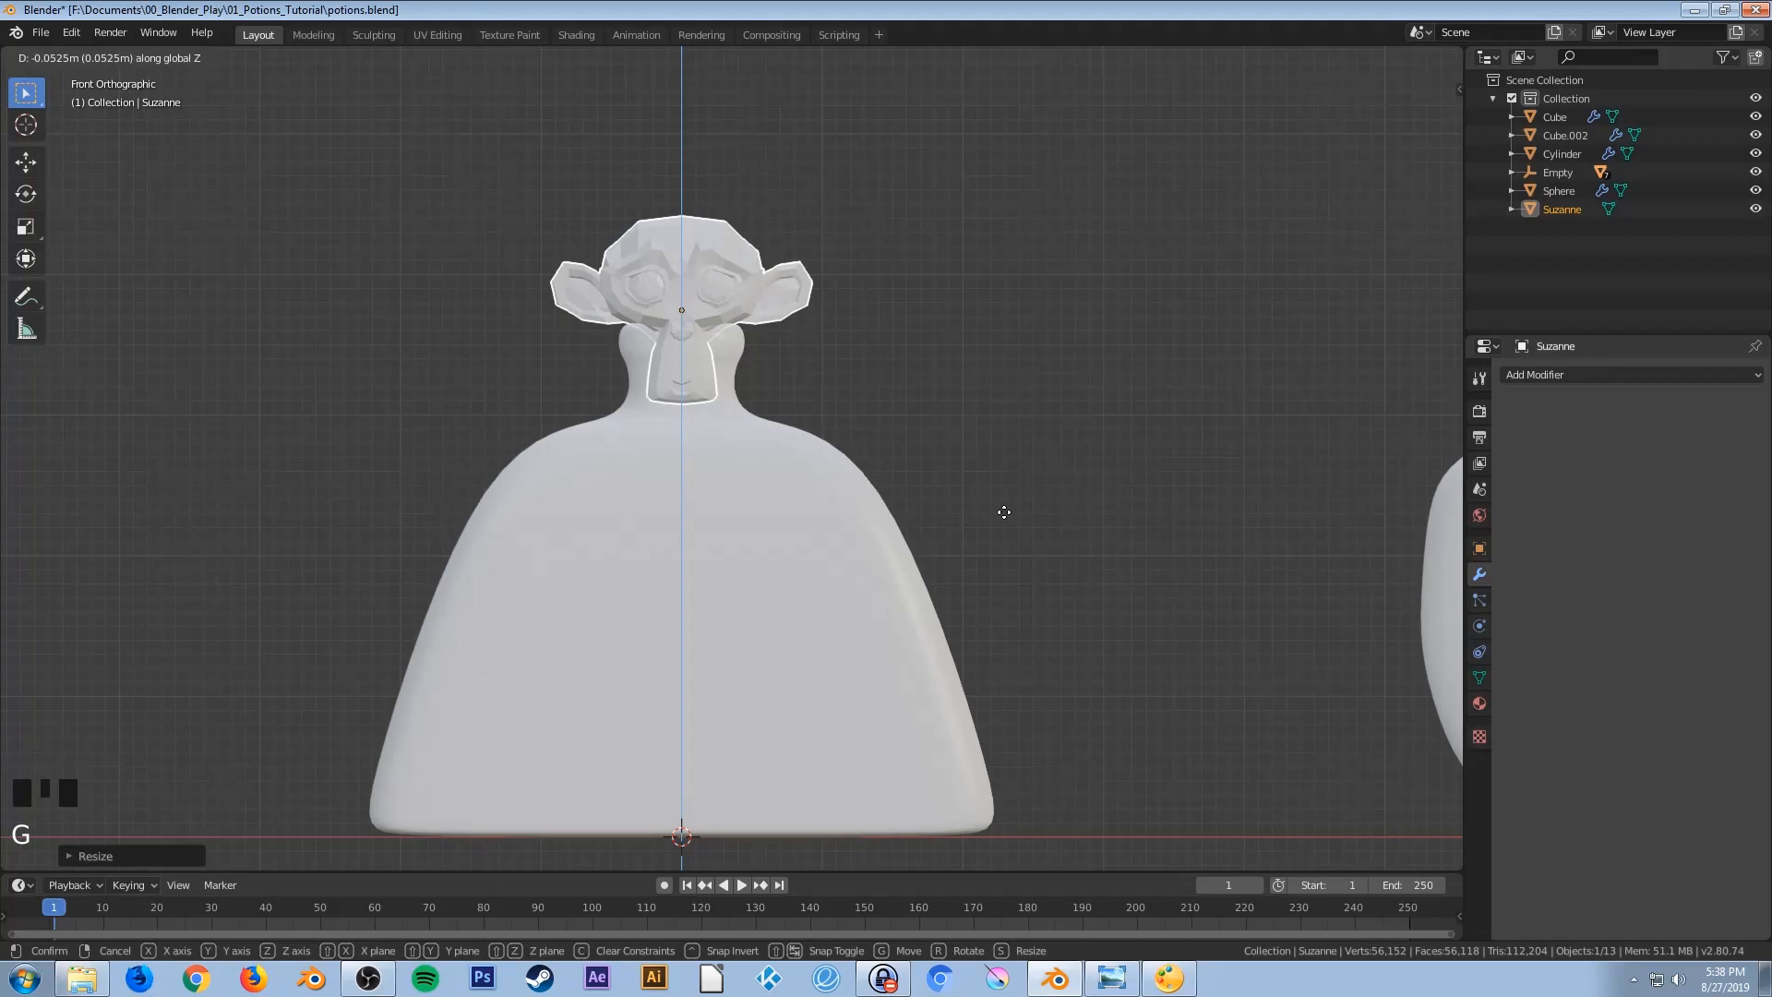
click(1004, 512)
Move the monkey head about -0.07 m along Y, towards the front of the bottle's neck
middle_drag(978, 535, 764, 565)
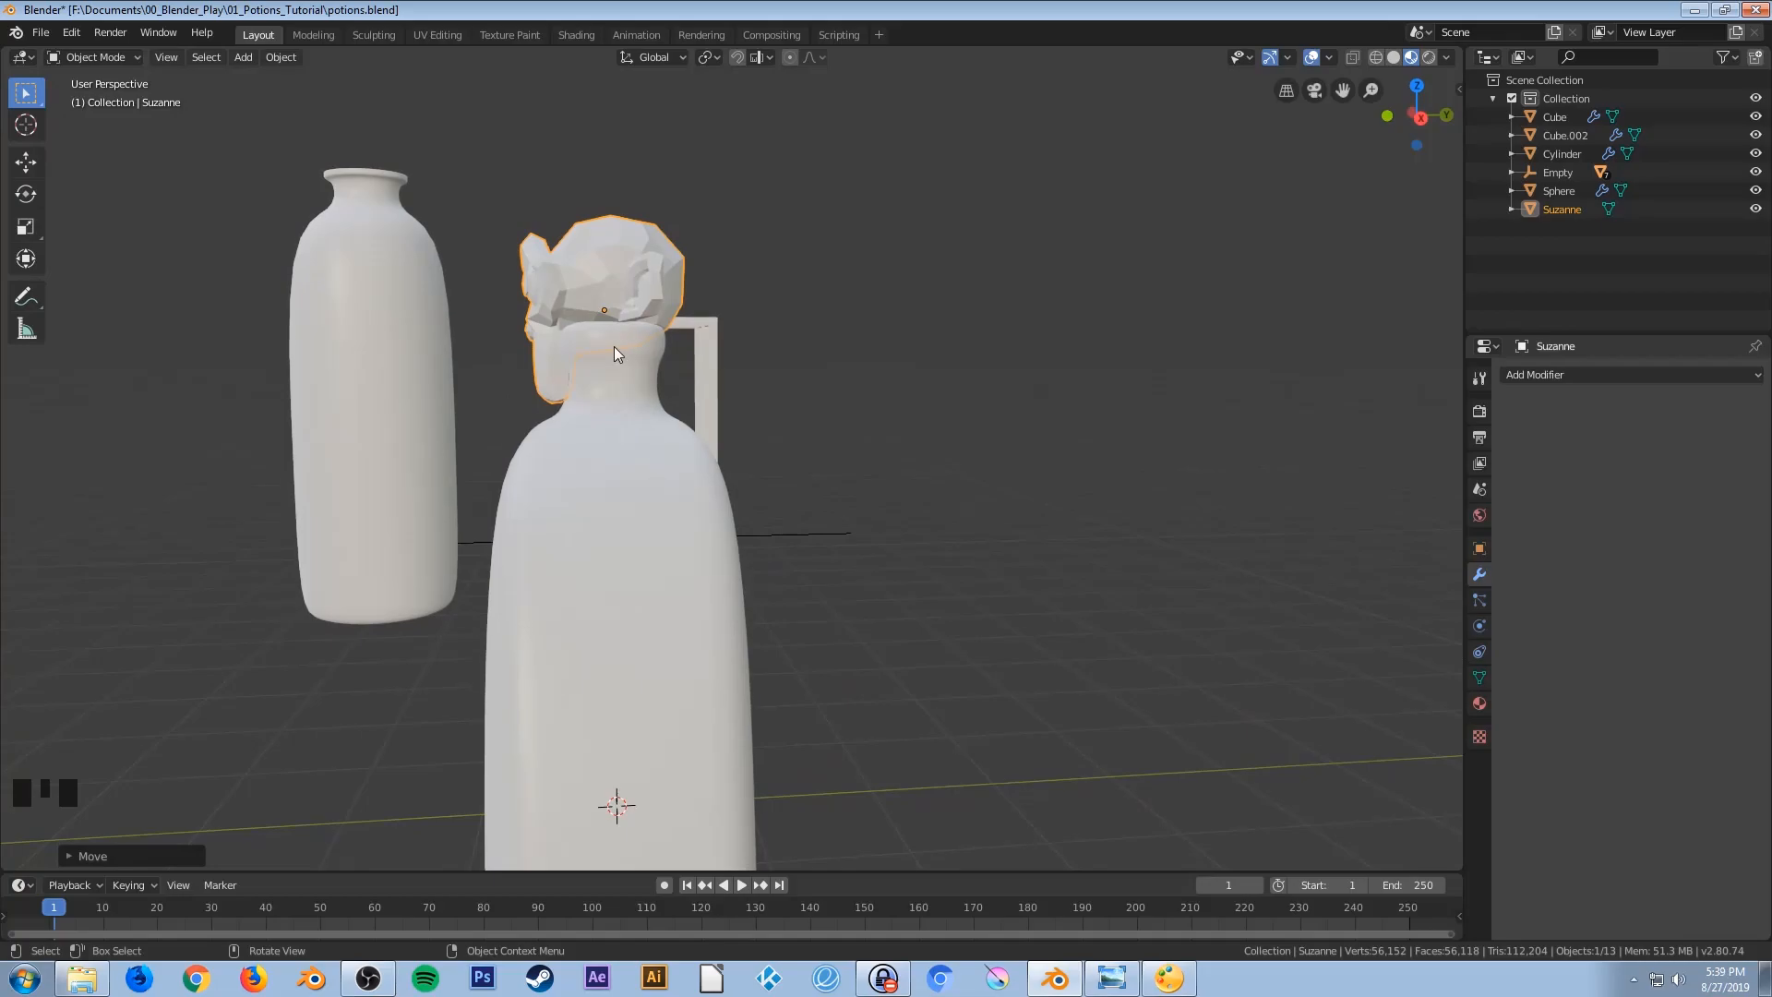
key(g)
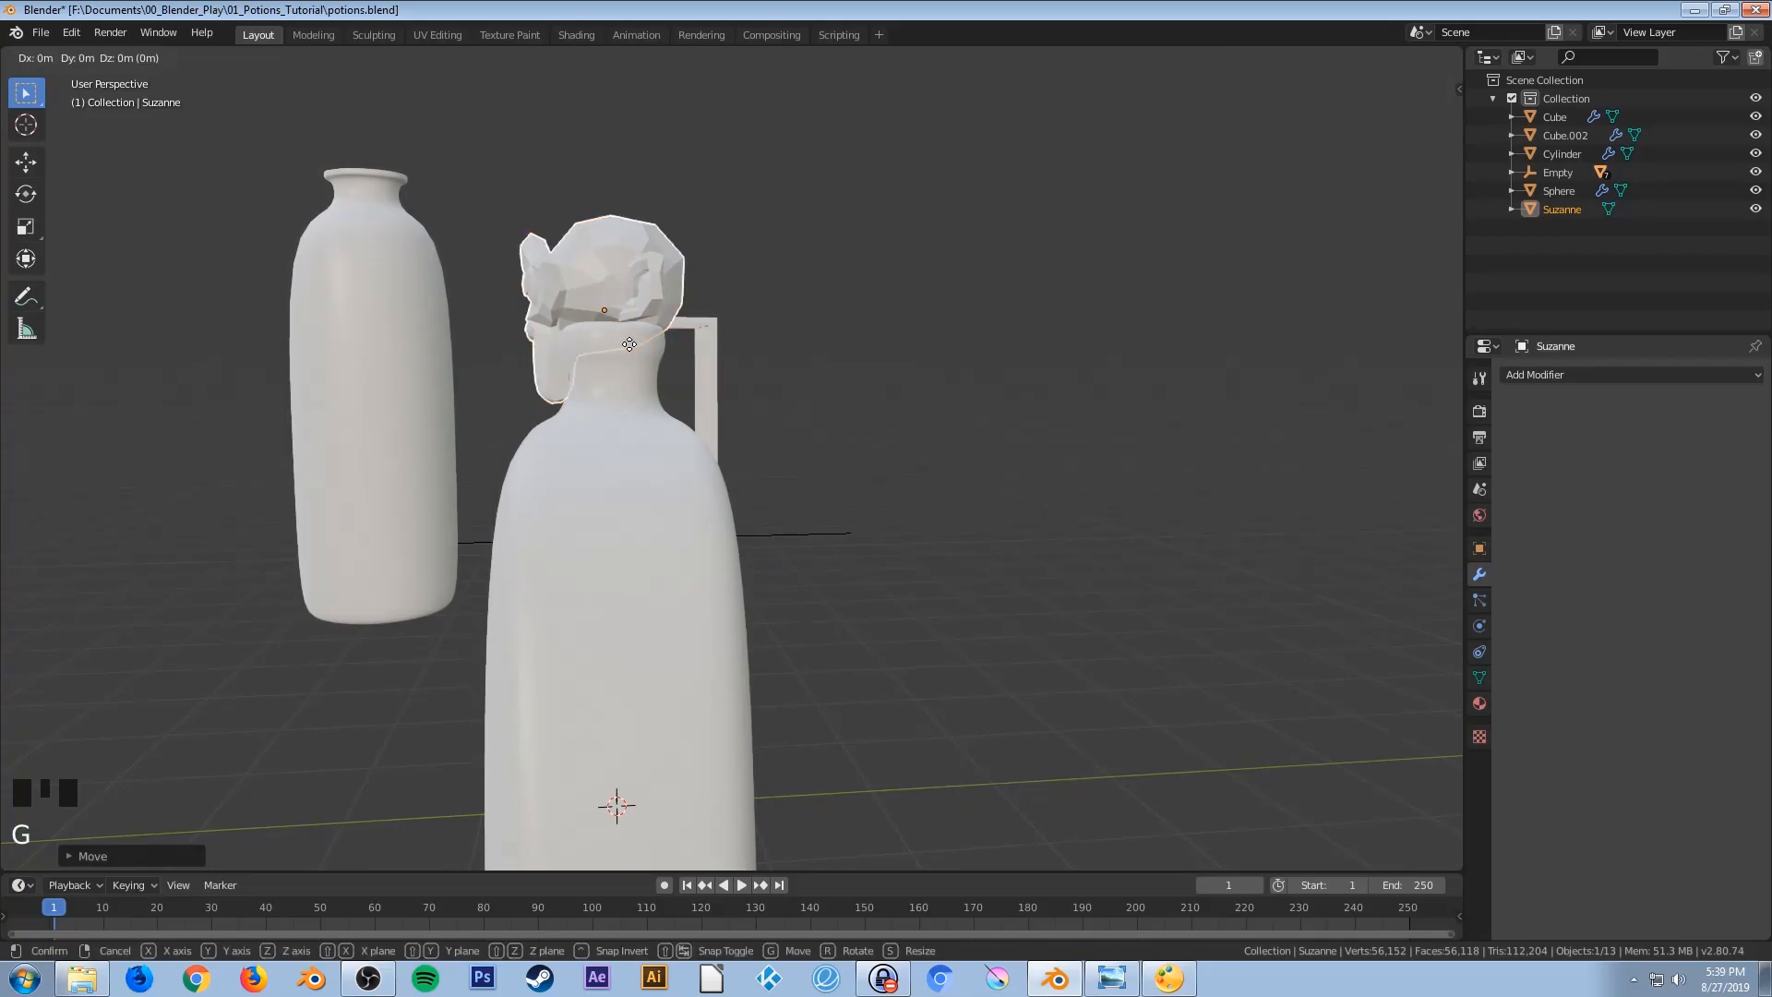
key(y)
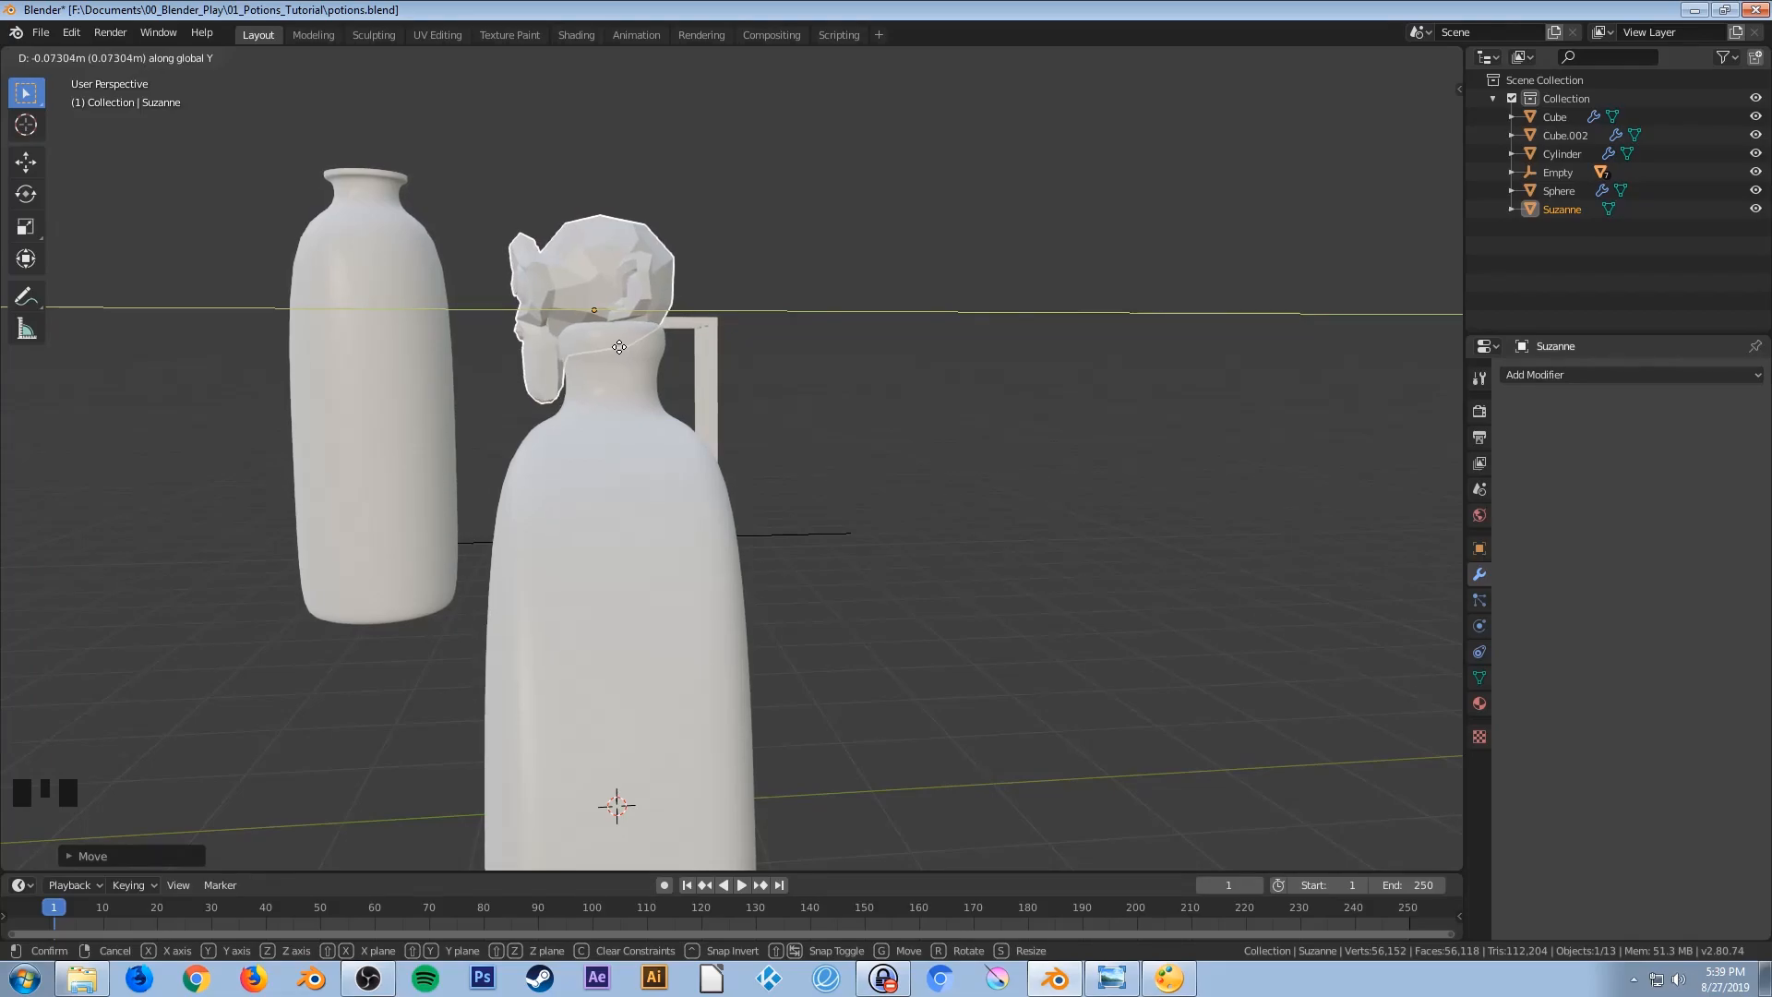
click(619, 347)
Check the monkey head against the bottle from the front and apply Shade Smooth to it
middle_drag(441, 533, 489, 547)
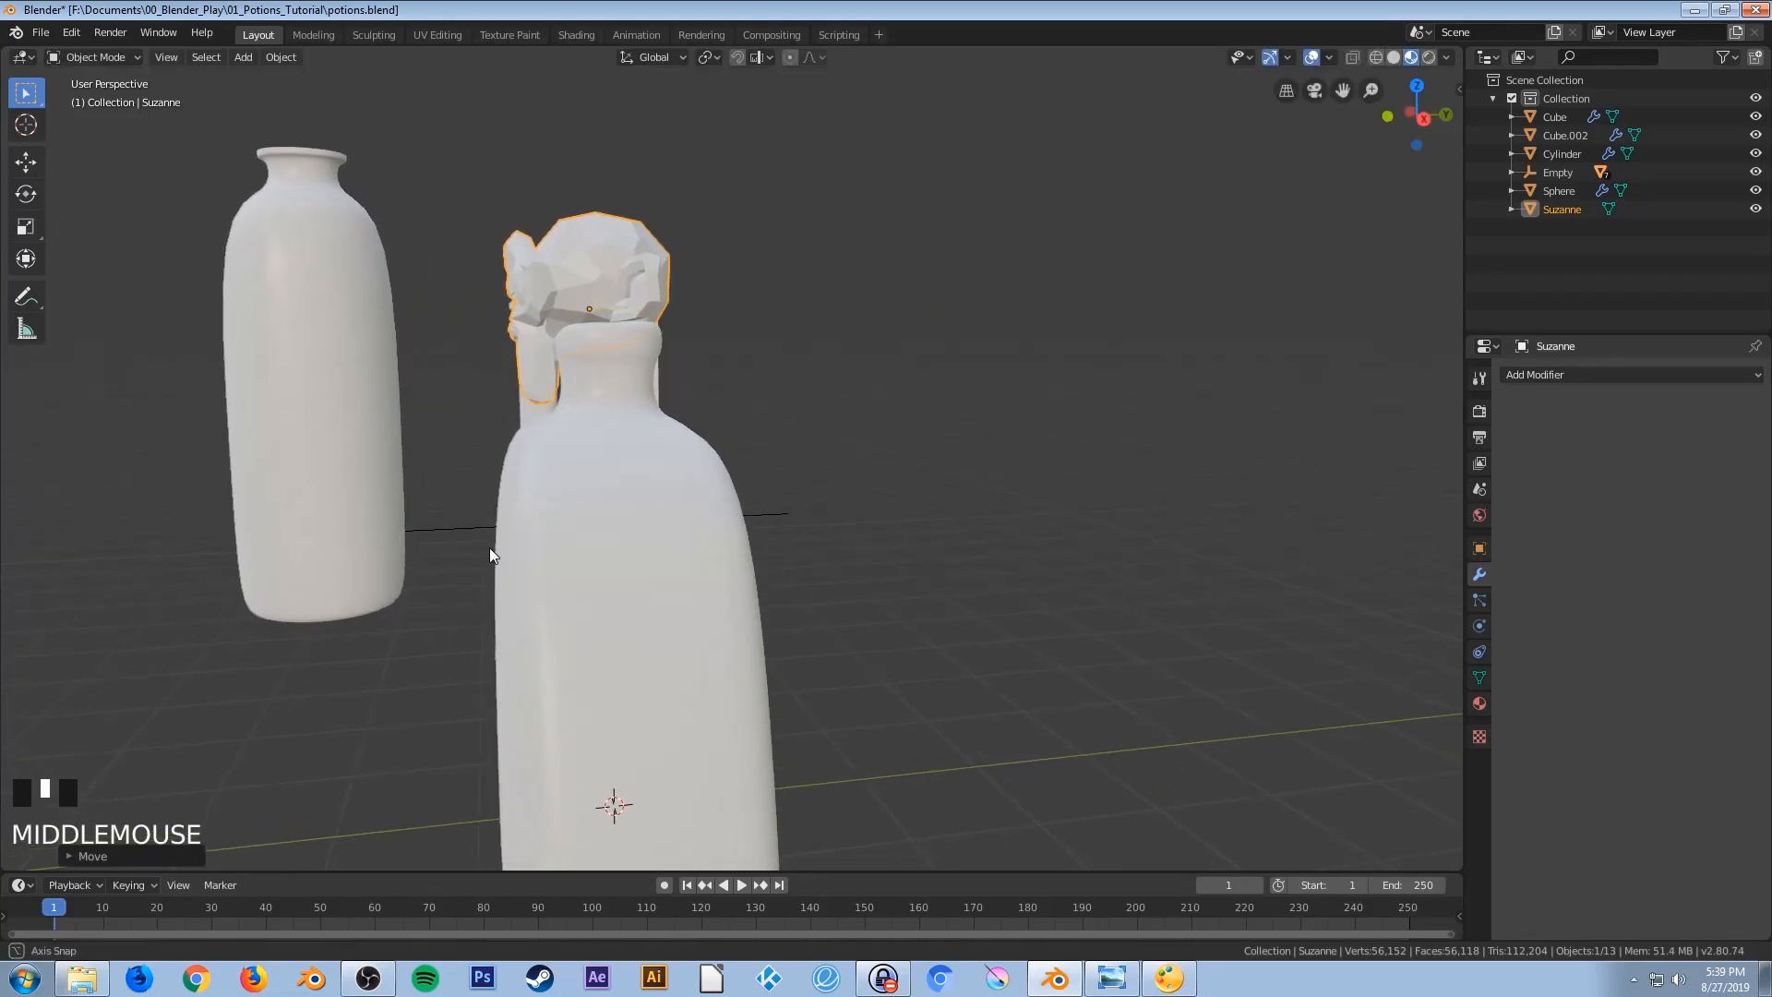
key(KP_1)
scroll(671, 590, down, 3)
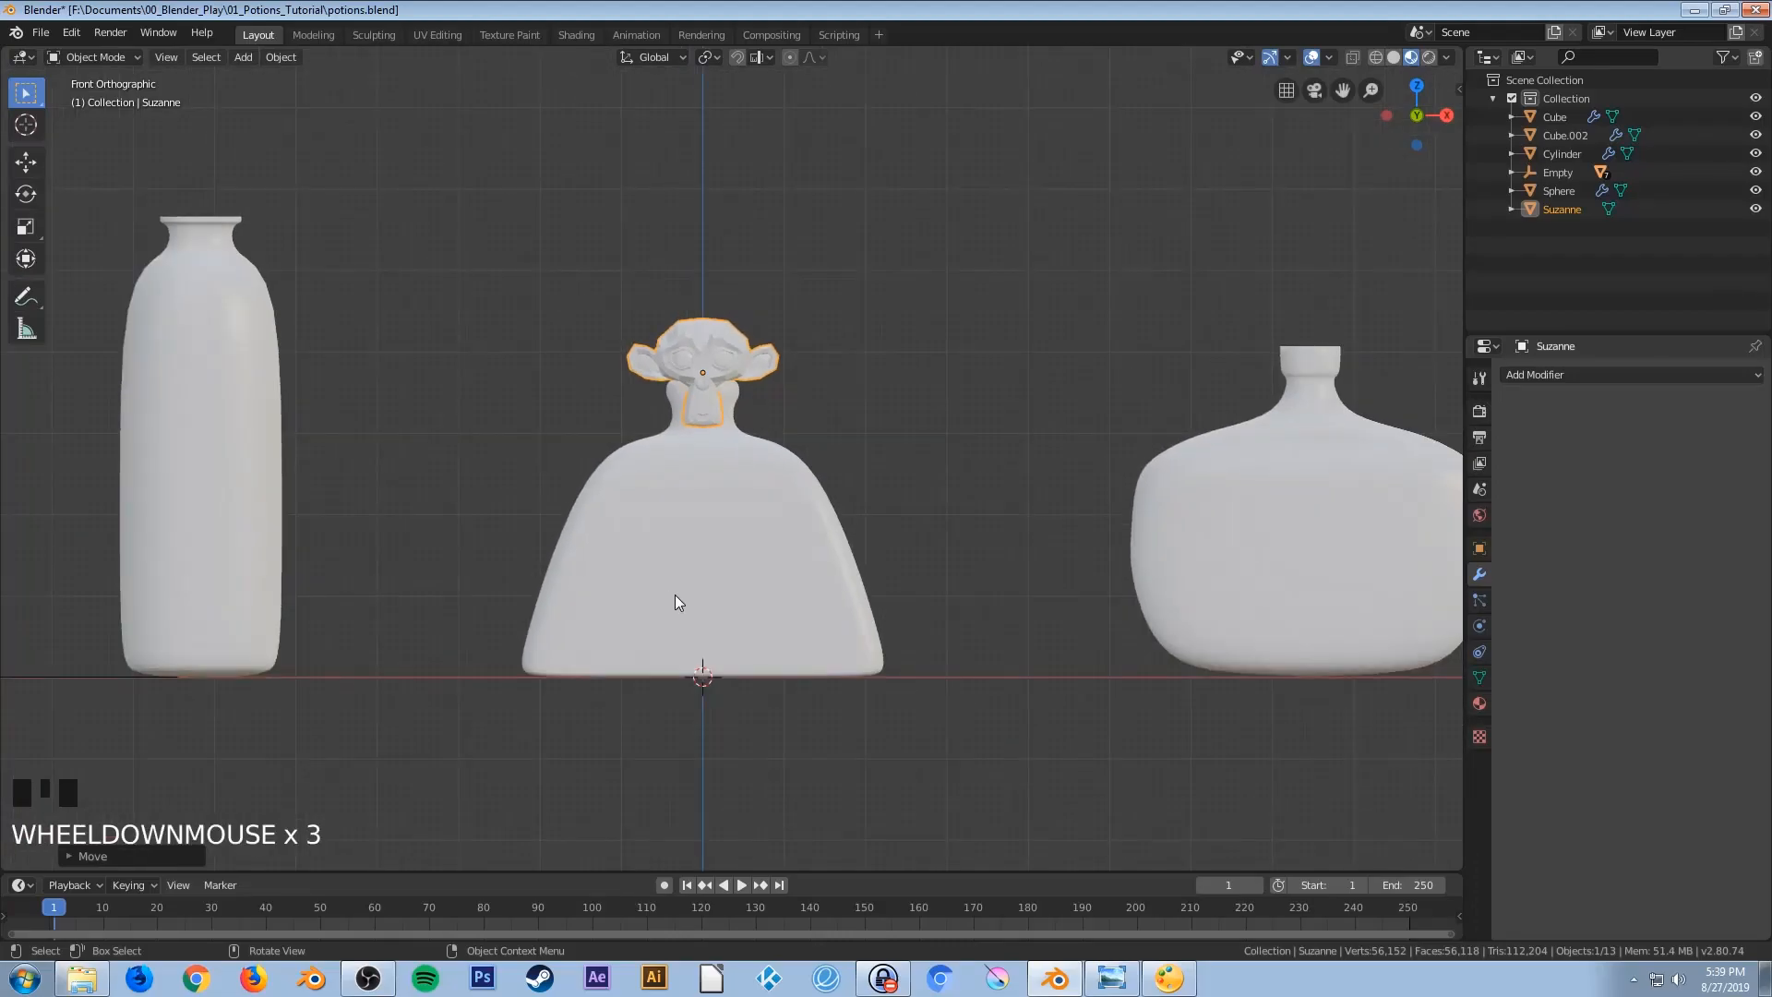
middle_drag(674, 594, 716, 616)
key(KP_1)
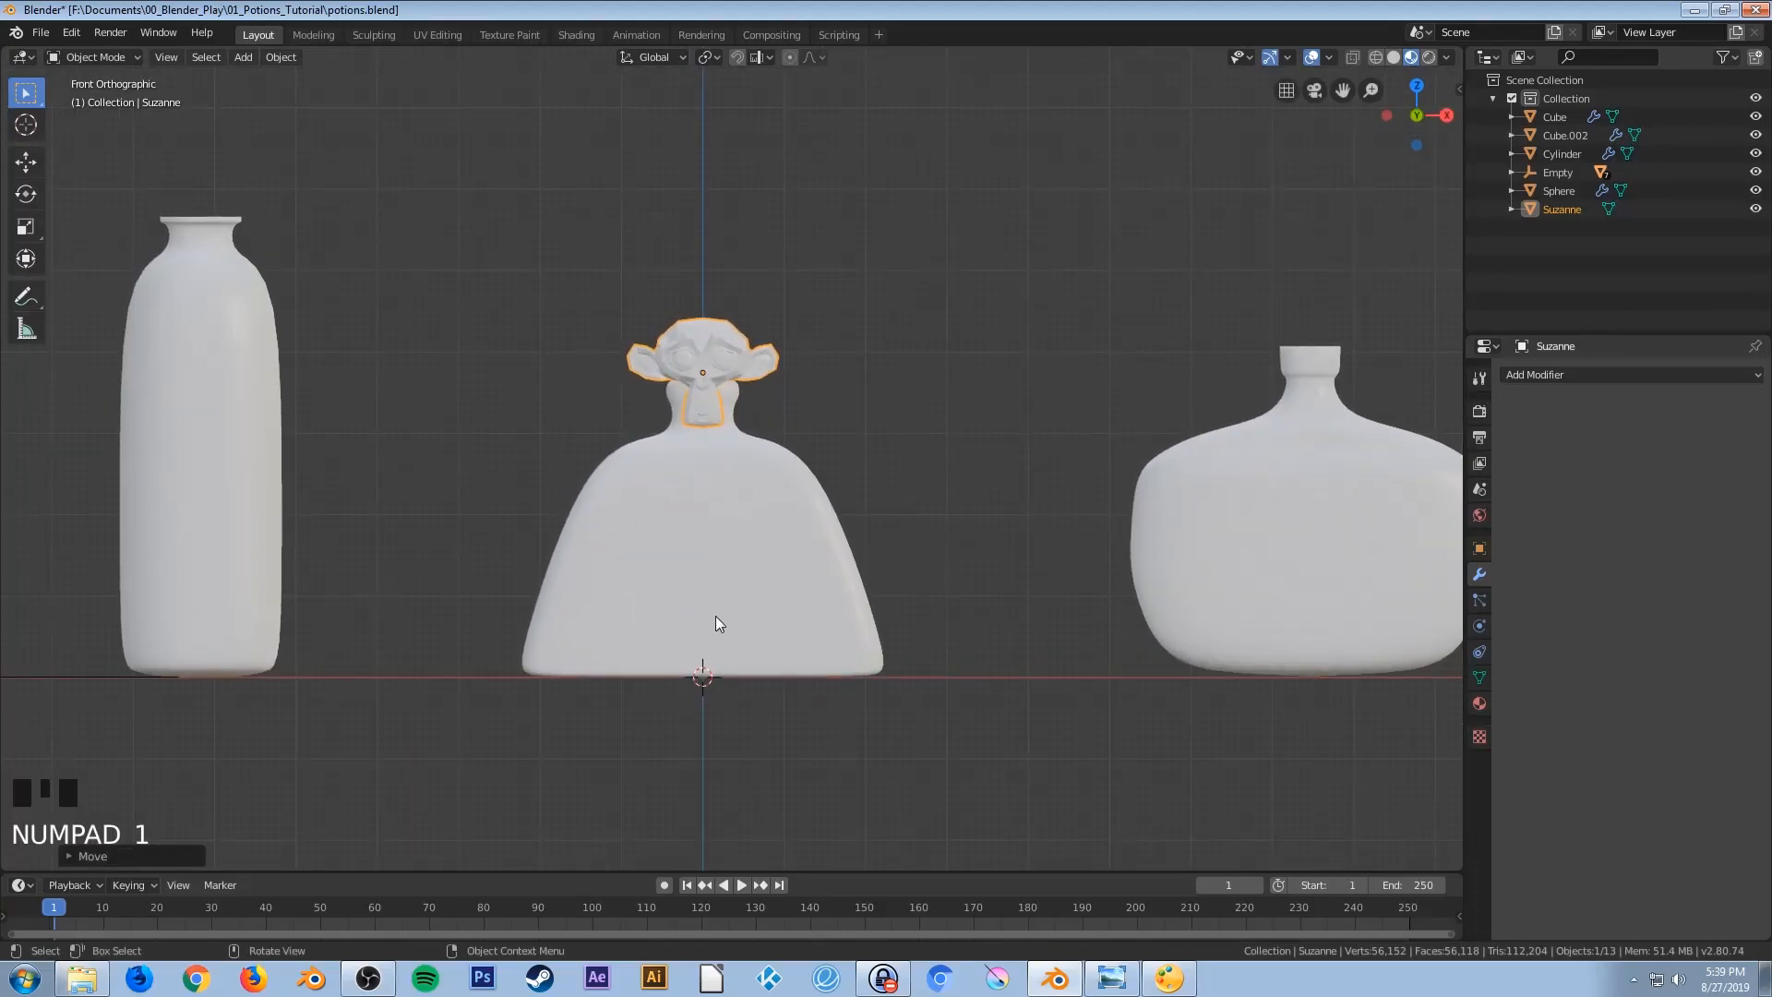
key(F3)
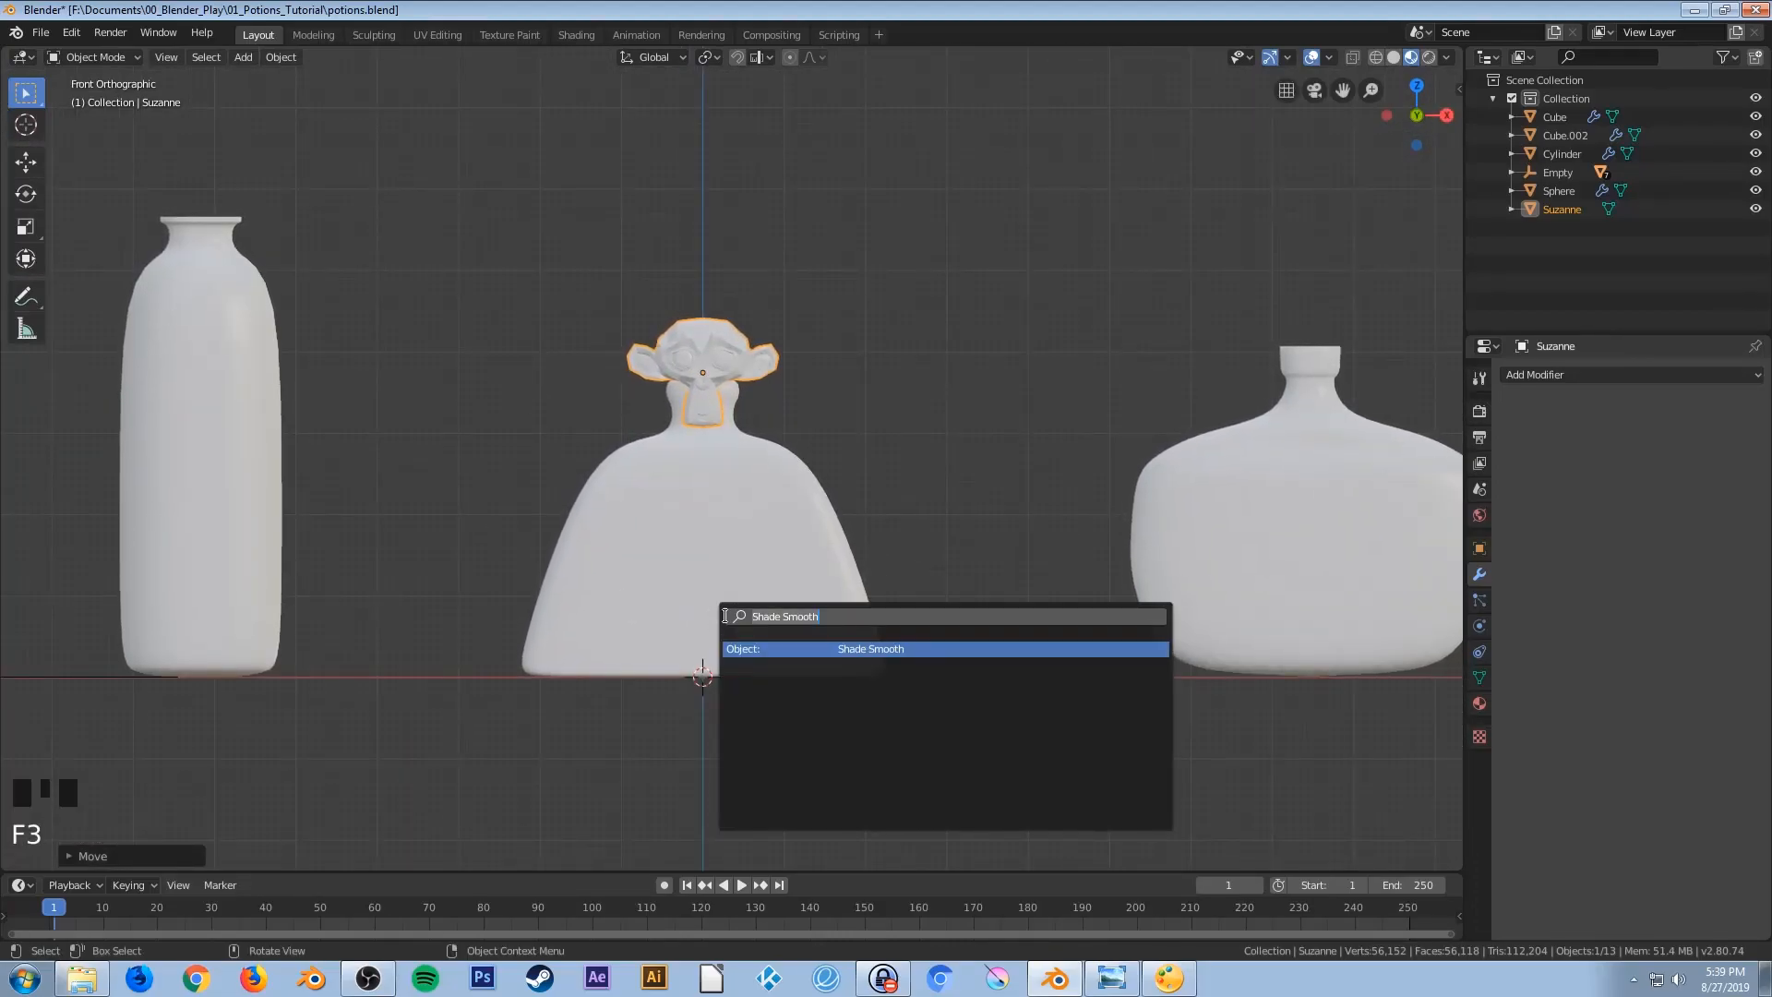
click(841, 650)
Add a Subdivision Surface modifier to the monkey head with Render and Viewport subdivisions both set to 3
scroll(739, 469, up, 3)
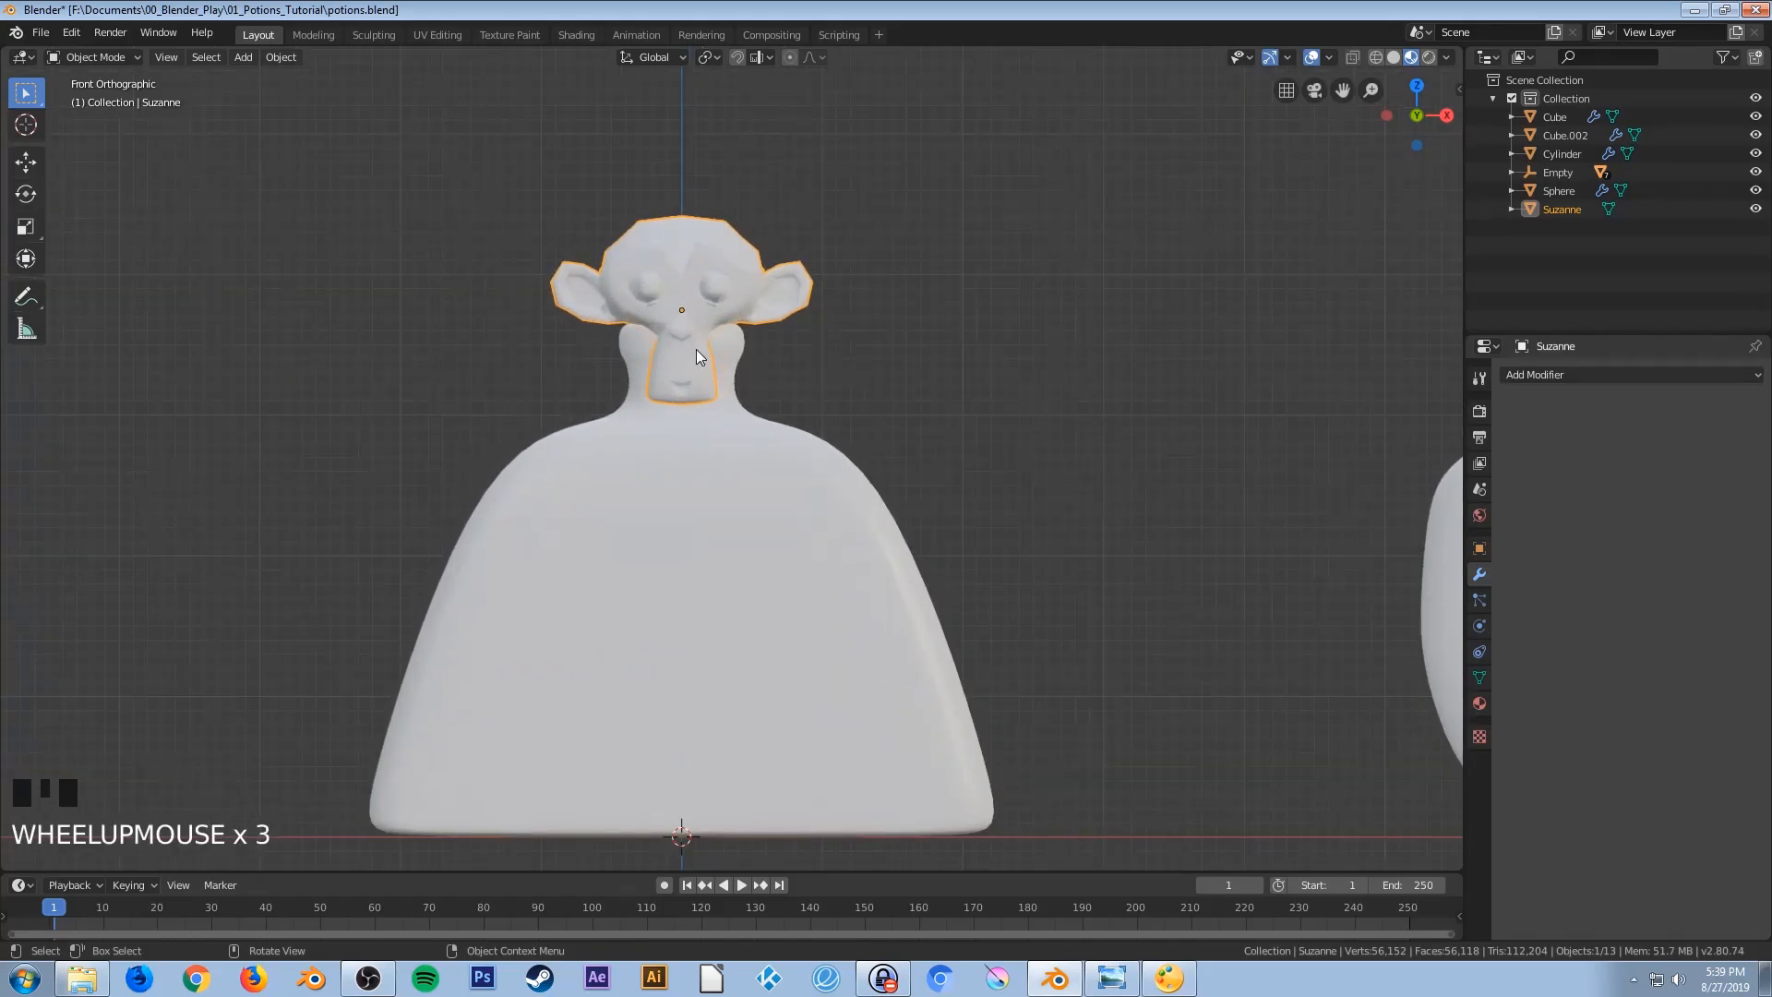
click(1542, 375)
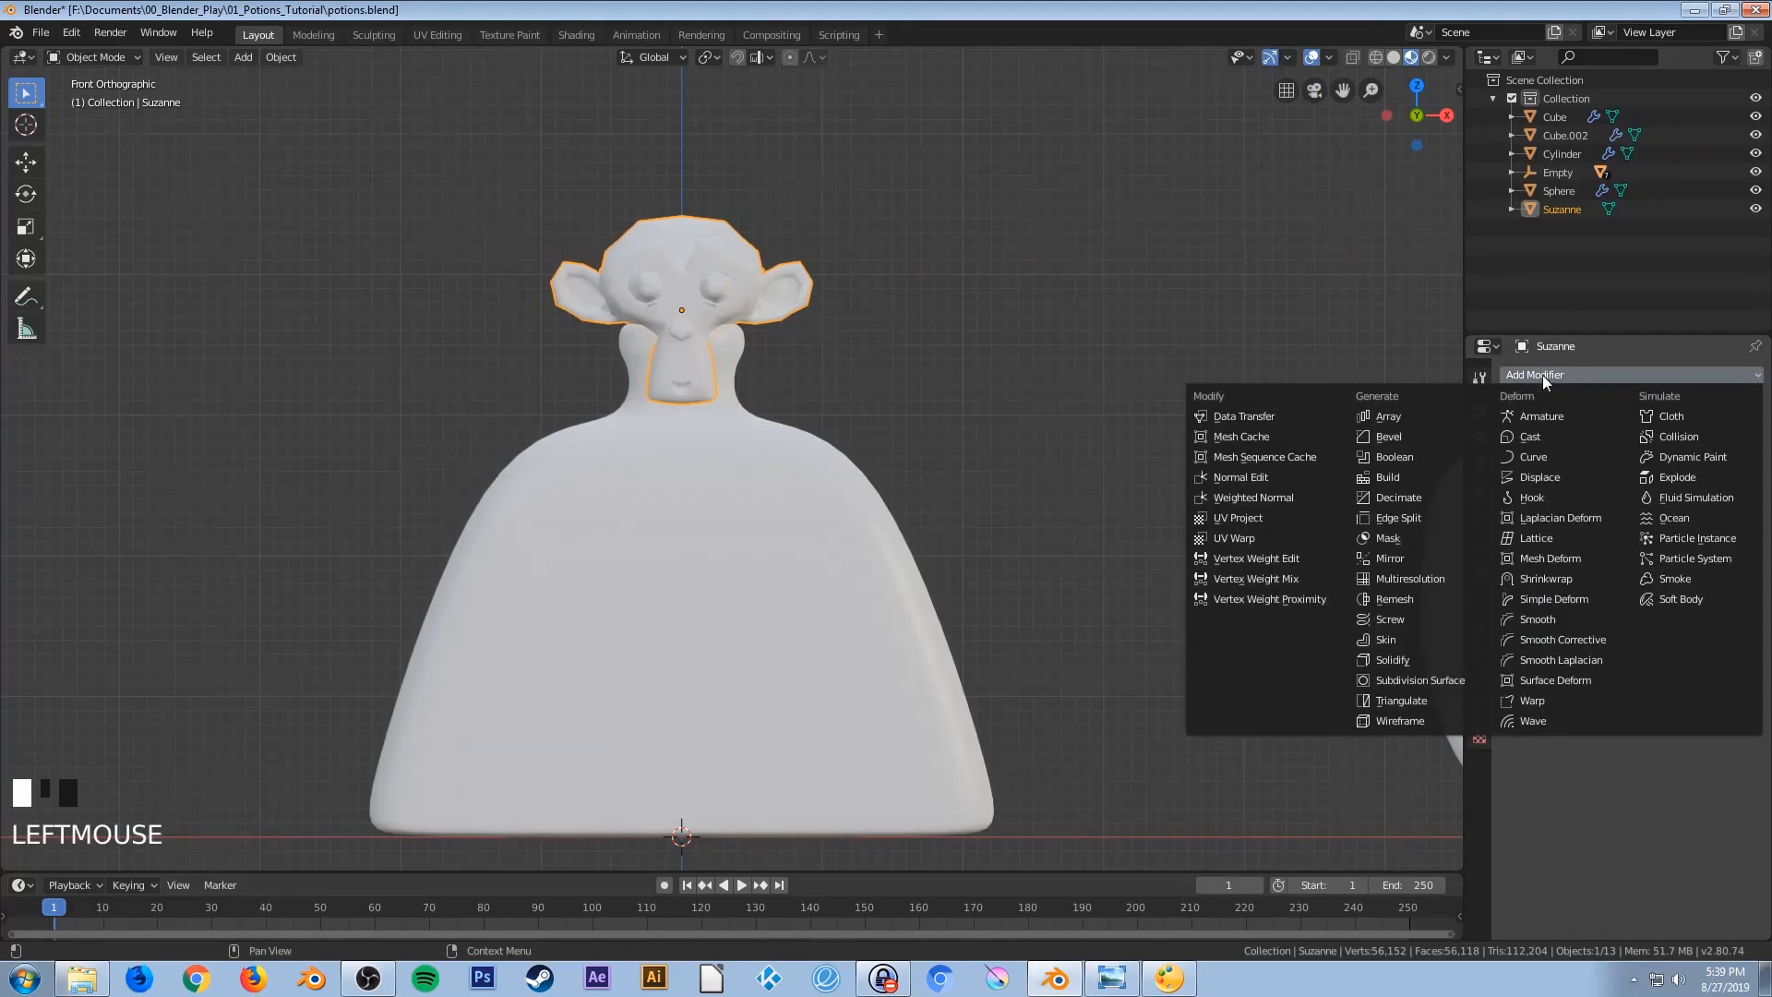
click(1423, 682)
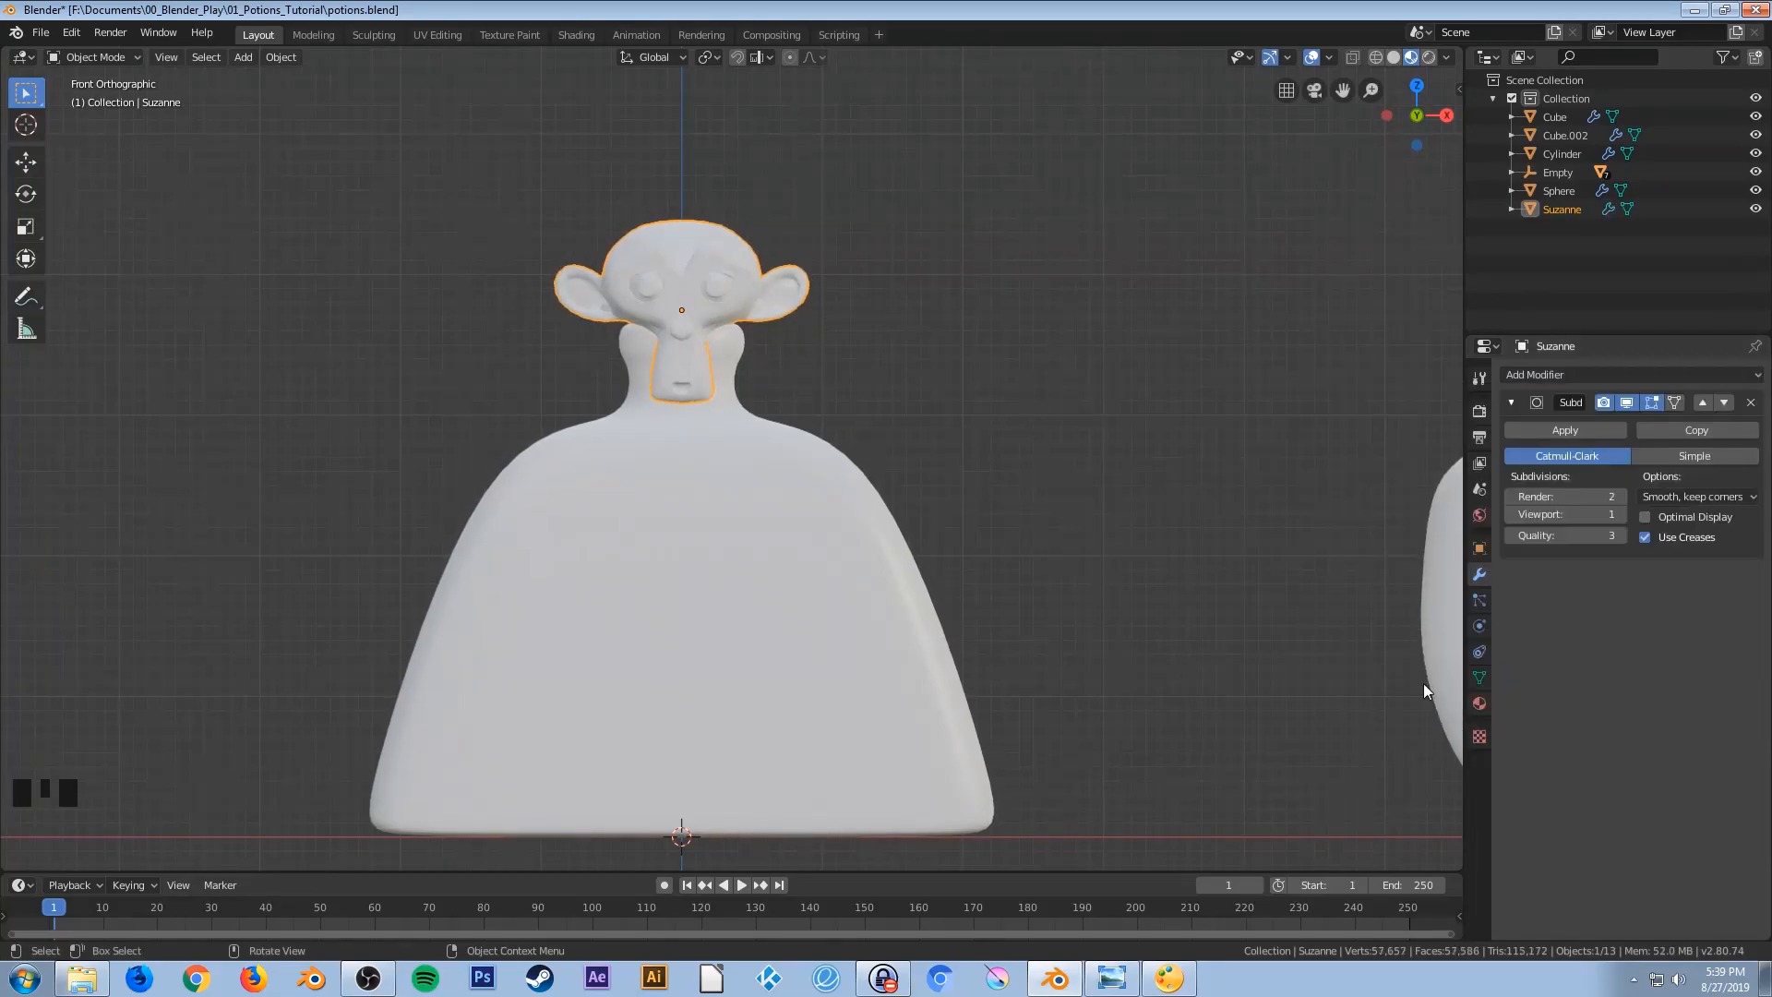
click(1618, 515)
scroll(752, 408, up, 1)
scroll(753, 408, up, 2)
shift+middle_drag(734, 310, 972, 546)
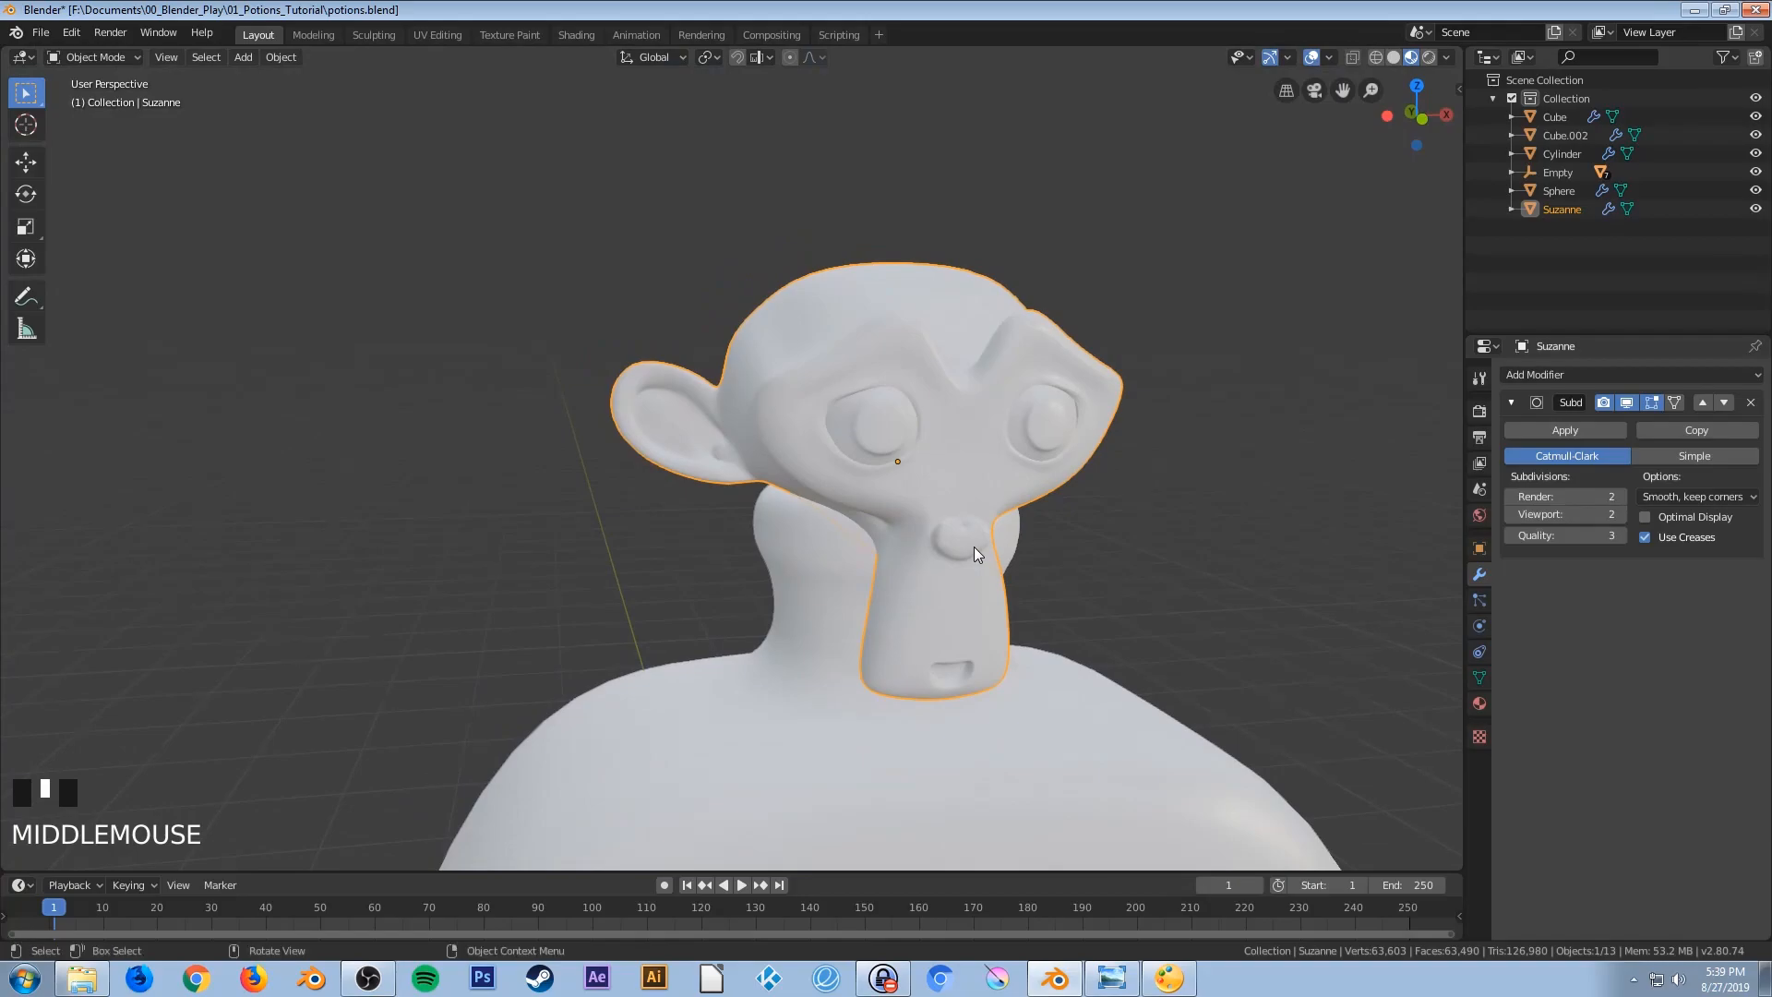
click(1621, 496)
click(1620, 514)
Check the smoothed monkey head on the flat bottle from the front and save the file
middle_drag(1274, 581, 884, 690)
scroll(775, 625, down, 2)
scroll(911, 673, down, 3)
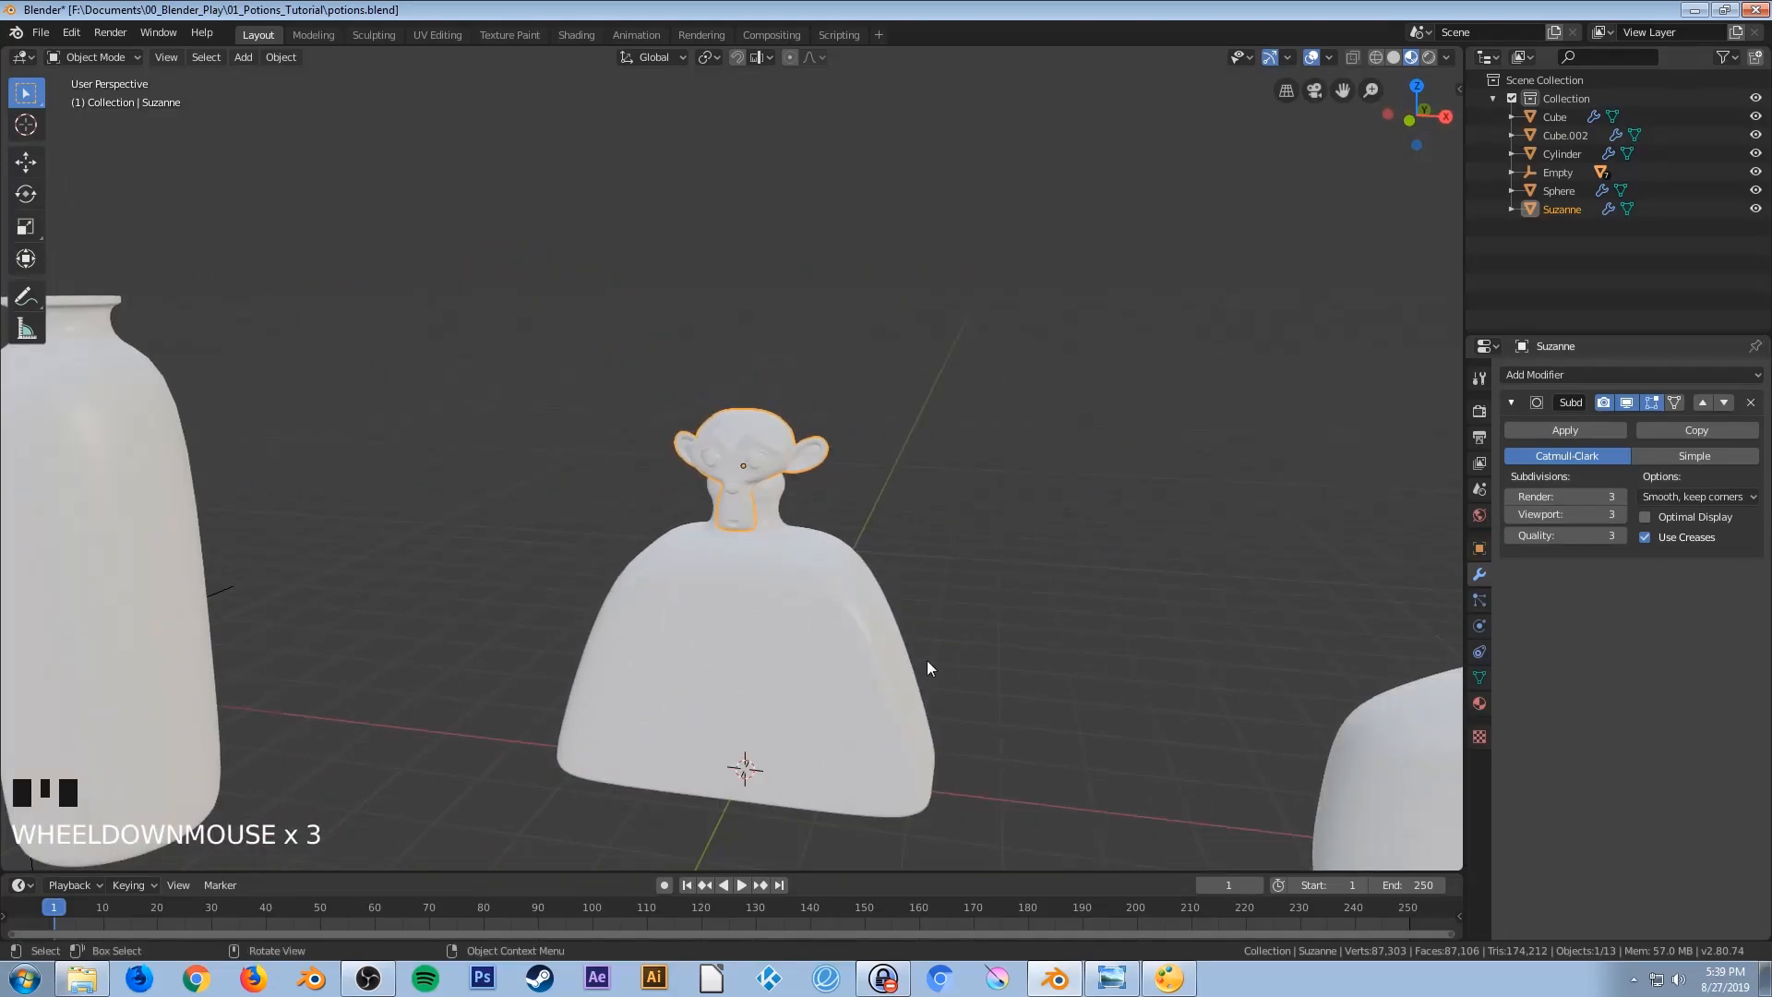
key(KP_1)
scroll(925, 664, up, 2)
scroll(956, 685, down, 2)
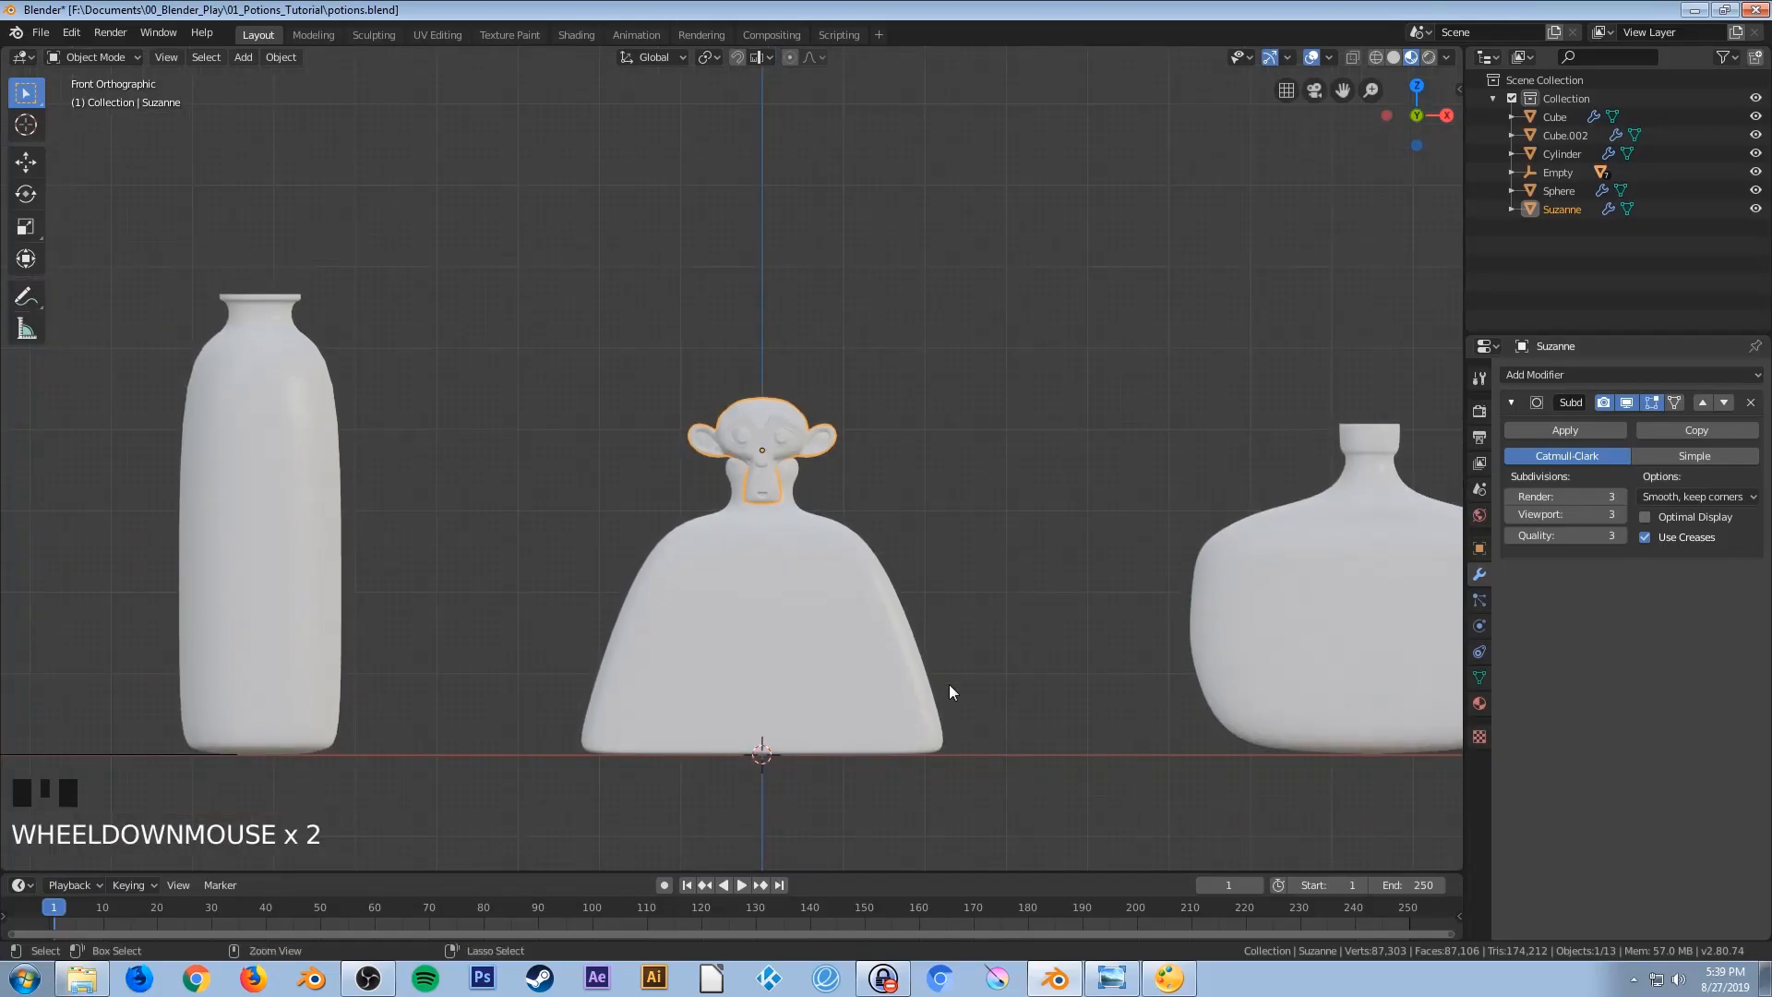
key(ctrl+s)
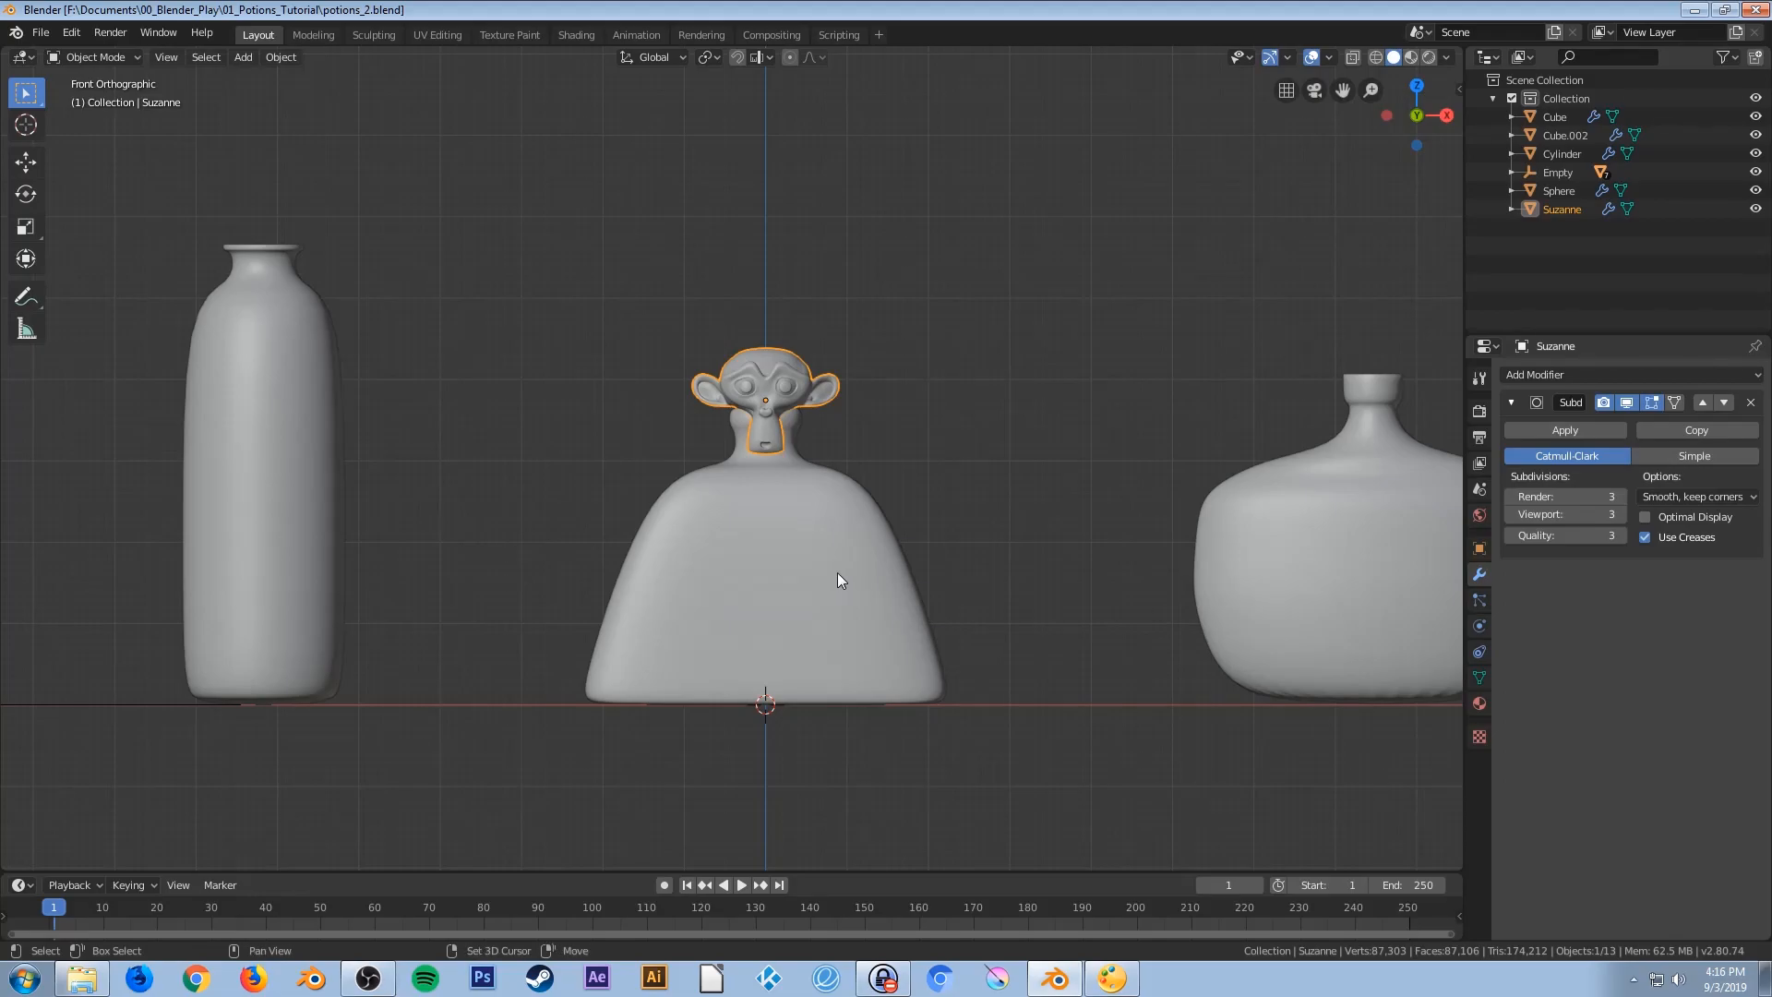
Add an ico sphere and move it up to the flat bottle's shoulder on the -X side
key(shift+a)
mouse_move(830, 579)
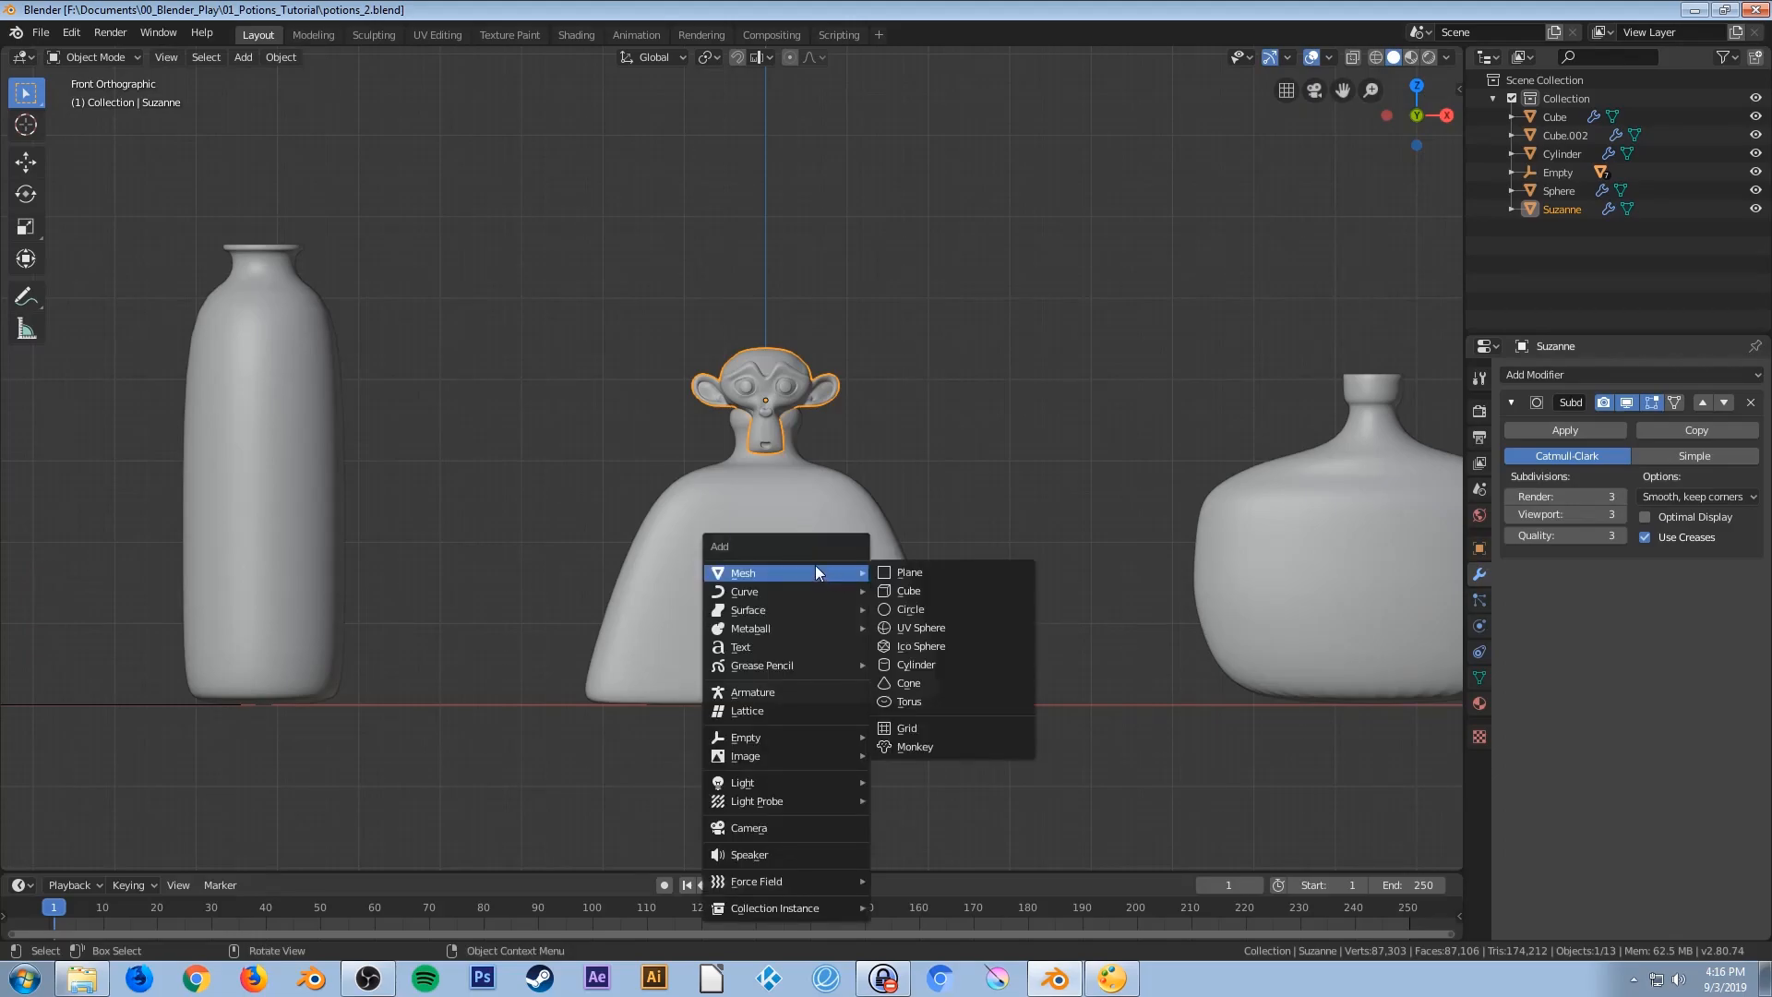
click(941, 650)
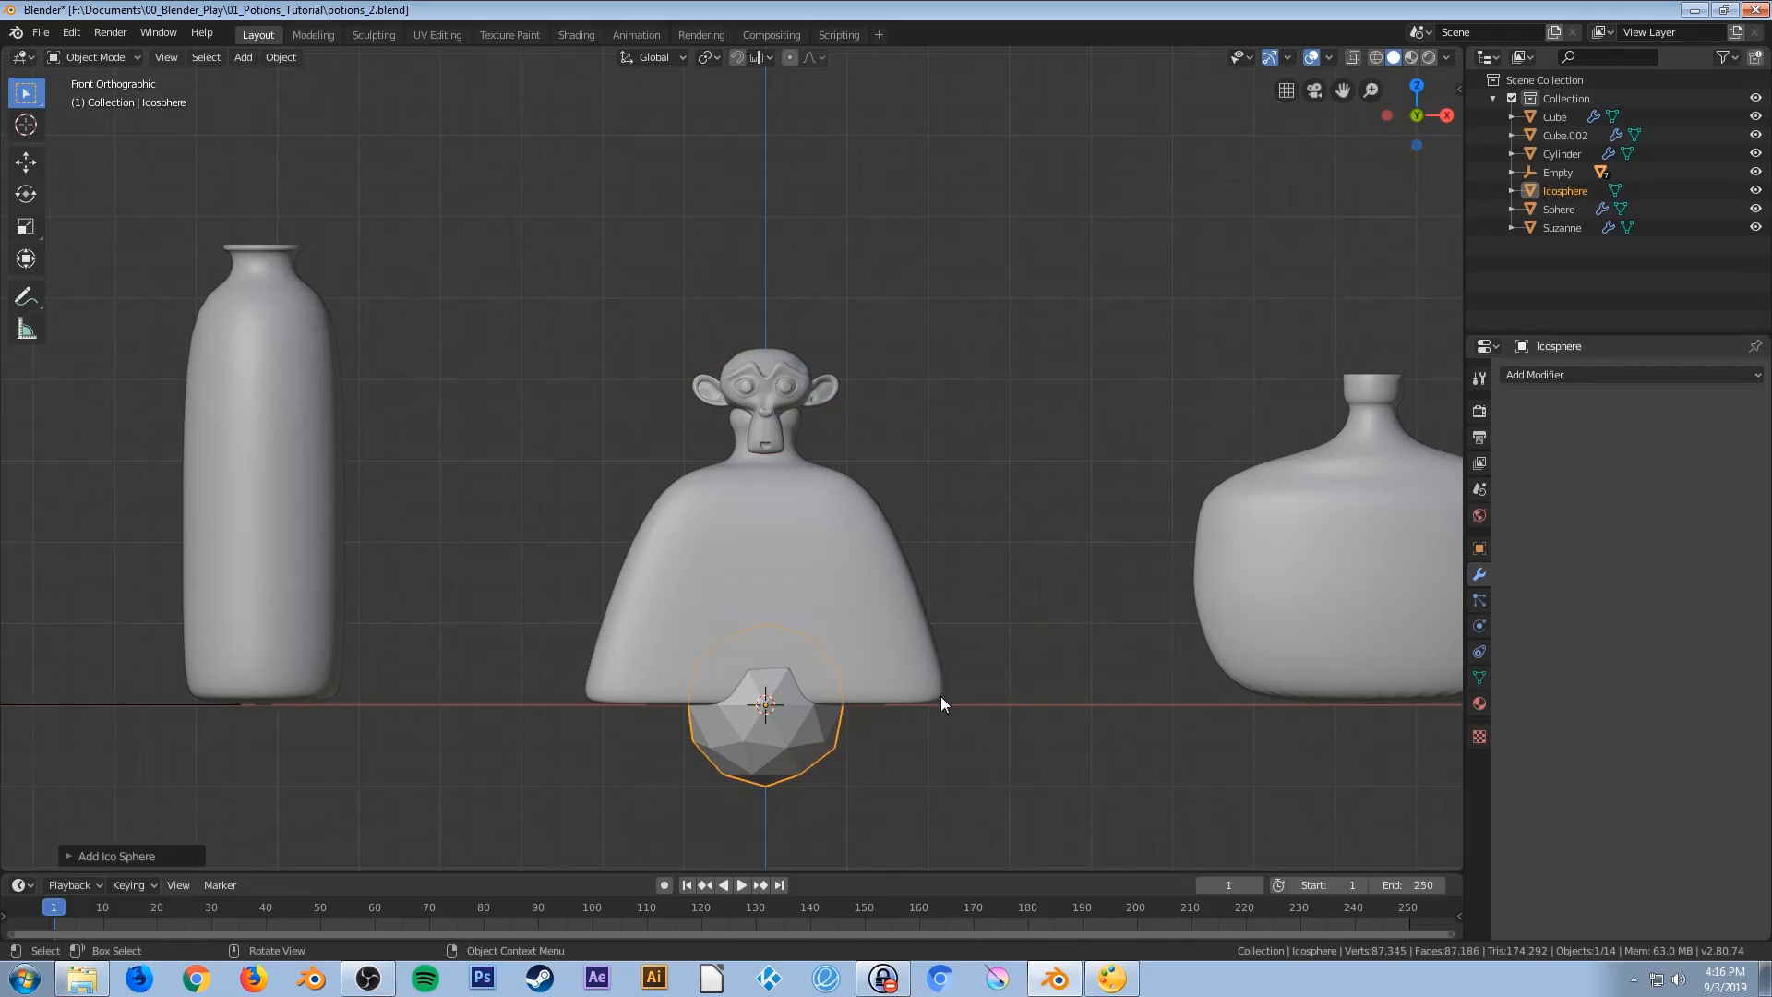
key(g)
click(840, 471)
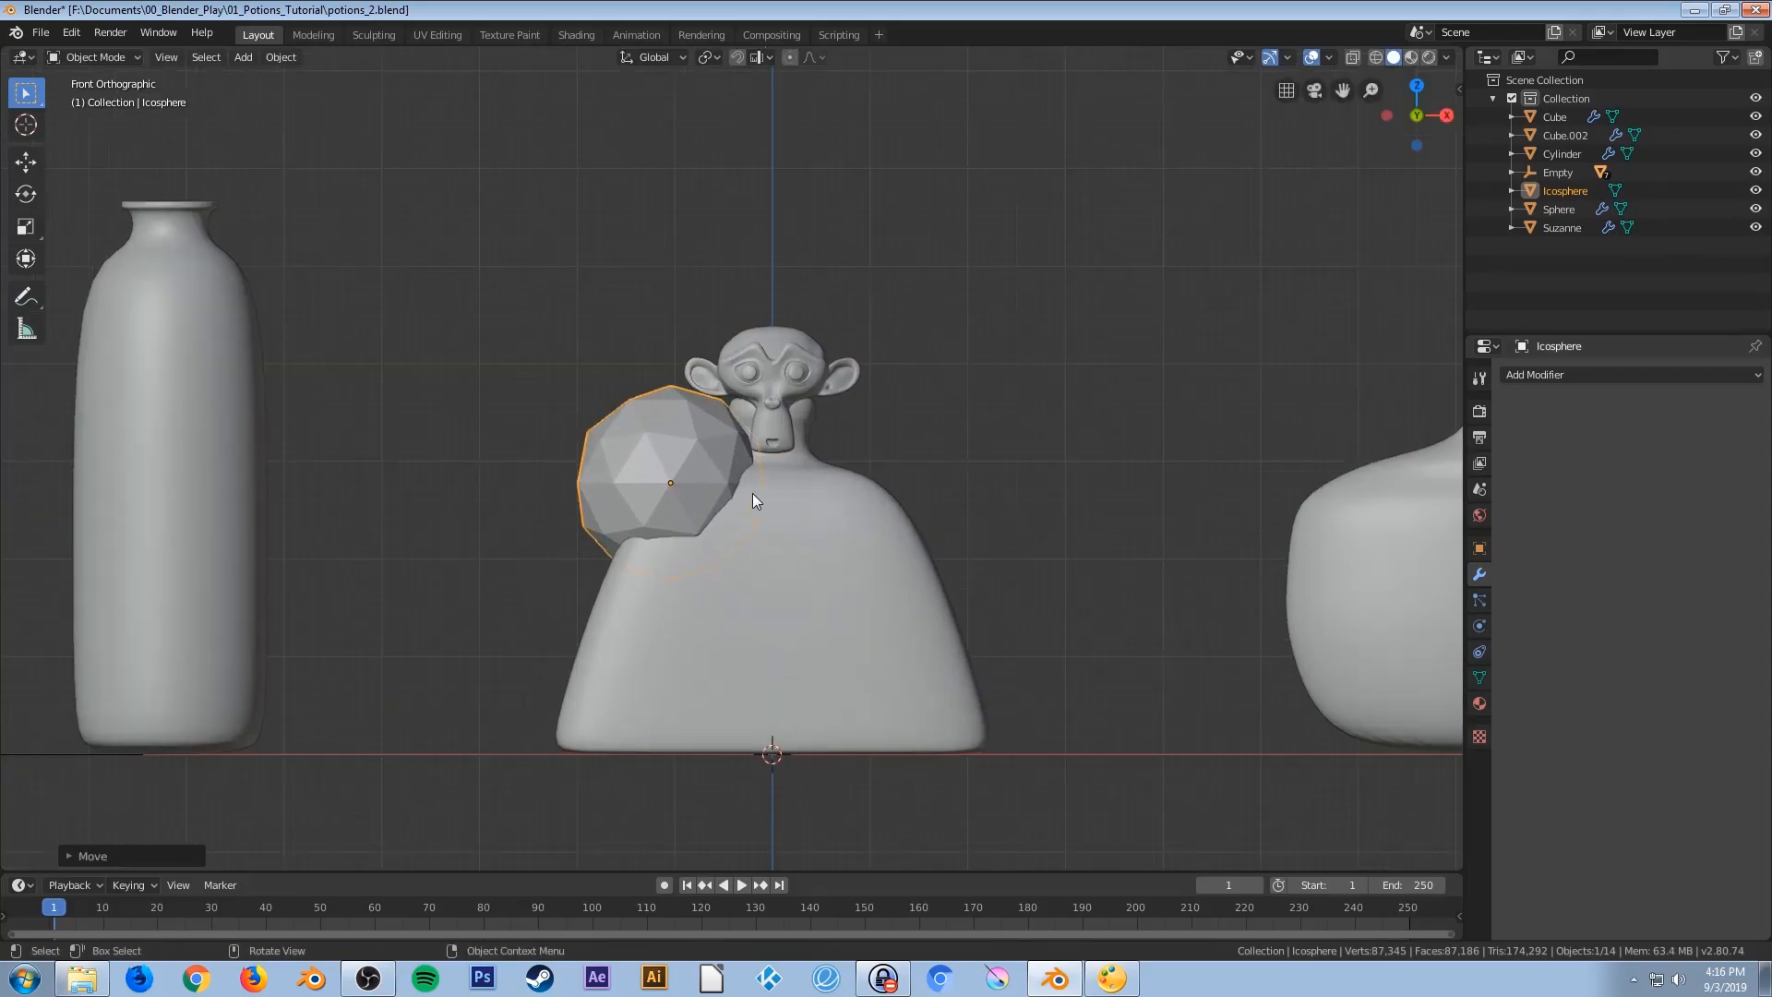
Scale the ico sphere down to a small bead, fine-tuning its size from the top view
scroll(753, 498, up, 6)
key(s)
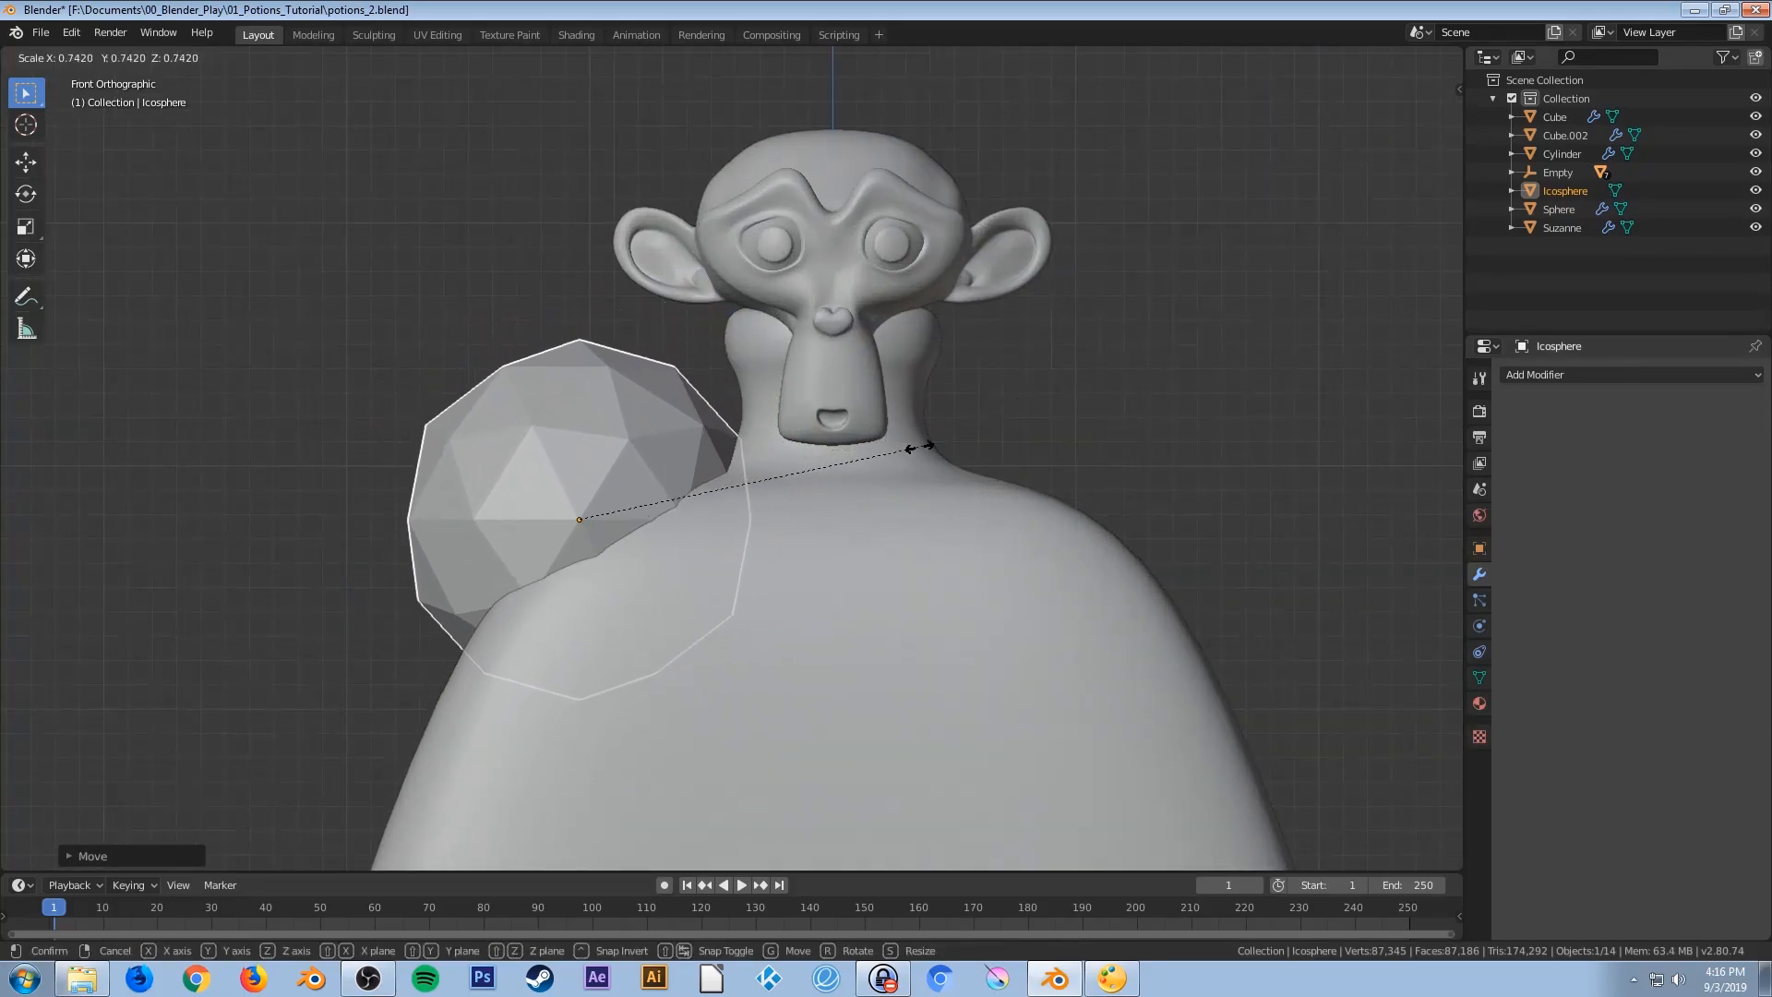
click(654, 502)
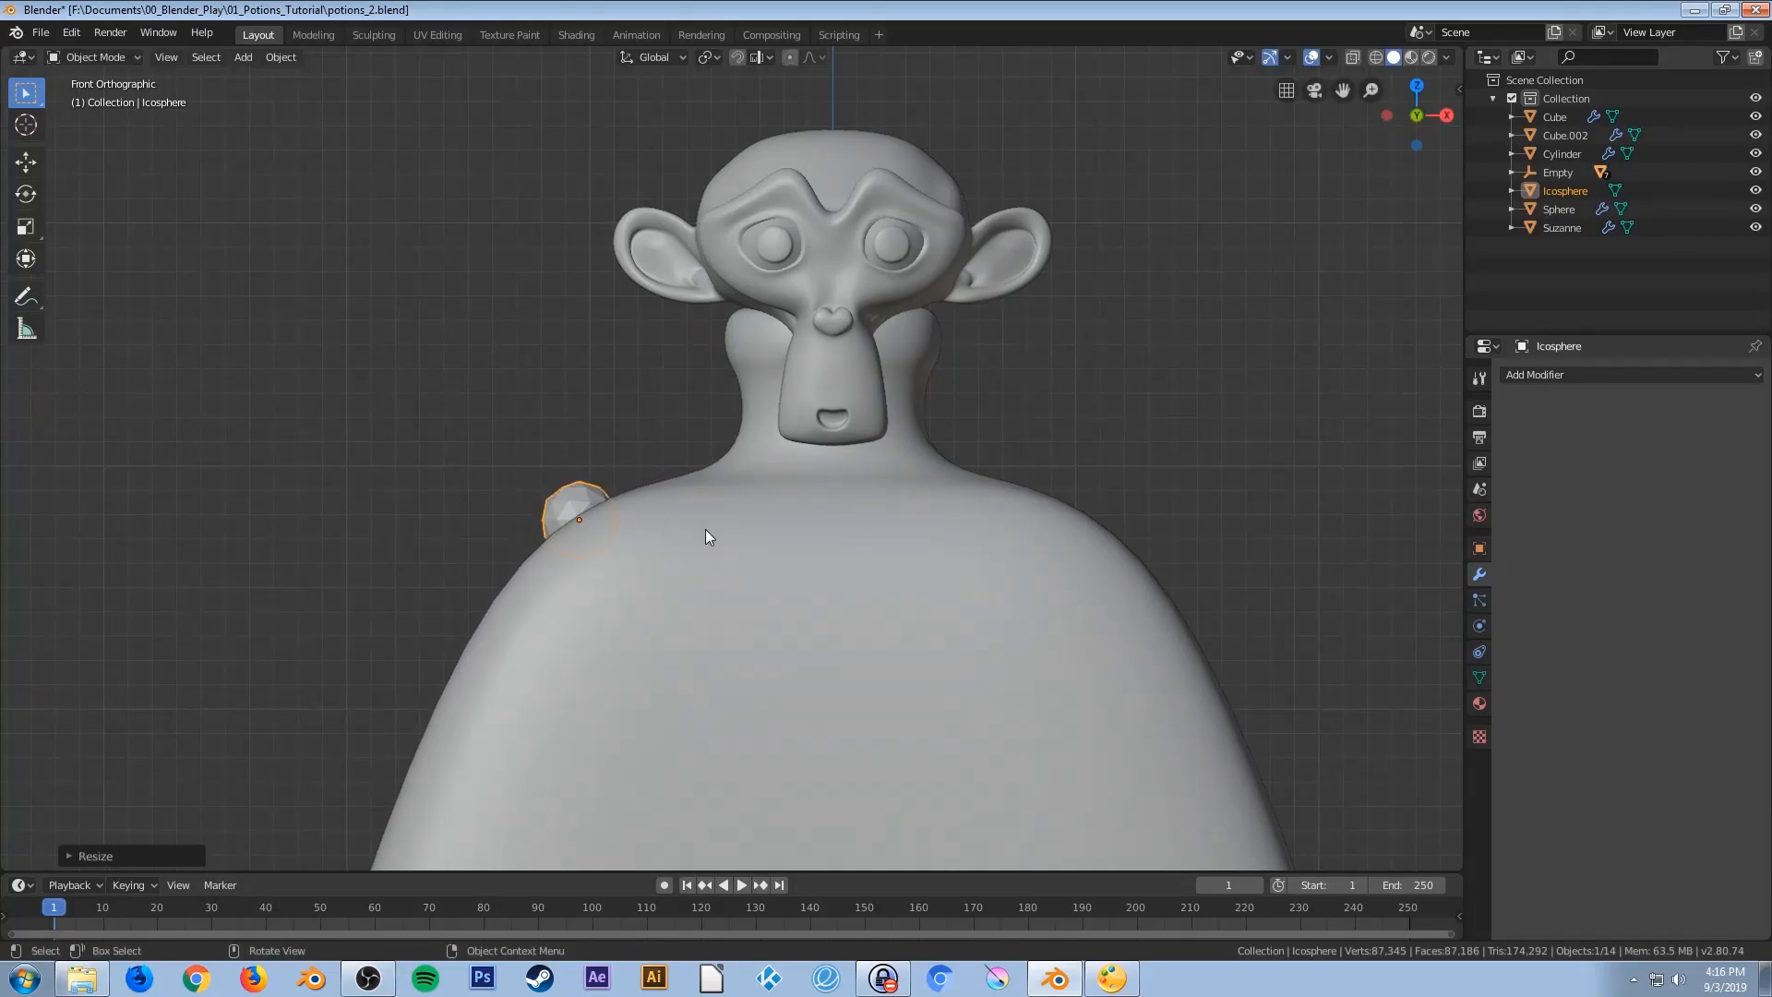
key(KP_7)
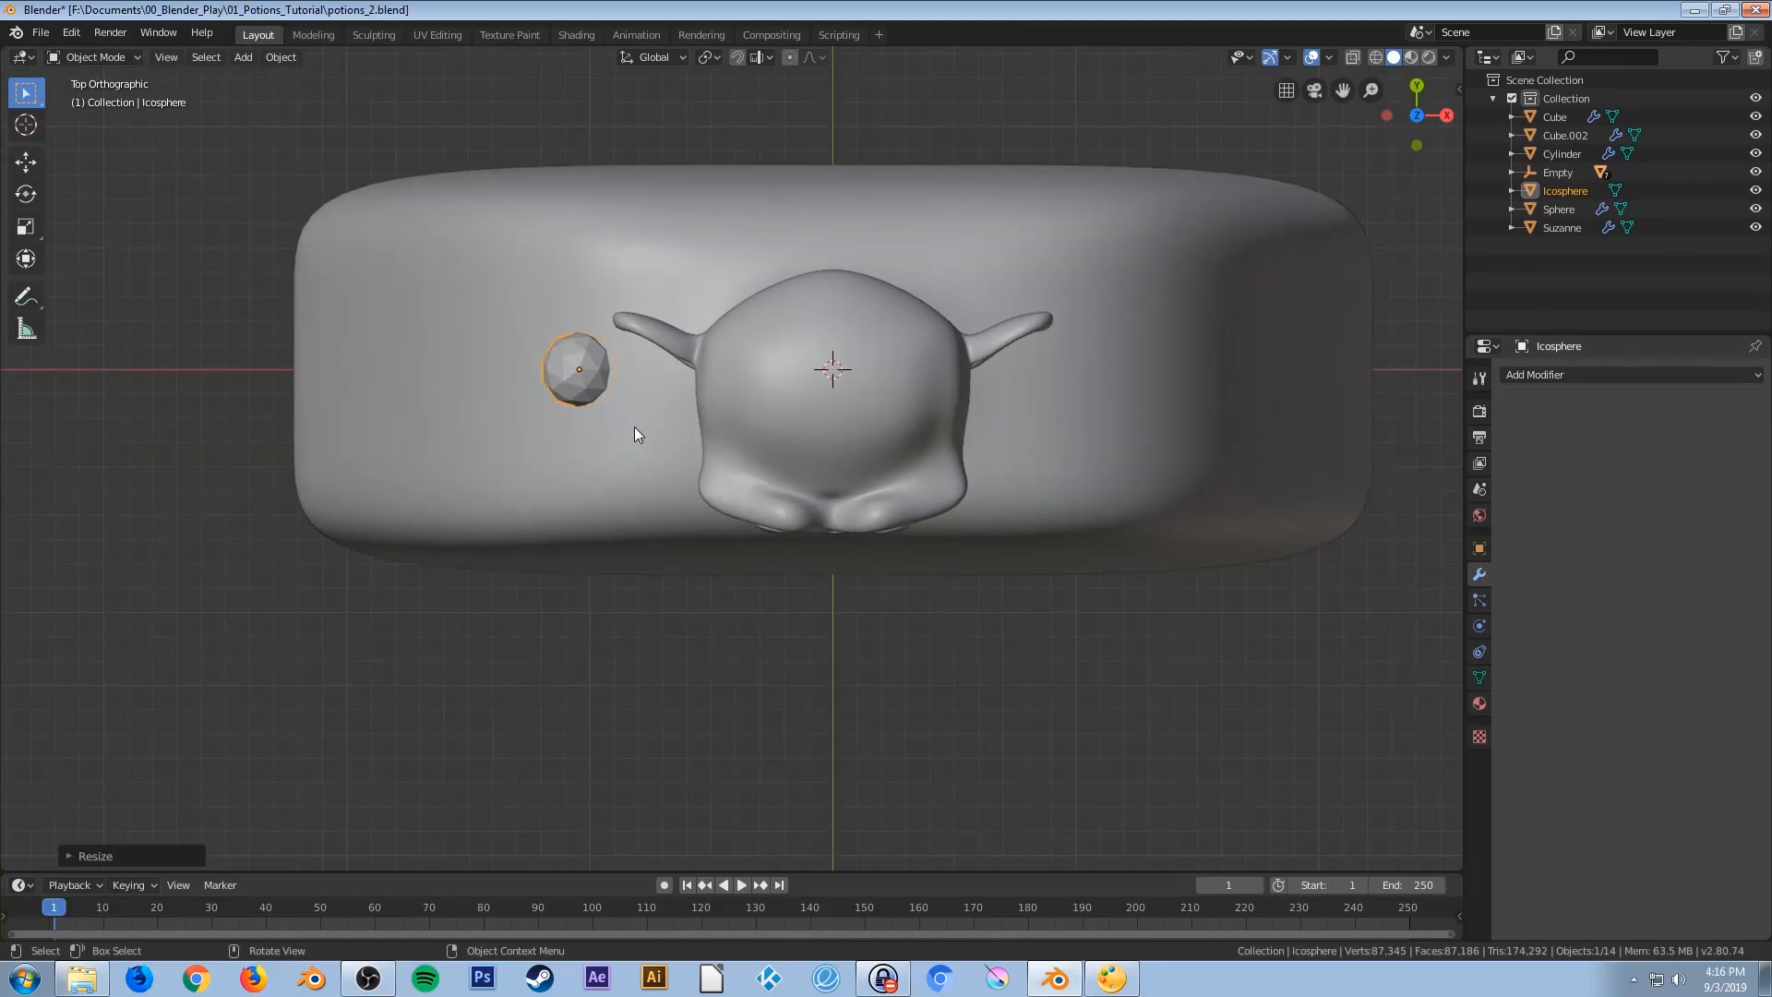
key(s)
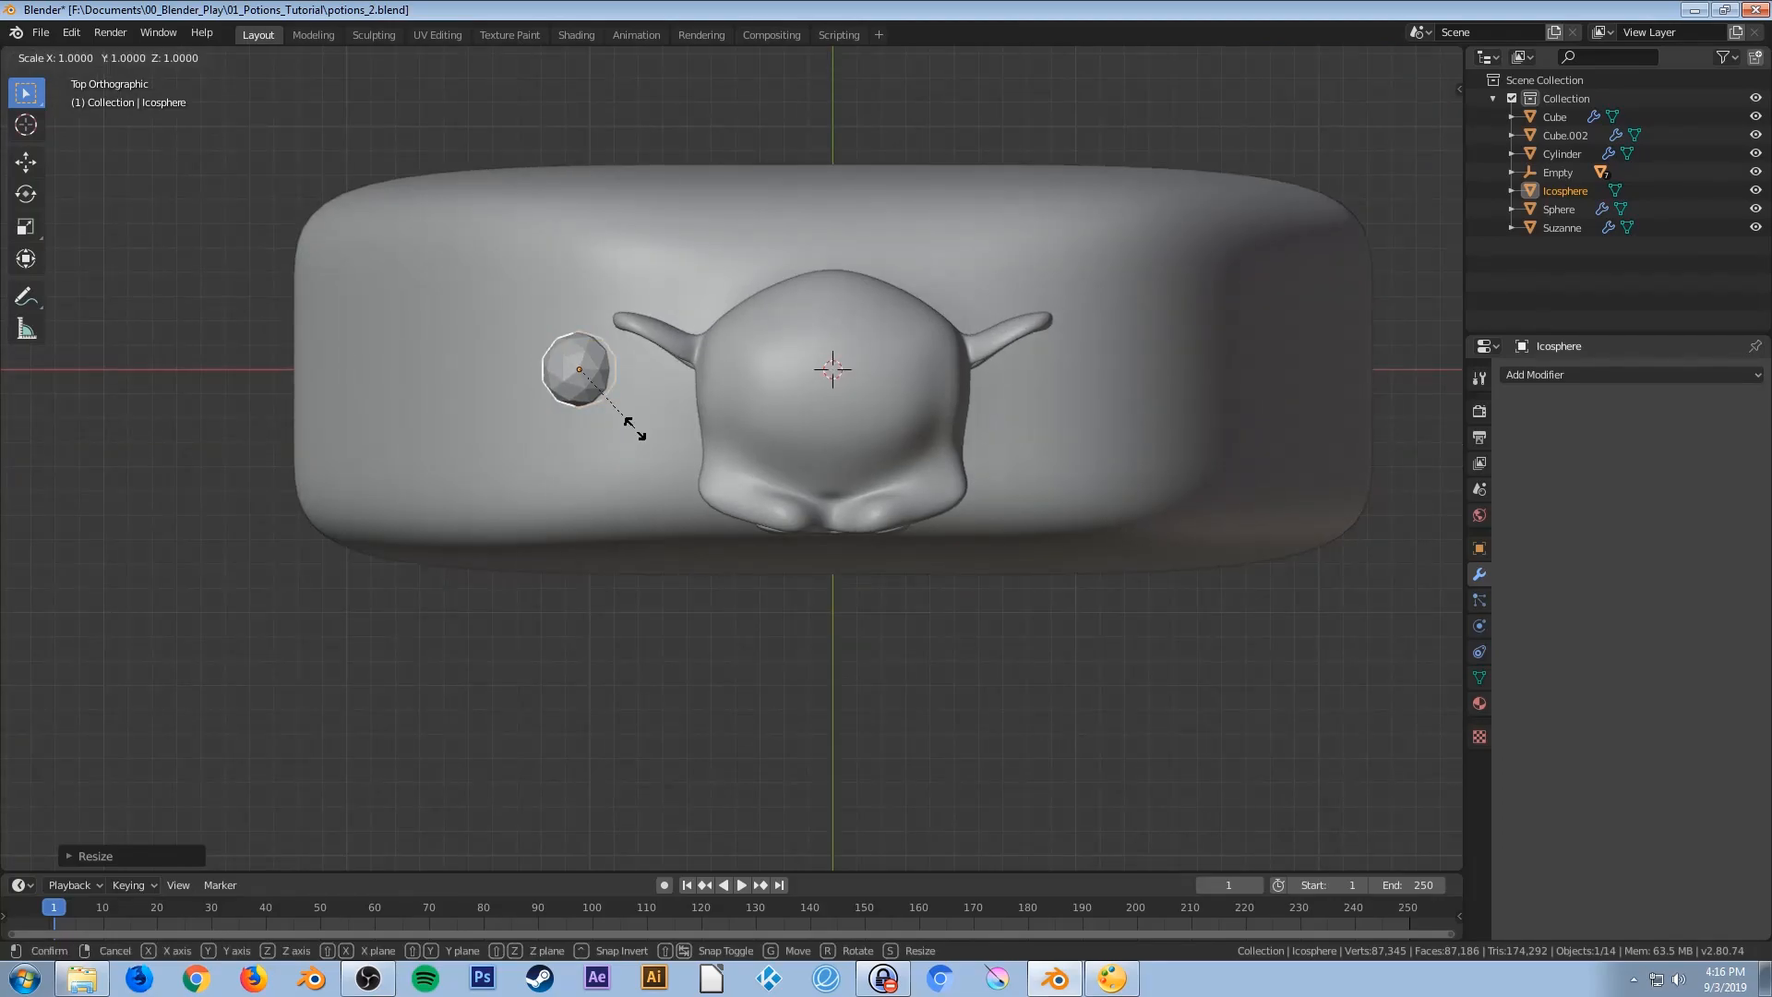
click(643, 445)
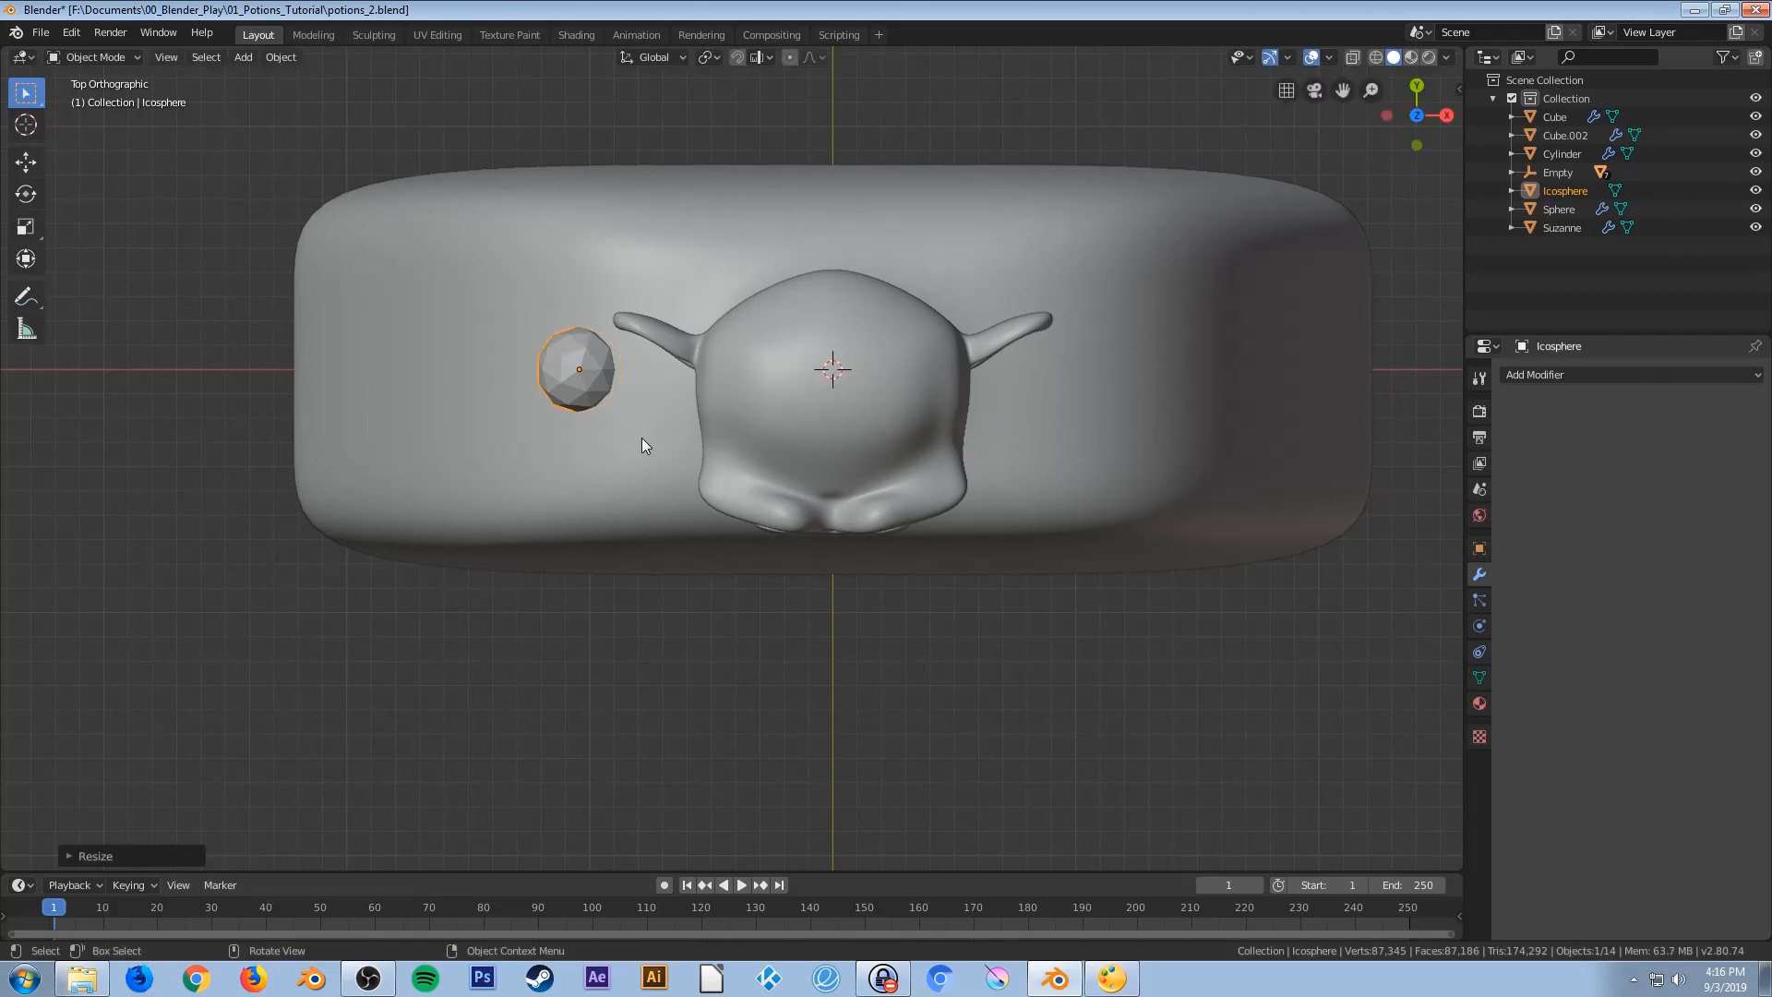
Give the ico sphere a Subdivision Surface modifier with Render and Viewport subdivisions of 1, and apply Shade Smooth
click(1559, 373)
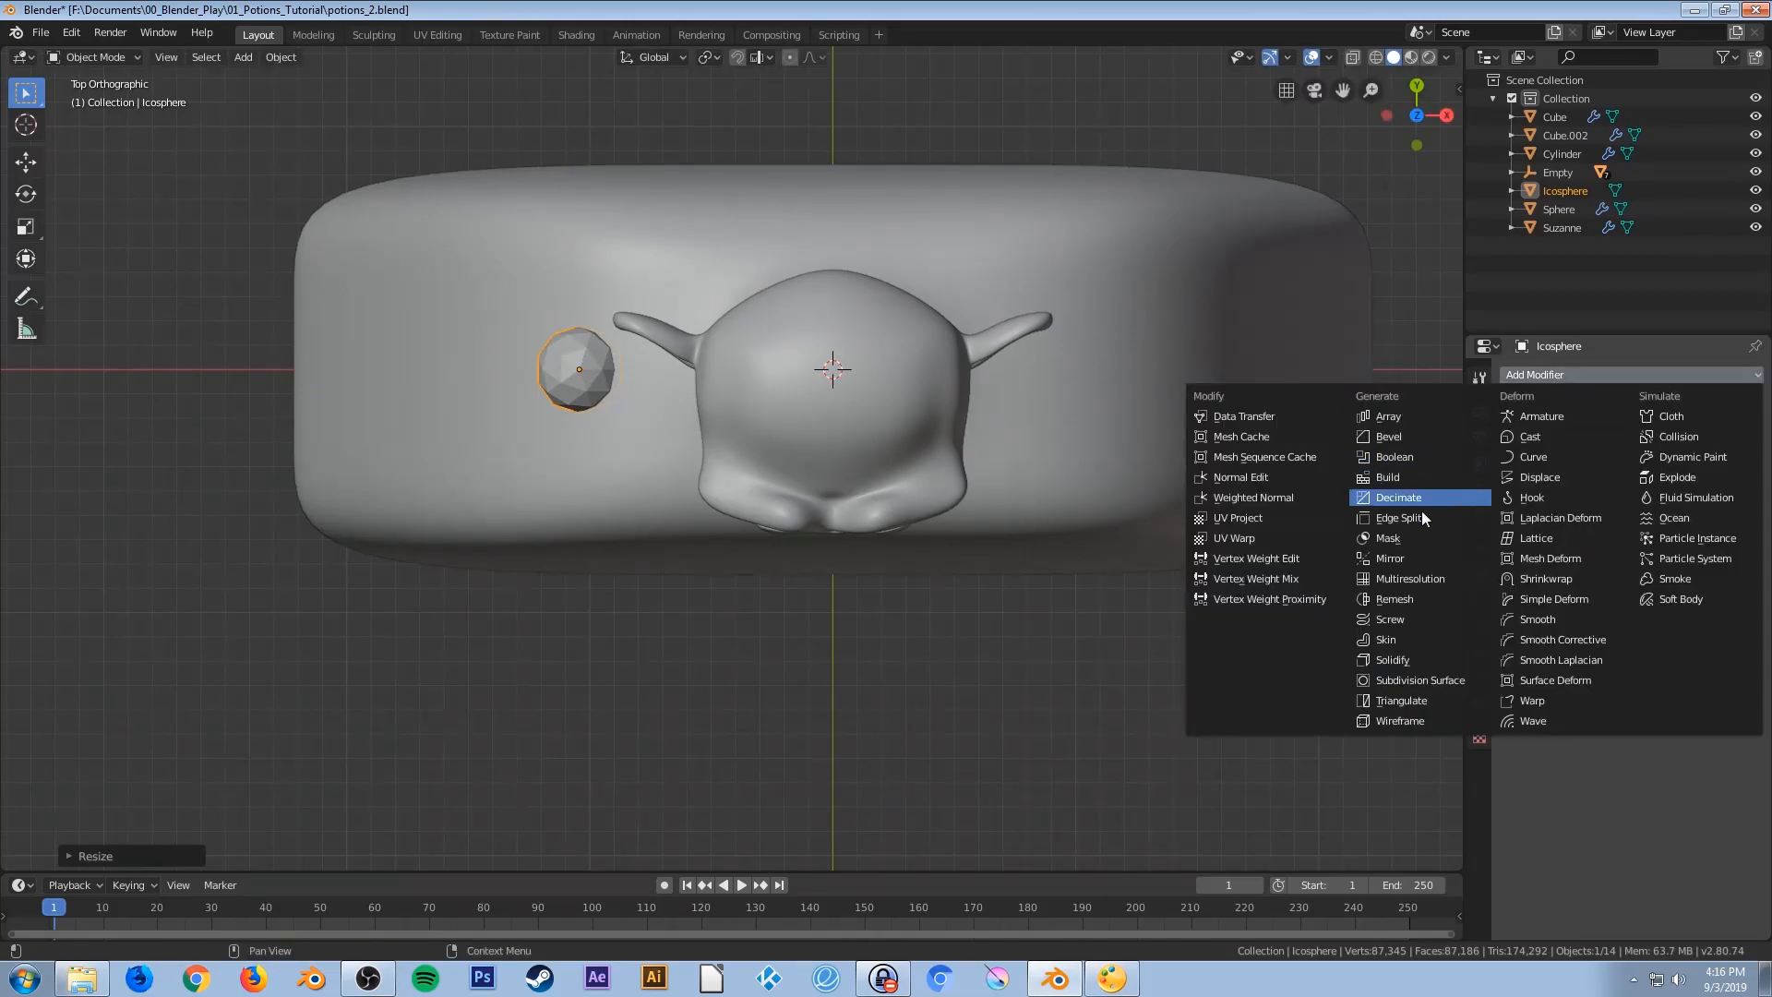
click(1415, 679)
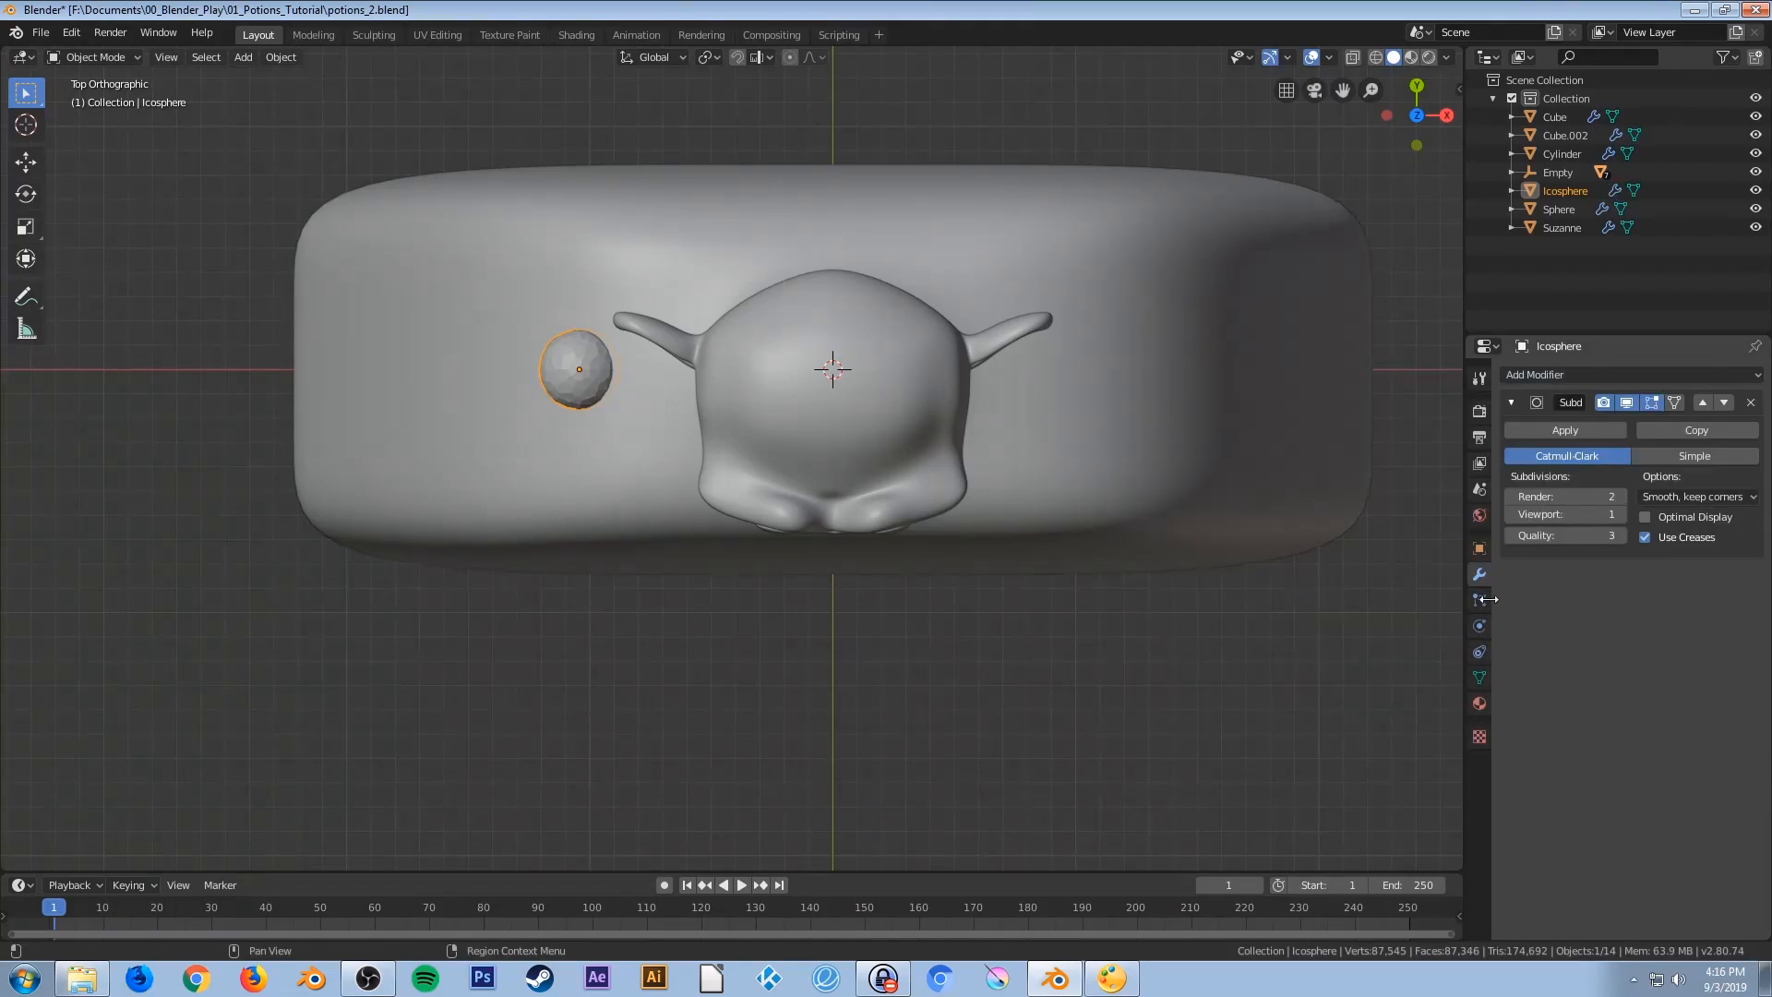
click(1513, 499)
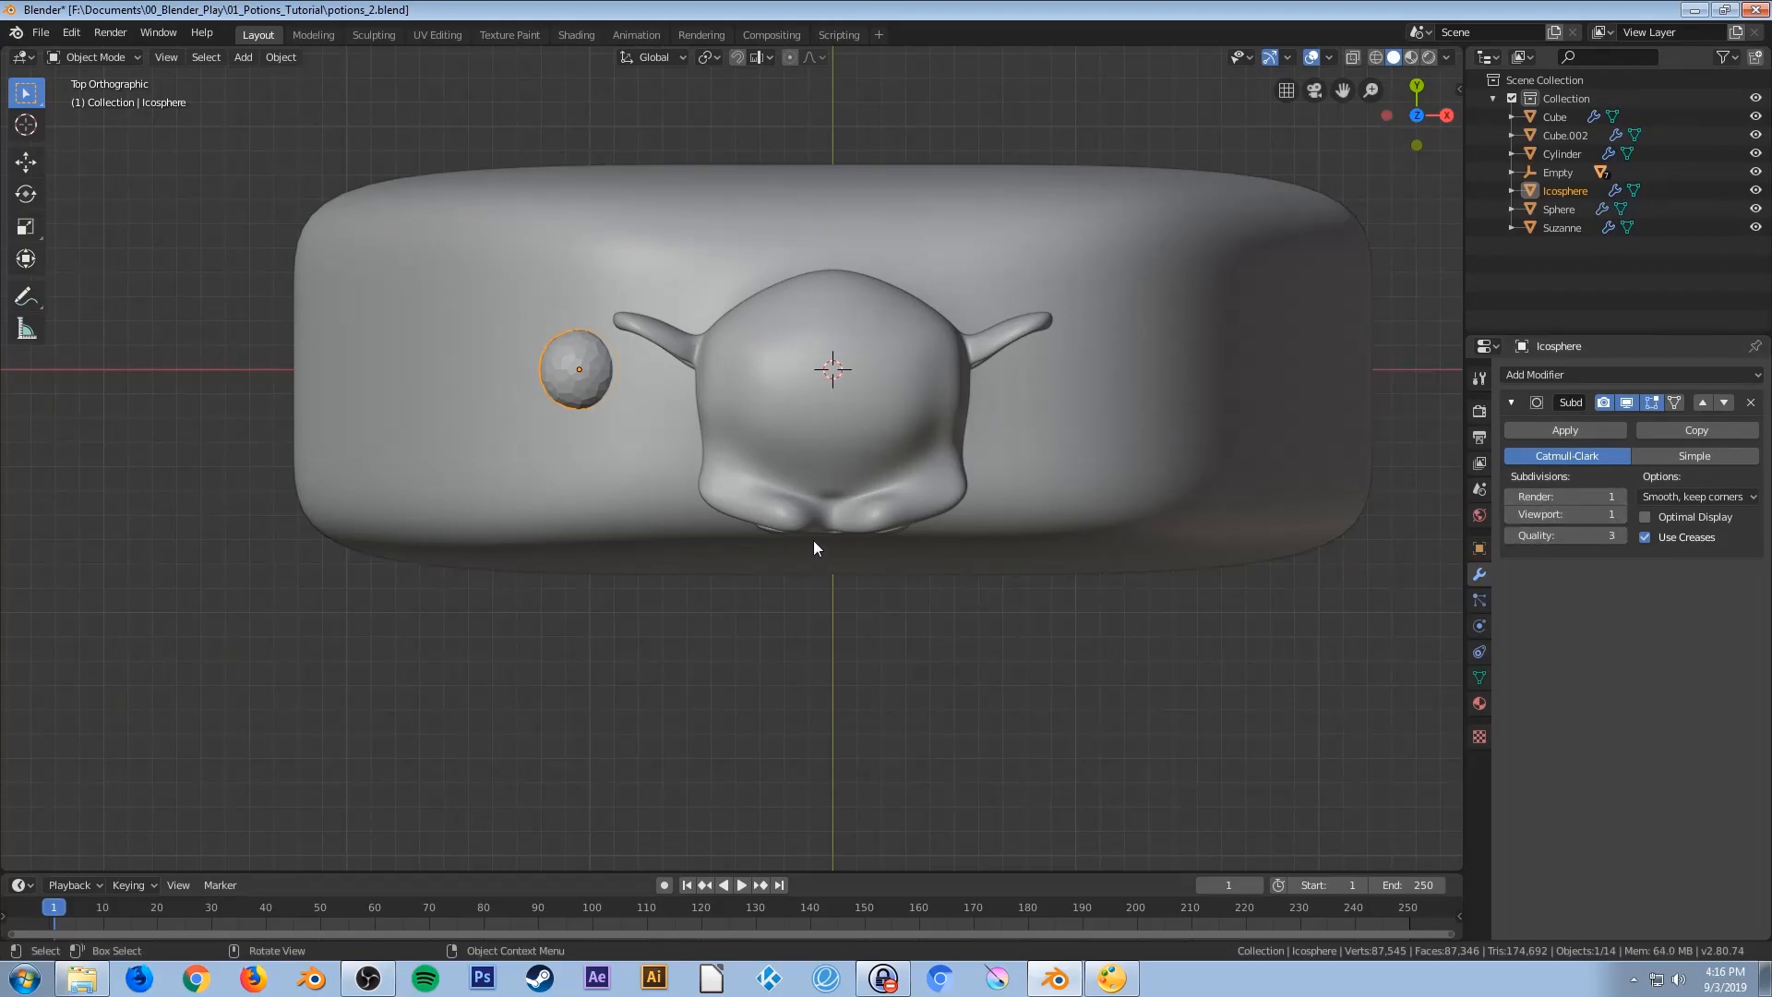
key(F3)
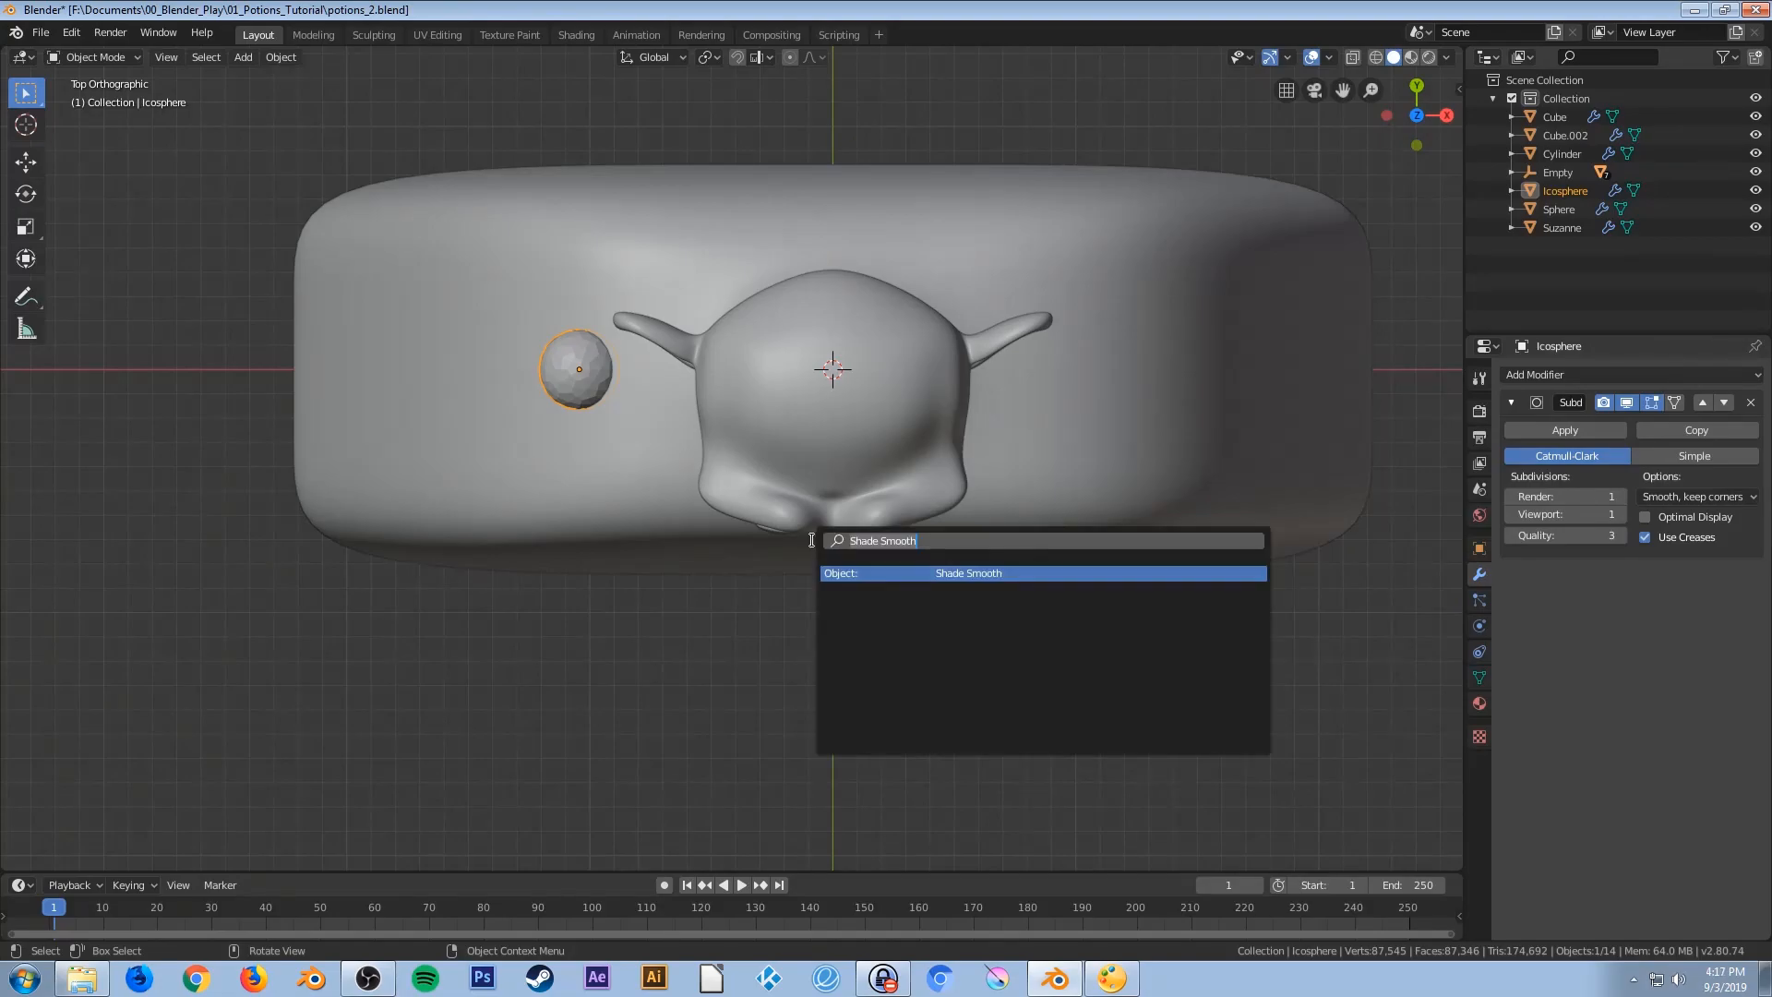
click(967, 573)
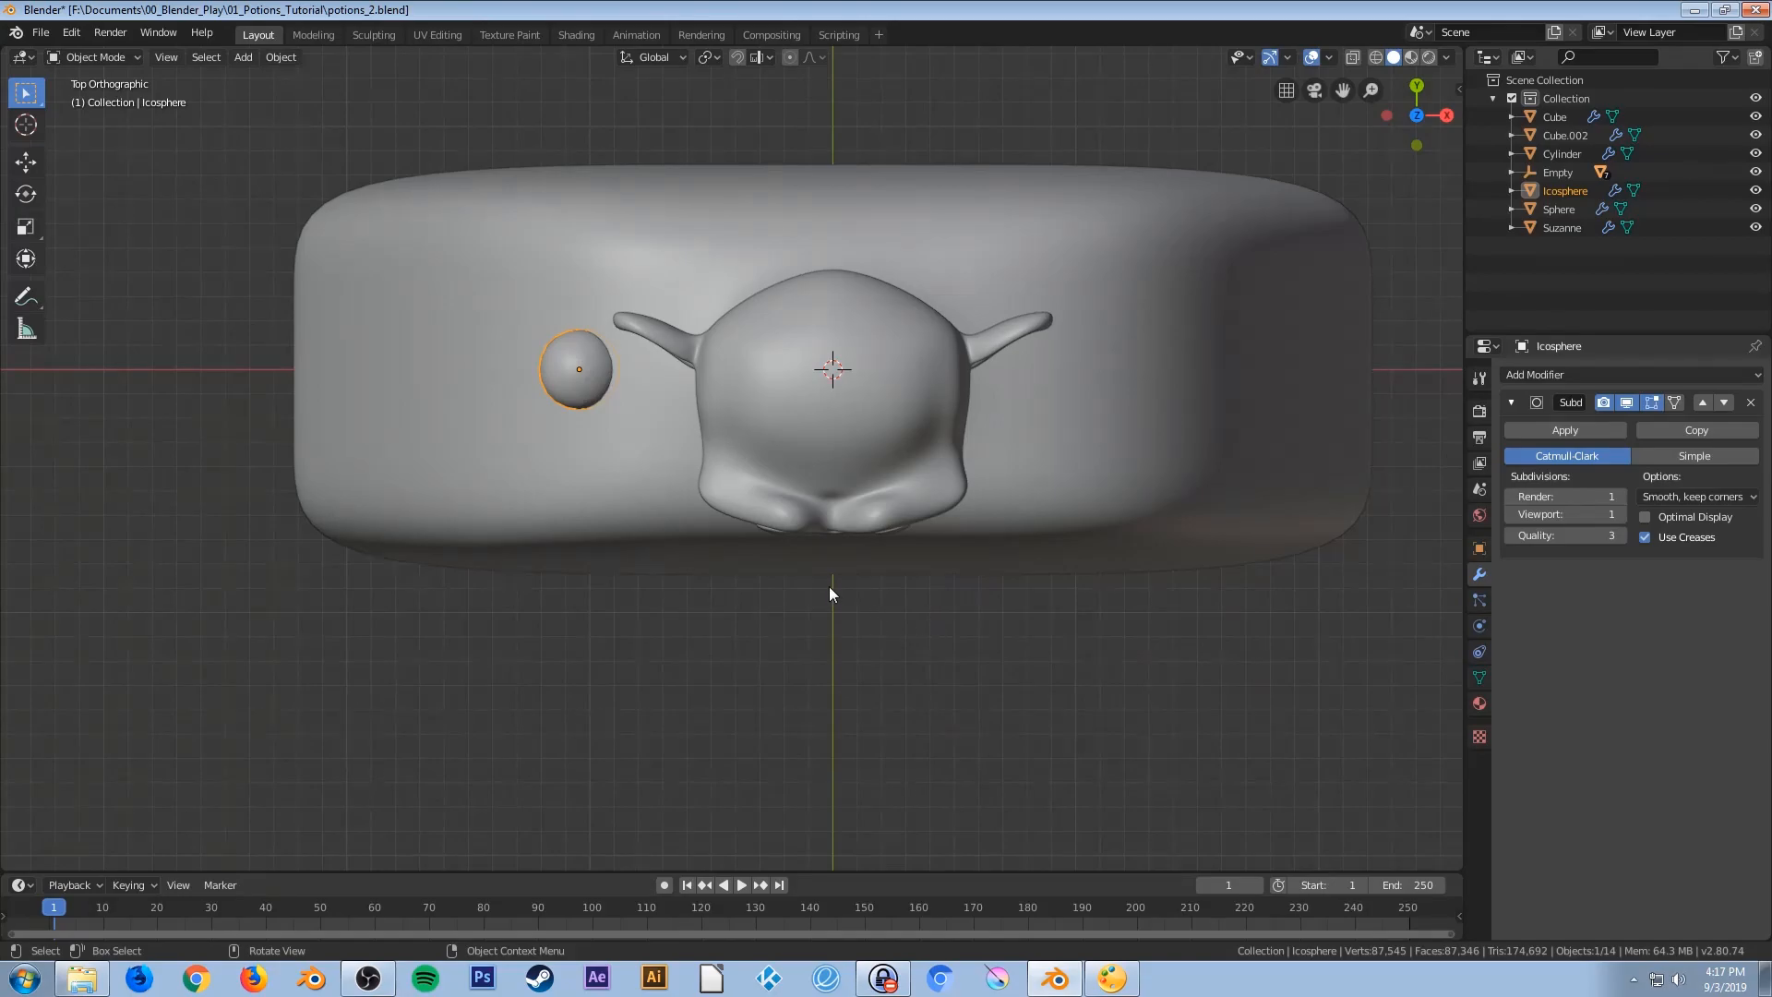
Select the flat bottle in the front view and create a new material for it
key(KP_1)
scroll(813, 641, down, 2)
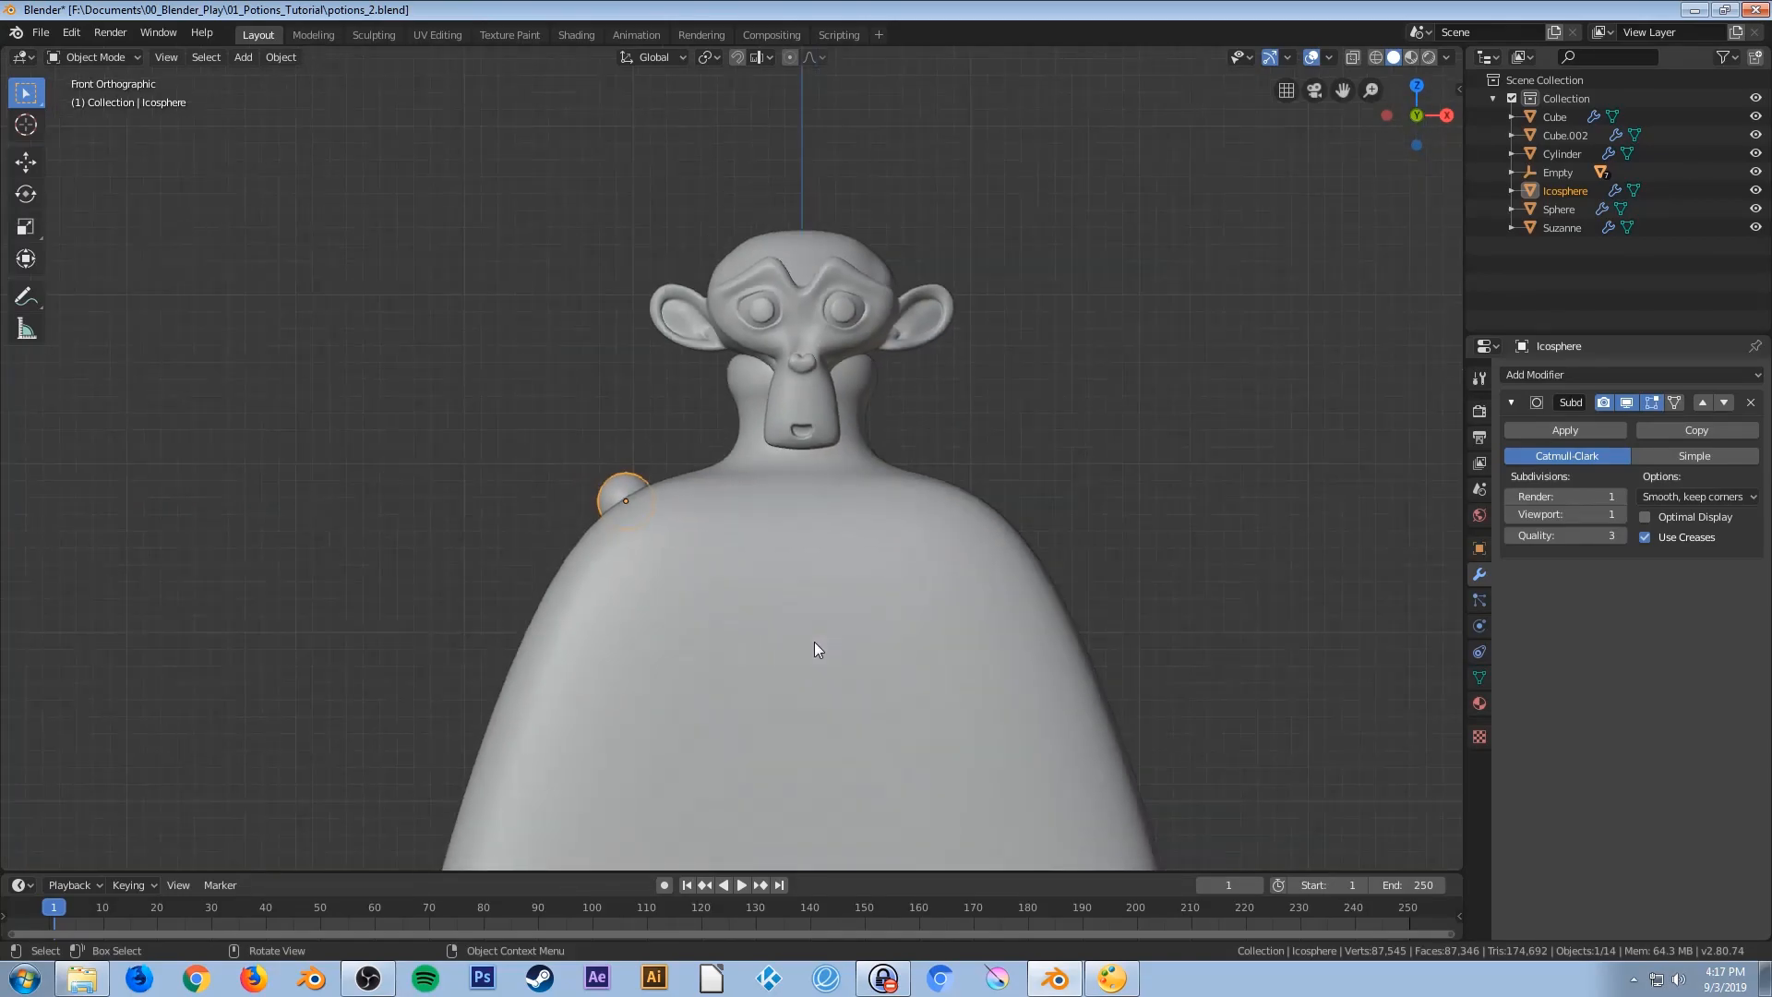
shift+middle_drag(791, 650, 790, 551)
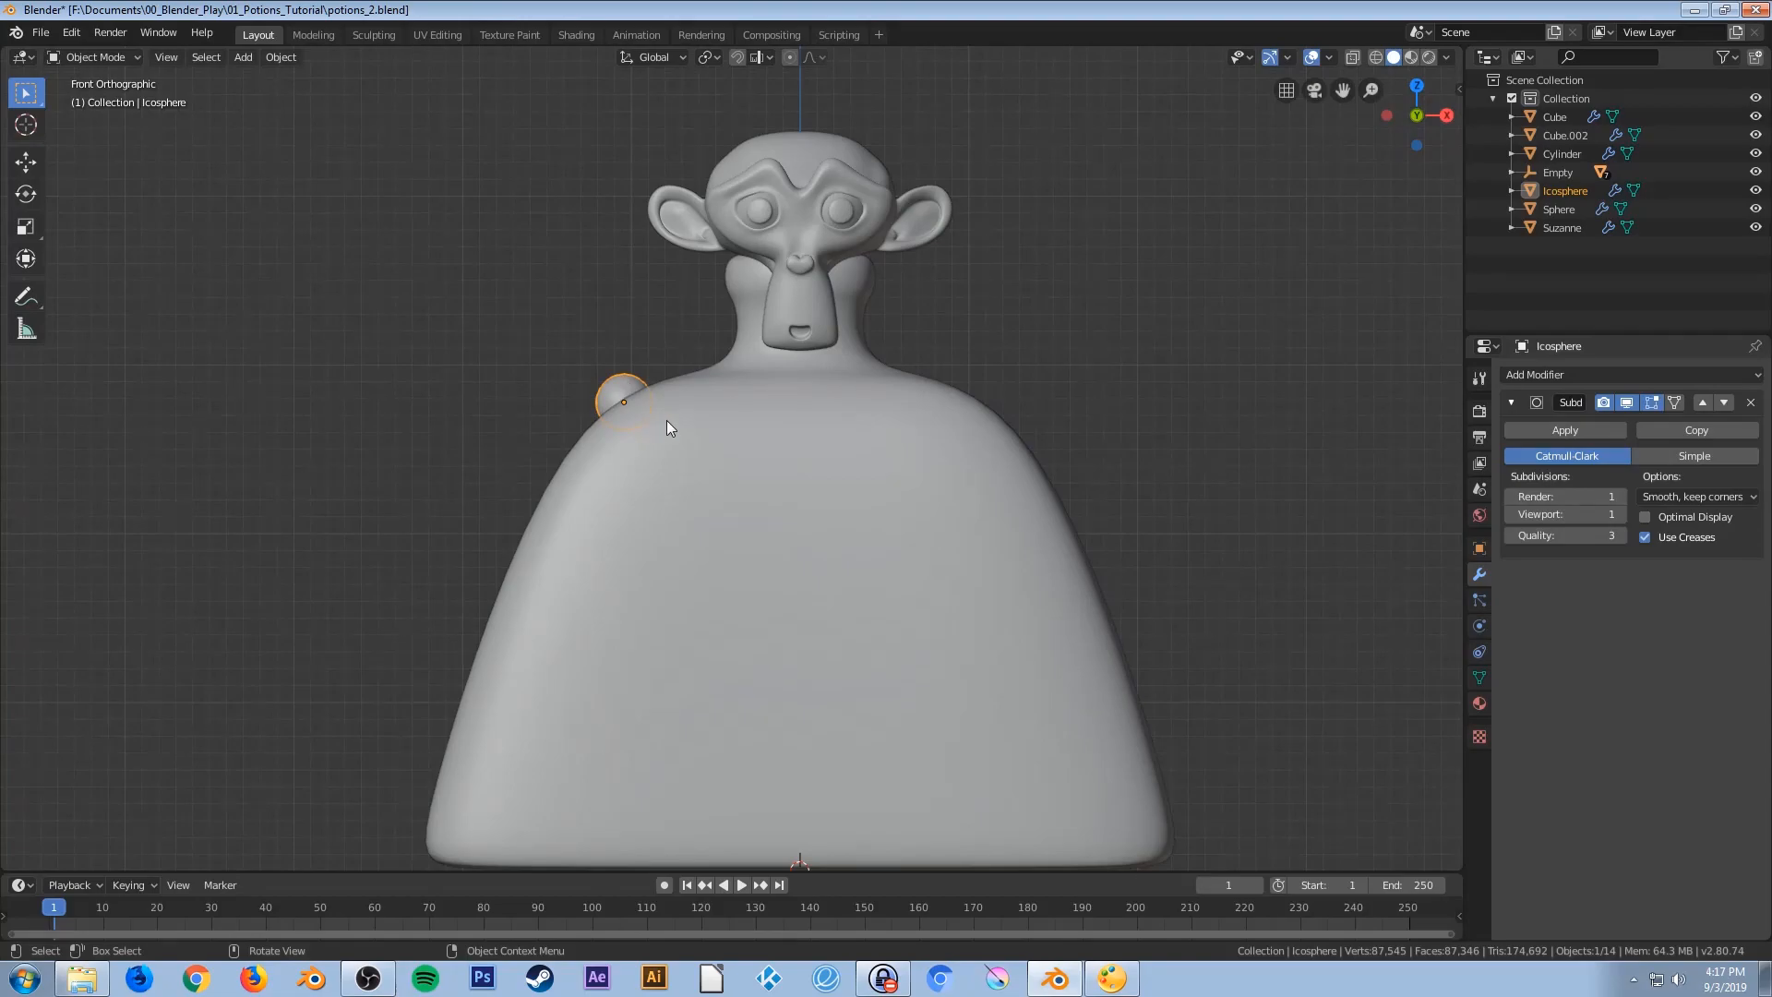
click(880, 496)
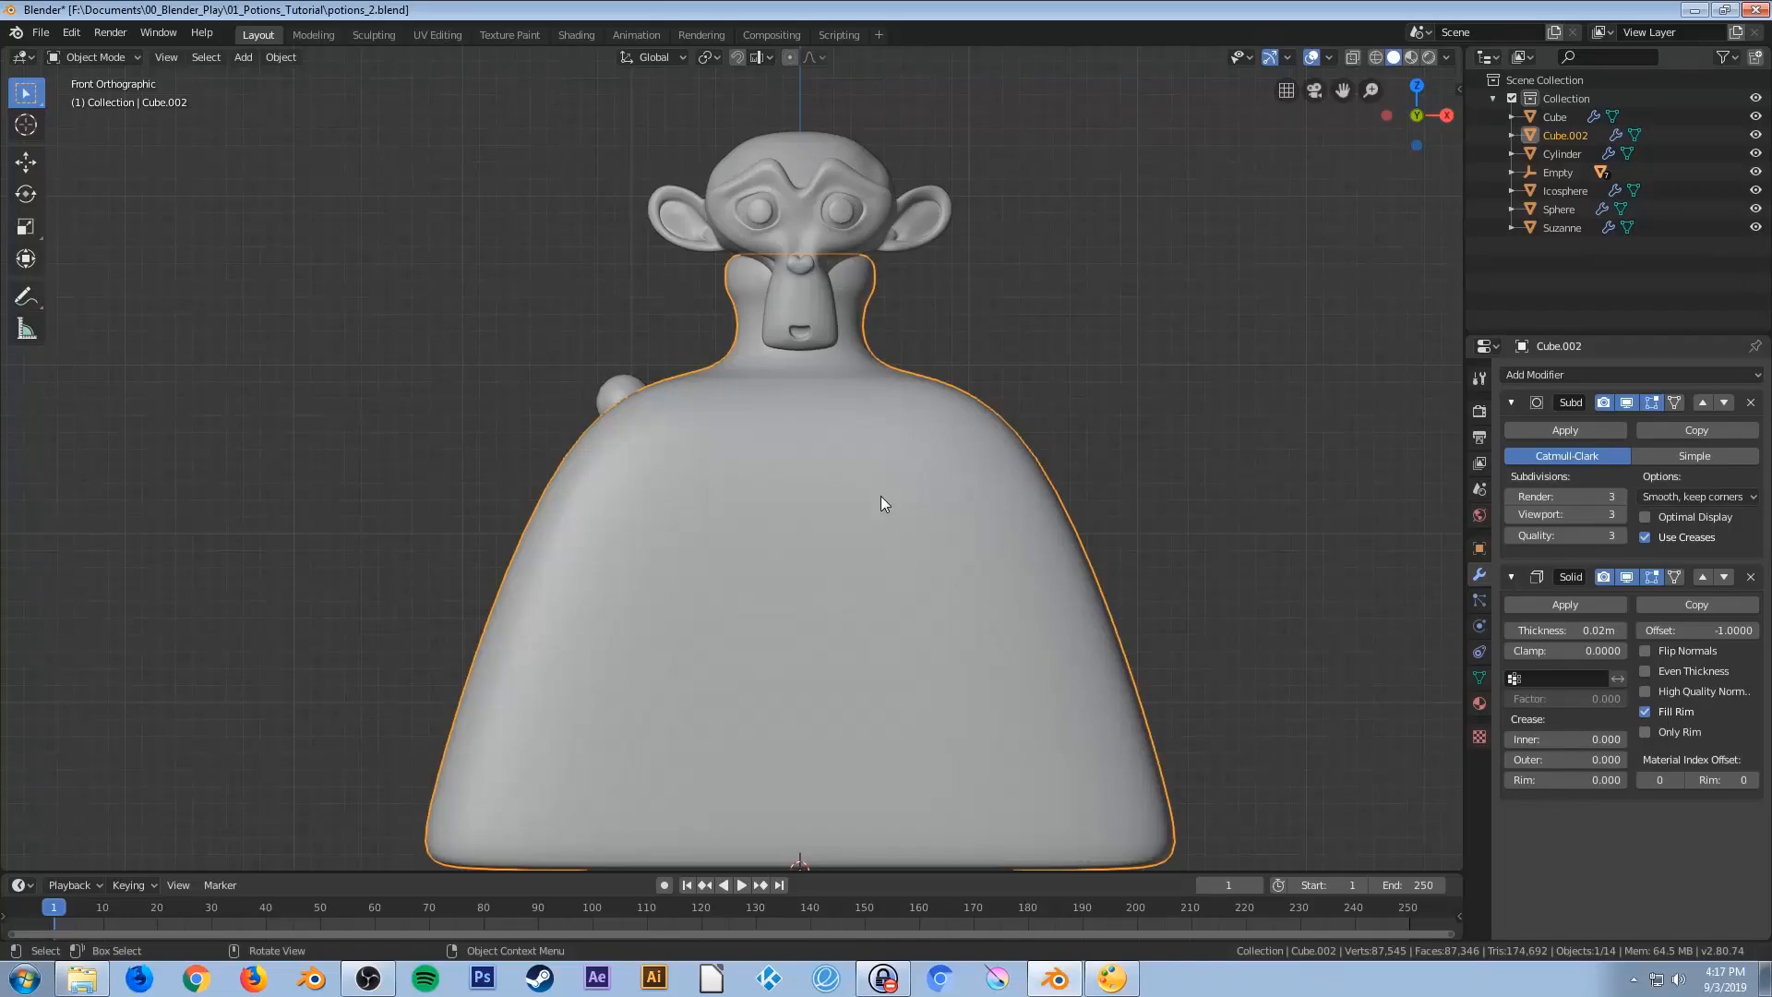
click(1479, 704)
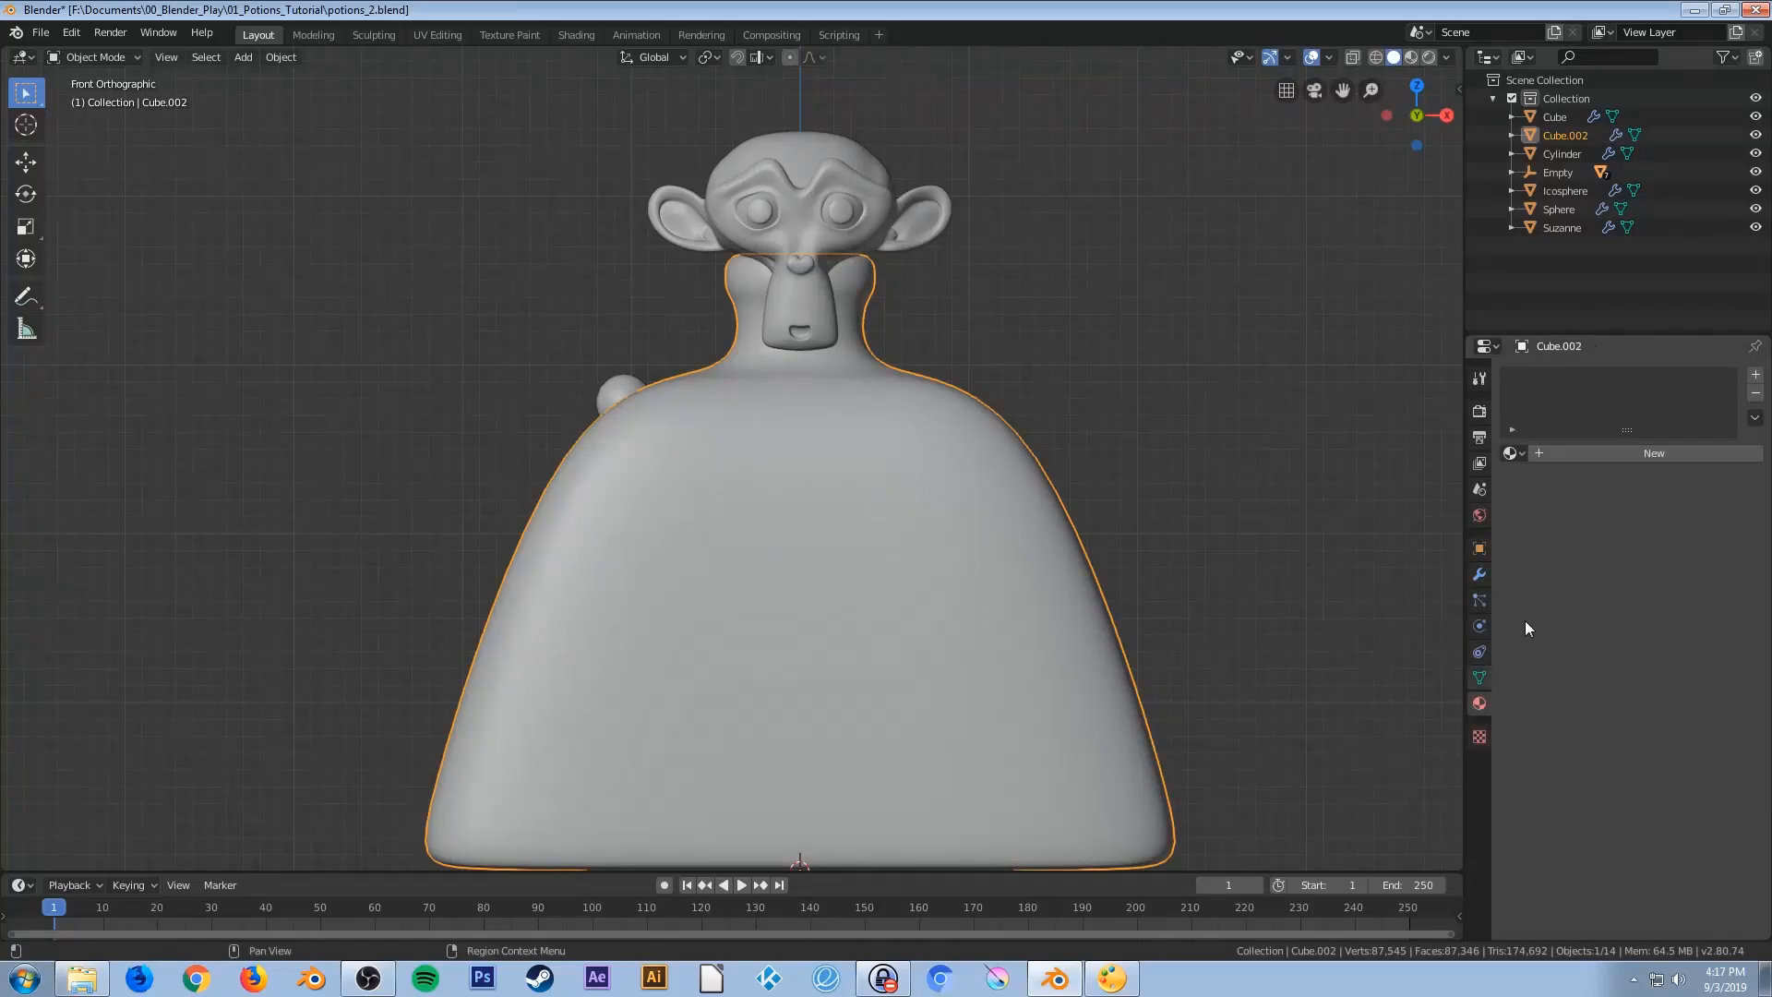
click(1580, 453)
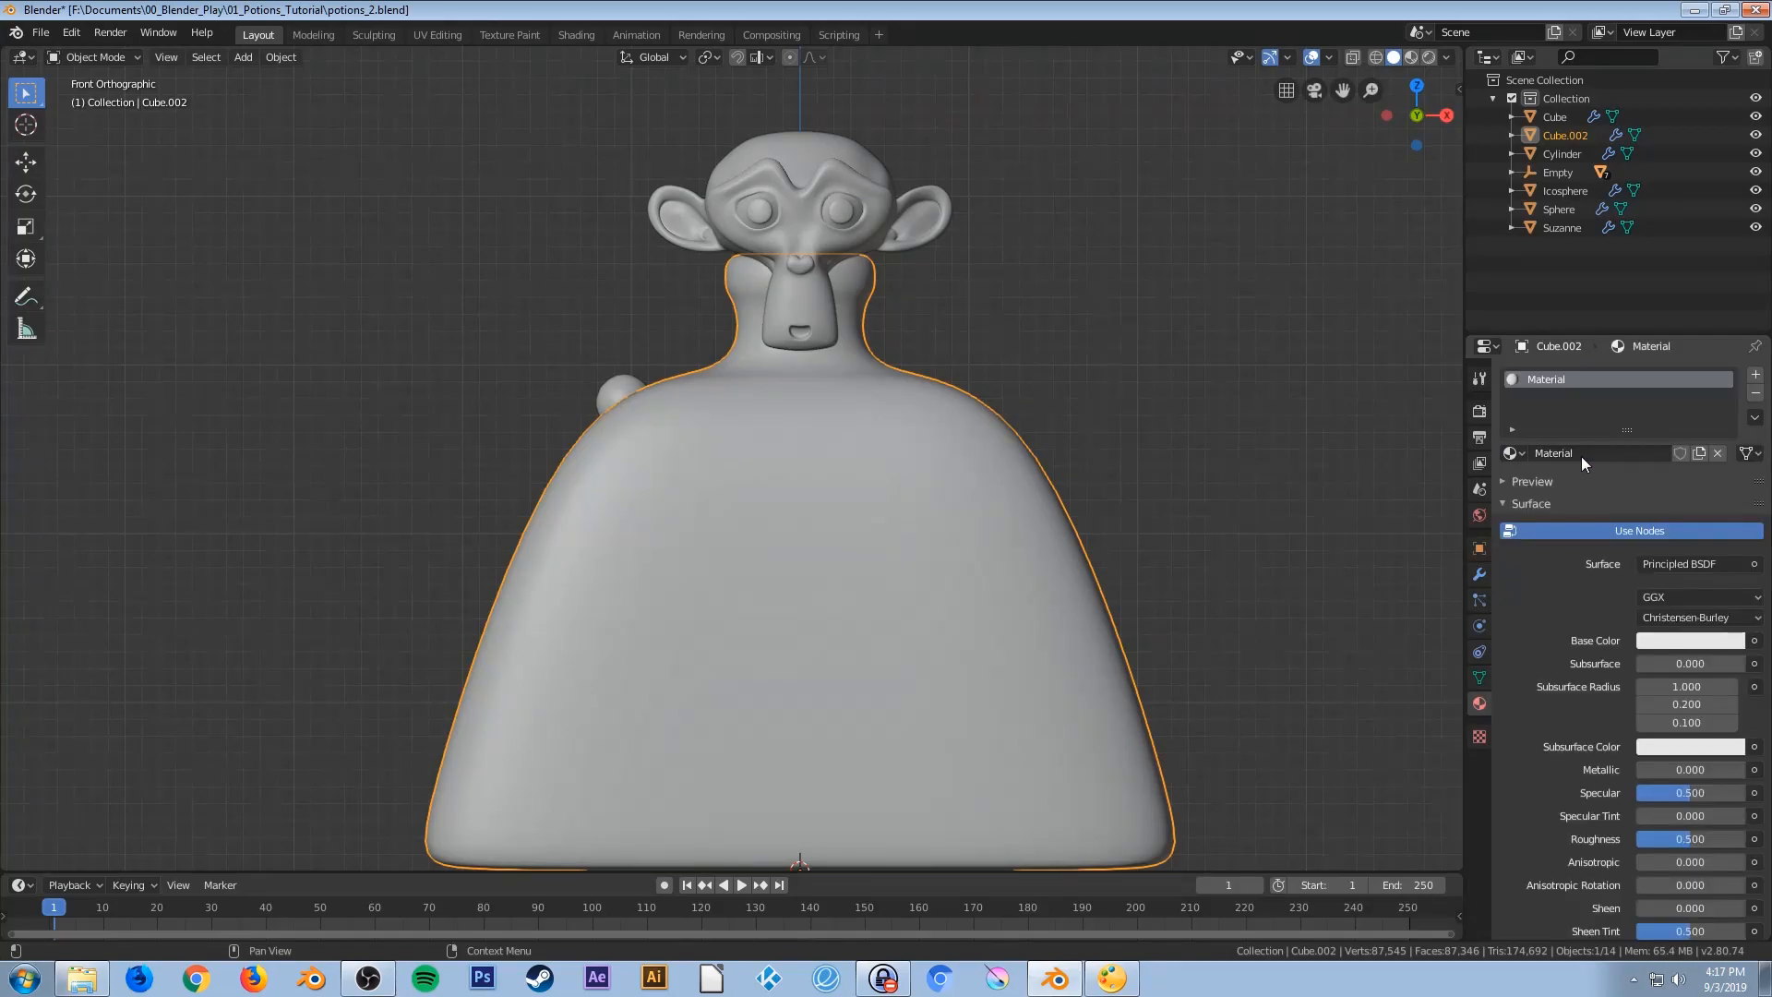
Set the bottle material's Viewport Display color to bright orange-red and save the file
click(1532, 504)
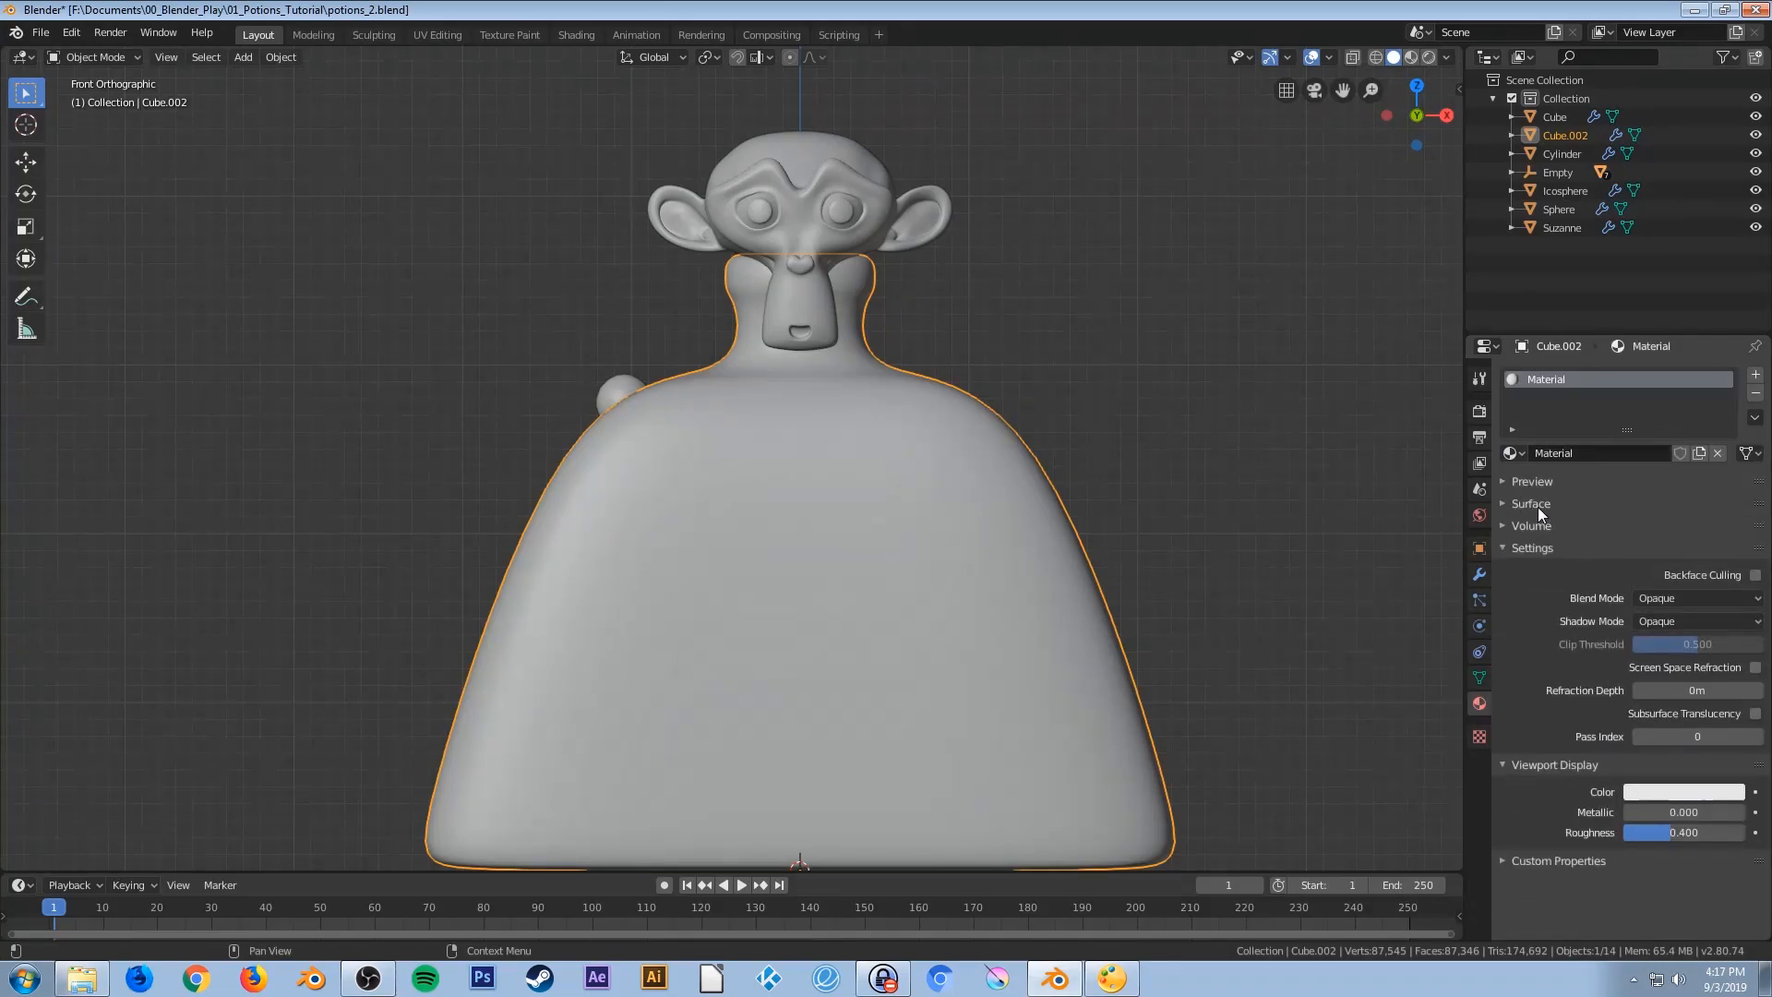
click(1533, 548)
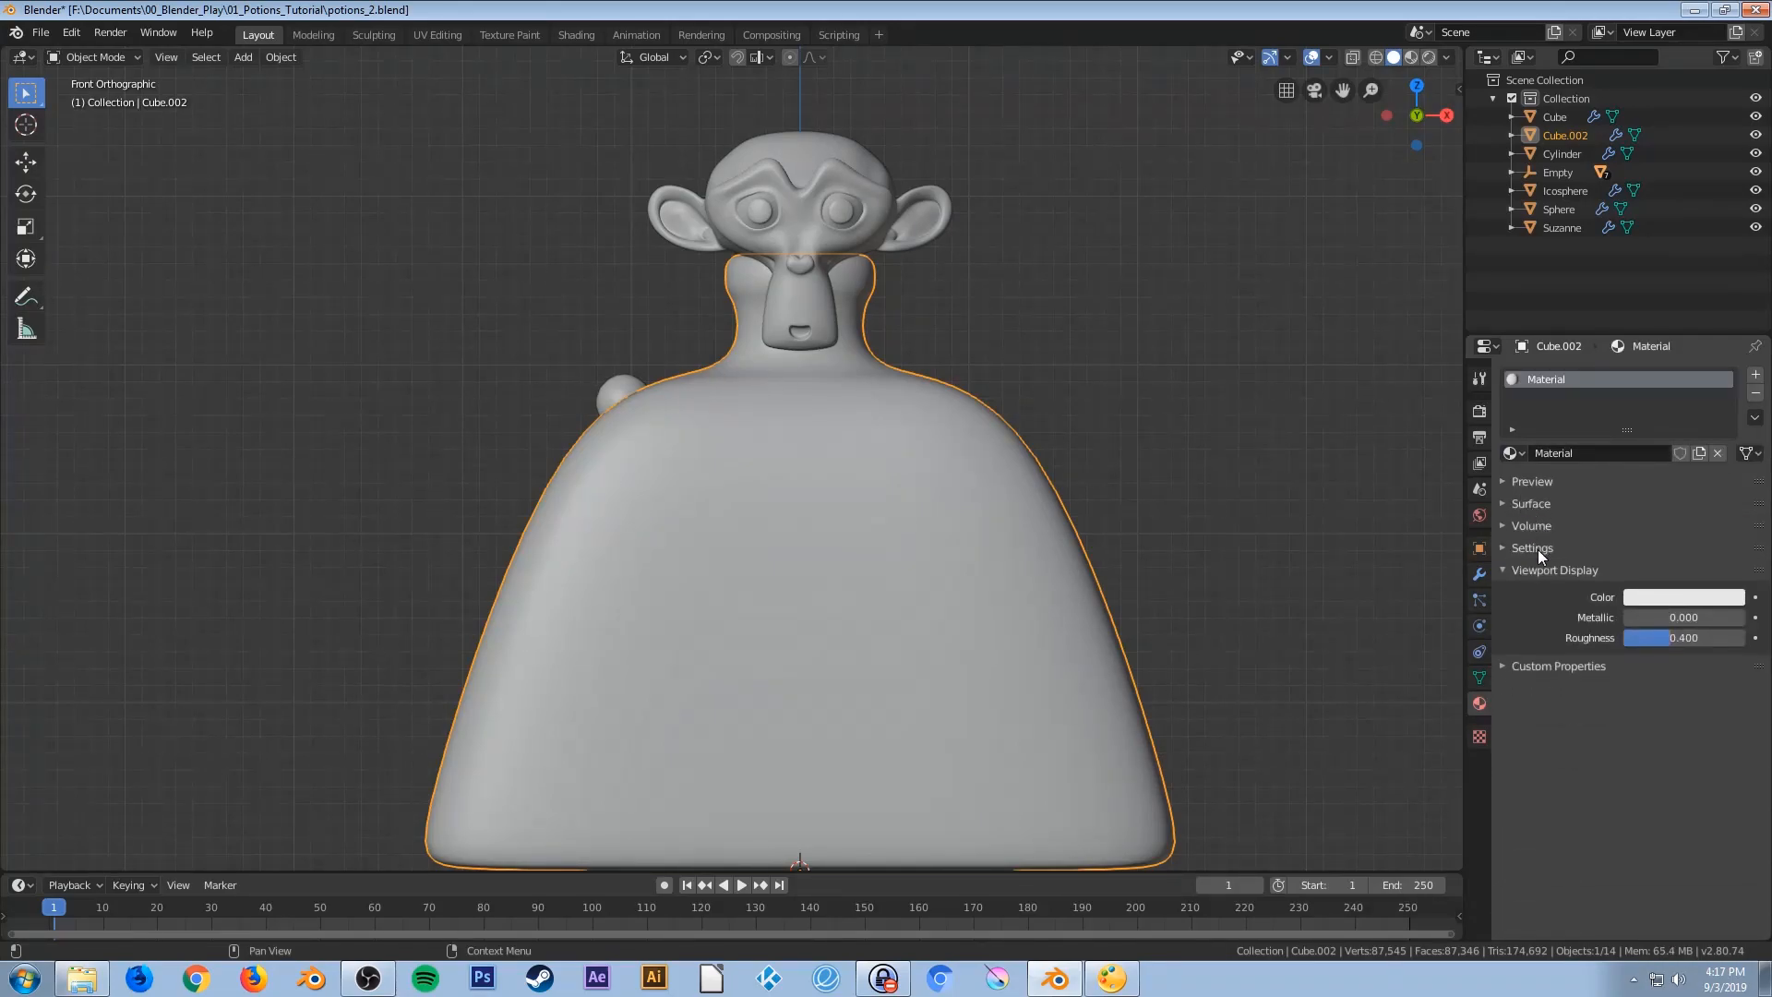
click(1659, 600)
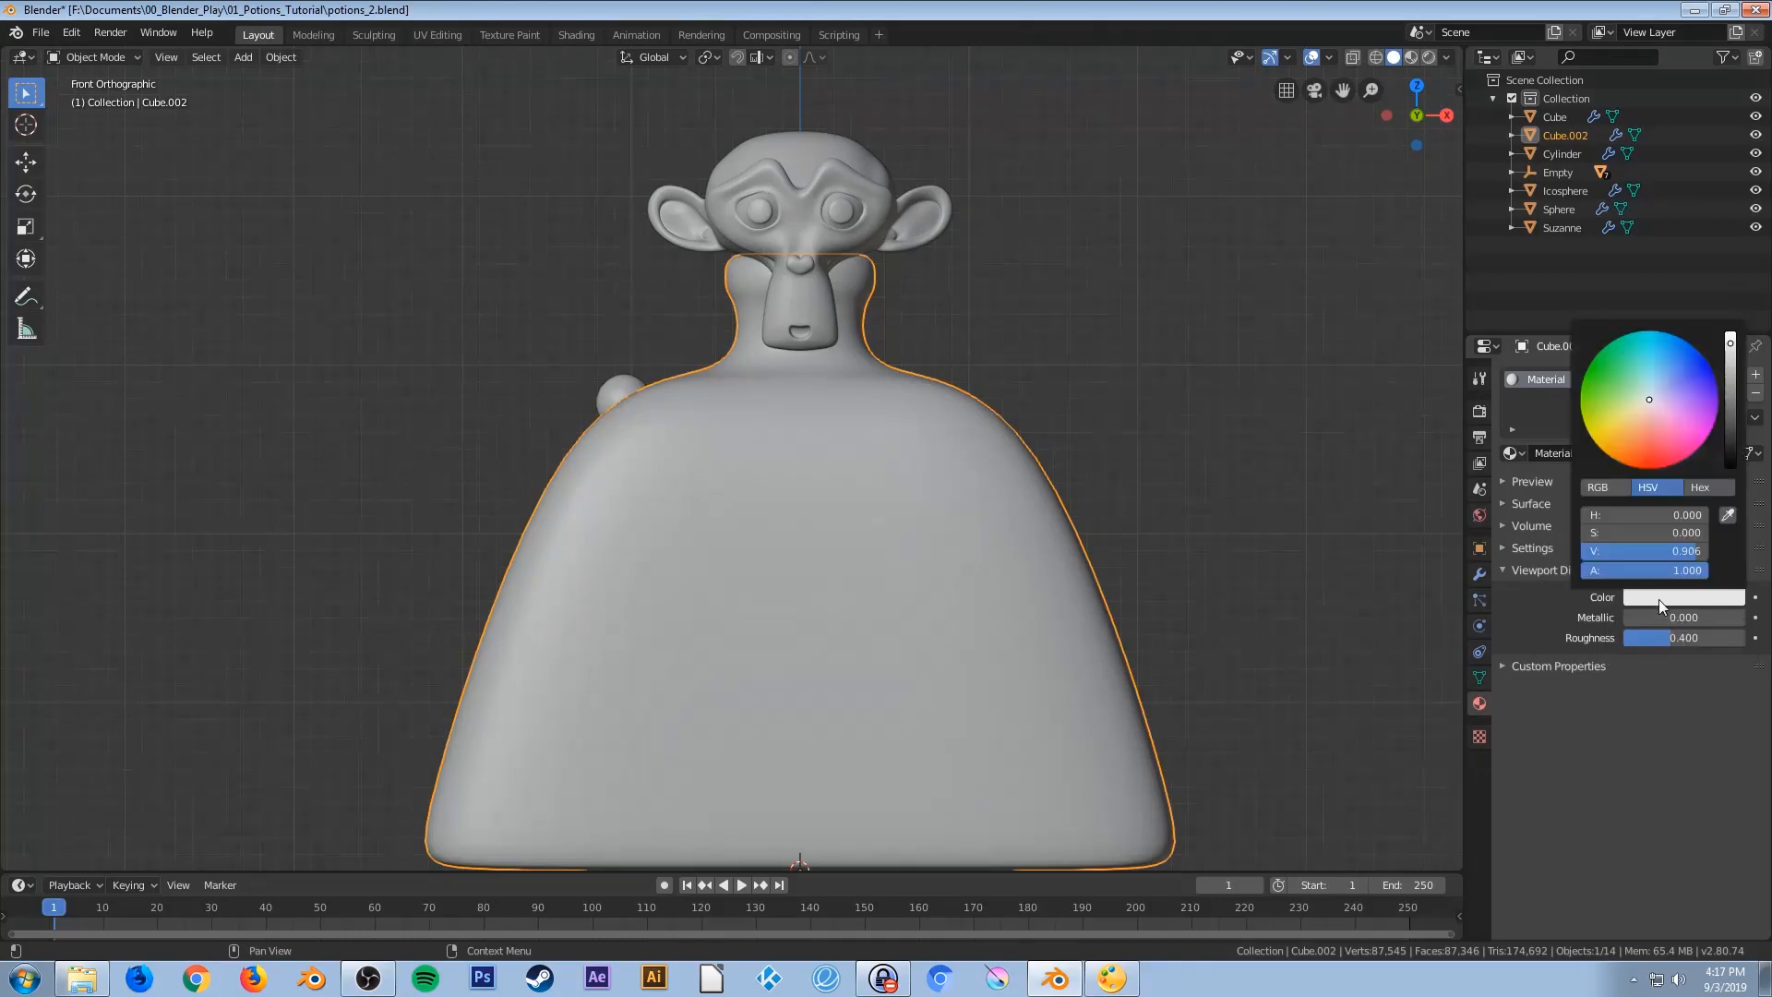
drag(1650, 461, 1646, 468)
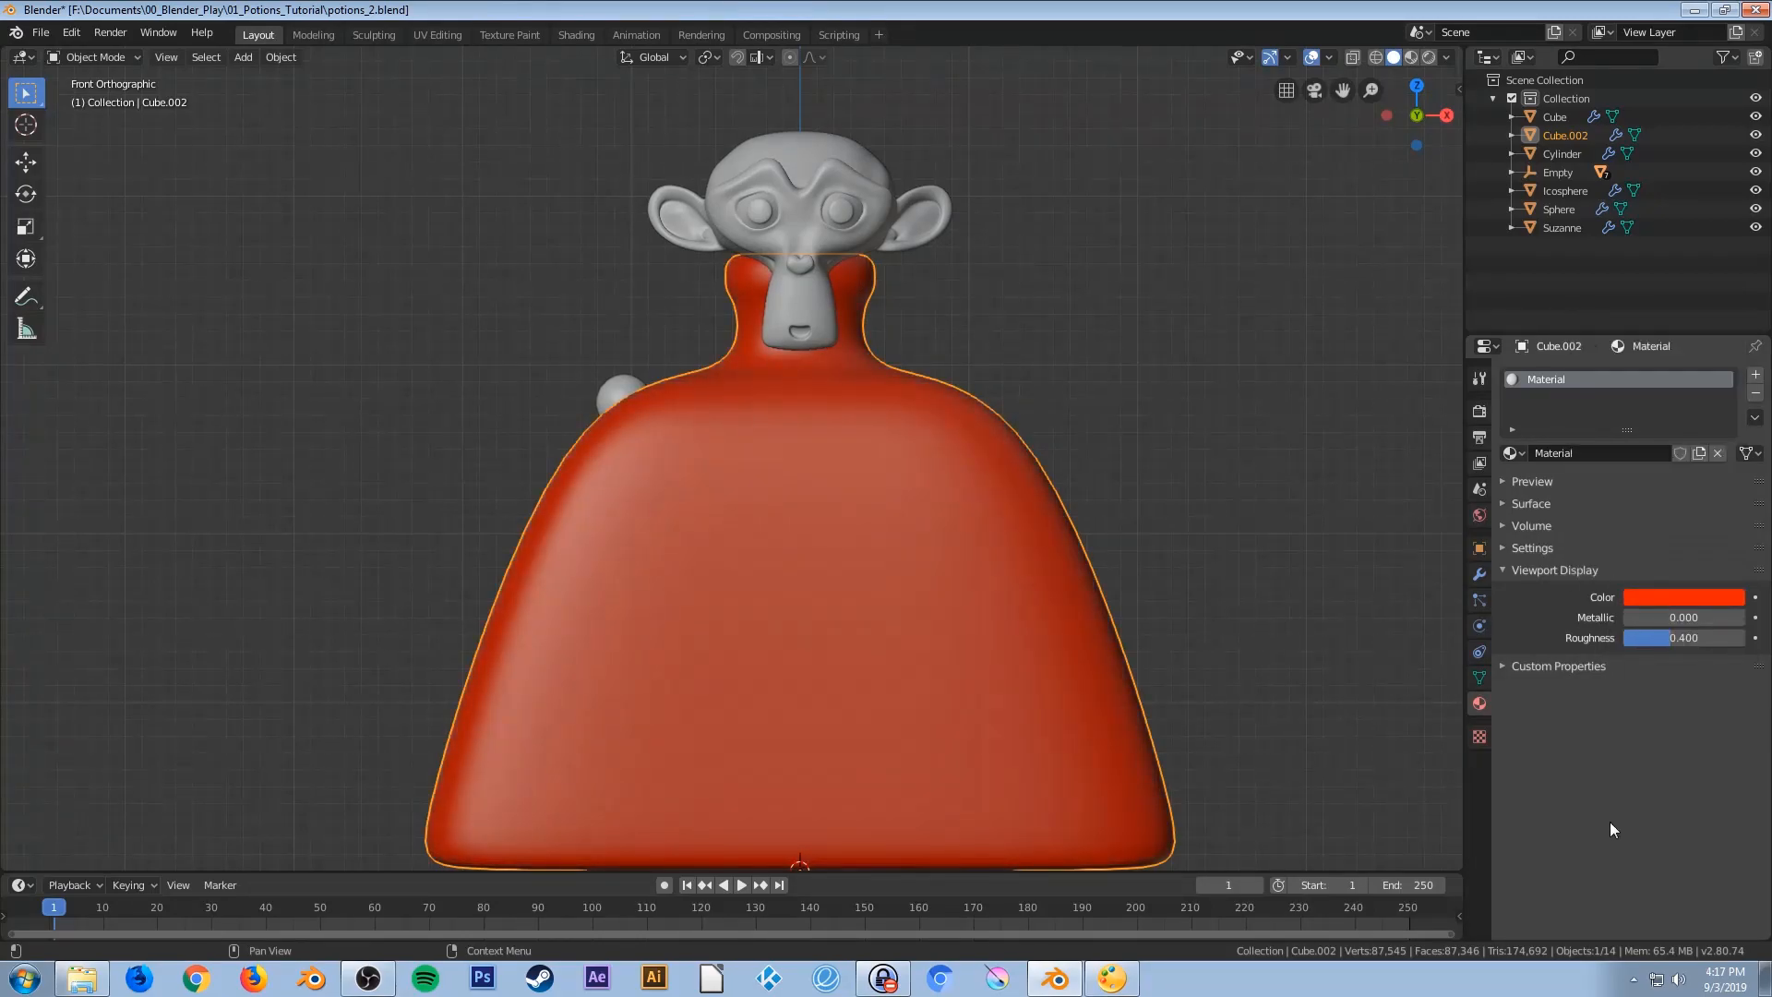
shift+middle_drag(816, 550, 792, 517)
key(ctrl+s)
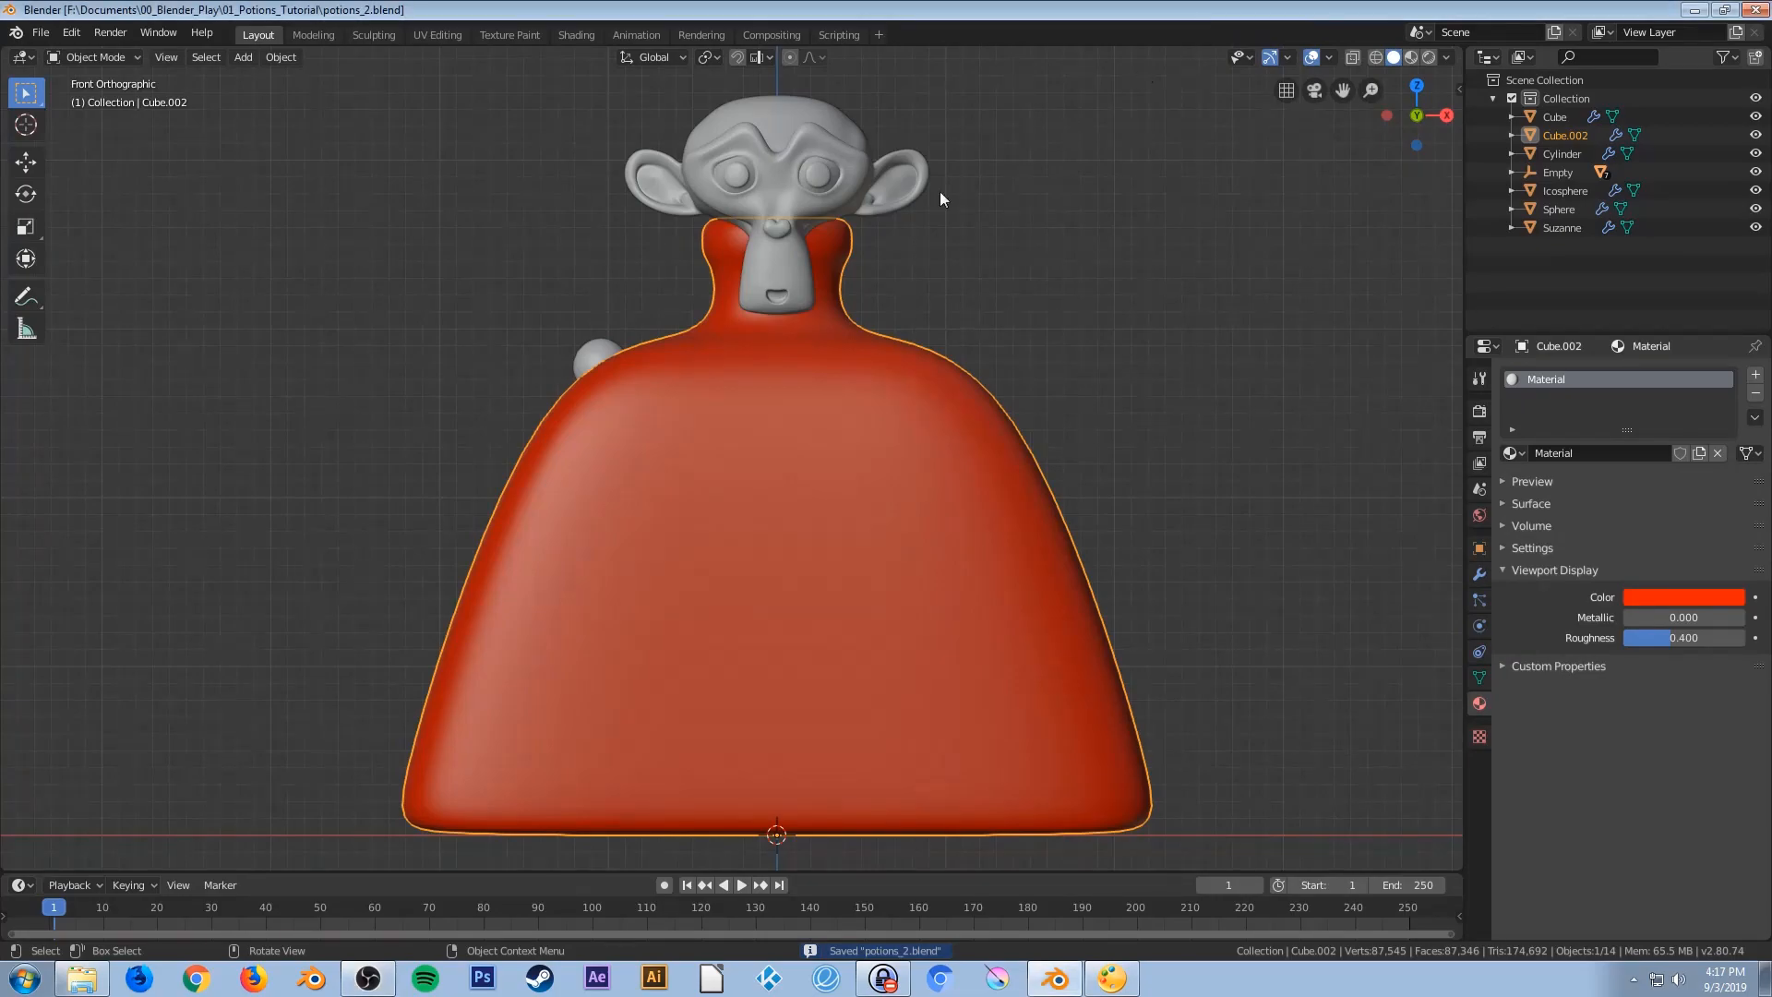
Move the small ico sphere across to the bottle's opposite shoulder, on the +X side
click(594, 353)
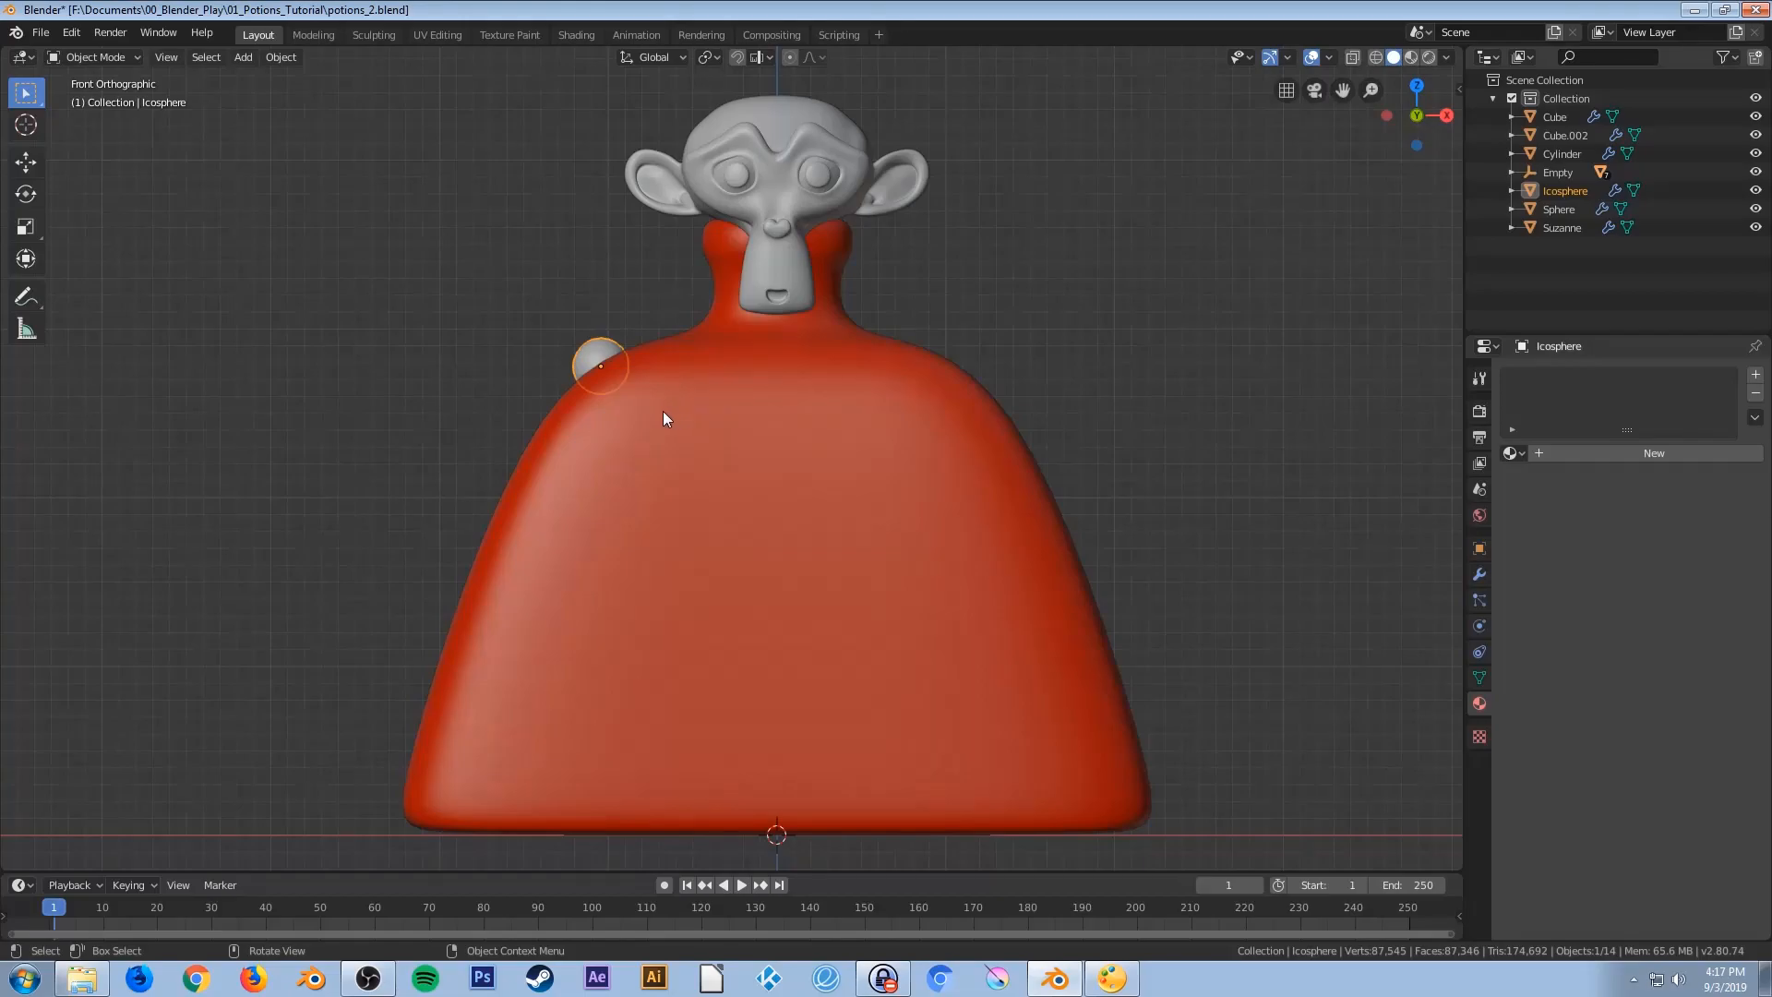
key(g)
click(976, 395)
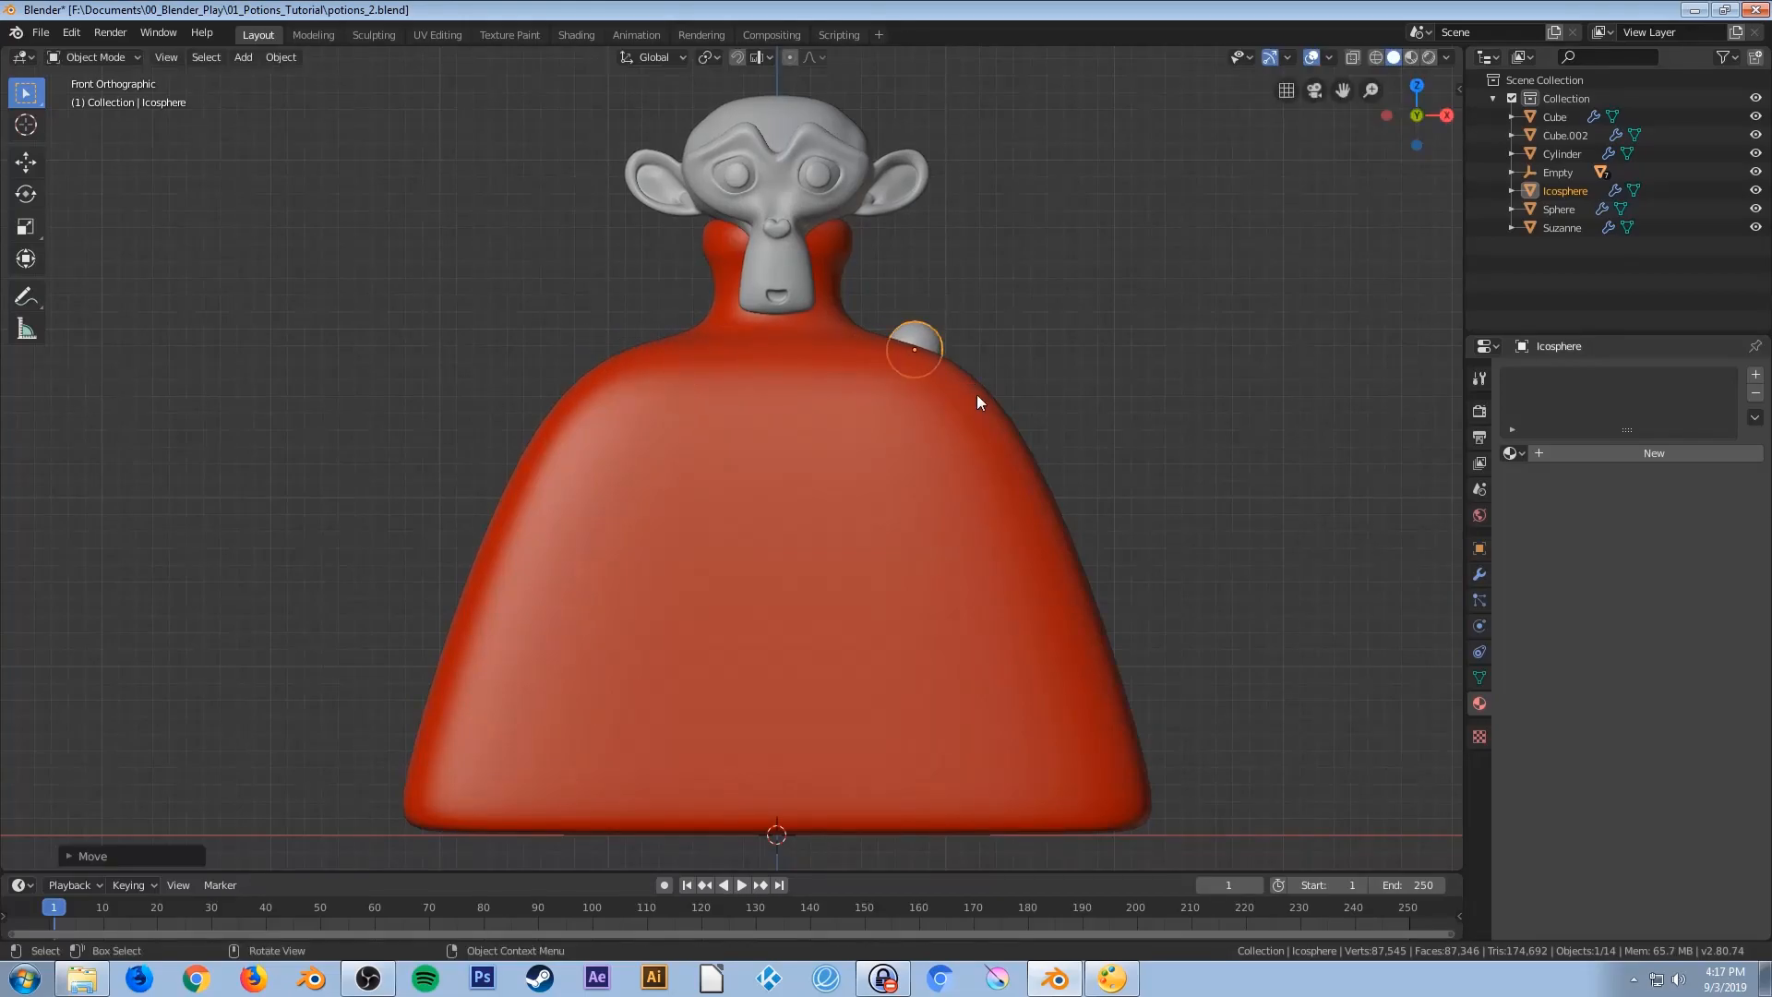
Add an X-axis Mirror modifier to the ico sphere with the flat bottle (Cube.002) as the mirror object, and test it with a cancelled move
click(1479, 574)
click(1570, 373)
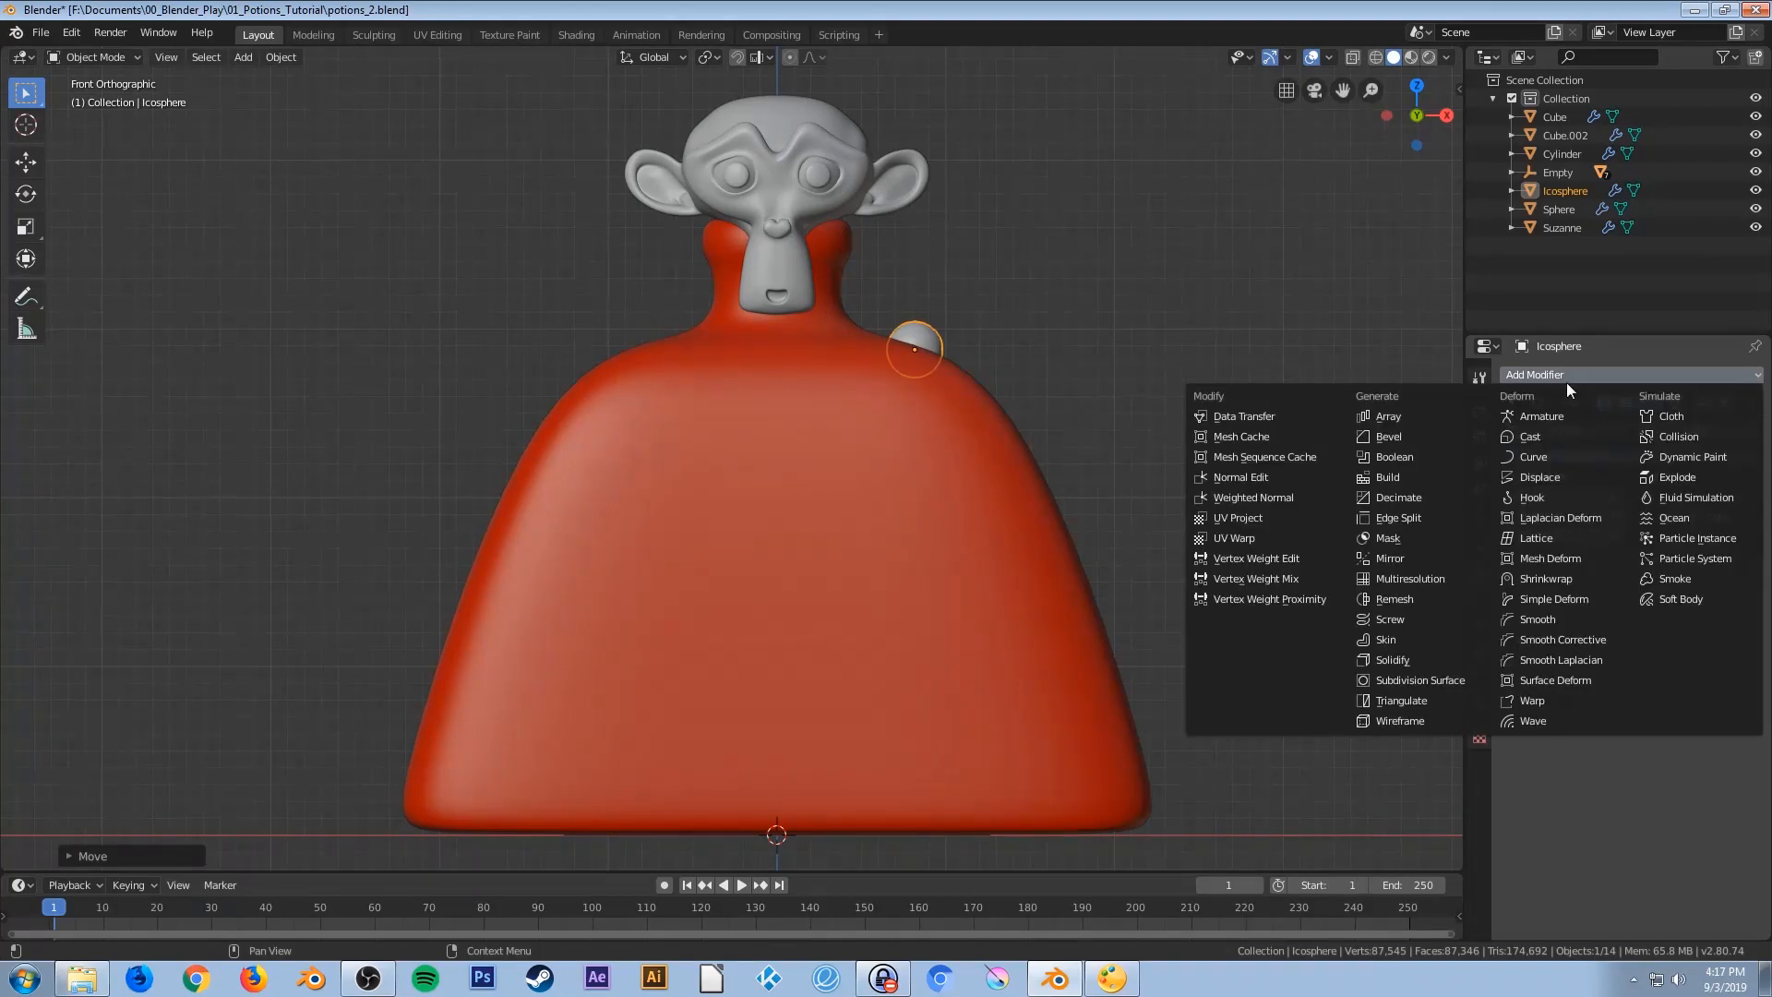
click(1408, 559)
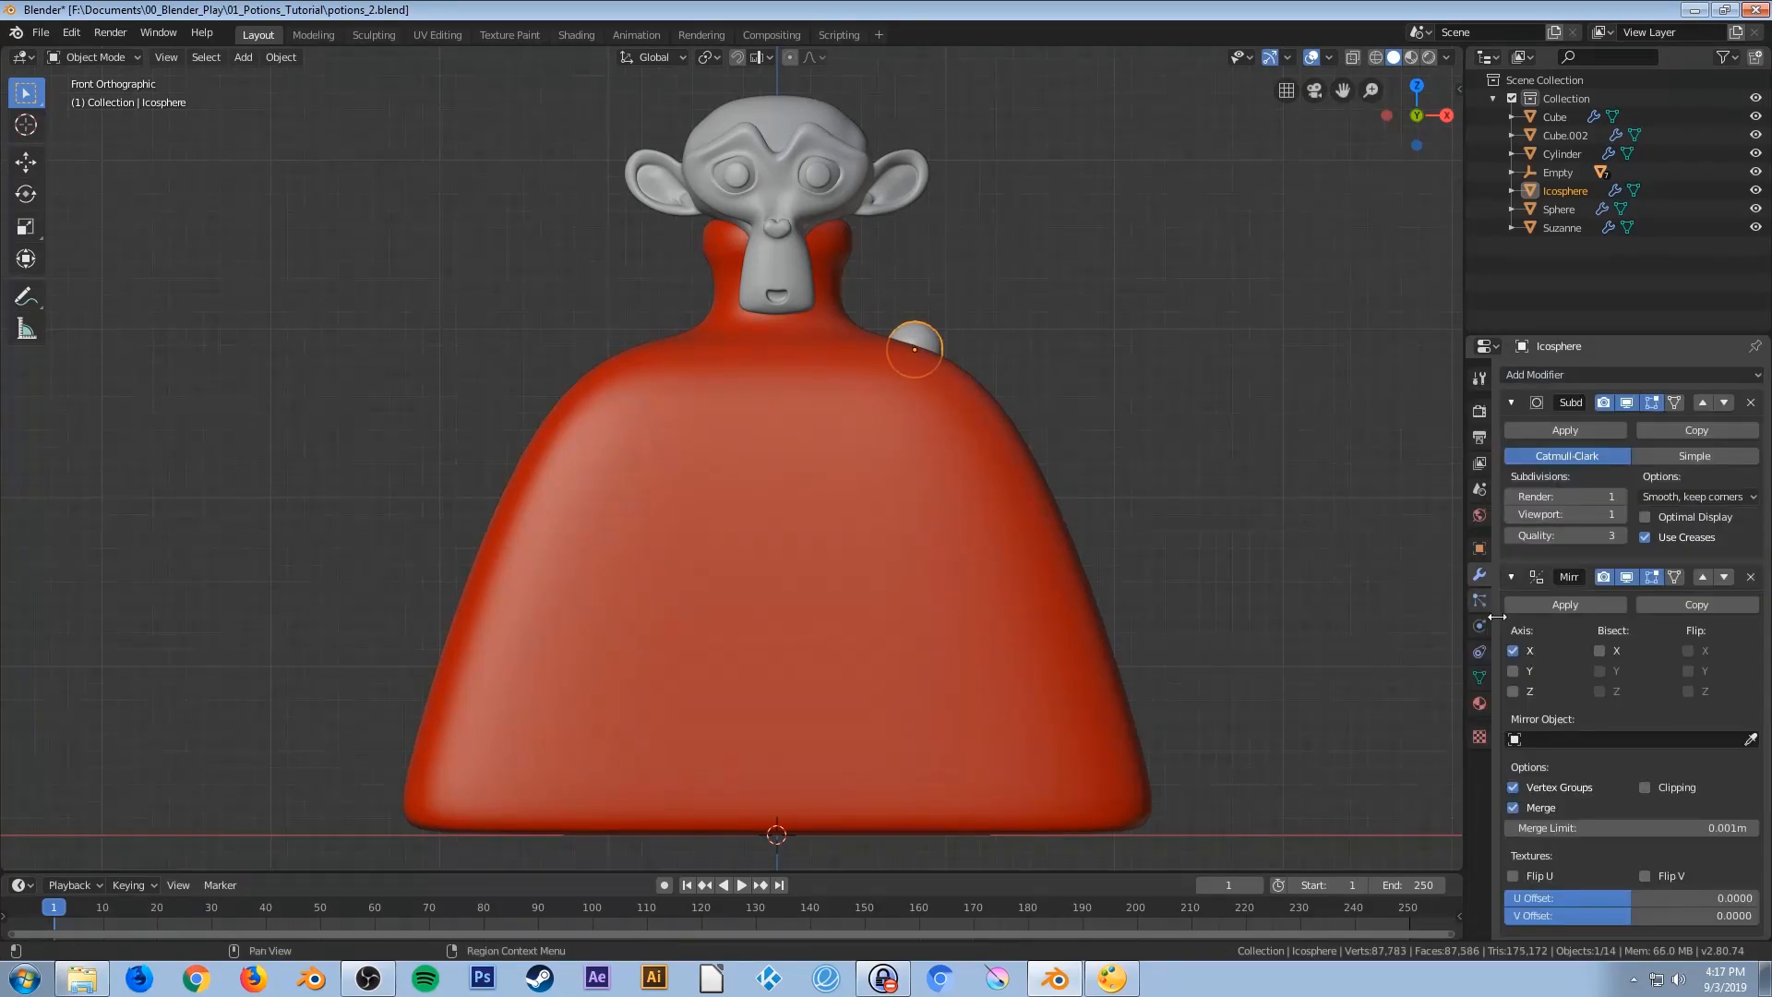
click(1751, 738)
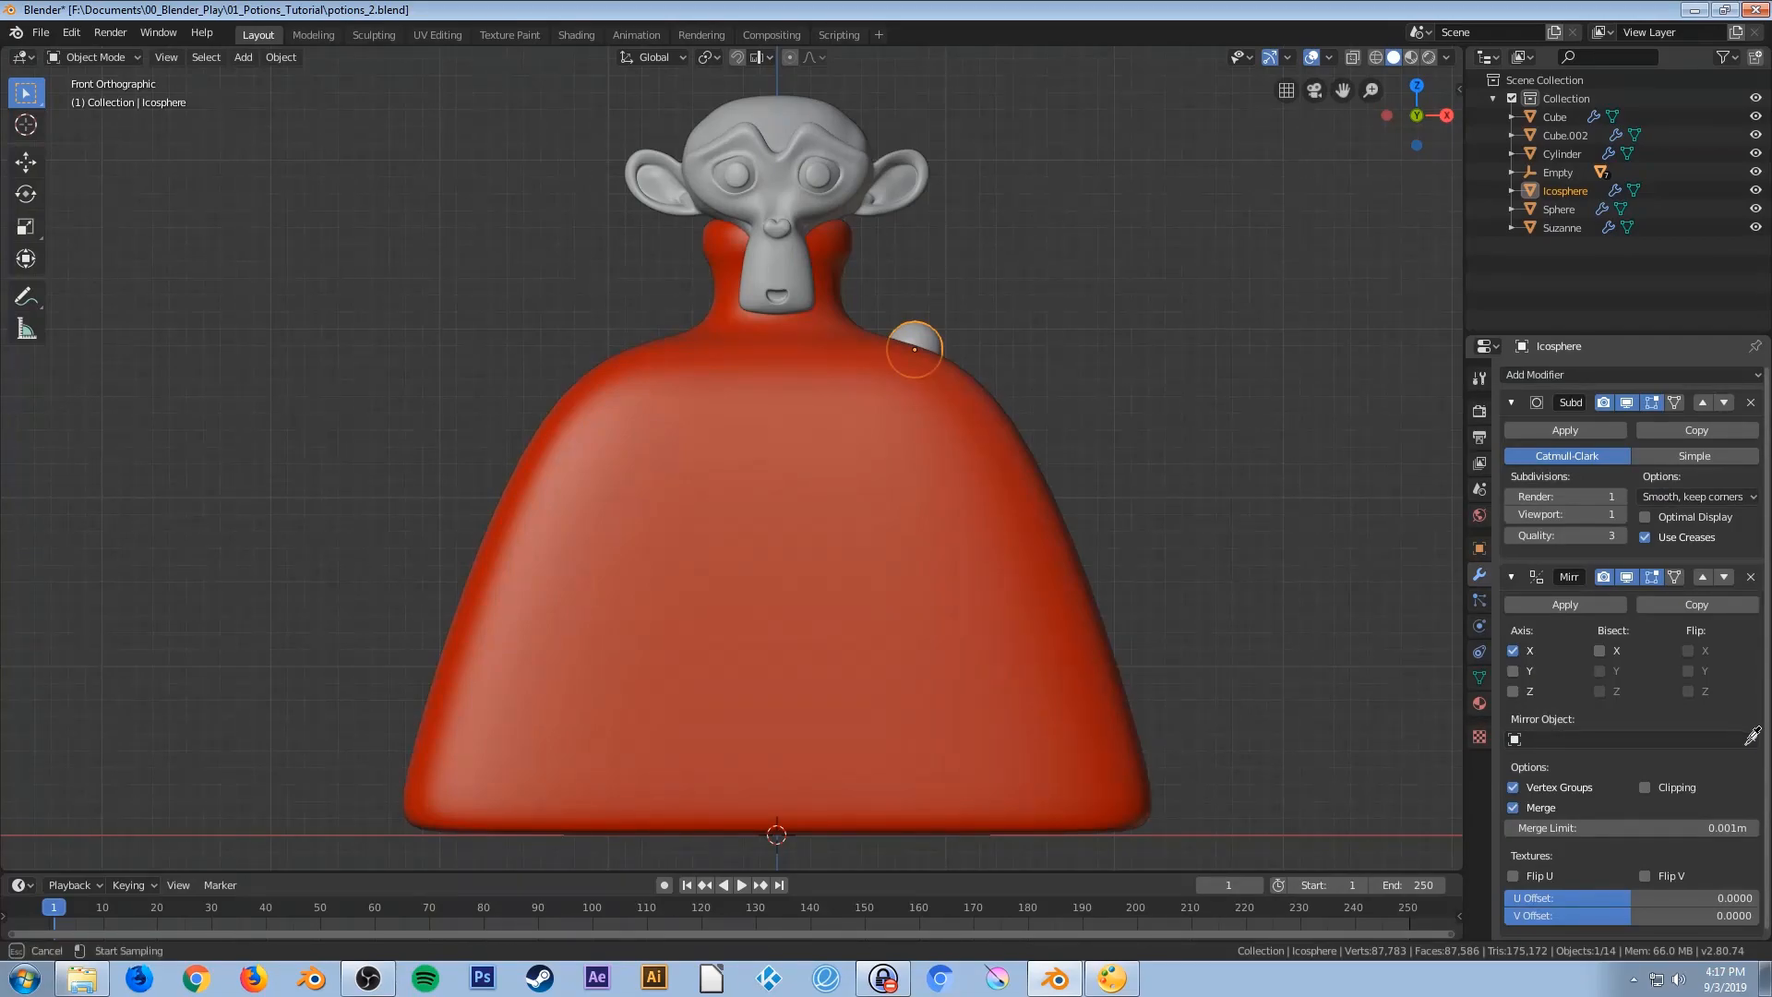
click(902, 564)
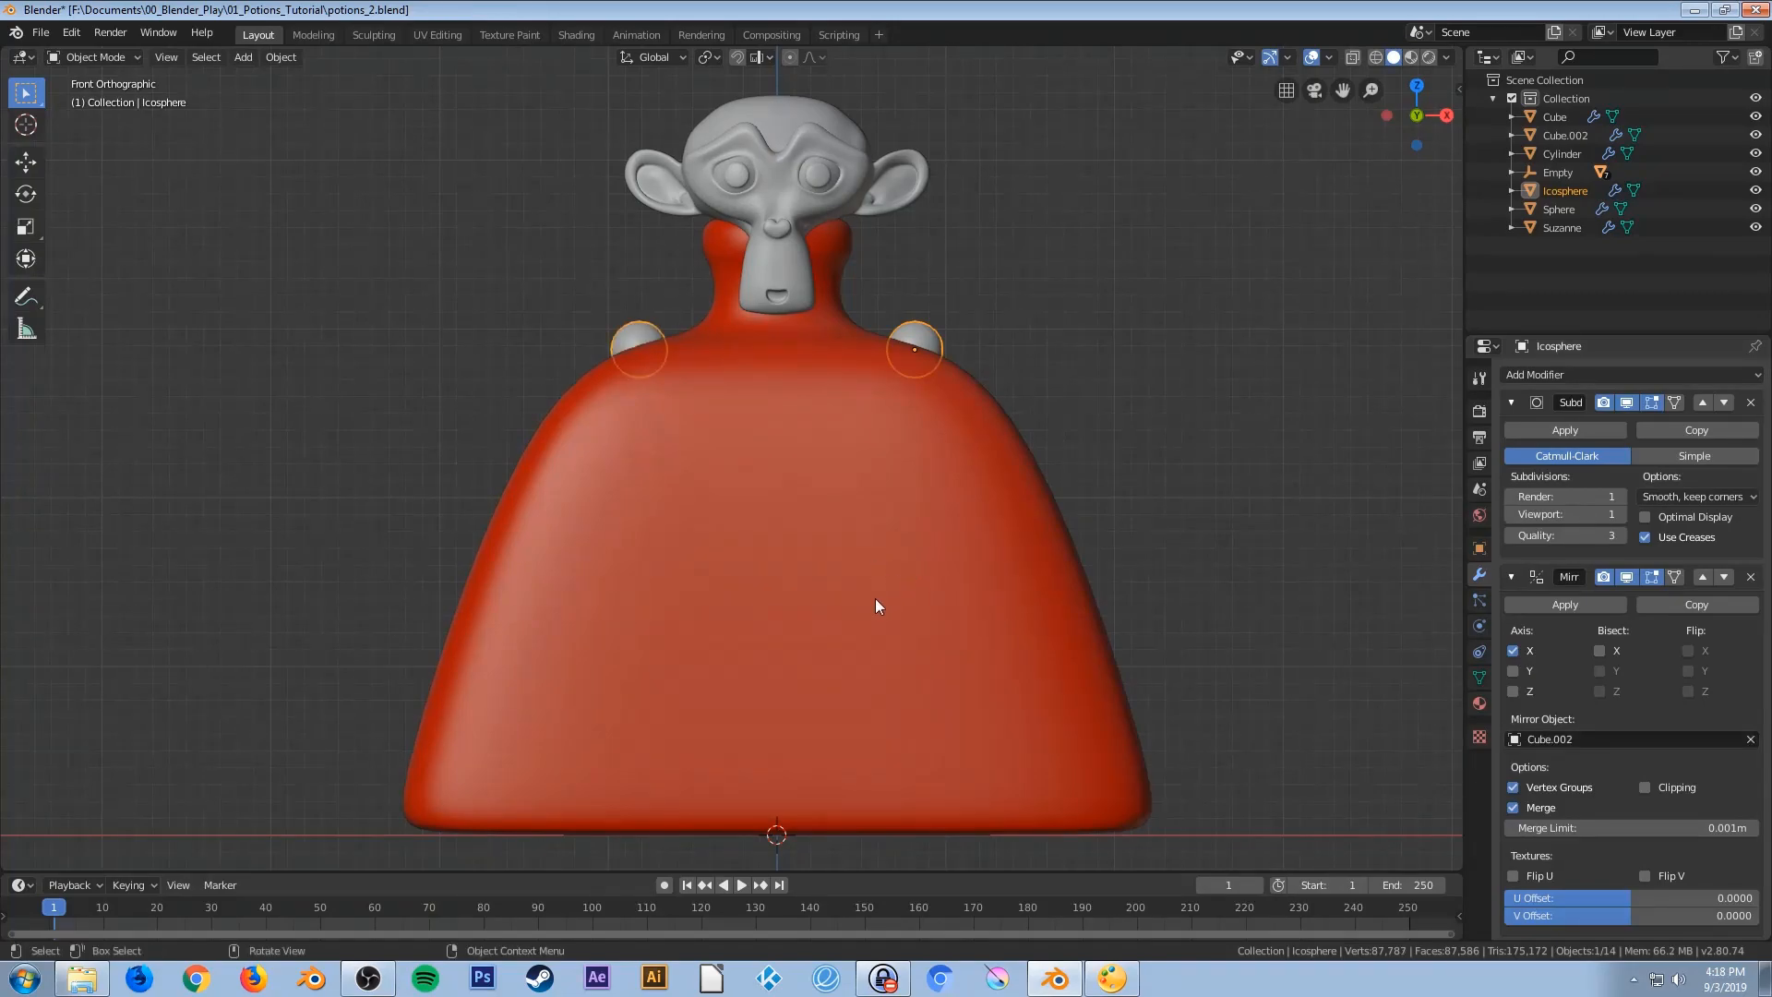
key(g)
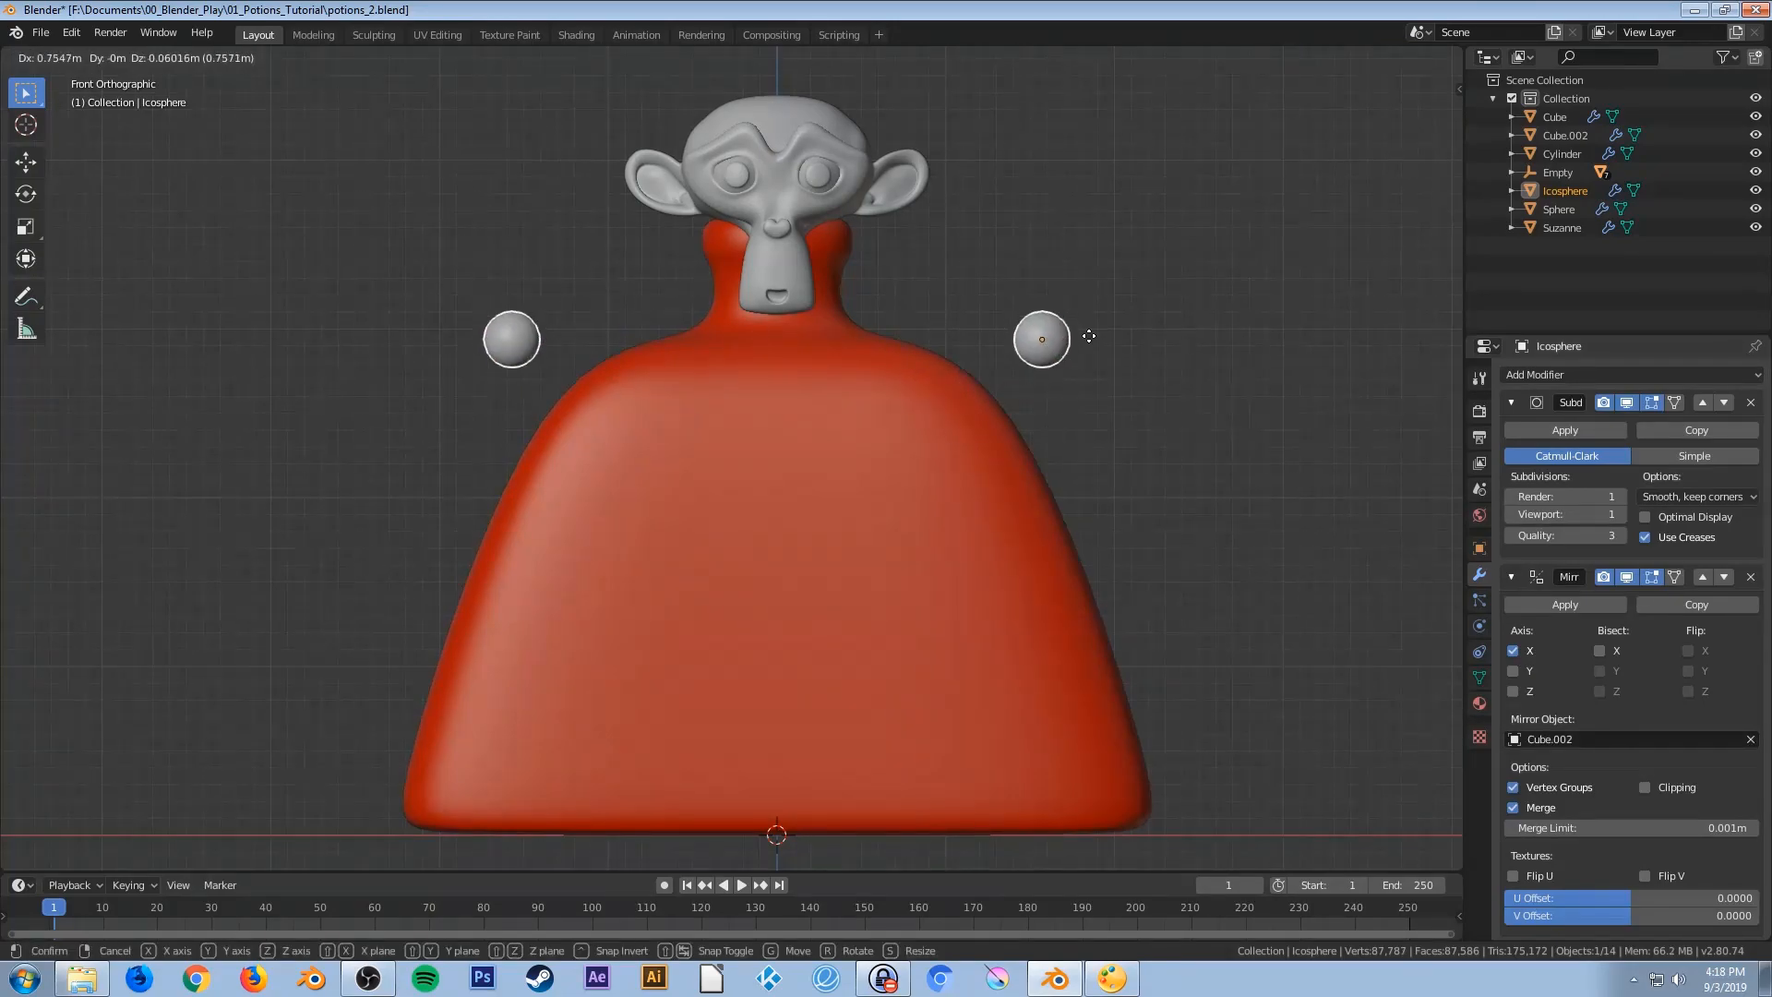
right_click(977, 346)
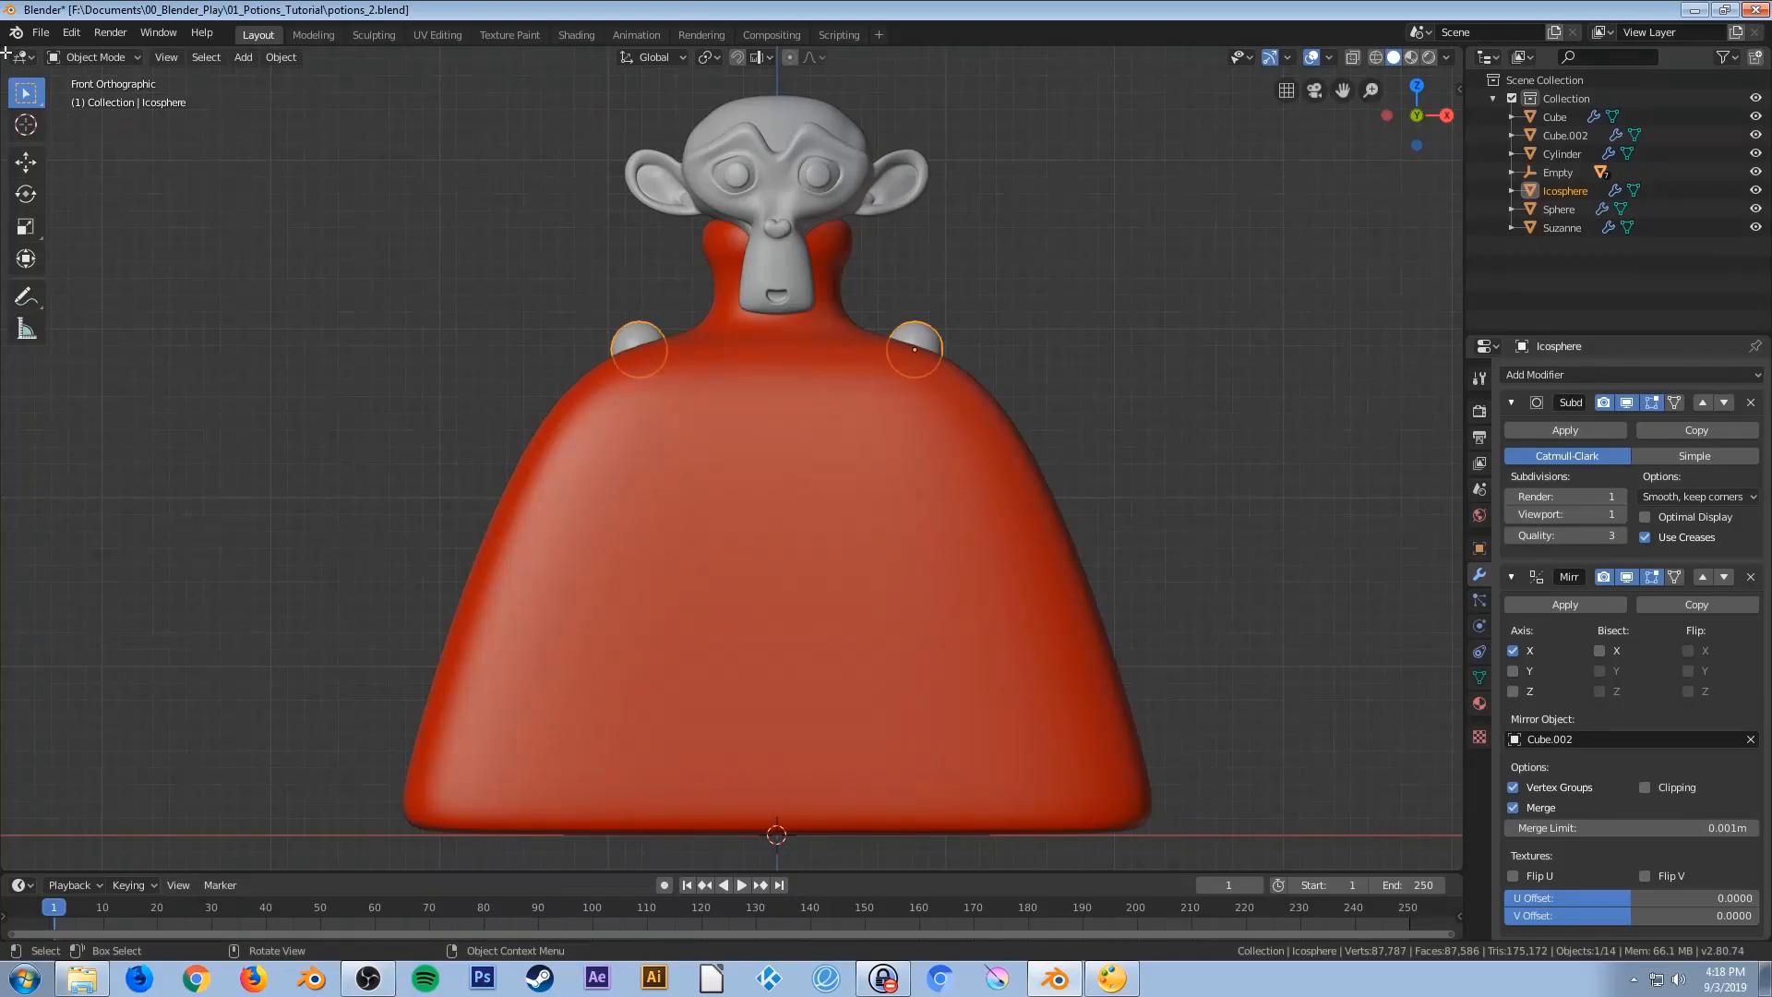
Split the 3D viewport into three areas showing the bottle from the front, right and top
drag(3, 50, 593, 129)
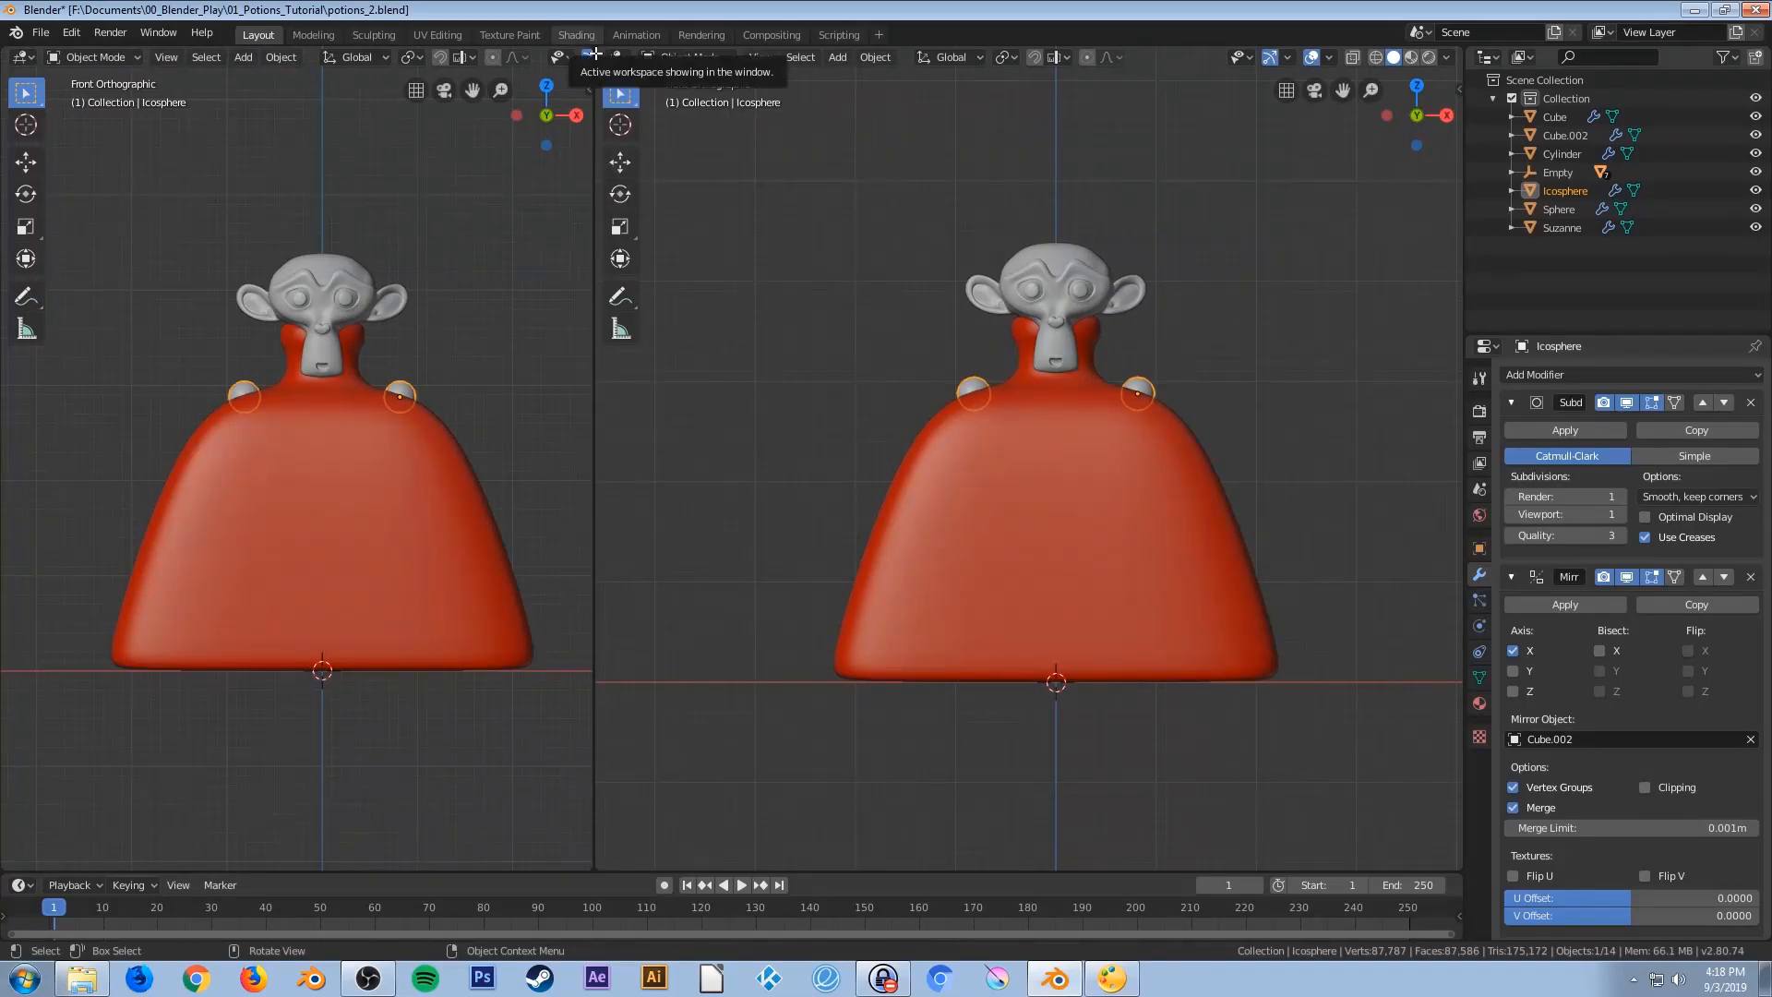
drag(594, 115, 681, 508)
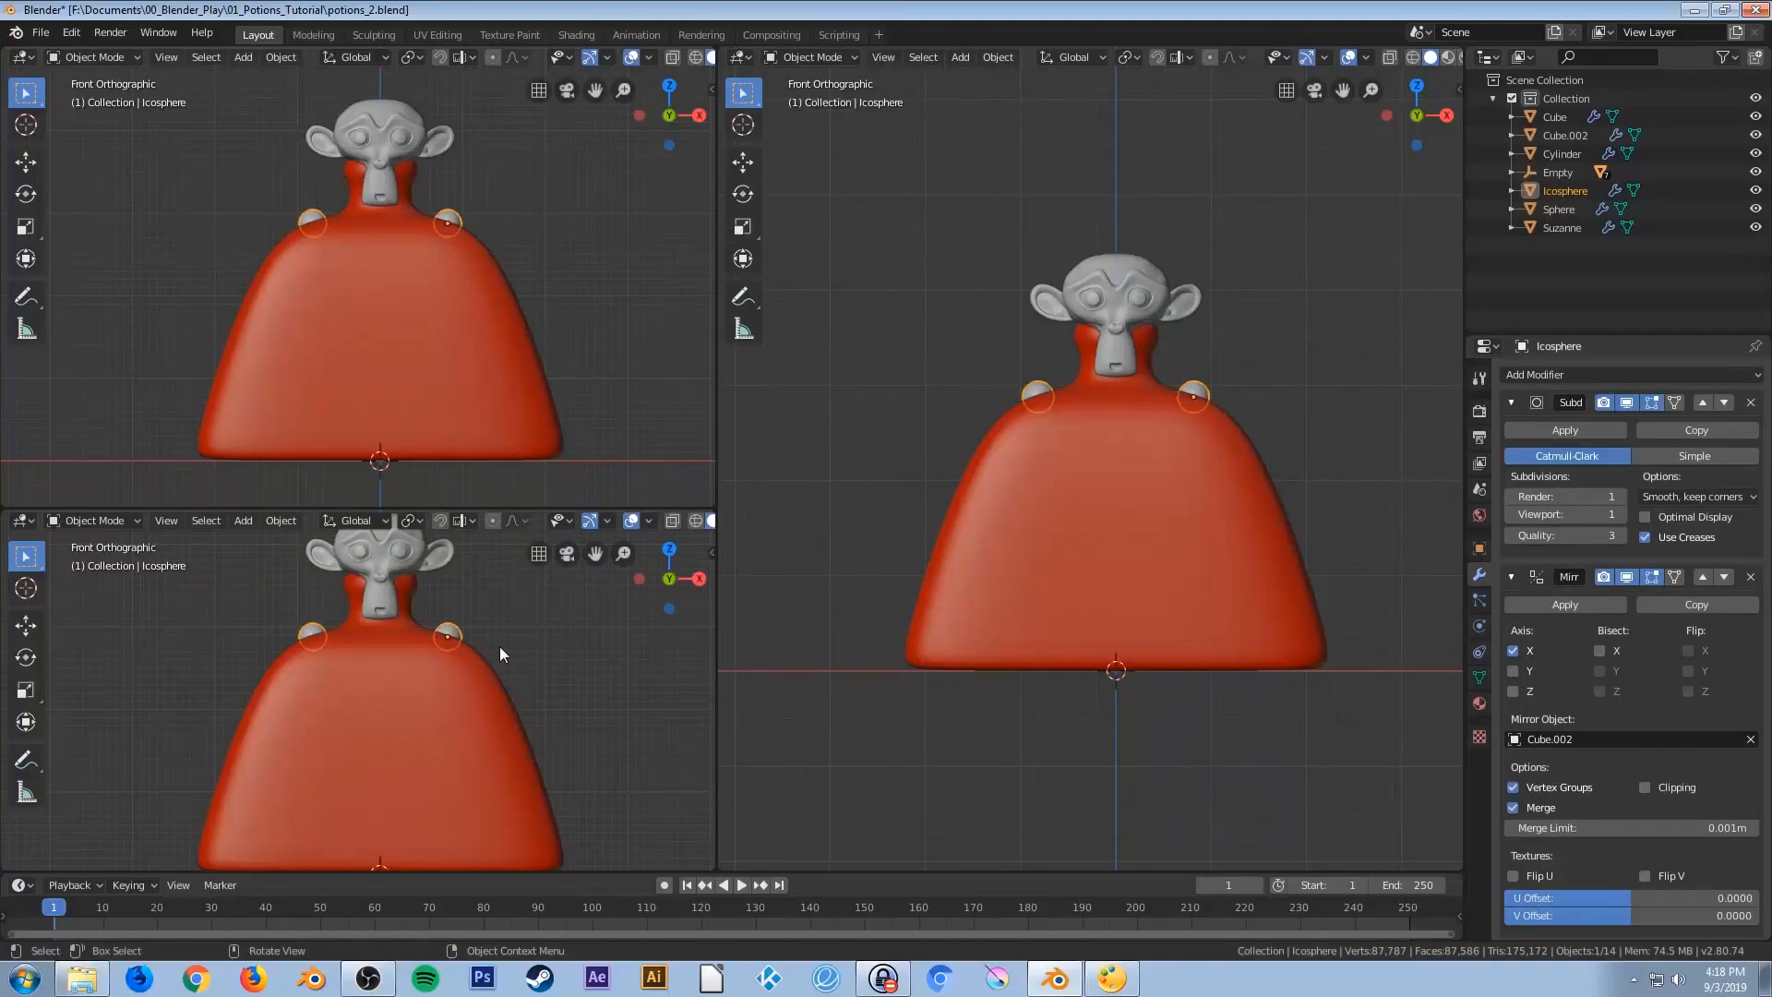
key(KP_3)
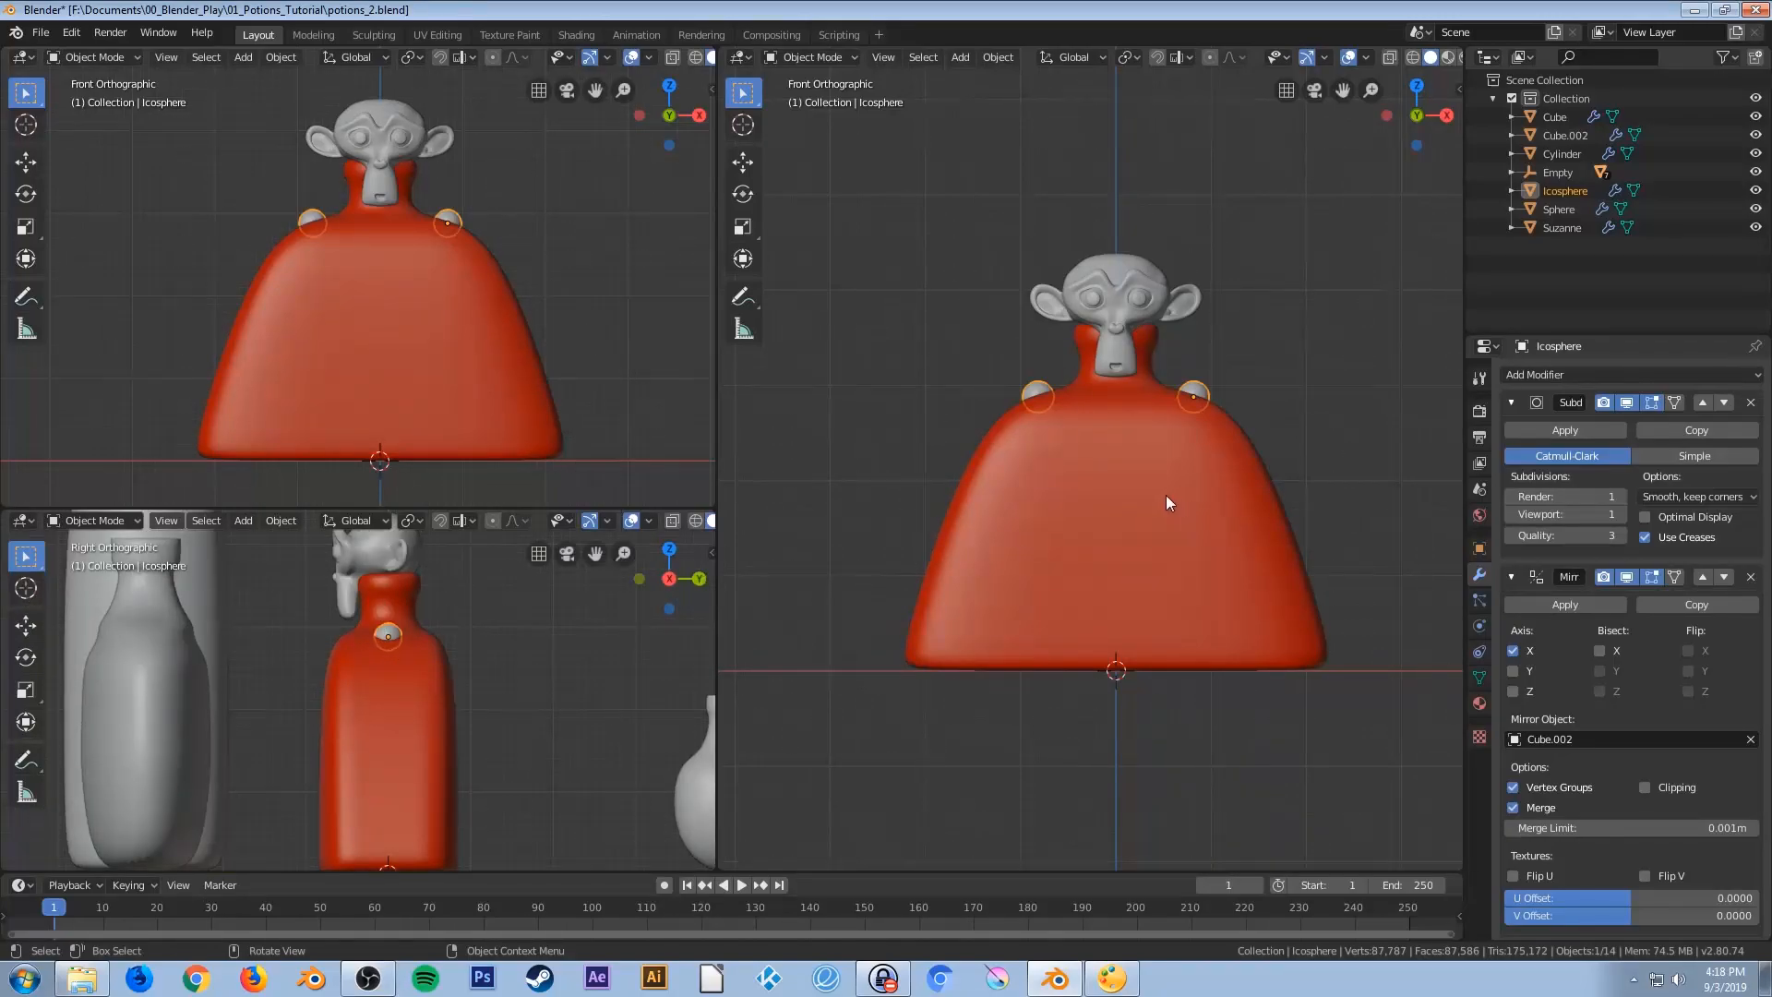
key(KP_7)
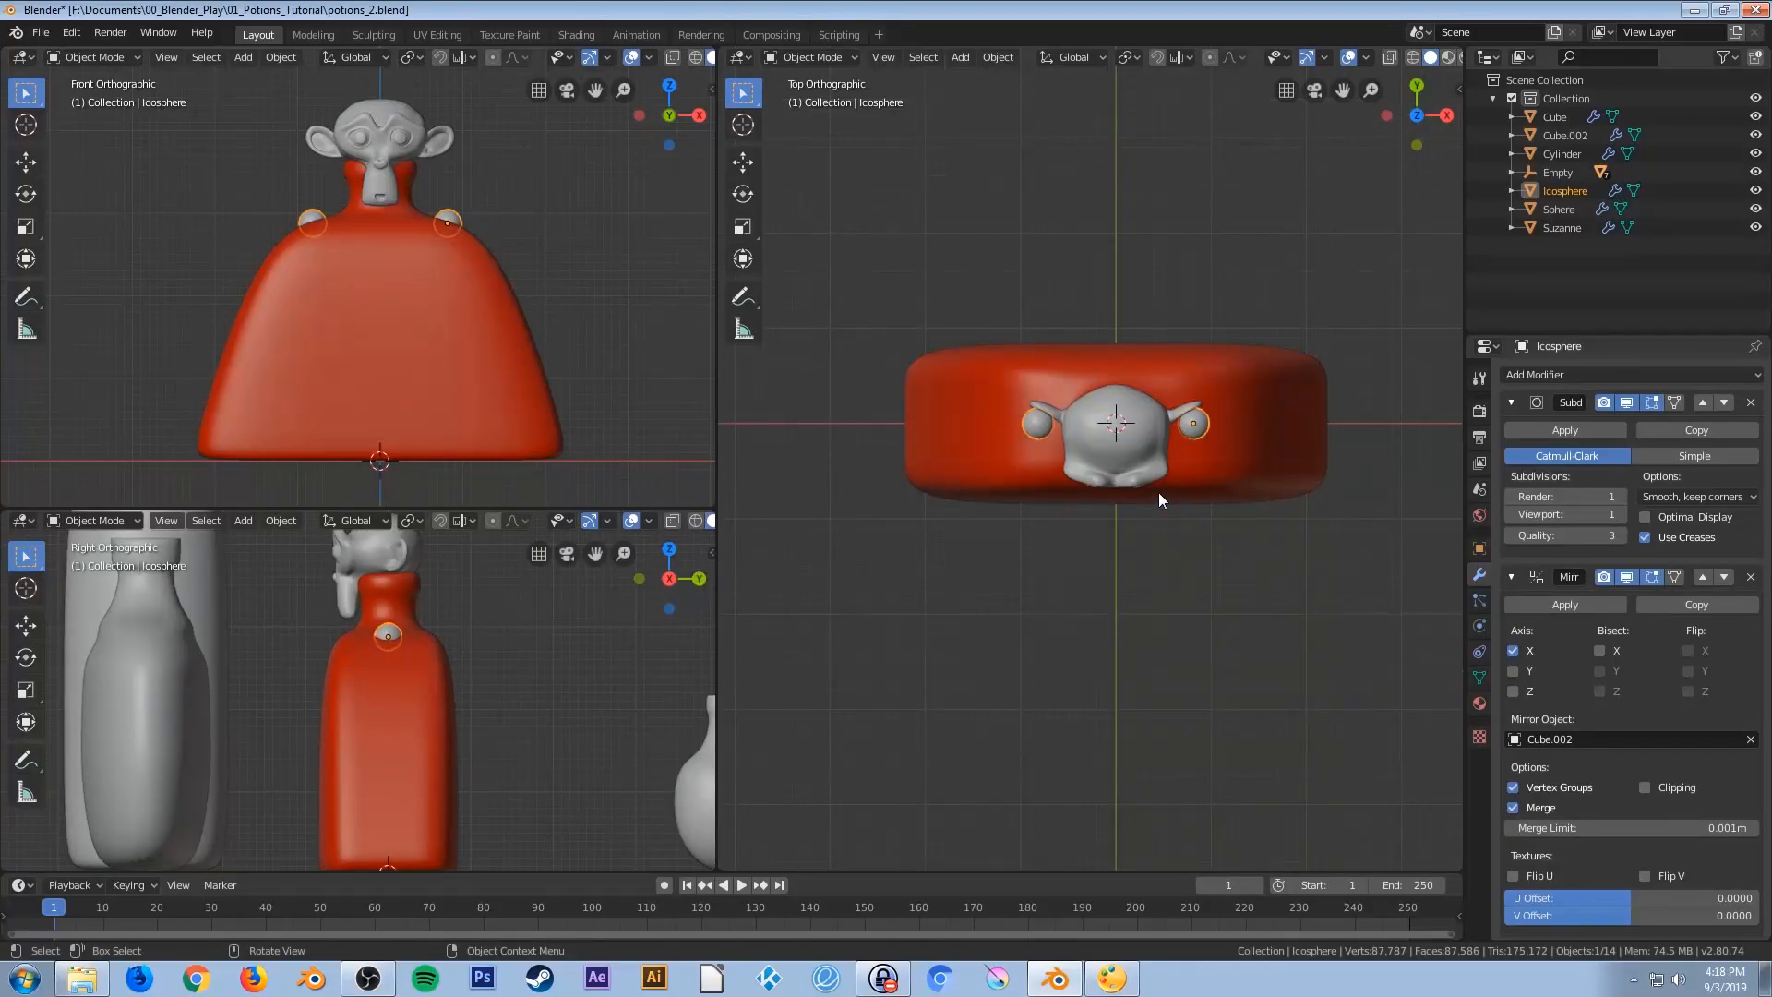
Duplicate the bead within the ico sphere mesh and seat the copy slightly outward and lower on the shoulder's back (+Y) side
scroll(1154, 491, up, 2)
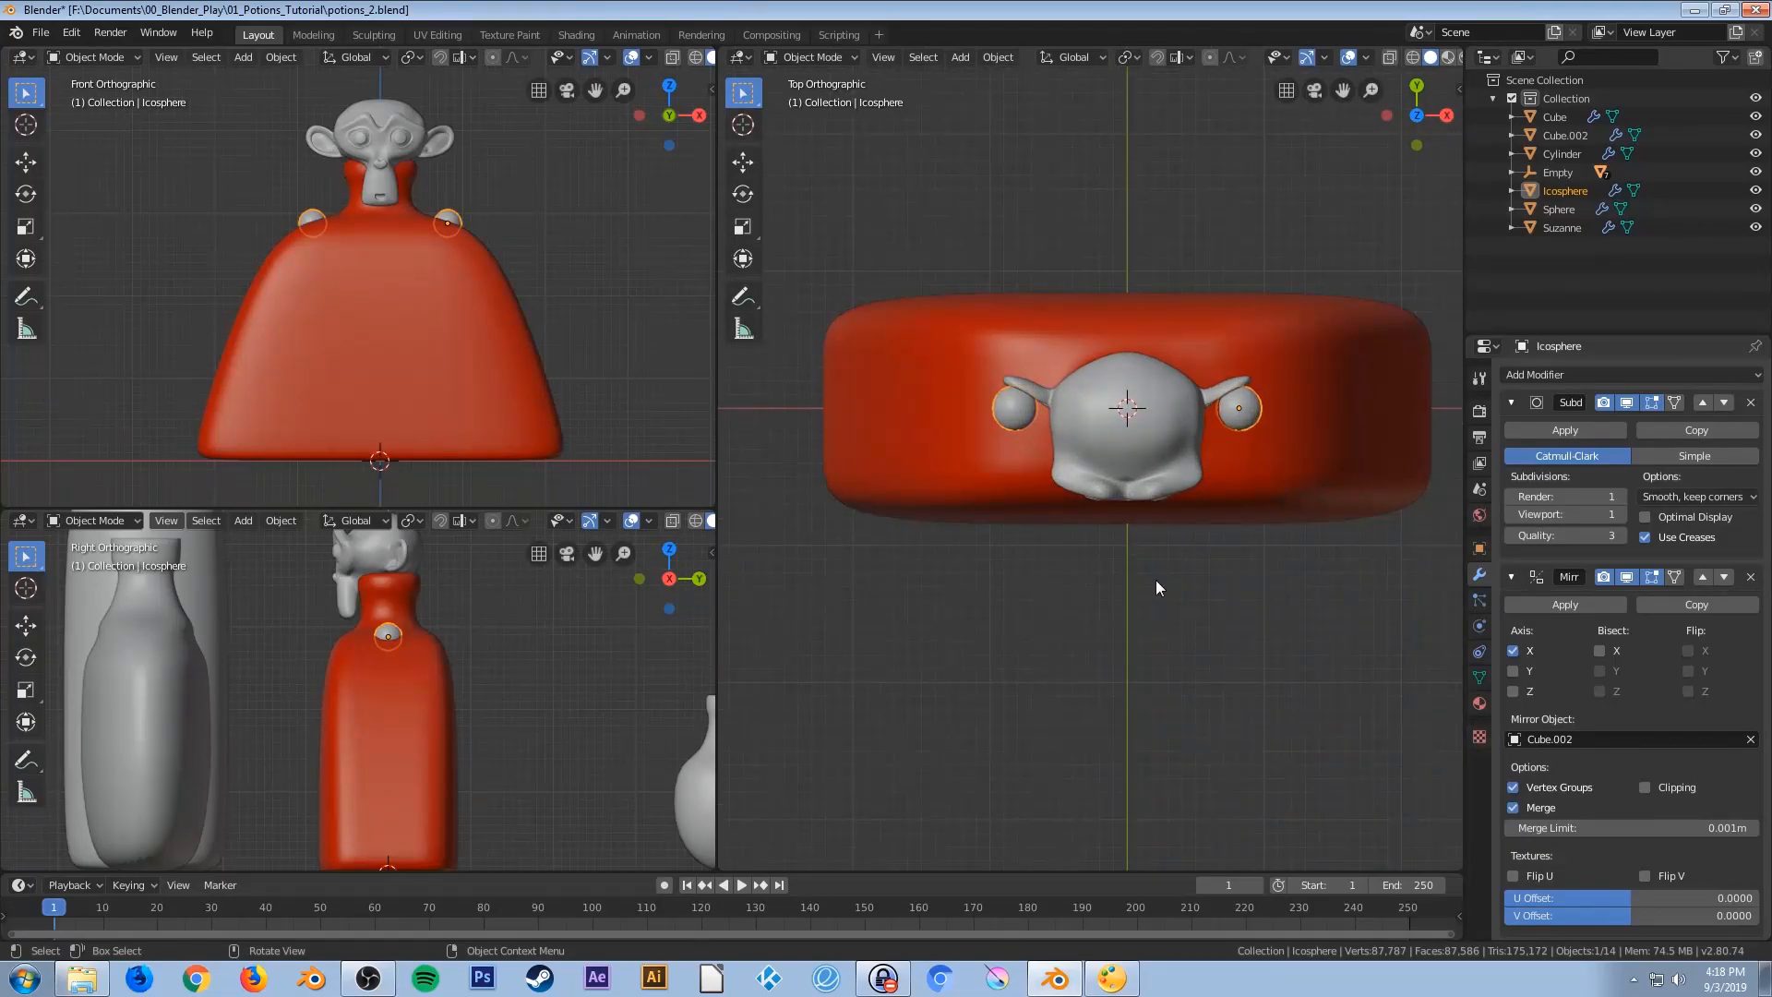
key(Tab)
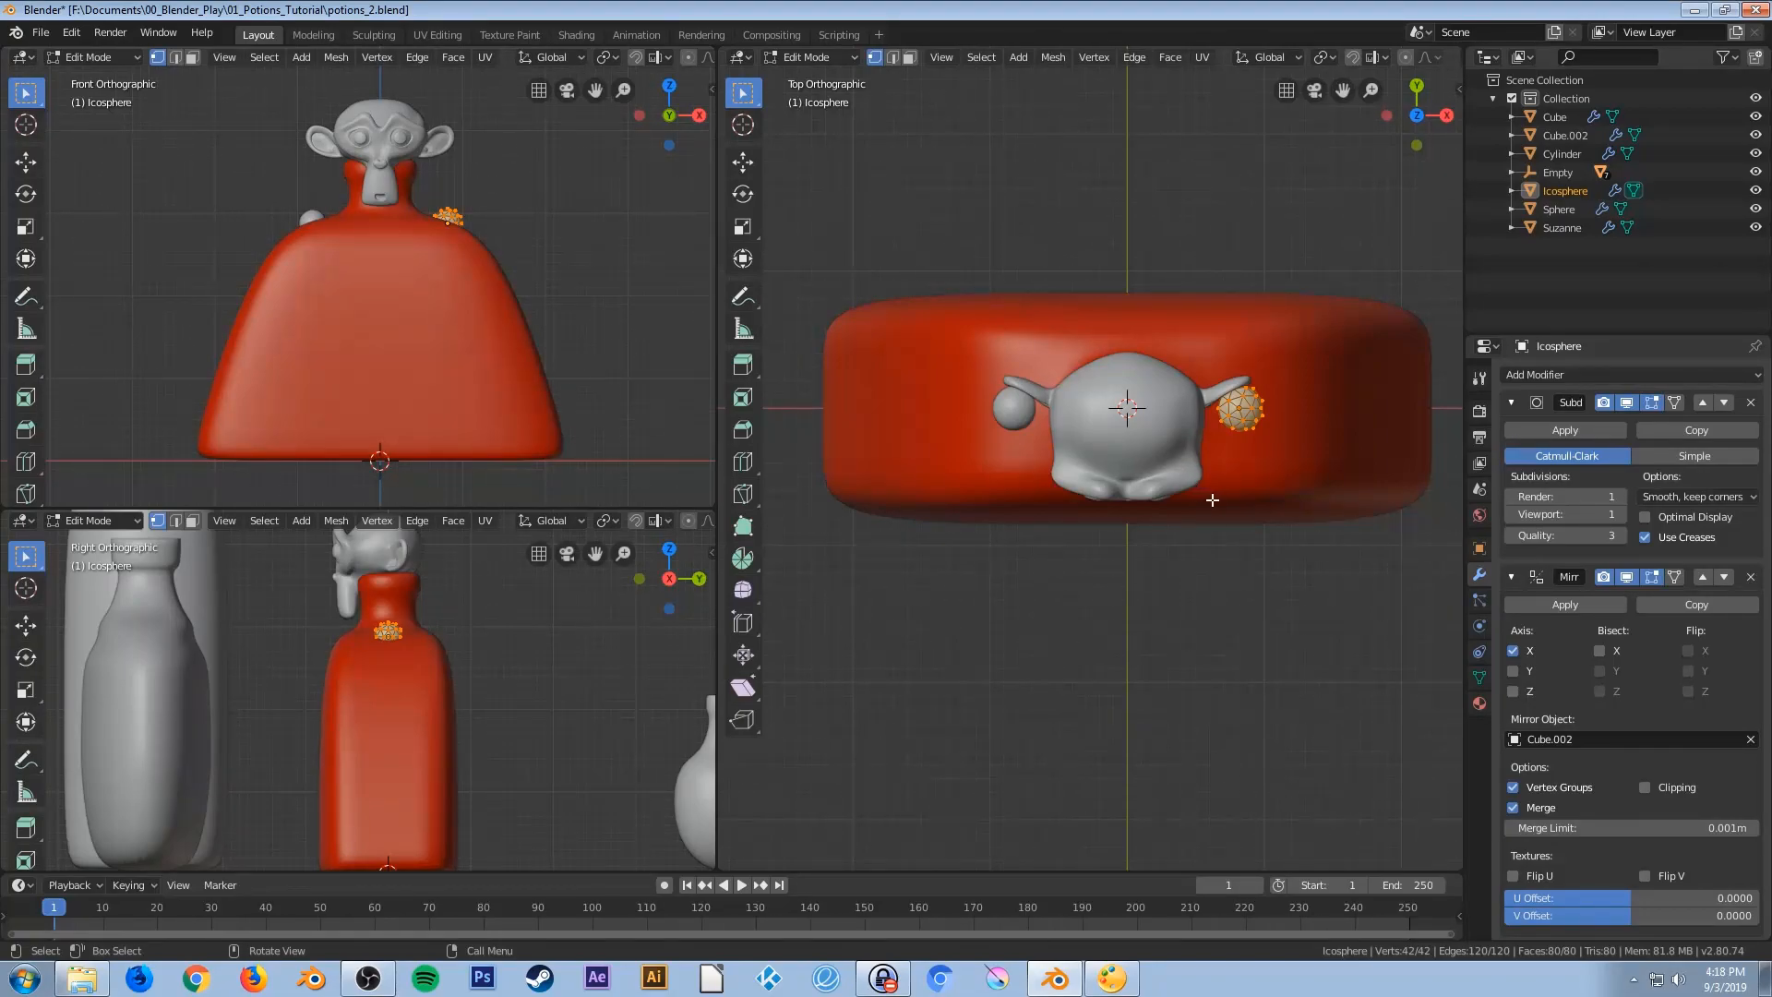
shift+middle_drag(1262, 503, 1201, 545)
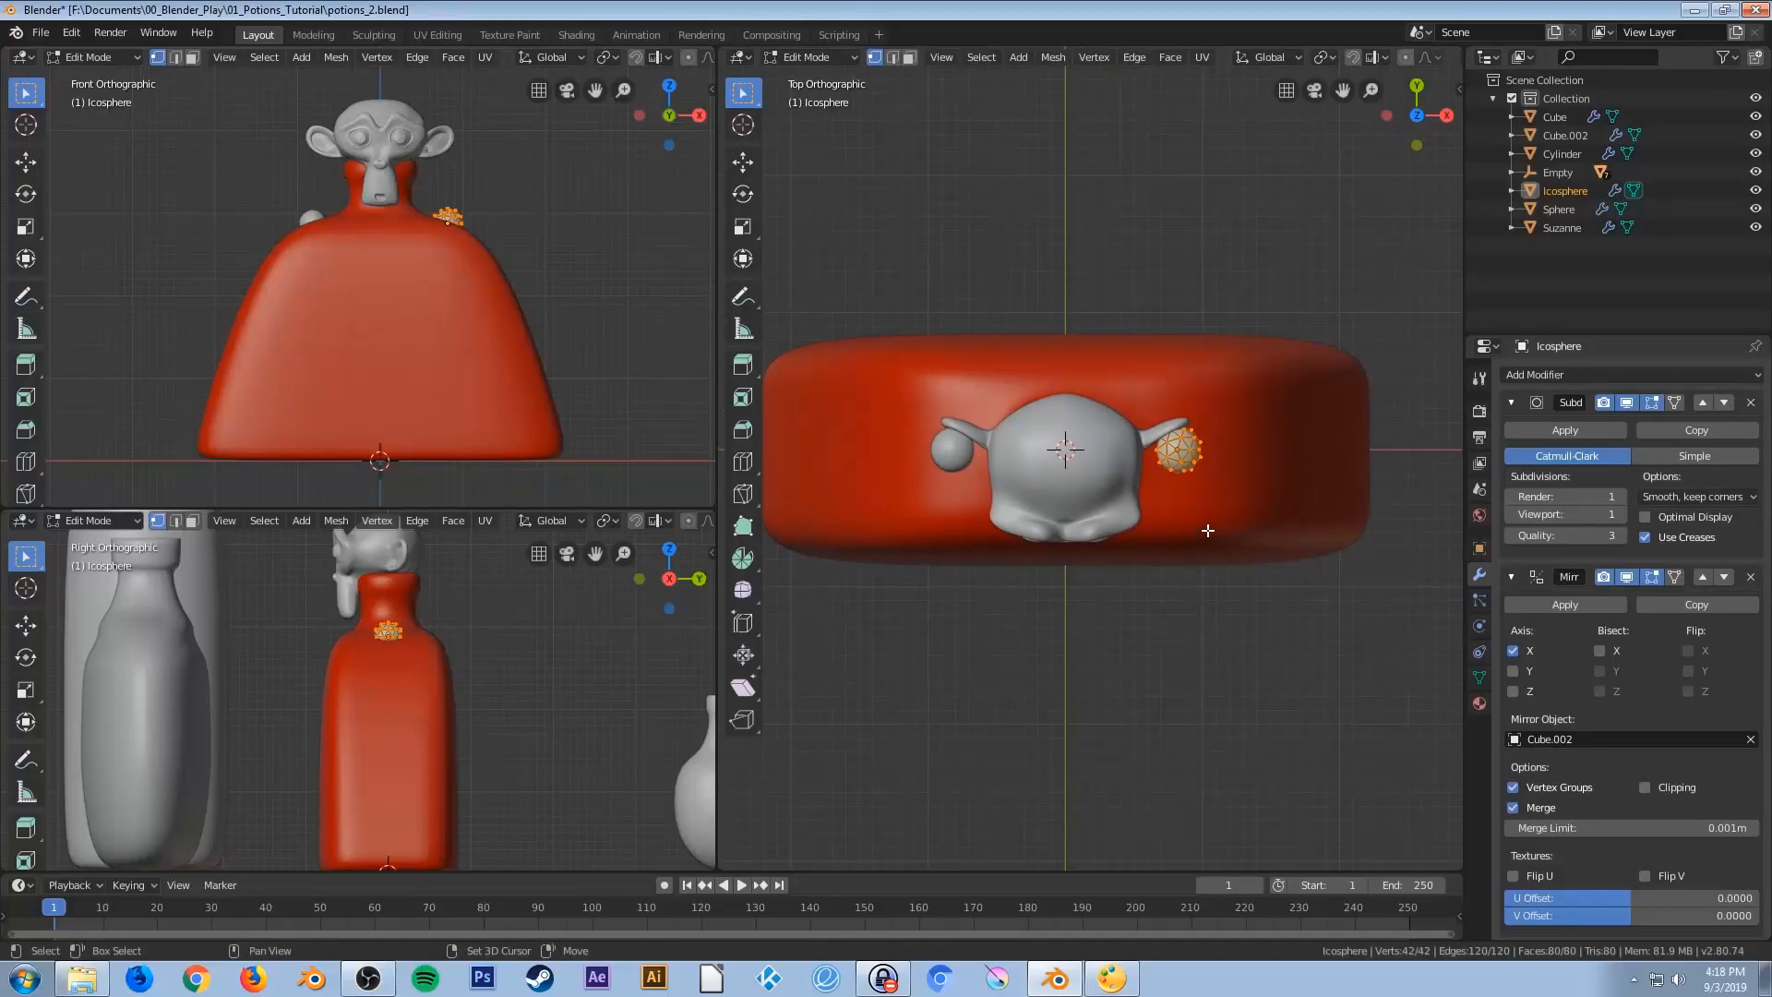
key(shift+d)
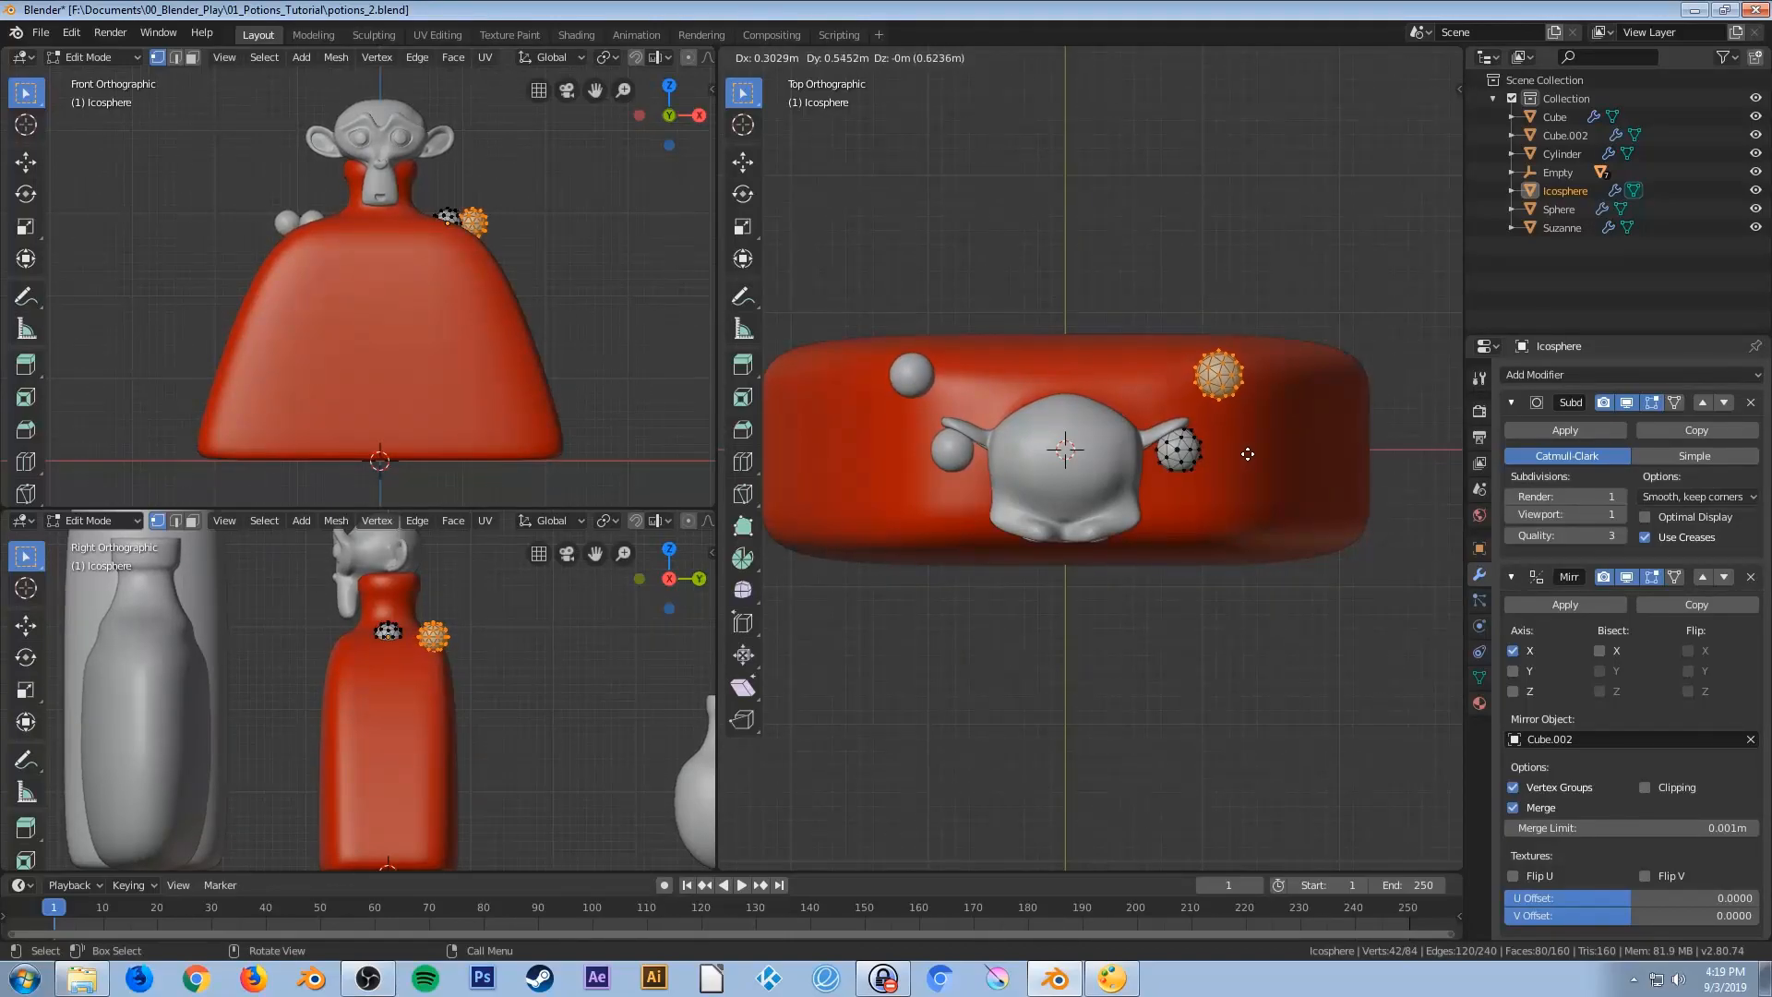
click(1247, 456)
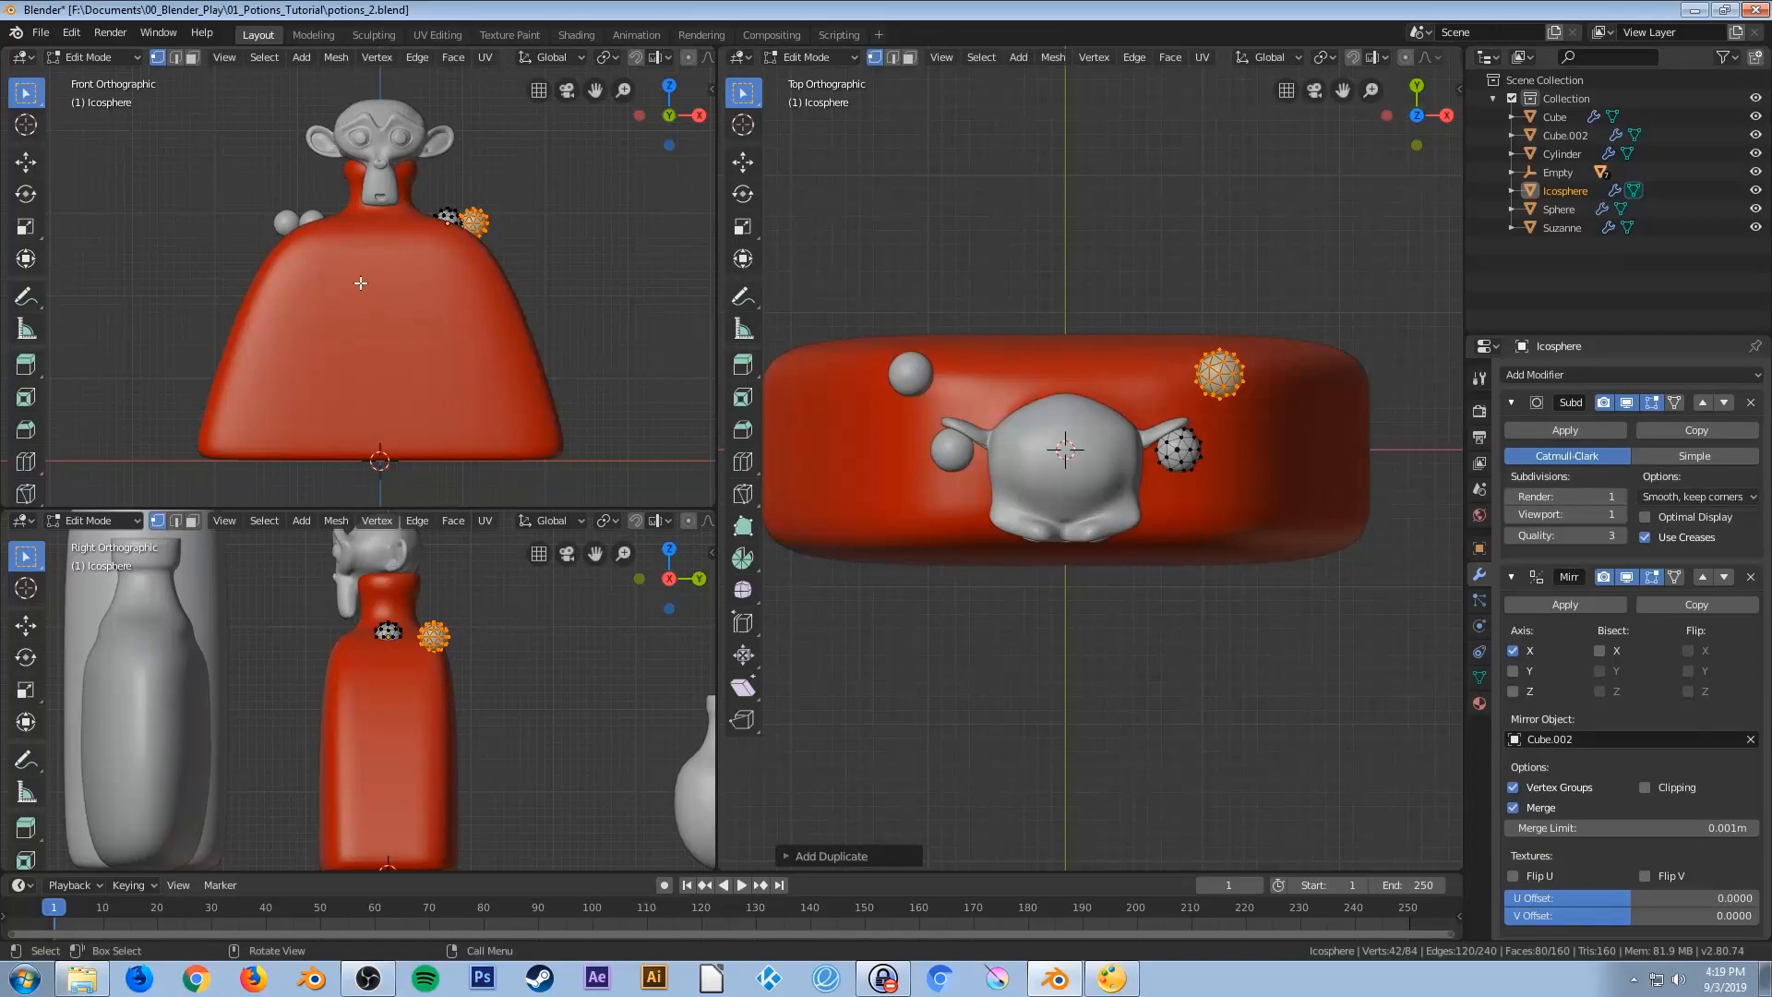
scroll(440, 676, up, 1)
scroll(440, 676, up, 3)
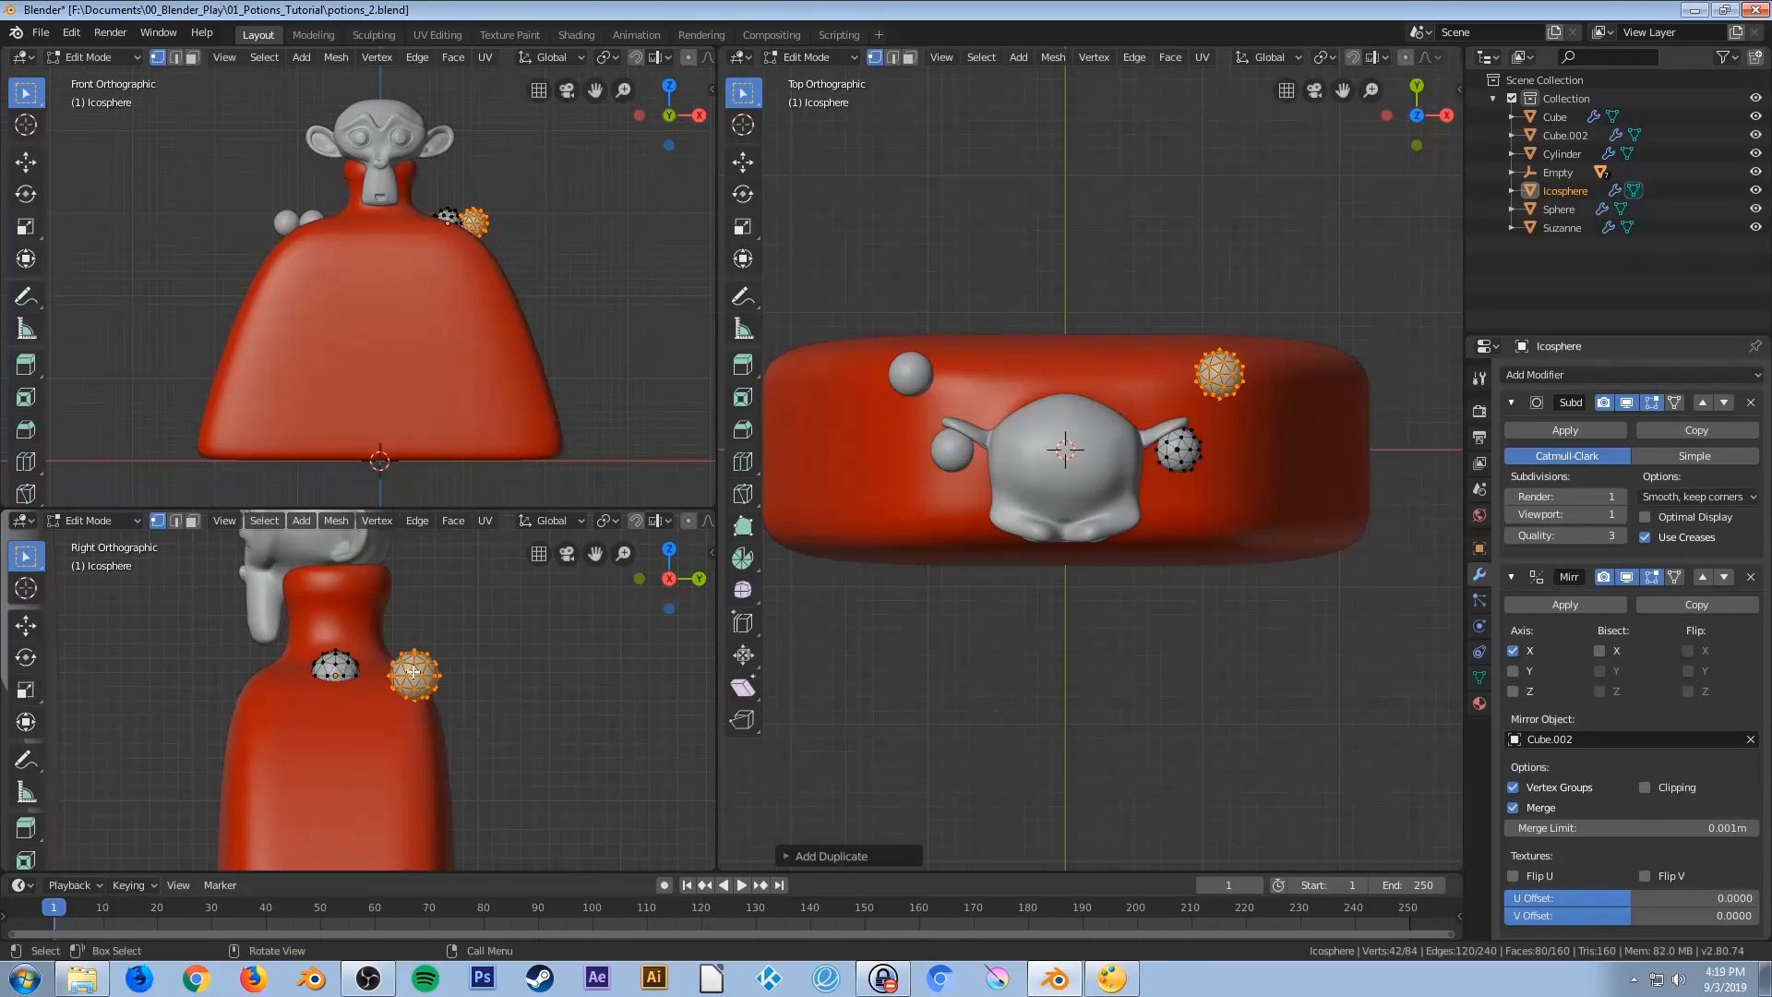
key(g)
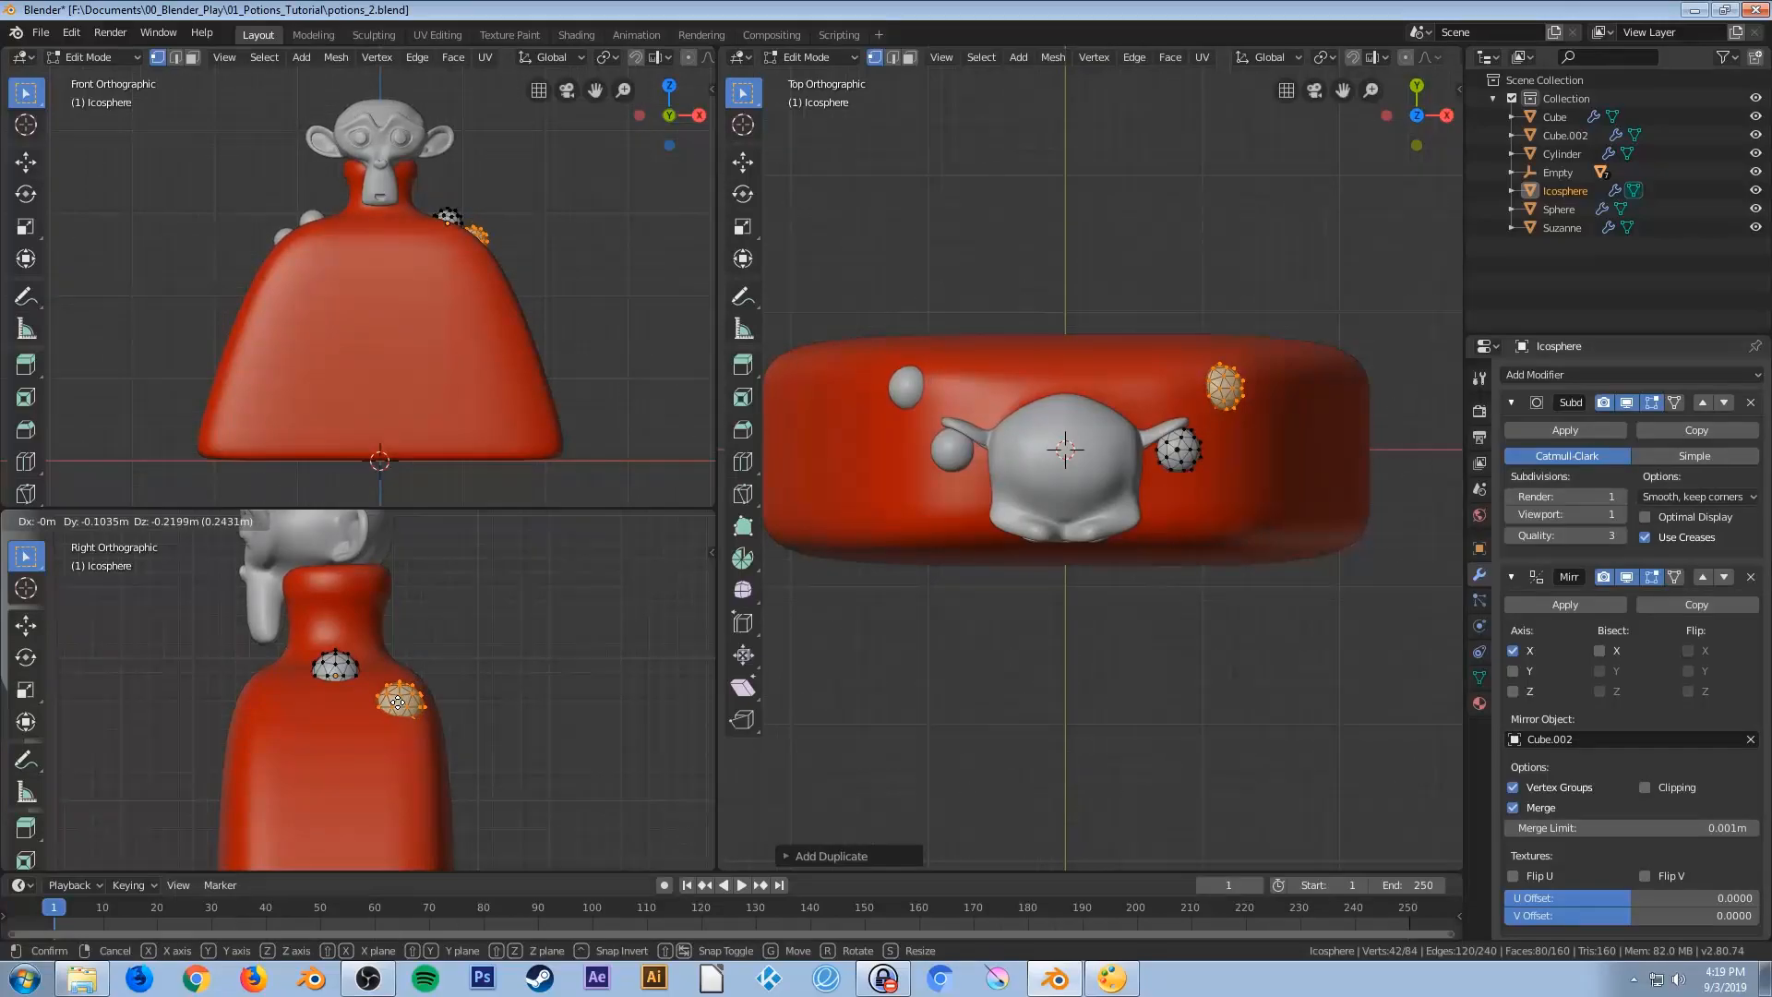
click(393, 699)
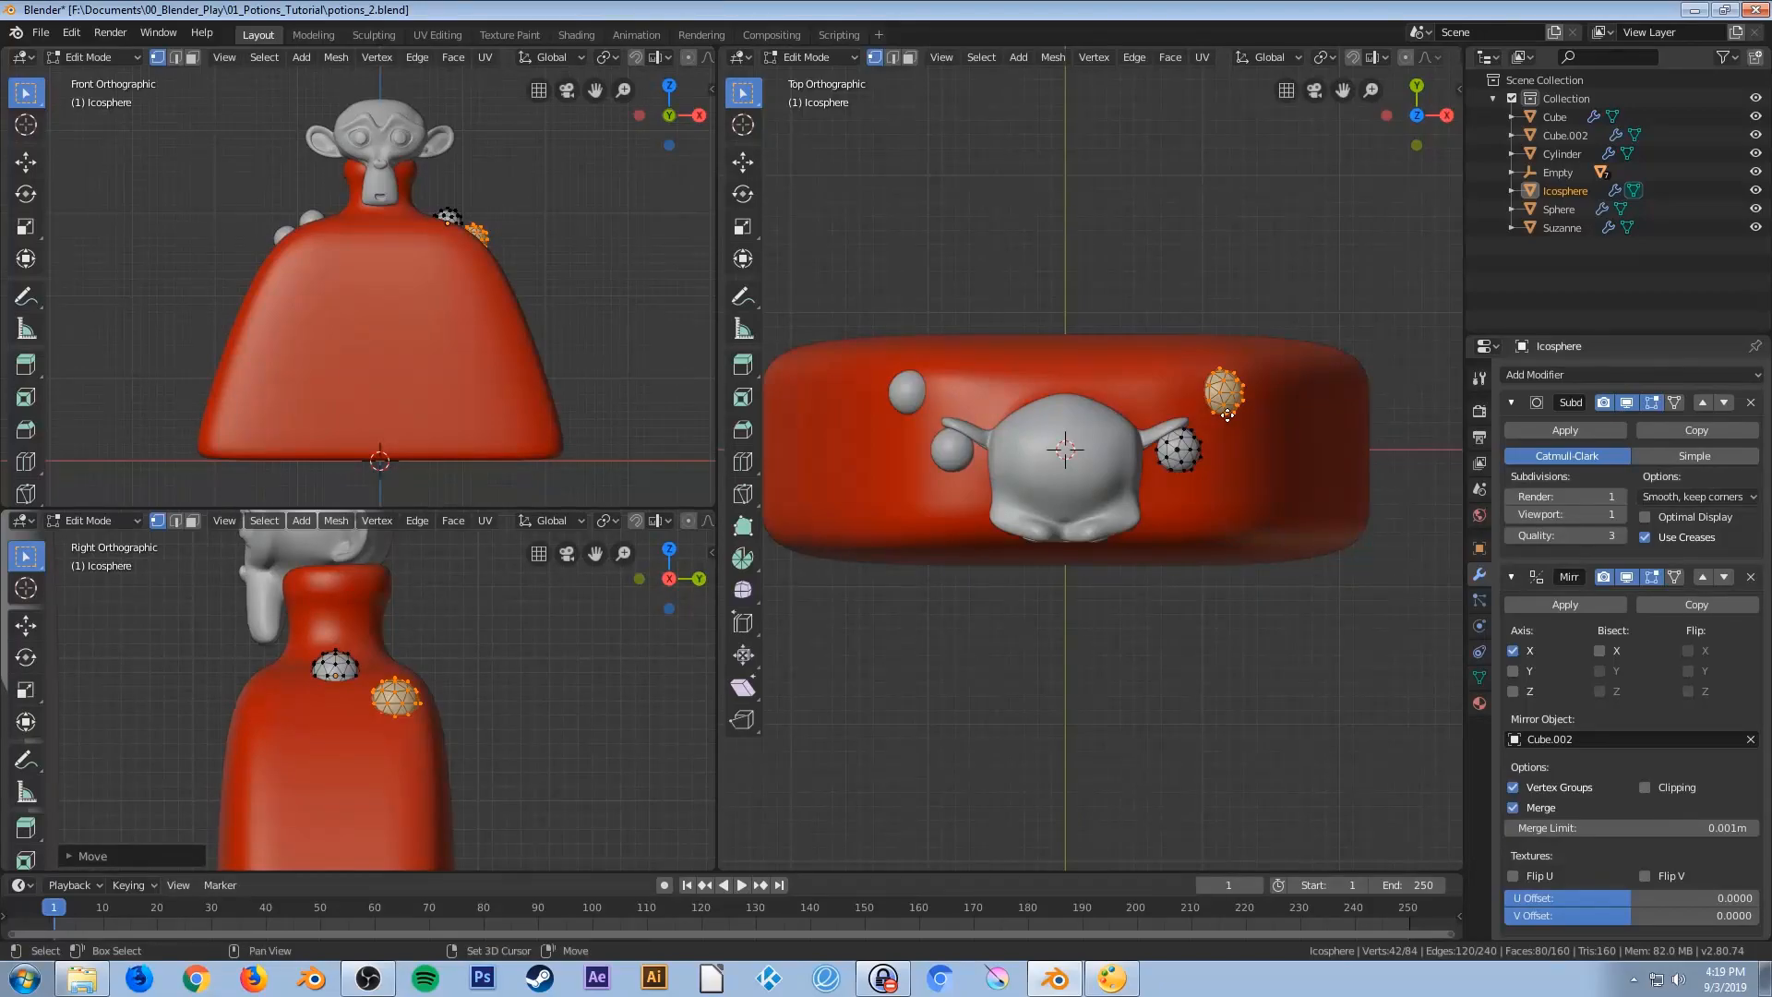
Duplicate the back shoulder bead along the Y axis to the matching spot on the shoulder's front side
key(shift+d)
key(y)
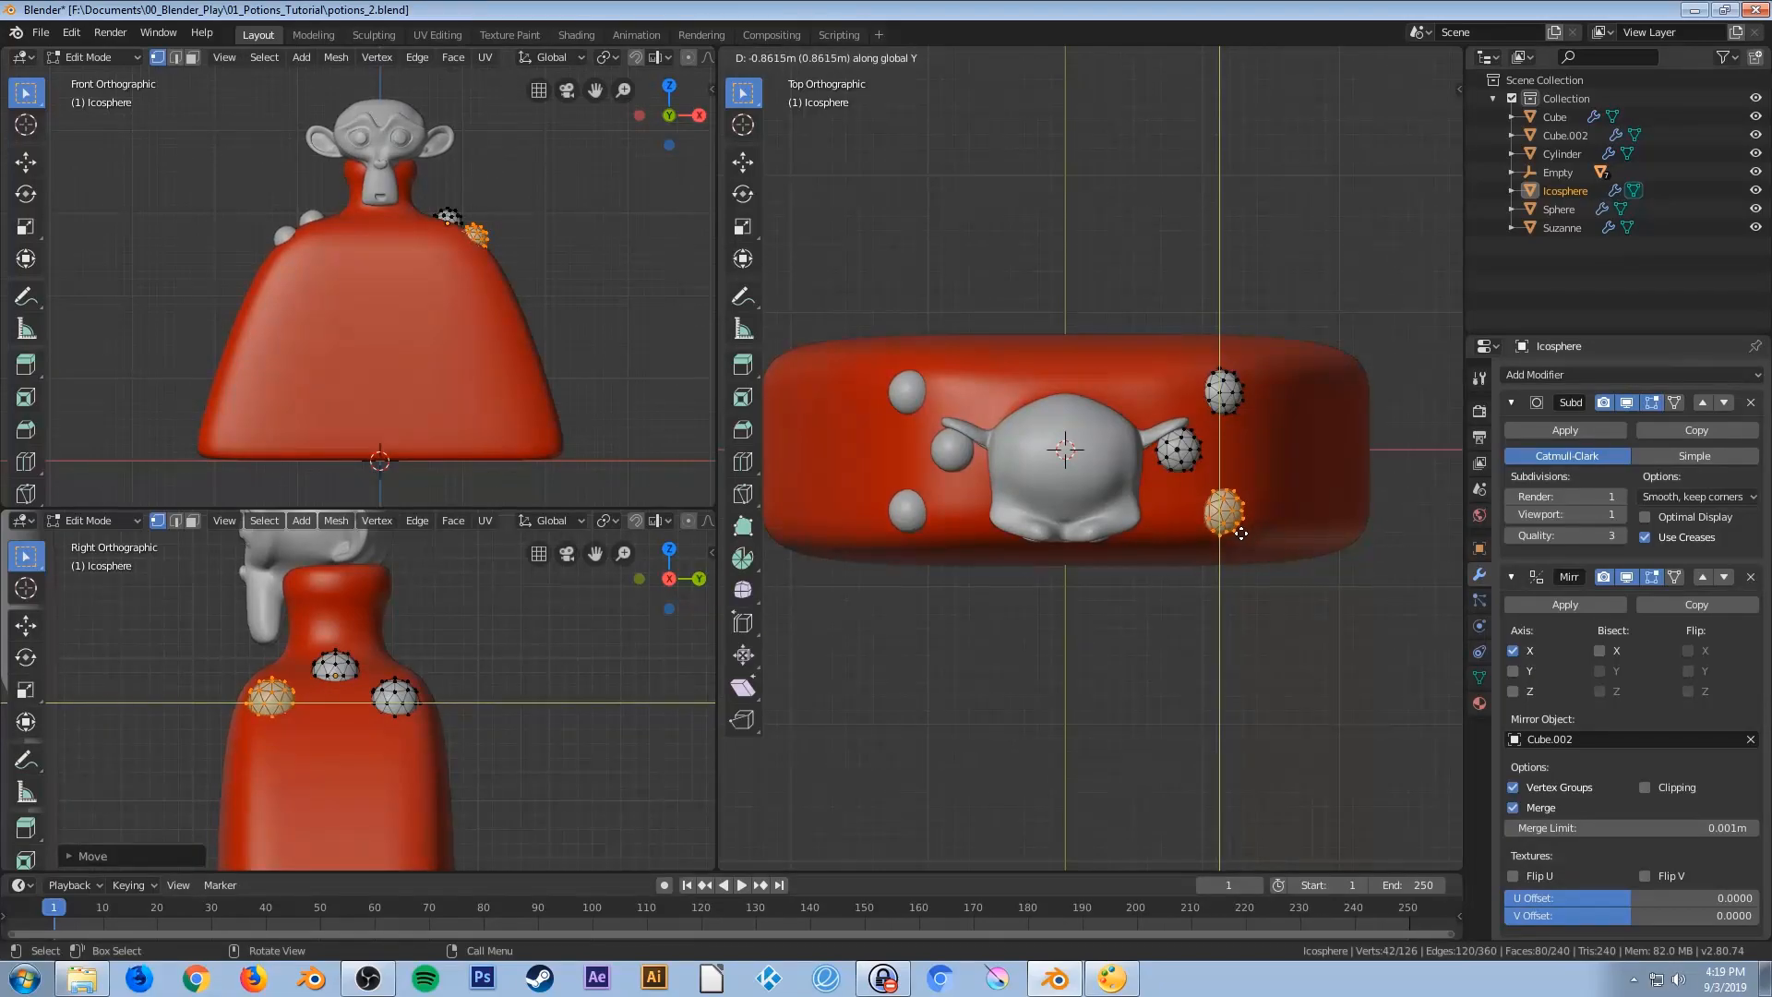
click(1240, 530)
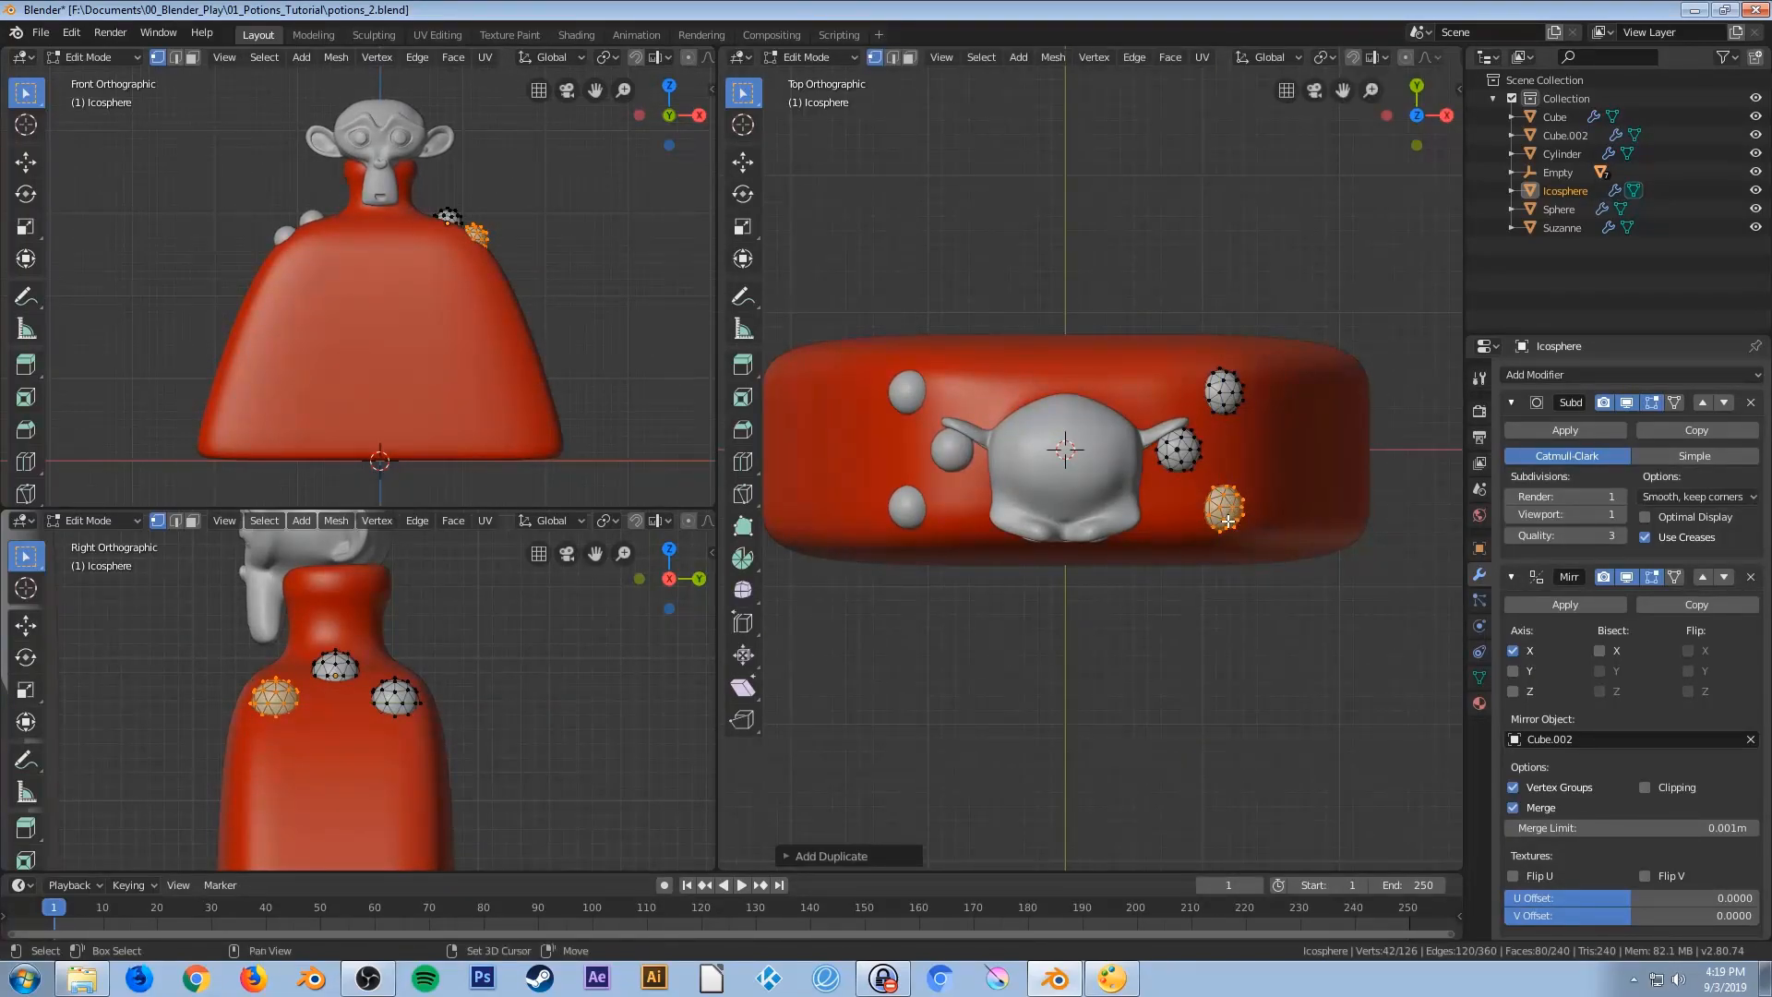
Duplicate the front bead and seat the copy farther down the bottle's +X side, roughly midway between the front and back beads
key(shift+d)
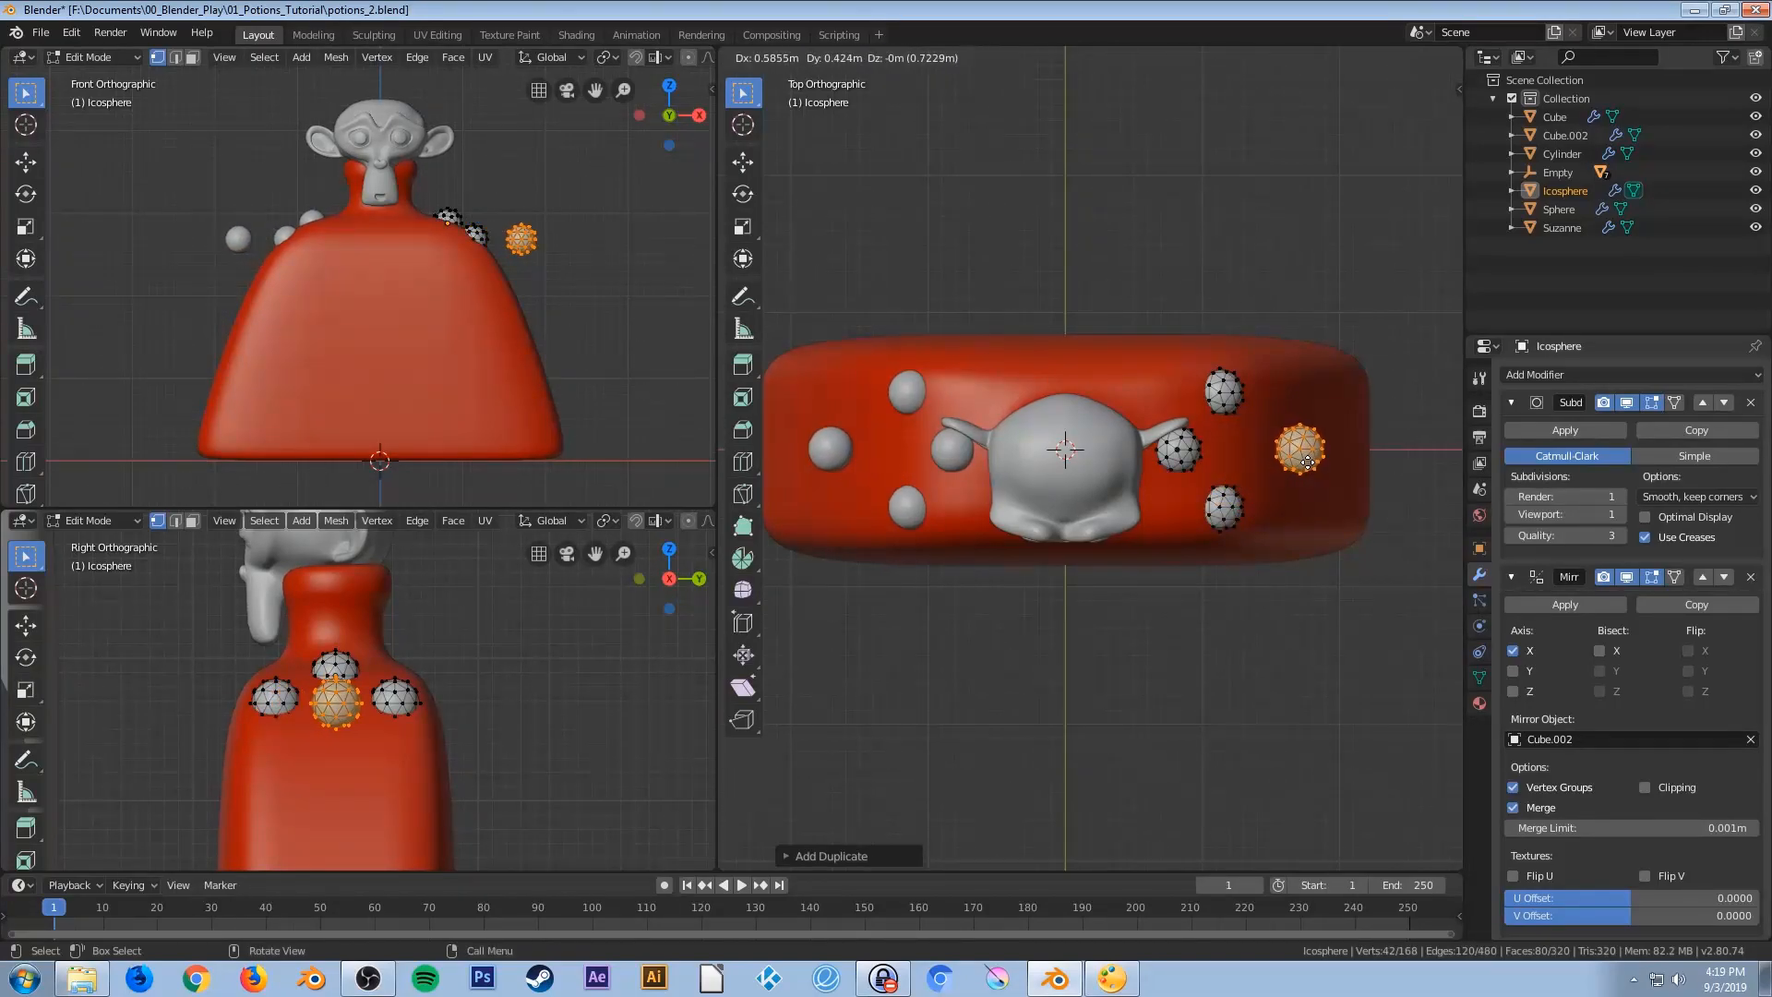
click(1310, 458)
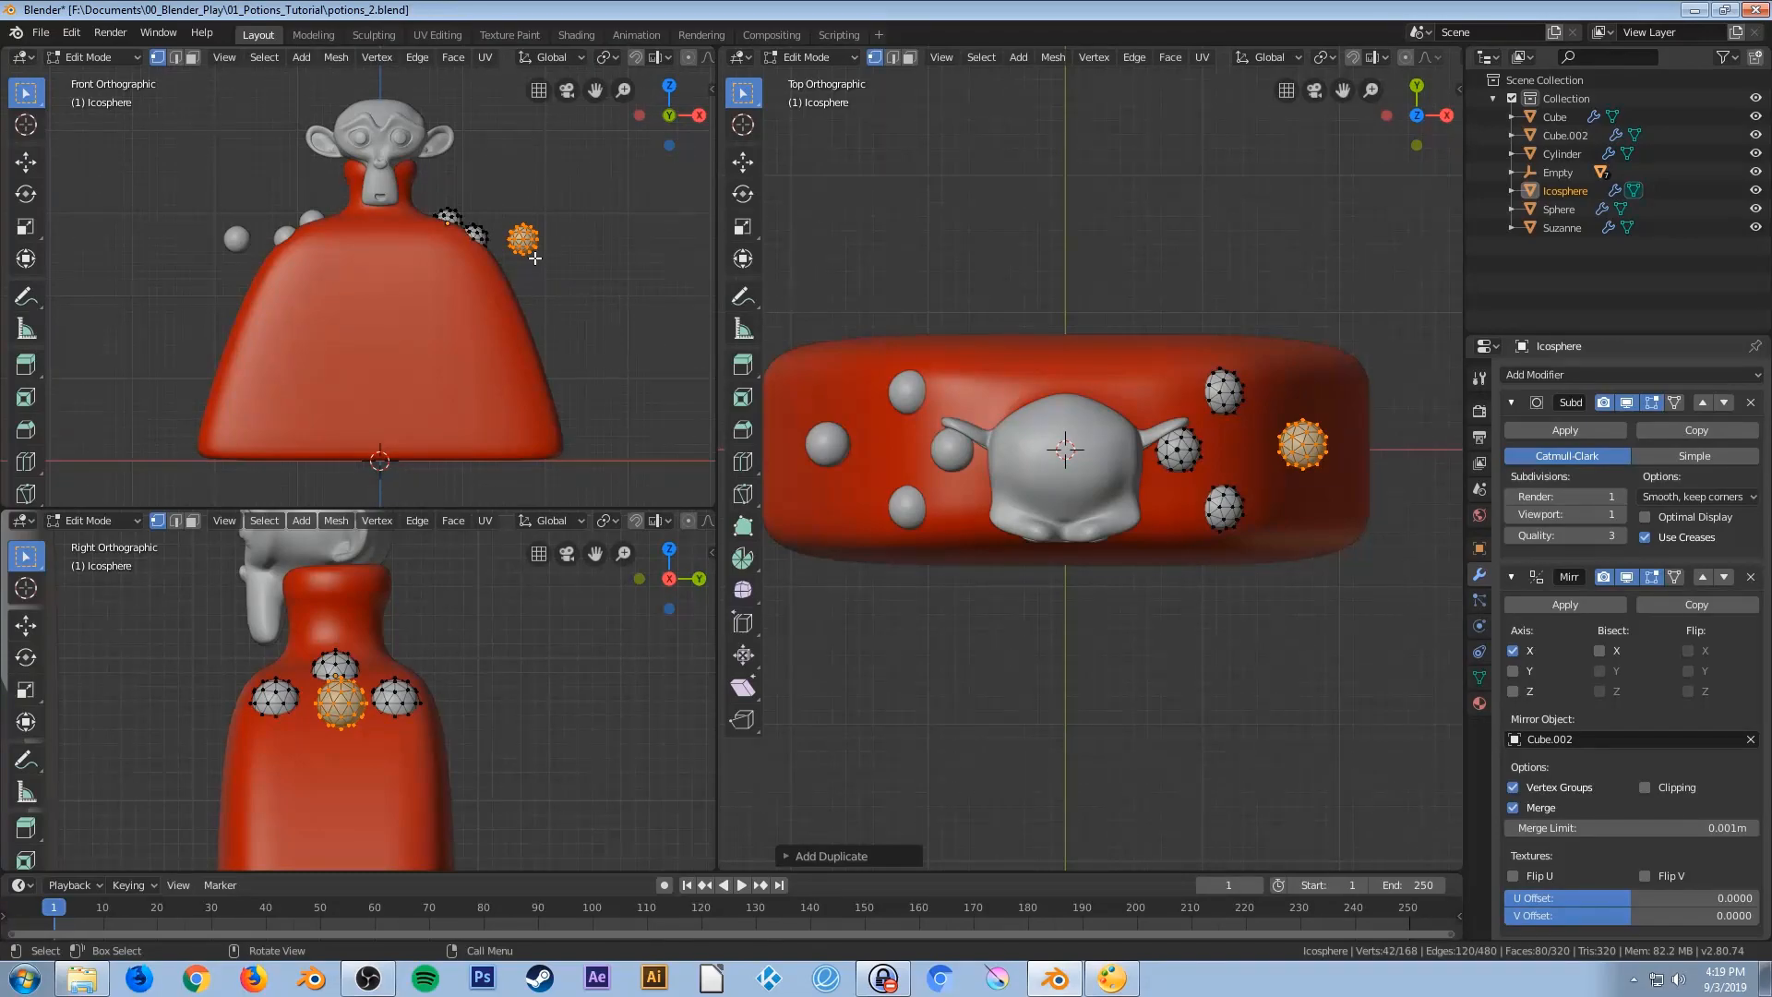
key(g)
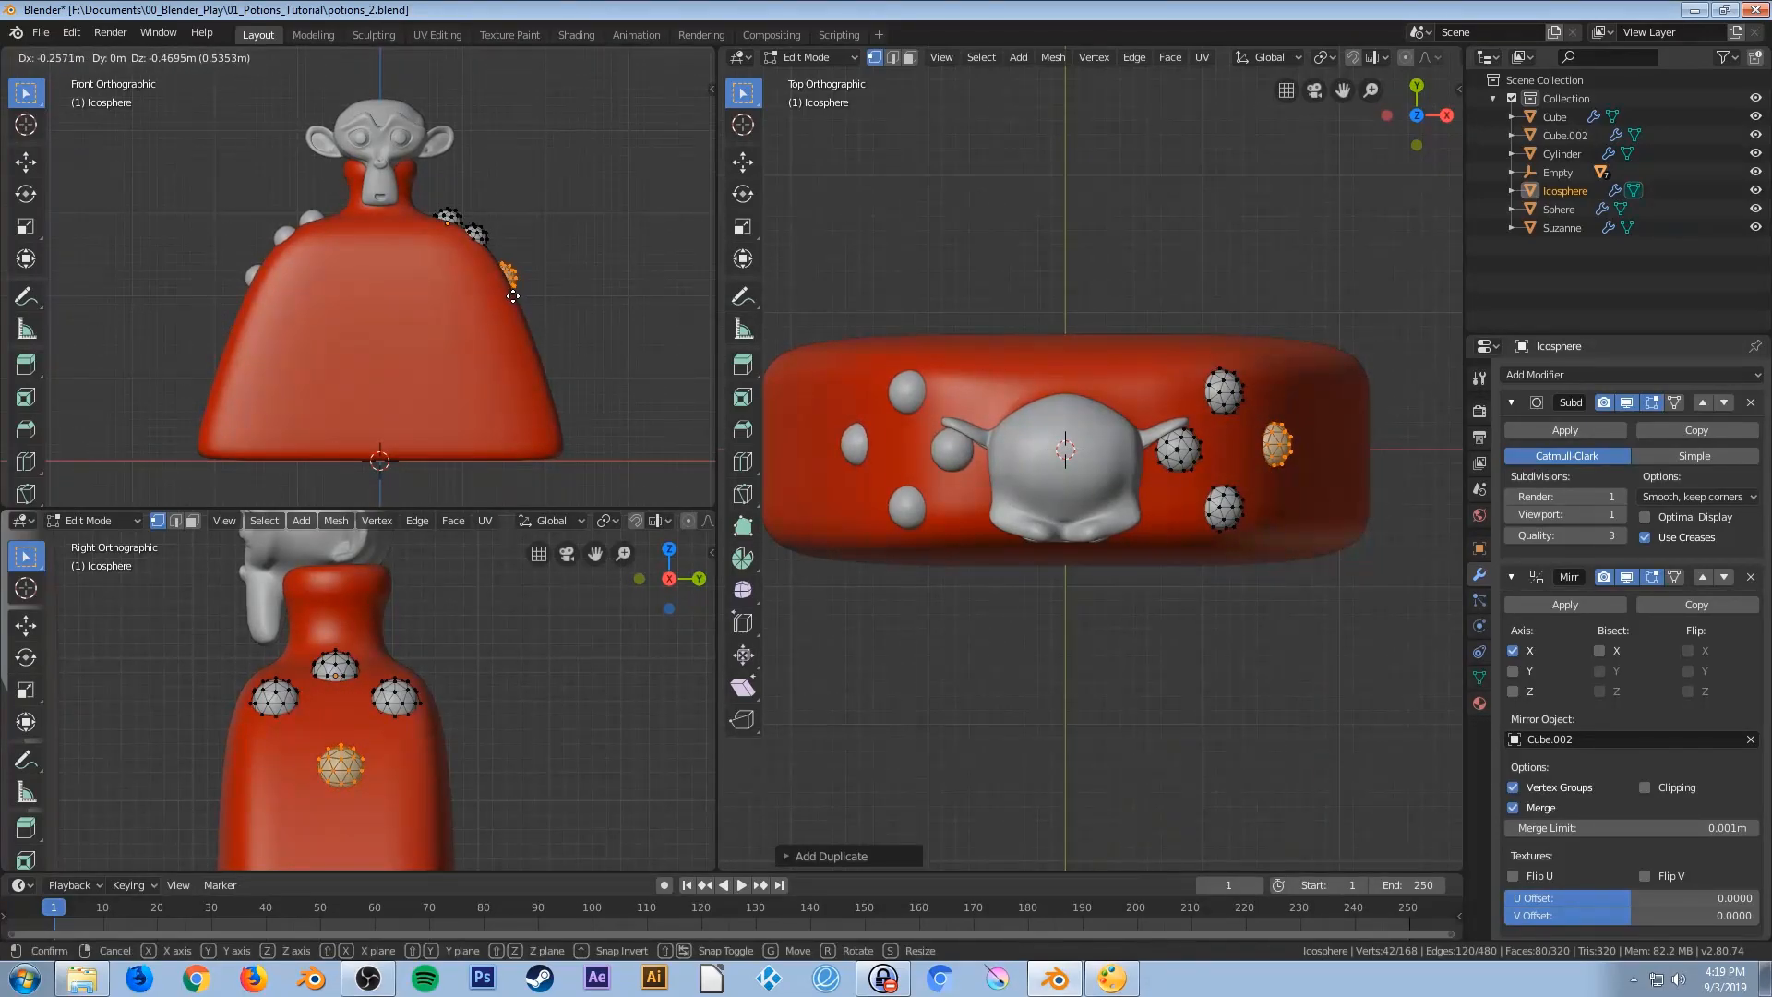
click(517, 296)
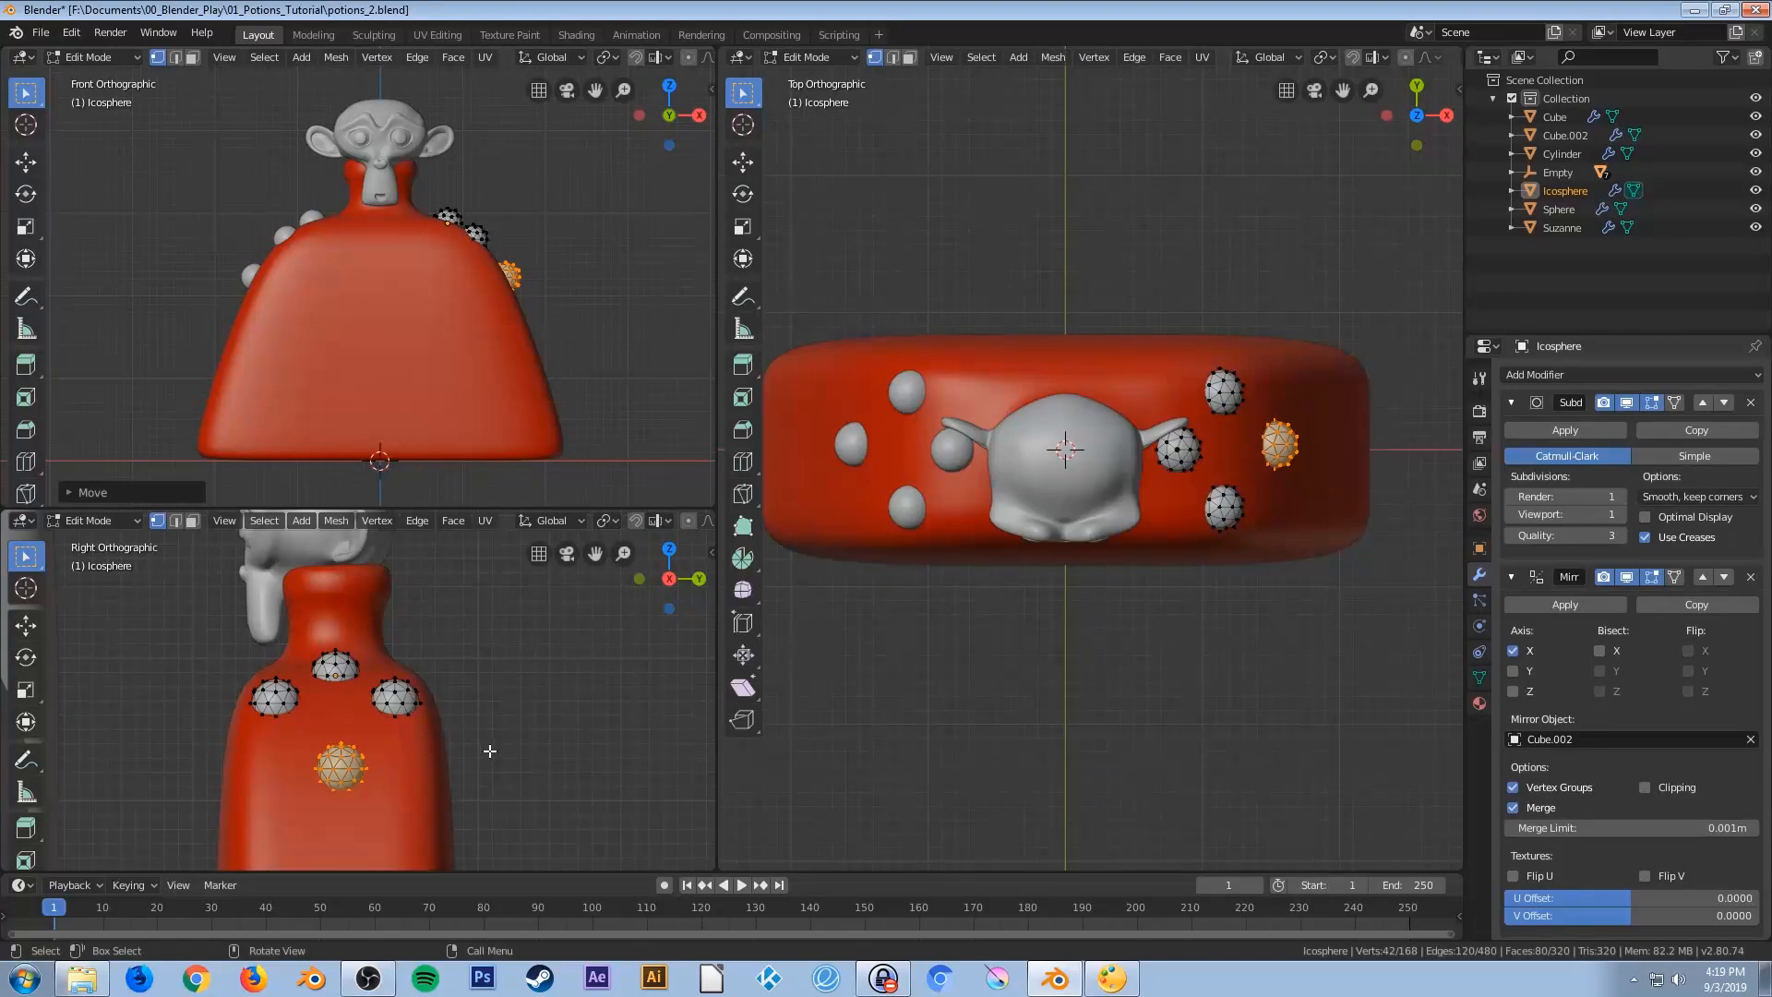
Select the front and back shoulder beads and duplicate the pair straight down along Z, below the single center bead
scroll(441, 756, down, 2)
shift+middle_drag(437, 749, 533, 641)
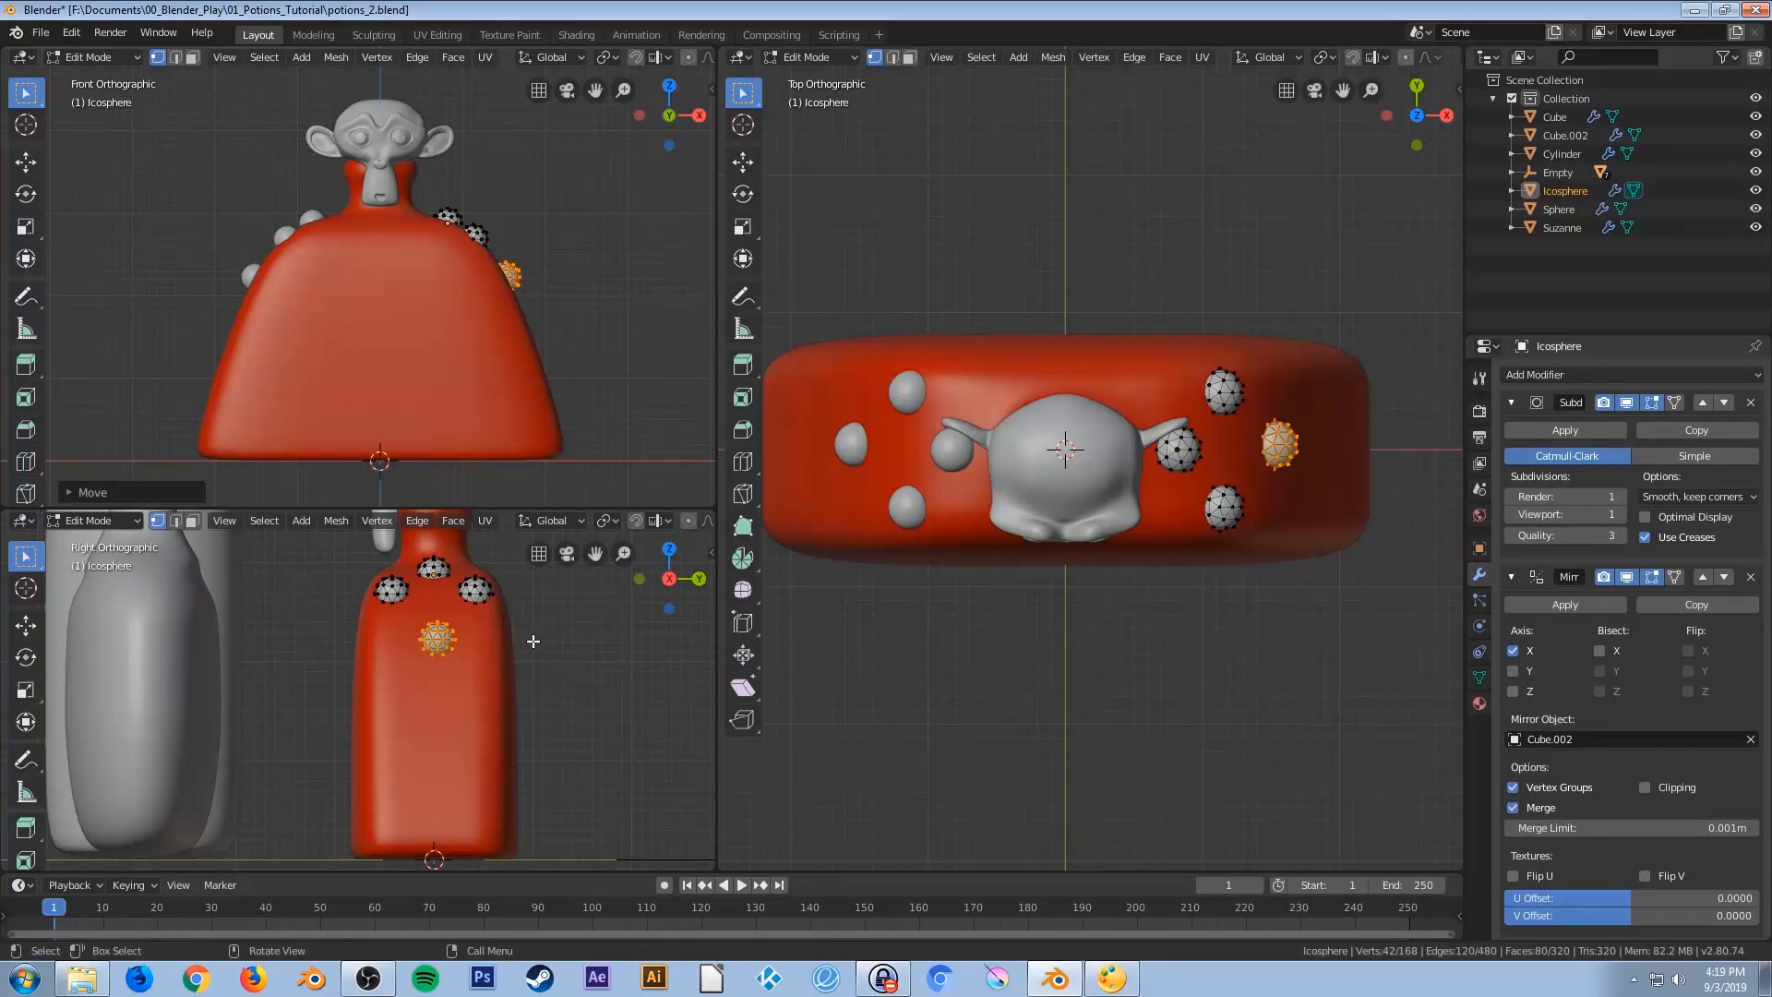
key(alt+a)
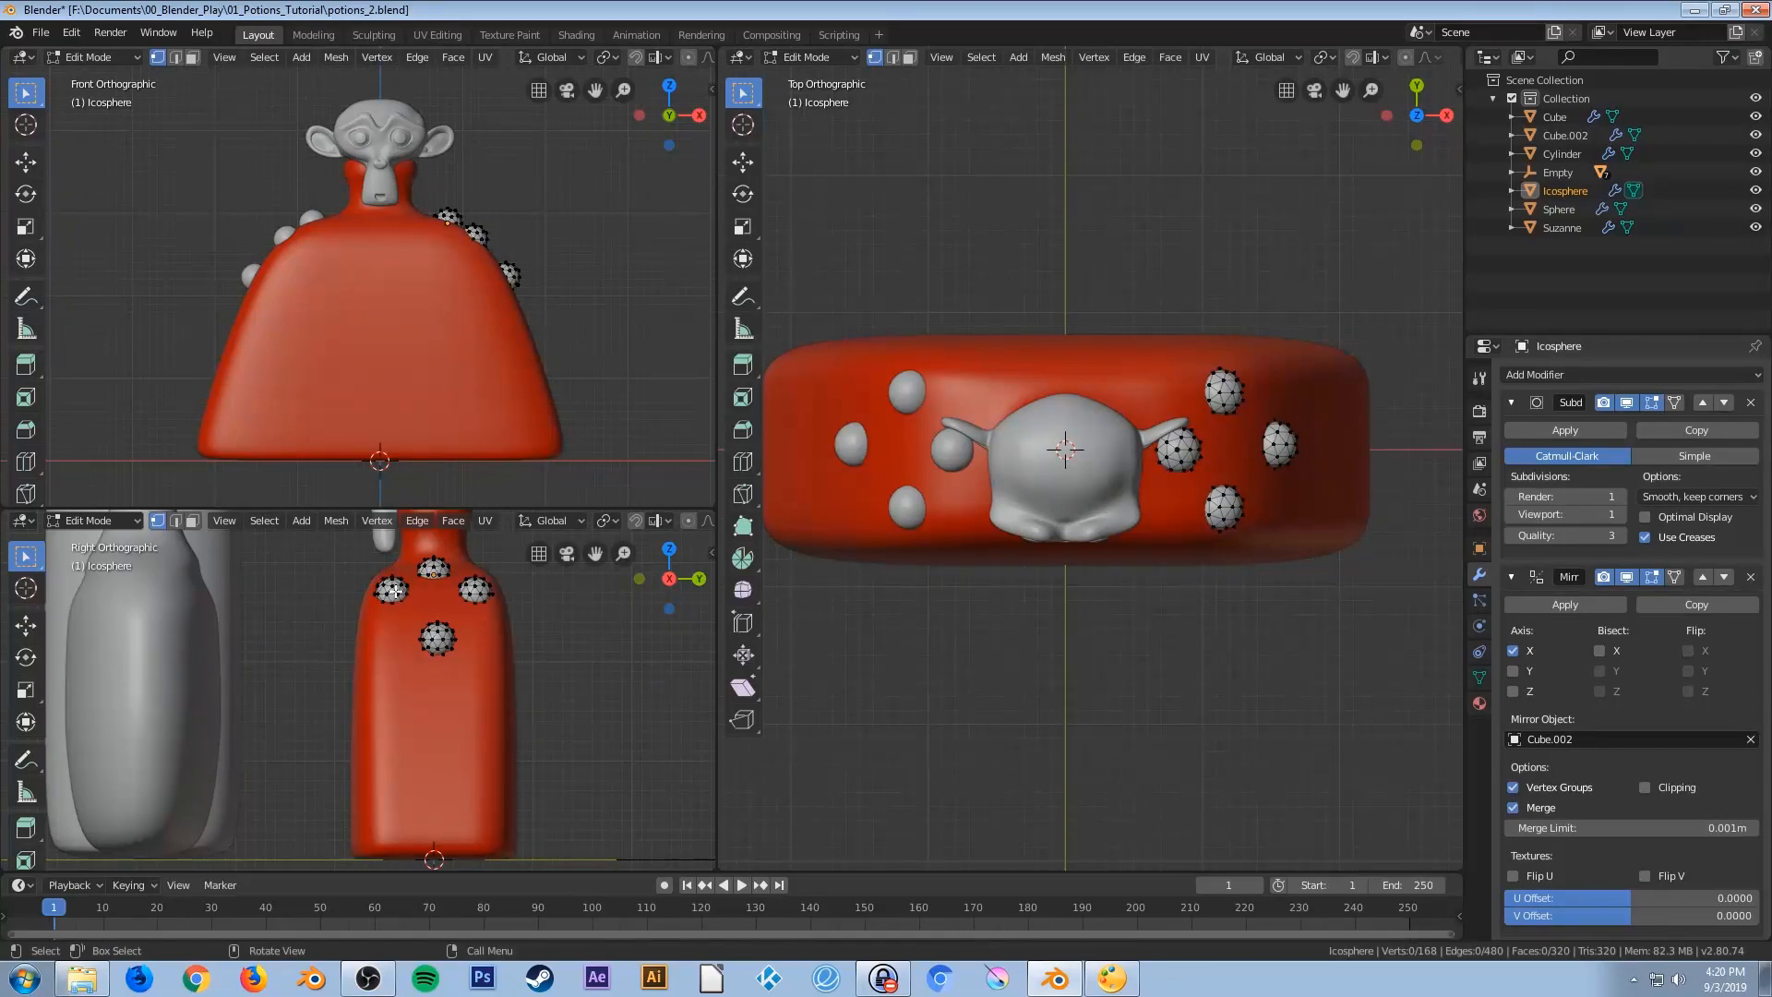
key(l)
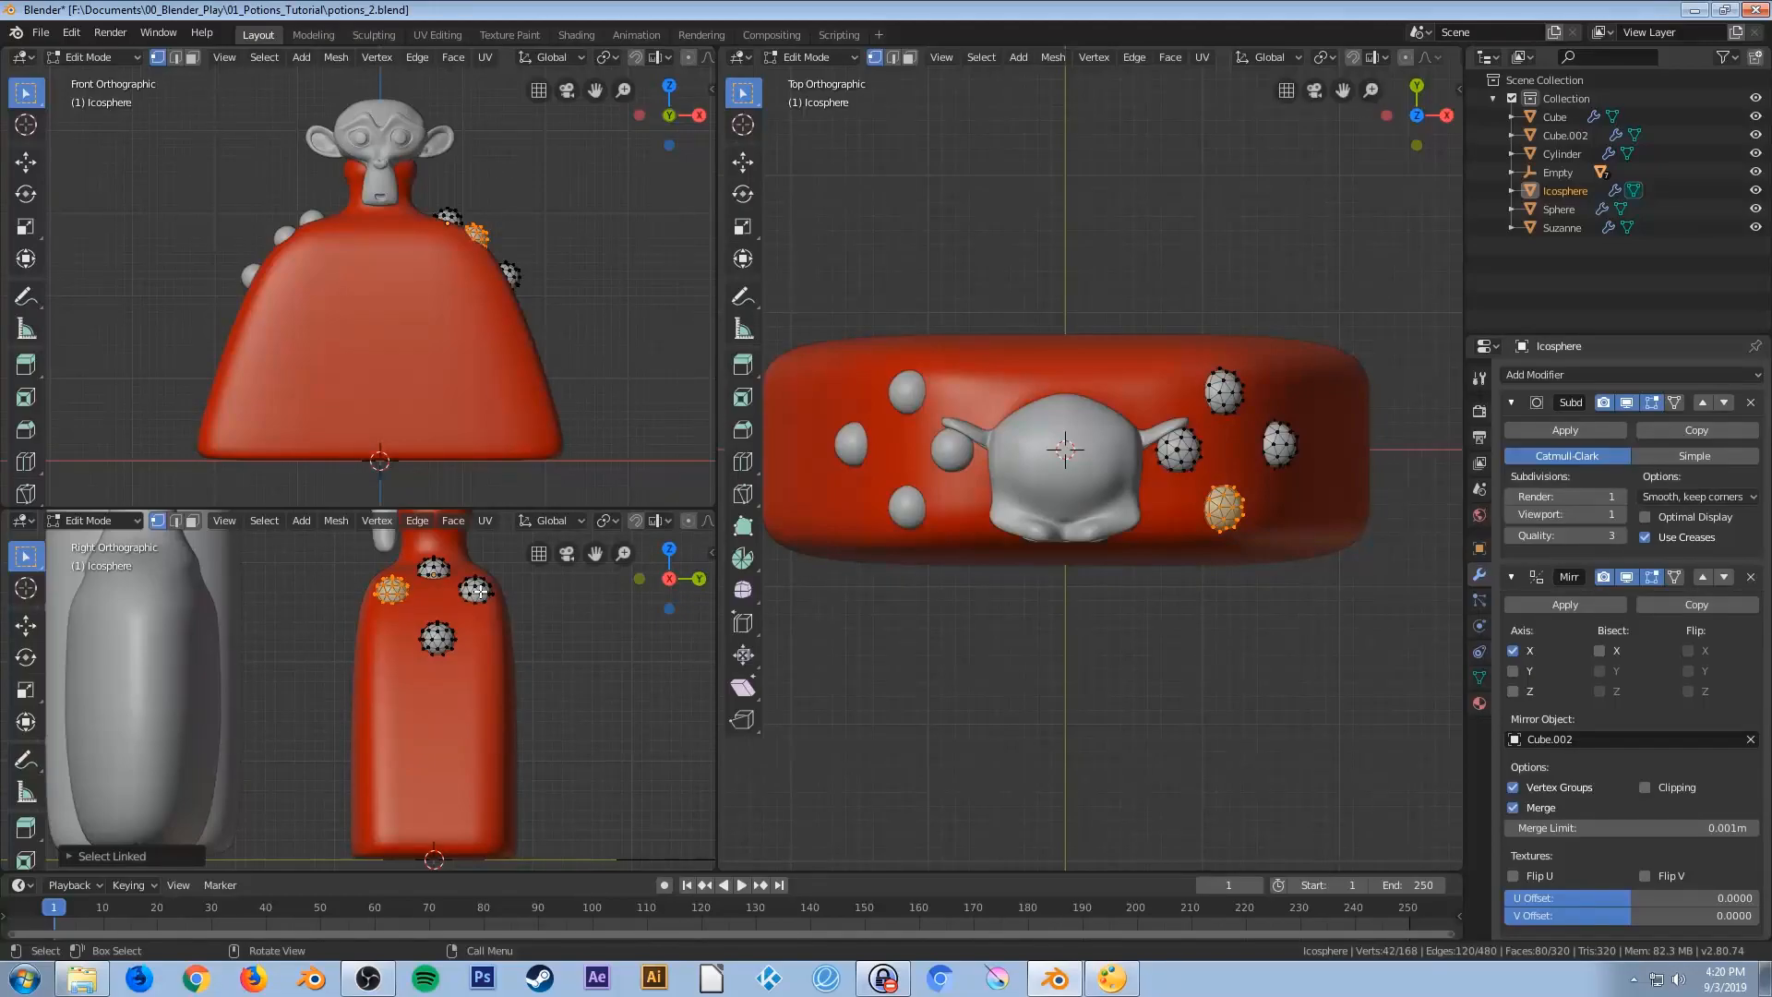
key(l)
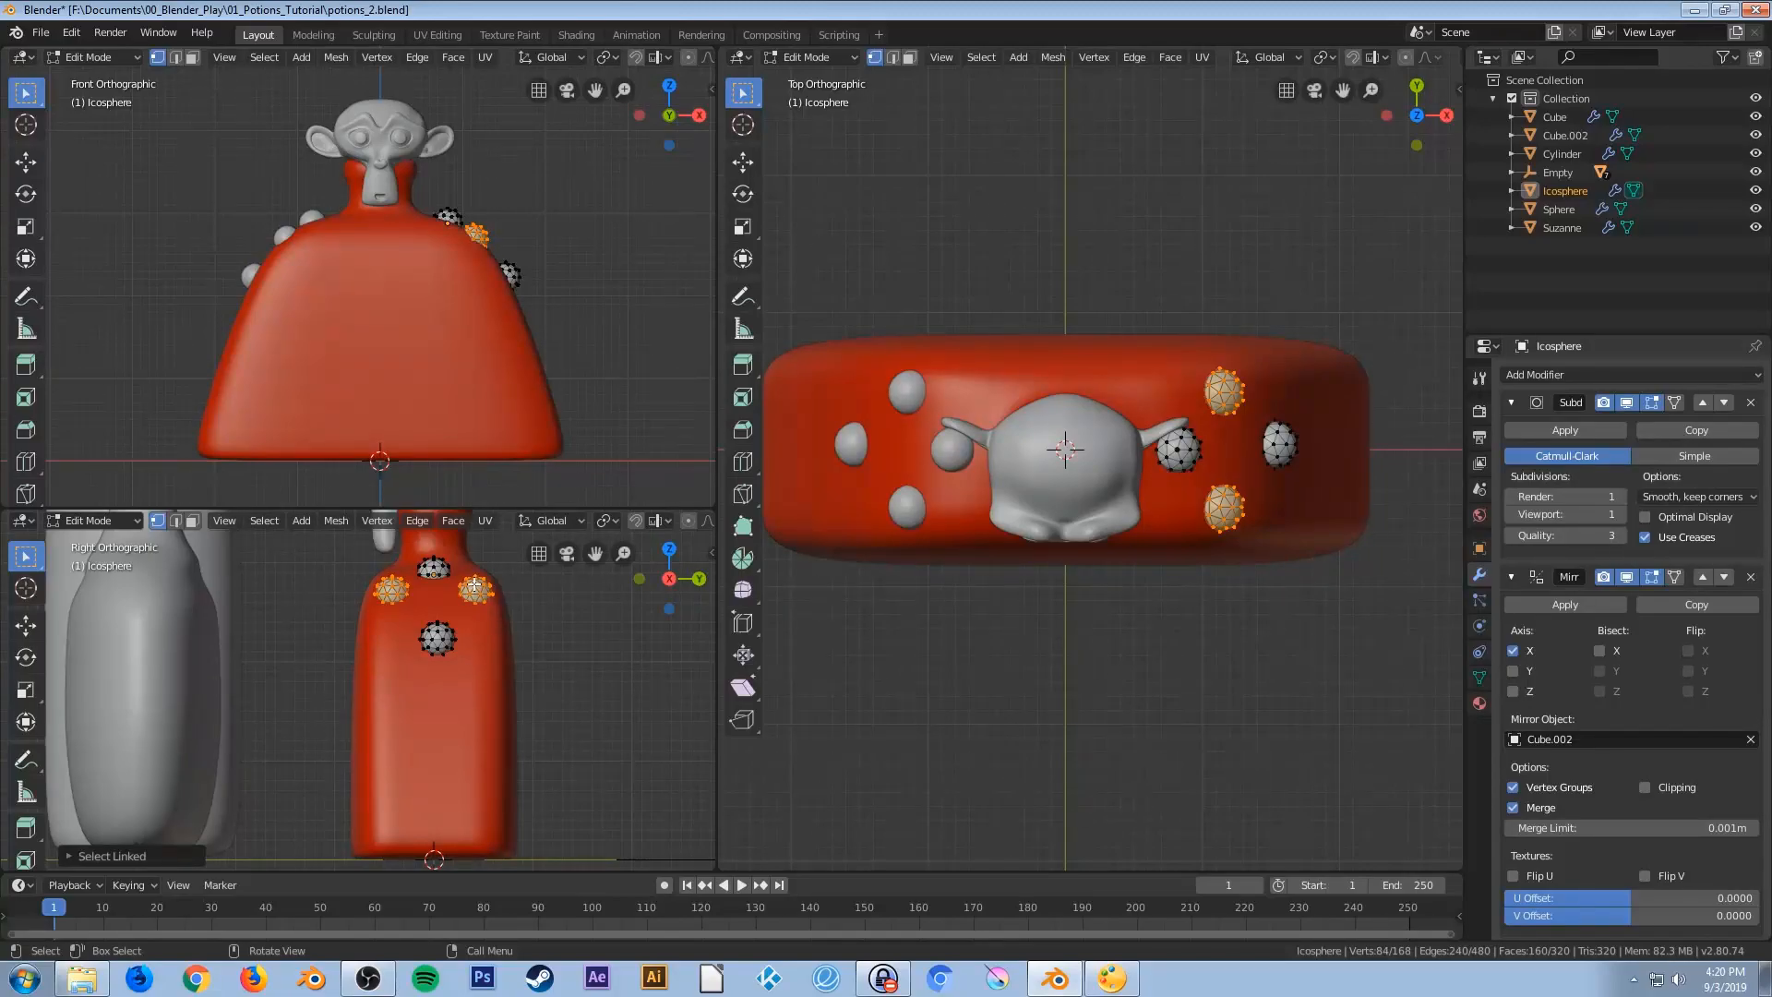
key(shift)
key(shift+d)
key(z)
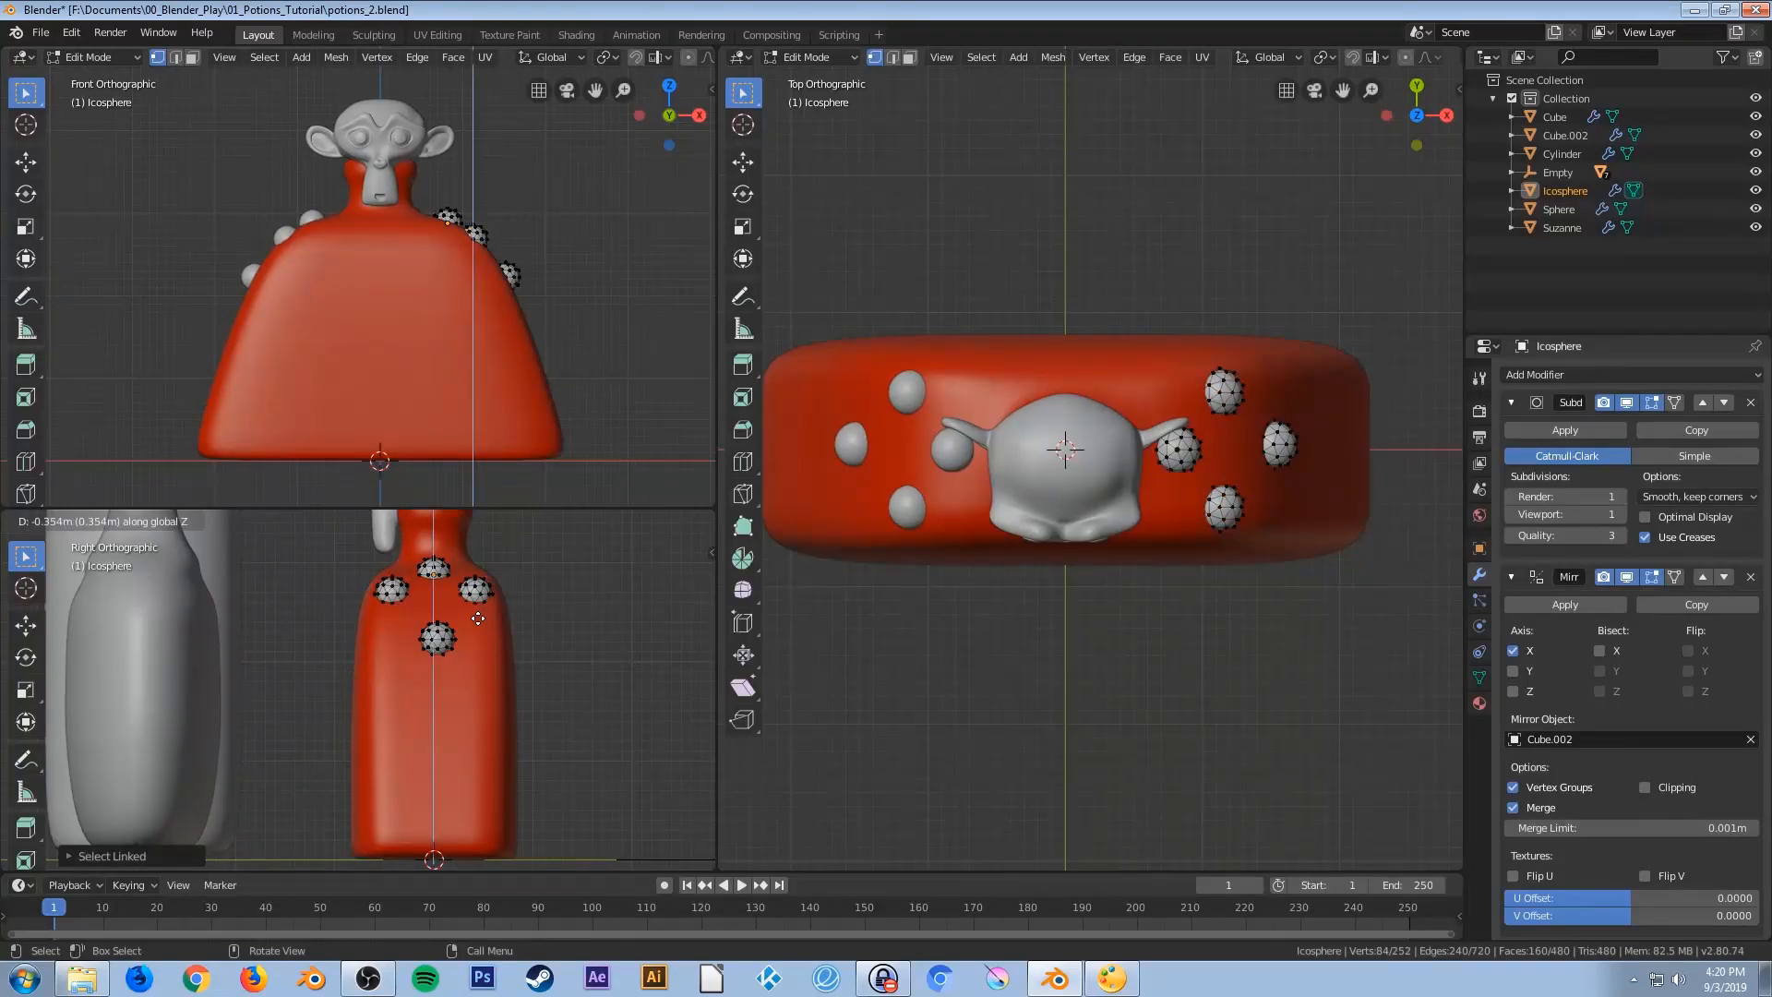
click(485, 683)
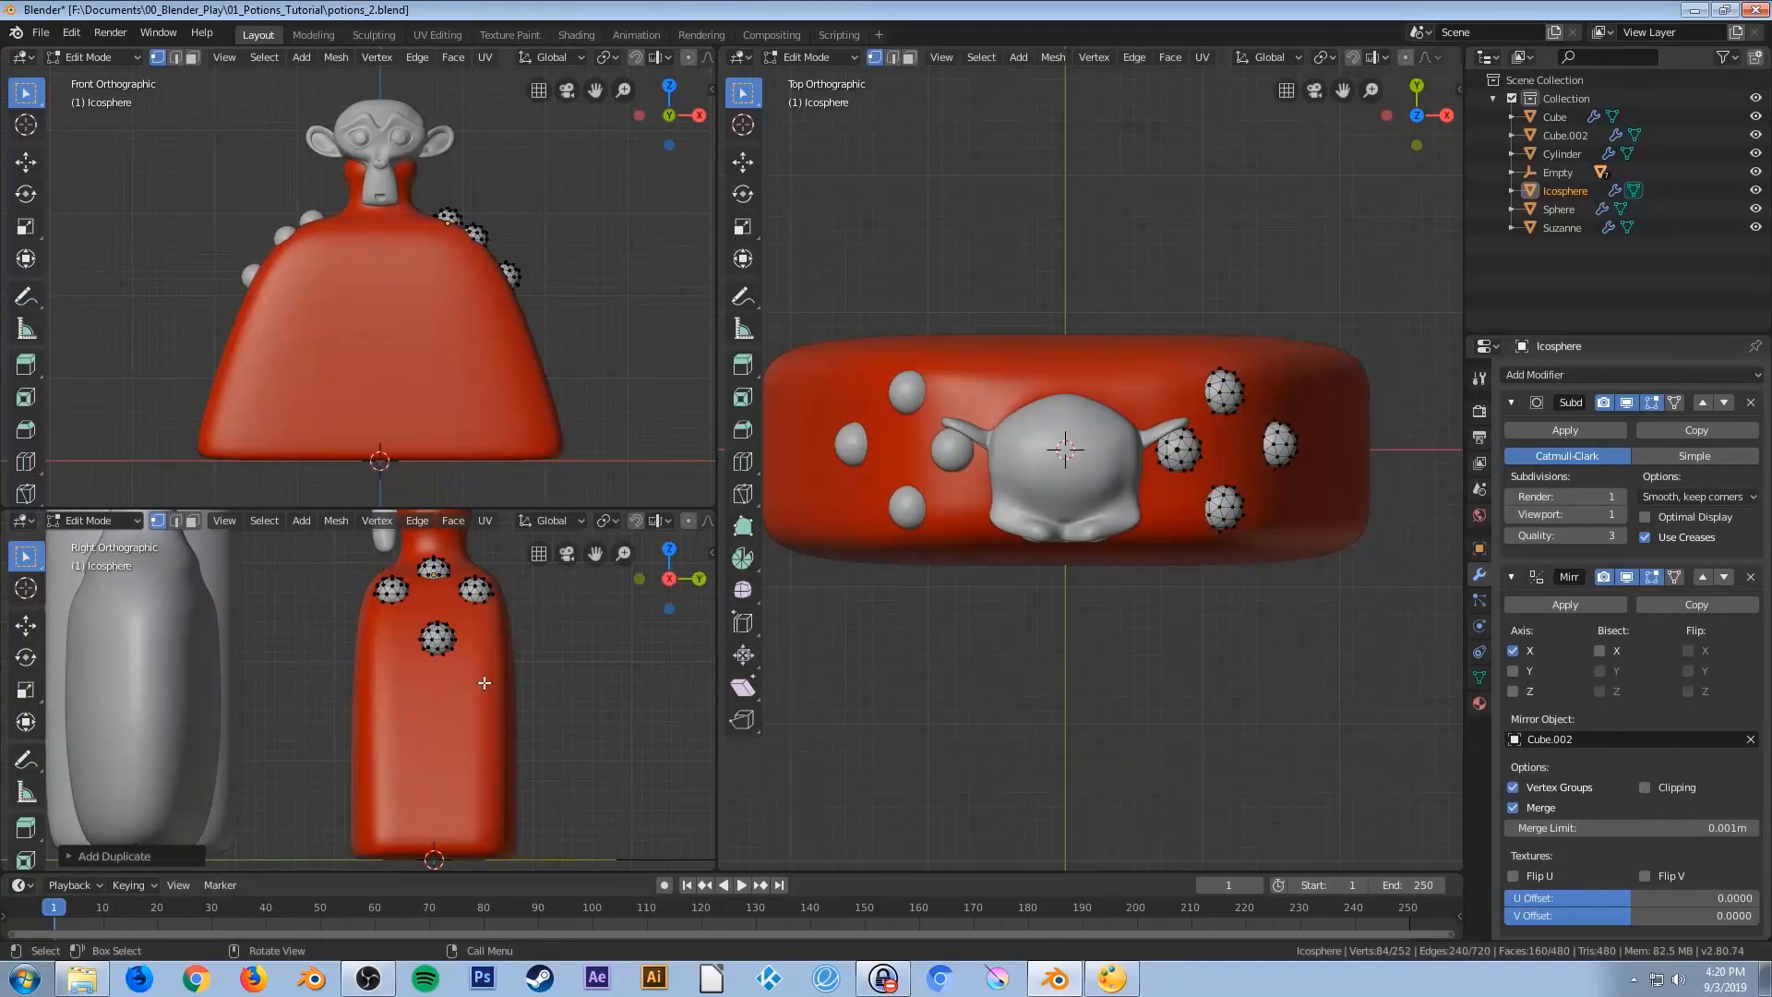
Move the duplicated bead pair outward along X by about 0.6 m so it sits half embedded in the bottle's side
shift+middle_drag(890, 593, 921, 585)
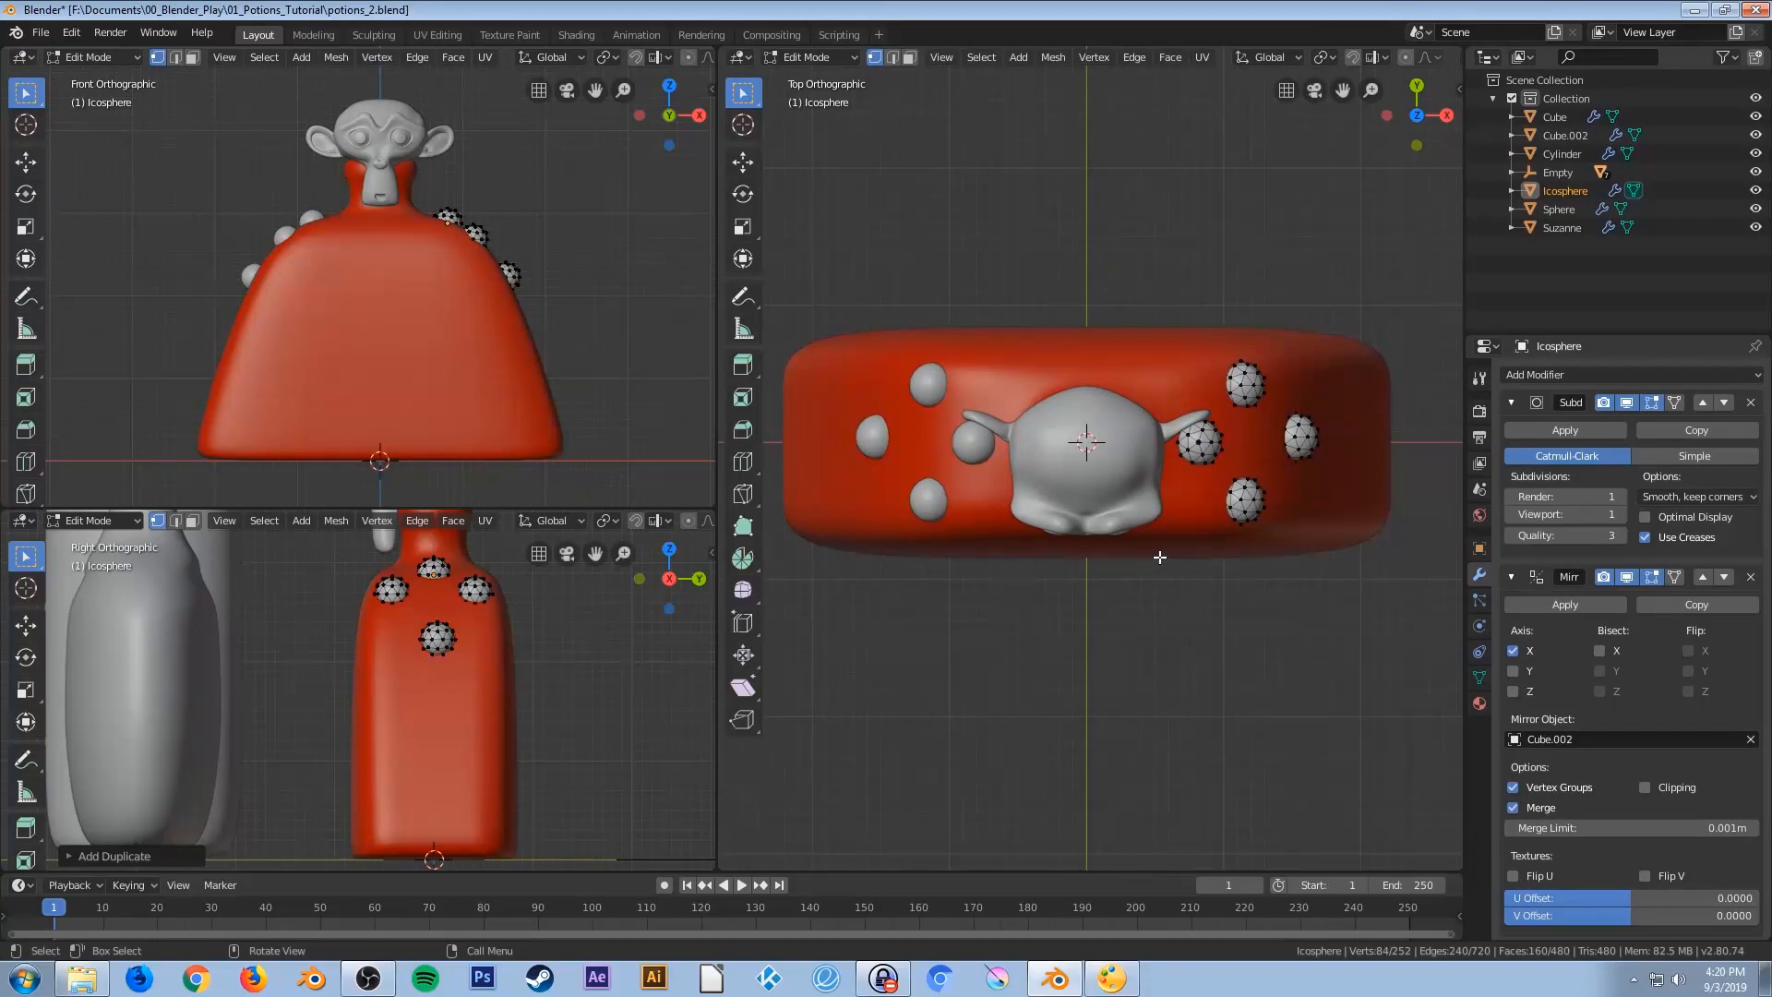
key(g)
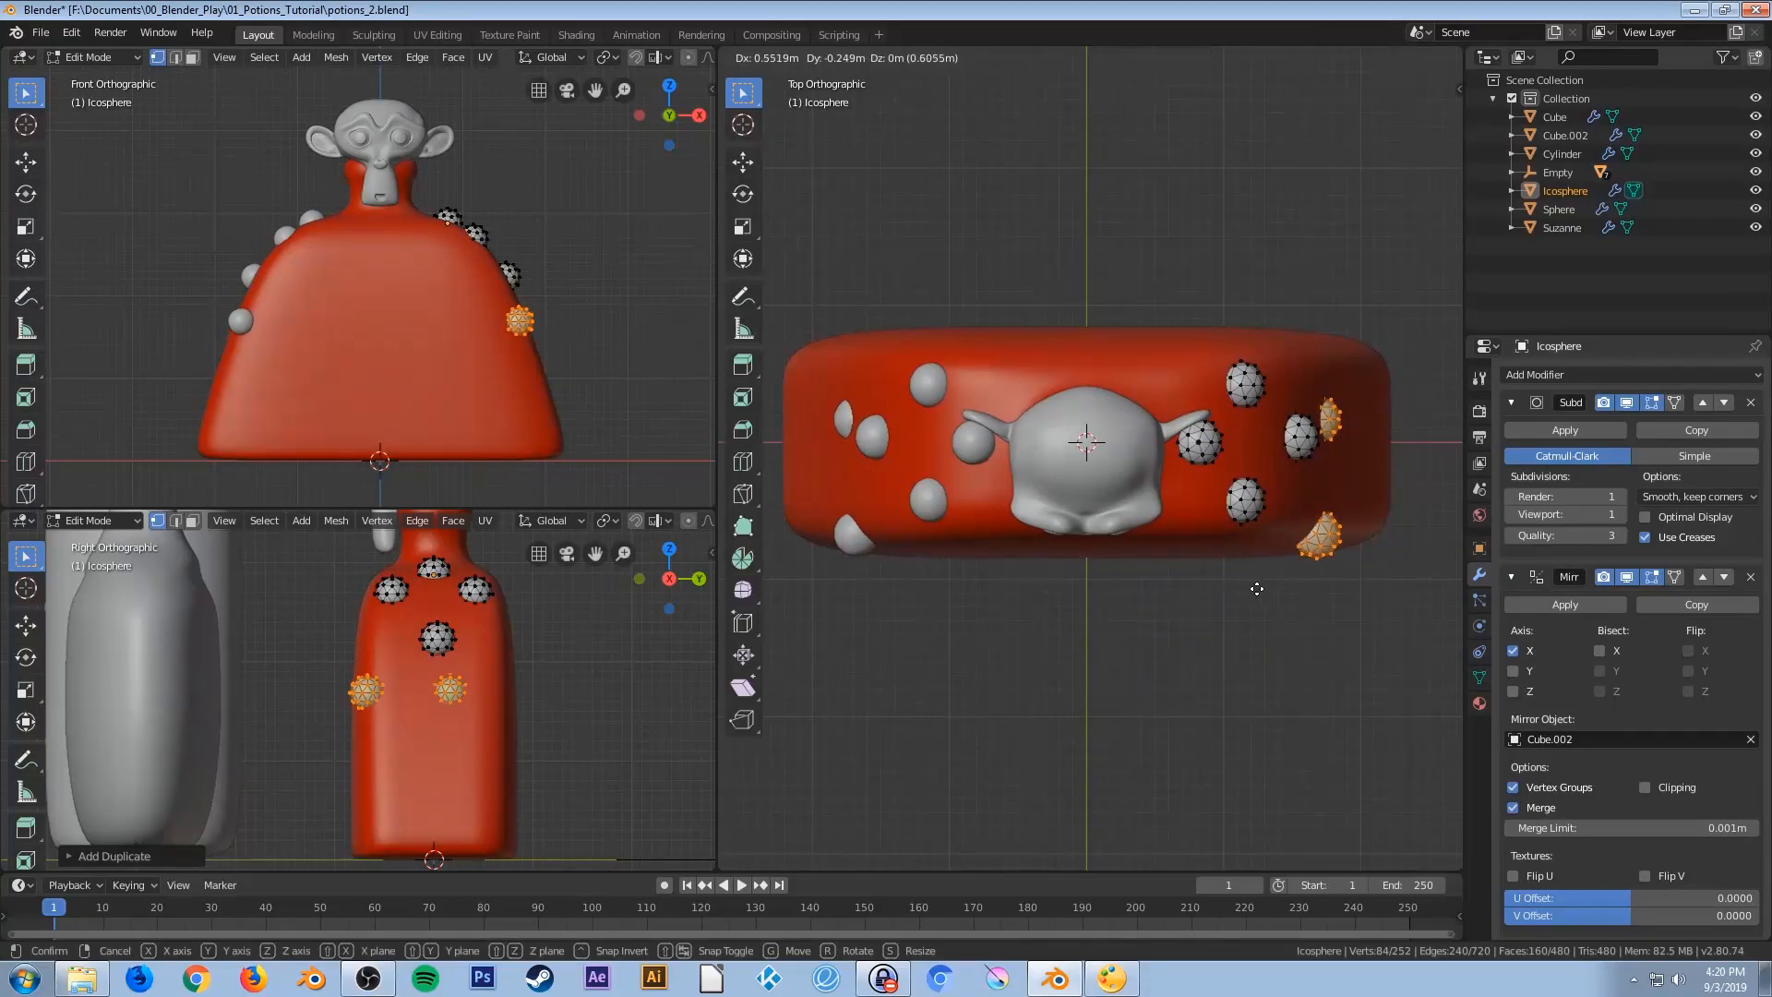
key(x)
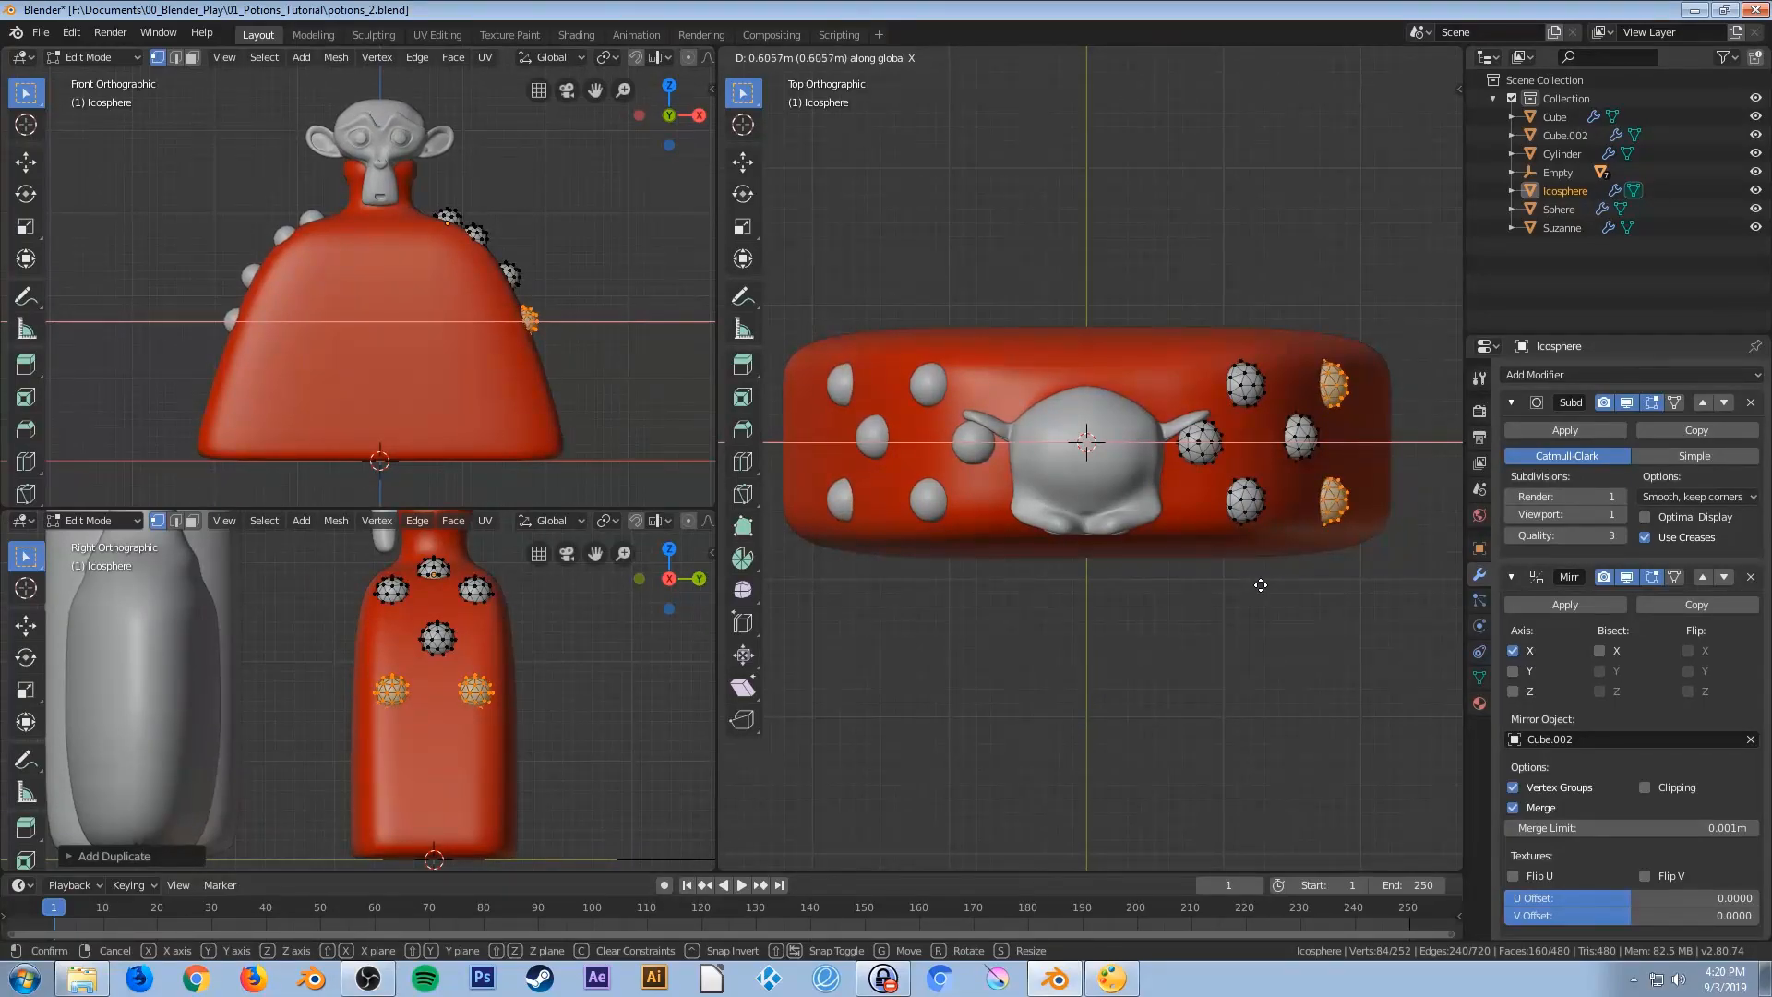
click(1261, 585)
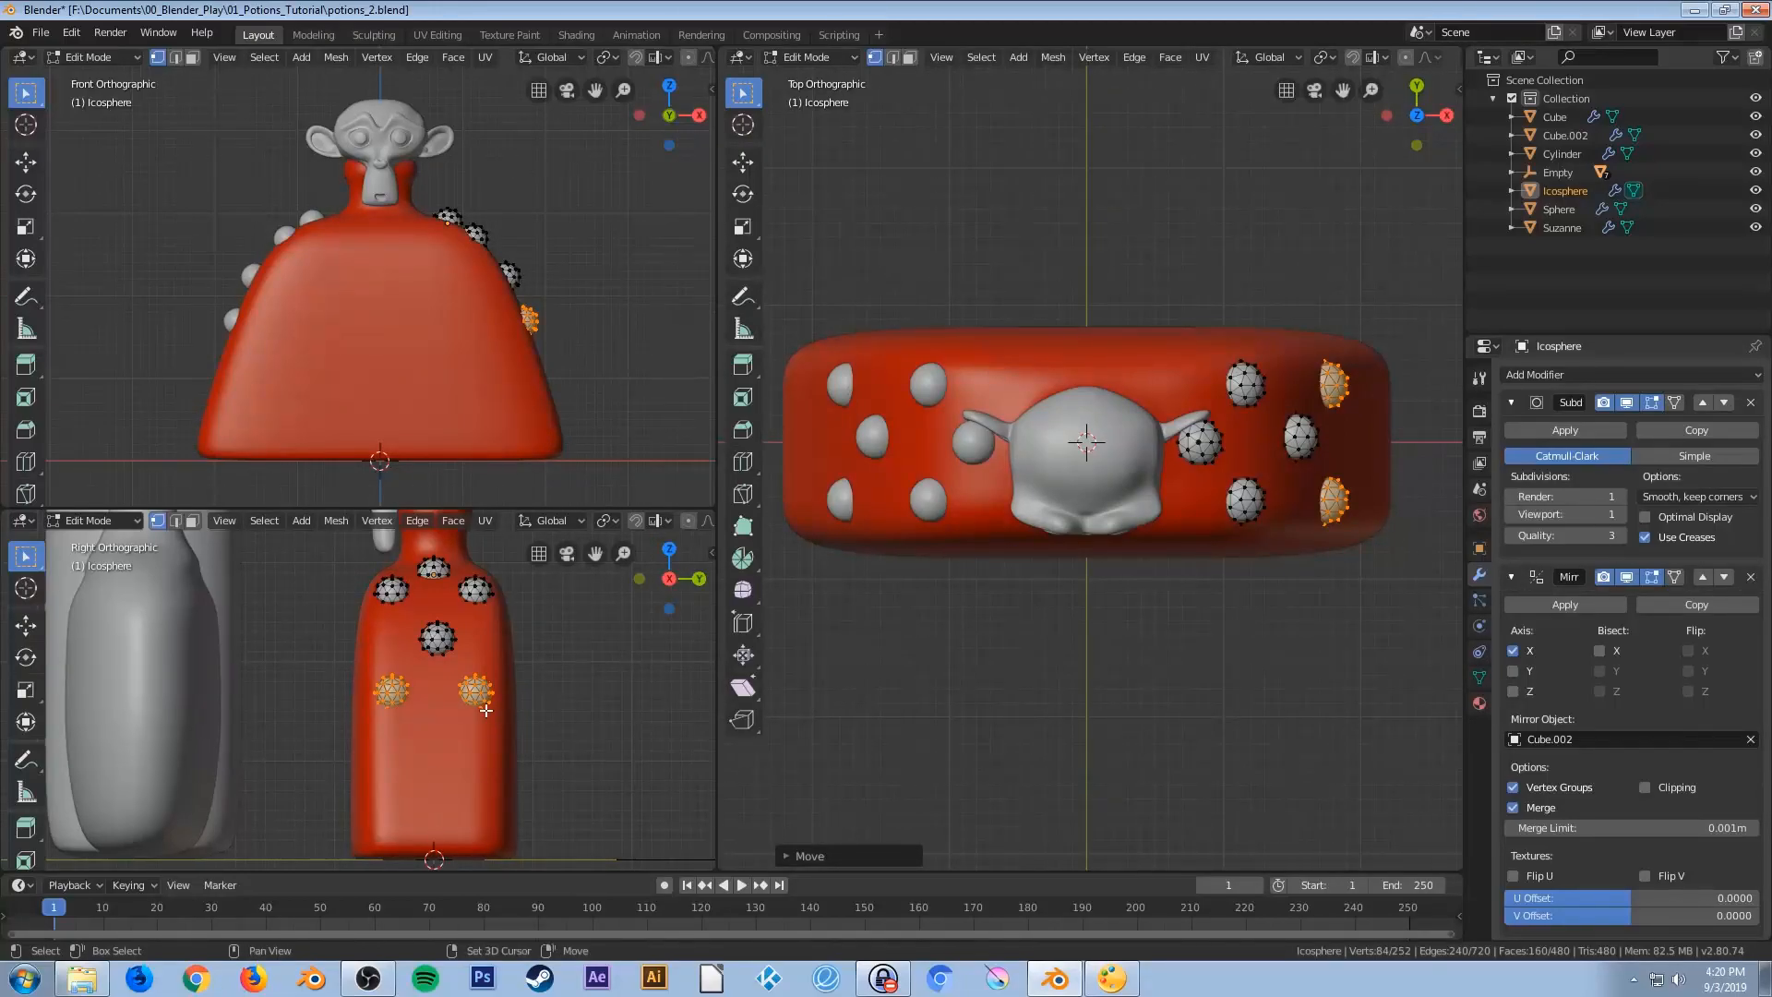
Duplicate the bead pair down along Z to near the bottle's base and shift it outward along X by about 0.37 m
key(shift+d)
key(z)
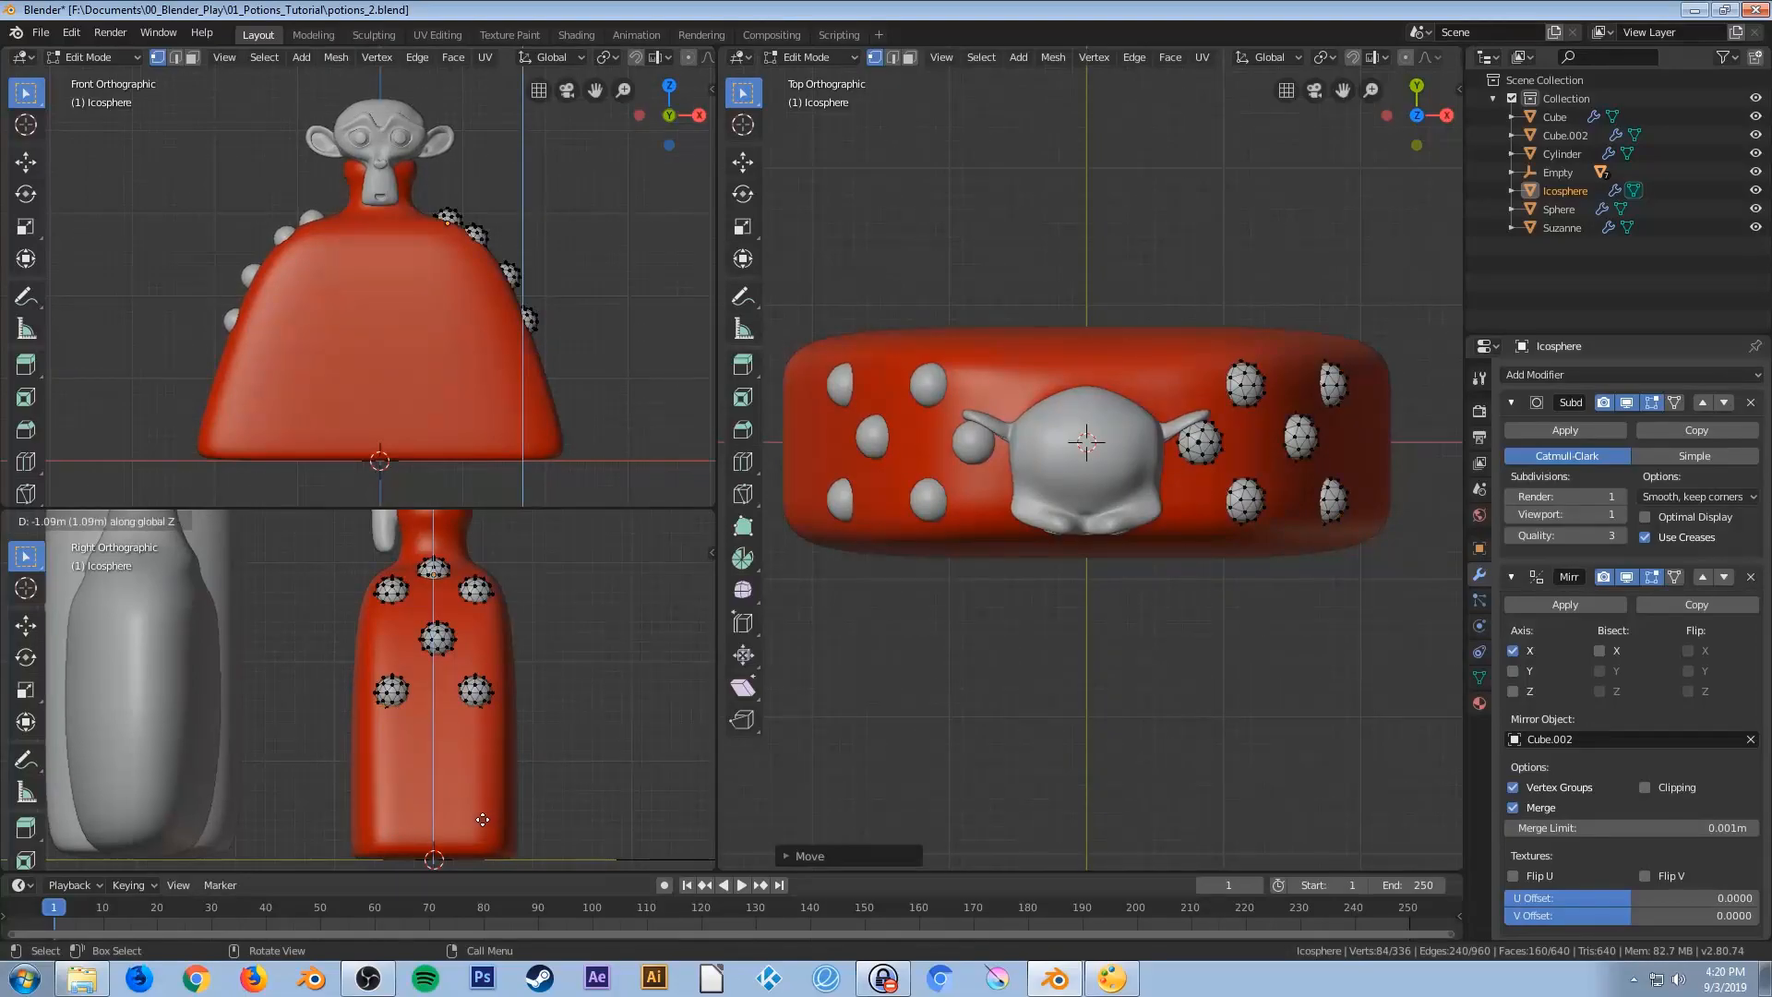
click(484, 831)
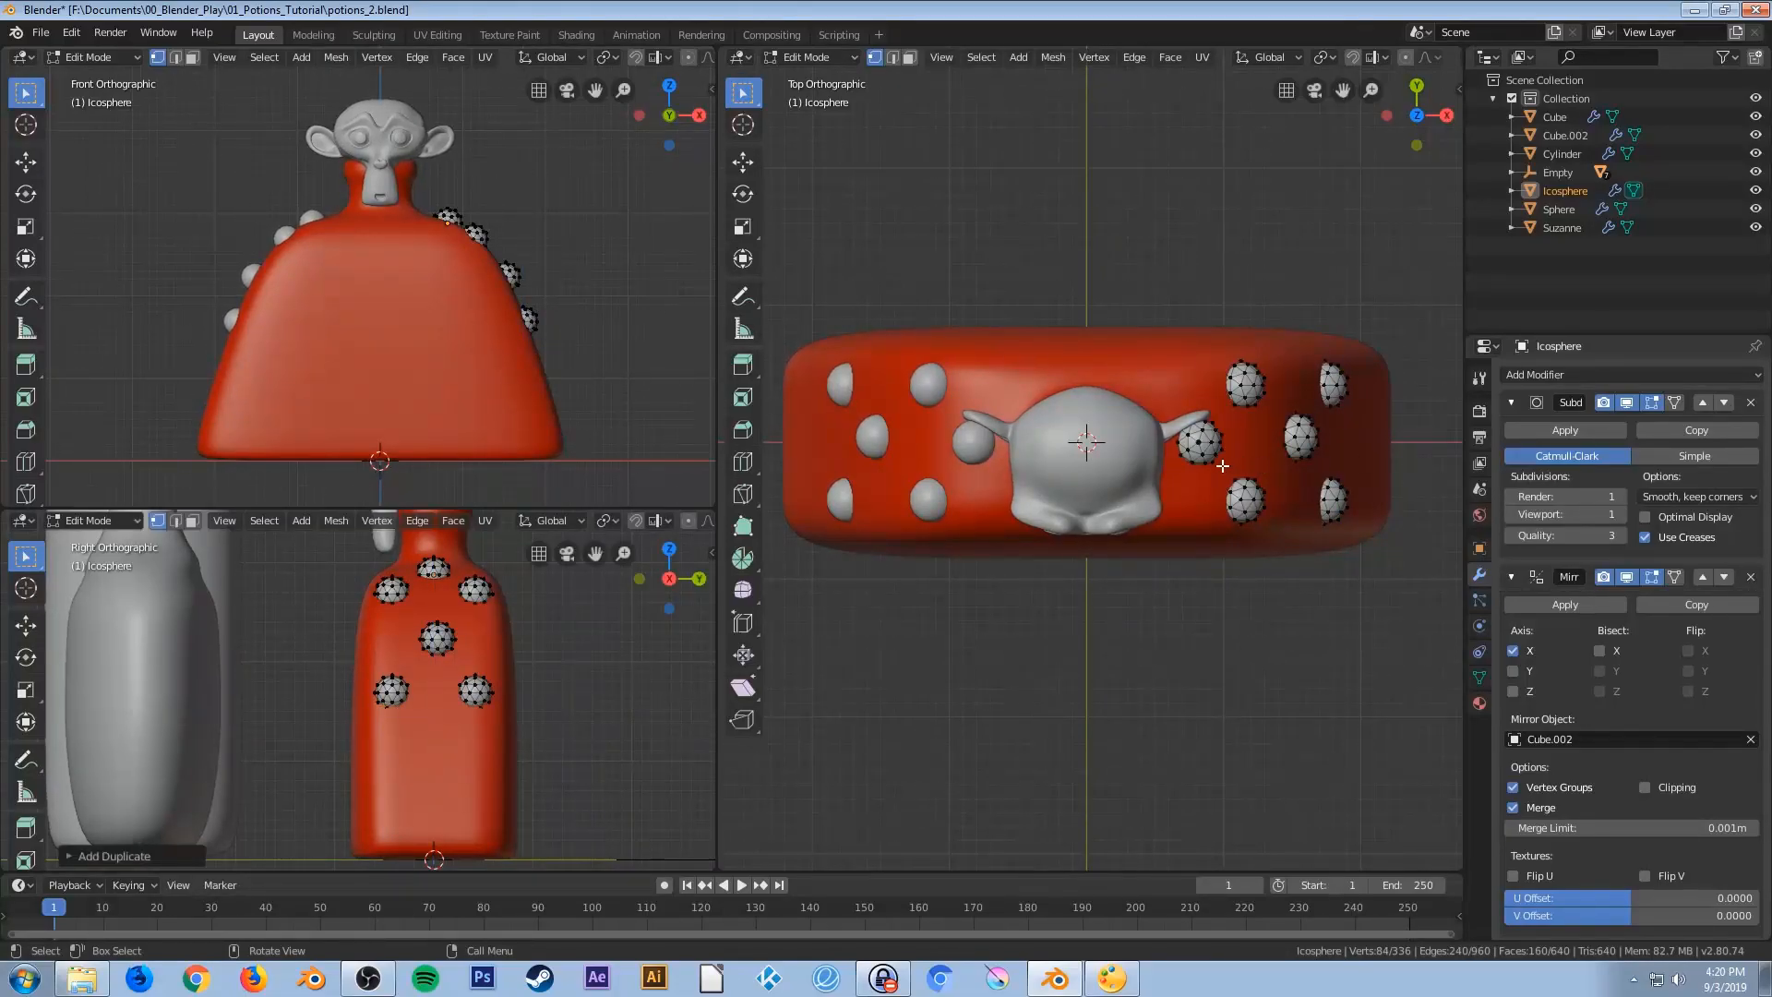
key(g)
key(x)
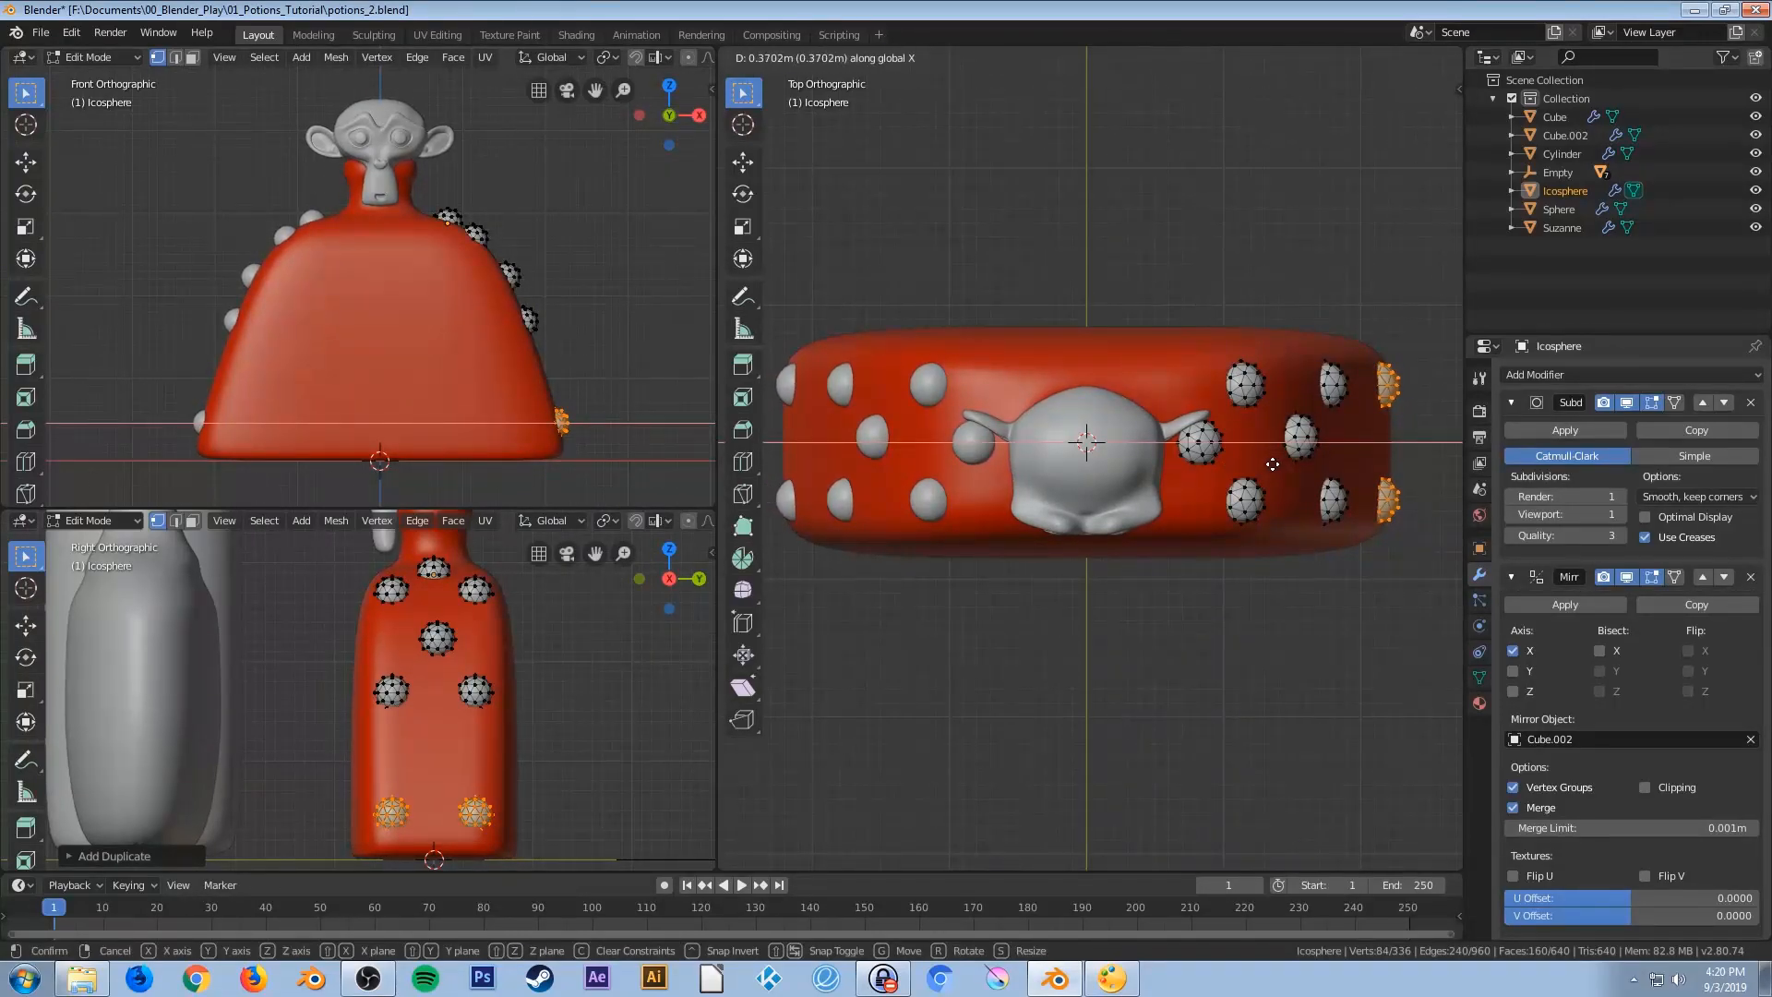
click(1271, 464)
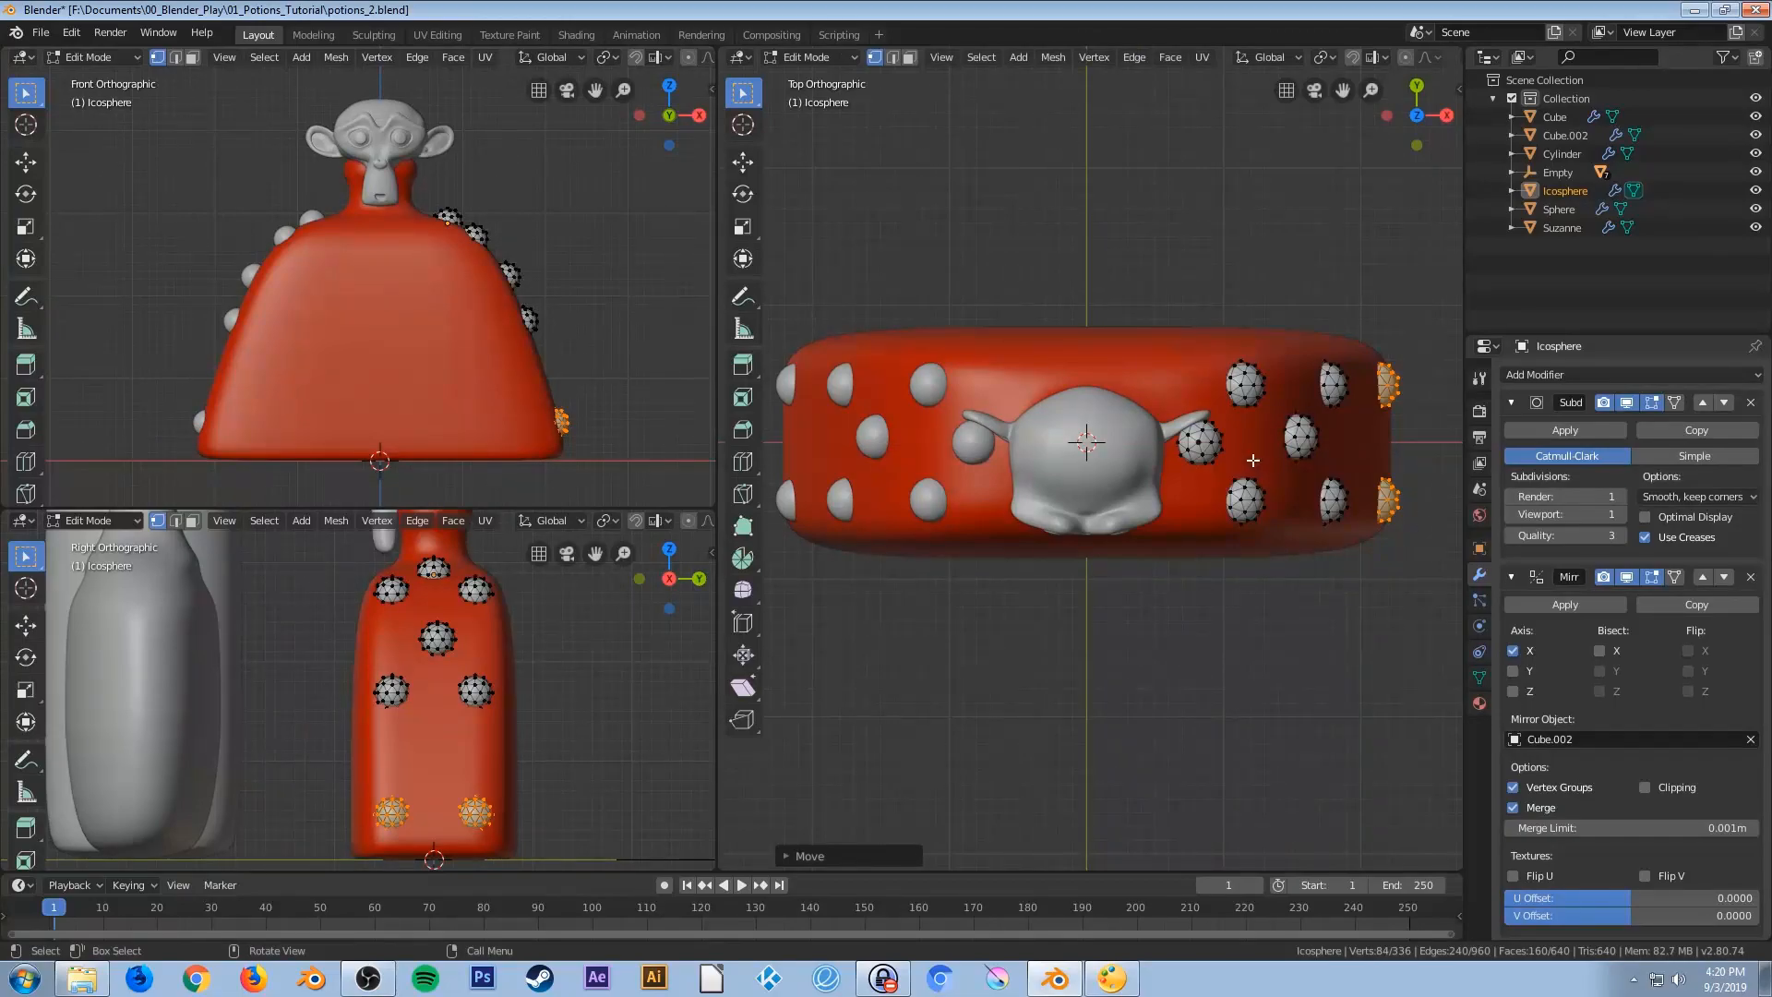
Duplicate the lower center bead down between the two bead pairs, shift it outward along X by about 0.51 m, and check the bottle from the front
key(alt+a)
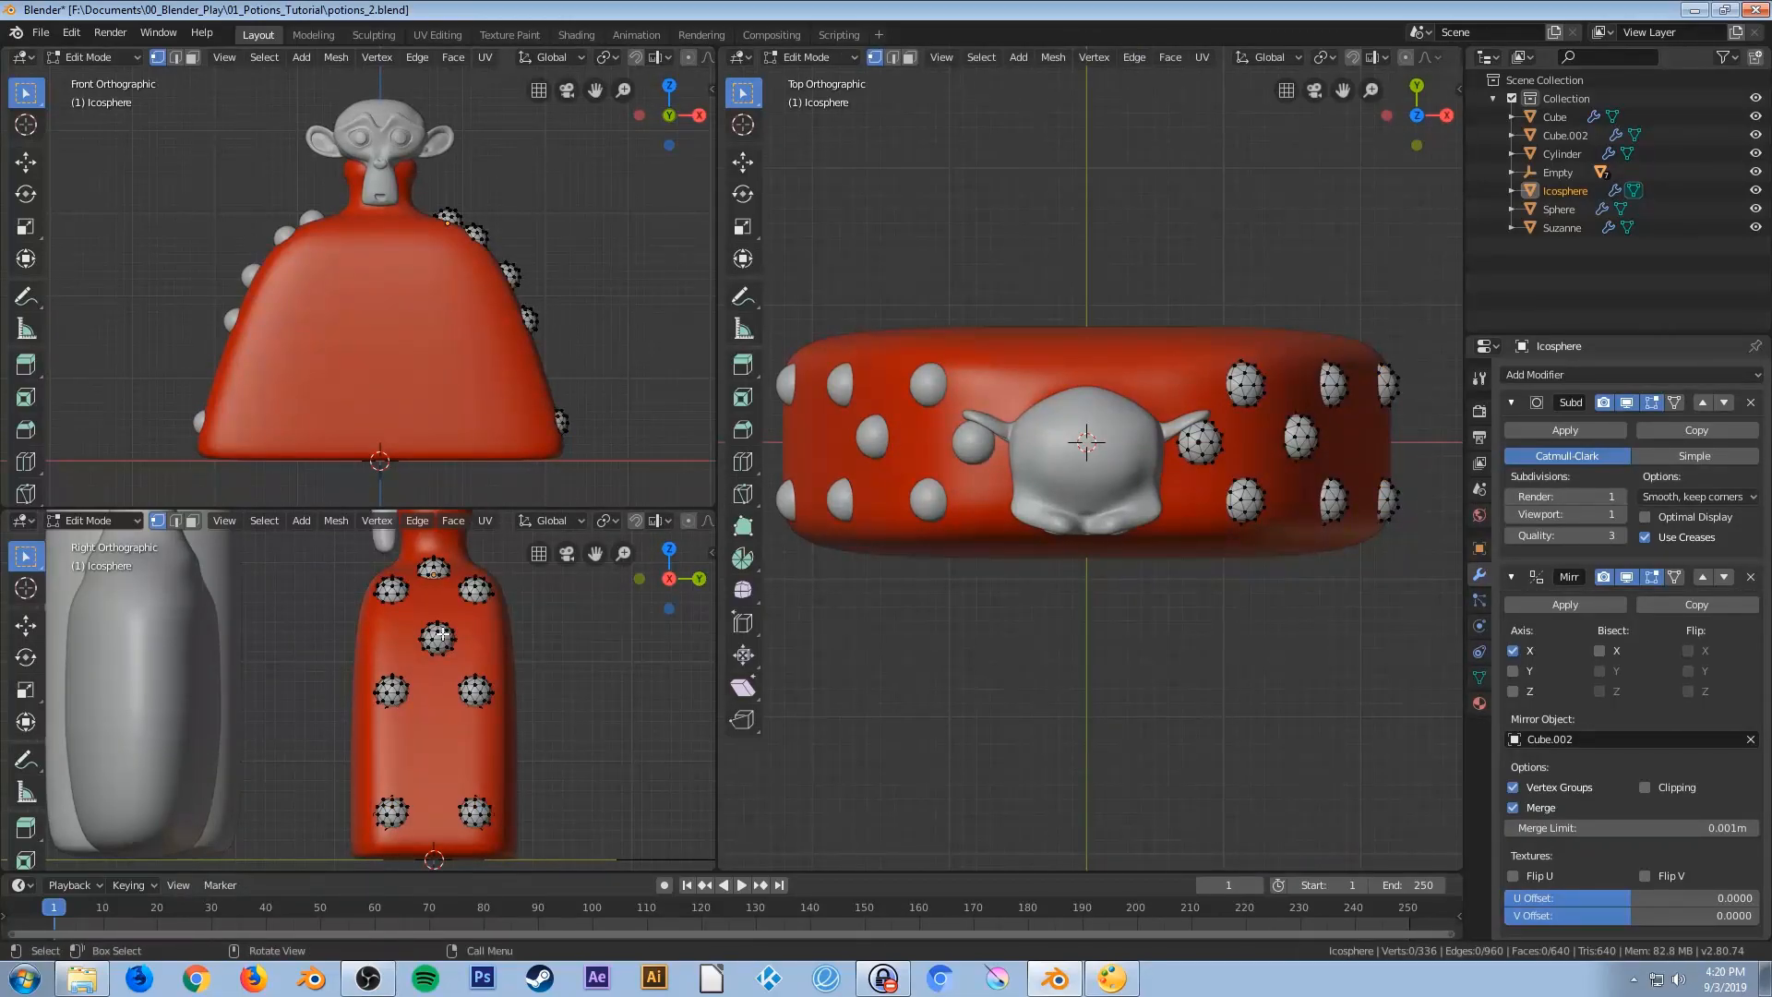
key(l)
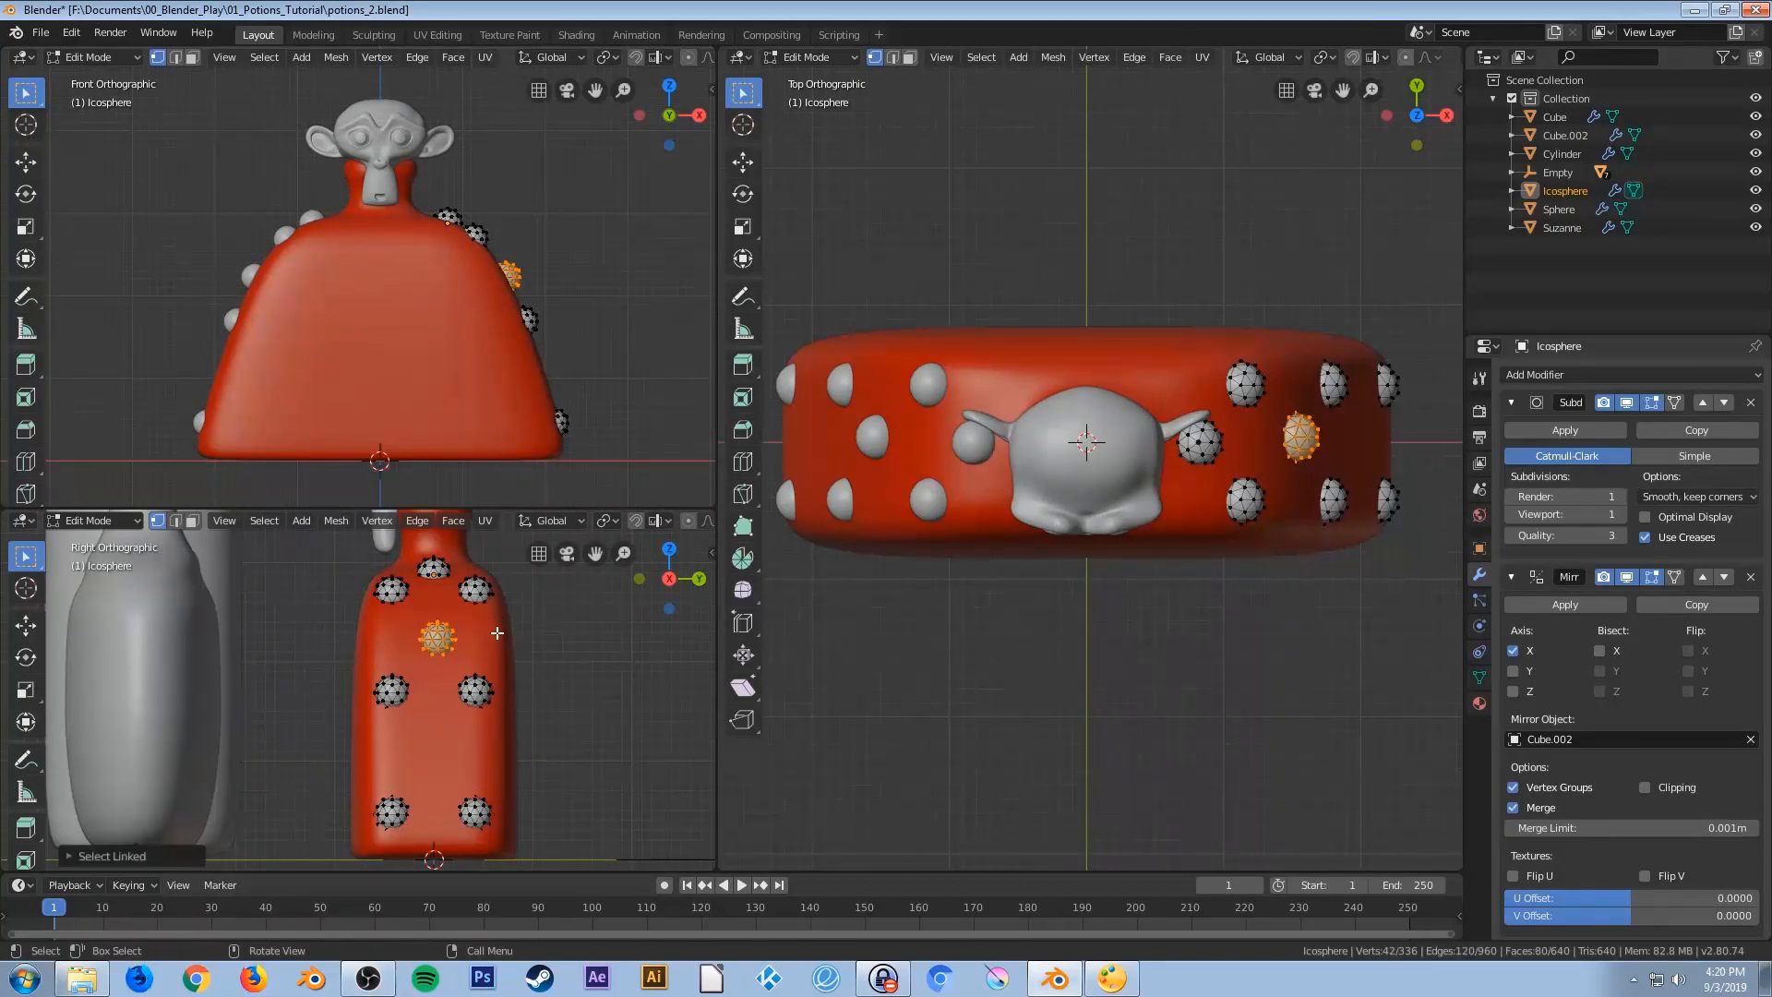
key(shift+d)
key(z)
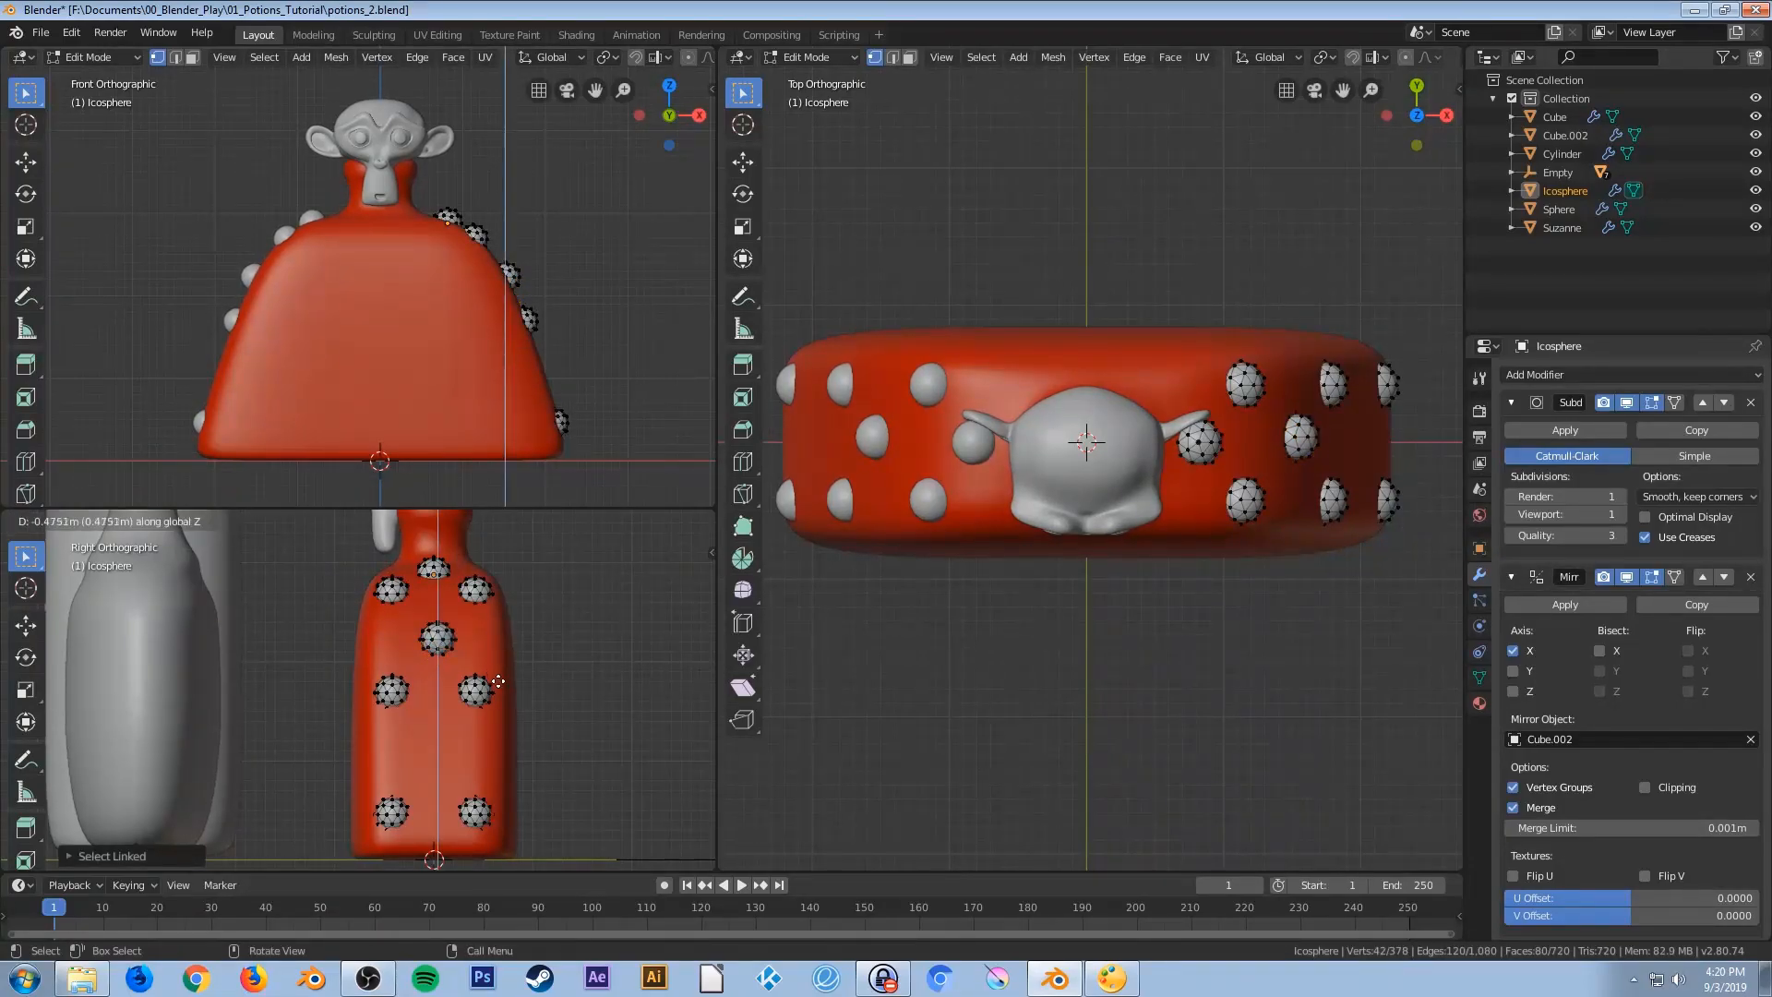
click(479, 757)
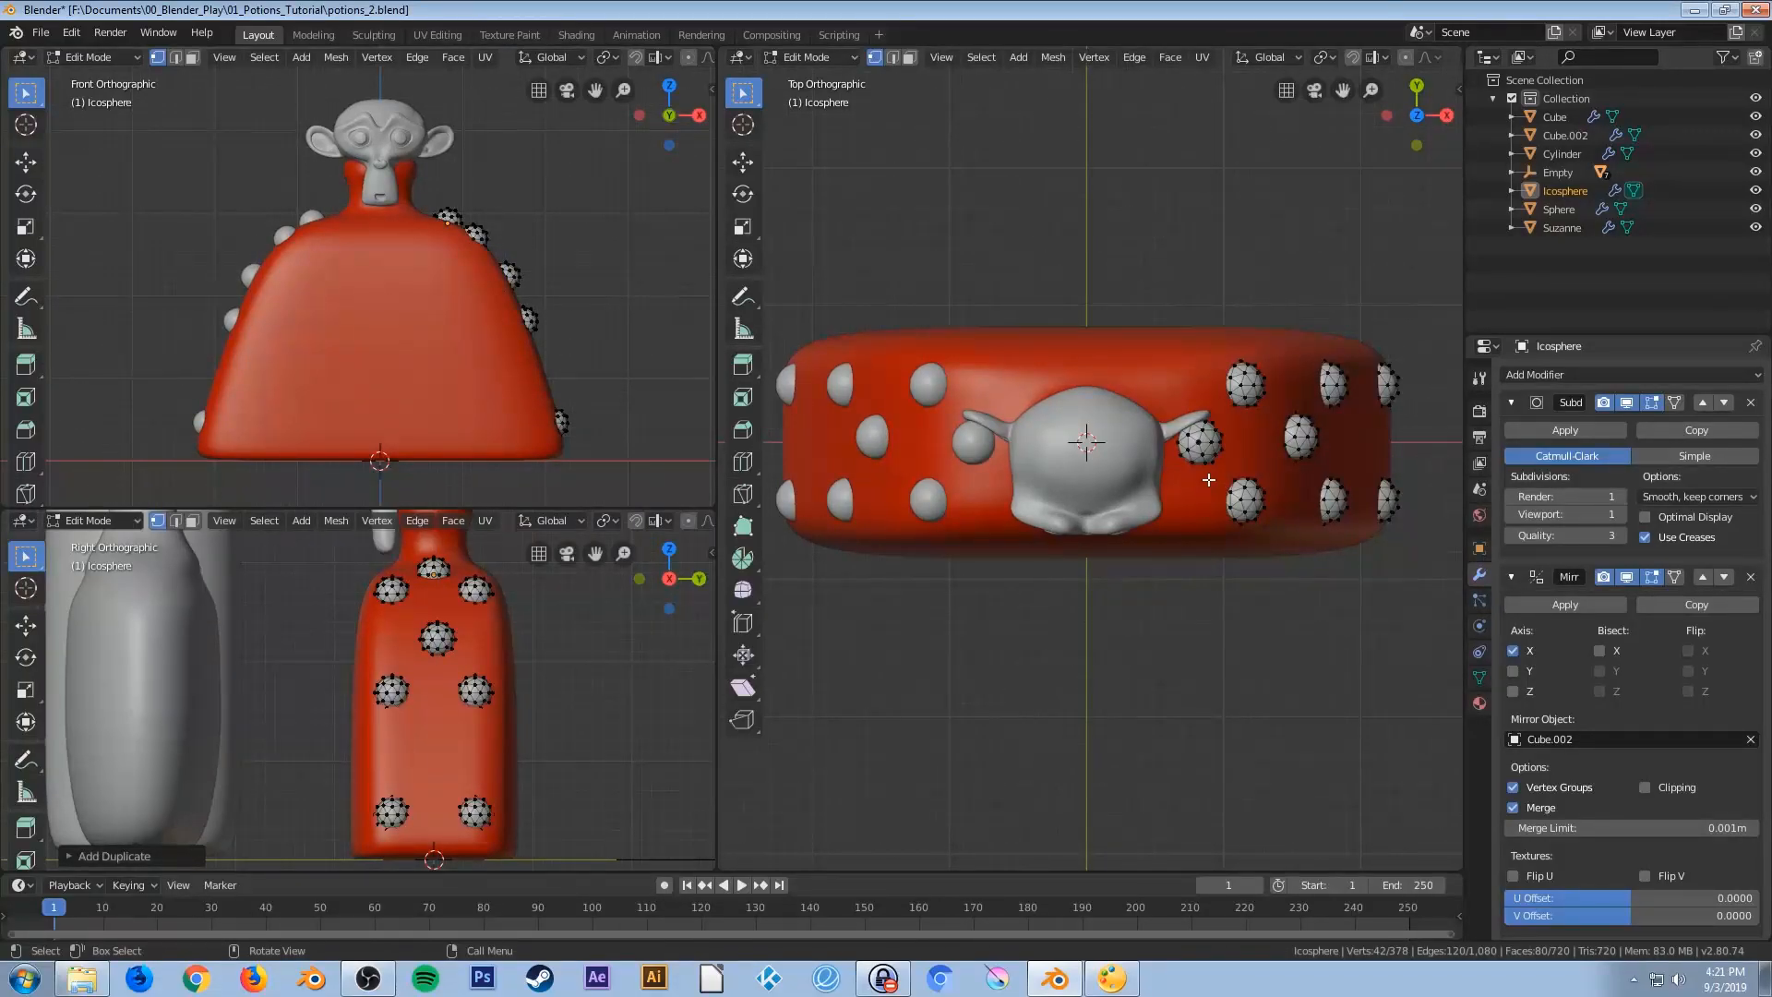
key(g)
key(x)
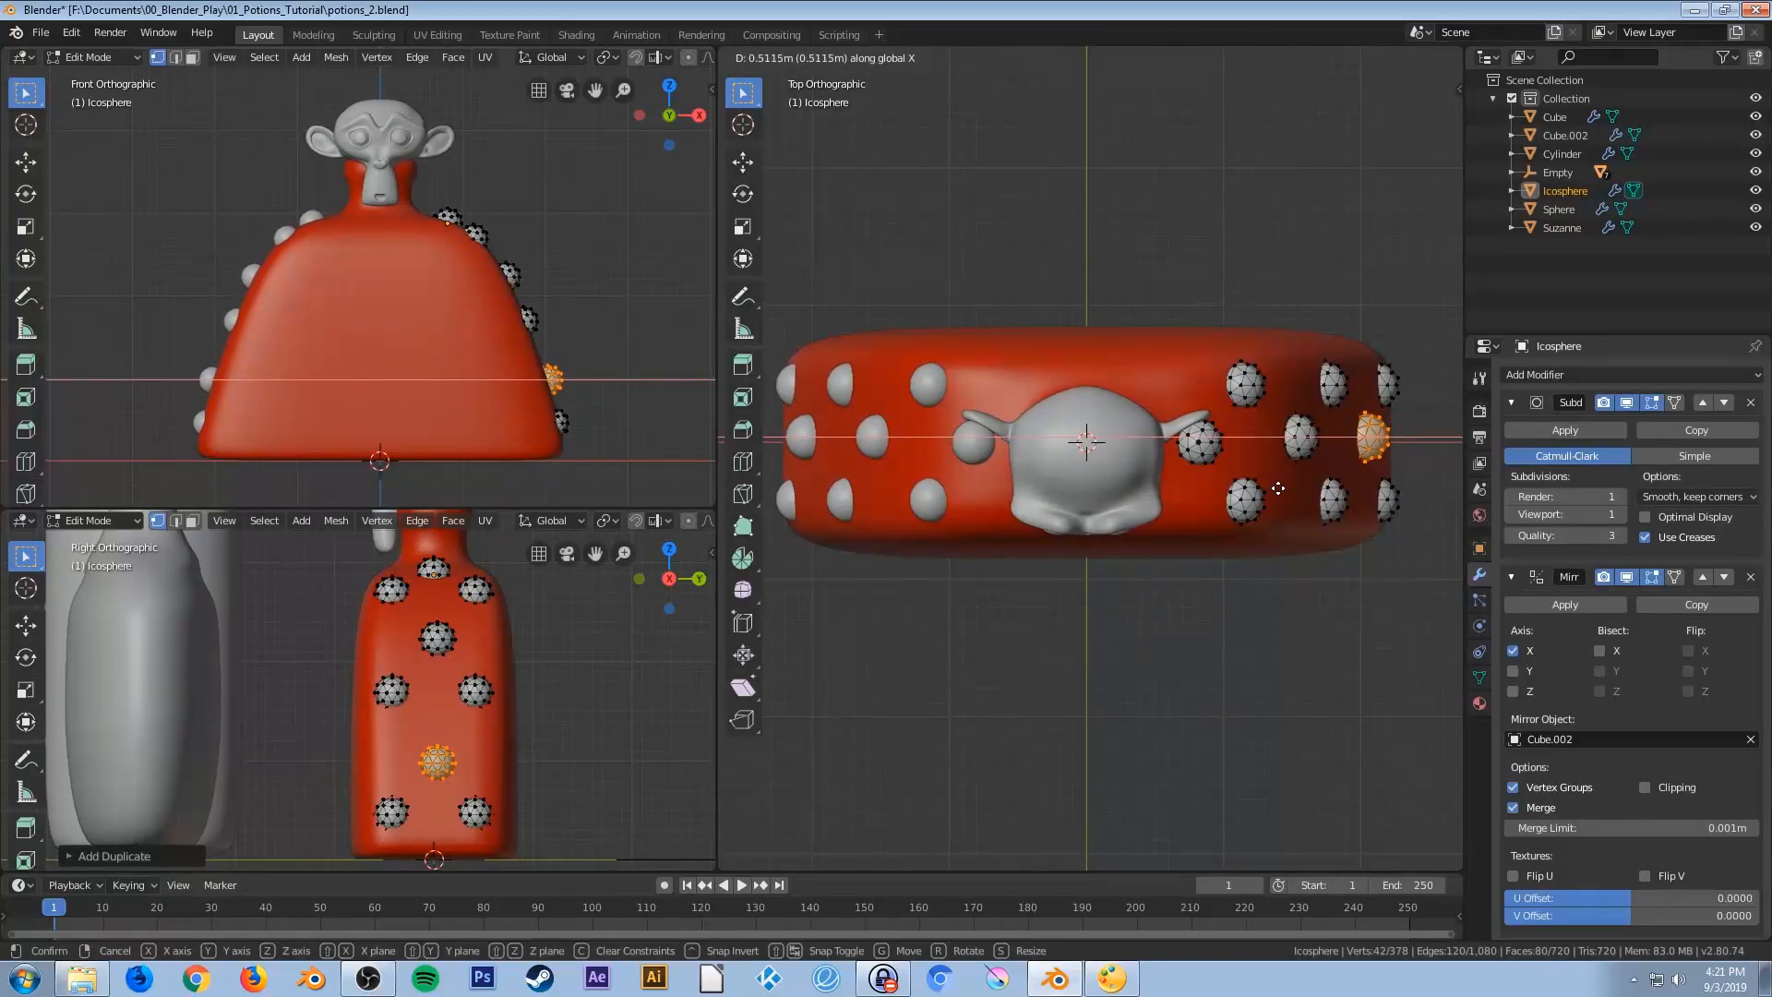
click(1277, 488)
middle_drag(1073, 634, 1079, 567)
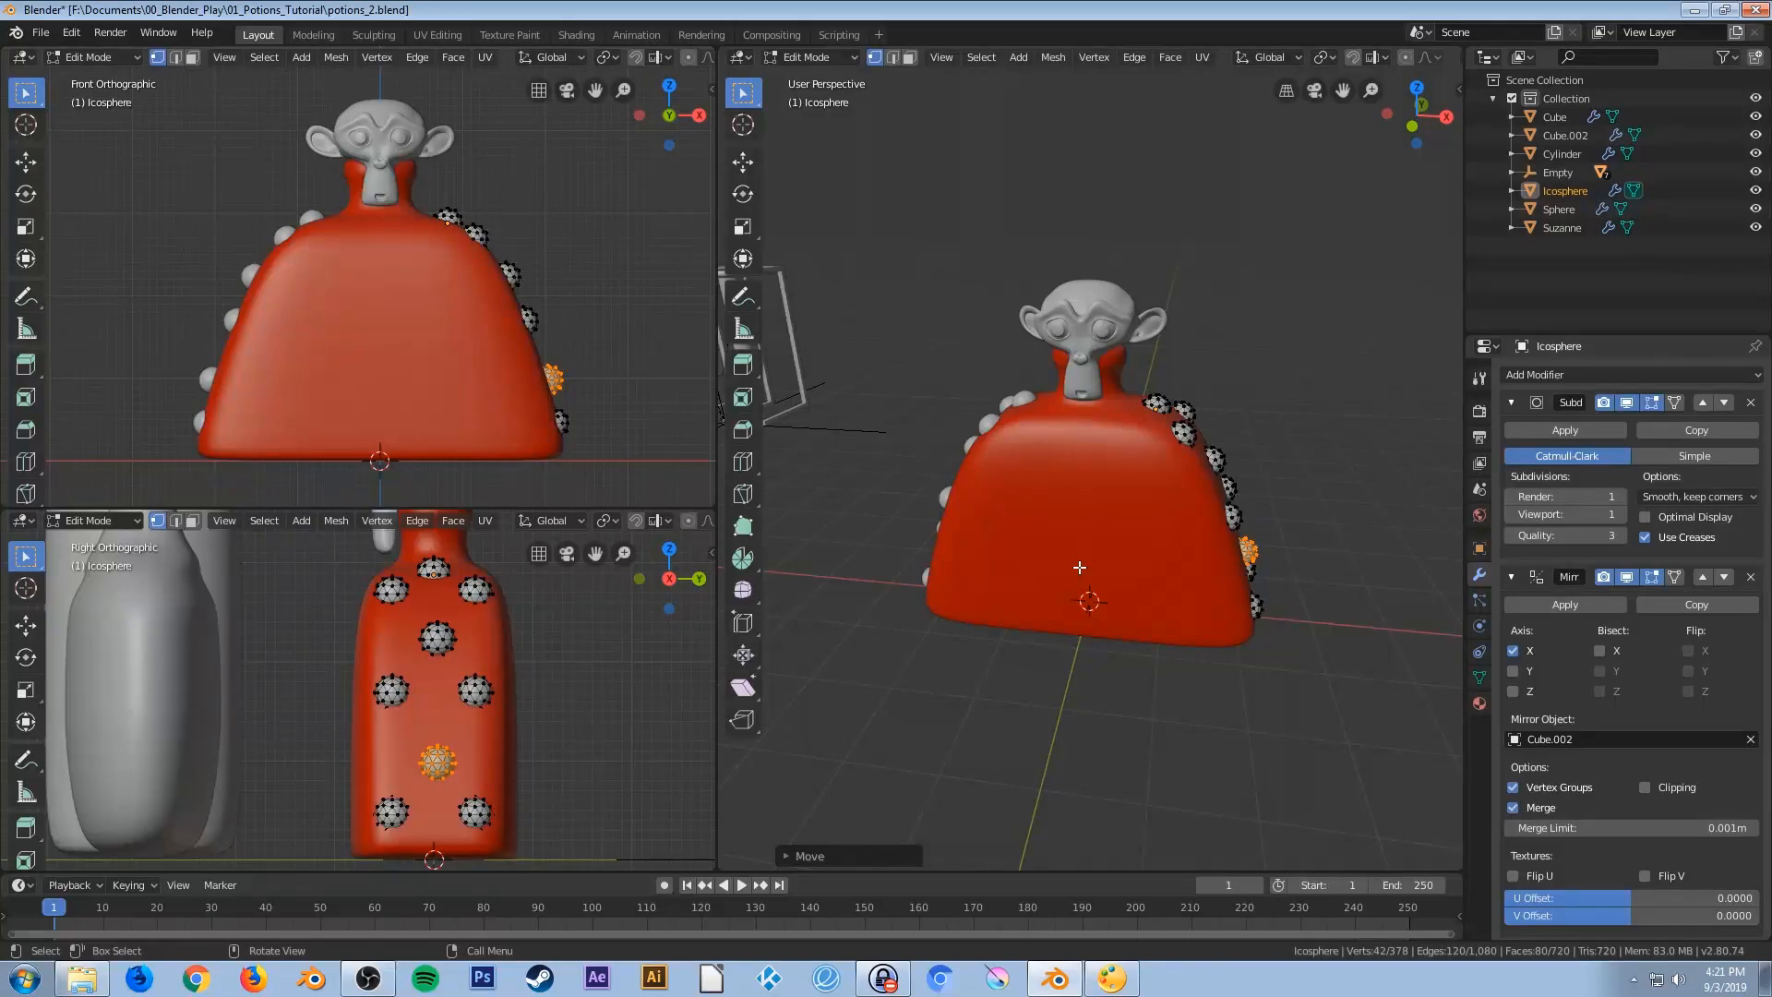
key(KP_1)
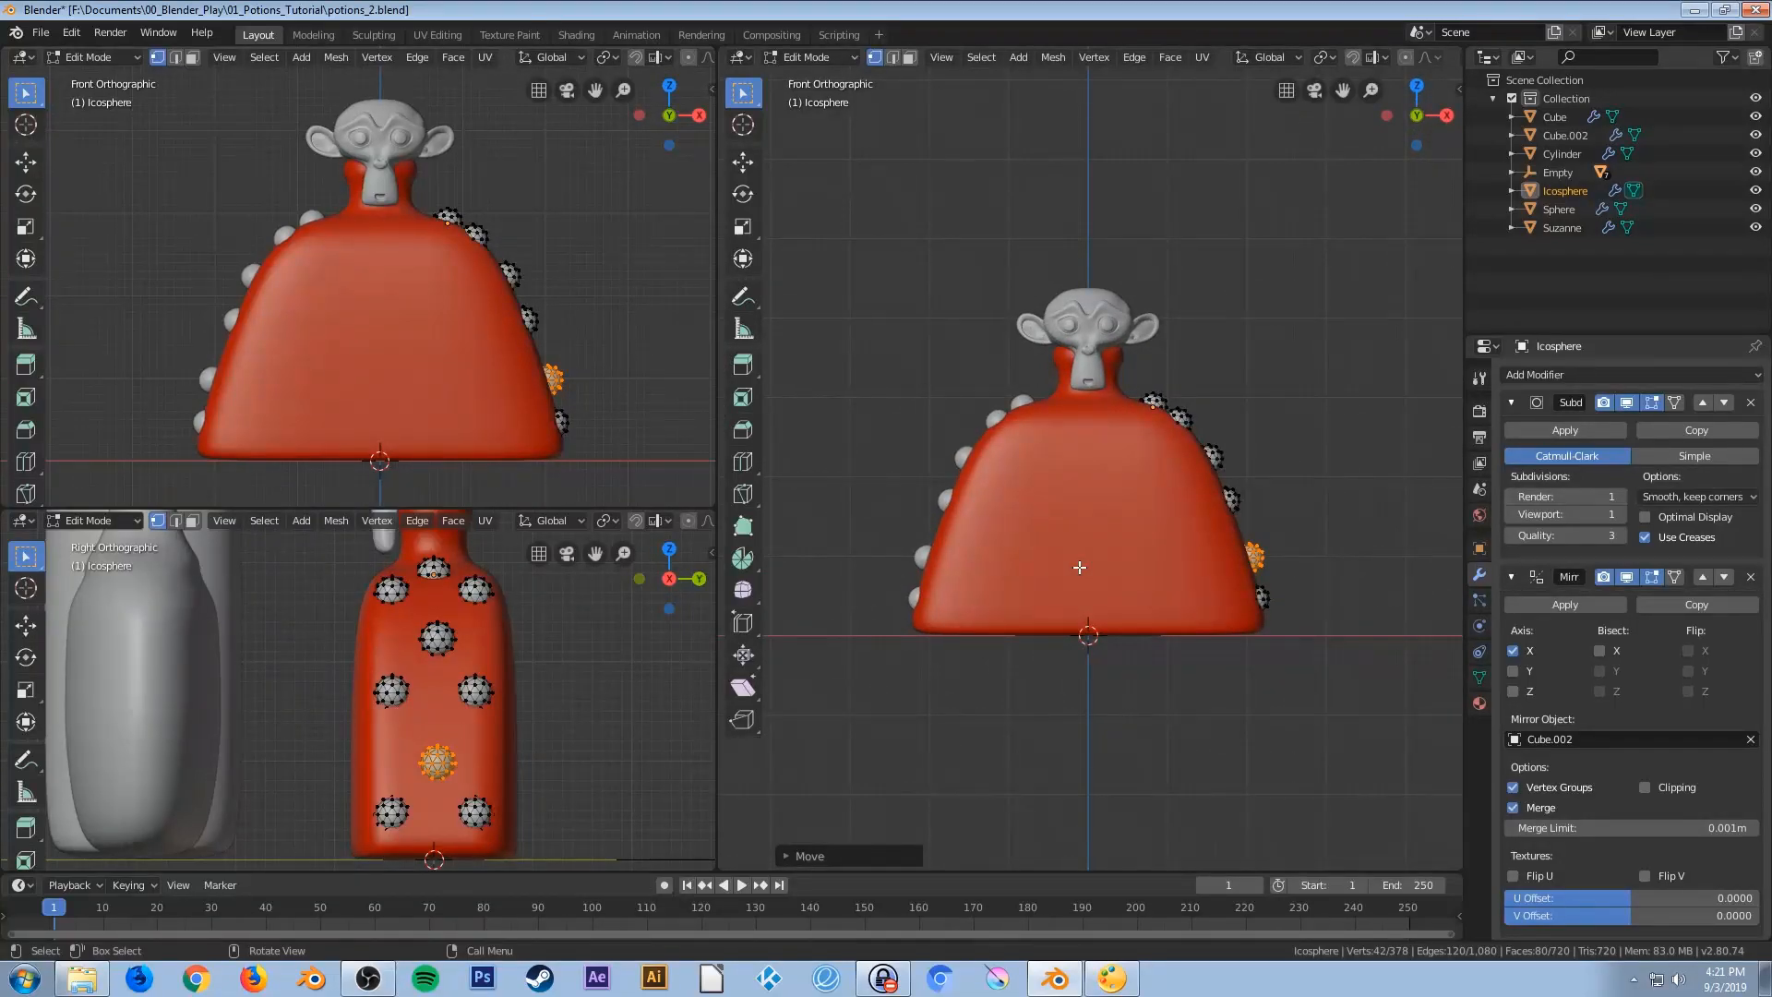
Save the file, duplicate the selected side bead and place the copy in front of the bottle's front face, on the negative X side
key(ctrl+s)
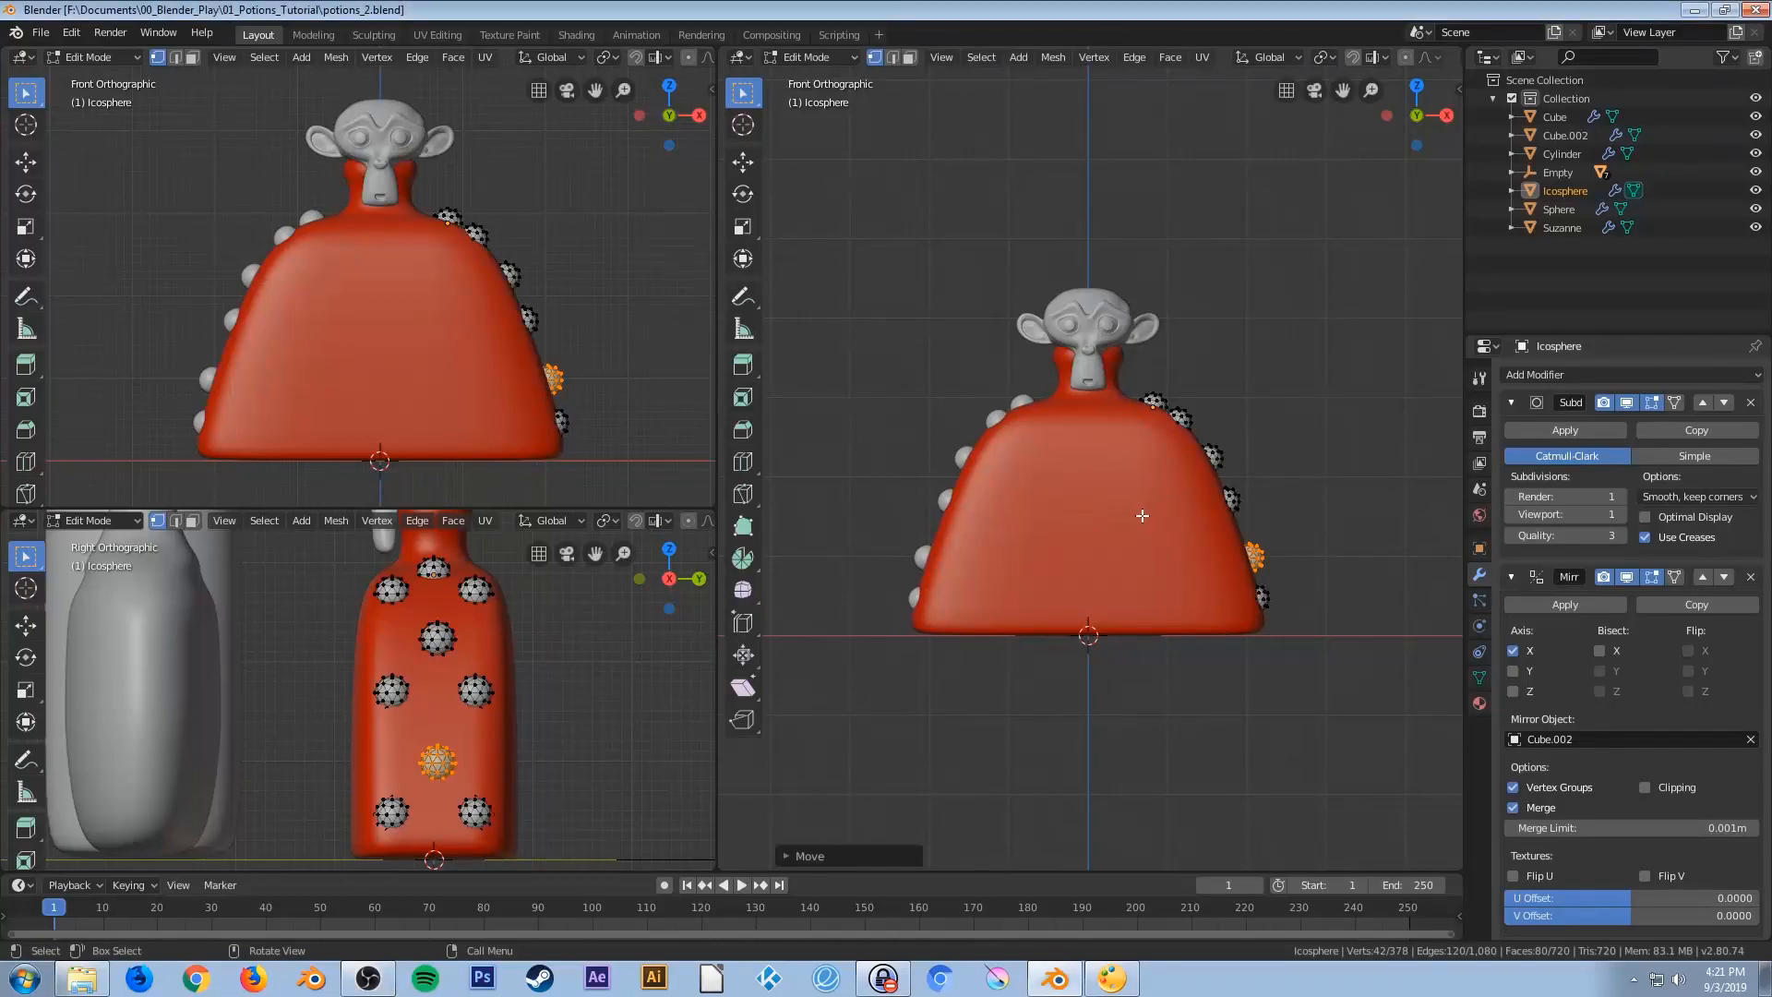
key(shift+d)
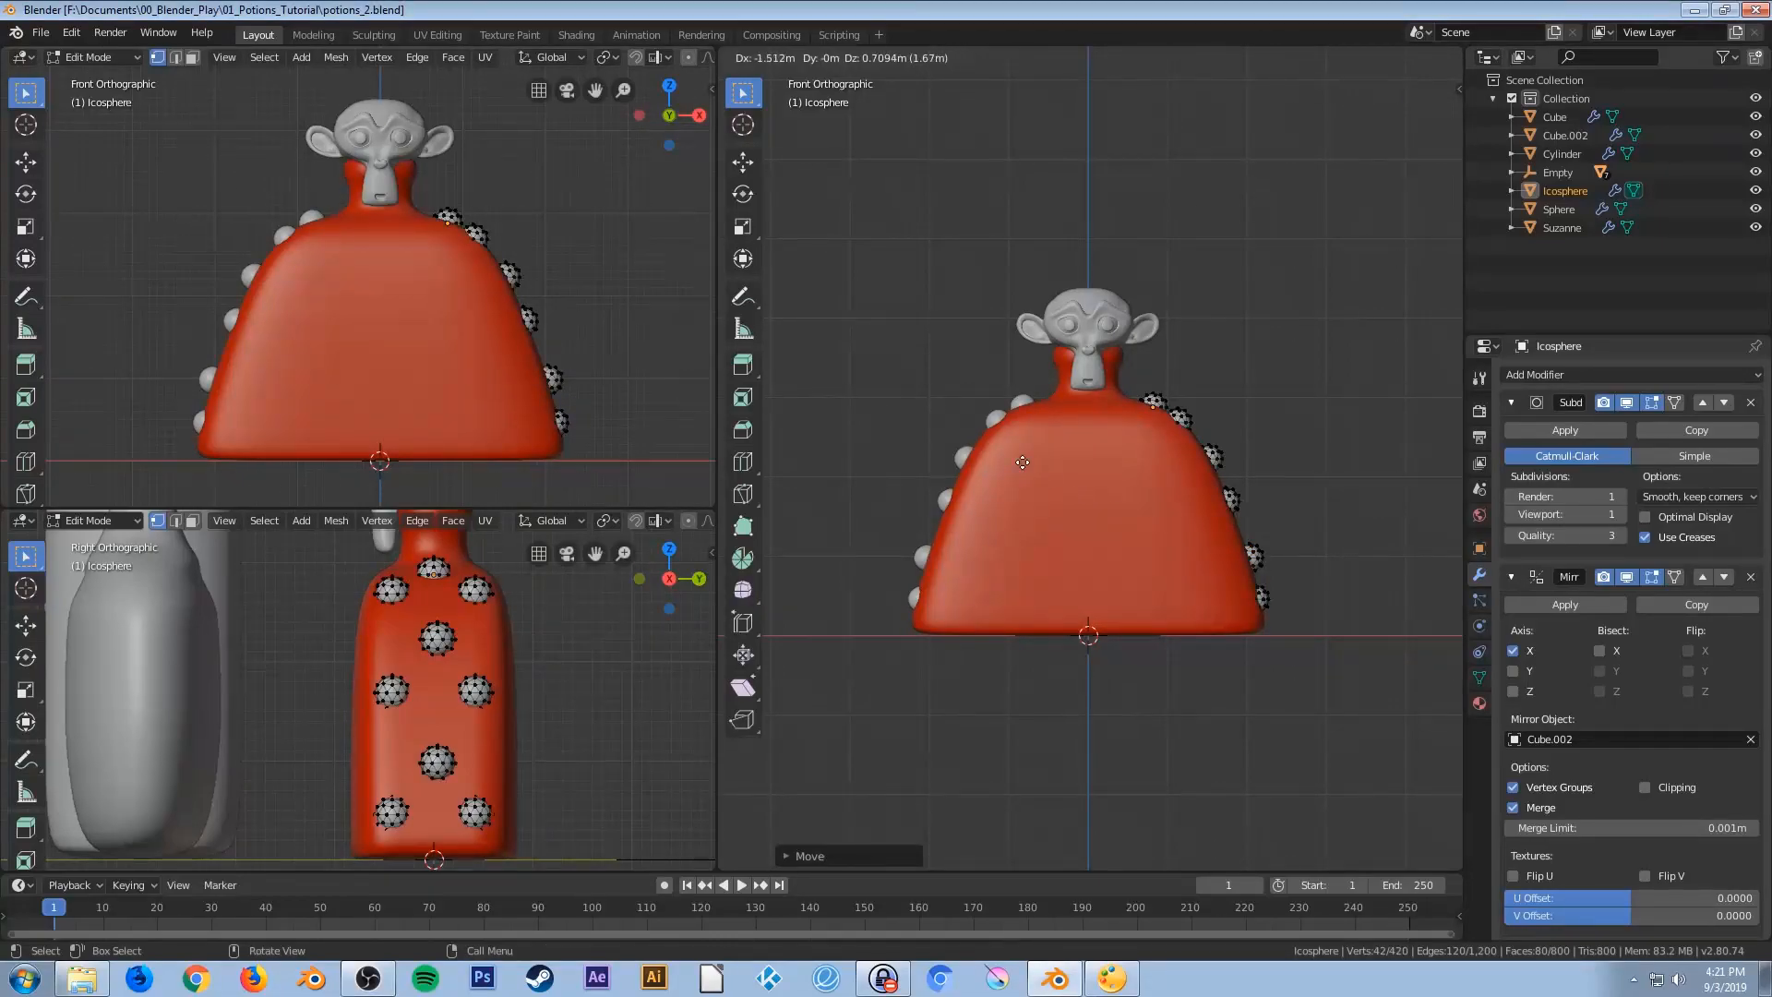
right_click(976, 431)
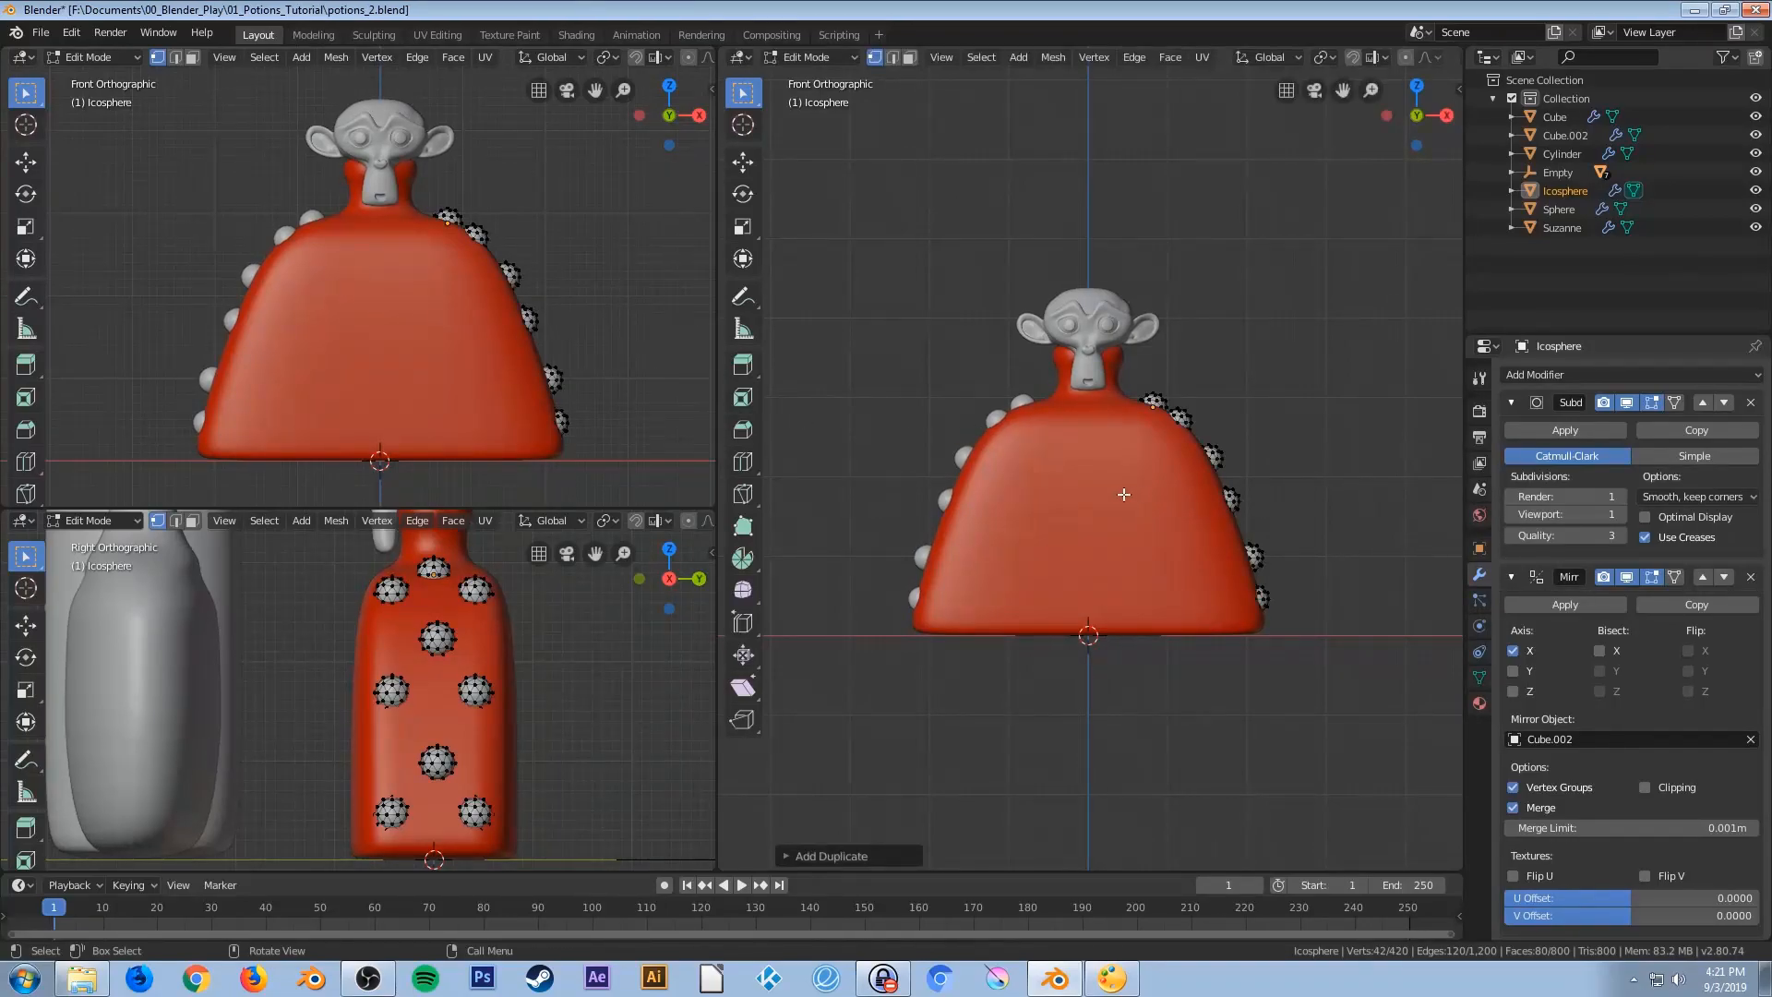
key(KP_7)
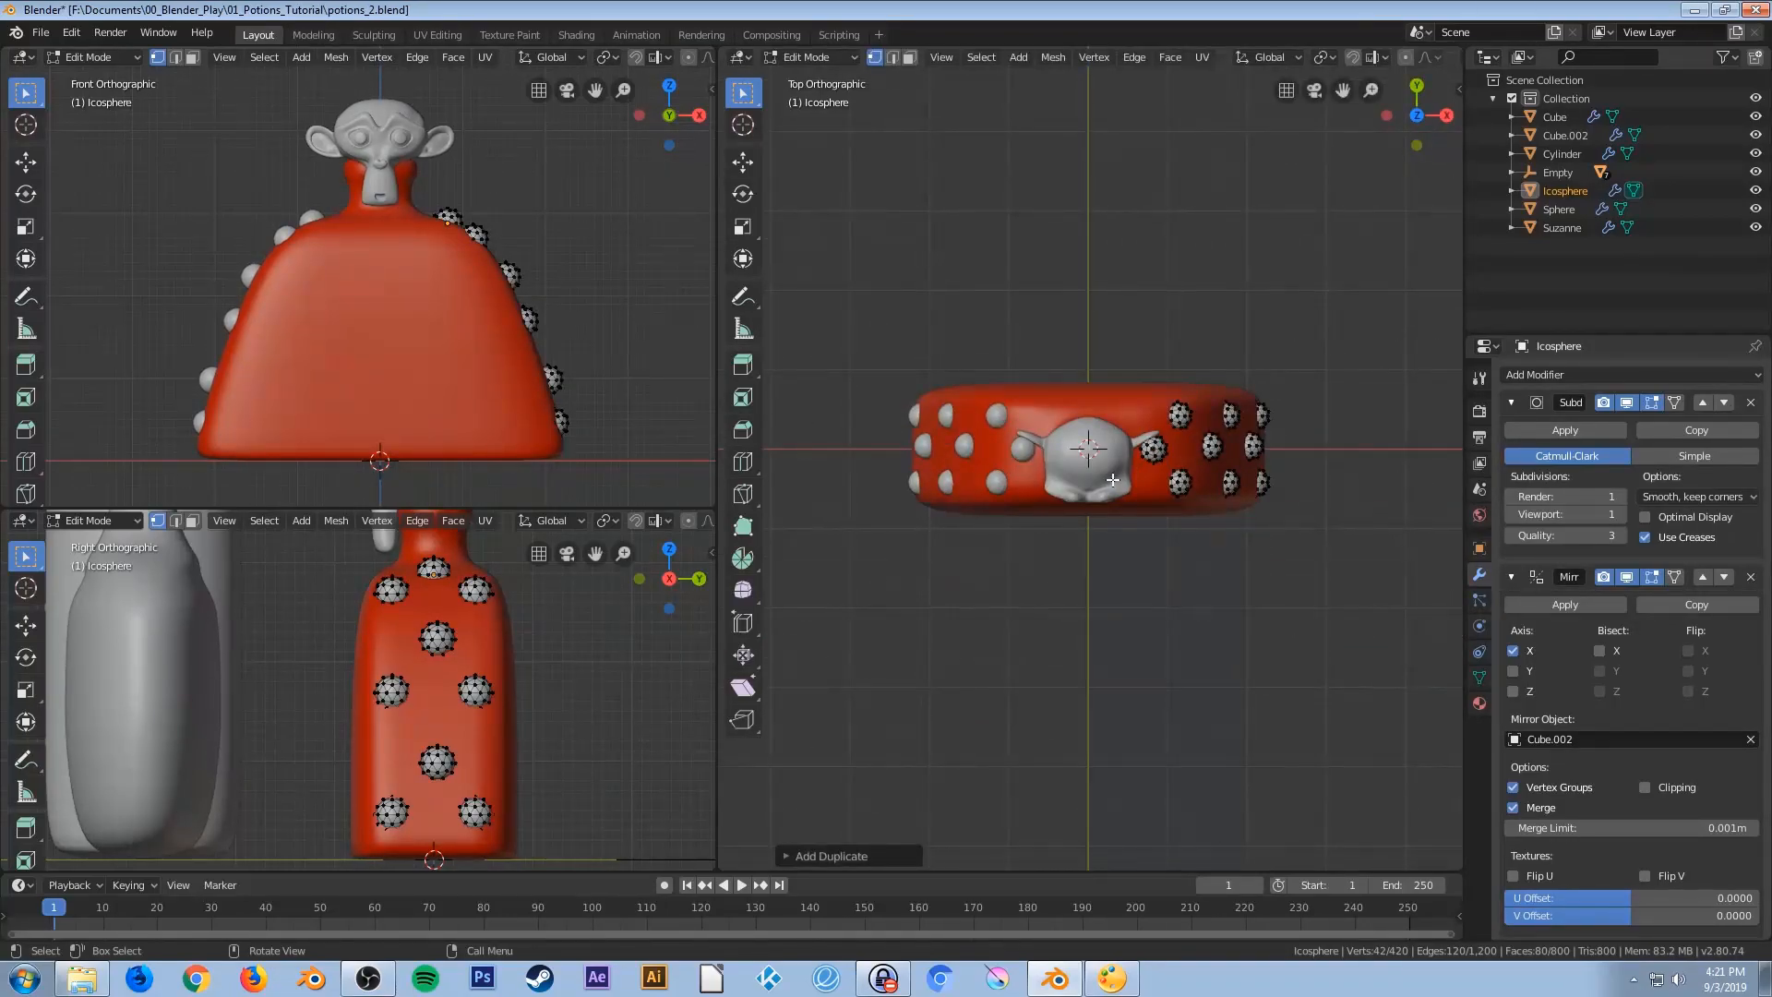
key(g)
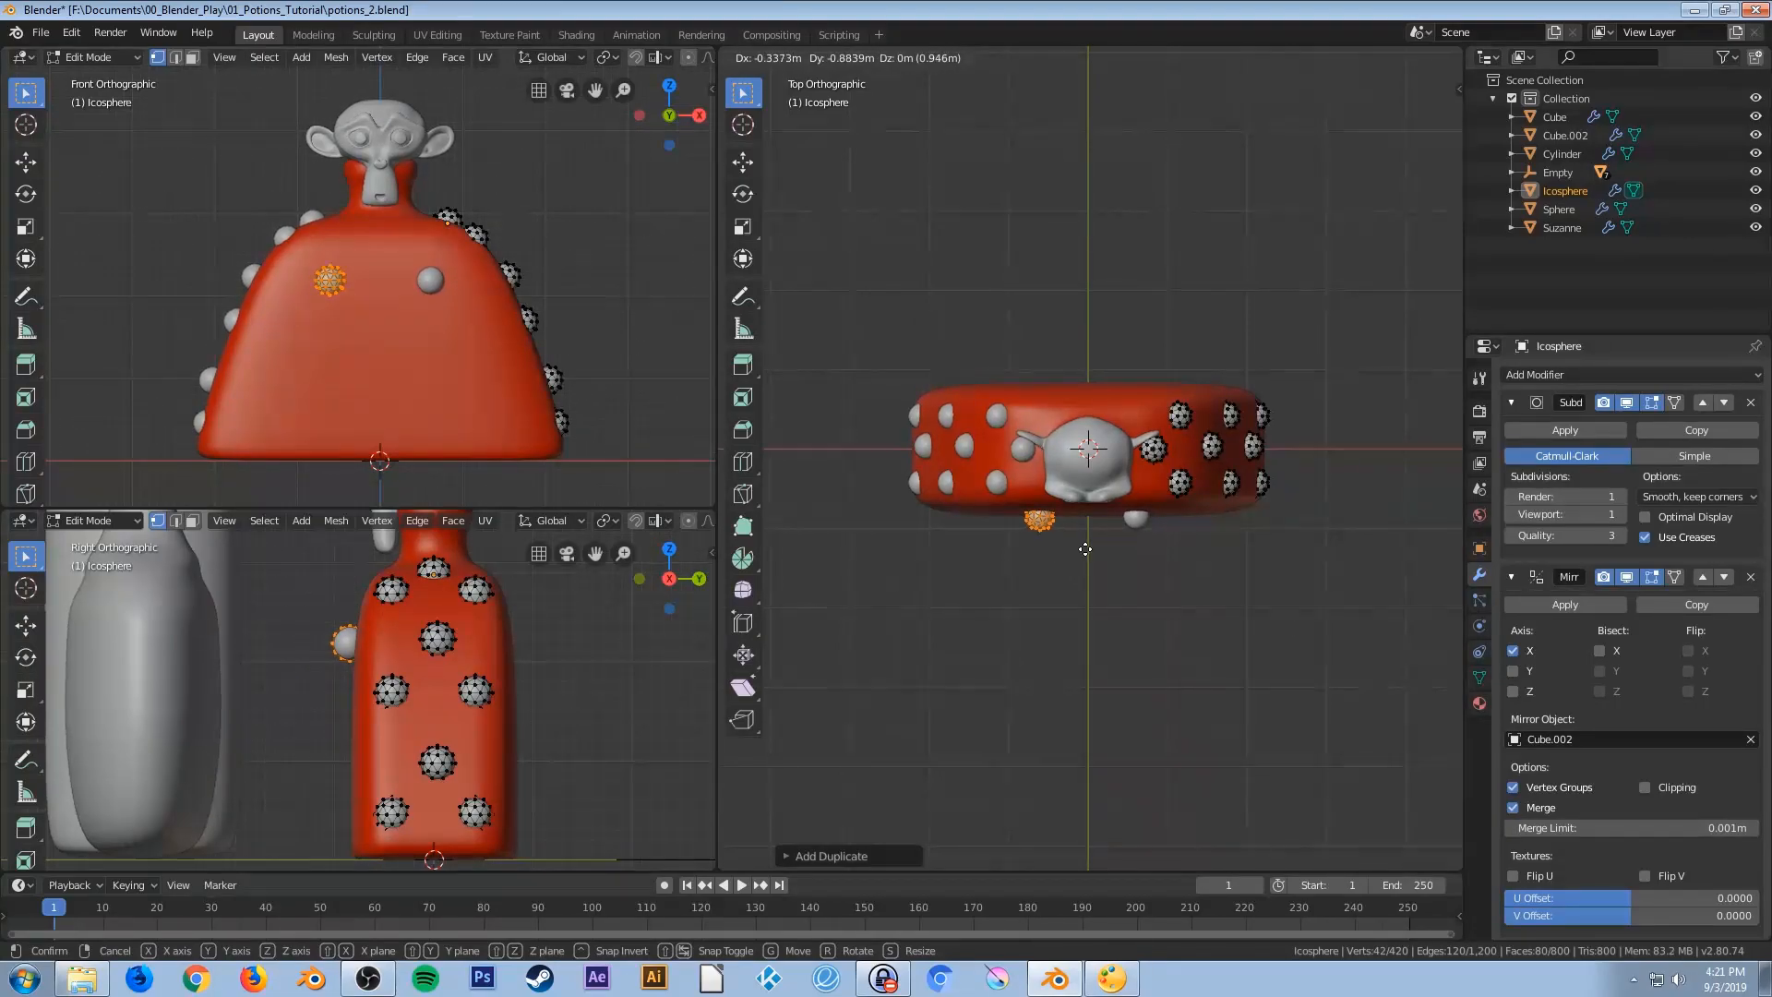
click(1089, 547)
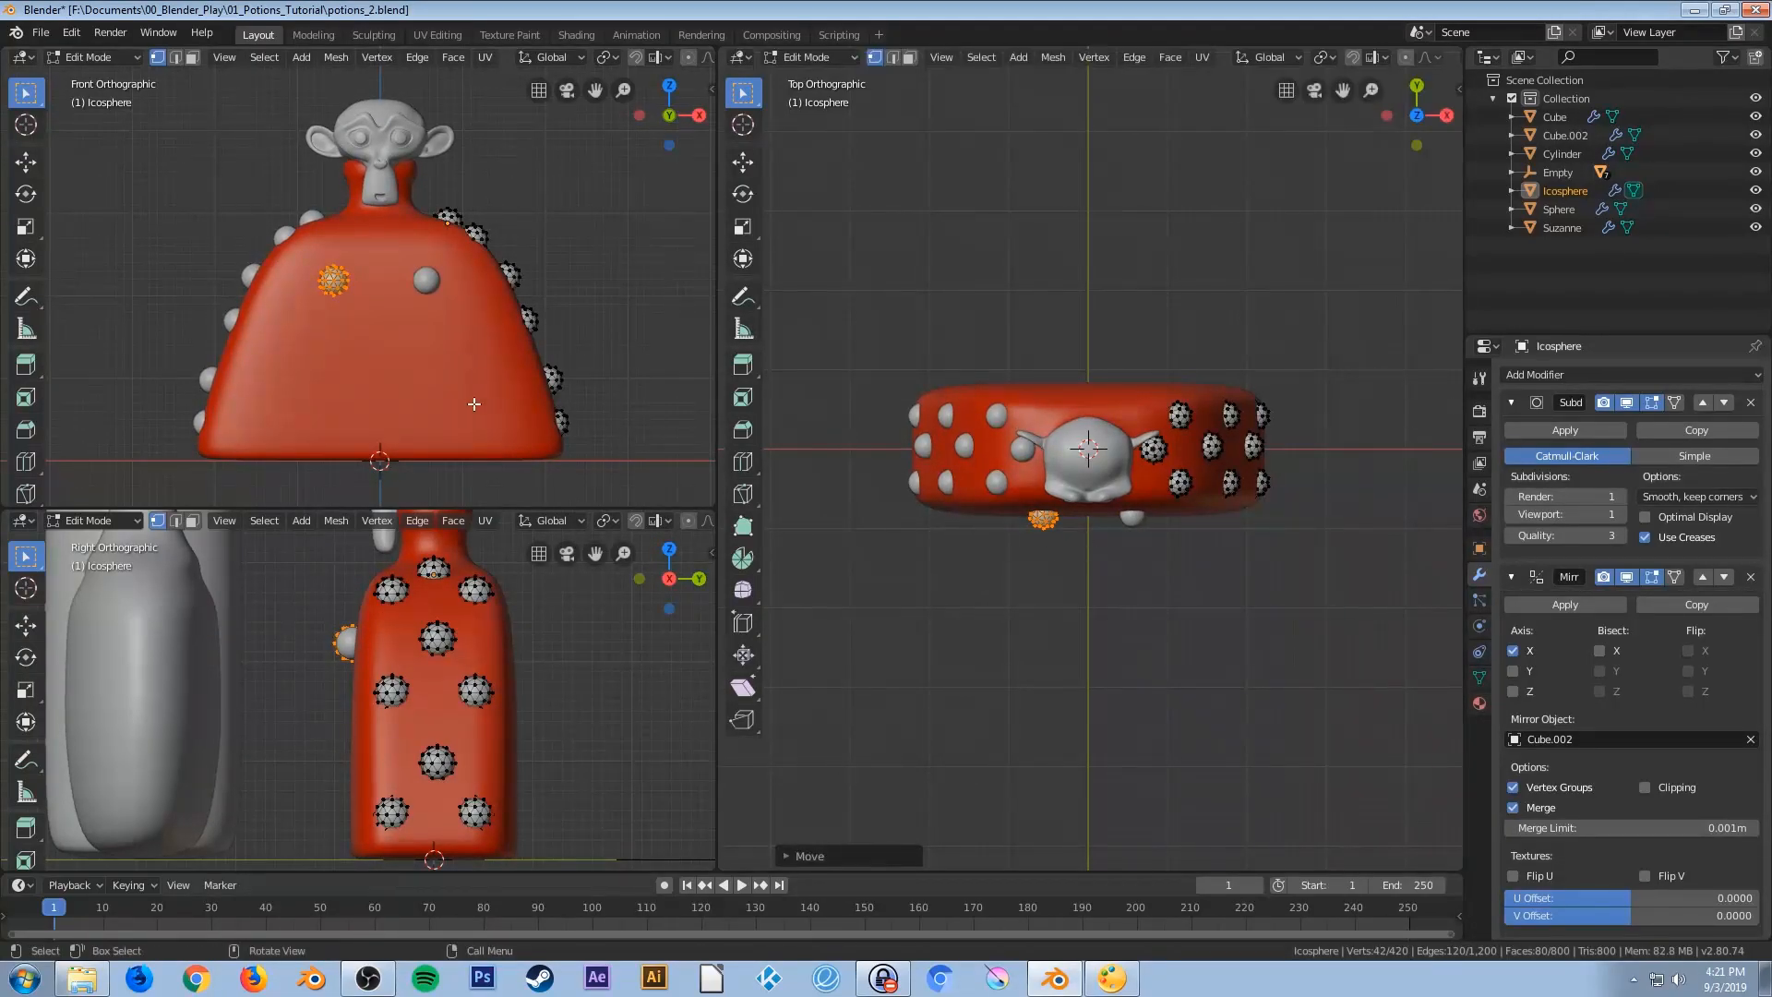
Raise the front bead to just below the neck and push it back about 0.27 m along Y into the bottle
key(g)
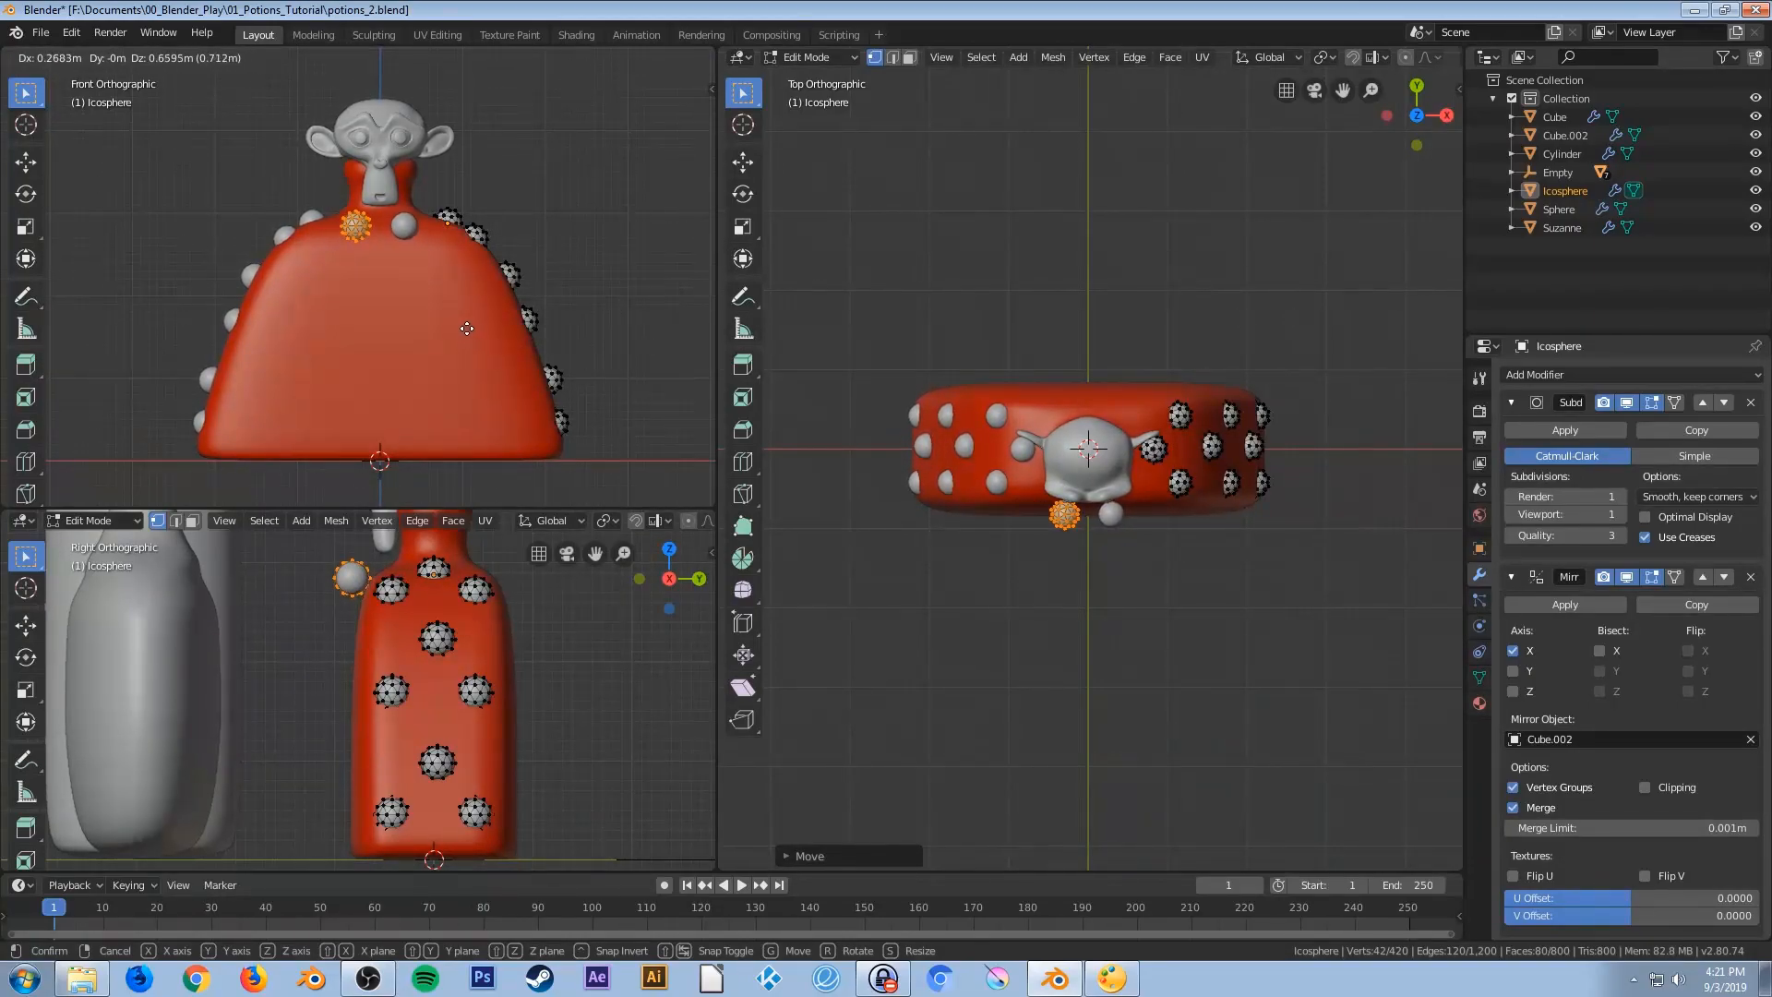
click(465, 330)
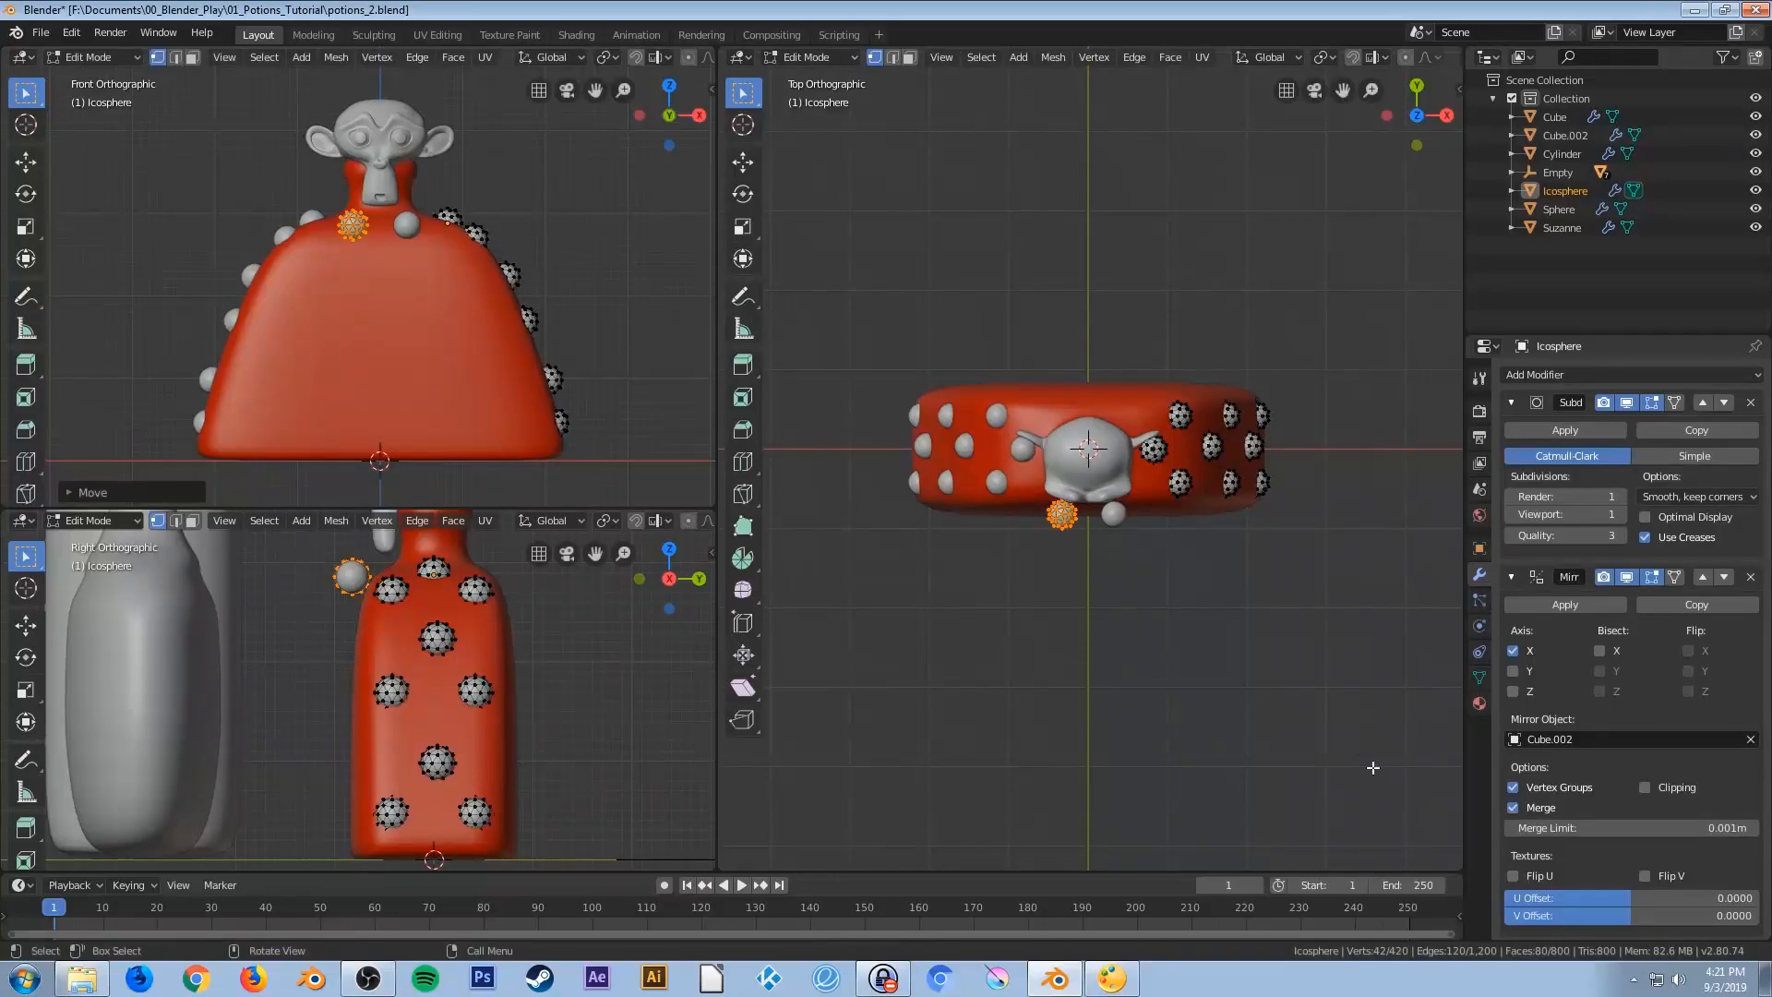
scroll(1135, 593, up, 5)
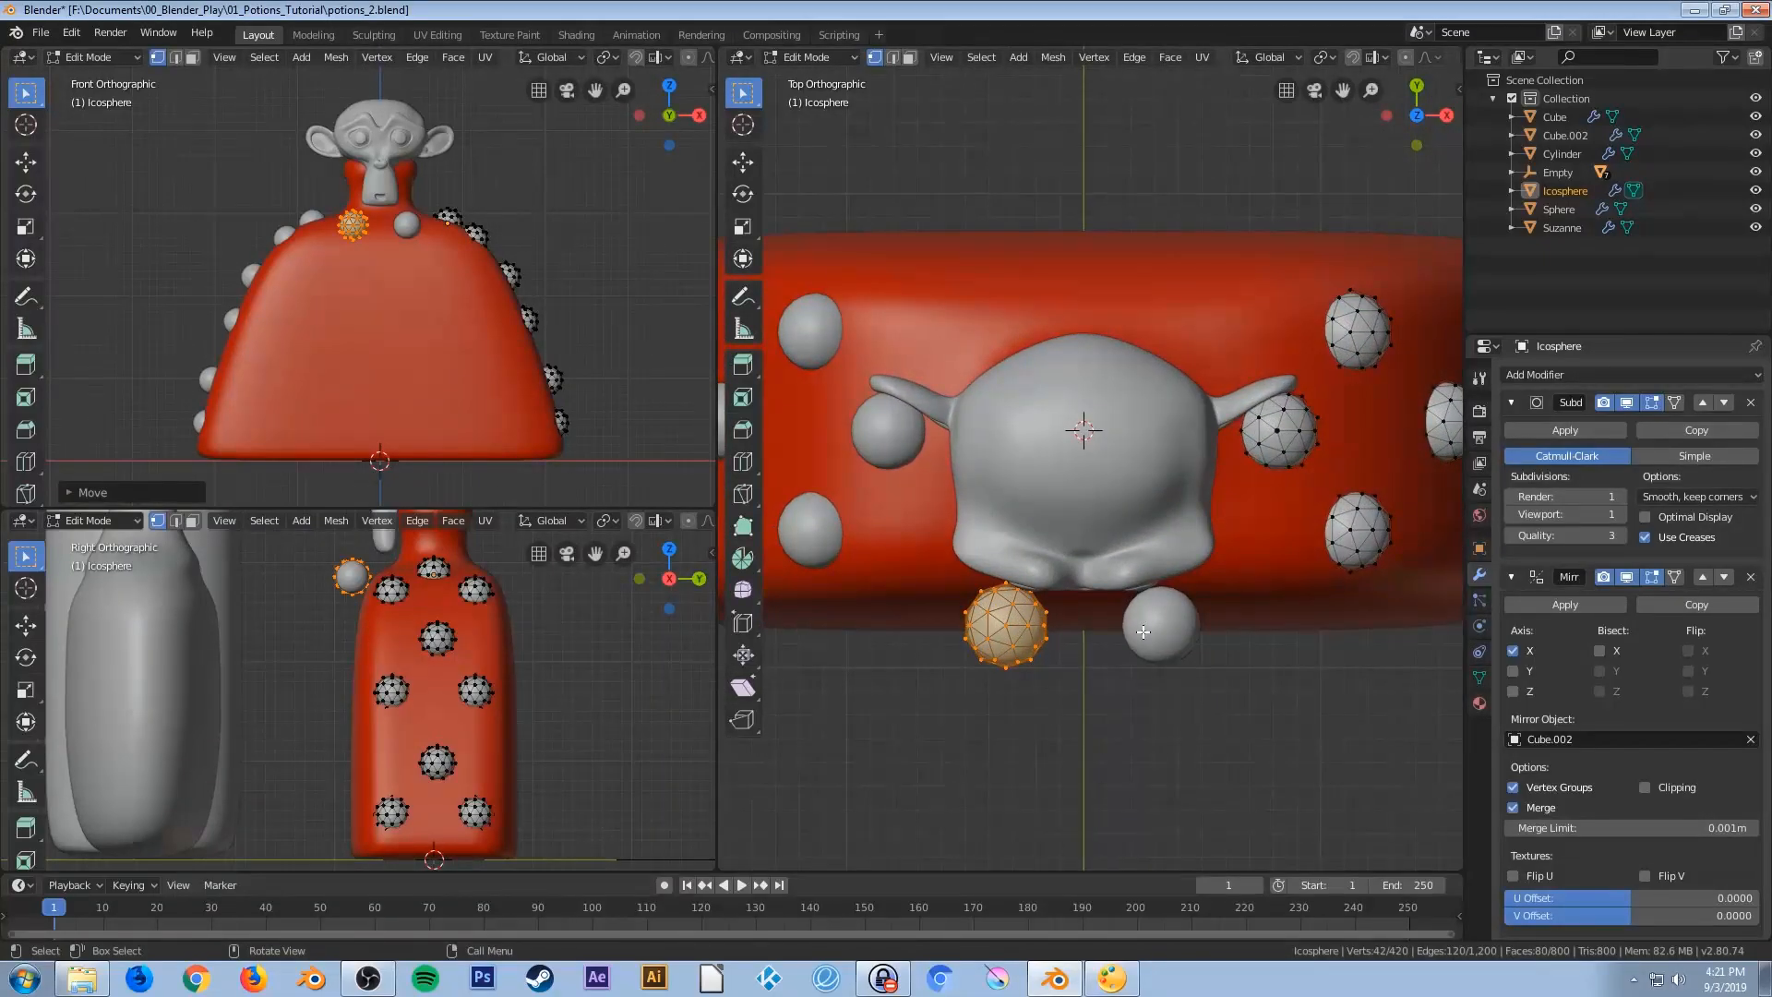
key(g)
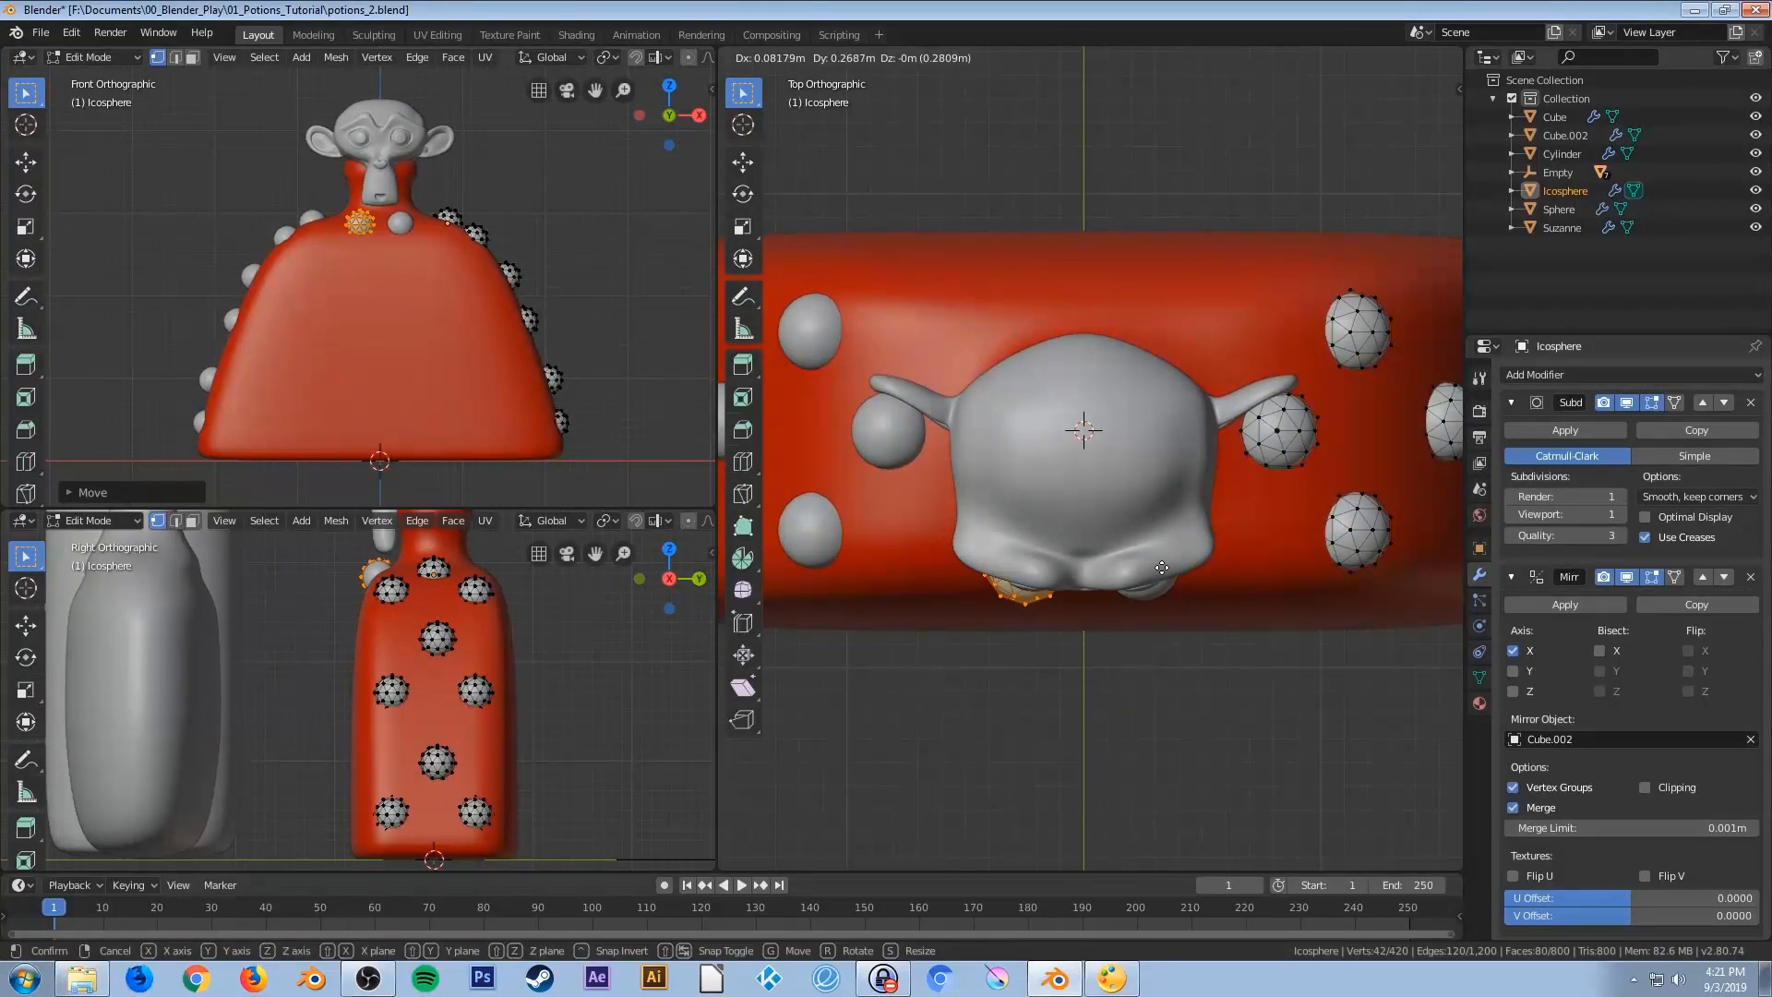
click(1161, 570)
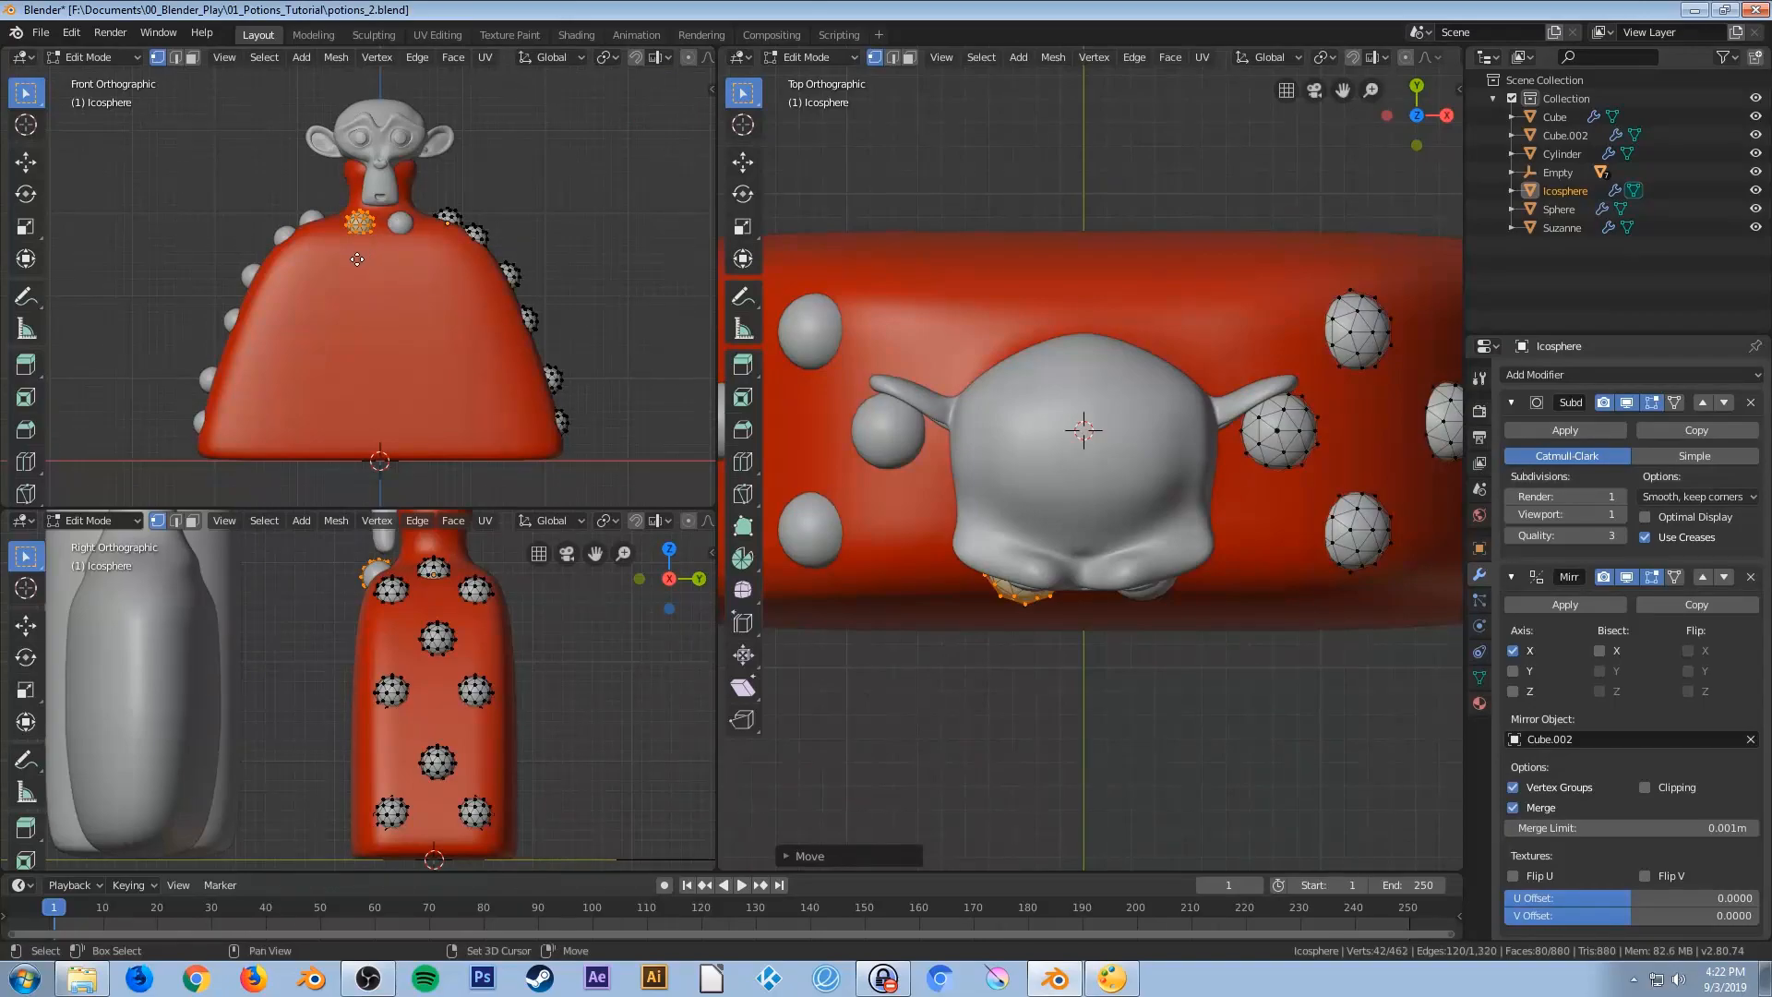
Duplicate the neck bead outward and down onto the front shoulder, then shift it about -0.15 m in X and -0.12 m in Y
key(shift+d)
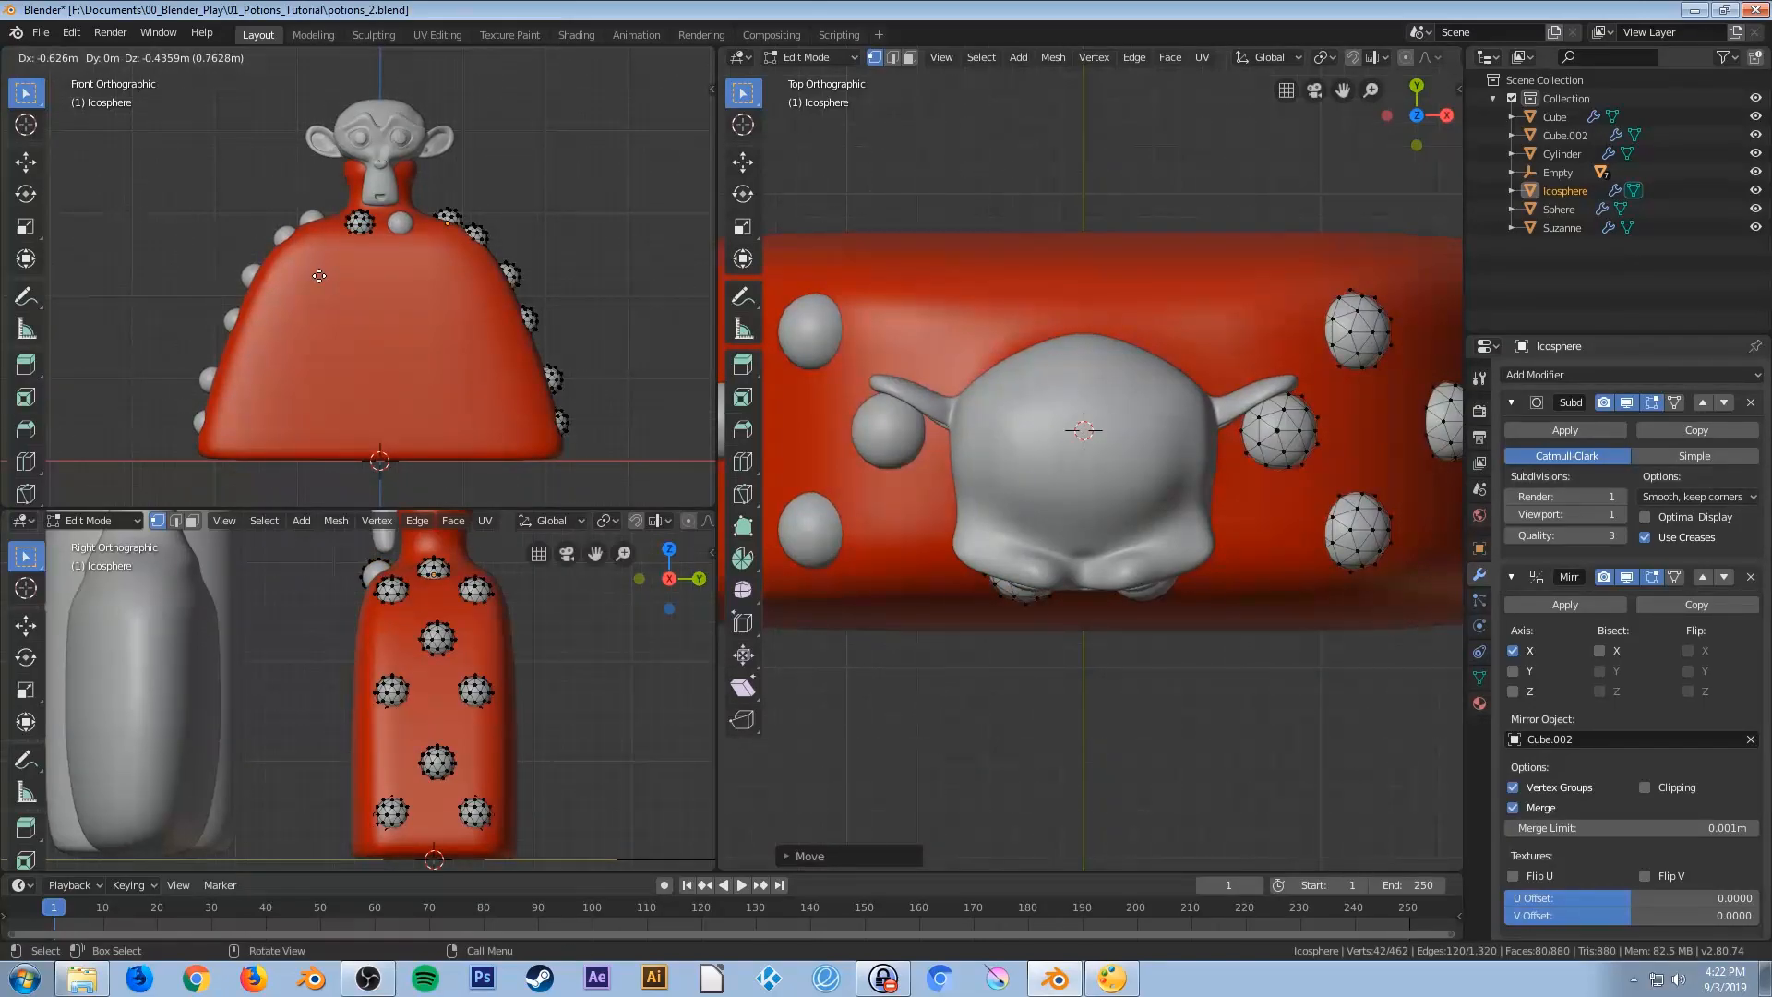
click(318, 275)
scroll(861, 557, down, 3)
key(g)
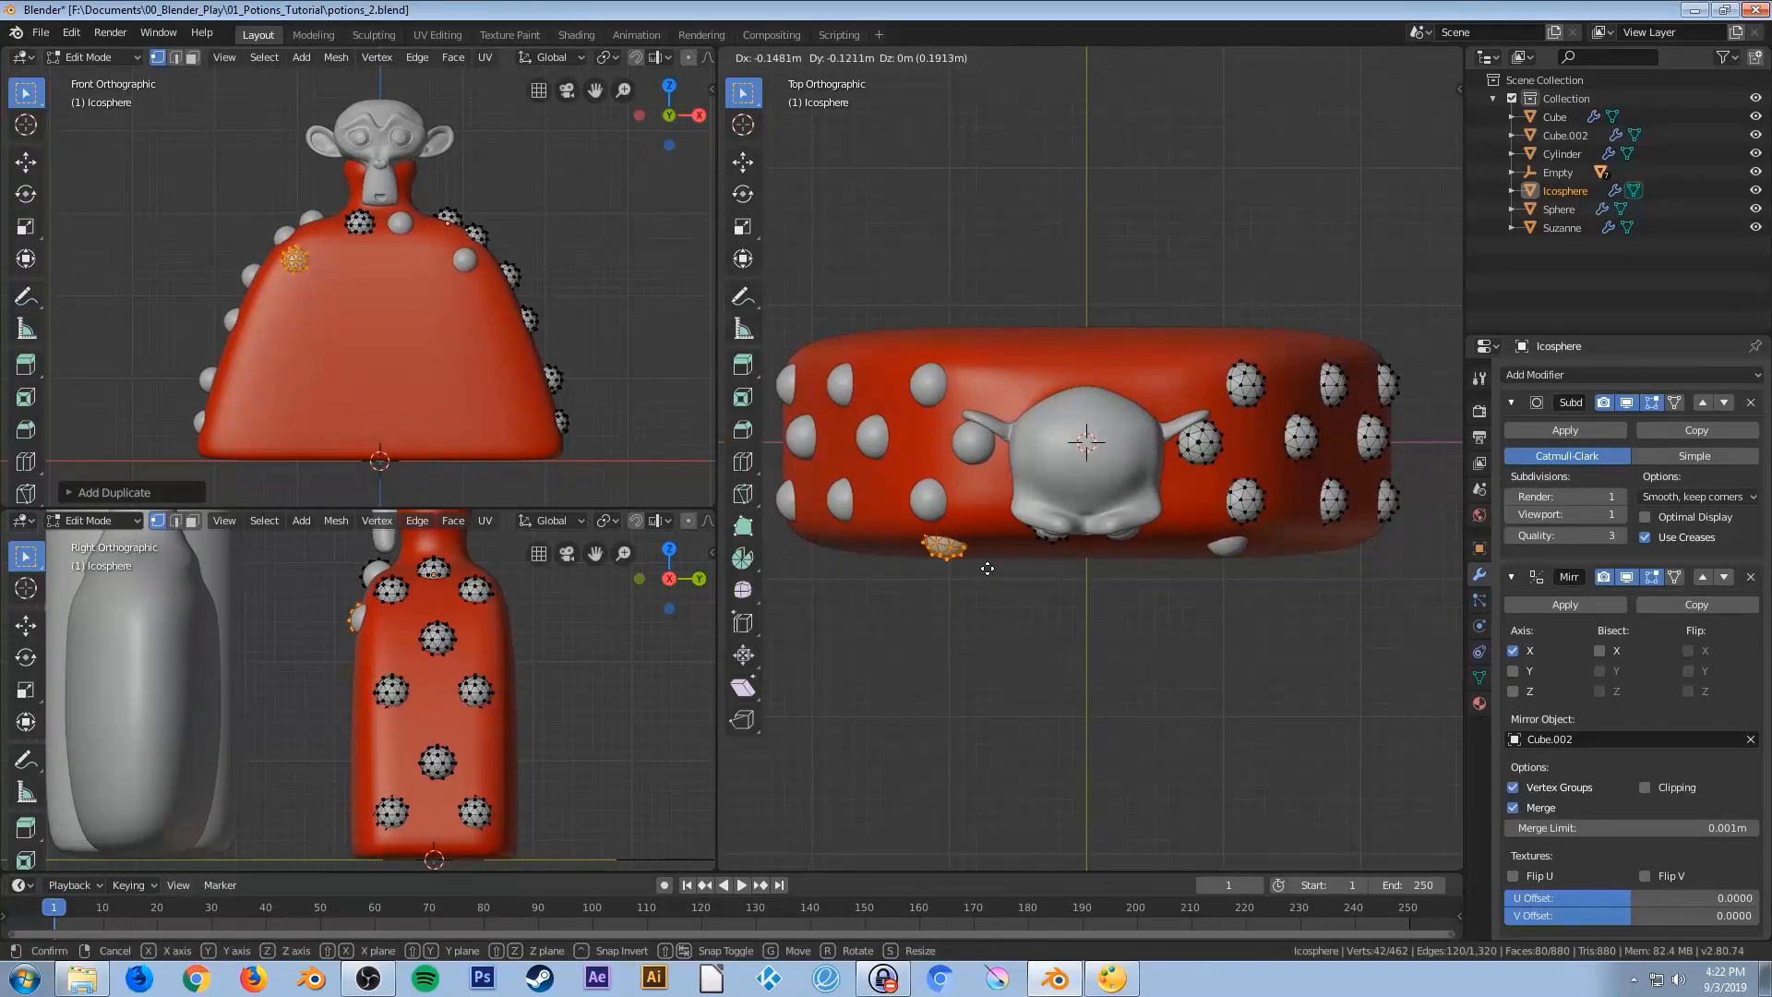
click(987, 569)
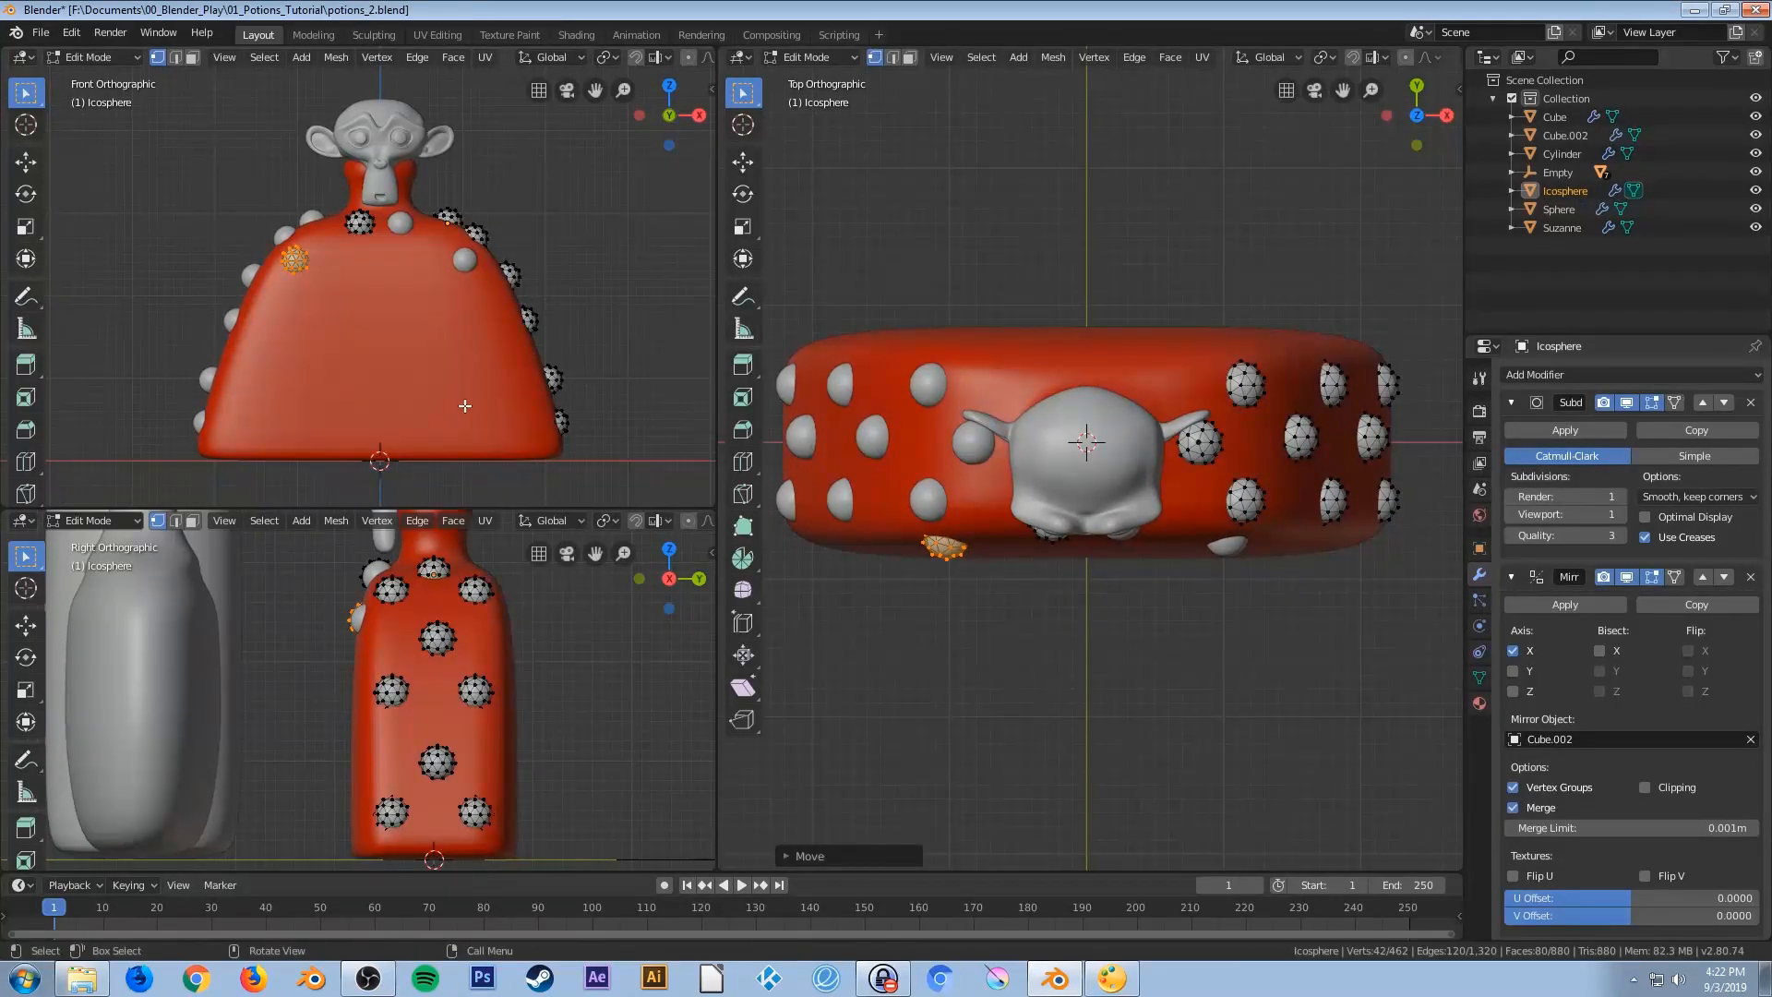
Duplicate the shoulder bead inward and slightly down, then pull the copy forward about 0.1 m along Y so it protrudes from the front
key(shift+d)
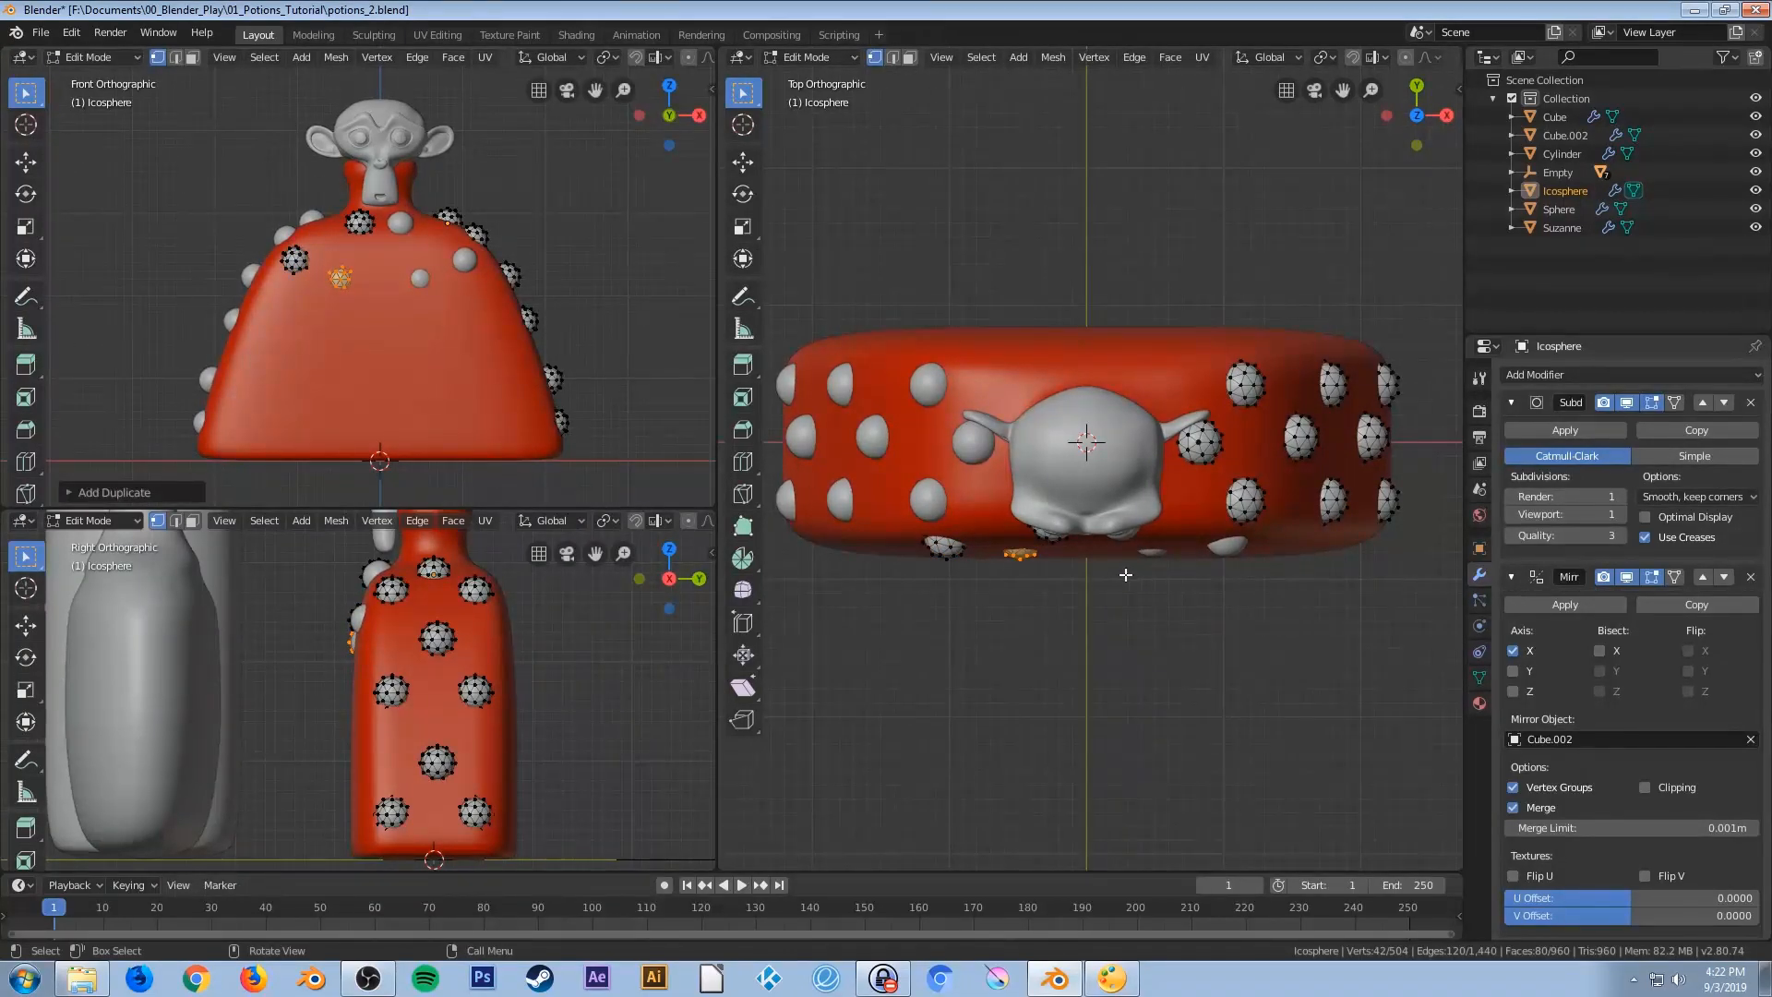
key(g)
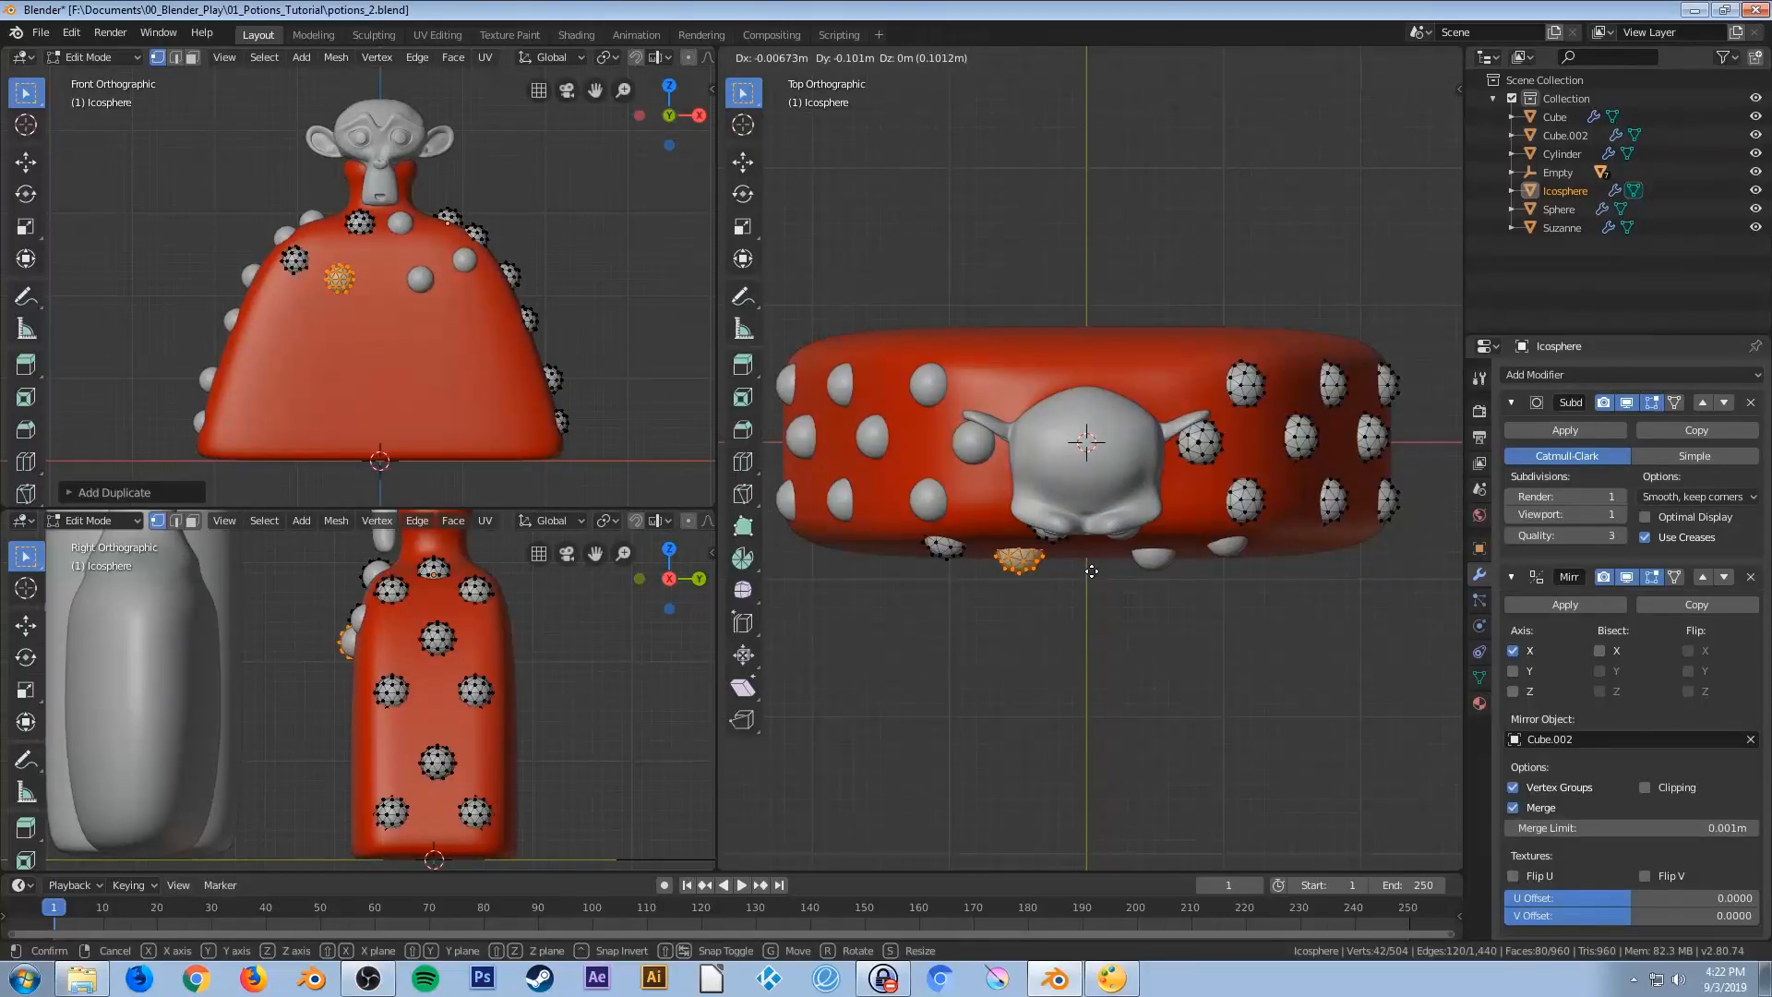
click(1091, 571)
Duplicate the bead down and slightly toward the bottle's center line, then nudge the copy back about 0.01 m along Y
key(shift+d)
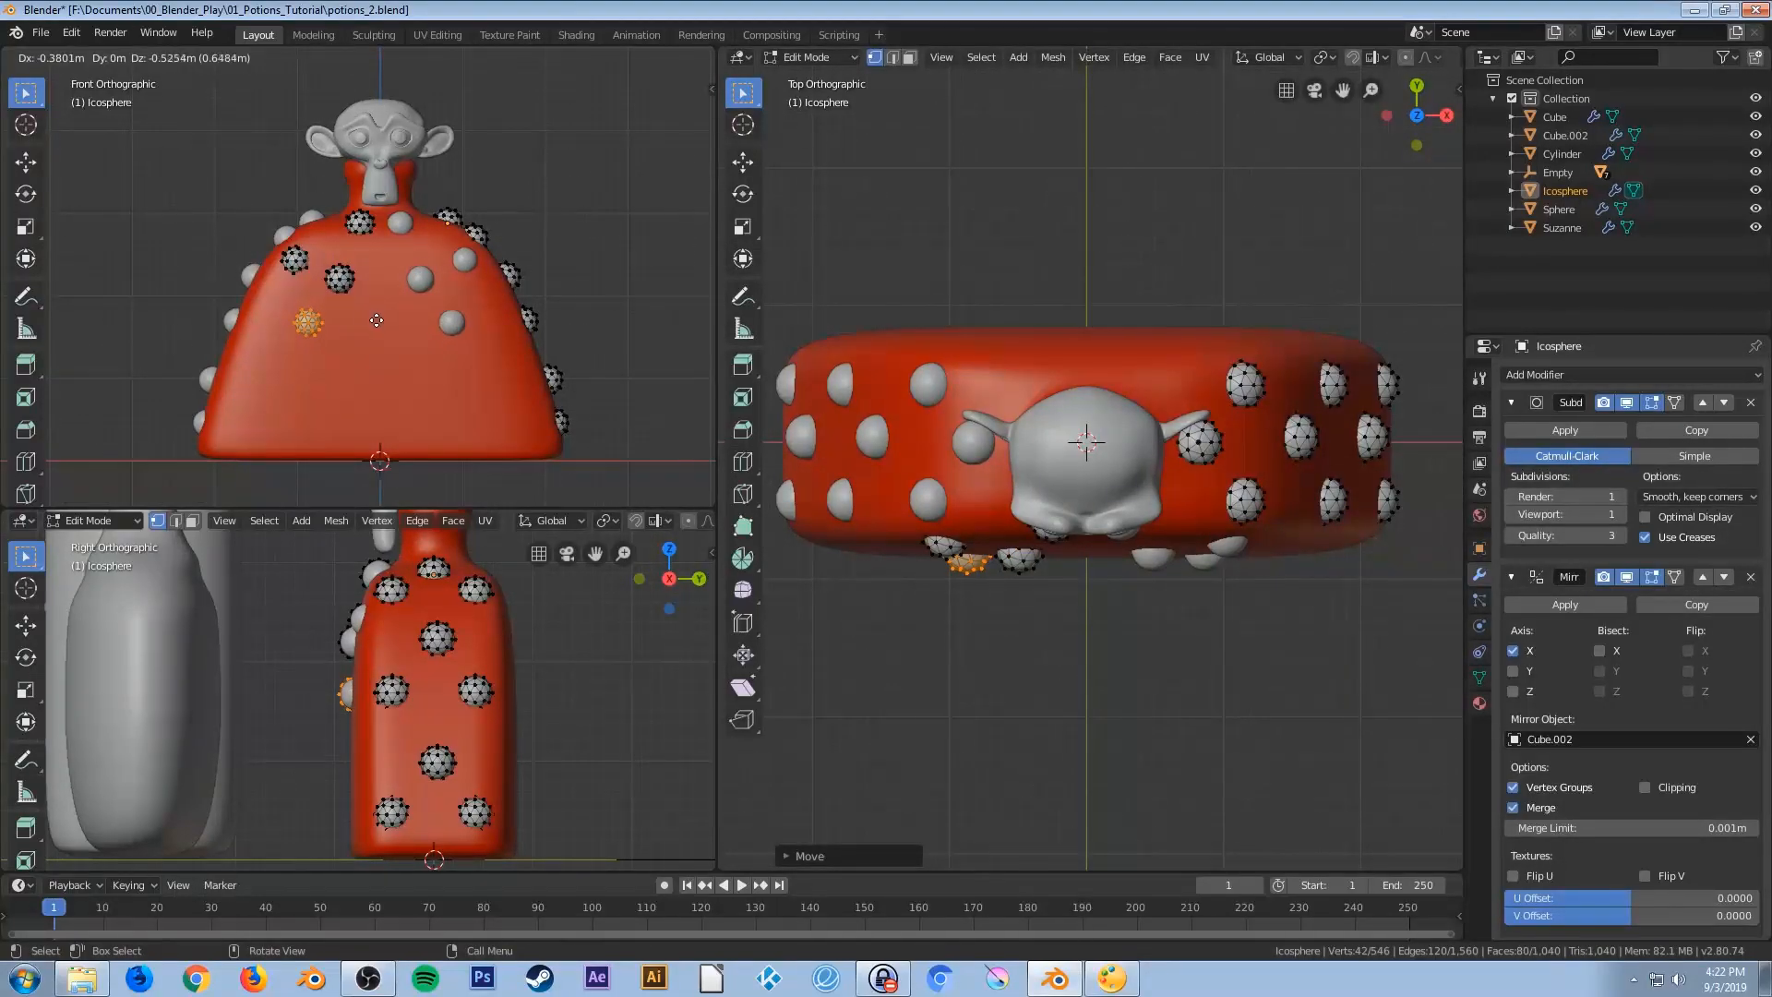
click(423, 314)
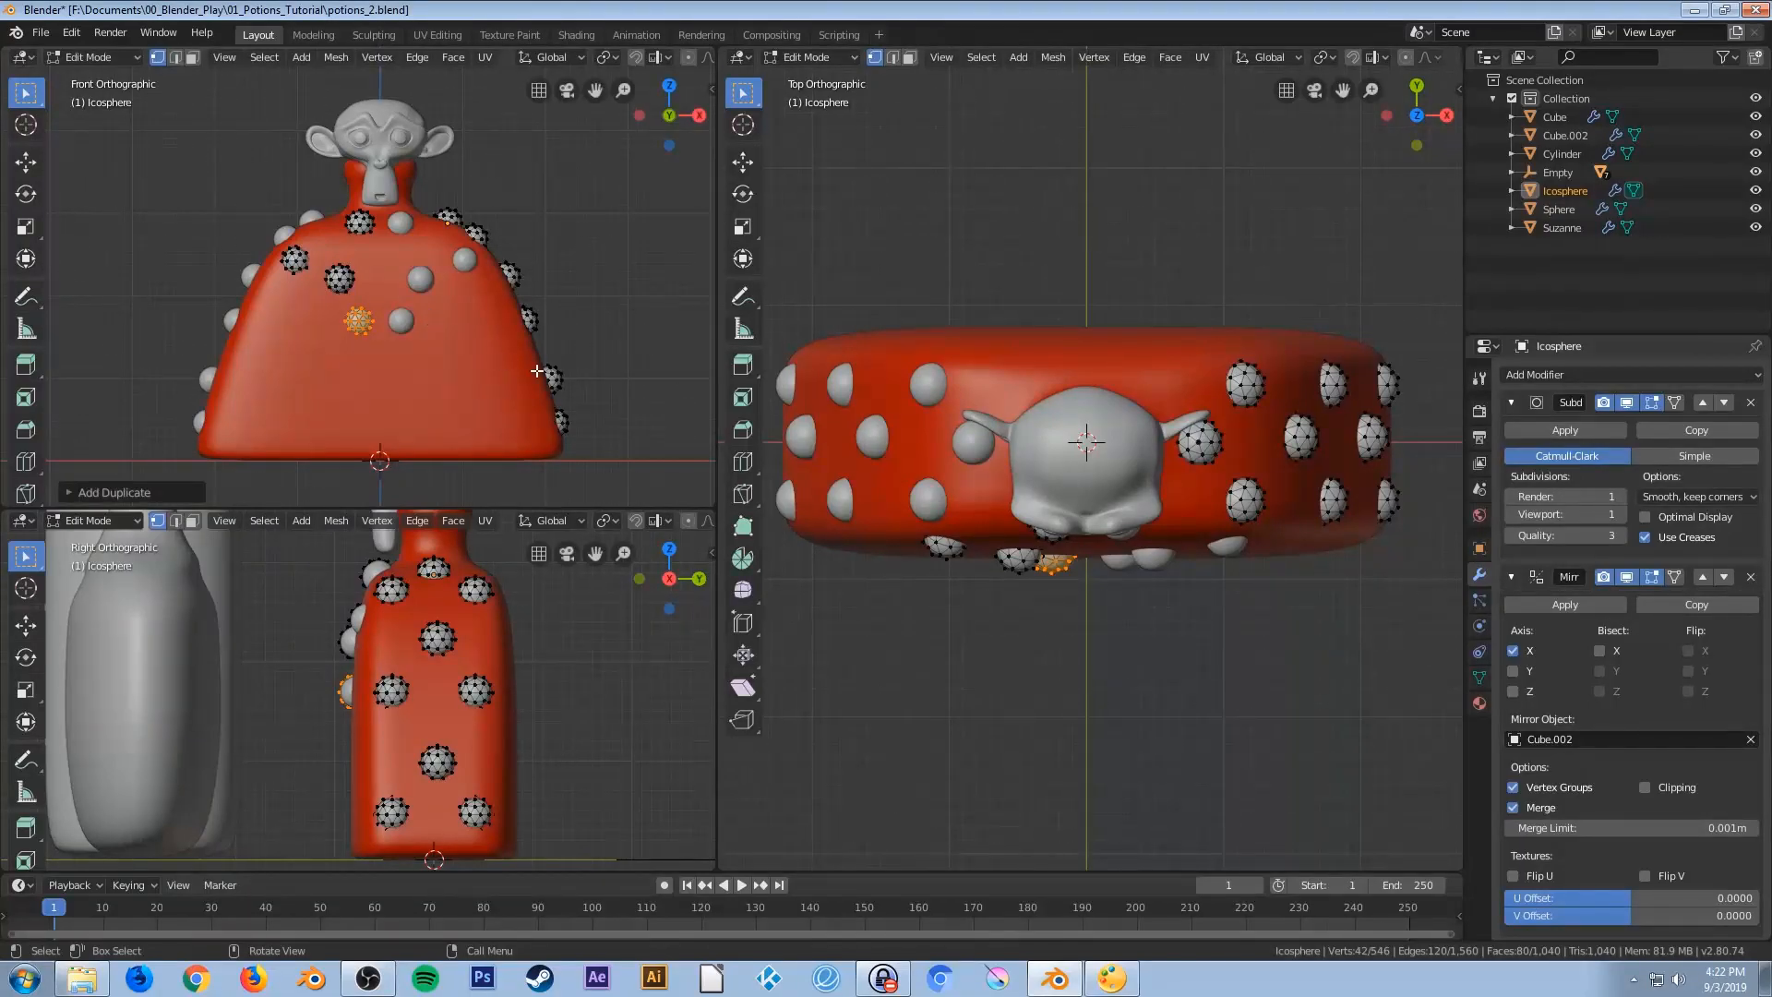
key(g)
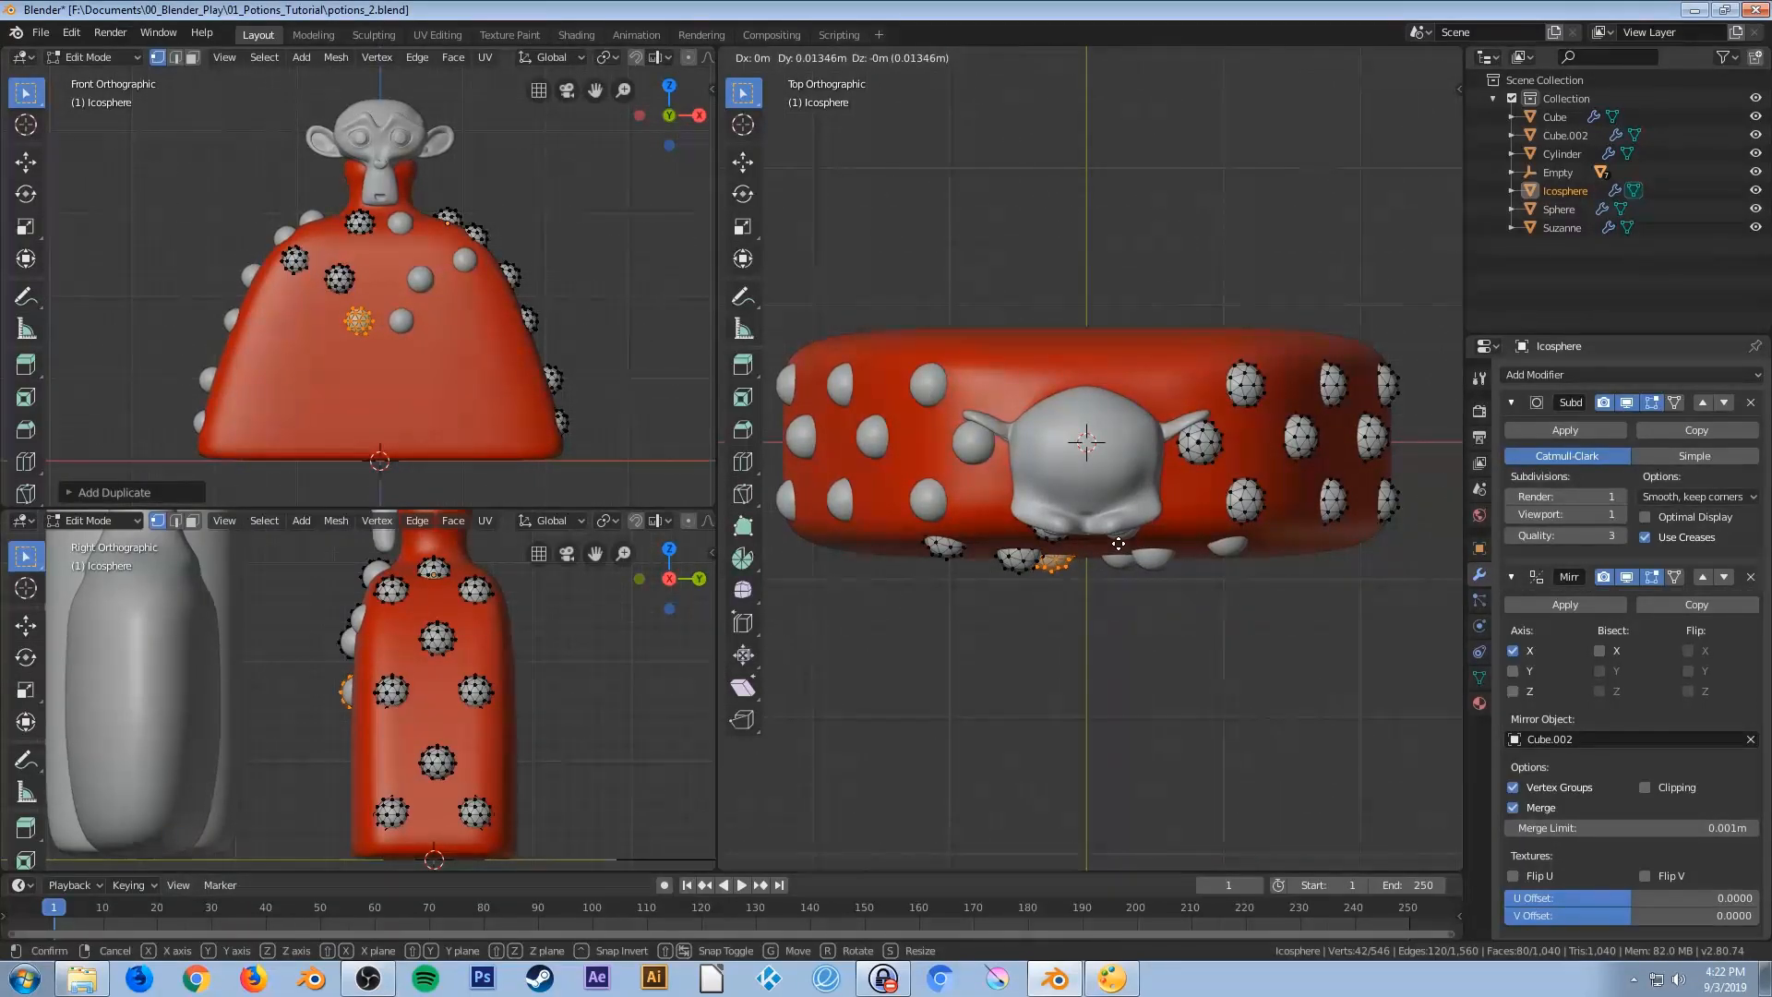
click(1118, 543)
Duplicate a bead about 1.04 m outward along X, then a second one inward and about 0.4 m lower, adjusting its position on the front
key(shift+d)
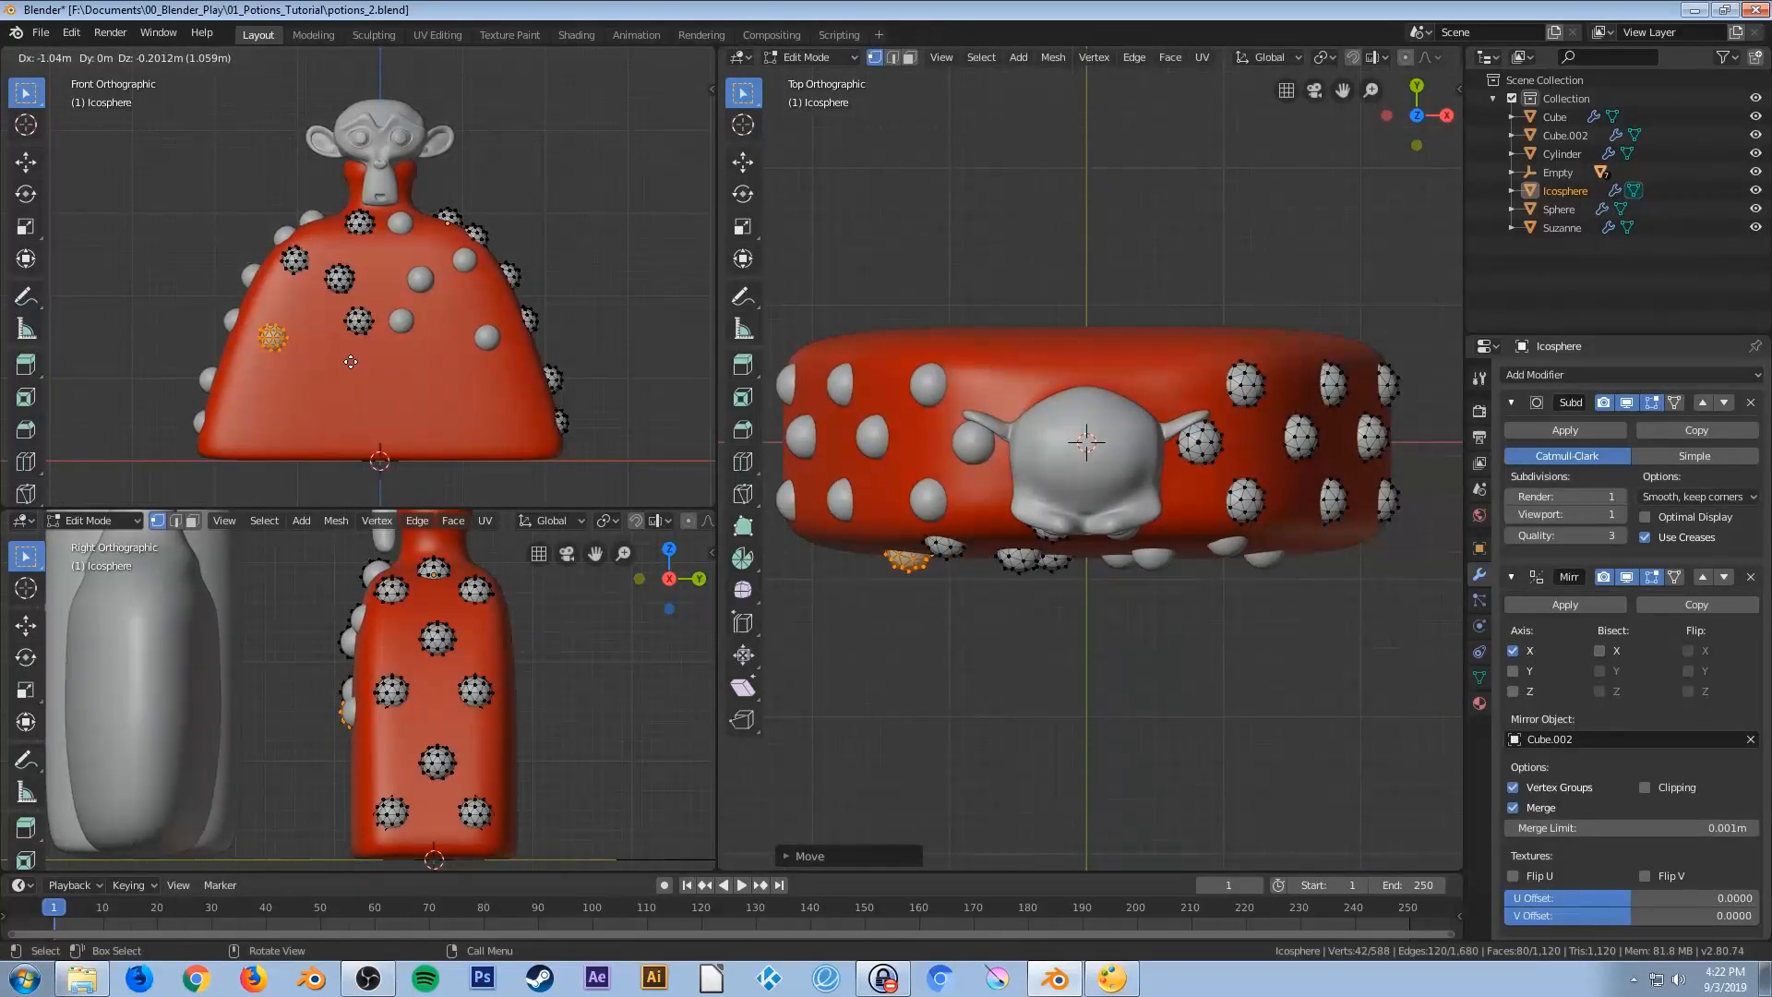
click(350, 362)
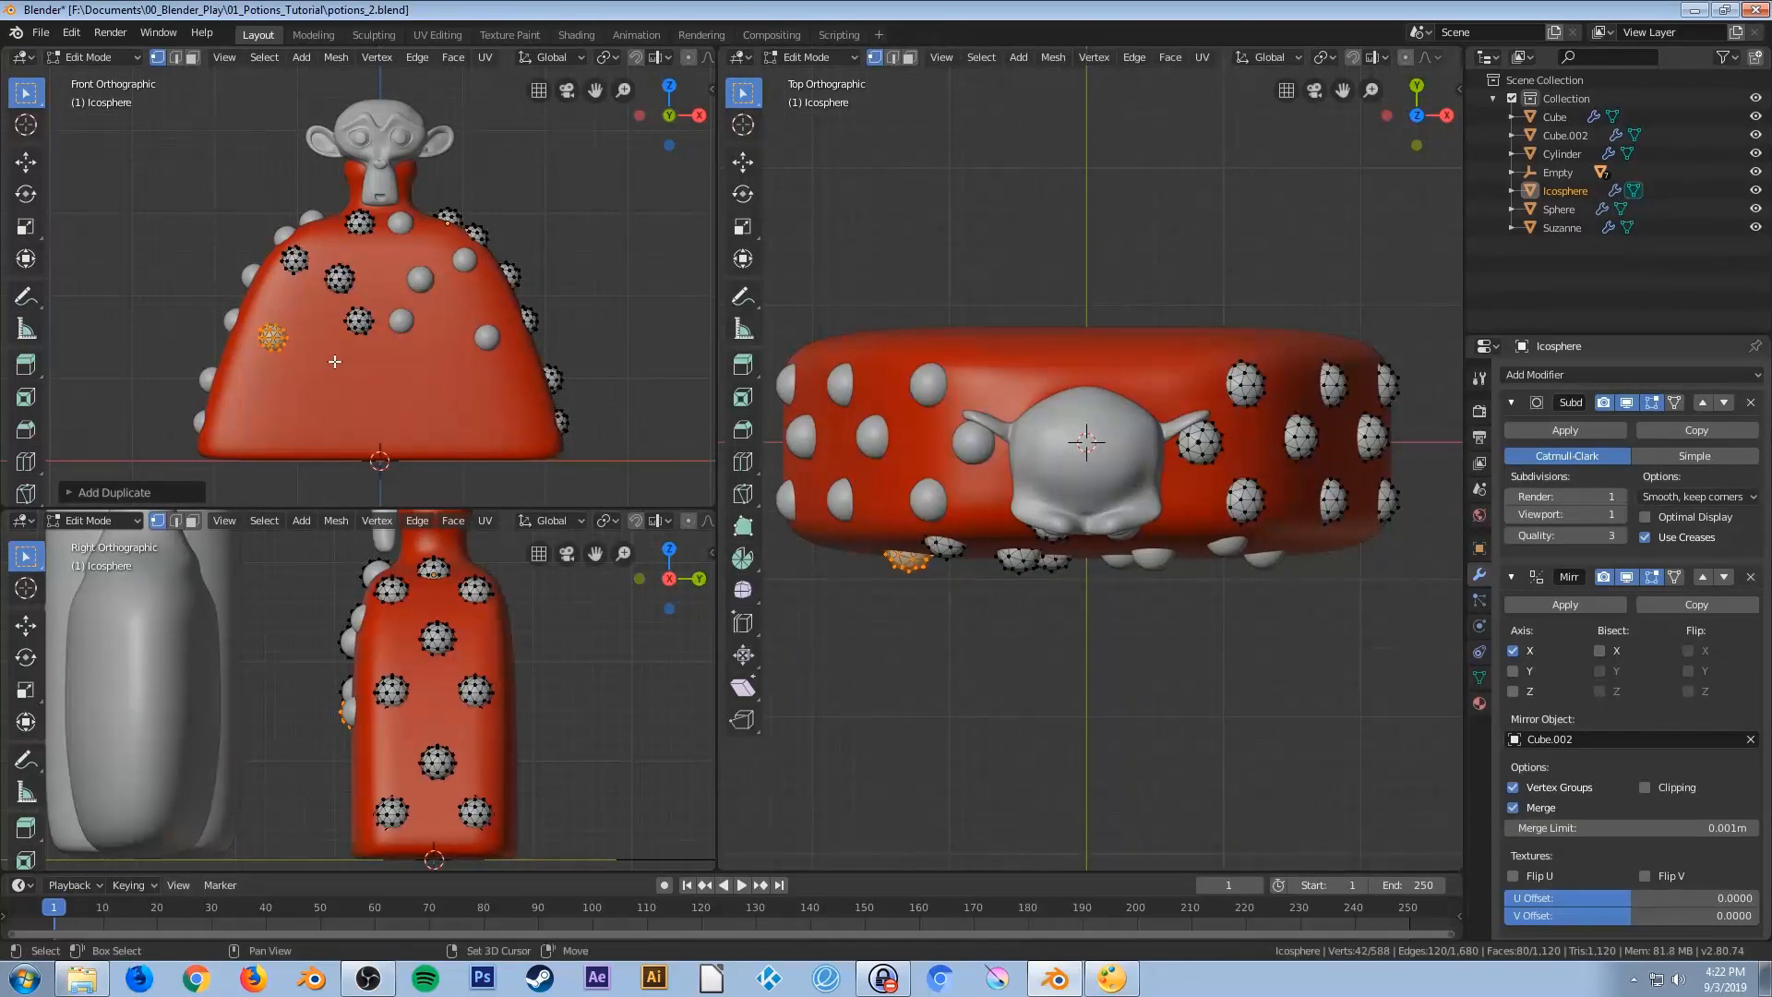
key(shift+d)
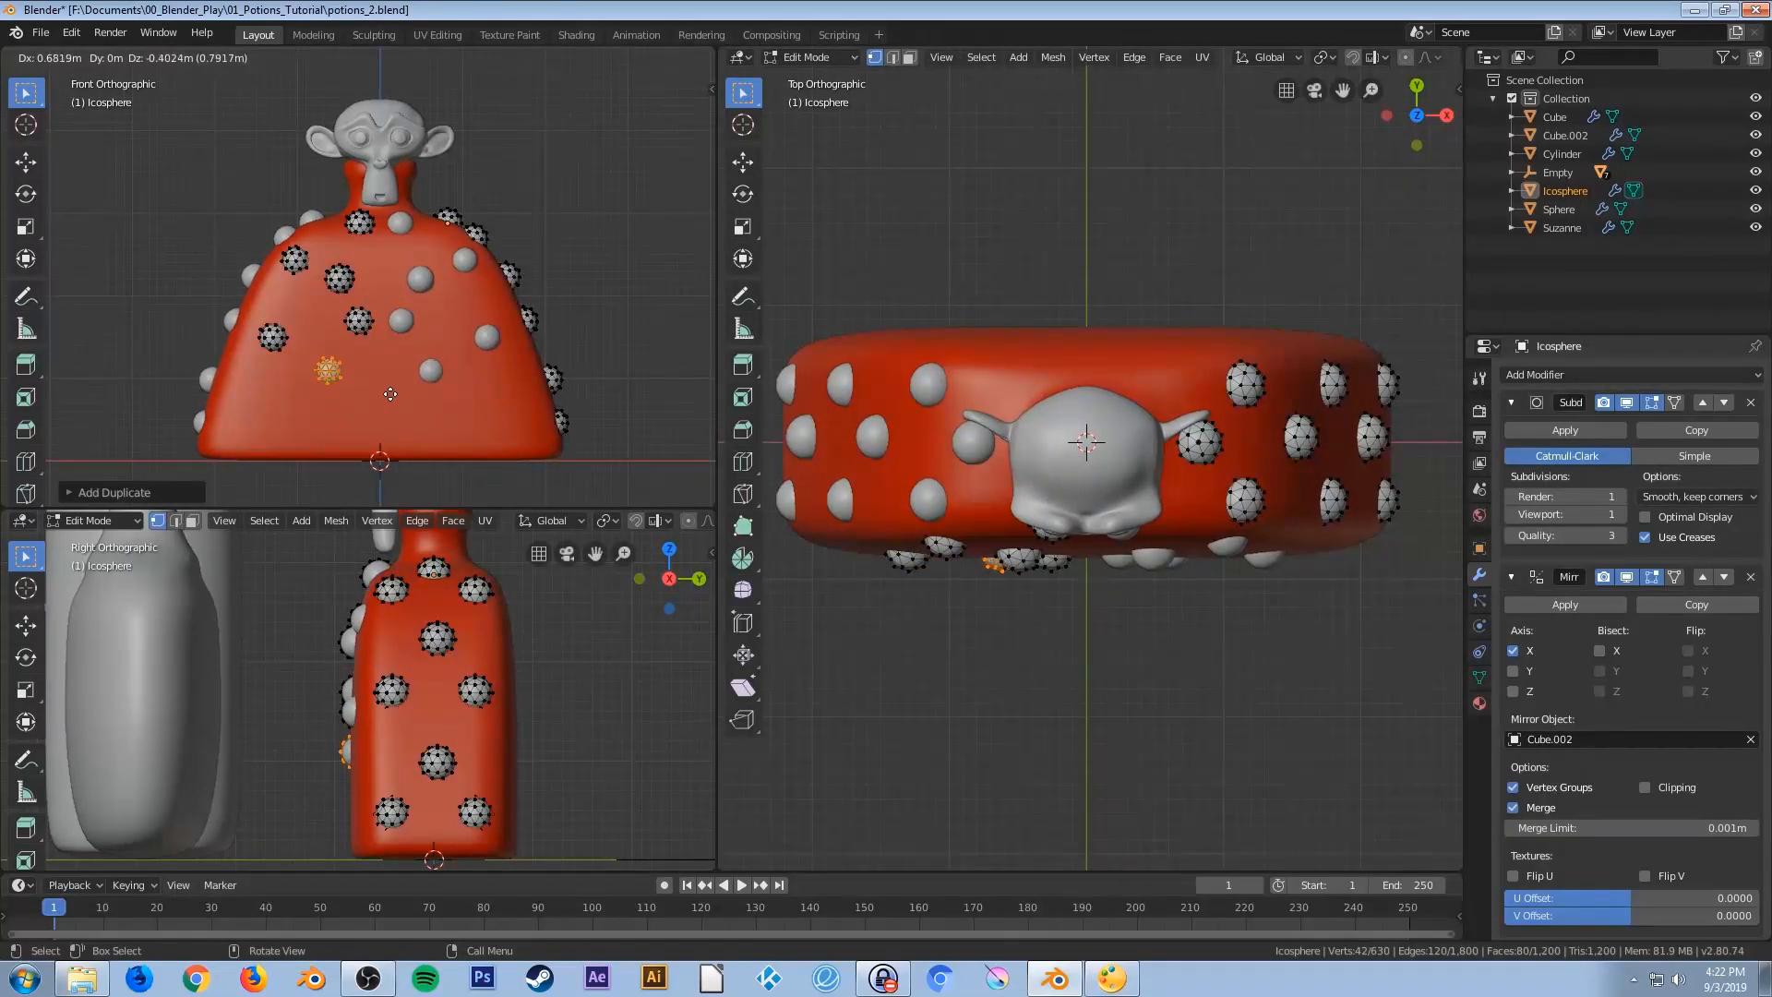
click(390, 394)
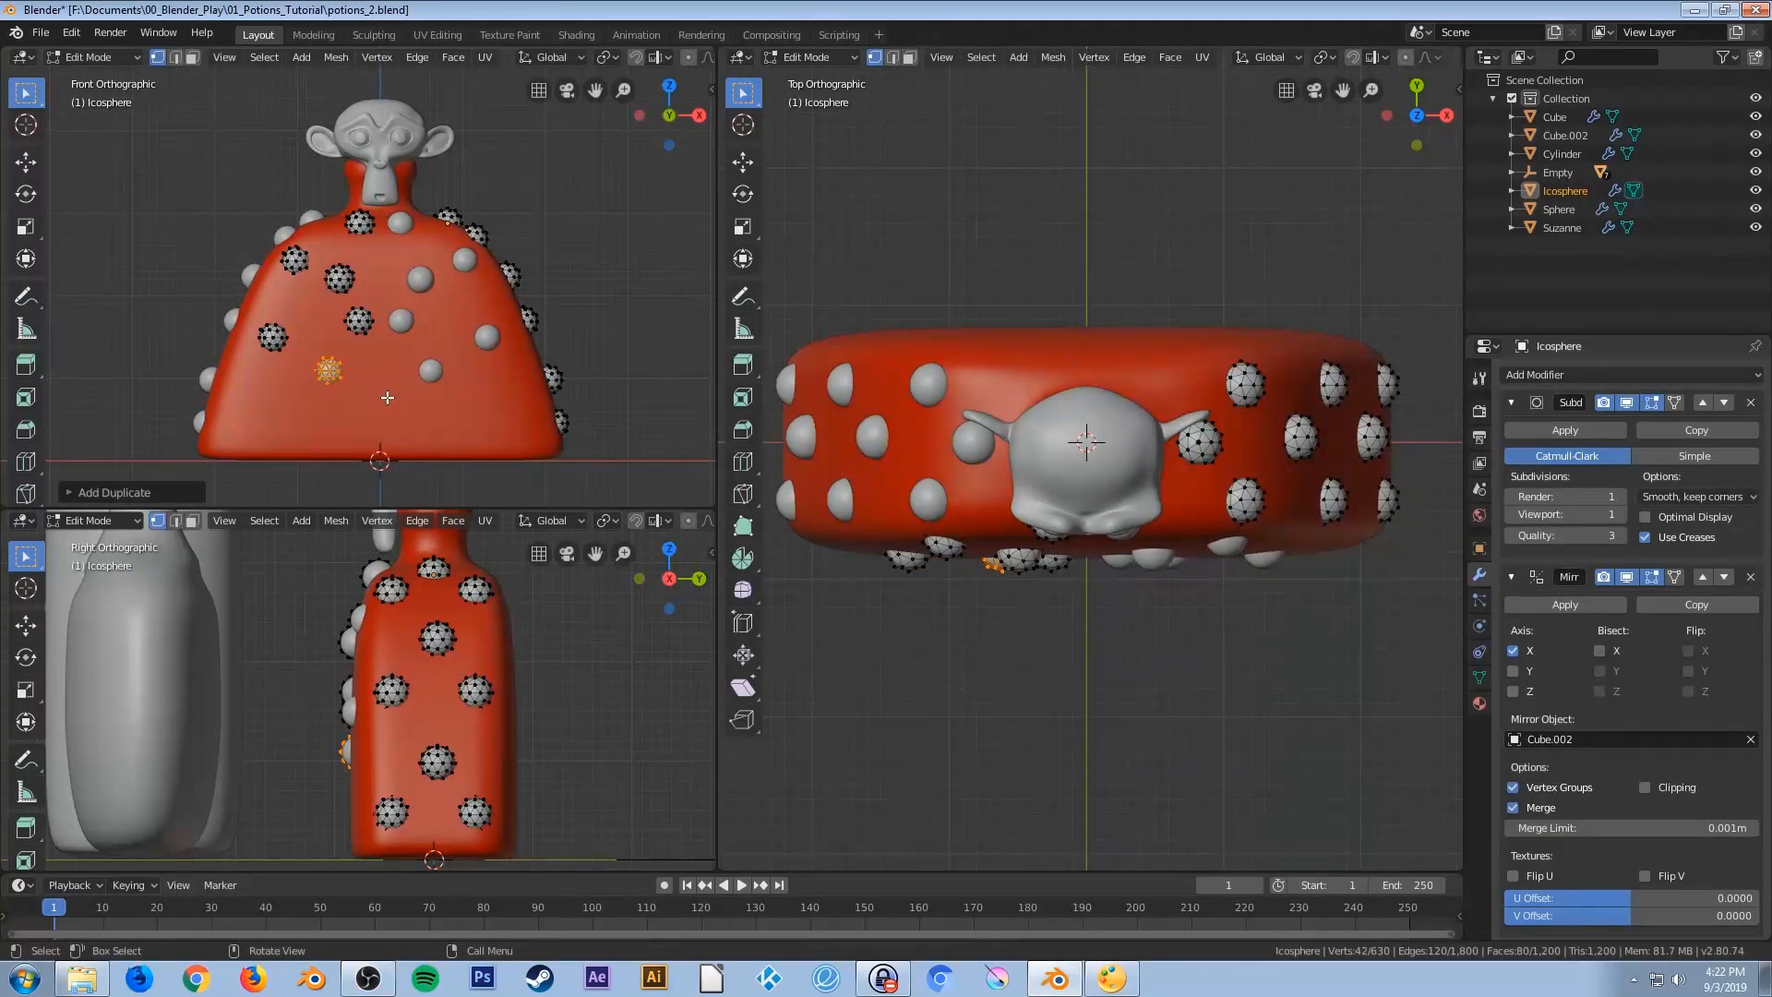
key(g)
click(1004, 554)
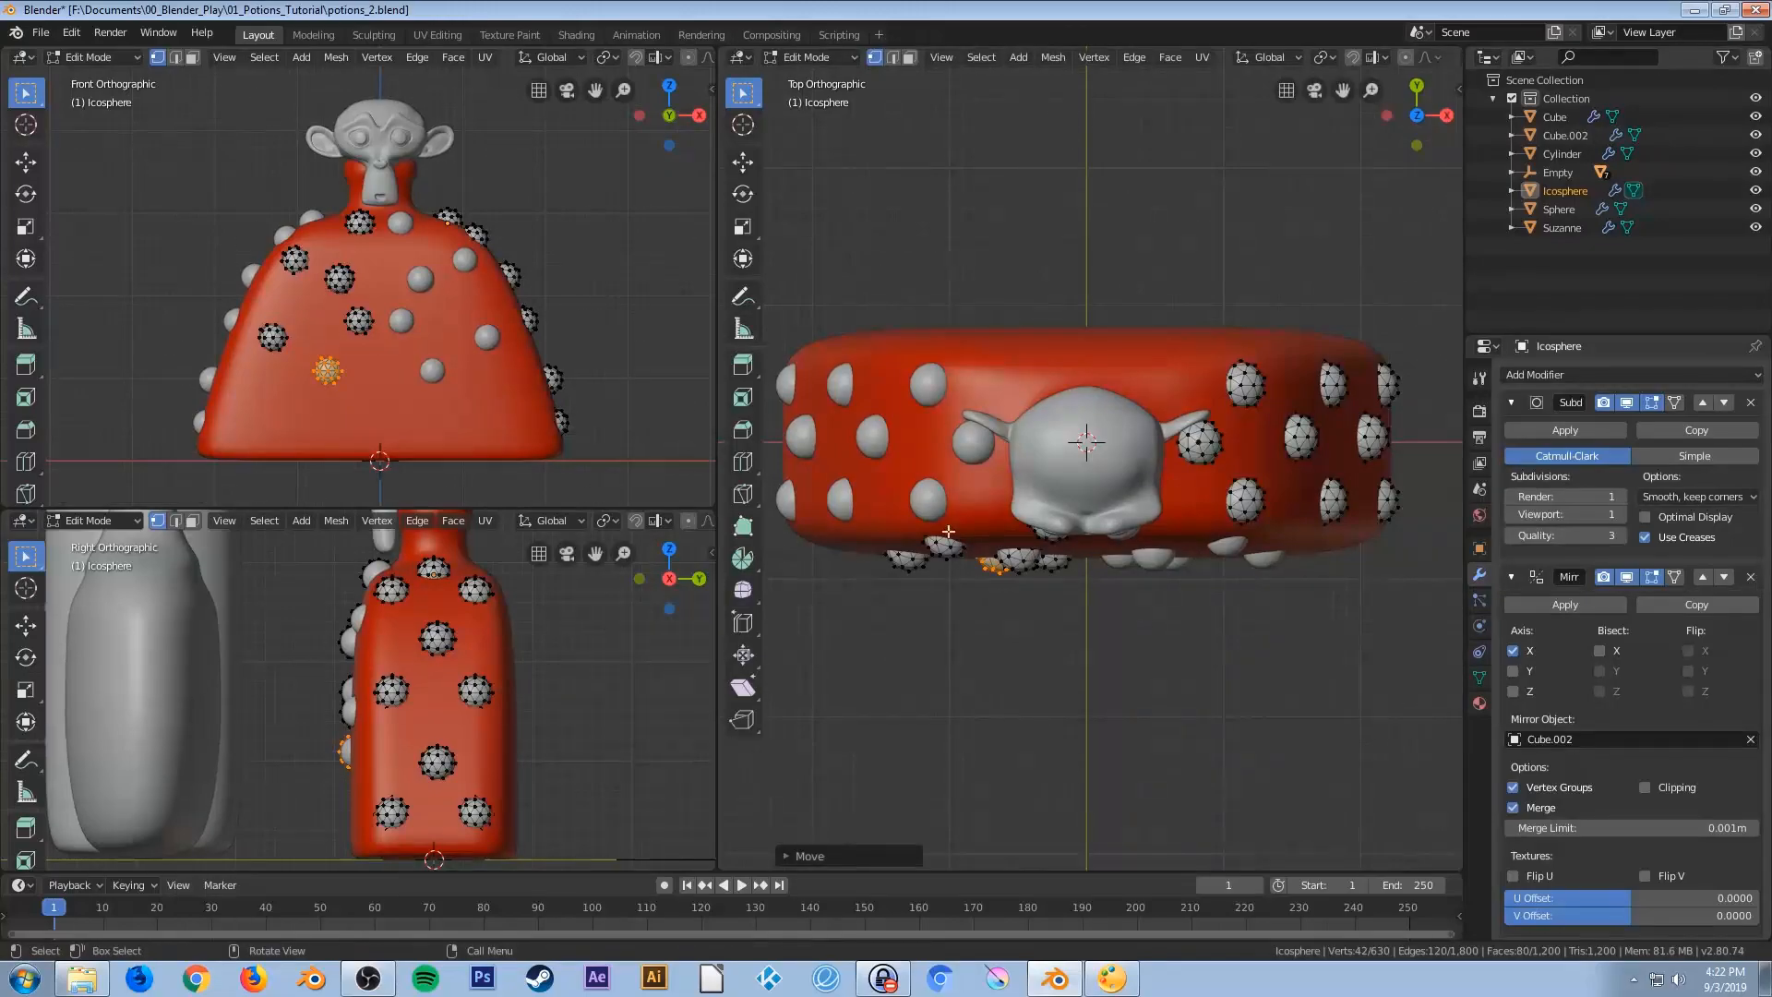
Duplicate three more beads across the lower front: one below the last, one at the outer base corner, and one near the center line
key(shift+d)
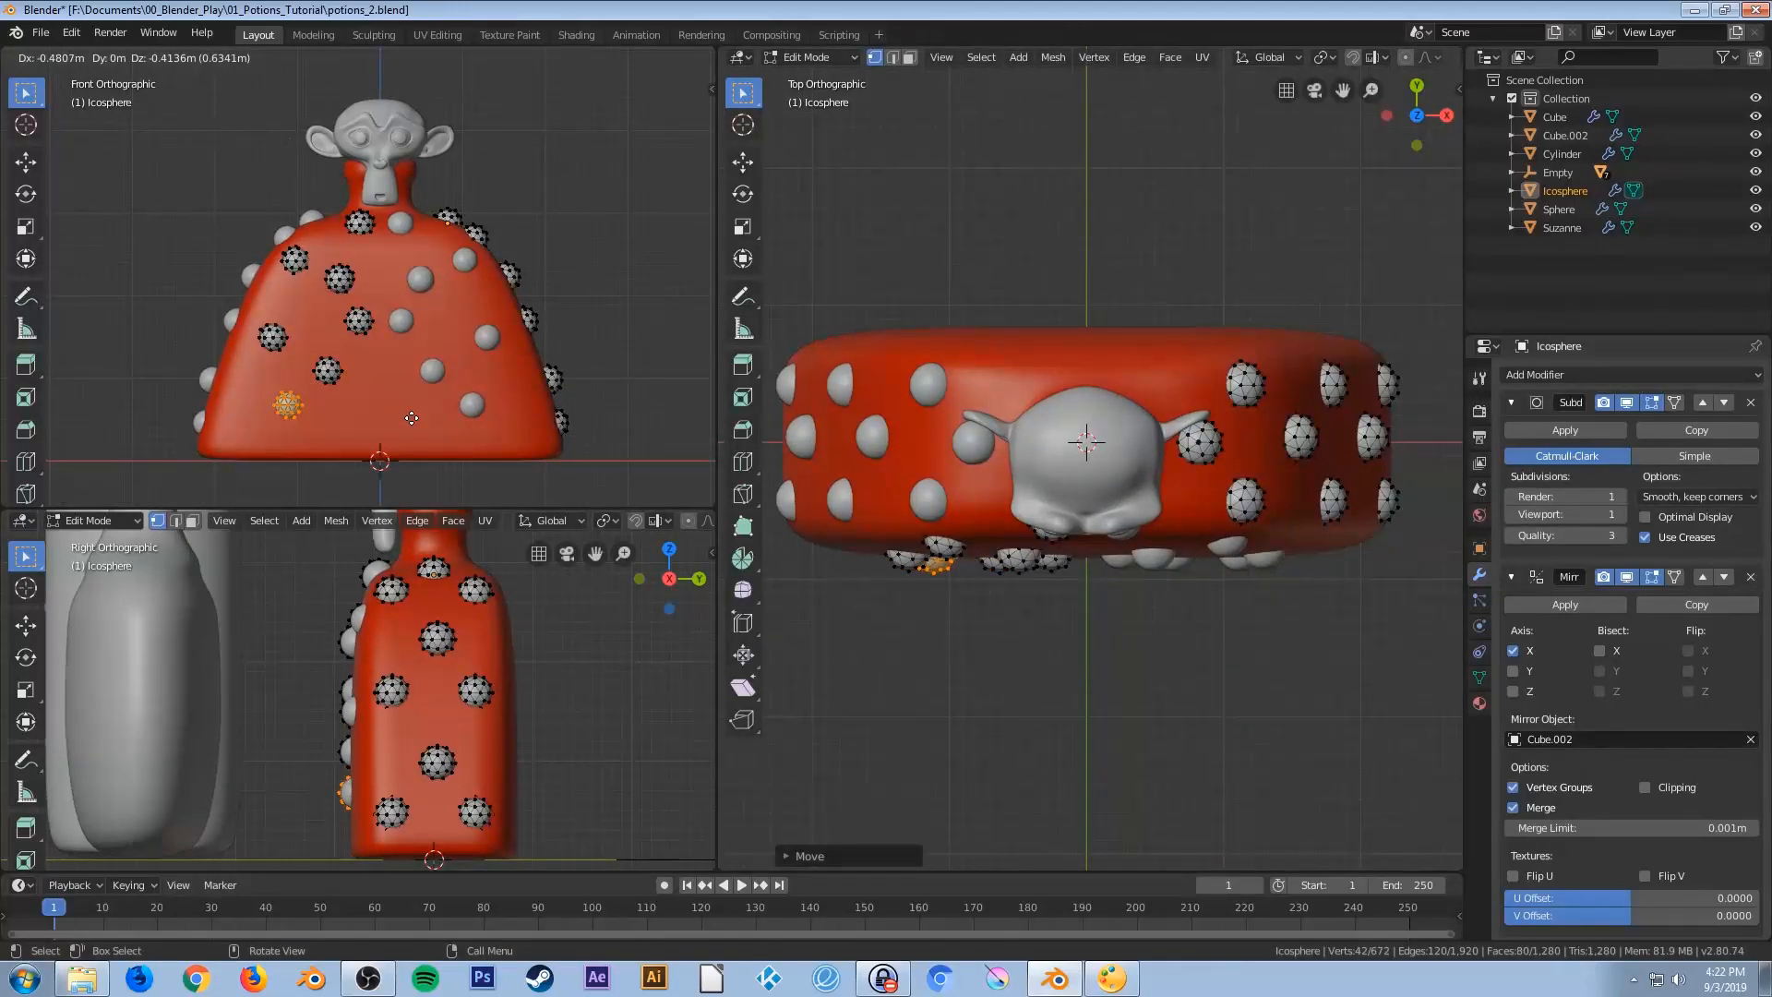
click(412, 418)
key(shift+d)
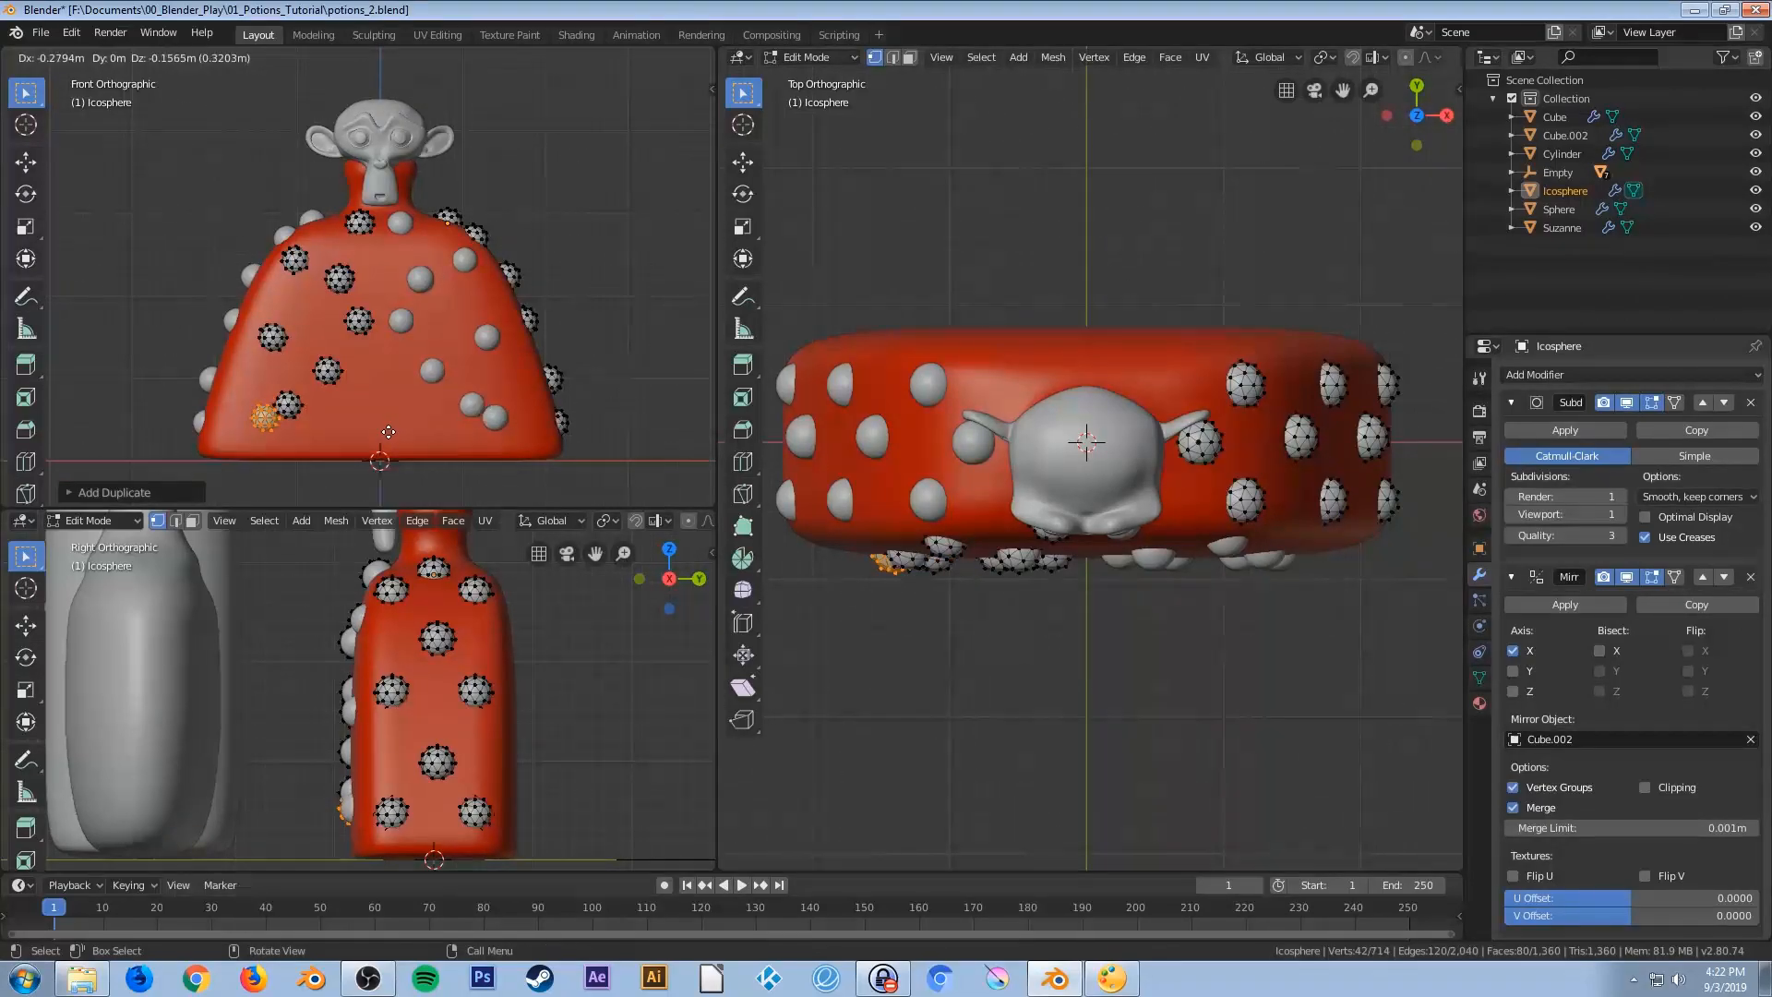
click(364, 446)
key(shift+d)
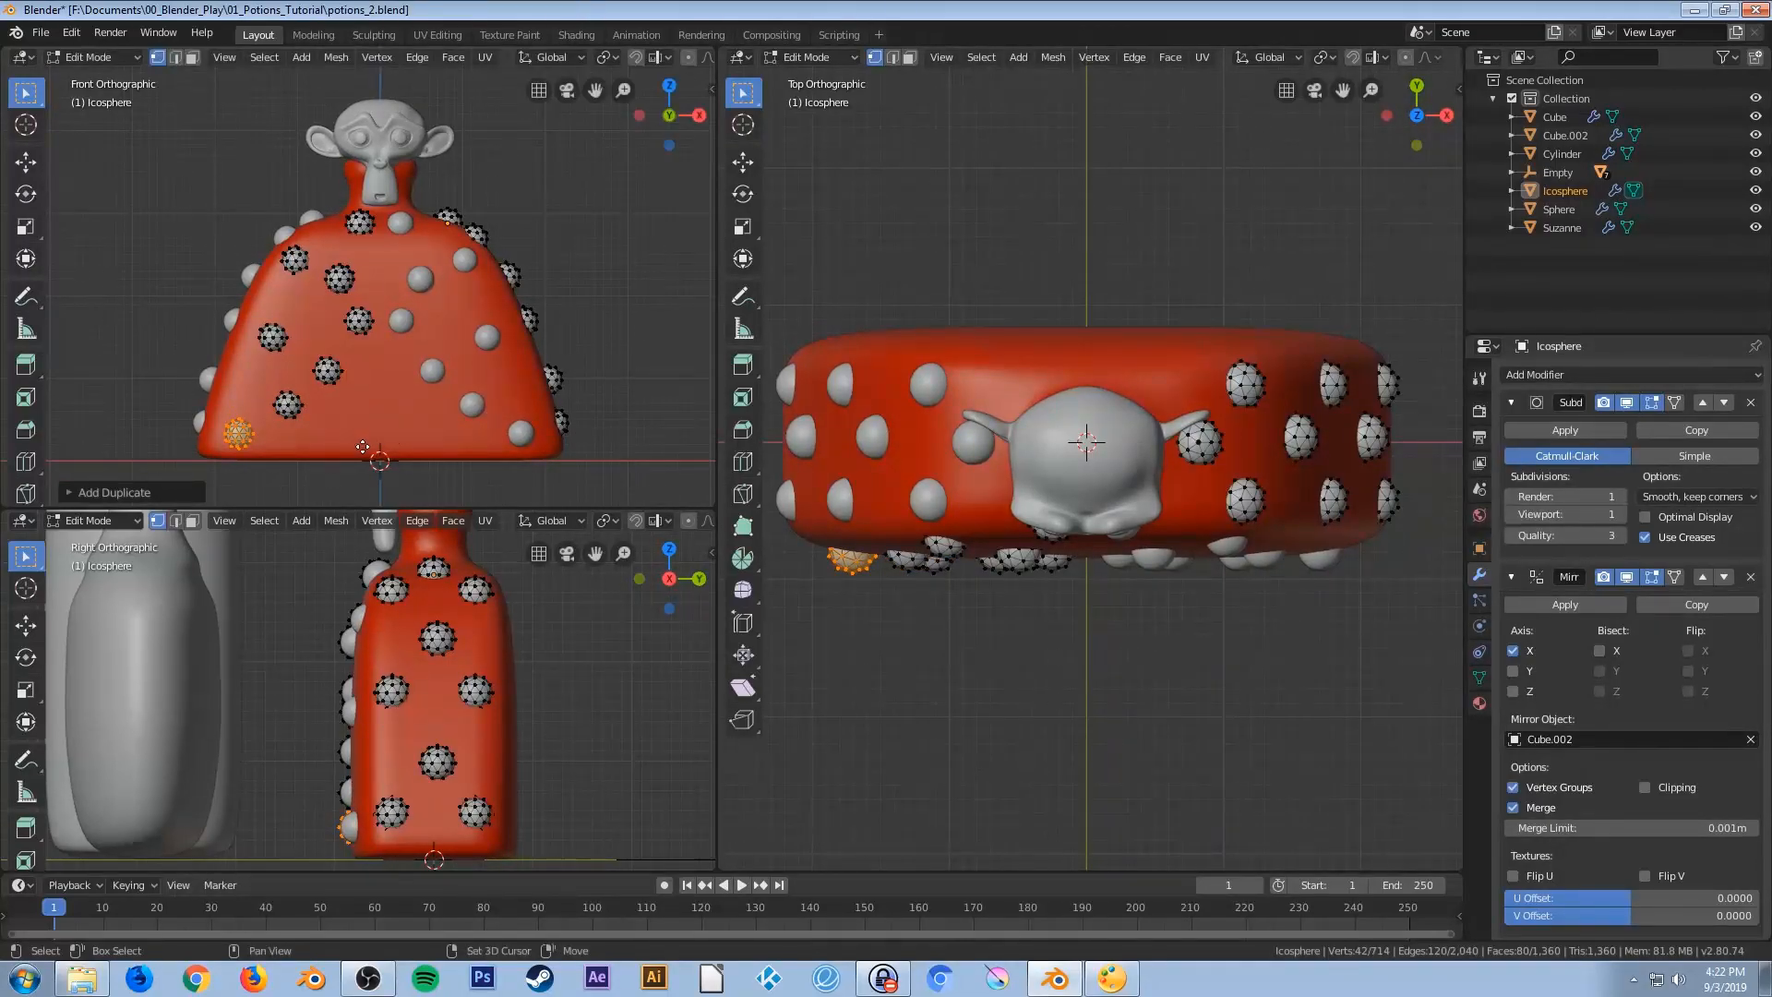
click(466, 431)
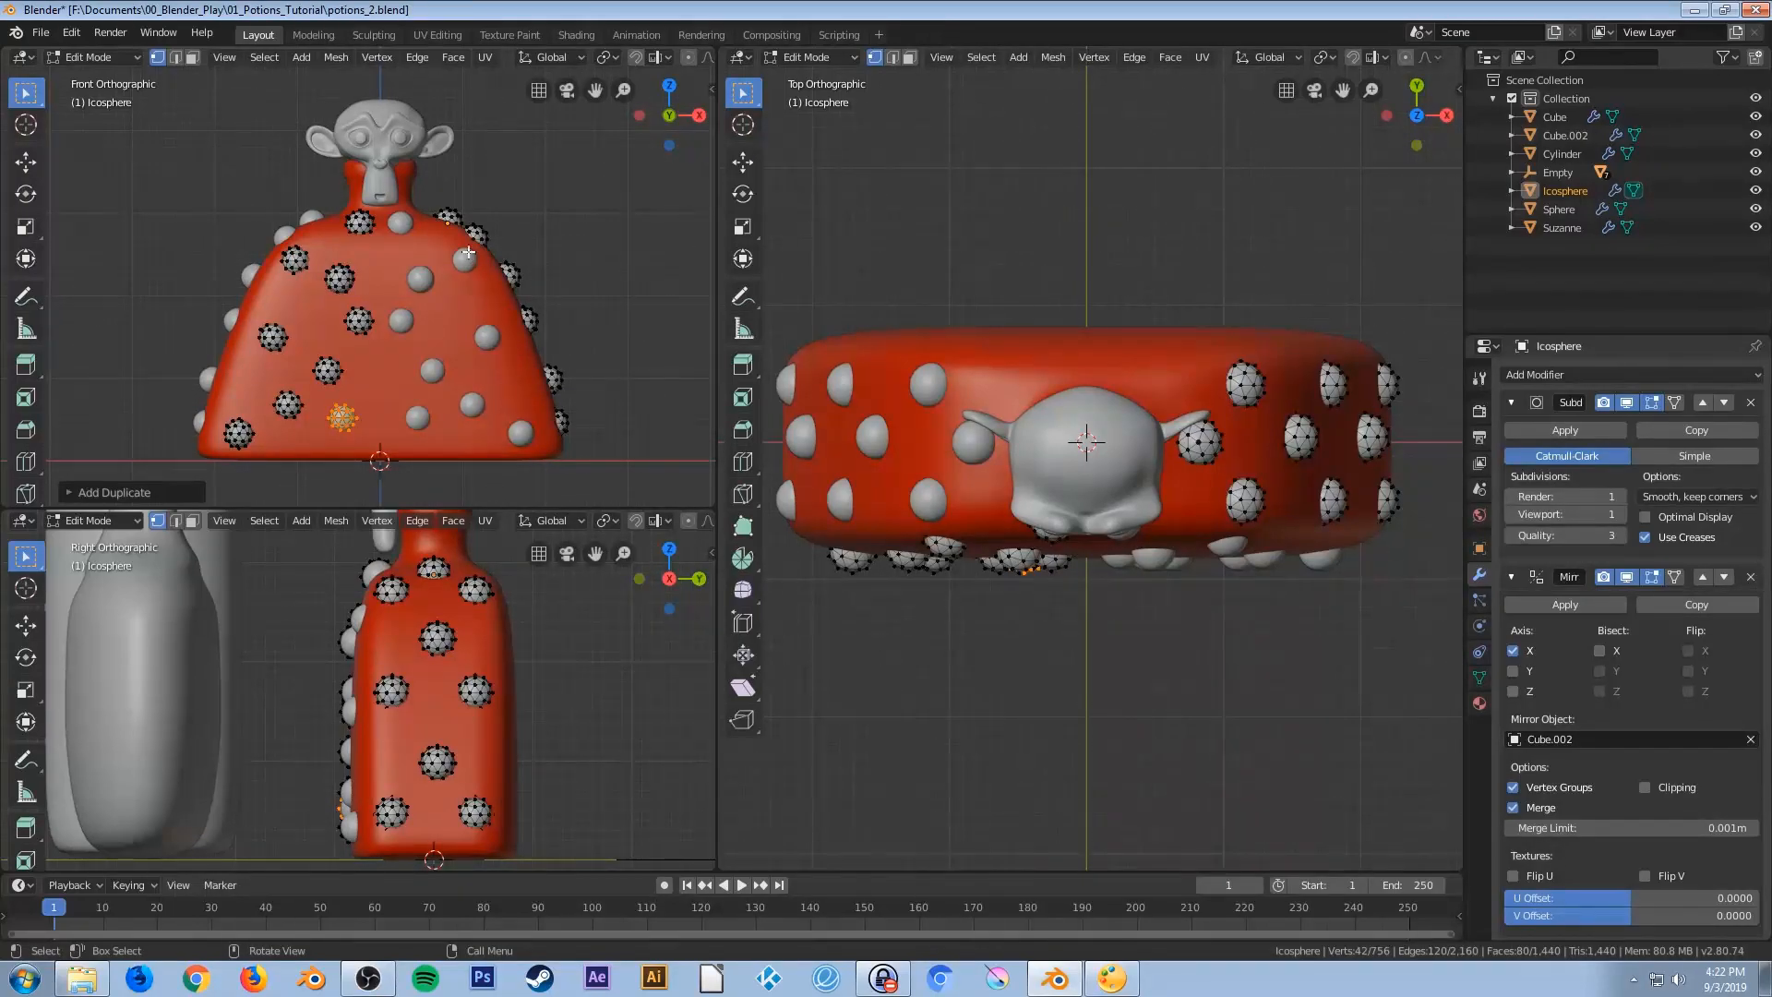
Duplicate the lower center bead up to the top of the monkey's head and move the copy back along Y over the brow
shift+middle_drag(445, 203, 477, 247)
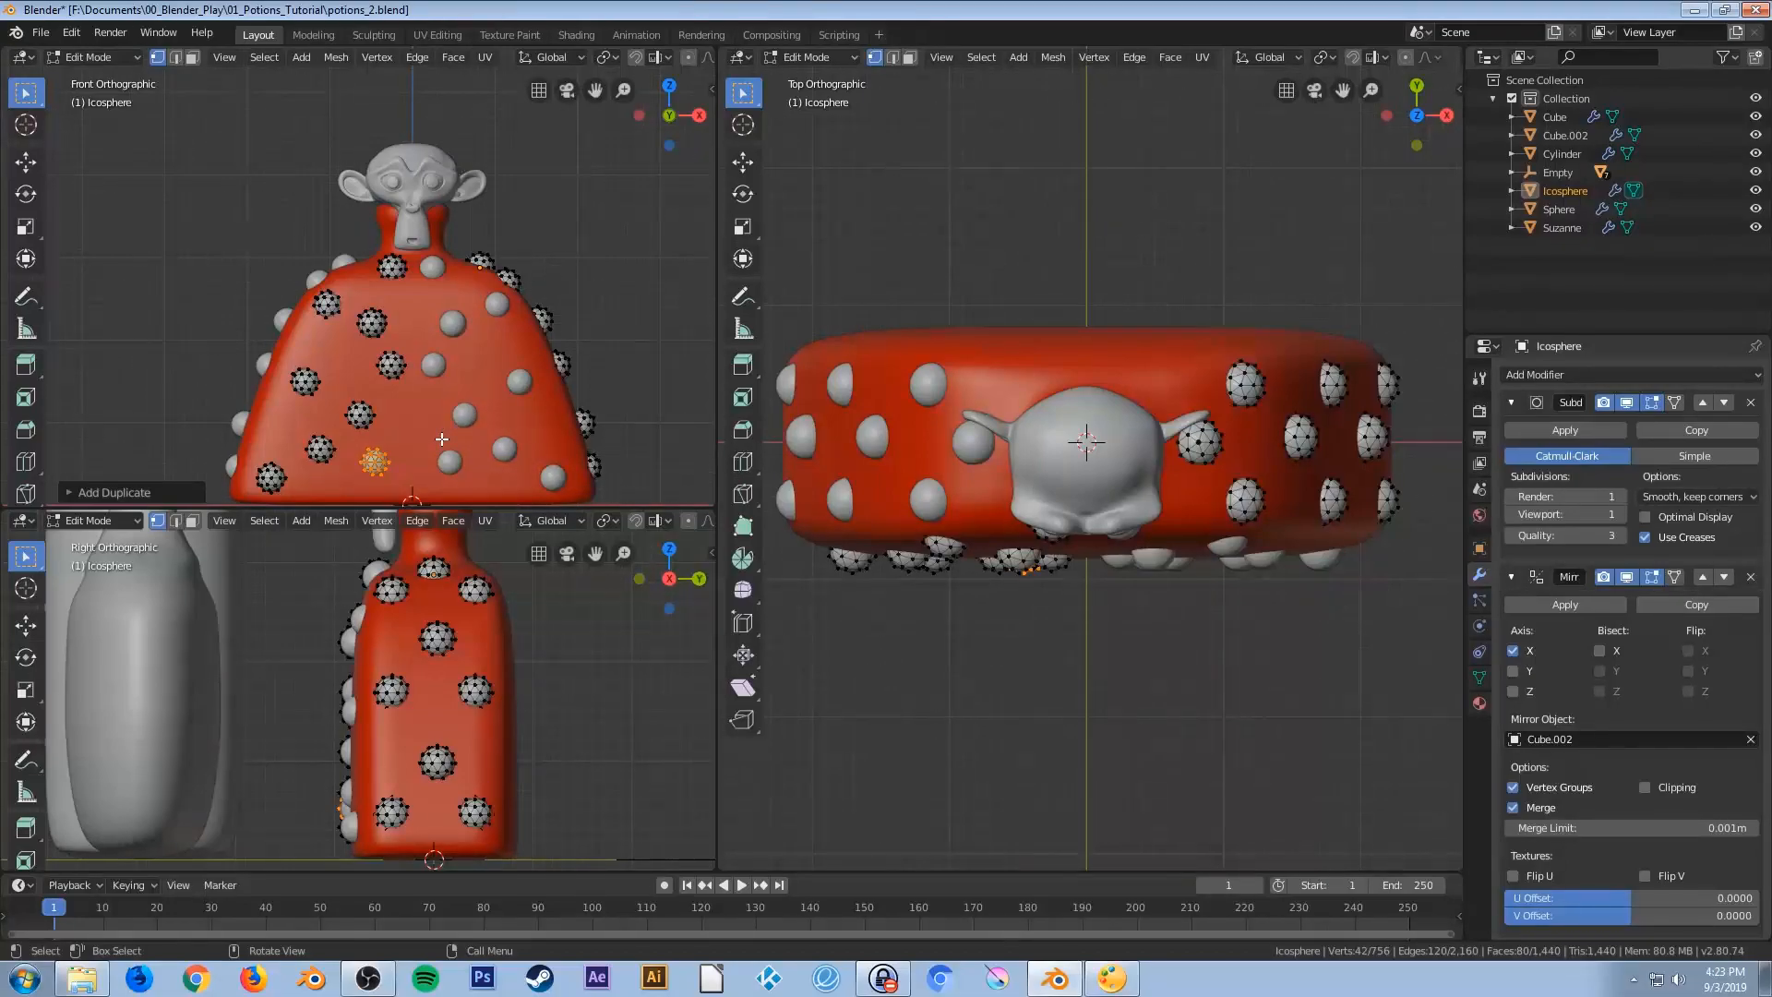
key(shift+d)
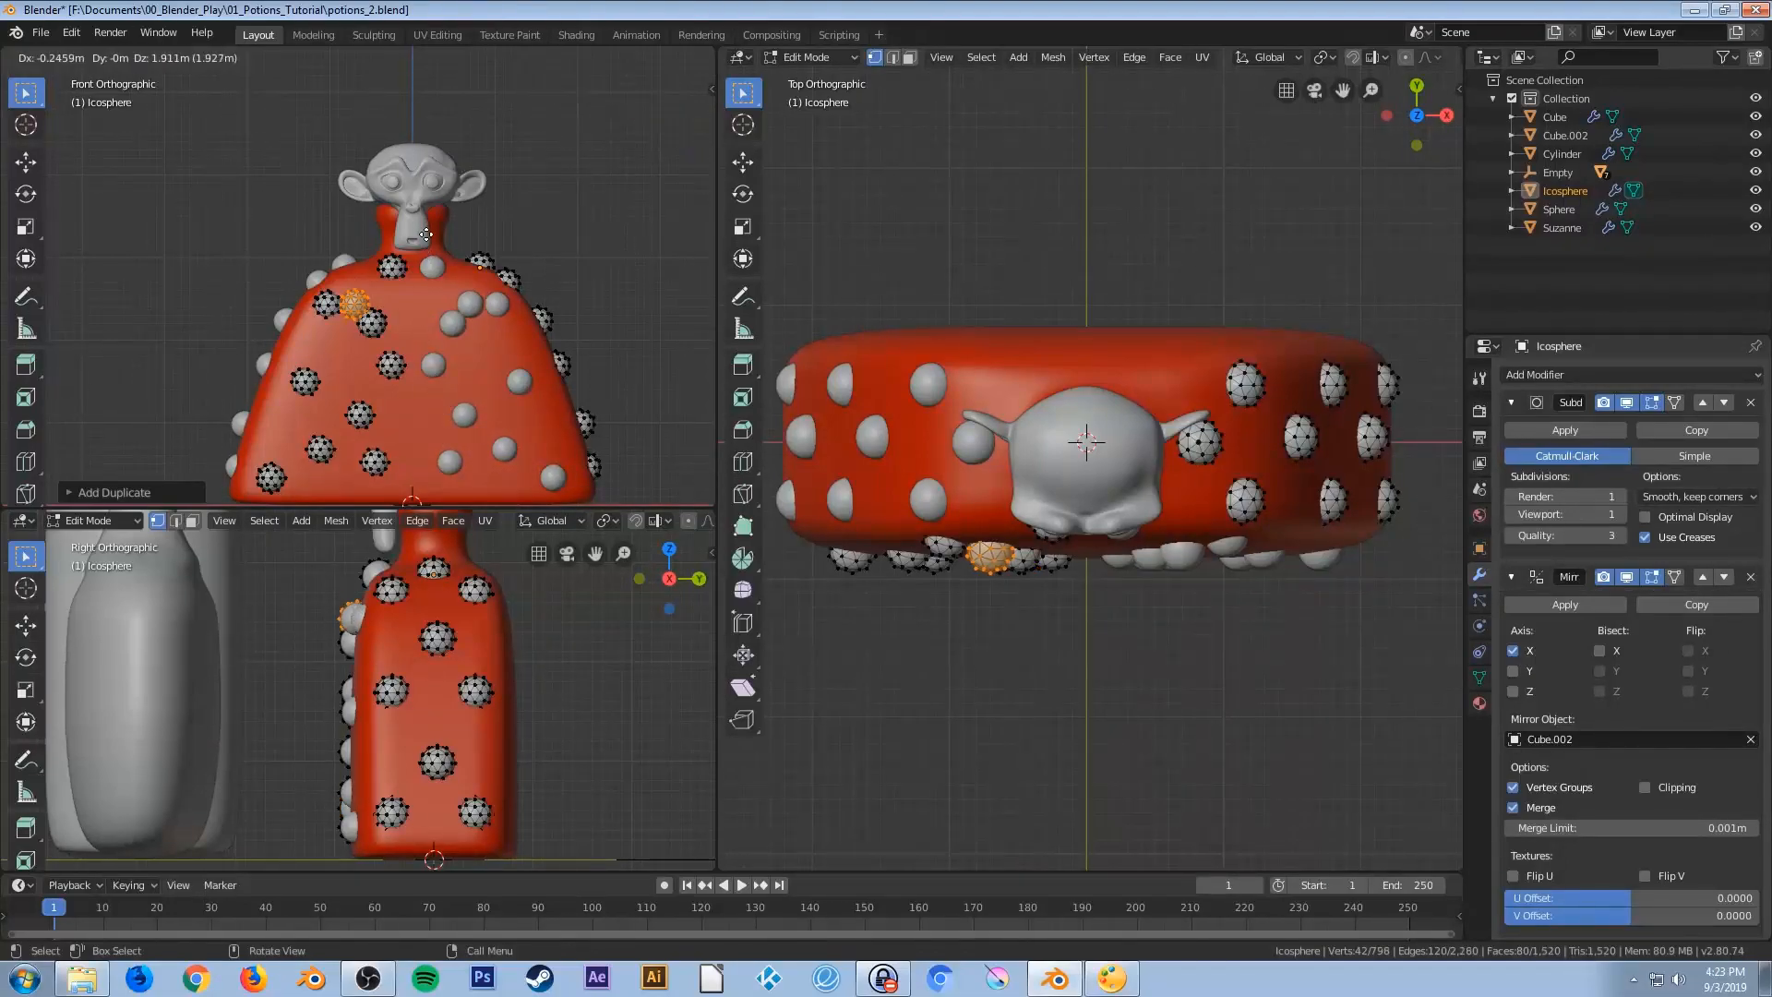
click(464, 95)
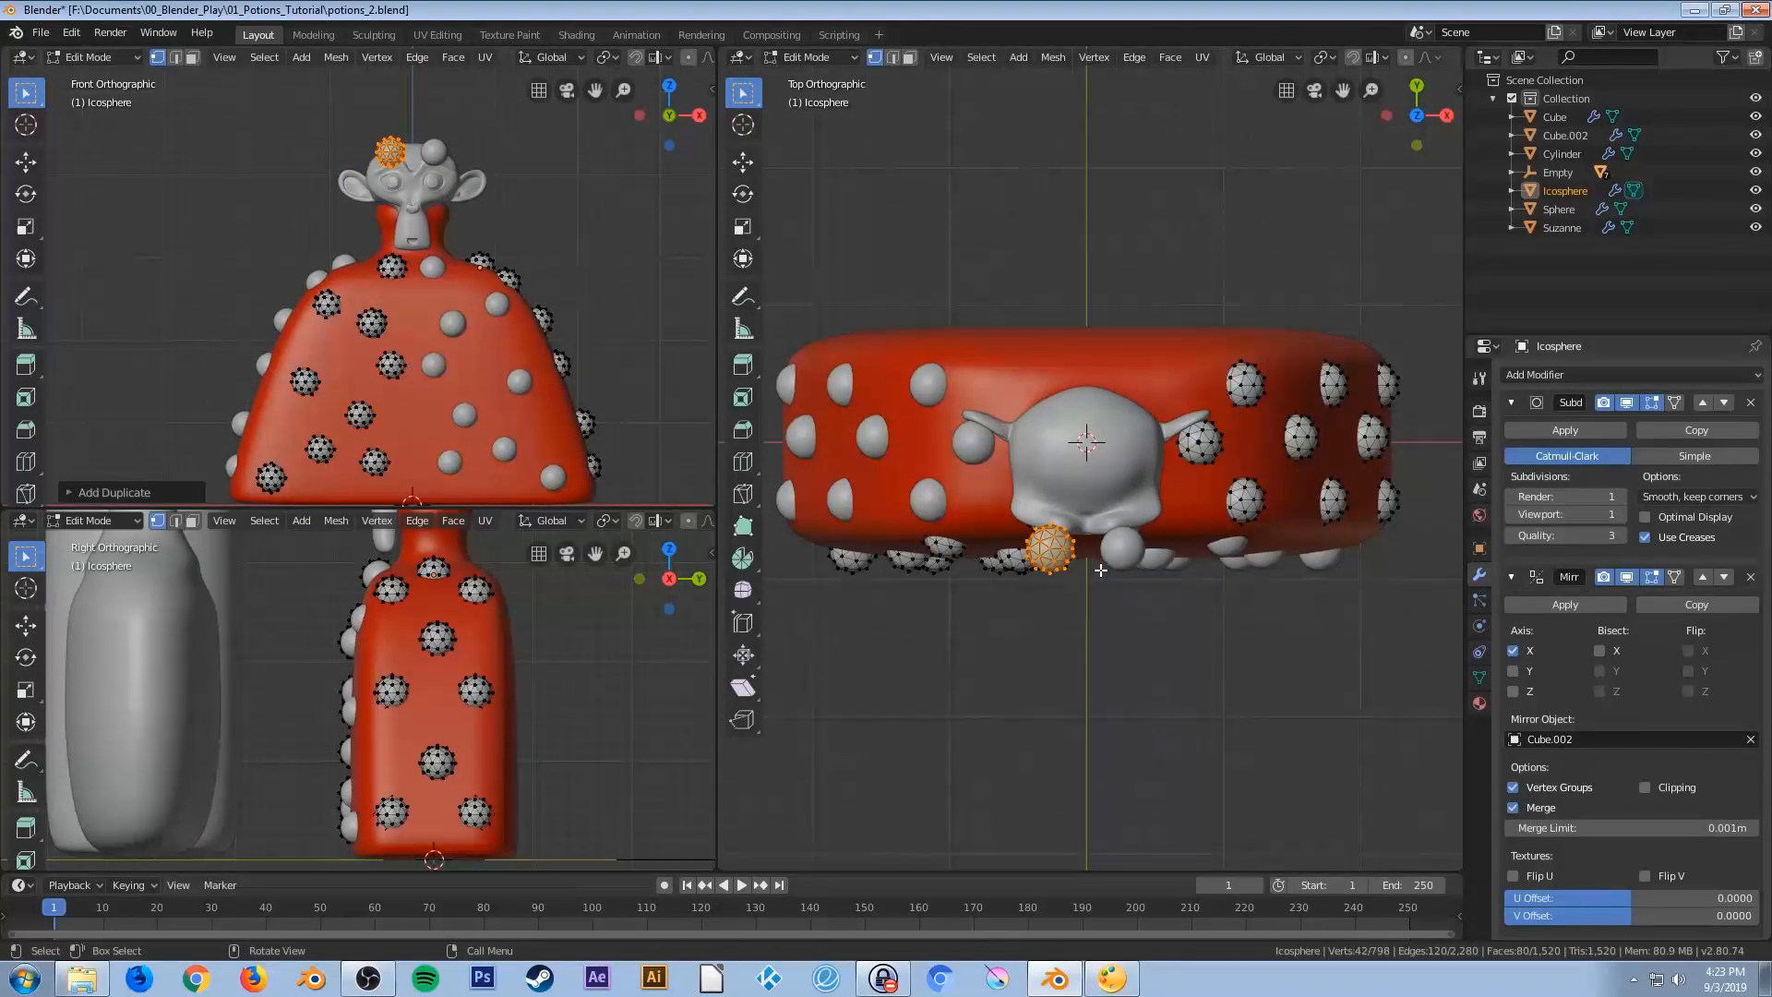
key(g)
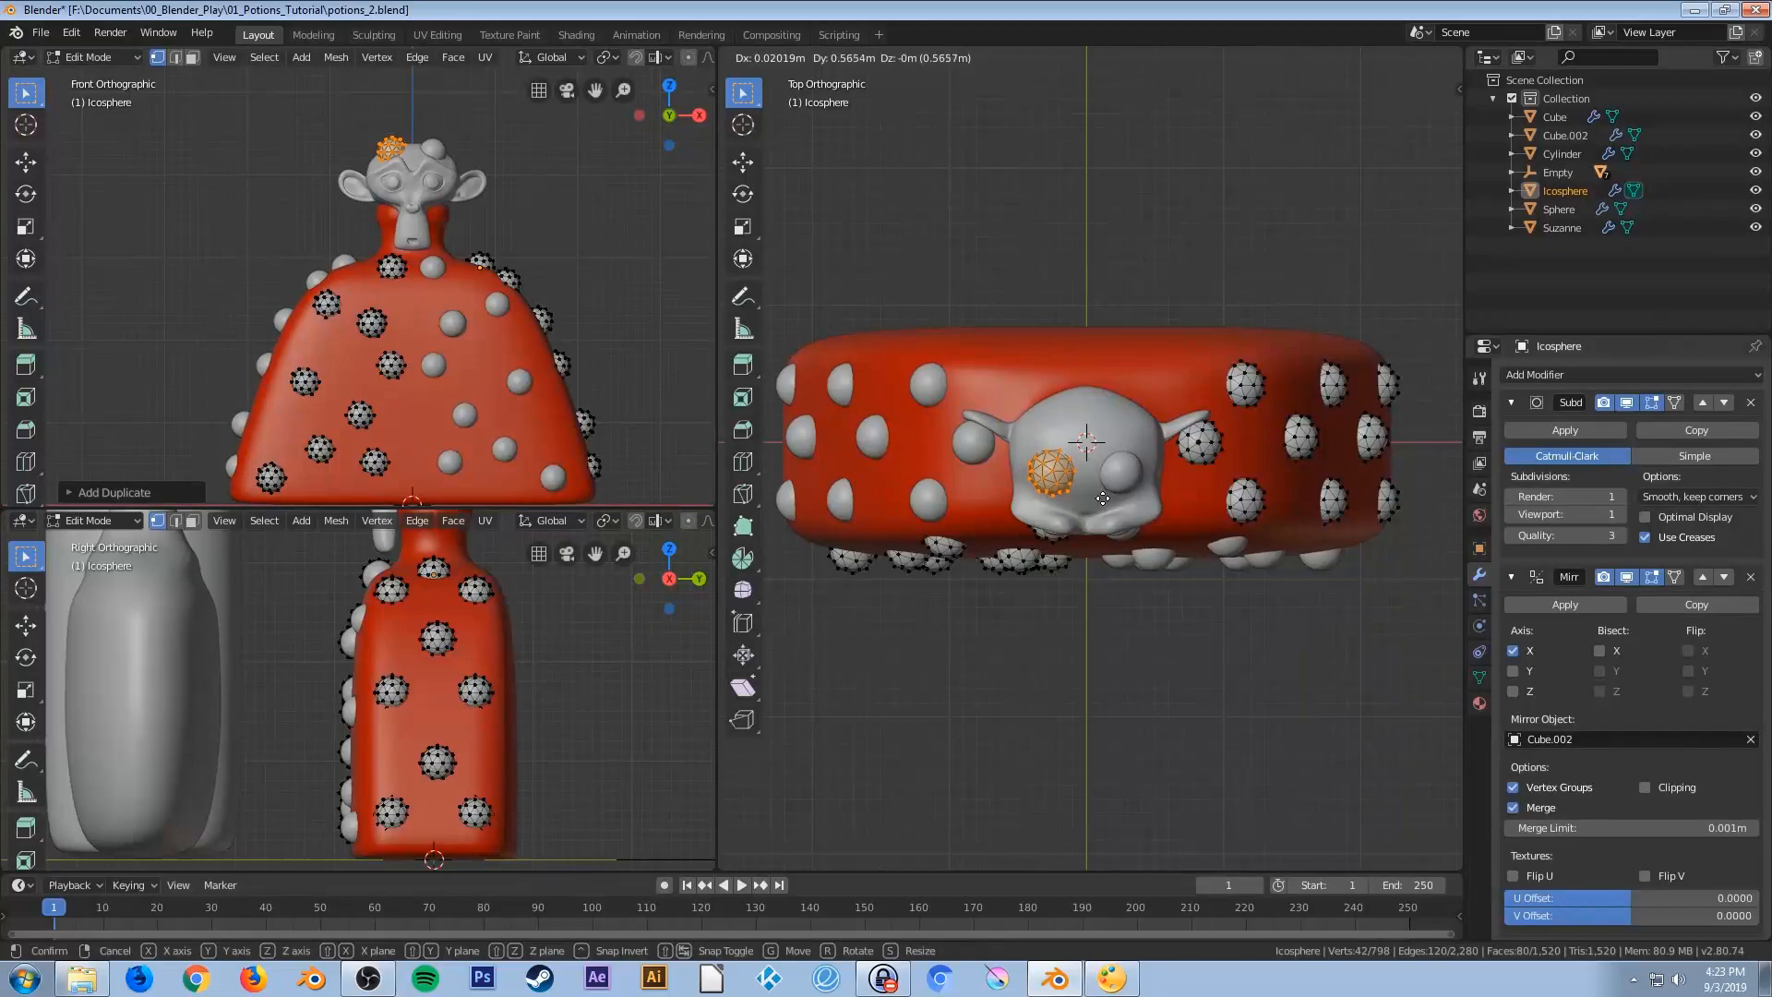
click(1096, 511)
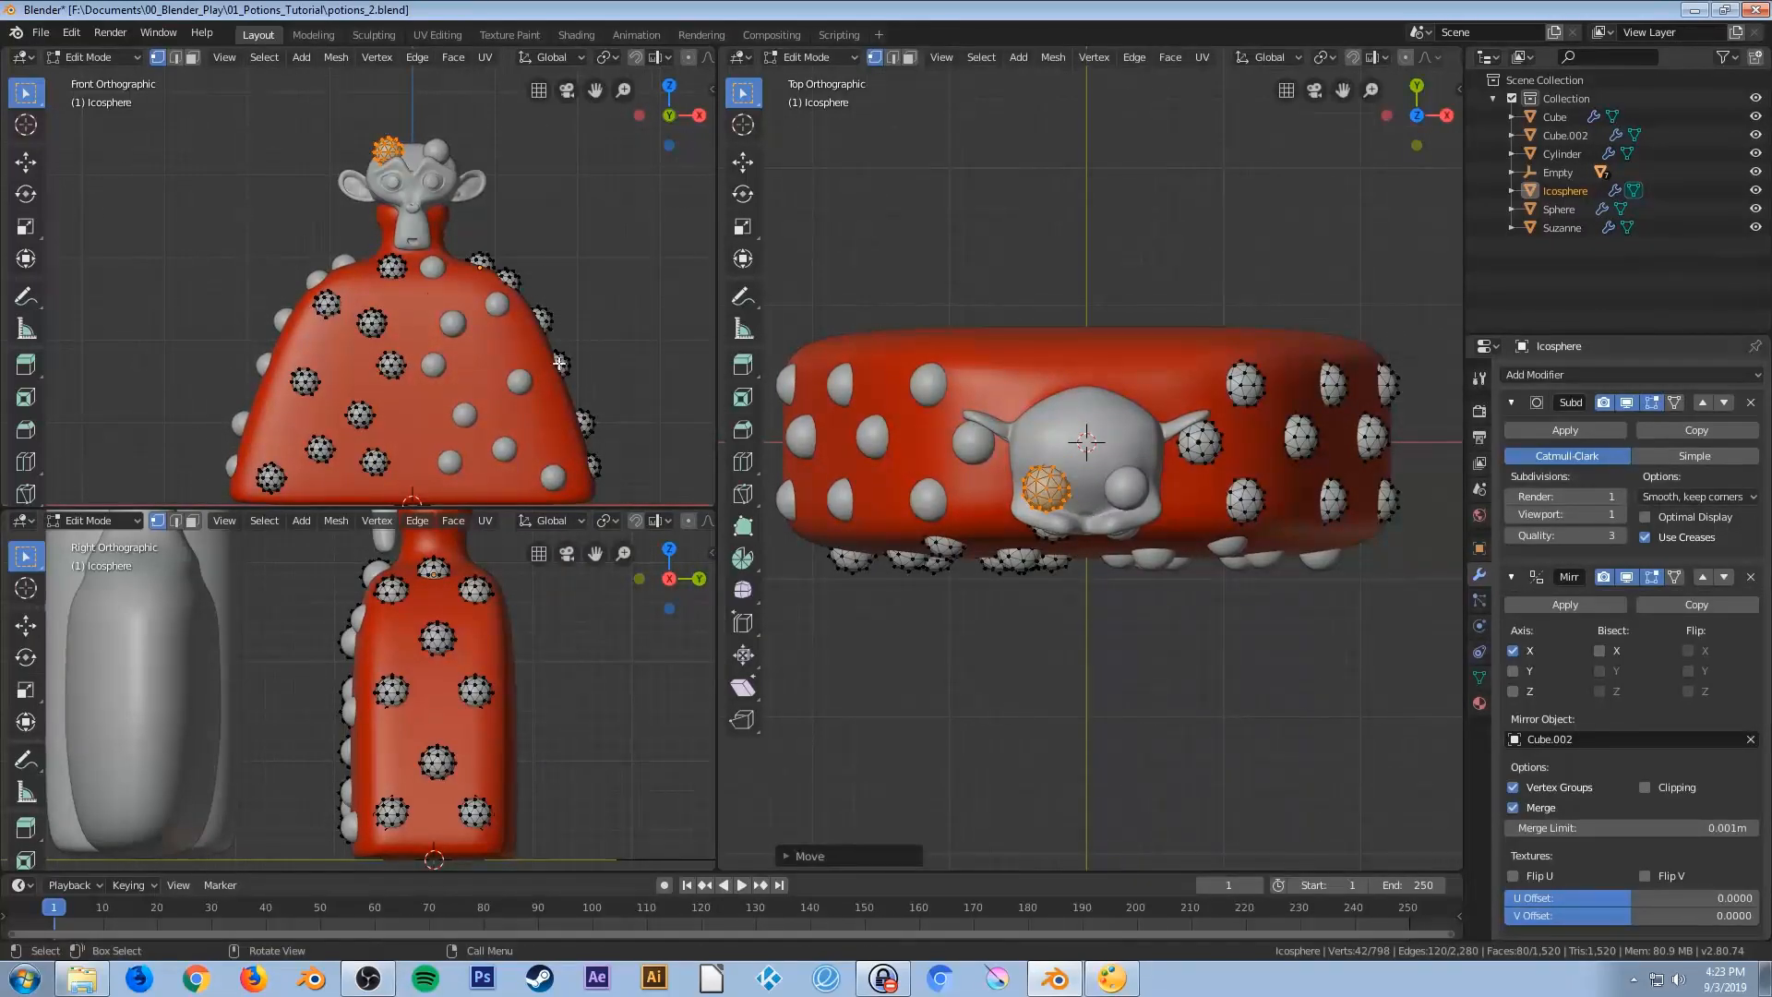
Lower the selected bead on the monkey's head about 0.15 m along Z so it sinks into the brow
scroll(404, 221, up, 2)
shift+middle_drag(414, 222, 315, 437)
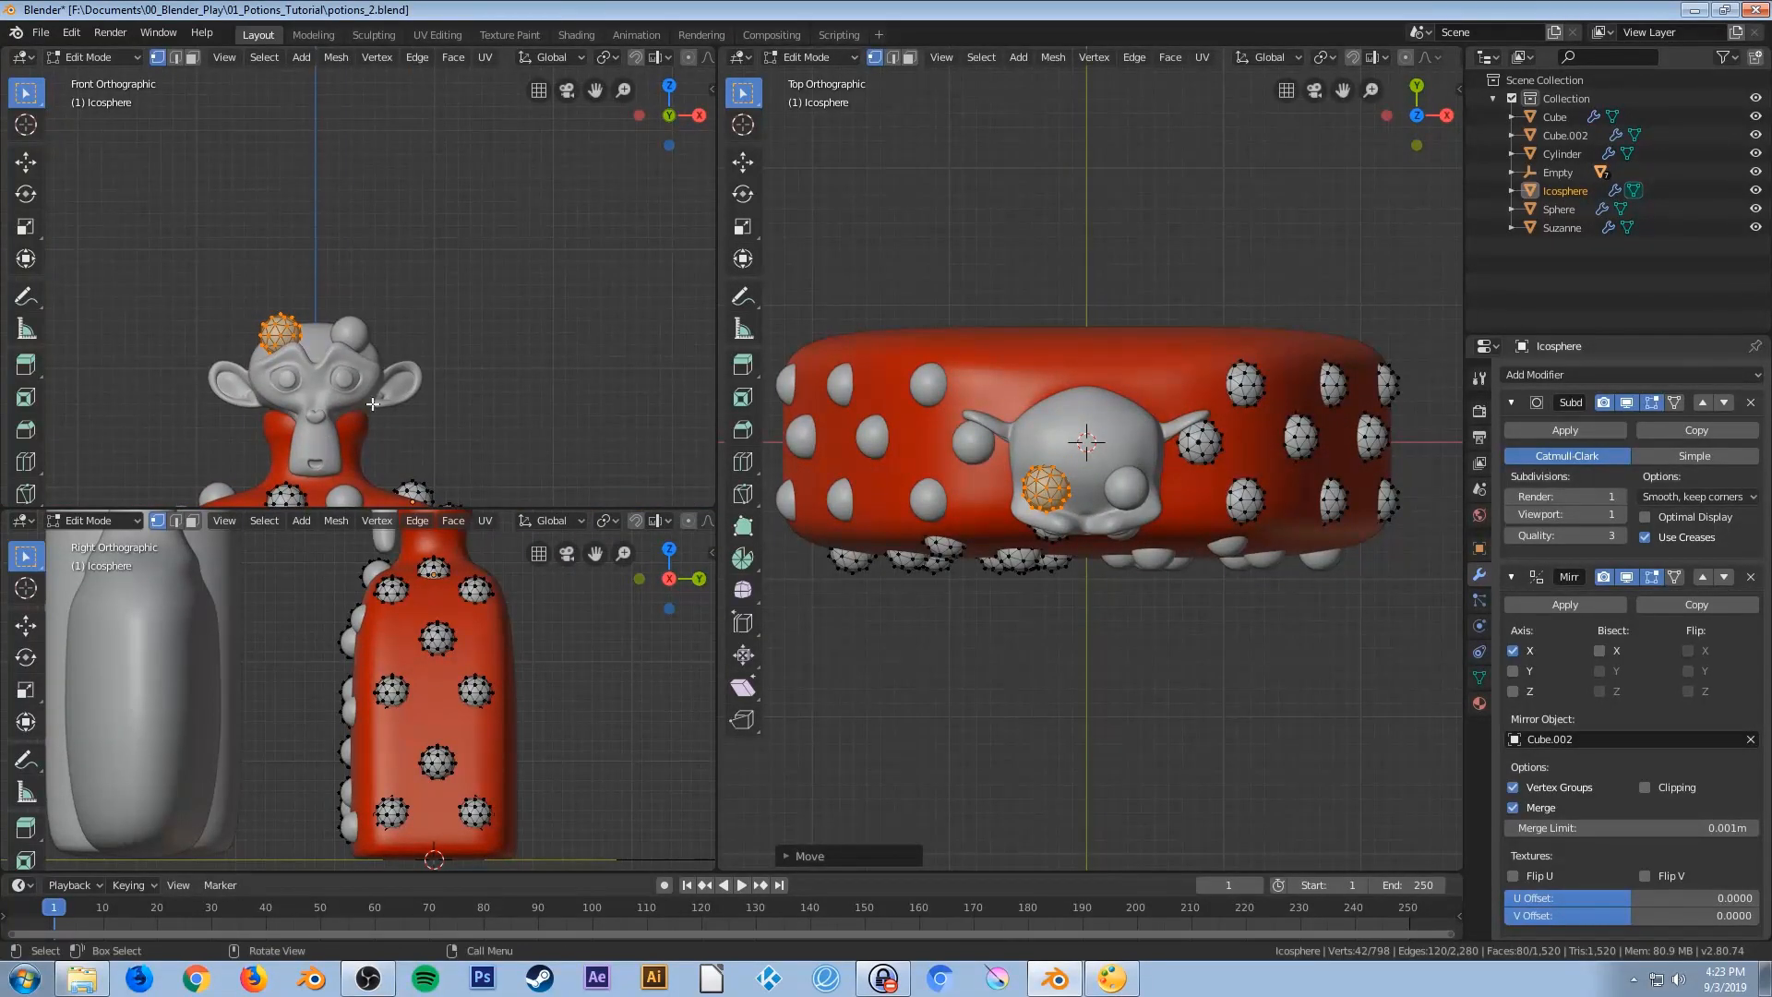
key(g)
key(z)
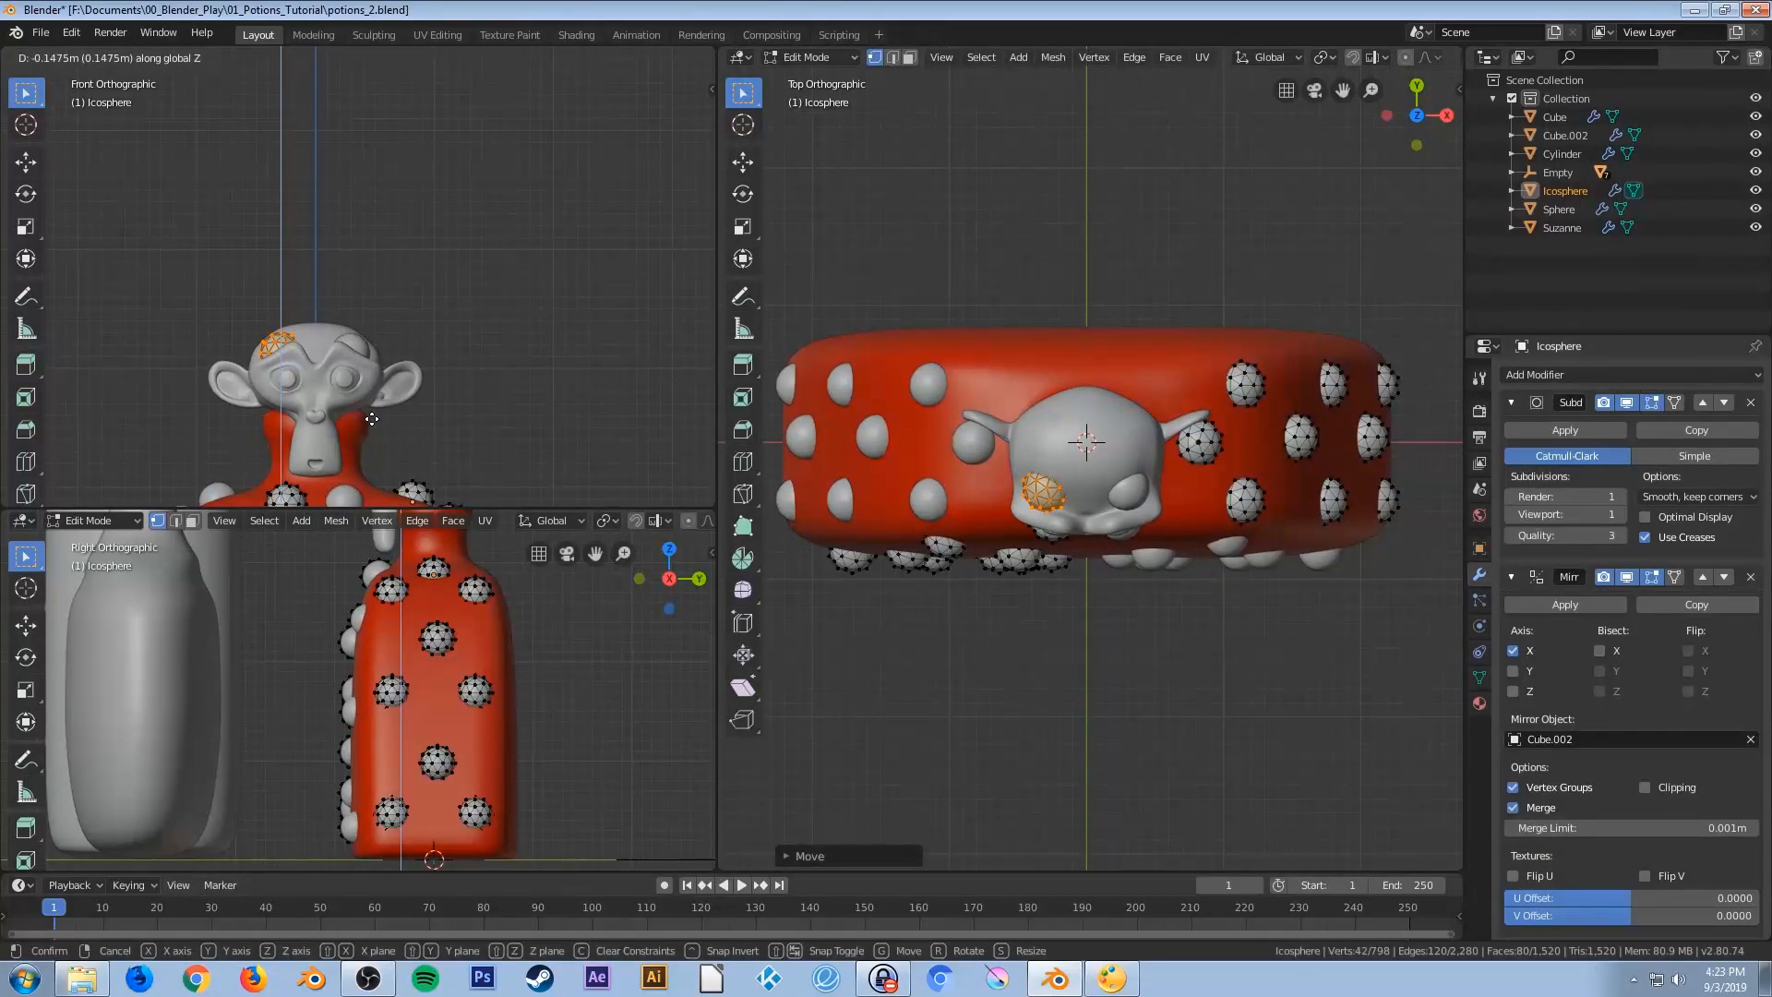
click(372, 419)
Duplicate the brow bead back and up onto the crown, then shift the copy about 0.11 m along X and -0.13 m along Y
shift+middle_drag(483, 668, 455, 824)
scroll(441, 683, up, 1)
shift+middle_drag(428, 616, 406, 652)
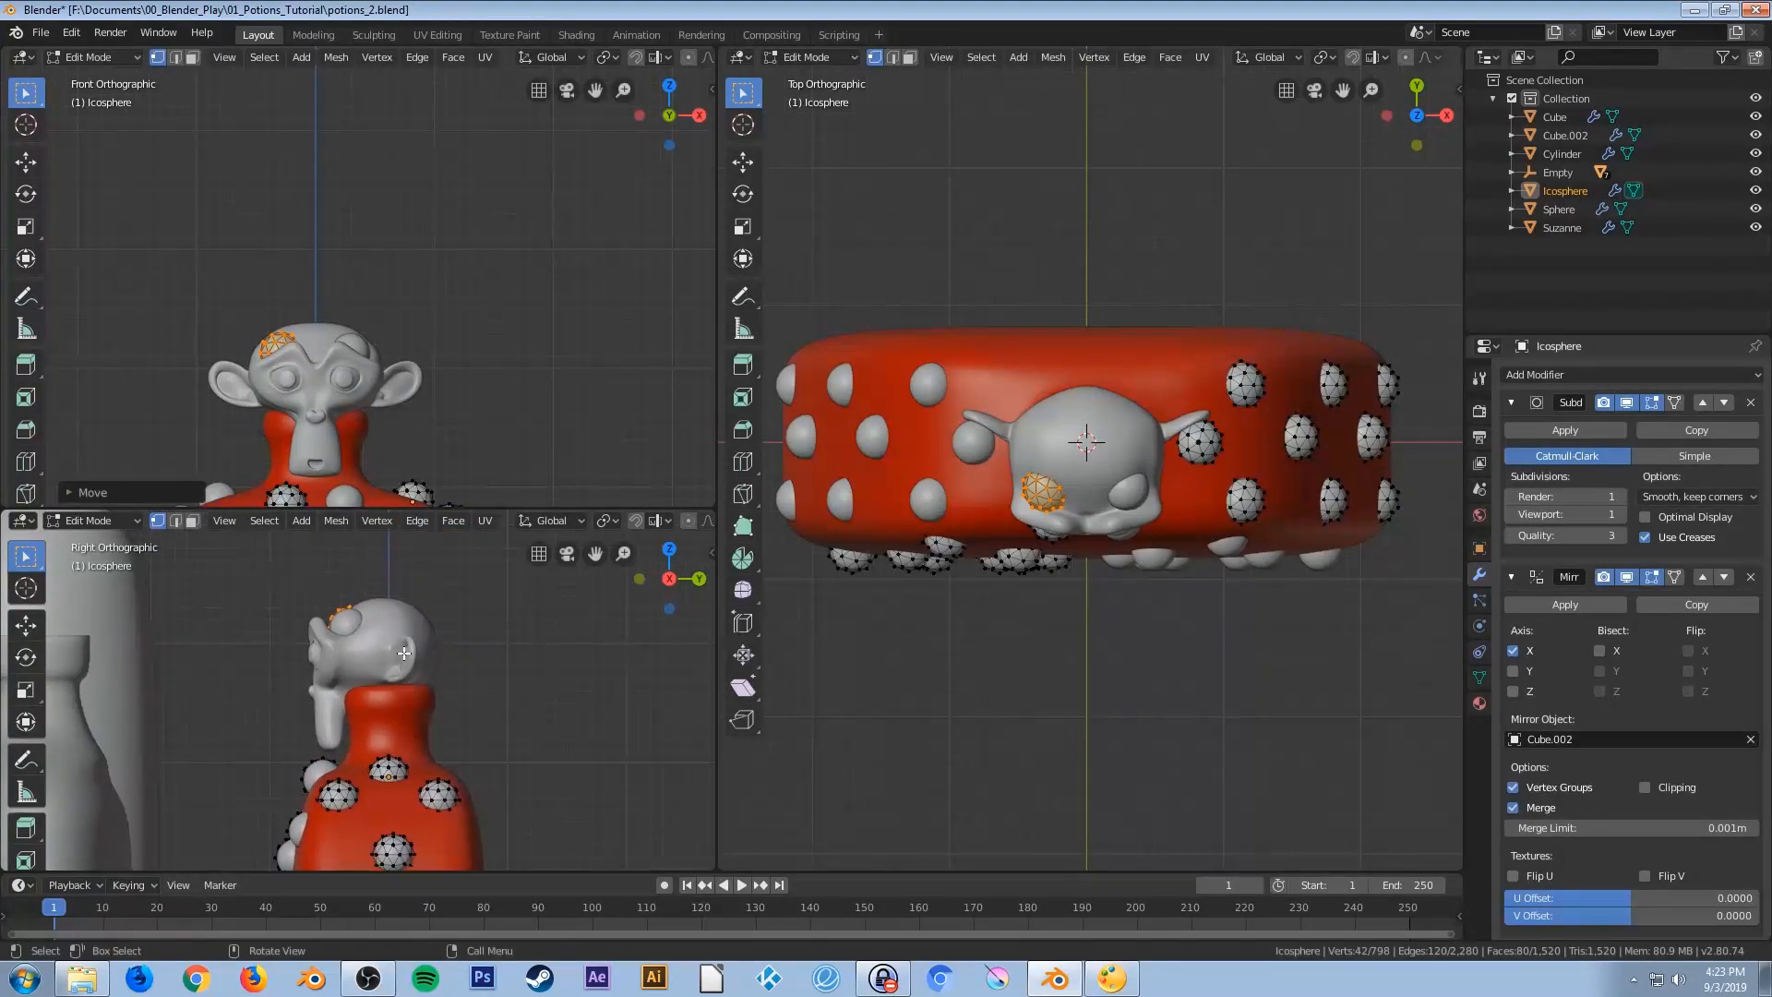
key(g)
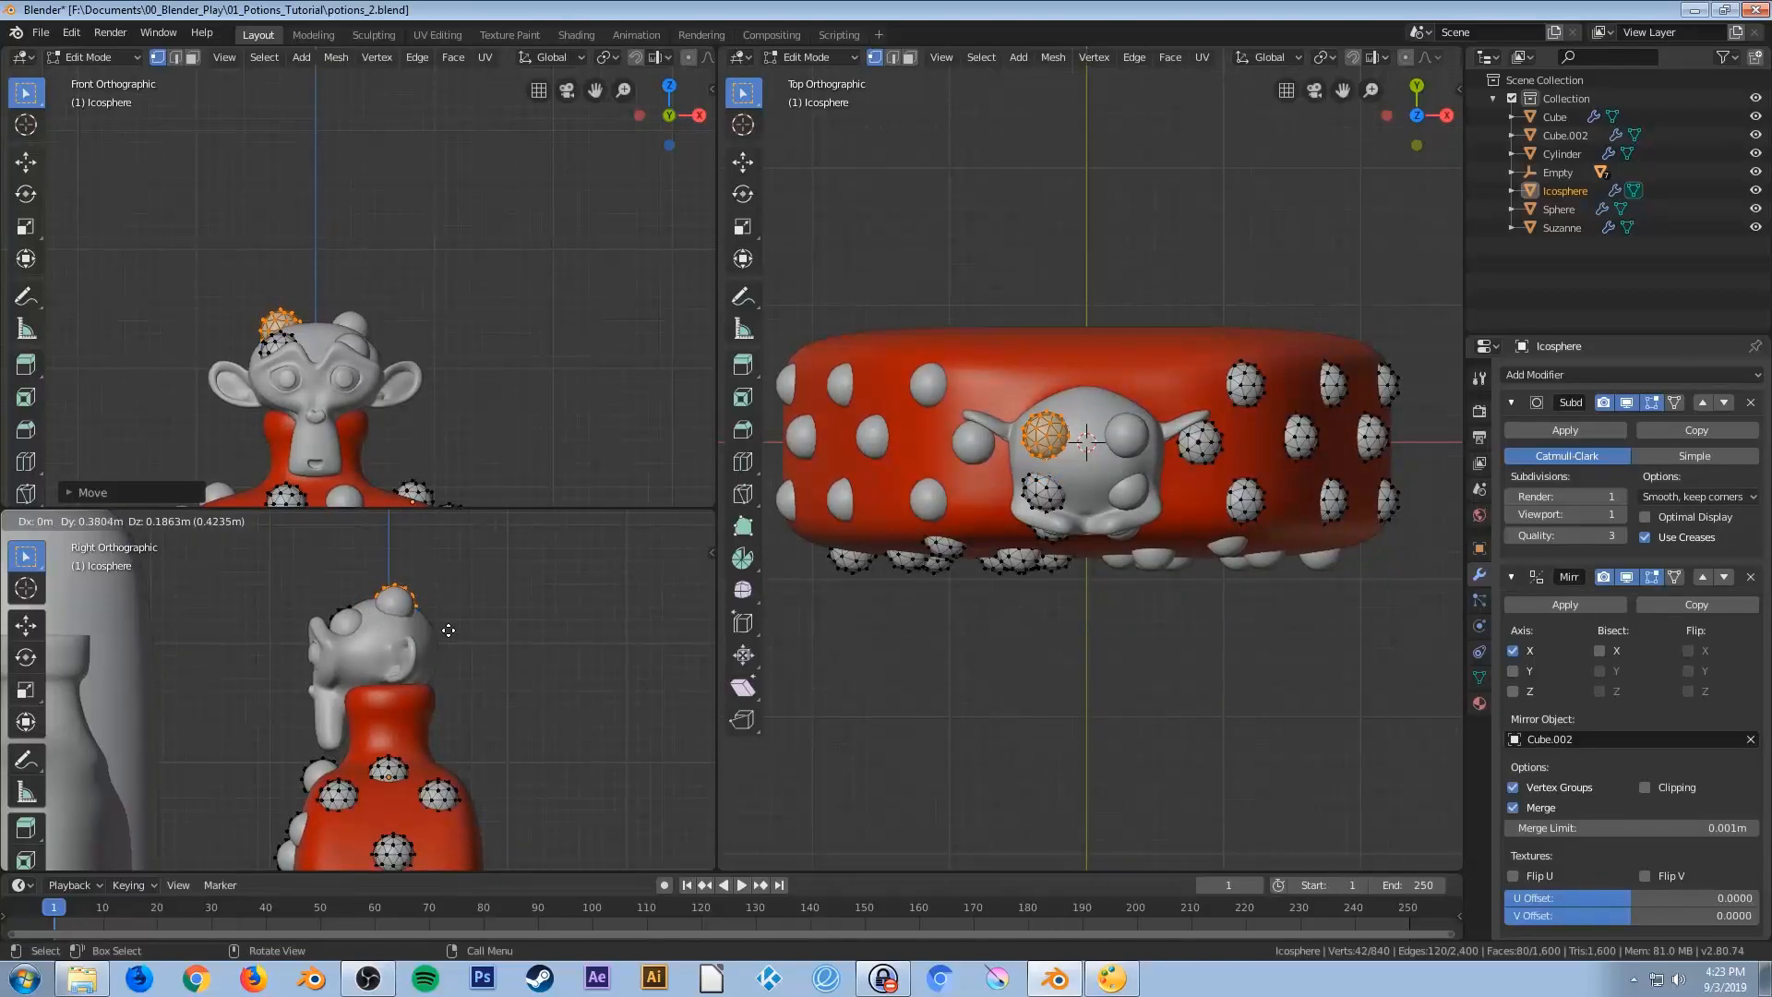
click(448, 630)
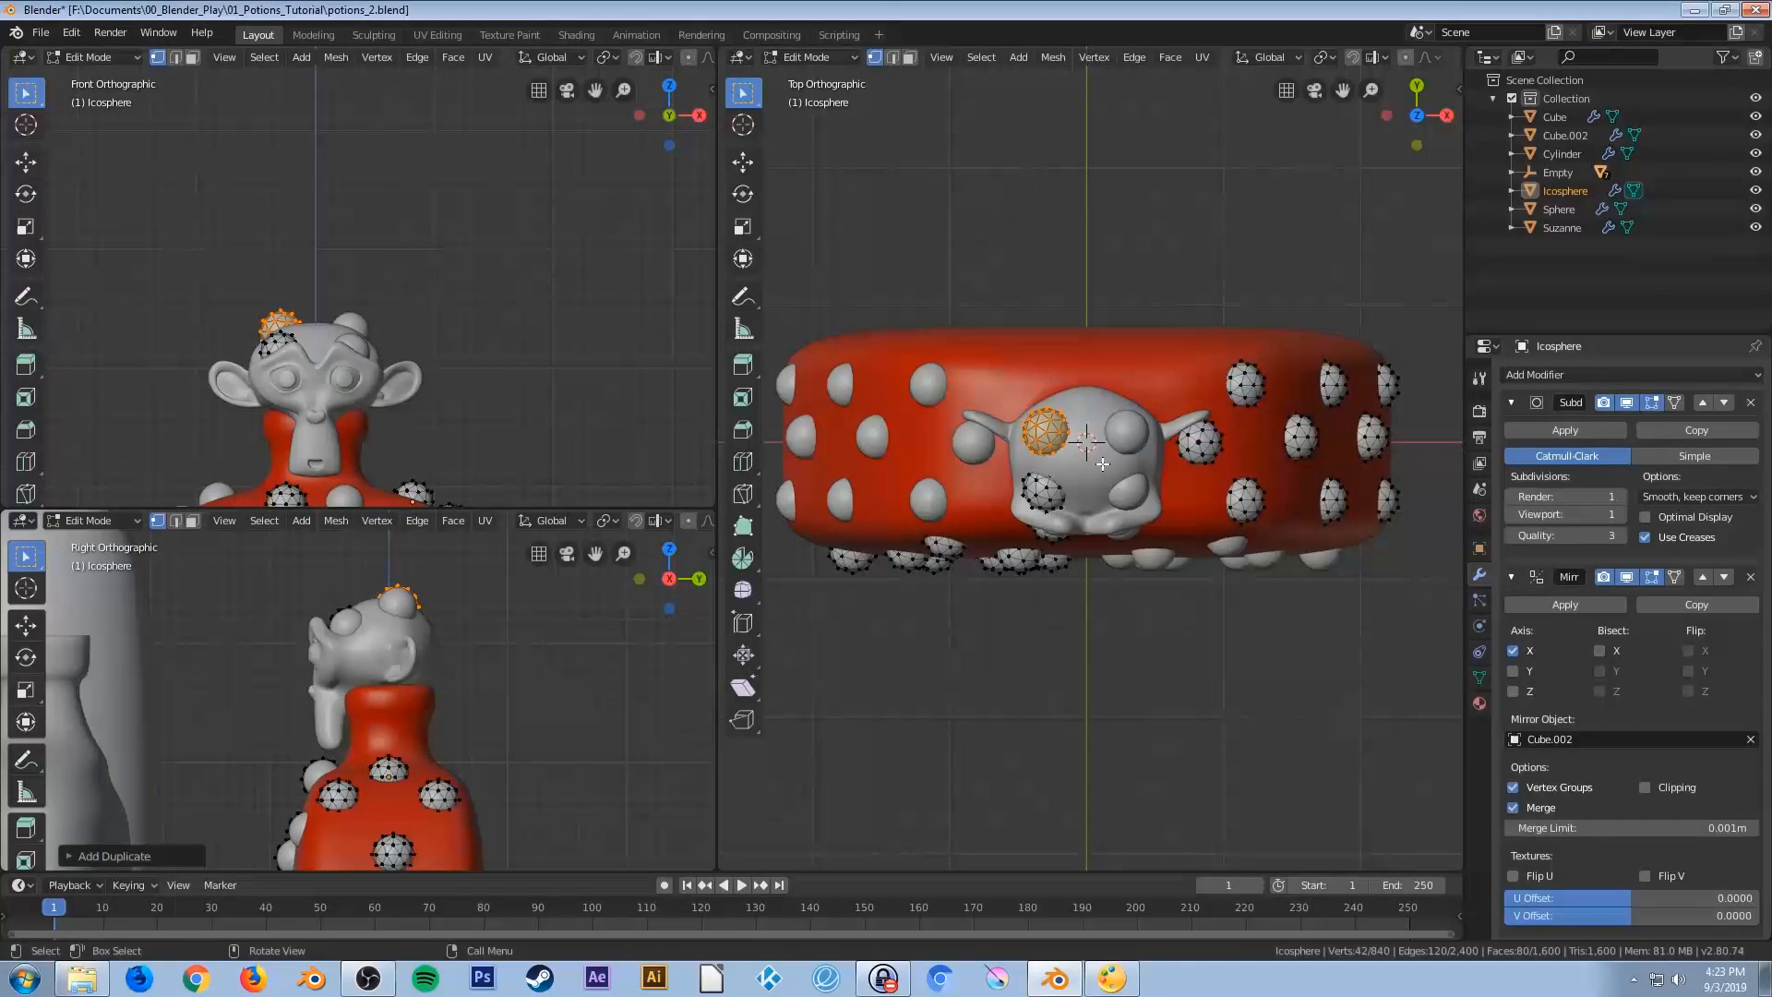
key(g)
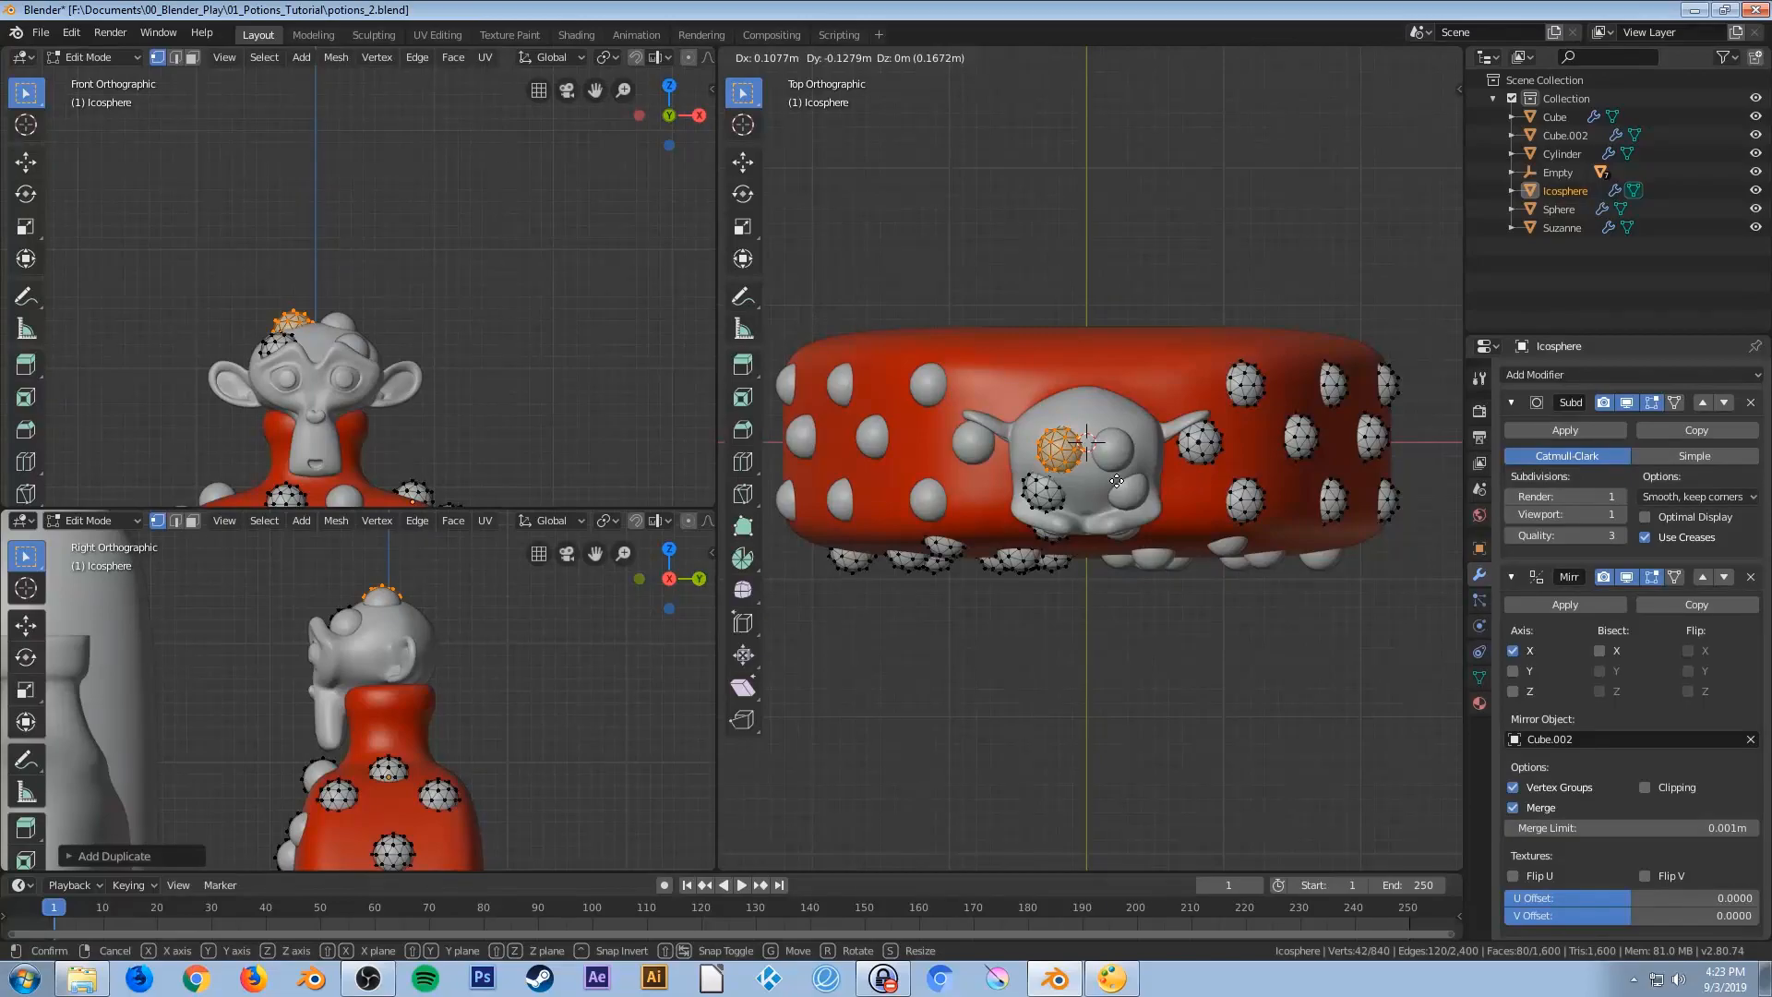
click(1117, 480)
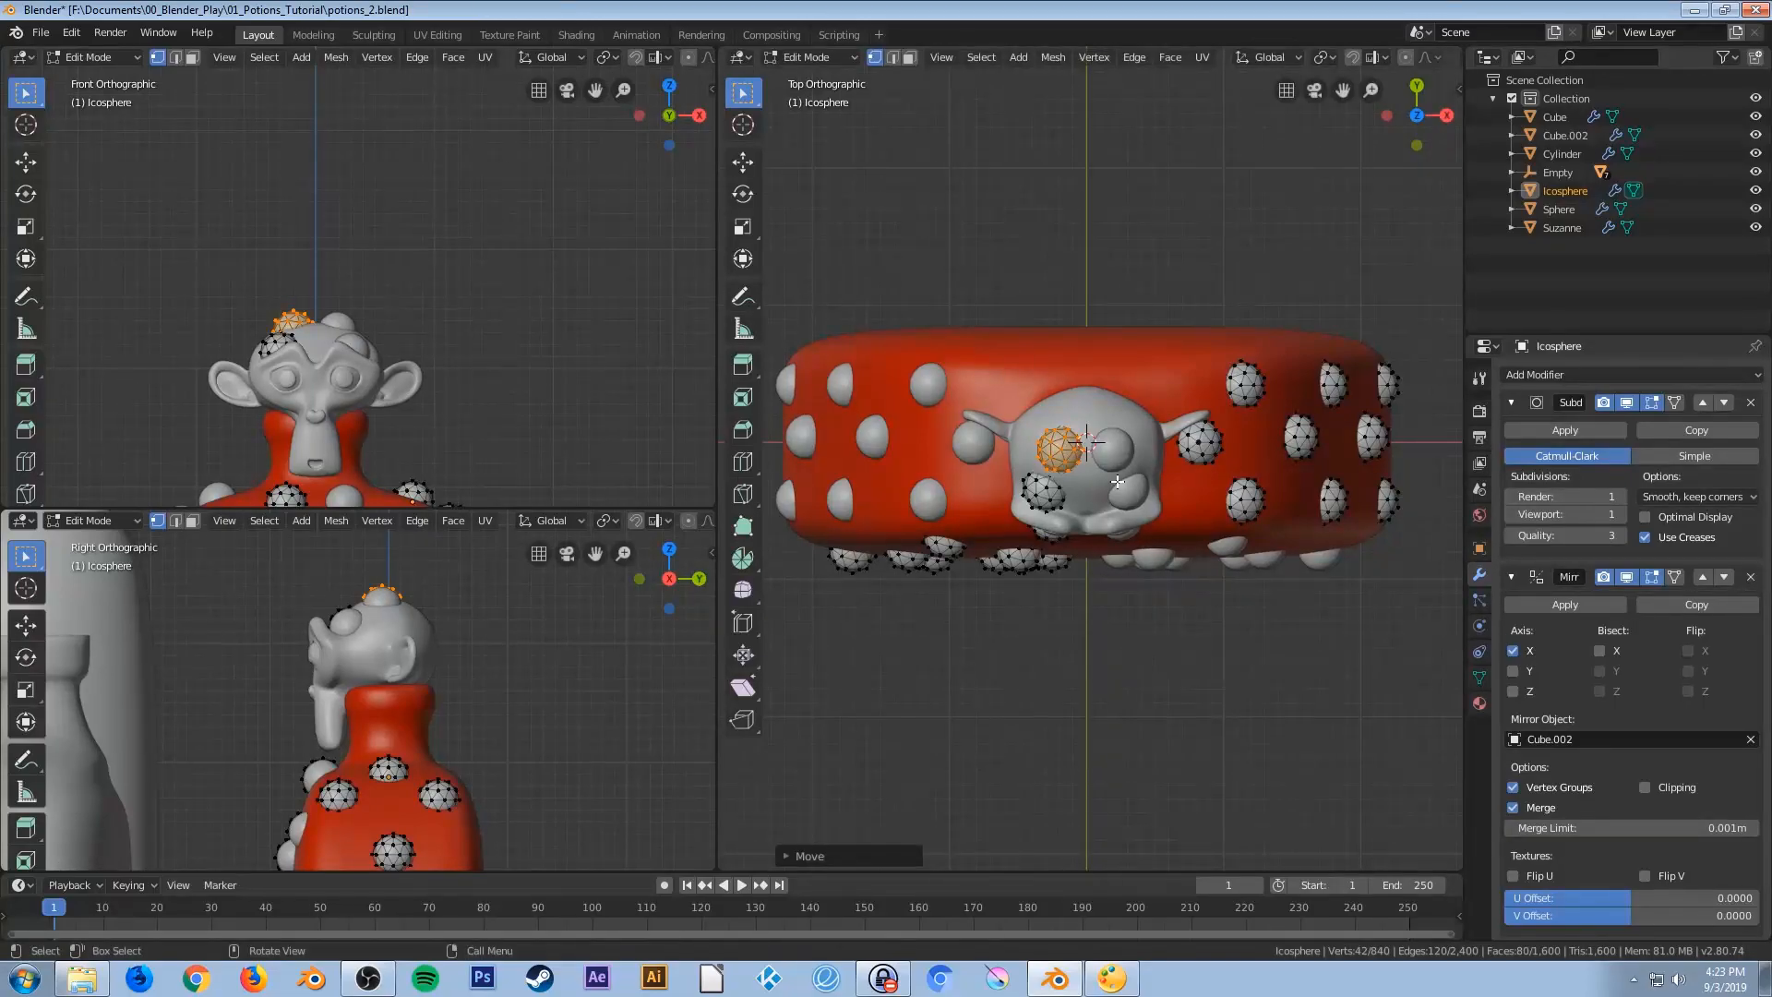
Finish editing the beads in Object Mode with nothing selected, and save the file with the bottle in front view
key(Tab)
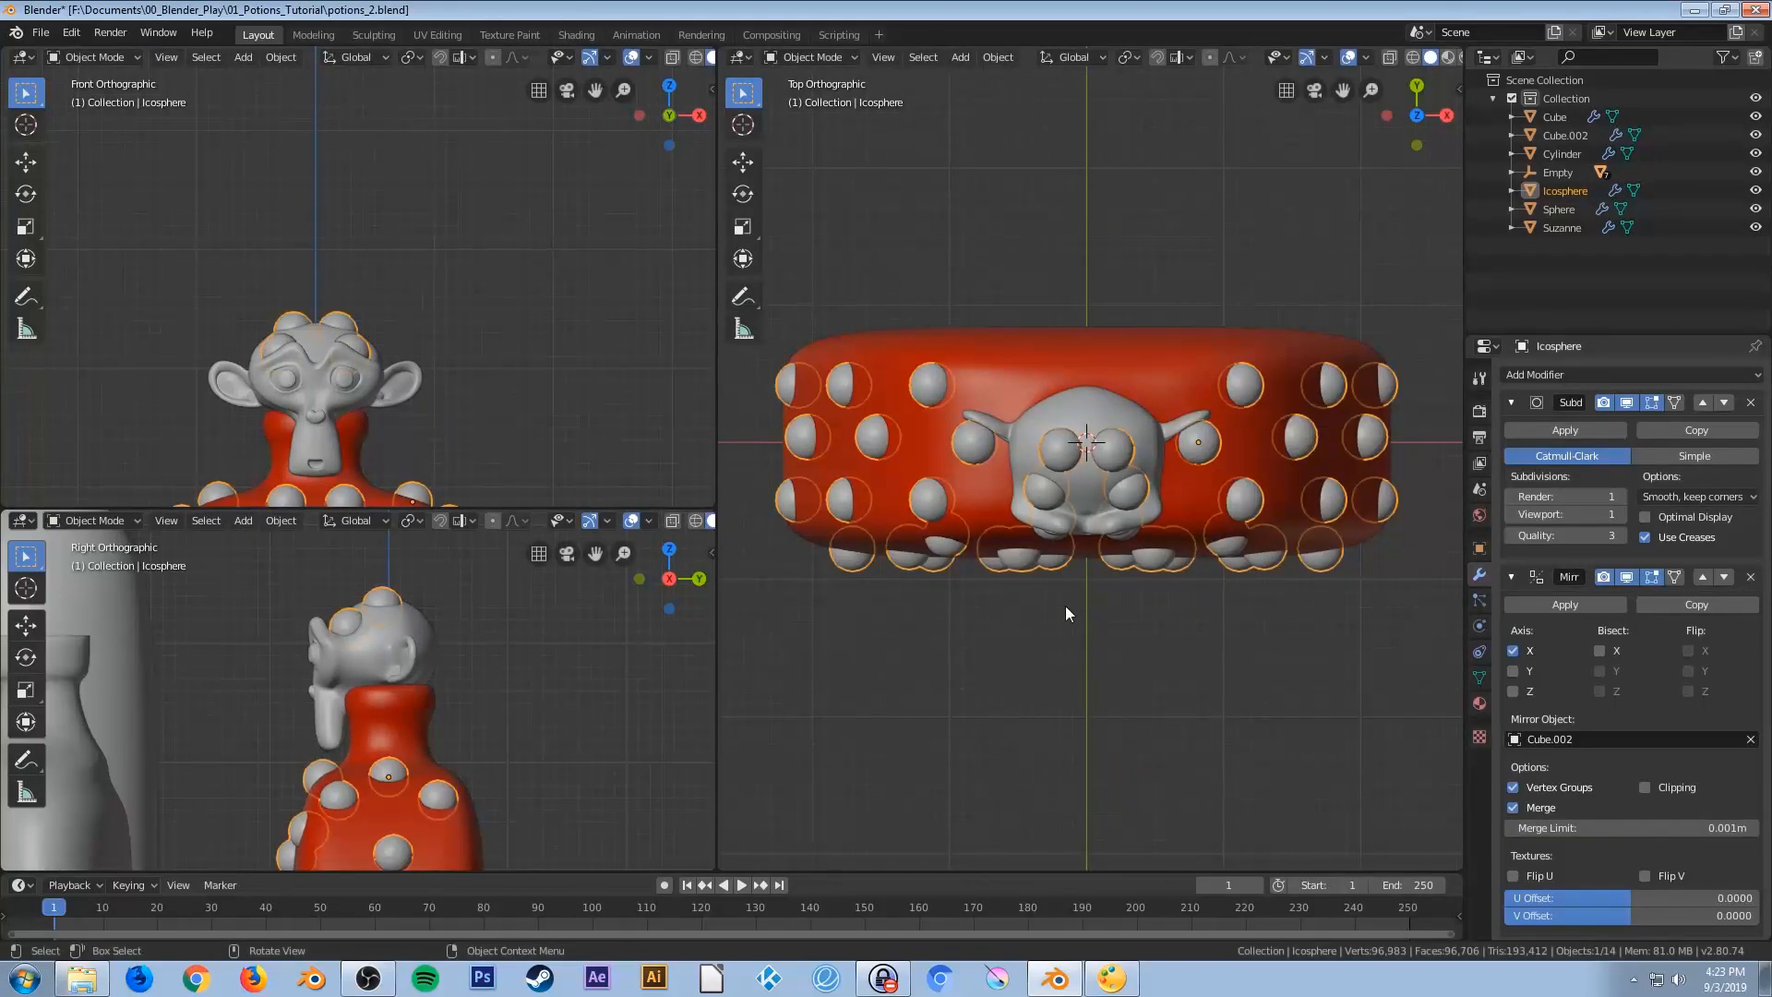
key(alt+a)
middle_drag(1036, 625, 1127, 581)
scroll(1065, 519, down, 4)
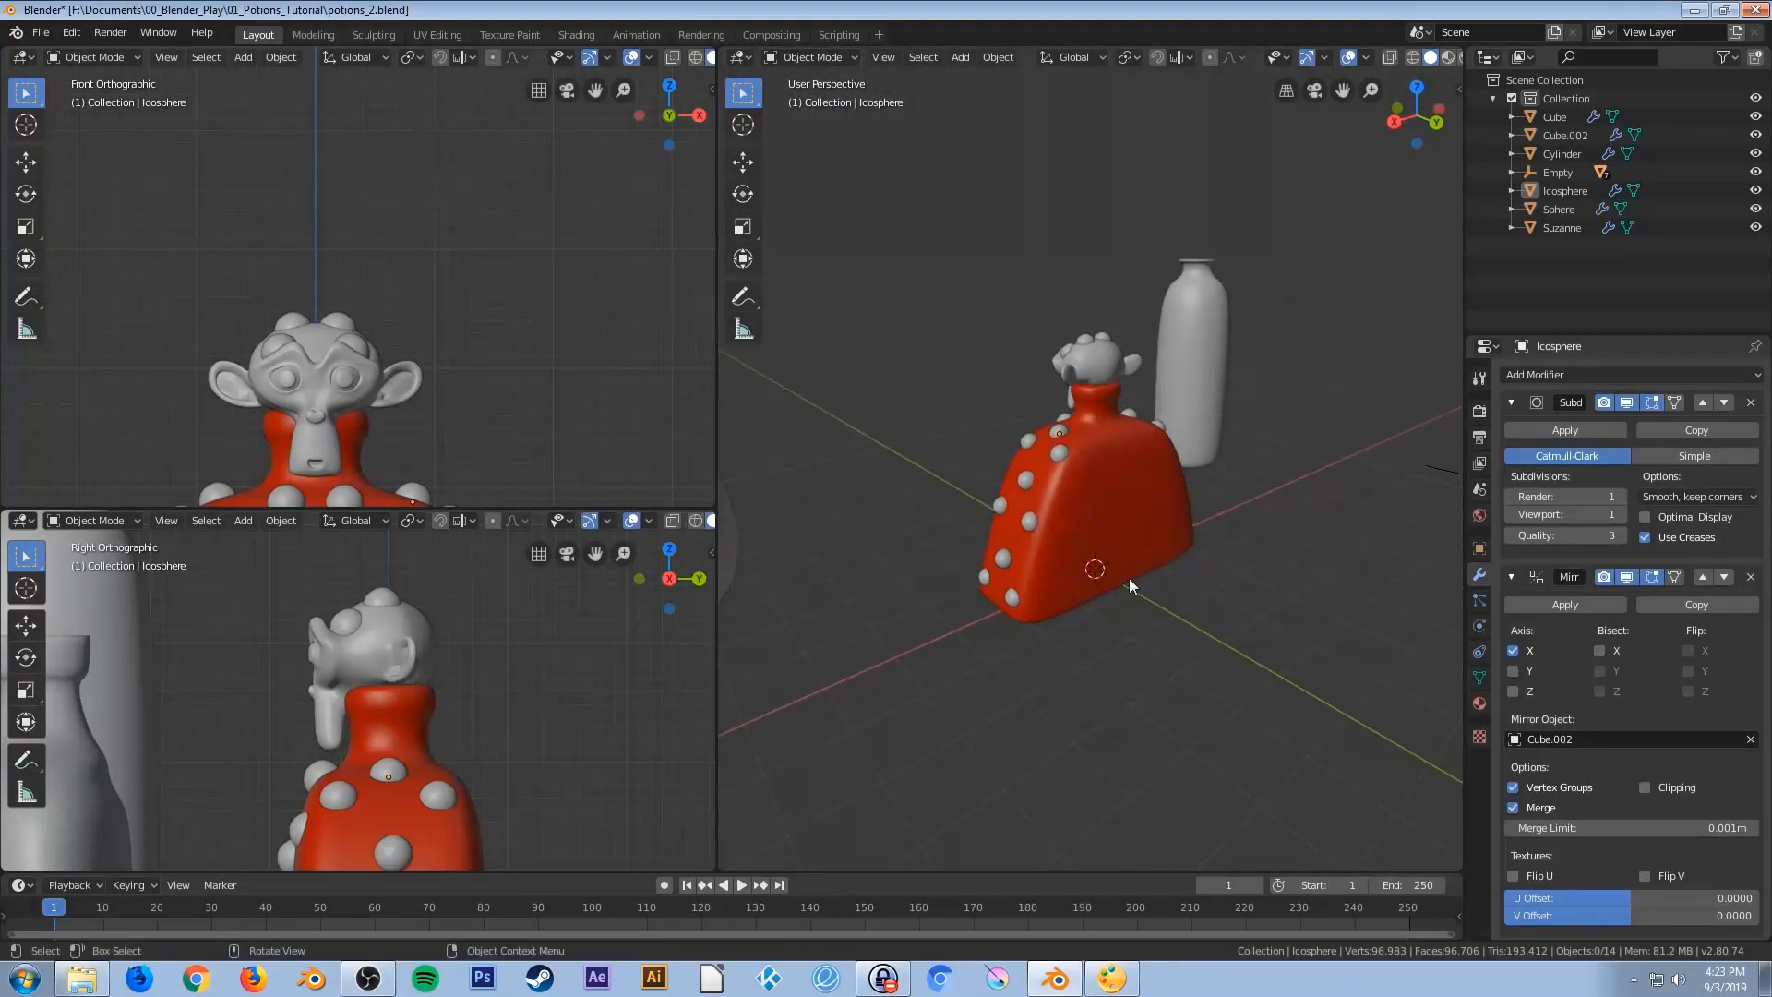
middle_drag(1010, 515, 1172, 541)
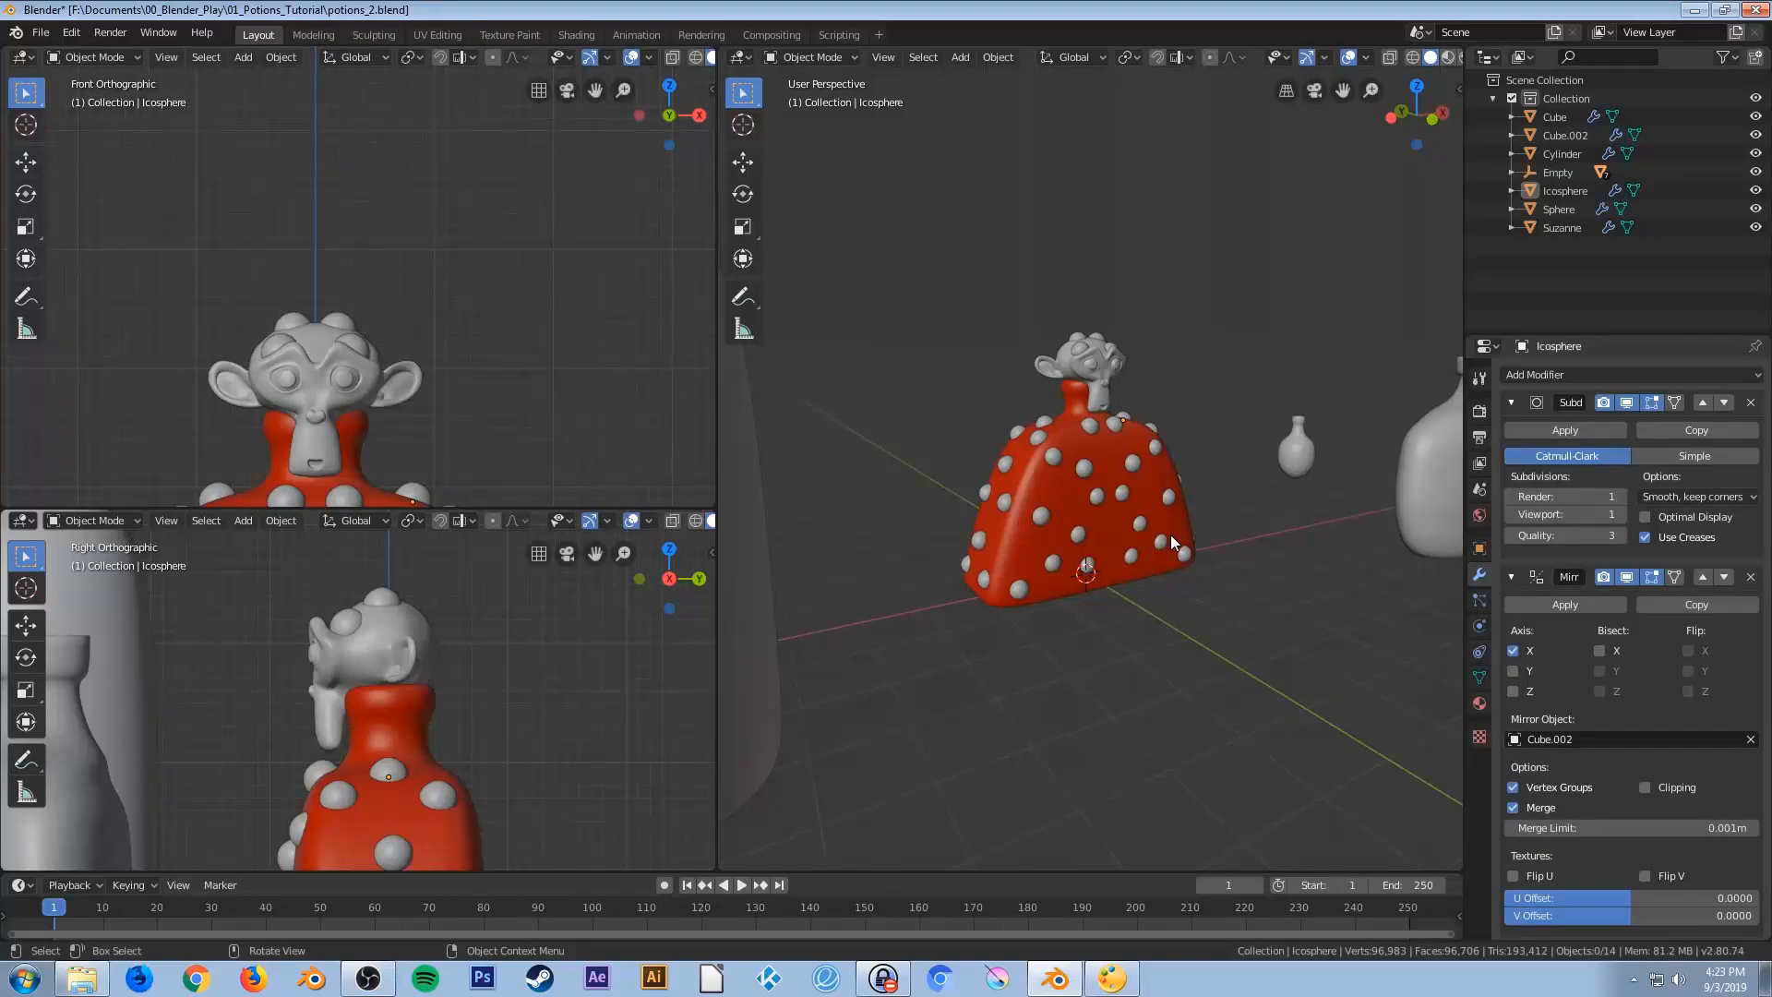
key(KP_1)
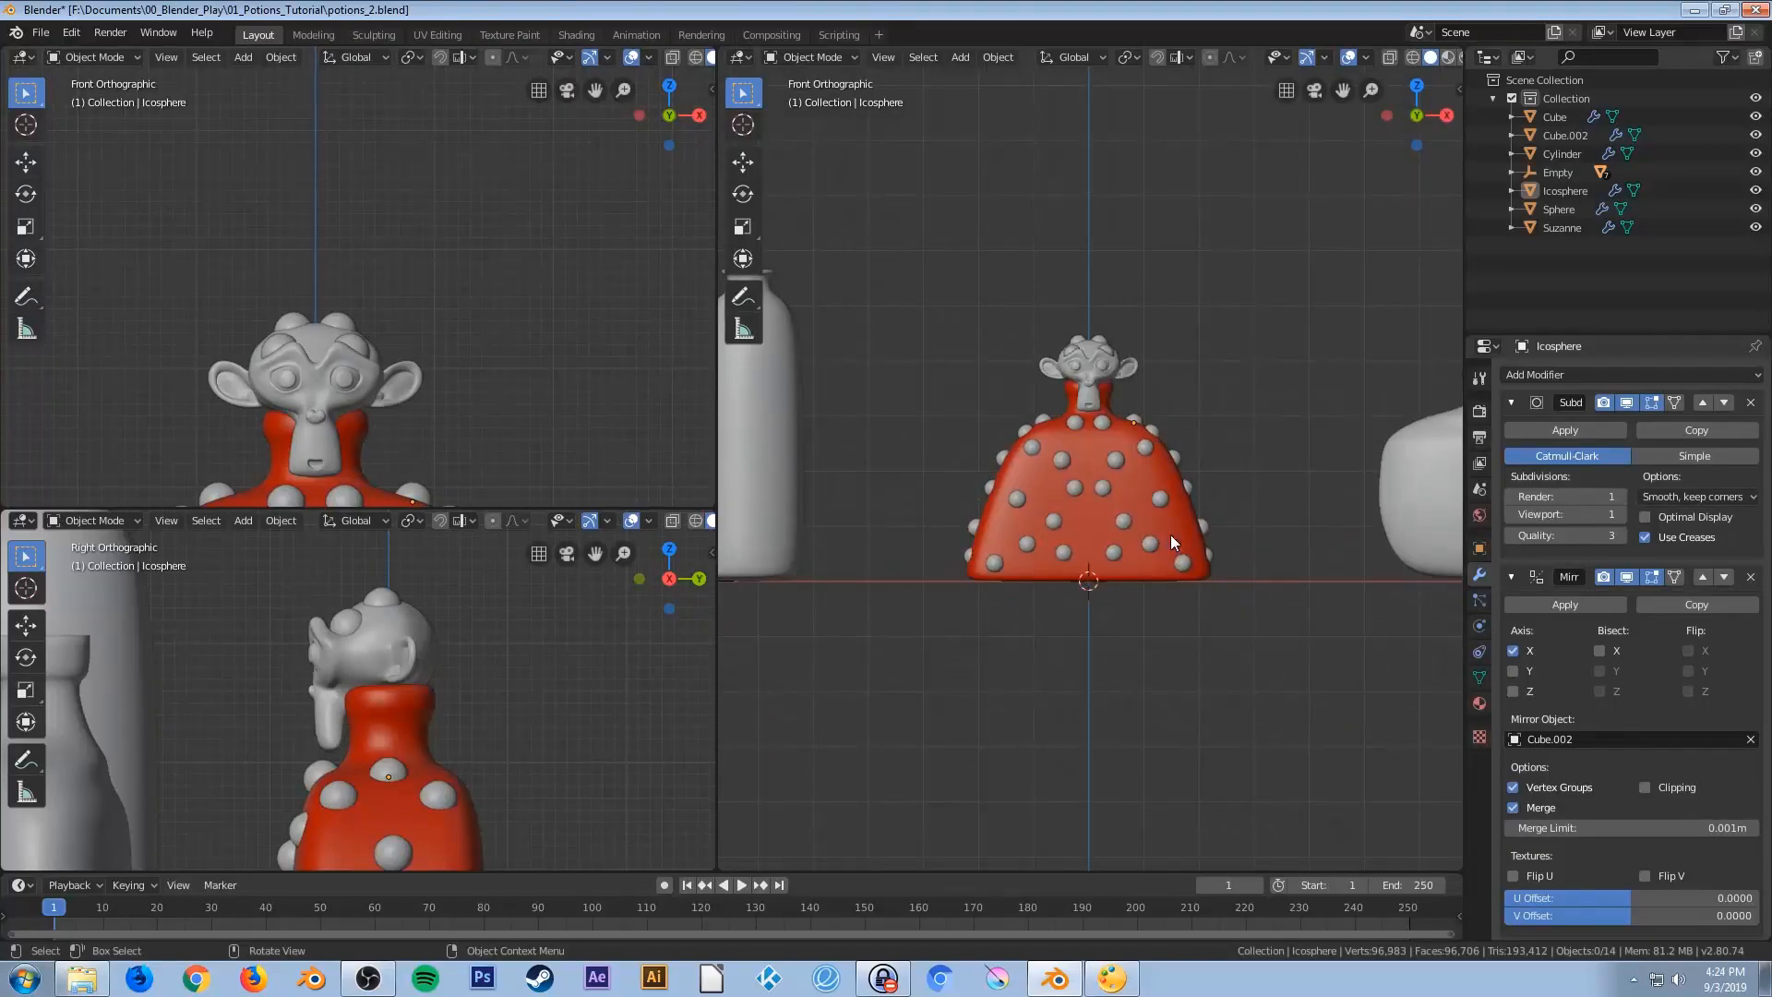
scroll(1143, 523, up, 2)
scroll(1152, 501, up, 3)
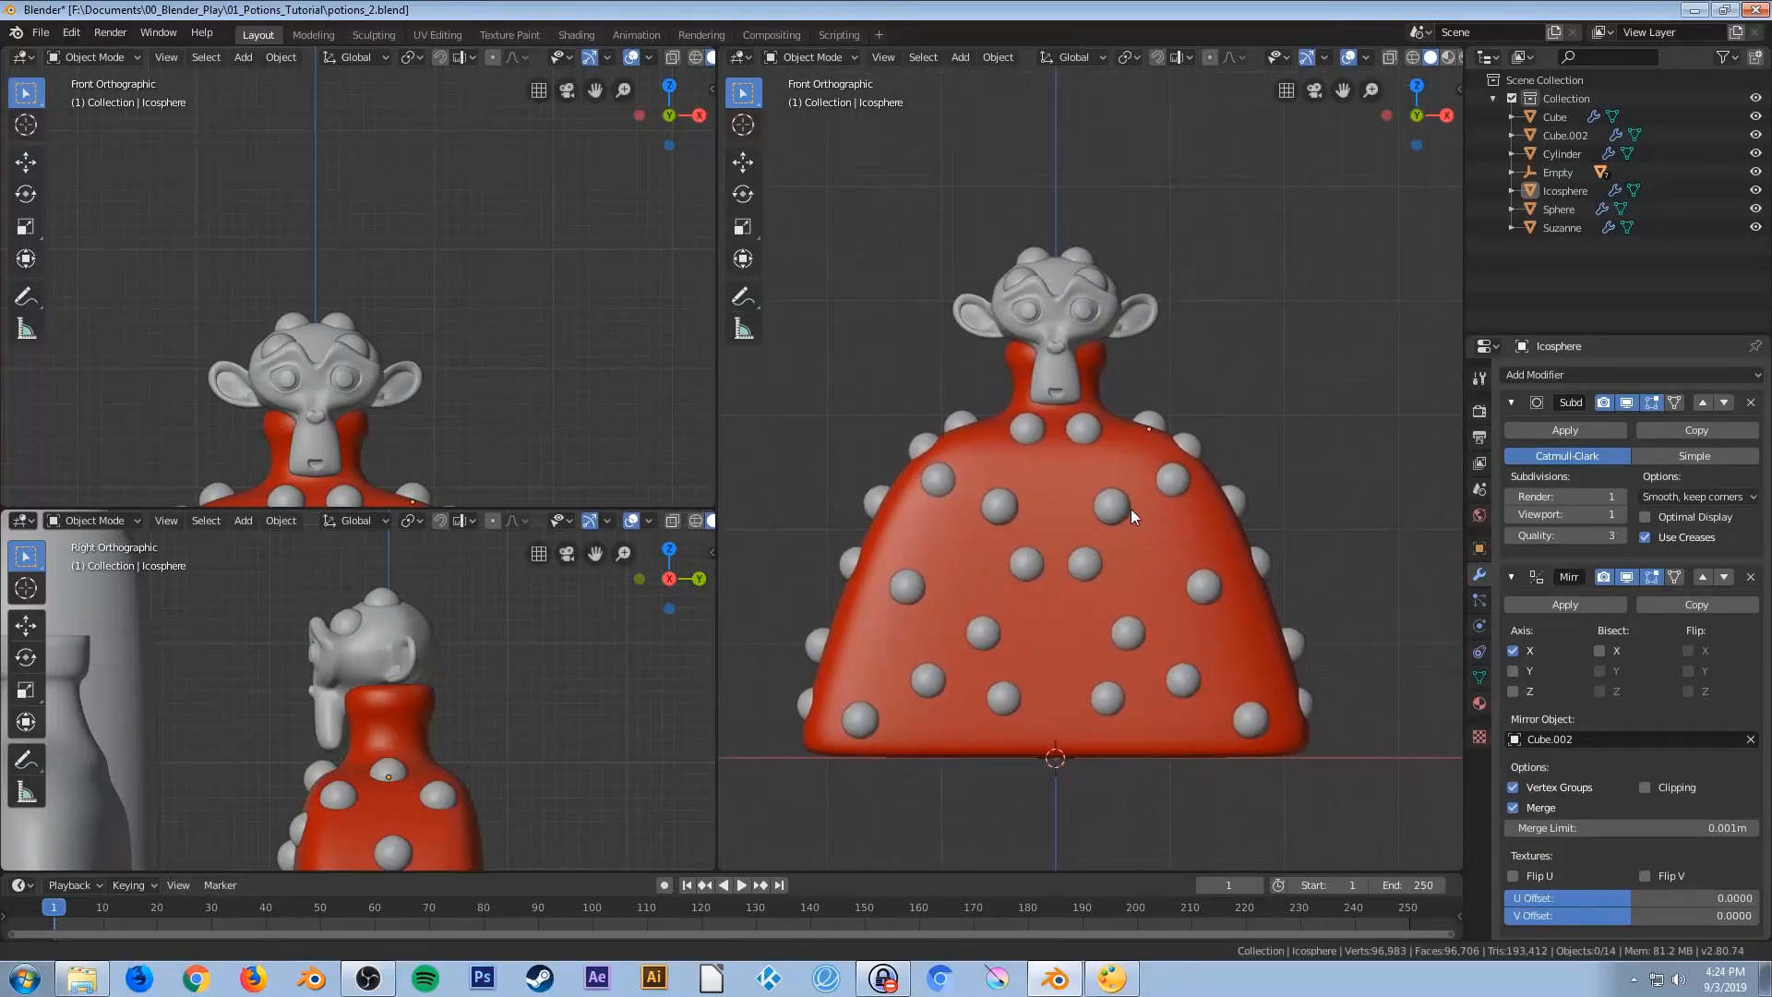
key(ctrl+s)
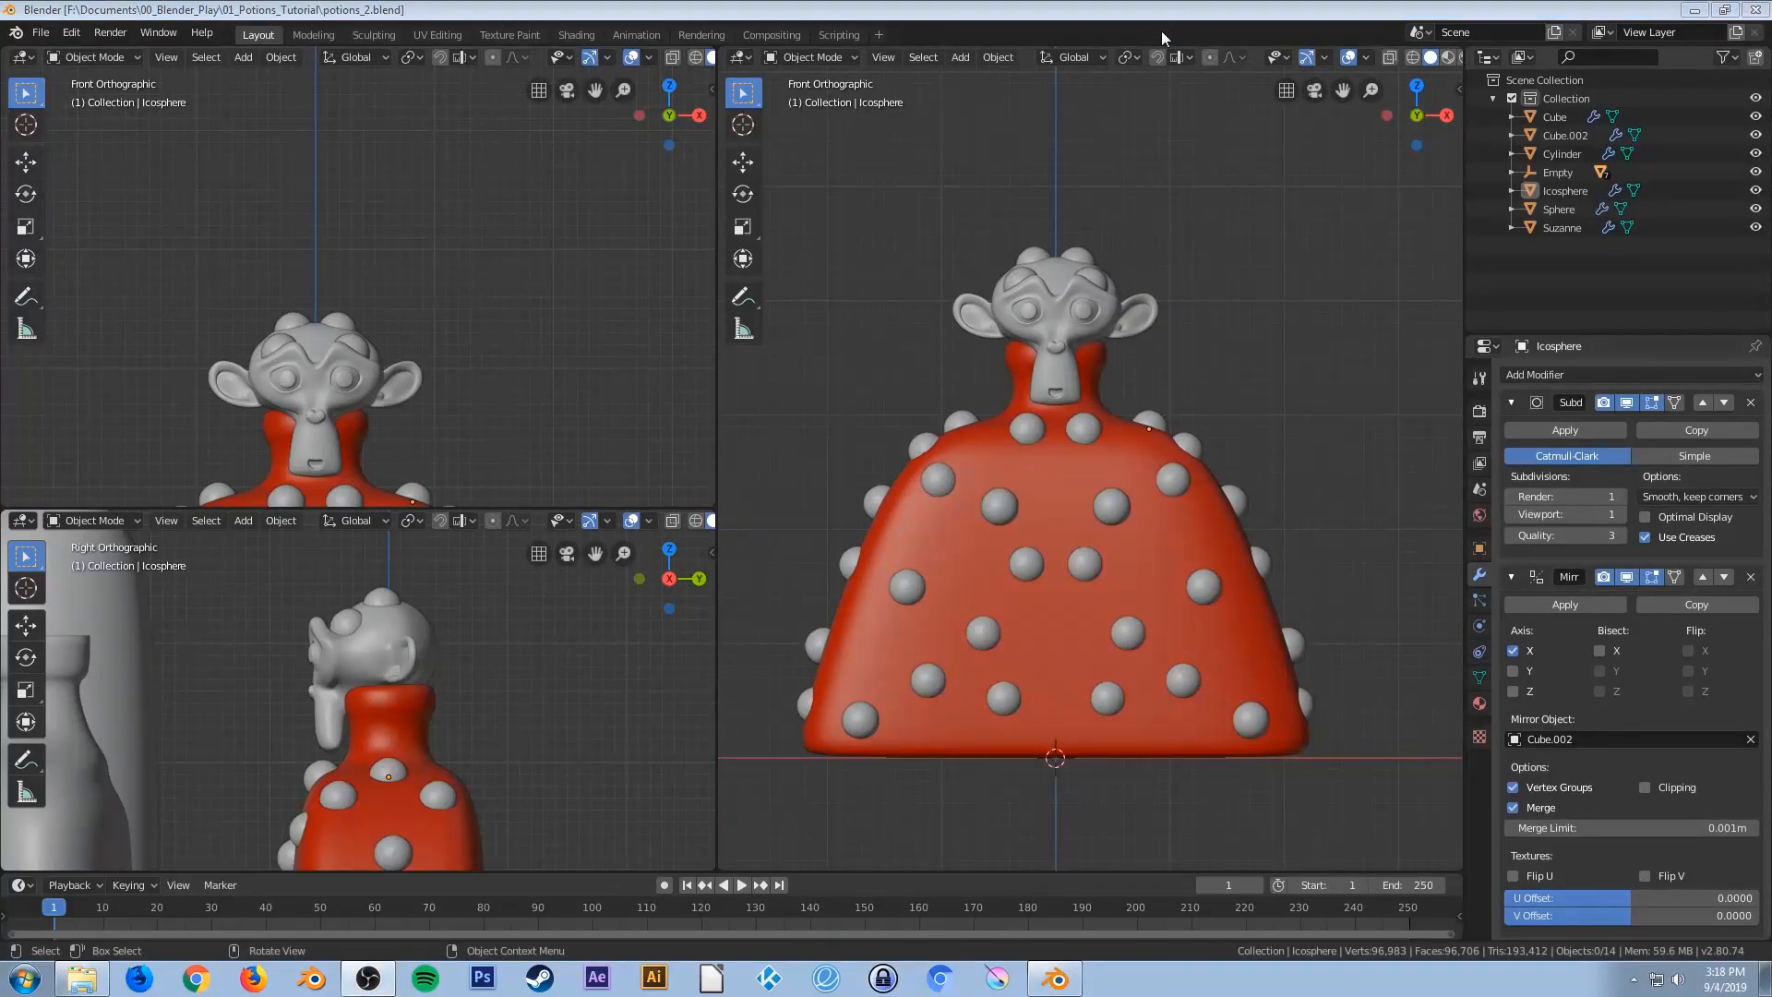
Join the three 3D viewports into a single large one and show the beaded bottle in front view
click(1150, 6)
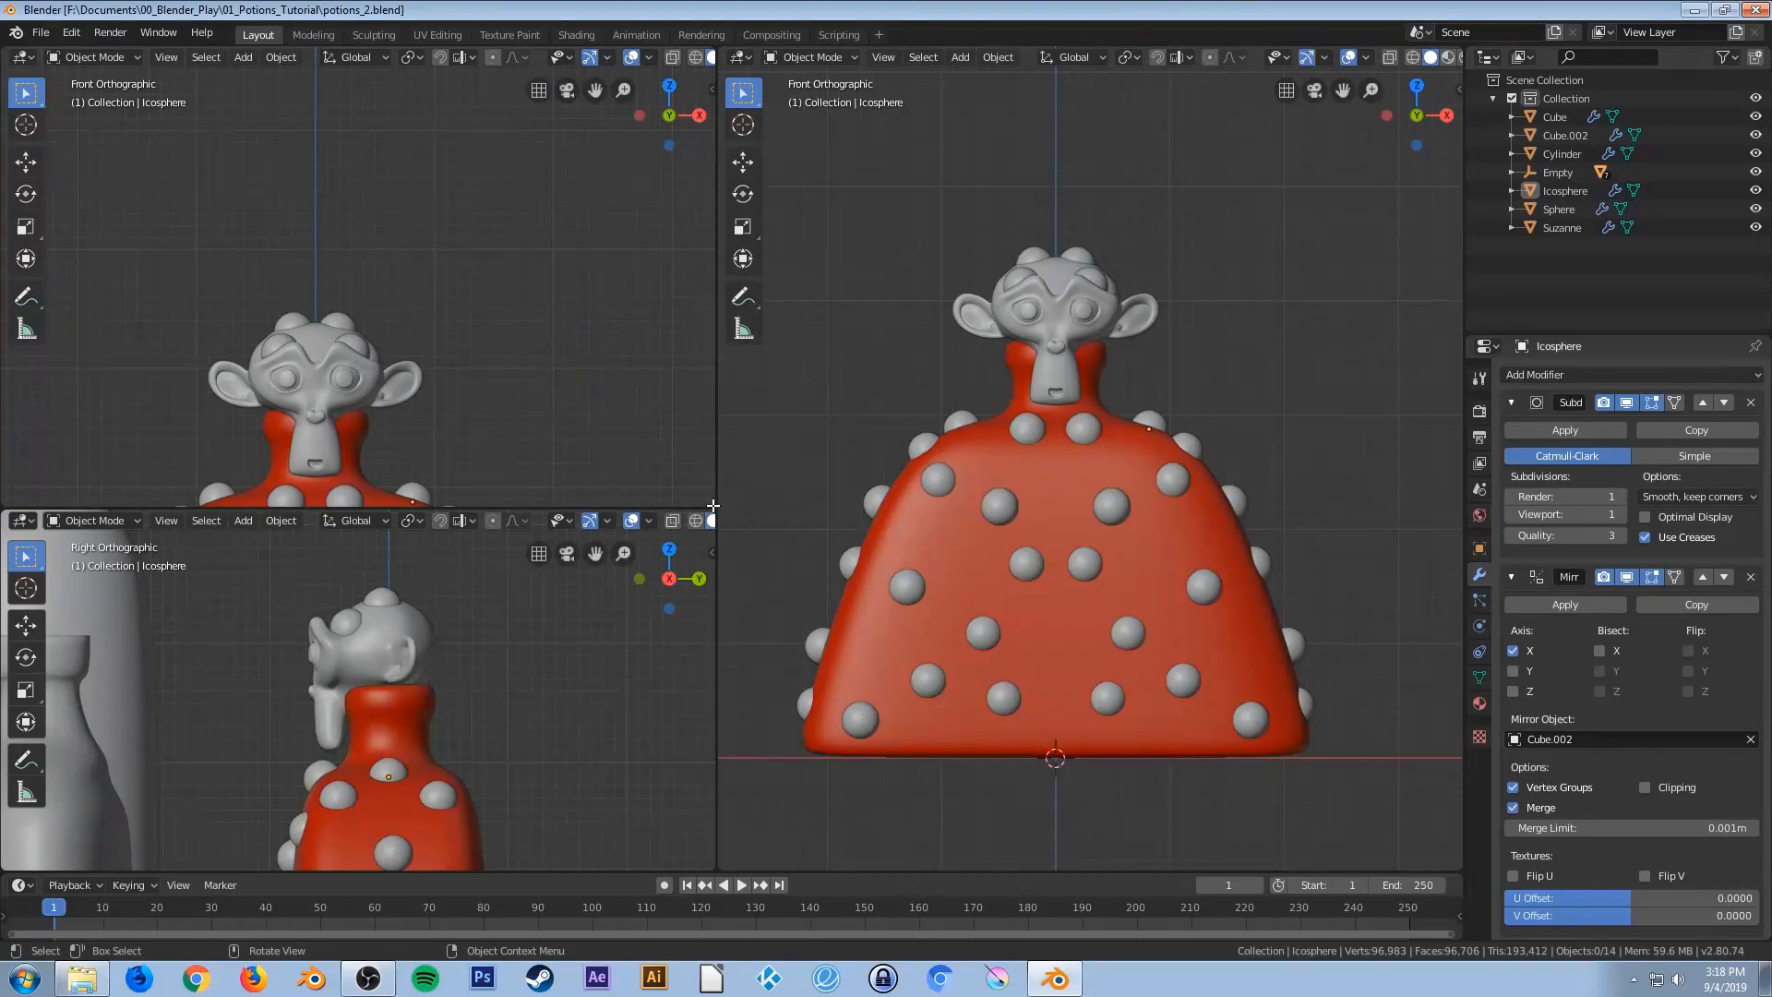
drag(714, 509, 709, 471)
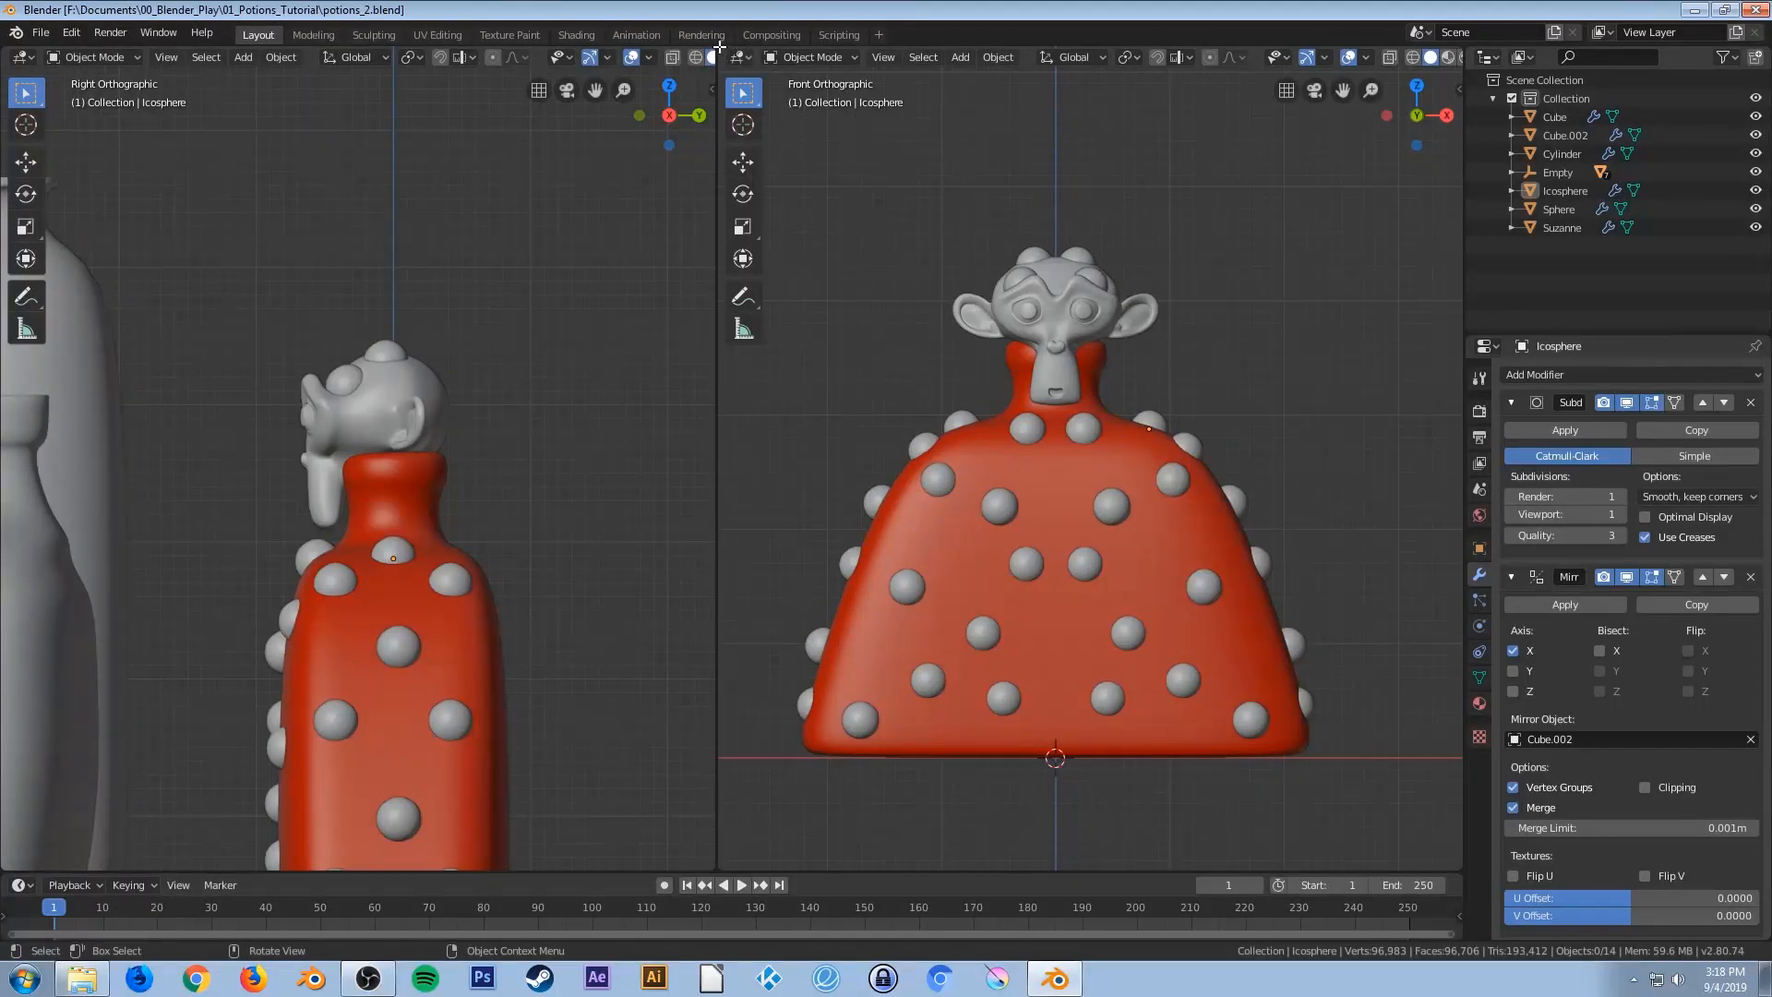
drag(717, 51, 756, 59)
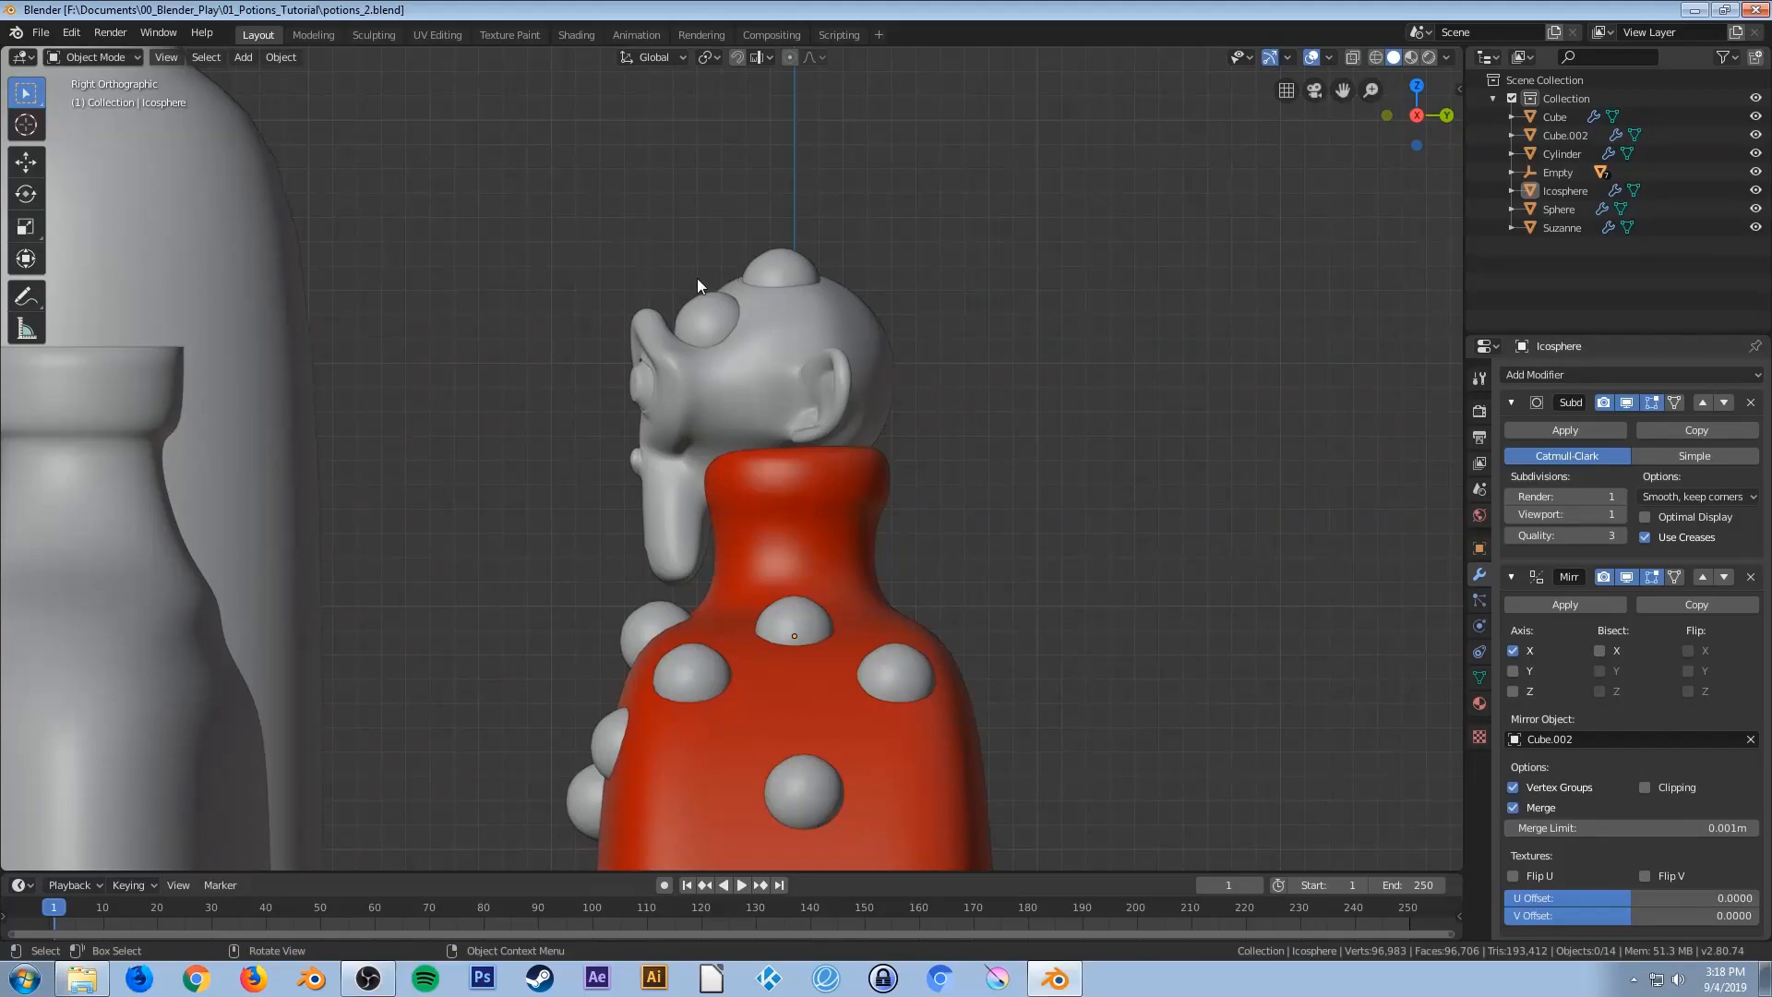
scroll(696, 279, down, 5)
scroll(644, 407, down, 3)
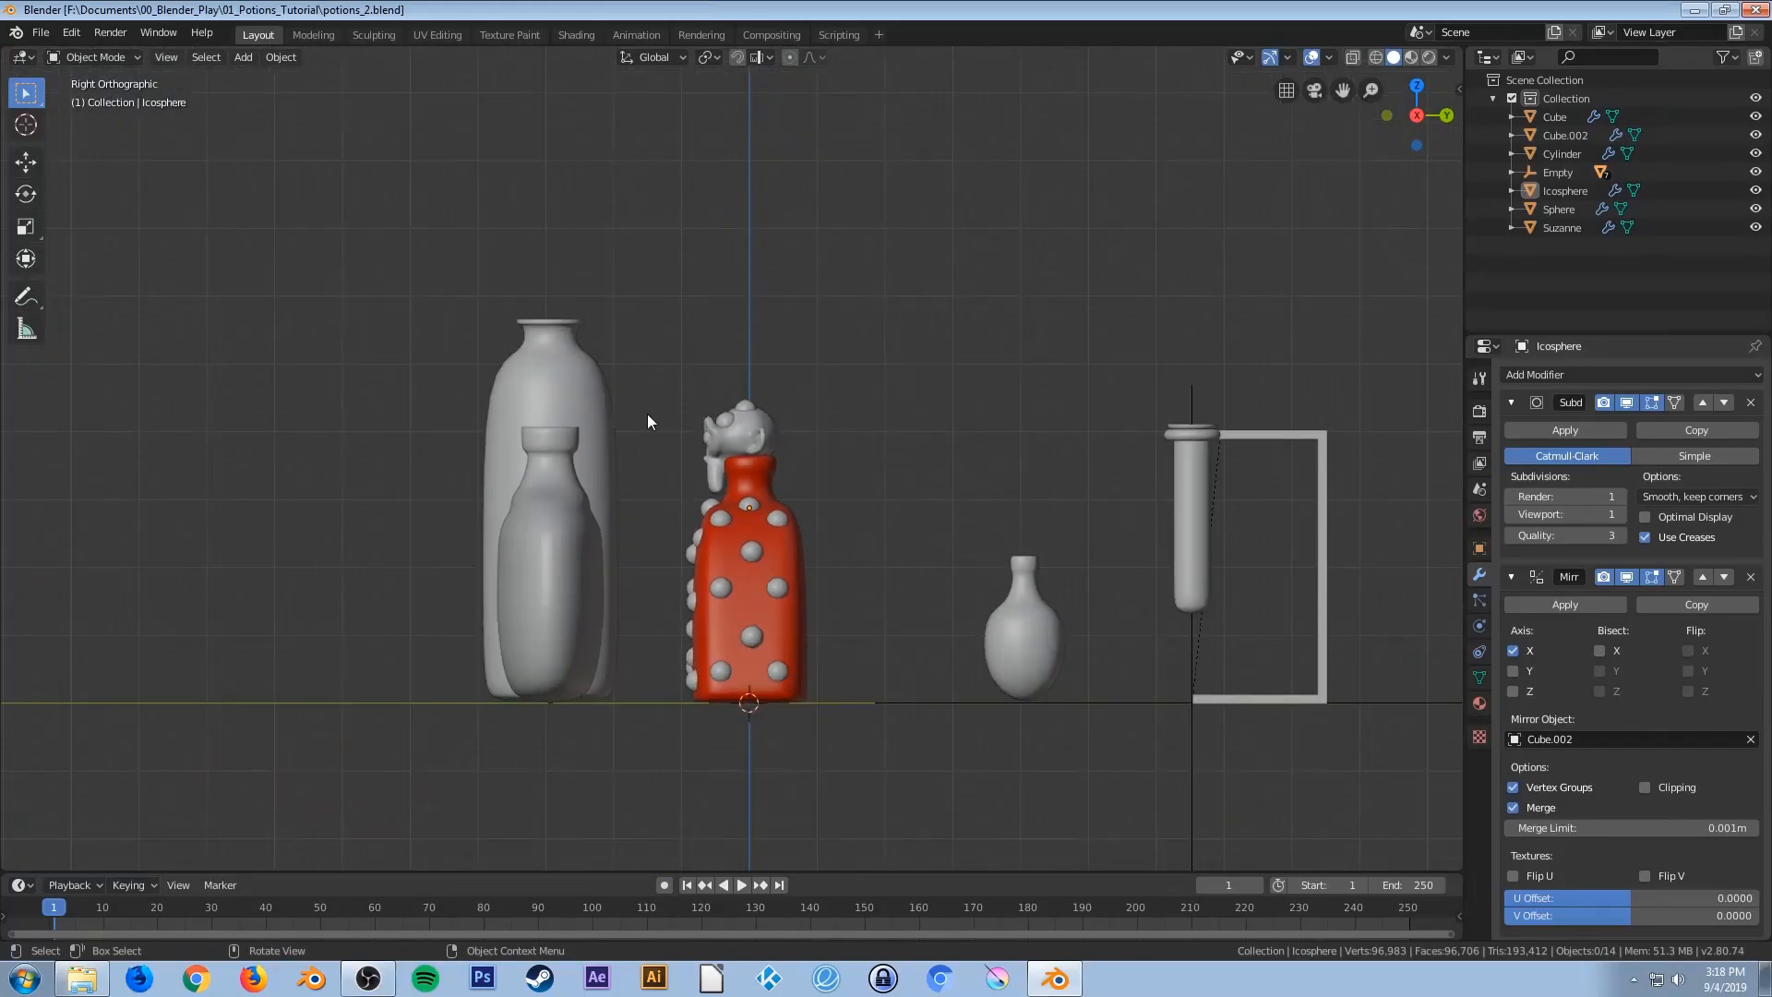
key(KP_1)
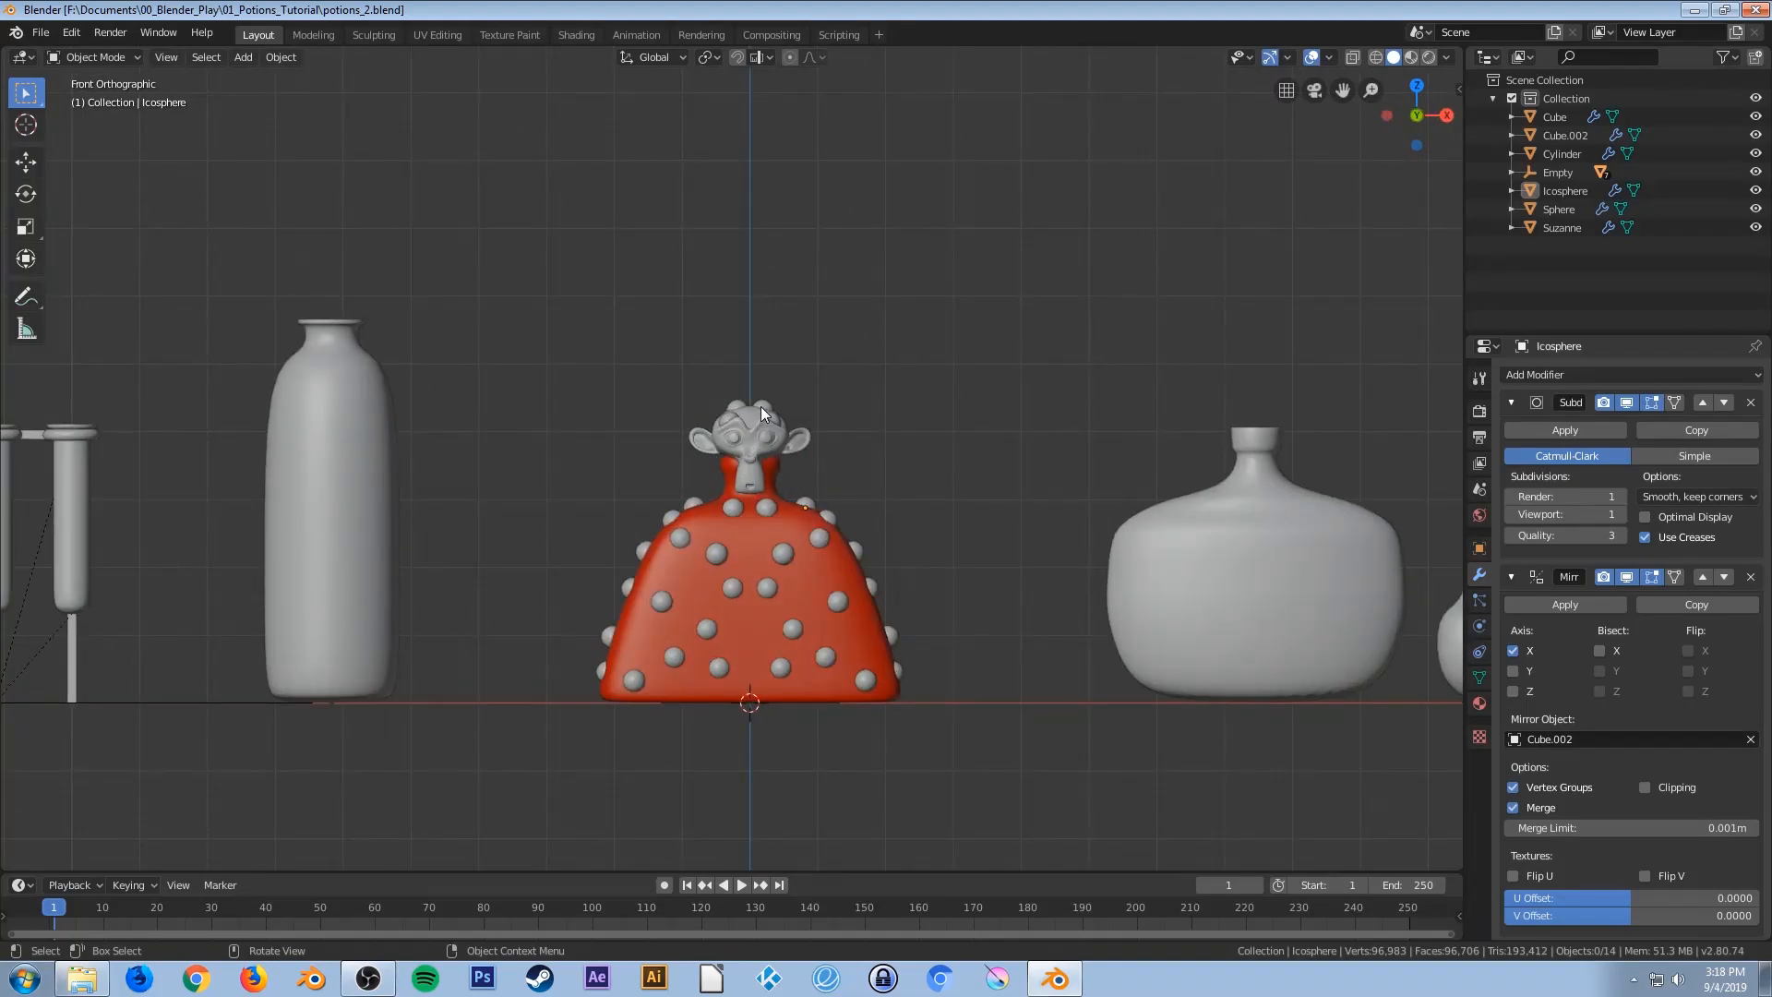
scroll(777, 416, up, 4)
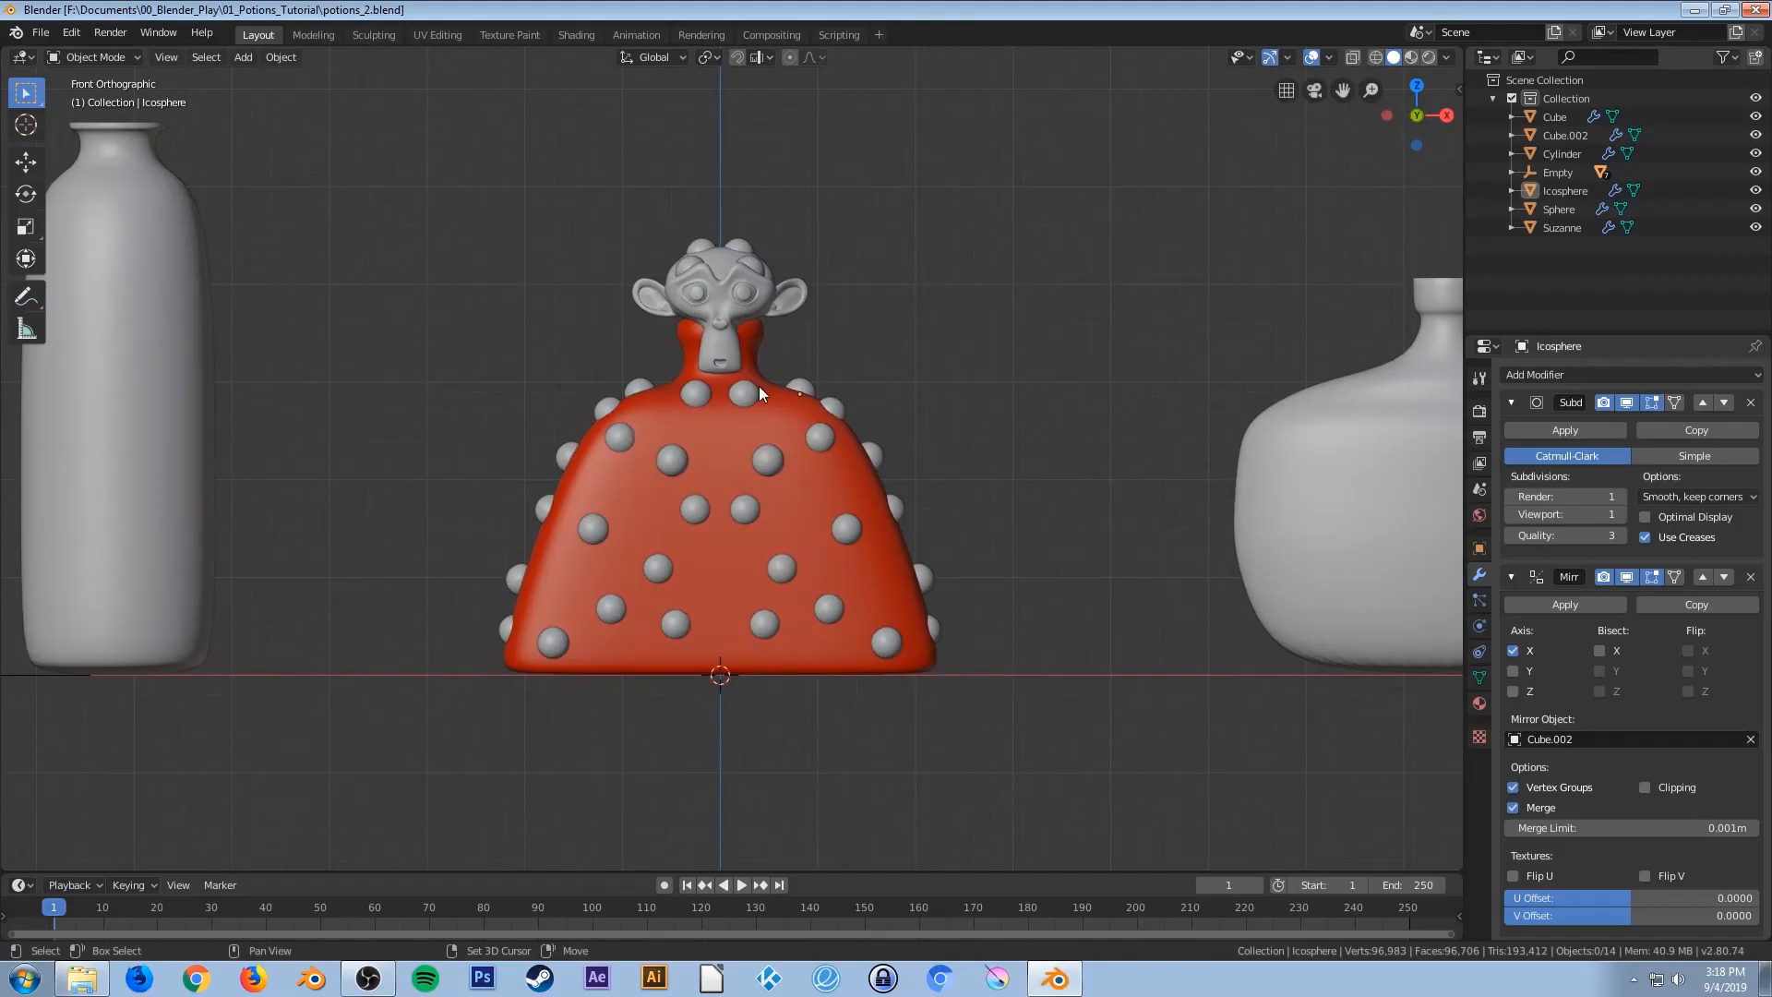